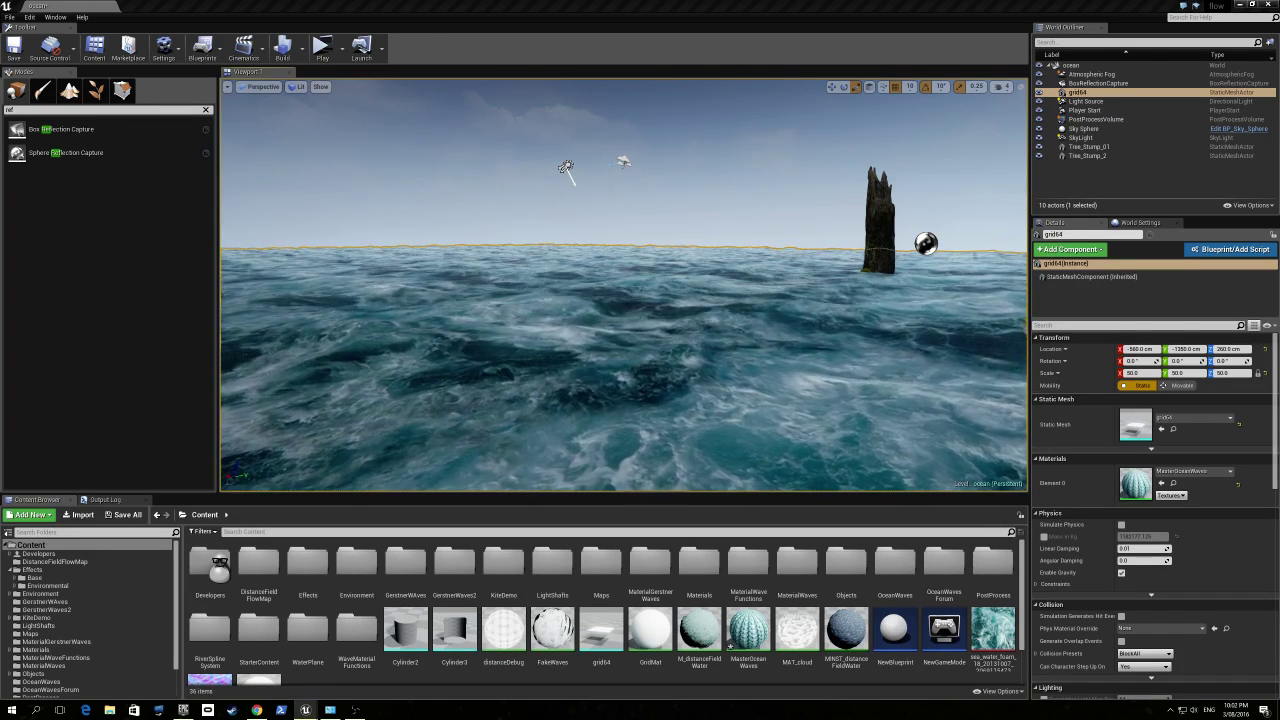
Select the Sky Sphere in the ocean scene and view the viewport full screen before returning to the normal layout
{"action": "left_click", "coordinate": [461, 4]}
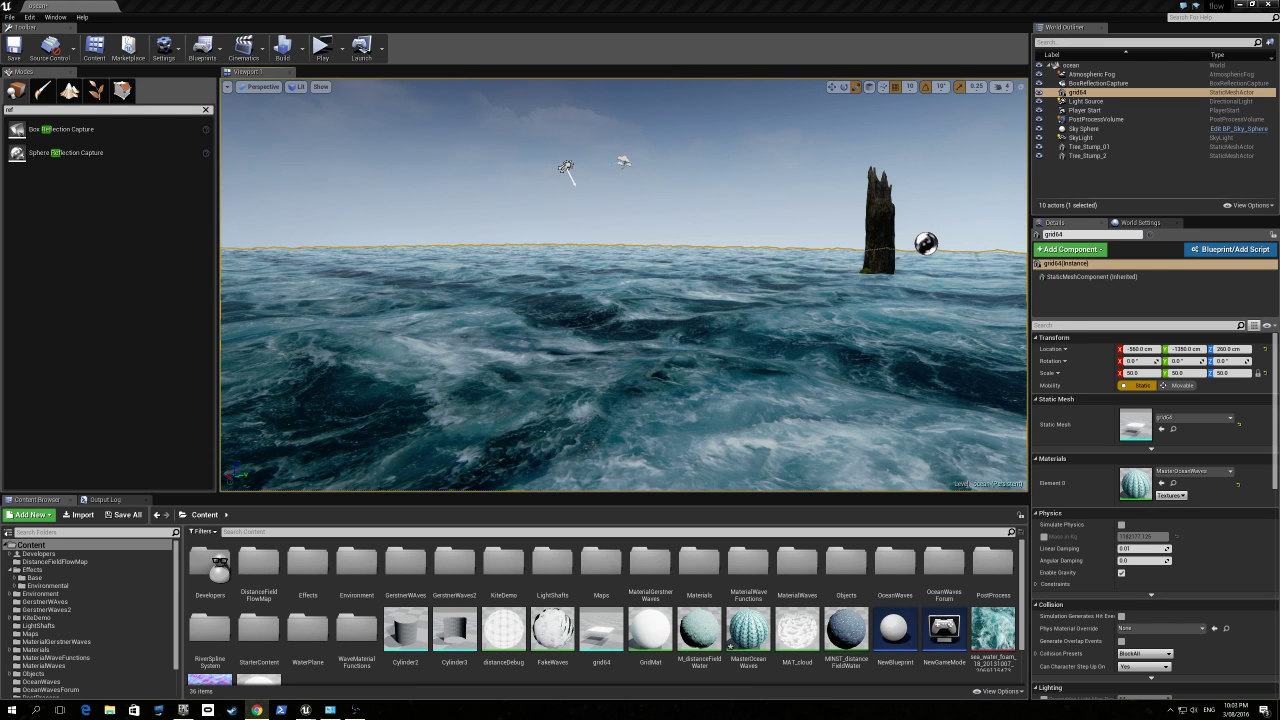
{"action": "left_click", "coordinate": [496, 238]}
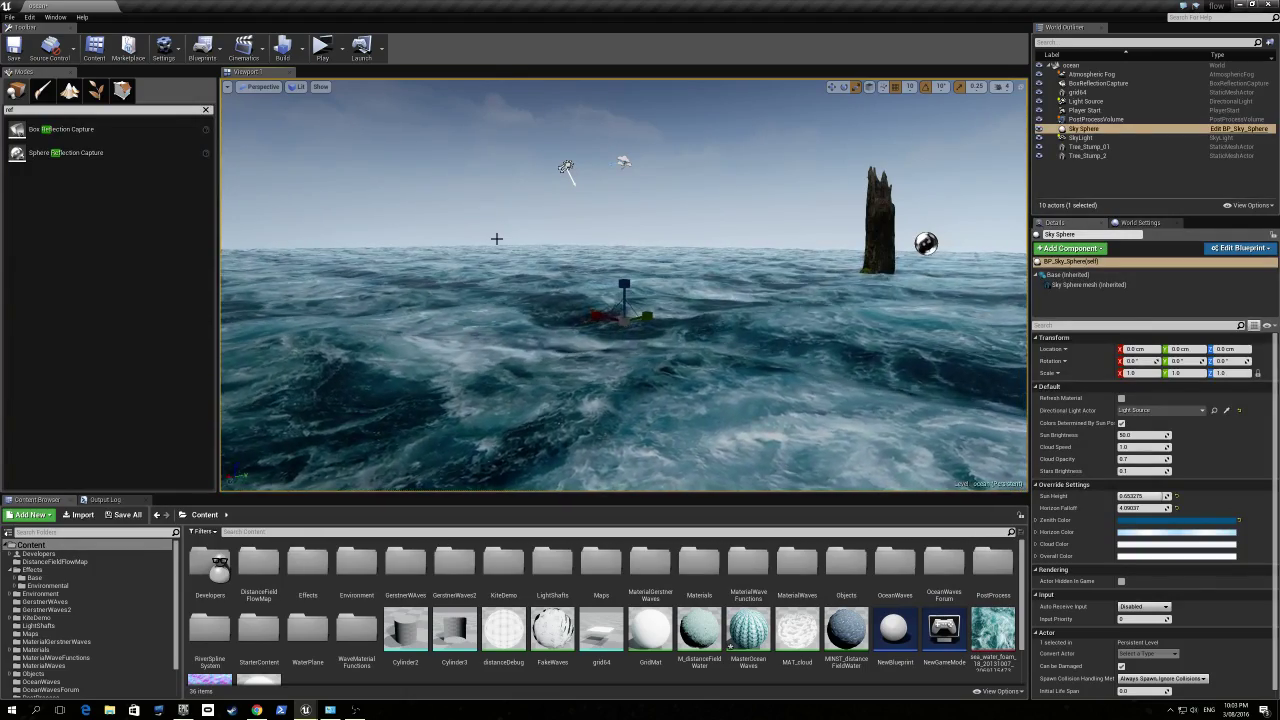
{"action": "key", "text": "F11"}
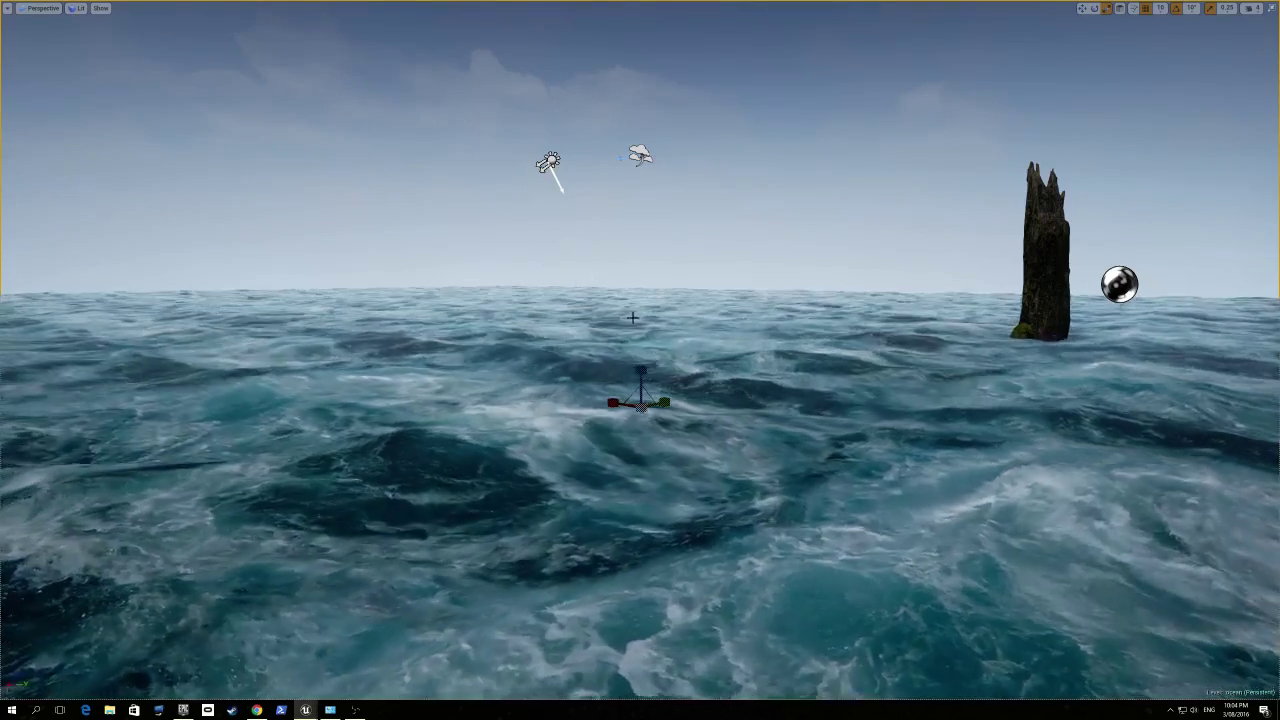
{"action": "key", "text": "F11"}
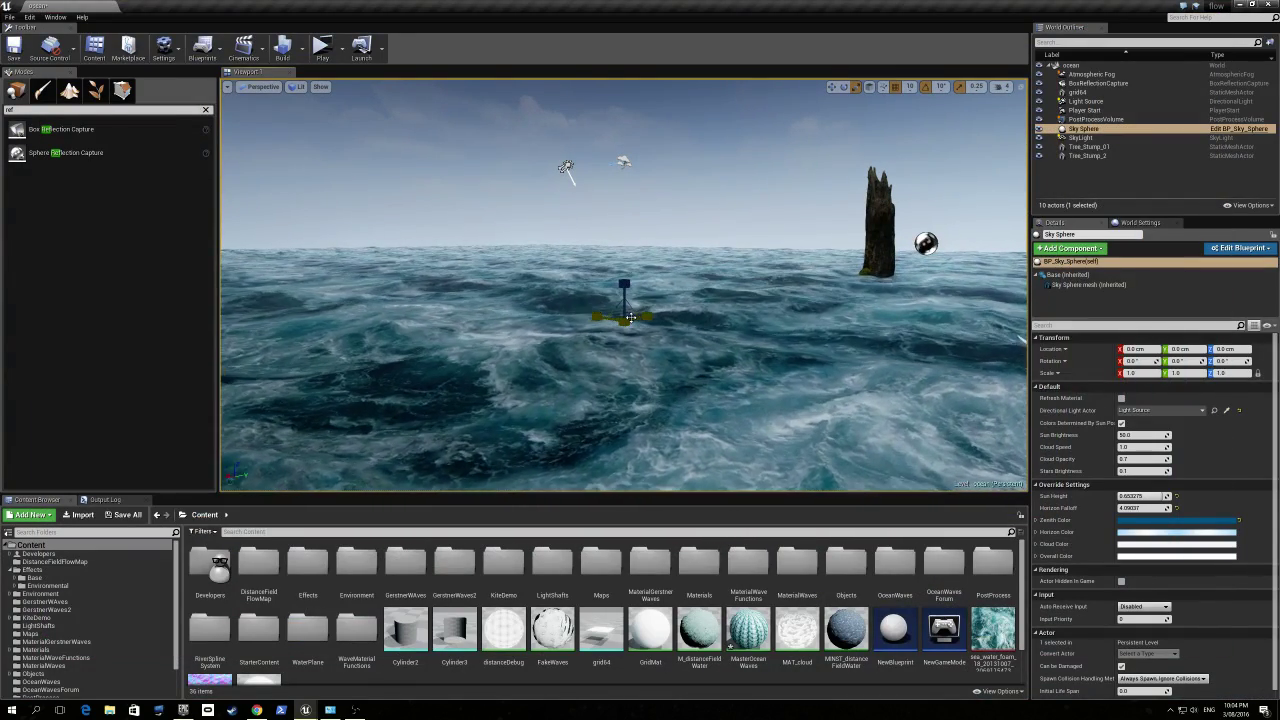
Examine the moving ocean surface and the tree stumps from several heights, distances and angles
{"action": "right_click_drag", "start_coordinate": [527, 319], "coordinate": [594, 342]}
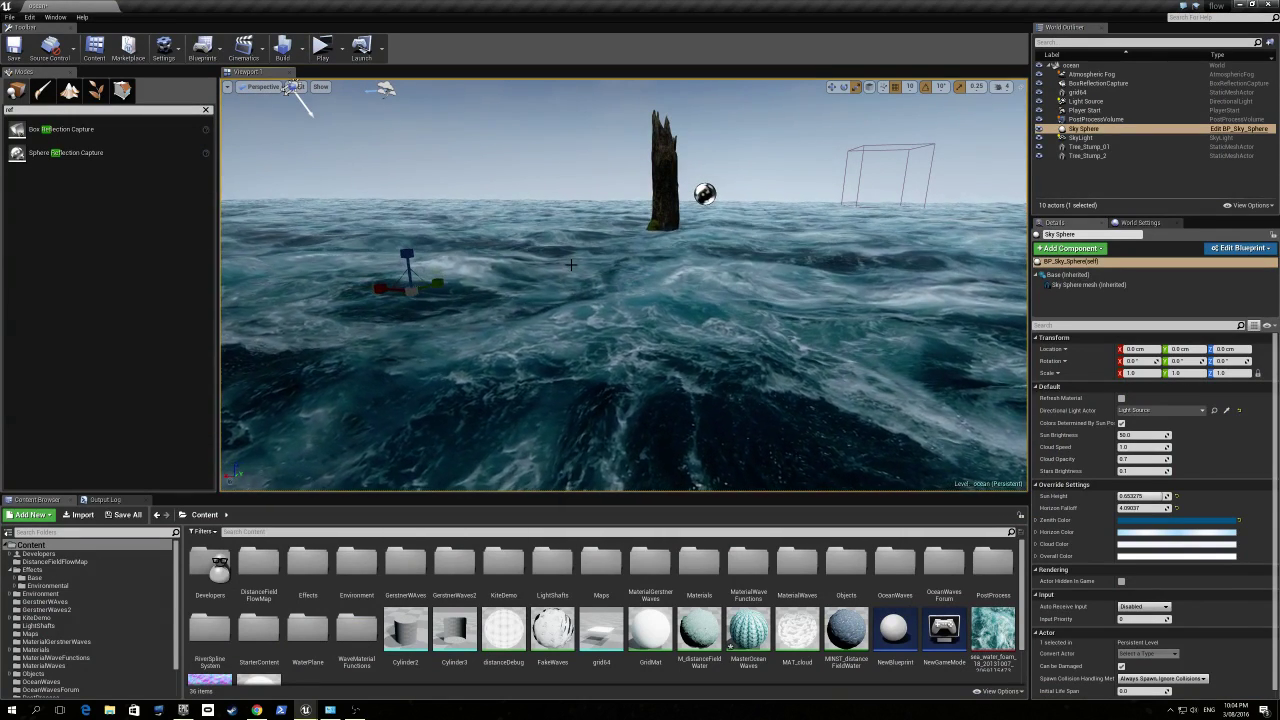
{"action": "key", "text": "s"}
{"action": "right_click_drag", "start_coordinate": [588, 283], "coordinate": [652, 270]}
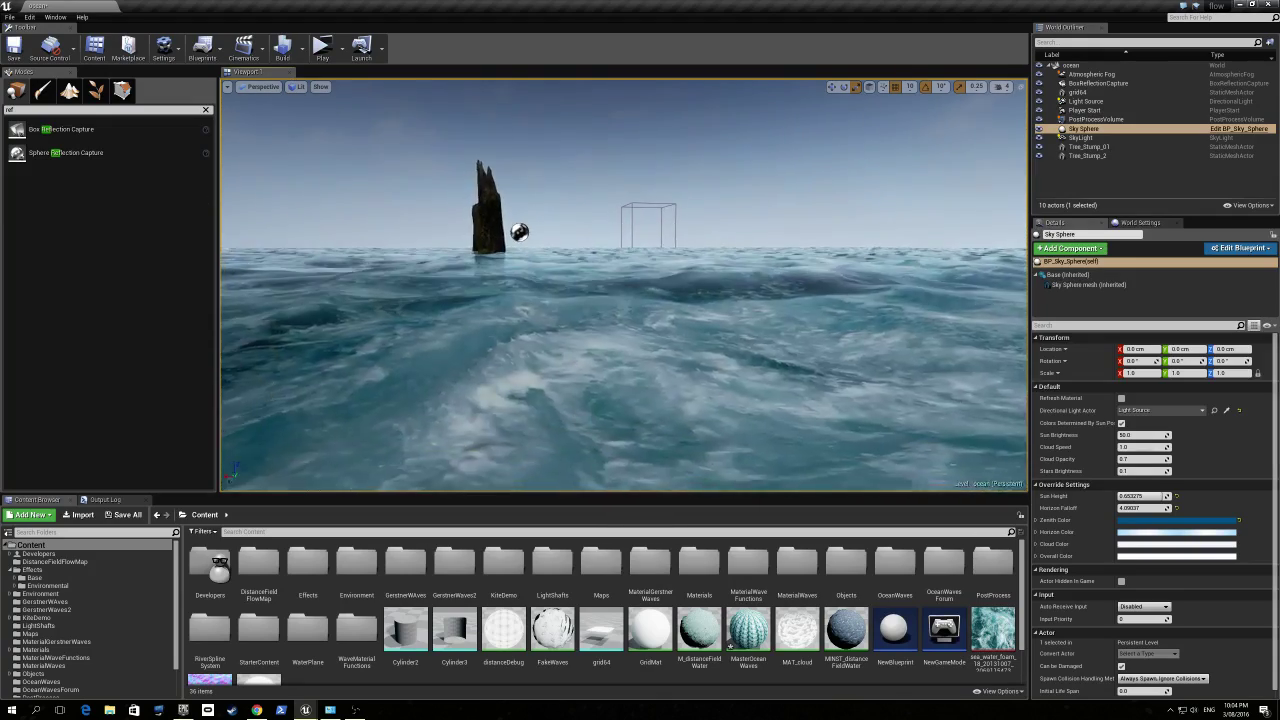
{"action": "key", "text": "e"}
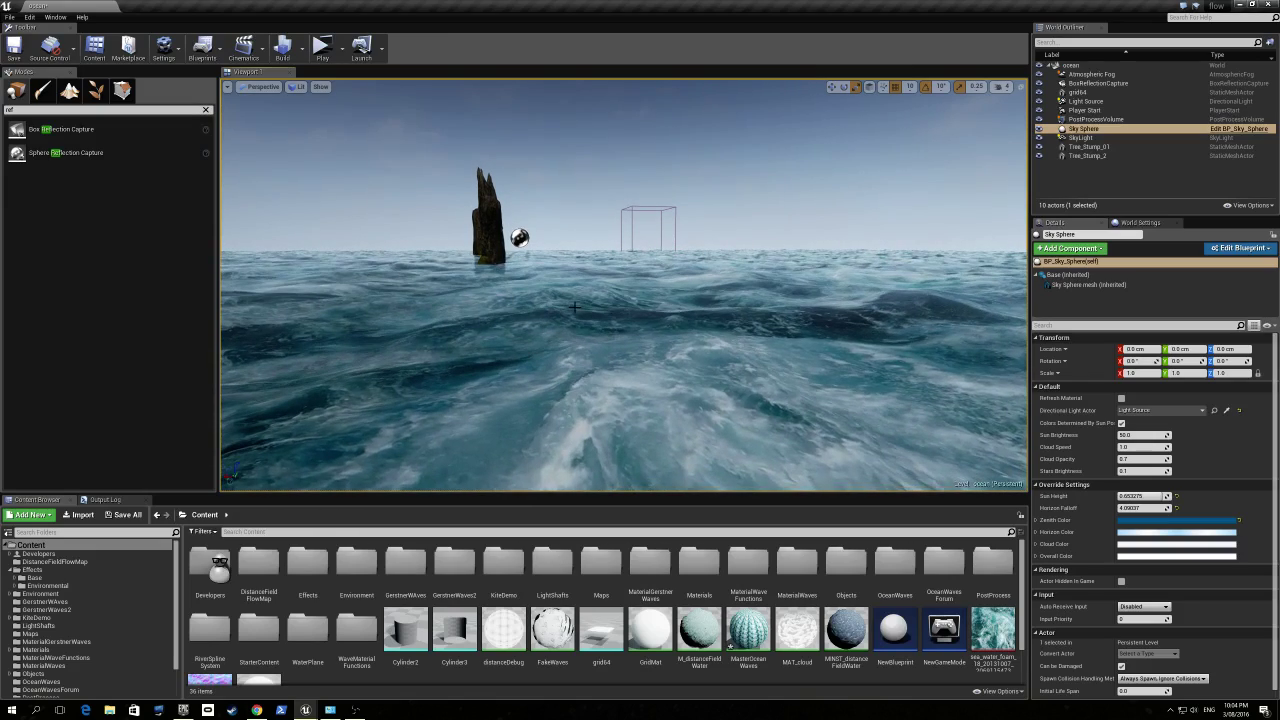
{"action": "key", "text": "e"}
{"action": "right_click_drag", "start_coordinate": [575, 307], "coordinate": [645, 350]}
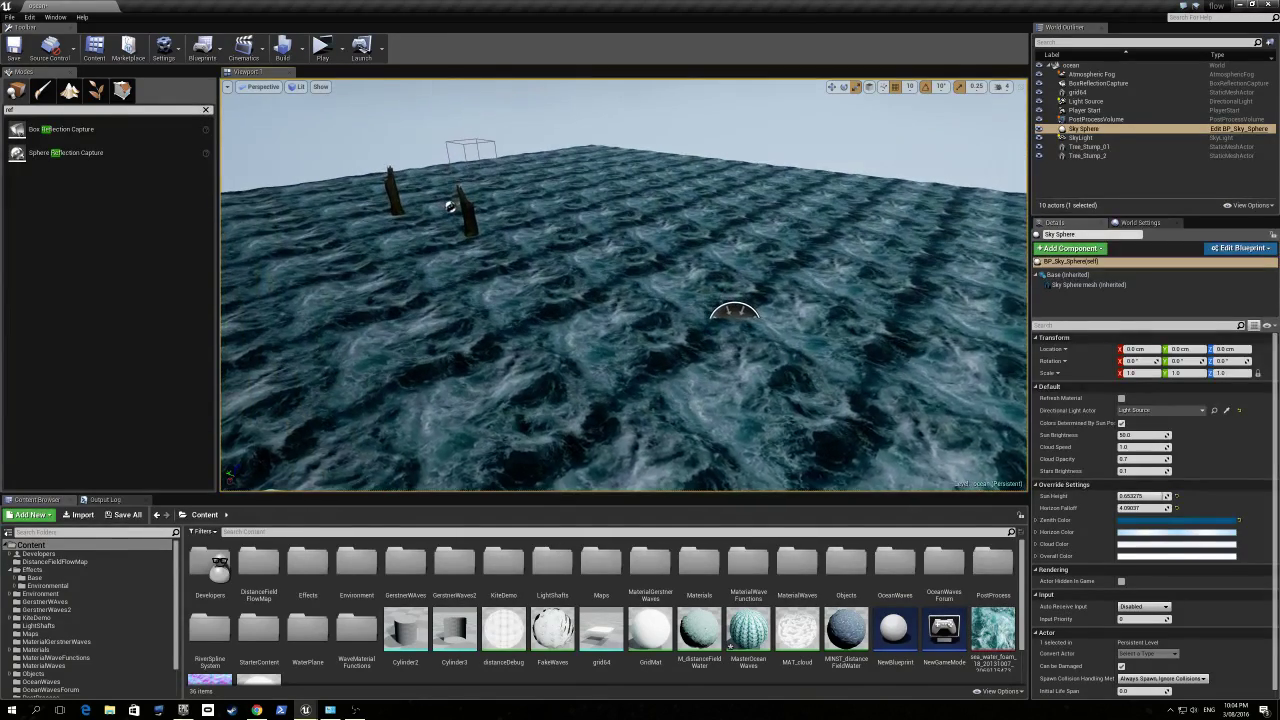
{"action": "right_click_drag", "start_coordinate": [367, 283], "coordinate": [268, 270]}
{"action": "key", "text": "q"}
{"action": "right_click_drag", "start_coordinate": [624, 285], "coordinate": [508, 294]}
{"action": "key", "text": "w"}
{"action": "key", "text": "a"}
{"action": "right_click_drag", "start_coordinate": [579, 240], "coordinate": [577, 246]}
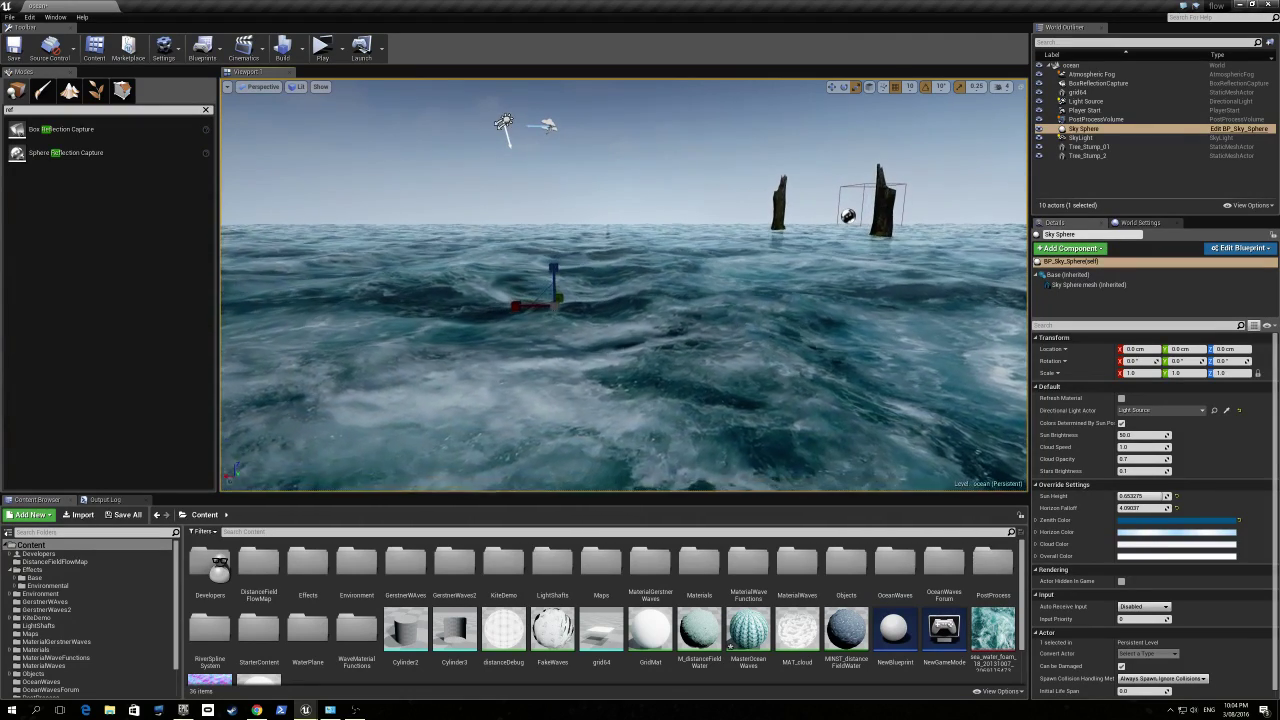
{"action": "right_click_drag", "start_coordinate": [103, 129], "coordinate": [76, 102]}
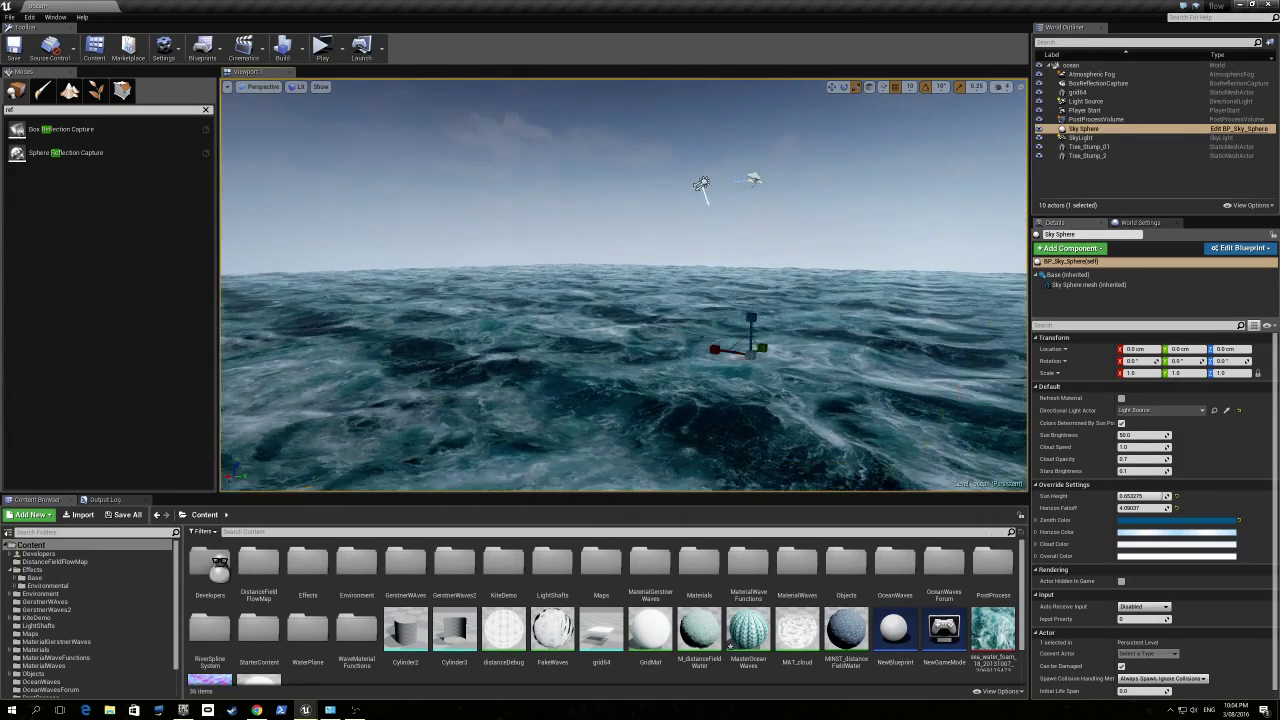
{"action": "right_click_drag", "start_coordinate": [624, 285], "coordinate": [775, 325]}
{"action": "key", "text": "w"}
{"action": "scroll", "coordinate": [773, 312], "scroll_direction": "down", "scroll_amount": 1}
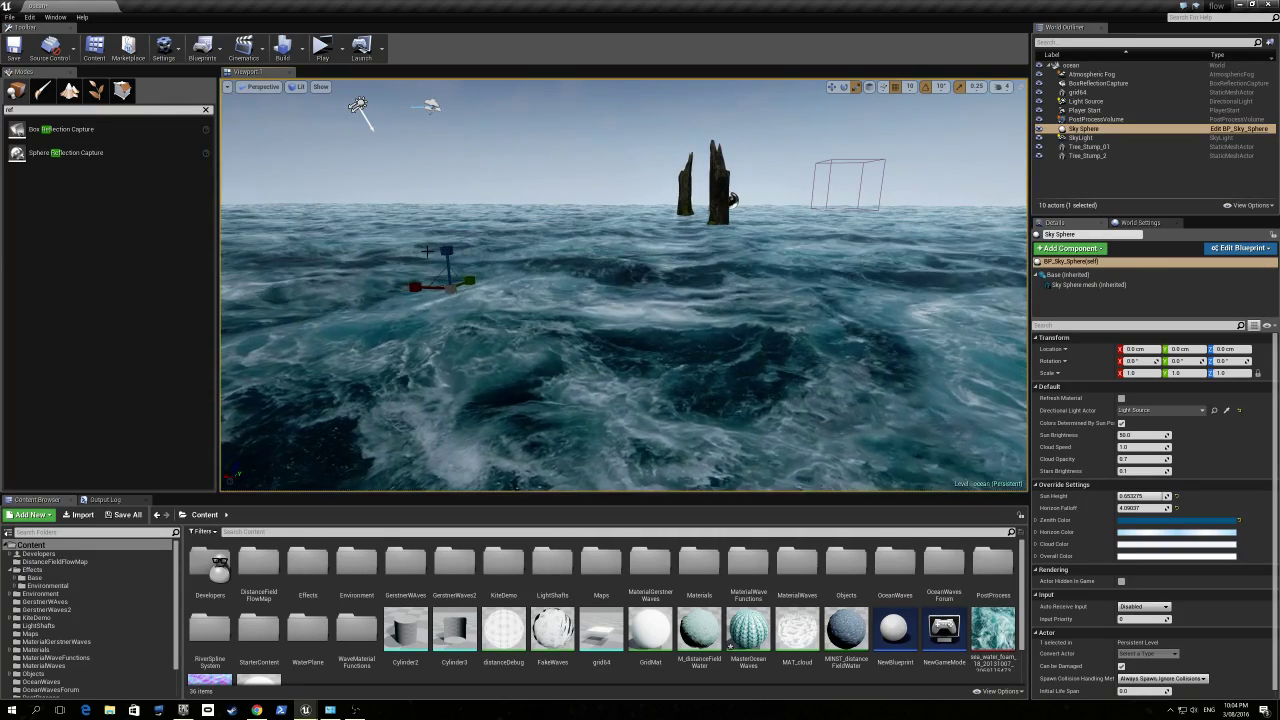
Switch to the Chrome browser and skim GPU Gems Chapter 1 on water simulation down to the Gerstner Waves section
{"action": "left_click", "coordinate": [257, 710]}
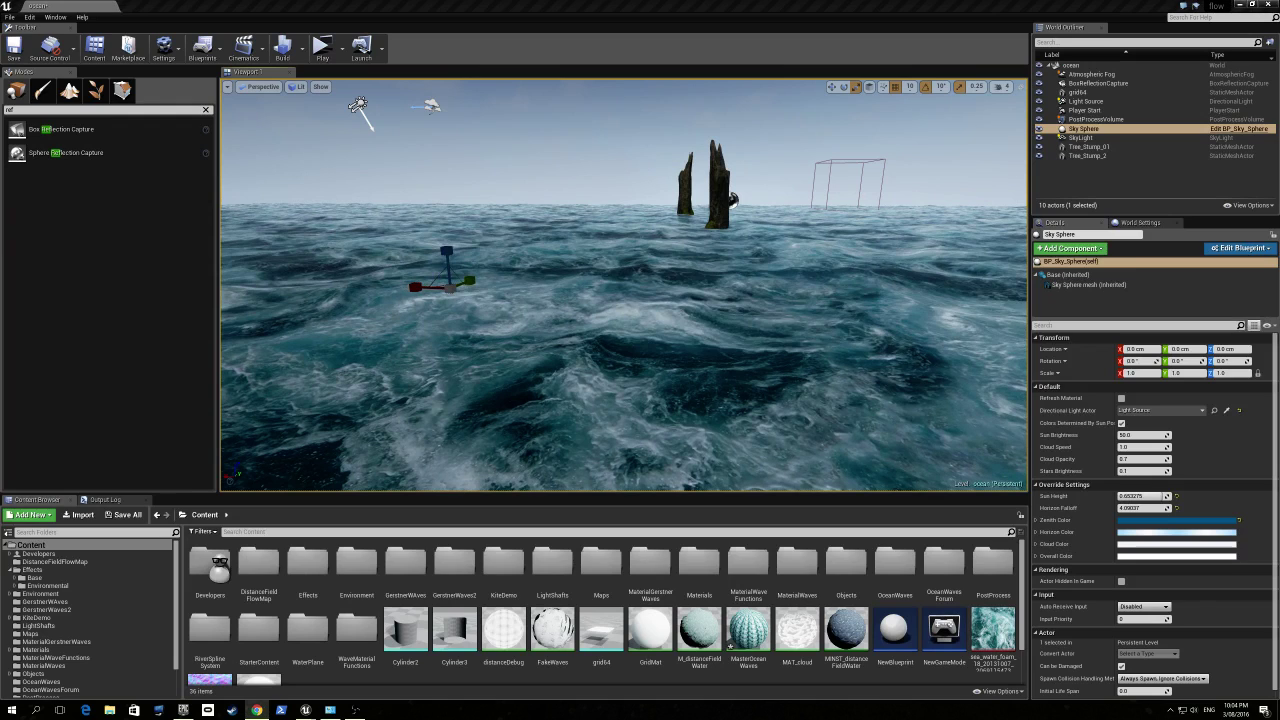
{"action": "left_click_drag", "start_coordinate": [0, 130], "coordinate": [565, 150]}
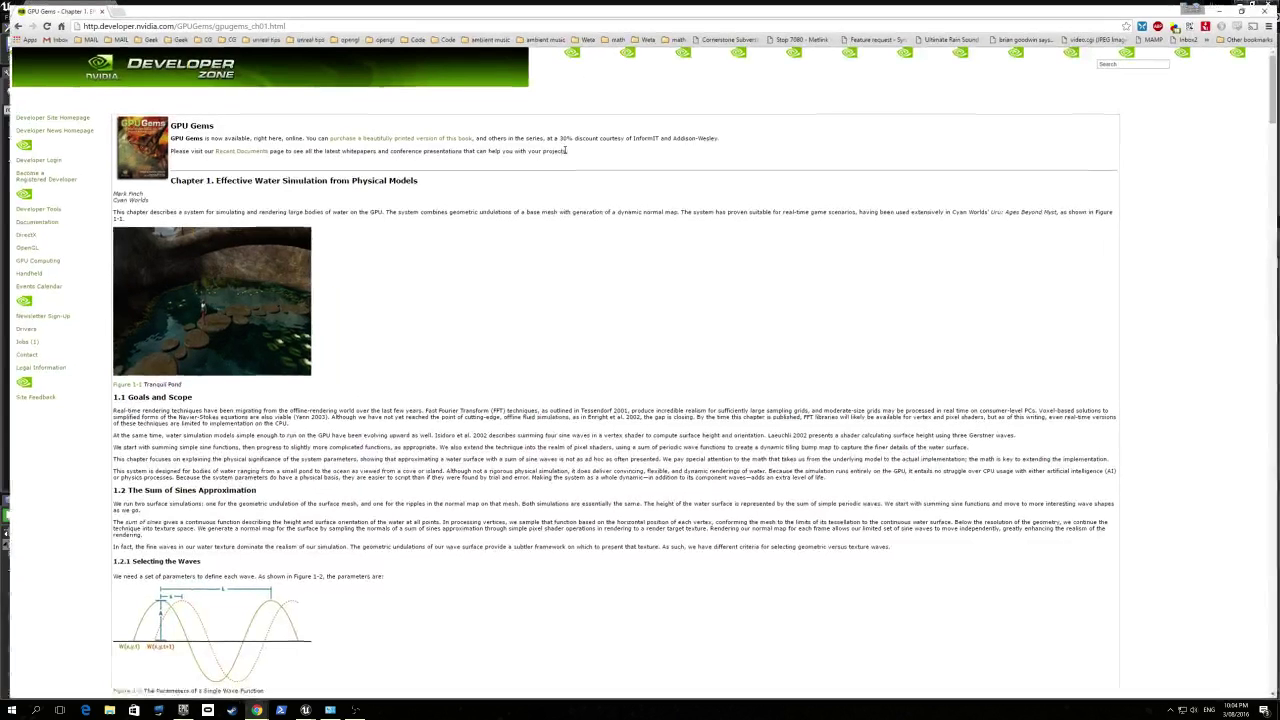
{"action": "left_click", "coordinate": [381, 22]}
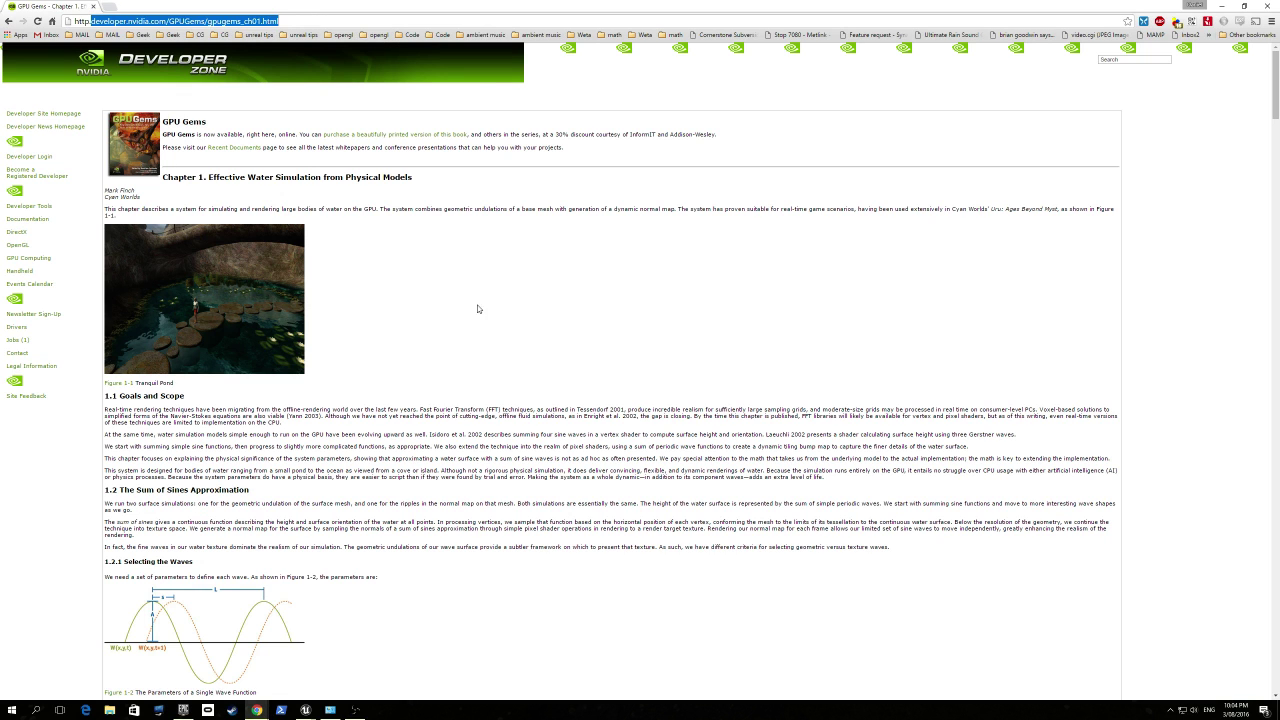
{"action": "left_click", "coordinate": [469, 328]}
{"action": "scroll", "coordinate": [472, 321], "scroll_direction": "down", "scroll_amount": 1}
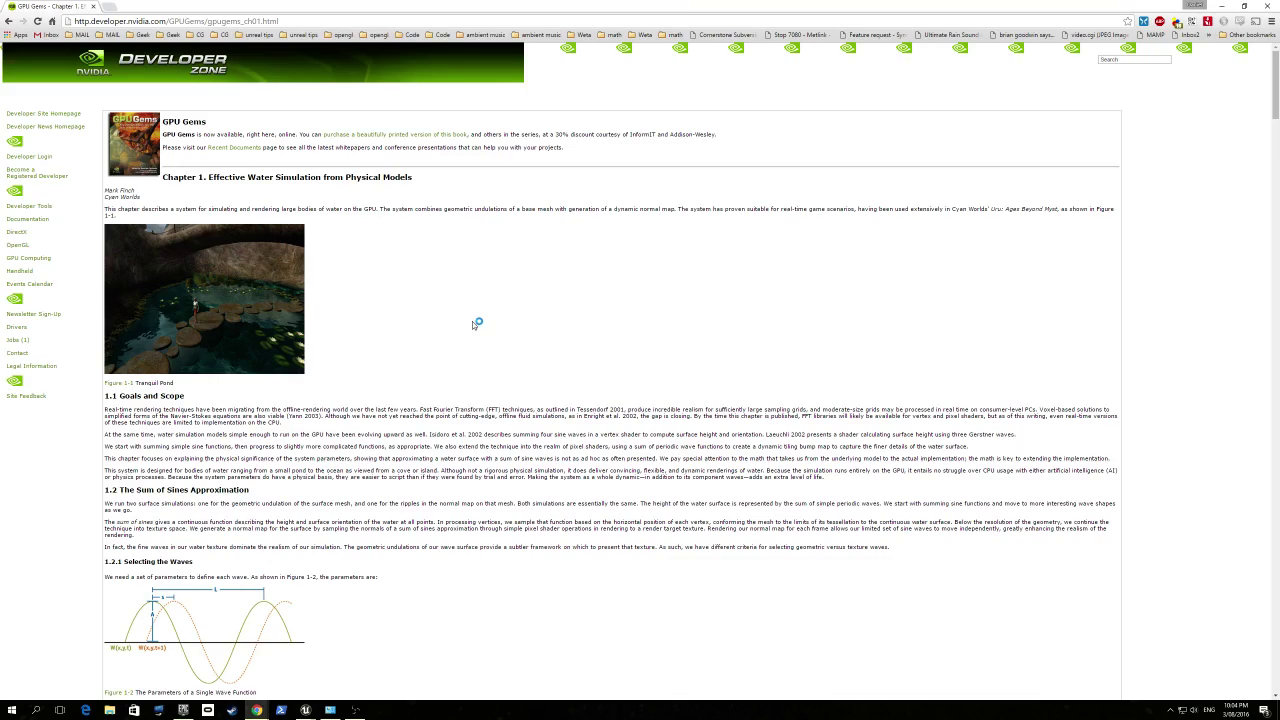
{"action": "scroll", "coordinate": [473, 325], "scroll_direction": "down", "scroll_amount": 3}
{"action": "scroll", "coordinate": [425, 327], "scroll_direction": "down", "scroll_amount": 9}
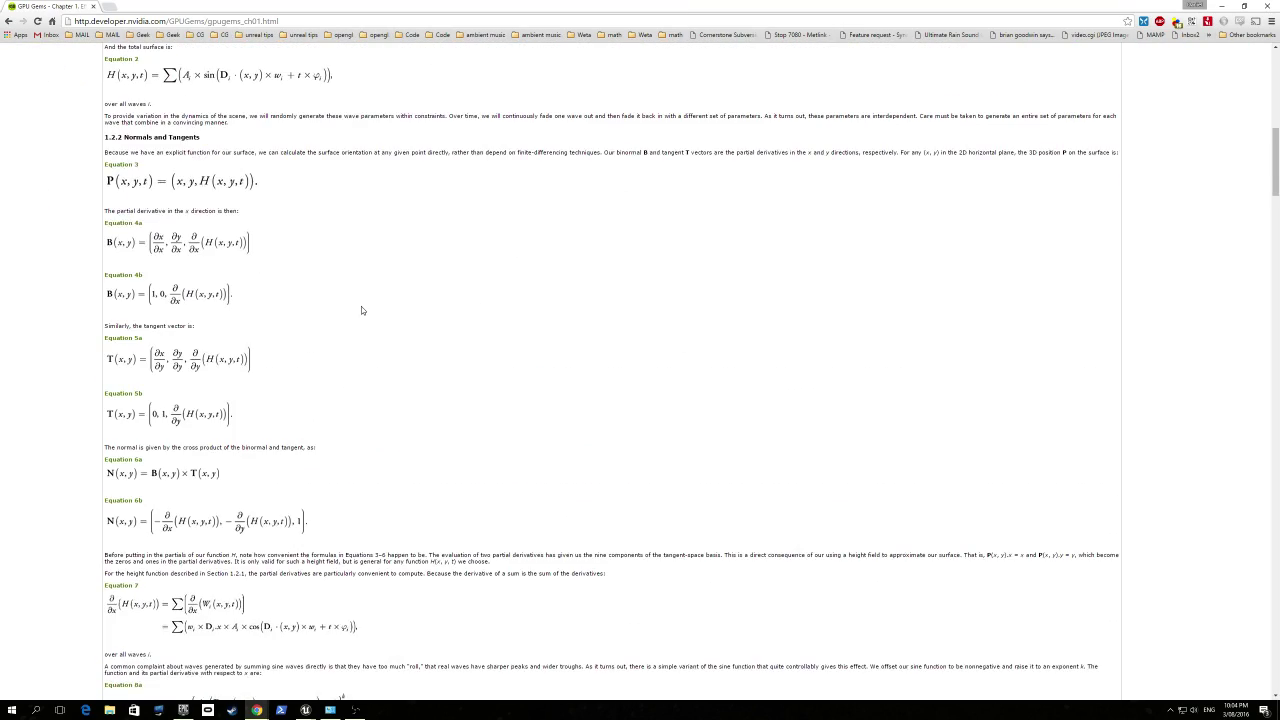
{"action": "scroll", "coordinate": [340, 340], "scroll_direction": "down", "scroll_amount": 9}
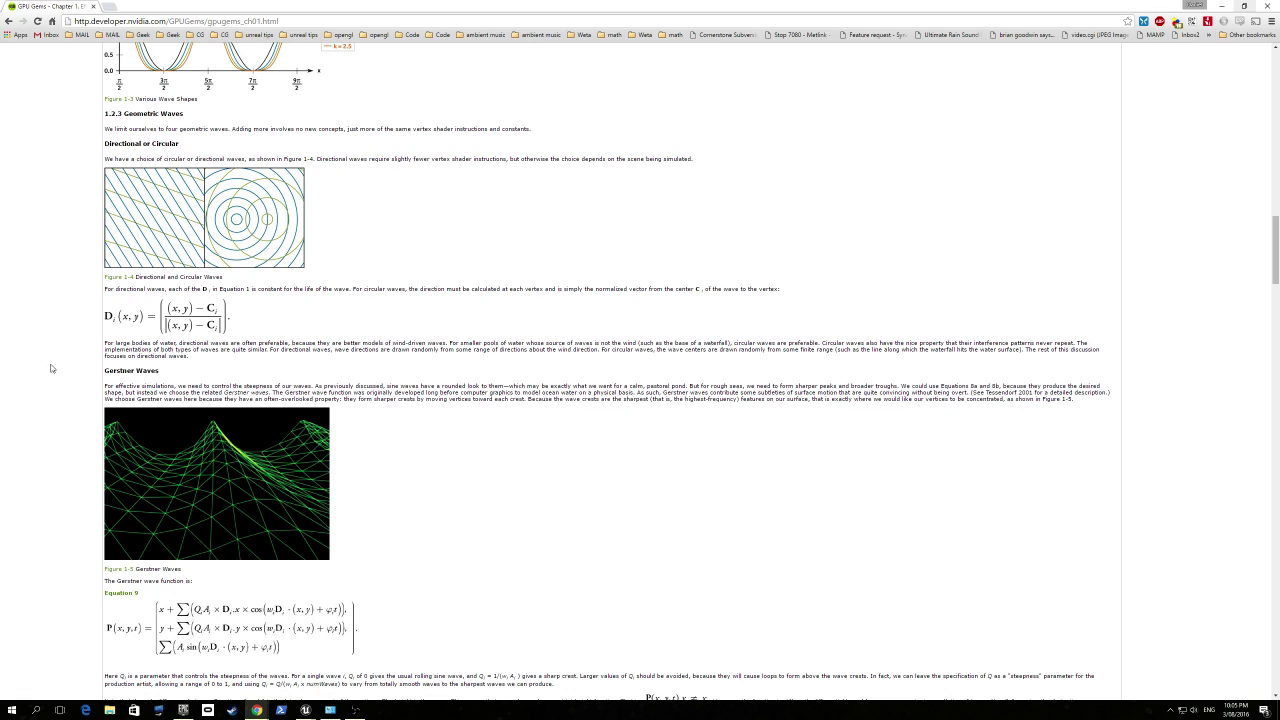
{"action": "scroll", "coordinate": [216, 446], "scroll_direction": "up", "scroll_amount": 5}
{"action": "scroll", "coordinate": [216, 446], "scroll_direction": "up", "scroll_amount": 20}
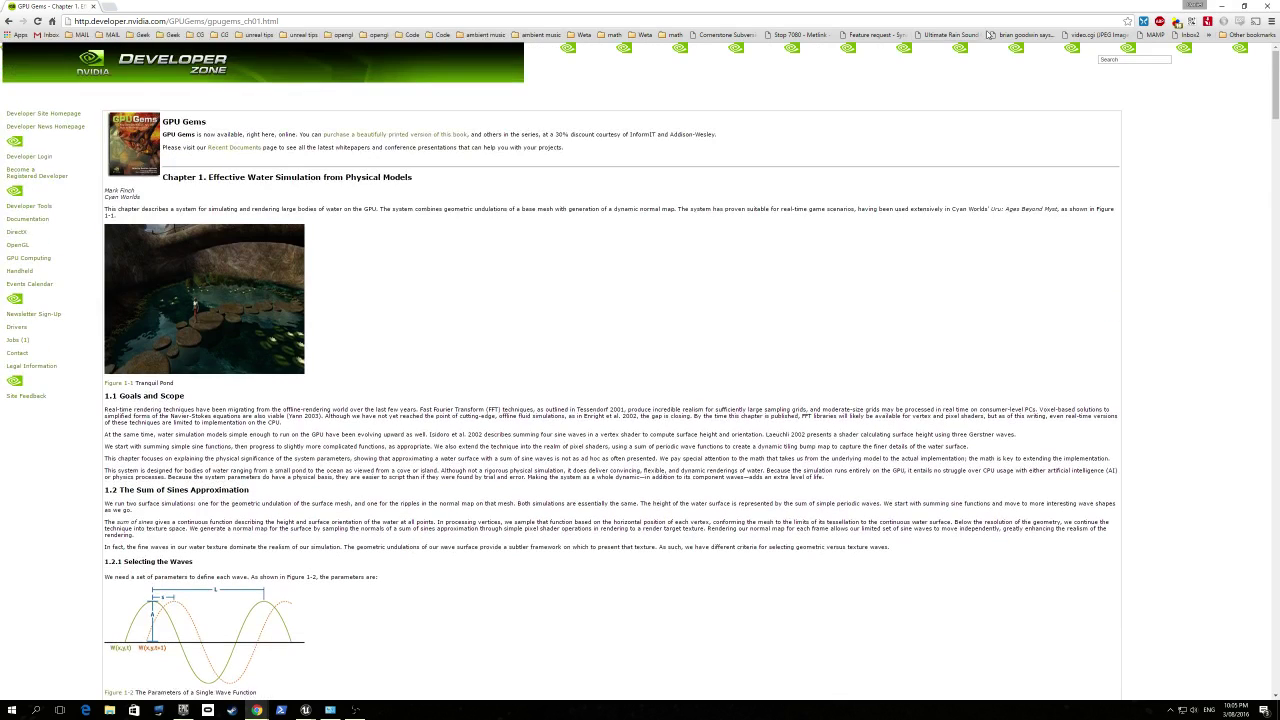
Move the browser window out of the way and switch back to Unreal Editor, selecting the ocean's grid64 mesh
{"action": "left_click", "coordinate": [1244, 6]}
{"action": "left_click", "coordinate": [847, 140]}
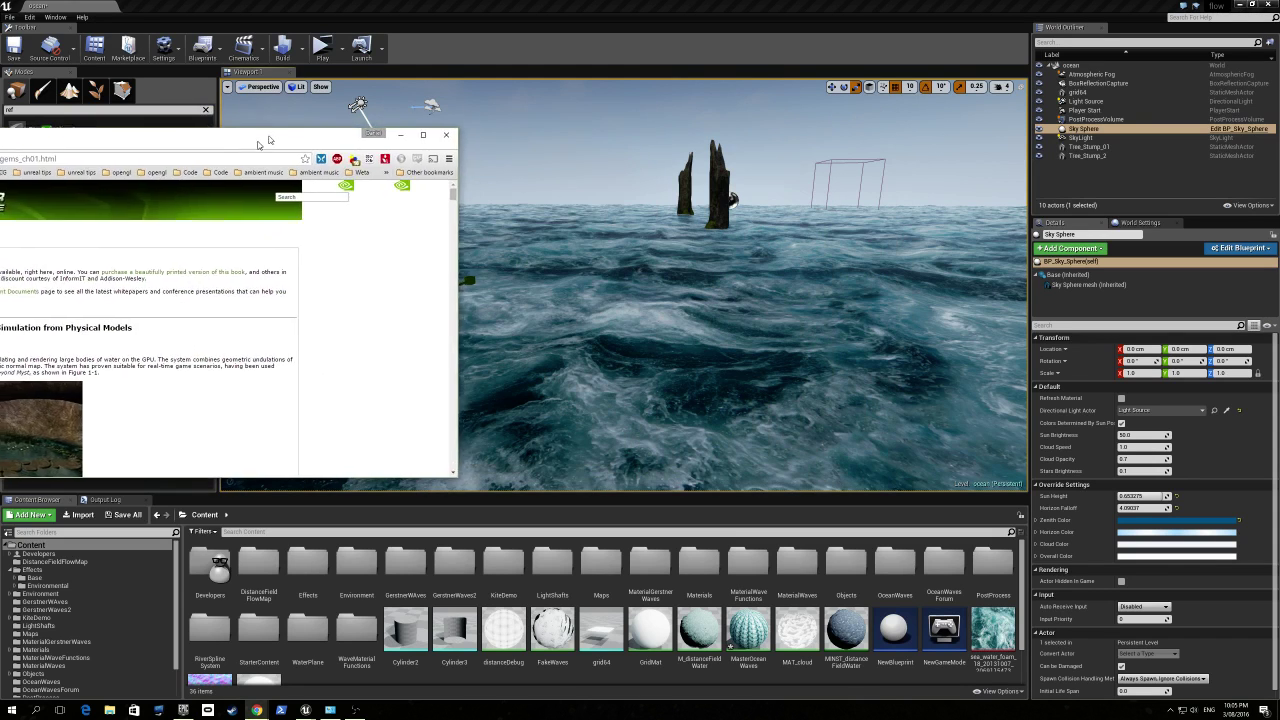
{"action": "left_click_drag", "start_coordinate": [0, 90], "coordinate": [0, 130]}
{"action": "left_click_drag", "start_coordinate": [1279, 75], "coordinate": [1279, 110]}
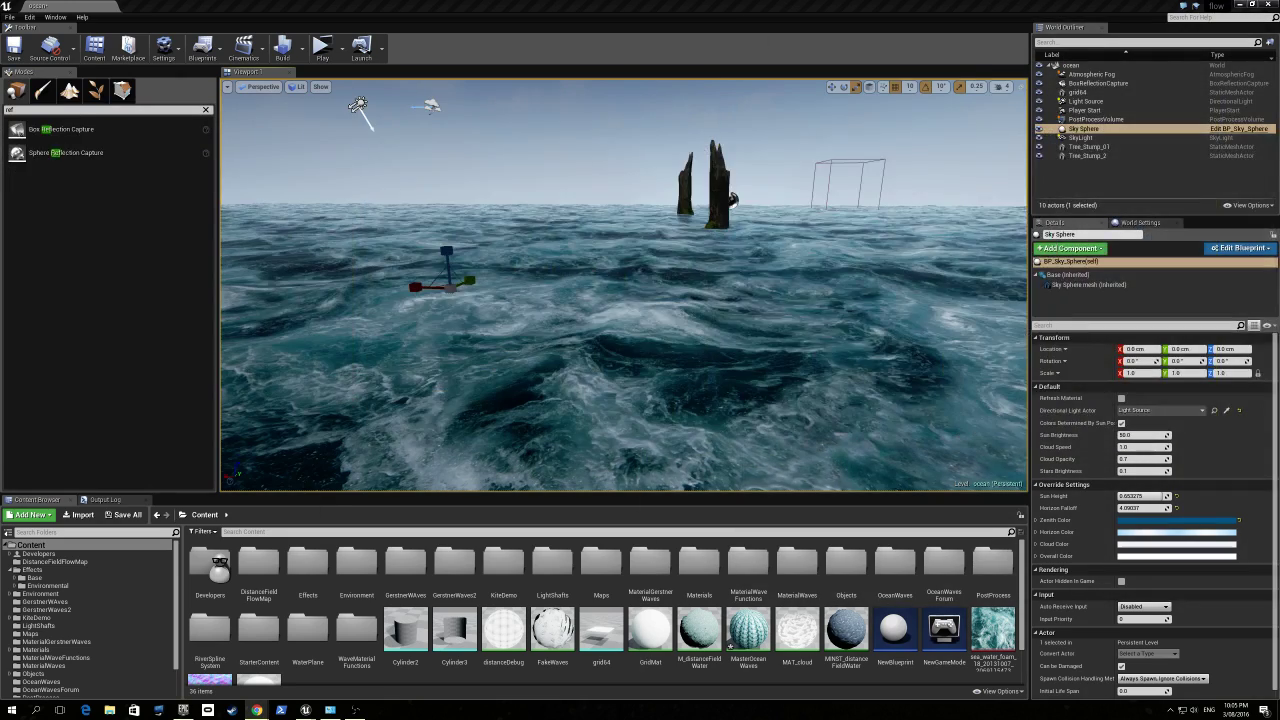
{"action": "left_click", "coordinate": [638, 207]}
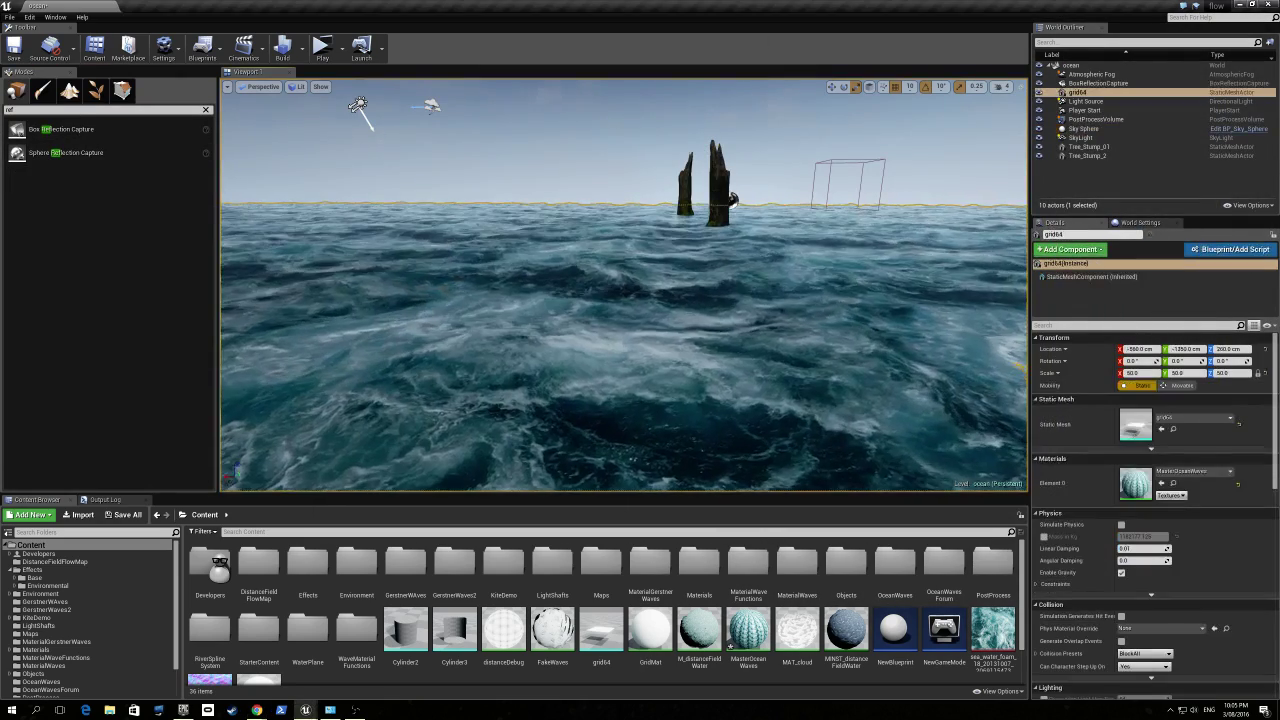
Create a new level from the Default template, saving the selected modified content
{"action": "left_click", "coordinate": [9, 17]}
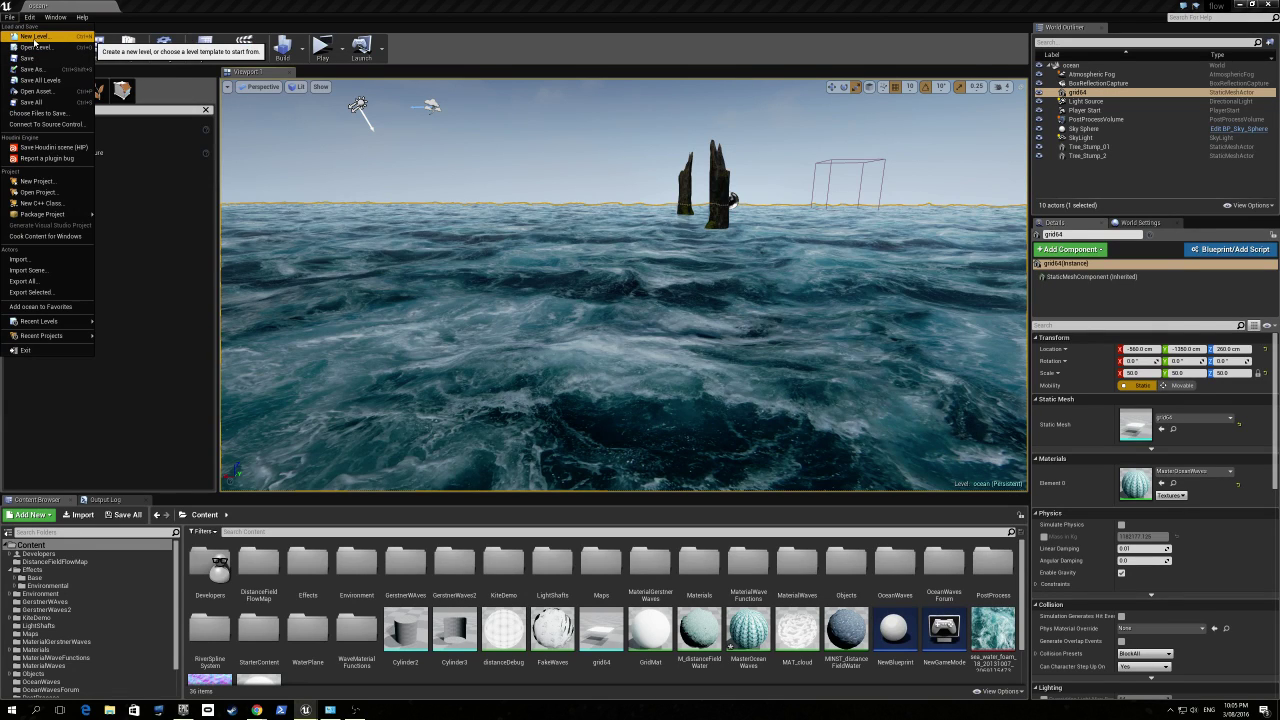
{"action": "left_click", "coordinate": [34, 37]}
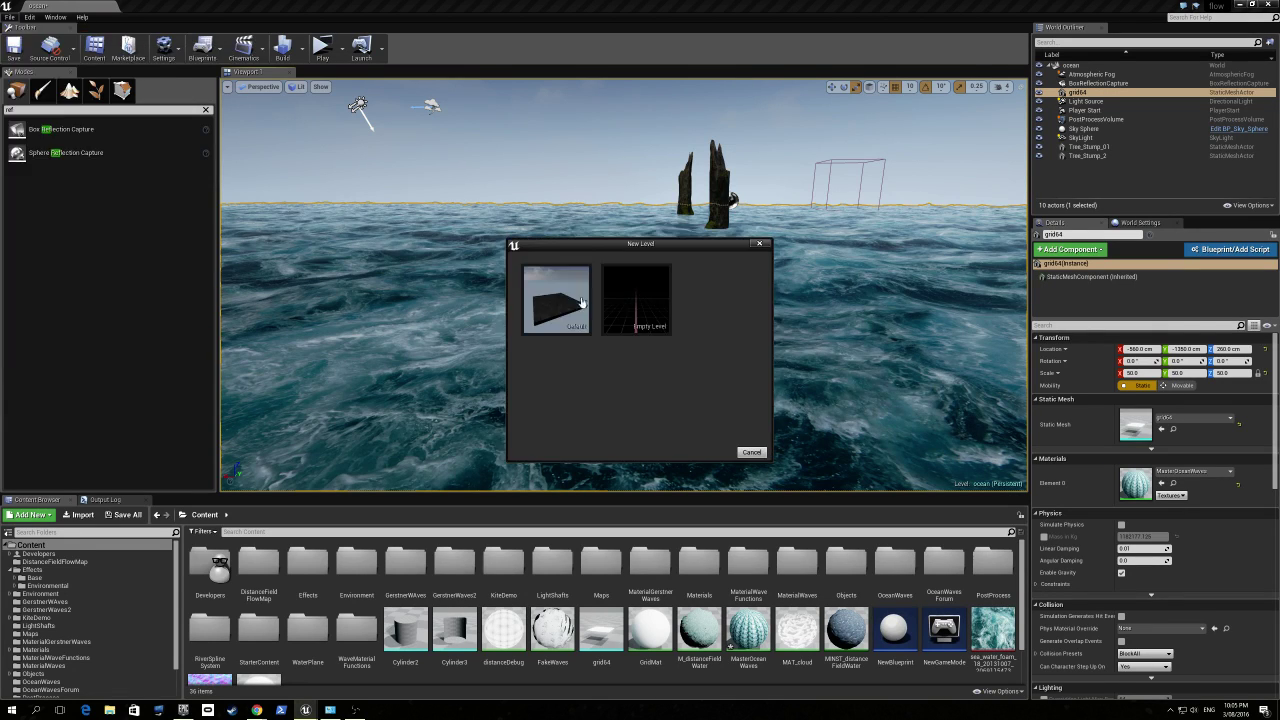
{"action": "left_click", "coordinate": [557, 300]}
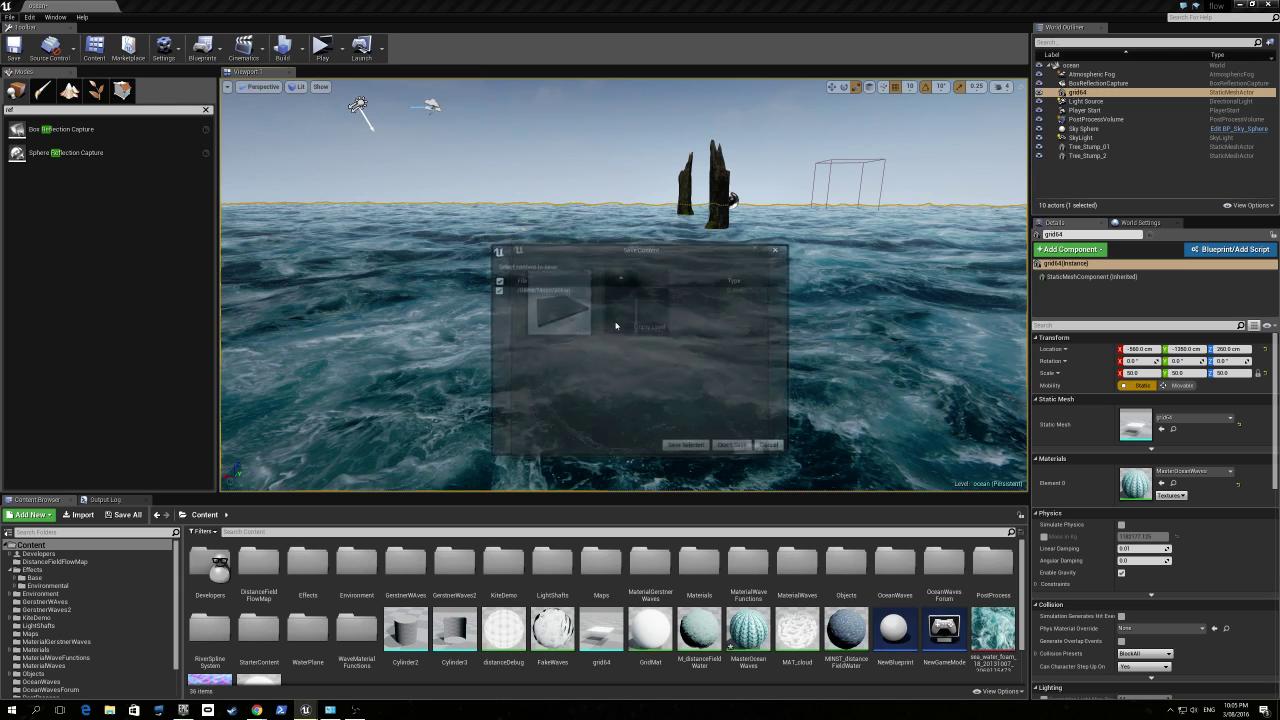
{"action": "left_click", "coordinate": [689, 447]}
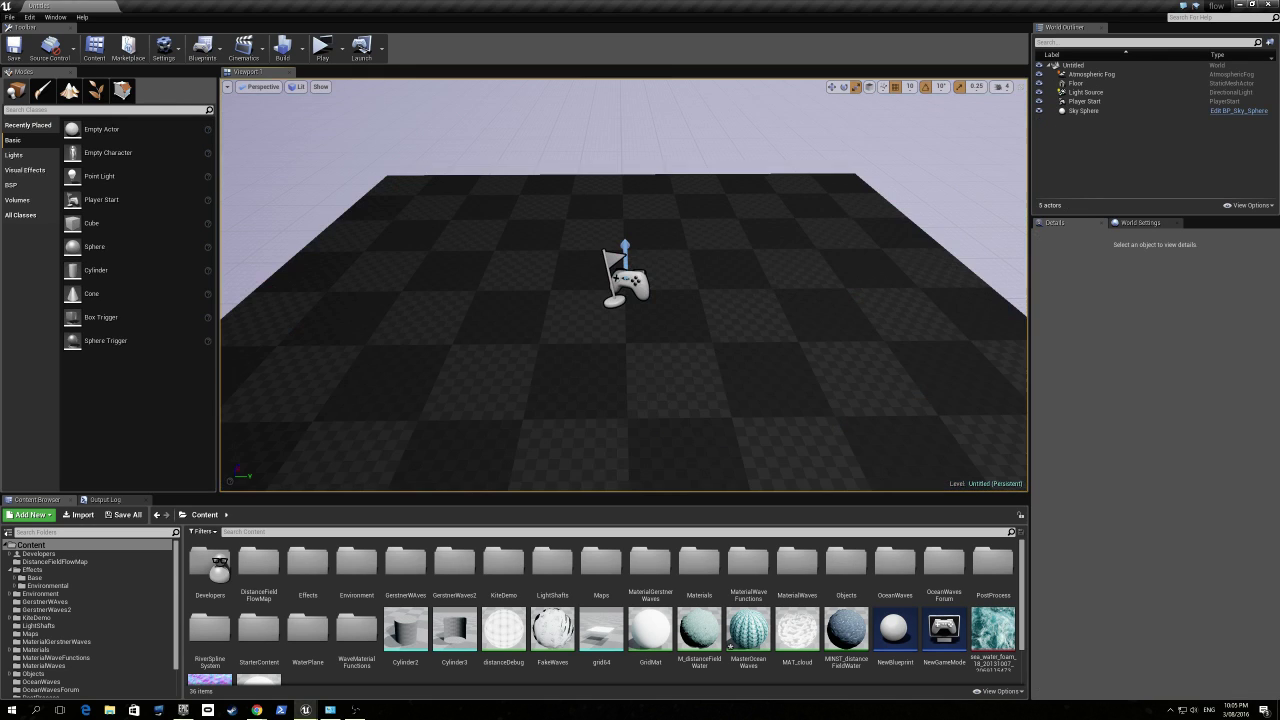
Delete the Floor mesh from the new level
{"action": "scroll", "coordinate": [527, 378], "scroll_direction": "down", "scroll_amount": 5}
{"action": "left_click", "coordinate": [527, 378]}
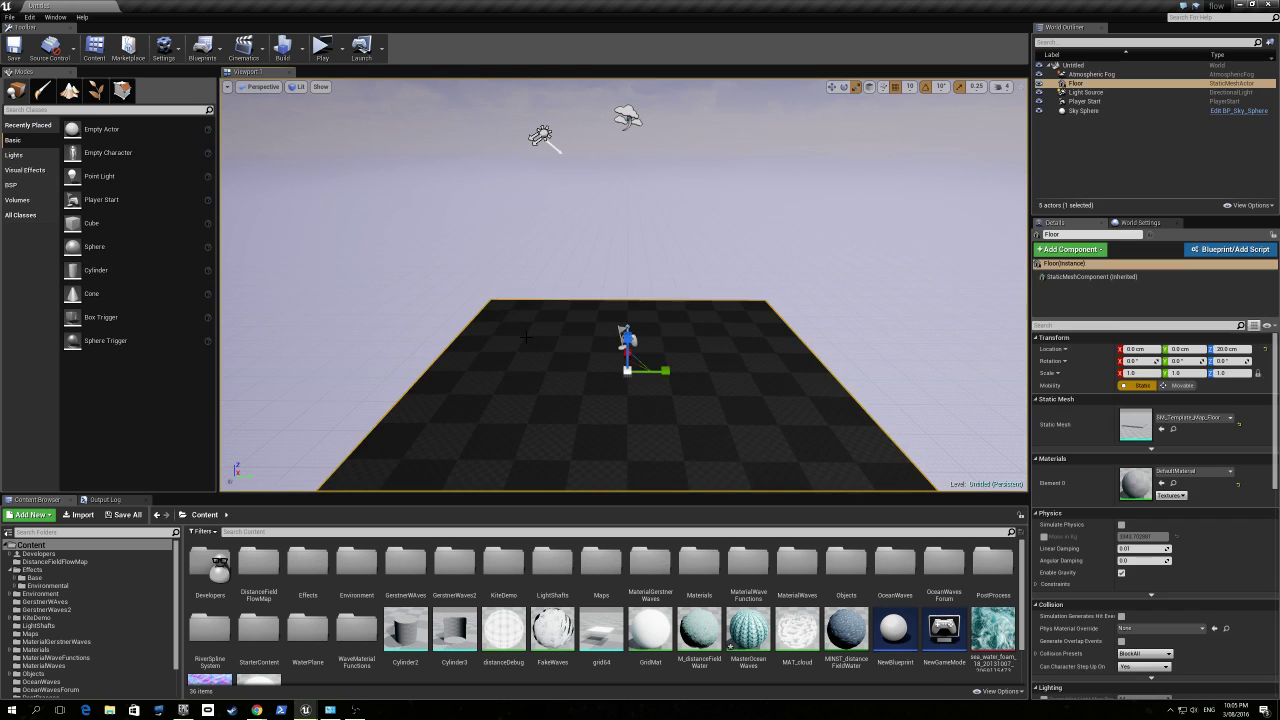
{"action": "key", "text": "Delete"}
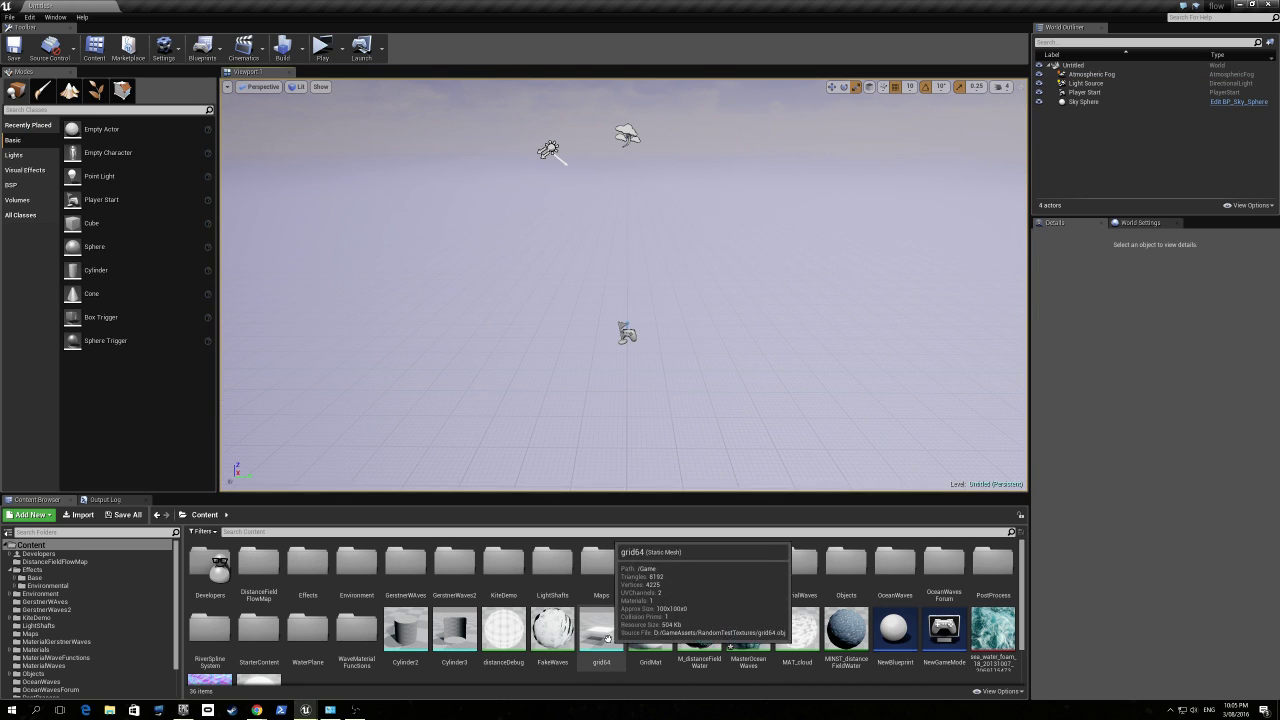
Place the grid64 static mesh in the level near the player start and set its scale to 200 on all axes
{"action": "left_click_drag", "start_coordinate": [601, 630], "coordinate": [615, 378]}
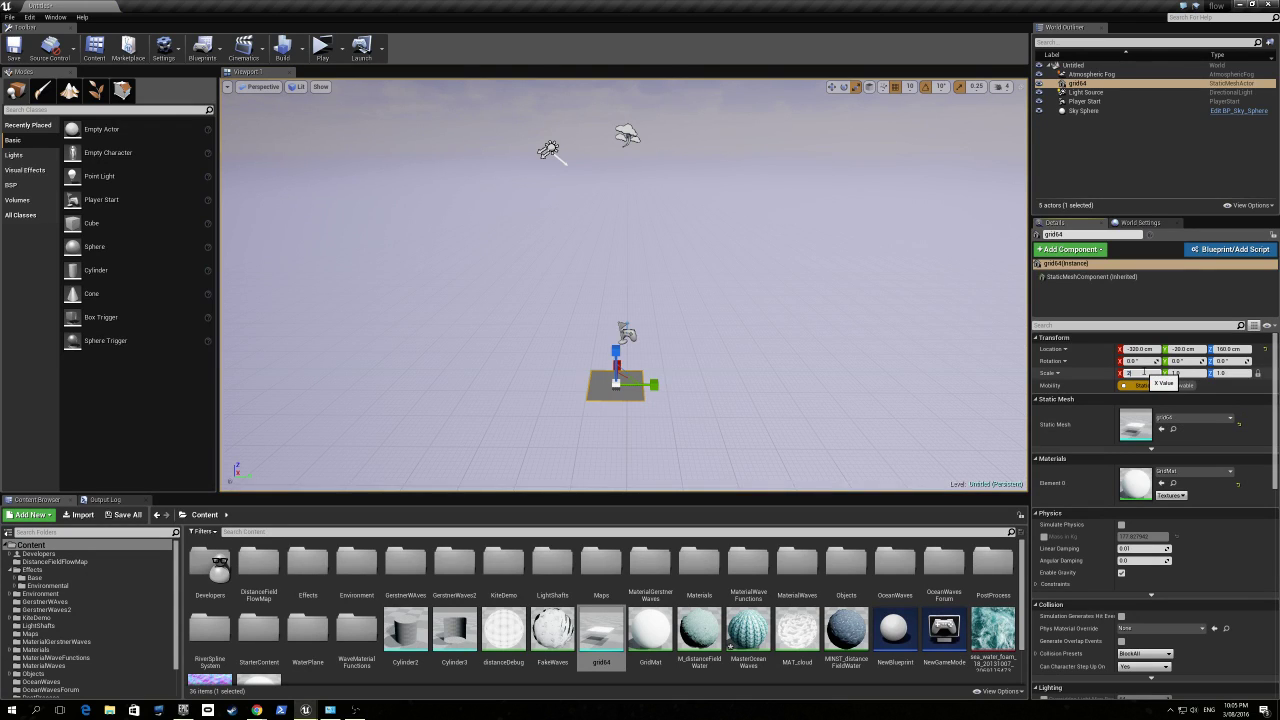
{"action": "left_click", "coordinate": [1144, 372]}
{"action": "type", "text": "200"}
{"action": "key", "text": "Return"}
{"action": "key", "text": "Tab"}
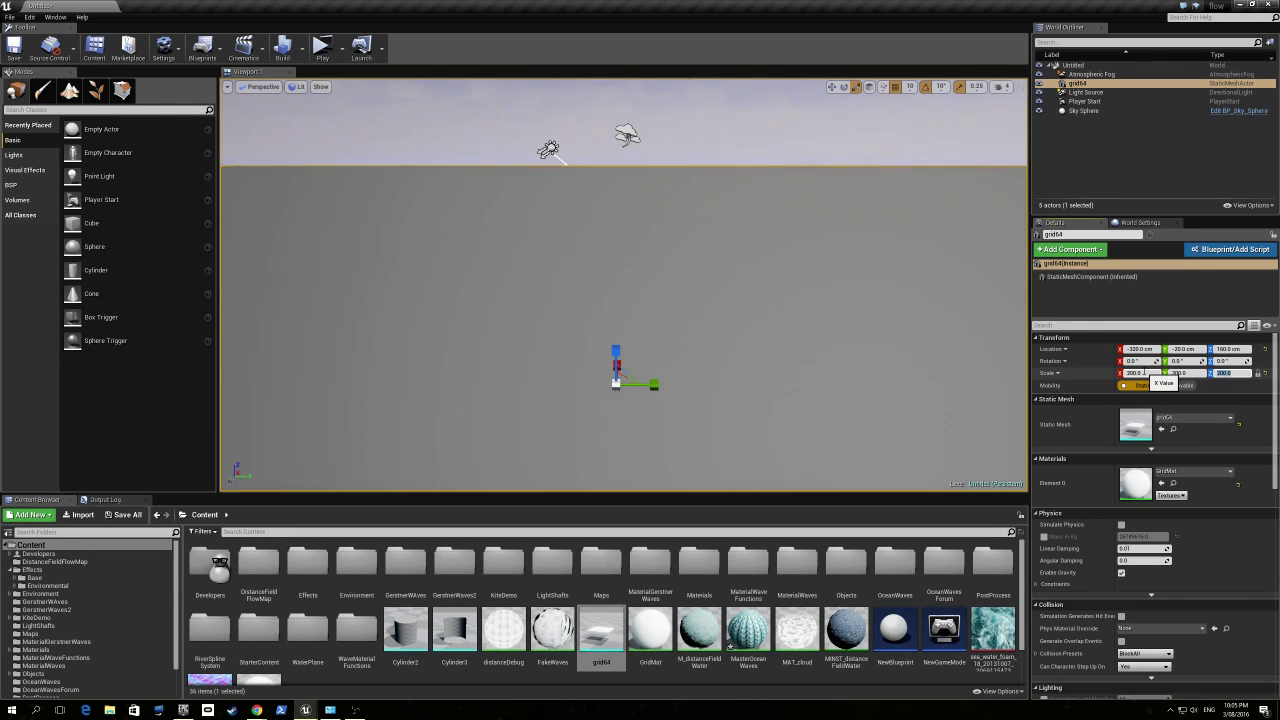
Show the viewport in Wireframe mode to inspect the grid mesh's tessellation
{"action": "left_click", "coordinate": [297, 86]}
{"action": "left_click", "coordinate": [317, 130]}
{"action": "right_click_drag", "start_coordinate": [321, 139], "coordinate": [258, 118]}
{"action": "key", "text": "s"}
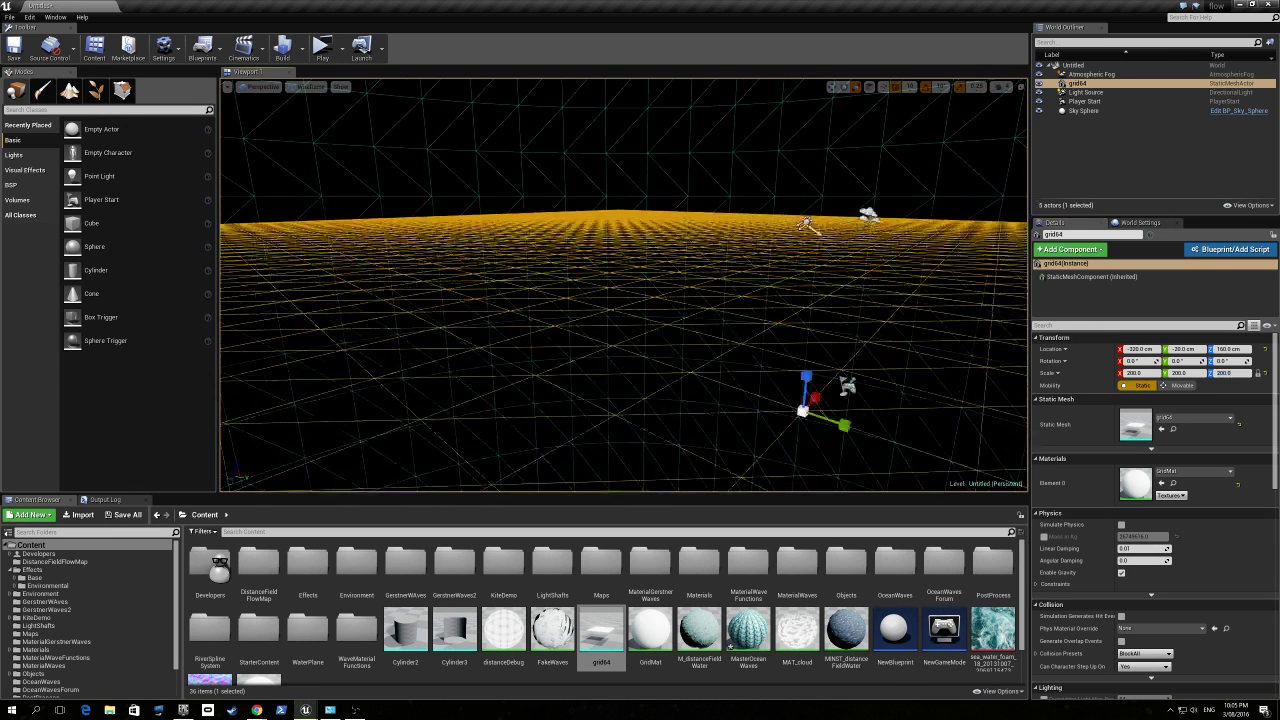
Set the grid64 mesh's scale to 100 on all axes and return the viewport to Lit mode
{"action": "left_click", "coordinate": [1156, 376]}
{"action": "type", "text": "1"}
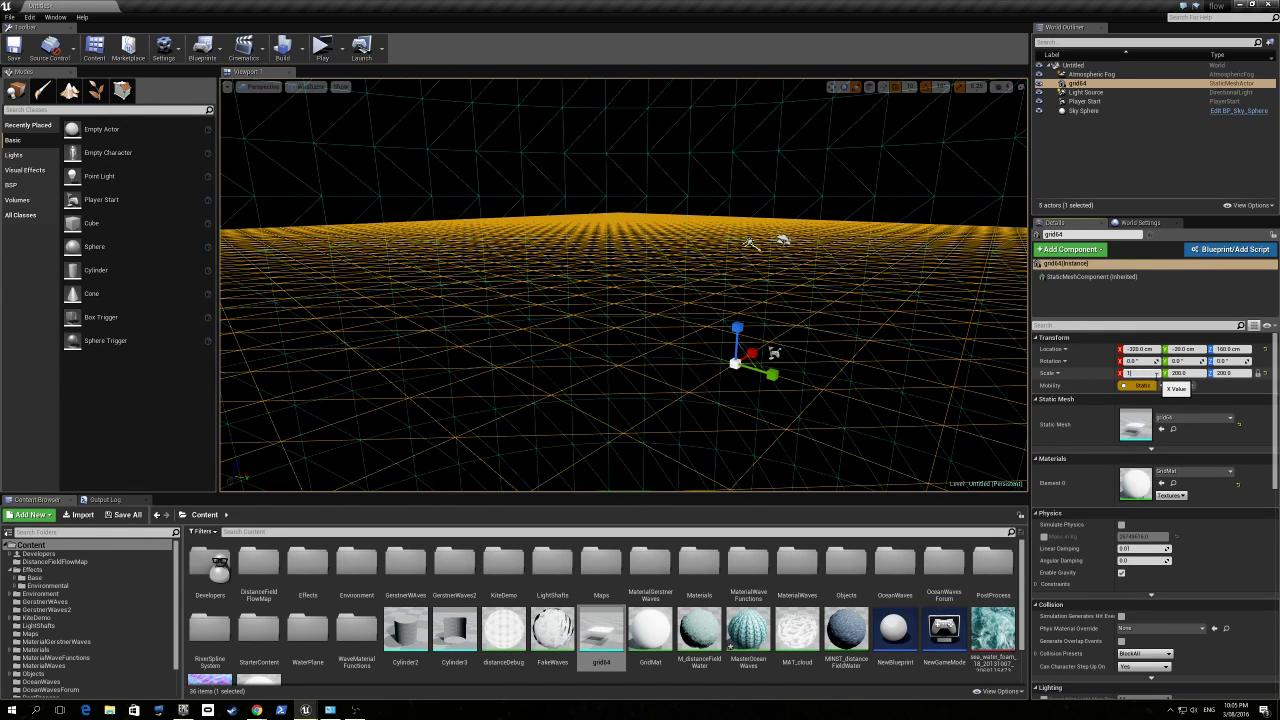
{"action": "type", "text": "00"}
{"action": "key", "text": "Tab"}
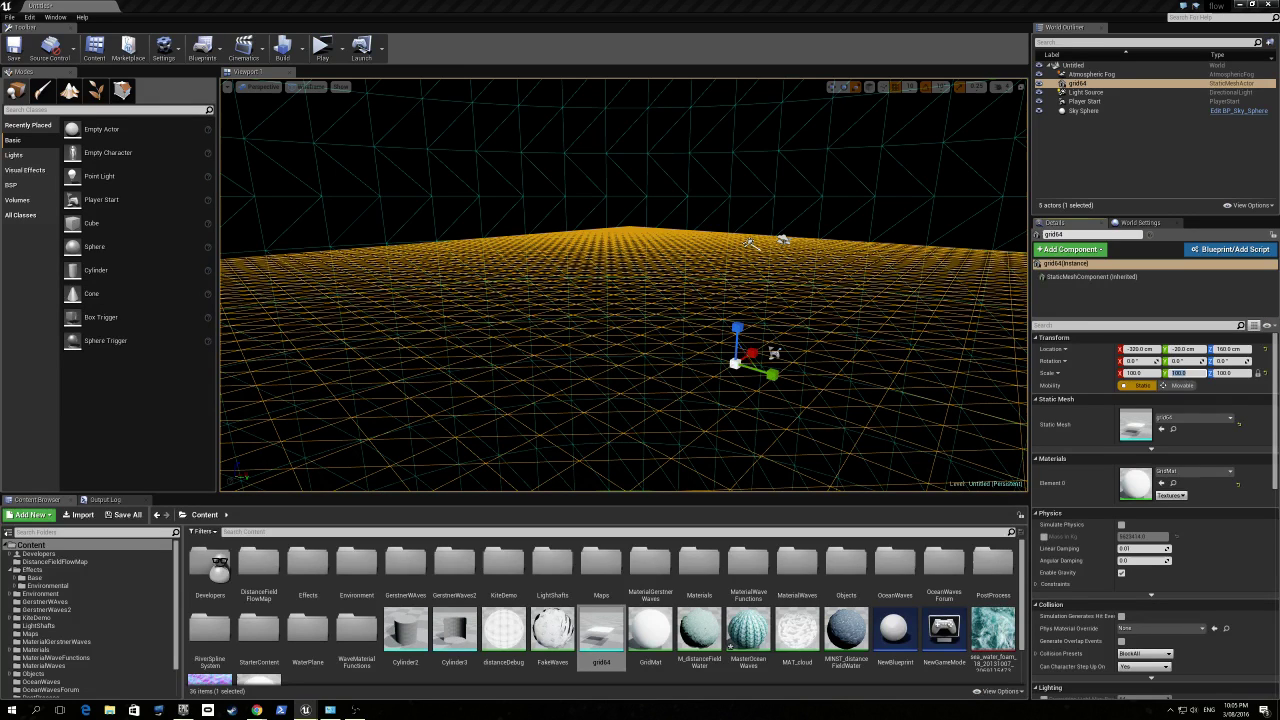
{"action": "left_click", "coordinate": [305, 86]}
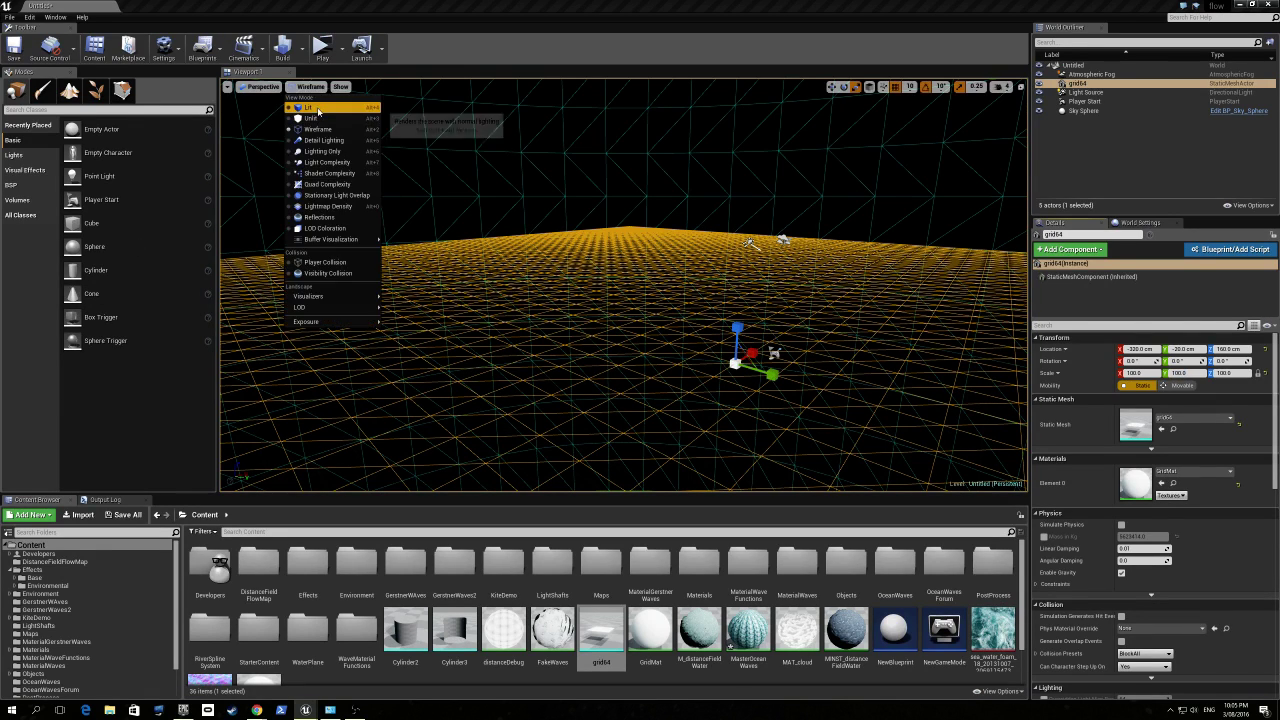
{"action": "left_click", "coordinate": [317, 107]}
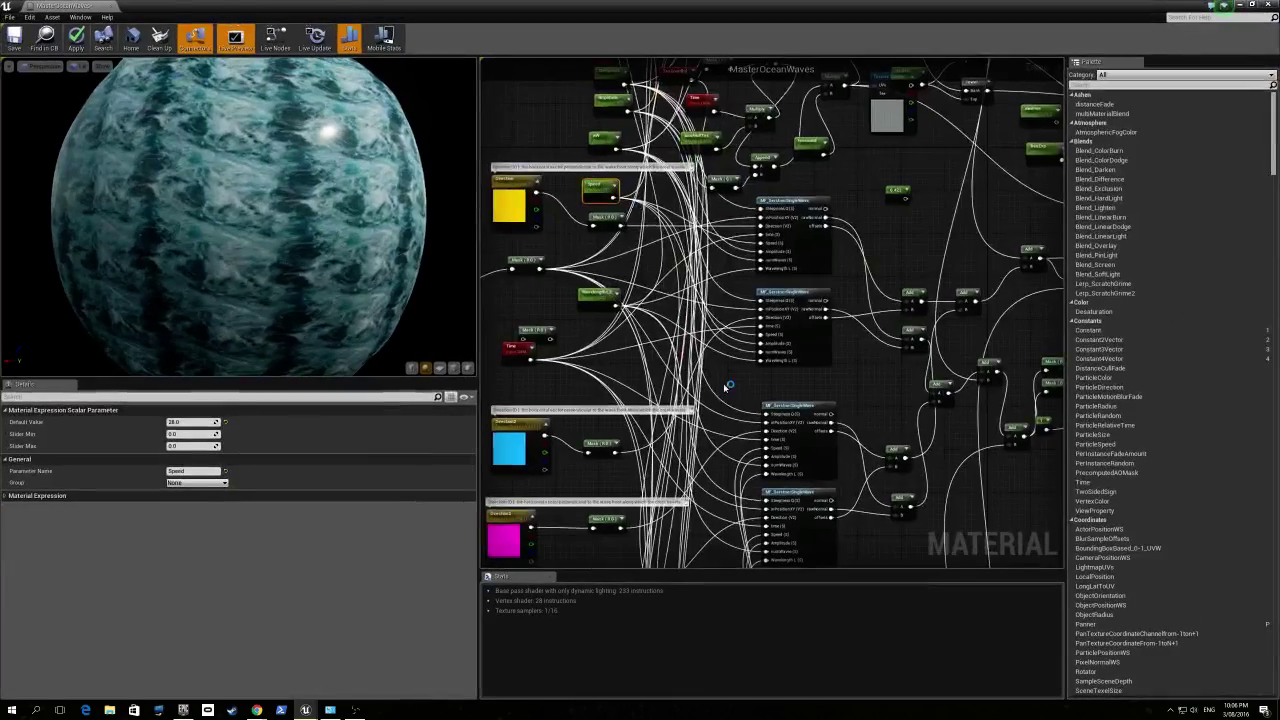
Examine the MasterOceanWaves node graph and open one of its MF_GerstnerSingleWave functions to view its output
{"action": "scroll", "coordinate": [723, 383], "scroll_direction": "down", "scroll_amount": 6}
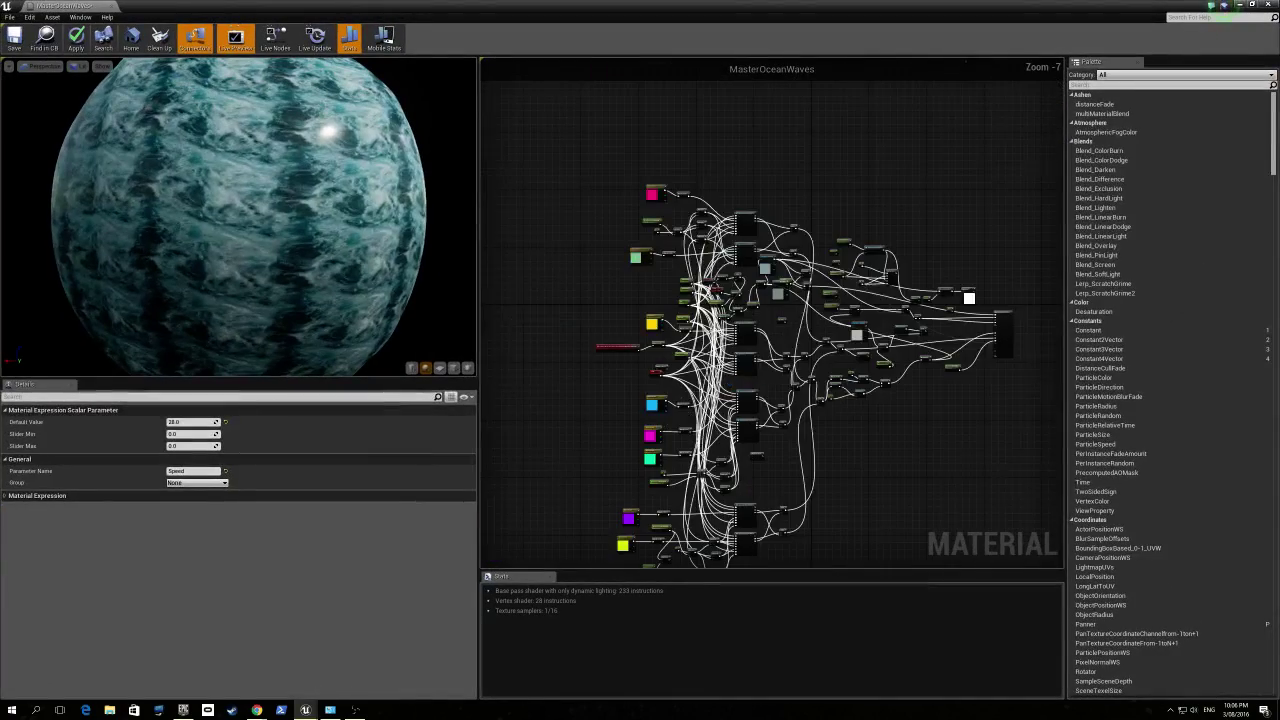
{"action": "scroll", "coordinate": [750, 318], "scroll_direction": "up", "scroll_amount": 2}
{"action": "scroll", "coordinate": [750, 318], "scroll_direction": "down", "scroll_amount": 1}
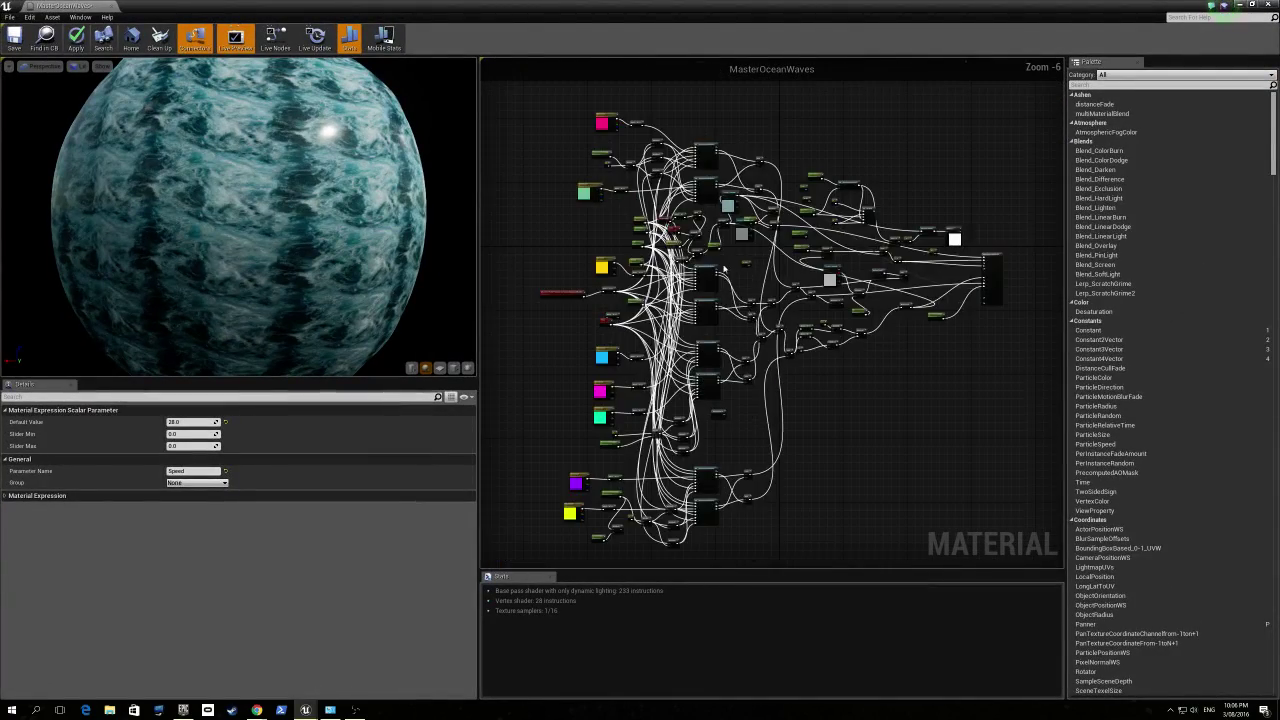
{"action": "scroll", "coordinate": [712, 260], "scroll_direction": "up", "scroll_amount": 3}
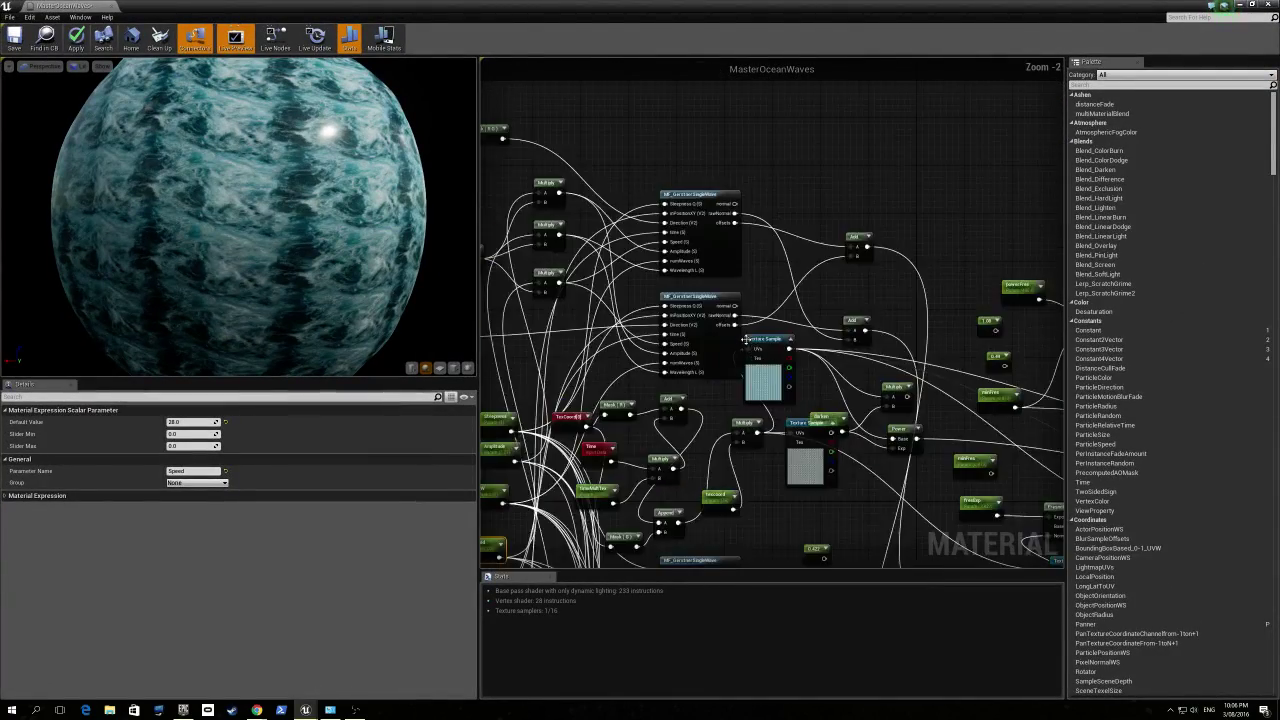
{"action": "double_click", "coordinate": [712, 260]}
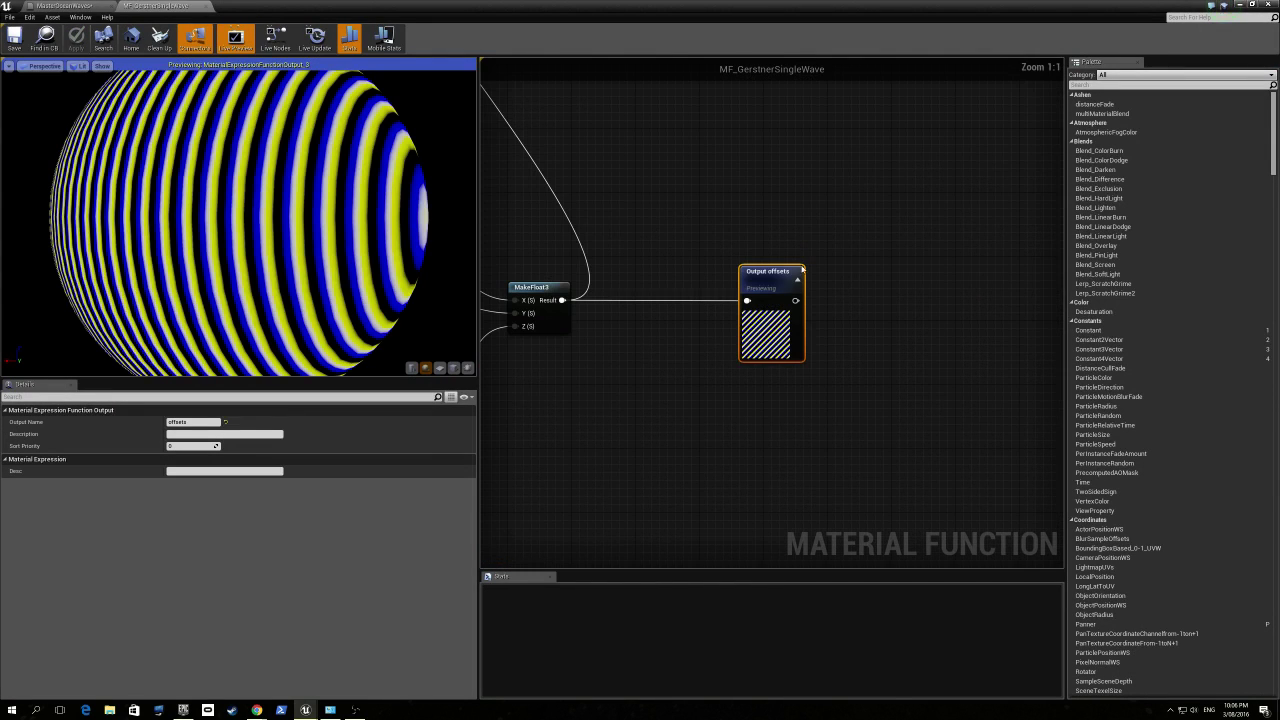
{"action": "left_click", "coordinate": [62, 5]}
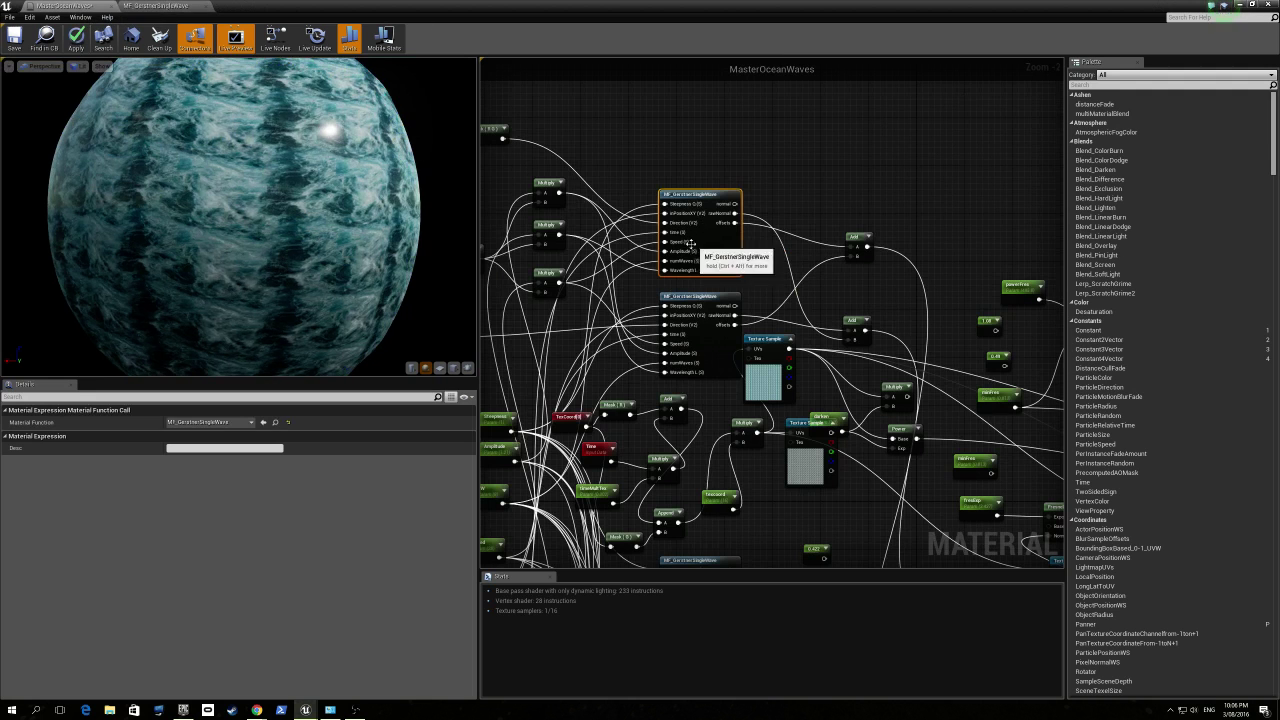
{"action": "scroll", "coordinate": [720, 305], "scroll_direction": "down", "scroll_amount": 1}
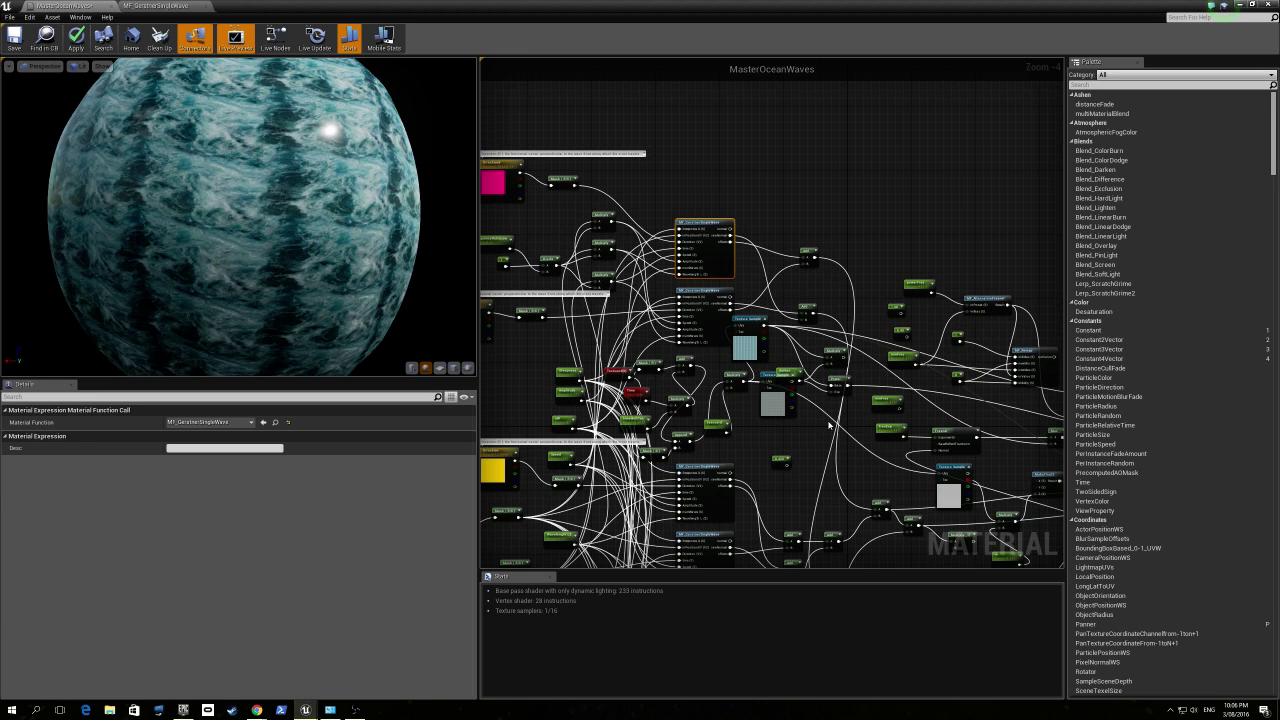
{"action": "left_click", "coordinate": [179, 7]}
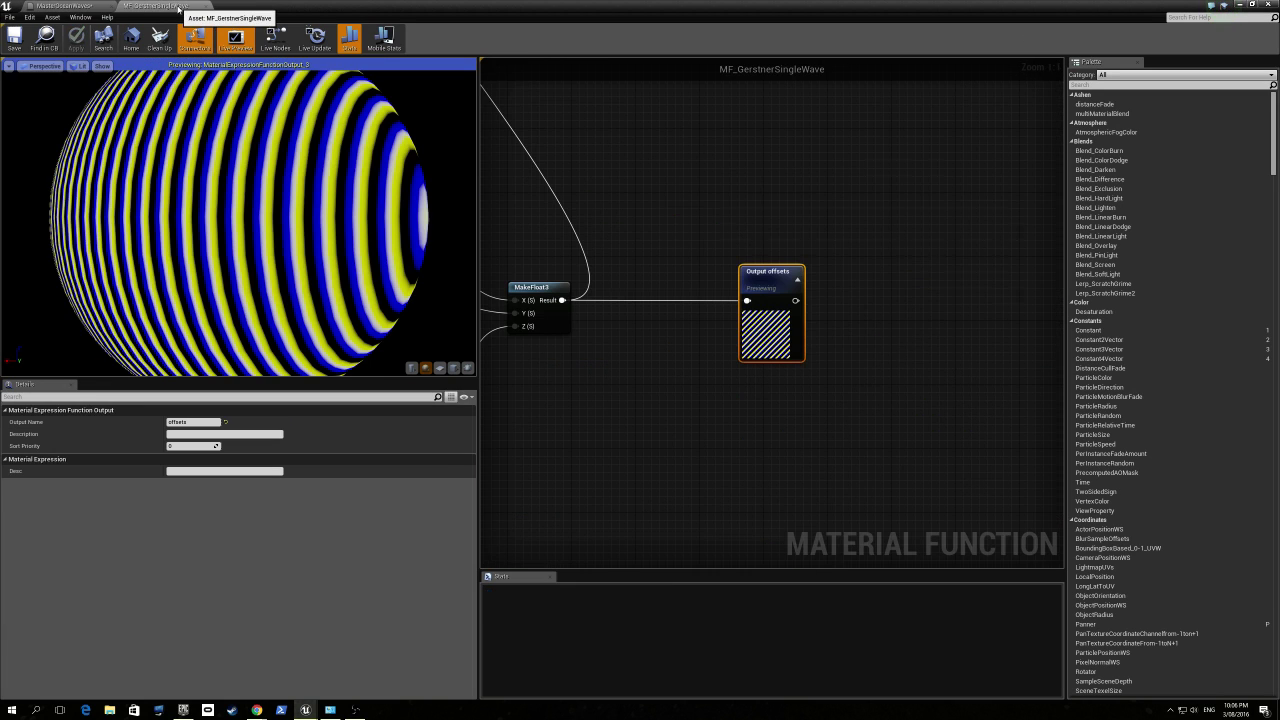
Close the MasterOceanWaves material with its changes applied, and move the remaining MF_GerstnerSingleWave editor window clear of the level editor
{"action": "left_click", "coordinate": [205, 5]}
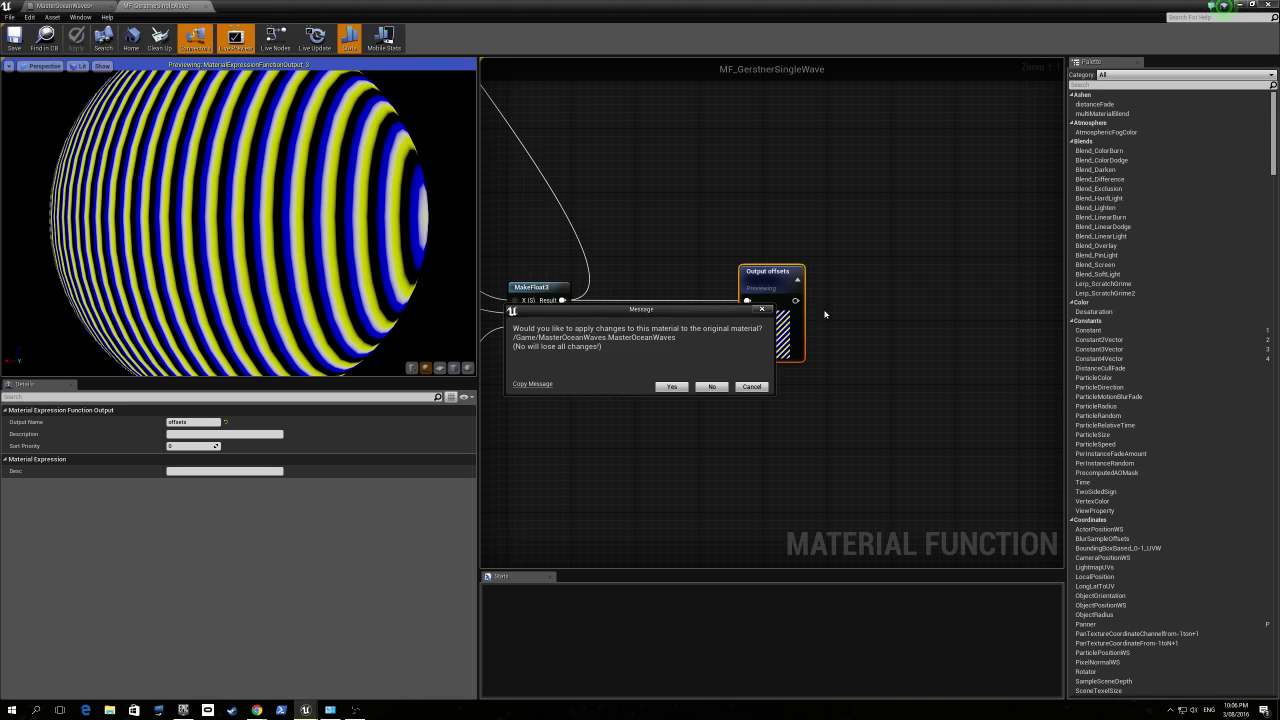
{"action": "left_click", "coordinate": [753, 388]}
{"action": "left_click", "coordinate": [110, 6]}
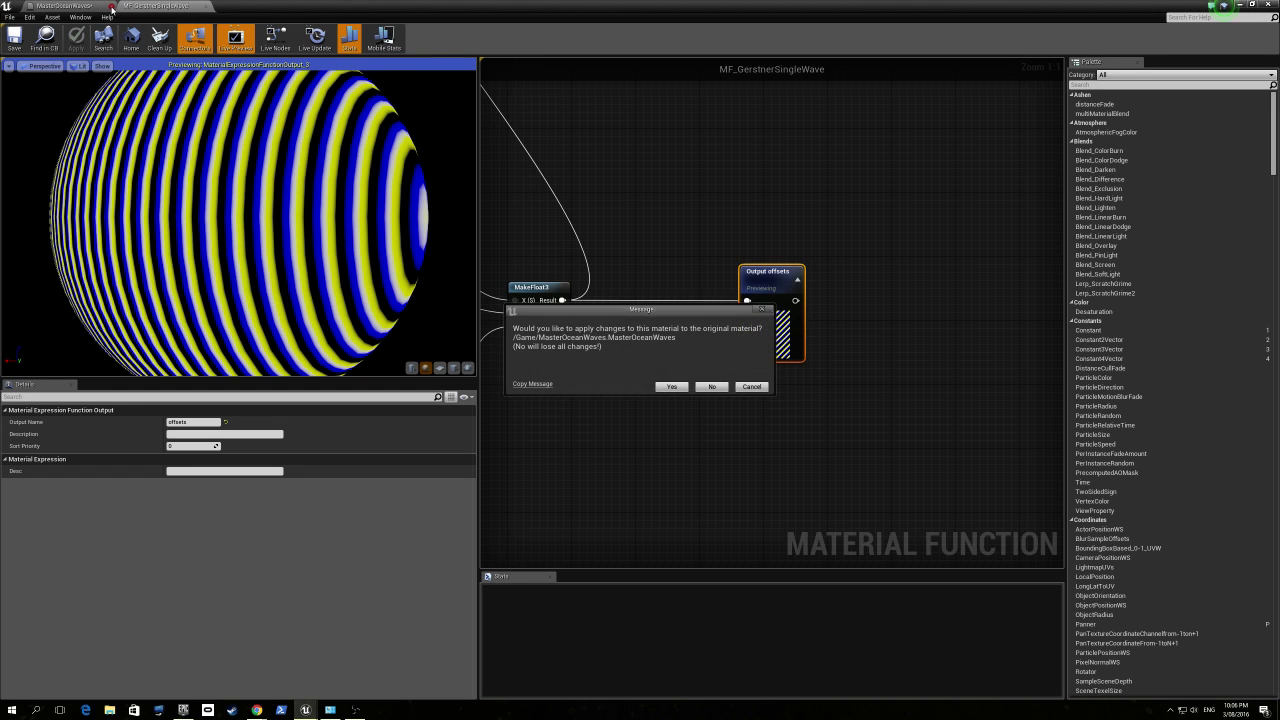
{"action": "left_click", "coordinate": [663, 391]}
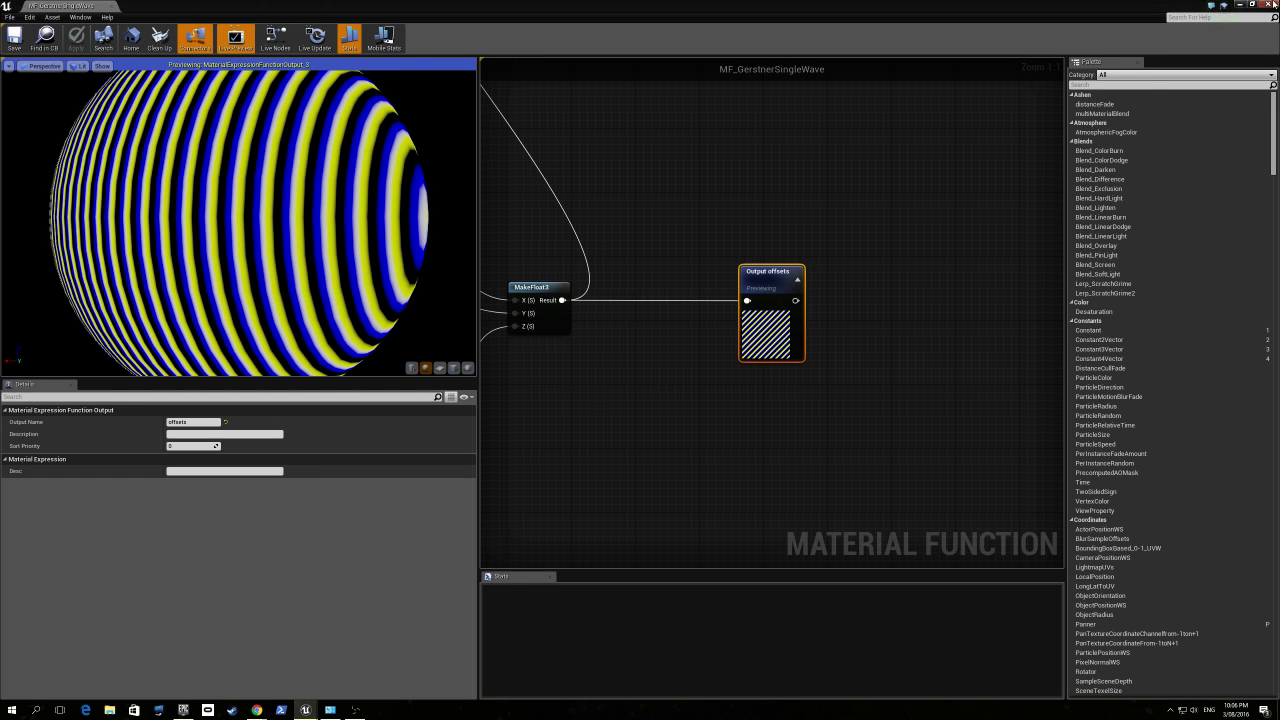
{"action": "left_click", "coordinate": [1254, 5]}
{"action": "left_click_drag", "start_coordinate": [687, 109], "coordinate": [0, 120]}
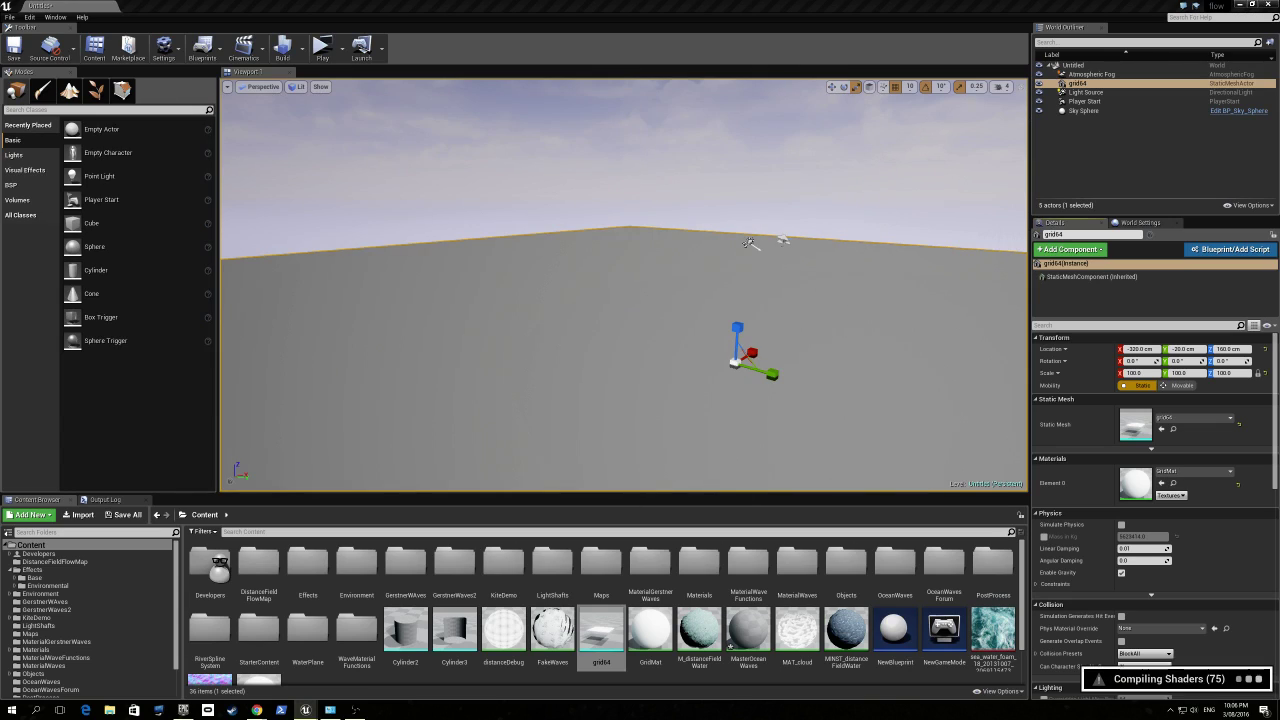
Switch to Chrome and read the GPU Gems water simulation chapter at an enlarged size, down to Figure 1-2 in section 1.2.1
{"action": "left_click", "coordinate": [257, 710]}
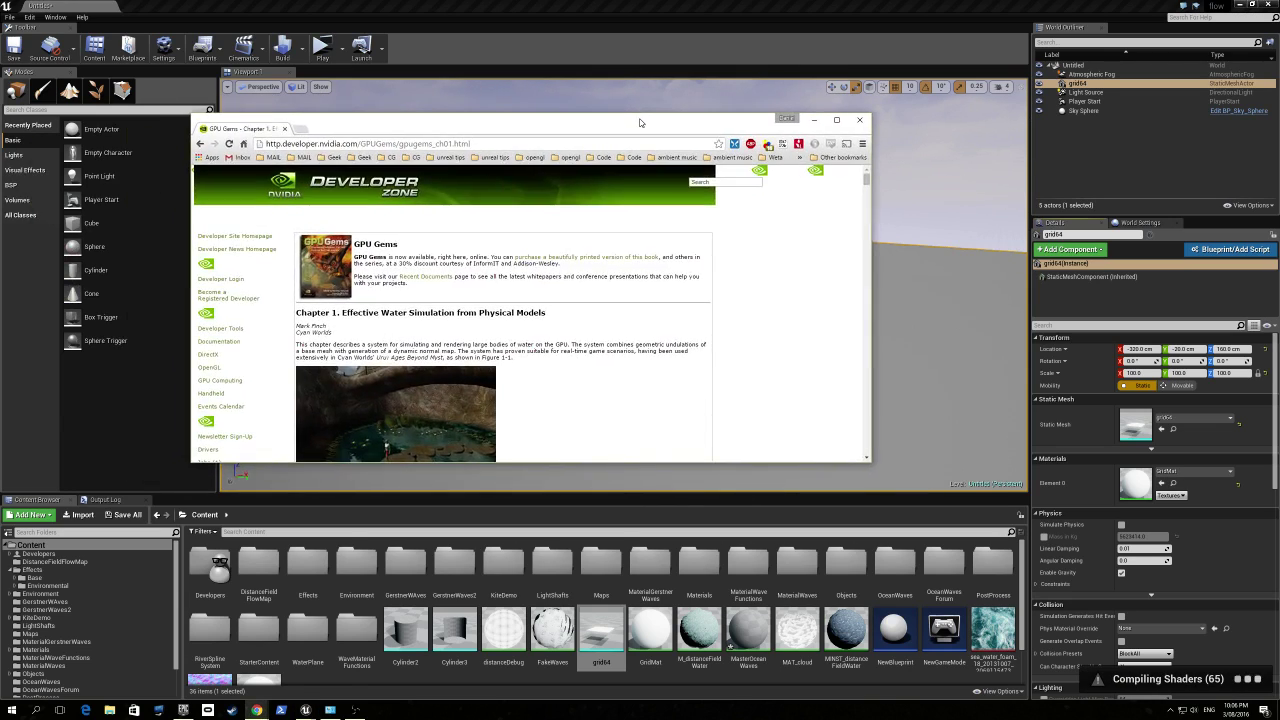
{"action": "double_click", "coordinate": [640, 122]}
{"action": "scroll", "coordinate": [192, 388], "scroll_direction": "down", "scroll_amount": 2}
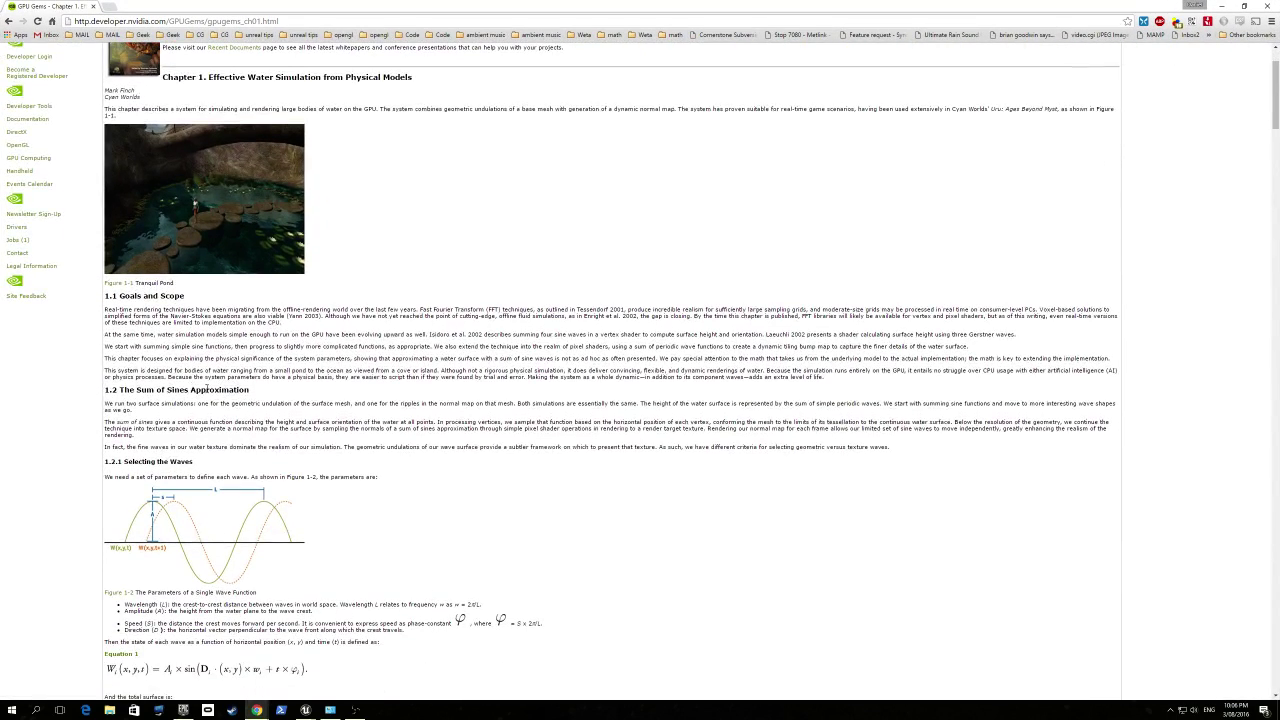
{"action": "scroll", "coordinate": [207, 390], "scroll_direction": "up", "scroll_amount": 3, "text": "ctrl"}
{"action": "scroll", "coordinate": [208, 393], "scroll_direction": "down", "scroll_amount": 3}
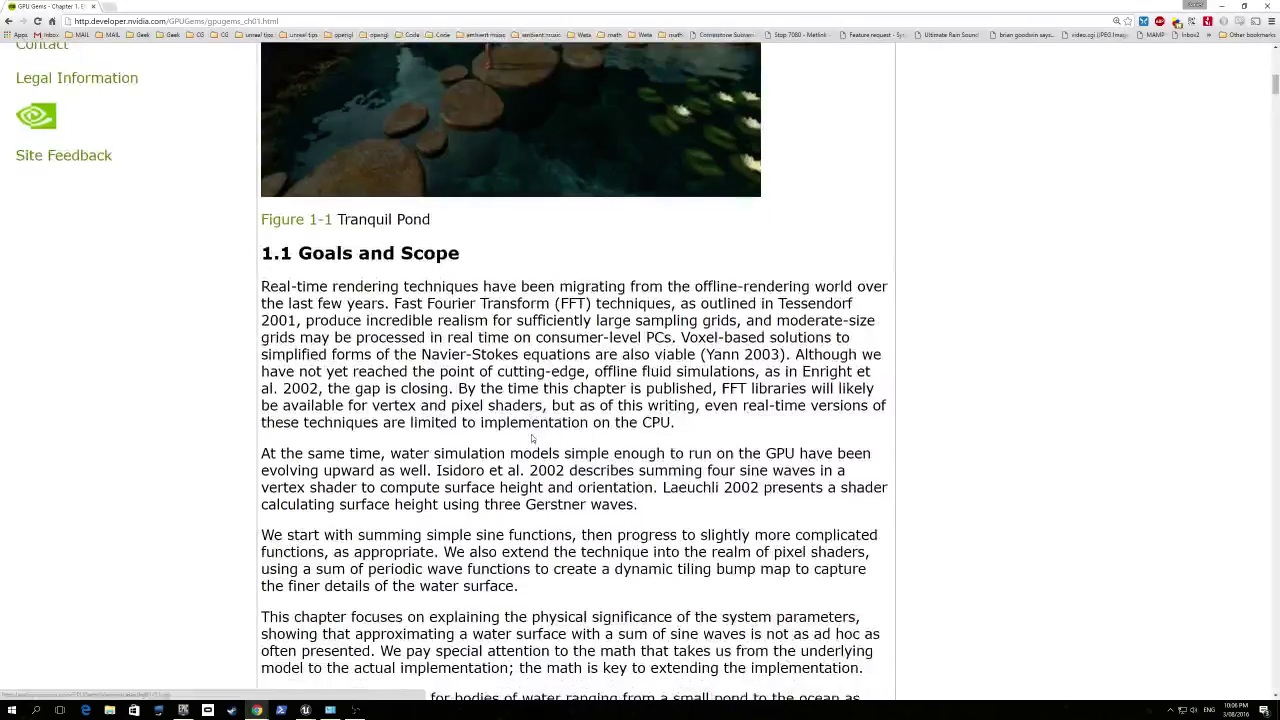
{"action": "scroll", "coordinate": [208, 393], "scroll_direction": "down", "scroll_amount": 3}
{"action": "scroll", "coordinate": [345, 410], "scroll_direction": "down", "scroll_amount": 5}
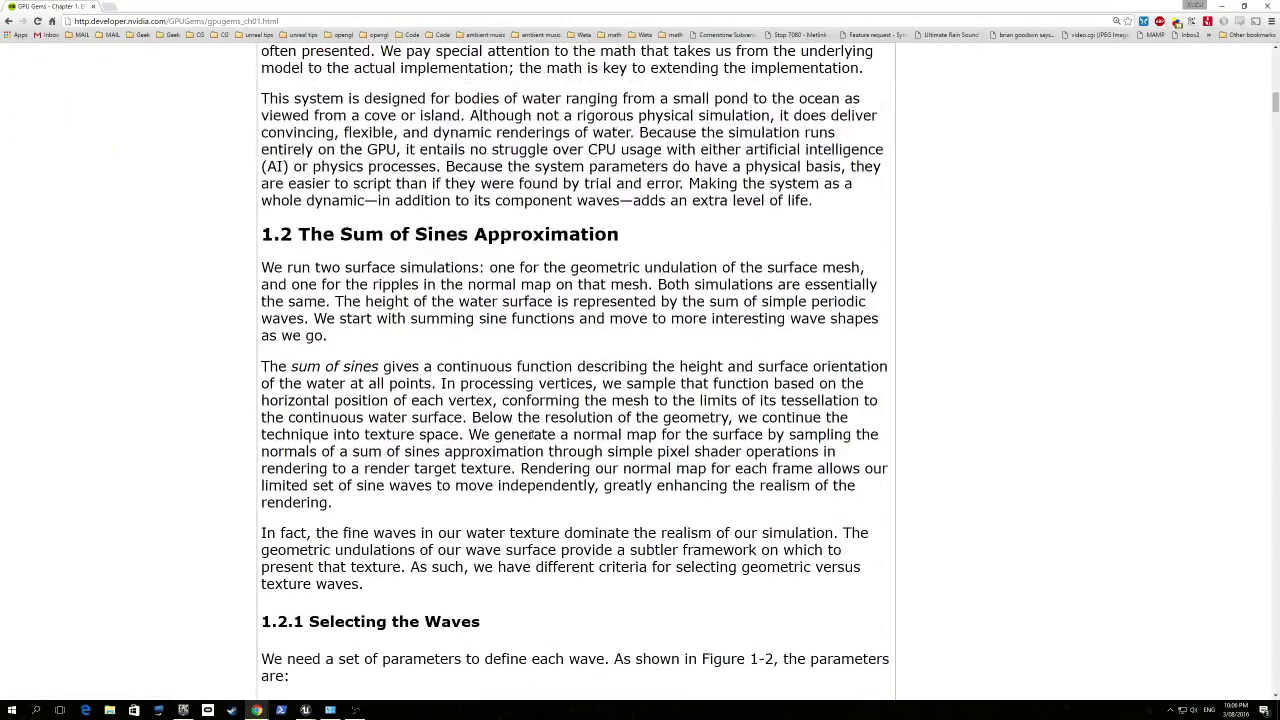
{"action": "scroll", "coordinate": [366, 341], "scroll_direction": "down", "scroll_amount": 2}
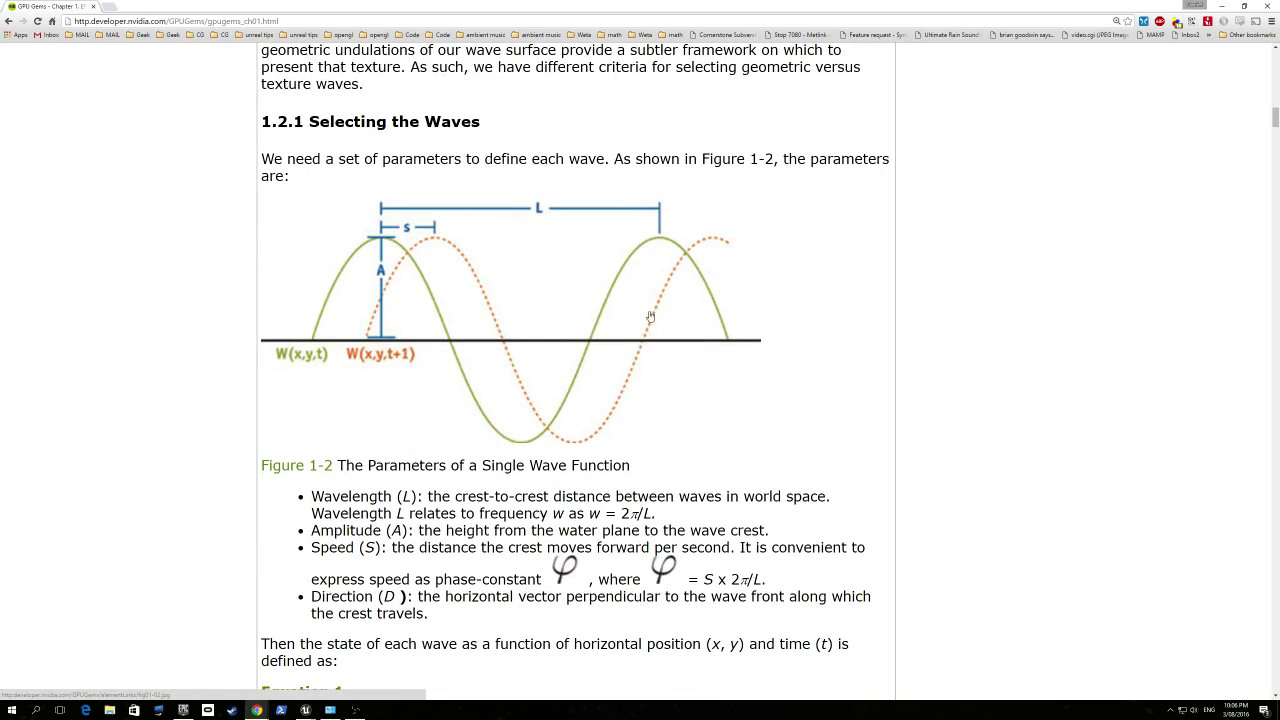
Switch back to Unreal and create a new material named GertstnerWaveTut in the Content folder
{"action": "key", "text": "alt+Tab"}
{"action": "scroll", "coordinate": [748, 628], "scroll_direction": "down", "scroll_amount": 1}
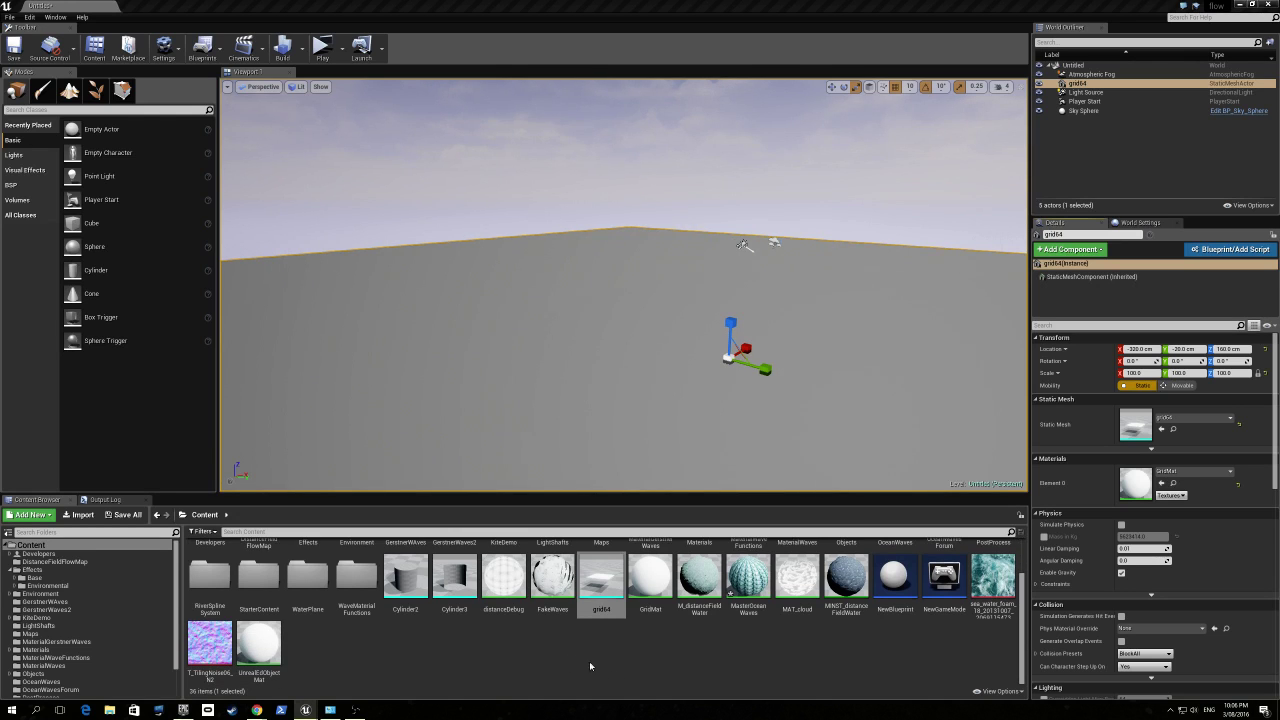
{"action": "right_click", "coordinate": [472, 648]}
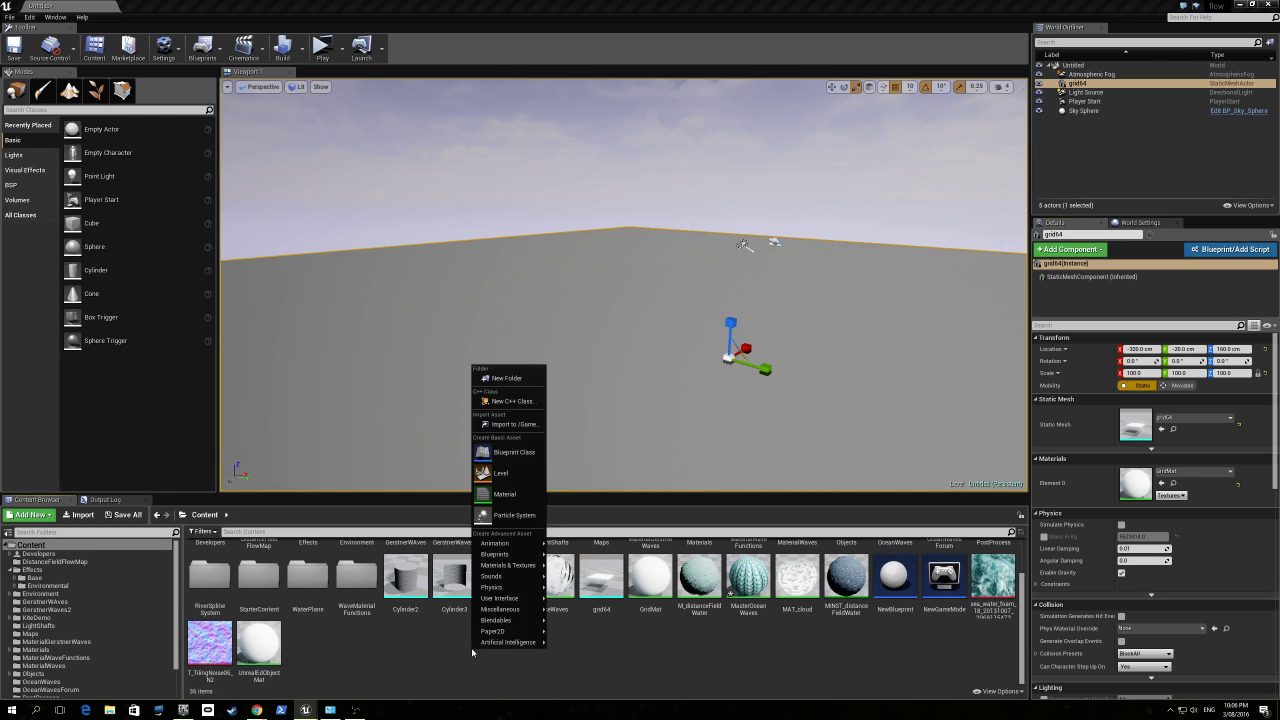
{"action": "left_click", "coordinate": [506, 495]}
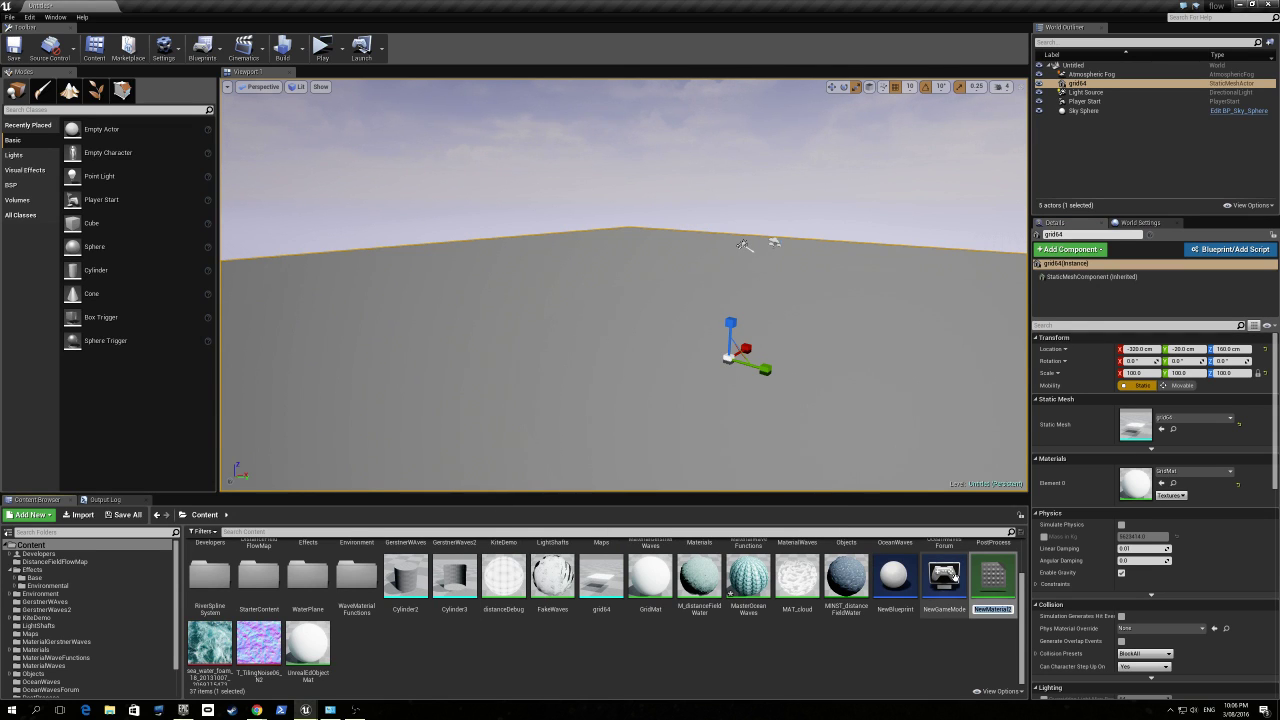
{"action": "key", "text": "BackSpace"}
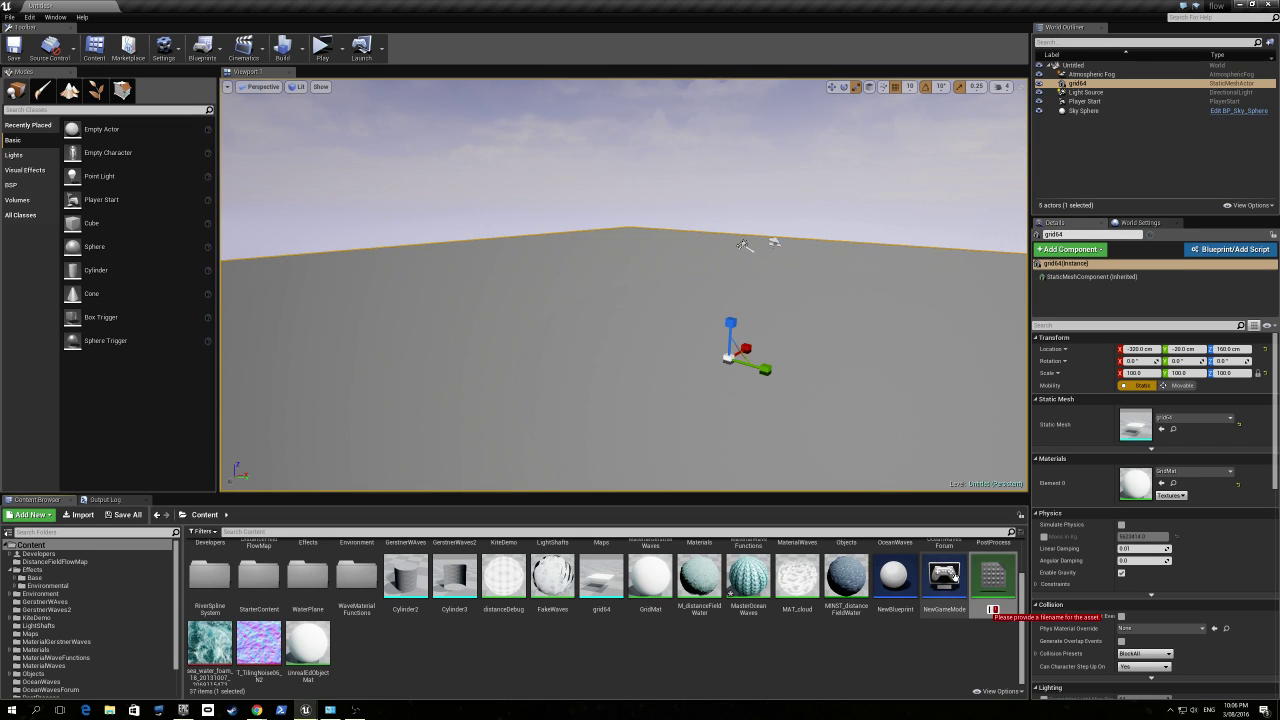
{"action": "type", "text": "Gri"}
{"action": "type", "text": "st"}
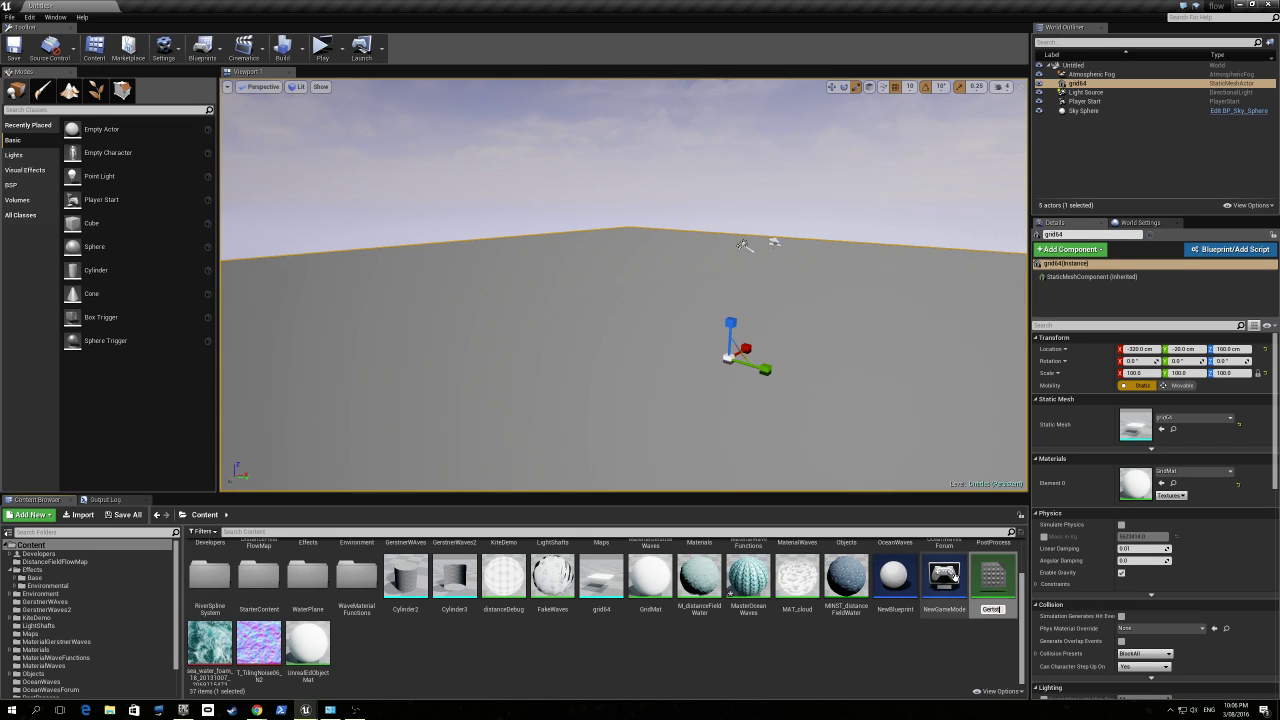
{"action": "type", "text": "erWaveS"}
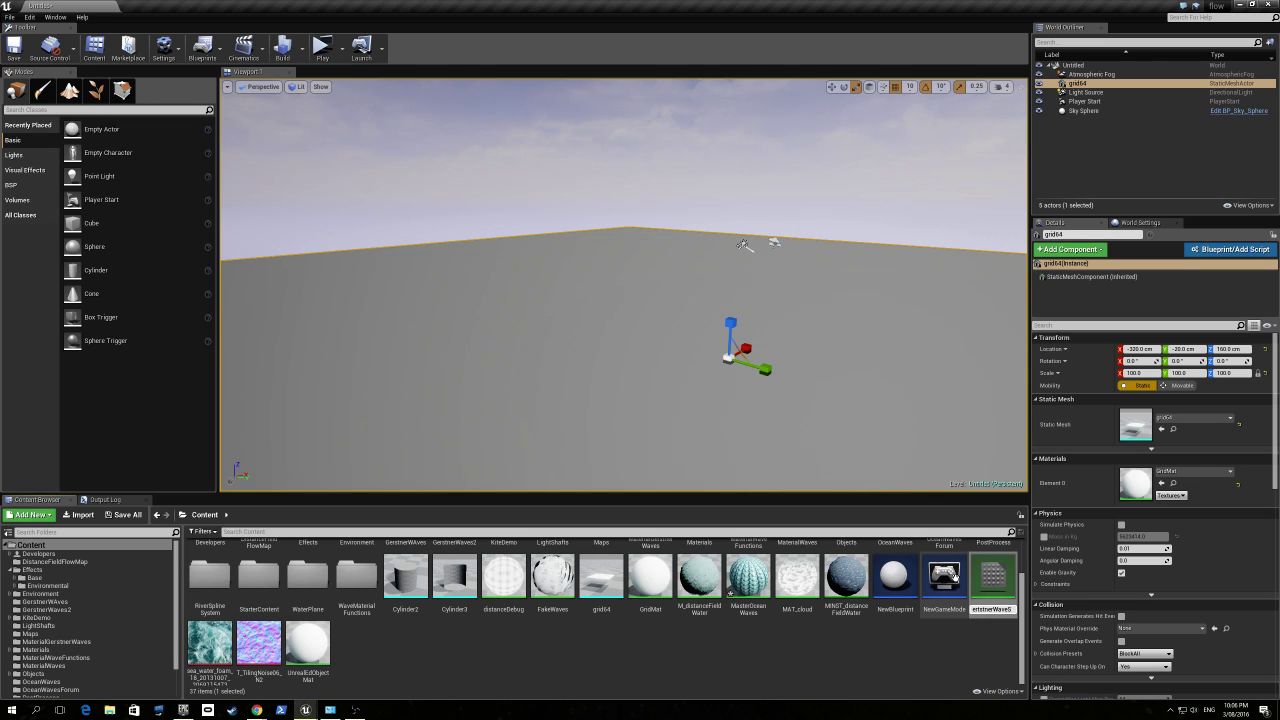
{"action": "type", "text": "ut"}
{"action": "key", "text": "Return"}
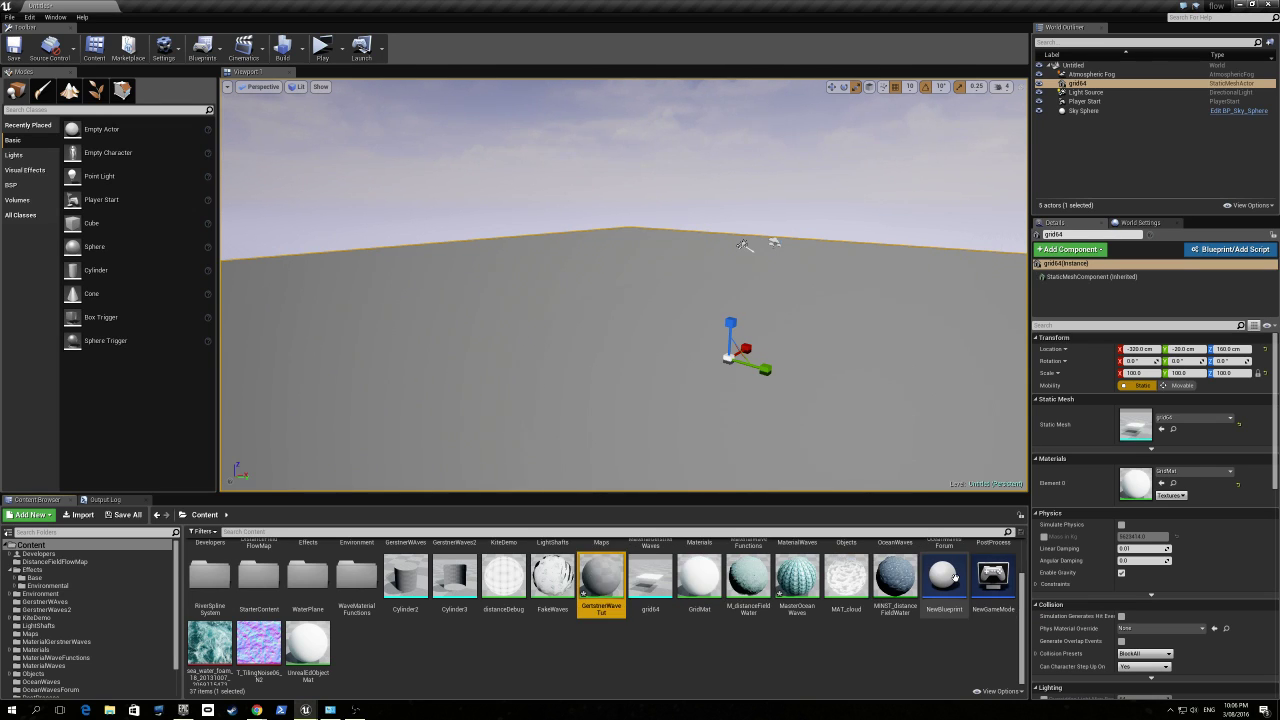
Open the GertstnerWaveTut material, feed a 0.313,0.519,1 colour constant into Base Color, and apply the change
{"action": "double_click", "coordinate": [620, 581]}
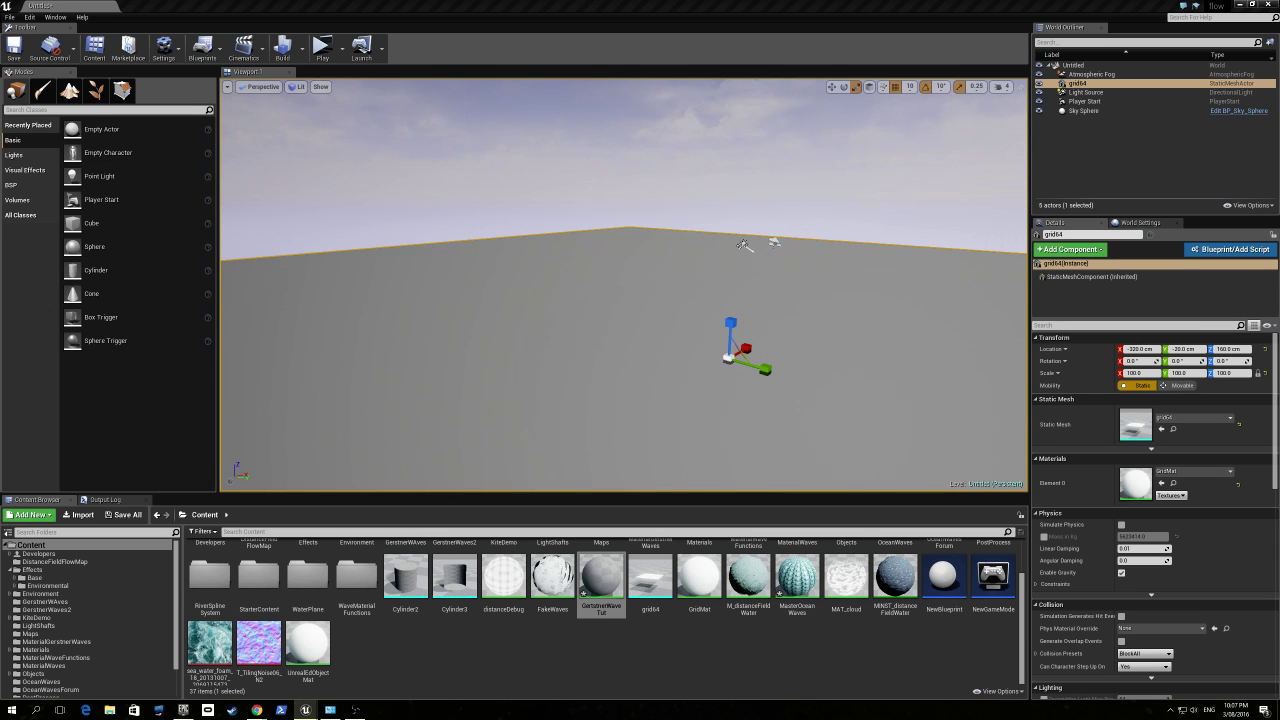
{"action": "left_click_drag", "start_coordinate": [2, 192], "coordinate": [422, 208]}
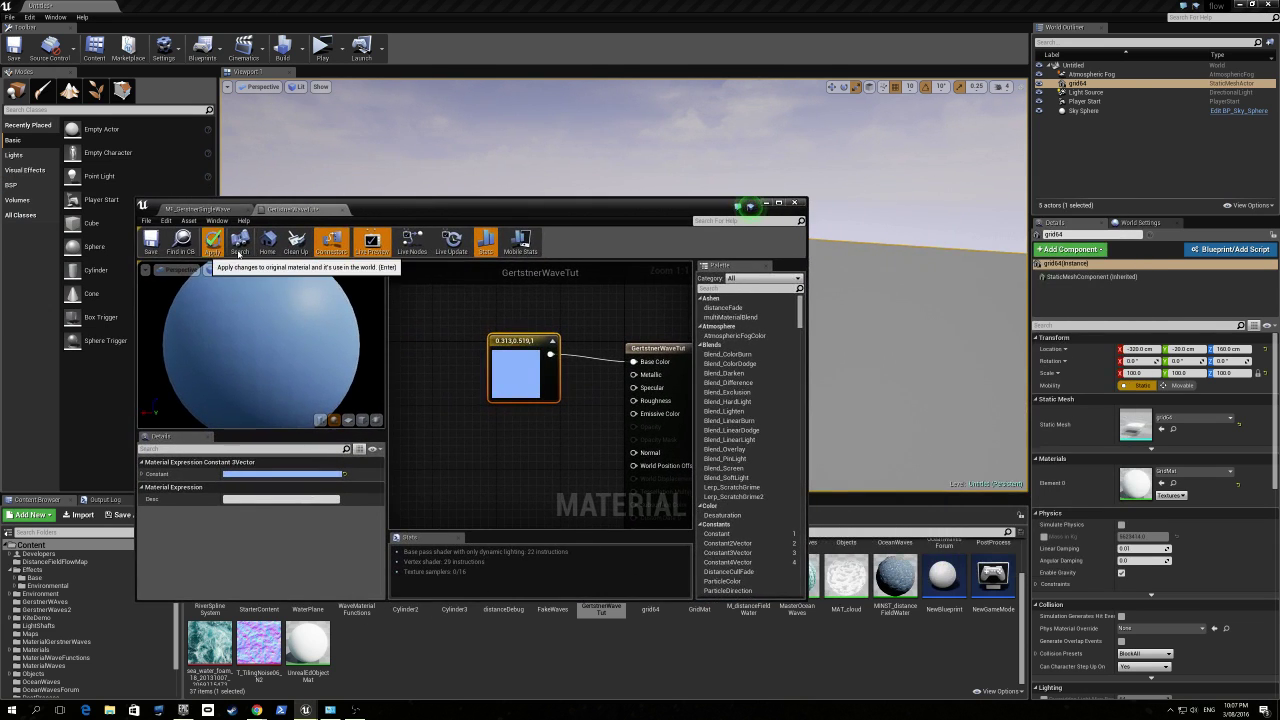
{"action": "left_click", "coordinate": [213, 243]}
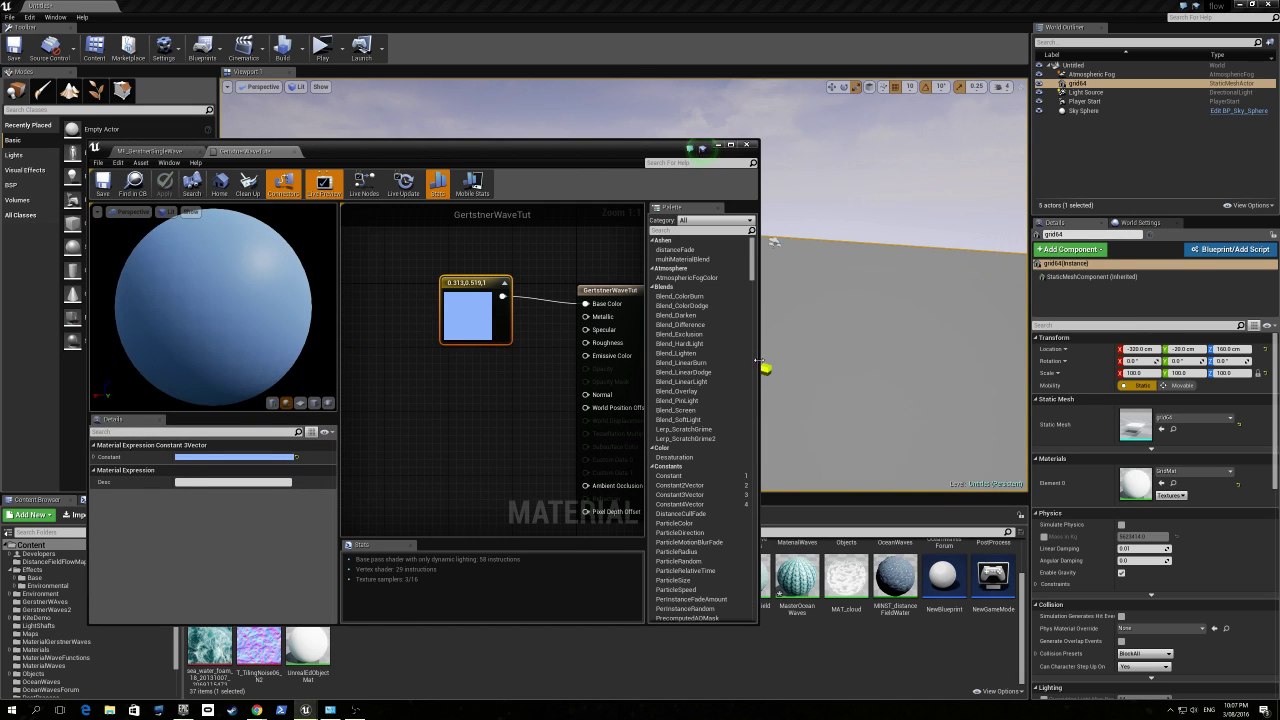
Assign the GertstnerWaveTut material to Element 0 of the grid64 mesh, arranging the material editor so the level stays visible
{"action": "left_click_drag", "start_coordinate": [766, 366], "coordinate": [907, 366]}
{"action": "left_click_drag", "start_coordinate": [552, 156], "coordinate": [662, 77]}
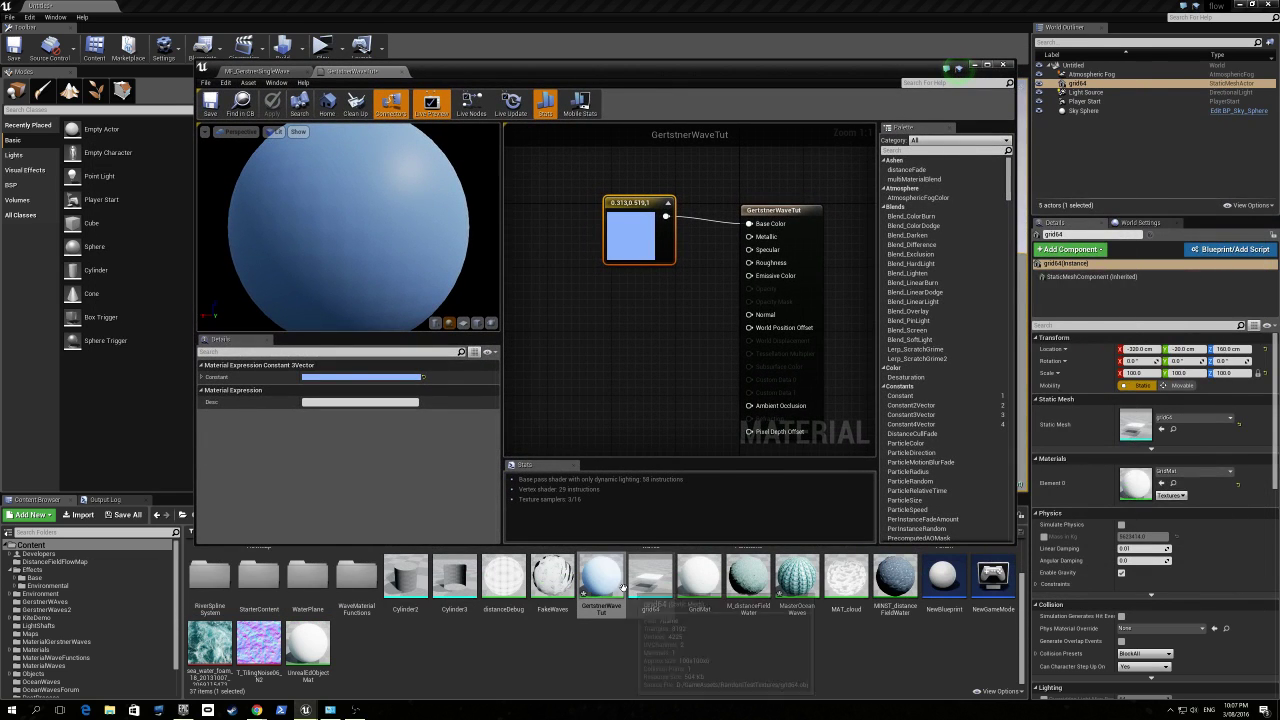
{"action": "left_click_drag", "start_coordinate": [601, 585], "coordinate": [1066, 481]}
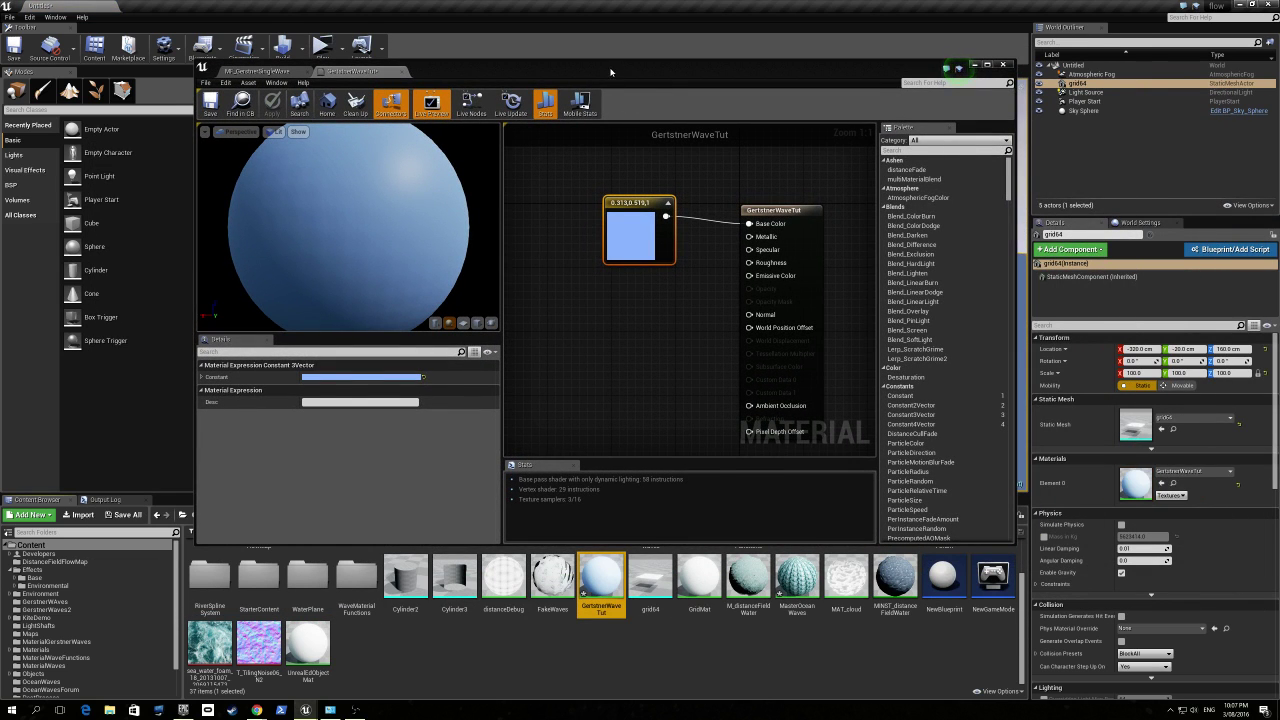
{"action": "left_click_drag", "start_coordinate": [611, 70], "coordinate": [870, 197]}
{"action": "right_click_drag", "start_coordinate": [1086, 464], "coordinate": [1117, 414]}
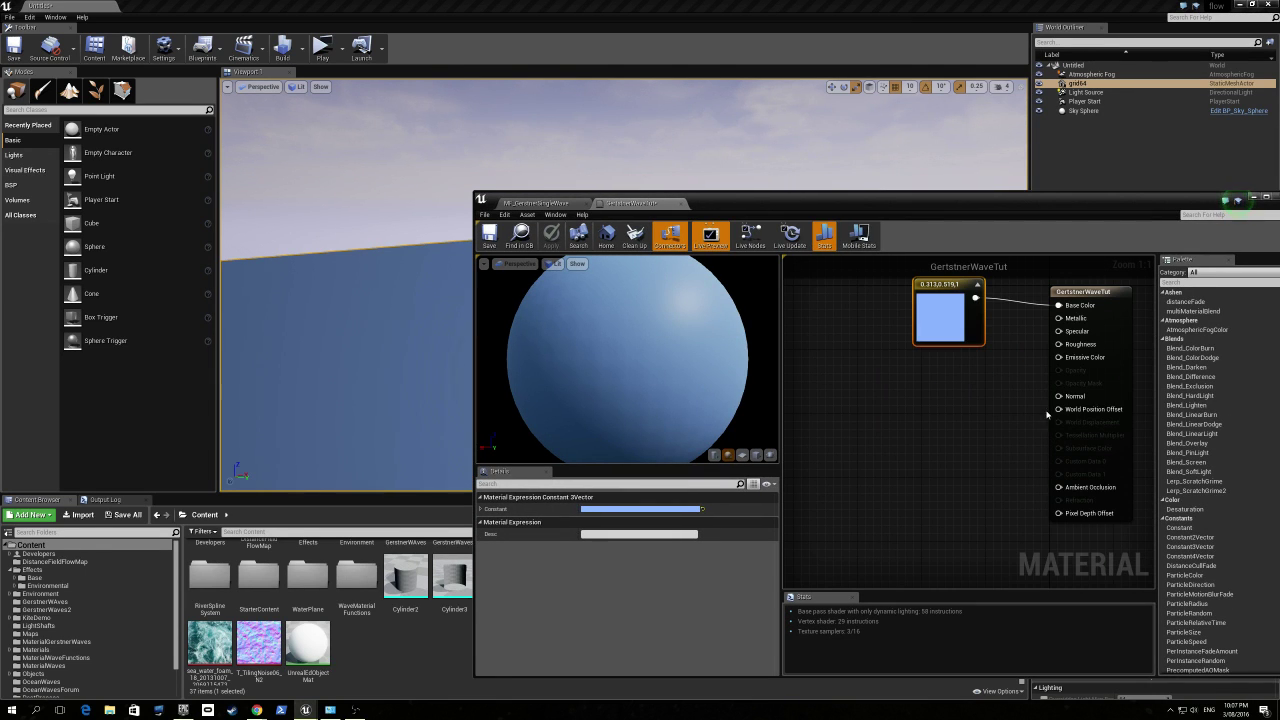
Add a Sine node to the GertstnerWaveTut graph, in the empty area beside the World Position Offset input
{"action": "left_click_drag", "start_coordinate": [1058, 410], "coordinate": [903, 425]}
{"action": "left_click", "coordinate": [880, 401]}
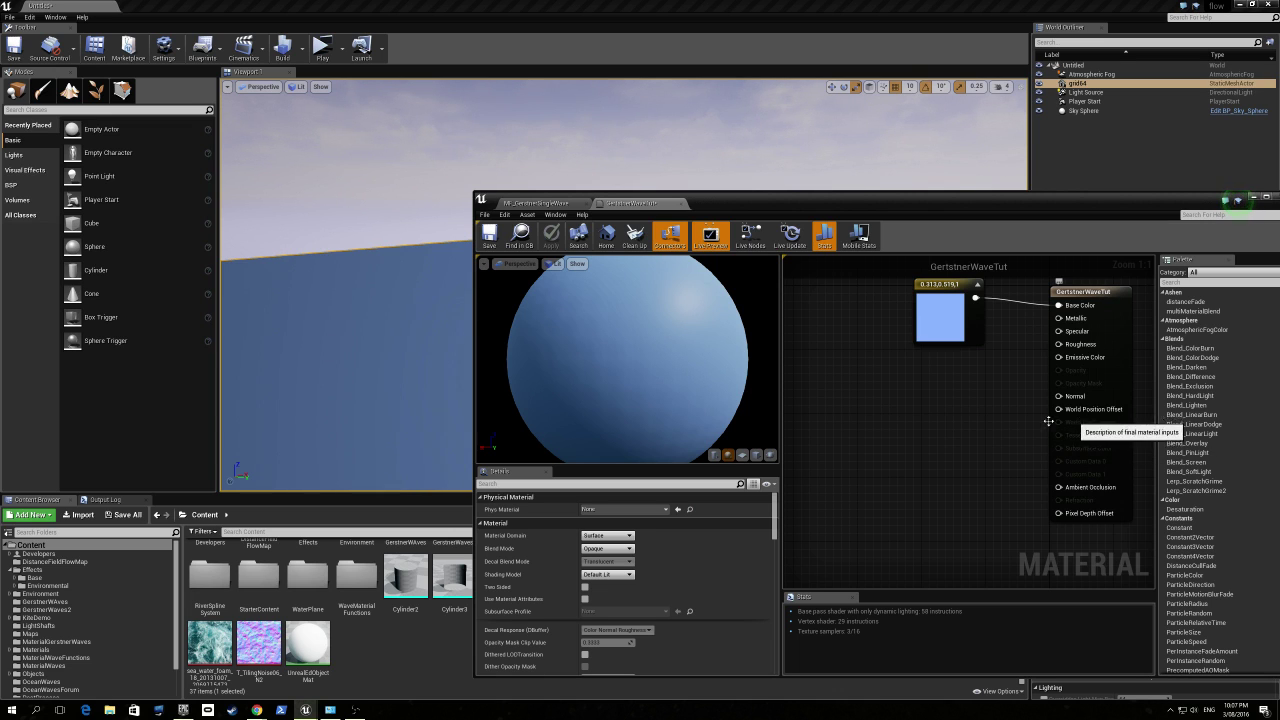
{"action": "mouse_move", "coordinate": [837, 404]}
{"action": "right_mouse_down"}
{"action": "mouse_move", "coordinate": [879, 402]}
{"action": "mouse_move", "coordinate": [850, 403]}
{"action": "right_mouse_up"}
{"action": "right_click", "coordinate": [860, 396]}
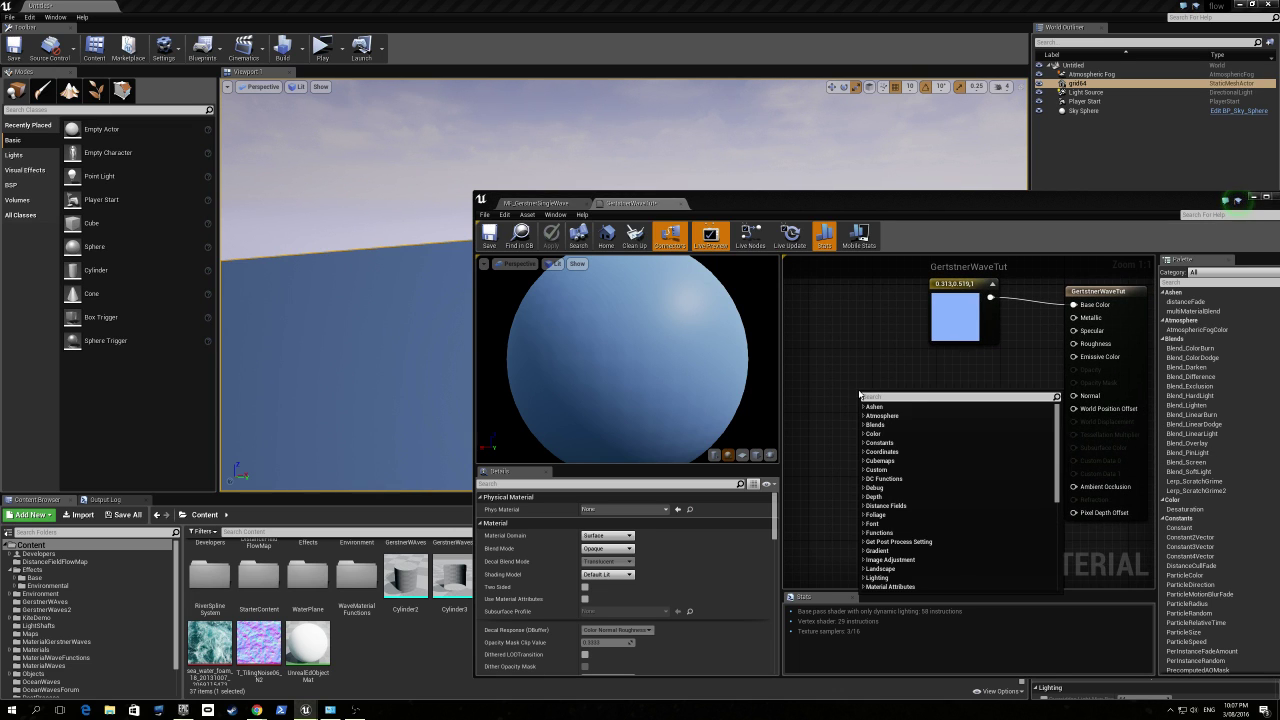
{"action": "type", "text": "sin"}
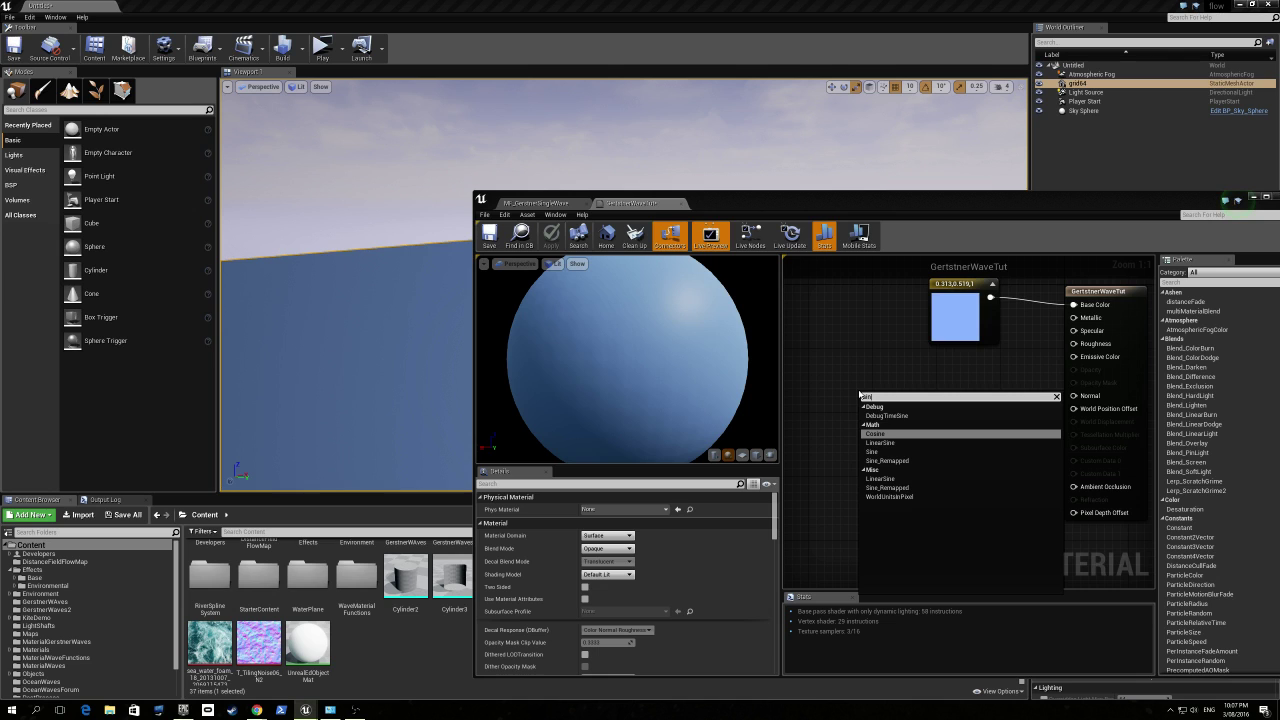
{"action": "left_click", "coordinate": [872, 451]}
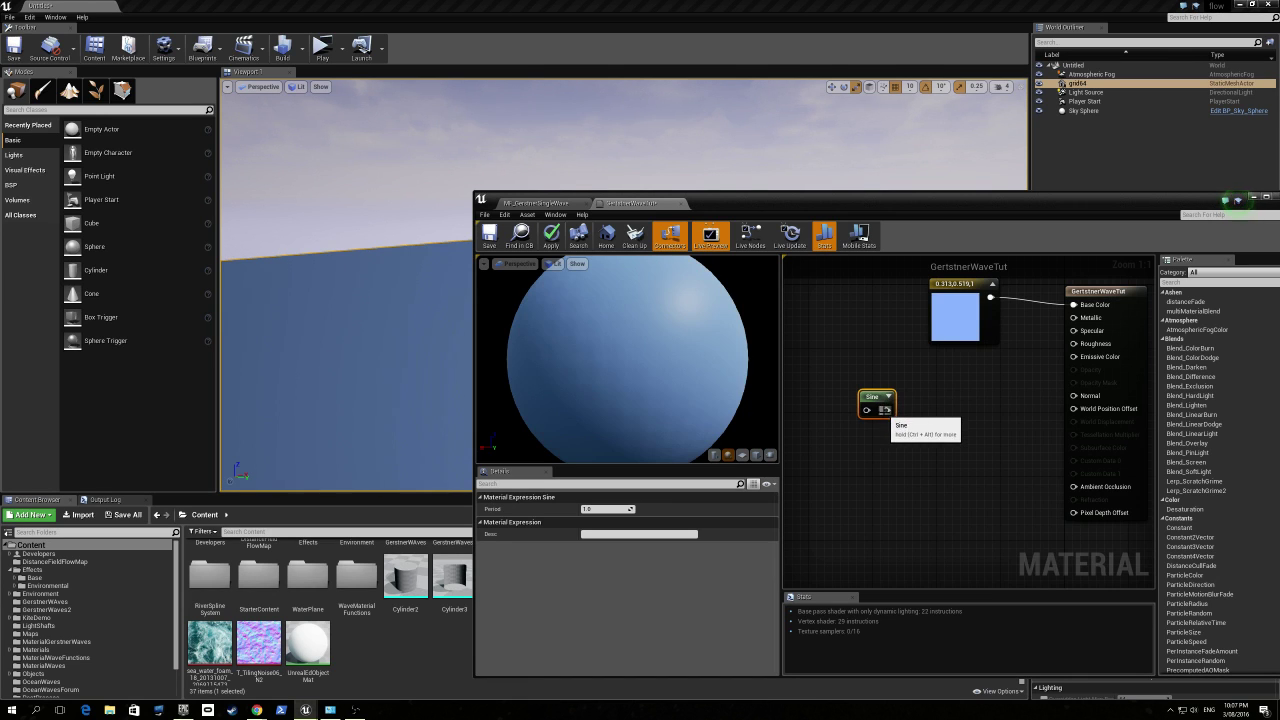
Start a connection from the Sine node's input, and switch to Chrome to review the single-wave parameters in Figure 1-2
{"action": "right_click_drag", "start_coordinate": [866, 418], "coordinate": [949, 425]}
{"action": "left_click_drag", "start_coordinate": [949, 418], "coordinate": [882, 429]}
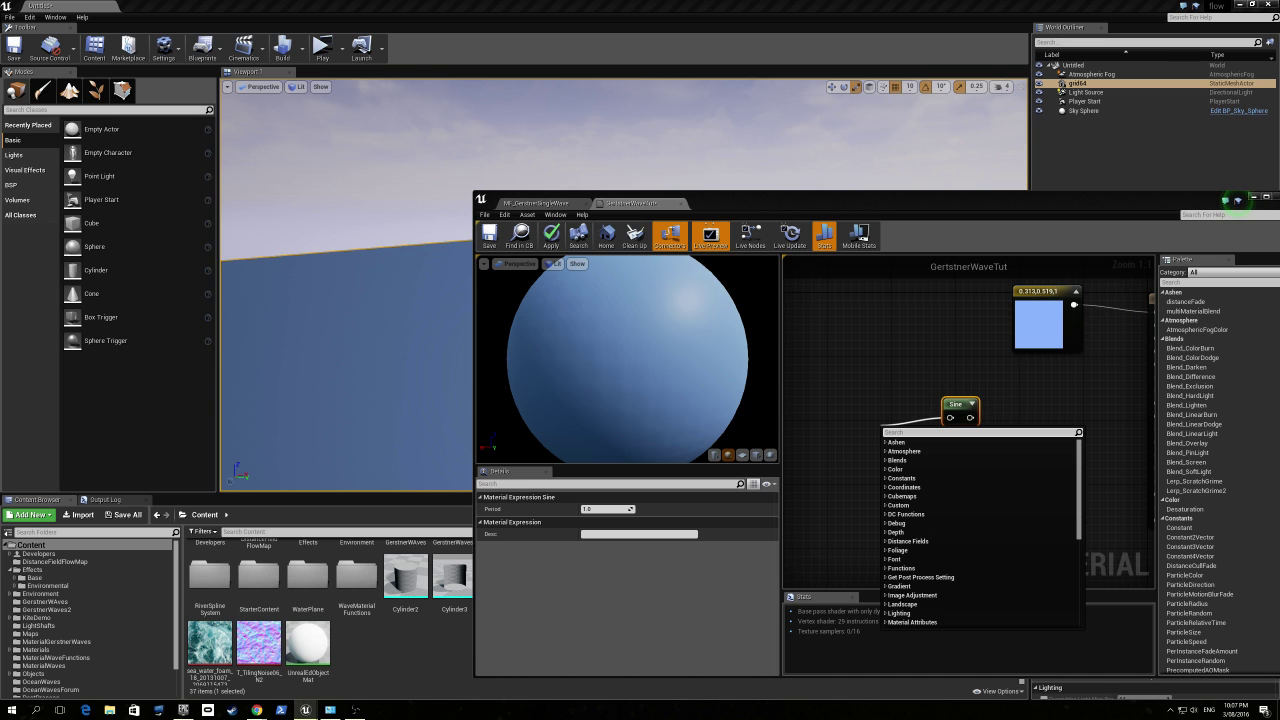
{"action": "key", "text": "alt+Tab"}
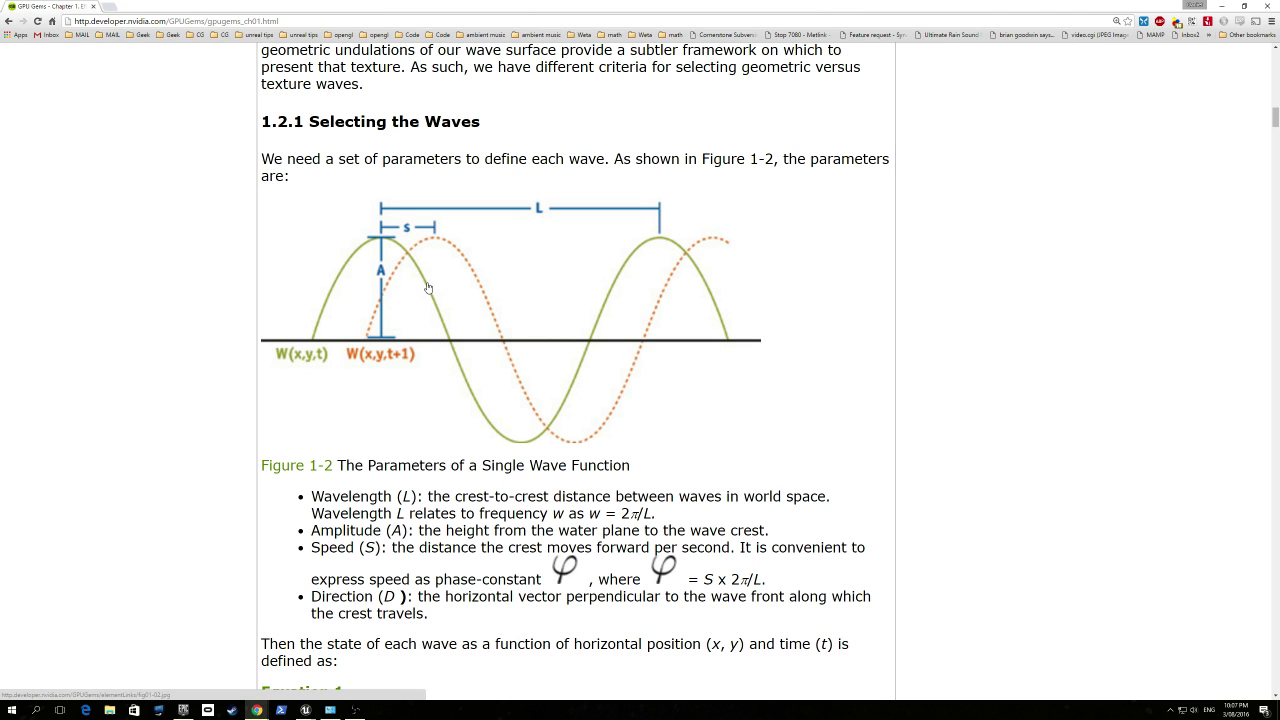
Return from Chrome to the material graph, add a Time node, and connect it to the Sine node's input
{"action": "left_click_drag", "start_coordinate": [643, 6], "coordinate": [0, 38]}
{"action": "right_click_drag", "start_coordinate": [859, 421], "coordinate": [856, 412]}
{"action": "right_click", "coordinate": [856, 412]}
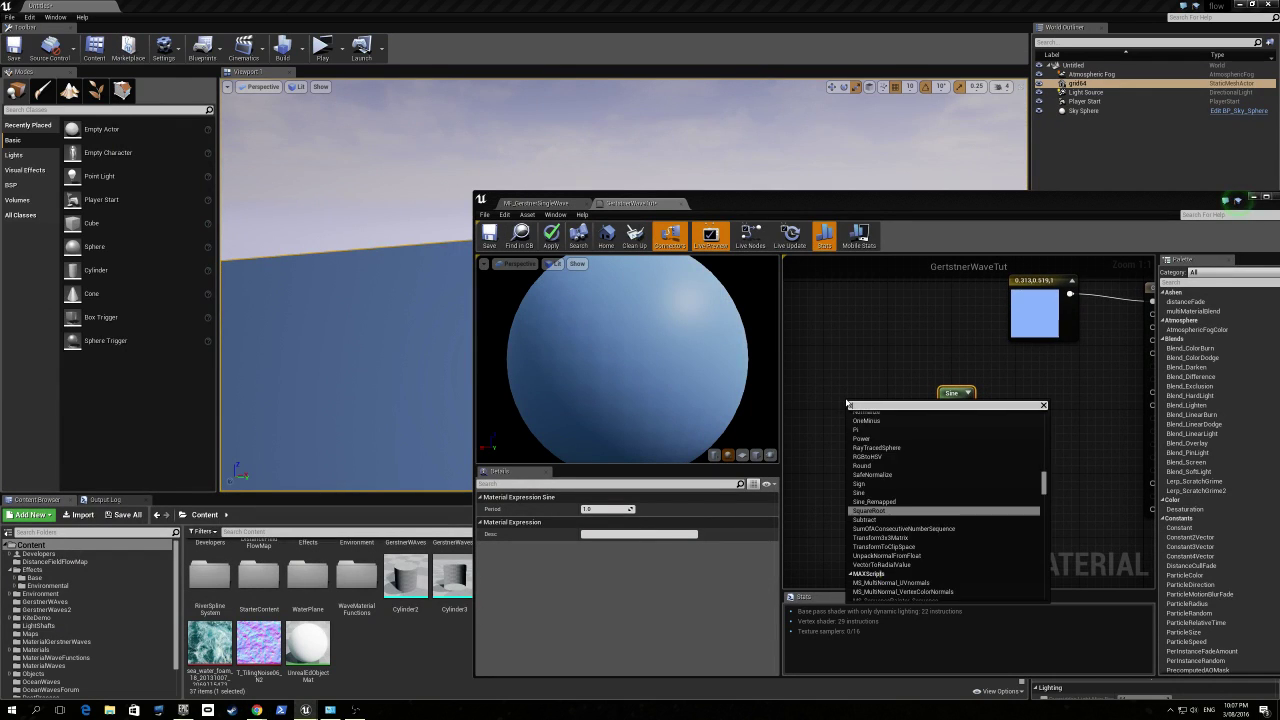
{"action": "type", "text": "tim"}
{"action": "left_click", "coordinate": [862, 451]}
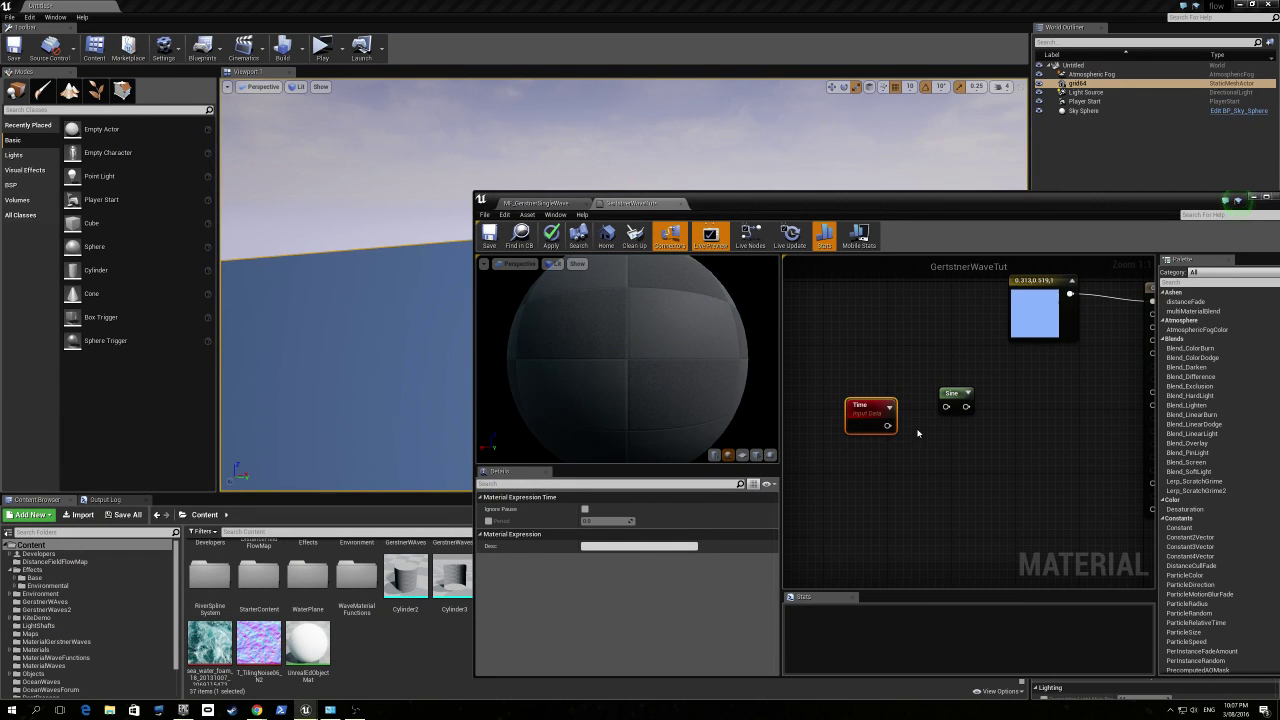
{"action": "left_click_drag", "start_coordinate": [888, 425], "coordinate": [947, 406]}
{"action": "right_click_drag", "start_coordinate": [1002, 453], "coordinate": [880, 489]}
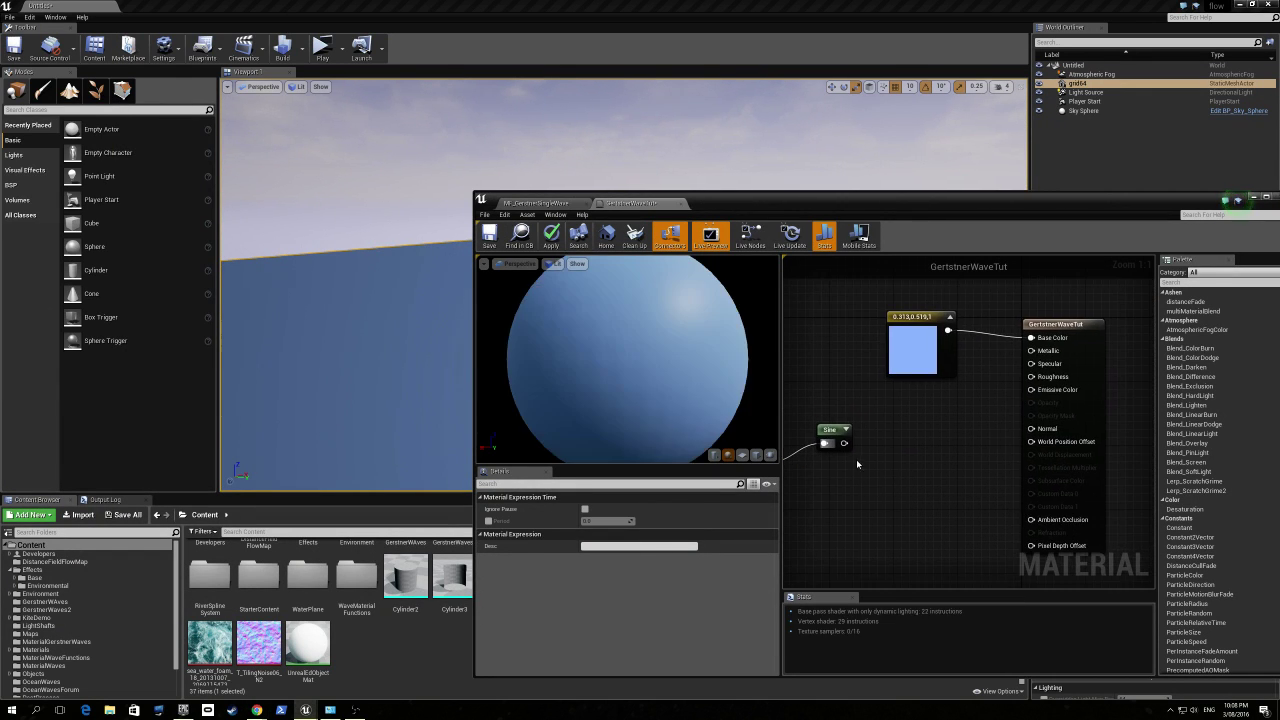
{"action": "mouse_move", "coordinate": [830, 432]}
{"action": "left_mouse_down"}
{"action": "mouse_move", "coordinate": [831, 452]}
{"action": "mouse_move", "coordinate": [841, 447]}
{"action": "left_mouse_up"}
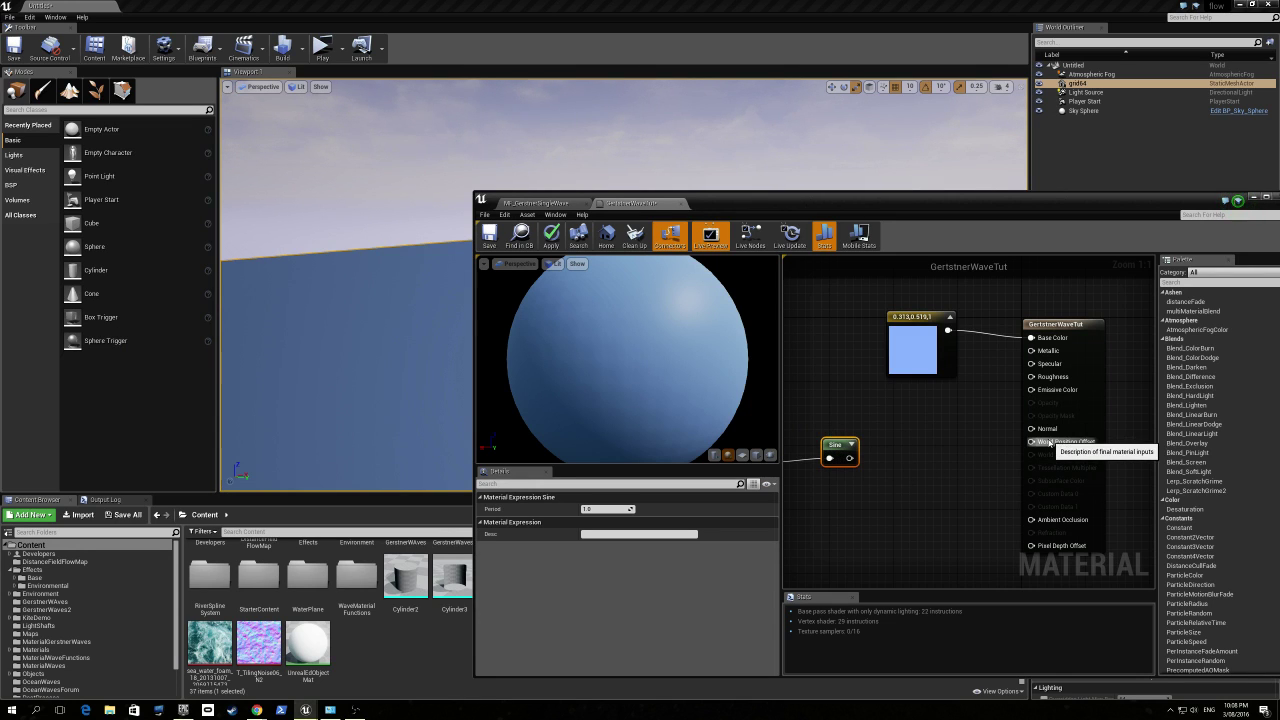
Add a MakeFloat3 node between the Sine node and the material's World Position Offset input
{"action": "right_click", "coordinate": [902, 457]}
{"action": "type", "text": "make"}
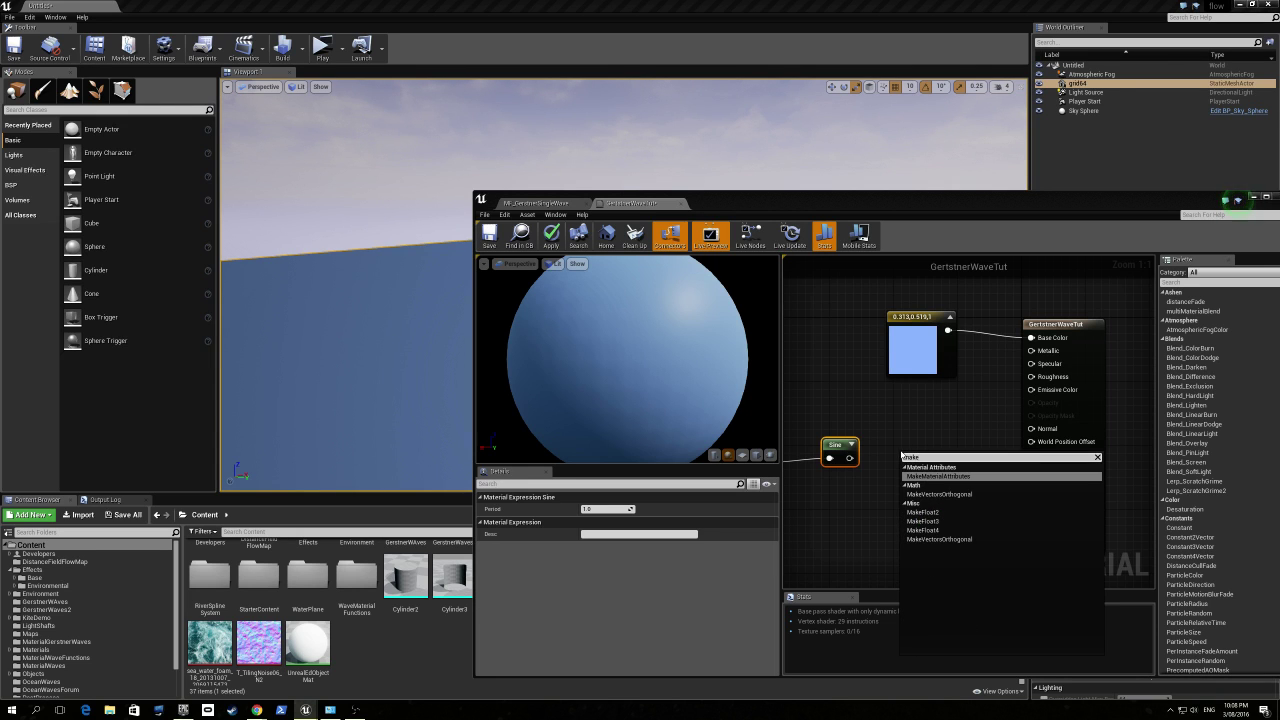
{"action": "left_click", "coordinate": [917, 523]}
{"action": "left_click_drag", "start_coordinate": [935, 447], "coordinate": [945, 422]}
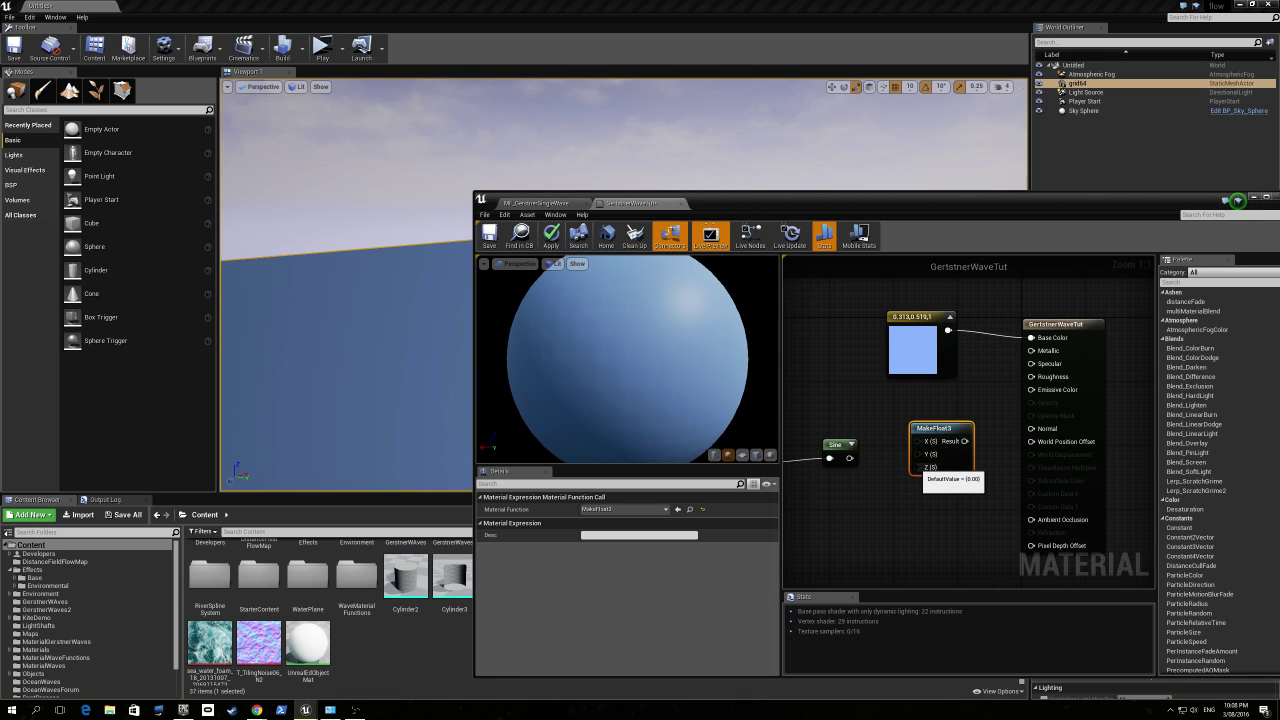
{"action": "left_click", "coordinate": [826, 405]}
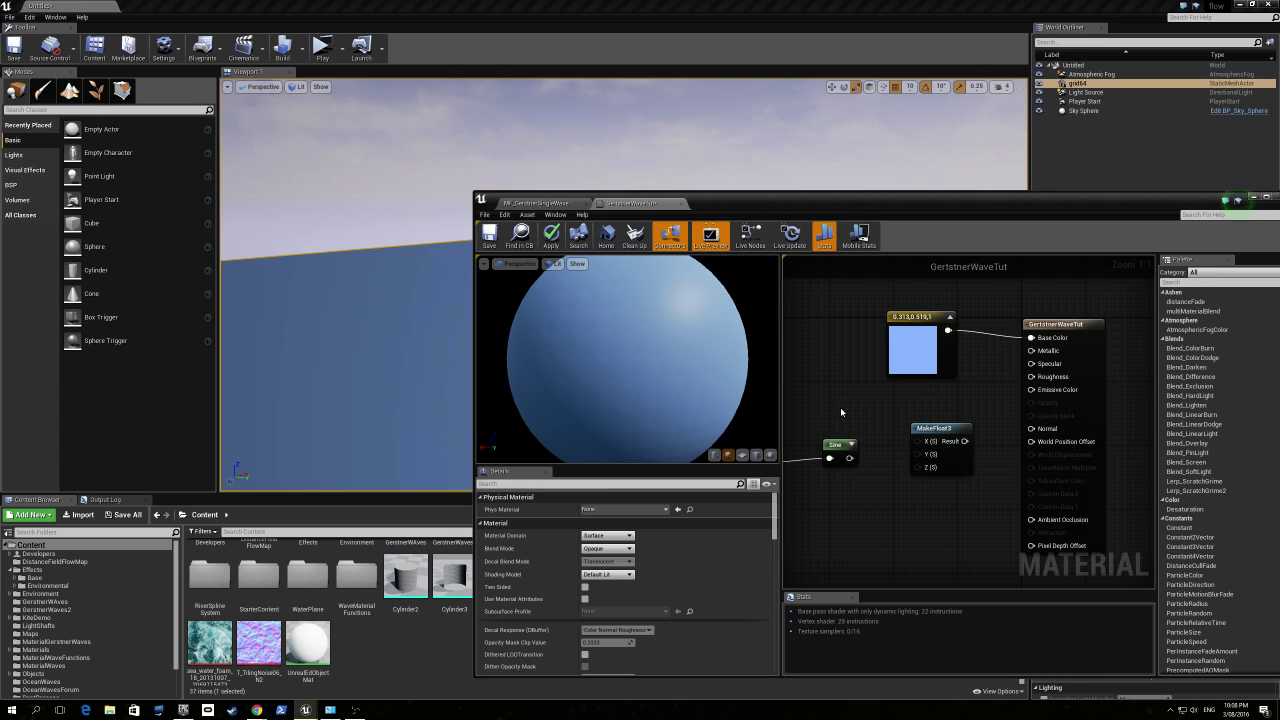
Maximize the material editor and drive World Position Offset from MakeFloat3, with constant 0 in X and Y and Sine in Z; apply
{"action": "right_click_drag", "start_coordinate": [840, 407], "coordinate": [866, 389]}
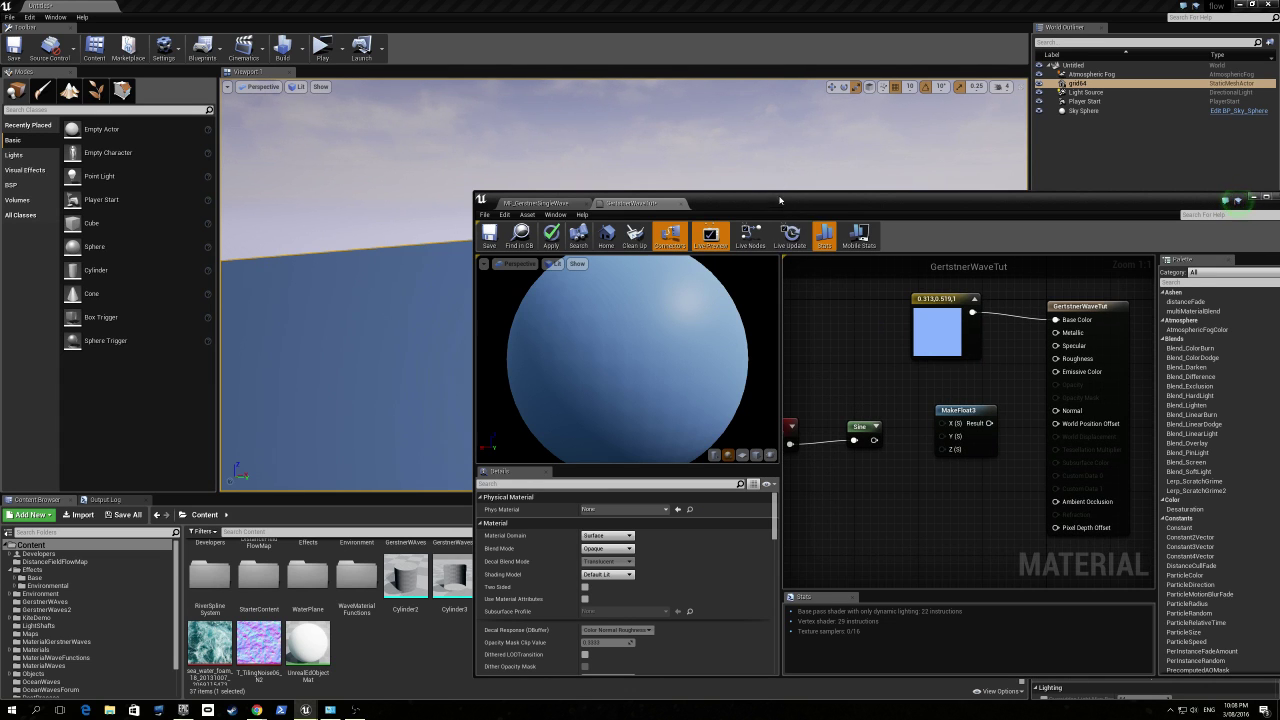
{"action": "double_click", "coordinate": [780, 204]}
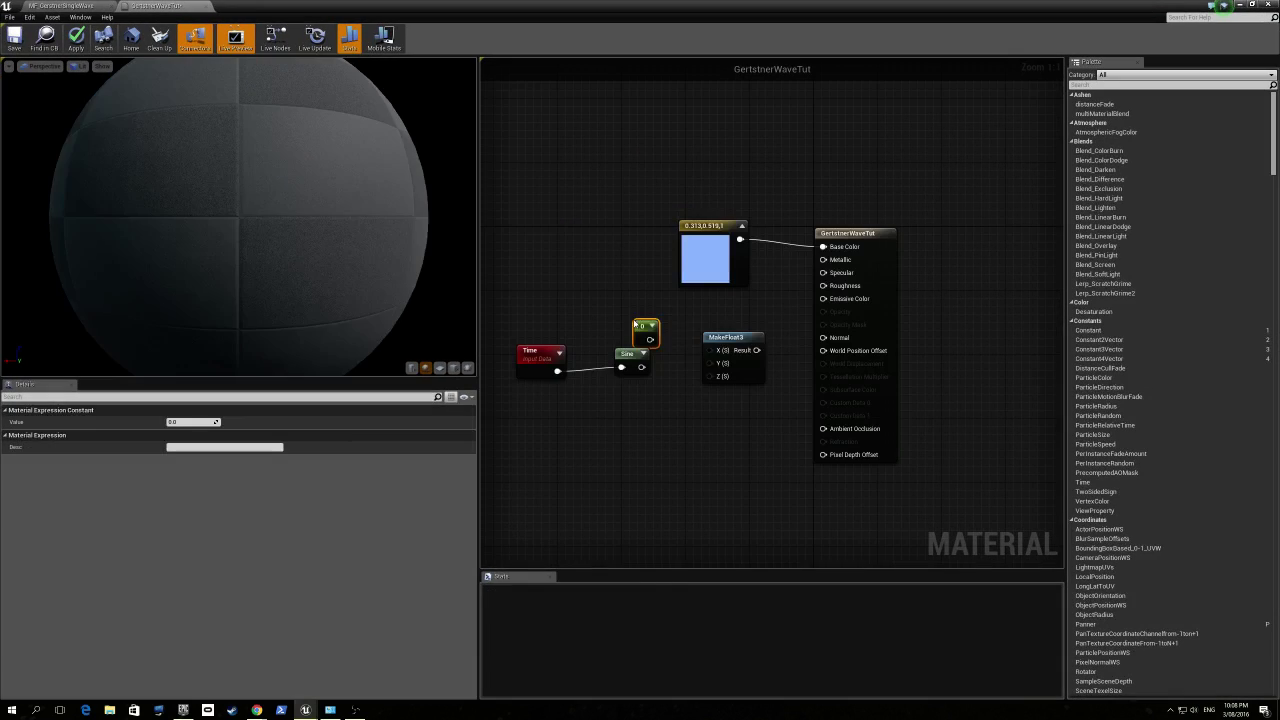
{"action": "left_click_drag", "start_coordinate": [638, 319], "coordinate": [710, 351]}
{"action": "left_click_drag", "start_coordinate": [639, 320], "coordinate": [707, 364]}
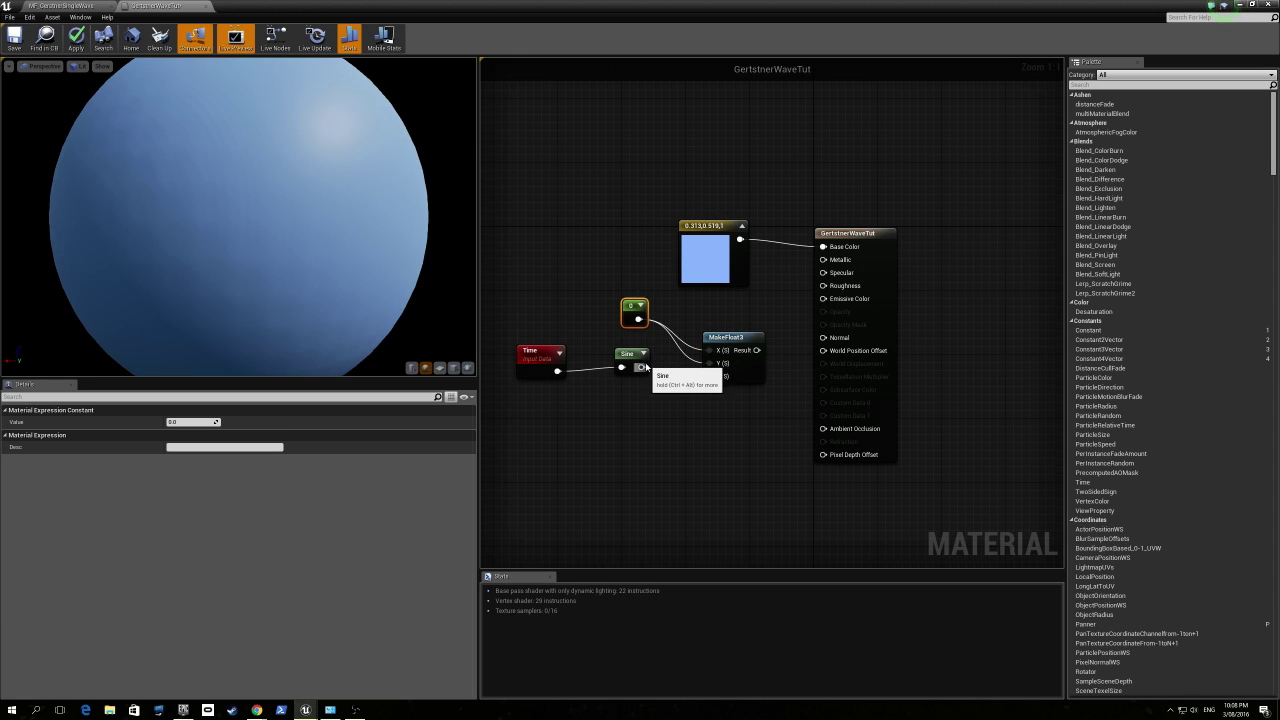
{"action": "left_click_drag", "start_coordinate": [641, 367], "coordinate": [823, 350]}
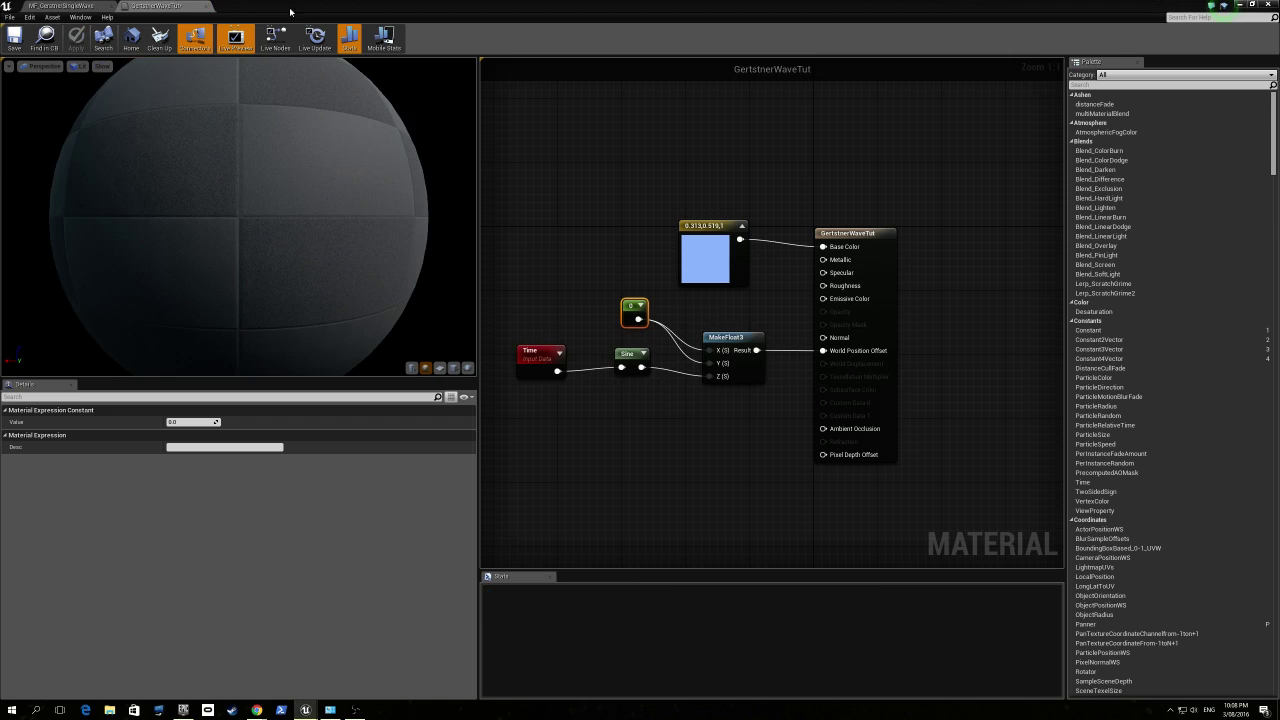
Move the material editor out of the way and examine the grid64 surface in the level for vertical motion
{"action": "left_click_drag", "start_coordinate": [291, 11], "coordinate": [0, 65]}
{"action": "scroll", "coordinate": [664, 315], "scroll_direction": "down", "scroll_amount": 8}
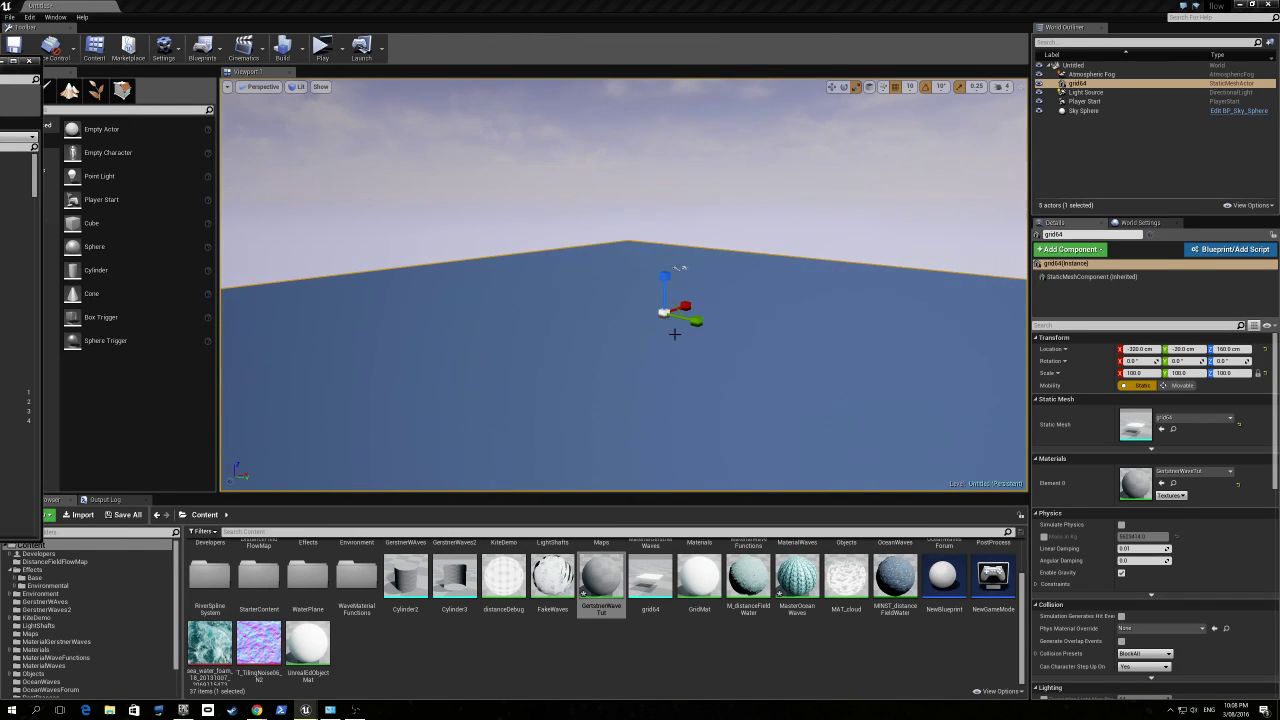
{"action": "middle_click_drag", "start_coordinate": [674, 334], "coordinate": [767, 390]}
{"action": "scroll", "coordinate": [647, 329], "scroll_direction": "up", "scroll_amount": 8}
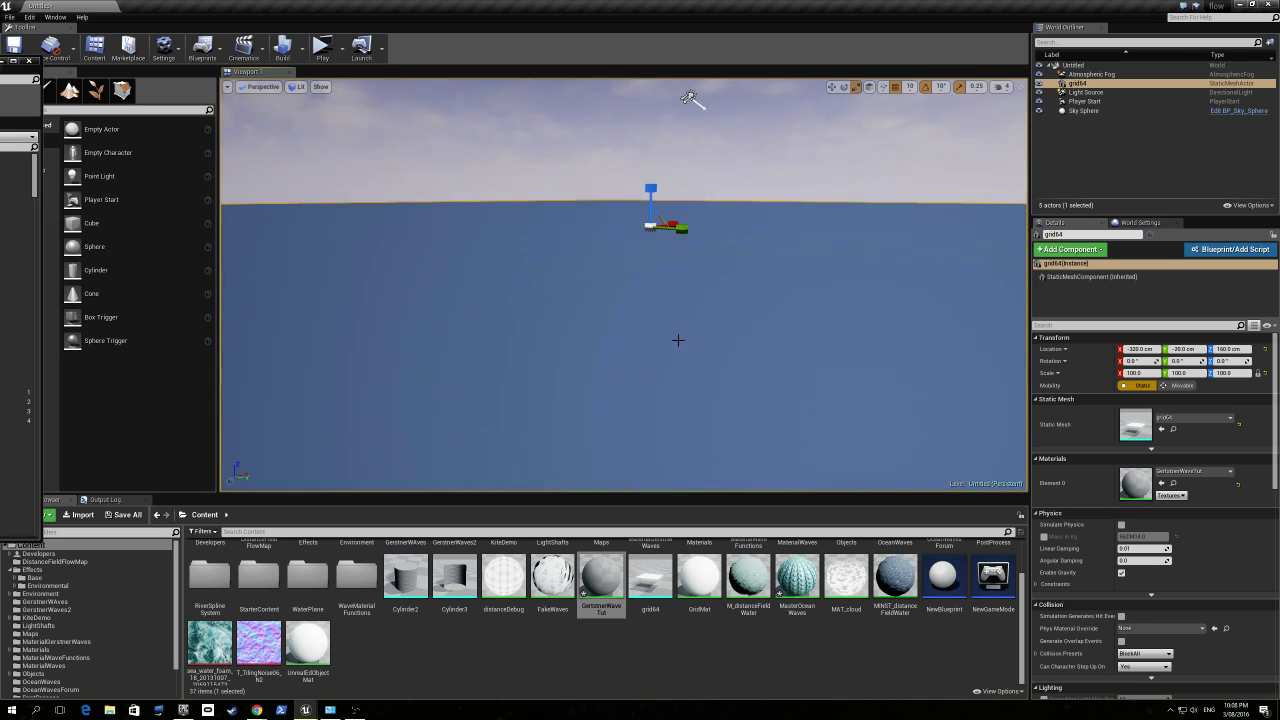
{"action": "middle_click_drag", "start_coordinate": [629, 262], "coordinate": [634, 243]}
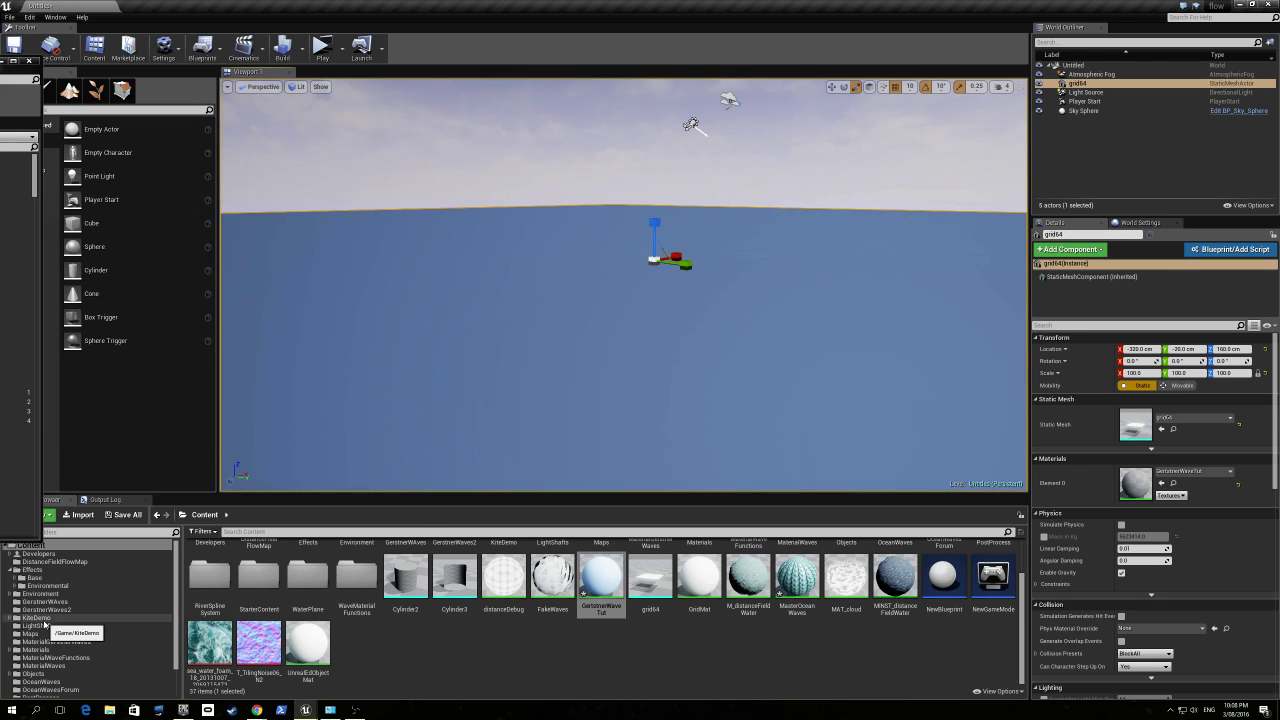
Browse the KiteDemo Environments Trees folders for a reference prop, ending in the Vegetation_Debris_002 folder
{"action": "double_click", "coordinate": [40, 618]}
{"action": "left_click", "coordinate": [44, 625]}
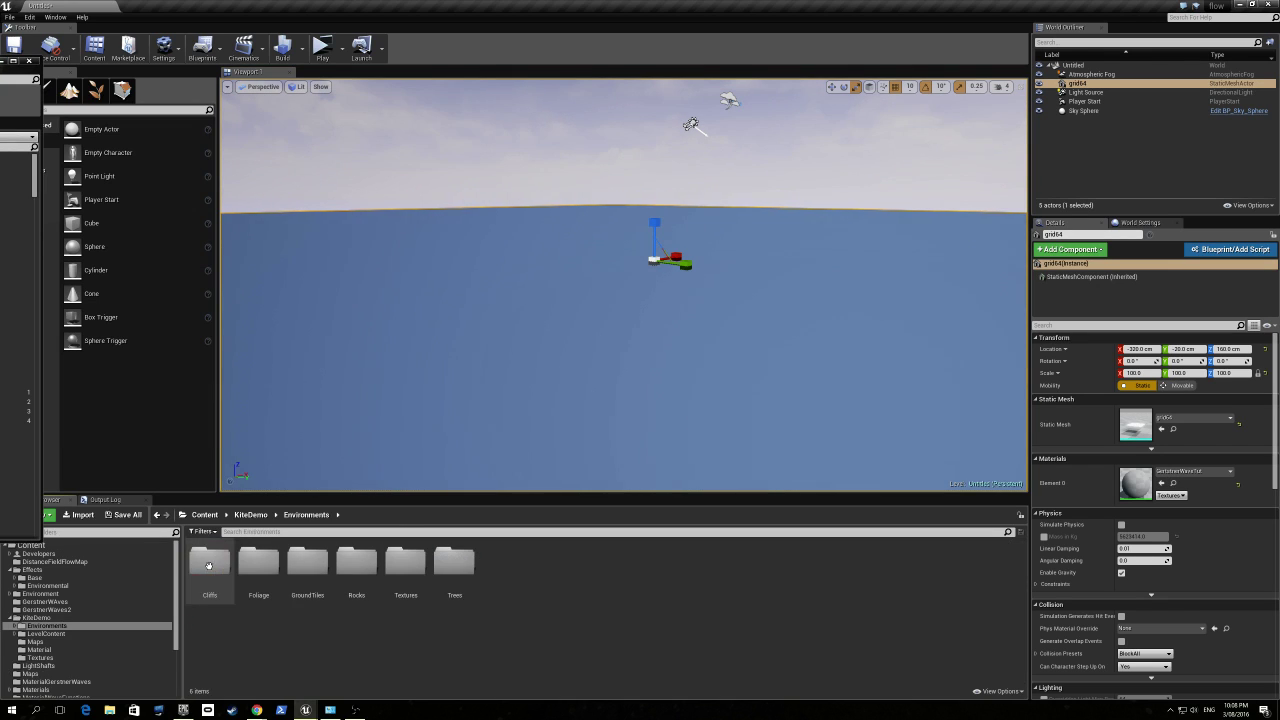
{"action": "double_click", "coordinate": [454, 560]}
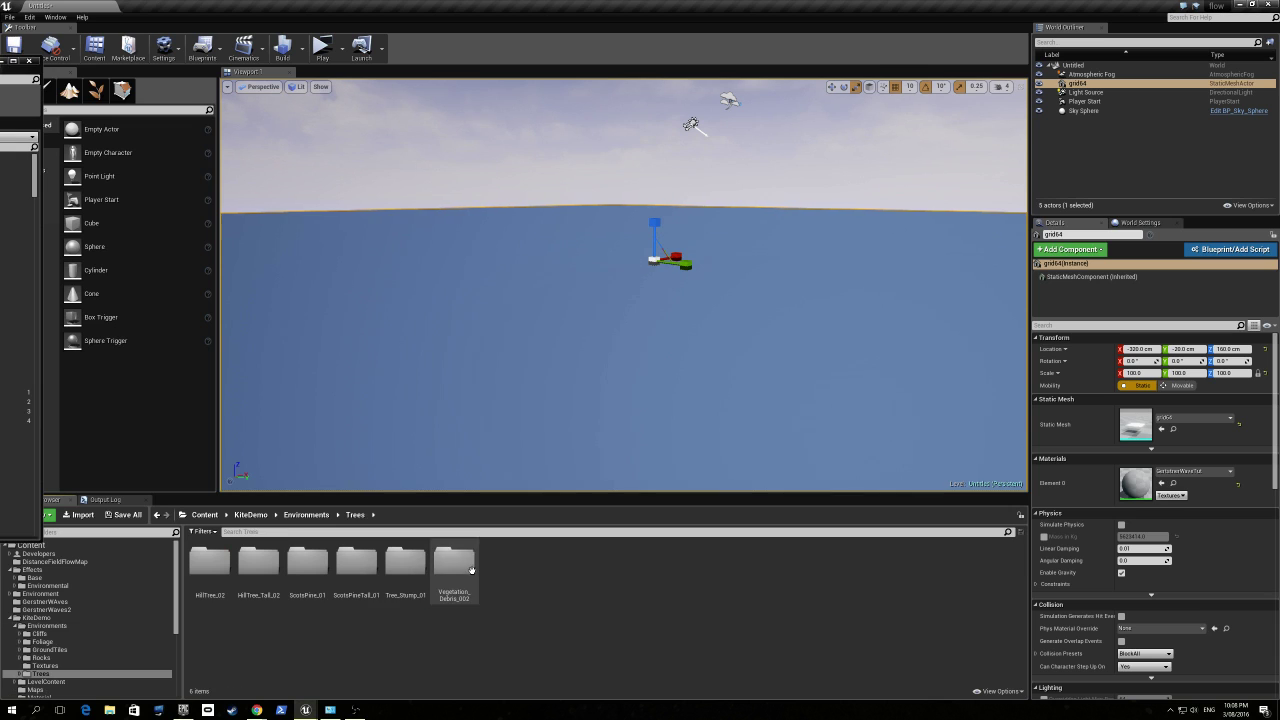
{"action": "double_click", "coordinate": [405, 560]}
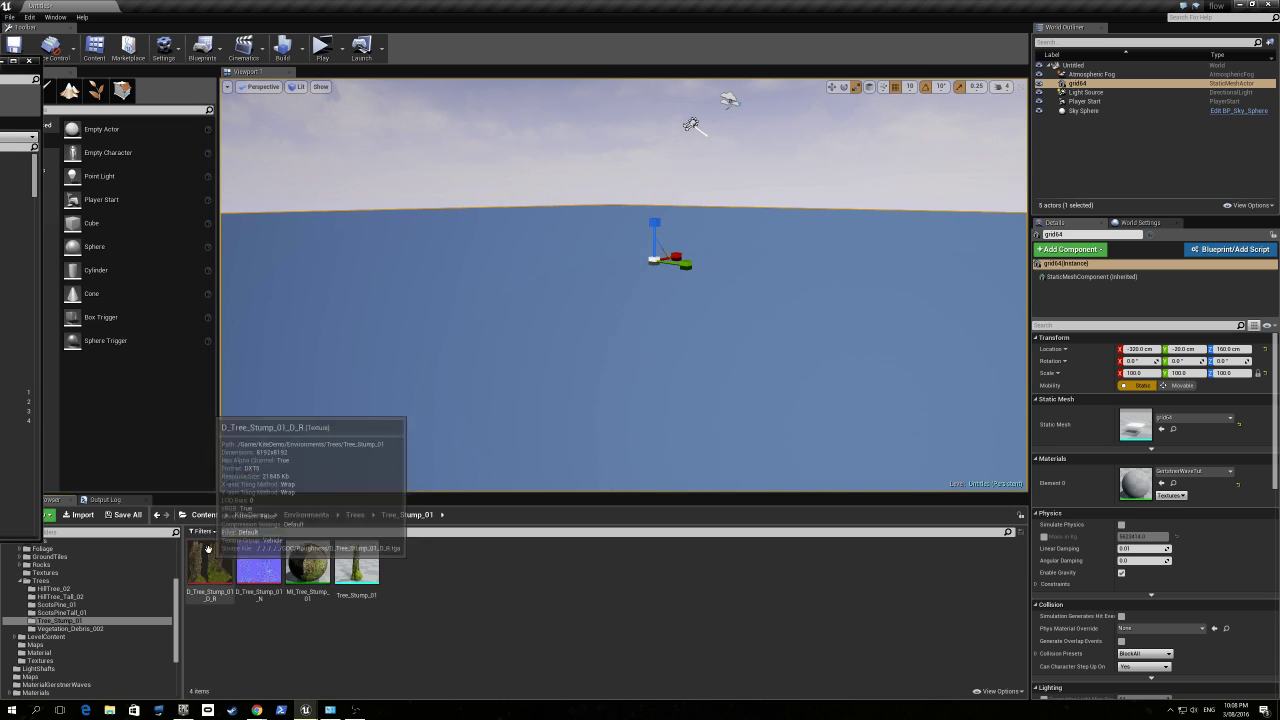
{"action": "left_click", "coordinate": [355, 514]}
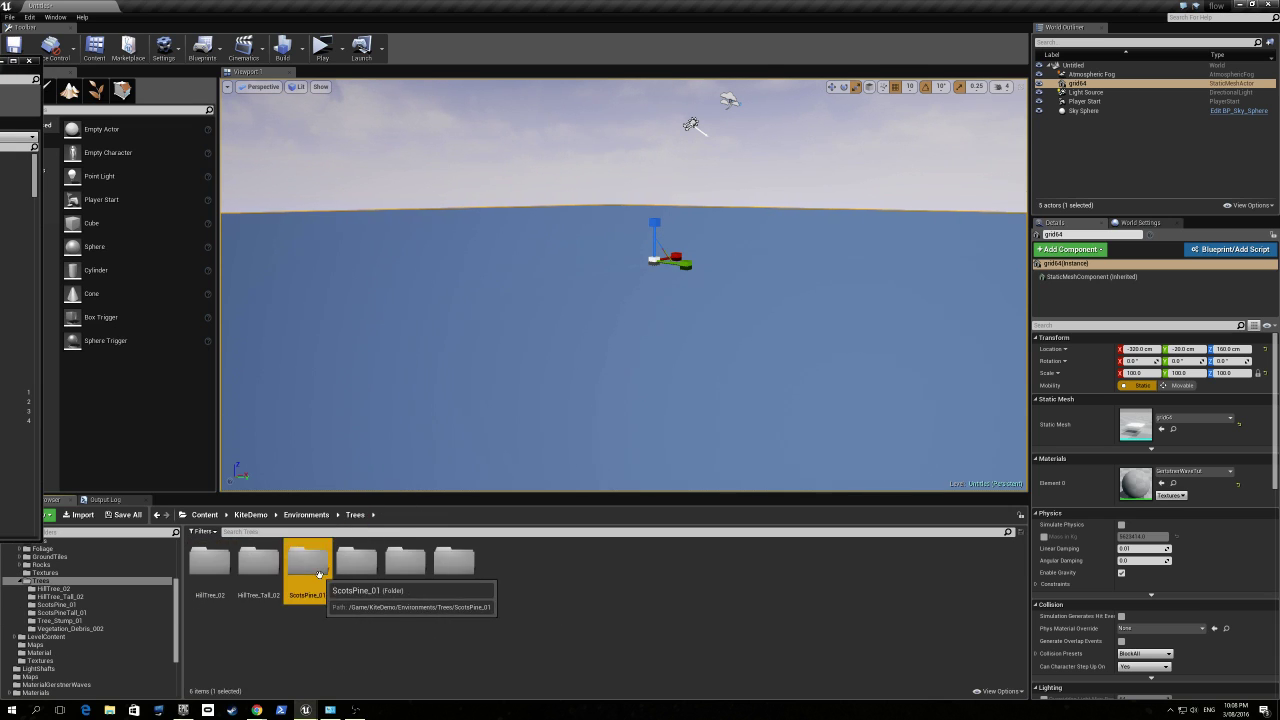
{"action": "double_click", "coordinate": [307, 560]}
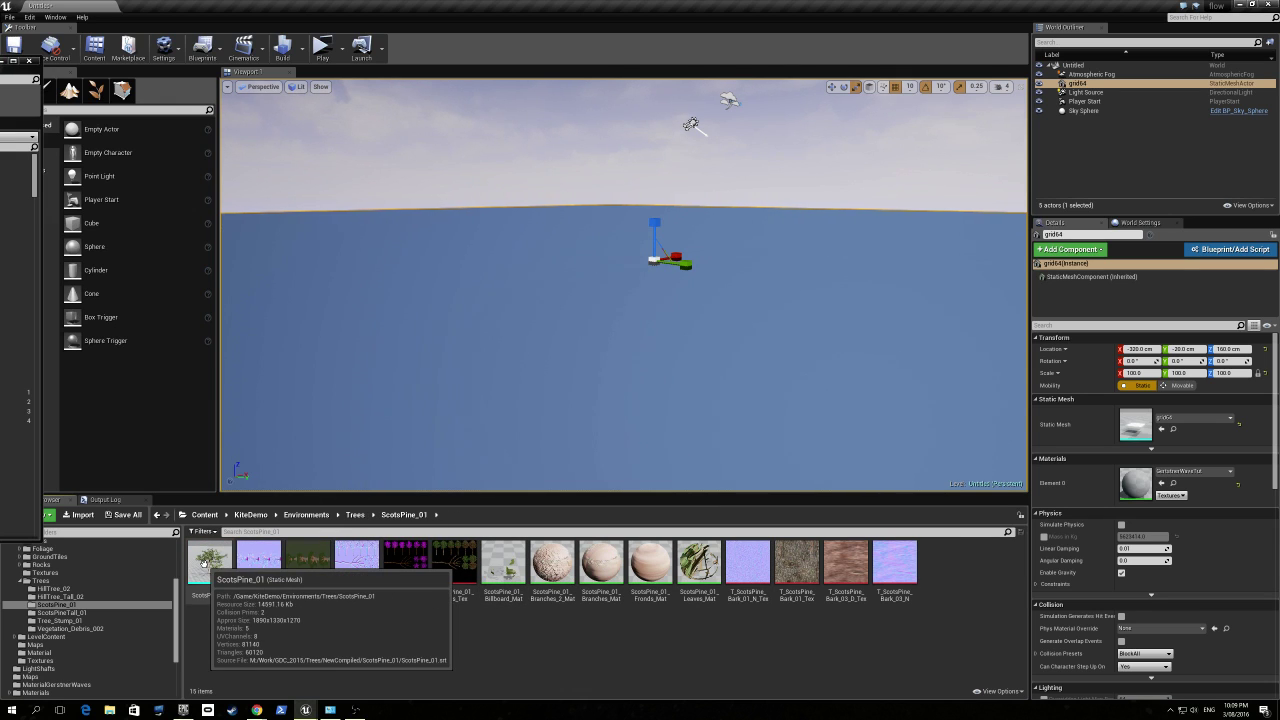
{"action": "left_click", "coordinate": [355, 514]}
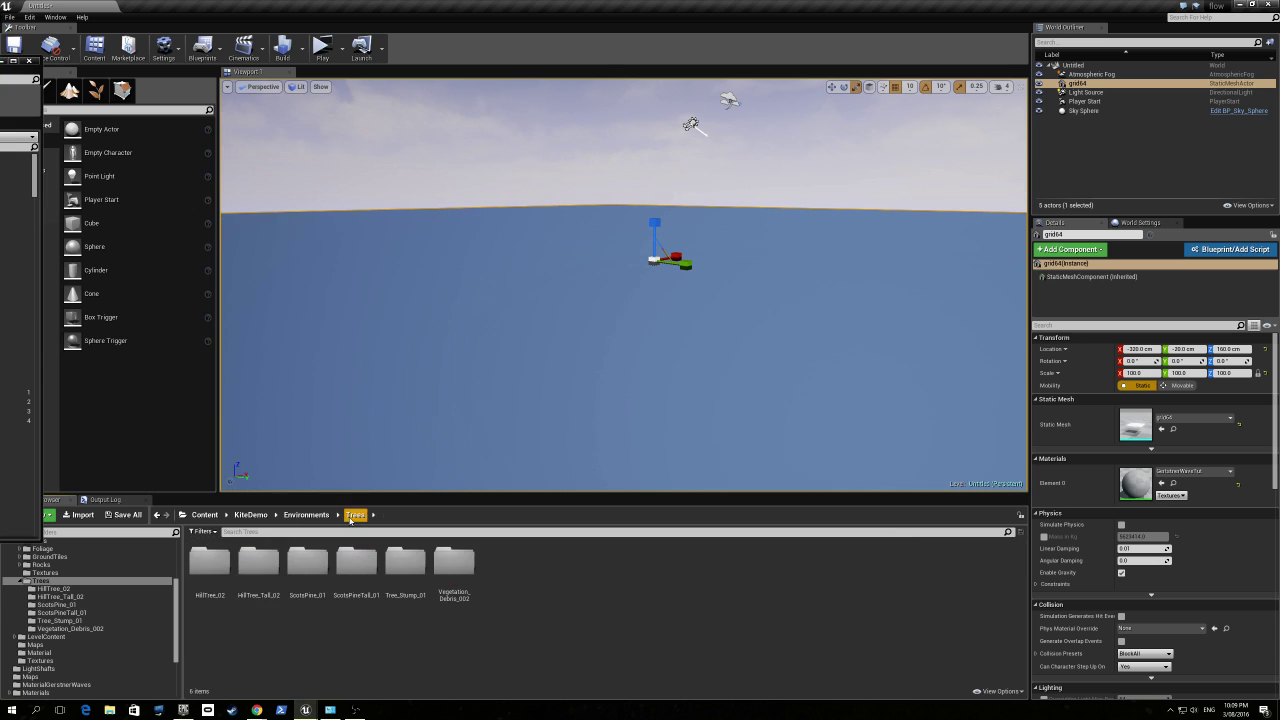
{"action": "double_click", "coordinate": [455, 563]}
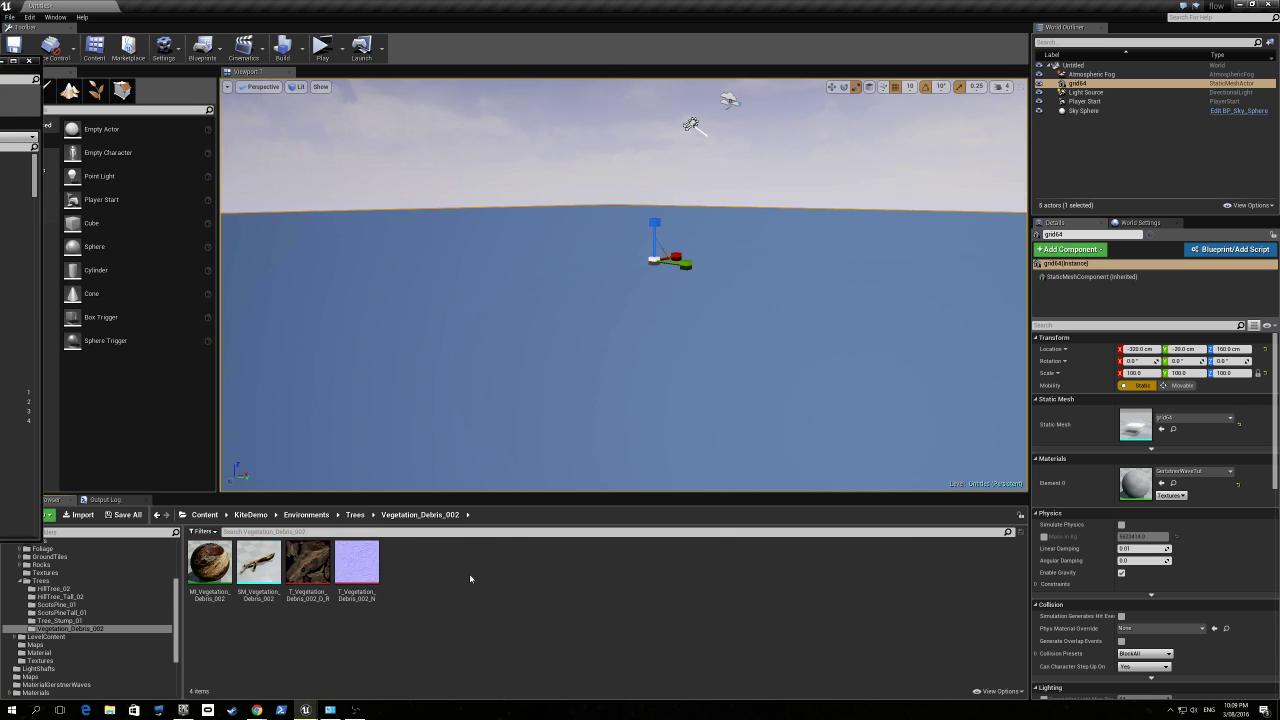
Place the SM_Vegetation_Debris_002 mesh on the blue grid surface in the level
{"action": "left_click", "coordinate": [256, 566]}
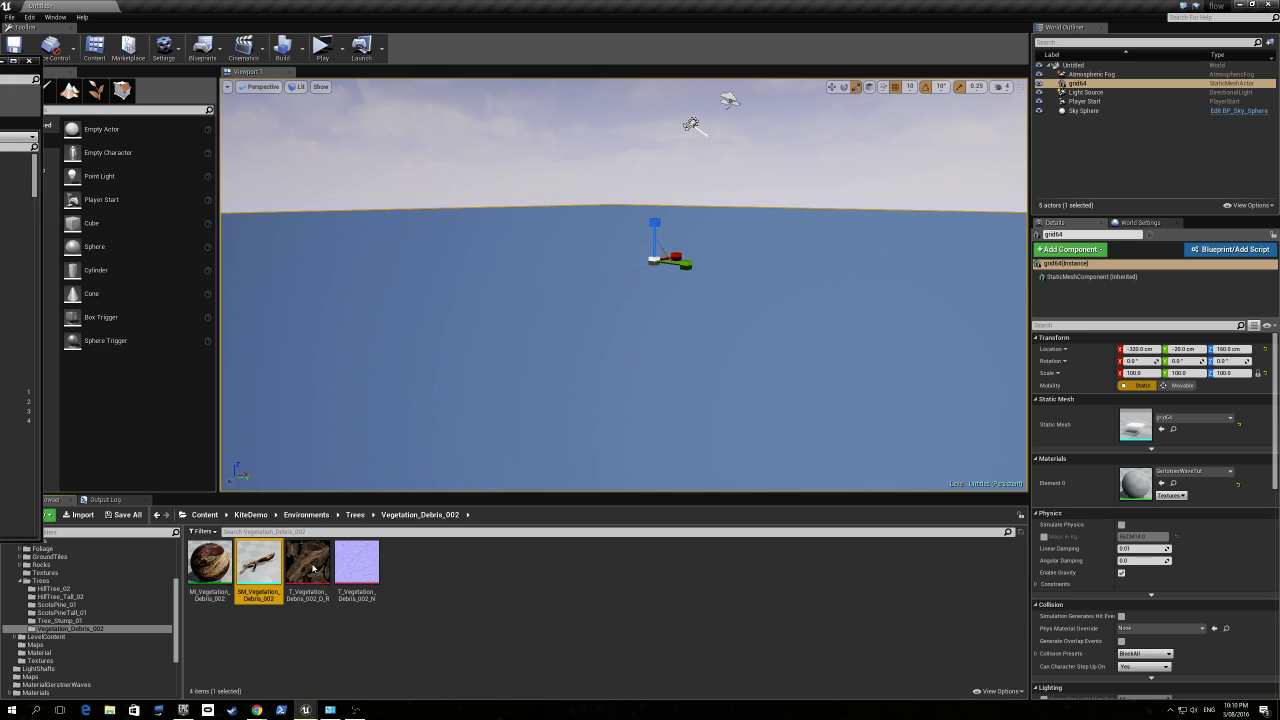
{"action": "mouse_move", "coordinate": [331, 706]}
{"action": "left_click_drag", "start_coordinate": [500, 306], "coordinate": [705, 287]}
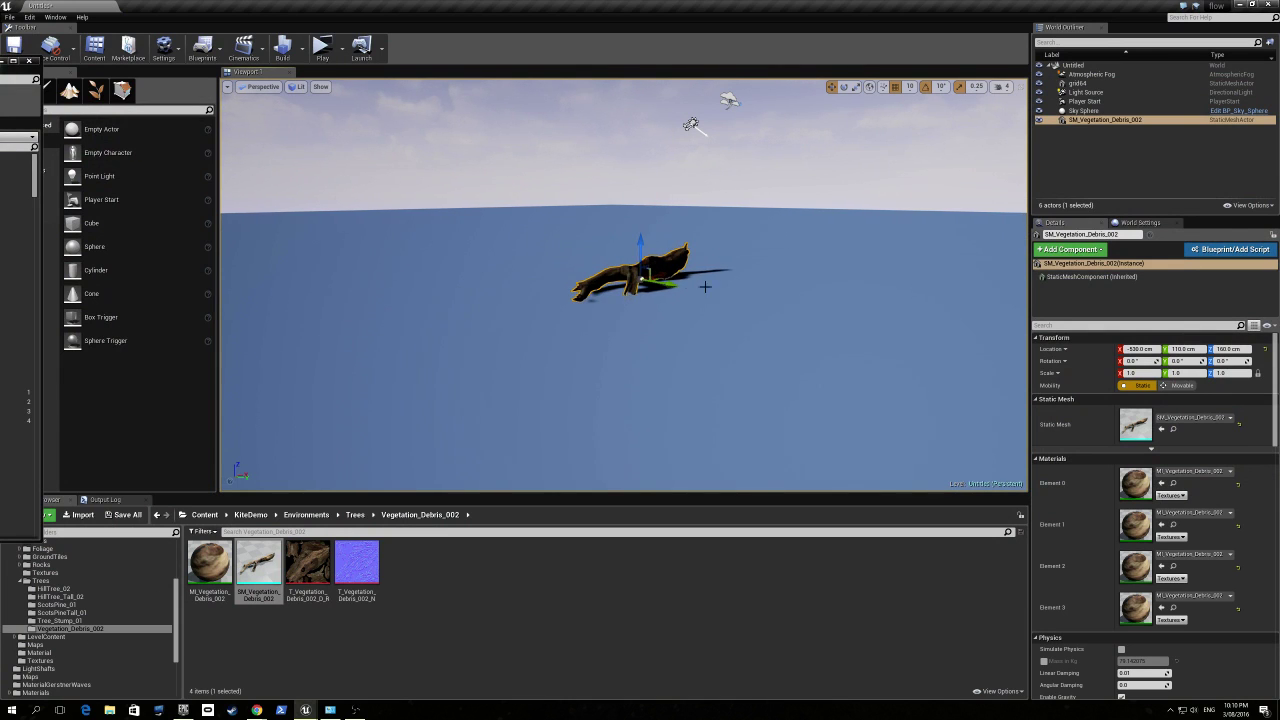
Frame the debris log in the viewport and examine up close where it touches the grid surface
{"action": "right_click_drag", "start_coordinate": [744, 296], "coordinate": [744, 296]}
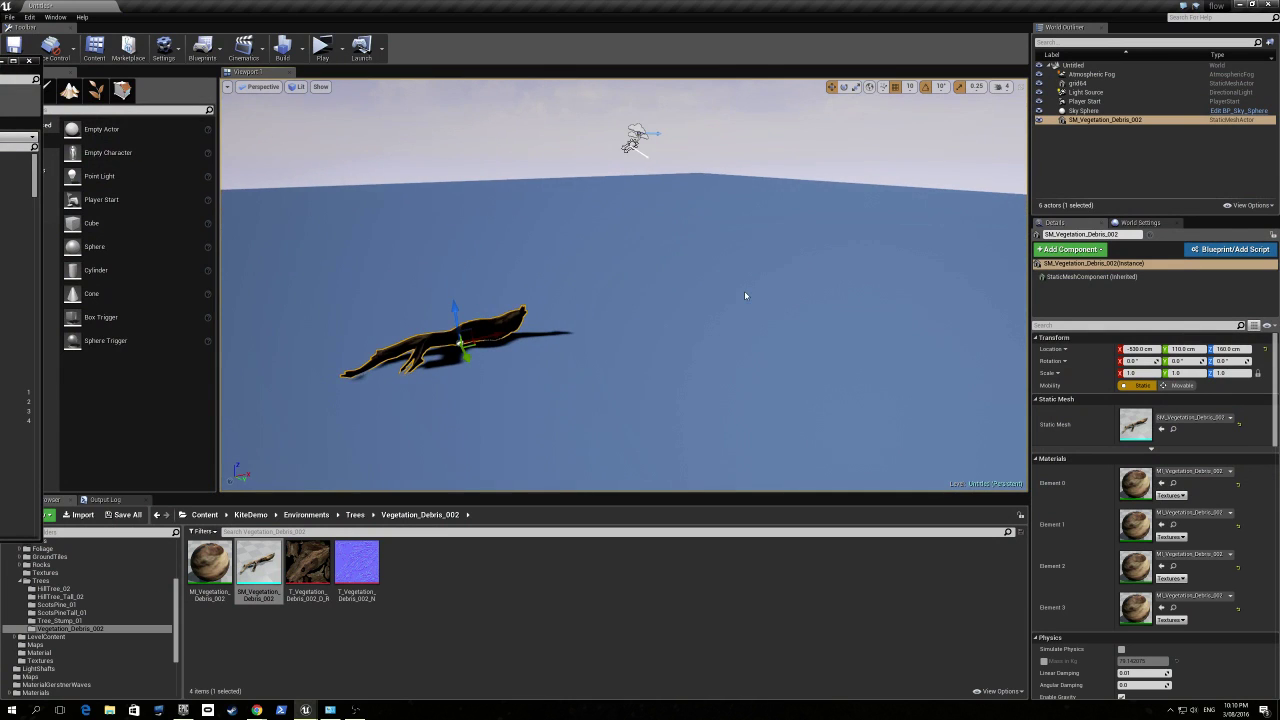
{"action": "key", "text": "f"}
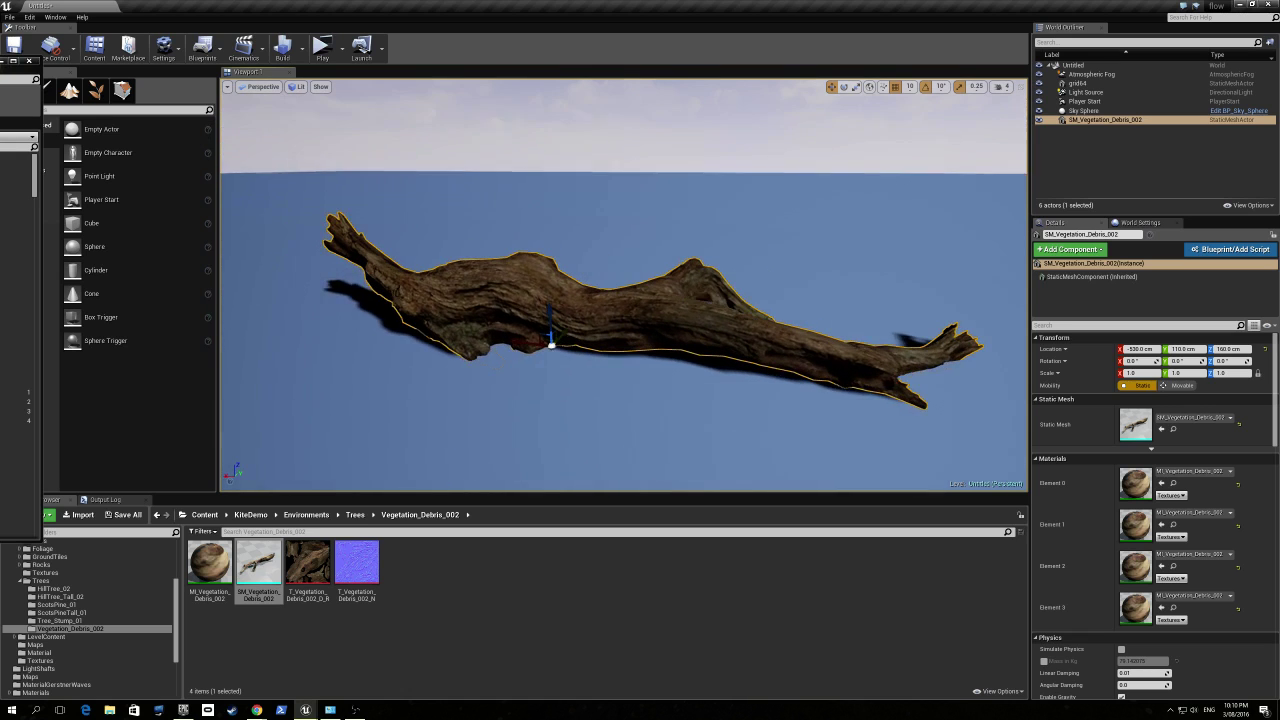
{"action": "left_click_drag", "start_coordinate": [631, 386], "coordinate": [631, 374], "text": "alt"}
{"action": "middle_click_drag", "start_coordinate": [631, 374], "coordinate": [646, 306], "text": "alt"}
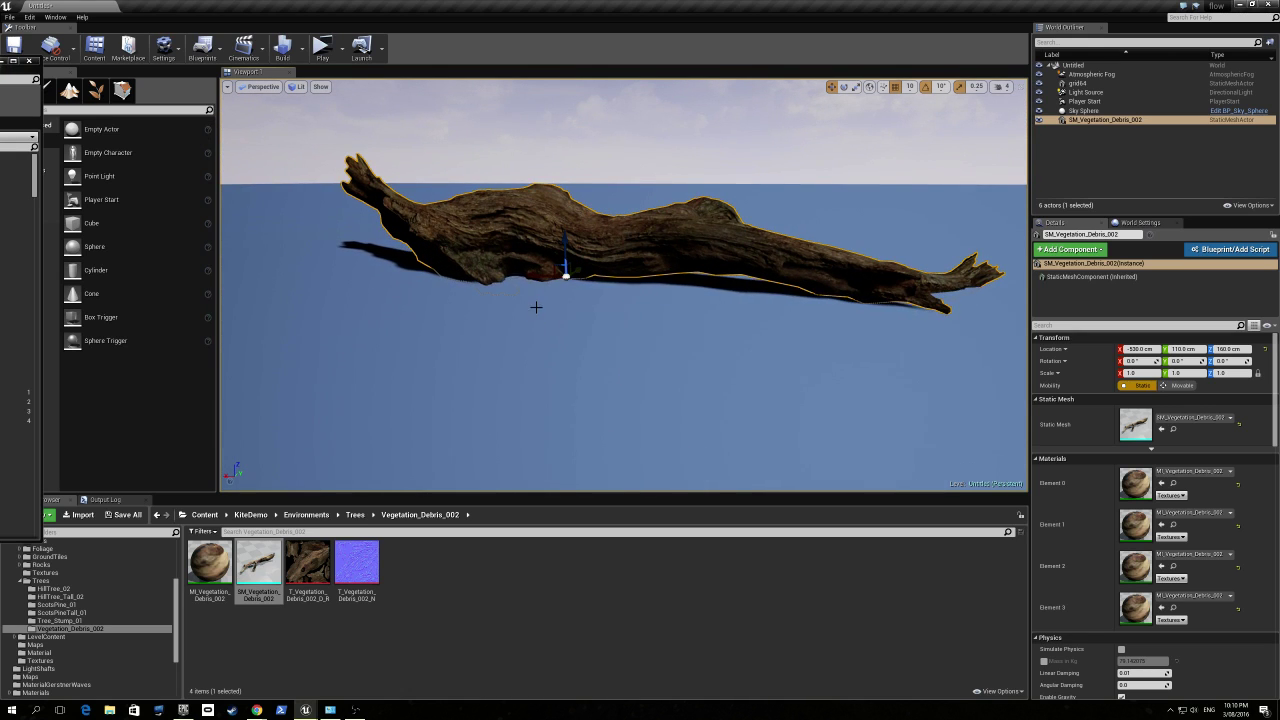
{"action": "right_click_drag", "start_coordinate": [507, 308], "coordinate": [560, 308], "text": "alt"}
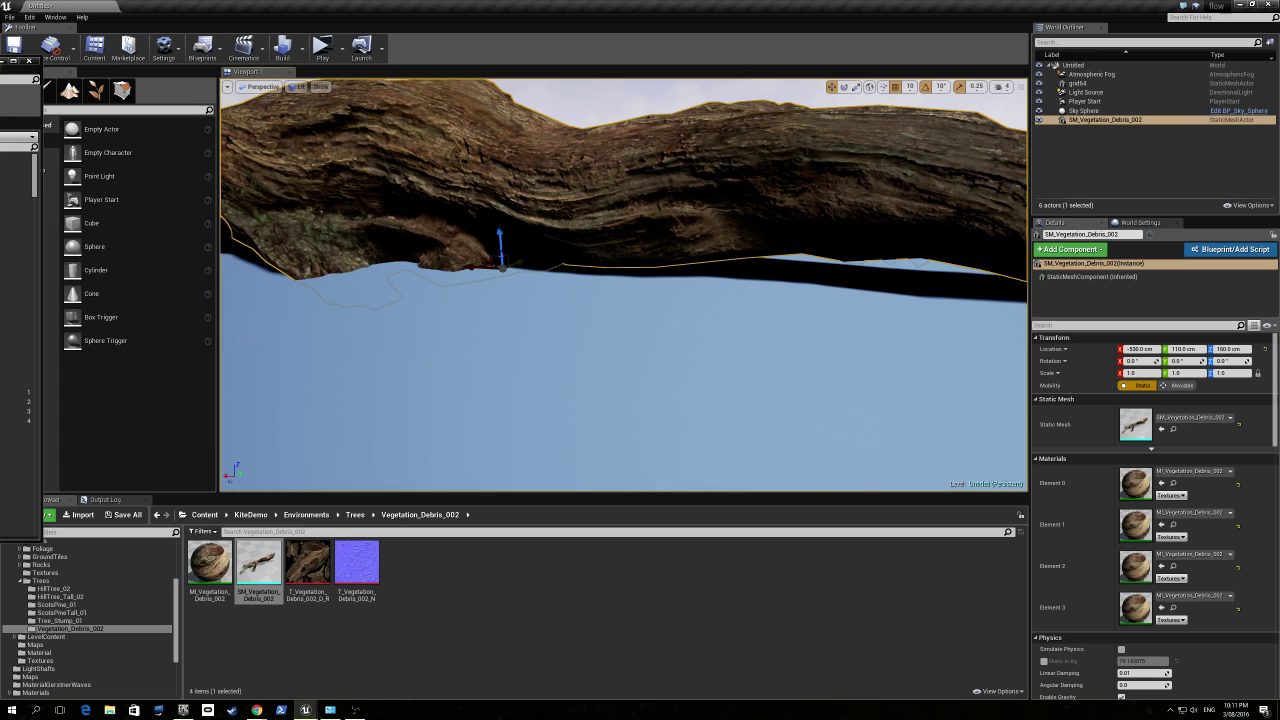
{"action": "key", "text": "f"}
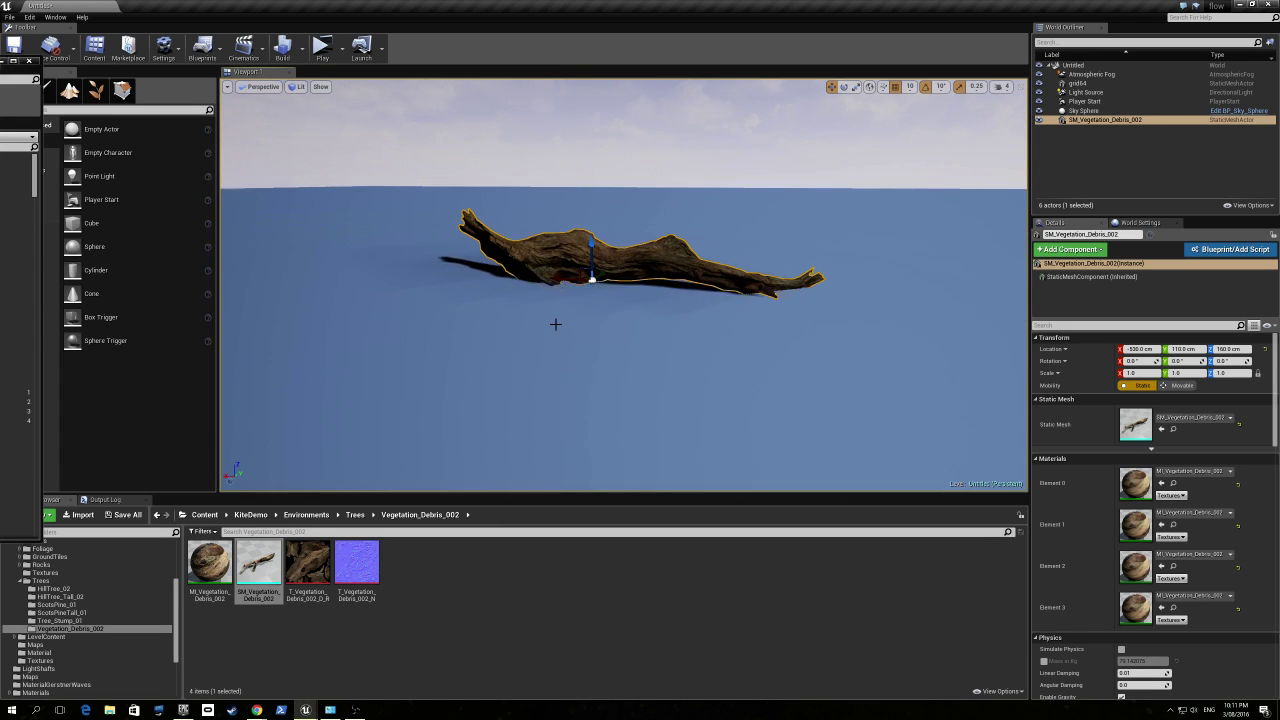
{"action": "mouse_move", "coordinate": [556, 323]}
{"action": "right_mouse_down"}
{"action": "mouse_move", "coordinate": [590, 328]}
{"action": "mouse_move", "coordinate": [572, 326]}
{"action": "right_mouse_up"}
{"action": "key", "text": "w"}
{"action": "key", "text": "f"}
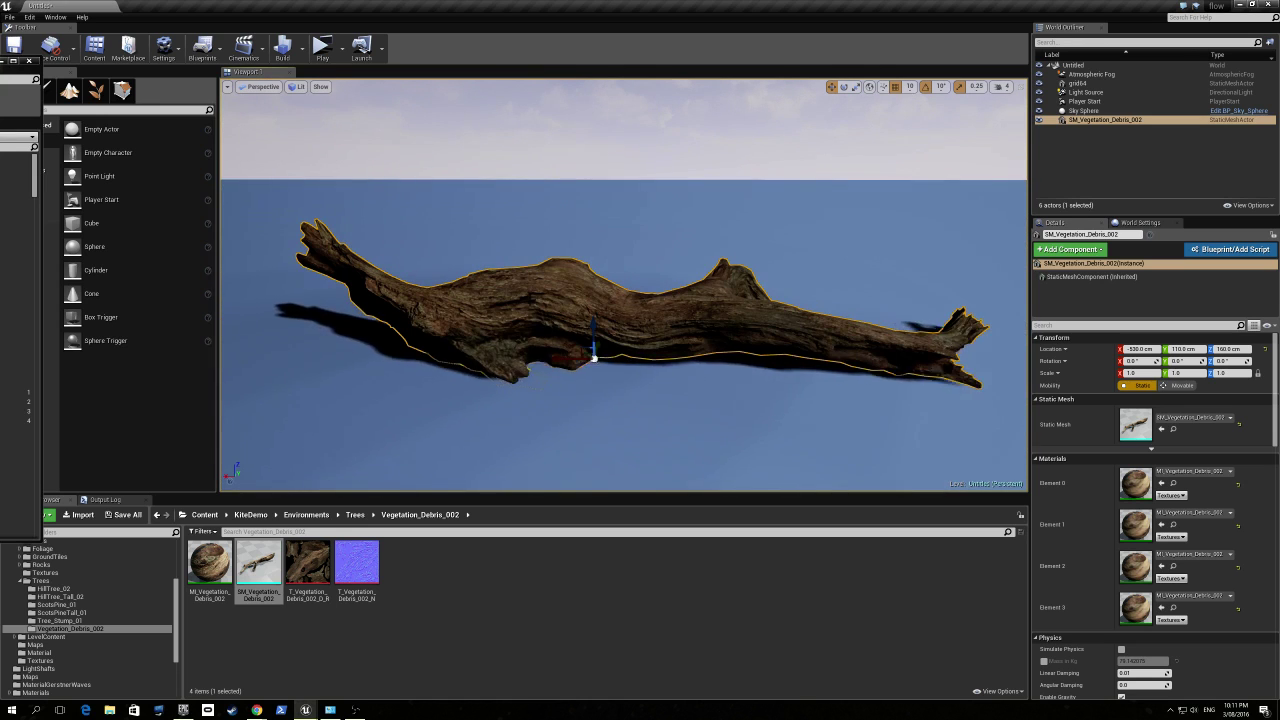
Widen the level viewport and observe the water surface against the log's underside from a low angle
{"action": "left_click_drag", "start_coordinate": [1017, 235], "coordinate": [1047, 235]}
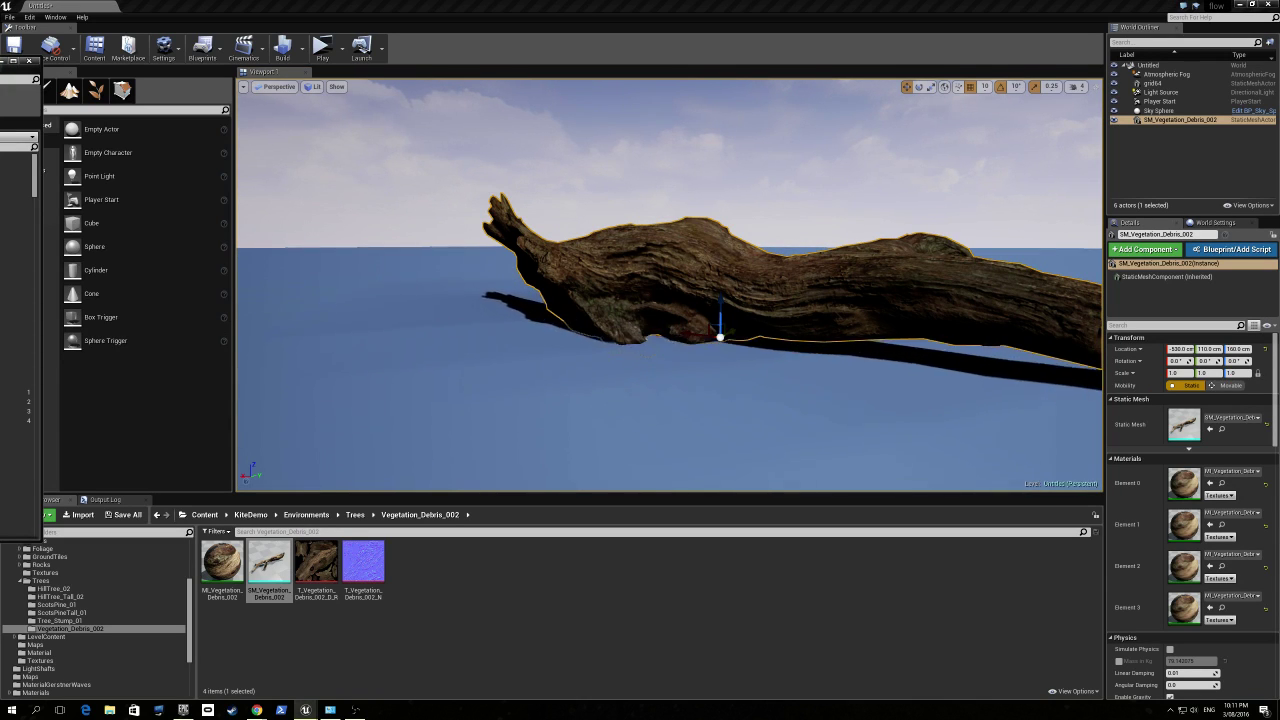
{"action": "left_click_drag", "start_coordinate": [720, 324], "coordinate": [720, 320]}
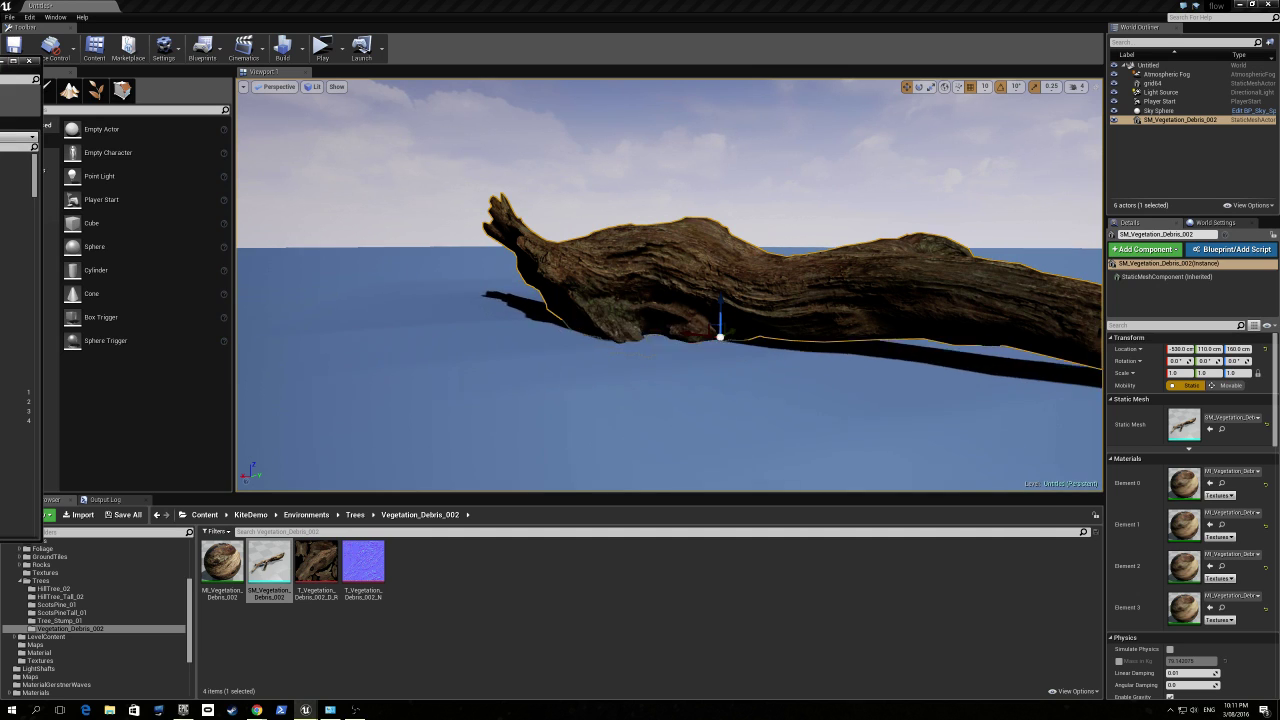
{"action": "left_click_drag", "start_coordinate": [720, 337], "coordinate": [720, 336]}
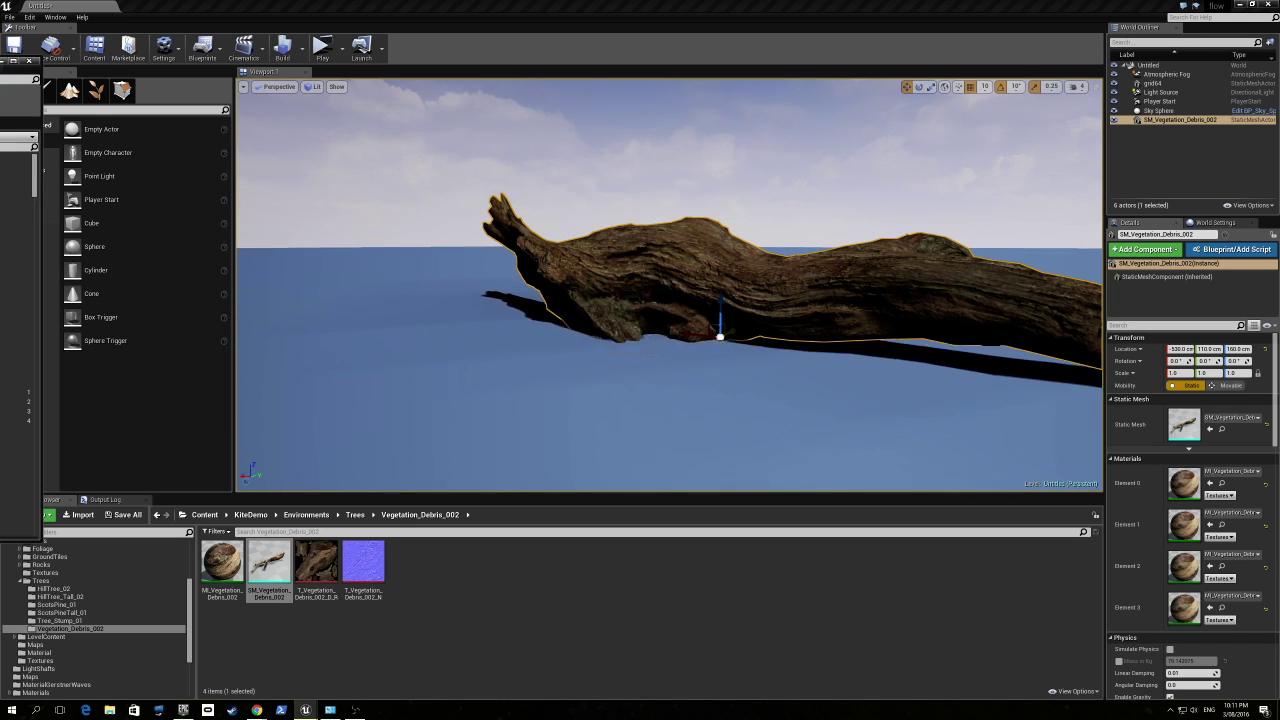
{"action": "key", "text": "End"}
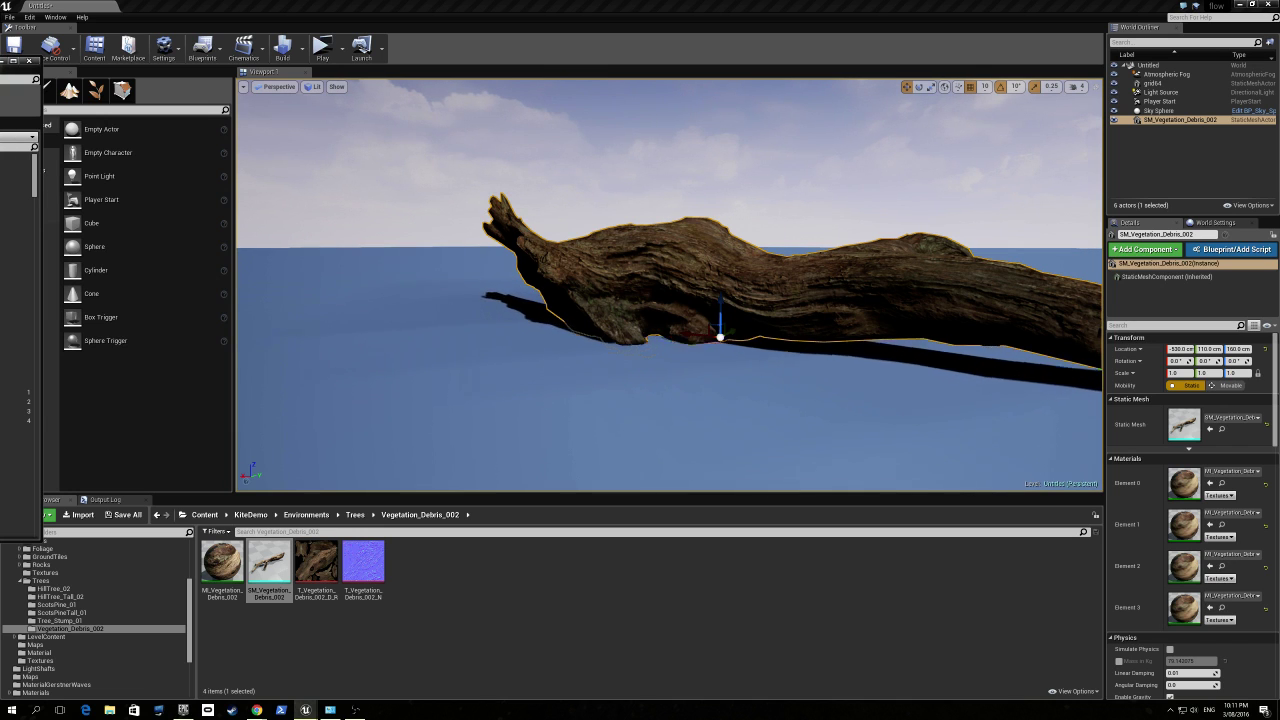
{"action": "key", "text": "End"}
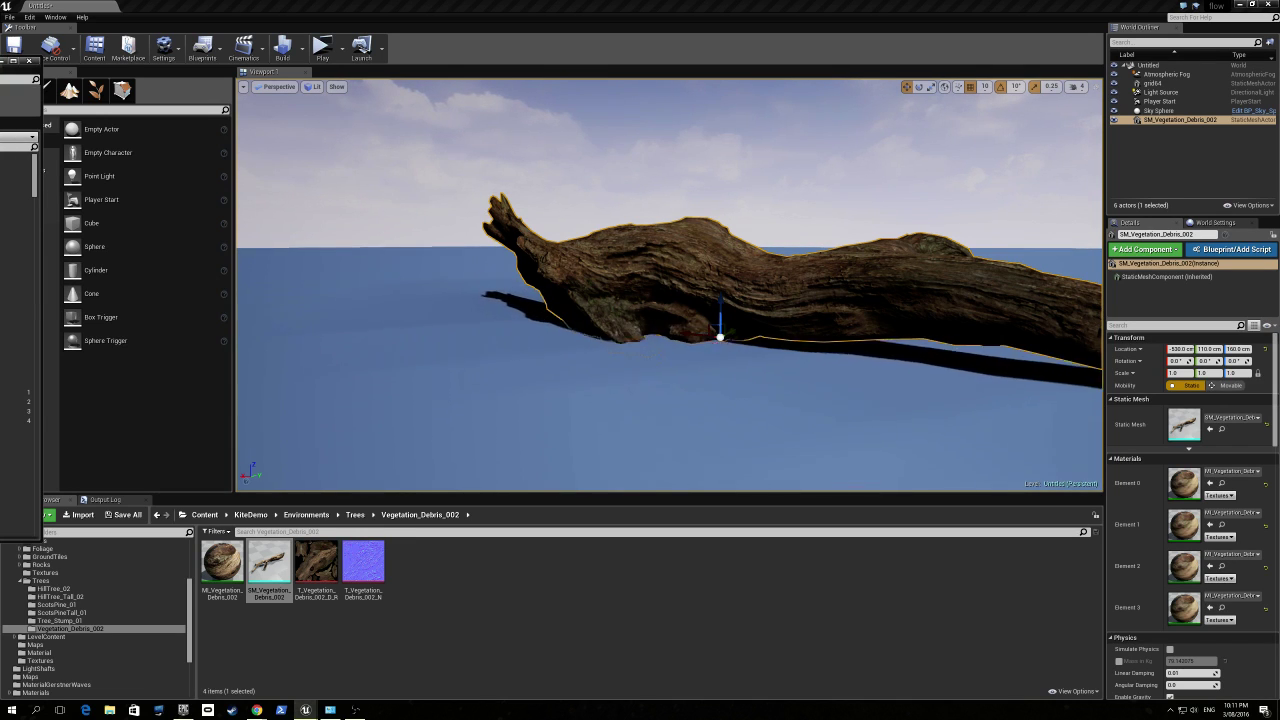
{"action": "key", "text": "End"}
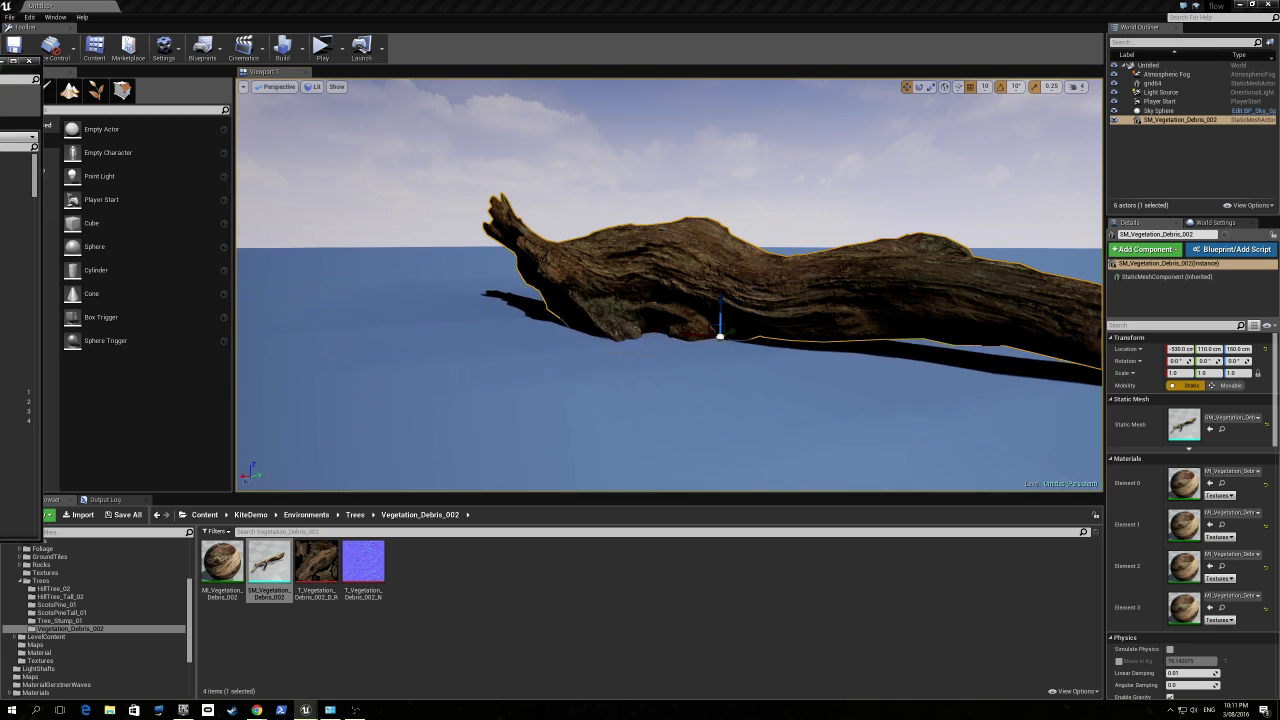
Bring the GertstnerWaveTut material editor over the level, tidy the TimeMult node below Time, and shrink the window so the log shows beside it
{"action": "left_click_drag", "start_coordinate": [0, 64], "coordinate": [607, 120]}
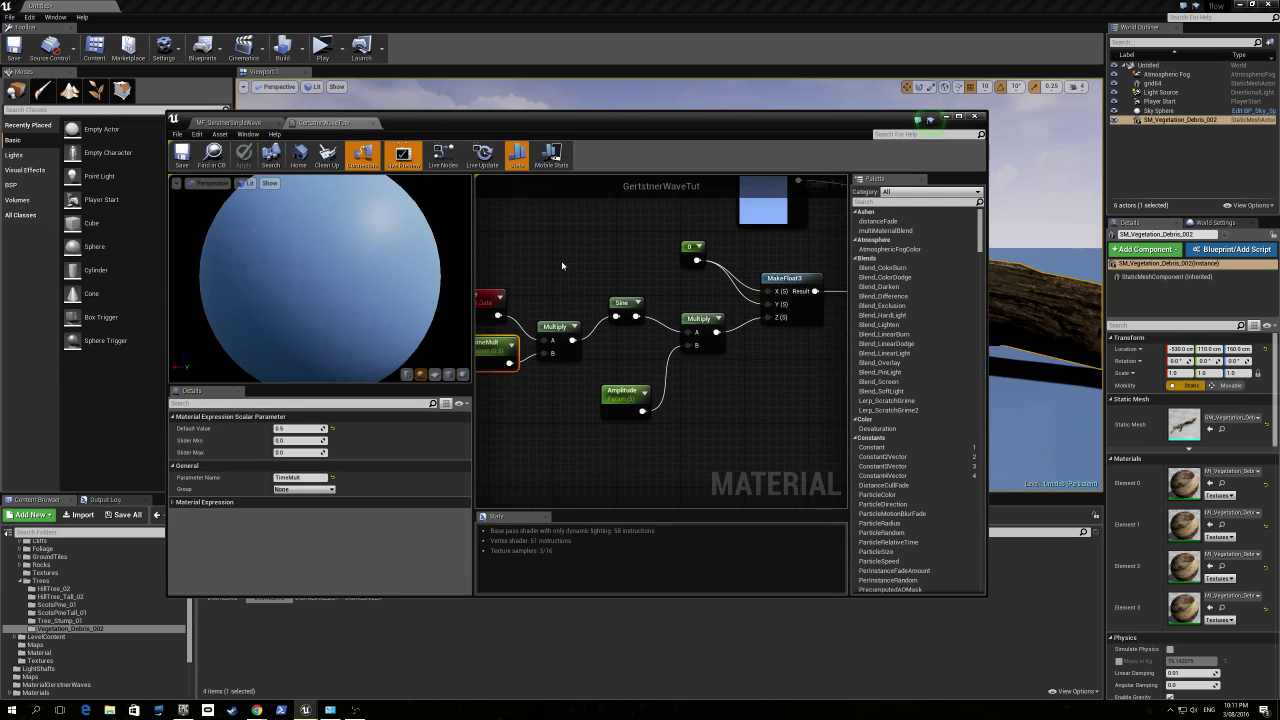
{"action": "left_click", "coordinate": [548, 317]}
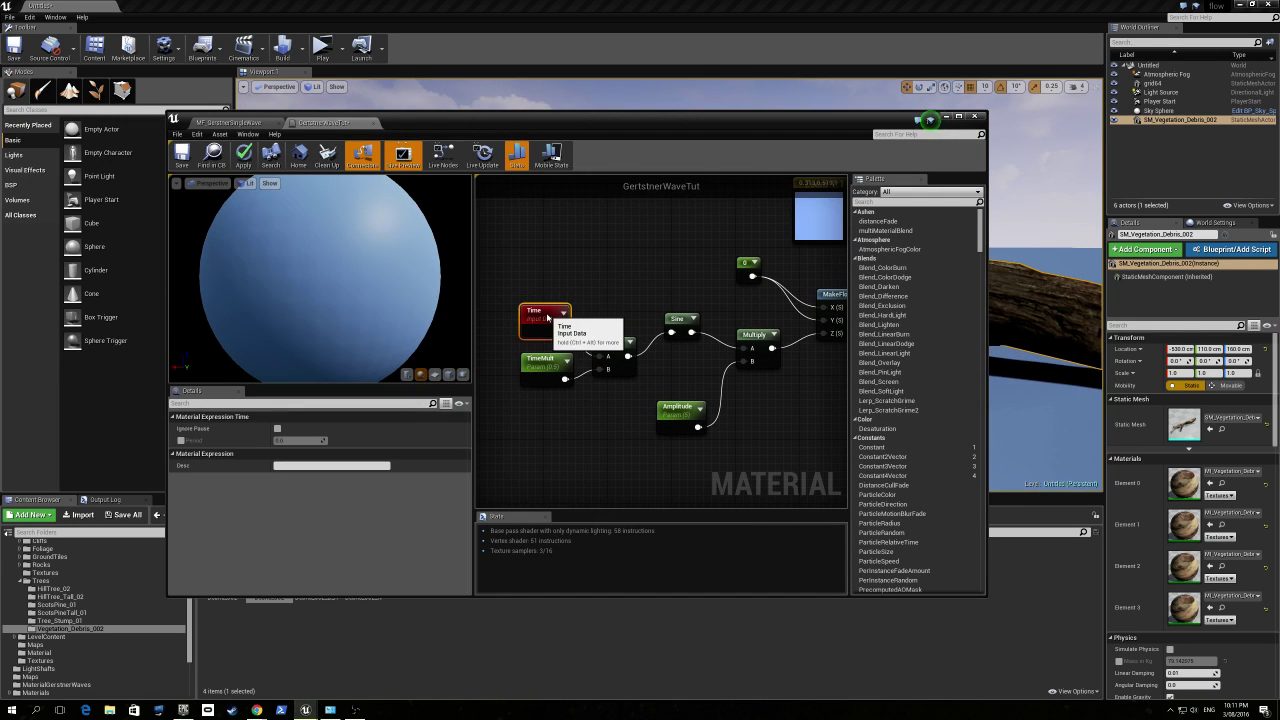
{"action": "left_click", "coordinate": [544, 368]}
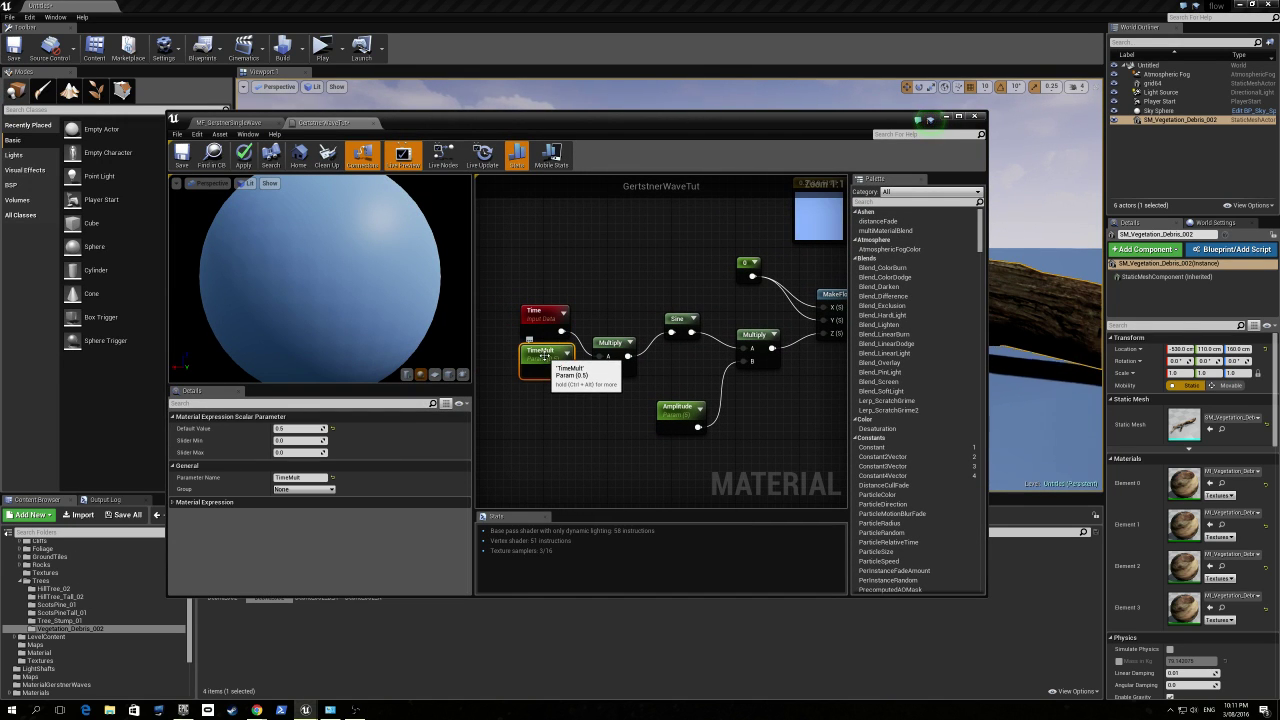
{"action": "left_click_drag", "start_coordinate": [544, 368], "coordinate": [544, 376]}
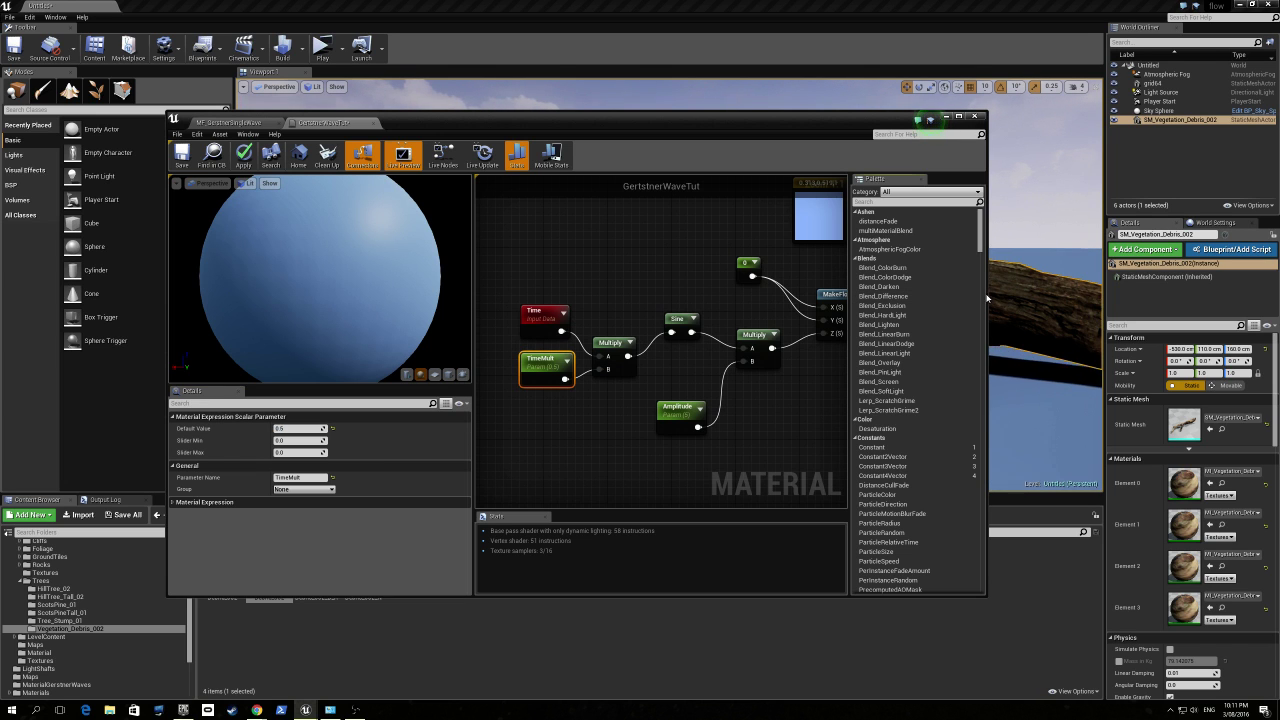
{"action": "left_click_drag", "start_coordinate": [985, 297], "coordinate": [790, 297]}
{"action": "left_click_drag", "start_coordinate": [621, 125], "coordinate": [502, 93]}
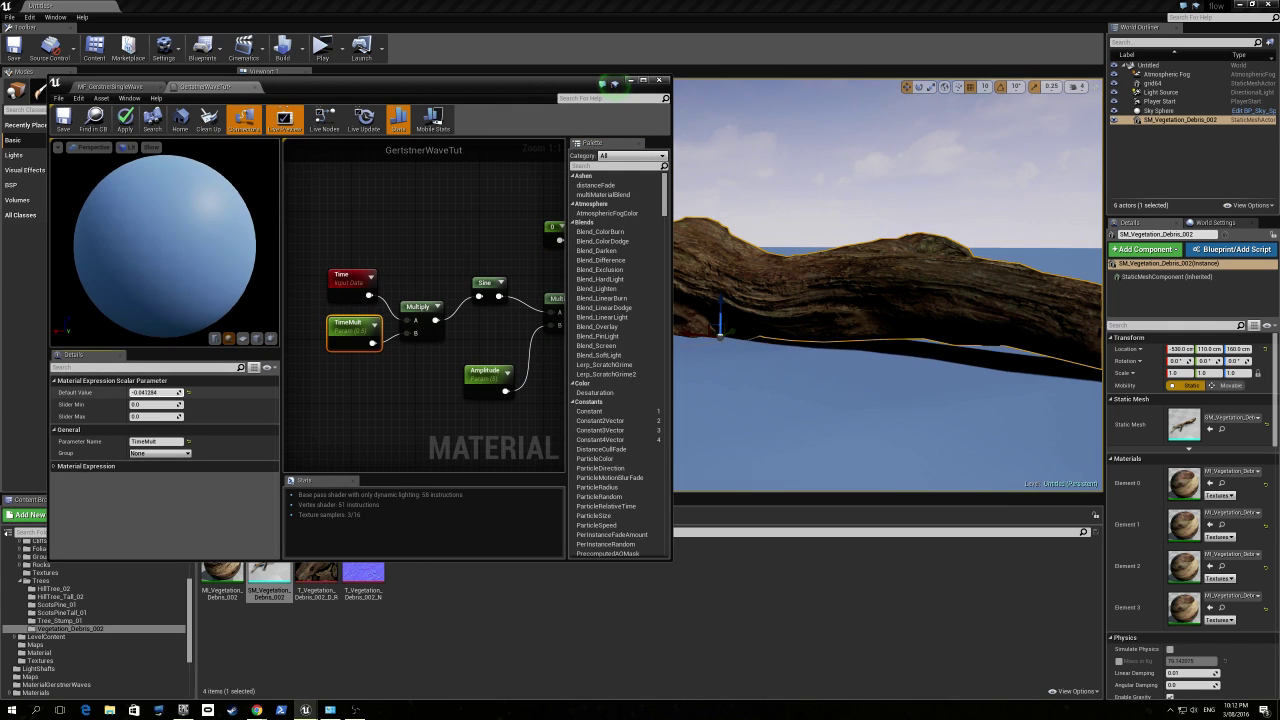
Try a TimeMult default value of about 0.16 and review the Sine, Multiply and Amplitude nodes it feeds
{"action": "left_click_drag", "start_coordinate": [163, 394], "coordinate": [140, 394]}
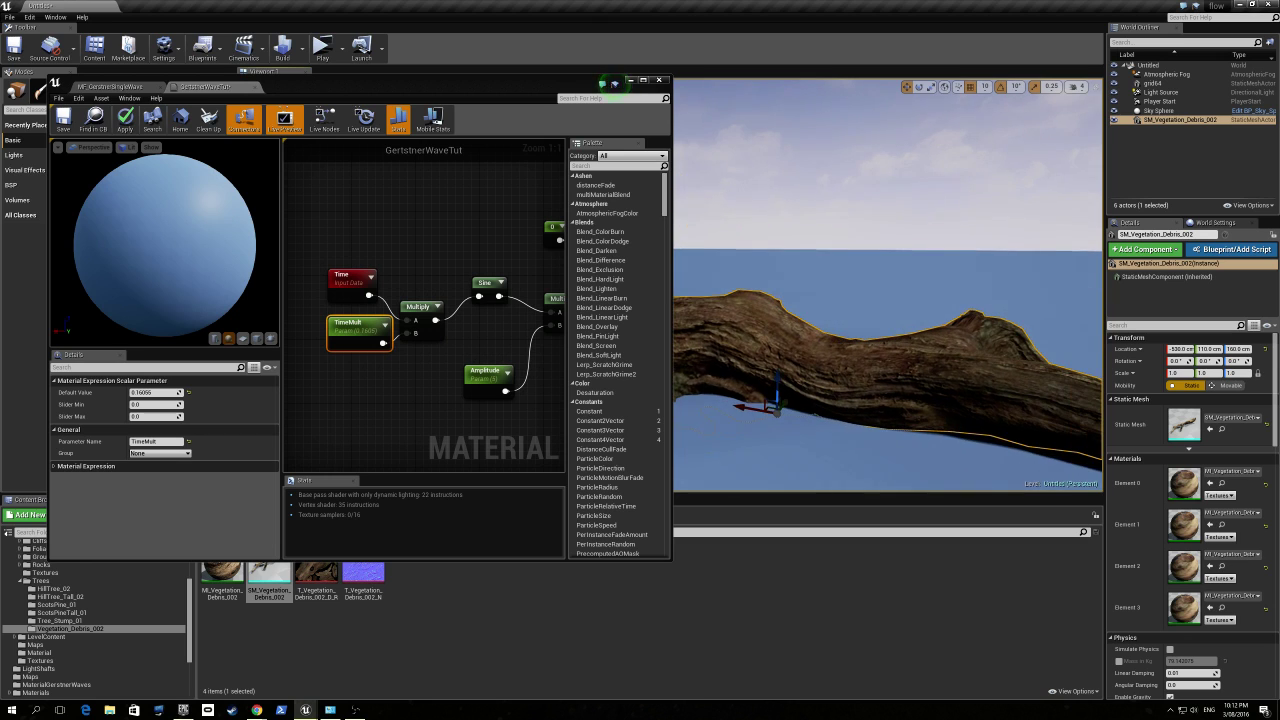
{"action": "right_click_drag", "start_coordinate": [478, 294], "coordinate": [352, 291]}
{"action": "left_click", "coordinate": [355, 294]}
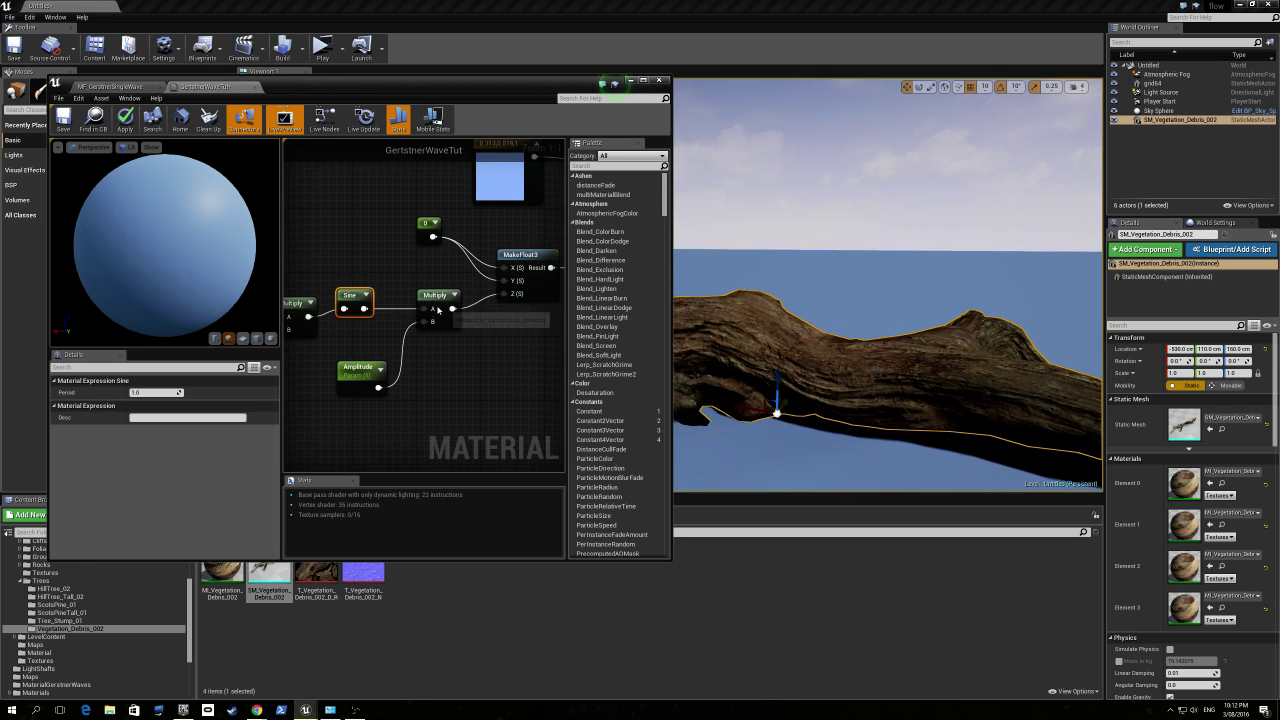
{"action": "left_click", "coordinate": [434, 296]}
{"action": "left_click", "coordinate": [360, 368]}
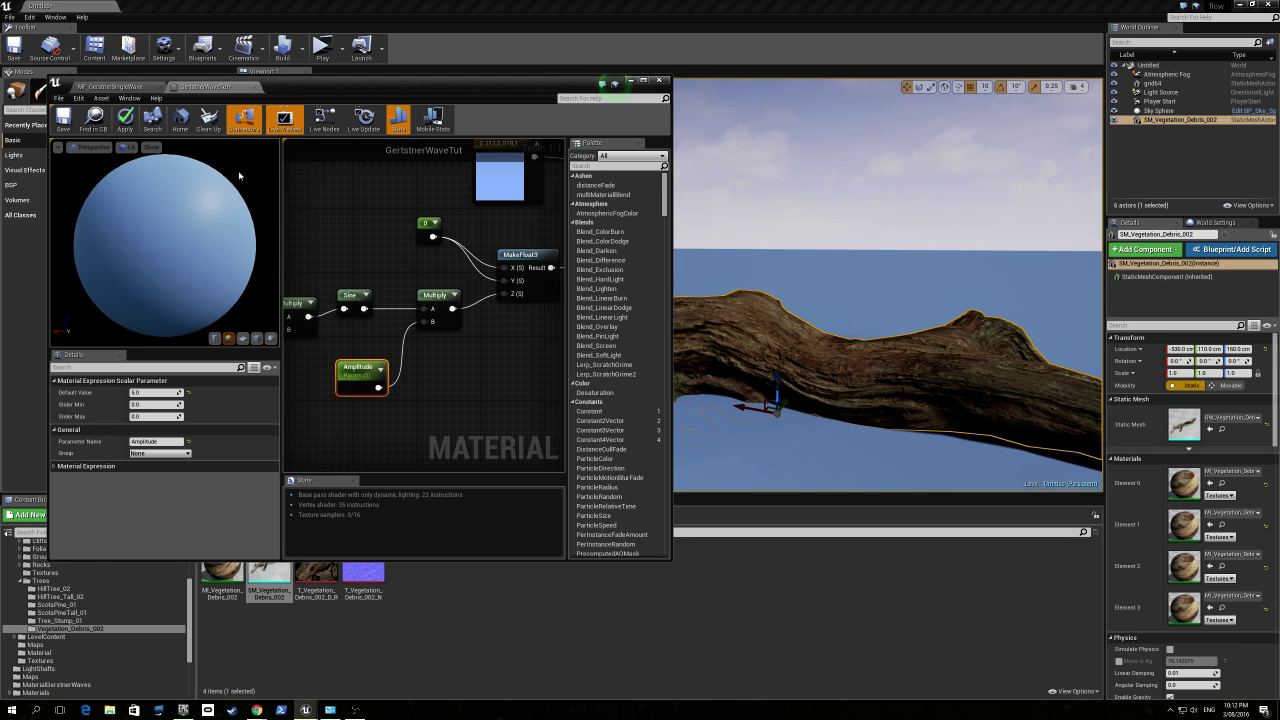
{"action": "right_click_drag", "start_coordinate": [343, 209], "coordinate": [397, 214]}
{"action": "right_click_drag", "start_coordinate": [295, 332], "coordinate": [420, 325]}
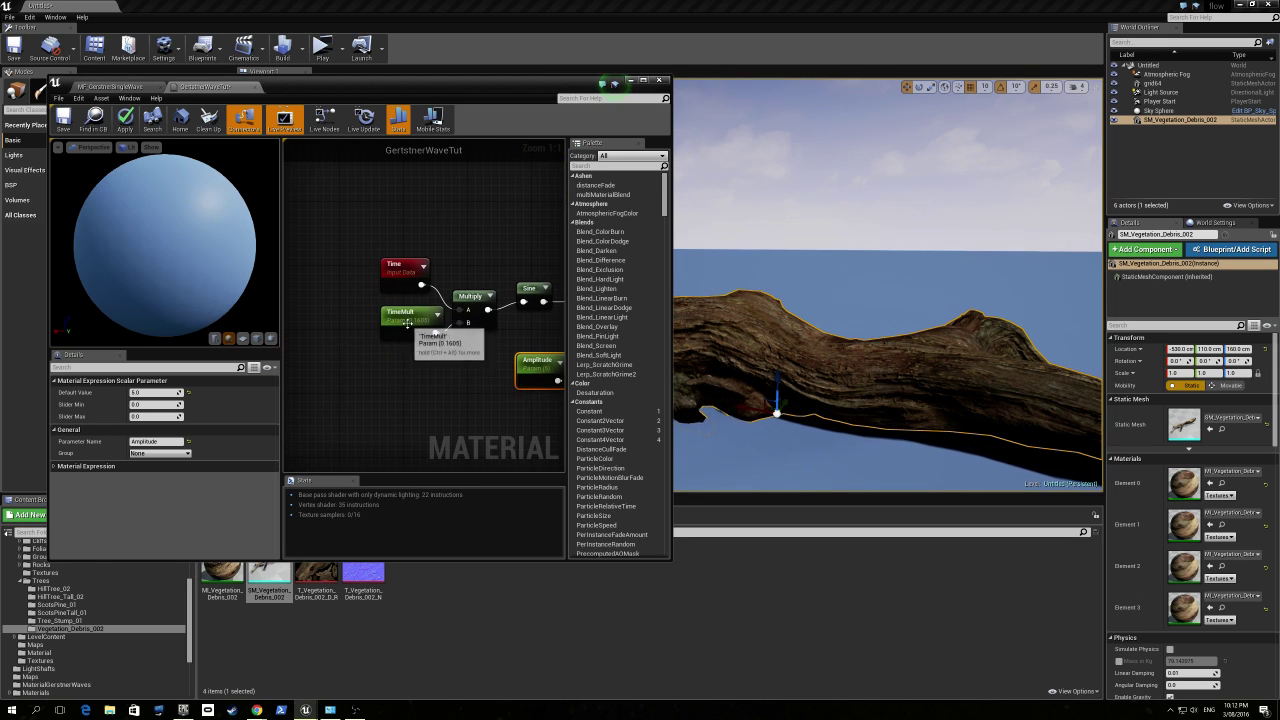
Set the TimeMult parameter's default value to about 0.84 and move the material editor further clear of the log
{"action": "left_click", "coordinate": [410, 318]}
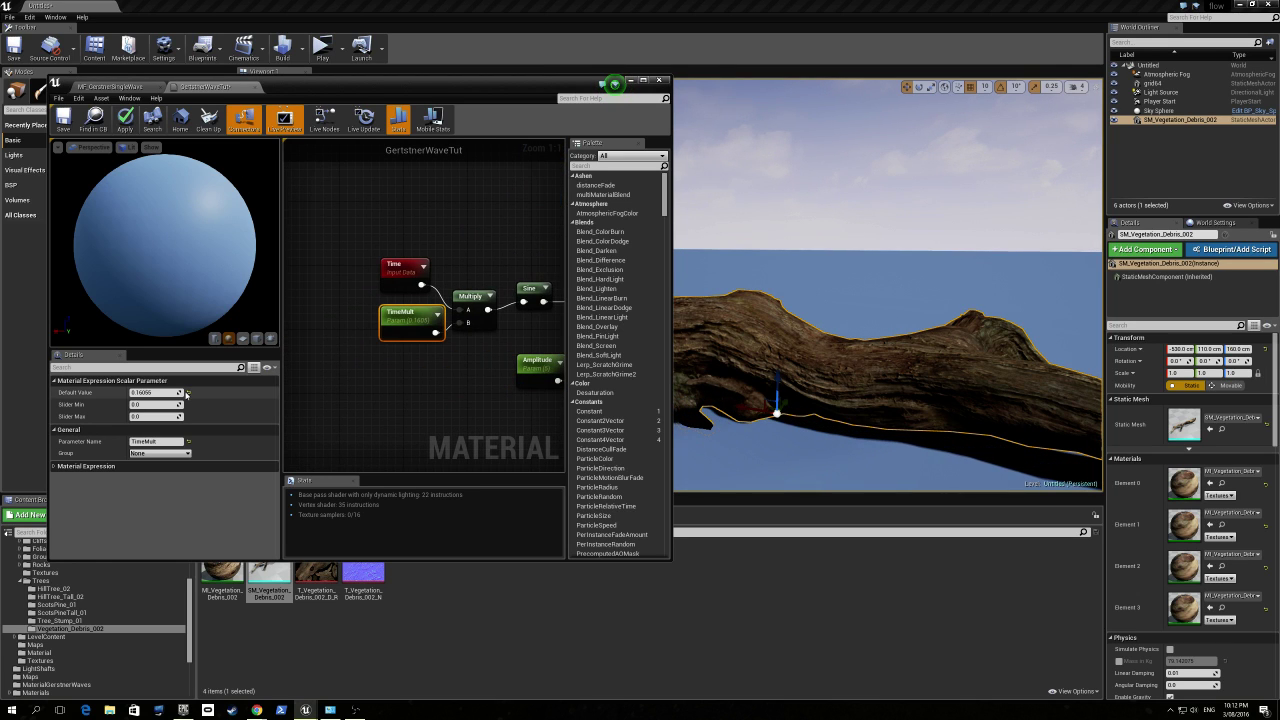
{"action": "left_click_drag", "start_coordinate": [155, 393], "coordinate": [180, 393]}
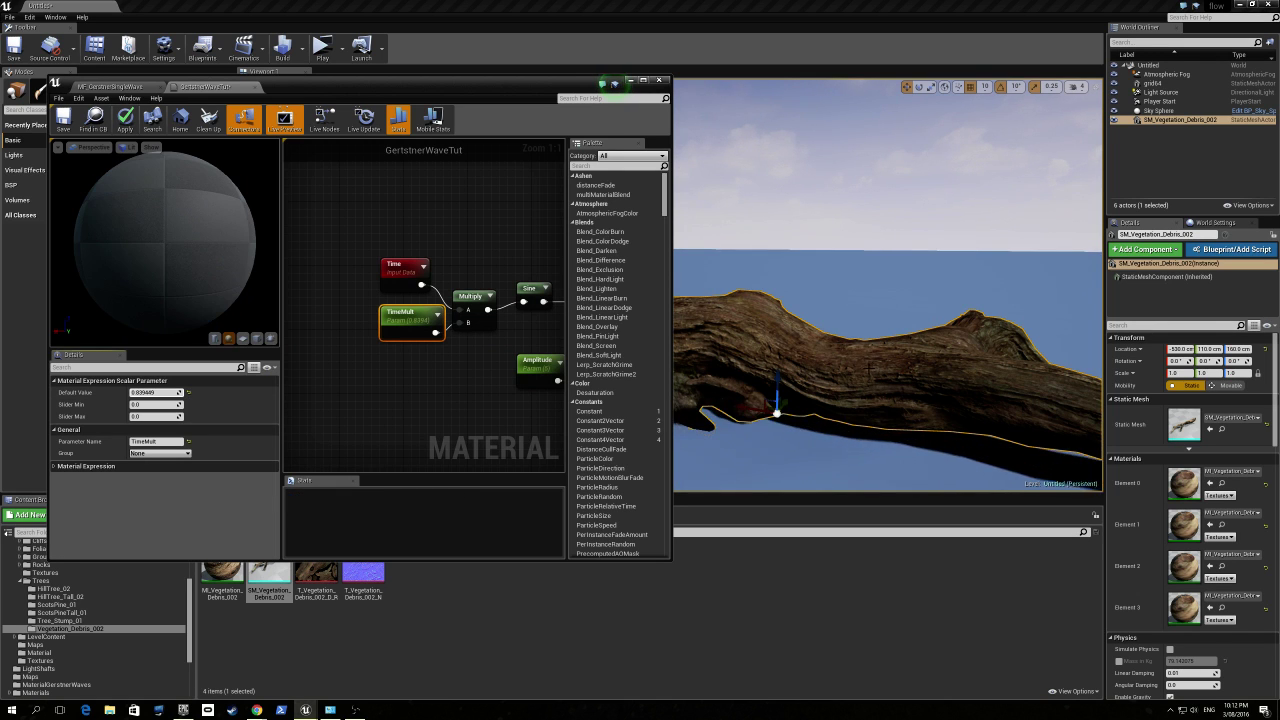
{"action": "left_click_drag", "start_coordinate": [564, 87], "coordinate": [513, 79]}
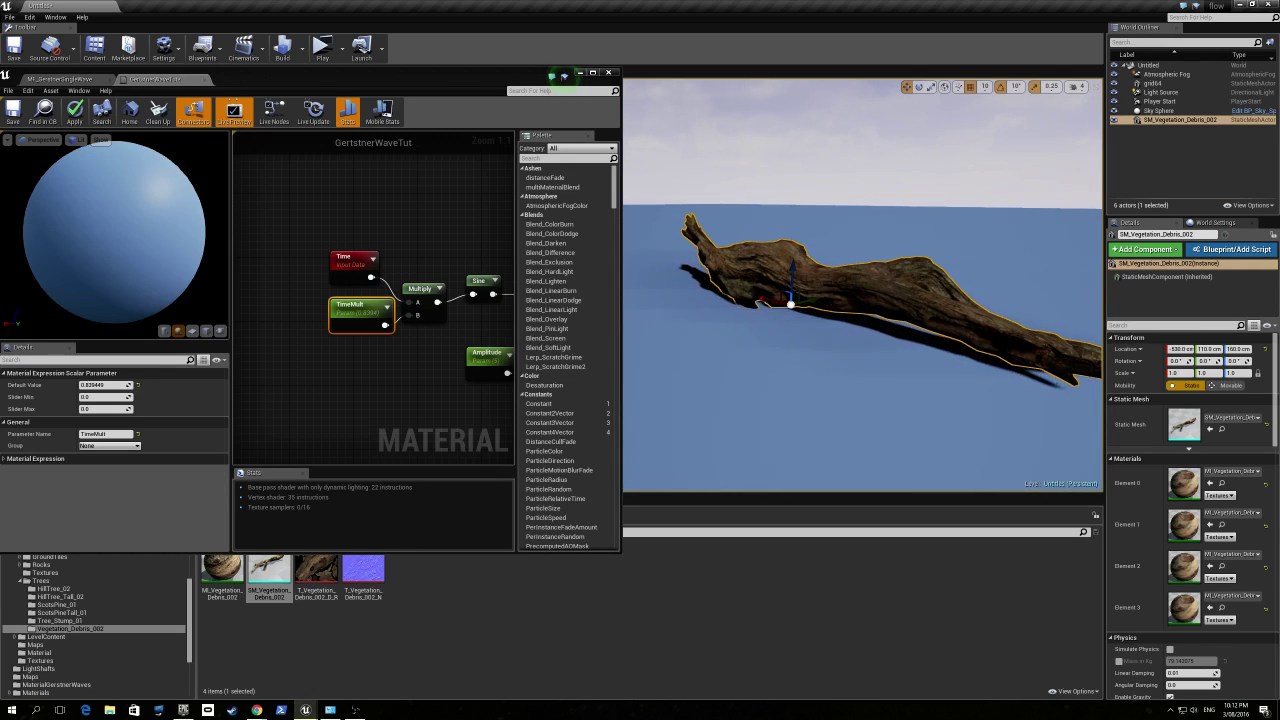
Switch to the browser's GPU Gems chapter and examine the single wave parameters and the terms of Equation 1
{"action": "left_click_drag", "start_coordinate": [0, 77], "coordinate": [694, 149]}
{"action": "double_click", "coordinate": [694, 149]}
{"action": "scroll", "coordinate": [613, 322], "scroll_direction": "down", "scroll_amount": 5}
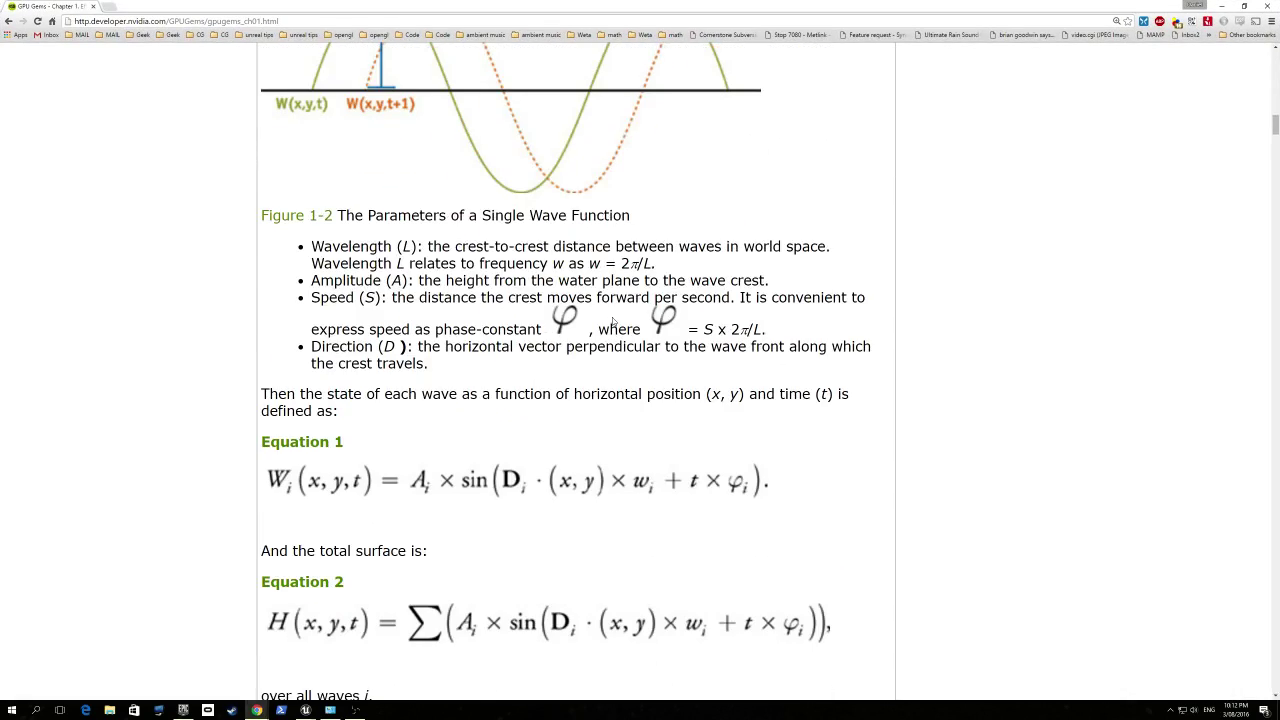
{"action": "scroll", "coordinate": [613, 320], "scroll_direction": "up", "scroll_amount": 1}
{"action": "scroll", "coordinate": [540, 365], "scroll_direction": "down", "scroll_amount": 1}
{"action": "scroll", "coordinate": [452, 428], "scroll_direction": "down", "scroll_amount": 1}
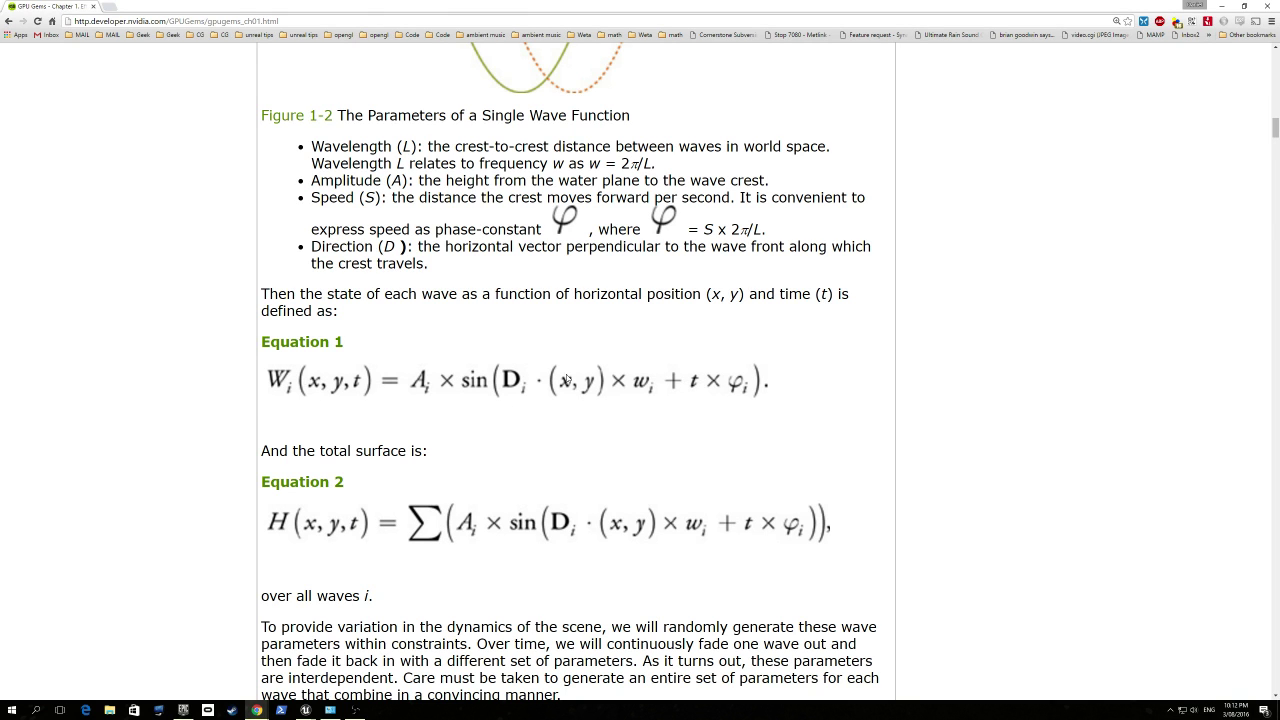
{"action": "scroll", "coordinate": [338, 222], "scroll_direction": "up", "scroll_amount": 1}
{"action": "left_click_drag", "start_coordinate": [278, 229], "coordinate": [775, 495]}
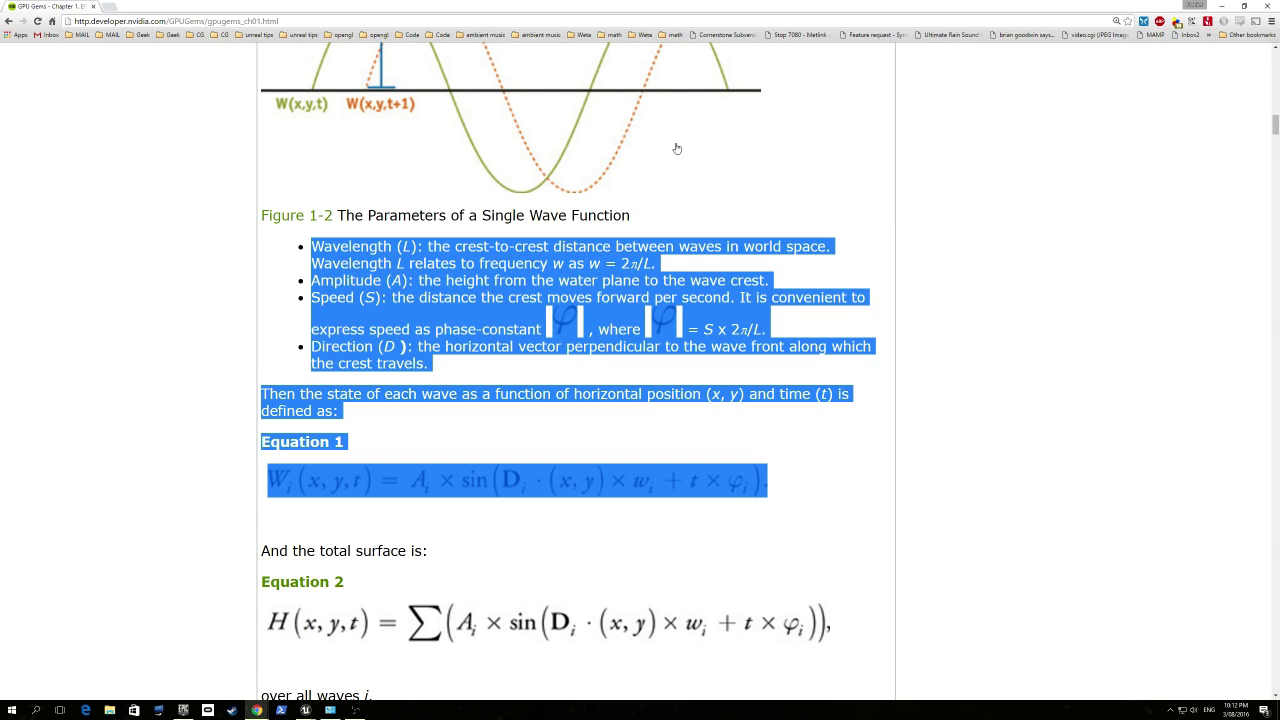
{"action": "left_click_drag", "start_coordinate": [661, 13], "coordinate": [0, 130]}
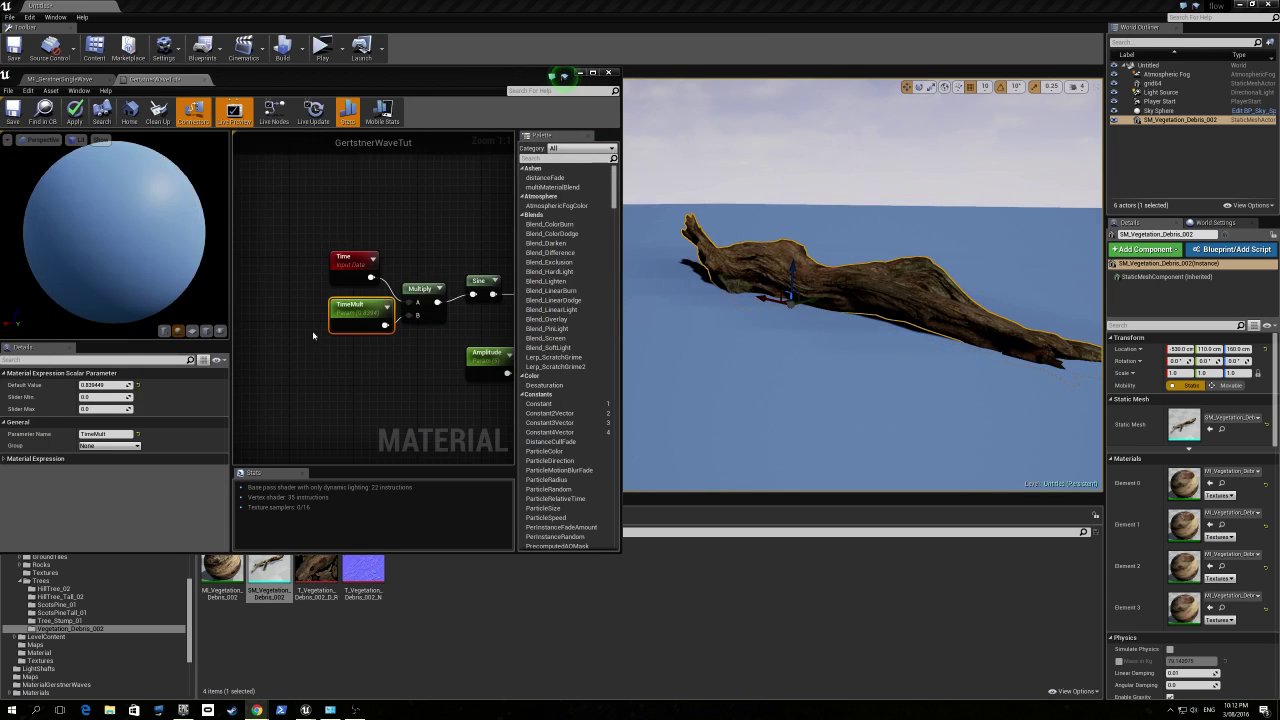
Maximize the material editor, disconnect the Time, TimeMult and Multiply group from Sine, and set it aside below the graph
{"action": "double_click", "coordinate": [440, 77]}
{"action": "right_click_drag", "start_coordinate": [612, 388], "coordinate": [583, 474]}
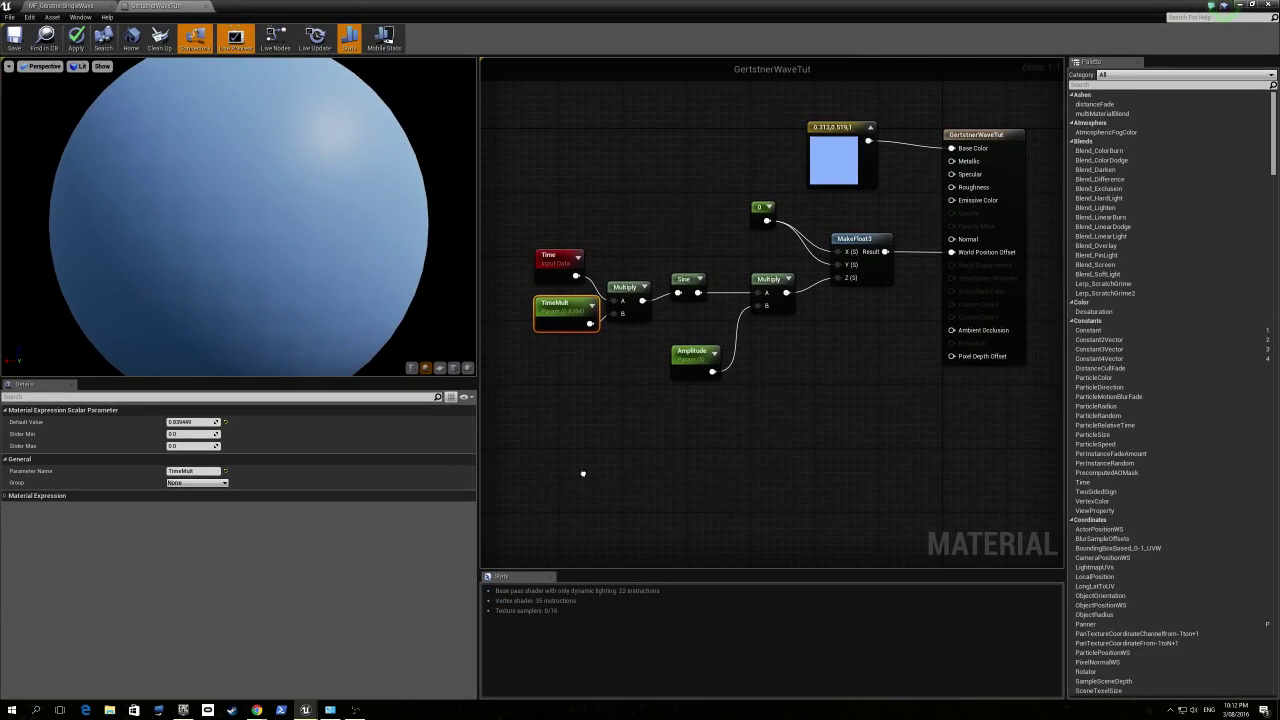
{"action": "right_click_drag", "start_coordinate": [583, 369], "coordinate": [693, 426]}
{"action": "left_click_drag", "start_coordinate": [631, 299], "coordinate": [566, 387]}
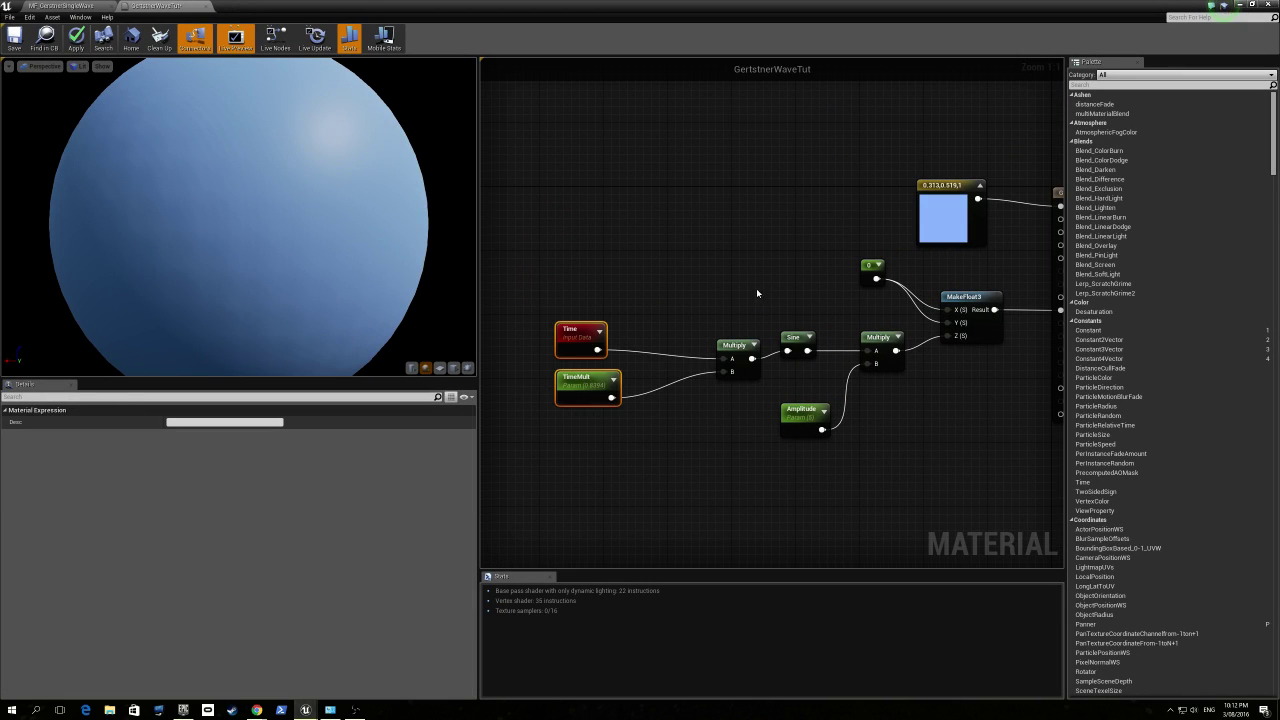
{"action": "left_click_drag", "start_coordinate": [758, 282], "coordinate": [552, 496]}
{"action": "left_click", "coordinate": [787, 350], "text": "alt"}
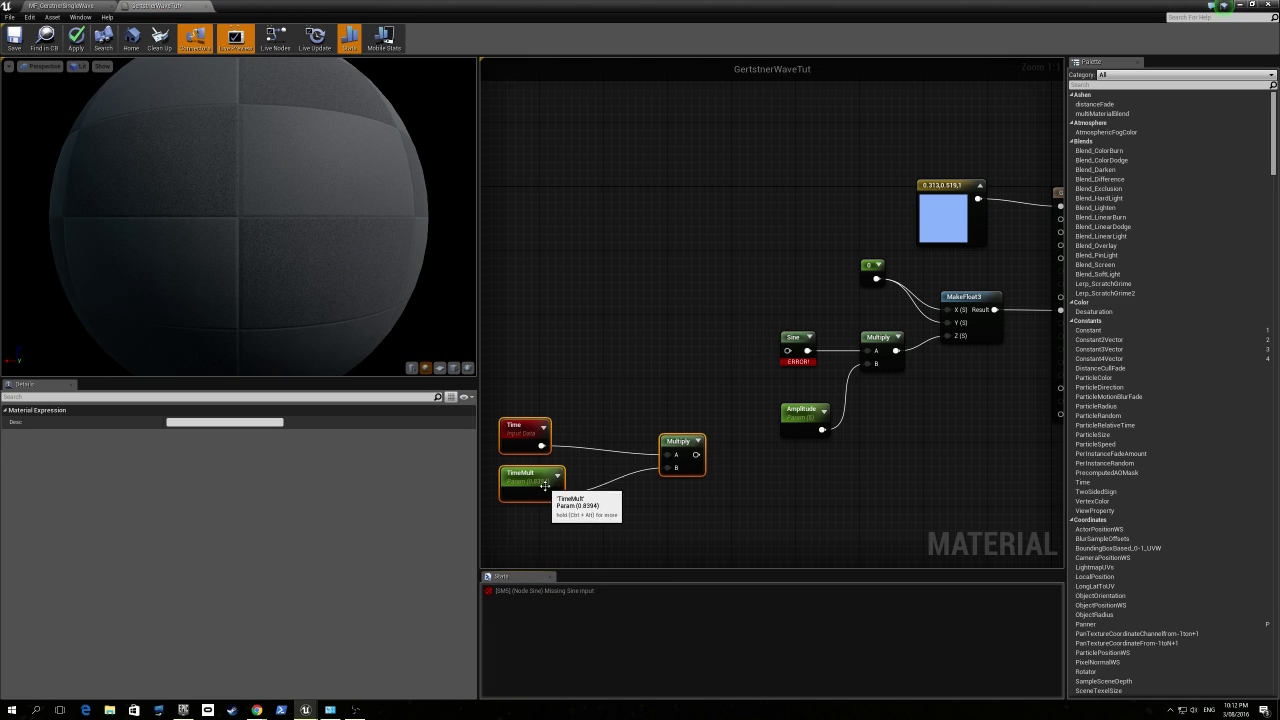
Add a WorldPosition node to the graph and place it well ahead of the Sine node
{"action": "left_click", "coordinate": [618, 343]}
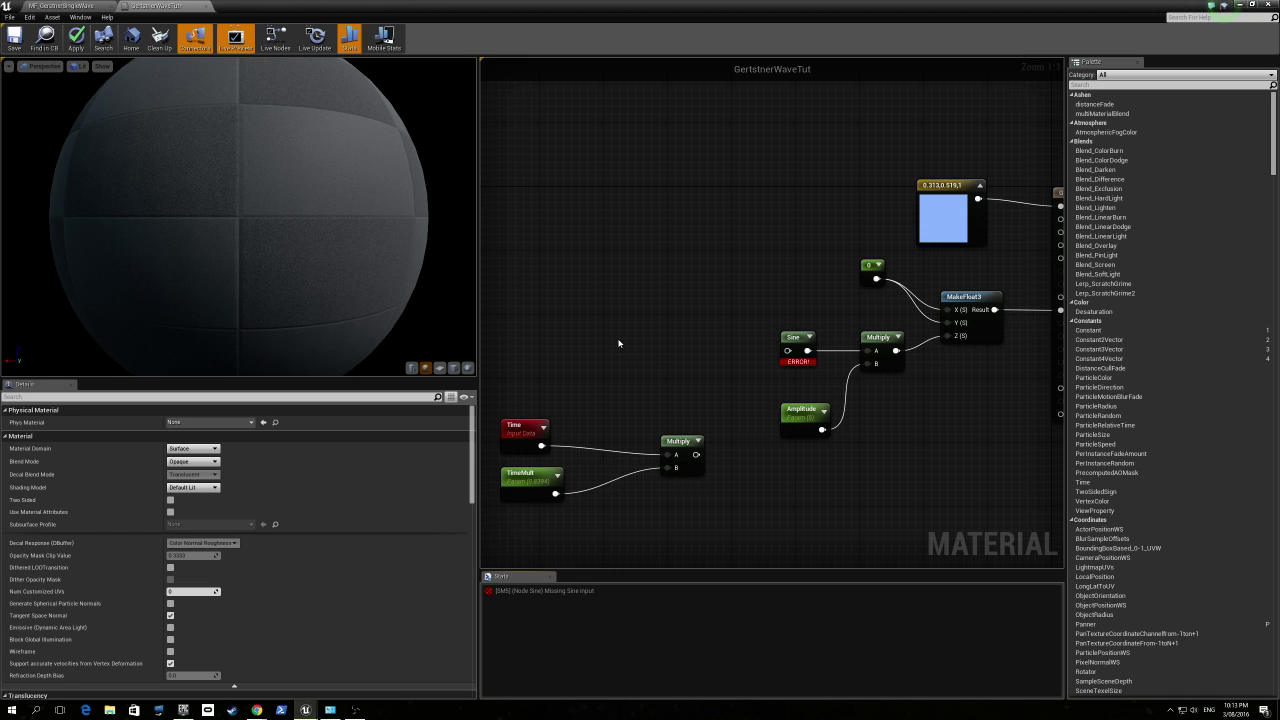
{"action": "right_click", "coordinate": [618, 343]}
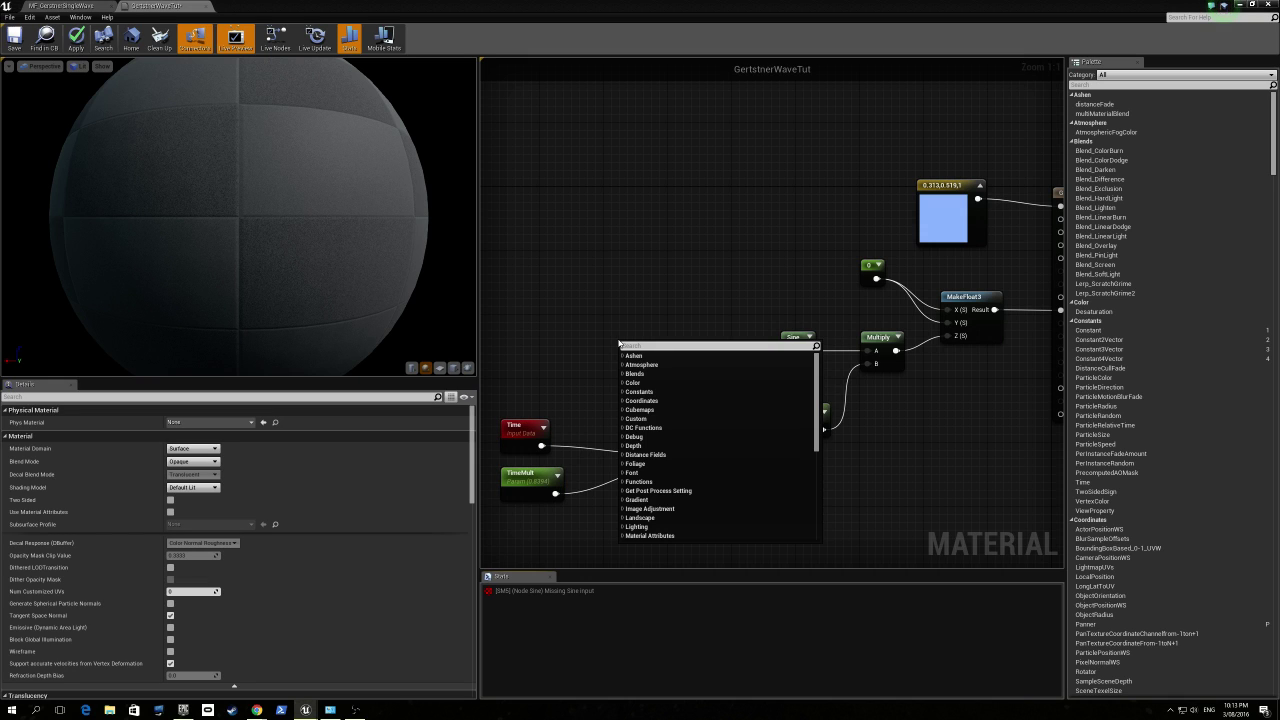
{"action": "type", "text": "world"}
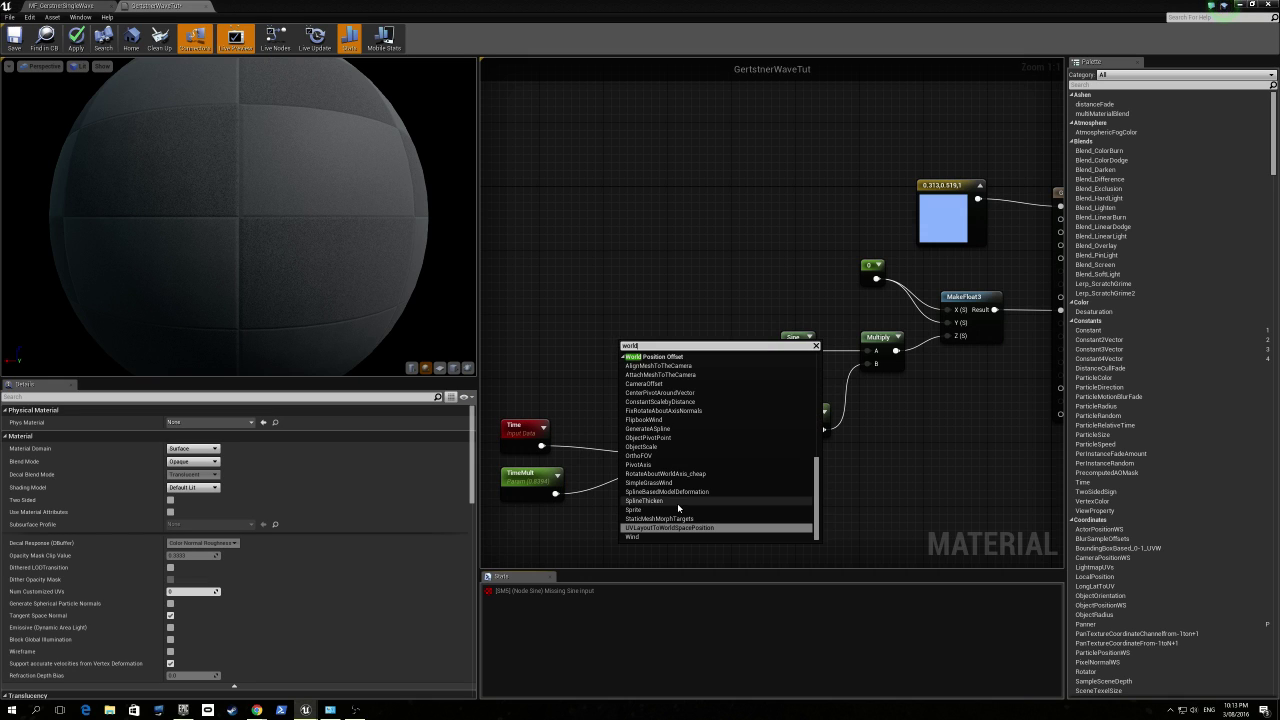
{"action": "scroll", "coordinate": [653, 398], "scroll_direction": "up", "scroll_amount": 5}
{"action": "scroll", "coordinate": [653, 398], "scroll_direction": "up", "scroll_amount": 3}
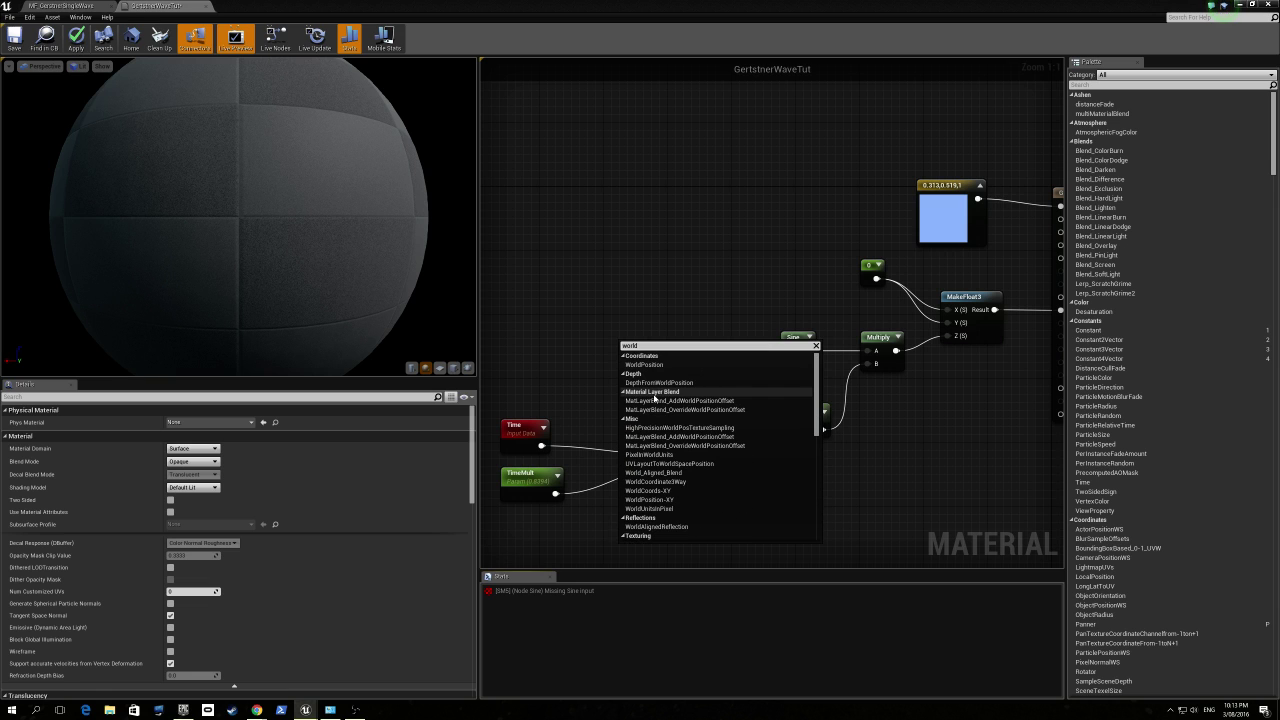
{"action": "left_click", "coordinate": [645, 365]}
{"action": "right_click_drag", "start_coordinate": [618, 306], "coordinate": [679, 306]}
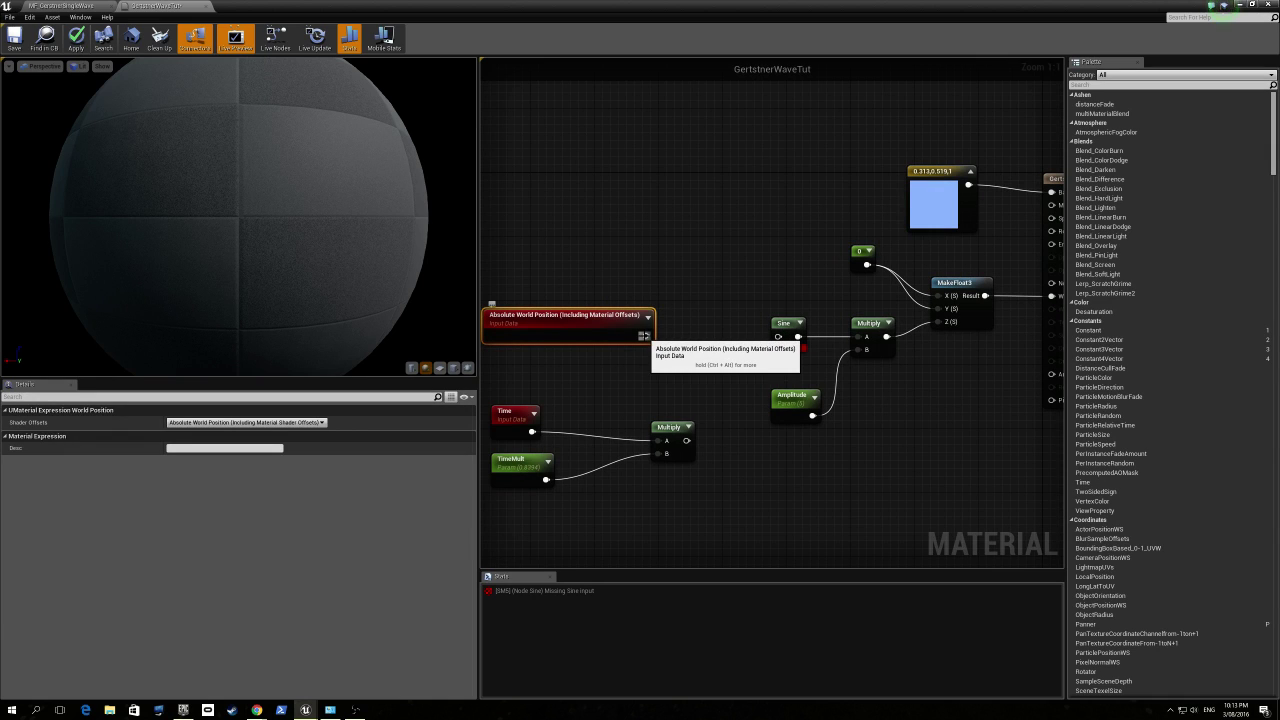
{"action": "left_click_drag", "start_coordinate": [605, 324], "coordinate": [535, 316]}
Wire the world position through a new ComponentMask limited to R into Sine, and apply the material
{"action": "right_click", "coordinate": [621, 324]}
{"action": "type", "text": "mask"}
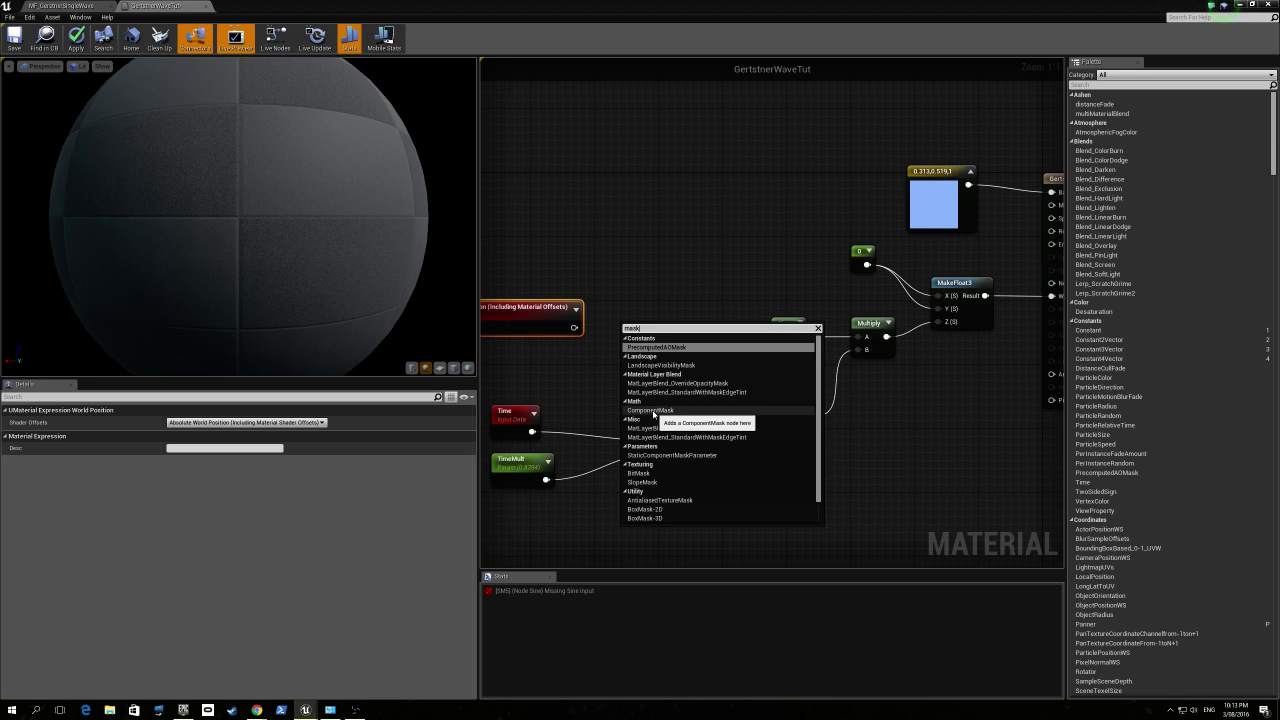
{"action": "left_click", "coordinate": [652, 410]}
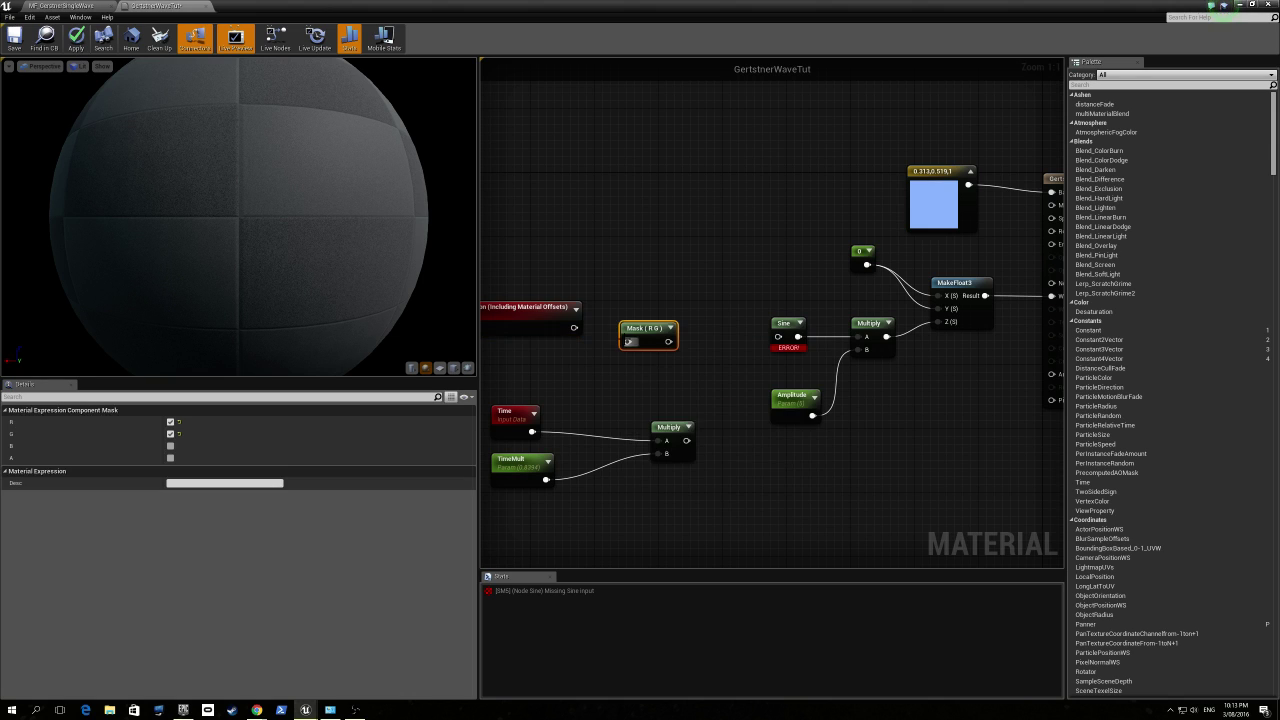
{"action": "left_click_drag", "start_coordinate": [574, 327], "coordinate": [779, 337]}
{"action": "left_click", "coordinate": [170, 434]}
{"action": "left_click", "coordinate": [76, 40]}
Move the material editor off the level viewport and examine the wave shapes around the log from several distances and angles
{"action": "double_click", "coordinate": [495, 9]}
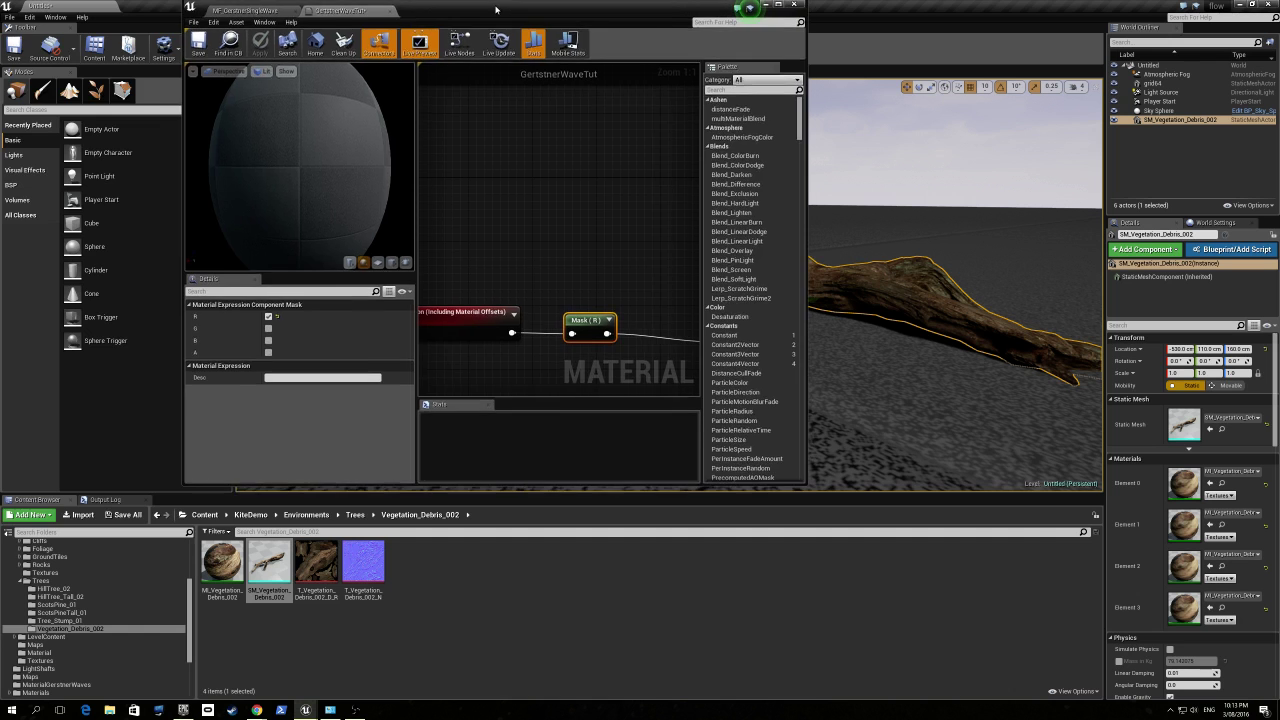
{"action": "left_click_drag", "start_coordinate": [496, 9], "coordinate": [0, 81]}
{"action": "scroll", "coordinate": [646, 286], "scroll_direction": "down", "scroll_amount": 6}
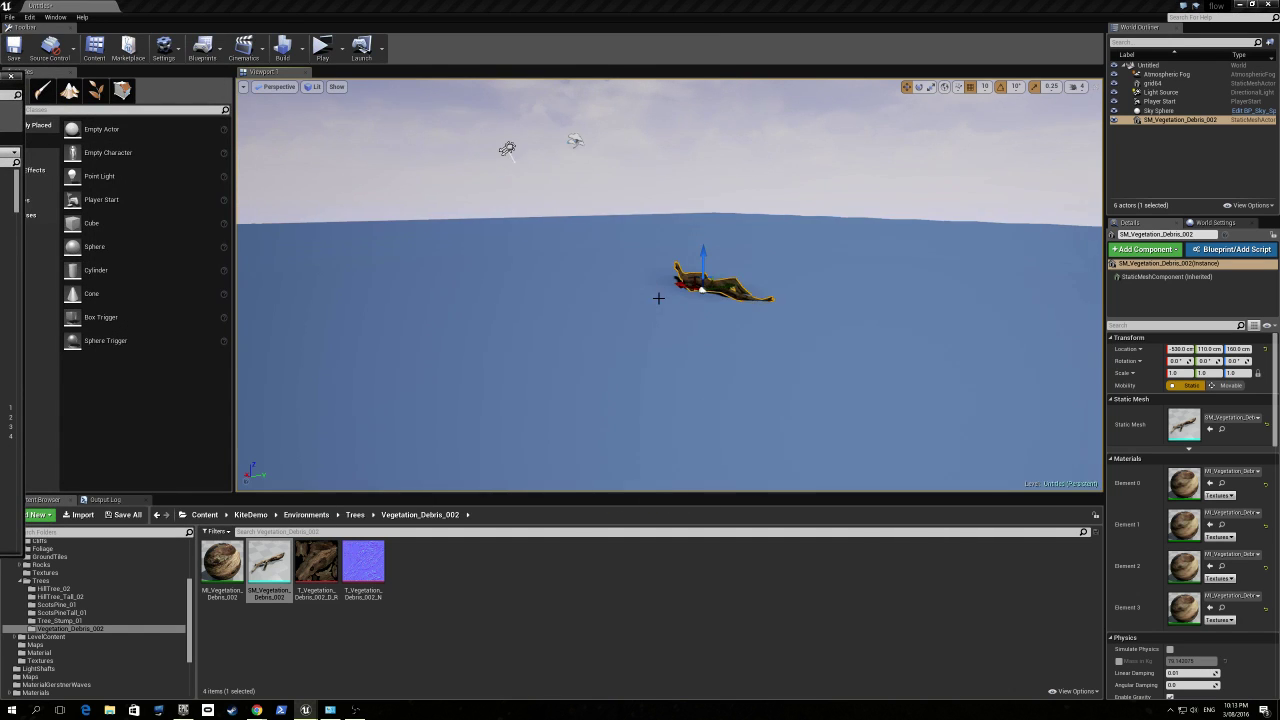
{"action": "scroll", "coordinate": [659, 298], "scroll_direction": "down", "scroll_amount": 2}
{"action": "scroll", "coordinate": [652, 297], "scroll_direction": "up", "scroll_amount": 10}
{"action": "right_click_drag", "start_coordinate": [642, 296], "coordinate": [760, 306]}
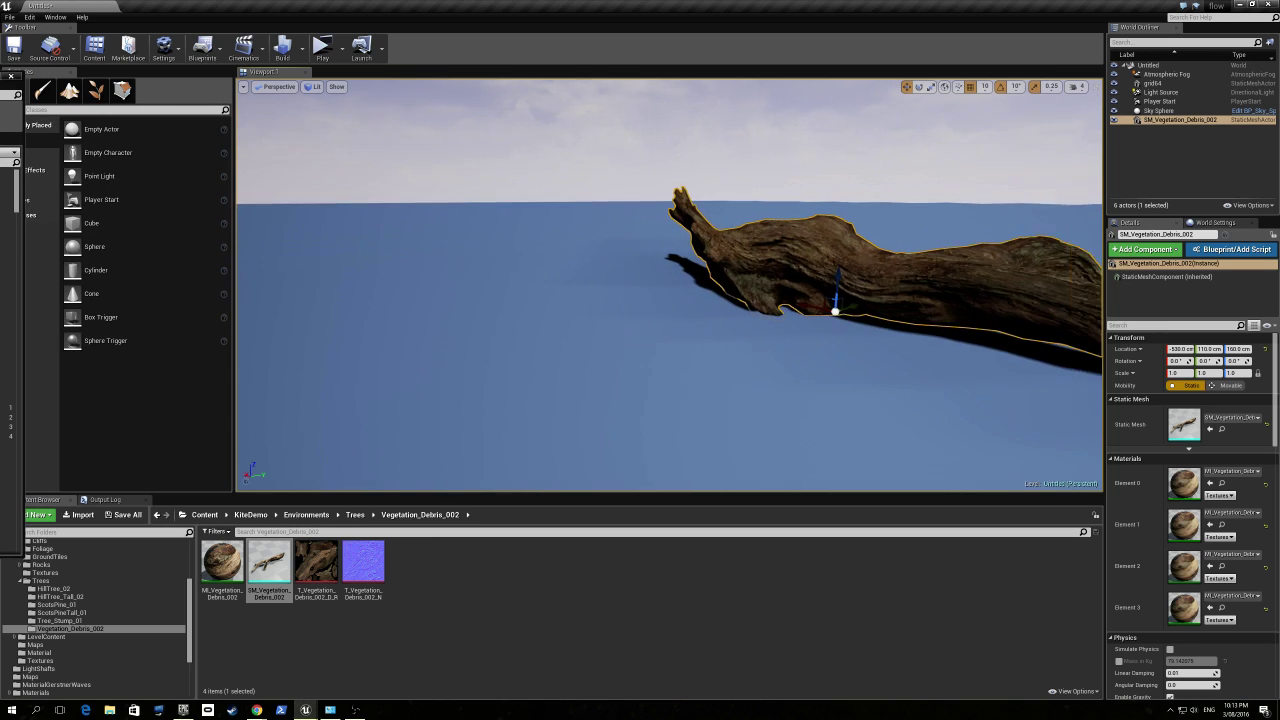
{"action": "scroll", "coordinate": [606, 262], "scroll_direction": "down", "scroll_amount": 7}
{"action": "scroll", "coordinate": [668, 306], "scroll_direction": "up", "scroll_amount": 3}
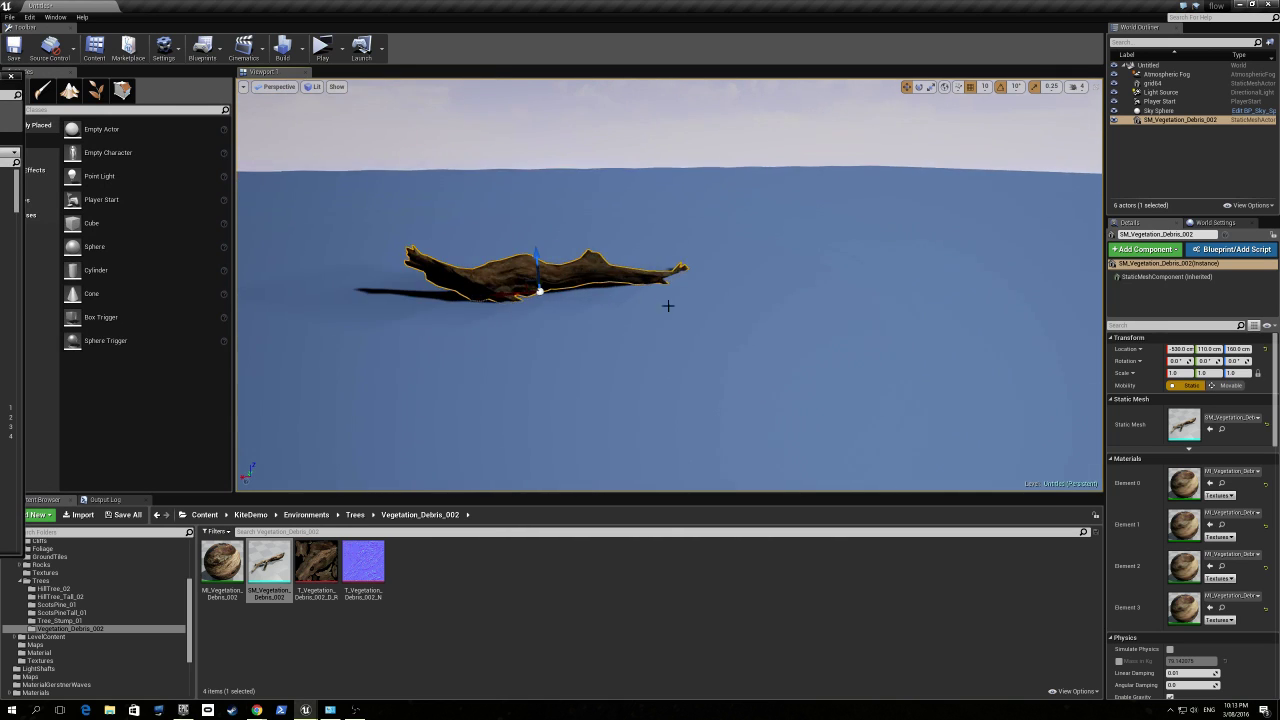
{"action": "right_click_drag", "start_coordinate": [668, 306], "coordinate": [610, 298]}
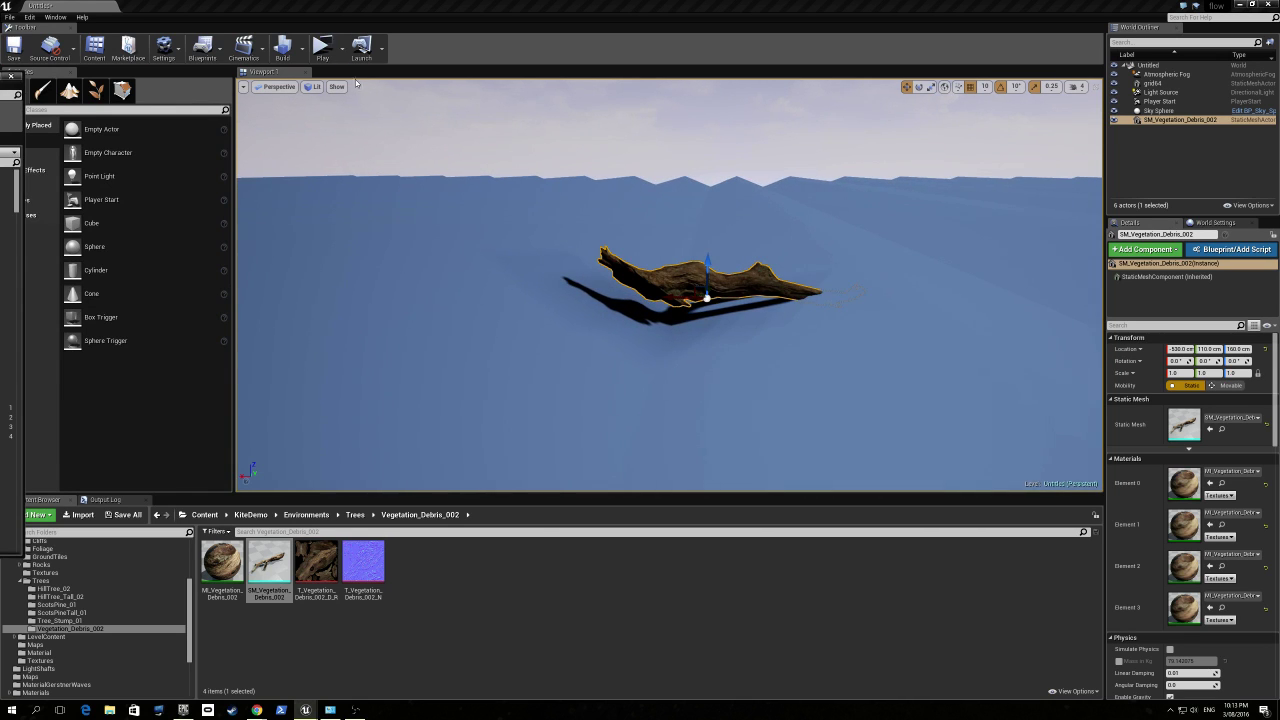
Compare the ocean surface in the Unlit and Wireframe view modes, and return the viewport to Lit
{"action": "left_click", "coordinate": [314, 87]}
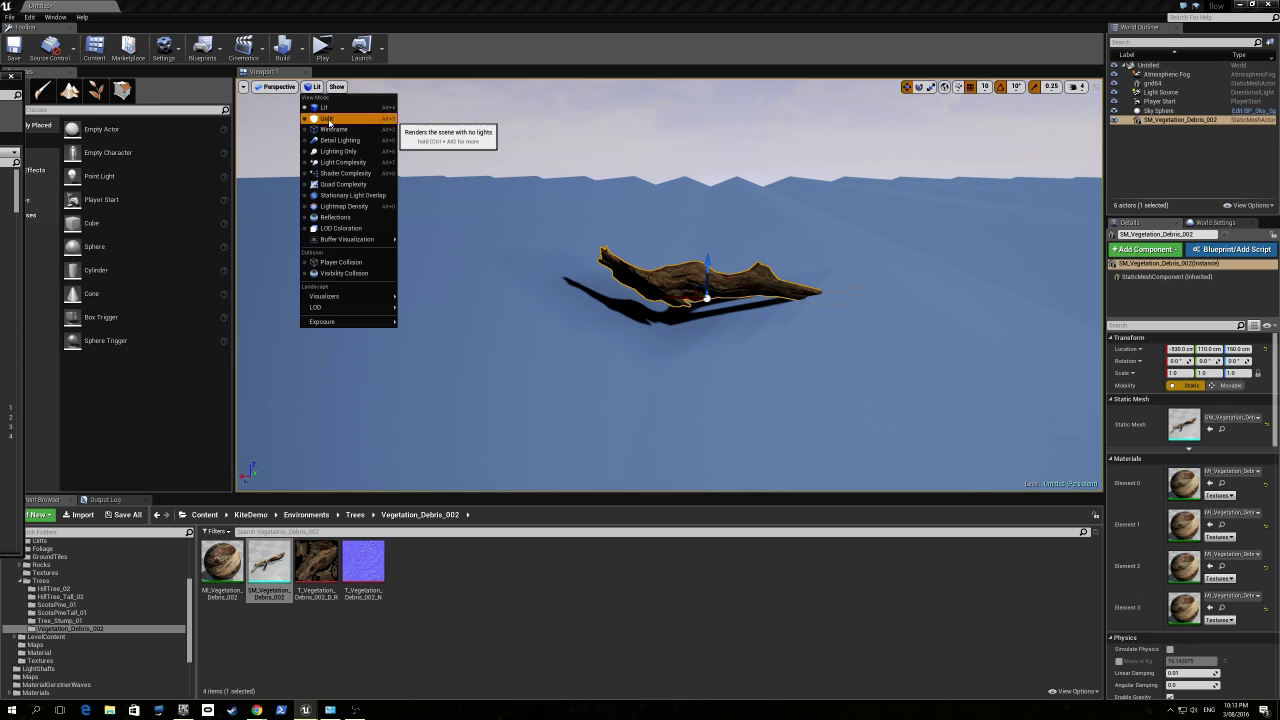
{"action": "left_click", "coordinate": [326, 118]}
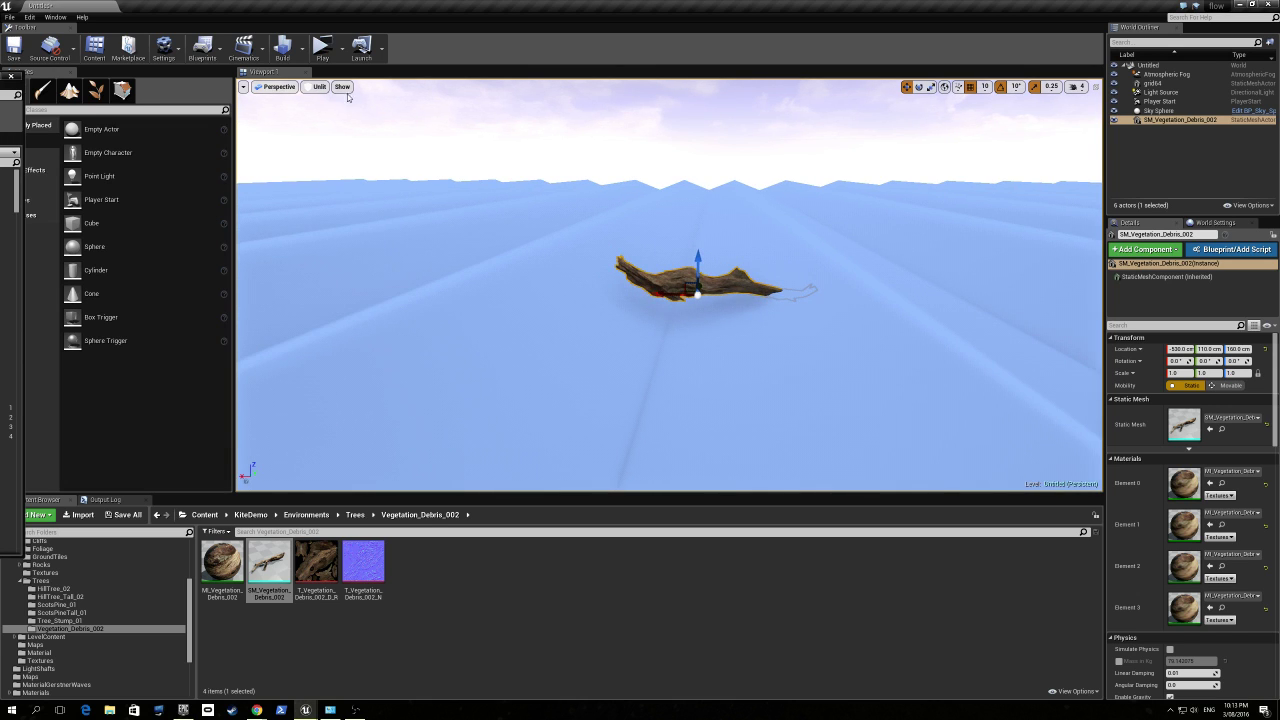
{"action": "left_click", "coordinate": [319, 87]}
{"action": "left_click", "coordinate": [332, 129]}
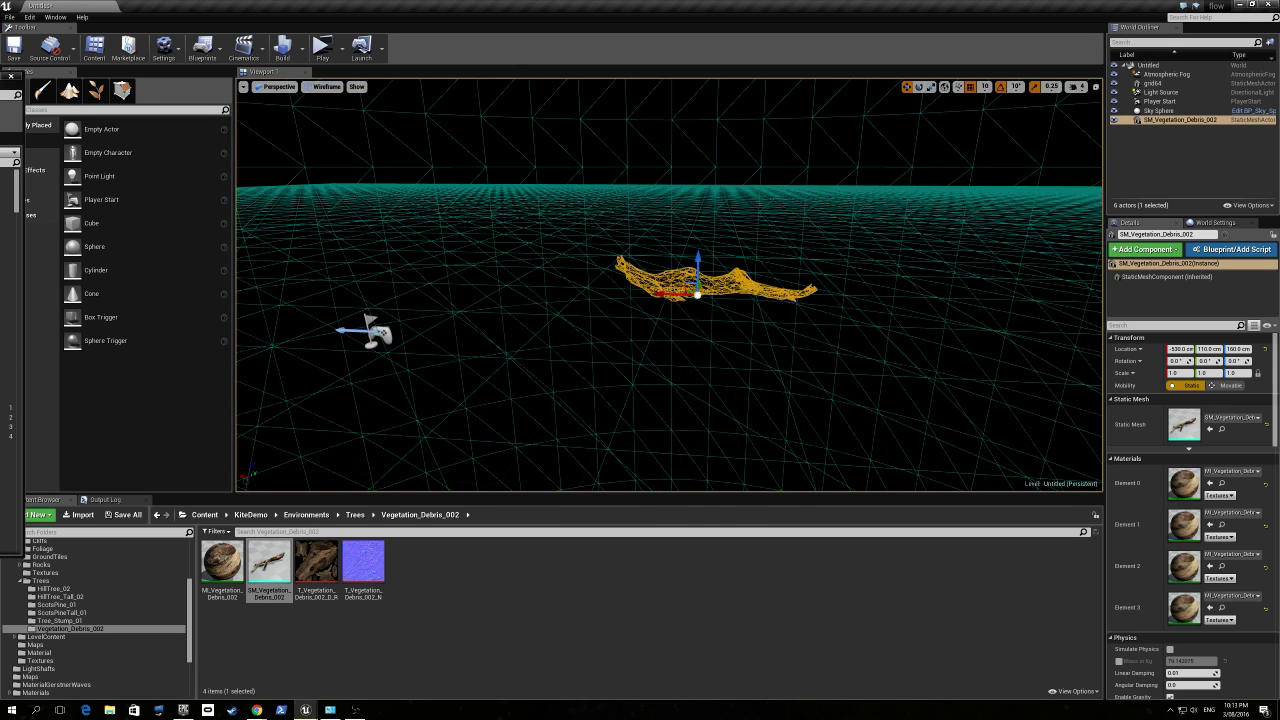
{"action": "left_click", "coordinate": [327, 87]}
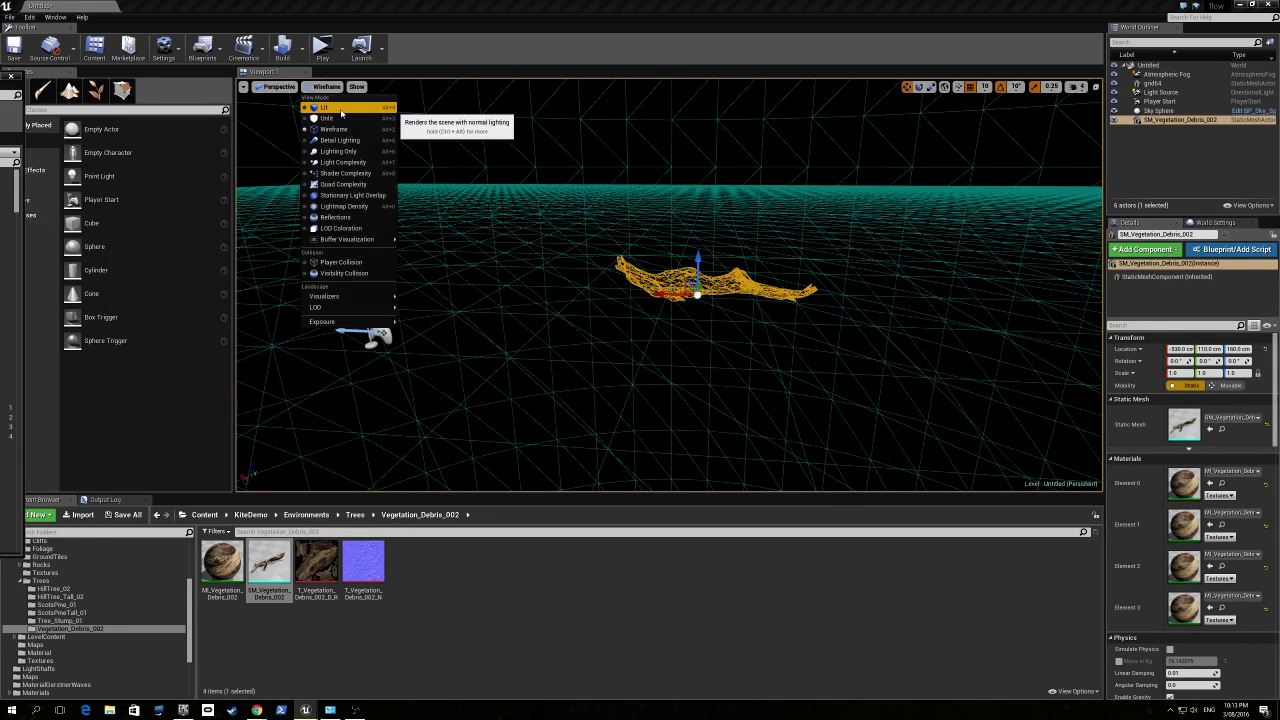
{"action": "left_click", "coordinate": [338, 108]}
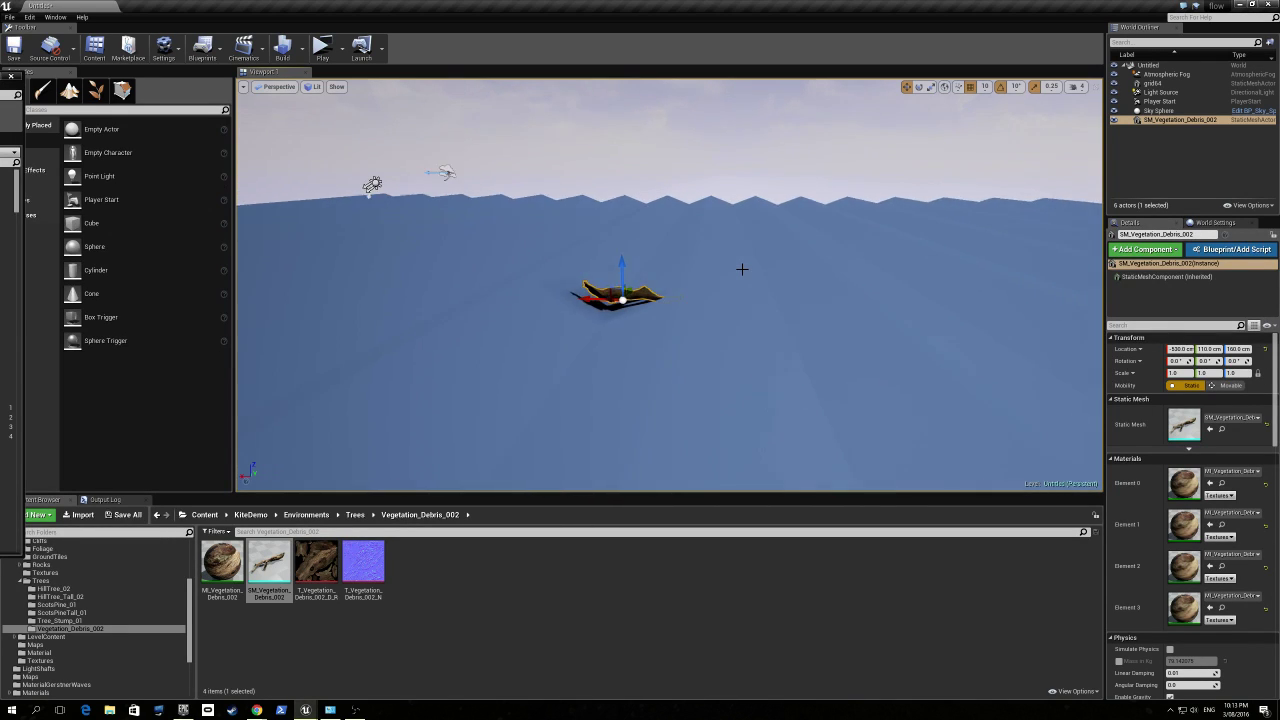
{"action": "scroll", "coordinate": [742, 269], "scroll_direction": "down", "scroll_amount": 5}
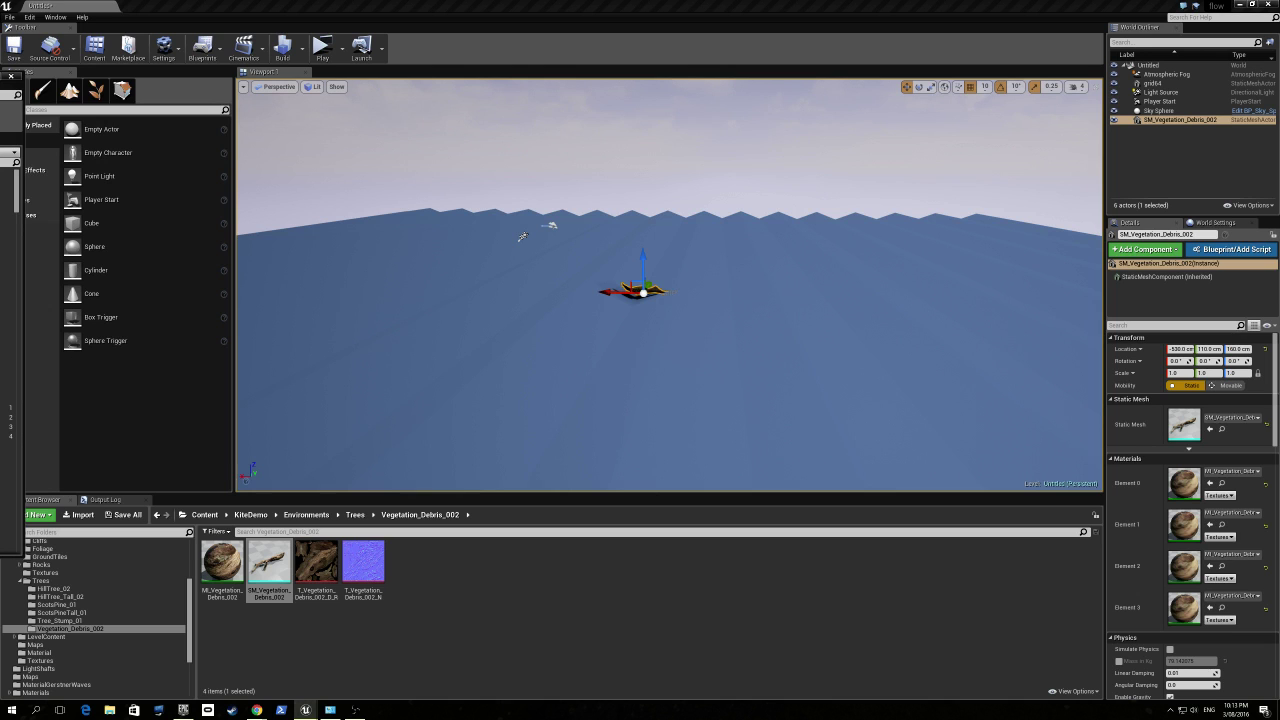
Accept the base colour 0.278, 0.346, 0.505 and bring the material editor back beside the waves with a wider graph area
{"action": "left_click_drag", "start_coordinate": [0, 208], "coordinate": [662, 208]}
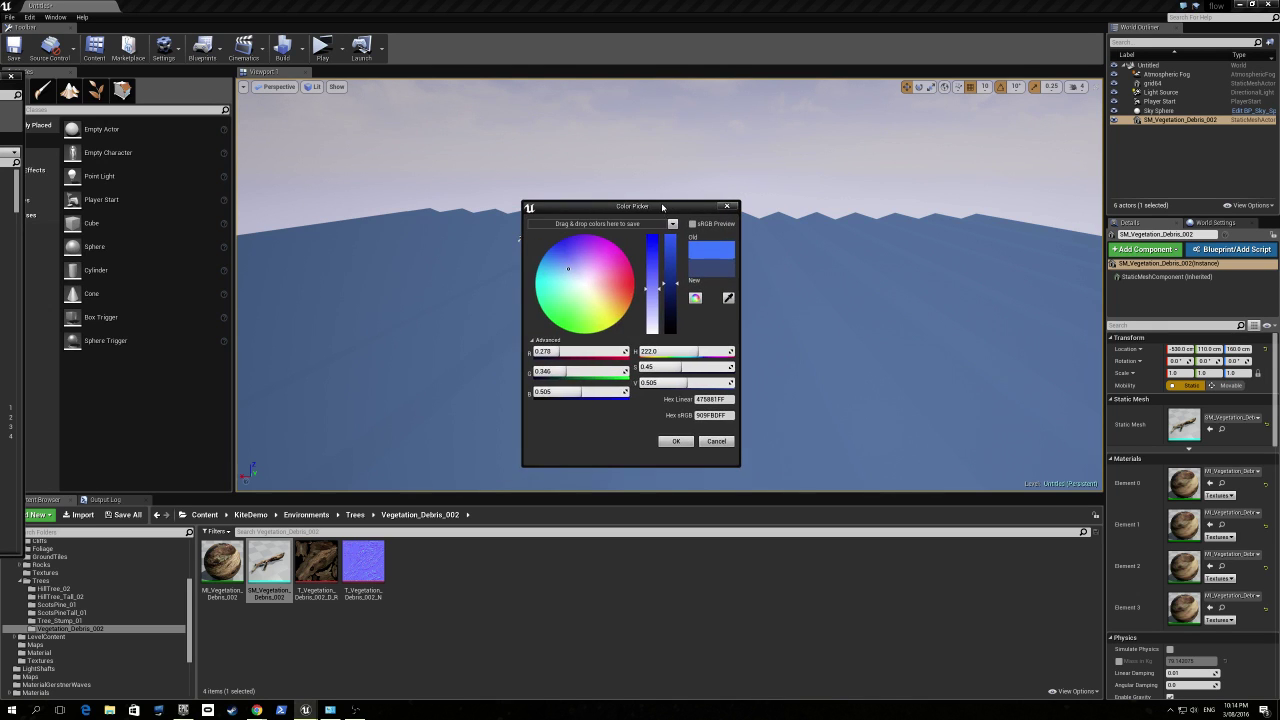
{"action": "left_click", "coordinate": [686, 442]}
{"action": "left_click_drag", "start_coordinate": [0, 83], "coordinate": [350, 98]}
{"action": "right_click_drag", "start_coordinate": [786, 257], "coordinate": [726, 269]}
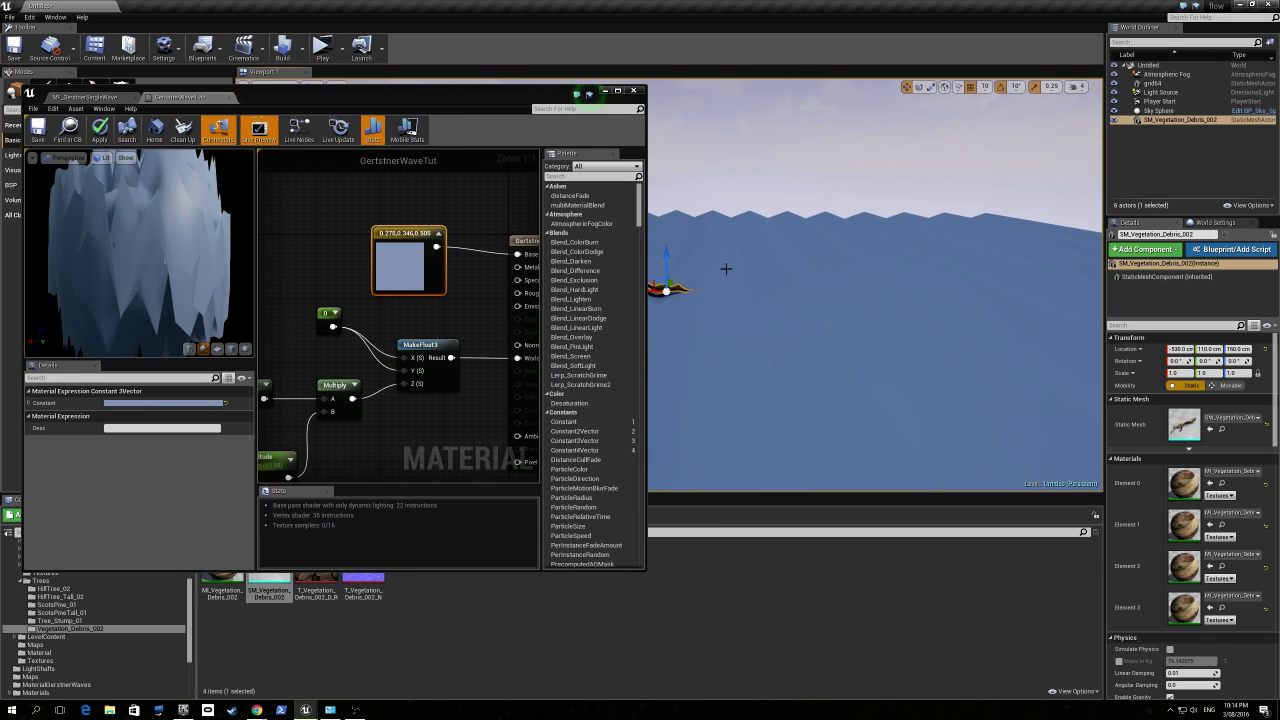
{"action": "left_click_drag", "start_coordinate": [257, 311], "coordinate": [122, 311]}
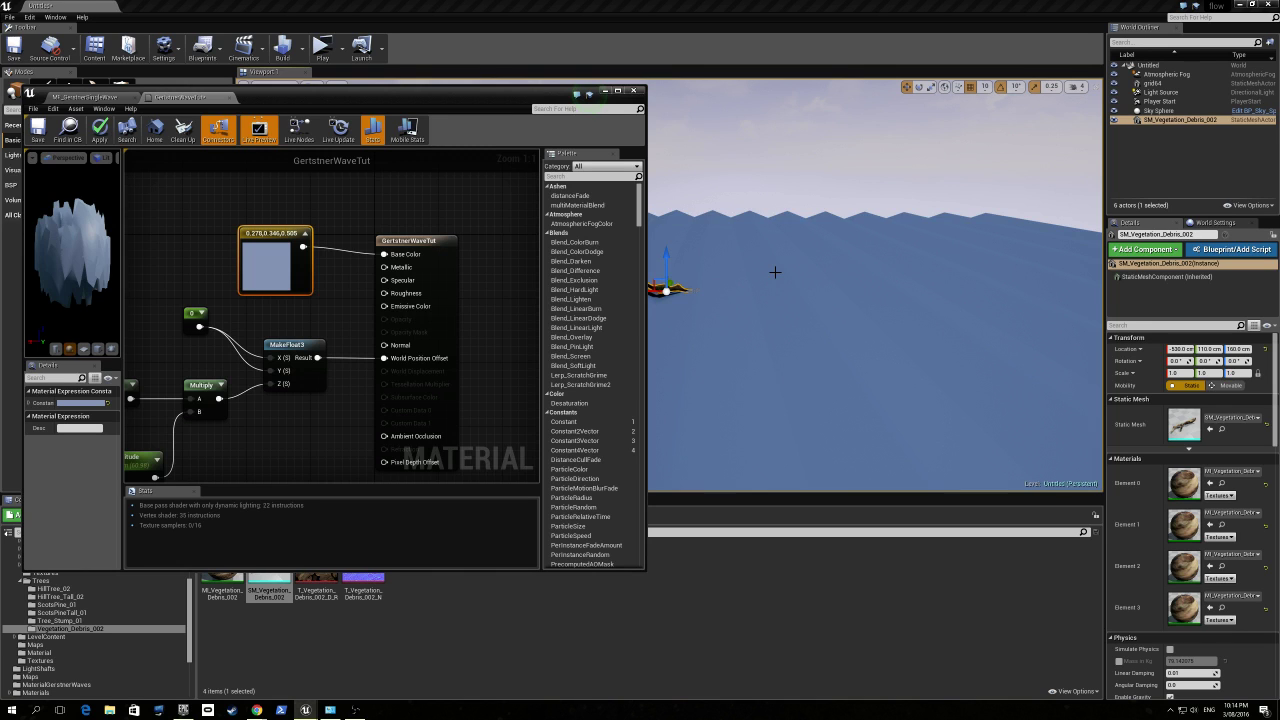
{"action": "left_click_drag", "start_coordinate": [775, 272], "coordinate": [732, 240]}
Darken the base colour constant to about 0.165, 0.205, 0.3
{"action": "left_click", "coordinate": [280, 272]}
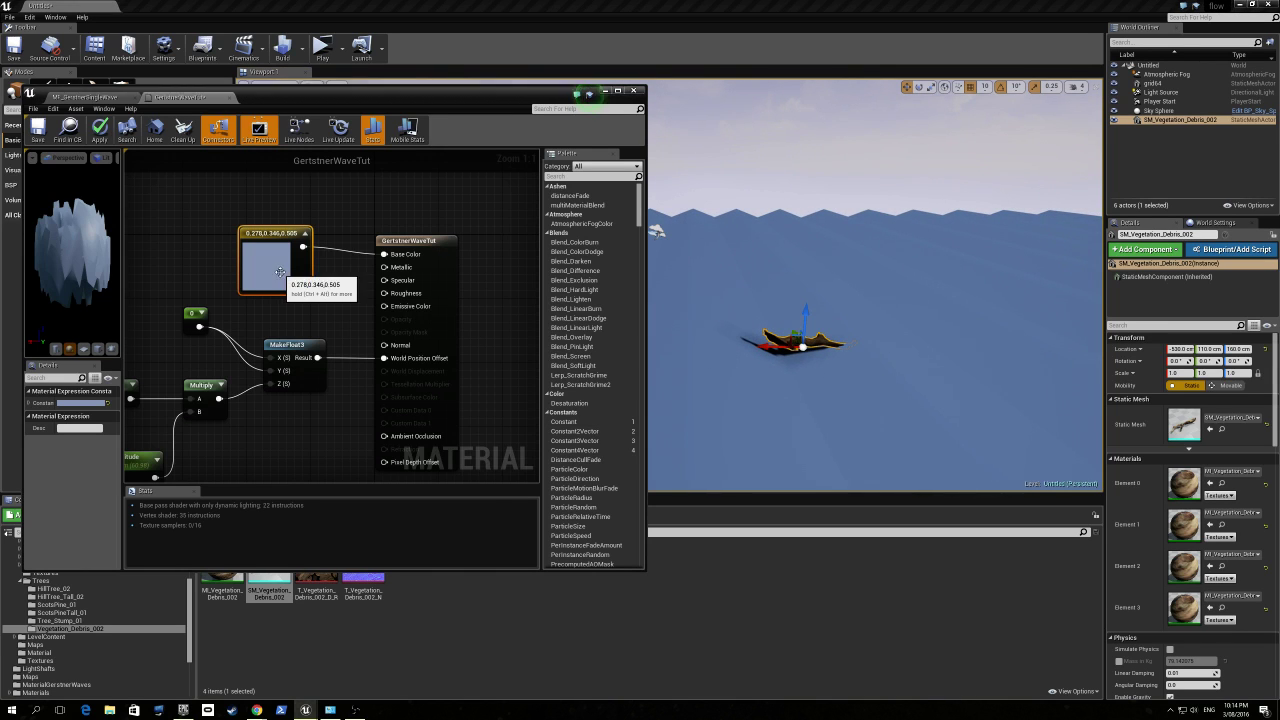
{"action": "double_click", "coordinate": [281, 272]}
{"action": "mouse_move", "coordinate": [428, 371]}
{"action": "left_mouse_down"}
{"action": "mouse_move", "coordinate": [430, 386]}
{"action": "mouse_move", "coordinate": [430, 370]}
{"action": "left_mouse_up"}
{"action": "left_click", "coordinate": [435, 513]}
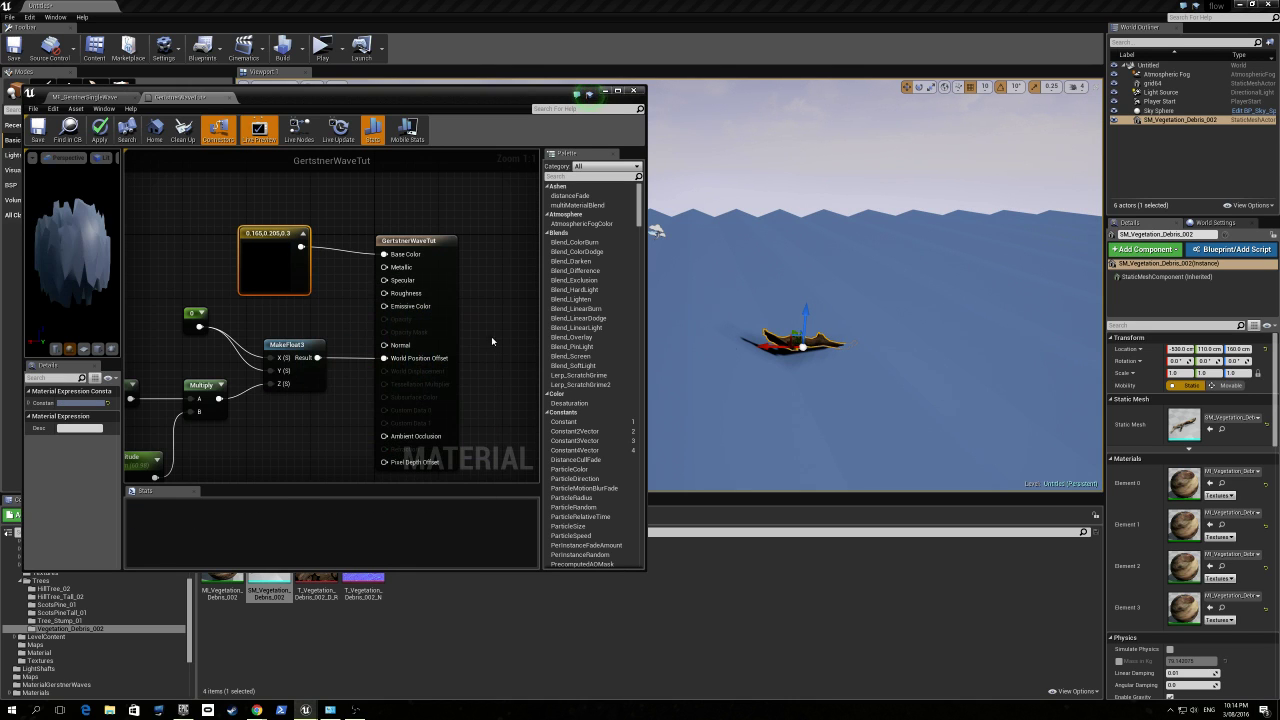
Rotate the directional light source so it strikes the waves at a grazing angle and shades their slopes
{"action": "right_click_drag", "start_coordinate": [875, 300], "coordinate": [850, 280]}
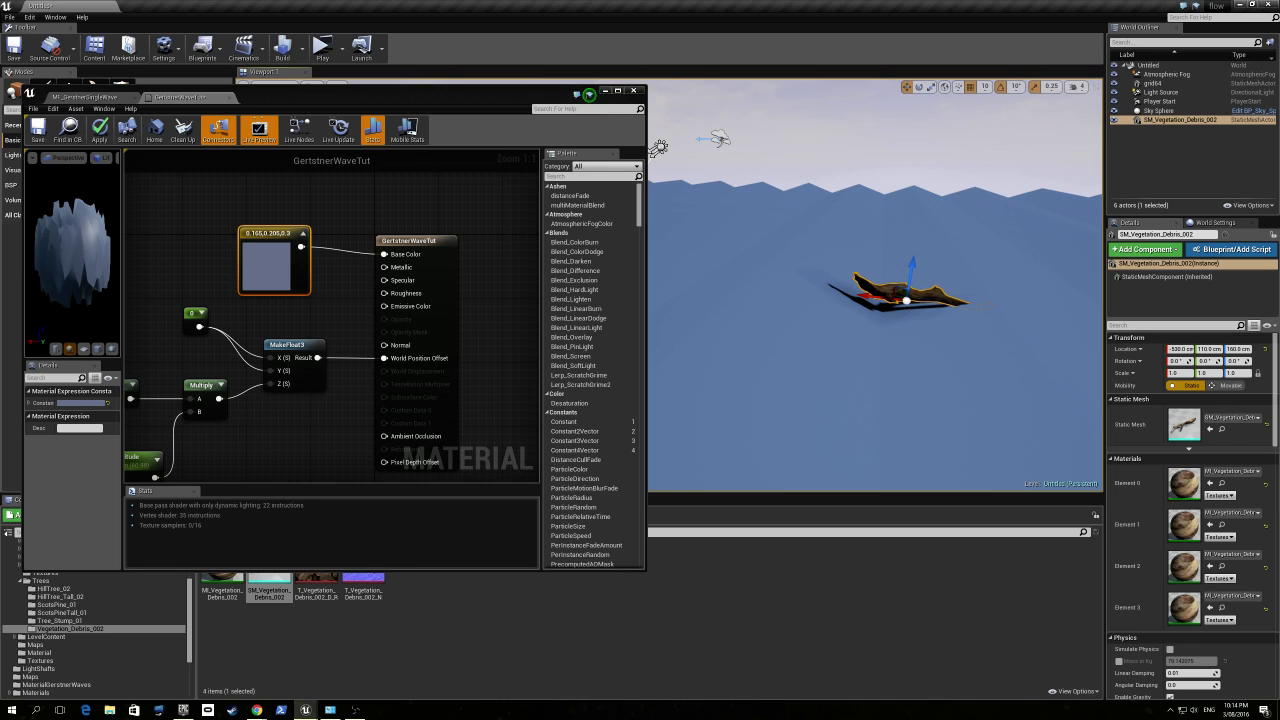
{"action": "left_click", "coordinate": [659, 149]}
{"action": "key", "text": "e"}
{"action": "mouse_move", "coordinate": [697, 174]}
{"action": "left_mouse_down"}
{"action": "mouse_move", "coordinate": [680, 194]}
{"action": "mouse_move", "coordinate": [690, 184]}
{"action": "left_mouse_up"}
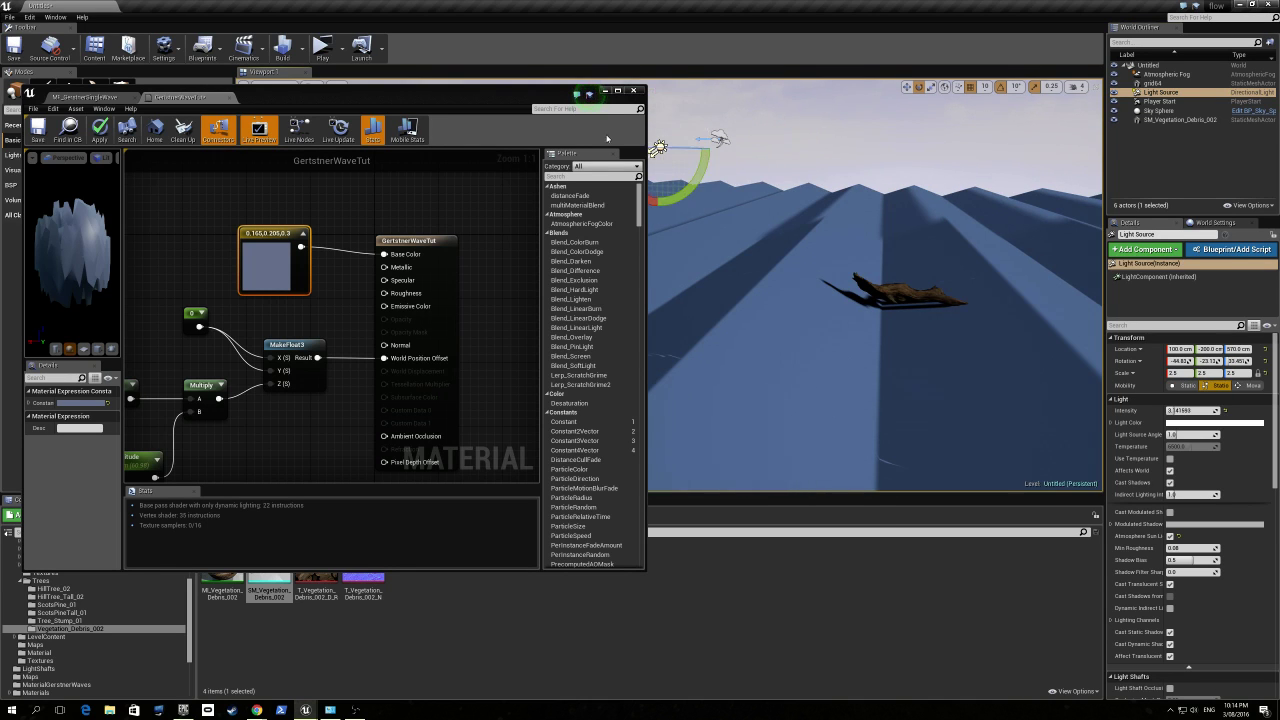
Uncover more of the waves, select the grid64 mesh, and adjust the Amplitude parameter's default value to about 50.96
{"action": "left_click_drag", "start_coordinate": [589, 93], "coordinate": [512, 86]}
{"action": "right_click_drag", "start_coordinate": [811, 301], "coordinate": [818, 303]}
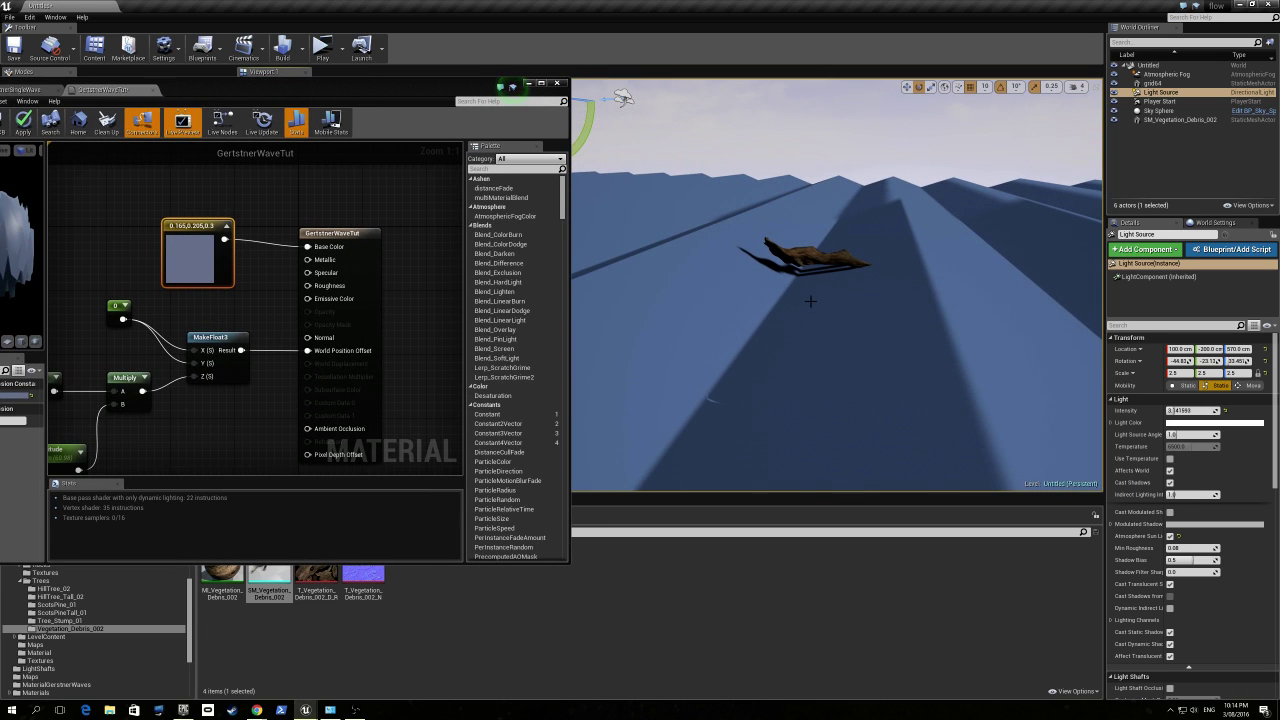
{"action": "left_click", "coordinate": [816, 164]}
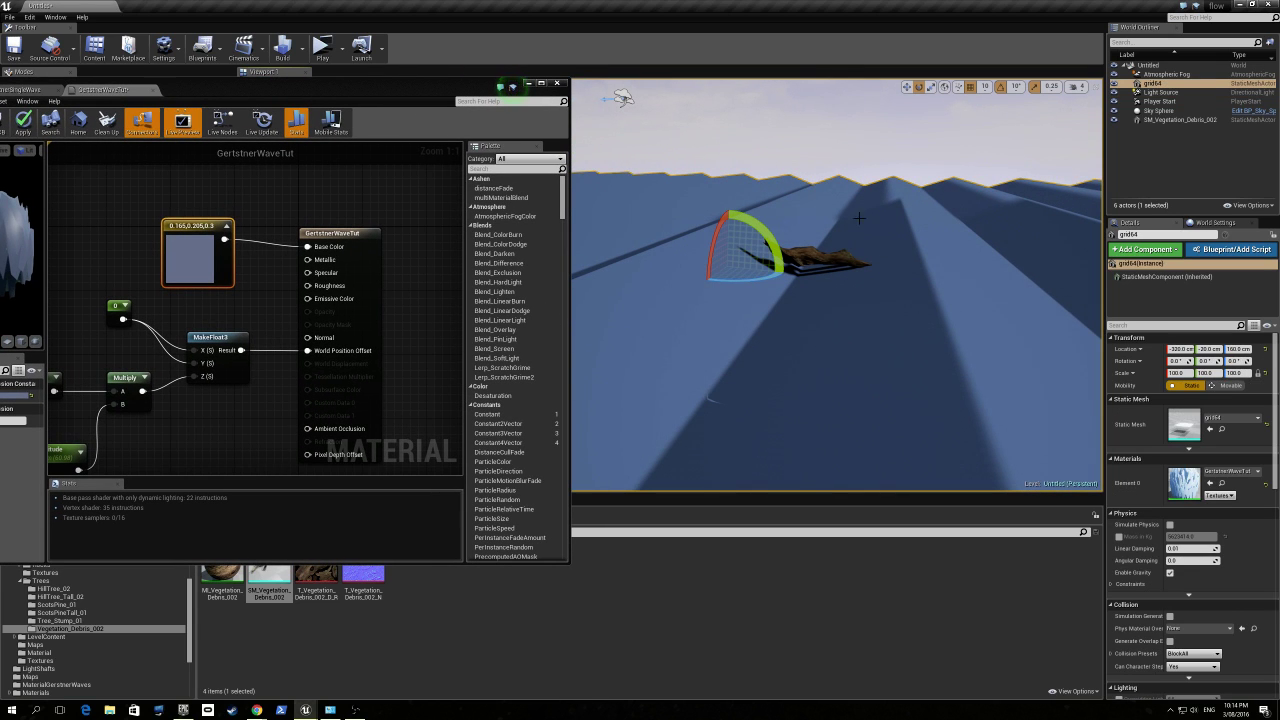
{"action": "right_click_drag", "start_coordinate": [218, 322], "coordinate": [311, 305]}
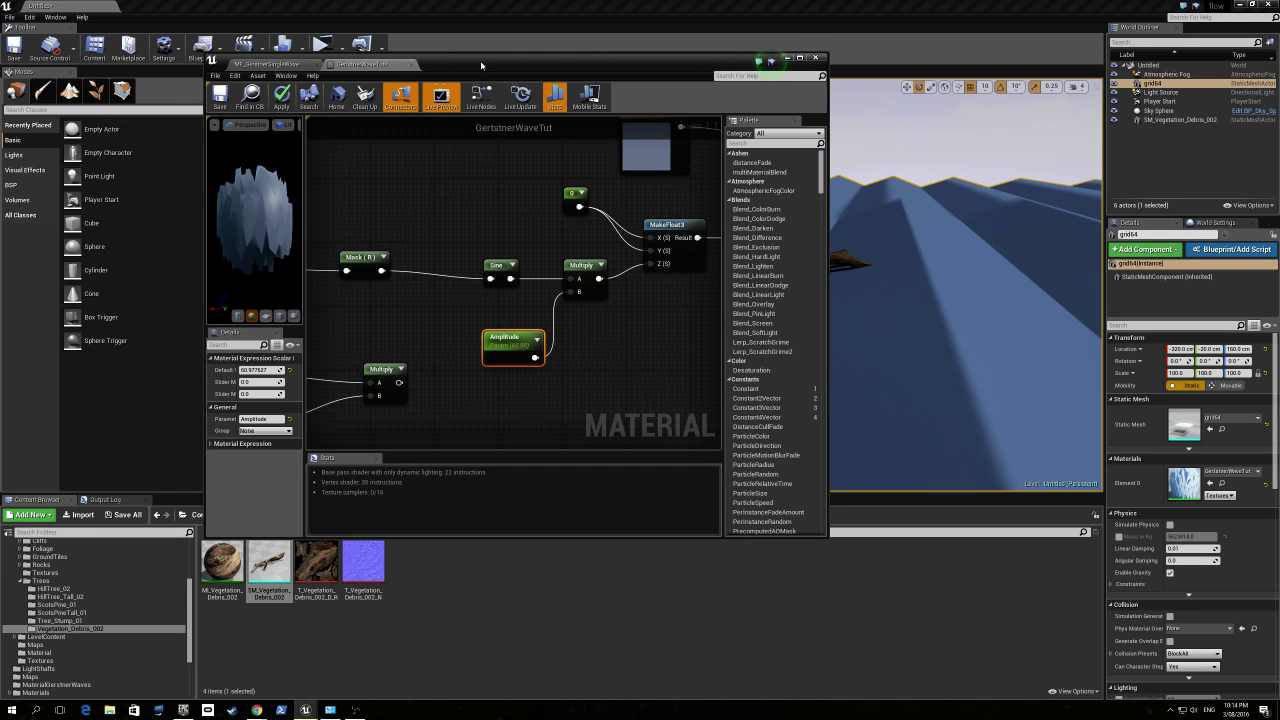
{"action": "left_click_drag", "start_coordinate": [480, 63], "coordinate": [338, 76]}
{"action": "mouse_move", "coordinate": [118, 380]}
{"action": "left_mouse_down"}
{"action": "mouse_move", "coordinate": [84, 380]}
{"action": "mouse_move", "coordinate": [146, 380]}
{"action": "mouse_move", "coordinate": [112, 380]}
{"action": "left_mouse_up"}
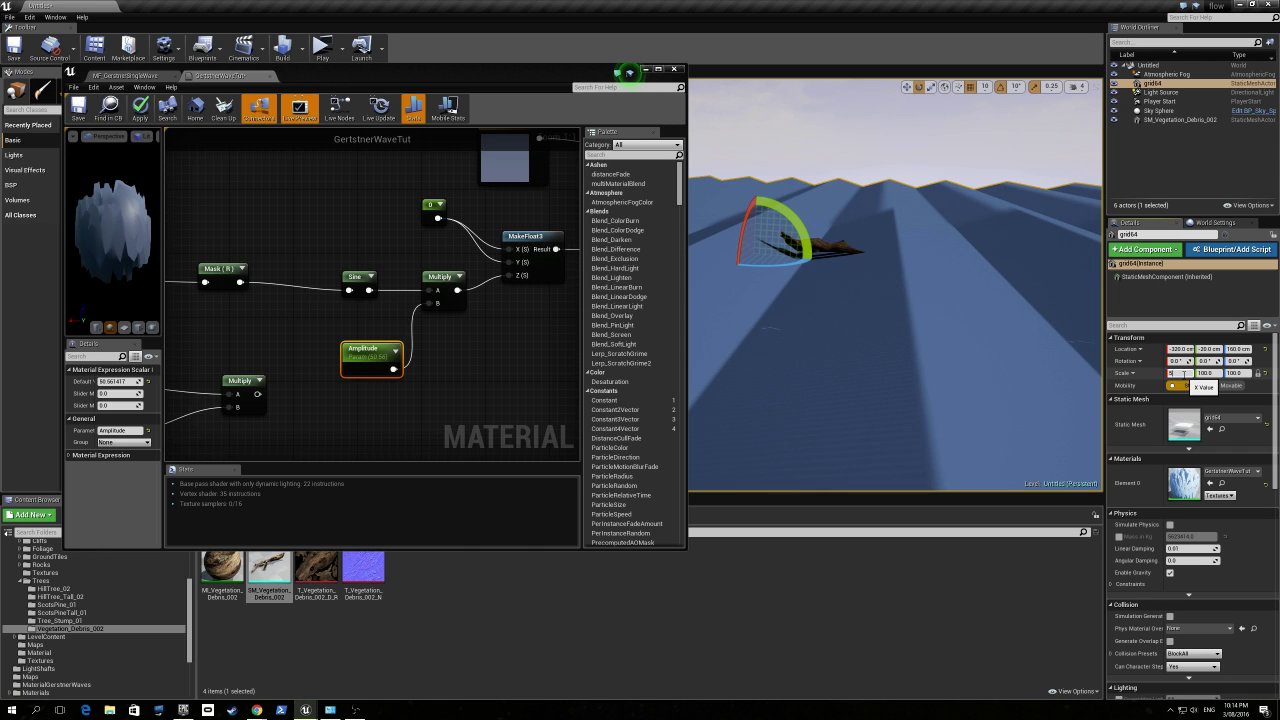
Set the grid64 mesh's scale to 50 on all three axes
{"action": "left_click", "coordinate": [1184, 375]}
{"action": "type", "text": "50"}
{"action": "key", "text": "Tab"}
{"action": "type", "text": "50"}
{"action": "key", "text": "Tab"}
{"action": "type", "text": "50"}
{"action": "key", "text": "Return"}
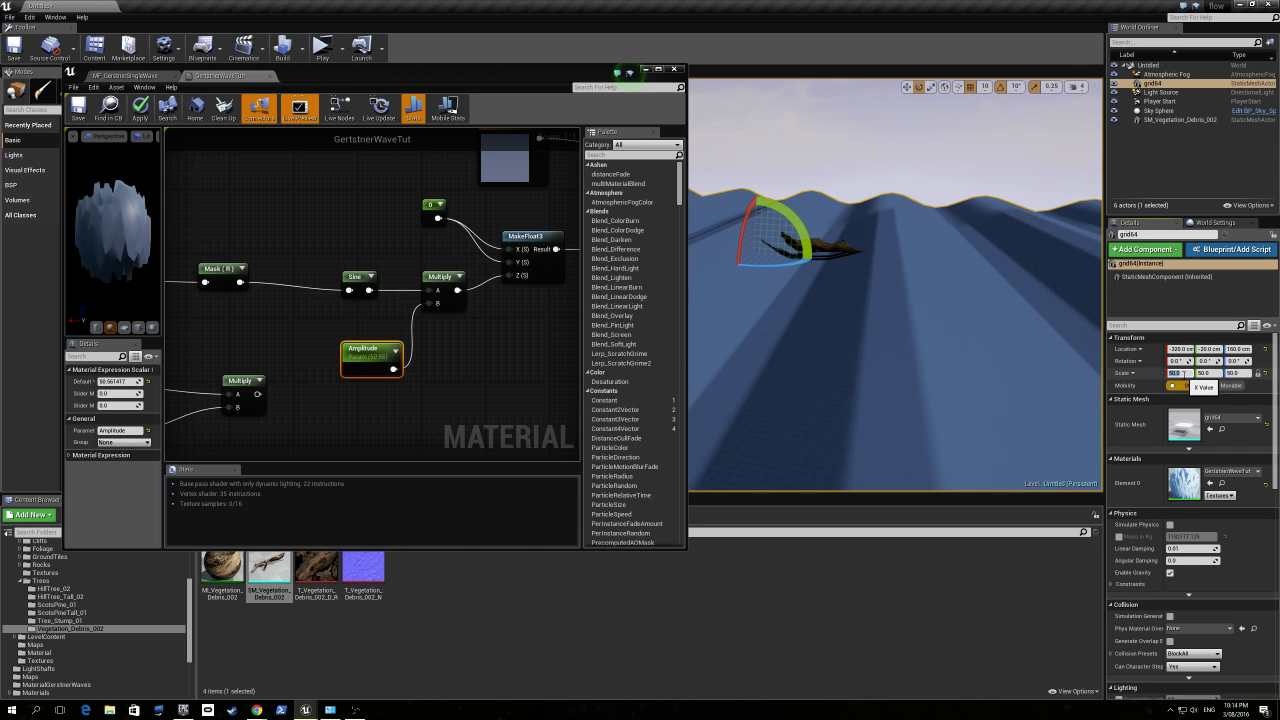
Try uniform scales of 20, 40 and 30 on the grid64 mesh to compare the wave shapes
{"action": "type", "text": "20"}
{"action": "key", "text": "Return"}
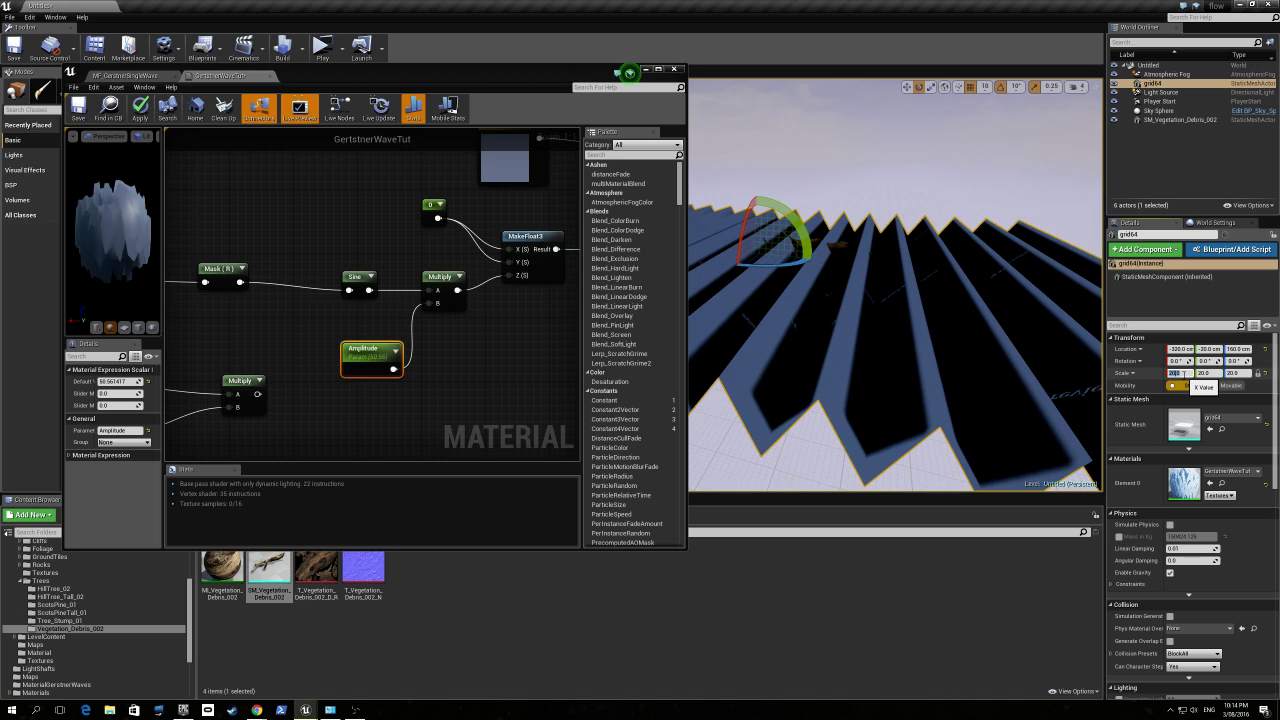
{"action": "type", "text": "40"}
{"action": "key", "text": "Return"}
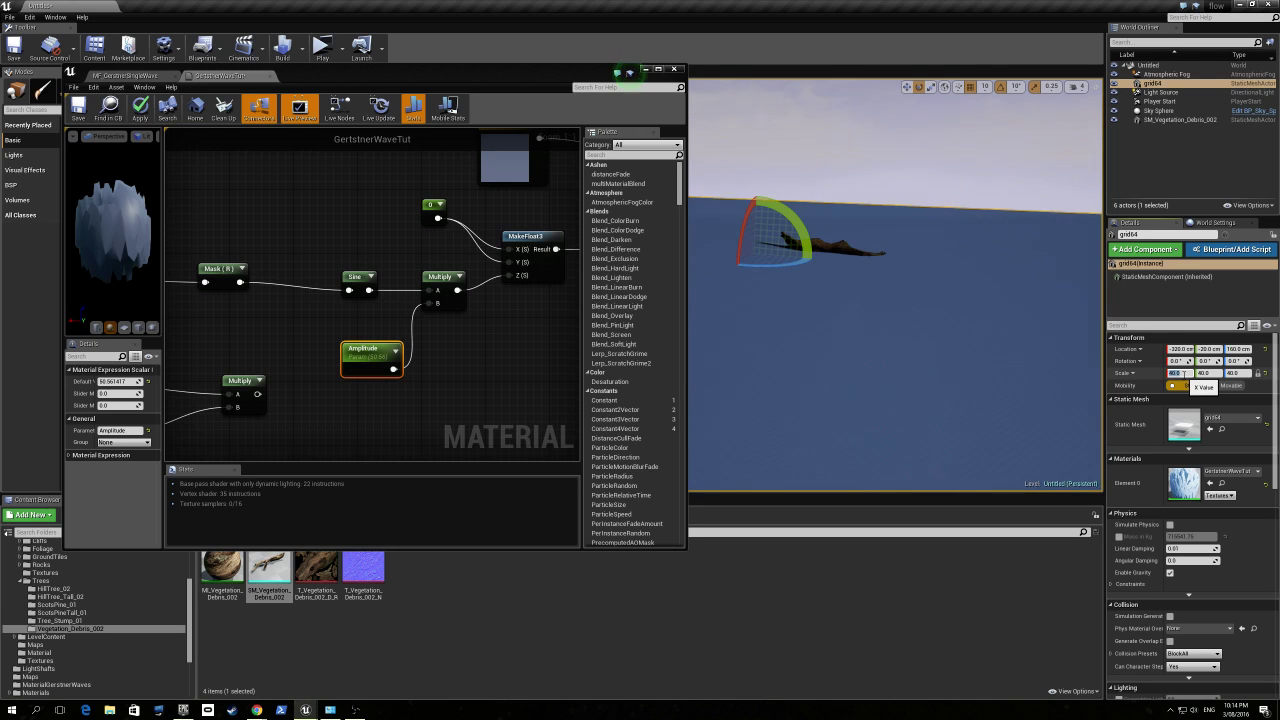
{"action": "type", "text": "30"}
{"action": "key", "text": "Return"}
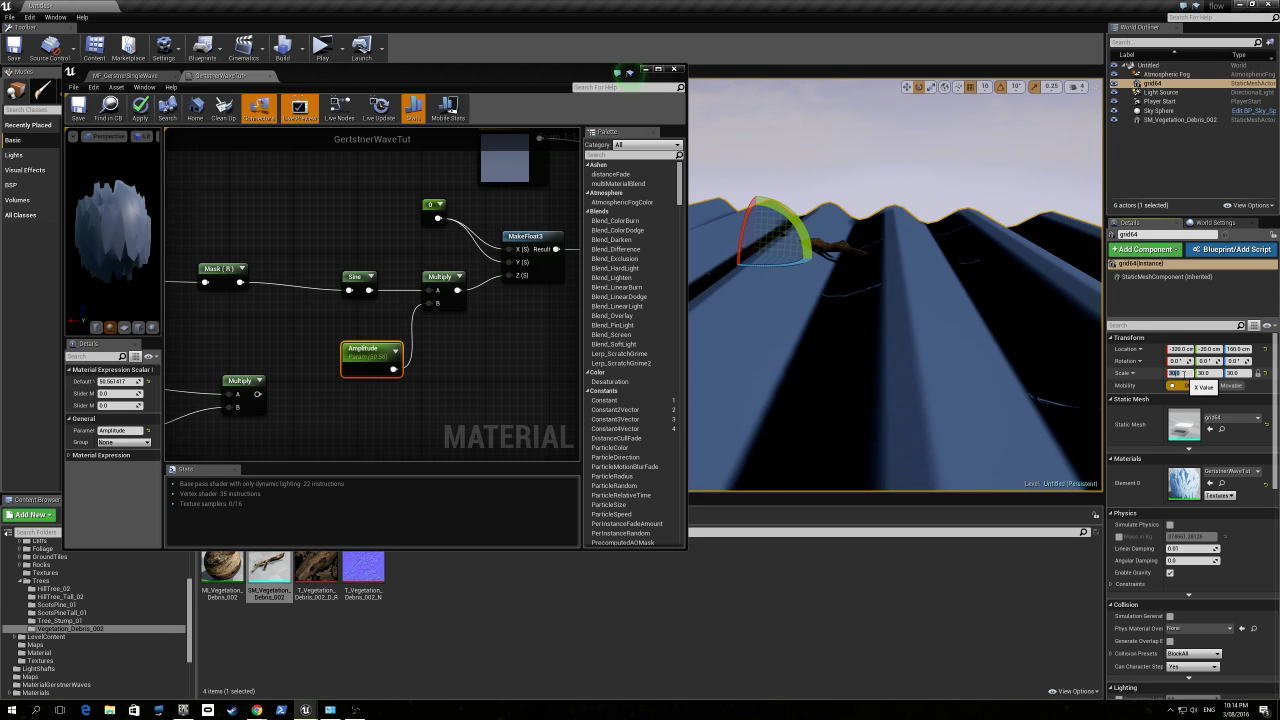
Clear the material editor from the waves and examine the scaled grid's shape from farther away and along its edge
{"action": "left_click_drag", "start_coordinate": [467, 75], "coordinate": [357, 74]}
{"action": "right_click_drag", "start_coordinate": [688, 326], "coordinate": [600, 320]}
{"action": "key", "text": "s"}
{"action": "key", "text": "q"}
{"action": "key", "text": "d"}
{"action": "key", "text": "e"}
{"action": "key", "text": "w"}
{"action": "key", "text": "s"}
{"action": "right_click_drag", "start_coordinate": [817, 356], "coordinate": [1029, 412]}
Set the grid64 mesh's uniform scale to 20 and look at its wave profile up close
{"action": "left_click", "coordinate": [1180, 372]}
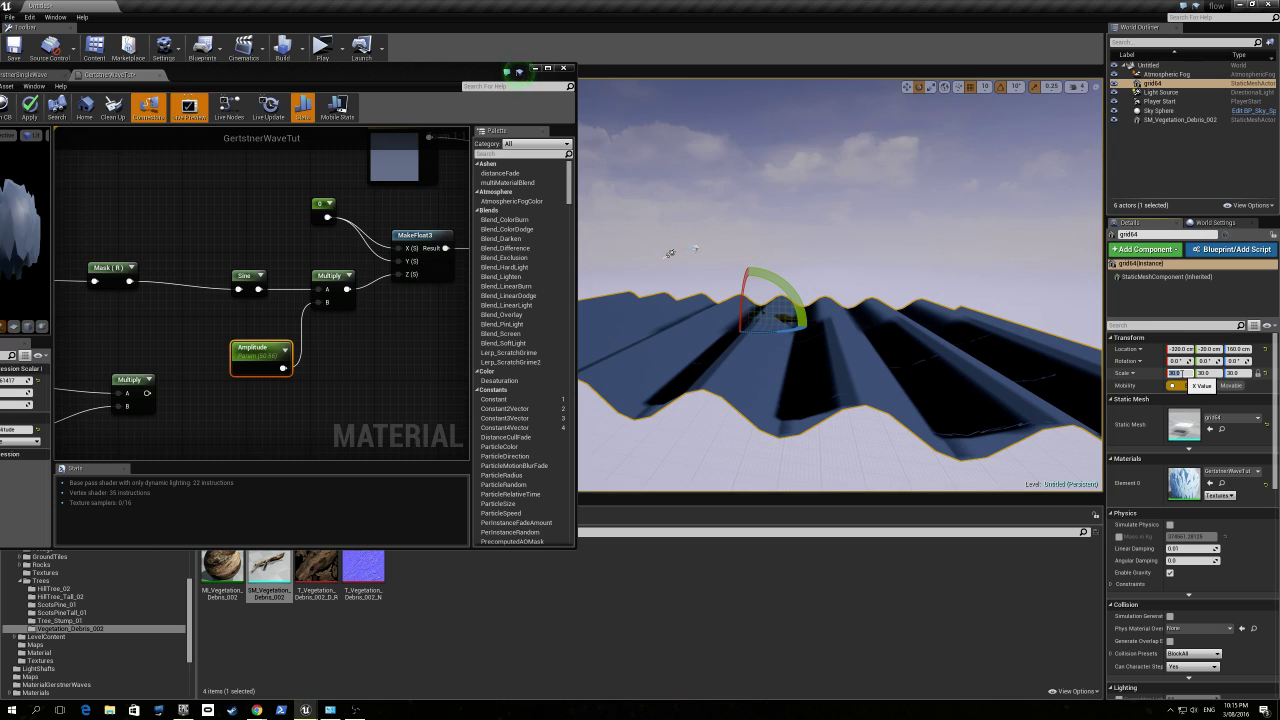
{"action": "type", "text": "20"}
{"action": "key", "text": "Return"}
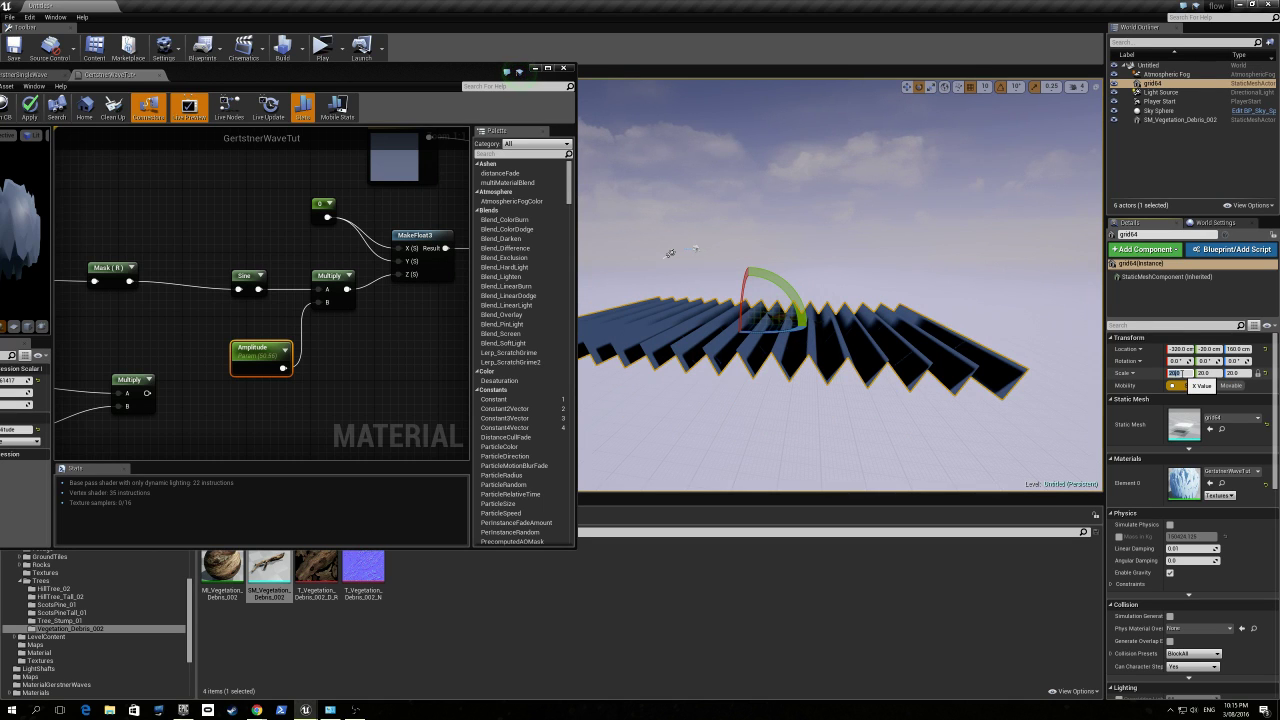
{"action": "key", "text": "w"}
{"action": "mouse_move", "coordinate": [960, 365]}
{"action": "right_mouse_down"}
{"action": "mouse_move", "coordinate": [948, 348]}
{"action": "mouse_move", "coordinate": [938, 374]}
{"action": "right_mouse_up"}
Move the Absolute World Position node farther ahead of the R mask in the material graph
{"action": "right_click_drag", "start_coordinate": [98, 312], "coordinate": [447, 325]}
{"action": "left_click_drag", "start_coordinate": [304, 278], "coordinate": [216, 281]}
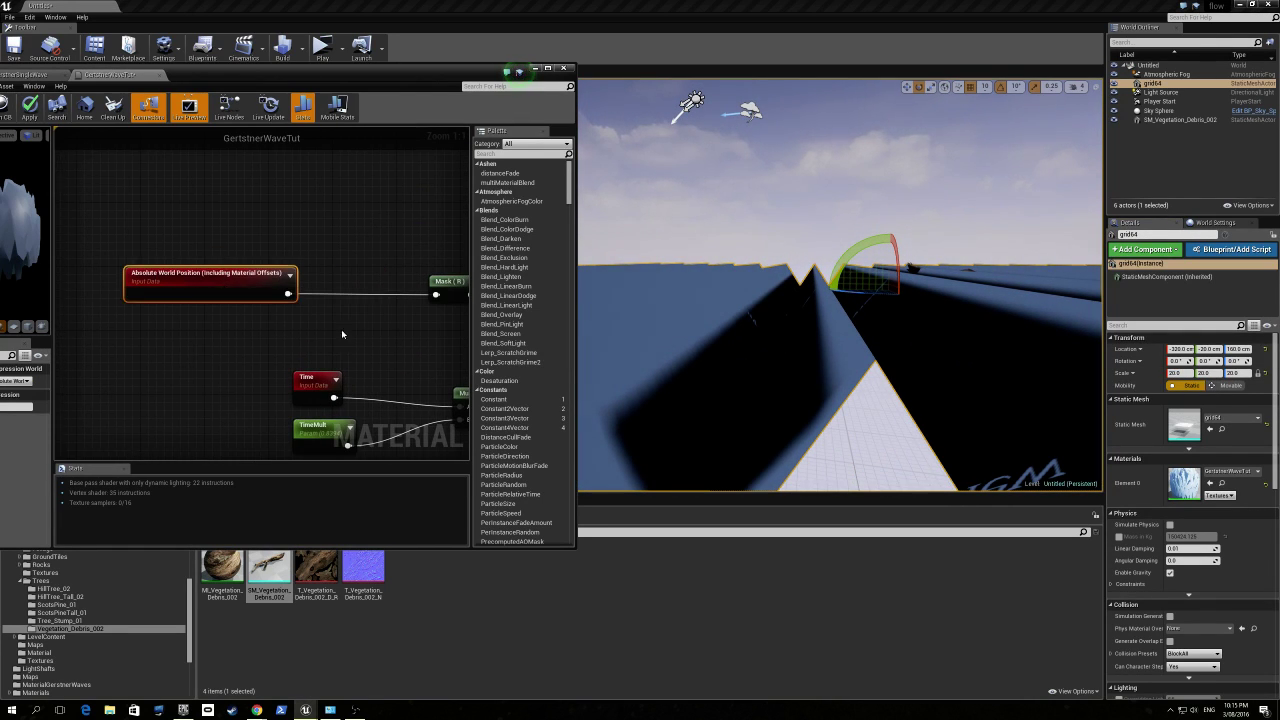
{"action": "right_click_drag", "start_coordinate": [341, 331], "coordinate": [206, 322]}
Move the material editor aside, inspect the grid's vertex layout in Wireframe mode, and return the viewport to Lit
{"action": "right_click_drag", "start_coordinate": [840, 300], "coordinate": [838, 302]}
{"action": "key", "text": "s"}
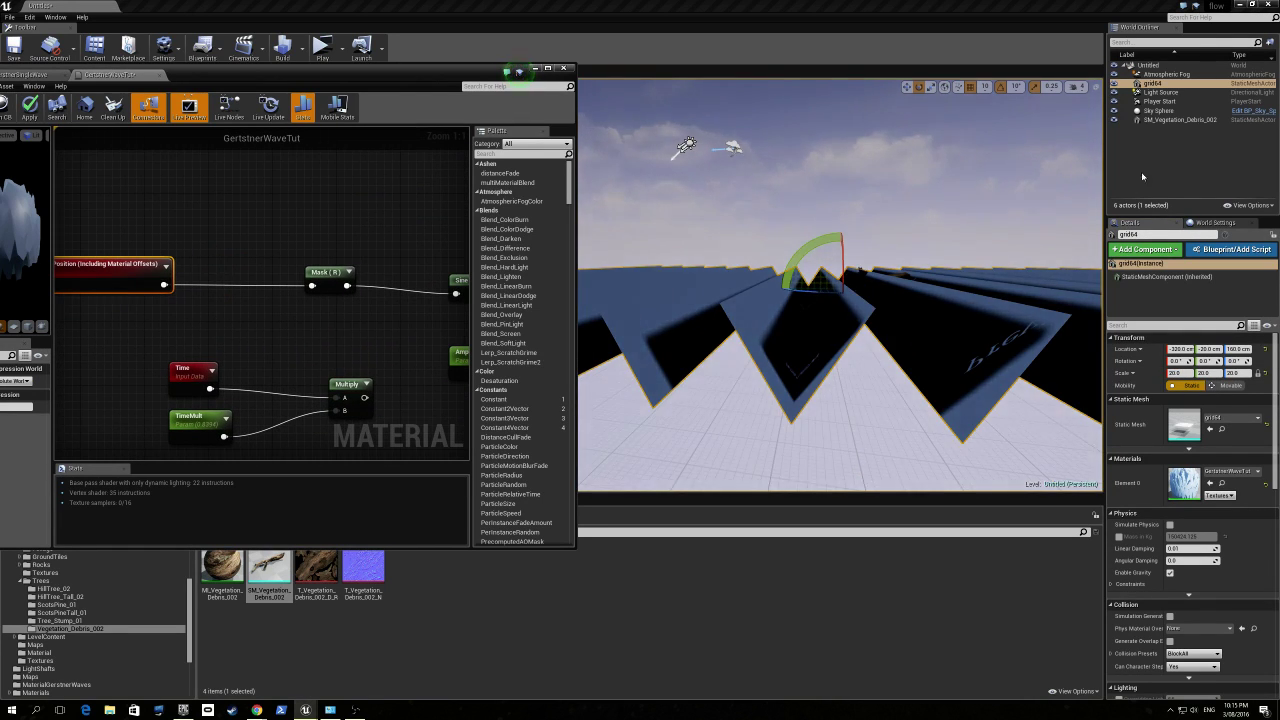
{"action": "left_click", "coordinate": [606, 43]}
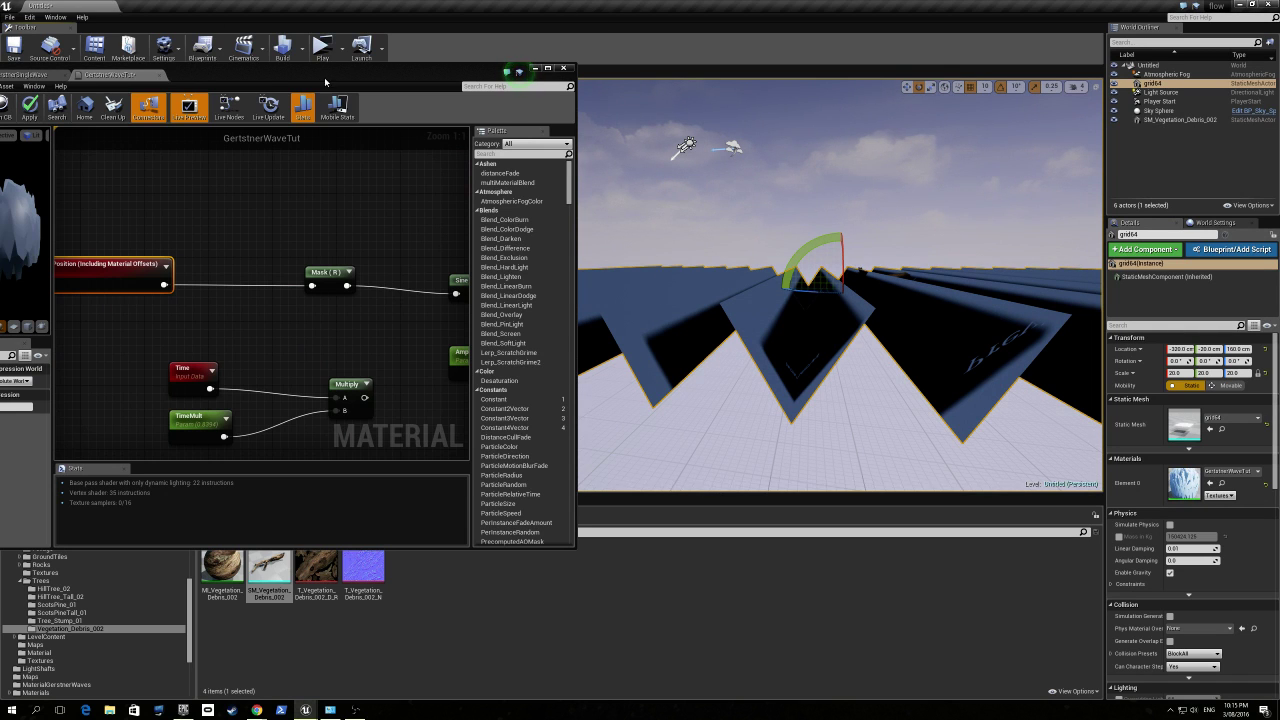
{"action": "left_click_drag", "start_coordinate": [218, 73], "coordinate": [0, 186]}
{"action": "left_click", "coordinate": [315, 86]}
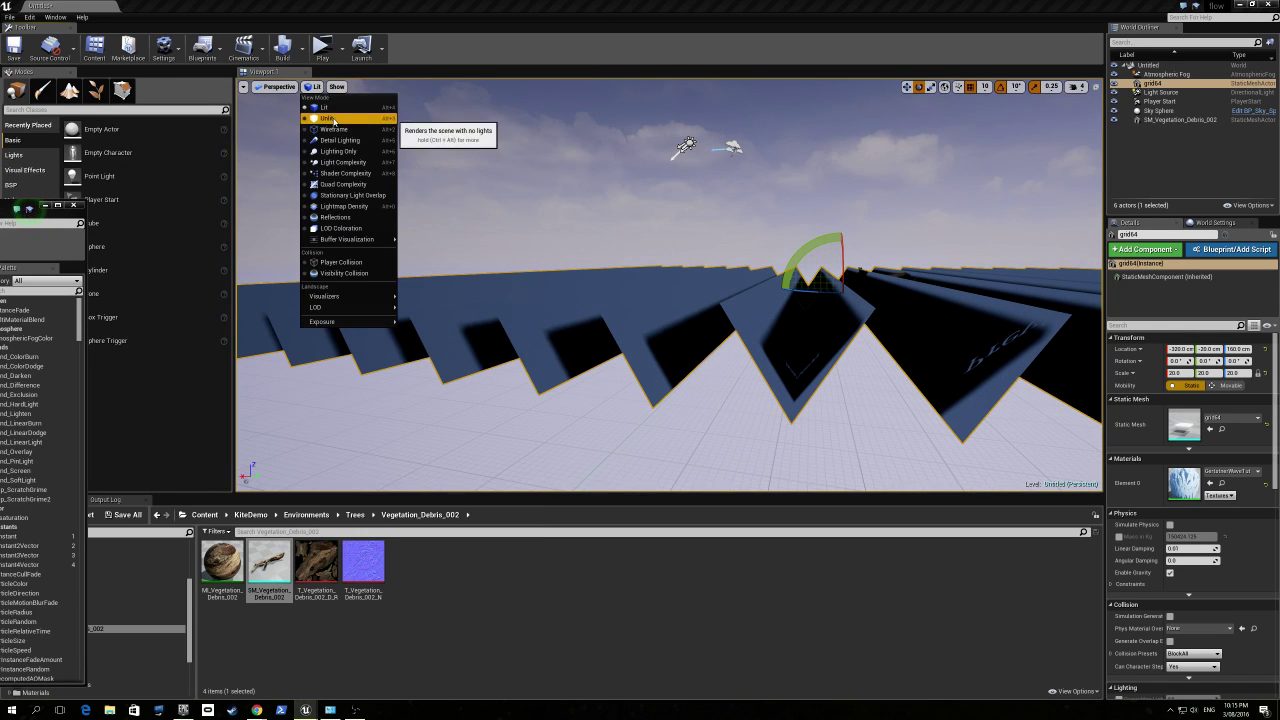
{"action": "left_click", "coordinate": [335, 119]}
{"action": "key", "text": "e"}
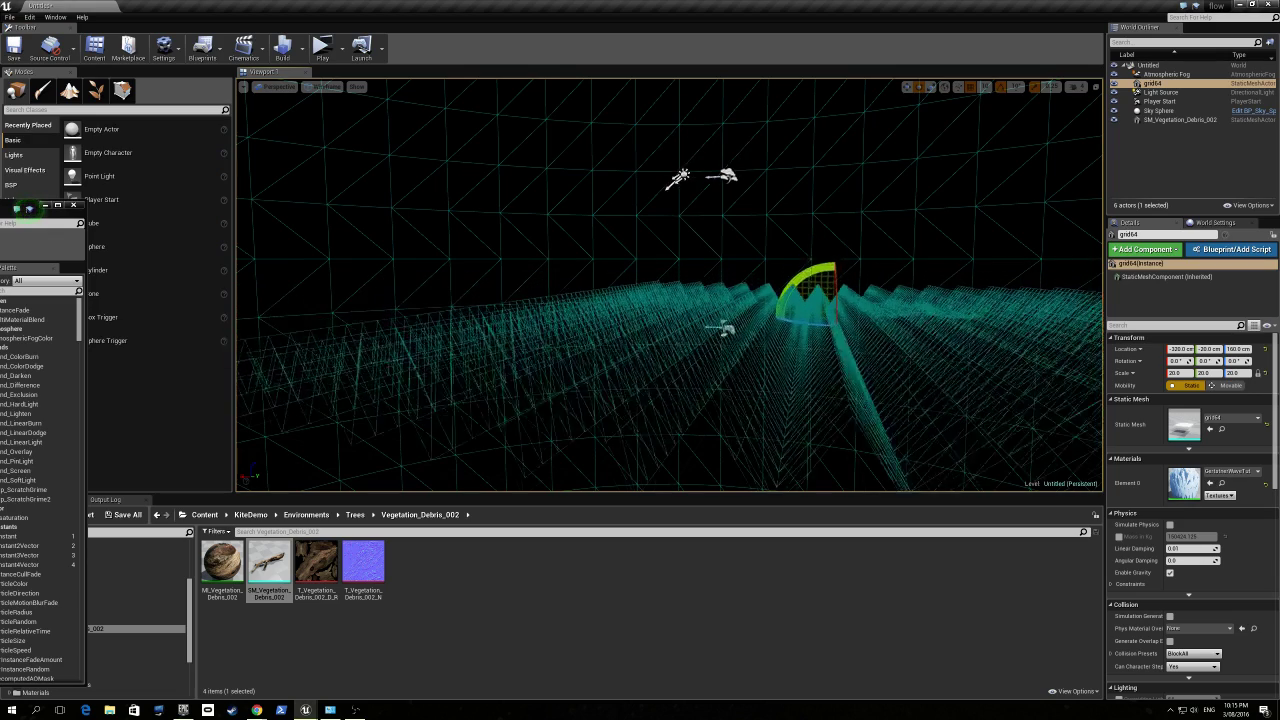
{"action": "mouse_move", "coordinate": [670, 285]}
{"action": "right_mouse_down"}
{"action": "mouse_move", "coordinate": [725, 312]}
{"action": "mouse_move", "coordinate": [678, 297]}
{"action": "right_mouse_up"}
{"action": "key", "text": "s"}
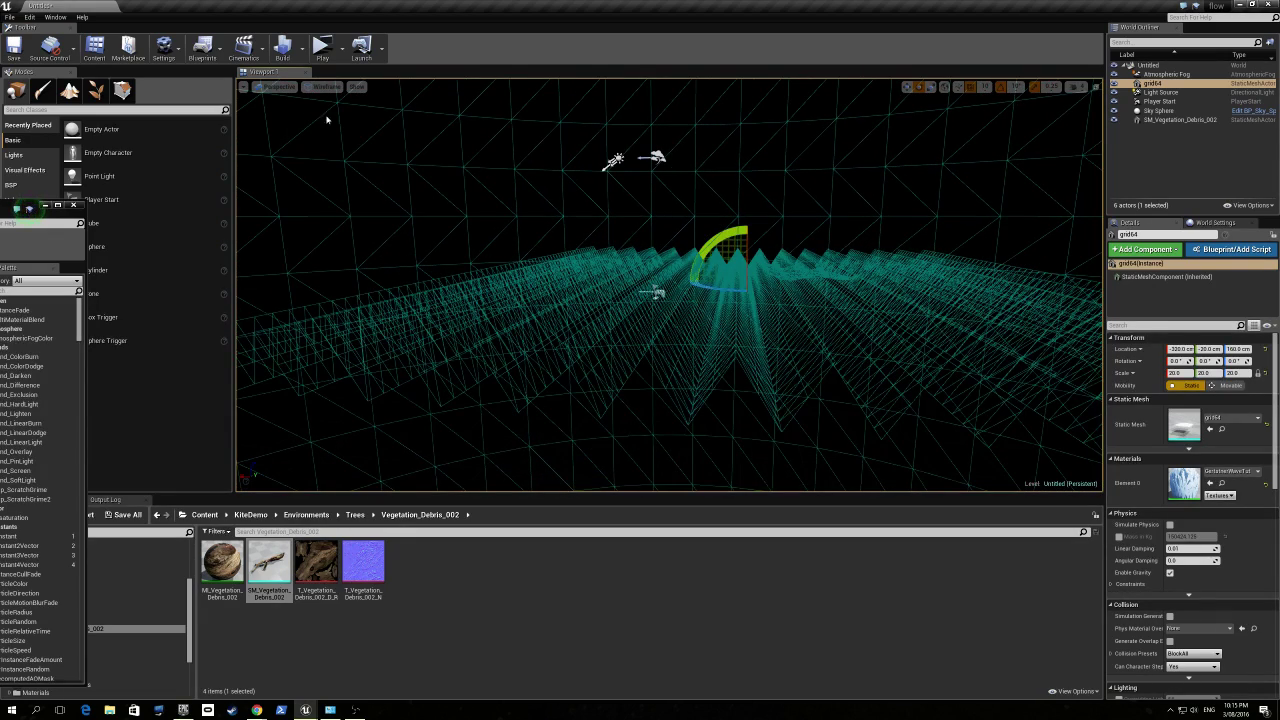
{"action": "left_click", "coordinate": [325, 86]}
{"action": "left_click", "coordinate": [334, 108]}
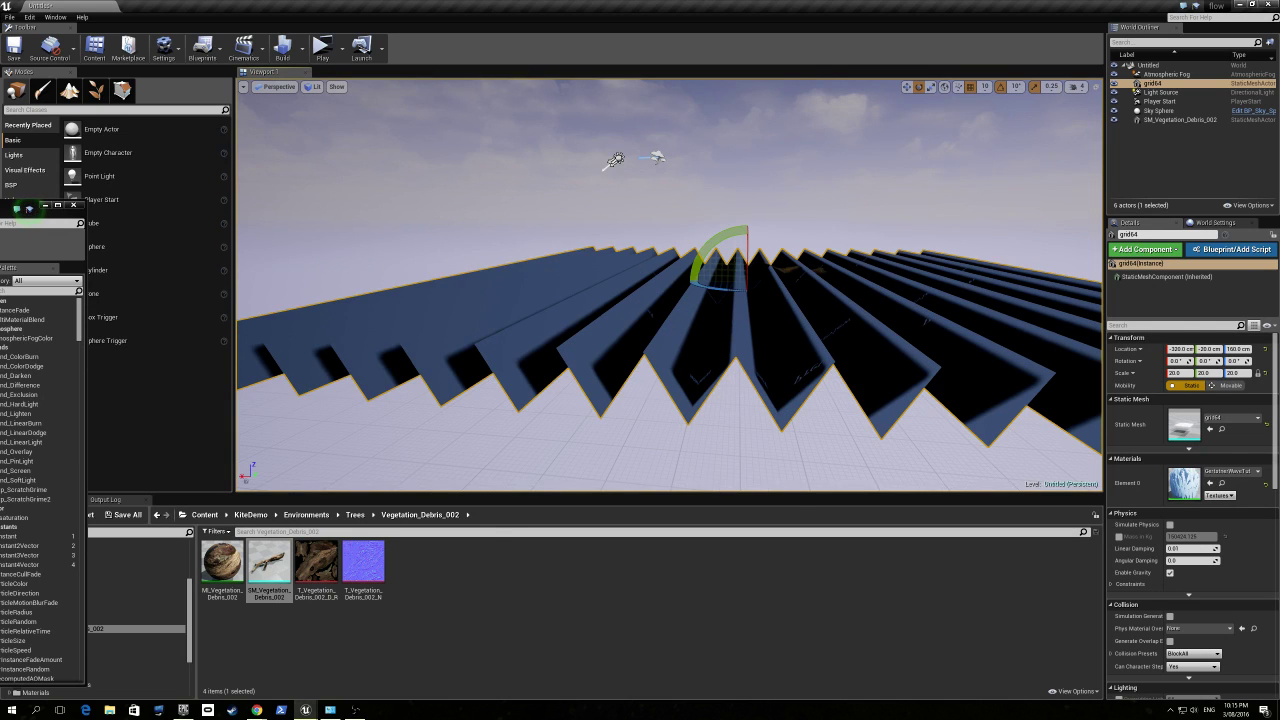
Bring the material editor back onto the screen and reposition it over the lower part of the wave view
{"action": "left_click_drag", "start_coordinate": [0, 215], "coordinate": [580, 120]}
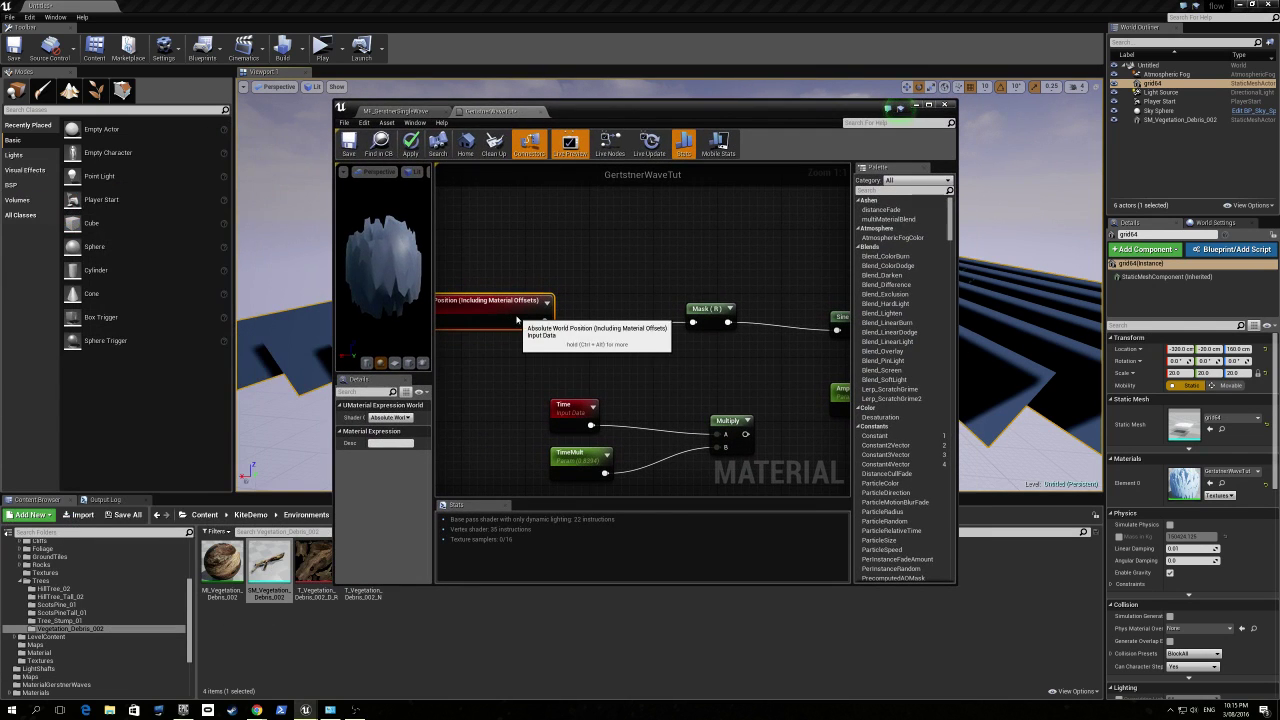
{"action": "left_click_drag", "start_coordinate": [513, 317], "coordinate": [530, 311]}
{"action": "left_click_drag", "start_coordinate": [900, 107], "coordinate": [727, 411]}
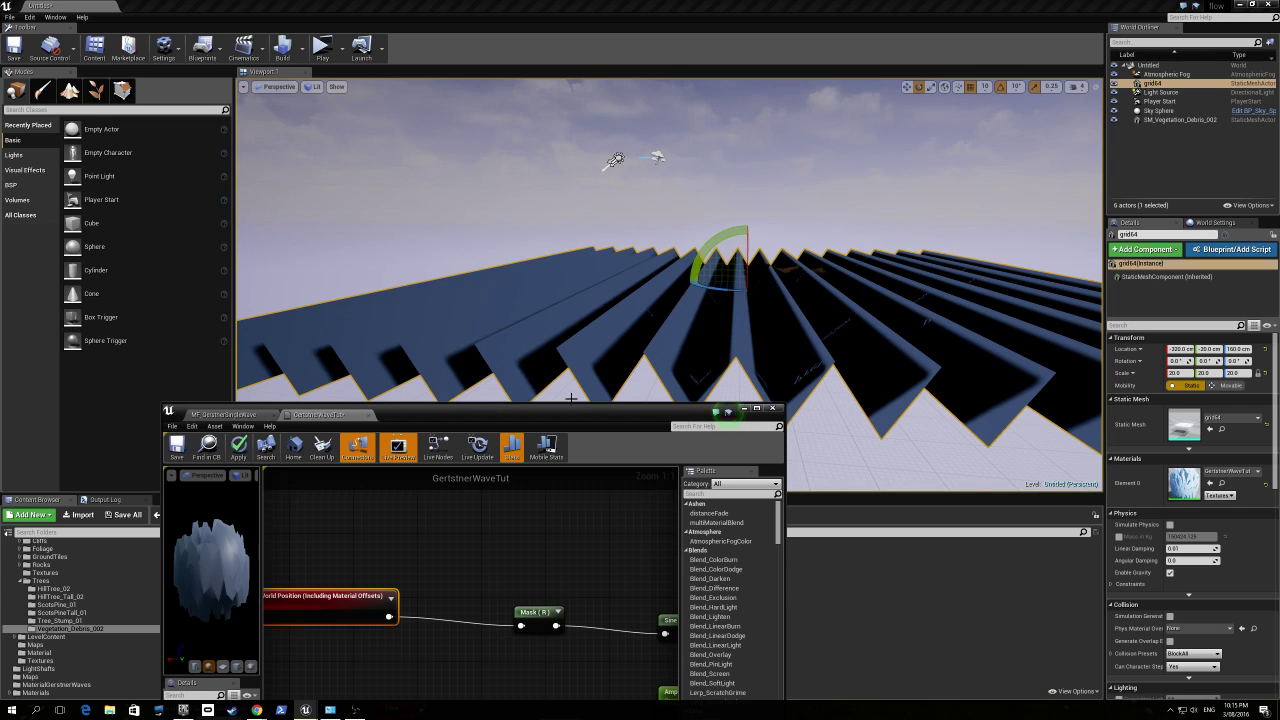
{"action": "left_click_drag", "start_coordinate": [571, 398], "coordinate": [766, 245]}
Move the Absolute World Position node farther ahead and add a Multiply node between it and the R mask
{"action": "right_click_drag", "start_coordinate": [535, 459], "coordinate": [635, 364]}
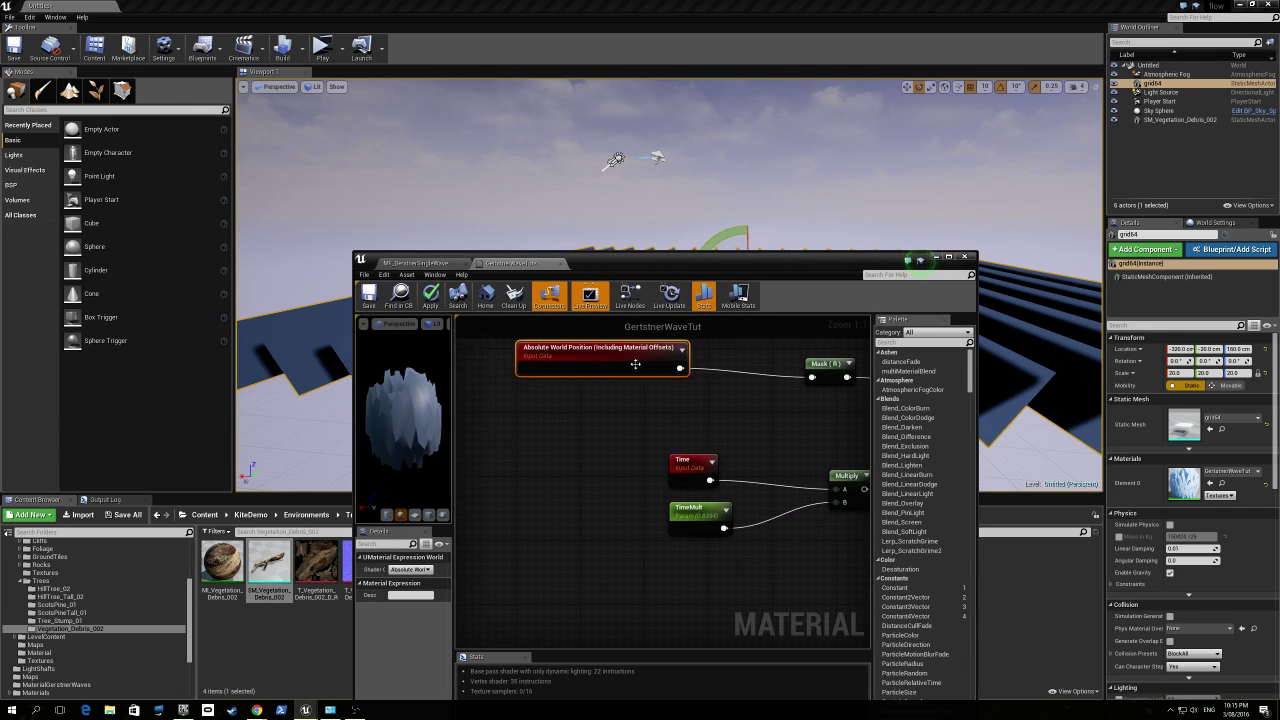
{"action": "left_click_drag", "start_coordinate": [635, 364], "coordinate": [538, 372]}
{"action": "left_click_drag", "start_coordinate": [675, 278], "coordinate": [607, 456]}
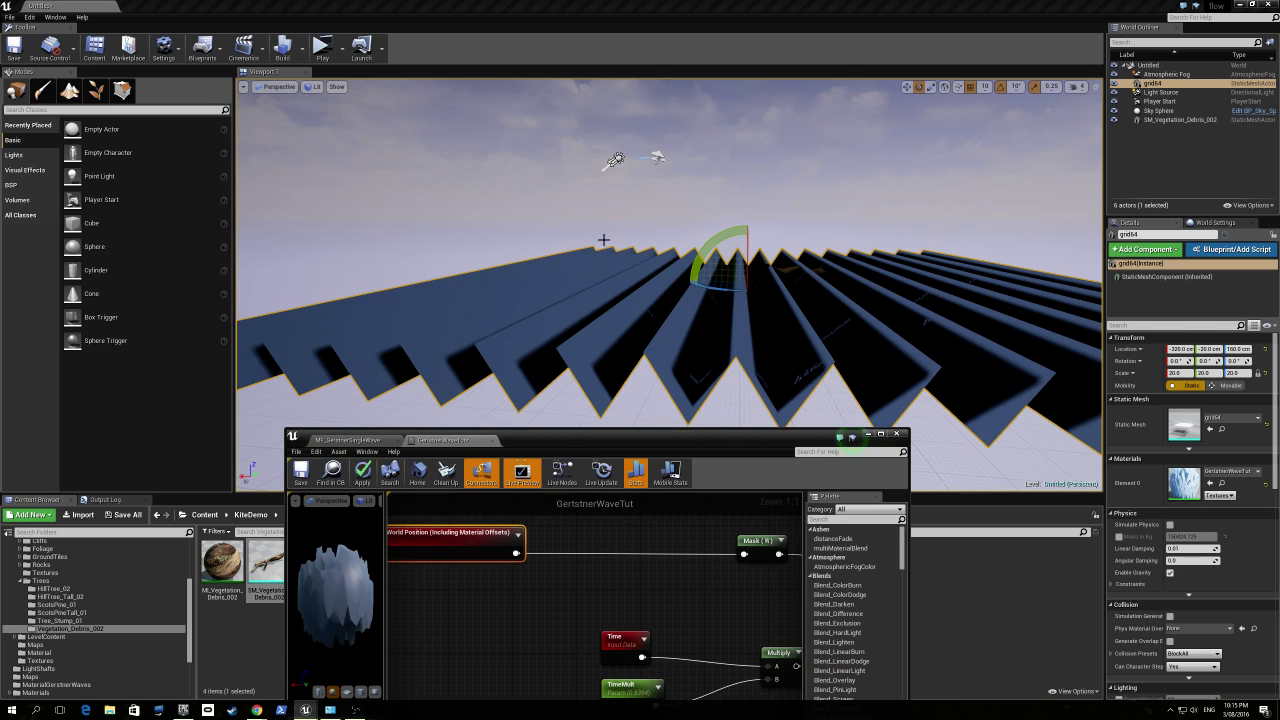
{"action": "key", "text": "m"}
{"action": "left_click", "coordinate": [577, 531]}
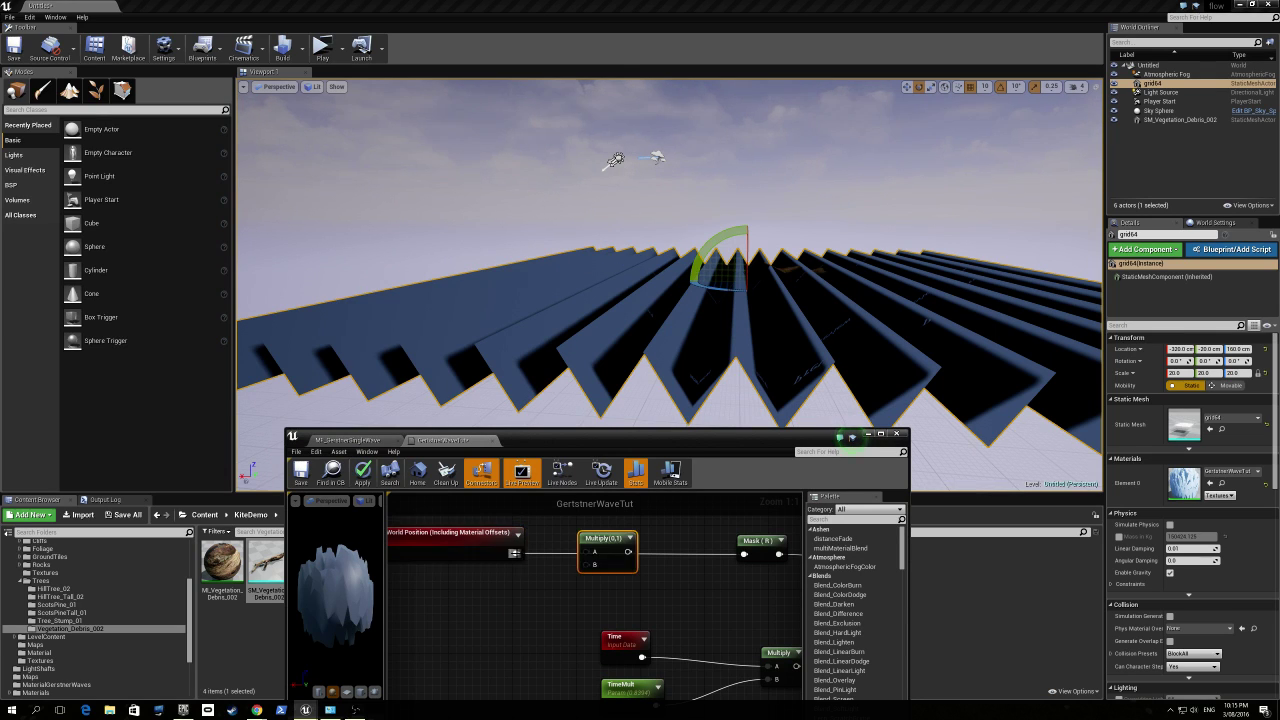
Connect Absolute World Position to the new Multiply's A input, position that Multiply below the link to the R mask, and maximize the material editor
{"action": "left_click_drag", "start_coordinate": [516, 553], "coordinate": [591, 554]}
{"action": "left_click_drag", "start_coordinate": [599, 539], "coordinate": [597, 557]}
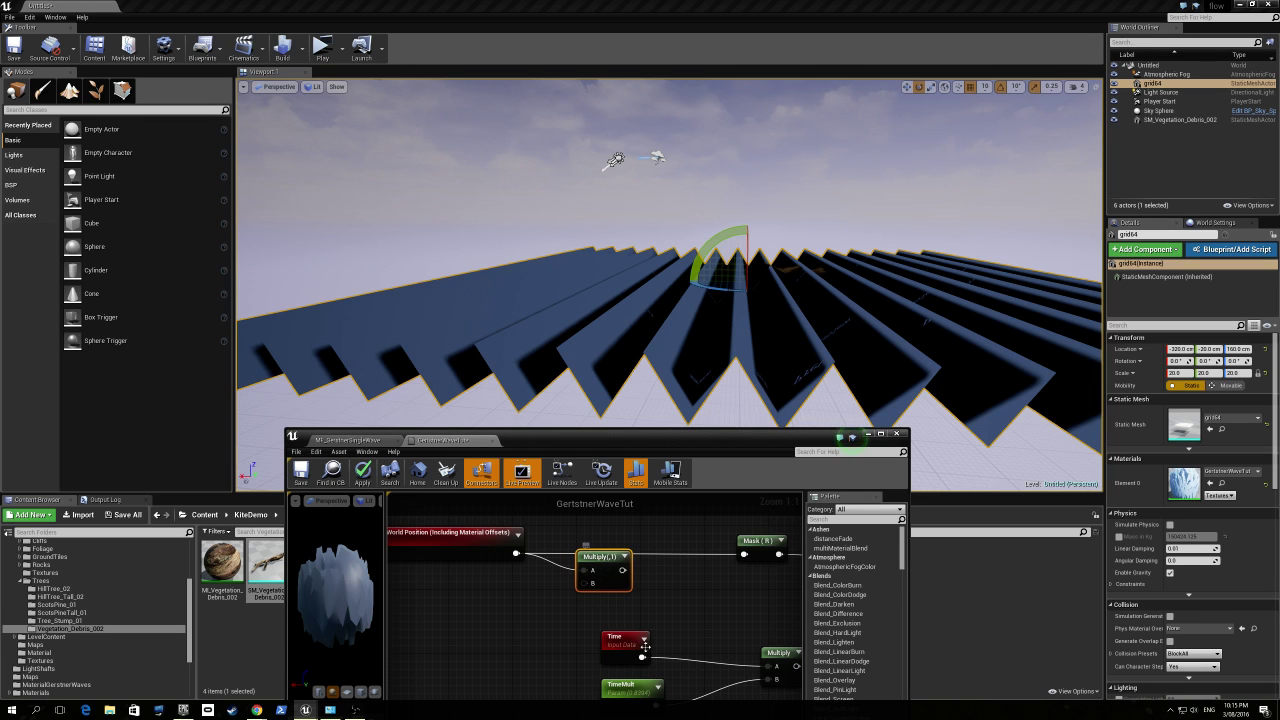
{"action": "left_click_drag", "start_coordinate": [652, 437], "coordinate": [606, 280]}
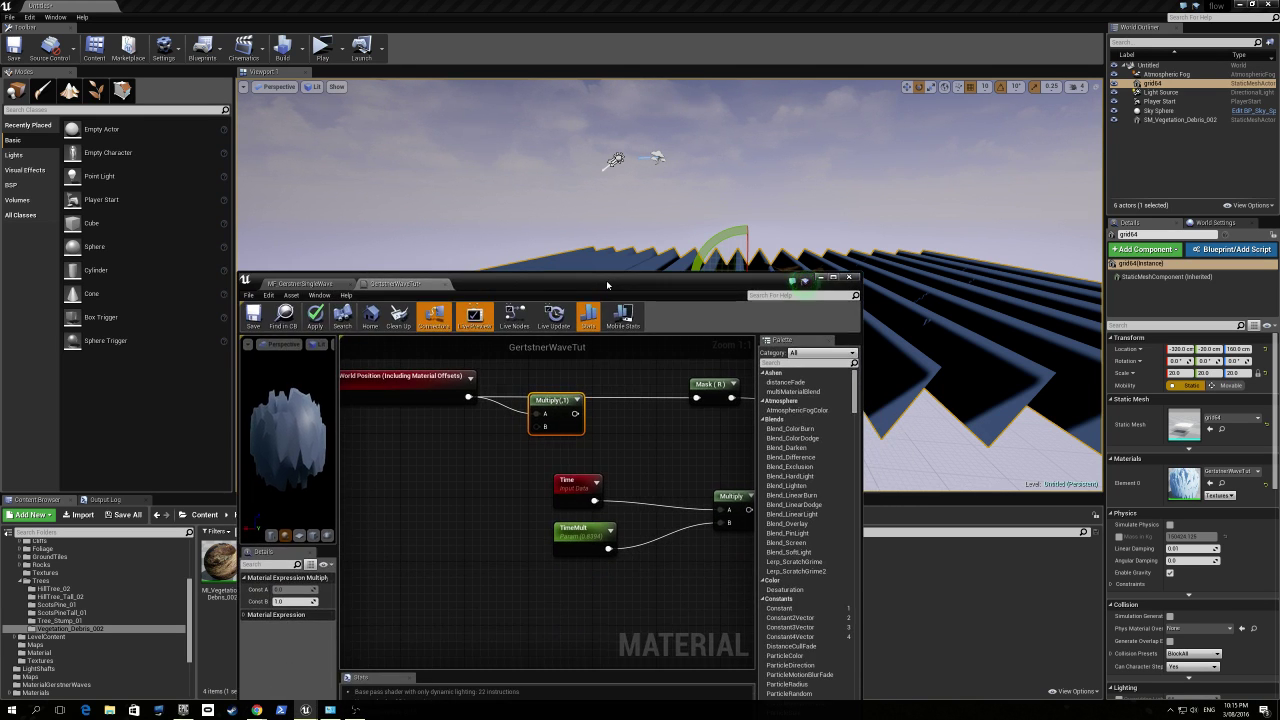
{"action": "double_click", "coordinate": [606, 280]}
{"action": "left_click_drag", "start_coordinate": [440, 389], "coordinate": [546, 537]}
{"action": "left_click_drag", "start_coordinate": [455, 305], "coordinate": [485, 332]}
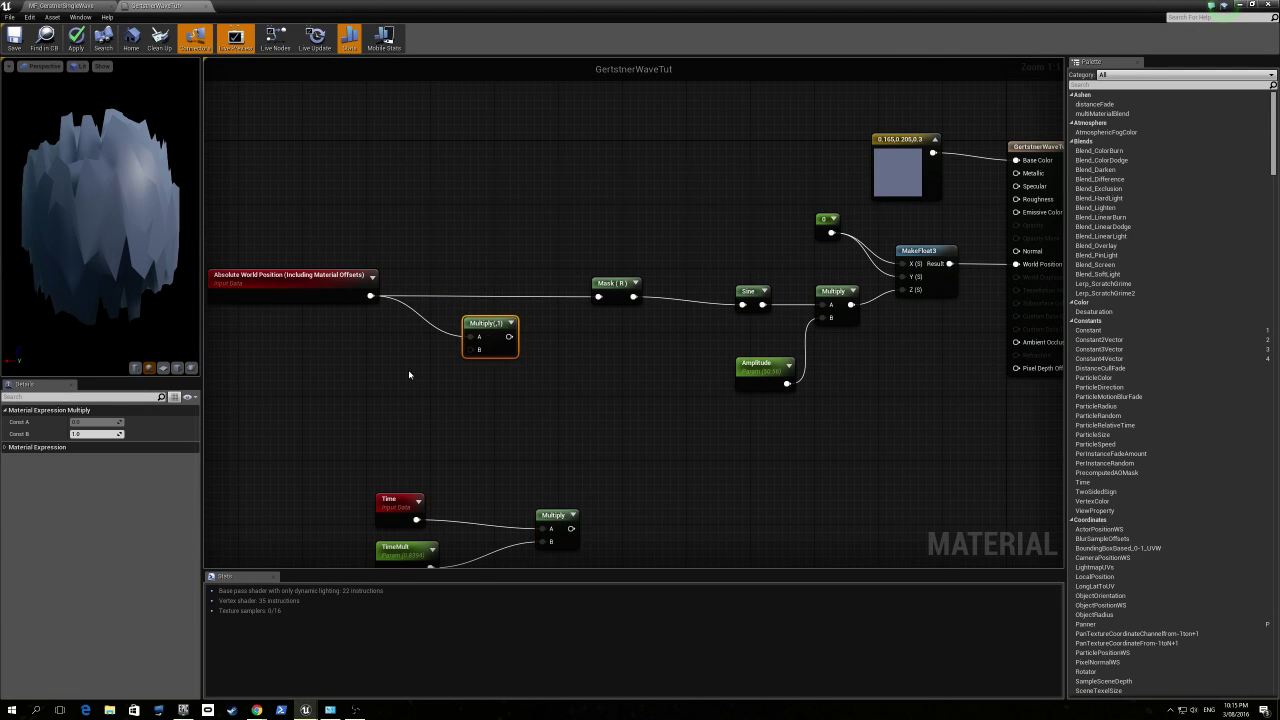
{"action": "right_click_drag", "start_coordinate": [408, 371], "coordinate": [522, 386]}
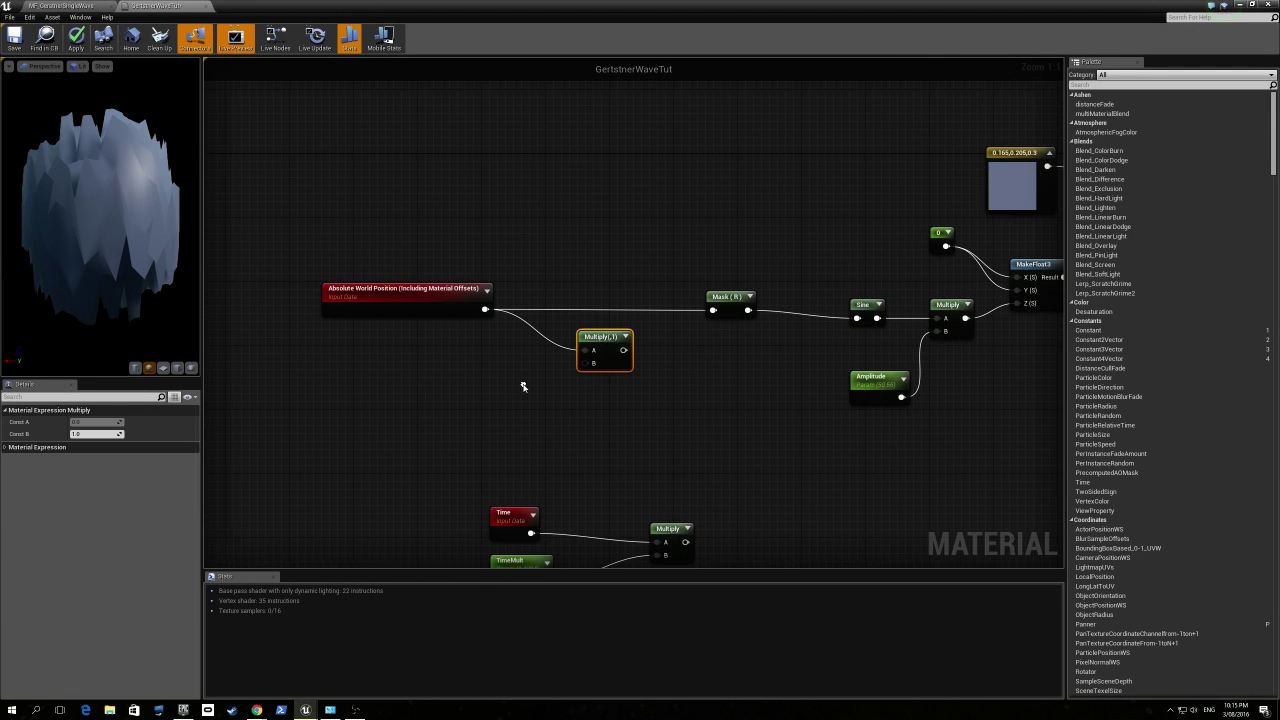
Add a Constant node below Absolute World Position and connect it to the new Multiply's B input
{"action": "right_click", "coordinate": [482, 370]}
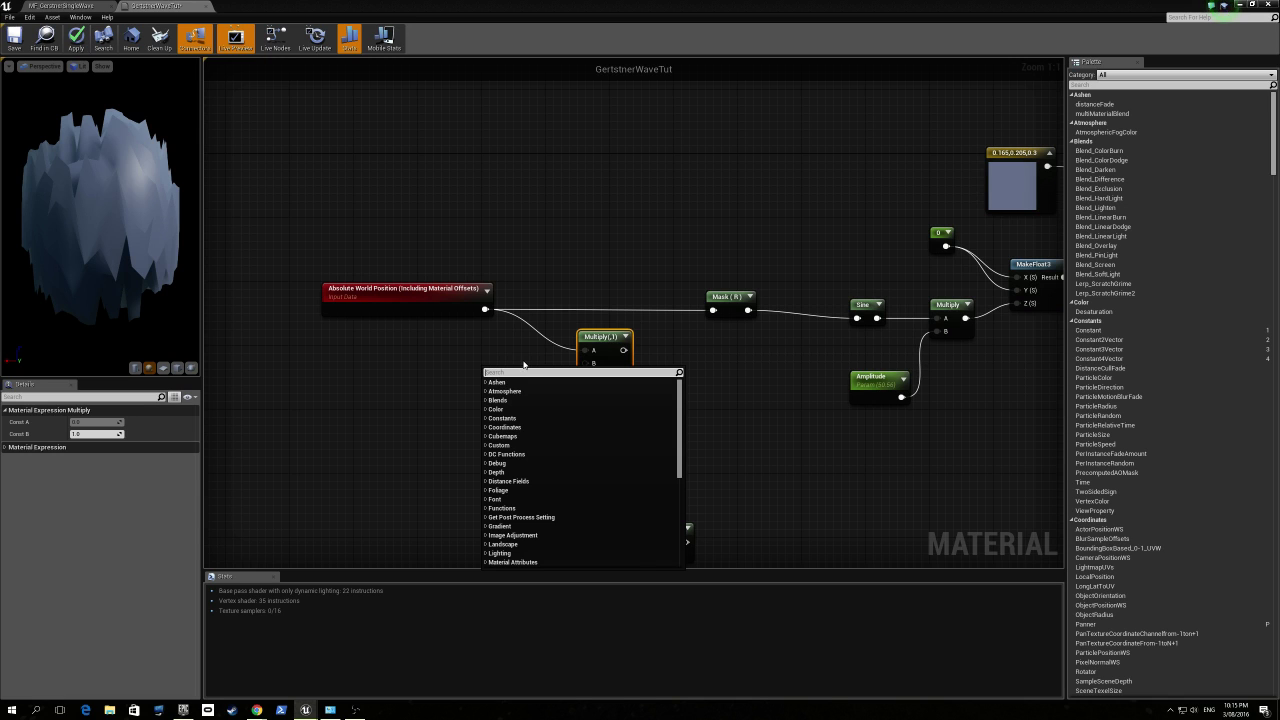
{"action": "left_click", "coordinate": [492, 362]}
{"action": "left_click", "coordinate": [468, 378]}
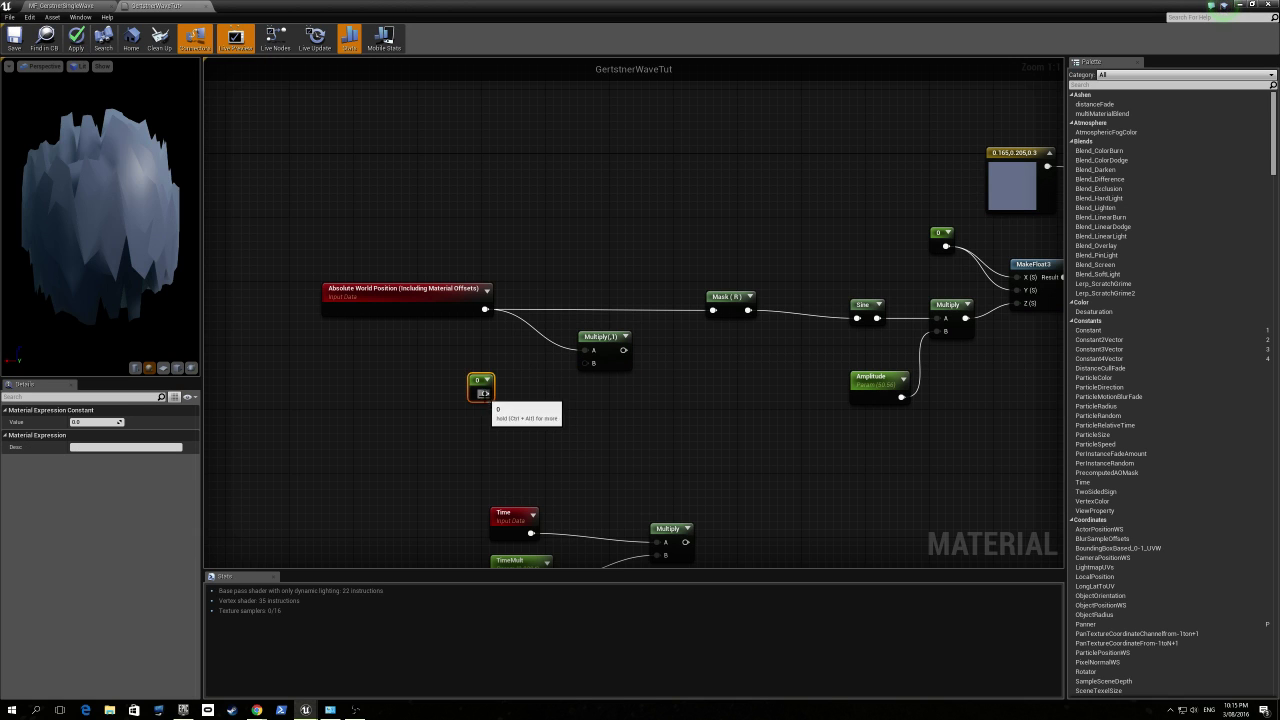
{"action": "left_click_drag", "start_coordinate": [485, 393], "coordinate": [586, 363]}
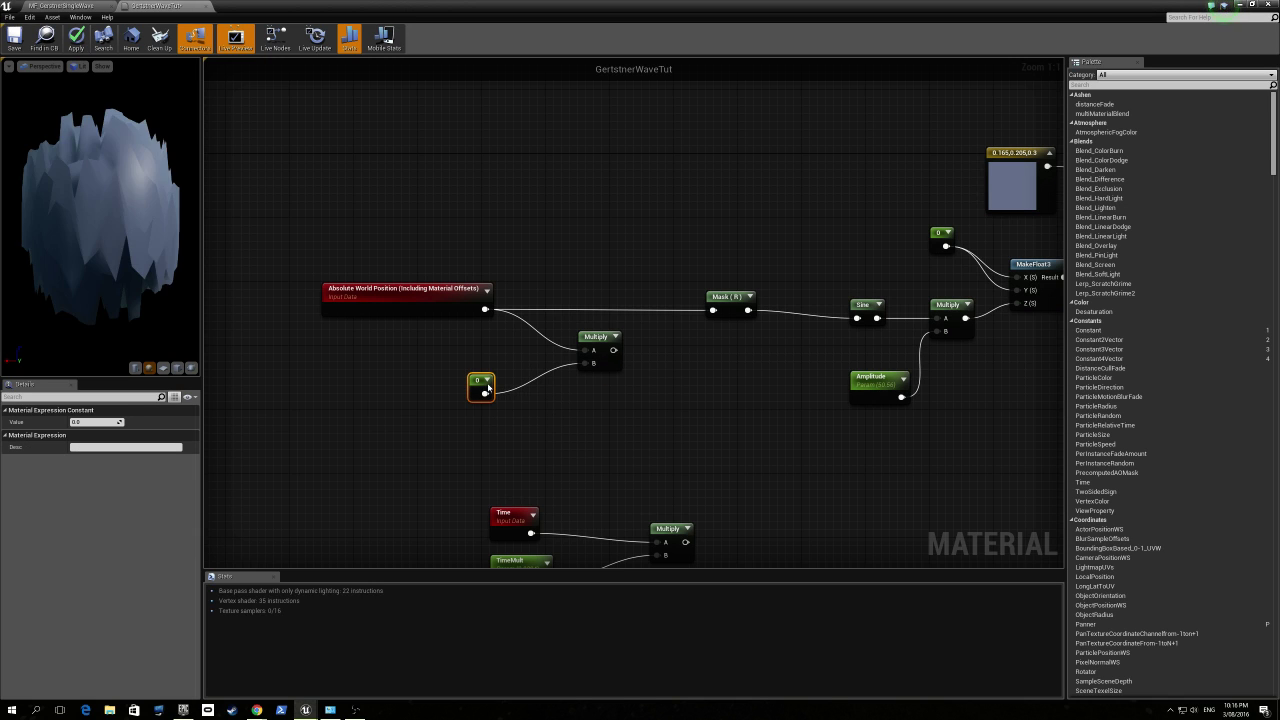
Convert the constant to a scalar parameter named spaceMult with a default value of 0.01
{"action": "right_click", "coordinate": [474, 378]}
{"action": "left_click", "coordinate": [500, 394]}
{"action": "left_click", "coordinate": [99, 423]}
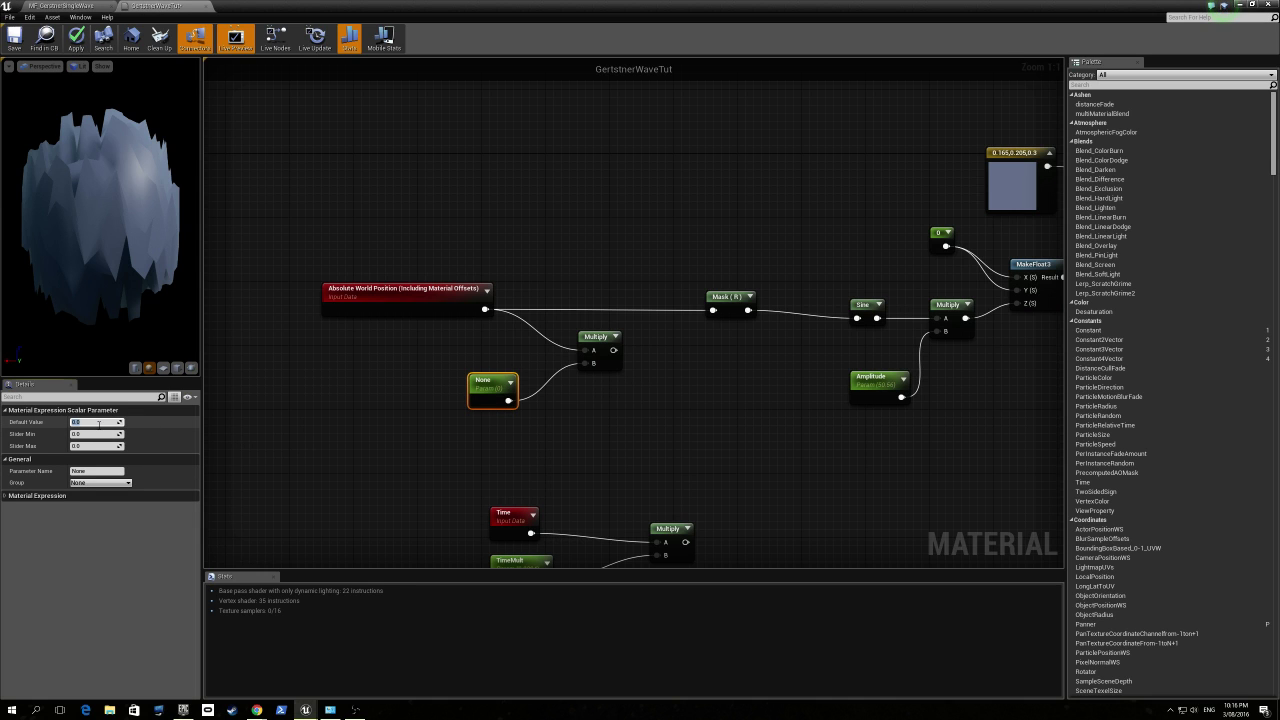
{"action": "type", "text": "0.01"}
{"action": "key", "text": "Return"}
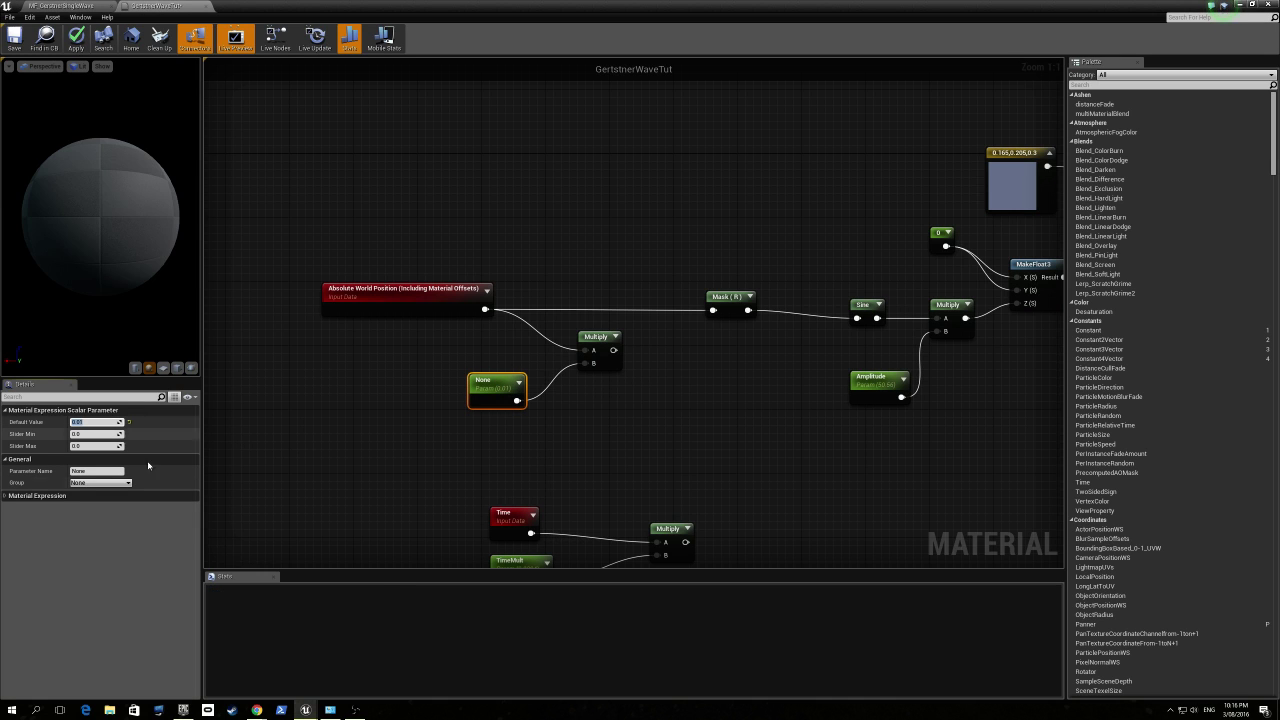
{"action": "left_click", "coordinate": [116, 472]}
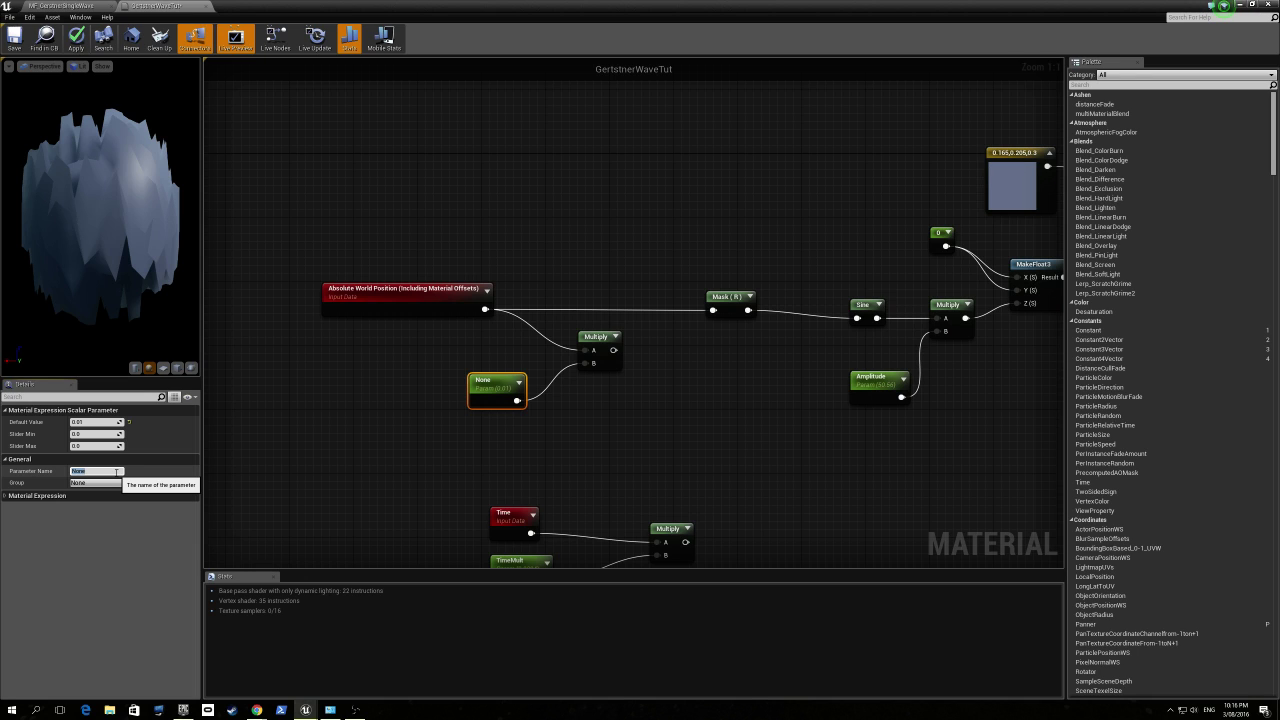
{"action": "type", "text": "spaceMult"}
{"action": "key", "text": "Return"}
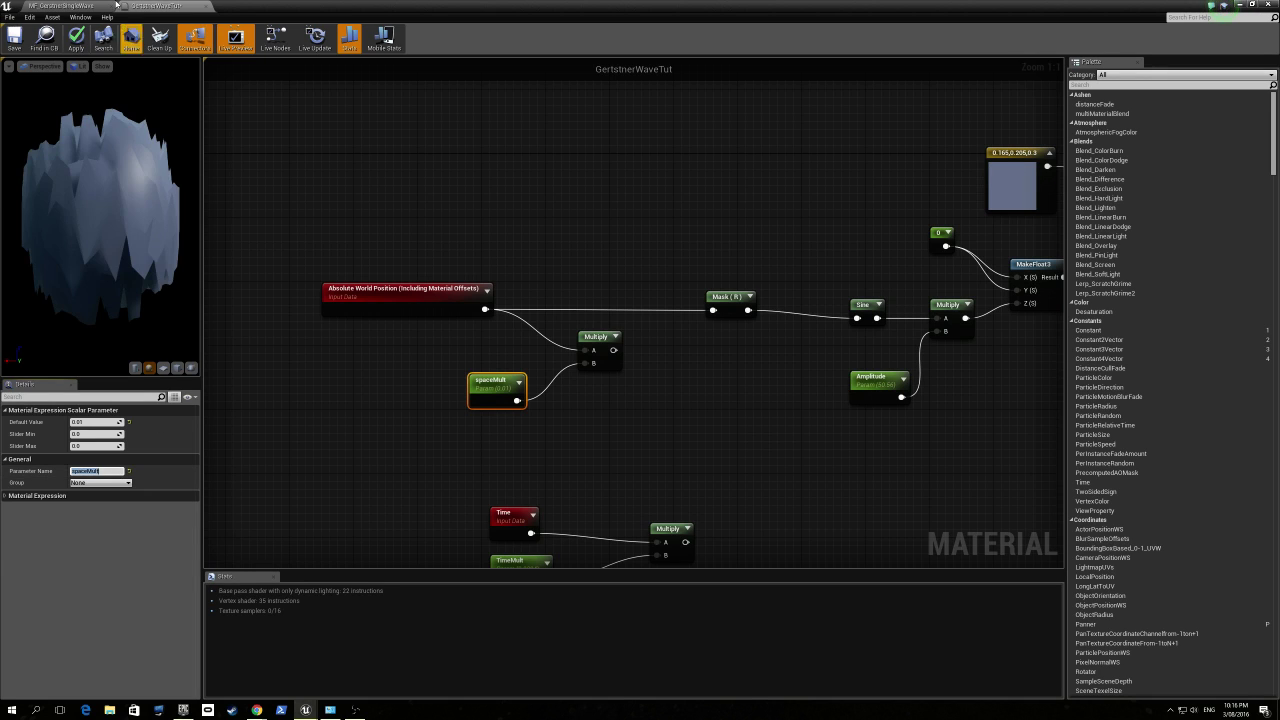
Connect the world-position Multiply's output to the R mask and apply the material changes
{"action": "left_click", "coordinate": [76, 40]}
{"action": "left_click_drag", "start_coordinate": [613, 350], "coordinate": [713, 310]}
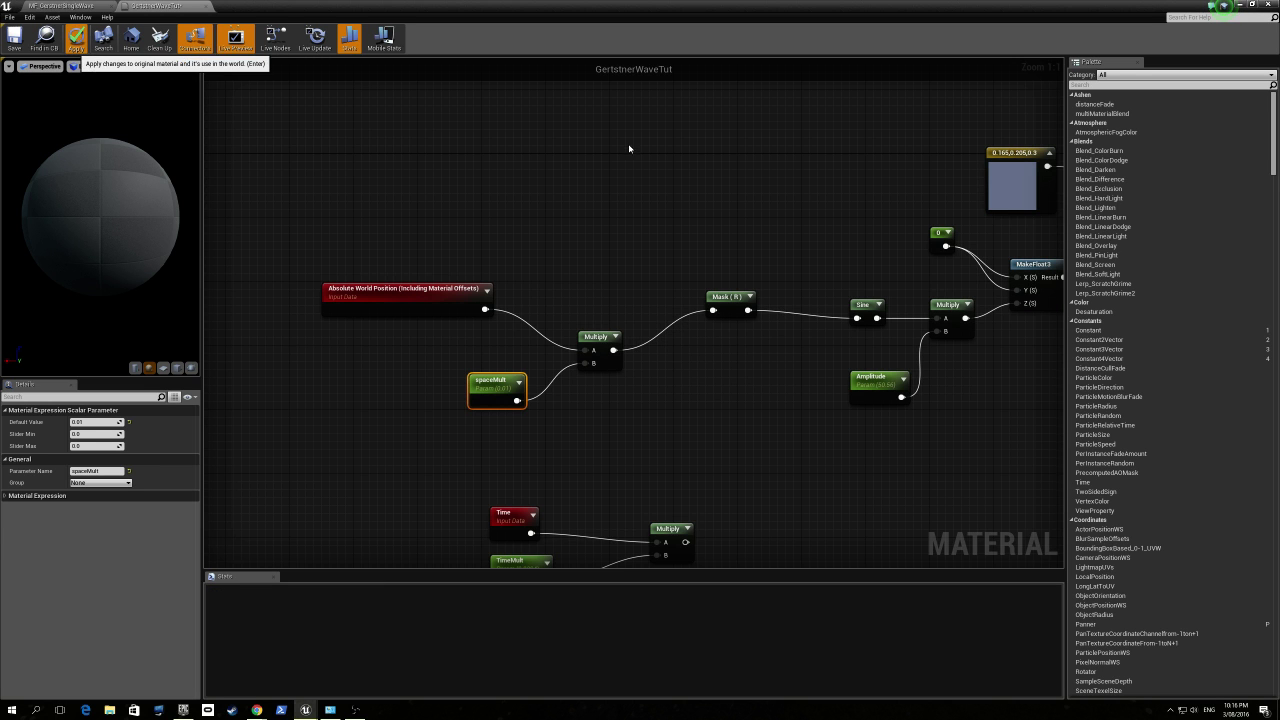
{"action": "left_click", "coordinate": [76, 40]}
Shrink and move the material editor to reveal the grid, and set spaceMult's default value to 0.001
{"action": "left_click_drag", "start_coordinate": [643, 12], "coordinate": [359, 107]}
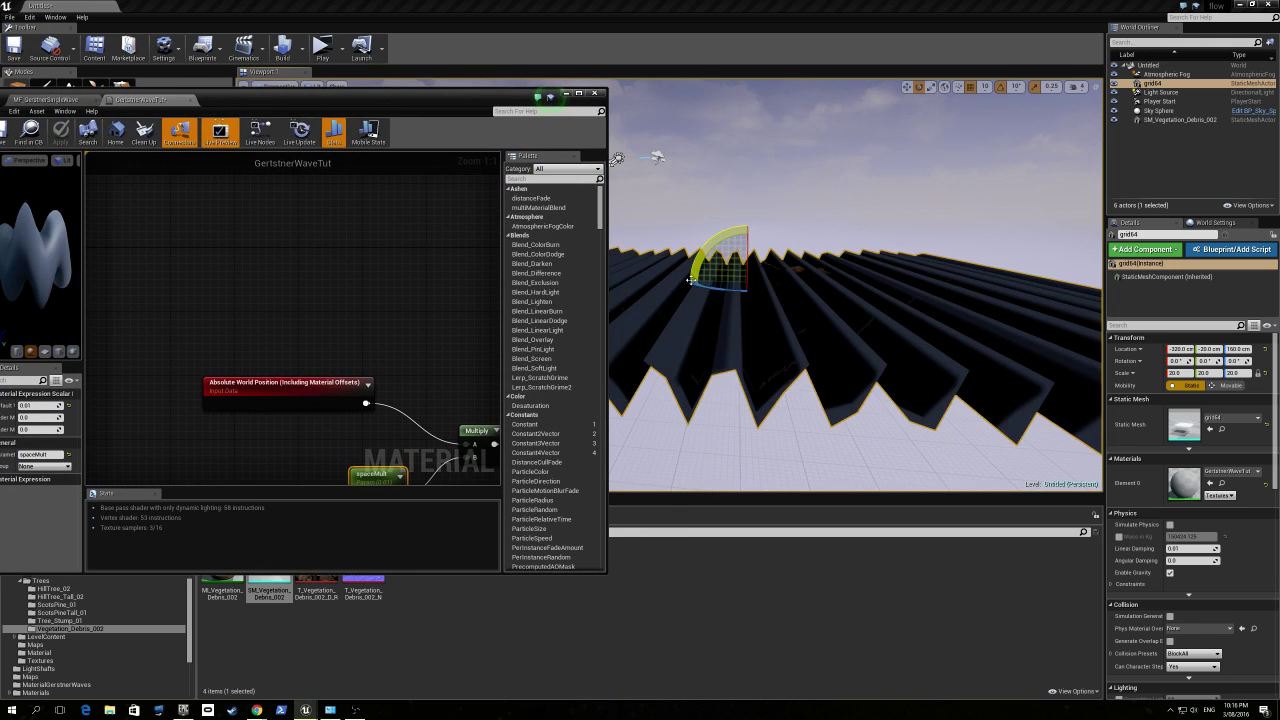
{"action": "right_click_drag", "start_coordinate": [201, 350], "coordinate": [163, 220]}
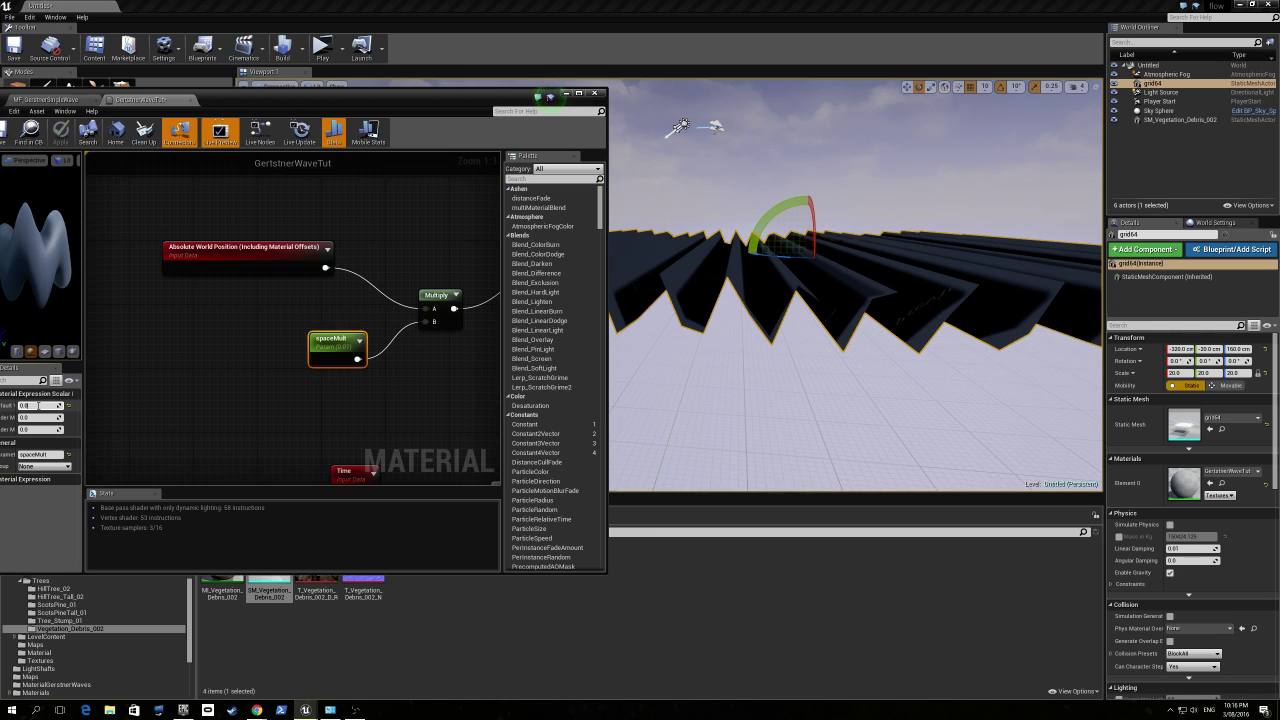
{"action": "key", "text": "Return"}
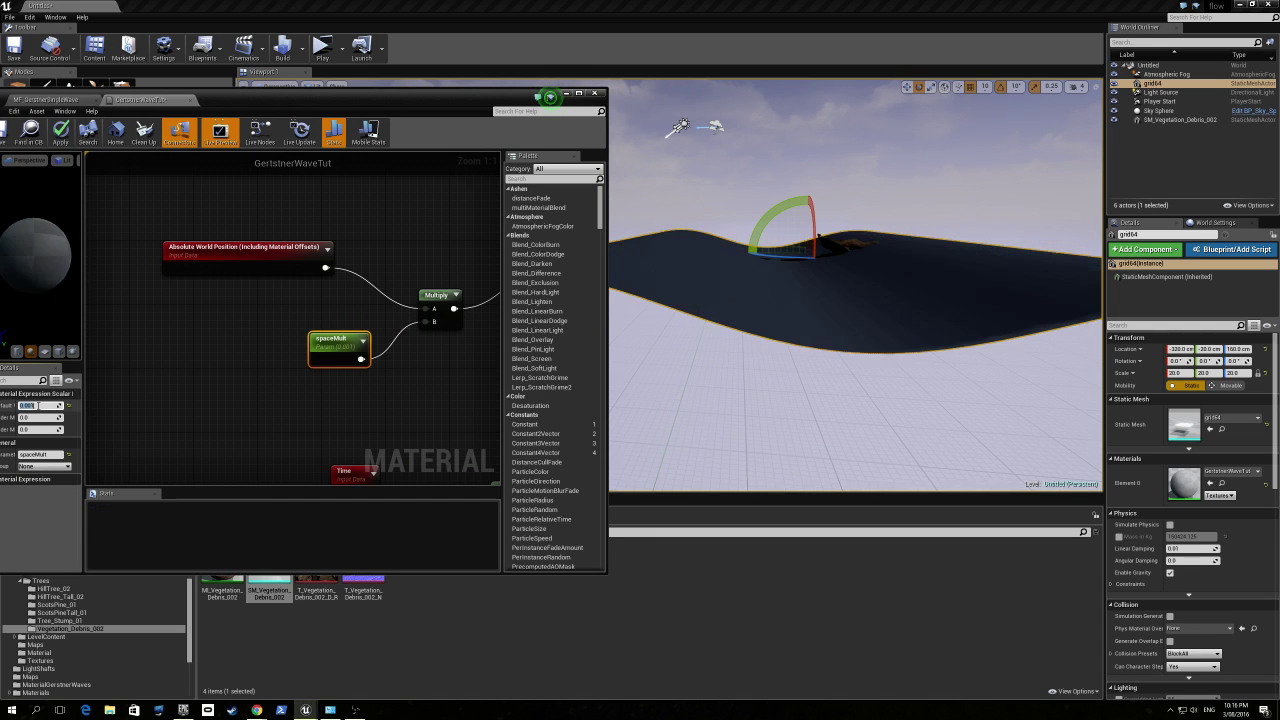
Move the material editor aside and examine the wave shape of the grid from several angles in the level viewport
{"action": "right_click_drag", "start_coordinate": [824, 325], "coordinate": [856, 320]}
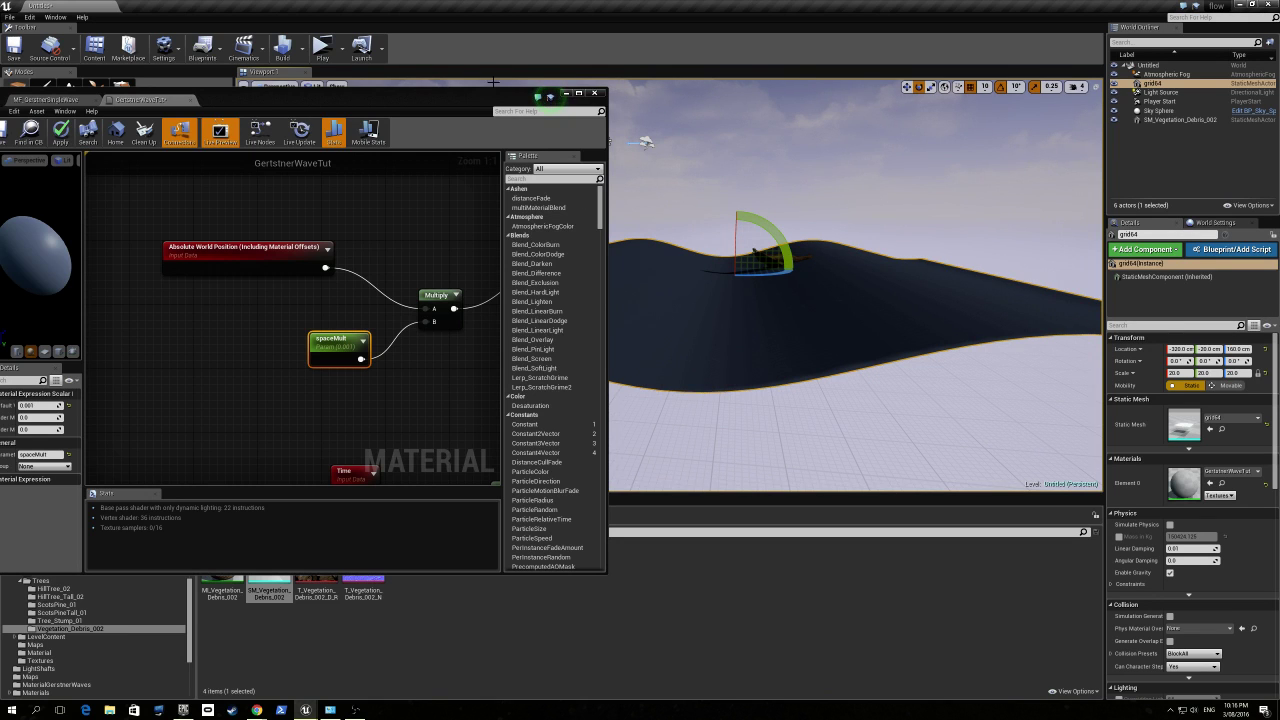
{"action": "left_click_drag", "start_coordinate": [549, 96], "coordinate": [139, 199]}
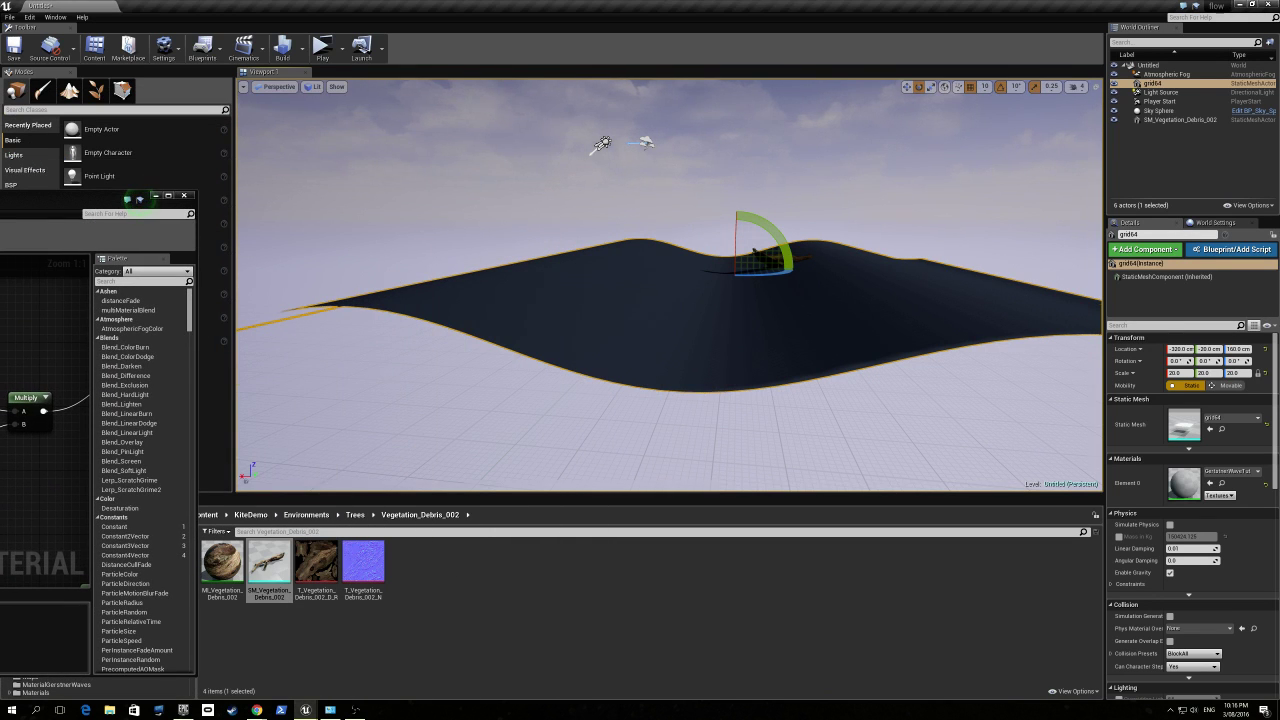
{"action": "mouse_move", "coordinate": [345, 400]}
{"action": "right_mouse_down"}
{"action": "mouse_move", "coordinate": [325, 402]}
{"action": "mouse_move", "coordinate": [345, 400]}
{"action": "right_mouse_up"}
{"action": "right_click_drag", "start_coordinate": [563, 397], "coordinate": [480, 397]}
{"action": "mouse_move", "coordinate": [276, 203]}
{"action": "right_mouse_down"}
{"action": "mouse_move", "coordinate": [290, 205]}
{"action": "mouse_move", "coordinate": [276, 203]}
{"action": "right_mouse_up"}
{"action": "left_click_drag", "start_coordinate": [139, 201], "coordinate": [503, 70]}
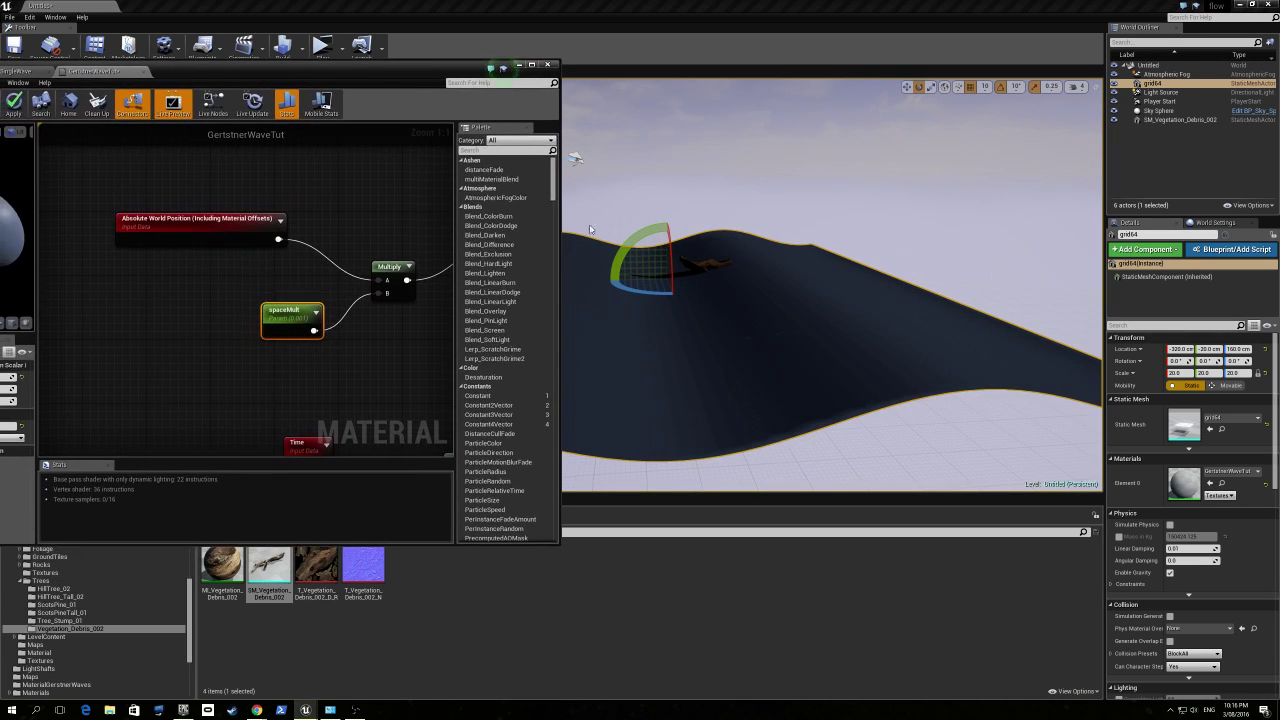
{"action": "right_click_drag", "start_coordinate": [627, 304], "coordinate": [627, 304]}
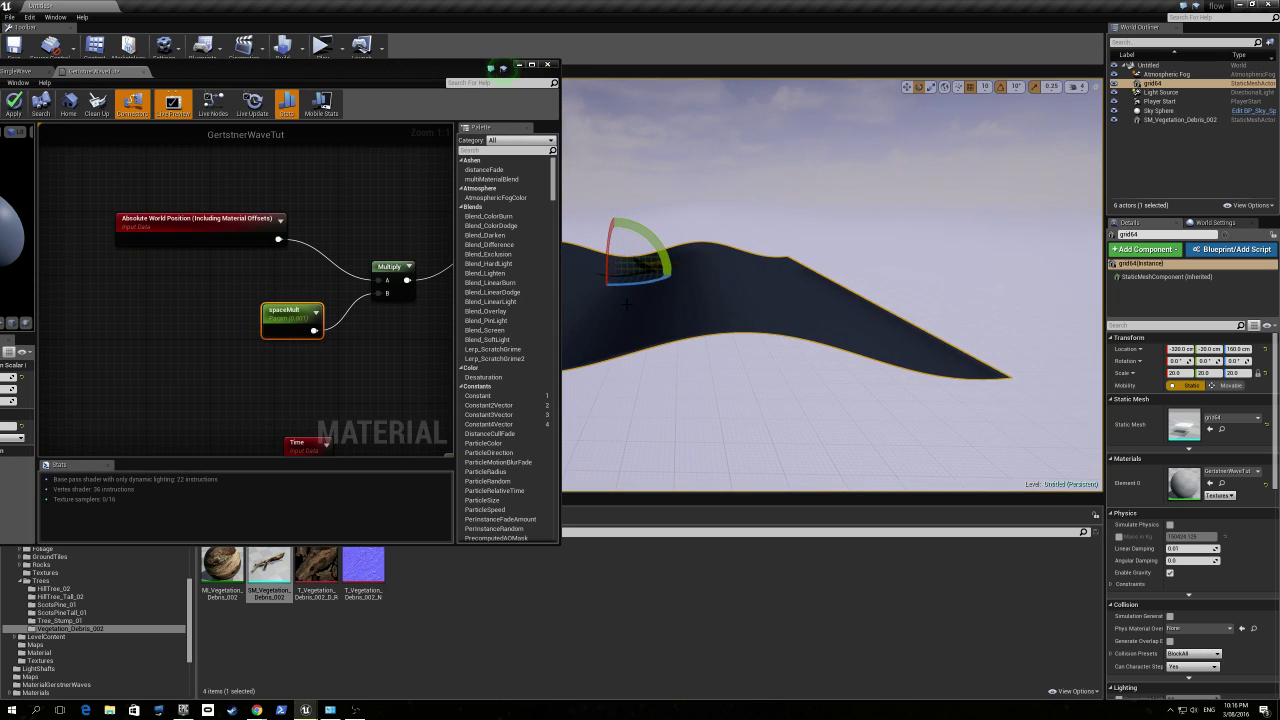
Set the Amplitude parameter's default value to about 56.49
{"action": "right_click_drag", "start_coordinate": [359, 256], "coordinate": [97, 276]}
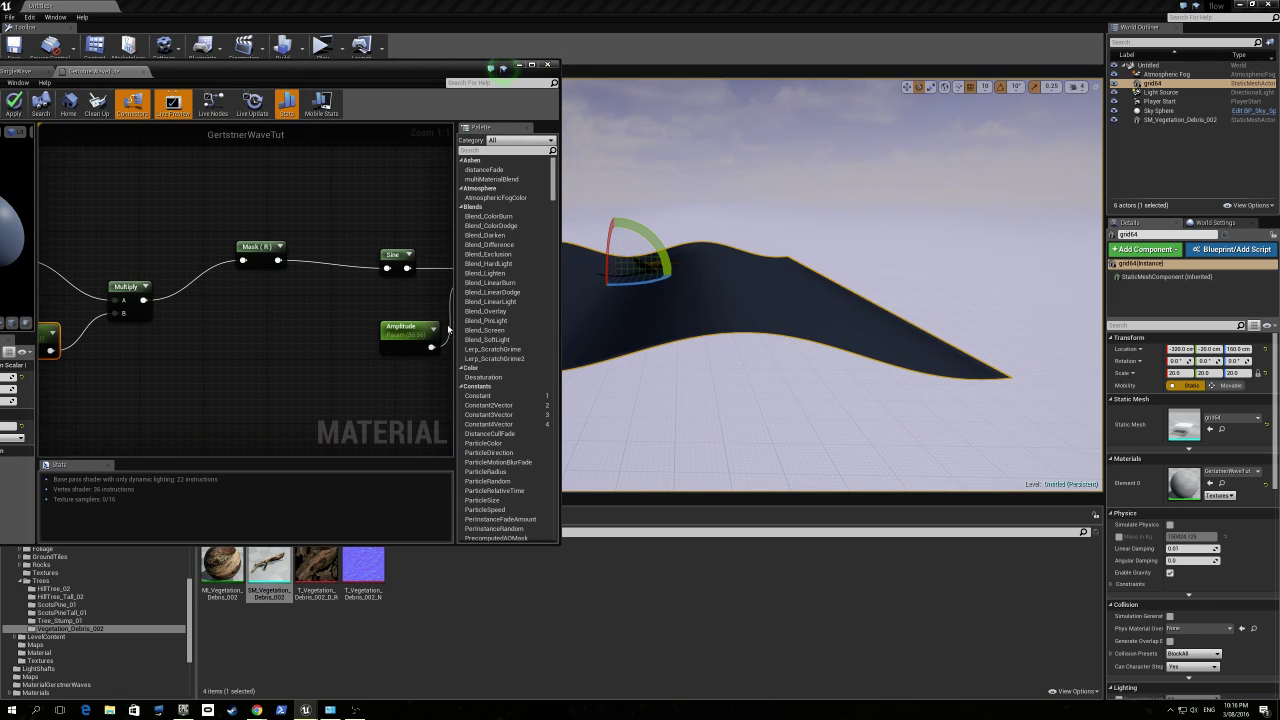
{"action": "left_click", "coordinate": [411, 330]}
{"action": "right_click_drag", "start_coordinate": [331, 343], "coordinate": [191, 321]}
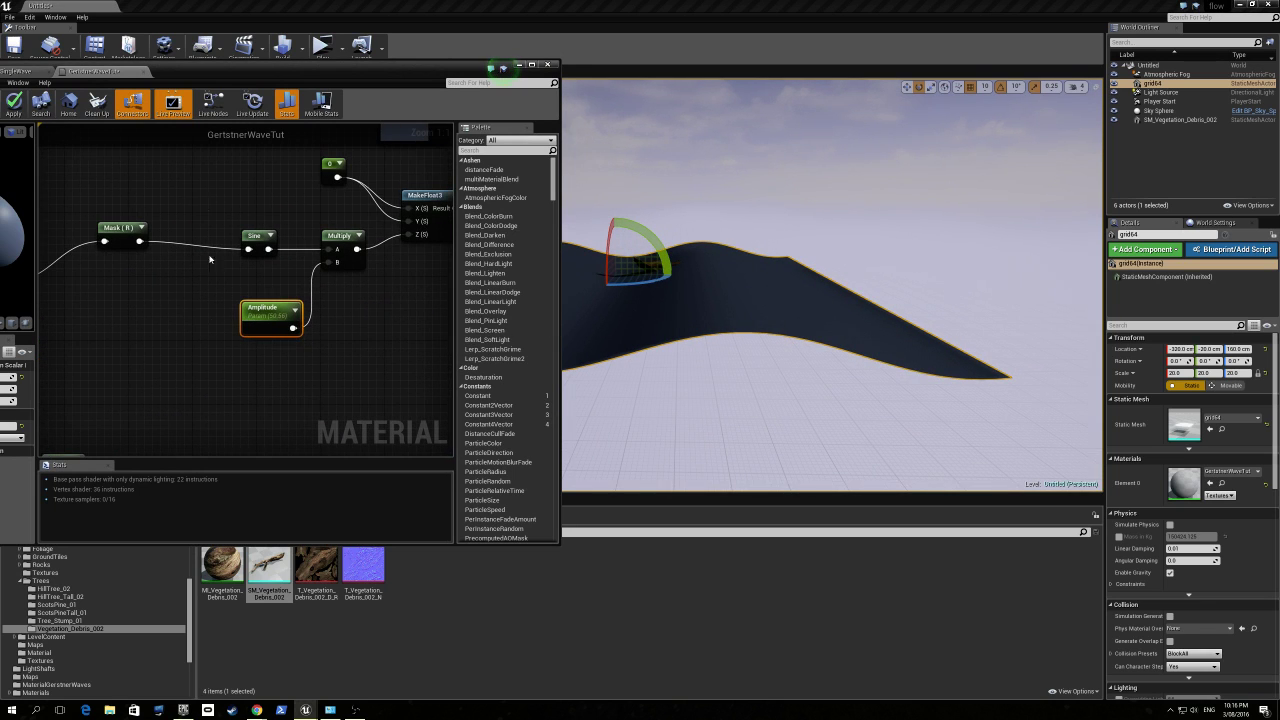
{"action": "left_click_drag", "start_coordinate": [225, 81], "coordinate": [357, 75]}
{"action": "mouse_move", "coordinate": [115, 383]}
{"action": "left_mouse_down"}
{"action": "mouse_move", "coordinate": [140, 383]}
{"action": "mouse_move", "coordinate": [123, 383]}
{"action": "left_mouse_up"}
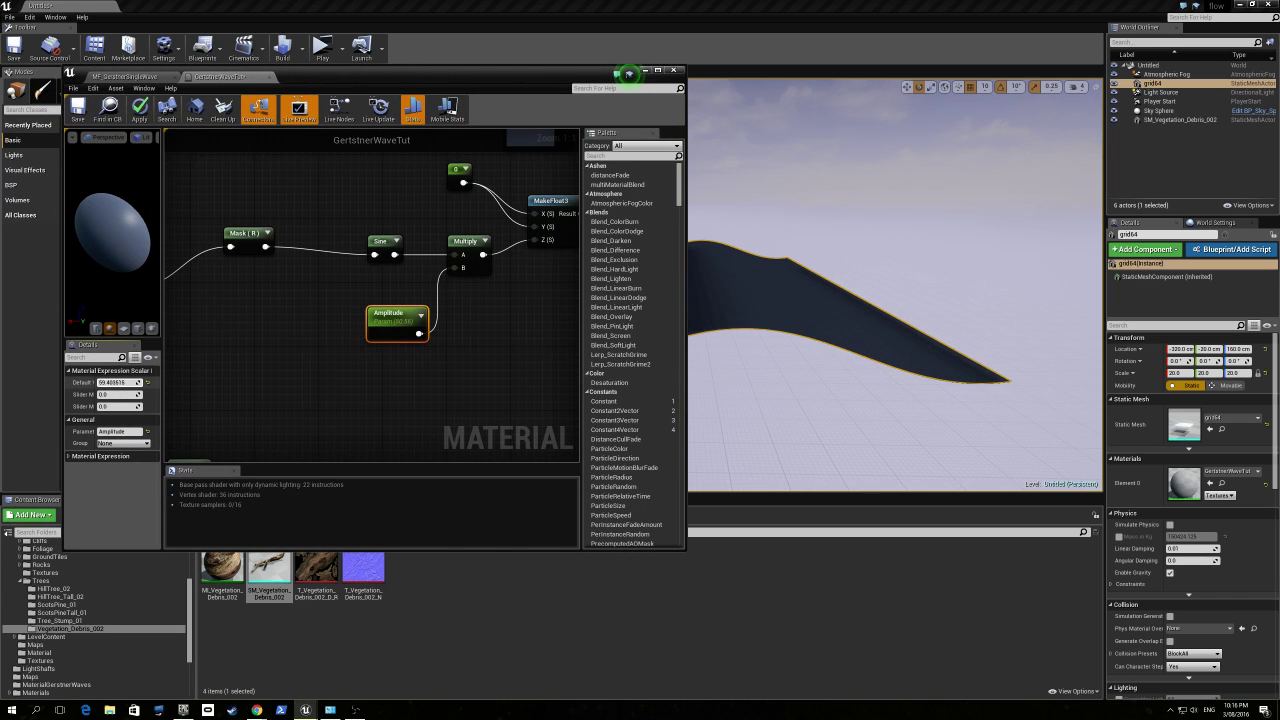
Reposition the material editor beside the wave, view the mesh from other angles, and move the spaceMult node farther from its Multiply
{"action": "left_click_drag", "start_coordinate": [444, 76], "coordinate": [1081, 213]}
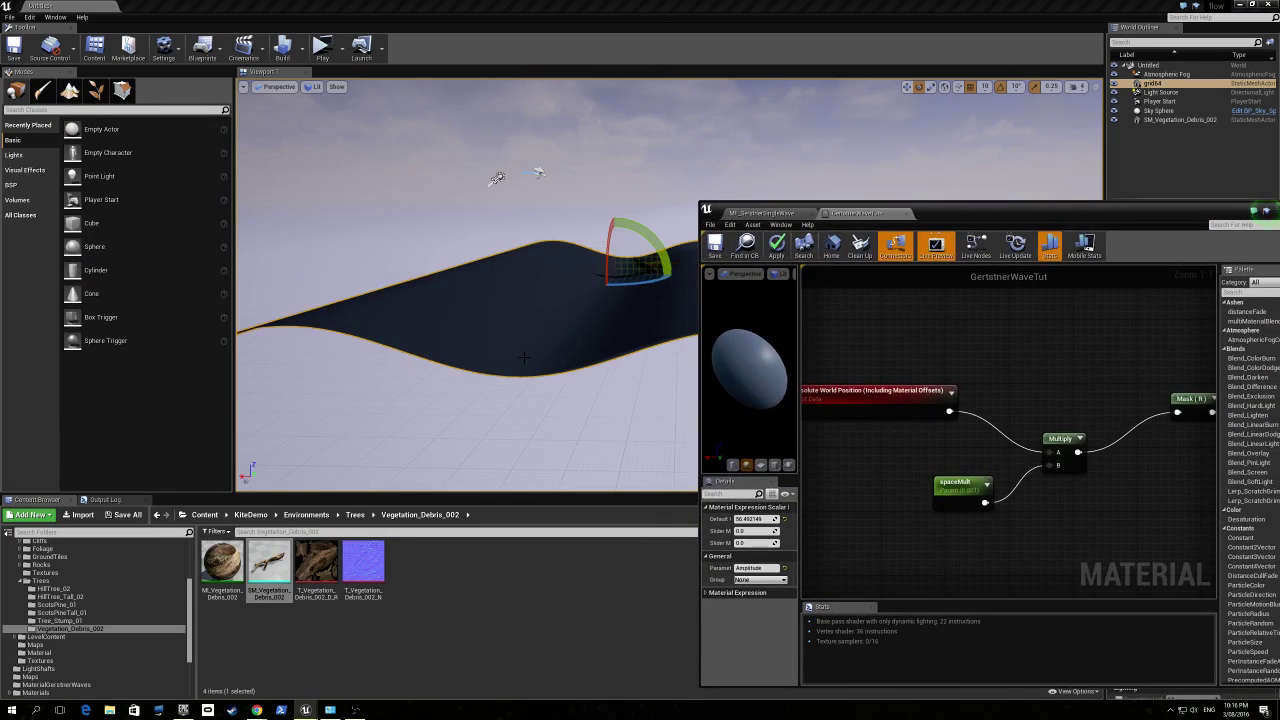
{"action": "right_click_drag", "start_coordinate": [551, 322], "coordinate": [565, 330]}
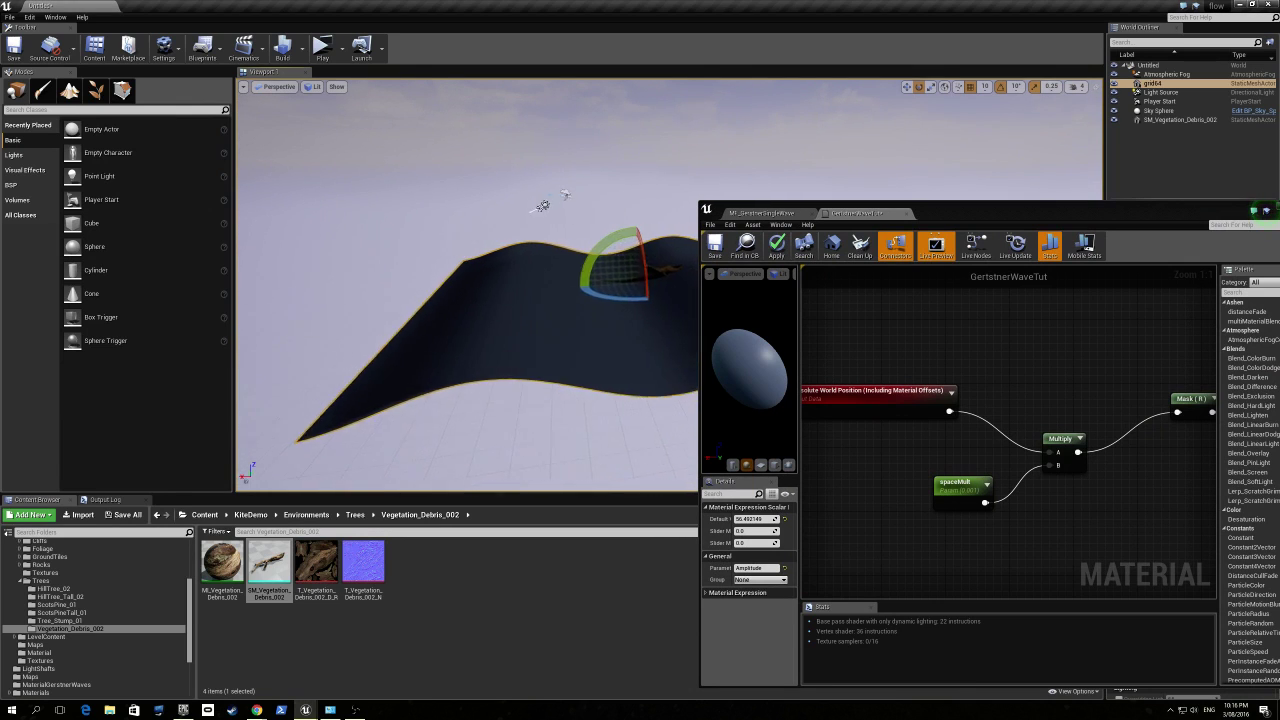
{"action": "left_click_drag", "start_coordinate": [560, 325], "coordinate": [648, 385]}
{"action": "left_click_drag", "start_coordinate": [956, 487], "coordinate": [921, 468]}
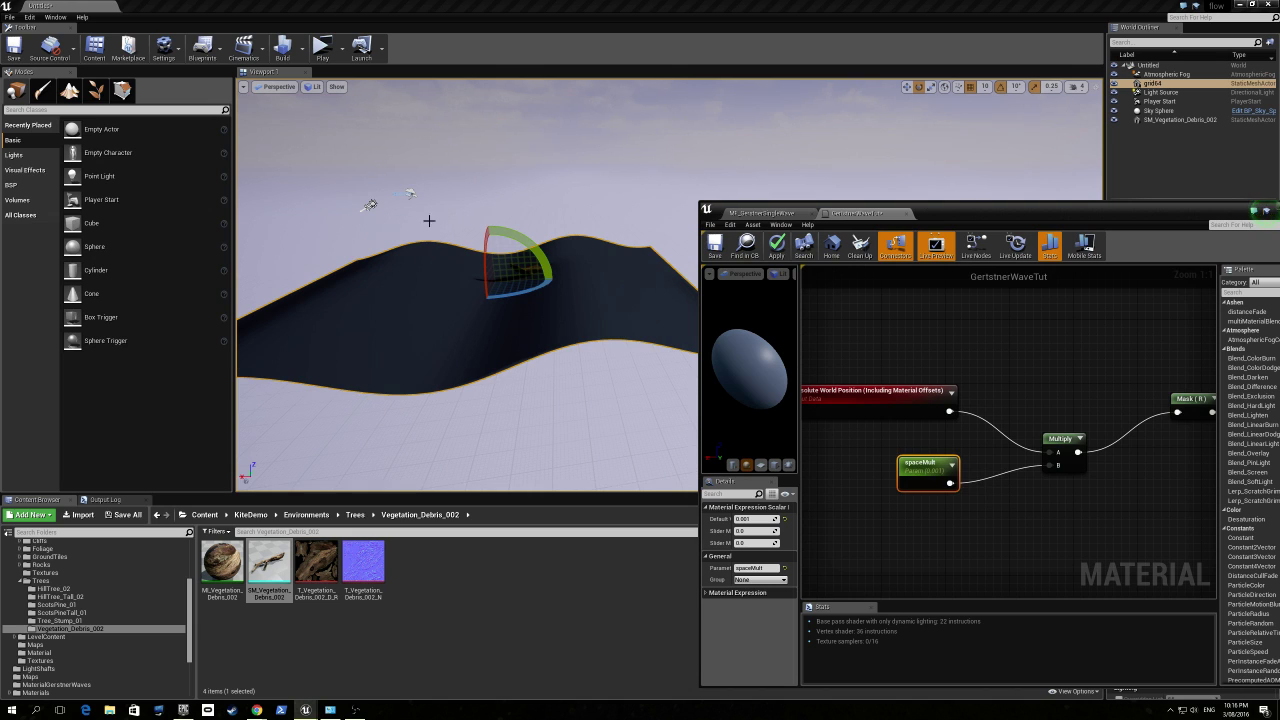
{"action": "right_click_drag", "start_coordinate": [955, 437], "coordinate": [852, 381]}
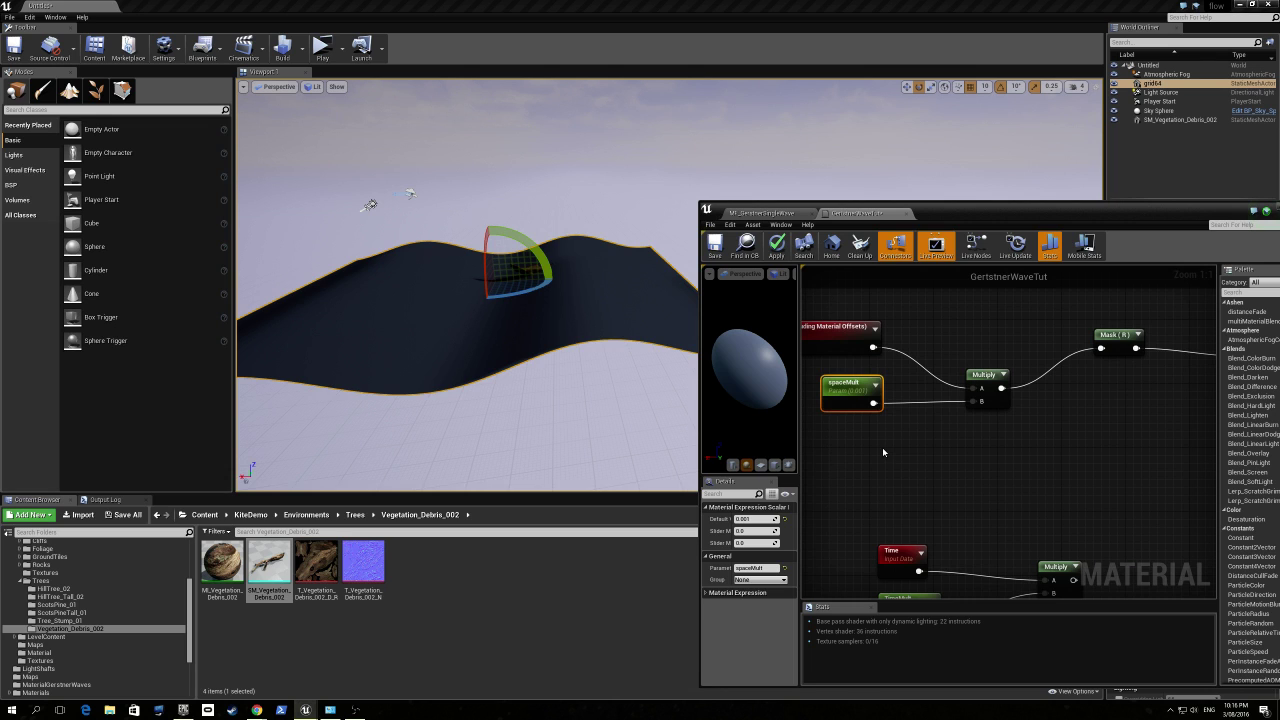
Create an Add node below the world-position Multiply in the material graph
{"action": "right_click", "coordinate": [882, 448]}
{"action": "type", "text": "add"}
{"action": "left_click", "coordinate": [883, 487]}
{"action": "left_click_drag", "start_coordinate": [887, 440], "coordinate": [909, 438]}
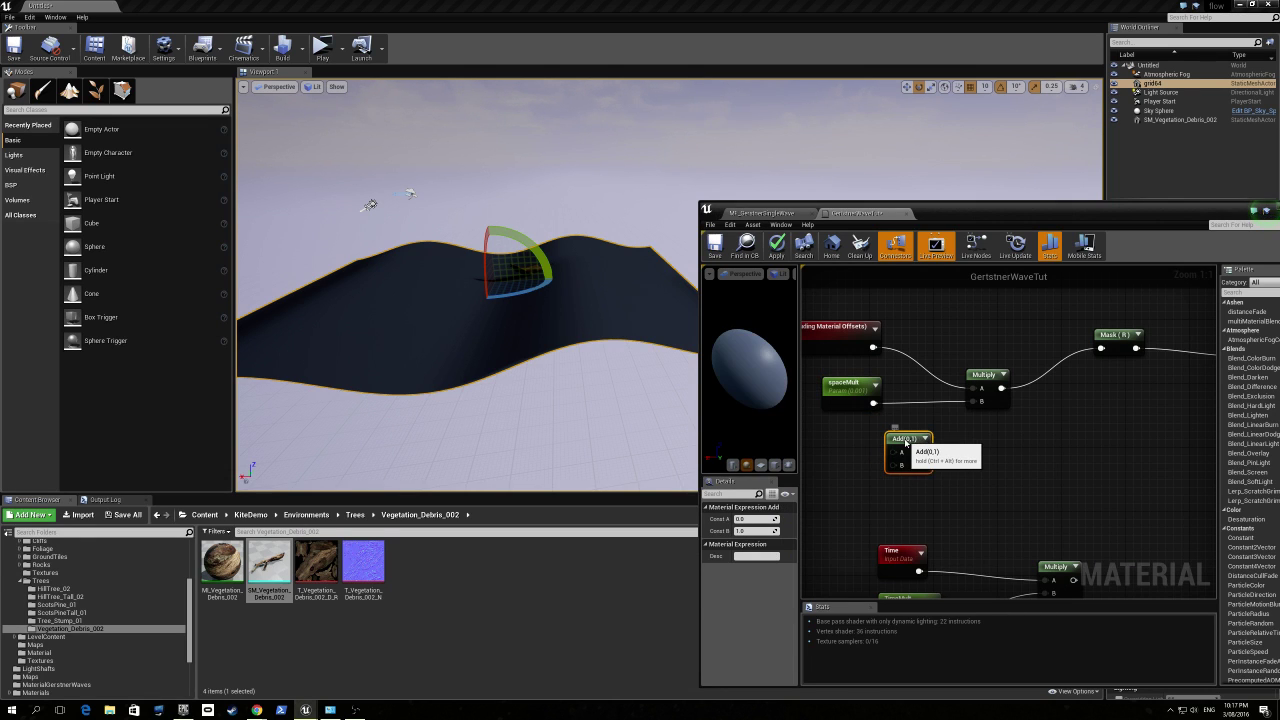
Create a constant beside the Add node, convert it to a scalar parameter, and name it XOffset
{"action": "right_click_drag", "start_coordinate": [871, 477], "coordinate": [930, 472]}
{"action": "key", "text": "1"}
{"action": "left_click", "coordinate": [891, 447]}
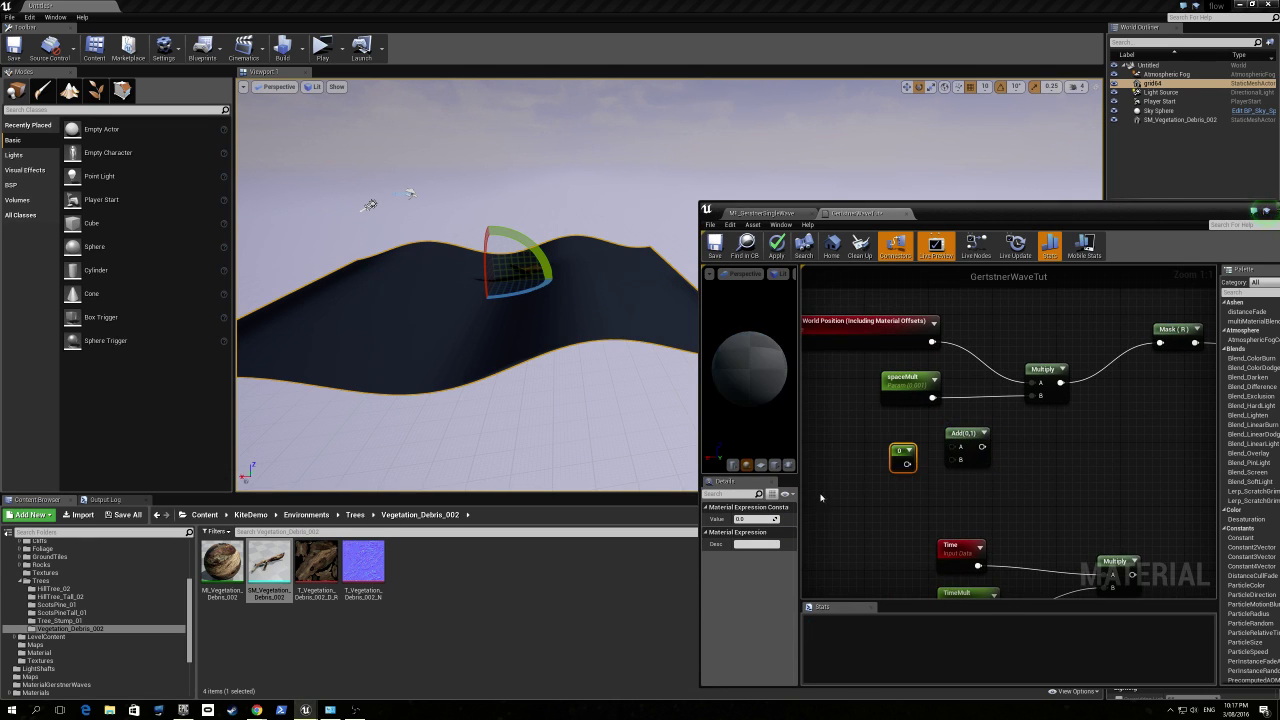
{"action": "right_click", "coordinate": [902, 462]}
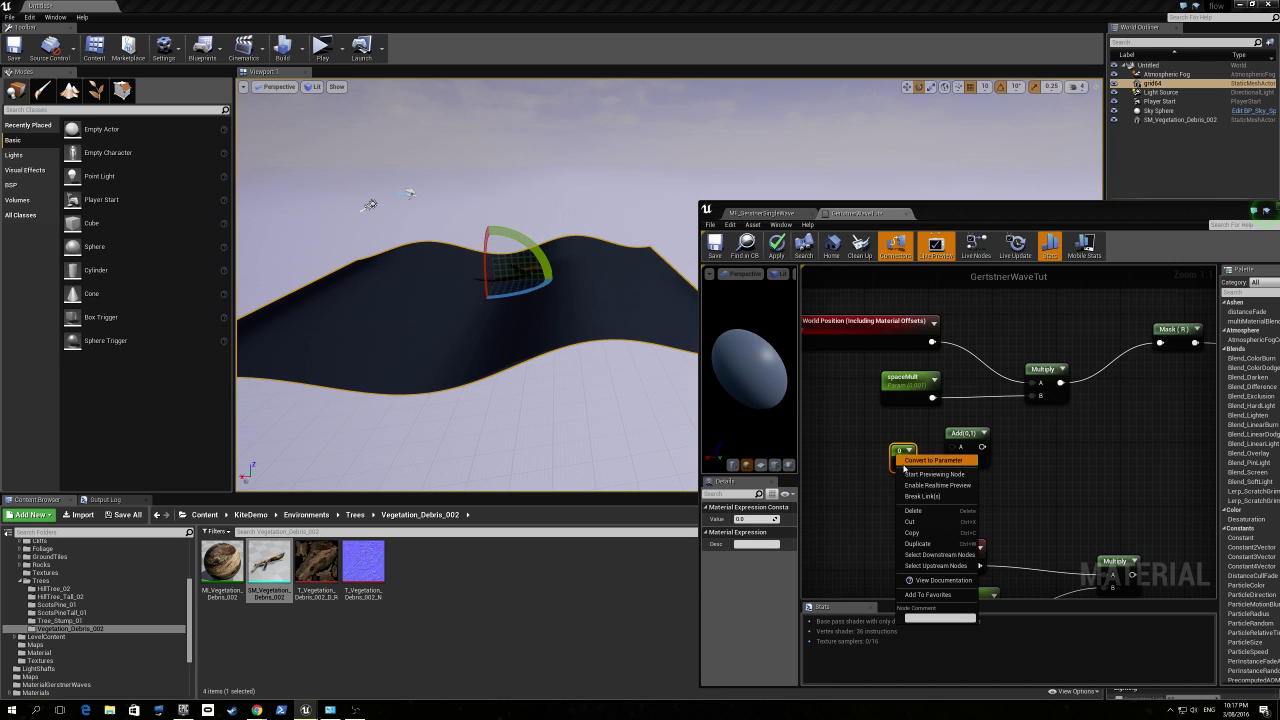
{"action": "left_click", "coordinate": [904, 461]}
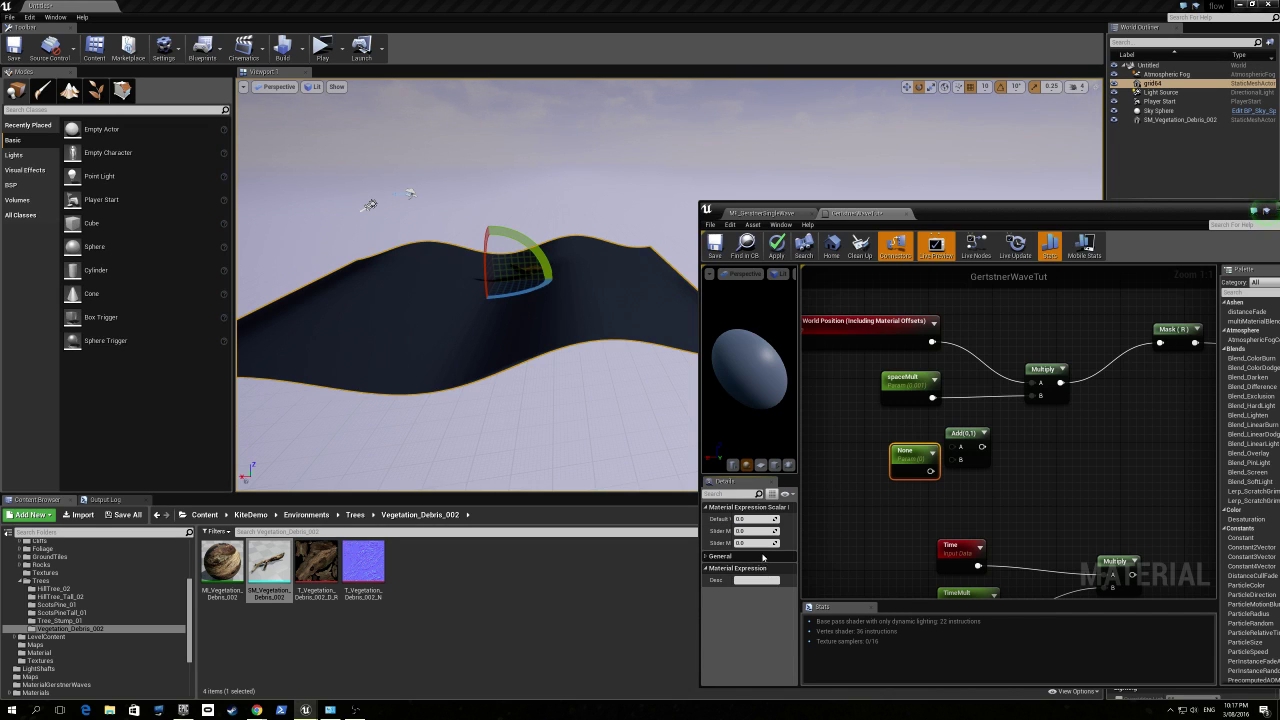
{"action": "left_click", "coordinate": [752, 568]}
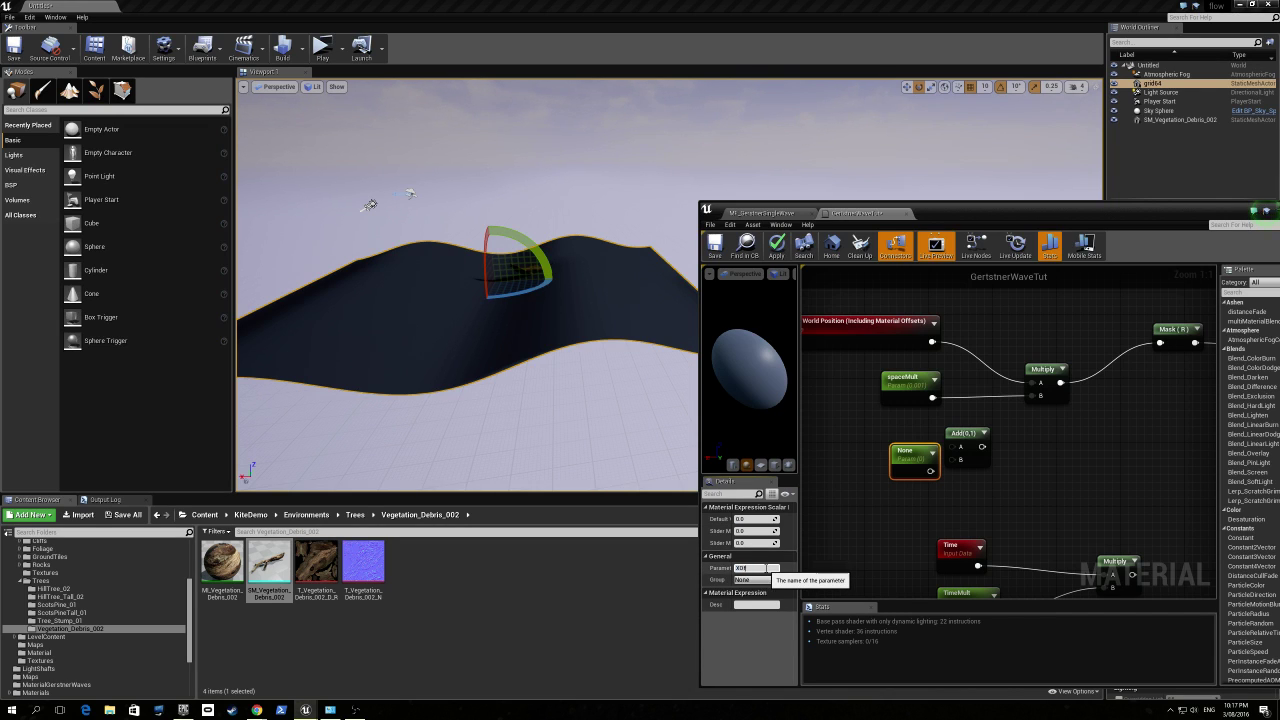
{"action": "key", "text": "Return"}
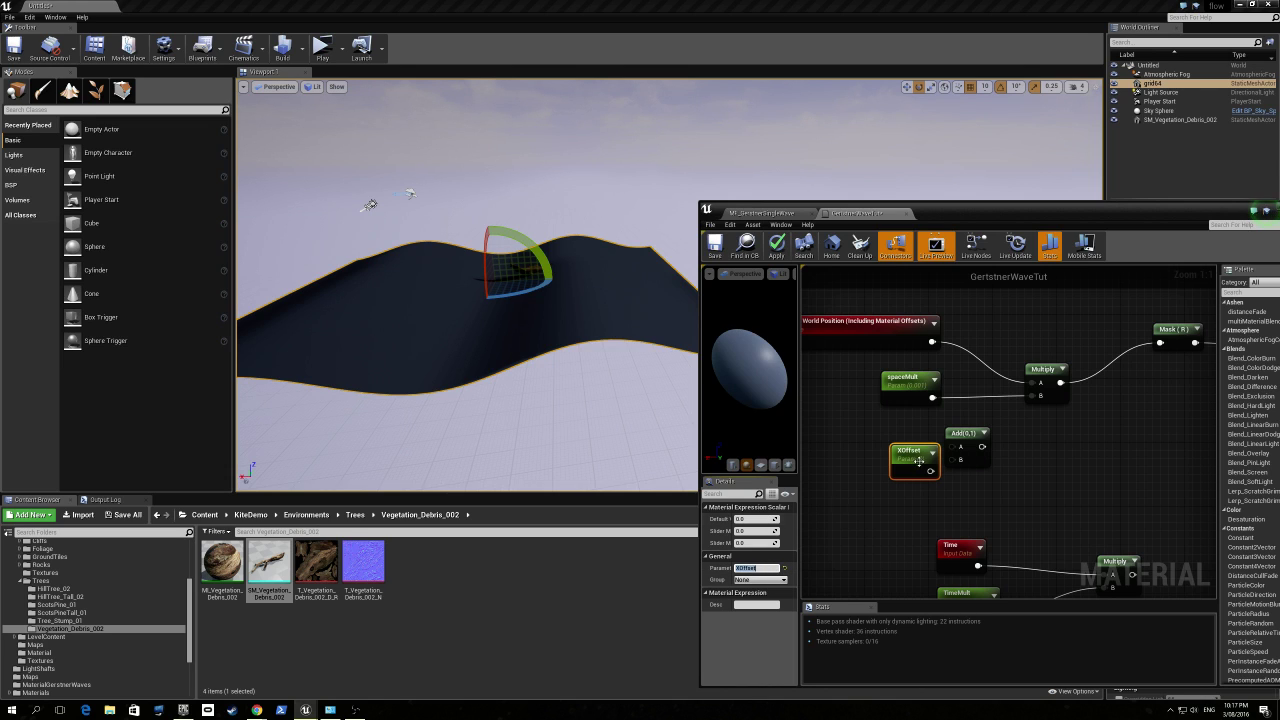
Connect XOffset and the world-position Multiply to the Add node's A and B inputs, and arrange XOffset and Add ahead of the R mask
{"action": "left_click_drag", "start_coordinate": [919, 474], "coordinate": [1002, 426]}
{"action": "right_click_drag", "start_coordinate": [967, 447], "coordinate": [951, 474]}
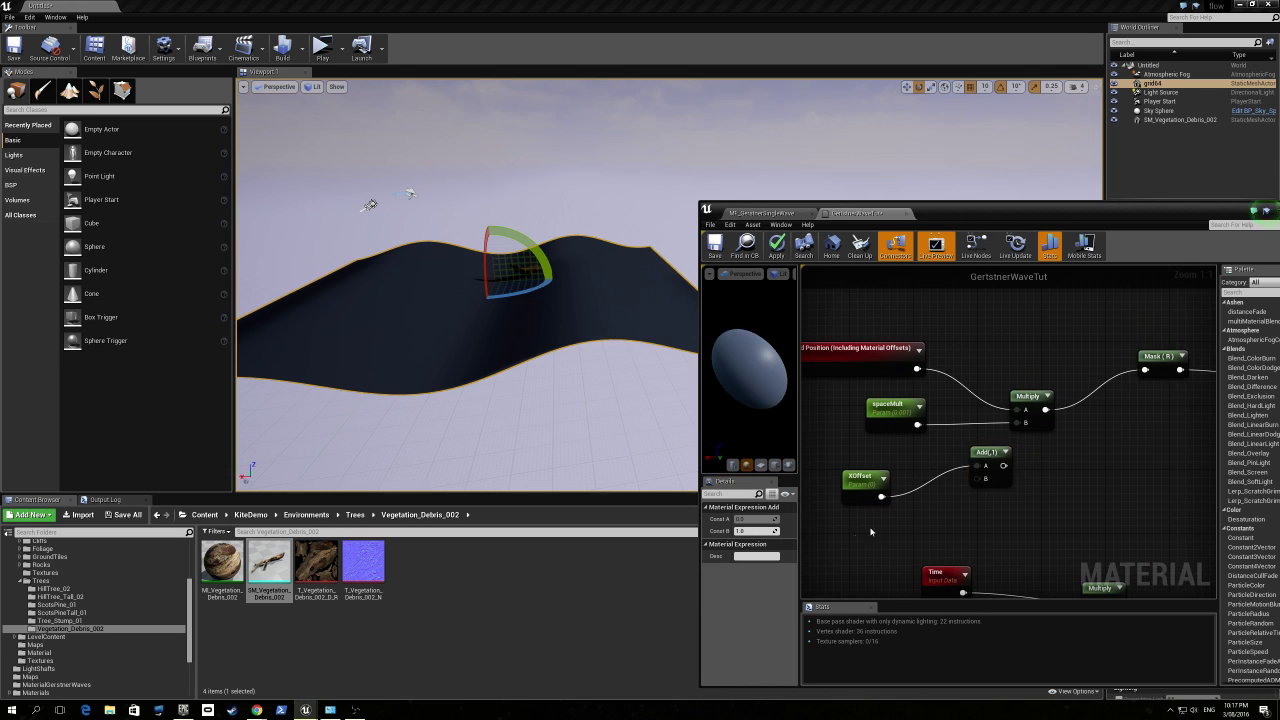
{"action": "left_click_drag", "start_coordinate": [870, 532], "coordinate": [1081, 463]}
{"action": "right_click_drag", "start_coordinate": [1081, 463], "coordinate": [981, 462]}
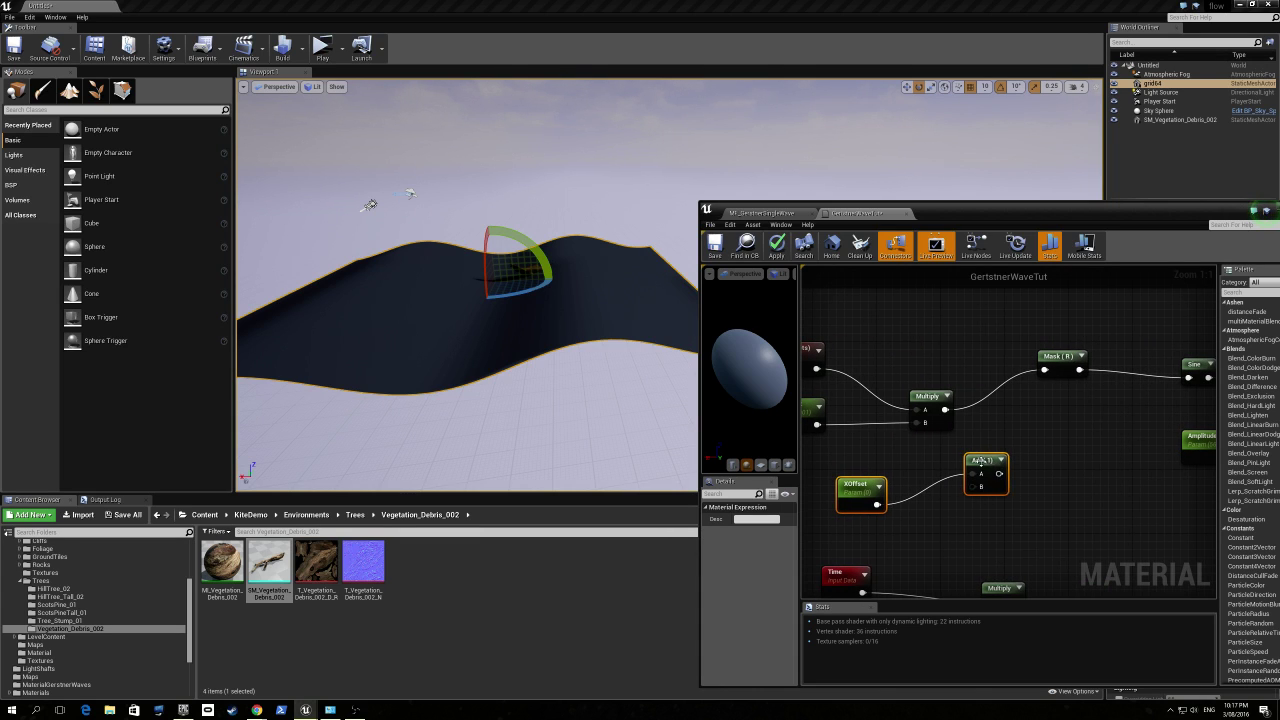
{"action": "left_click_drag", "start_coordinate": [980, 462], "coordinate": [989, 486]}
{"action": "left_click_drag", "start_coordinate": [886, 530], "coordinate": [1007, 430]}
{"action": "left_click", "coordinate": [1010, 411]}
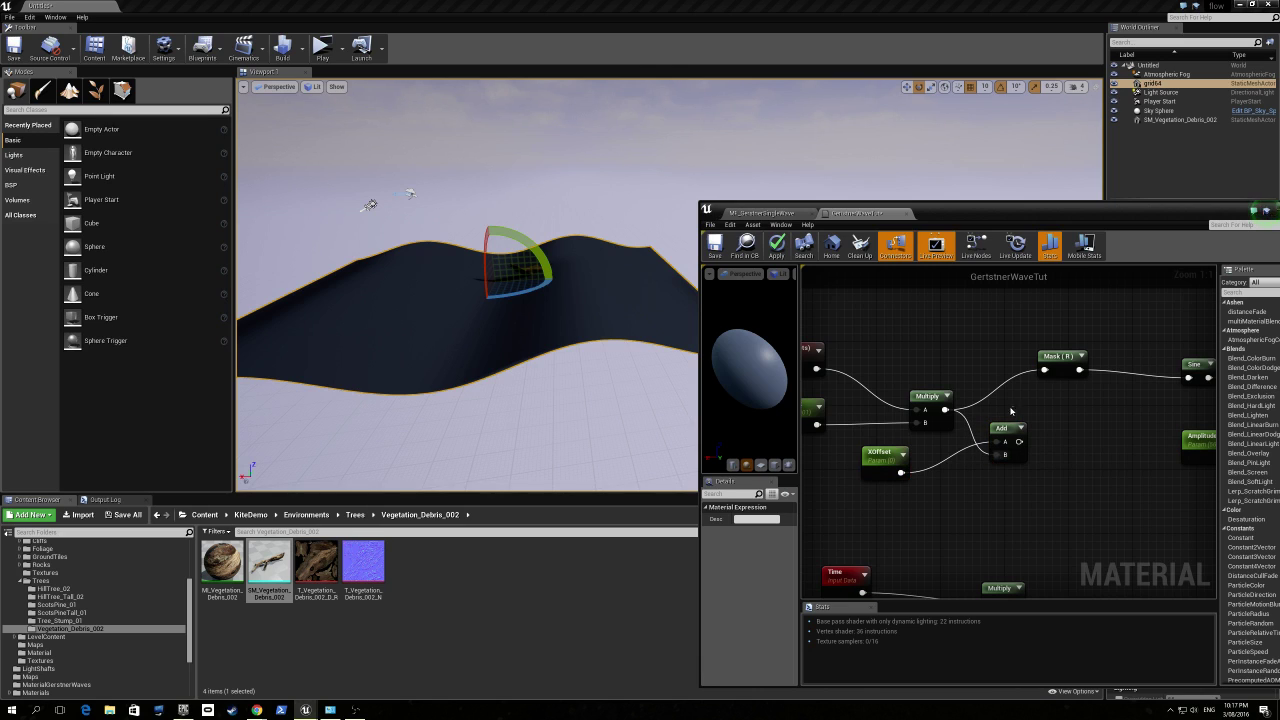
Feed the Add node's output into the R mask in place of the direct Multiply link, and apply the material
{"action": "right_click_drag", "start_coordinate": [1011, 411], "coordinate": [969, 419]}
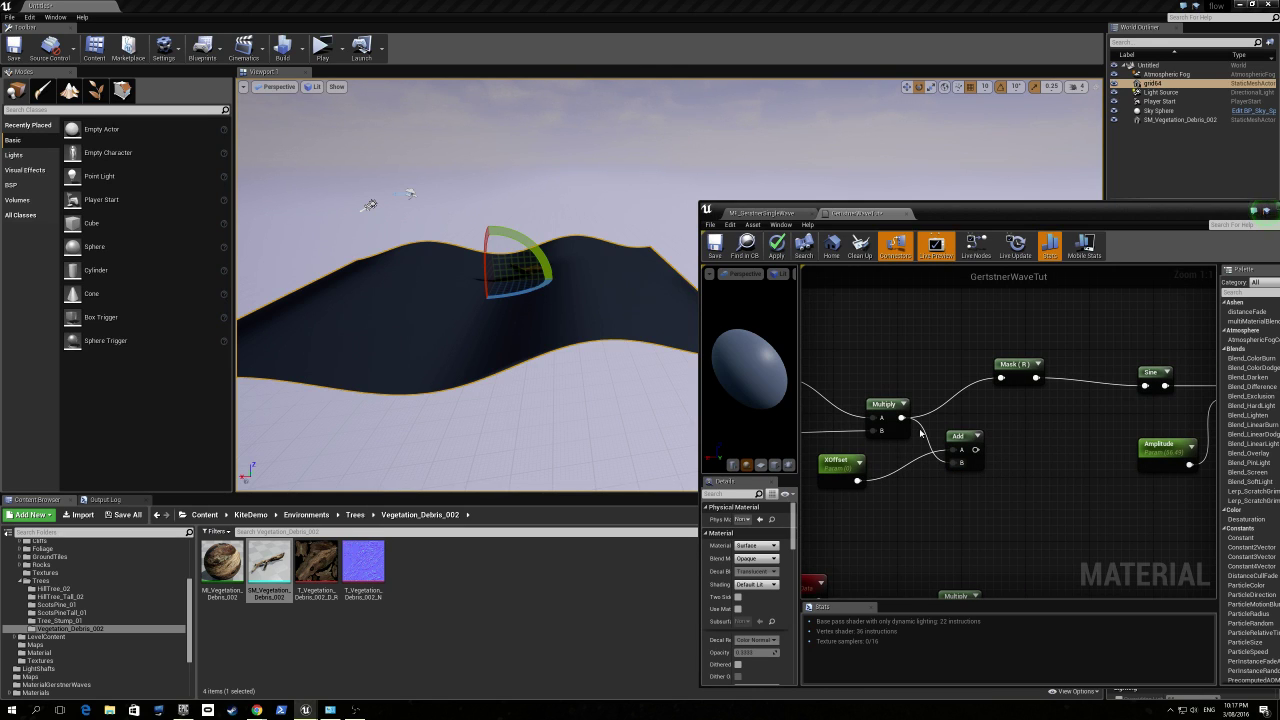
{"action": "left_click_drag", "start_coordinate": [976, 449], "coordinate": [1000, 377]}
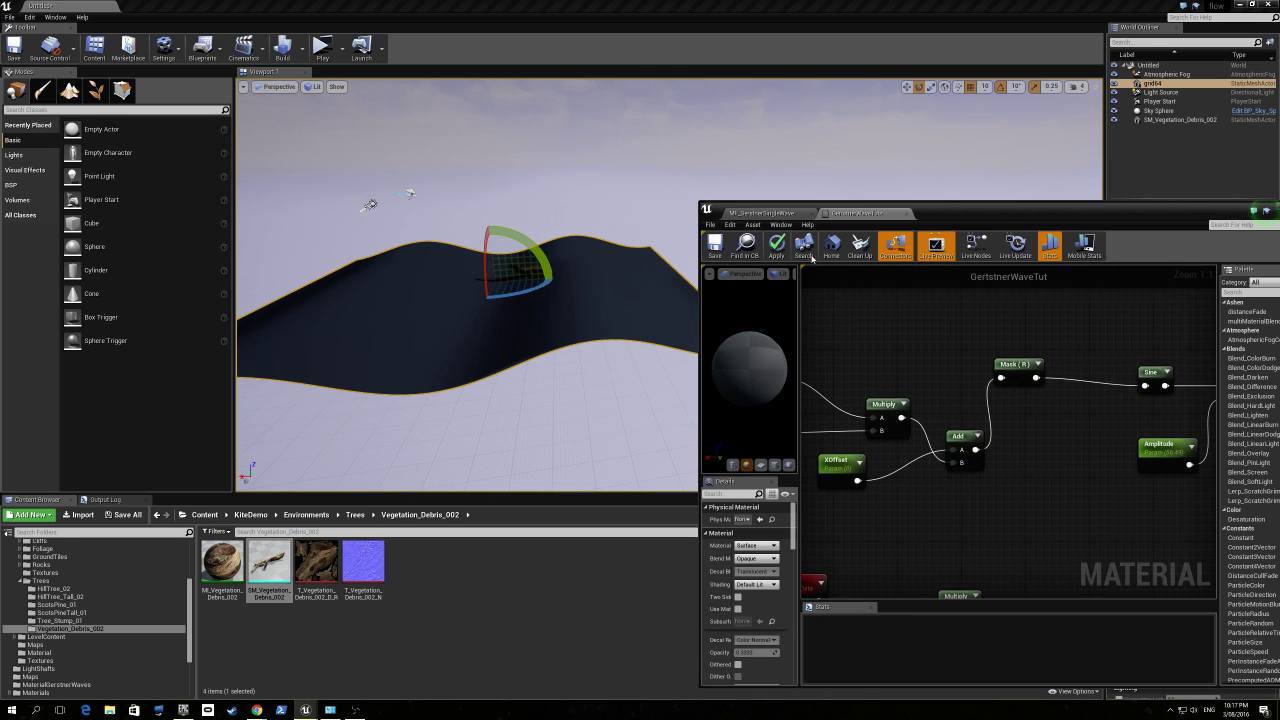
{"action": "left_click", "coordinate": [776, 245]}
Raise the XOffset parameter's default value in stages to about 16.53 to shift the wave
{"action": "right_click_drag", "start_coordinate": [838, 457], "coordinate": [910, 404]}
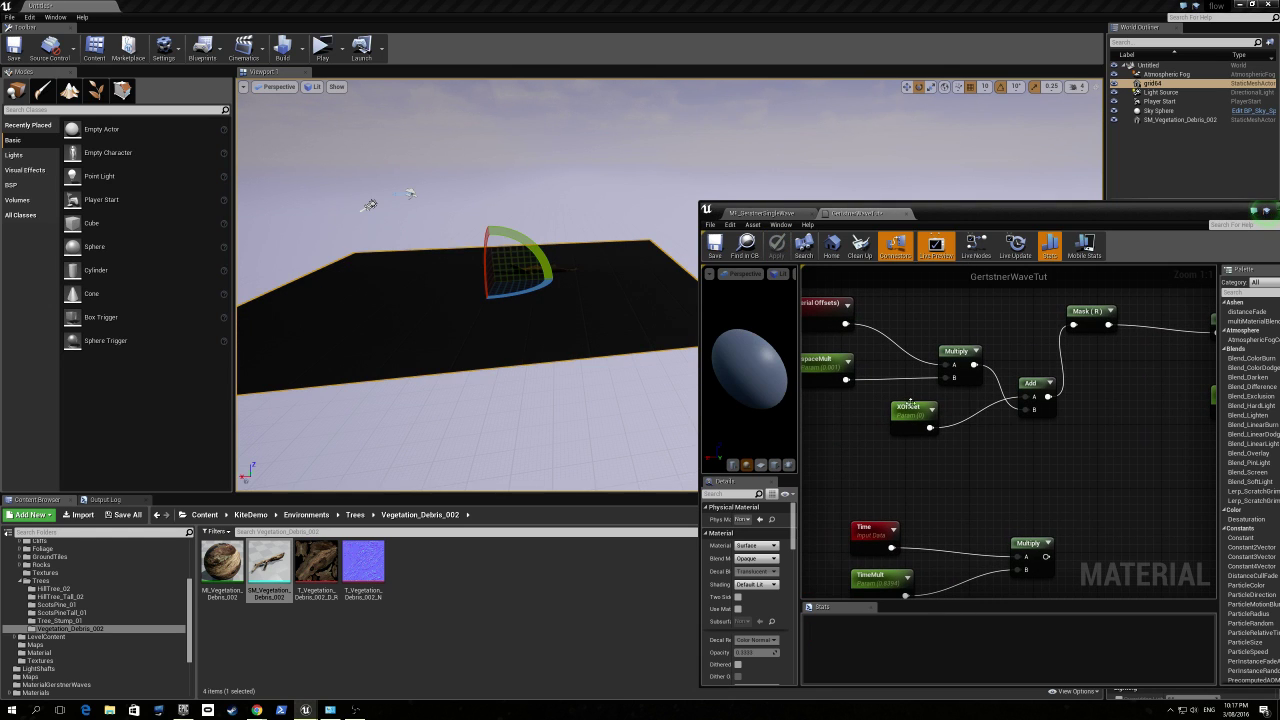
{"action": "left_click", "coordinate": [910, 405]}
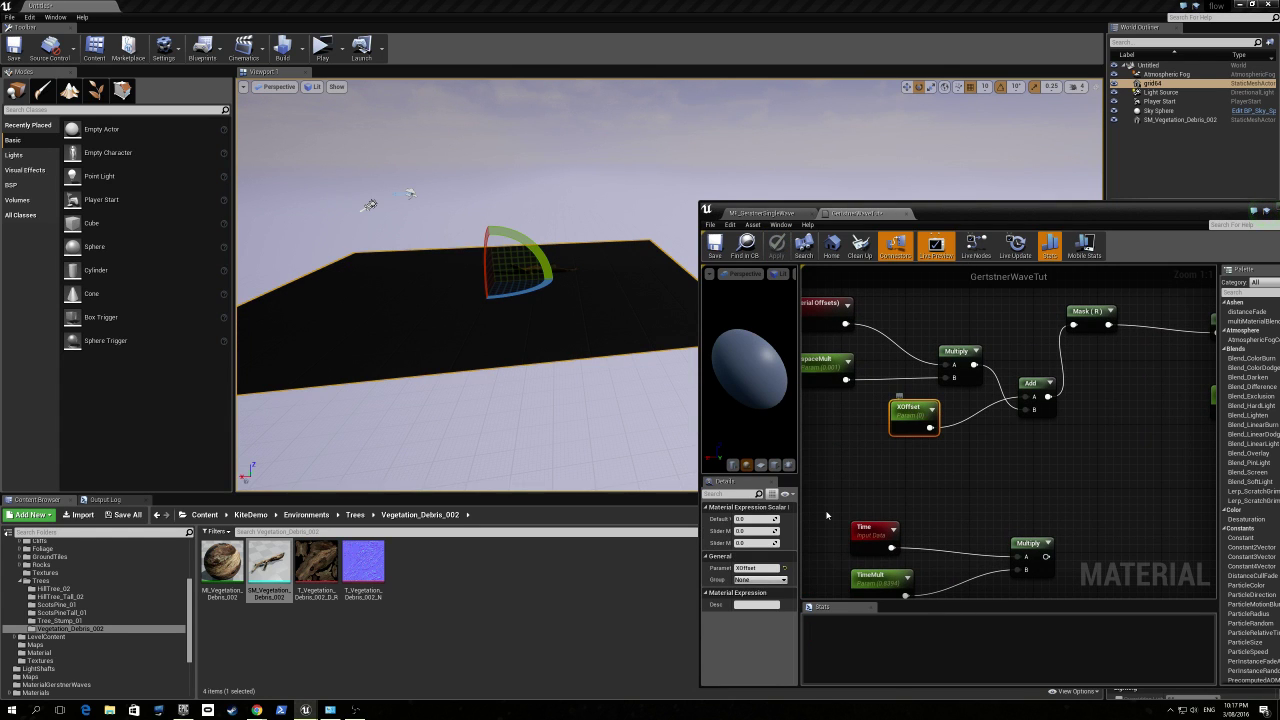
{"action": "left_click_drag", "start_coordinate": [756, 519], "coordinate": [858, 519]}
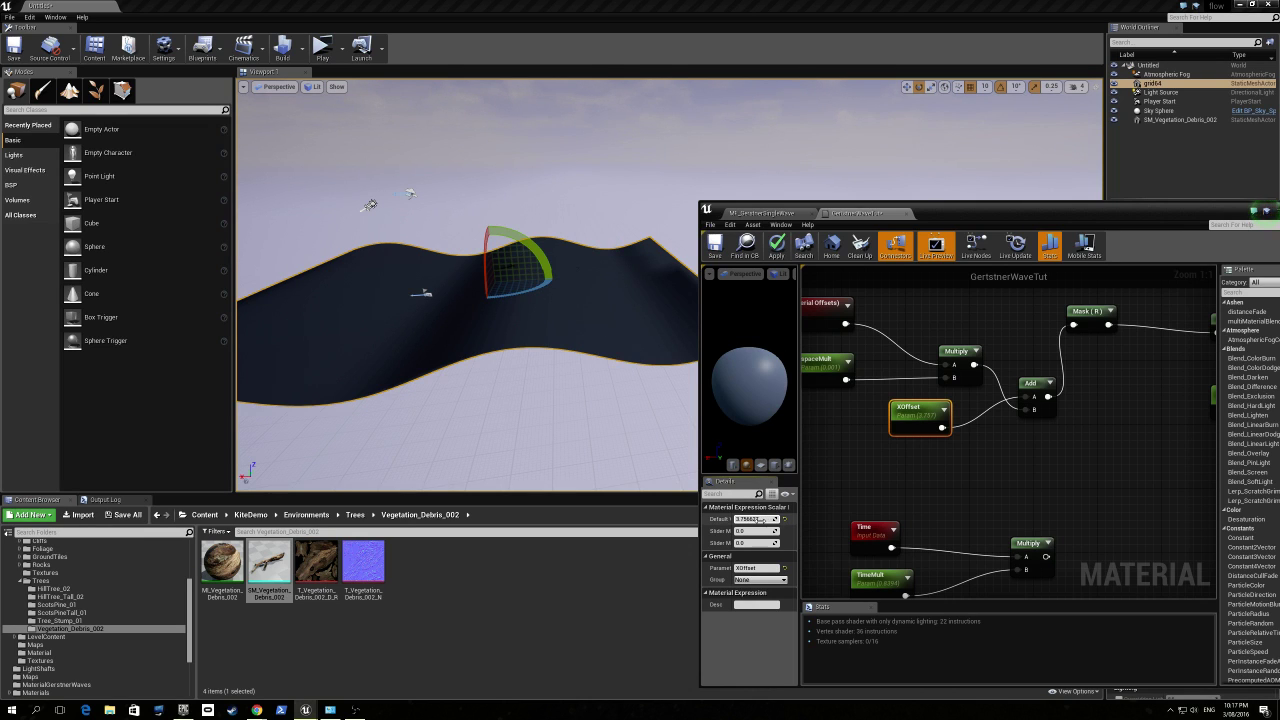
{"action": "left_click_drag", "start_coordinate": [762, 519], "coordinate": [778, 519]}
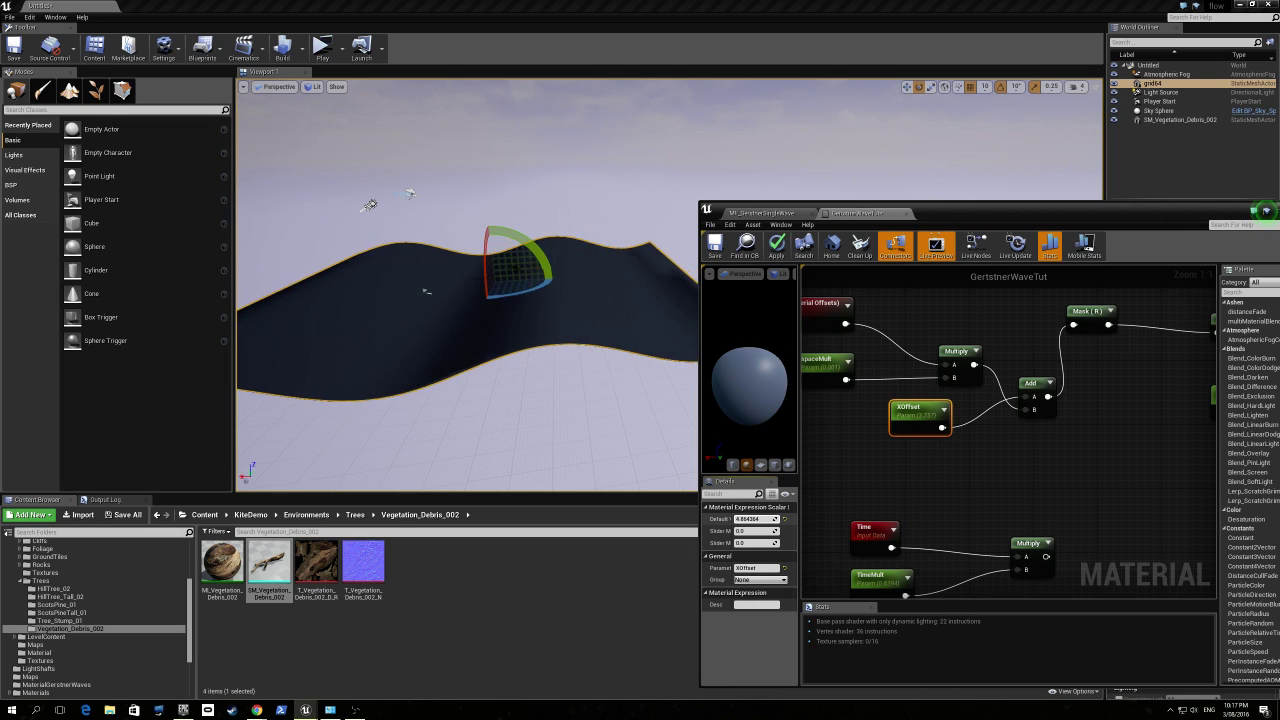
{"action": "left_click_drag", "start_coordinate": [778, 519], "coordinate": [878, 519]}
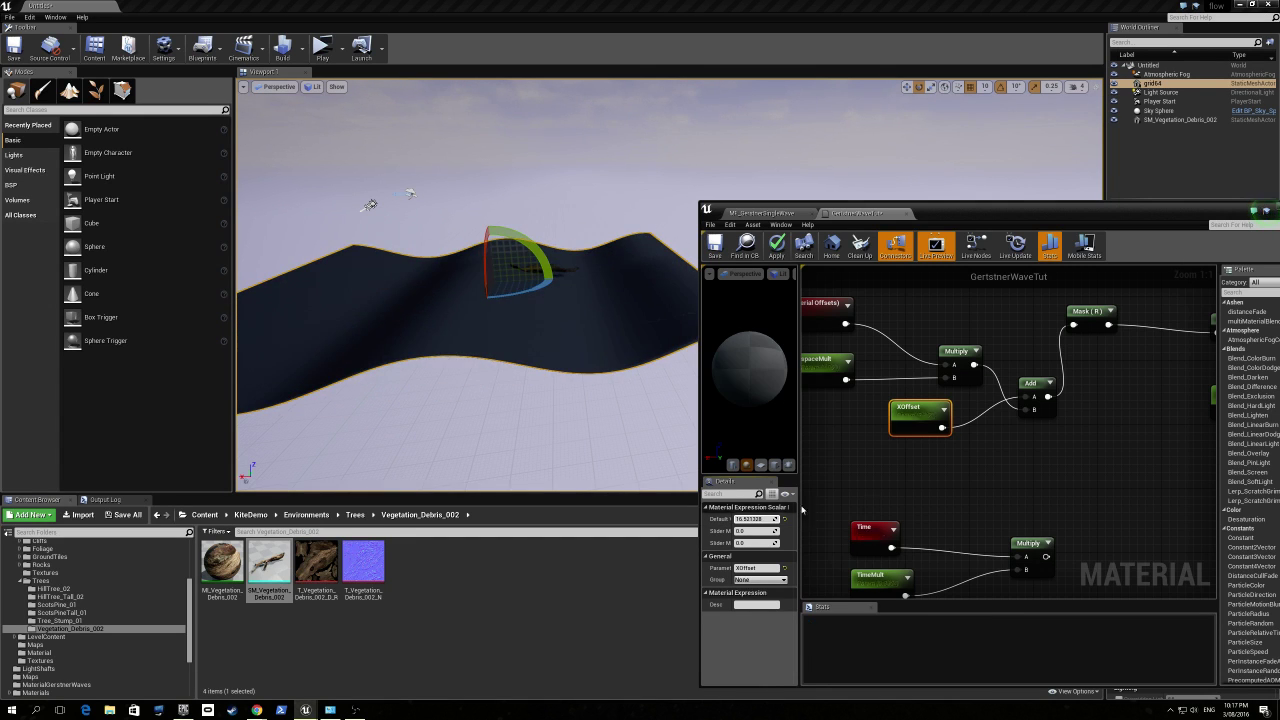
Move the Time, TimeMult and Multiply nodes closer, and connect that Multiply to the Add node in place of XOffset
{"action": "right_click_drag", "start_coordinate": [889, 500], "coordinate": [894, 451]}
{"action": "left_click_drag", "start_coordinate": [1074, 466], "coordinate": [869, 527]}
{"action": "left_click_drag", "start_coordinate": [885, 481], "coordinate": [805, 441]}
{"action": "right_click_drag", "start_coordinate": [990, 428], "coordinate": [967, 541]}
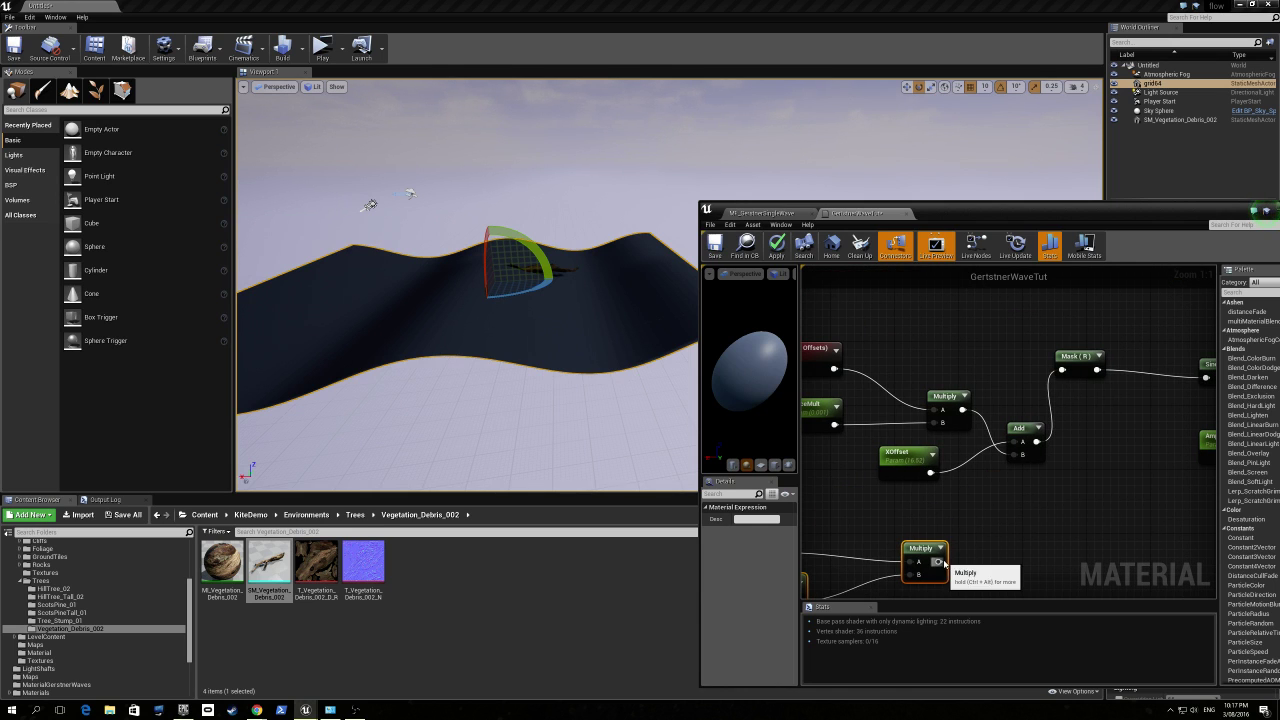
{"action": "left_click_drag", "start_coordinate": [938, 561], "coordinate": [1016, 455]}
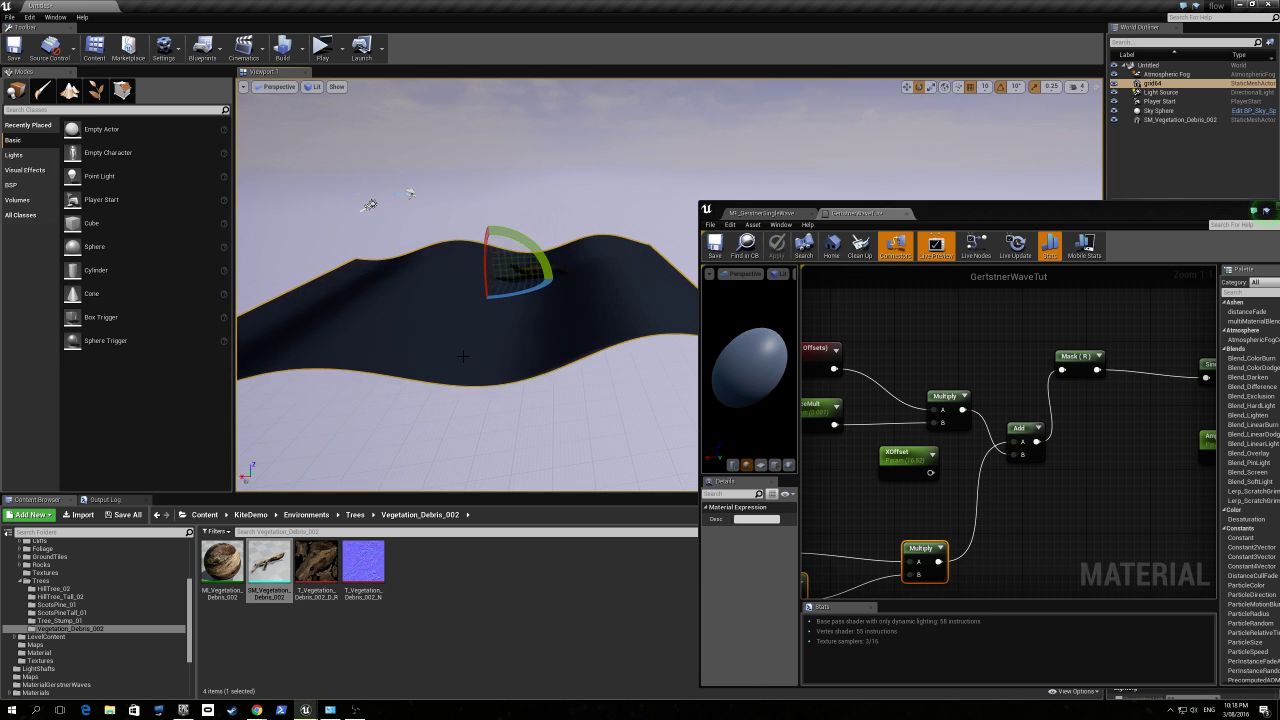
Reposition the material editor, nudge the time Multiply node, and examine the moving wave from several angles
{"action": "right_click_drag", "start_coordinate": [463, 356], "coordinate": [430, 352]}
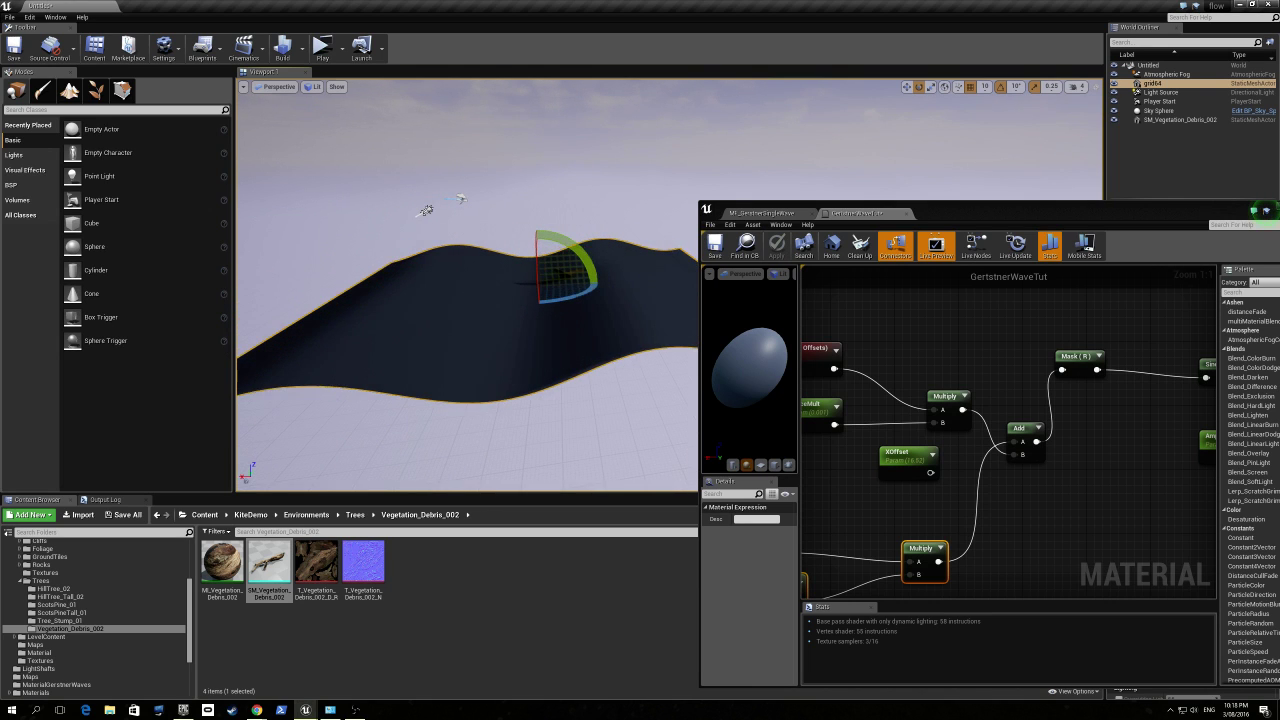
{"action": "left_click_drag", "start_coordinate": [950, 212], "coordinate": [926, 152]}
{"action": "right_click_drag", "start_coordinate": [600, 300], "coordinate": [588, 272]}
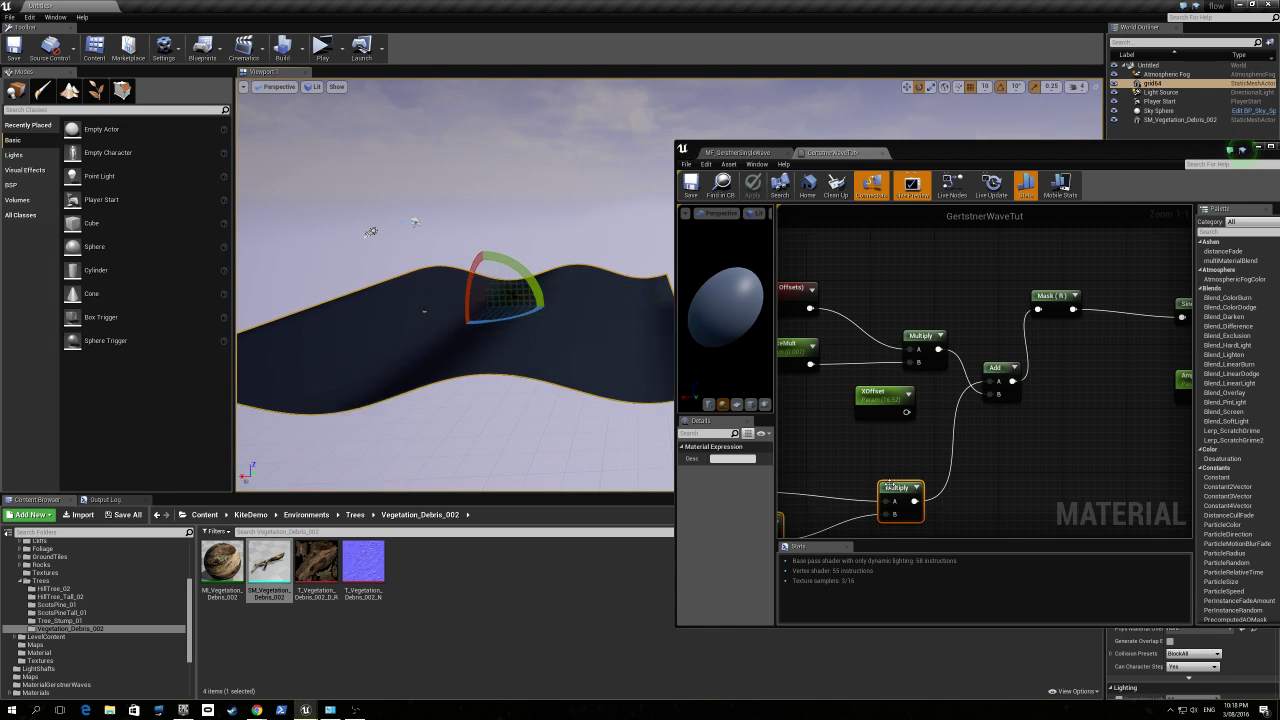
{"action": "left_click_drag", "start_coordinate": [890, 487], "coordinate": [882, 463]}
{"action": "right_click_drag", "start_coordinate": [526, 254], "coordinate": [582, 288]}
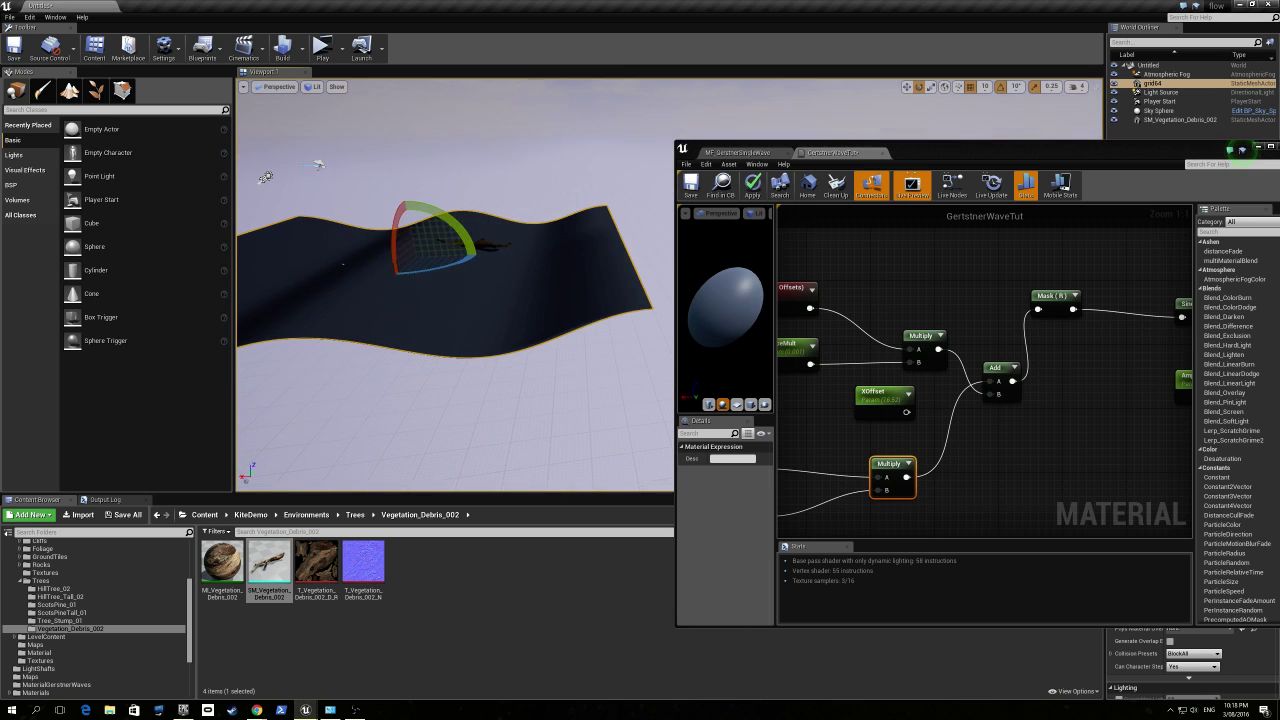
{"action": "mouse_move", "coordinate": [504, 225]}
{"action": "right_mouse_down"}
{"action": "mouse_move", "coordinate": [440, 205]}
{"action": "mouse_move", "coordinate": [516, 235]}
{"action": "right_mouse_up"}
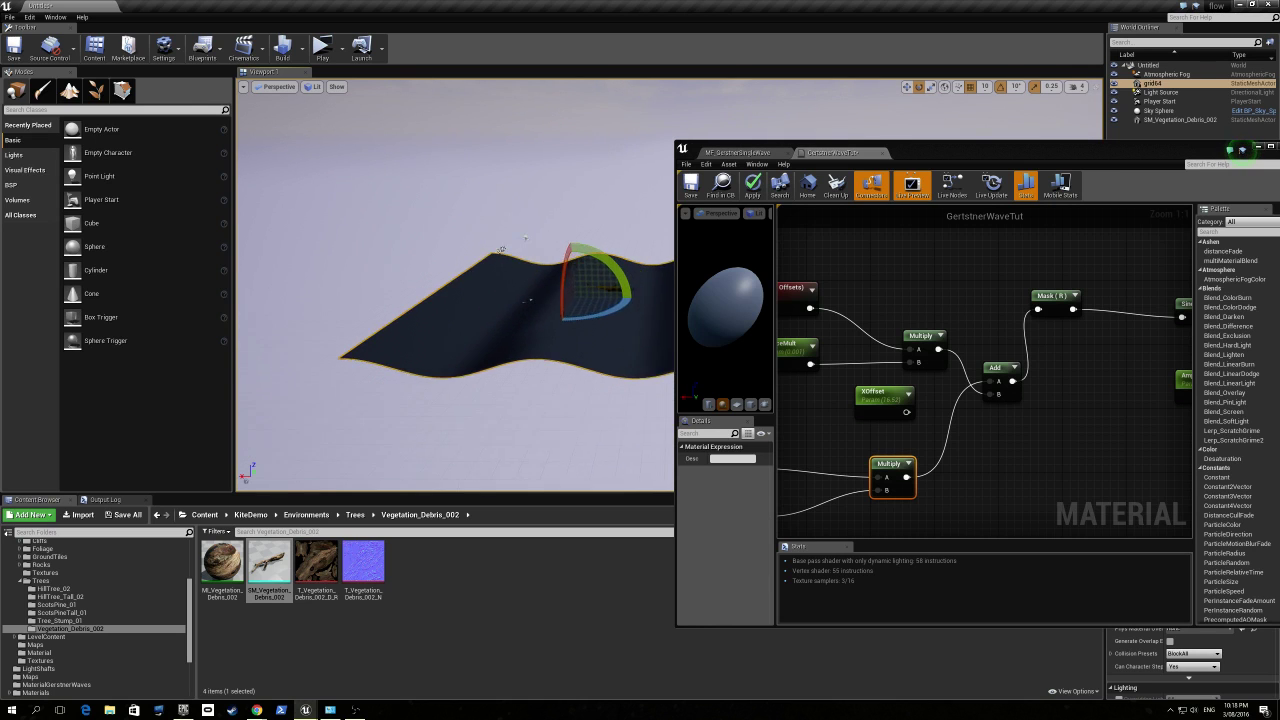
{"action": "right_click_drag", "start_coordinate": [516, 235], "coordinate": [550, 318]}
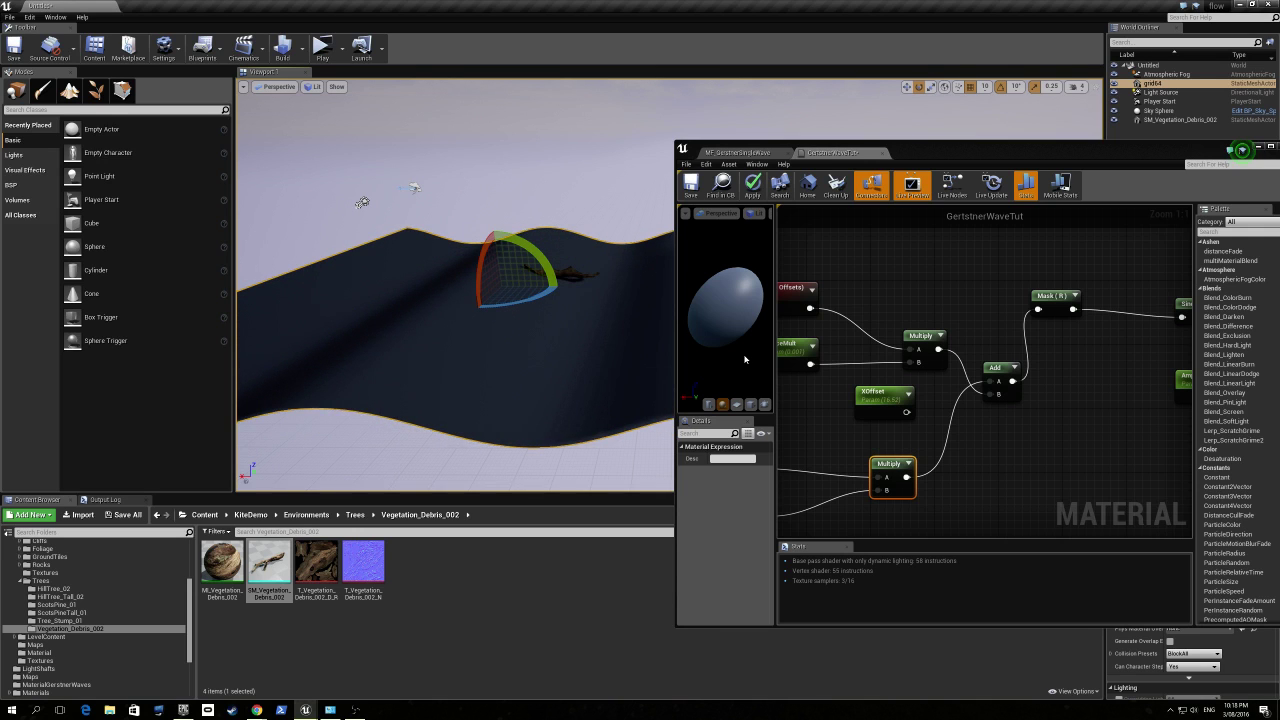
Switch the component mask from R to G, apply the material, and inspect the wave's direction
{"action": "right_click_drag", "start_coordinate": [874, 336], "coordinate": [913, 323]}
{"action": "right_click_drag", "start_coordinate": [1018, 320], "coordinate": [960, 289]}
{"action": "right_click_drag", "start_coordinate": [1093, 289], "coordinate": [983, 345]}
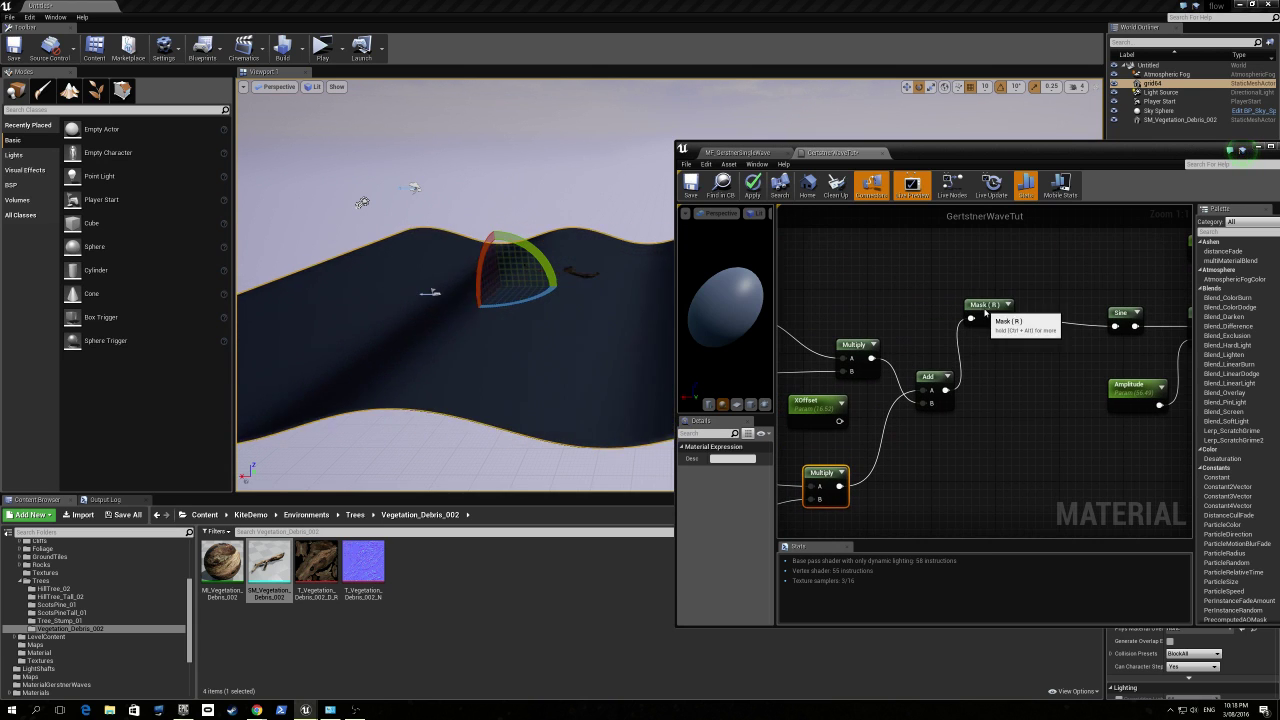
{"action": "left_click", "coordinate": [985, 305]}
{"action": "left_click", "coordinate": [713, 458]}
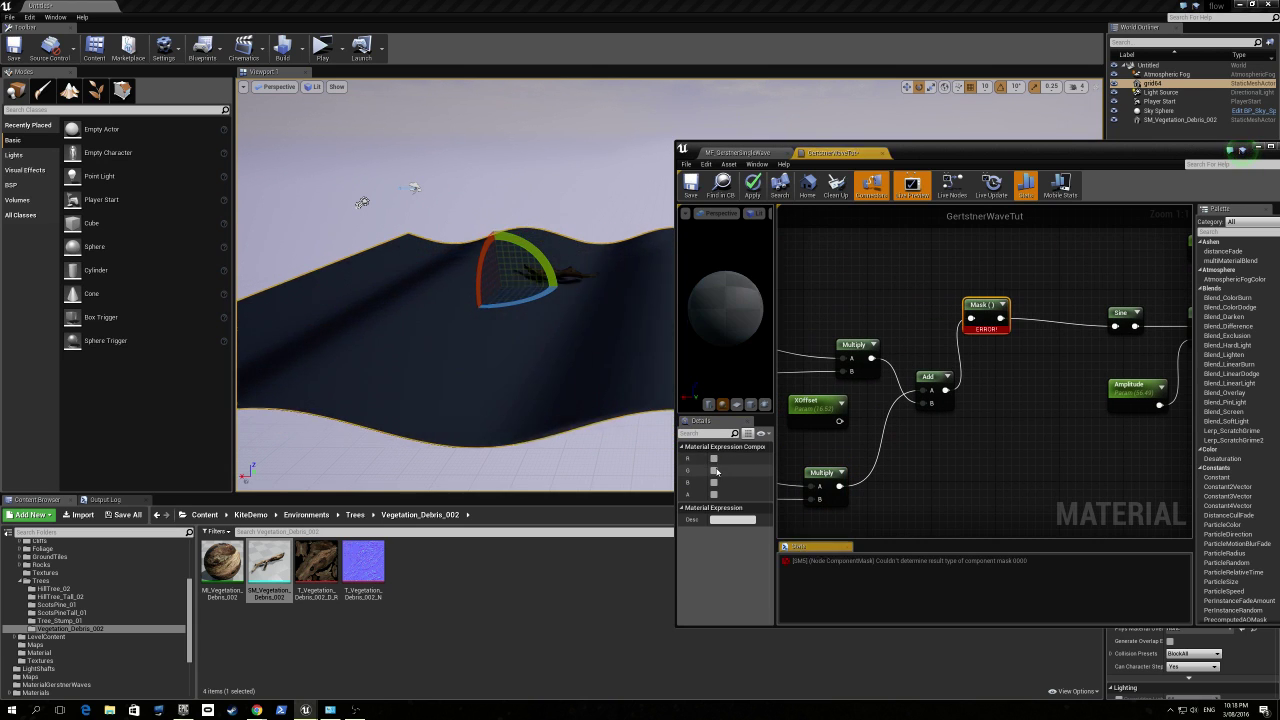
{"action": "left_click", "coordinate": [713, 470]}
{"action": "left_click", "coordinate": [753, 190]}
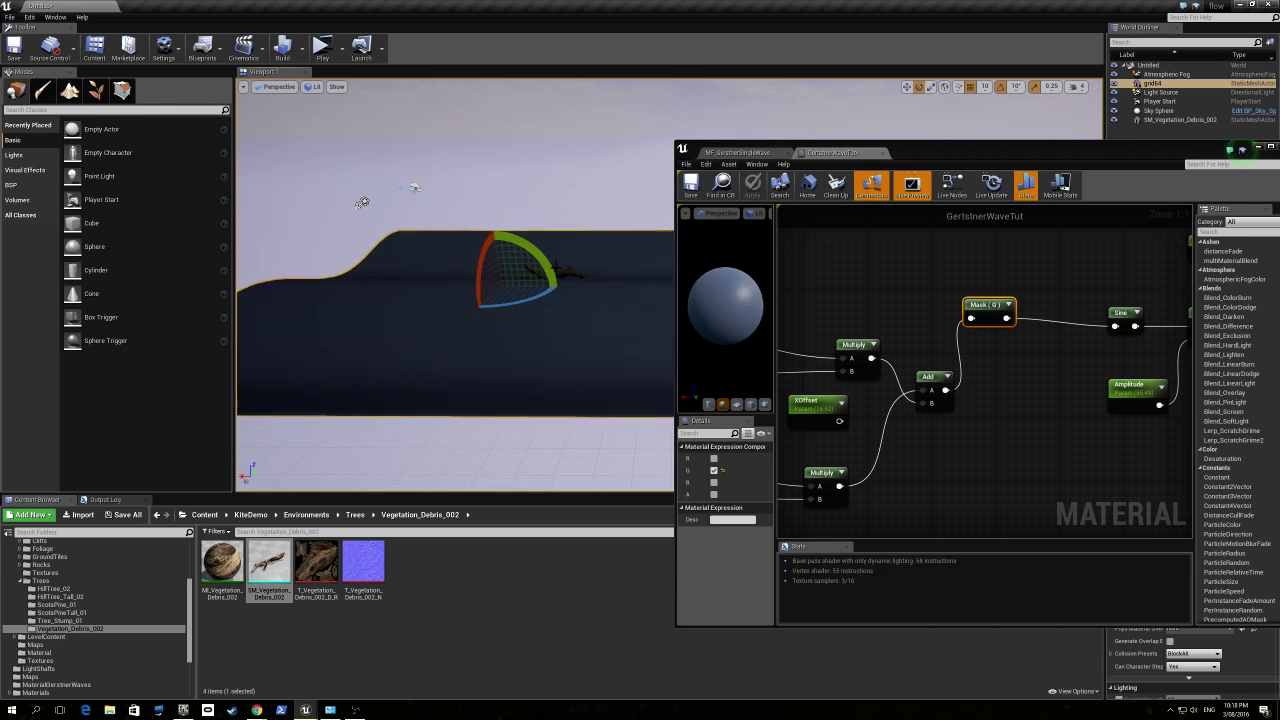
{"action": "right_click_drag", "start_coordinate": [450, 330], "coordinate": [510, 355]}
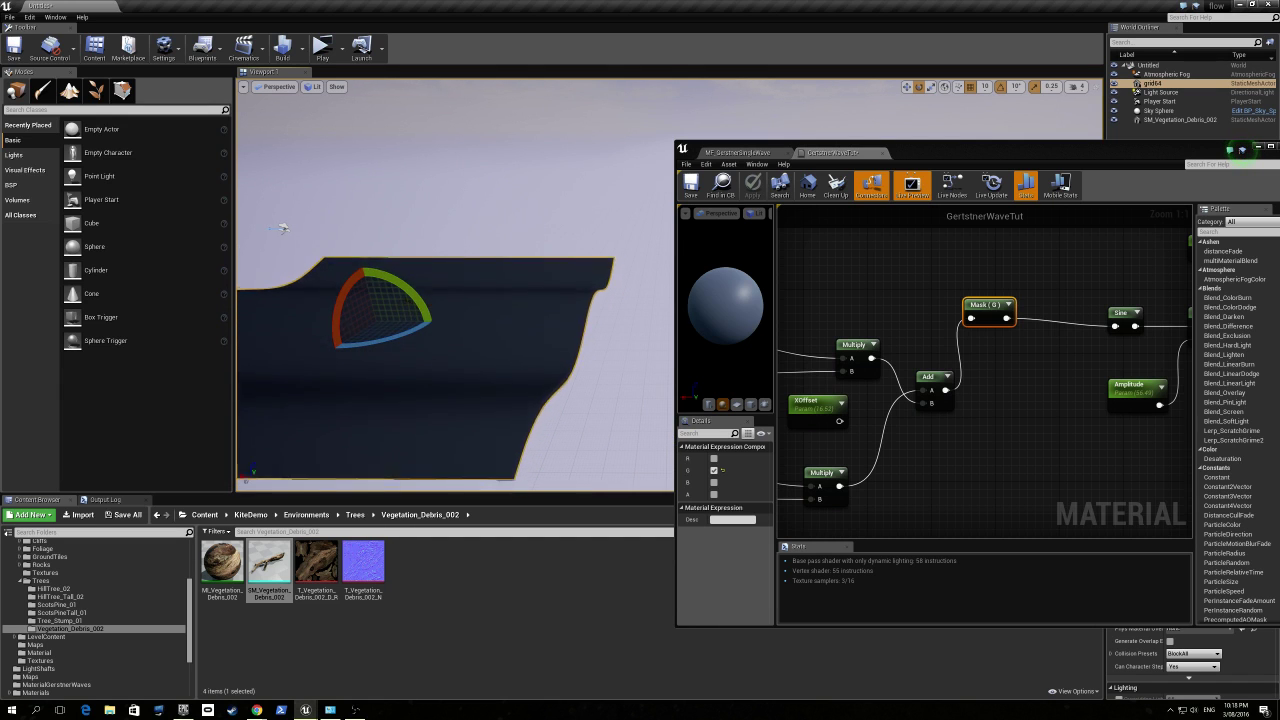
{"action": "right_click_drag", "start_coordinate": [931, 316], "coordinate": [1039, 297]}
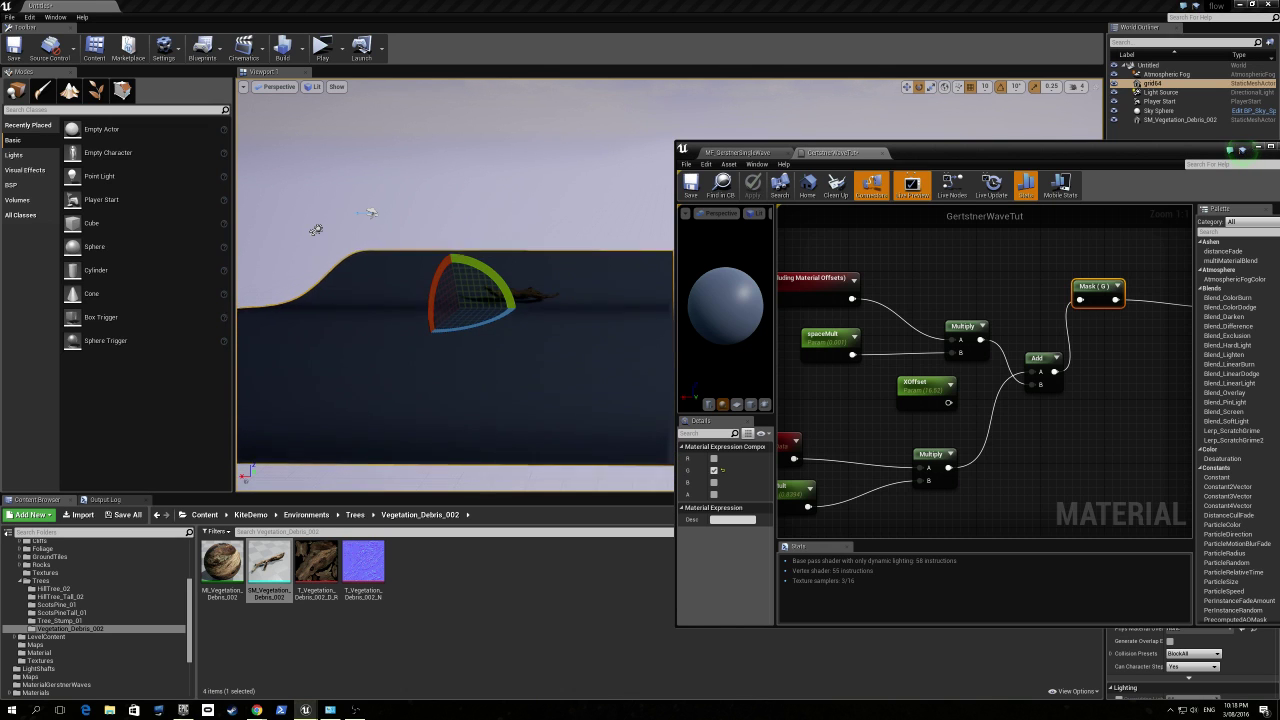
Switch to the GPU Gems page in the browser and review the wave parameters and Equation 1
{"action": "key", "text": "alt+Tab"}
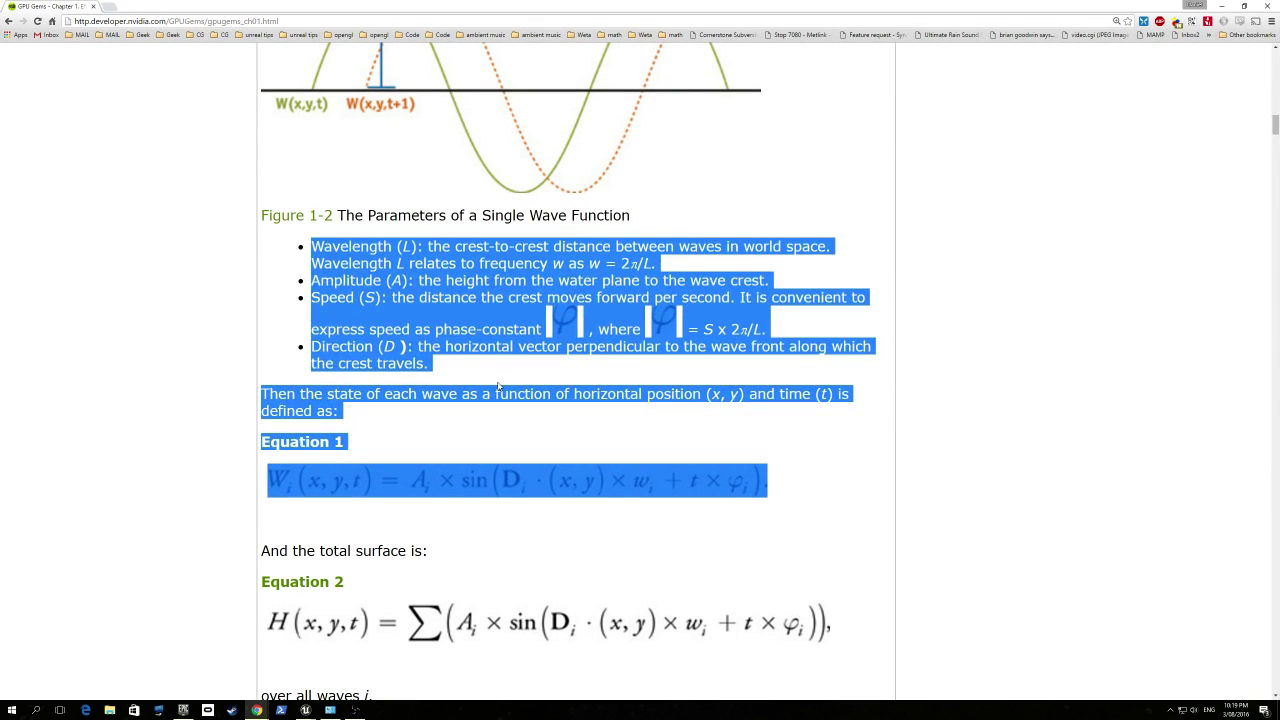
{"action": "left_click", "coordinate": [498, 386]}
{"action": "scroll", "coordinate": [202, 304], "scroll_direction": "down", "scroll_amount": 1}
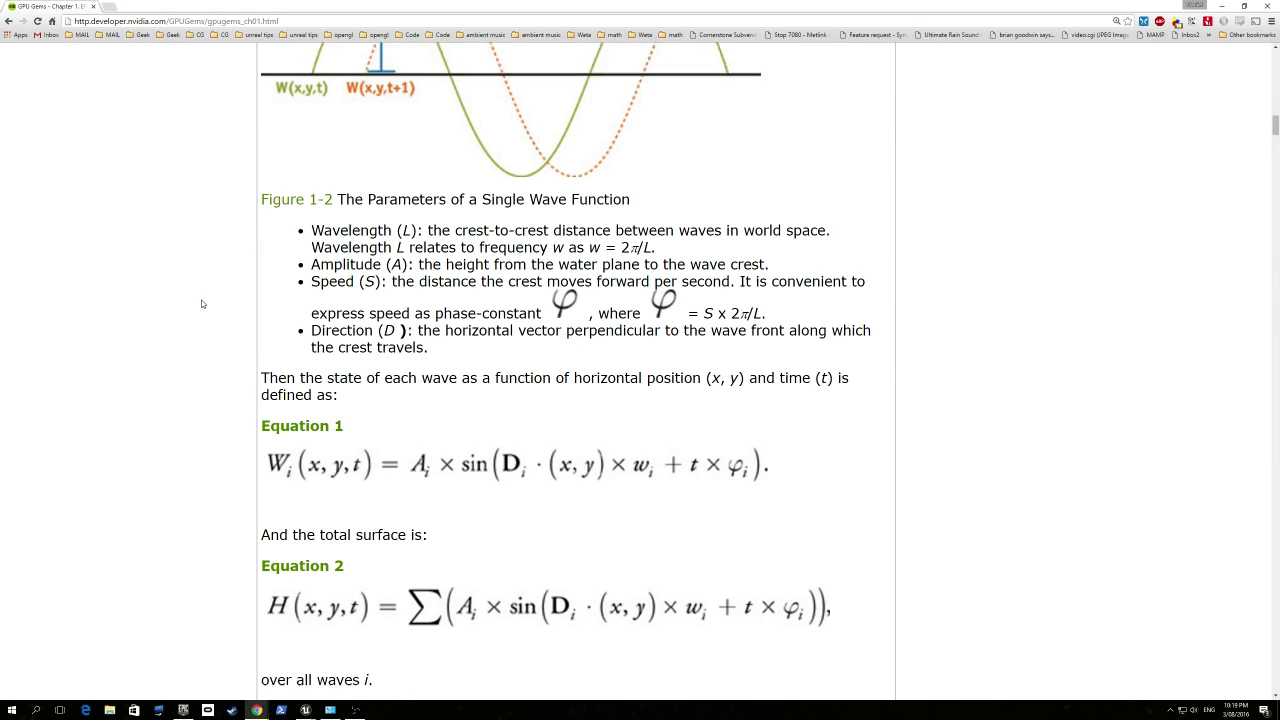
{"action": "scroll", "coordinate": [202, 304], "scroll_direction": "up", "scroll_amount": 2}
{"action": "scroll", "coordinate": [202, 304], "scroll_direction": "up", "scroll_amount": 1}
{"action": "scroll", "coordinate": [202, 304], "scroll_direction": "down", "scroll_amount": 4}
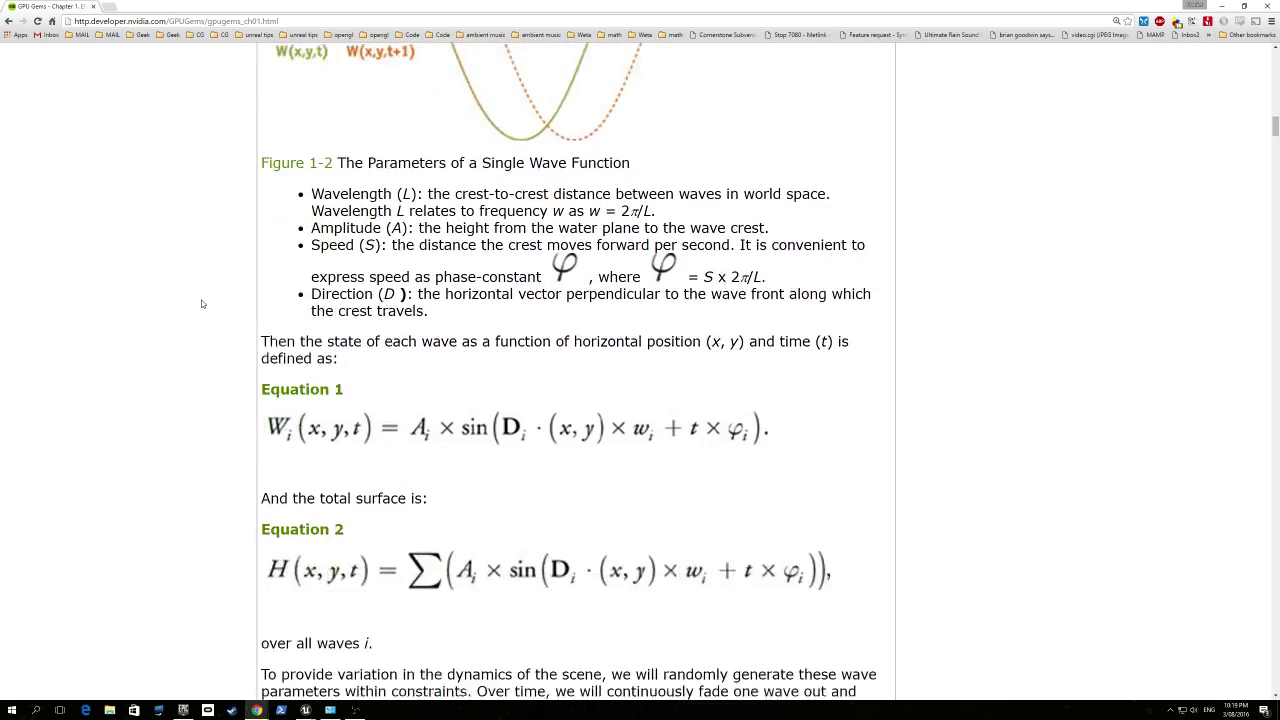
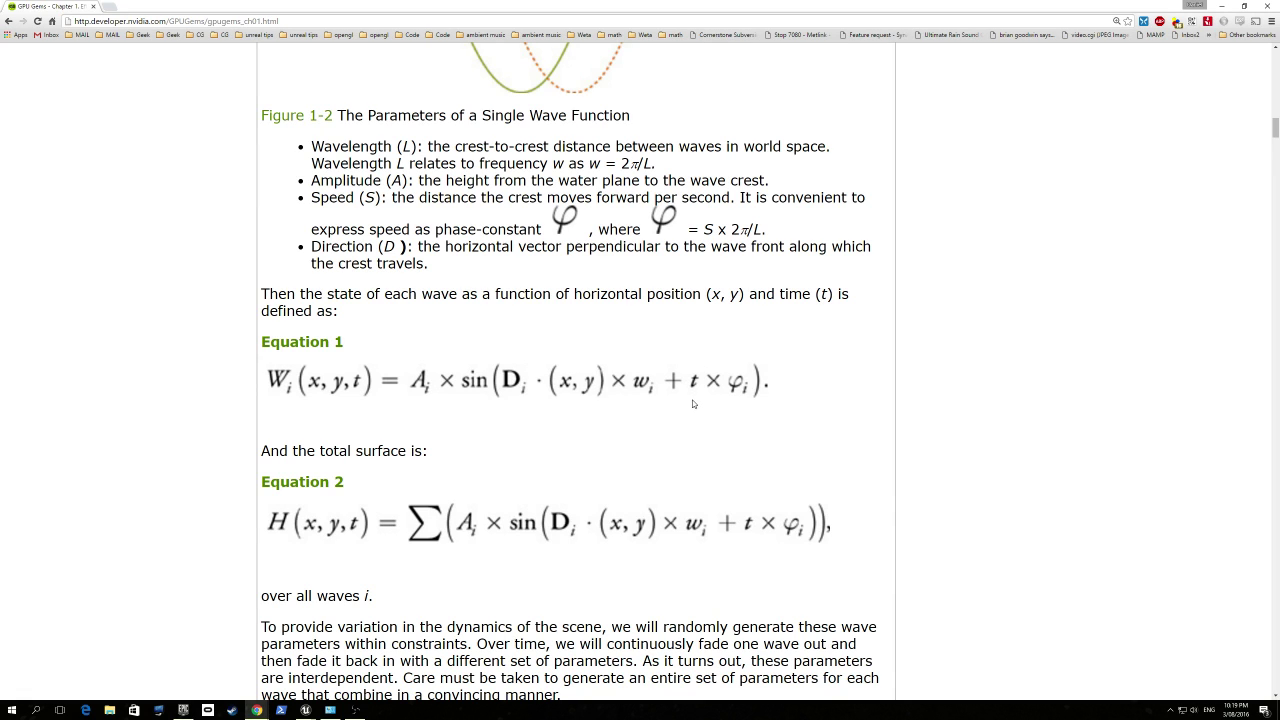
{"action": "scroll", "coordinate": [693, 404], "scroll_direction": "up", "scroll_amount": 1}
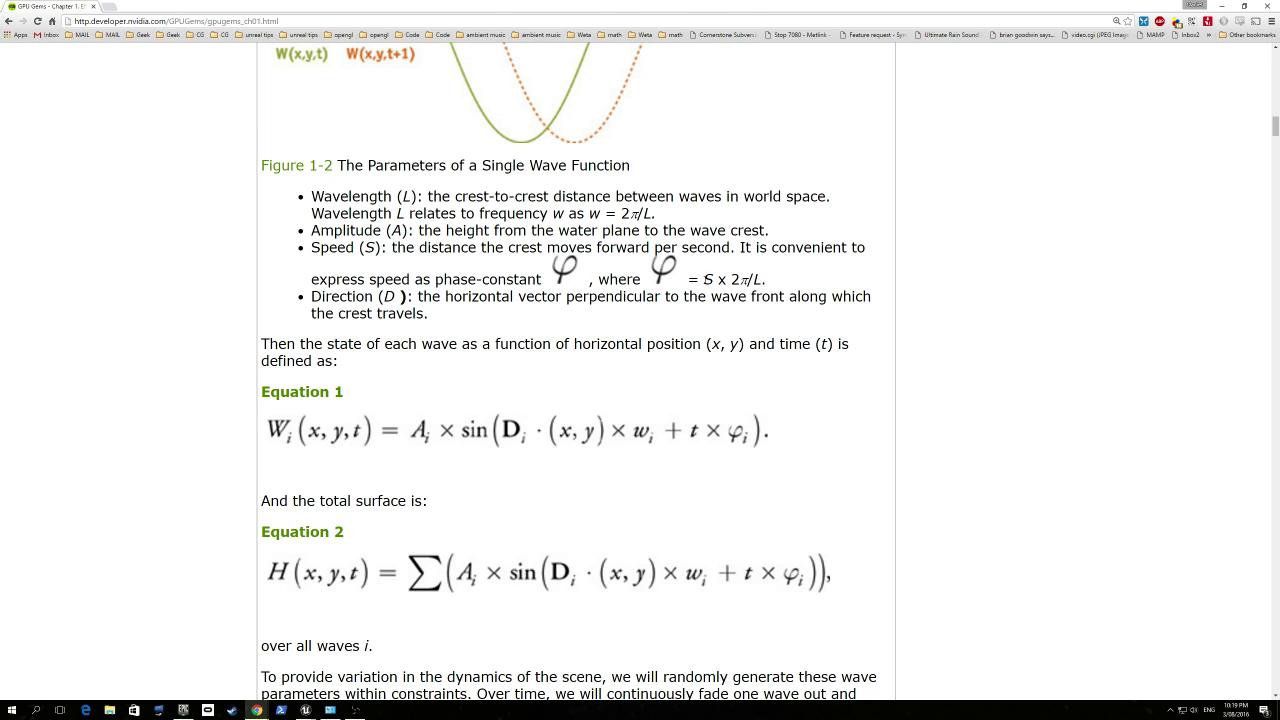
Highlight the 2π/L factor in the speed definition and the wavelength definition on the GPU Gems page
{"action": "left_click_drag", "start_coordinate": [702, 279], "coordinate": [774, 281]}
{"action": "left_click", "coordinate": [707, 282]}
{"action": "double_click", "coordinate": [707, 281]}
{"action": "left_click_drag", "start_coordinate": [731, 282], "coordinate": [764, 282]}
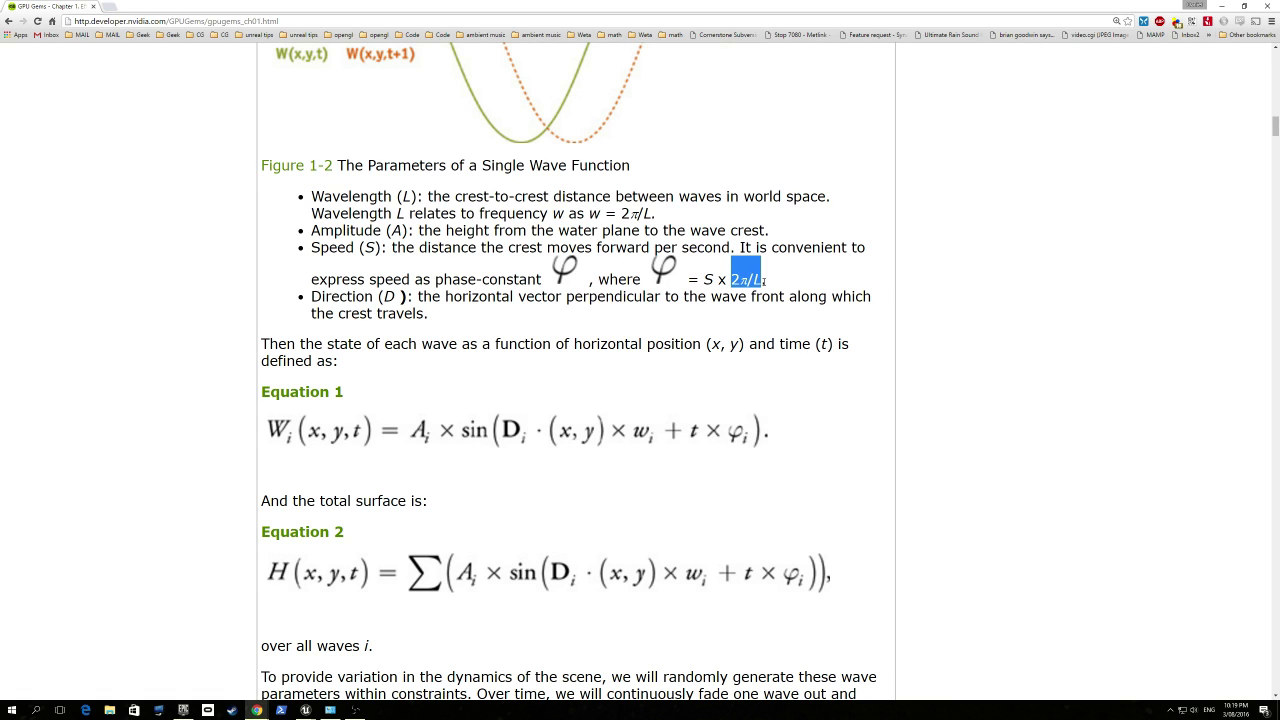
{"action": "scroll", "coordinate": [365, 240], "scroll_direction": "up", "scroll_amount": 1}
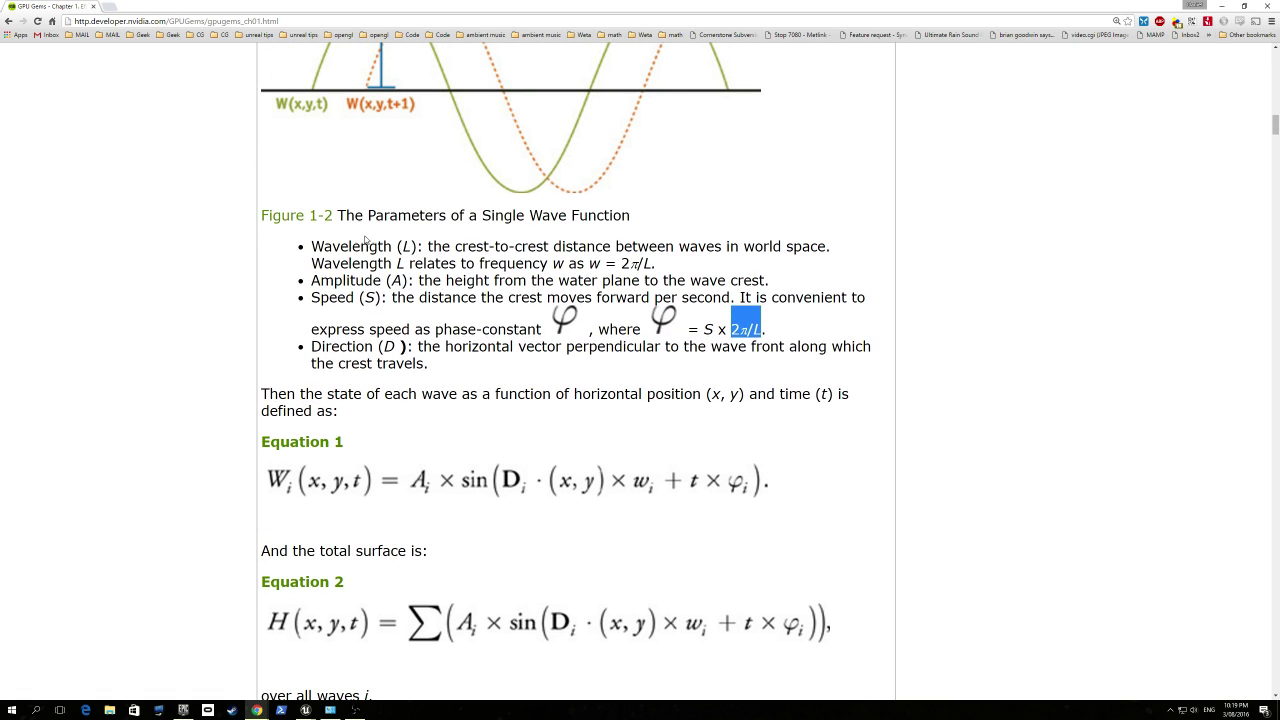
{"action": "left_click_drag", "start_coordinate": [308, 250], "coordinate": [847, 251]}
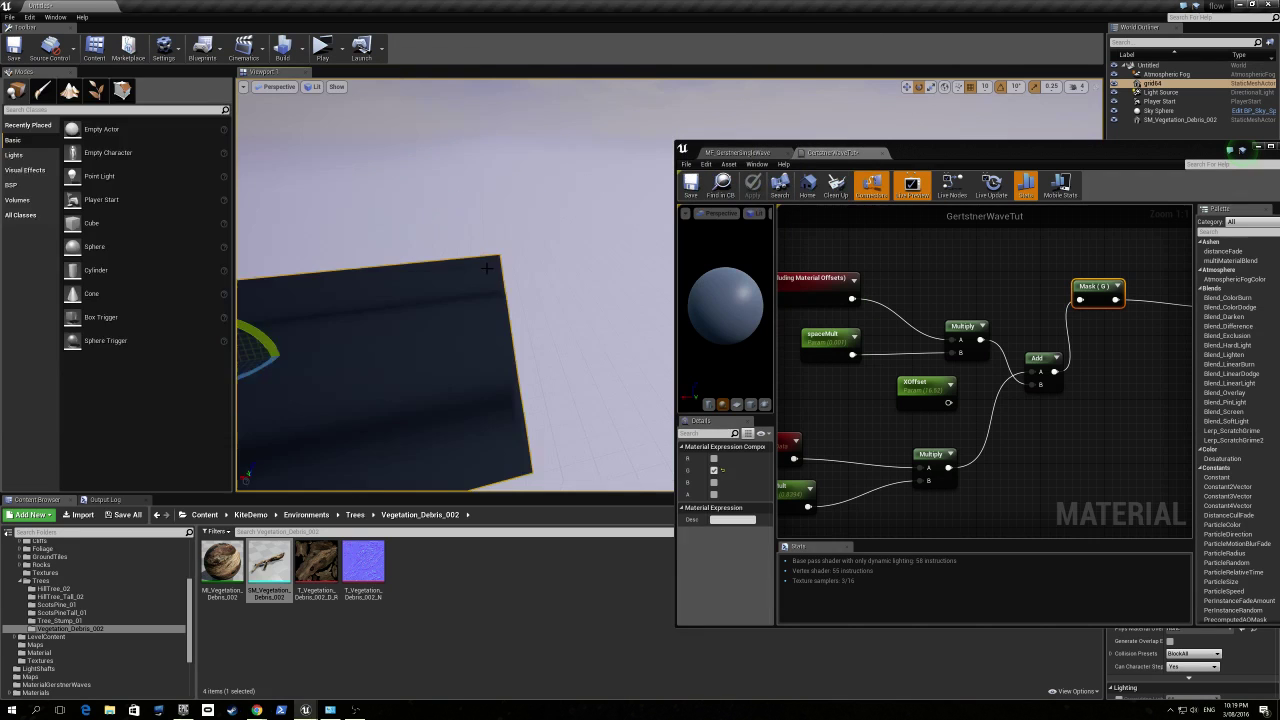
In Unreal, switch the component mask back from G to R, apply the material, and view the wave again
{"action": "left_click", "coordinate": [713, 458]}
{"action": "left_click", "coordinate": [713, 470]}
{"action": "left_click", "coordinate": [752, 183]}
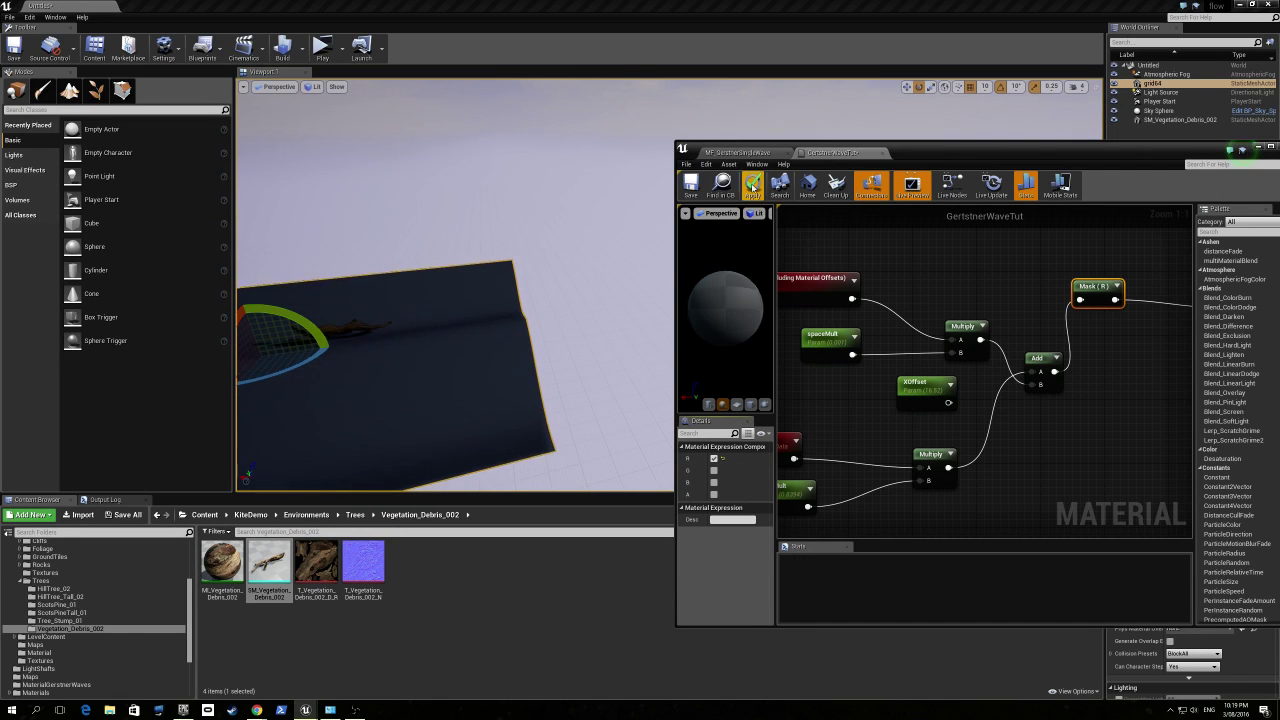
{"action": "right_click_drag", "start_coordinate": [455, 300], "coordinate": [400, 306]}
{"action": "mouse_move", "coordinate": [532, 243]}
{"action": "right_mouse_down"}
{"action": "mouse_move", "coordinate": [468, 224]}
{"action": "mouse_move", "coordinate": [486, 283]}
{"action": "mouse_move", "coordinate": [442, 316]}
{"action": "mouse_move", "coordinate": [453, 324]}
{"action": "right_mouse_up"}
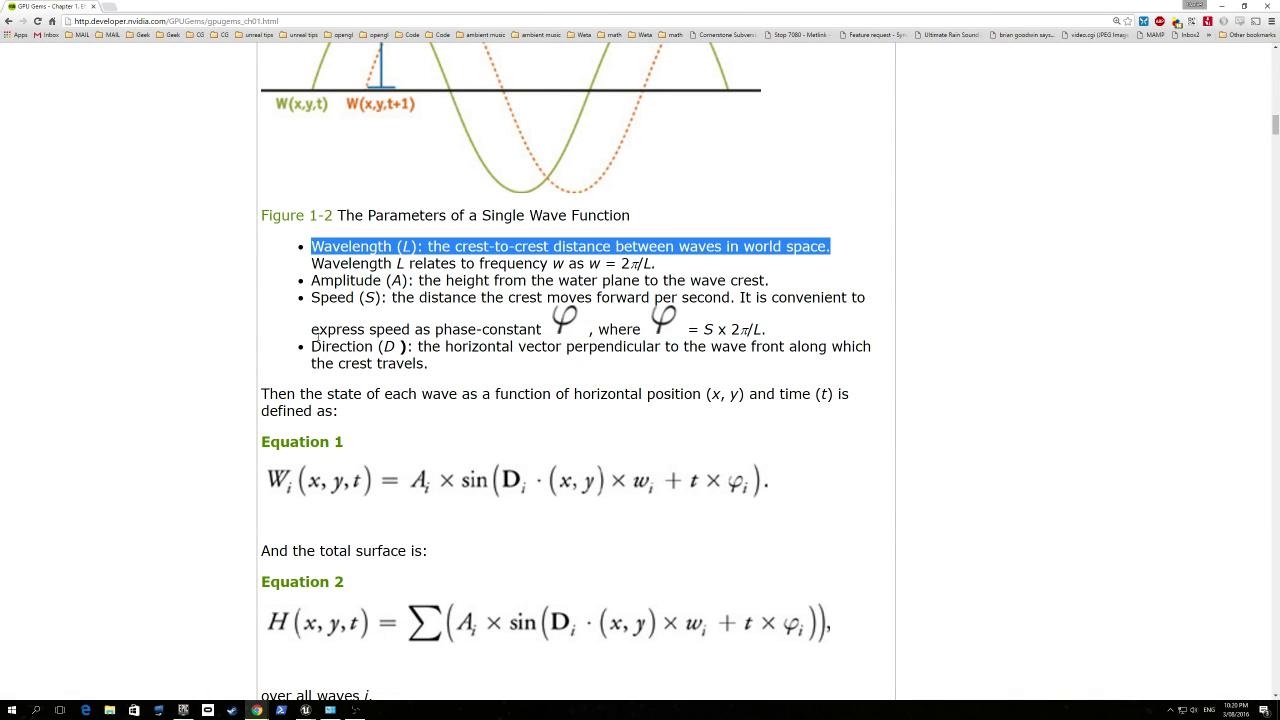
On the GPU Gems page, highlight the amplitude definition and the speed and direction symbols S and D
{"action": "left_click_drag", "start_coordinate": [311, 281], "coordinate": [768, 282]}
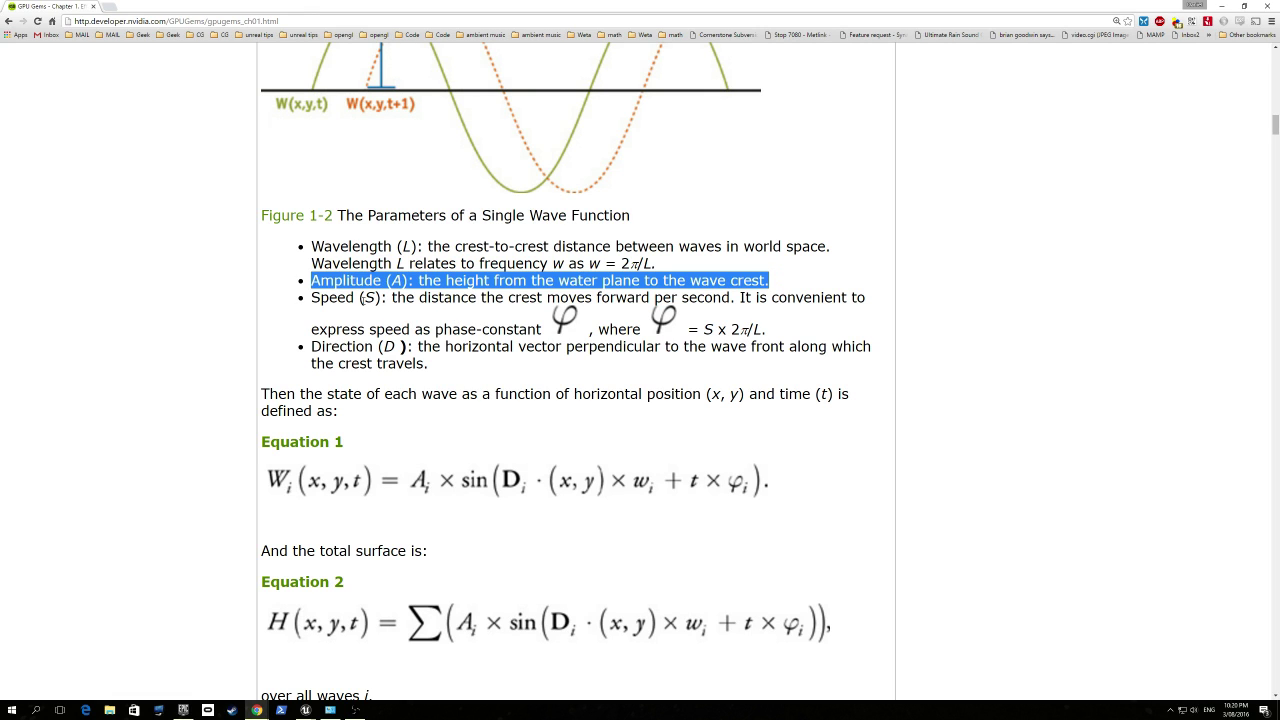
{"action": "left_click_drag", "start_coordinate": [362, 298], "coordinate": [377, 297]}
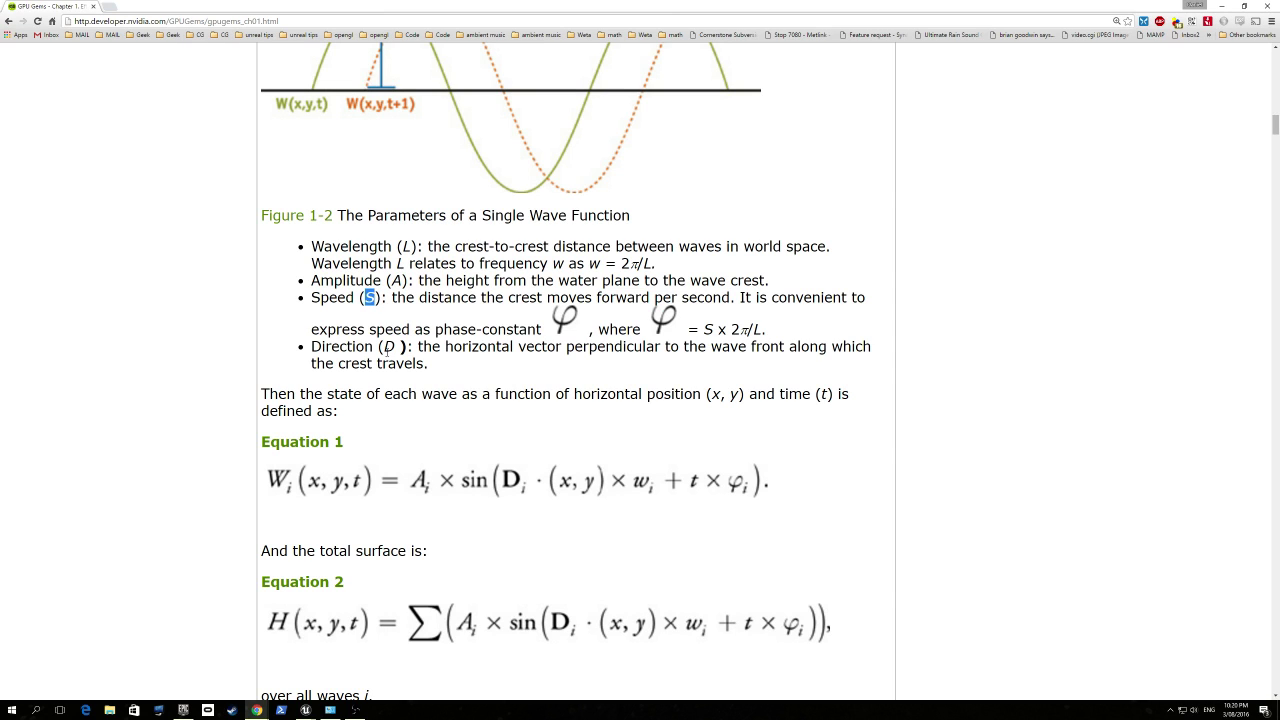
{"action": "left_click_drag", "start_coordinate": [384, 347], "coordinate": [397, 345]}
{"action": "left_click_drag", "start_coordinate": [566, 7], "coordinate": [0, 80]}
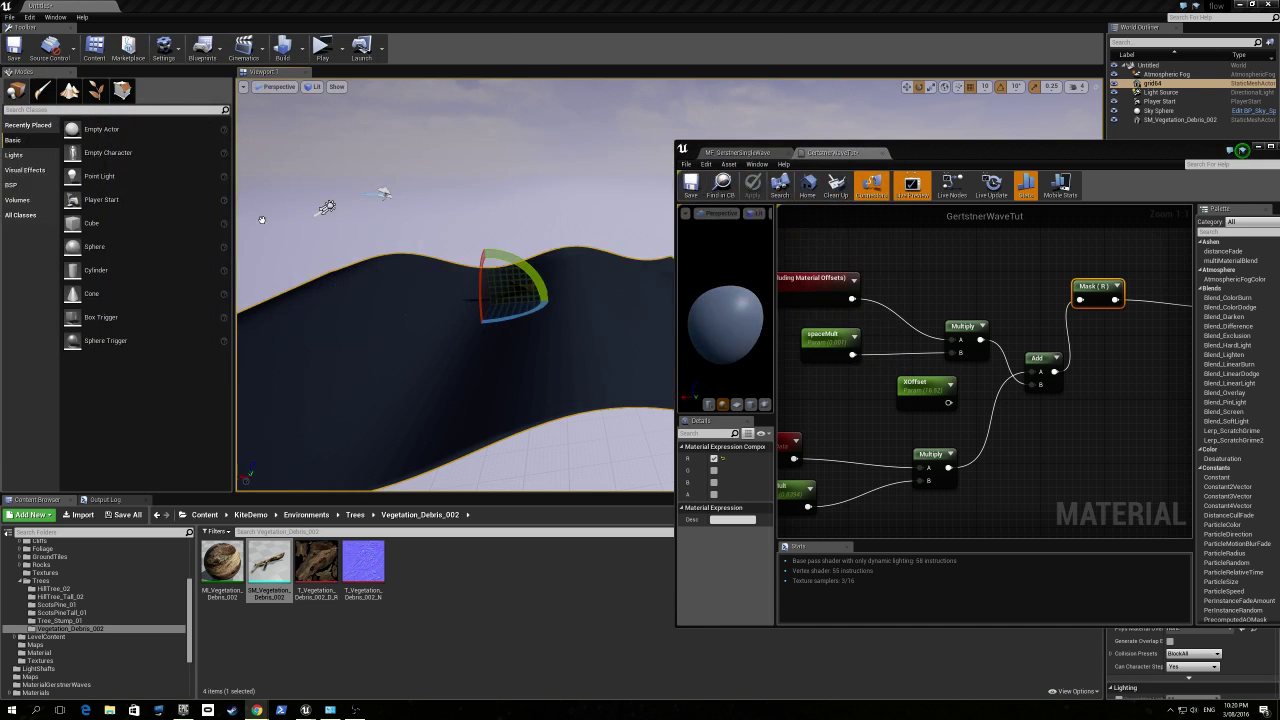
Return to the Unreal material graph and move the R mask node slightly down, in line with Sine
{"action": "scroll", "coordinate": [900, 314], "scroll_direction": "down", "scroll_amount": 2}
{"action": "right_click_drag", "start_coordinate": [845, 212], "coordinate": [899, 302]}
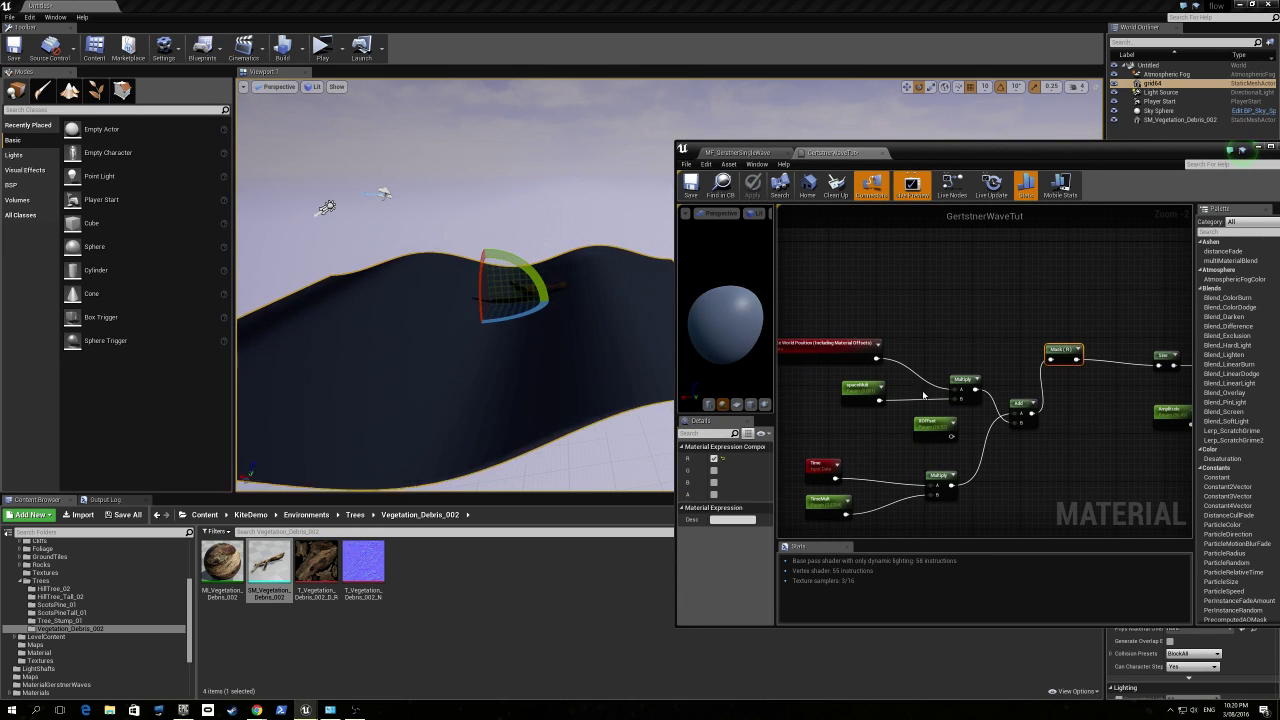
{"action": "right_click_drag", "start_coordinate": [1004, 351], "coordinate": [887, 342]}
{"action": "left_click_drag", "start_coordinate": [946, 344], "coordinate": [953, 356]}
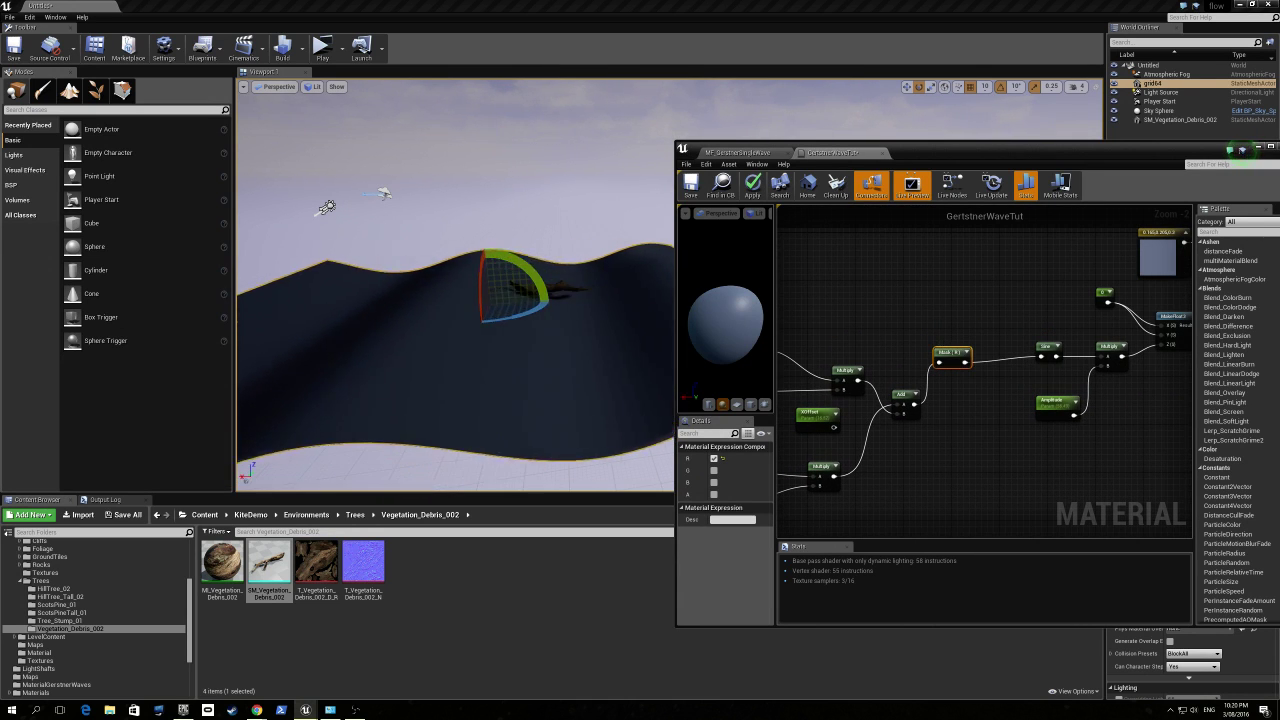
Switch to the GPU Gems page in Chrome, review Equations 1 and 2 with the wave parameter definitions, and return to Unreal
{"action": "left_click", "coordinate": [257, 710]}
{"action": "left_click_drag", "start_coordinate": [203, 179], "coordinate": [440, 181]}
{"action": "scroll", "coordinate": [460, 300], "scroll_direction": "down", "scroll_amount": 6}
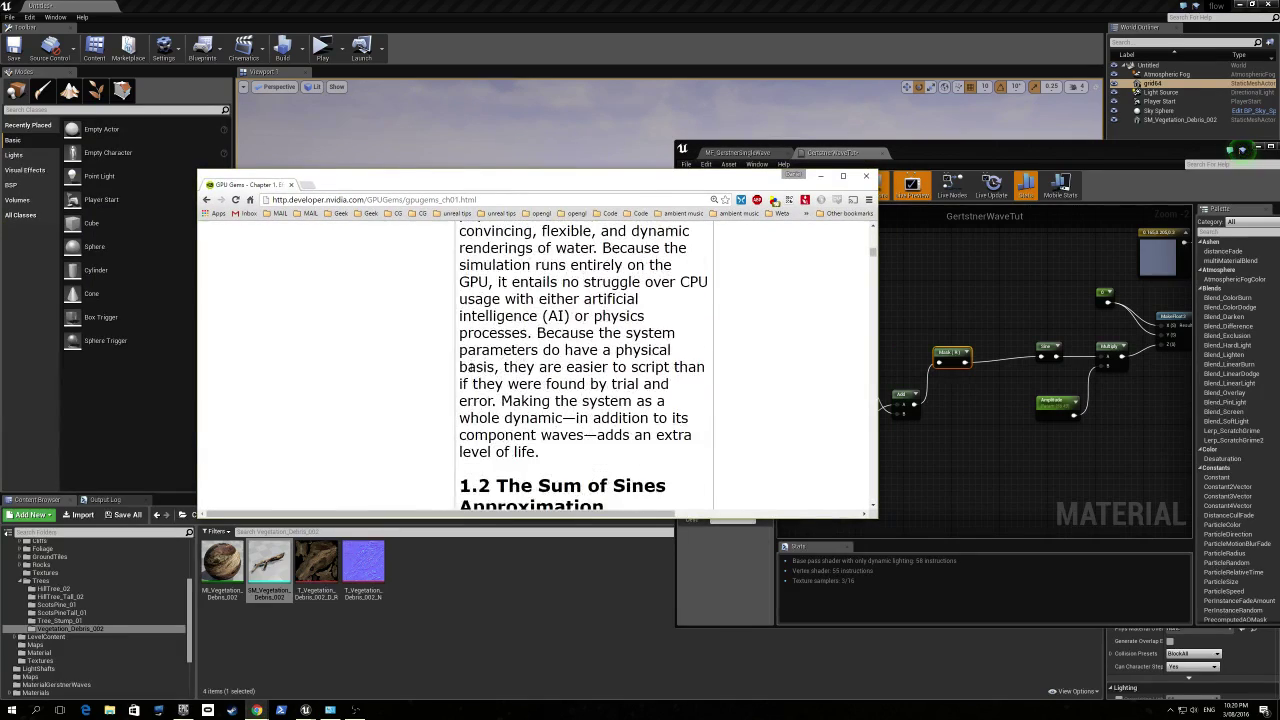
{"action": "double_click", "coordinate": [498, 183]}
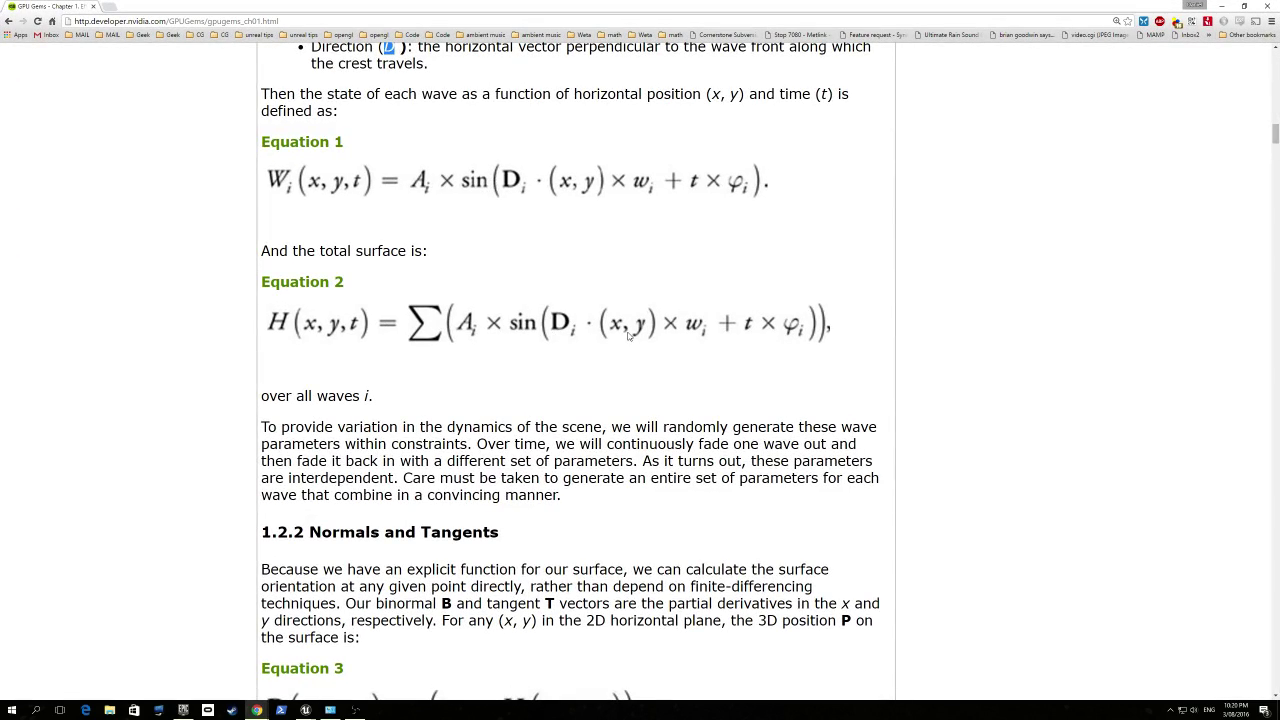
{"action": "scroll", "coordinate": [529, 251], "scroll_direction": "up", "scroll_amount": 2}
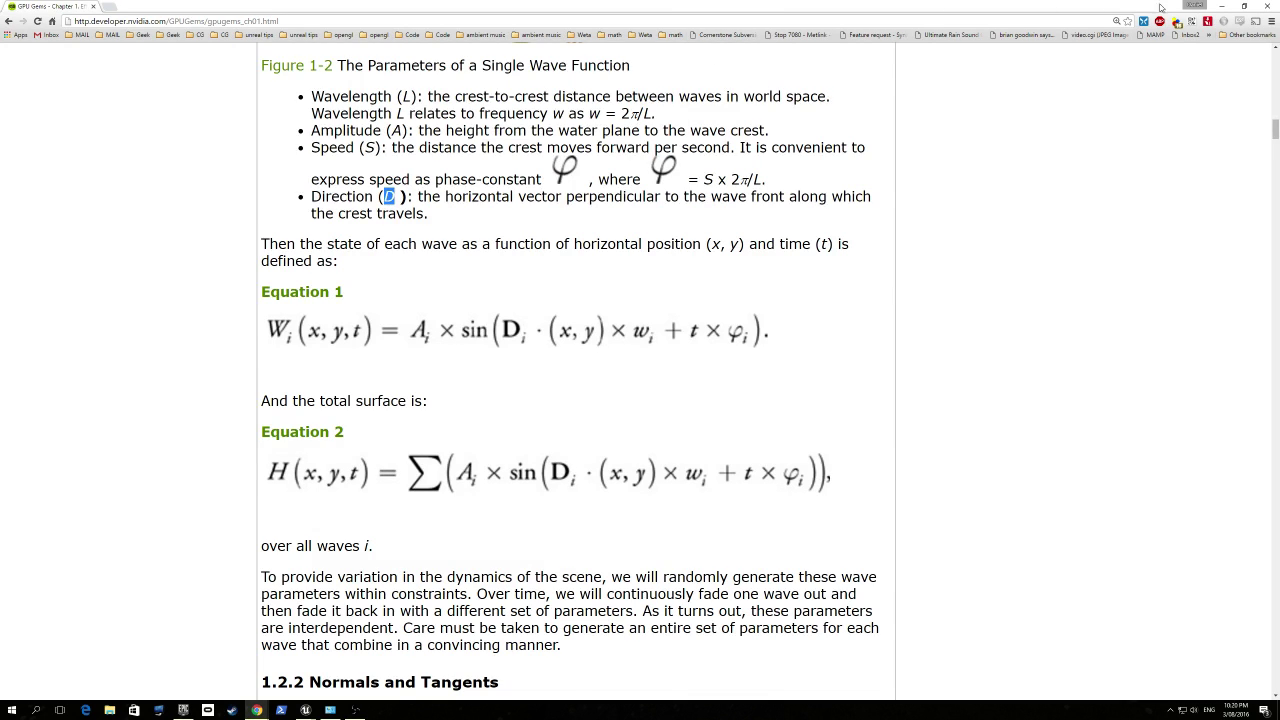
{"action": "left_click", "coordinate": [1222, 6]}
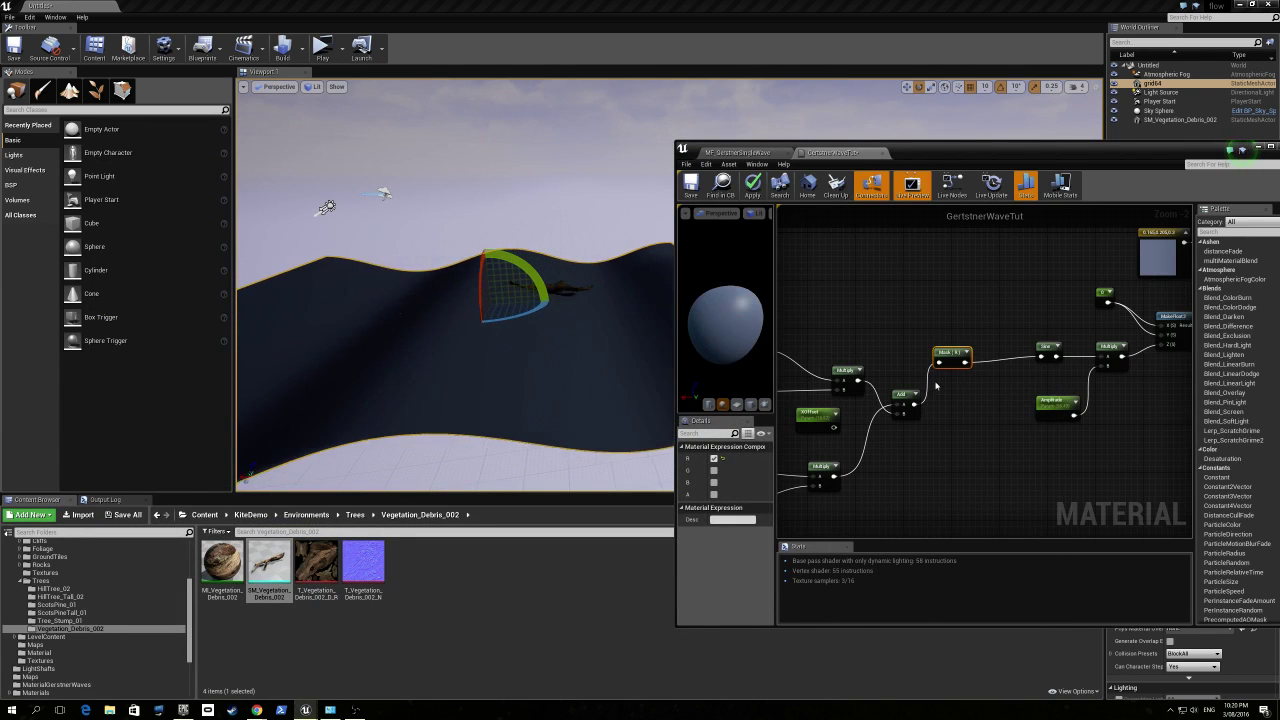
Widen the material editor's preview viewport and move the editor window so the final material node can be seen
{"action": "right_click_drag", "start_coordinate": [906, 320], "coordinate": [744, 411]}
{"action": "right_click_drag", "start_coordinate": [860, 362], "coordinate": [908, 356]}
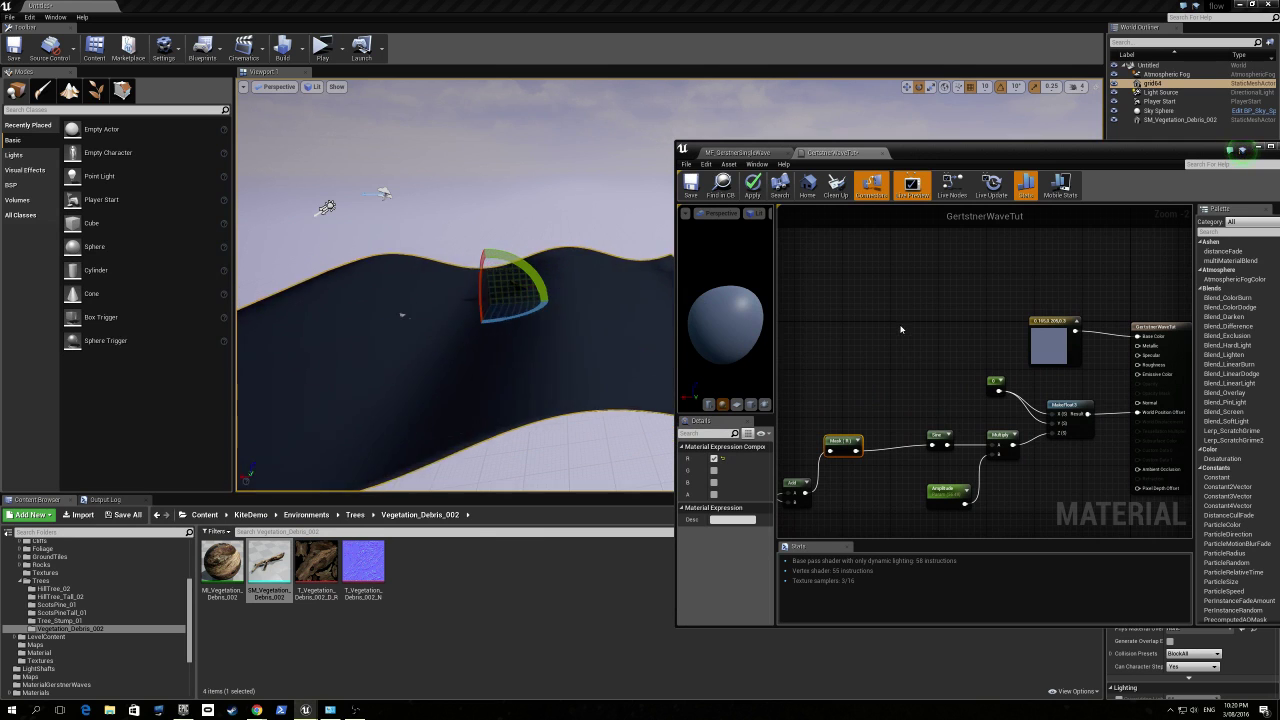
{"action": "left_click_drag", "start_coordinate": [776, 323], "coordinate": [869, 323]}
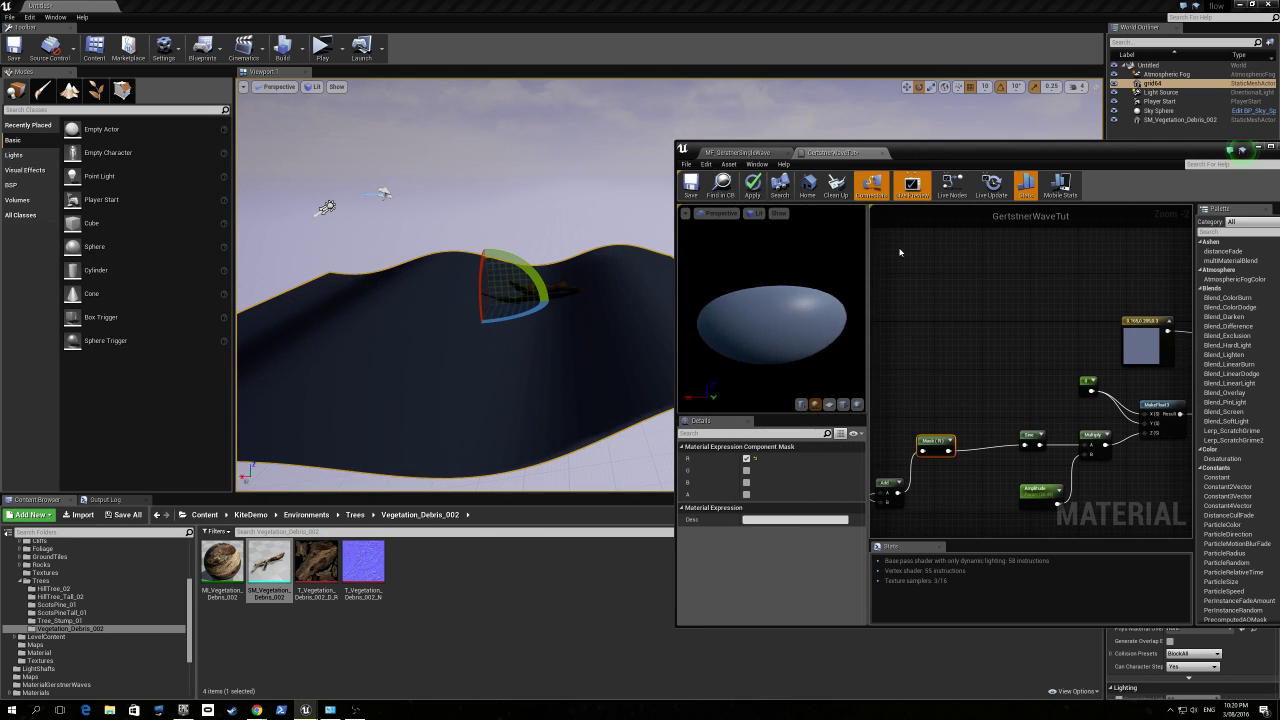
{"action": "left_click_drag", "start_coordinate": [870, 152], "coordinate": [870, 122]}
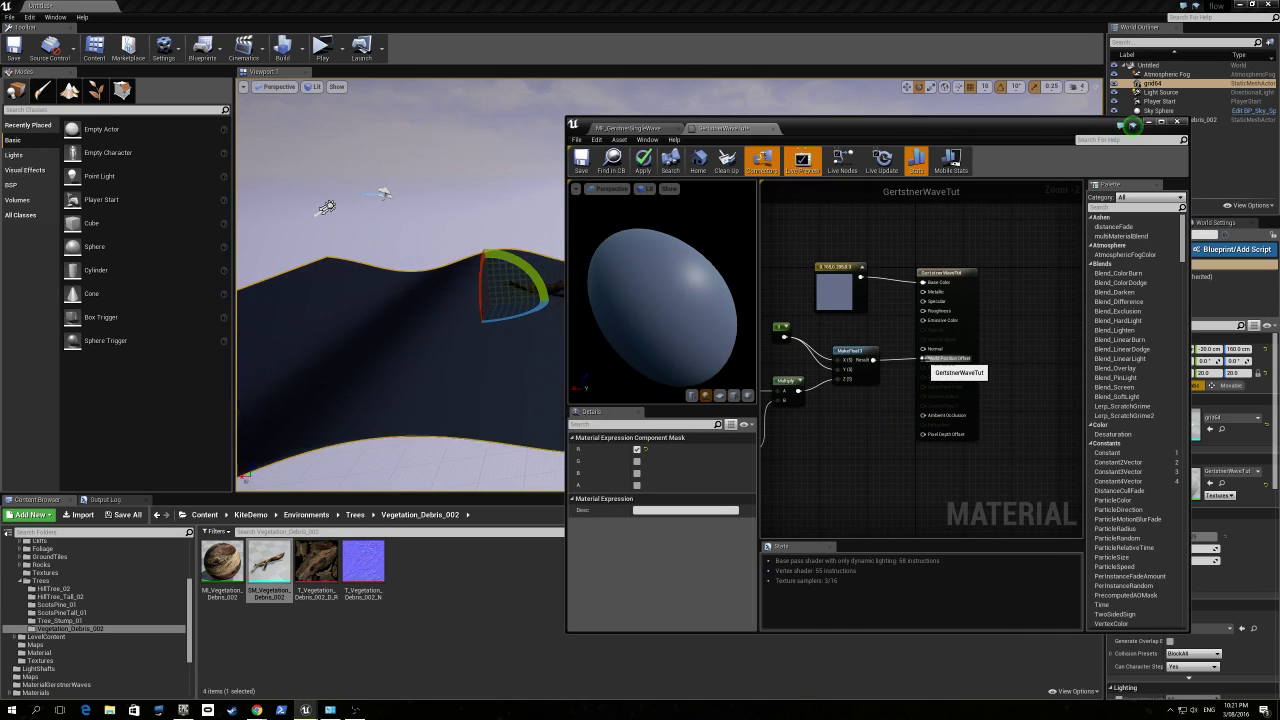
Disconnect MakeFloat3 from the material's World Position Offset and move the color constant node up, out of the way
{"action": "left_click", "coordinate": [920, 358], "text": "alt"}
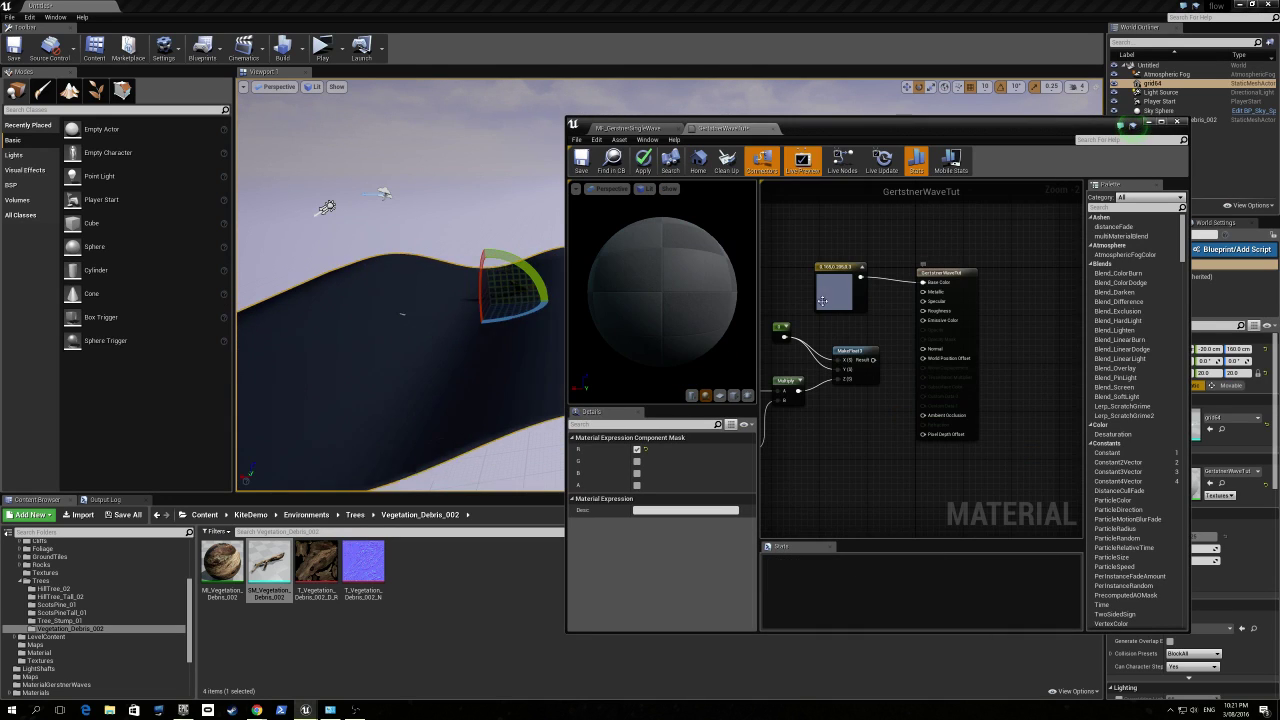
{"action": "right_click_drag", "start_coordinate": [821, 294], "coordinate": [944, 309]}
{"action": "left_click_drag", "start_coordinate": [943, 309], "coordinate": [937, 263]}
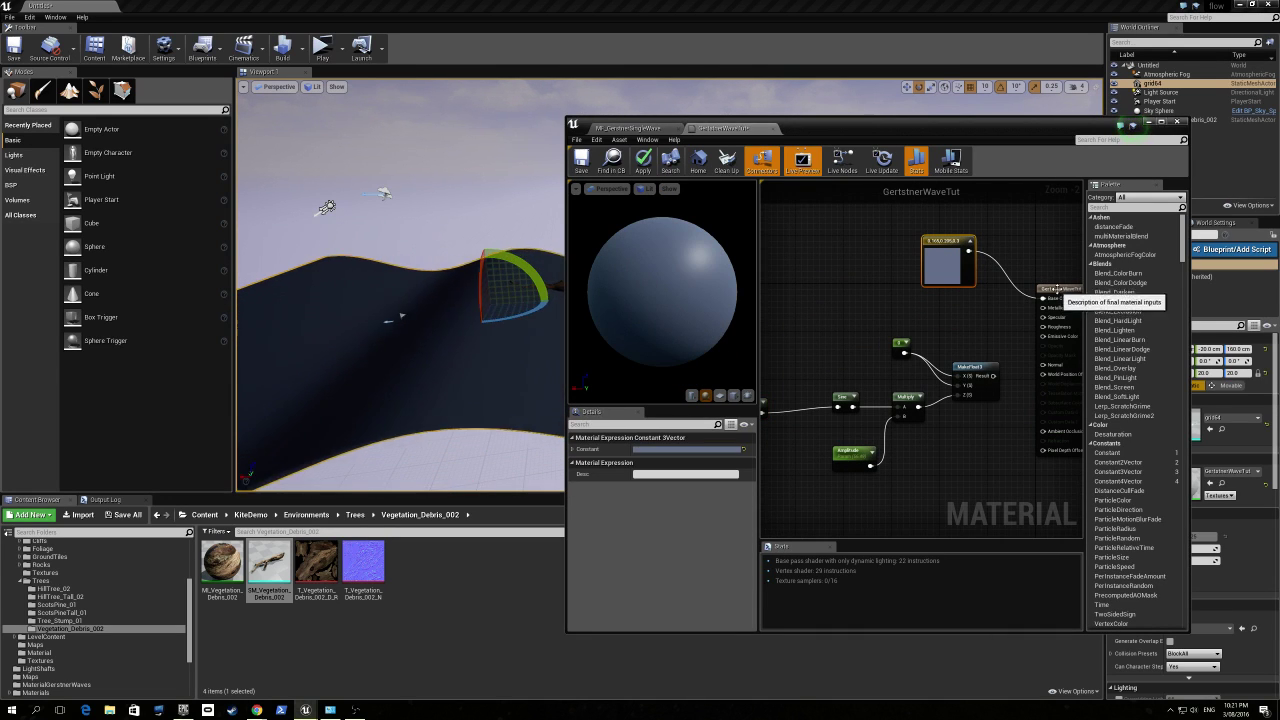
Add a CameraVectorWS node to the graph and place it in the empty space above the Sine node
{"action": "right_click", "coordinate": [835, 298]}
{"action": "type", "text": "came"}
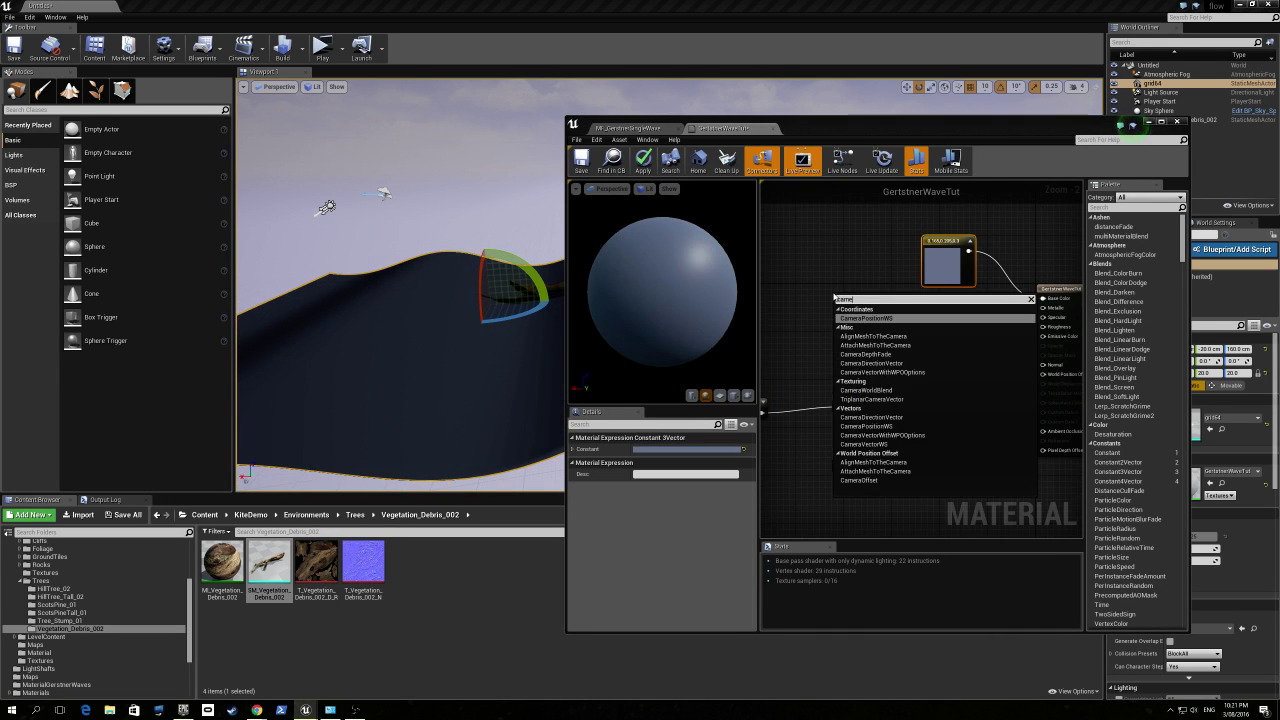
{"action": "left_click", "coordinate": [884, 446]}
{"action": "left_click_drag", "start_coordinate": [872, 307], "coordinate": [819, 310]}
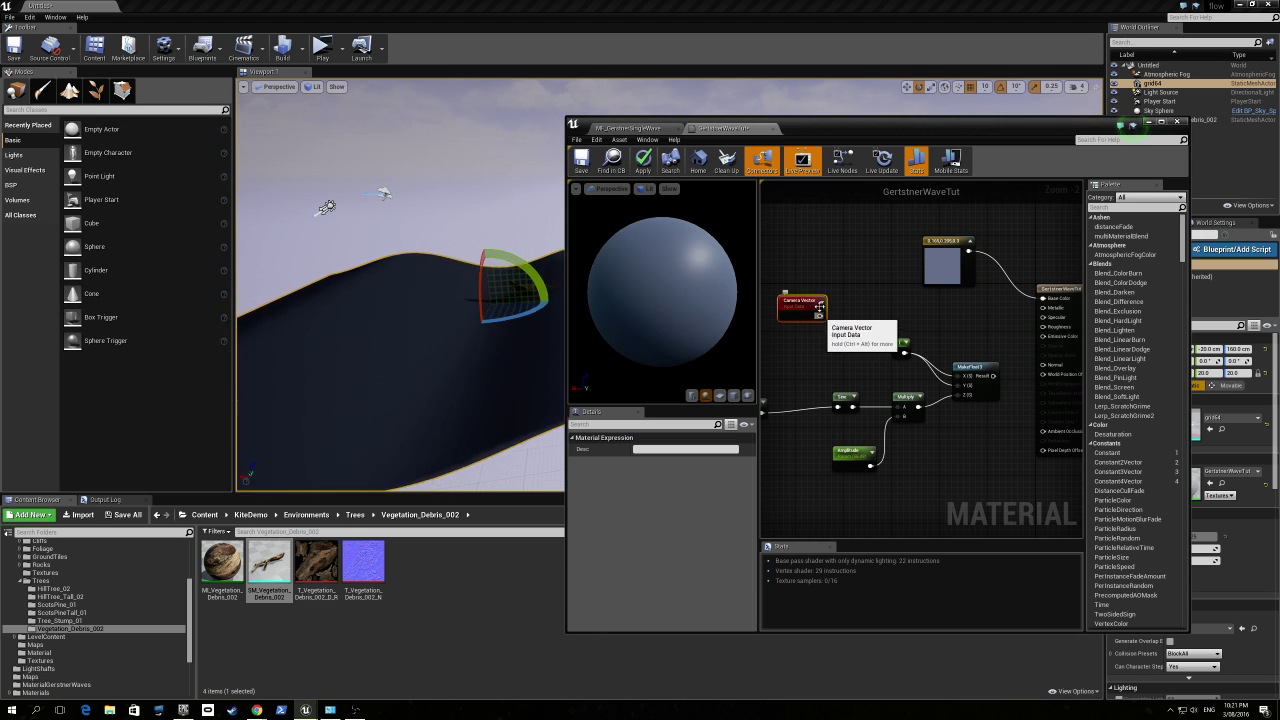
{"action": "right_click", "coordinate": [797, 248]}
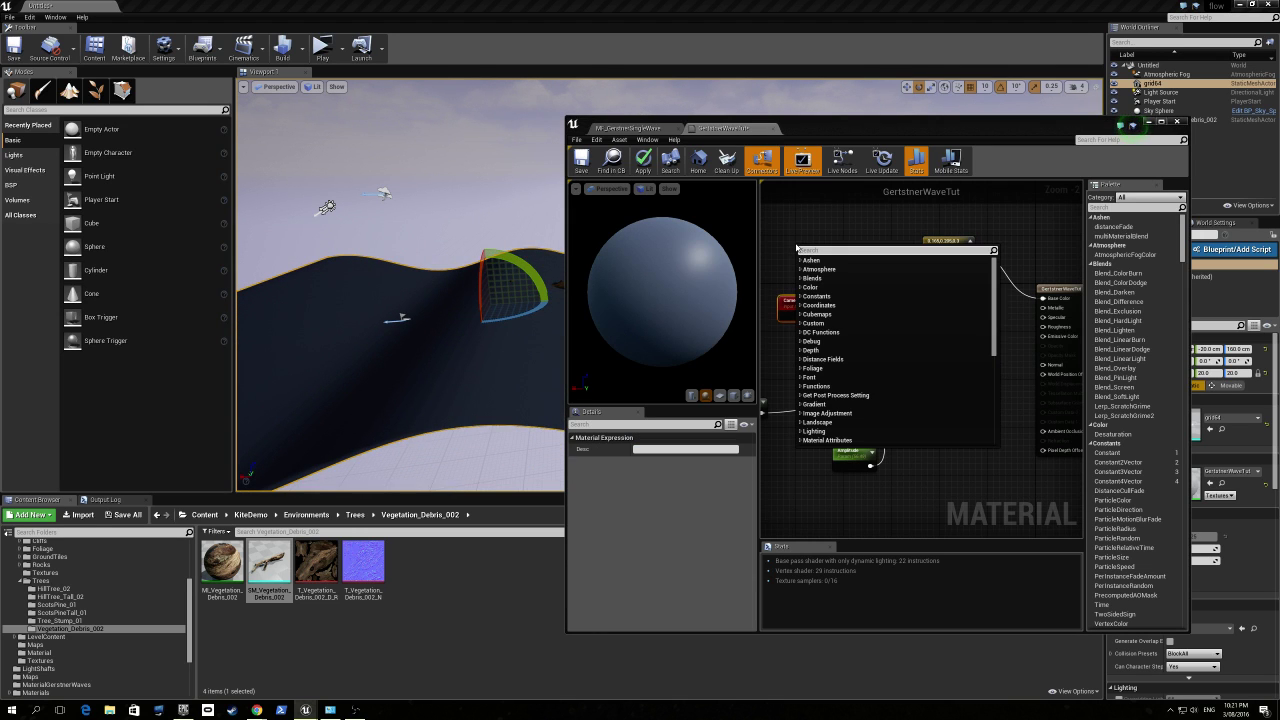
{"action": "type", "text": "surface"}
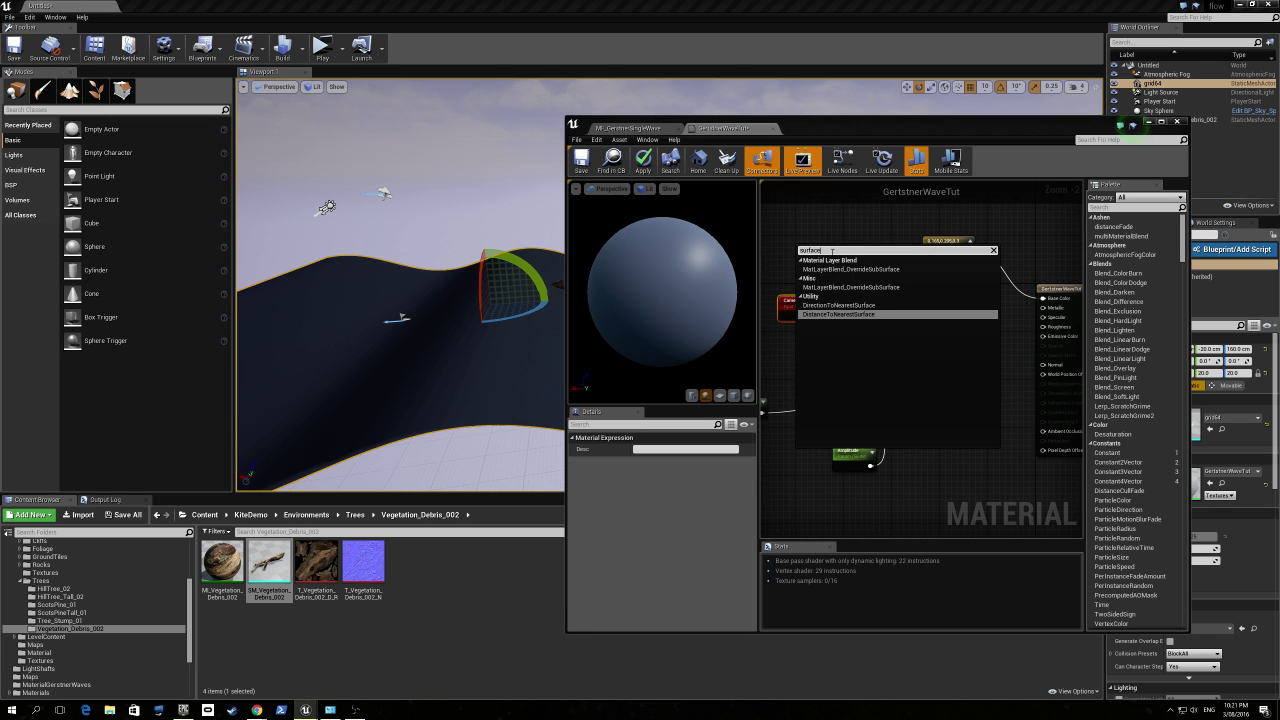
{"action": "key", "text": "BackSpace"}
{"action": "key", "text": "BackSpace"}
{"action": "key", "text": "BackSpace"}
{"action": "key", "text": "BackSpace"}
{"action": "key", "text": "BackSpace"}
{"action": "key", "text": "BackSpace"}
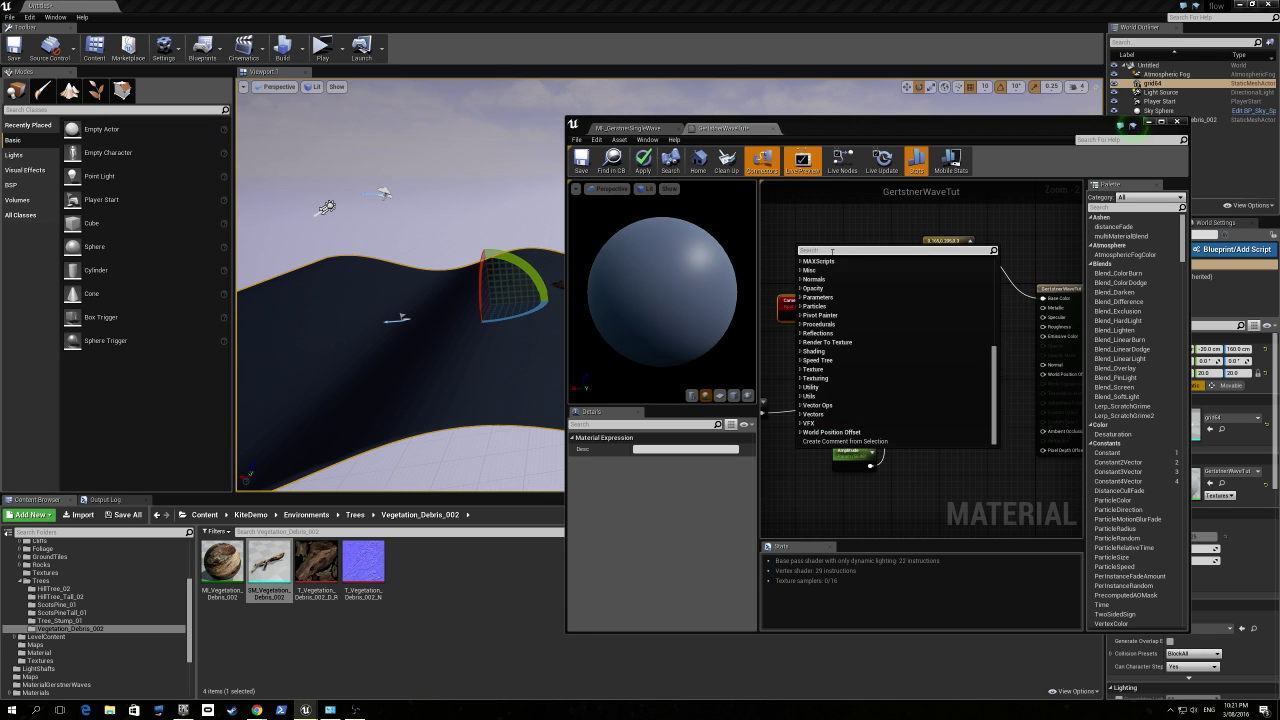
Add a VertexNormalWS node directly above the Camera Vector node
{"action": "type", "text": "nv"}
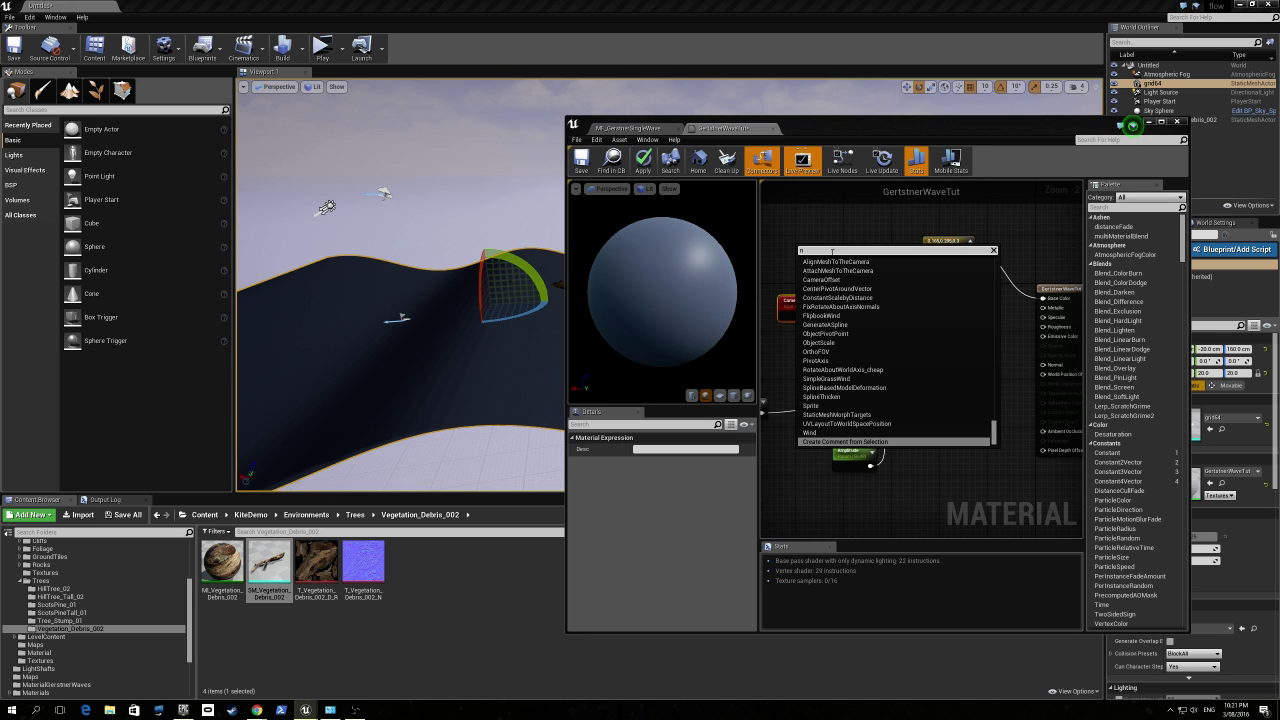
{"action": "type", "text": "ert"}
{"action": "left_click", "coordinate": [826, 287]}
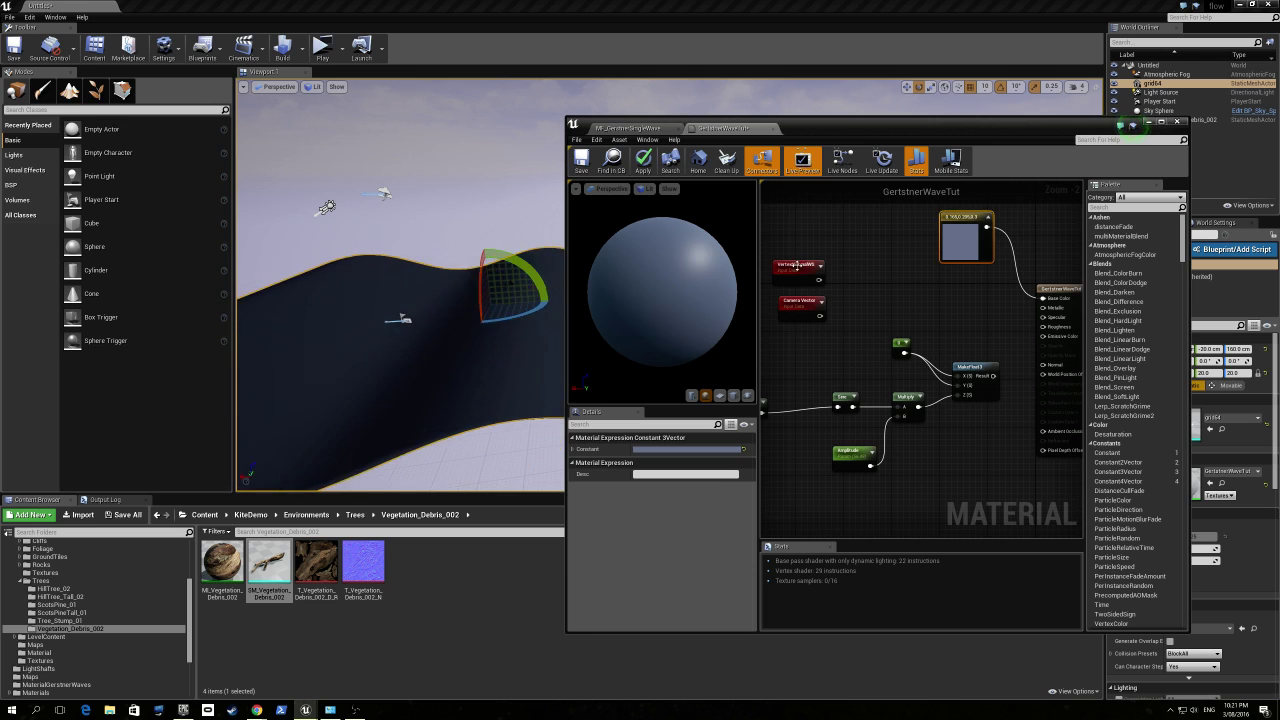
{"action": "left_click", "coordinate": [798, 266]}
Add a DotProduct node beside the VertexNormalWS and Camera Vector nodes
{"action": "right_click", "coordinate": [848, 284]}
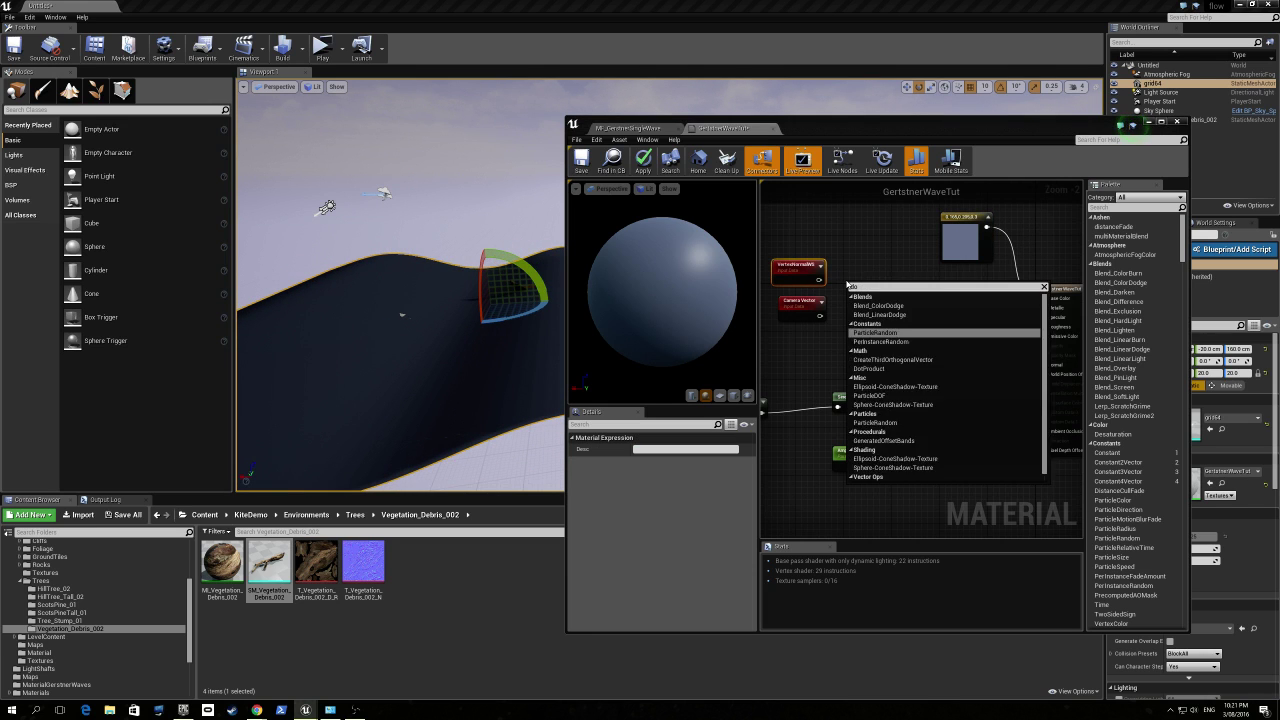
{"action": "type", "text": "dot"}
{"action": "left_click", "coordinate": [866, 305]}
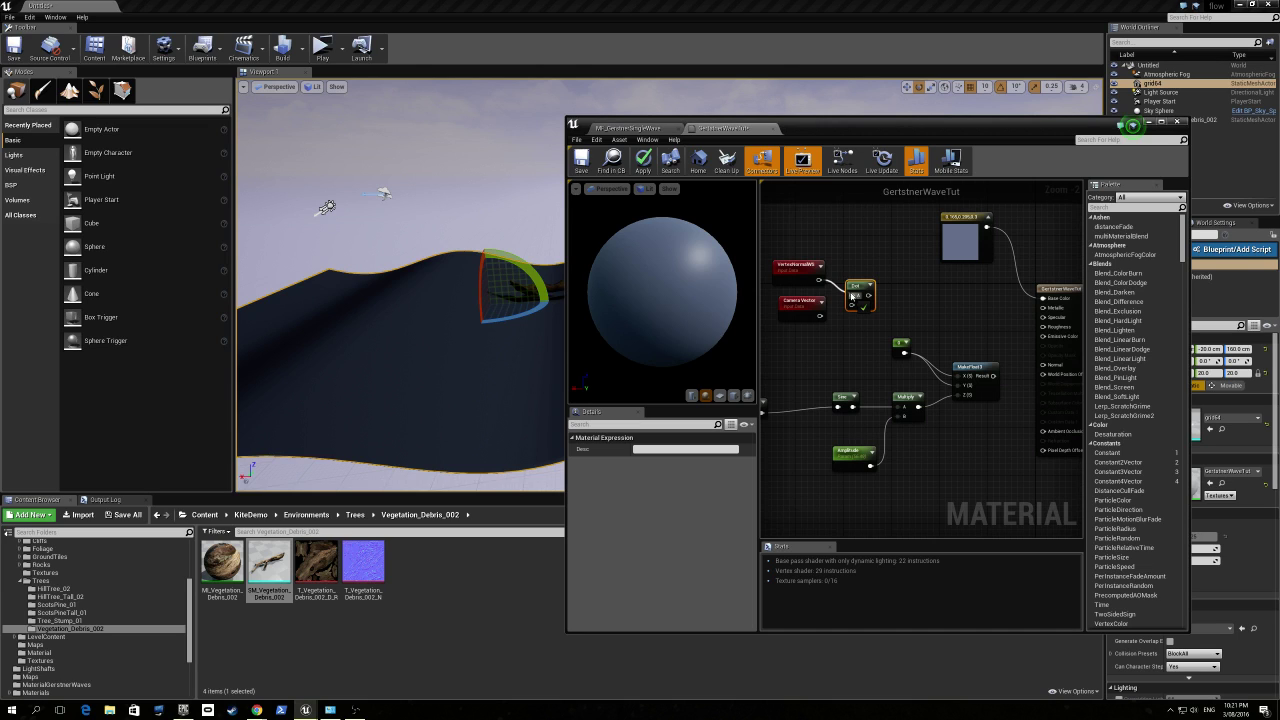
Wire VertexNormalWS and Camera Vector into the Dot node, feed its output into Base Color, and apply the material
{"action": "left_click_drag", "start_coordinate": [819, 316], "coordinate": [853, 305]}
{"action": "mouse_move", "coordinate": [857, 244]}
{"action": "right_mouse_down"}
{"action": "mouse_move", "coordinate": [885, 249]}
{"action": "mouse_move", "coordinate": [854, 241]}
{"action": "right_mouse_up"}
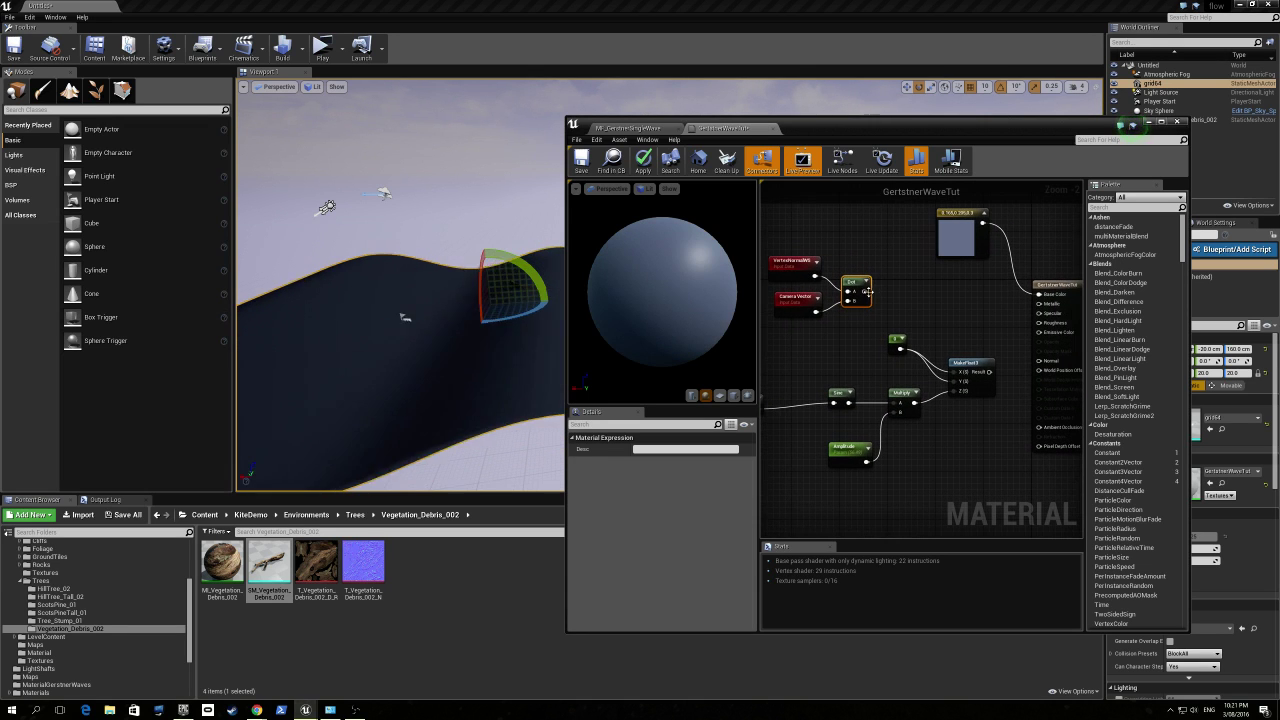
{"action": "left_click_drag", "start_coordinate": [869, 291], "coordinate": [1038, 295]}
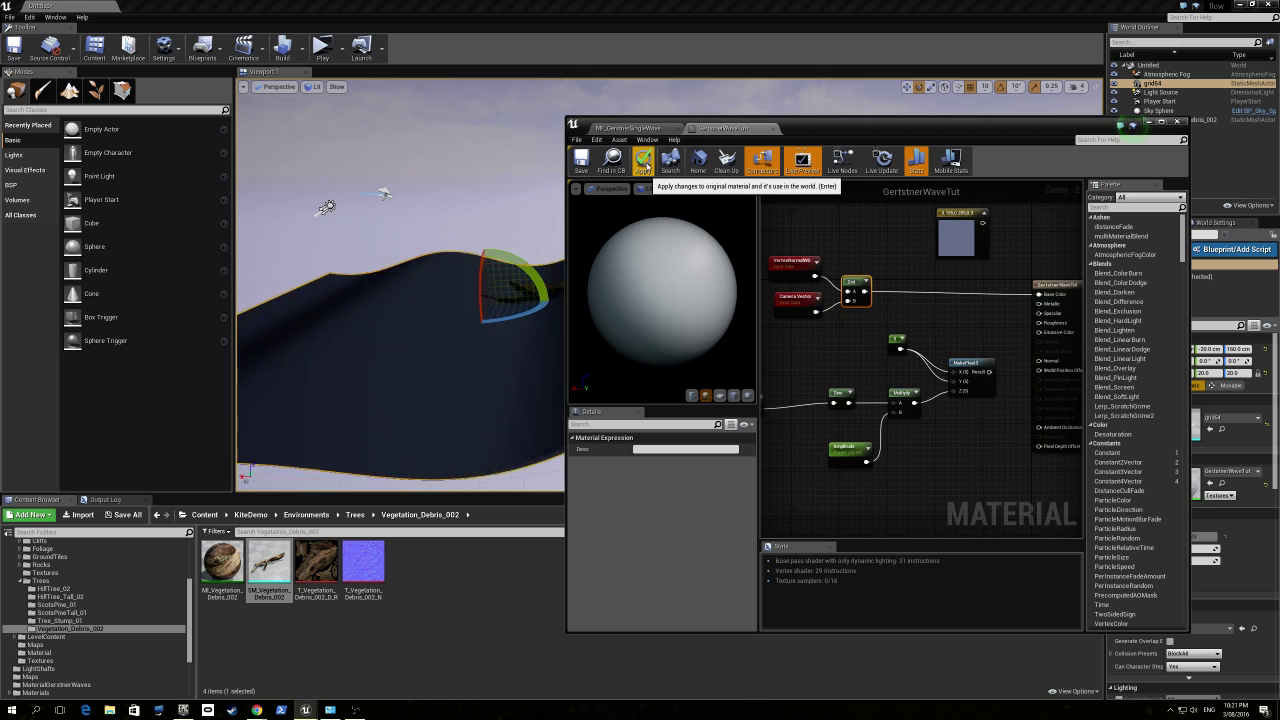
{"action": "left_click", "coordinate": [645, 163]}
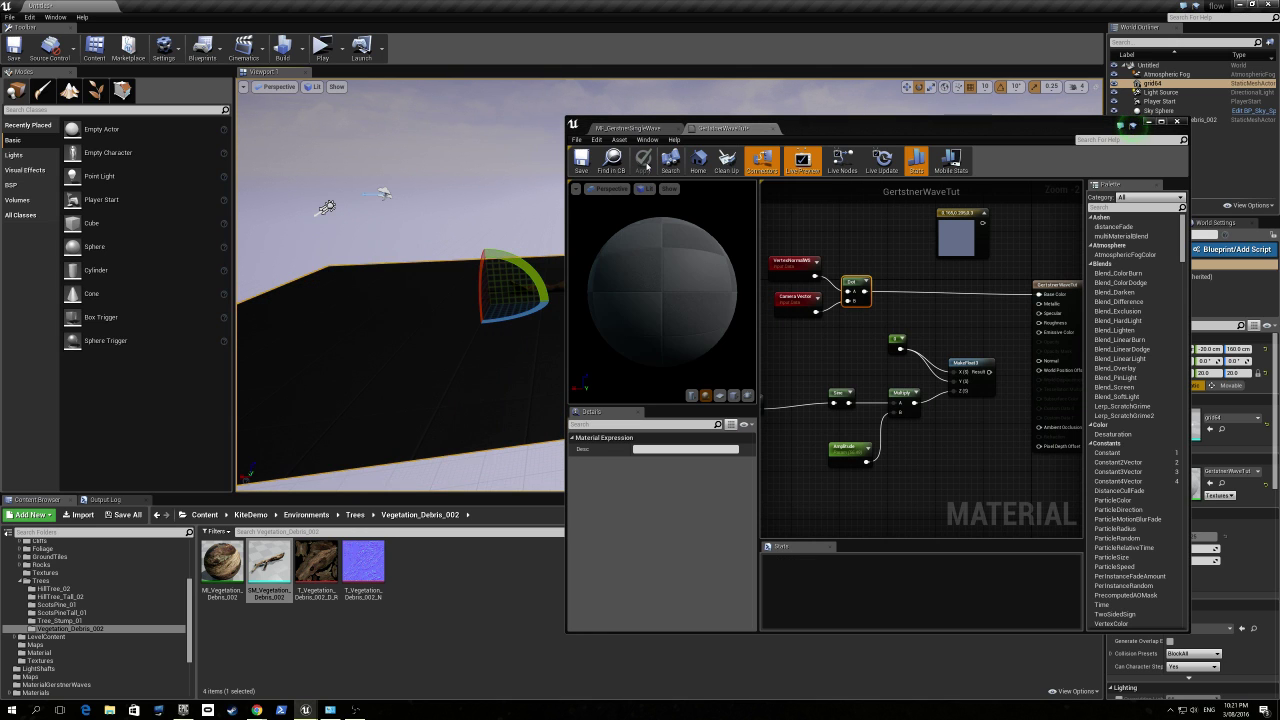
Shift the material editor window slightly and widen its preview viewport further
{"action": "left_click_drag", "start_coordinate": [805, 133], "coordinate": [831, 122]}
{"action": "right_click_drag", "start_coordinate": [808, 268], "coordinate": [818, 301]}
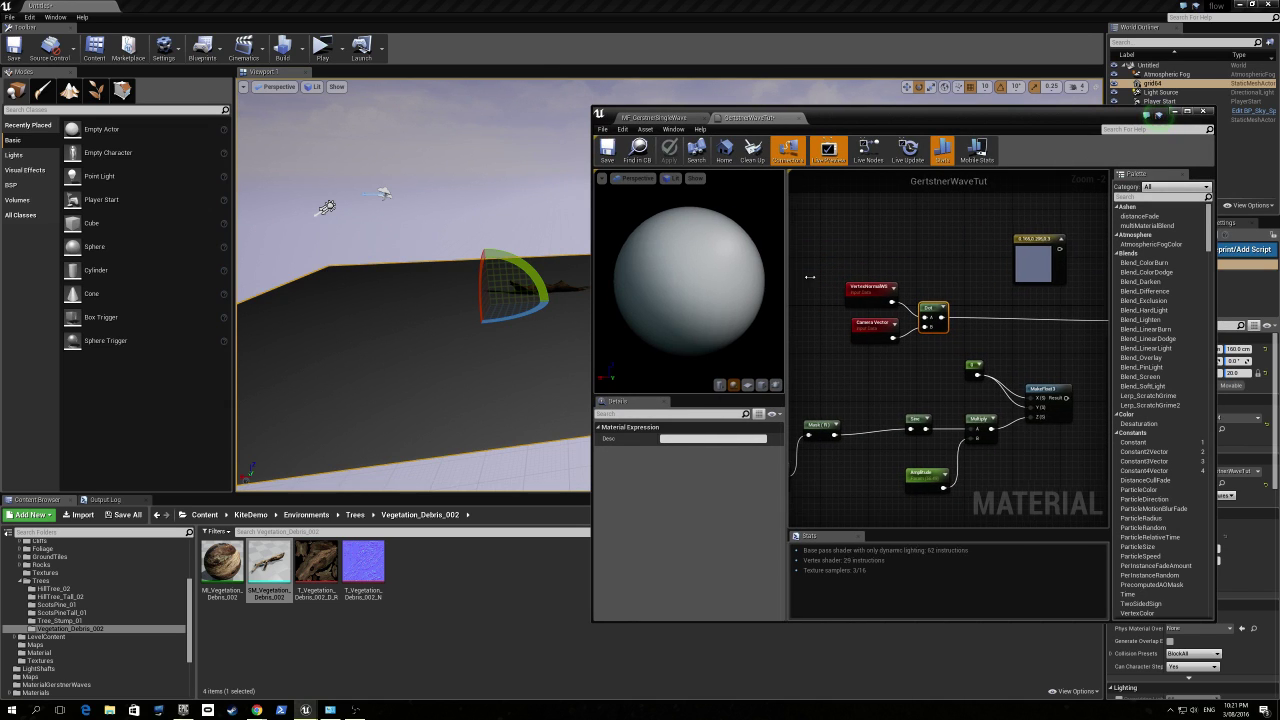
{"action": "left_click_drag", "start_coordinate": [786, 276], "coordinate": [843, 280]}
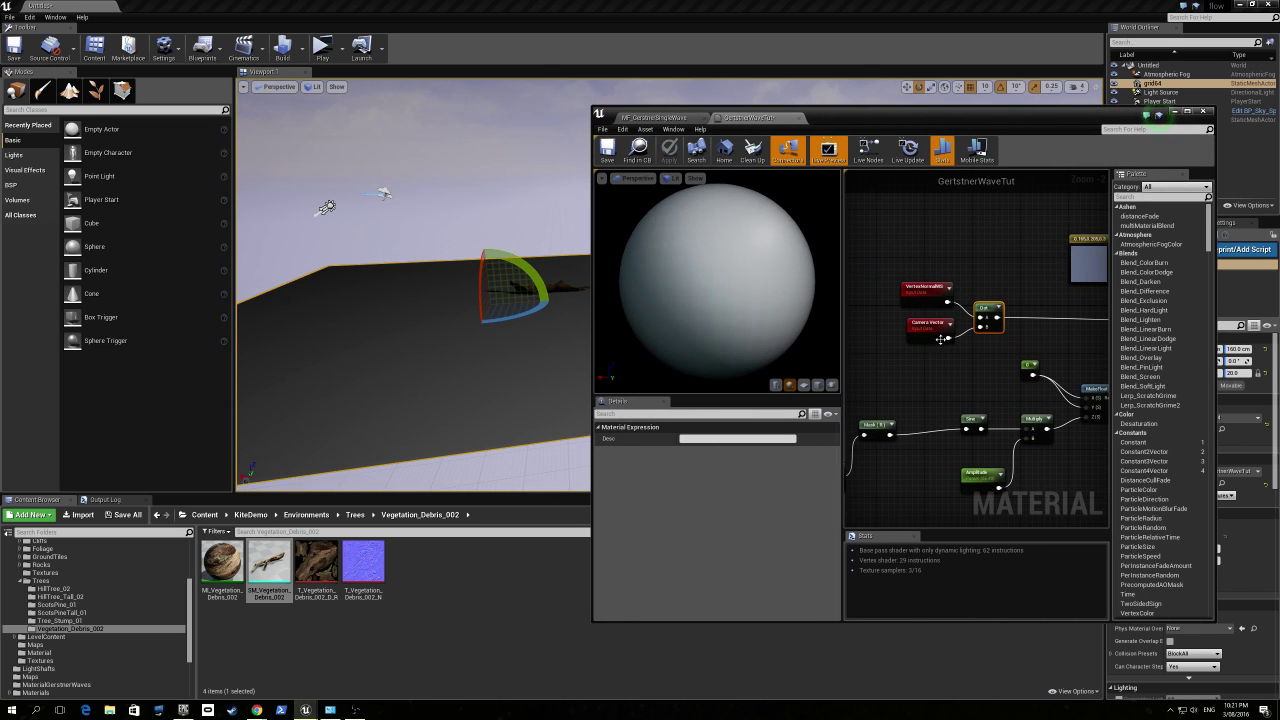
{"action": "right_click_drag", "start_coordinate": [918, 298], "coordinate": [918, 325]}
{"action": "right_click", "coordinate": [918, 382]}
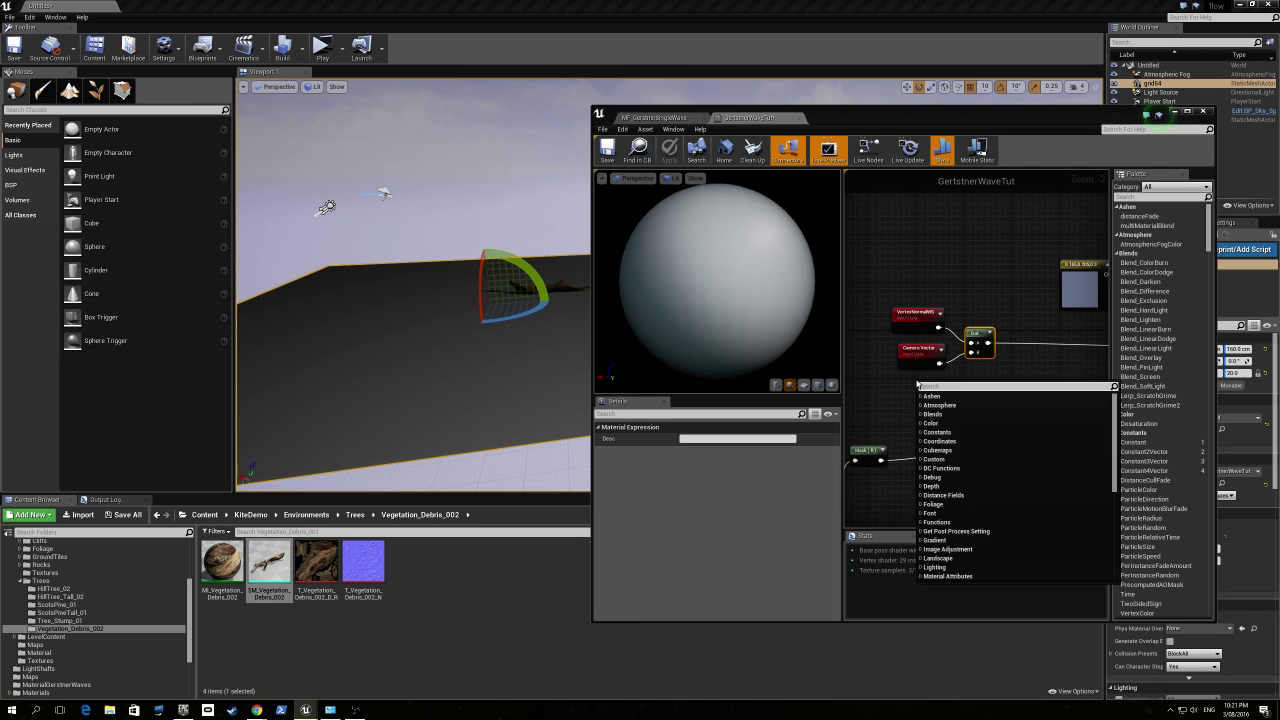
{"action": "type", "text": "Lamera"}
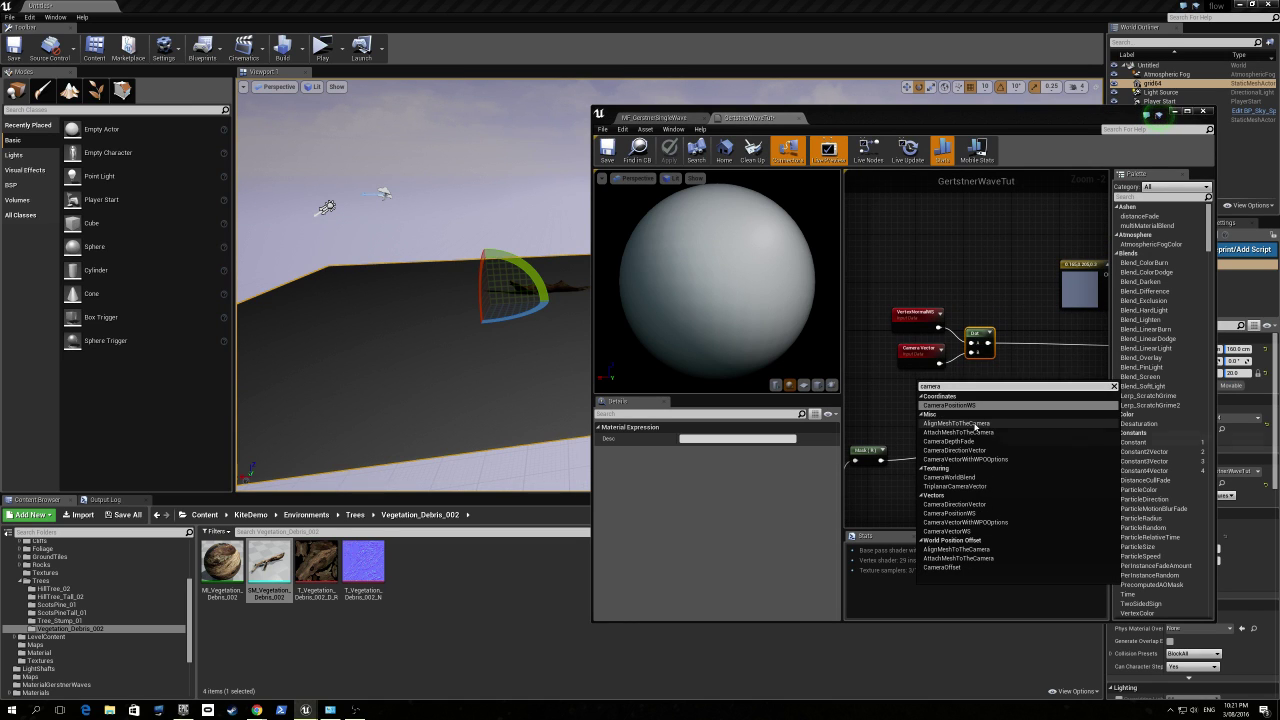
{"action": "left_click", "coordinate": [927, 353]}
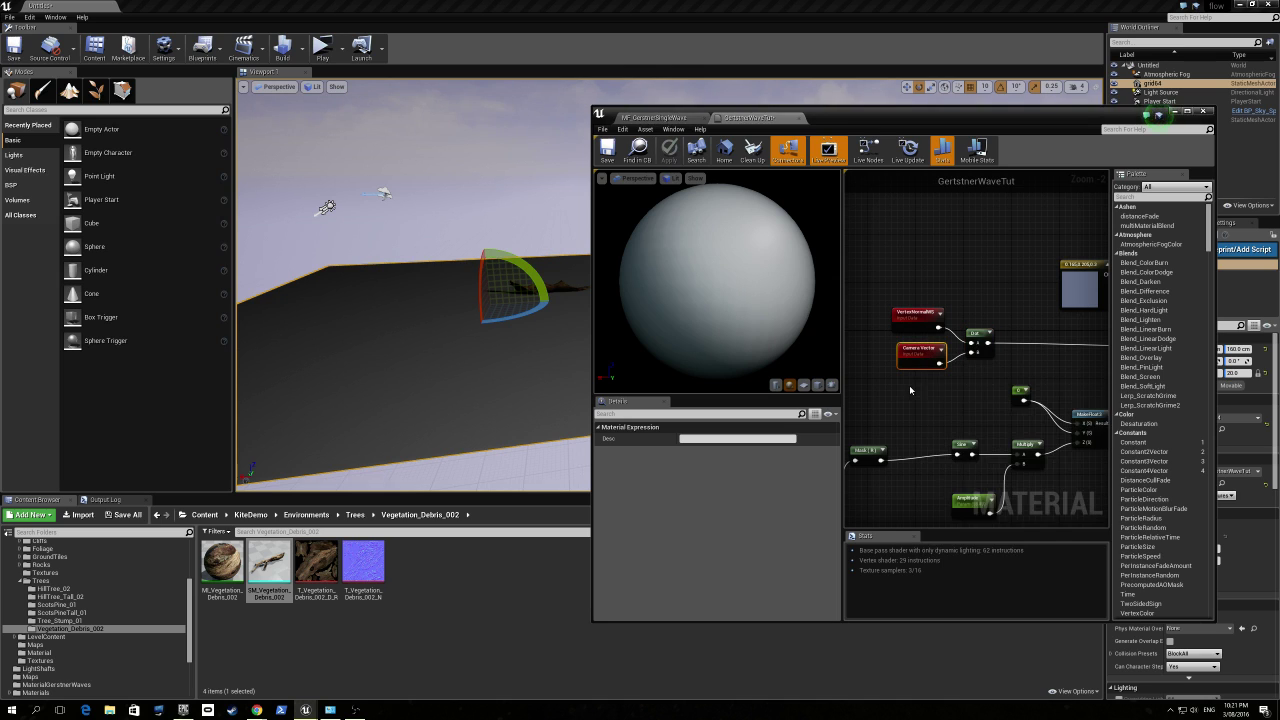
{"action": "right_click", "coordinate": [909, 385]}
{"action": "type", "text": "eye"}
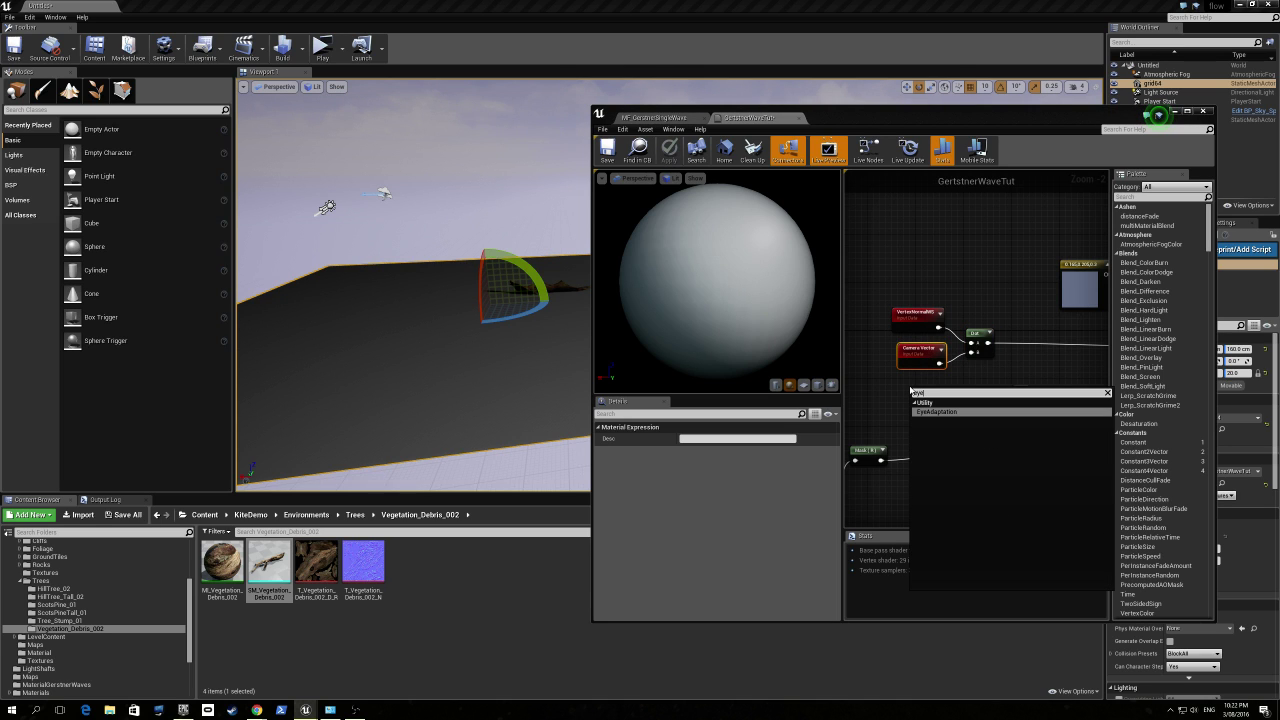
{"action": "key", "text": "Escape"}
Add a CameraDirectionVector node, connect it to the Dot node's B input in place of Camera Vector, and apply the material
{"action": "right_click", "coordinate": [911, 393]}
{"action": "type", "text": "Camera"}
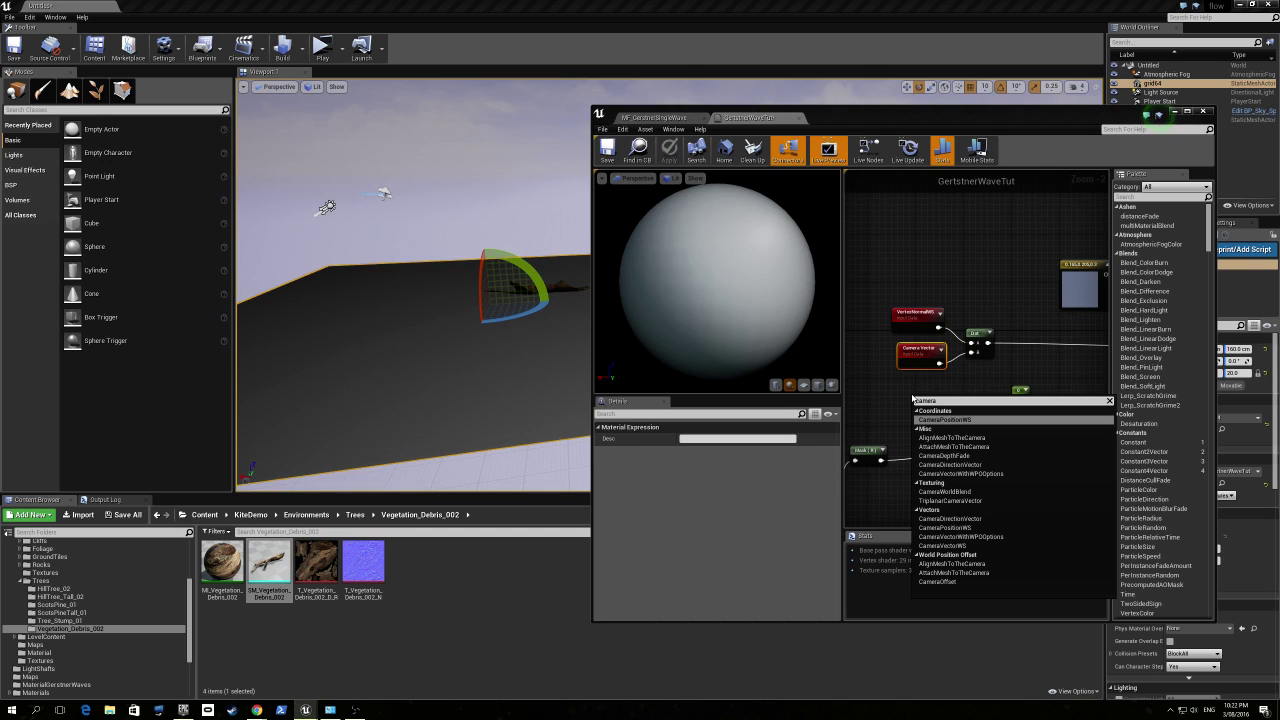
{"action": "left_click", "coordinate": [950, 465]}
{"action": "left_click_drag", "start_coordinate": [900, 396], "coordinate": [970, 348]}
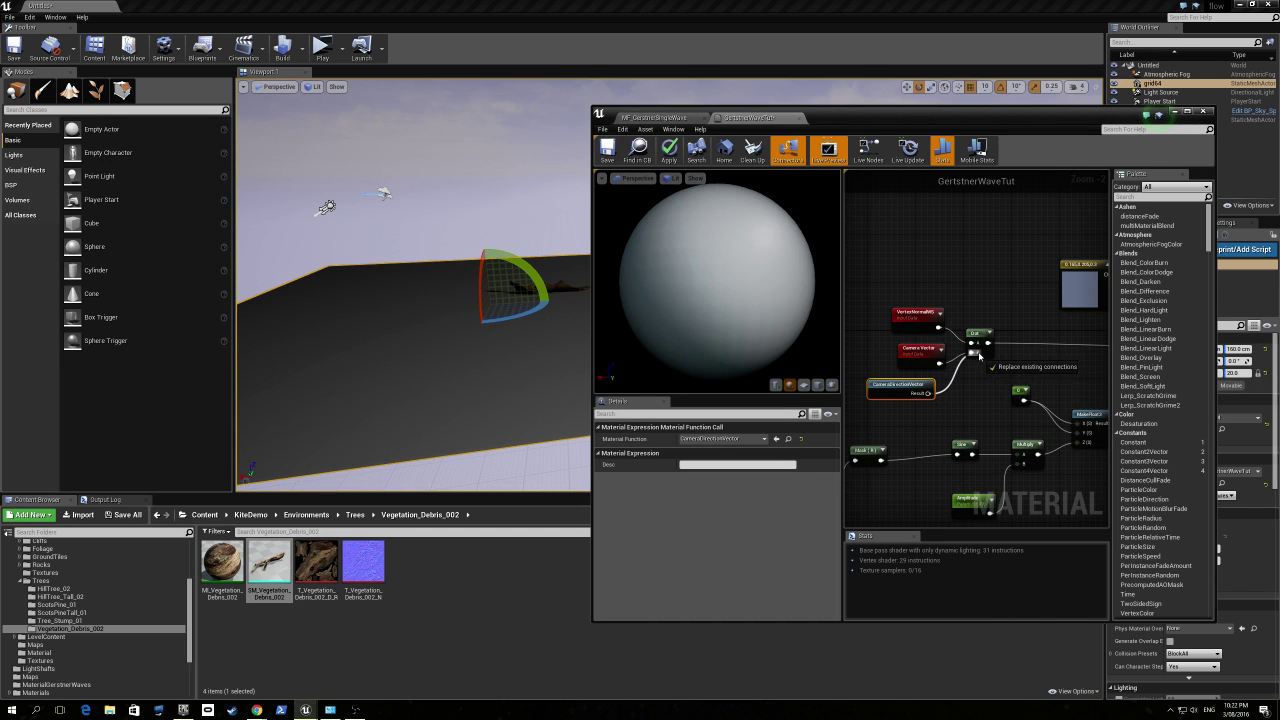
{"action": "left_click", "coordinate": [671, 154]}
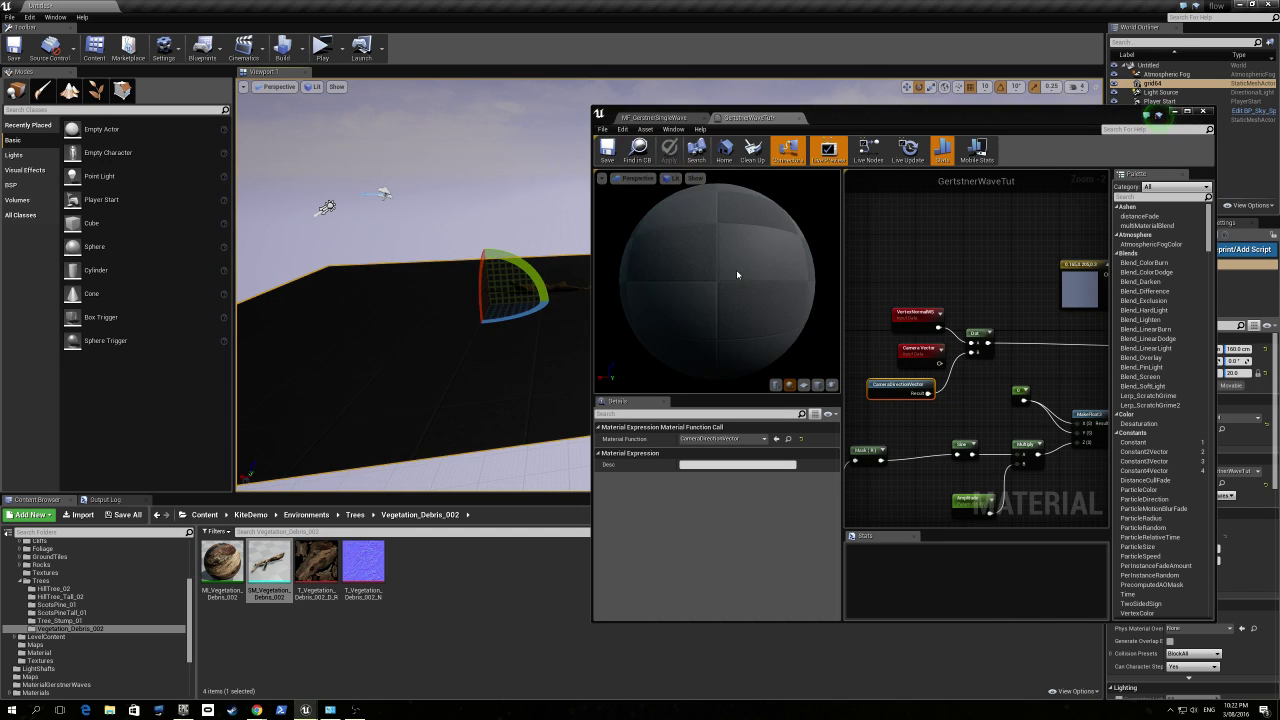
{"action": "left_click", "coordinate": [916, 318]}
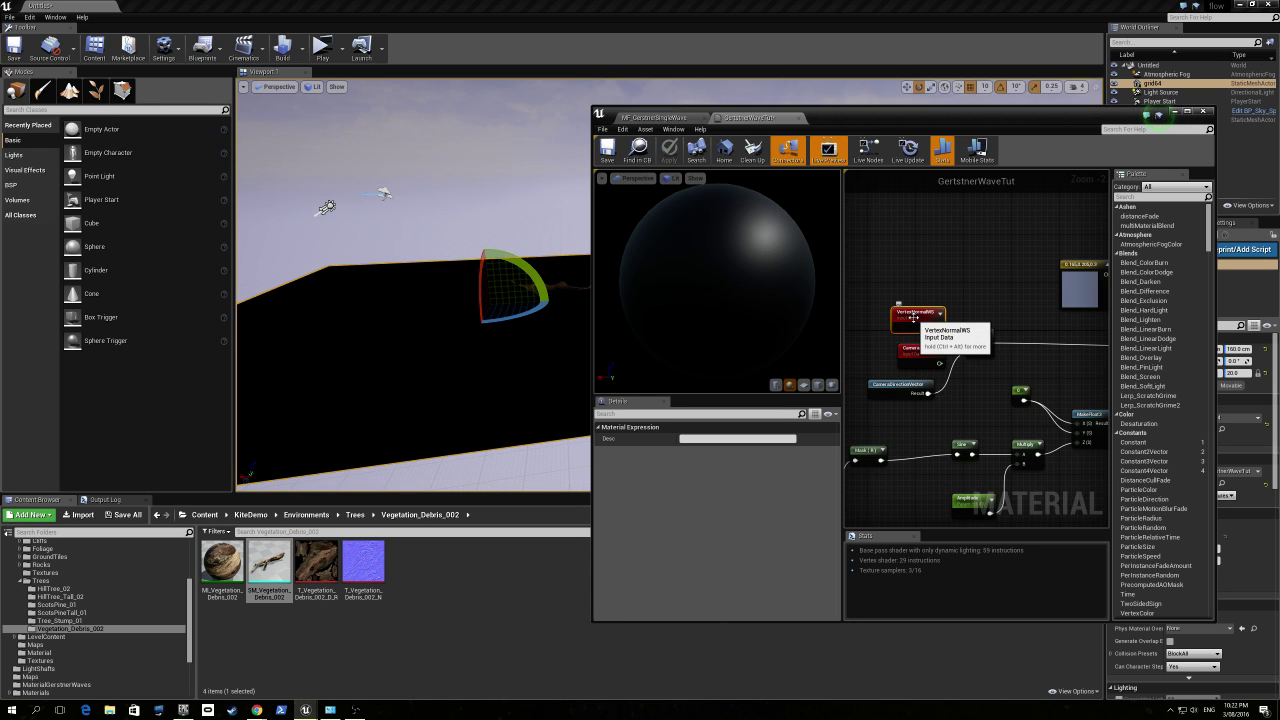
{"action": "right_click", "coordinate": [920, 281]}
{"action": "type", "text": "teng"}
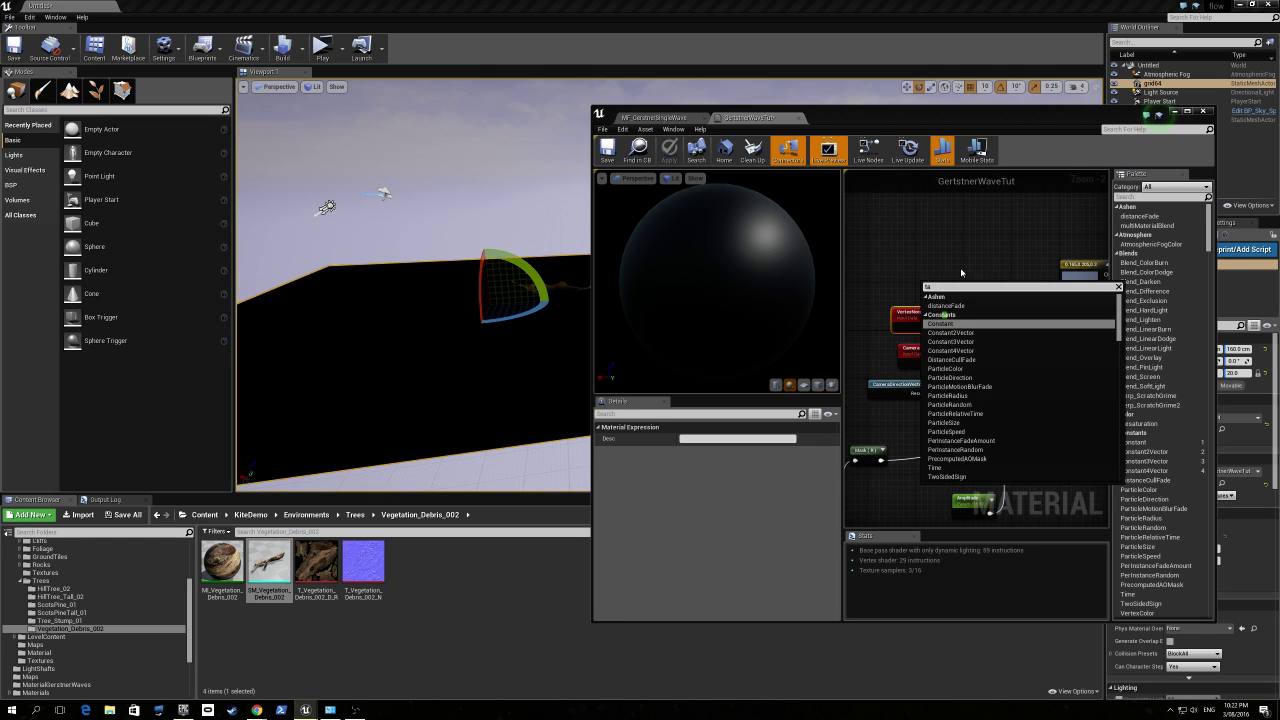
{"action": "type", "text": "e"}
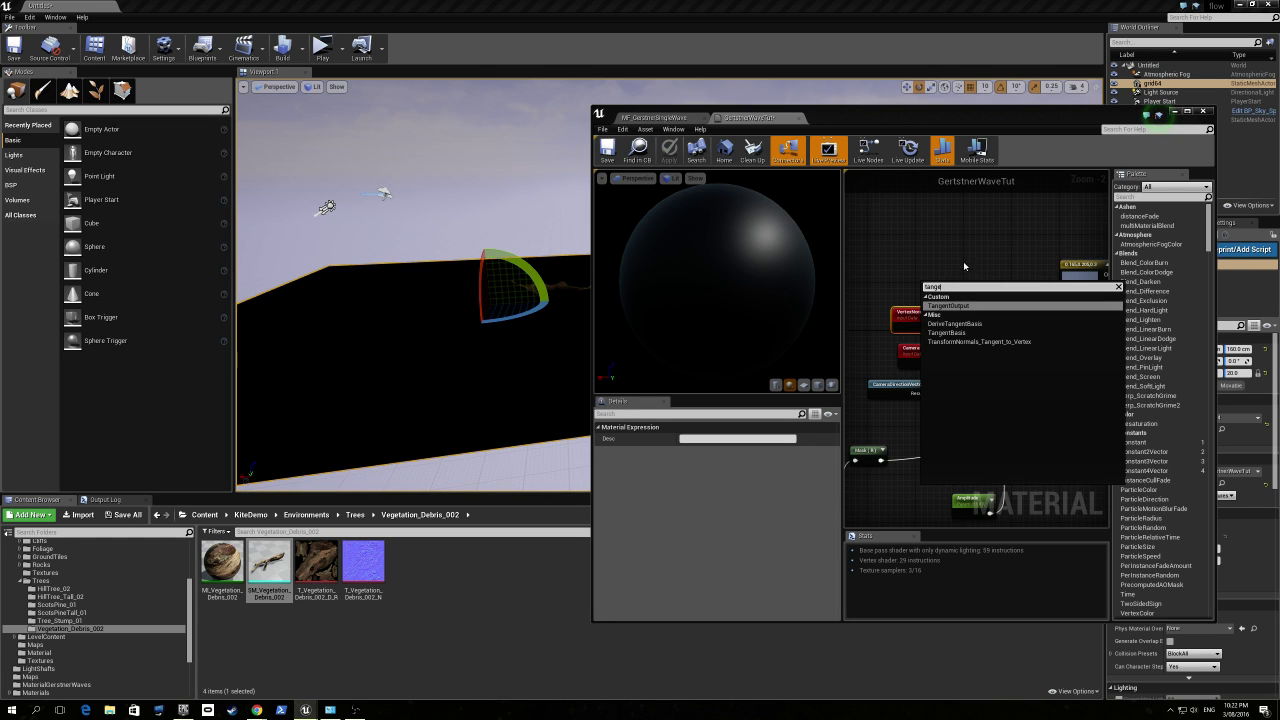
{"action": "left_click", "coordinate": [966, 262]}
{"action": "right_click_drag", "start_coordinate": [921, 309], "coordinate": [983, 284]}
{"action": "mouse_move", "coordinate": [983, 292]}
{"action": "left_mouse_down"}
{"action": "mouse_move", "coordinate": [961, 292]}
{"action": "mouse_move", "coordinate": [972, 292]}
{"action": "left_mouse_up"}
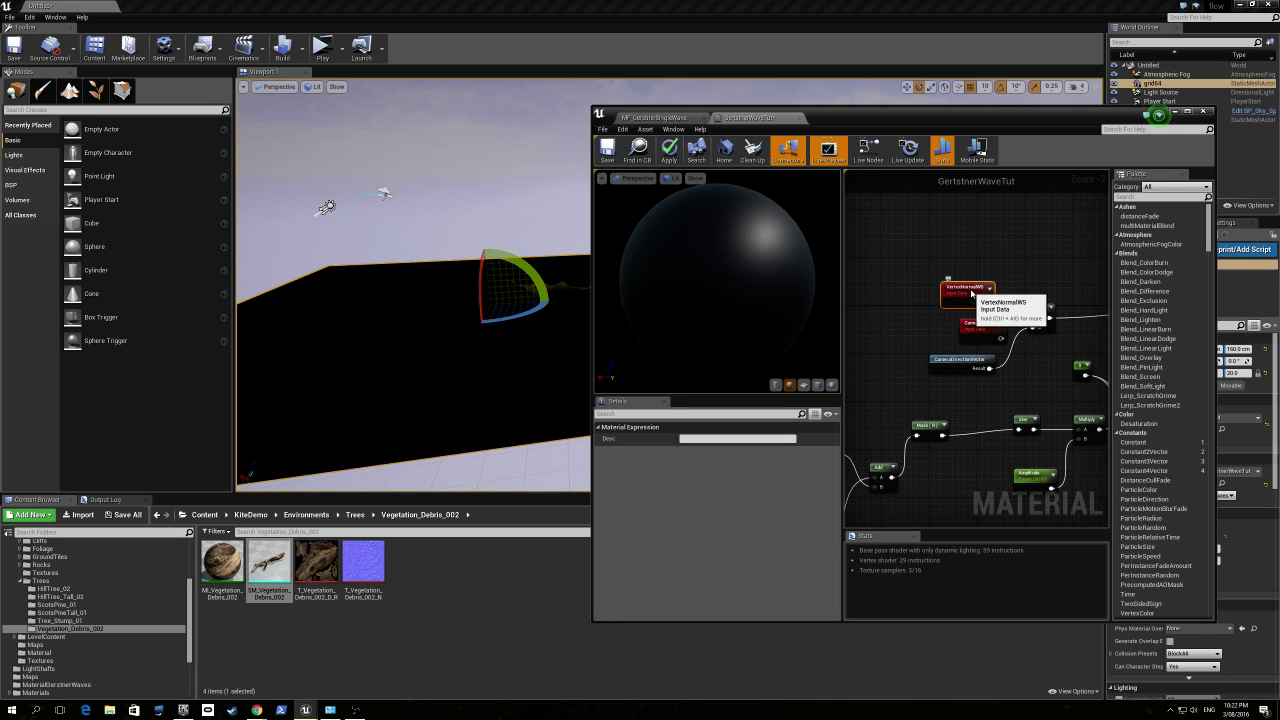
{"action": "right_click_drag", "start_coordinate": [970, 292], "coordinate": [882, 282]}
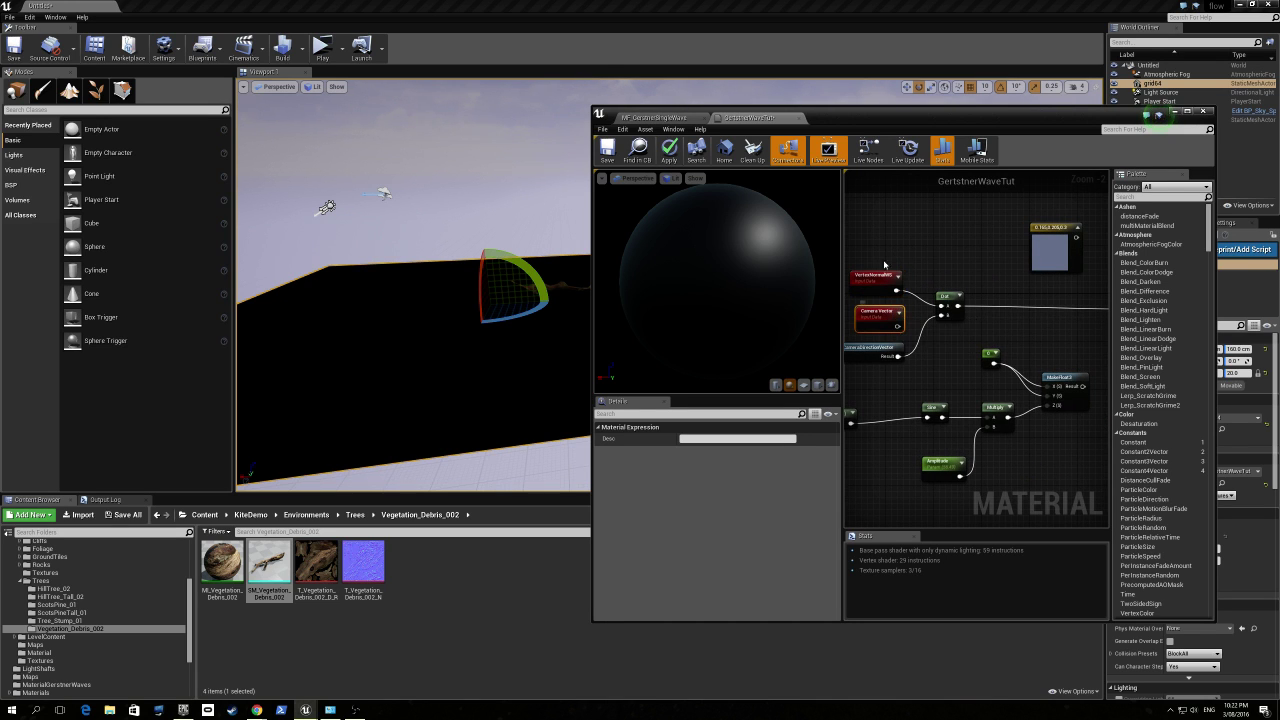
Add a CameraVectorWithWPOOptions node, connect it to the Dot node's B input, and apply the material
{"action": "right_click", "coordinate": [878, 246]}
{"action": "type", "text": "camera"}
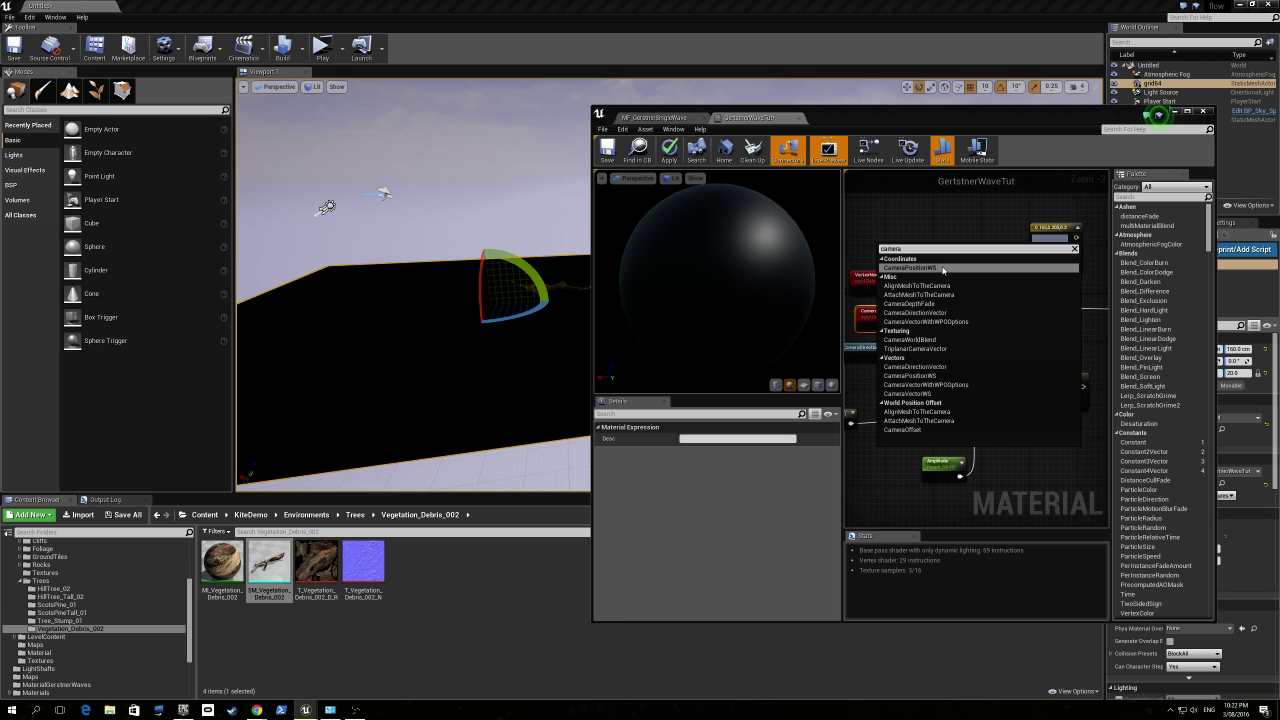
{"action": "left_click", "coordinate": [951, 386]}
{"action": "left_click_drag", "start_coordinate": [931, 256], "coordinate": [940, 314]}
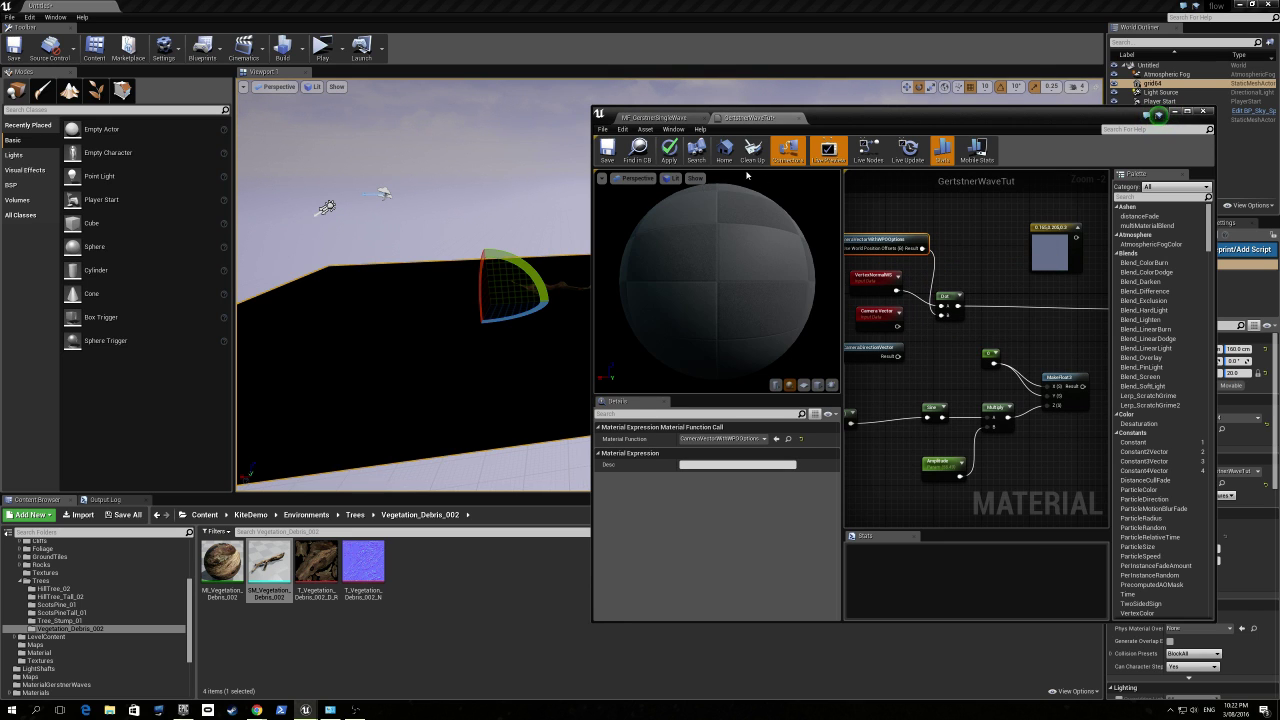
{"action": "left_click", "coordinate": [668, 152]}
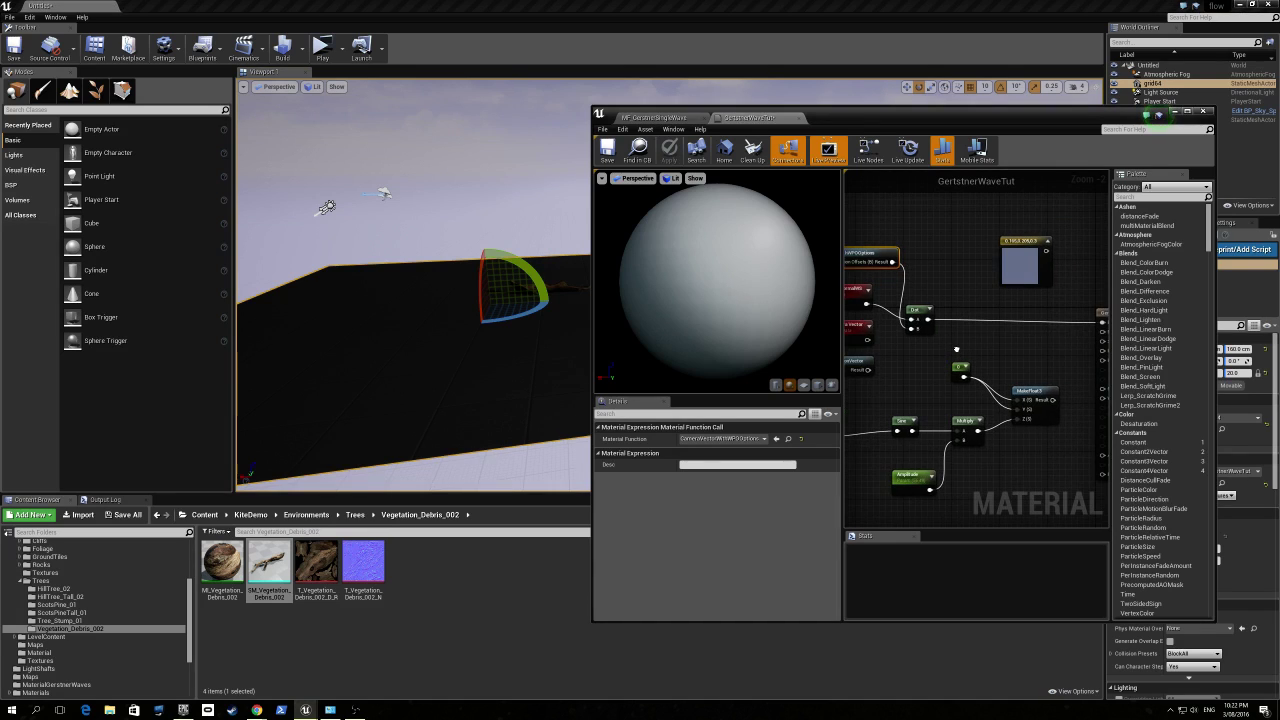
{"action": "right_click_drag", "start_coordinate": [986, 336], "coordinate": [1014, 351]}
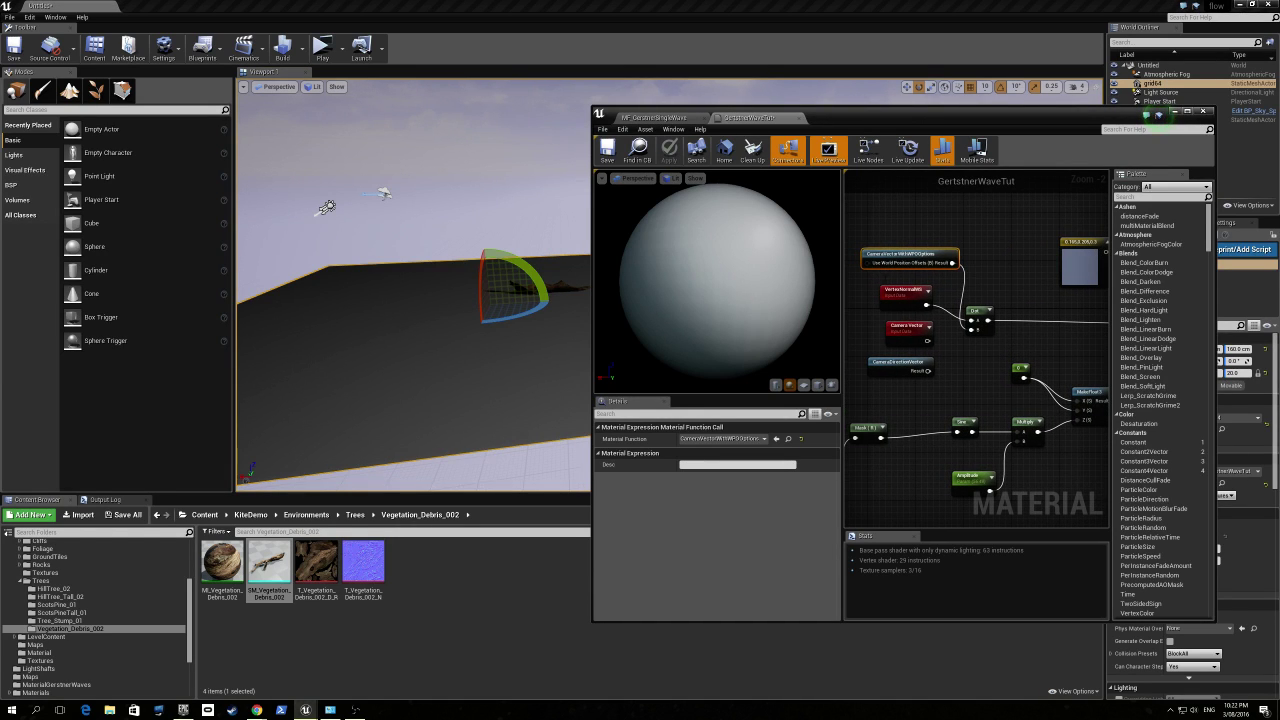
Delete the CameraVectorWithWPOOptions and VertexNormalWS nodes, then wire Camera Vector into the Dot node's A input
{"action": "left_click_drag", "start_coordinate": [898, 228], "coordinate": [917, 291]}
{"action": "key", "text": "Delete"}
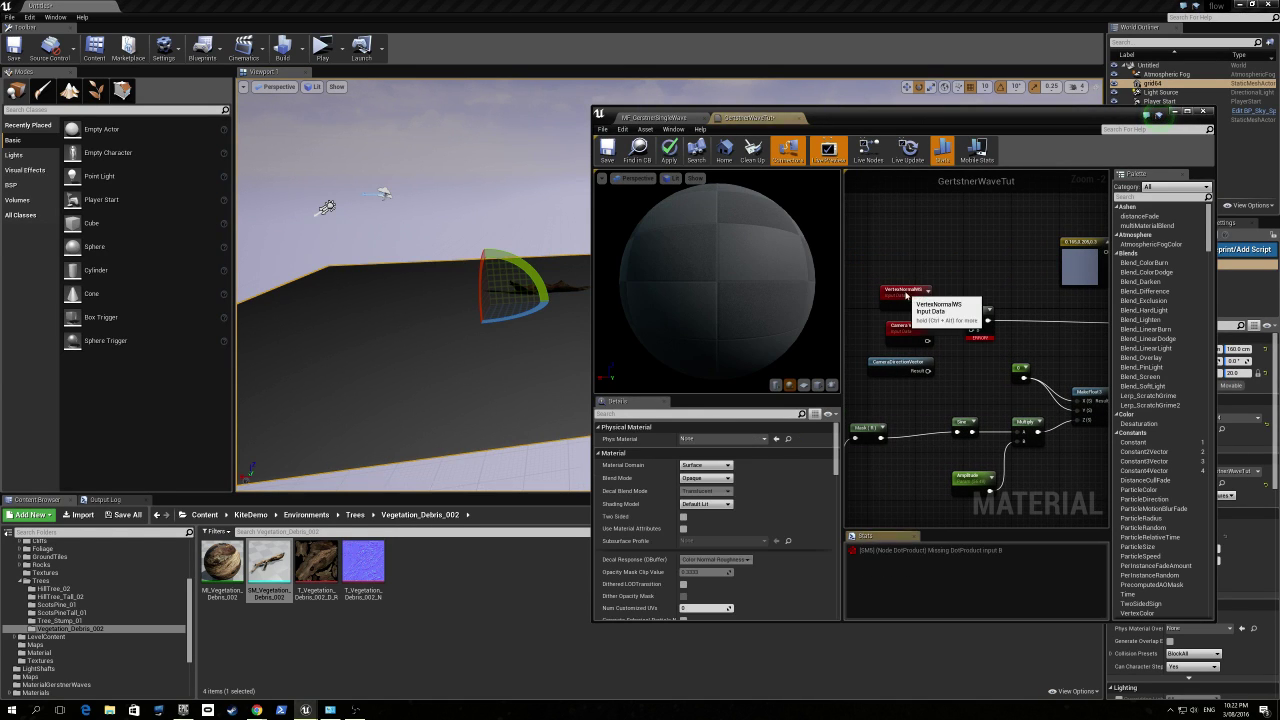
{"action": "left_click", "coordinate": [906, 295]}
{"action": "key", "text": "Delete"}
{"action": "left_click_drag", "start_coordinate": [908, 331], "coordinate": [971, 321]}
{"action": "left_click_drag", "start_coordinate": [905, 358], "coordinate": [894, 369]}
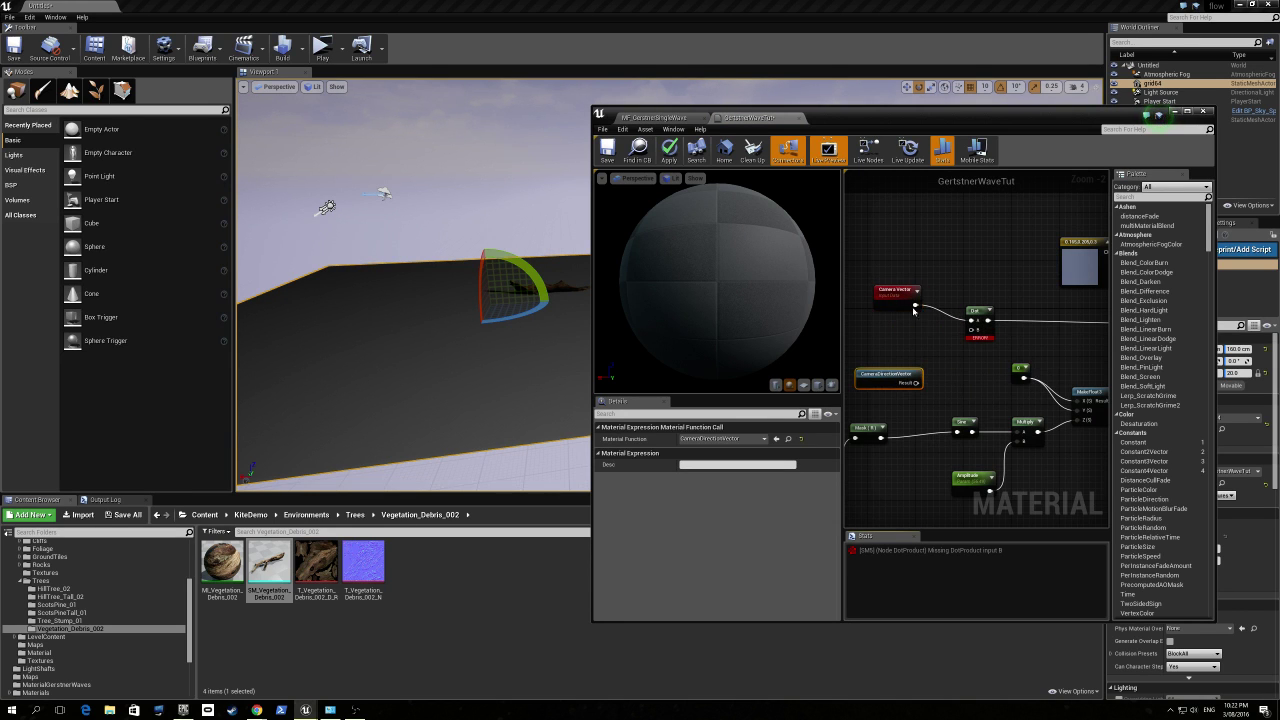
{"action": "left_click_drag", "start_coordinate": [900, 289], "coordinate": [865, 270]}
Add a Normalize node and route Camera Vector through it into the Dot node's A input
{"action": "right_click", "coordinate": [907, 249]}
{"action": "type", "text": "norm"}
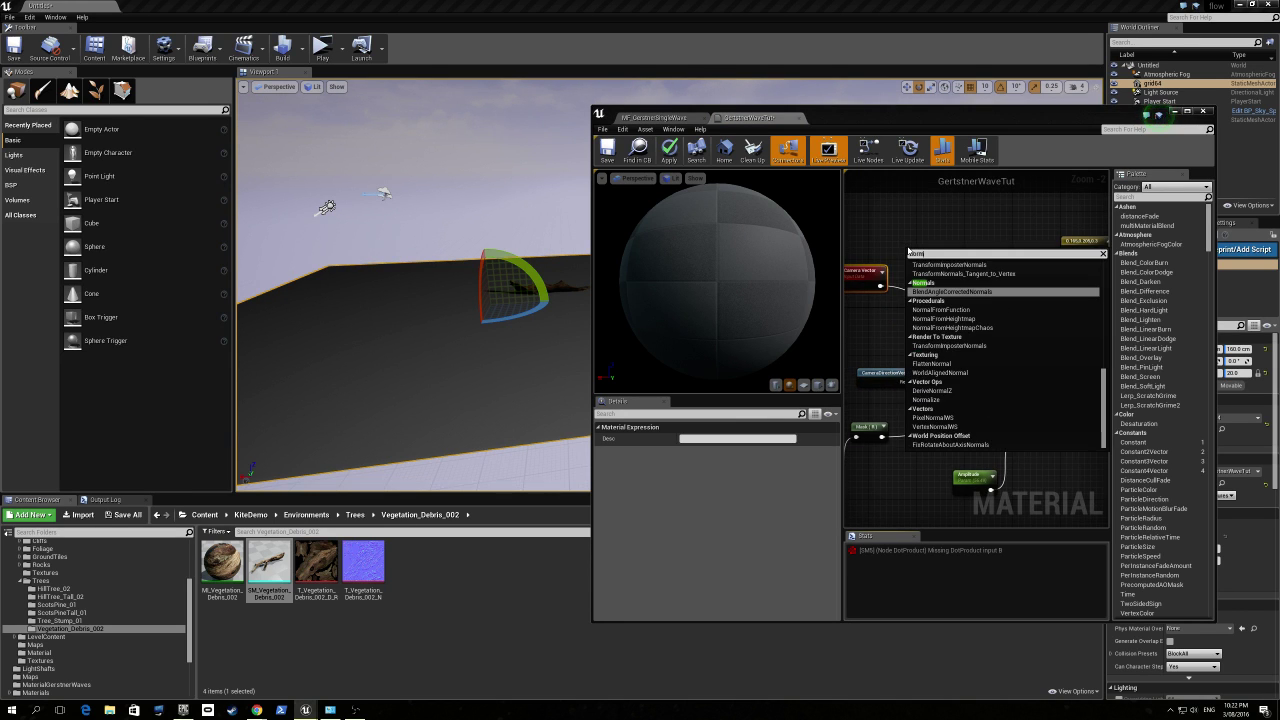
{"action": "left_click", "coordinate": [926, 399]}
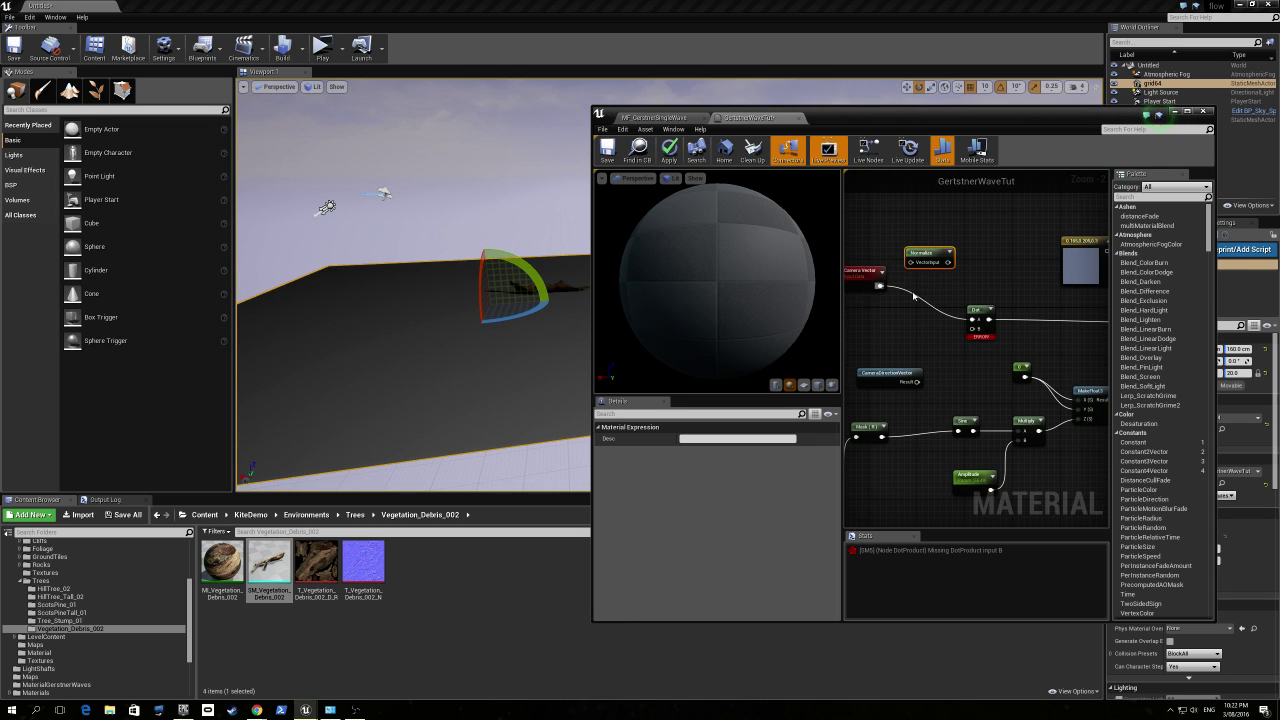
{"action": "left_click_drag", "start_coordinate": [875, 284], "coordinate": [913, 267]}
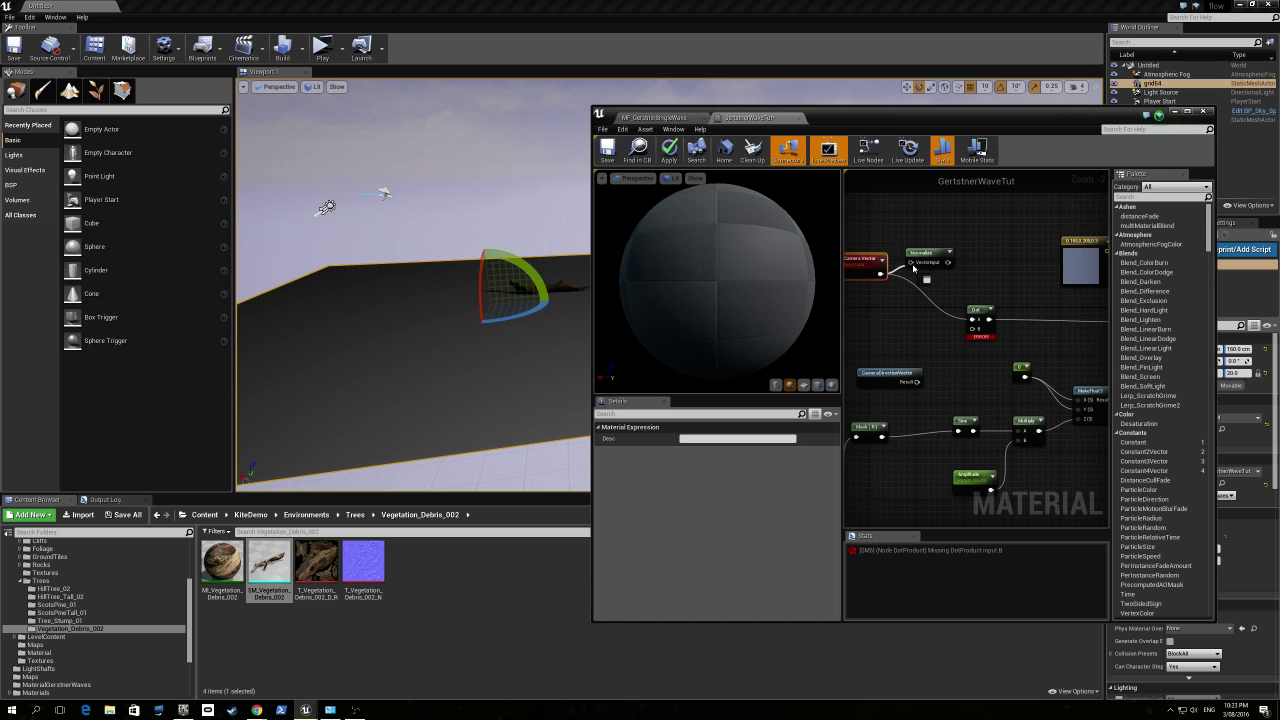
{"action": "right_click_drag", "start_coordinate": [933, 263], "coordinate": [988, 259]}
{"action": "left_click_drag", "start_coordinate": [989, 260], "coordinate": [983, 267]}
Add a new VertexNormalWS node and place it below the Camera Vector node
{"action": "right_click_drag", "start_coordinate": [916, 306], "coordinate": [911, 288]}
{"action": "right_click", "coordinate": [911, 288]}
{"action": "type", "text": "vert"}
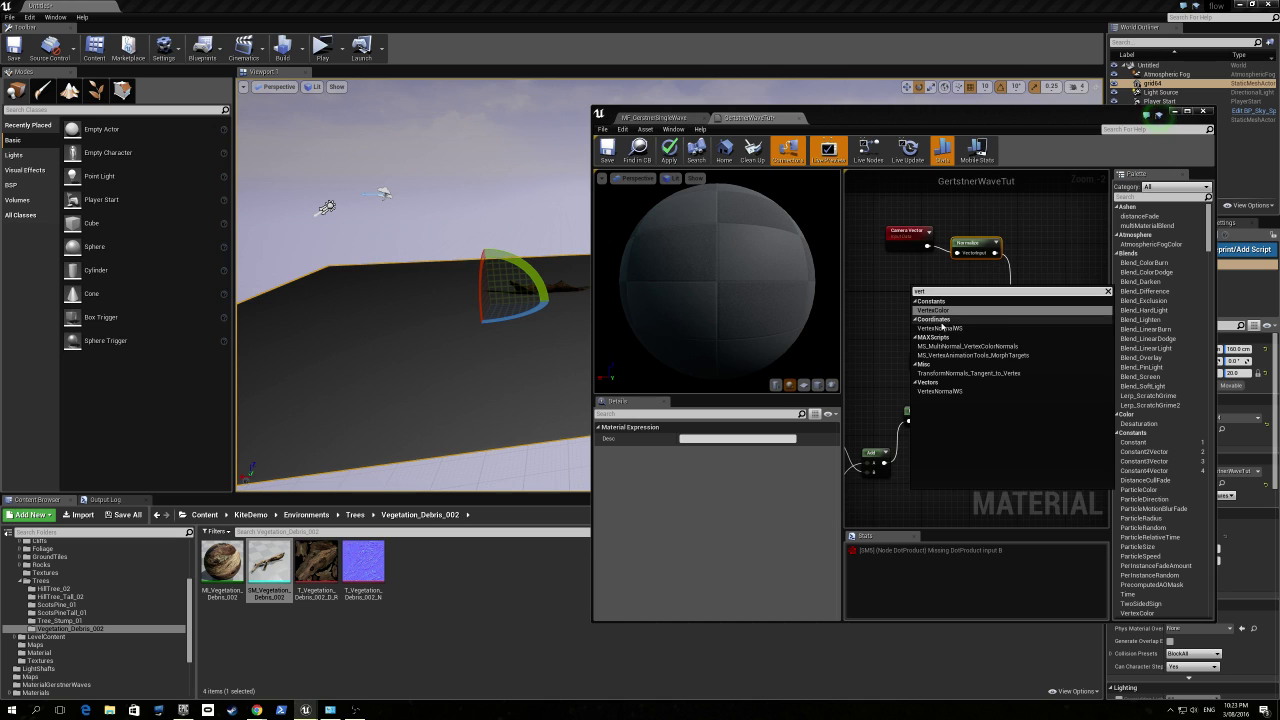
{"action": "left_click", "coordinate": [938, 326]}
{"action": "left_click_drag", "start_coordinate": [927, 294], "coordinate": [898, 295]}
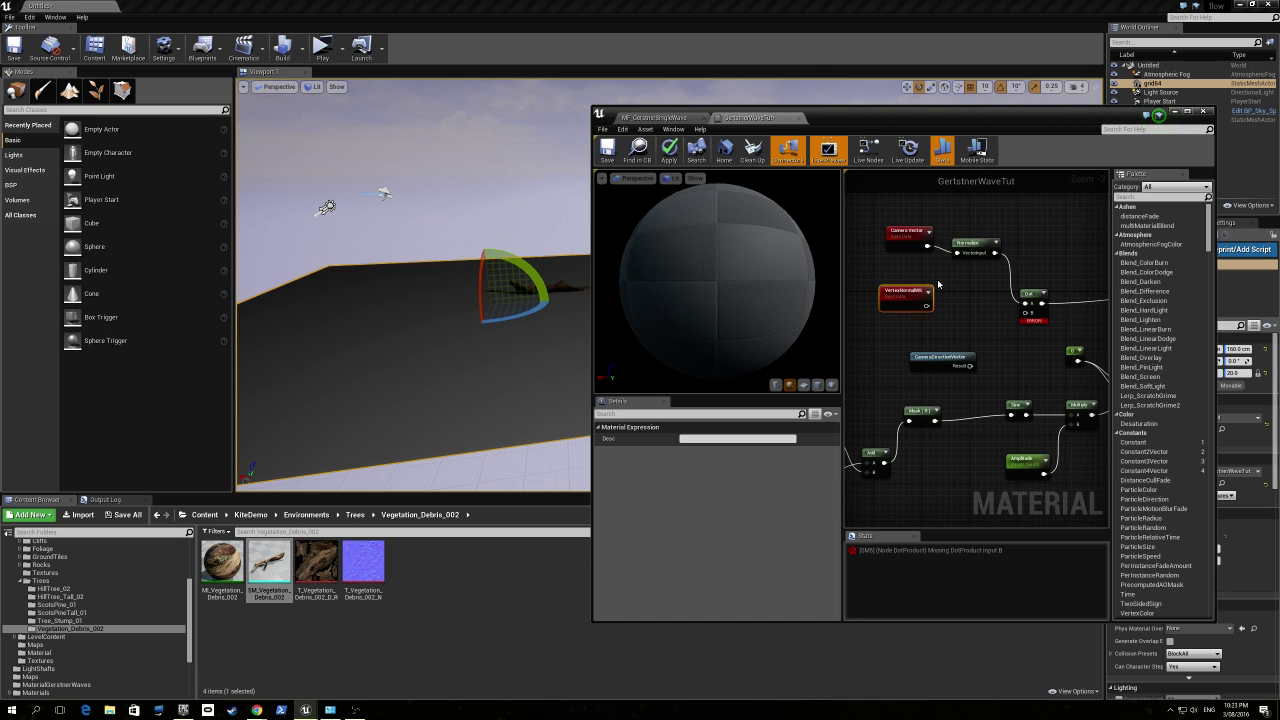
Add a Multiply node between Camera Vector and Normalize and feed Camera Vector into it
{"action": "left_click_drag", "start_coordinate": [906, 236], "coordinate": [872, 246]}
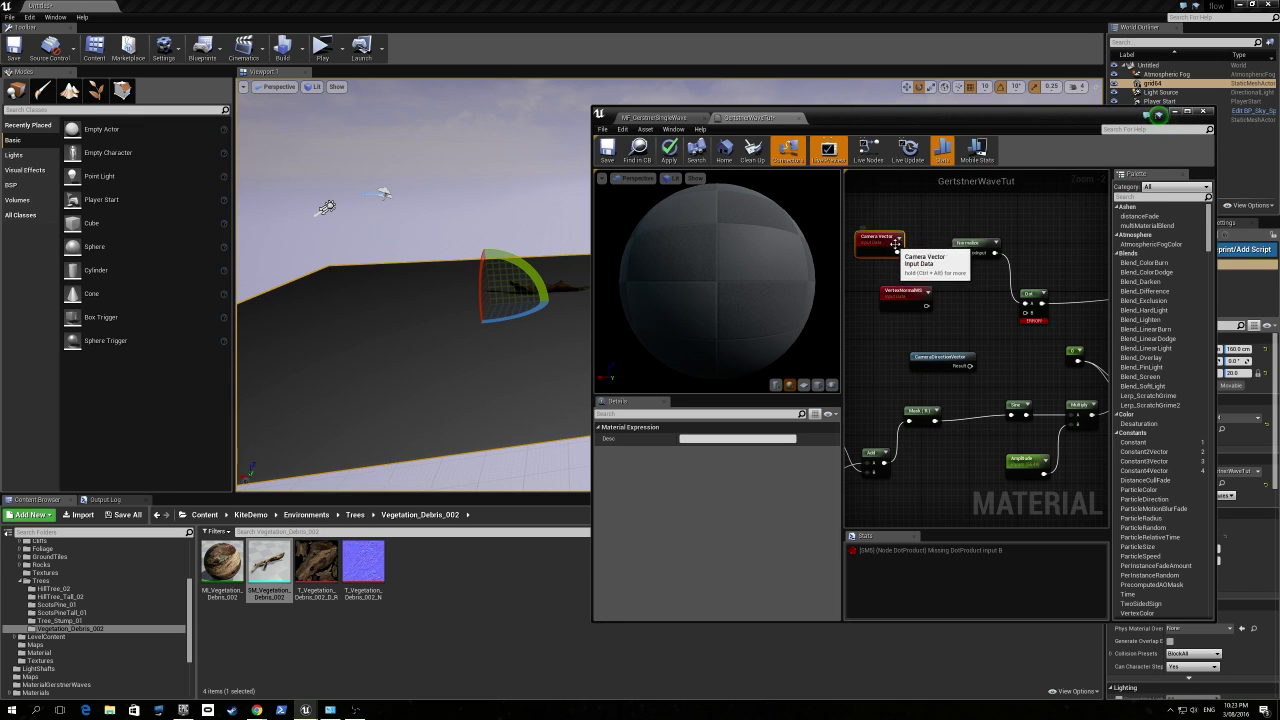
{"action": "right_click", "coordinate": [954, 222]}
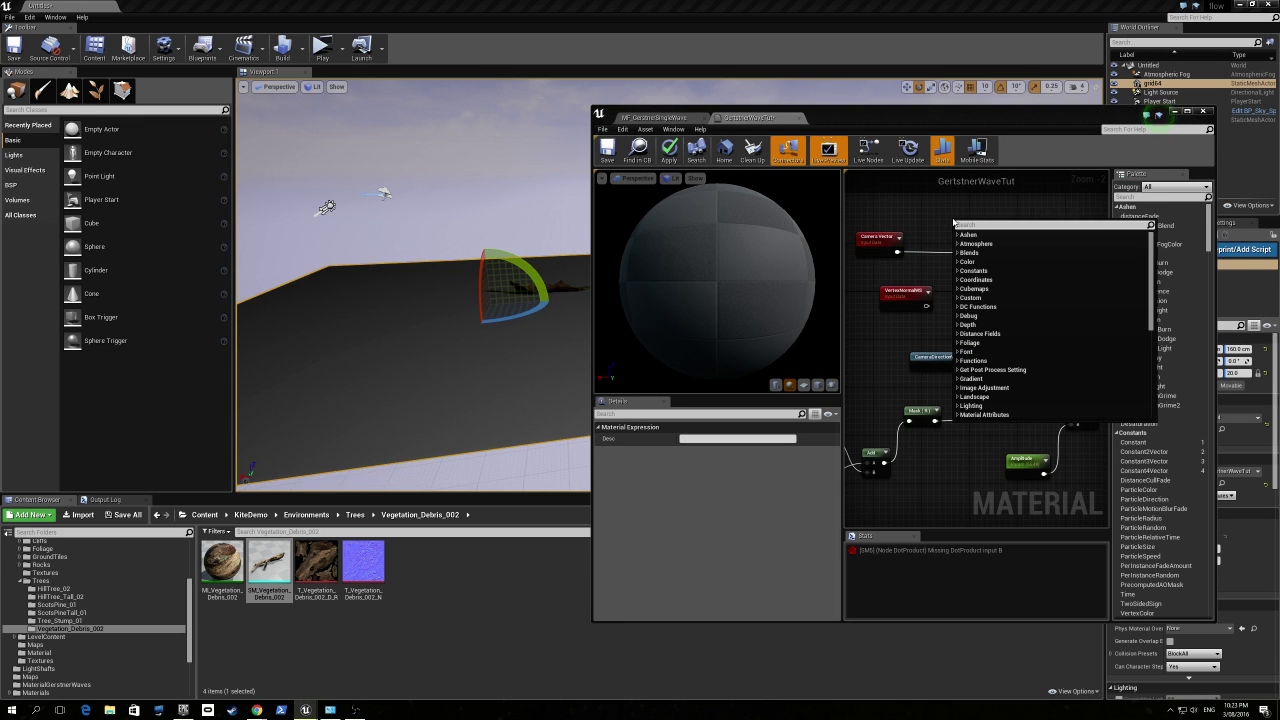
{"action": "left_click", "coordinate": [923, 219]}
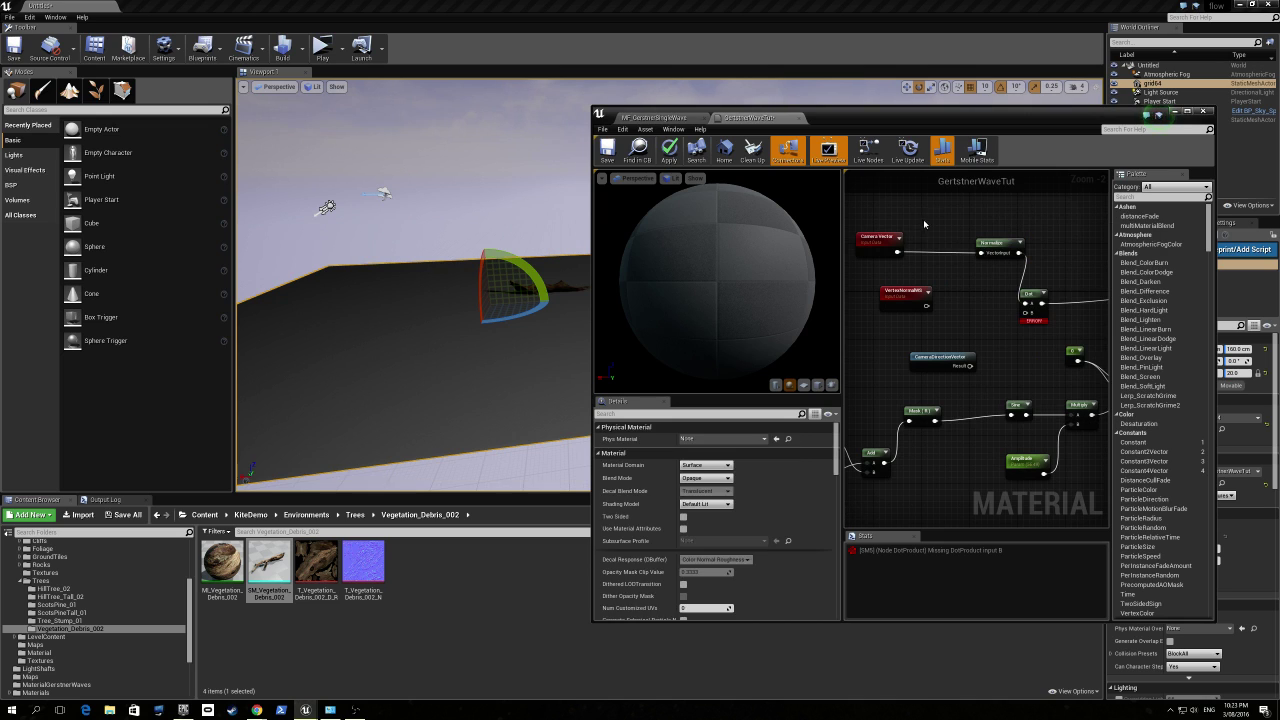
{"action": "left_click", "coordinate": [919, 227]}
{"action": "left_click", "coordinate": [893, 245]}
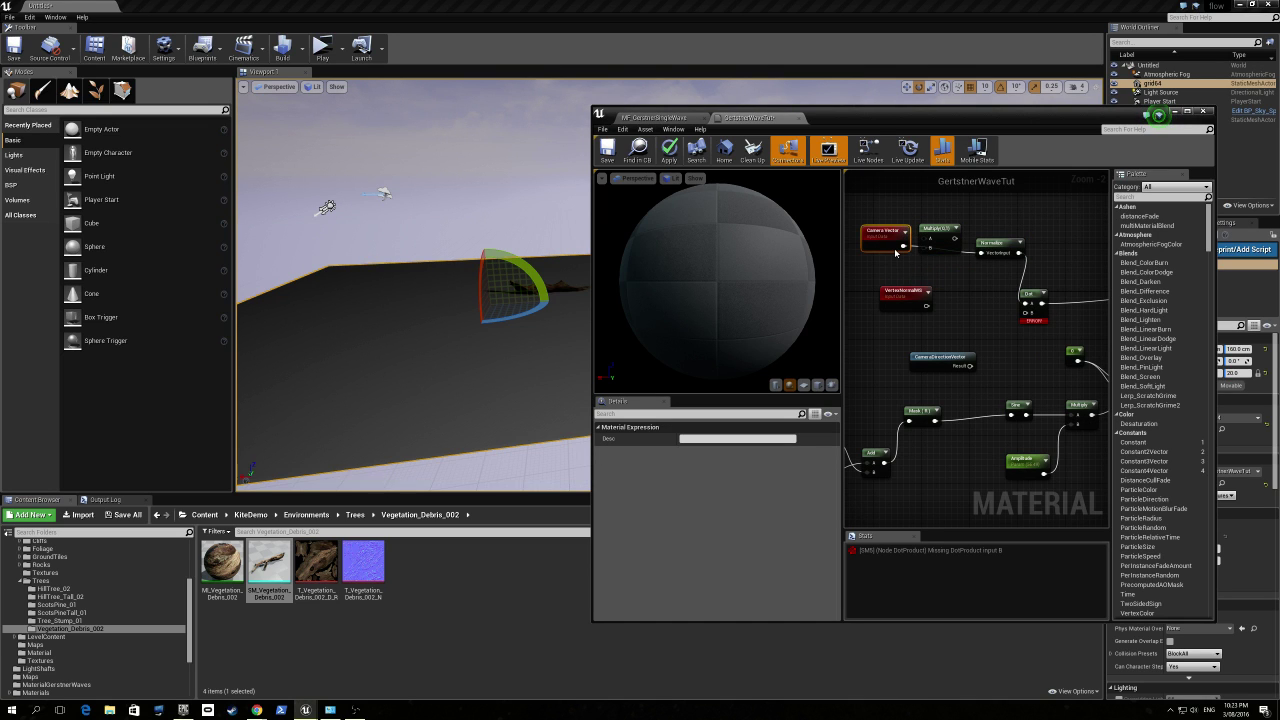
{"action": "left_click_drag", "start_coordinate": [895, 253], "coordinate": [883, 259]}
{"action": "left_click_drag", "start_coordinate": [892, 252], "coordinate": [930, 239]}
{"action": "left_click_drag", "start_coordinate": [941, 230], "coordinate": [967, 220]}
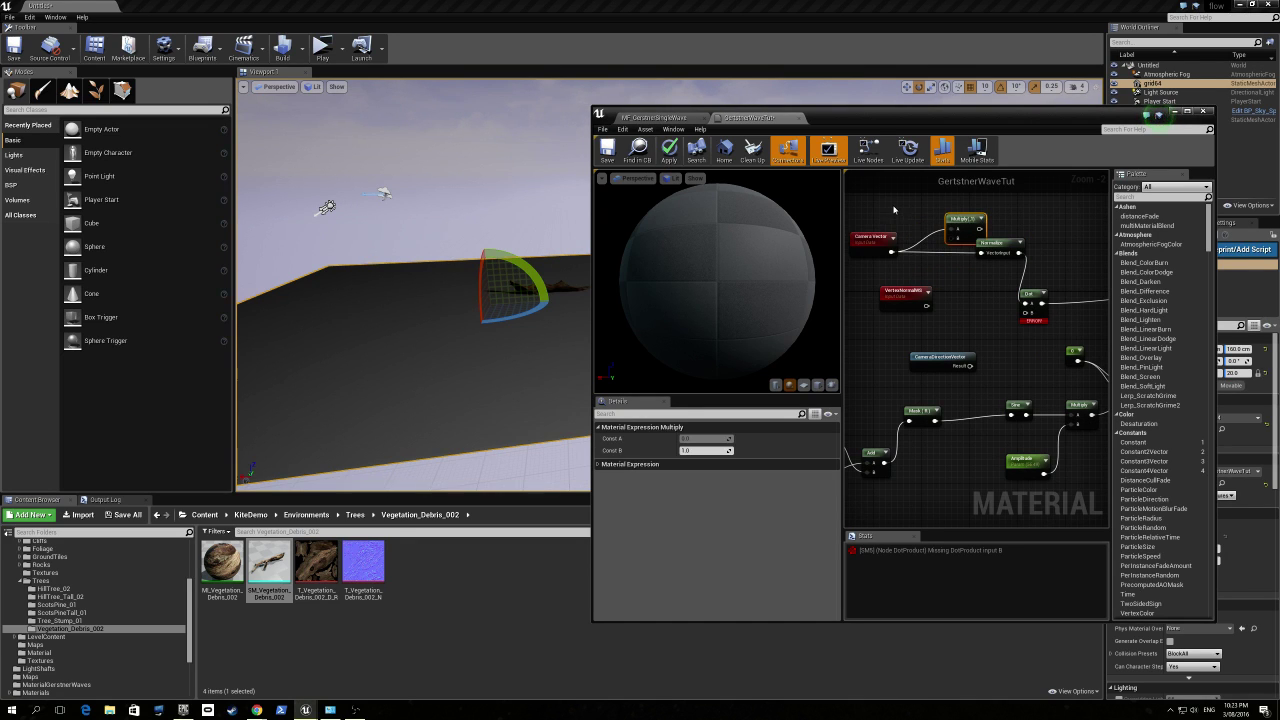
Add a constant of -1 to multiply Camera Vector before the Normalize node, and wire VertexNormalWS into the Dot node's B input
{"action": "key", "text": "1"}
{"action": "left_click", "coordinate": [894, 208]}
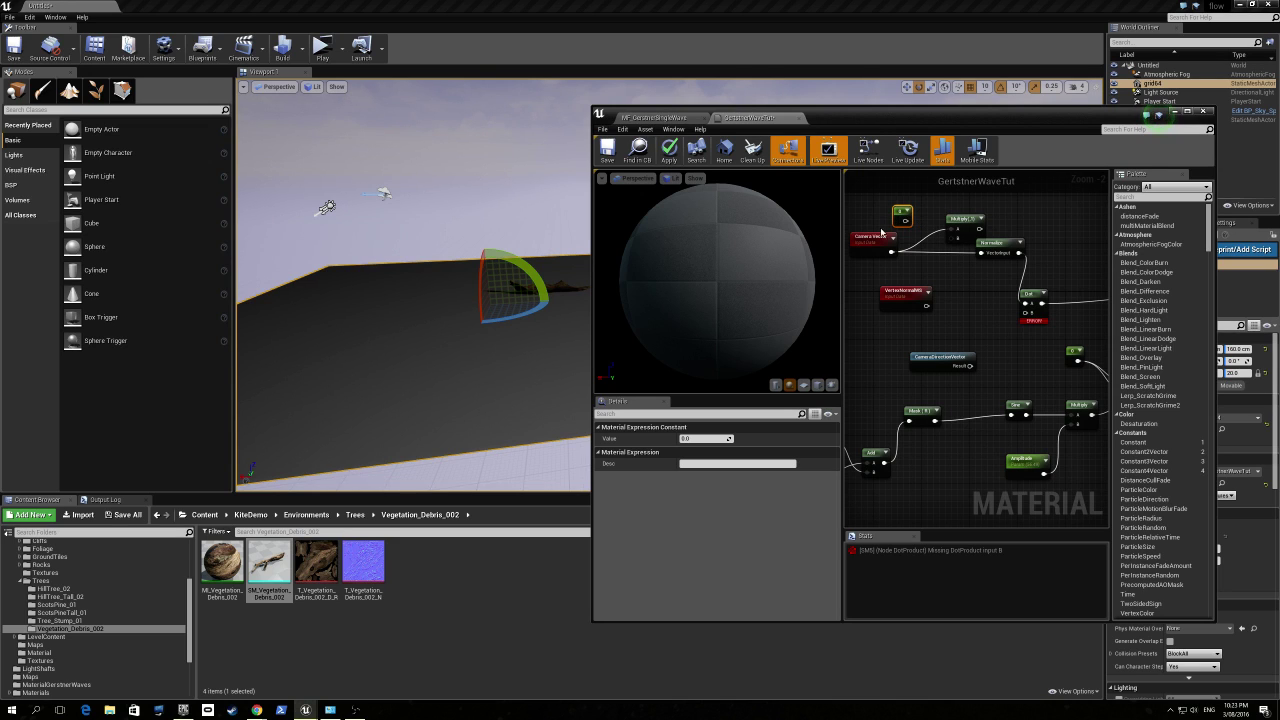
{"action": "left_click", "coordinate": [726, 440]}
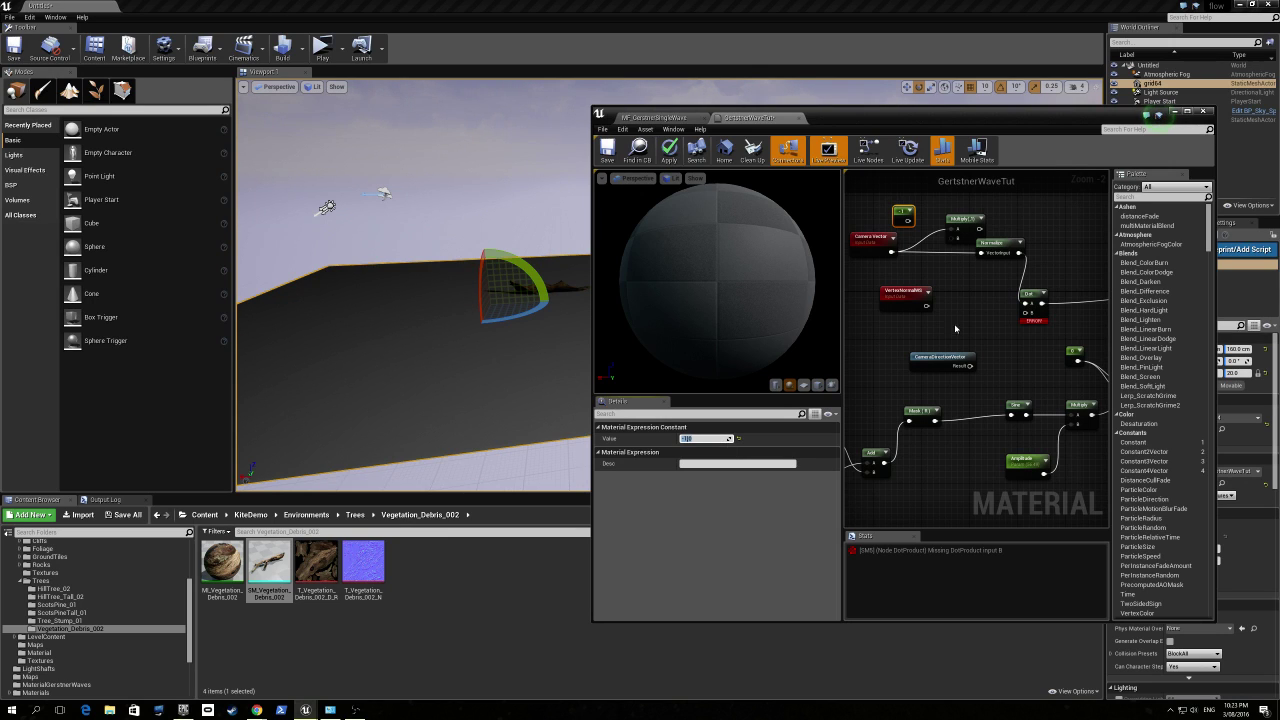
{"action": "left_click_drag", "start_coordinate": [908, 221], "coordinate": [982, 254]}
{"action": "left_click_drag", "start_coordinate": [927, 305], "coordinate": [1029, 317]}
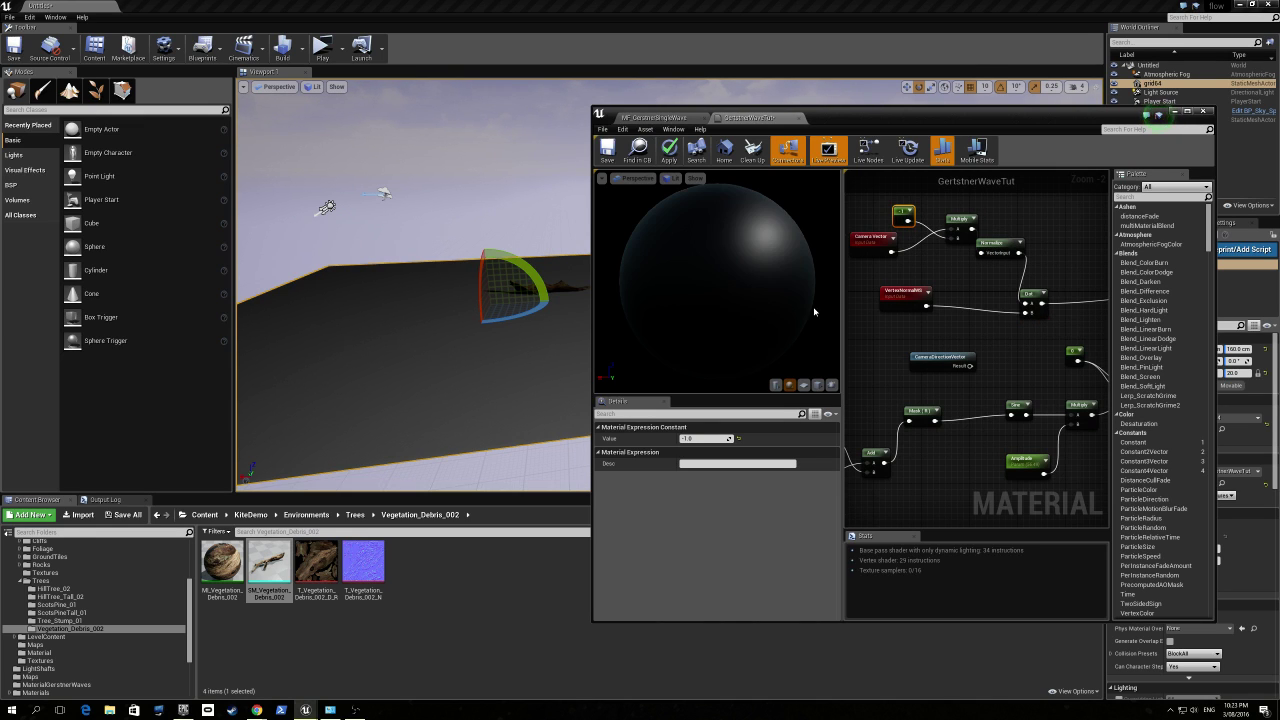
{"action": "scroll", "coordinate": [717, 270], "scroll_direction": "up", "scroll_amount": 4}
{"action": "right_click_drag", "start_coordinate": [932, 257], "coordinate": [943, 281]}
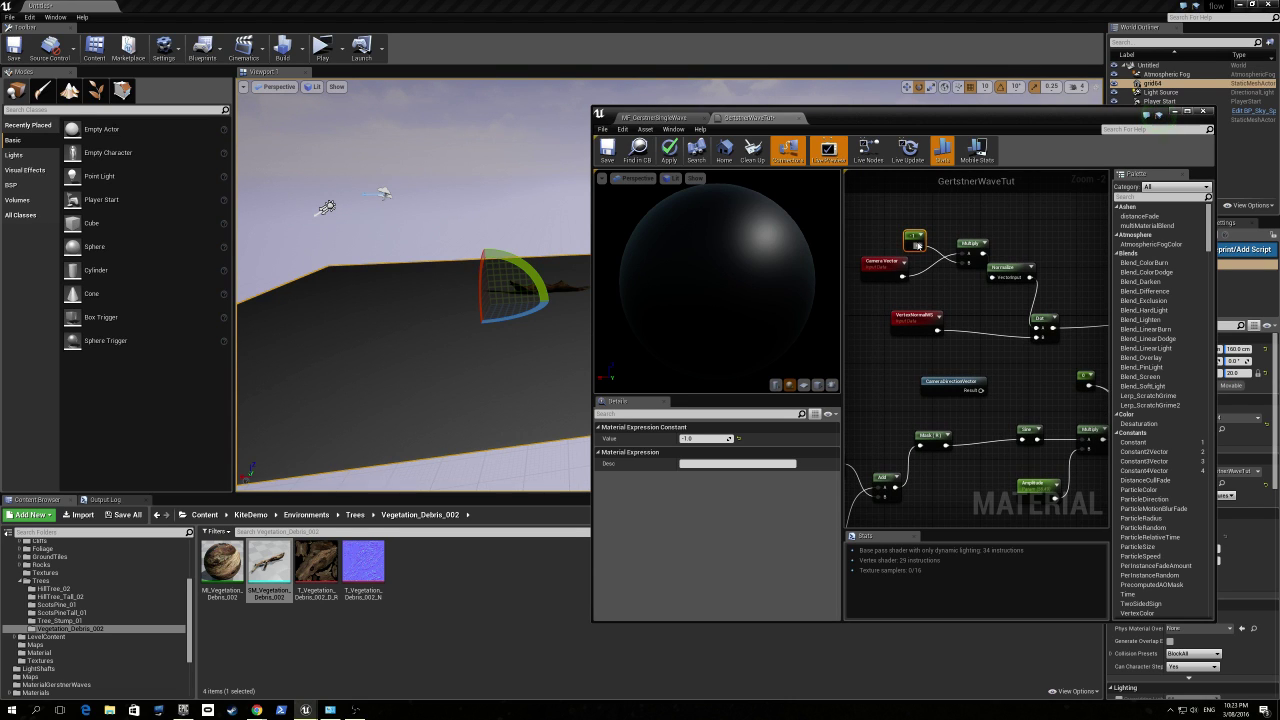
{"action": "left_click", "coordinate": [882, 262]}
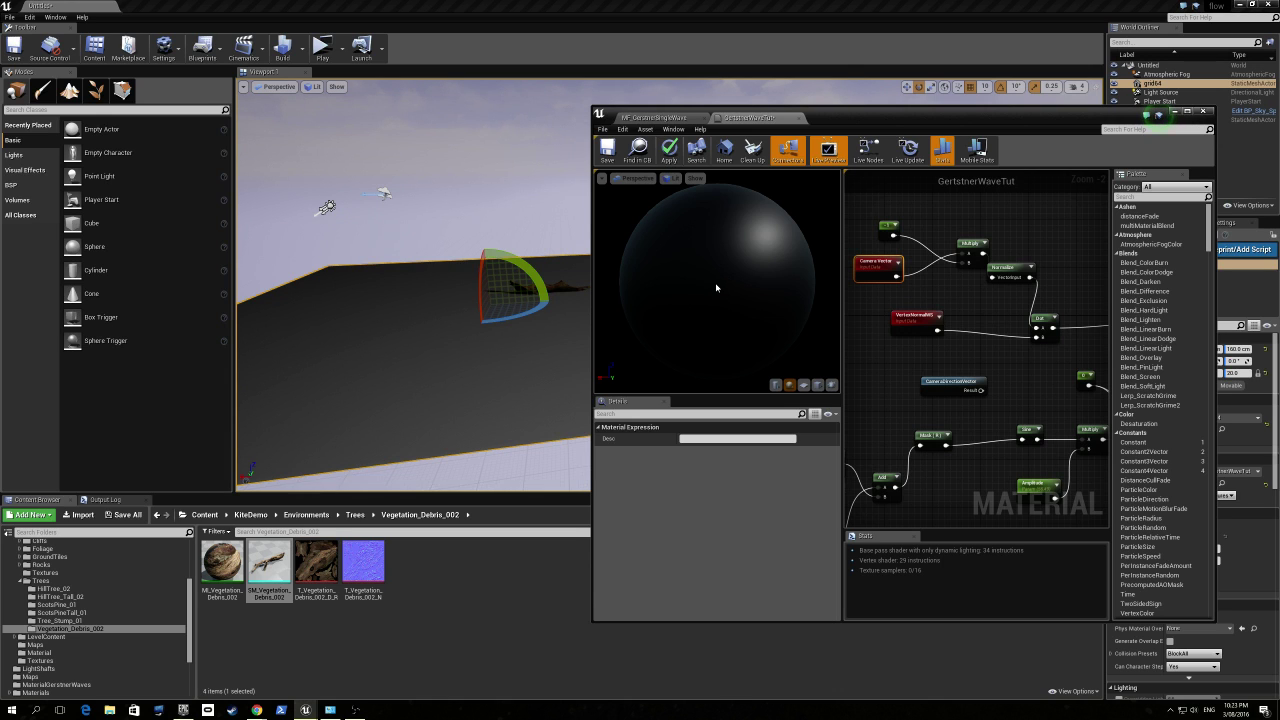
Open Paint and pencil a circle as the sphere, with an eye-shaped camera and a view arrow reaching the circle
{"action": "left_click", "coordinate": [14, 710]}
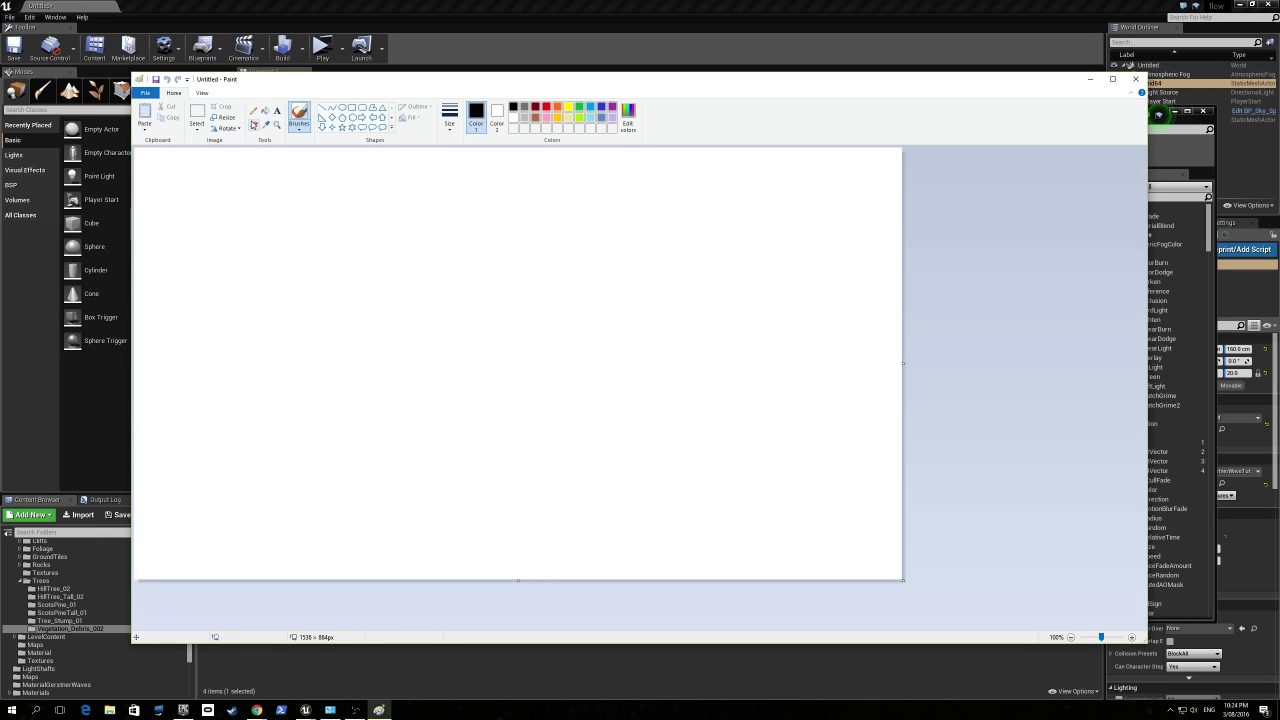
{"action": "left_click", "coordinate": [254, 112]}
{"action": "mouse_move", "coordinate": [460, 268]}
{"action": "left_mouse_down"}
{"action": "mouse_move", "coordinate": [540, 266]}
{"action": "mouse_move", "coordinate": [585, 412]}
{"action": "mouse_move", "coordinate": [466, 451]}
{"action": "mouse_move", "coordinate": [386, 357]}
{"action": "mouse_move", "coordinate": [466, 263]}
{"action": "mouse_move", "coordinate": [498, 259]}
{"action": "left_mouse_up"}
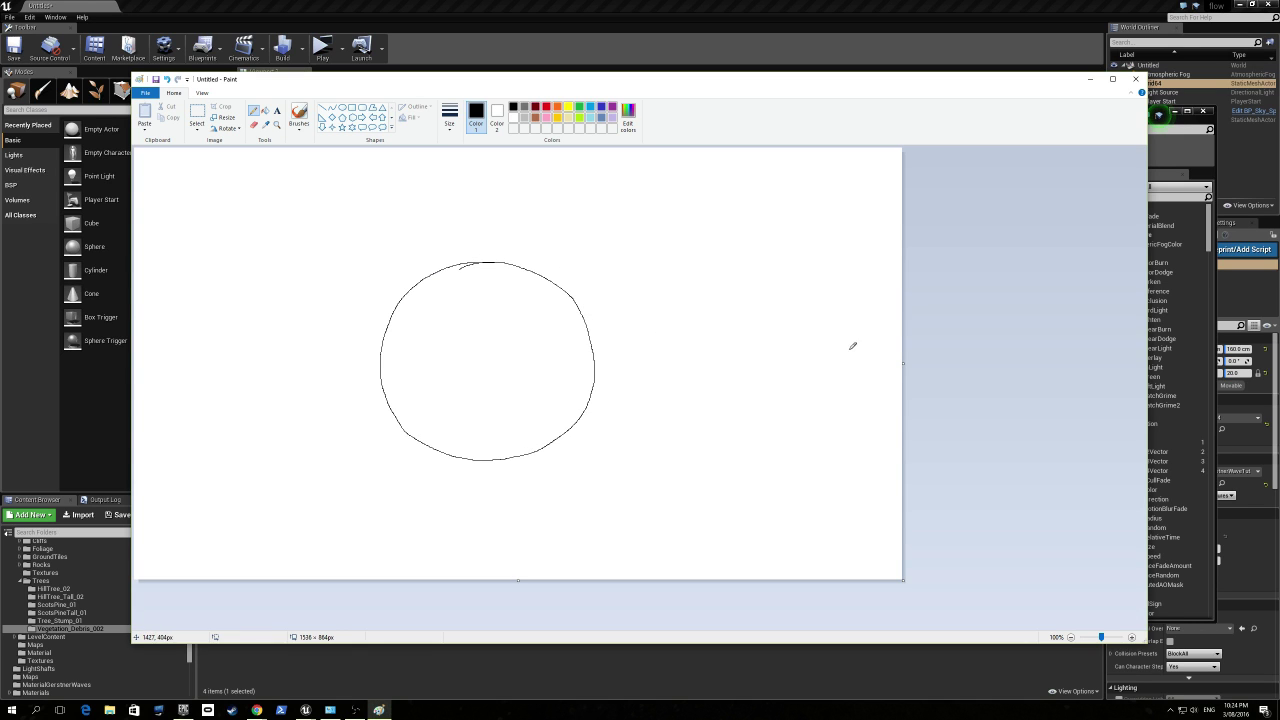
{"action": "mouse_move", "coordinate": [867, 346]}
{"action": "left_mouse_down"}
{"action": "mouse_move", "coordinate": [593, 342]}
{"action": "mouse_move", "coordinate": [613, 369]}
{"action": "left_mouse_up"}
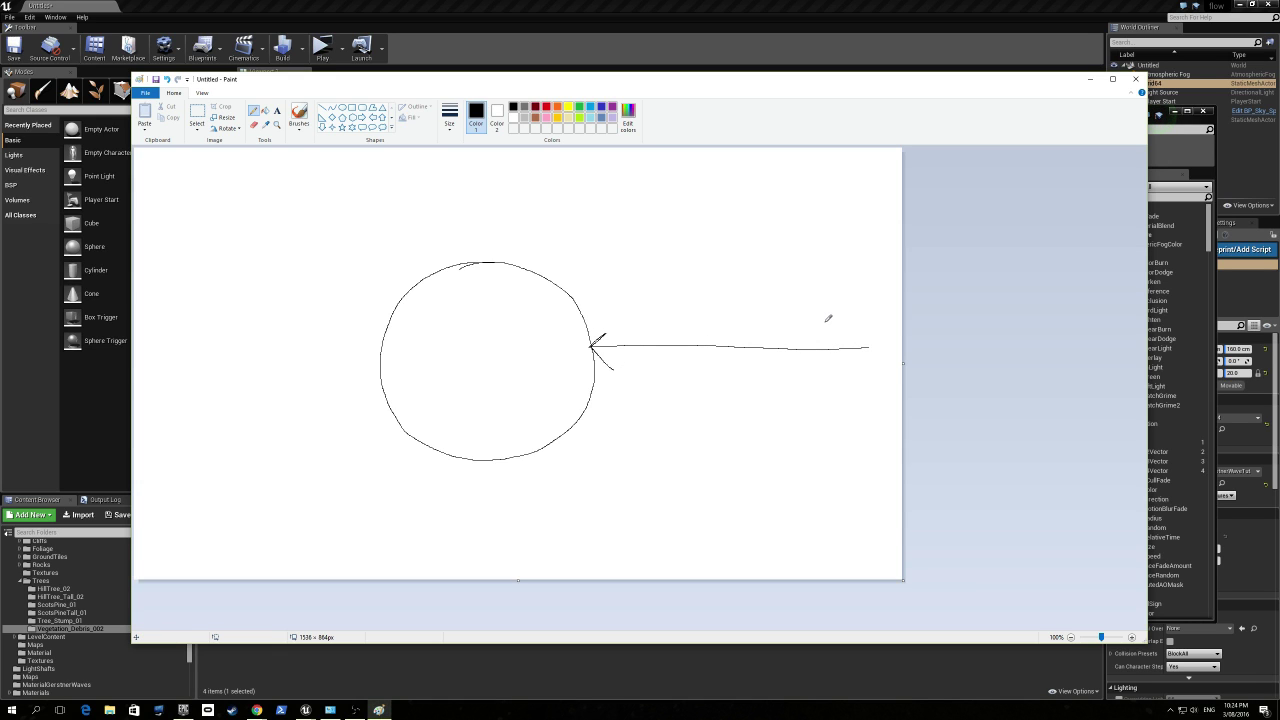
{"action": "mouse_move", "coordinate": [818, 312]}
{"action": "left_mouse_down"}
{"action": "mouse_move", "coordinate": [820, 390]}
{"action": "mouse_move", "coordinate": [803, 360]}
{"action": "mouse_move", "coordinate": [816, 312]}
{"action": "left_mouse_up"}
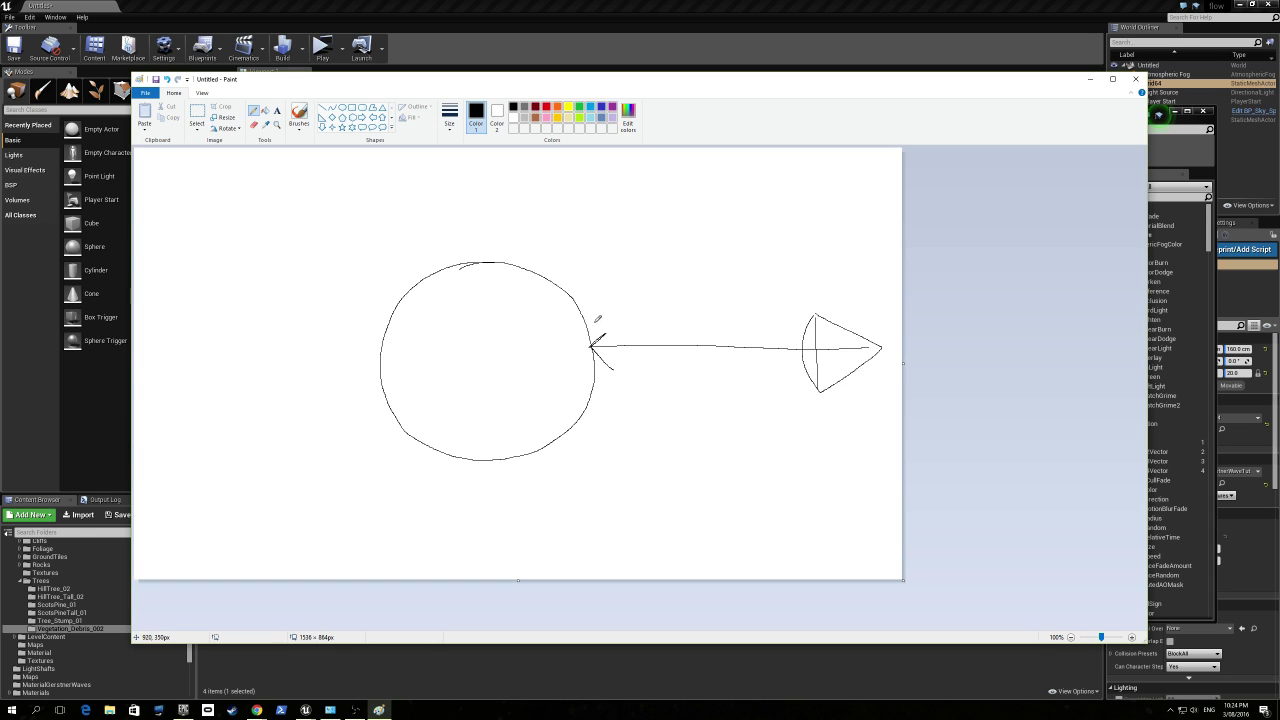
Draw a surface normal arrow and an arrow toward the camera, and erase the arrowhead touching the circle
{"action": "mouse_move", "coordinate": [548, 274]}
{"action": "left_mouse_down"}
{"action": "mouse_move", "coordinate": [631, 181]}
{"action": "mouse_move", "coordinate": [612, 185]}
{"action": "mouse_move", "coordinate": [642, 179]}
{"action": "mouse_move", "coordinate": [631, 218]}
{"action": "left_mouse_up"}
{"action": "mouse_move", "coordinate": [594, 347]}
{"action": "left_mouse_down"}
{"action": "mouse_move", "coordinate": [770, 340]}
{"action": "mouse_move", "coordinate": [748, 323]}
{"action": "left_mouse_up"}
{"action": "left_click_drag", "start_coordinate": [769, 343], "coordinate": [728, 370]}
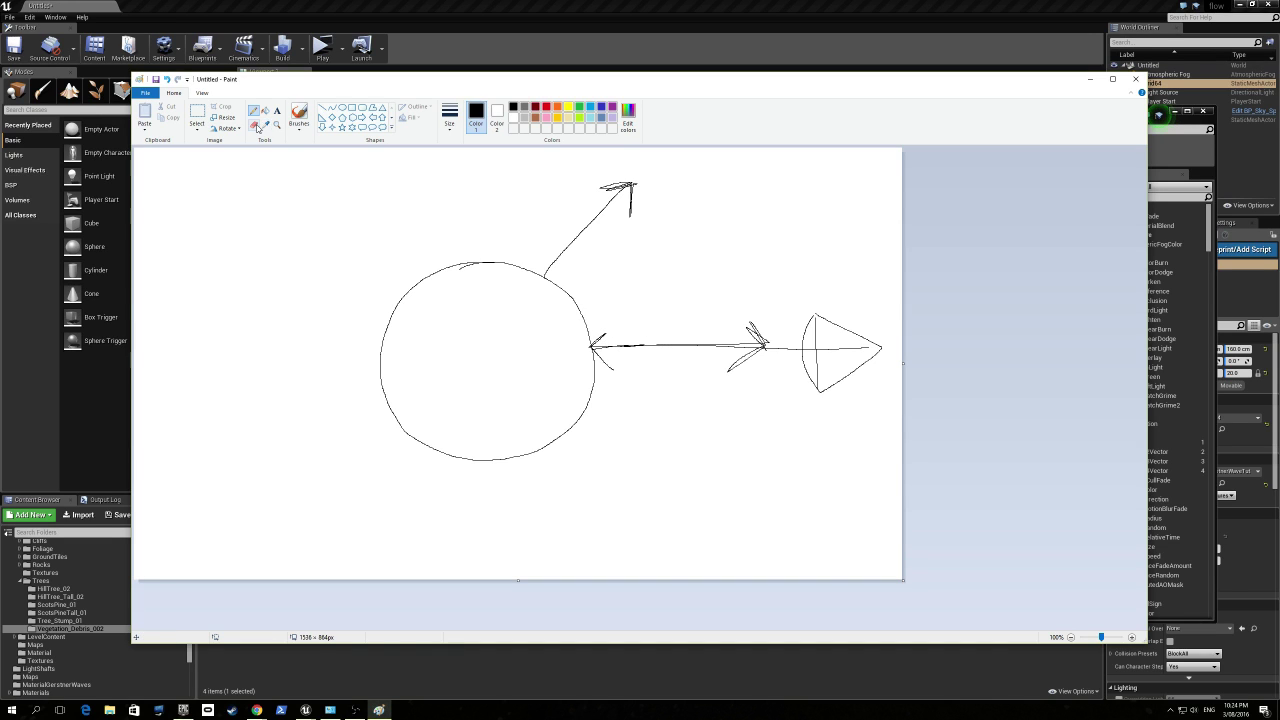
{"action": "left_click", "coordinate": [256, 125]}
Pencil an arc labelled theta between the normal and camera arrows, and mark both arrows with length 1
{"action": "left_click", "coordinate": [253, 110]}
{"action": "mouse_move", "coordinate": [587, 234]}
{"action": "left_mouse_down"}
{"action": "mouse_move", "coordinate": [642, 290]}
{"action": "mouse_move", "coordinate": [650, 331]}
{"action": "left_mouse_up"}
{"action": "mouse_move", "coordinate": [626, 270]}
{"action": "left_mouse_down"}
{"action": "mouse_move", "coordinate": [622, 303]}
{"action": "mouse_move", "coordinate": [629, 268]}
{"action": "mouse_move", "coordinate": [632, 293]}
{"action": "left_mouse_up"}
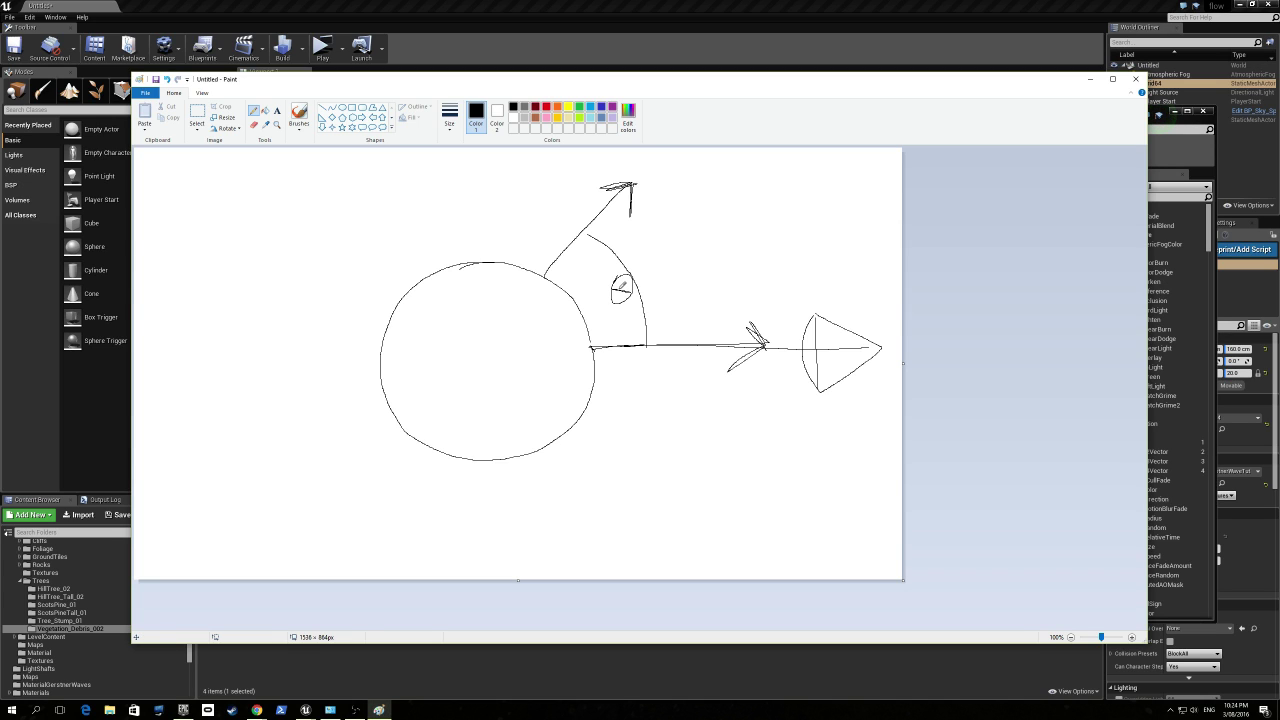
{"action": "left_click_drag", "start_coordinate": [621, 288], "coordinate": [633, 296]}
{"action": "mouse_move", "coordinate": [545, 272]}
{"action": "left_mouse_down"}
{"action": "mouse_move", "coordinate": [629, 185]}
{"action": "mouse_move", "coordinate": [538, 281]}
{"action": "left_mouse_up"}
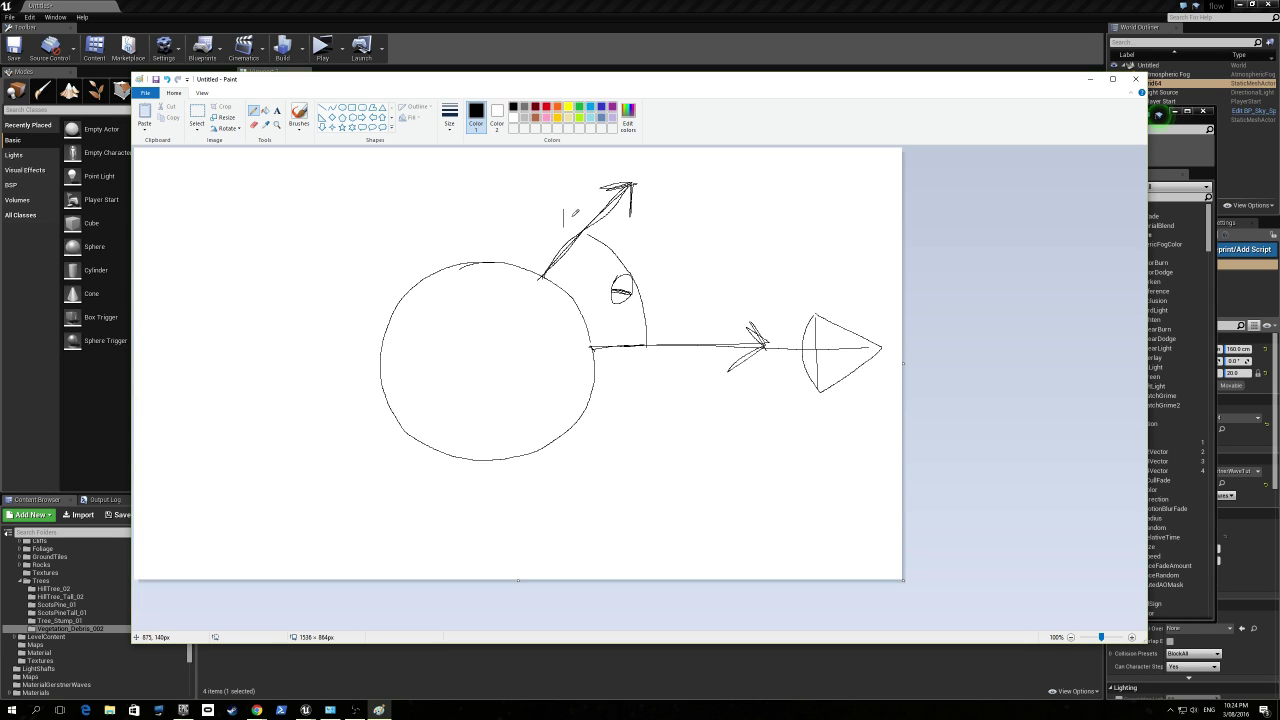
{"action": "mouse_move", "coordinate": [573, 218]}
{"action": "left_mouse_down"}
{"action": "mouse_move", "coordinate": [586, 200]}
{"action": "mouse_move", "coordinate": [534, 259]}
{"action": "left_mouse_up"}
{"action": "mouse_move", "coordinate": [675, 328]}
{"action": "left_mouse_down"}
{"action": "mouse_move", "coordinate": [691, 326]}
{"action": "mouse_move", "coordinate": [612, 341]}
{"action": "left_mouse_up"}
{"action": "mouse_move", "coordinate": [585, 233]}
{"action": "left_mouse_down"}
{"action": "mouse_move", "coordinate": [625, 265]}
{"action": "mouse_move", "coordinate": [647, 346]}
{"action": "left_mouse_up"}
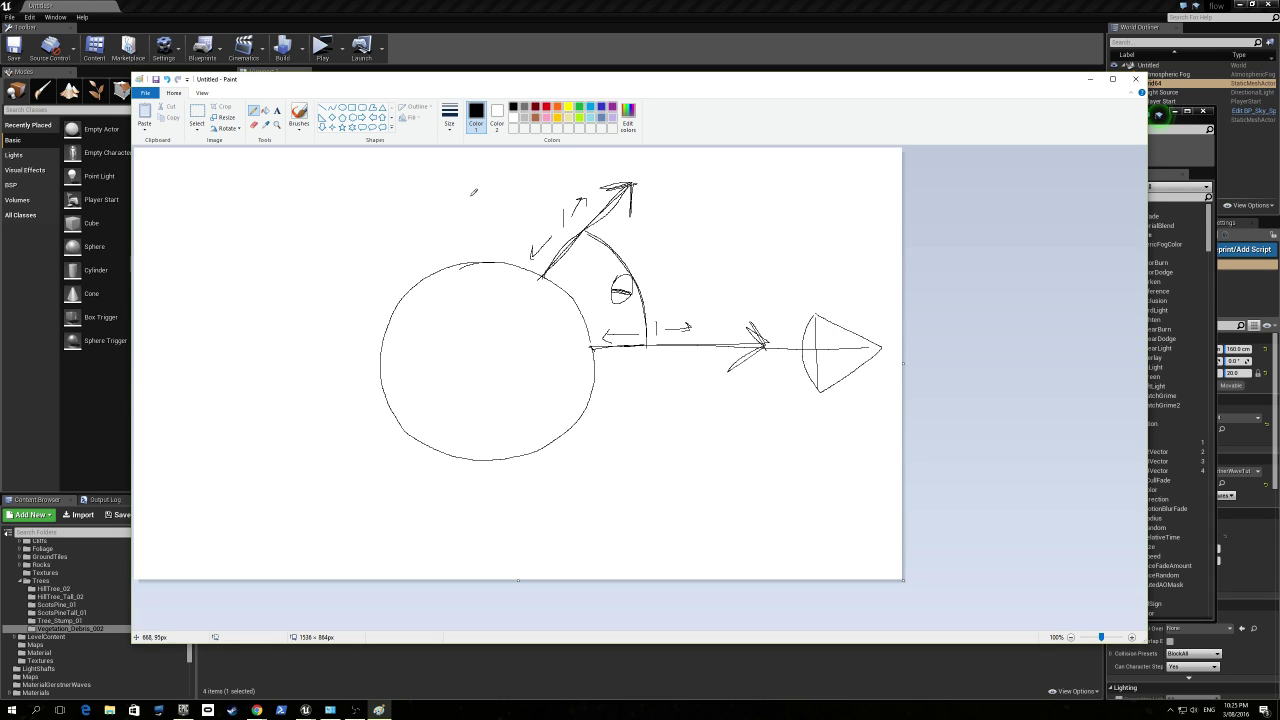
Sketch perpendicular lines from the circle's center with the note "= 0", and a parallel arrow toward the camera with "= 1"
{"action": "mouse_move", "coordinate": [478, 173]}
{"action": "left_mouse_down"}
{"action": "mouse_move", "coordinate": [487, 346]}
{"action": "mouse_move", "coordinate": [746, 351]}
{"action": "left_mouse_up"}
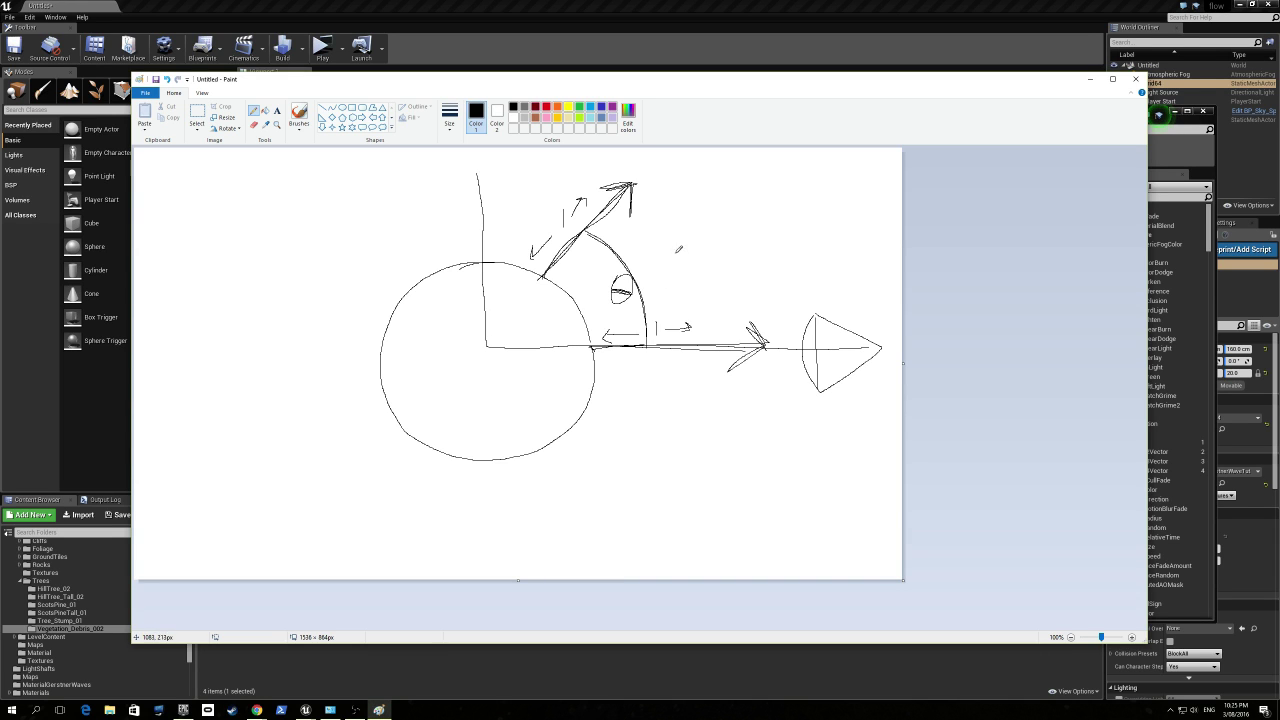
{"action": "mouse_move", "coordinate": [670, 247]}
{"action": "left_mouse_down"}
{"action": "mouse_move", "coordinate": [728, 265]}
{"action": "mouse_move", "coordinate": [740, 224]}
{"action": "mouse_move", "coordinate": [716, 233]}
{"action": "left_mouse_up"}
{"action": "mouse_move", "coordinate": [605, 354]}
{"action": "left_mouse_down"}
{"action": "mouse_move", "coordinate": [704, 350]}
{"action": "mouse_move", "coordinate": [680, 368]}
{"action": "mouse_move", "coordinate": [688, 346]}
{"action": "left_mouse_up"}
{"action": "mouse_move", "coordinate": [679, 297]}
{"action": "left_mouse_down"}
{"action": "mouse_move", "coordinate": [706, 296]}
{"action": "mouse_move", "coordinate": [706, 284]}
{"action": "mouse_move", "coordinate": [740, 314]}
{"action": "left_mouse_up"}
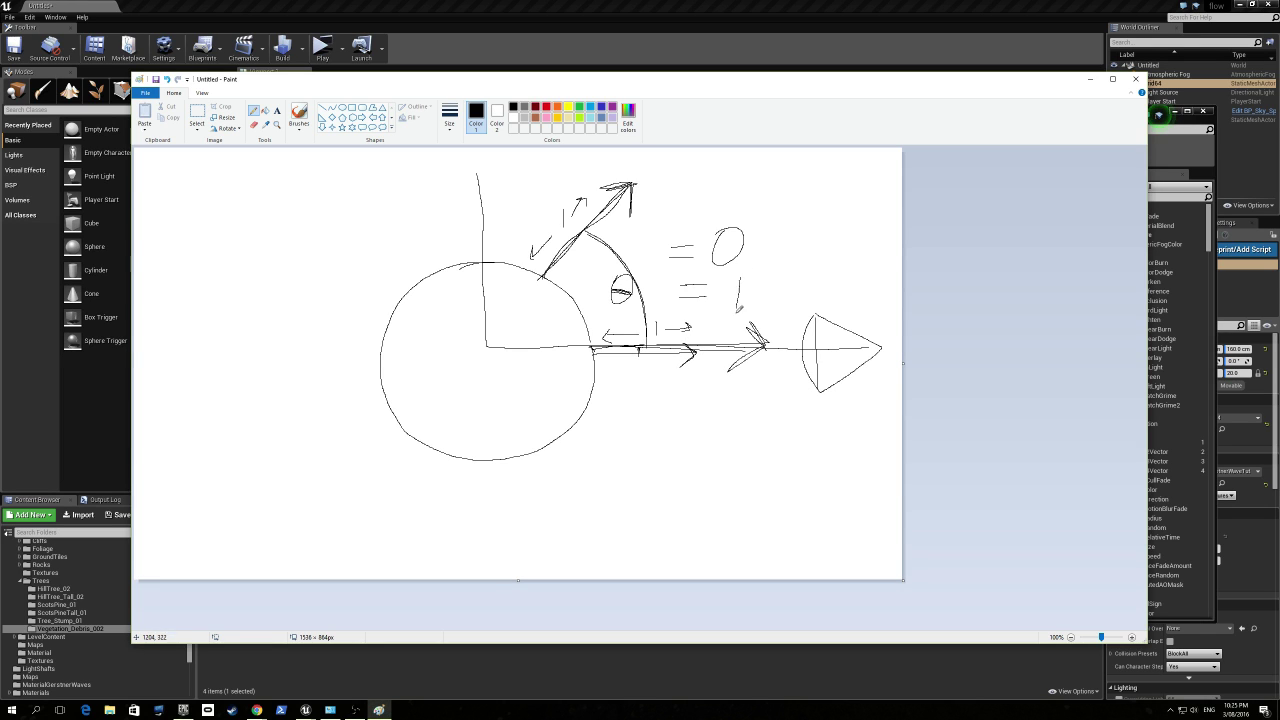
{"action": "mouse_move", "coordinate": [738, 268]}
{"action": "left_mouse_down"}
{"action": "mouse_move", "coordinate": [740, 314]}
{"action": "mouse_move", "coordinate": [742, 277]}
{"action": "left_mouse_up"}
Draw an arrow leaving the circle's far side and a reversed arrow below the camera direction, with the note "= -1"
{"action": "left_click_drag", "start_coordinate": [380, 352], "coordinate": [231, 352]}
{"action": "left_click_drag", "start_coordinate": [242, 341], "coordinate": [253, 365]}
{"action": "left_click_drag", "start_coordinate": [596, 348], "coordinate": [740, 344]}
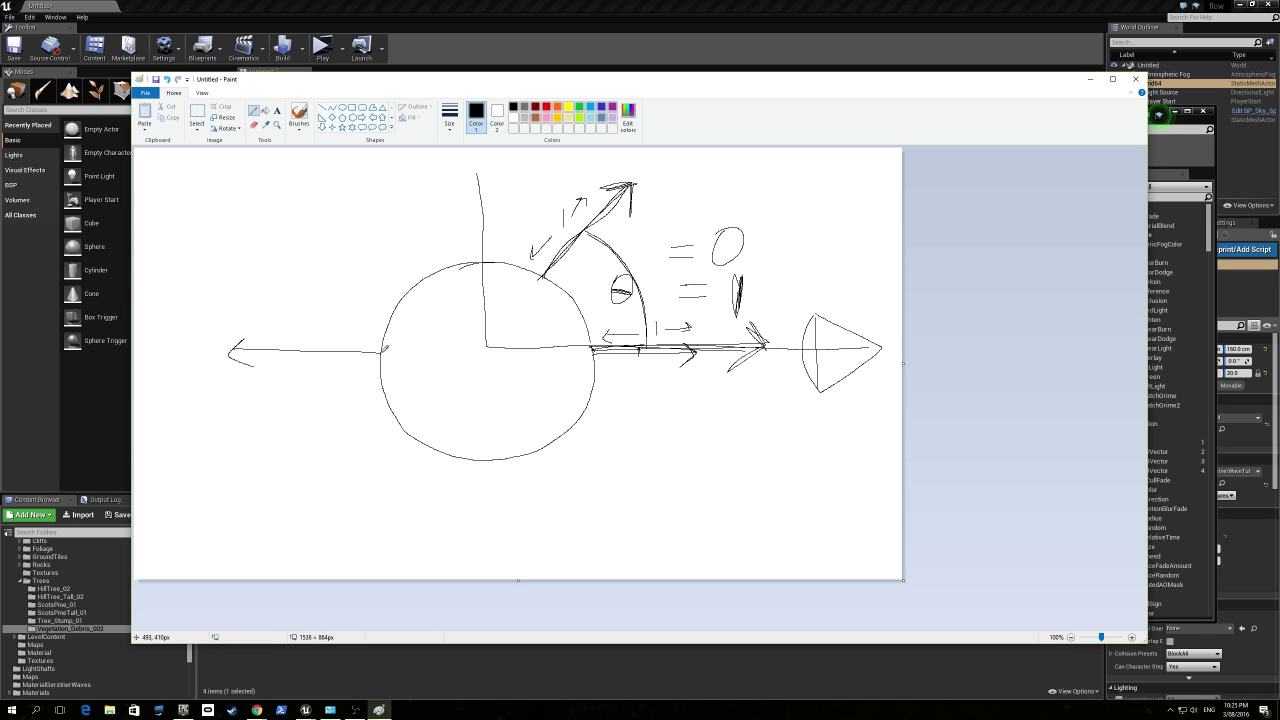
{"action": "mouse_move", "coordinate": [768, 401]}
{"action": "left_mouse_down"}
{"action": "mouse_move", "coordinate": [607, 405]}
{"action": "mouse_move", "coordinate": [630, 422]}
{"action": "left_mouse_up"}
{"action": "mouse_move", "coordinate": [686, 183]}
{"action": "left_mouse_down"}
{"action": "mouse_move", "coordinate": [708, 198]}
{"action": "mouse_move", "coordinate": [737, 179]}
{"action": "left_mouse_up"}
{"action": "left_click_drag", "start_coordinate": [750, 169], "coordinate": [754, 204]}
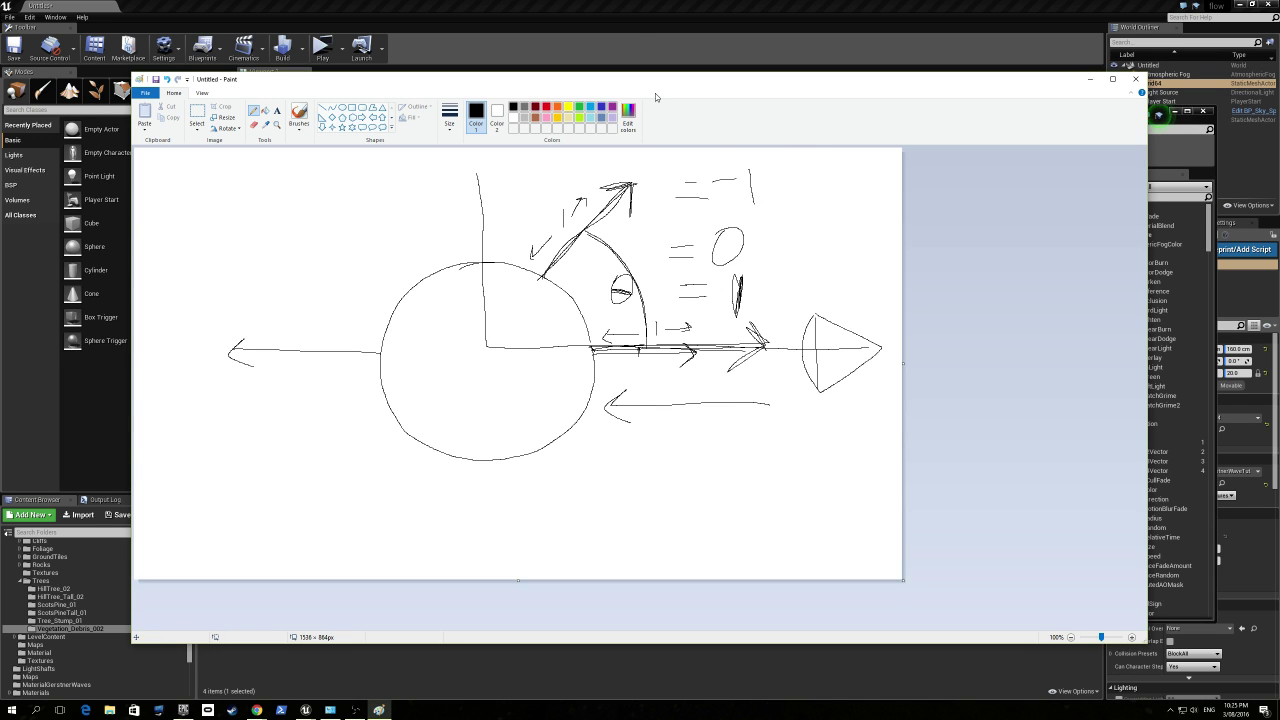
Switch to Unreal Engine, set the wave material's shading model to Unlit, feed the Dot node into Emissive Color, and apply
{"action": "left_click", "coordinate": [635, 26]}
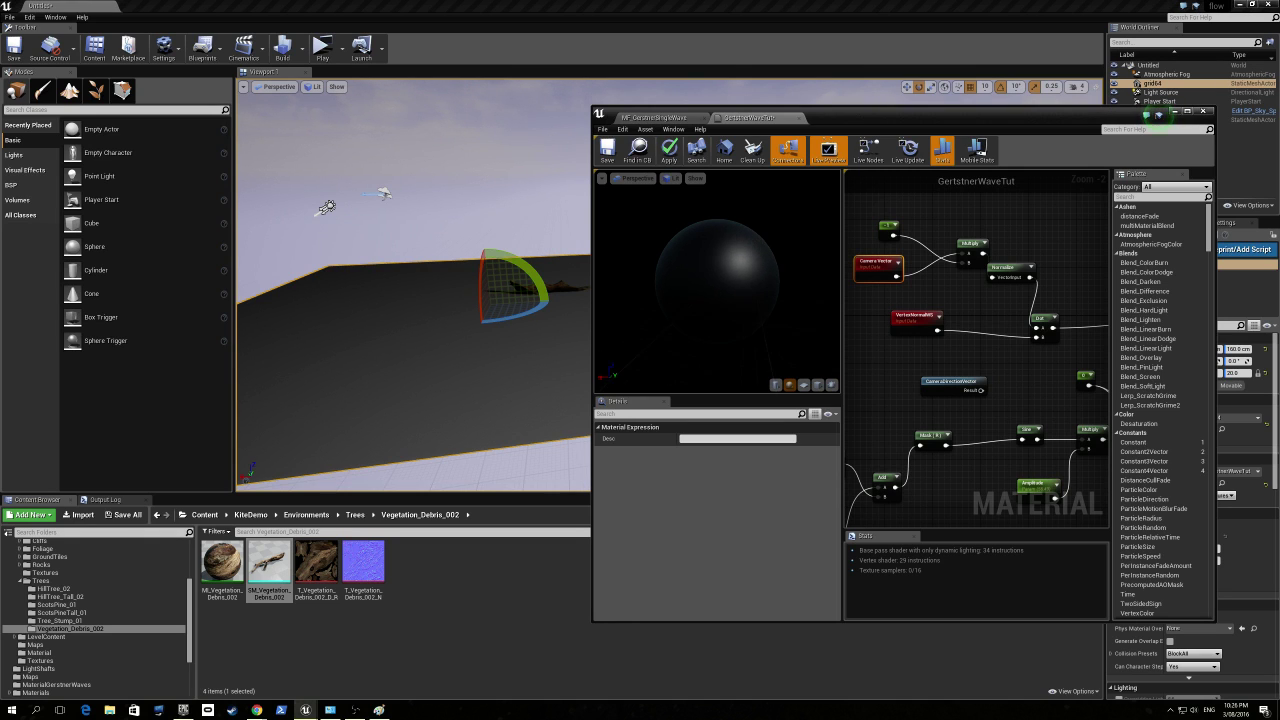
{"action": "right_click_drag", "start_coordinate": [966, 289], "coordinate": [815, 262]}
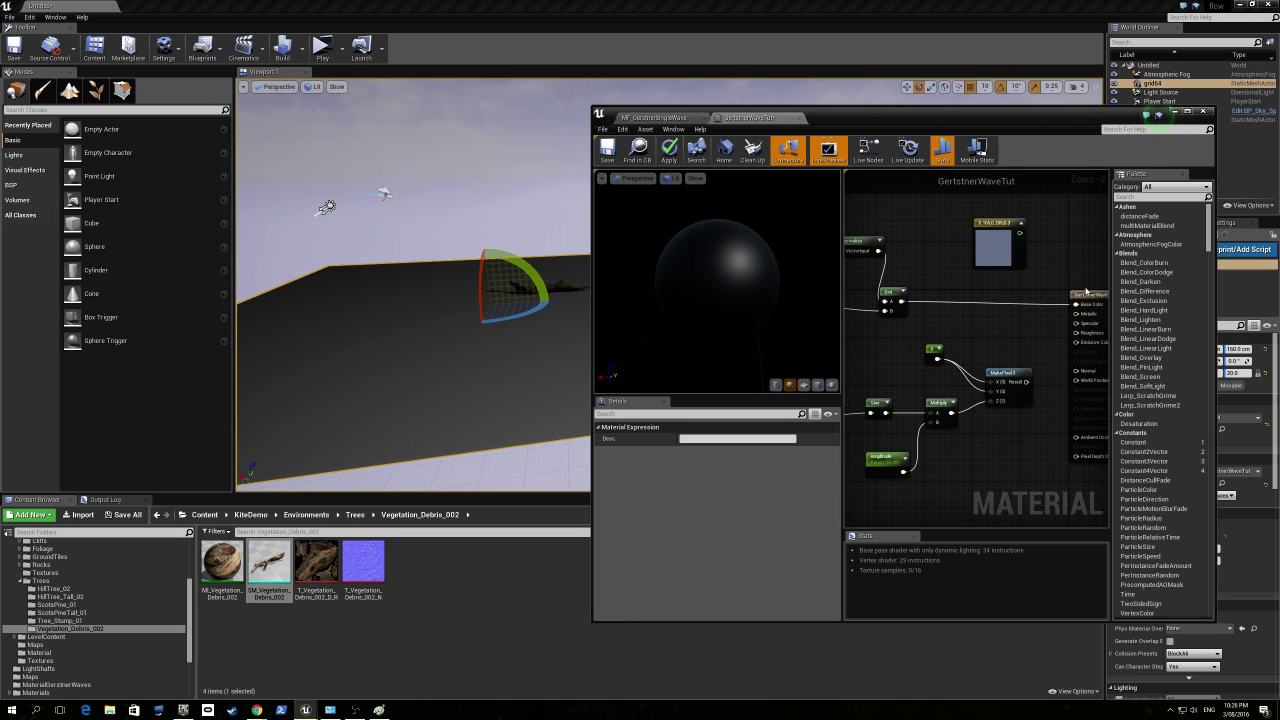
{"action": "left_click", "coordinate": [1088, 294]}
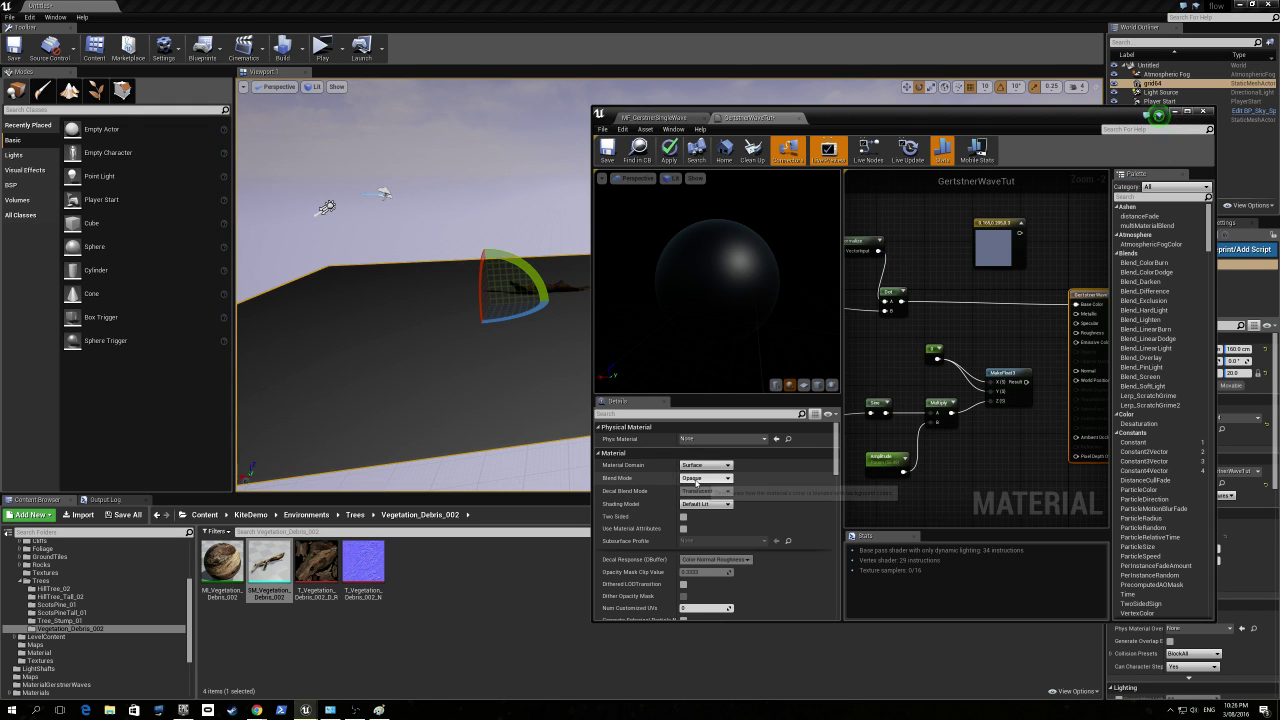
{"action": "left_click", "coordinate": [697, 482]}
{"action": "left_click", "coordinate": [766, 483]}
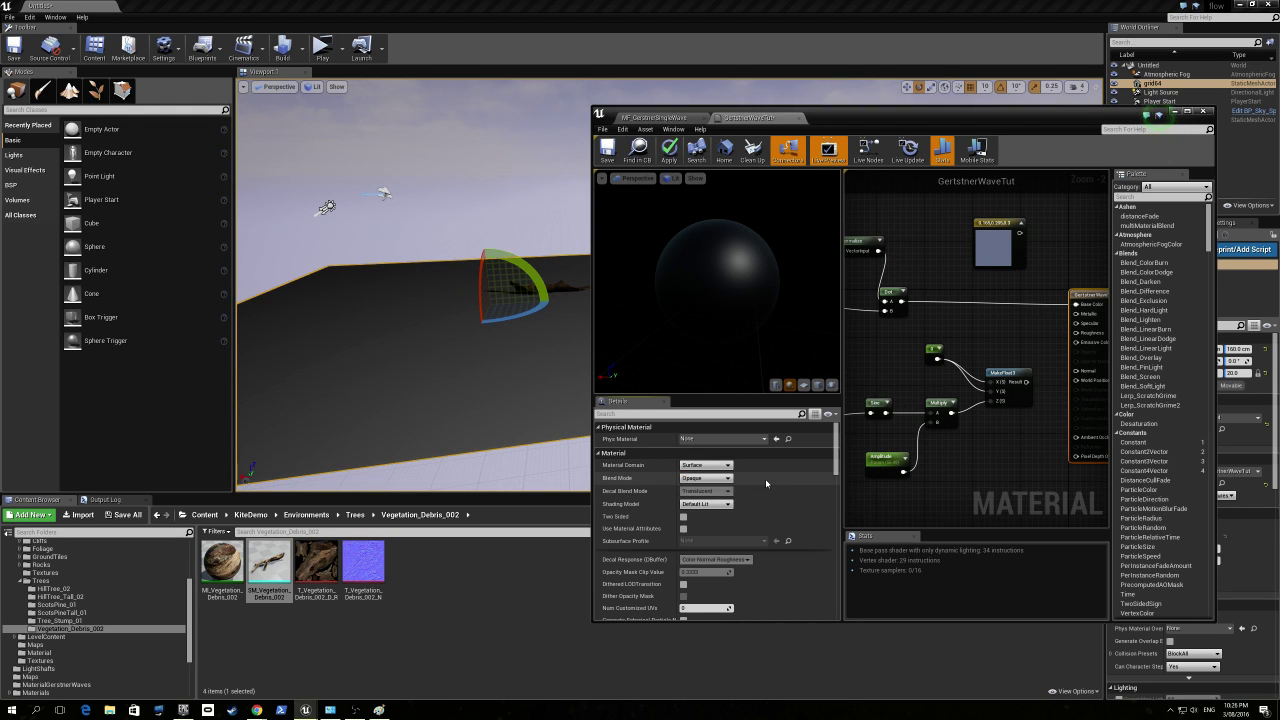
{"action": "left_click", "coordinate": [697, 483]}
{"action": "left_click", "coordinate": [757, 496]}
{"action": "left_click", "coordinate": [701, 505]}
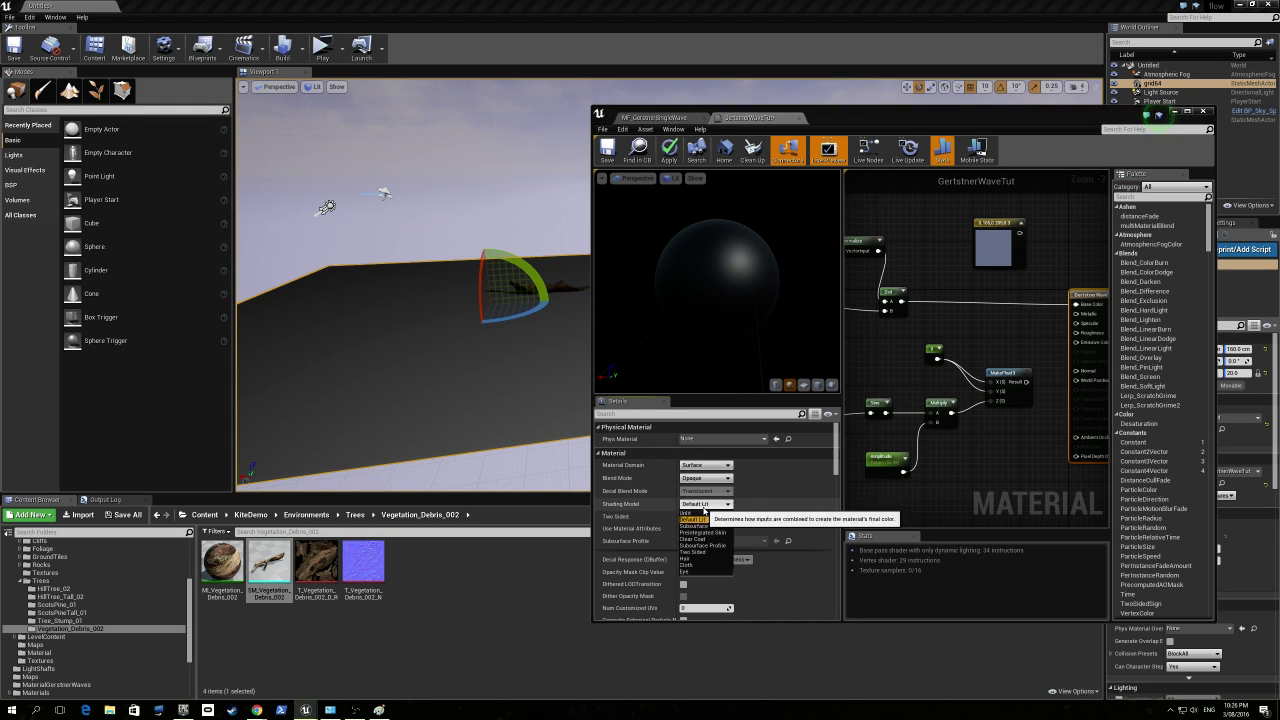
{"action": "left_click", "coordinate": [701, 515]}
{"action": "mouse_move", "coordinate": [901, 301]}
{"action": "left_mouse_down"}
{"action": "mouse_move", "coordinate": [1063, 362]}
{"action": "mouse_move", "coordinate": [1078, 344]}
{"action": "left_mouse_up"}
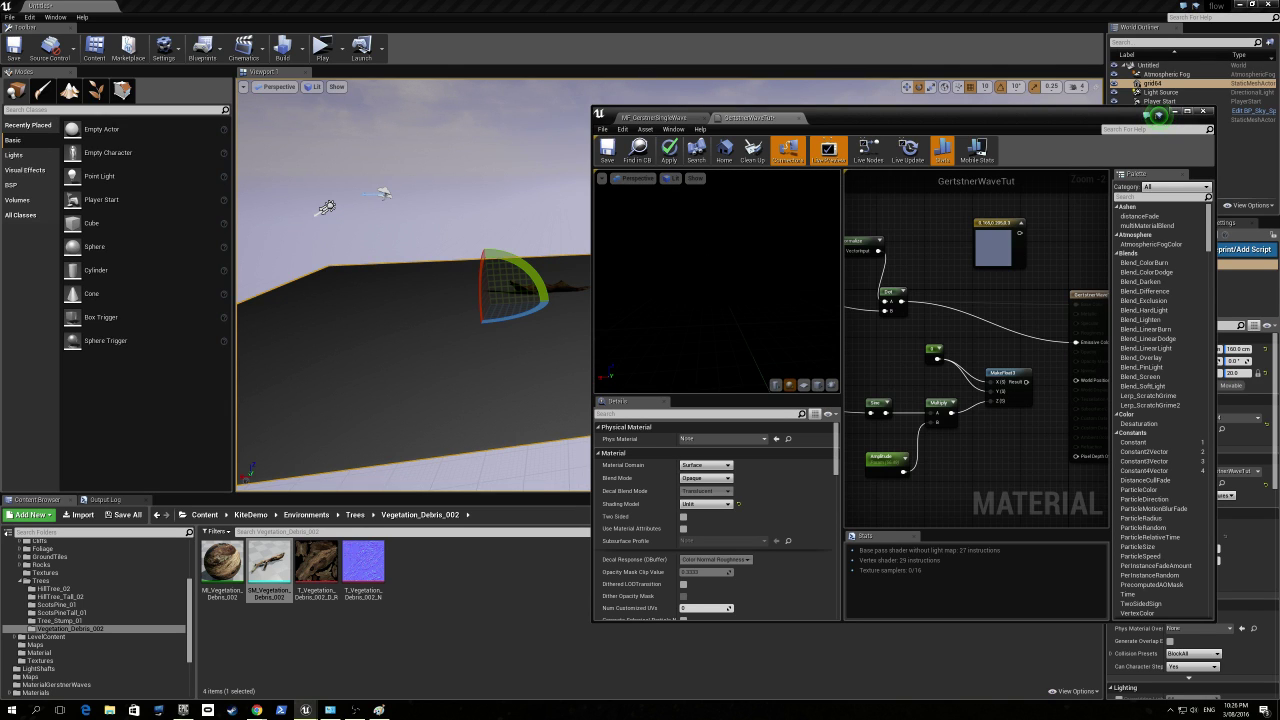
{"action": "left_click", "coordinate": [668, 160]}
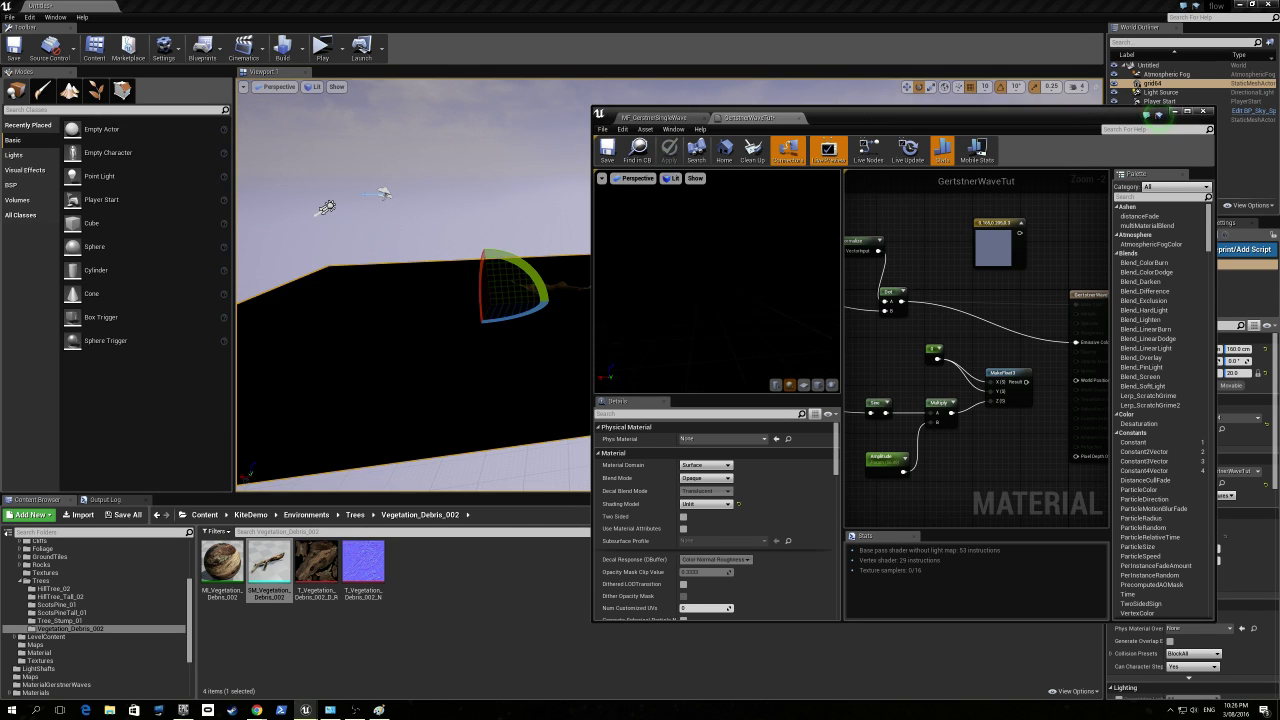
Bypass Normalize by feeding the camera vector's Multiply output directly into the Dot node's A input, and apply the material
{"action": "right_click_drag", "start_coordinate": [912, 277], "coordinate": [1049, 321]}
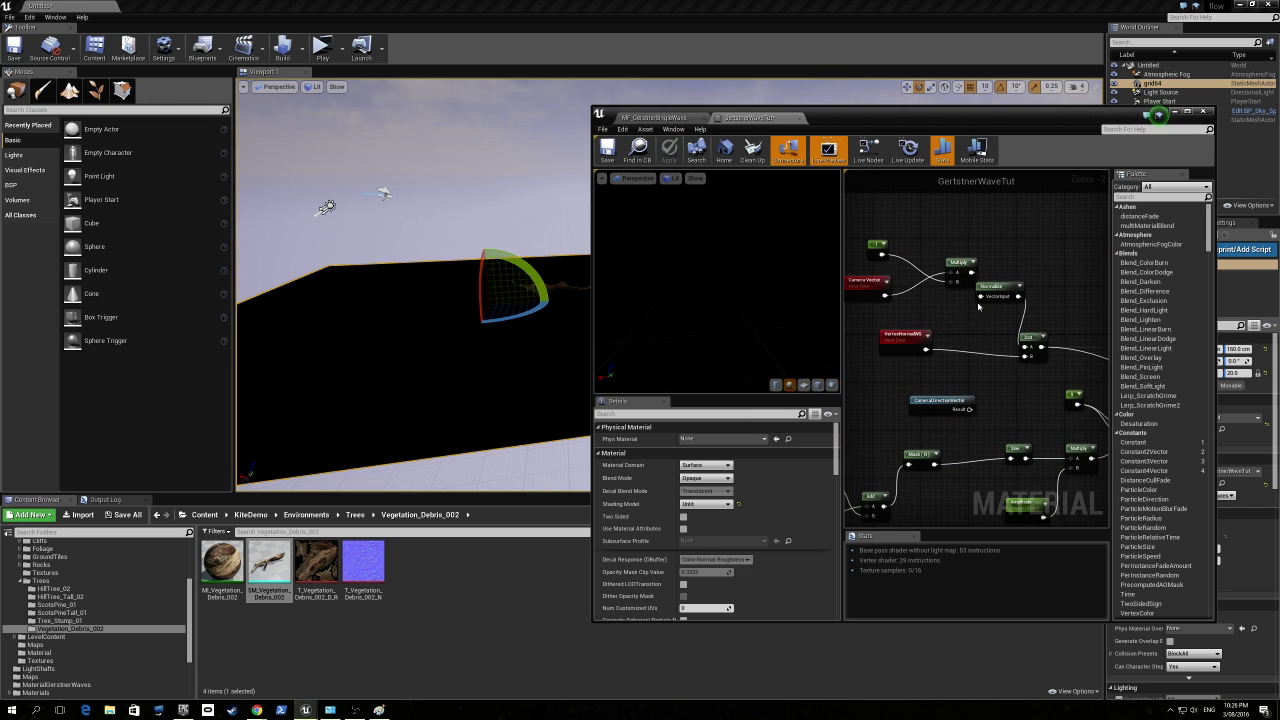
{"action": "left_click", "coordinate": [941, 263]}
{"action": "left_click_drag", "start_coordinate": [1018, 296], "coordinate": [1023, 347]}
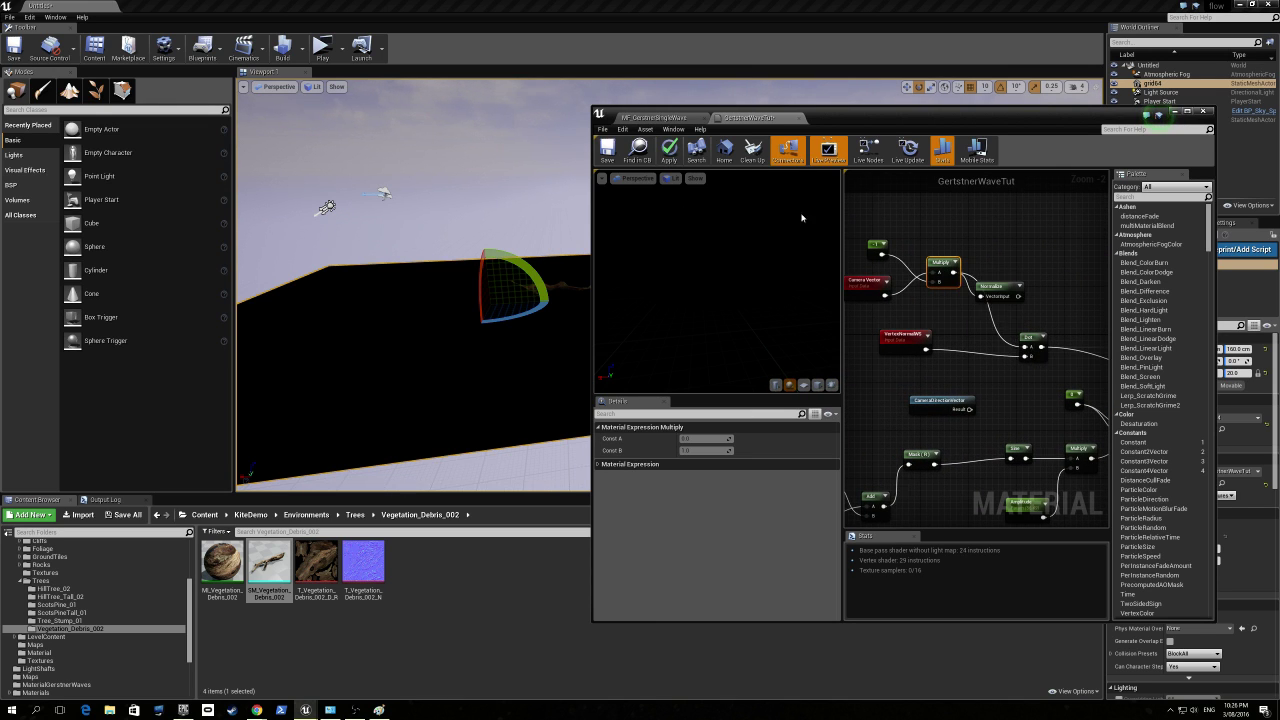
{"action": "left_click", "coordinate": [670, 152]}
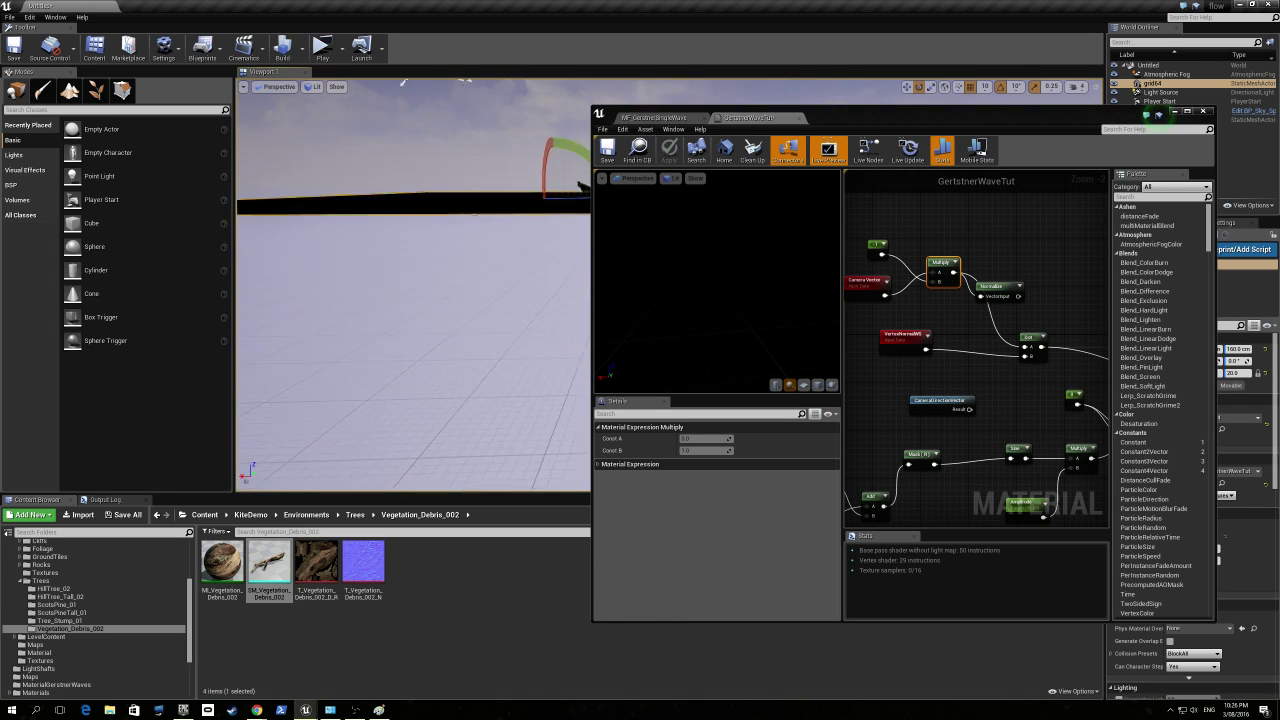
Connect Camera Vector directly to the Dot node's A input and inspect the shading on the preview sphere
{"action": "left_click_drag", "start_coordinate": [885, 295], "coordinate": [1030, 358]}
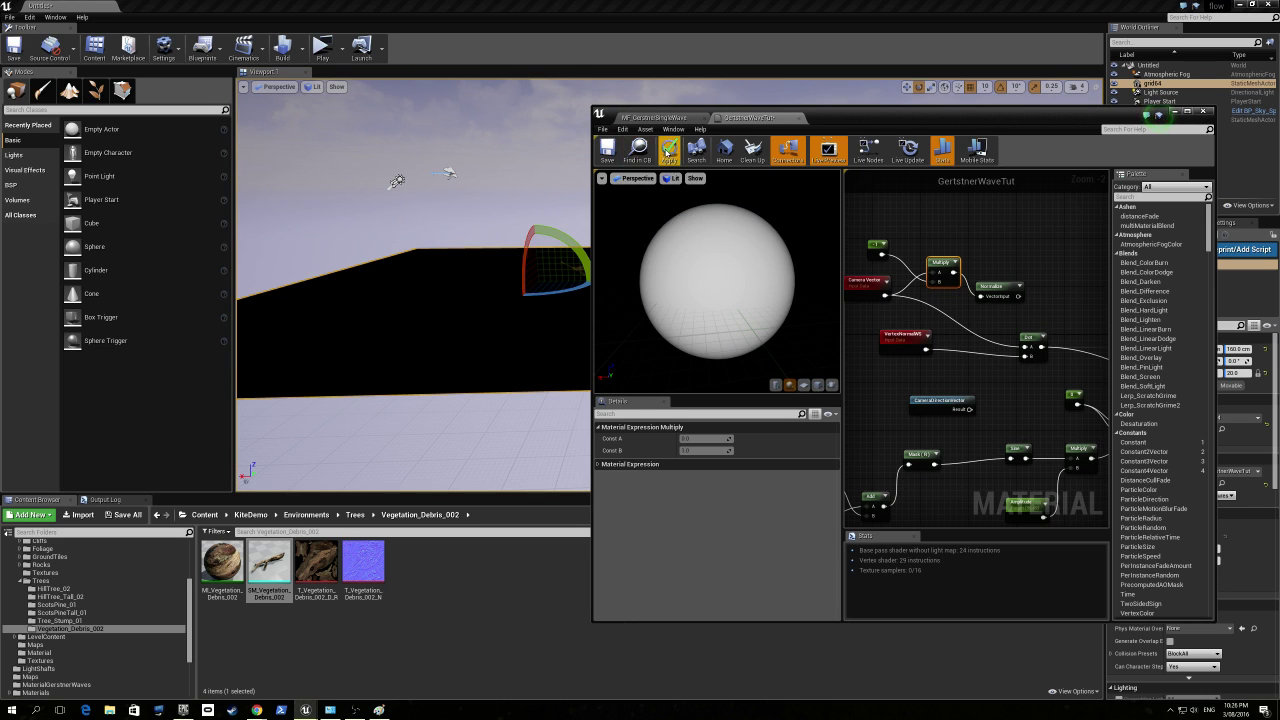
{"action": "left_click_drag", "start_coordinate": [770, 246], "coordinate": [731, 258]}
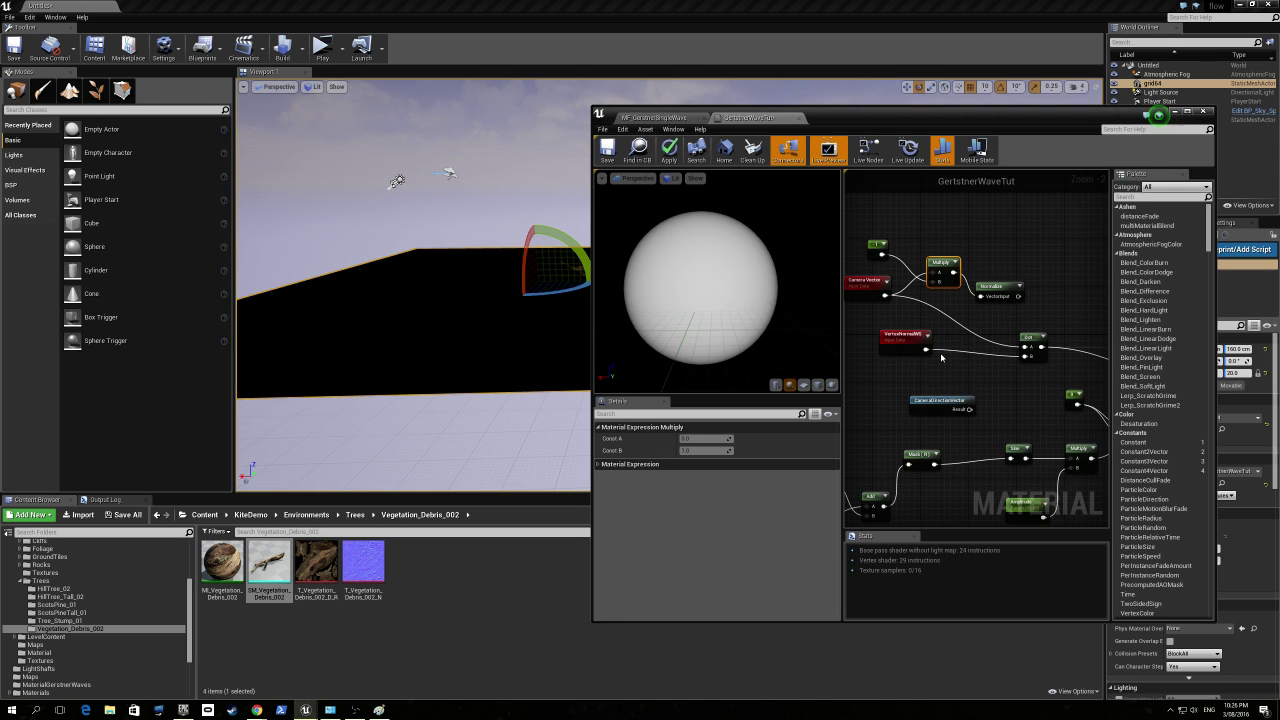
{"action": "left_click", "coordinate": [866, 283]}
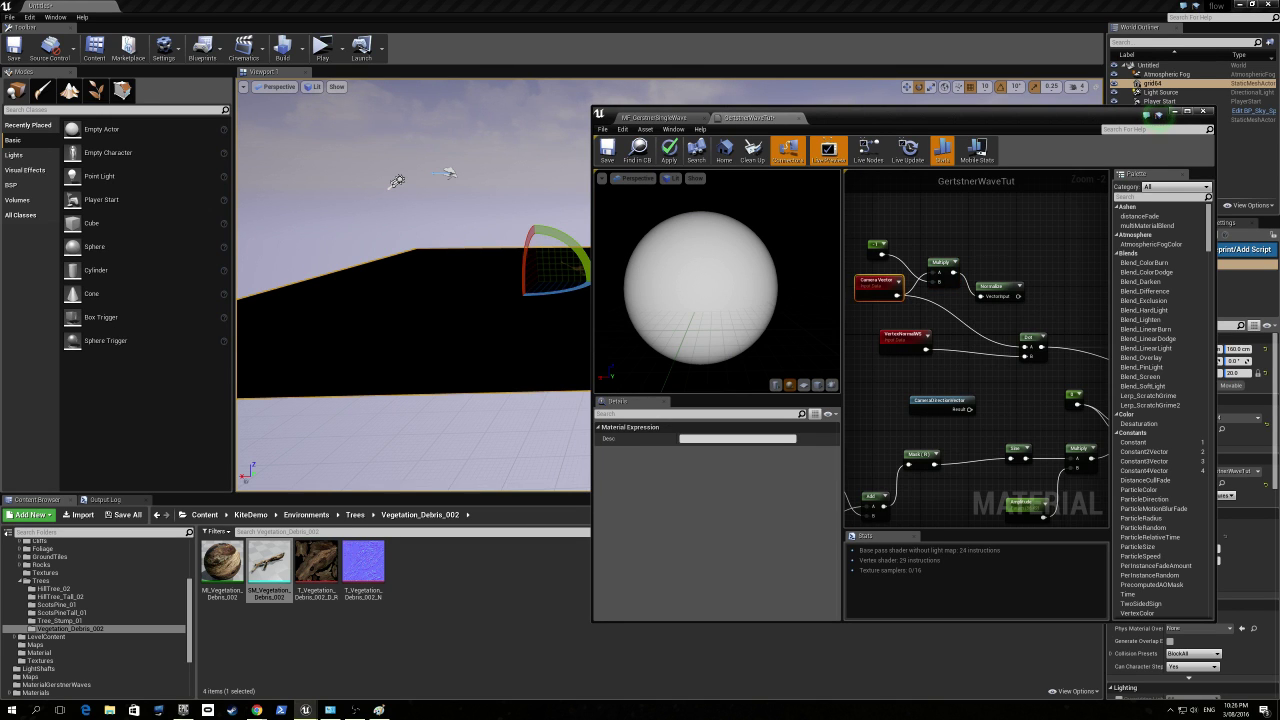
Restore the material's shading model to Default Lit and reroute the Dot output from Emissive Color to Base Color
{"action": "right_click_drag", "start_coordinate": [940, 268], "coordinate": [910, 270]}
{"action": "right_click_drag", "start_coordinate": [1055, 290], "coordinate": [1115, 303]}
{"action": "left_click", "coordinate": [1090, 342]}
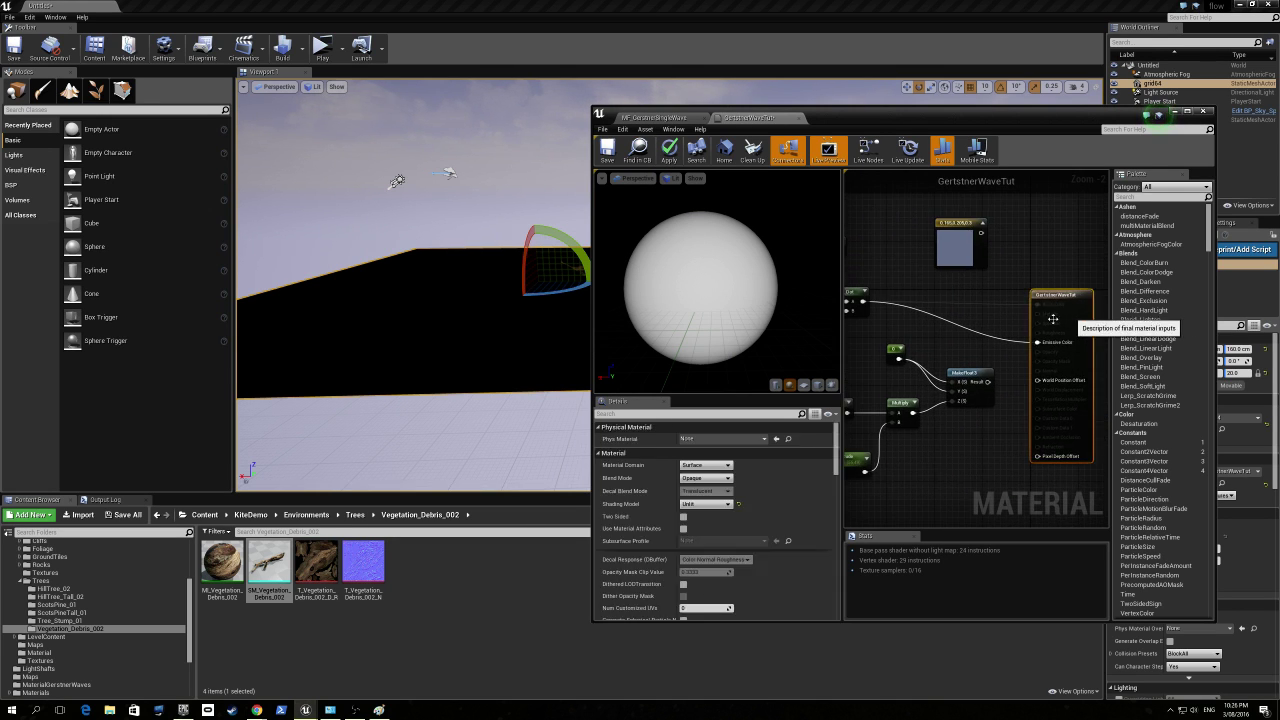
{"action": "left_click", "coordinate": [1038, 343], "text": "alt"}
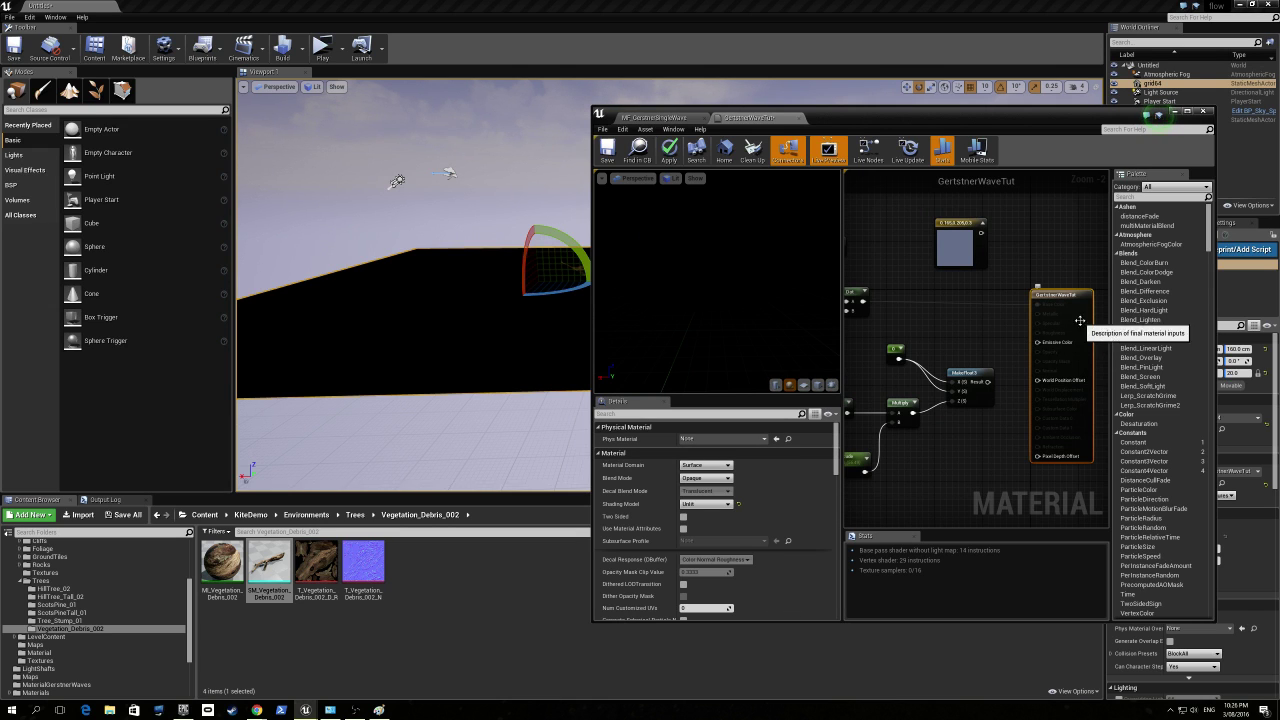
{"action": "left_click", "coordinate": [710, 504]}
{"action": "left_click", "coordinate": [708, 524]}
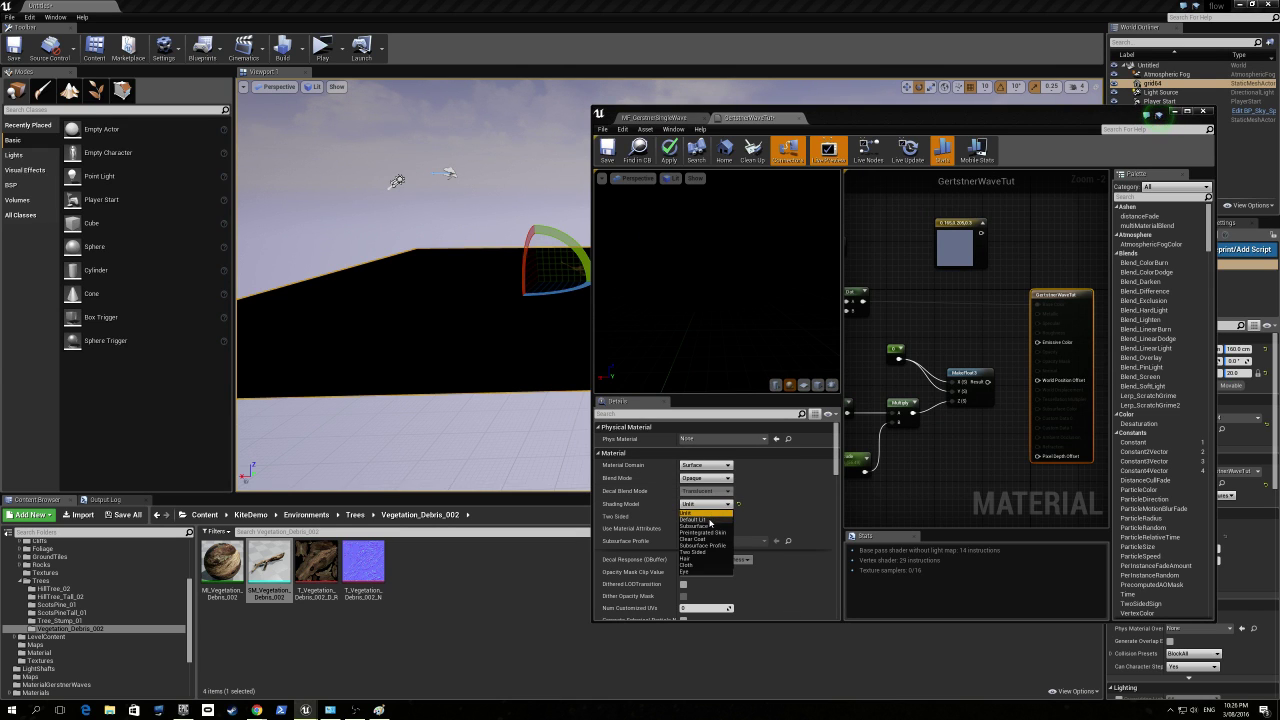
{"action": "left_click_drag", "start_coordinate": [862, 301], "coordinate": [1040, 304]}
{"action": "right_click_drag", "start_coordinate": [917, 364], "coordinate": [1064, 392]}
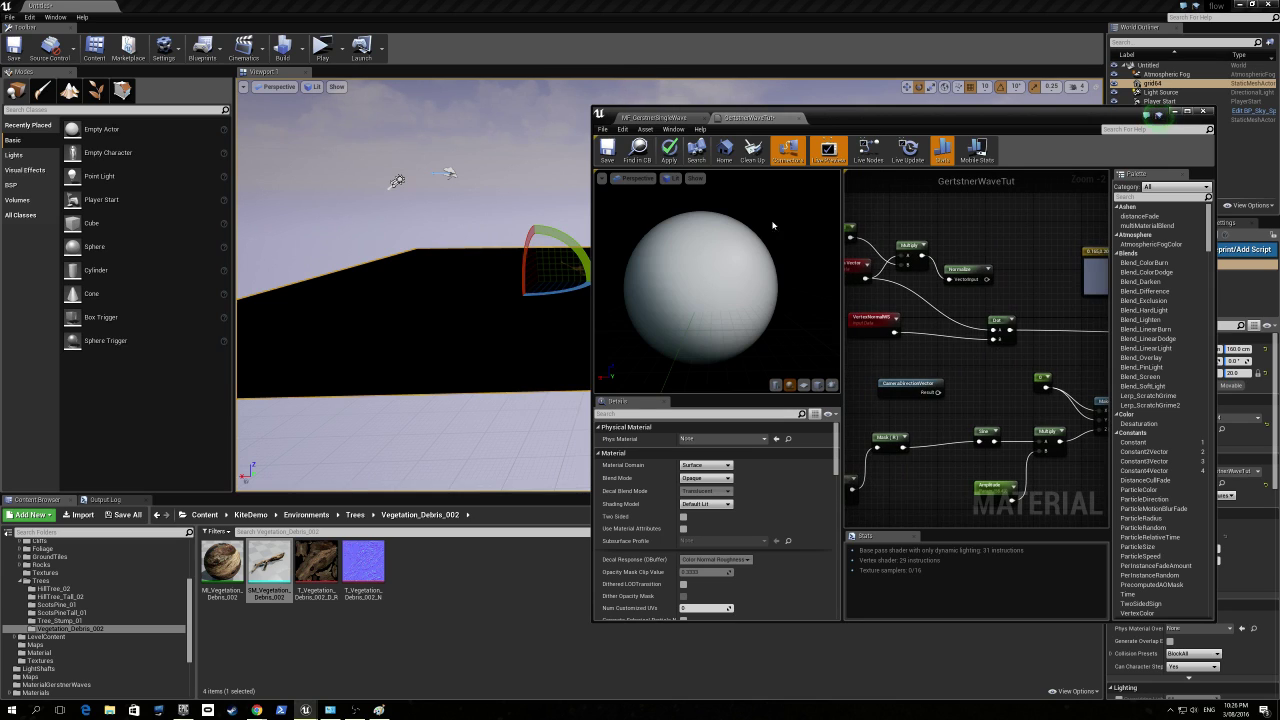
Feed the camera vector's Multiply output back into the Dot node's A input, move Normalize aside, and apply the material
{"action": "left_click", "coordinate": [669, 150]}
{"action": "left_click_drag", "start_coordinate": [931, 268], "coordinate": [961, 250]}
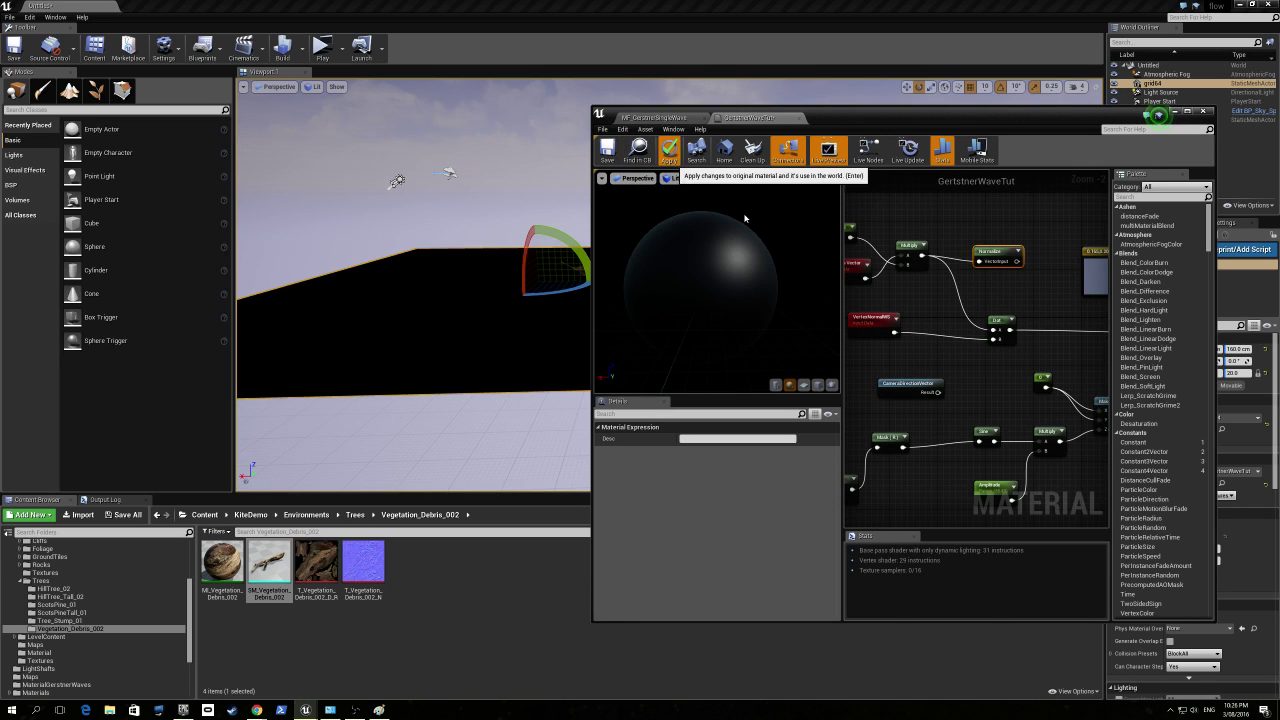
{"action": "left_click", "coordinate": [669, 150]}
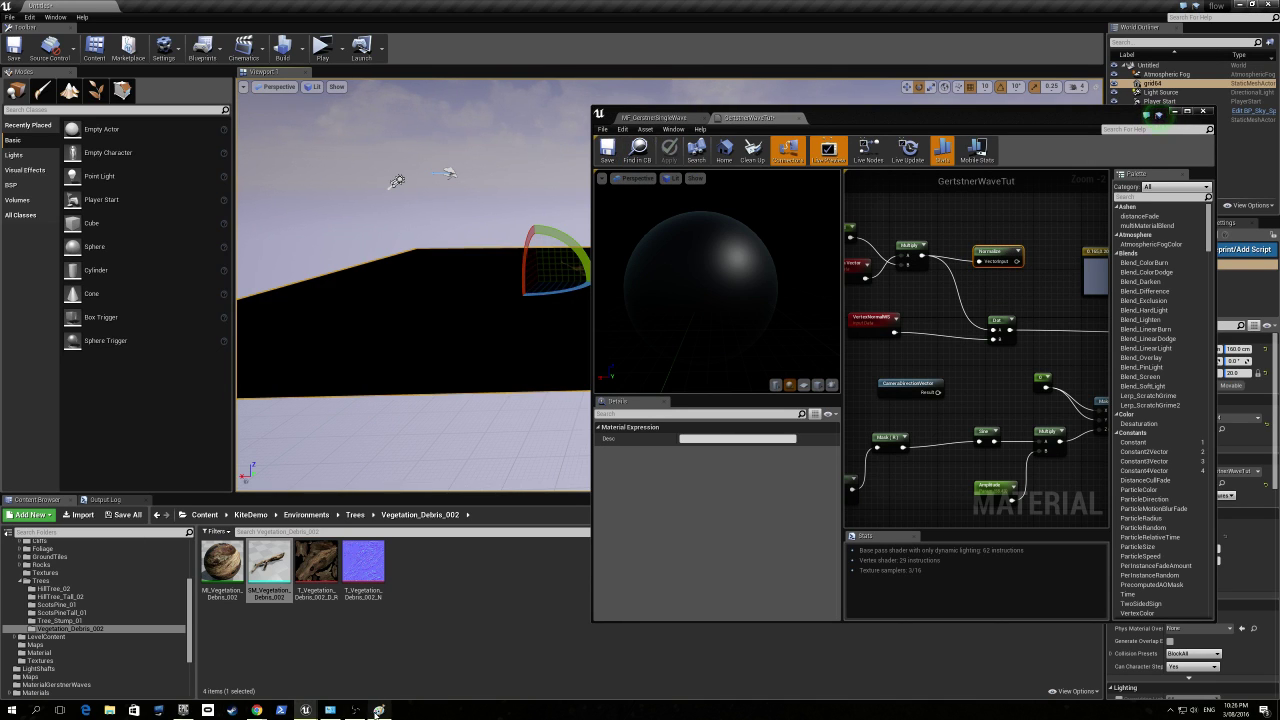
Check the wave direction and Equation 1 on the GPU Gems page in Chrome, and return to Unreal Engine
{"action": "mouse_move", "coordinate": [258, 710]}
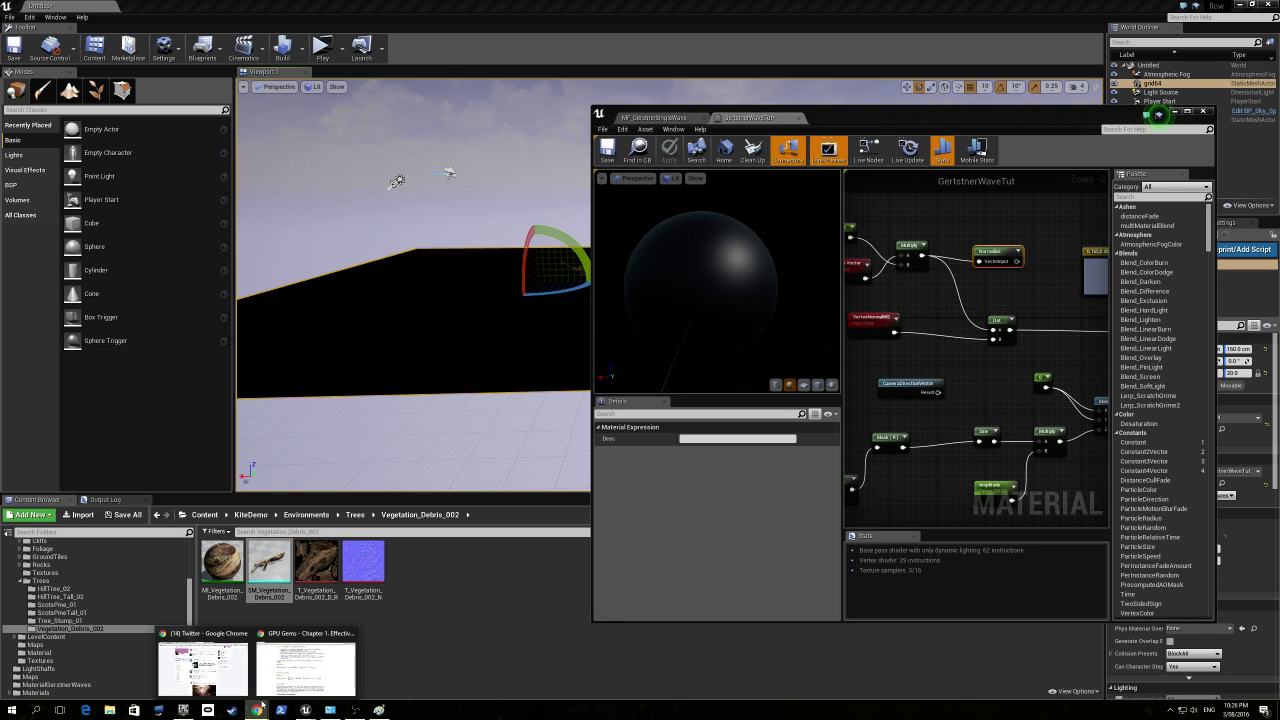
{"action": "left_click", "coordinate": [305, 668]}
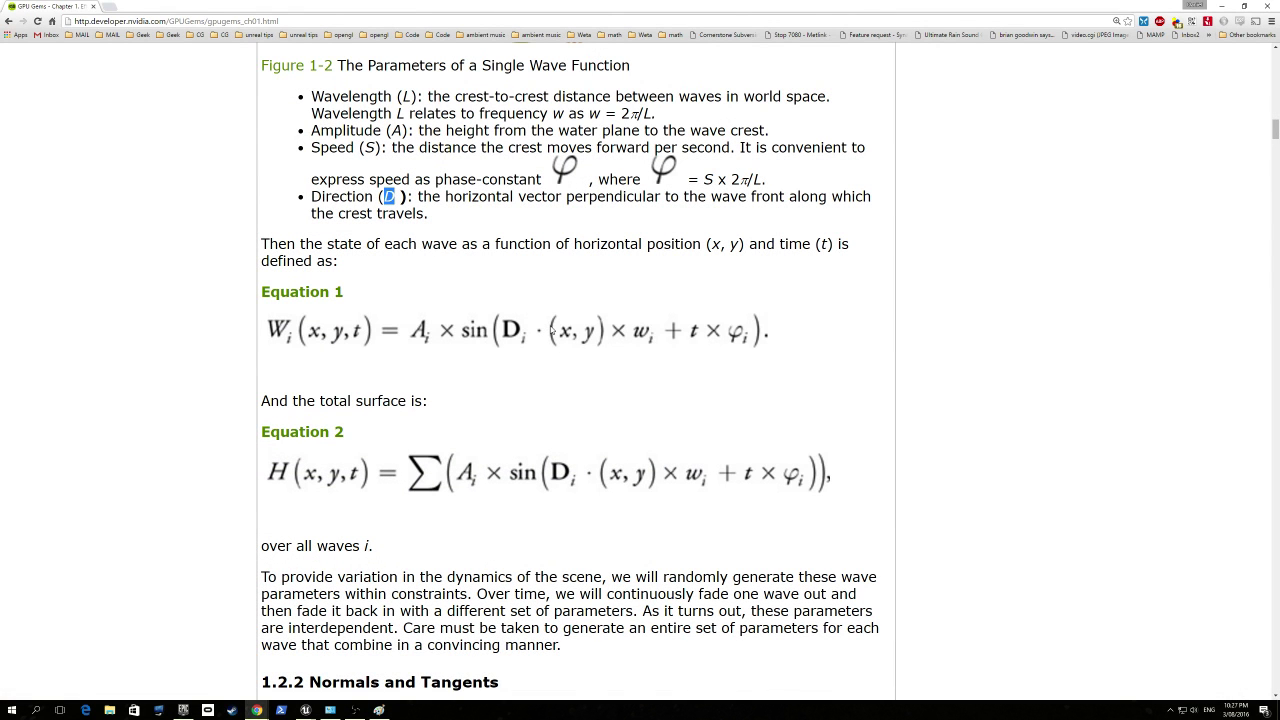
{"action": "key", "text": "alt+Tab"}
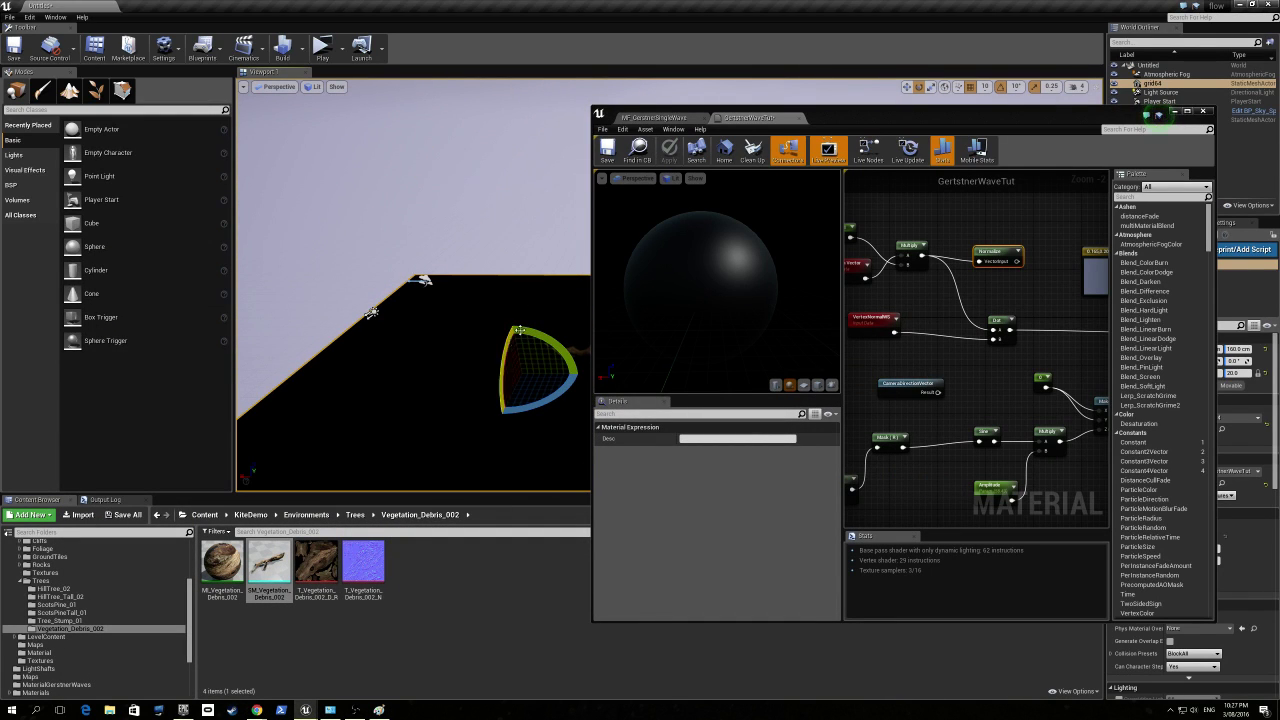
Maximize the material editor window and delete the constant, Camera Vector and VertexNormalWS nodes feeding the Multiply and Dot nodes
{"action": "left_click_drag", "start_coordinate": [855, 121], "coordinate": [1035, 107]}
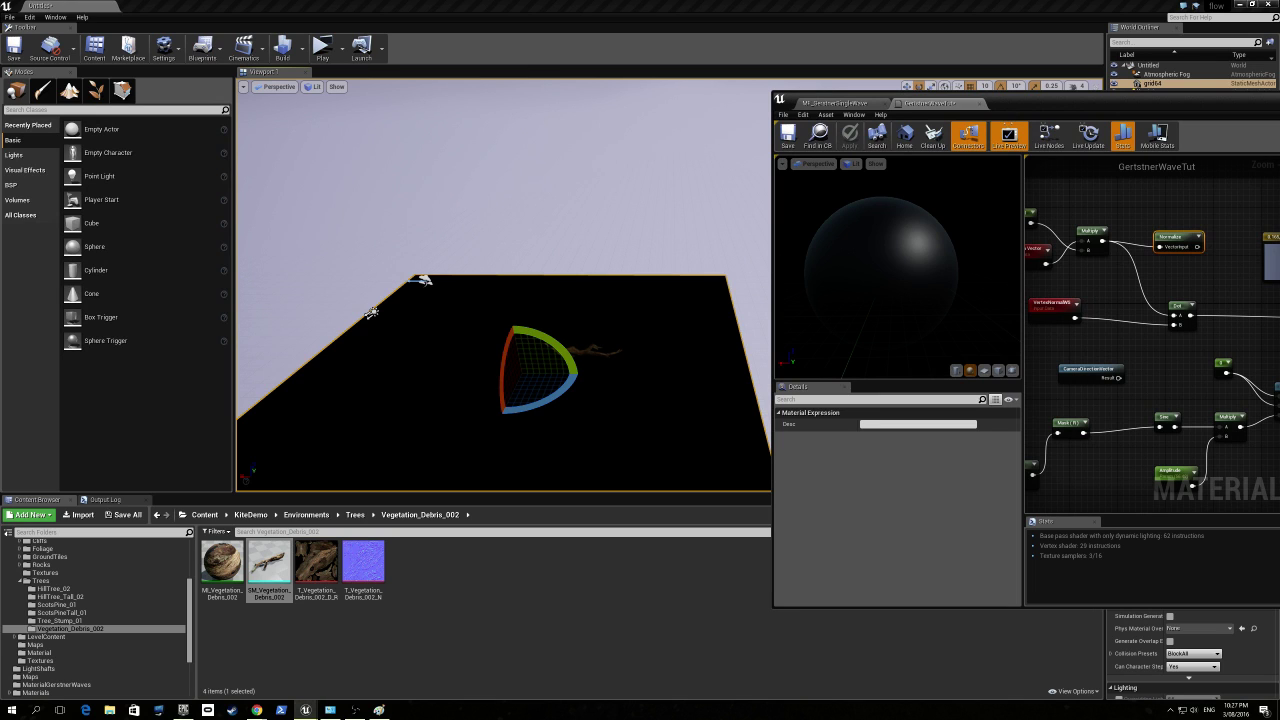
{"action": "left_click_drag", "start_coordinate": [1073, 106], "coordinate": [1006, 104]}
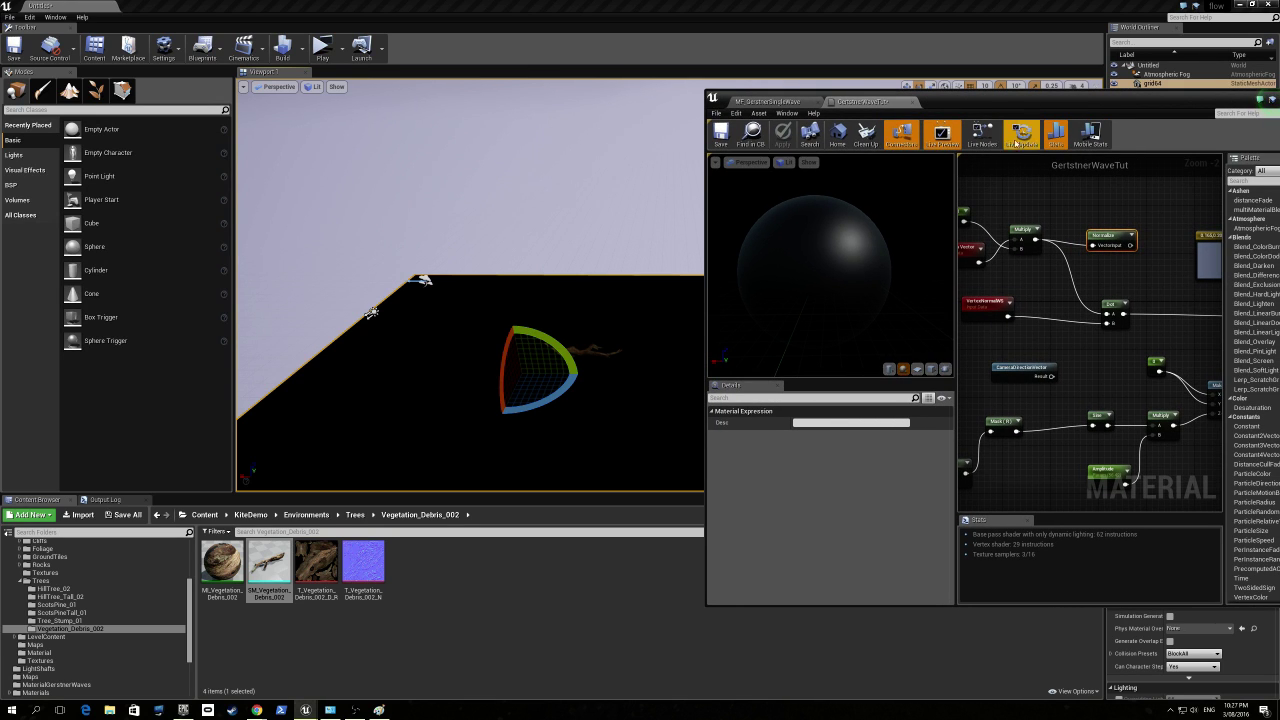
{"action": "left_click_drag", "start_coordinate": [991, 101], "coordinate": [858, 101]}
{"action": "double_click", "coordinate": [858, 101]}
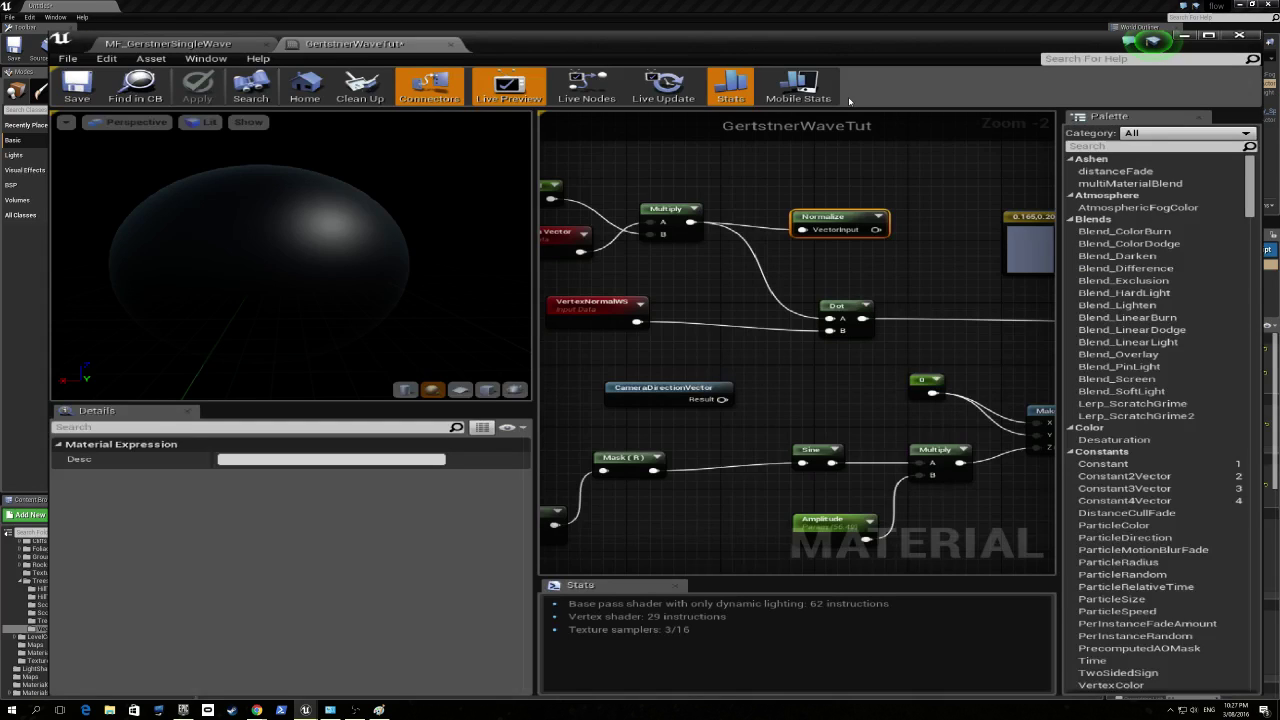
{"action": "left_click_drag", "start_coordinate": [657, 214], "coordinate": [704, 350]}
{"action": "key", "text": "Delete"}
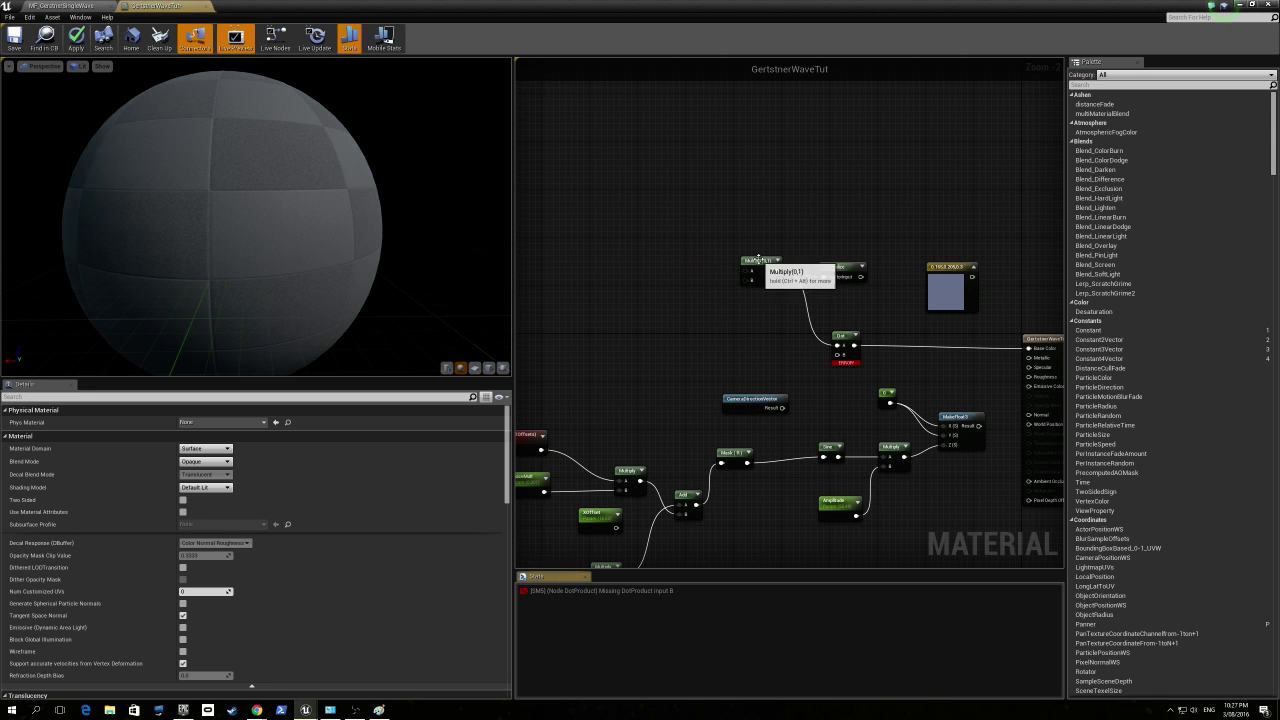
Move the Absolute World Position node, its multiplier parameter and their Multiply node away from the Add node to free up space
{"action": "right_click_drag", "start_coordinate": [634, 411], "coordinate": [747, 389]}
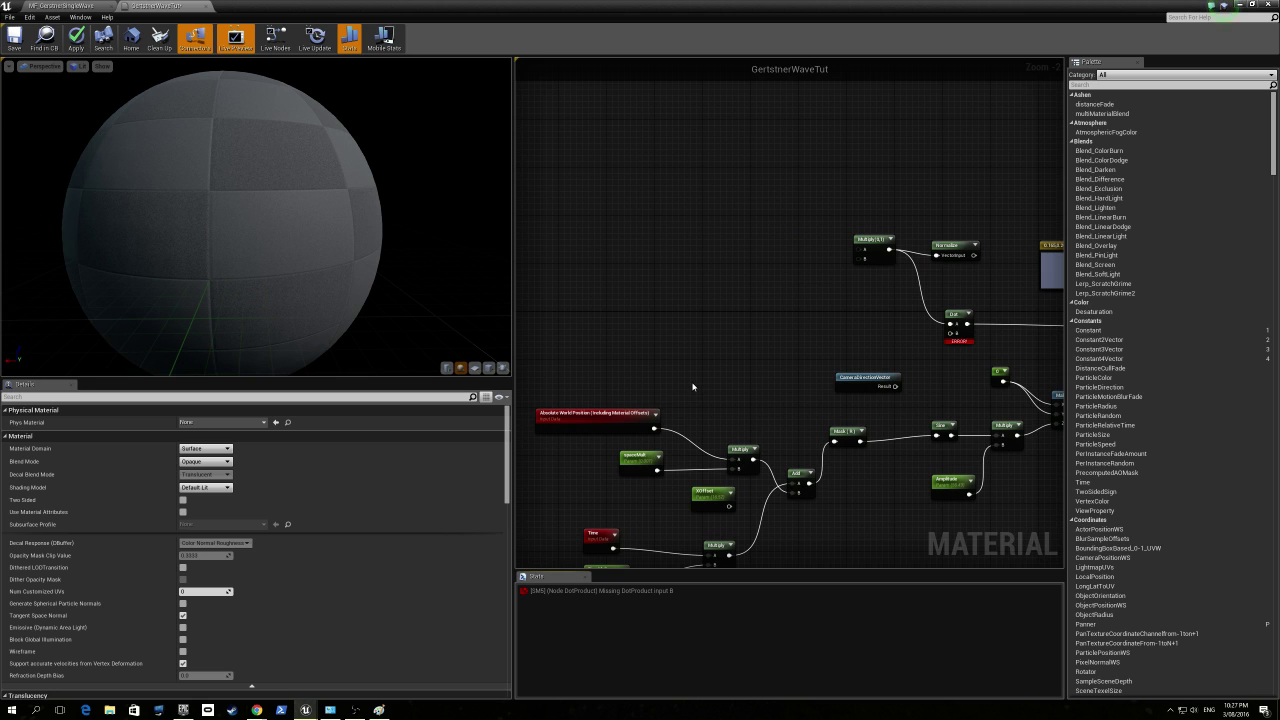
{"action": "right_click_drag", "start_coordinate": [704, 425], "coordinate": [670, 385]}
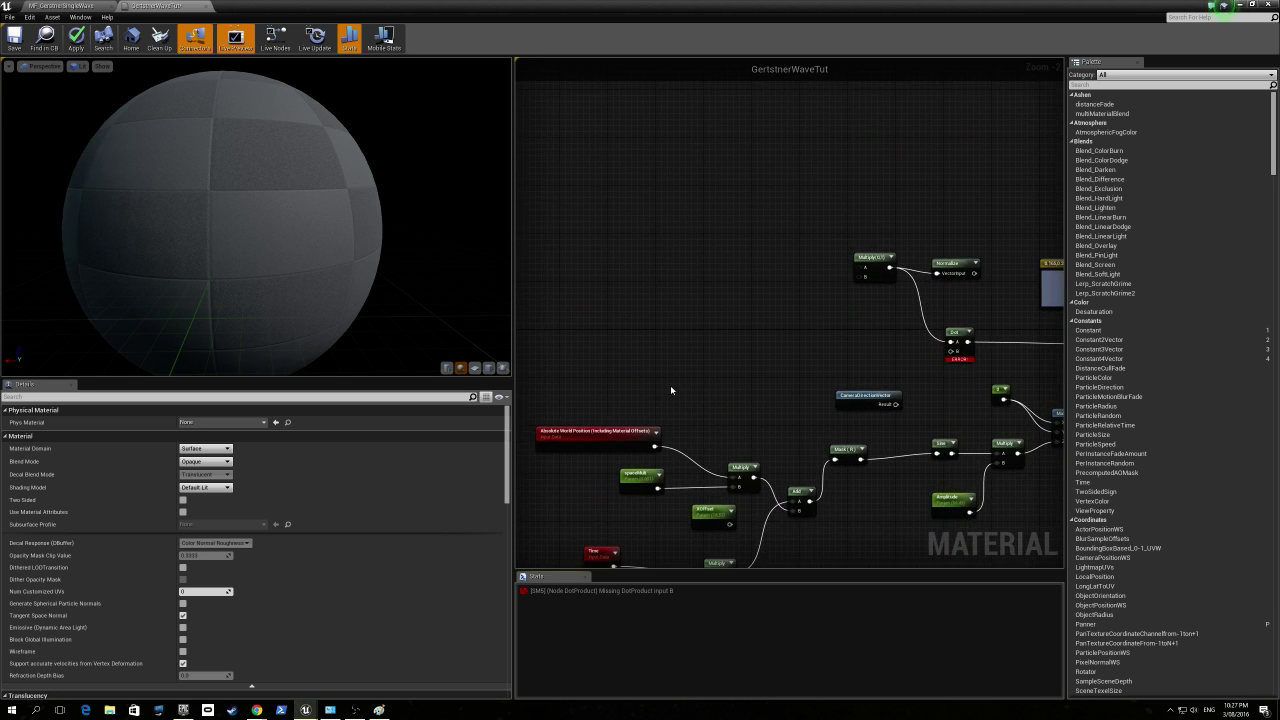
{"action": "right_click_drag", "start_coordinate": [560, 369], "coordinate": [594, 317]}
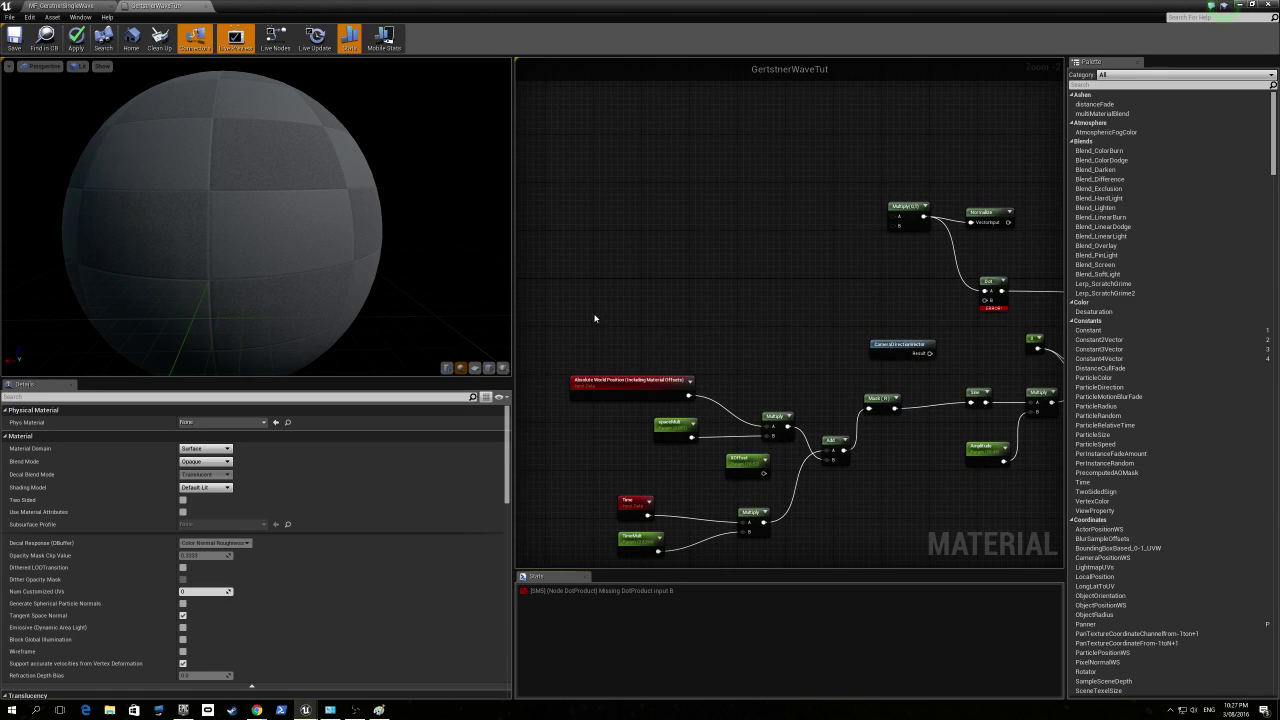
{"action": "left_click_drag", "start_coordinate": [594, 317], "coordinate": [677, 300]}
{"action": "right_click_drag", "start_coordinate": [840, 444], "coordinate": [816, 478]}
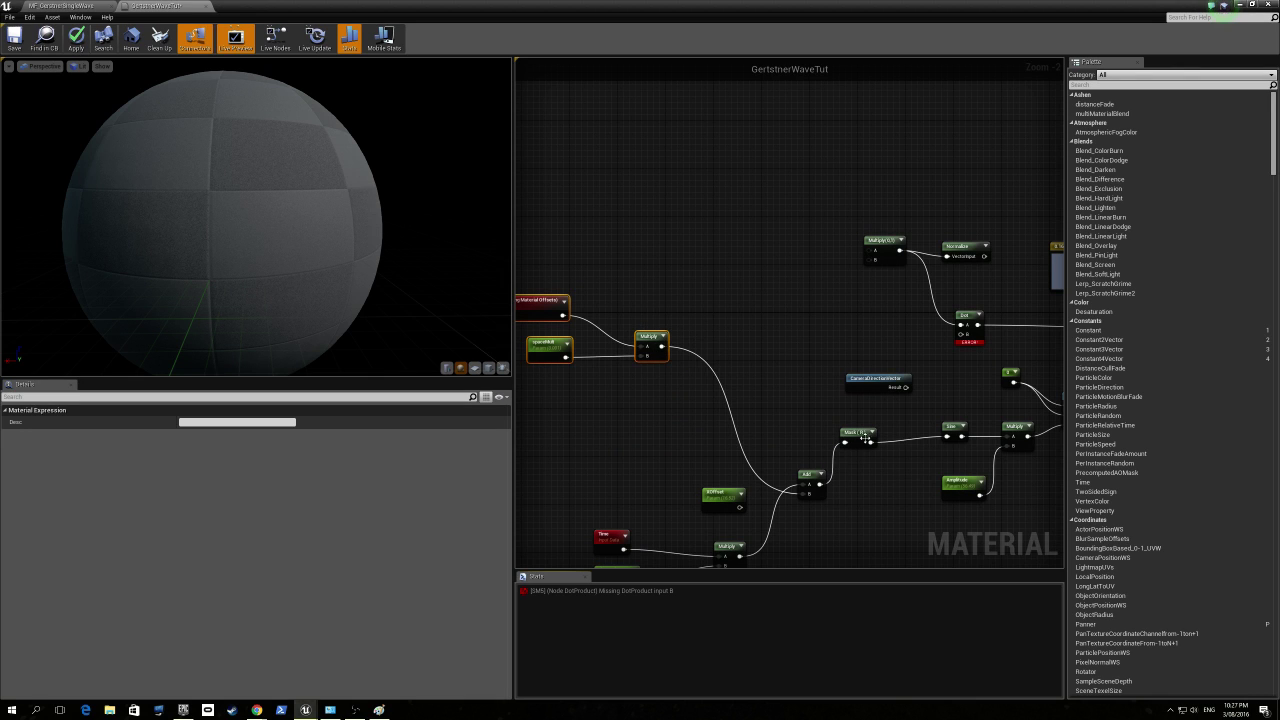
Duplicate the R component mask, feed it from the world position Multiply node, and enable its G channel as well
{"action": "left_click", "coordinate": [871, 432]}
{"action": "left_click", "coordinate": [856, 432]}
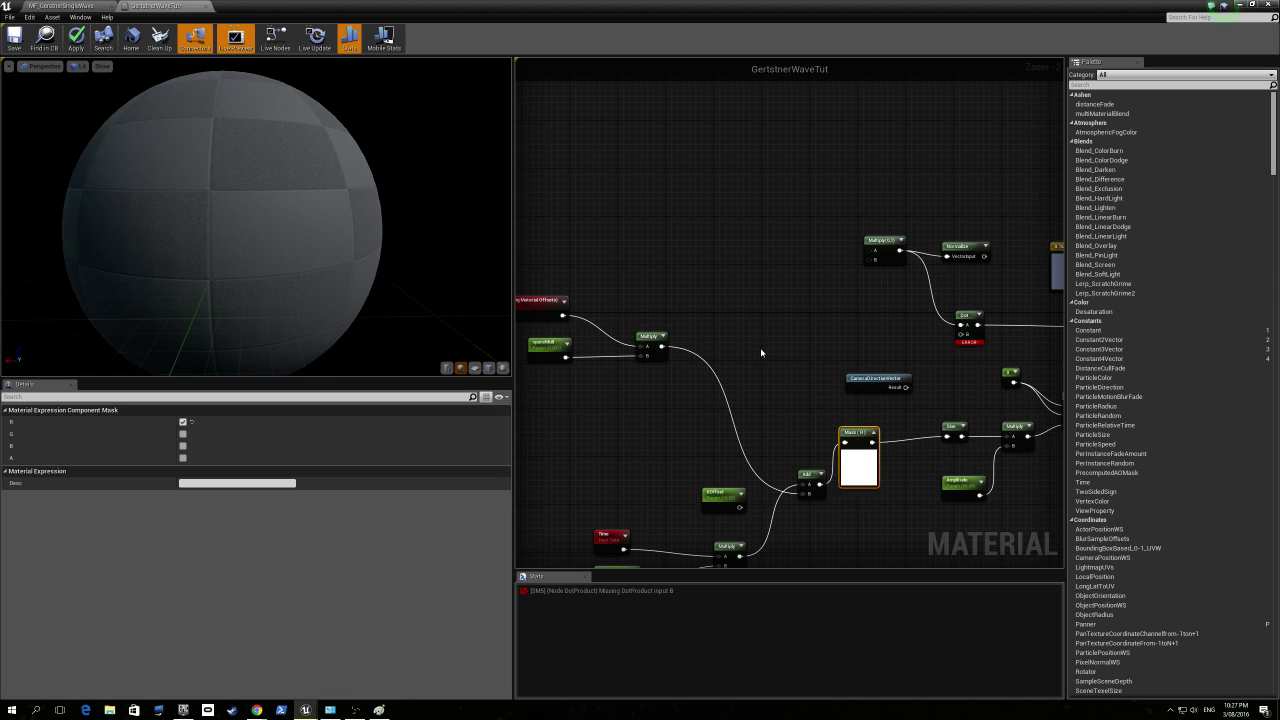
{"action": "key", "text": "ctrl+v"}
{"action": "left_click_drag", "start_coordinate": [781, 355], "coordinate": [757, 313]}
{"action": "left_click_drag", "start_coordinate": [662, 346], "coordinate": [762, 372]}
{"action": "left_click", "coordinate": [182, 434]}
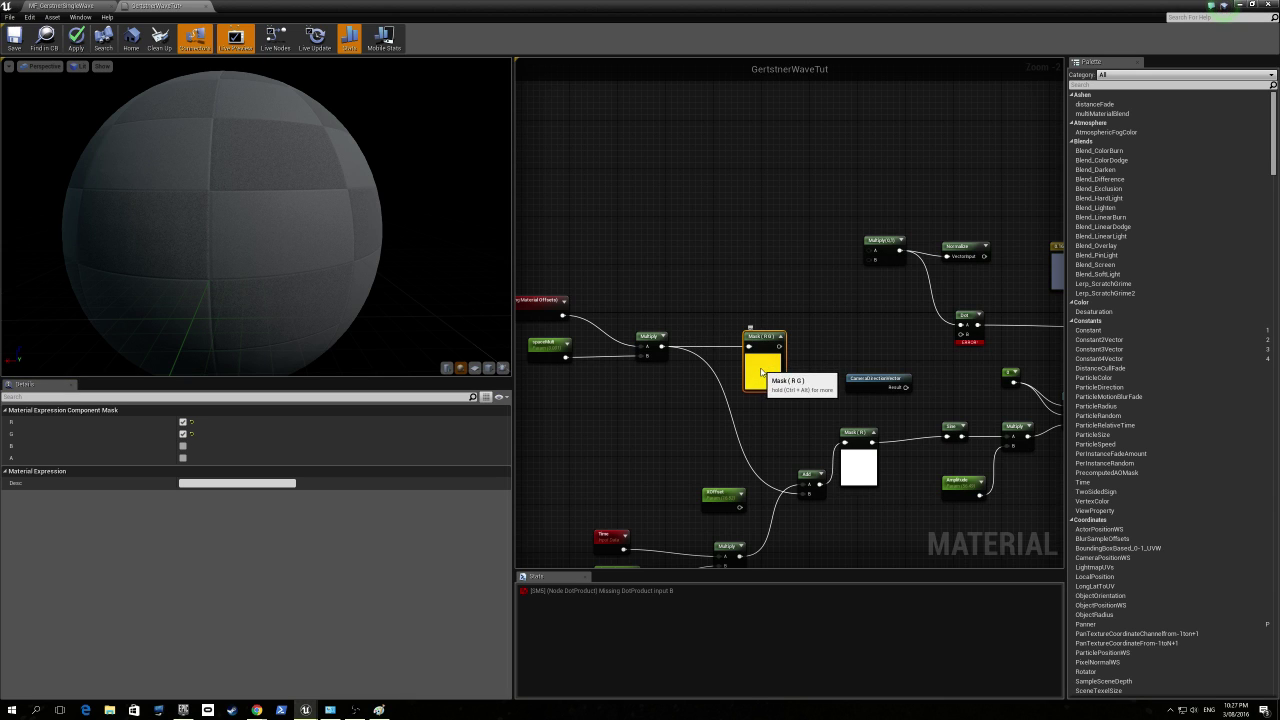
Add a Constant3Vector node above the world position nodes and set its red to 0.4 and green to 0.6
{"action": "right_click_drag", "start_coordinate": [637, 223], "coordinate": [682, 260]}
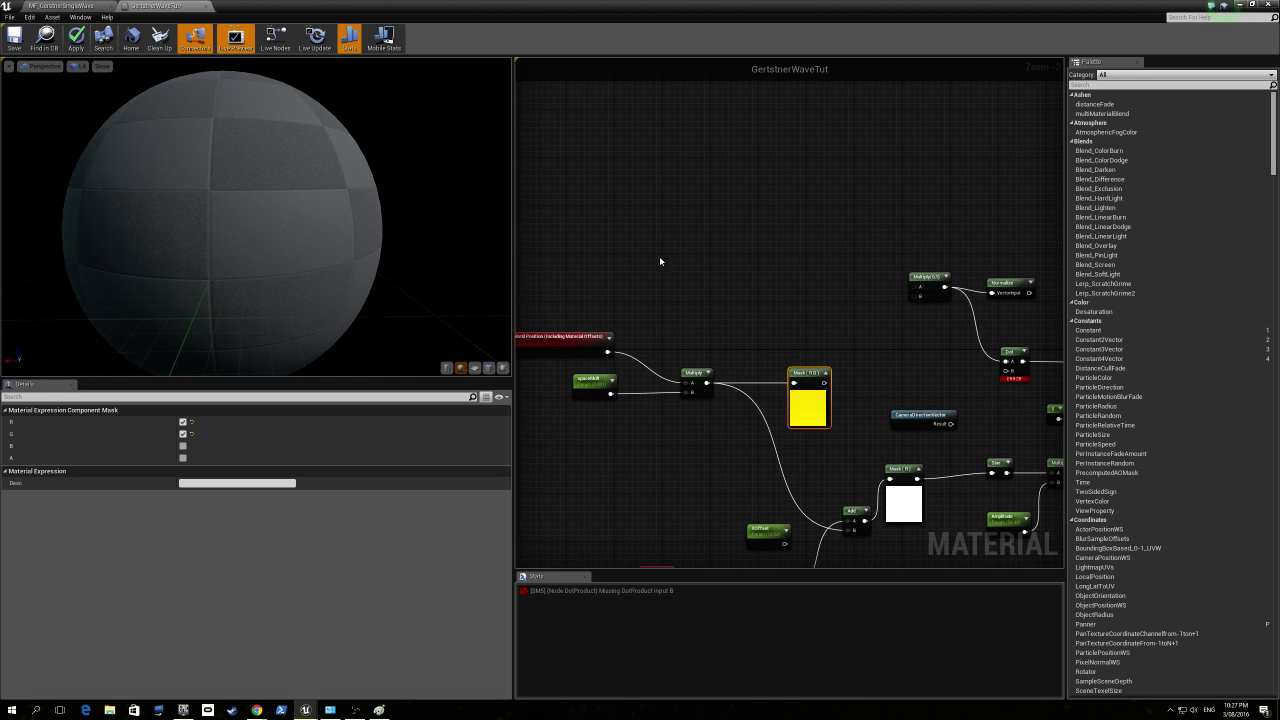
{"action": "left_click", "coordinate": [618, 252]}
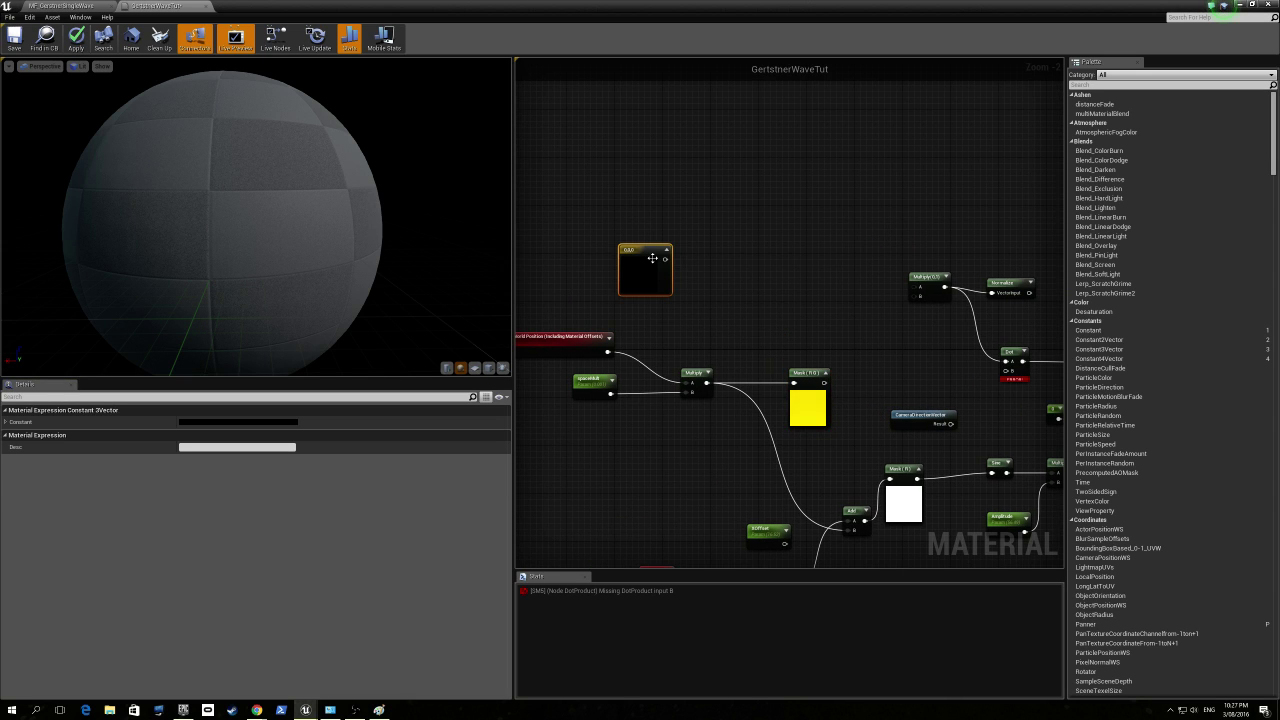
{"action": "double_click", "coordinate": [652, 258]}
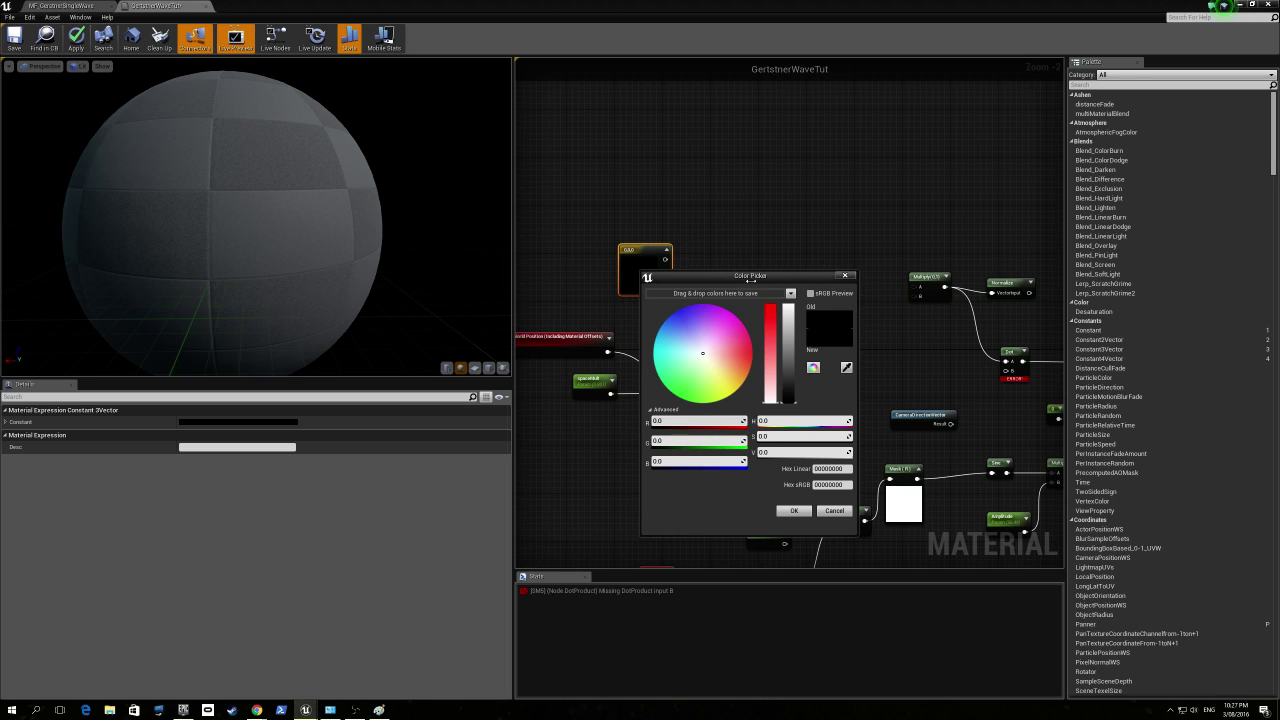
{"action": "left_click", "coordinate": [673, 422]}
{"action": "type", "text": "1"}
{"action": "key", "text": "Return"}
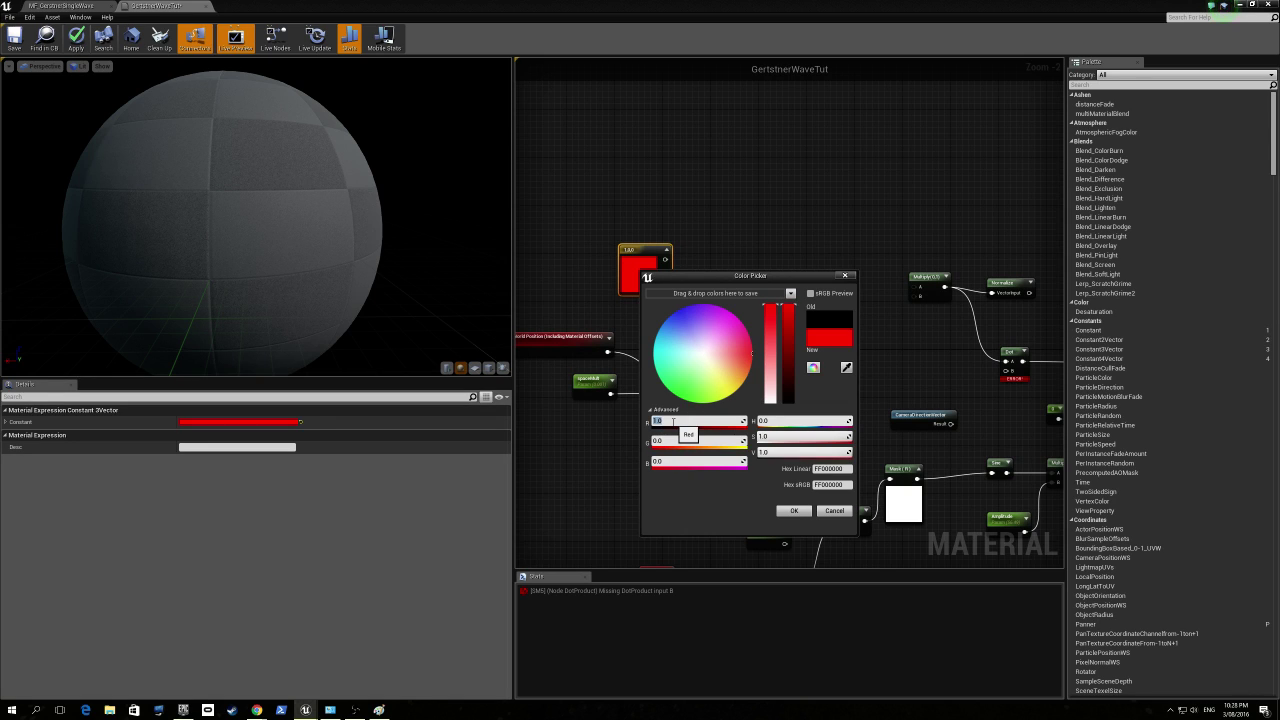
{"action": "type", "text": "0.4"}
{"action": "key", "text": "Return"}
{"action": "left_click", "coordinate": [681, 443]}
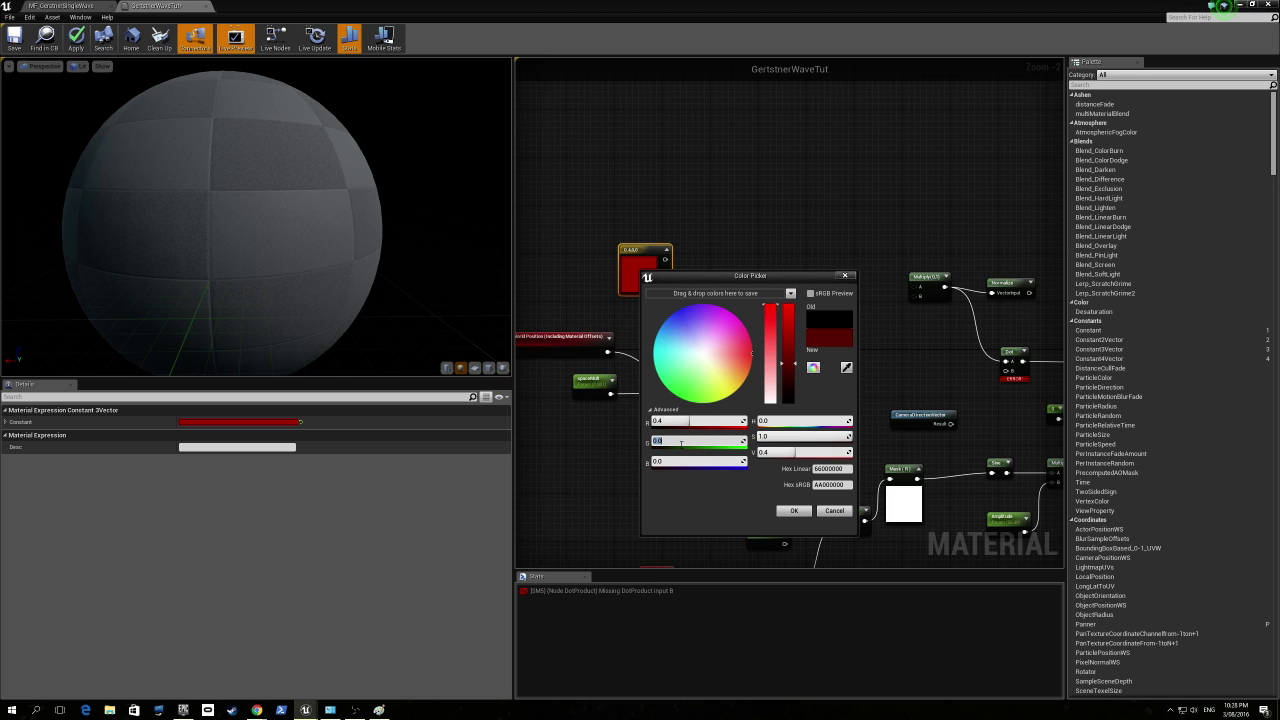
{"action": "type", "text": "0.8"}
{"action": "left_click", "coordinate": [794, 511]}
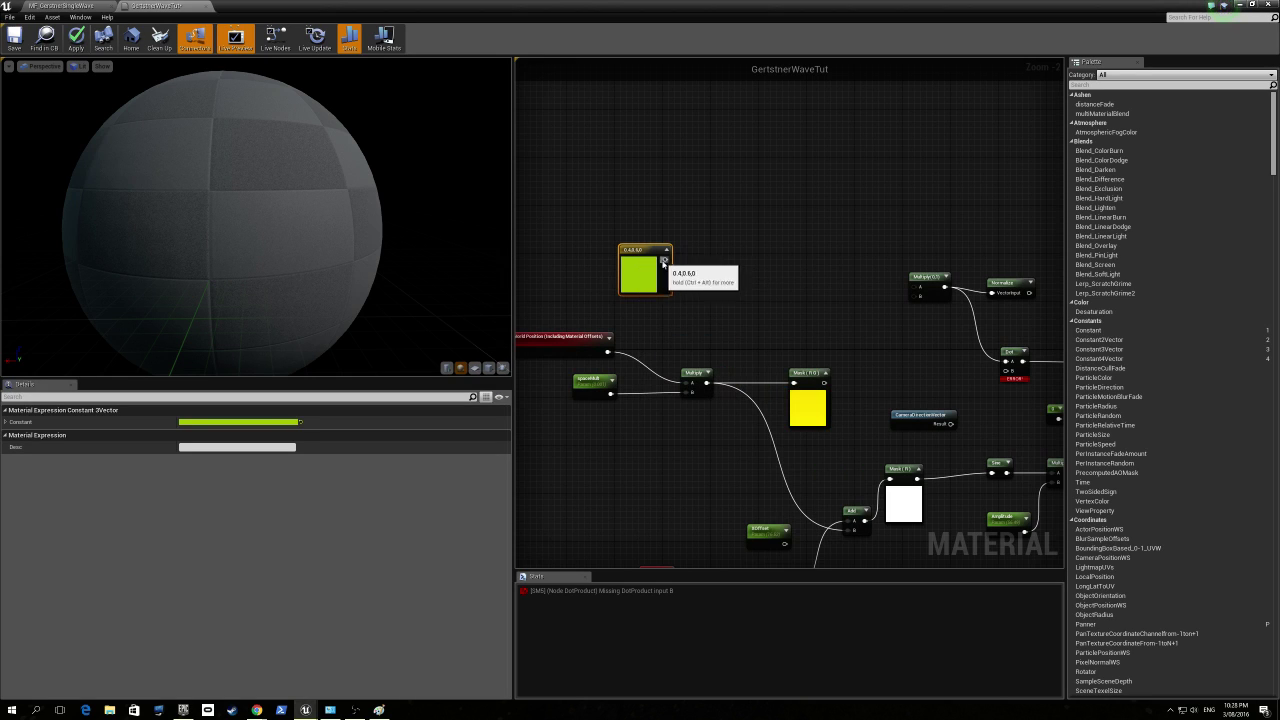
Feed the new vector into the Normalize node, and arrange these nodes and the world position Multiply and mask nodes closer together
{"action": "left_click_drag", "start_coordinate": [1001, 293], "coordinate": [806, 264]}
{"action": "left_click_drag", "start_coordinate": [665, 259], "coordinate": [605, 301]}
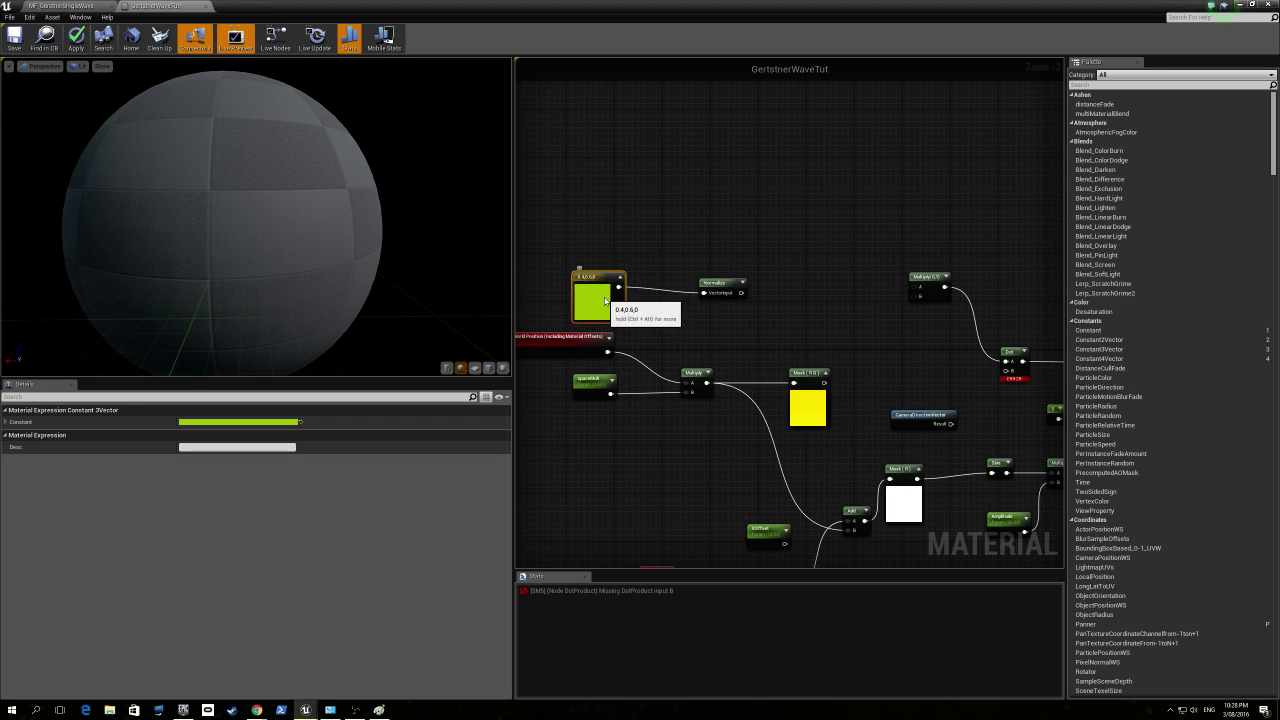
{"action": "left_click_drag", "start_coordinate": [807, 403], "coordinate": [818, 403]}
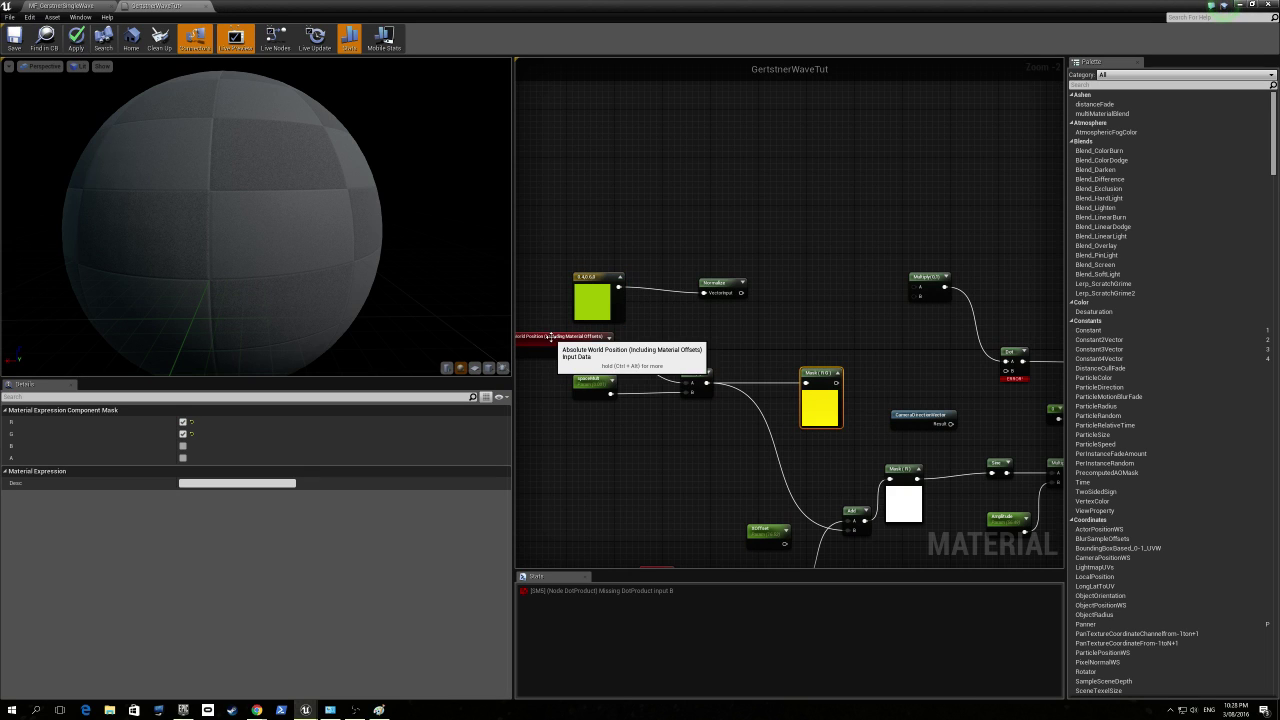
{"action": "left_click_drag", "start_coordinate": [726, 285], "coordinate": [713, 279]}
{"action": "left_click_drag", "start_coordinate": [579, 466], "coordinate": [778, 402]}
{"action": "left_click", "coordinate": [640, 330]}
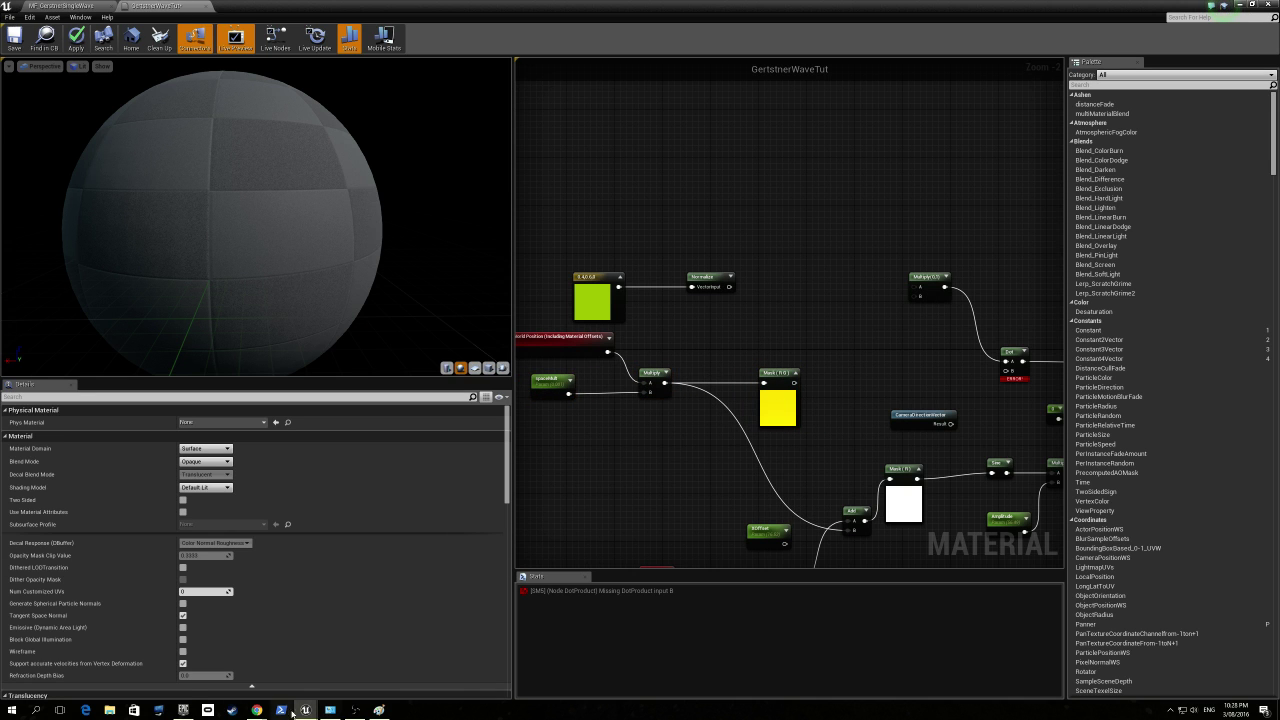
Check the direction and position terms of Equation 1 on the GPU Gems page in Chrome, and return to Unreal Engine
{"action": "left_click", "coordinate": [258, 710]}
{"action": "left_click", "coordinate": [297, 677]}
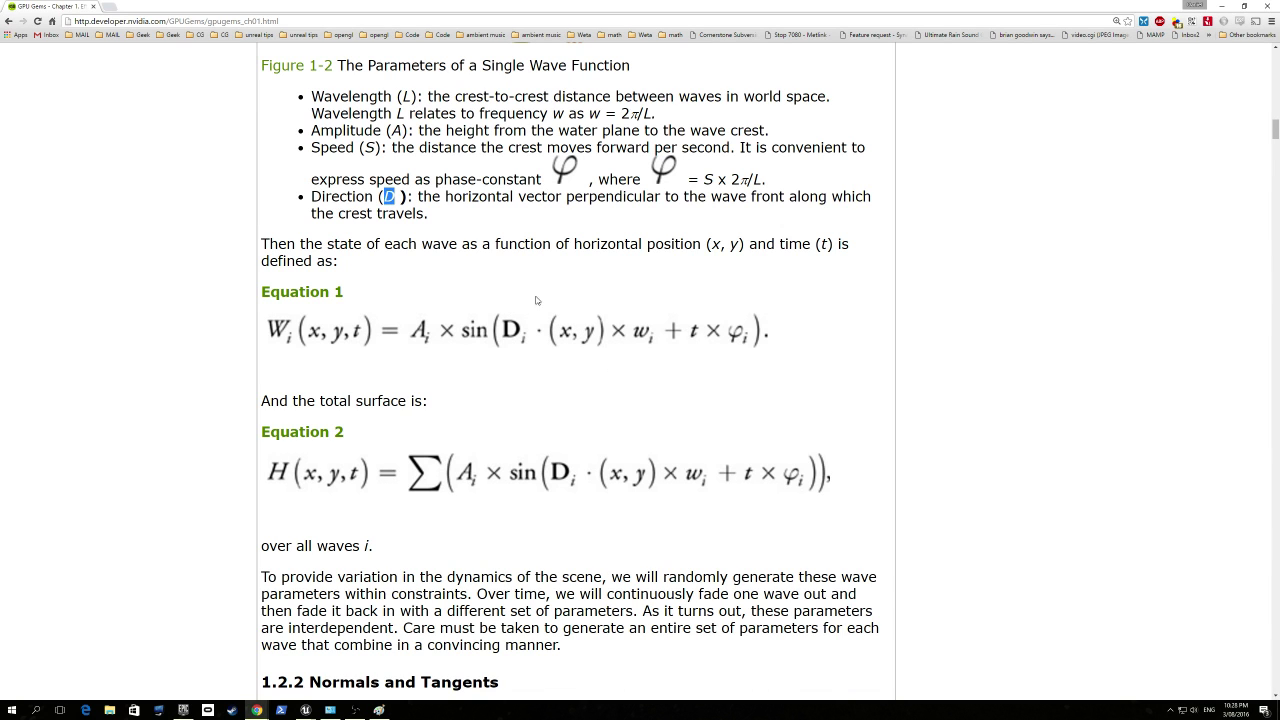
{"action": "left_click", "coordinate": [330, 711]}
{"action": "left_click", "coordinate": [400, 714]}
{"action": "left_click", "coordinate": [383, 710]}
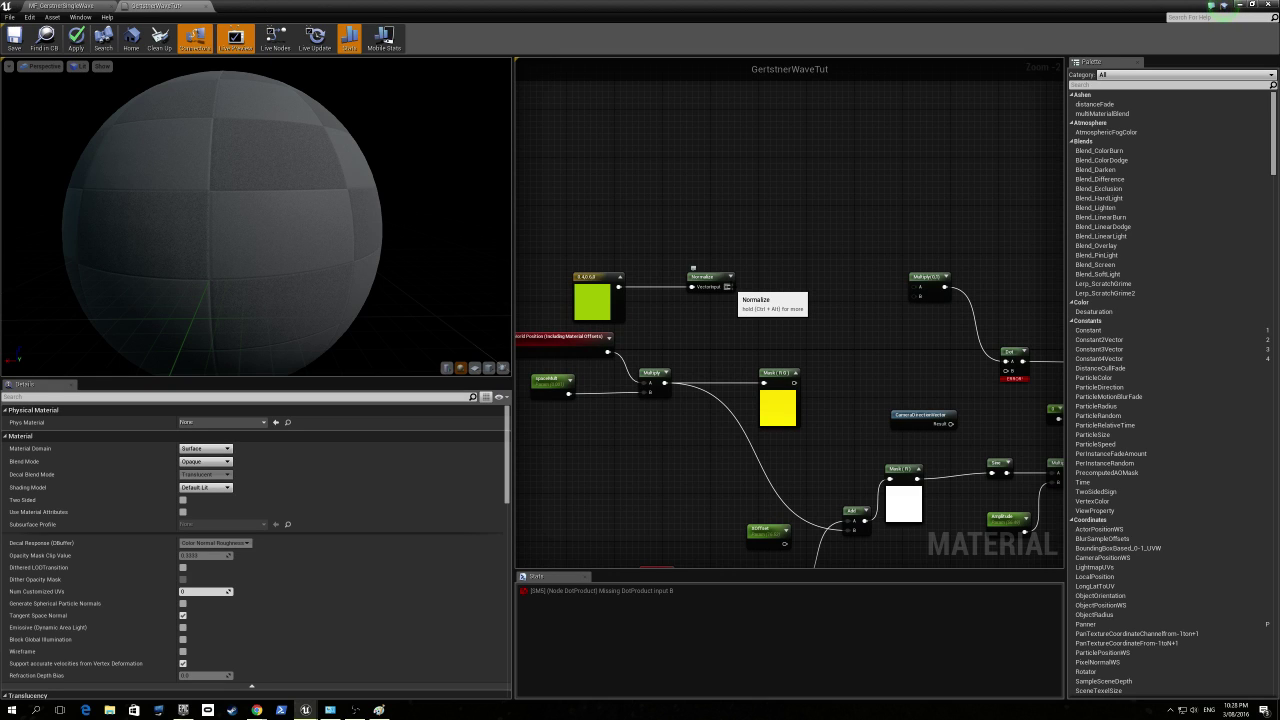
Delete the Normalize node and reposition the direction vector constant above the world position nodes
{"action": "left_click_drag", "start_coordinate": [717, 289], "coordinate": [697, 290]}
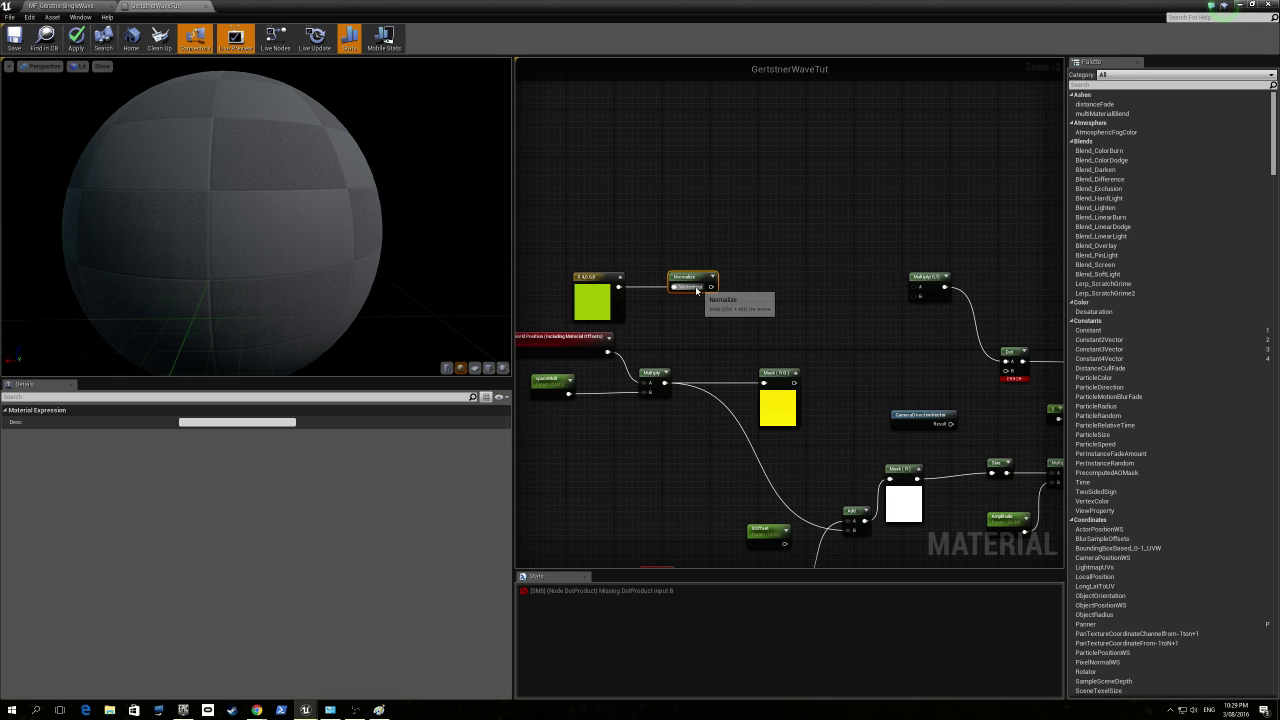
{"action": "left_click_drag", "start_coordinate": [779, 377], "coordinate": [773, 377]}
{"action": "right_click_drag", "start_coordinate": [773, 377], "coordinate": [769, 343]}
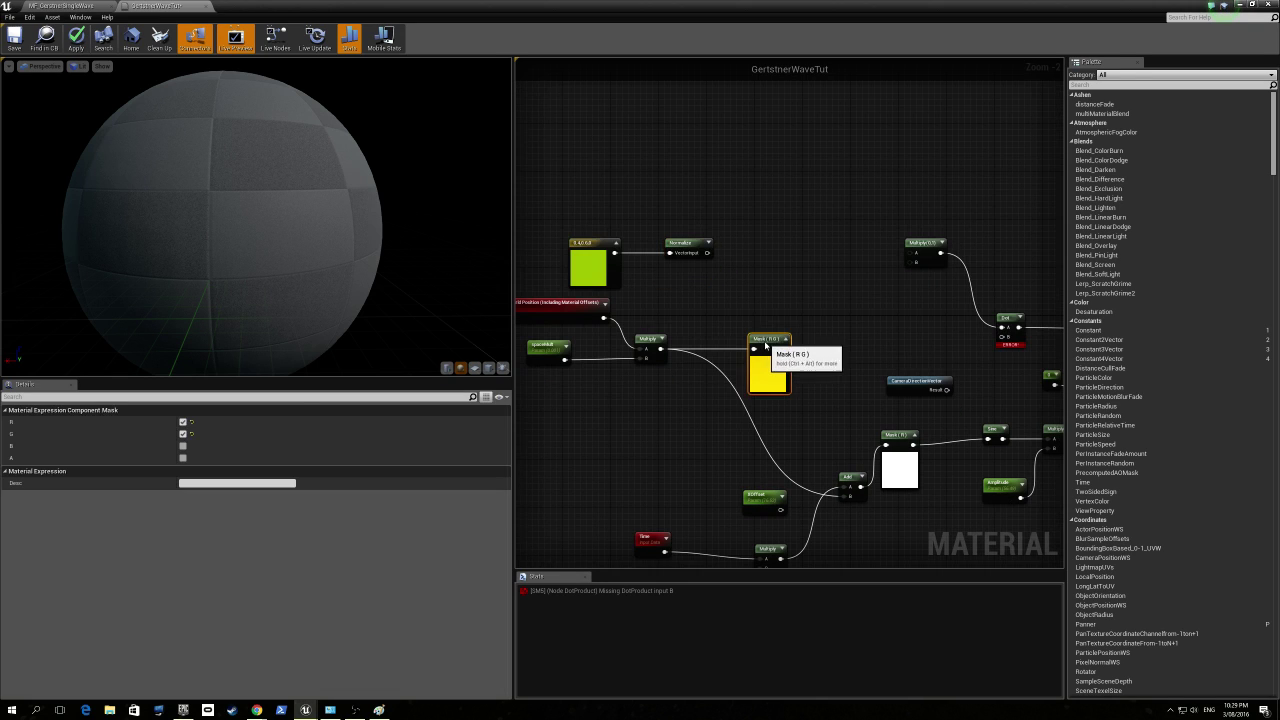
{"action": "left_click", "coordinate": [679, 248]}
{"action": "key", "text": "Delete"}
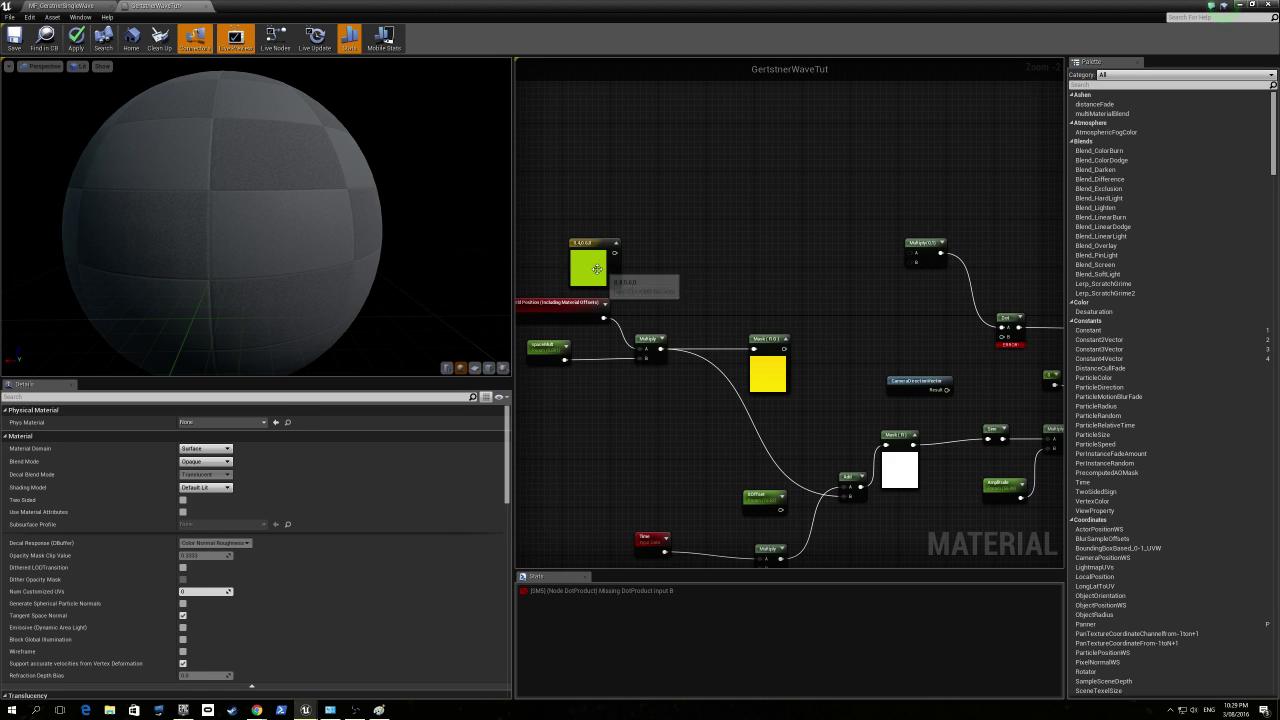
{"action": "mouse_move", "coordinate": [600, 267]}
{"action": "left_mouse_down"}
{"action": "mouse_move", "coordinate": [774, 267]}
{"action": "mouse_move", "coordinate": [618, 265]}
{"action": "left_mouse_up"}
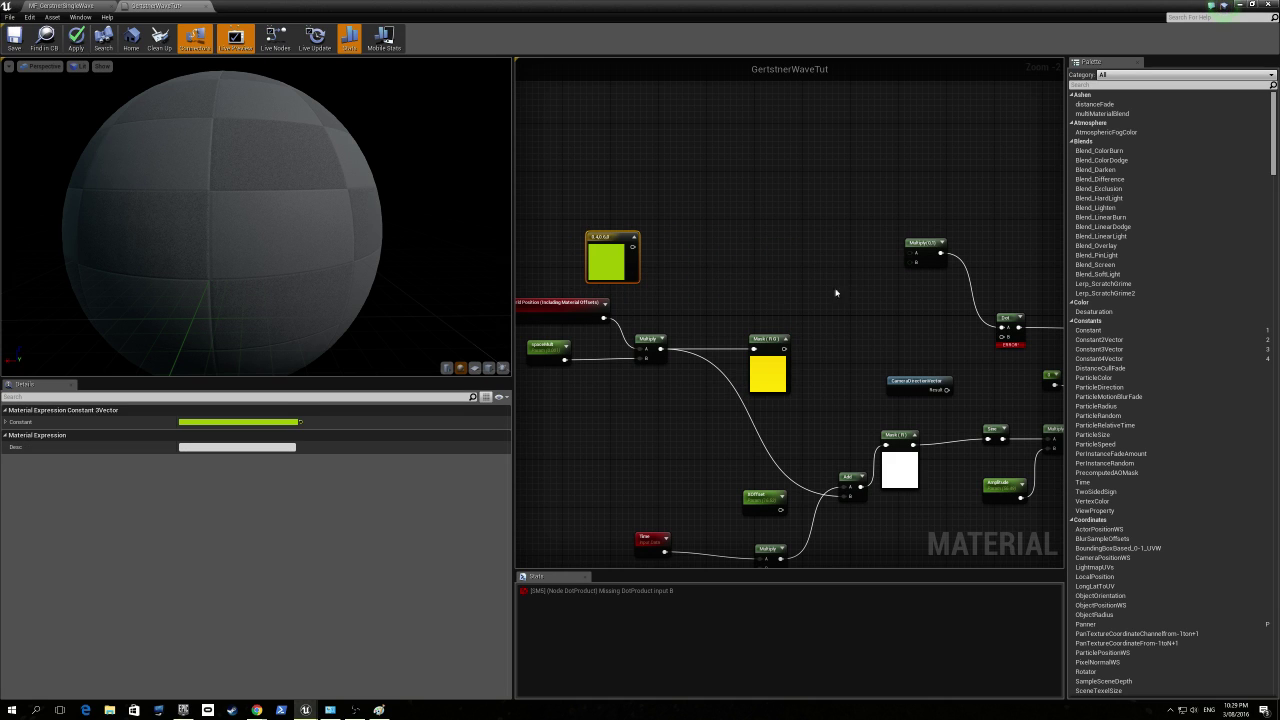
Duplicate the R G component mask, place the copy above the original, and feed it from the direction vector constant
{"action": "left_click", "coordinate": [768, 357]}
{"action": "key", "text": "ctrl+c"}
{"action": "key", "text": "ctrl+v"}
{"action": "left_click_drag", "start_coordinate": [762, 291], "coordinate": [750, 249]}
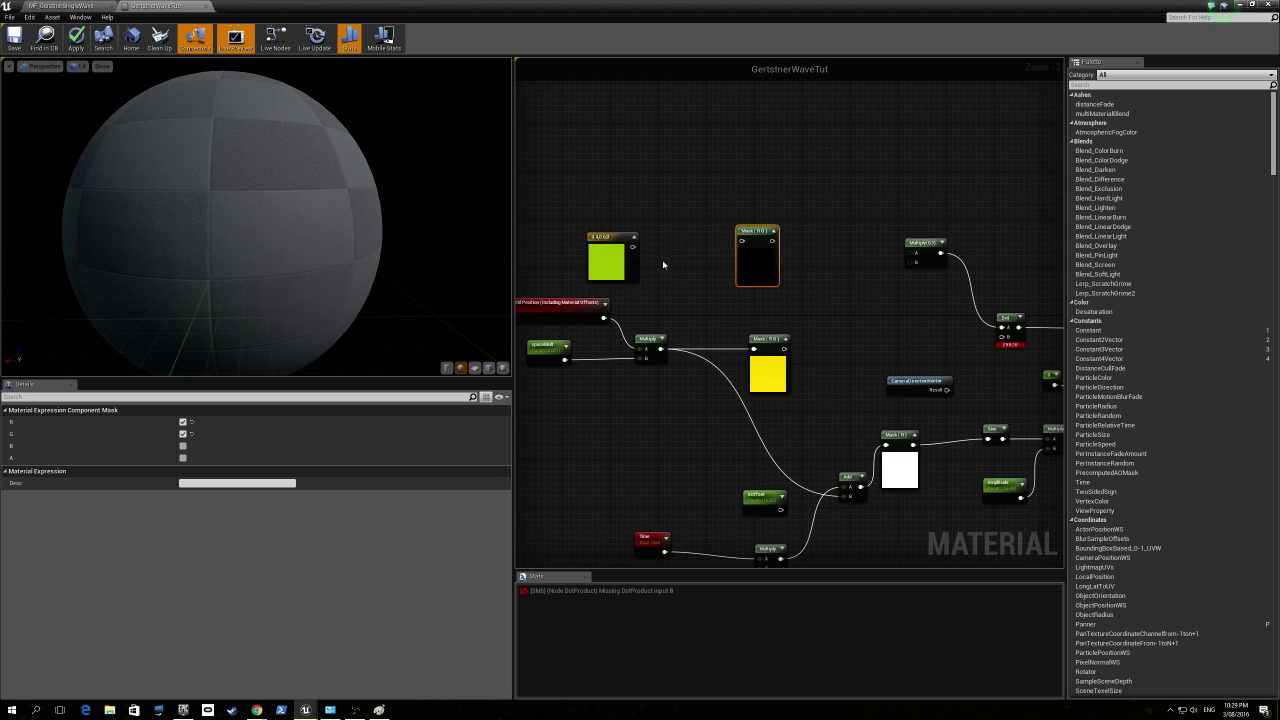
{"action": "left_click_drag", "start_coordinate": [632, 246], "coordinate": [762, 266]}
{"action": "left_click", "coordinate": [763, 362]}
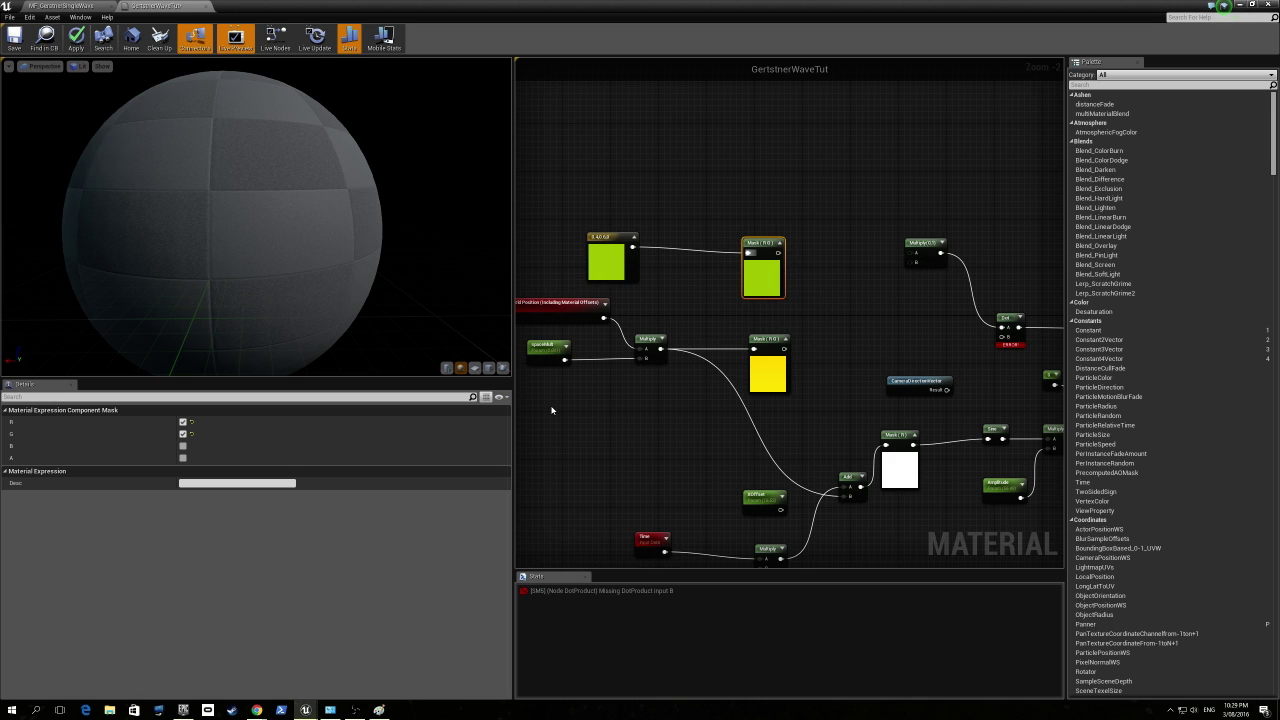
Wrap the world position, multiplier and mask nodes in a comment box, and move the direction vector and its mask above it
{"action": "left_click_drag", "start_coordinate": [551, 410], "coordinate": [795, 310]}
{"action": "key", "text": "c"}
{"action": "left_click_drag", "start_coordinate": [634, 274], "coordinate": [628, 220]}
{"action": "left_click_drag", "start_coordinate": [768, 272], "coordinate": [768, 230]}
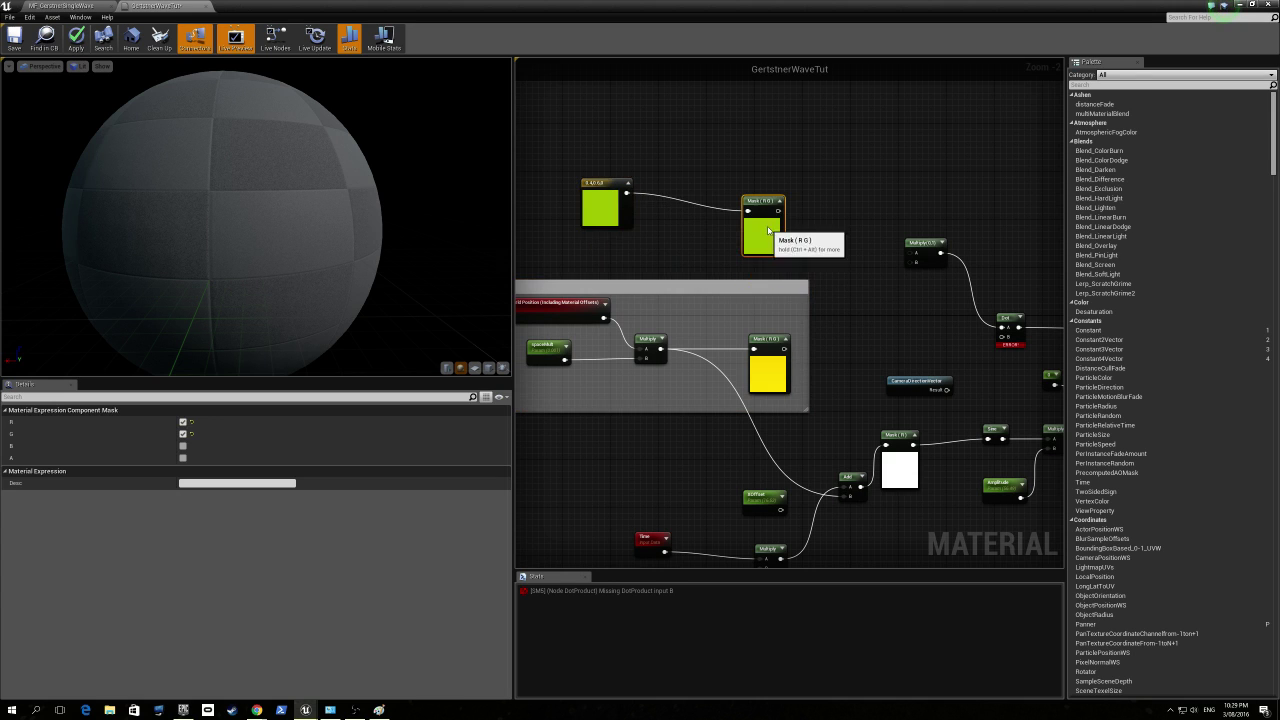
Title the comment box around the world position nodes "2d X, Y position"
{"action": "right_click_drag", "start_coordinate": [580, 318], "coordinate": [723, 320]}
{"action": "double_click", "coordinate": [638, 290]}
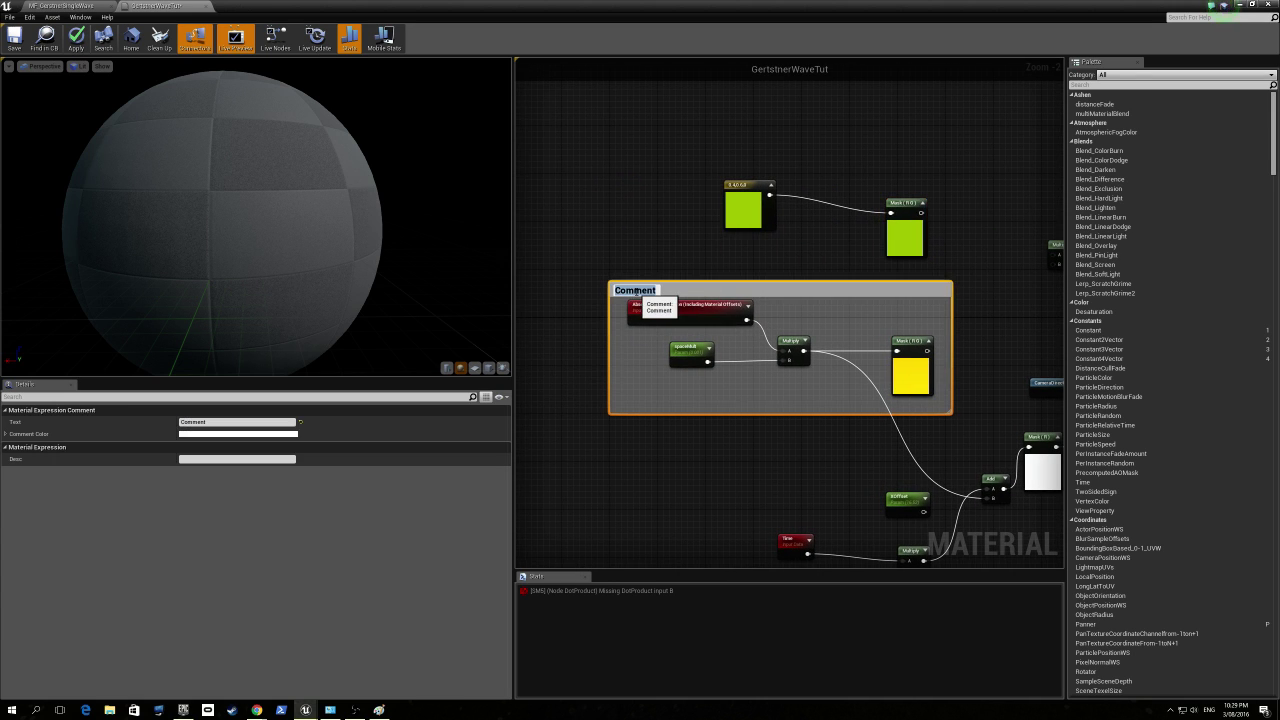
{"action": "type", "text": "2d X, Y positin"}
{"action": "key", "text": "Return"}
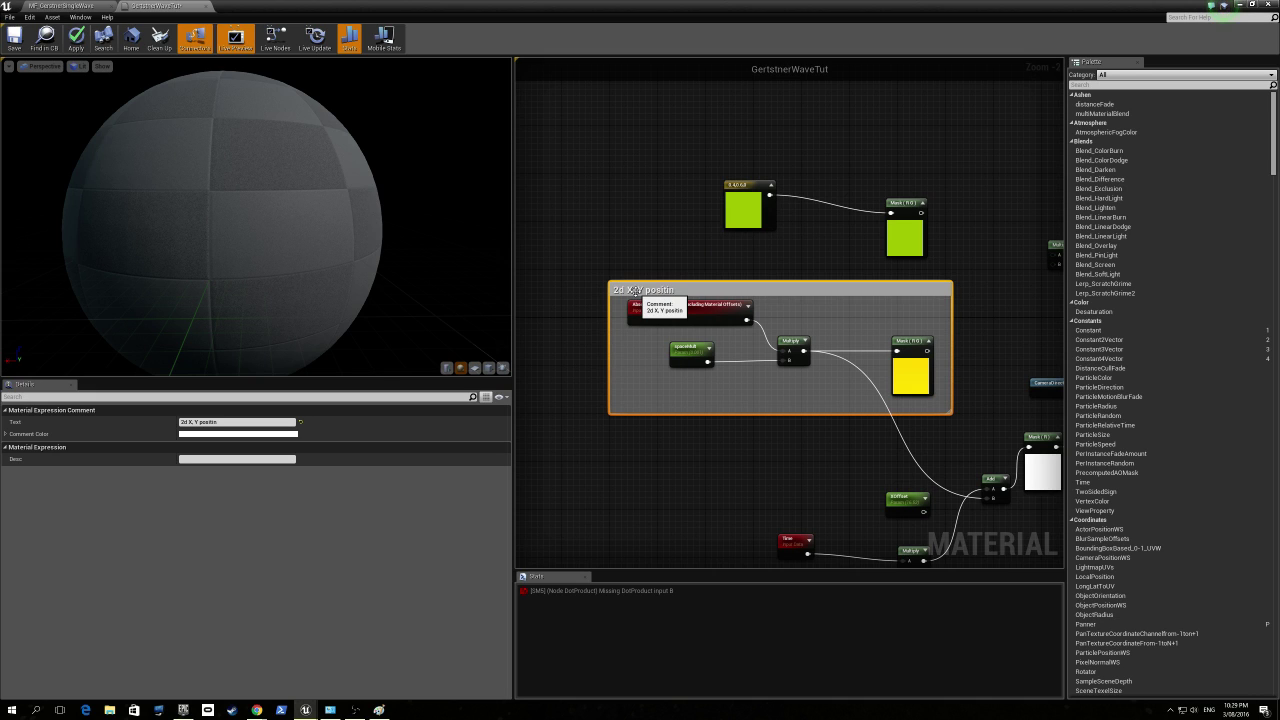
{"action": "double_click", "coordinate": [676, 289]}
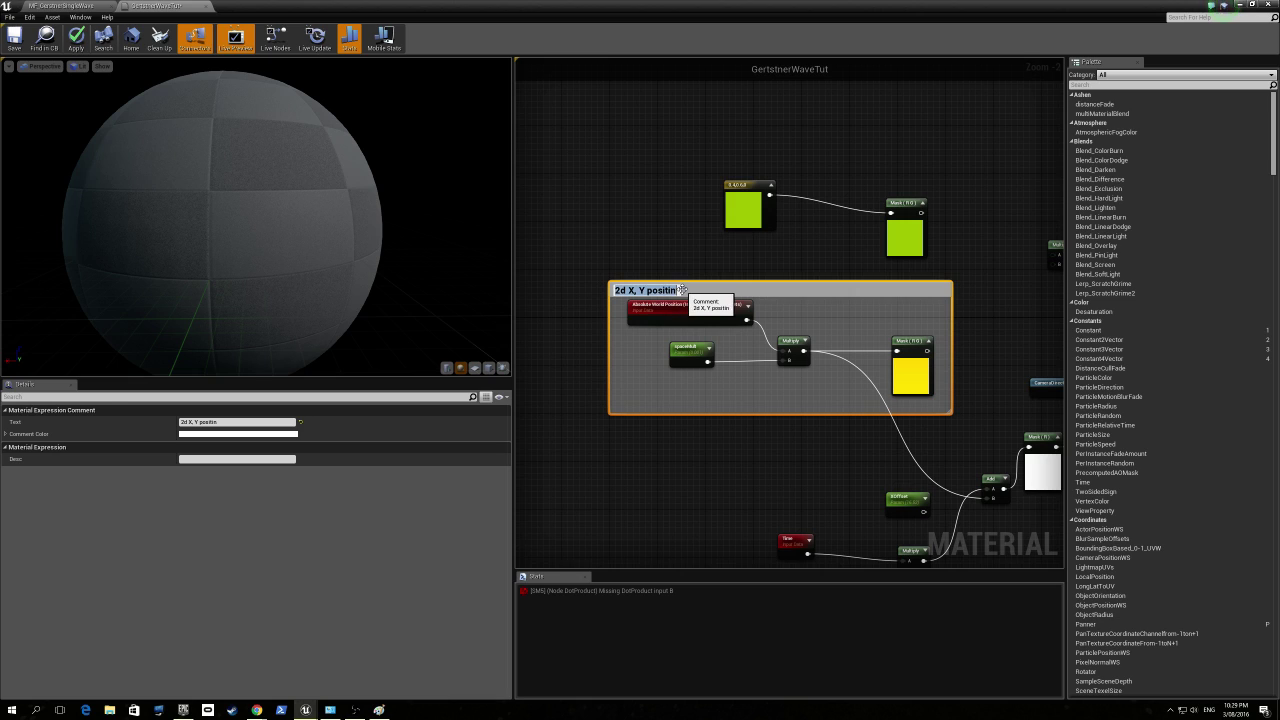
{"action": "key", "text": "Right"}
{"action": "key", "text": "BackSpace"}
{"action": "type", "text": "o"}
Align the direction vector's mask with its constant and wrap both nodes in a comment box titled "Direction"
{"action": "right_click_drag", "start_coordinate": [682, 290], "coordinate": [530, 283]}
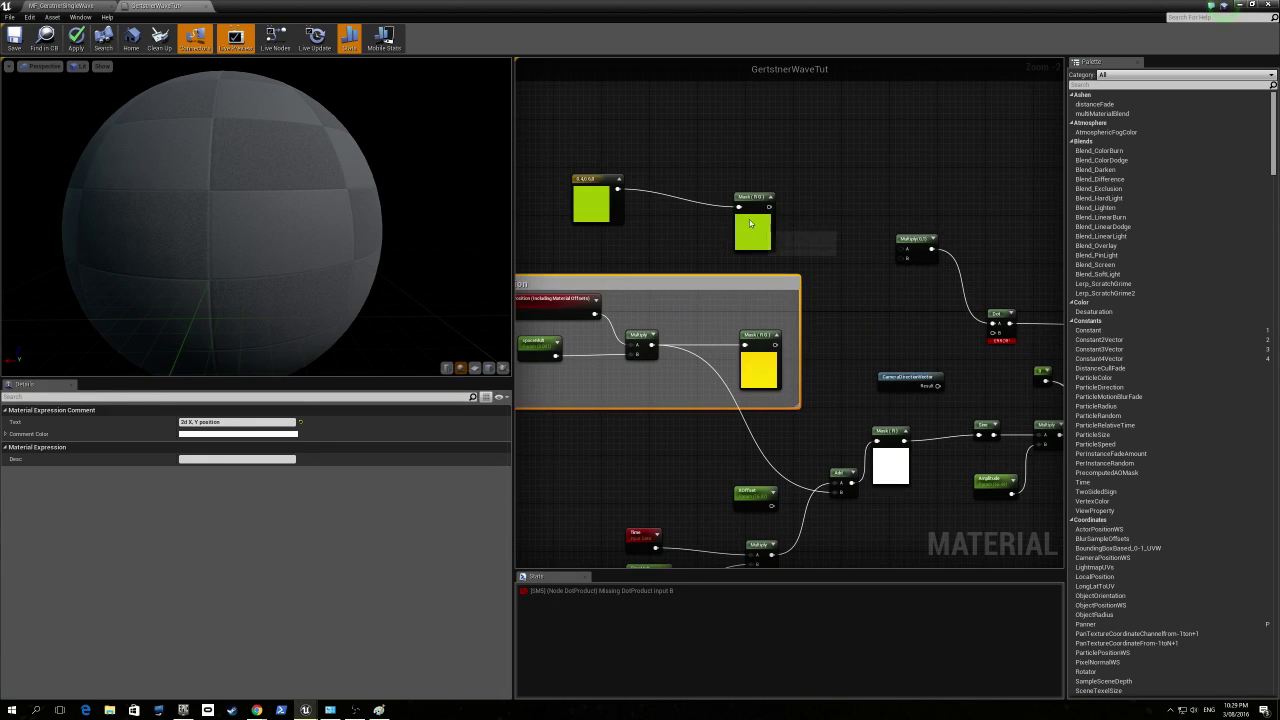
{"action": "left_click_drag", "start_coordinate": [750, 228], "coordinate": [750, 211]}
{"action": "left_click_drag", "start_coordinate": [551, 137], "coordinate": [800, 253]}
{"action": "type", "text": "c"}
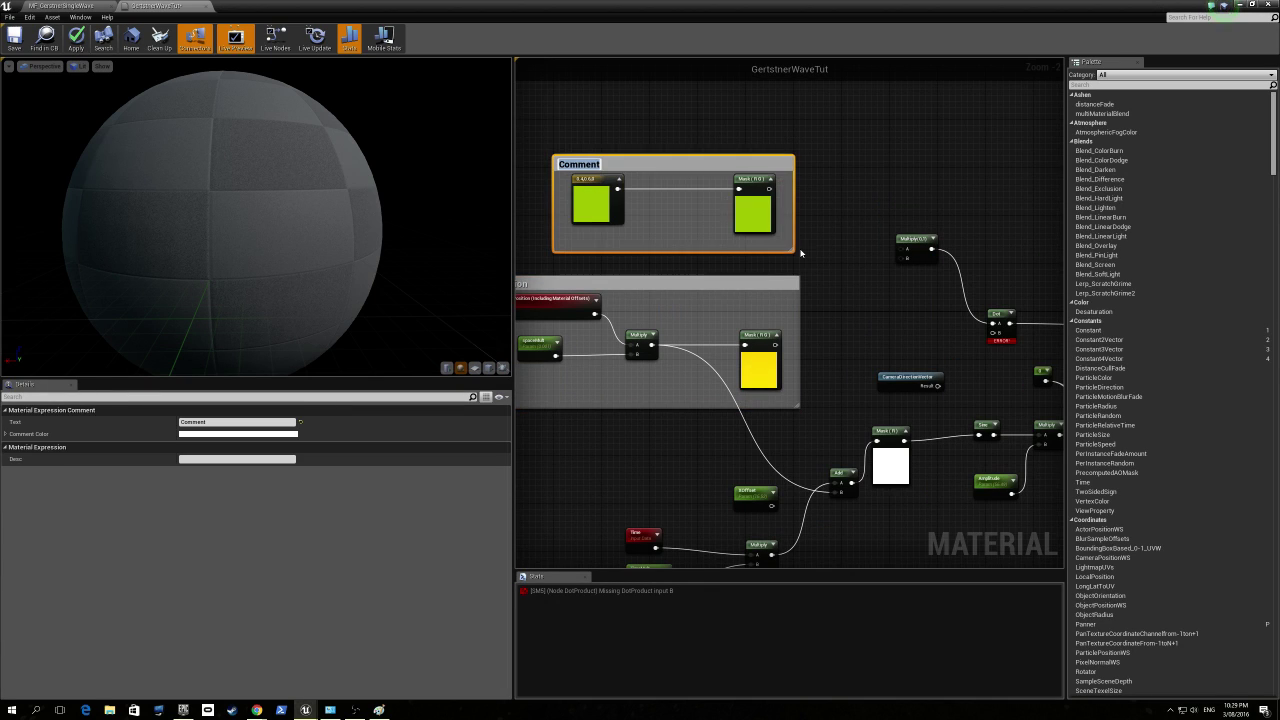
{"action": "type", "text": "Direc"}
{"action": "key", "text": "BackSpace"}
{"action": "key", "text": "BackSpace"}
{"action": "key", "text": "BackSpace"}
{"action": "type", "text": "rection"}
{"action": "key", "text": "Return"}
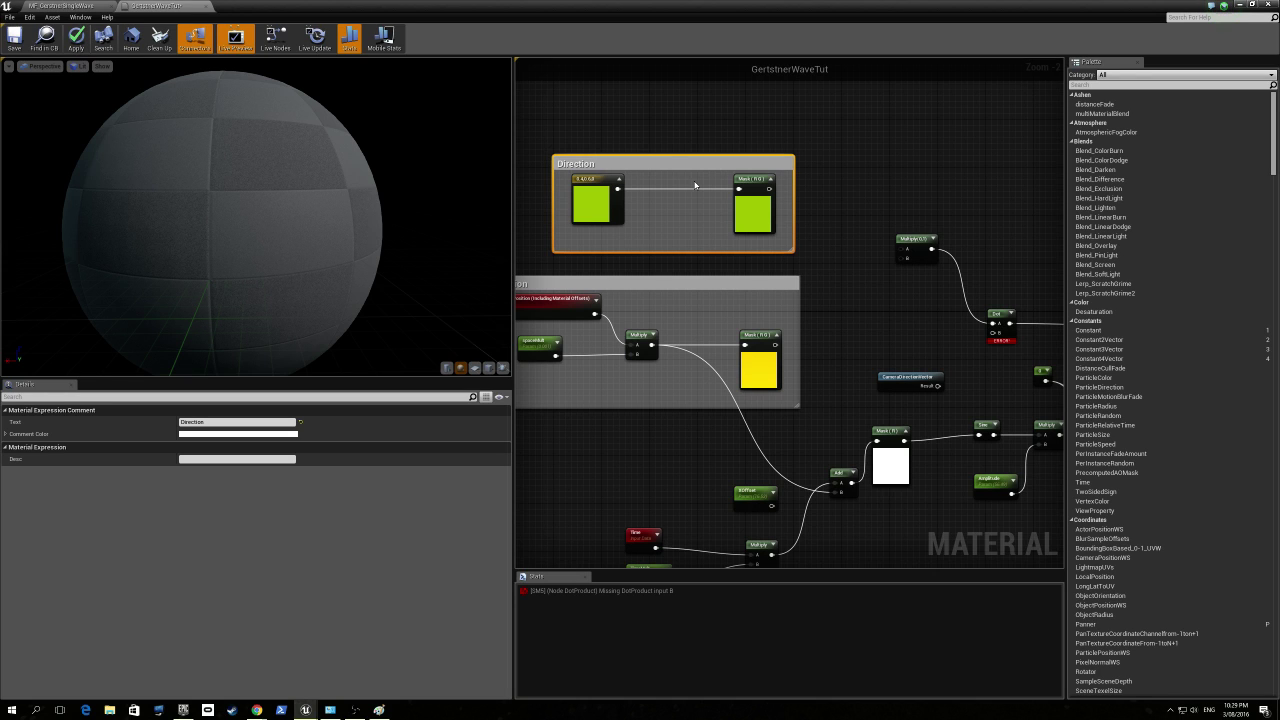
Delete the unused Multiply node and connect the direction mask to Dot input A and the position mask to input B
{"action": "right_click_drag", "start_coordinate": [880, 258], "coordinate": [809, 229]}
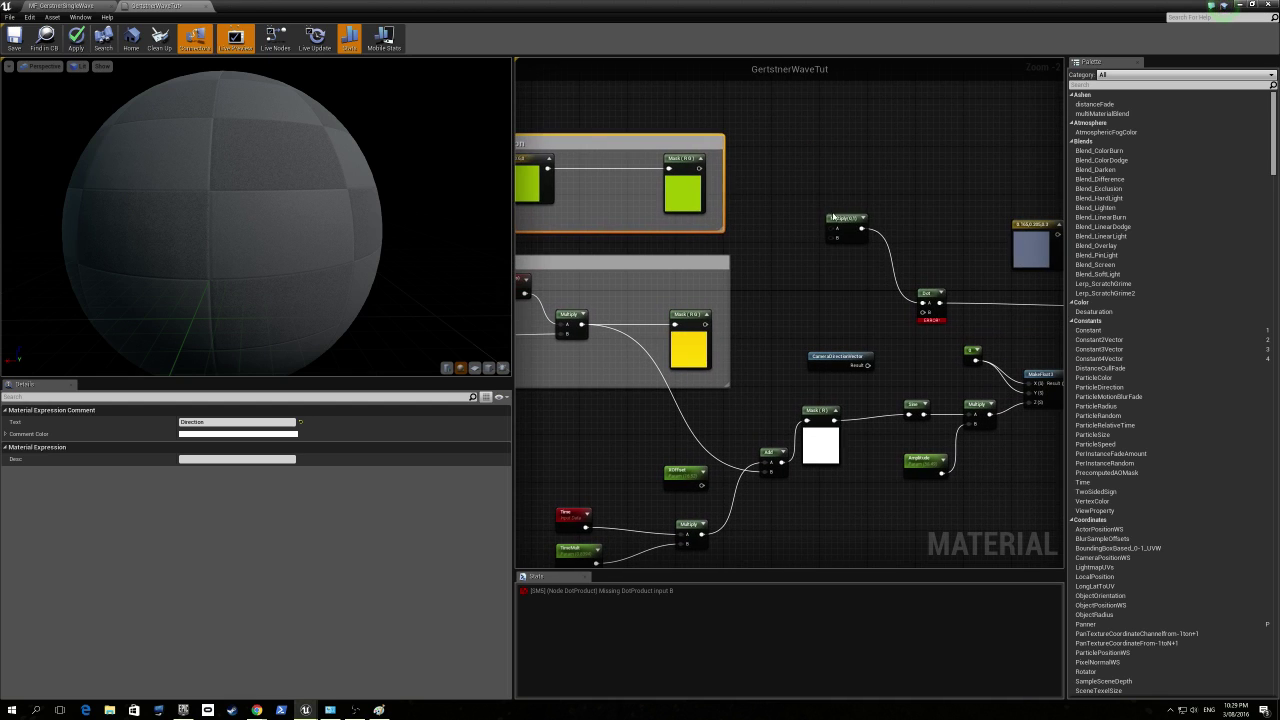
{"action": "left_click_drag", "start_coordinate": [827, 196], "coordinate": [884, 269]}
{"action": "key", "text": "Delete"}
{"action": "left_click_drag", "start_coordinate": [700, 168], "coordinate": [876, 264]}
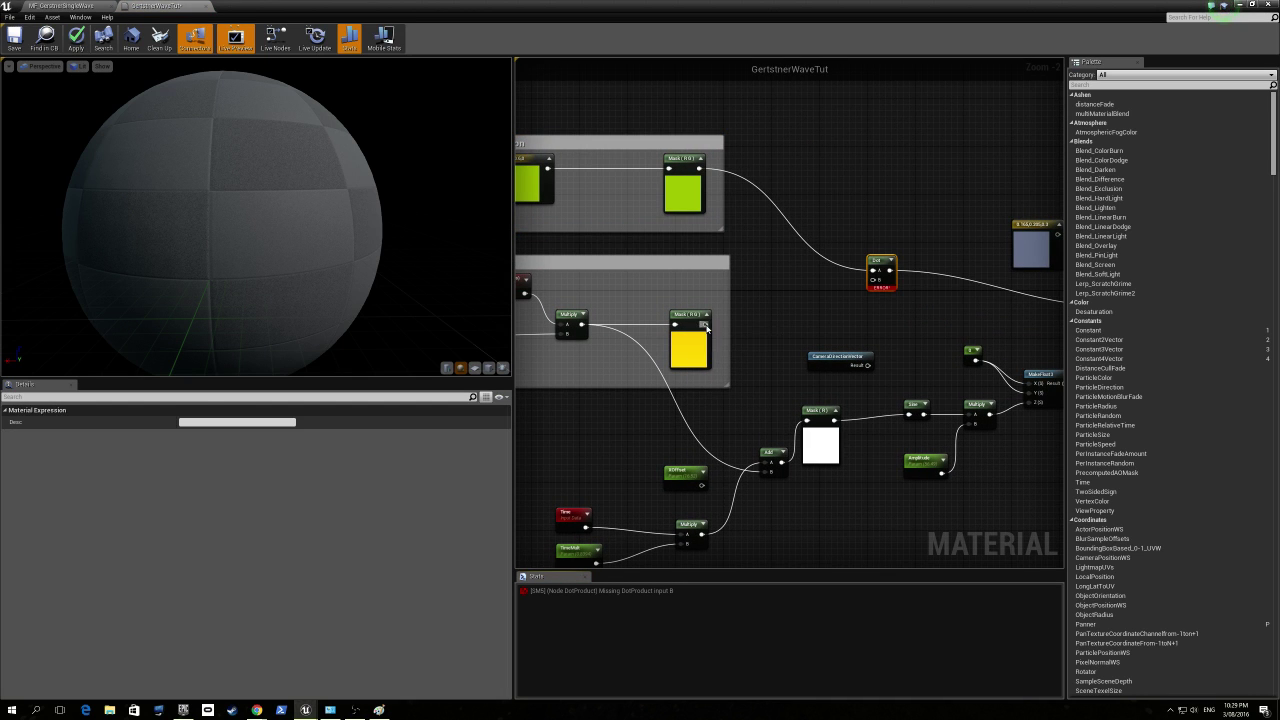
{"action": "left_click_drag", "start_coordinate": [705, 324], "coordinate": [876, 282]}
Apply the material and move its editor window aside to inspect the grid plane in the level viewport
{"action": "right_click_drag", "start_coordinate": [929, 314], "coordinate": [785, 274]}
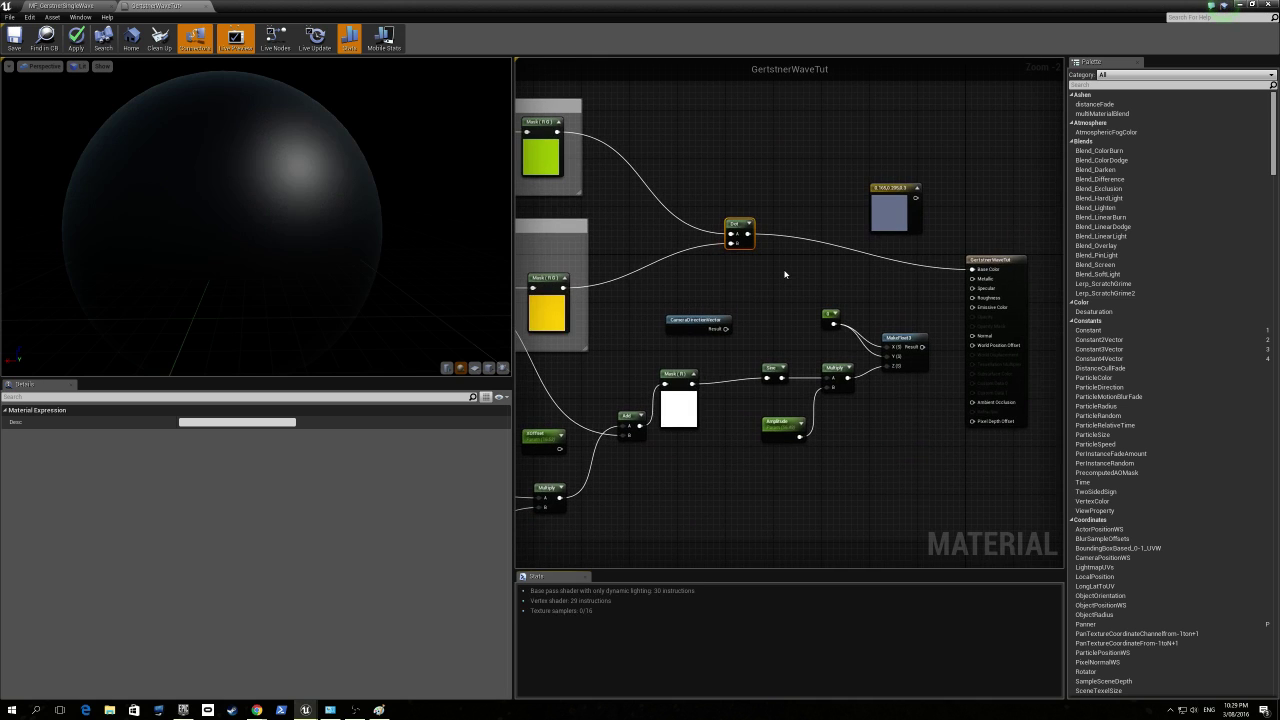
{"action": "left_click", "coordinate": [76, 38]}
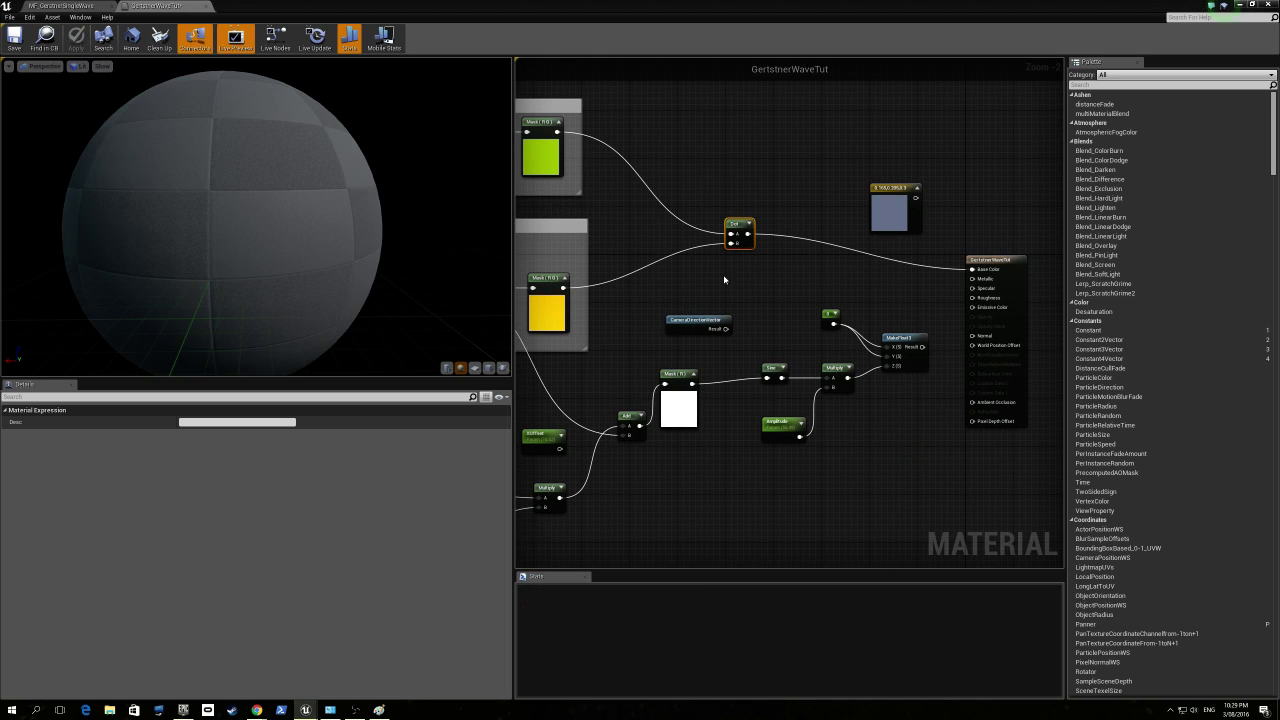
{"action": "left_click_drag", "start_coordinate": [660, 6], "coordinate": [395, 118]}
{"action": "left_click_drag", "start_coordinate": [268, 111], "coordinate": [1005, 140]}
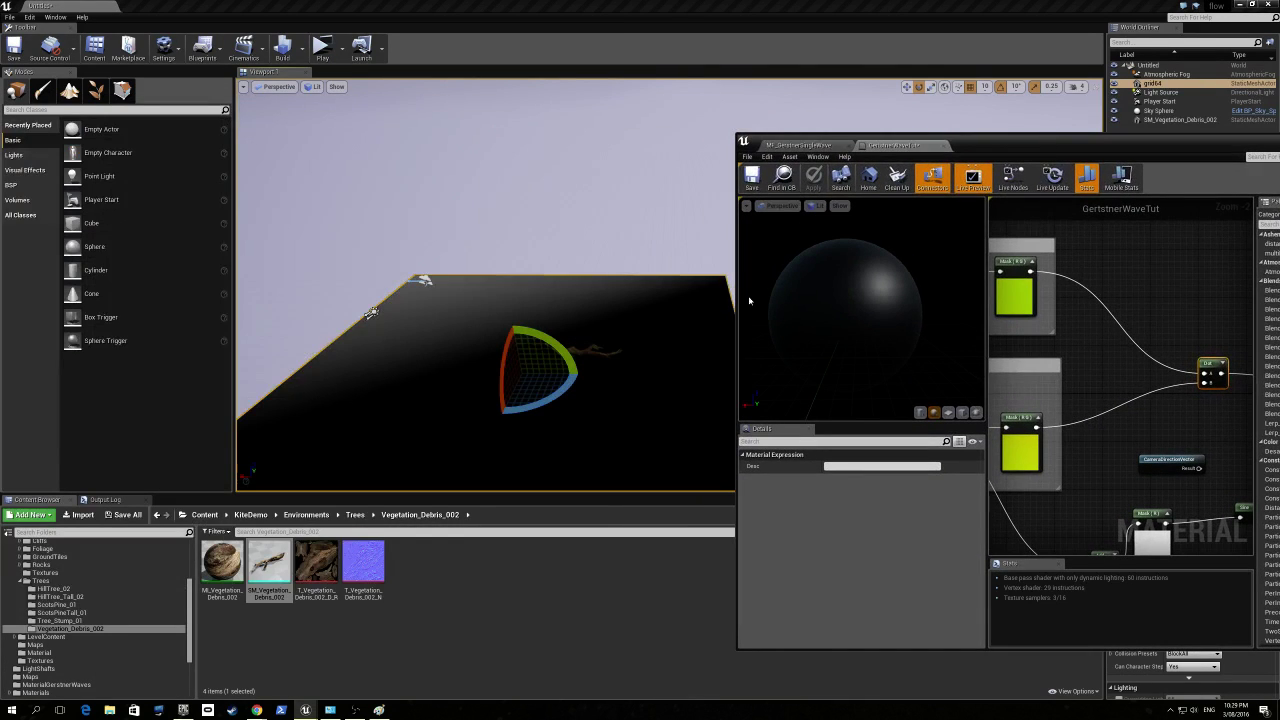
{"action": "right_click_drag", "start_coordinate": [650, 272], "coordinate": [610, 255]}
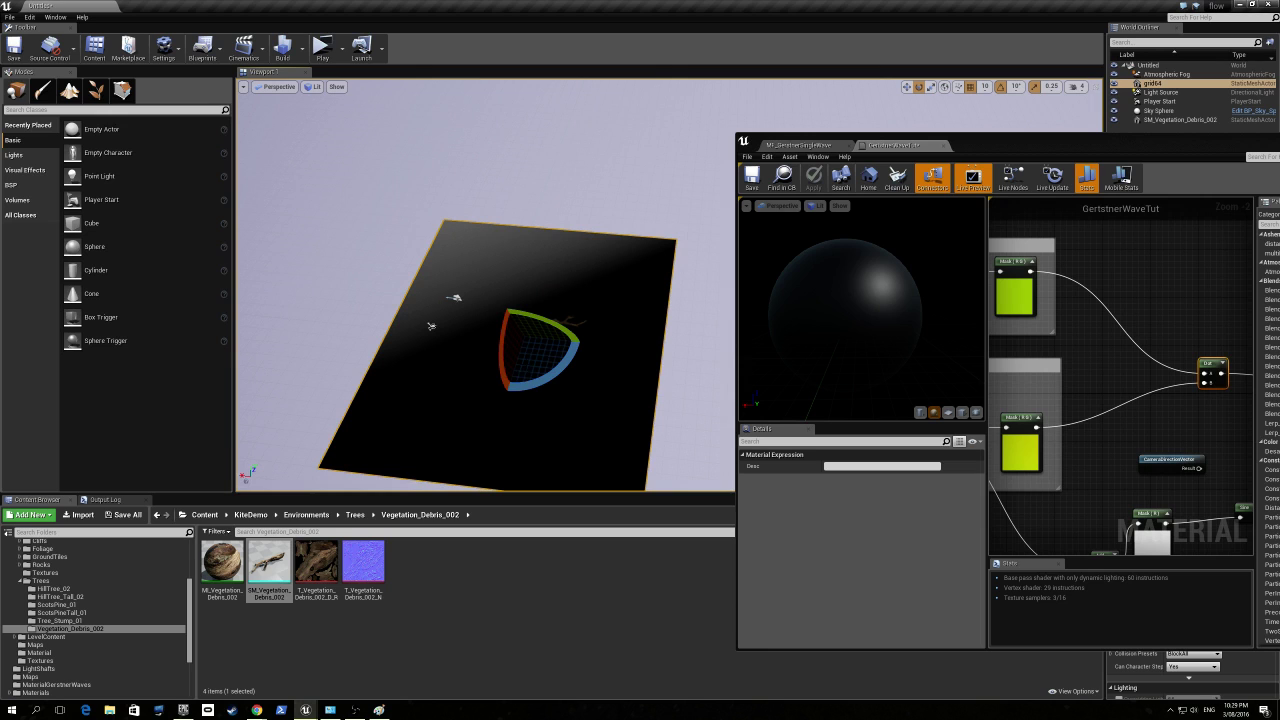
{"action": "mouse_move", "coordinate": [514, 371]}
{"action": "right_mouse_down"}
{"action": "mouse_move", "coordinate": [526, 350]}
{"action": "mouse_move", "coordinate": [514, 371]}
{"action": "right_mouse_up"}
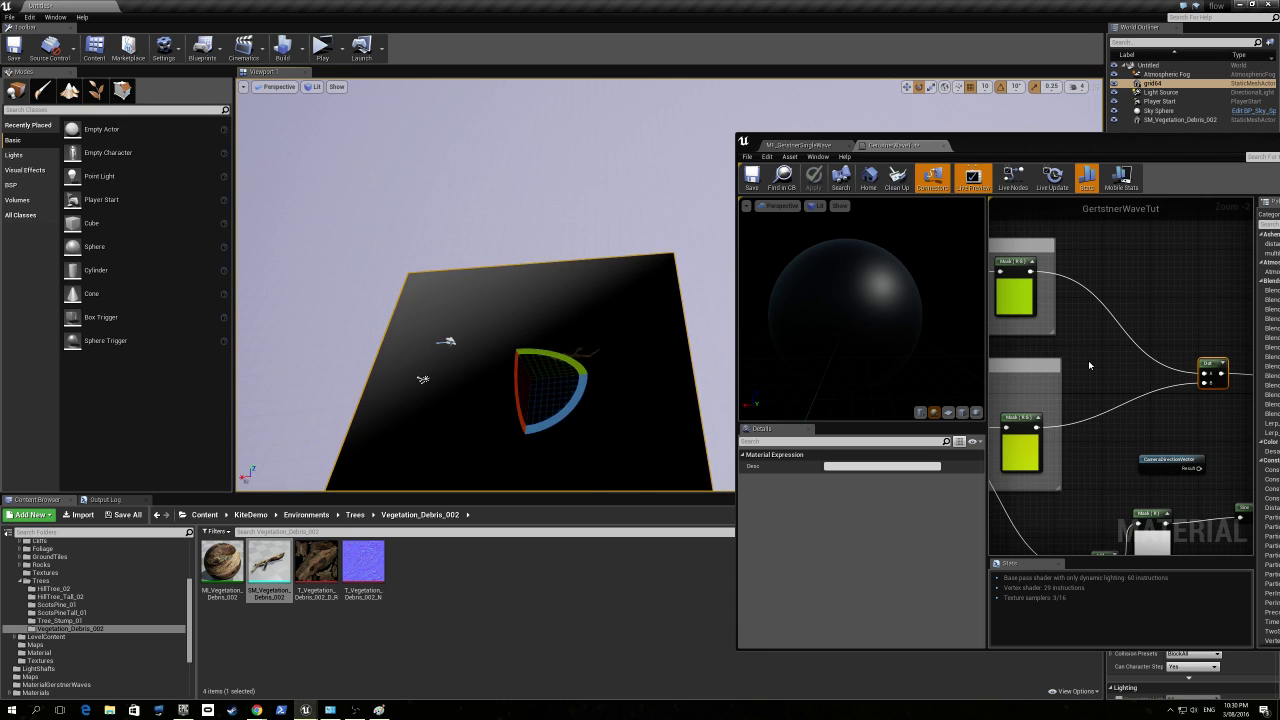
Change the direction vector constant's colour to red 0.6 and green 0.322
{"action": "right_click_drag", "start_coordinate": [1117, 343], "coordinate": [1236, 311]}
{"action": "left_click", "coordinate": [1135, 264]}
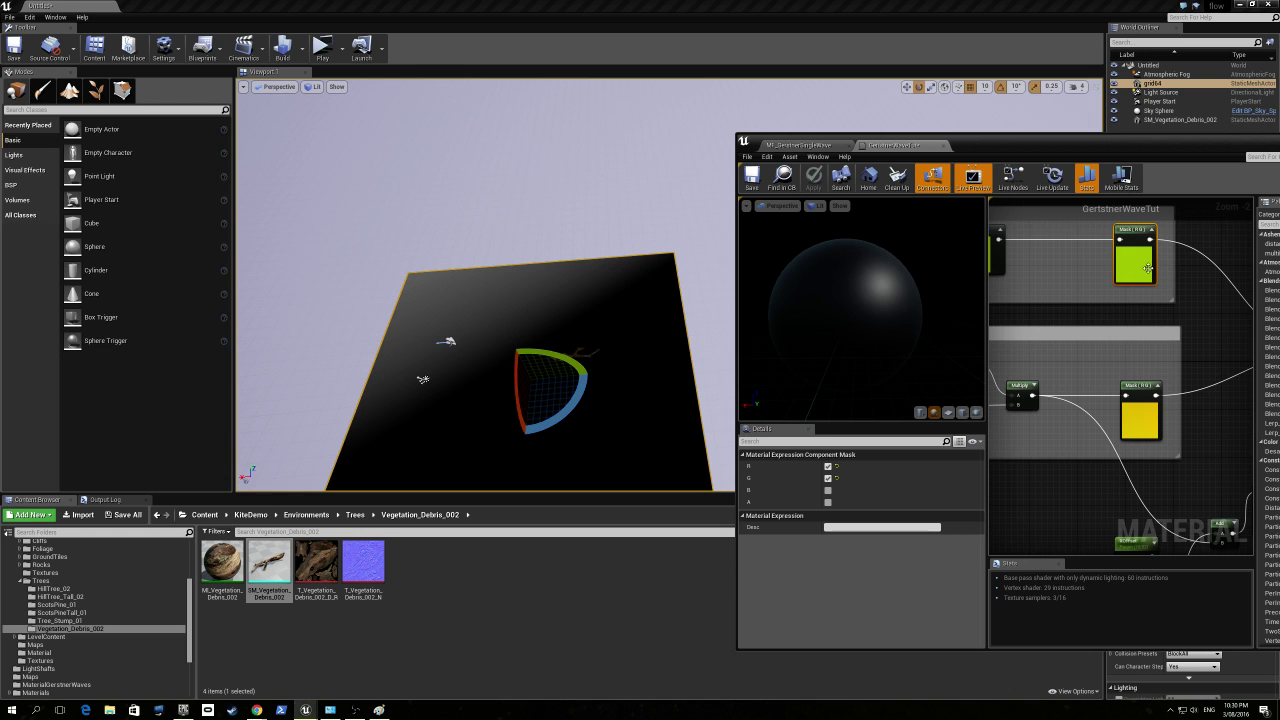
{"action": "left_click_drag", "start_coordinate": [1098, 148], "coordinate": [840, 115]}
{"action": "right_click_drag", "start_coordinate": [800, 236], "coordinate": [943, 247]}
{"action": "double_click", "coordinate": [856, 235]}
{"action": "left_click_drag", "start_coordinate": [737, 117], "coordinate": [964, 124]}
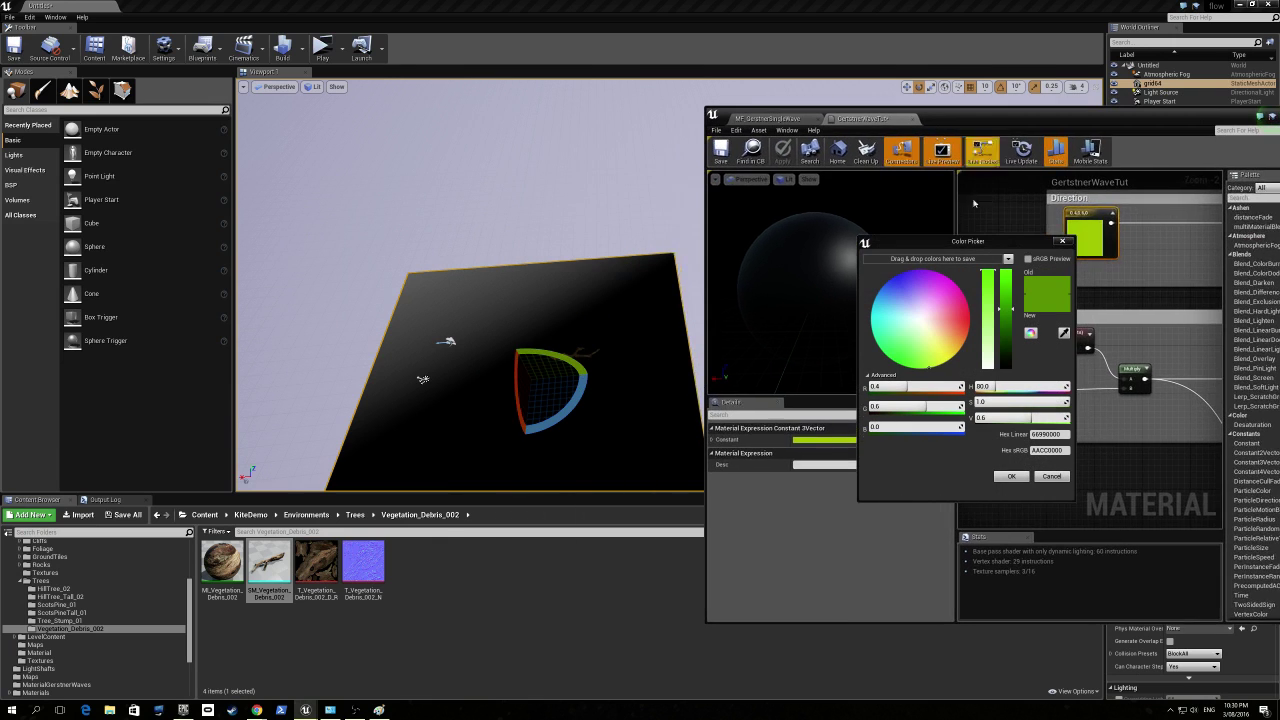
{"action": "left_click_drag", "start_coordinate": [930, 360], "coordinate": [967, 352]}
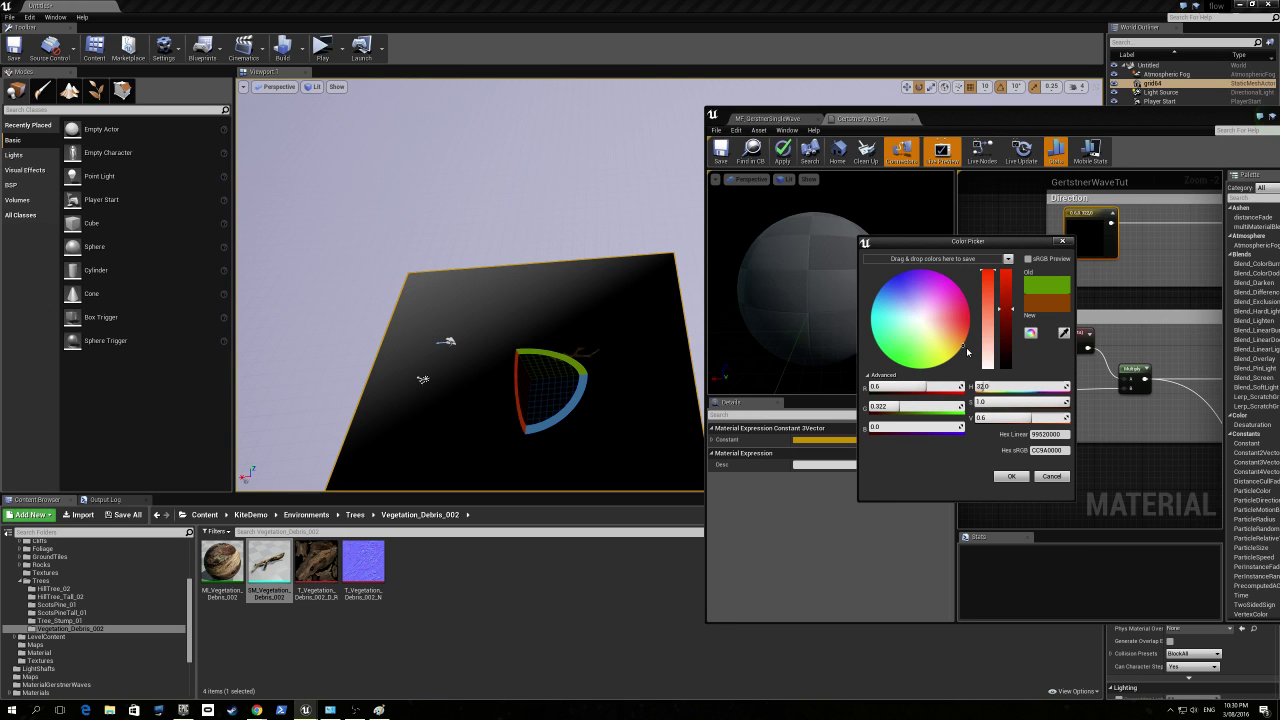
{"action": "left_click", "coordinate": [1011, 476]}
Convert the direction vector constant to a parameter named "direction" and apply the material
{"action": "right_click", "coordinate": [1087, 232]}
{"action": "left_click", "coordinate": [1096, 239]}
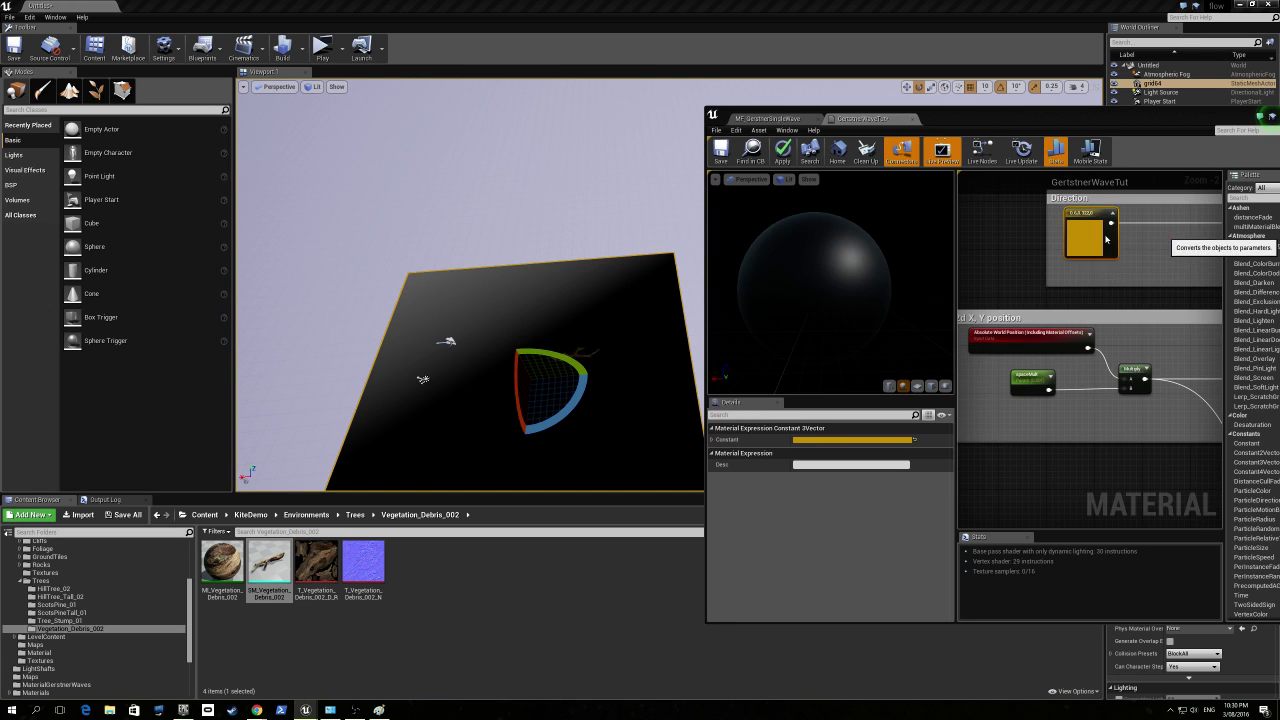
{"action": "left_click", "coordinate": [831, 512]}
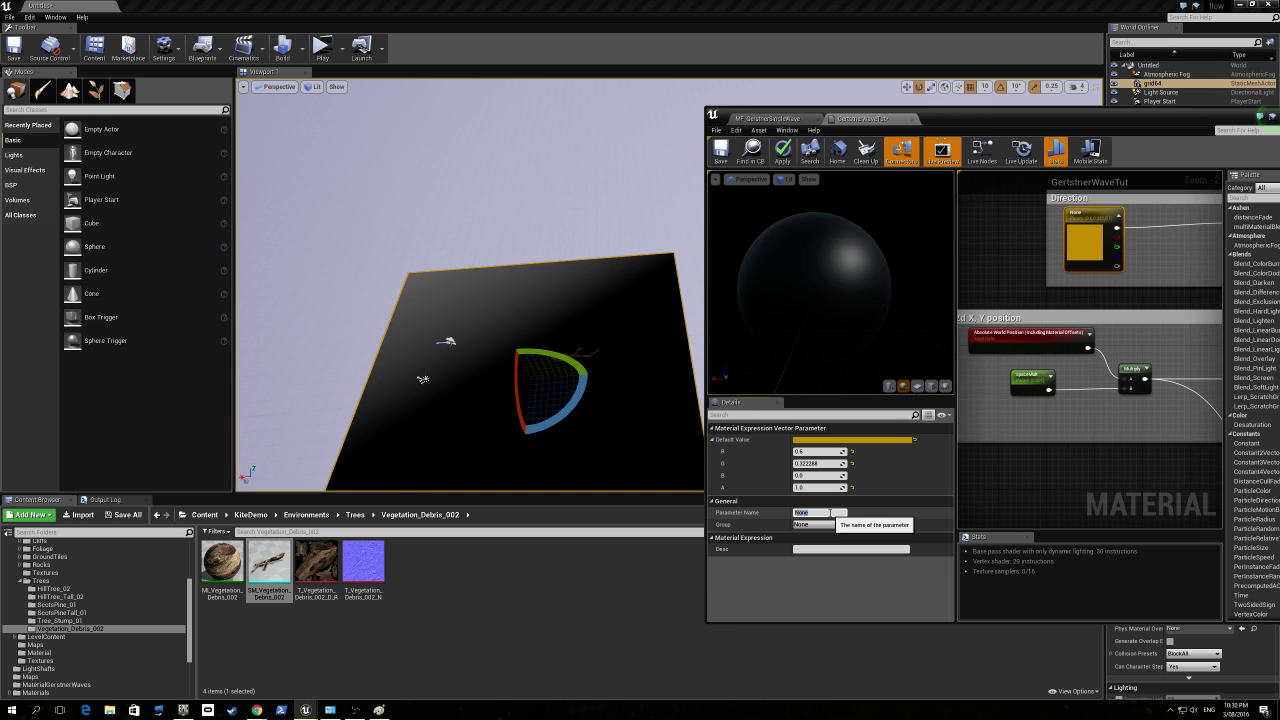
{"action": "key", "text": "Return"}
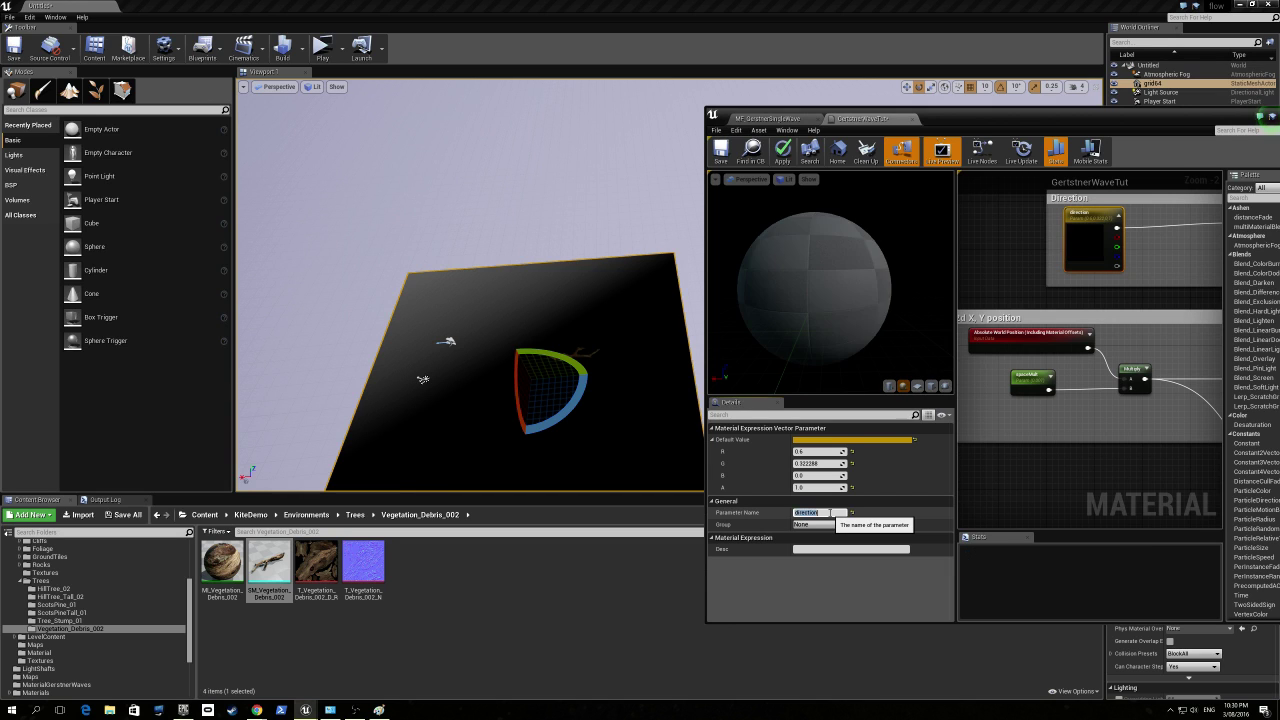
{"action": "left_click", "coordinate": [780, 152]}
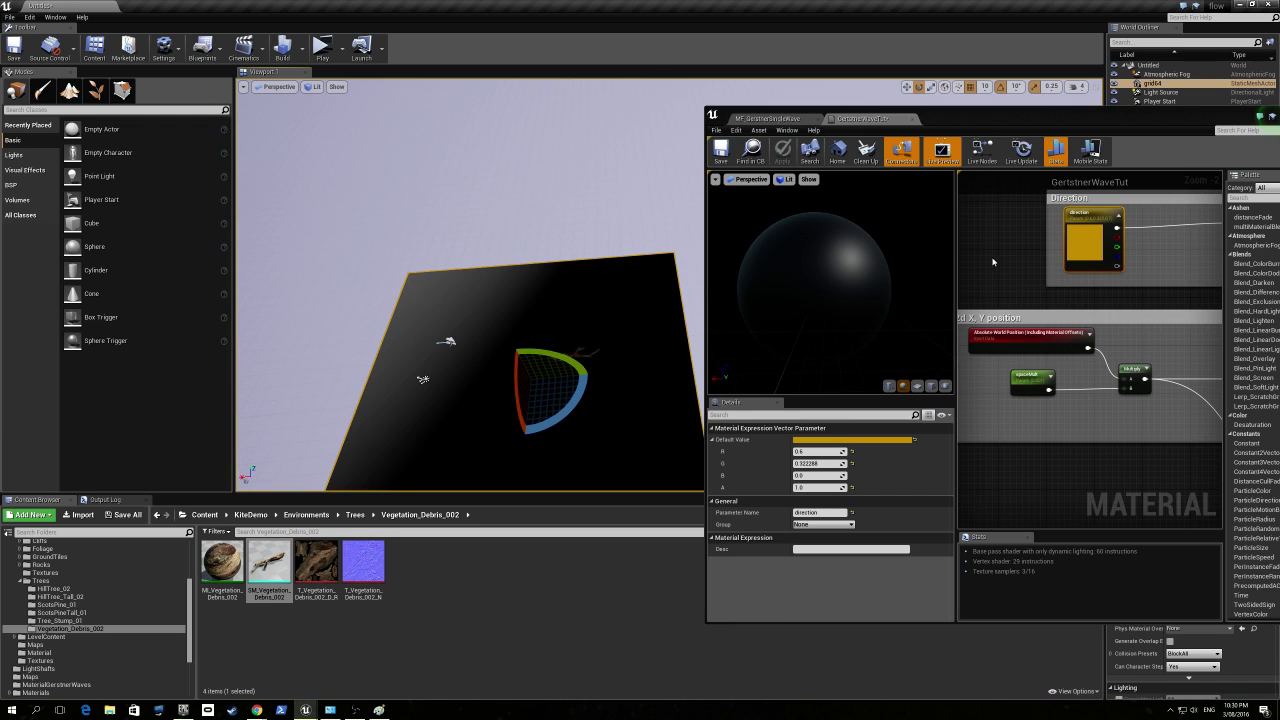
Shift the direction parameter's default colour to red 0.6 and green 0.521 and accept it
{"action": "double_click", "coordinate": [1090, 257]}
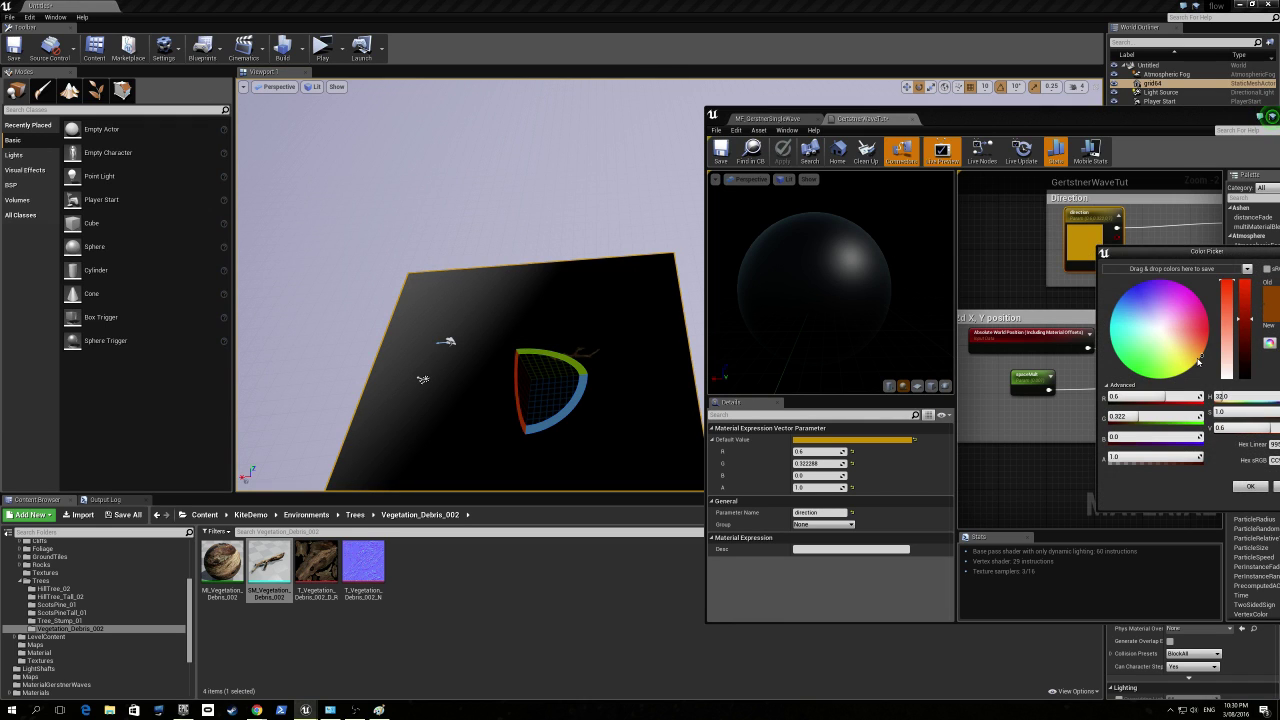
{"action": "left_click_drag", "start_coordinate": [1198, 362], "coordinate": [1186, 372]}
{"action": "left_click", "coordinate": [1250, 486]}
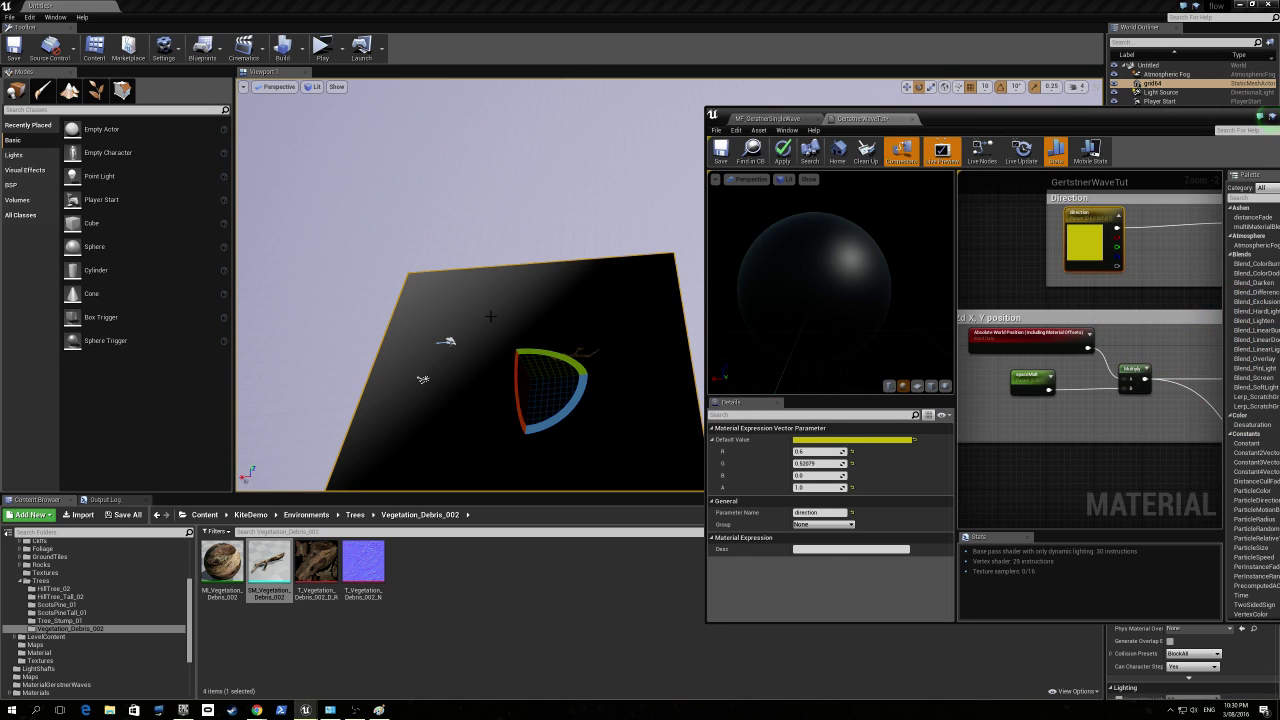
Set the direction parameter's colour to hue 37, with red 0.6 and green 0.373
{"action": "double_click", "coordinate": [1088, 248]}
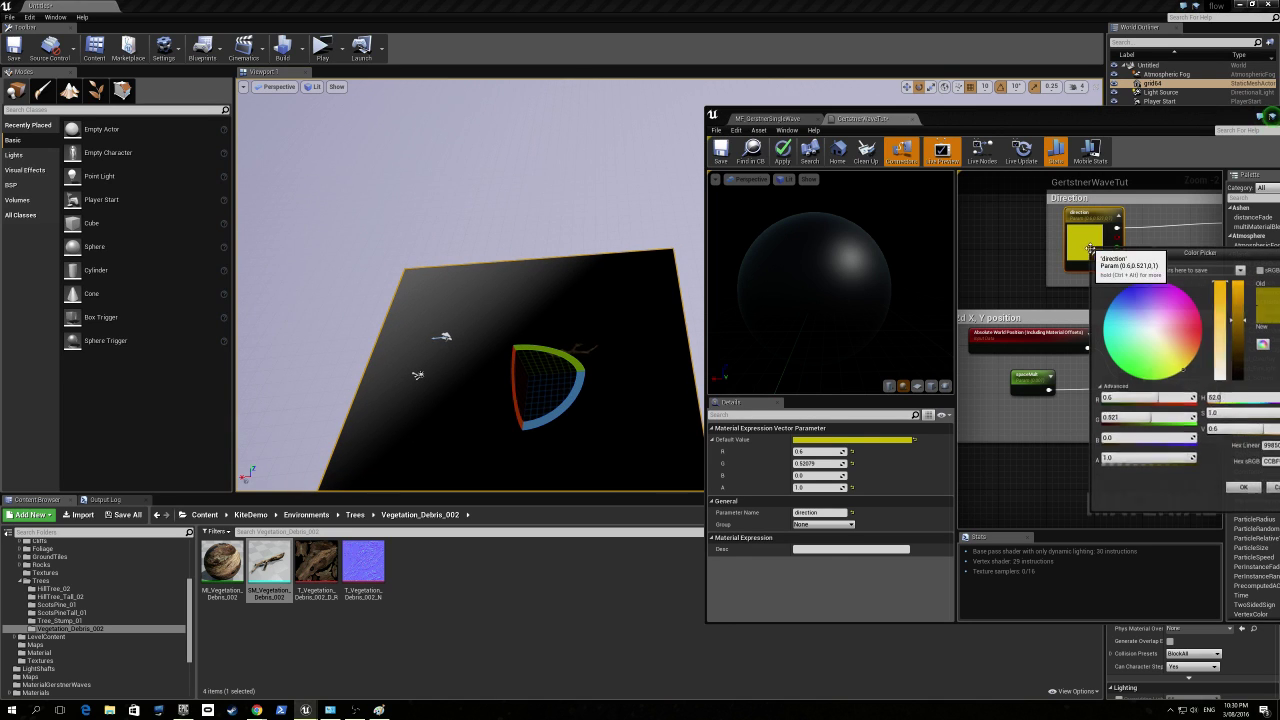
{"action": "left_click", "coordinate": [1200, 352]}
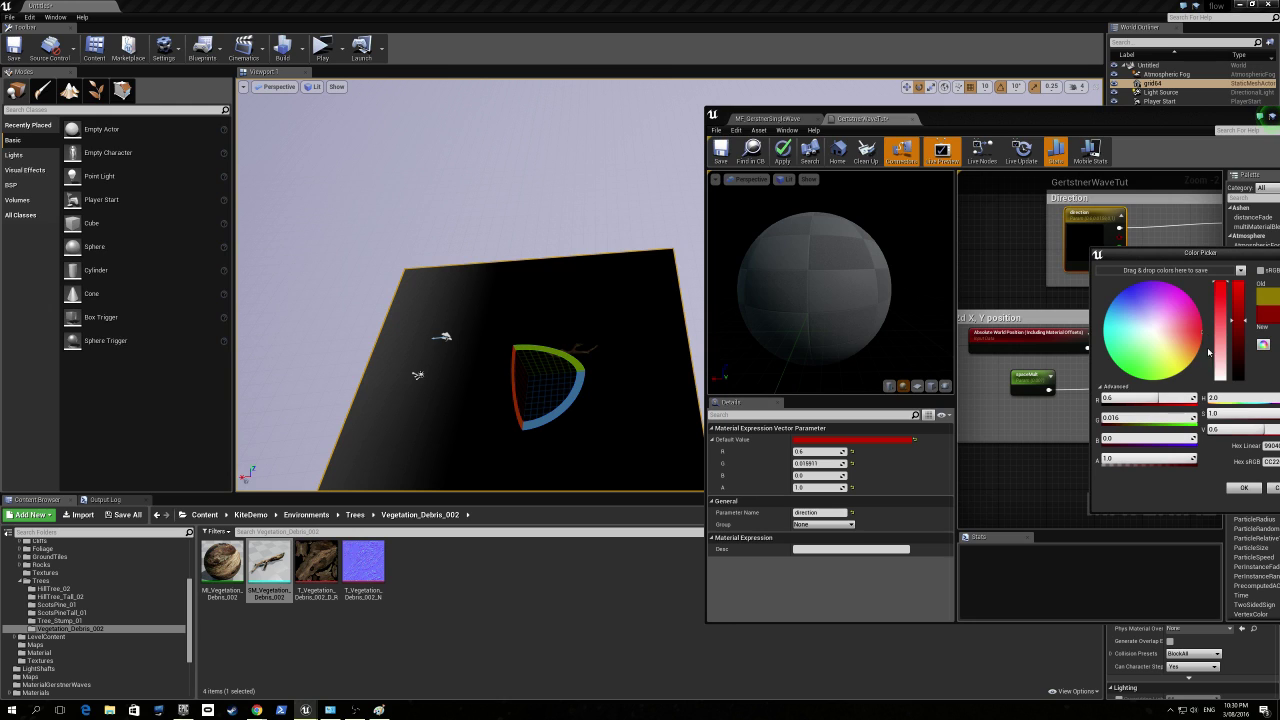
{"action": "mouse_move", "coordinate": [1187, 391]}
{"action": "left_mouse_down"}
{"action": "mouse_move", "coordinate": [1142, 413]}
{"action": "mouse_move", "coordinate": [1211, 410]}
{"action": "mouse_move", "coordinate": [1255, 366]}
{"action": "mouse_move", "coordinate": [1240, 397]}
{"action": "left_mouse_up"}
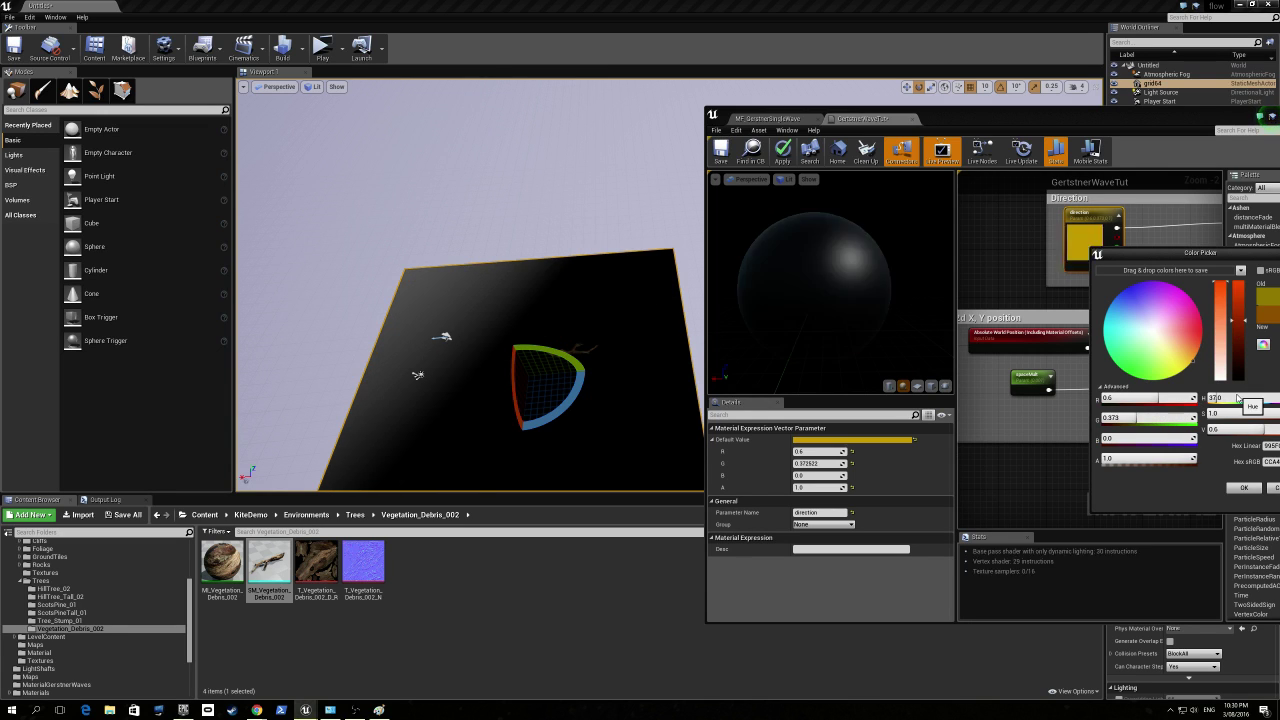
Switch to Paint and start a new blank drawing, discarding the existing vector sketch without saving
{"action": "left_click", "coordinate": [379, 710]}
{"action": "left_click", "coordinate": [145, 92]}
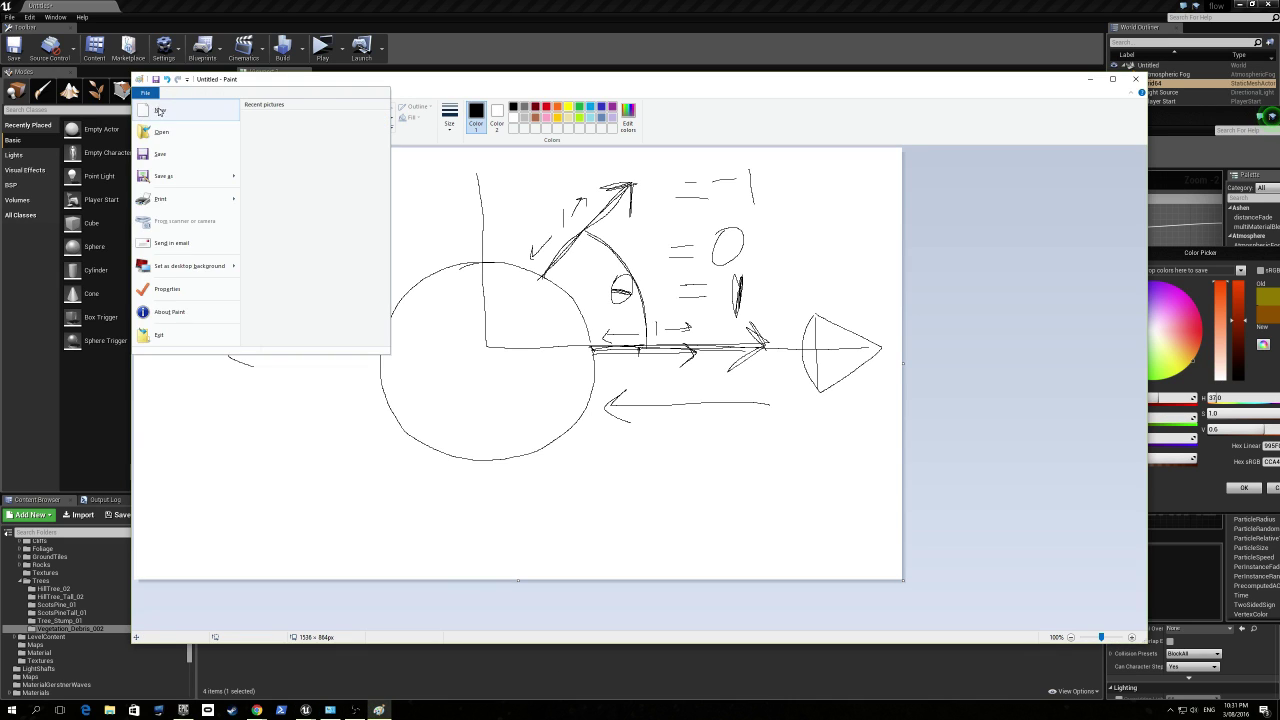
{"action": "left_click", "coordinate": [160, 338]}
{"action": "left_click", "coordinate": [656, 364]}
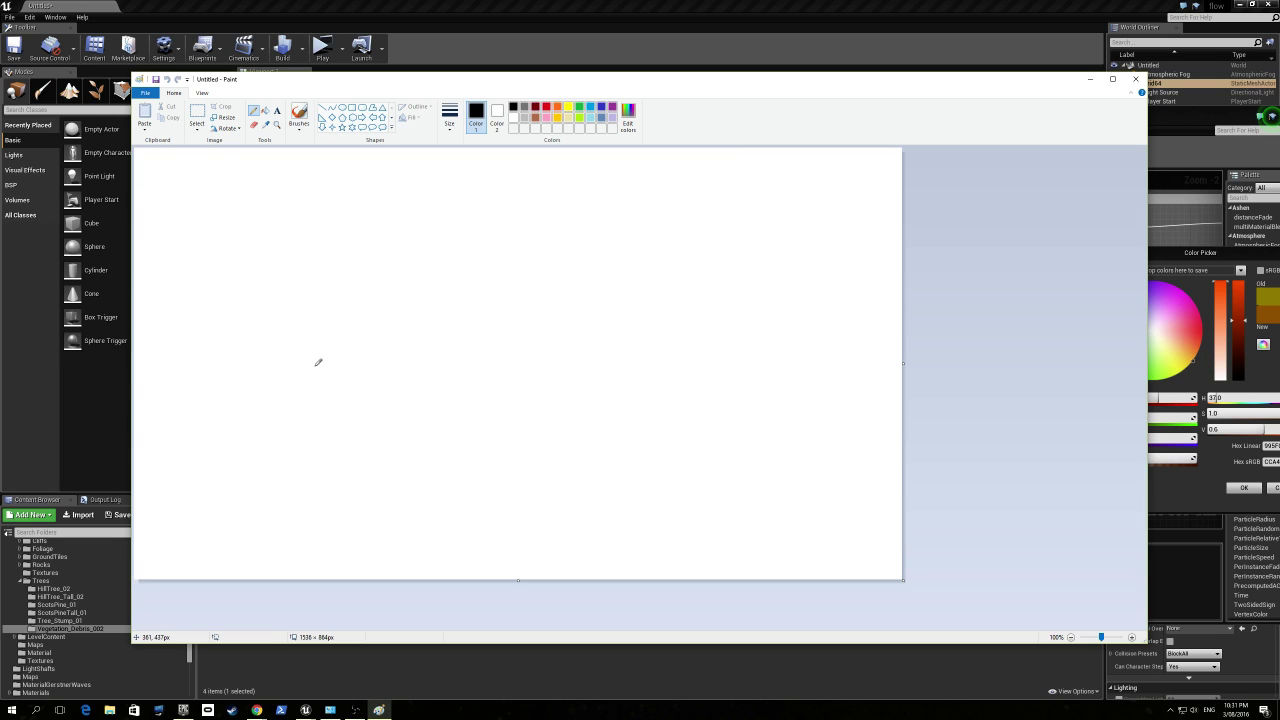
Sketch a horizontal arrow ending at an X, with a V and a second X beneath its tip
{"action": "left_click_drag", "start_coordinate": [283, 368], "coordinate": [436, 362]}
{"action": "mouse_move", "coordinate": [423, 351]}
{"action": "left_mouse_down"}
{"action": "mouse_move", "coordinate": [437, 363]}
{"action": "mouse_move", "coordinate": [421, 376]}
{"action": "mouse_move", "coordinate": [466, 373]}
{"action": "mouse_move", "coordinate": [450, 372]}
{"action": "left_mouse_up"}
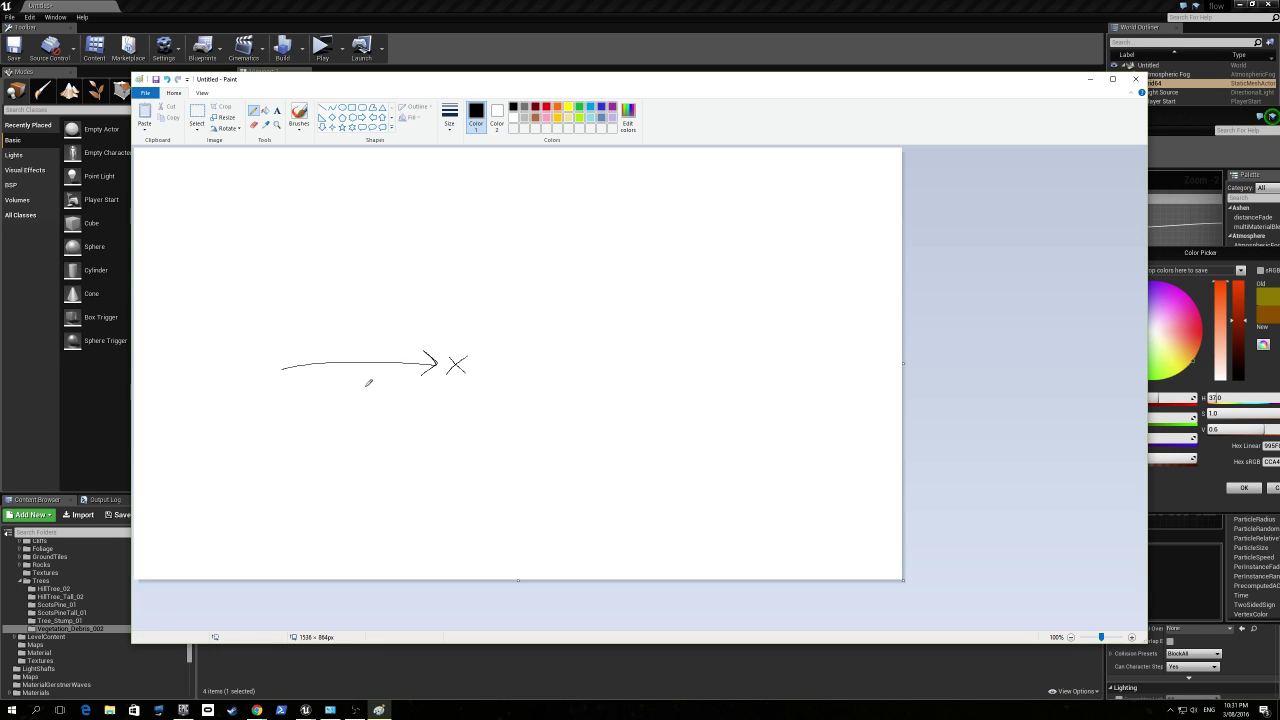
{"action": "mouse_move", "coordinate": [449, 389]}
{"action": "left_mouse_down"}
{"action": "mouse_move", "coordinate": [465, 407]}
{"action": "mouse_move", "coordinate": [444, 410]}
{"action": "left_mouse_up"}
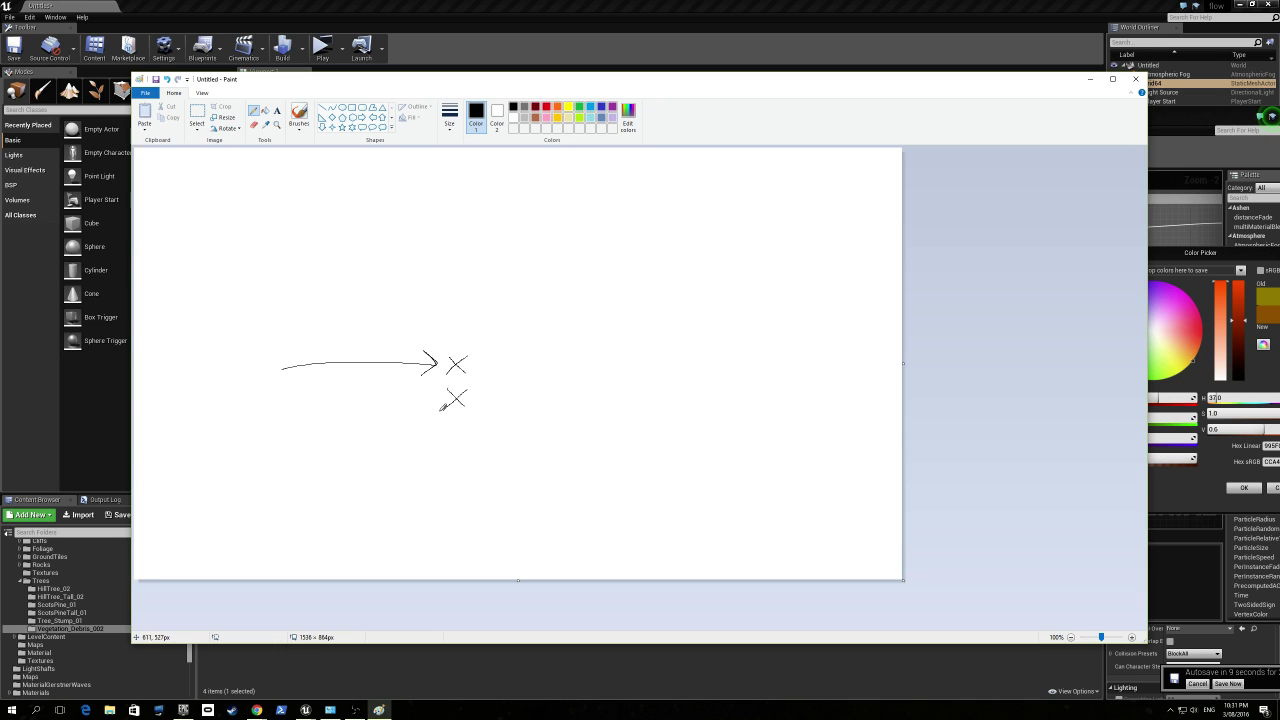
{"action": "mouse_move", "coordinate": [393, 393]}
{"action": "left_mouse_down"}
{"action": "mouse_move", "coordinate": [404, 406]}
{"action": "mouse_move", "coordinate": [421, 388]}
{"action": "left_mouse_up"}
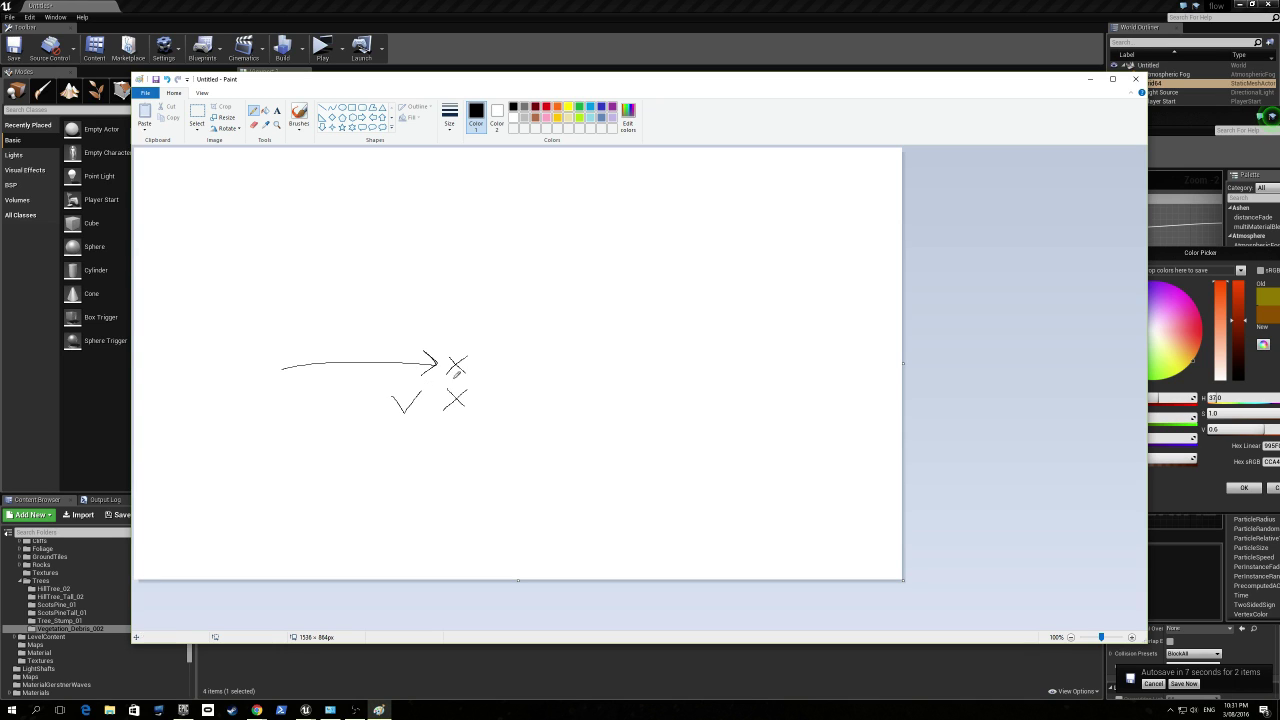
Annotate the horizontal arrow sketch with 1X and 0Y values in a box and an arrowhead beside it
{"action": "mouse_move", "coordinate": [486, 362]}
{"action": "left_mouse_down"}
{"action": "mouse_move", "coordinate": [506, 373]}
{"action": "mouse_move", "coordinate": [490, 392]}
{"action": "mouse_move", "coordinate": [511, 377]}
{"action": "mouse_move", "coordinate": [488, 362]}
{"action": "mouse_move", "coordinate": [405, 408]}
{"action": "left_mouse_up"}
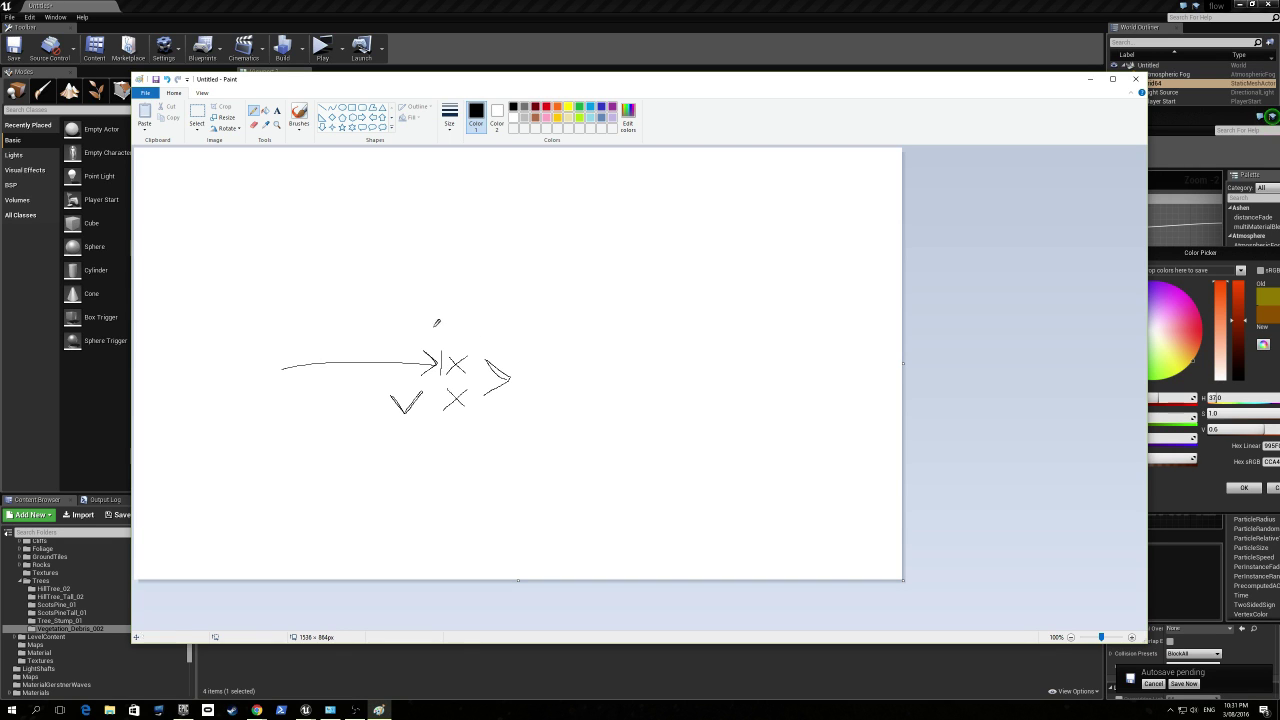
{"action": "mouse_move", "coordinate": [434, 326]}
{"action": "left_mouse_down"}
{"action": "mouse_move", "coordinate": [459, 332]}
{"action": "mouse_move", "coordinate": [432, 369]}
{"action": "mouse_move", "coordinate": [477, 332]}
{"action": "mouse_move", "coordinate": [451, 318]}
{"action": "left_mouse_up"}
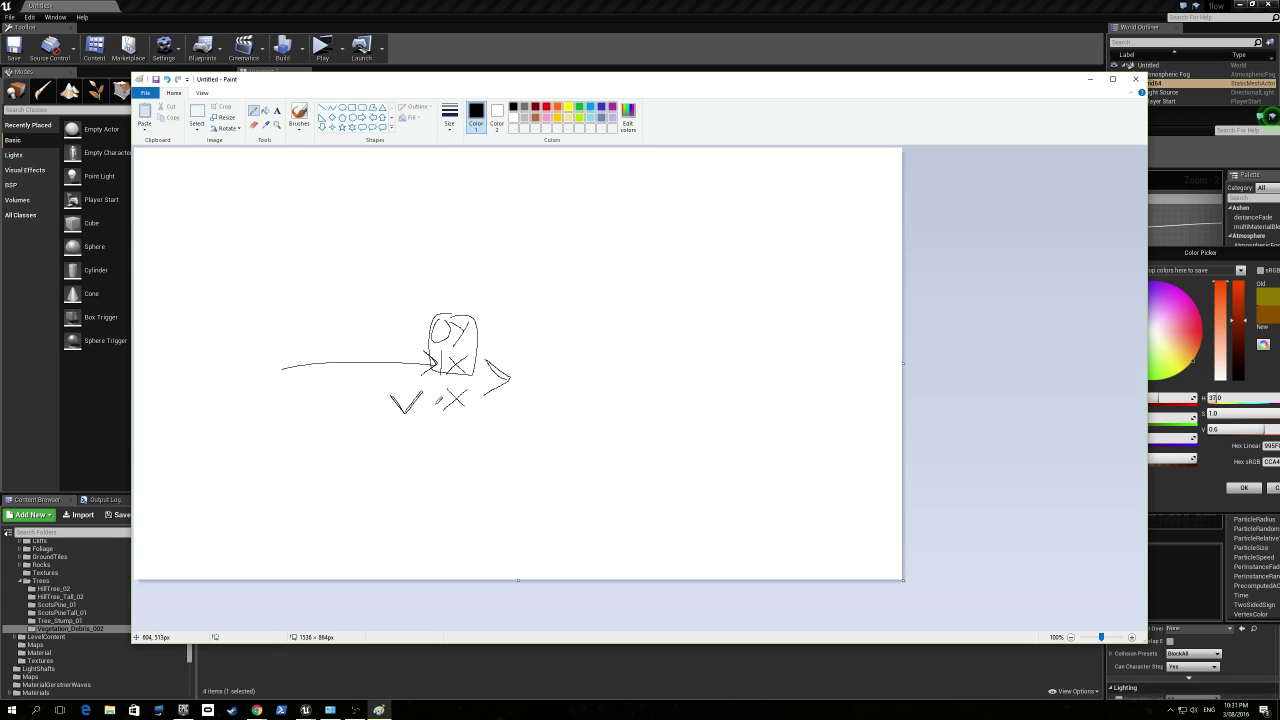
{"action": "left_click_drag", "start_coordinate": [447, 390], "coordinate": [470, 412]}
Sketch two more direction examples: 1Y over 0X with an arrow to Y, and a diagonal arrow labelled 0.5 X
{"action": "mouse_move", "coordinate": [449, 195]}
{"action": "left_mouse_down"}
{"action": "mouse_move", "coordinate": [451, 218]}
{"action": "mouse_move", "coordinate": [466, 208]}
{"action": "mouse_move", "coordinate": [447, 237]}
{"action": "left_mouse_up"}
{"action": "mouse_move", "coordinate": [454, 226]}
{"action": "left_mouse_down"}
{"action": "mouse_move", "coordinate": [467, 238]}
{"action": "mouse_move", "coordinate": [455, 243]}
{"action": "mouse_move", "coordinate": [587, 221]}
{"action": "mouse_move", "coordinate": [583, 237]}
{"action": "mouse_move", "coordinate": [607, 215]}
{"action": "left_mouse_up"}
{"action": "left_click_drag", "start_coordinate": [615, 204], "coordinate": [599, 240]}
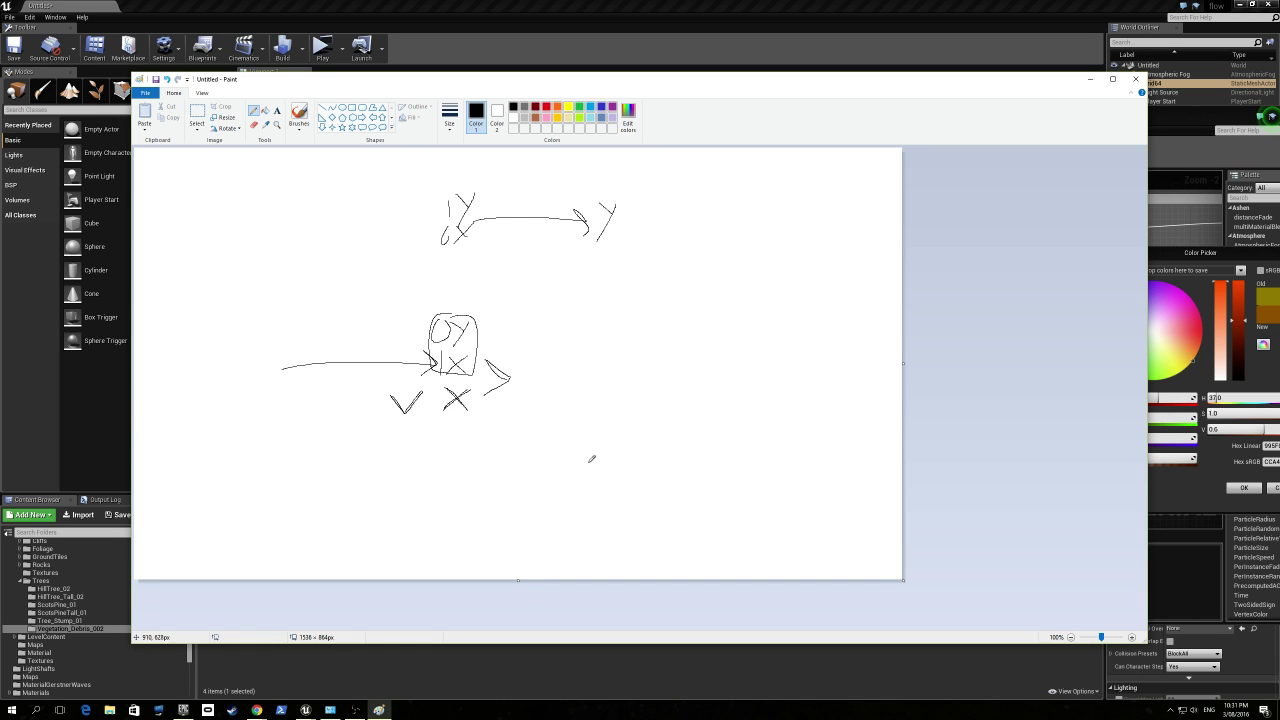
{"action": "mouse_move", "coordinate": [575, 480]}
{"action": "left_mouse_down"}
{"action": "mouse_move", "coordinate": [643, 398]}
{"action": "mouse_move", "coordinate": [648, 433]}
{"action": "left_mouse_up"}
{"action": "mouse_move", "coordinate": [609, 356]}
{"action": "left_mouse_down"}
{"action": "mouse_move", "coordinate": [624, 370]}
{"action": "mouse_move", "coordinate": [654, 352]}
{"action": "mouse_move", "coordinate": [666, 370]}
{"action": "left_mouse_up"}
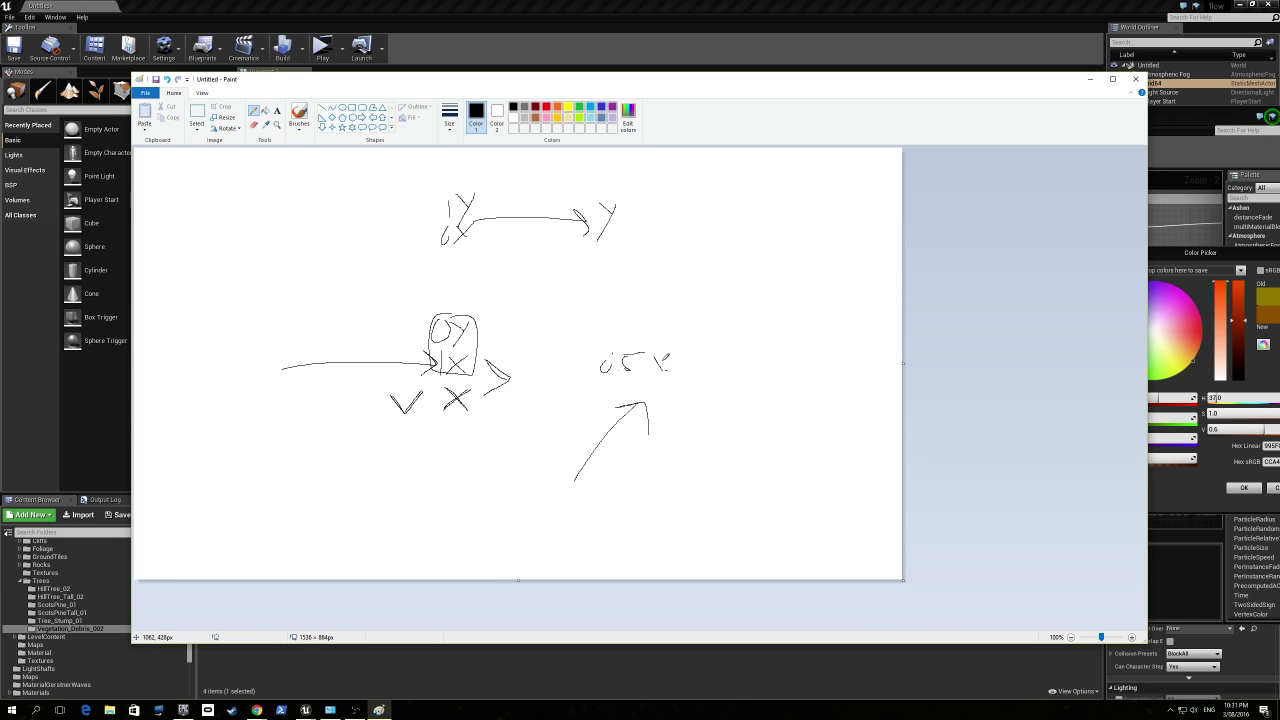
Switch to Unreal Engine and set the direction parameter's colour to R 0.5 and G 0.5, checking the gradient on the plane
{"action": "left_click", "coordinate": [843, 26]}
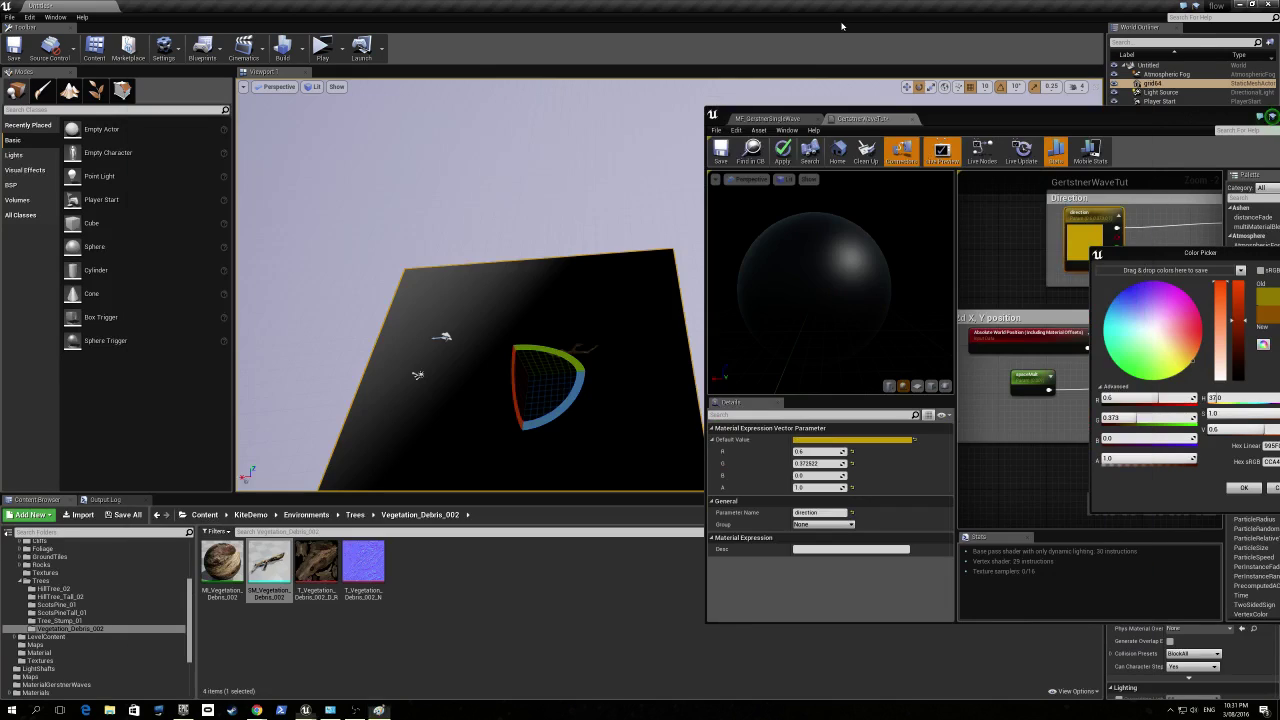
{"action": "left_click", "coordinate": [1122, 399]}
{"action": "type", "text": "0.5"}
{"action": "key", "text": "Tab"}
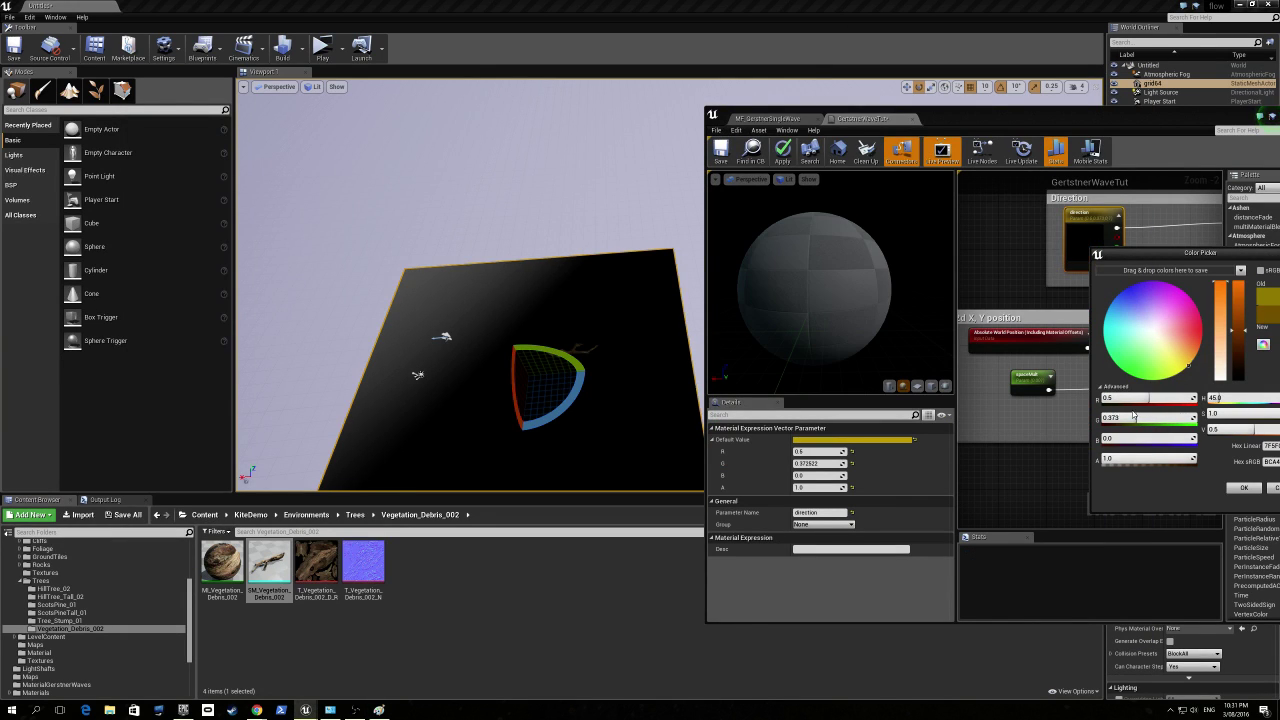
{"action": "type", "text": "0.5"}
{"action": "key", "text": "Return"}
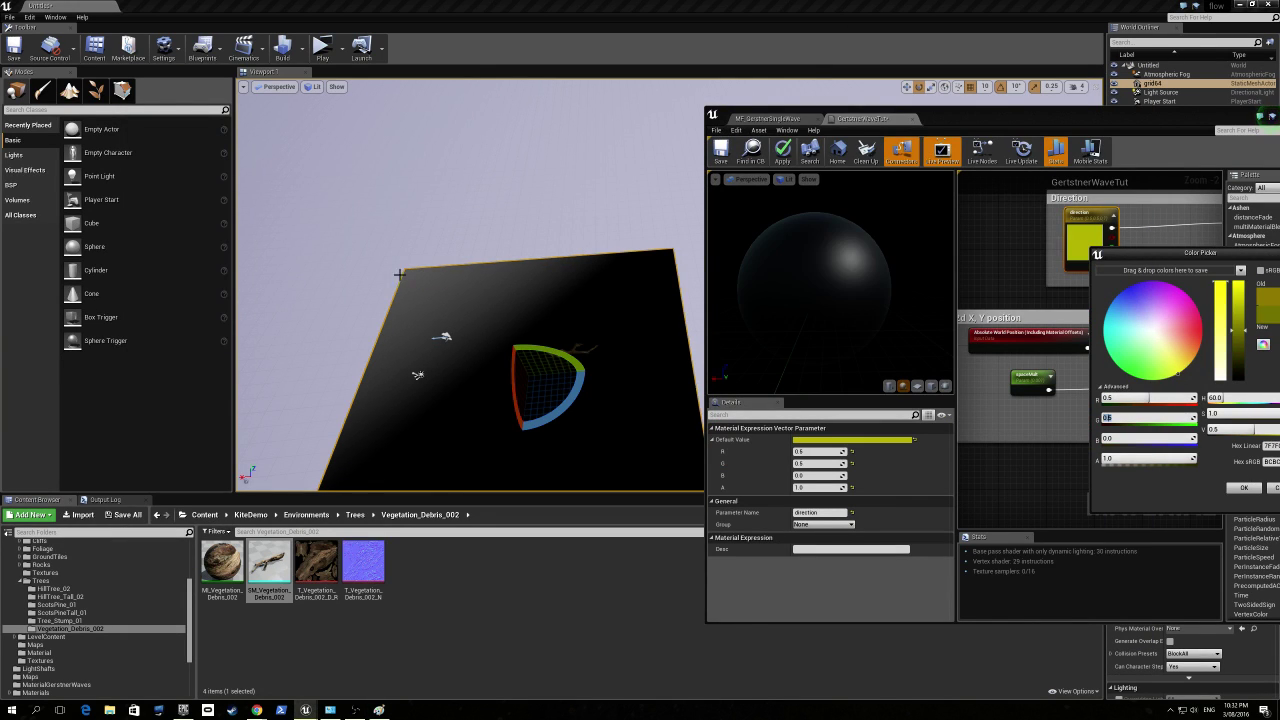
{"action": "right_click_drag", "start_coordinate": [427, 356], "coordinate": [411, 414]}
Switch to Paint and write the example weights 0.1 x and .9 Y above the 0.5 X sketch
{"action": "left_click", "coordinate": [379, 710]}
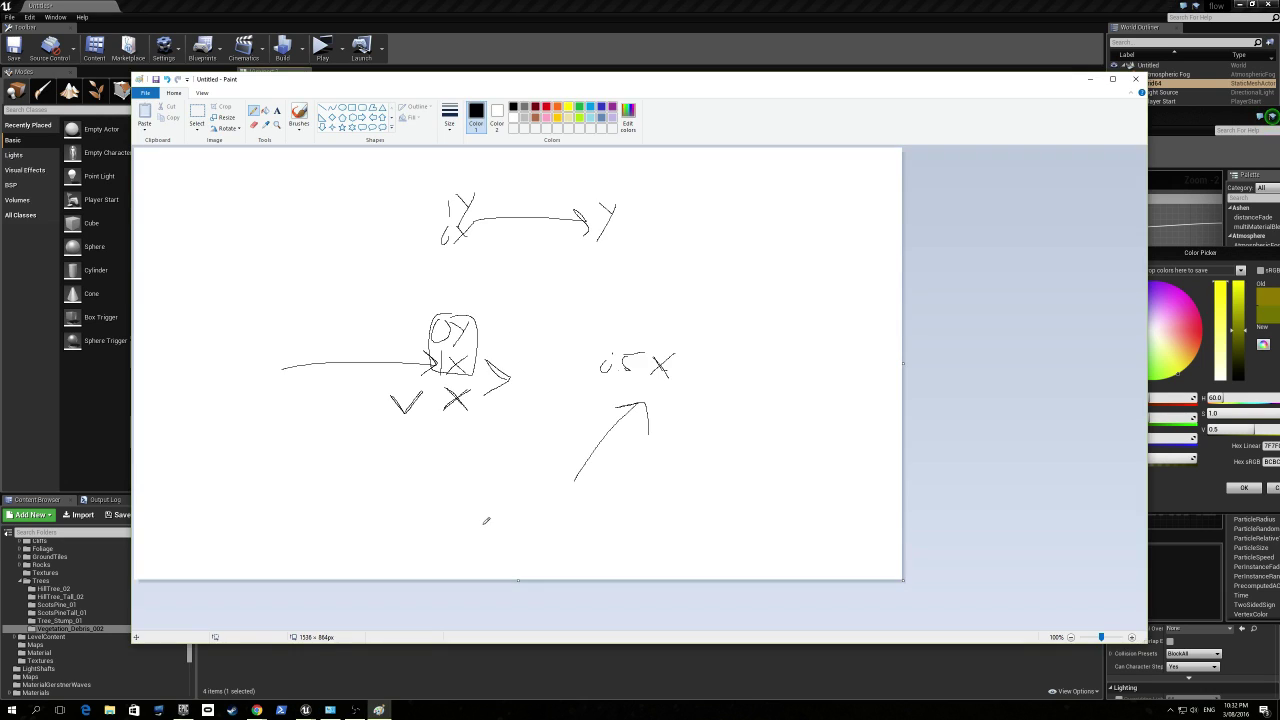
{"action": "left_click_drag", "start_coordinate": [703, 253], "coordinate": [701, 254]}
{"action": "left_click_drag", "start_coordinate": [722, 256], "coordinate": [722, 278]}
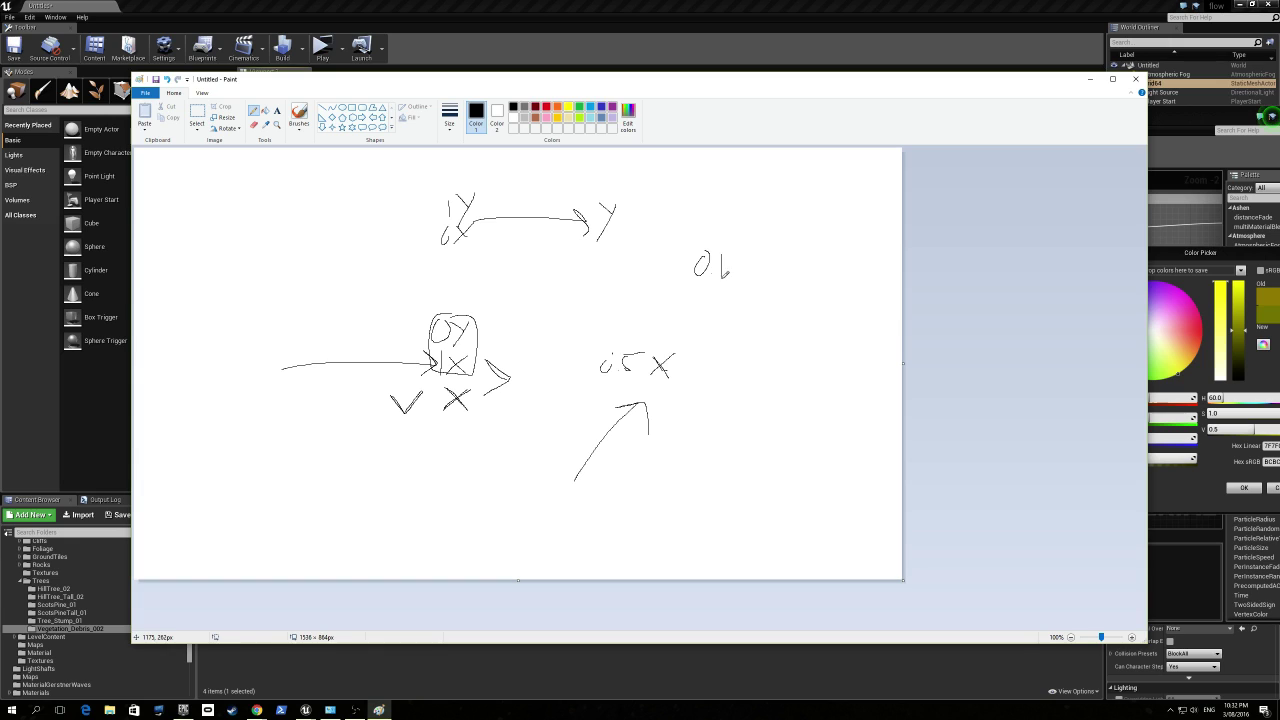
{"action": "left_click", "coordinate": [714, 275]}
{"action": "left_click_drag", "start_coordinate": [706, 285], "coordinate": [716, 298]}
{"action": "left_click_drag", "start_coordinate": [716, 285], "coordinate": [707, 299]}
{"action": "left_click_drag", "start_coordinate": [770, 263], "coordinate": [774, 283]}
{"action": "mouse_move", "coordinate": [784, 257]}
{"action": "left_mouse_down"}
{"action": "mouse_move", "coordinate": [800, 273]}
{"action": "mouse_move", "coordinate": [789, 307]}
{"action": "left_mouse_up"}
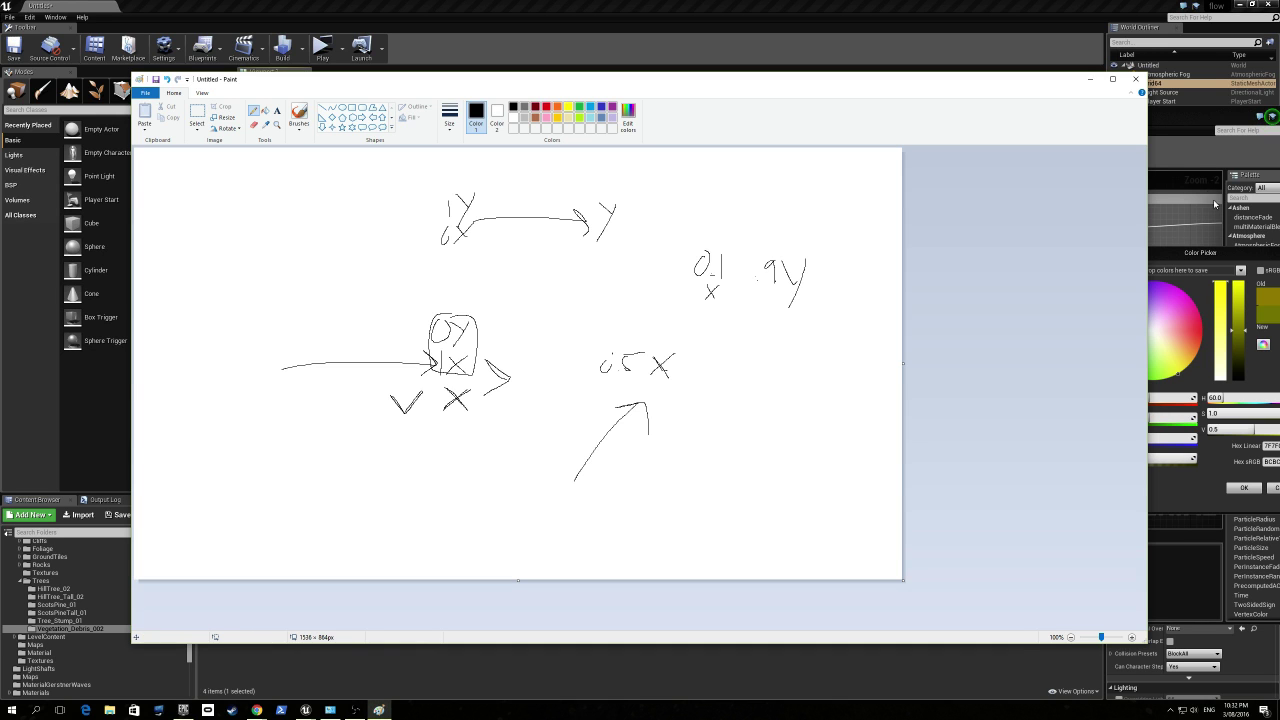
Switch back to Unreal Engine and set the direction colour to R 0.1 and G 0.9, checking the gradient on the plane
{"action": "left_click", "coordinate": [1090, 79]}
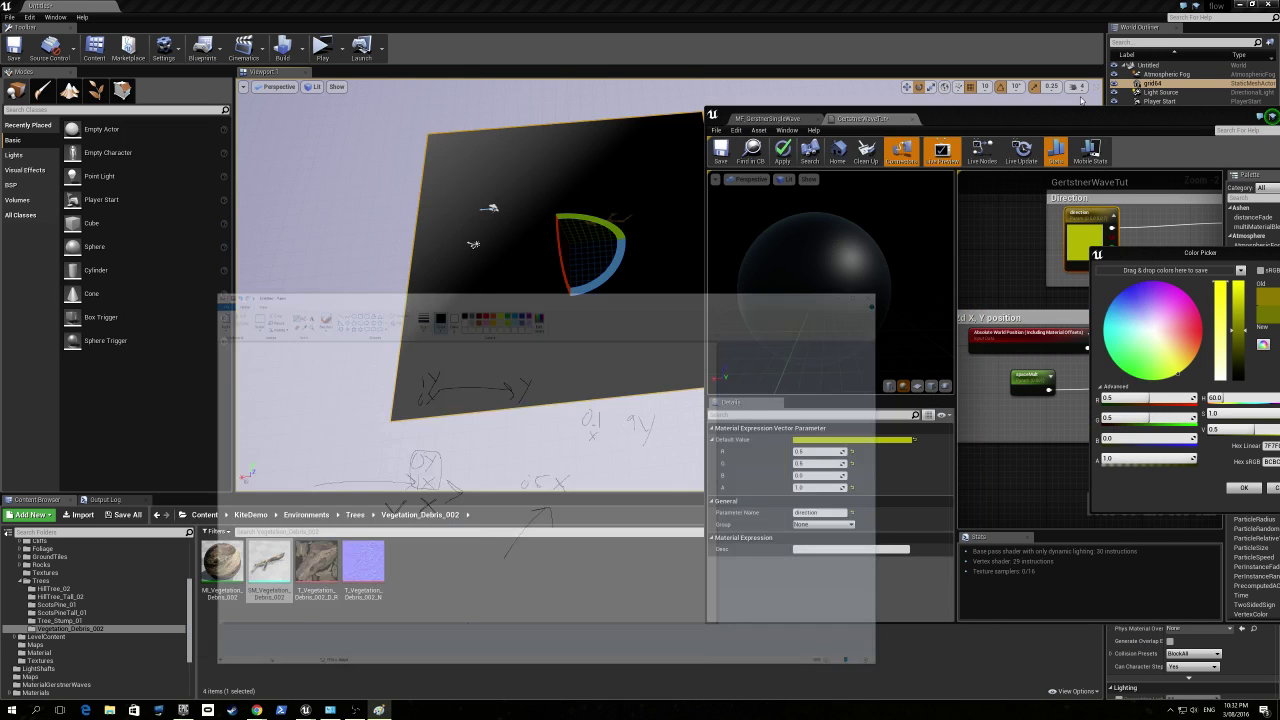
{"action": "left_click", "coordinate": [1150, 397]}
{"action": "type", "text": "0.1"}
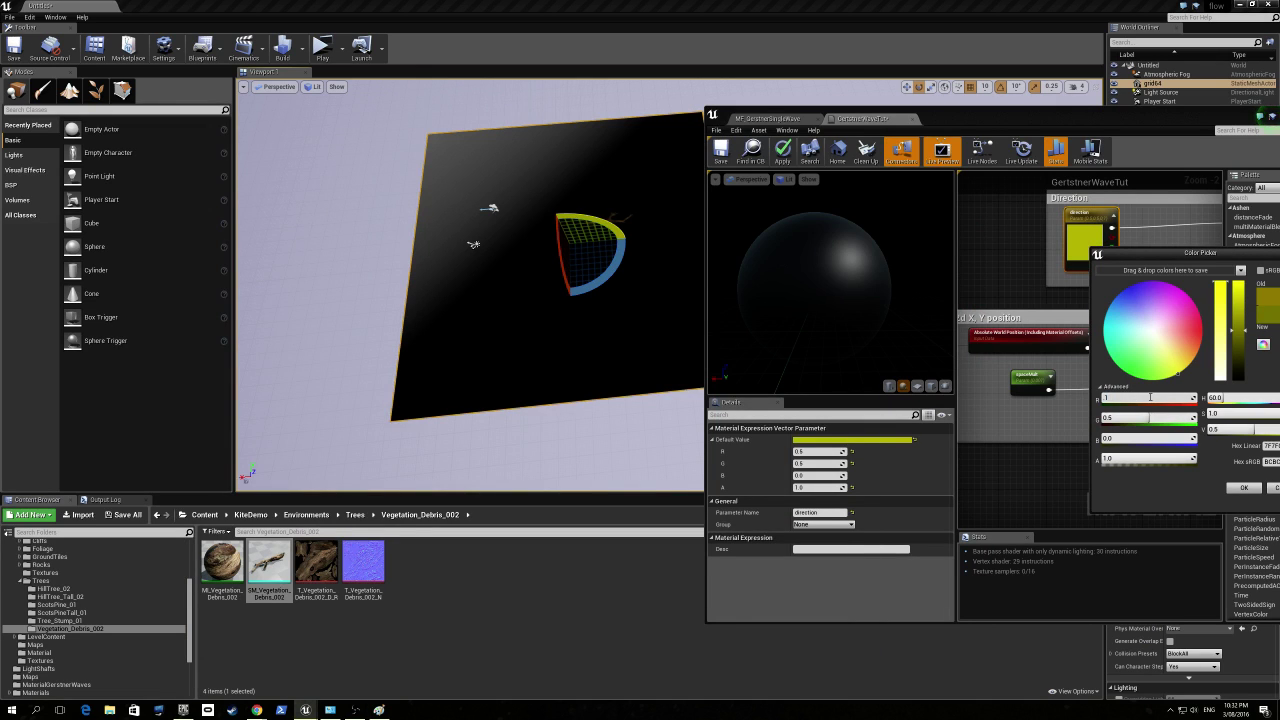
{"action": "key", "text": "Tab"}
{"action": "type", "text": "0.9"}
{"action": "key", "text": "Return"}
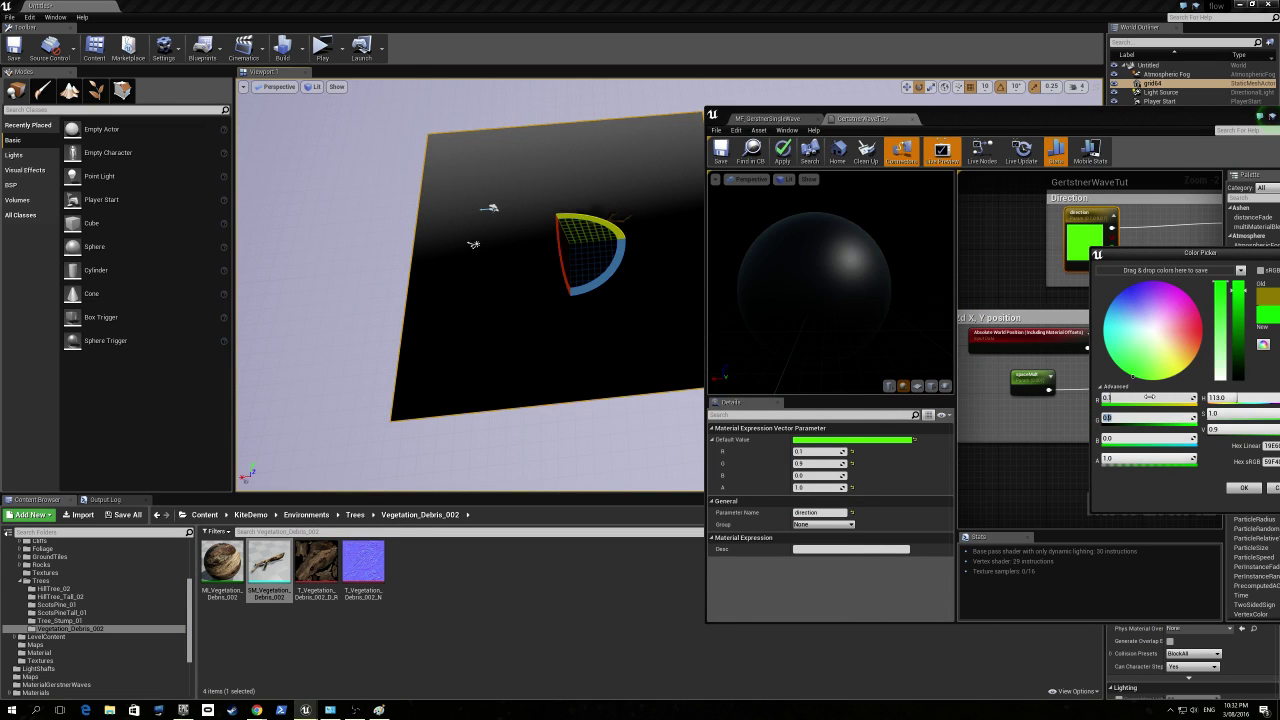
{"action": "right_click_drag", "start_coordinate": [600, 320], "coordinate": [580, 402]}
{"action": "right_click_drag", "start_coordinate": [491, 99], "coordinate": [404, 98]}
Set the direction colour to R 0.3 and G 0.7 and accept it
{"action": "left_click", "coordinate": [1174, 408]}
{"action": "left_click", "coordinate": [1169, 399]}
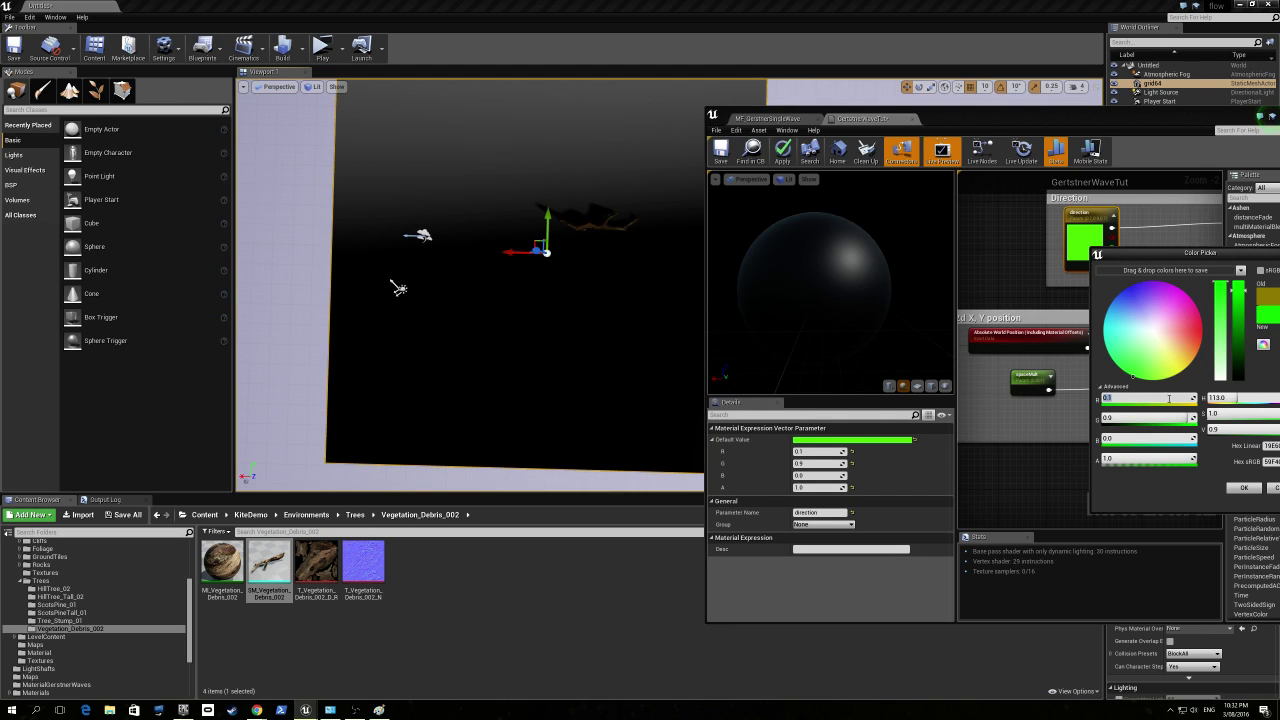
{"action": "type", "text": "0.3"}
{"action": "left_click", "coordinate": [1164, 418]}
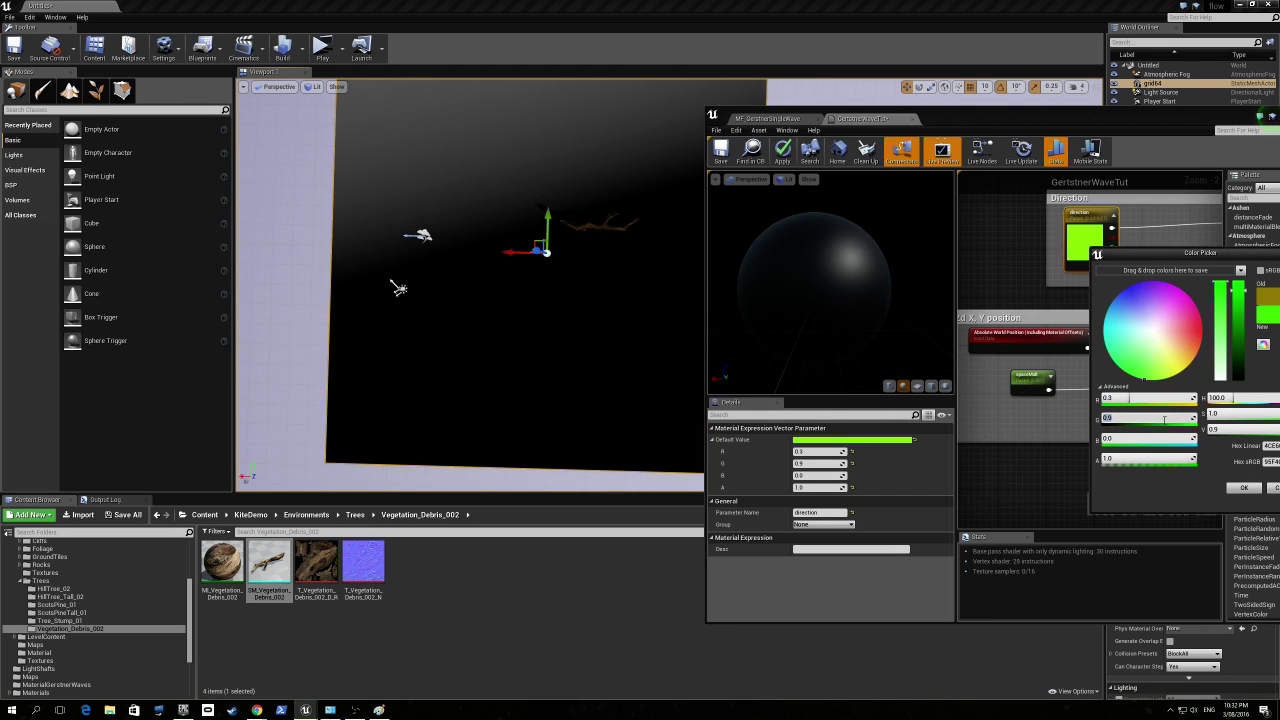
{"action": "type", "text": ".7"}
{"action": "key", "text": "Return"}
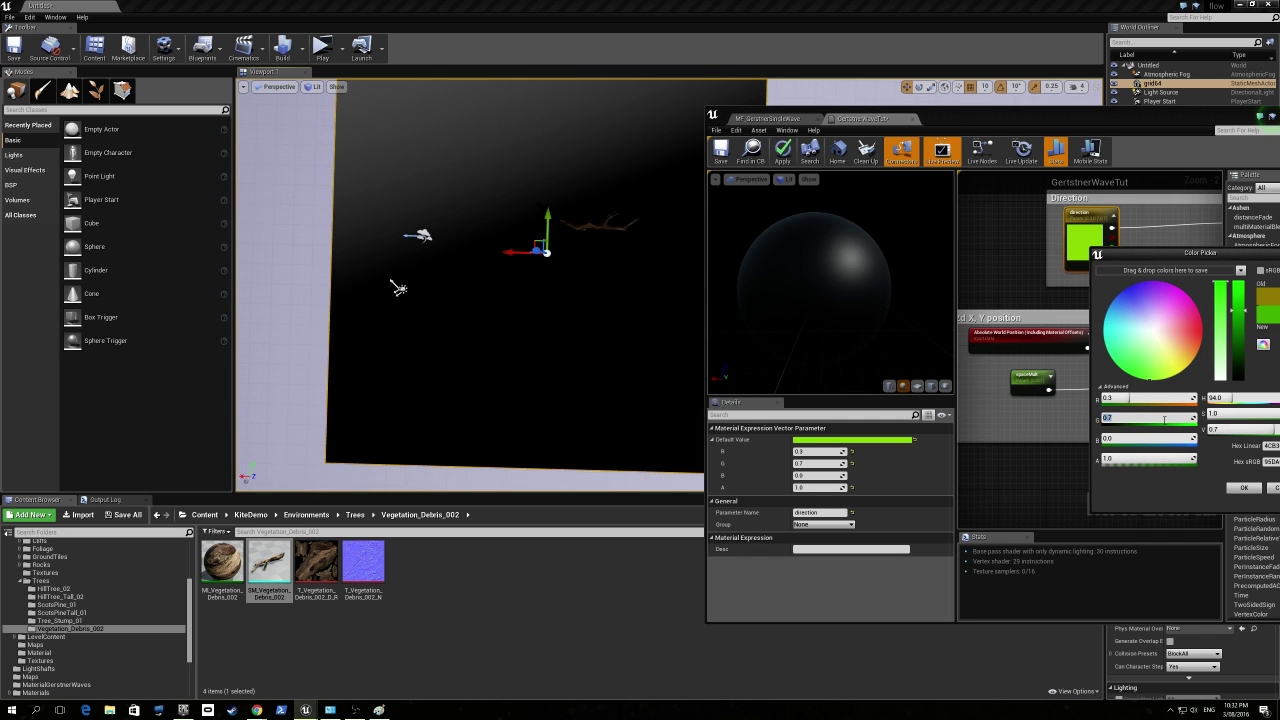
{"action": "left_click", "coordinate": [1240, 488]}
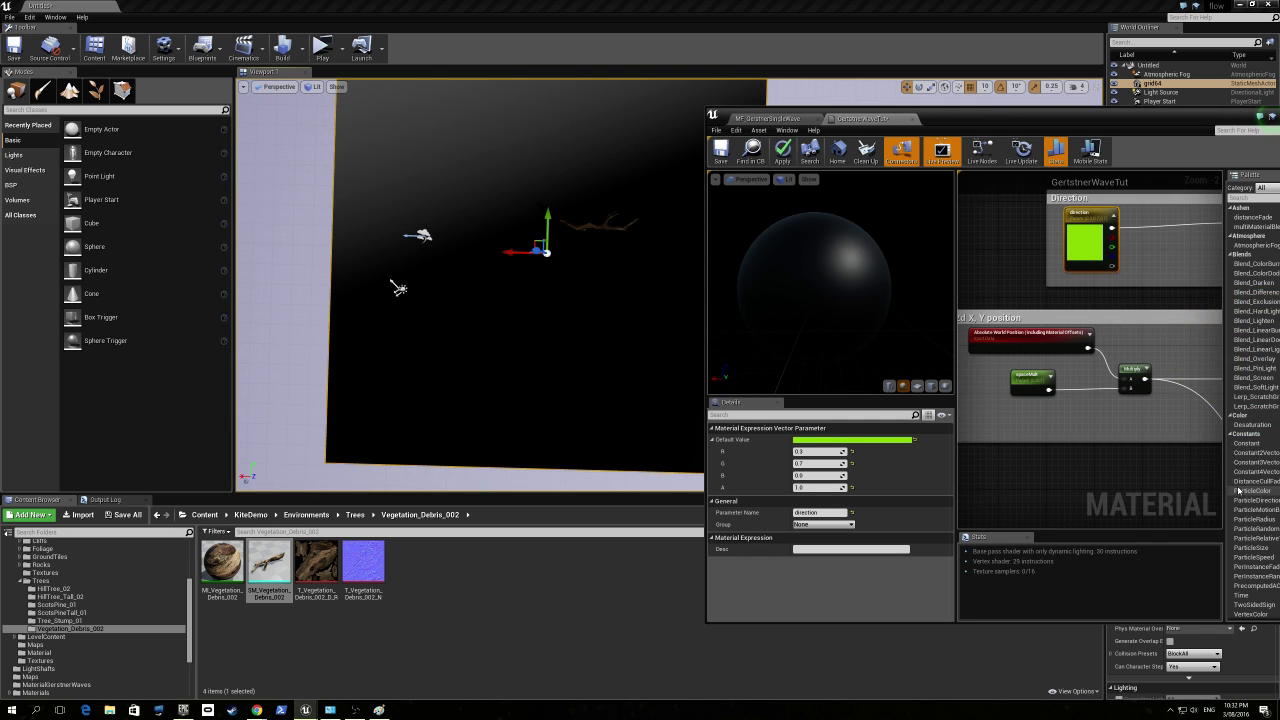
Shift the Direction group's Mask (R G) node slightly toward the direction parameter and float the material editor over the level
{"action": "double_click", "coordinate": [961, 118]}
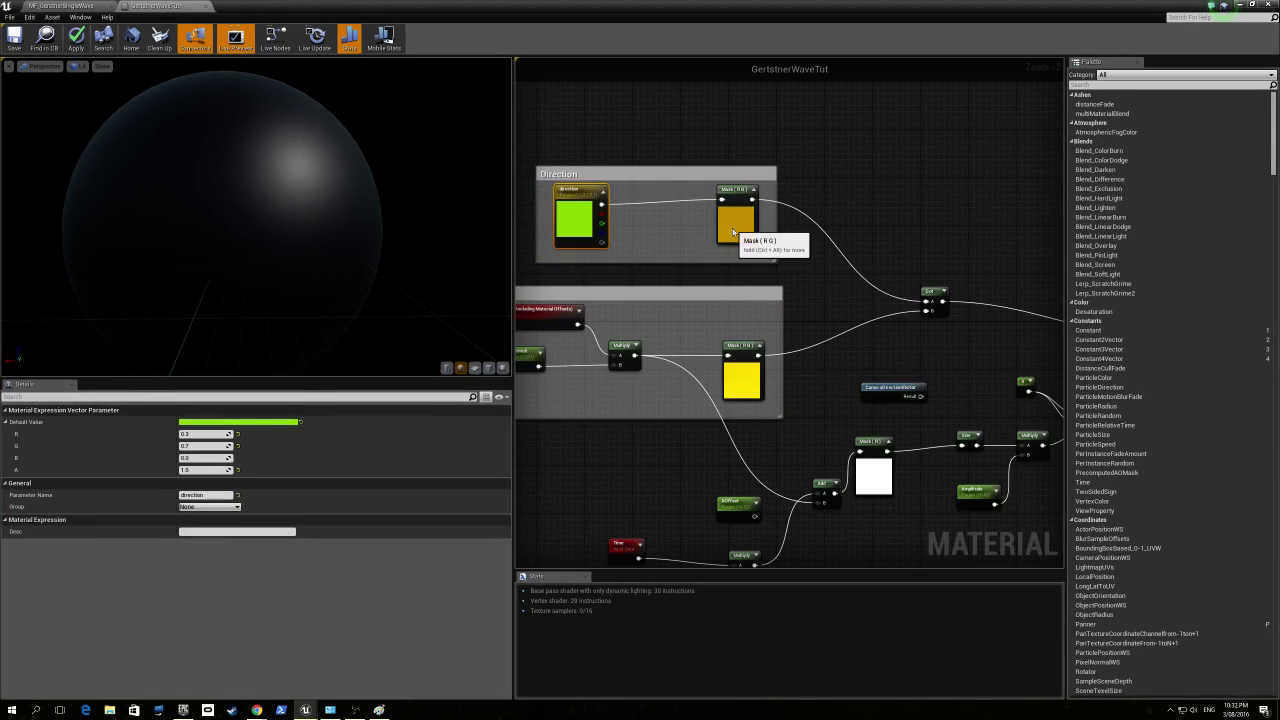
{"action": "left_click_drag", "start_coordinate": [733, 233], "coordinate": [720, 234]}
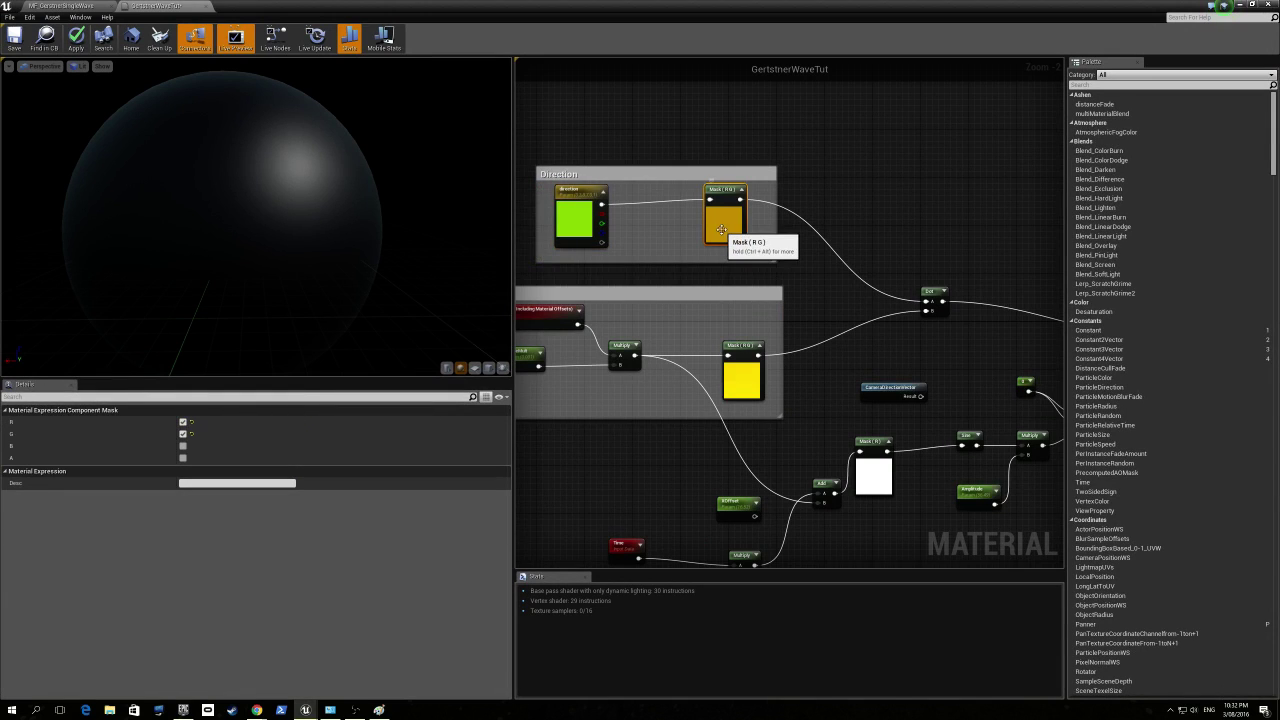
{"action": "left_click", "coordinate": [739, 344]}
{"action": "left_click_drag", "start_coordinate": [423, 5], "coordinate": [1083, 141]}
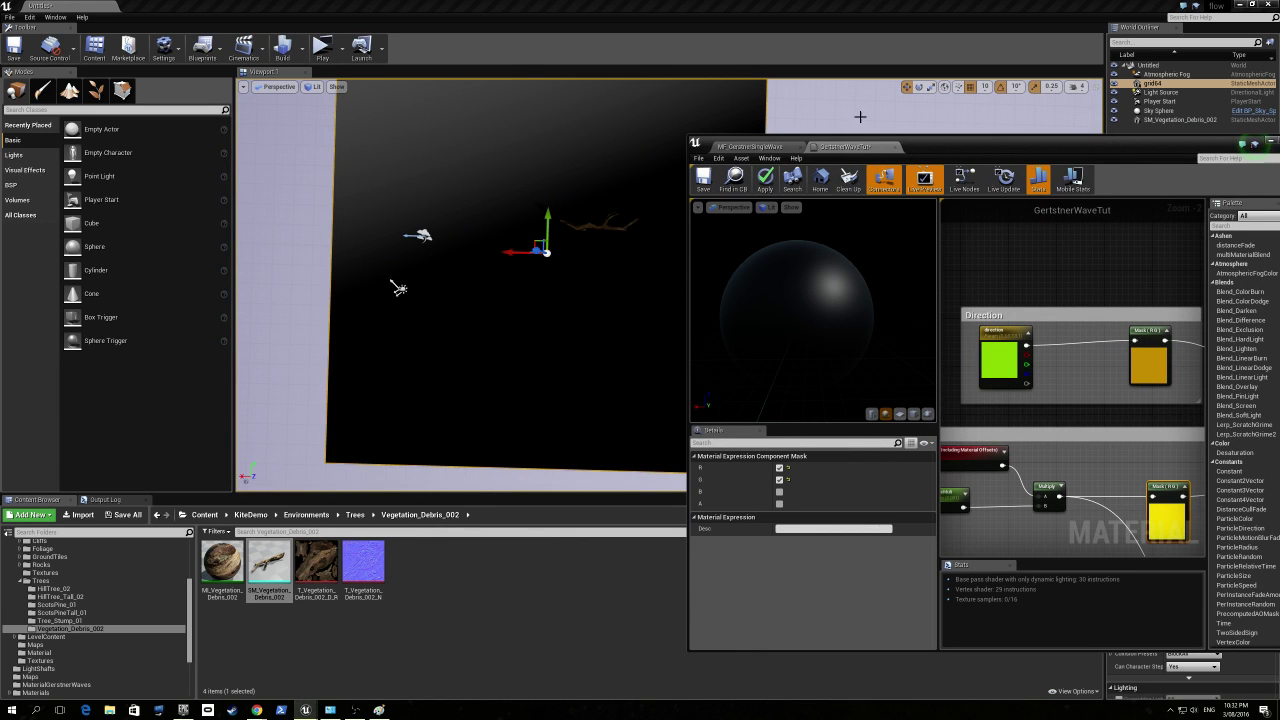
{"action": "left_click_drag", "start_coordinate": [1010, 154], "coordinate": [668, 190]}
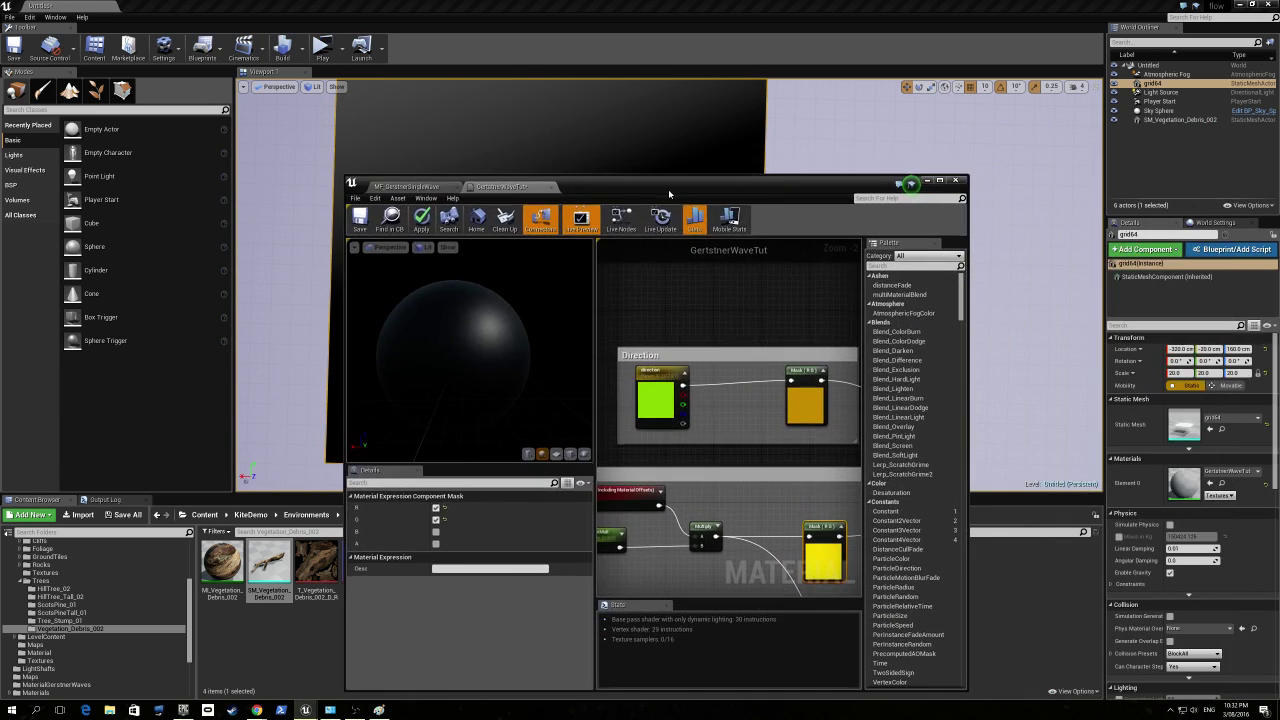
Add a Normalize node in the empty graph area above the Dot node
{"action": "mouse_move", "coordinate": [754, 311]}
{"action": "right_mouse_down"}
{"action": "mouse_move", "coordinate": [678, 319]}
{"action": "mouse_move", "coordinate": [741, 330]}
{"action": "right_mouse_up"}
{"action": "right_click", "coordinate": [741, 330]}
{"action": "type", "text": "nor"}
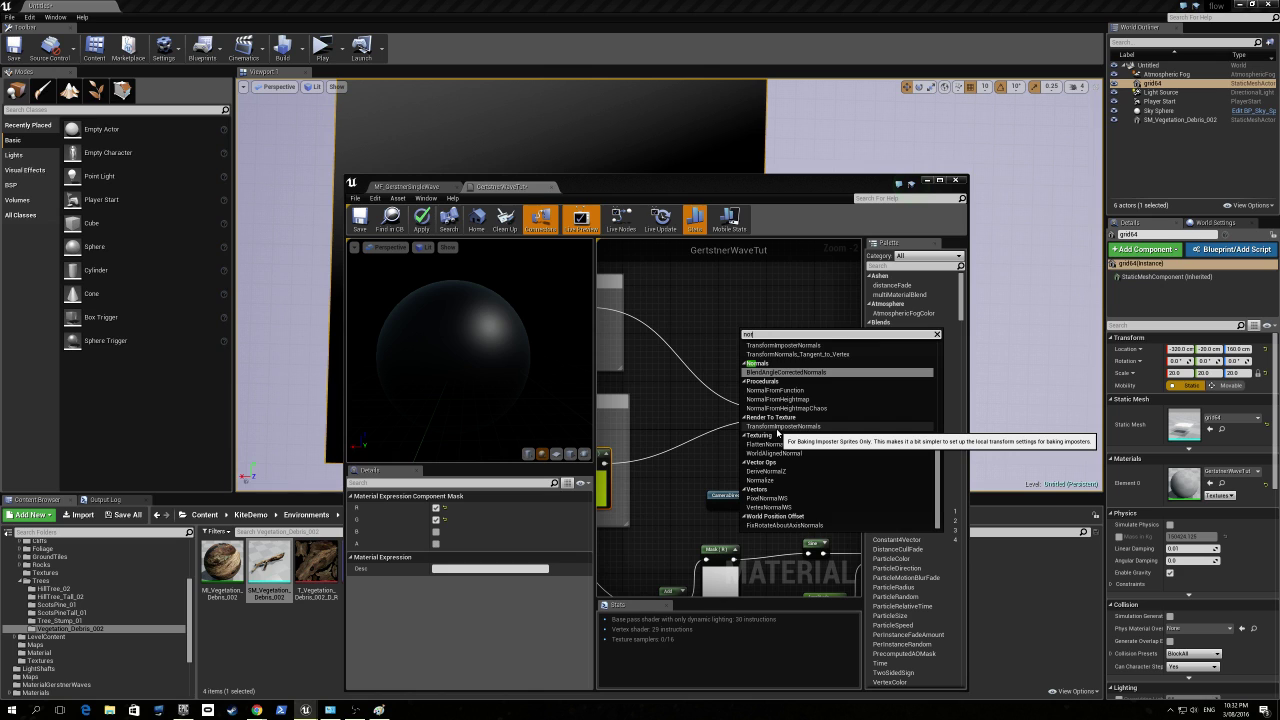
{"action": "type", "text": "m"}
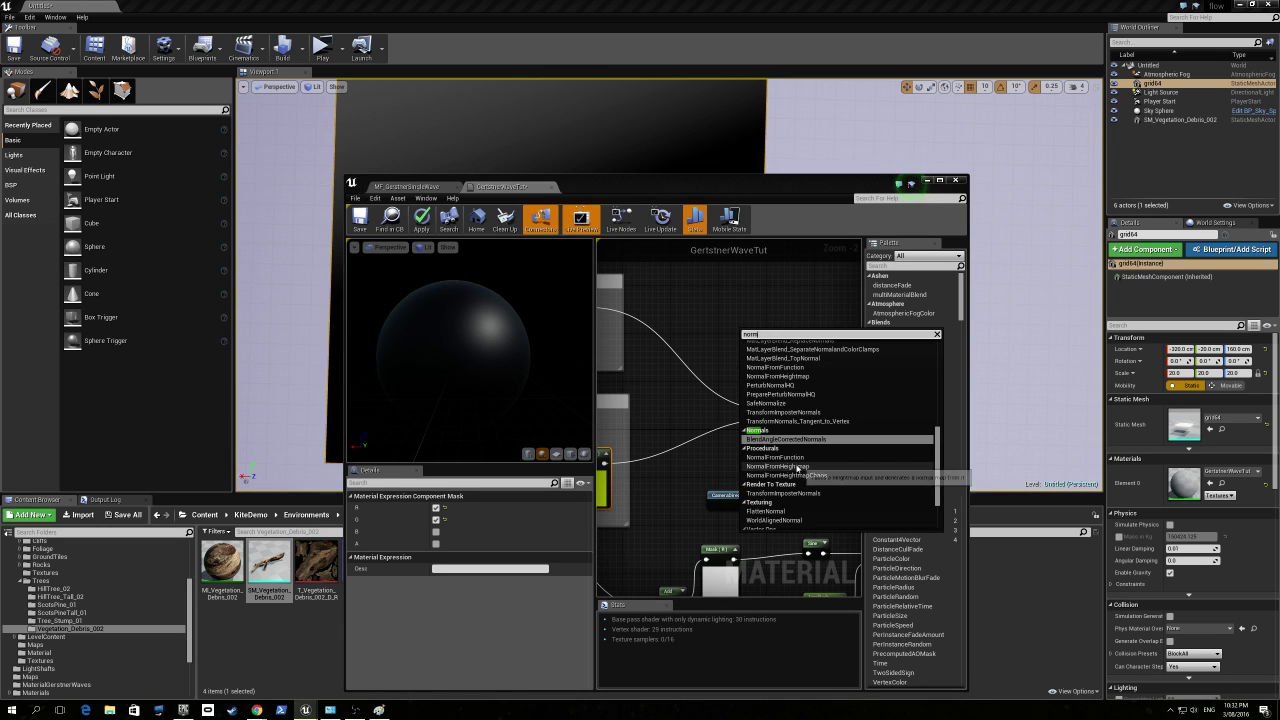
{"action": "type", "text": "a"}
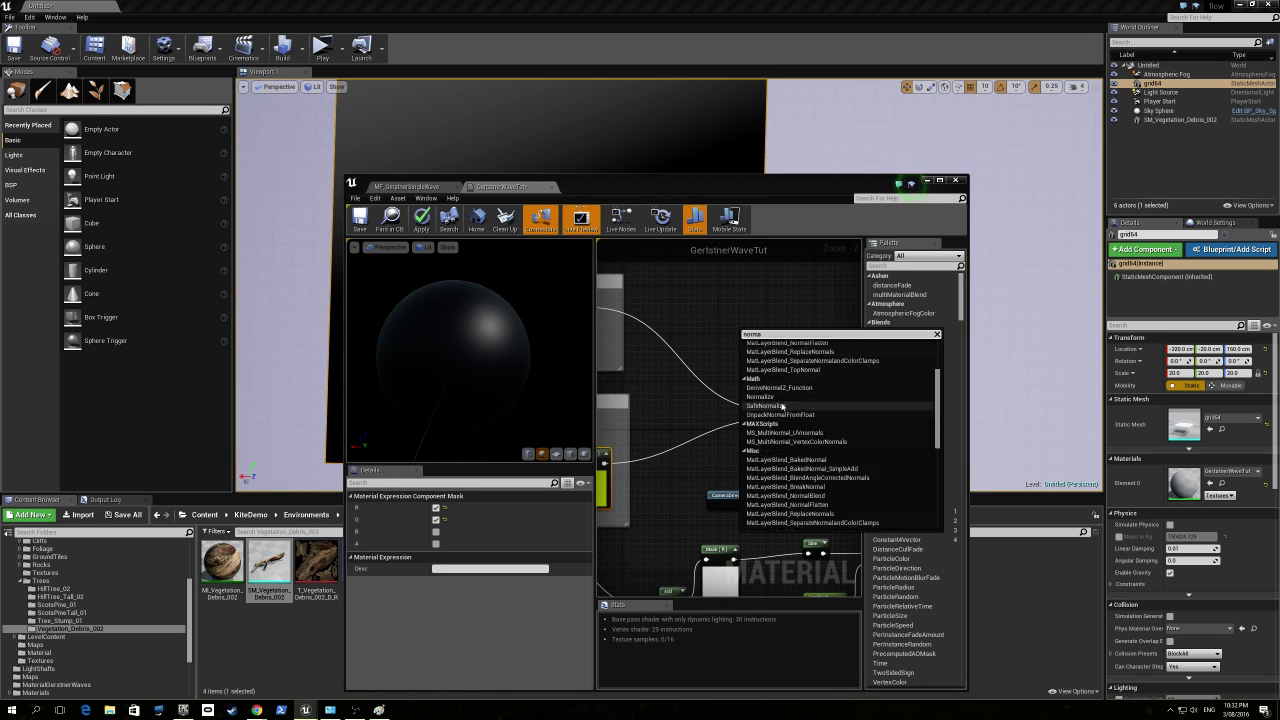
{"action": "scroll", "coordinate": [782, 406], "scroll_direction": "up", "scroll_amount": 3}
{"action": "left_click", "coordinate": [762, 479]}
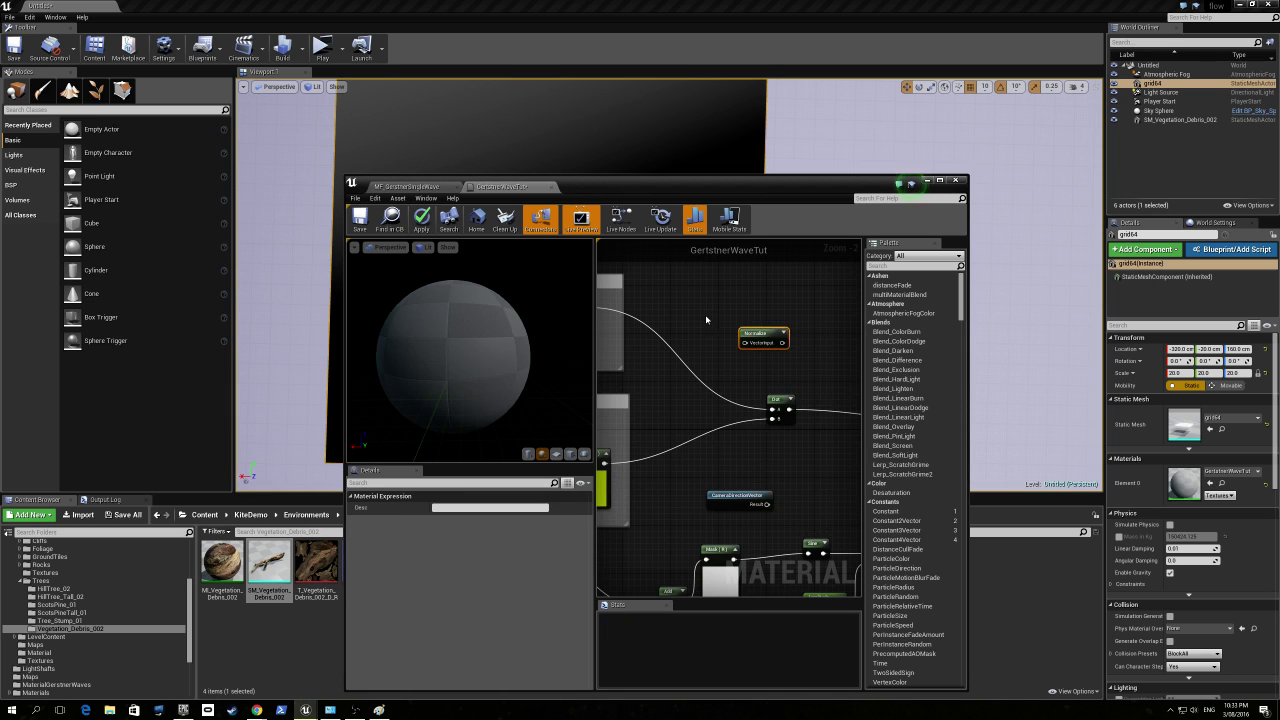
Insert the Normalize node between the Direction group's Mask (R G) output and the Dot node's A input
{"action": "mouse_move", "coordinate": [783, 342]}
{"action": "left_mouse_down"}
{"action": "mouse_move", "coordinate": [833, 348]}
{"action": "mouse_move", "coordinate": [762, 348]}
{"action": "left_mouse_up"}
{"action": "left_click_drag", "start_coordinate": [764, 338], "coordinate": [624, 320]}
{"action": "left_click_drag", "start_coordinate": [649, 329], "coordinate": [780, 414]}
{"action": "left_click", "coordinate": [626, 375]}
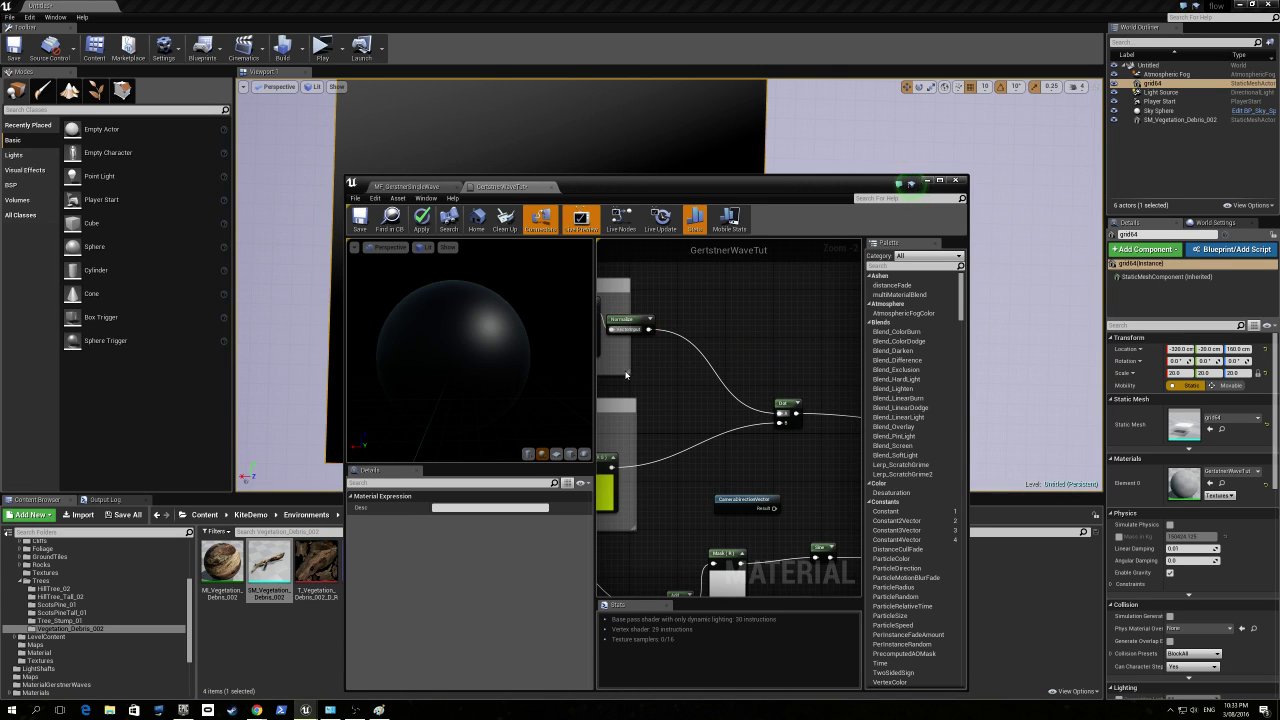
{"action": "left_click", "coordinate": [626, 375]}
Move the material editor aside and examine the wave direction gradient on the plane in the level
{"action": "left_click_drag", "start_coordinate": [602, 184], "coordinate": [900, 186]}
{"action": "right_click_drag", "start_coordinate": [580, 300], "coordinate": [522, 208]}
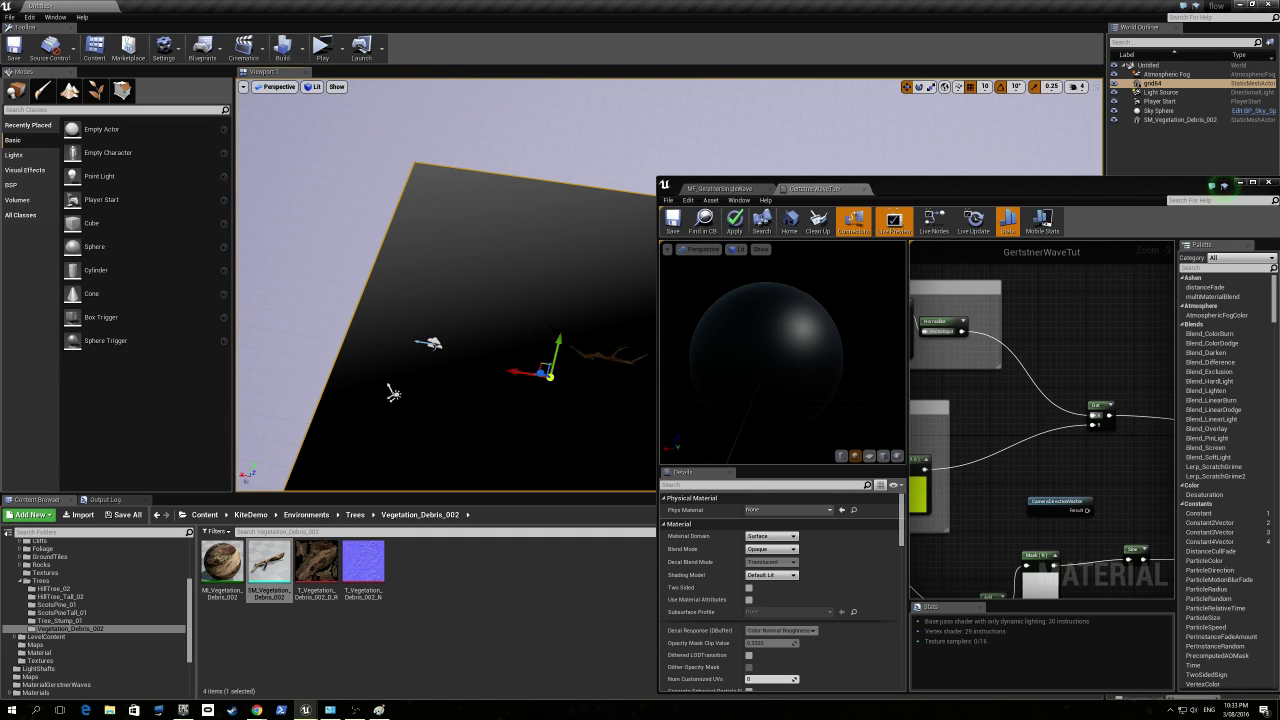
{"action": "left_click_drag", "start_coordinate": [1000, 194], "coordinate": [876, 119]}
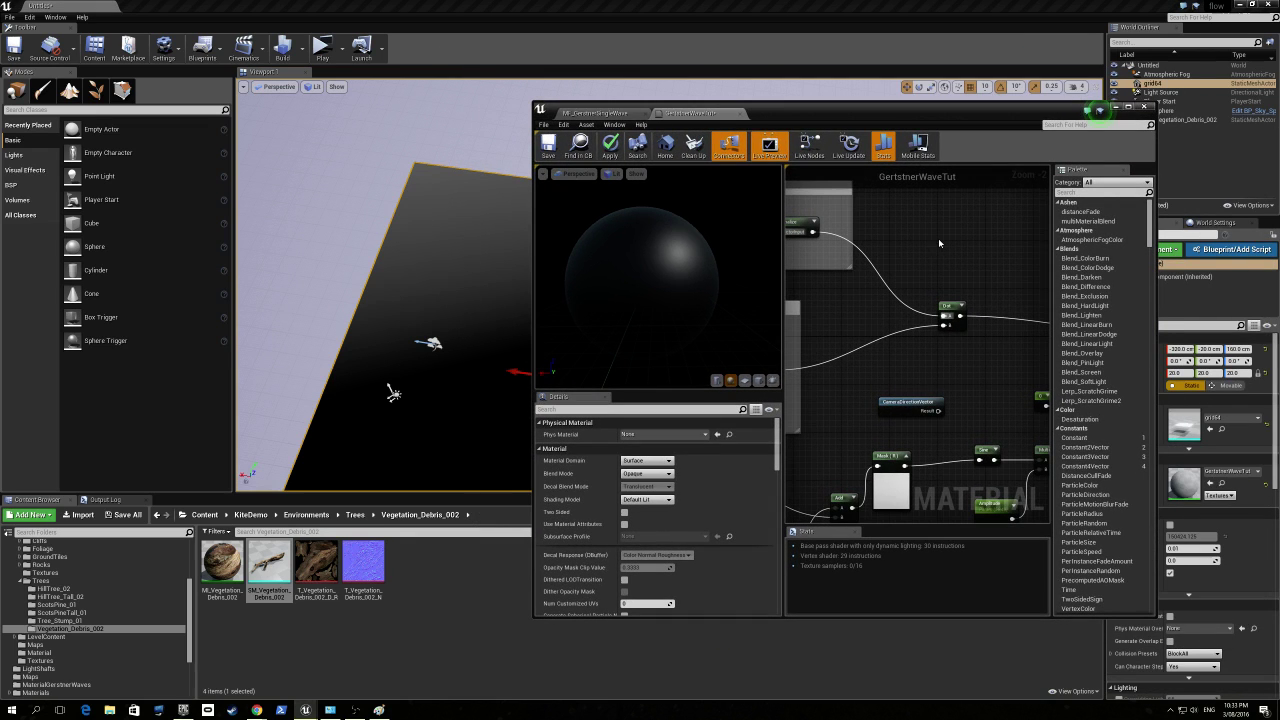
{"action": "scroll", "coordinate": [938, 238], "scroll_direction": "down", "scroll_amount": 2}
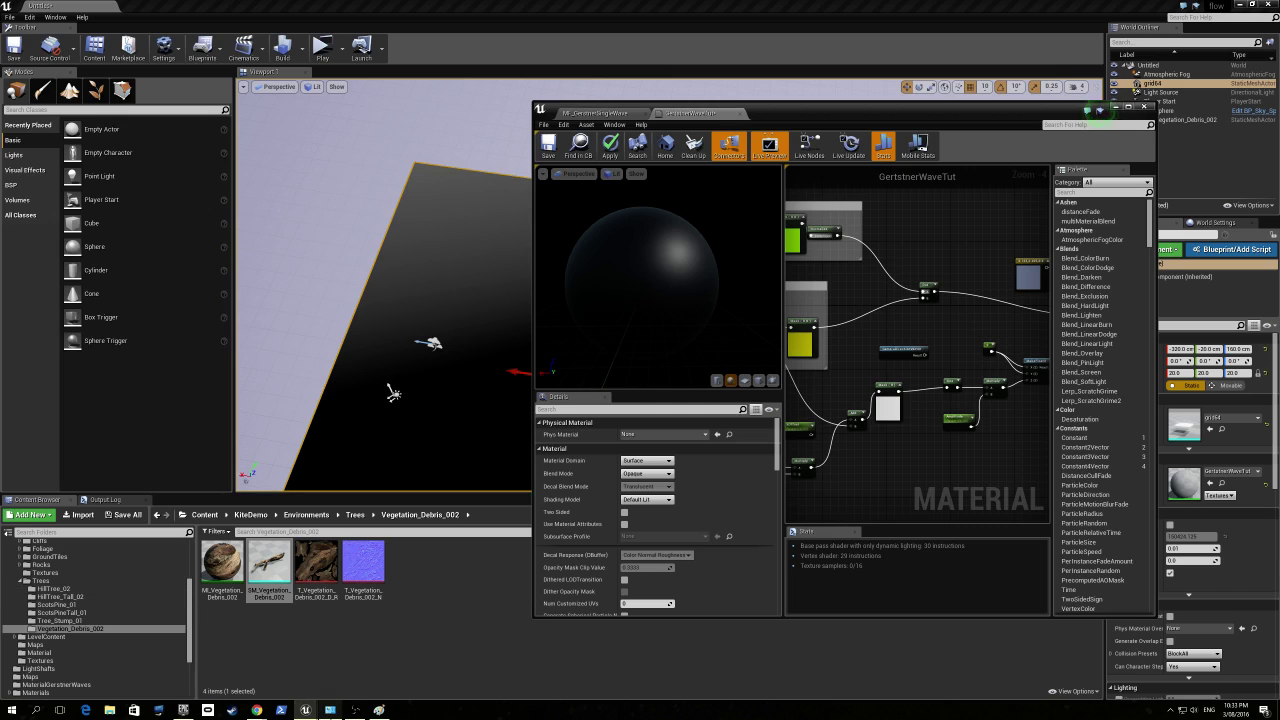
Switch to Chrome to review the Equation 1 wave function on the GPU Gems page, then return to Unreal Engine
{"action": "left_click", "coordinate": [378, 710]}
{"action": "left_click", "coordinate": [378, 710]}
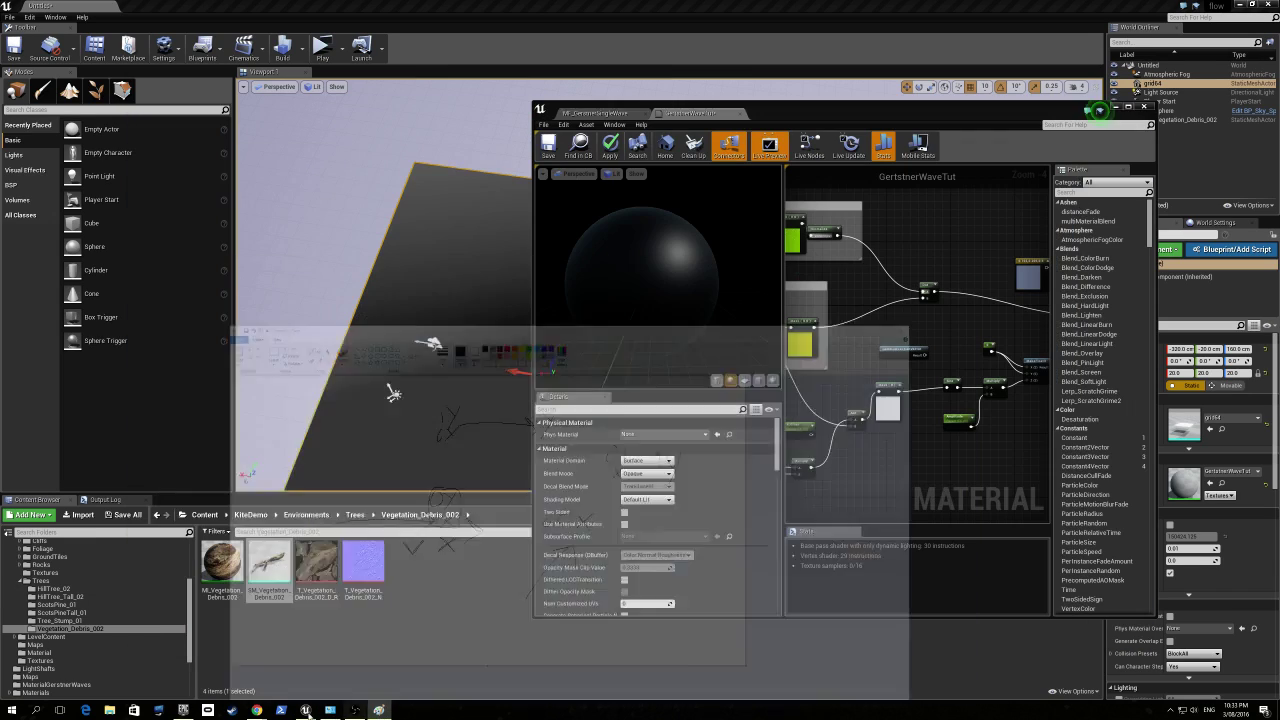
{"action": "left_click", "coordinate": [256, 710]}
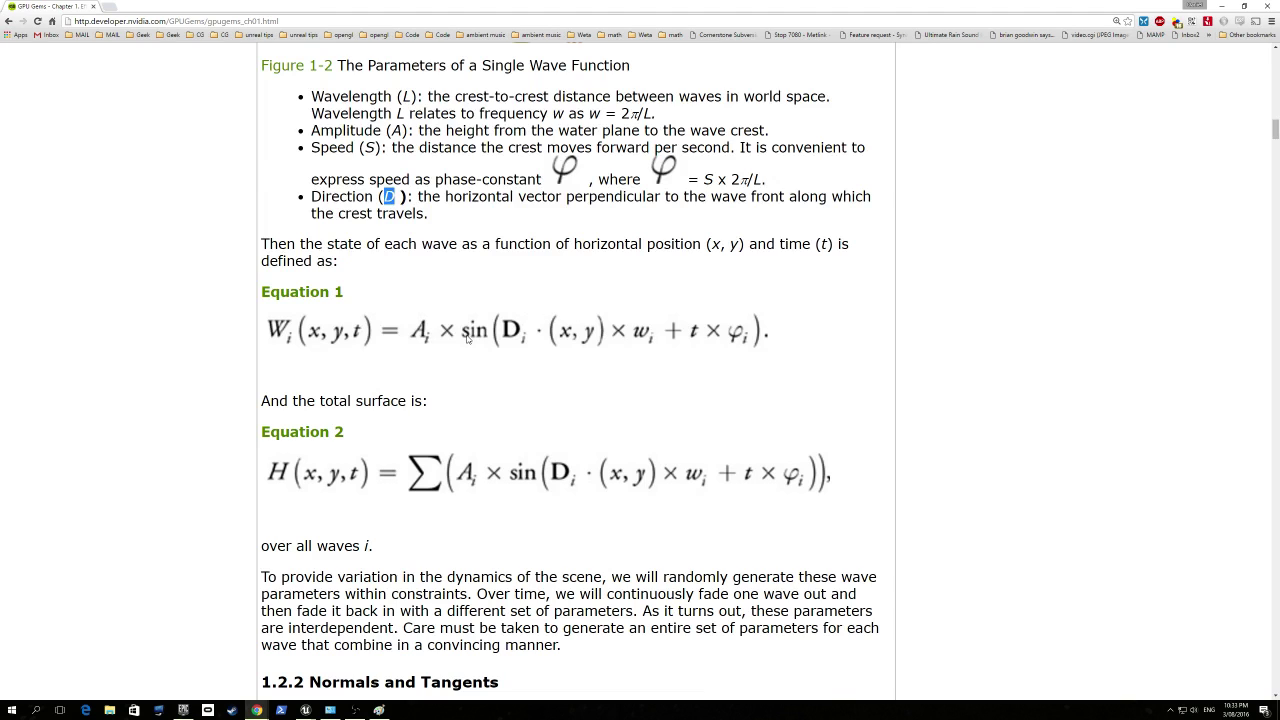
{"action": "left_click", "coordinate": [1221, 6]}
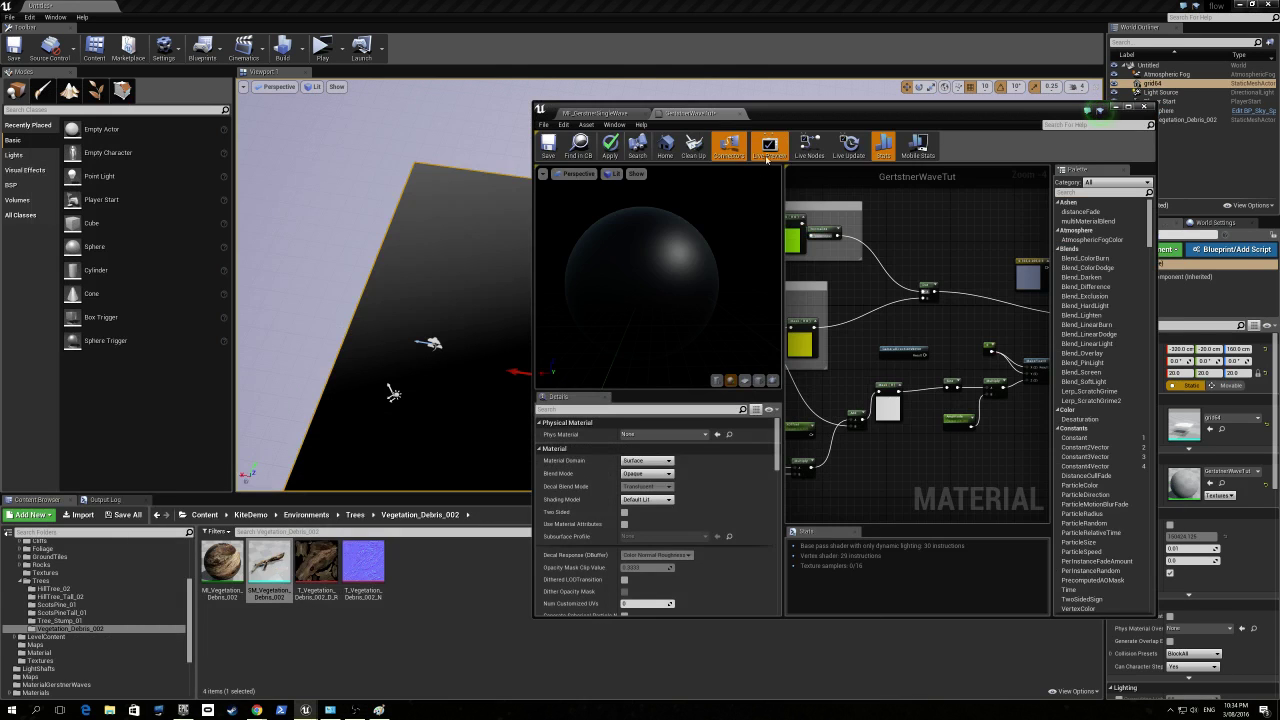
Maximize the material editor, move the Dot node closer to the masks and shift the Sine, Amplitude and MakeFloat3 node group away from Add
{"action": "double_click", "coordinate": [800, 121]}
{"action": "scroll", "coordinate": [622, 303], "scroll_direction": "down", "scroll_amount": 2}
{"action": "right_click_drag", "start_coordinate": [622, 303], "coordinate": [719, 366]}
{"action": "scroll", "coordinate": [695, 333], "scroll_direction": "up", "scroll_amount": 3}
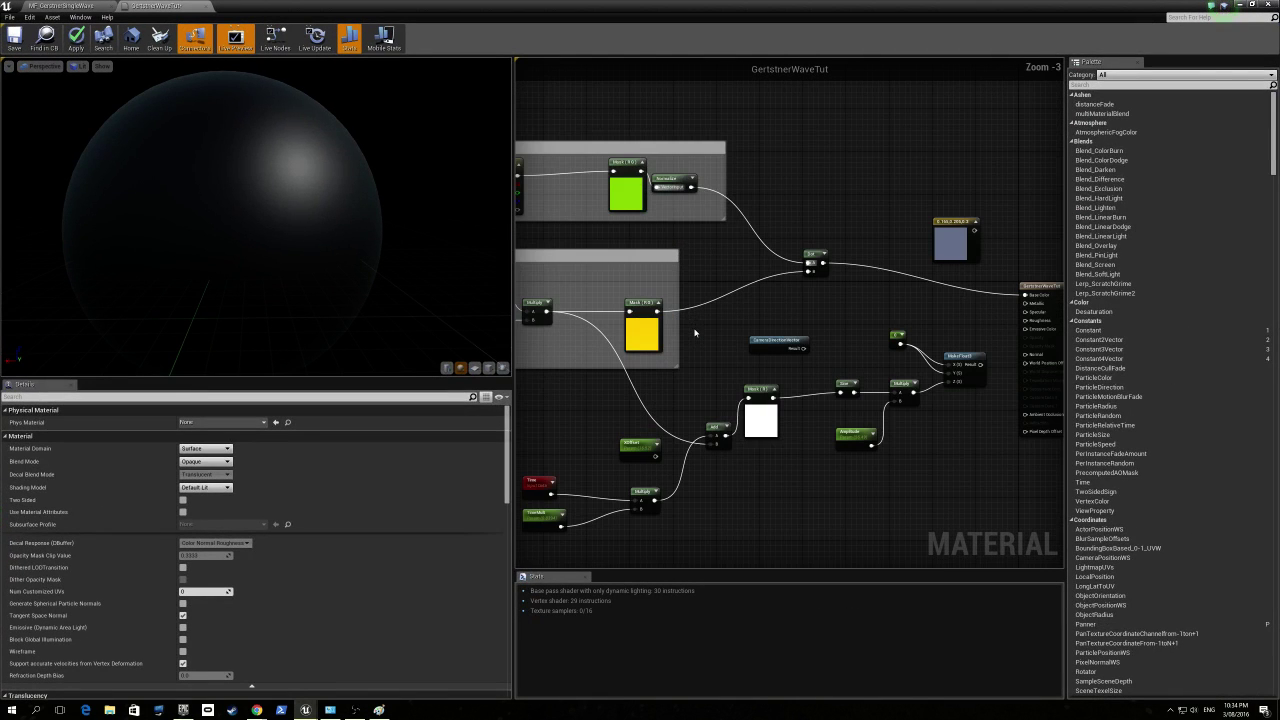
{"action": "left_click_drag", "start_coordinate": [811, 261], "coordinate": [779, 256]}
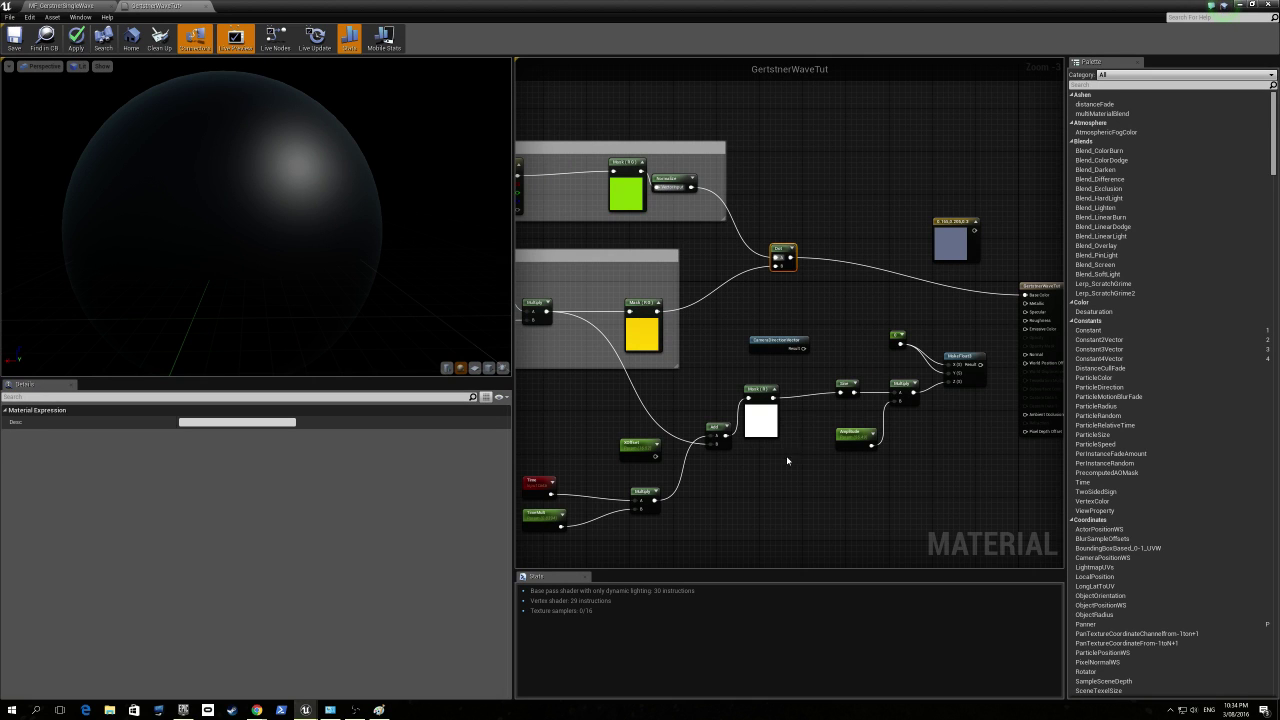
{"action": "left_click_drag", "start_coordinate": [740, 503], "coordinate": [983, 357]}
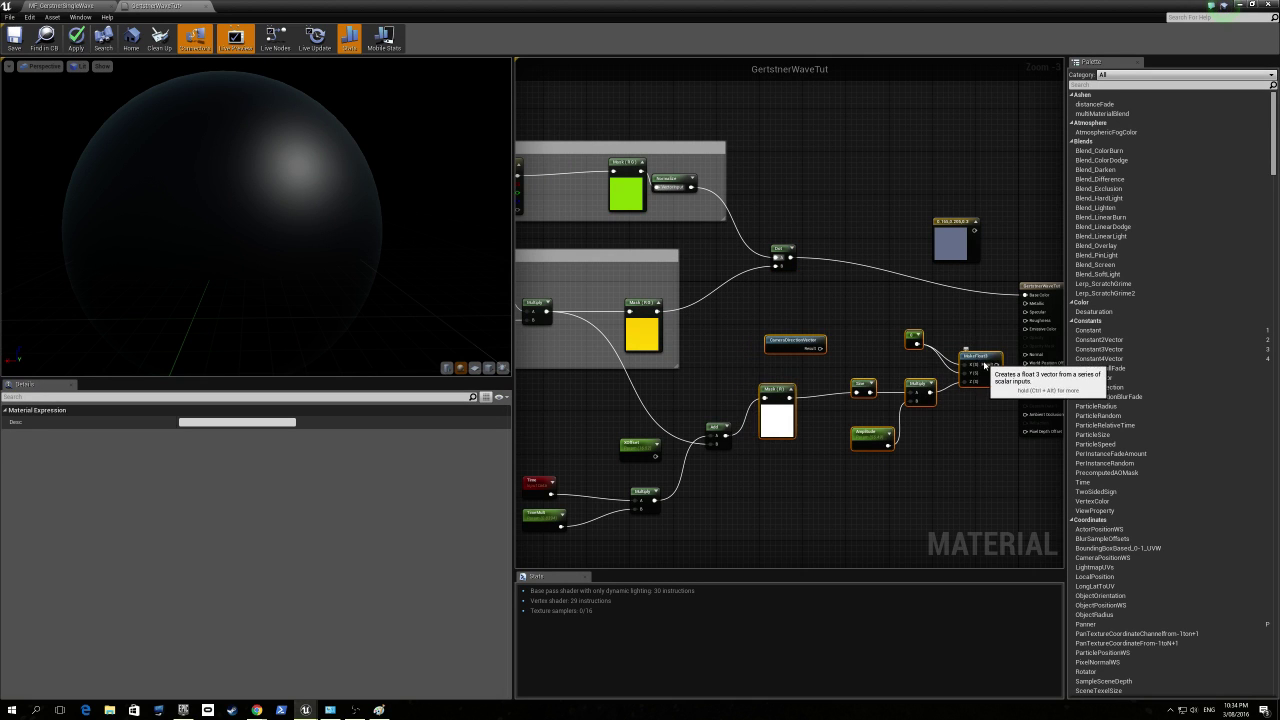
Spread out the Amplitude, Multiply and Sine nodes to clear space around the Sine input
{"action": "right_click_drag", "start_coordinate": [956, 436], "coordinate": [834, 438]}
{"action": "left_click_drag", "start_coordinate": [752, 440], "coordinate": [667, 532]}
{"action": "left_click_drag", "start_coordinate": [797, 398], "coordinate": [777, 472]}
{"action": "left_click_drag", "start_coordinate": [737, 385], "coordinate": [769, 375]}
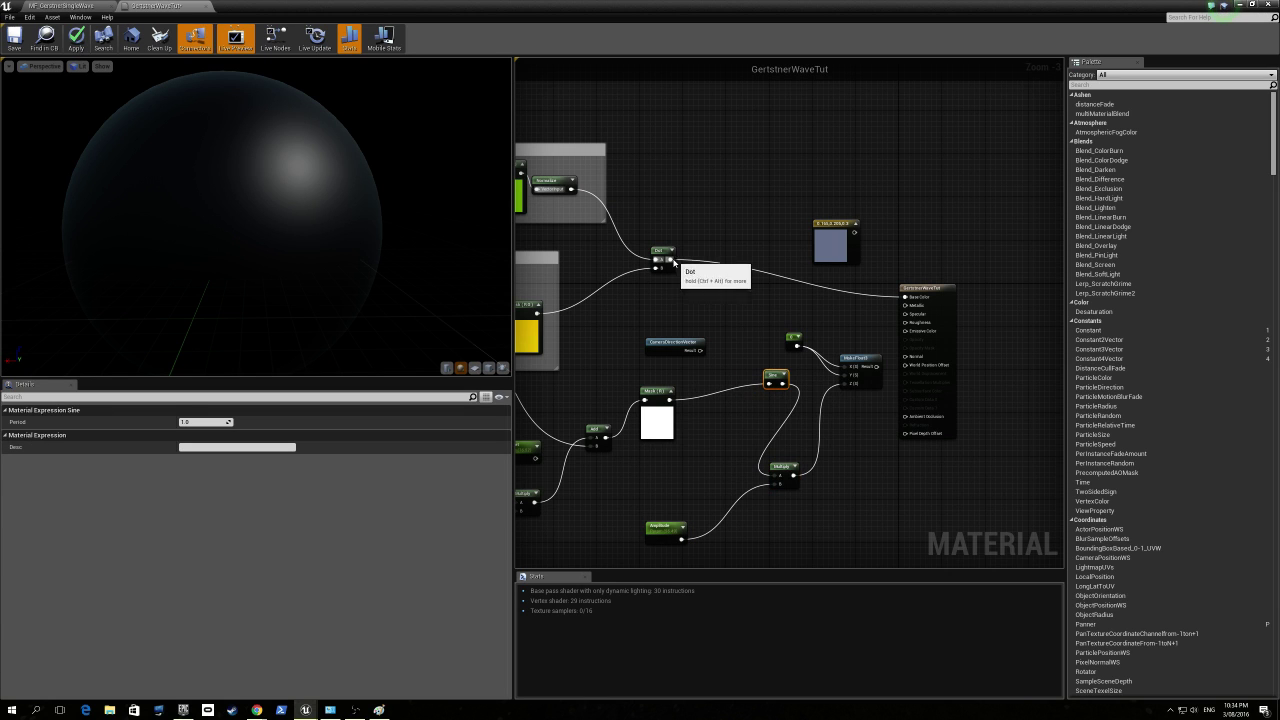
Connect the Dot output to the Sine input and the Sine output to MakeFloat3's Z input, clear CameraDirectionVector aside and apply the material
{"action": "left_click_drag", "start_coordinate": [670, 260], "coordinate": [768, 383]}
{"action": "left_click", "coordinate": [676, 343]}
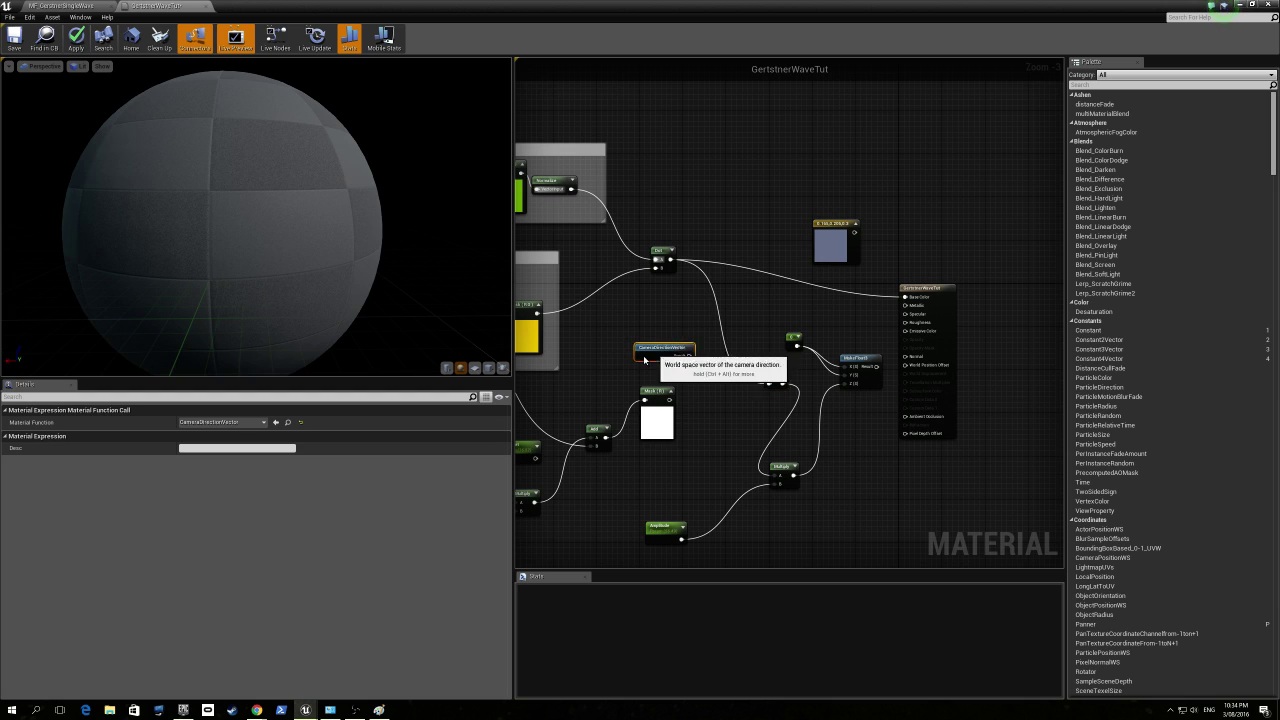
{"action": "left_click_drag", "start_coordinate": [676, 343], "coordinate": [638, 358]}
{"action": "left_click_drag", "start_coordinate": [783, 385], "coordinate": [847, 385]}
{"action": "left_click", "coordinate": [77, 42]}
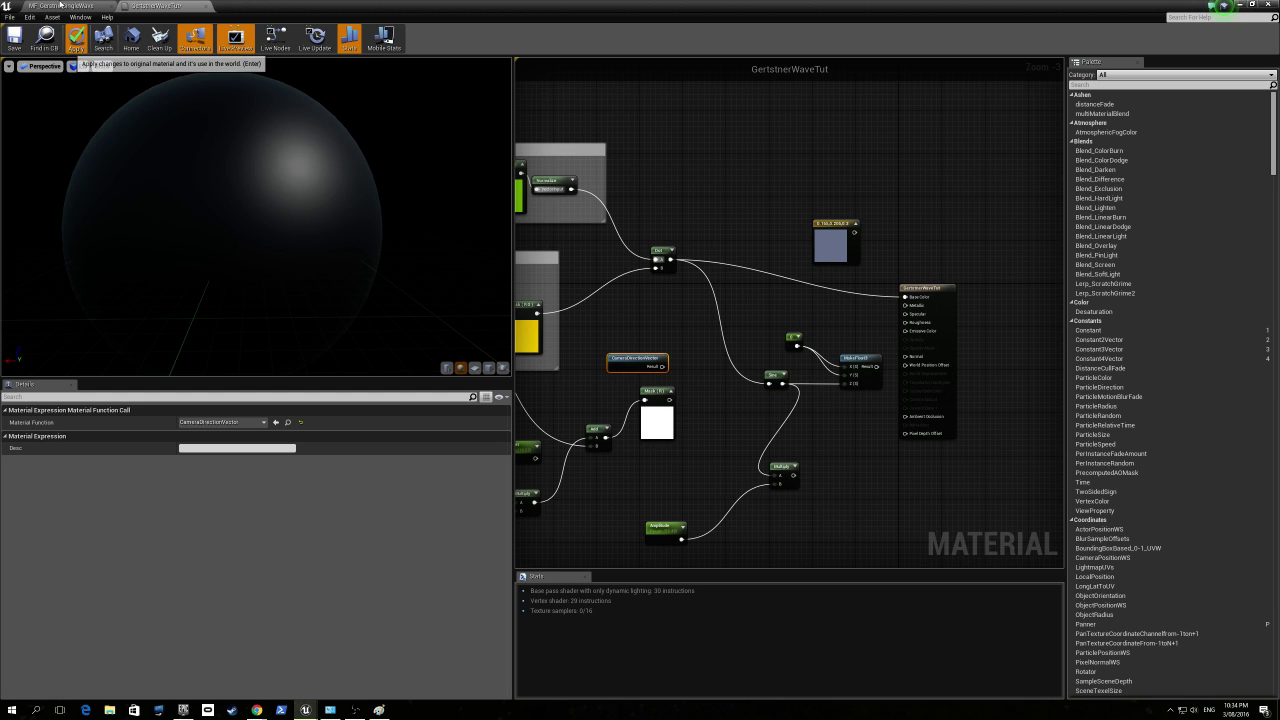
Minimize the material editor and examine the plane's surface displacement in the level from several angles
{"action": "double_click", "coordinate": [463, 6]}
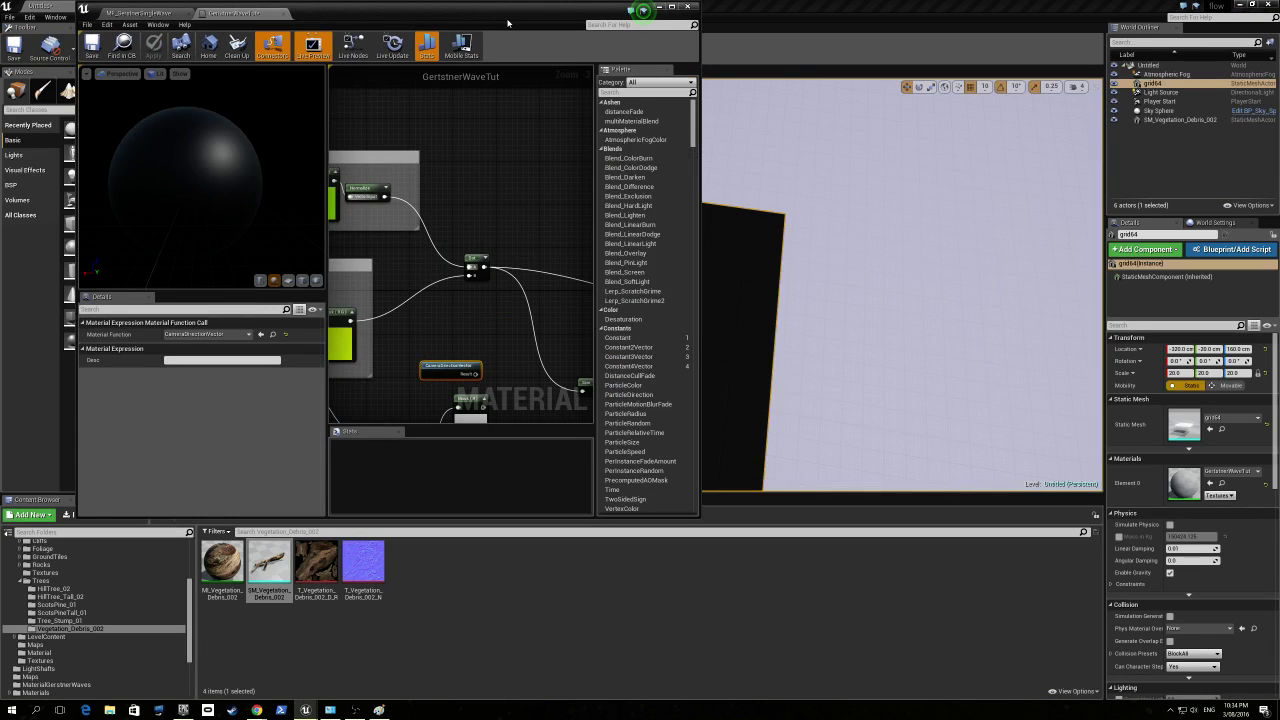
{"action": "left_click", "coordinate": [660, 7]}
{"action": "right_click_drag", "start_coordinate": [585, 220], "coordinate": [718, 190]}
{"action": "right_click", "coordinate": [604, 269]}
{"action": "right_click_drag", "start_coordinate": [700, 264], "coordinate": [735, 345]}
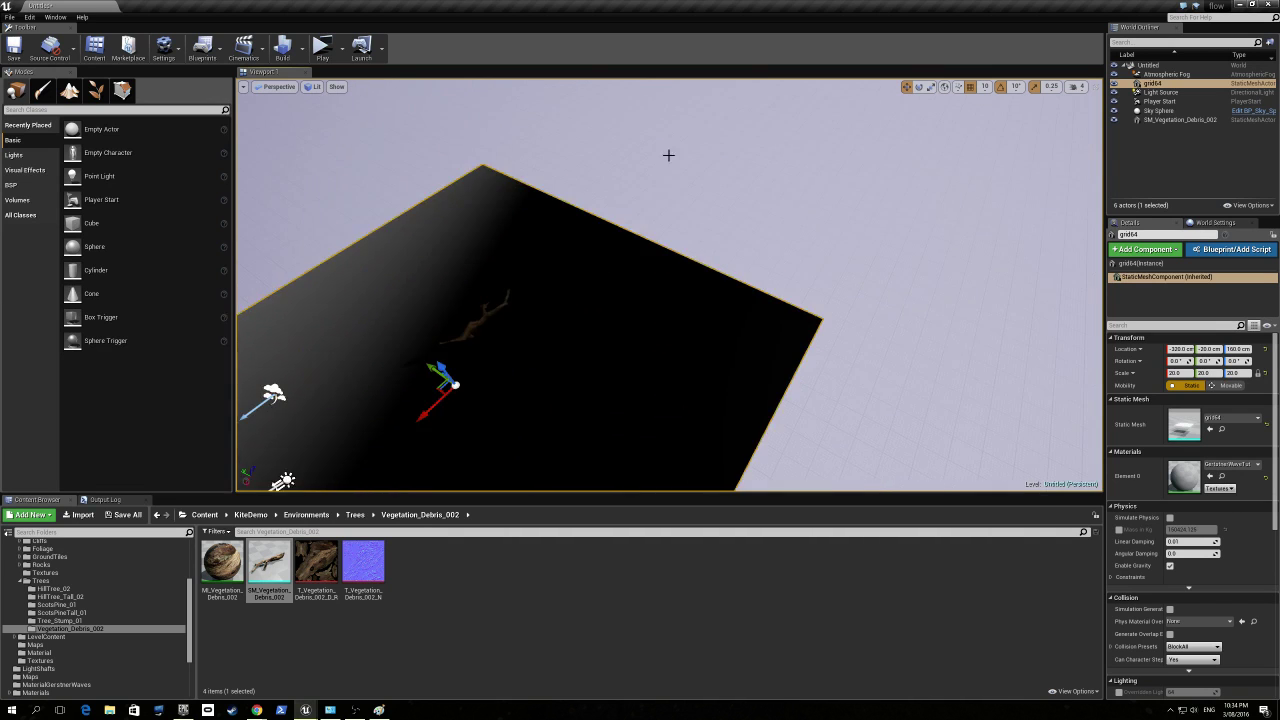
{"action": "right_click_drag", "start_coordinate": [669, 154], "coordinate": [603, 271]}
{"action": "key", "text": "s"}
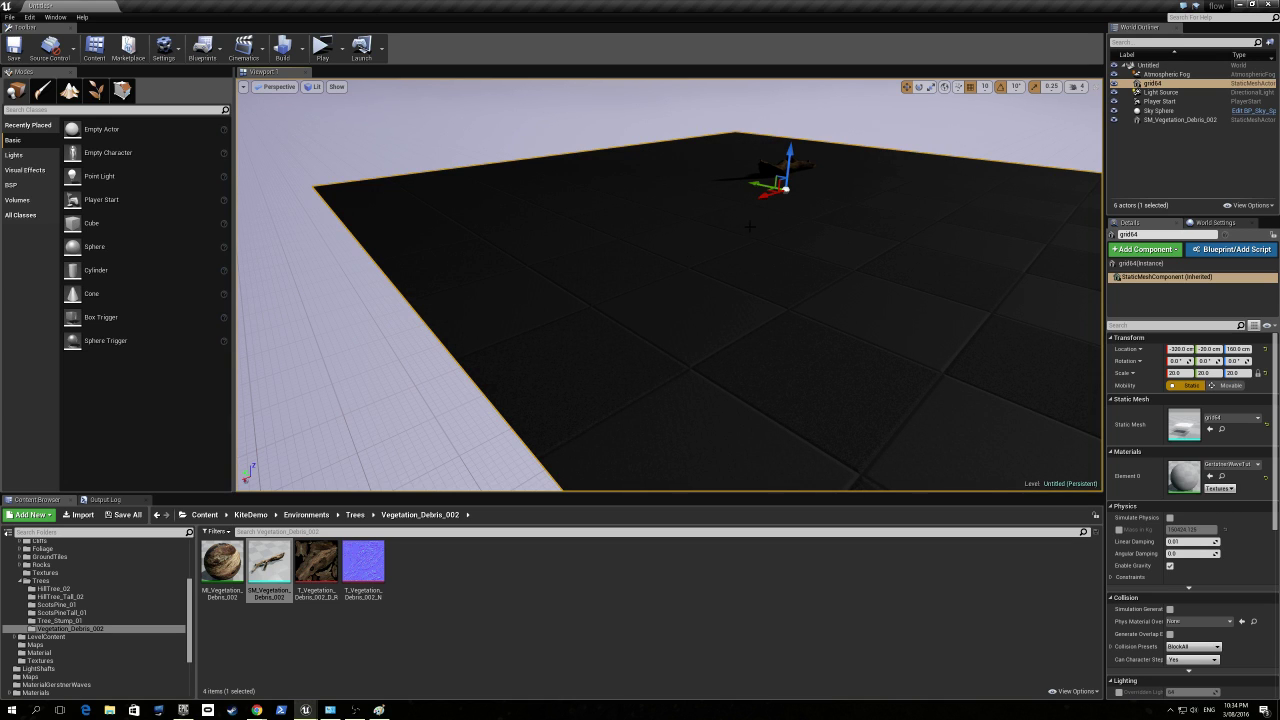
{"action": "scroll", "coordinate": [724, 257], "scroll_direction": "down", "scroll_amount": 2}
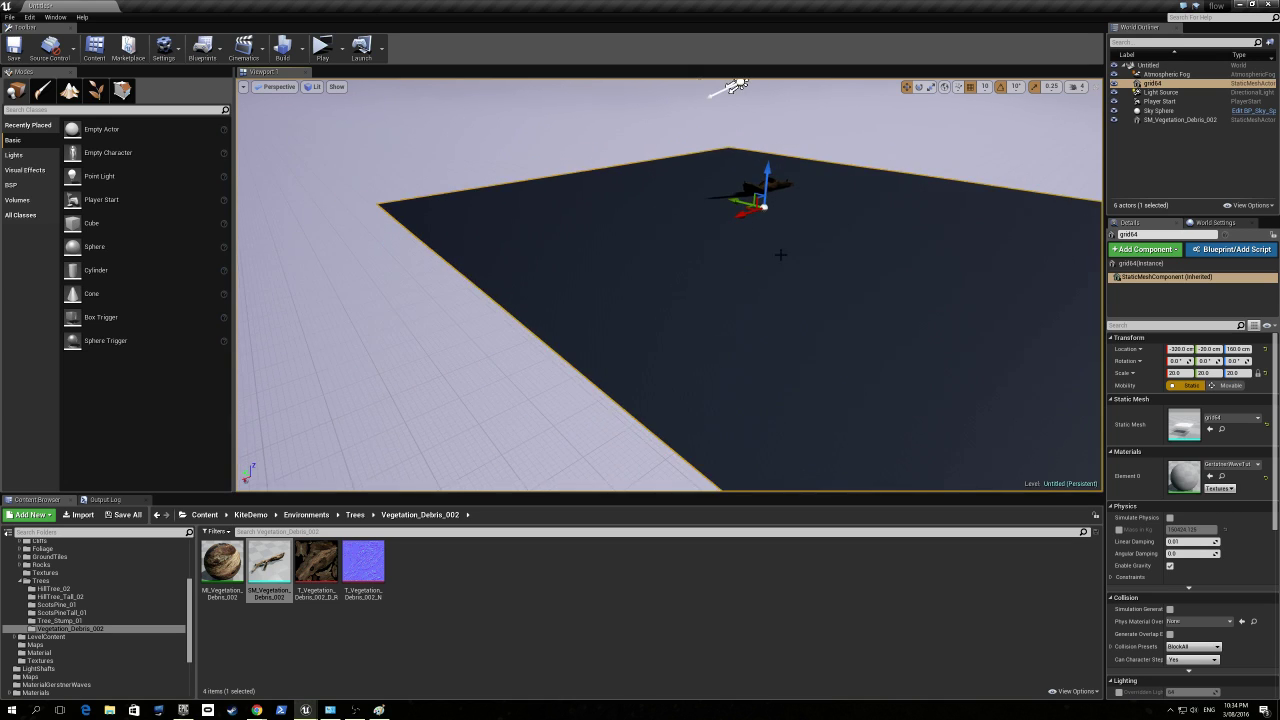
{"action": "middle_click_drag", "start_coordinate": [781, 255], "coordinate": [822, 238]}
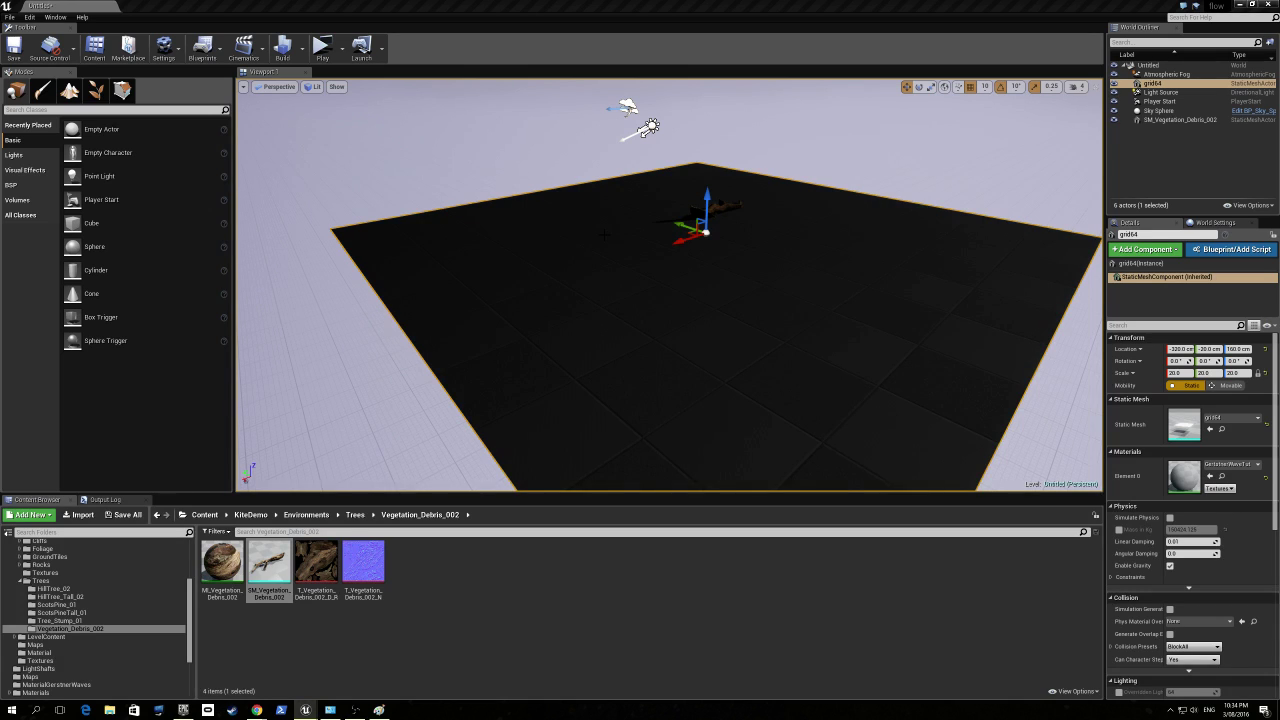
{"action": "right_click_drag", "start_coordinate": [732, 270], "coordinate": [837, 264]}
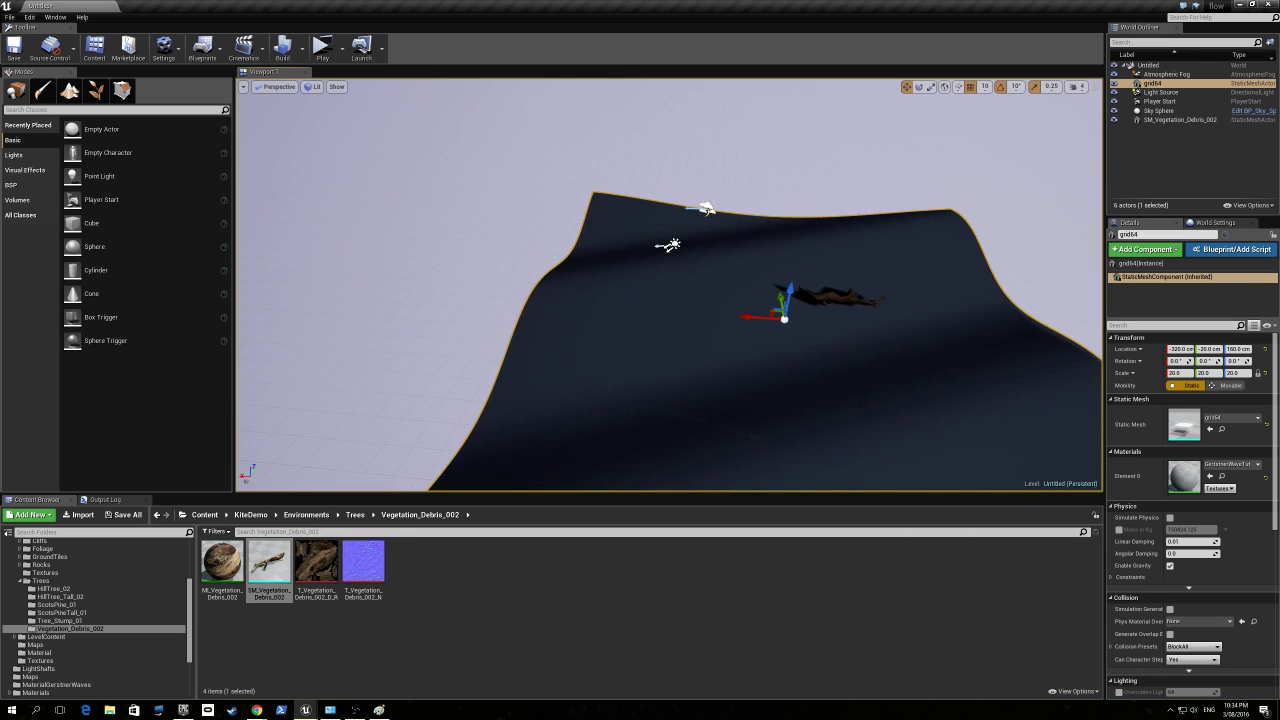
Return to the maximized material editor, place Sine beside Dot and tidy the MakeFloat3, 0 constant and material result nodes
{"action": "key", "text": "alt+Tab"}
{"action": "double_click", "coordinate": [686, 100]}
{"action": "right_click_drag", "start_coordinate": [720, 220], "coordinate": [748, 420]}
{"action": "left_click_drag", "start_coordinate": [740, 350], "coordinate": [699, 231]}
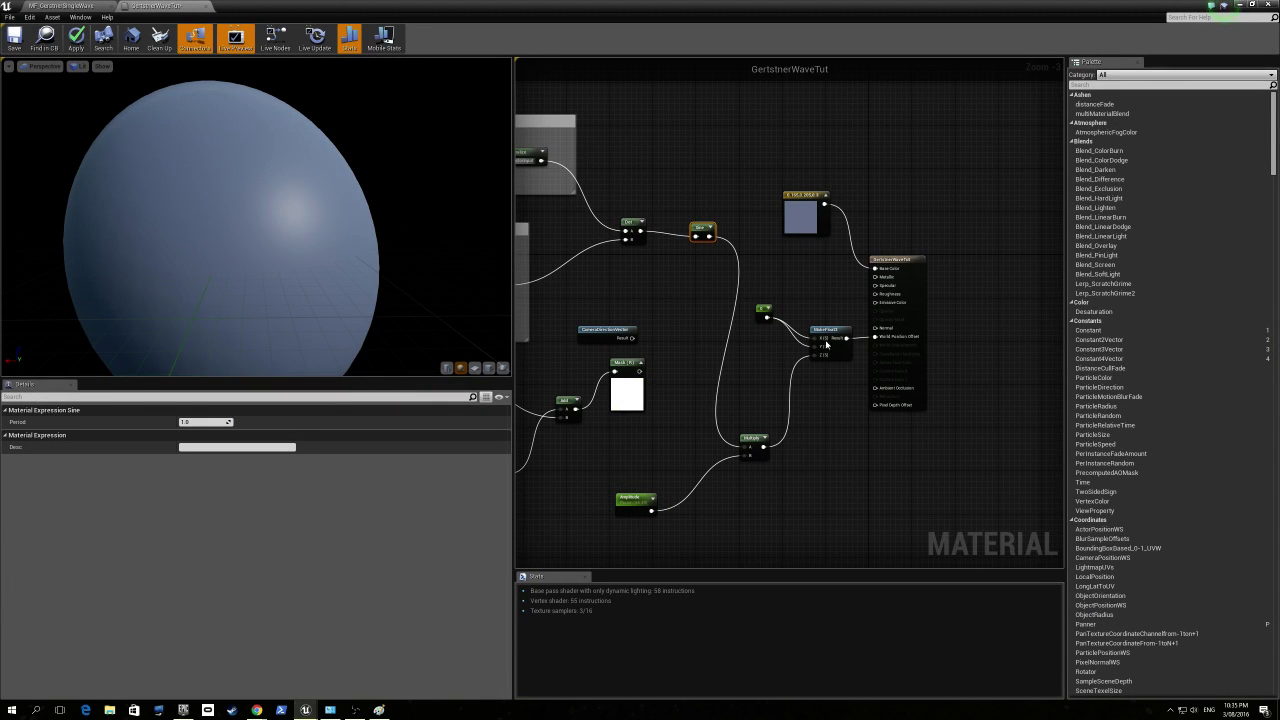
{"action": "left_click_drag", "start_coordinate": [833, 330], "coordinate": [841, 322]}
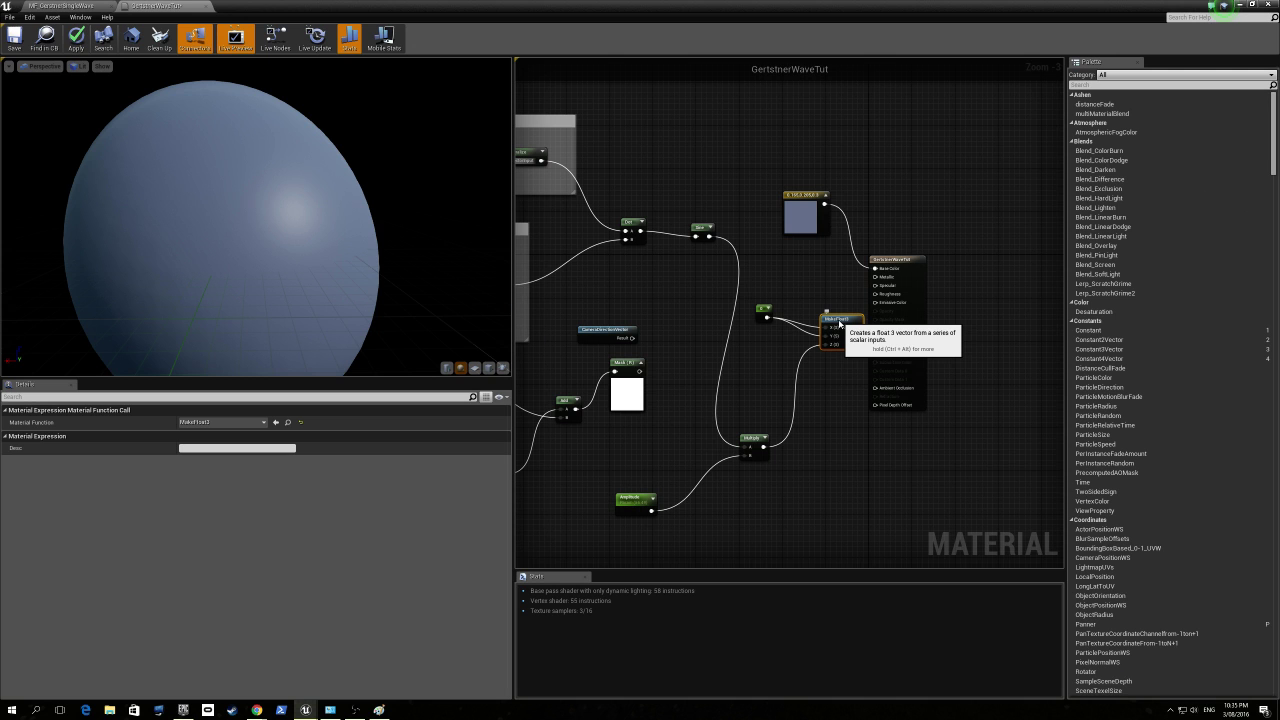
{"action": "left_click_drag", "start_coordinate": [763, 310], "coordinate": [796, 319]}
{"action": "left_click_drag", "start_coordinate": [911, 261], "coordinate": [920, 257]}
Set the direction parameter's default color to about R 0.687, G 0.7, B 0 while keeping the wave plane in view
{"action": "right_click_drag", "start_coordinate": [752, 275], "coordinate": [1032, 328]}
{"action": "left_click_drag", "start_coordinate": [545, 6], "coordinate": [1046, 101]}
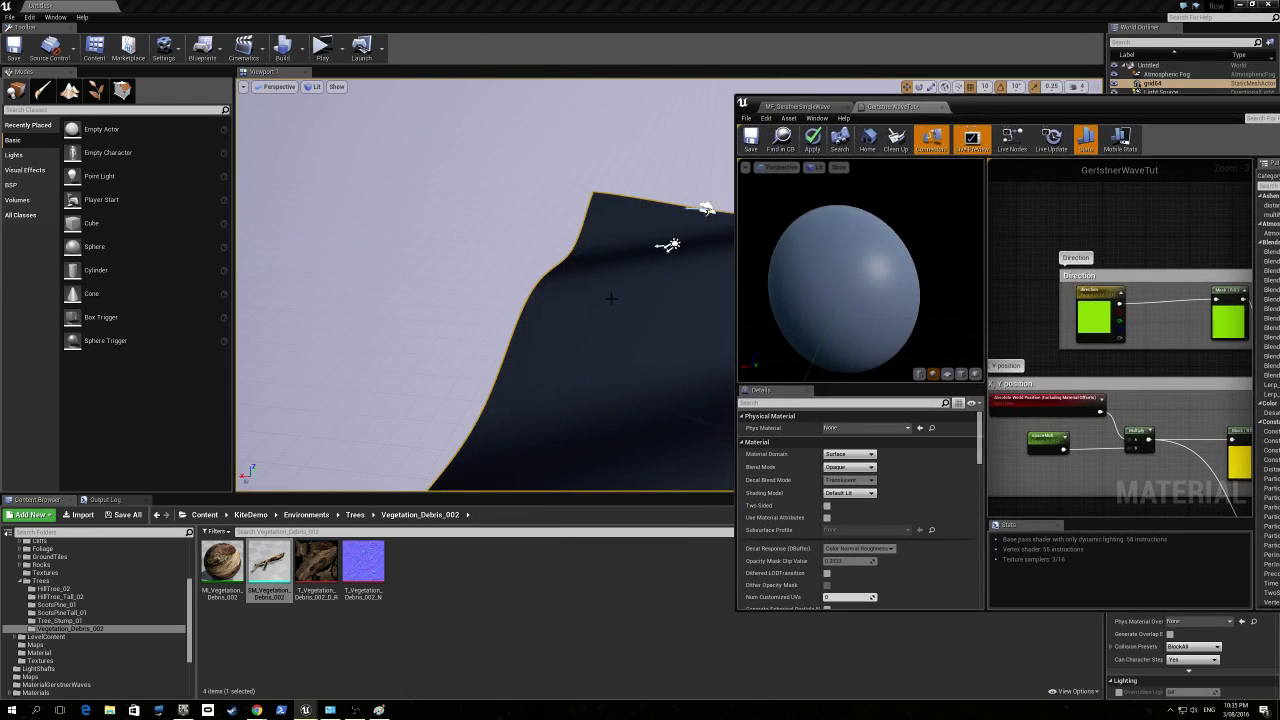
{"action": "right_click_drag", "start_coordinate": [609, 294], "coordinate": [673, 298]}
{"action": "double_click", "coordinate": [1092, 311]}
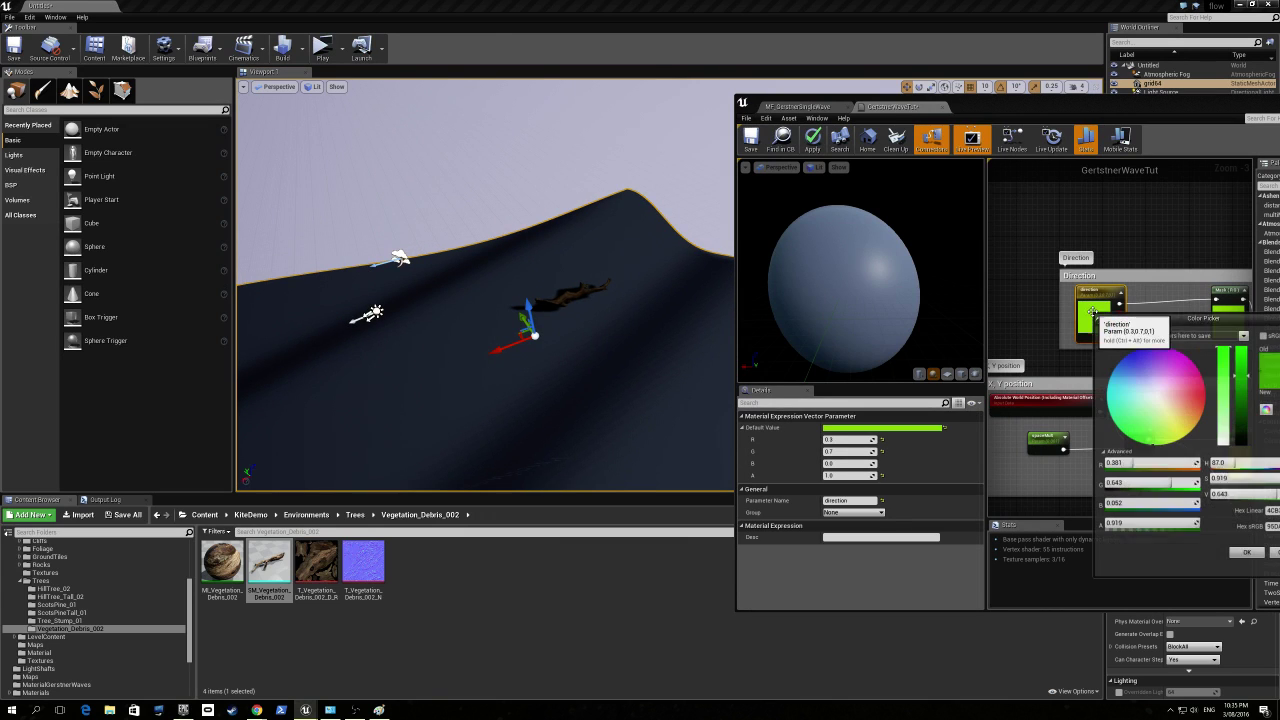
{"action": "left_click_drag", "start_coordinate": [1170, 447], "coordinate": [1208, 398]}
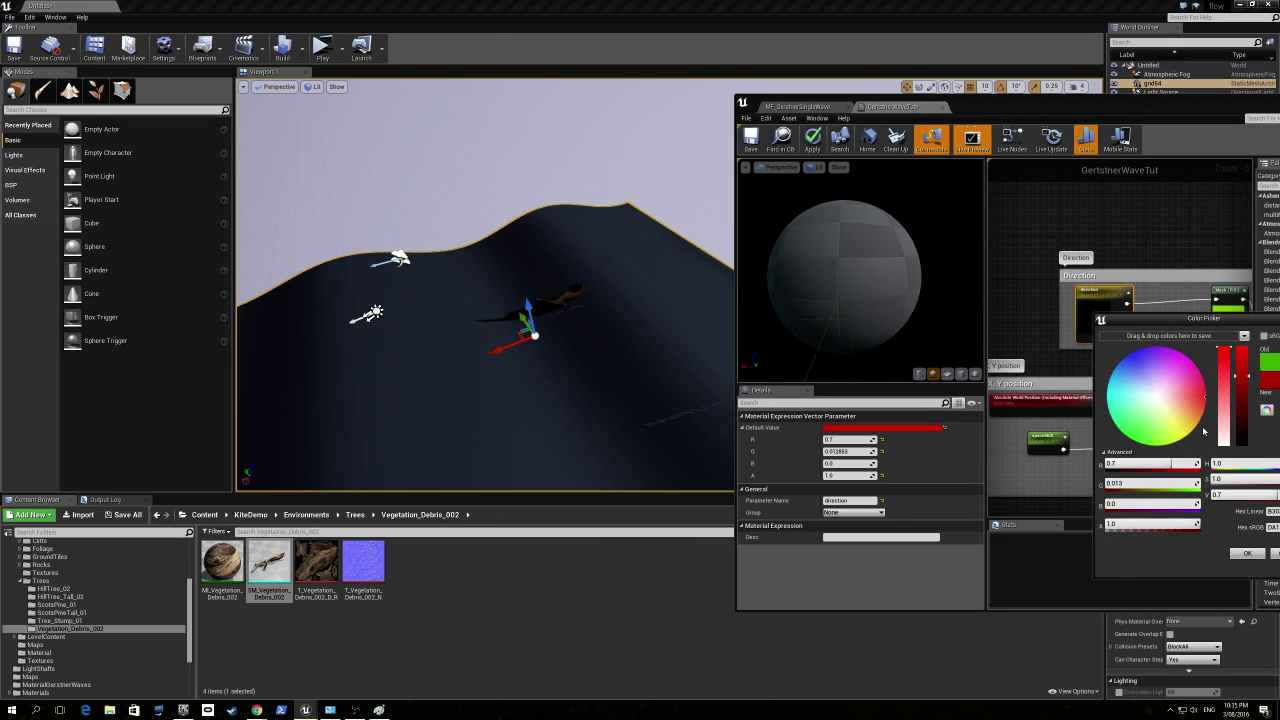
{"action": "left_click_drag", "start_coordinate": [1204, 432], "coordinate": [1183, 443]}
{"action": "left_click_drag", "start_coordinate": [978, 106], "coordinate": [795, 44]}
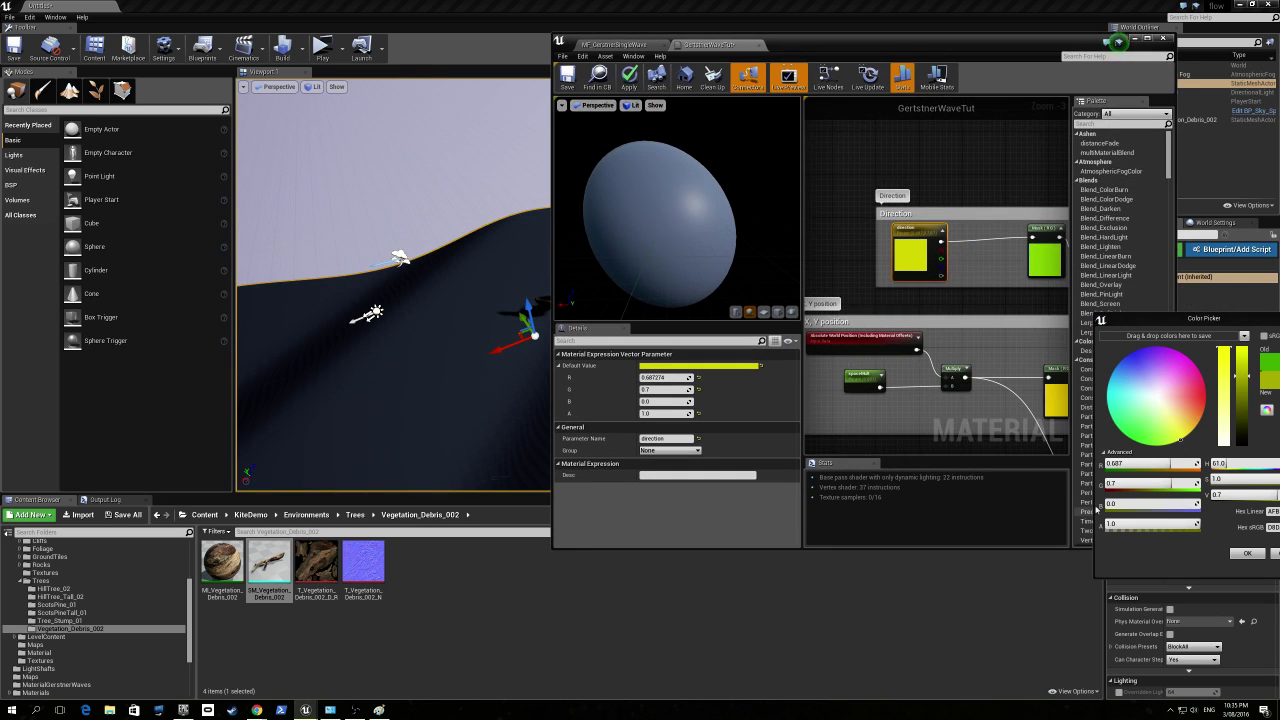
{"action": "left_click", "coordinate": [1244, 556]}
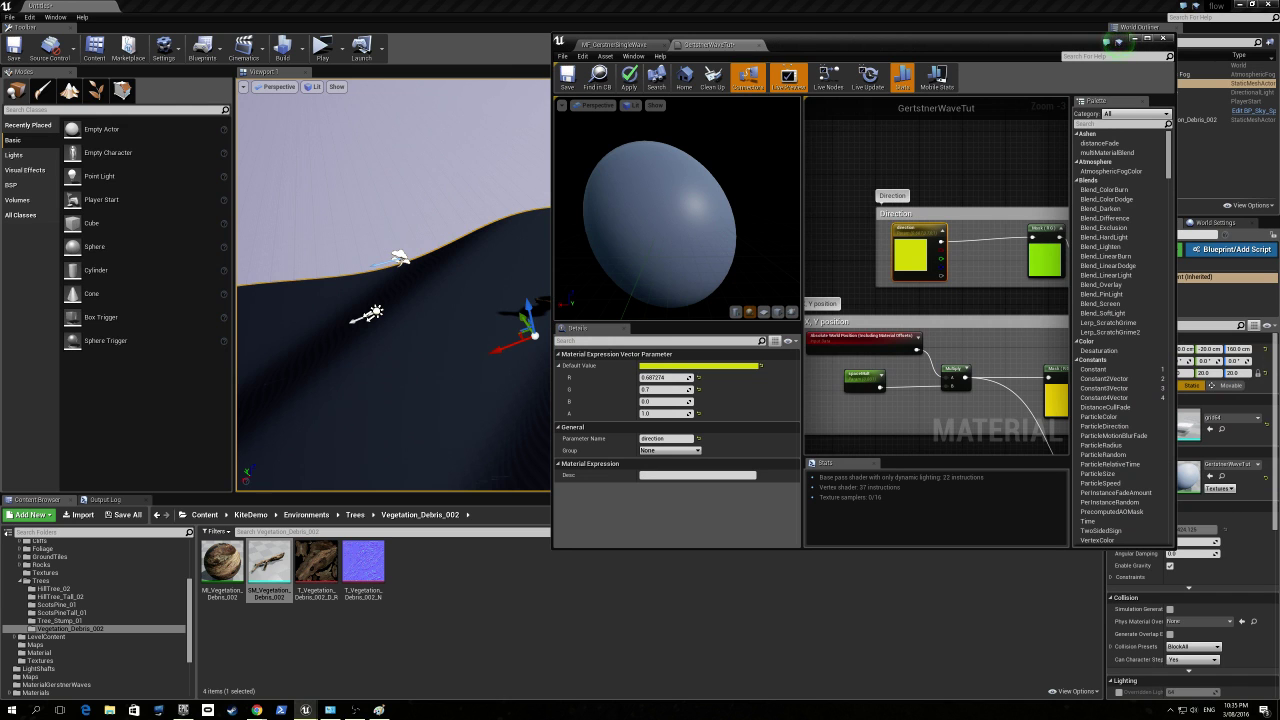
Switch to Chrome to check Equation 1, snap the browser to half the screen and return to the maximized material editor
{"action": "left_click", "coordinate": [257, 710]}
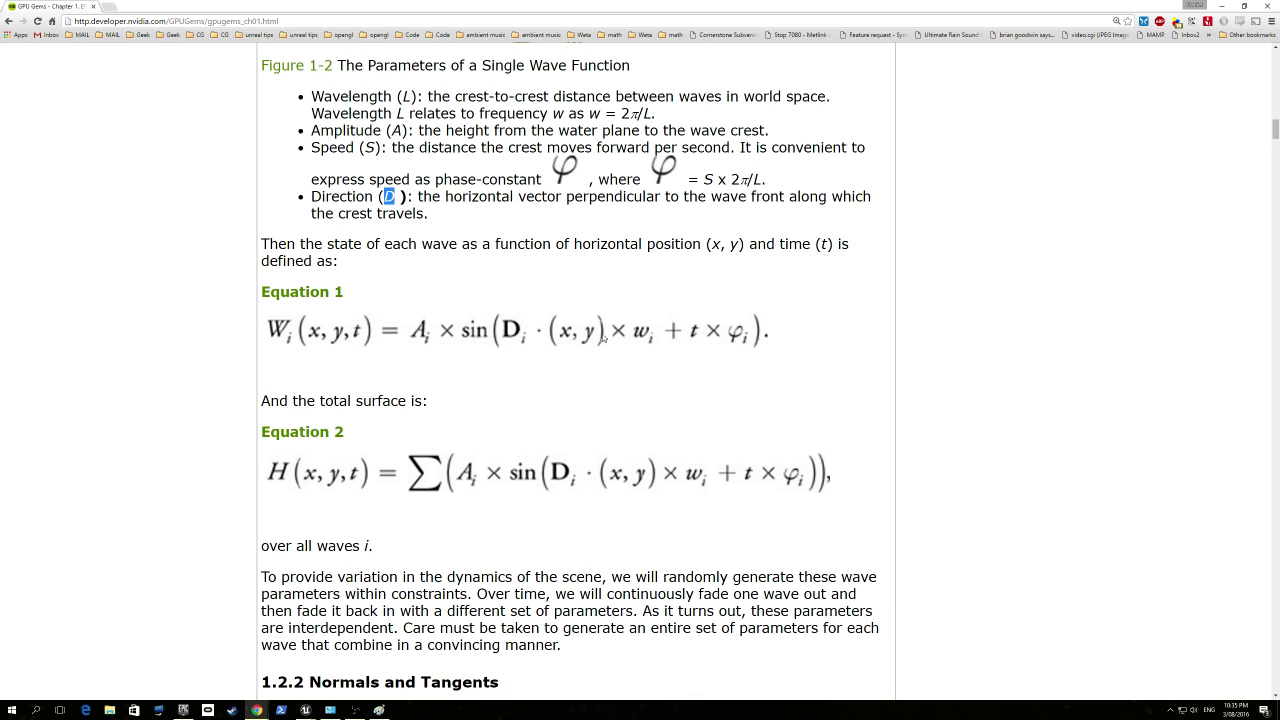
{"action": "left_click_drag", "start_coordinate": [669, 7], "coordinate": [1, 150]}
{"action": "left_click", "coordinate": [937, 194]}
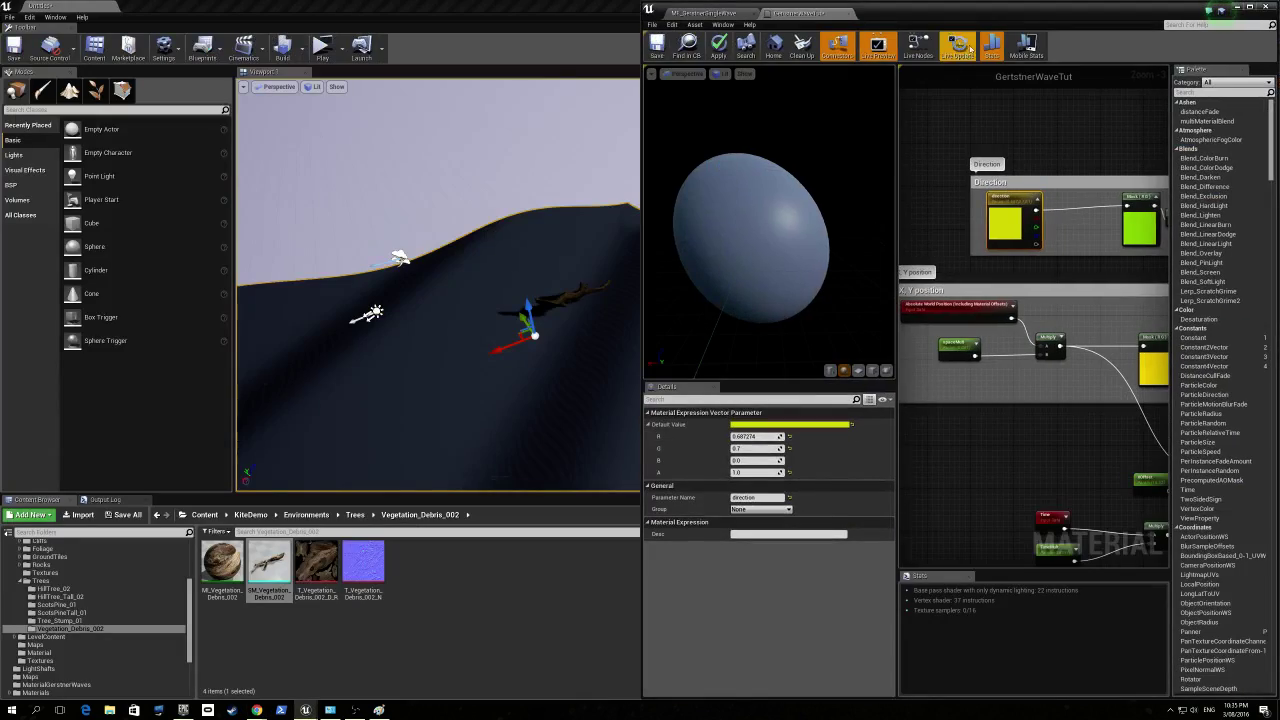
{"action": "double_click", "coordinate": [983, 17]}
{"action": "double_click", "coordinate": [905, 52]}
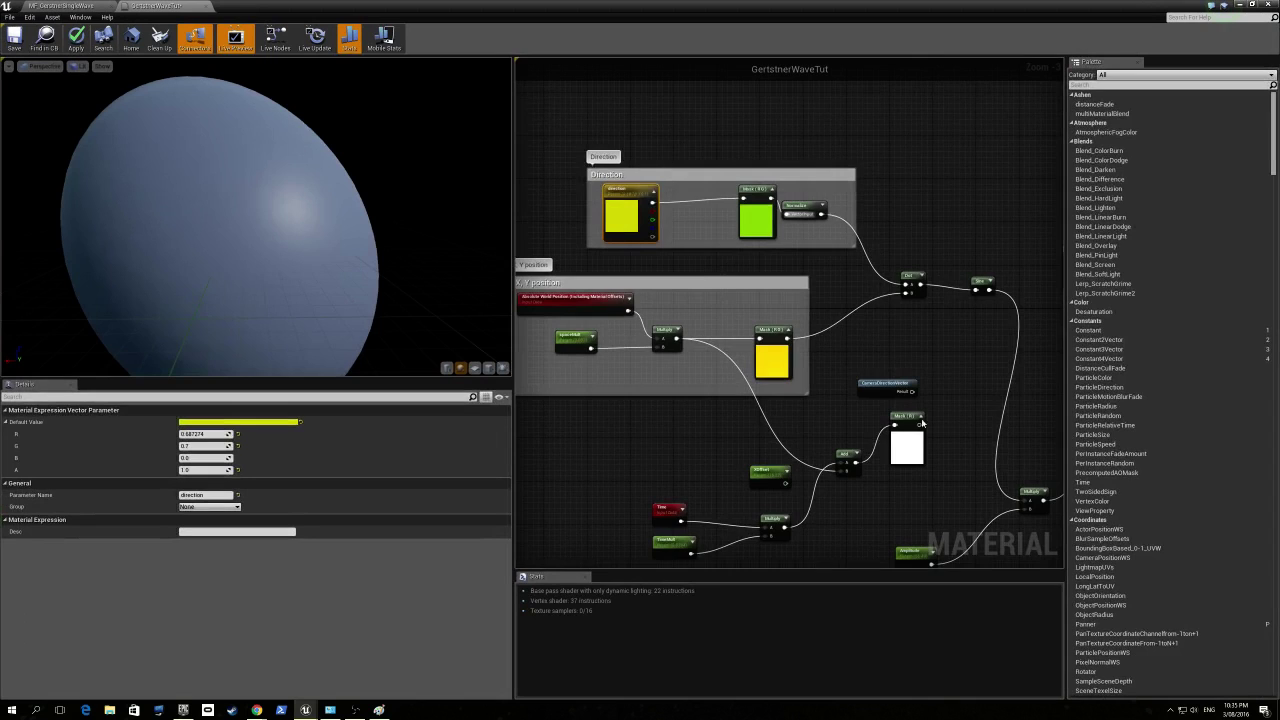
Widen the graph area and move the Amplitude and Multiply nodes closer to MakeFloat3, adjusting Sine beside Dot
{"action": "right_click_drag", "start_coordinate": [922, 423], "coordinate": [737, 257]}
{"action": "left_click_drag", "start_coordinate": [514, 300], "coordinate": [264, 310]}
{"action": "scroll", "coordinate": [567, 331], "scroll_direction": "up", "scroll_amount": 3}
{"action": "right_click_drag", "start_coordinate": [569, 294], "coordinate": [631, 384]}
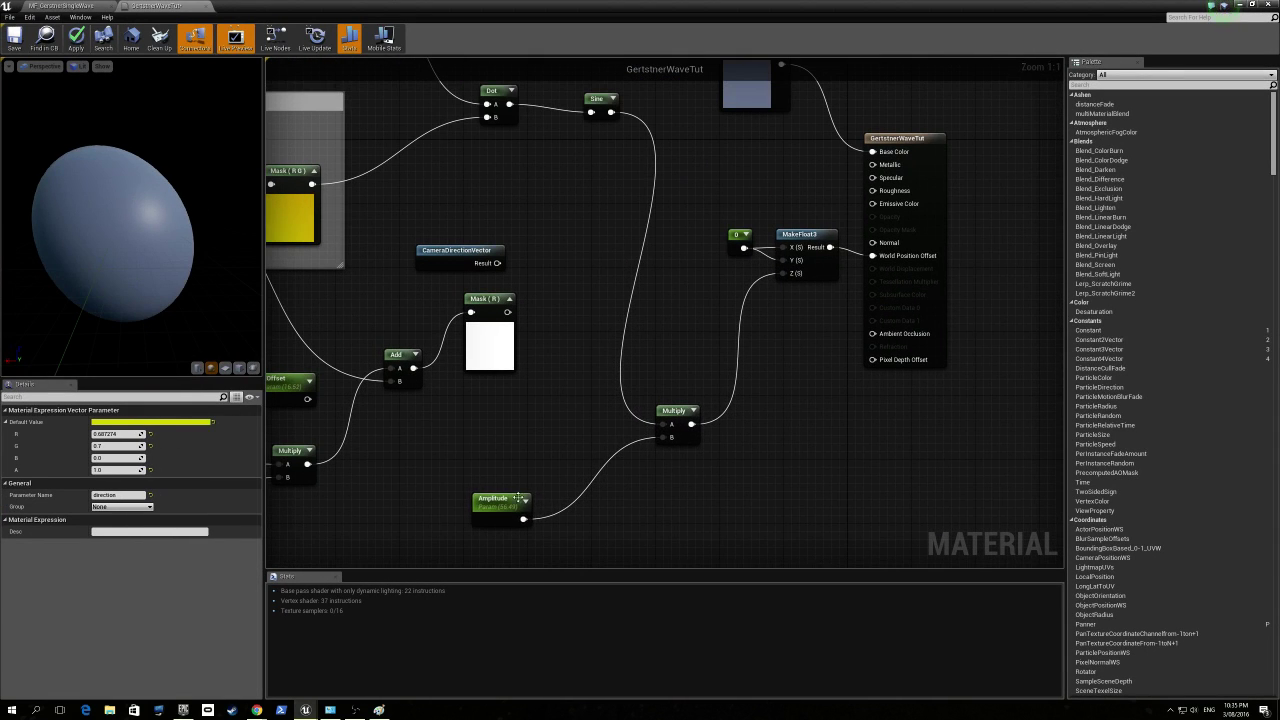
{"action": "left_click_drag", "start_coordinate": [518, 498], "coordinate": [628, 457]}
{"action": "left_click_drag", "start_coordinate": [674, 411], "coordinate": [755, 364]}
{"action": "left_click_drag", "start_coordinate": [609, 461], "coordinate": [652, 406]}
{"action": "right_click_drag", "start_coordinate": [669, 367], "coordinate": [918, 520]}
{"action": "left_click_drag", "start_coordinate": [843, 340], "coordinate": [835, 332]}
Break the link between the 2d X, Y position group's Multiply output and the Add node's B input
{"action": "right_click_drag", "start_coordinate": [684, 301], "coordinate": [854, 298]}
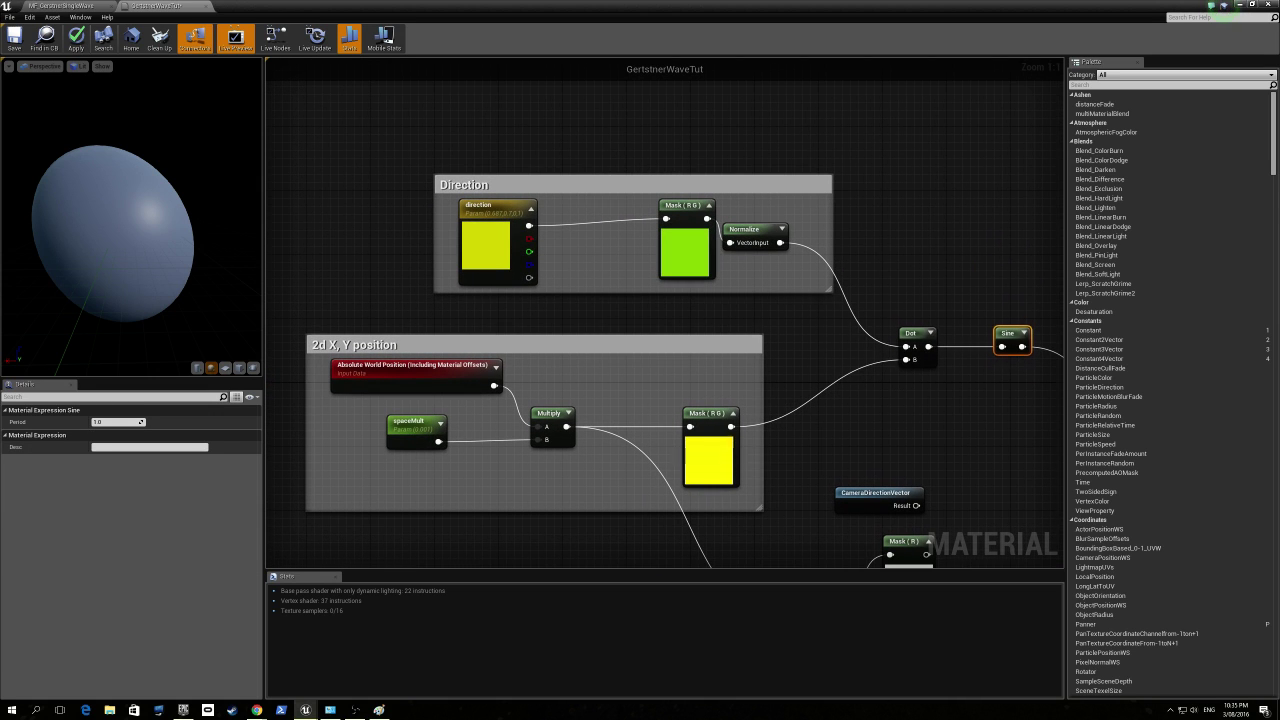
{"action": "right_click_drag", "start_coordinate": [742, 538], "coordinate": [620, 240]}
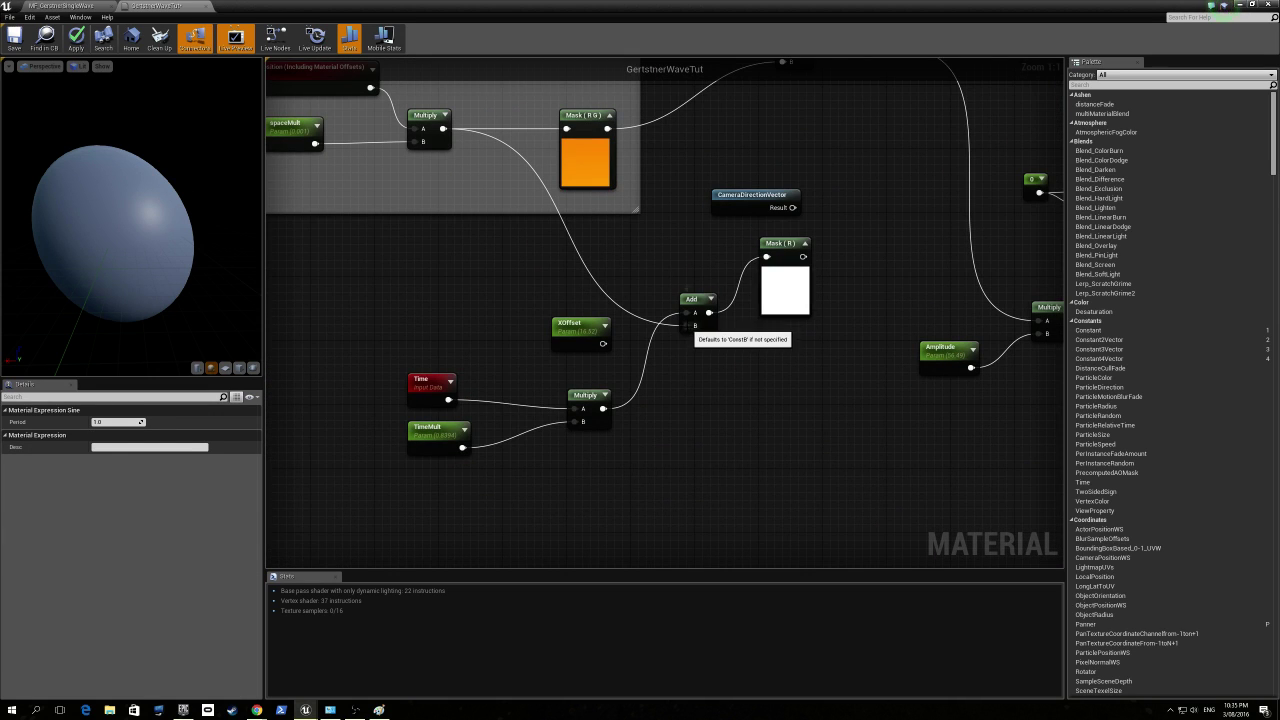
{"action": "left_click", "coordinate": [687, 313], "text": "alt"}
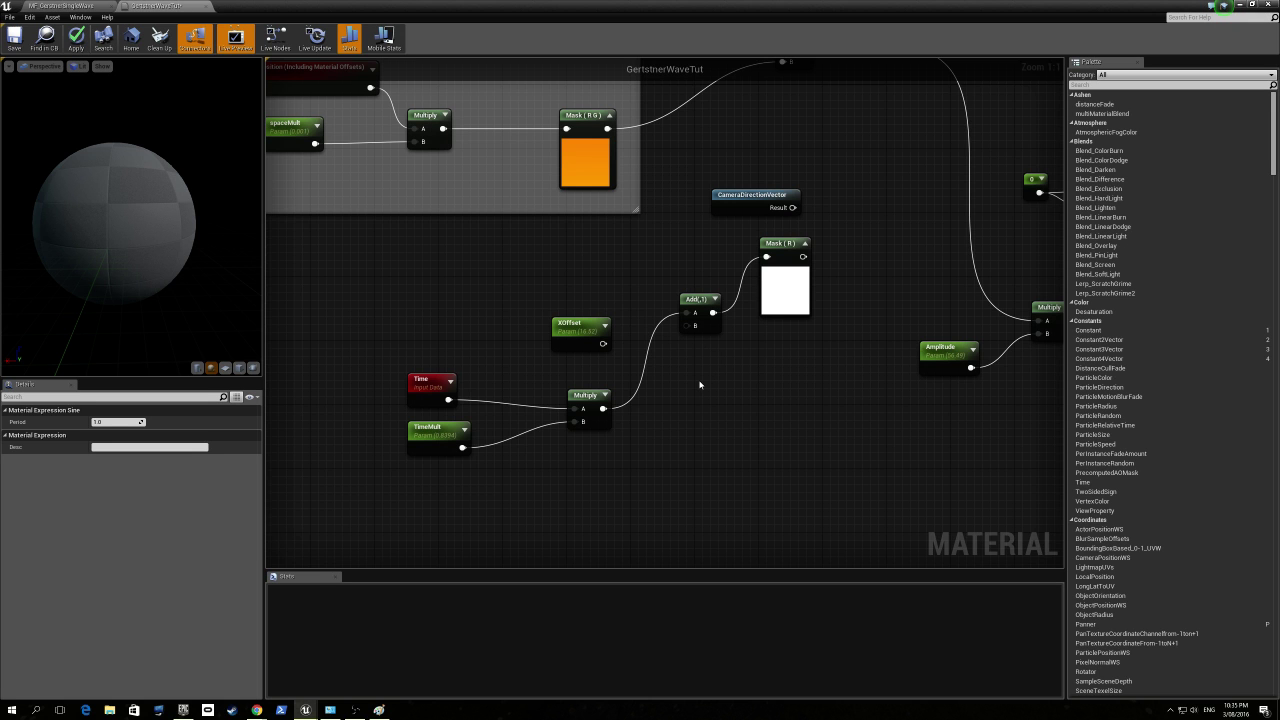
Switch to Chrome, widen the browser window and review the wave parameter definitions above Equation 1
{"action": "left_click", "coordinate": [257, 710]}
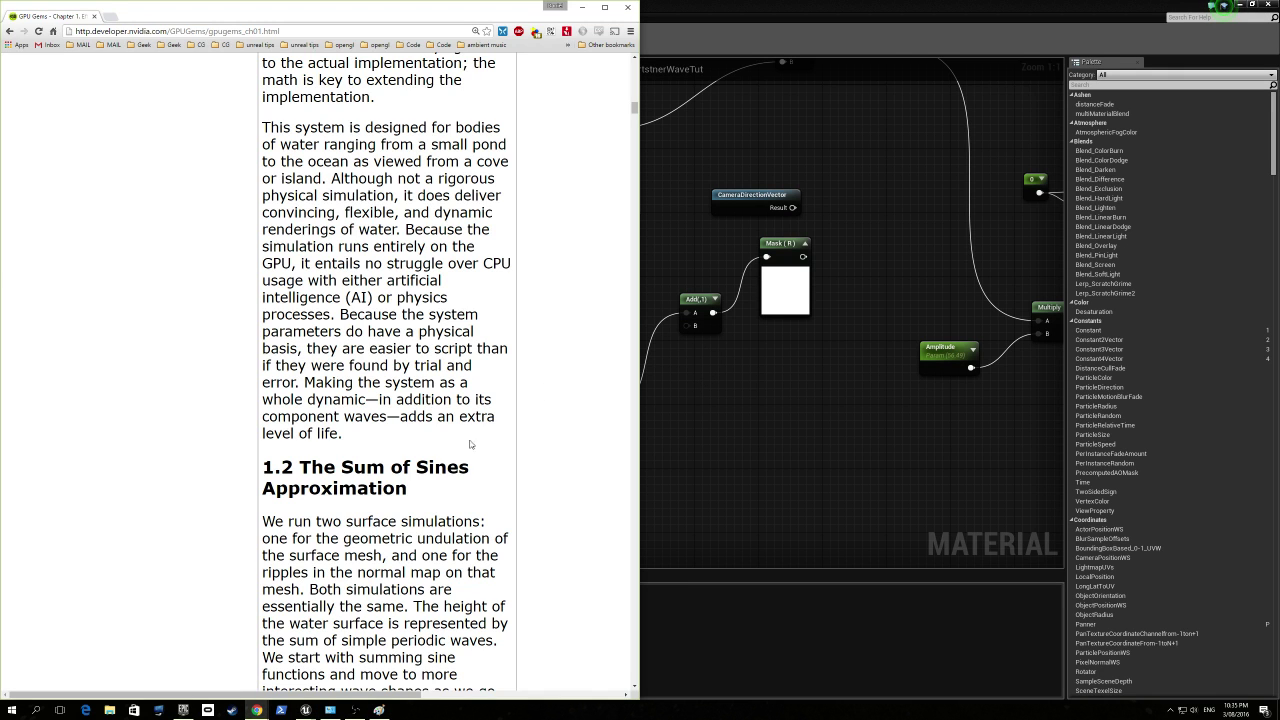
{"action": "left_click_drag", "start_coordinate": [638, 292], "coordinate": [1193, 300]}
{"action": "scroll", "coordinate": [600, 420], "scroll_direction": "down", "scroll_amount": 2}
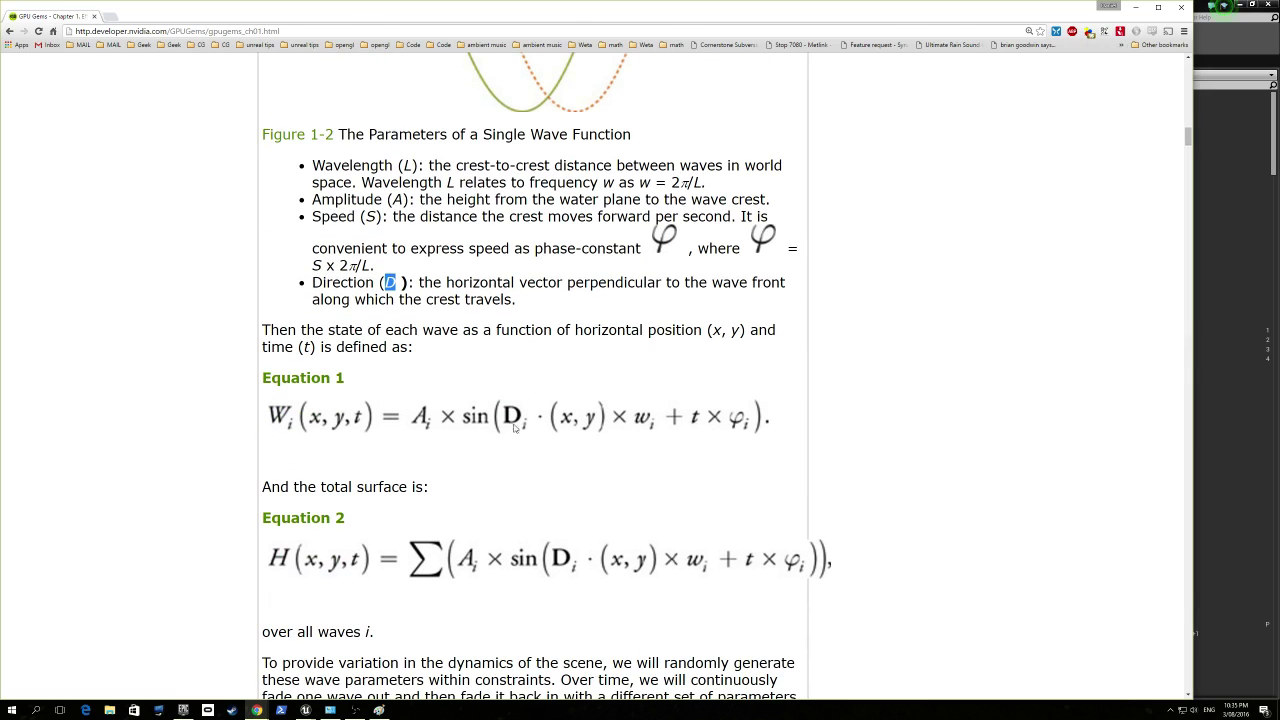
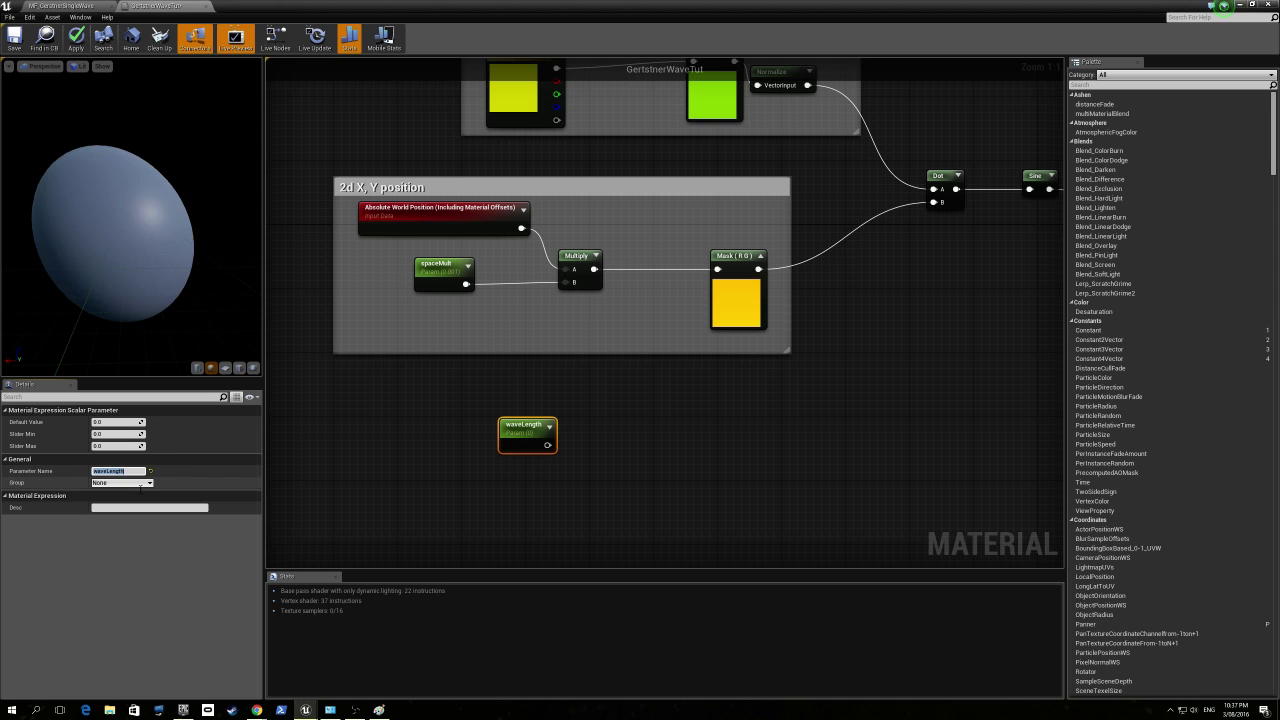
Try prefixing the waveLength parameter's name with L and undo the rename
{"action": "key", "text": "Home"}
{"action": "type", "text": "L"}
{"action": "key", "text": "Return"}
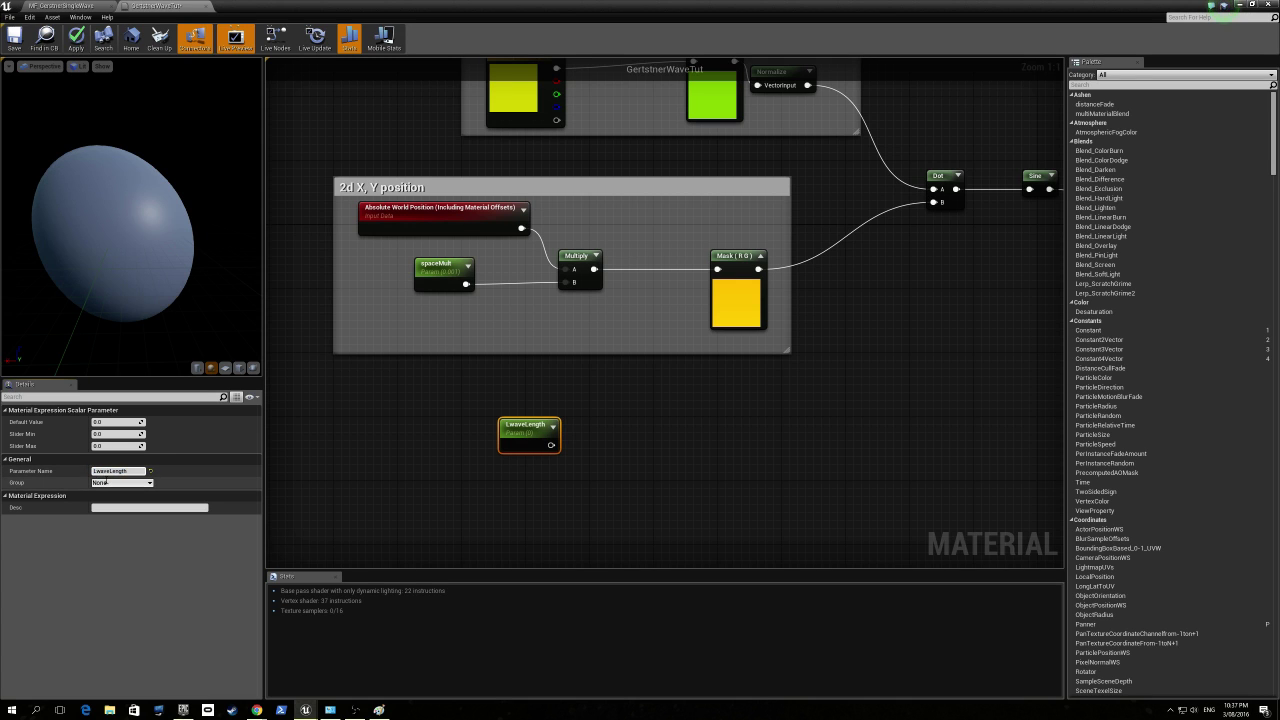
{"action": "key", "text": "ctrl+z"}
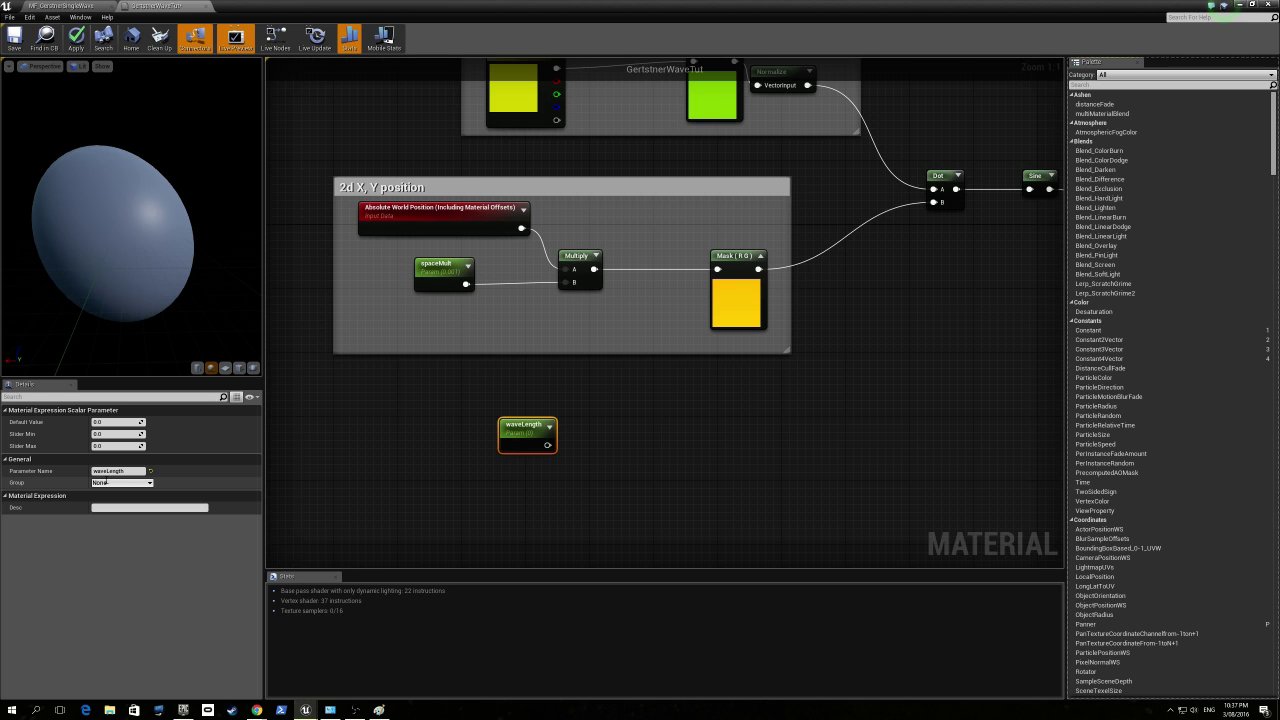
Rename the waveLength parameter to waveLength_(L) and shift its node slightly below the 2d X, Y position group
{"action": "left_click", "coordinate": [136, 471]}
{"action": "left_click", "coordinate": [136, 471]}
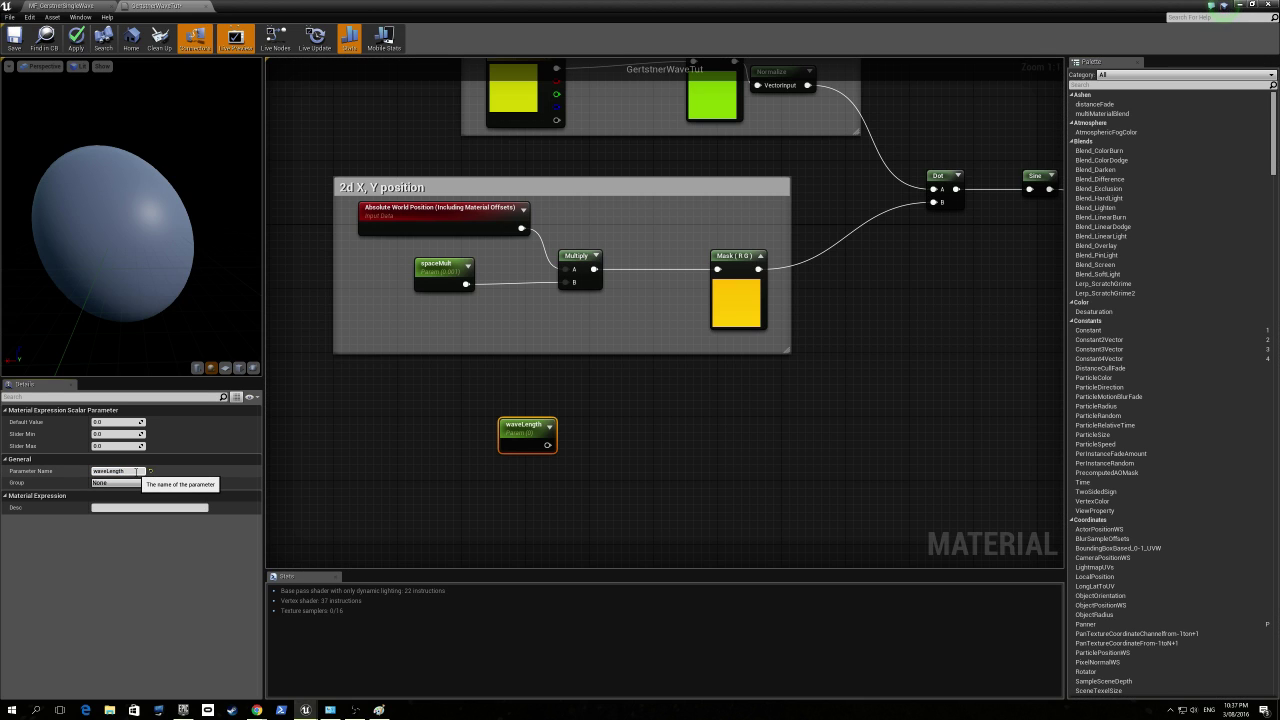
{"action": "key", "text": "Return"}
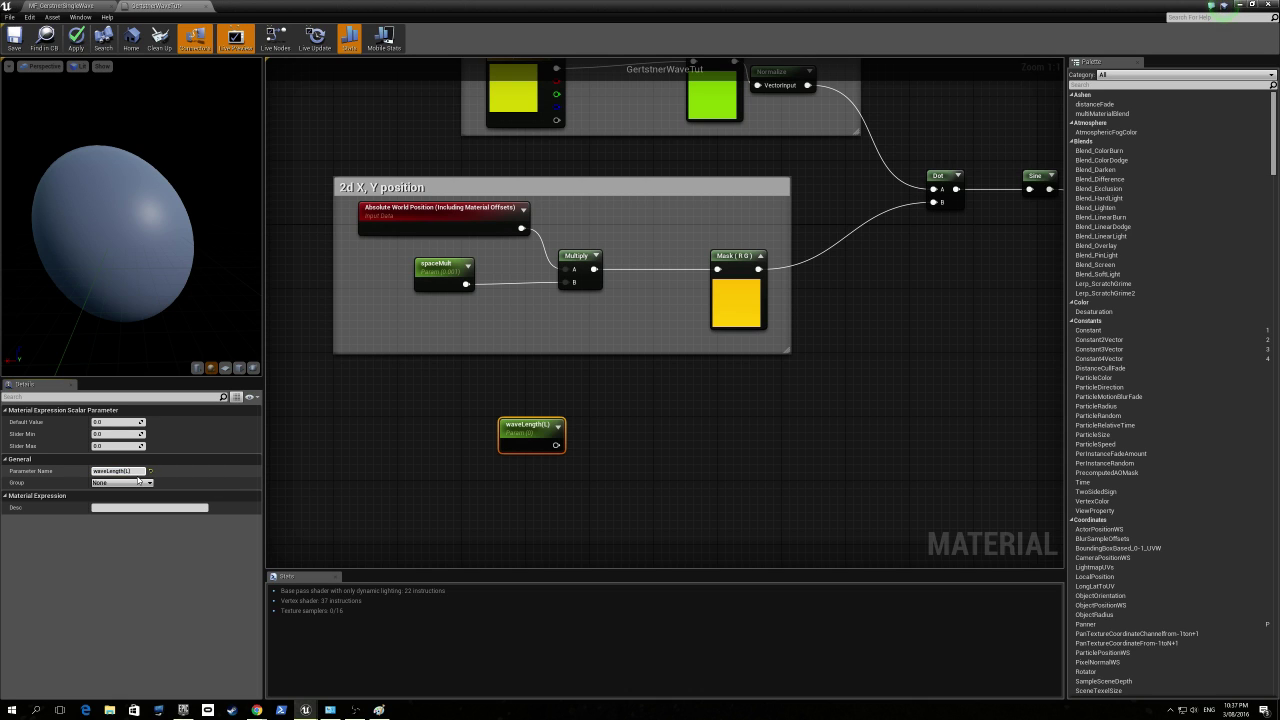
{"action": "key", "text": "Return"}
{"action": "left_click_drag", "start_coordinate": [529, 433], "coordinate": [508, 440]}
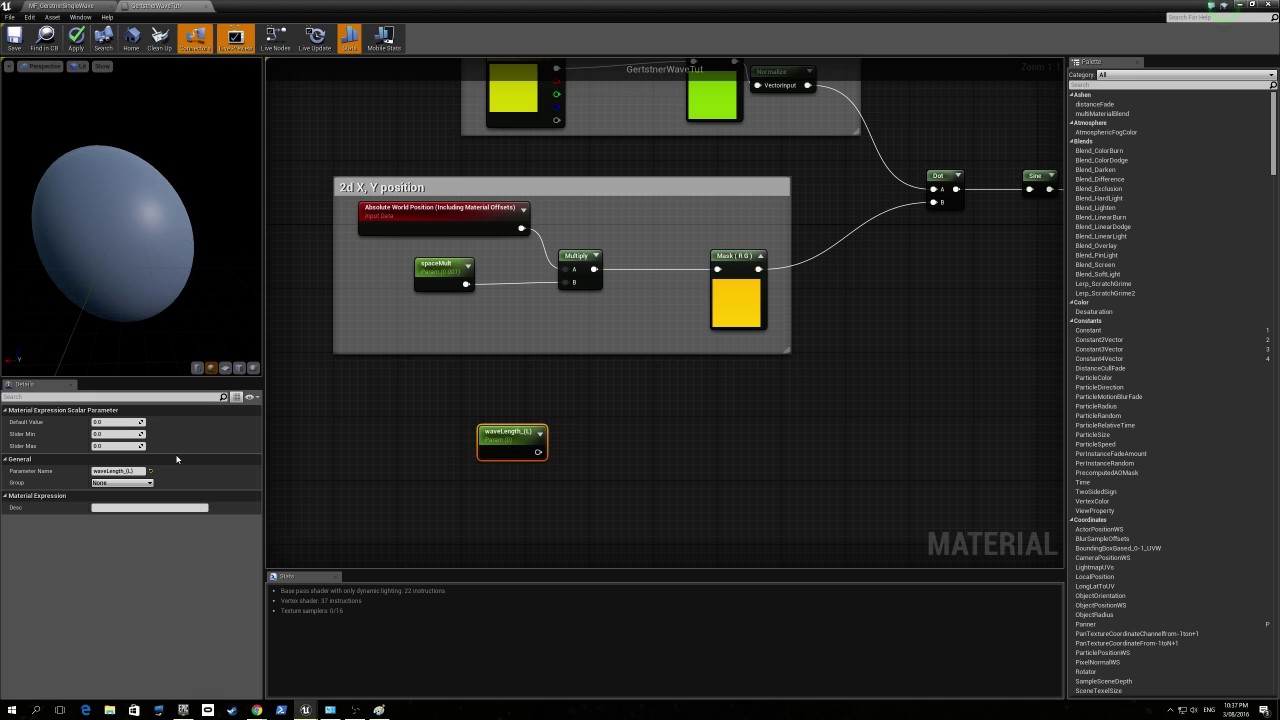
Set the waveLength_(L) parameter's default value to 100 and reposition its node
{"action": "left_click", "coordinate": [126, 422]}
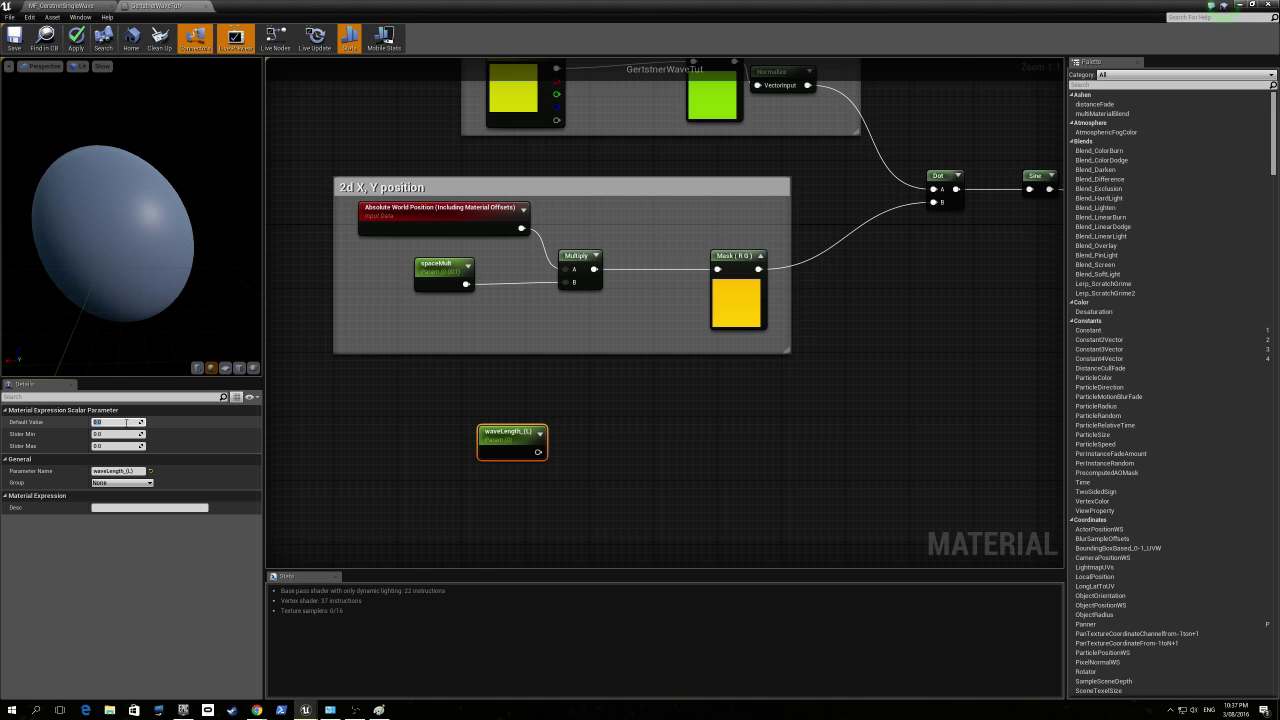
{"action": "type", "text": "10"}
{"action": "key", "text": "Return"}
{"action": "left_click_drag", "start_coordinate": [508, 432], "coordinate": [492, 424]}
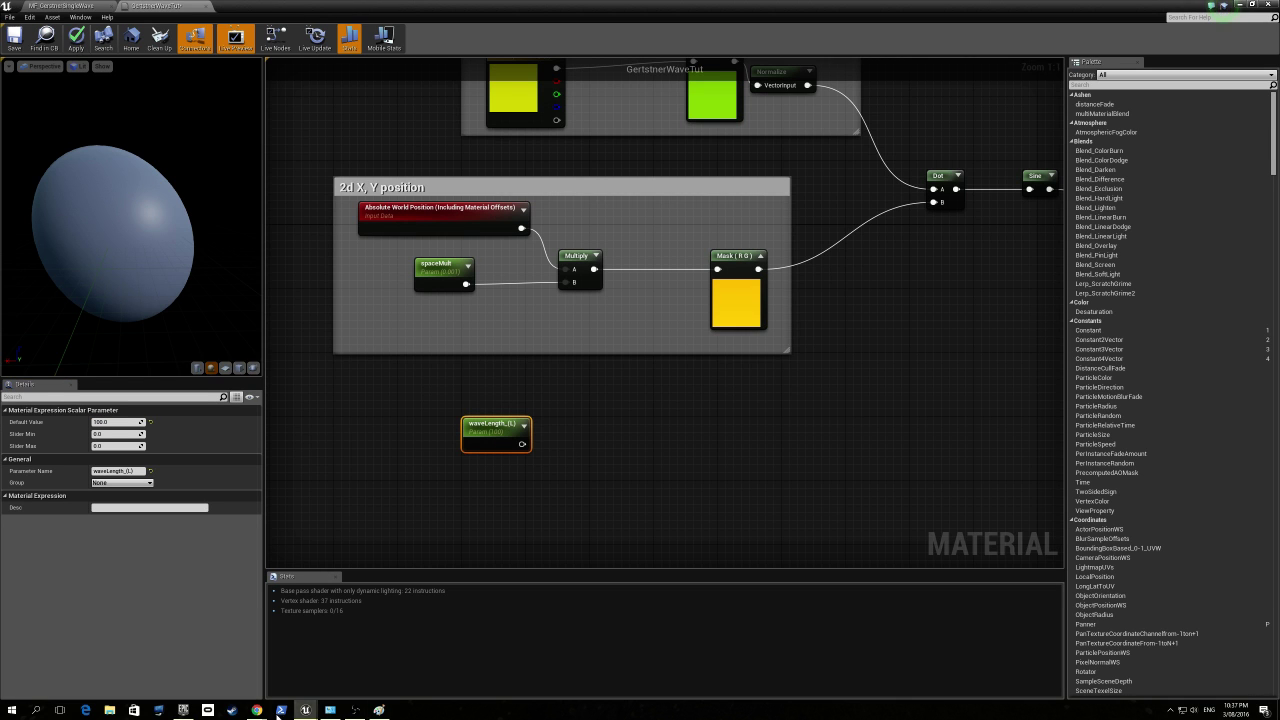
Switch to Chrome, maximize the GPU Gems page and review the frequency and phase terms in Equation 1
{"action": "mouse_move", "coordinate": [264, 713]}
{"action": "left_click", "coordinate": [343, 660]}
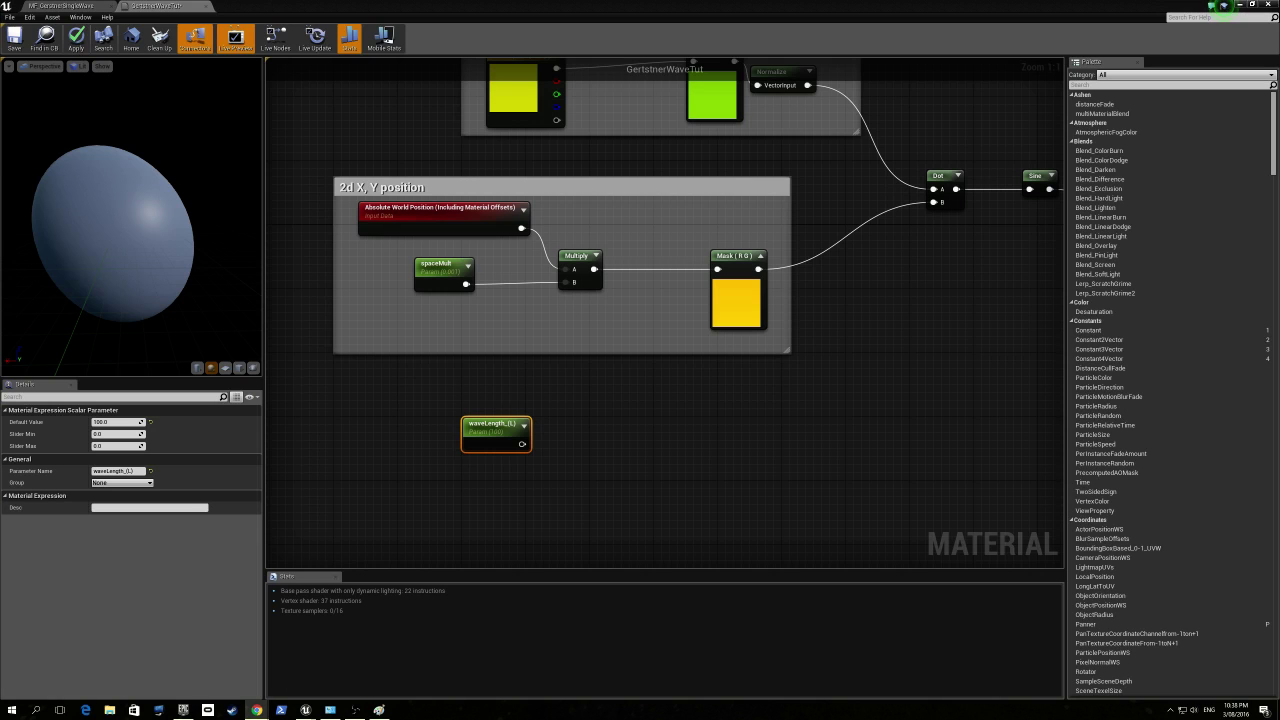
{"action": "left_click_drag", "start_coordinate": [0, 151], "coordinate": [1006, 151]}
{"action": "double_click", "coordinate": [1006, 151]}
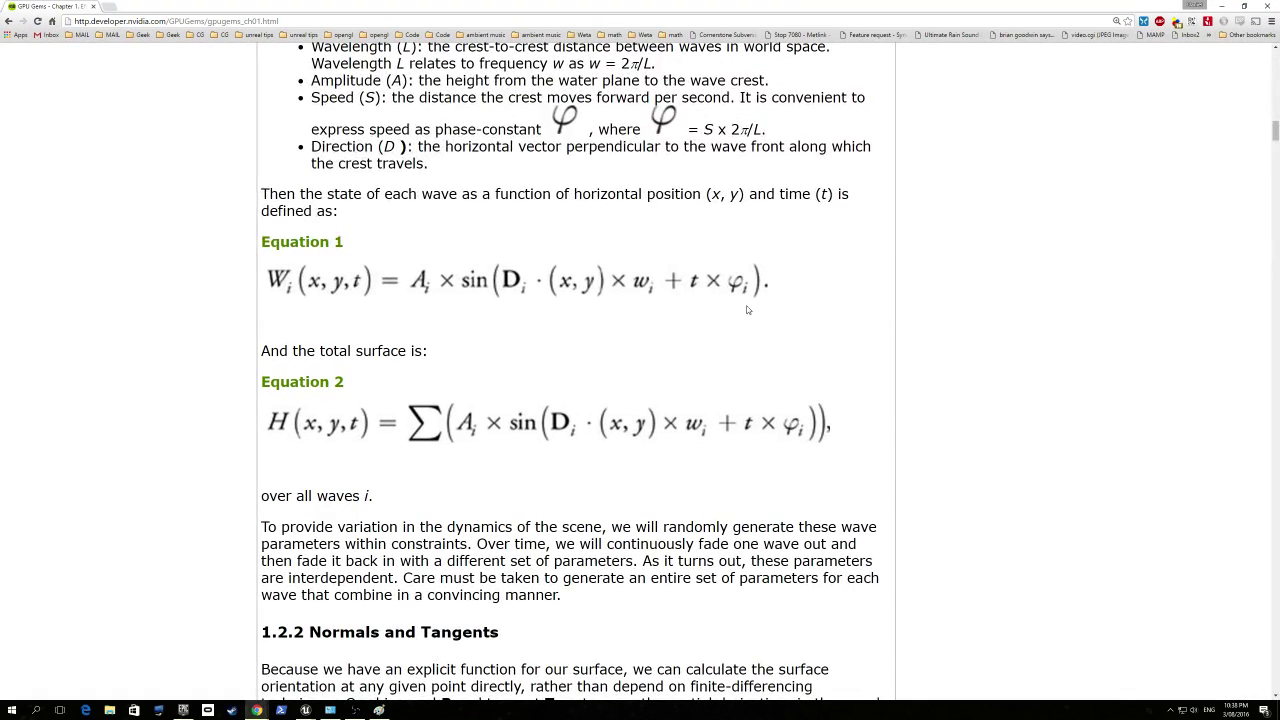
Check the 2π term of the frequency formula on the GPU Gems page and return to the Unreal material editor
{"action": "scroll", "coordinate": [594, 316], "scroll_direction": "up", "scroll_amount": 1}
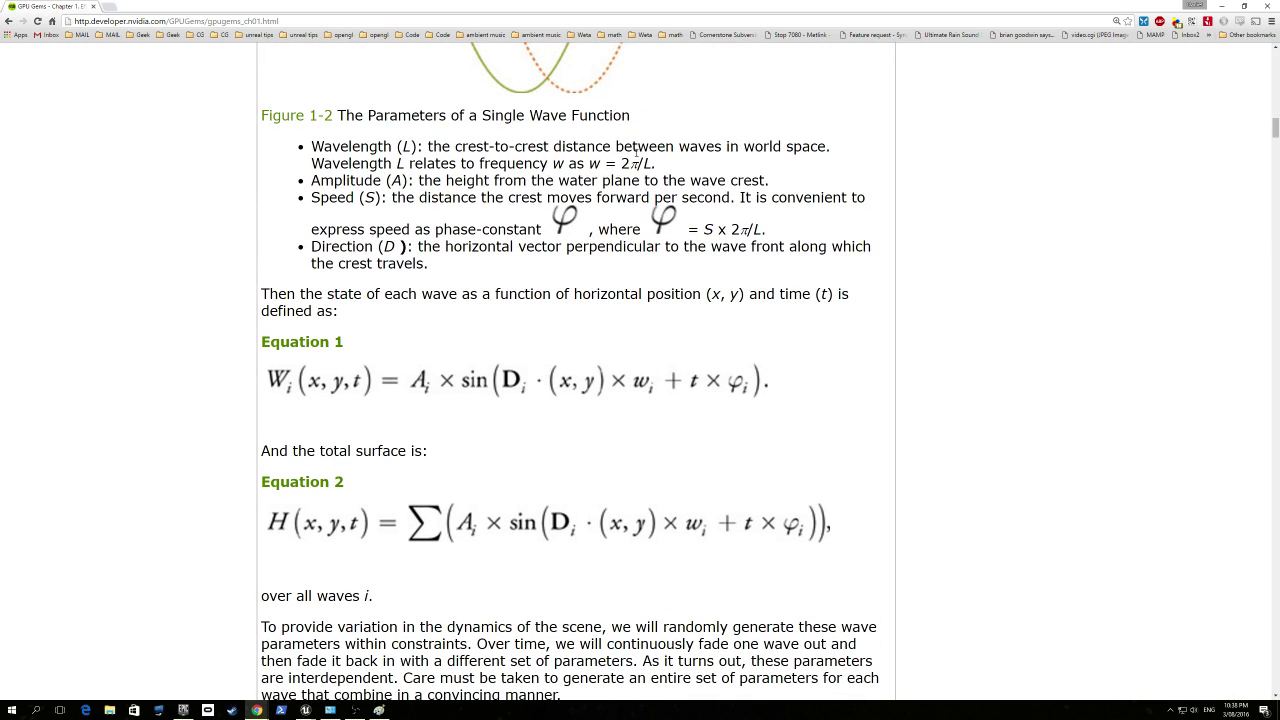
{"action": "left_click_drag", "start_coordinate": [621, 163], "coordinate": [638, 164]}
{"action": "left_click", "coordinate": [1222, 6]}
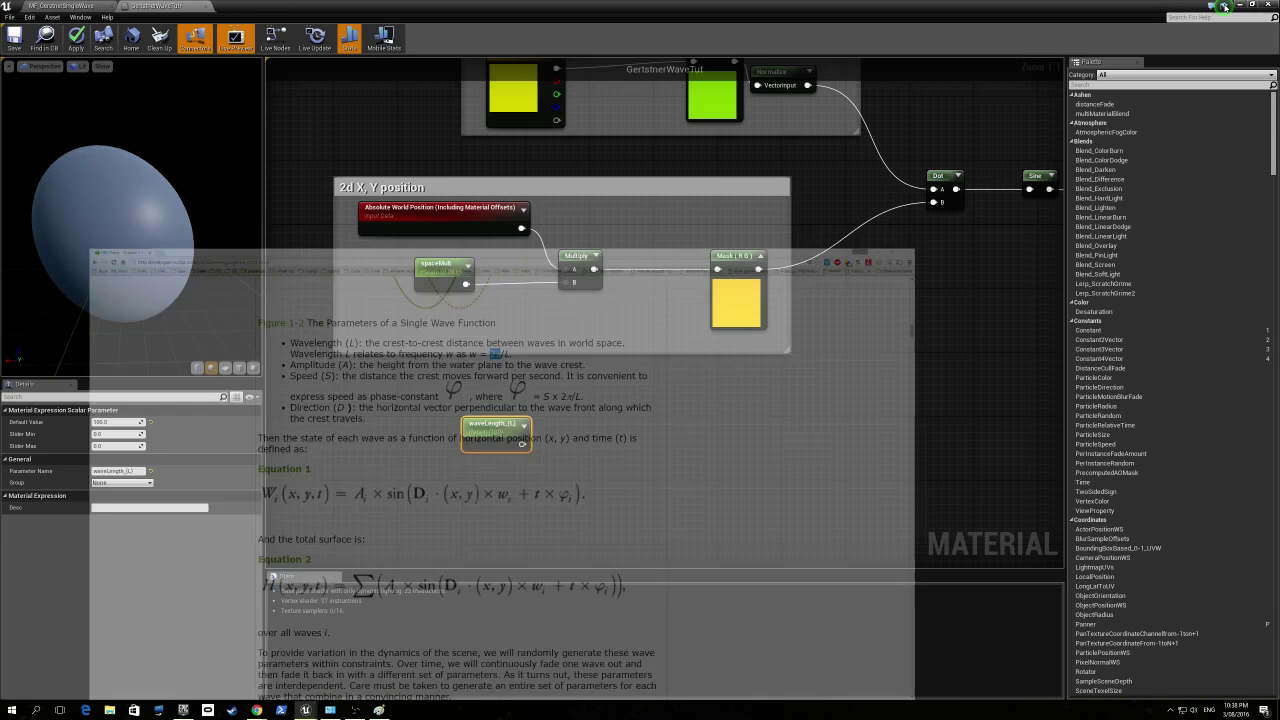
Add a Constant node beside the waveLength_(L) parameter and set its value to 2
{"action": "right_click_drag", "start_coordinate": [632, 436], "coordinate": [548, 339]}
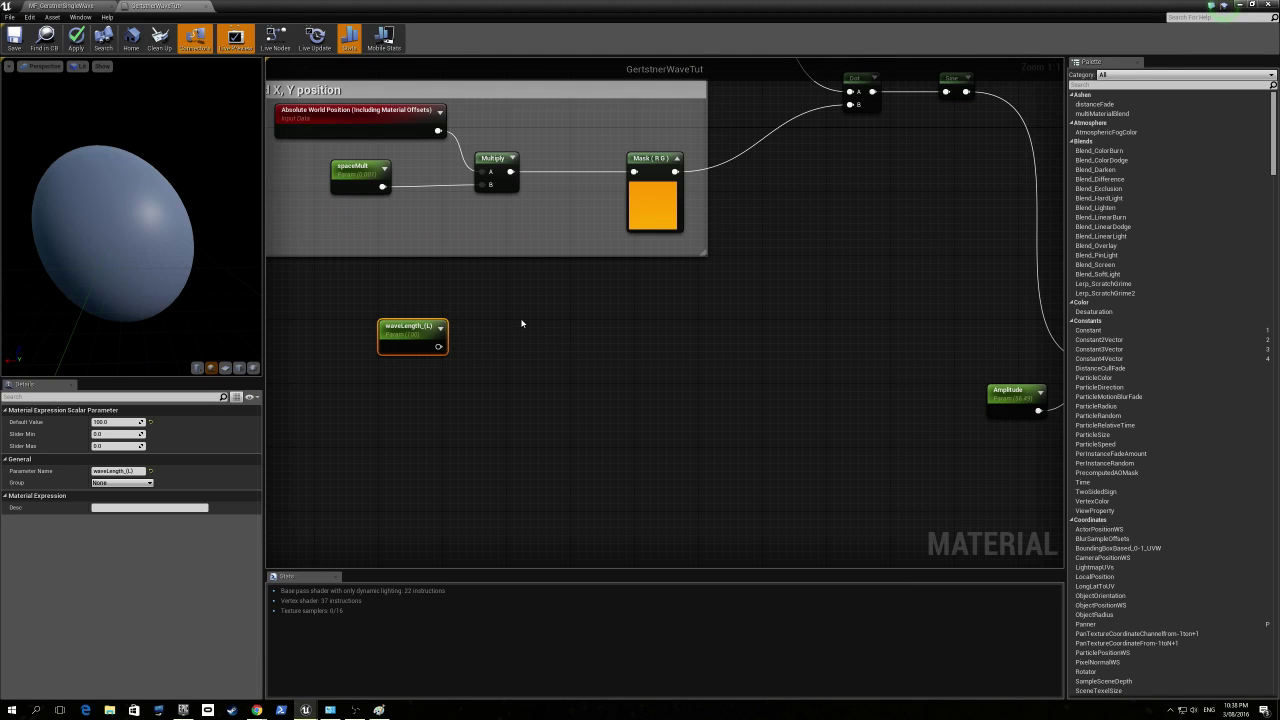
{"action": "left_click", "coordinate": [540, 323]}
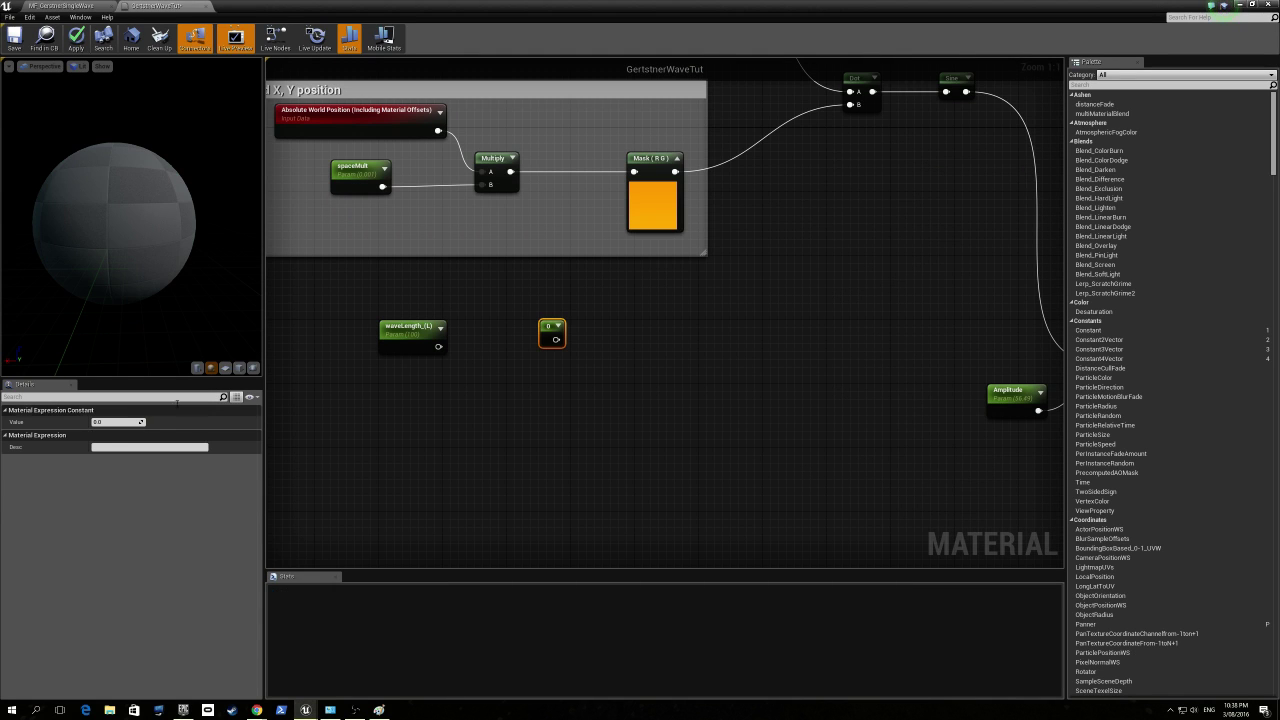
{"action": "left_click", "coordinate": [112, 422]}
{"action": "type", "text": "2"}
{"action": "key", "text": "Return"}
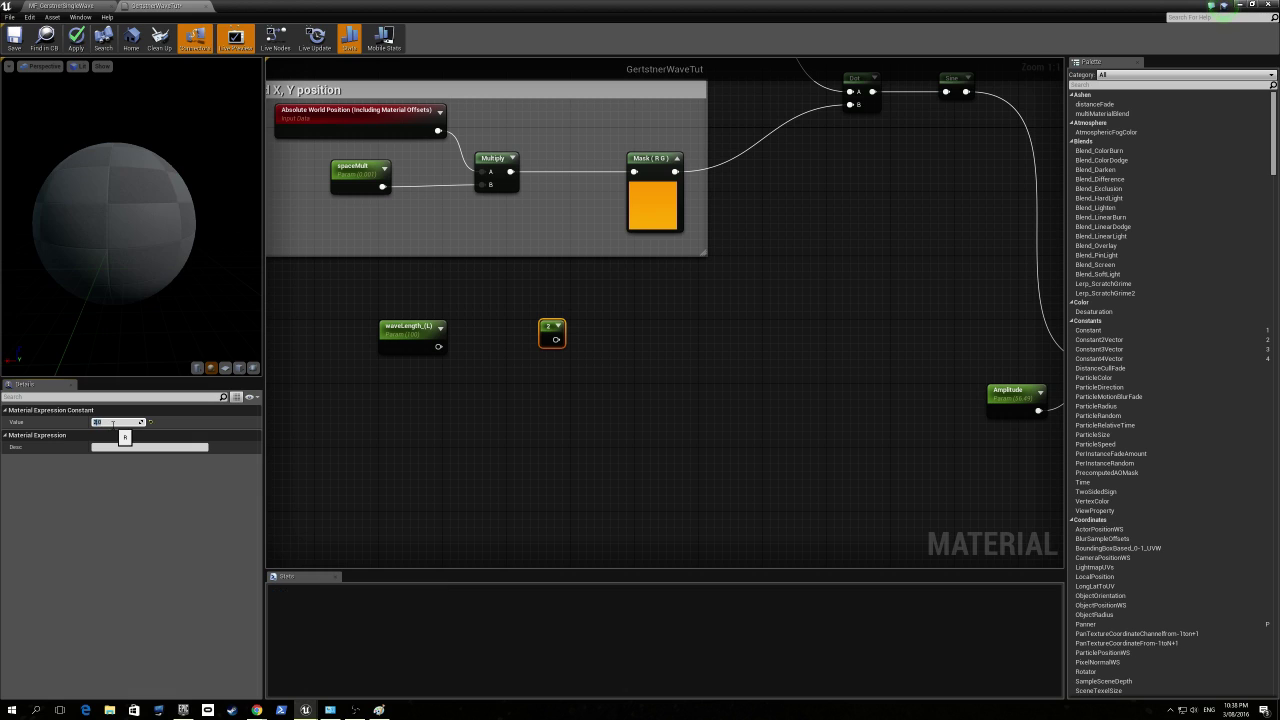
Add a Pi function node next to the constant 2 and connect the constant to its Multiplier input
{"action": "right_click", "coordinate": [571, 376]}
{"action": "type", "text": "pi"}
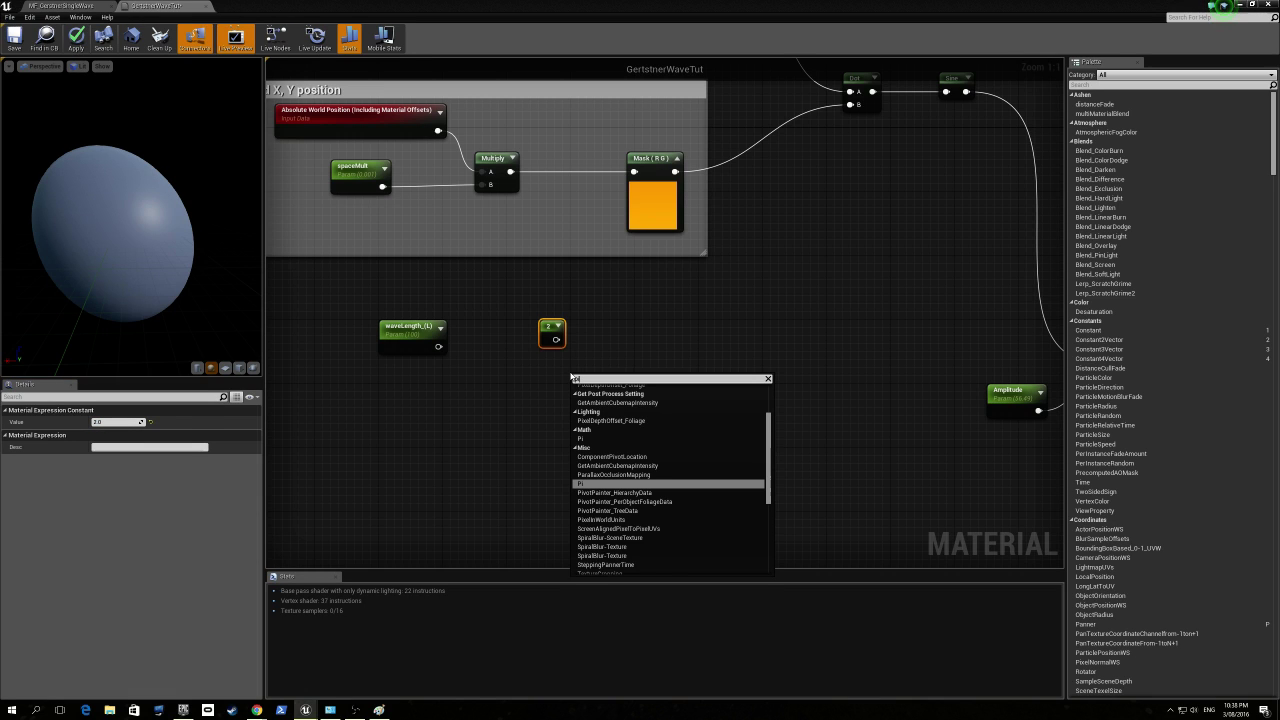
{"action": "key", "text": "Return"}
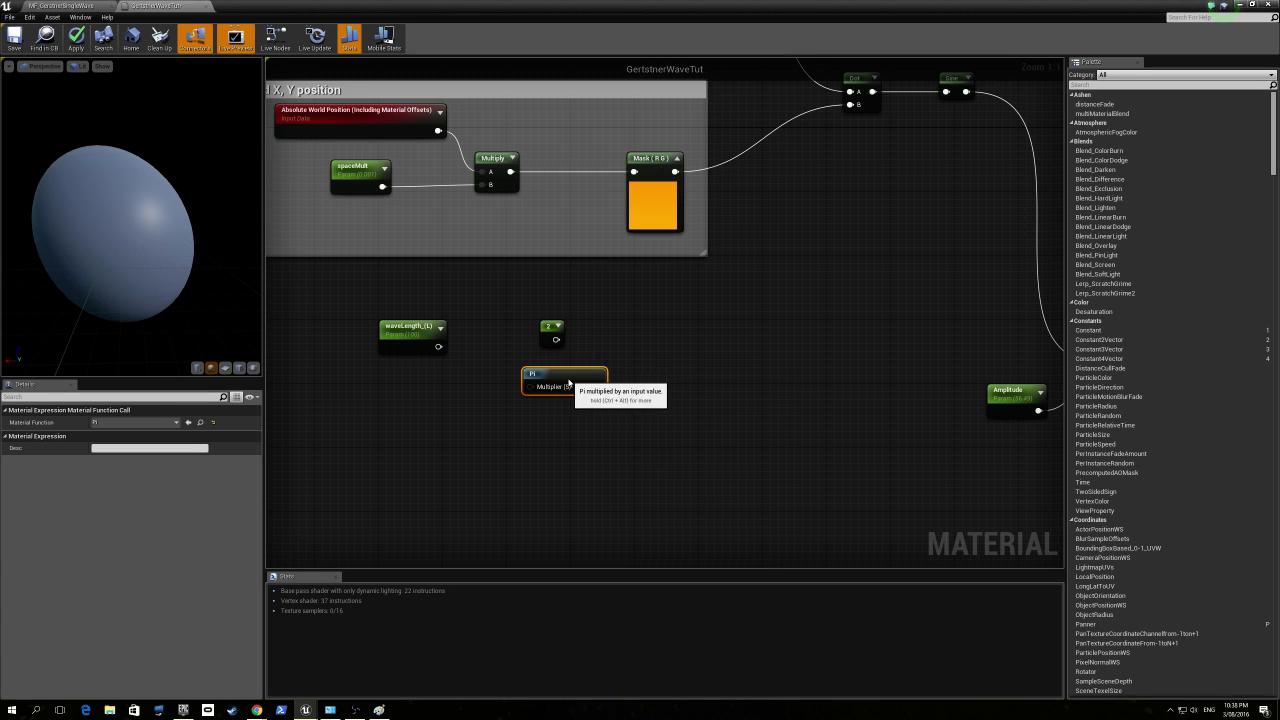
{"action": "left_click_drag", "start_coordinate": [583, 377], "coordinate": [647, 329]}
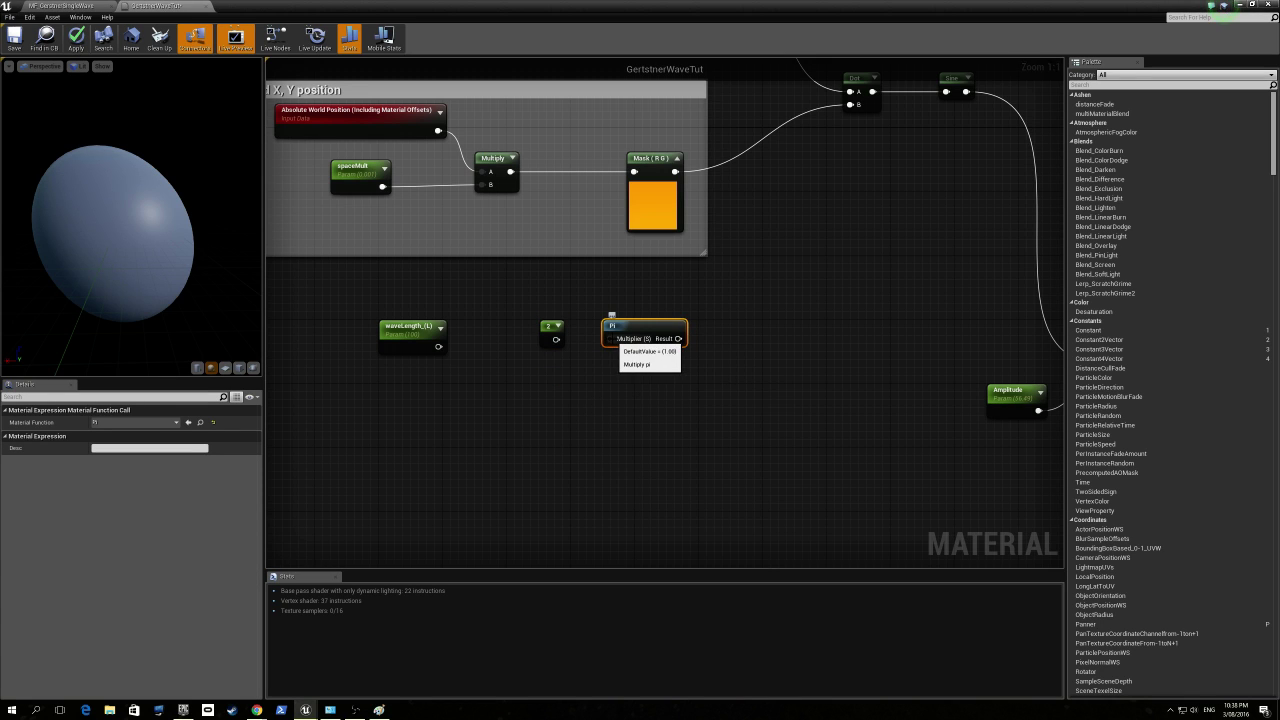
{"action": "mouse_move", "coordinate": [639, 328]}
{"action": "left_mouse_down"}
{"action": "mouse_move", "coordinate": [607, 352]}
{"action": "mouse_move", "coordinate": [631, 327]}
{"action": "left_mouse_up"}
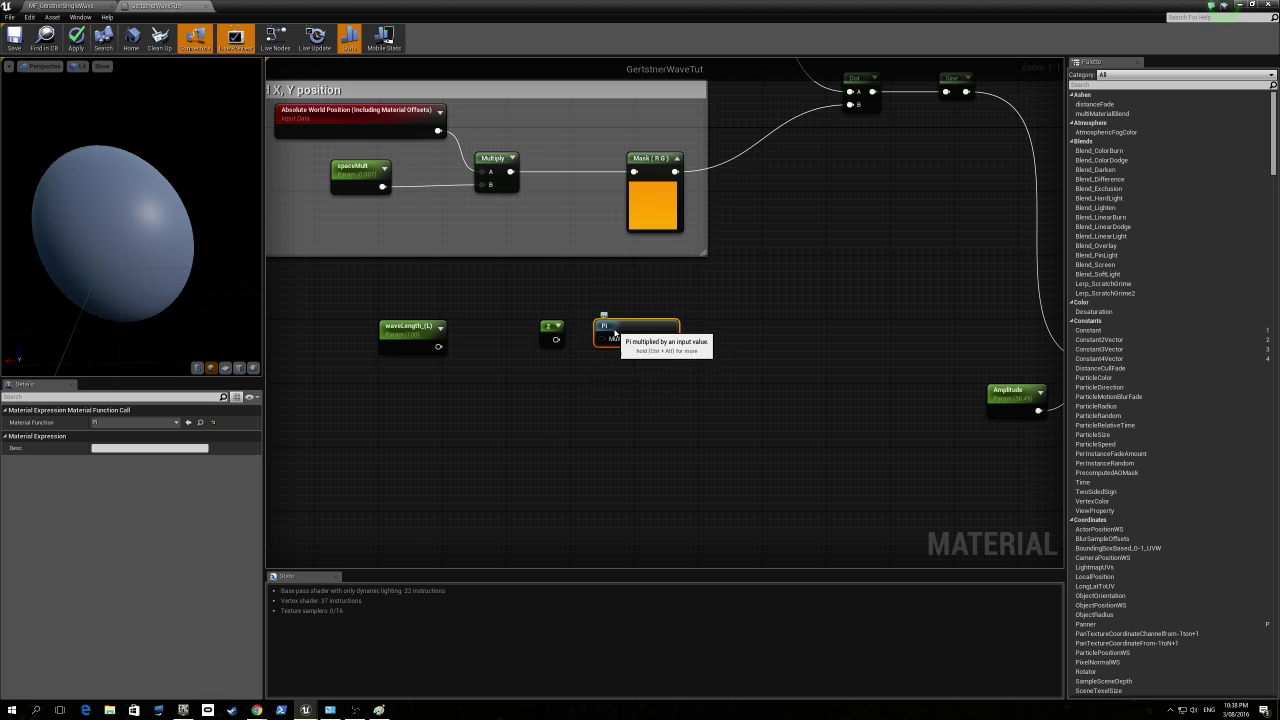
{"action": "left_click_drag", "start_coordinate": [556, 339], "coordinate": [600, 340]}
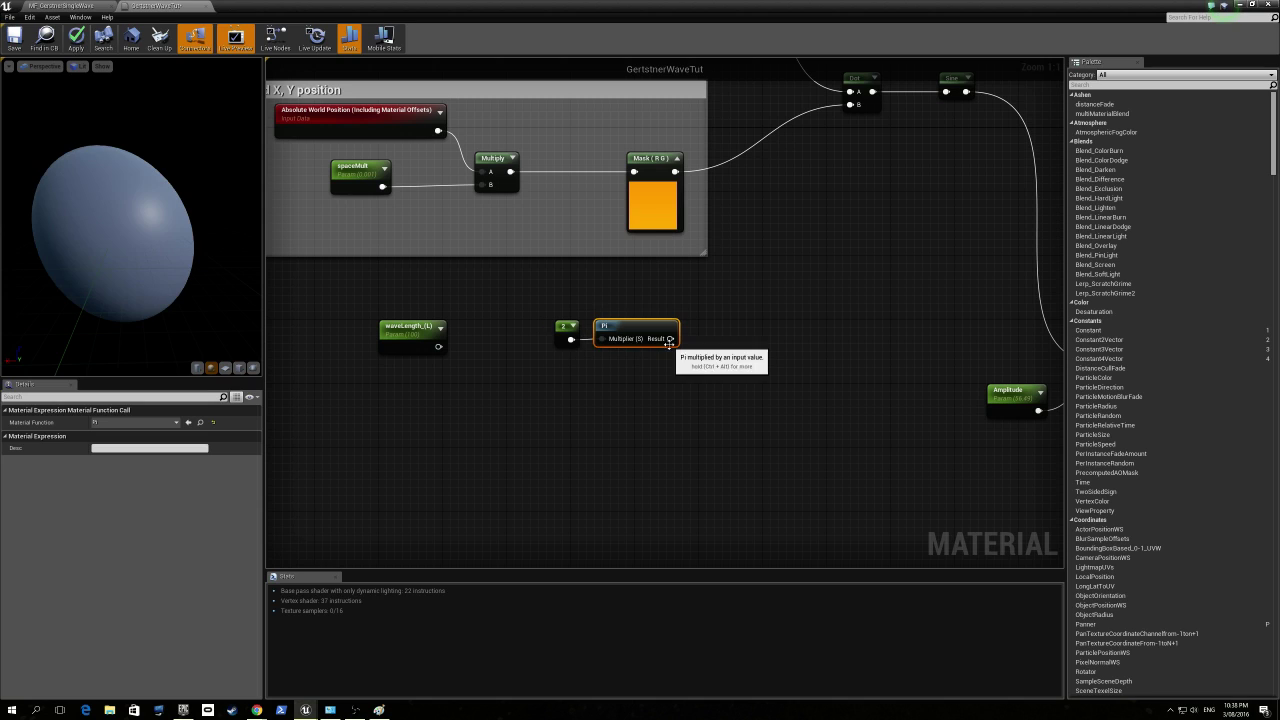
Arrange the Pi nodes above waveLength_(L) and add a Divide node with the Pi result in A and waveLength_(L) in B
{"action": "left_click_drag", "start_coordinate": [534, 306], "coordinate": [599, 310]}
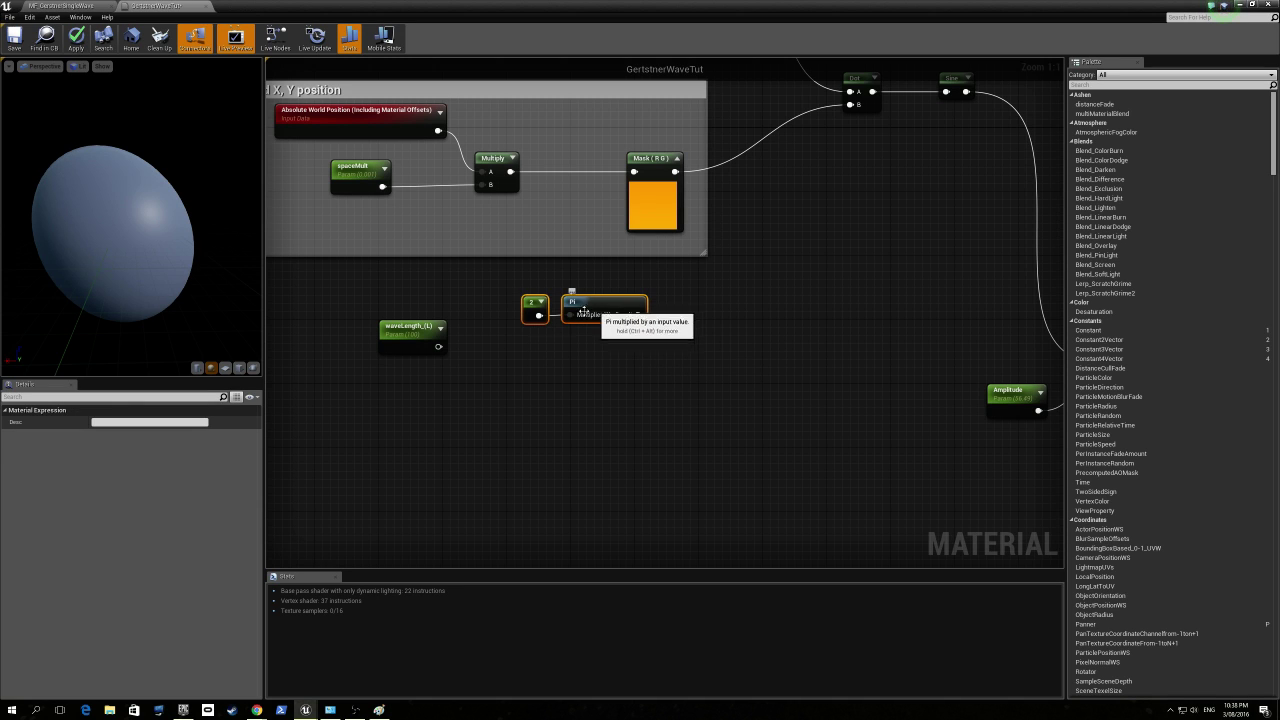
{"action": "left_click_drag", "start_coordinate": [420, 328], "coordinate": [561, 351]}
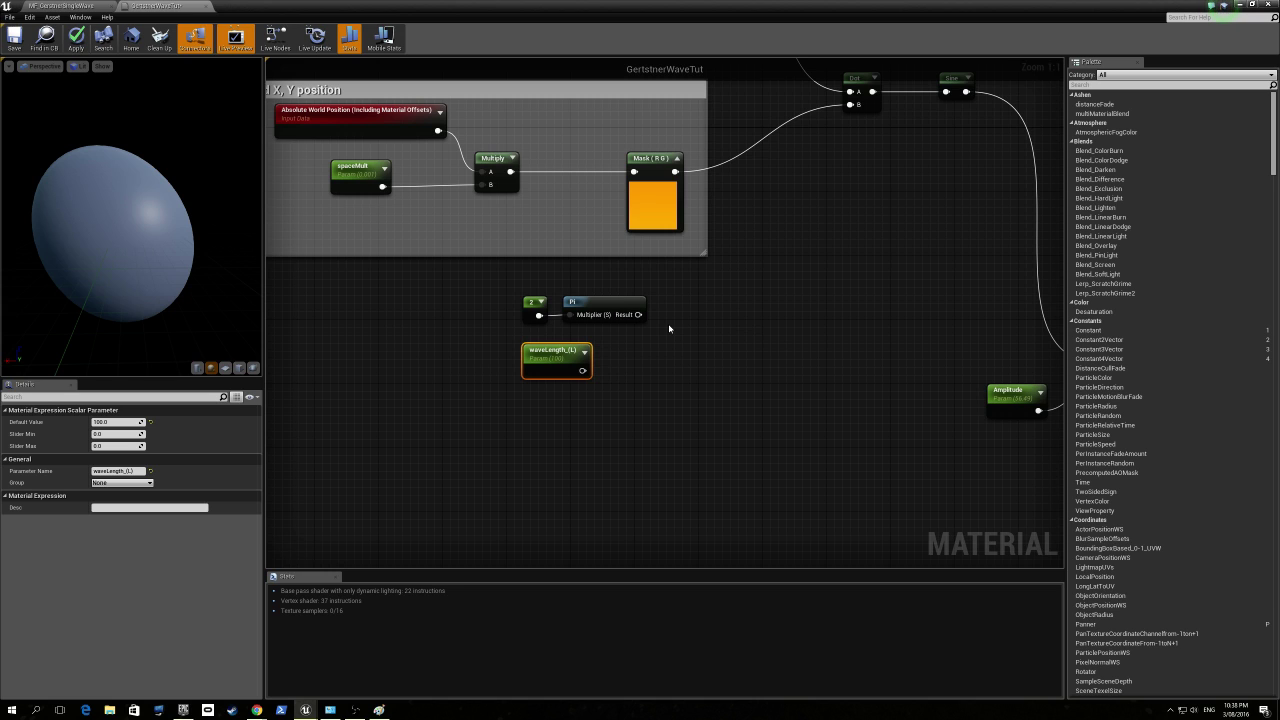
{"action": "right_click", "coordinate": [670, 328]}
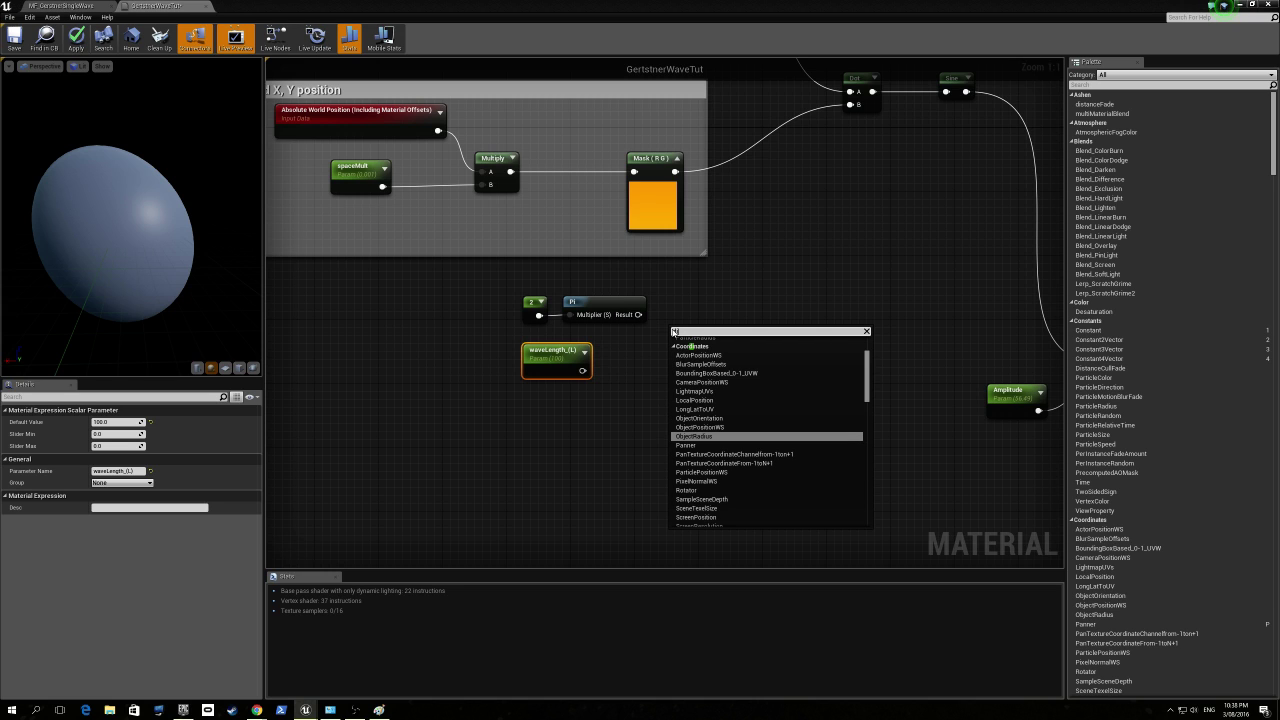
{"action": "type", "text": "div"}
{"action": "left_click", "coordinate": [704, 352]}
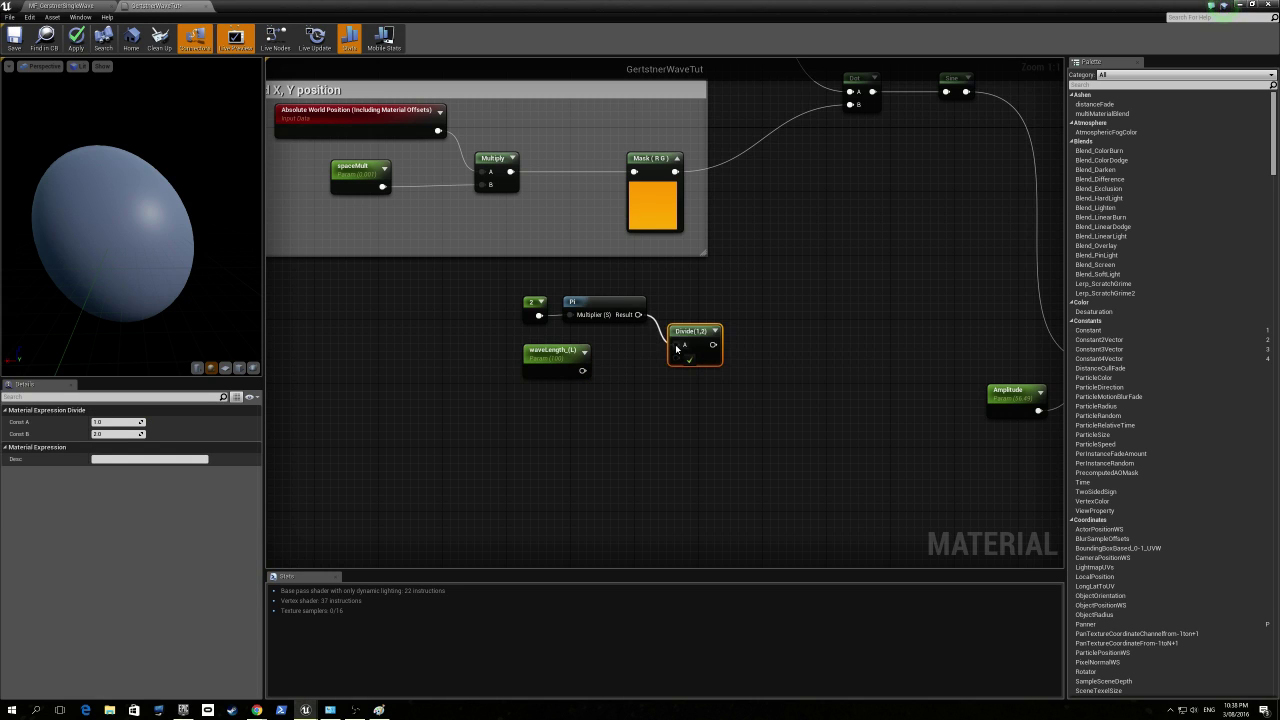
{"action": "left_click_drag", "start_coordinate": [582, 370], "coordinate": [678, 358]}
{"action": "left_click_drag", "start_coordinate": [721, 307], "coordinate": [502, 394]}
{"action": "left_click_drag", "start_coordinate": [592, 316], "coordinate": [485, 361]}
{"action": "left_click", "coordinate": [688, 372]}
{"action": "left_click_drag", "start_coordinate": [699, 344], "coordinate": [826, 335]}
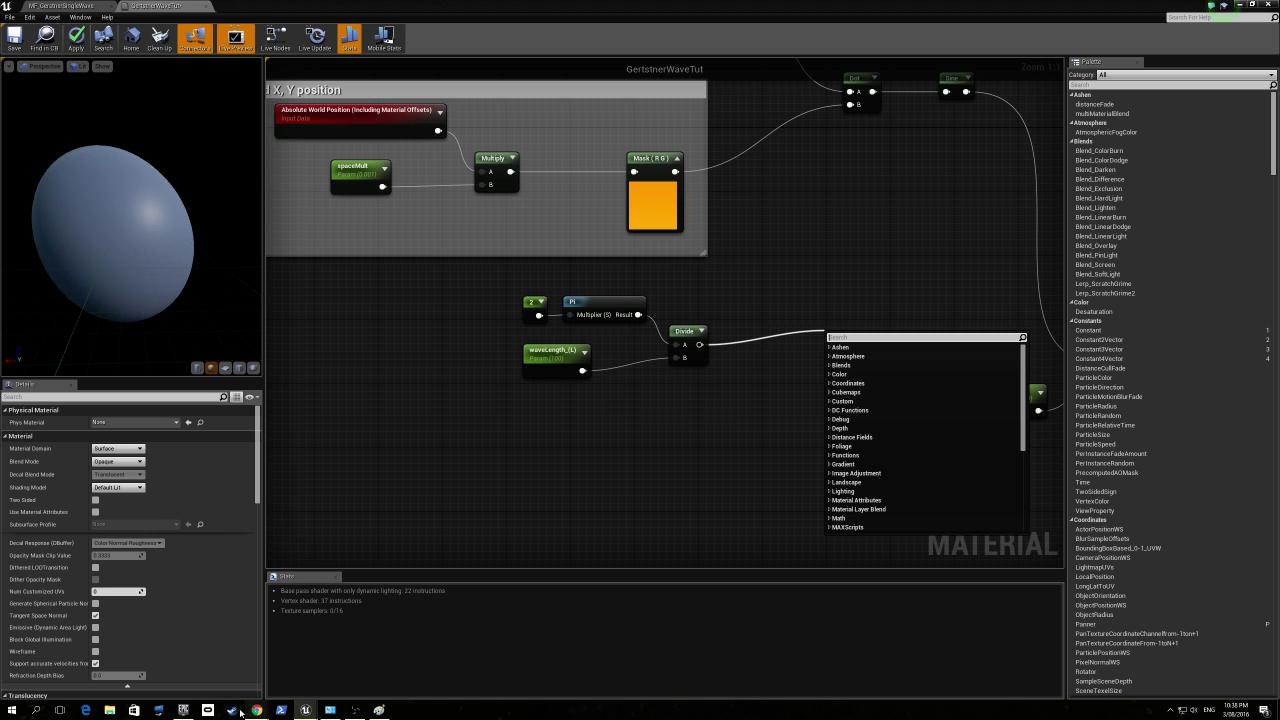
Switch to Chrome, compare the divide setup with the w = 2π/L formula, and return to the material editor
{"action": "mouse_move", "coordinate": [256, 710]}
{"action": "left_click", "coordinate": [292, 681]}
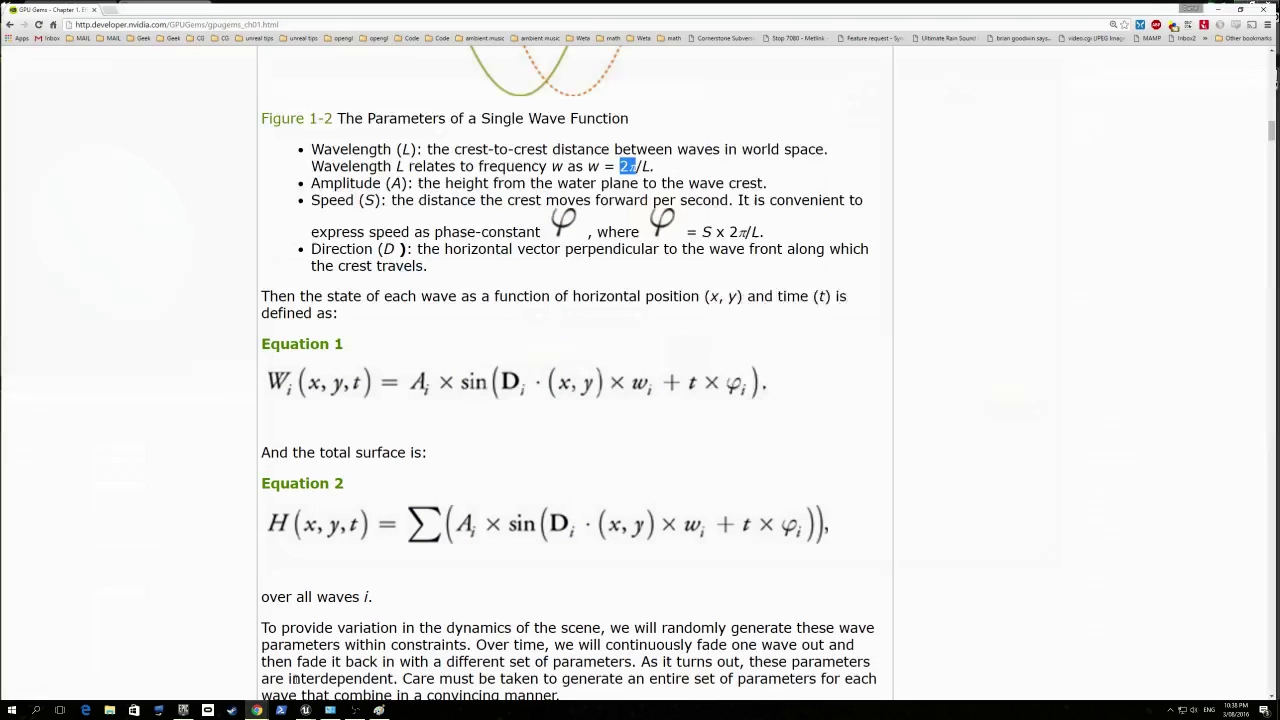
{"action": "double_click", "coordinate": [594, 163]}
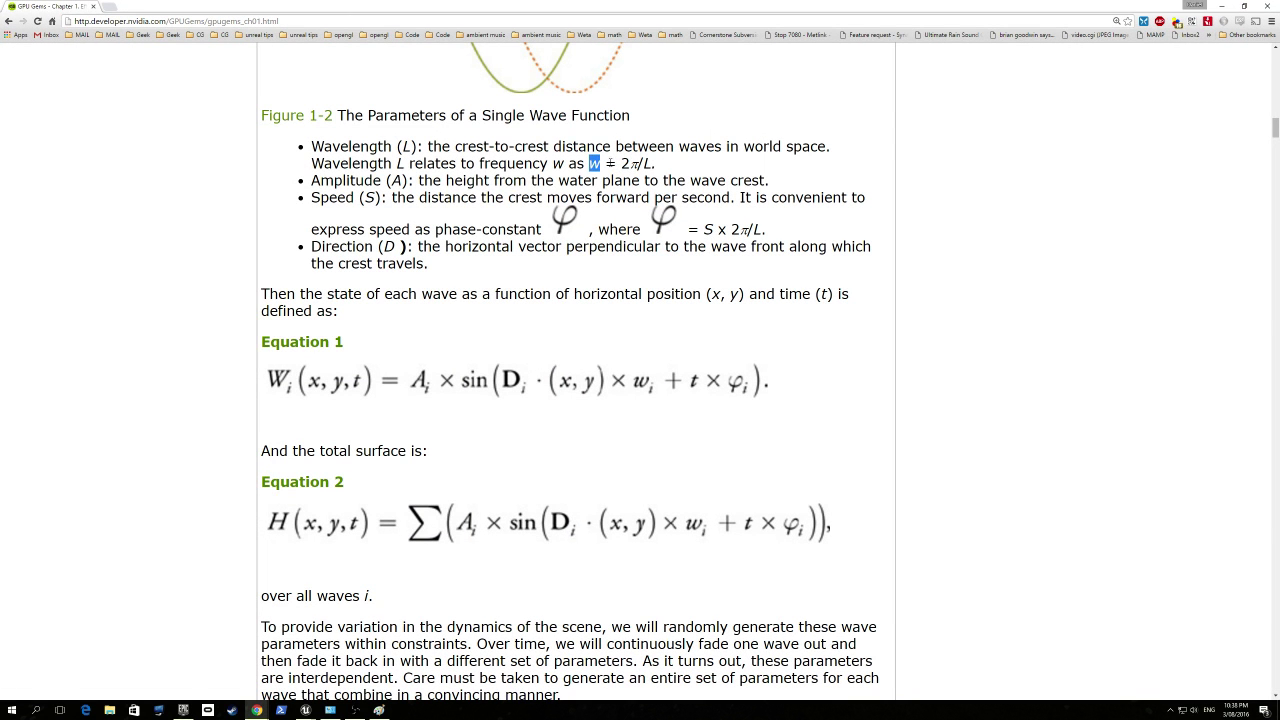
{"action": "left_click_drag", "start_coordinate": [653, 163], "coordinate": [589, 163]}
{"action": "double_click", "coordinate": [647, 163]}
{"action": "left_click", "coordinate": [1223, 6]}
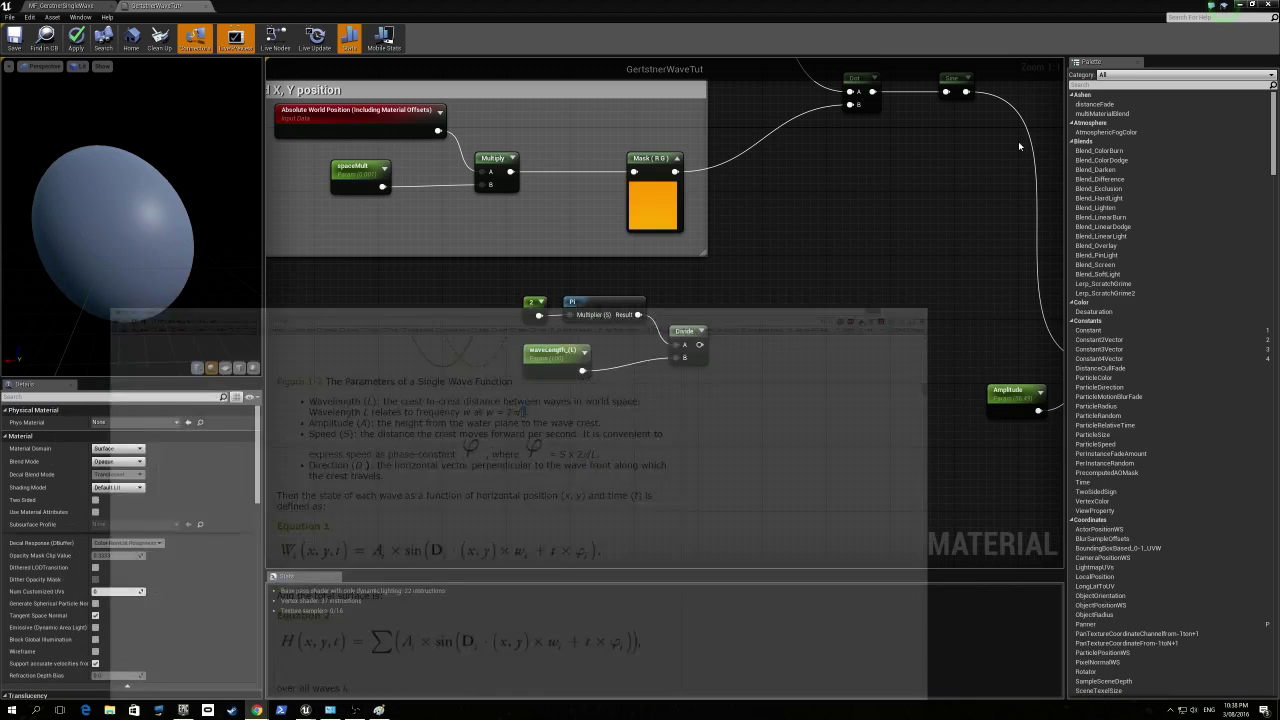
Wrap the Pi, waveLength_(L) and Divide nodes in a comment titled w and place it below the 2d X, Y position group
{"action": "type", "text": "cW"}
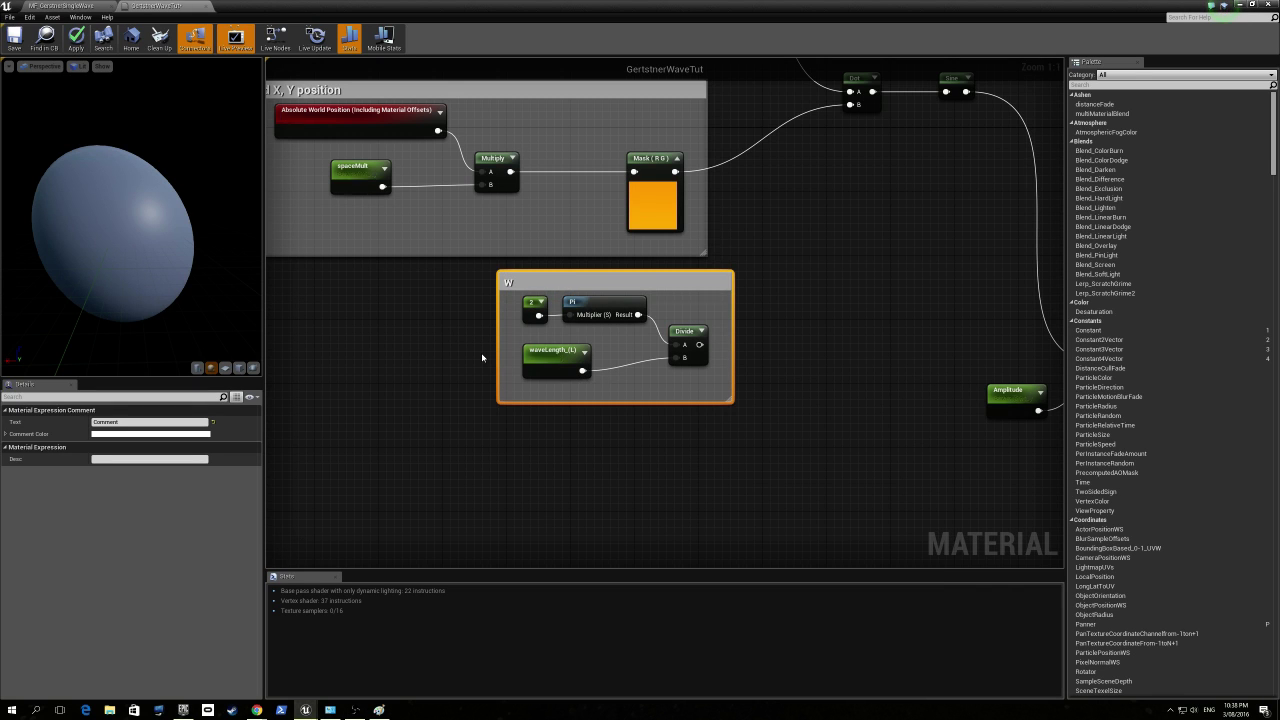
{"action": "right_click_drag", "start_coordinate": [482, 357], "coordinate": [546, 422]}
{"action": "scroll", "coordinate": [548, 420], "scroll_direction": "down", "scroll_amount": 2}
{"action": "left_click_drag", "start_coordinate": [628, 364], "coordinate": [565, 383]}
Switch to Chrome, check where w enters Equation 1, and return to the material editor
{"action": "mouse_move", "coordinate": [257, 710]}
{"action": "left_click", "coordinate": [285, 665]}
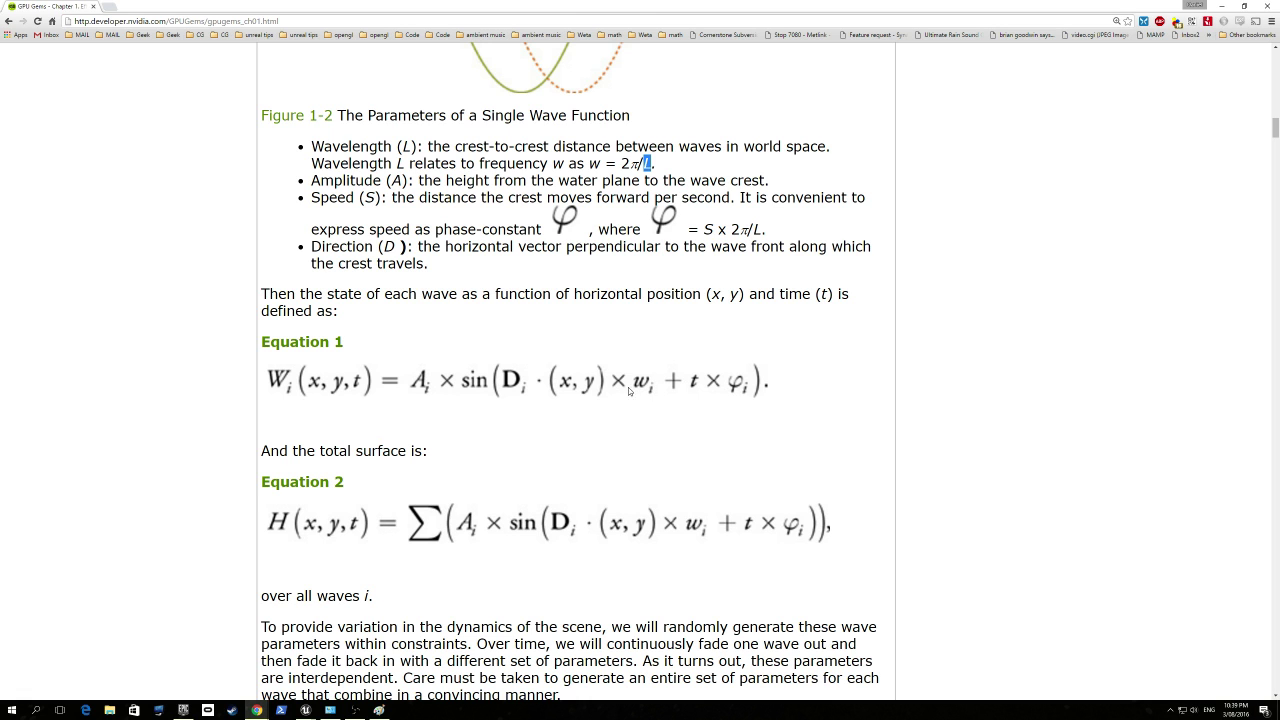
{"action": "left_click", "coordinate": [1218, 7]}
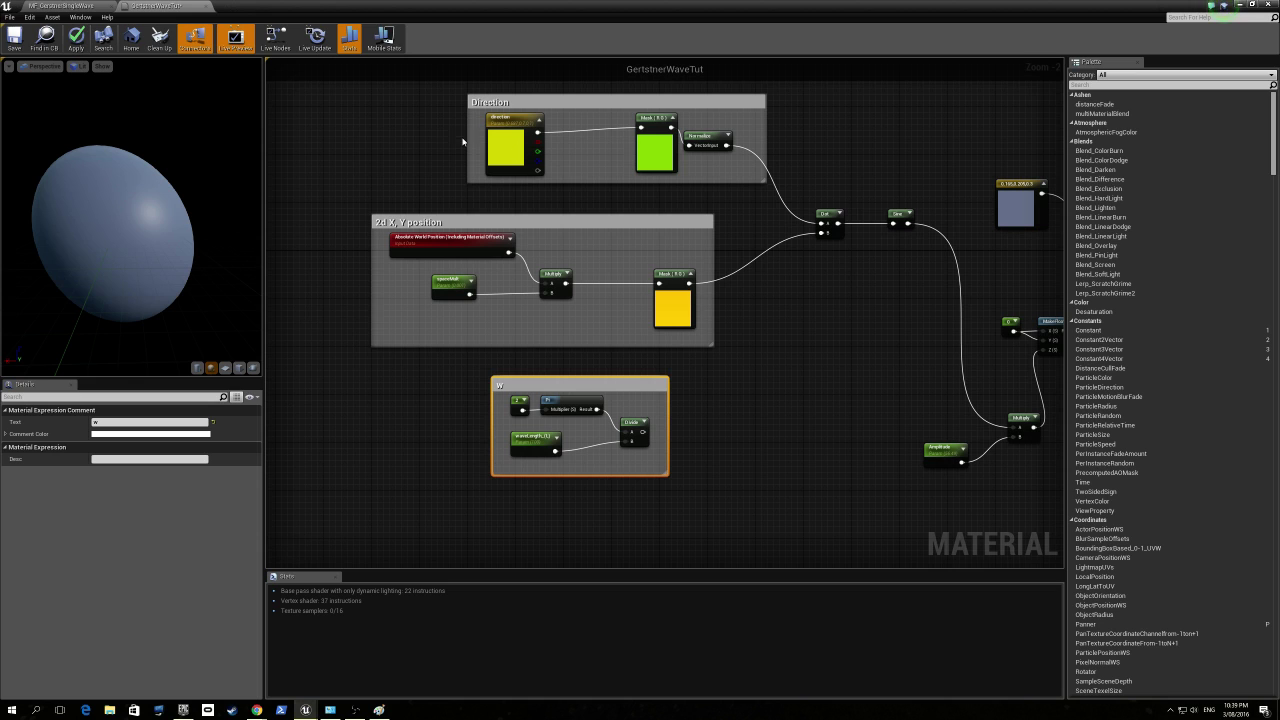
Move the Direction and 2d X, Y position groups with the Dot node away from Sine, and shift the w group slightly
{"action": "left_click_drag", "start_coordinate": [390, 110], "coordinate": [844, 341]}
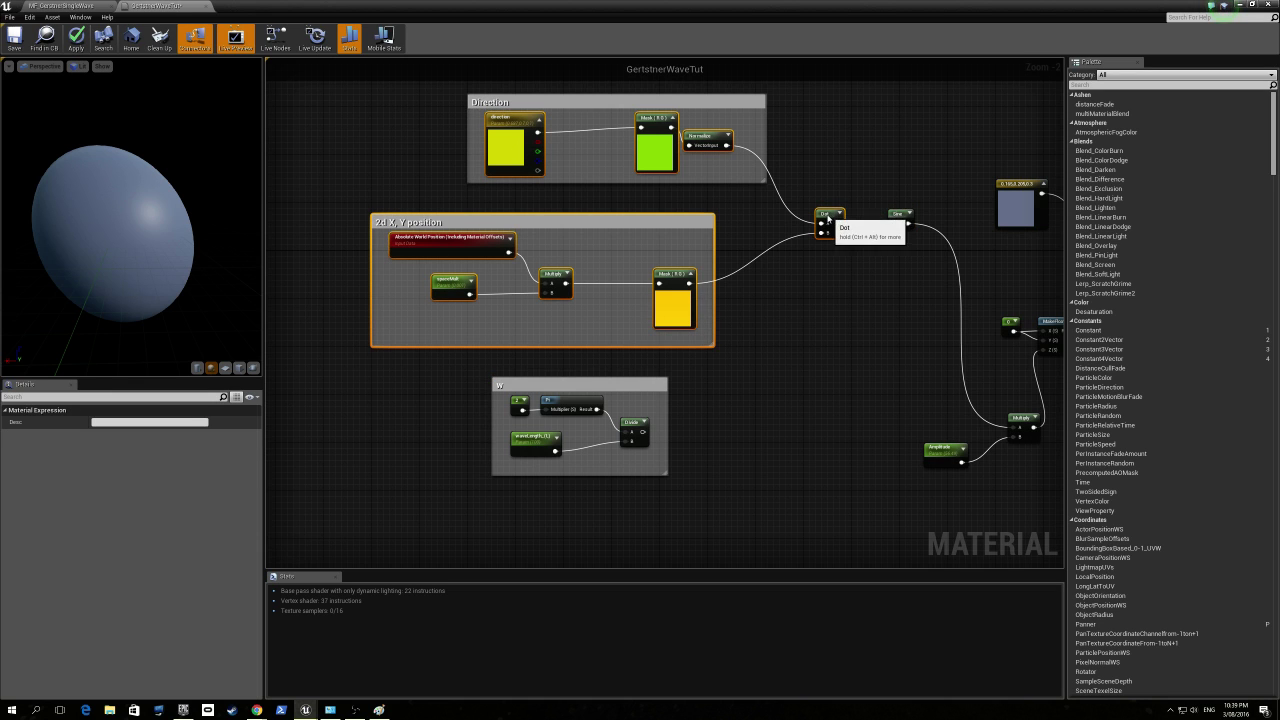
{"action": "mouse_move", "coordinate": [828, 218]}
{"action": "left_mouse_down"}
{"action": "mouse_move", "coordinate": [702, 218]}
{"action": "mouse_move", "coordinate": [822, 218]}
{"action": "left_mouse_up"}
{"action": "left_click_drag", "start_coordinate": [326, 90], "coordinate": [857, 354]}
{"action": "left_click_drag", "start_coordinate": [591, 110], "coordinate": [435, 110]}
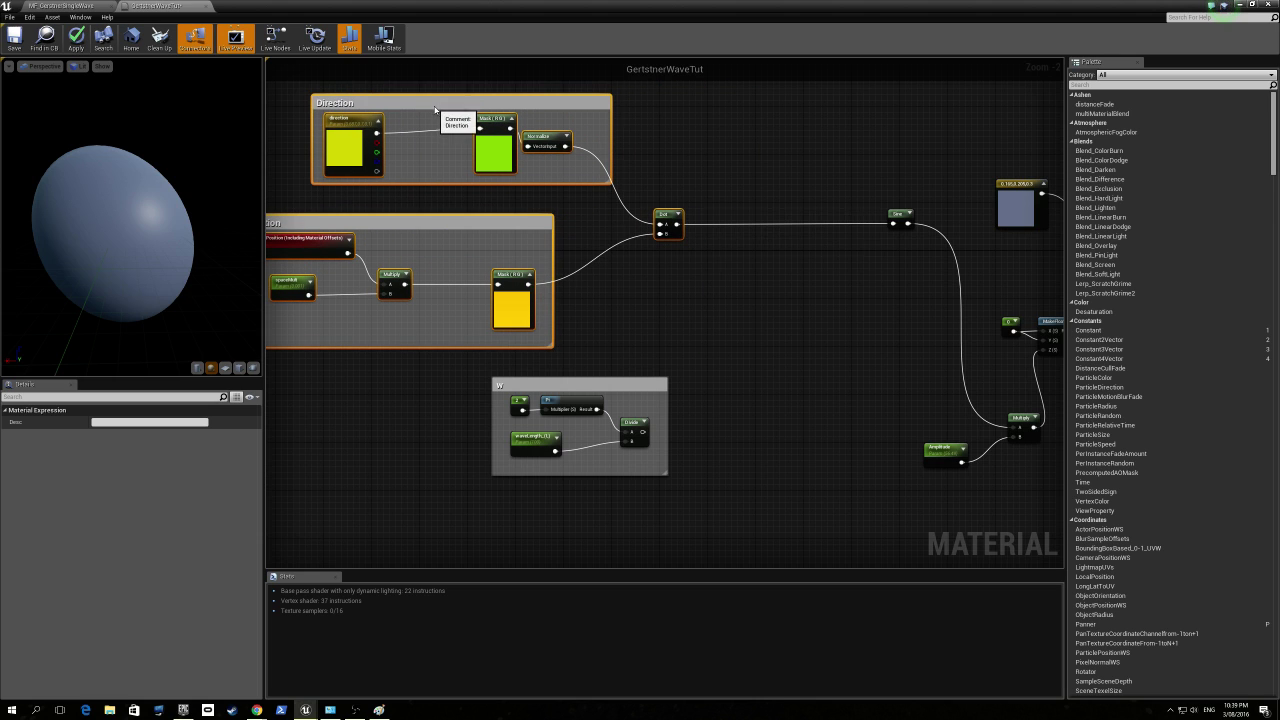
{"action": "left_click_drag", "start_coordinate": [592, 384], "coordinate": [555, 389]}
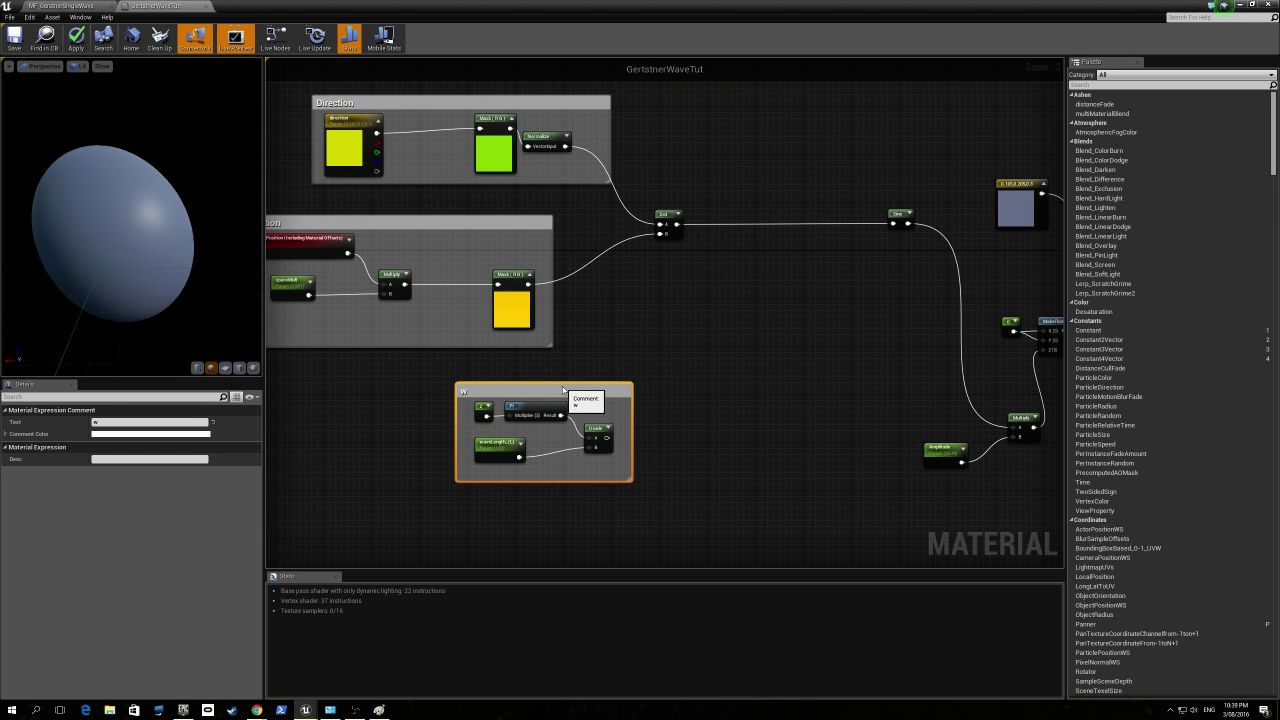
Add a Multiply node between Dot and Sine, connecting the Dot output to A and the w group's Divide output to B
{"action": "left_click", "coordinate": [716, 313]}
{"action": "left_click_drag", "start_coordinate": [725, 315], "coordinate": [763, 317]}
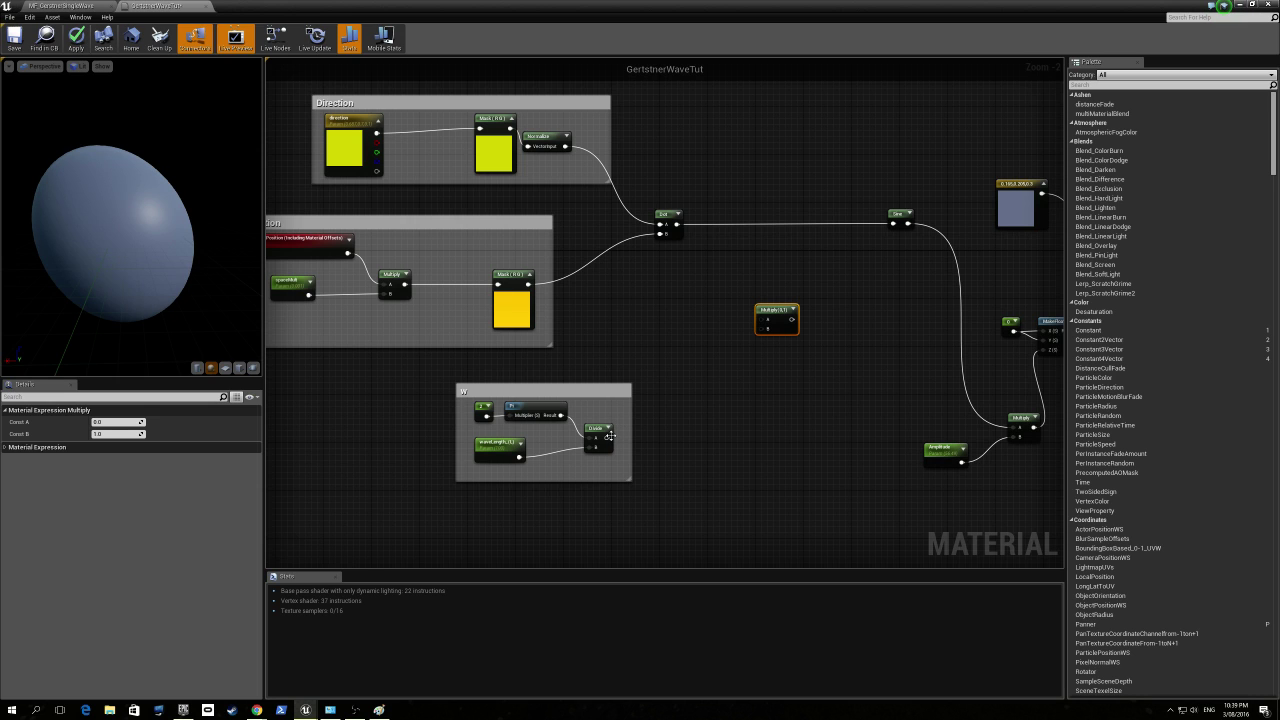
{"action": "left_click_drag", "start_coordinate": [676, 224], "coordinate": [760, 318]}
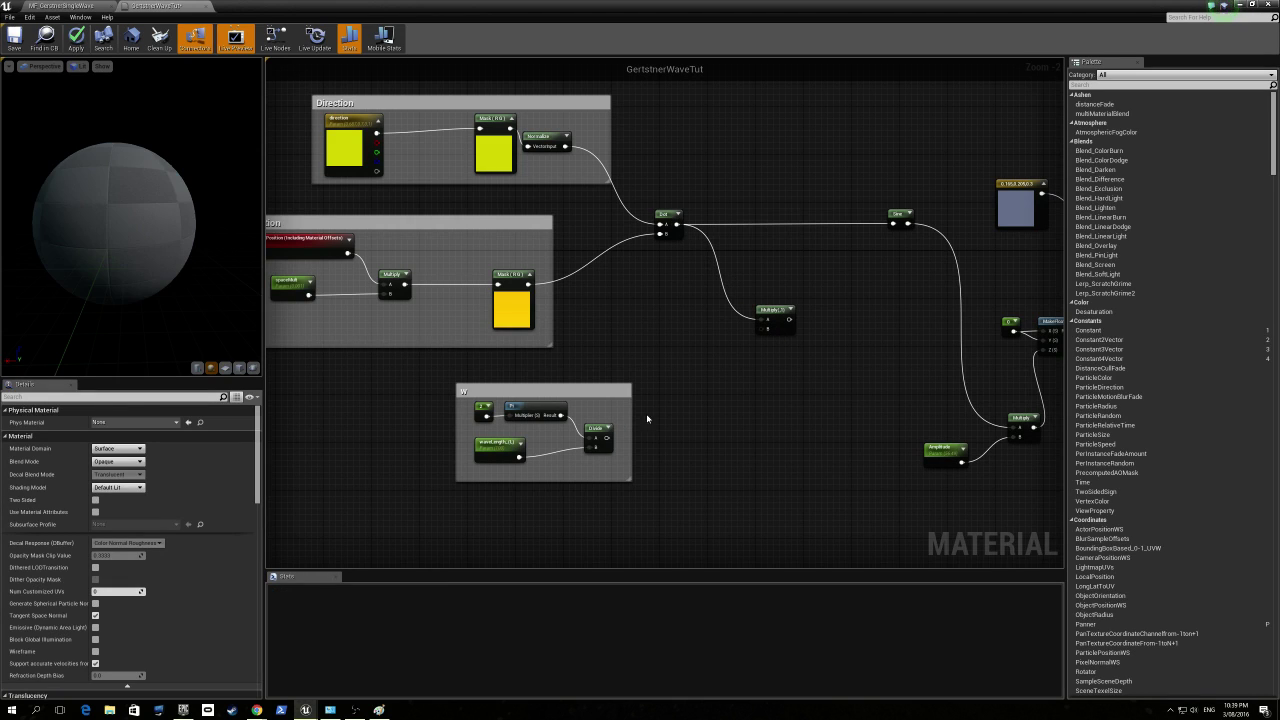
{"action": "left_click_drag", "start_coordinate": [607, 438], "coordinate": [761, 328]}
{"action": "left_click", "coordinate": [769, 312]}
Switch to Chrome, review the dot product times w in Equation 1, and return to the material editor
{"action": "left_click", "coordinate": [355, 709]}
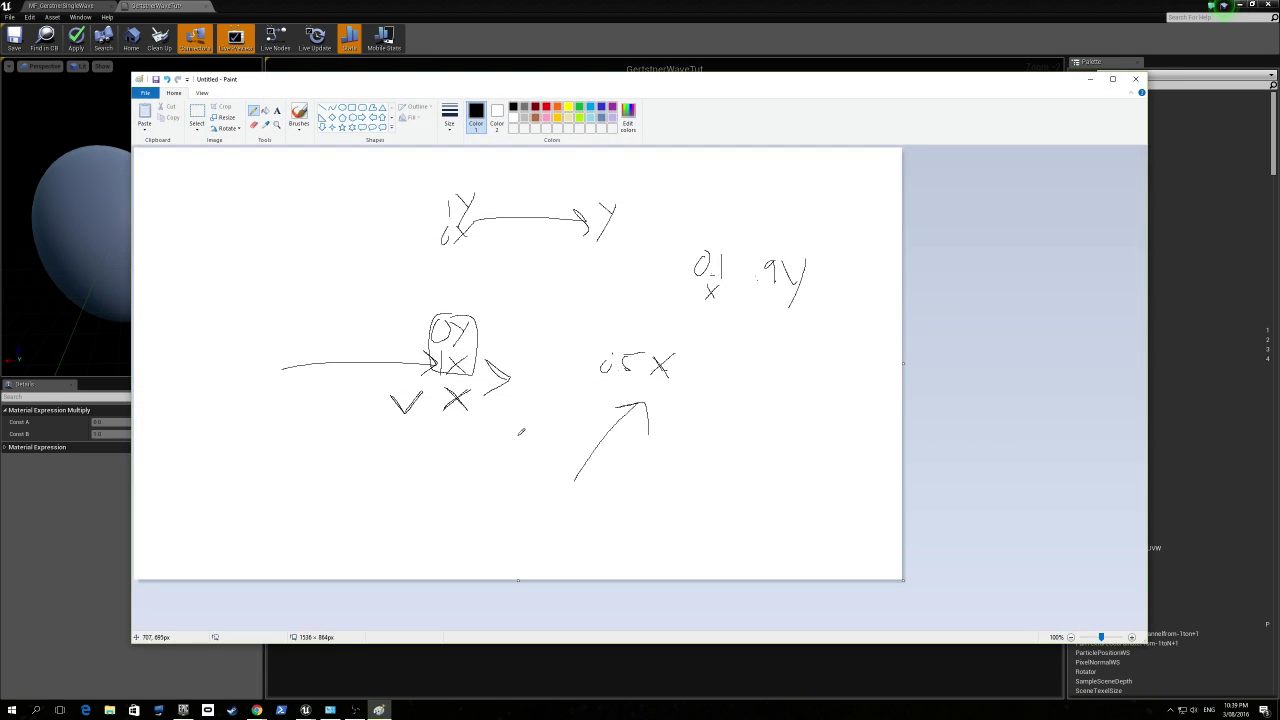
{"action": "left_click", "coordinate": [355, 709]}
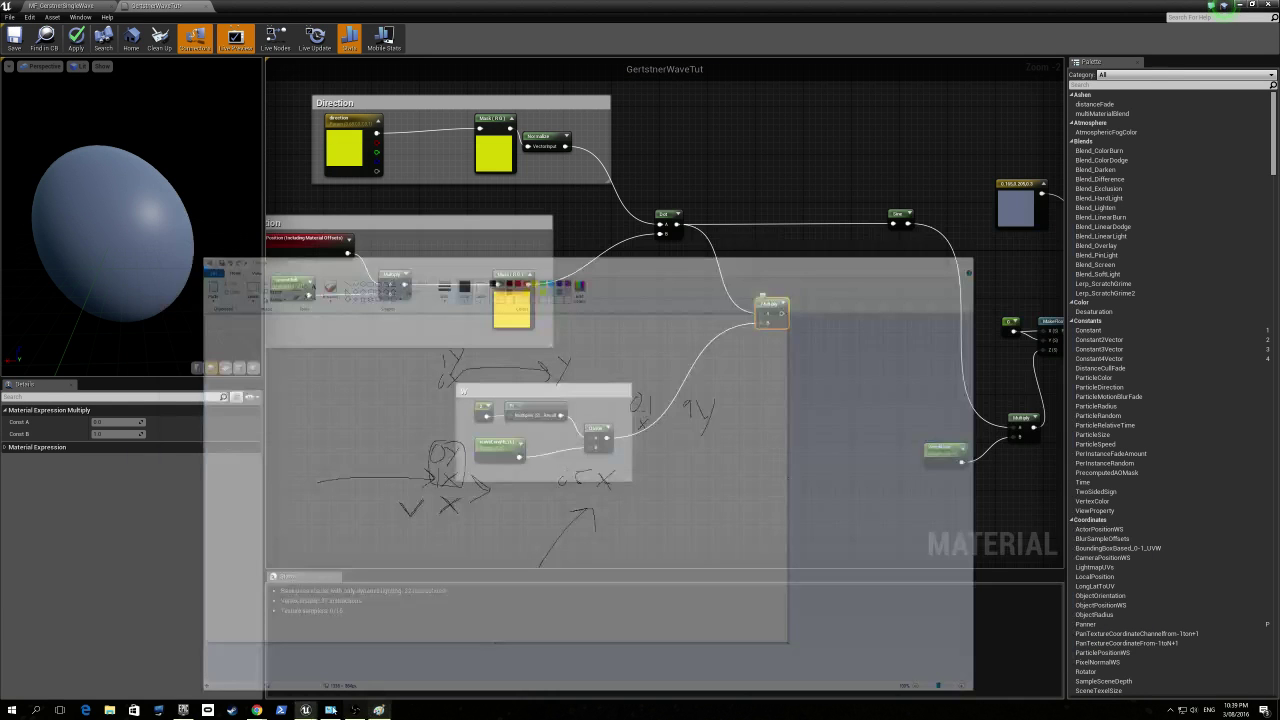
{"action": "left_click", "coordinate": [257, 710]}
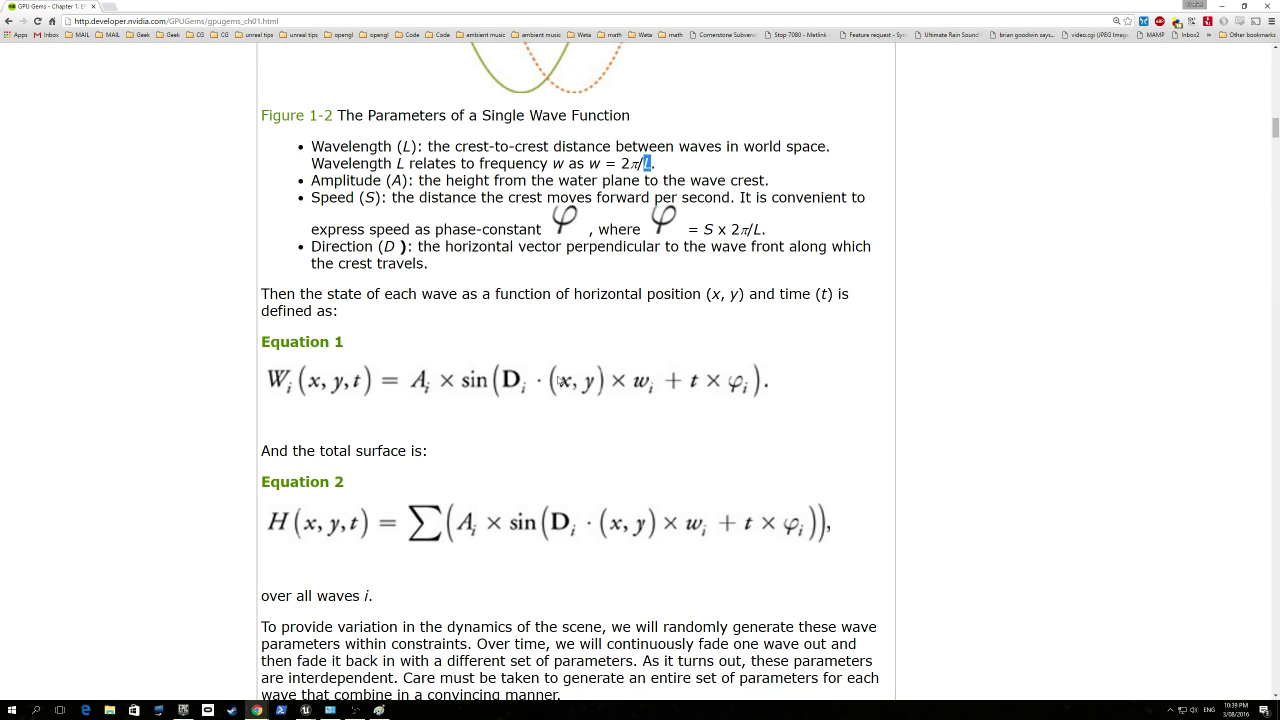
{"action": "left_click", "coordinate": [1213, 8]}
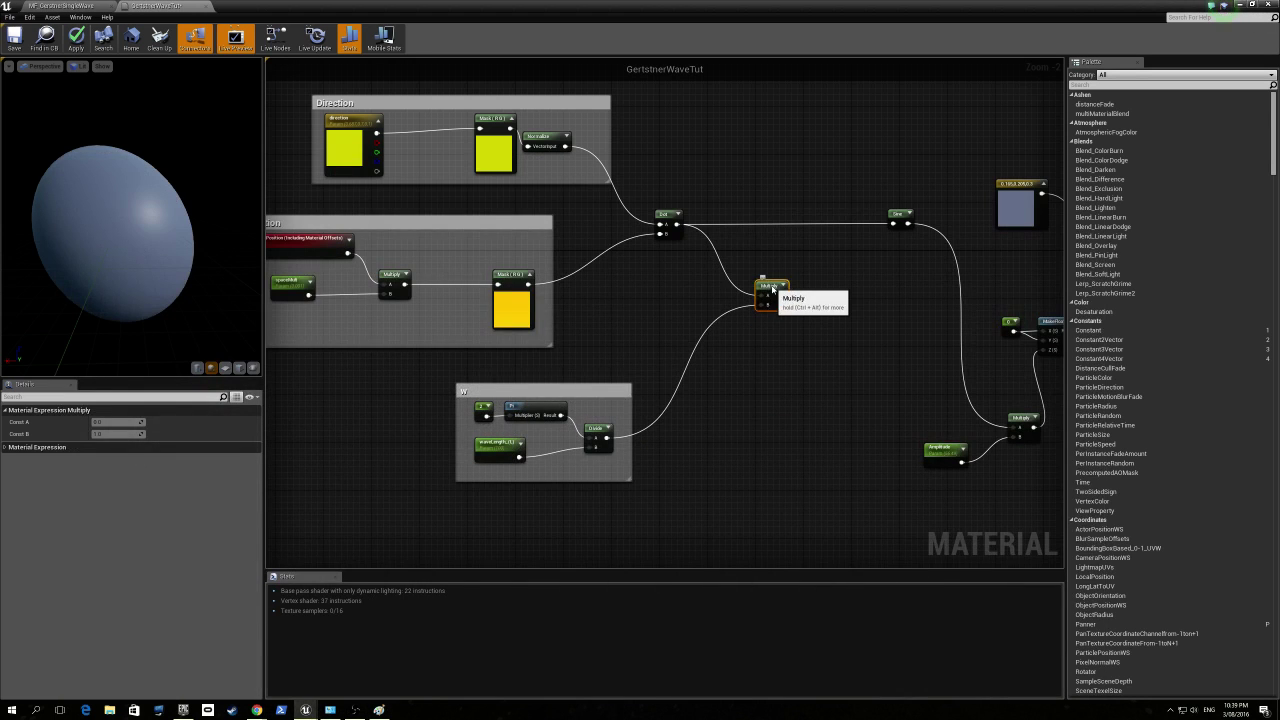
Connect the new Multiply output to the Sine input and apply the material
{"action": "right_click_drag", "start_coordinate": [772, 290], "coordinate": [646, 303]}
{"action": "left_click_drag", "start_coordinate": [613, 295], "coordinate": [724, 222]}
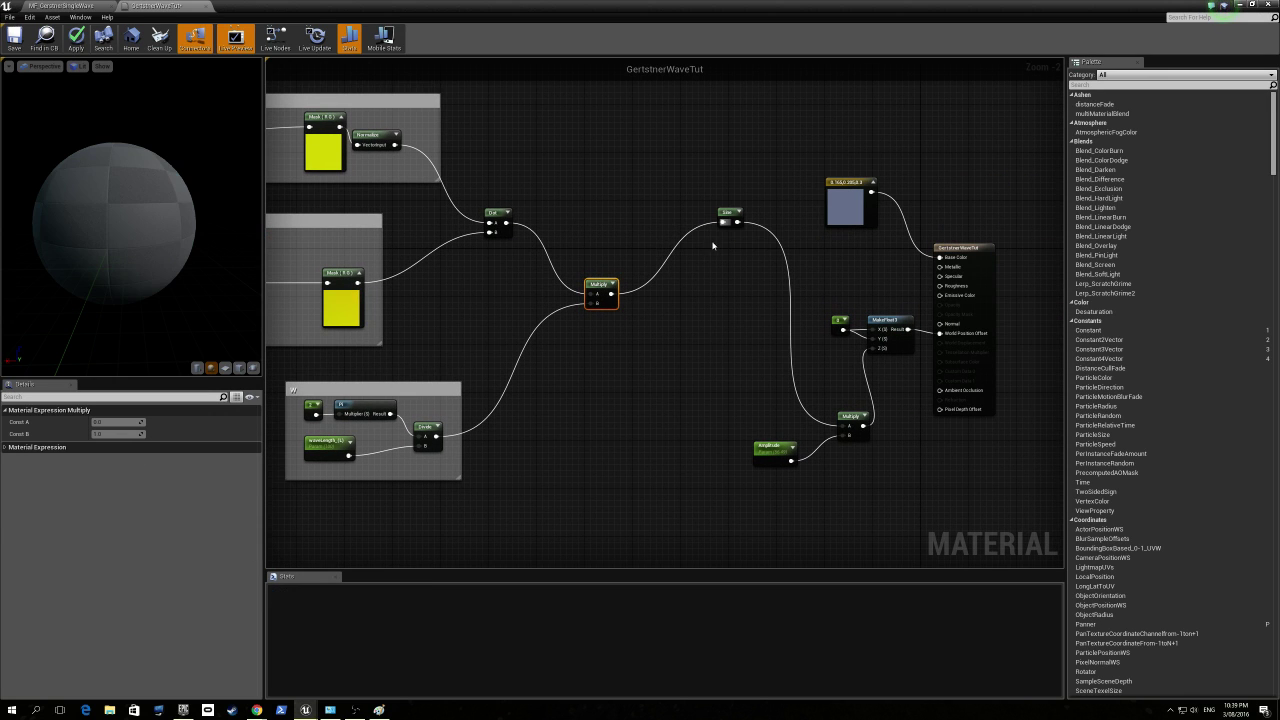
{"action": "left_click", "coordinate": [76, 40]}
Move the material editor window aside and enlarge the level viewport so the wave plane shows beside the 2d X, Y position group
{"action": "left_click_drag", "start_coordinate": [600, 6], "coordinate": [1034, 100]}
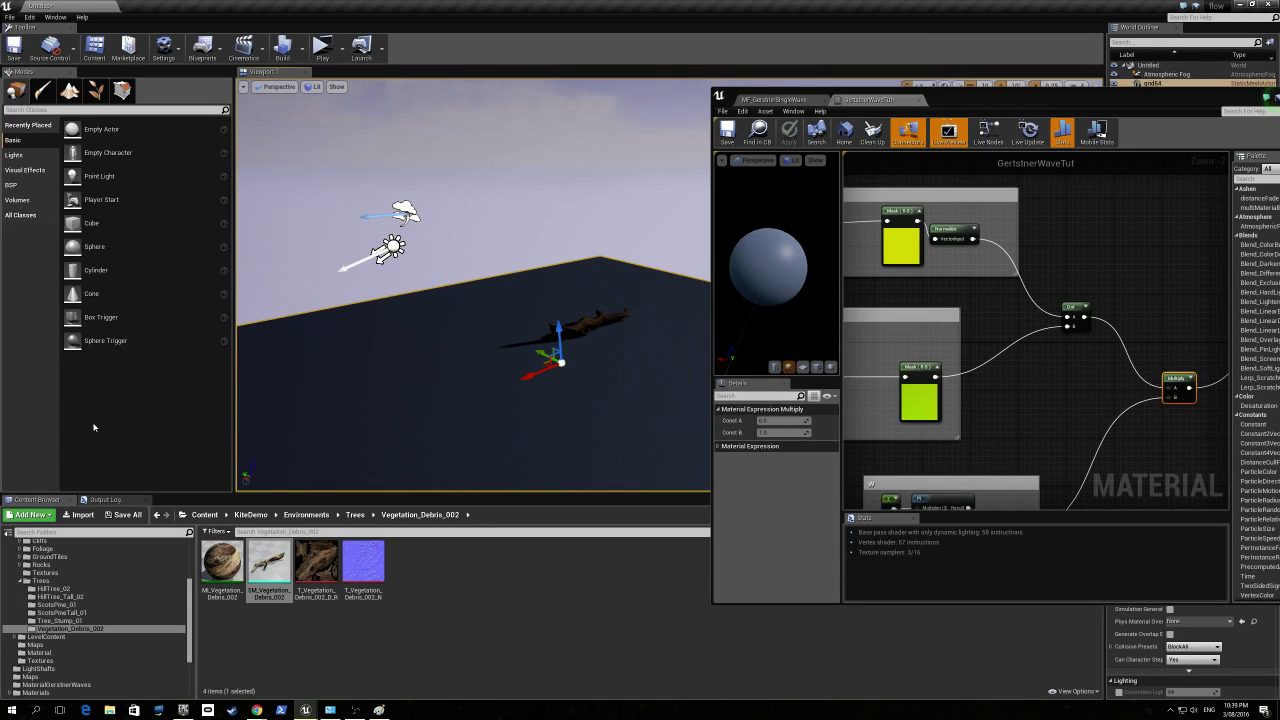
{"action": "left_click_drag", "start_coordinate": [229, 364], "coordinate": [160, 364]}
{"action": "right_click_drag", "start_coordinate": [1214, 453], "coordinate": [1005, 309]}
{"action": "right_click_drag", "start_coordinate": [620, 330], "coordinate": [582, 379]}
{"action": "right_click_drag", "start_coordinate": [976, 388], "coordinate": [882, 385]}
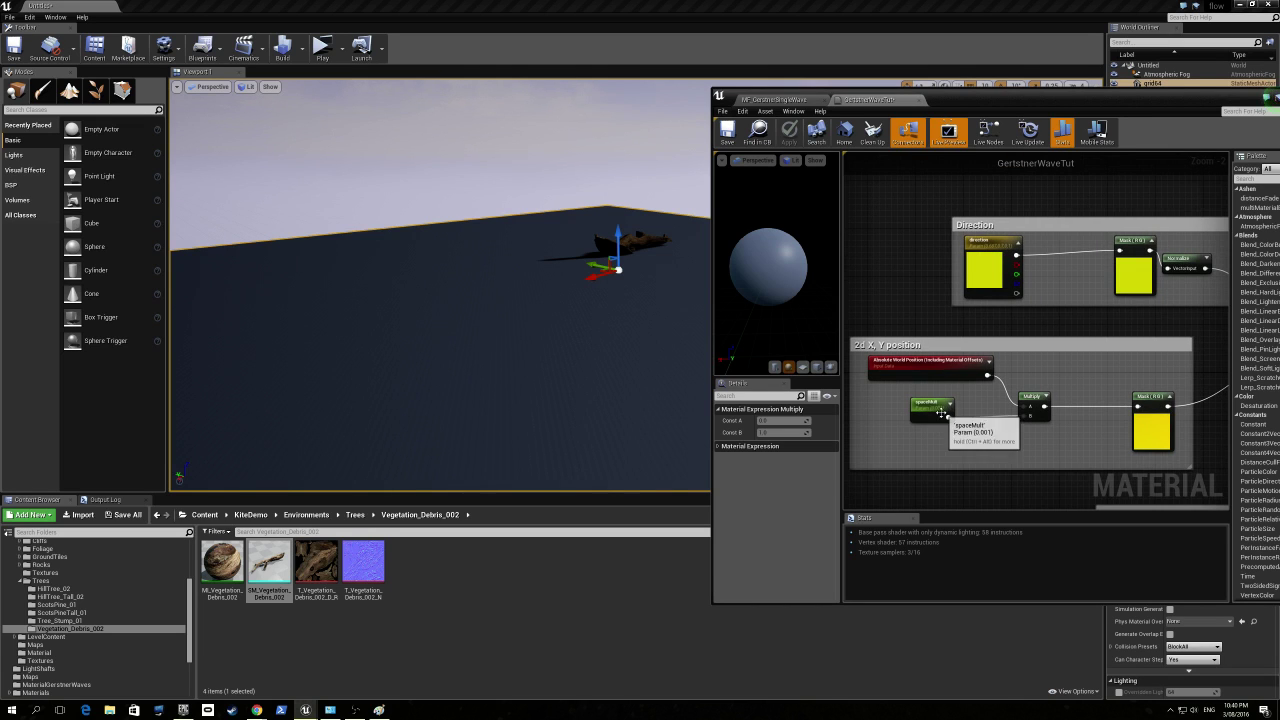
Set the spaceMult parameter's default value to 1
{"action": "left_click", "coordinate": [930, 408]}
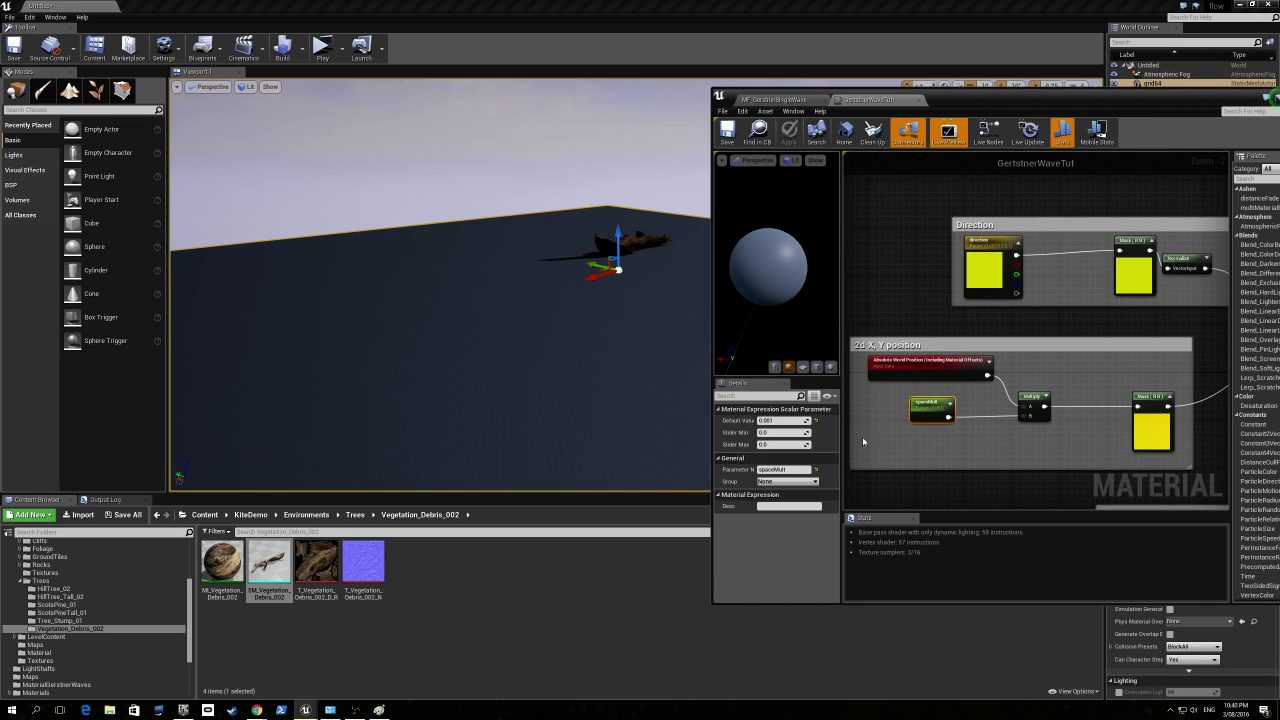
{"action": "left_click", "coordinate": [785, 420]}
{"action": "type", "text": "1"}
{"action": "key", "text": "Return"}
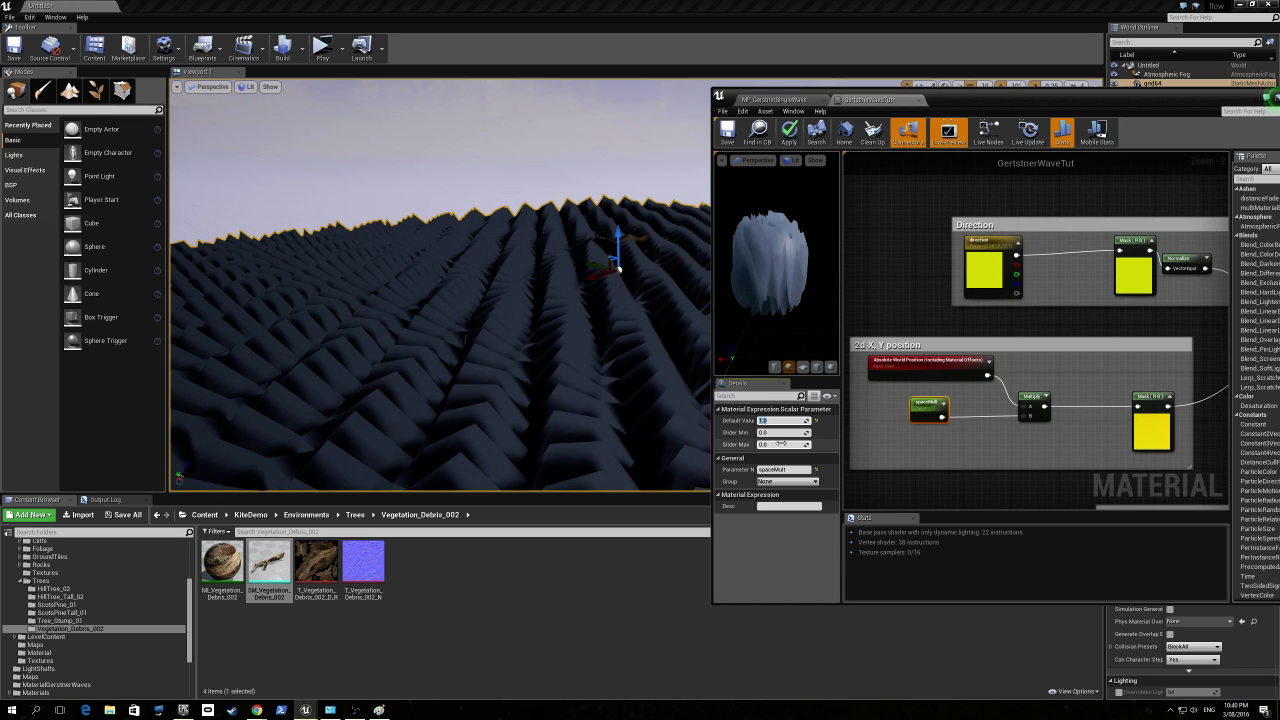
Set the waveLength_(L) parameter's default value to 3200
{"action": "right_click_drag", "start_coordinate": [1018, 443], "coordinate": [948, 171]}
{"action": "left_click", "coordinate": [1058, 292]}
{"action": "left_click_drag", "start_coordinate": [783, 420], "coordinate": [945, 420]}
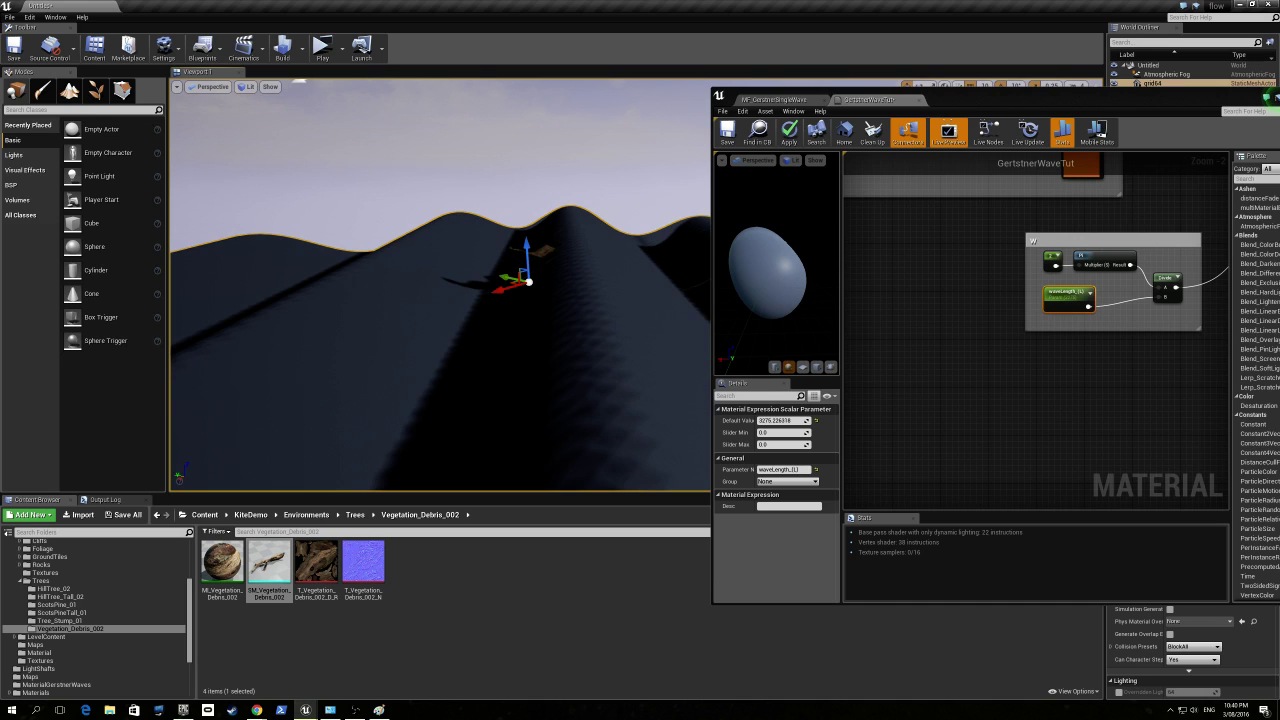
{"action": "left_click", "coordinate": [790, 420]}
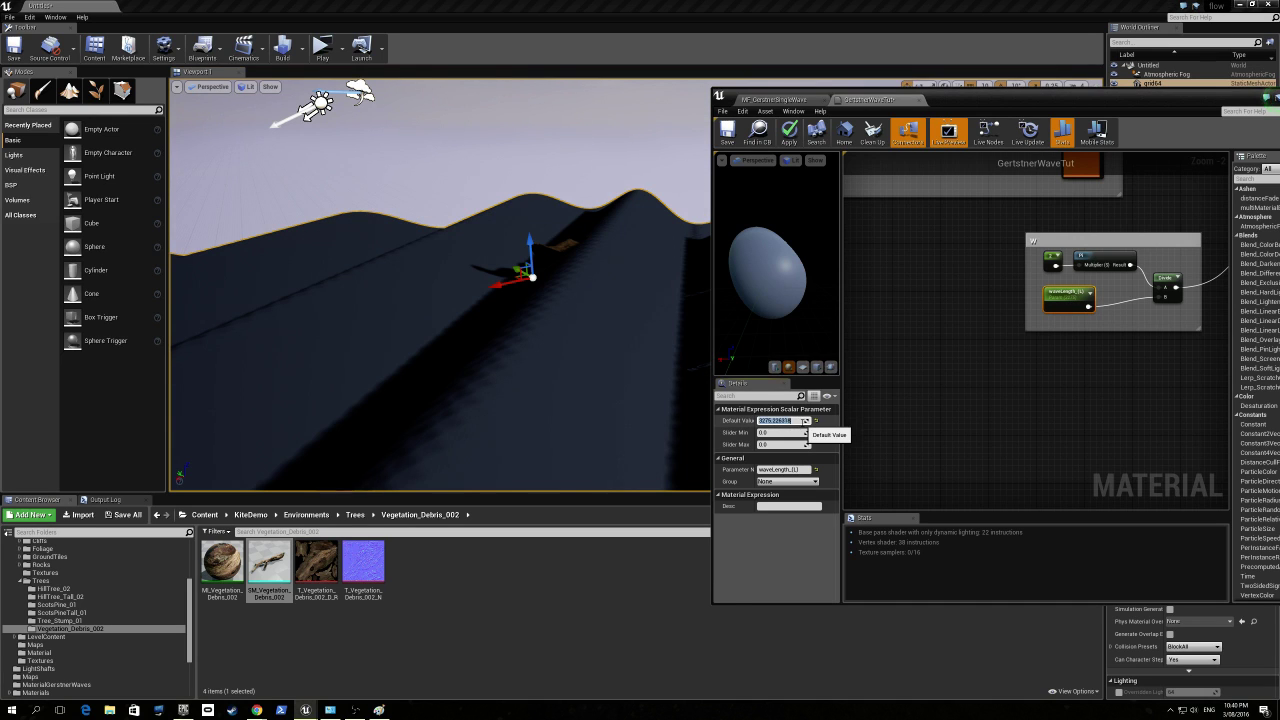
{"action": "type", "text": "3200"}
{"action": "key", "text": "Return"}
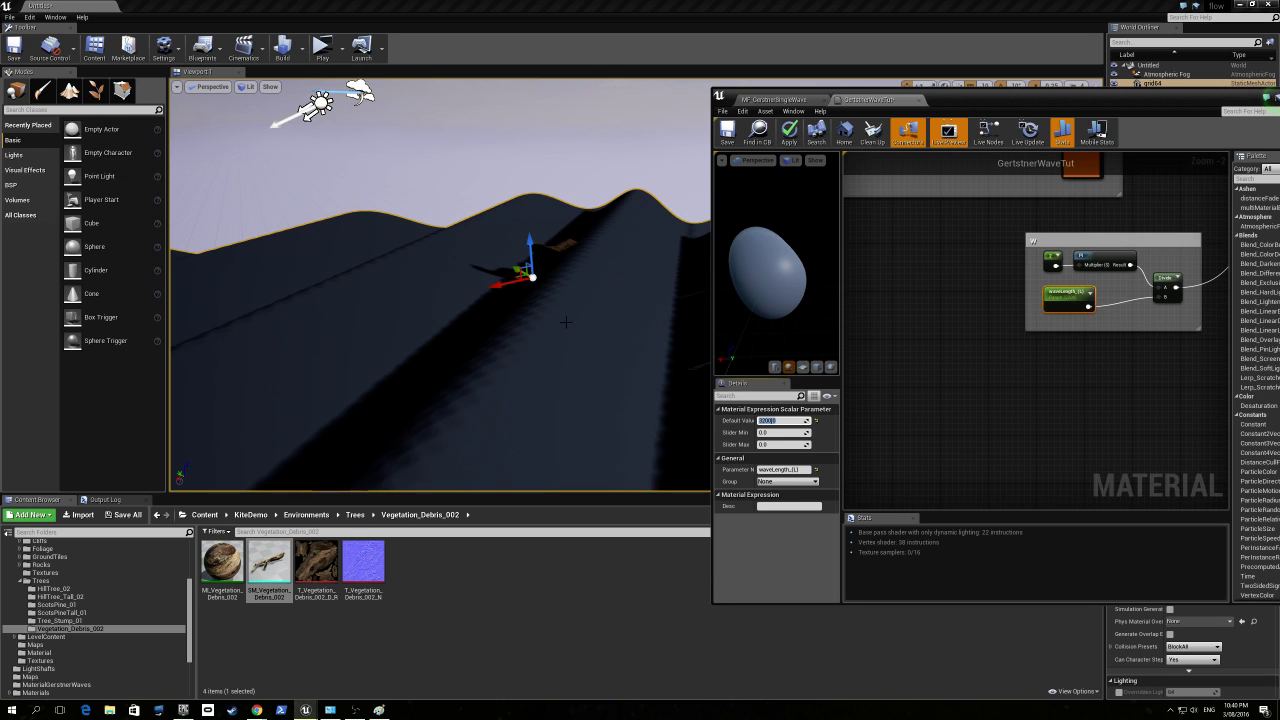
Select the SM_Vegetation_Debris_002 mesh on the wave plane and move it along its X axis
{"action": "right_click_drag", "start_coordinate": [465, 303], "coordinate": [507, 274]}
{"action": "left_click", "coordinate": [533, 295]}
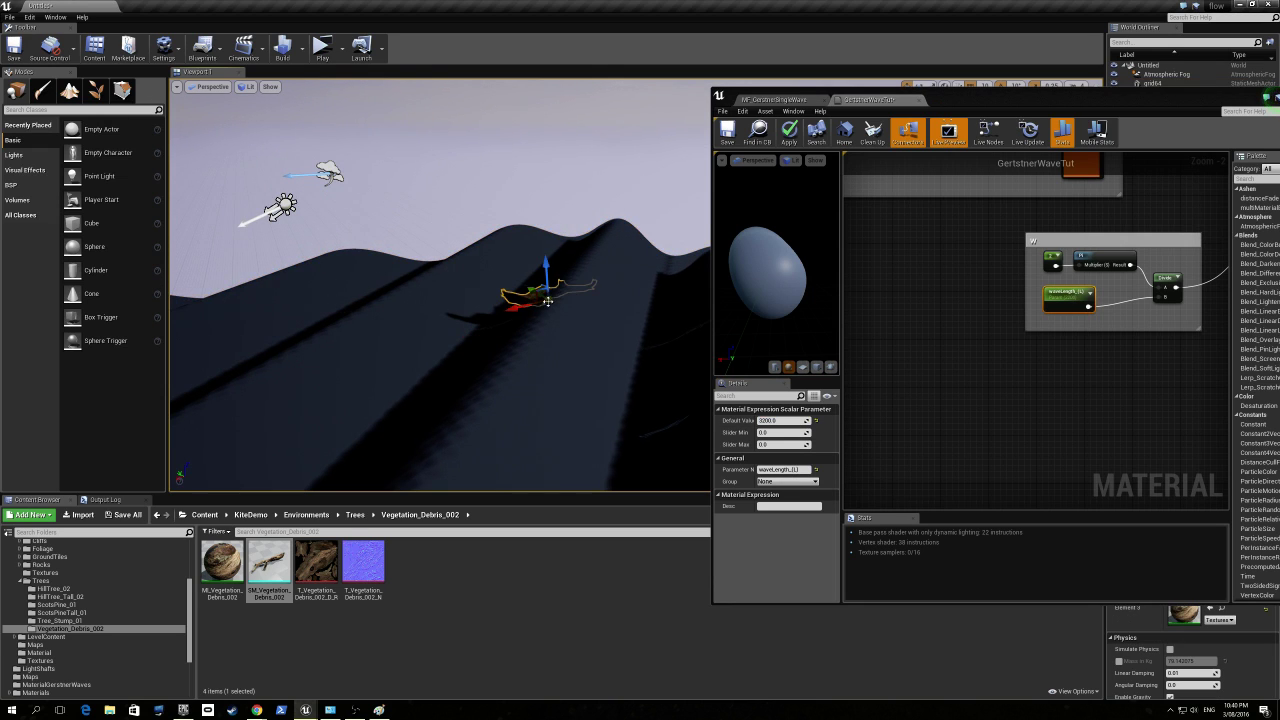
{"action": "left_click_drag", "start_coordinate": [516, 310], "coordinate": [430, 356]}
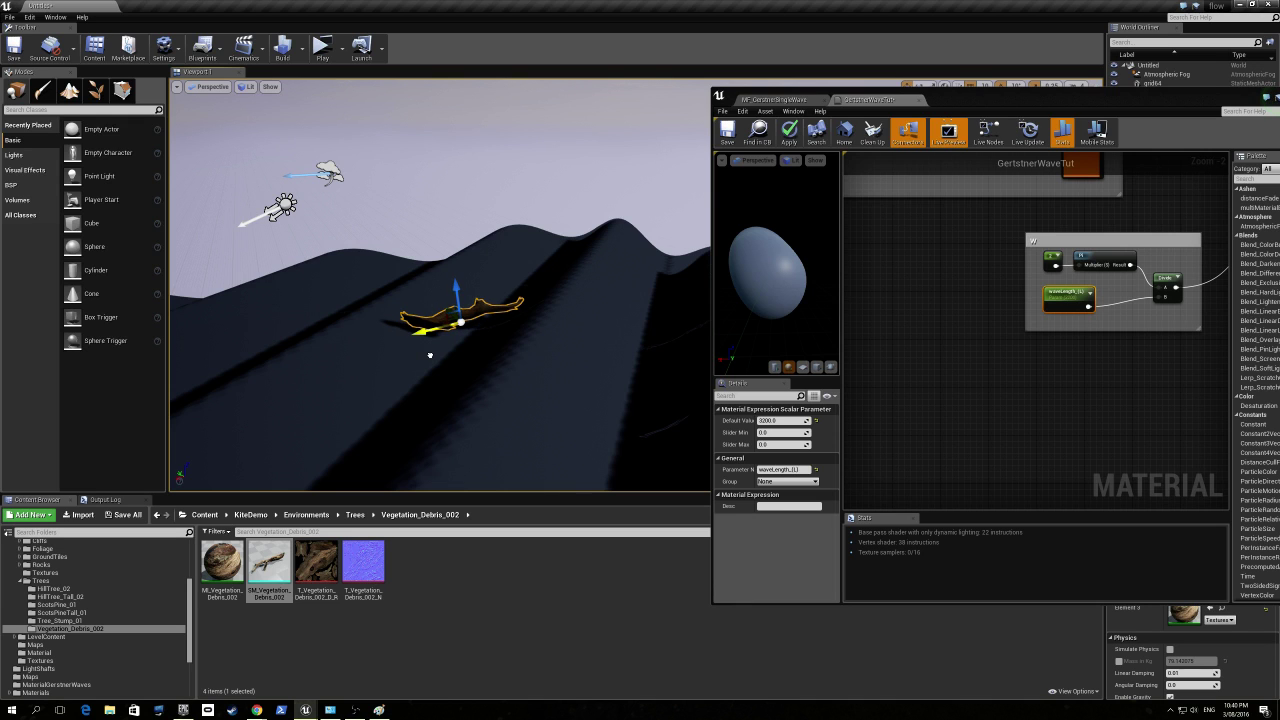
{"action": "right_click_drag", "start_coordinate": [520, 346], "coordinate": [605, 322]}
{"action": "key", "text": "w"}
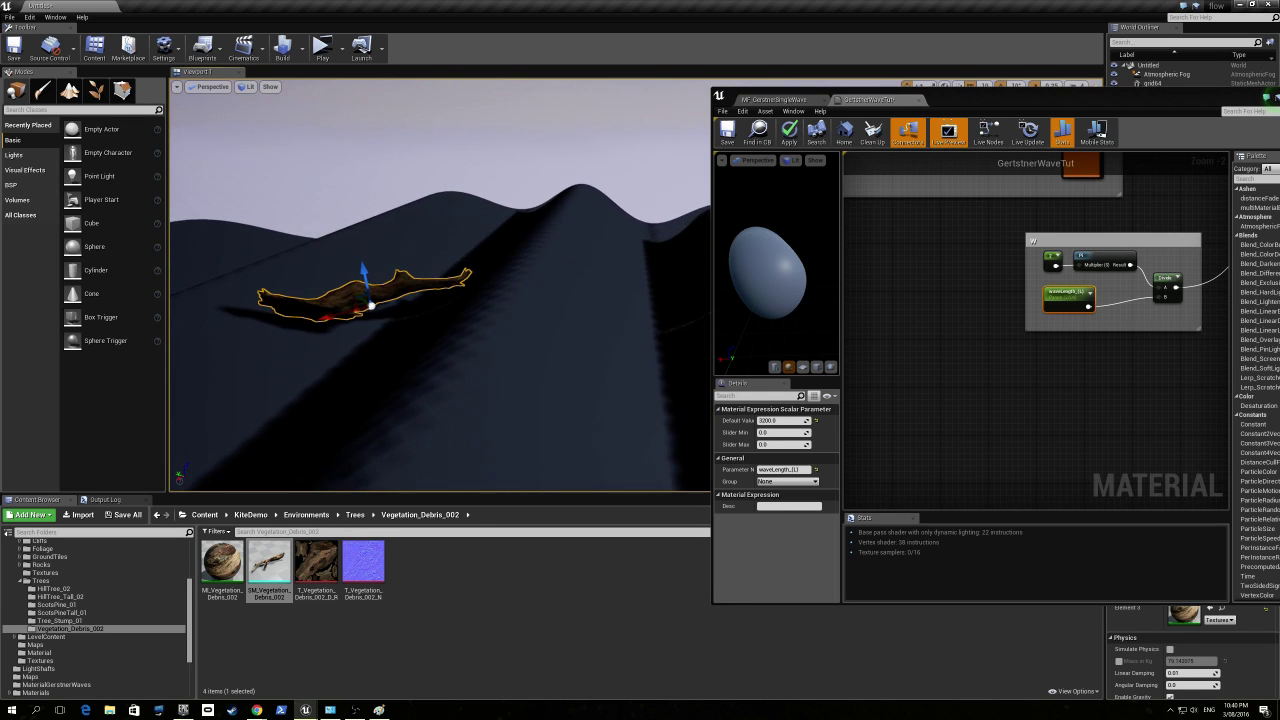
Move the material editor window farther aside and view the whole wave plane in the level viewport
{"action": "left_click_drag", "start_coordinate": [977, 101], "coordinate": [1077, 245]}
{"action": "scroll", "coordinate": [520, 424], "scroll_direction": "down", "scroll_amount": 5}
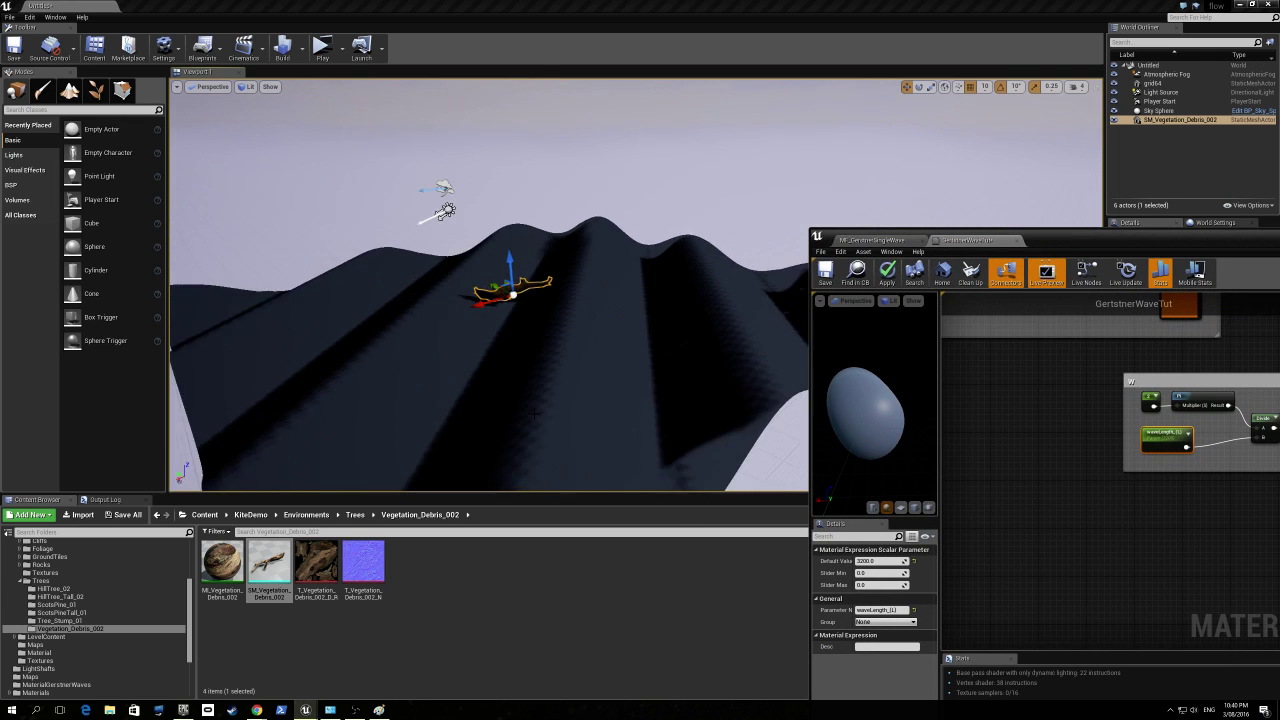
{"action": "middle_click_drag", "start_coordinate": [549, 421], "coordinate": [600, 448]}
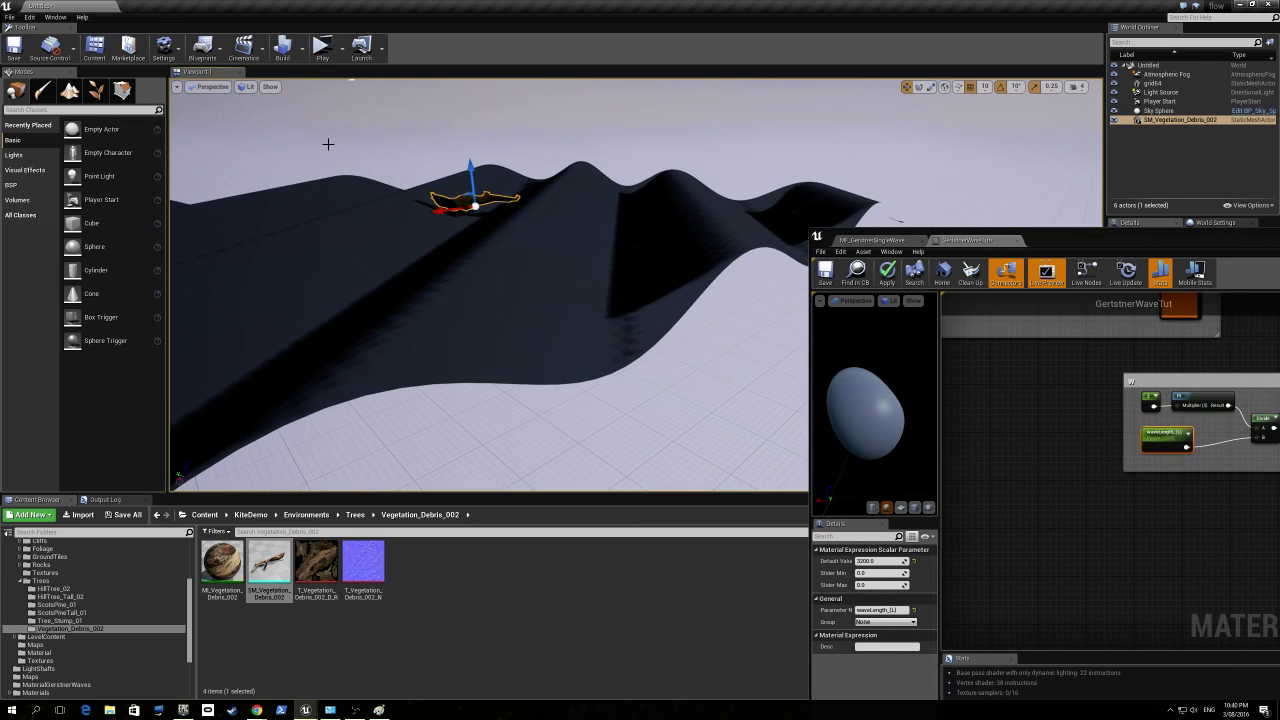
Open the Editor Preferences and look through the list of setting categories
{"action": "left_click", "coordinate": [29, 17]}
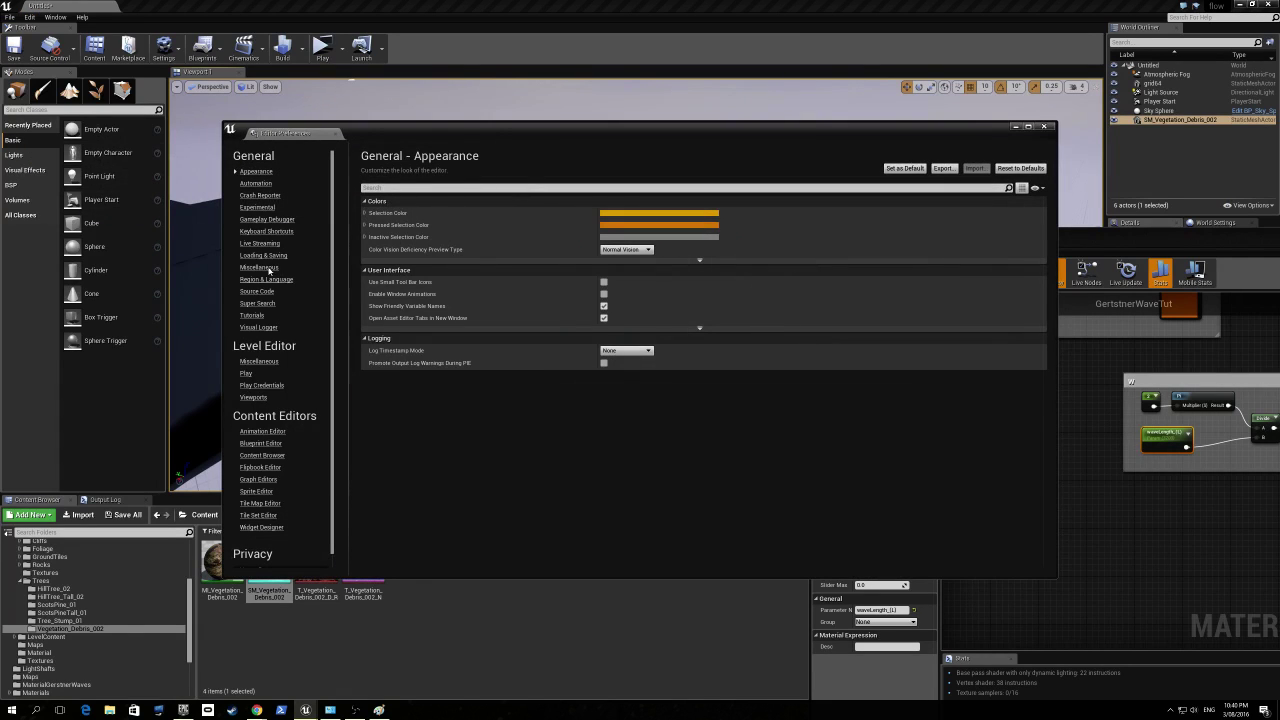
{"action": "scroll", "coordinate": [295, 420], "scroll_direction": "down", "scroll_amount": 1}
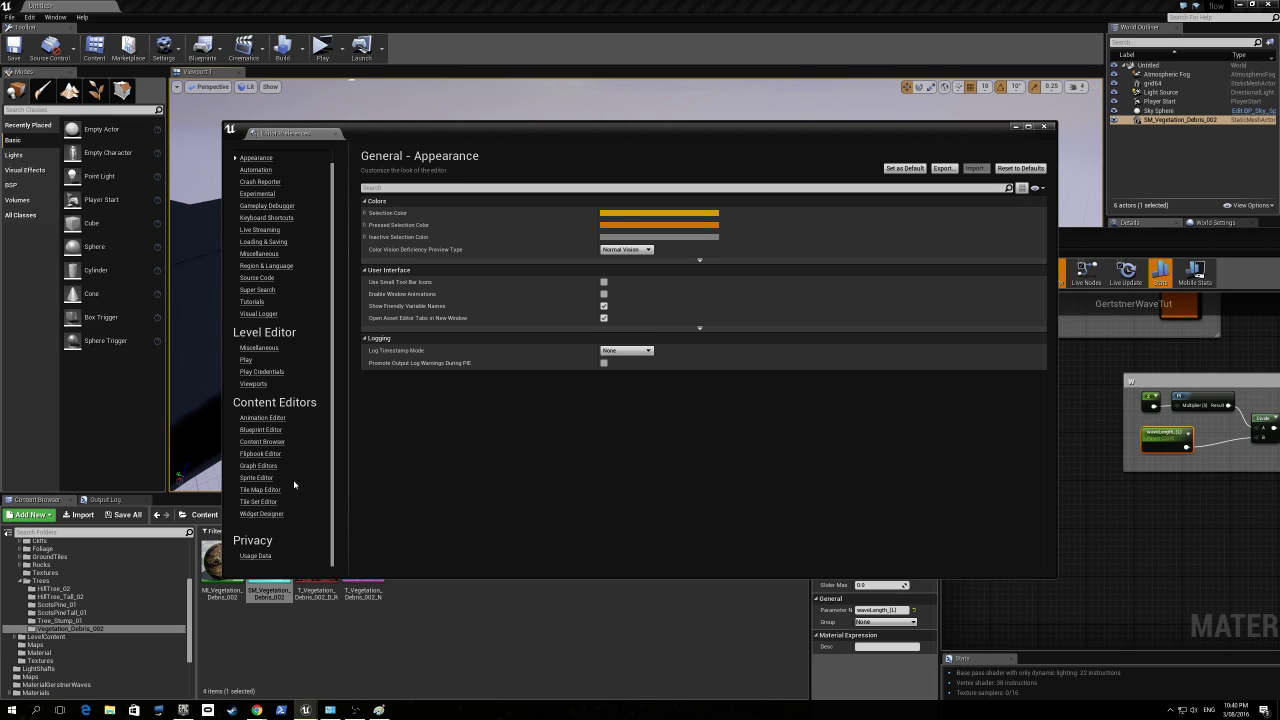
{"action": "scroll", "coordinate": [292, 488], "scroll_direction": "up", "scroll_amount": 1}
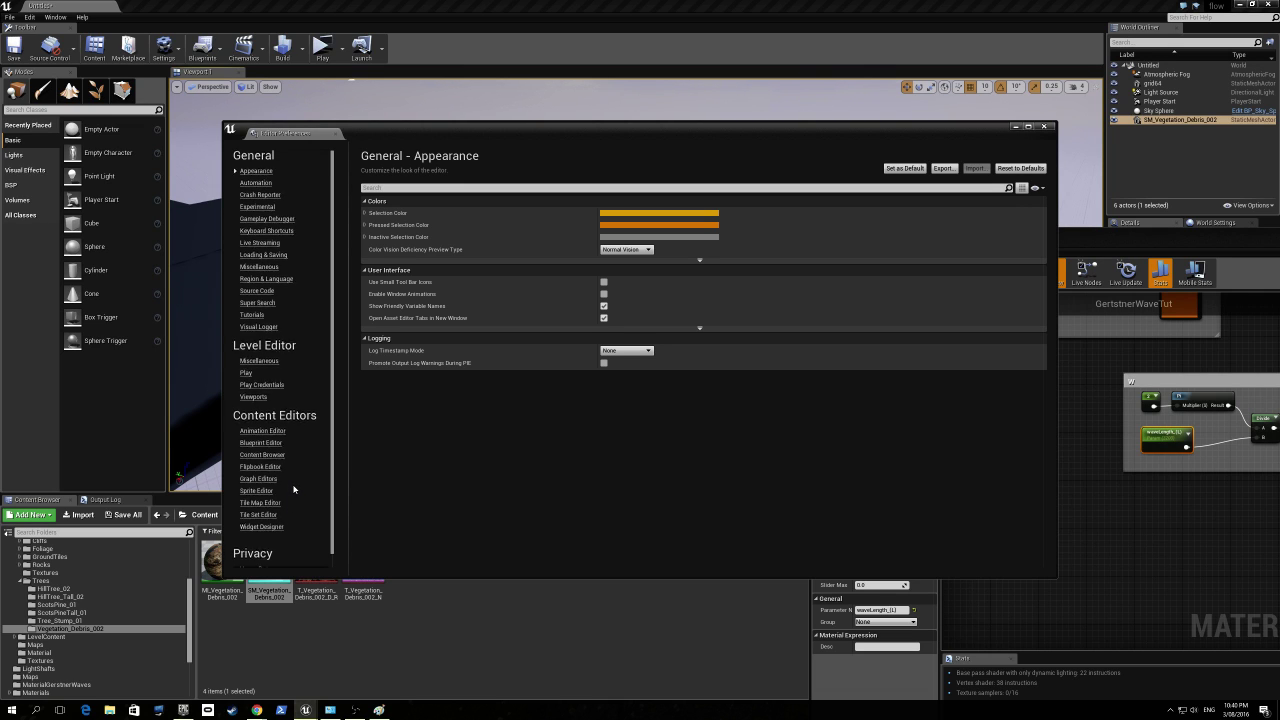
{"action": "scroll", "coordinate": [294, 489], "scroll_direction": "down", "scroll_amount": 1}
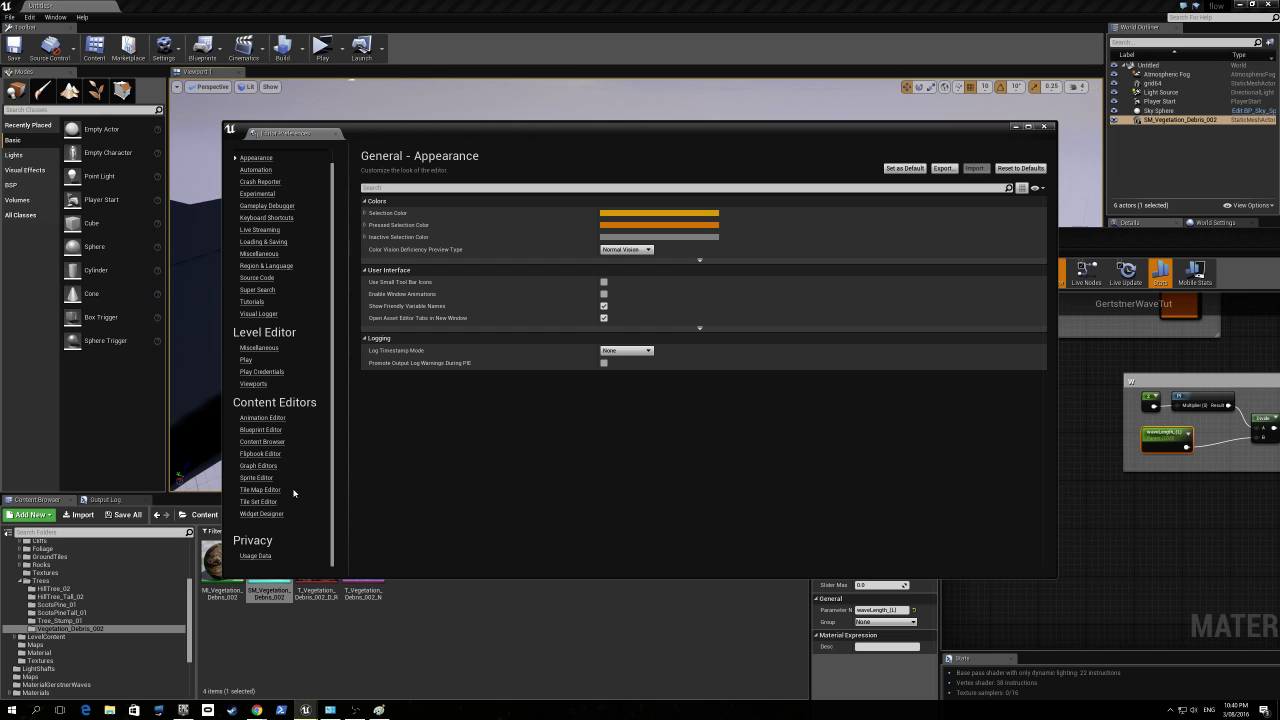
{"action": "scroll", "coordinate": [290, 505], "scroll_direction": "up", "scroll_amount": 1}
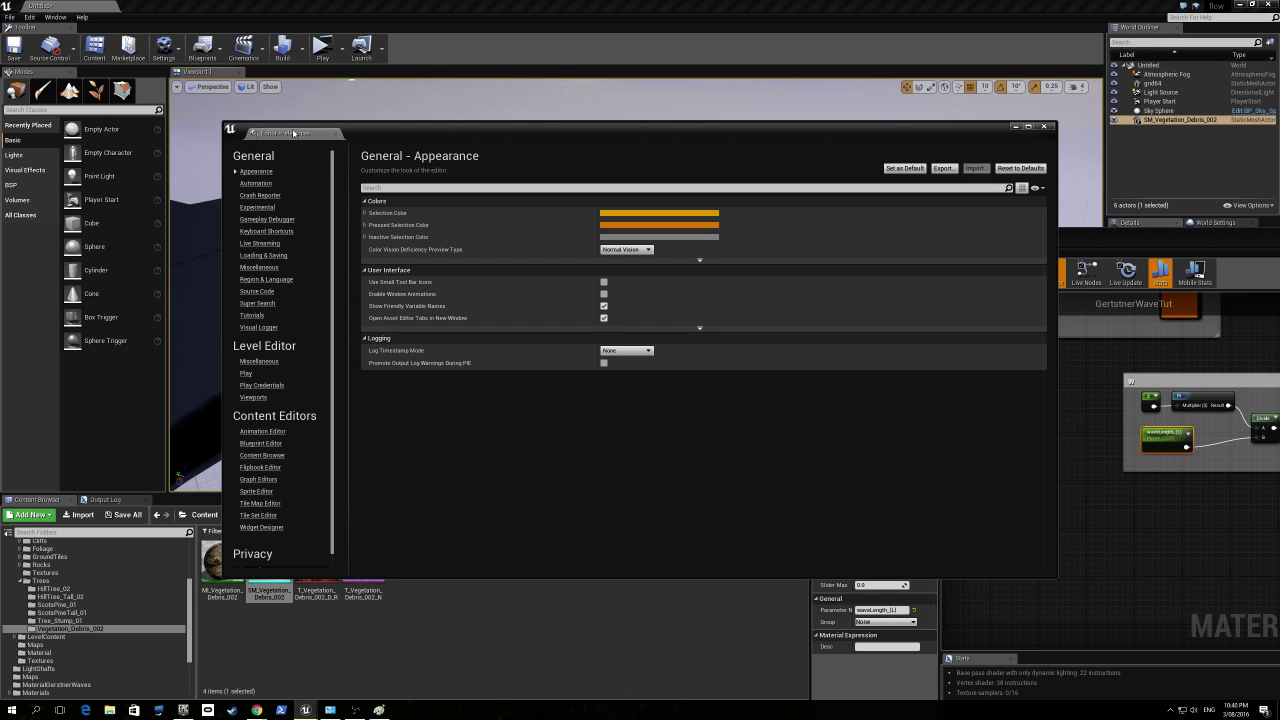
Open the Project Settings, search the Engine General Settings for "grid", and clear the search
{"action": "left_click", "coordinate": [52, 18]}
{"action": "mouse_move", "coordinate": [34, 18]}
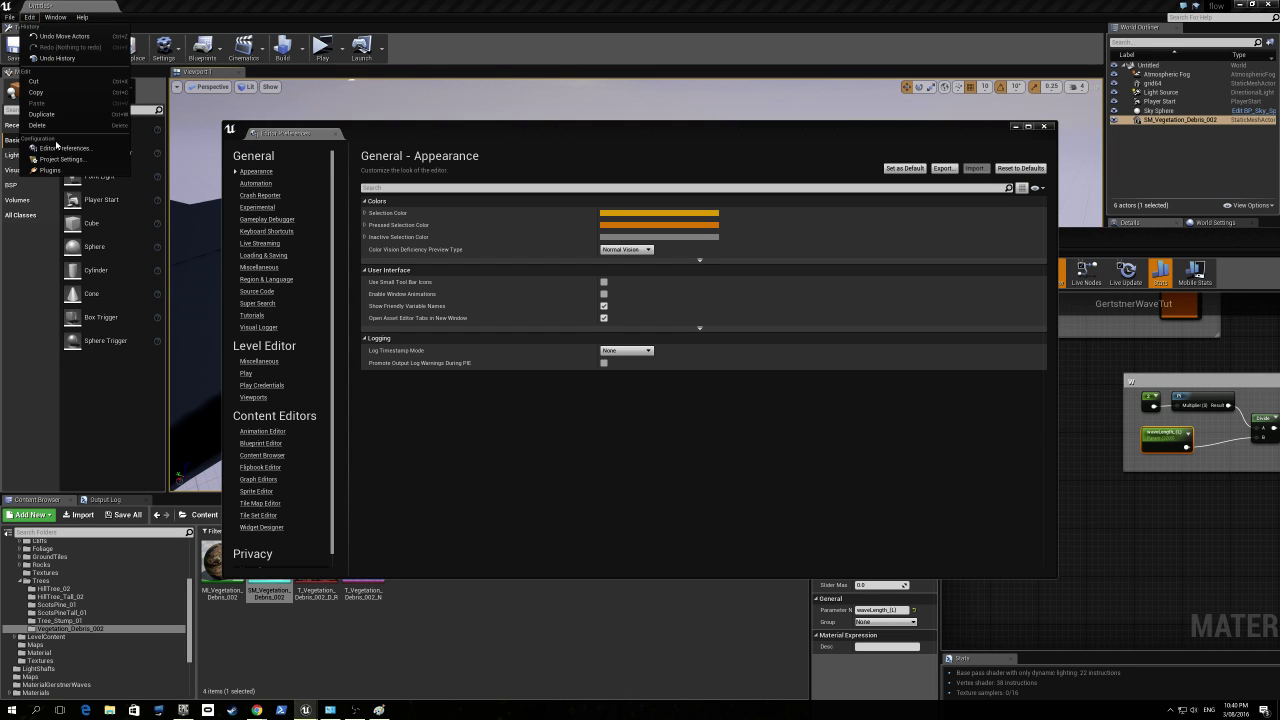
{"action": "left_click", "coordinate": [60, 161]}
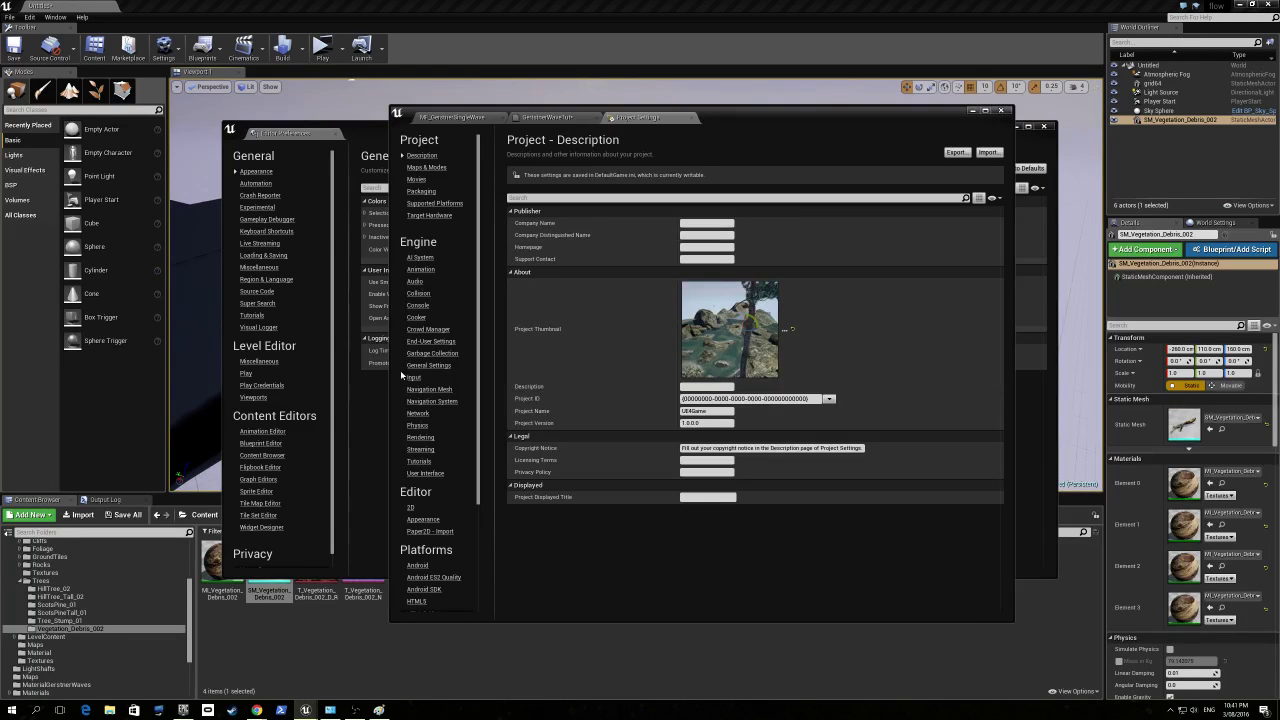
{"action": "left_click", "coordinate": [425, 366]}
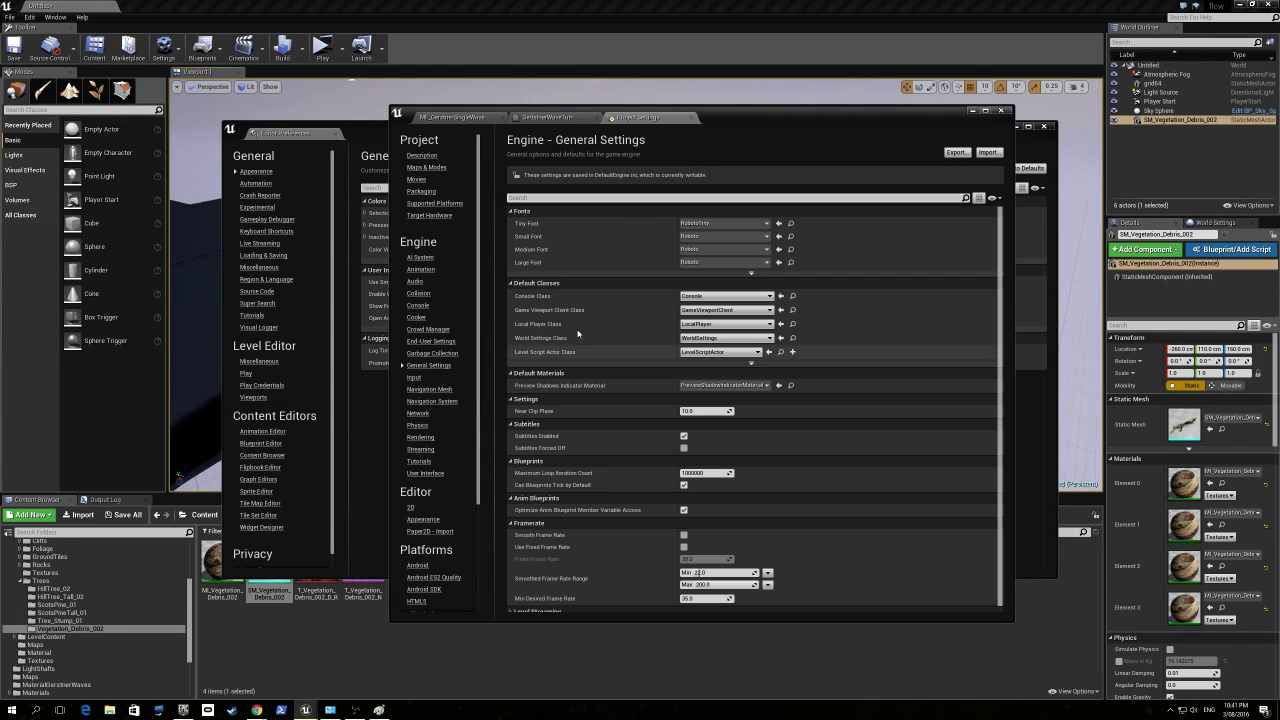
{"action": "left_click", "coordinate": [575, 198]}
{"action": "type", "text": "gif"}
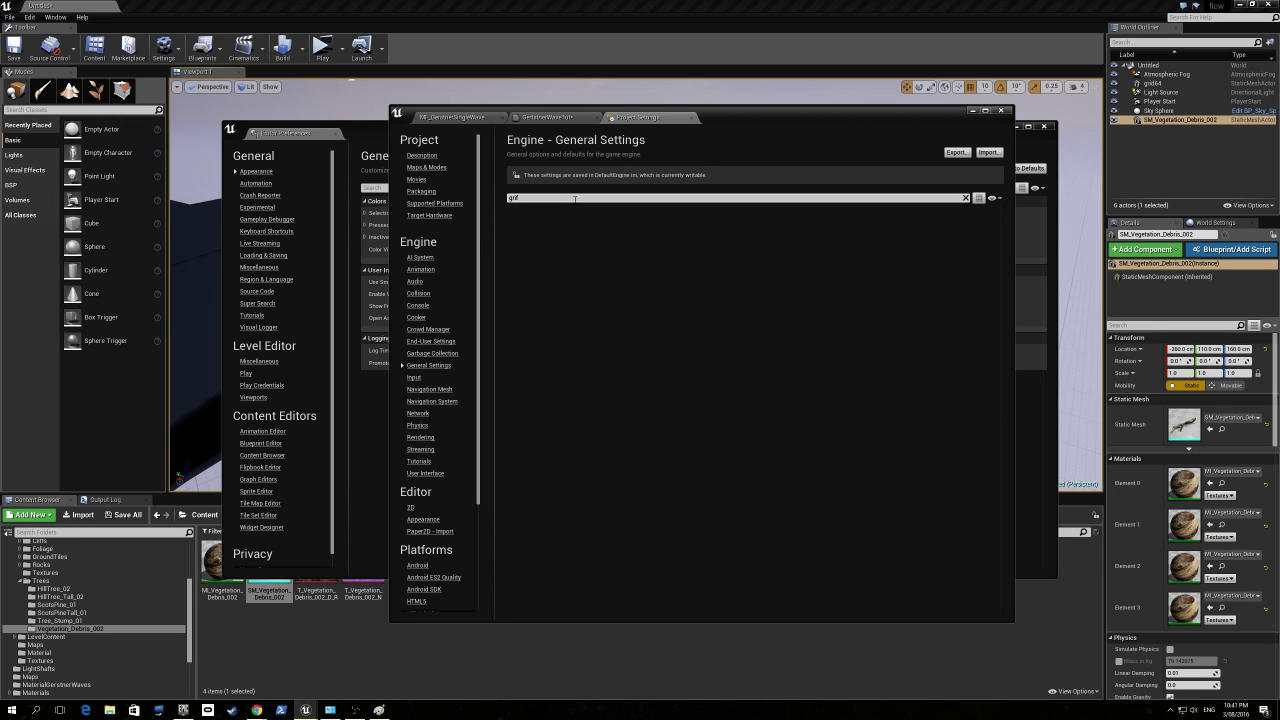
{"action": "key", "text": "BackSpace"}
{"action": "type", "text": "d"}
{"action": "left_click", "coordinate": [967, 199]}
Search the Editor Preferences for "gr" and close the preferences window
{"action": "left_click", "coordinate": [383, 189]}
{"action": "type", "text": "gr"}
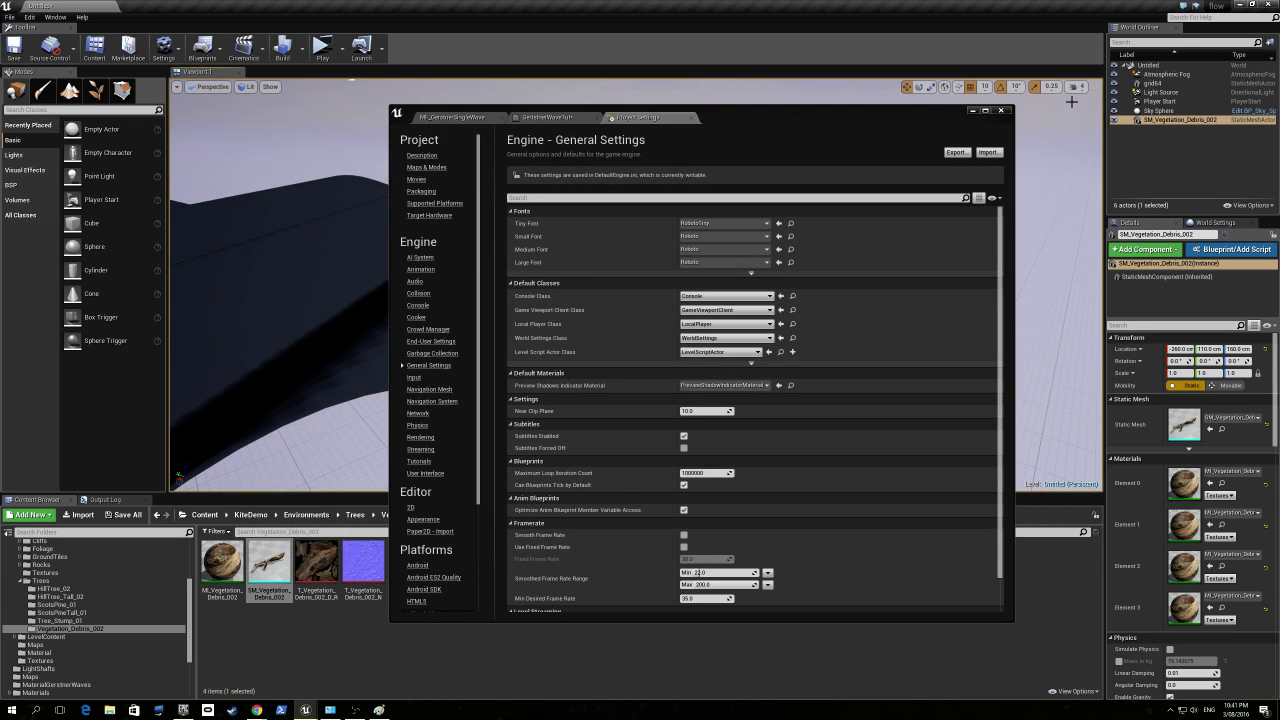
{"action": "left_click", "coordinate": [1044, 126]}
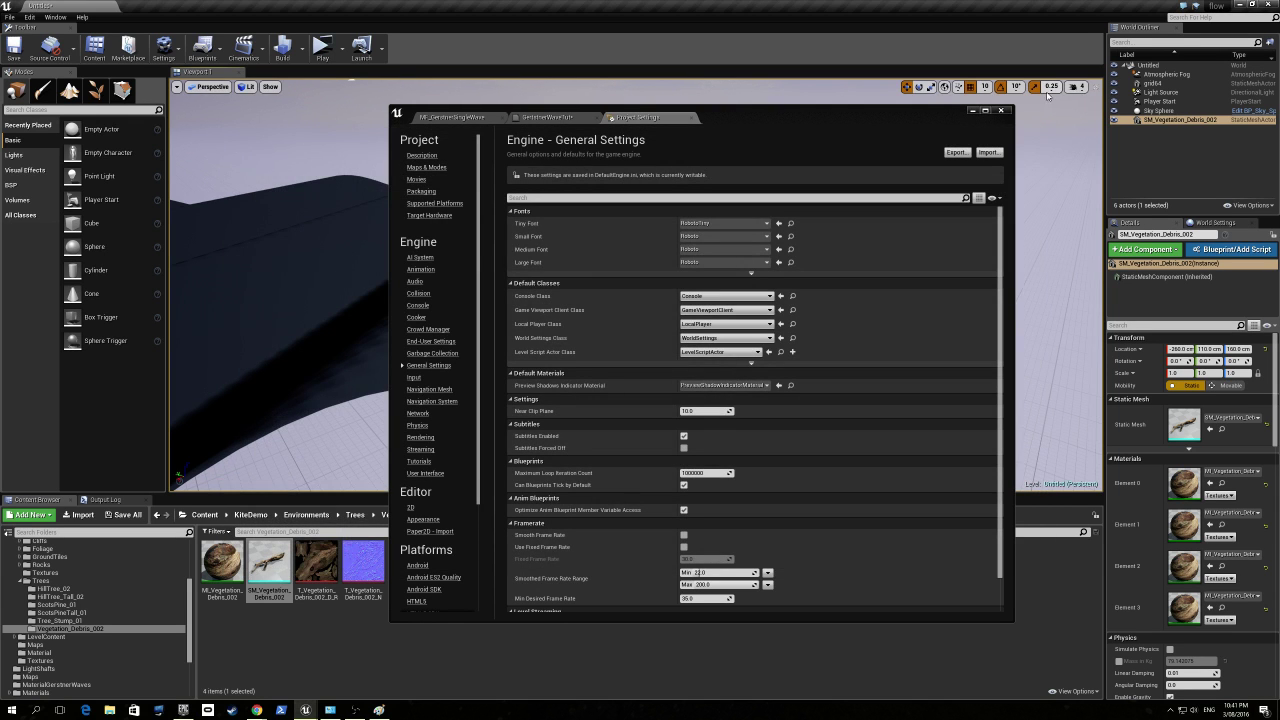
Check the viewport's grid snap size options and dismiss them
{"action": "left_click", "coordinate": [983, 88]}
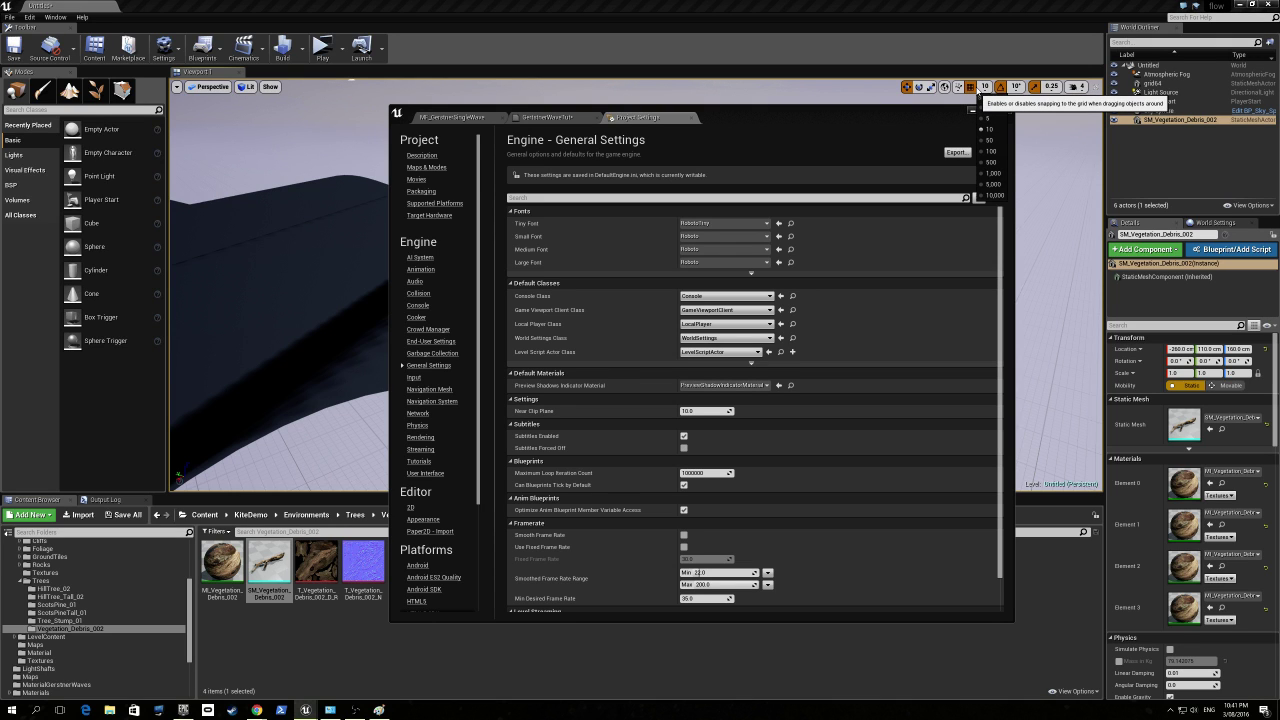
{"action": "right_click", "coordinate": [976, 90]}
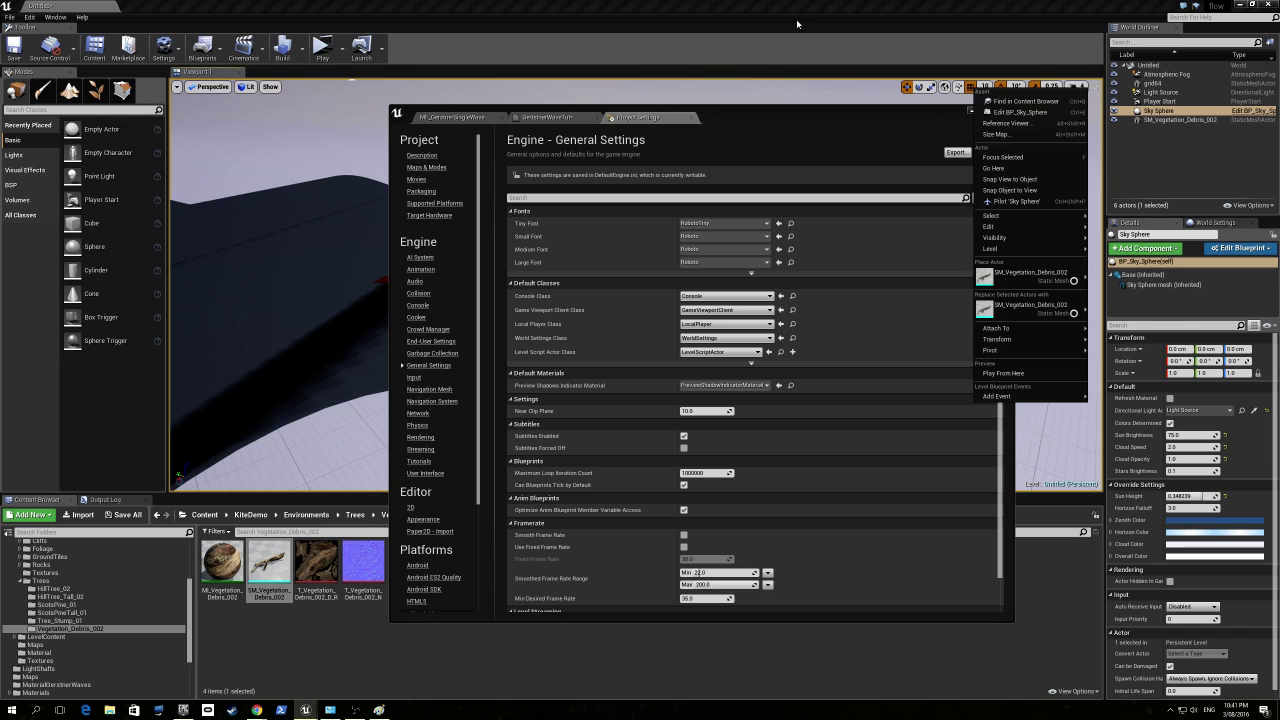
{"action": "left_click", "coordinate": [798, 24]}
Select the grid64 wave plane in the level and minimize the Project Settings window
{"action": "left_click_drag", "start_coordinate": [814, 121], "coordinate": [1240, 194]}
{"action": "right_click_drag", "start_coordinate": [640, 290], "coordinate": [600, 240]}
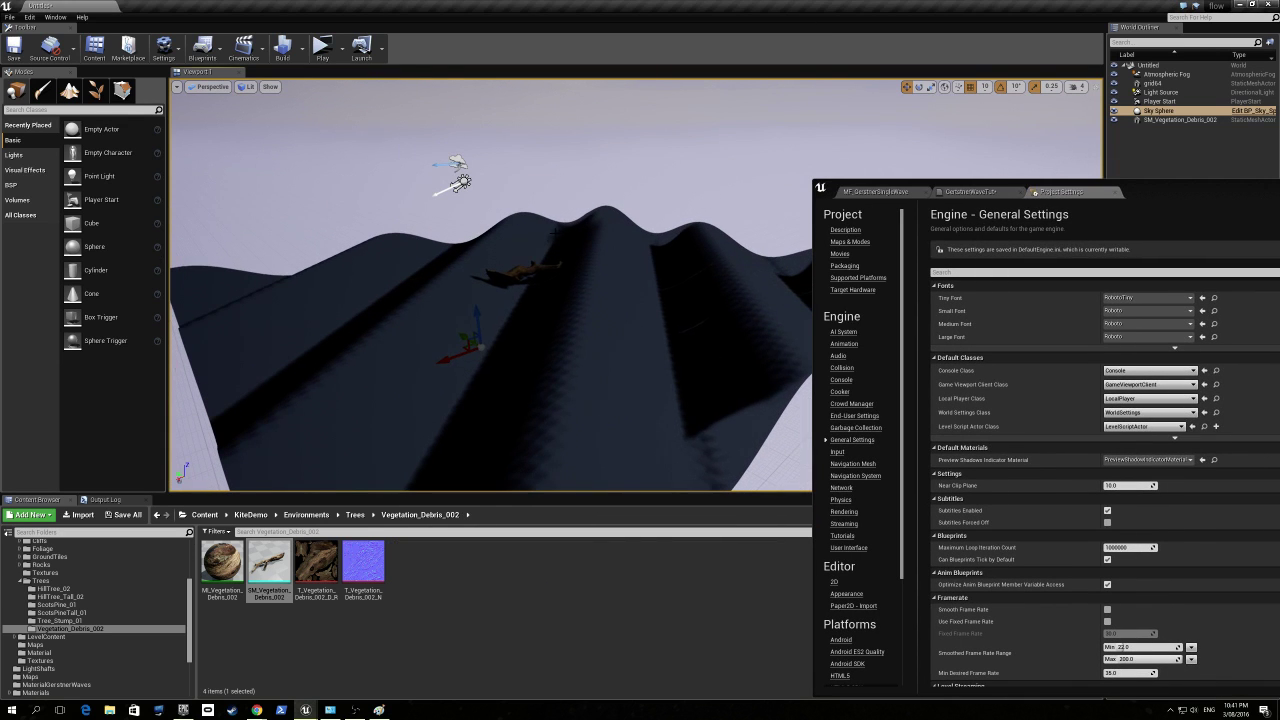
{"action": "left_click", "coordinate": [467, 271]}
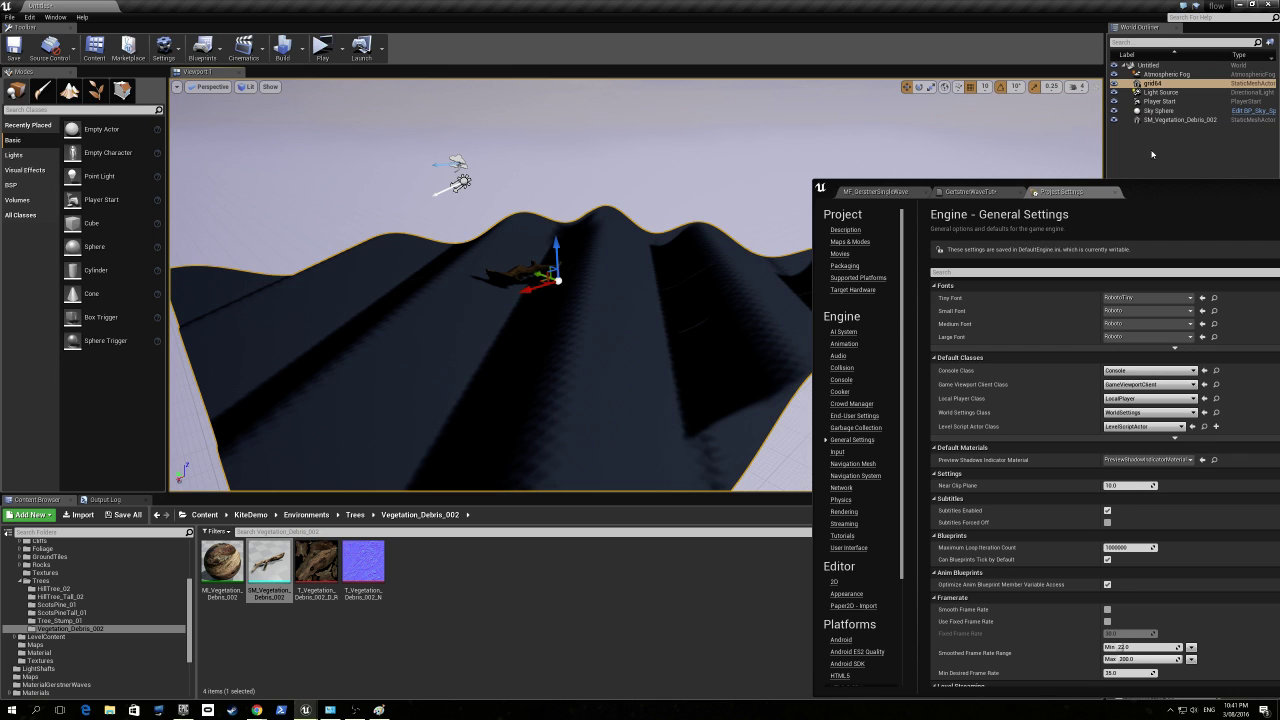
{"action": "left_click_drag", "start_coordinate": [1150, 190], "coordinate": [988, 168]}
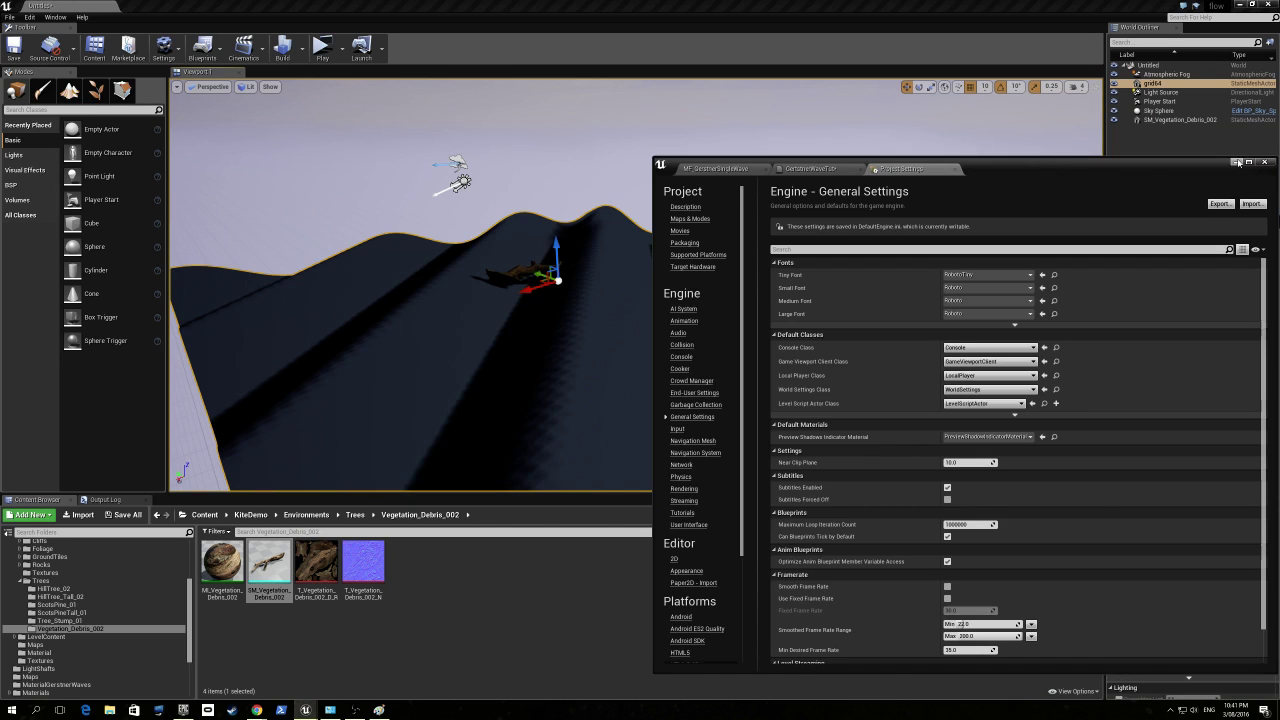
{"action": "left_click", "coordinate": [1237, 162]}
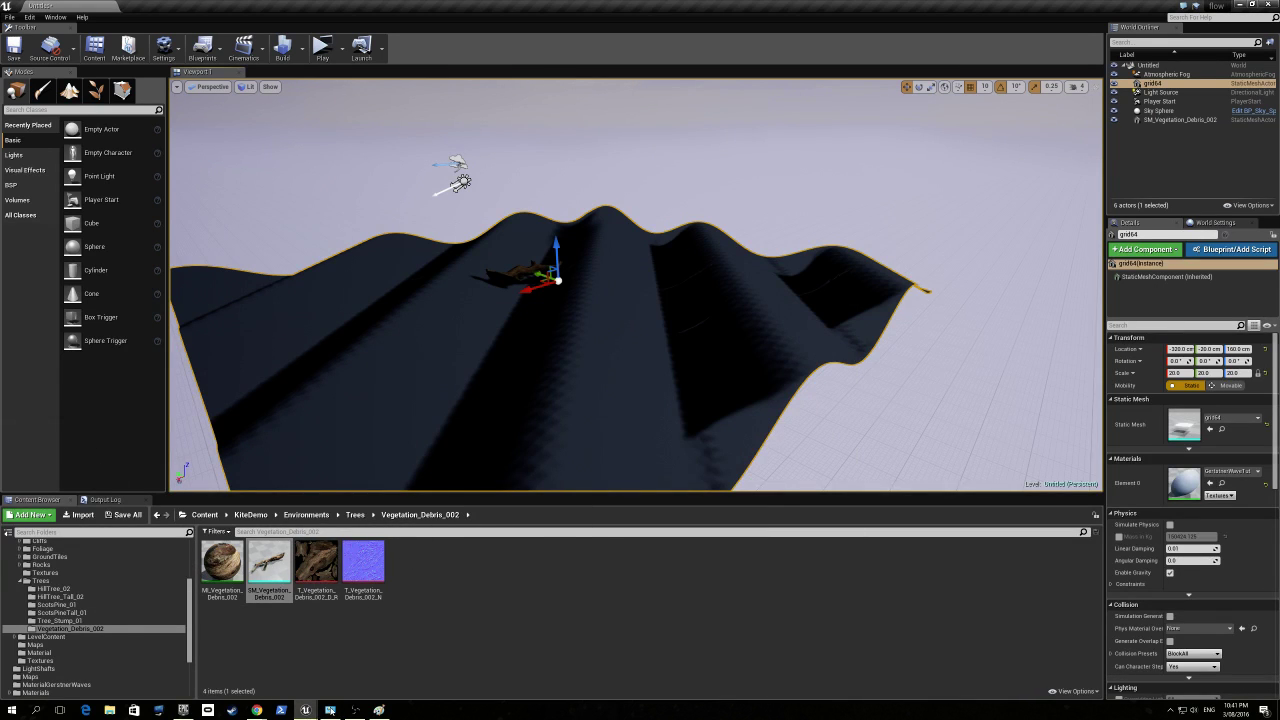
Switch to Chrome, review the speed phase-constant formula S x 2π/L against the w = 2π/L definition, and return to Unreal
{"action": "left_click", "coordinate": [259, 711]}
{"action": "left_click", "coordinate": [219, 652]}
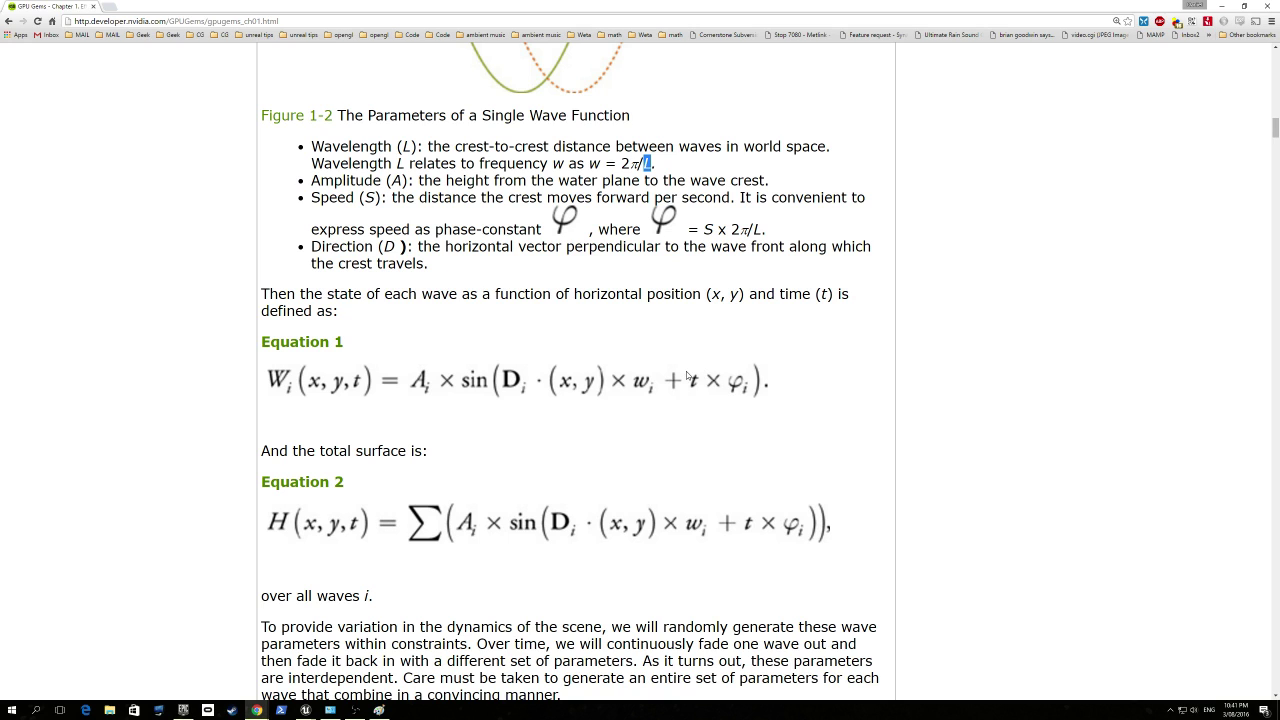
{"action": "scroll", "coordinate": [726, 380], "scroll_direction": "up", "scroll_amount": 1}
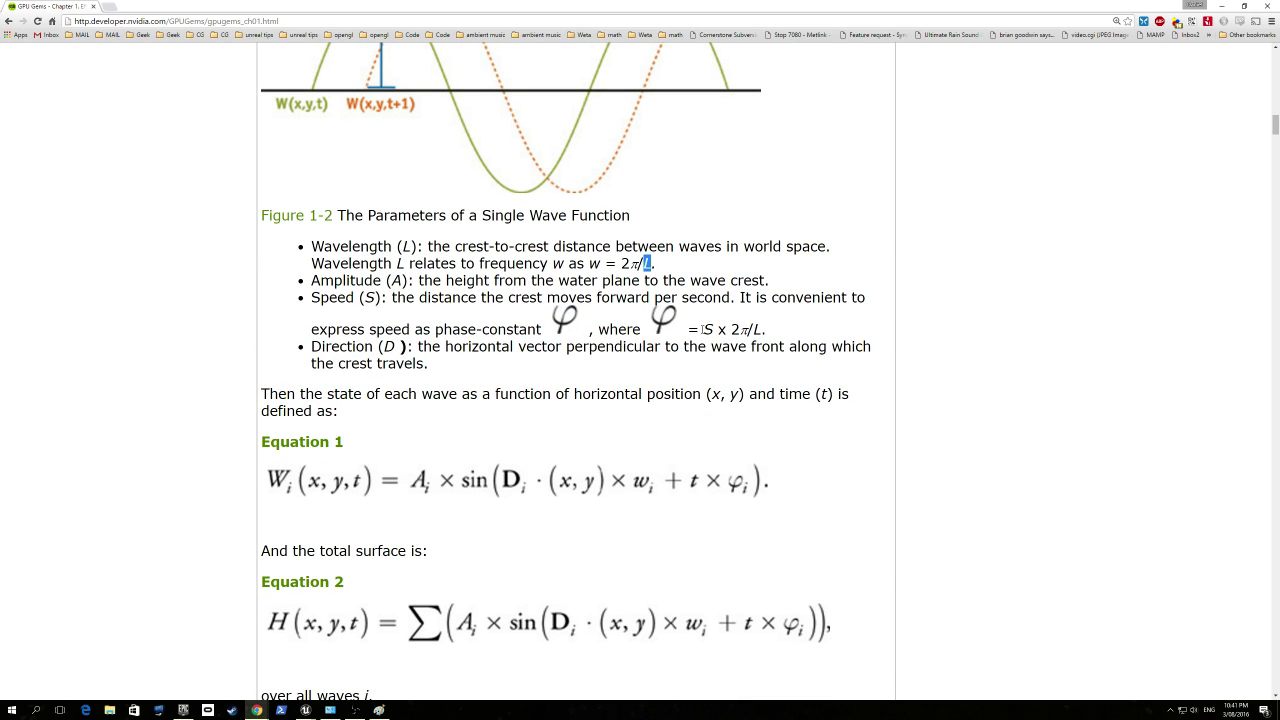
{"action": "left_click_drag", "start_coordinate": [703, 329], "coordinate": [762, 330]}
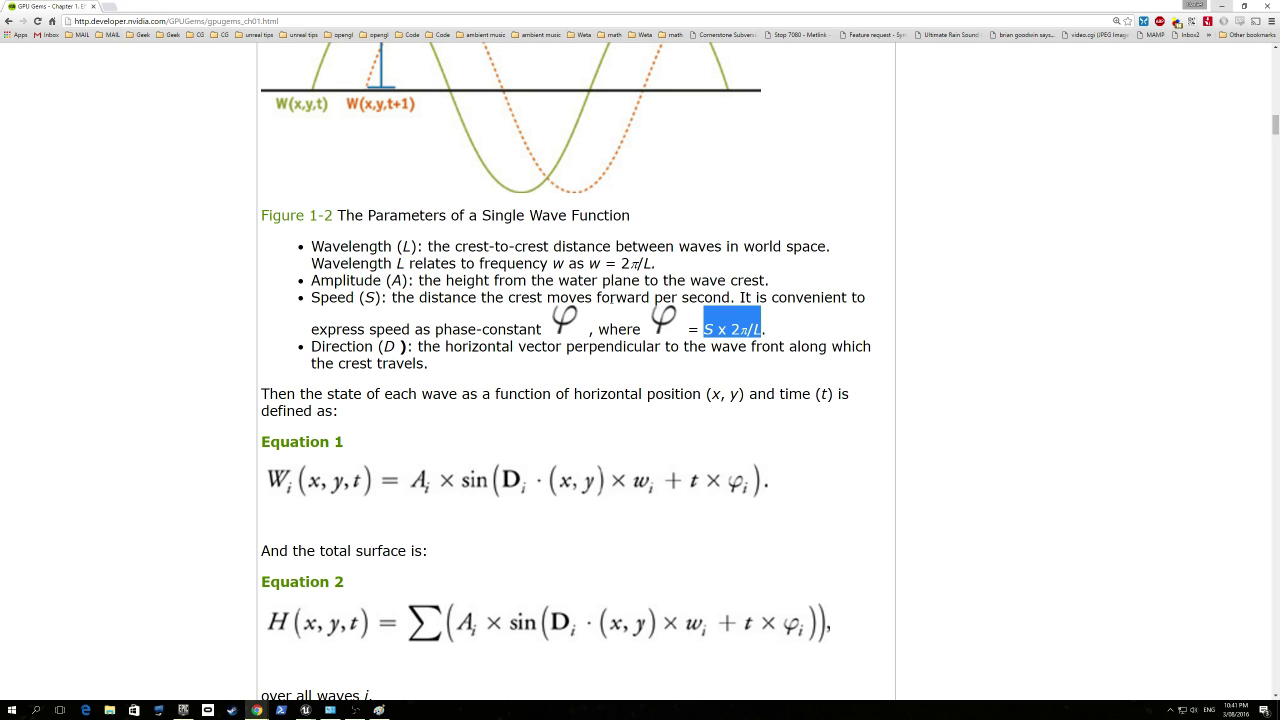
{"action": "left_click_drag", "start_coordinate": [586, 263], "coordinate": [632, 263]}
{"action": "left_click_drag", "start_coordinate": [752, 329], "coordinate": [761, 329]}
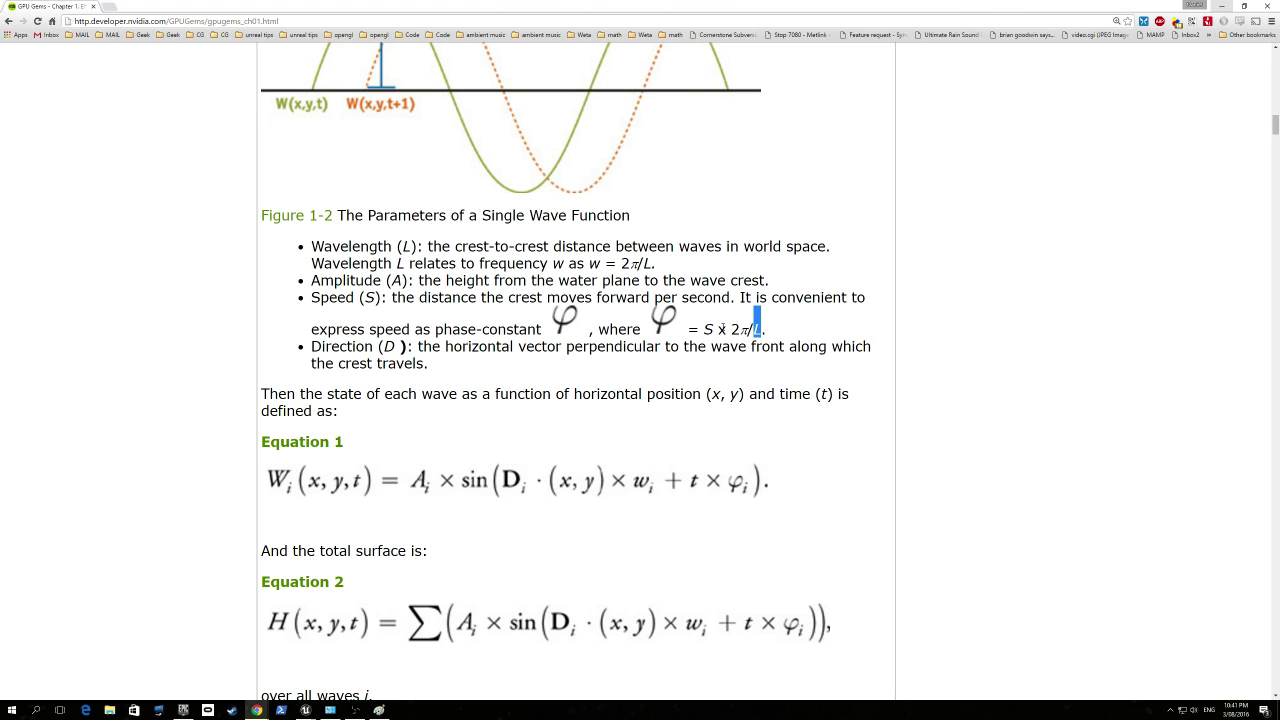
{"action": "left_click_drag", "start_coordinate": [714, 329], "coordinate": [703, 329]}
{"action": "left_click", "coordinate": [1222, 6]}
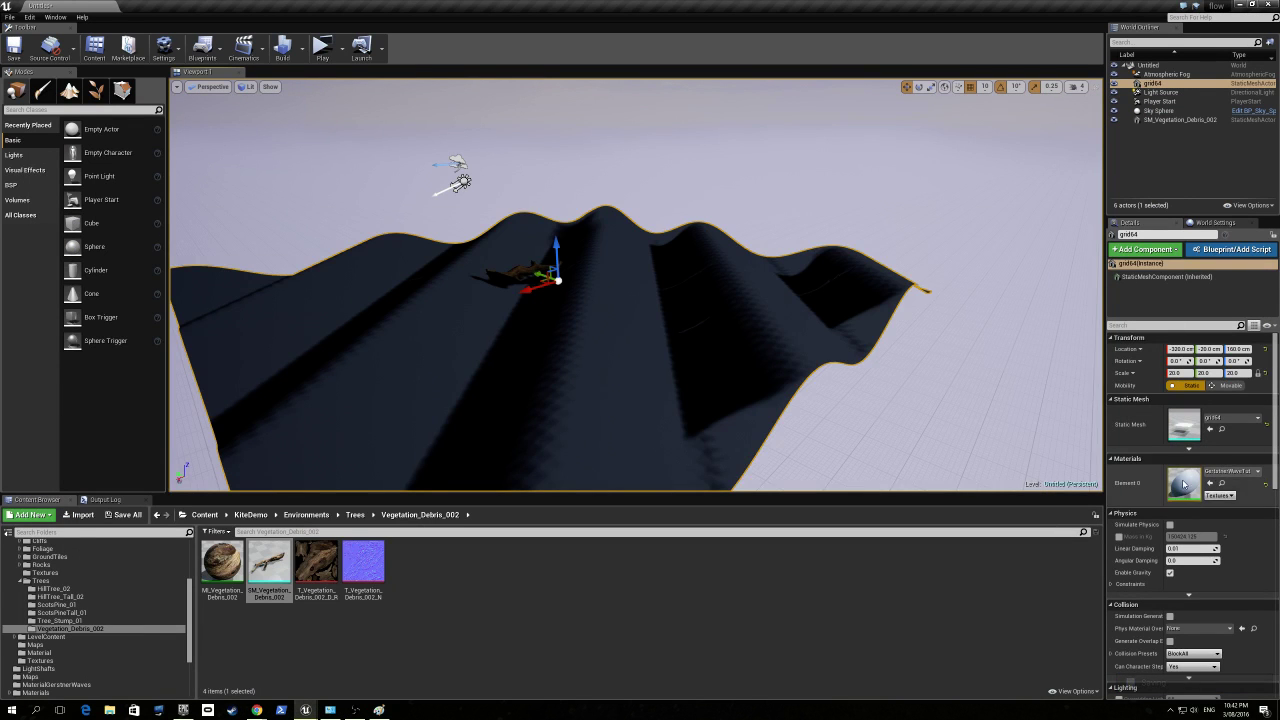
Open the grid64 mesh's material and add a scalar parameter named Speed below the W comment group
{"action": "double_click", "coordinate": [1184, 485]}
{"action": "double_click", "coordinate": [863, 168]}
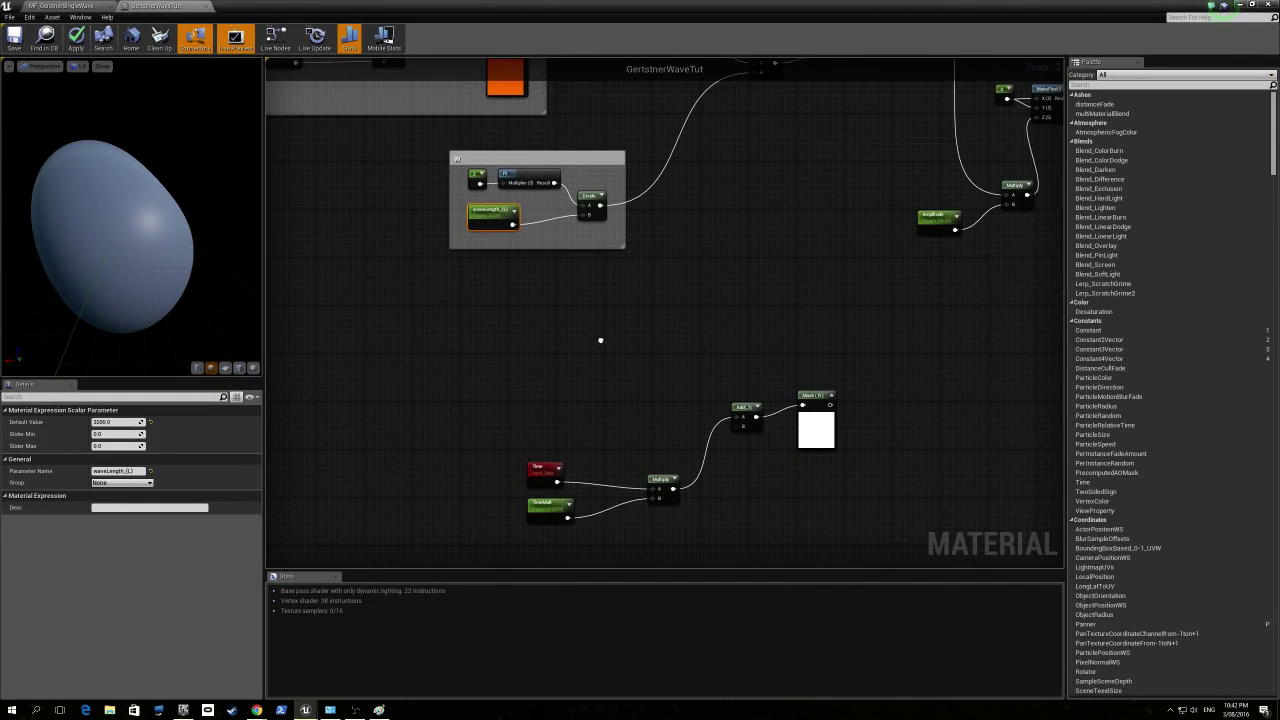
{"action": "left_click", "coordinate": [482, 322]}
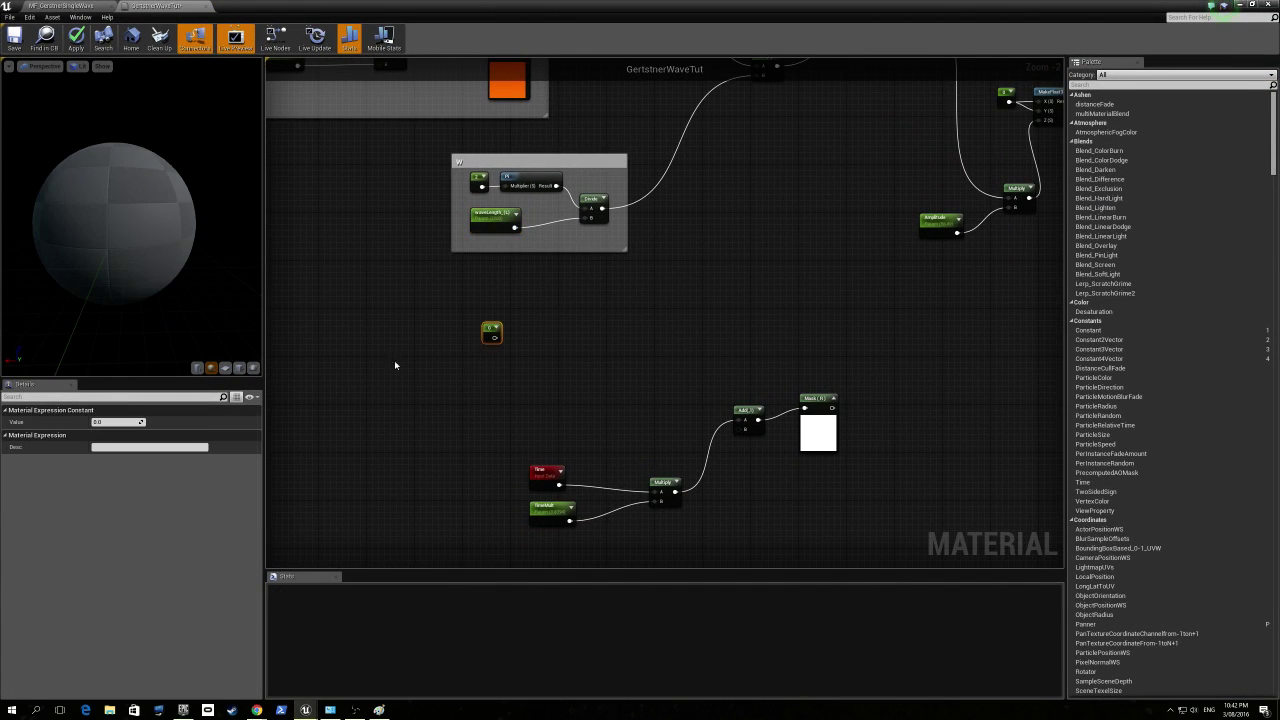
{"action": "left_click", "coordinate": [115, 422]}
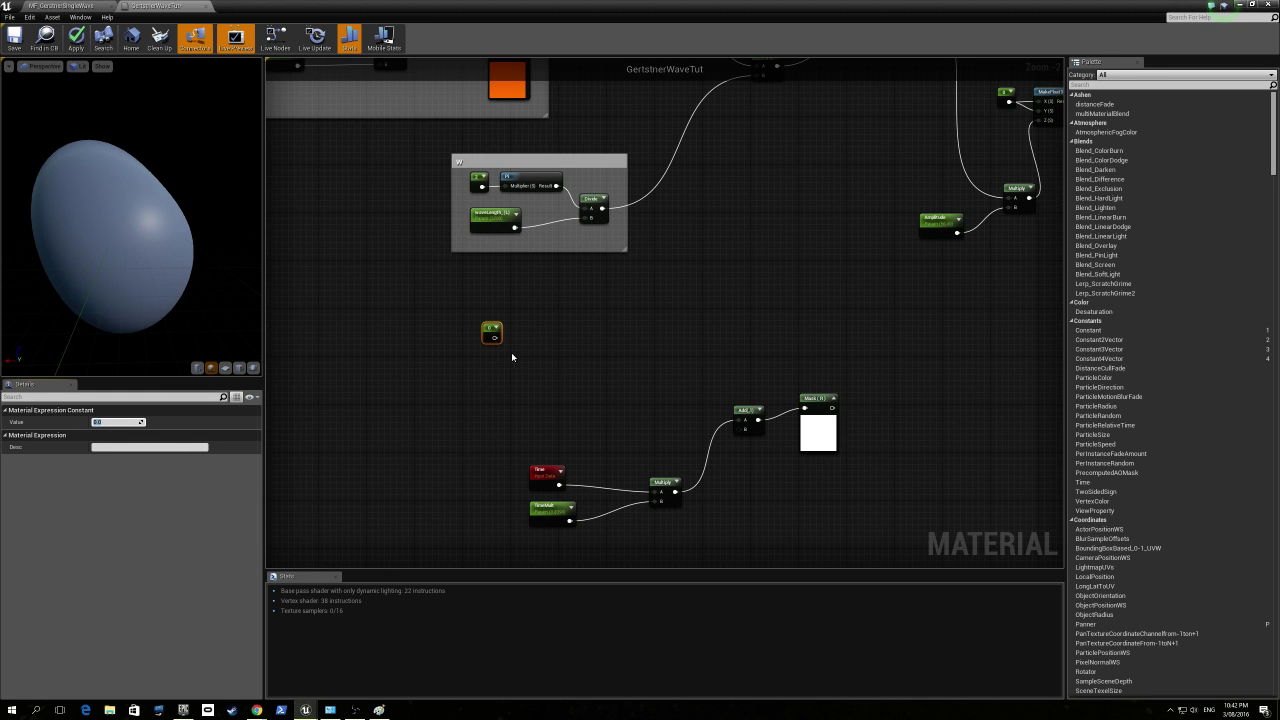
{"action": "right_click", "coordinate": [488, 329]}
{"action": "left_click", "coordinate": [509, 335]}
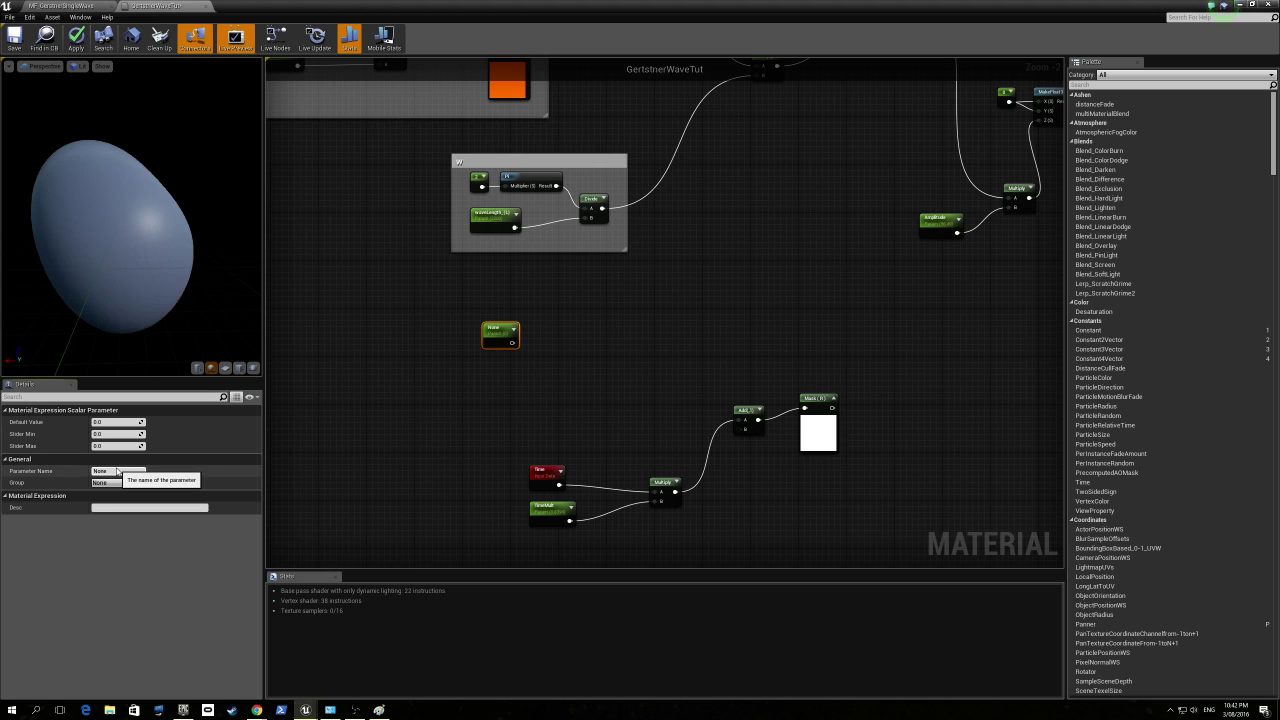
{"action": "left_click", "coordinate": [124, 471]}
{"action": "type", "text": "Speed"}
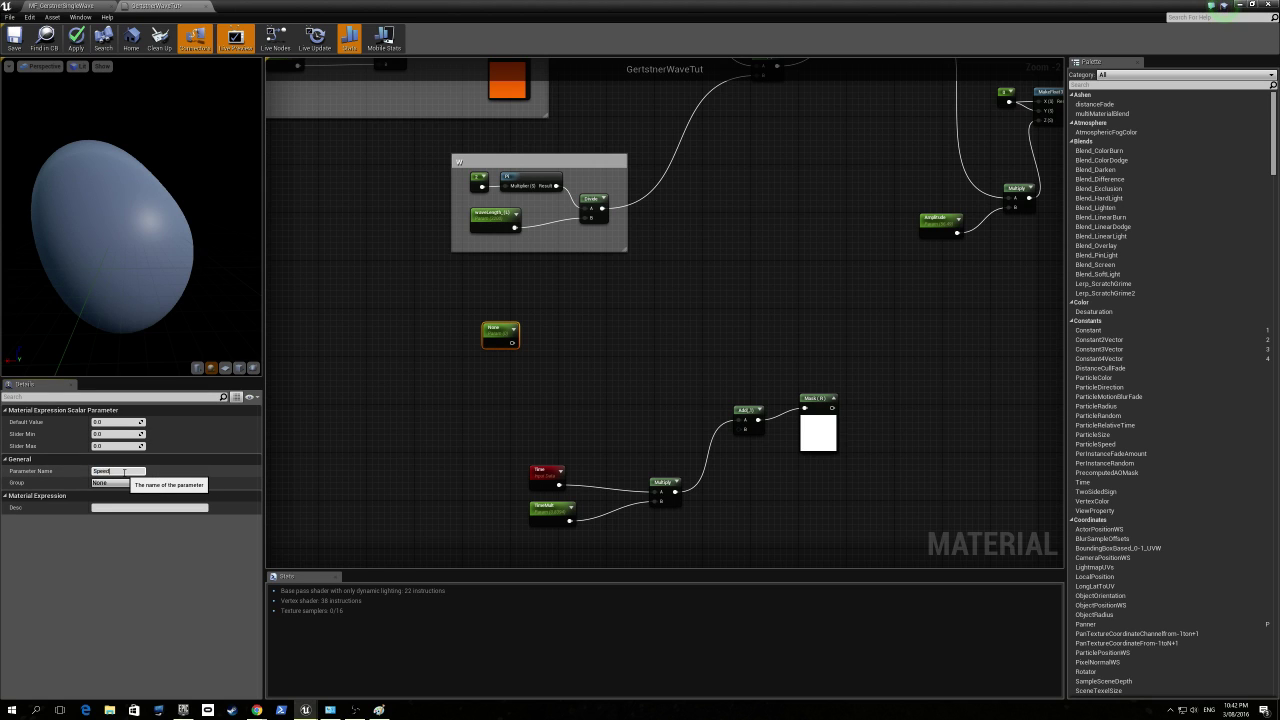
{"action": "key", "text": "Return"}
Set the Speed parameter's default value to 100 and shift its node slightly in the graph
{"action": "left_click", "coordinate": [110, 423]}
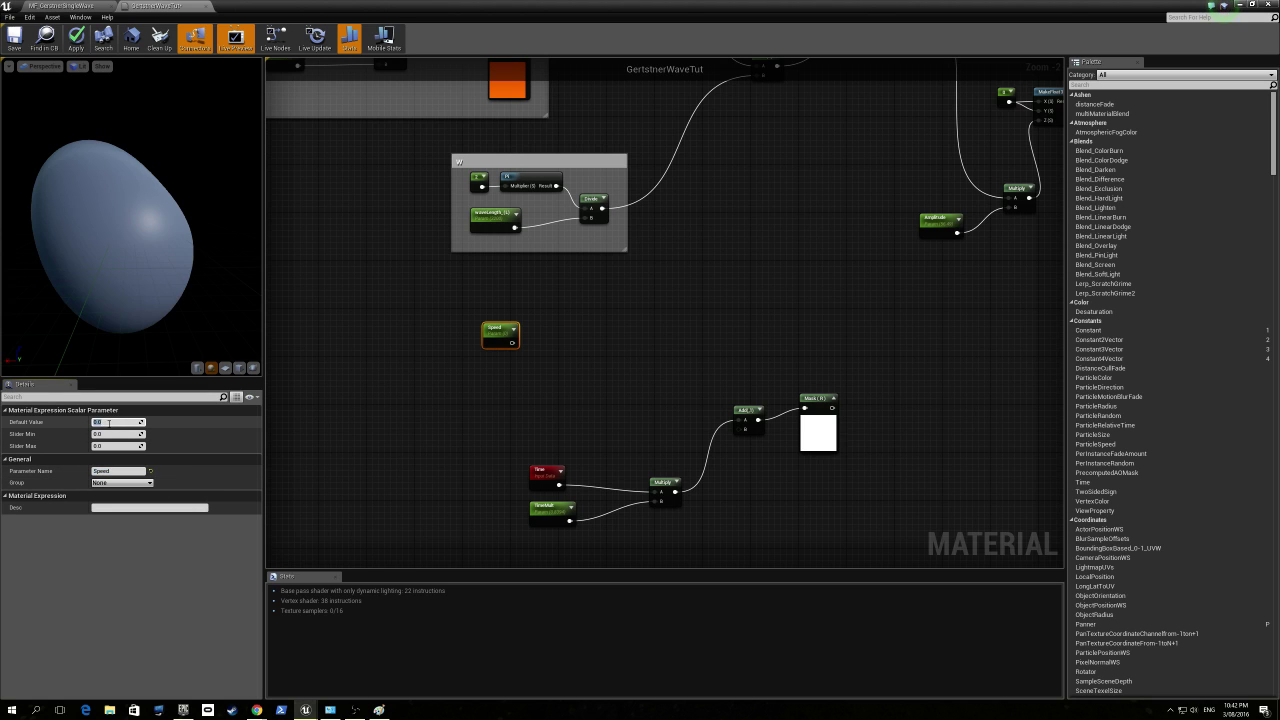
{"action": "type", "text": "1"}
{"action": "key", "text": "Return"}
{"action": "type", "text": "1000"}
{"action": "key", "text": "Return"}
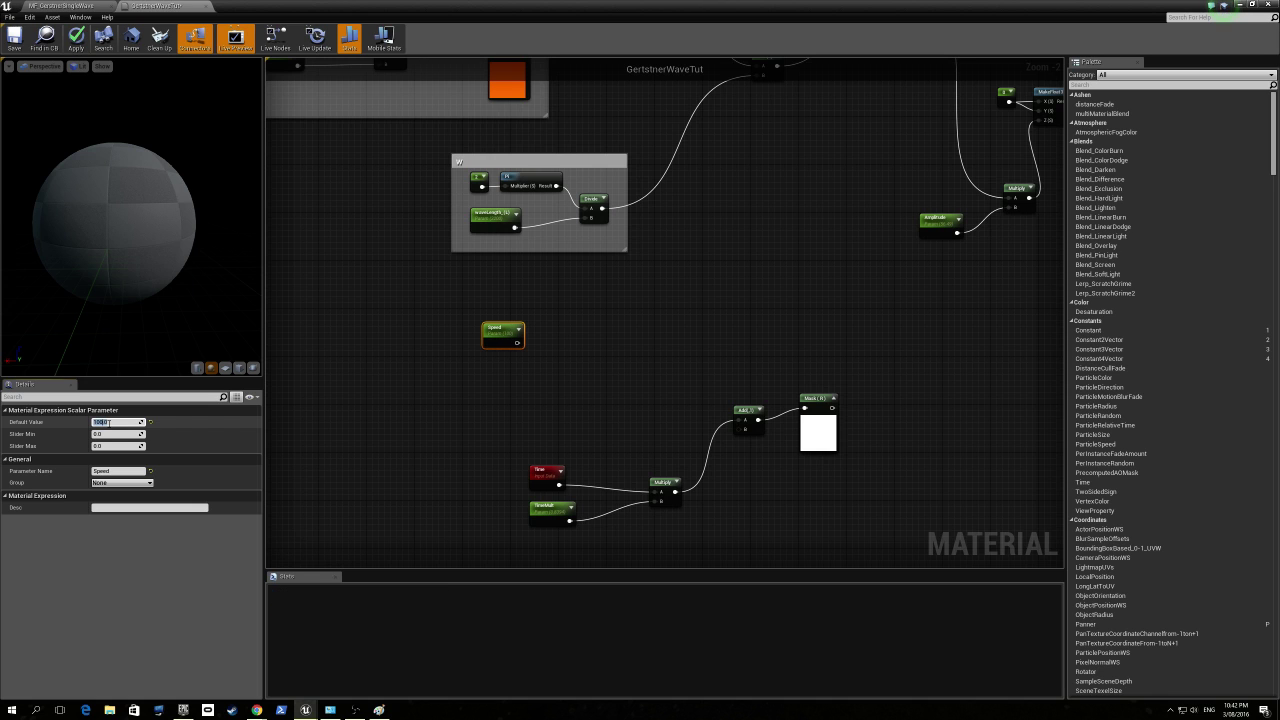
{"action": "scroll", "coordinate": [423, 383], "scroll_direction": "up", "scroll_amount": 2}
{"action": "left_click_drag", "start_coordinate": [519, 316], "coordinate": [478, 321]}
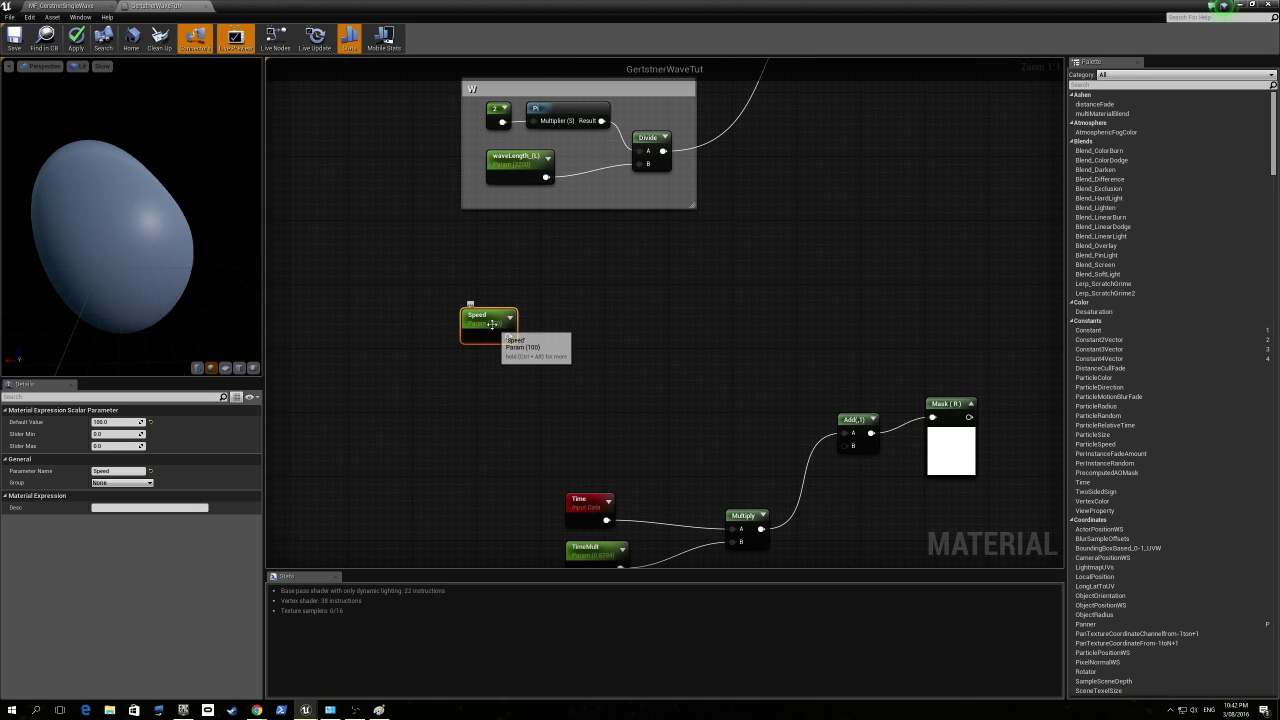
{"action": "right_click_drag", "start_coordinate": [491, 323], "coordinate": [535, 386]}
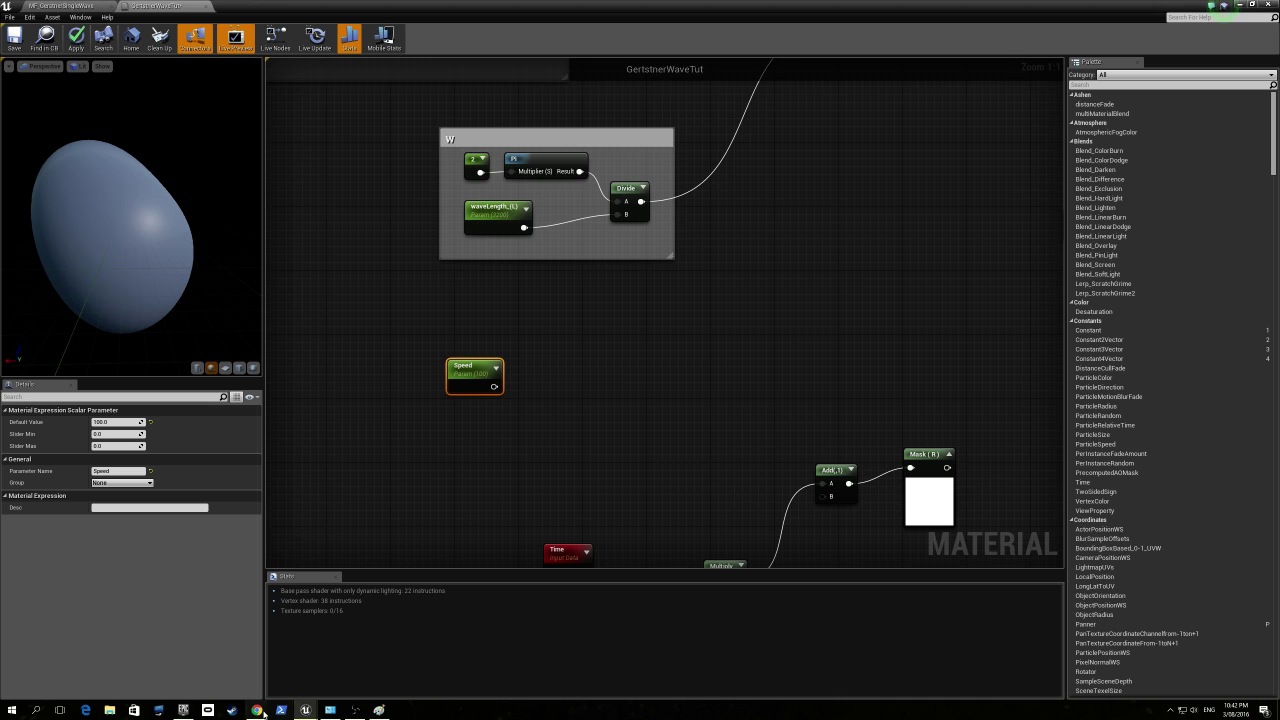
Switch to Chrome to review the phase-constant formula S x 2π/L, then return to the Unreal material graph
{"action": "left_click", "coordinate": [264, 714]}
{"action": "left_click", "coordinate": [350, 668]}
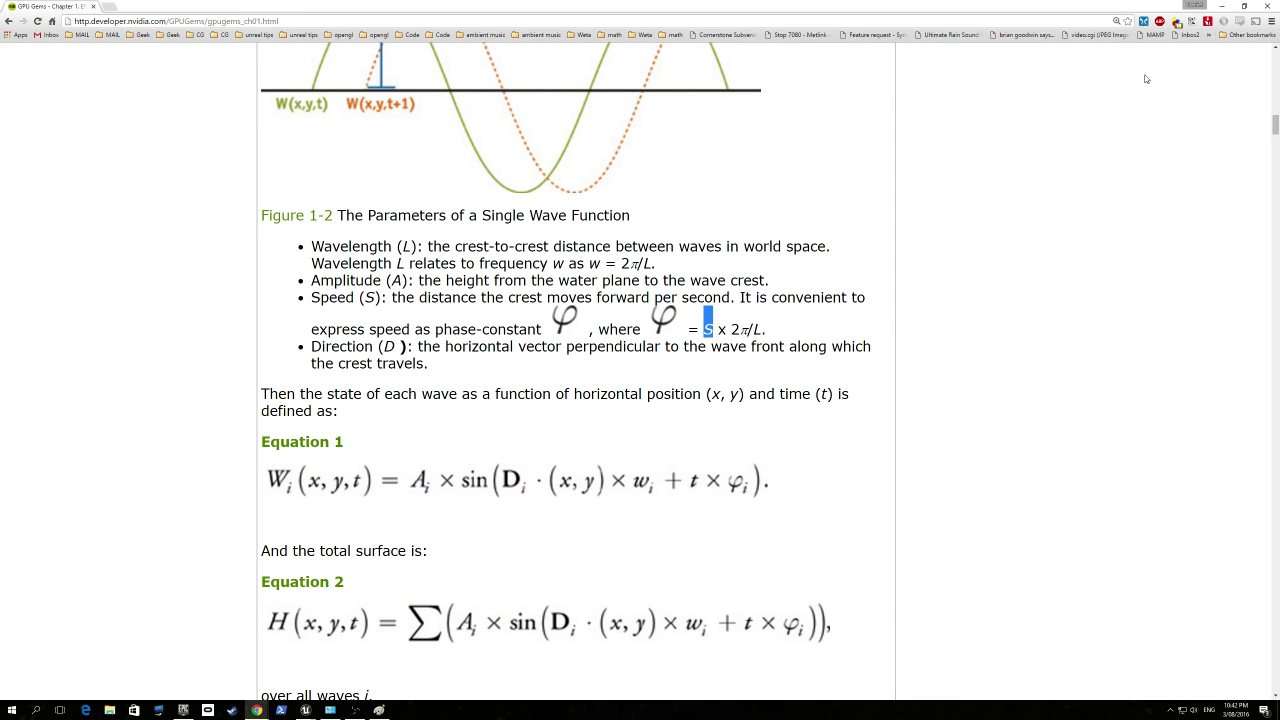
{"action": "left_click", "coordinate": [1219, 7]}
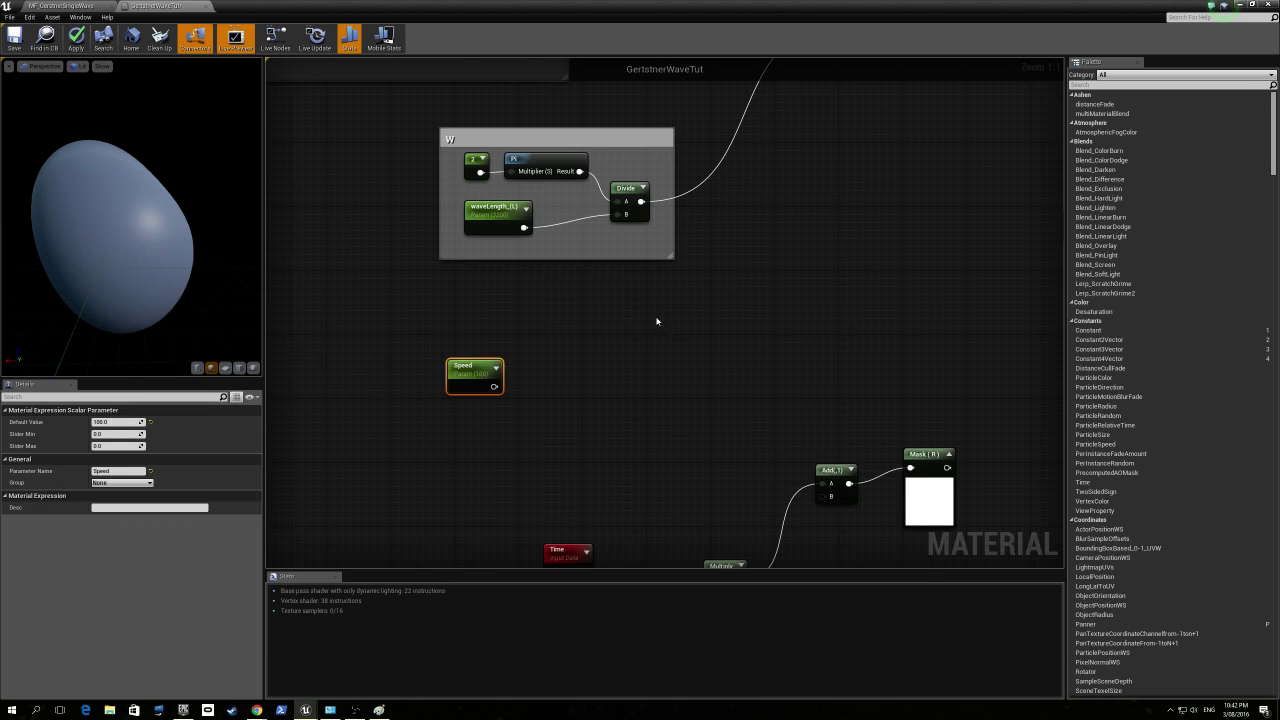
Duplicate the constant 2 and Pi nodes from the W group and place the copies above the Speed parameter
{"action": "left_click", "coordinate": [478, 160]}
{"action": "left_click", "coordinate": [533, 160], "text": "ctrl"}
{"action": "key", "text": "ctrl+c"}
{"action": "key", "text": "ctrl+v"}
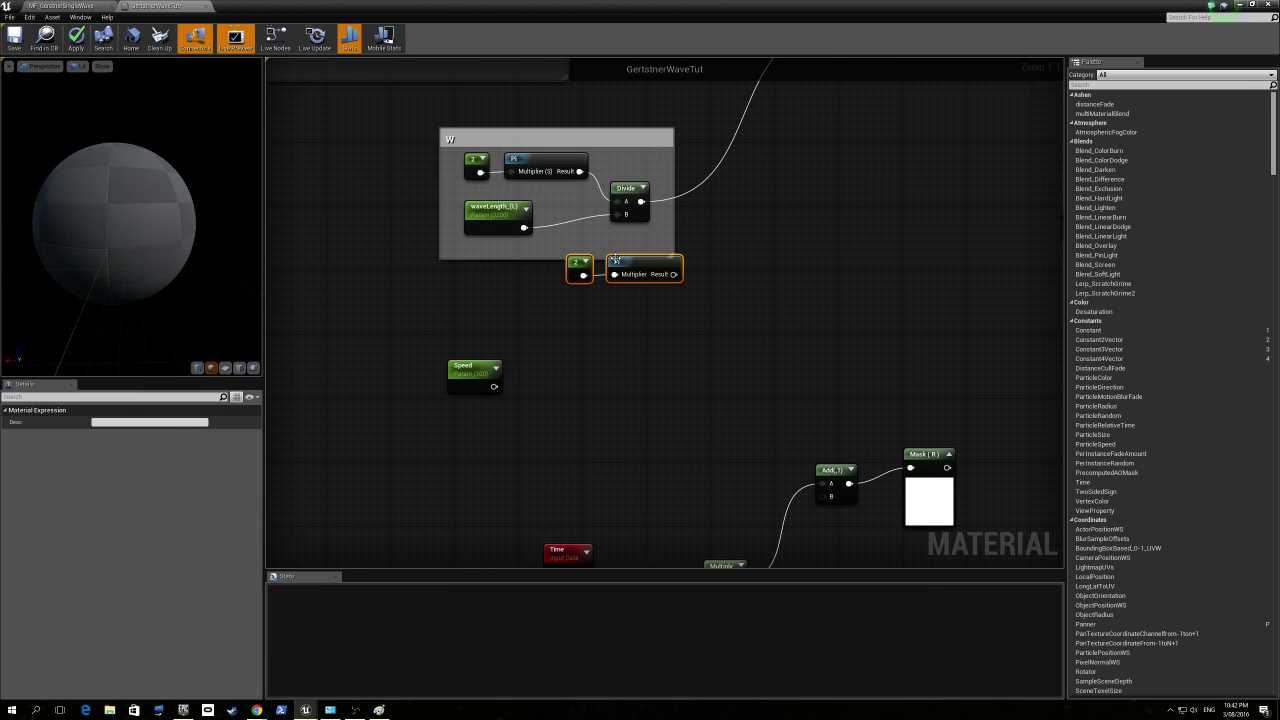
{"action": "left_click_drag", "start_coordinate": [622, 258], "coordinate": [612, 352]}
Multiply Speed by the duplicated 2 x Pi result and arrange Speed above the constant and Pi nodes
{"action": "left_click", "coordinate": [603, 334]}
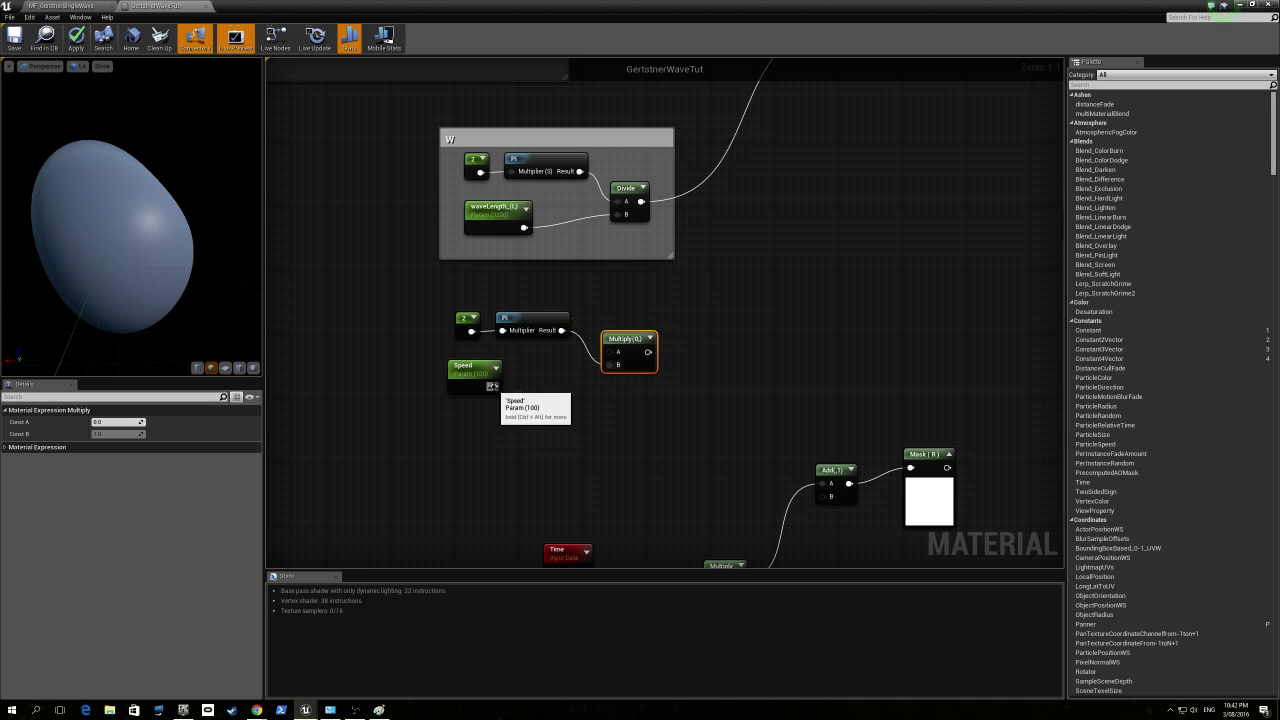
{"action": "left_click_drag", "start_coordinate": [494, 386], "coordinate": [610, 364]}
{"action": "left_click_drag", "start_coordinate": [456, 295], "coordinate": [520, 326]}
{"action": "left_click_drag", "start_coordinate": [520, 326], "coordinate": [521, 429]}
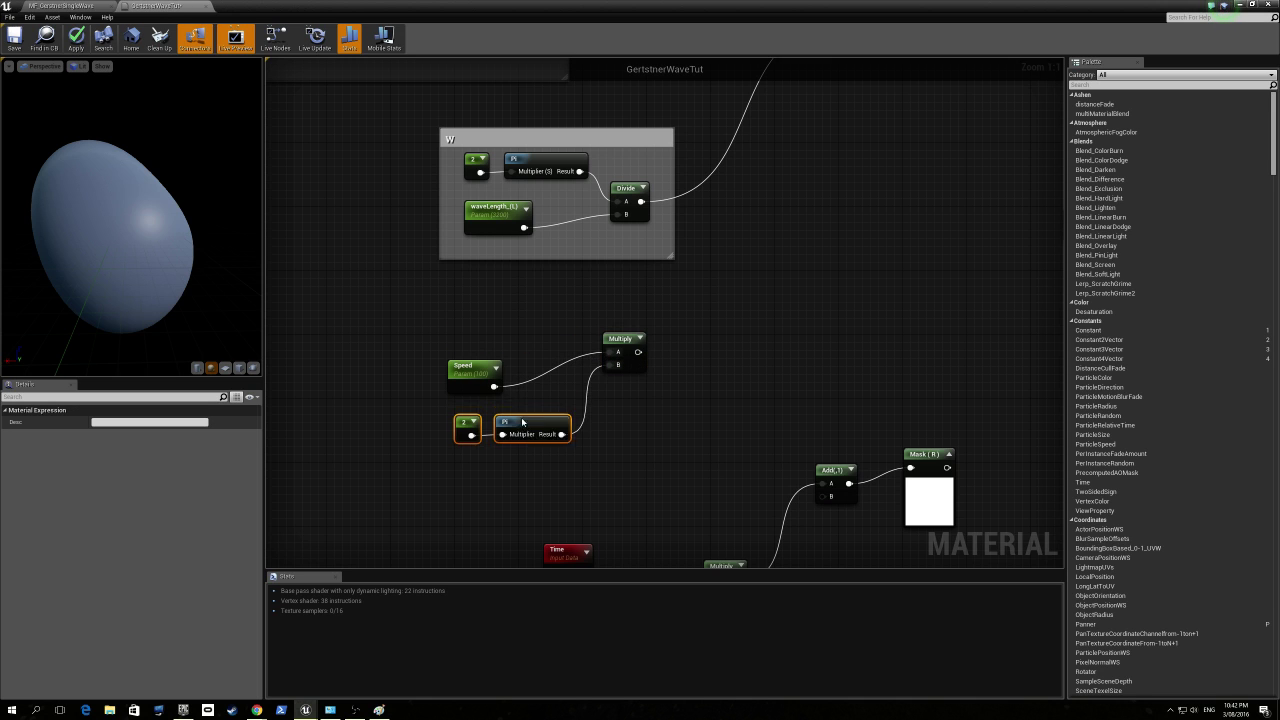
{"action": "left_click_drag", "start_coordinate": [432, 334], "coordinate": [505, 372], "text": "shift"}
{"action": "left_click_drag", "start_coordinate": [523, 428], "coordinate": [531, 388]}
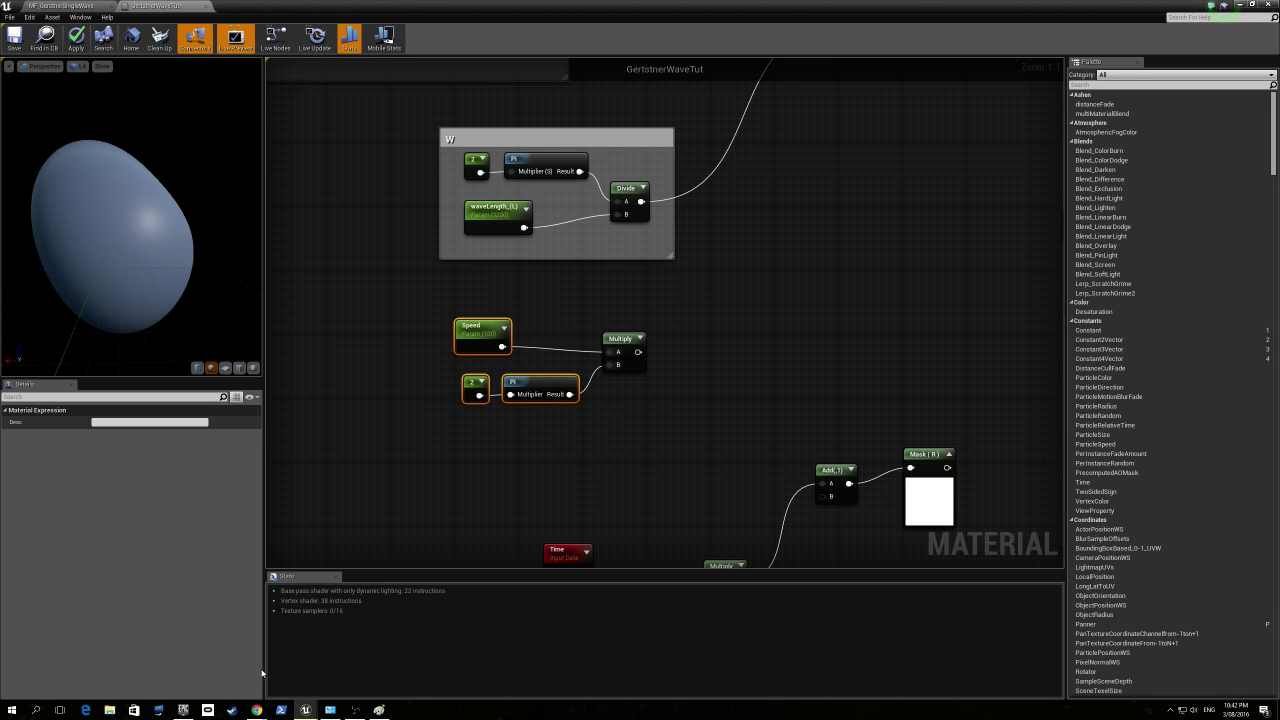
Switch to Chrome, compare S x 2π/L with the wavelength definition w = 2π/L, and return to the material graph
{"action": "left_click", "coordinate": [257, 710]}
{"action": "left_click", "coordinate": [304, 668]}
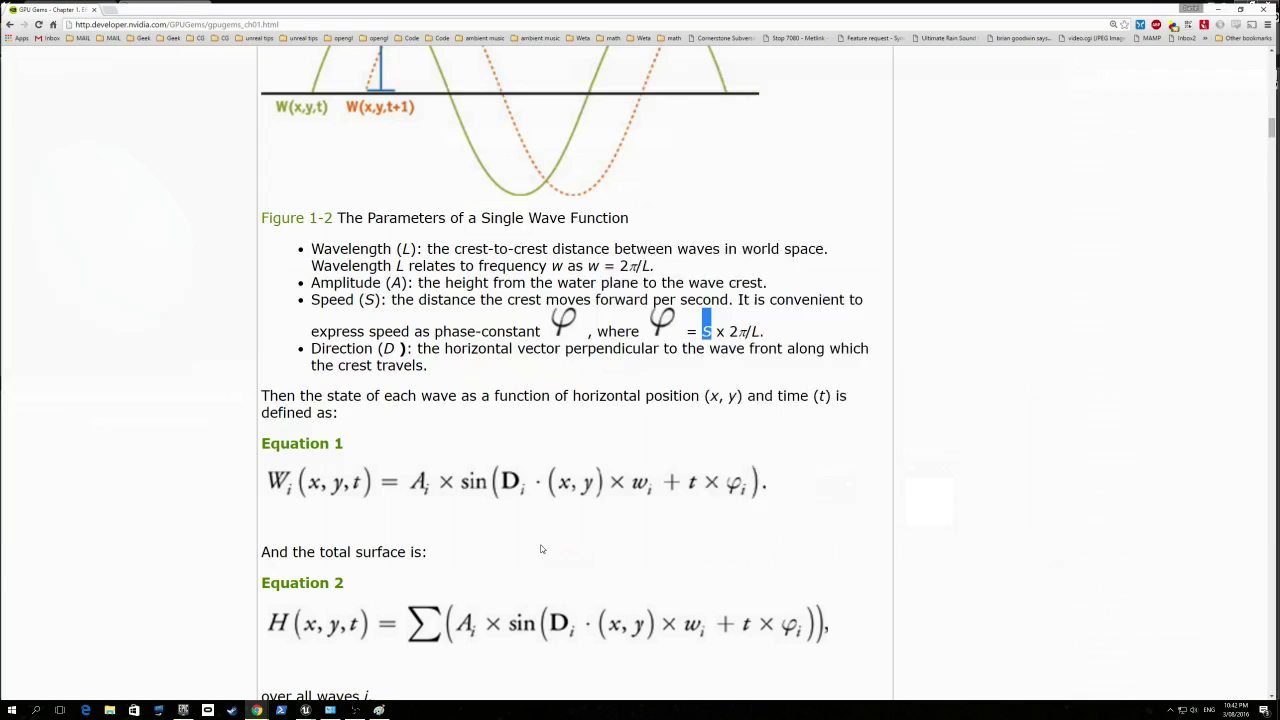
{"action": "key", "text": "alt+Tab"}
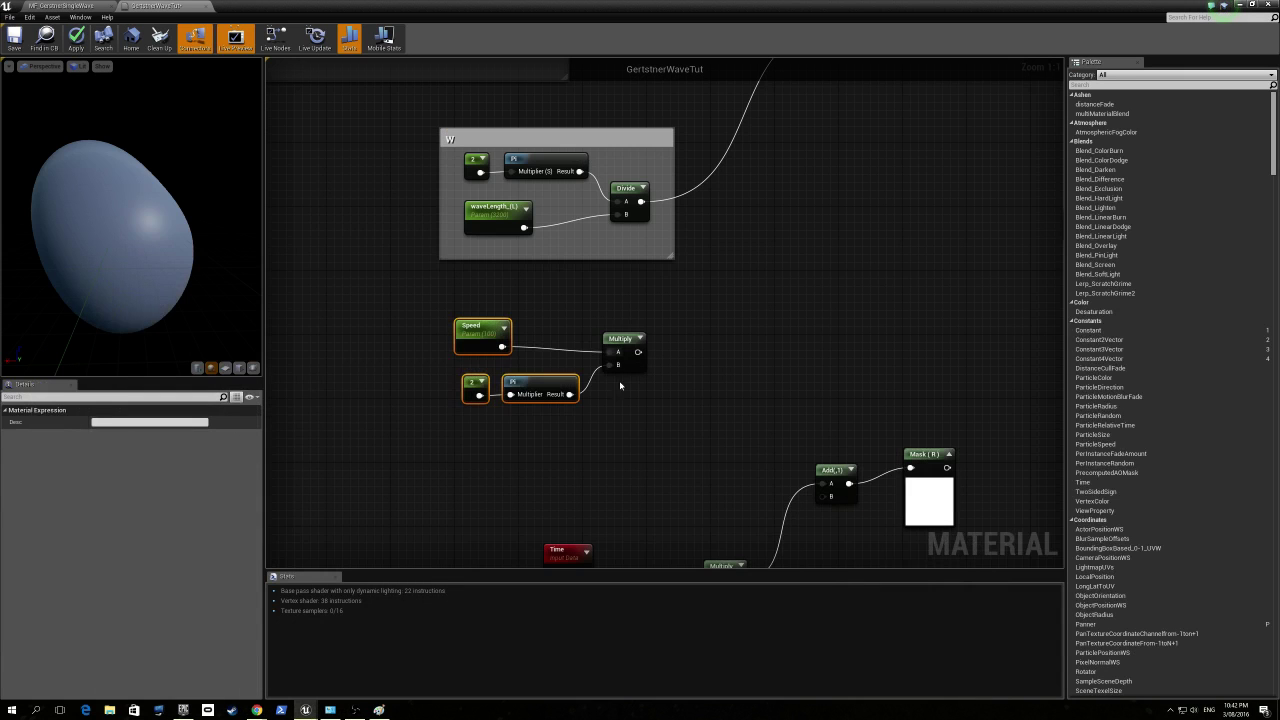
{"action": "left_click", "coordinate": [632, 397]}
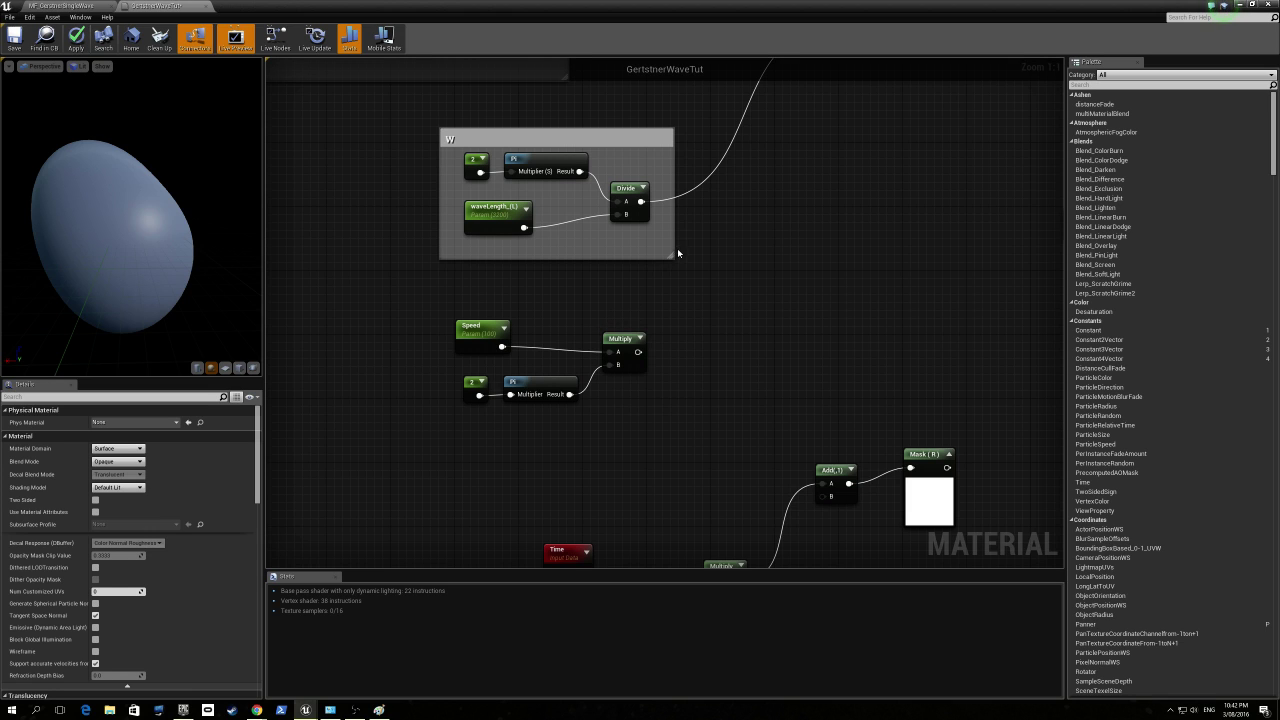
{"action": "left_click_drag", "start_coordinate": [677, 248], "coordinate": [464, 483]}
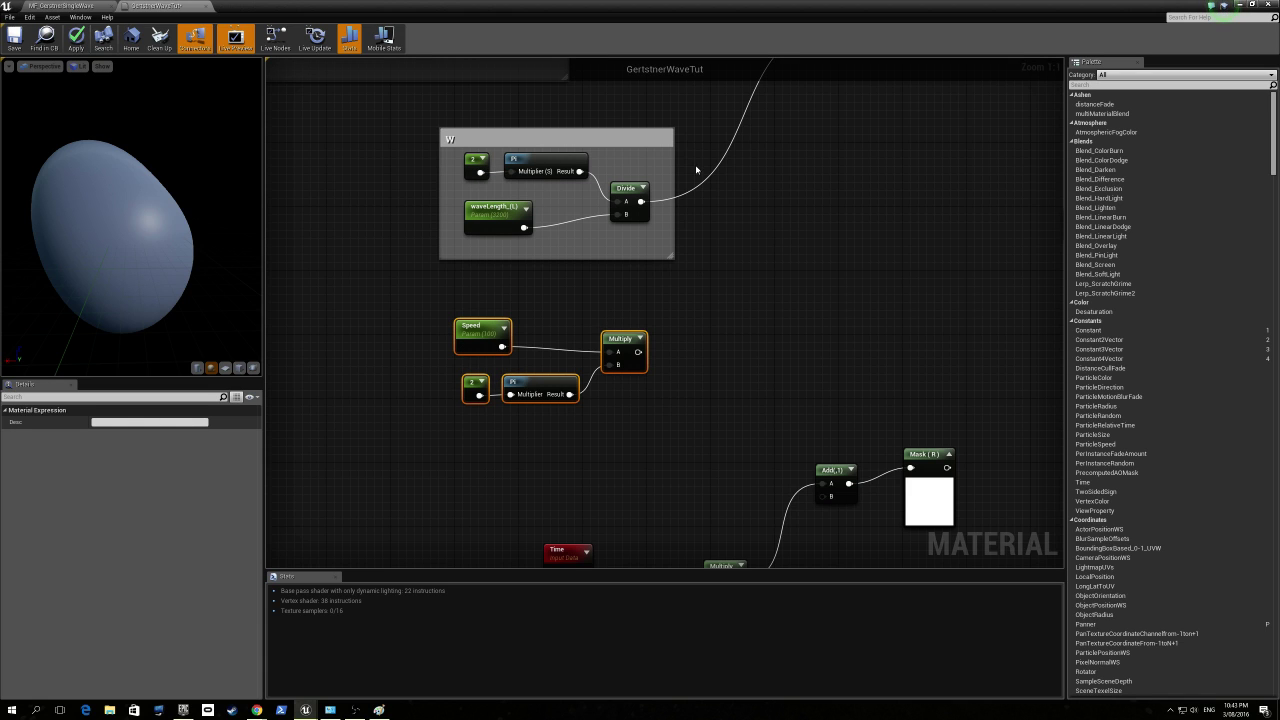
{"action": "left_click", "coordinate": [266, 711]}
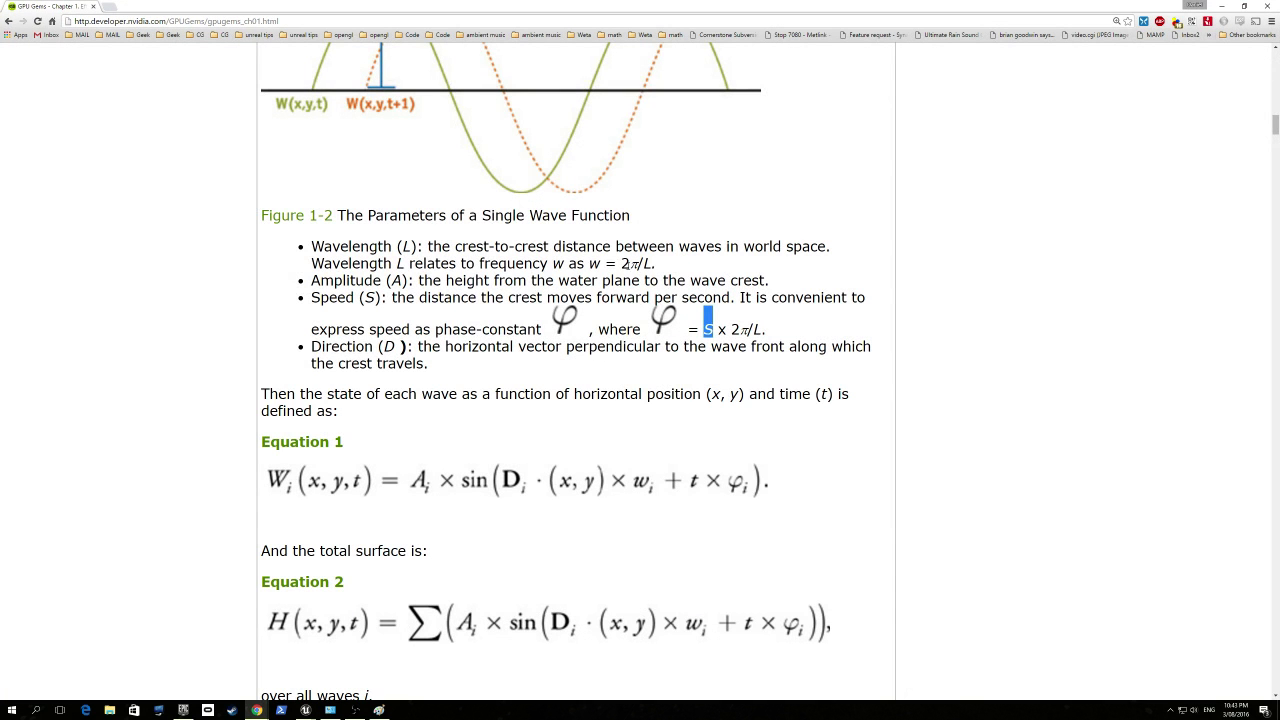
{"action": "left_click", "coordinate": [721, 328]}
{"action": "double_click", "coordinate": [707, 329]}
{"action": "left_click", "coordinate": [1220, 7]}
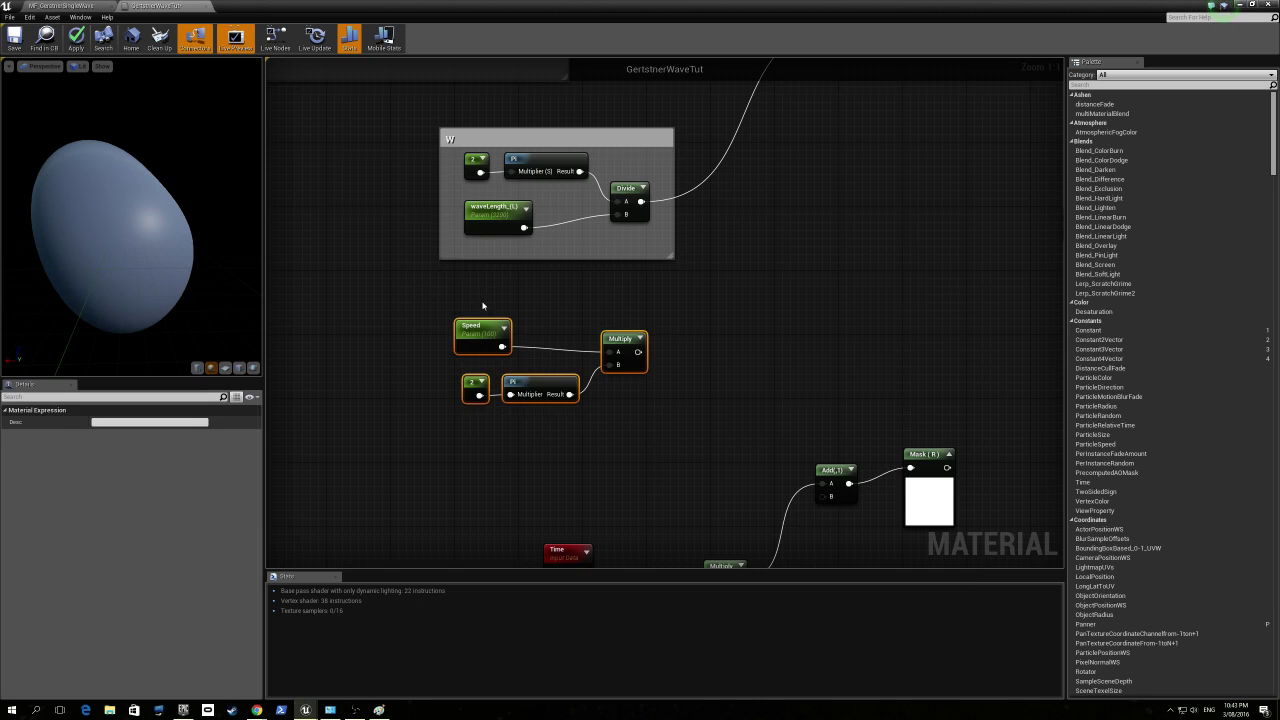
Delete the duplicated constant 2 and Pi nodes together with their Multiply node, keeping the Speed parameter
{"action": "left_click_drag", "start_coordinate": [398, 282], "coordinate": [534, 340]}
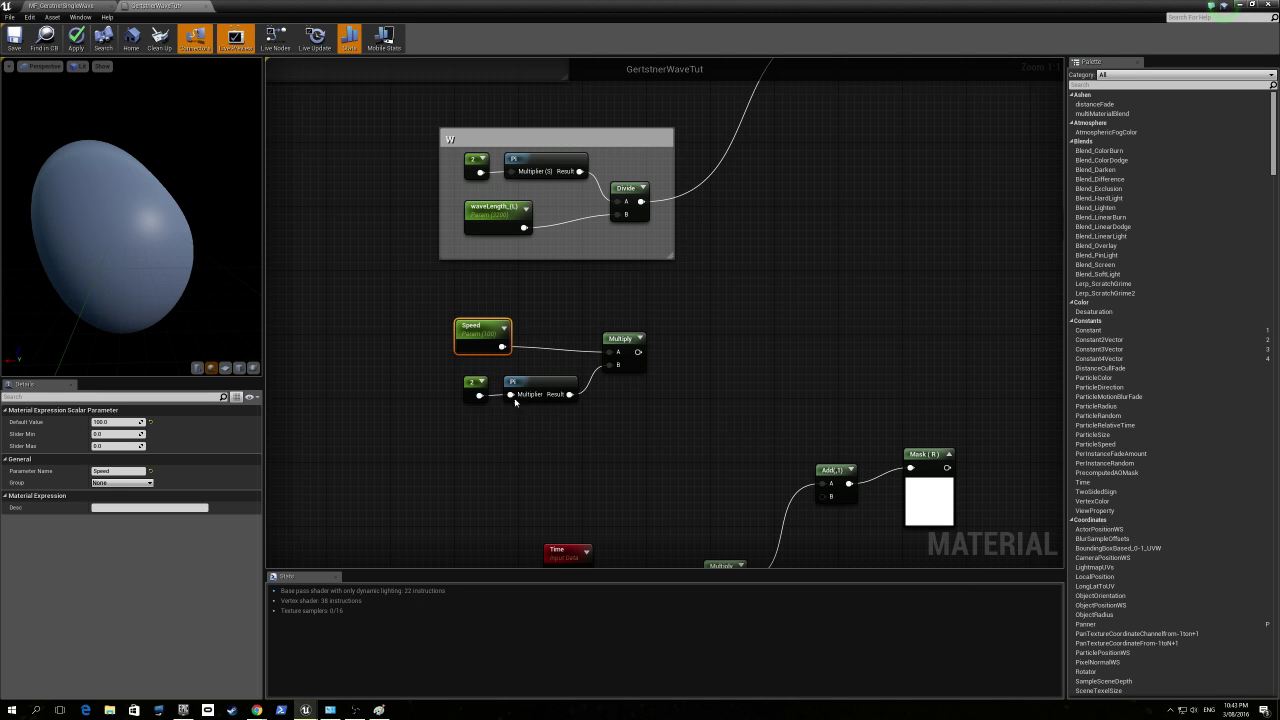
{"action": "left_click_drag", "start_coordinate": [461, 424], "coordinate": [636, 368]}
{"action": "key", "text": "Delete"}
Add a Multiply node with Speed as input A and the W group's Divide output as input B
{"action": "right_click_drag", "start_coordinate": [684, 341], "coordinate": [584, 402]}
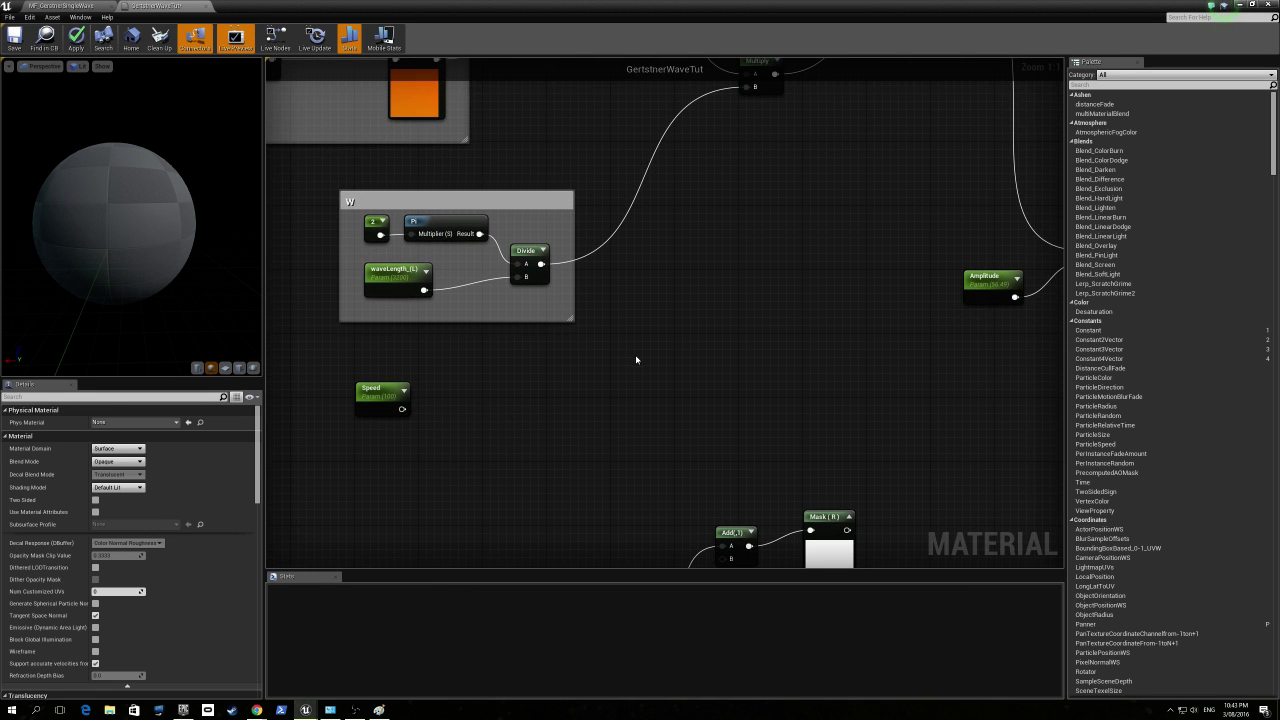
{"action": "key", "text": "m"}
{"action": "left_click", "coordinate": [636, 356]}
{"action": "left_click_drag", "start_coordinate": [541, 264], "coordinate": [644, 388]}
{"action": "left_click_drag", "start_coordinate": [403, 409], "coordinate": [639, 375]}
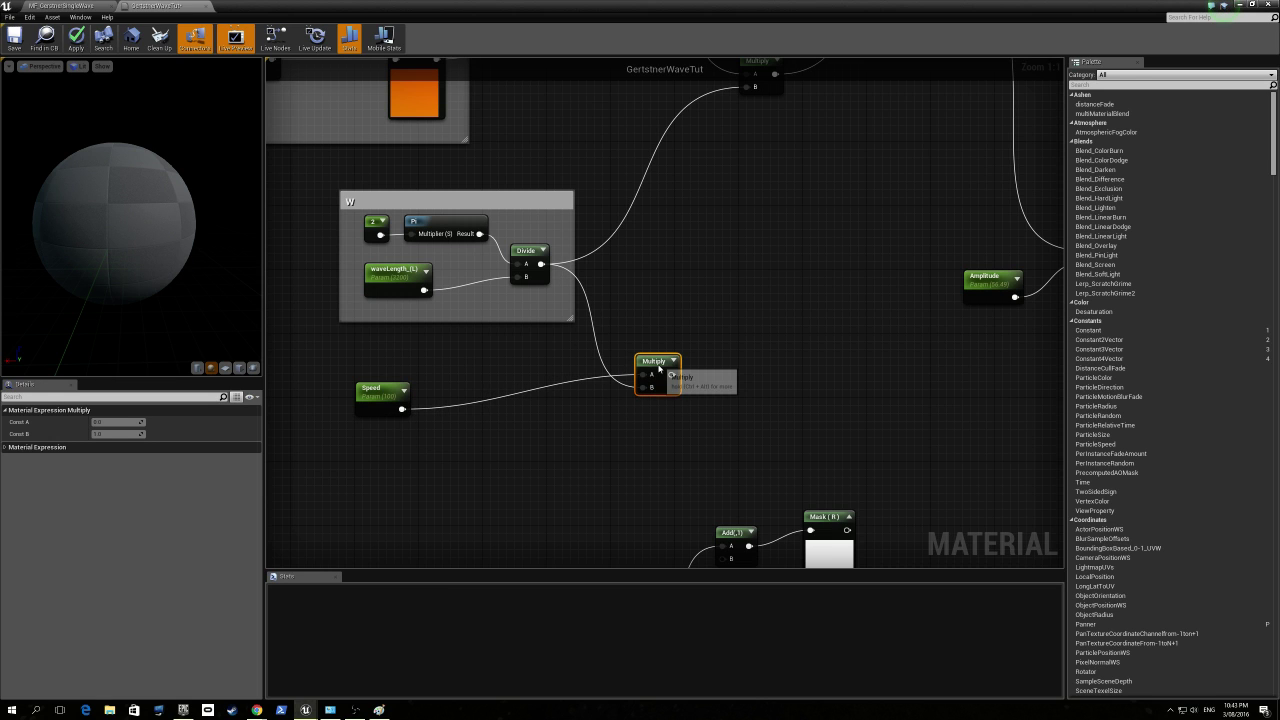
Move Speed closer to its Multiply node and group both in a comment titled "Speed * 2pi/L (S * W)"
{"action": "left_click_drag", "start_coordinate": [372, 392], "coordinate": [508, 394]}
{"action": "left_click_drag", "start_coordinate": [451, 470], "coordinate": [711, 362]}
{"action": "type", "text": "c"}
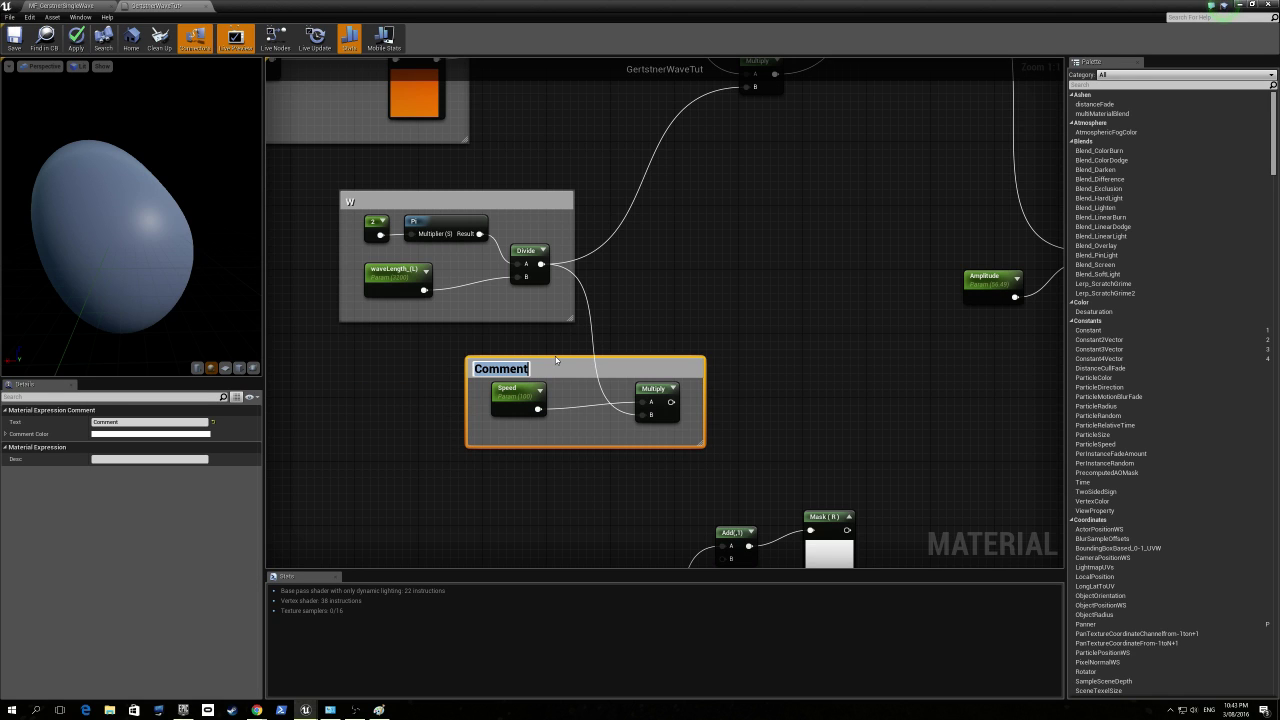
{"action": "type", "text": "Speed * 2pi/"}
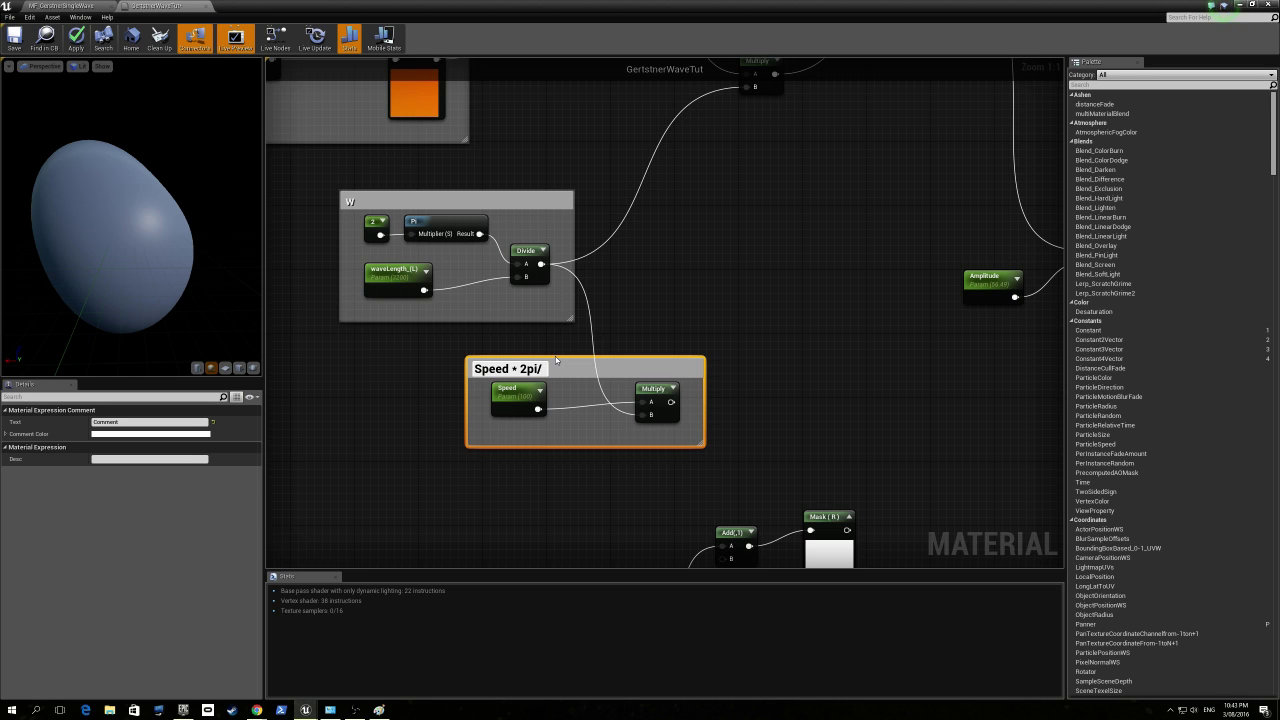
{"action": "type", "text": "L (S * W"}
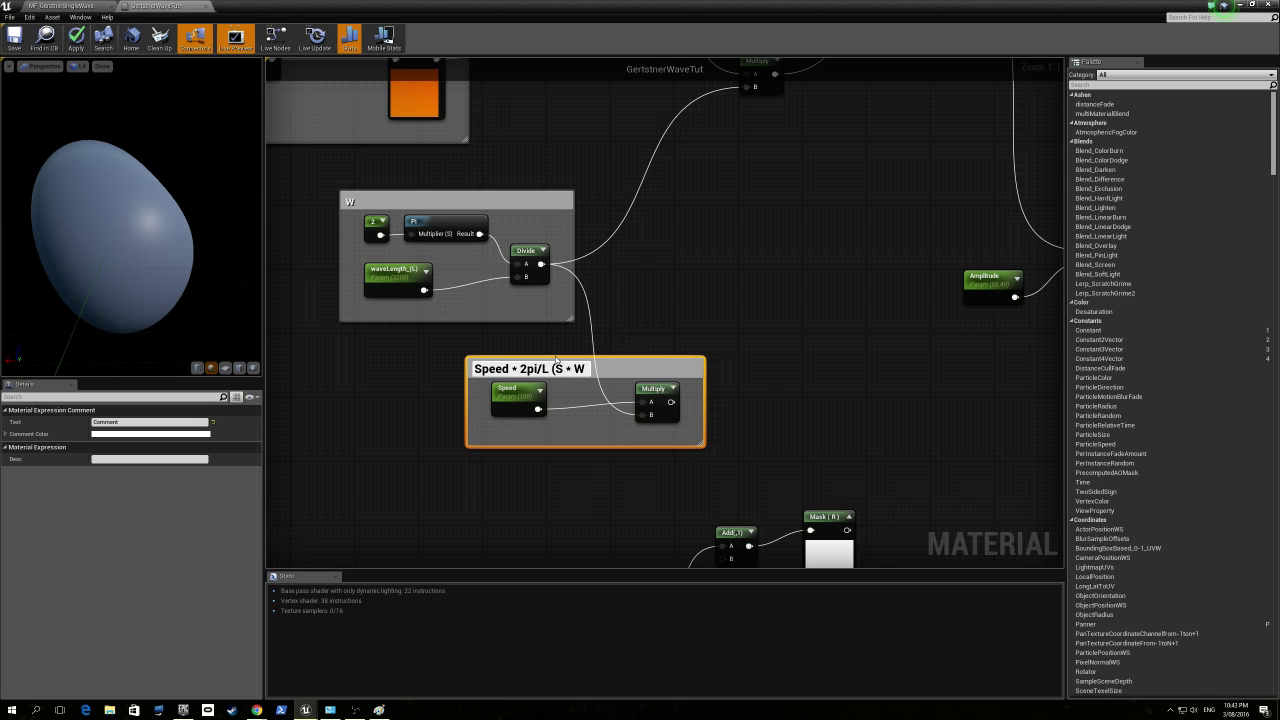
{"action": "type", "text": ")"}
{"action": "key", "text": "Return"}
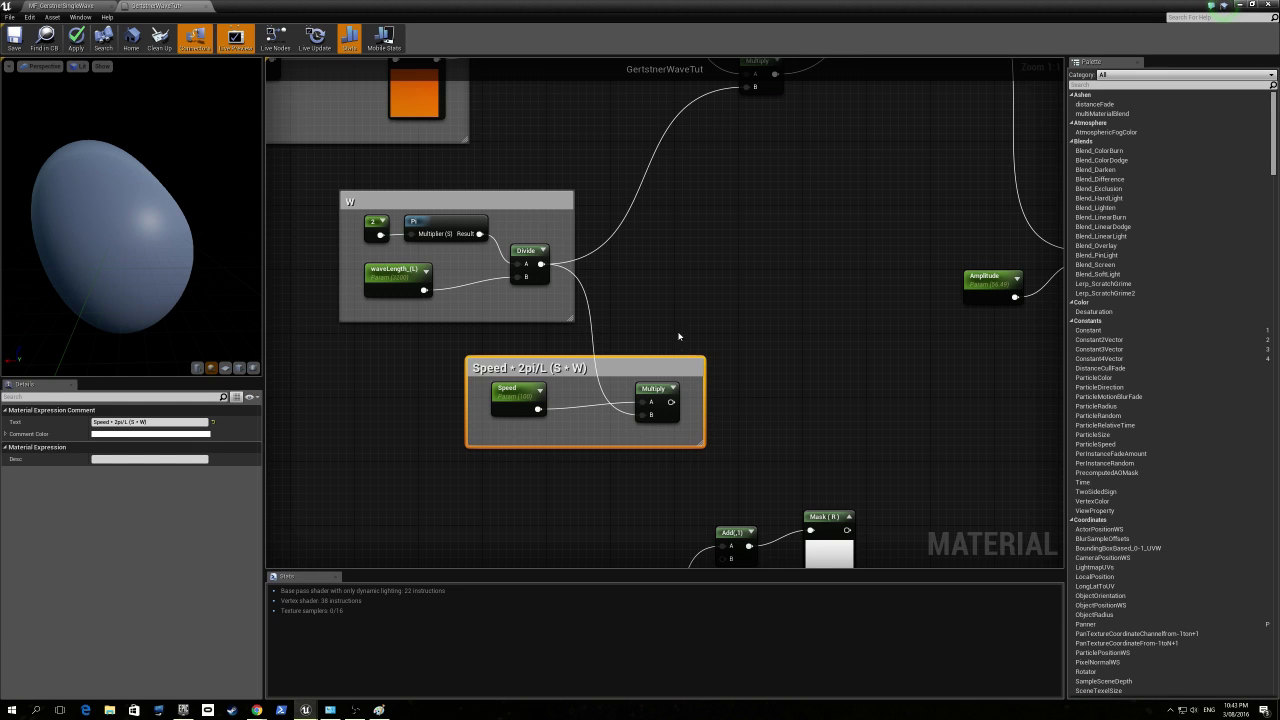
Check in Chrome how time multiplies the phase constant in Equation 1, then return to the material graph
{"action": "right_click_drag", "start_coordinate": [680, 334], "coordinate": [626, 357]}
{"action": "scroll", "coordinate": [626, 360], "scroll_direction": "down", "scroll_amount": 1}
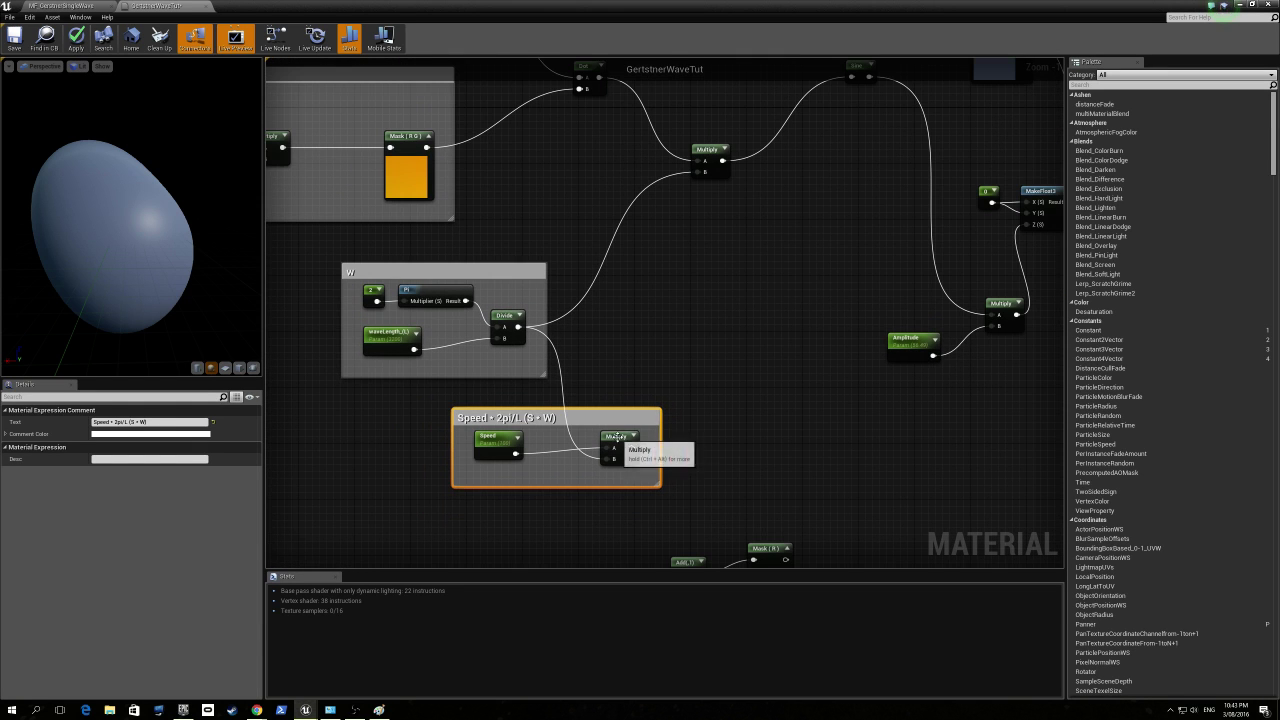
{"action": "mouse_move", "coordinate": [257, 710]}
{"action": "left_click", "coordinate": [320, 667]}
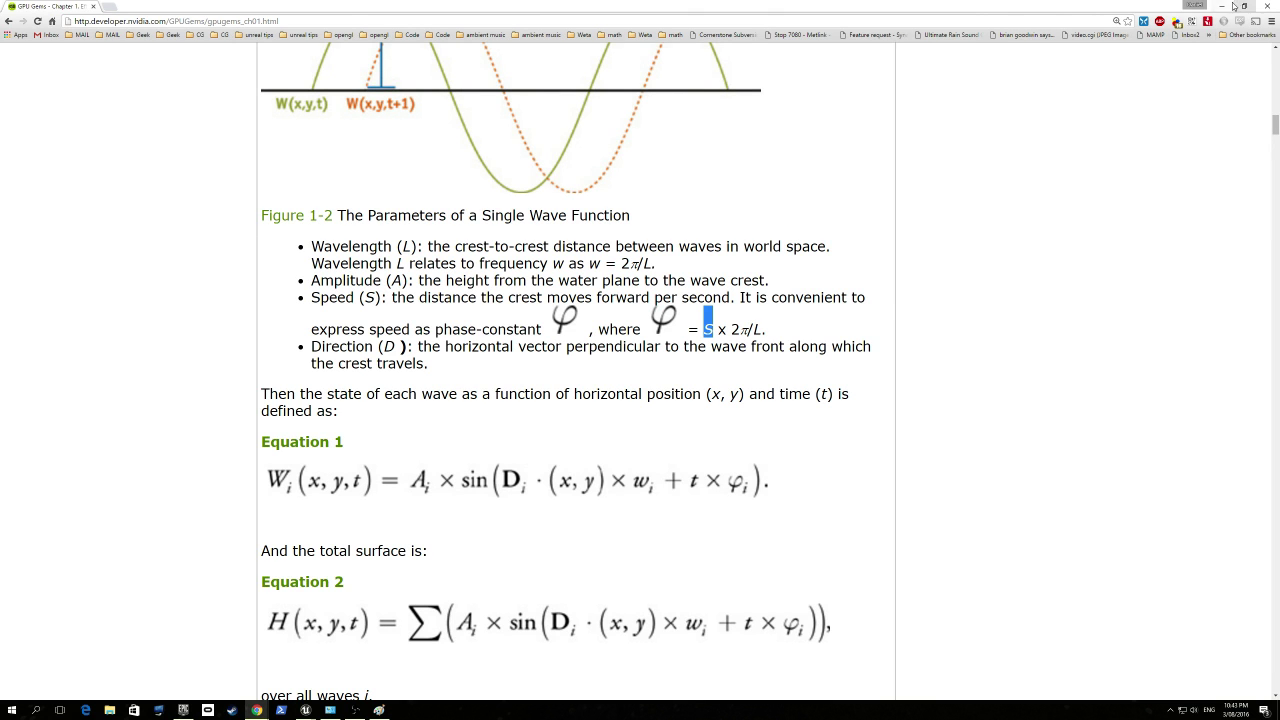
{"action": "key", "text": "alt+Tab"}
Delete the old Add, Mask and TimeMult nodes, and place Time and its Multiply node beside the Speed comment group
{"action": "left_click_drag", "start_coordinate": [390, 388], "coordinate": [870, 560]}
{"action": "left_click_drag", "start_coordinate": [462, 432], "coordinate": [508, 388]}
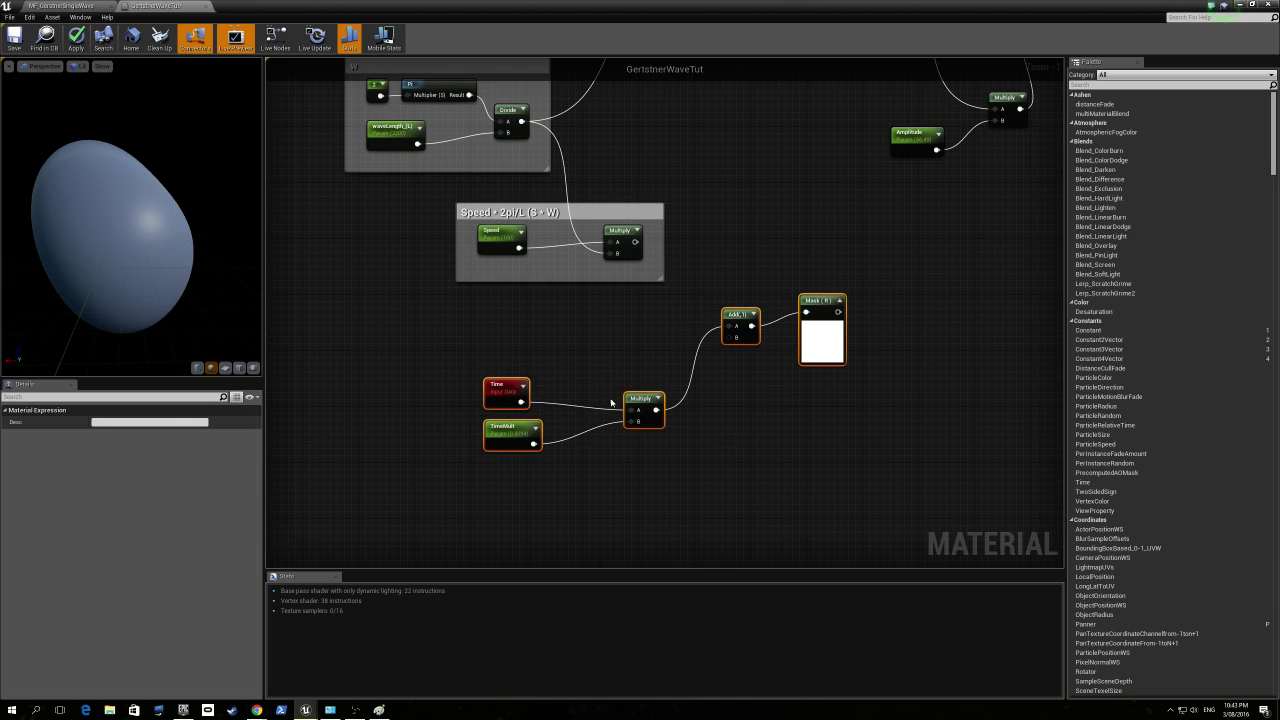
{"action": "left_click", "coordinate": [886, 284]}
{"action": "left_click_drag", "start_coordinate": [886, 282], "coordinate": [613, 176]}
{"action": "key", "text": "Delete"}
{"action": "left_click", "coordinate": [508, 430]}
{"action": "key", "text": "Delete"}
{"action": "right_click_drag", "start_coordinate": [716, 239], "coordinate": [708, 404]}
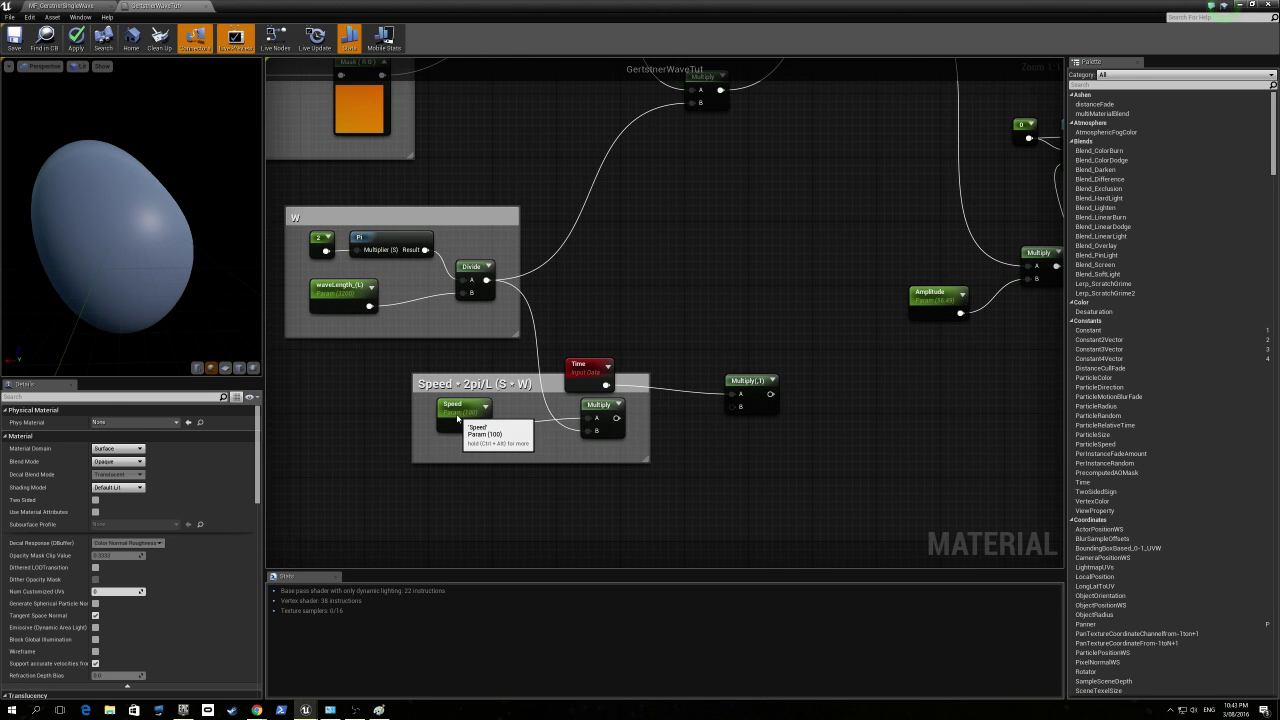
Connect the Speed group's Multiply result to input B of the Time node's Multiply
{"action": "left_click_drag", "start_coordinate": [452, 411], "coordinate": [445, 415]}
{"action": "left_click_drag", "start_coordinate": [616, 418], "coordinate": [740, 406]}
{"action": "right_click_drag", "start_coordinate": [769, 345], "coordinate": [680, 449]}
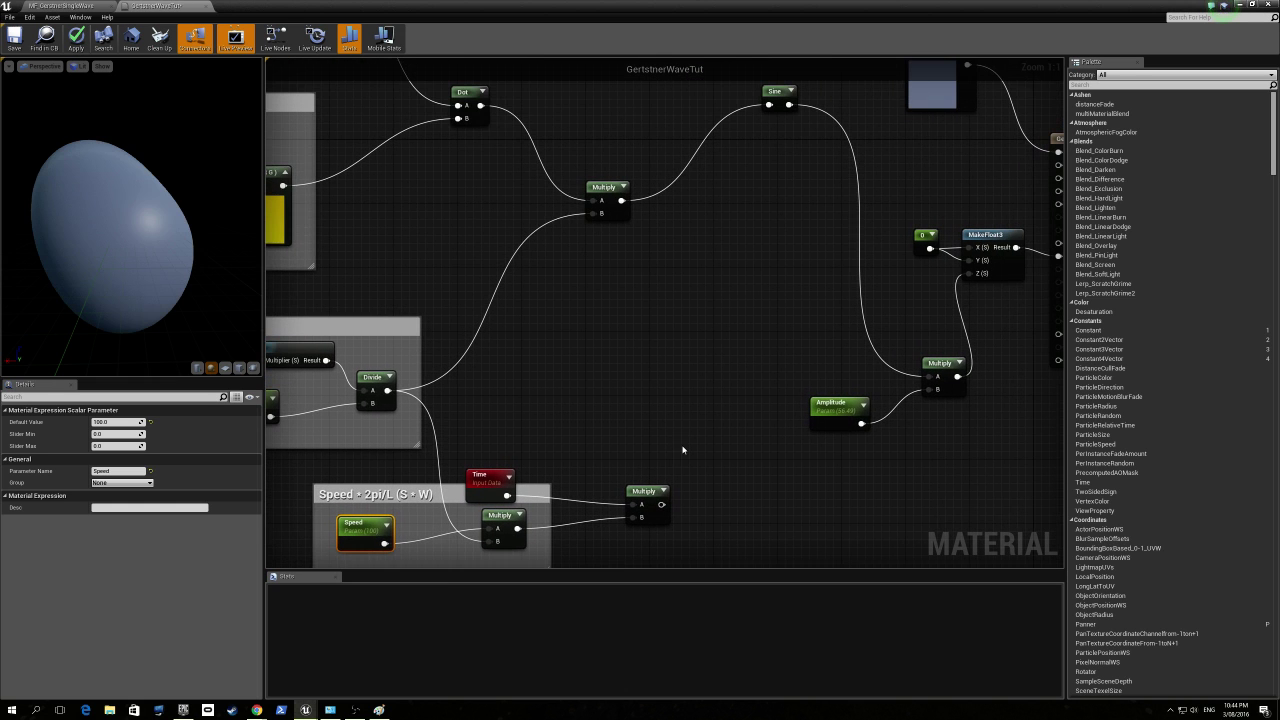
Bring up the GPU Gems page in Chrome, then return to the material graph
{"action": "mouse_move", "coordinate": [256, 709]}
{"action": "left_click", "coordinate": [315, 660]}
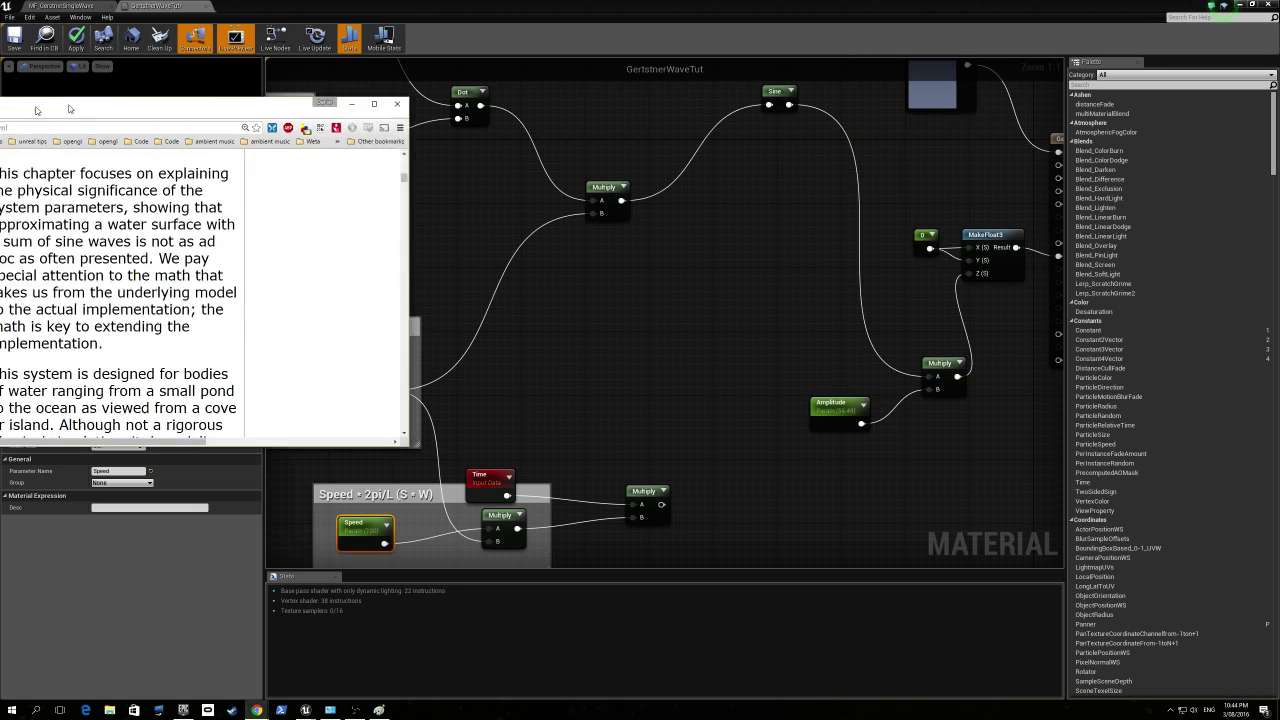
{"action": "right_click", "coordinate": [546, 397]}
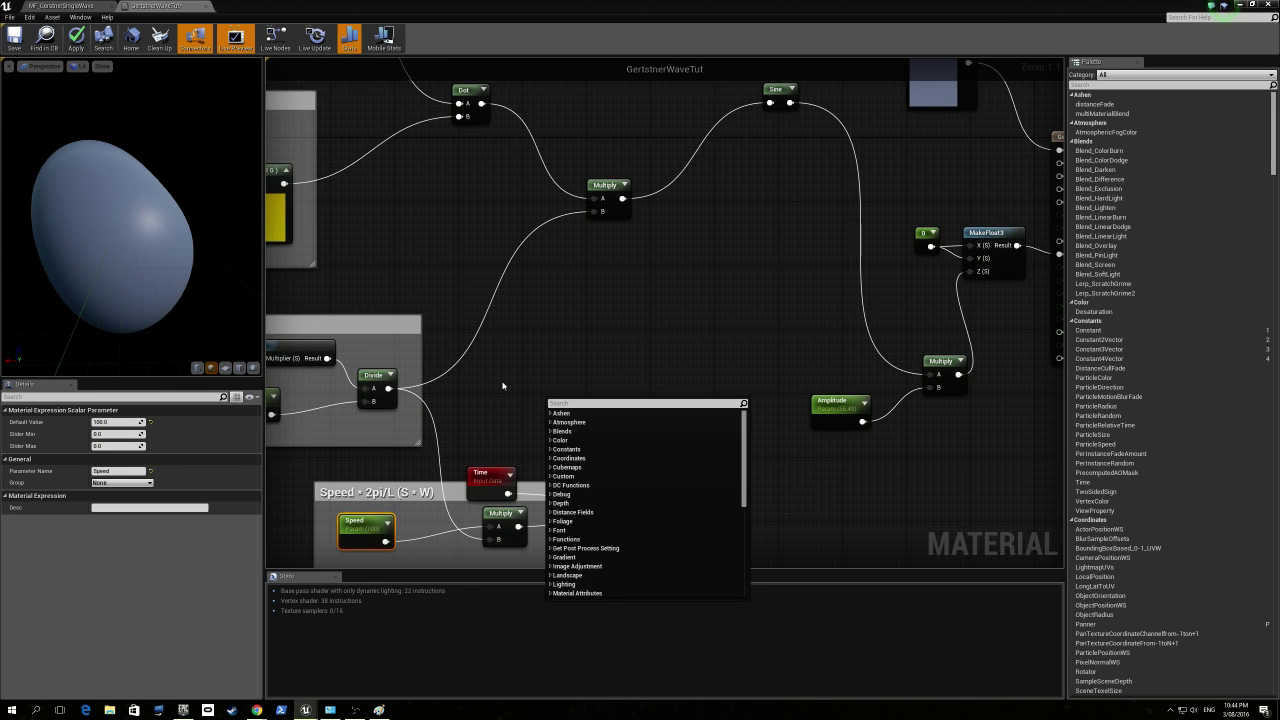
{"action": "left_click", "coordinate": [504, 386]}
Place Time beside its Multiply node, group both in a comment titled "t * phase const", and move it clear of the Speed group
{"action": "right_click_drag", "start_coordinate": [544, 404], "coordinate": [649, 228]}
{"action": "left_click_drag", "start_coordinate": [600, 302], "coordinate": [631, 270]}
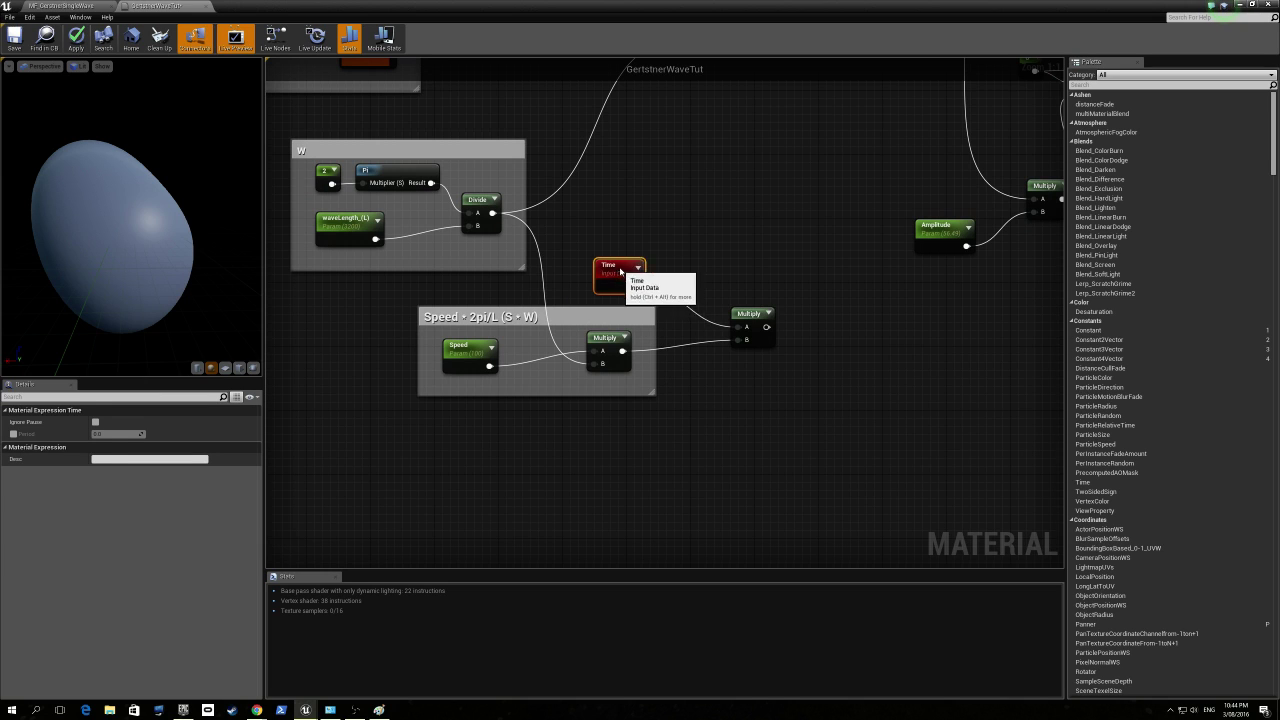
{"action": "left_click_drag", "start_coordinate": [804, 251], "coordinate": [708, 330]}
{"action": "left_click_drag", "start_coordinate": [611, 268], "coordinate": [671, 288]}
{"action": "left_click_drag", "start_coordinate": [770, 259], "coordinate": [689, 383]}
{"action": "type", "text": "c"}
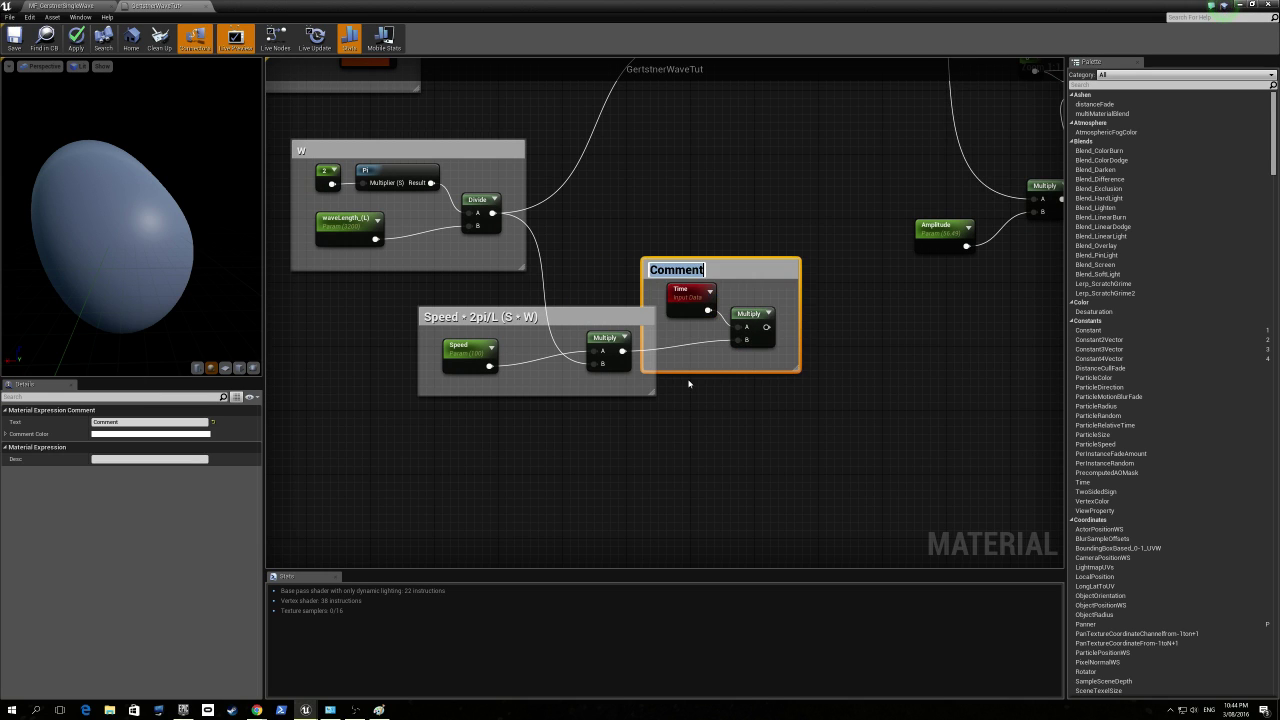
{"action": "type", "text": "t * phase cpmn"}
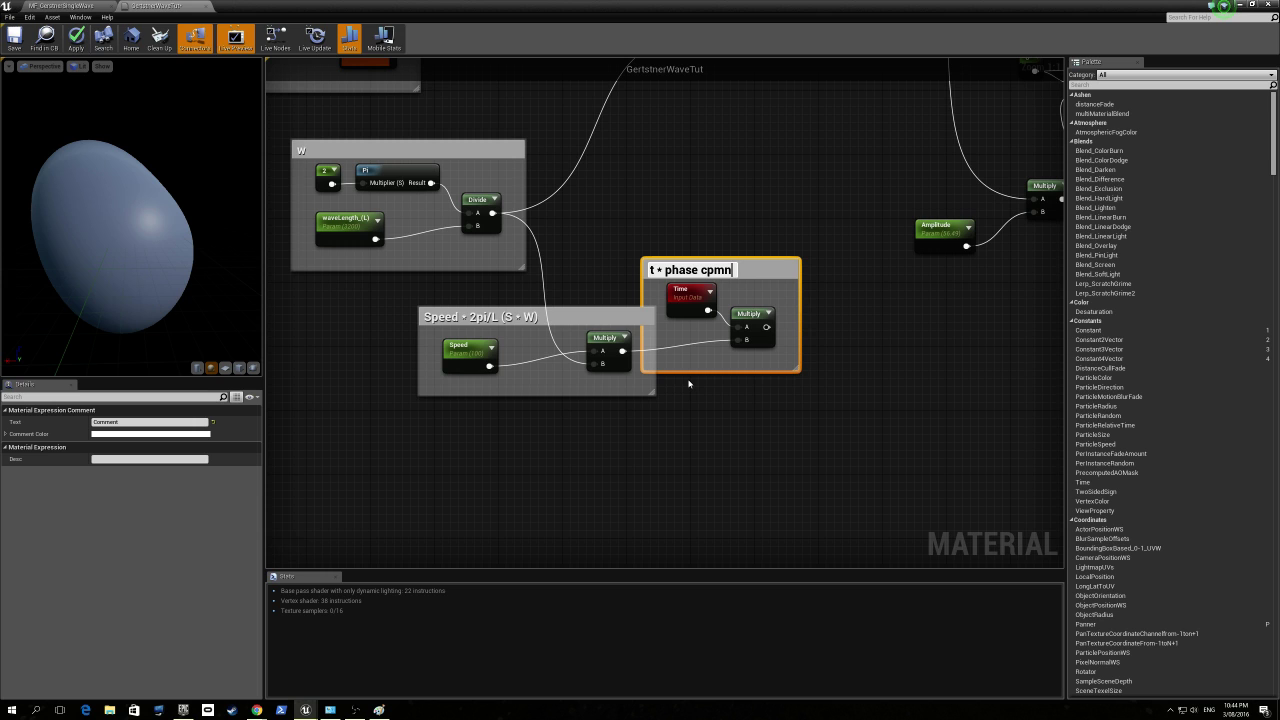
{"action": "key", "text": "Return"}
{"action": "left_click_drag", "start_coordinate": [744, 268], "coordinate": [777, 269]}
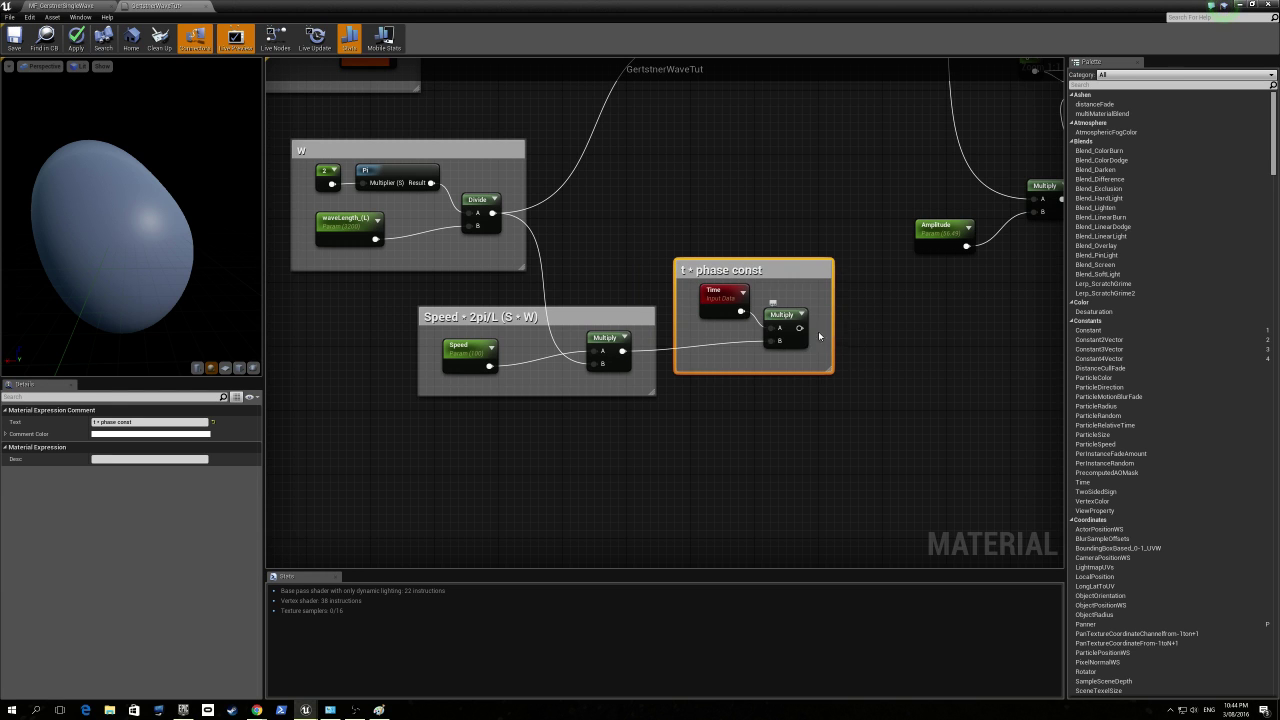
Maximize the GPU Gems page, read how the terms inside the sine of Equation 1 combine, and return to the graph
{"action": "right_click_drag", "start_coordinate": [767, 320], "coordinate": [724, 425]}
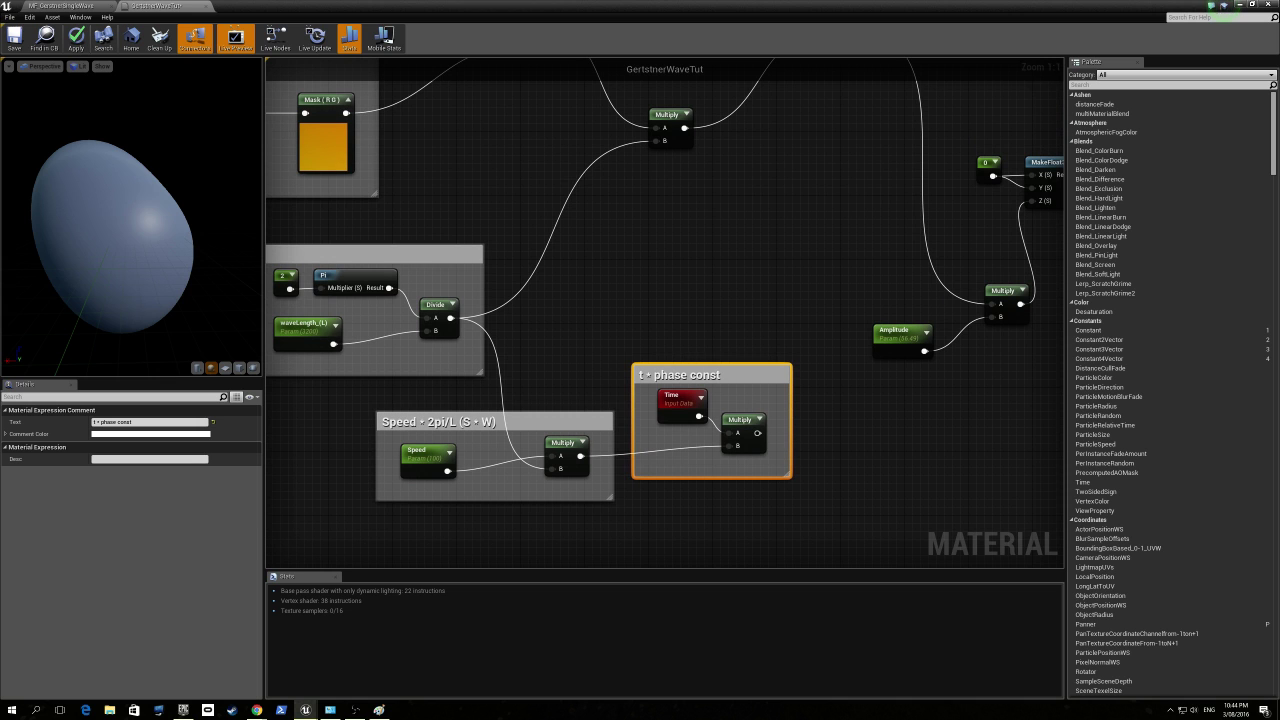
{"action": "left_click_drag", "start_coordinate": [0, 184], "coordinate": [648, 205]}
{"action": "double_click", "coordinate": [648, 205]}
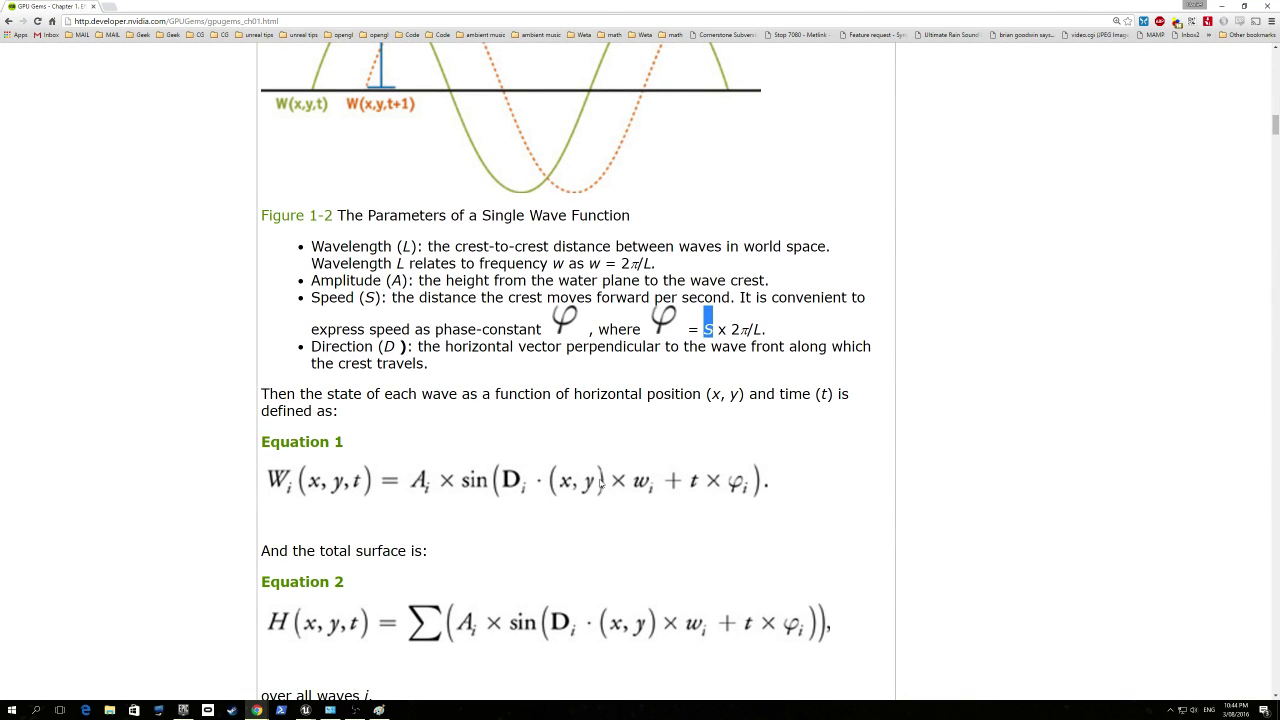
{"action": "left_click", "coordinate": [1221, 6]}
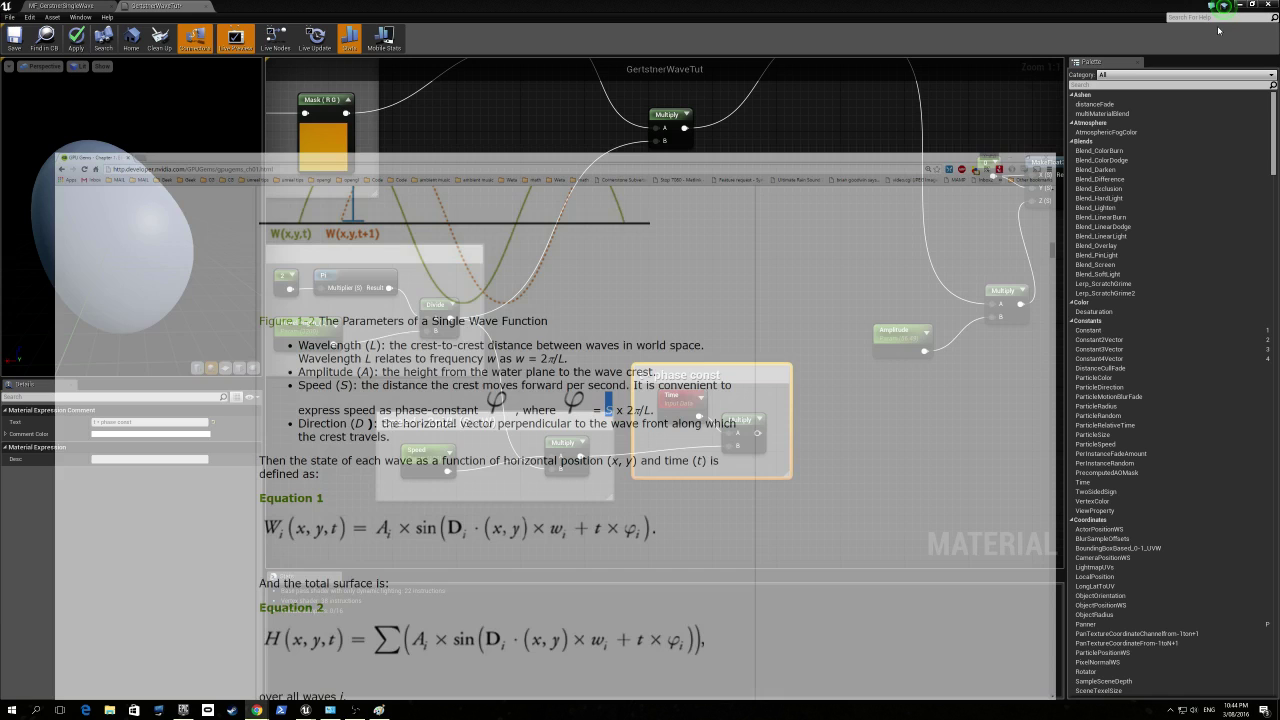
Check the w term in Equation 1, then group the Multiply fed by Dot and Divide in a comment titled "w*DP"
{"action": "scroll", "coordinate": [614, 258], "scroll_direction": "down", "scroll_amount": 2}
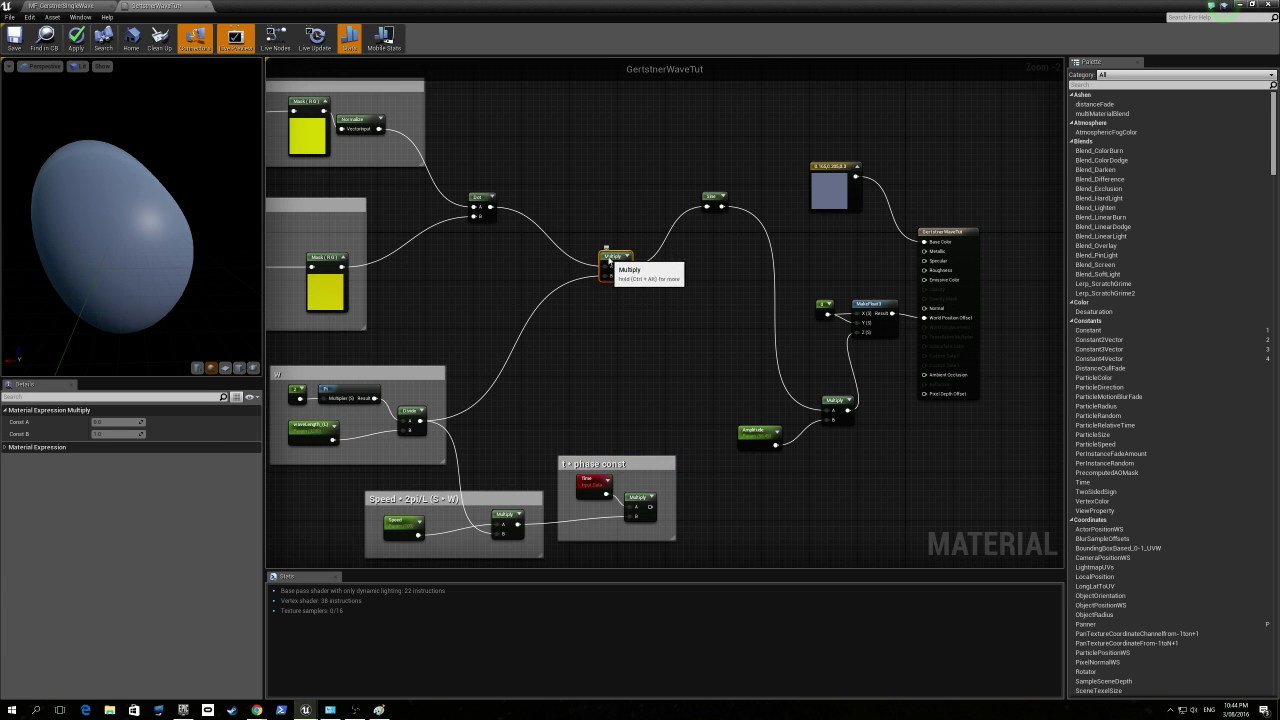
{"action": "left_click", "coordinate": [619, 258]}
{"action": "left_click", "coordinate": [256, 711]}
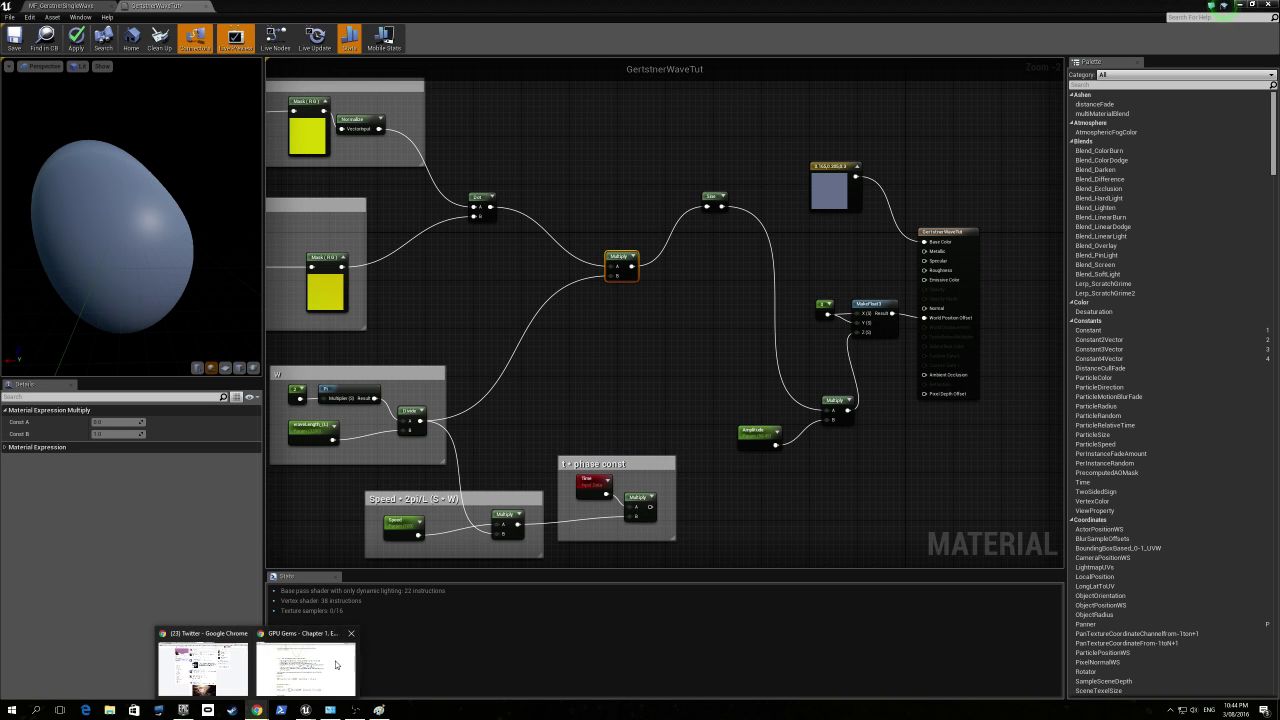
{"action": "left_click", "coordinate": [305, 665]}
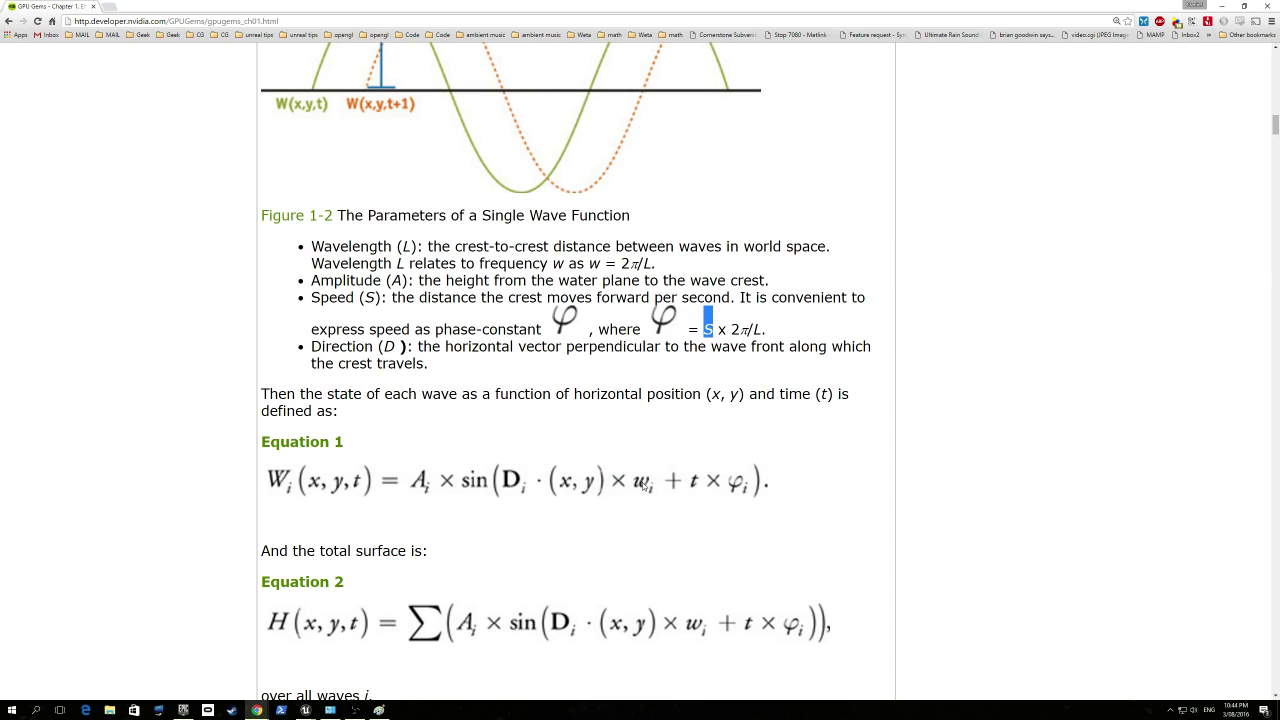
{"action": "left_click", "coordinate": [1221, 6]}
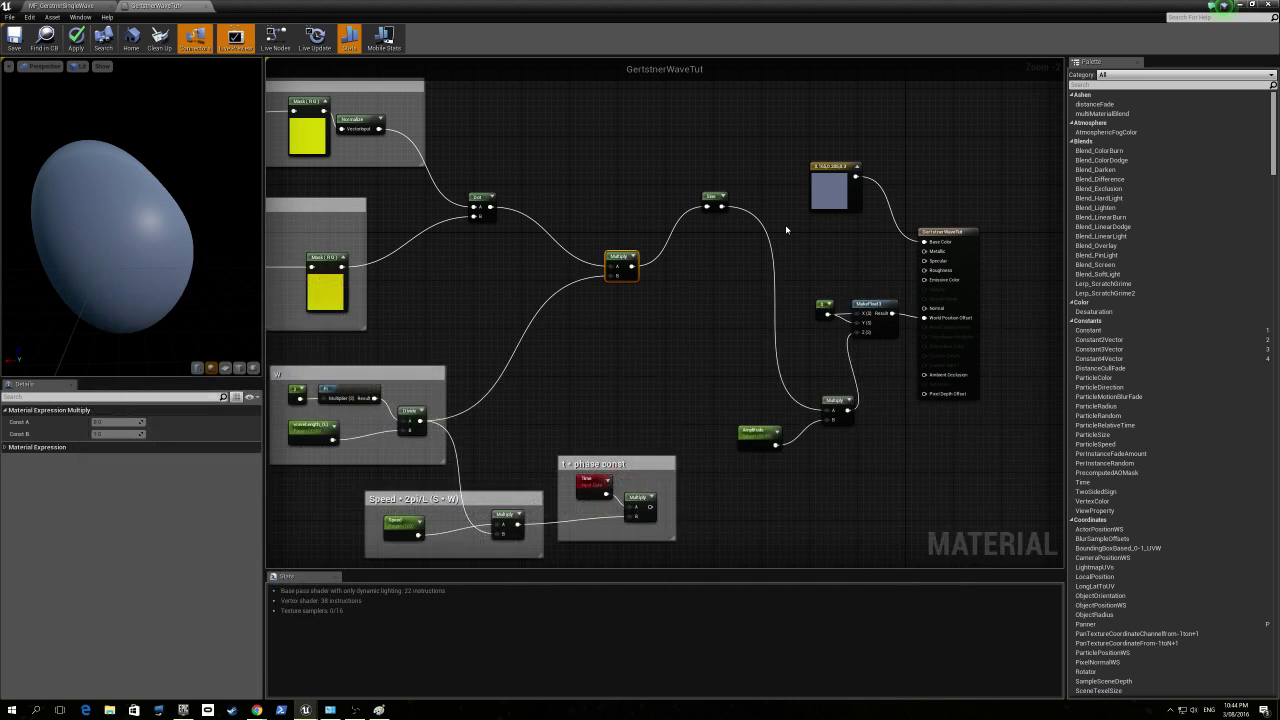
{"action": "type", "text": "c"}
{"action": "type", "text": "w"}
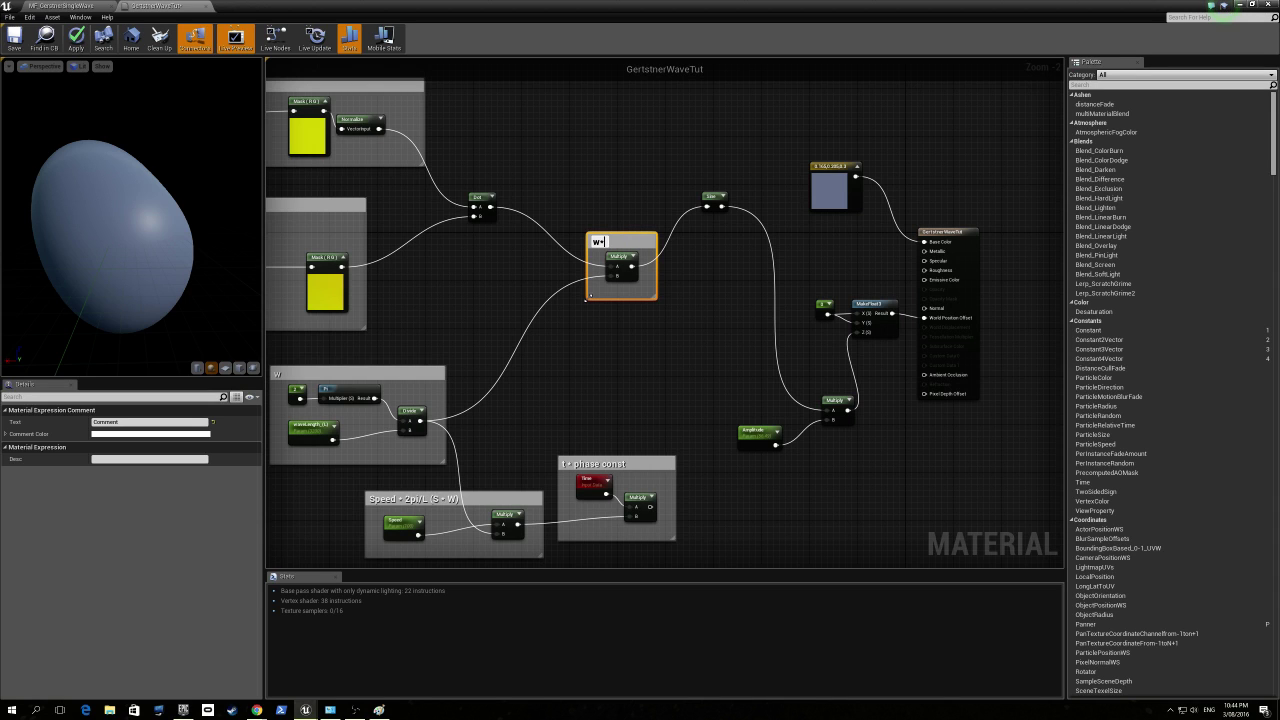
{"action": "type", "text": "*DP"}
Line up Sine with the w*DP Multiply and move the upstream node groups away from it to make room
{"action": "right_click_drag", "start_coordinate": [661, 313], "coordinate": [575, 315]}
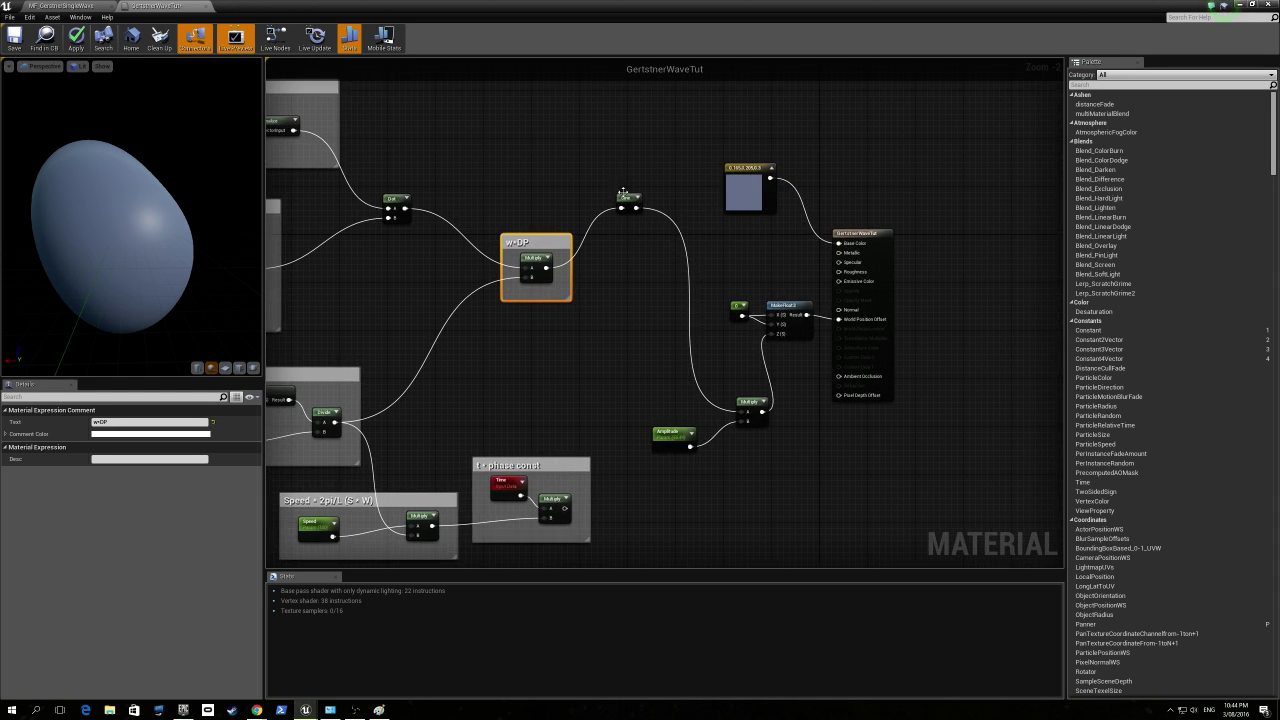
{"action": "left_click_drag", "start_coordinate": [629, 197], "coordinate": [641, 259]}
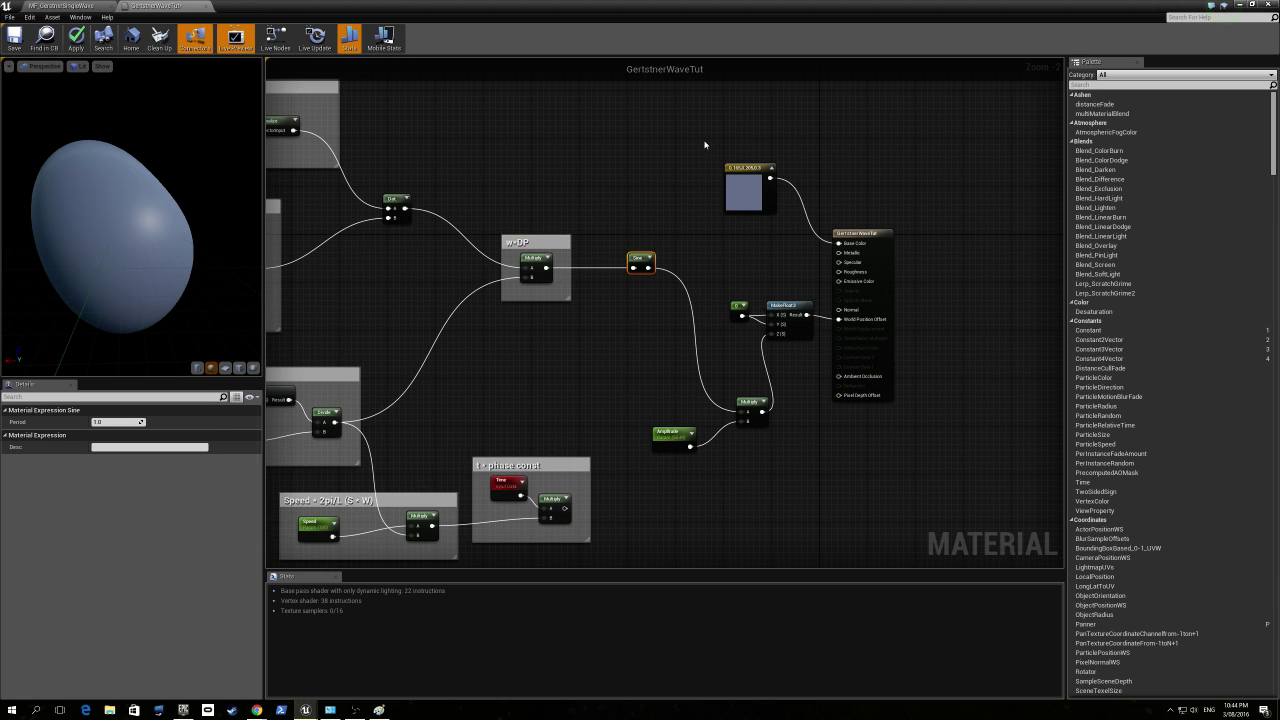
{"action": "right_click_drag", "start_coordinate": [486, 198], "coordinate": [686, 286]}
{"action": "scroll", "coordinate": [686, 286], "scroll_direction": "down", "scroll_amount": 3}
{"action": "left_click_drag", "start_coordinate": [419, 161], "coordinate": [751, 523]}
{"action": "left_click_drag", "start_coordinate": [712, 318], "coordinate": [582, 320]}
{"action": "scroll", "coordinate": [634, 402], "scroll_direction": "up", "scroll_amount": 4}
{"action": "left_click", "coordinate": [621, 434]}
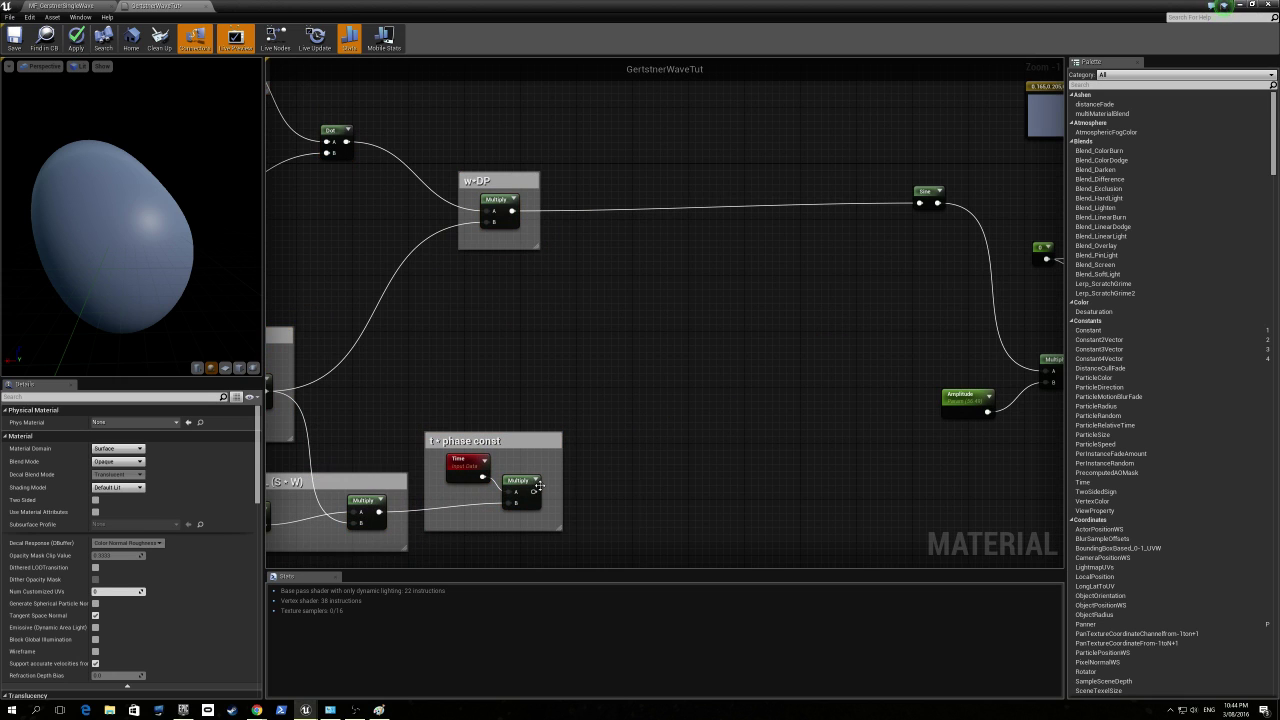
Create an Add node, connecting the w*DP Multiply to input A and the "t * phase const" Multiply to input B
{"action": "right_click", "coordinate": [638, 325]}
{"action": "type", "text": "add"}
{"action": "left_click", "coordinate": [666, 374]}
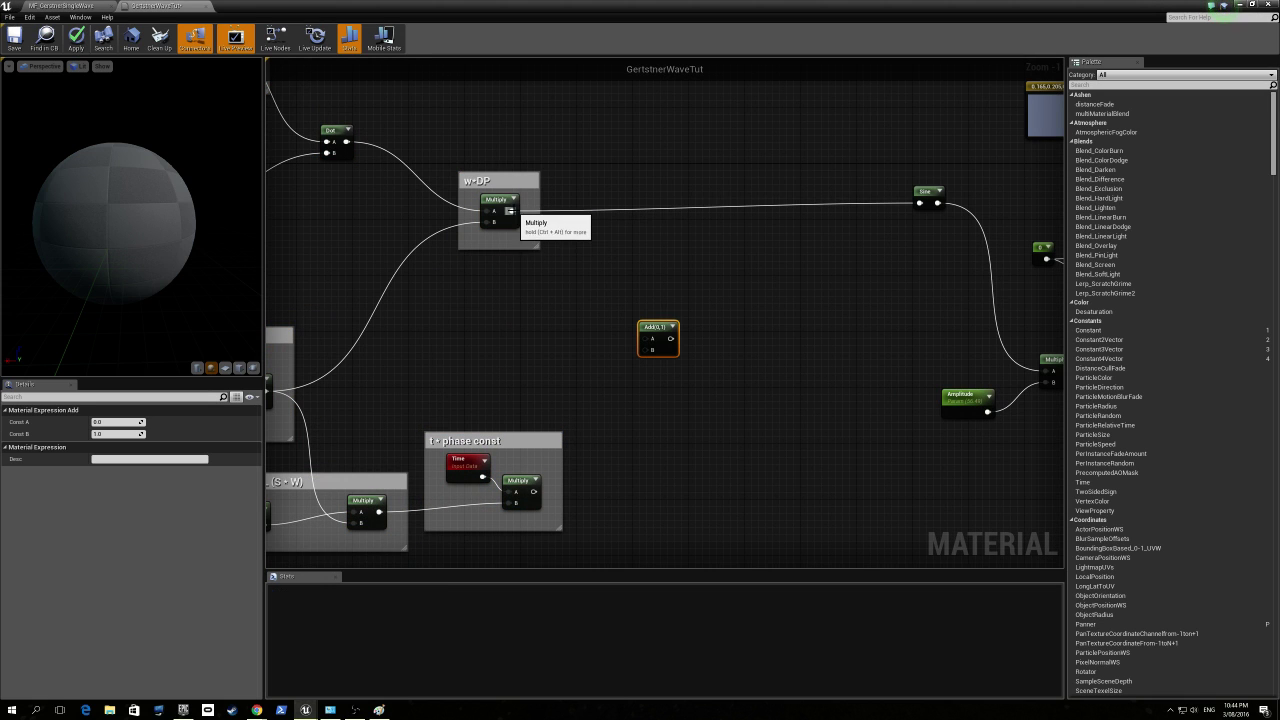
{"action": "left_click_drag", "start_coordinate": [512, 211], "coordinate": [646, 339]}
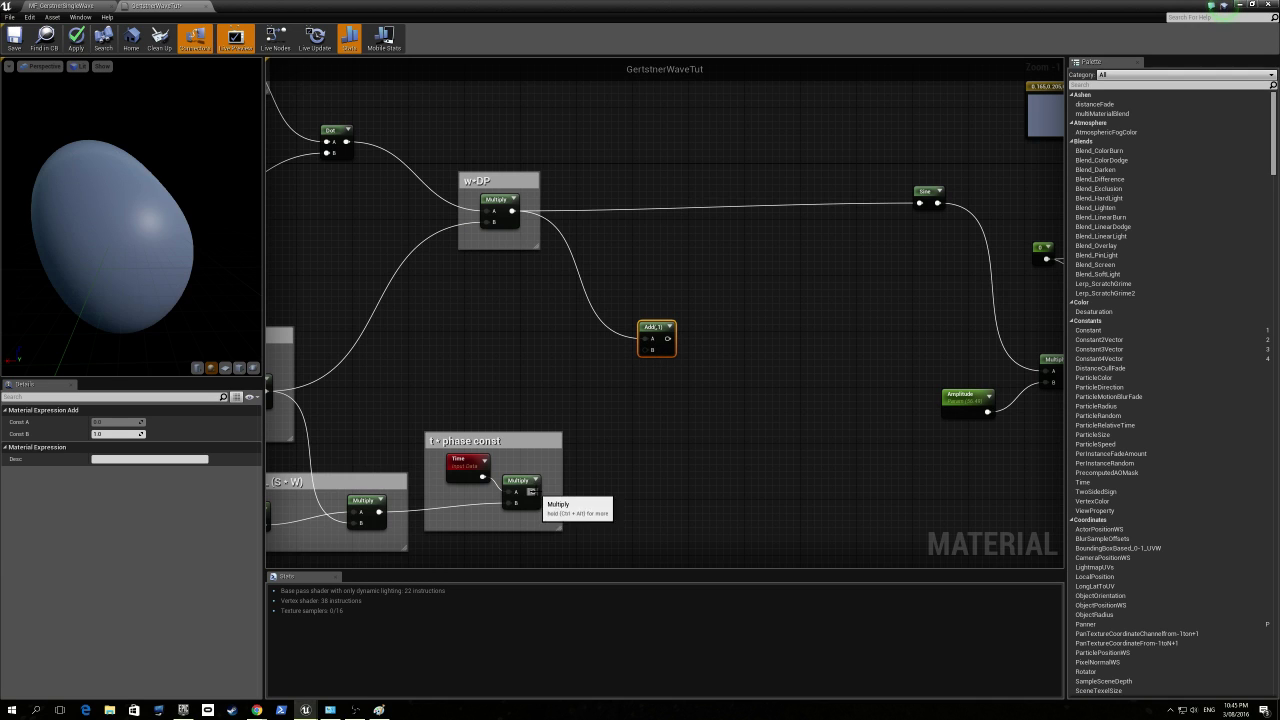
{"action": "left_click_drag", "start_coordinate": [532, 491], "coordinate": [651, 349]}
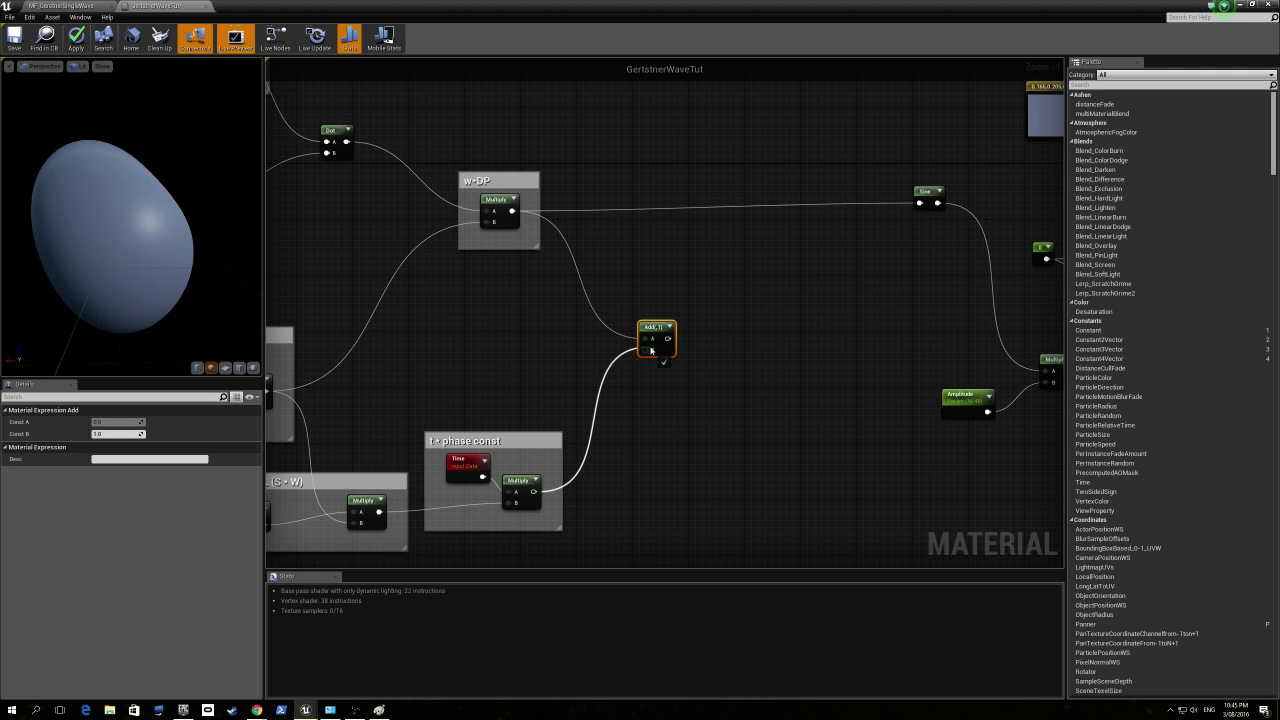
{"action": "left_click_drag", "start_coordinate": [651, 349], "coordinate": [651, 349]}
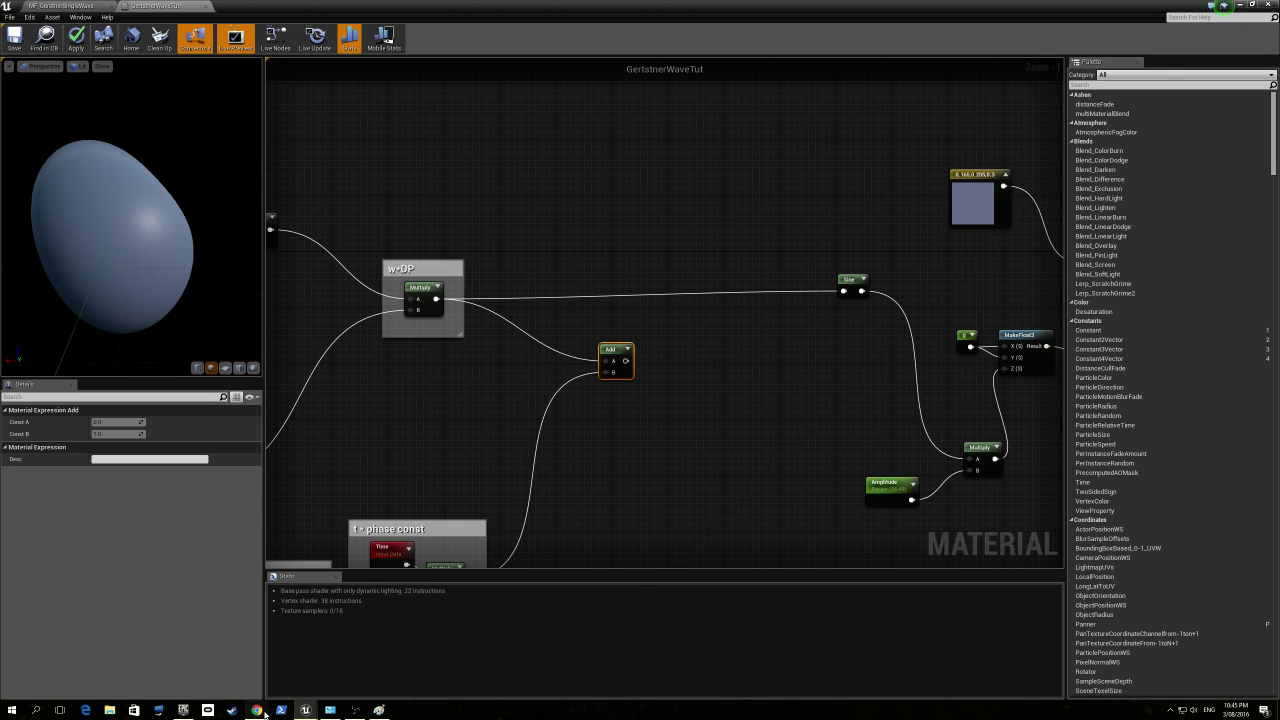
Check Equation 1 in Chrome, then connect the Add result to the Sine input and apply the material
{"action": "mouse_move", "coordinate": [257, 710]}
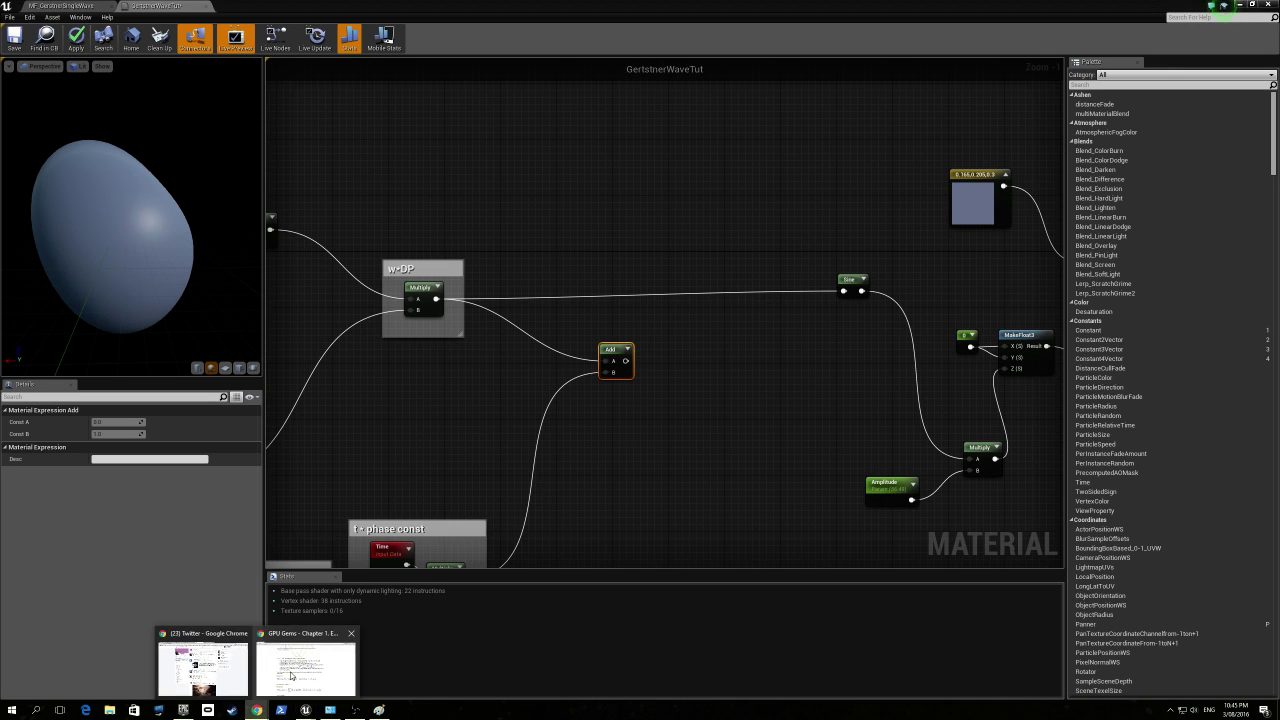
{"action": "left_click", "coordinate": [291, 676]}
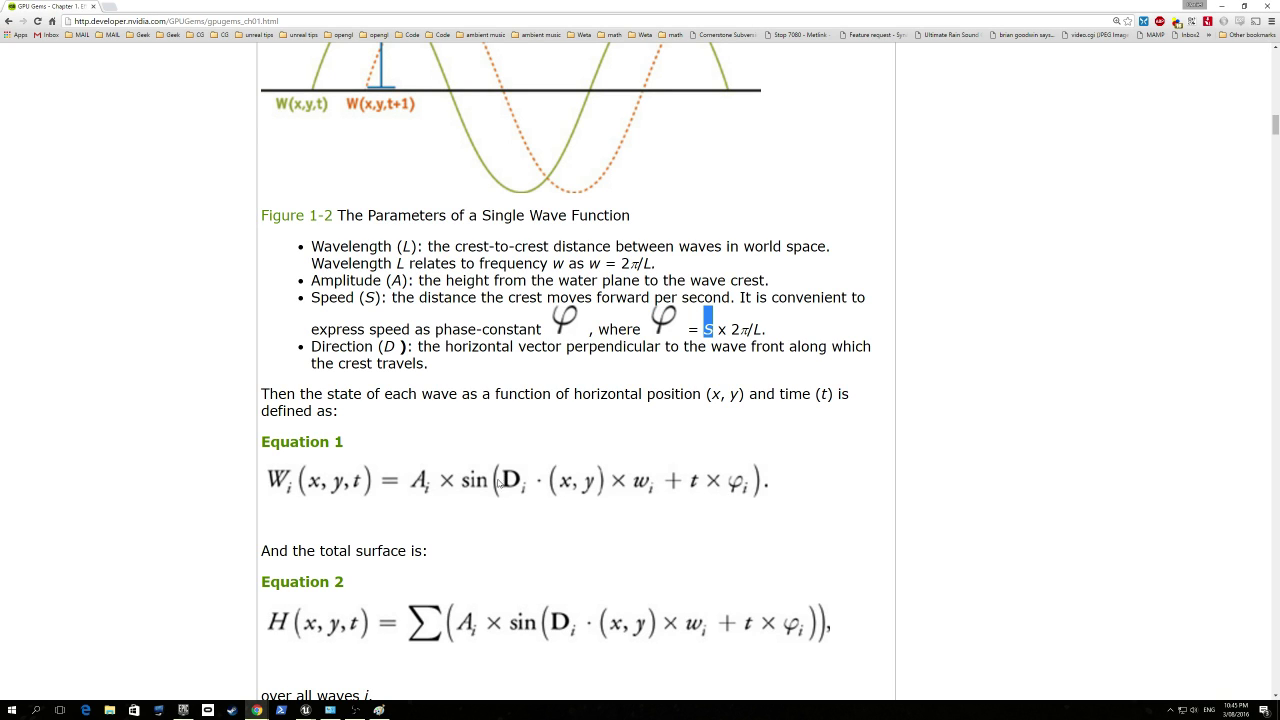
{"action": "left_click", "coordinate": [1221, 7]}
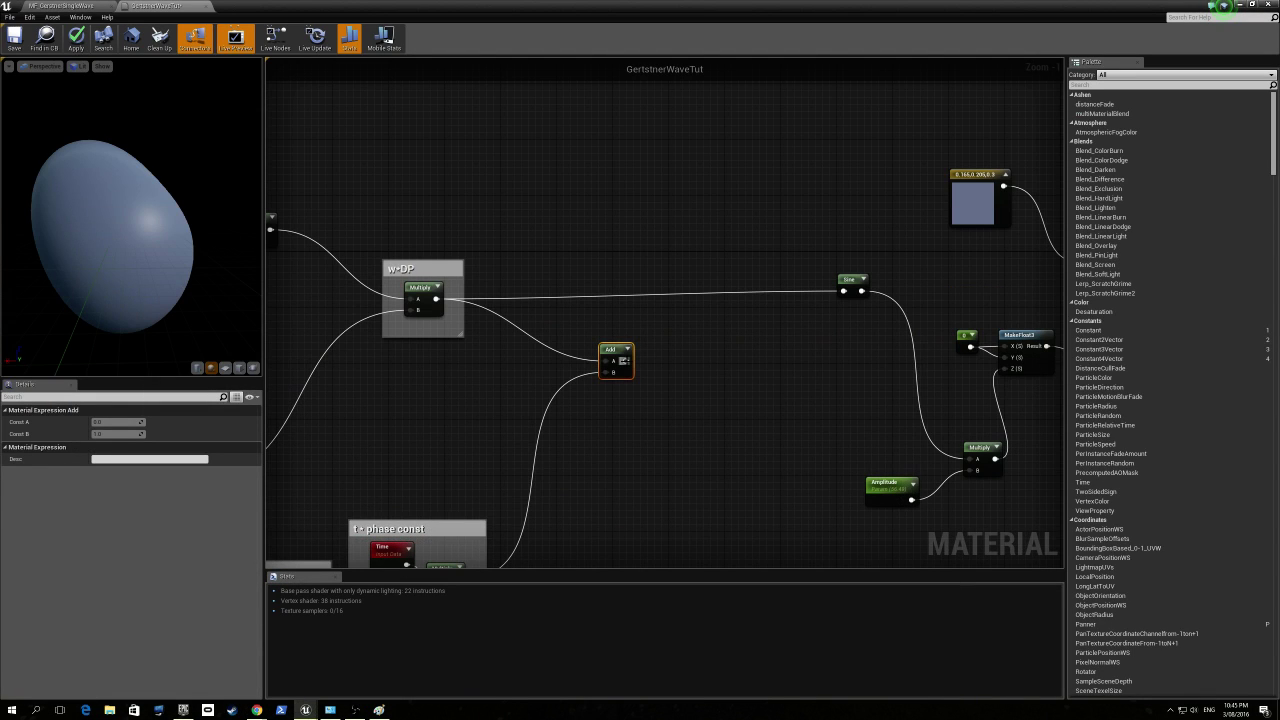
{"action": "left_click_drag", "start_coordinate": [624, 360], "coordinate": [843, 291]}
{"action": "left_click", "coordinate": [76, 38]}
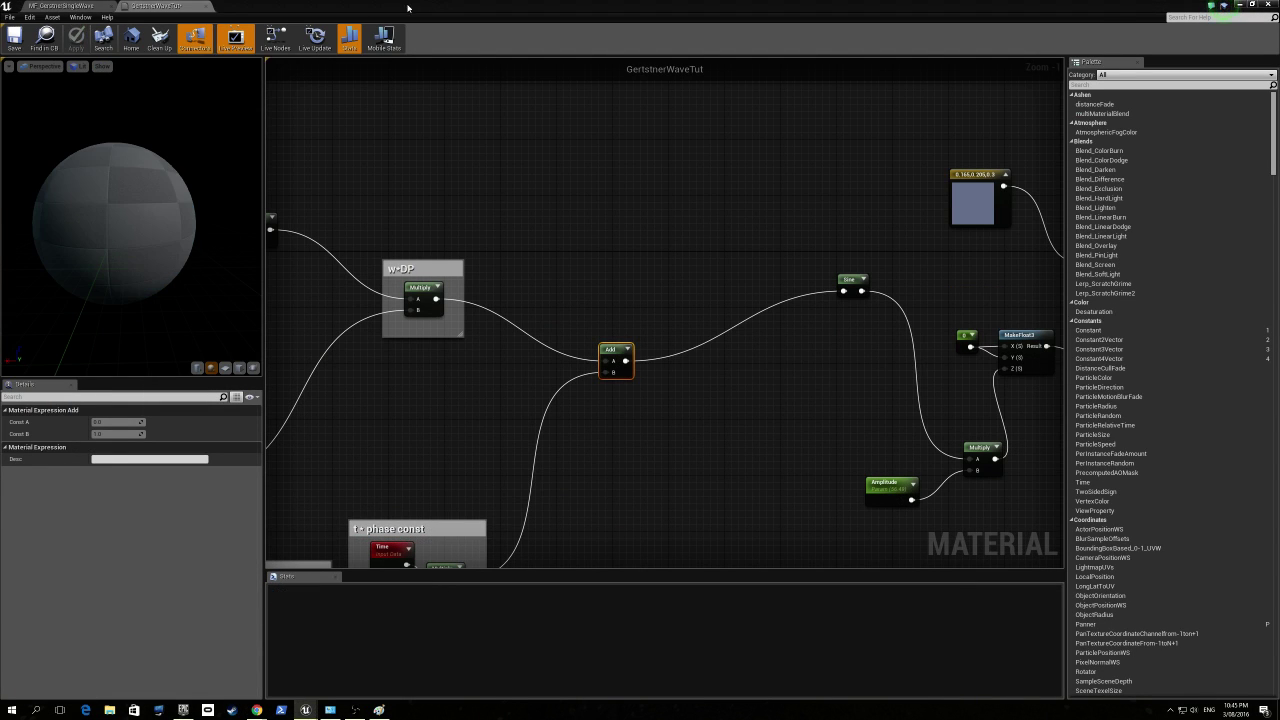
Examine the animated waves in the level viewport and look over the shadow settings of Light Source
{"action": "left_click", "coordinate": [1240, 5]}
{"action": "right_click_drag", "start_coordinate": [561, 296], "coordinate": [635, 332]}
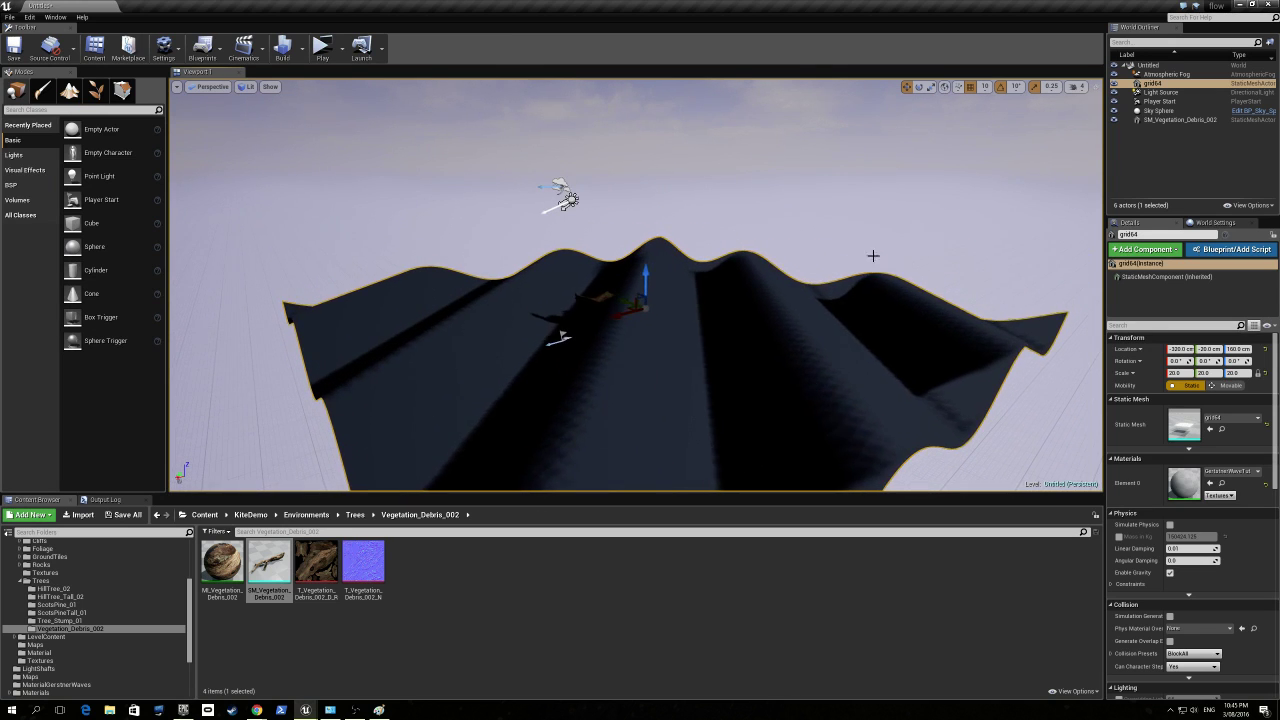
{"action": "left_click", "coordinate": [1160, 92]}
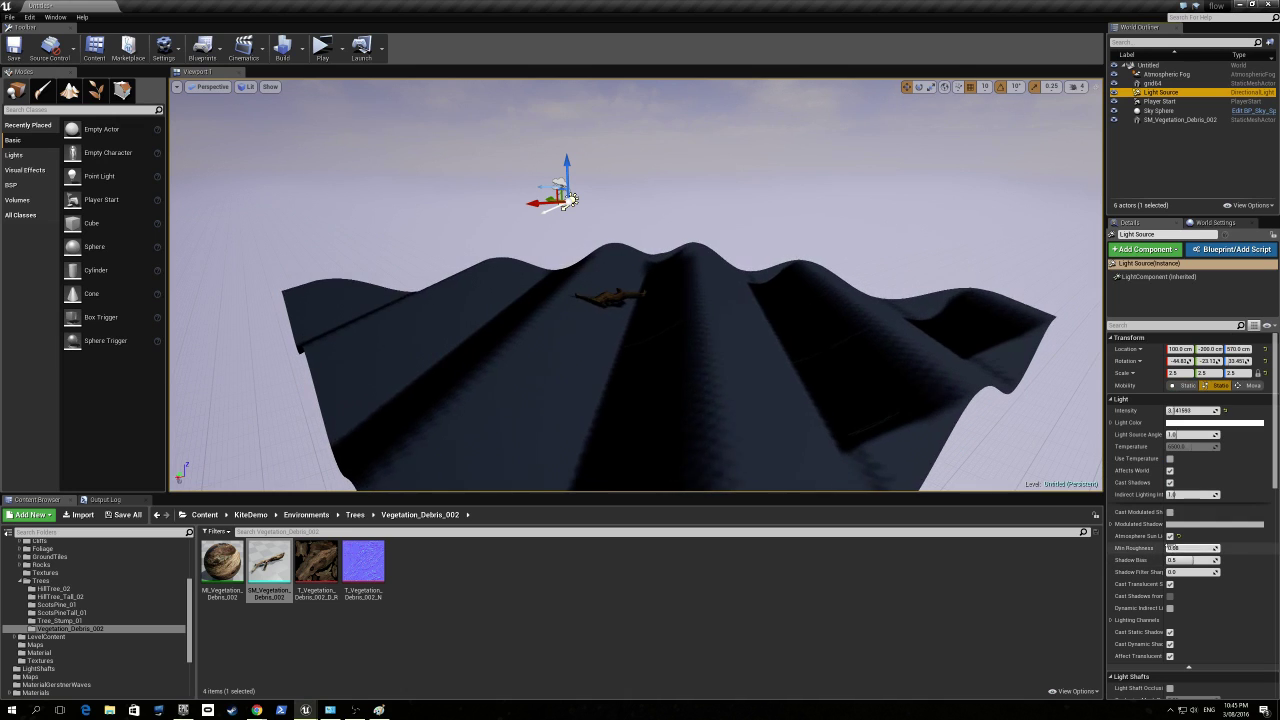
{"action": "left_click", "coordinate": [1171, 634]}
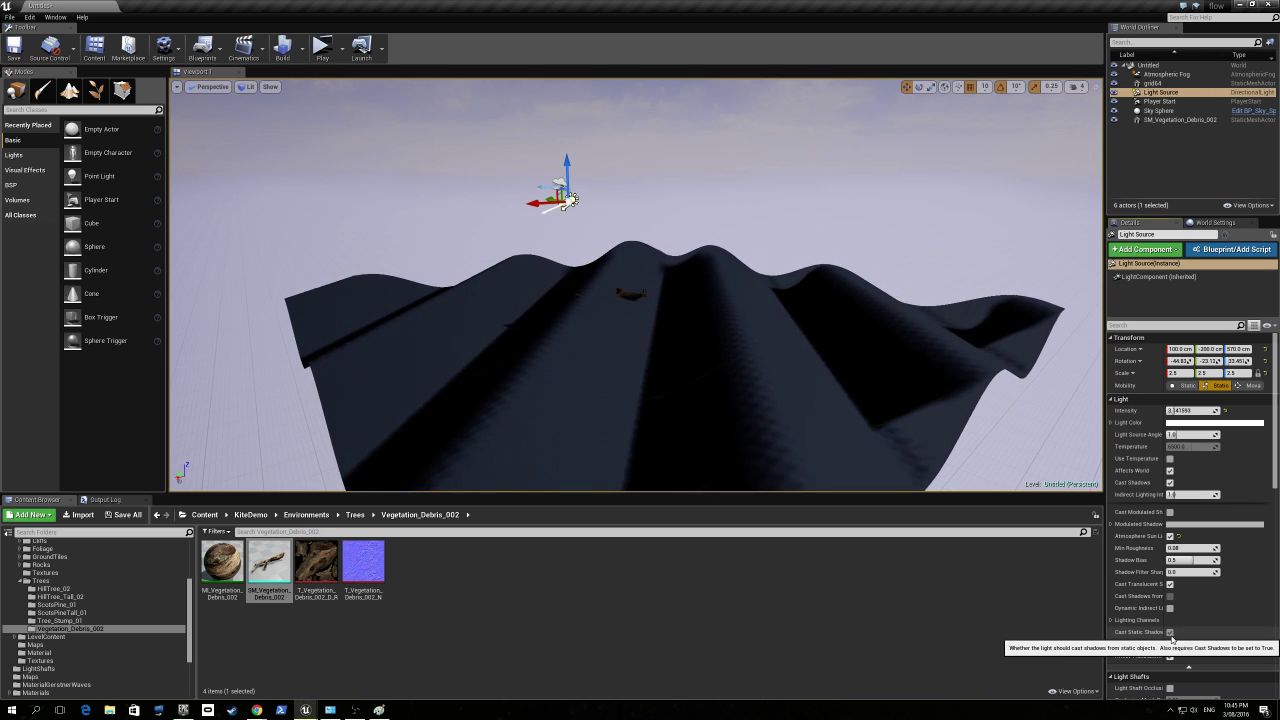
{"action": "key", "text": "w"}
{"action": "right_click_drag", "start_coordinate": [654, 191], "coordinate": [620, 193]}
{"action": "right_click_drag", "start_coordinate": [610, 248], "coordinate": [570, 256]}
{"action": "right_click_drag", "start_coordinate": [813, 255], "coordinate": [838, 261]}
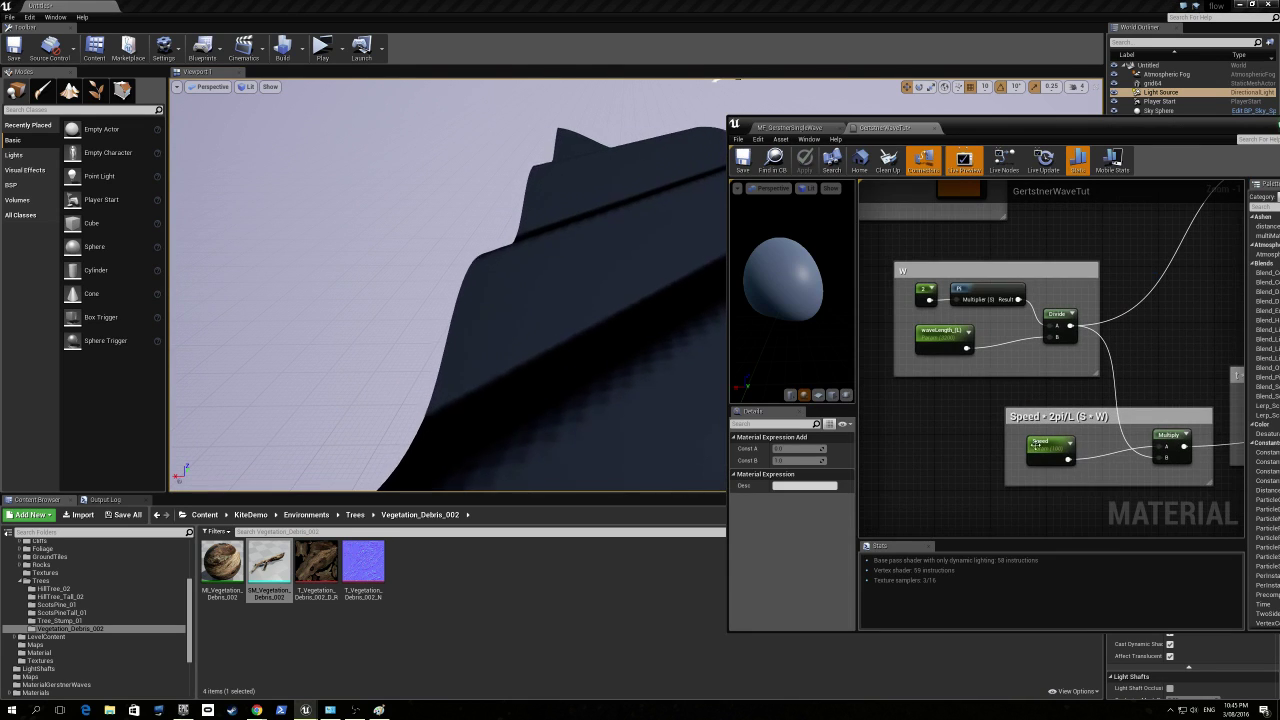
Try default values of about 228 and 299 for the Speed parameter, and settle on 200
{"action": "left_click", "coordinate": [1045, 447]}
{"action": "left_click_drag", "start_coordinate": [786, 448], "coordinate": [812, 448]}
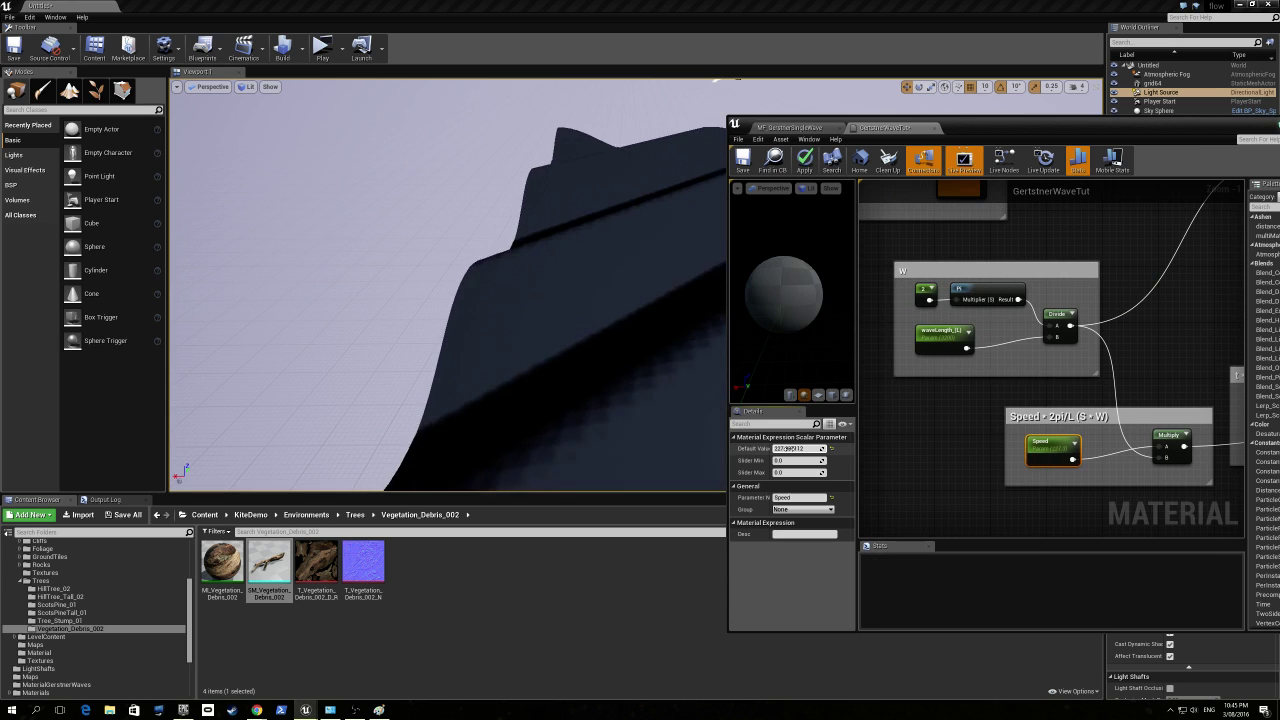
{"action": "right_click_drag", "start_coordinate": [545, 205], "coordinate": [608, 184]}
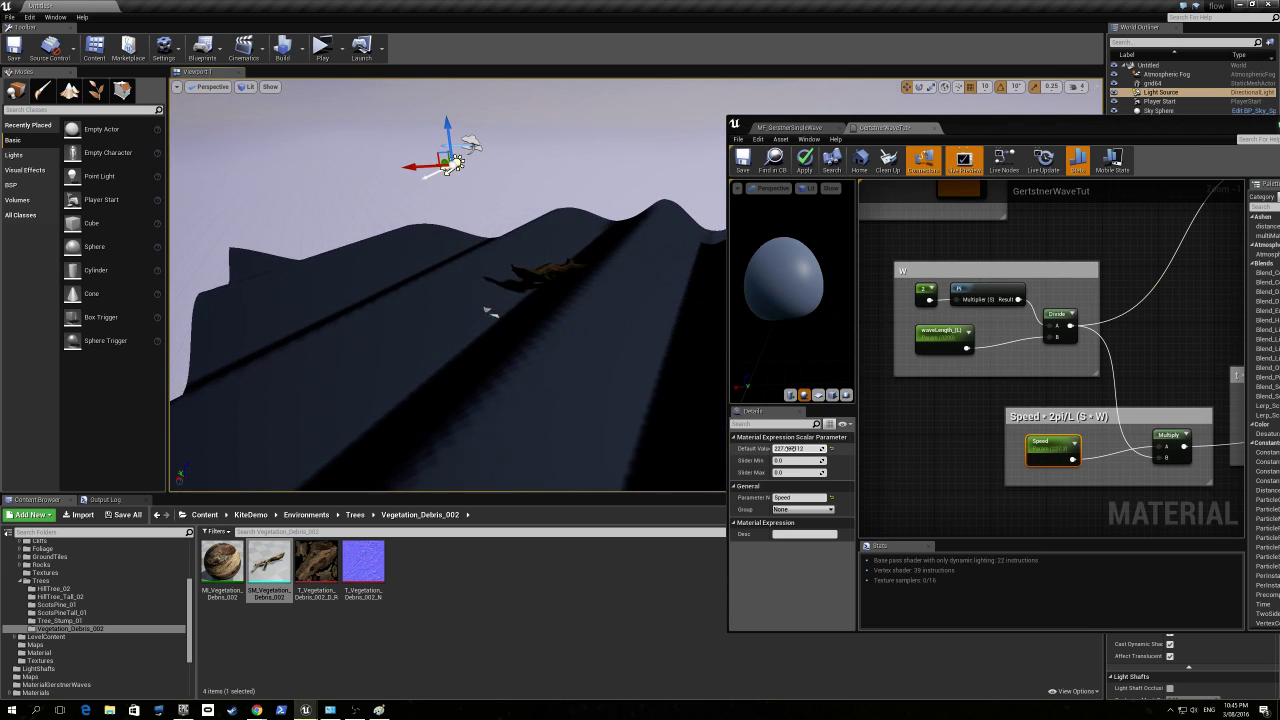
{"action": "left_click_drag", "start_coordinate": [800, 449], "coordinate": [822, 449]}
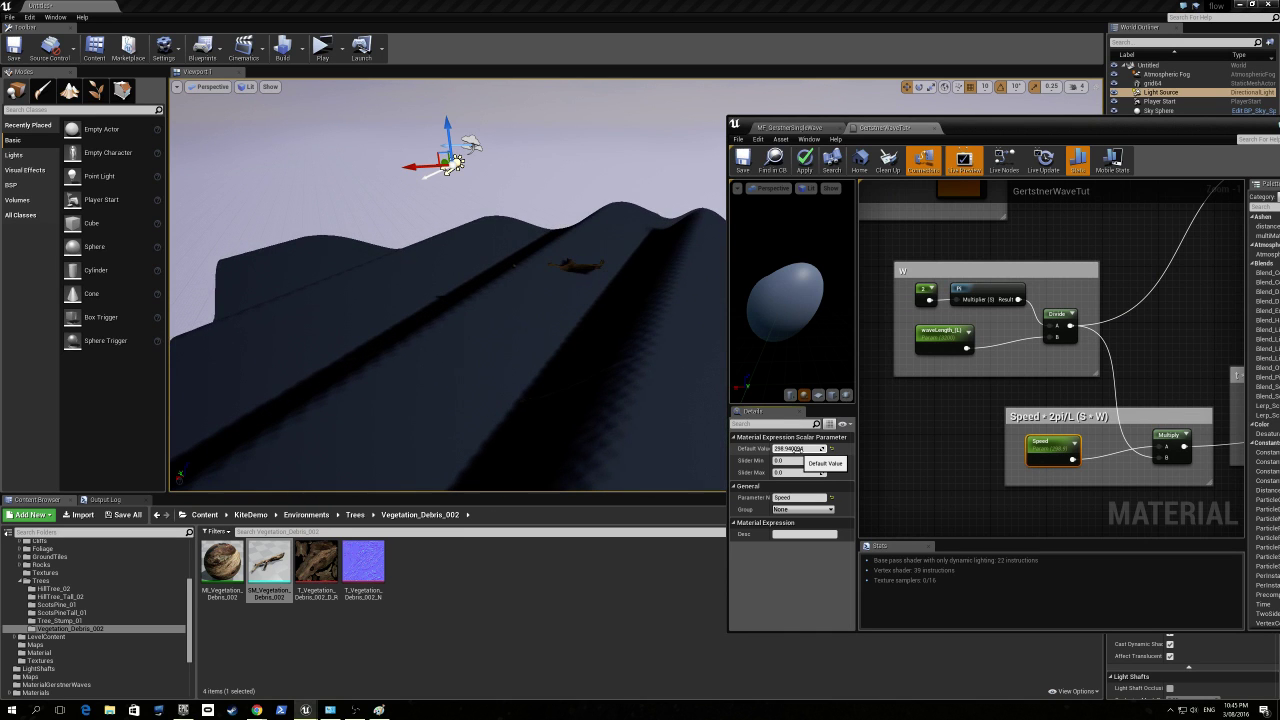
{"action": "left_click", "coordinate": [798, 450]}
{"action": "type", "text": "200"}
{"action": "key", "text": "Return"}
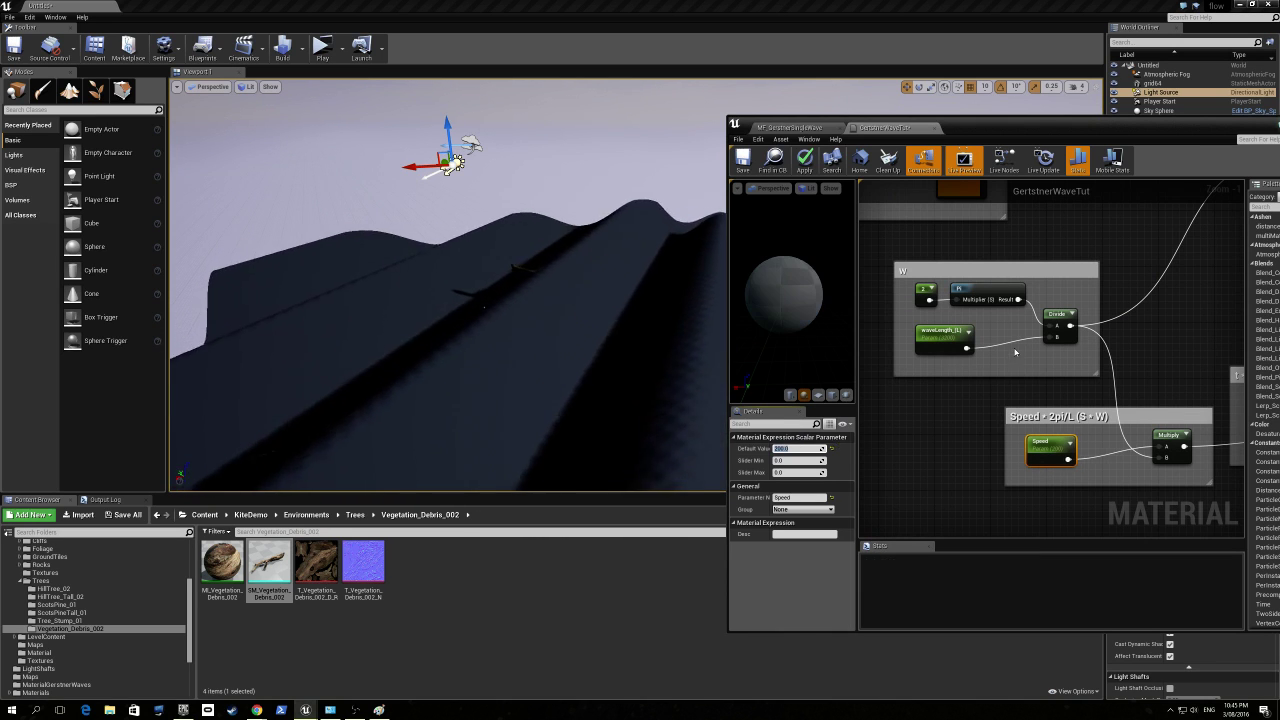
Raise the default value of the waveLength_(L) parameter in the W group to about 4868
{"action": "right_click_drag", "start_coordinate": [1015, 352], "coordinate": [1051, 396]}
{"action": "left_click", "coordinate": [975, 378]}
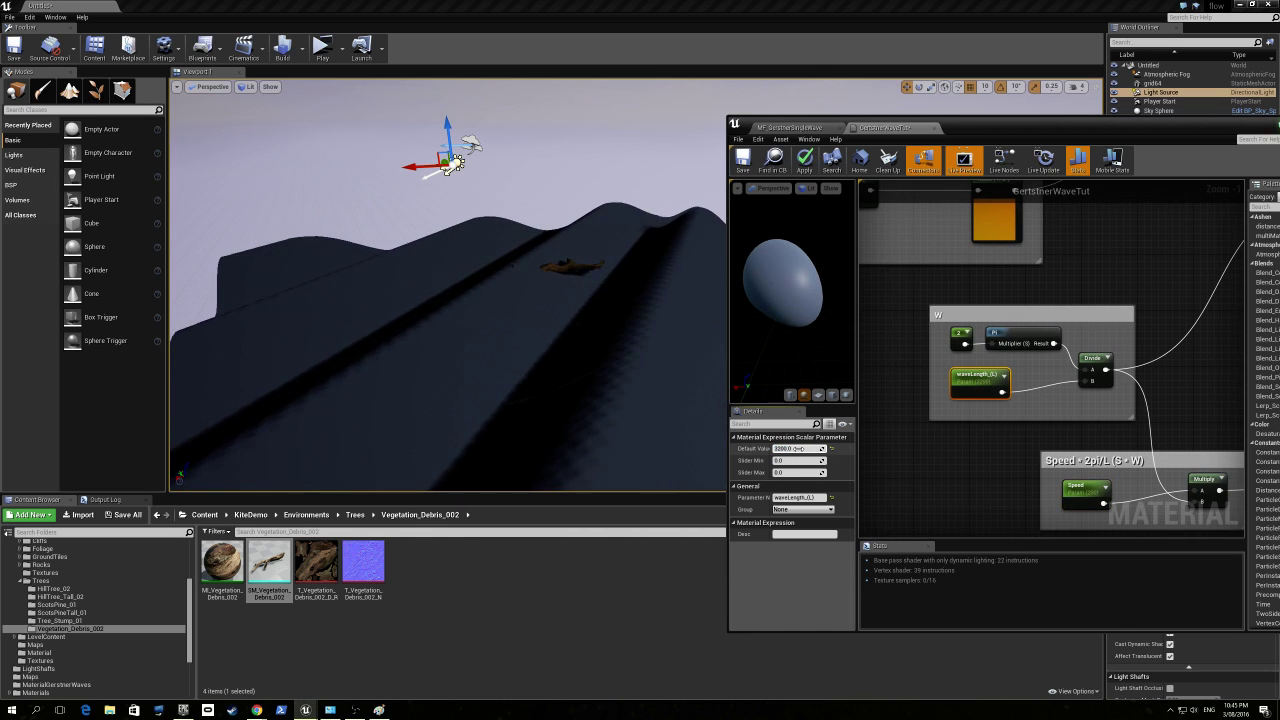
{"action": "left_click_drag", "start_coordinate": [798, 449], "coordinate": [820, 449]}
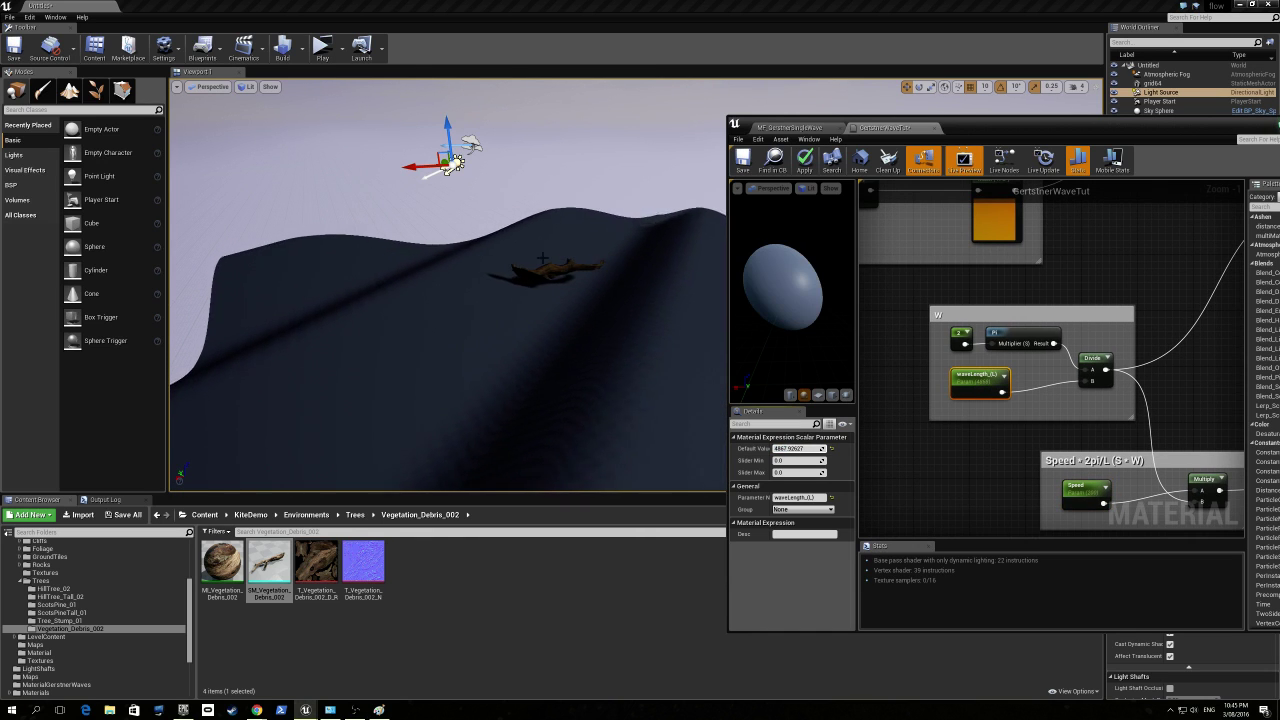
Set the default value of the waveLength_(L) parameter in the W group to 3200
{"action": "right_click_drag", "start_coordinate": [964, 404], "coordinate": [977, 291]}
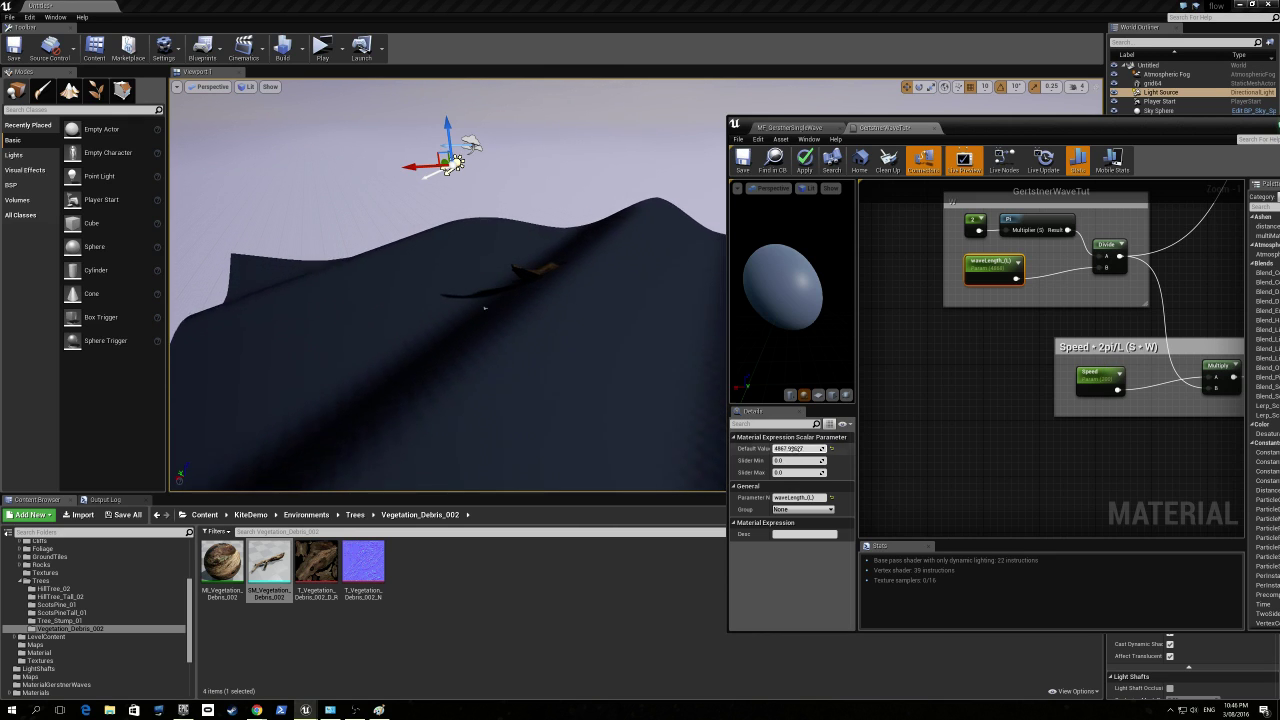
{"action": "left_click", "coordinate": [797, 449]}
{"action": "type", "text": "3200"}
{"action": "key", "text": "Return"}
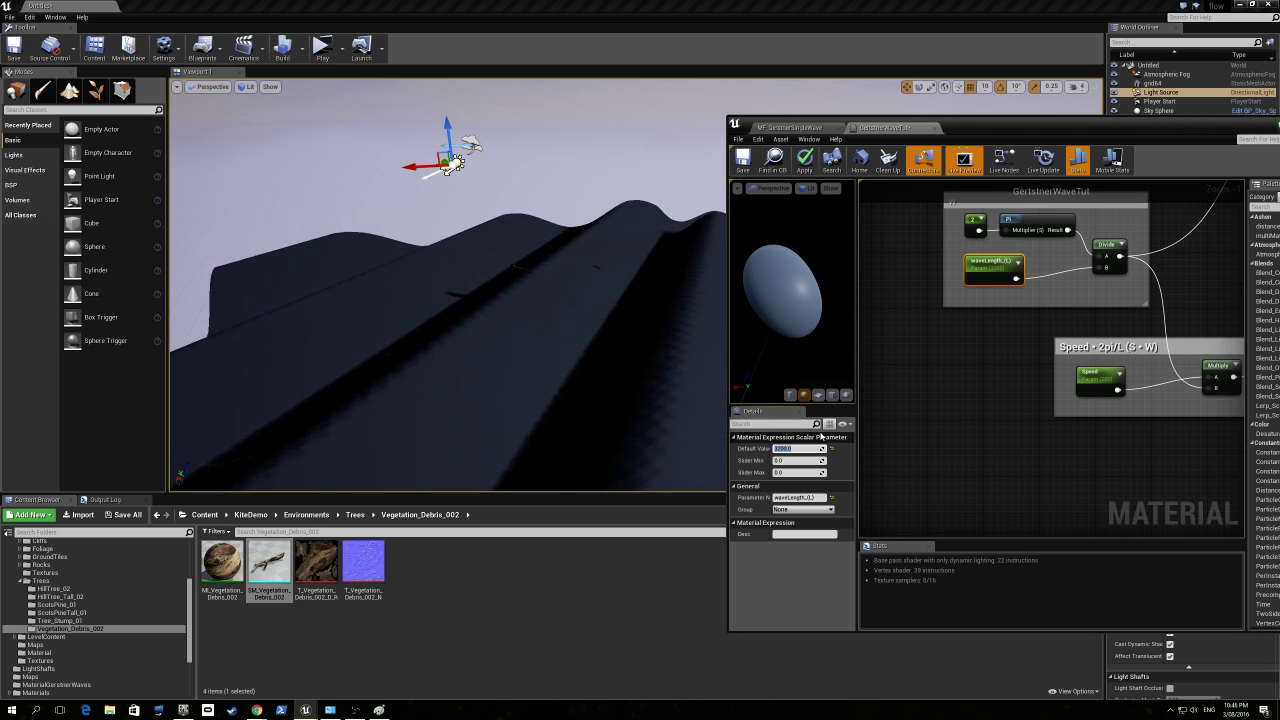
{"action": "right_click_drag", "start_coordinate": [1124, 308], "coordinate": [958, 352]}
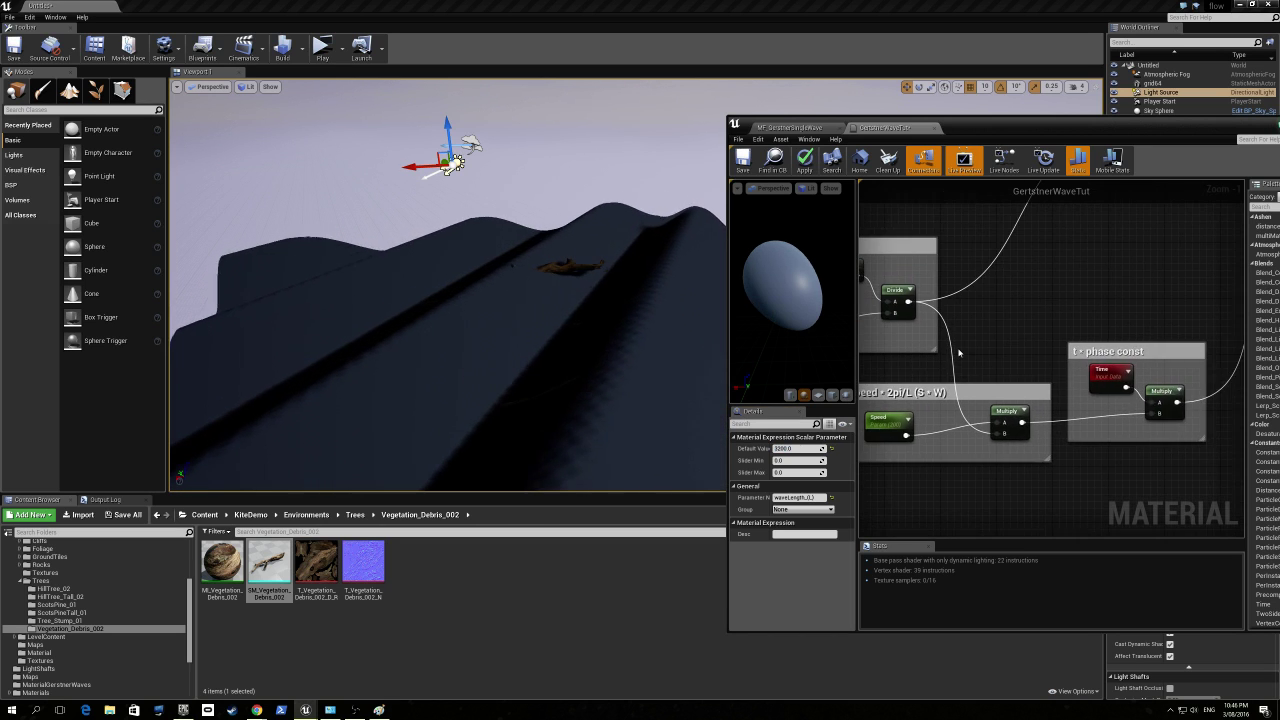
{"action": "scroll", "coordinate": [958, 352], "scroll_direction": "down", "scroll_amount": 2}
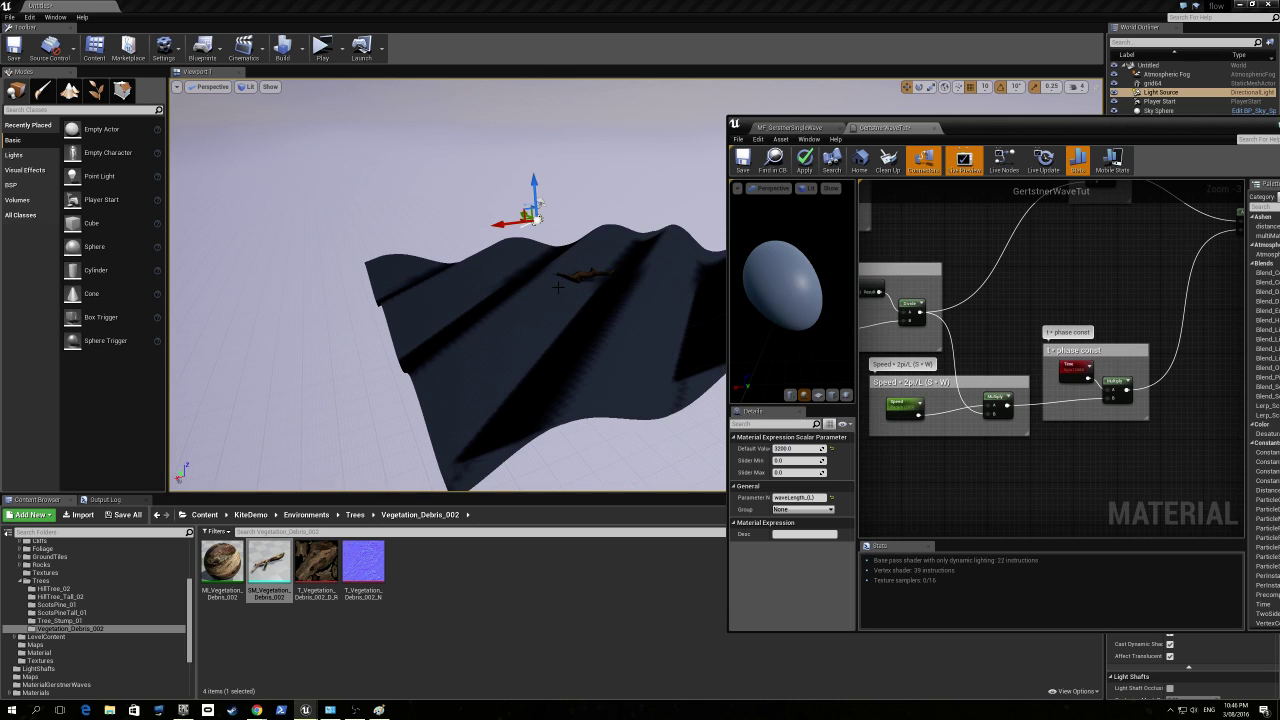
Switch to Chrome to review Equation 1 and the summed Equation 2 in the GPU Gems chapter, and return to the Unreal editor
{"action": "key", "text": "alt+Tab"}
{"action": "scroll", "coordinate": [329, 494], "scroll_direction": "down", "scroll_amount": 2}
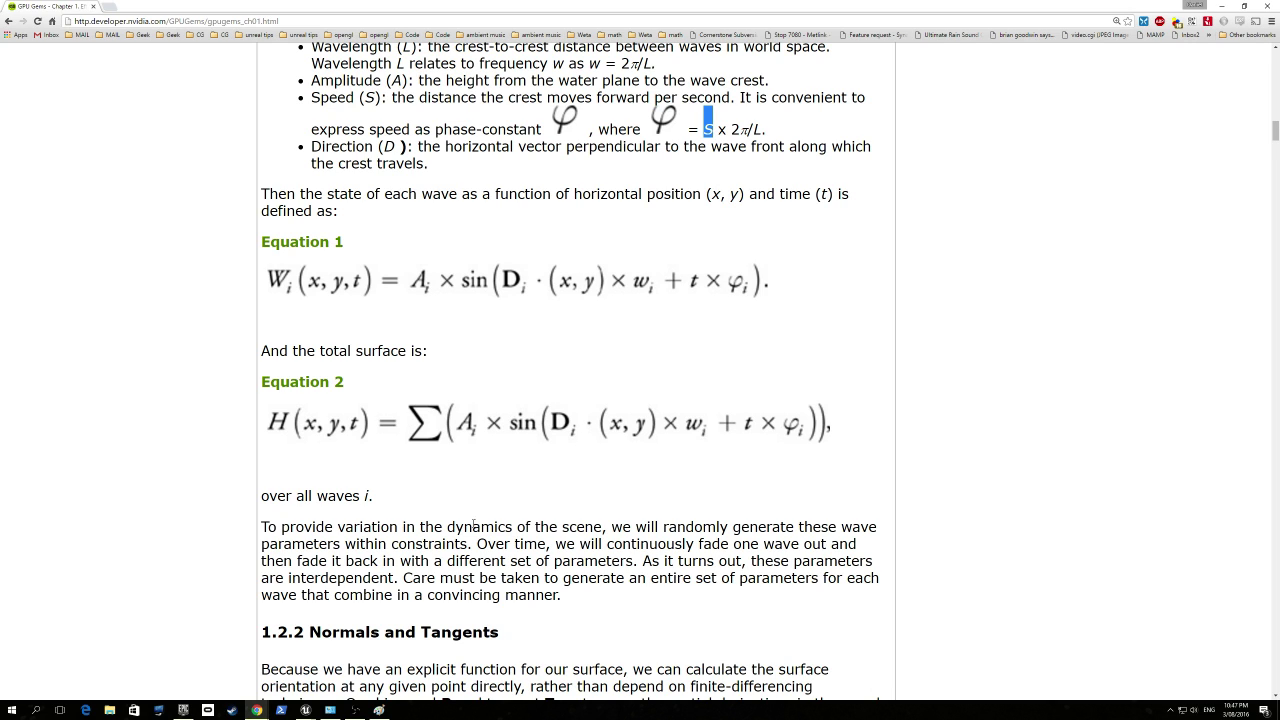
{"action": "scroll", "coordinate": [406, 263], "scroll_direction": "up", "scroll_amount": 1}
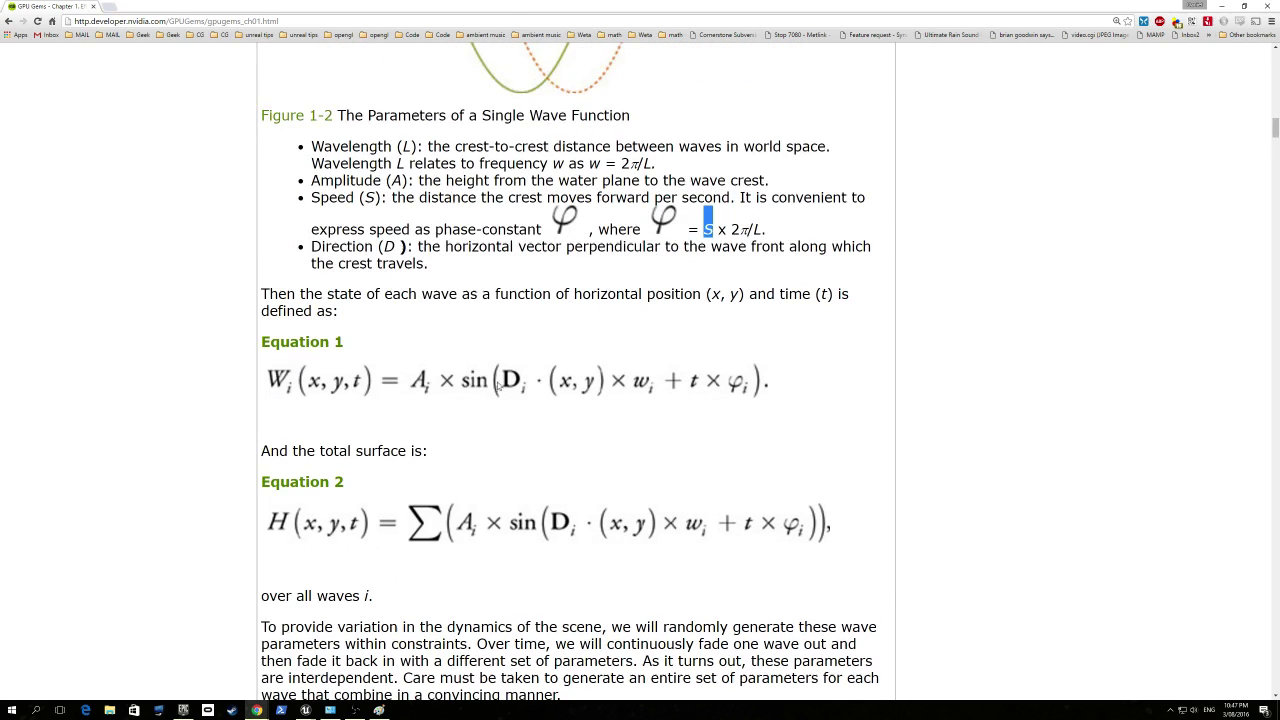
{"action": "scroll", "coordinate": [500, 386], "scroll_direction": "down", "scroll_amount": 2}
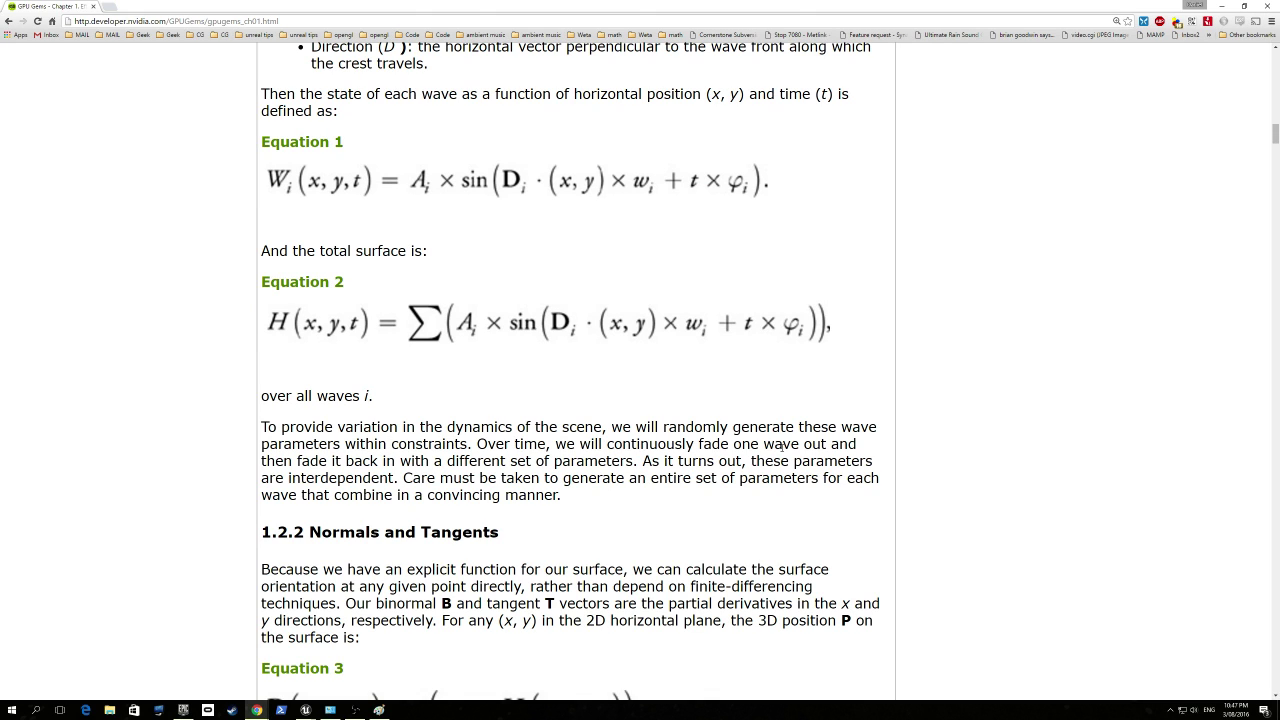
{"action": "scroll", "coordinate": [527, 474], "scroll_direction": "up", "scroll_amount": 2}
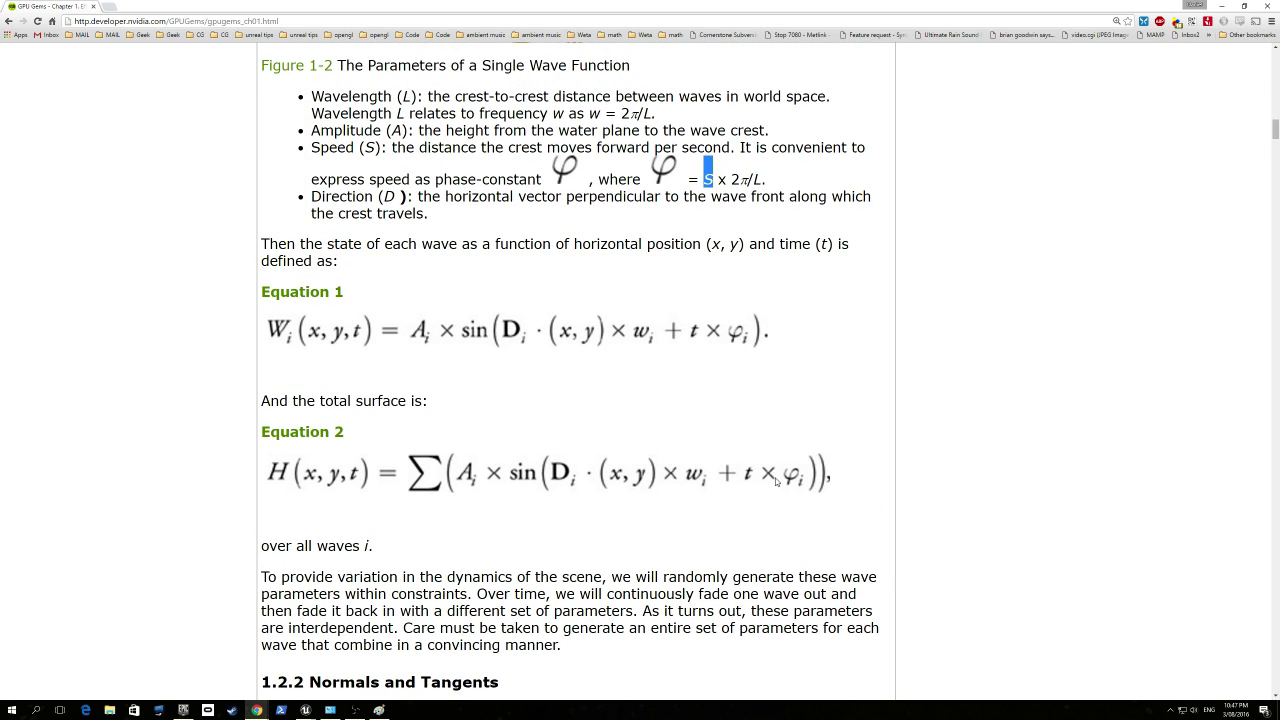
{"action": "key", "text": "alt+Tab"}
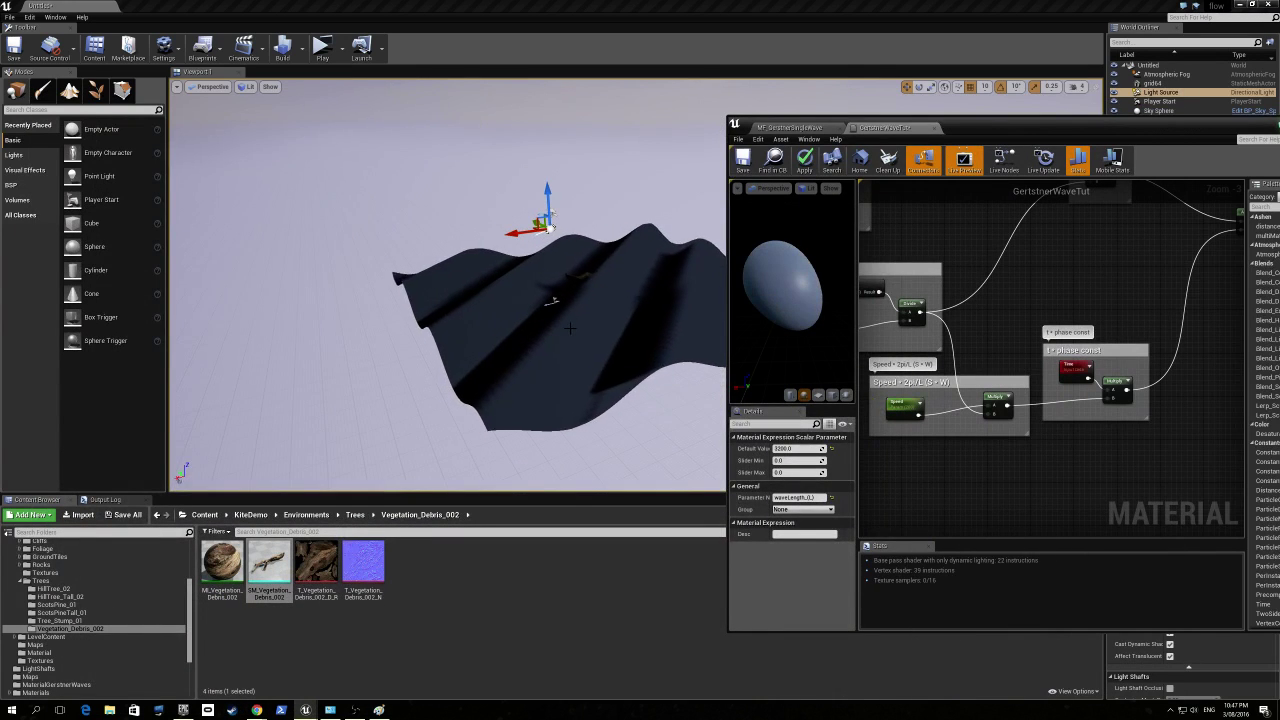
Examine the wave surface and the labelled node groups of the GertstnerWaveTut graph that make up the sine wave formula
{"action": "right_click_drag", "start_coordinate": [618, 209], "coordinate": [668, 187]}
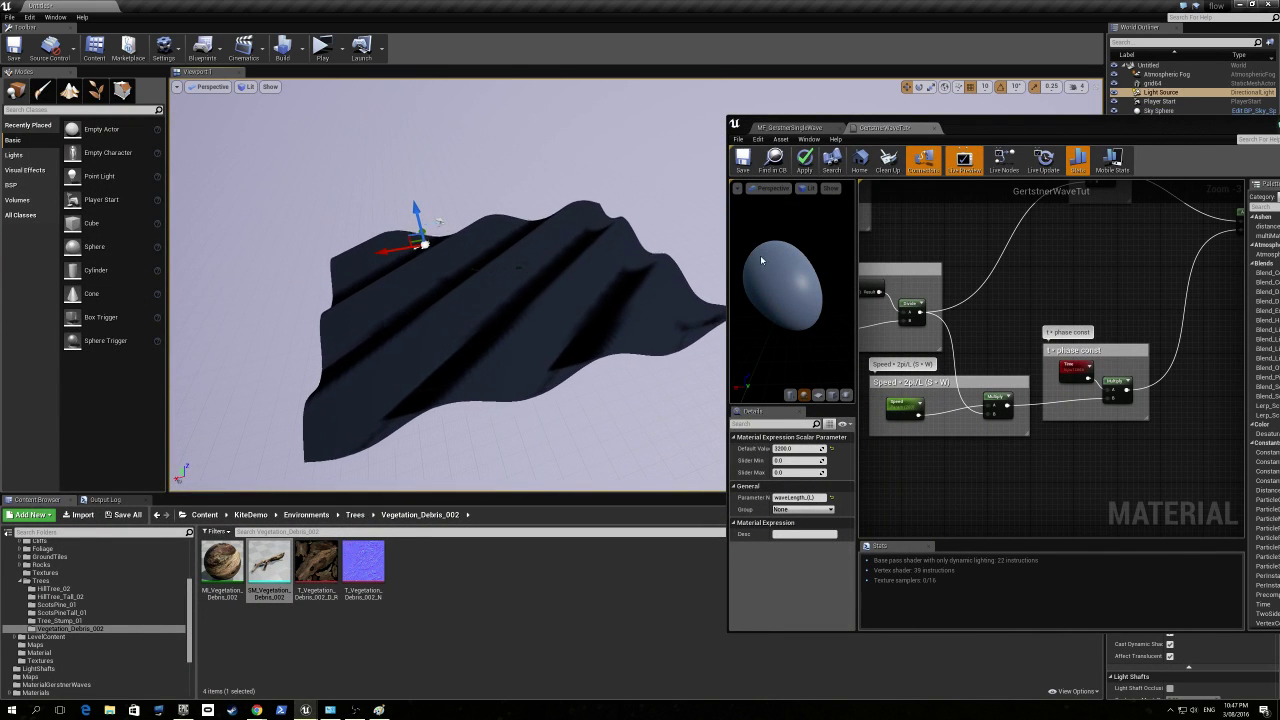
{"action": "scroll", "coordinate": [1027, 299], "scroll_direction": "down", "scroll_amount": 4}
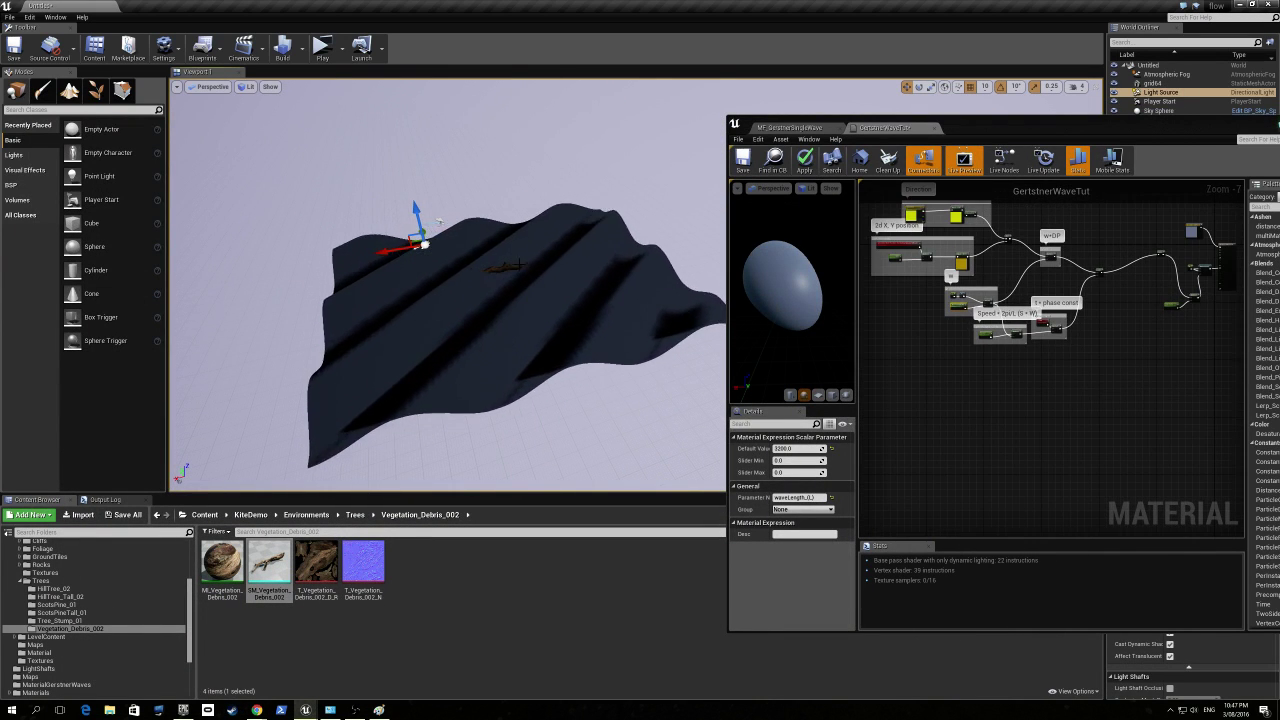
{"action": "right_click_drag", "start_coordinate": [1064, 289], "coordinate": [1092, 334]}
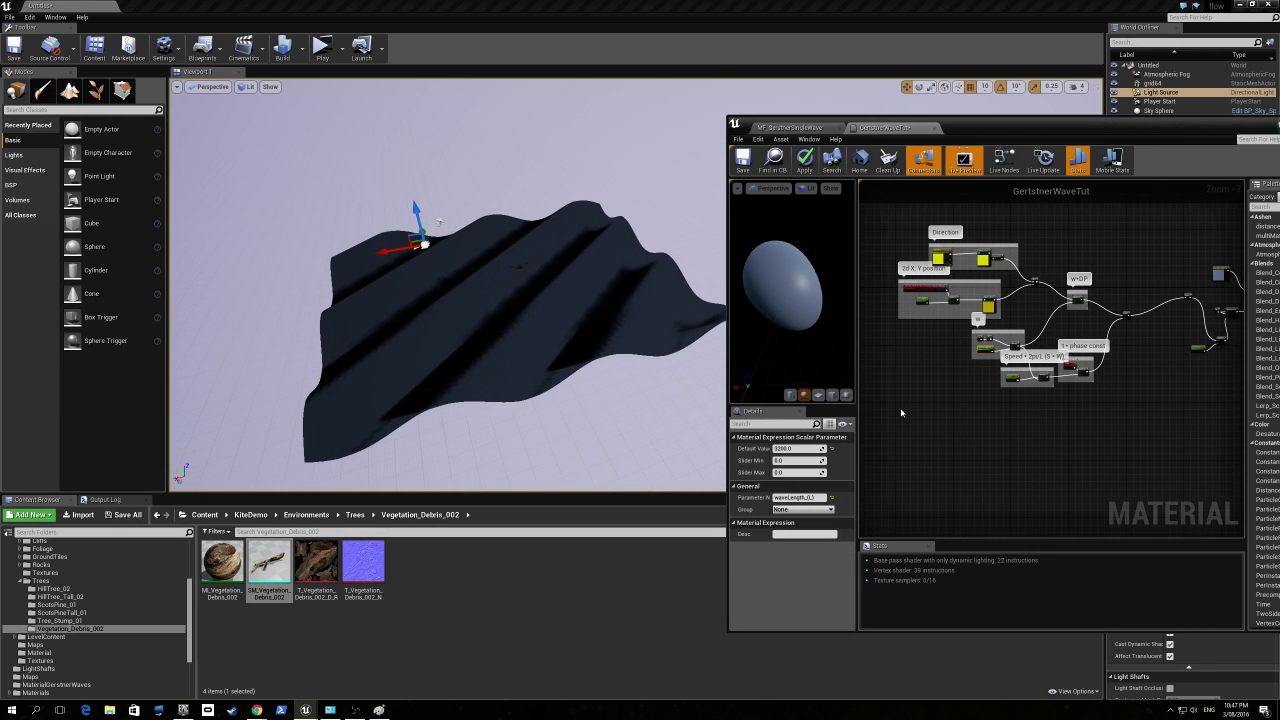
{"action": "left_click_drag", "start_coordinate": [901, 411], "coordinate": [1126, 227]}
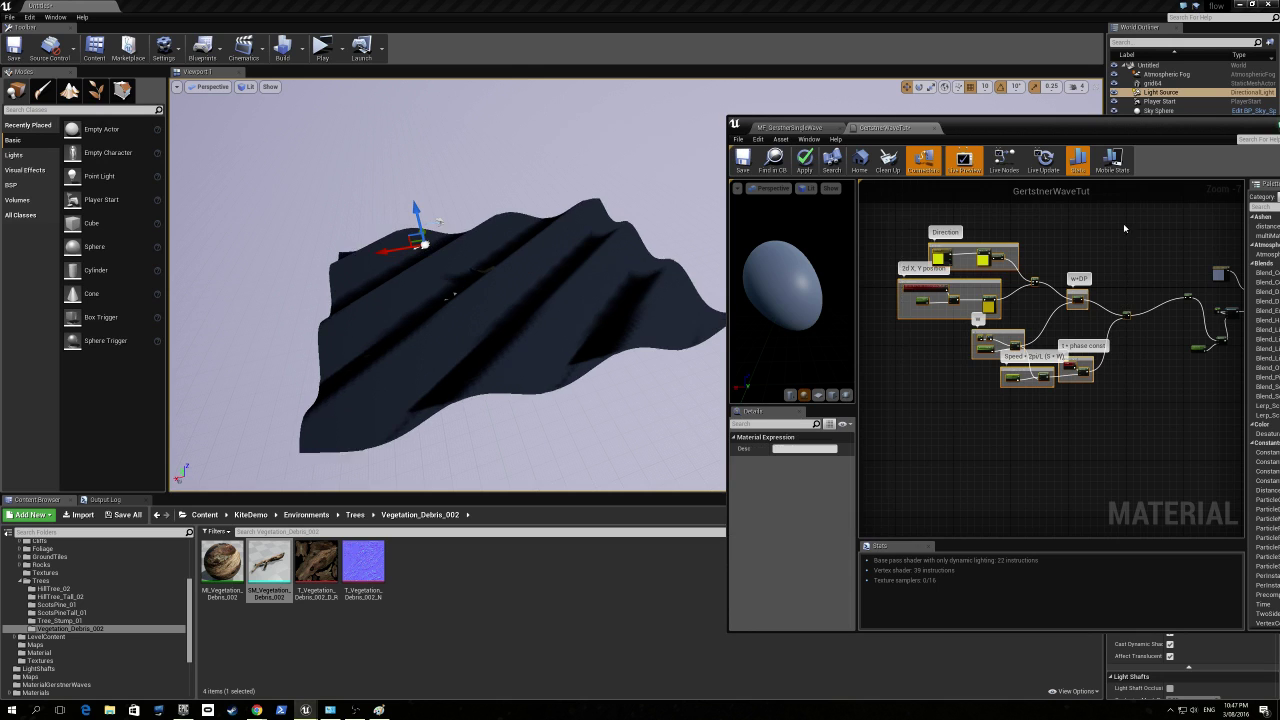
{"action": "scroll", "coordinate": [1101, 244], "scroll_direction": "up", "scroll_amount": 3}
{"action": "right_click_drag", "start_coordinate": [1032, 248], "coordinate": [1180, 226]}
{"action": "scroll", "coordinate": [1153, 242], "scroll_direction": "down", "scroll_amount": 2}
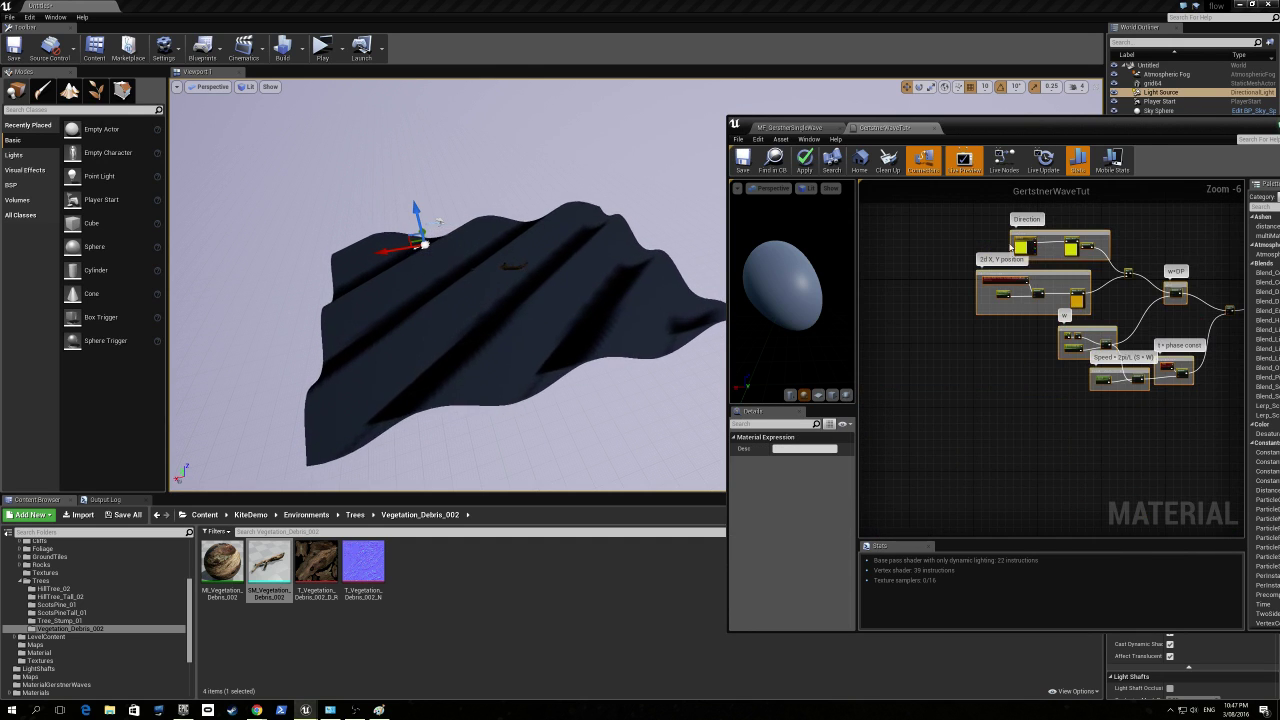
{"action": "scroll", "coordinate": [989, 240], "scroll_direction": "up", "scroll_amount": 4}
{"action": "left_click", "coordinate": [991, 277]}
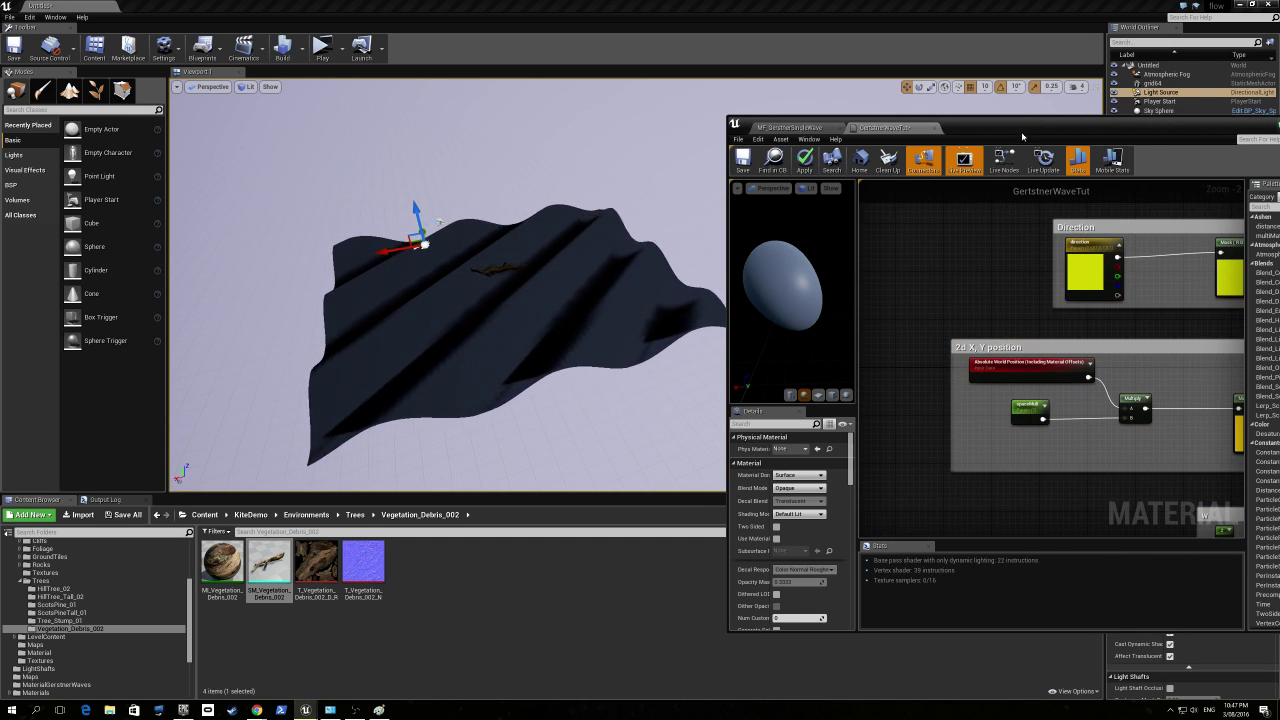
Create a material function named SimpleSine in the Content folder and open it in a maximized editor window
{"action": "left_click_drag", "start_coordinate": [1022, 134], "coordinate": [788, 127]}
{"action": "double_click", "coordinate": [788, 127]}
{"action": "scroll", "coordinate": [766, 341], "scroll_direction": "down", "scroll_amount": 2}
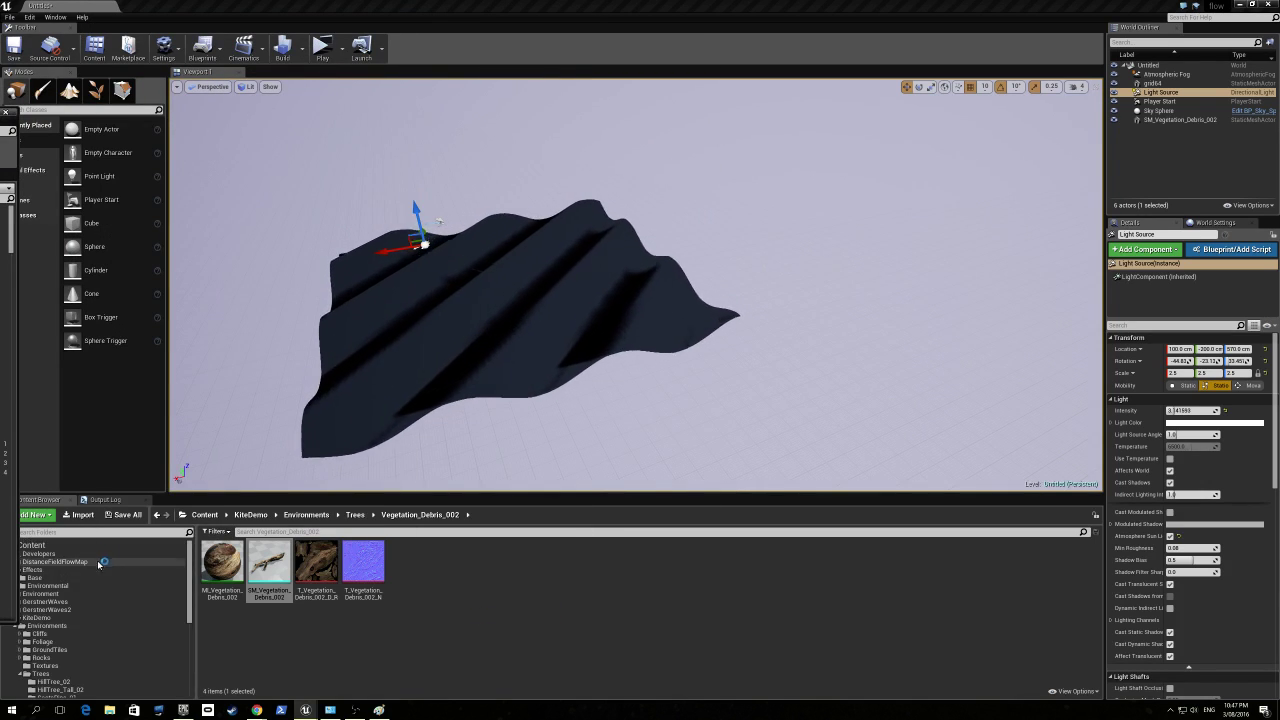
{"action": "left_click", "coordinate": [90, 546]}
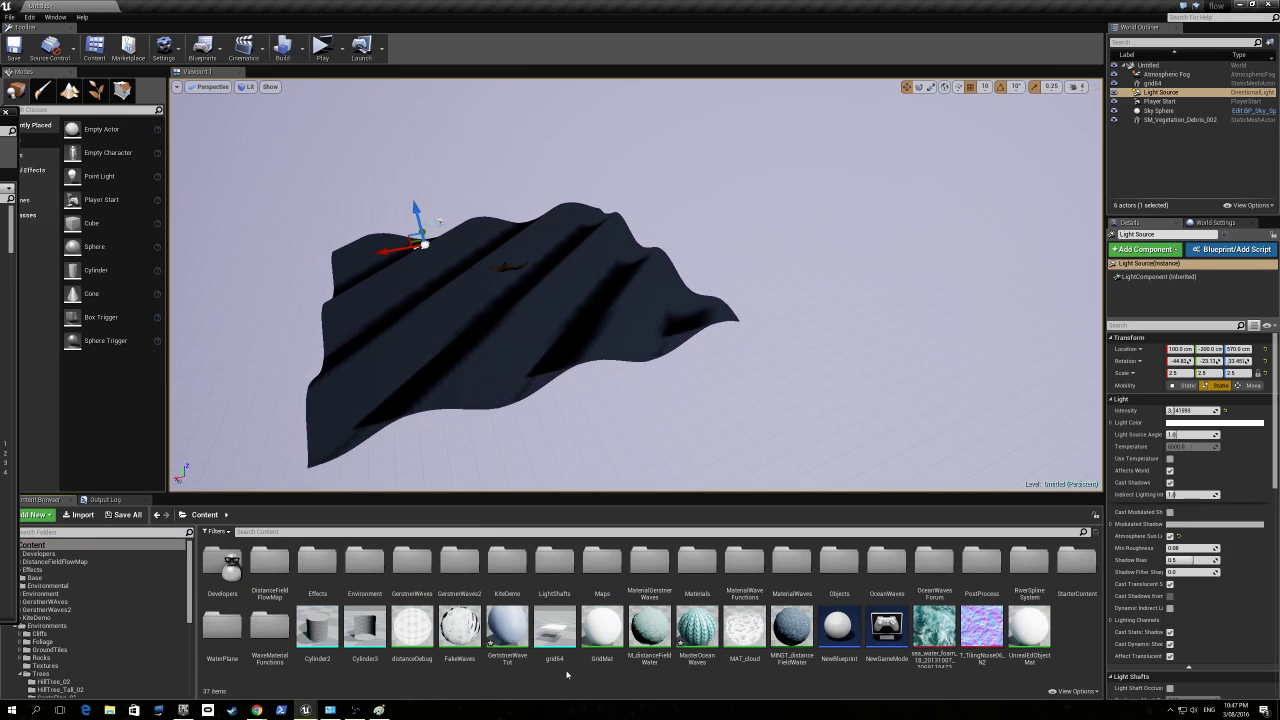
{"action": "right_click", "coordinate": [566, 675]}
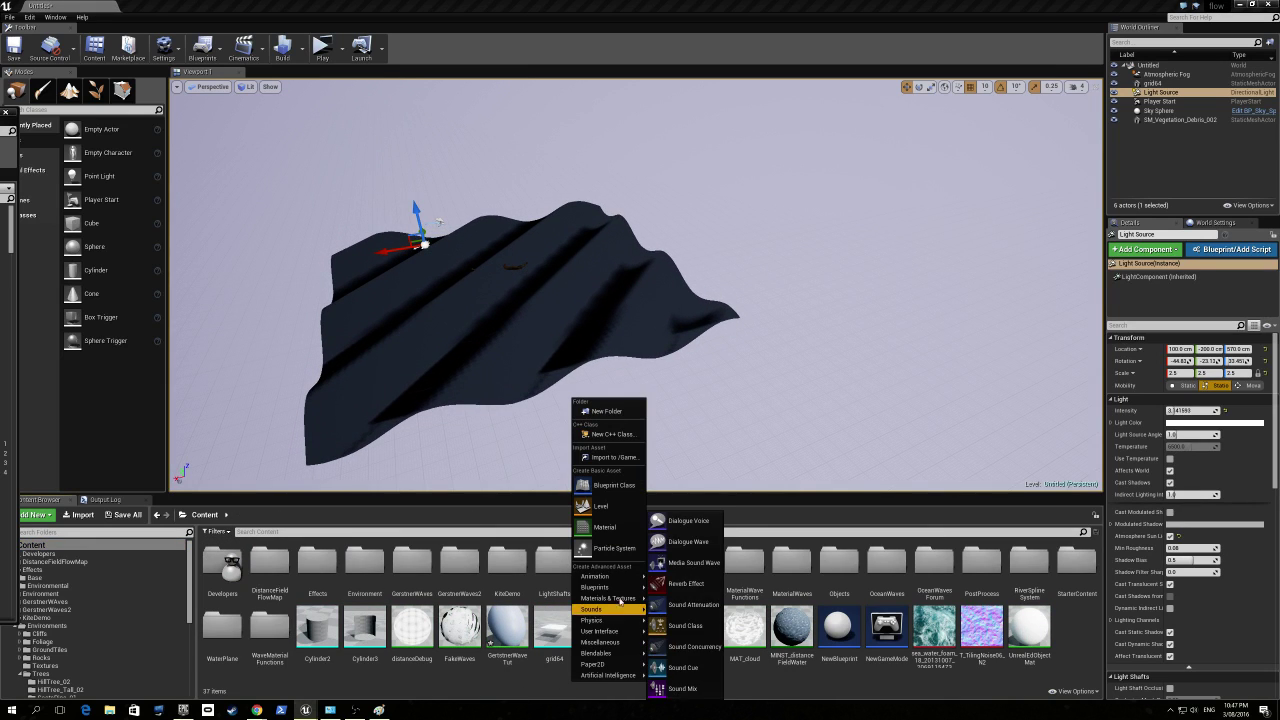
{"action": "mouse_move", "coordinate": [621, 598]}
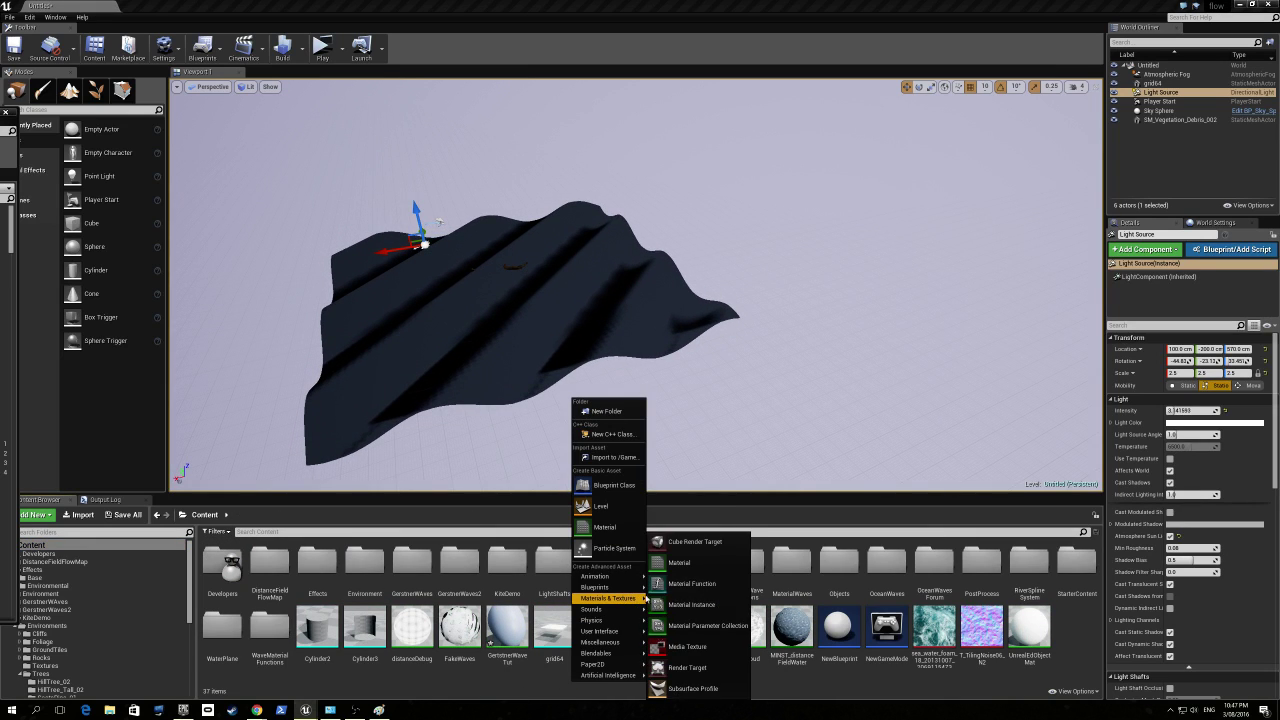
{"action": "left_click", "coordinate": [704, 598]}
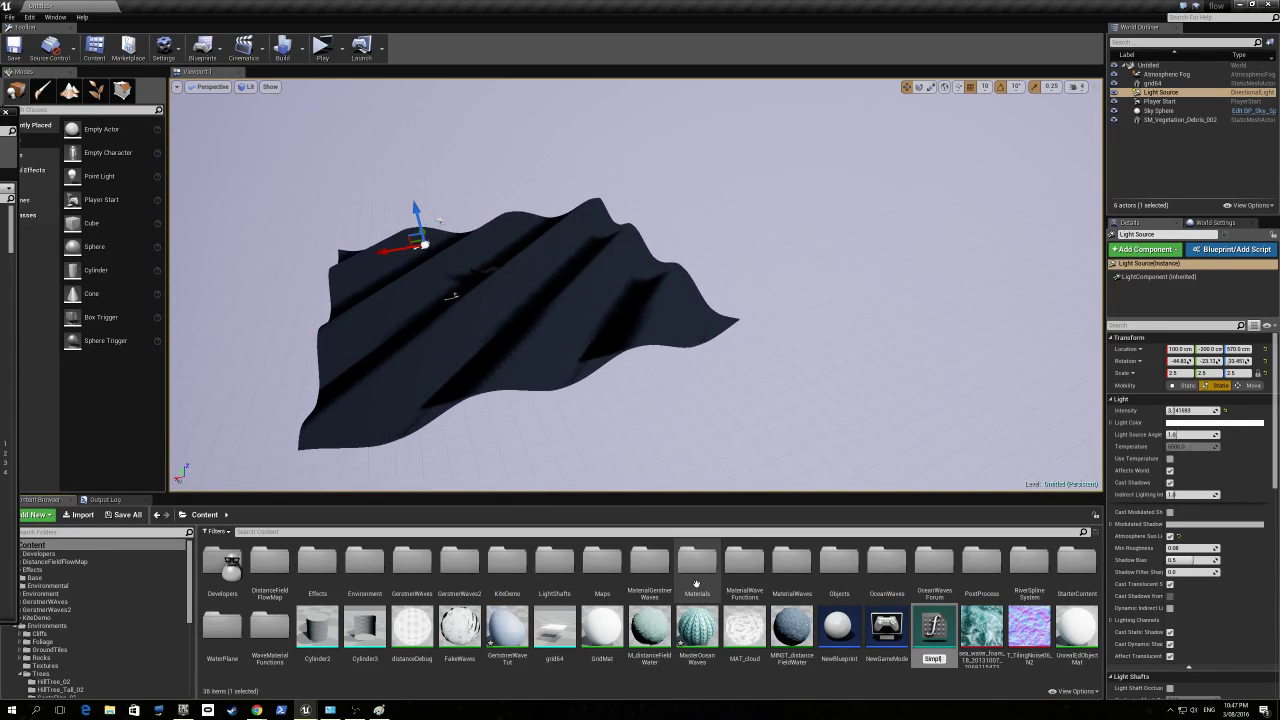
{"action": "type", "text": "Simple"}
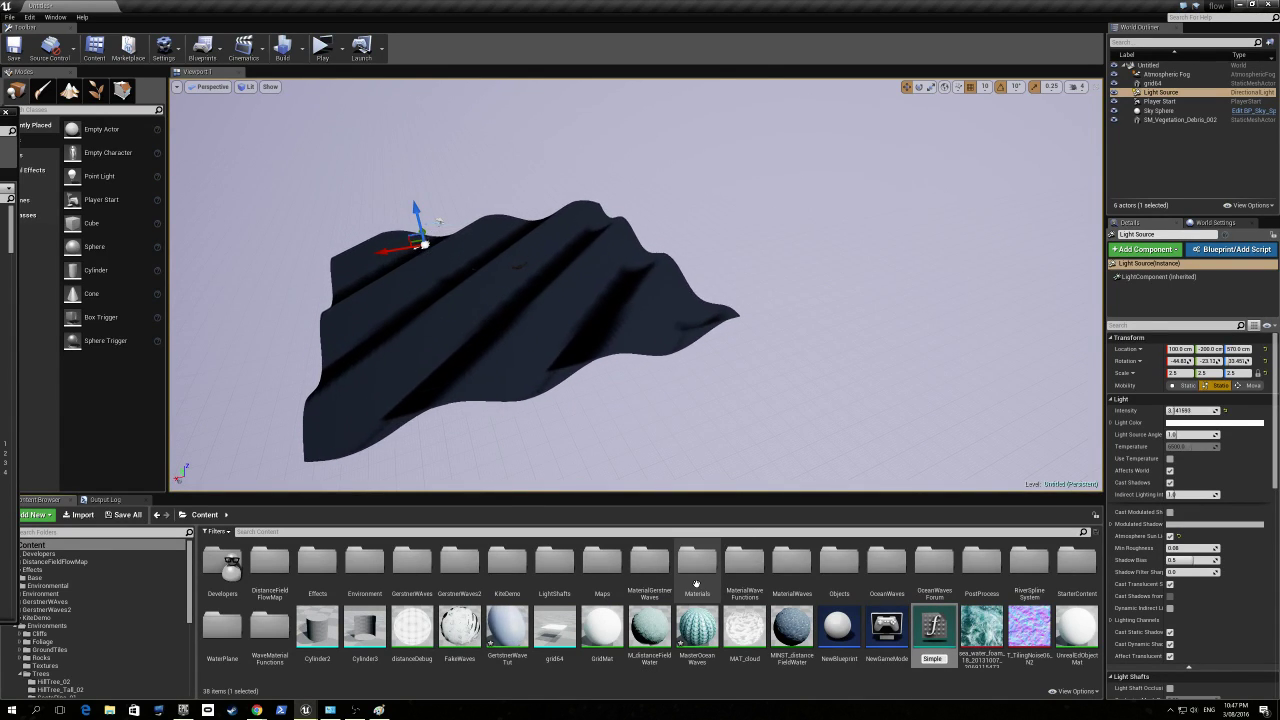
{"action": "type", "text": "Sinene"}
{"action": "key", "text": "Return"}
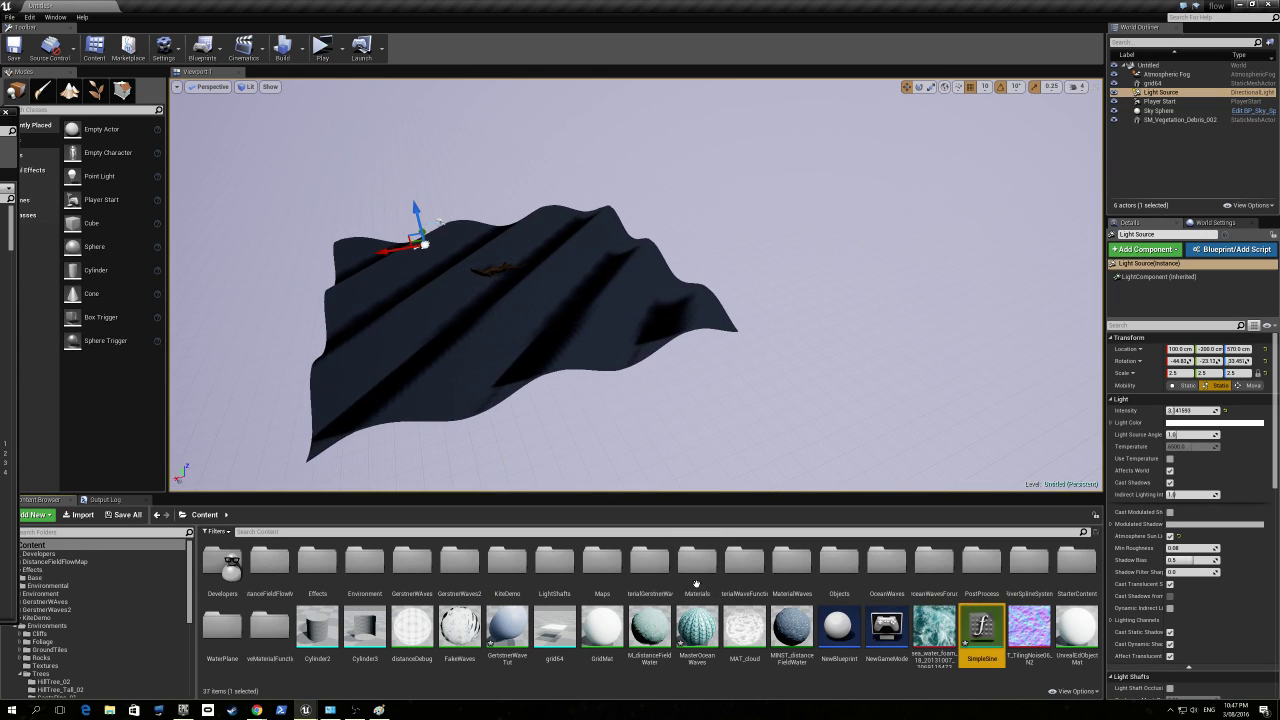
{"action": "double_click", "coordinate": [958, 632]}
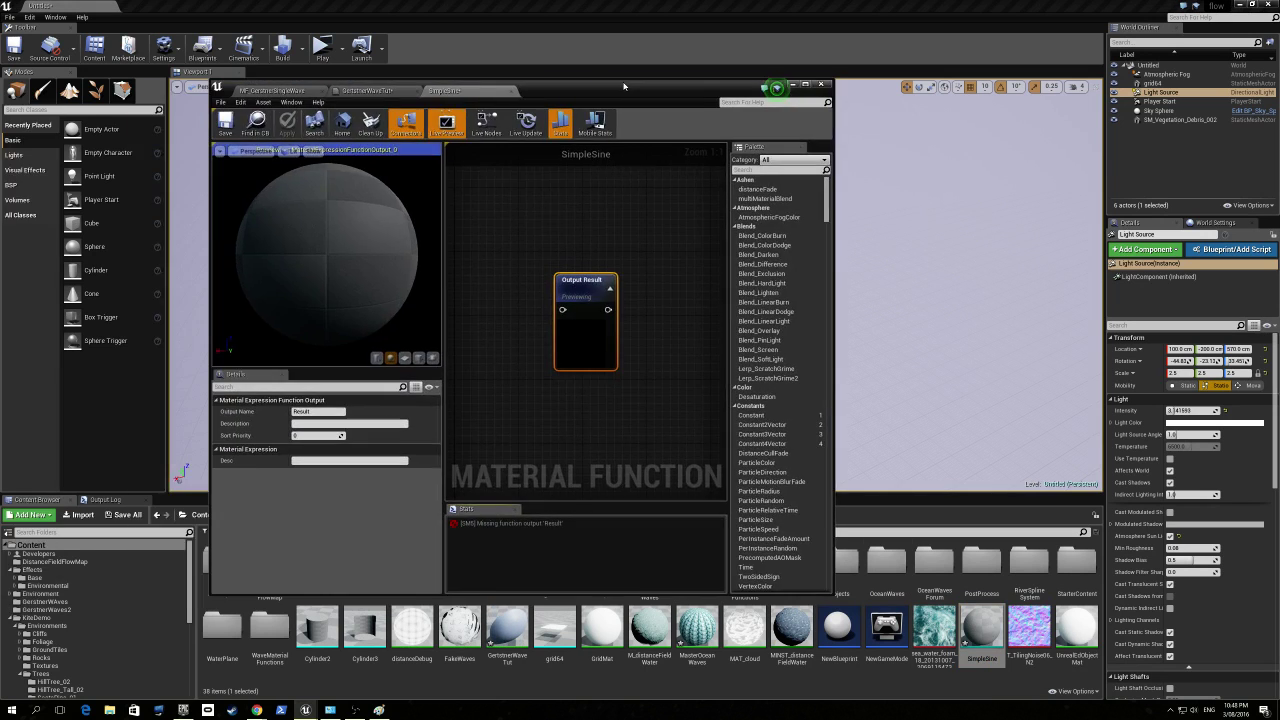
{"action": "double_click", "coordinate": [623, 86]}
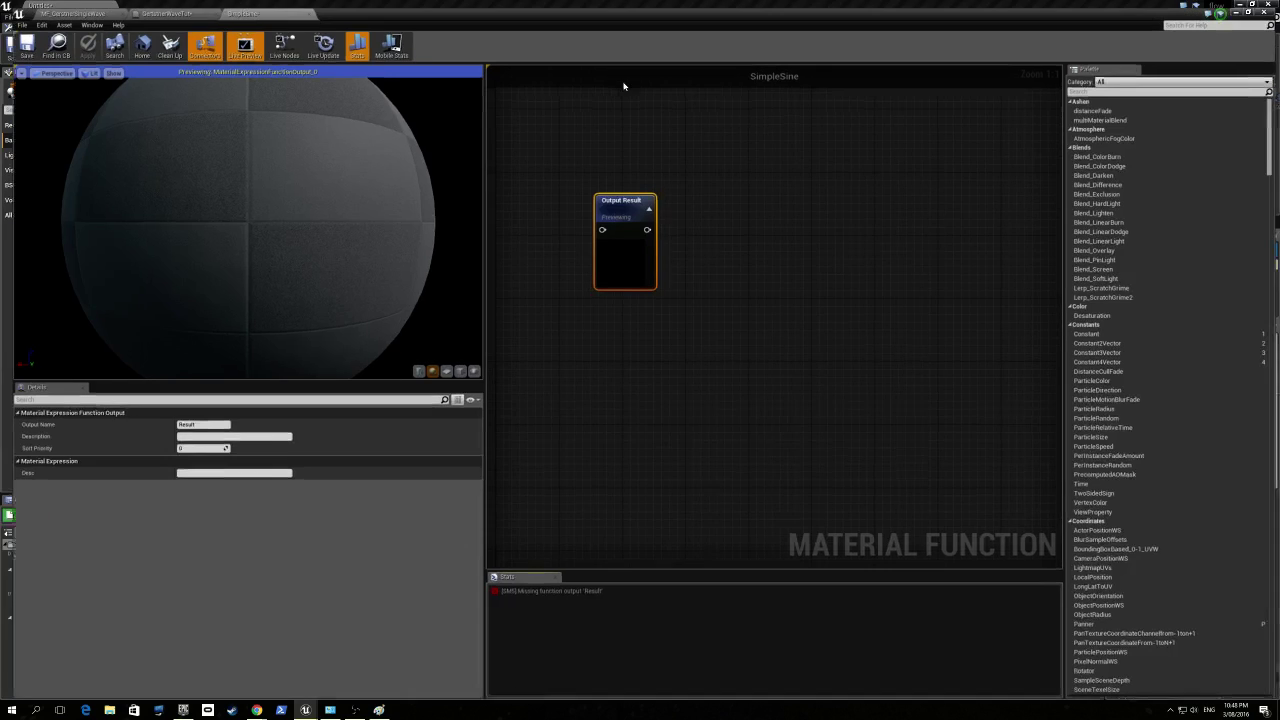
In the GertstnerWaveTut graph, place Sine and the final Multiply beside Add, and move the Amplitude parameter below the Speed group
{"action": "left_click", "coordinate": [168, 9]}
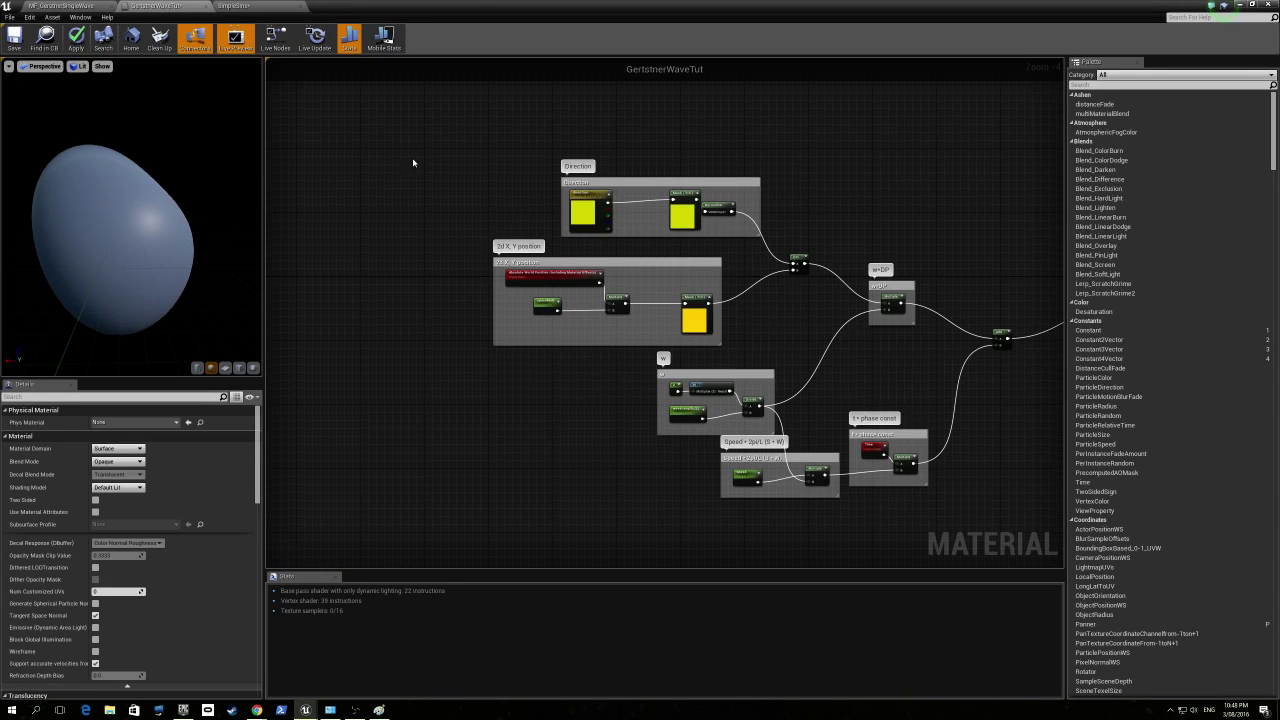
{"action": "right_click", "coordinate": [411, 211]}
{"action": "left_click", "coordinate": [985, 274]}
{"action": "right_click_drag", "start_coordinate": [990, 275], "coordinate": [723, 252]}
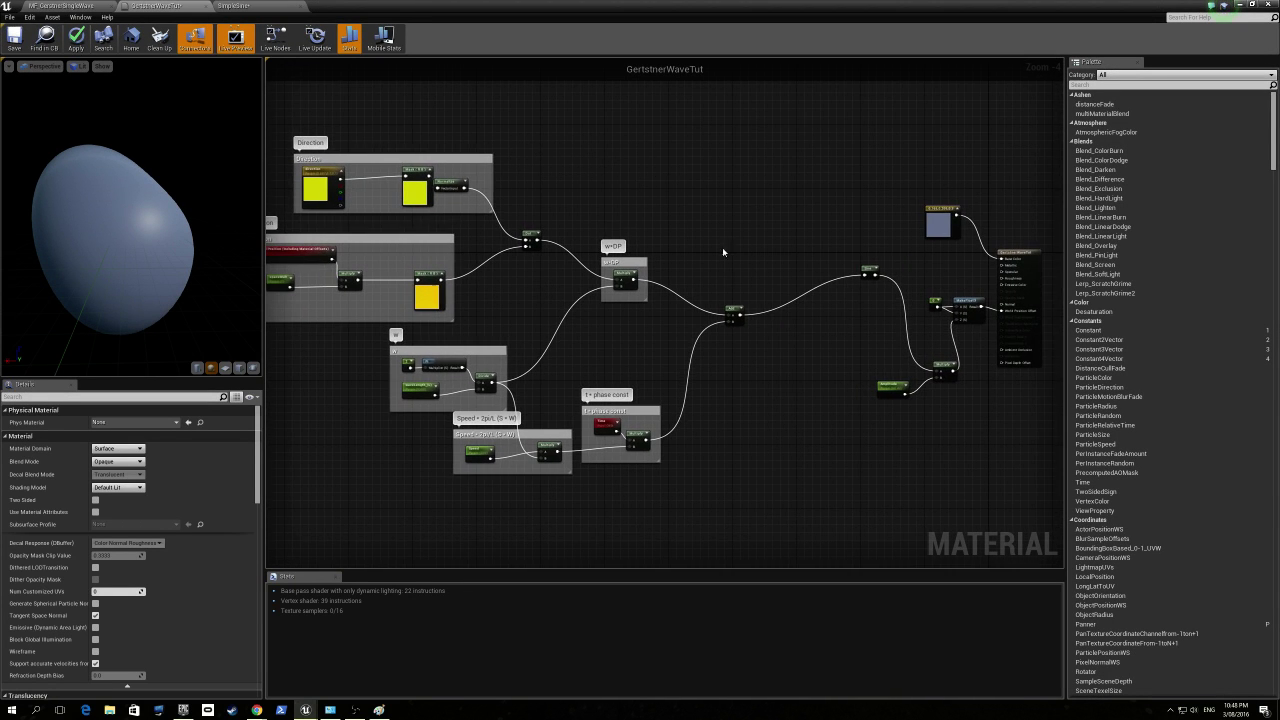
{"action": "left_click_drag", "start_coordinate": [874, 272], "coordinate": [778, 316]}
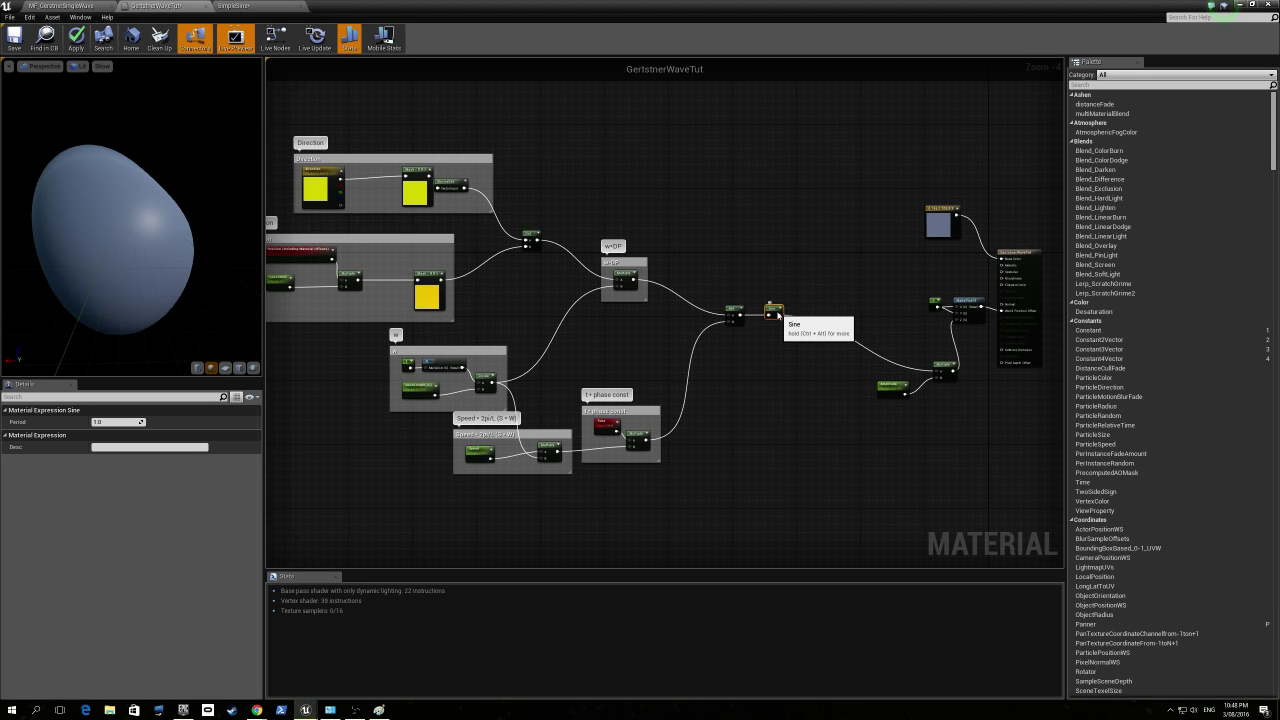
{"action": "right_click_drag", "start_coordinate": [737, 239], "coordinate": [823, 253]}
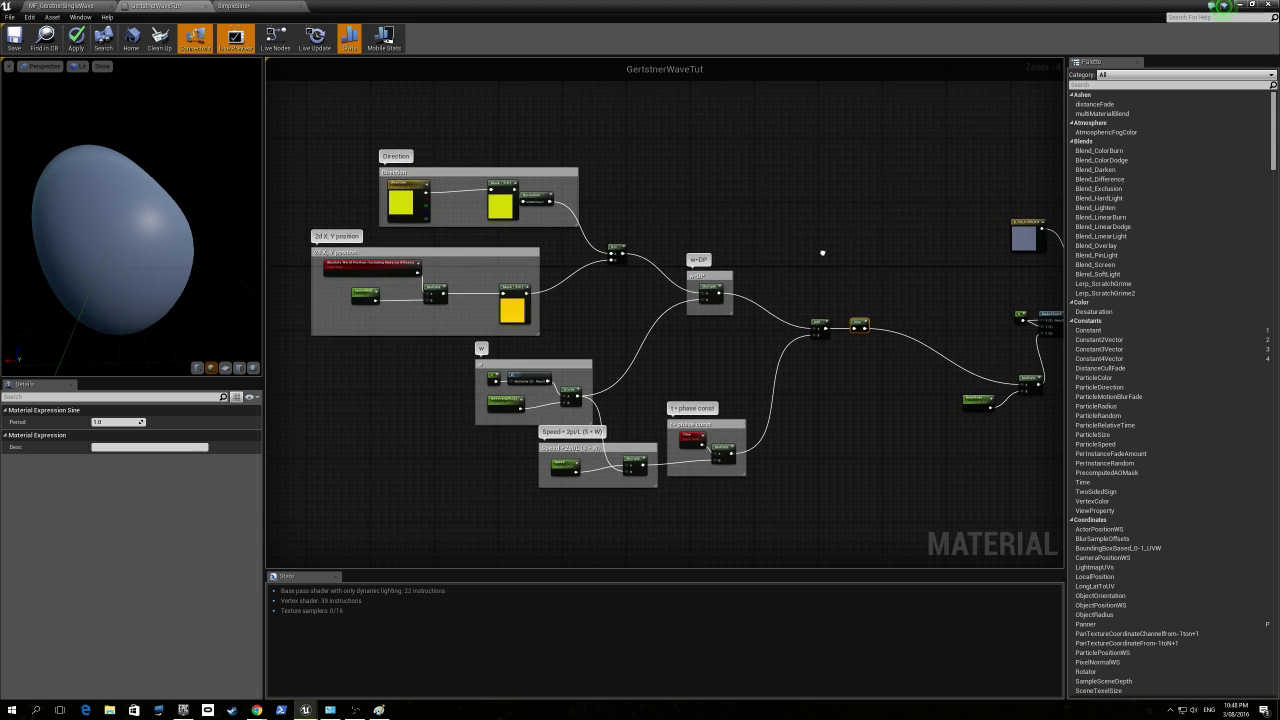
{"action": "left_click_drag", "start_coordinate": [978, 401], "coordinate": [882, 425]}
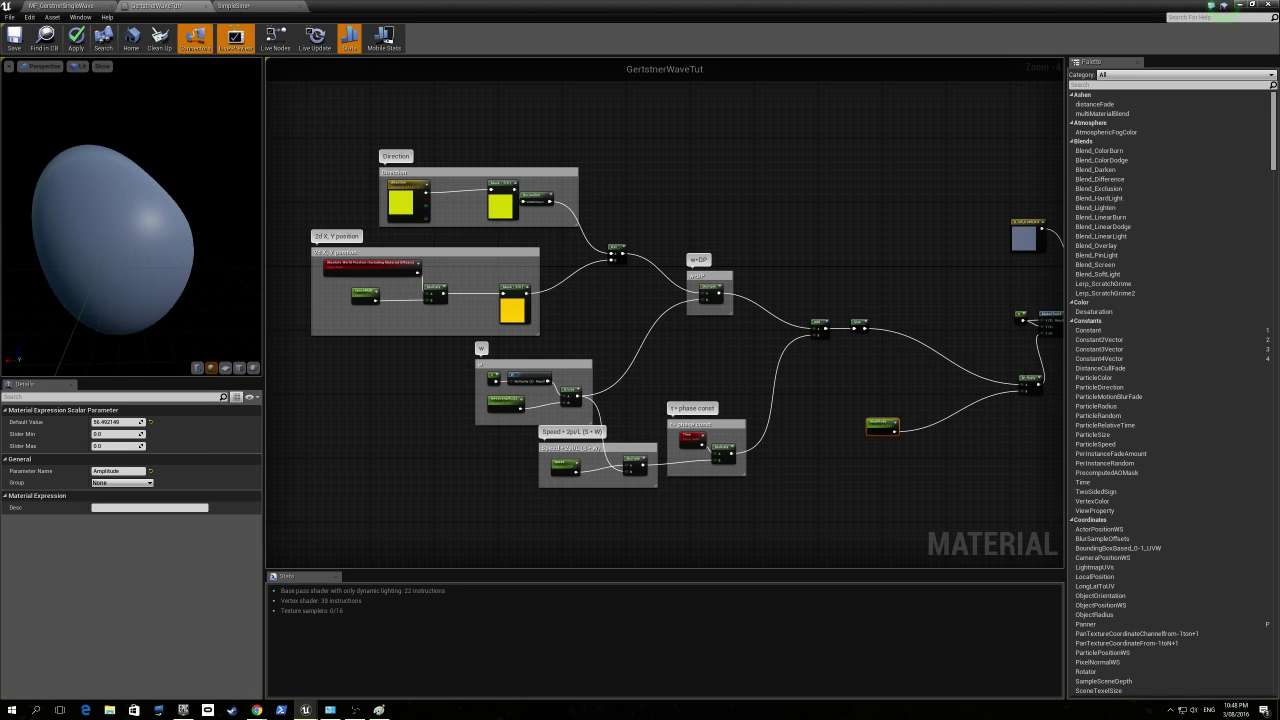
{"action": "left_click_drag", "start_coordinate": [1028, 382], "coordinate": [928, 322]}
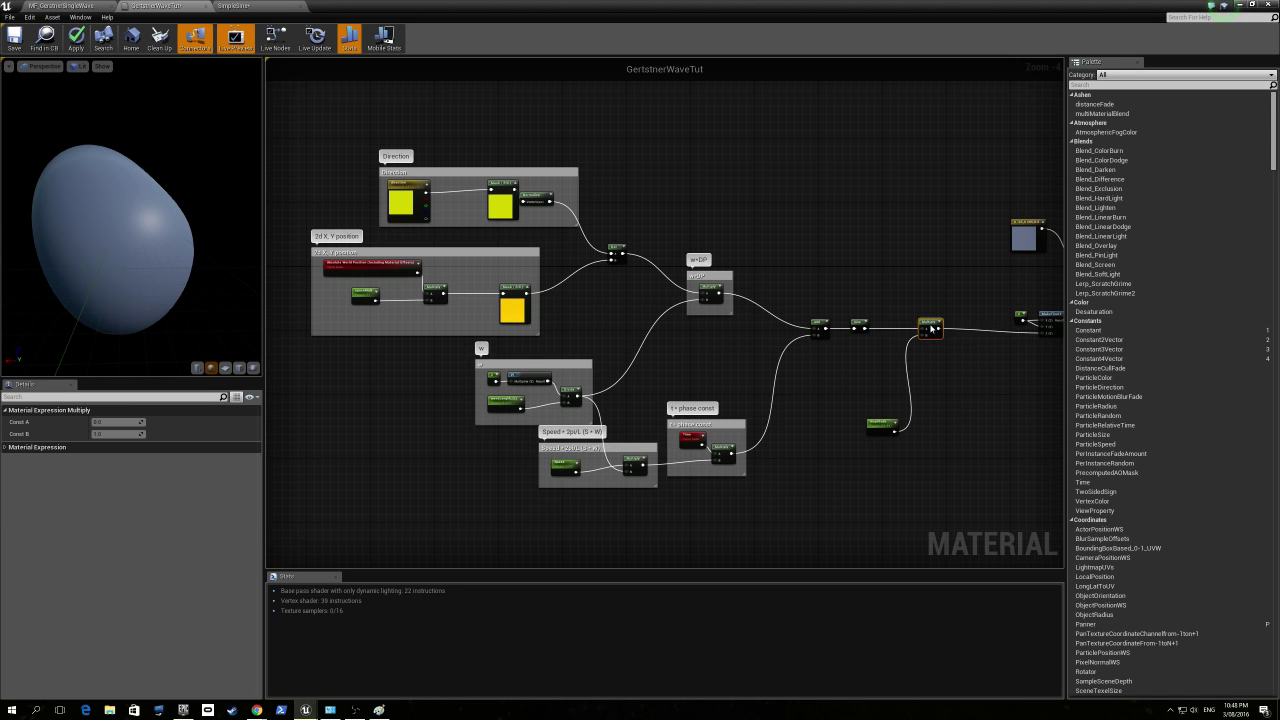
{"action": "left_click_drag", "start_coordinate": [870, 430], "coordinate": [396, 539]}
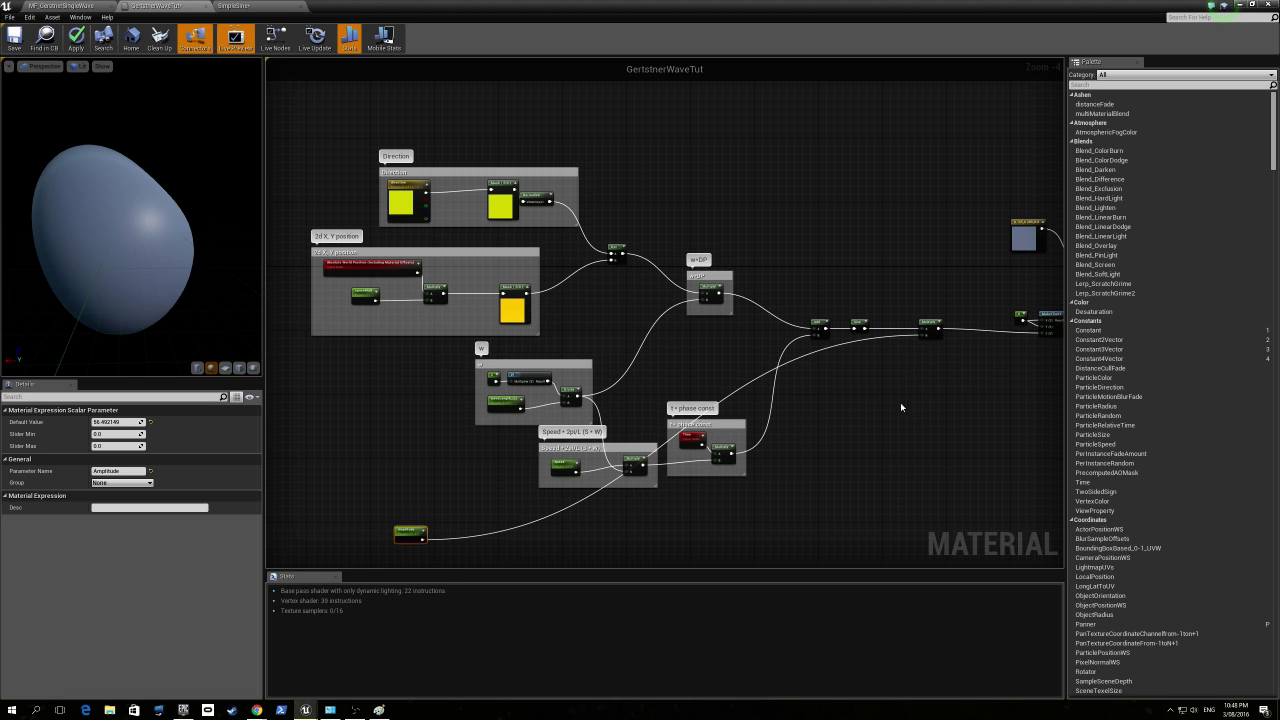
Copy the wave formula nodes, including Amplitude and the final Multiply, from GertstnerWaveTut into the SimpleSine function graph
{"action": "scroll", "coordinate": [751, 423], "scroll_direction": "up", "scroll_amount": 3}
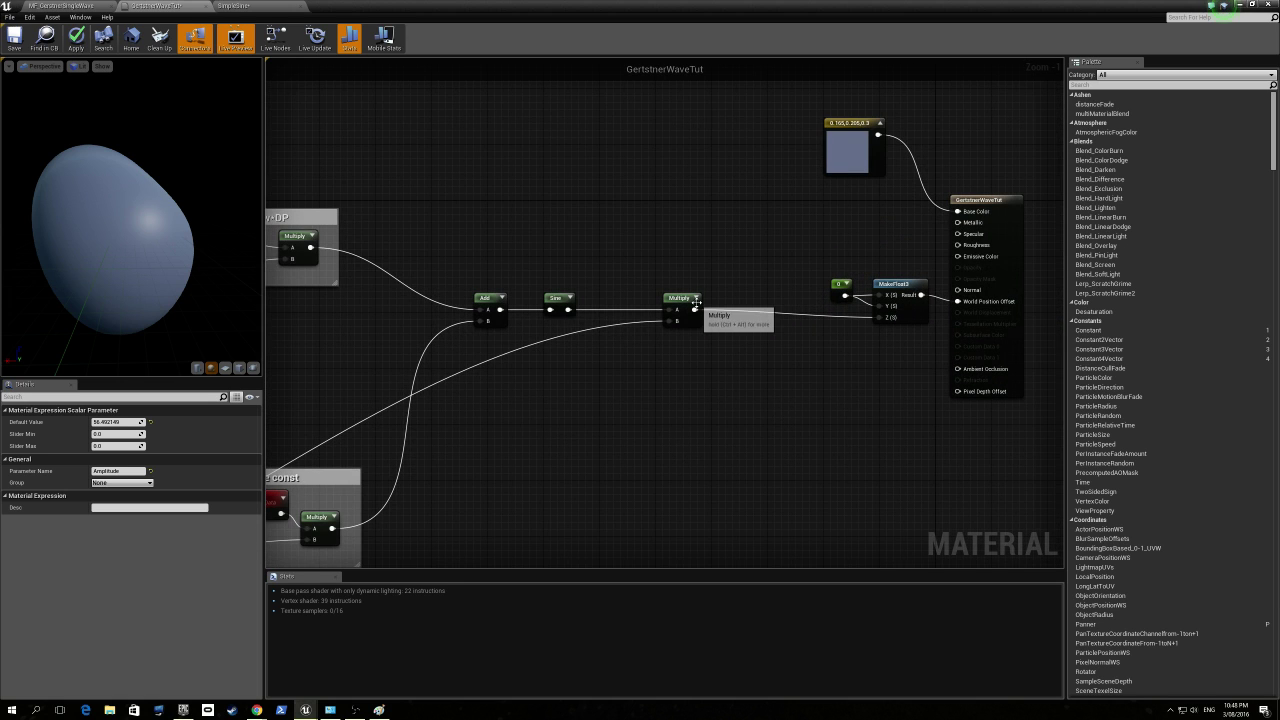
{"action": "scroll", "coordinate": [695, 302], "scroll_direction": "down", "scroll_amount": 5}
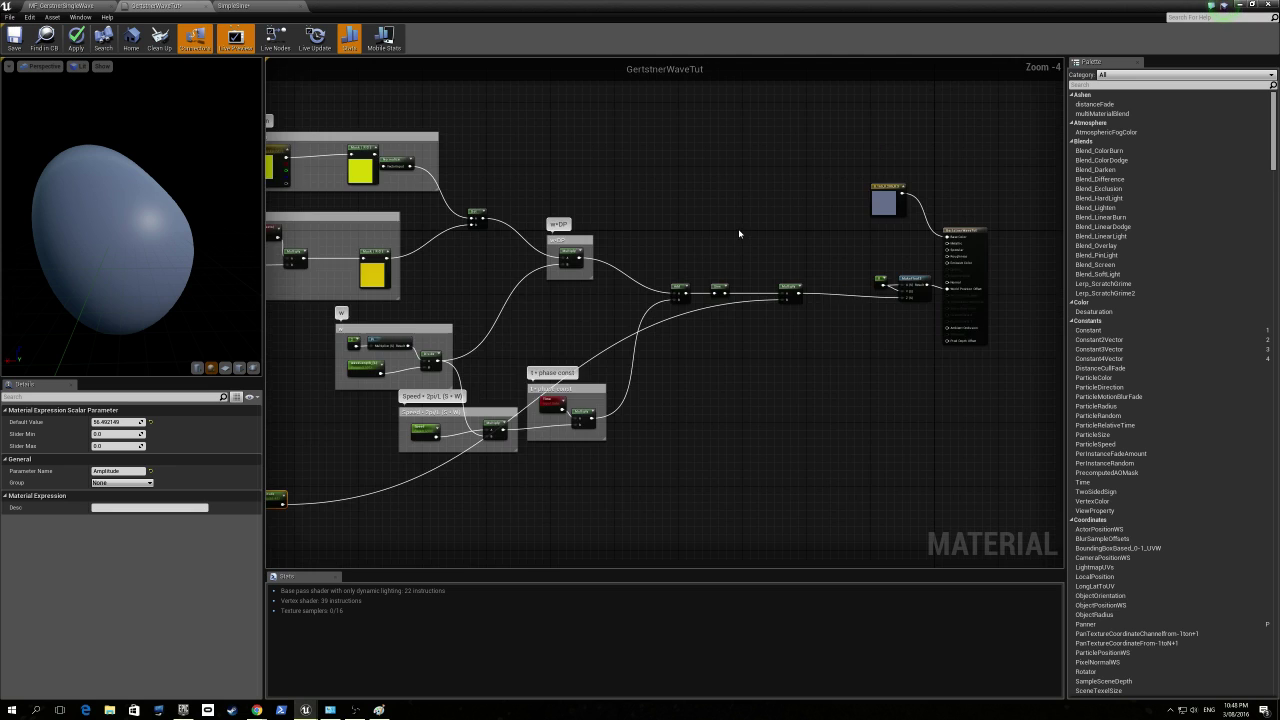
{"action": "left_click_drag", "start_coordinate": [442, 126], "coordinate": [780, 395]}
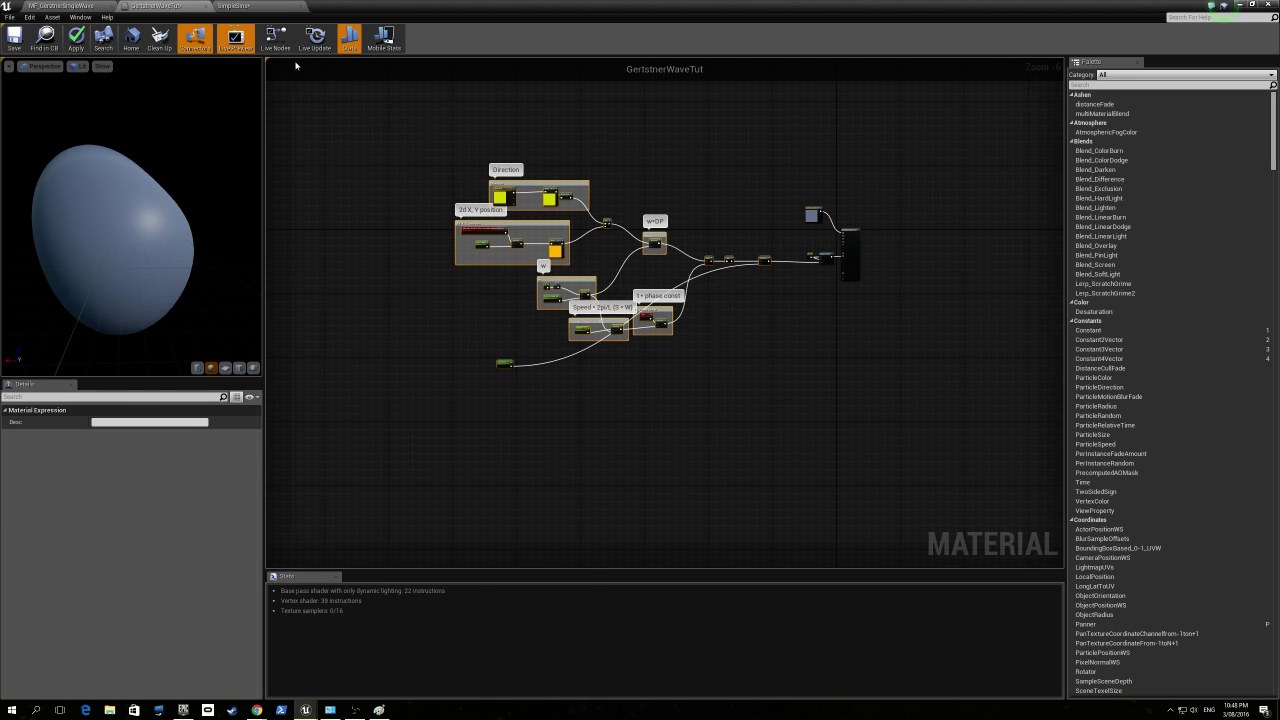
{"action": "left_click", "coordinate": [258, 6]}
{"action": "right_click_drag", "start_coordinate": [583, 289], "coordinate": [806, 298]}
{"action": "key", "text": "ctrl+v"}
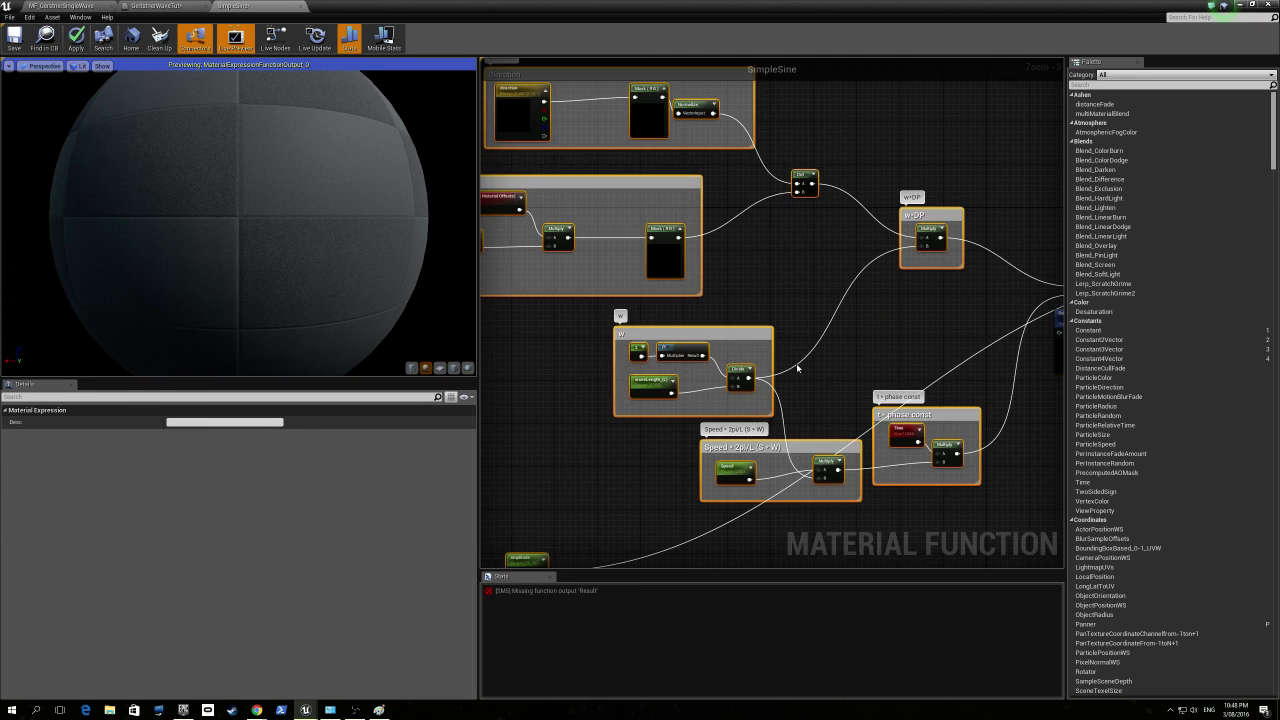
Place the Output Result node beyond the final Multiply in SimpleSine and feed the Multiply's result into it
{"action": "scroll", "coordinate": [718, 320], "scroll_direction": "up", "scroll_amount": 2}
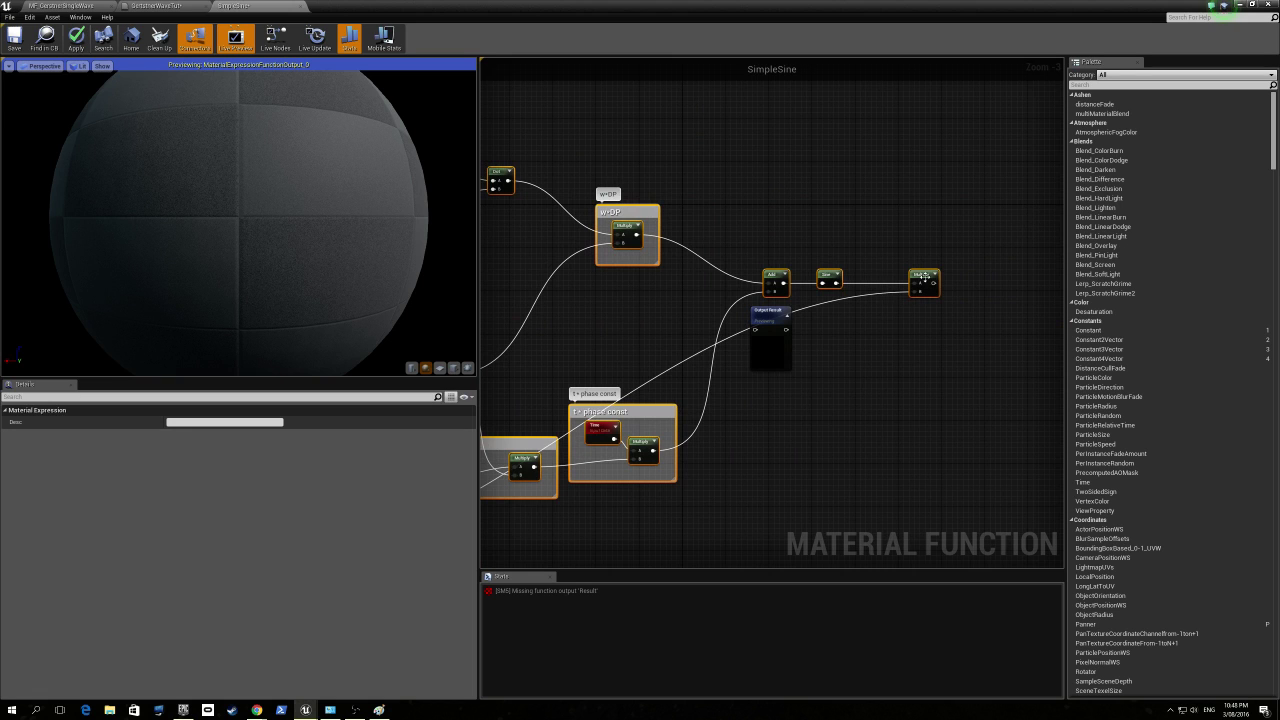
{"action": "left_click_drag", "start_coordinate": [922, 277], "coordinate": [753, 330]}
{"action": "left_click", "coordinate": [688, 303]}
{"action": "right_click_drag", "start_coordinate": [628, 421], "coordinate": [828, 375]}
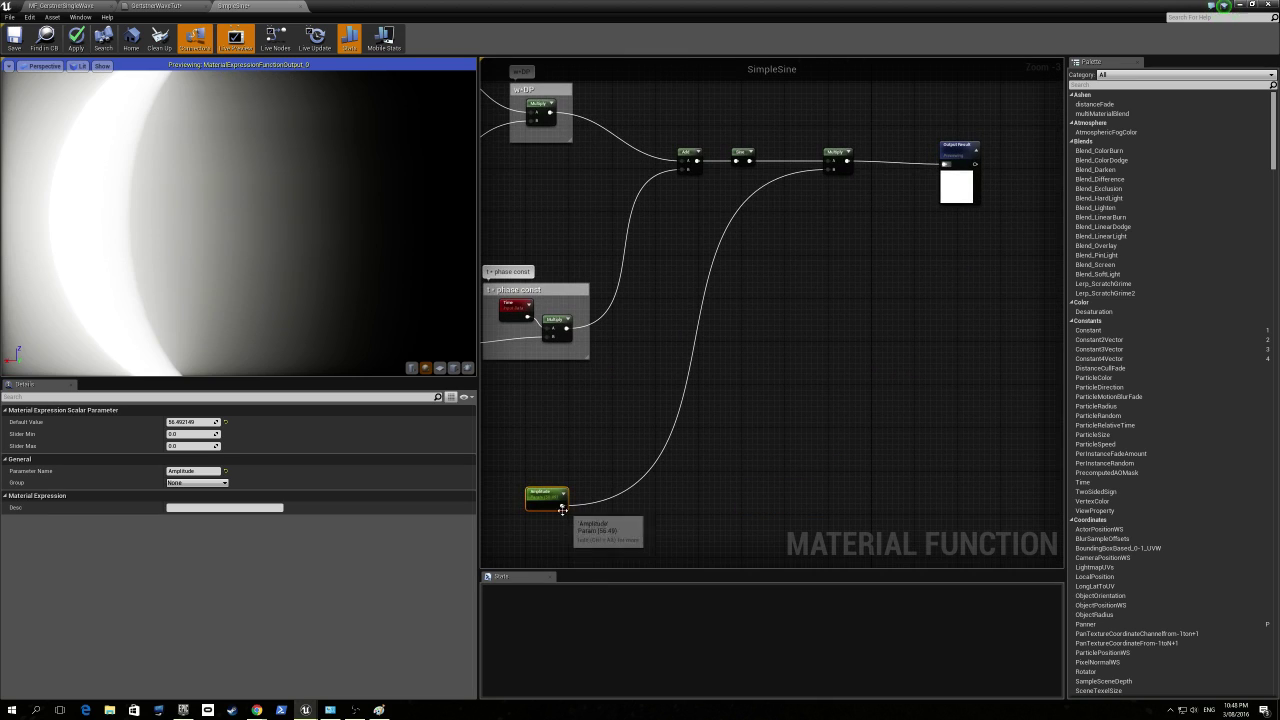
Move the Amplitude parameter closer to the final Multiply and add a FunctionInput node just above it
{"action": "left_click_drag", "start_coordinate": [545, 496], "coordinate": [687, 413]}
{"action": "right_click", "coordinate": [814, 271]}
{"action": "type", "text": "input"}
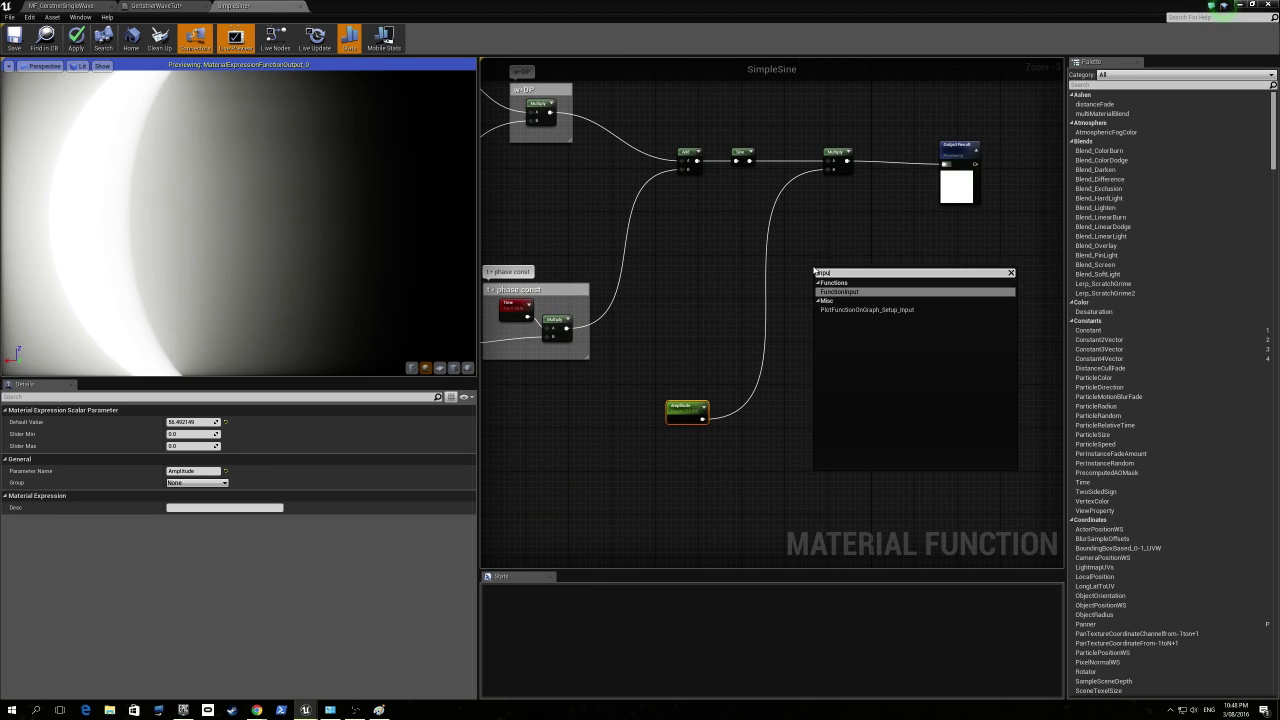
{"action": "left_click", "coordinate": [836, 291]}
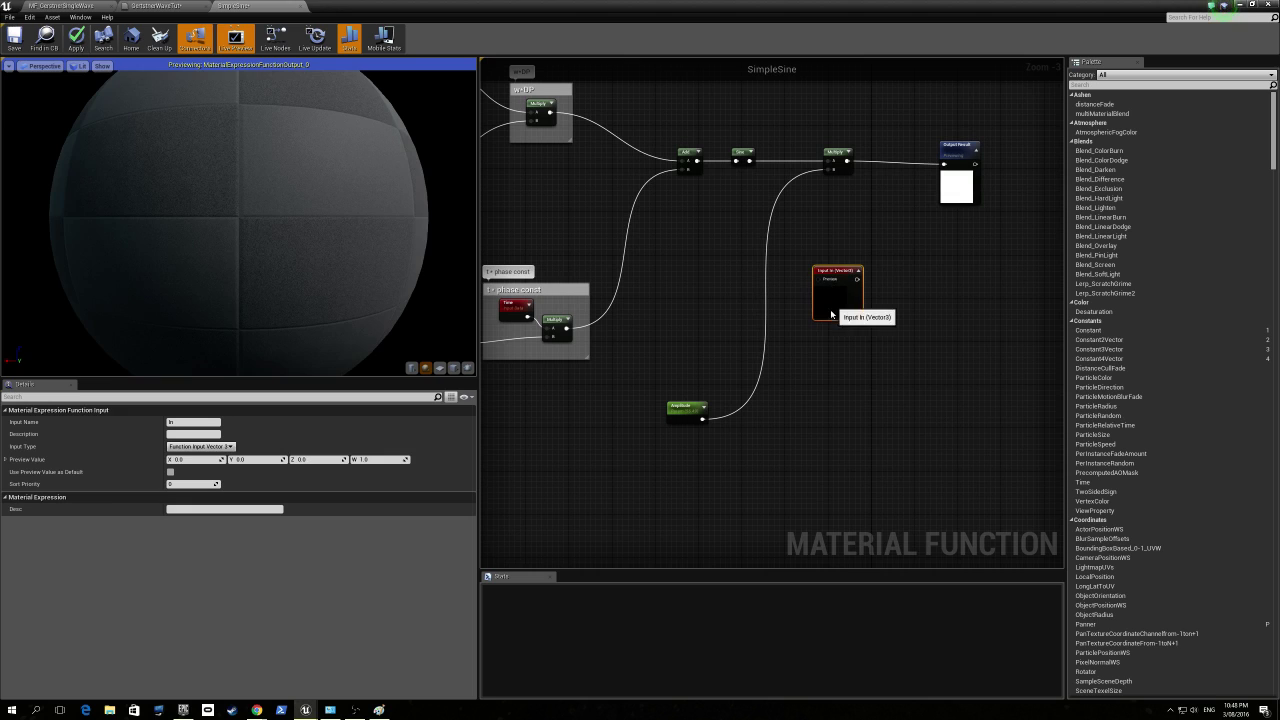
{"action": "left_click_drag", "start_coordinate": [829, 304], "coordinate": [682, 354]}
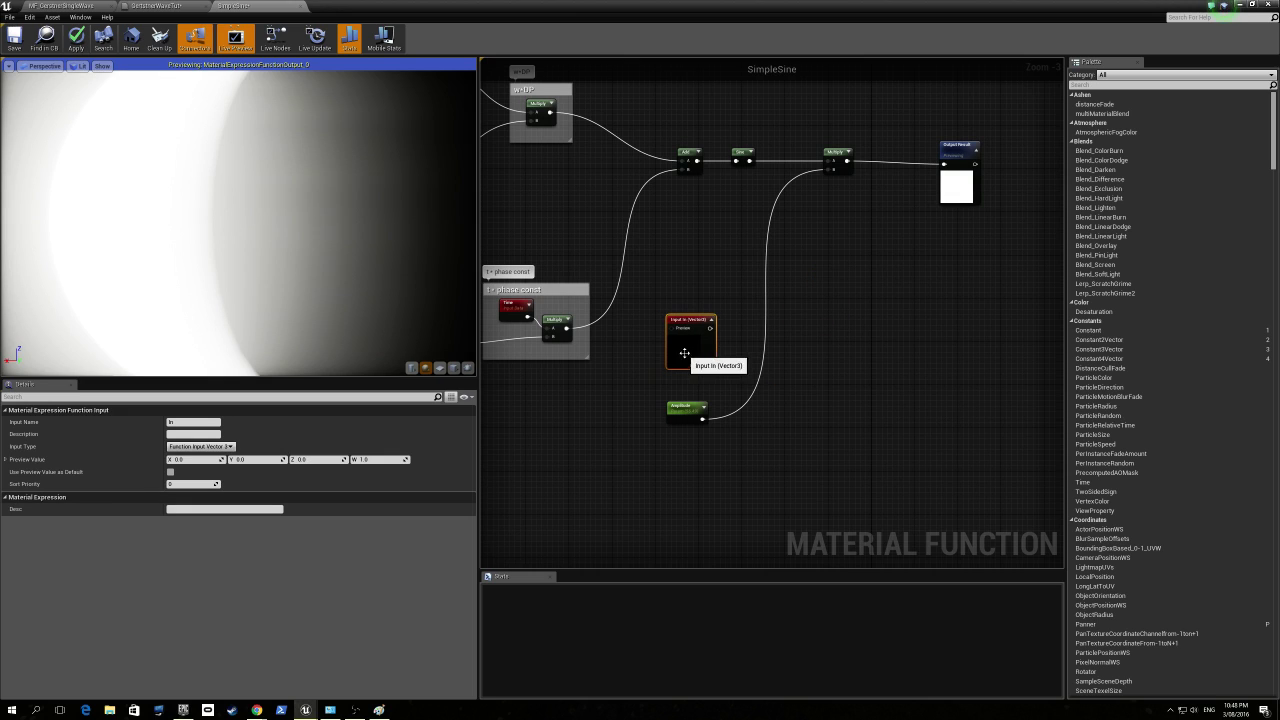
Name the new function input Amplitude and give it the description "How High!"
{"action": "left_click", "coordinate": [193, 422]}
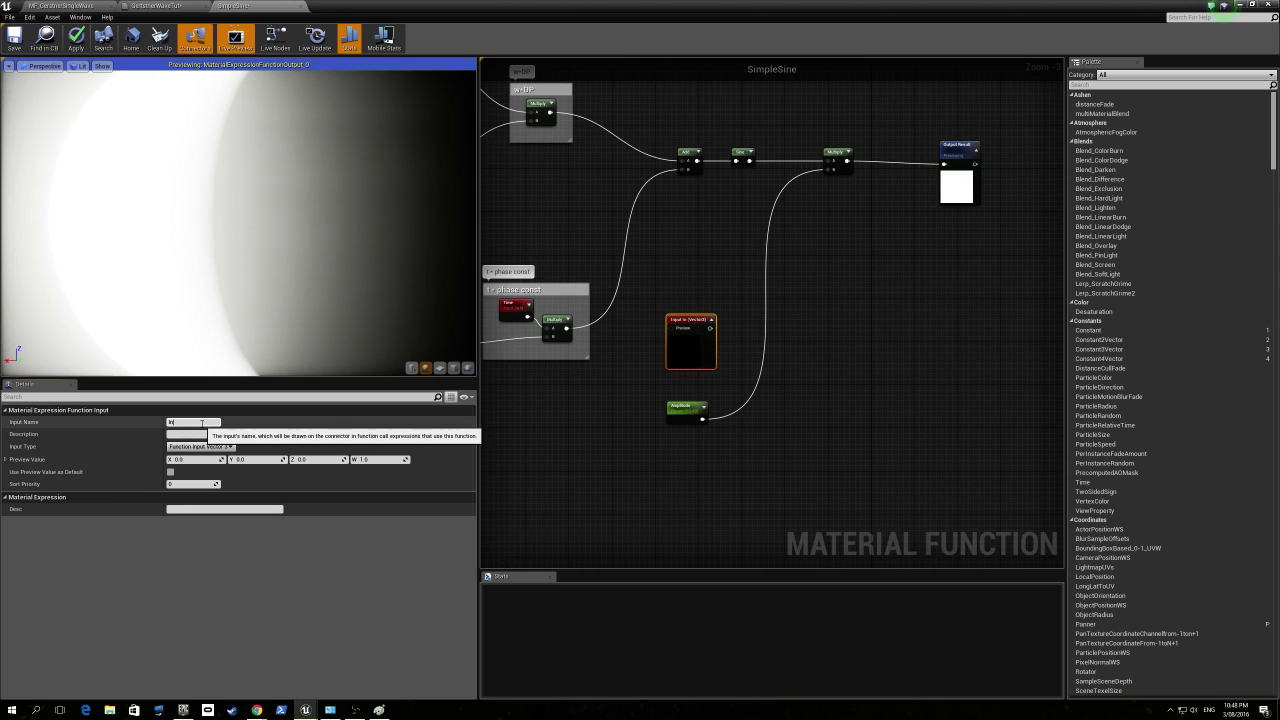
{"action": "type", "text": "Amplitude"}
{"action": "key", "text": "Return"}
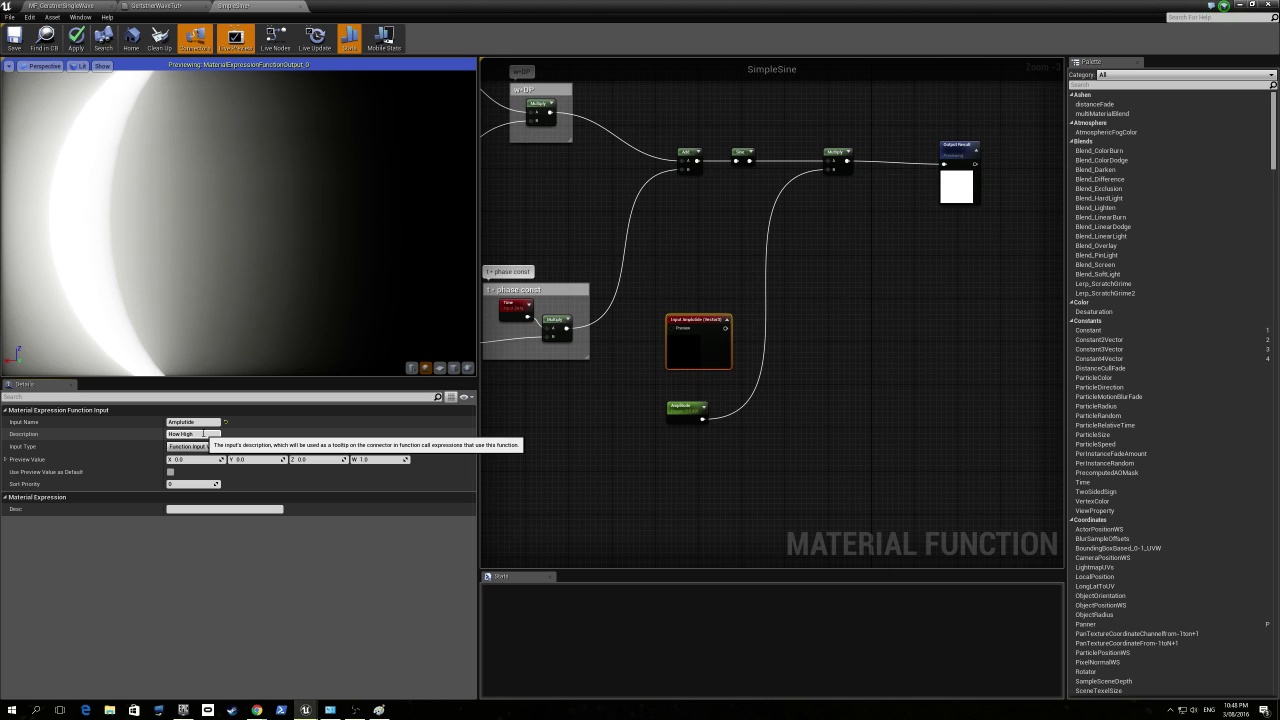
{"action": "key", "text": "Return"}
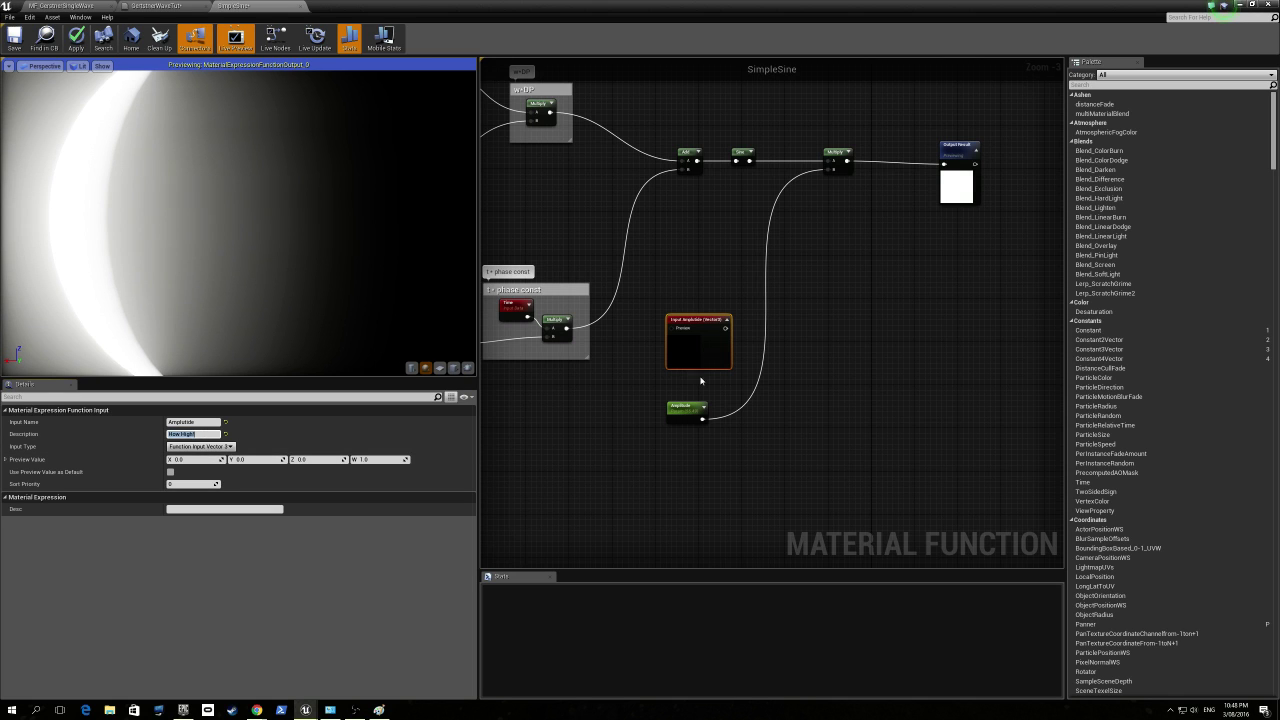
Set the Amplitude parameter's default to 32 and route it through the Amplitude input's Preview into the final Multiply's B input
{"action": "left_click_drag", "start_coordinate": [703, 418], "coordinate": [588, 413]}
{"action": "left_click", "coordinate": [208, 423]}
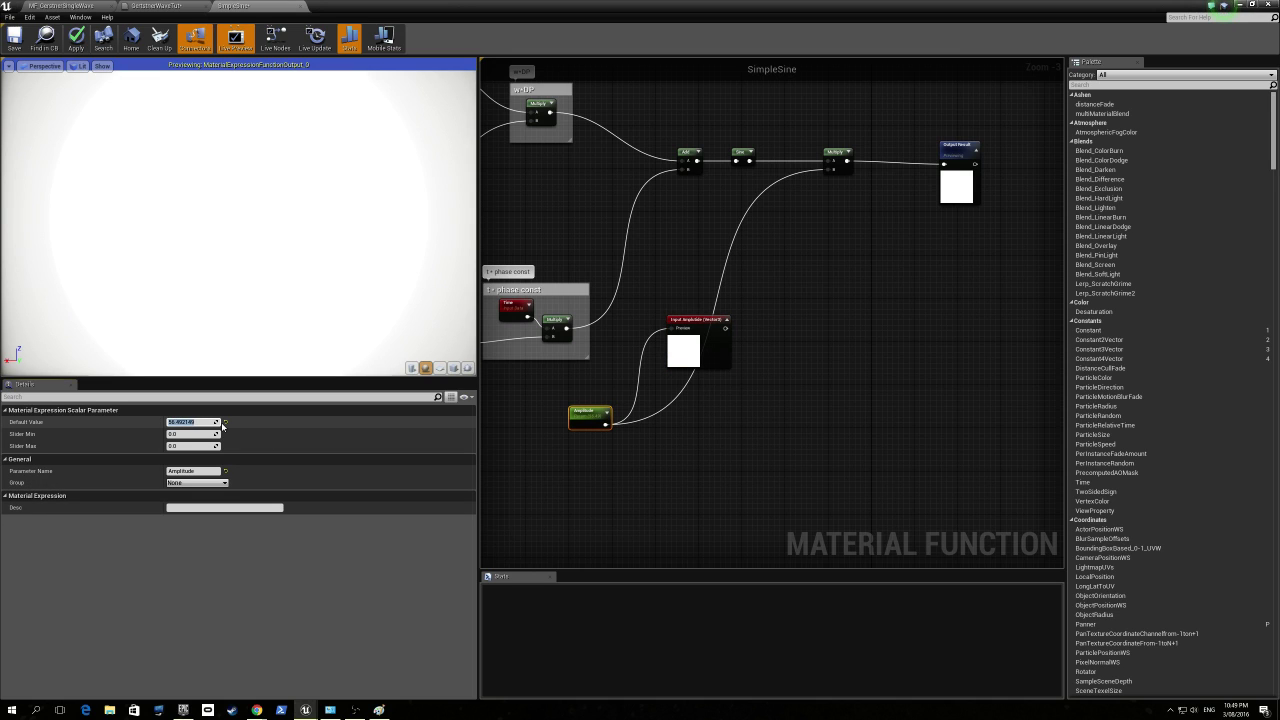
{"action": "type", "text": "30"}
{"action": "key", "text": "Return"}
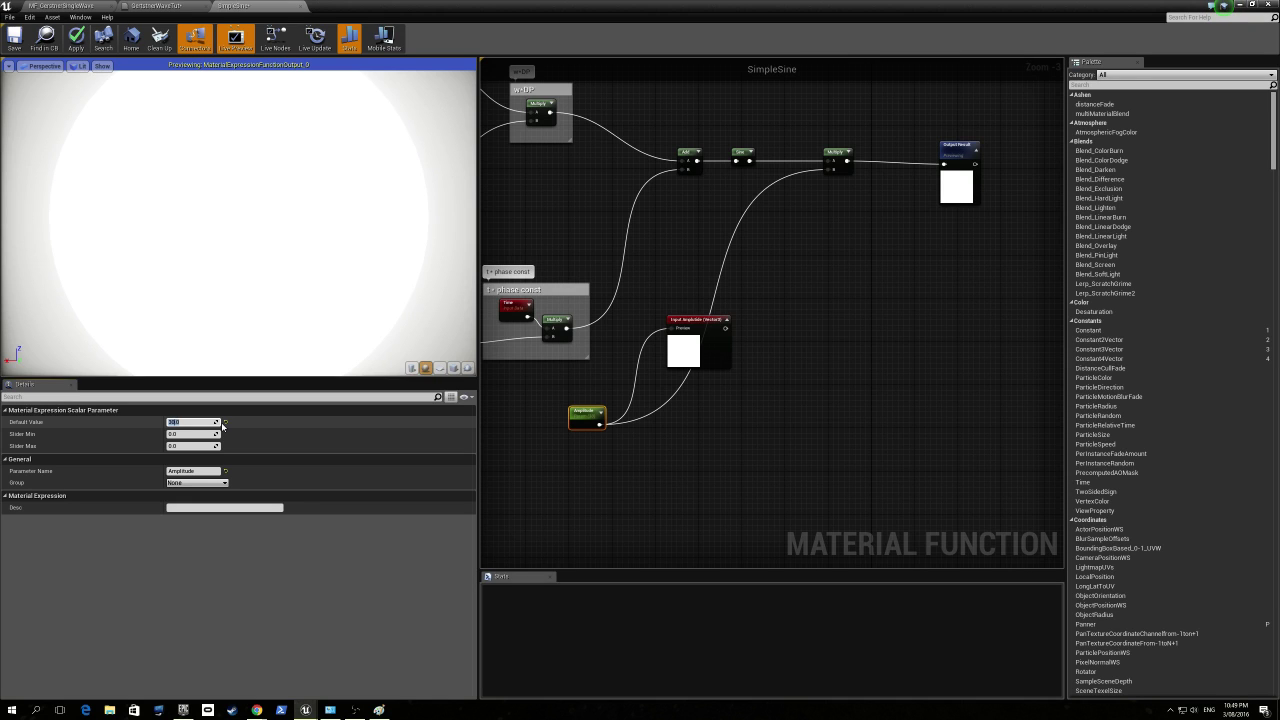
{"action": "right_click_drag", "start_coordinate": [731, 343], "coordinate": [687, 428]}
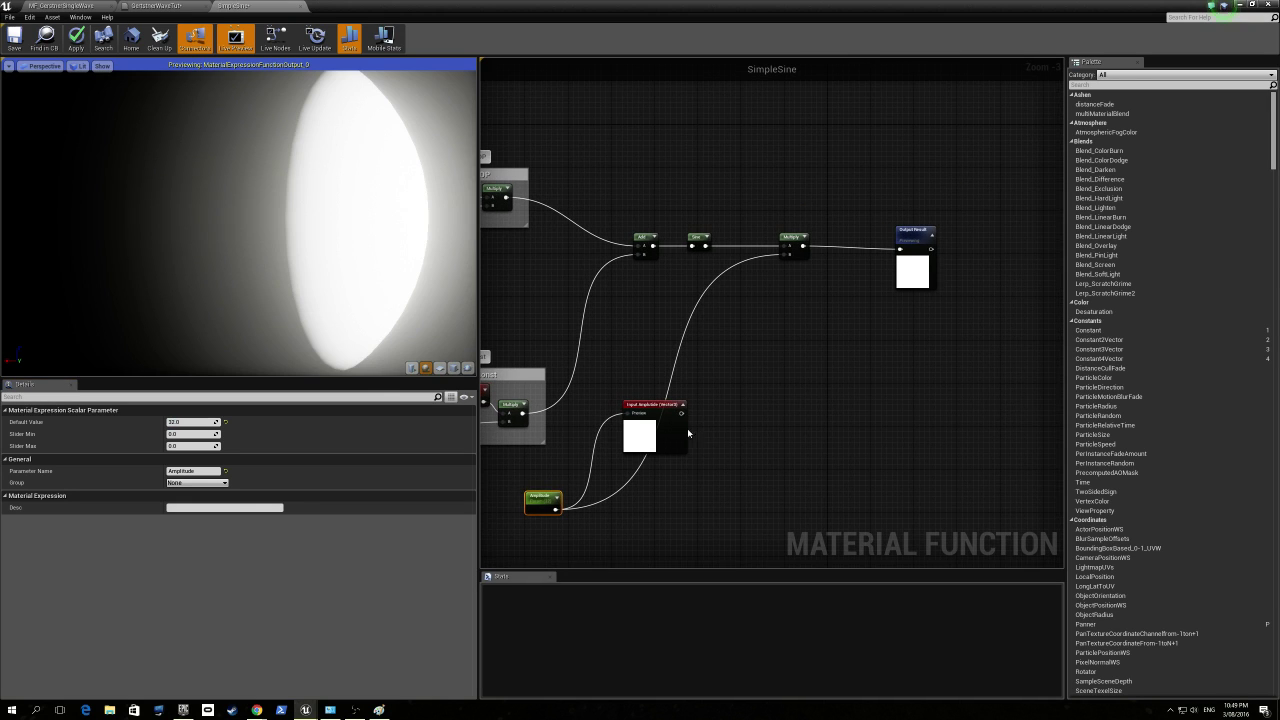
{"action": "left_click_drag", "start_coordinate": [682, 413], "coordinate": [786, 253]}
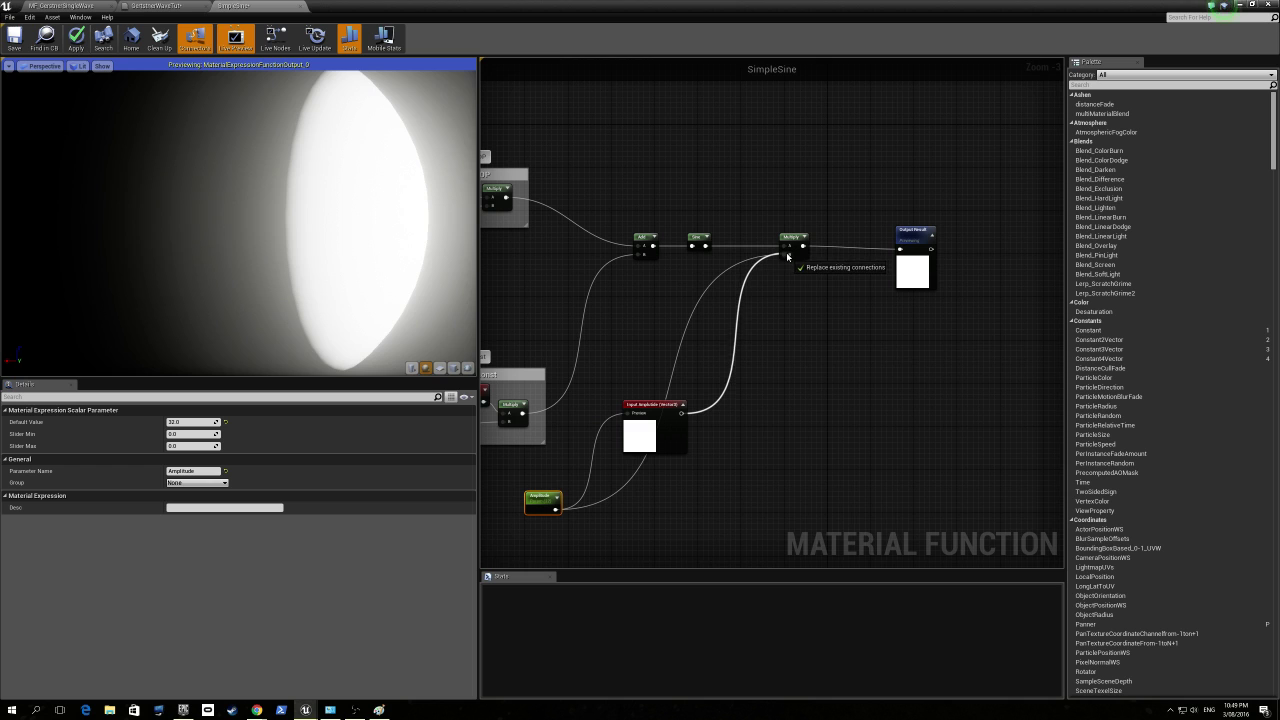
Duplicate the Amplitude input, place the copy below the Speed group, and move the Speed parameter outside that group
{"action": "right_click_drag", "start_coordinate": [760, 390], "coordinate": [881, 391]}
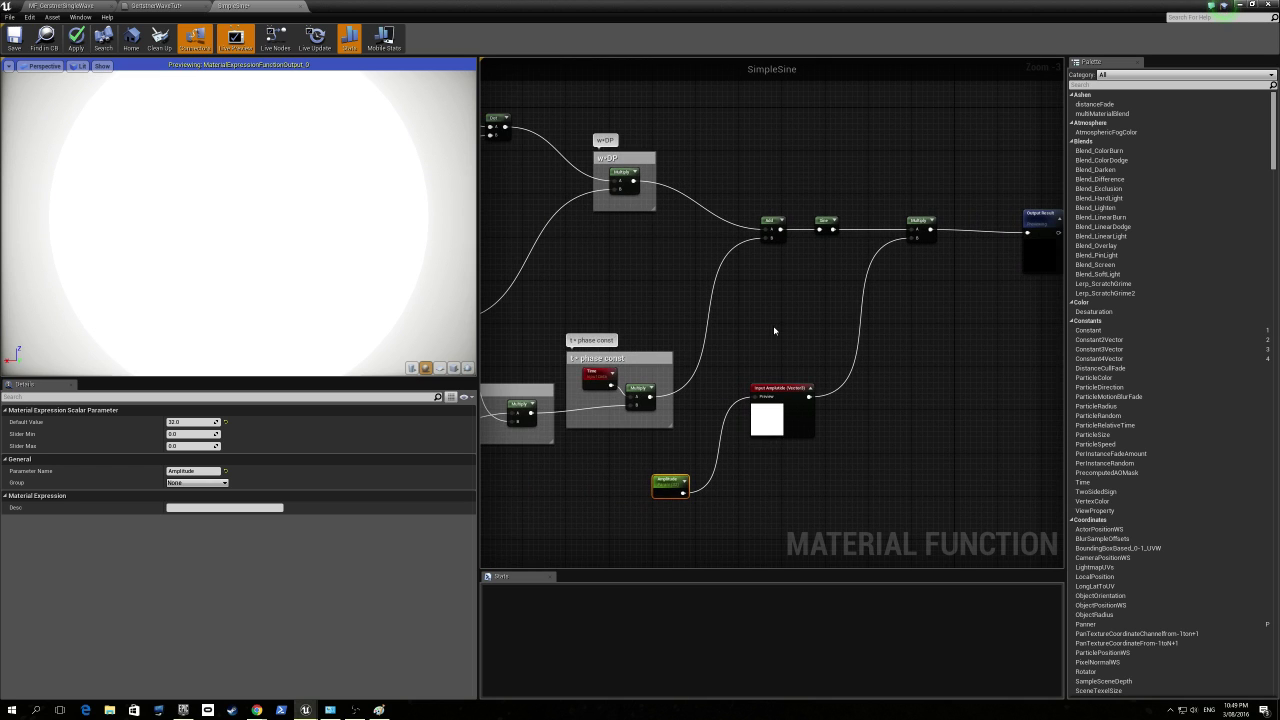
{"action": "right_click_drag", "start_coordinate": [774, 331], "coordinate": [812, 354]}
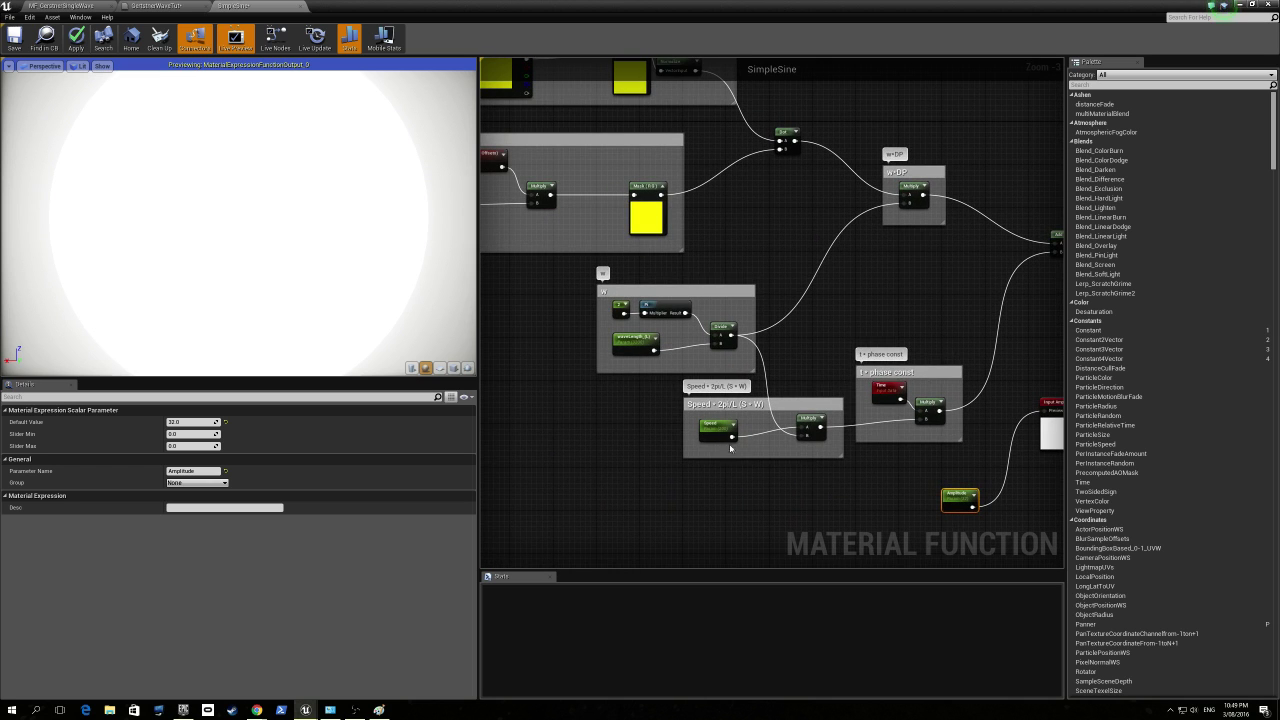
{"action": "right_click_drag", "start_coordinate": [938, 447], "coordinate": [907, 390]}
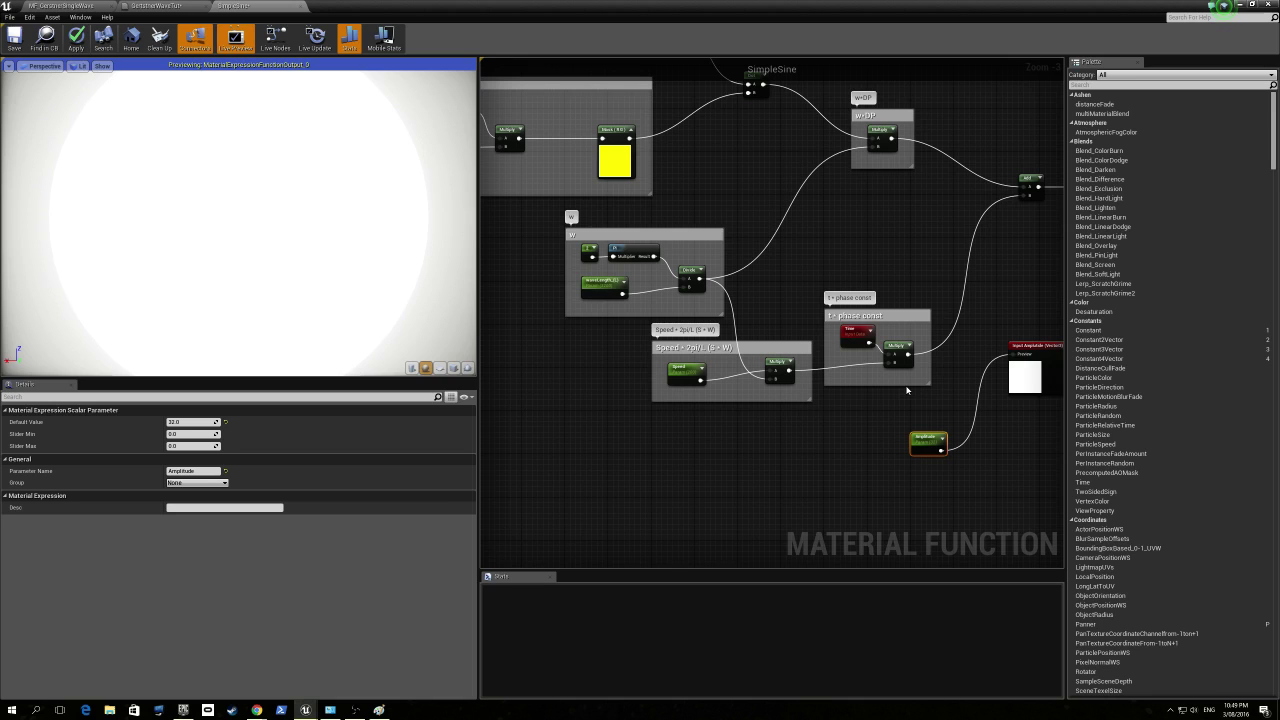
{"action": "left_click", "coordinate": [1028, 410]}
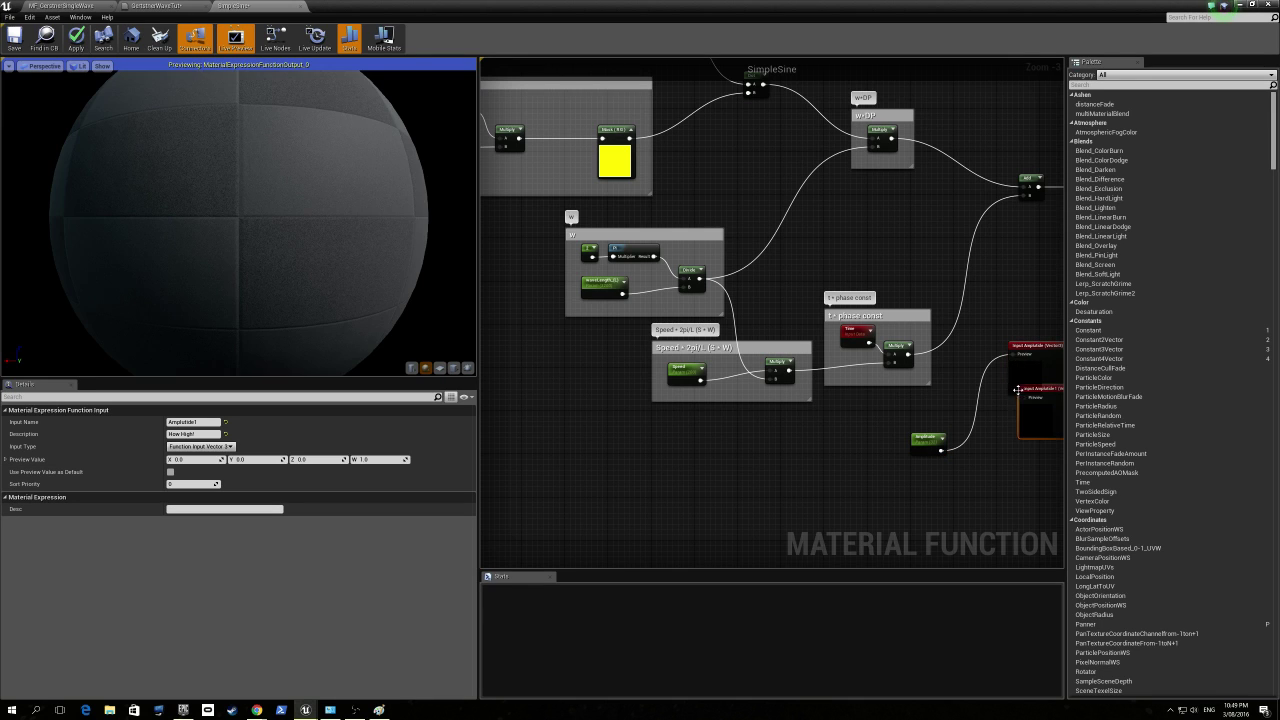
{"action": "left_click_drag", "start_coordinate": [1028, 418], "coordinate": [712, 450]}
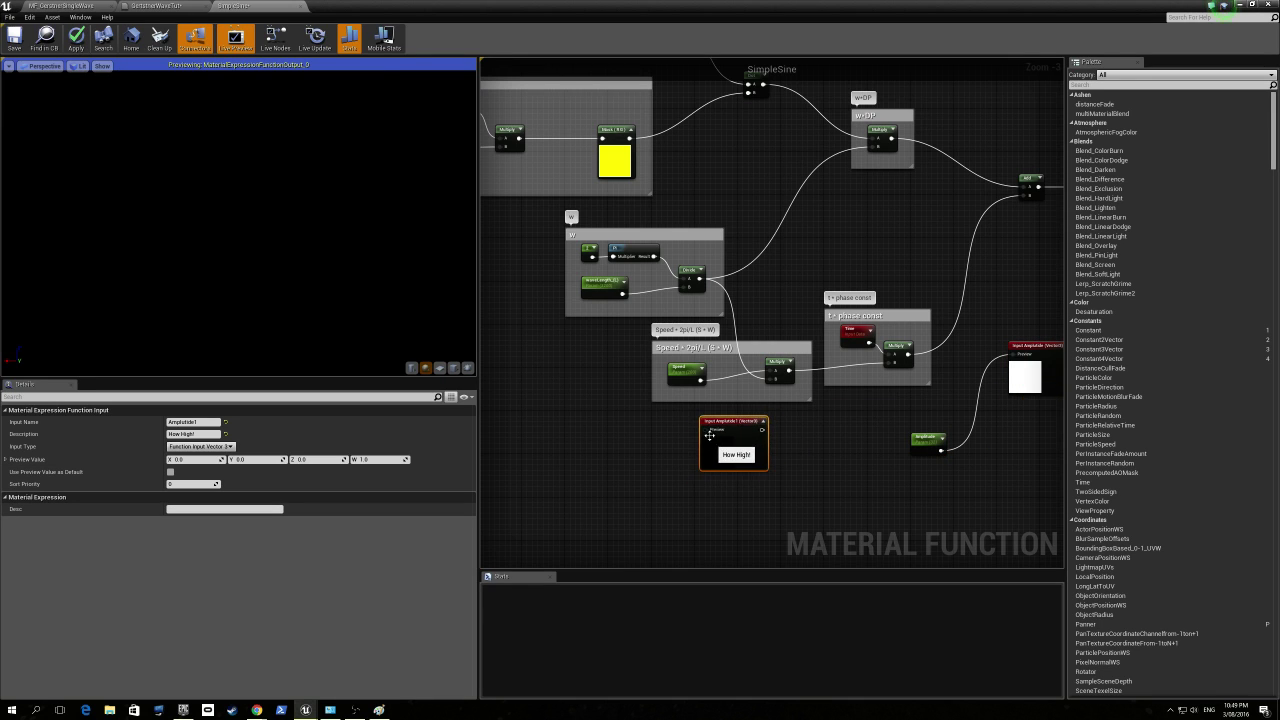
{"action": "left_click_drag", "start_coordinate": [682, 370], "coordinate": [604, 375]}
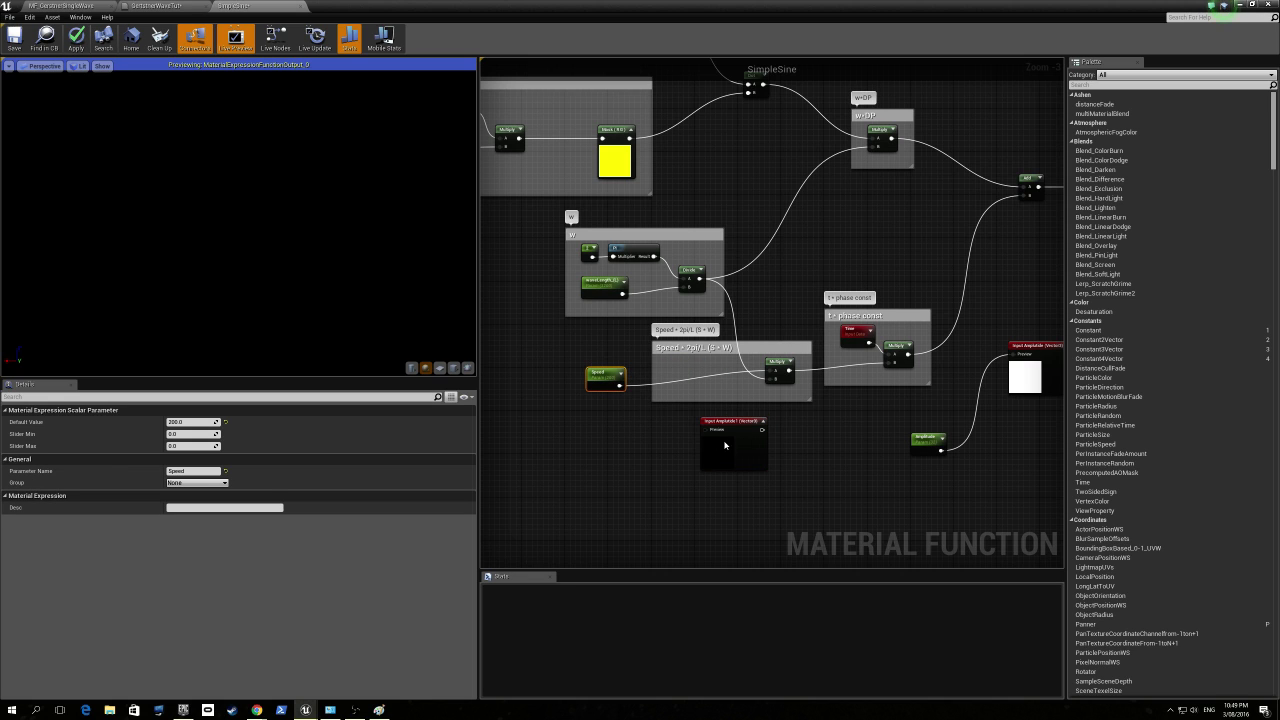
Rename the duplicated function input as Speed and change its description to "How Fast!"
{"action": "left_click", "coordinate": [213, 422]}
{"action": "type", "text": "Spe"}
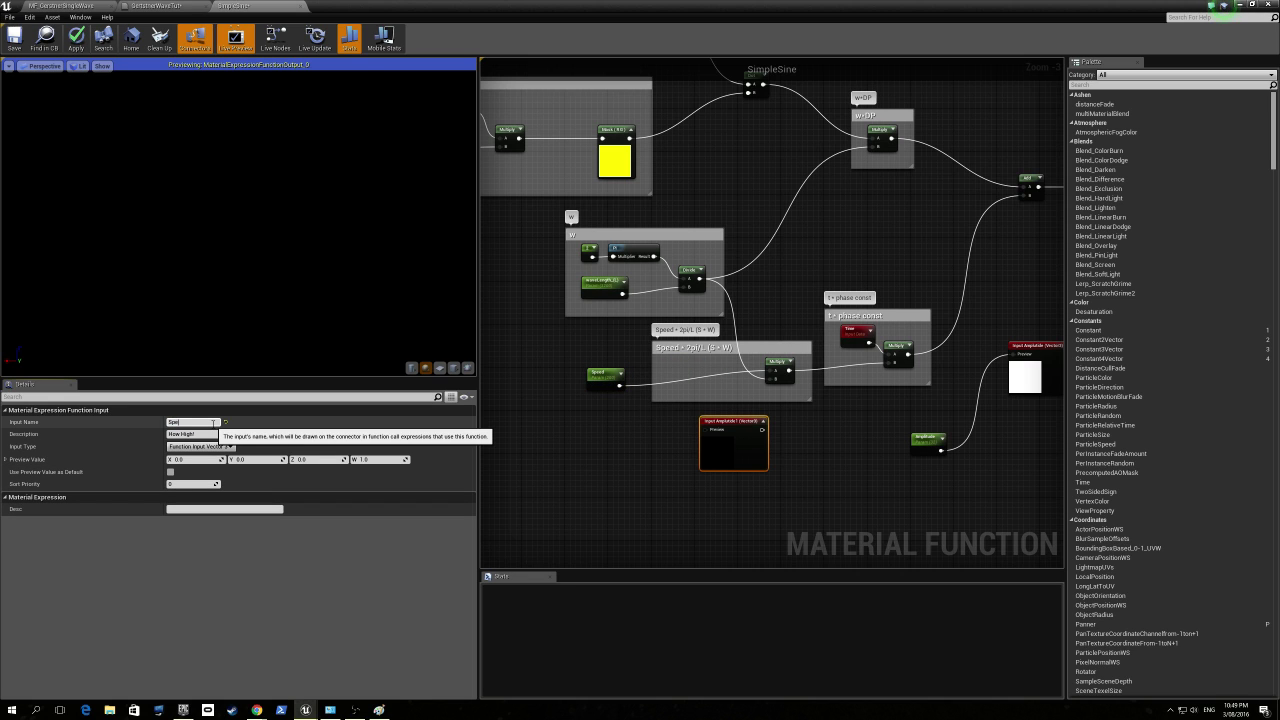
{"action": "type", "text": "ed"}
{"action": "key", "text": "Return"}
{"action": "double_click", "coordinate": [216, 434]}
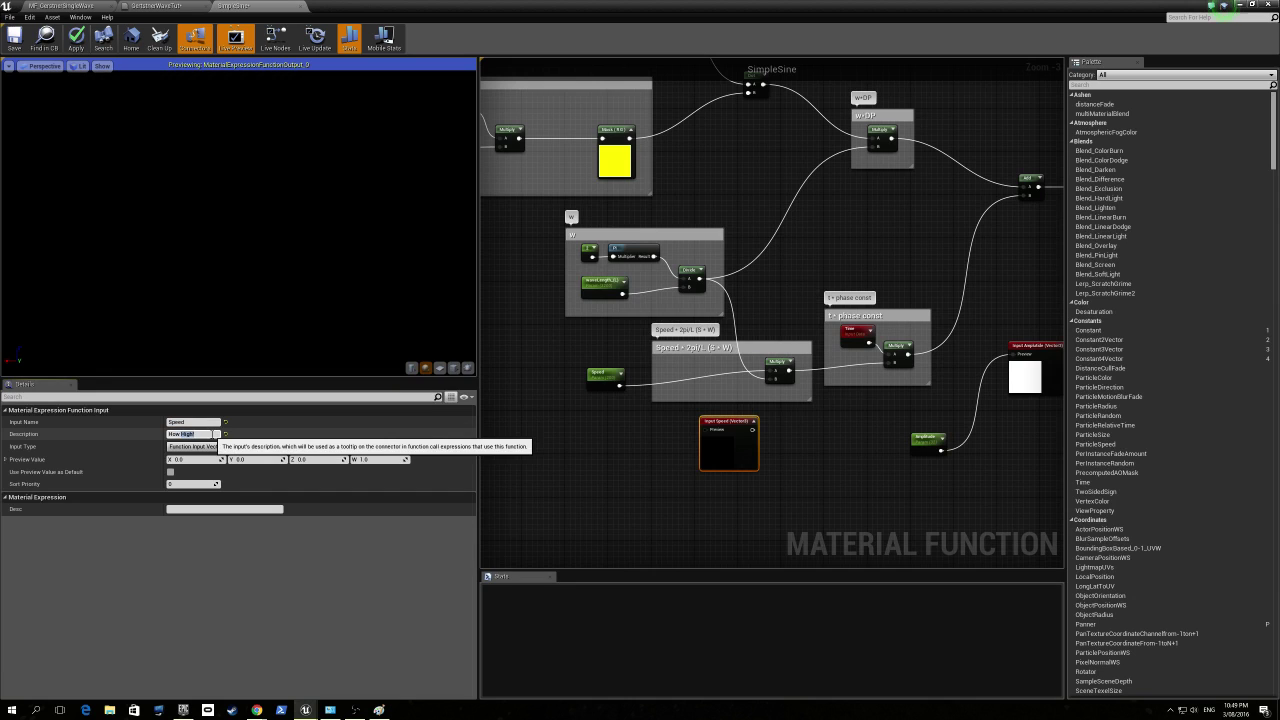
{"action": "type", "text": "Fast!"}
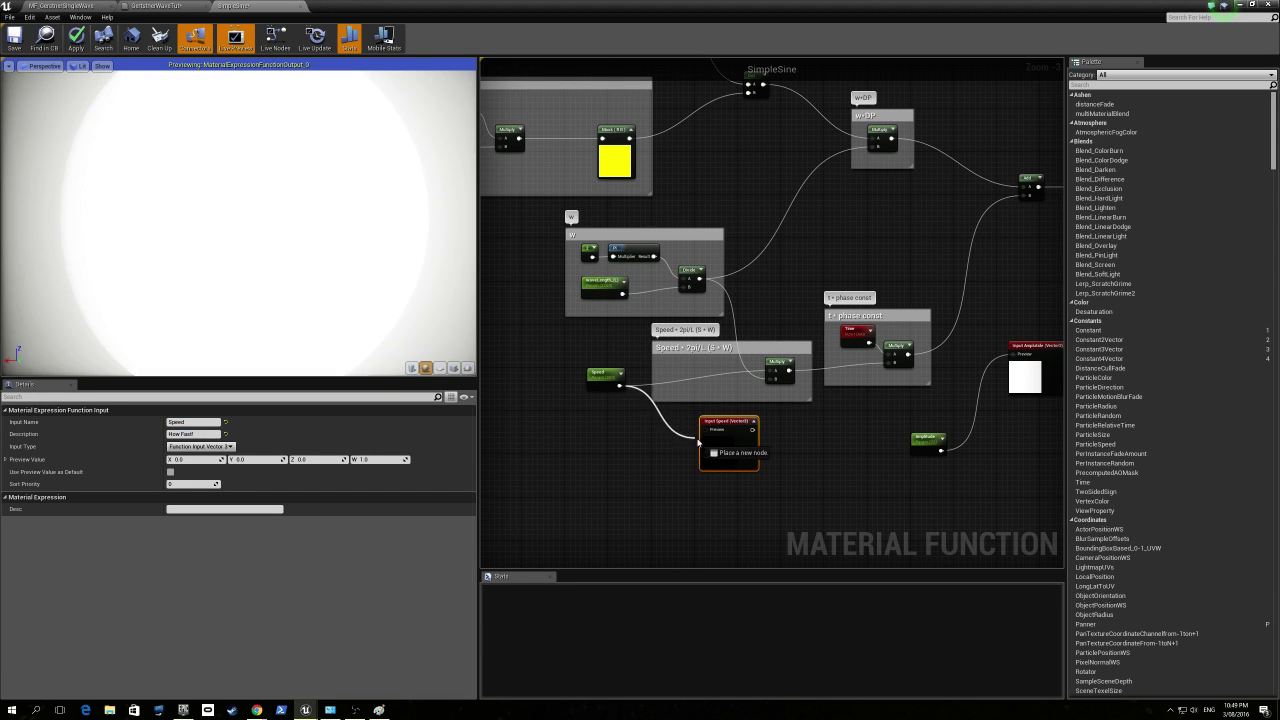
Place the Speed input inside the Speed group and wire it between the Speed parameter and the group's Multiply
{"action": "left_click_drag", "start_coordinate": [752, 432], "coordinate": [722, 386]}
{"action": "right_click_drag", "start_coordinate": [721, 391], "coordinate": [786, 501]}
Move the waveLength parameter outside the w group and place a duplicate of the Speed input inside the group
{"action": "left_click_drag", "start_coordinate": [665, 398], "coordinate": [562, 392]}
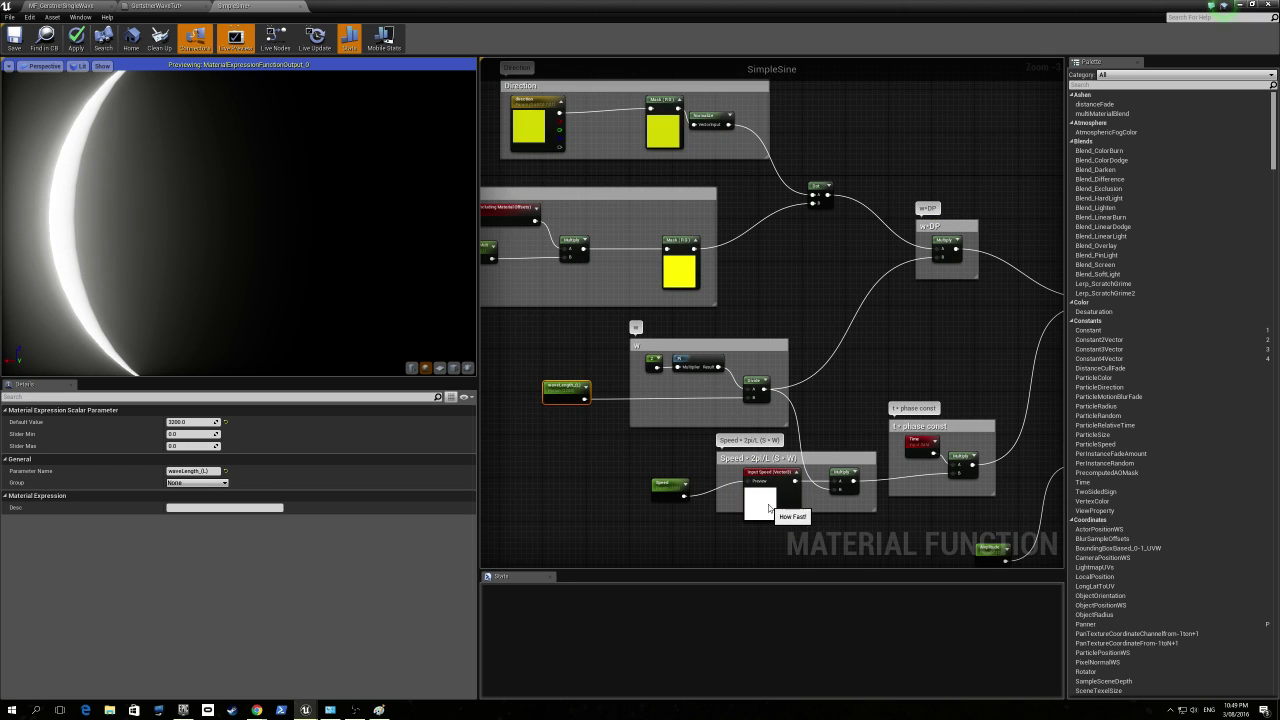
{"action": "left_click", "coordinate": [768, 503]}
{"action": "key", "text": "ctrl+w"}
{"action": "left_click_drag", "start_coordinate": [796, 524], "coordinate": [683, 402]}
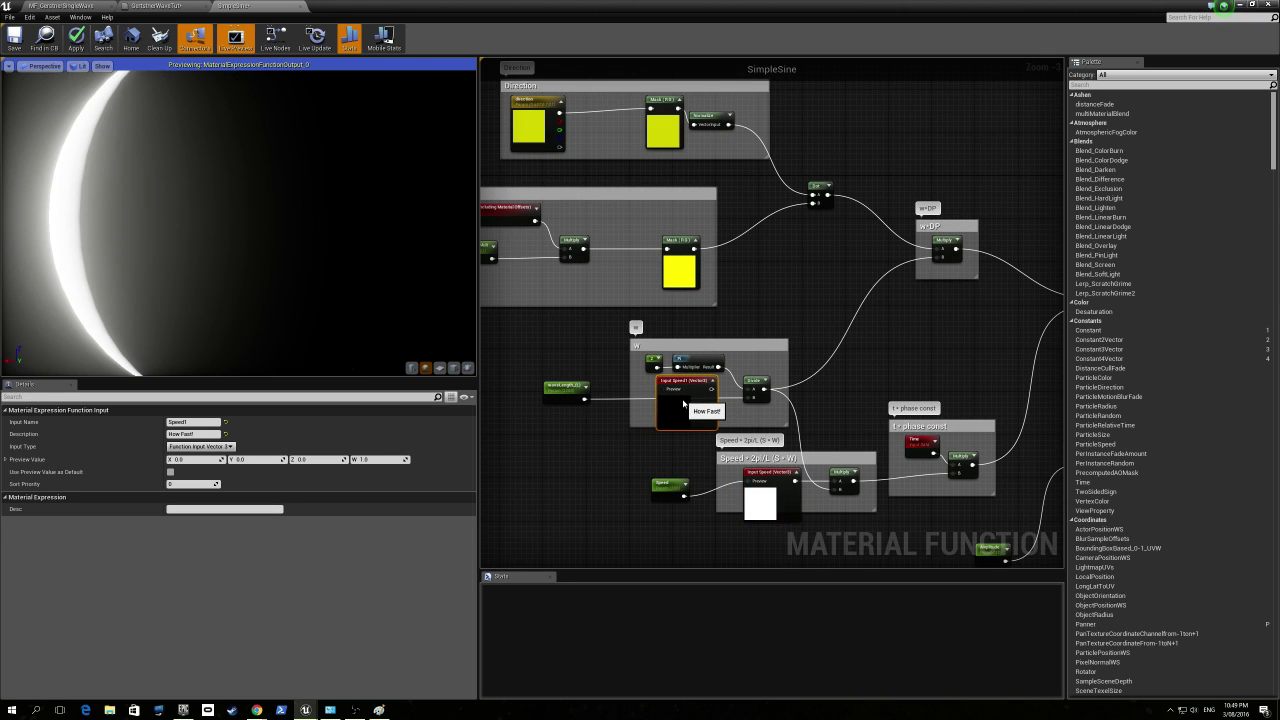
Rename the duplicated input in the w group as WAVELENGTH with the description "How How far apart the crests"
{"action": "left_click", "coordinate": [192, 422]}
{"action": "type", "text": "Wa"}
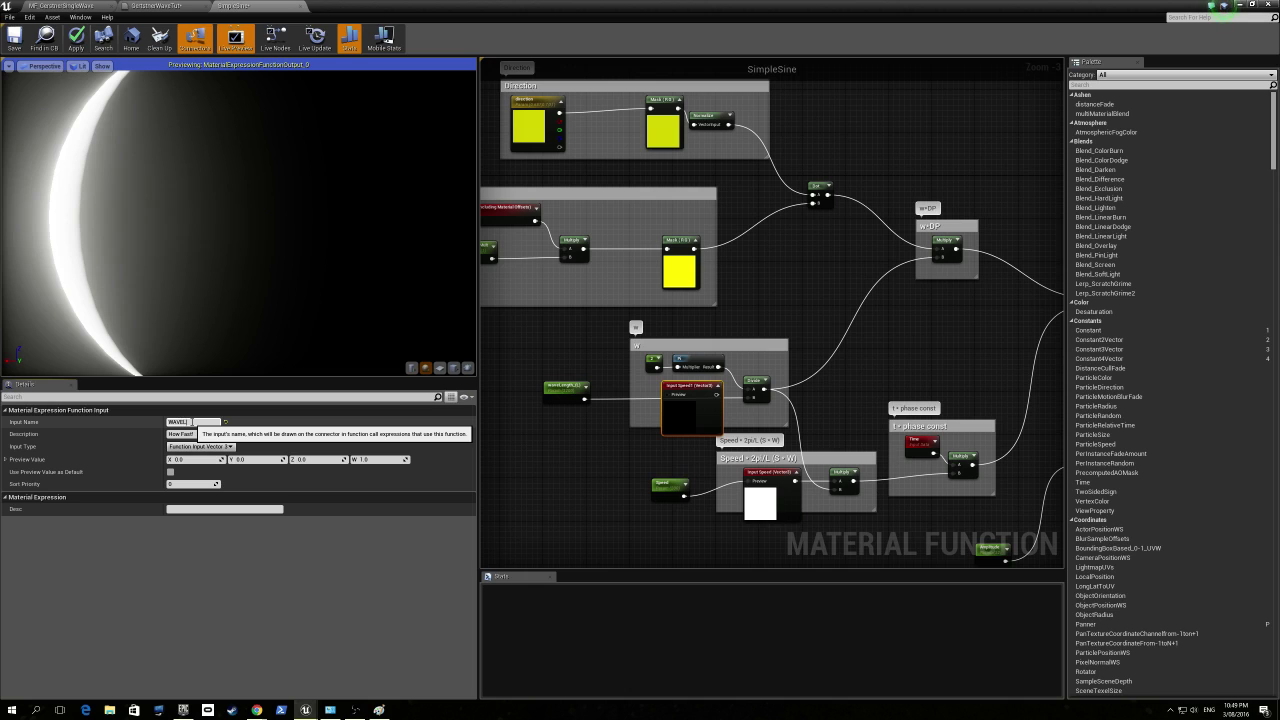
{"action": "type", "text": "VELENGTH"}
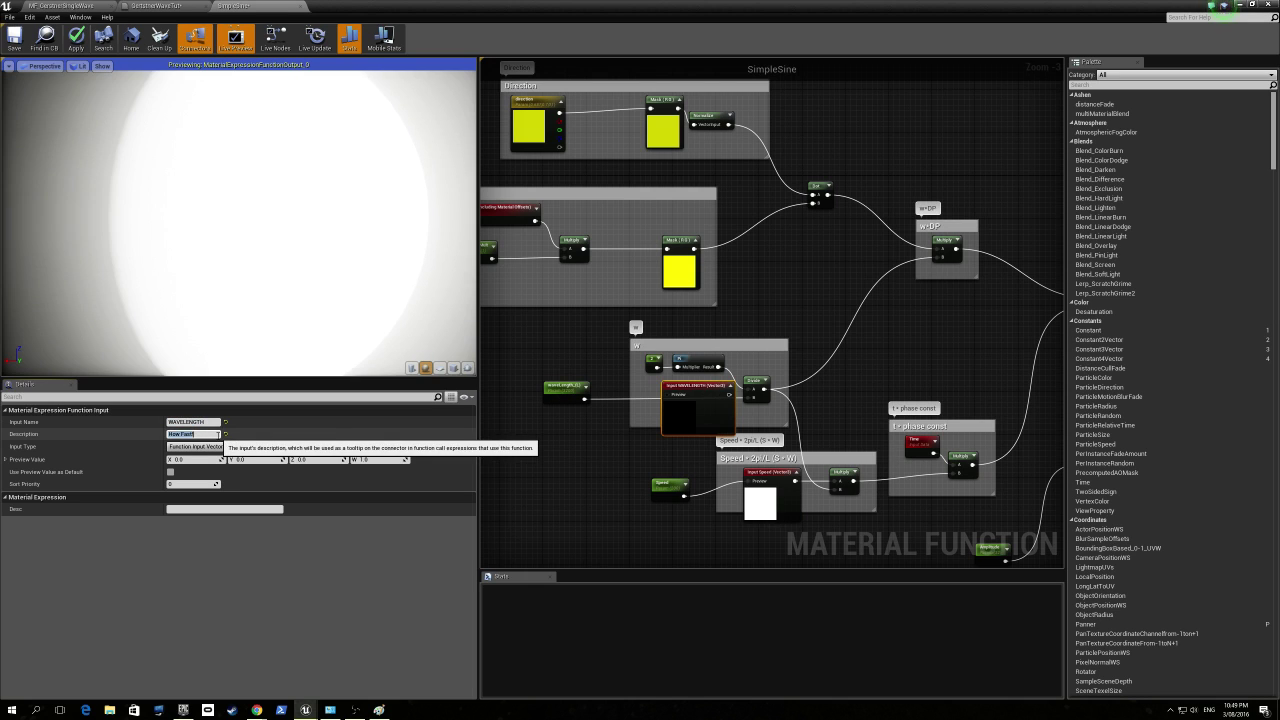
{"action": "double_click", "coordinate": [218, 434]}
{"action": "type", "text": "the crests"}
{"action": "key", "text": "Return"}
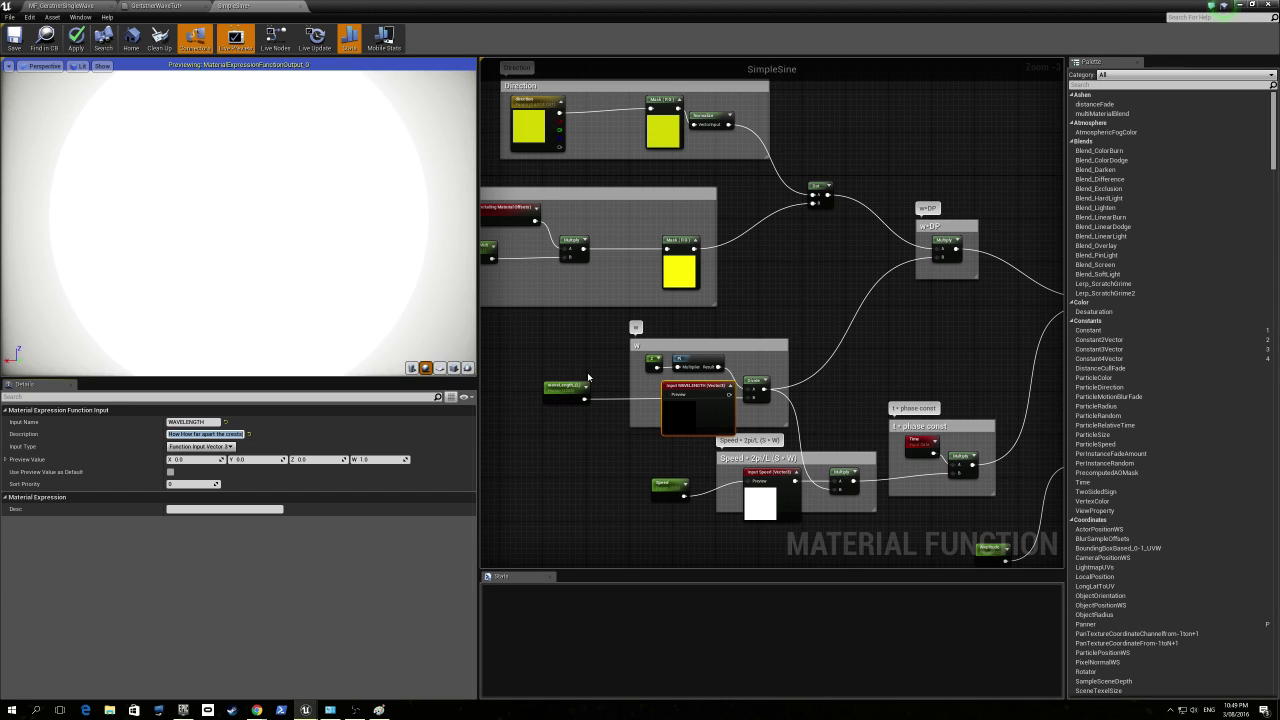
Route the waveLength parameter through the WAVELENGTH input's Preview into the B input of the w group's Divide
{"action": "left_click_drag", "start_coordinate": [684, 408], "coordinate": [658, 420]}
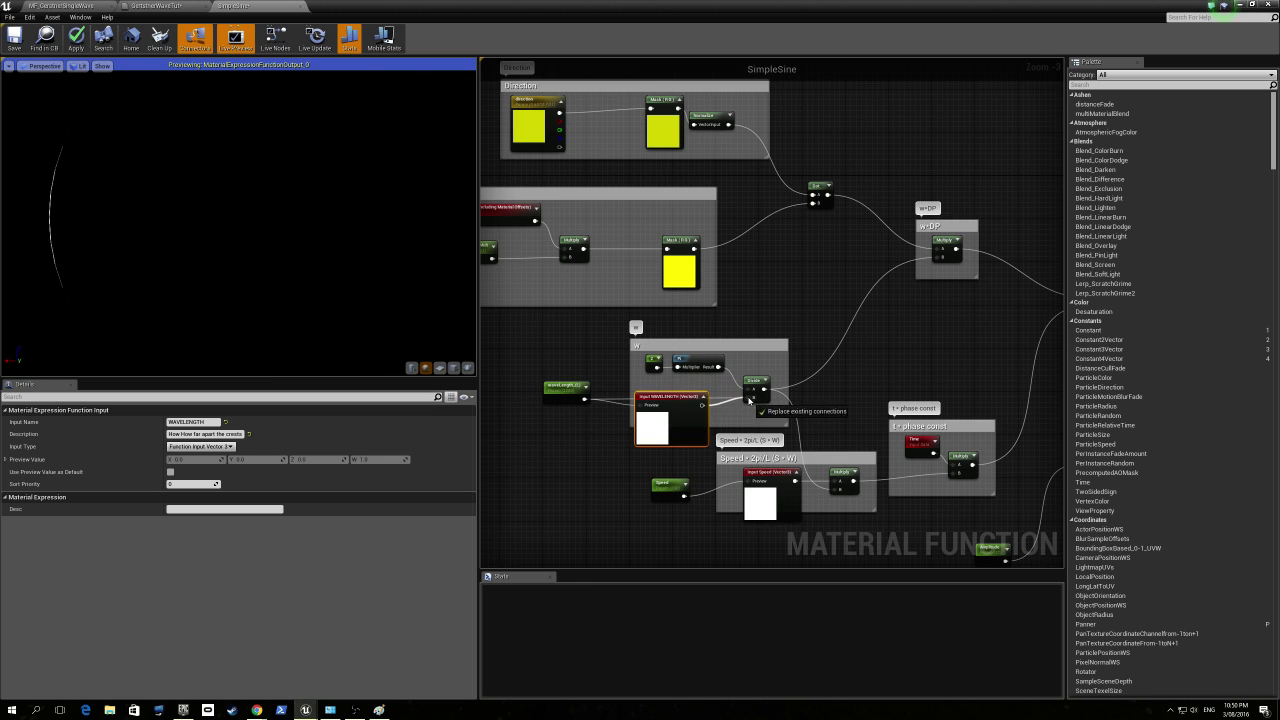
{"action": "left_click_drag", "start_coordinate": [689, 427], "coordinate": [700, 416]}
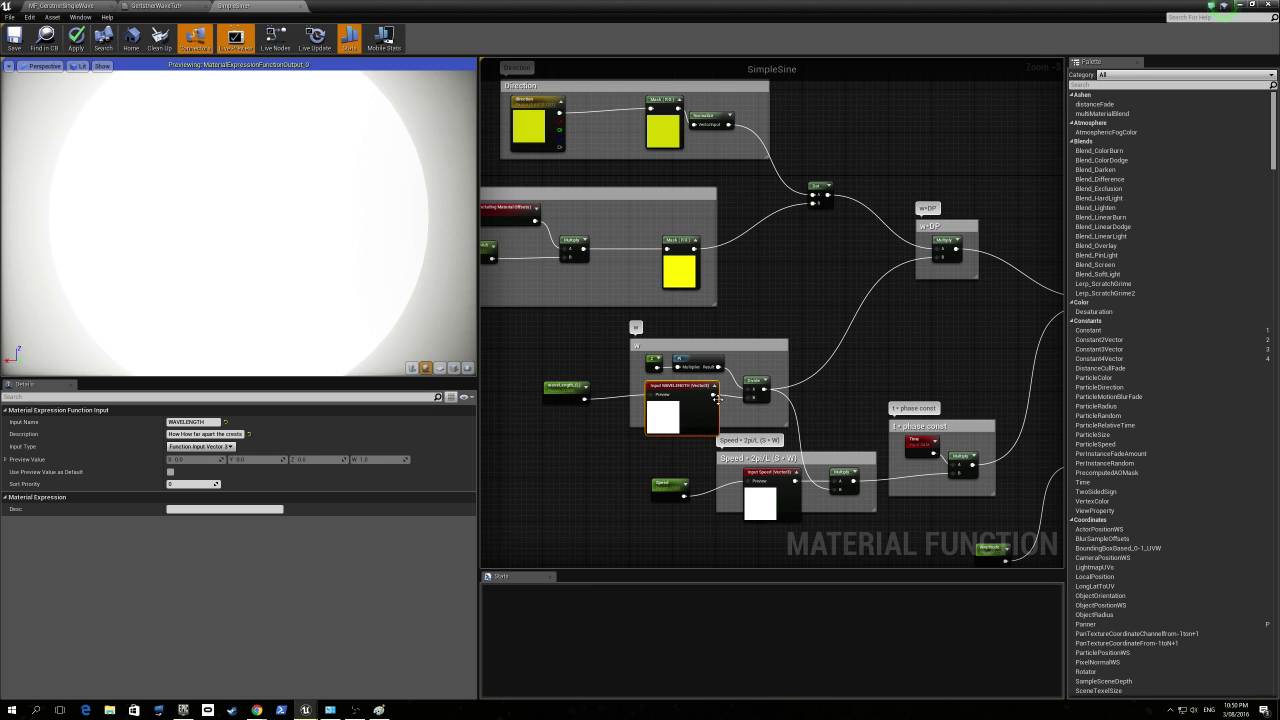
In the 2d X, Y position group, connect Absolute World Position directly to the Mask, bypassing the Multiply, and move the Multiply lower
{"action": "right_click_drag", "start_coordinate": [715, 423], "coordinate": [855, 505]}
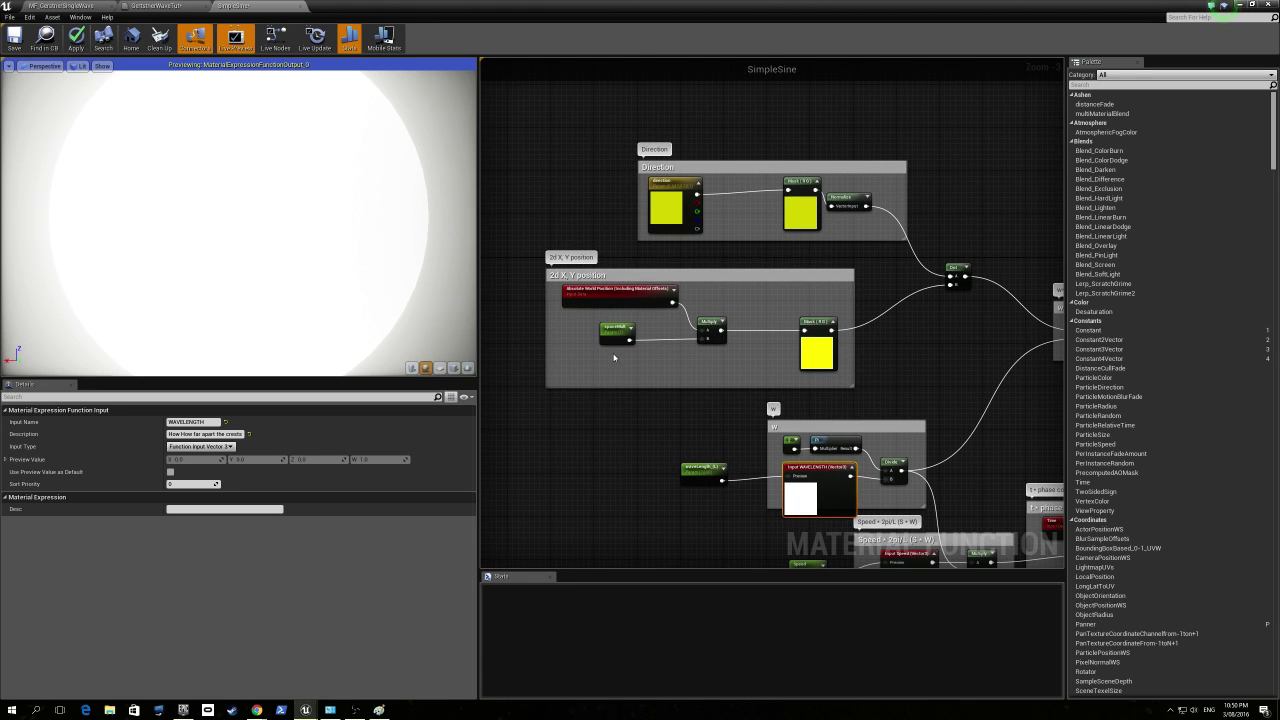
{"action": "left_click", "coordinate": [715, 322]}
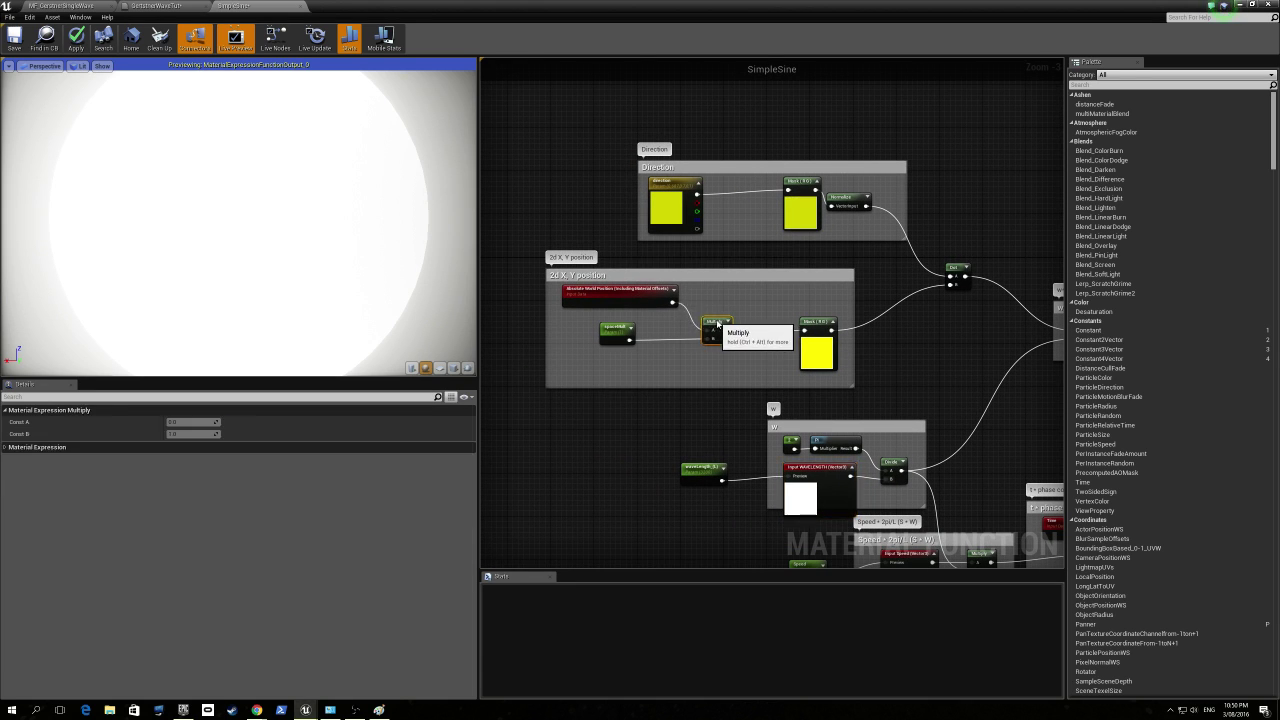
{"action": "mouse_move", "coordinate": [717, 323]}
{"action": "left_mouse_down"}
{"action": "mouse_move", "coordinate": [806, 331]}
{"action": "mouse_move", "coordinate": [720, 337]}
{"action": "left_mouse_up"}
{"action": "right_click_drag", "start_coordinate": [724, 244], "coordinate": [712, 288]}
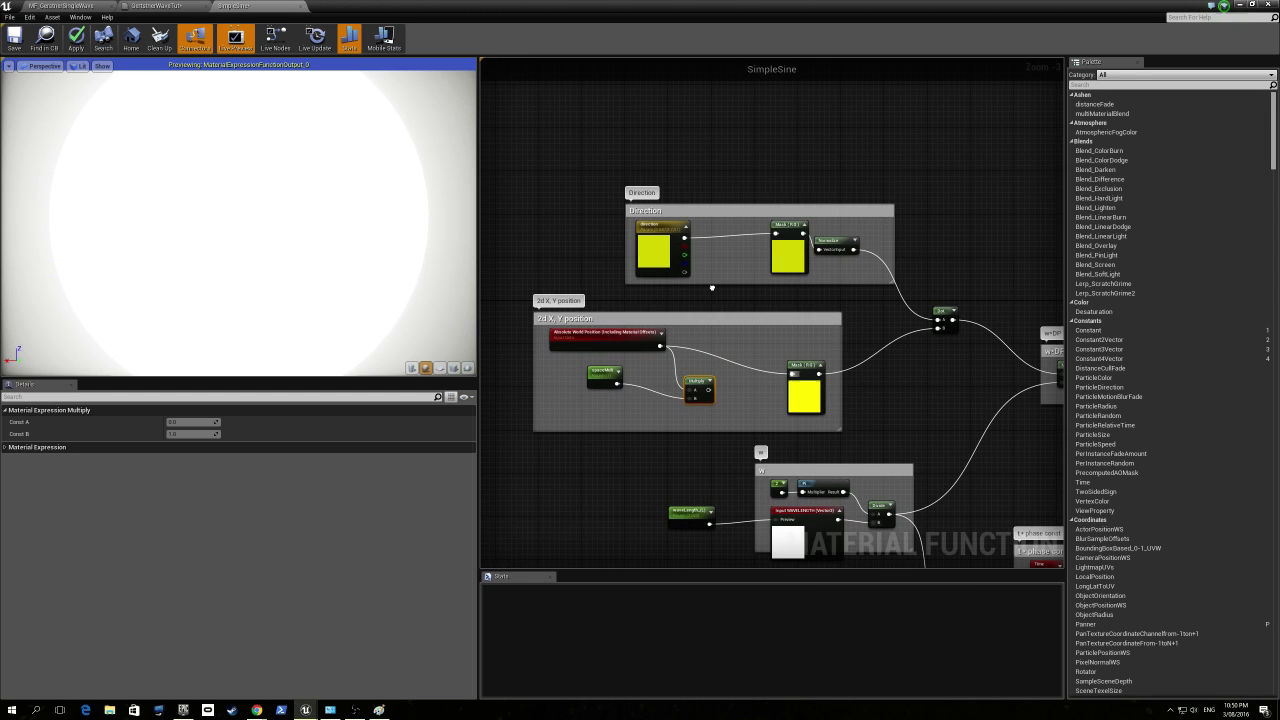
Move the Direction parameter outside the Direction group and place a duplicate of the WAVELENGTH input inside the group
{"action": "left_click_drag", "start_coordinate": [655, 245], "coordinate": [554, 230]}
{"action": "left_click", "coordinate": [800, 515]}
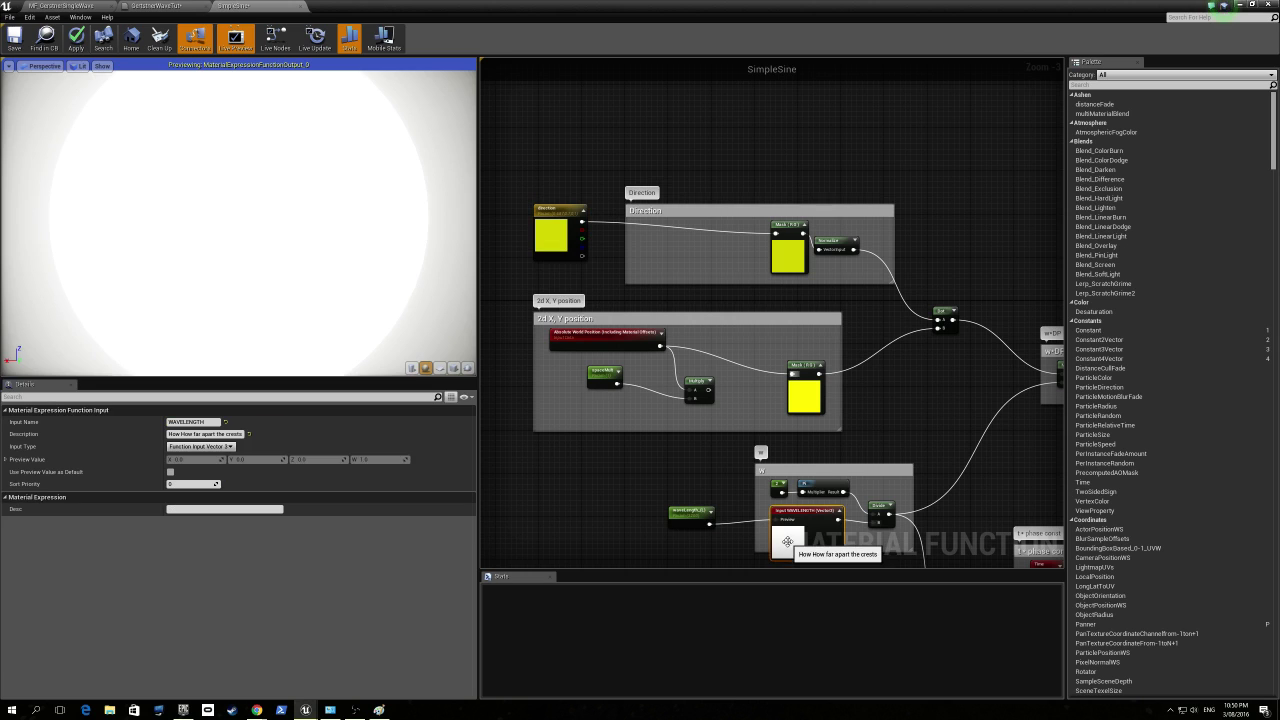
{"action": "key", "text": "ctrl+w"}
{"action": "left_click_drag", "start_coordinate": [755, 490], "coordinate": [691, 256]}
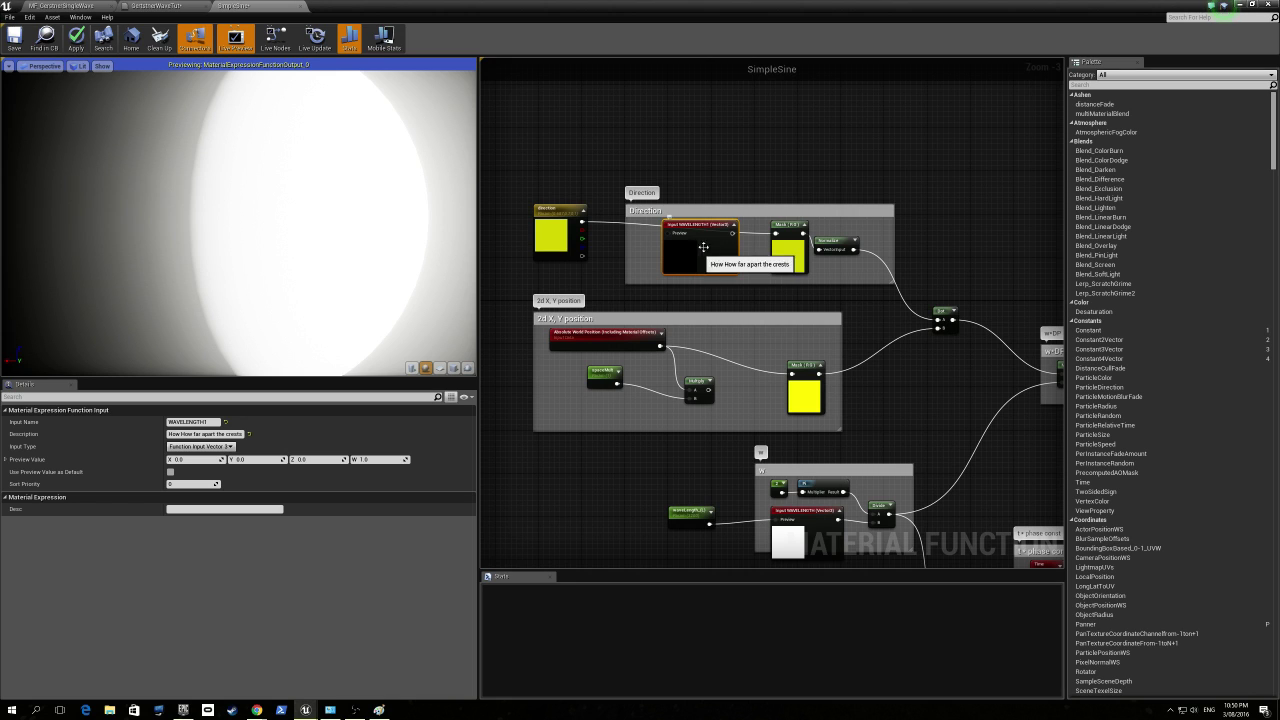
Route the direction parameter through the duplicated input's Preview into the Direction group's Mask, and name that input "Input Direction"
{"action": "left_click_drag", "start_coordinate": [583, 221], "coordinate": [668, 233]}
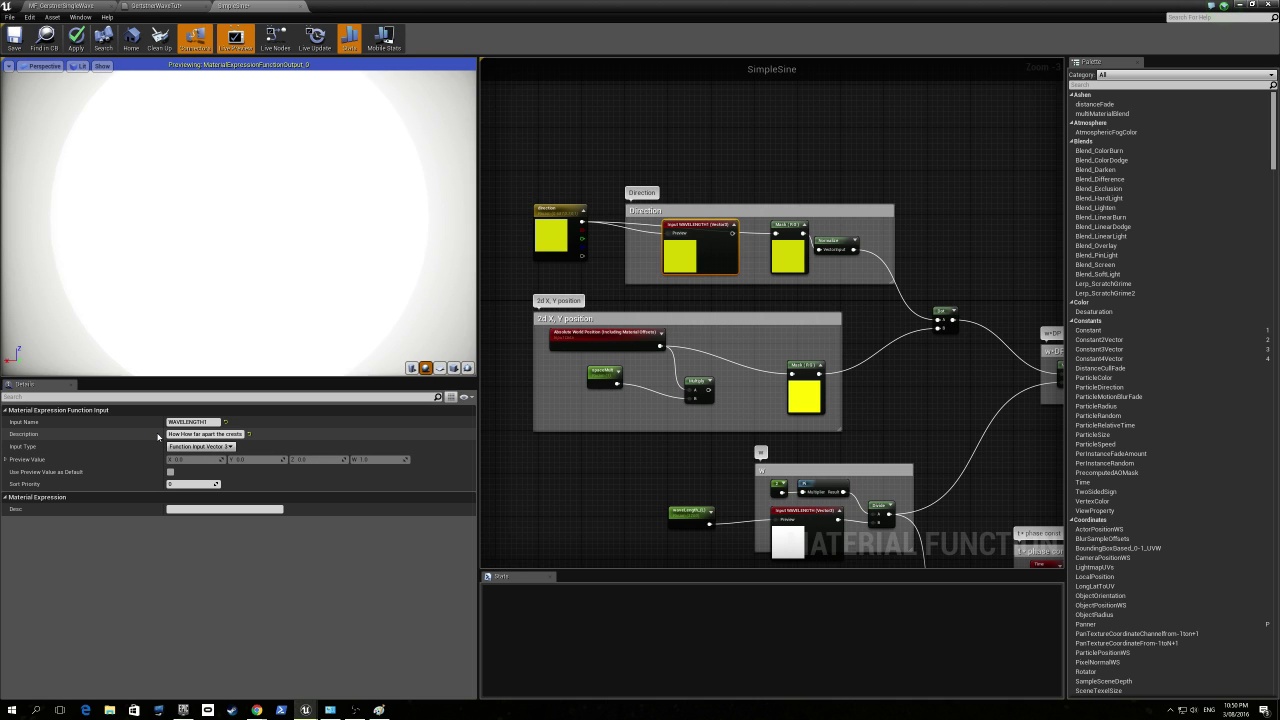
{"action": "left_click", "coordinate": [160, 423]}
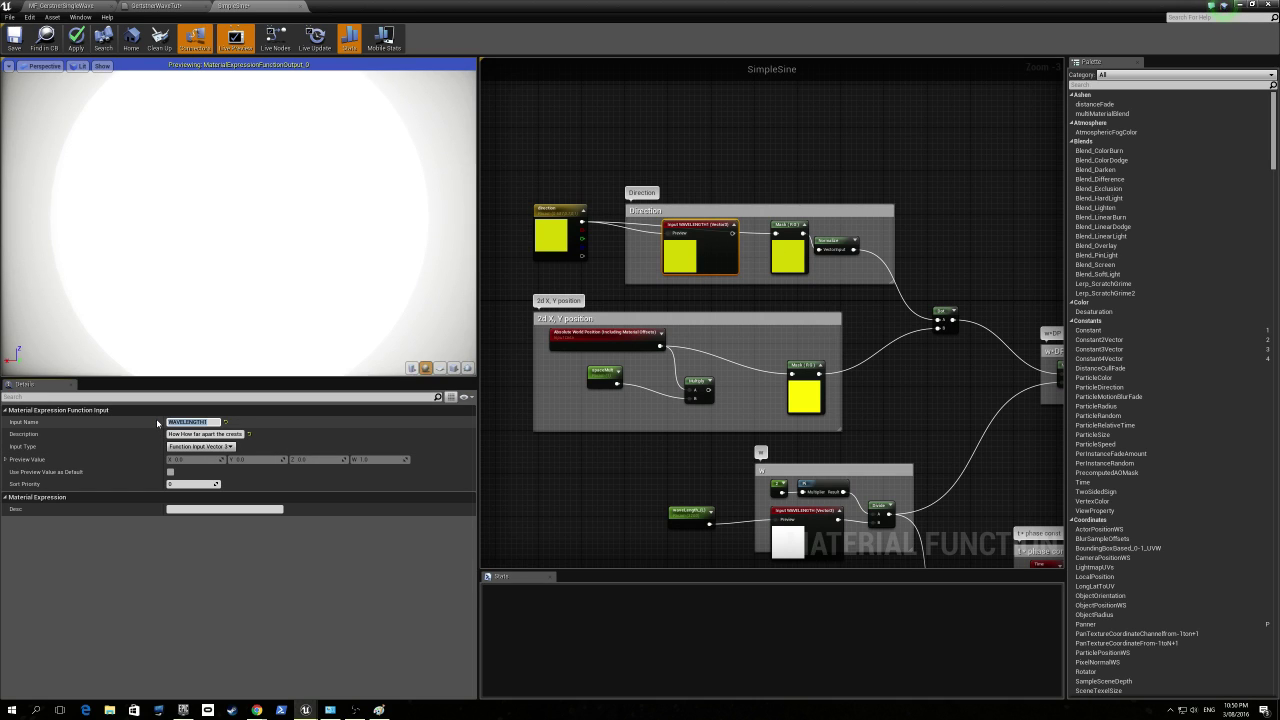
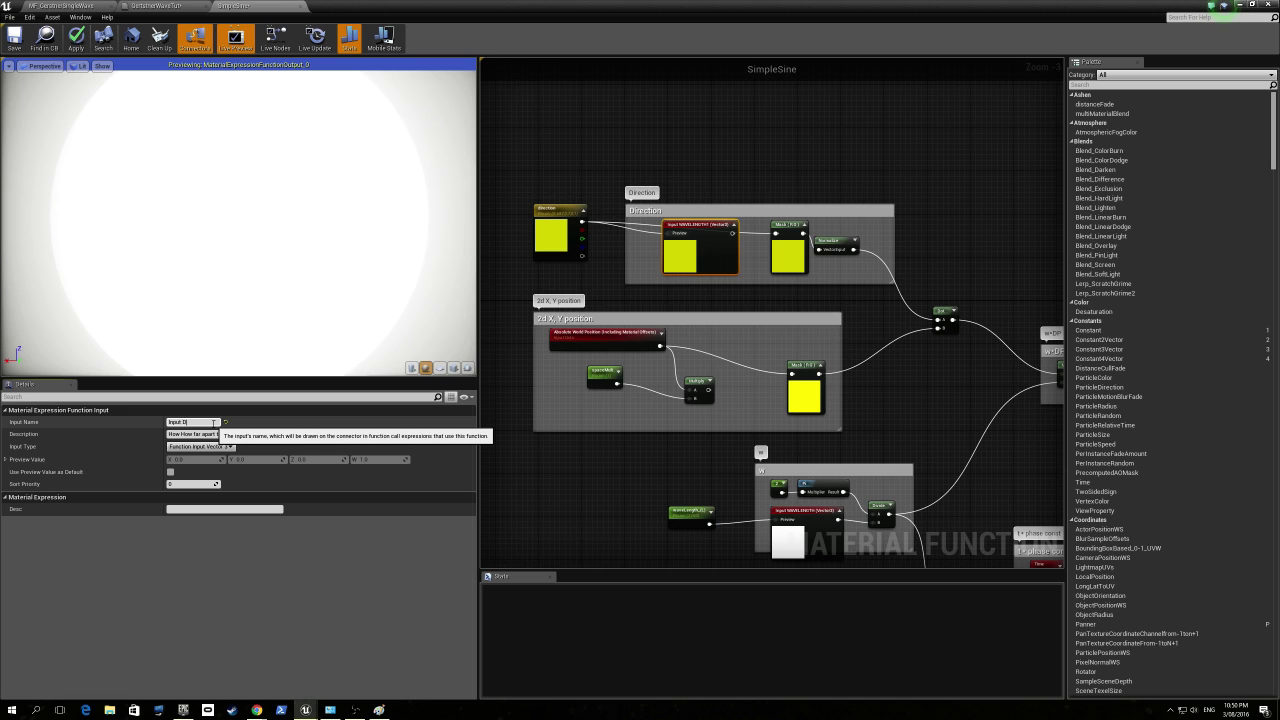
{"action": "key", "text": "Return"}
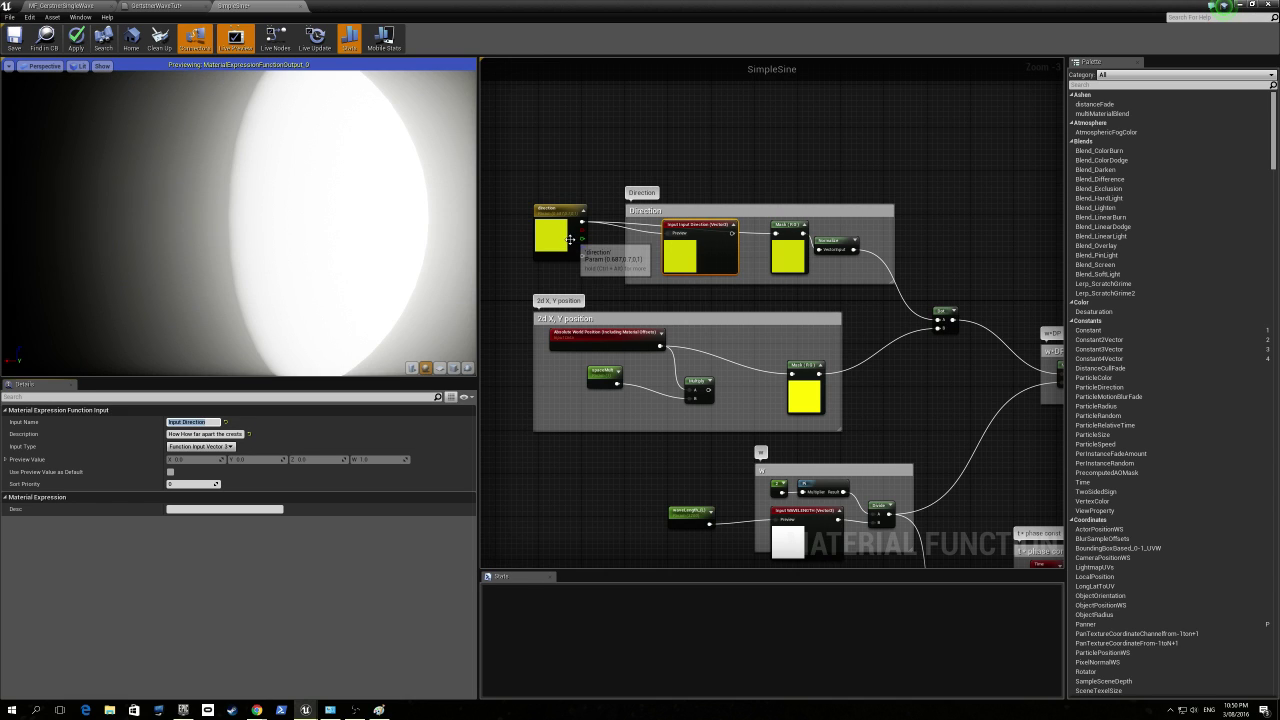
{"action": "left_click_drag", "start_coordinate": [570, 239], "coordinate": [564, 195]}
{"action": "left_click_drag", "start_coordinate": [732, 233], "coordinate": [776, 234]}
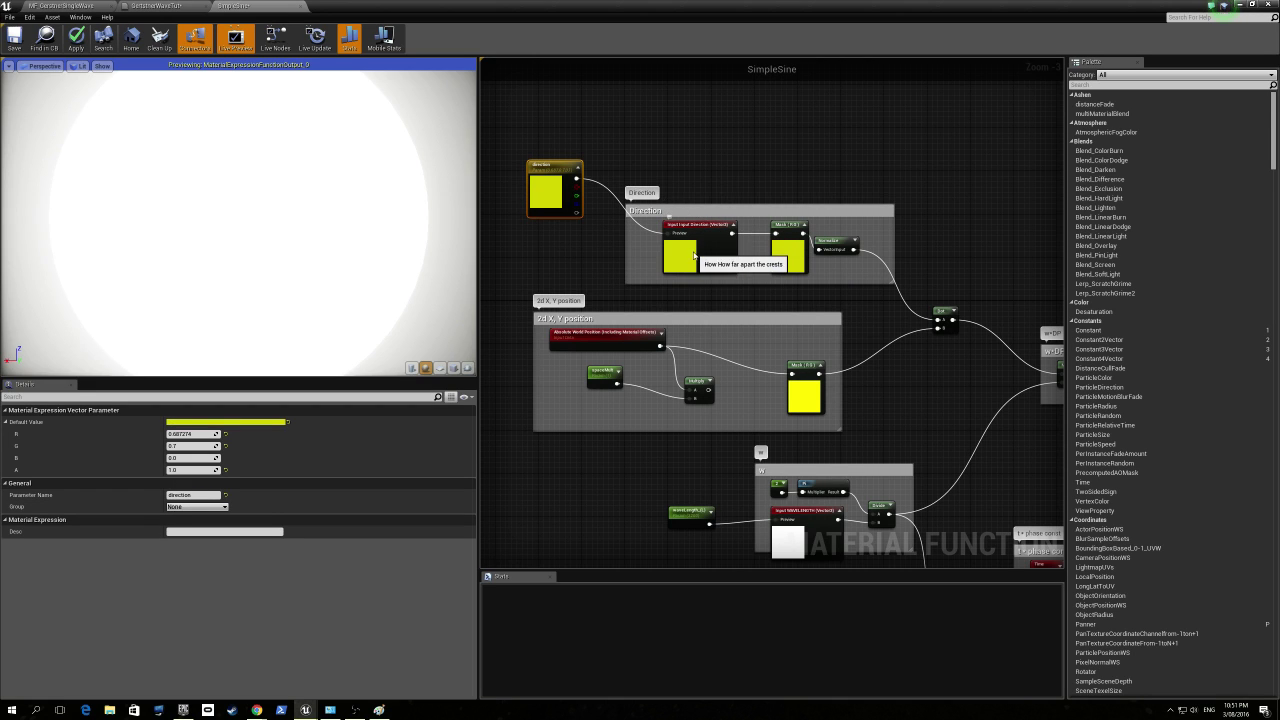
Set the description of the Input Direction function input to "3d input direction"
{"action": "left_click", "coordinate": [690, 256]}
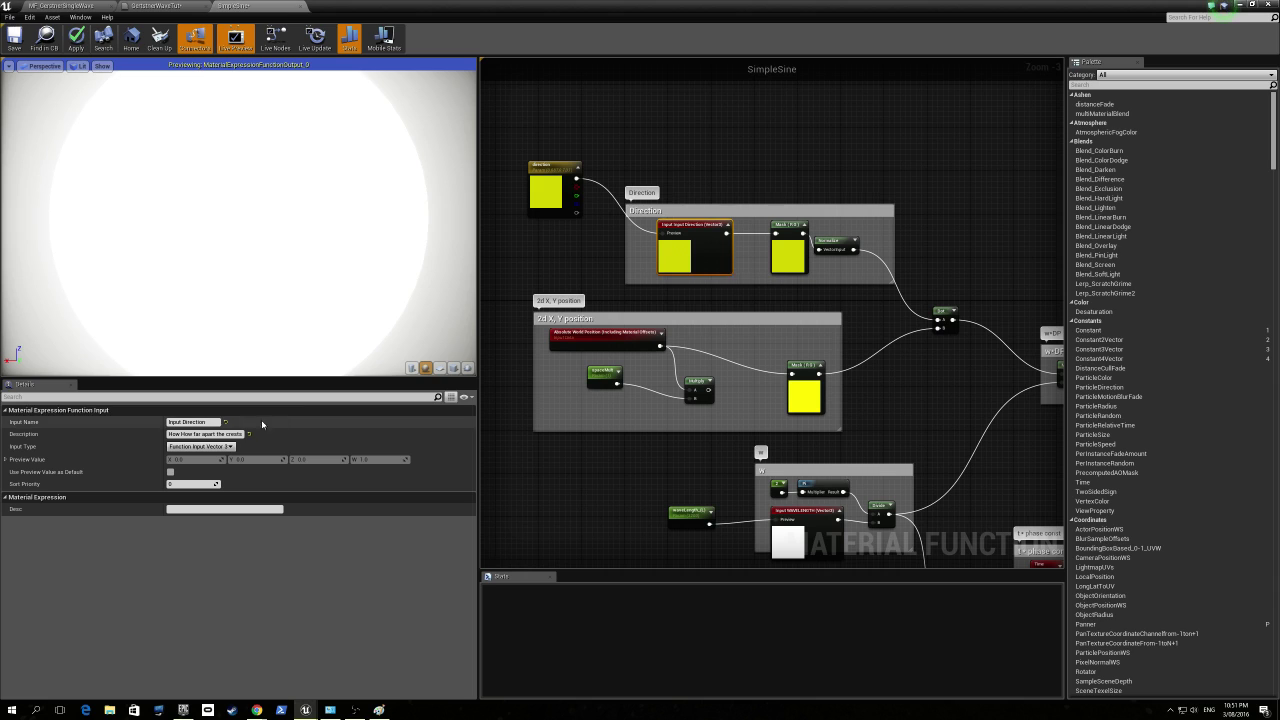
{"action": "left_click", "coordinate": [232, 434]}
{"action": "type", "text": "3d"}
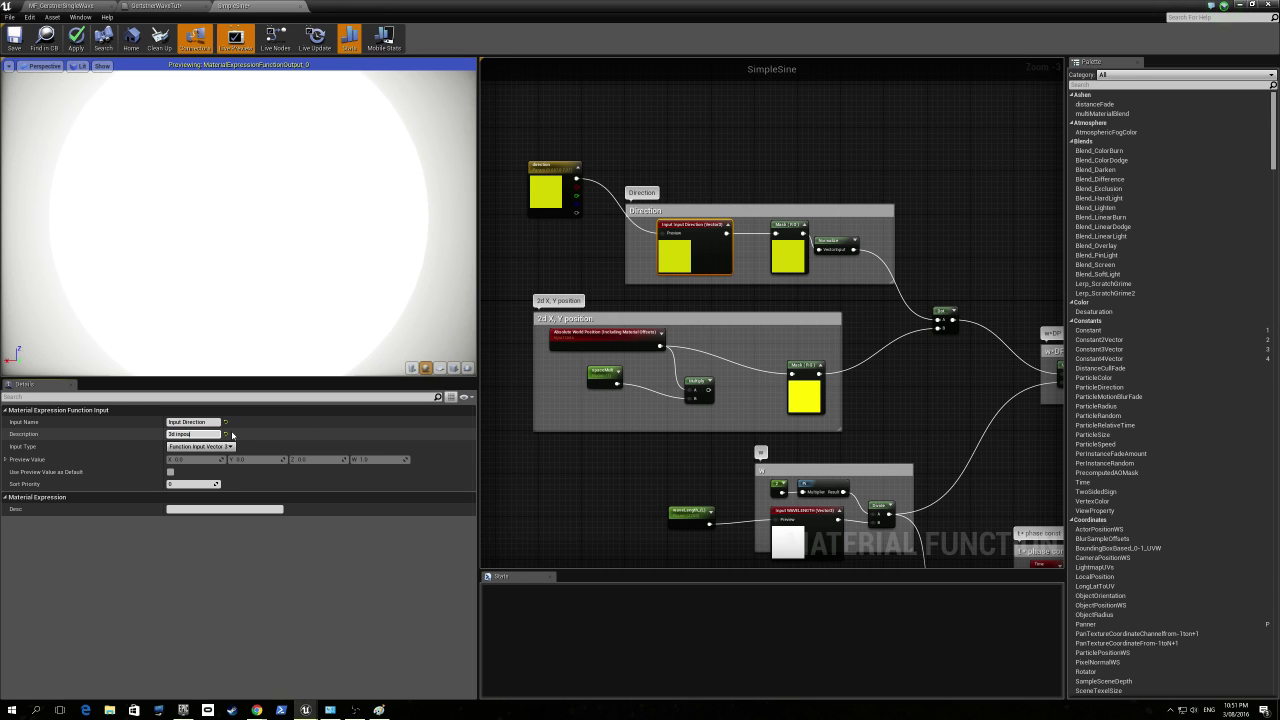
{"action": "type", "text": " input direction"}
{"action": "key", "text": "Return"}
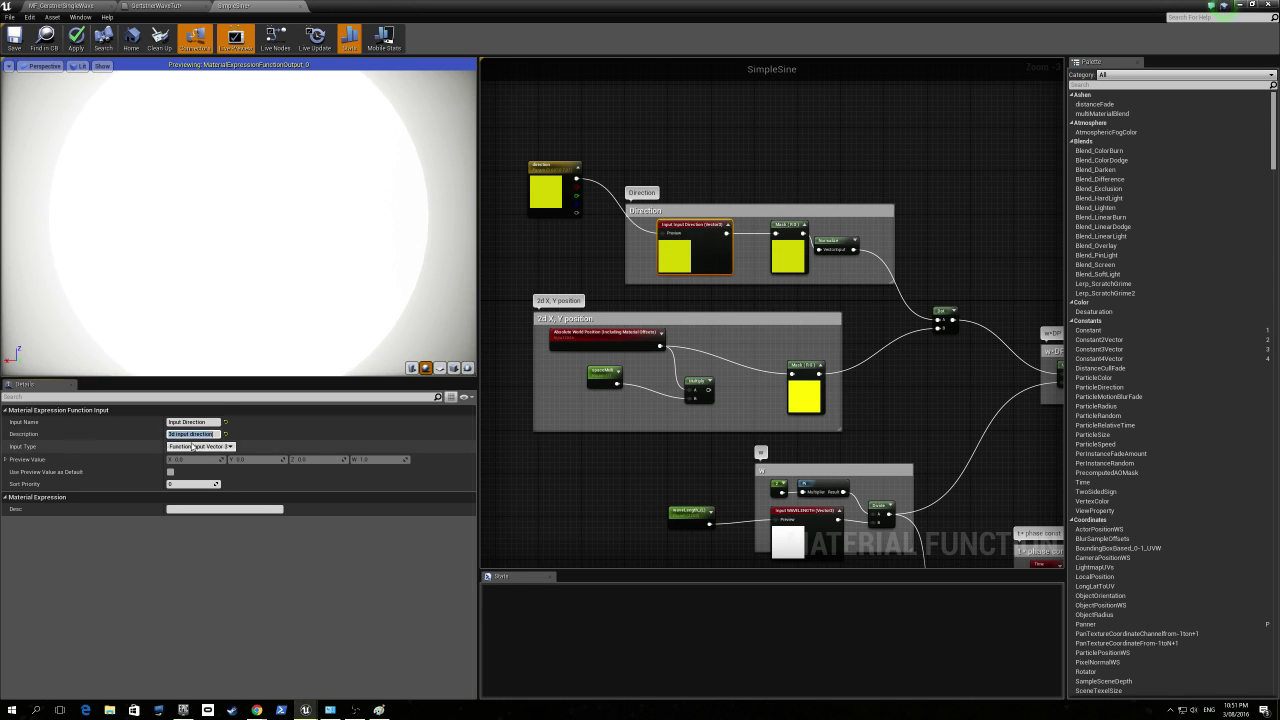
Switch to the GertstnerWaveTut material and add the SimpleSine function from the project content to its graph
{"action": "right_click_drag", "start_coordinate": [725, 362], "coordinate": [577, 255]}
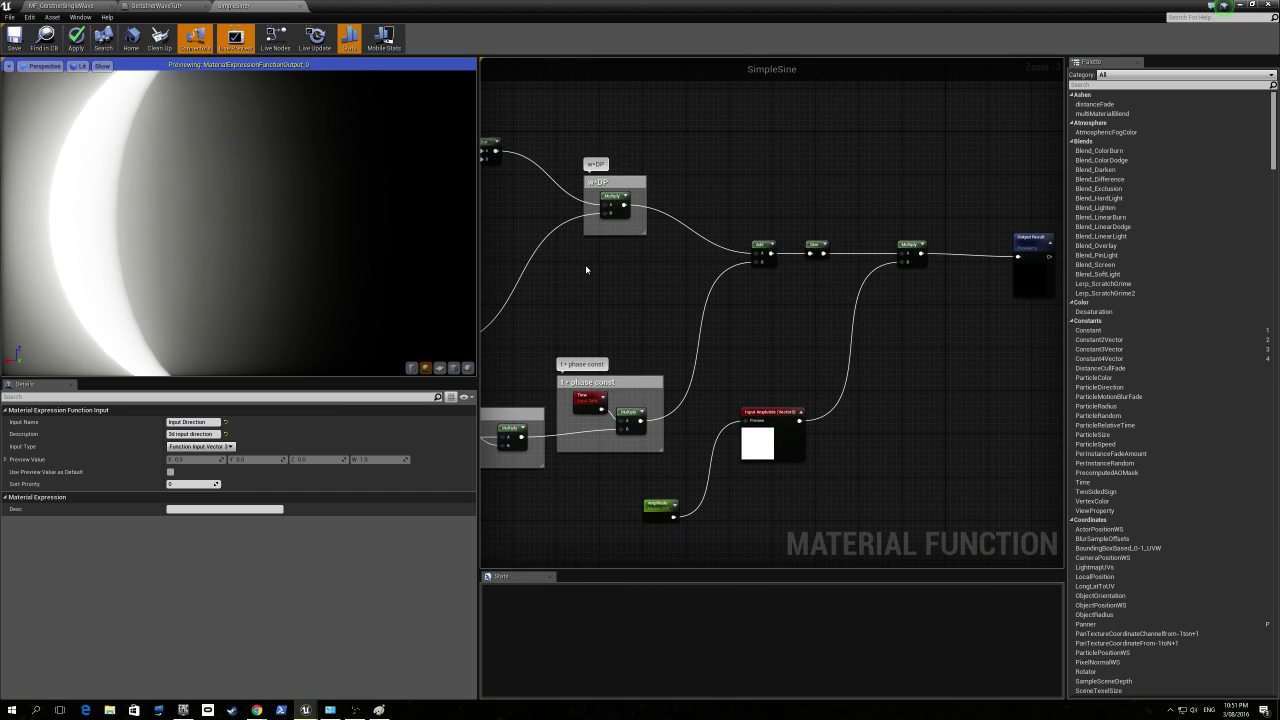
{"action": "left_click", "coordinate": [156, 6]}
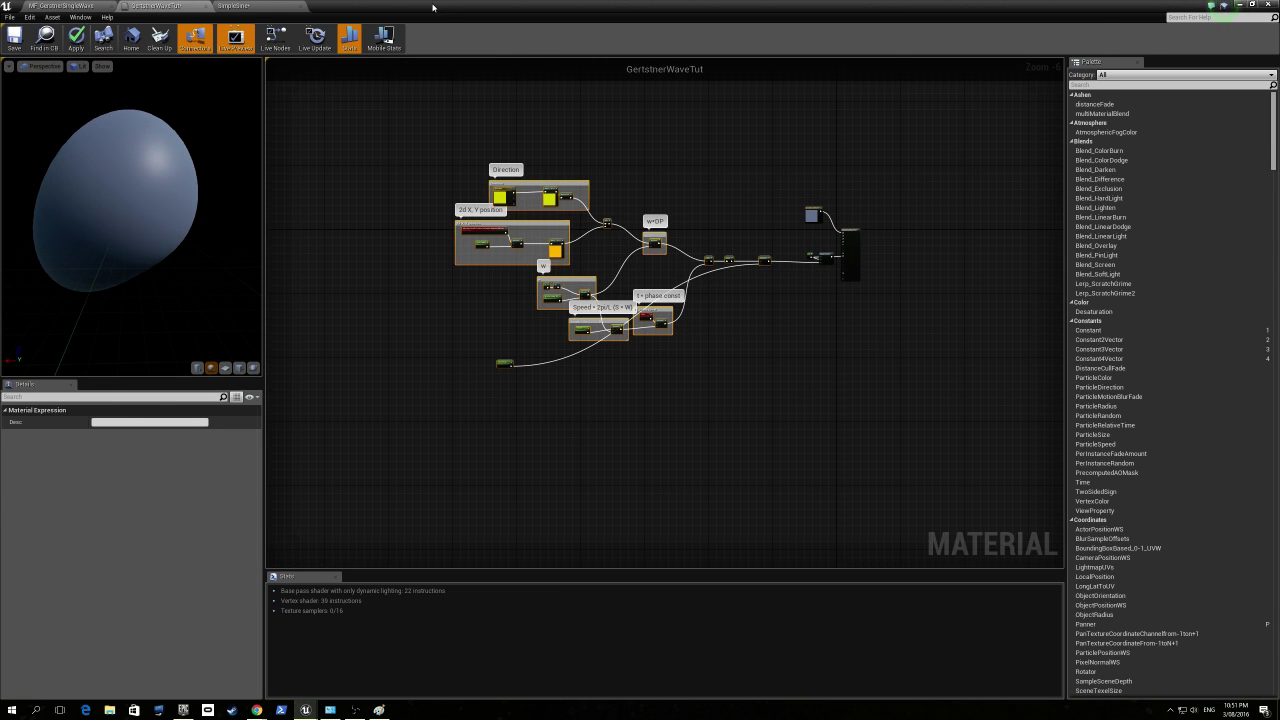
{"action": "double_click", "coordinate": [432, 8]}
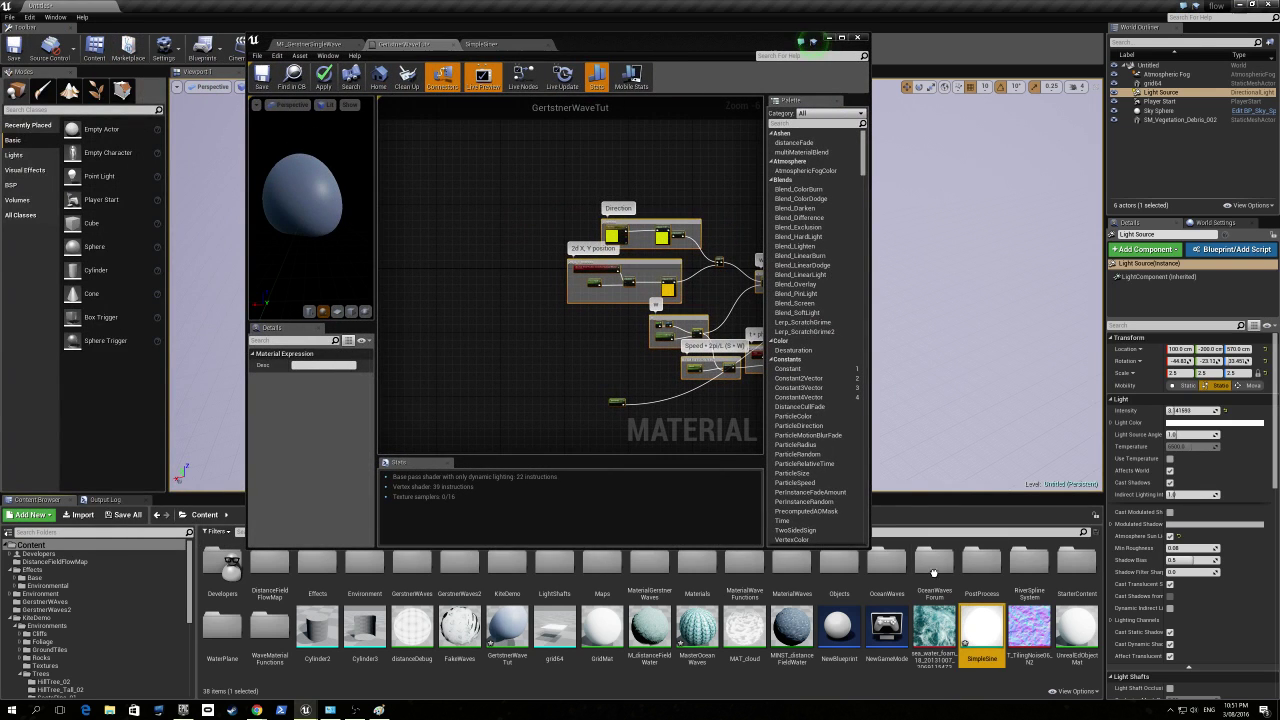
{"action": "left_click_drag", "start_coordinate": [934, 573], "coordinate": [600, 343]}
{"action": "right_click_drag", "start_coordinate": [641, 393], "coordinate": [500, 381]}
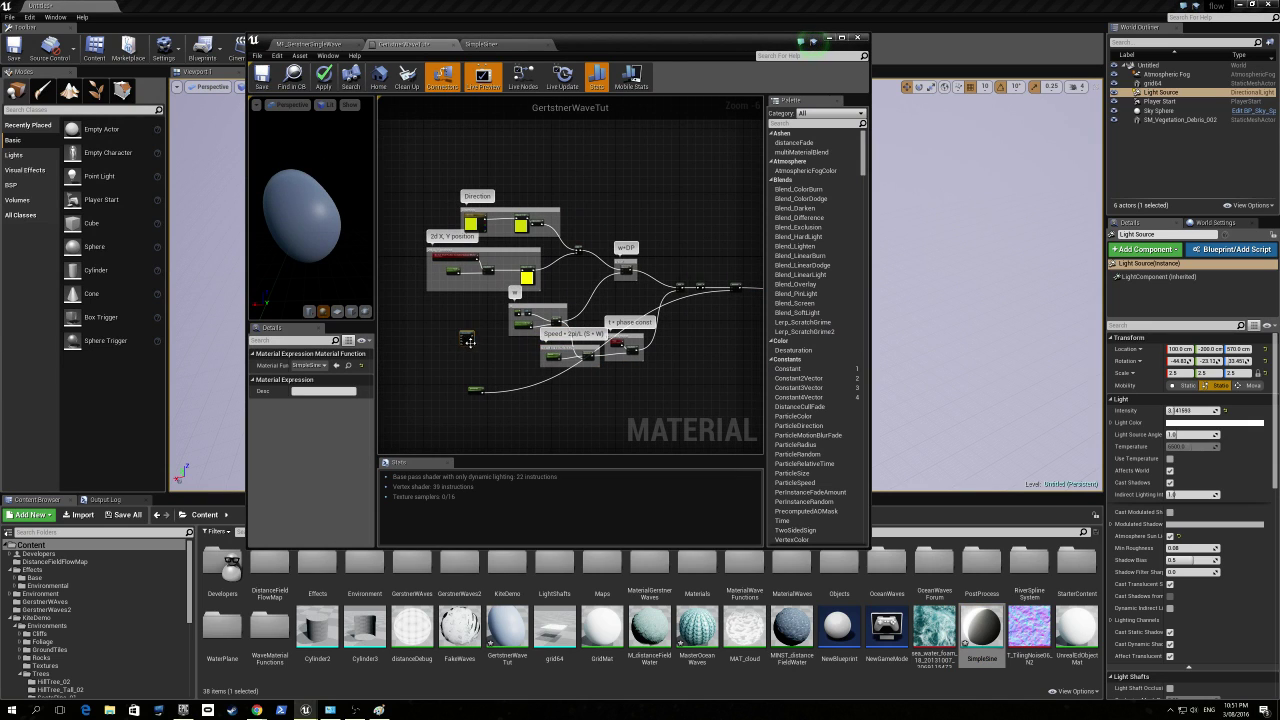
Place the SimpleSine node in the empty space above the wave network's final Multiply, near the material output
{"action": "left_click_drag", "start_coordinate": [470, 342], "coordinate": [684, 232]}
{"action": "right_click_drag", "start_coordinate": [666, 299], "coordinate": [536, 314]}
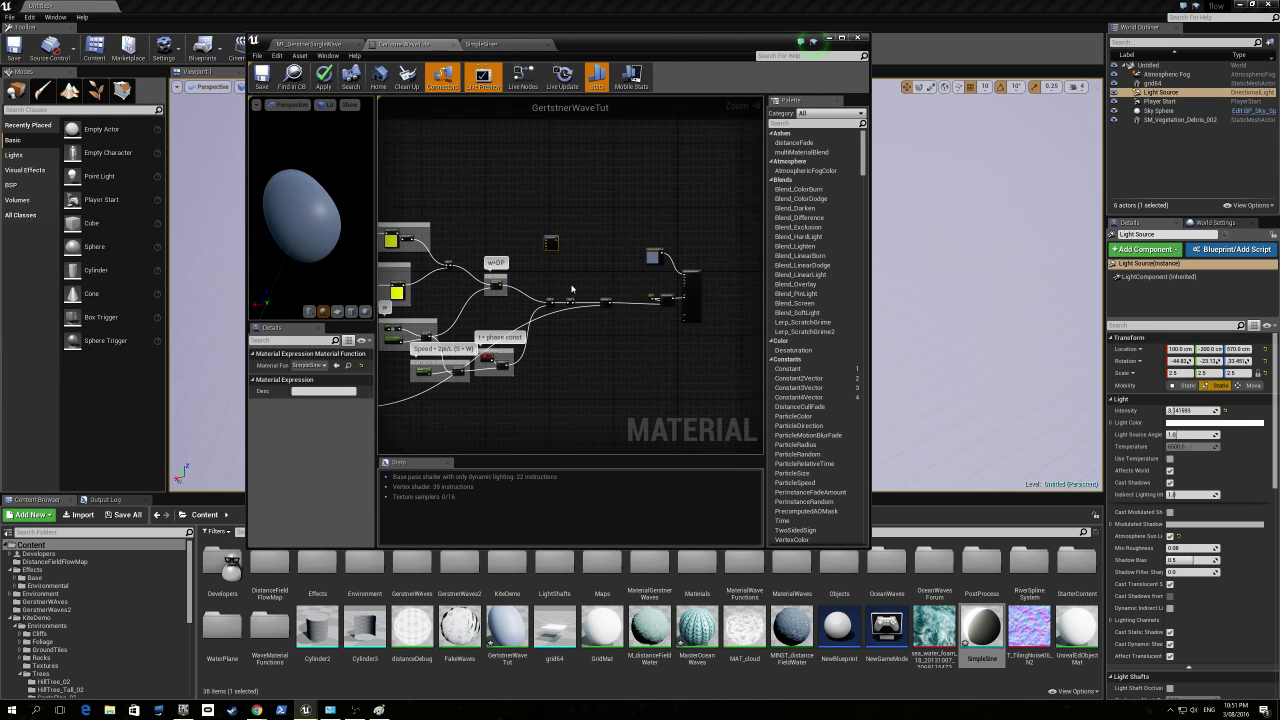
{"action": "scroll", "coordinate": [571, 286], "scroll_direction": "up", "scroll_amount": 3}
{"action": "left_click_drag", "start_coordinate": [541, 186], "coordinate": [637, 238]}
{"action": "left_click", "coordinate": [561, 199]}
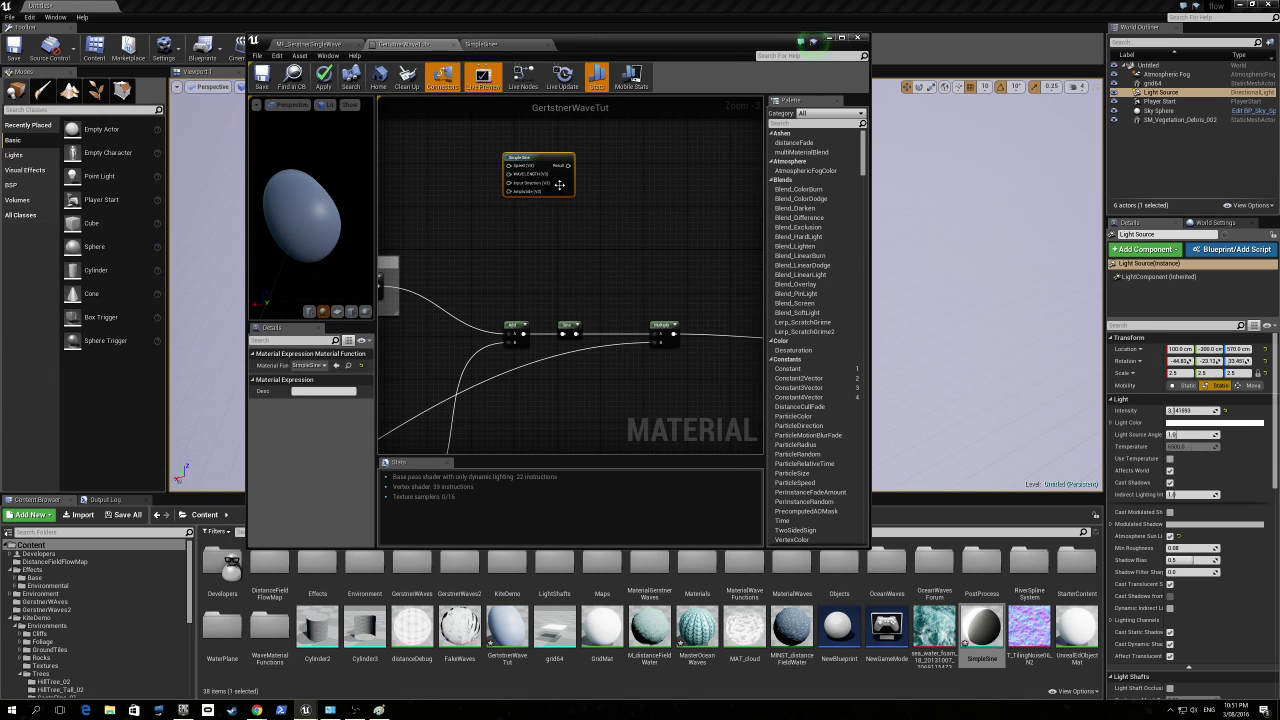
{"action": "left_click_drag", "start_coordinate": [560, 185], "coordinate": [652, 222]}
{"action": "scroll", "coordinate": [632, 255], "scroll_direction": "down", "scroll_amount": 2}
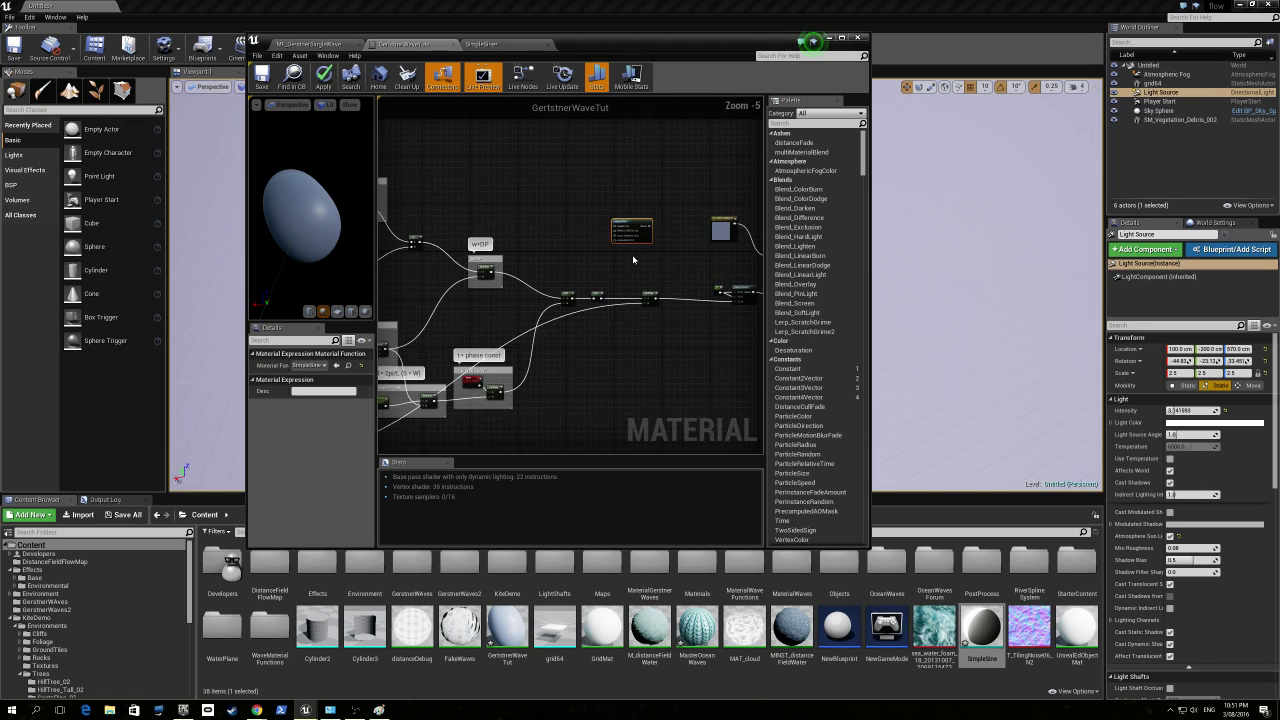
Detach the old wave network from MakeFloat3 and move it lower in the graph, clear of the SimpleSine node
{"action": "scroll", "coordinate": [688, 318], "scroll_direction": "down", "scroll_amount": 1}
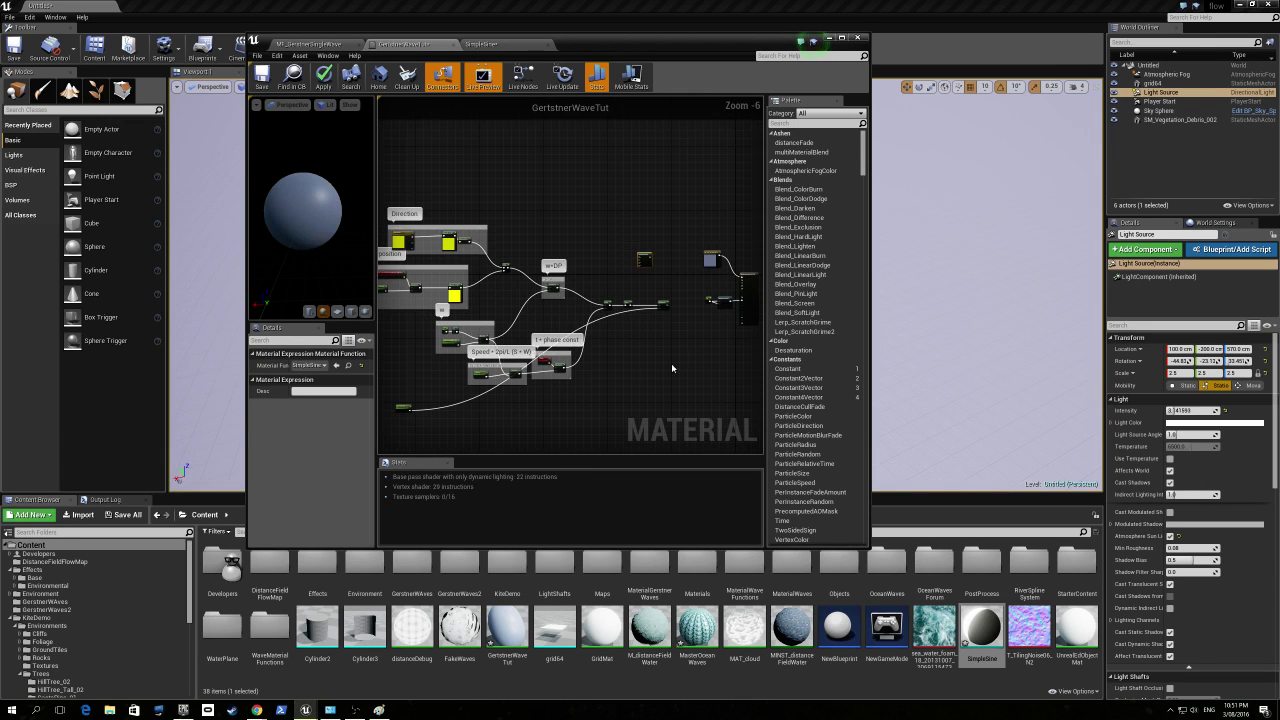
{"action": "left_click_drag", "start_coordinate": [649, 264], "coordinate": [670, 239]}
{"action": "left_click_drag", "start_coordinate": [395, 162], "coordinate": [661, 422]}
{"action": "left_click_drag", "start_coordinate": [666, 303], "coordinate": [604, 405]}
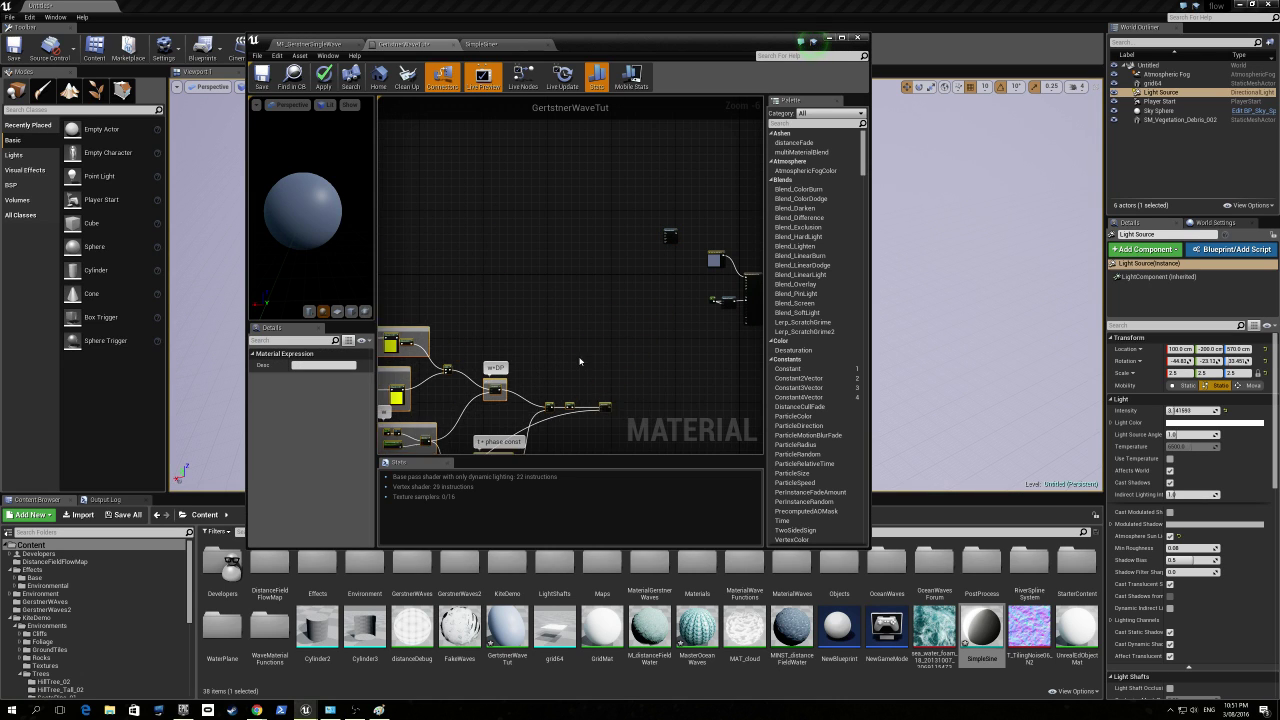
{"action": "right_click_drag", "start_coordinate": [574, 354], "coordinate": [655, 254]}
{"action": "scroll", "coordinate": [460, 270], "scroll_direction": "up", "scroll_amount": 4}
{"action": "scroll", "coordinate": [462, 273], "scroll_direction": "down", "scroll_amount": 2}
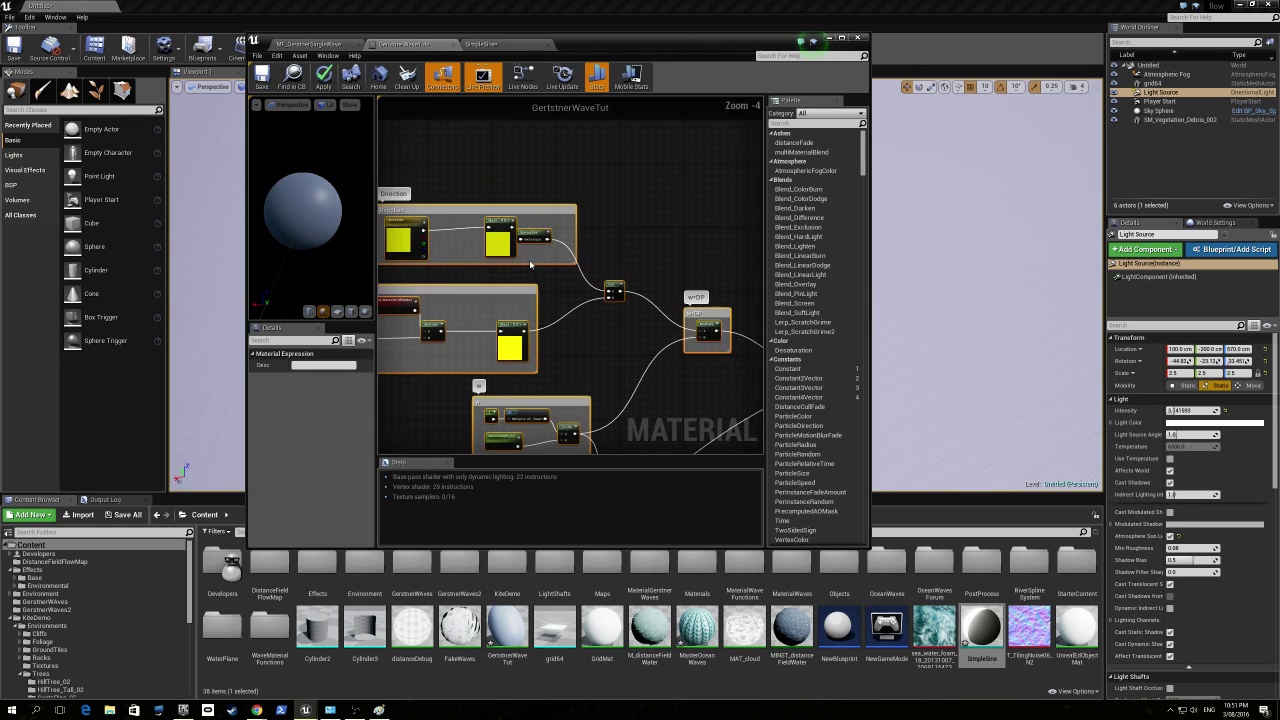
{"action": "right_click_drag", "start_coordinate": [530, 265], "coordinate": [483, 278]}
{"action": "left_click", "coordinate": [557, 313], "text": "alt"}
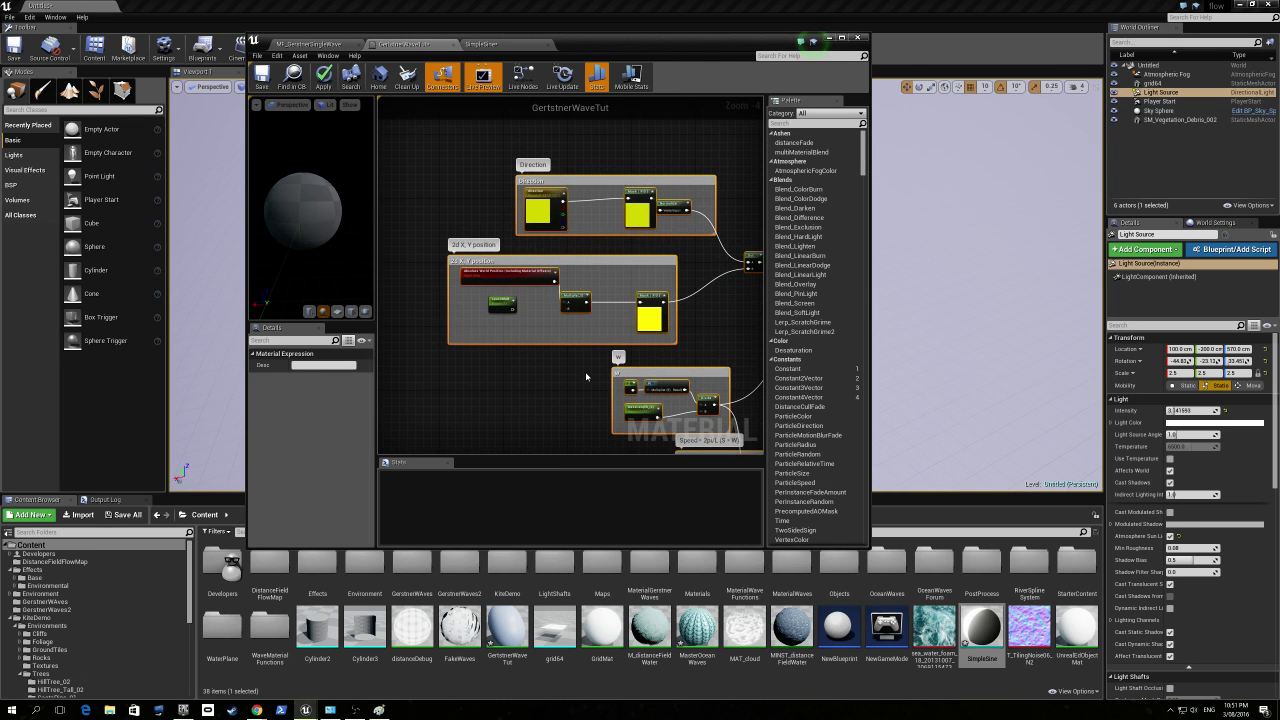
{"action": "left_click_drag", "start_coordinate": [502, 300], "coordinate": [566, 308]}
{"action": "scroll", "coordinate": [565, 311], "scroll_direction": "up", "scroll_amount": 3}
Select the old network's waveLength_(L), Speed, Amplitude and direction parameters and copy them into the empty space near SimpleSine
{"action": "right_click_drag", "start_coordinate": [594, 354], "coordinate": [551, 309]}
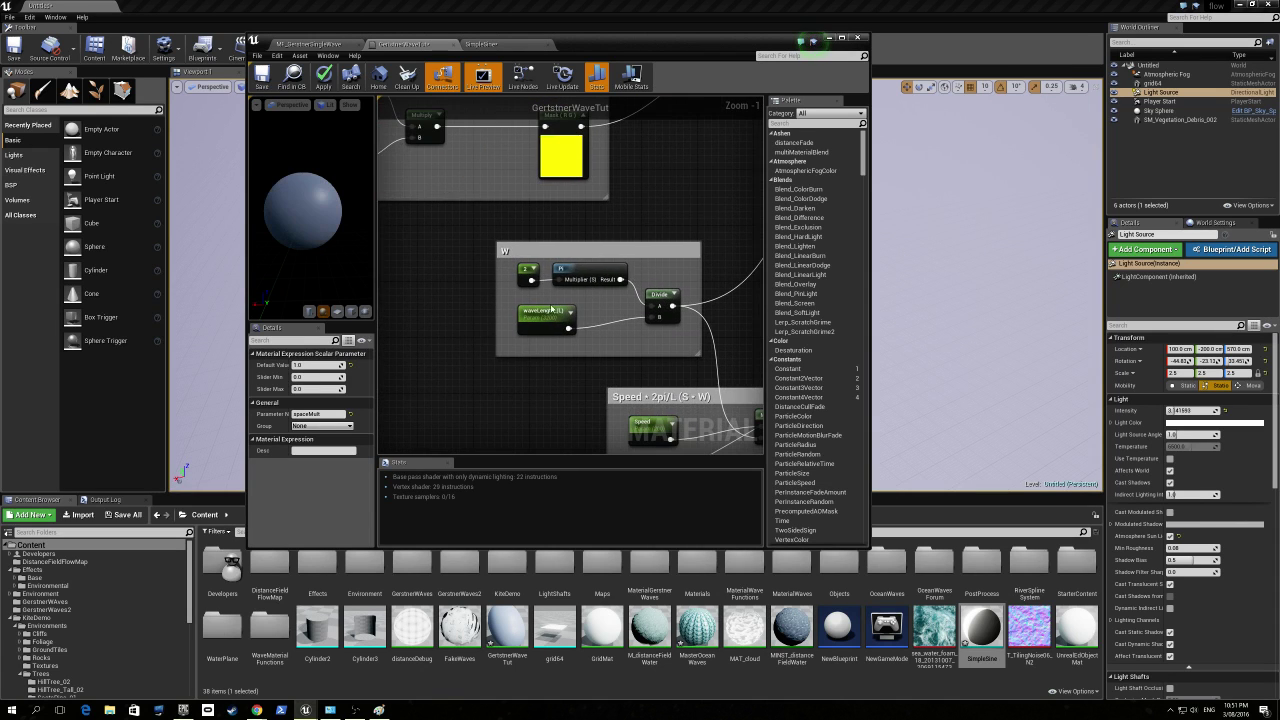
{"action": "left_click", "coordinate": [550, 316]}
{"action": "right_click_drag", "start_coordinate": [617, 373], "coordinate": [517, 286]}
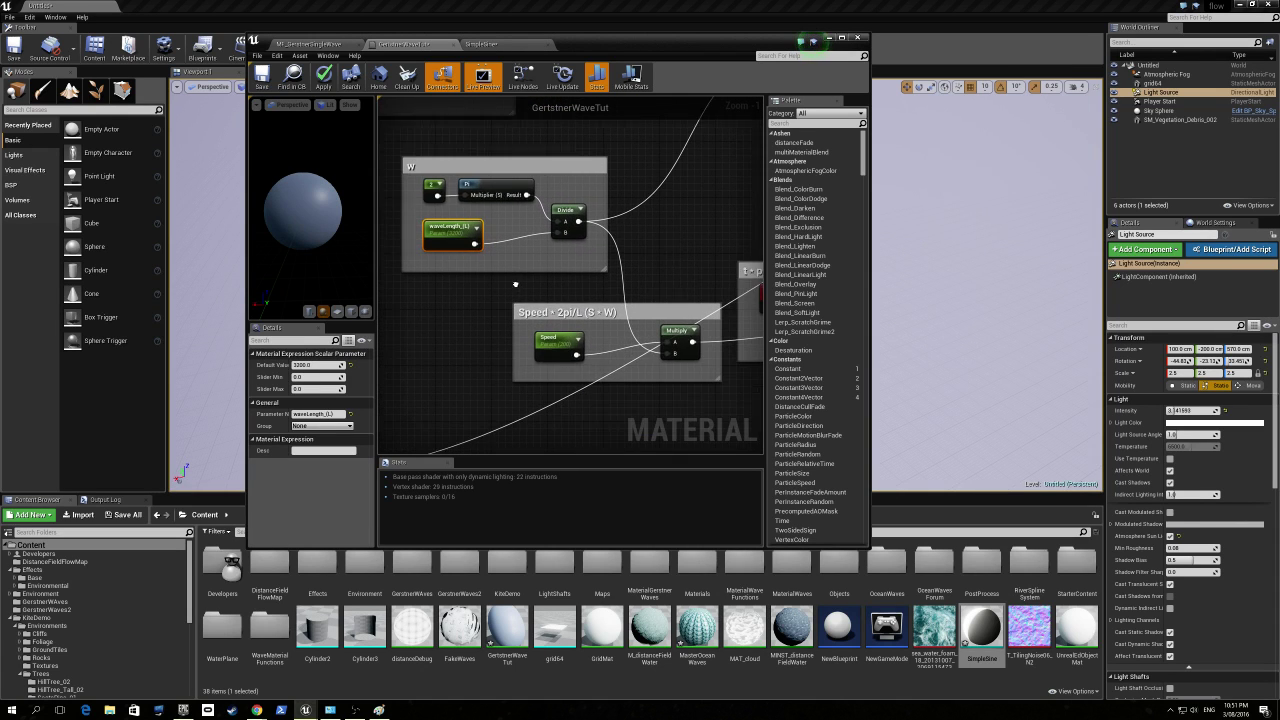
{"action": "left_click", "coordinate": [549, 335], "text": "ctrl"}
{"action": "right_click_drag", "start_coordinate": [494, 357], "coordinate": [466, 409]}
{"action": "left_click", "coordinate": [433, 324], "text": "ctrl"}
{"action": "scroll", "coordinate": [468, 406], "scroll_direction": "down", "scroll_amount": 3}
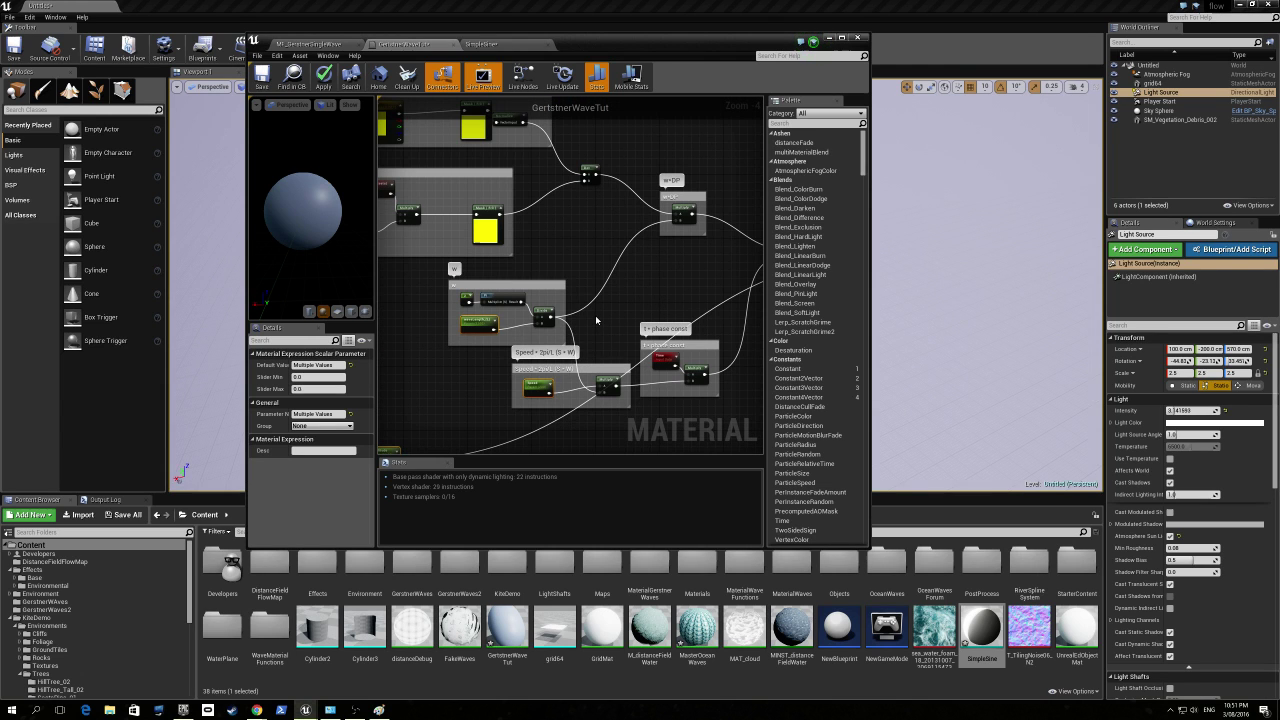
{"action": "right_click_drag", "start_coordinate": [595, 320], "coordinate": [653, 204]}
{"action": "left_click", "coordinate": [506, 340]}
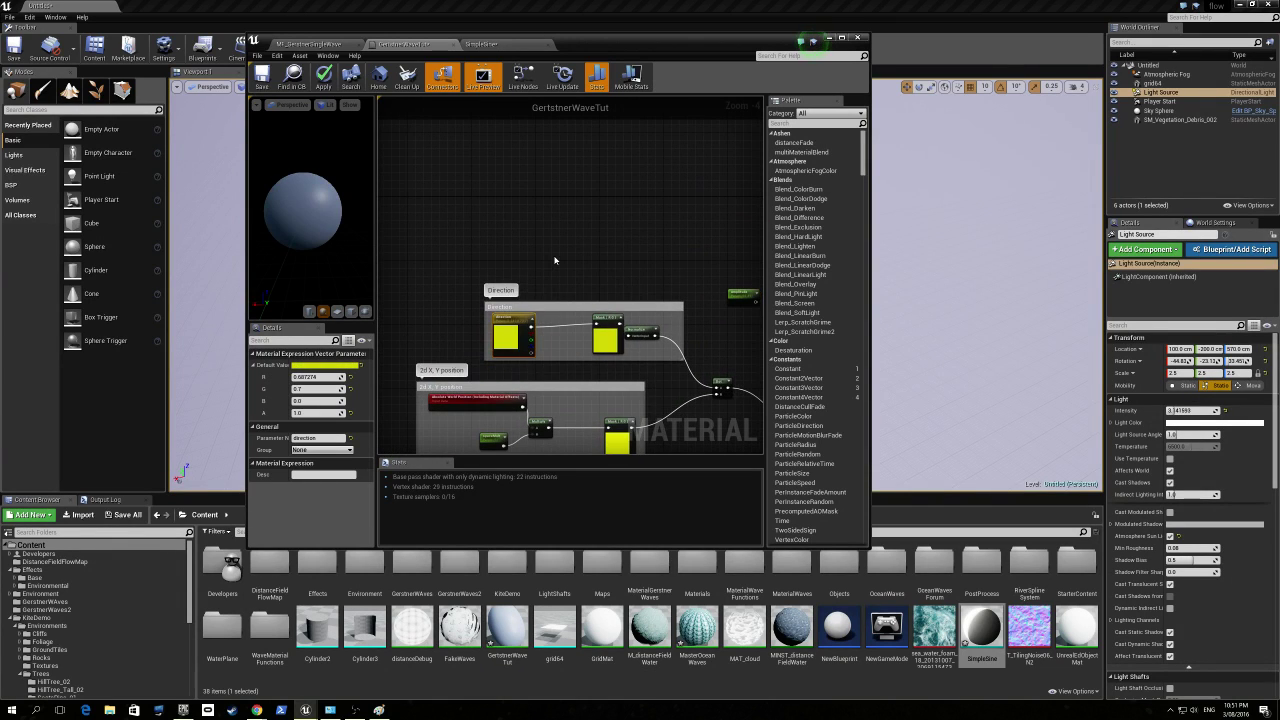
Bring the copied direction parameter closer to the other copies, move all four toward SimpleSine, and maximize the material editor
{"action": "right_click_drag", "start_coordinate": [560, 255], "coordinate": [603, 257]}
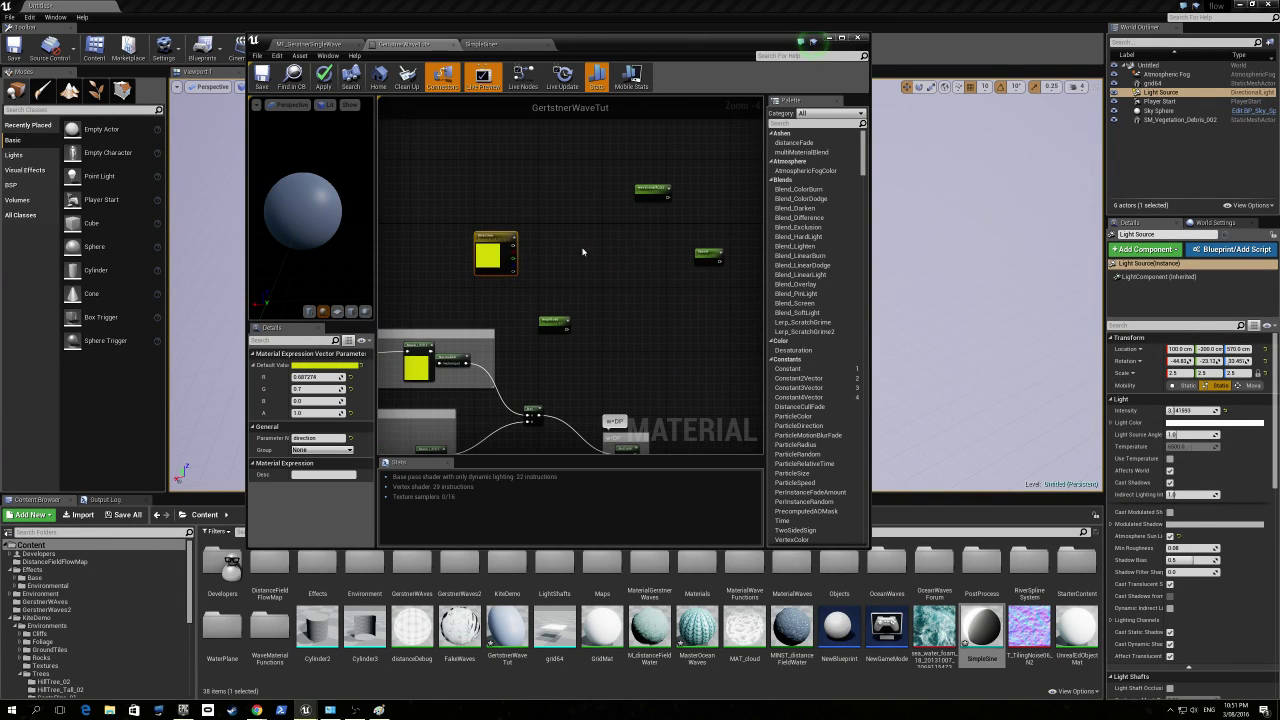
{"action": "left_click_drag", "start_coordinate": [502, 244], "coordinate": [615, 233]}
{"action": "left_click_drag", "start_coordinate": [543, 185], "coordinate": [723, 328]}
{"action": "right_click_drag", "start_coordinate": [723, 328], "coordinate": [695, 269]}
{"action": "double_click", "coordinate": [732, 42]}
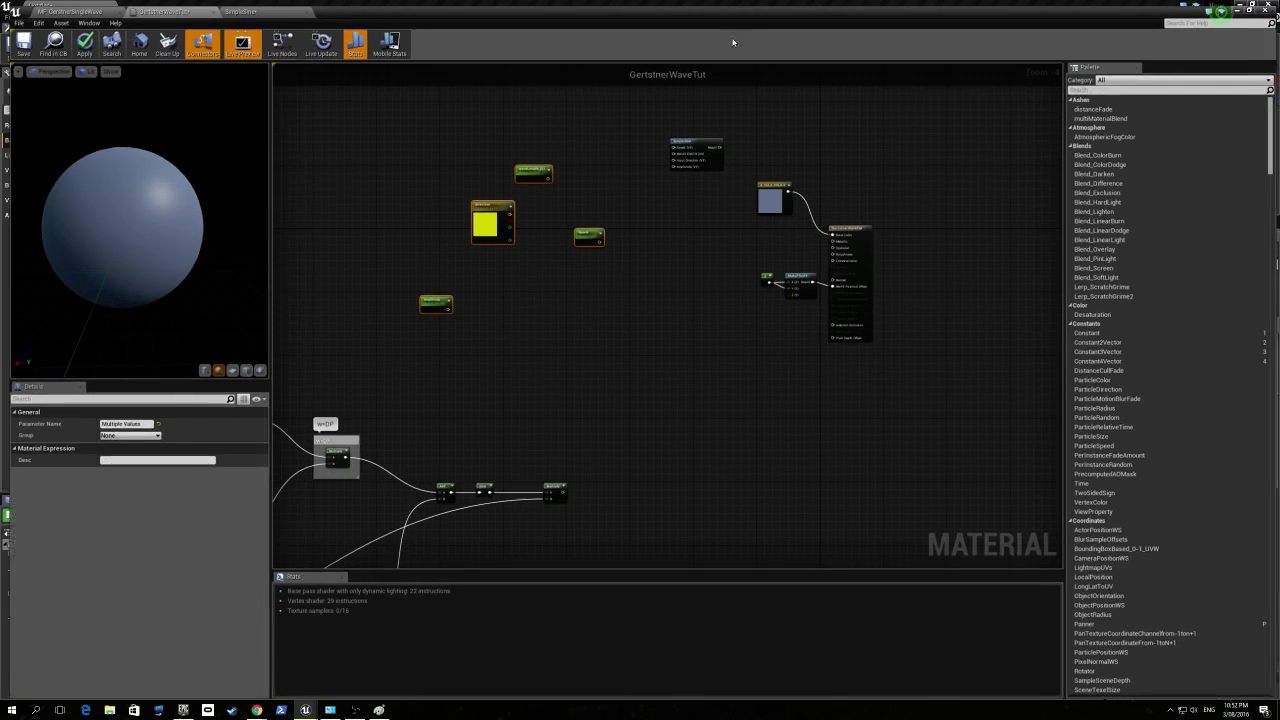
Move the Amplitude and waveLength_(L) copies beside SimpleSine and connect them to its Amplutide and WAVELENGTH inputs
{"action": "scroll", "coordinate": [579, 90], "scroll_direction": "up", "scroll_amount": 4}
{"action": "left_click_drag", "start_coordinate": [594, 371], "coordinate": [718, 296]}
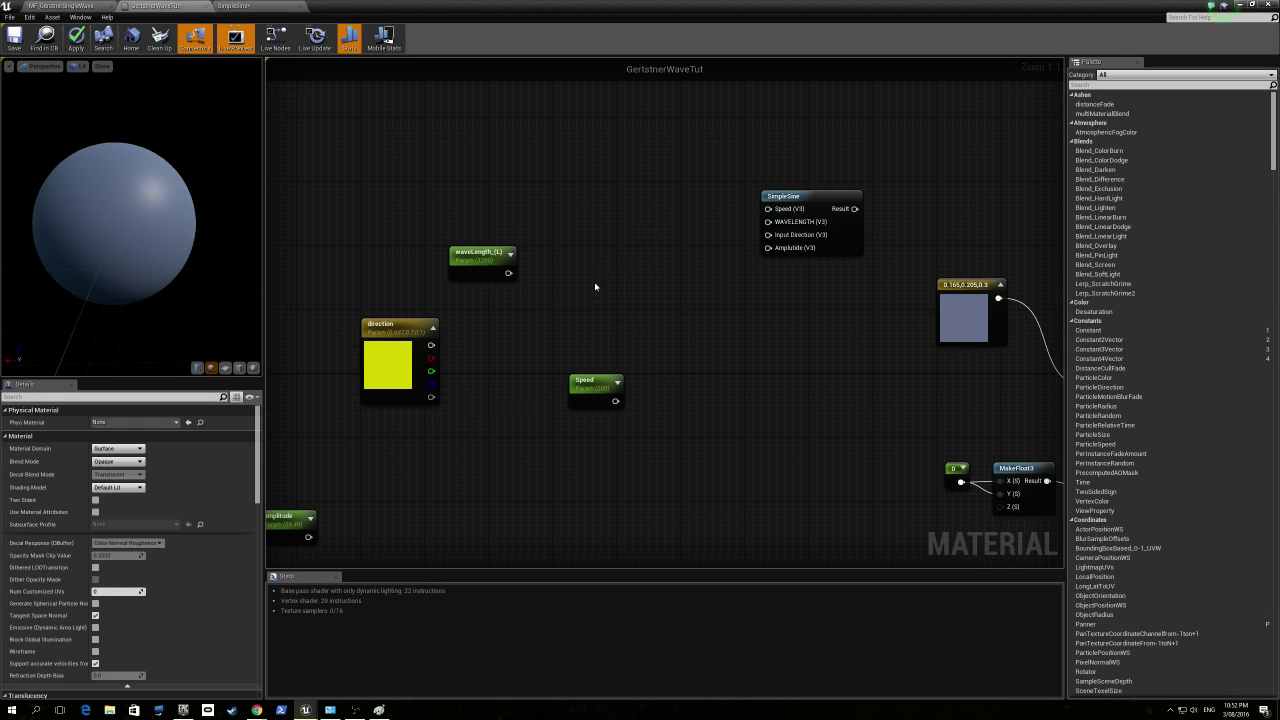
{"action": "left_click_drag", "start_coordinate": [293, 527], "coordinate": [711, 214]}
{"action": "right_click_drag", "start_coordinate": [738, 340], "coordinate": [592, 400]}
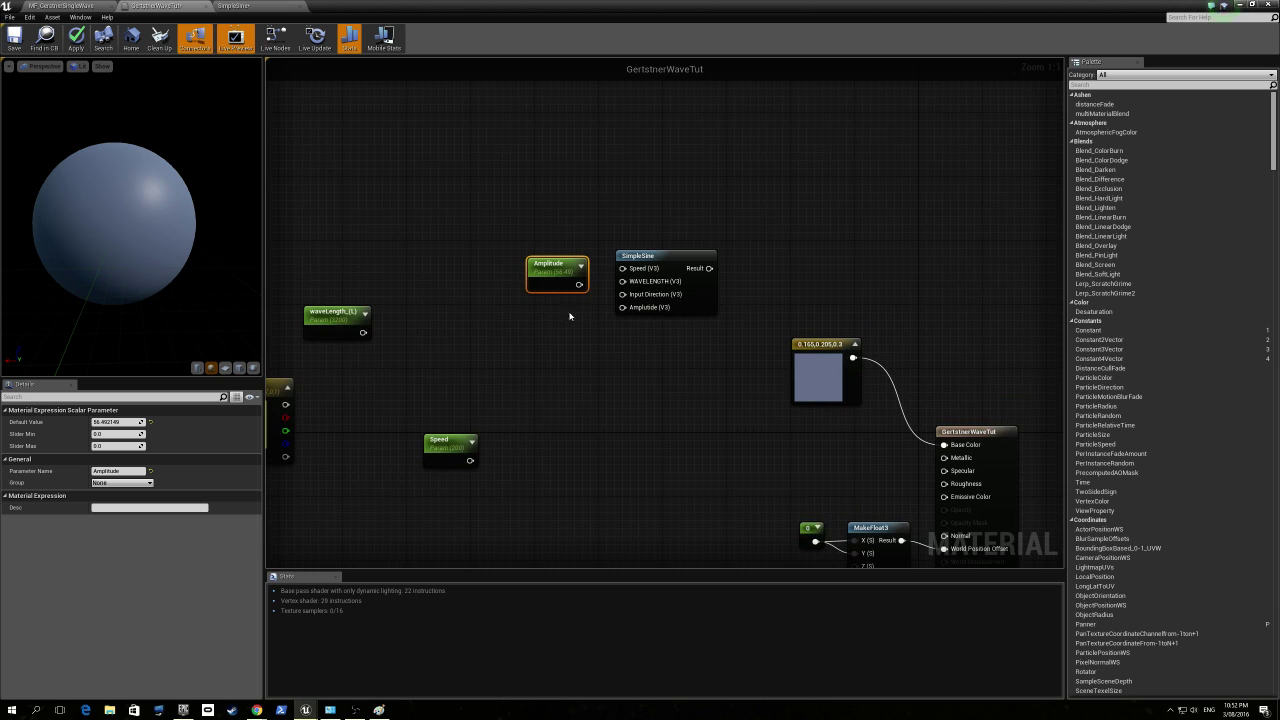
{"action": "left_click_drag", "start_coordinate": [579, 286], "coordinate": [627, 310]}
{"action": "left_click_drag", "start_coordinate": [330, 314], "coordinate": [622, 281]}
{"action": "right_click_drag", "start_coordinate": [622, 290], "coordinate": [704, 220]}
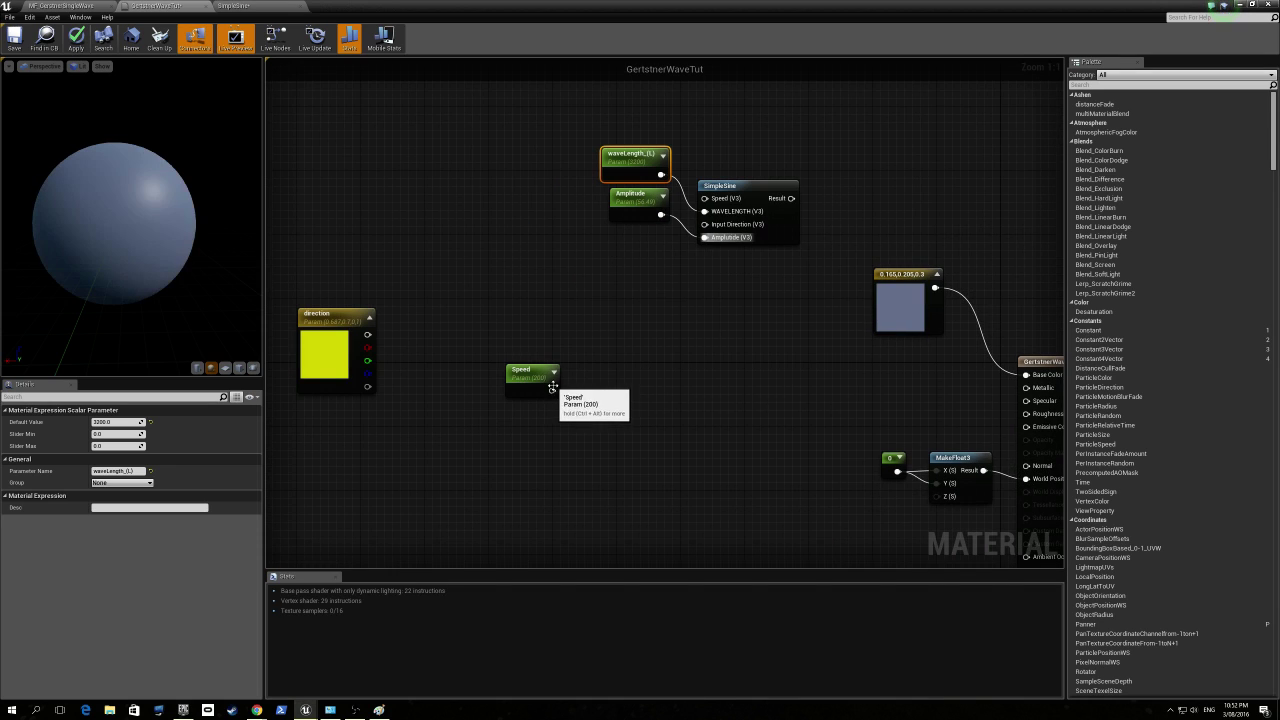
Connect Speed and direction to SimpleSine's Speed and Input Direction inputs, and arrange both parameters near the node
{"action": "left_click_drag", "start_coordinate": [552, 388], "coordinate": [704, 198]}
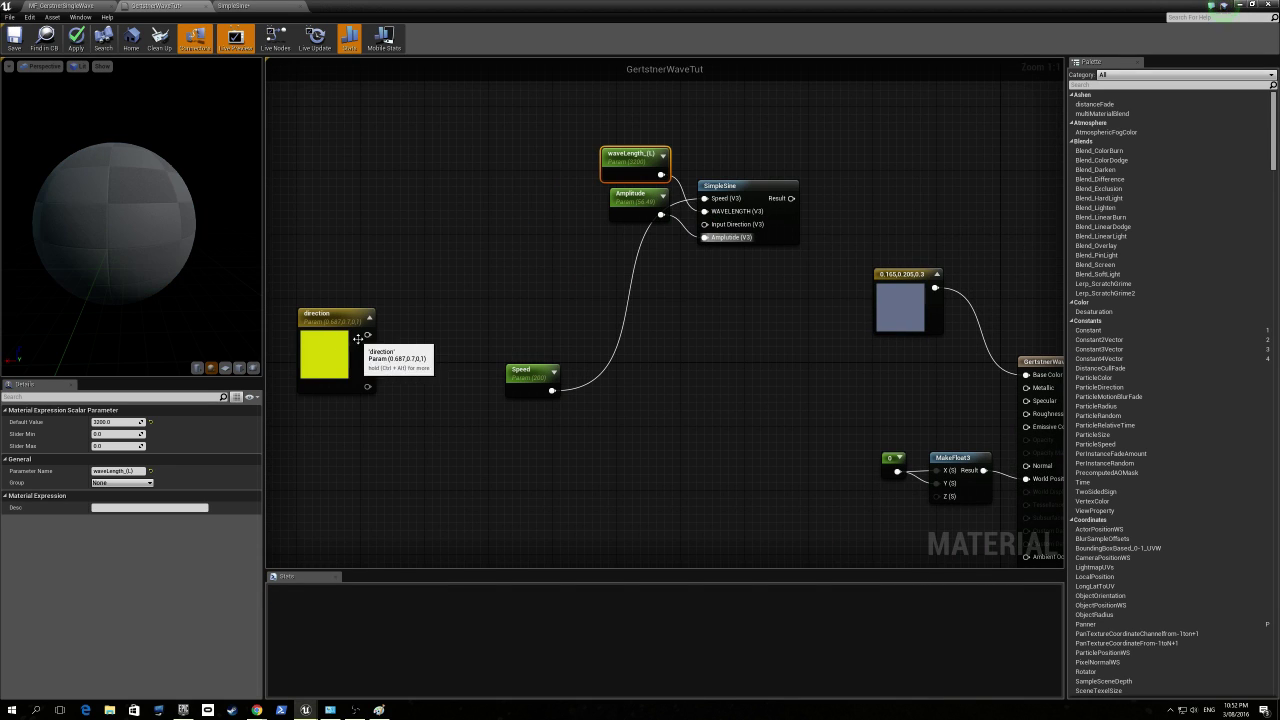
{"action": "left_click_drag", "start_coordinate": [367, 334], "coordinate": [705, 225]}
{"action": "left_click_drag", "start_coordinate": [335, 316], "coordinate": [631, 252]}
{"action": "left_click_drag", "start_coordinate": [527, 371], "coordinate": [567, 371]}
Connect SimpleSine's Result to the Z input of MakeFloat3 and apply the material changes
{"action": "right_click_drag", "start_coordinate": [671, 387], "coordinate": [421, 366]}
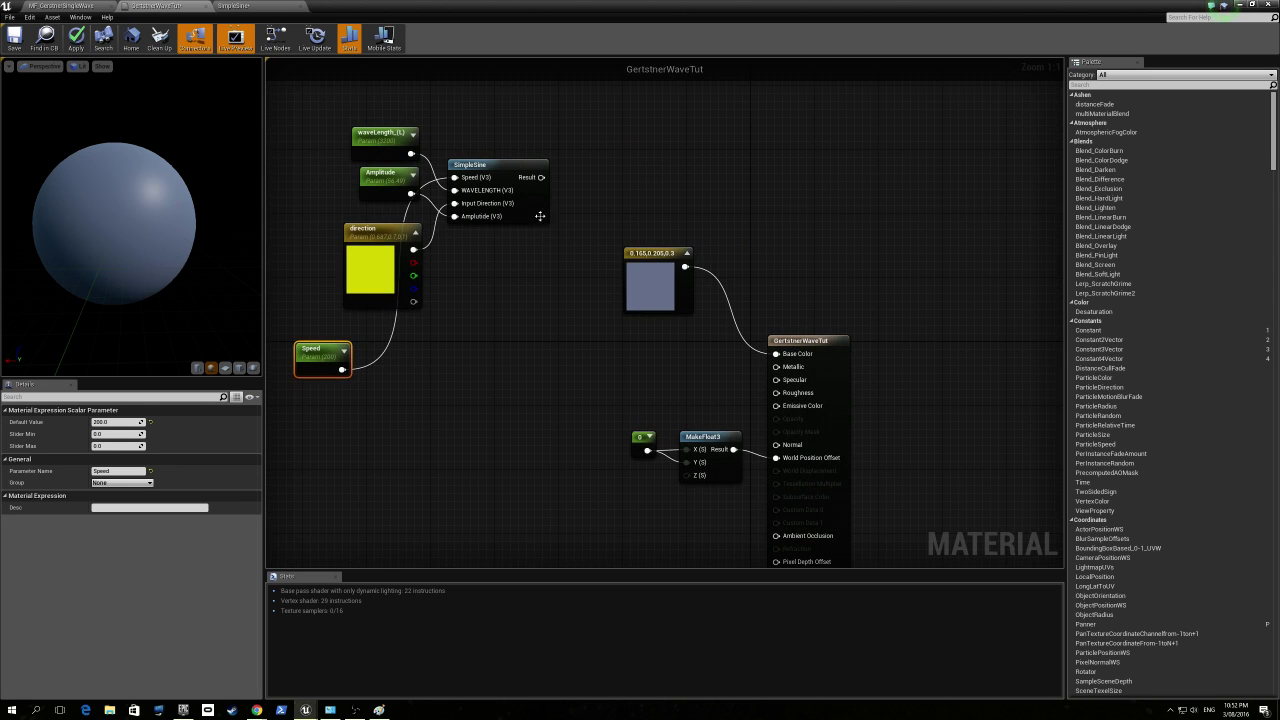
{"action": "left_click_drag", "start_coordinate": [543, 178], "coordinate": [688, 462]}
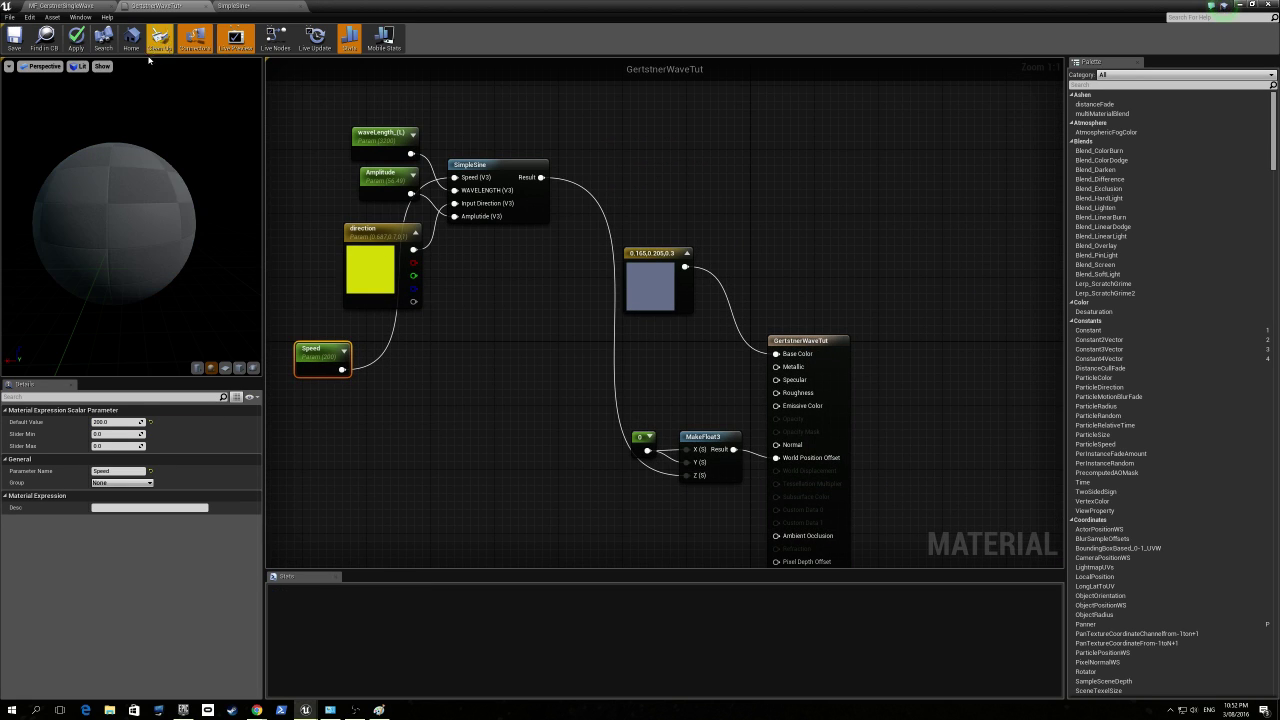
{"action": "left_click", "coordinate": [76, 40]}
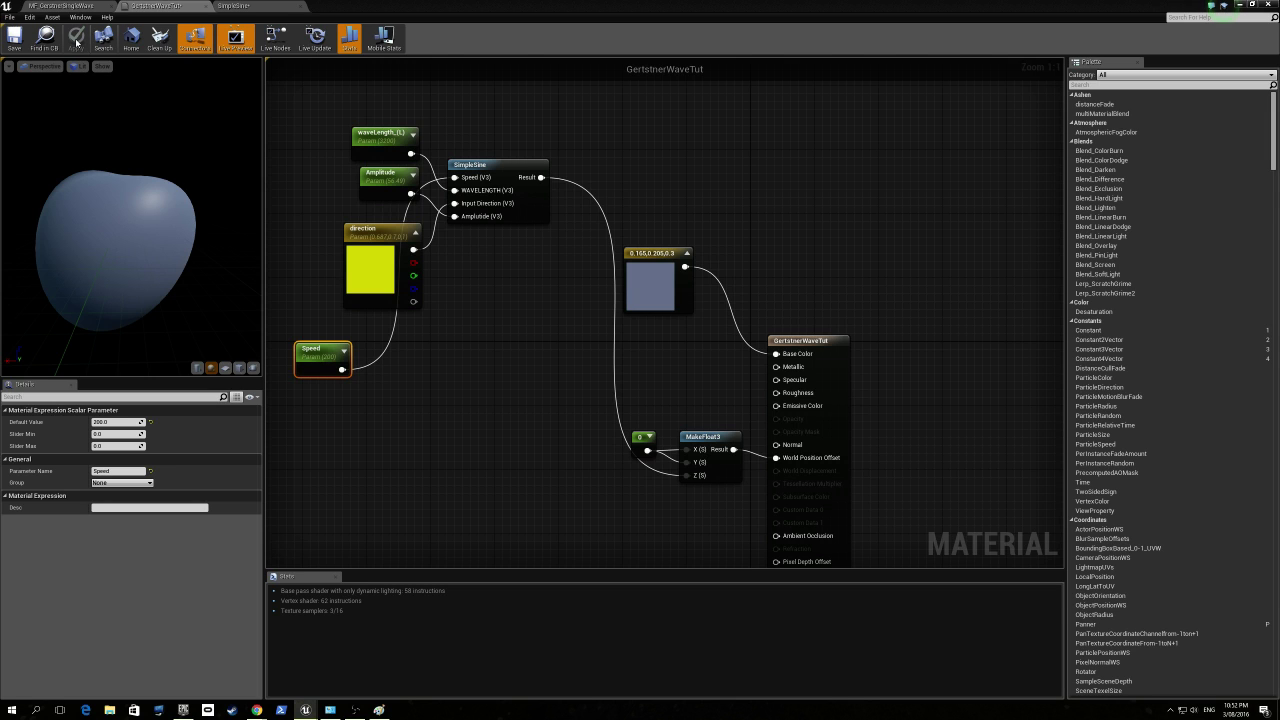
Return to the SimpleSine function, restore the editor window beside the level viewport, and select the grid64 mesh for inspection
{"action": "left_click", "coordinate": [235, 5]}
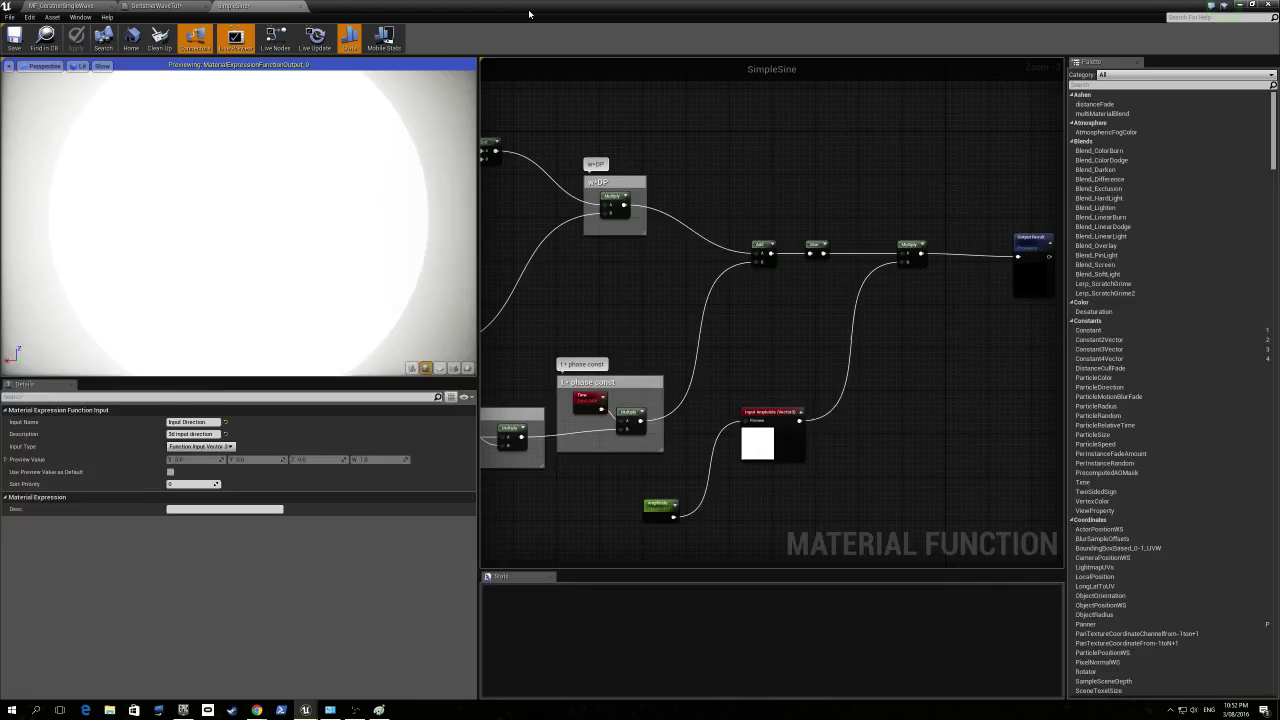
{"action": "double_click", "coordinate": [529, 14]}
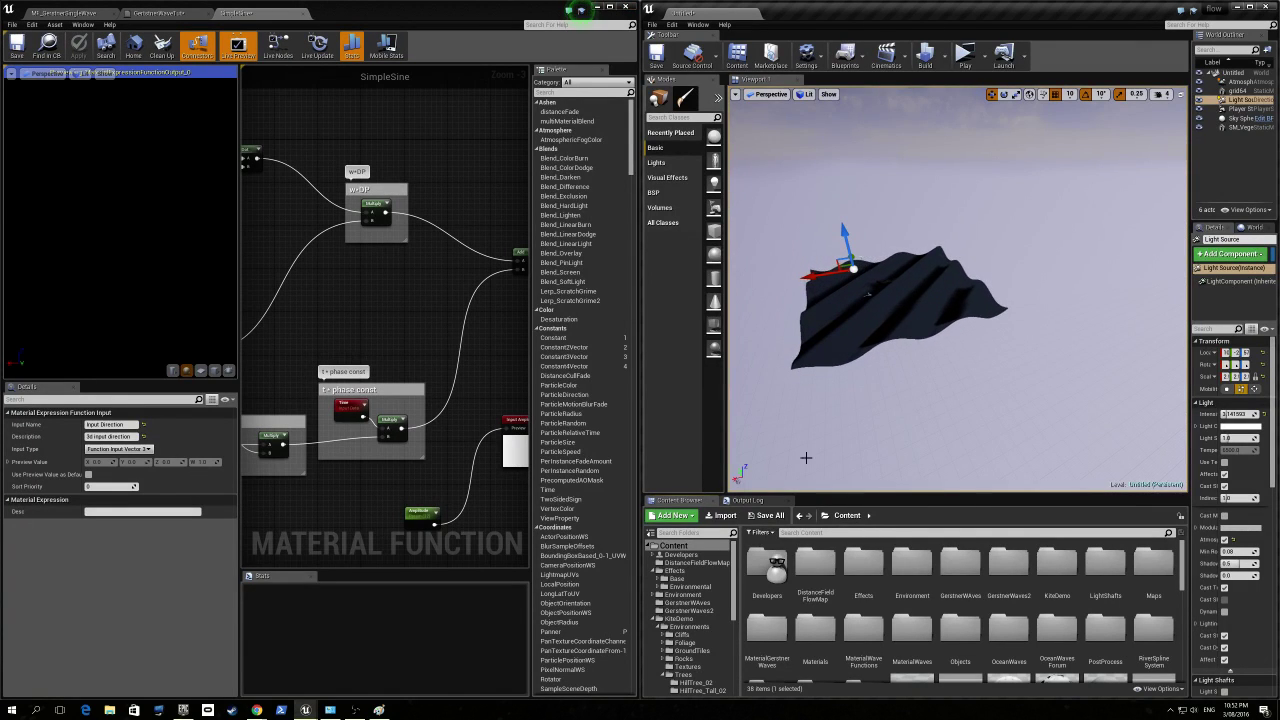
{"action": "left_click", "coordinate": [908, 356]}
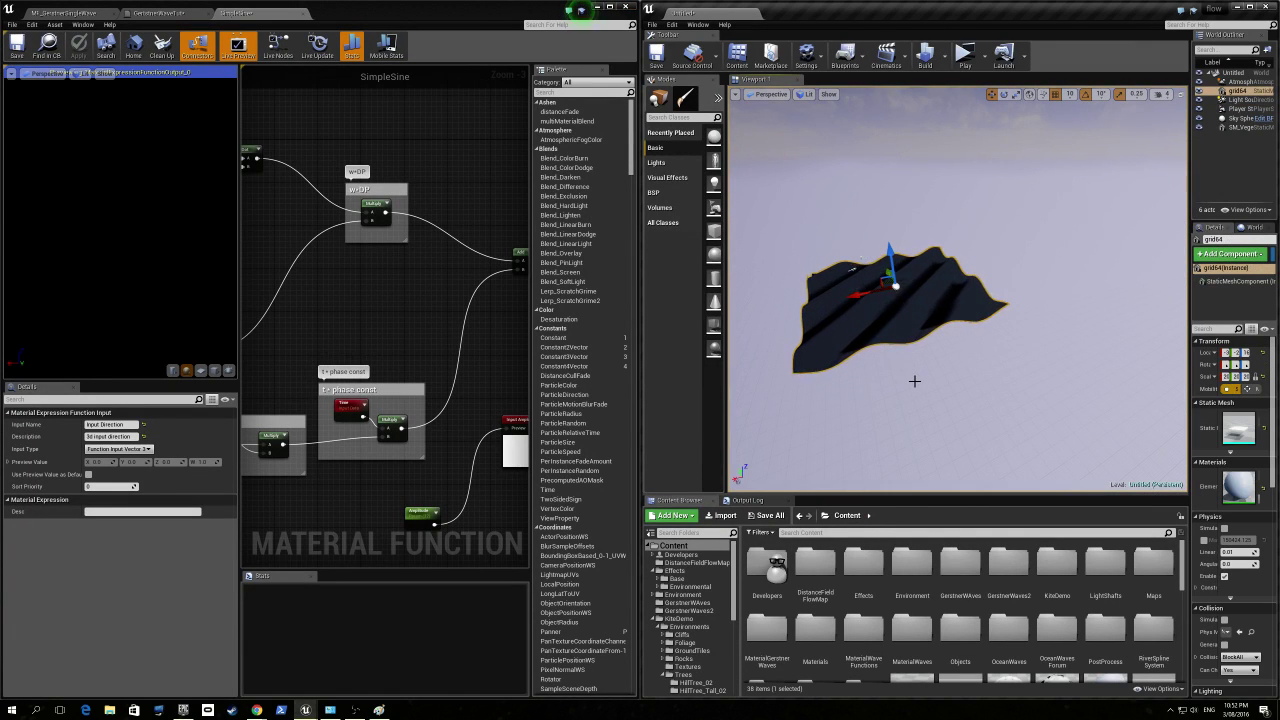
Show the level viewport in wireframe, examine the grid64 mesh density up close, and enlarge the Content Browser area
{"action": "left_click", "coordinate": [804, 94]}
{"action": "left_click", "coordinate": [820, 131]}
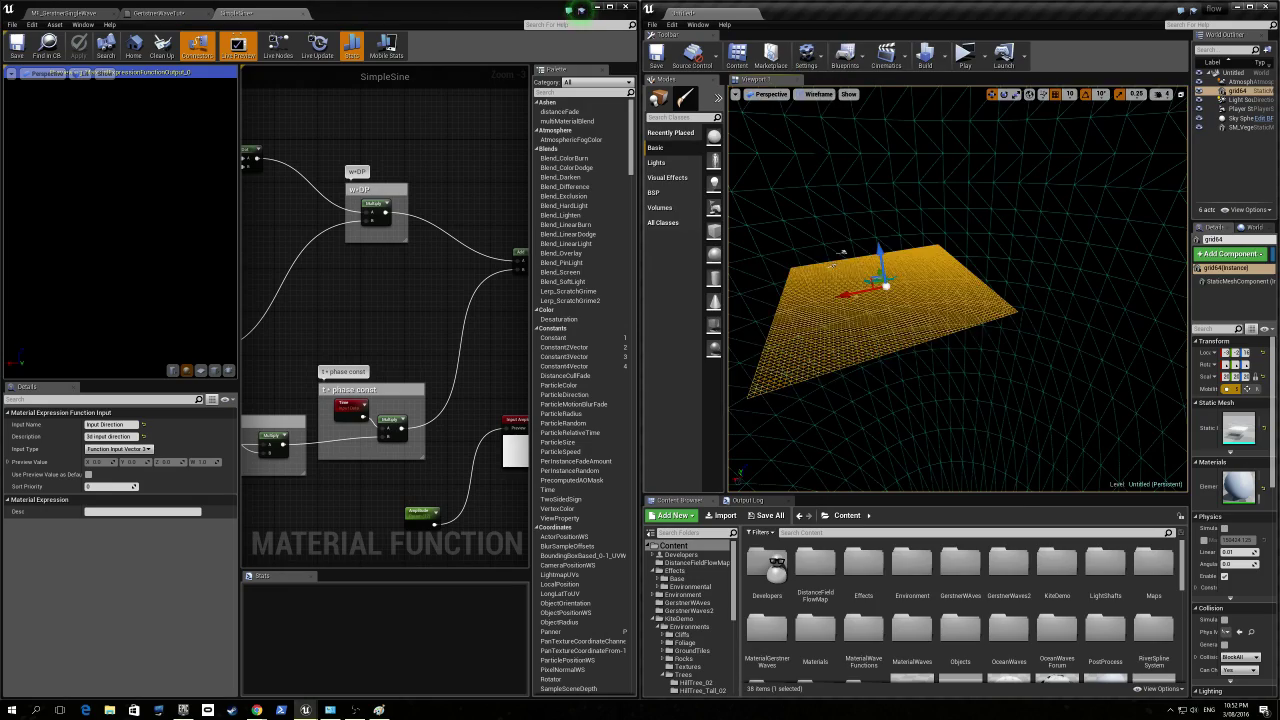
{"action": "scroll", "coordinate": [930, 300], "scroll_direction": "up", "scroll_amount": 5}
{"action": "right_click_drag", "start_coordinate": [957, 290], "coordinate": [838, 302]}
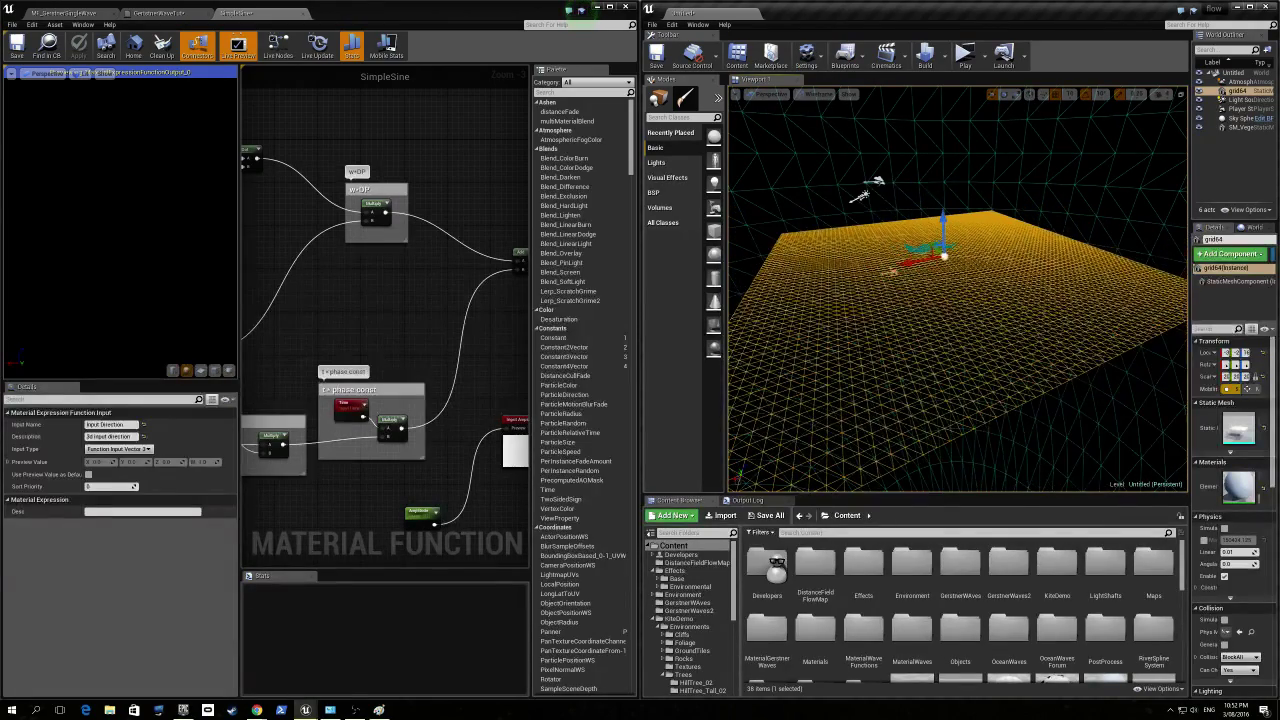
{"action": "left_click_drag", "start_coordinate": [940, 494], "coordinate": [940, 323]}
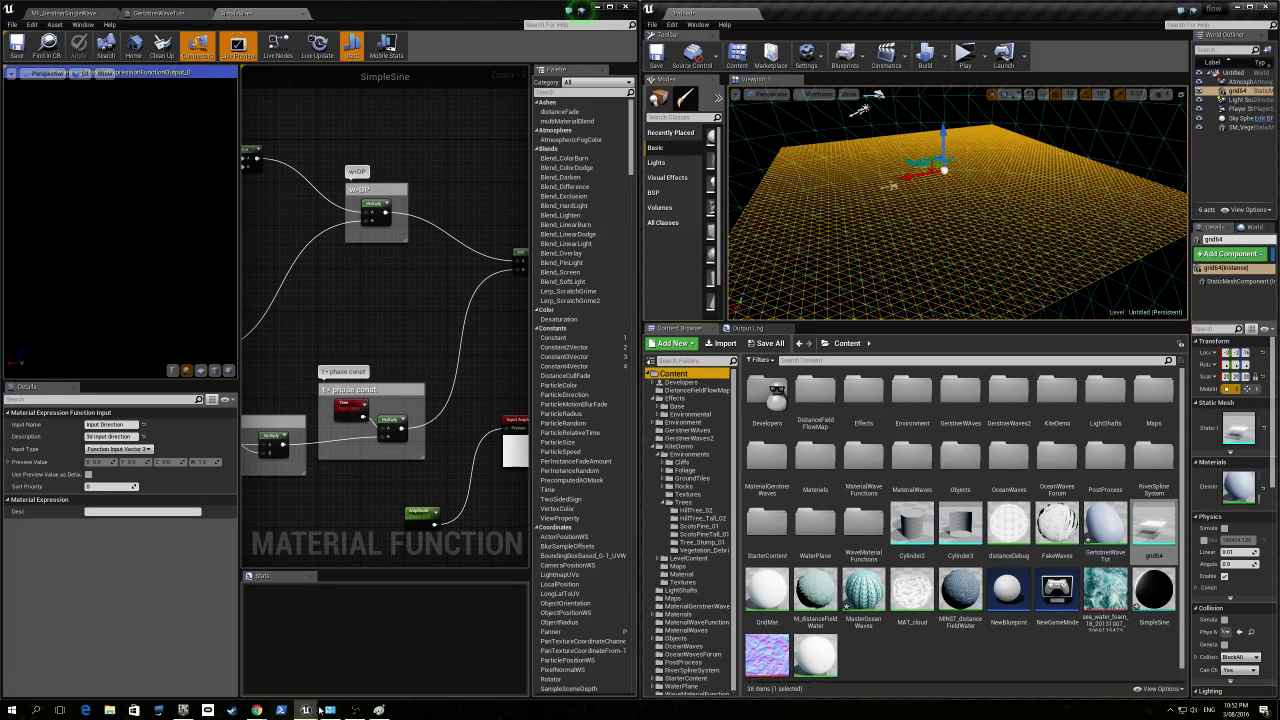
Switch to the Epic Games Launcher, look through the Vault, and open the Water Planes content page in the Learn section
{"action": "left_click", "coordinate": [307, 710]}
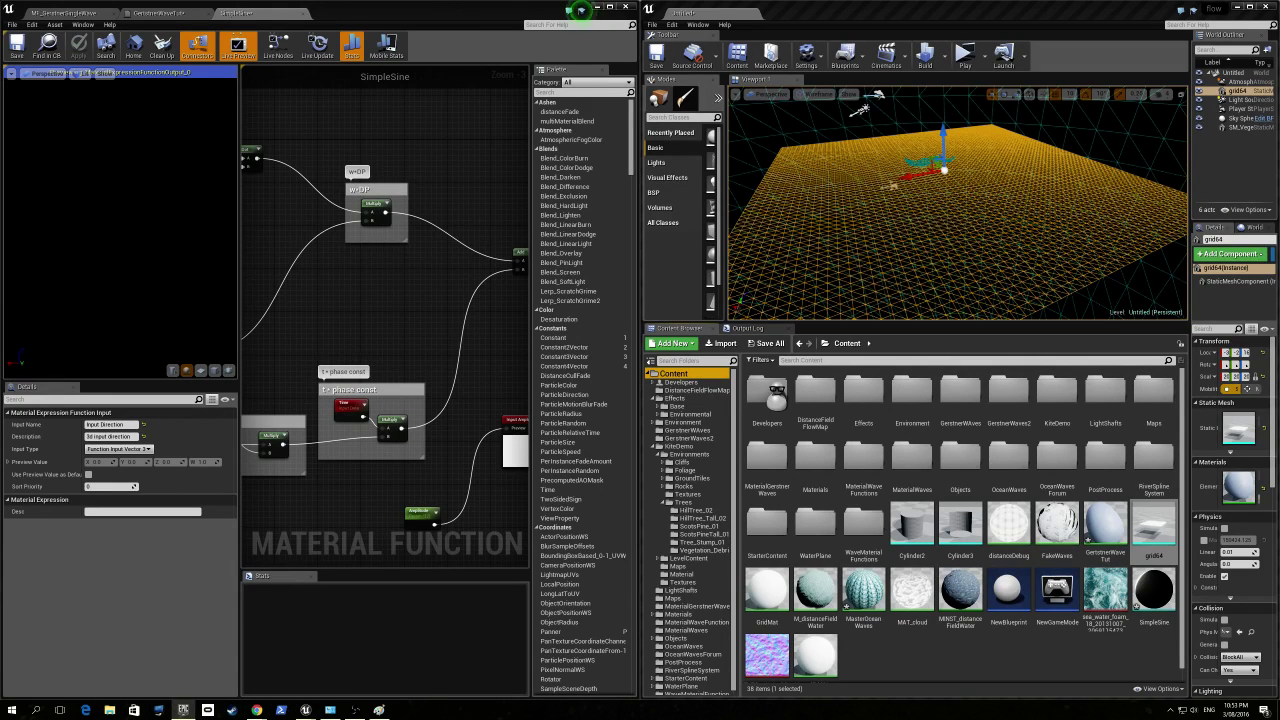
{"action": "left_click", "coordinate": [182, 710]}
{"action": "double_click", "coordinate": [952, 118]}
{"action": "scroll", "coordinate": [596, 423], "scroll_direction": "down", "scroll_amount": 15}
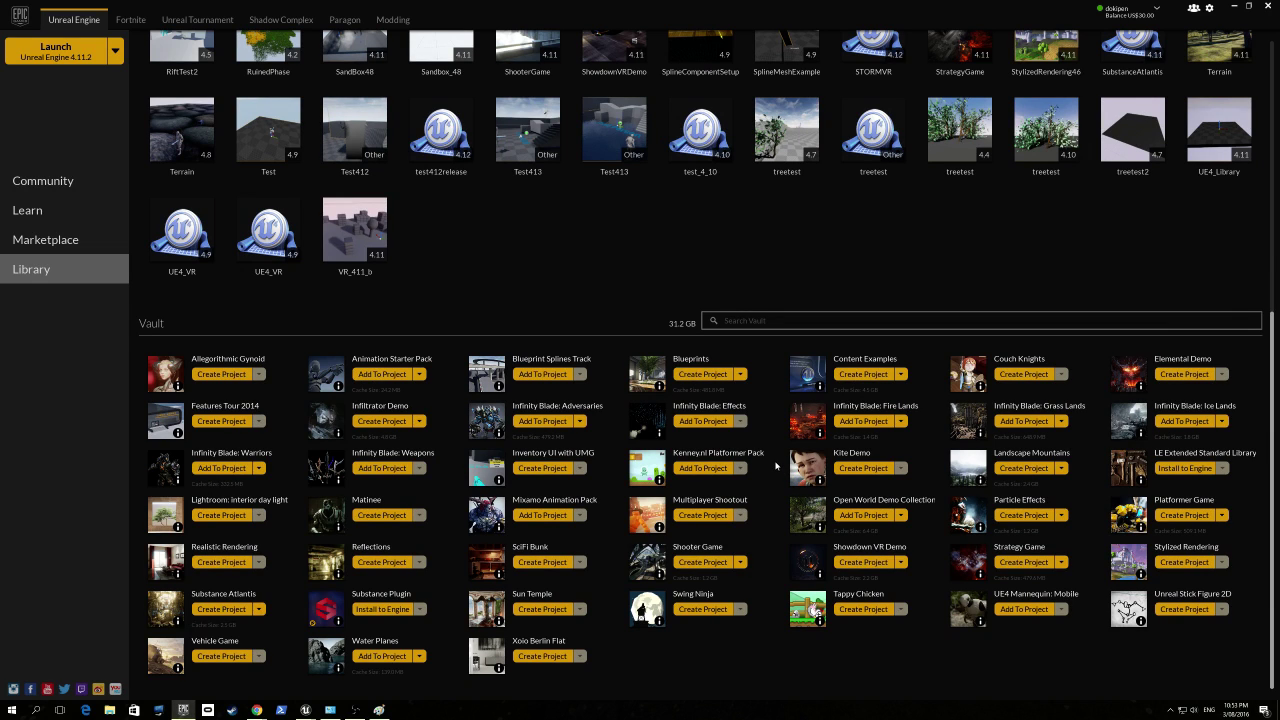
{"action": "left_click", "coordinate": [62, 214]}
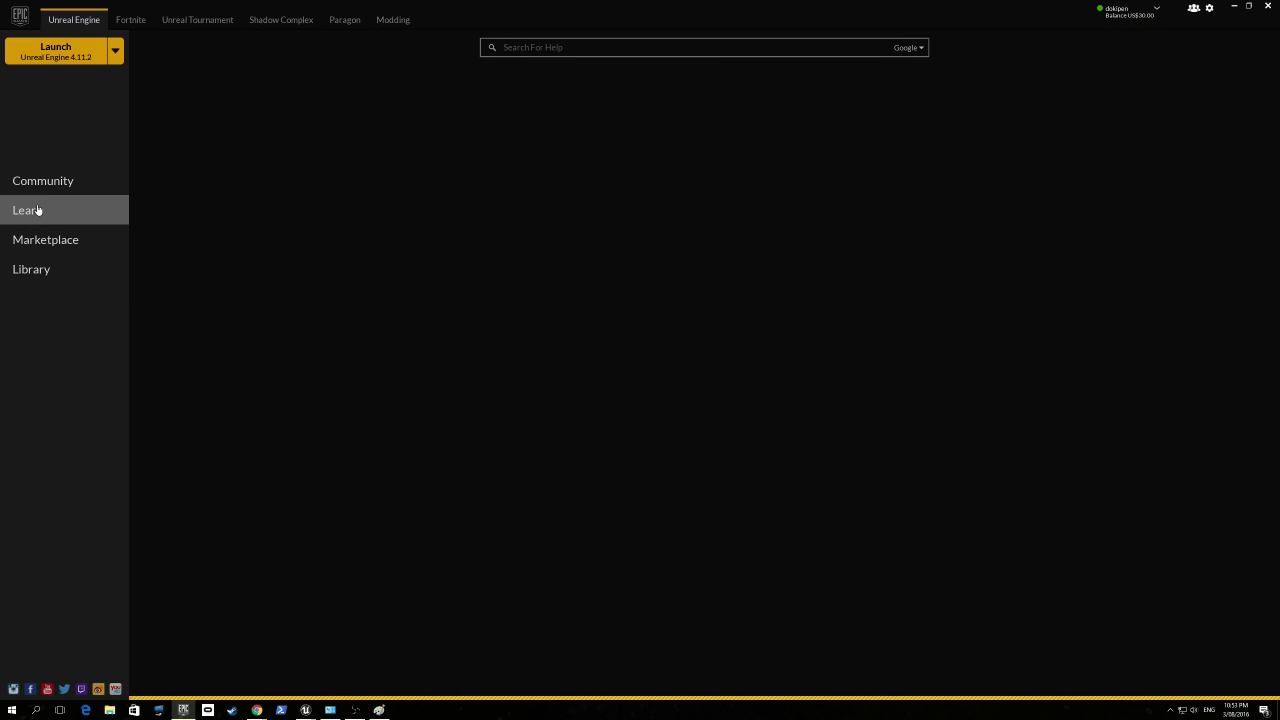
{"action": "scroll", "coordinate": [268, 377], "scroll_direction": "down", "scroll_amount": 2}
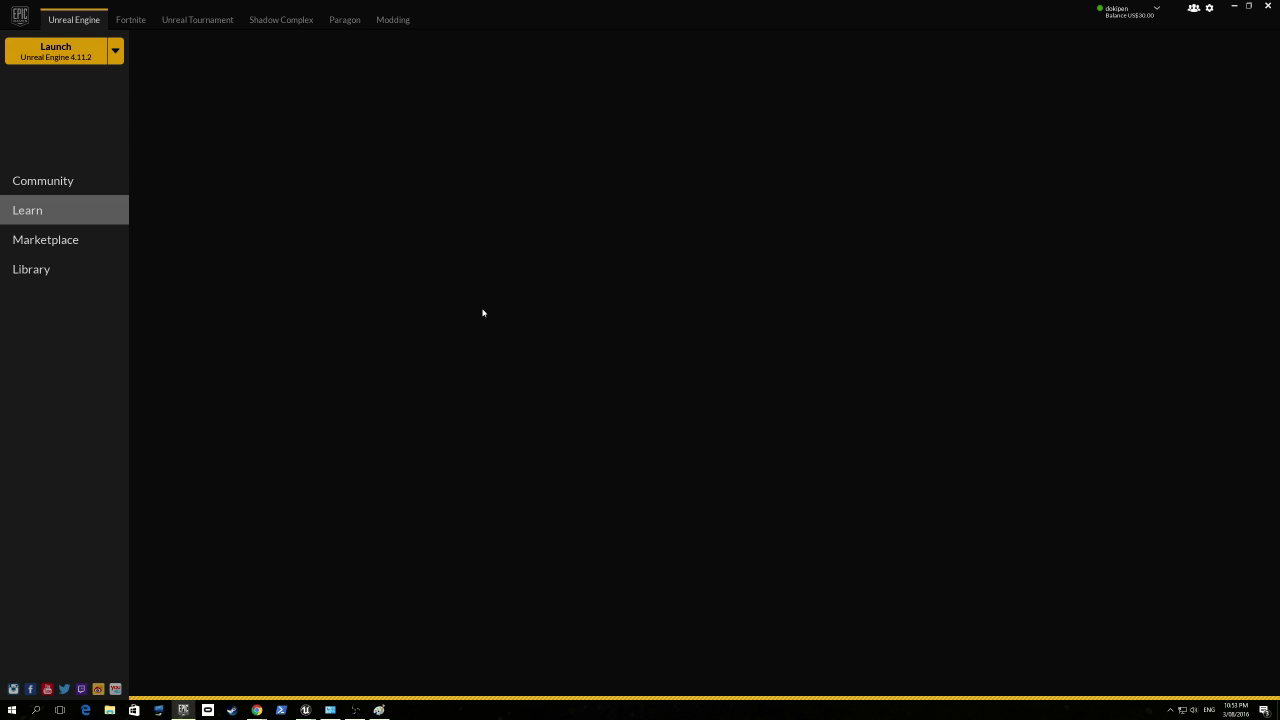
{"action": "scroll", "coordinate": [366, 338], "scroll_direction": "down", "scroll_amount": 1}
{"action": "scroll", "coordinate": [366, 338], "scroll_direction": "down", "scroll_amount": 1}
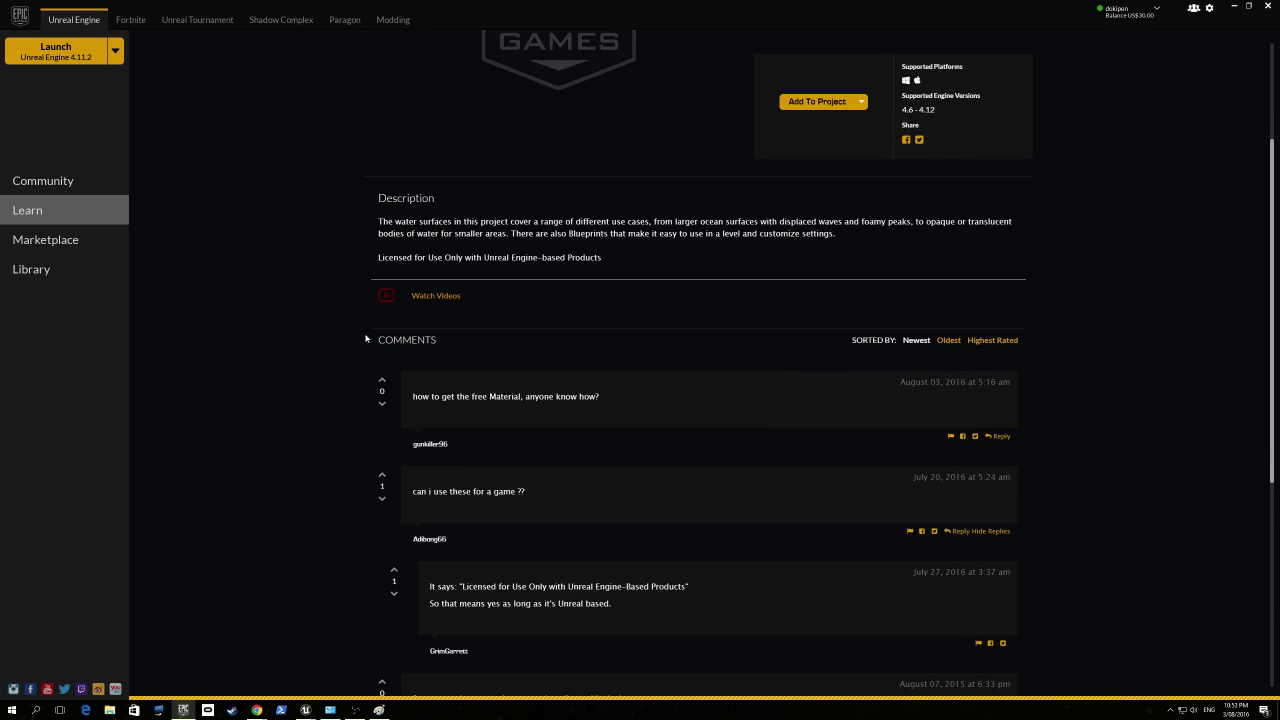
{"action": "key", "text": "alt+Left"}
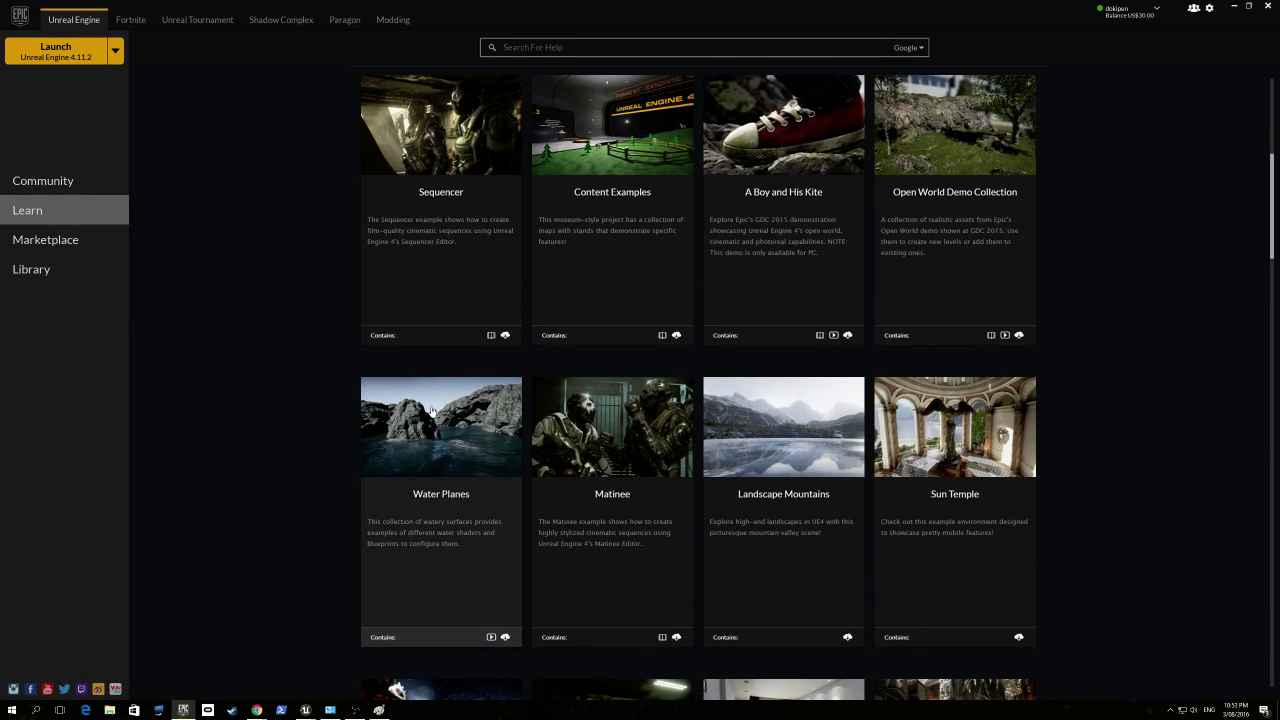
{"action": "left_click", "coordinate": [462, 418]}
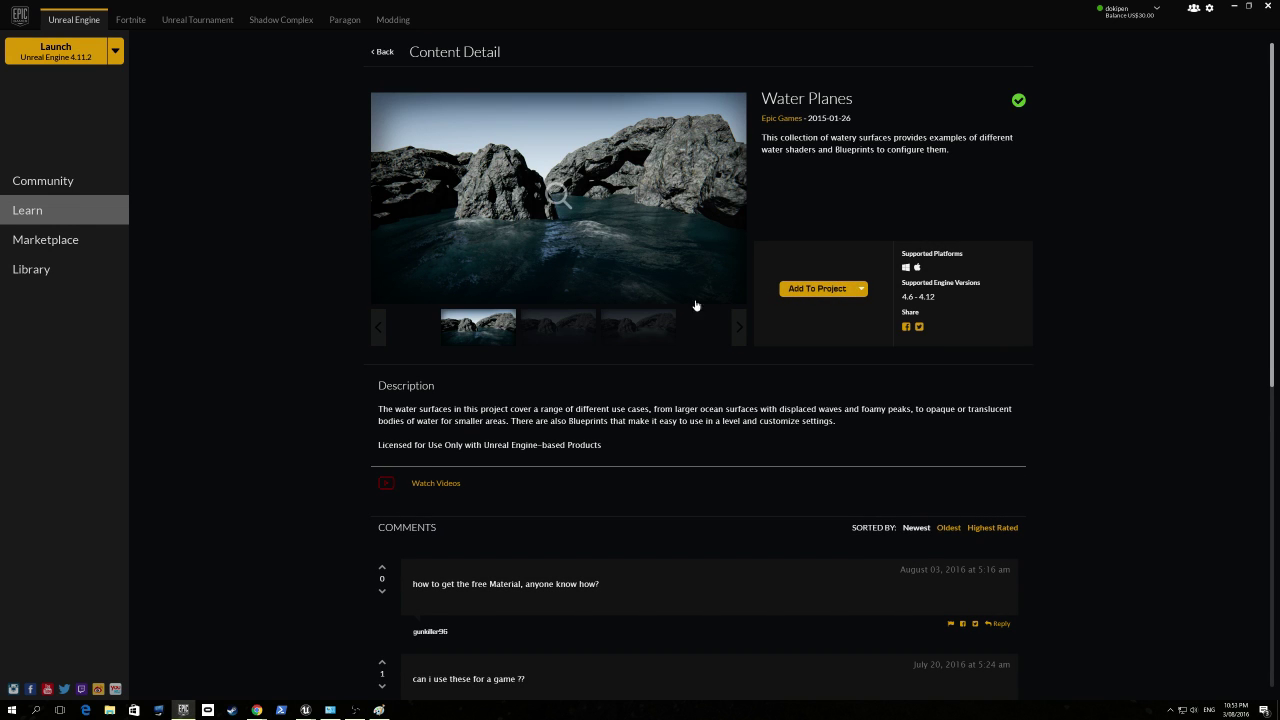
View the Water Planes preview images and minimize the launcher to return to Unreal Editor
{"action": "left_click", "coordinate": [591, 328]}
{"action": "left_click", "coordinate": [656, 336]}
{"action": "left_click", "coordinate": [543, 322]}
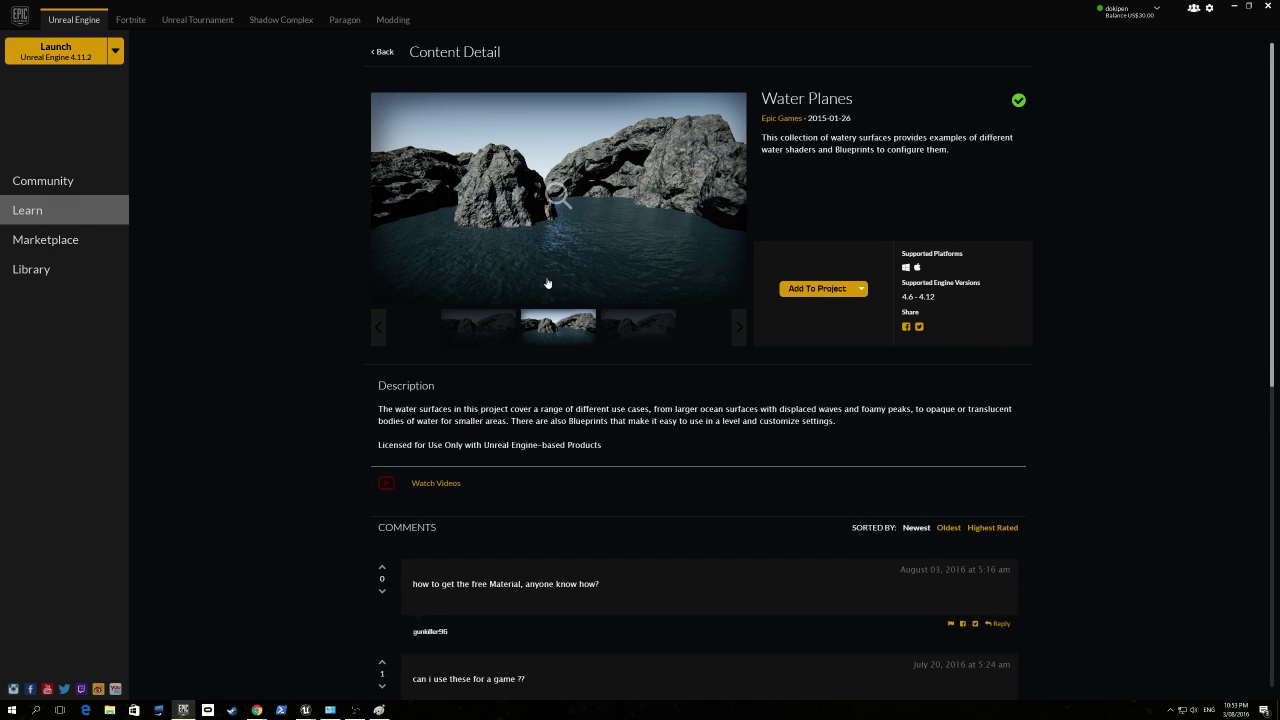
{"action": "left_click", "coordinate": [1234, 6]}
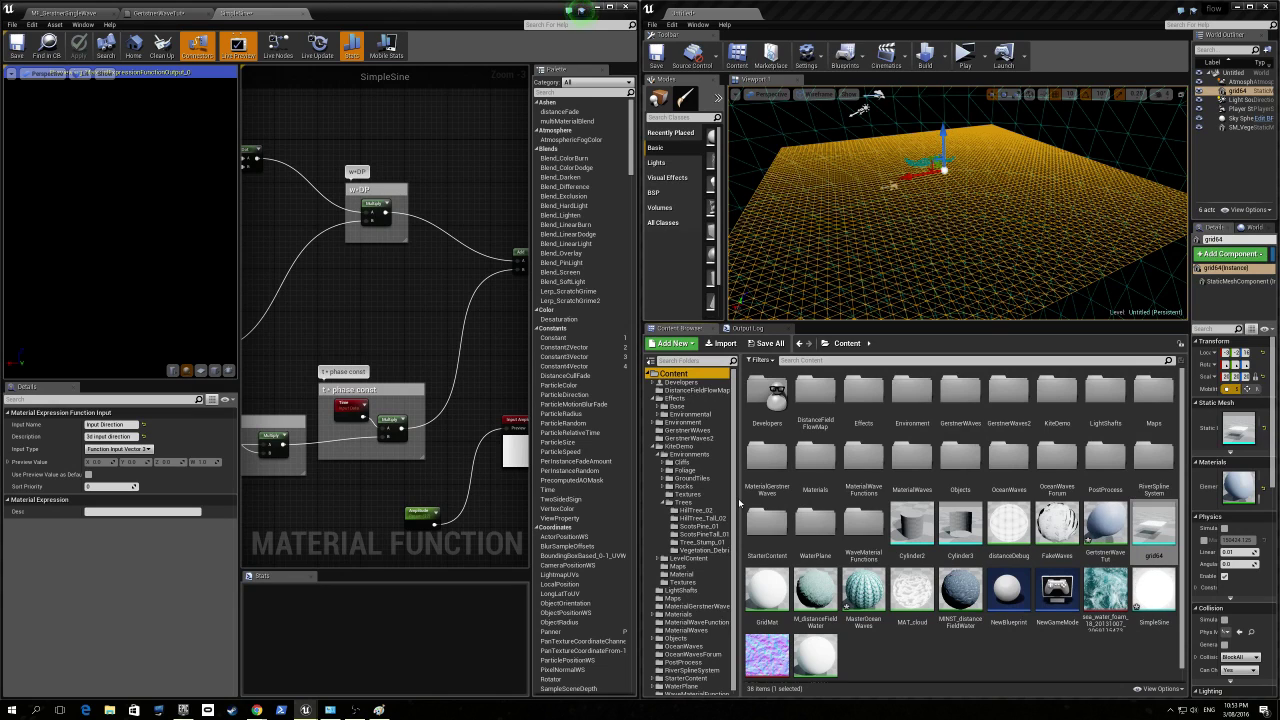
Browse the project folders to WaterPlane/Meshes and open the SM_OceanWater static mesh
{"action": "scroll", "coordinate": [698, 632], "scroll_direction": "down", "scroll_amount": 2}
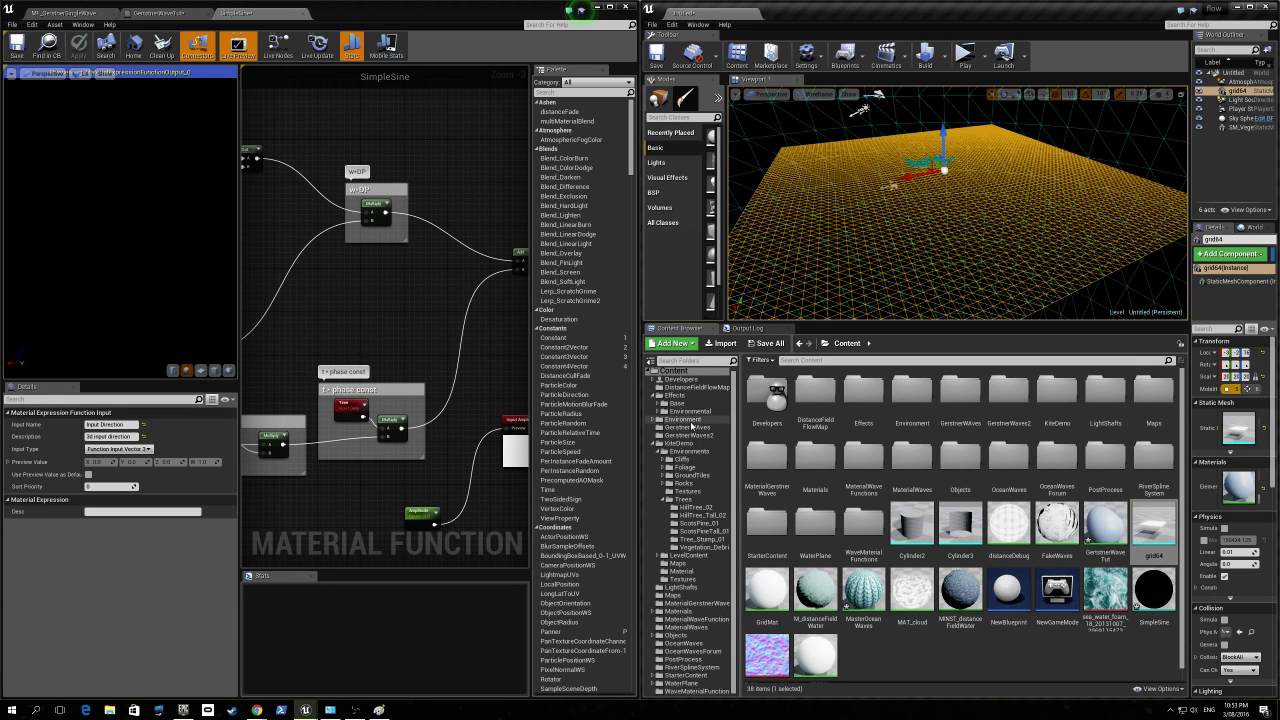
{"action": "left_click", "coordinate": [670, 420]}
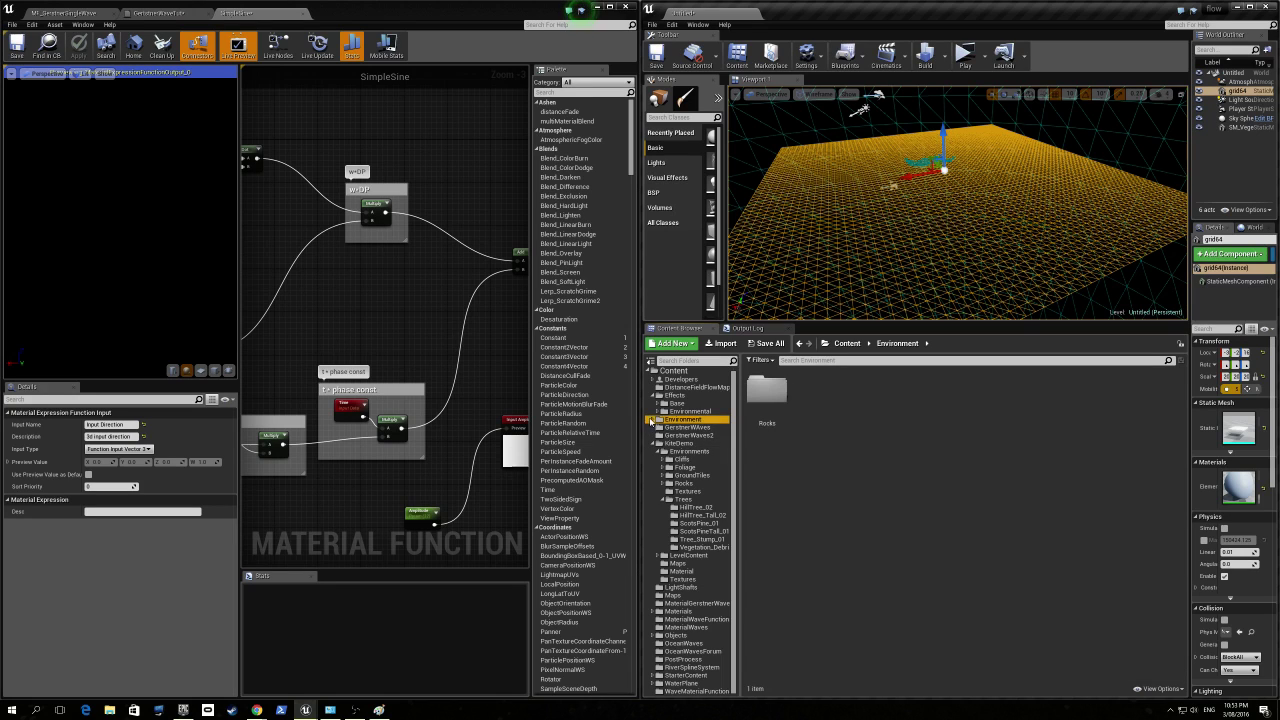
{"action": "left_click", "coordinate": [674, 396]}
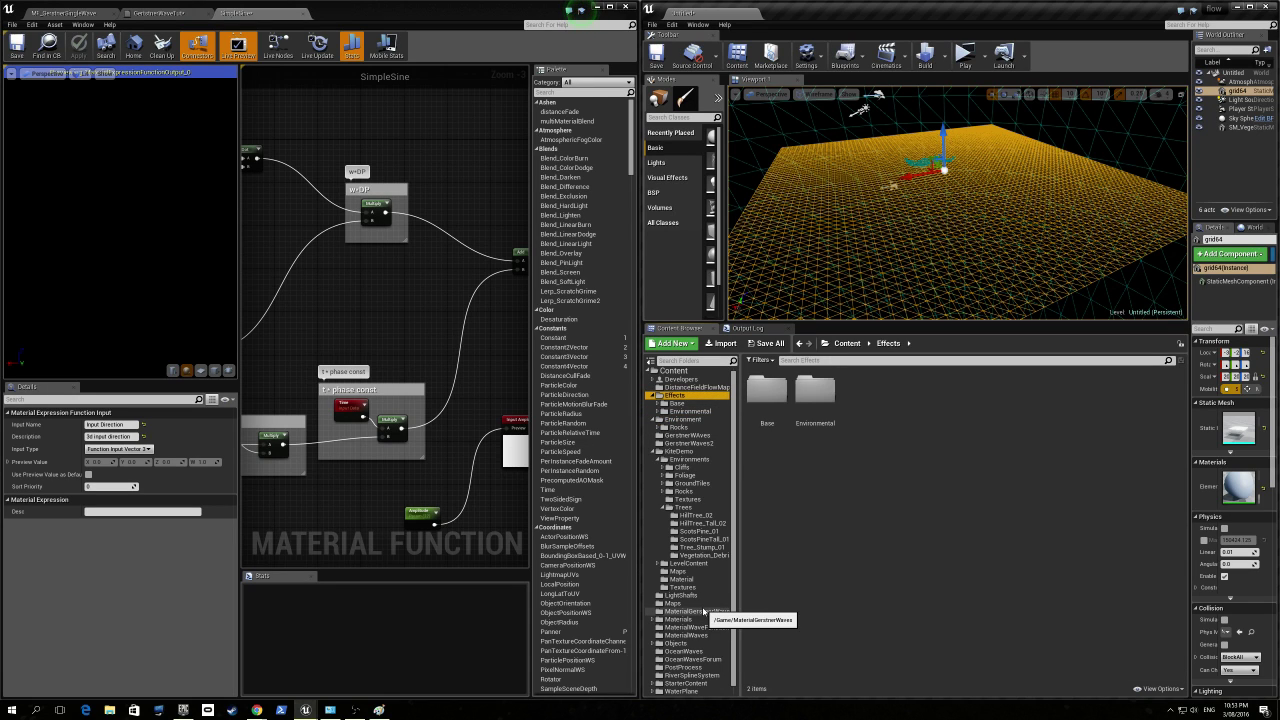
{"action": "left_click", "coordinate": [688, 635]}
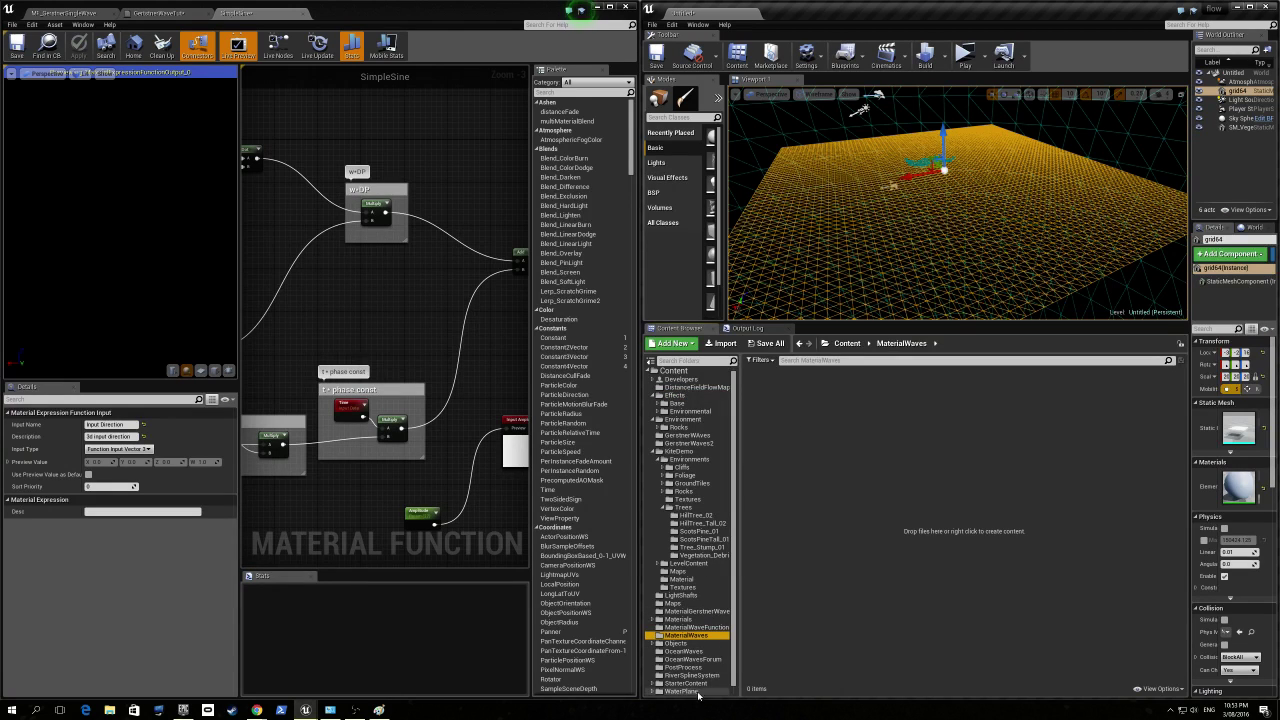
{"action": "left_click", "coordinate": [703, 689]}
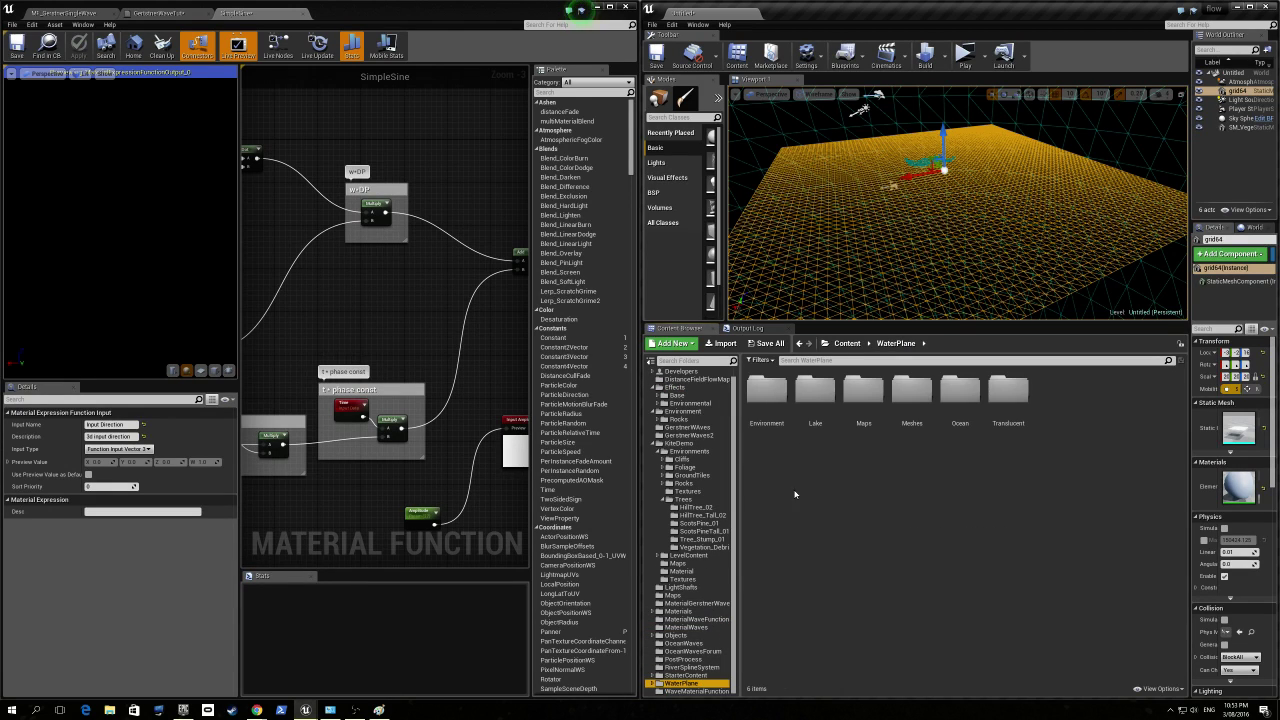
{"action": "left_click", "coordinate": [653, 684]}
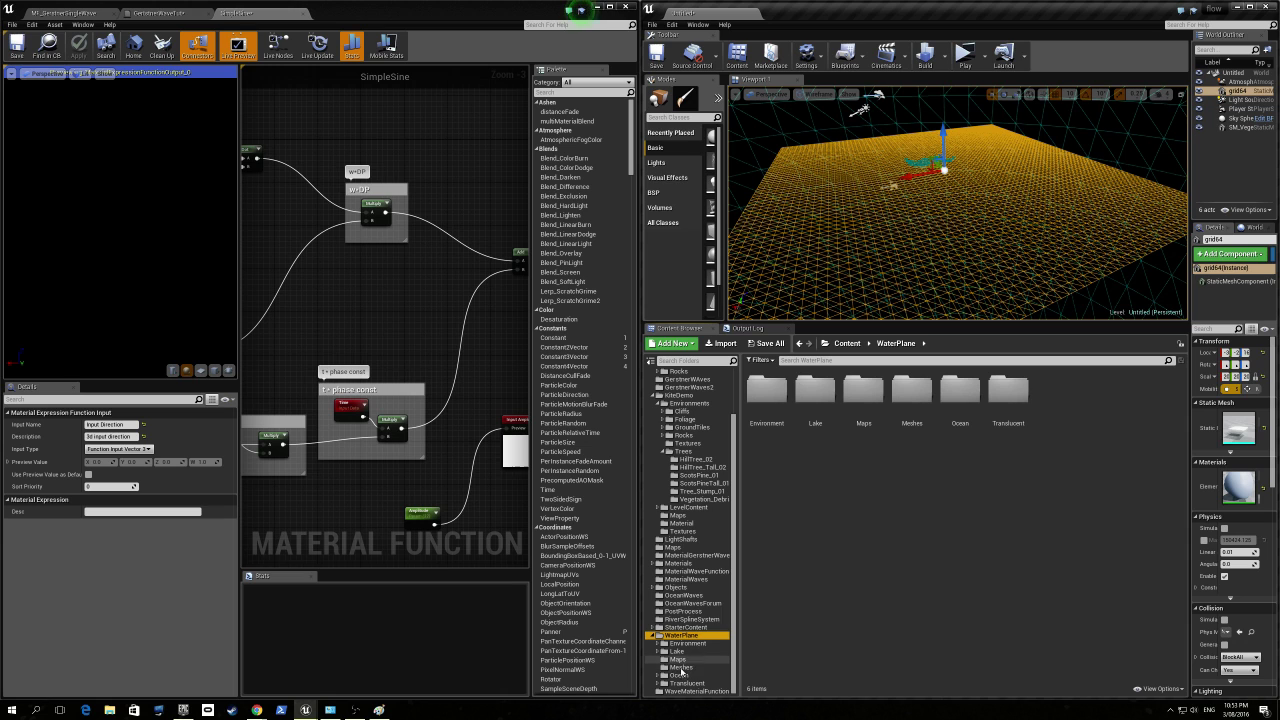
{"action": "left_click", "coordinate": [684, 667]}
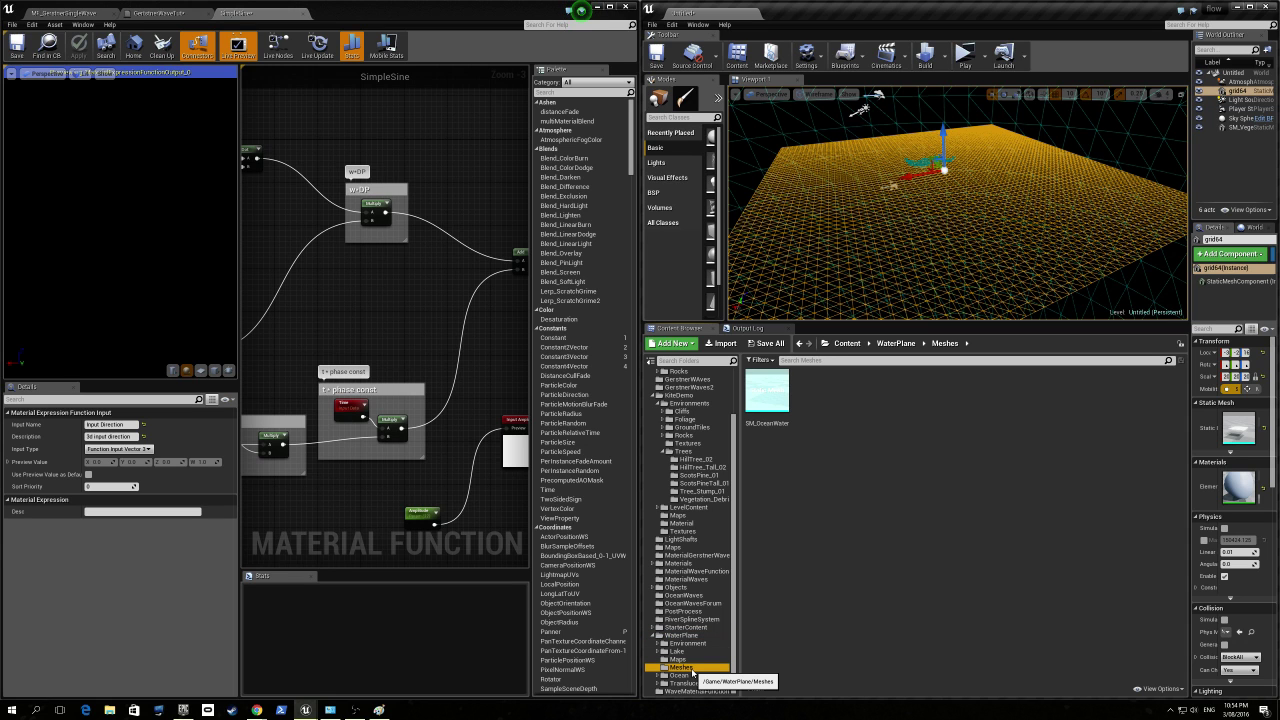
{"action": "double_click", "coordinate": [775, 401]}
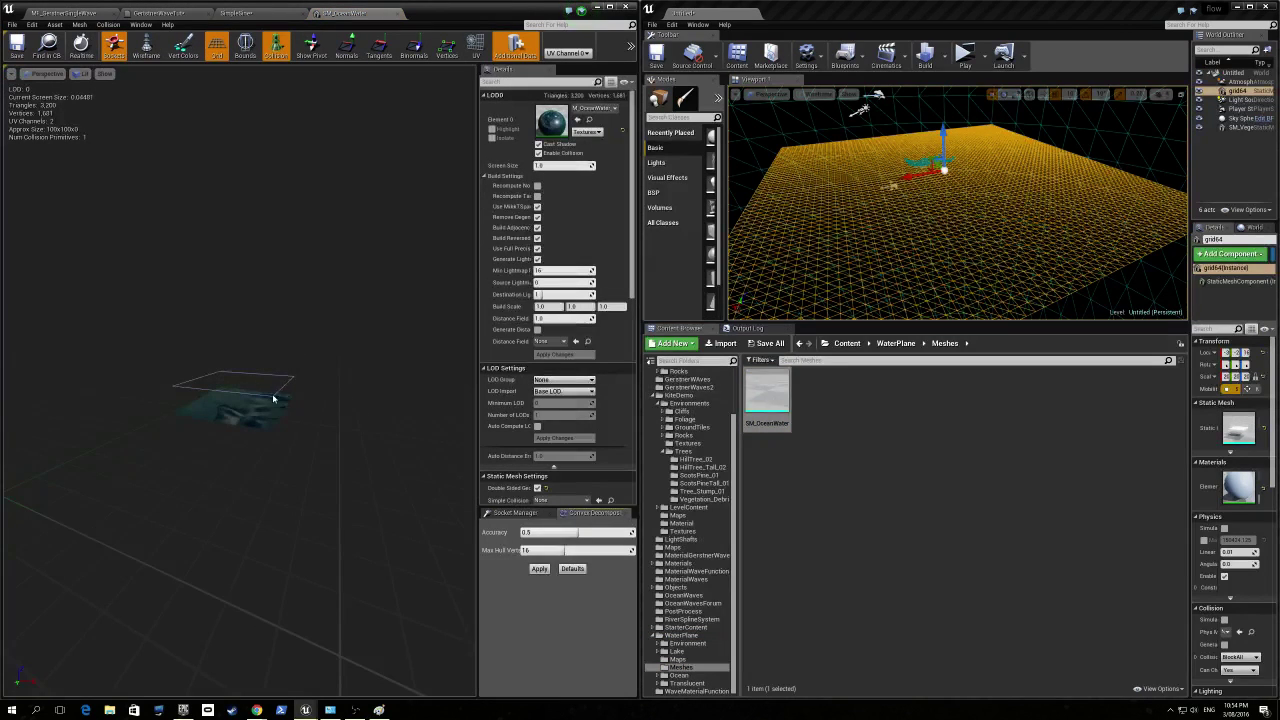
Turn on realtime preview for SM_OceanWater and examine the animated water surface from several distances
{"action": "scroll", "coordinate": [271, 407], "scroll_direction": "up", "scroll_amount": 3}
{"action": "scroll", "coordinate": [272, 410], "scroll_direction": "down", "scroll_amount": 1}
{"action": "scroll", "coordinate": [276, 431], "scroll_direction": "down", "scroll_amount": 3}
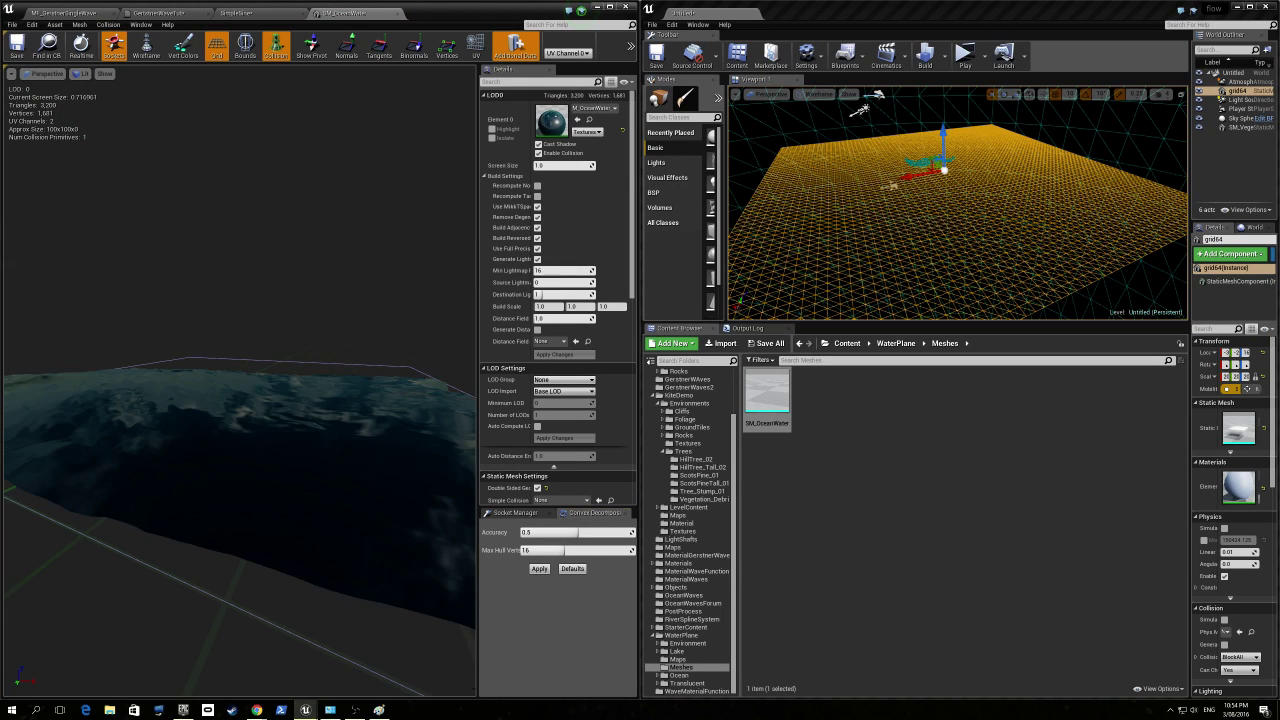
{"action": "mouse_move", "coordinate": [277, 430]}
{"action": "right_mouse_down"}
{"action": "mouse_move", "coordinate": [291, 411]}
{"action": "mouse_move", "coordinate": [262, 424]}
{"action": "right_mouse_up"}
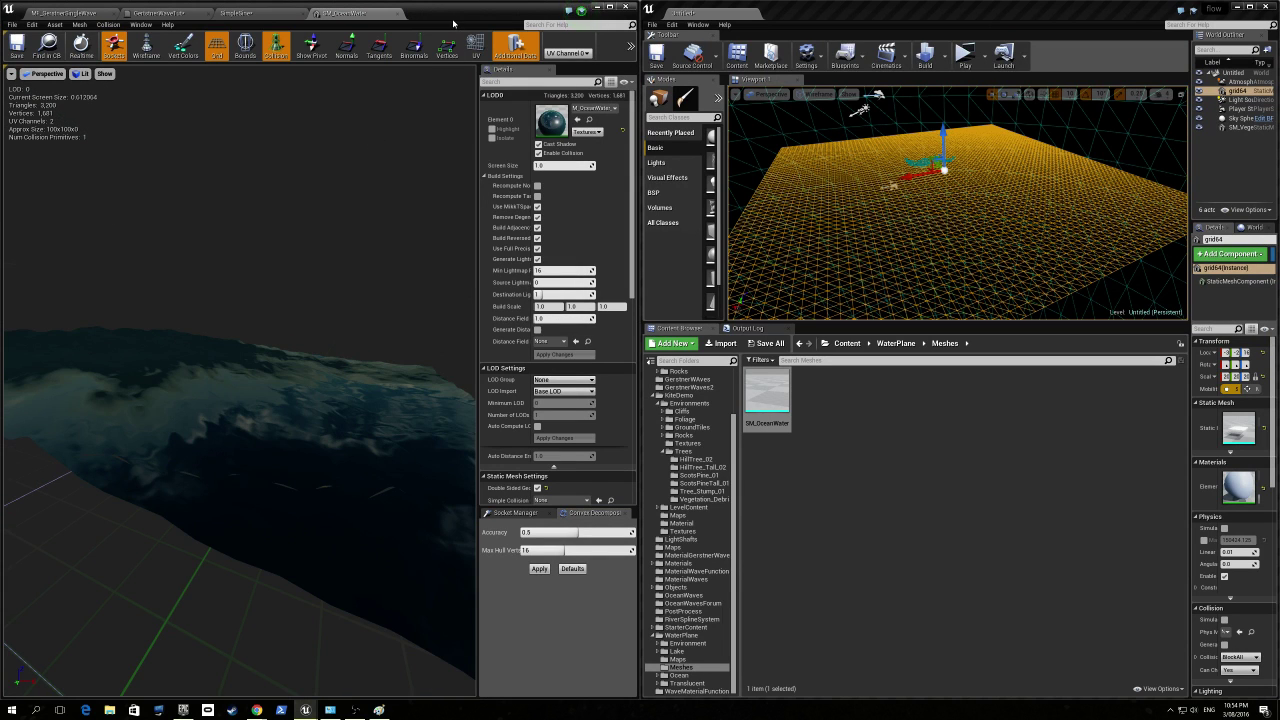
{"action": "left_click", "coordinate": [12, 74]}
{"action": "left_click", "coordinate": [37, 93]}
{"action": "scroll", "coordinate": [249, 267], "scroll_direction": "down", "scroll_amount": 4}
{"action": "mouse_move", "coordinate": [249, 267]}
{"action": "left_mouse_down"}
{"action": "mouse_move", "coordinate": [262, 222]}
{"action": "mouse_move", "coordinate": [250, 276]}
{"action": "mouse_move", "coordinate": [262, 256]}
{"action": "left_mouse_up"}
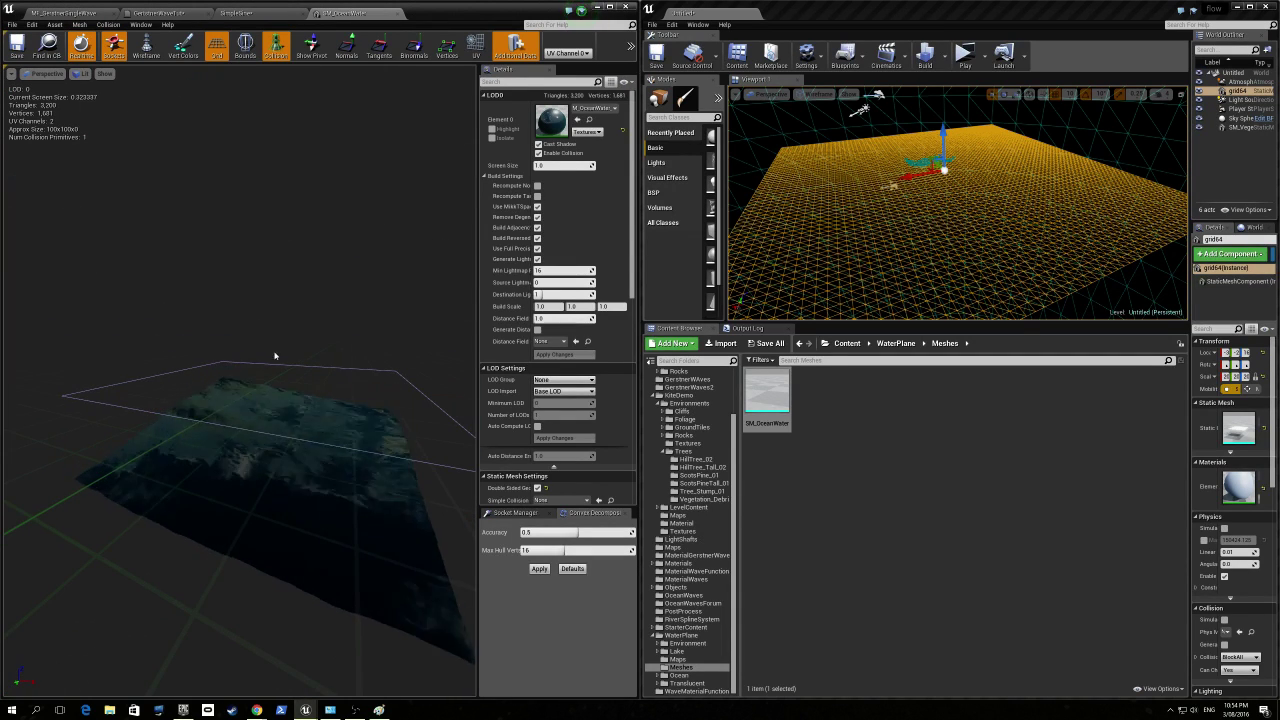
Maximize the mesh editor, inspect SM_OceanWater in wireframe, and close the mesh
{"action": "double_click", "coordinate": [526, 14]}
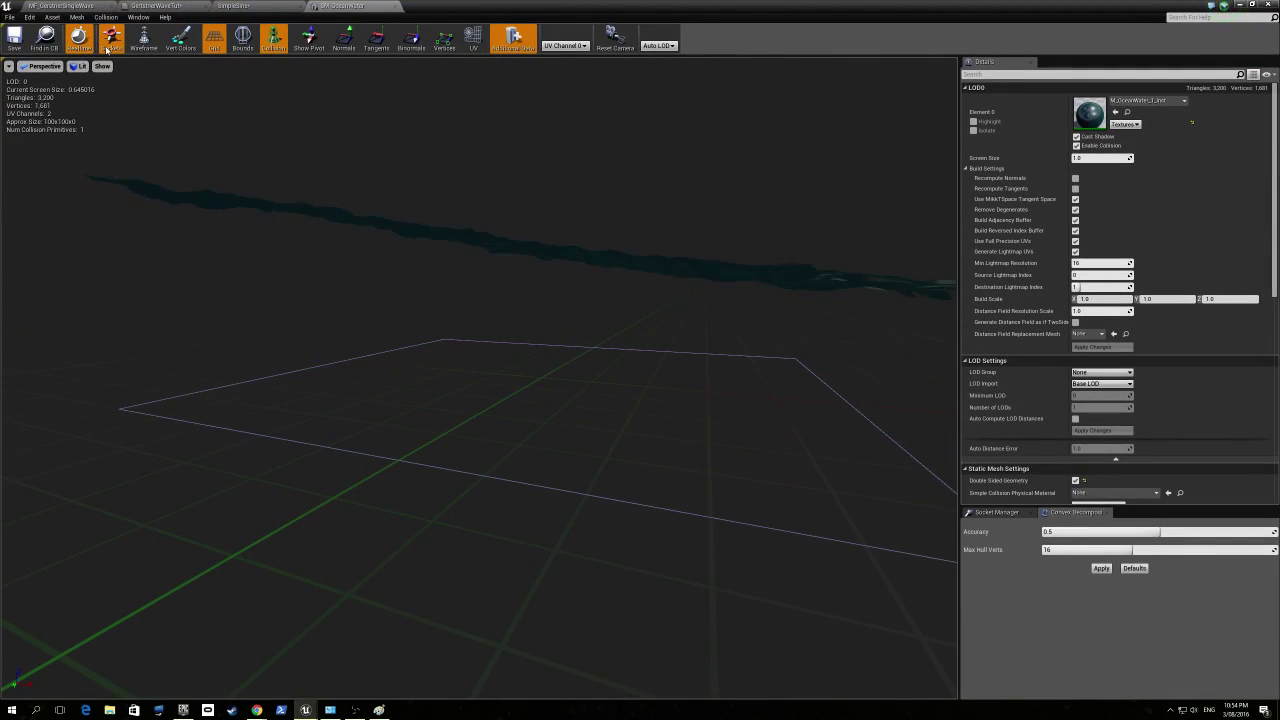
{"action": "left_click", "coordinate": [143, 38]}
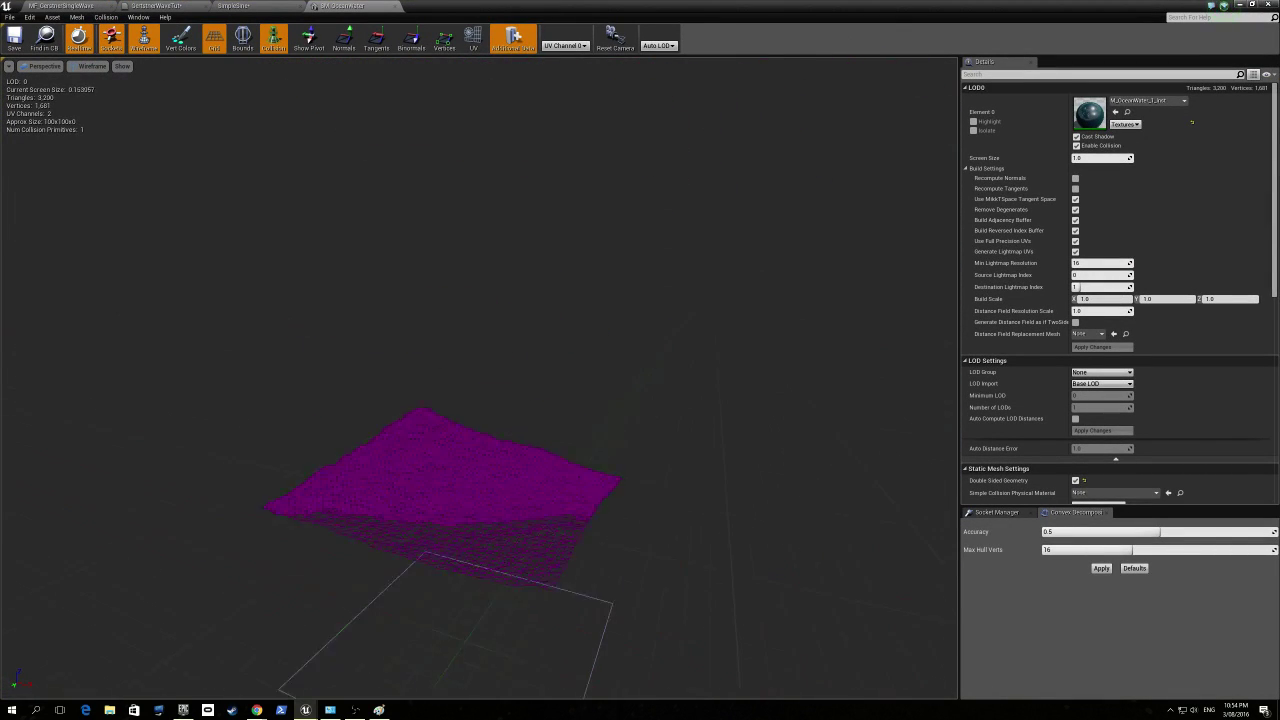
{"action": "right_click_drag", "start_coordinate": [480, 378], "coordinate": [466, 392]}
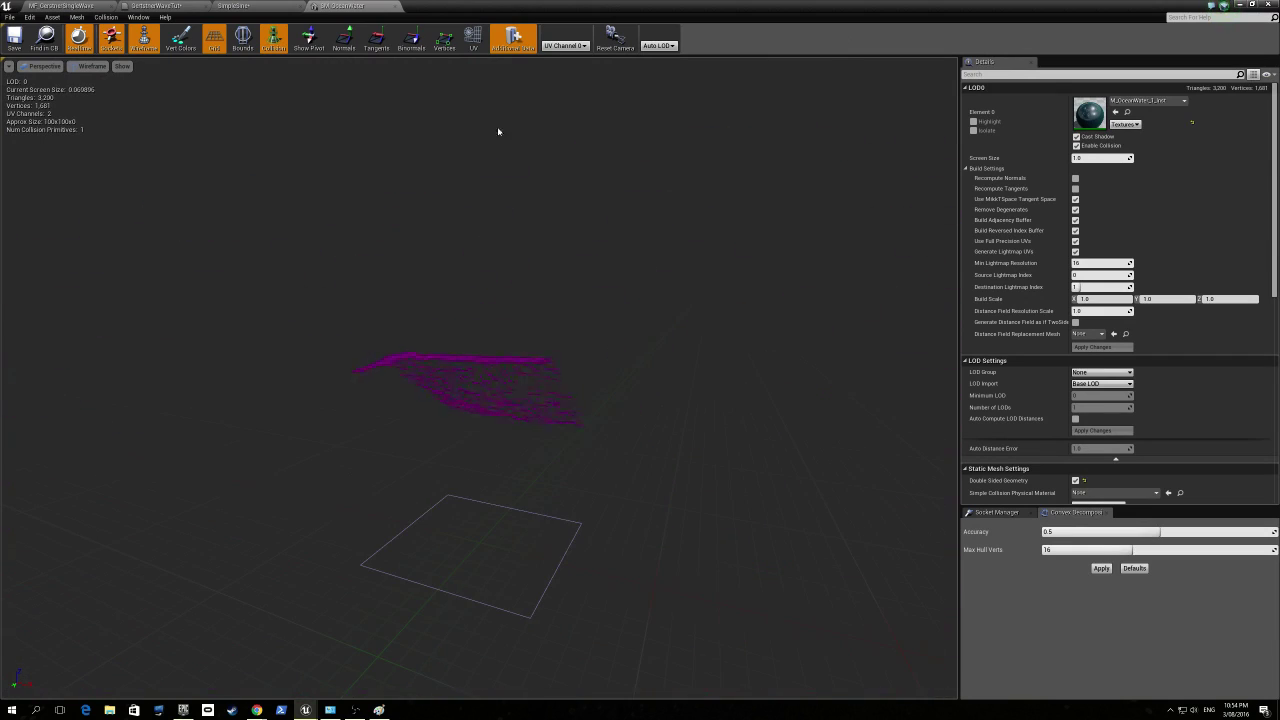
{"action": "left_click", "coordinate": [394, 7]}
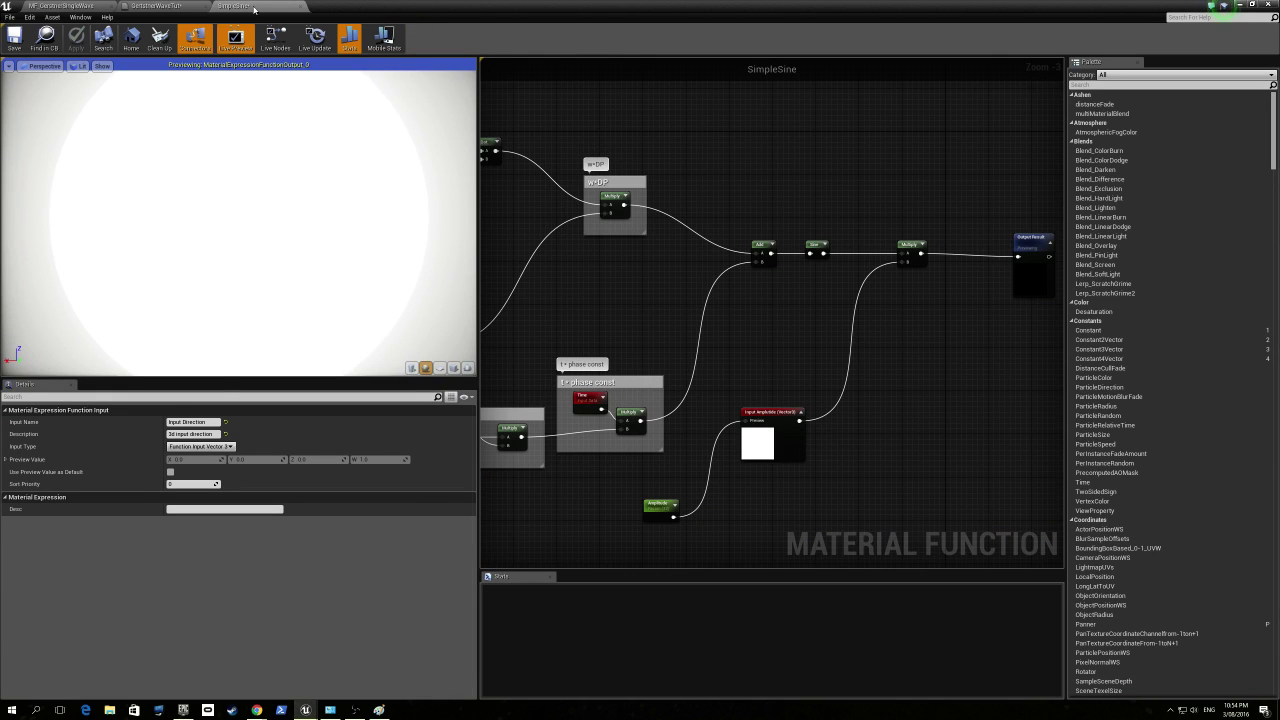
Bring up the GertstnerWaveTut material, arrange its window beside the level editor, and return the level viewport to Lit view
{"action": "left_click", "coordinate": [152, 6]}
{"action": "left_click_drag", "start_coordinate": [464, 9], "coordinate": [937, 114]}
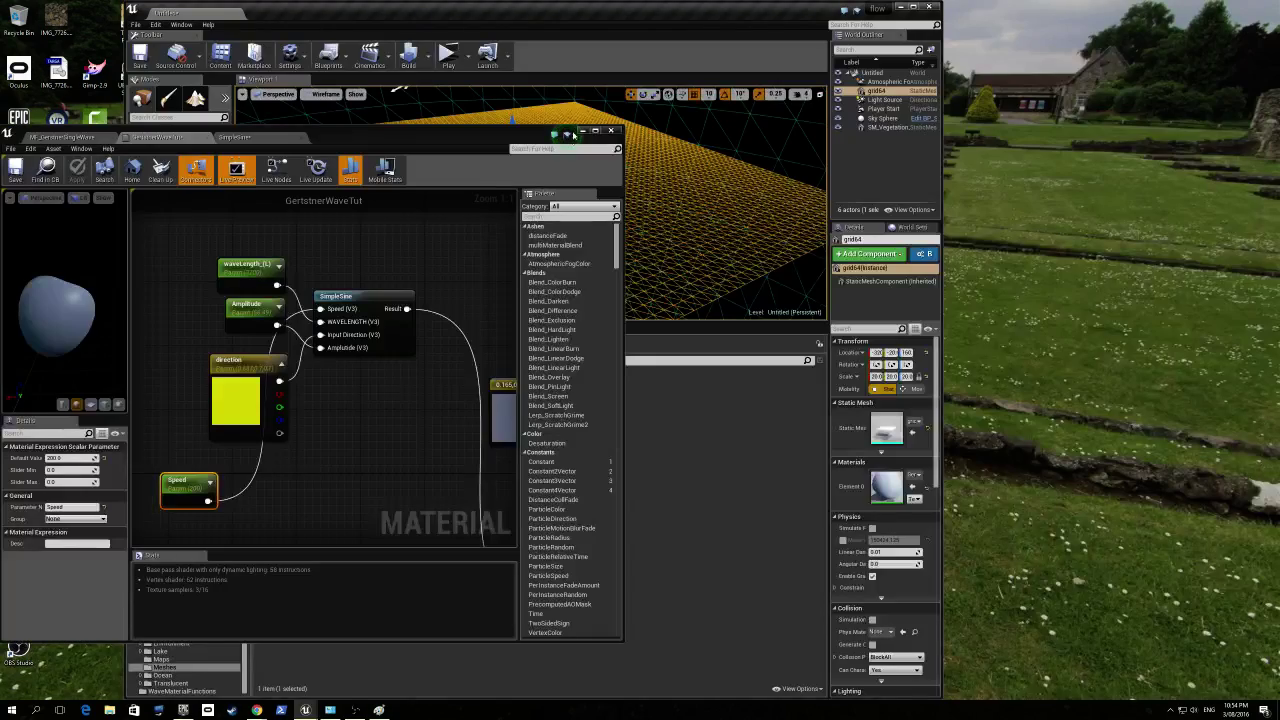
{"action": "left_click_drag", "start_coordinate": [620, 15], "coordinate": [968, 19]}
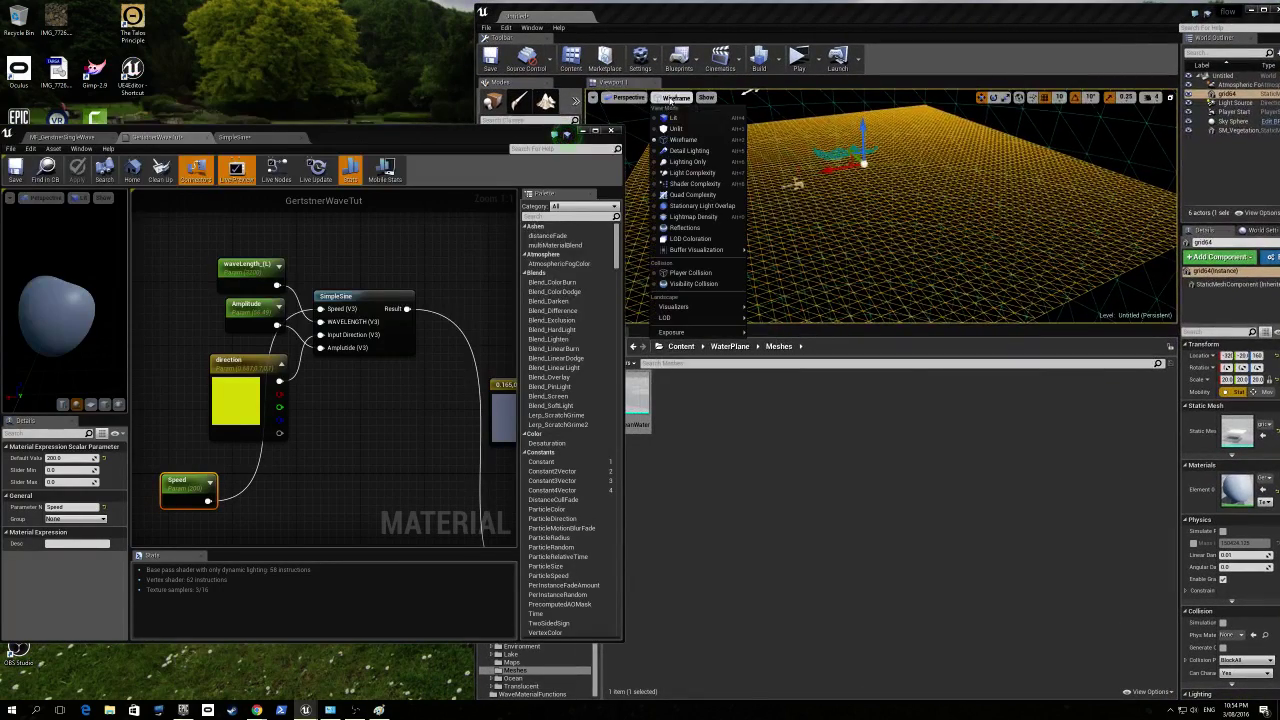
{"action": "key", "text": "alt+4"}
Maximize the GertstnerWaveTut material editor and move the Speed parameter directly beneath the direction parameter
{"action": "scroll", "coordinate": [400, 432], "scroll_direction": "down", "scroll_amount": 2}
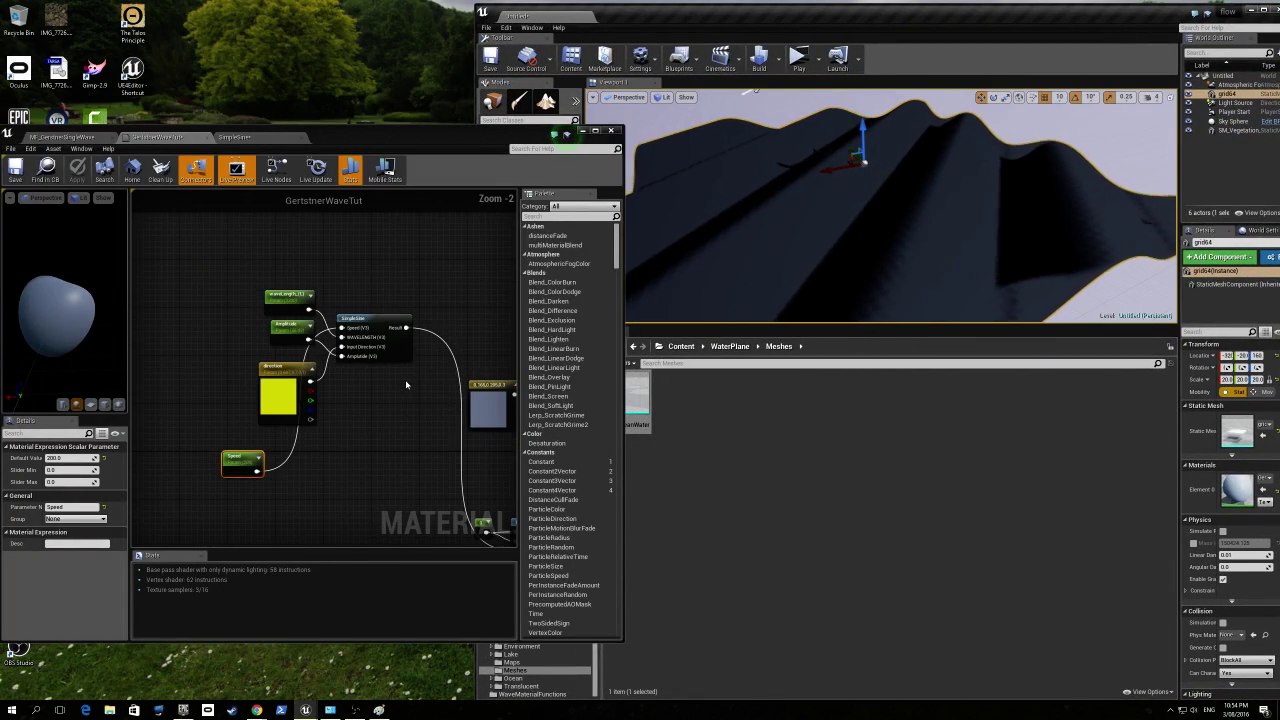
{"action": "right_click_drag", "start_coordinate": [385, 401], "coordinate": [263, 280]}
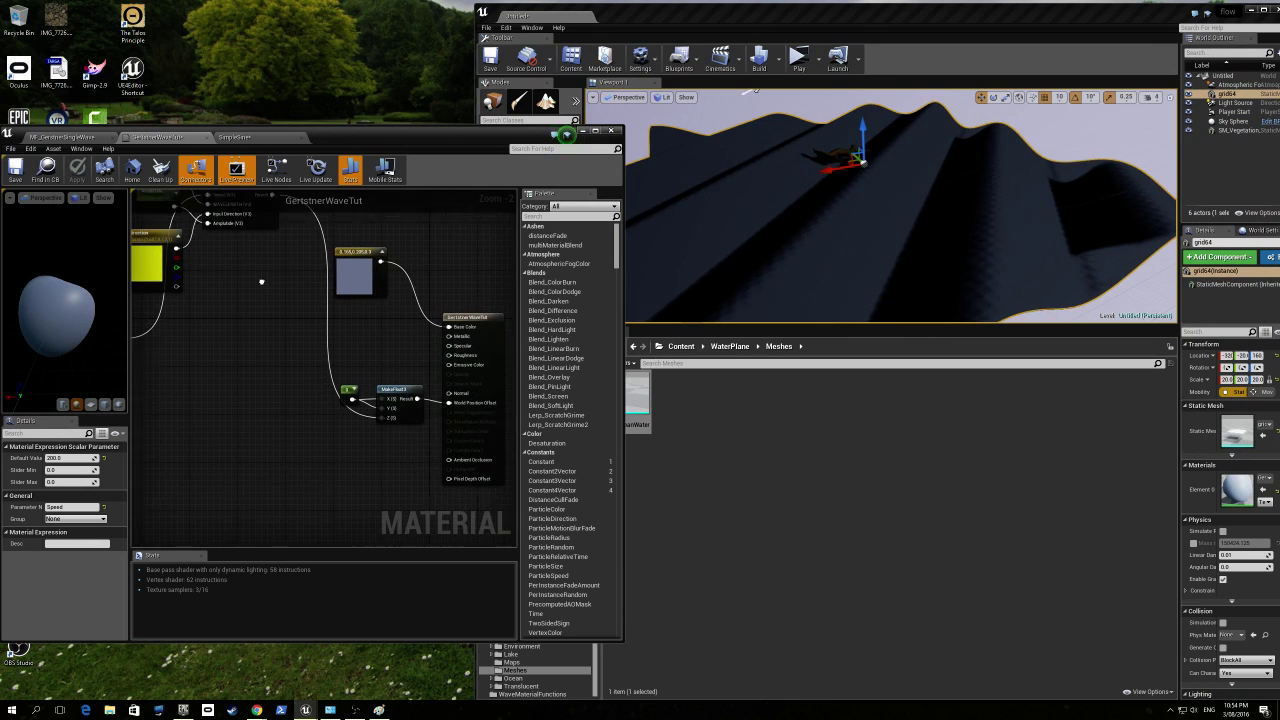
{"action": "left_click", "coordinate": [377, 382]}
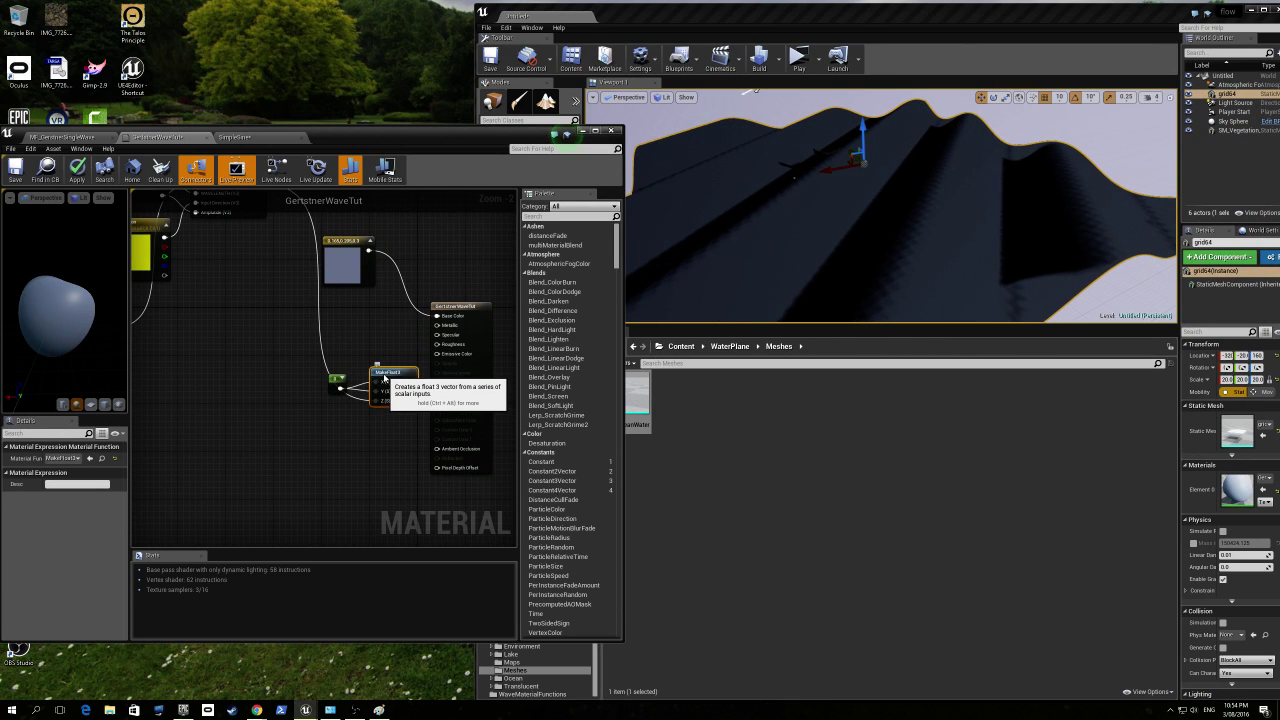
{"action": "left_click", "coordinate": [470, 313]}
{"action": "double_click", "coordinate": [445, 131]}
{"action": "right_click_drag", "start_coordinate": [412, 281], "coordinate": [620, 429]}
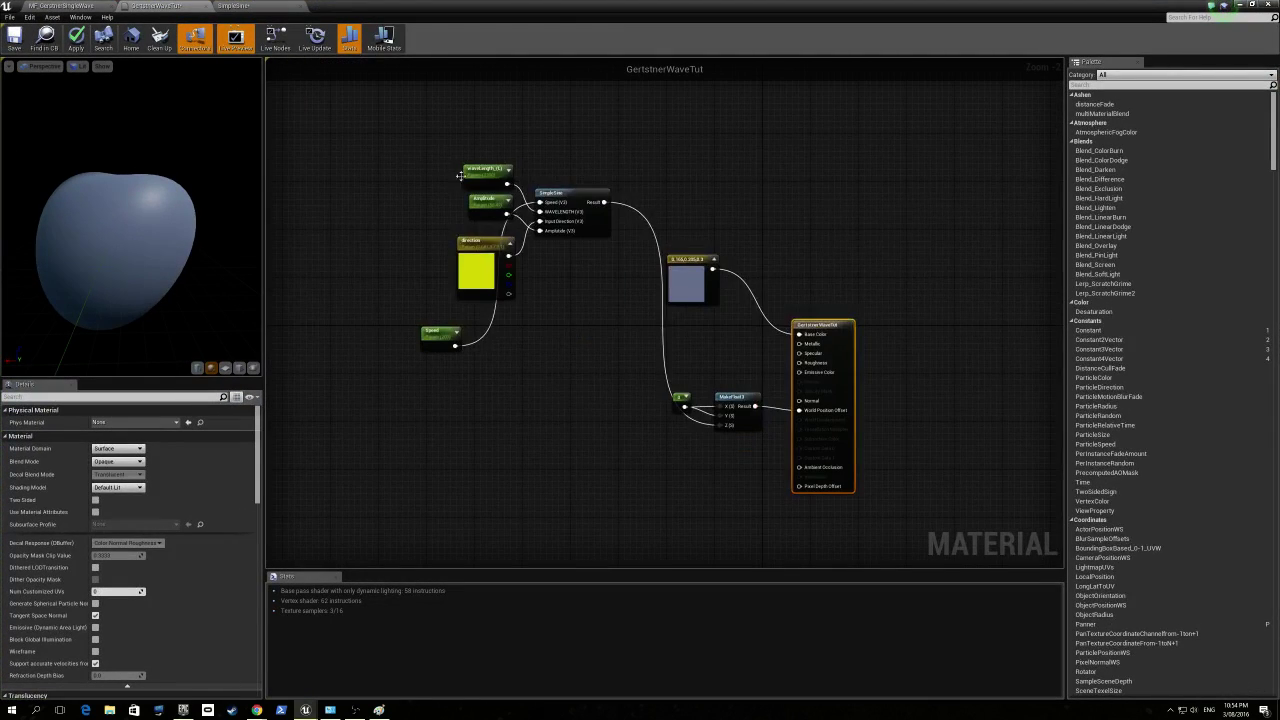
{"action": "left_click_drag", "start_coordinate": [434, 334], "coordinate": [474, 321]}
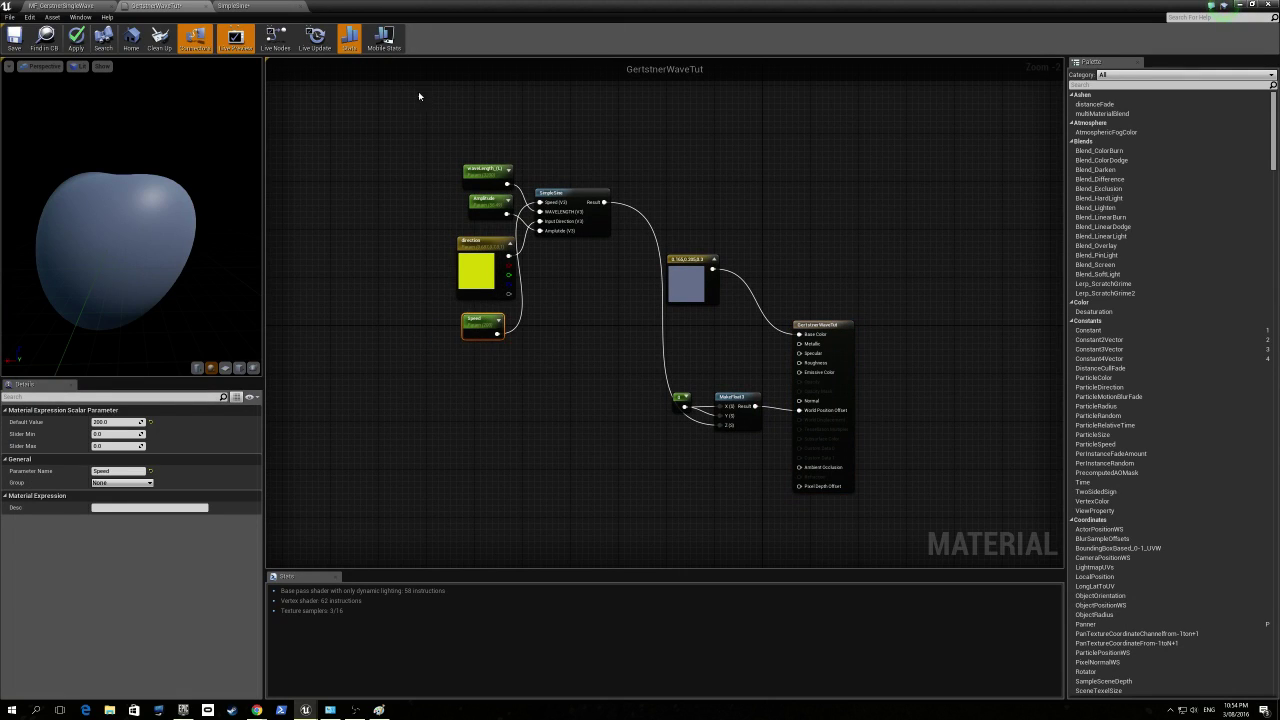
Duplicate the SimpleSine node with its waveLength_(L), Amplitude, direction and Speed parameters, placing the copies below the originals
{"action": "left_click_drag", "start_coordinate": [558, 380], "coordinate": [558, 380]}
{"action": "key", "text": "ctrl+c"}
{"action": "key", "text": "ctrl+v"}
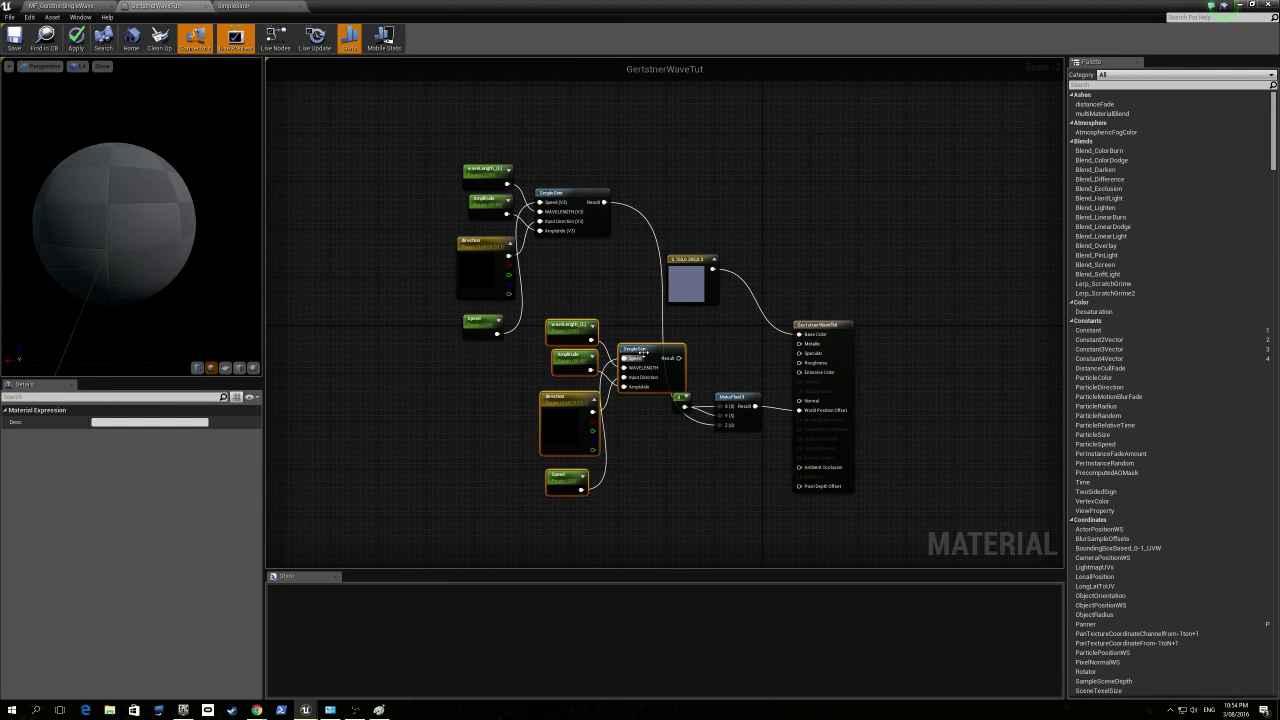
Align the duplicated SimpleSine node and its parameter nodes directly beneath the original wave group
{"action": "left_click_drag", "start_coordinate": [643, 353], "coordinate": [561, 449]}
{"action": "left_click", "coordinate": [569, 406]}
{"action": "right_click_drag", "start_coordinate": [569, 406], "coordinate": [574, 272]}
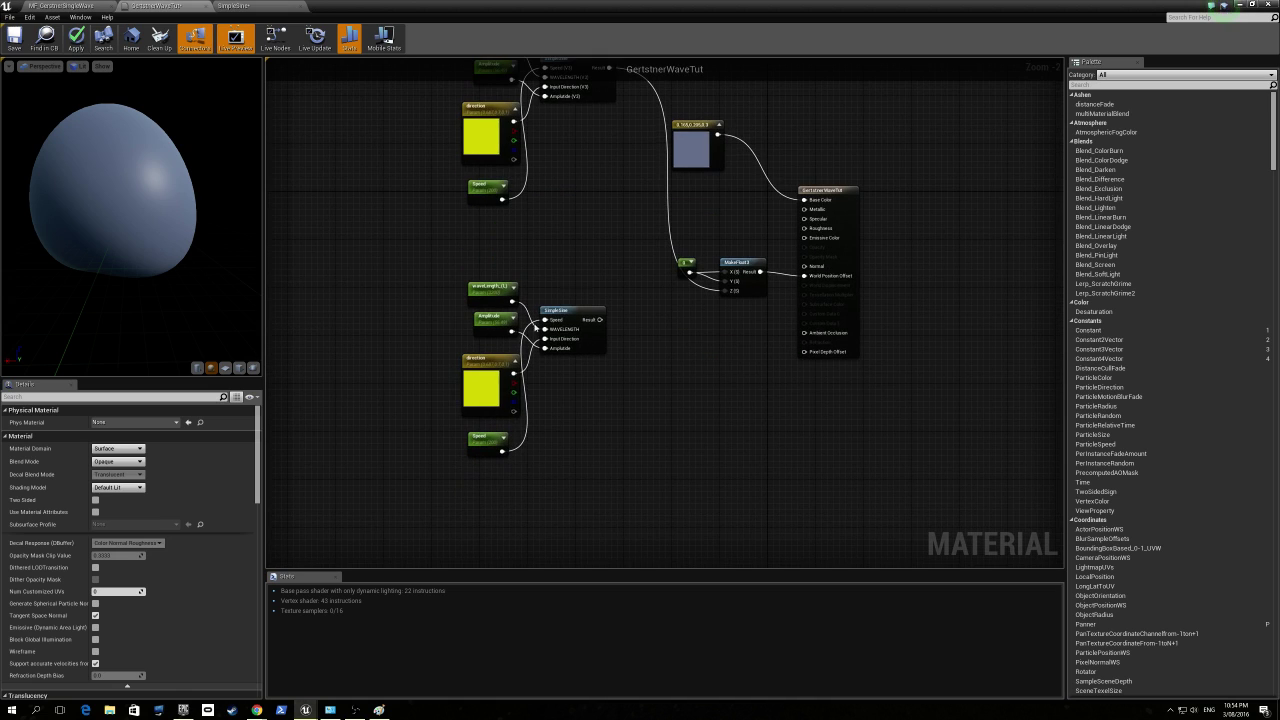
Rename the copied wavelength and amplitude parameters to waveLength_(L)_2 and Amplitude_2
{"action": "left_click", "coordinate": [494, 386]}
{"action": "left_click", "coordinate": [488, 290]}
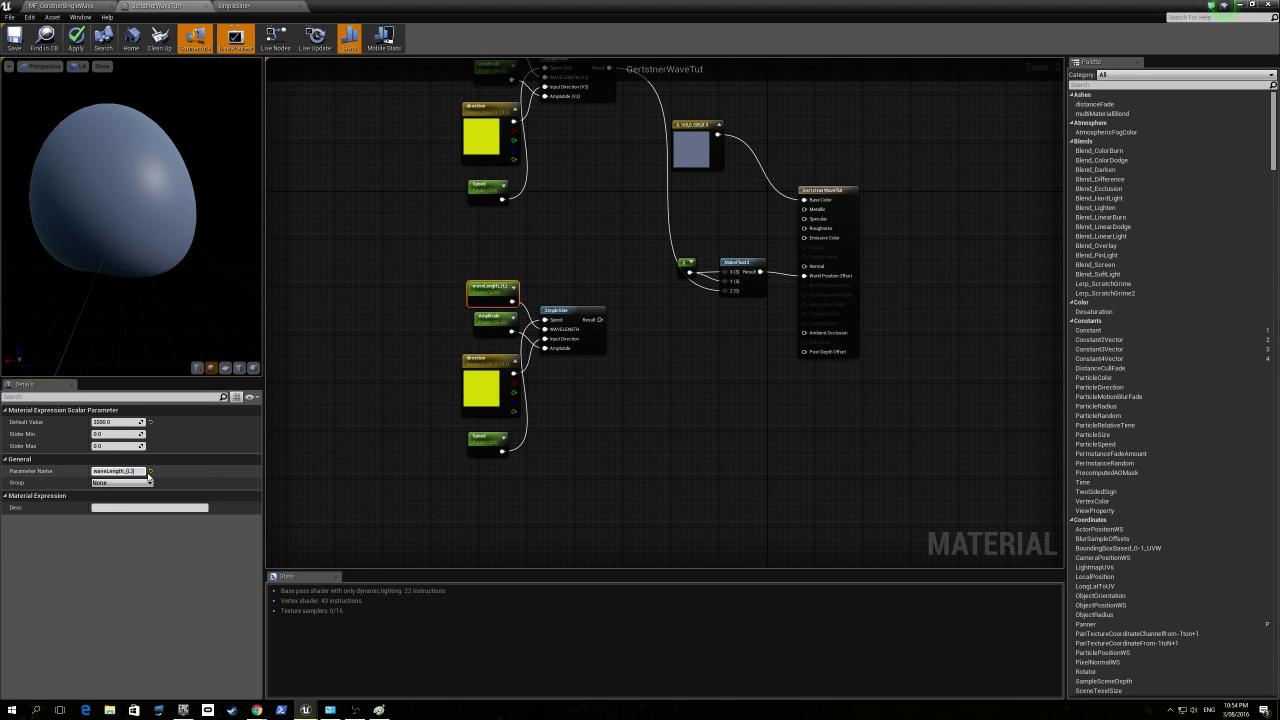
{"action": "type", "text": "_2"}
{"action": "key", "text": "Return"}
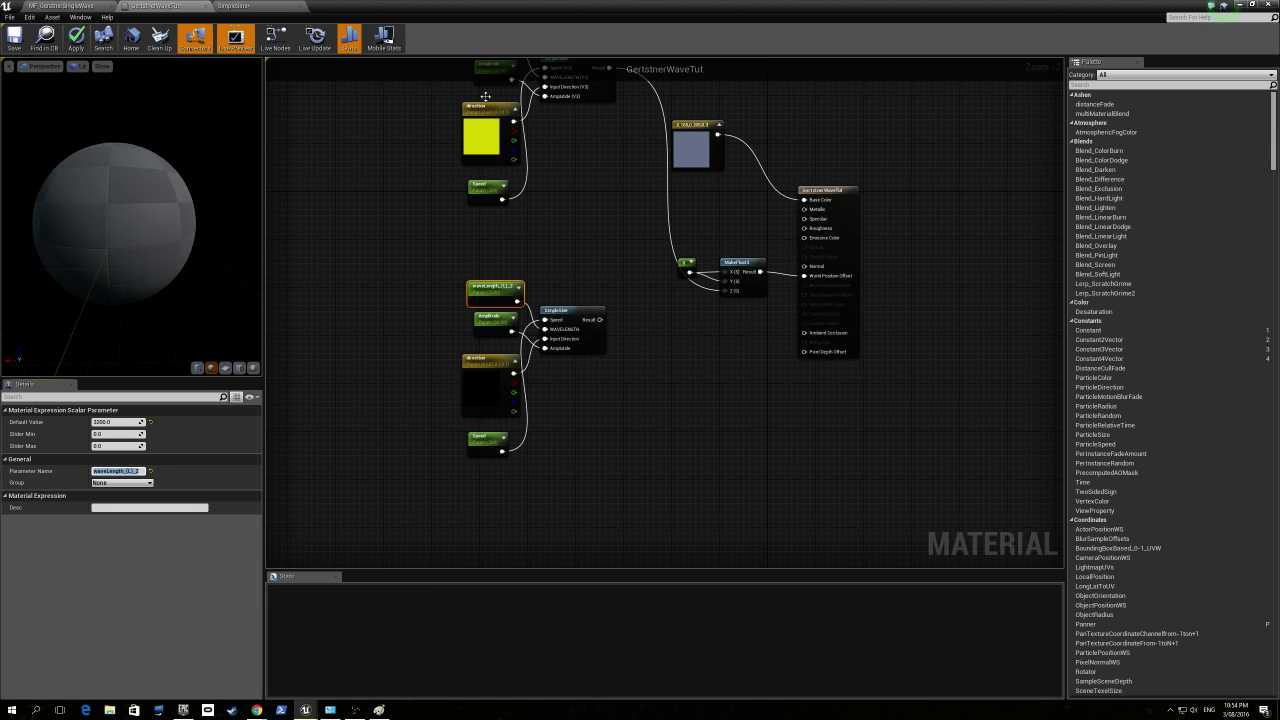
{"action": "right_click_drag", "start_coordinate": [485, 96], "coordinate": [493, 237]}
{"action": "right_click_drag", "start_coordinate": [387, 425], "coordinate": [404, 311]}
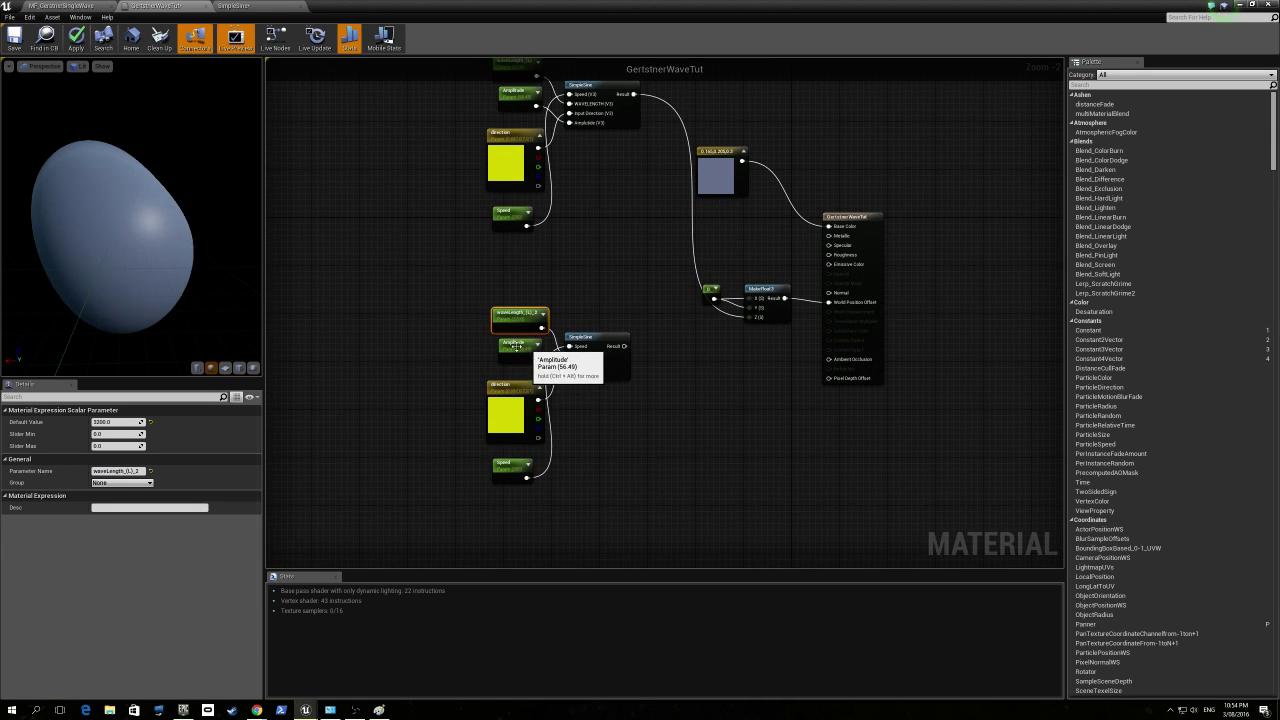
{"action": "left_click", "coordinate": [530, 345]}
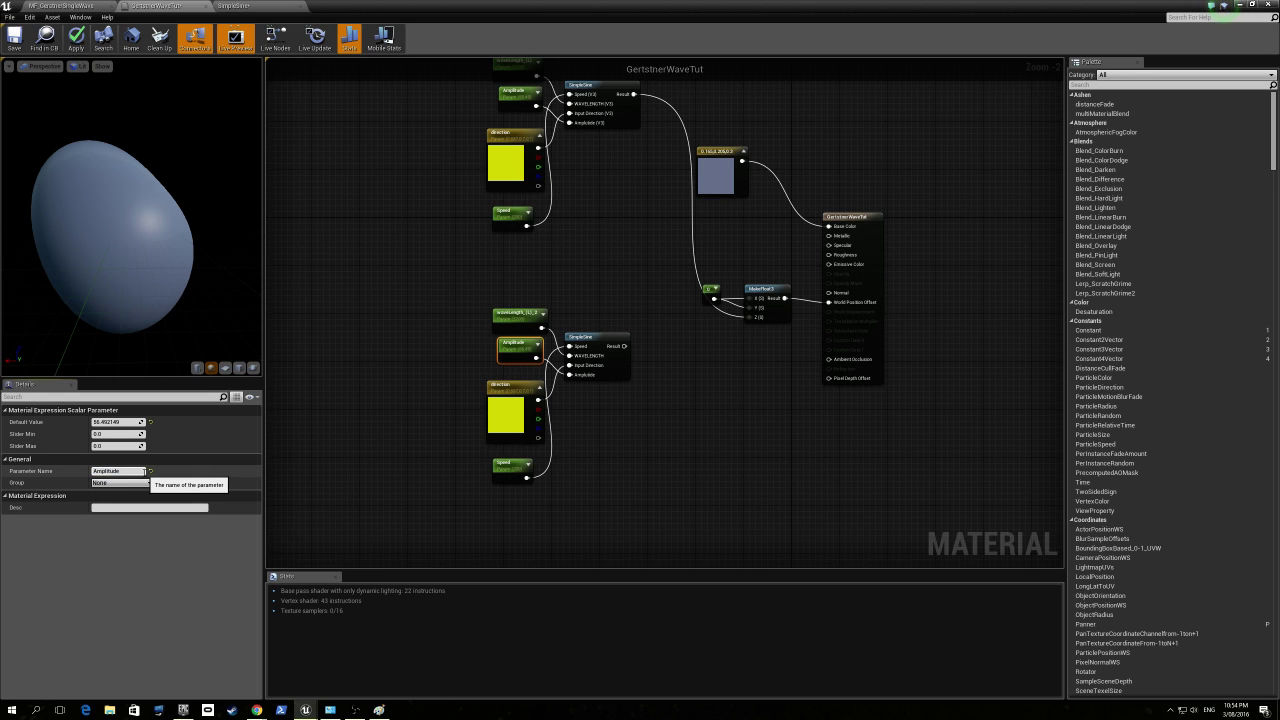
{"action": "left_click", "coordinate": [145, 471]}
{"action": "type", "text": "_2"}
{"action": "key", "text": "Return"}
Rename the copied speed and direction parameters to Speed_2 and direction_2
{"action": "left_click", "coordinate": [510, 464]}
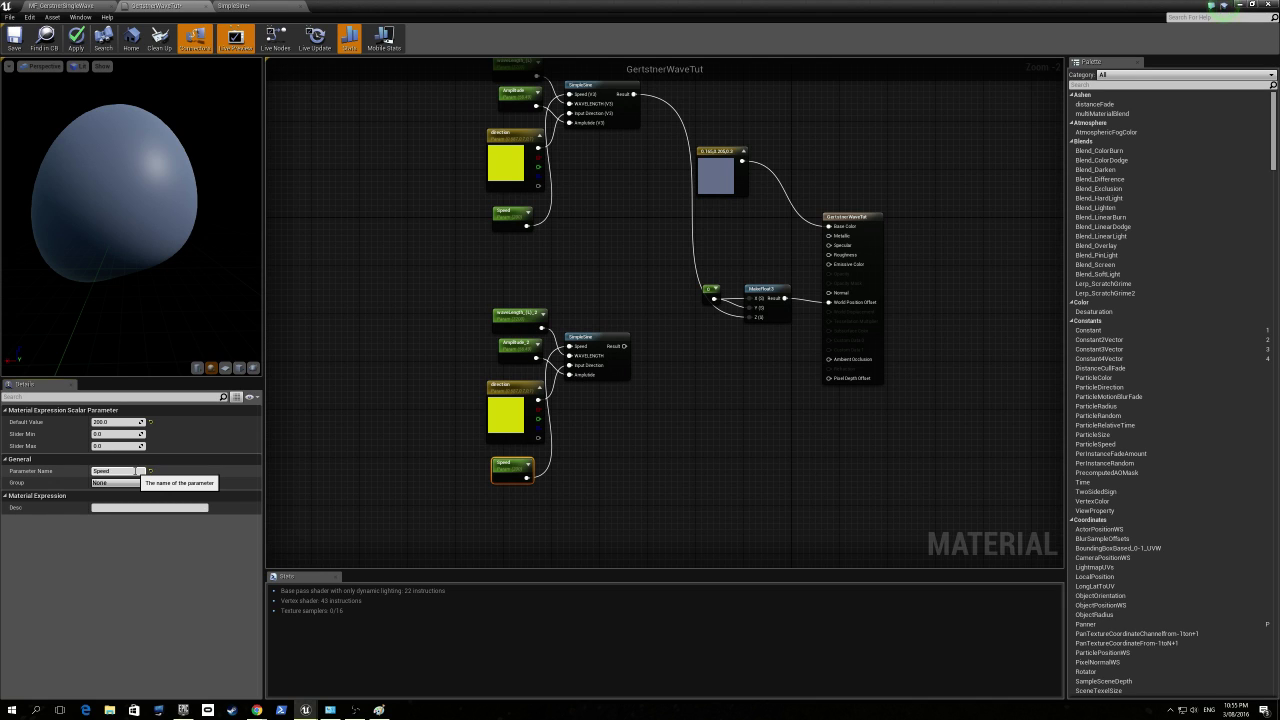
{"action": "left_click", "coordinate": [141, 471]}
{"action": "type", "text": "_2"}
{"action": "key", "text": "Return"}
{"action": "left_click", "coordinate": [505, 386]}
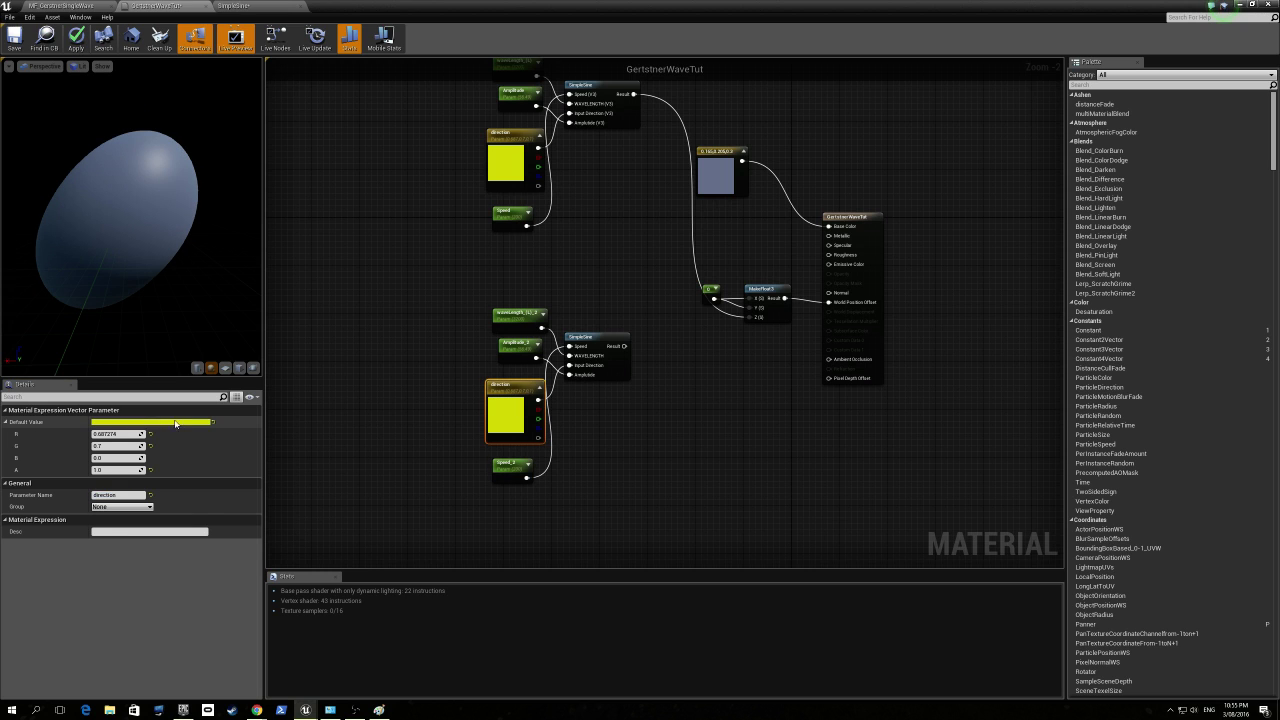
{"action": "left_click", "coordinate": [138, 496]}
{"action": "type", "text": "_"}
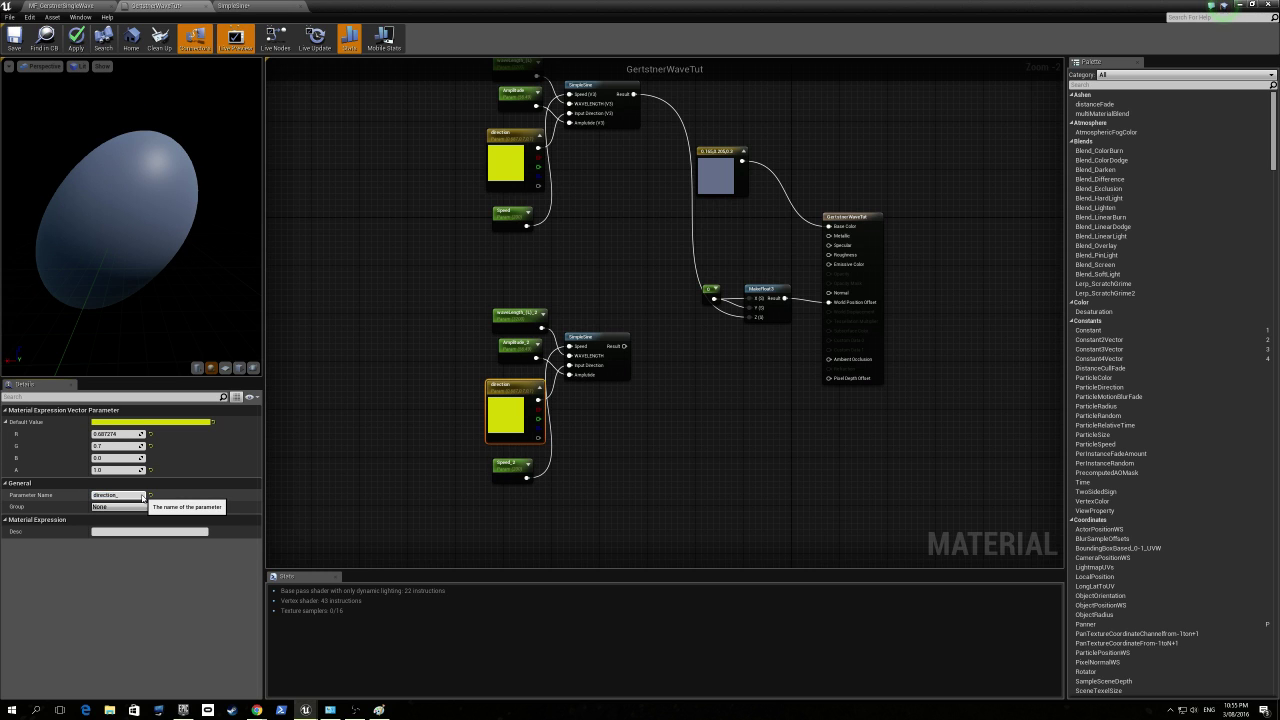
{"action": "type", "text": "2"}
{"action": "key", "text": "Return"}
Shift the color constant, MakeFloat3, material output and 0 constant away from the SimpleSine nodes to free up space
{"action": "right_click_drag", "start_coordinate": [795, 337], "coordinate": [767, 425]}
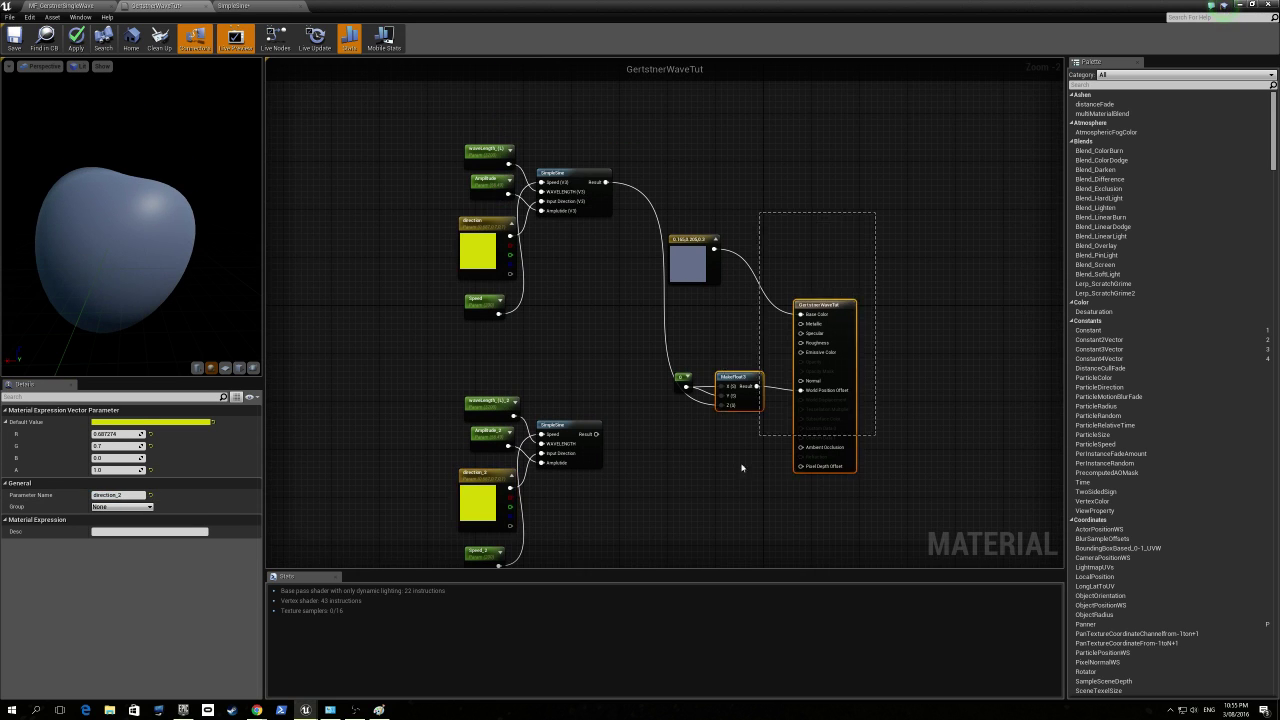
{"action": "left_click_drag", "start_coordinate": [721, 491], "coordinate": [708, 491]}
{"action": "left_click_drag", "start_coordinate": [738, 378], "coordinate": [804, 318]}
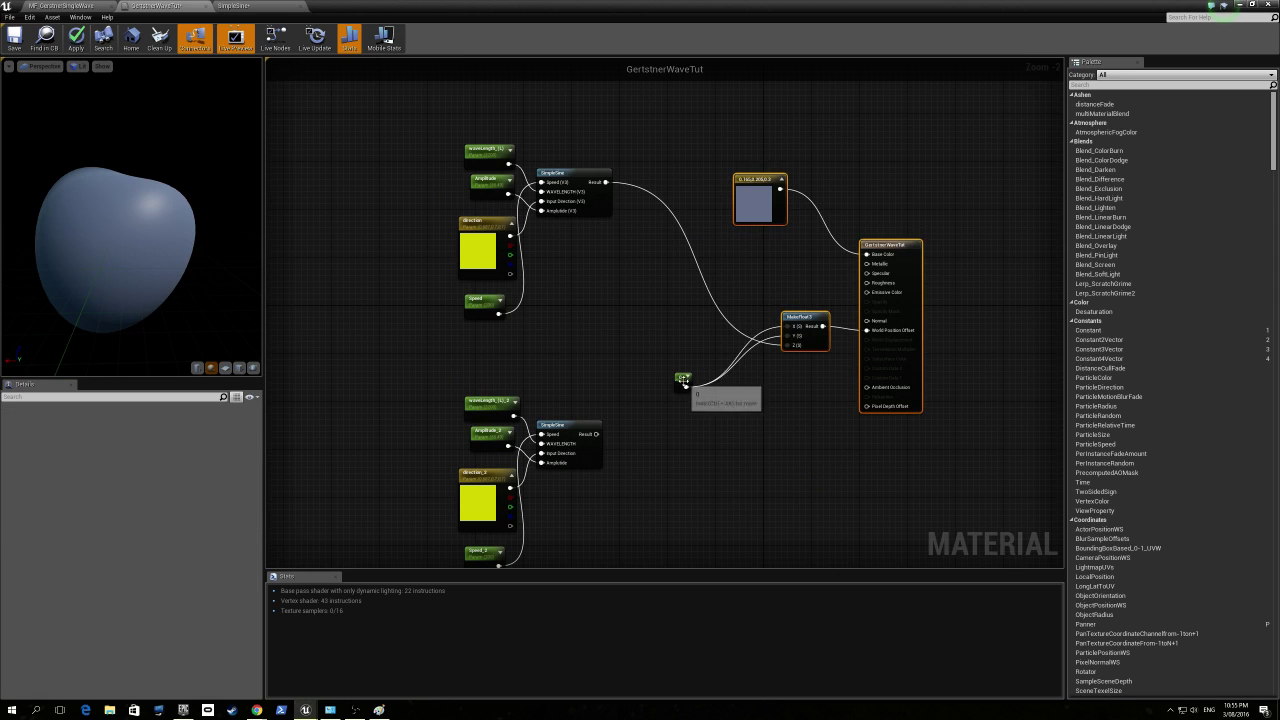
{"action": "left_click_drag", "start_coordinate": [686, 382], "coordinate": [740, 299]}
{"action": "left_click", "coordinate": [628, 446]}
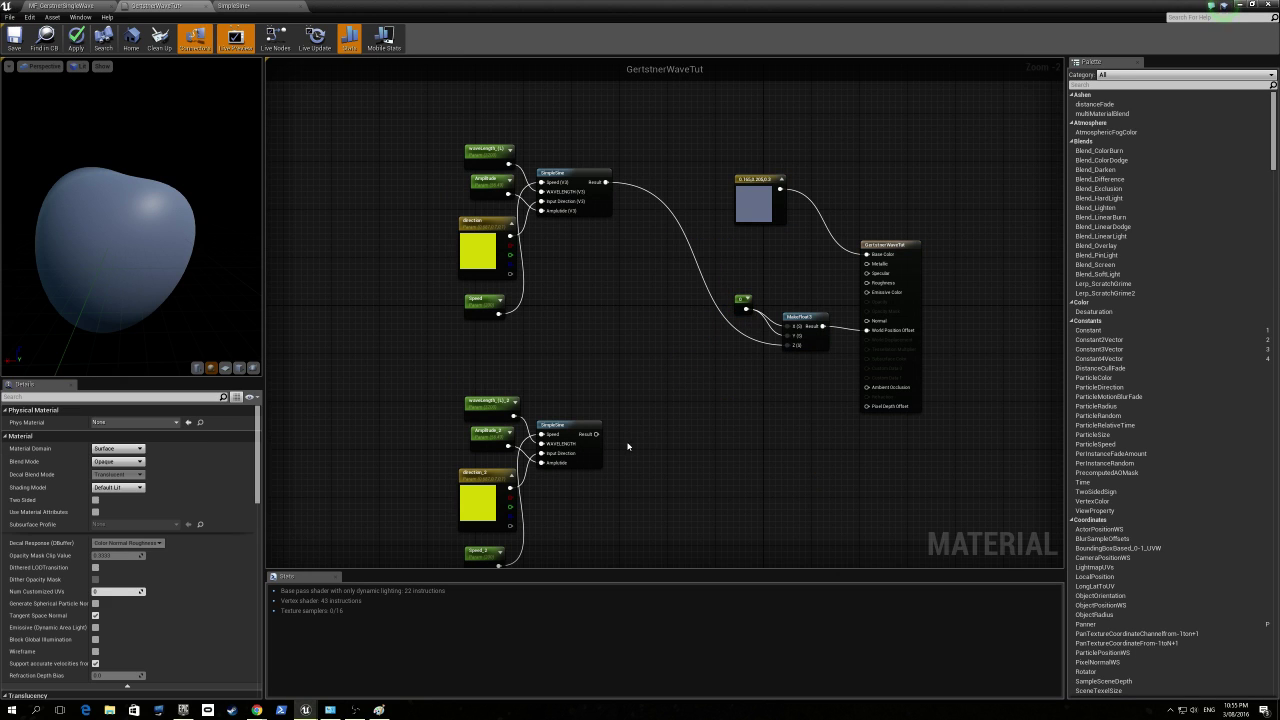
Create an Add node and feed it the results of both SimpleSine nodes
{"action": "right_click", "coordinate": [685, 416]}
{"action": "type", "text": "add"}
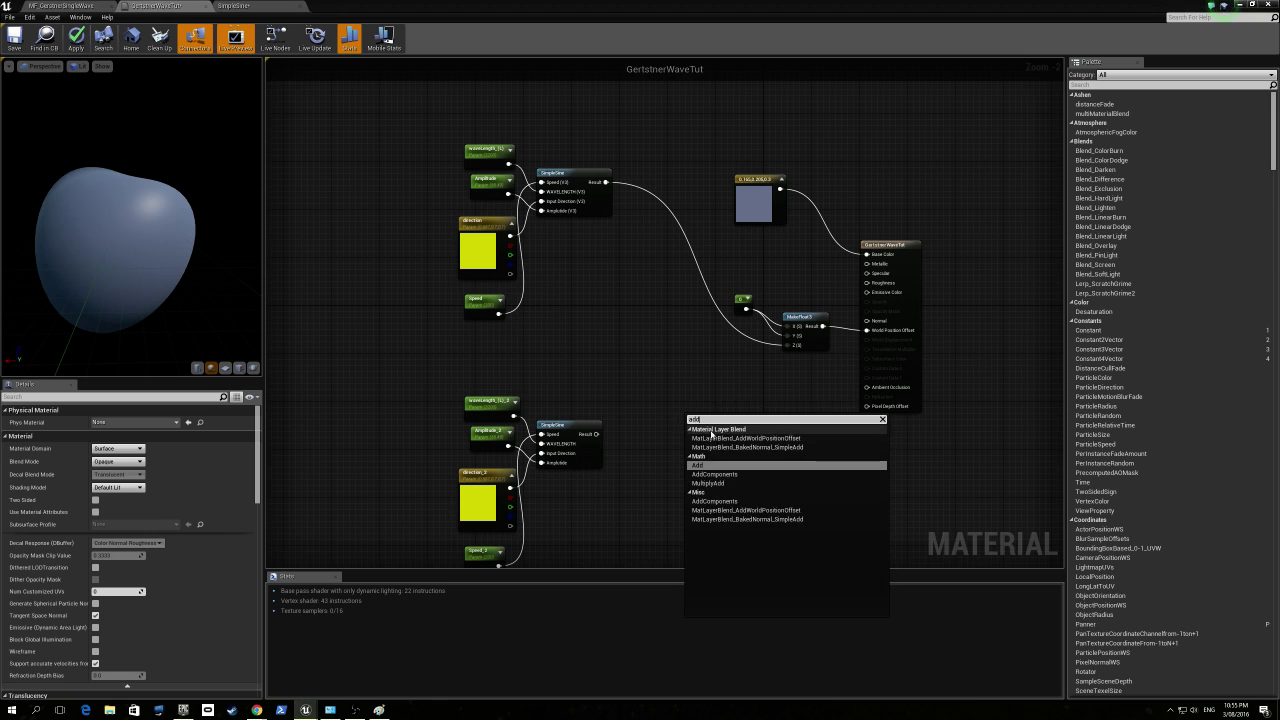
{"action": "key", "text": "Return"}
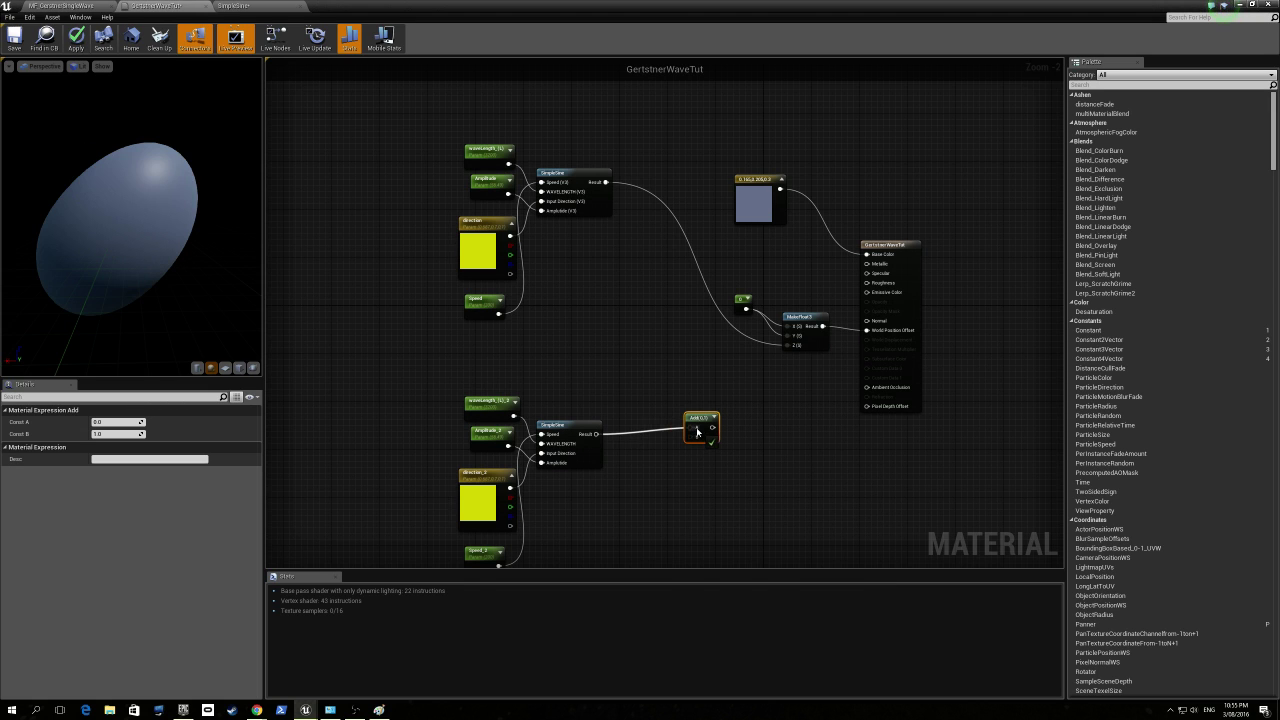
{"action": "left_click_drag", "start_coordinate": [697, 432], "coordinate": [723, 403]}
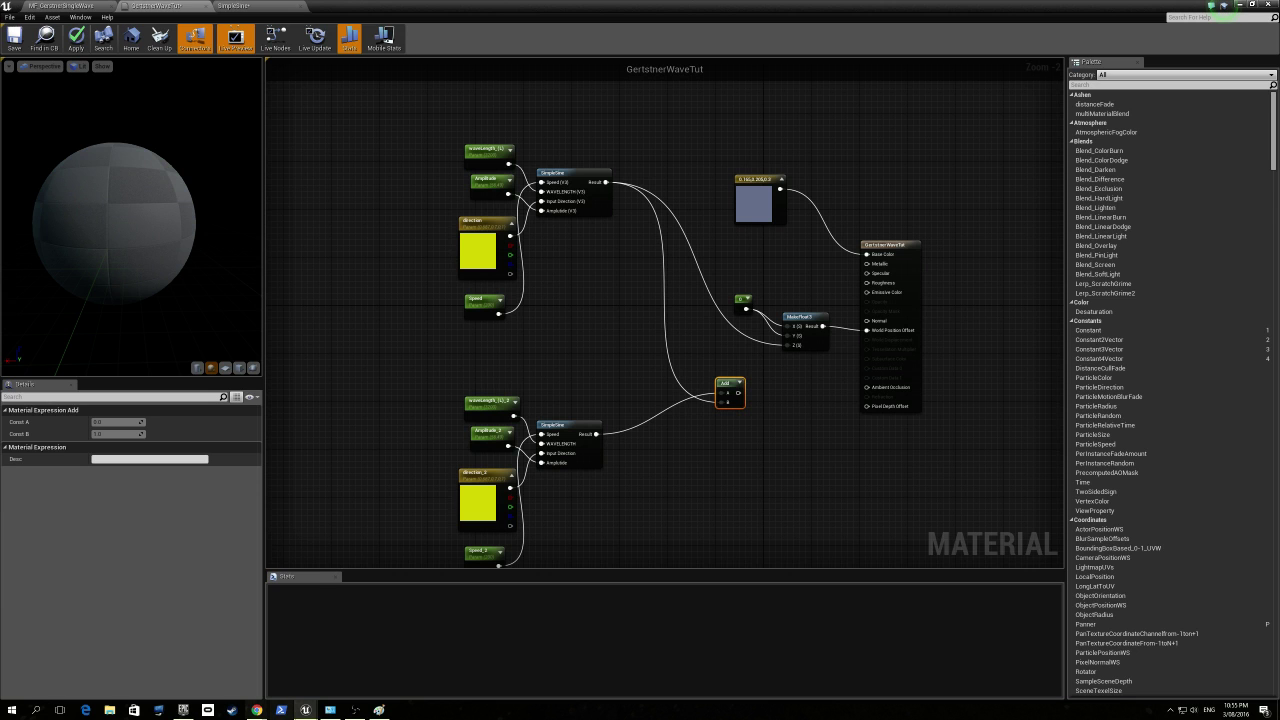
Check the total-surface summation equation in the GPU Gems browser page and connect the Add result to MakeFloat3's Z input
{"action": "left_click", "coordinate": [257, 710]}
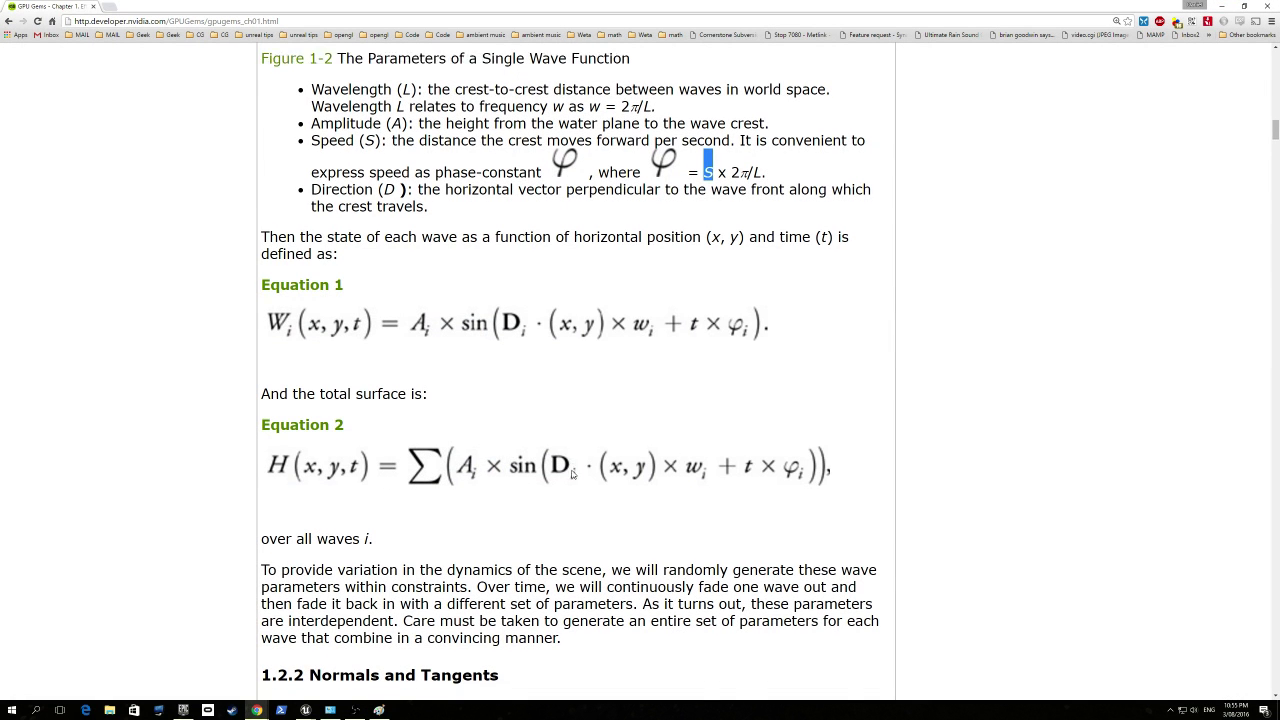
{"action": "scroll", "coordinate": [390, 411], "scroll_direction": "down", "scroll_amount": 1}
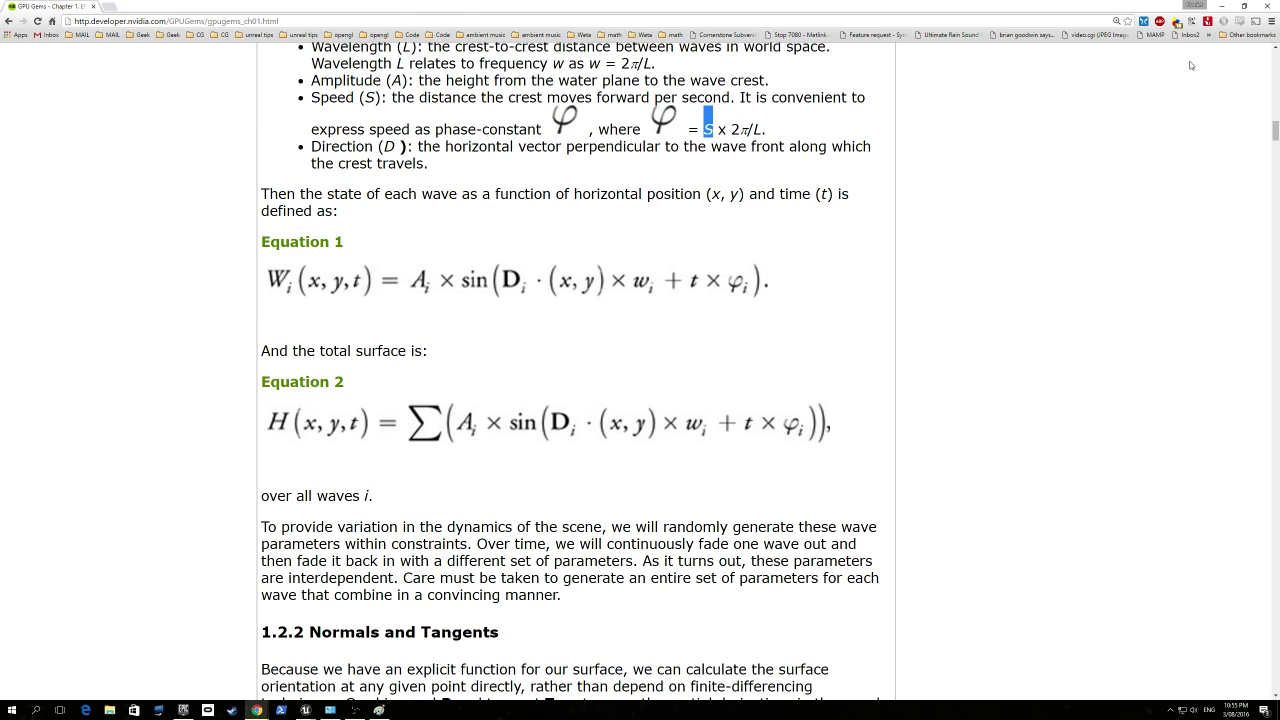
{"action": "left_click", "coordinate": [1224, 7]}
{"action": "right_click_drag", "start_coordinate": [584, 477], "coordinate": [553, 445]}
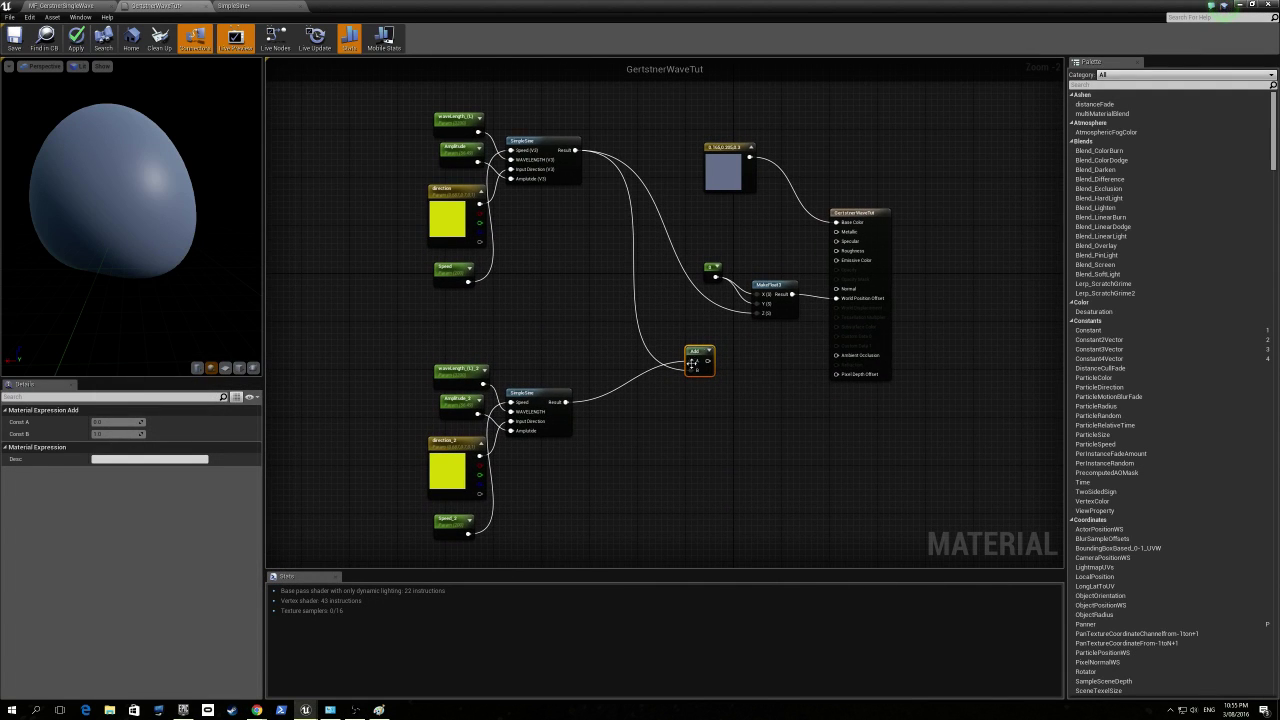
{"action": "left_click_drag", "start_coordinate": [708, 360], "coordinate": [757, 313]}
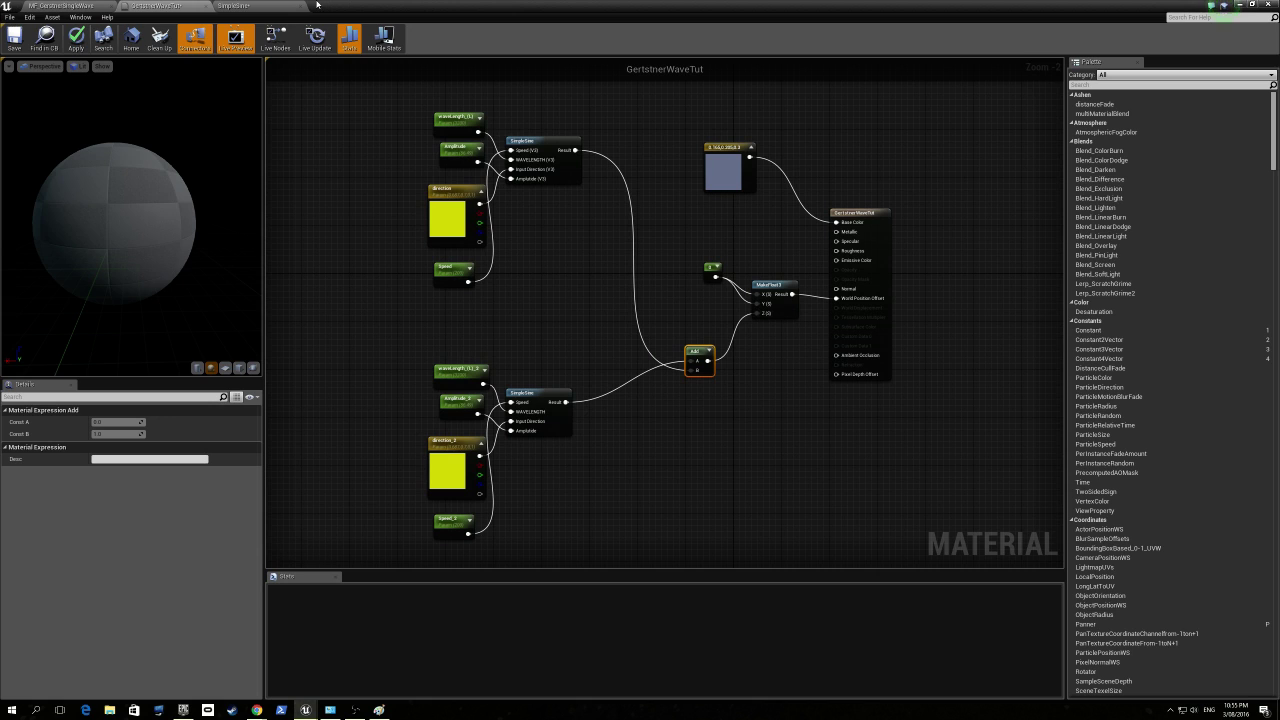
Change direction_2's default color to orange, with R 0.7, G about 0.154 and B 0
{"action": "left_click", "coordinate": [447, 470]}
{"action": "left_click", "coordinate": [206, 421]}
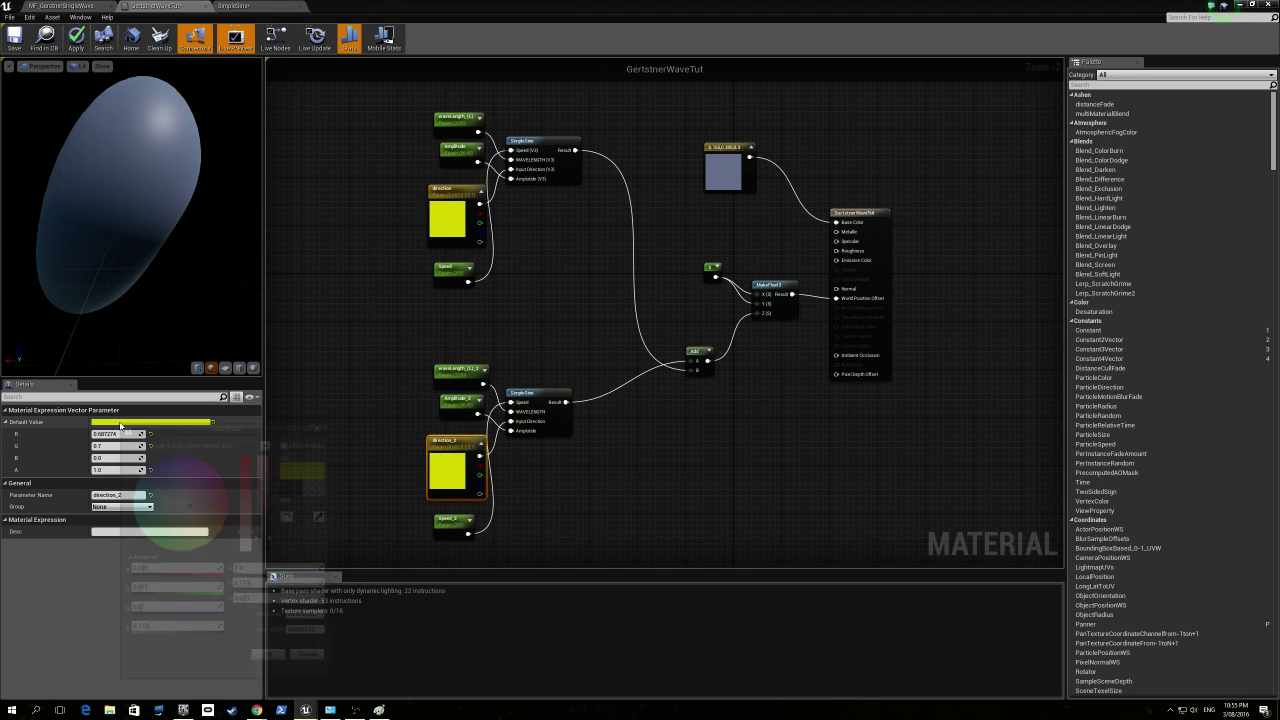
{"action": "left_click_drag", "start_coordinate": [222, 541], "coordinate": [231, 518]}
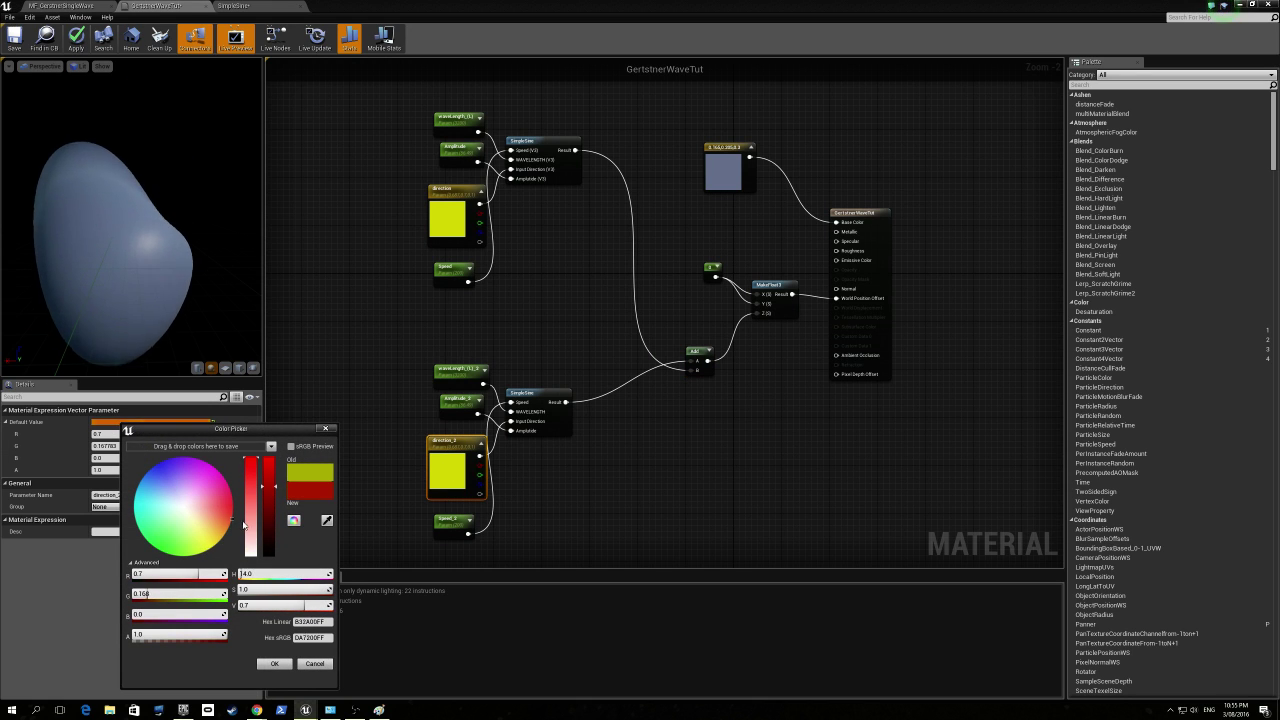
{"action": "left_click", "coordinate": [274, 664]}
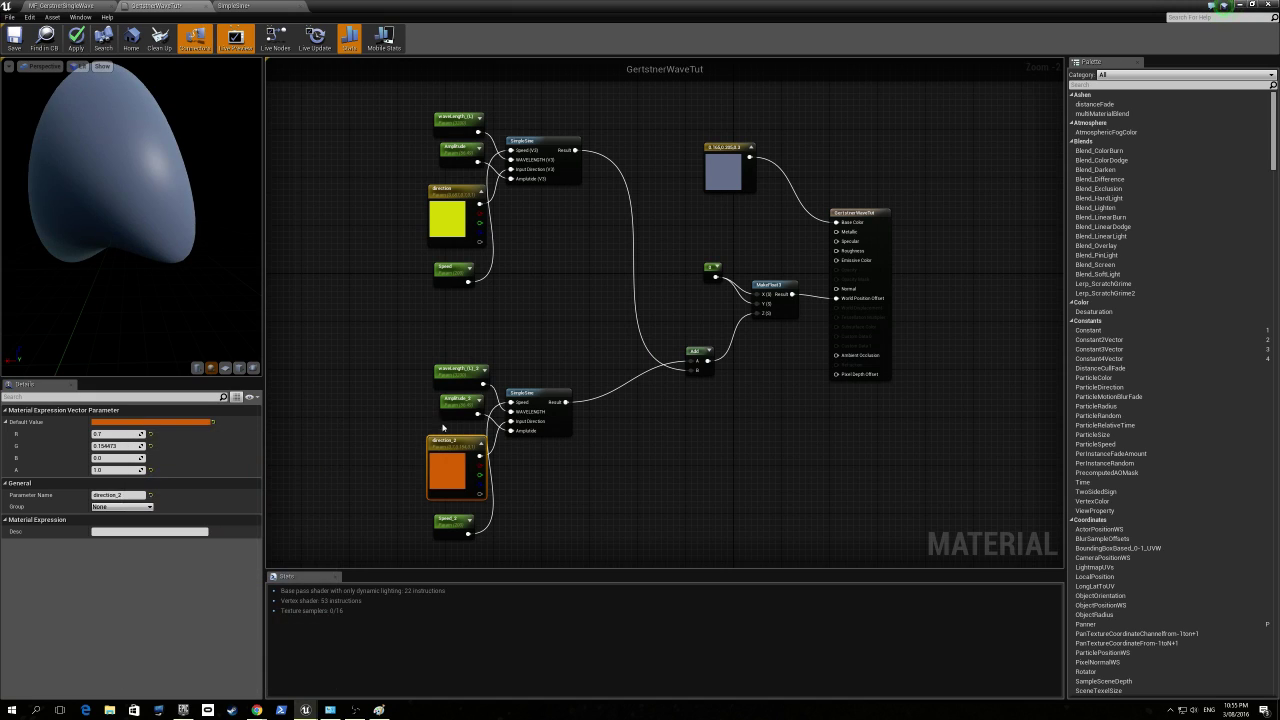
Enter new default values for Speed_2 and waveLength_(L)_2 so the second wave differs from the first
{"action": "left_click", "coordinate": [451, 520]}
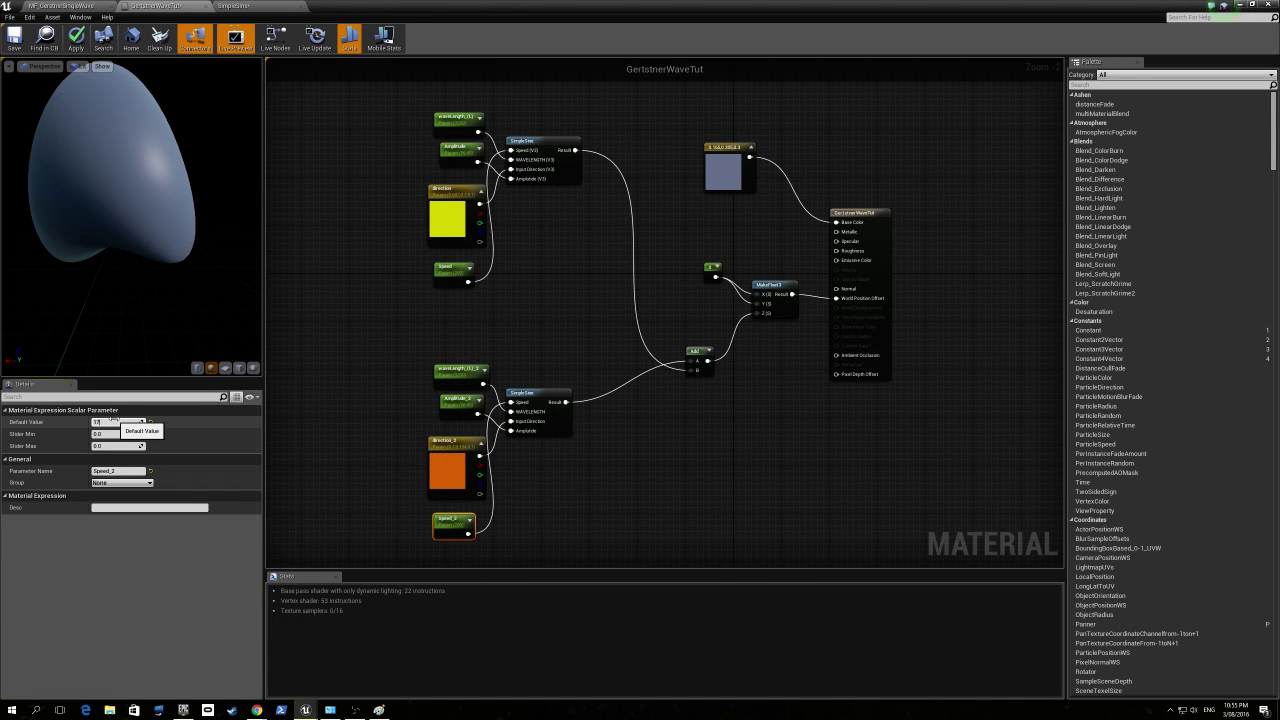
{"action": "key", "text": "Return"}
{"action": "left_click", "coordinate": [460, 372]}
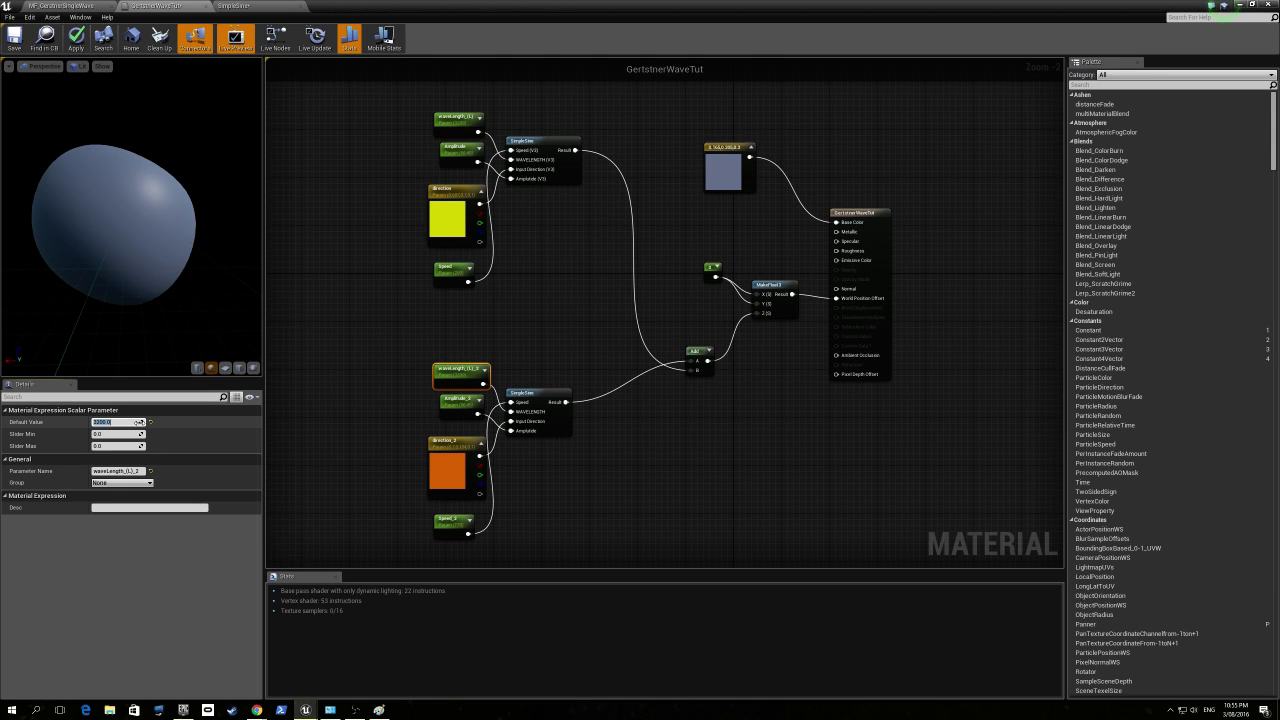
{"action": "key", "text": "Return"}
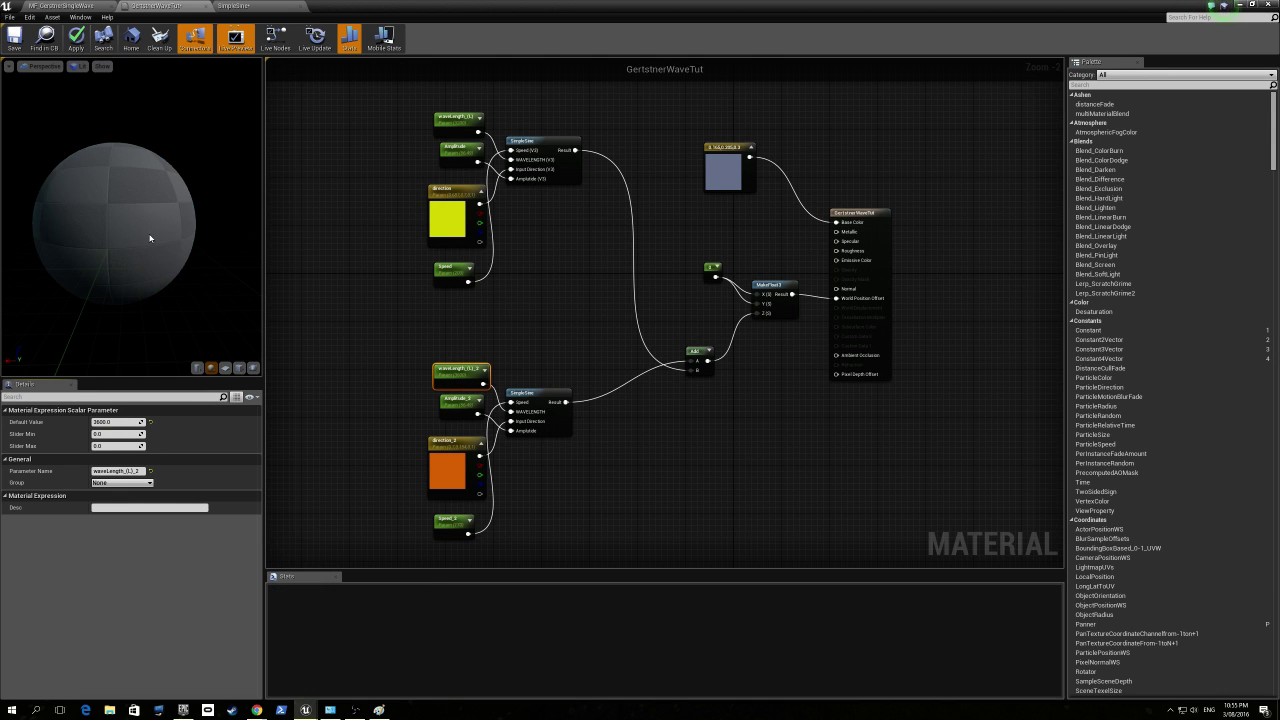
Apply the material changes, float the material editor beside the level viewport, and inspect the combined waves on the grid64 mesh
{"action": "left_click", "coordinate": [77, 42]}
{"action": "left_click_drag", "start_coordinate": [401, 6], "coordinate": [302, 200]}
{"action": "double_click", "coordinate": [740, 14]}
{"action": "left_click_drag", "start_coordinate": [472, 200], "coordinate": [386, 208]}
{"action": "mouse_move", "coordinate": [640, 200]}
{"action": "right_mouse_down"}
{"action": "mouse_move", "coordinate": [740, 225]}
{"action": "mouse_move", "coordinate": [640, 225]}
{"action": "right_mouse_up"}
{"action": "left_click_drag", "start_coordinate": [811, 319], "coordinate": [838, 496]}
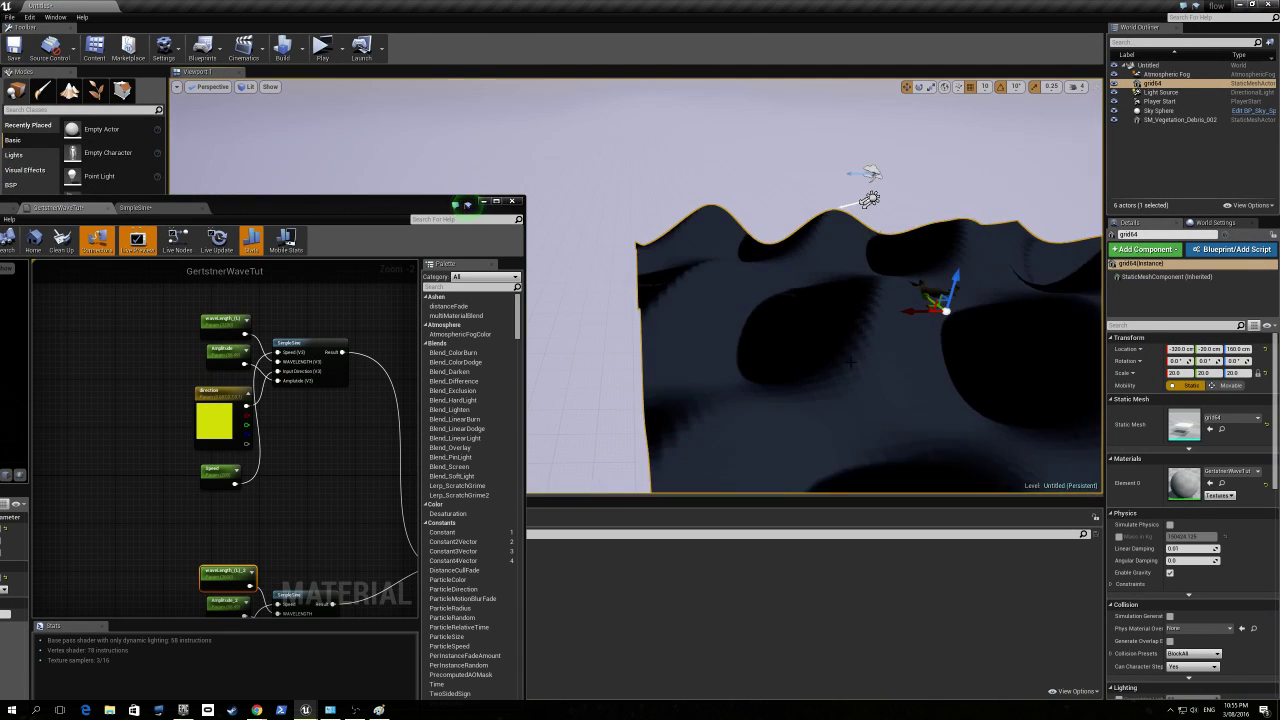
{"action": "right_click_drag", "start_coordinate": [851, 363], "coordinate": [918, 385]}
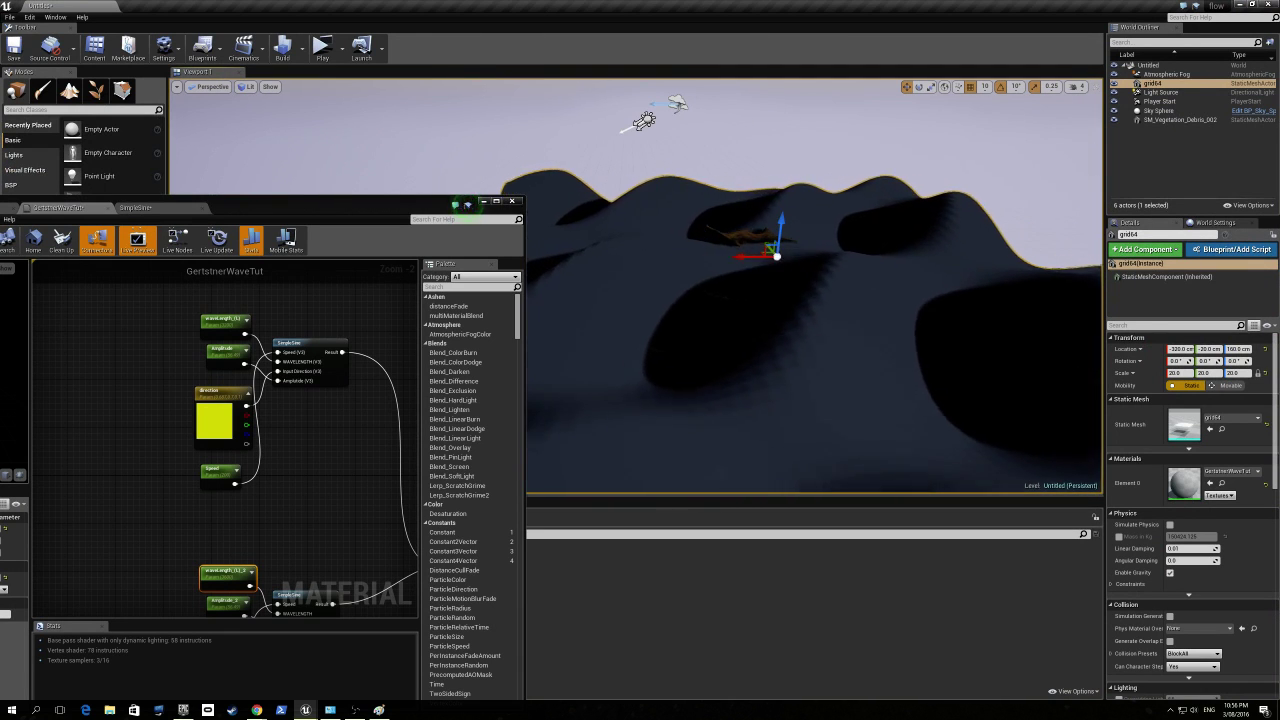
Rotate the level's Light Source to light the waves from a different angle
{"action": "left_click", "coordinate": [1200, 93]}
{"action": "key", "text": "e"}
{"action": "left_click_drag", "start_coordinate": [601, 97], "coordinate": [590, 142]}
{"action": "mouse_move", "coordinate": [640, 220]}
{"action": "right_mouse_down"}
{"action": "mouse_move", "coordinate": [690, 220]}
{"action": "mouse_move", "coordinate": [600, 240]}
{"action": "mouse_move", "coordinate": [590, 215]}
{"action": "mouse_move", "coordinate": [660, 140]}
{"action": "mouse_move", "coordinate": [645, 205]}
{"action": "mouse_move", "coordinate": [625, 220]}
{"action": "right_mouse_up"}
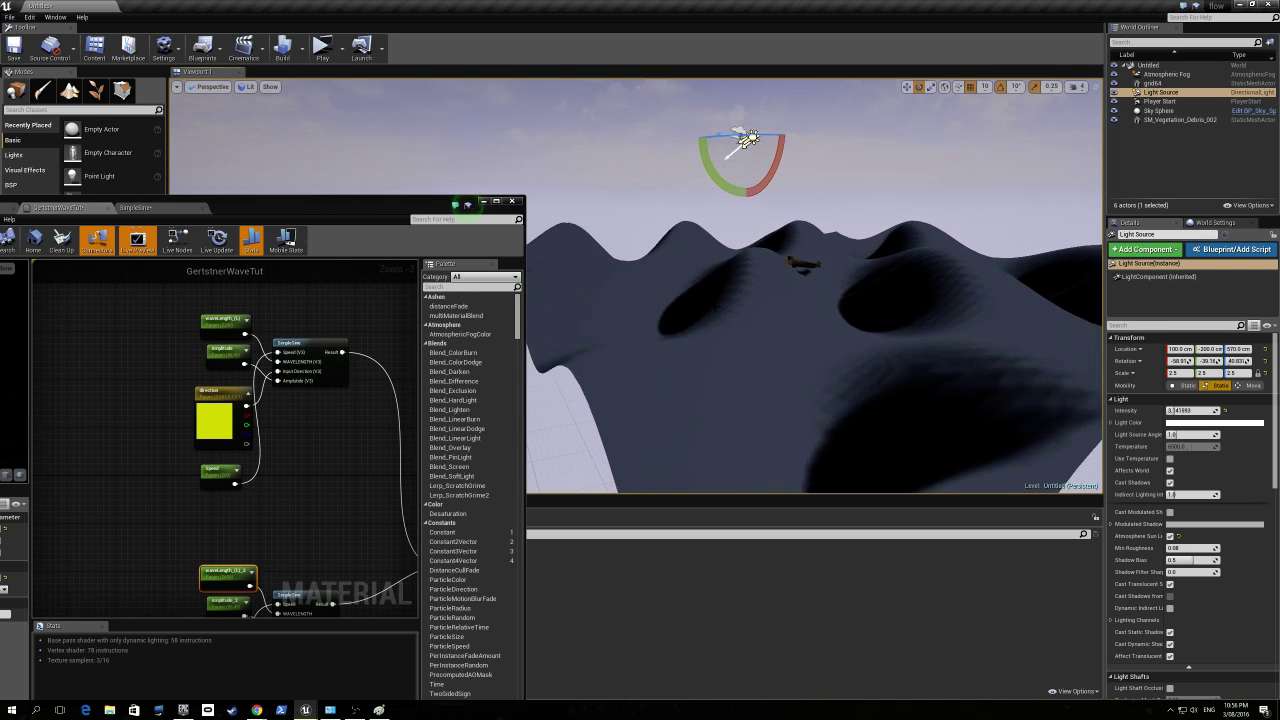
Move the material editor so its details are accessible and lower Amplitude_2's default value to about 34
{"action": "right_click_drag", "start_coordinate": [246, 553], "coordinate": [245, 383]}
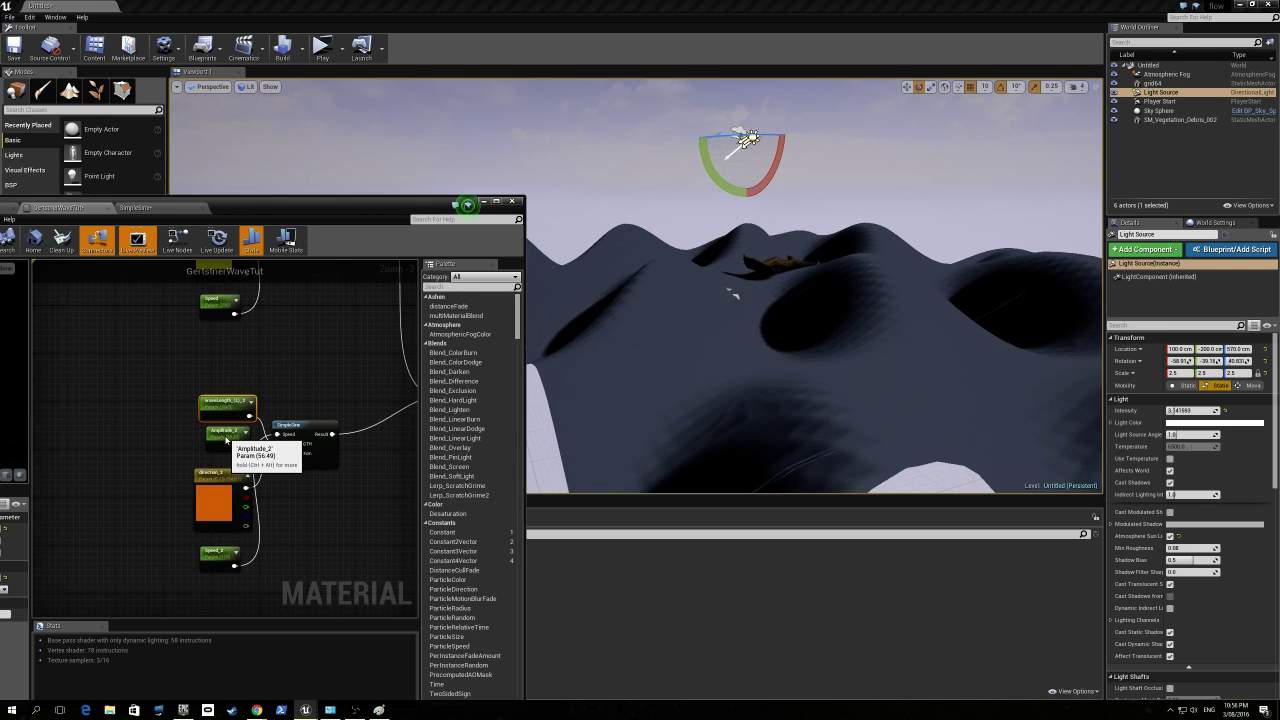
{"action": "left_click", "coordinate": [226, 440]}
{"action": "left_click_drag", "start_coordinate": [242, 215], "coordinate": [428, 179]}
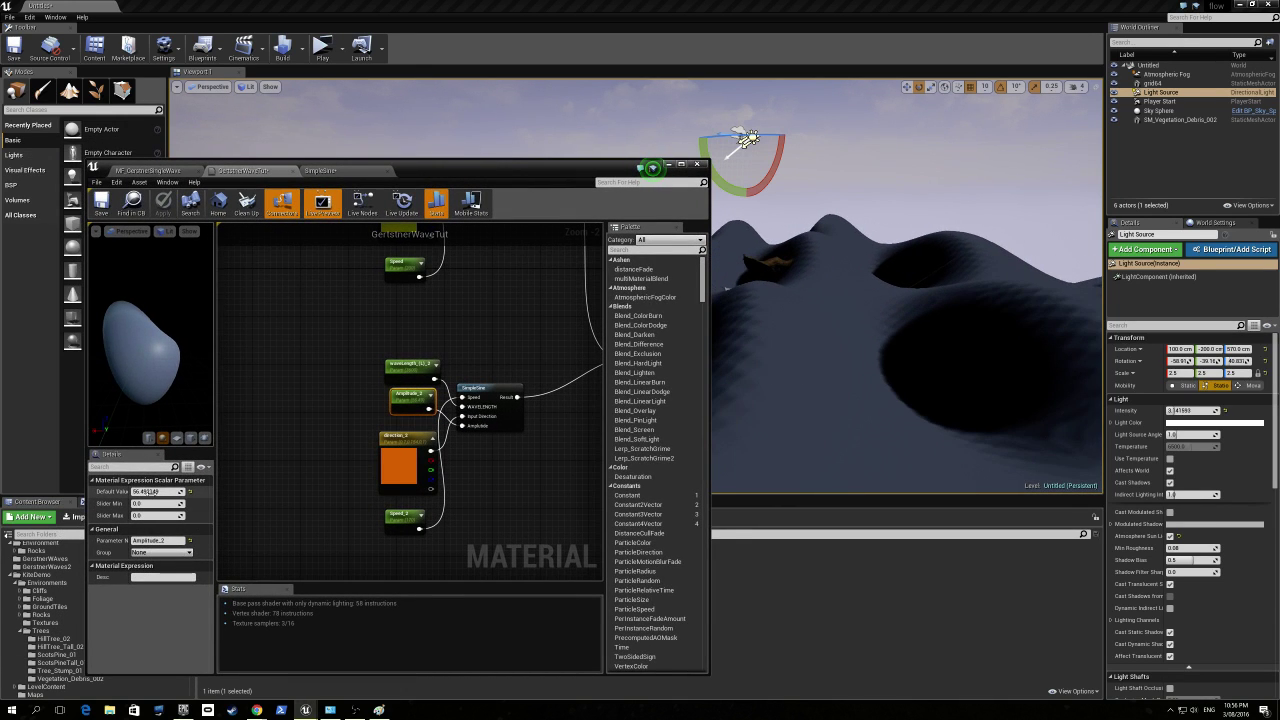
{"action": "left_click_drag", "start_coordinate": [149, 492], "coordinate": [112, 492]}
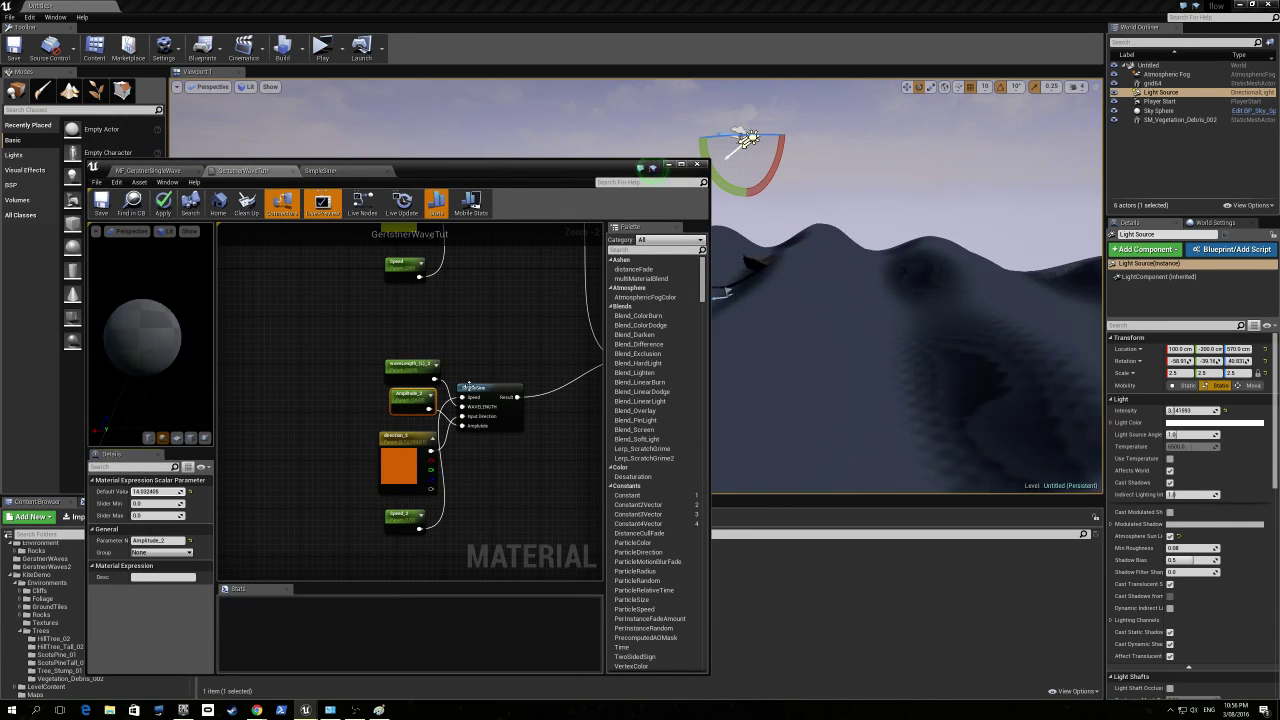
Set the first wave's waveLength_(L) to about 4026 and its Amplitude to about 35.87
{"action": "right_click_drag", "start_coordinate": [300, 345], "coordinate": [297, 519]}
{"action": "left_click", "coordinate": [402, 289]}
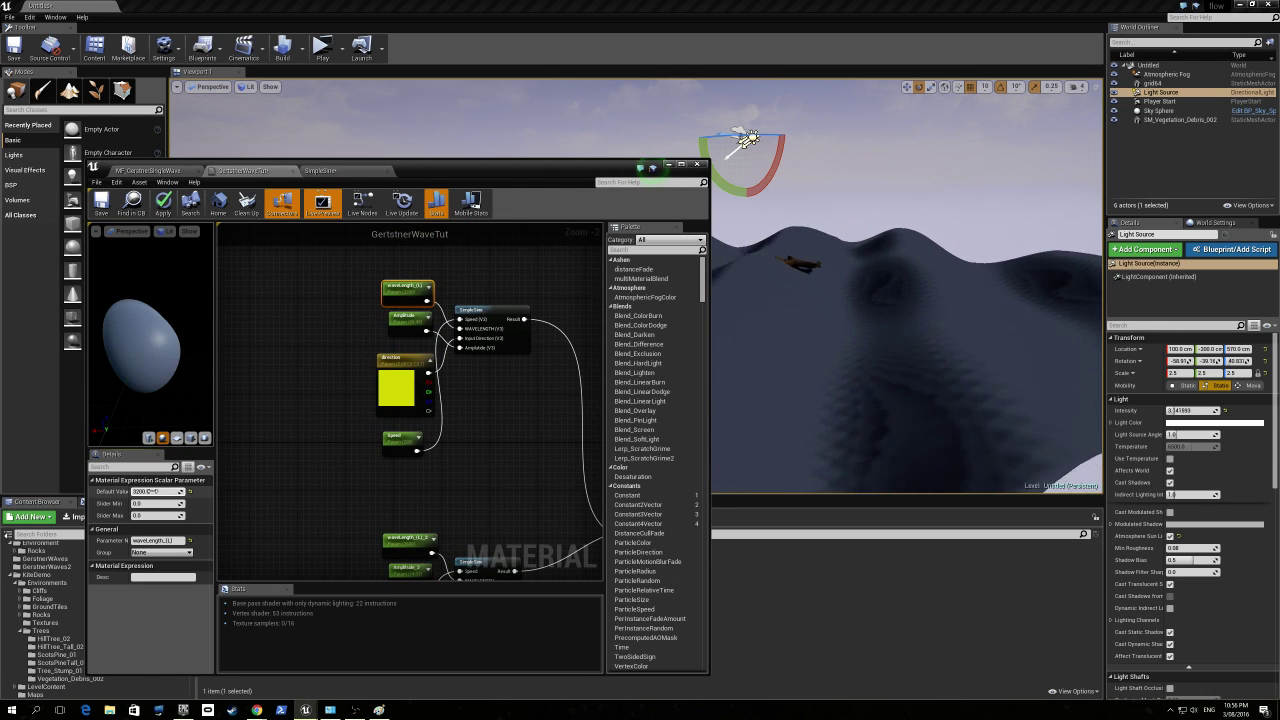
{"action": "left_click", "coordinate": [405, 317]}
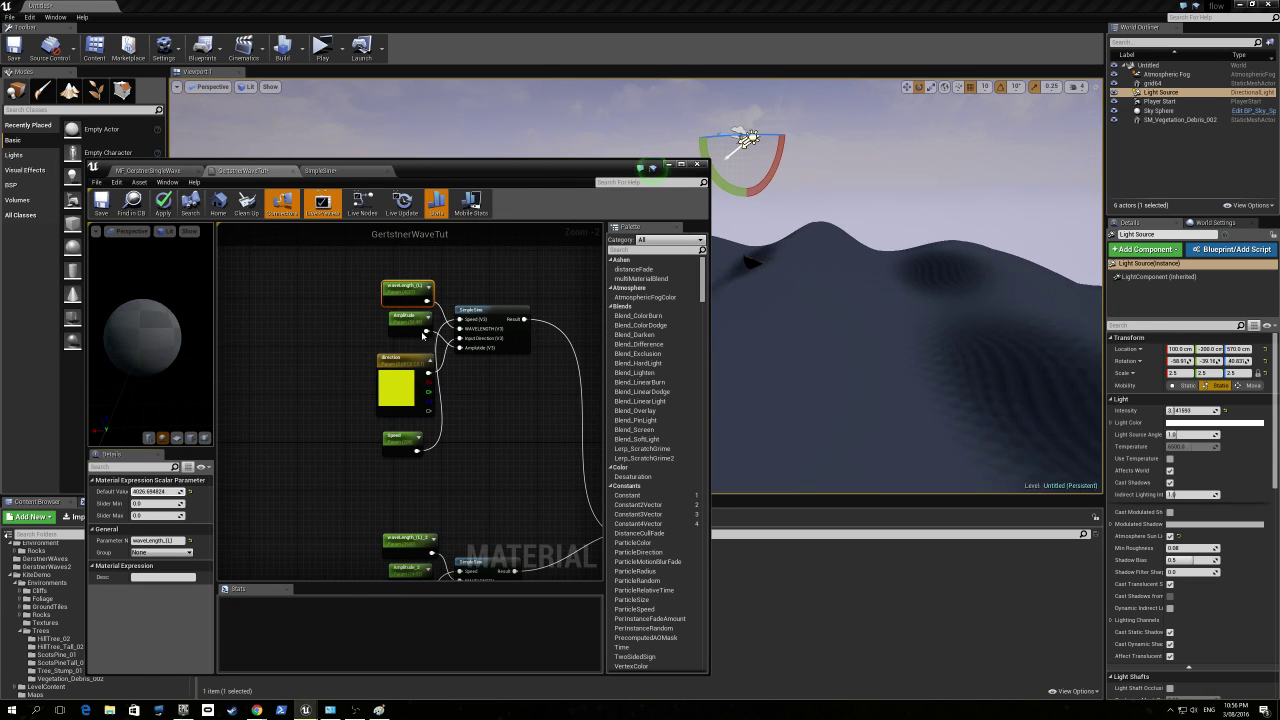
{"action": "left_click_drag", "start_coordinate": [155, 492], "coordinate": [135, 492]}
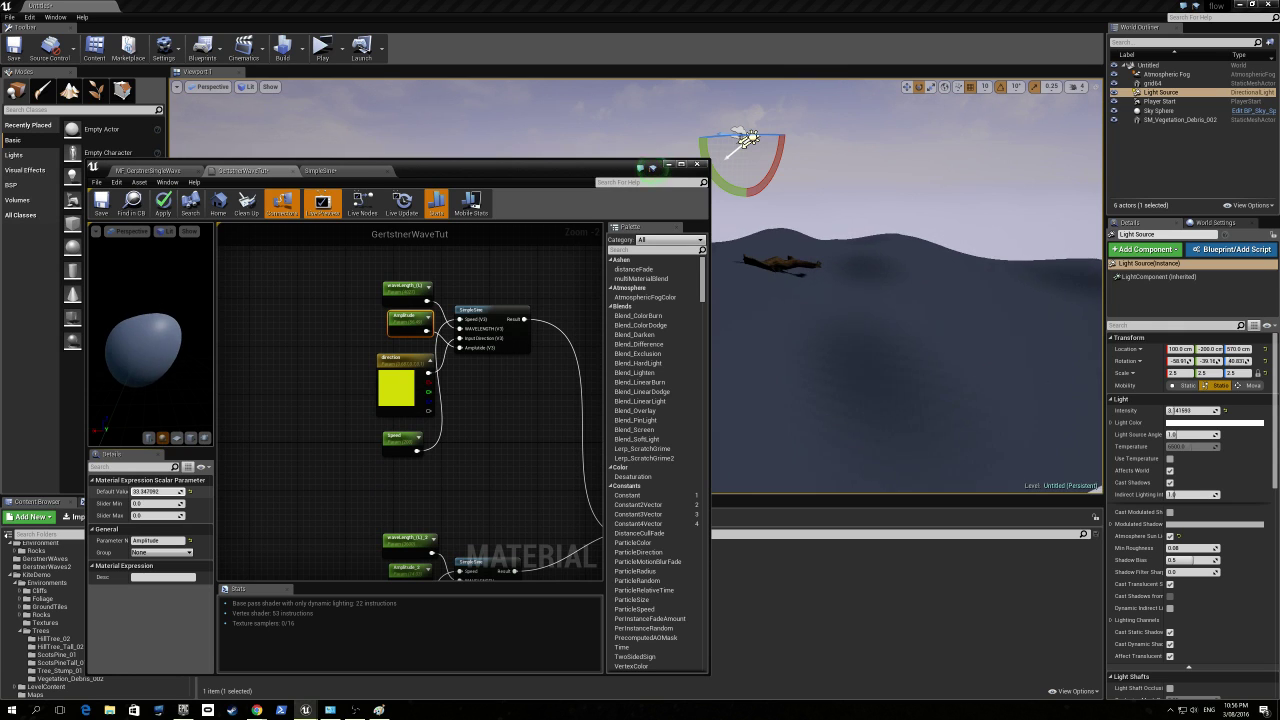
Inspect the waves from another angle and move the material editor clear of the viewport, showing the Add and MakeFloat3 nodes
{"action": "right_click_drag", "start_coordinate": [890, 288], "coordinate": [1030, 290]}
{"action": "right_click_drag", "start_coordinate": [407, 130], "coordinate": [417, 127]}
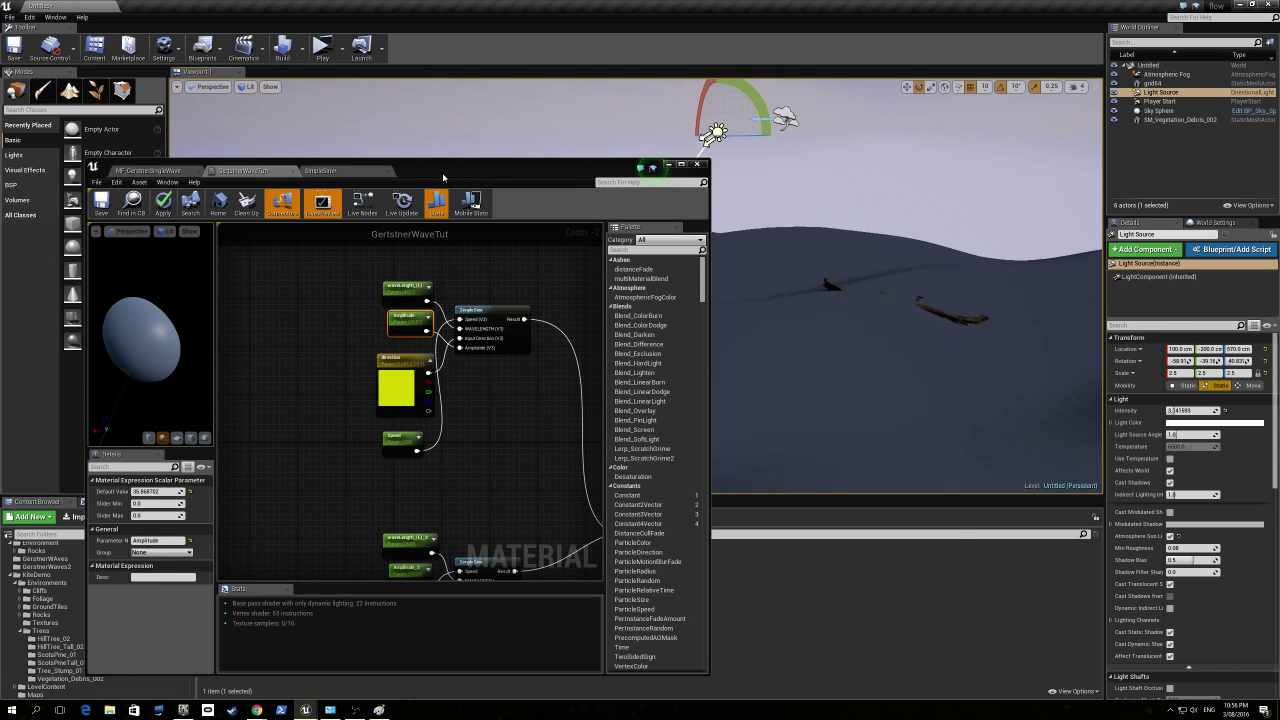
{"action": "left_click_drag", "start_coordinate": [443, 178], "coordinate": [361, 127]}
{"action": "right_click_drag", "start_coordinate": [425, 363], "coordinate": [188, 310]}
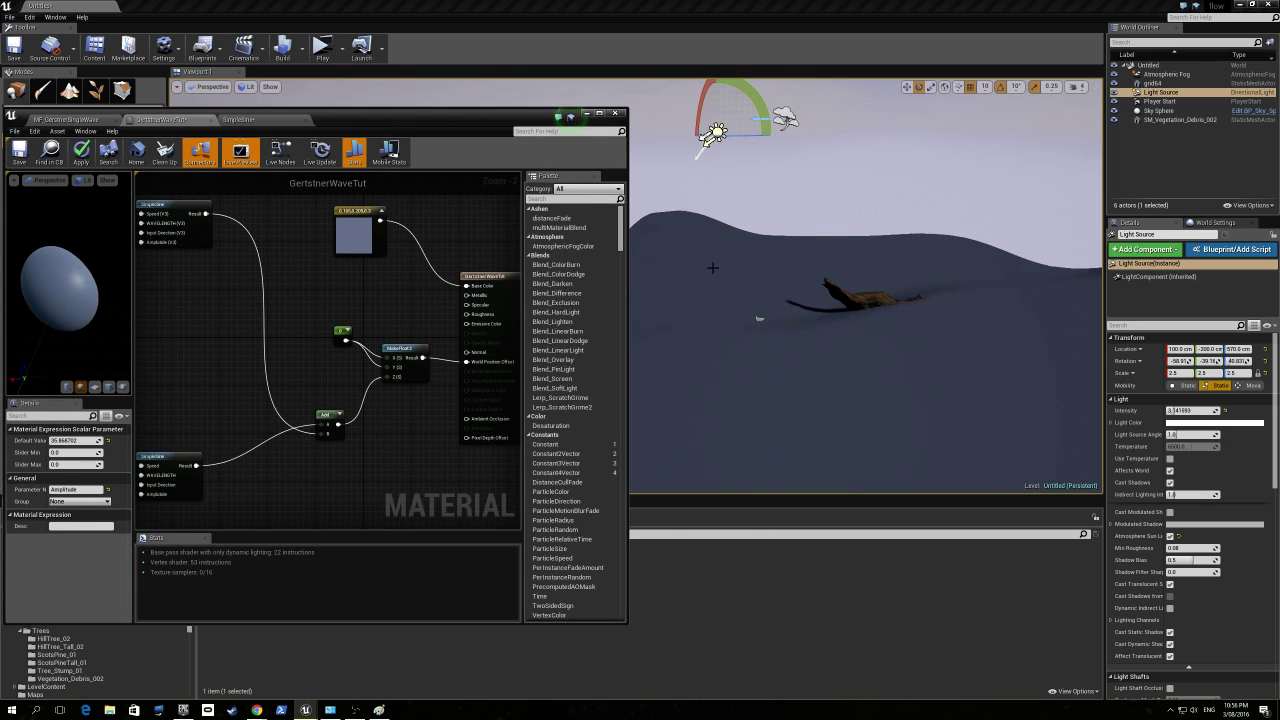
Reposition the material editor and add a DDX node to the graph below the Add node
{"action": "mouse_move", "coordinate": [507, 125]}
{"action": "left_mouse_down"}
{"action": "mouse_move", "coordinate": [592, 125]}
{"action": "mouse_move", "coordinate": [495, 118]}
{"action": "left_mouse_up"}
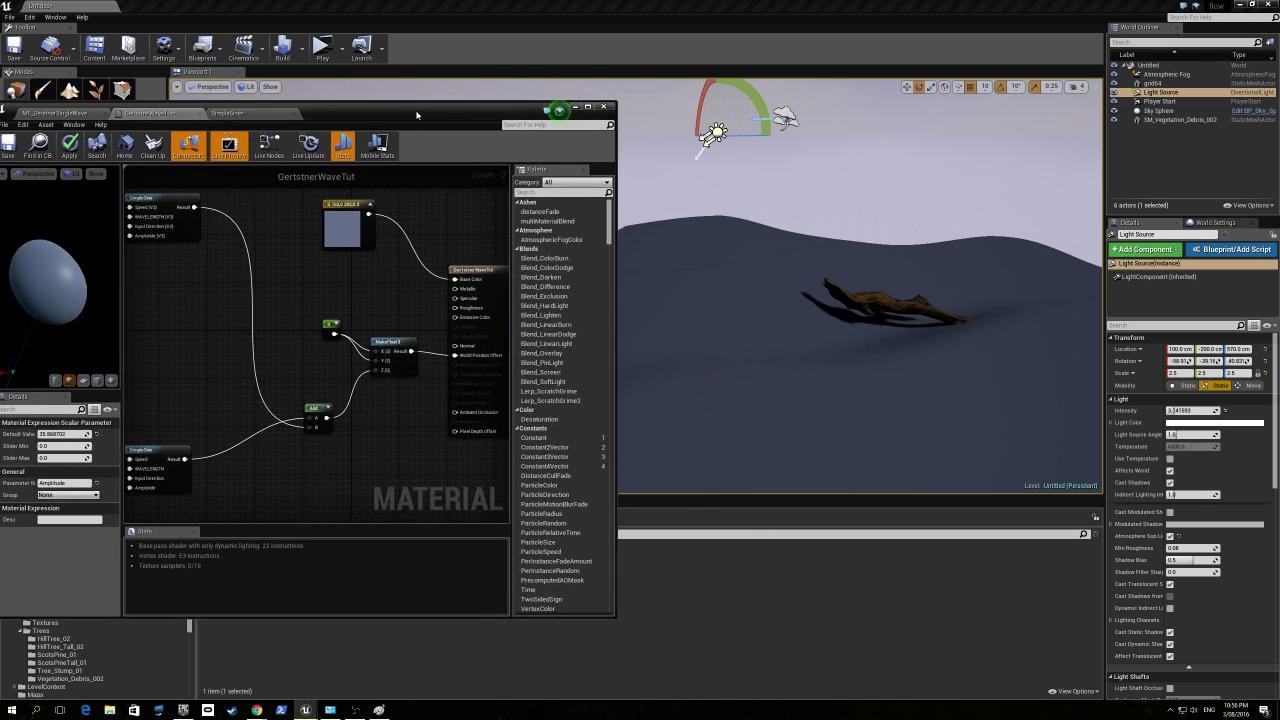
{"action": "left_click_drag", "start_coordinate": [405, 112], "coordinate": [349, 113]}
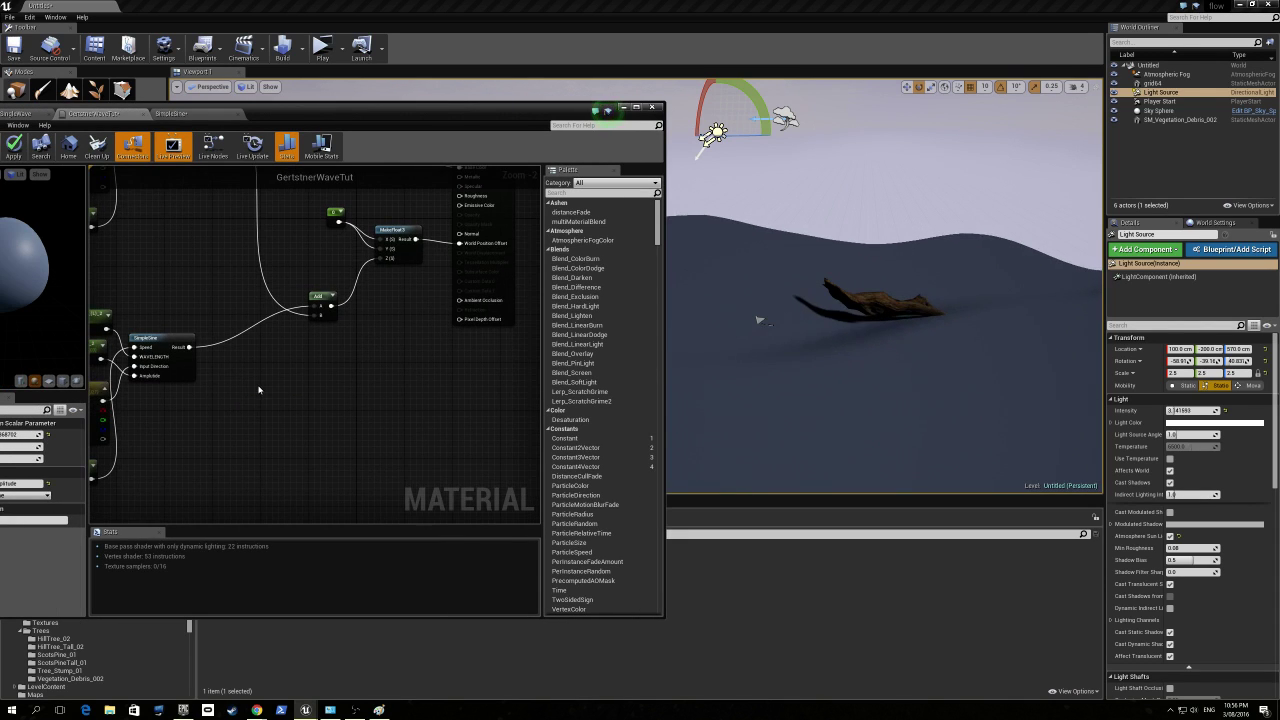
{"action": "right_click", "coordinate": [259, 389]}
{"action": "type", "text": "add"}
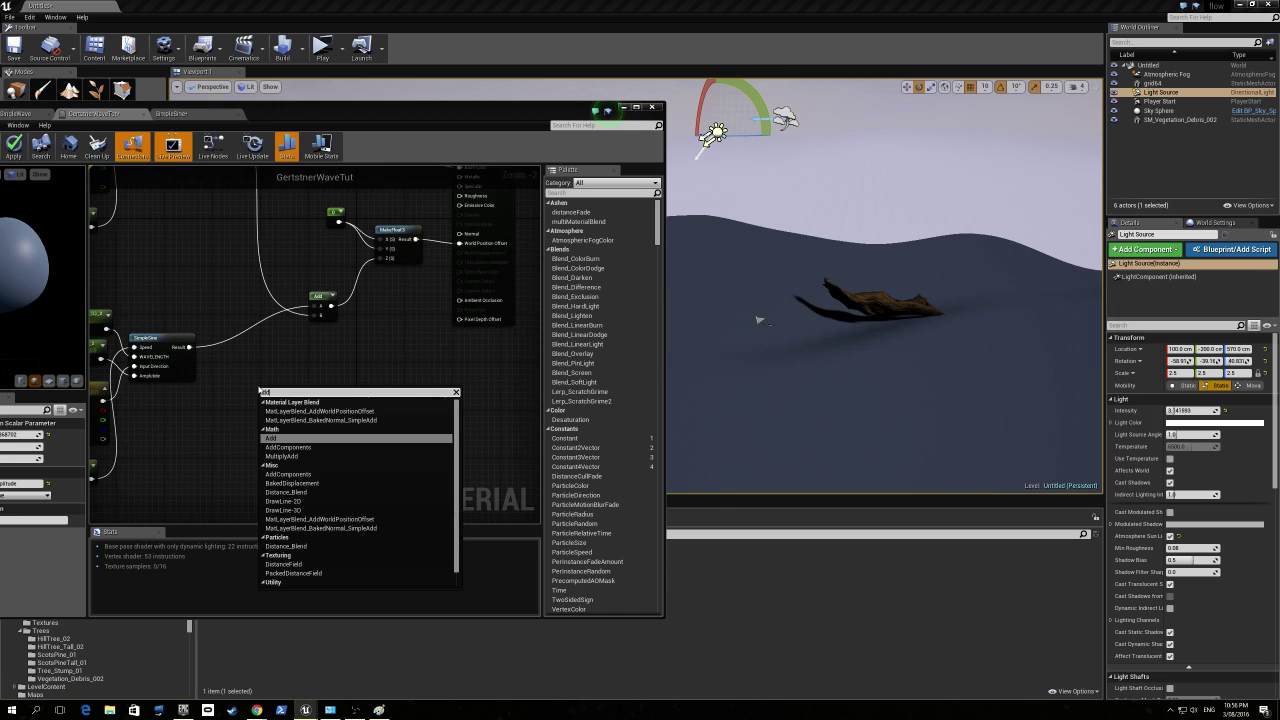
{"action": "scroll", "coordinate": [300, 560], "scroll_direction": "down", "scroll_amount": 1}
{"action": "left_click", "coordinate": [300, 580]}
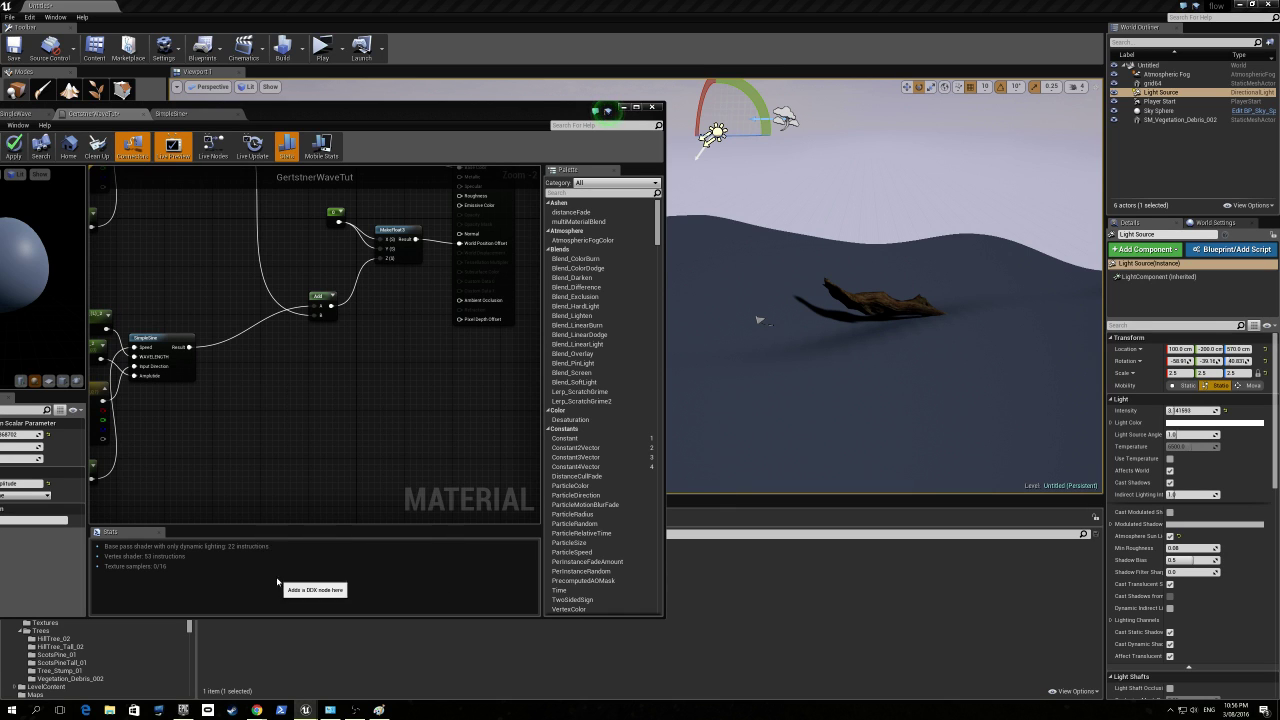
{"action": "left_click_drag", "start_coordinate": [288, 389], "coordinate": [296, 361]}
Add a DDY node and place it directly beneath the DDX node
{"action": "right_click", "coordinate": [283, 424]}
{"action": "type", "text": "dd"}
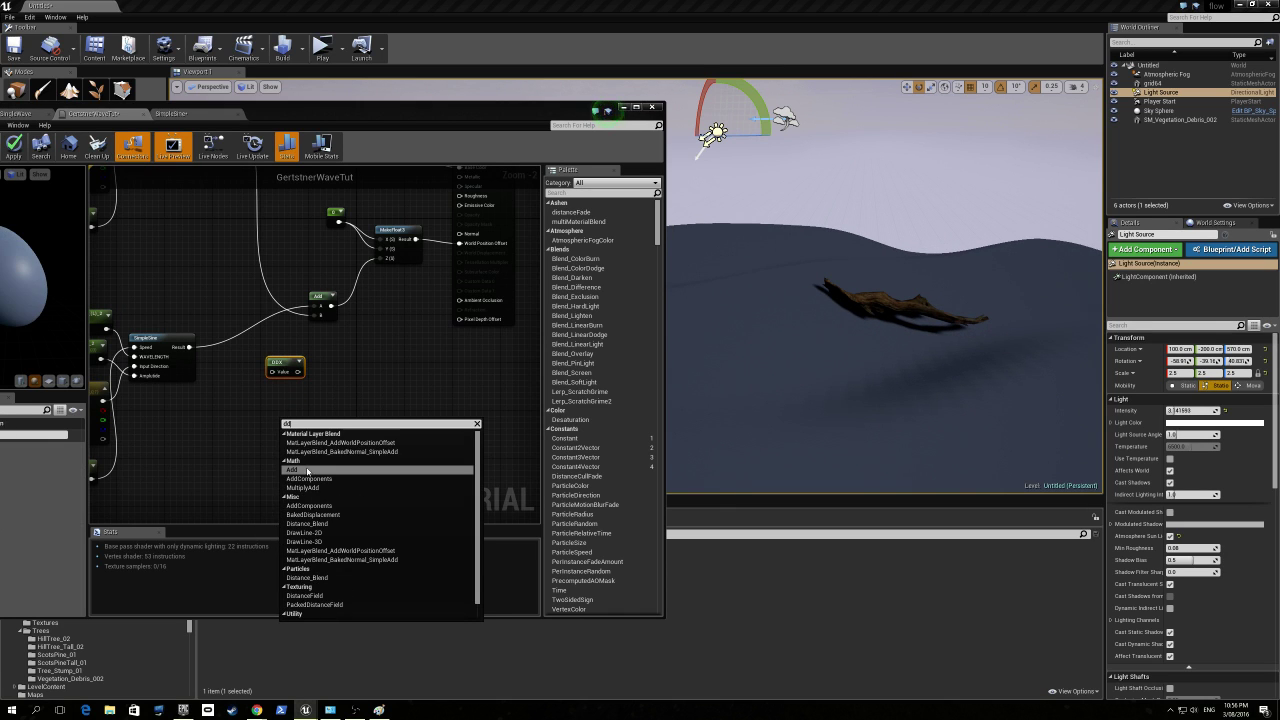
{"action": "scroll", "coordinate": [308, 579], "scroll_direction": "down", "scroll_amount": 1}
{"action": "left_click", "coordinate": [305, 614]}
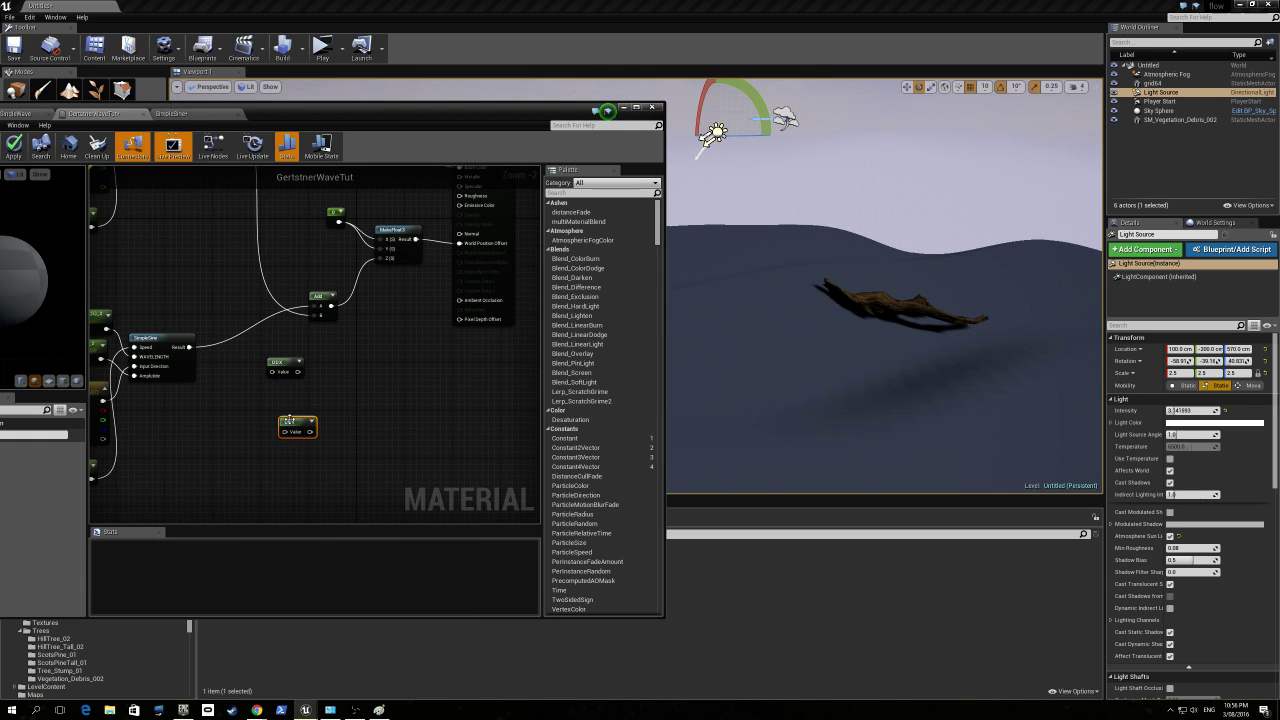
{"action": "left_click_drag", "start_coordinate": [289, 421], "coordinate": [362, 384]}
Create a Normalize node fed by the DDX output and align it beside the DDX node
{"action": "scroll", "coordinate": [316, 368], "scroll_direction": "up", "scroll_amount": 2}
{"action": "type", "text": "norm"}
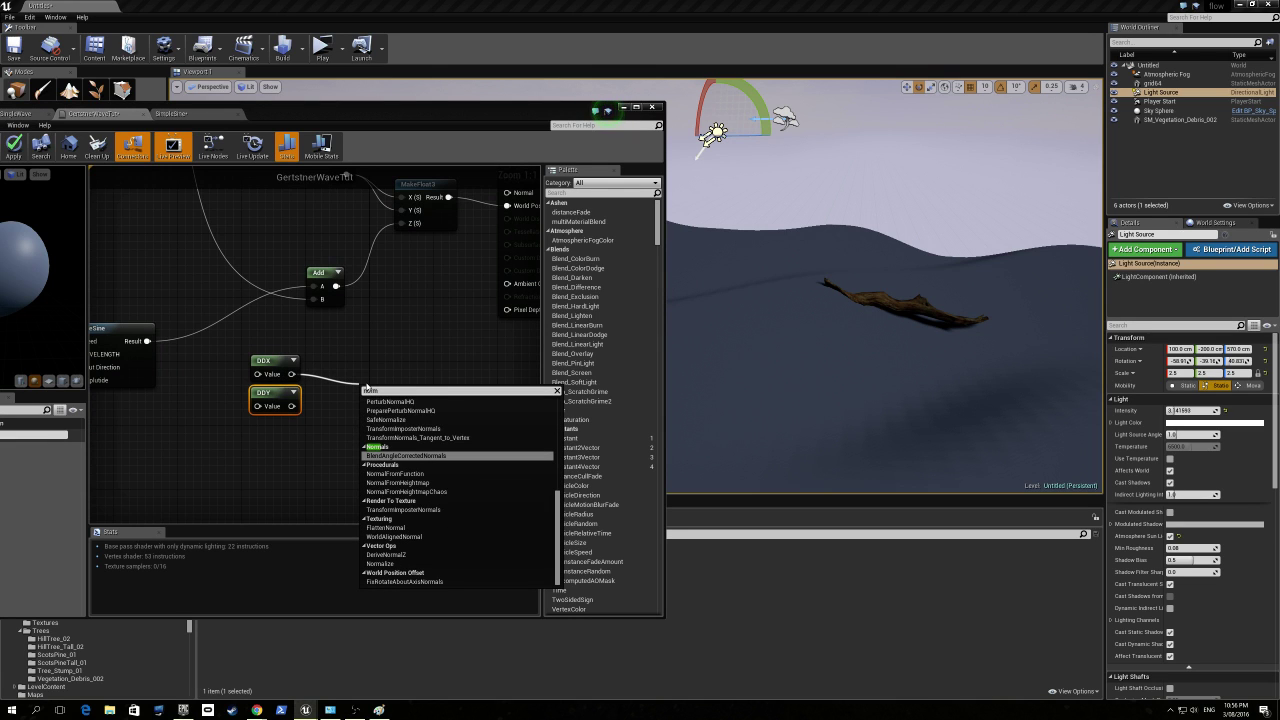
{"action": "left_click", "coordinate": [380, 563]}
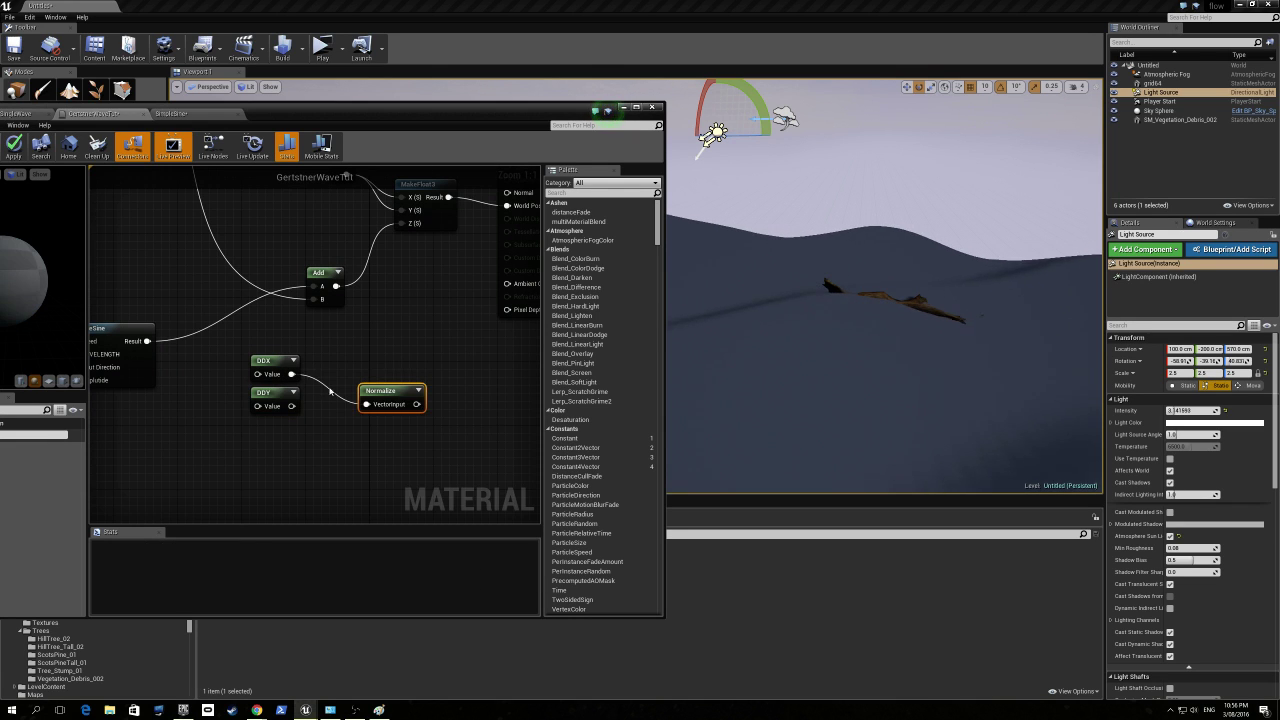
{"action": "left_click_drag", "start_coordinate": [378, 388], "coordinate": [352, 360]}
Duplicate the Normalize node and place the copy beside the DDY node, beneath the original
{"action": "key", "text": "ctrl+c"}
{"action": "key", "text": "ctrl+v"}
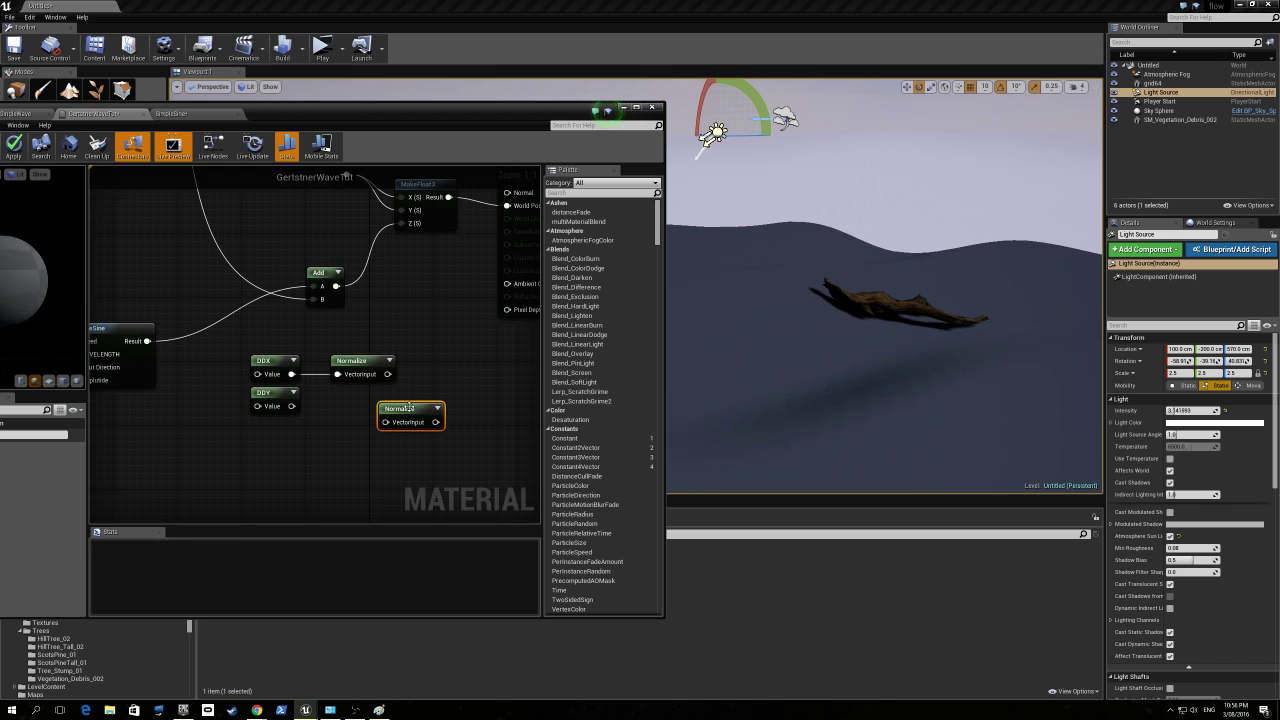
{"action": "left_click_drag", "start_coordinate": [405, 407], "coordinate": [358, 394]}
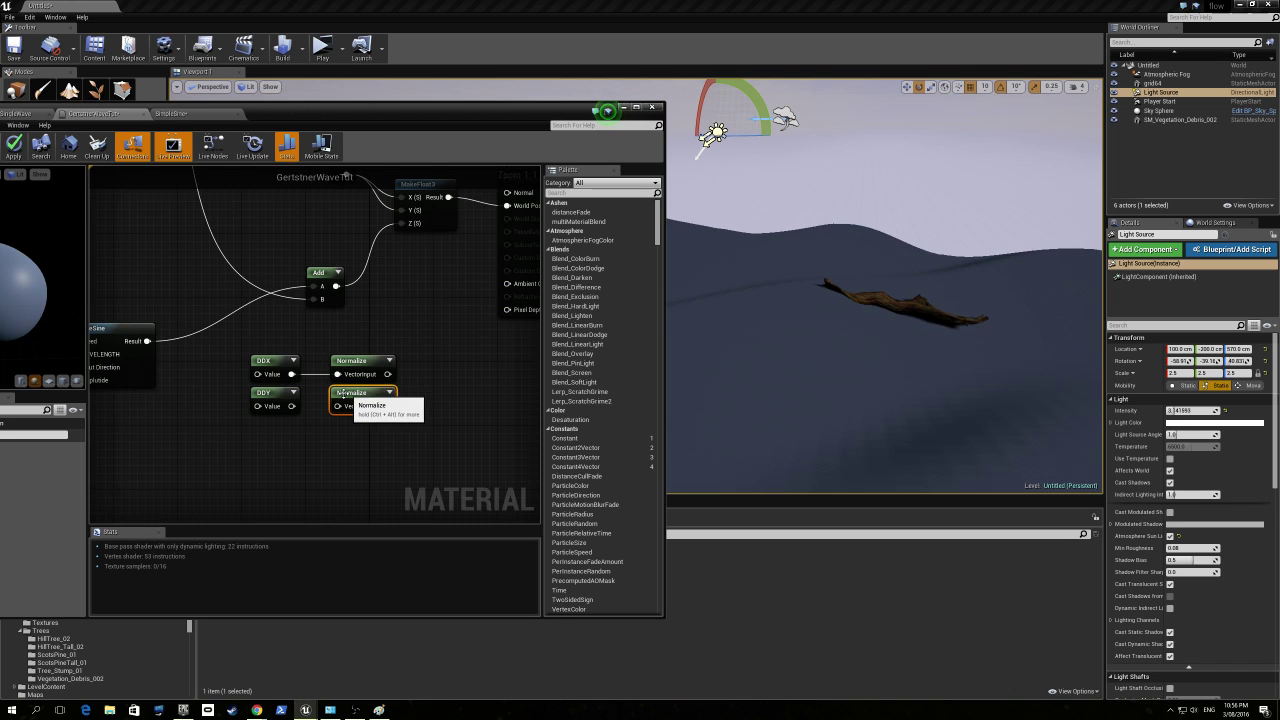
Add a CrossProduct node and connect the two Normalize outputs to its A and B inputs
{"action": "right_click", "coordinate": [345, 389]}
{"action": "type", "text": "cross"}
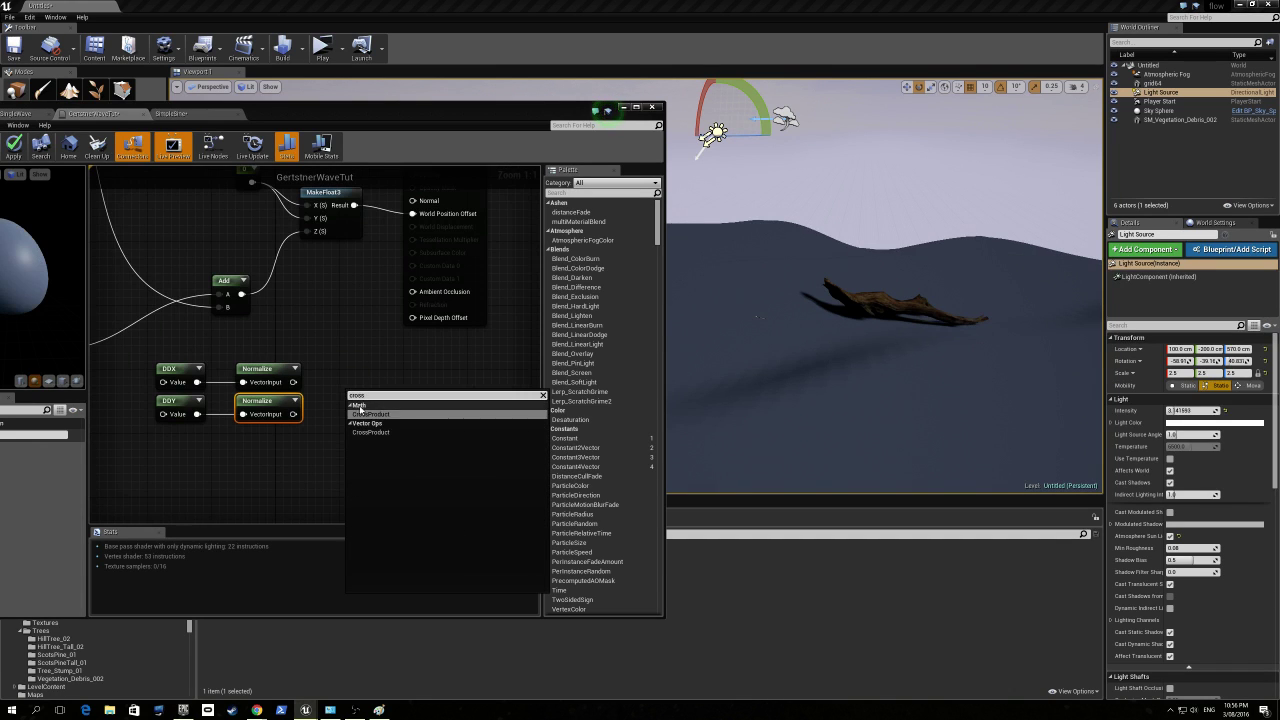
{"action": "key", "text": "Return"}
{"action": "left_click_drag", "start_coordinate": [294, 382], "coordinate": [356, 422]}
{"action": "right_click_drag", "start_coordinate": [117, 232], "coordinate": [203, 357]}
{"action": "right_click_drag", "start_coordinate": [410, 414], "coordinate": [339, 343]}
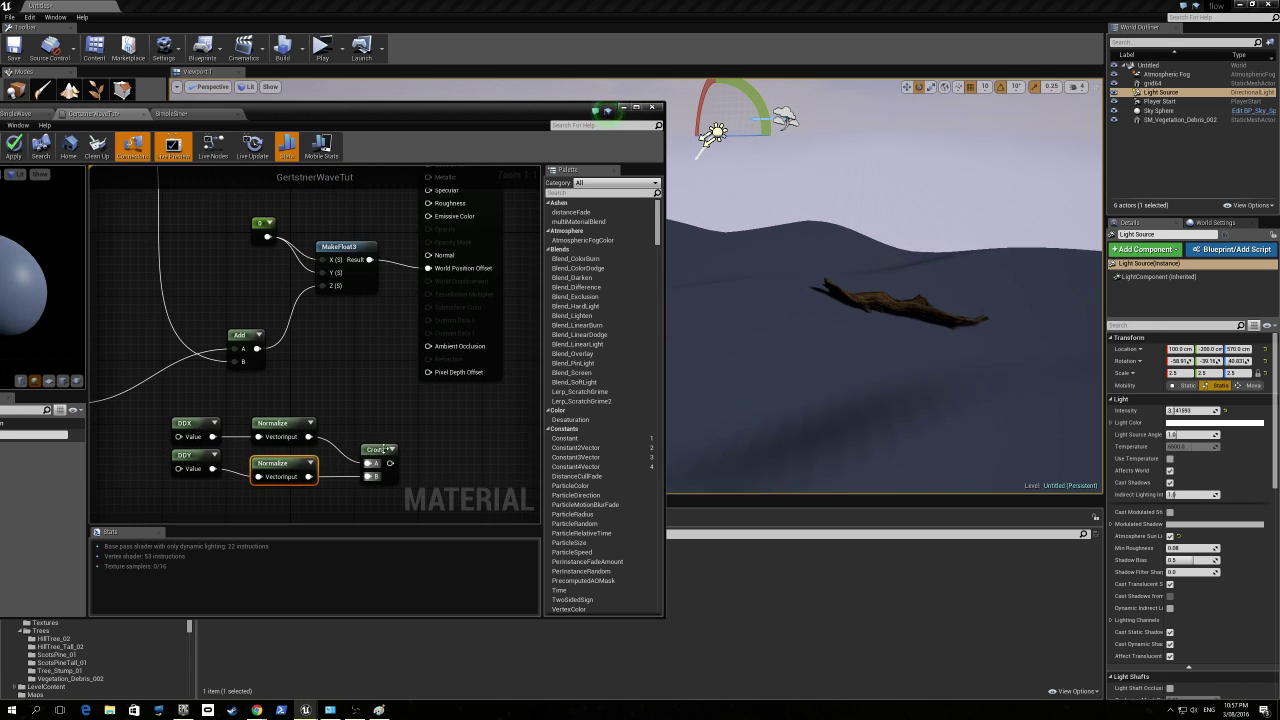
Connect the Cross node's result to the Normal input of the GertstnerWaveTut material and apply the material
{"action": "left_click_drag", "start_coordinate": [389, 463], "coordinate": [393, 460]}
{"action": "left_click_drag", "start_coordinate": [433, 270], "coordinate": [432, 257]}
{"action": "left_click", "coordinate": [473, 235]}
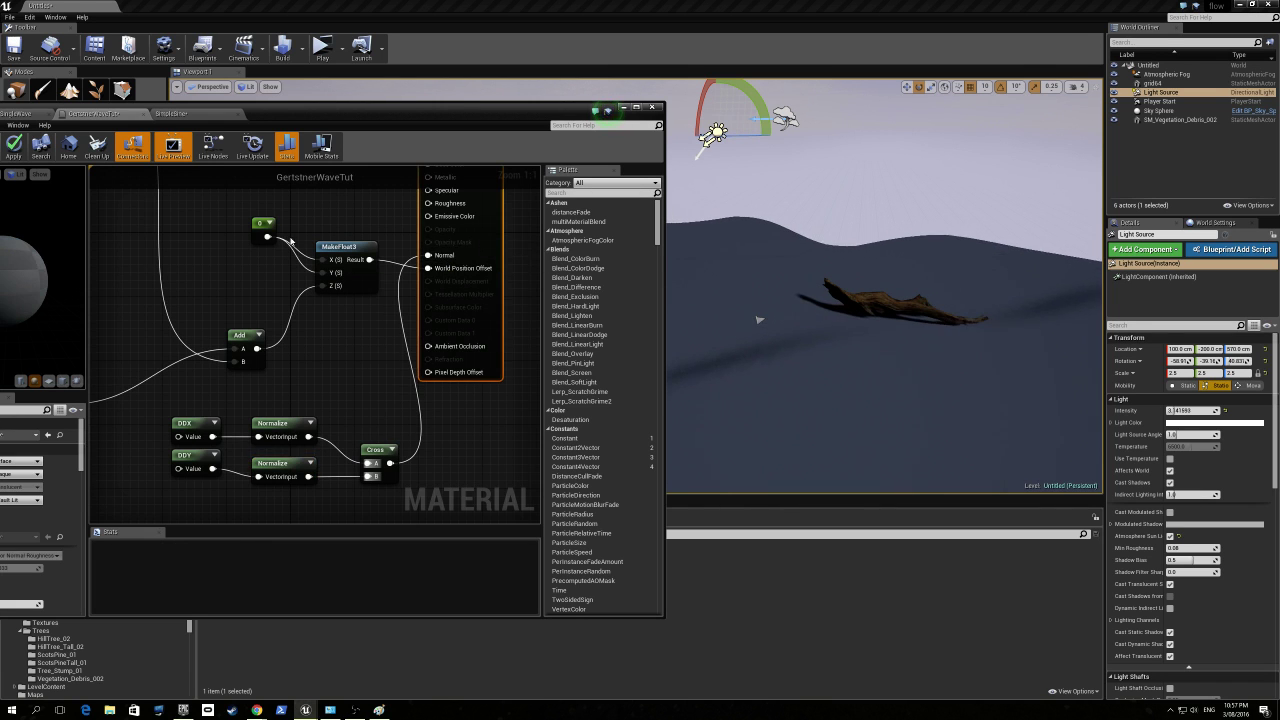
{"action": "right_click_drag", "start_coordinate": [203, 234], "coordinate": [391, 214]}
{"action": "left_click_drag", "start_coordinate": [273, 121], "coordinate": [464, 98]}
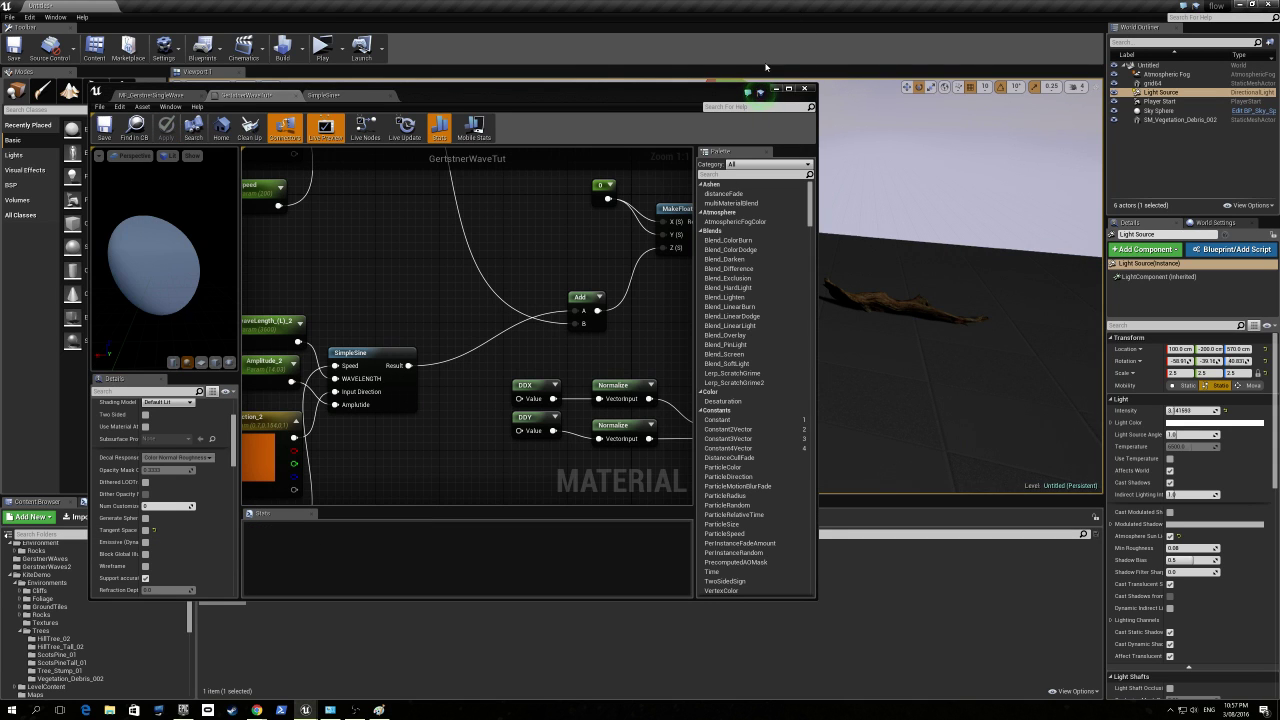
Minimize the material editor and rotate the Light Source in the level to test the shading on the waves
{"action": "left_click", "coordinate": [777, 92]}
{"action": "right_click_drag", "start_coordinate": [698, 278], "coordinate": [441, 187]}
{"action": "mouse_move", "coordinate": [513, 168]}
{"action": "left_mouse_down"}
{"action": "mouse_move", "coordinate": [500, 208]}
{"action": "mouse_move", "coordinate": [520, 180]}
{"action": "mouse_move", "coordinate": [495, 175]}
{"action": "left_mouse_up"}
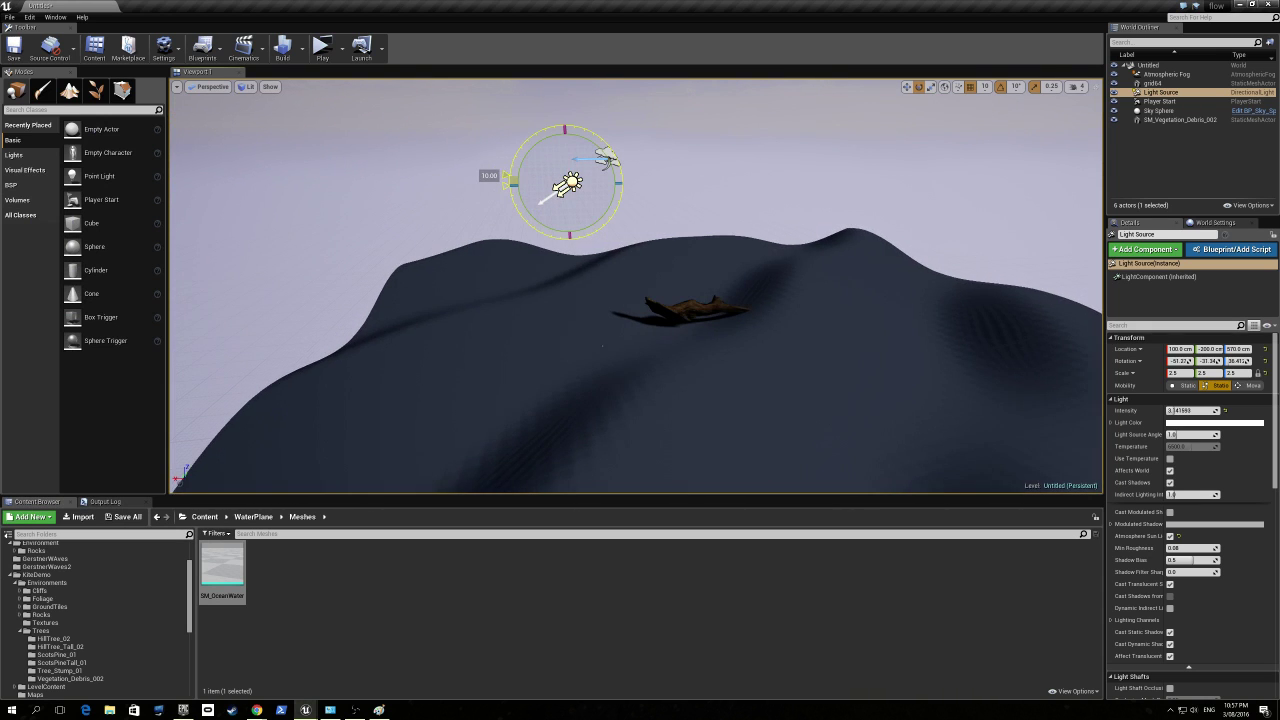
{"action": "mouse_move", "coordinate": [567, 366]}
{"action": "right_mouse_down"}
{"action": "mouse_move", "coordinate": [598, 420]}
{"action": "mouse_move", "coordinate": [567, 366]}
{"action": "right_mouse_up"}
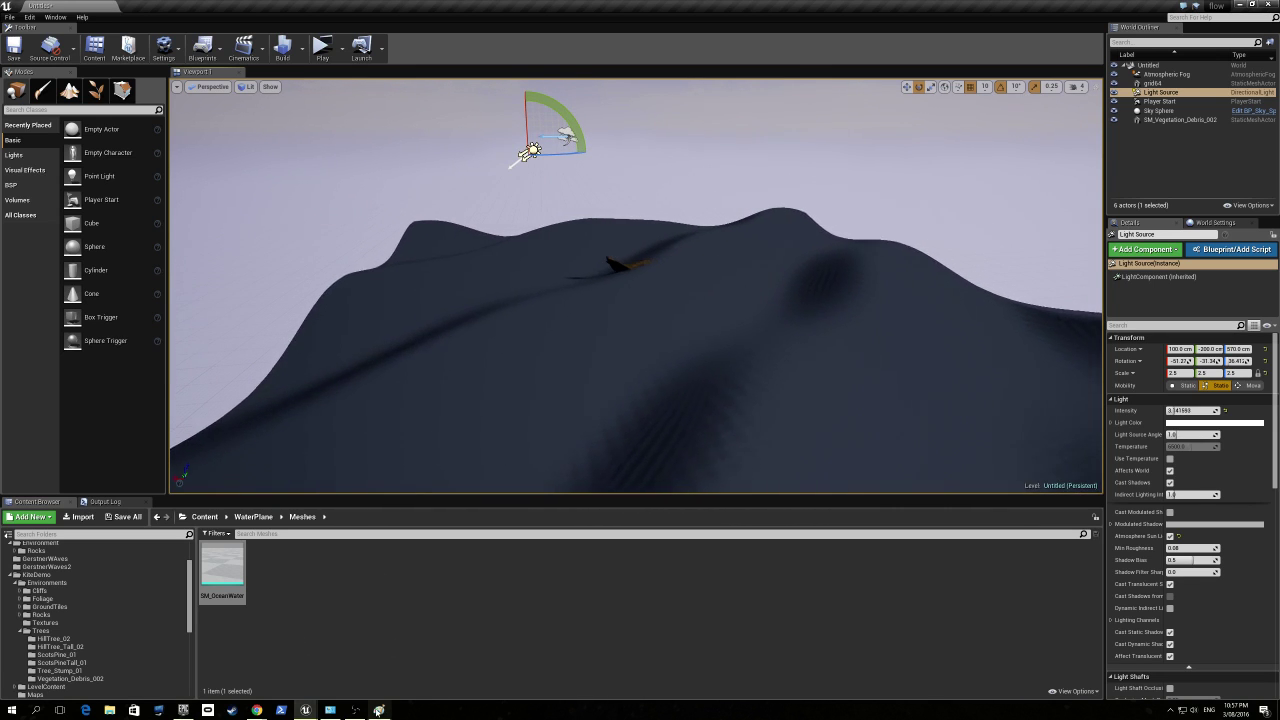
Switch to the GPU Gems chapter in Chrome and read the normal equations 6a and 6b, then return to the level
{"action": "mouse_move", "coordinate": [380, 712]}
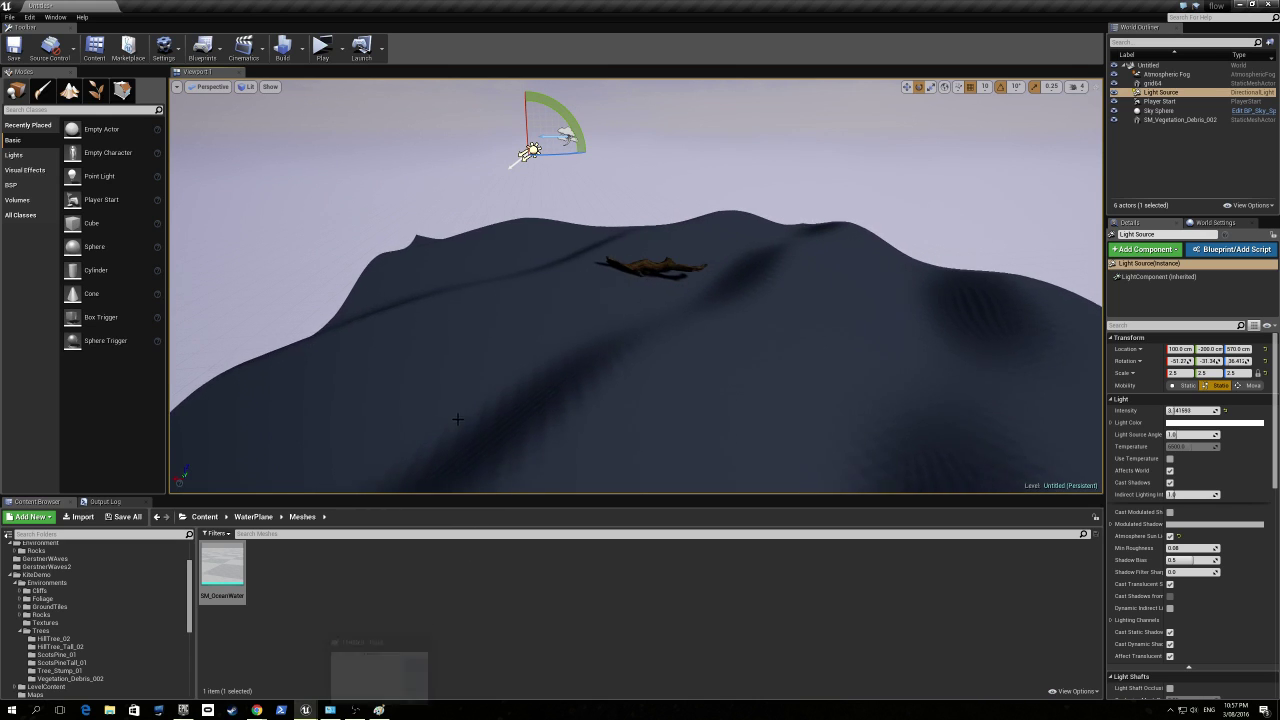
{"action": "mouse_move", "coordinate": [256, 710]}
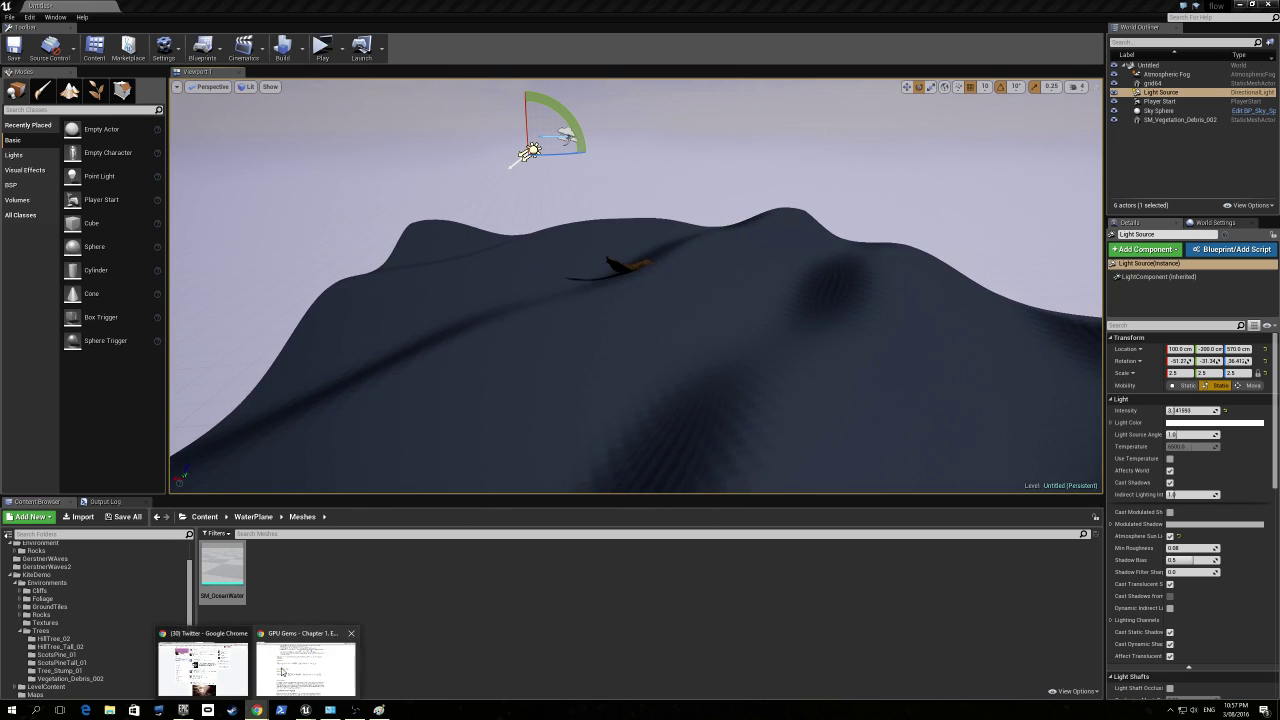
{"action": "left_click", "coordinate": [306, 665]}
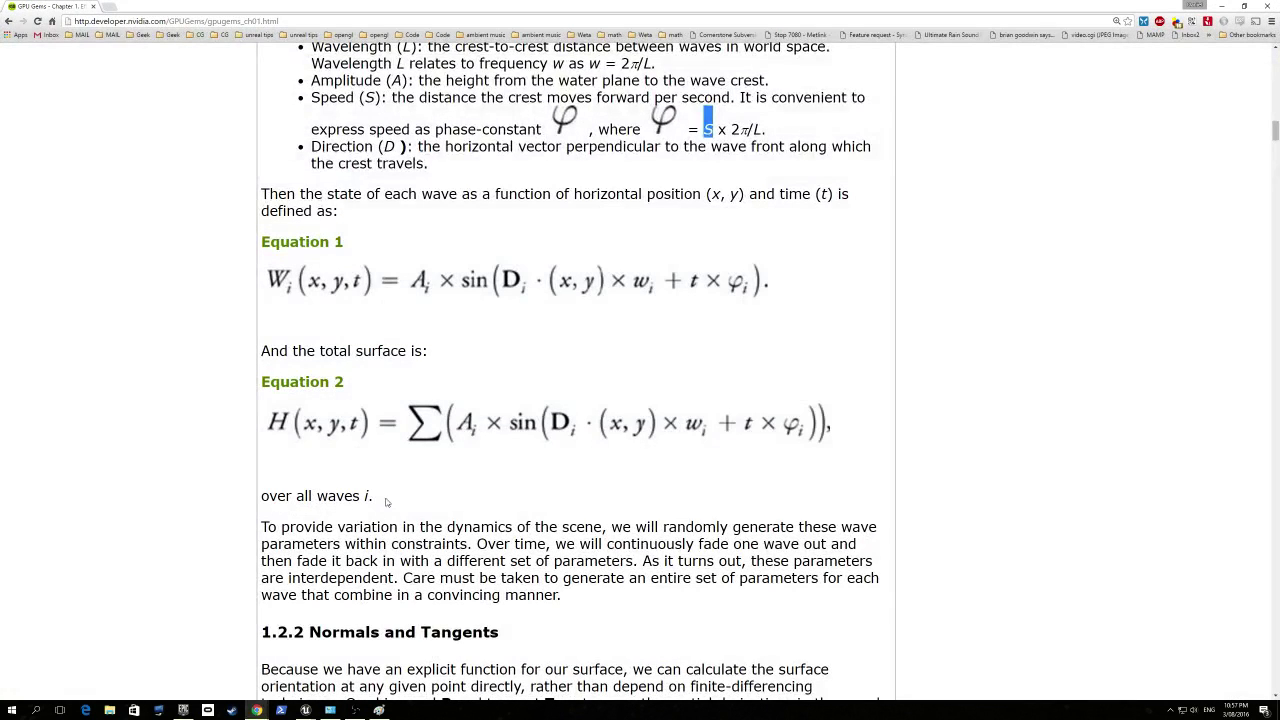
{"action": "scroll", "coordinate": [387, 502], "scroll_direction": "down", "scroll_amount": 15}
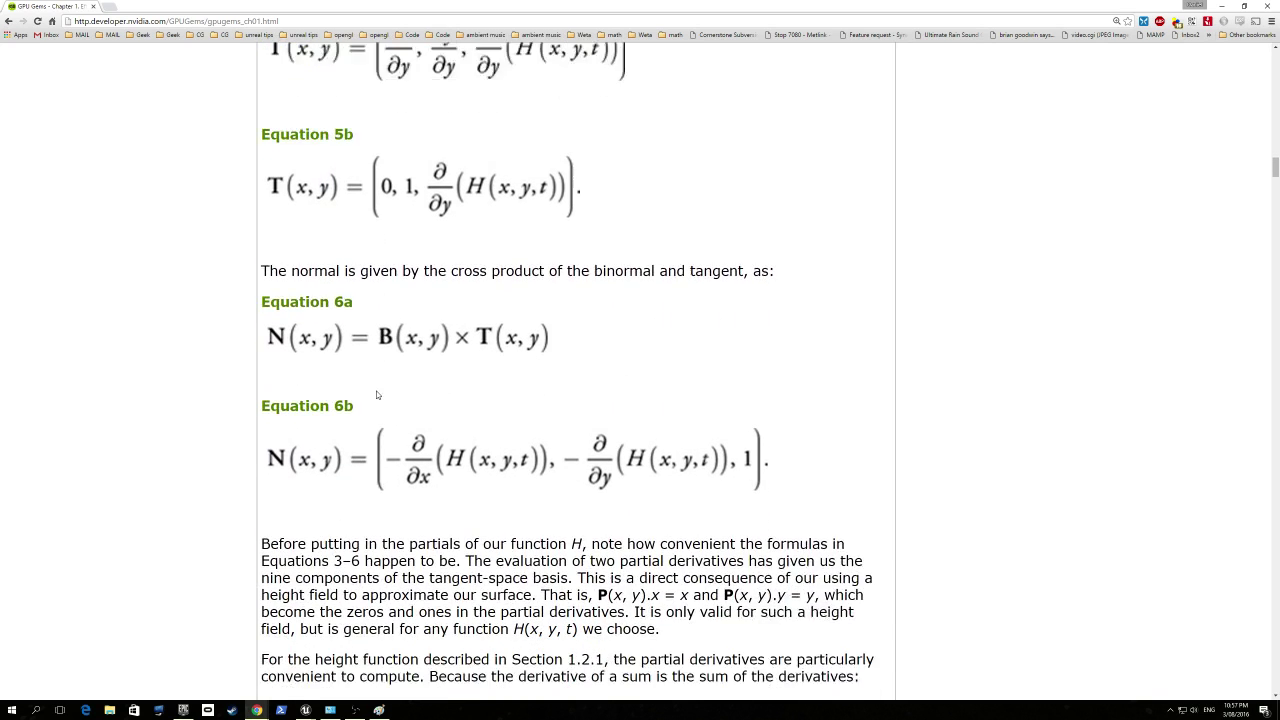
{"action": "scroll", "coordinate": [380, 410], "scroll_direction": "up", "scroll_amount": 1}
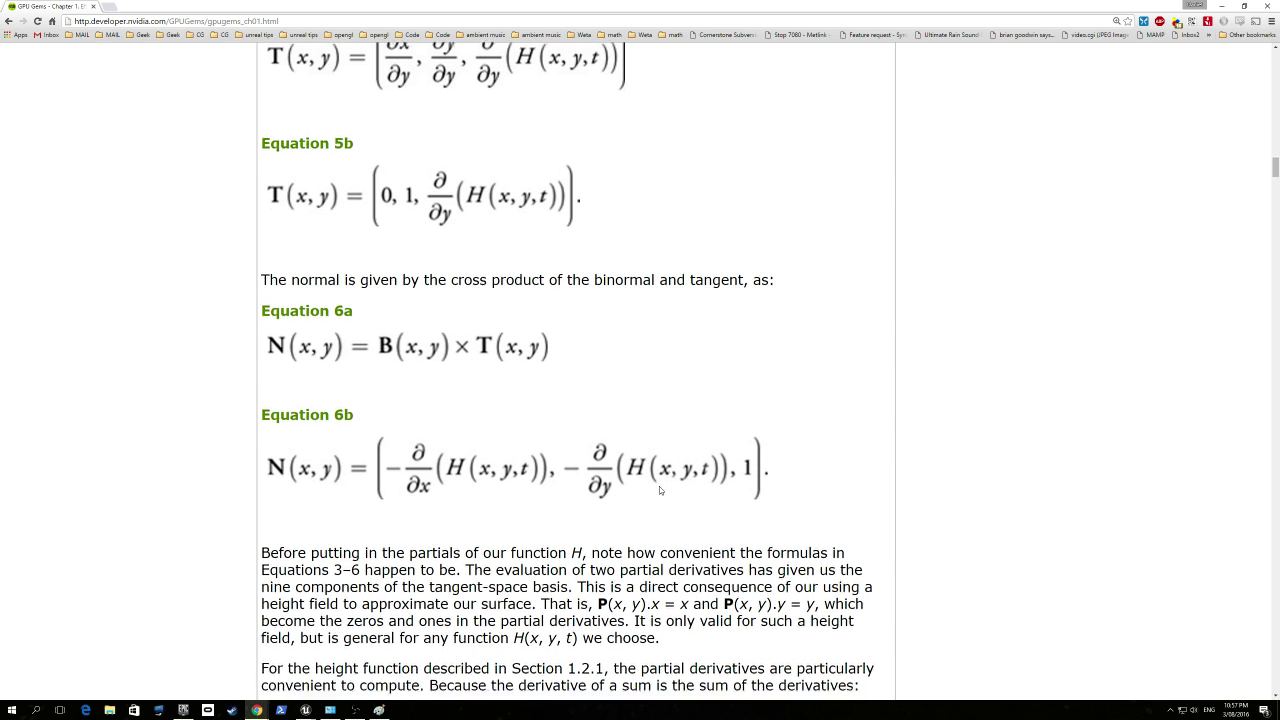
{"action": "scroll", "coordinate": [660, 487], "scroll_direction": "down", "scroll_amount": 2}
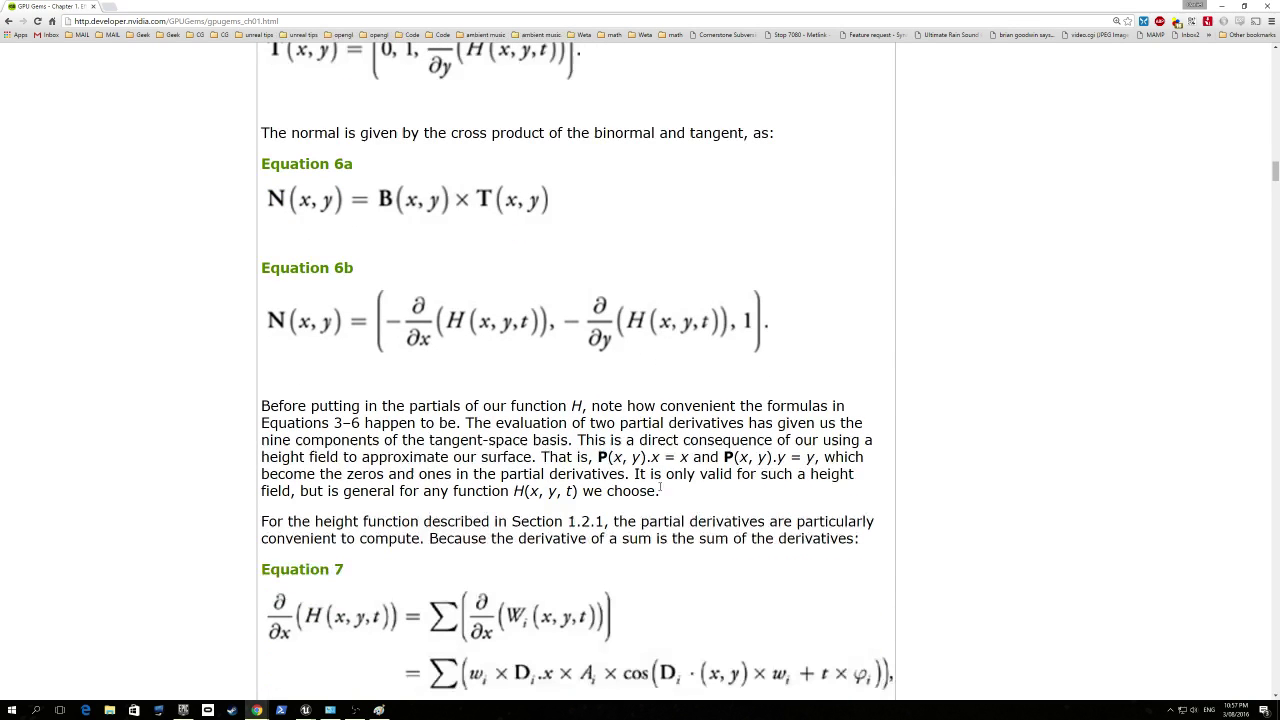
{"action": "left_click_drag", "start_coordinate": [808, 6], "coordinate": [0, 190]}
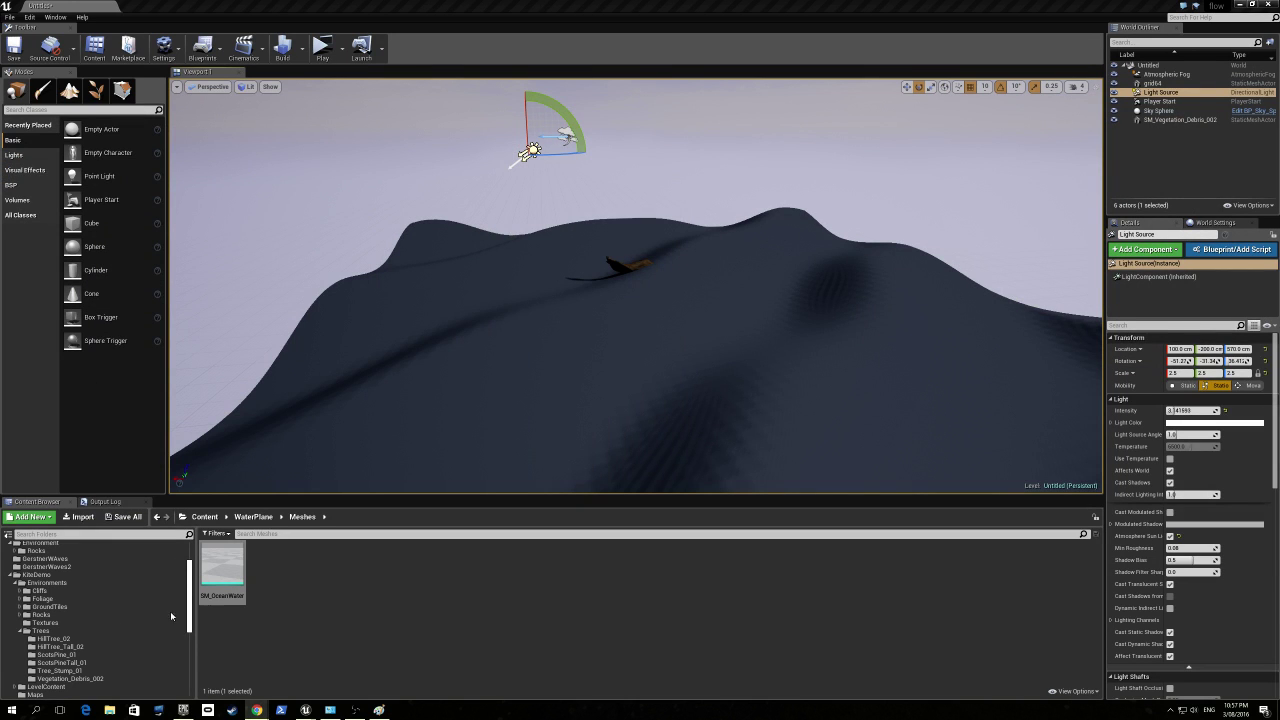
Select the grid64 water mesh, frame it in the viewport and inspect the wave shading from another angle
{"action": "left_click", "coordinate": [523, 346]}
{"action": "key", "text": "f"}
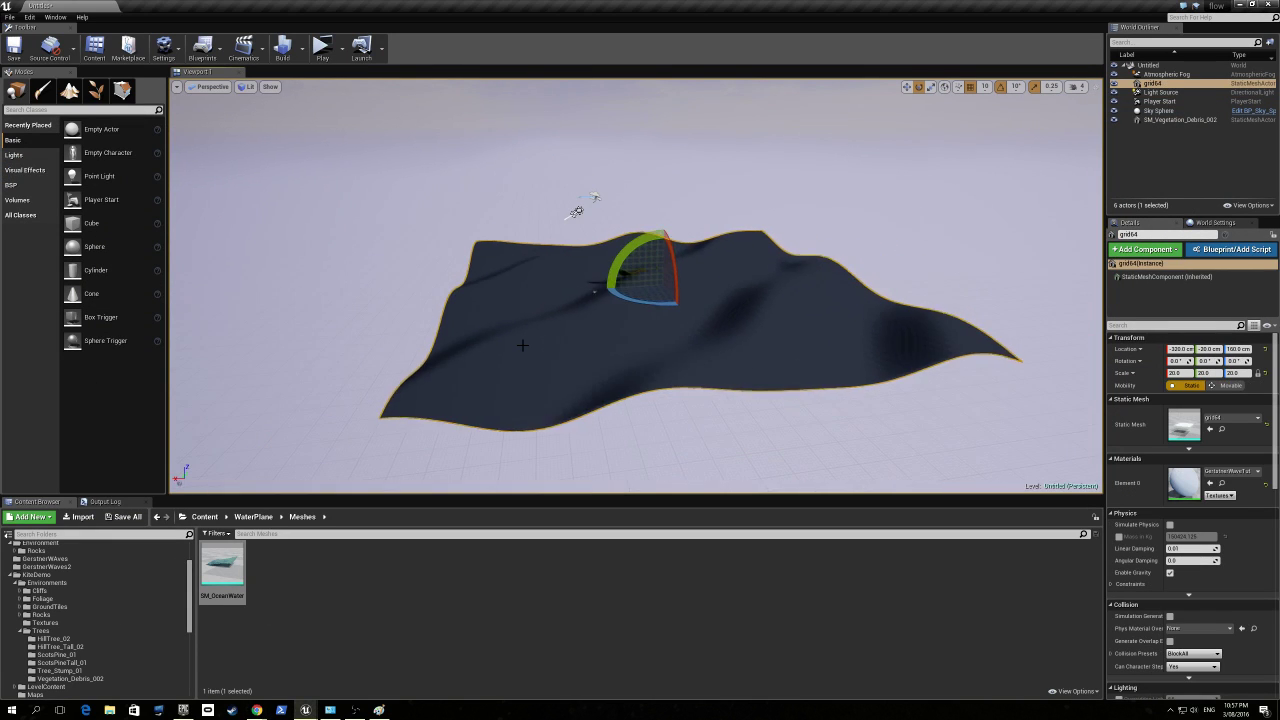
{"action": "right_click_drag", "start_coordinate": [691, 281], "coordinate": [580, 300]}
{"action": "key", "text": "d"}
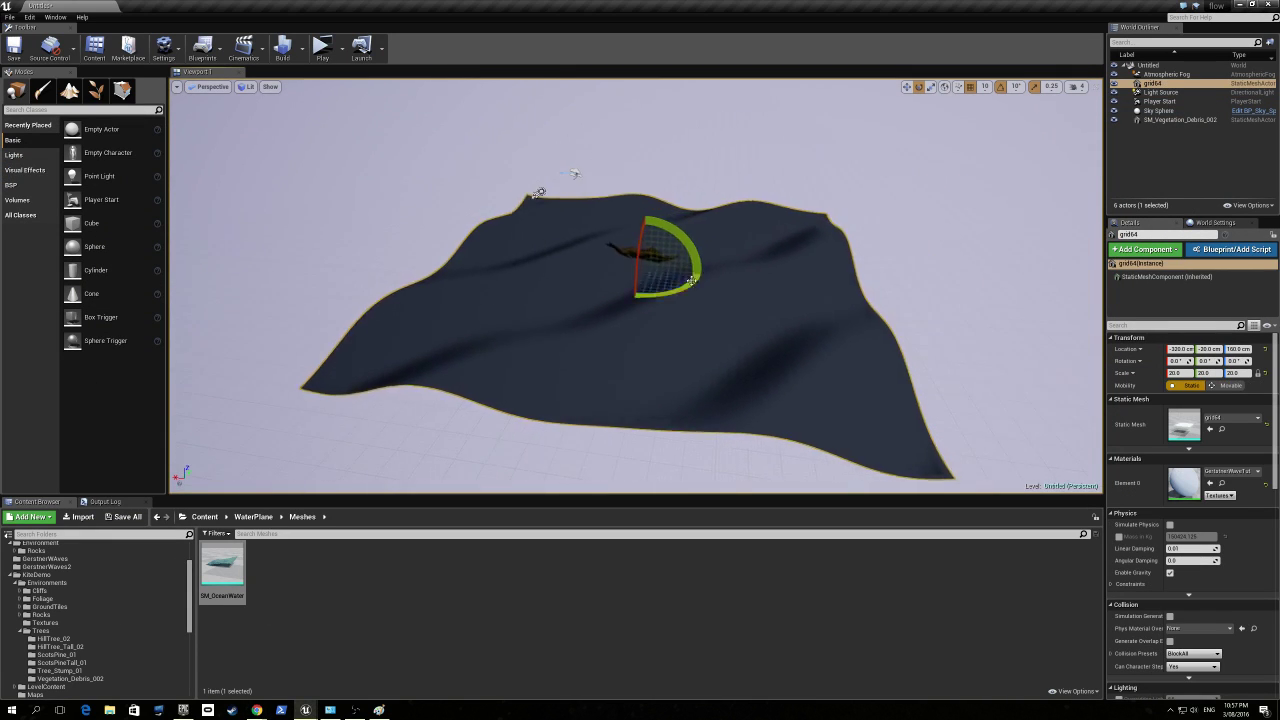
{"action": "scroll", "coordinate": [691, 281], "scroll_direction": "up", "scroll_amount": 6}
{"action": "scroll", "coordinate": [691, 281], "scroll_direction": "down", "scroll_amount": 1}
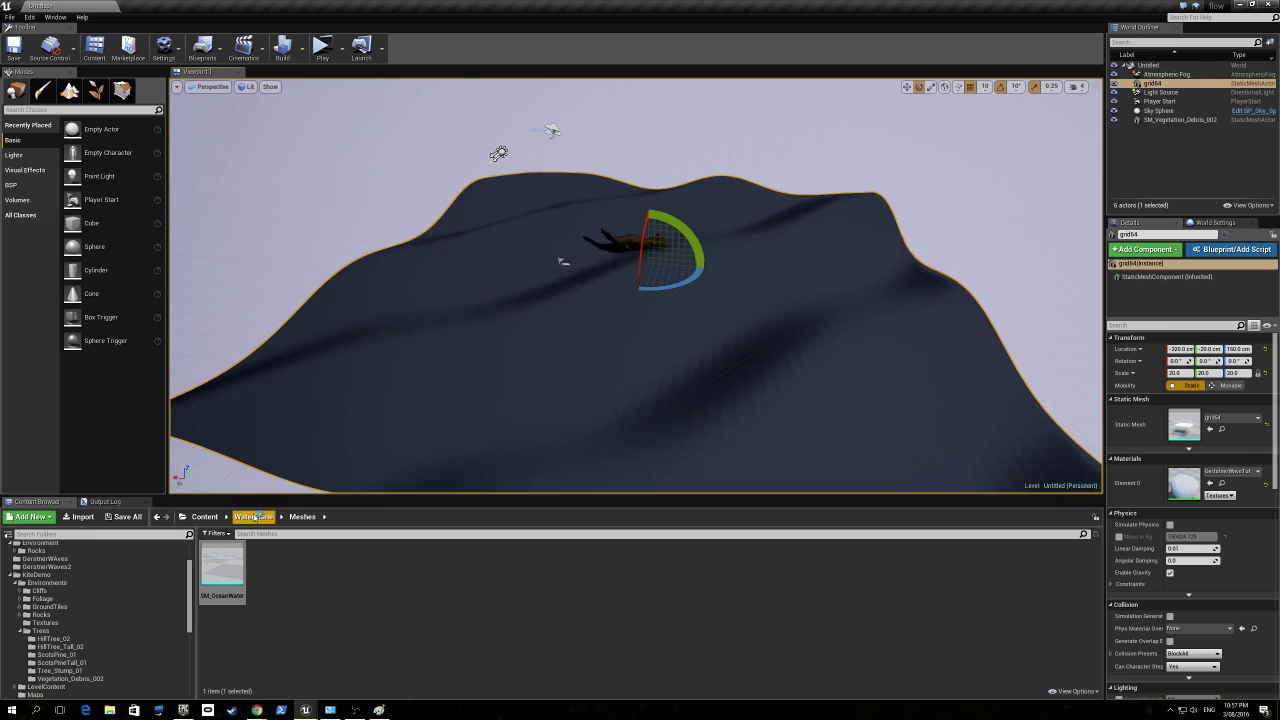
Open the FakeWaves material from the Content folder in a maximized editor and look through its node graph
{"action": "left_click", "coordinate": [204, 516]}
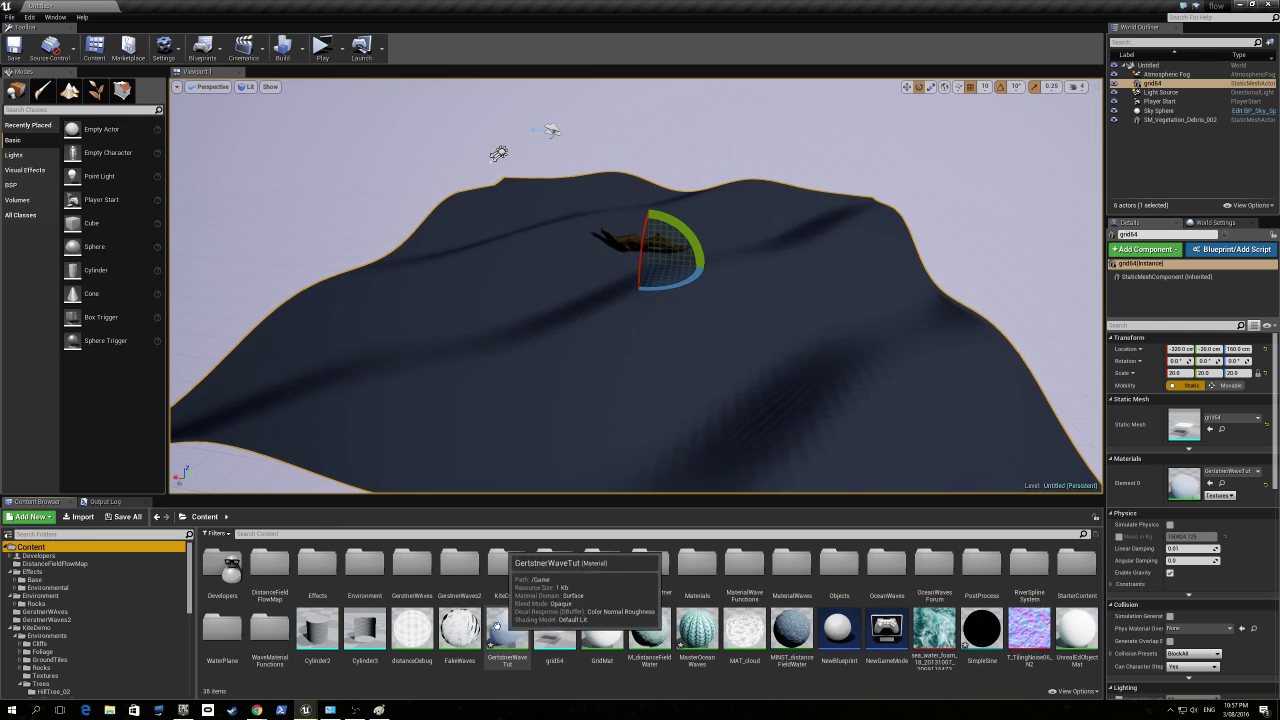
{"action": "double_click", "coordinate": [459, 628]}
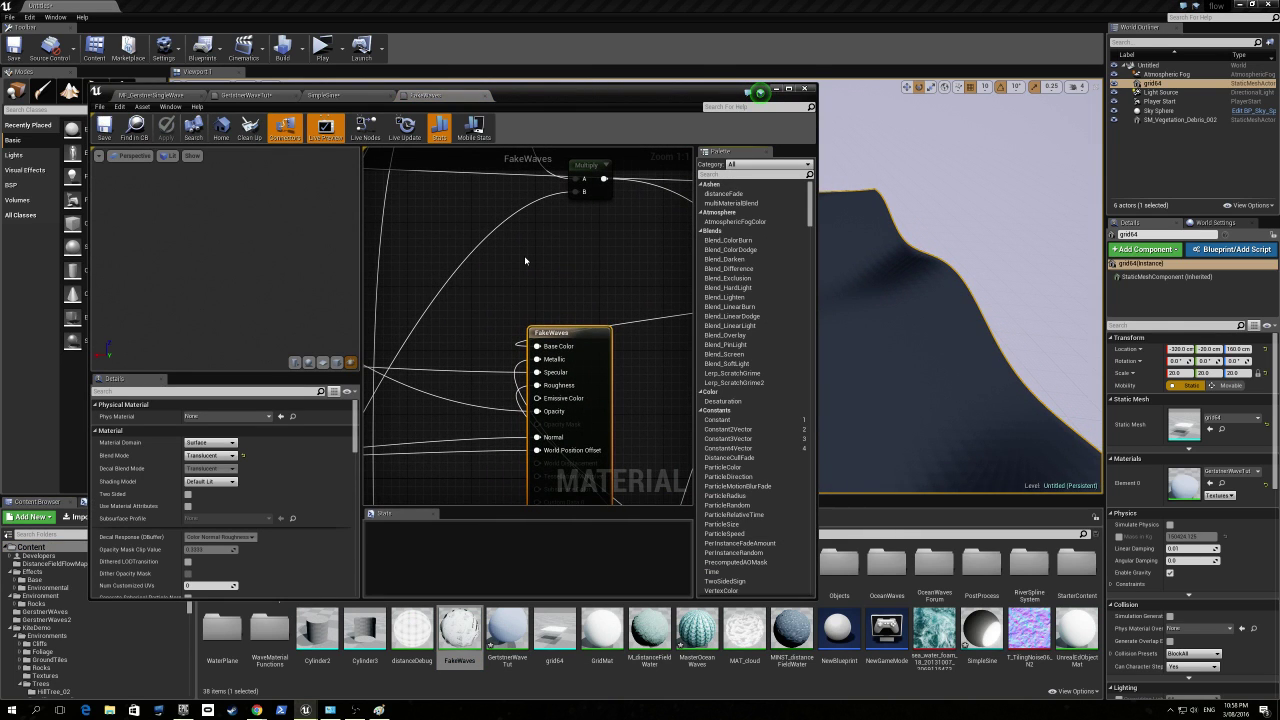
{"action": "scroll", "coordinate": [525, 261], "scroll_direction": "down", "scroll_amount": 6}
{"action": "double_click", "coordinate": [607, 95]}
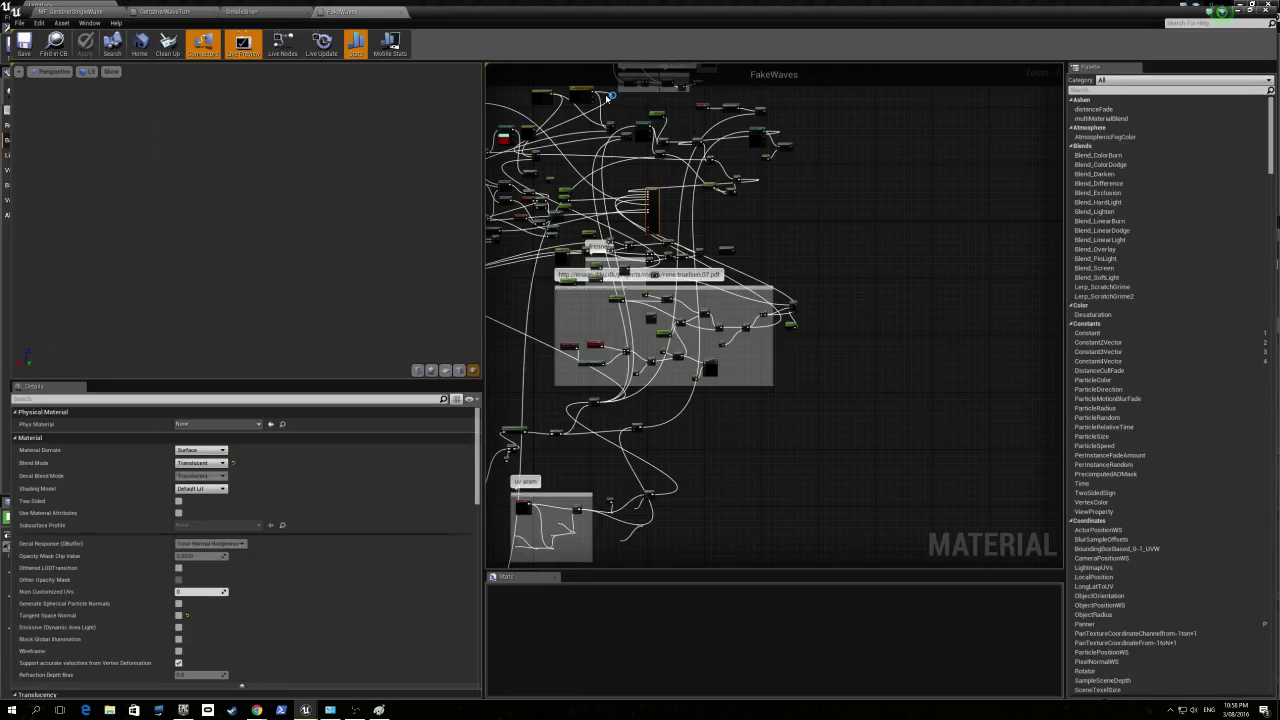
{"action": "right_click_drag", "start_coordinate": [534, 206], "coordinate": [602, 326]}
{"action": "scroll", "coordinate": [659, 313], "scroll_direction": "up", "scroll_amount": 4}
{"action": "right_click_drag", "start_coordinate": [769, 284], "coordinate": [671, 401]}
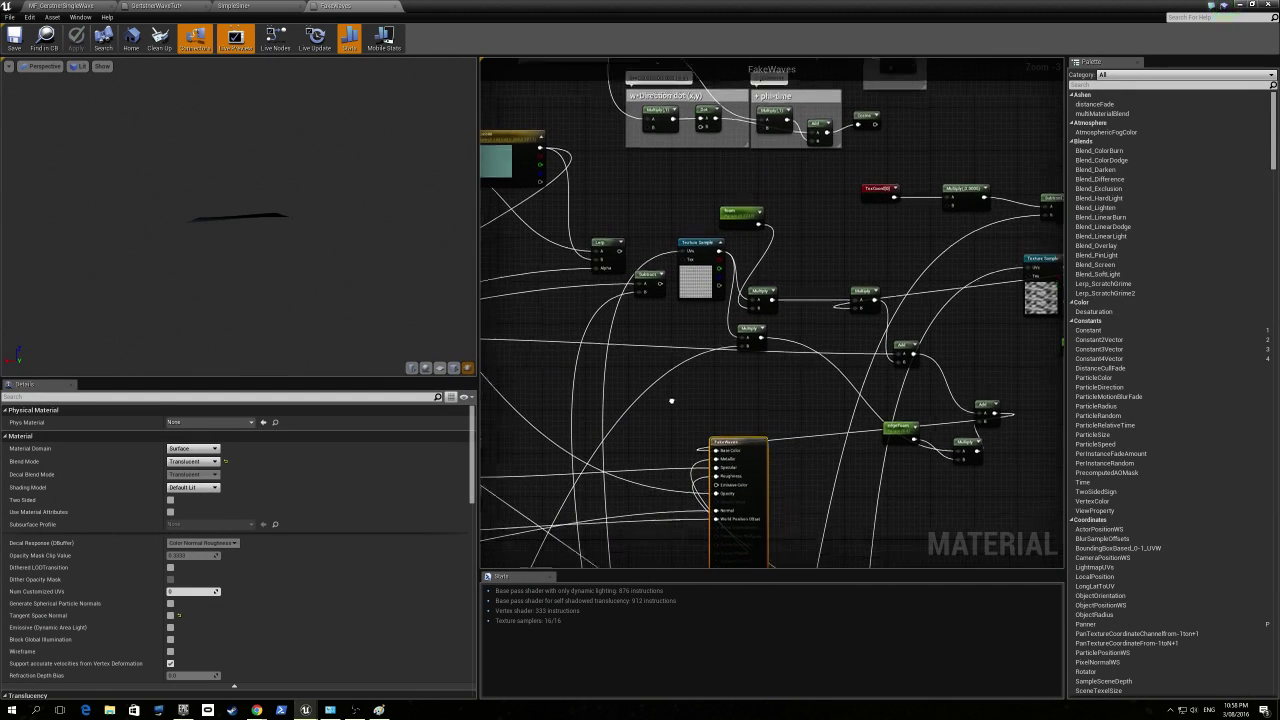
{"action": "scroll", "coordinate": [873, 242], "scroll_direction": "up", "scroll_amount": 1}
{"action": "right_click_drag", "start_coordinate": [873, 242], "coordinate": [802, 355]}
Open the MF_GerstnerSingleWave material function and examine its C(), S(), WA and x, y, z normal node groups
{"action": "double_click", "coordinate": [620, 289]}
{"action": "right_click_drag", "start_coordinate": [689, 194], "coordinate": [894, 405]}
{"action": "scroll", "coordinate": [894, 405], "scroll_direction": "down", "scroll_amount": 4}
{"action": "right_click_drag", "start_coordinate": [769, 347], "coordinate": [545, 377]}
{"action": "scroll", "coordinate": [788, 399], "scroll_direction": "up", "scroll_amount": 2}
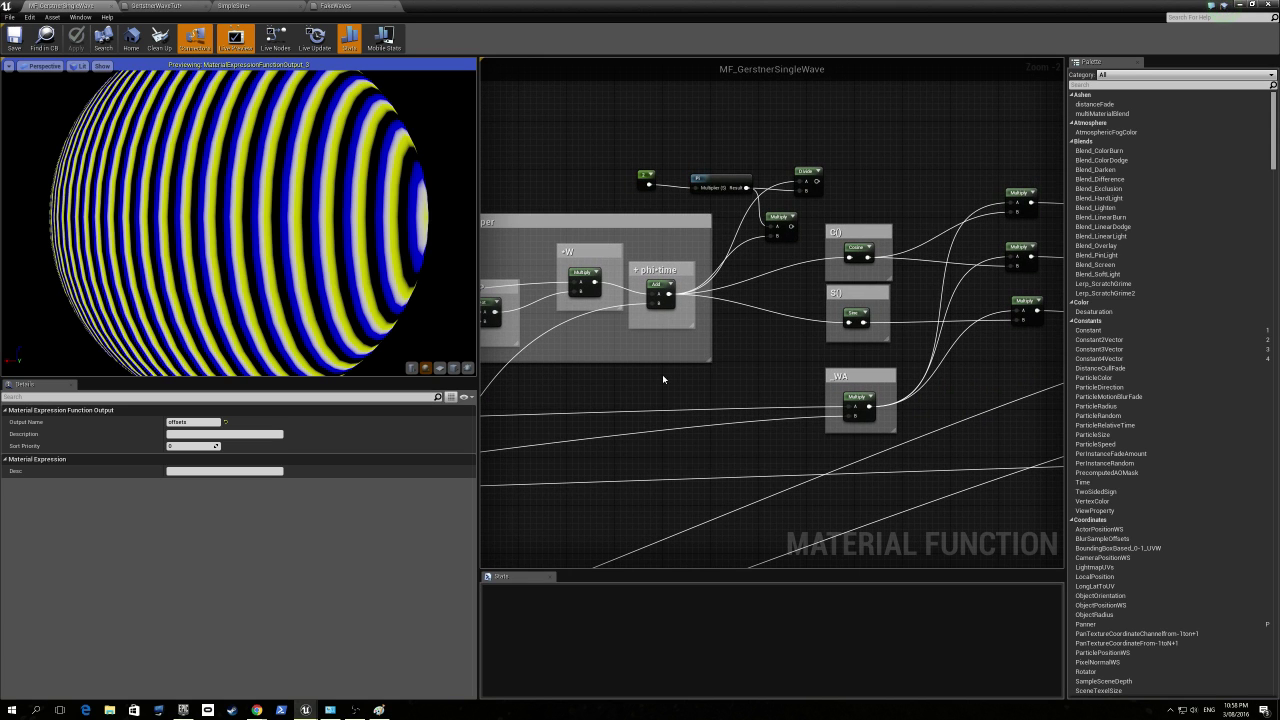
{"action": "right_click_drag", "start_coordinate": [662, 374], "coordinate": [123, 310]}
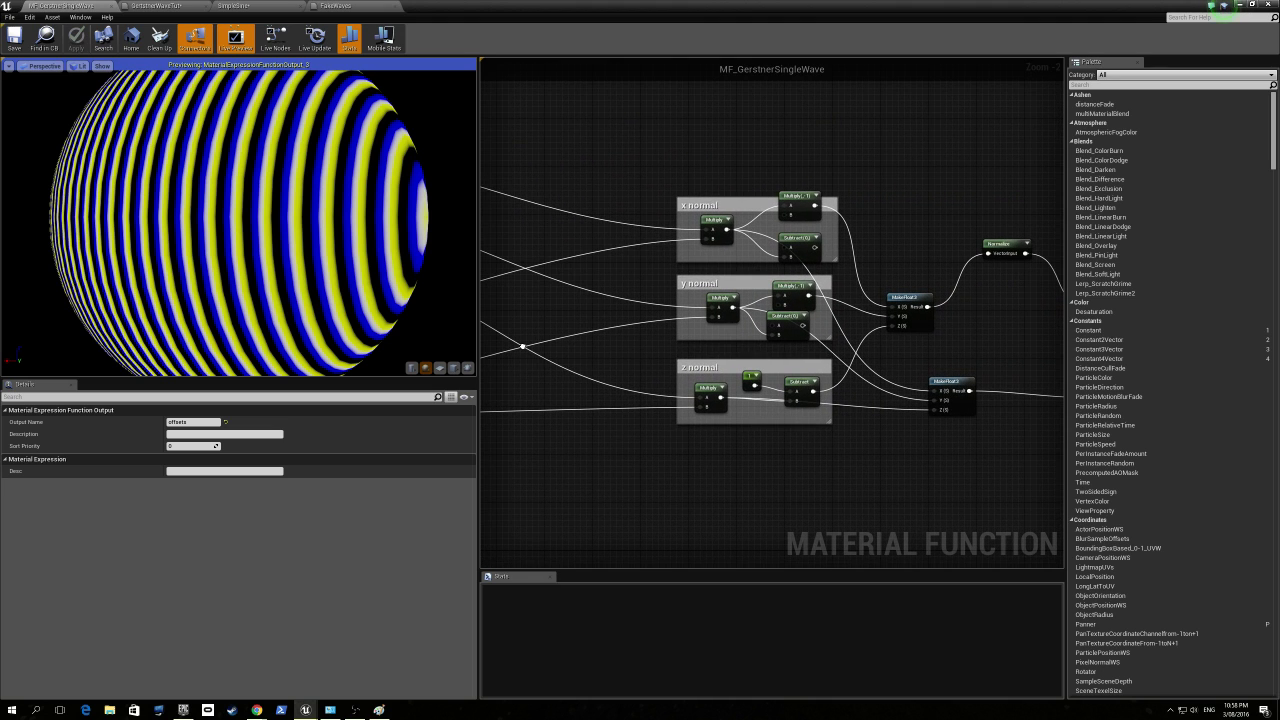
{"action": "scroll", "coordinate": [522, 346], "scroll_direction": "down", "scroll_amount": 3}
{"action": "right_click_drag", "start_coordinate": [522, 346], "coordinate": [950, 303]}
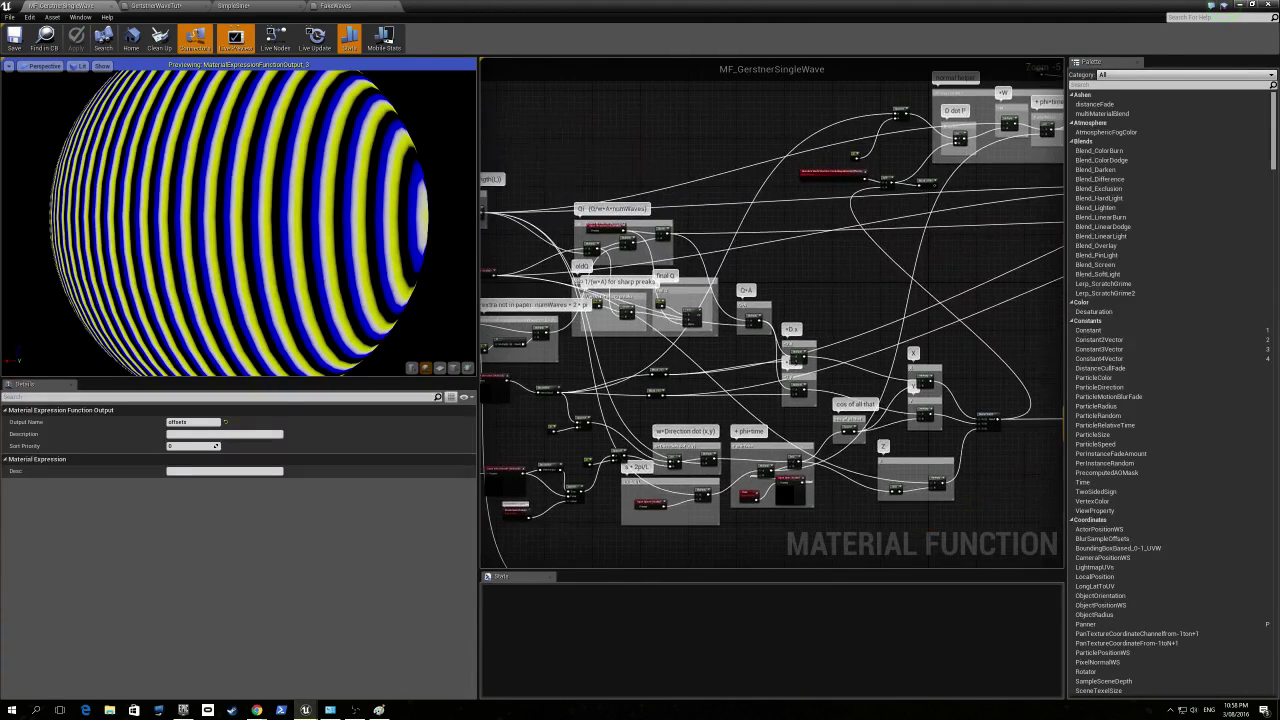
Examine how the Q groups and the normal helper groups feed the Multiply nodes in MF_GerstnerSingleWave
{"action": "right_click_drag", "start_coordinate": [695, 365], "coordinate": [831, 327]}
{"action": "scroll", "coordinate": [882, 307], "scroll_direction": "up", "scroll_amount": 3}
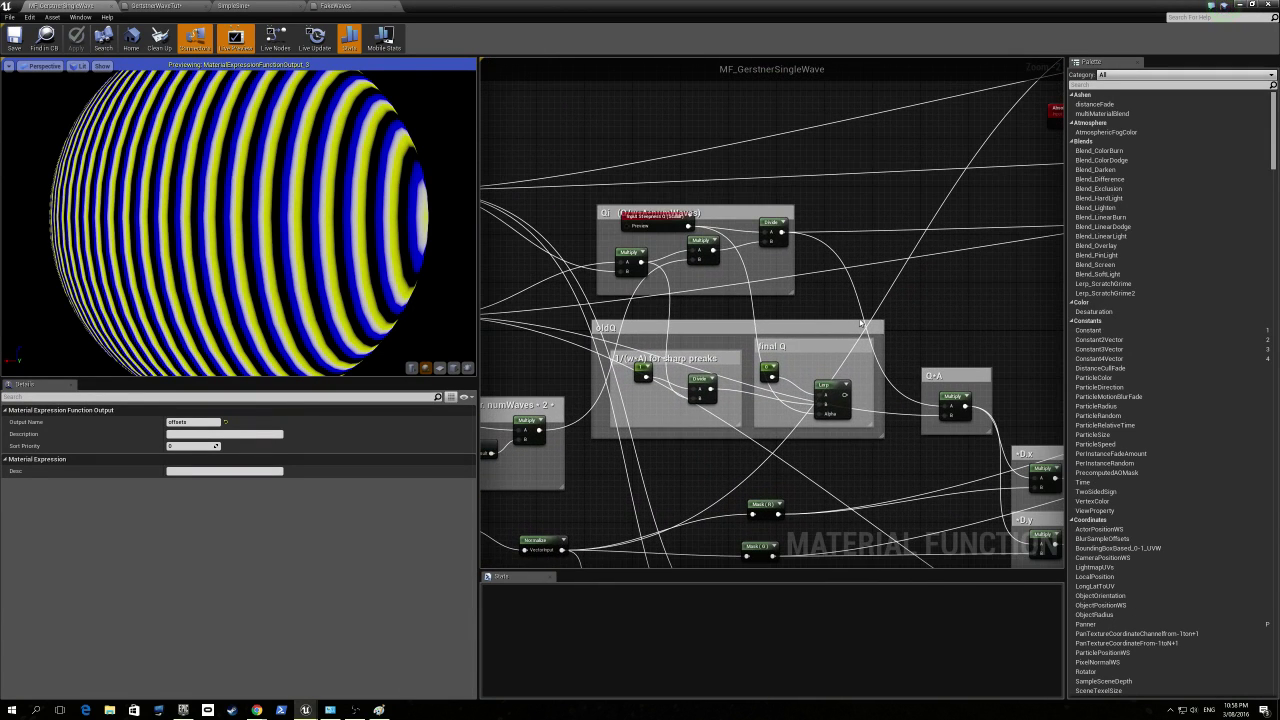
{"action": "right_click_drag", "start_coordinate": [939, 306], "coordinate": [572, 365]}
{"action": "scroll", "coordinate": [753, 361], "scroll_direction": "down", "scroll_amount": 3}
{"action": "scroll", "coordinate": [753, 361], "scroll_direction": "down", "scroll_amount": 2}
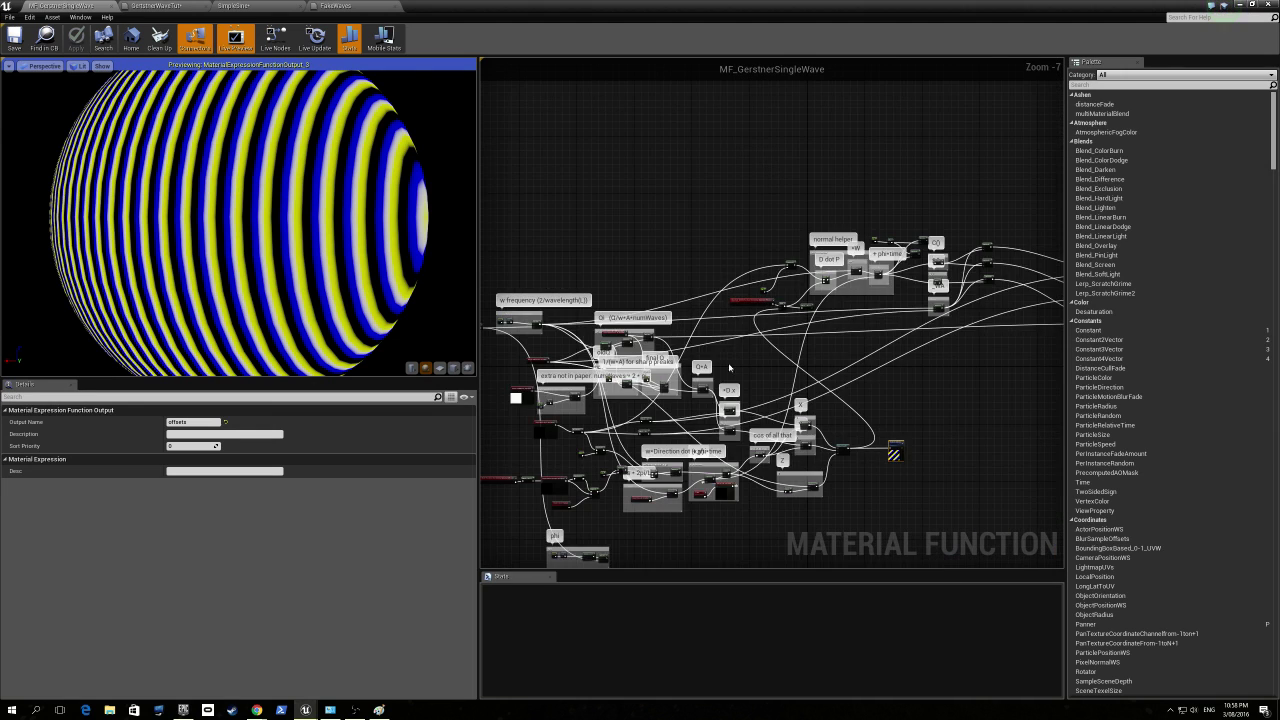
{"action": "right_click_drag", "start_coordinate": [854, 314], "coordinate": [506, 391]}
{"action": "scroll", "coordinate": [767, 320], "scroll_direction": "up", "scroll_amount": 3}
{"action": "scroll", "coordinate": [766, 320], "scroll_direction": "up", "scroll_amount": 2}
{"action": "right_click_drag", "start_coordinate": [720, 390], "coordinate": [610, 457]}
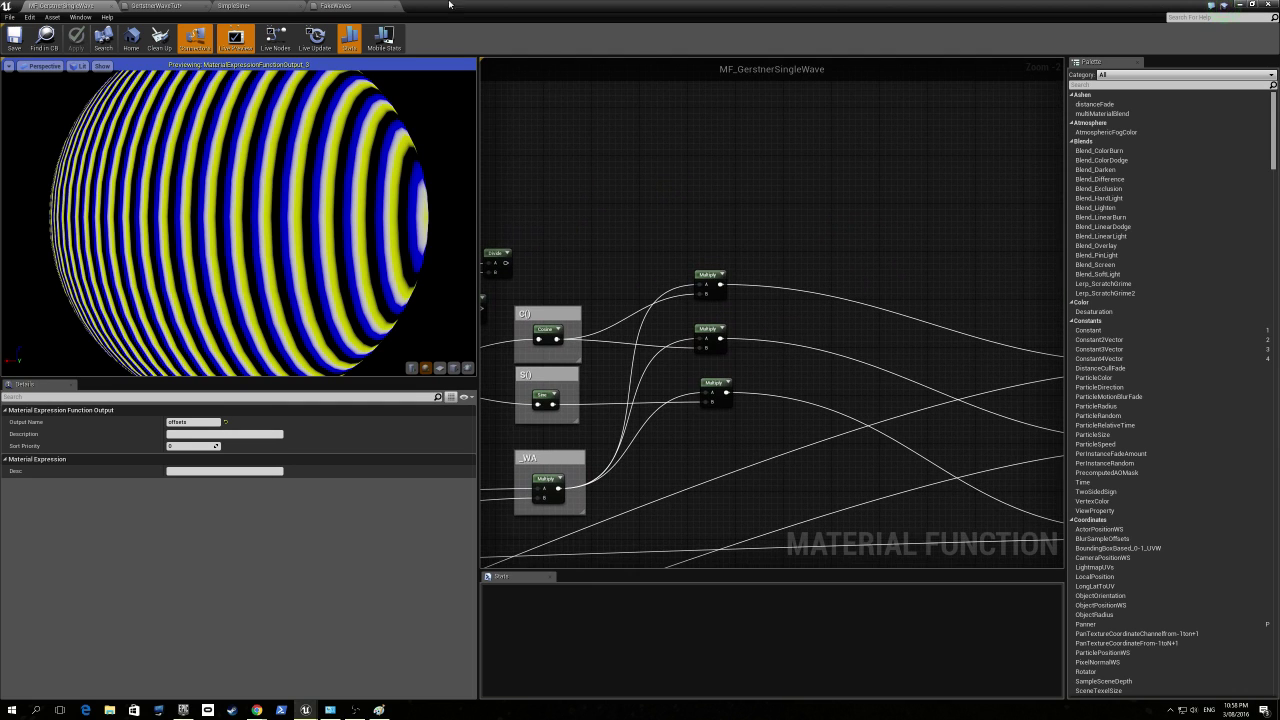
{"action": "right_click_drag", "start_coordinate": [718, 345], "coordinate": [905, 349]}
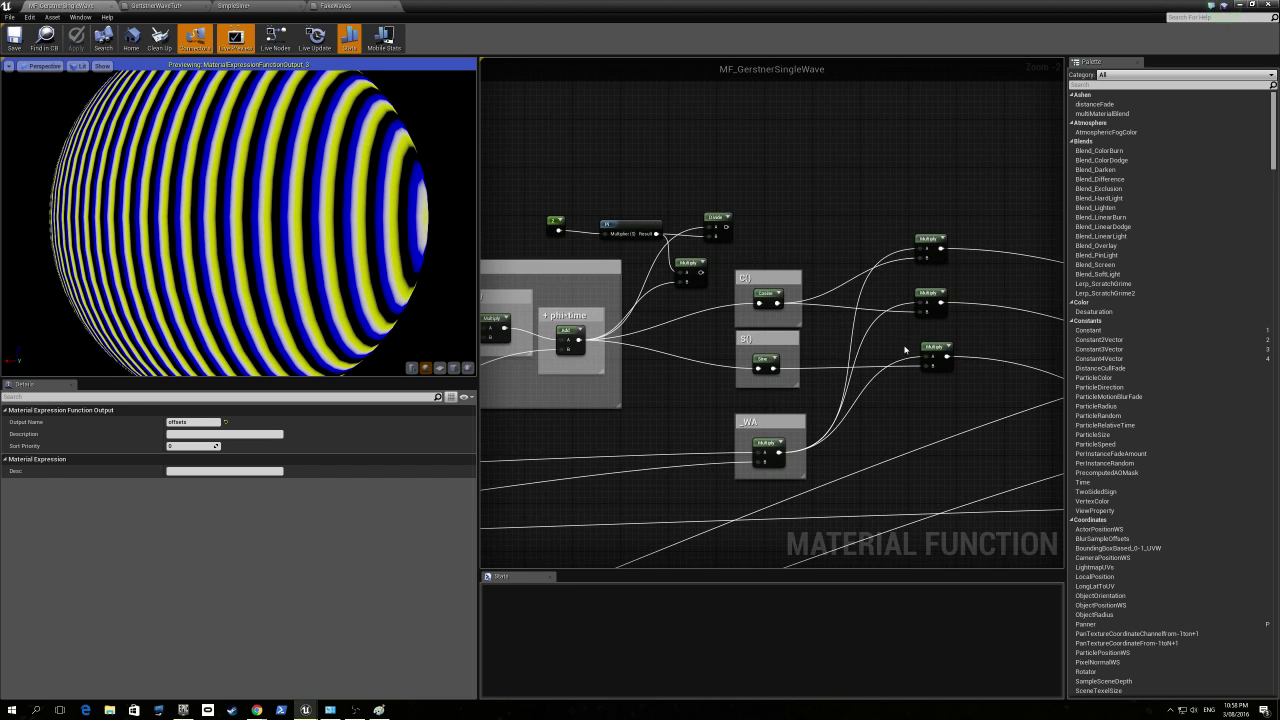
Bring back the GPU Gems page in Chrome and read section 1.2.2 on normals and tangents, covering Equations 3 to 8b
{"action": "left_click_drag", "start_coordinate": [603, 5], "coordinate": [801, 46]}
{"action": "left_click_drag", "start_coordinate": [0, 178], "coordinate": [723, 177]}
{"action": "double_click", "coordinate": [723, 177]}
{"action": "scroll", "coordinate": [668, 478], "scroll_direction": "down", "scroll_amount": 2}
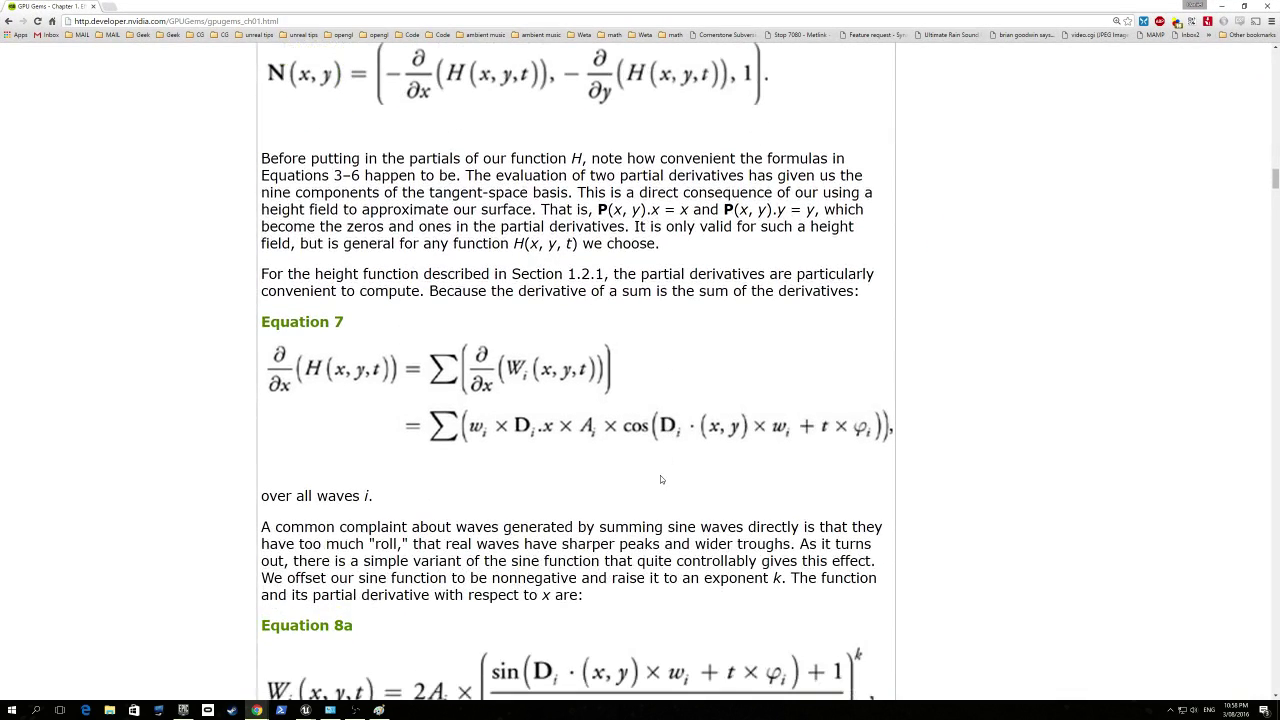
{"action": "scroll", "coordinate": [614, 465], "scroll_direction": "down", "scroll_amount": 1, "text": "ctrl"}
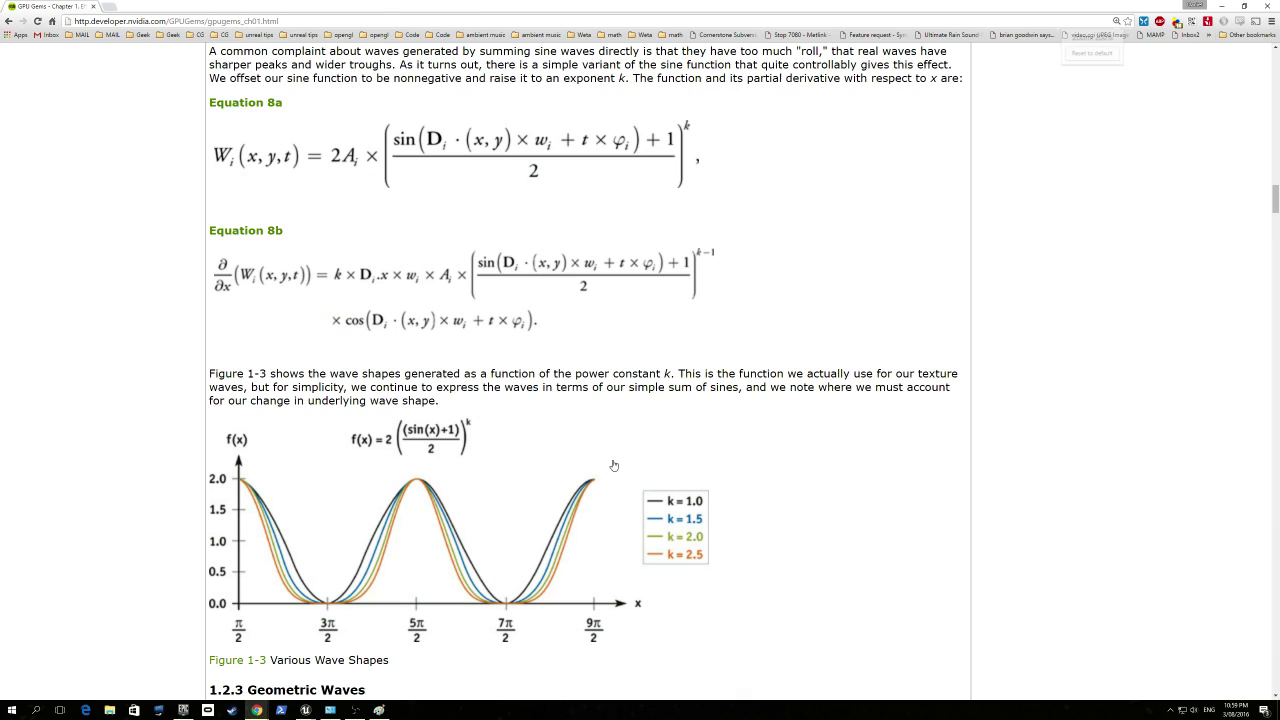
{"action": "scroll", "coordinate": [614, 465], "scroll_direction": "up", "scroll_amount": 5}
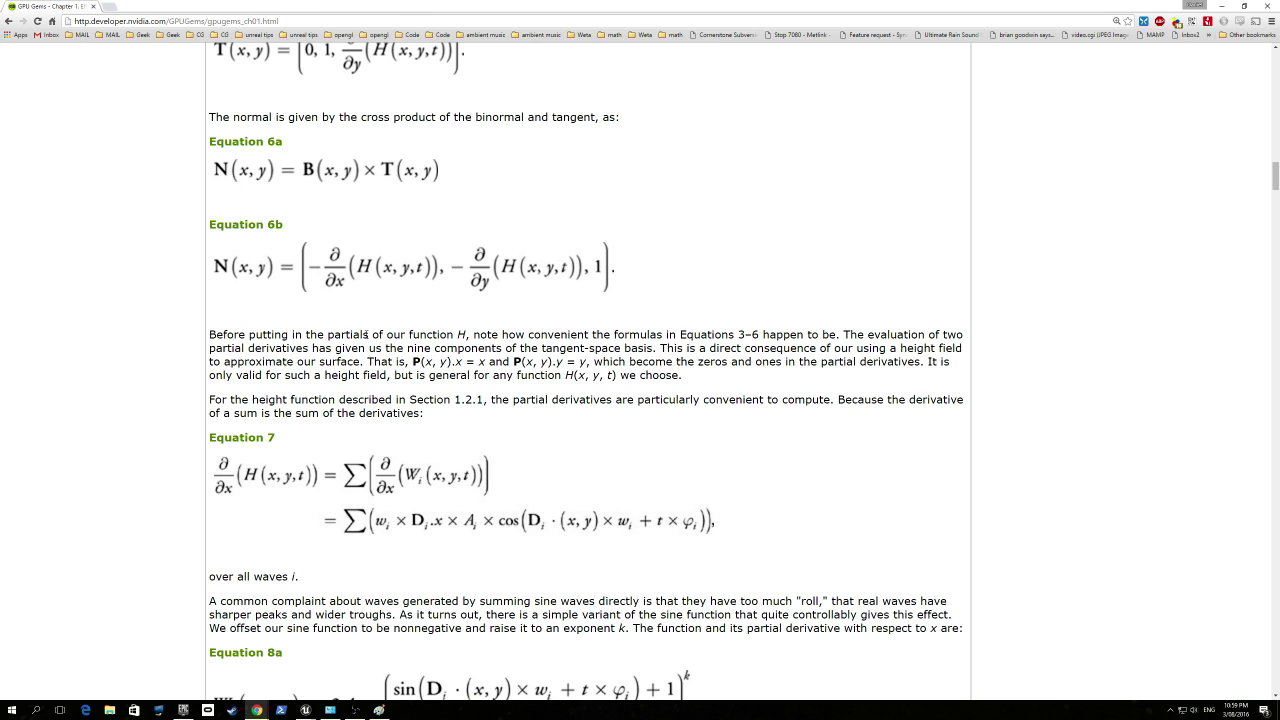
{"action": "scroll", "coordinate": [372, 366], "scroll_direction": "up", "scroll_amount": 2}
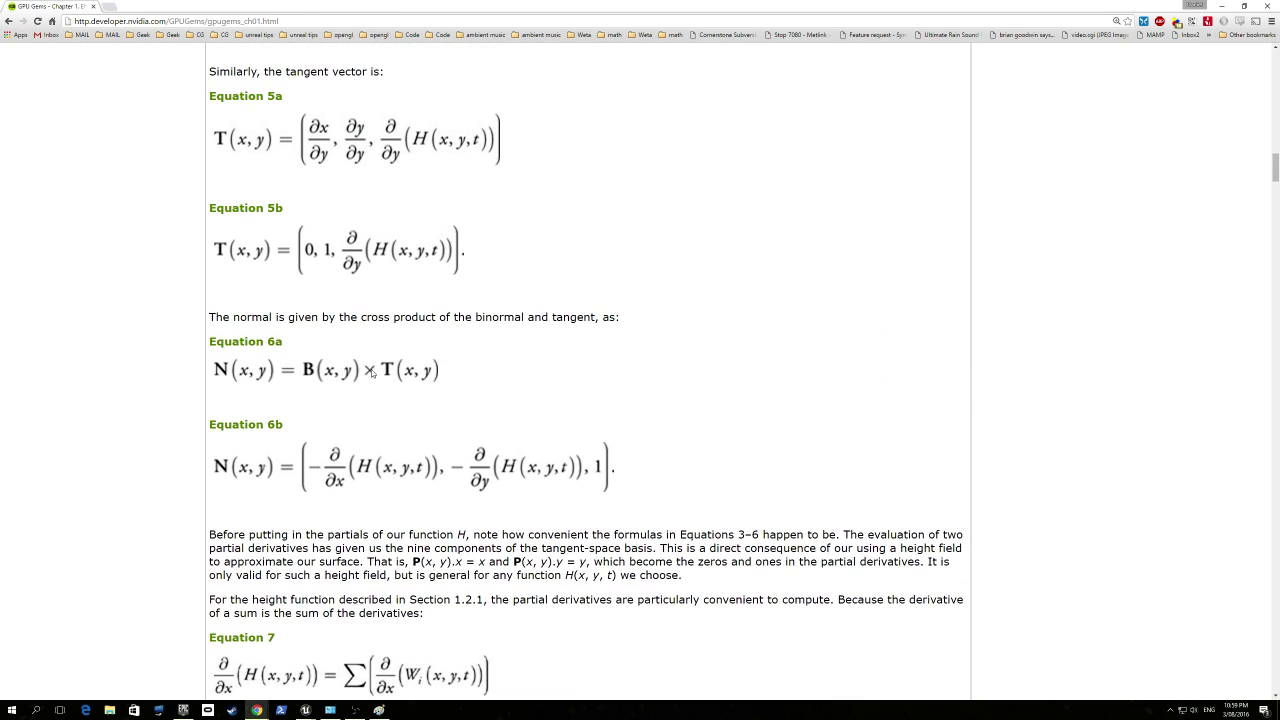
{"action": "scroll", "coordinate": [380, 414], "scroll_direction": "down", "scroll_amount": 1}
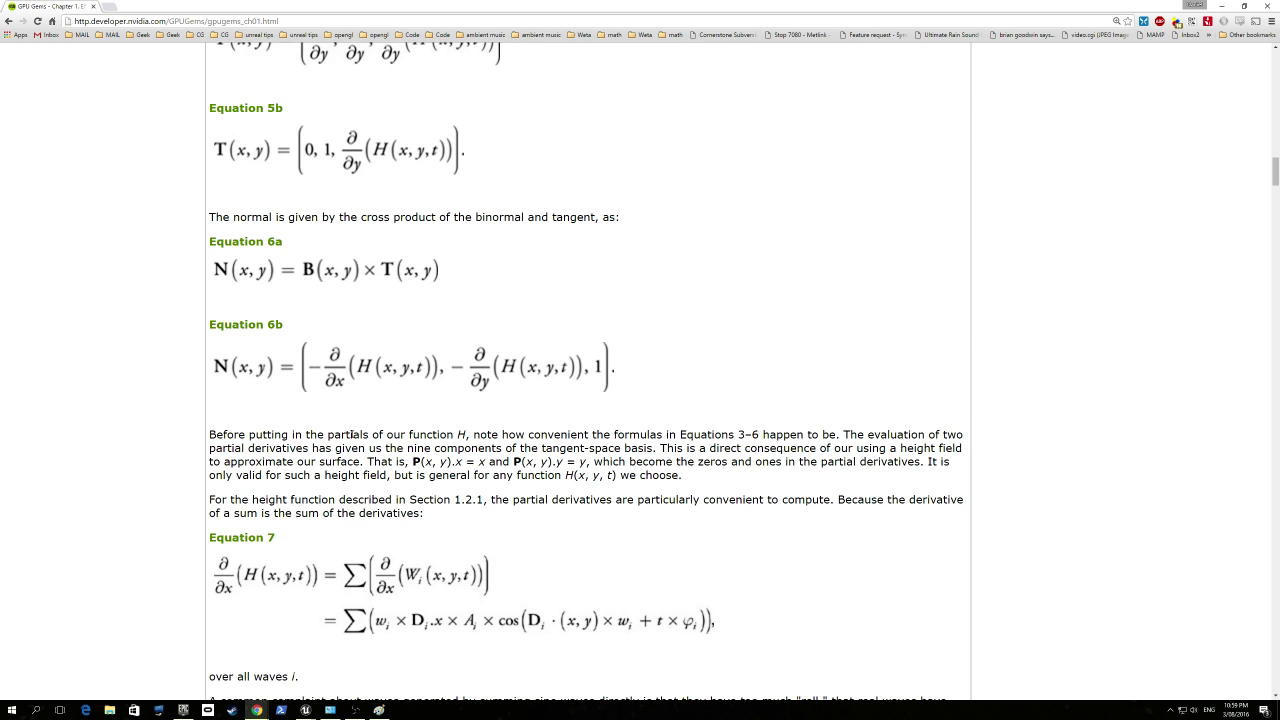
{"action": "scroll", "coordinate": [351, 434], "scroll_direction": "up", "scroll_amount": 3}
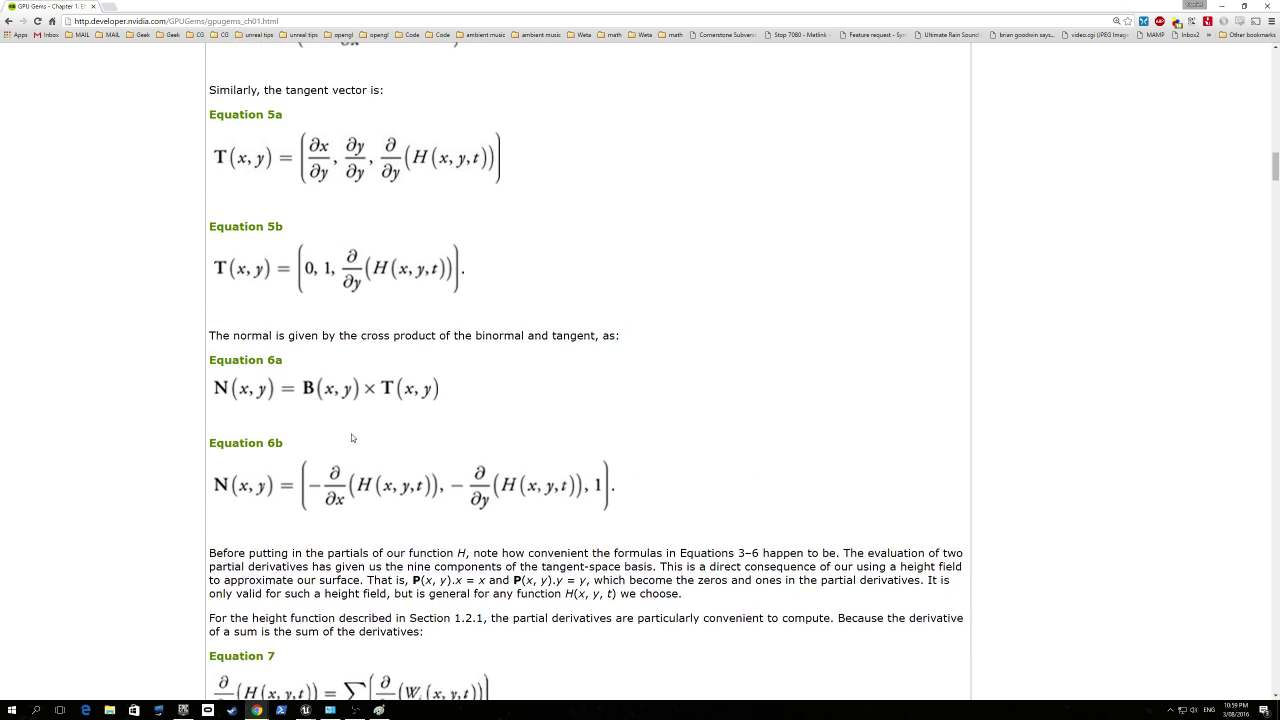
{"action": "scroll", "coordinate": [351, 437], "scroll_direction": "up", "scroll_amount": 3}
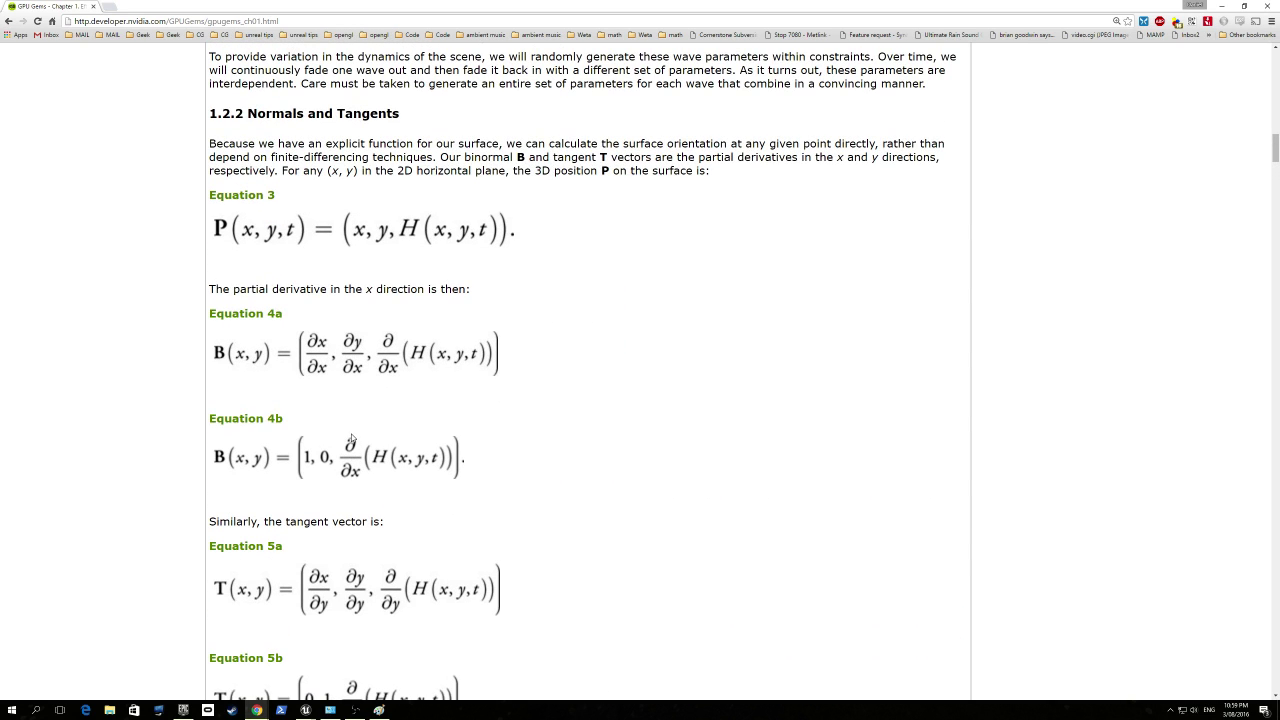
Switch back to the Unreal Engine MF_GerstnerSingleWave material function and maximize its editor window
{"action": "key", "text": "super+Left"}
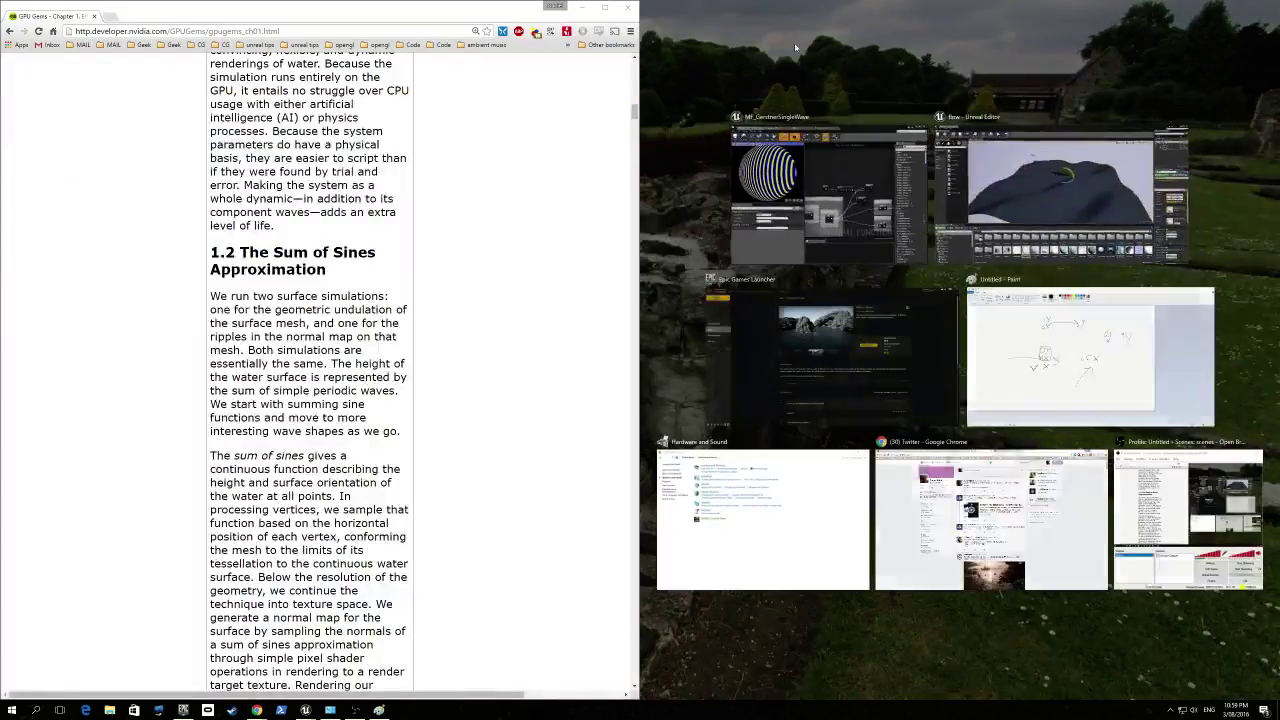
{"action": "left_click", "coordinate": [997, 162]}
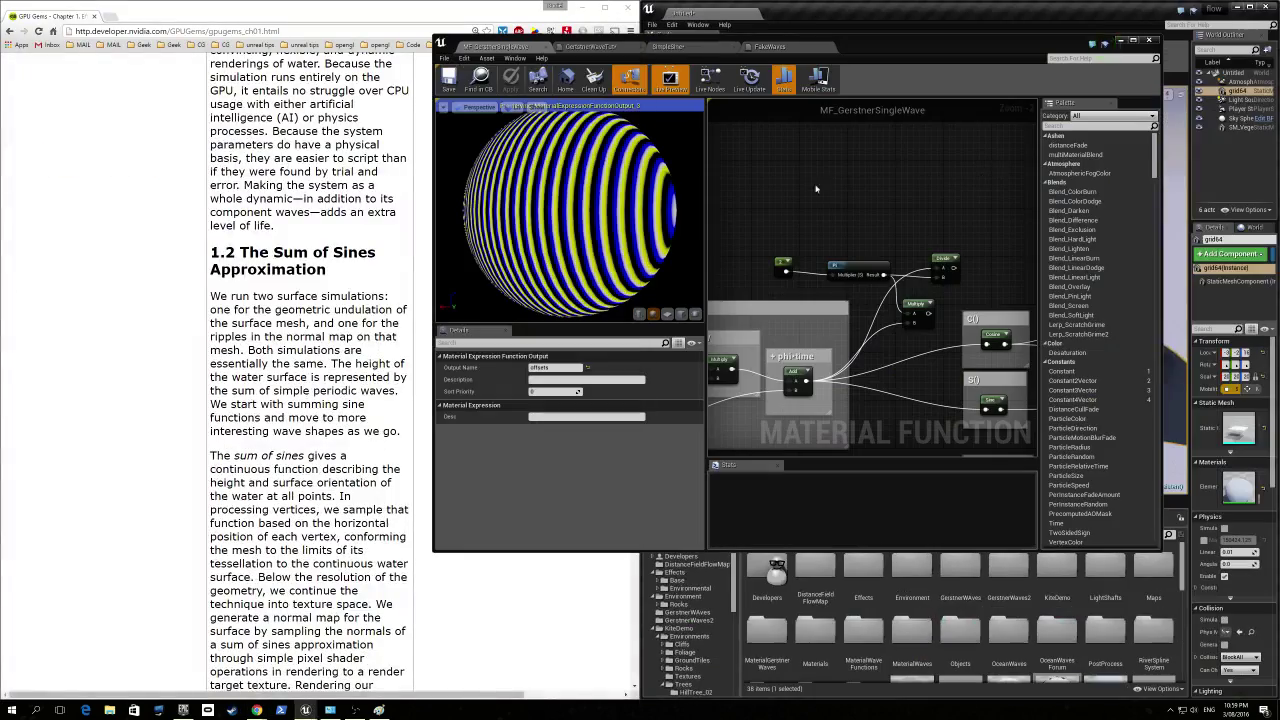
{"action": "left_click", "coordinate": [586, 9]}
{"action": "double_click", "coordinate": [895, 46]}
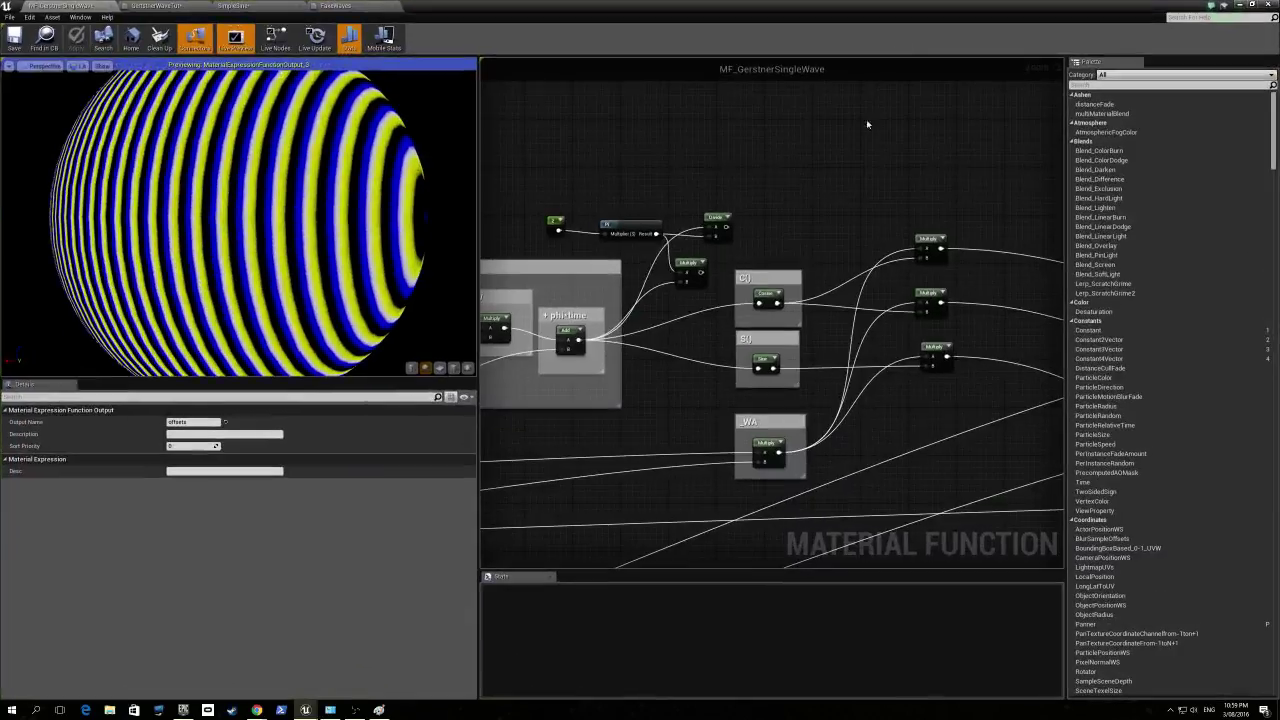
Examine how the Q groups and the normal helper group with D dot P, W and phi*time are laid out in MF_GerstnerSingleWave
{"action": "right_click_drag", "start_coordinate": [832, 264], "coordinate": [911, 296]}
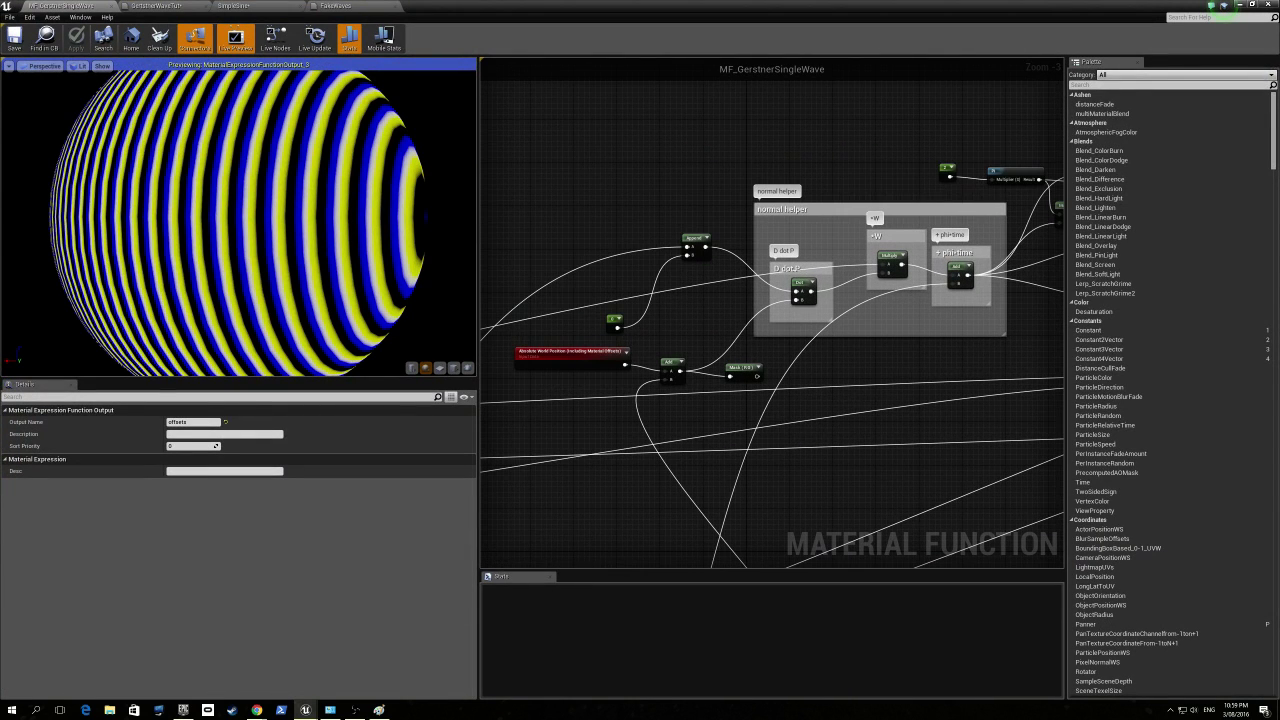
{"action": "right_click_drag", "start_coordinate": [500, 478], "coordinate": [863, 203]}
{"action": "scroll", "coordinate": [863, 203], "scroll_direction": "down", "scroll_amount": 2}
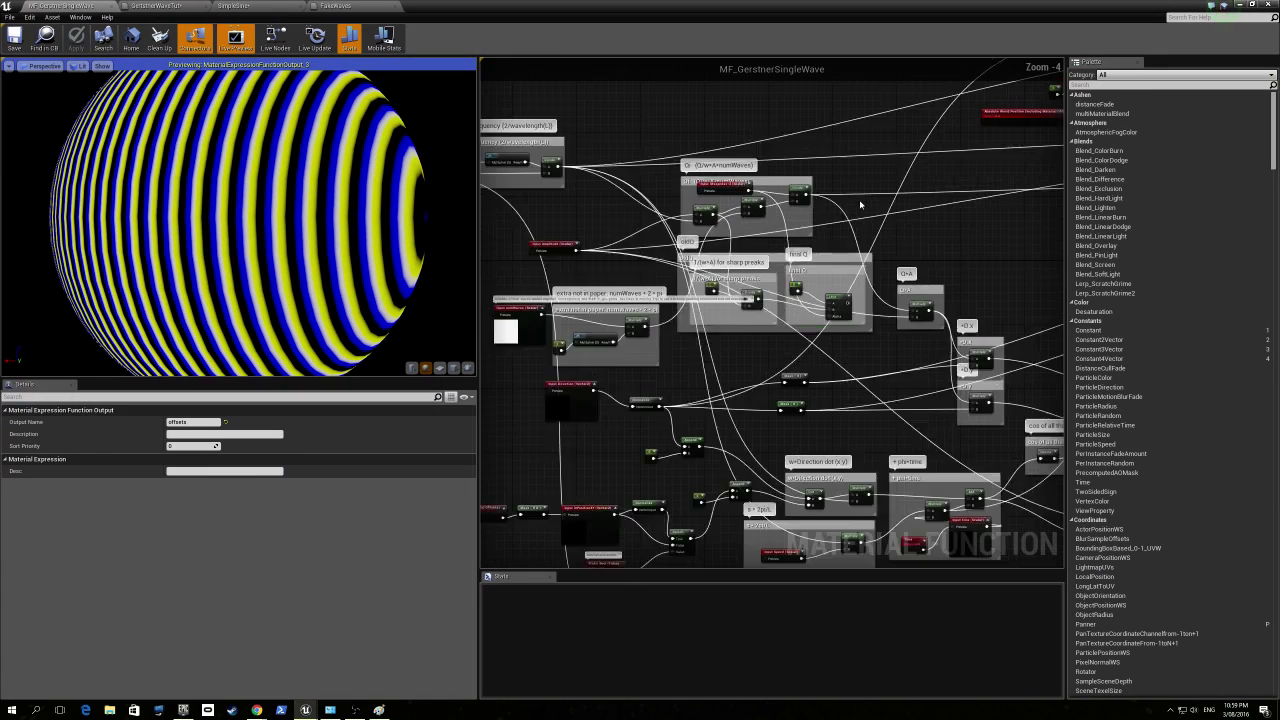
{"action": "right_click_drag", "start_coordinate": [866, 315], "coordinate": [675, 436]}
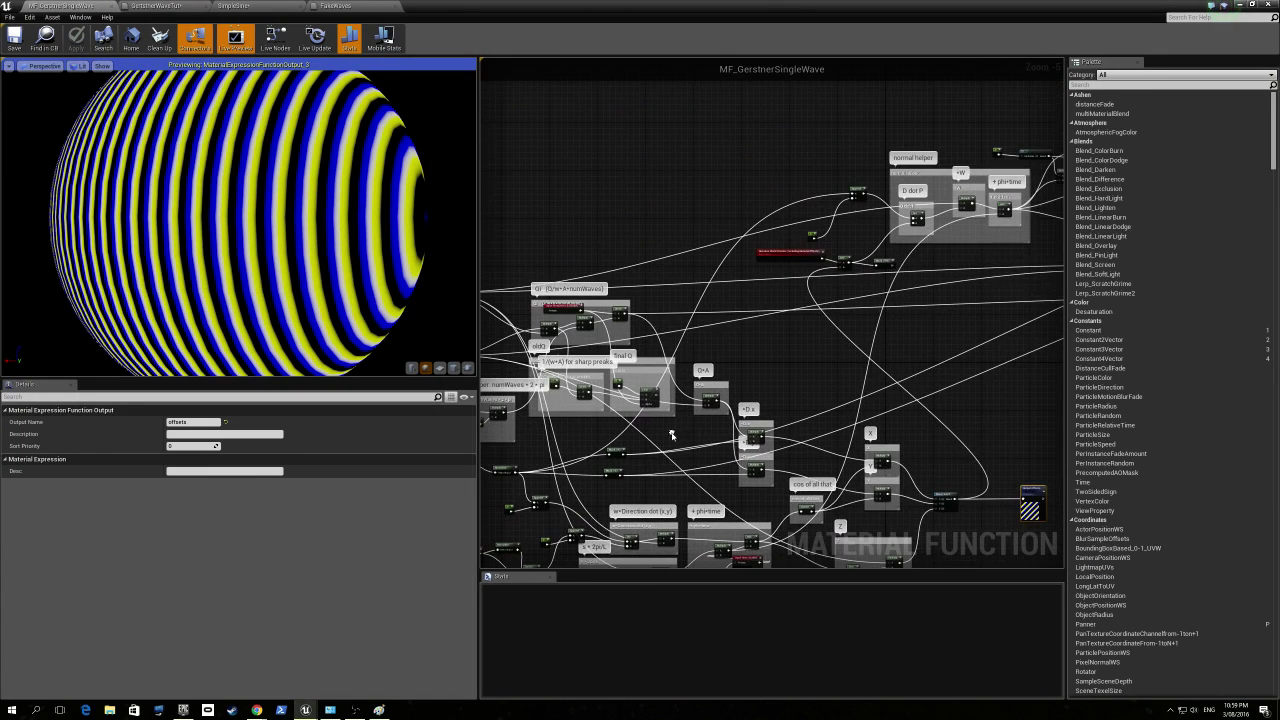
{"action": "right_click_drag", "start_coordinate": [815, 398], "coordinate": [631, 449]}
{"action": "scroll", "coordinate": [746, 350], "scroll_direction": "up", "scroll_amount": 1}
{"action": "right_click_drag", "start_coordinate": [761, 318], "coordinate": [762, 415]}
{"action": "scroll", "coordinate": [764, 368], "scroll_direction": "up", "scroll_amount": 2}
{"action": "scroll", "coordinate": [761, 416], "scroll_direction": "up", "scroll_amount": 1}
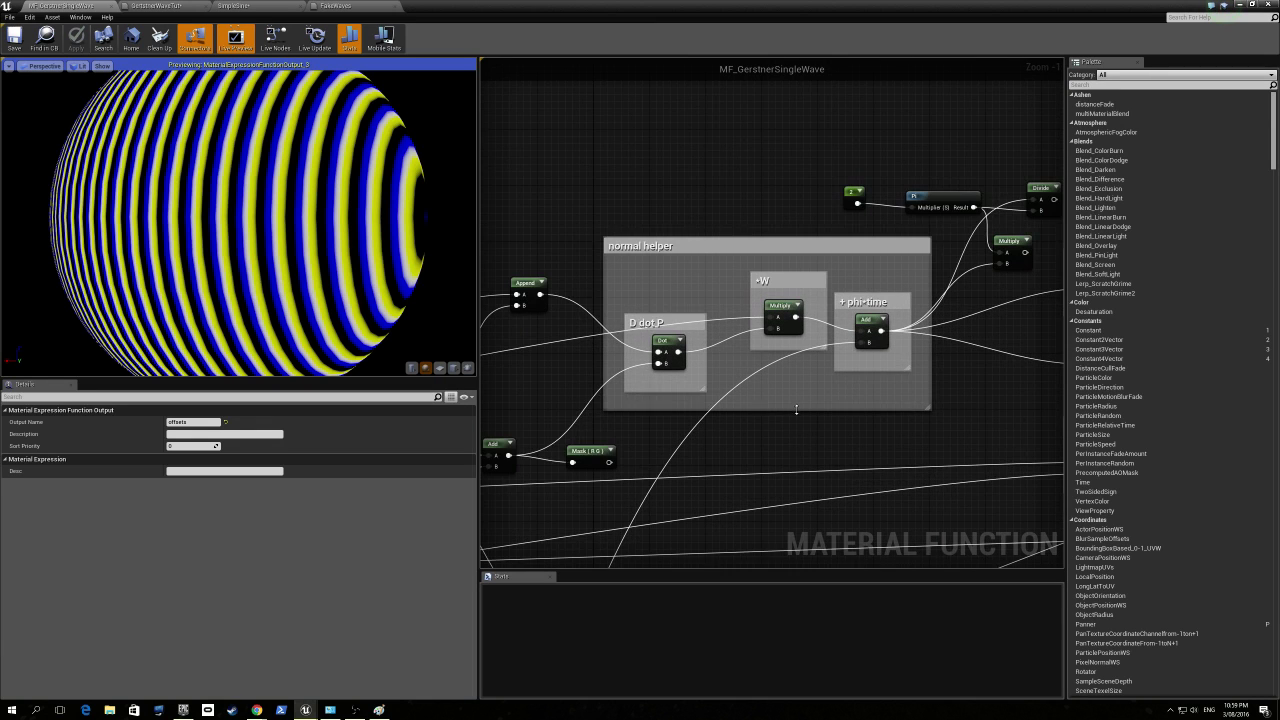
Trace the C(), S() and WA groups through the Multiply nodes to the x, y and z normal groups and their MakeFloat3 nodes
{"action": "scroll", "coordinate": [770, 410], "scroll_direction": "down", "scroll_amount": 2}
{"action": "right_click_drag", "start_coordinate": [915, 421], "coordinate": [639, 417]}
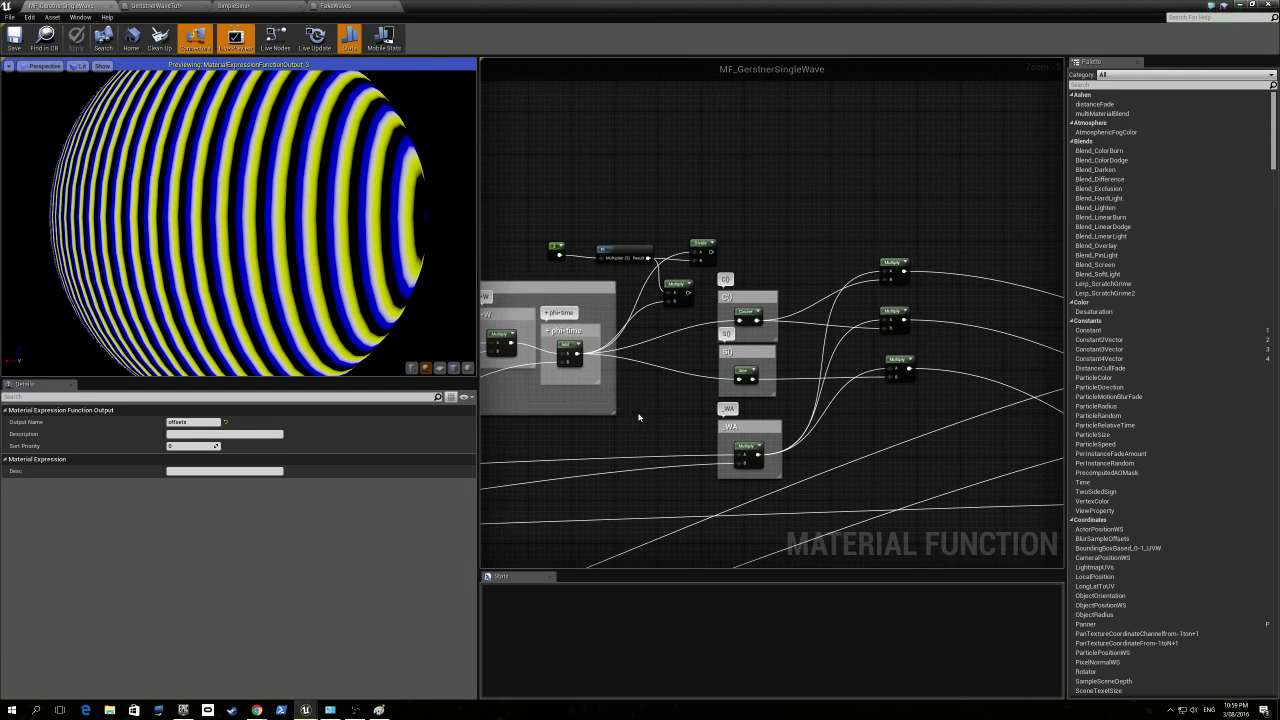
{"action": "right_click_drag", "start_coordinate": [877, 403], "coordinate": [499, 356]}
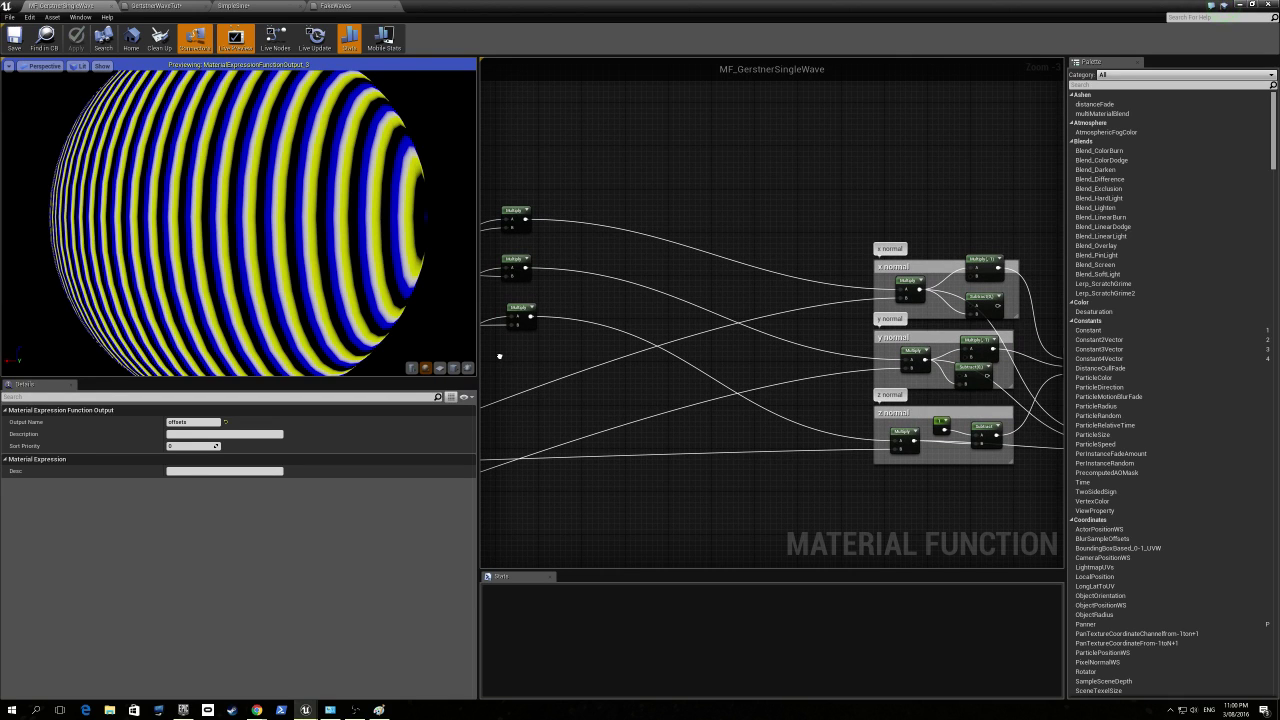
{"action": "right_click_drag", "start_coordinate": [1020, 376], "coordinate": [770, 375]}
{"action": "scroll", "coordinate": [770, 376], "scroll_direction": "up", "scroll_amount": 3}
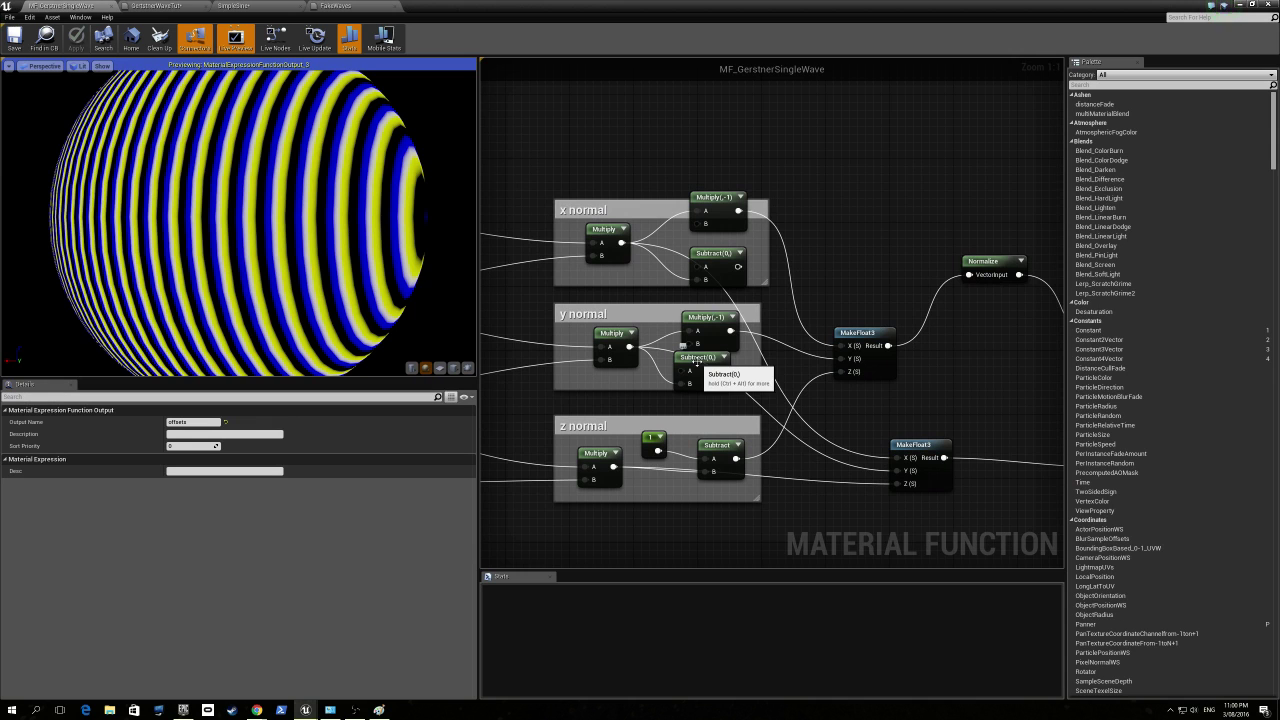
{"action": "right_click_drag", "start_coordinate": [696, 374], "coordinate": [1144, 348]}
{"action": "scroll", "coordinate": [896, 347], "scroll_direction": "down", "scroll_amount": 2}
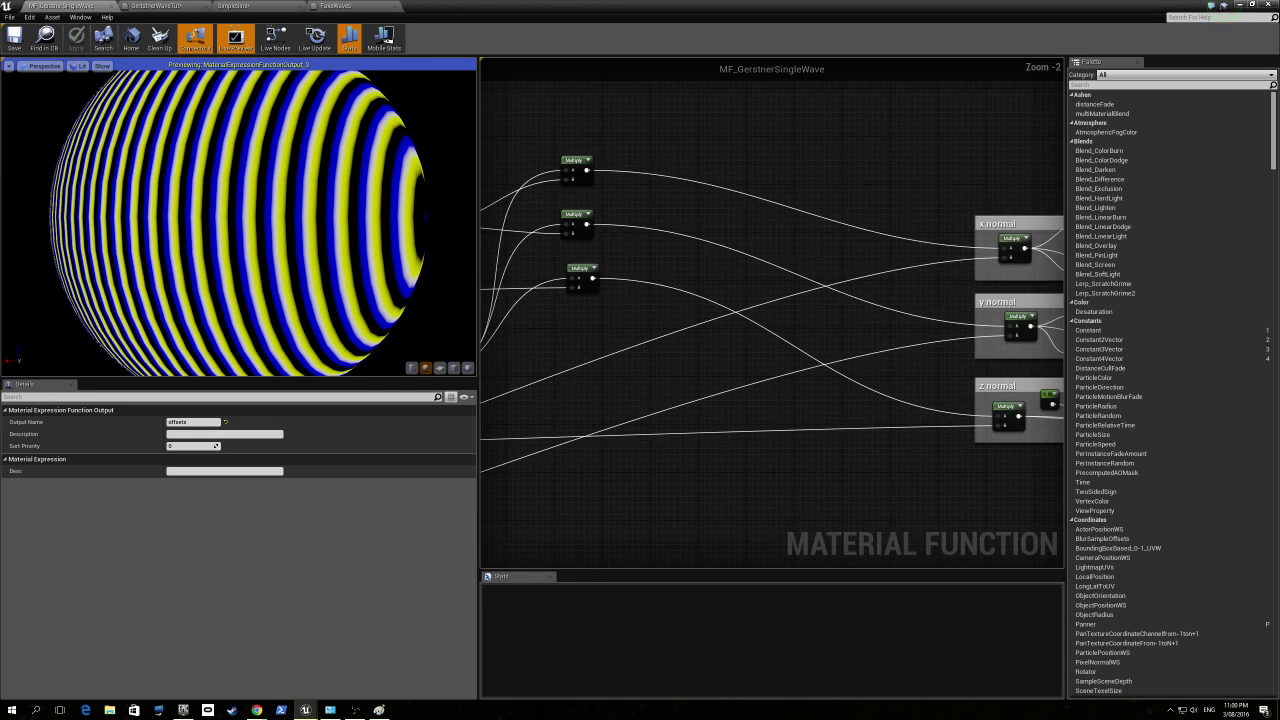
{"action": "right_click_drag", "start_coordinate": [655, 311], "coordinate": [940, 343]}
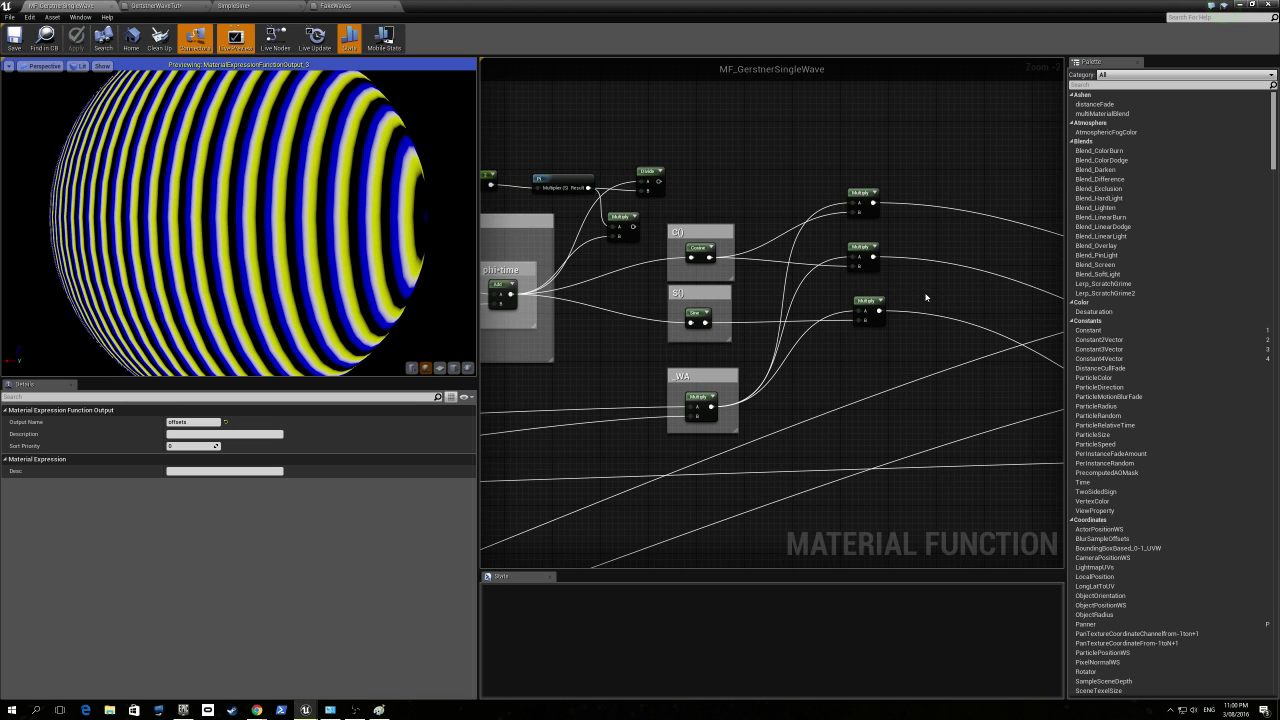
{"action": "right_click_drag", "start_coordinate": [750, 301], "coordinate": [866, 310]}
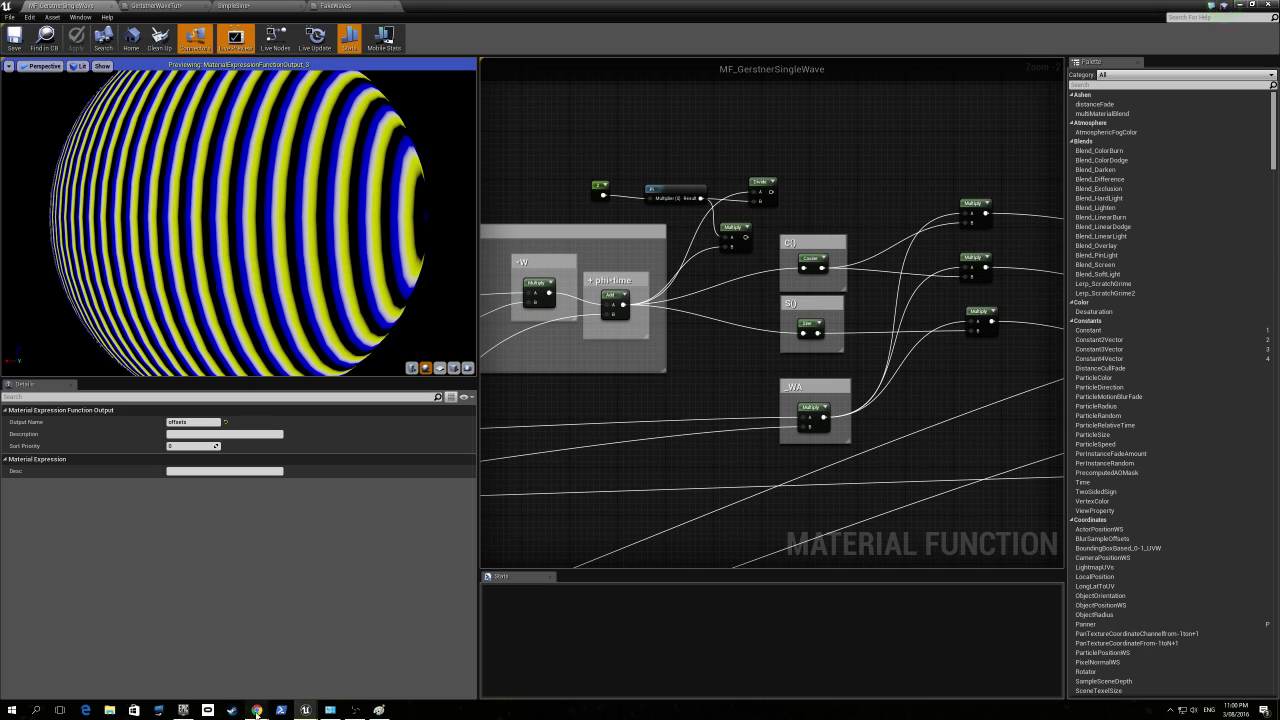
Bring the GPU Gems page in Chrome back maximized and review the Gerstner wave section, covering Equations 9 to 12
{"action": "mouse_move", "coordinate": [257, 709]}
{"action": "left_click", "coordinate": [300, 662]}
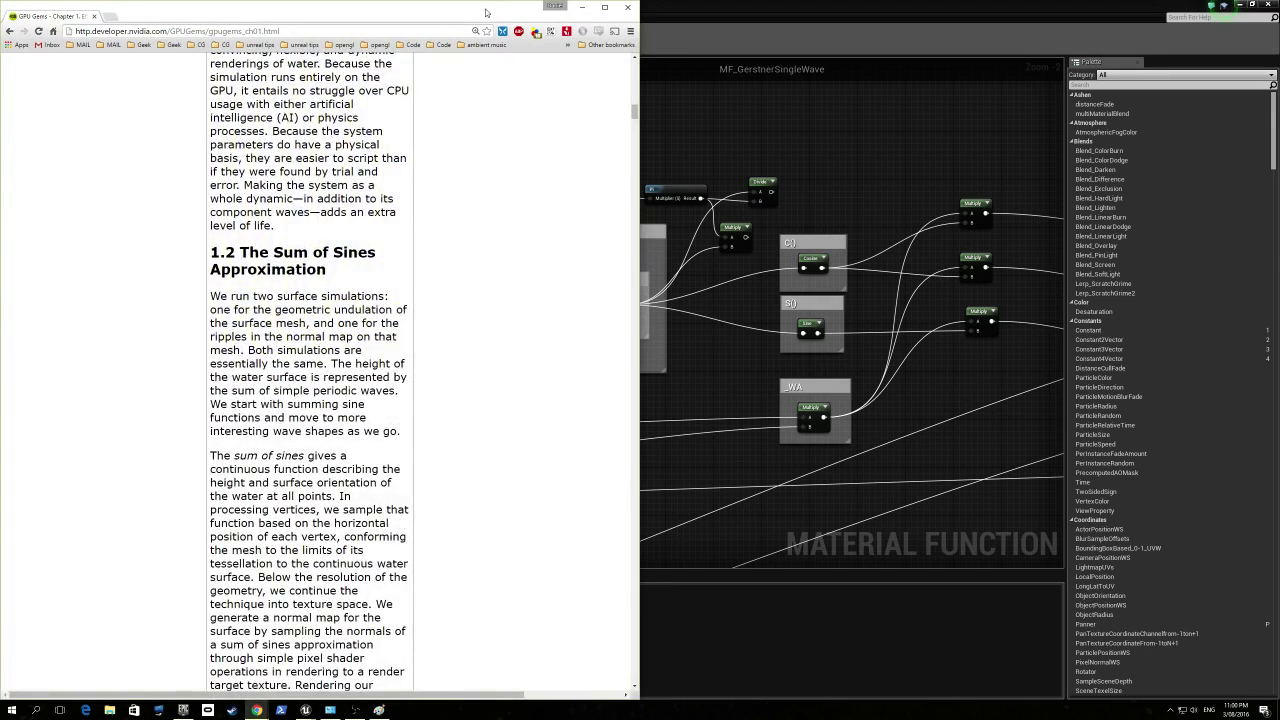
{"action": "left_click_drag", "start_coordinate": [486, 13], "coordinate": [595, 185]}
{"action": "double_click", "coordinate": [595, 186]}
{"action": "scroll", "coordinate": [566, 353], "scroll_direction": "down", "scroll_amount": 3}
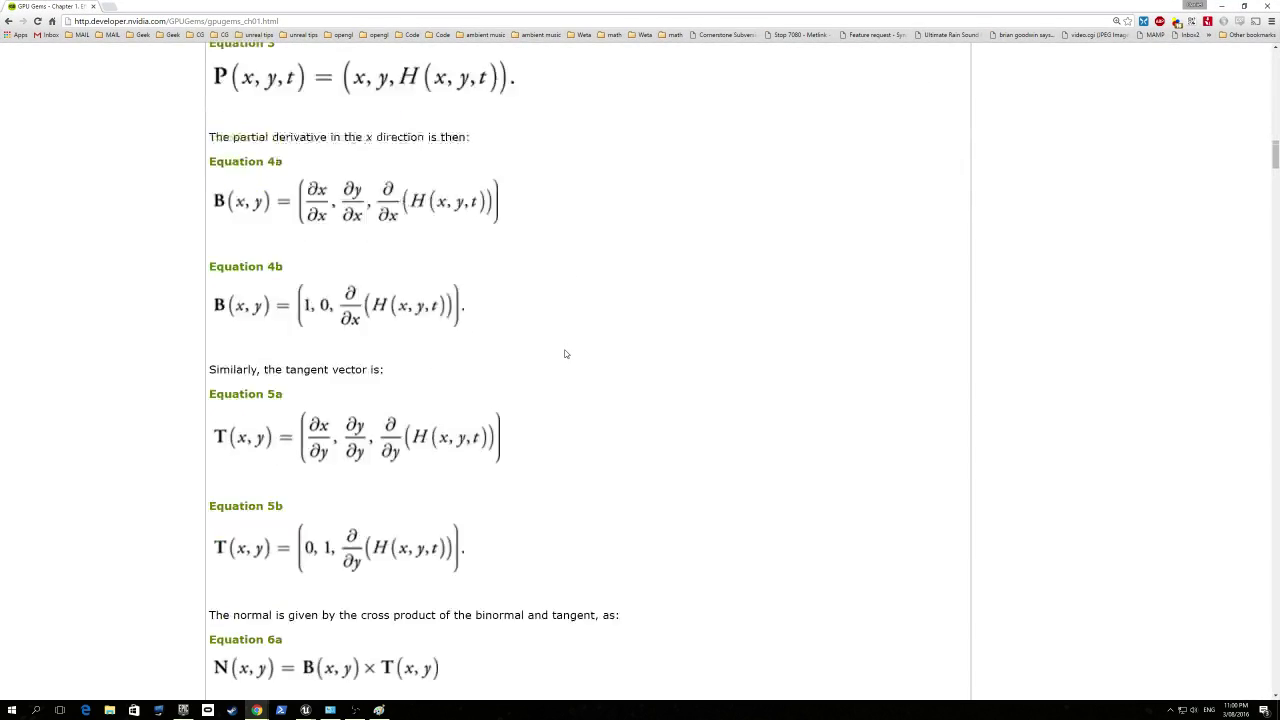
{"action": "scroll", "coordinate": [564, 354], "scroll_direction": "down", "scroll_amount": 5}
{"action": "scroll", "coordinate": [566, 350], "scroll_direction": "down", "scroll_amount": 20}
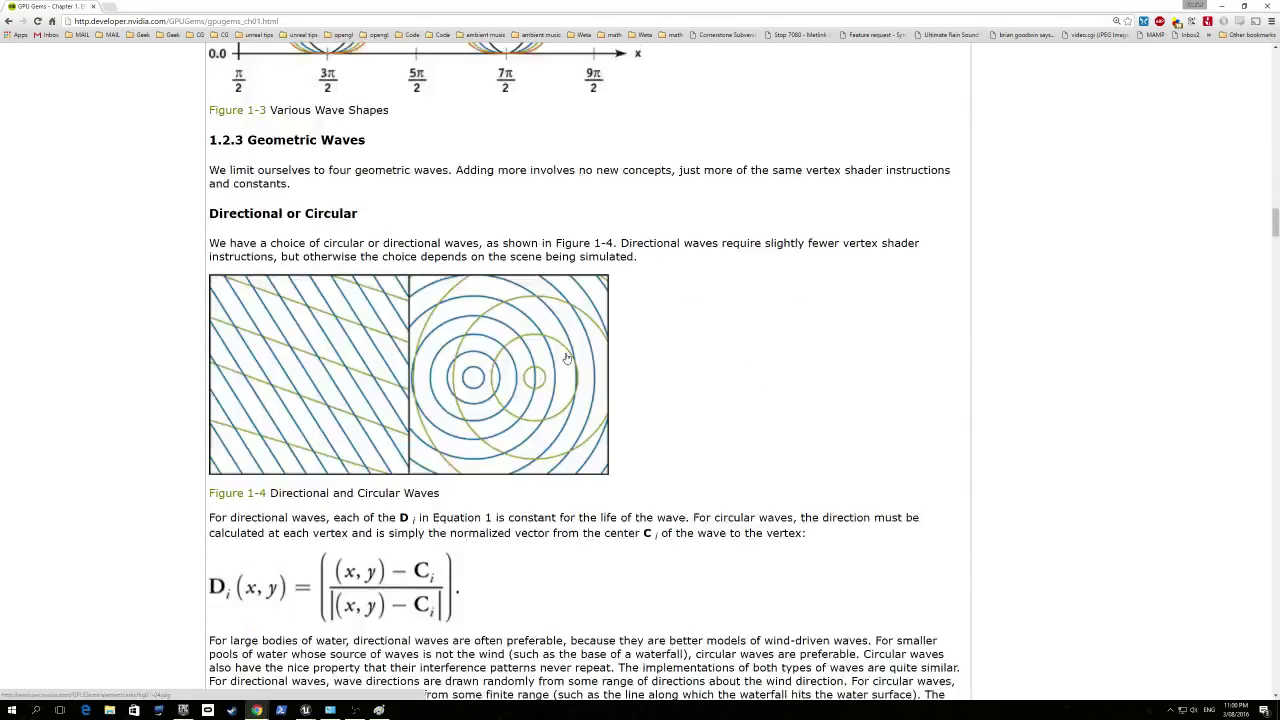
{"action": "scroll", "coordinate": [566, 356], "scroll_direction": "down", "scroll_amount": 10}
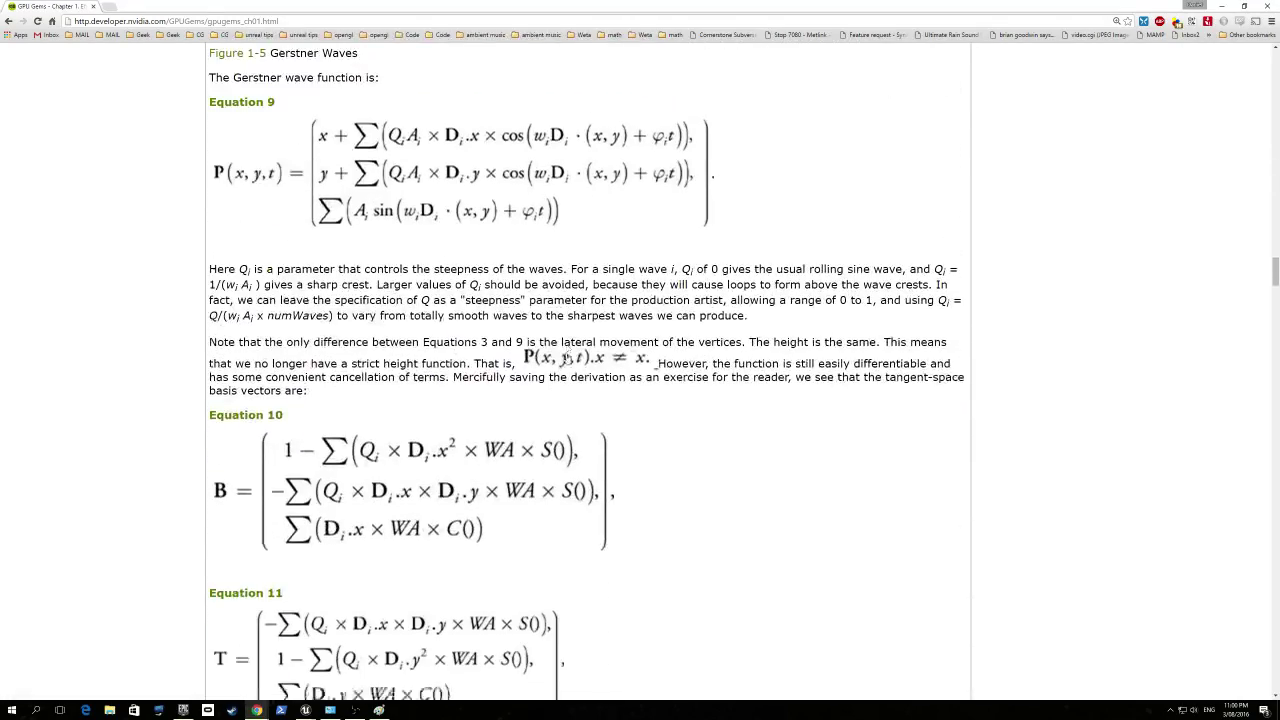
{"action": "scroll", "coordinate": [566, 357], "scroll_direction": "down", "scroll_amount": 1}
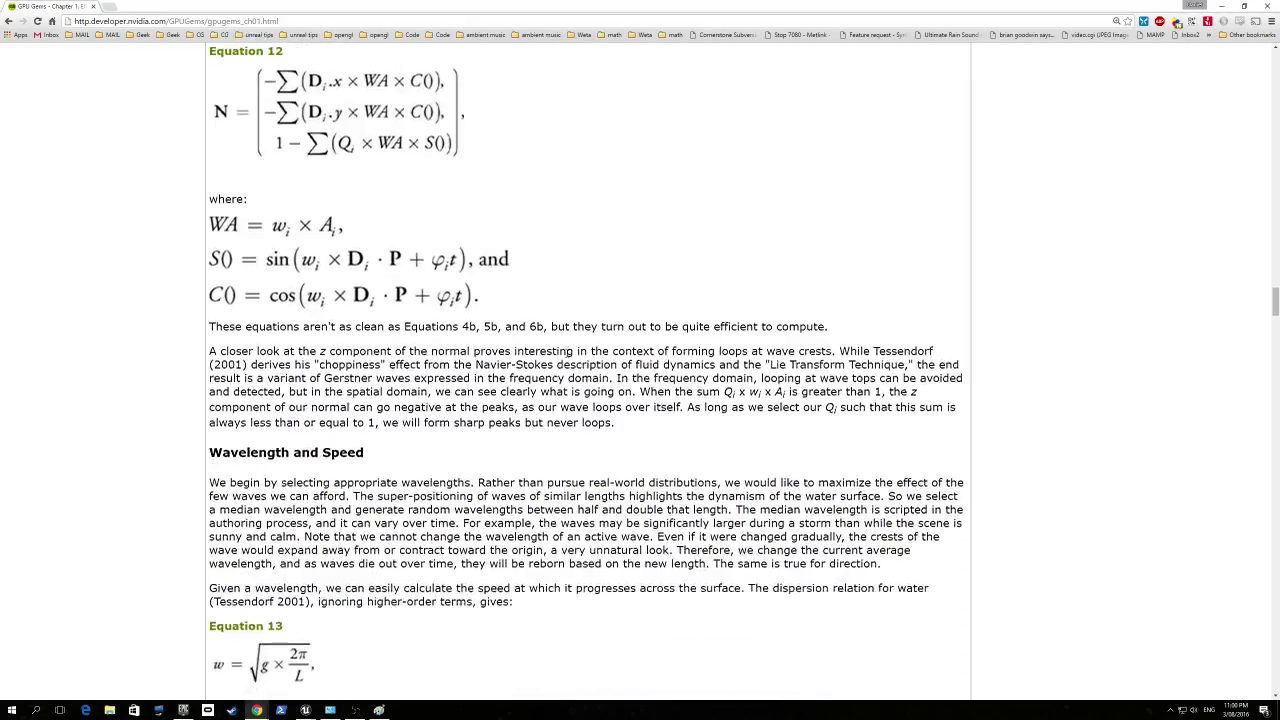
{"action": "scroll", "coordinate": [563, 412], "scroll_direction": "up", "scroll_amount": 11}
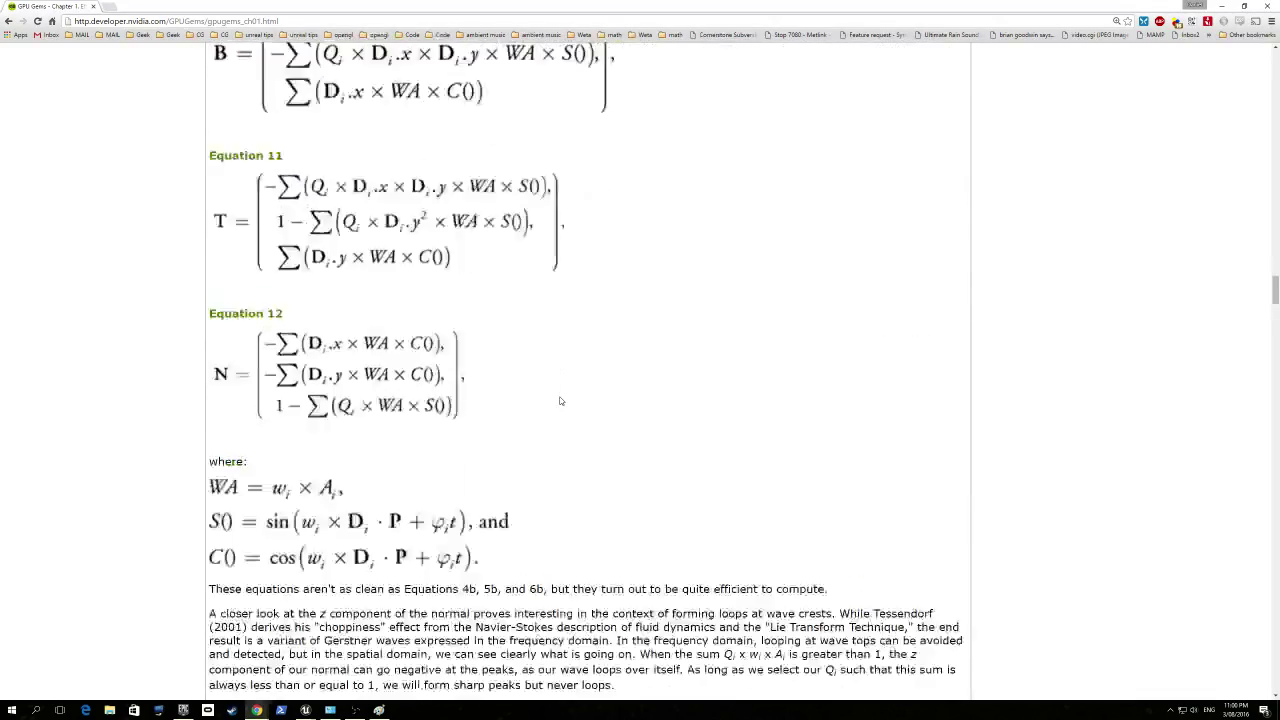
{"action": "scroll", "coordinate": [563, 412], "scroll_direction": "up", "scroll_amount": 8}
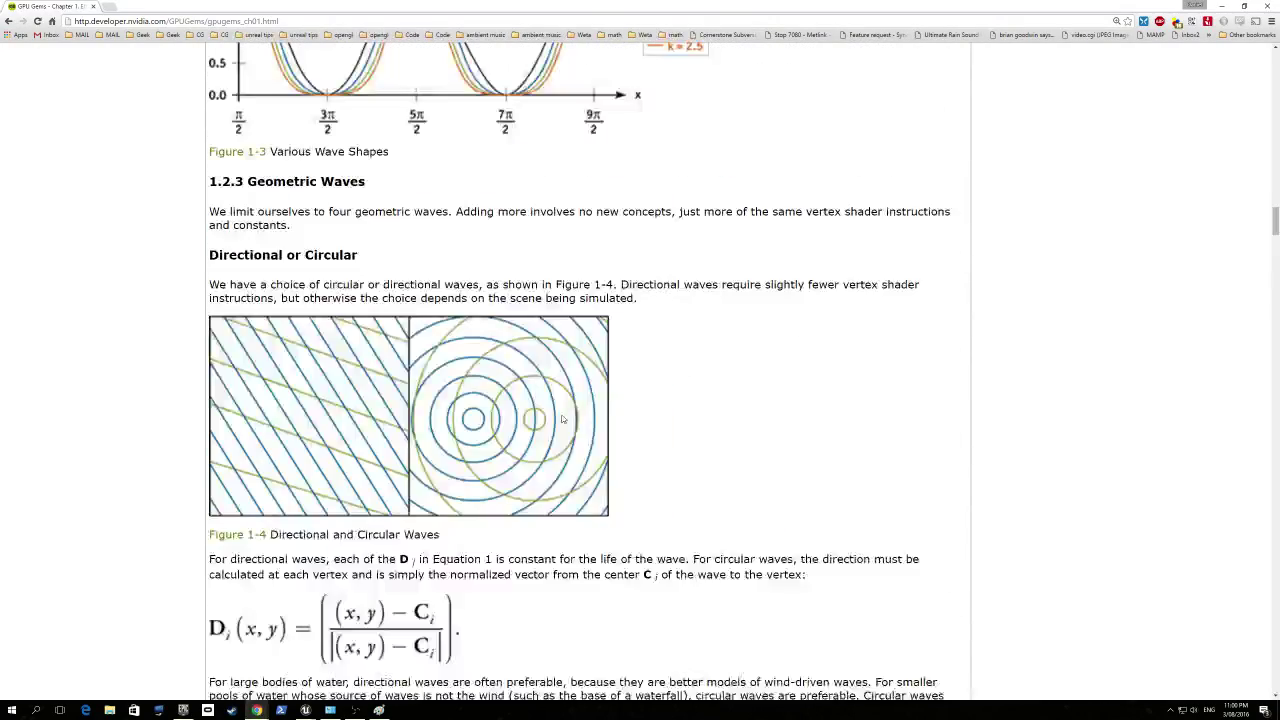
Review the height-field binormal, tangent and normal formulas in Equations 4a to 7 on the GPU Gems page
{"action": "scroll", "coordinate": [326, 449], "scroll_direction": "down", "scroll_amount": 6}
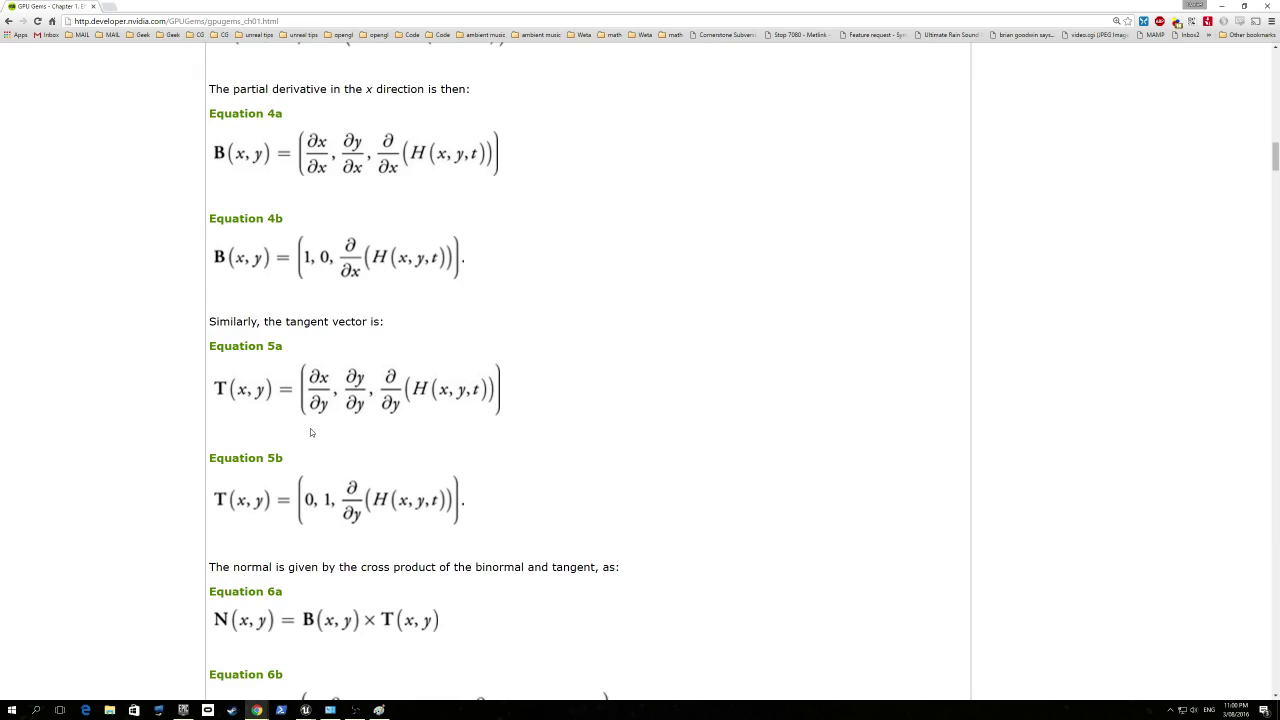
{"action": "scroll", "coordinate": [309, 446], "scroll_direction": "down", "scroll_amount": 2}
{"action": "scroll", "coordinate": [341, 411], "scroll_direction": "down", "scroll_amount": 3}
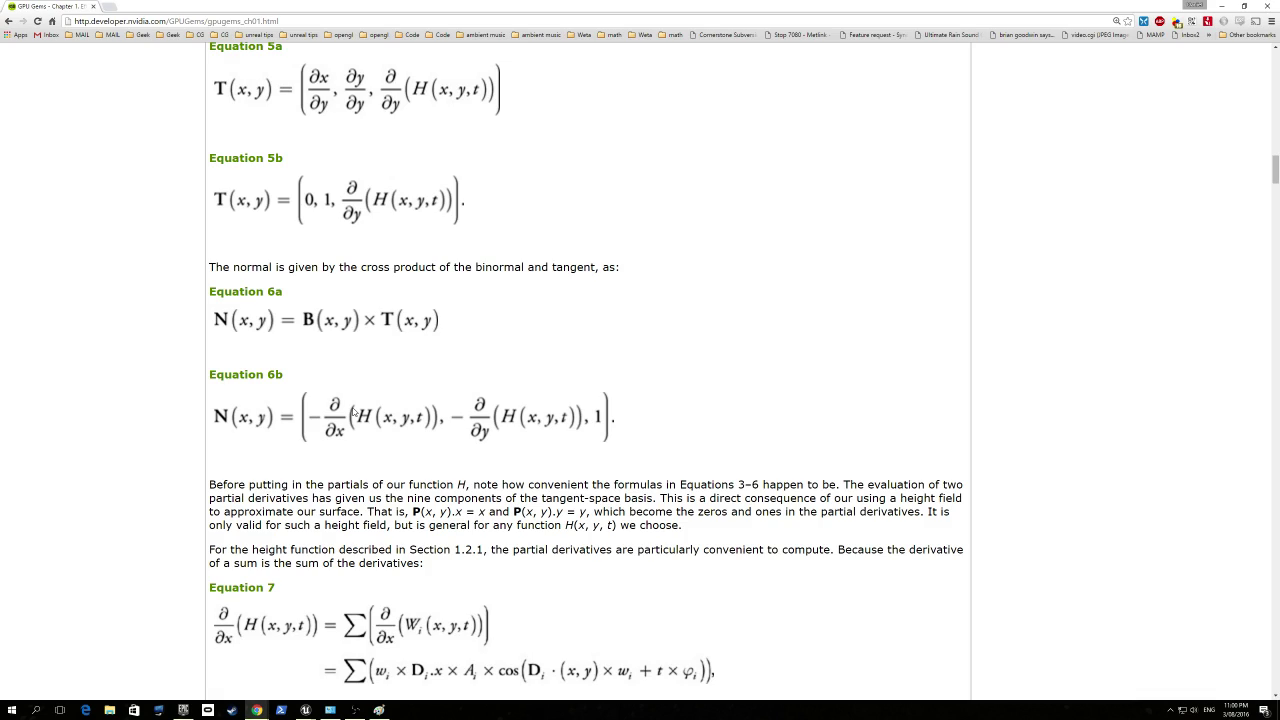
{"action": "scroll", "coordinate": [353, 413], "scroll_direction": "down", "scroll_amount": 20}
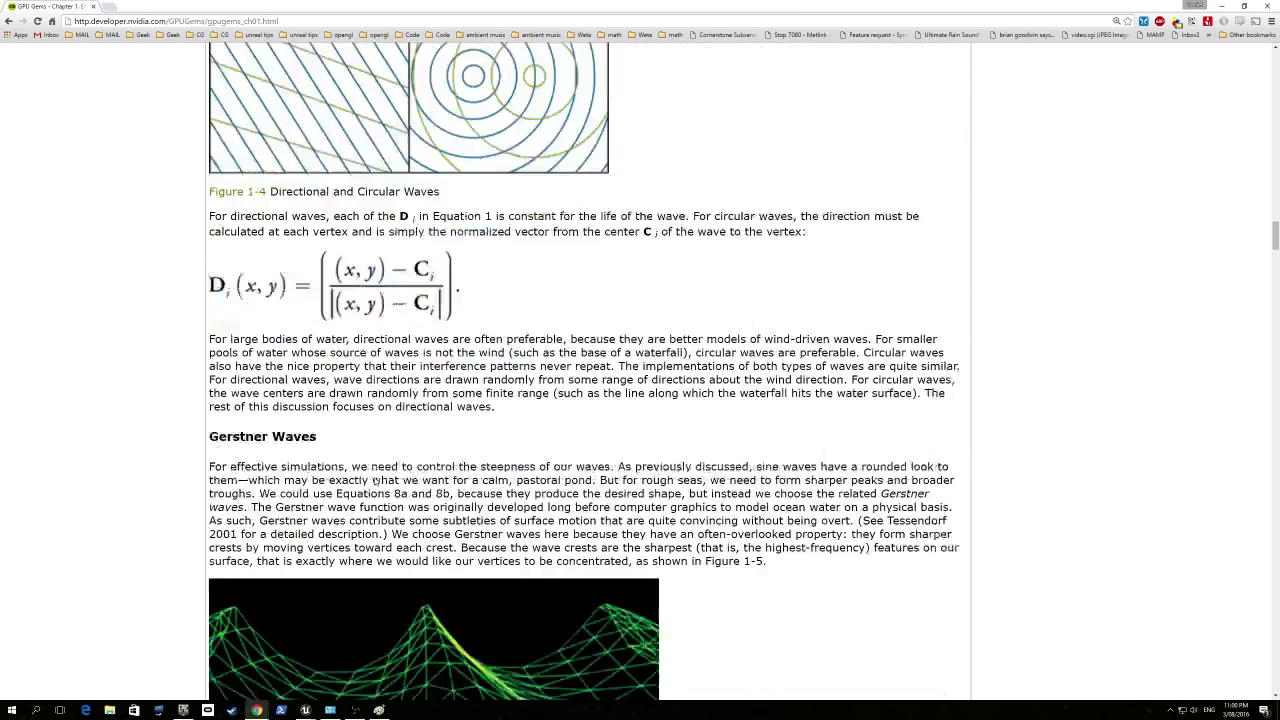
{"action": "scroll", "coordinate": [338, 550], "scroll_direction": "down", "scroll_amount": 5}
{"action": "scroll", "coordinate": [400, 547], "scroll_direction": "up", "scroll_amount": 15}
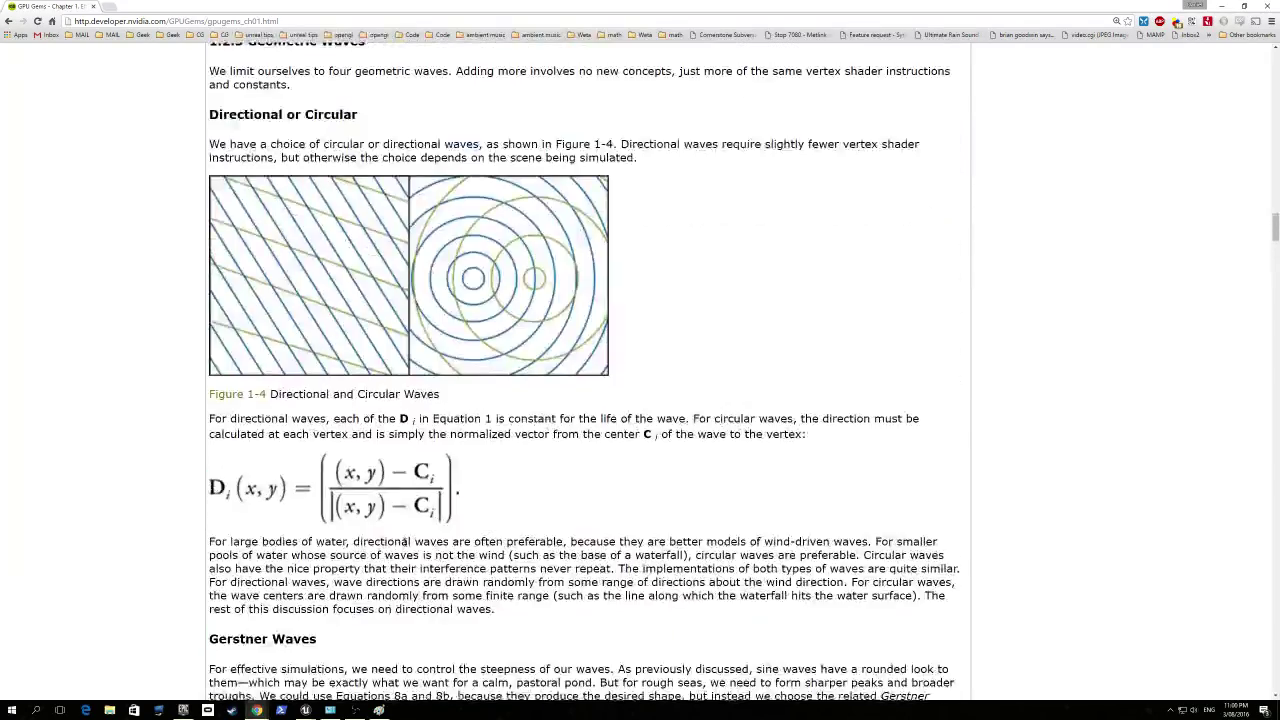
{"action": "scroll", "coordinate": [404, 543], "scroll_direction": "up", "scroll_amount": 5}
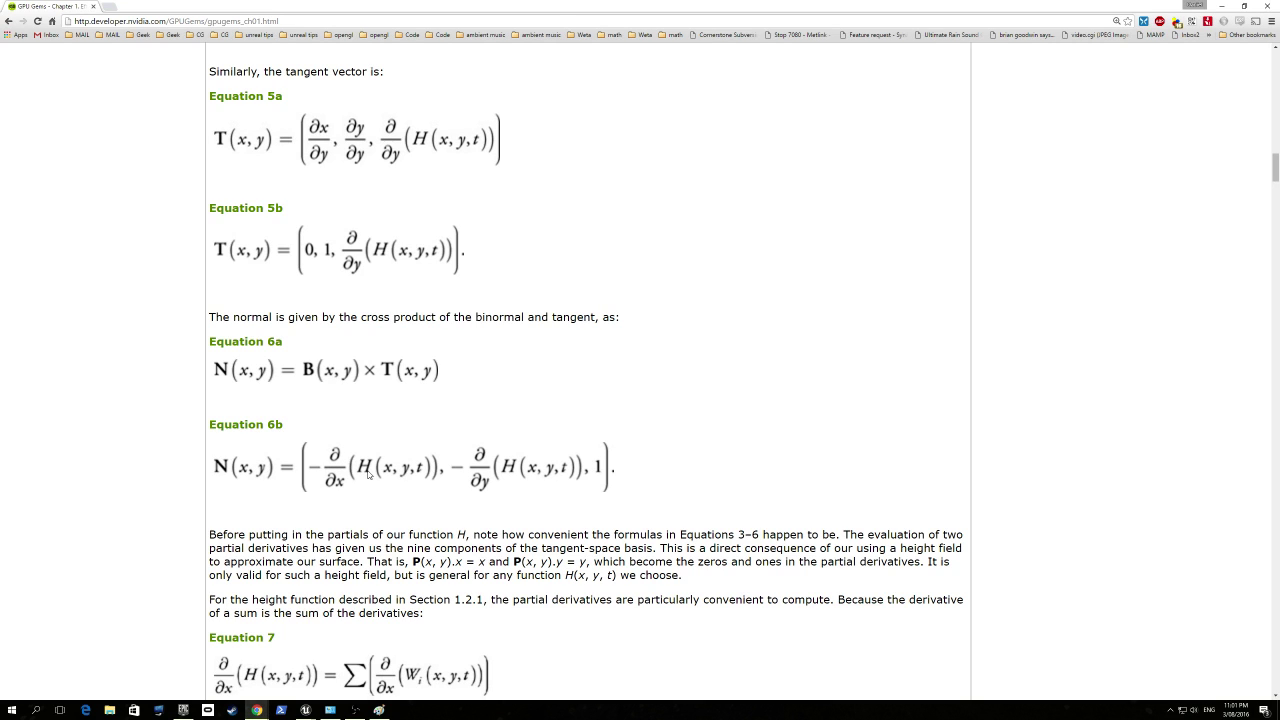
{"action": "scroll", "coordinate": [368, 475], "scroll_direction": "up", "scroll_amount": 1}
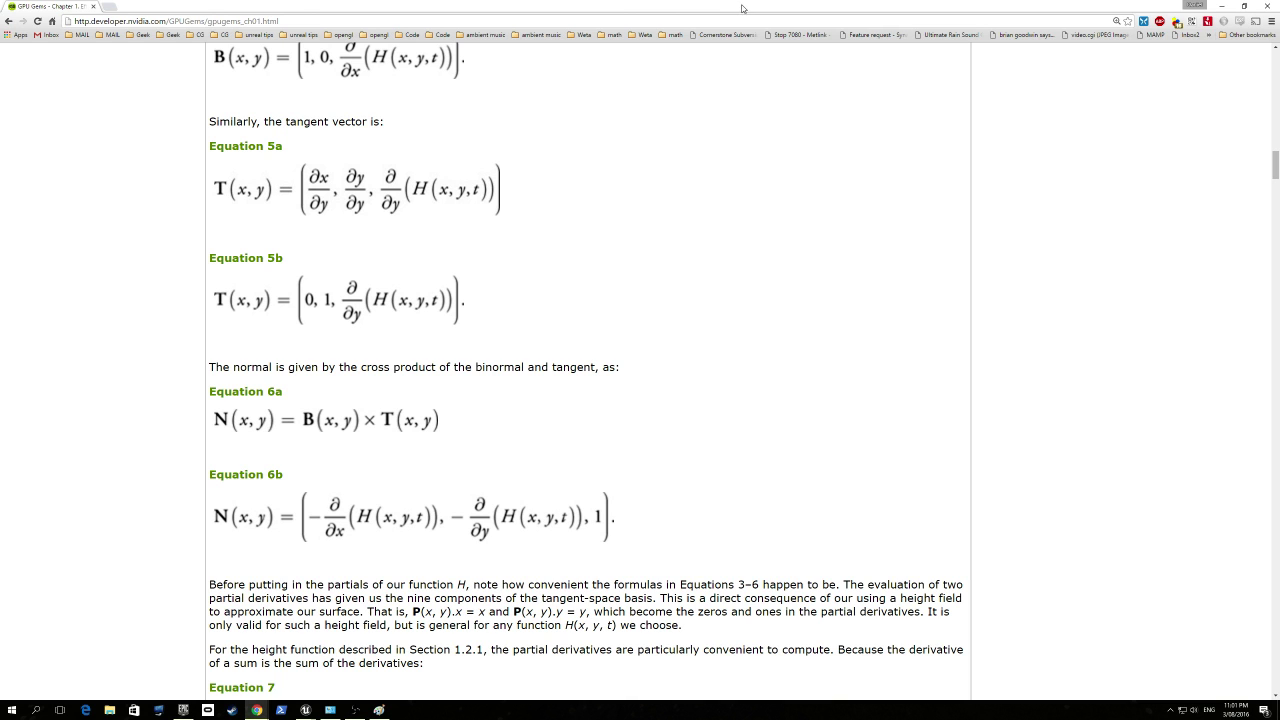
Switch to the SimpleSine material function in Unreal Engine and examine its node chain from w*DP to Output Result
{"action": "double_click", "coordinate": [741, 8]}
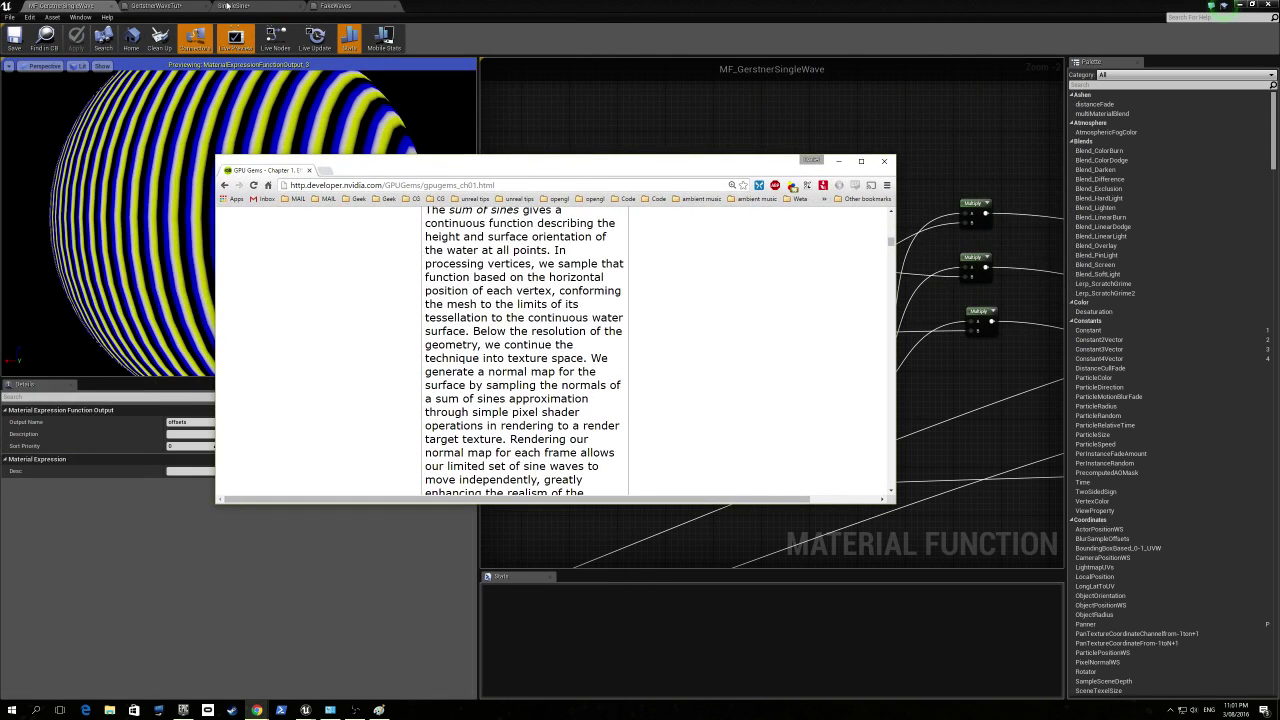
{"action": "left_click", "coordinate": [228, 6]}
{"action": "scroll", "coordinate": [500, 290], "scroll_direction": "down", "scroll_amount": 3}
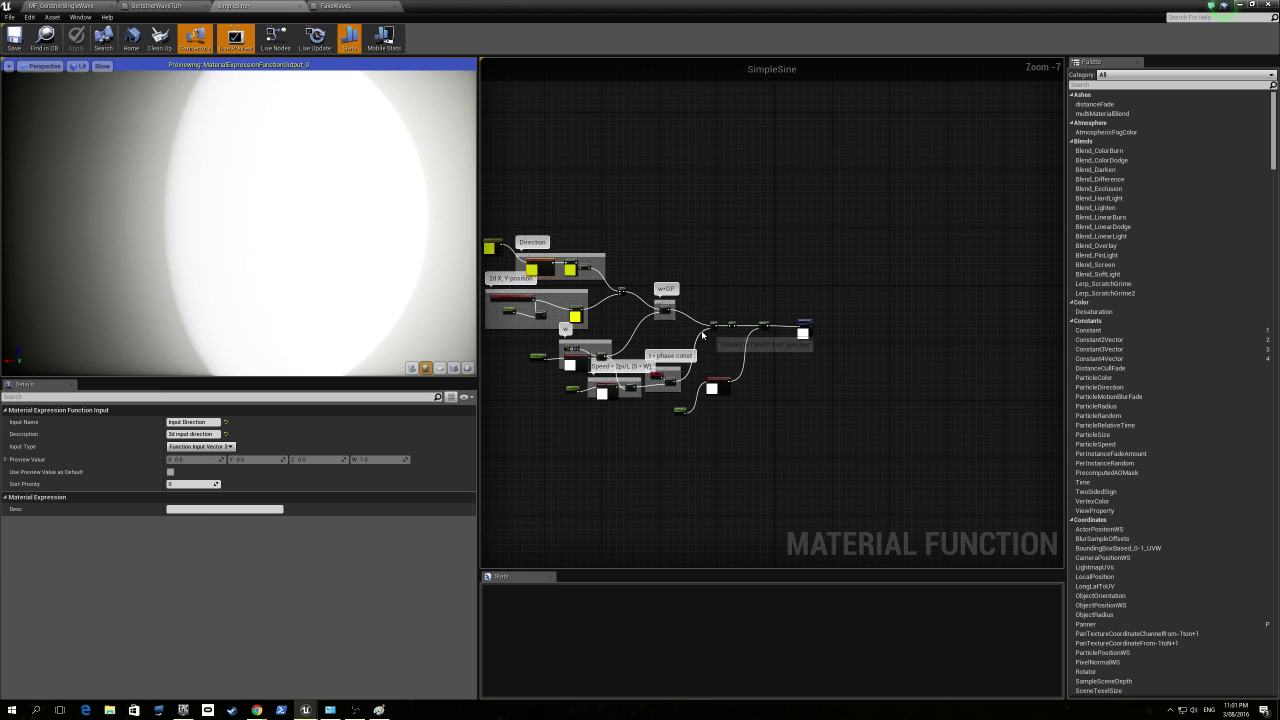
{"action": "scroll", "coordinate": [703, 335], "scroll_direction": "up", "scroll_amount": 5}
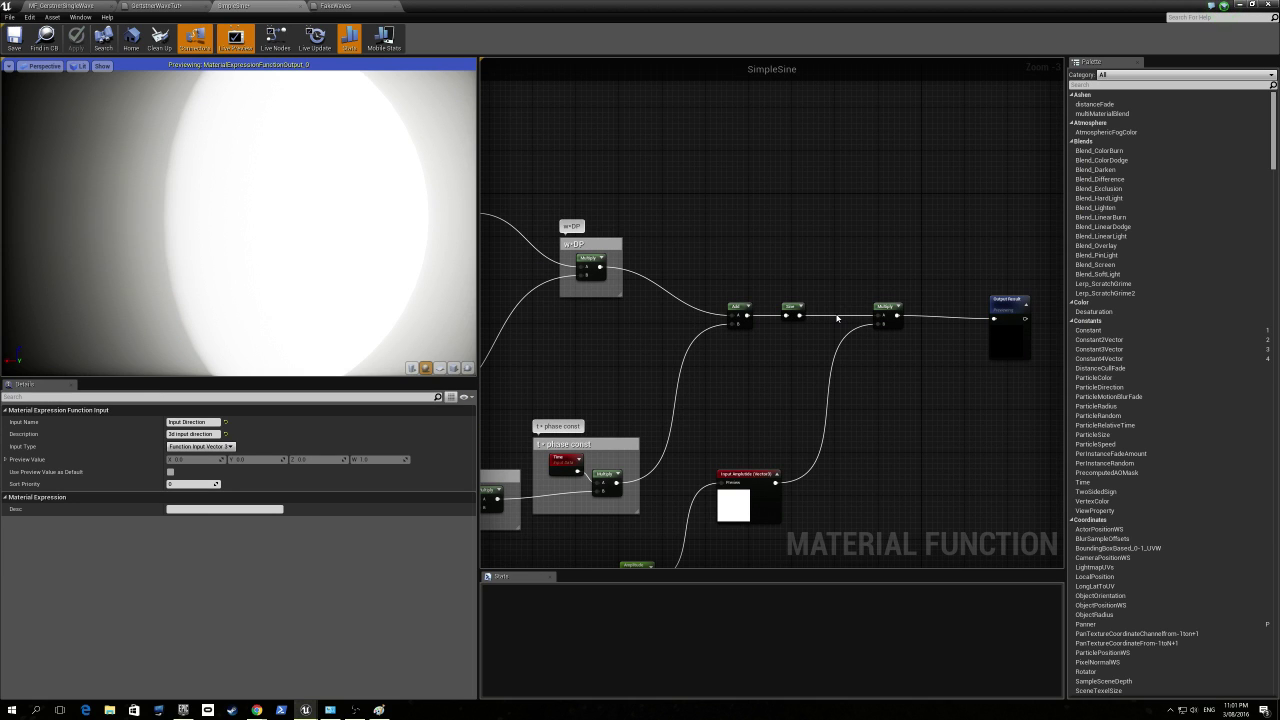
{"action": "right_click_drag", "start_coordinate": [926, 342], "coordinate": [808, 363]}
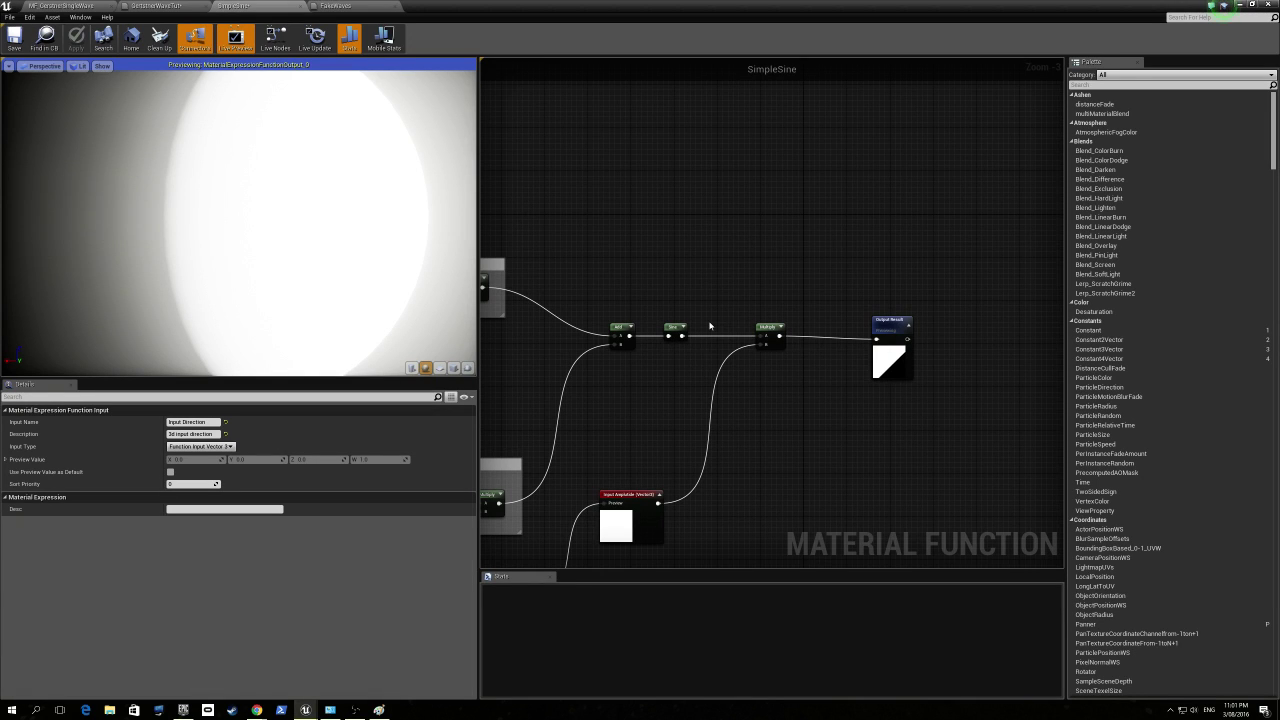
{"action": "right_click_drag", "start_coordinate": [710, 326], "coordinate": [773, 313]}
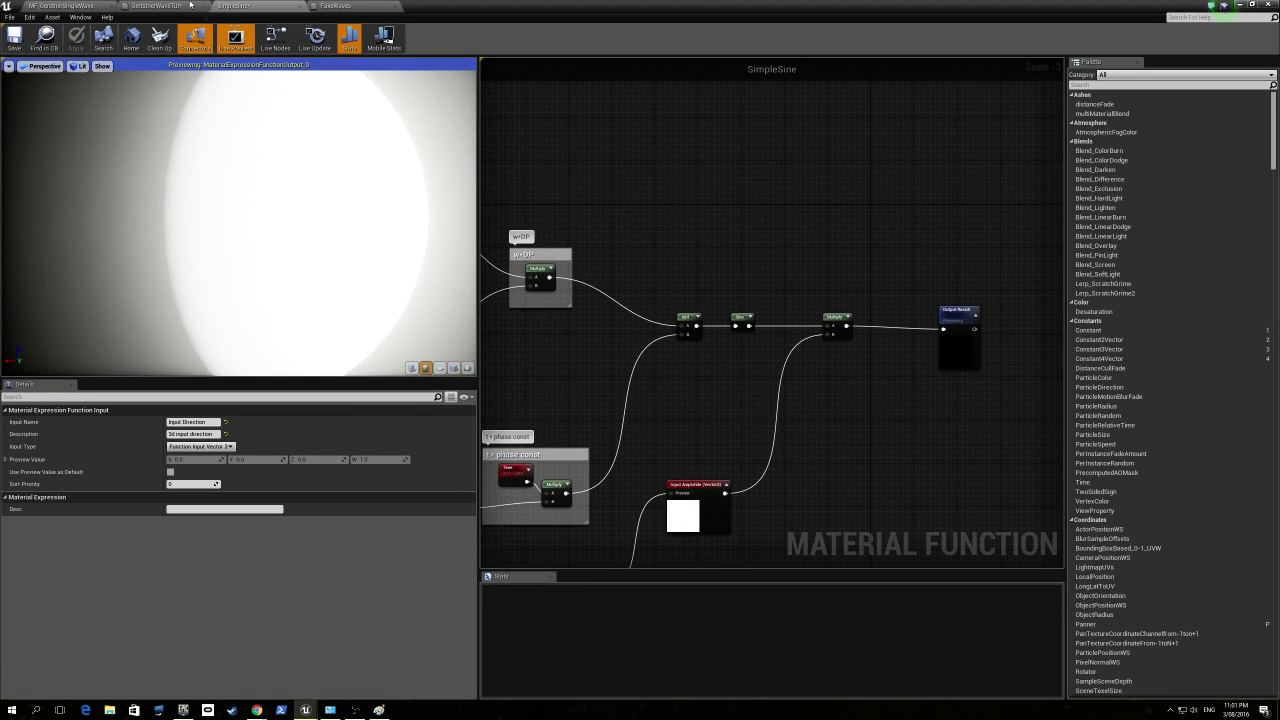
Check how the GertstnerWaveTut material uses its SimpleSine nodes, and return to SimpleSine to inspect its Add, Sine and Multiply nodes
{"action": "left_click", "coordinate": [157, 5]}
{"action": "right_click_drag", "start_coordinate": [606, 290], "coordinate": [531, 378]}
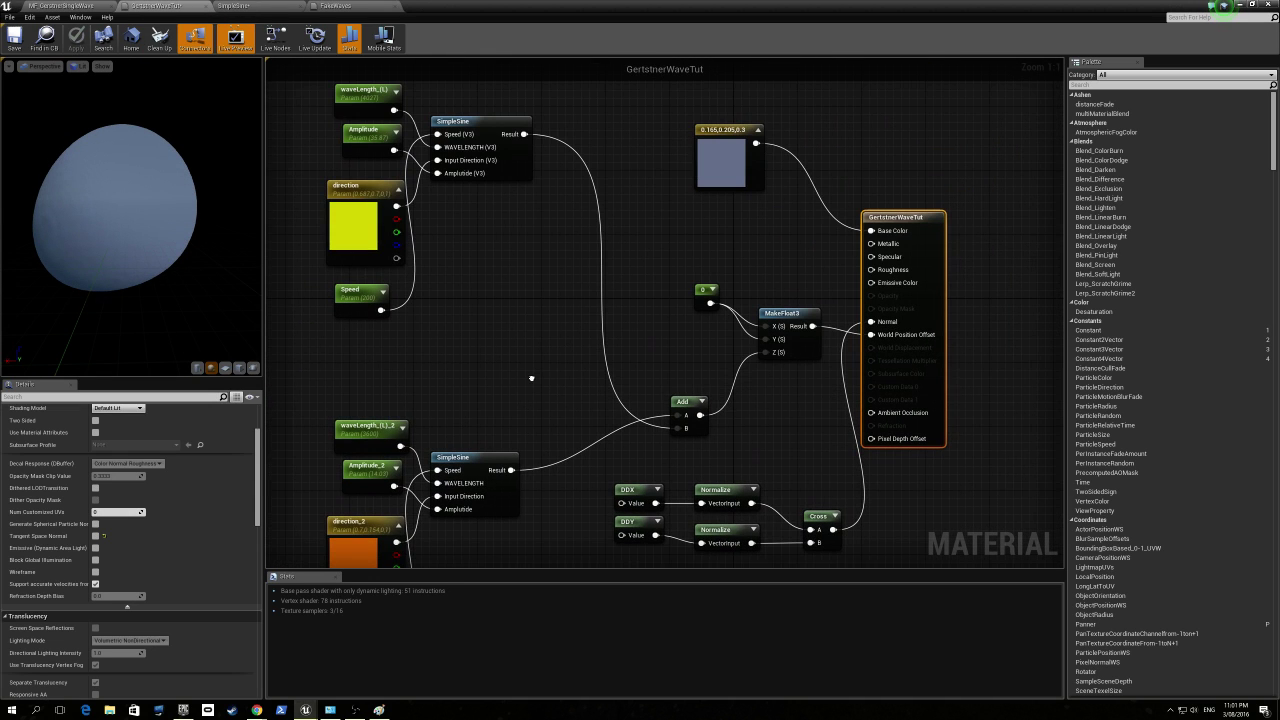
{"action": "left_click", "coordinate": [235, 5]}
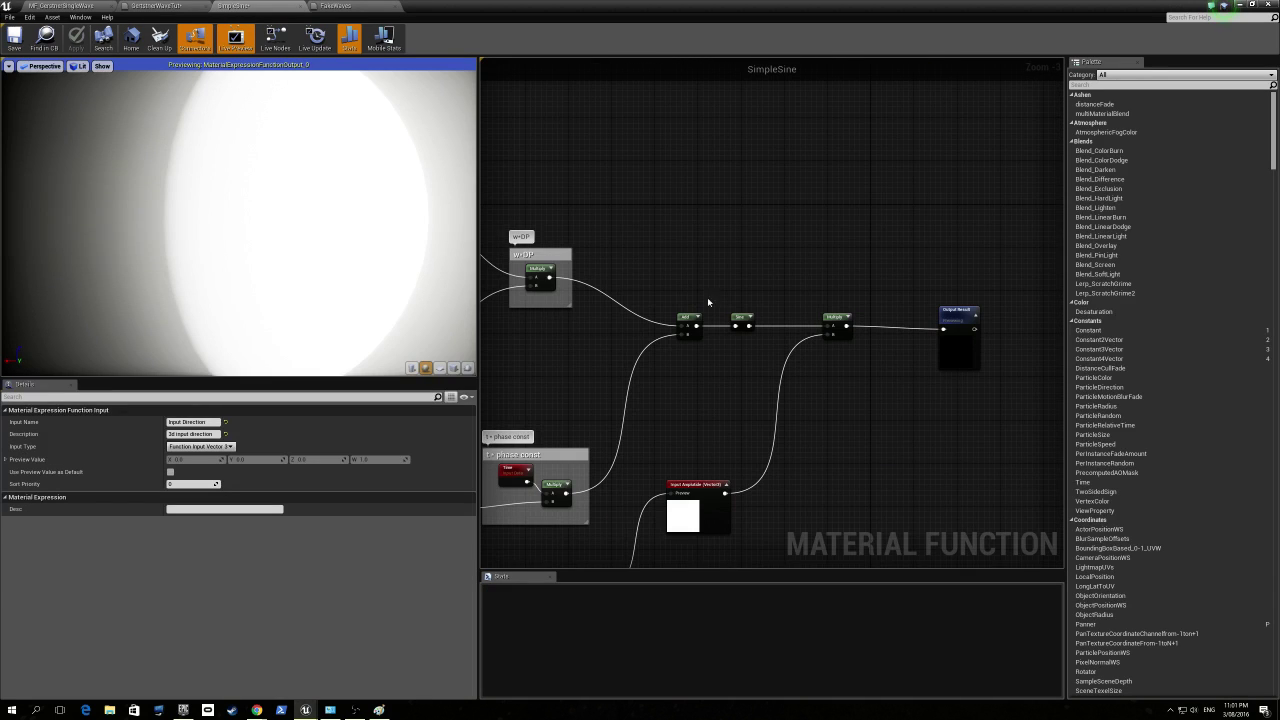
{"action": "scroll", "coordinate": [709, 299], "scroll_direction": "up", "scroll_amount": 3}
{"action": "right_click_drag", "start_coordinate": [784, 323], "coordinate": [674, 323]}
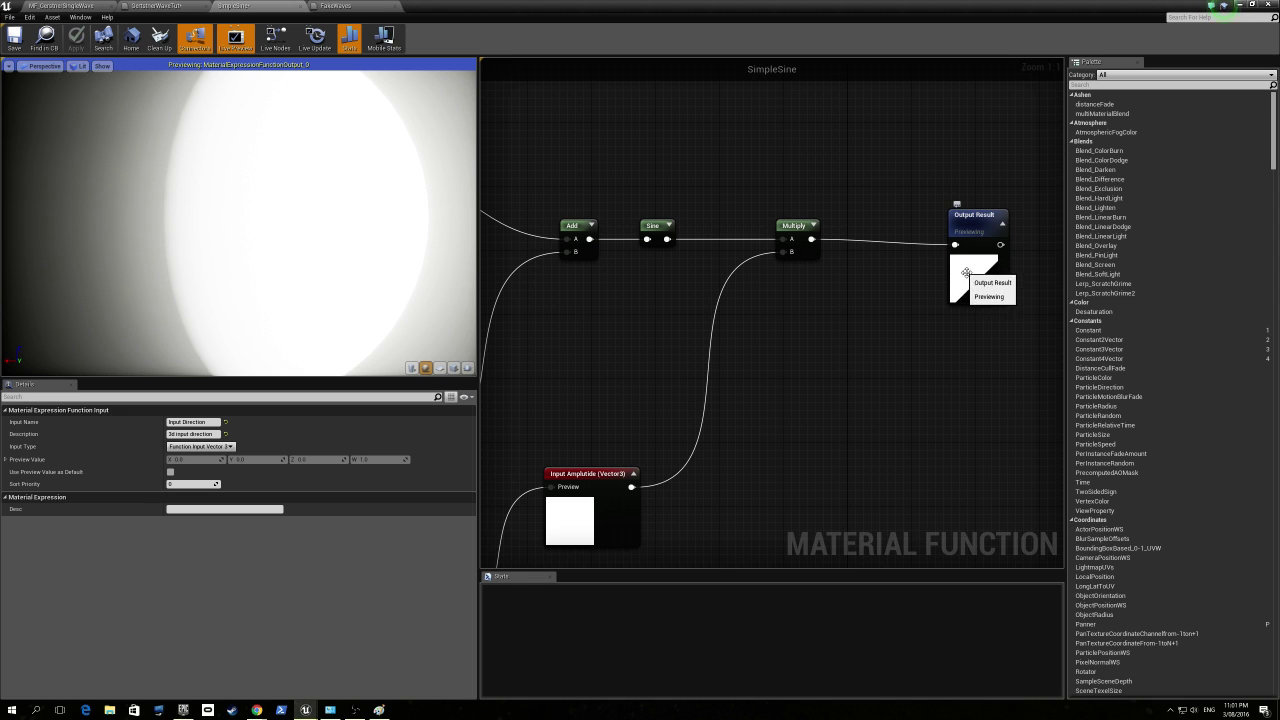
{"action": "mouse_move", "coordinate": [697, 319]}
{"action": "right_mouse_down"}
{"action": "mouse_move", "coordinate": [926, 341]}
{"action": "mouse_move", "coordinate": [908, 320]}
{"action": "mouse_move", "coordinate": [738, 279]}
{"action": "mouse_move", "coordinate": [700, 337]}
{"action": "mouse_move", "coordinate": [688, 392]}
{"action": "right_mouse_up"}
{"action": "scroll", "coordinate": [908, 324], "scroll_direction": "down", "scroll_amount": 2}
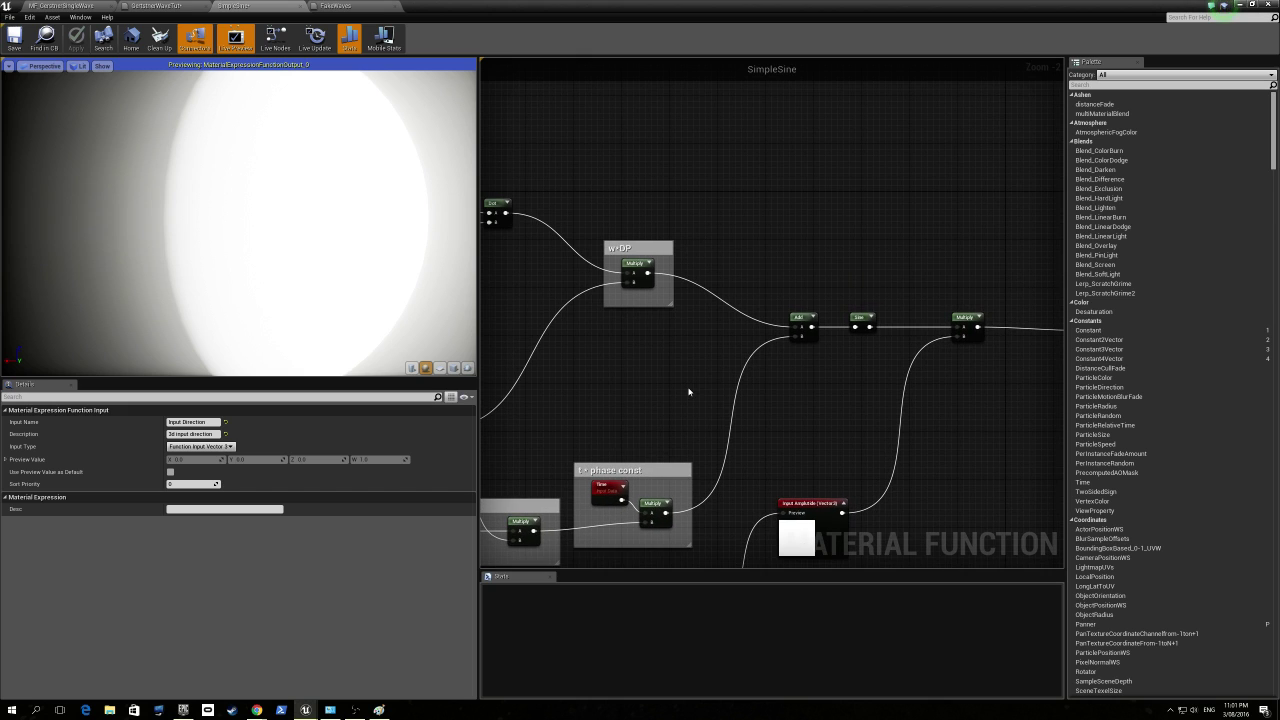
Check the GertstnerWaveTut material's normal setup against the w*DP, Add, Sine and Multiply nodes in the SimpleSine function
{"action": "left_click", "coordinate": [157, 6]}
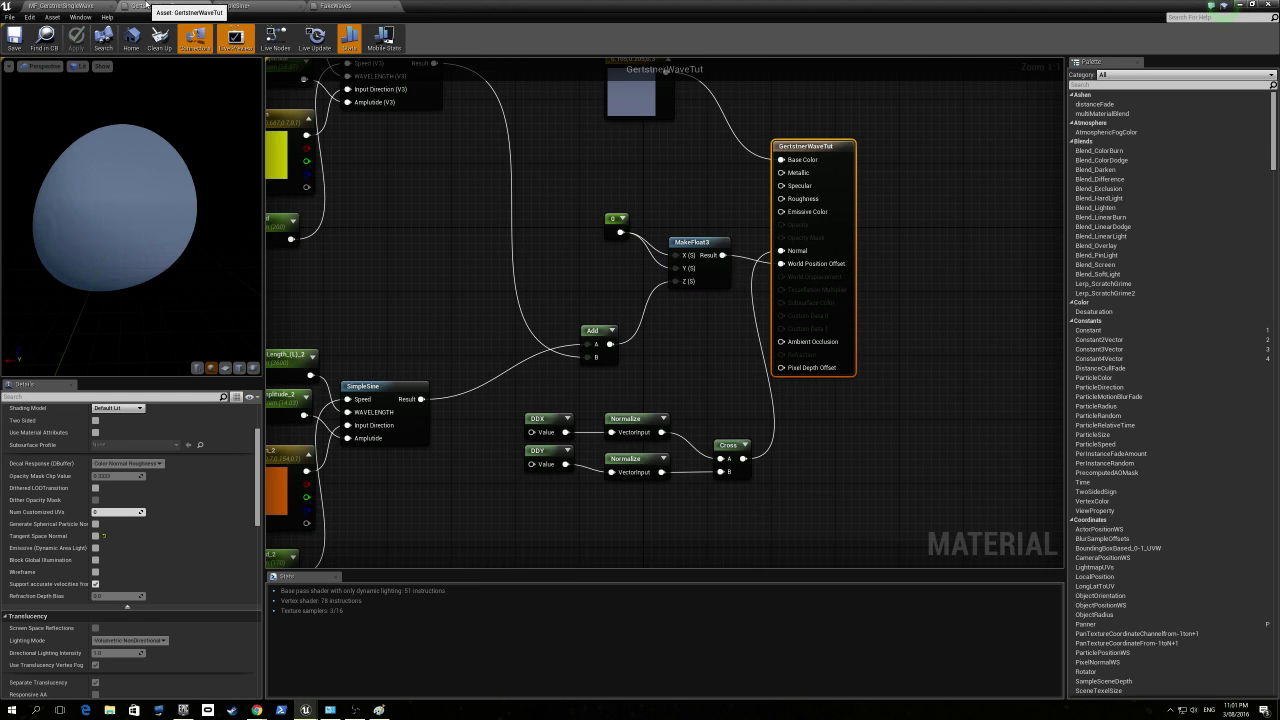
{"action": "left_click", "coordinate": [232, 6]}
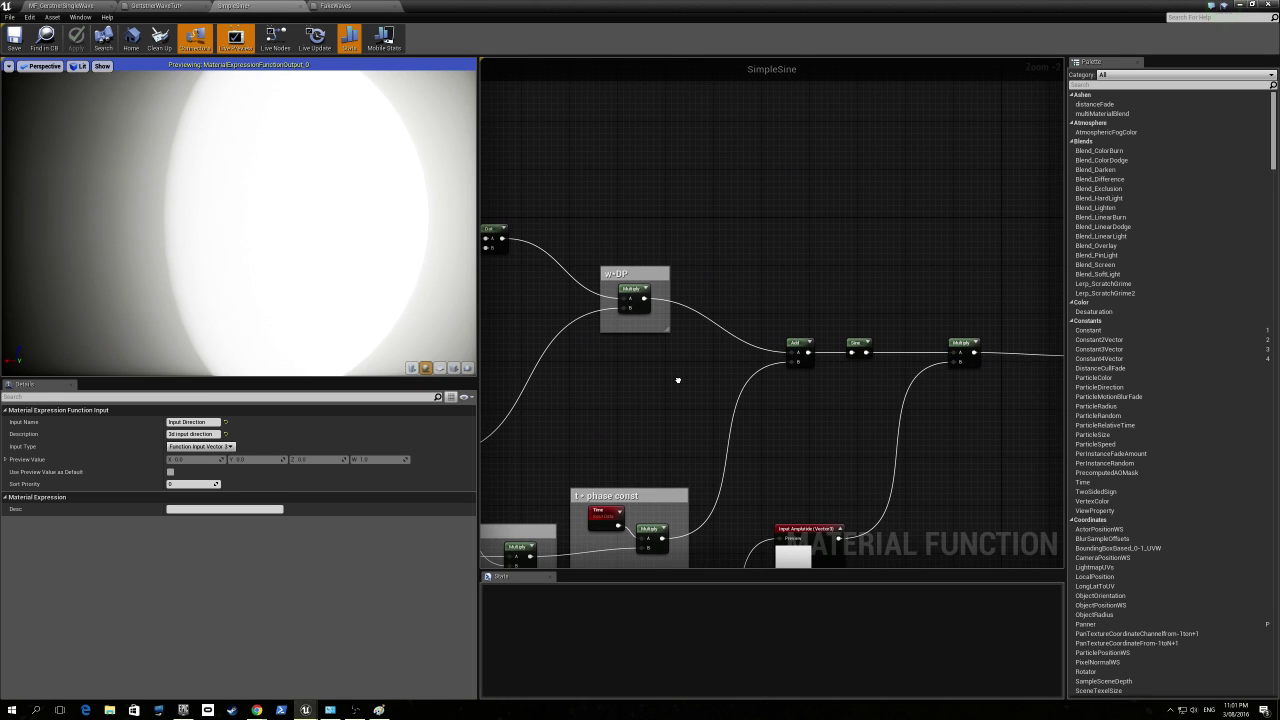
{"action": "right_click_drag", "start_coordinate": [678, 381], "coordinate": [614, 366]}
{"action": "right_click_drag", "start_coordinate": [869, 397], "coordinate": [791, 357]}
Examine the cosine, sine and WA nodes in MF_GerstnerSingleWave, and return to the GertstnerWaveTut material
{"action": "left_click", "coordinate": [70, 6]}
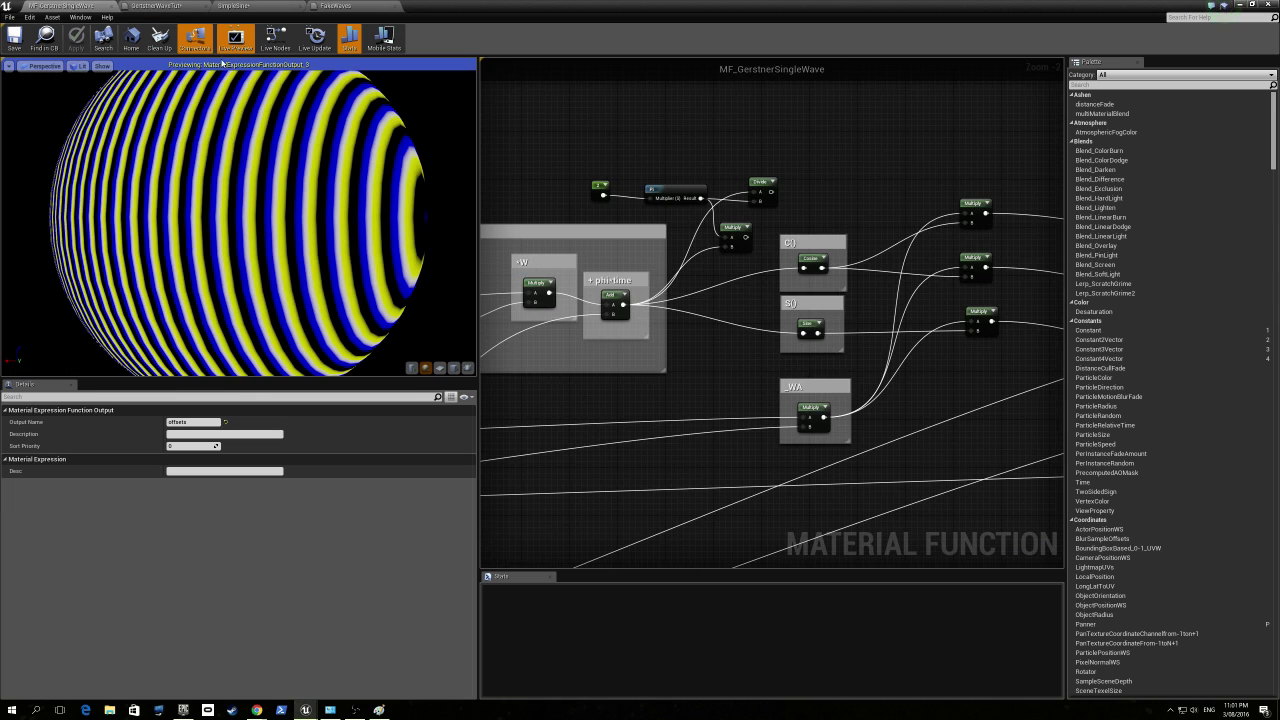
{"action": "scroll", "coordinate": [633, 332], "scroll_direction": "down", "scroll_amount": 2}
{"action": "right_click_drag", "start_coordinate": [624, 360], "coordinate": [1019, 44]}
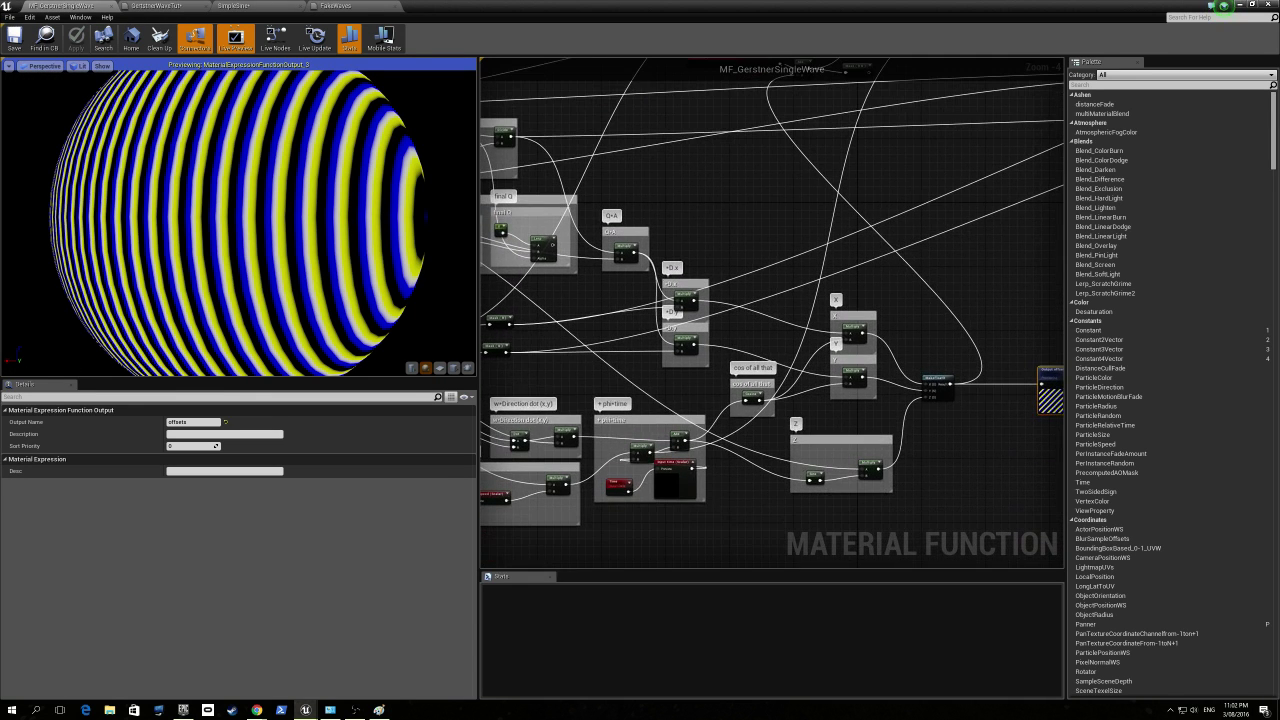
{"action": "right_click_drag", "start_coordinate": [883, 60], "coordinate": [566, 408]}
{"action": "right_click_drag", "start_coordinate": [849, 377], "coordinate": [763, 383]}
{"action": "scroll", "coordinate": [763, 383], "scroll_direction": "up", "scroll_amount": 3}
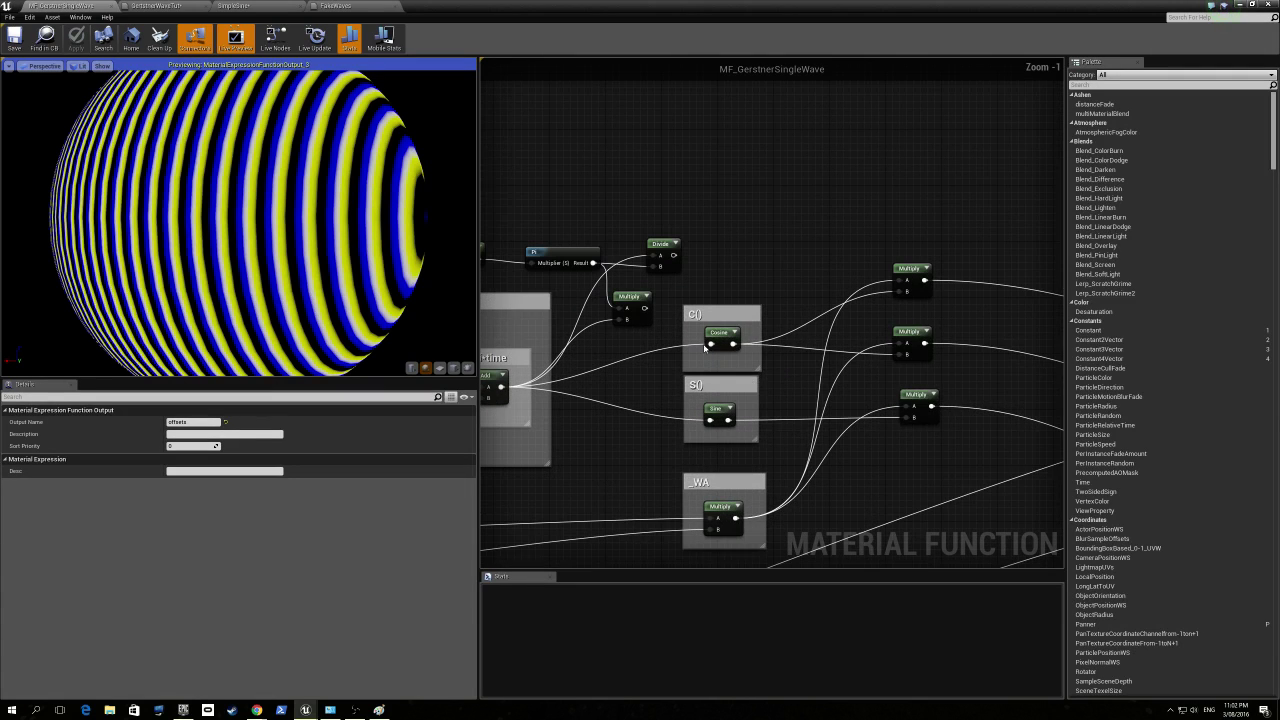
{"action": "right_click_drag", "start_coordinate": [705, 348], "coordinate": [688, 346]}
{"action": "right_click_drag", "start_coordinate": [808, 326], "coordinate": [929, 283]}
{"action": "scroll", "coordinate": [848, 246], "scroll_direction": "down", "scroll_amount": 2}
{"action": "left_click", "coordinate": [182, 4]}
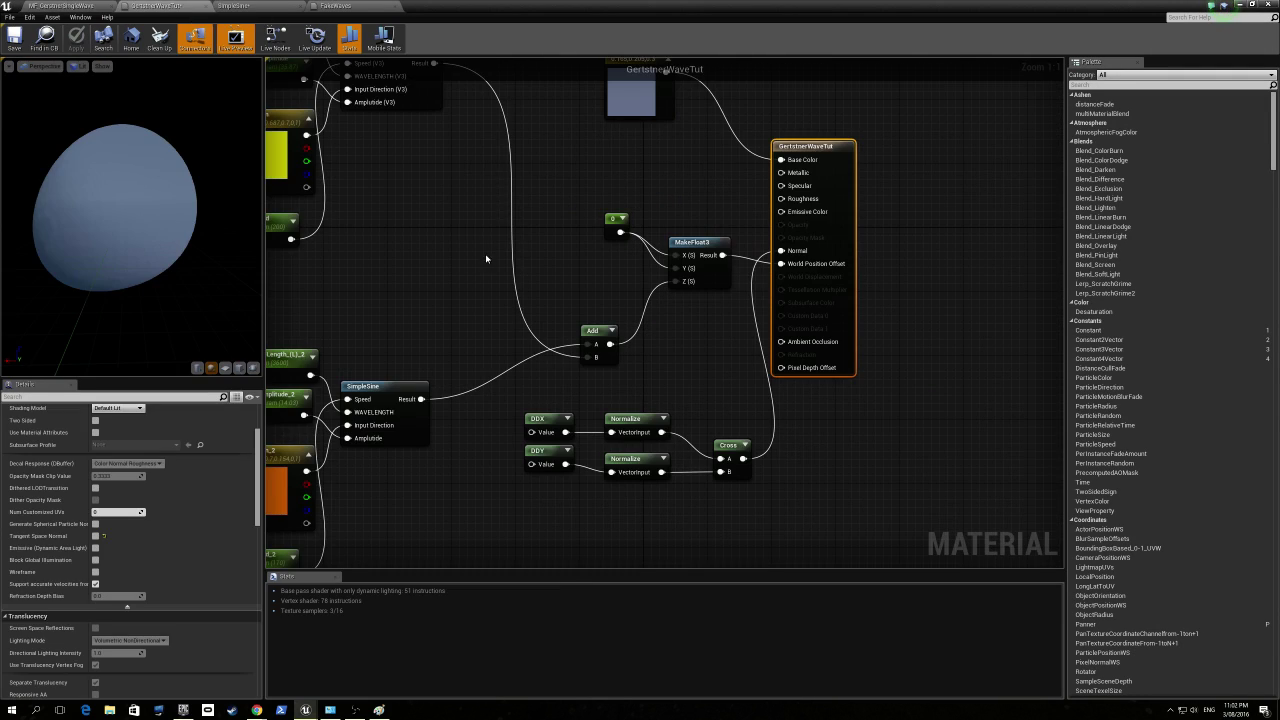
Restore the material editor to a smaller window, maximize the level editor and inspect the shading of the grid64 wave mesh
{"action": "double_click", "coordinate": [498, 10]}
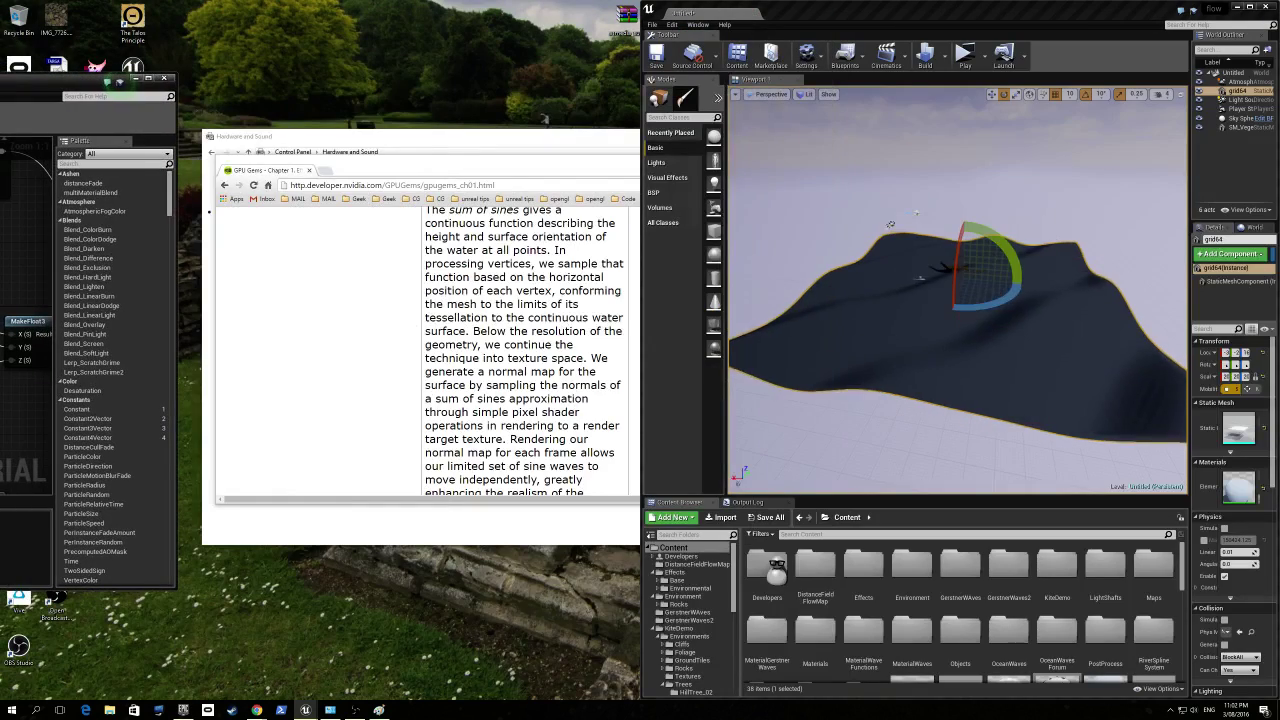
{"action": "left_click_drag", "start_coordinate": [825, 10], "coordinate": [374, 66]}
{"action": "left_click", "coordinate": [925, 60]}
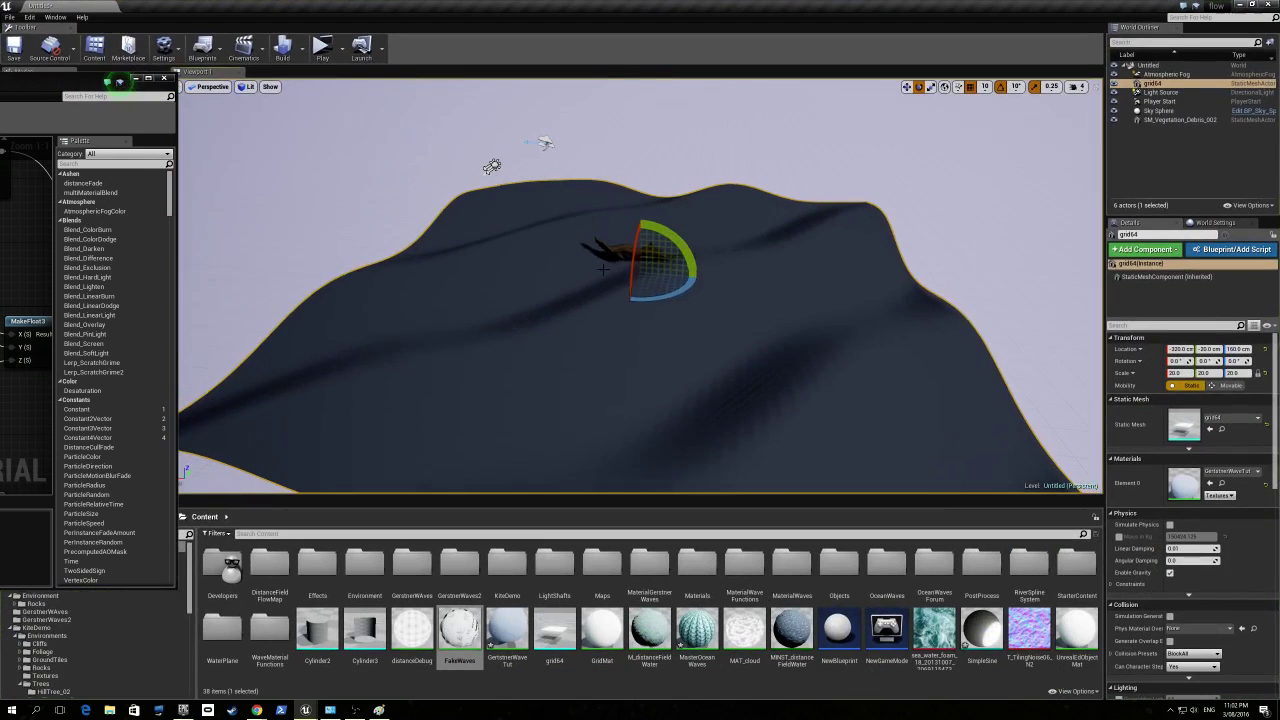
{"action": "mouse_move", "coordinate": [541, 324]}
{"action": "right_mouse_down"}
{"action": "mouse_move", "coordinate": [690, 318]}
{"action": "mouse_move", "coordinate": [600, 330]}
{"action": "mouse_move", "coordinate": [565, 370]}
{"action": "mouse_move", "coordinate": [545, 328]}
{"action": "right_mouse_up"}
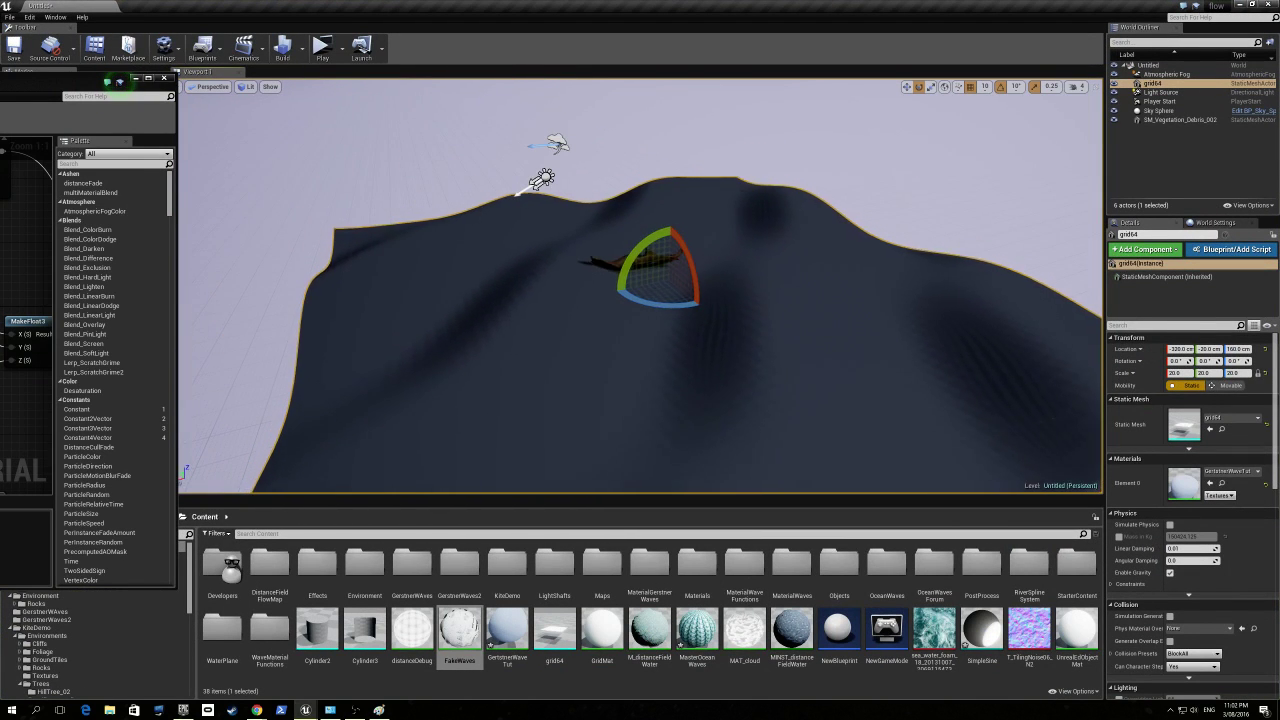
{"action": "left_click_drag", "start_coordinate": [118, 82], "coordinate": [955, 66]}
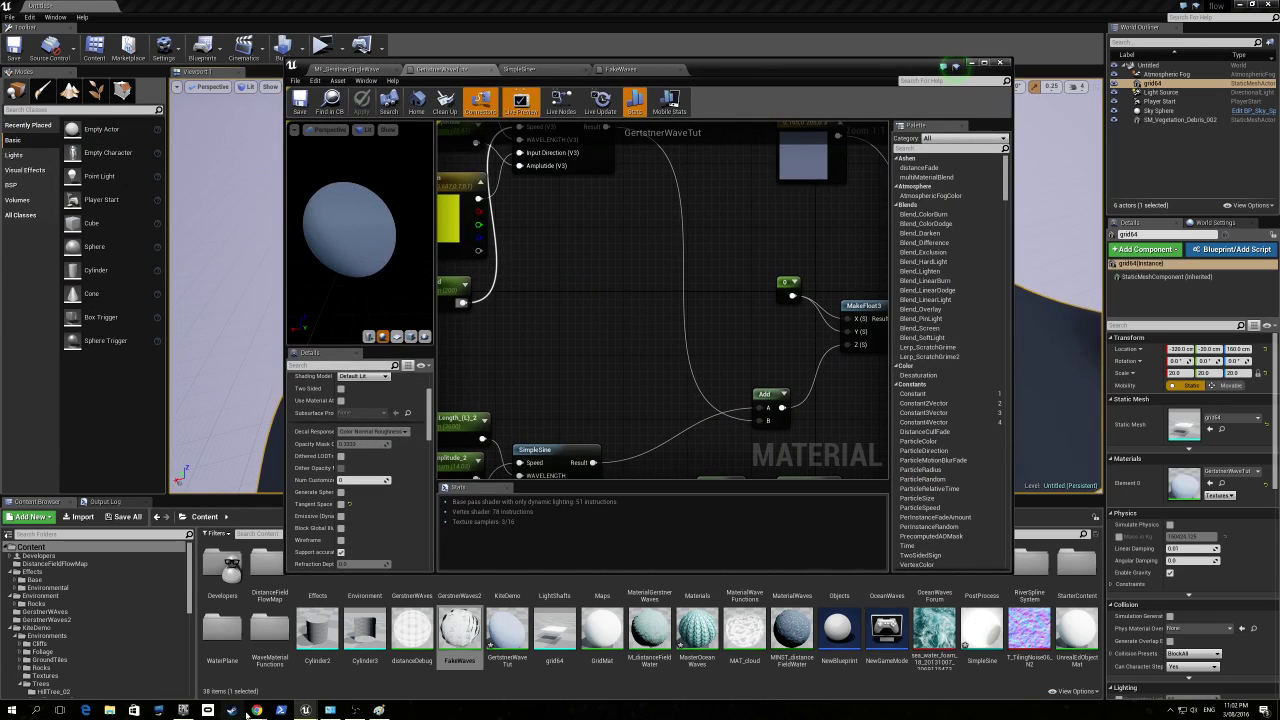
Bring up the GPU Gems page in Chrome maximized and skim the wave and normal formulas from Equation 1 to Equation 7
{"action": "left_click", "coordinate": [257, 710]}
{"action": "left_click", "coordinate": [308, 664]}
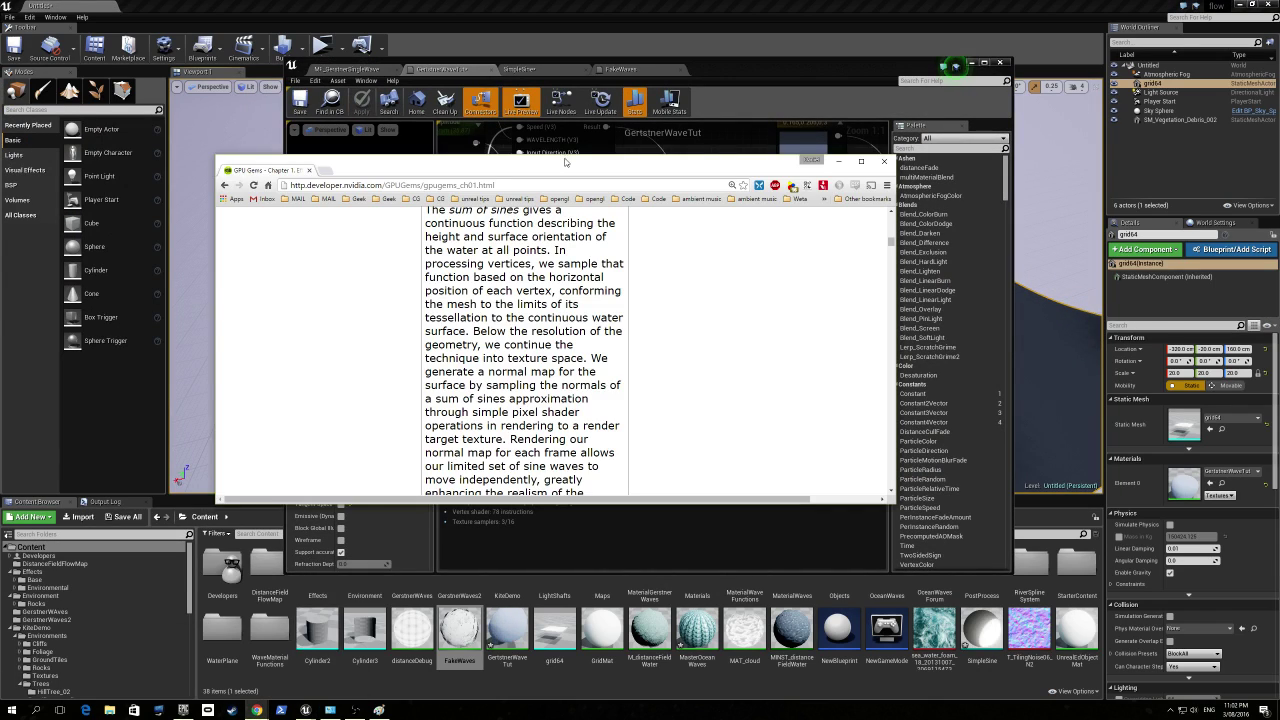
{"action": "double_click", "coordinate": [556, 168]}
{"action": "scroll", "coordinate": [375, 435], "scroll_direction": "up", "scroll_amount": 6}
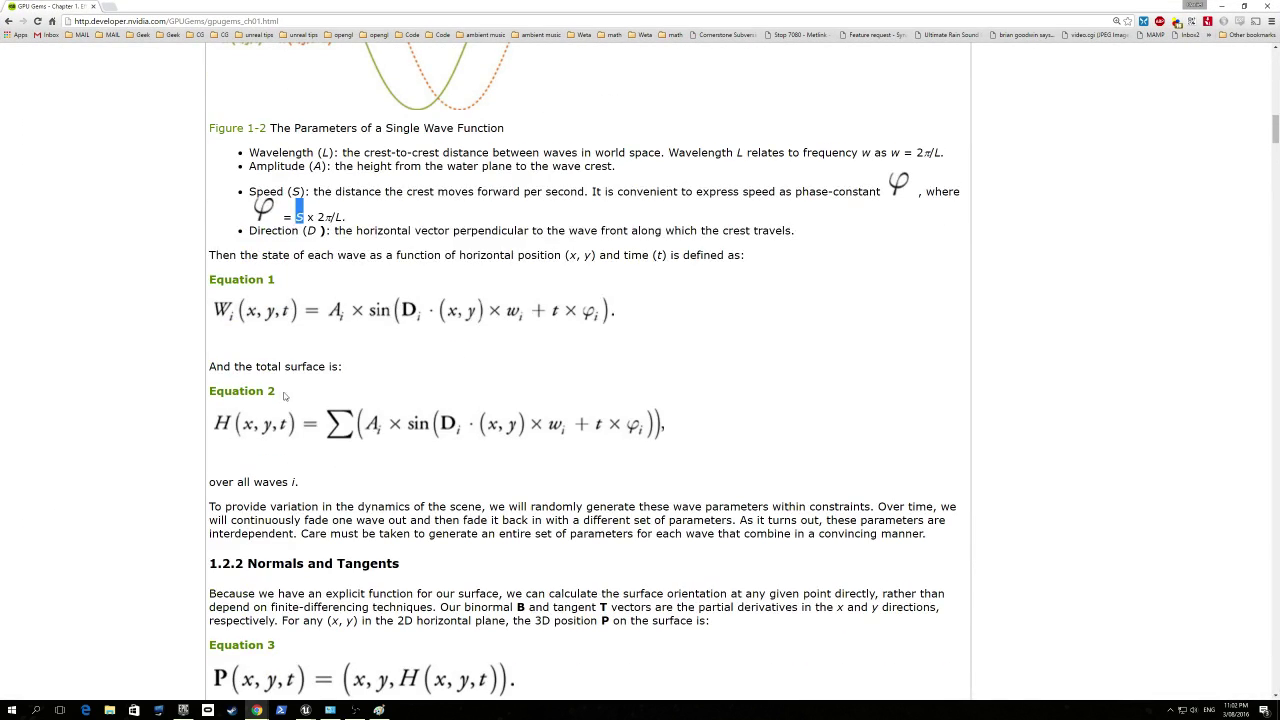
{"action": "scroll", "coordinate": [630, 450], "scroll_direction": "down", "scroll_amount": 10}
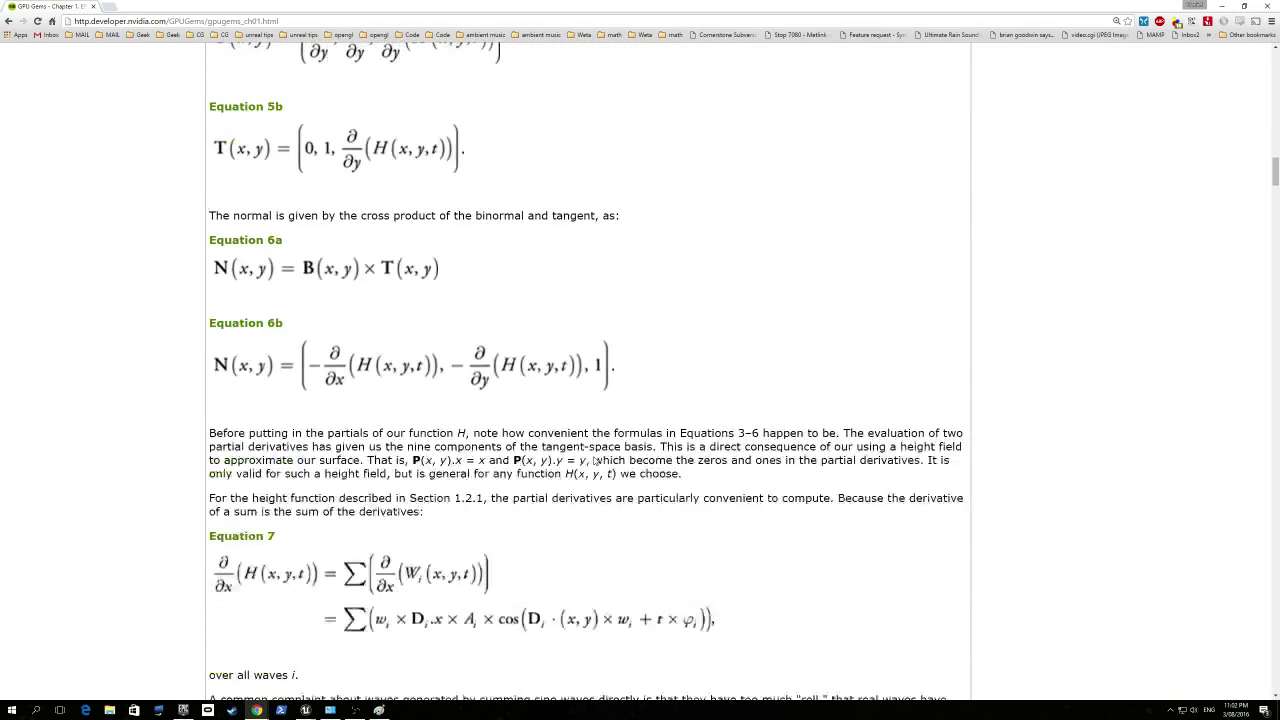
Review Equations 8a and 8b and the Figure 1-3 wave shapes for exponent k on the GPU Gems page
{"action": "scroll", "coordinate": [596, 459], "scroll_direction": "down", "scroll_amount": 2}
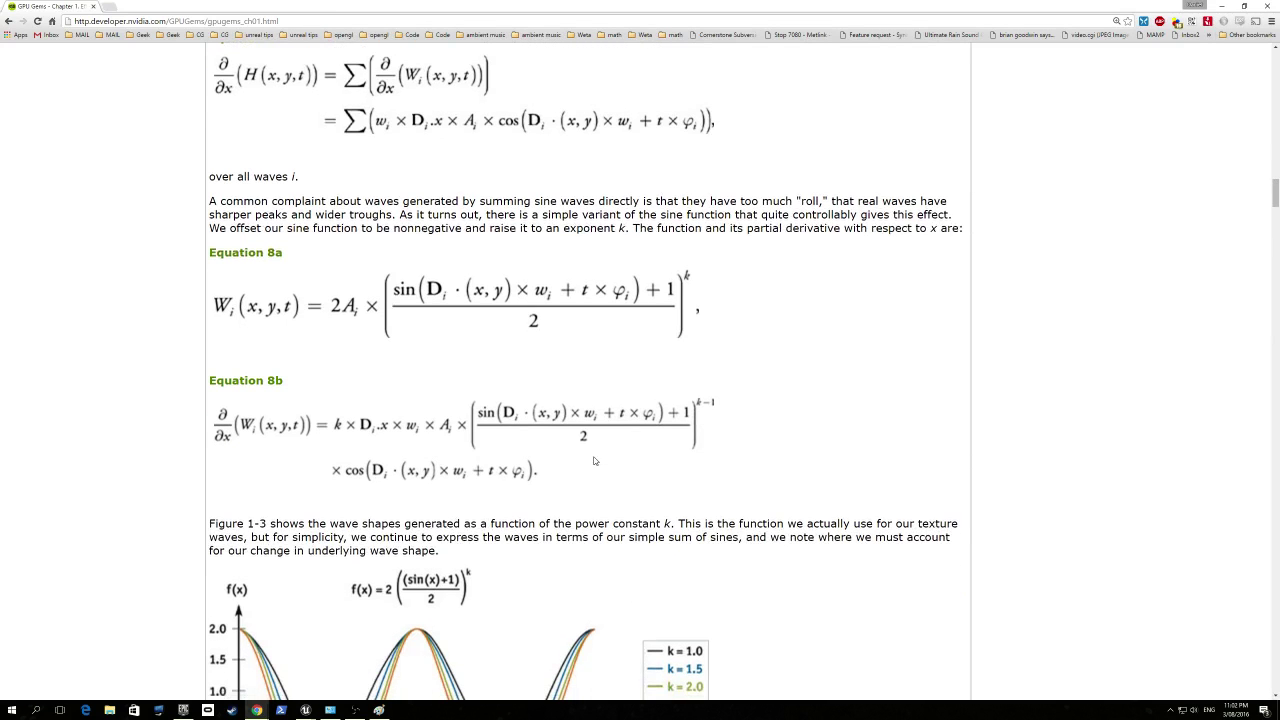
{"action": "scroll", "coordinate": [661, 279], "scroll_direction": "down", "scroll_amount": 1}
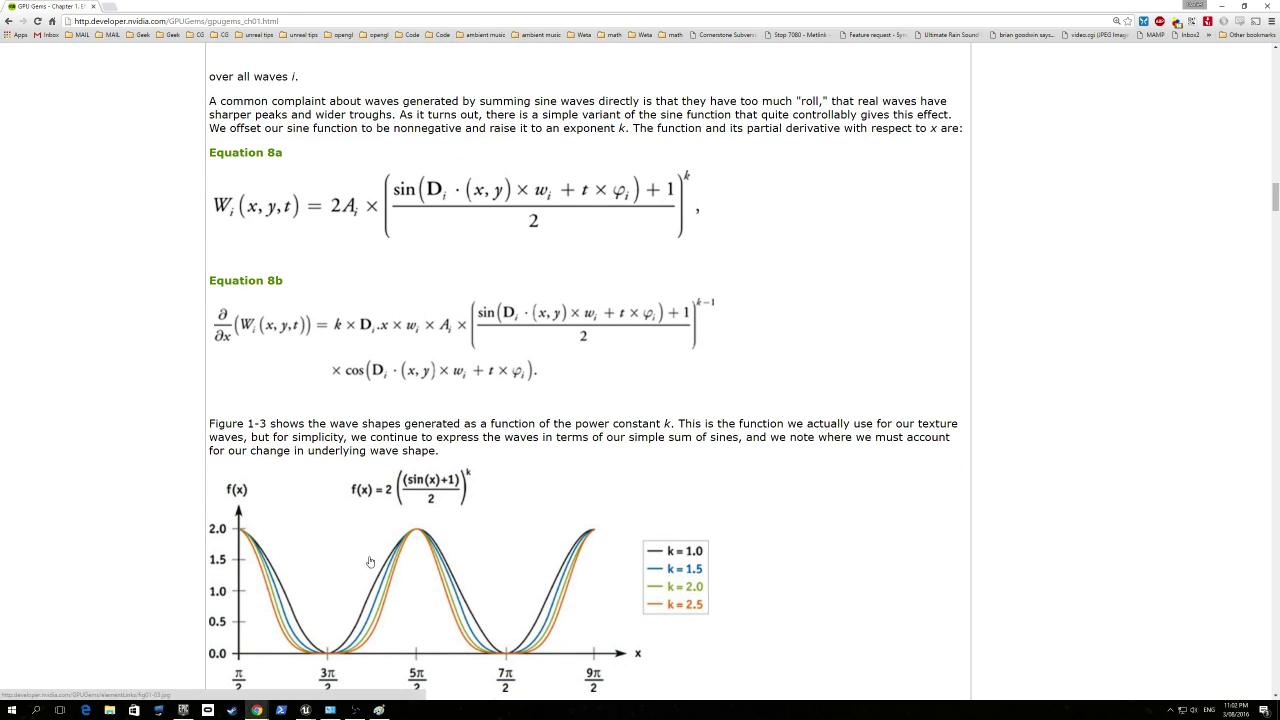
{"action": "scroll", "coordinate": [258, 580], "scroll_direction": "down", "scroll_amount": 1}
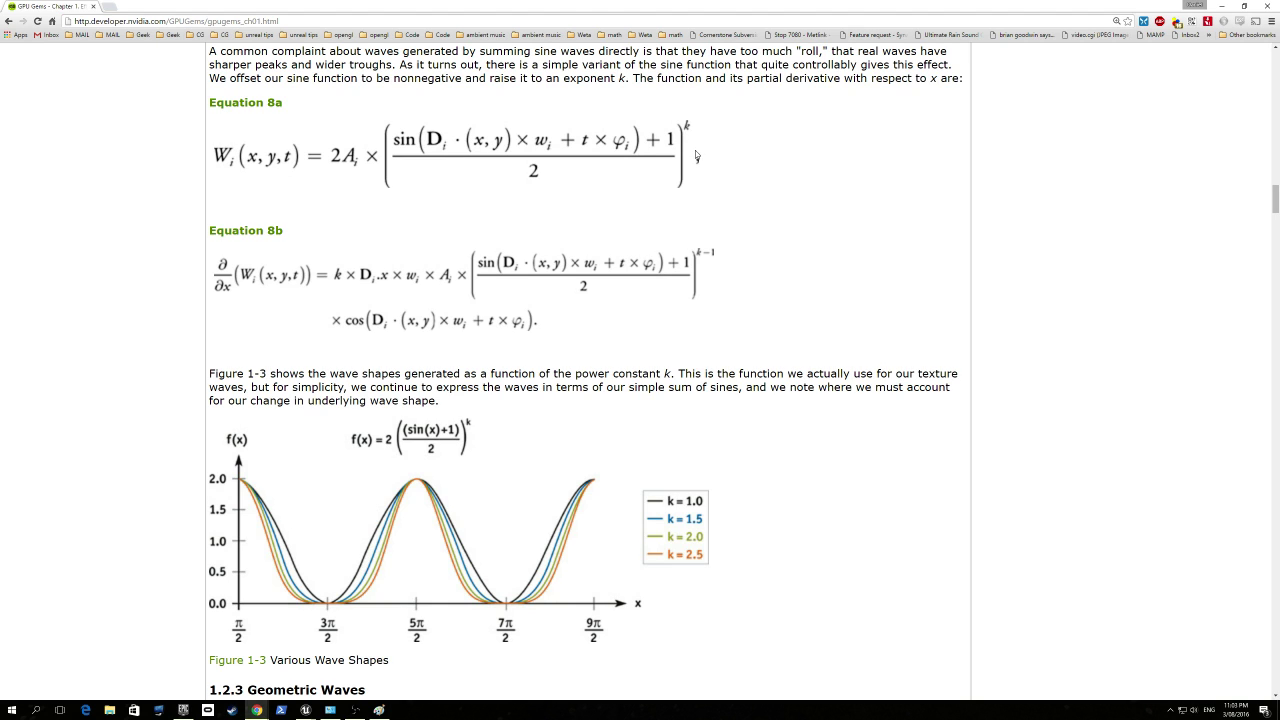
{"action": "scroll", "coordinate": [696, 155], "scroll_direction": "up", "scroll_amount": 1}
{"action": "scroll", "coordinate": [720, 222], "scroll_direction": "down", "scroll_amount": 1}
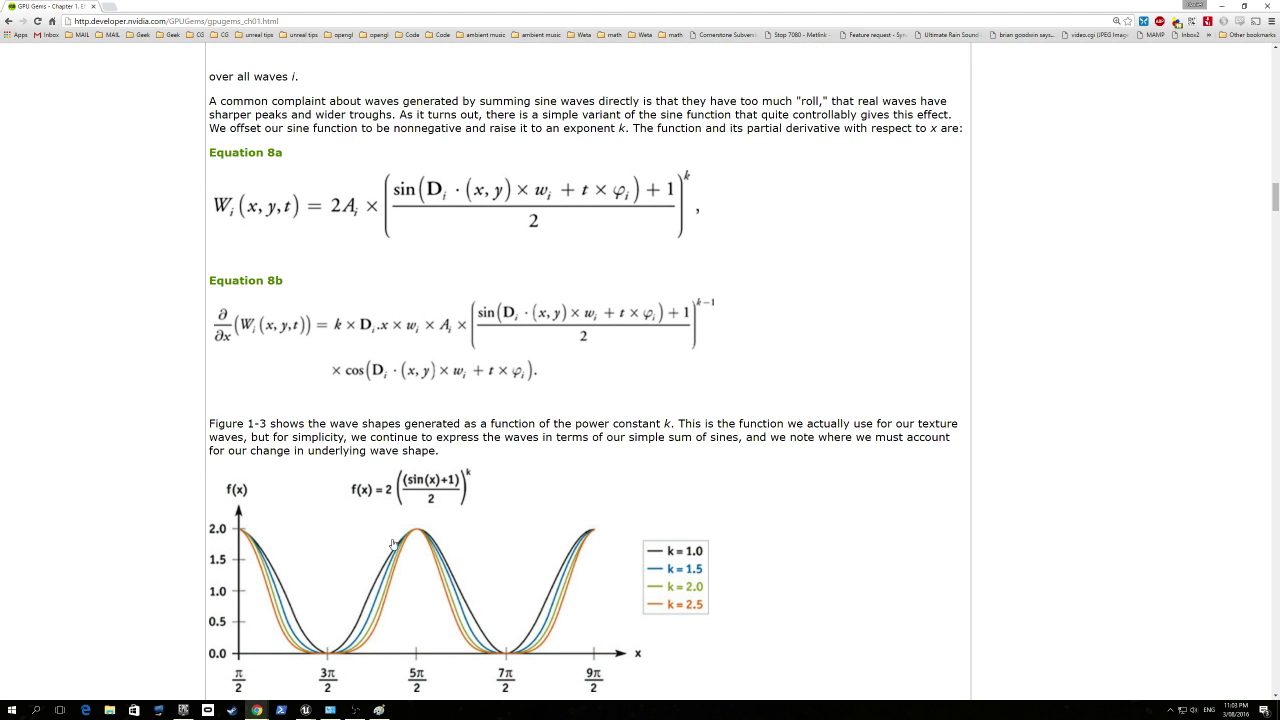
{"action": "scroll", "coordinate": [404, 590], "scroll_direction": "down", "scroll_amount": 1}
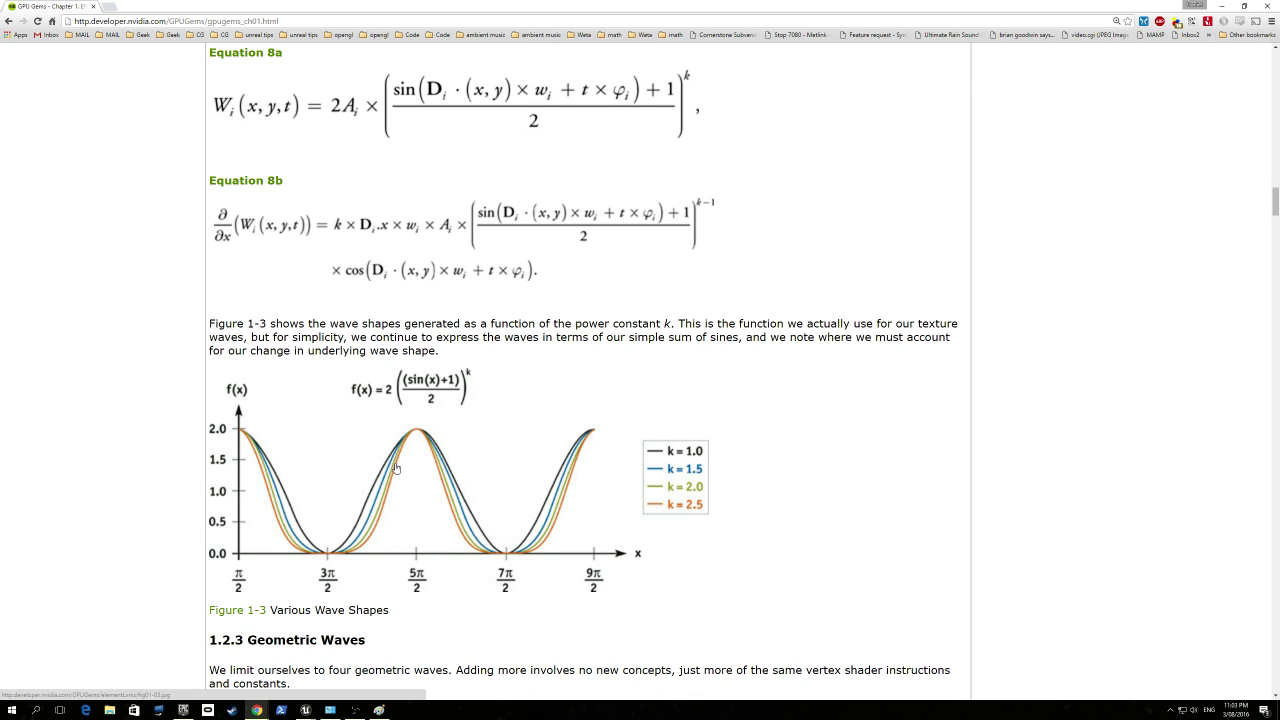
{"action": "scroll", "coordinate": [600, 445], "scroll_direction": "down", "scroll_amount": 3}
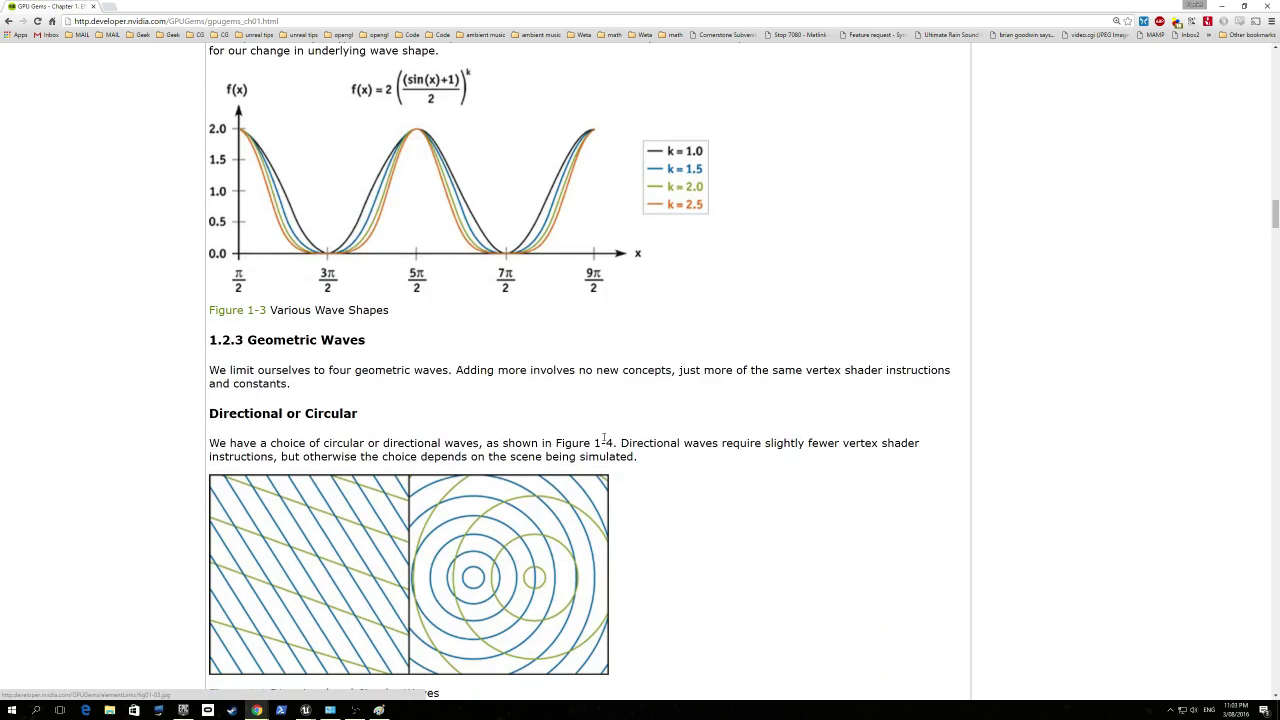
{"action": "scroll", "coordinate": [600, 430], "scroll_direction": "up", "scroll_amount": 3}
Restore the GPU Gems page to a smaller window, maximize the material editor and open the SimpleSine function from its GertstnerWaveTut node
{"action": "left_click_drag", "start_coordinate": [633, 10], "coordinate": [0, 154]}
{"action": "double_click", "coordinate": [741, 64]}
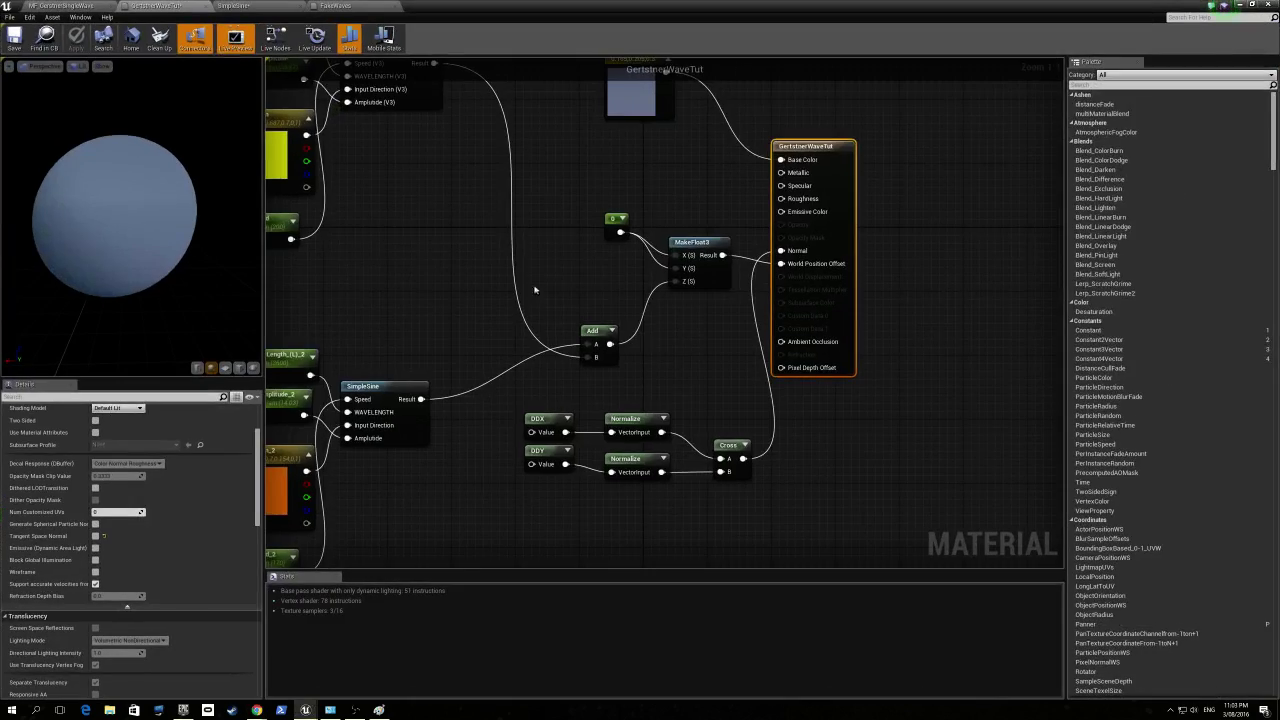
{"action": "right_click_drag", "start_coordinate": [524, 270], "coordinate": [659, 437]}
{"action": "mouse_move", "coordinate": [590, 388]}
{"action": "right_mouse_down"}
{"action": "mouse_move", "coordinate": [614, 257]}
{"action": "mouse_move", "coordinate": [597, 389]}
{"action": "right_mouse_up"}
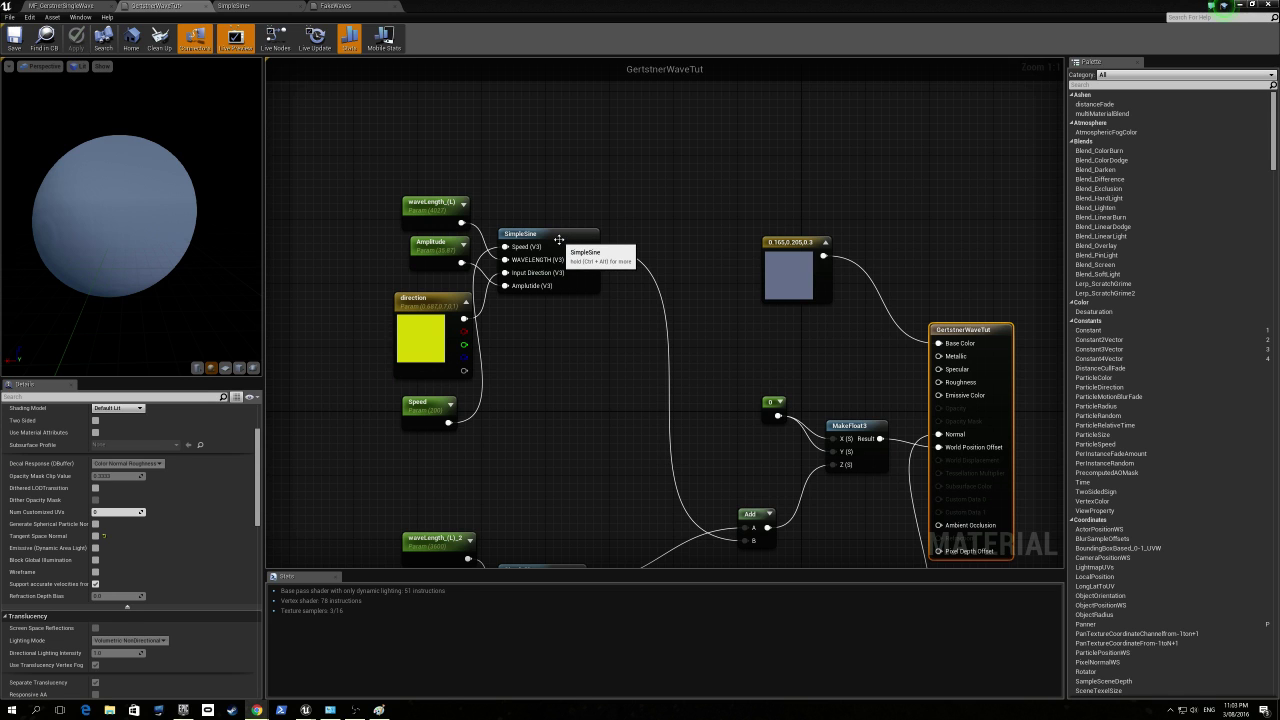
{"action": "double_click", "coordinate": [559, 239]}
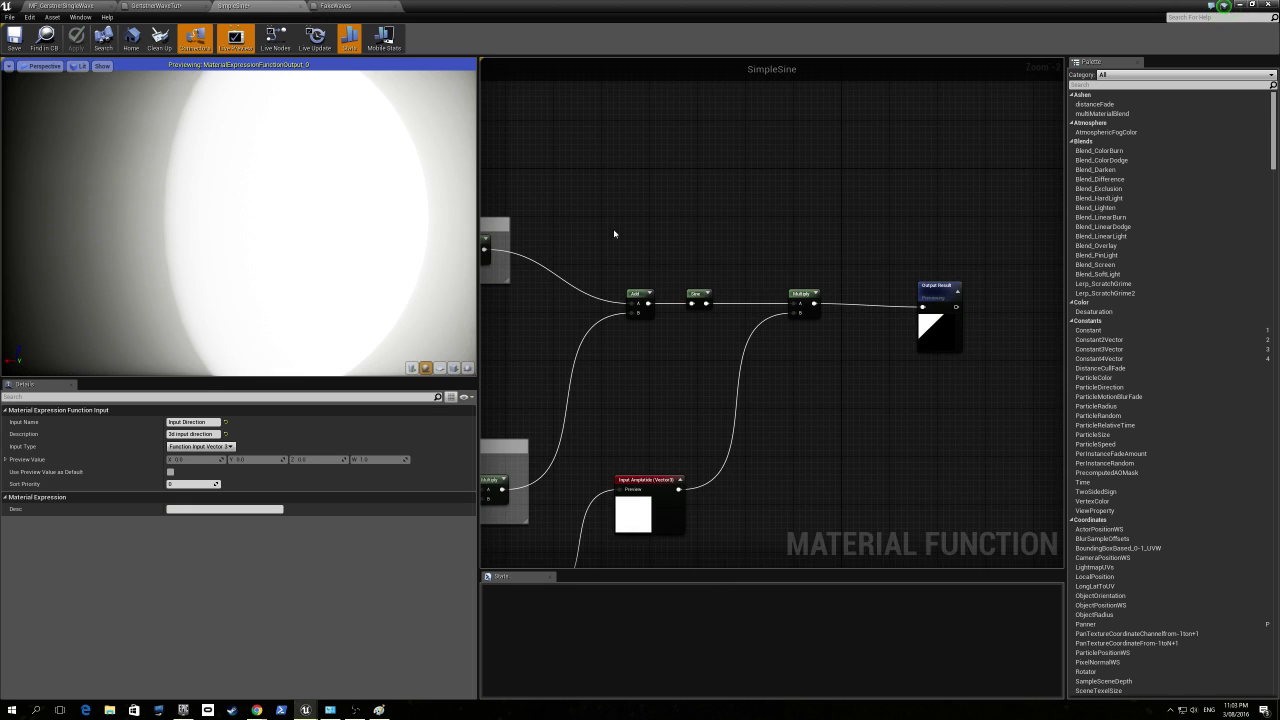
Move the Input Amplitude, final Multiply and Output Result nodes farther along to make room after the Sine node
{"action": "right_click_drag", "start_coordinate": [721, 293], "coordinate": [694, 319]}
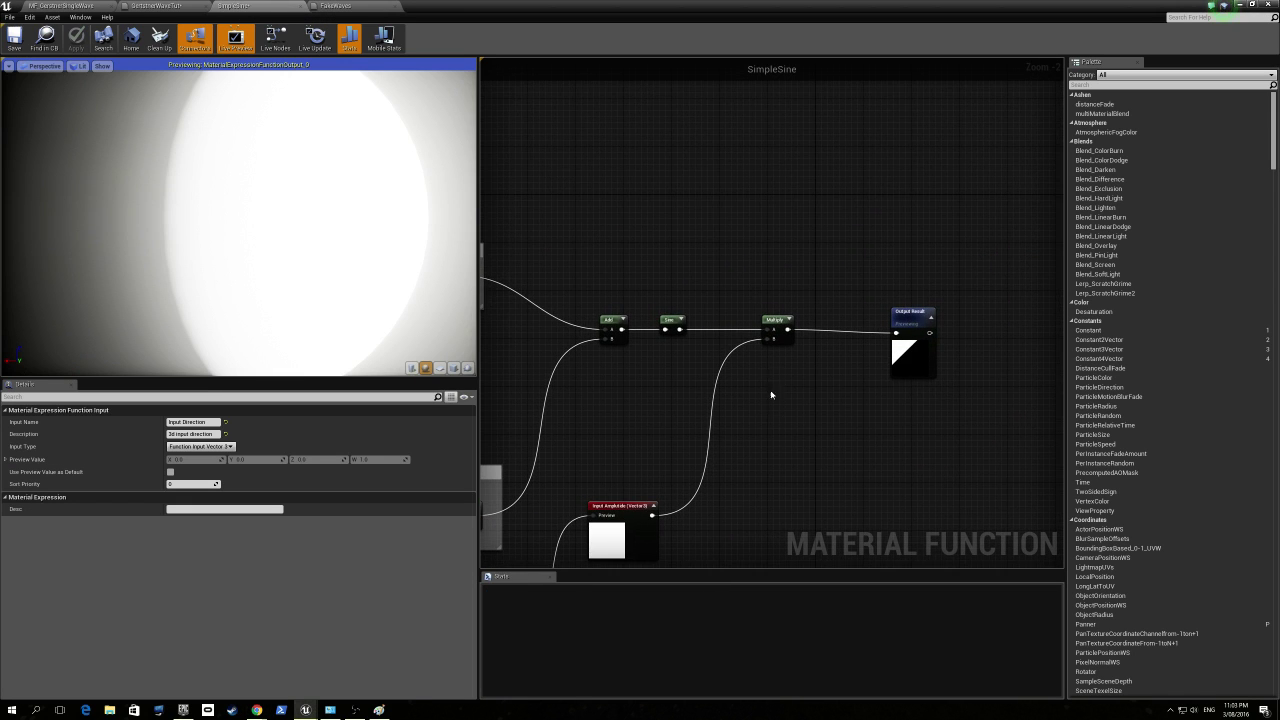
{"action": "right_click_drag", "start_coordinate": [772, 440], "coordinate": [900, 283]}
{"action": "left_click_drag", "start_coordinate": [763, 343], "coordinate": [876, 409]}
{"action": "right_click_drag", "start_coordinate": [820, 289], "coordinate": [611, 401]}
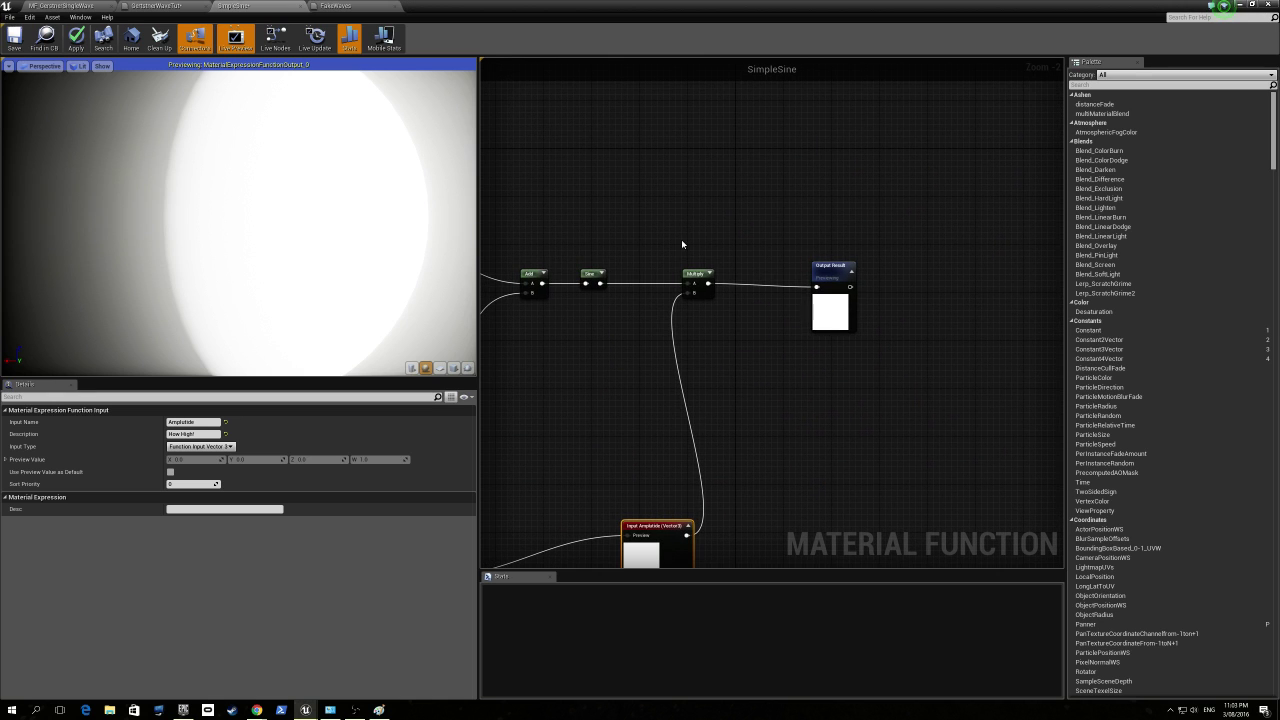
{"action": "left_click_drag", "start_coordinate": [682, 244], "coordinate": [850, 318]}
{"action": "left_click_drag", "start_coordinate": [692, 273], "coordinate": [818, 273]}
{"action": "right_click_drag", "start_coordinate": [660, 262], "coordinate": [752, 278]}
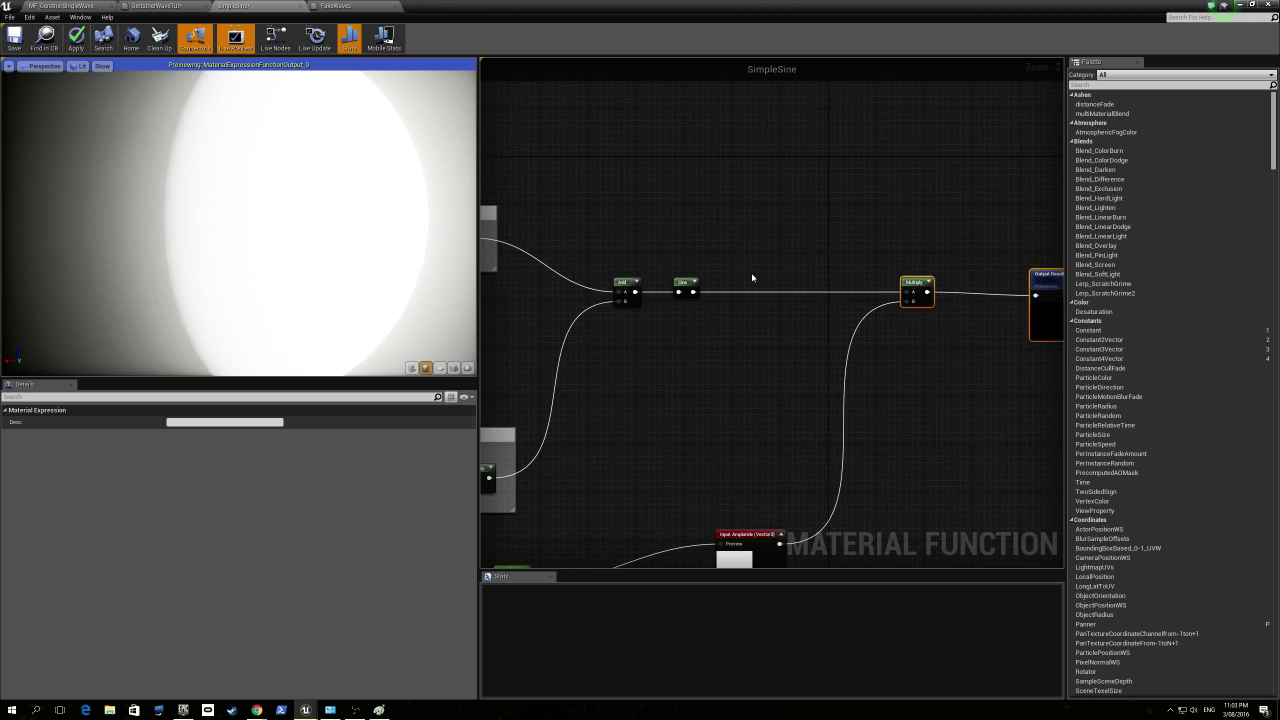
{"action": "scroll", "coordinate": [752, 278], "scroll_direction": "up", "scroll_amount": 2}
Reopen the GPU Gems page over the editor, find Equations 8a and 8b, and enlarge the window to read them in full
{"action": "left_click", "coordinate": [257, 710]}
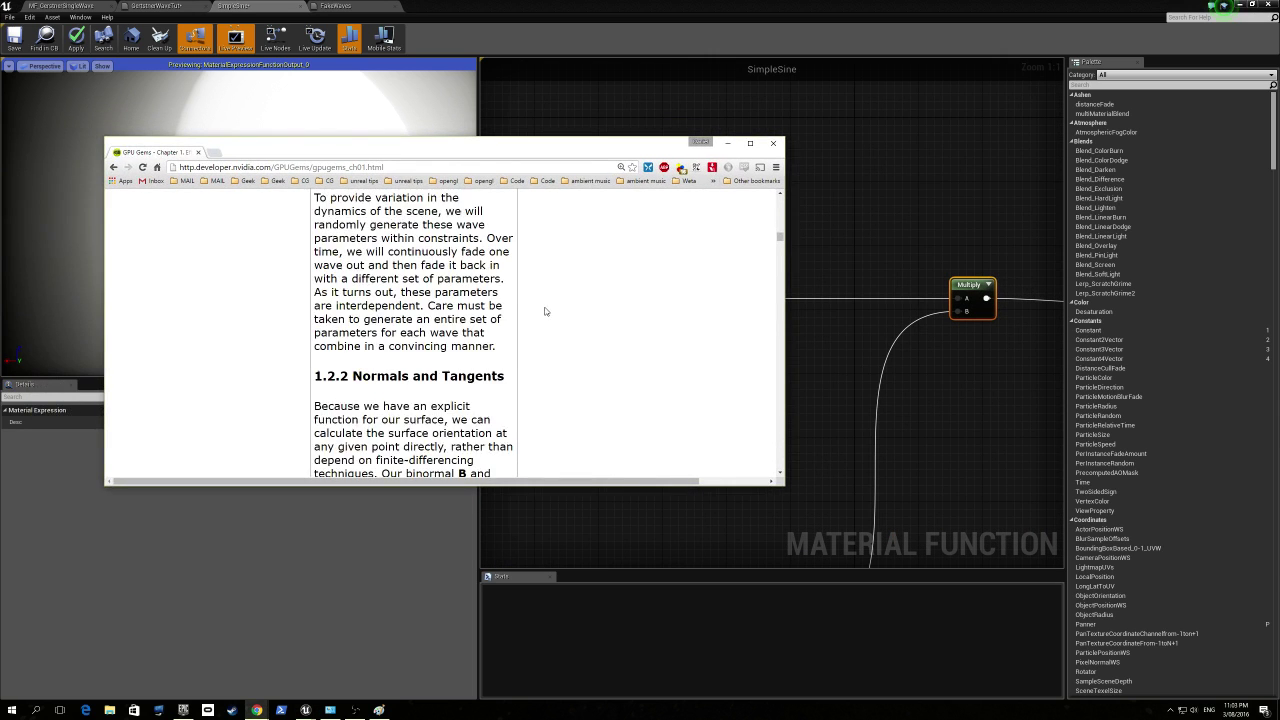
{"action": "scroll", "coordinate": [545, 311], "scroll_direction": "down", "scroll_amount": 15}
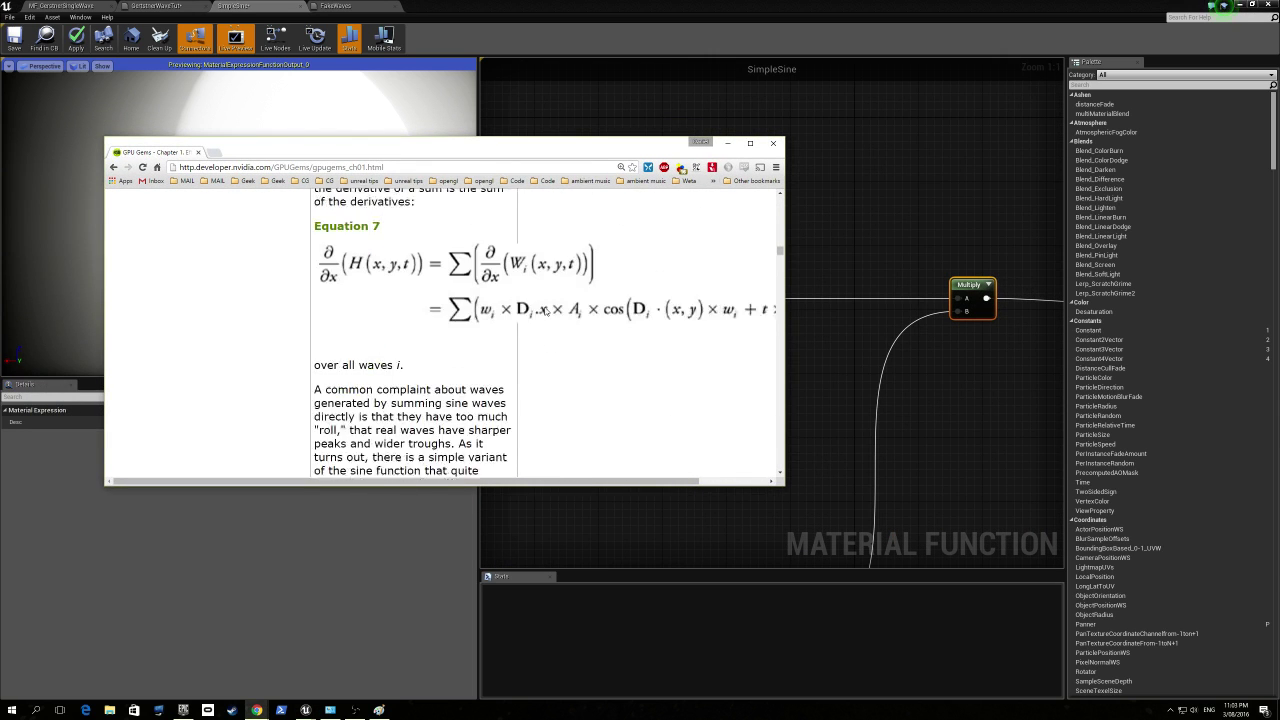
{"action": "scroll", "coordinate": [545, 311], "scroll_direction": "down", "scroll_amount": 8}
{"action": "scroll", "coordinate": [550, 318], "scroll_direction": "up", "scroll_amount": 3}
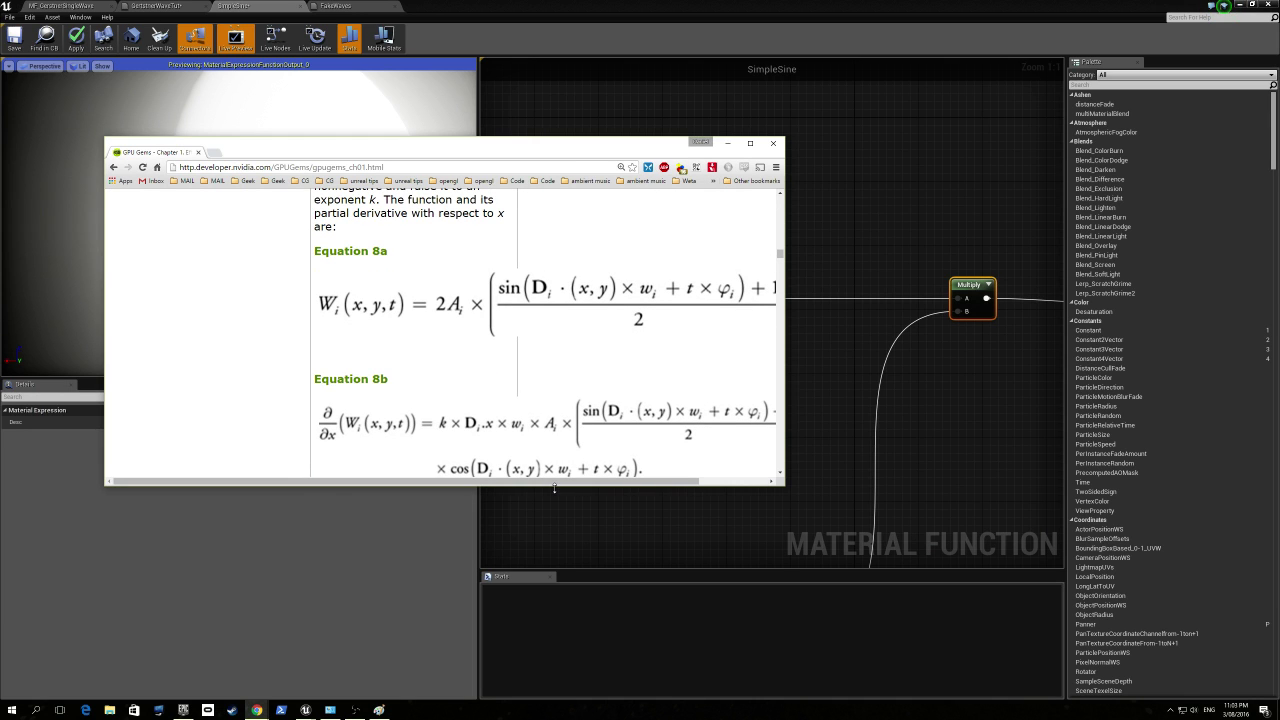
{"action": "left_click_drag", "start_coordinate": [554, 487], "coordinate": [575, 561]}
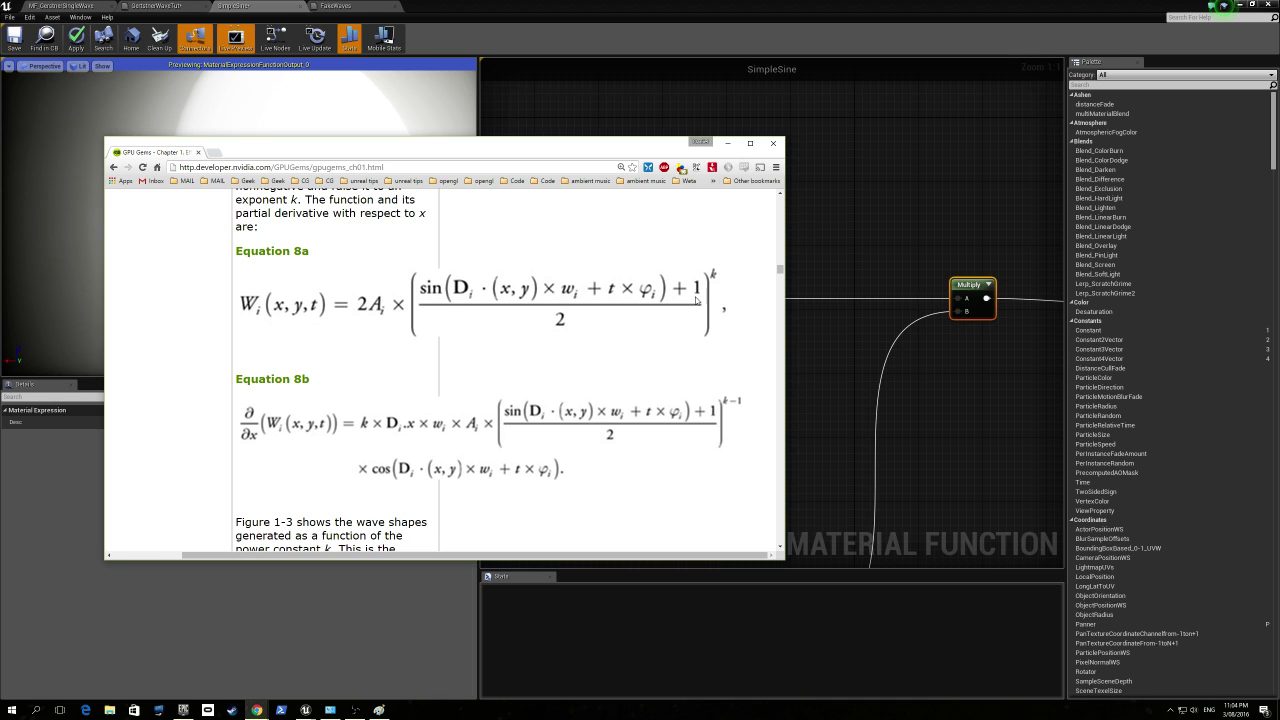
Minimize the GPU Gems page and create an Add node with constant B of 1 in SimpleSine, fed by the Sine output
{"action": "left_click", "coordinate": [728, 147]}
{"action": "right_click", "coordinate": [734, 258]}
{"action": "type", "text": "add"}
{"action": "left_click", "coordinate": [762, 312]}
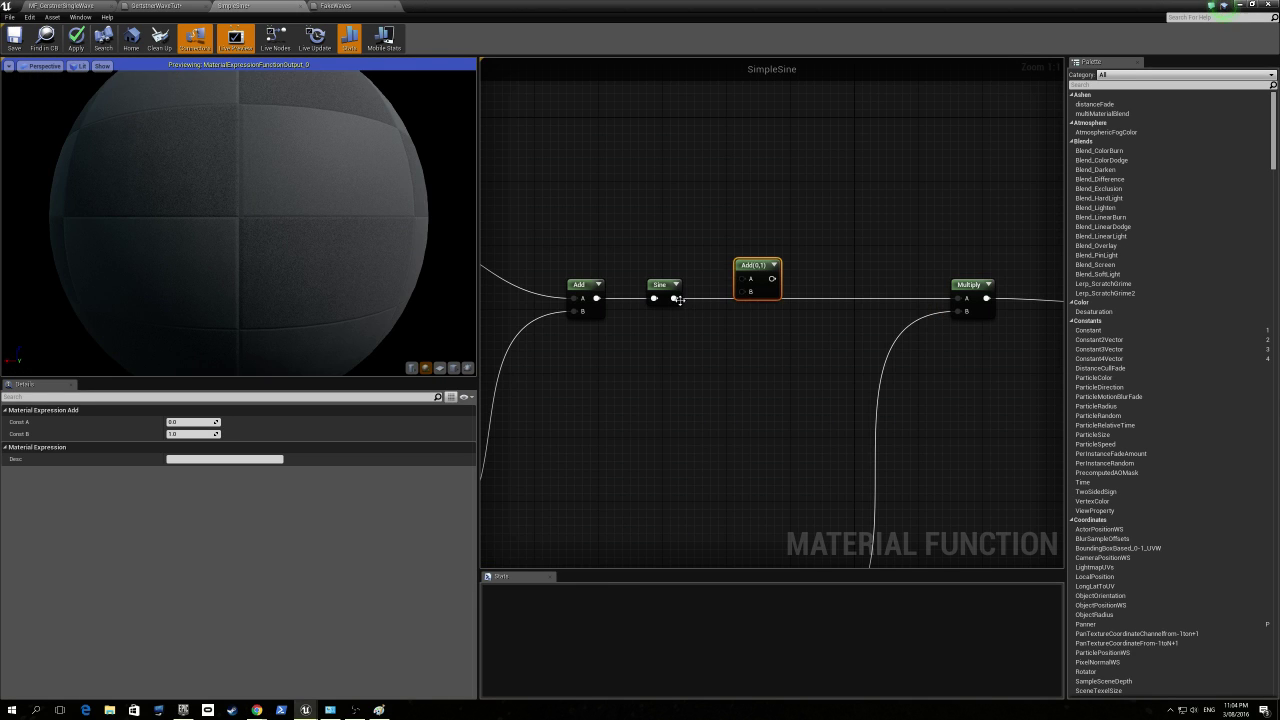
{"action": "left_click_drag", "start_coordinate": [676, 299], "coordinate": [750, 279]}
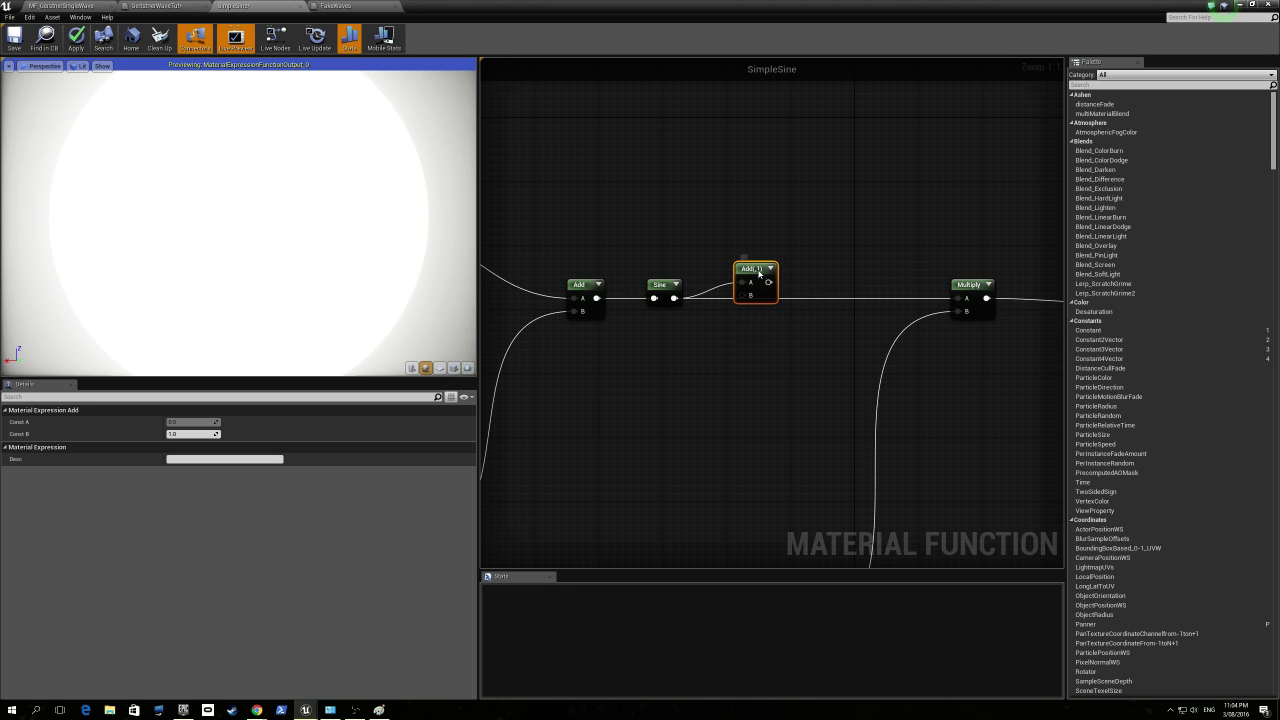
Create a Divide node with constant B of 2, feed its A input from the Add-1 node, and space the two nodes apart
{"action": "right_click", "coordinate": [862, 238]}
{"action": "type", "text": "divide"}
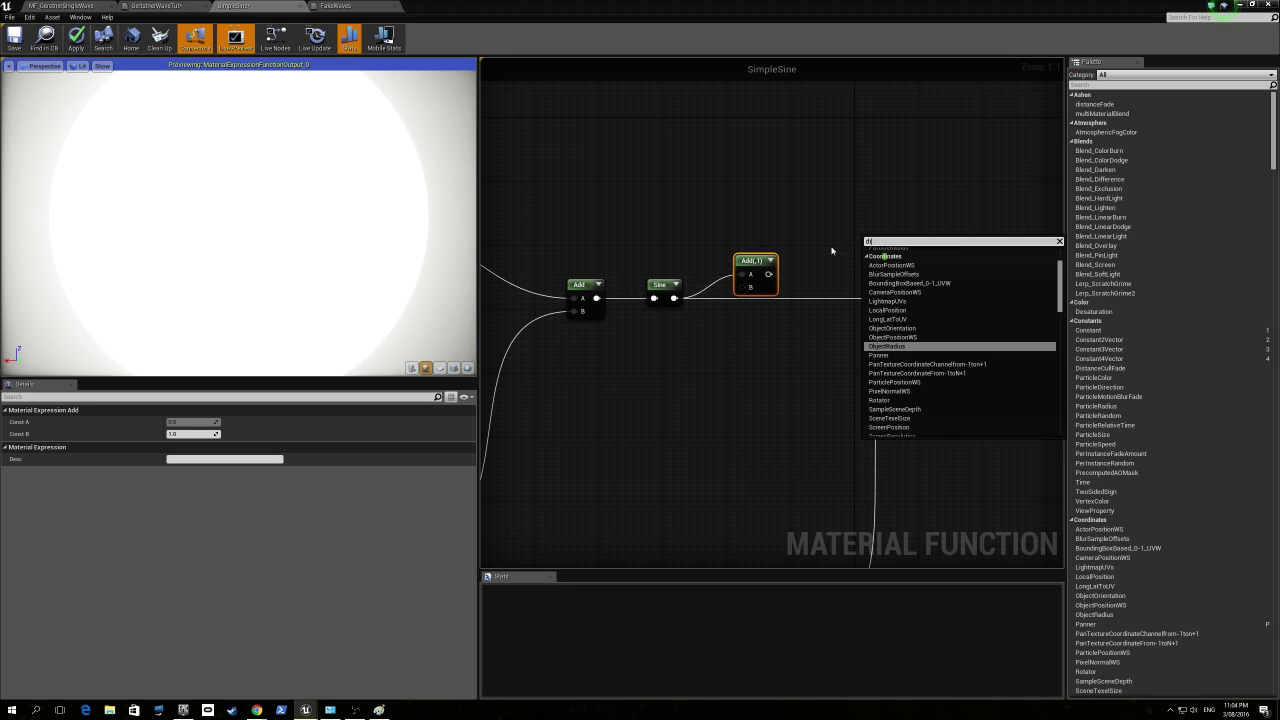
{"action": "key", "text": "Return"}
{"action": "left_click_drag", "start_coordinate": [880, 241], "coordinate": [755, 332]}
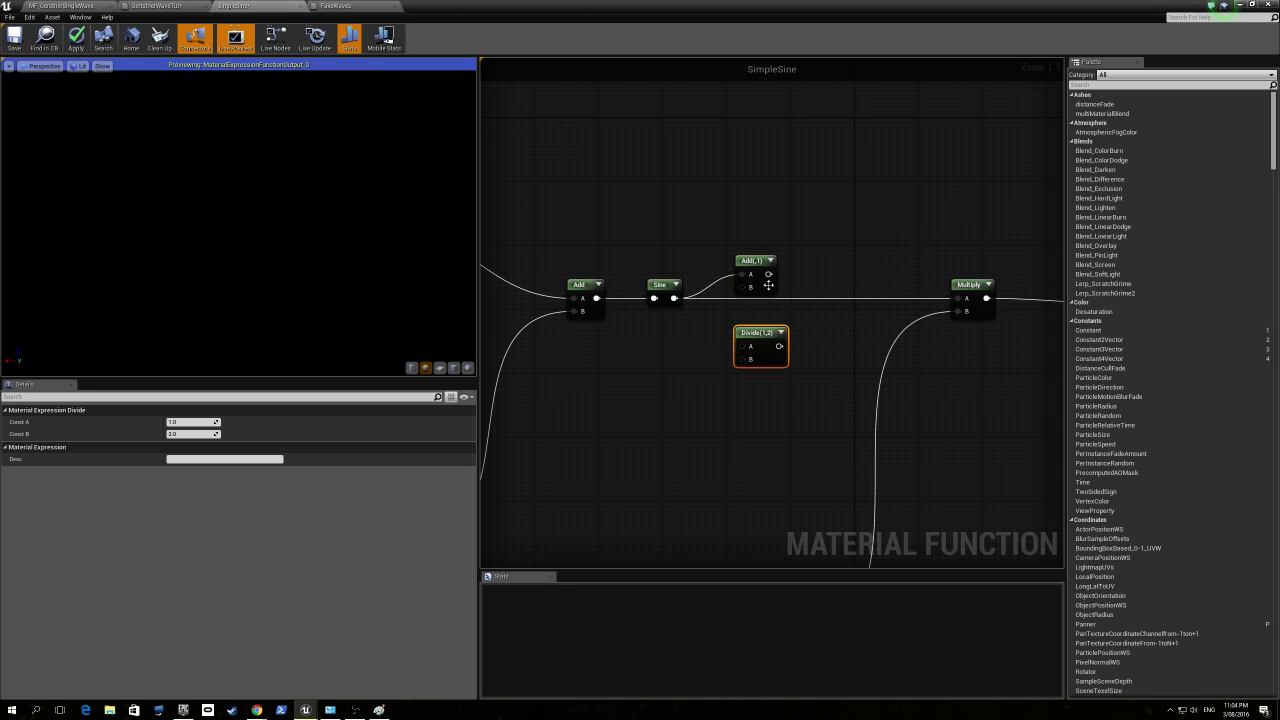
{"action": "left_click_drag", "start_coordinate": [768, 274], "coordinate": [743, 348]}
{"action": "left_click_drag", "start_coordinate": [757, 334], "coordinate": [820, 366]}
{"action": "mouse_move", "coordinate": [753, 262]}
{"action": "left_mouse_down"}
{"action": "mouse_move", "coordinate": [745, 285]}
{"action": "mouse_move", "coordinate": [737, 249]}
{"action": "left_mouse_up"}
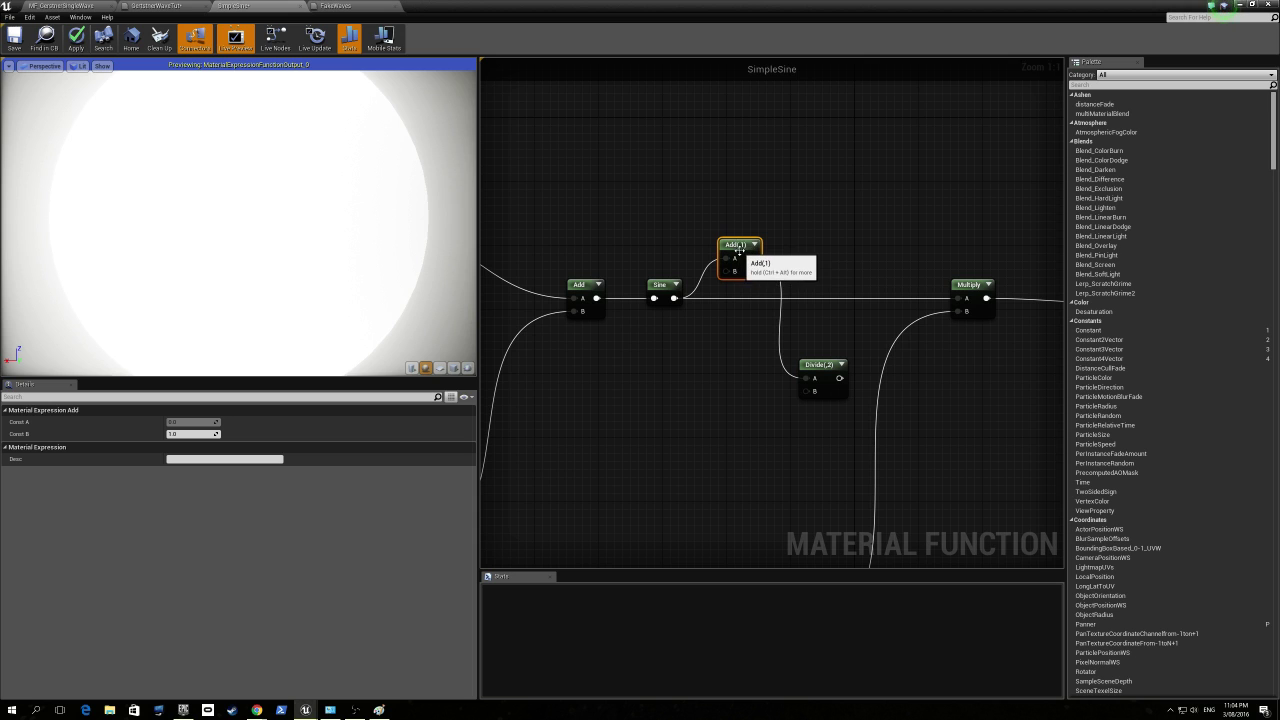
{"action": "scroll", "coordinate": [635, 287], "scroll_direction": "down", "scroll_amount": 5}
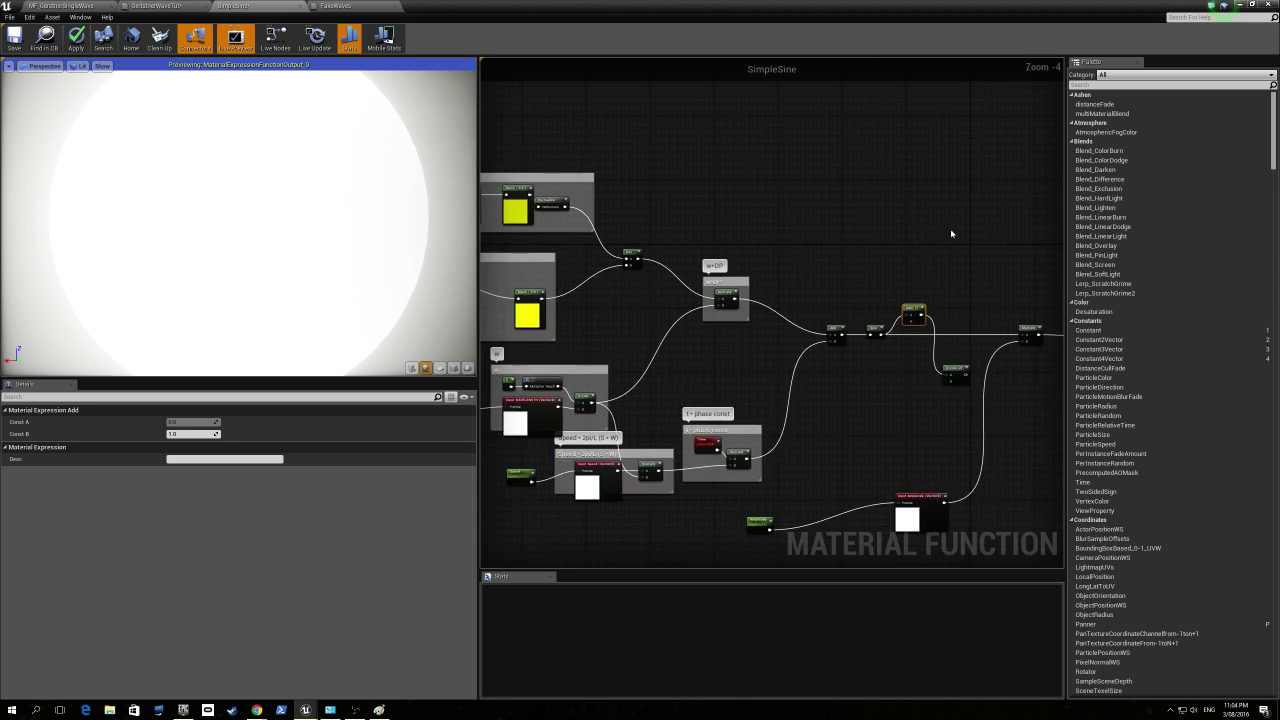
Feed the Divide-by-2 output into the final Multiply's A input, align Add and Divide, and move the Multiply closer to Output Result
{"action": "scroll", "coordinate": [846, 357], "scroll_direction": "up", "scroll_amount": 5}
{"action": "left_click_drag", "start_coordinate": [754, 381], "coordinate": [757, 383]}
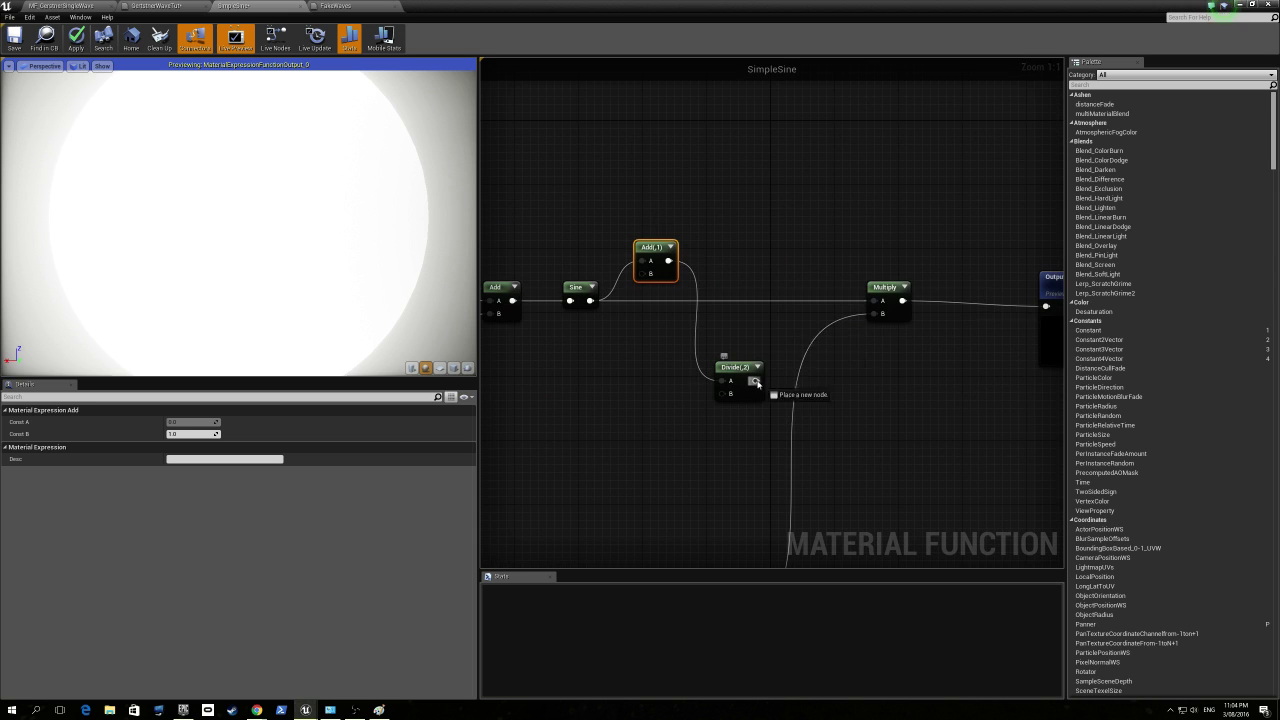
{"action": "left_click_drag", "start_coordinate": [852, 315], "coordinate": [876, 313]}
{"action": "left_click_drag", "start_coordinate": [738, 367], "coordinate": [765, 262]}
{"action": "left_click_drag", "start_coordinate": [654, 247], "coordinate": [654, 255]}
{"action": "right_click_drag", "start_coordinate": [692, 406], "coordinate": [600, 405]}
{"action": "left_click_drag", "start_coordinate": [786, 288], "coordinate": [894, 295]}
Recheck Equation 8a on the GPU Gems page and add a Power node in SimpleSine with its Base fed by the Divide output
{"action": "left_click", "coordinate": [262, 711]}
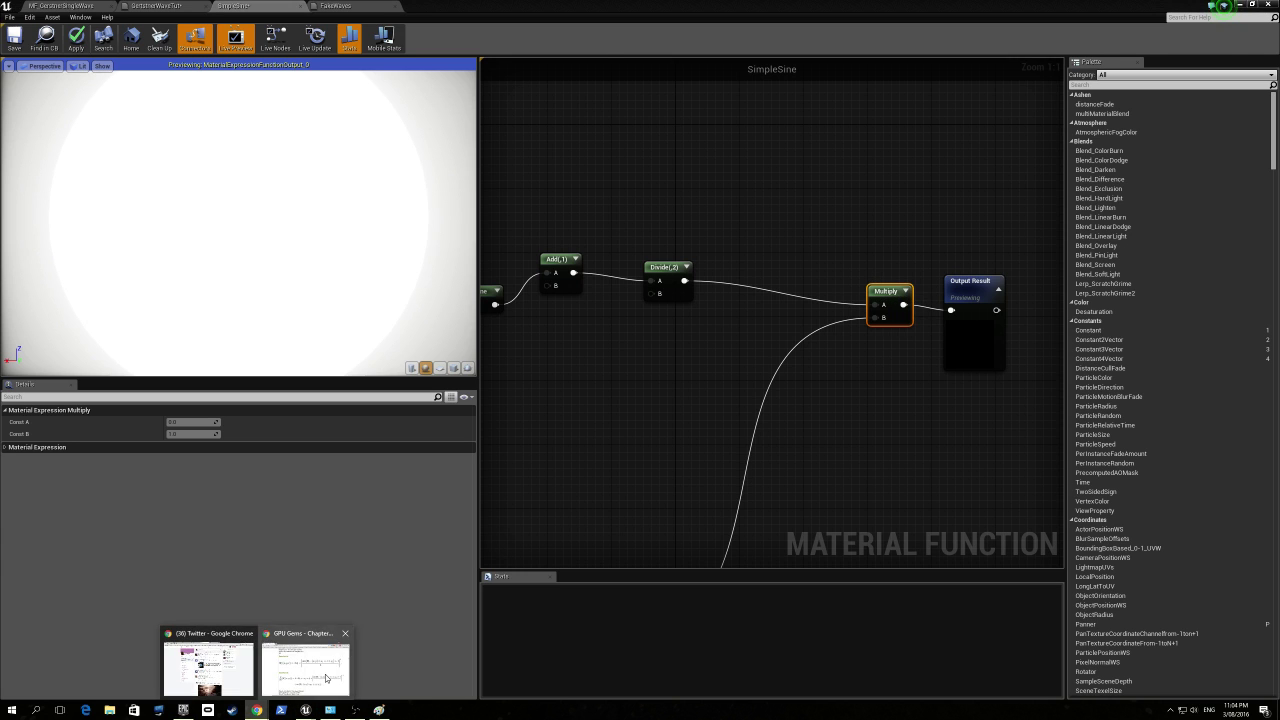
{"action": "left_click", "coordinate": [319, 676]}
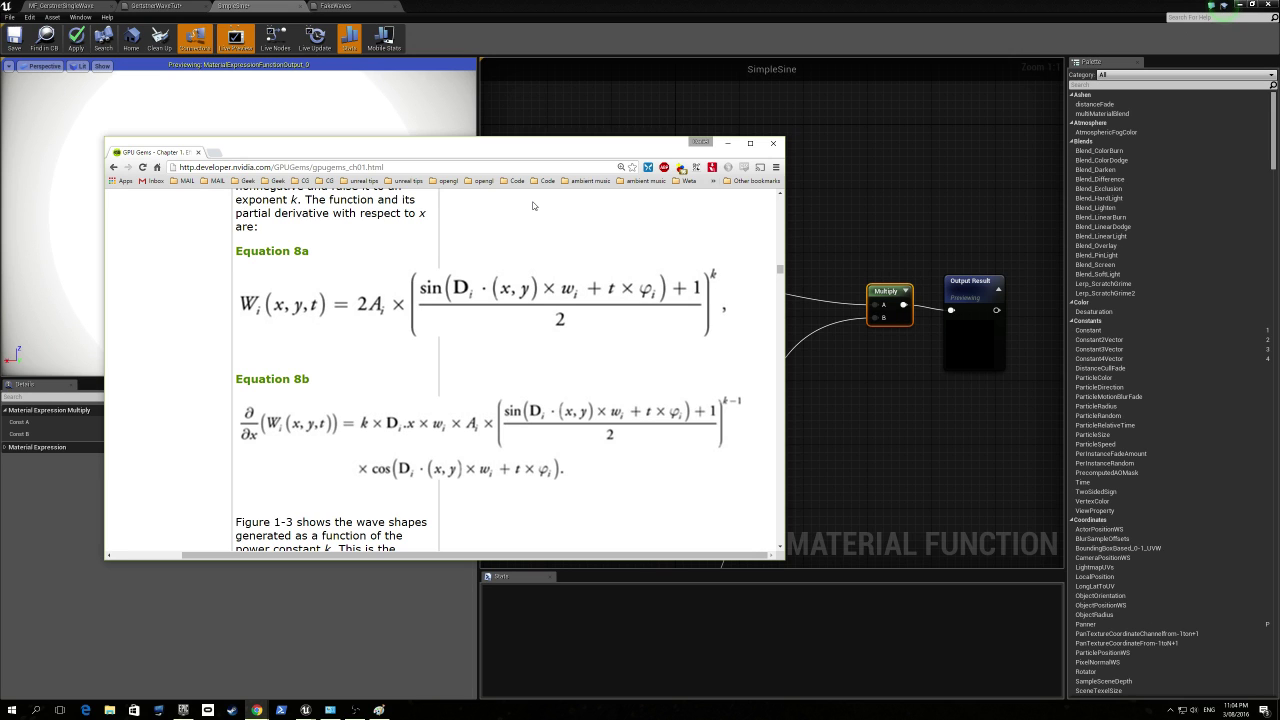
{"action": "key", "text": "alt+Tab"}
{"action": "right_click_drag", "start_coordinate": [739, 239], "coordinate": [691, 251]}
{"action": "right_click", "coordinate": [691, 250]}
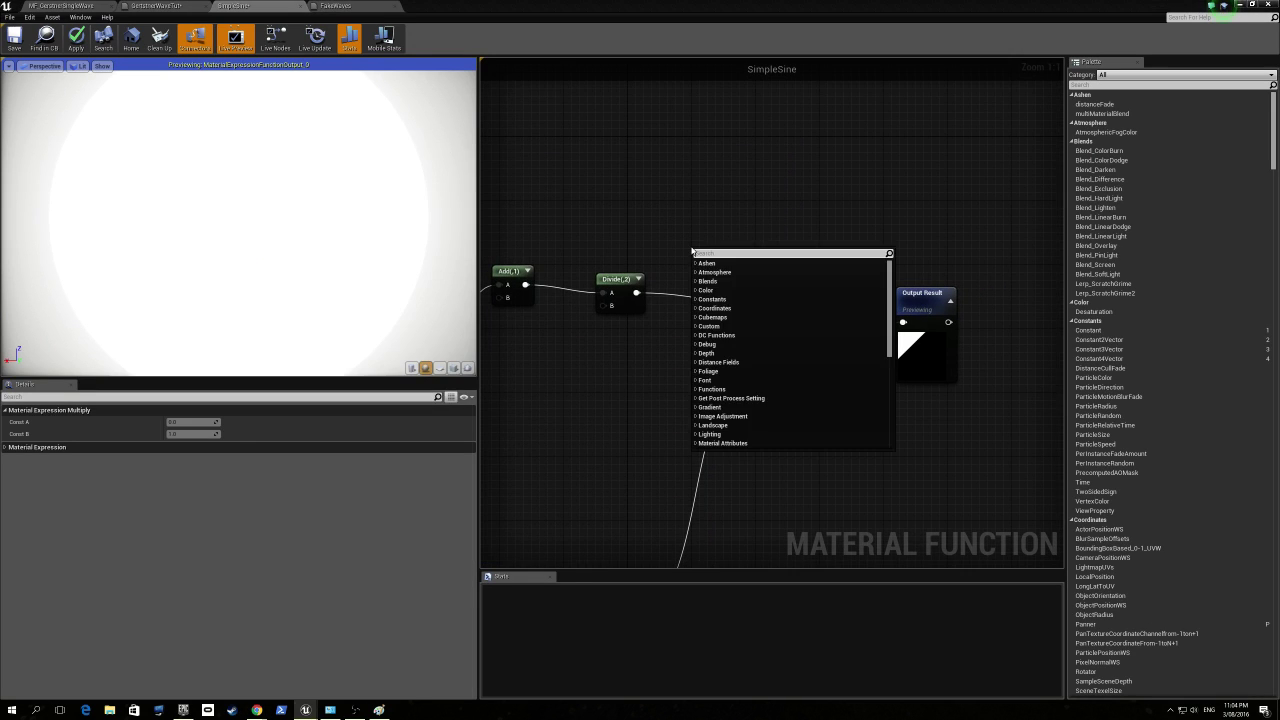
{"action": "type", "text": "pow"}
{"action": "key", "text": "Return"}
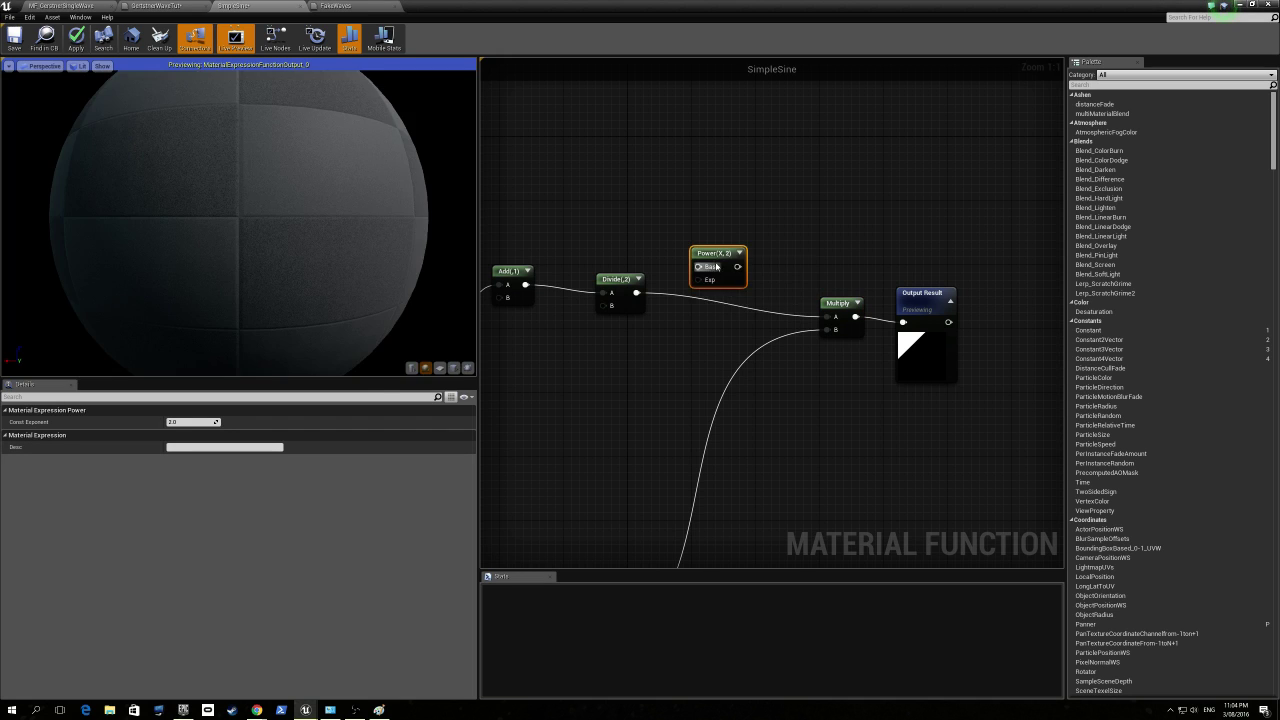
{"action": "left_click_drag", "start_coordinate": [636, 292], "coordinate": [730, 226]}
{"action": "right_click_drag", "start_coordinate": [619, 233], "coordinate": [686, 257]}
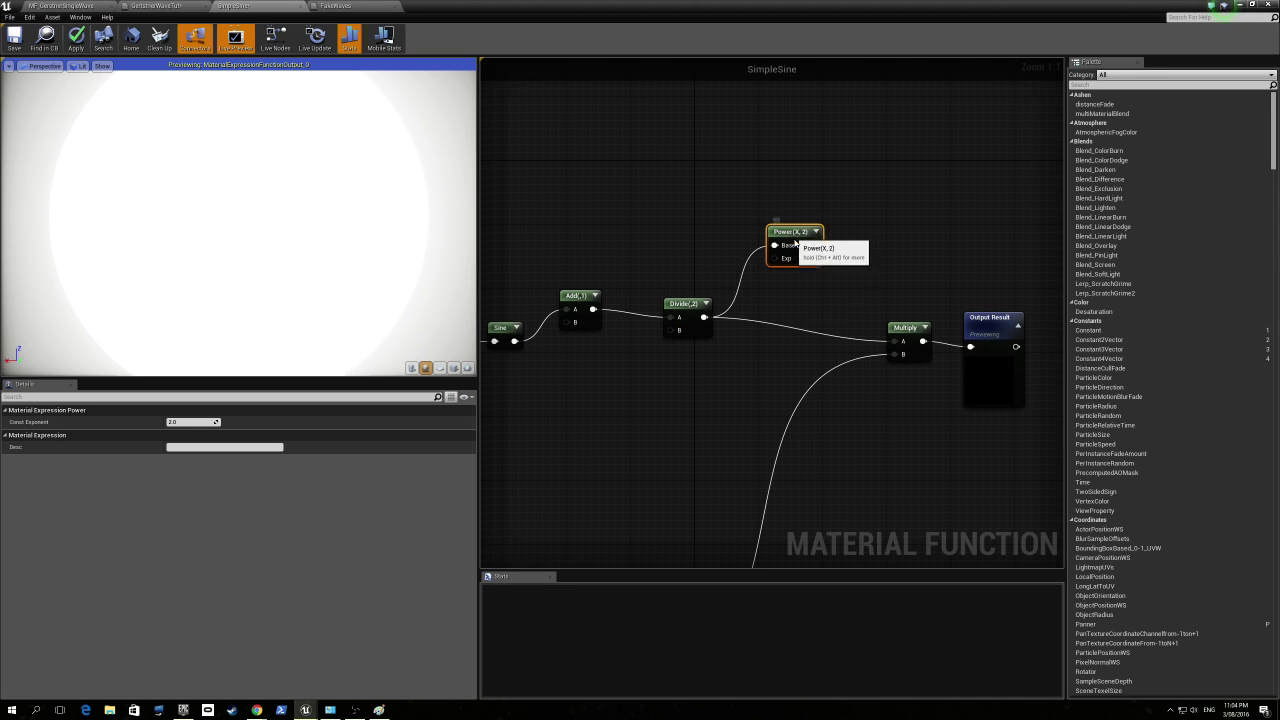
{"action": "left_click_drag", "start_coordinate": [795, 240], "coordinate": [803, 256]}
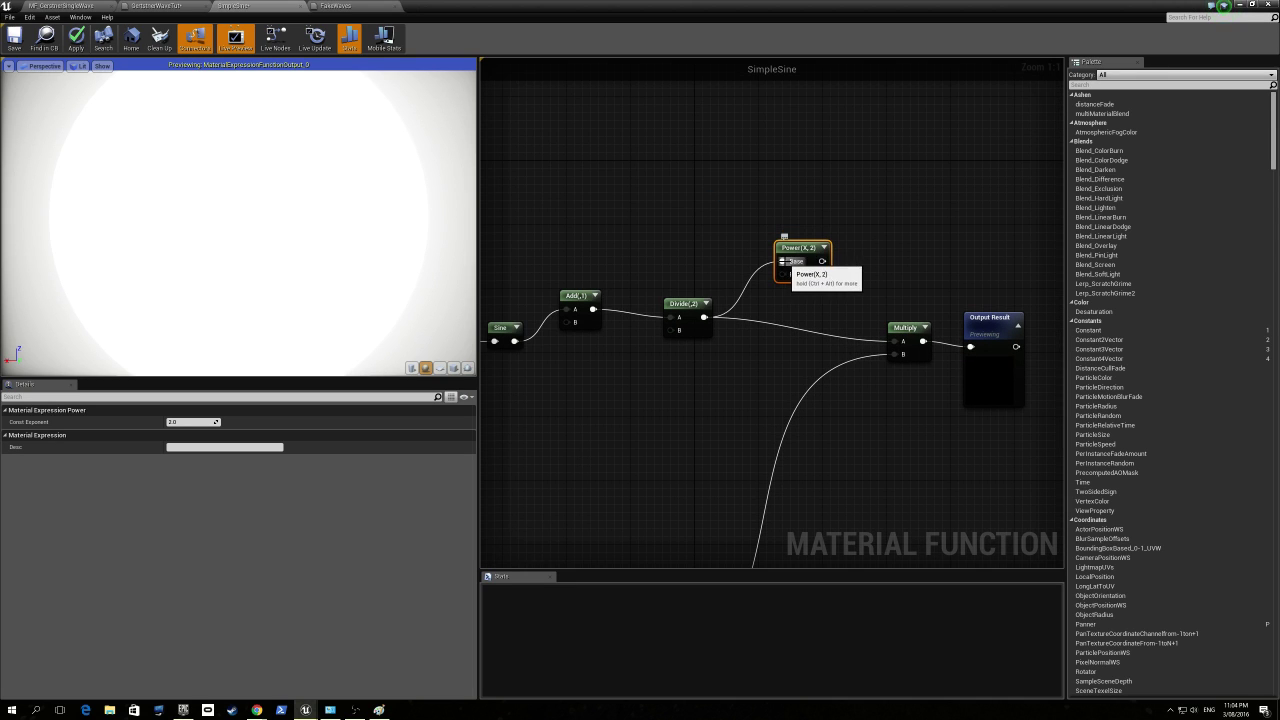
Create a constant beside the Power node, wire it to the Exp input, and set its value to 2.5
{"action": "key", "text": "1"}
{"action": "left_click", "coordinate": [693, 221]}
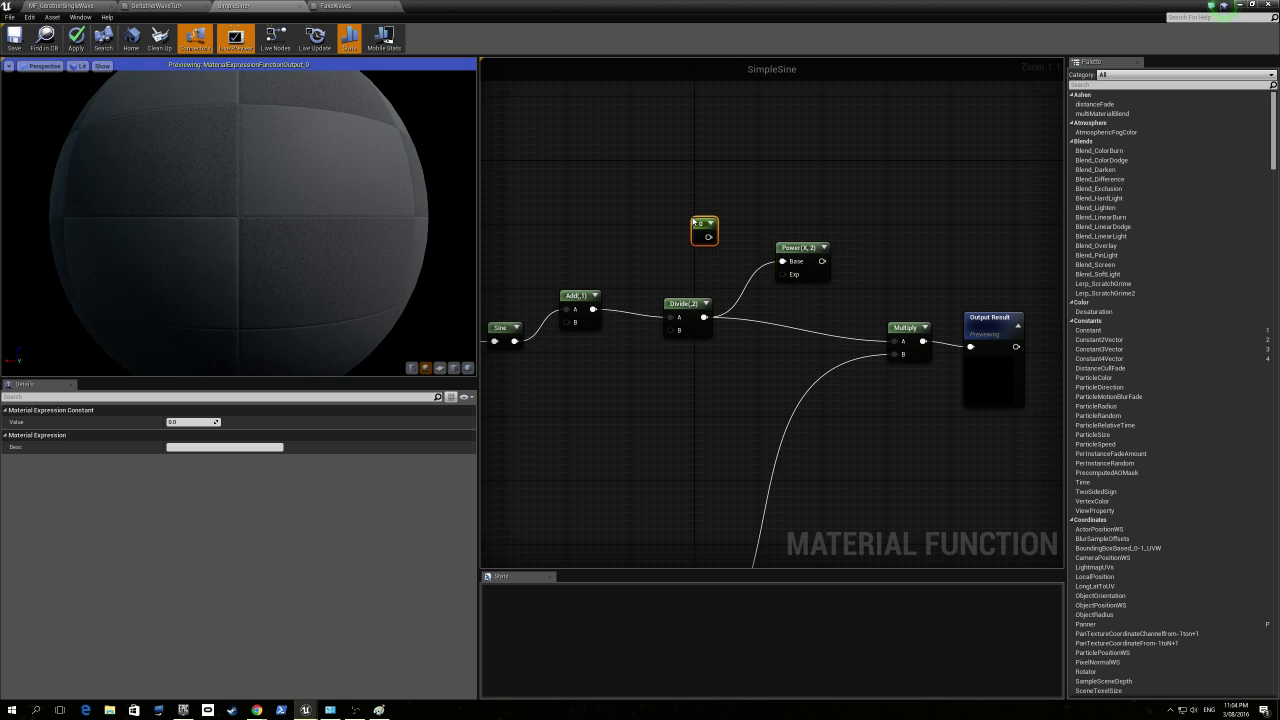
{"action": "left_click_drag", "start_coordinate": [708, 237], "coordinate": [787, 275]}
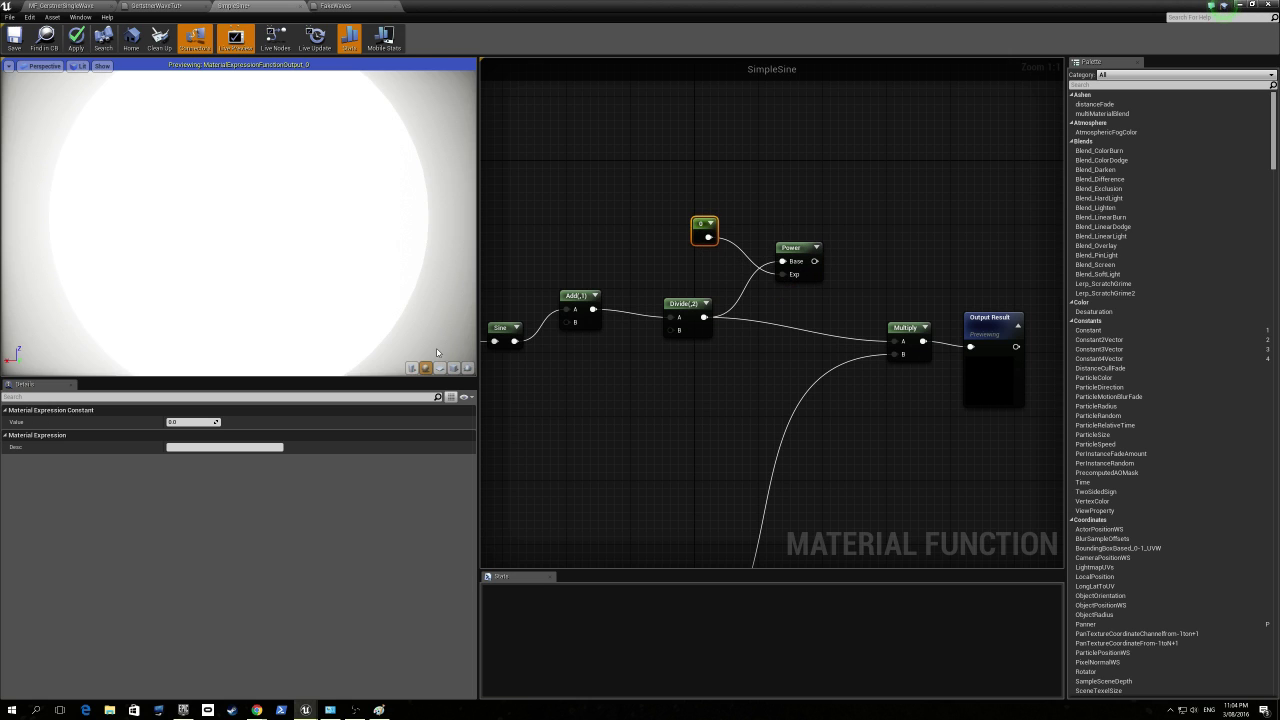
{"action": "left_click", "coordinate": [200, 422]}
{"action": "type", "text": "2.5"}
{"action": "key", "text": "Return"}
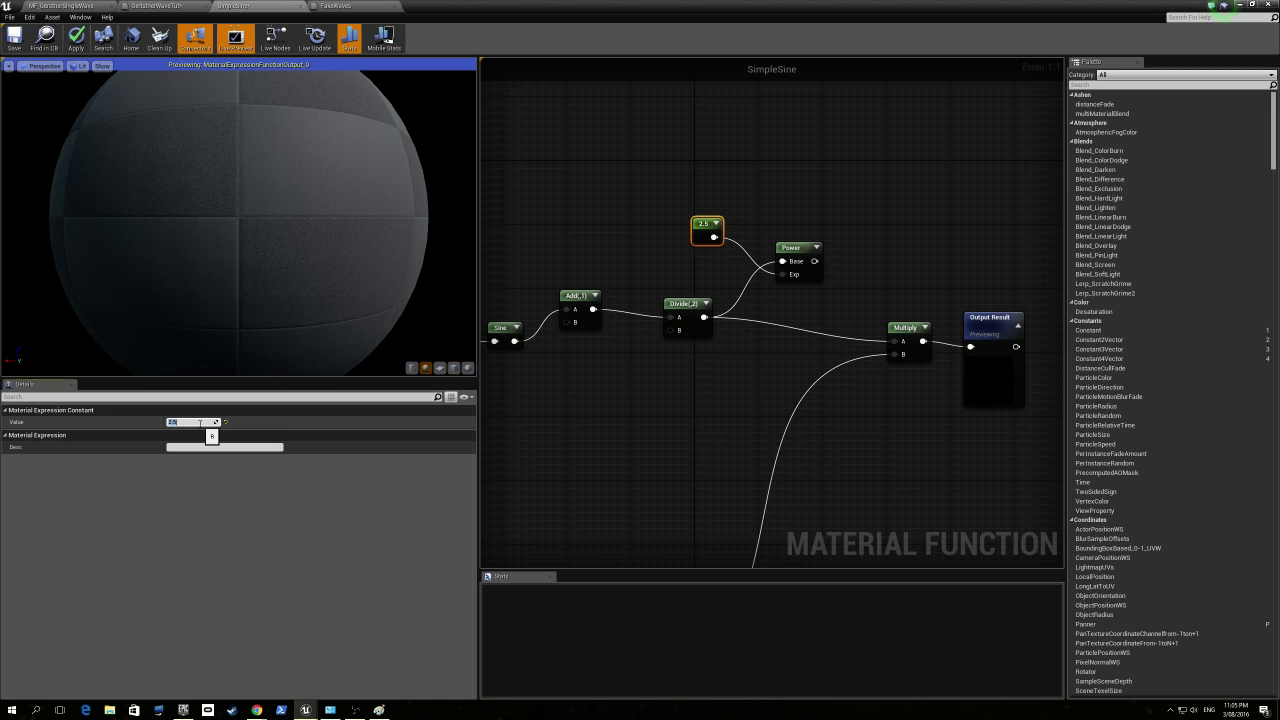
Convert the exponent constant to a parameter named Peak, and connect the Power output to the final Multiply's A input
{"action": "right_click", "coordinate": [705, 219]}
{"action": "left_click", "coordinate": [715, 224]}
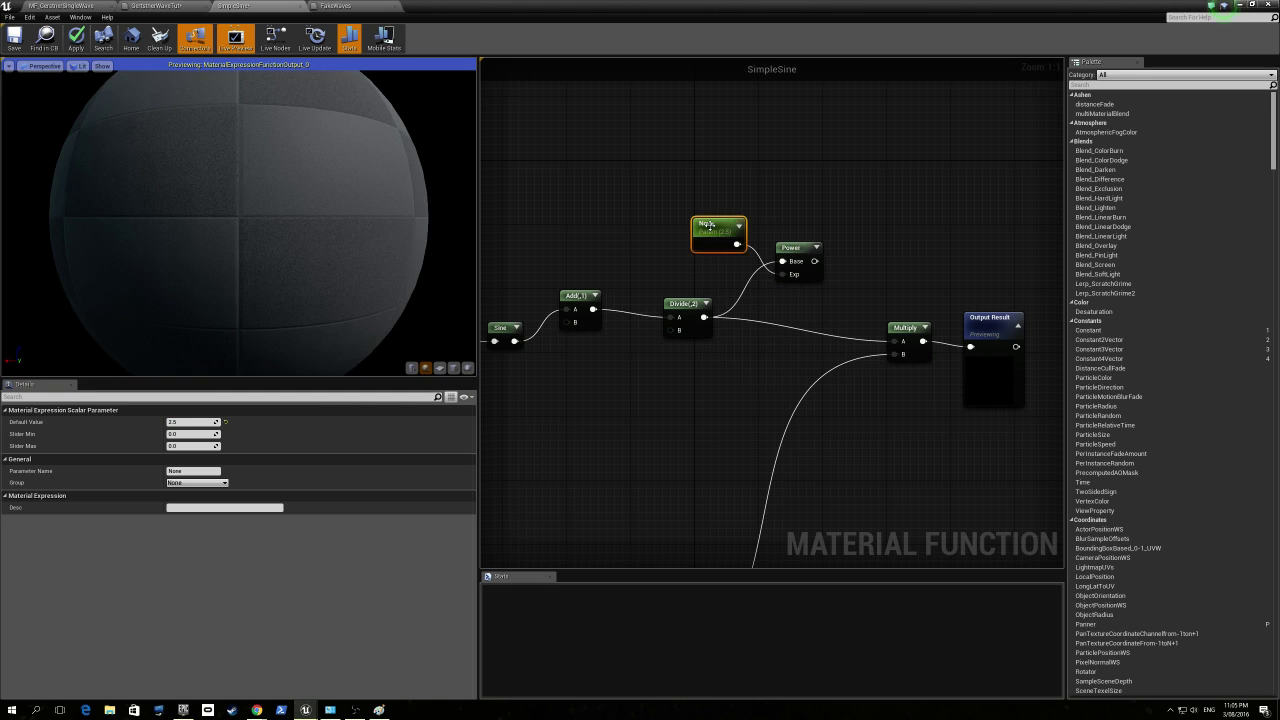
{"action": "left_click_drag", "start_coordinate": [715, 223], "coordinate": [630, 208]}
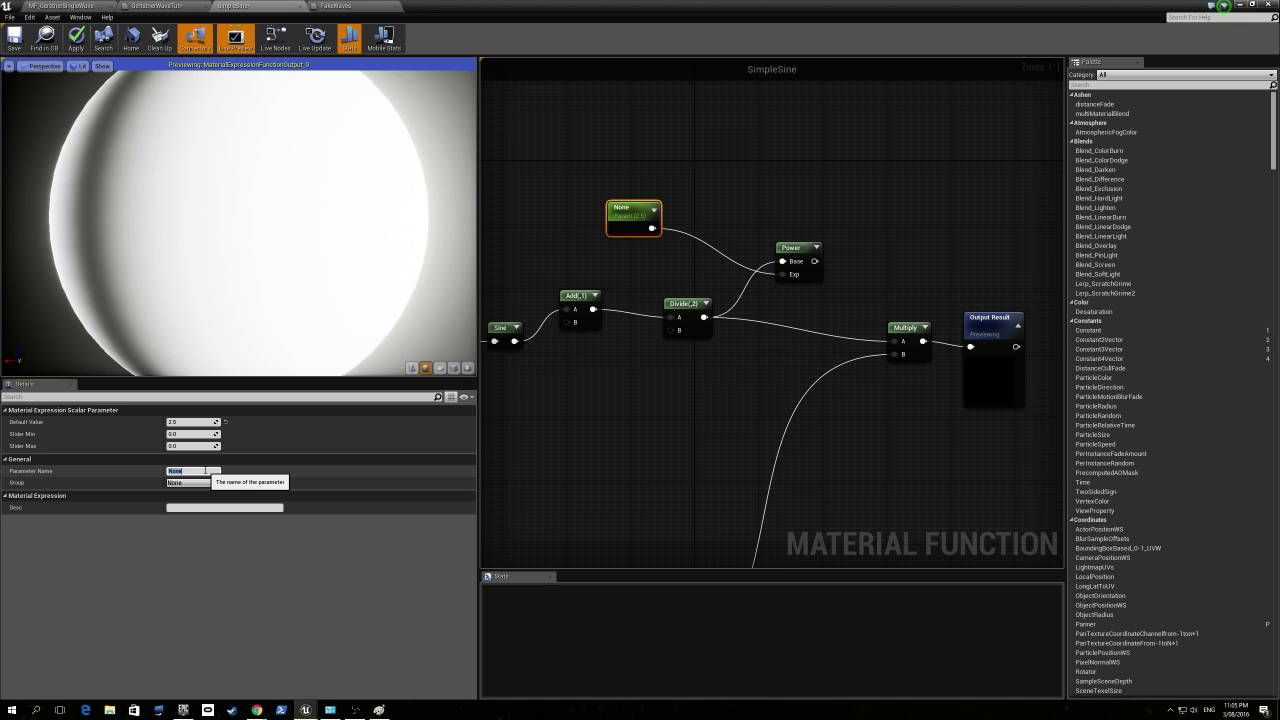
{"action": "left_click", "coordinate": [205, 470]}
{"action": "type", "text": "Peak"}
{"action": "key", "text": "Return"}
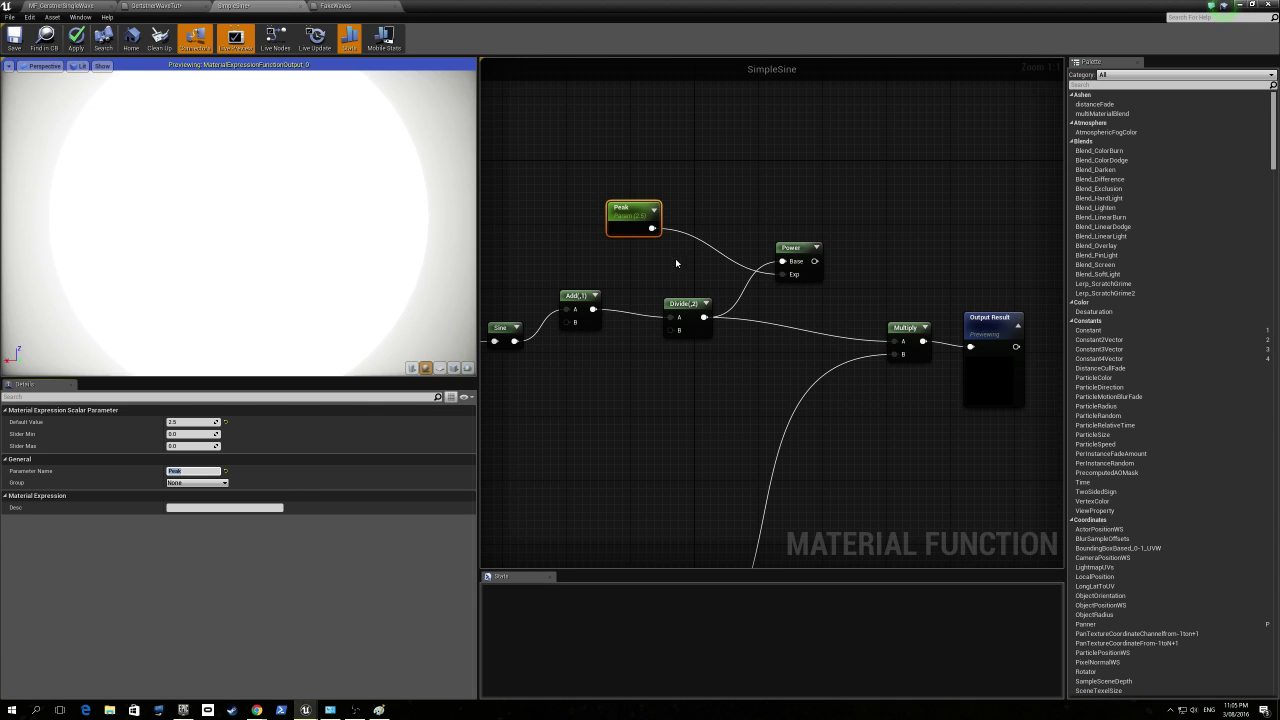
{"action": "right_click_drag", "start_coordinate": [675, 262], "coordinate": [630, 257]}
{"action": "left_click_drag", "start_coordinate": [769, 255], "coordinate": [856, 338]}
Create a Multiply node beside the amplitude input node, feed its B input from that node, and set constant A to 2
{"action": "right_click_drag", "start_coordinate": [674, 425], "coordinate": [811, 195]}
{"action": "right_click_drag", "start_coordinate": [714, 385], "coordinate": [1034, 200]}
{"action": "right_click_drag", "start_coordinate": [1032, 274], "coordinate": [737, 402]}
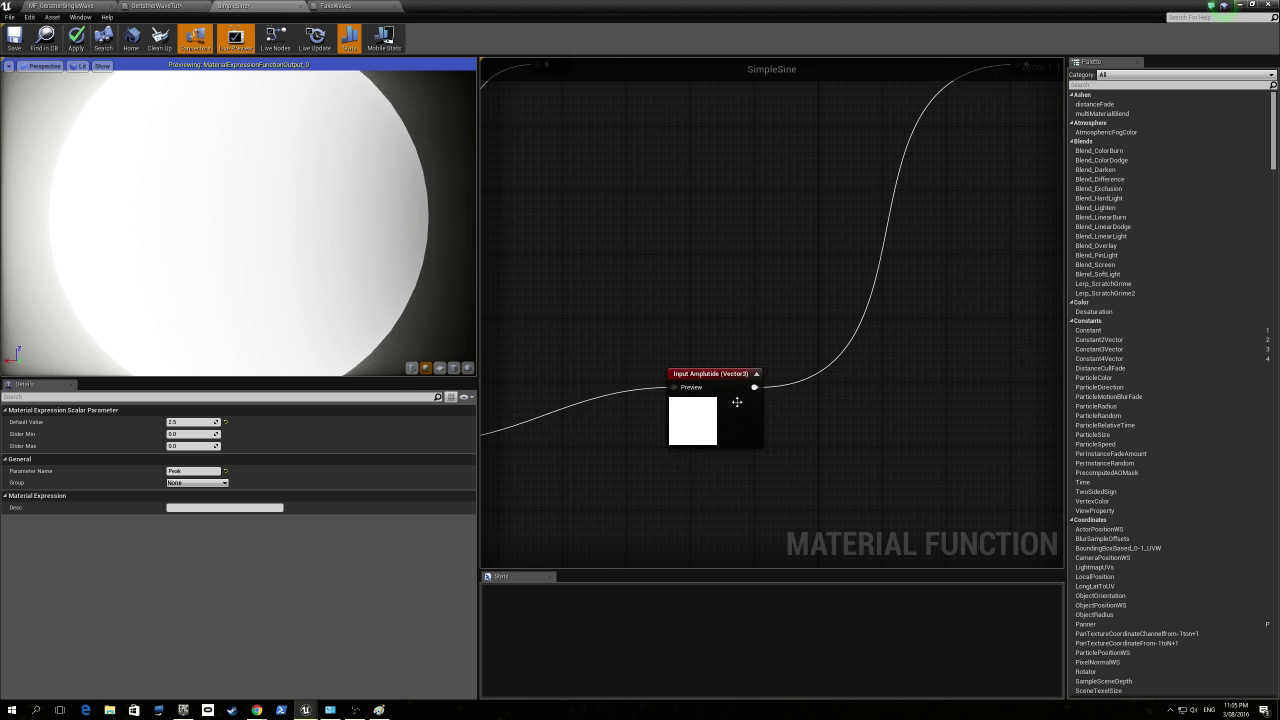
{"action": "left_click", "coordinate": [843, 397]}
{"action": "left_click_drag", "start_coordinate": [754, 387], "coordinate": [852, 428]}
{"action": "left_click_drag", "start_coordinate": [866, 399], "coordinate": [897, 374]}
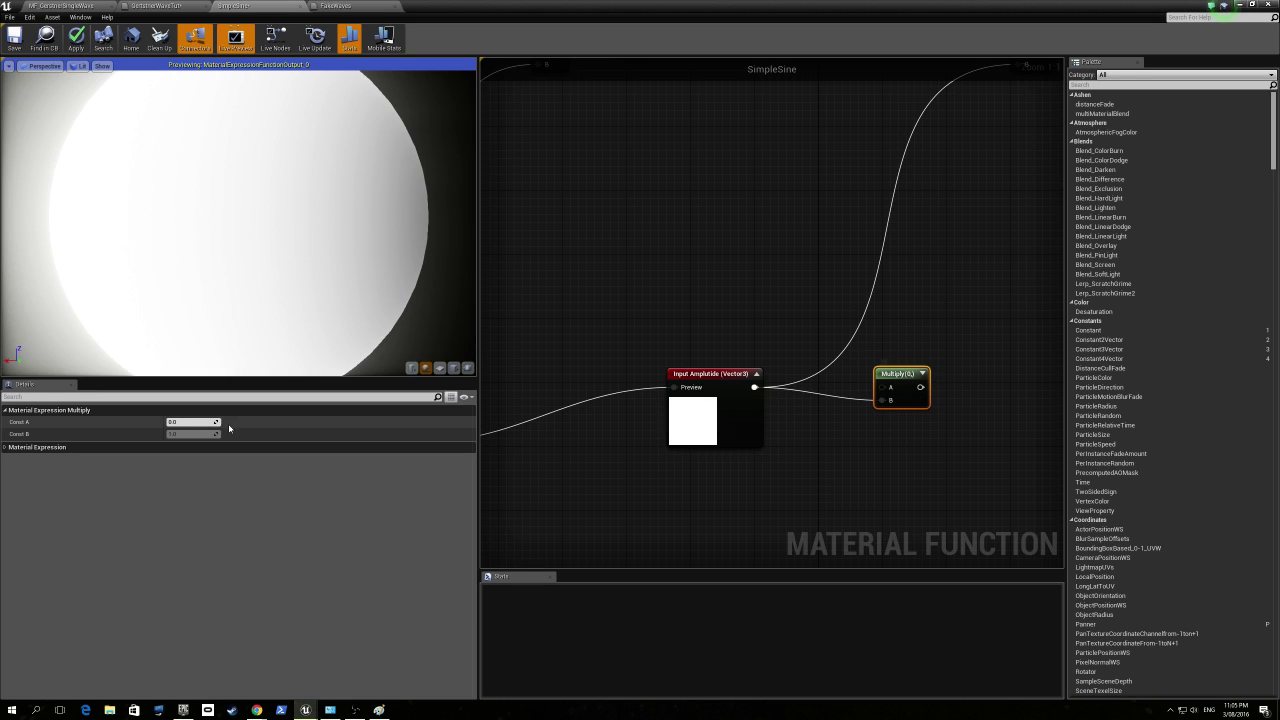
{"action": "left_click", "coordinate": [183, 423]}
{"action": "type", "text": "2"}
{"action": "key", "text": "Return"}
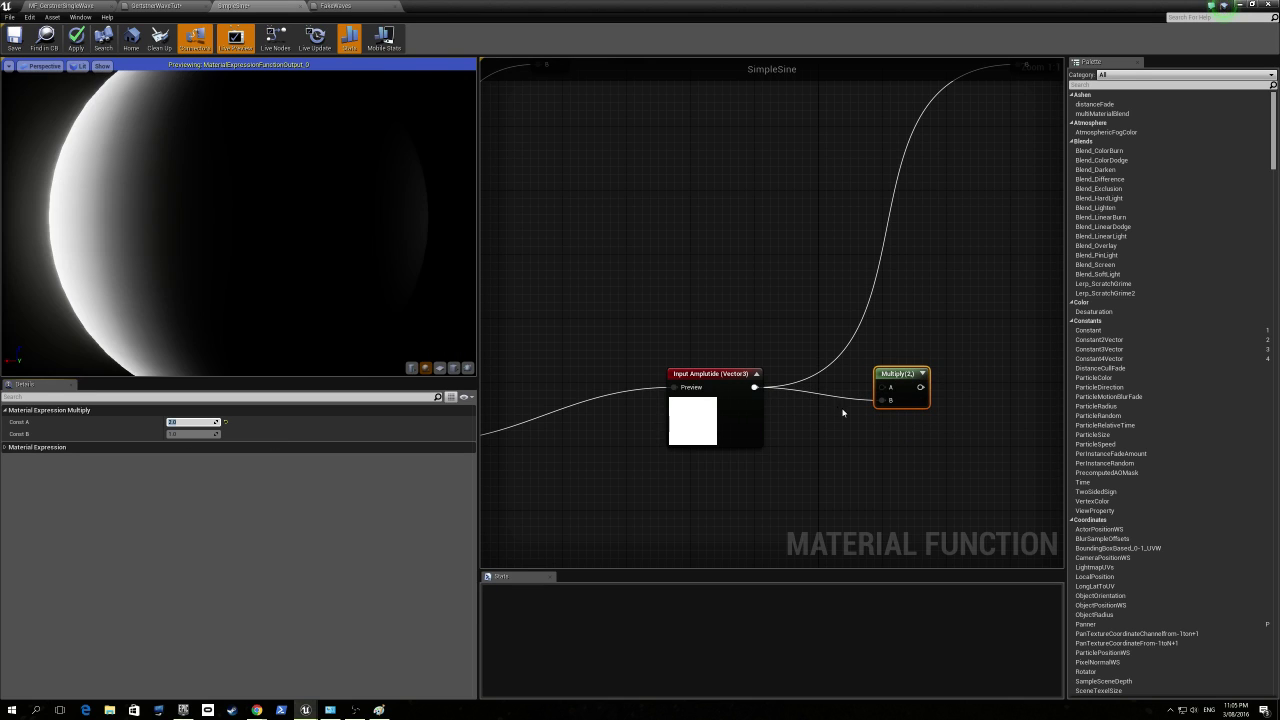
Rewire the amplitude input to the new Multiply's A input and feed its B input from a new constant of 2
{"action": "left_click_drag", "start_coordinate": [757, 387], "coordinate": [882, 387]}
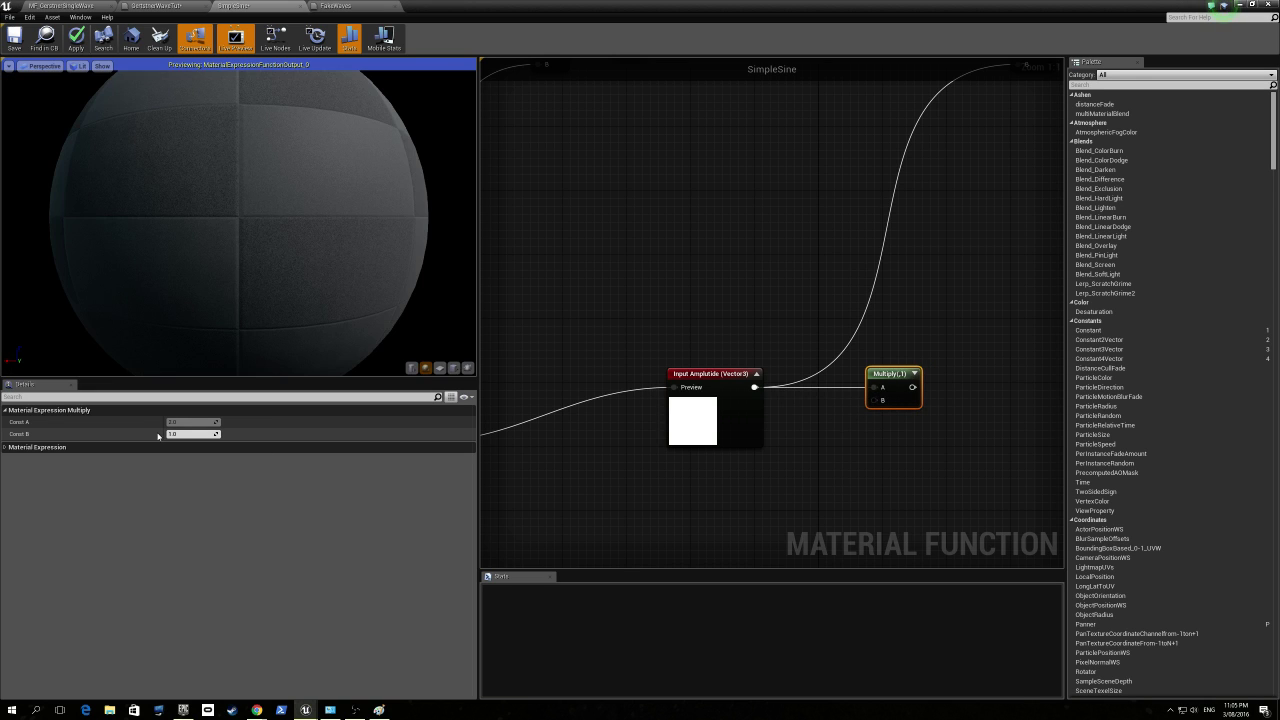
{"action": "left_click", "coordinate": [187, 434]}
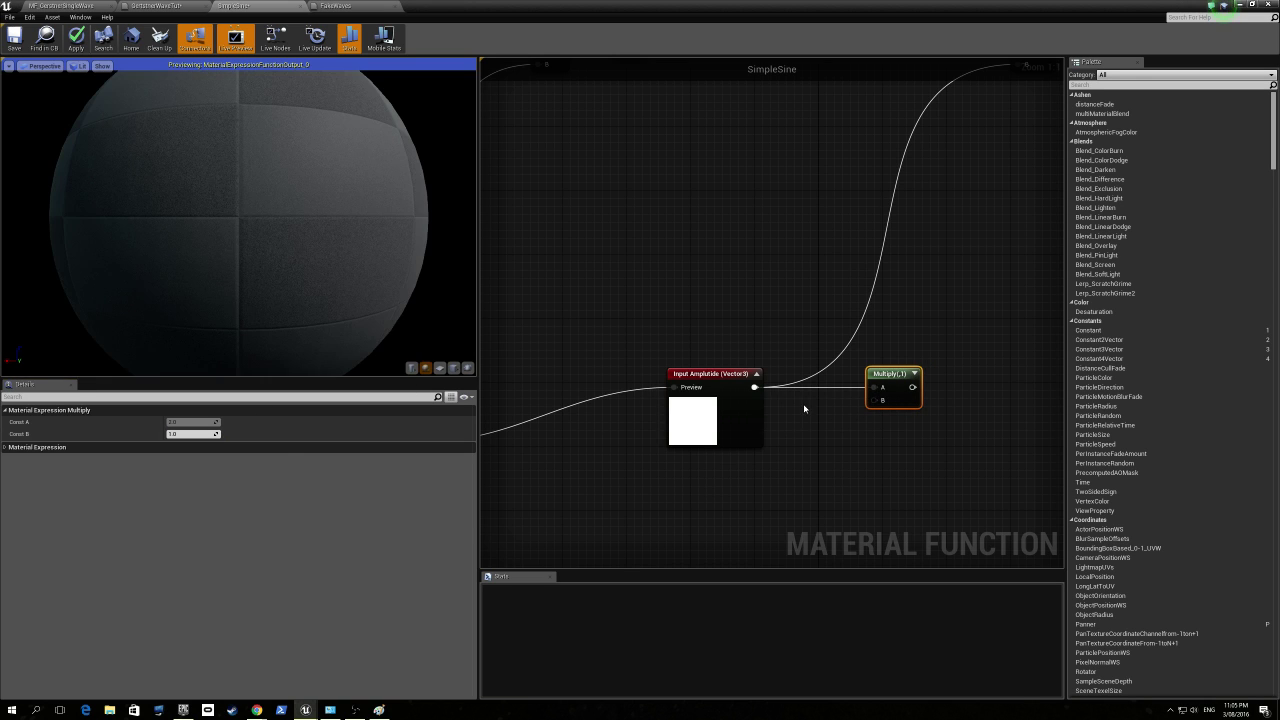
{"action": "left_click", "coordinate": [818, 423]}
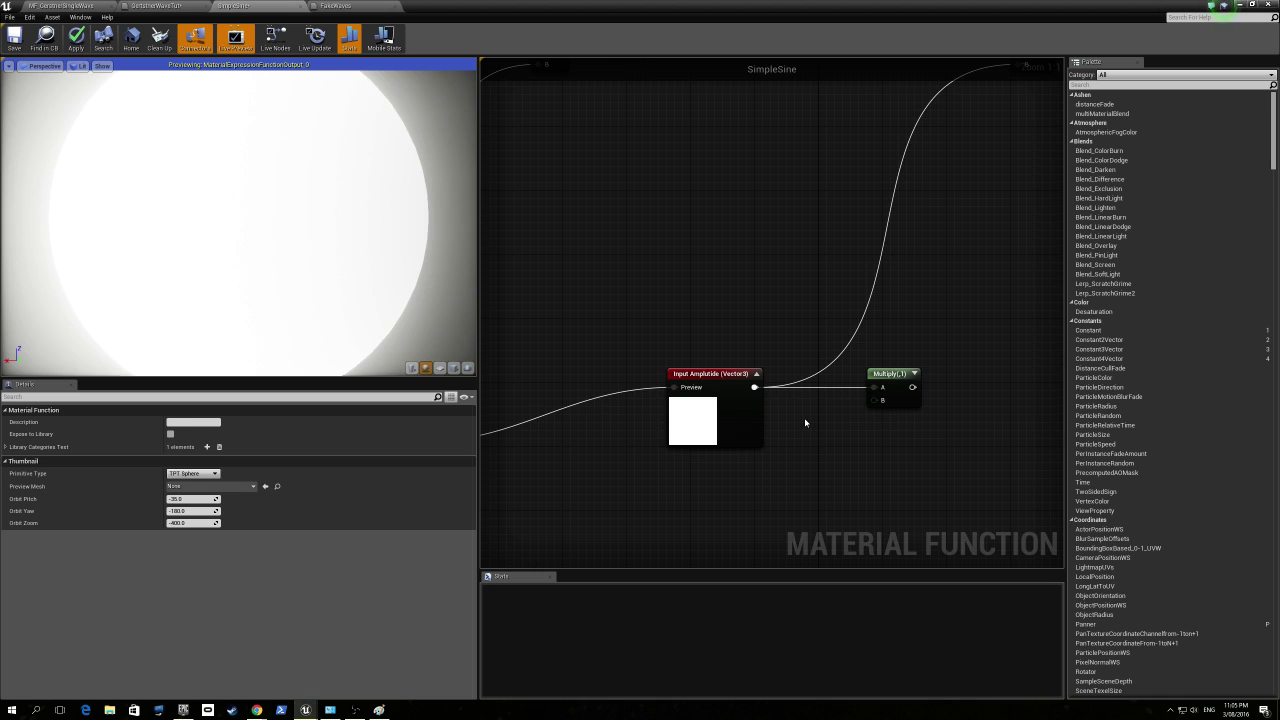
{"action": "left_click", "coordinate": [805, 423]}
{"action": "left_click_drag", "start_coordinate": [821, 438], "coordinate": [880, 400]}
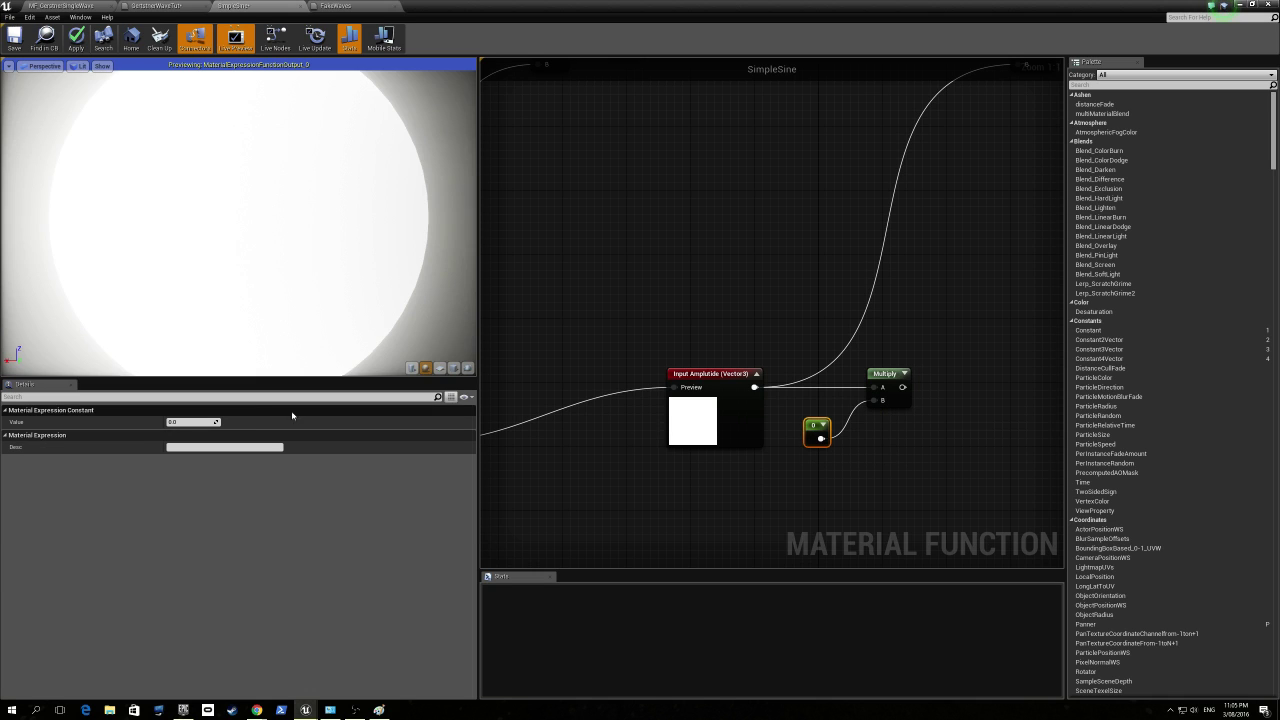
{"action": "left_click", "coordinate": [195, 422]}
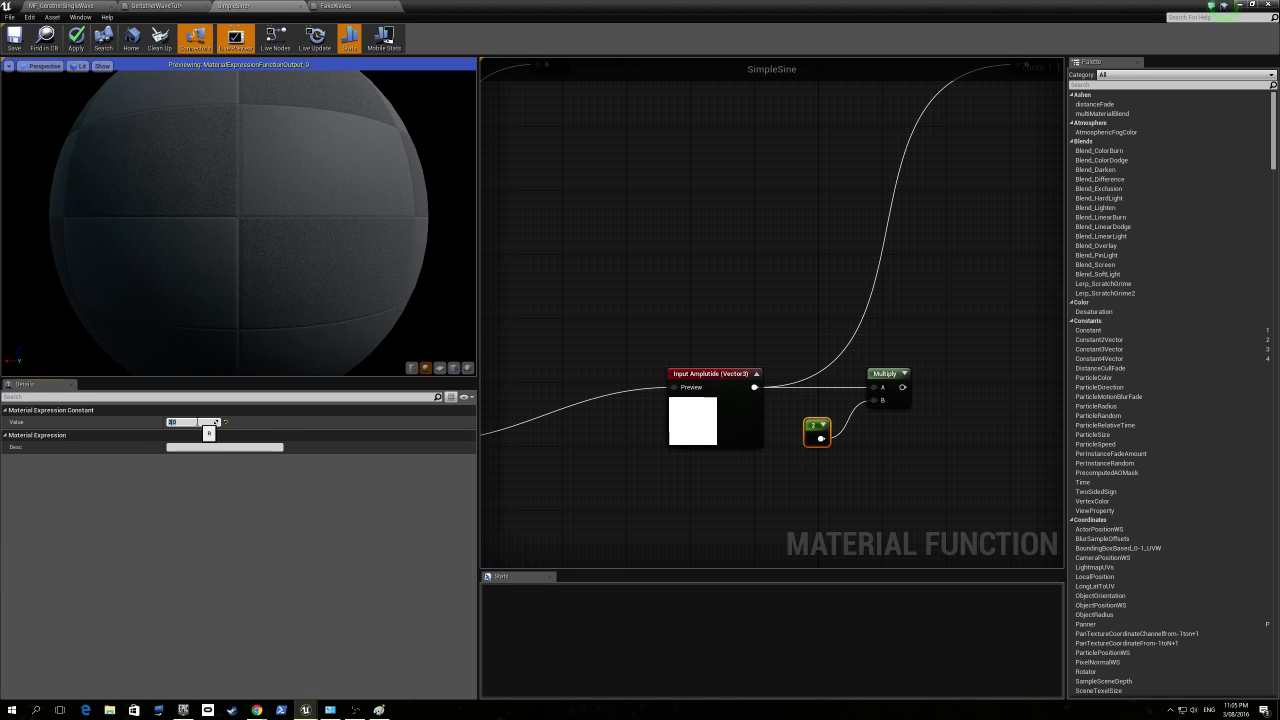
Connect the doubled amplitude Multiply's output to the B input of the final Multiply before Output Result
{"action": "scroll", "coordinate": [896, 395], "scroll_direction": "down", "scroll_amount": 2}
{"action": "right_click_drag", "start_coordinate": [896, 395], "coordinate": [742, 444]}
{"action": "left_click_drag", "start_coordinate": [745, 437], "coordinate": [836, 196]}
Duplicate the Input WAVELENGTH node and wire the copy between the Peak parameter and the Power node's Exp input
{"action": "right_click_drag", "start_coordinate": [600, 160], "coordinate": [657, 298]}
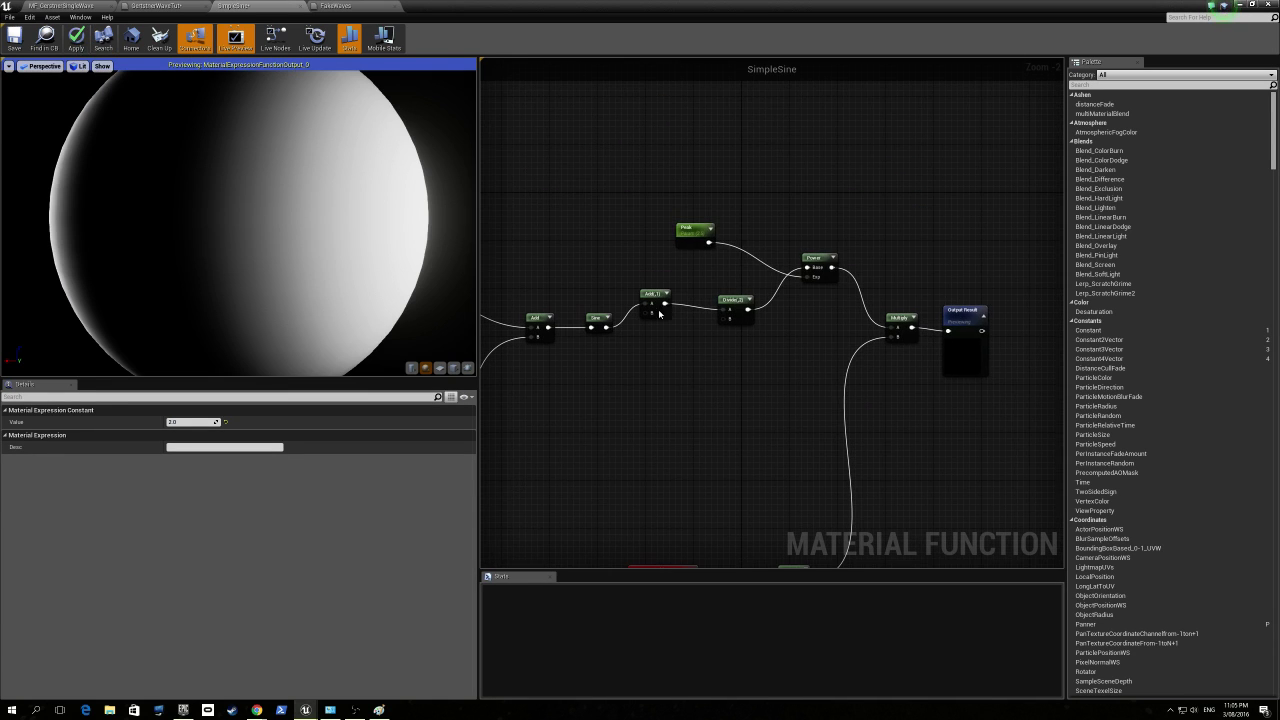
{"action": "left_click_drag", "start_coordinate": [683, 226], "coordinate": [581, 197]}
{"action": "right_click_drag", "start_coordinate": [669, 259], "coordinate": [922, 232]}
{"action": "right_click_drag", "start_coordinate": [771, 347], "coordinate": [957, 292]}
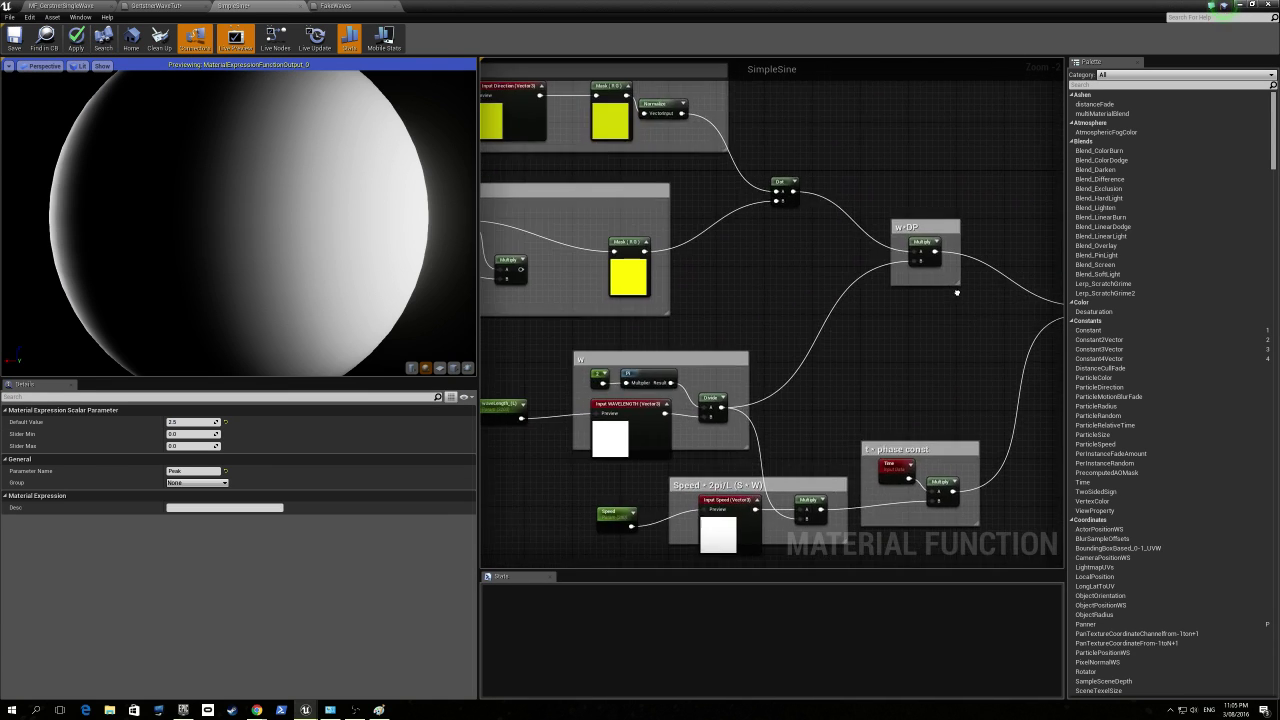
{"action": "left_click", "coordinate": [642, 436]}
{"action": "key", "text": "ctrl+c"}
{"action": "key", "text": "ctrl+v"}
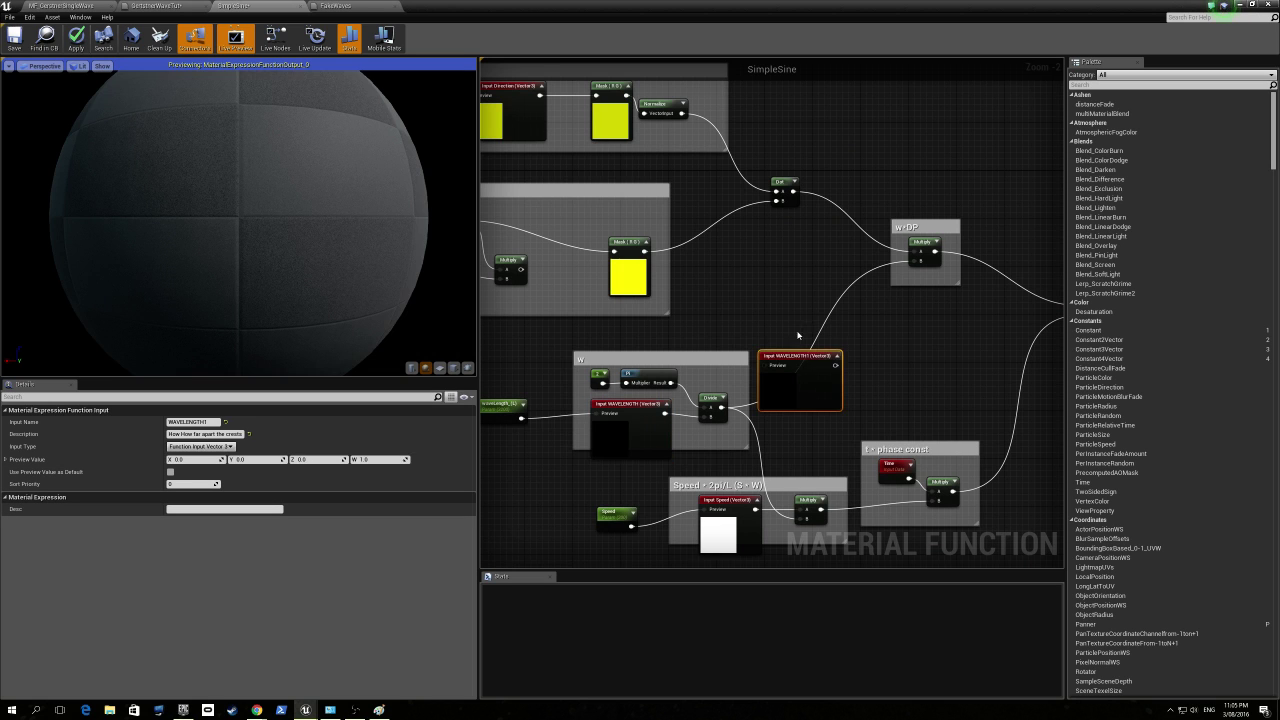
{"action": "right_click_drag", "start_coordinate": [797, 335], "coordinate": [715, 353]}
{"action": "left_click_drag", "start_coordinate": [717, 406], "coordinate": [986, 226]}
{"action": "right_click_drag", "start_coordinate": [1013, 231], "coordinate": [650, 318]}
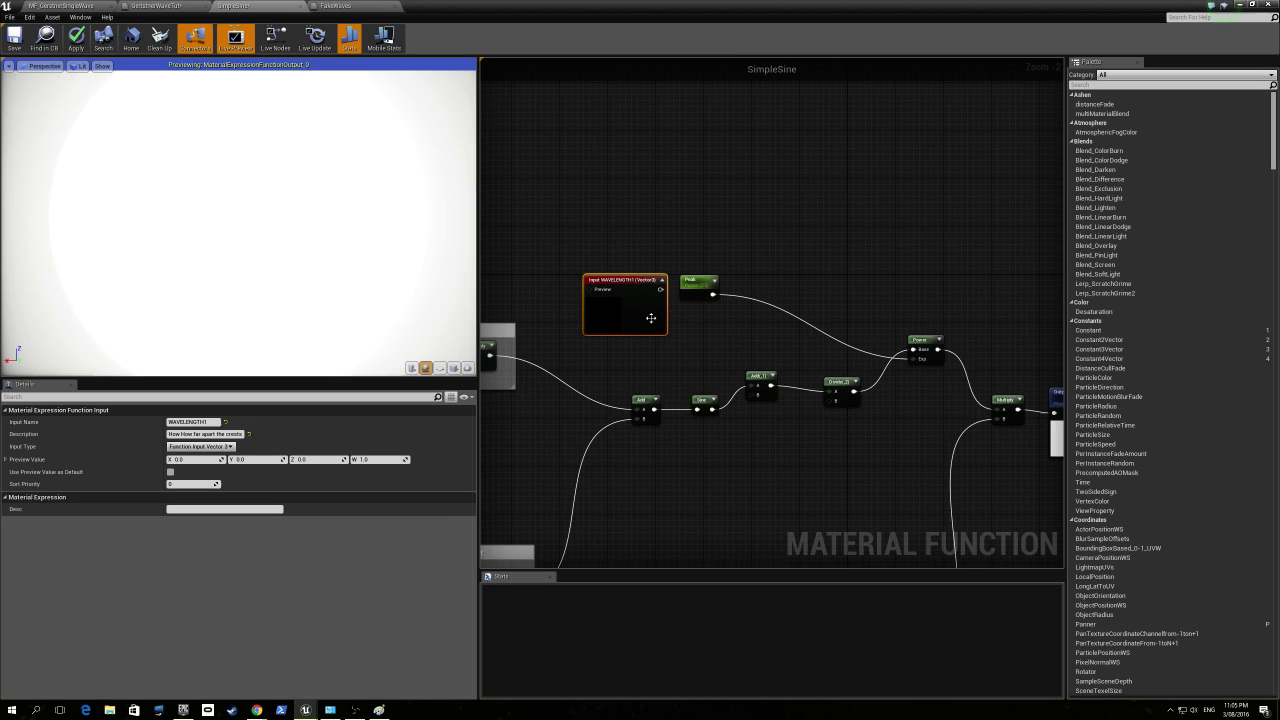
{"action": "left_click_drag", "start_coordinate": [650, 318], "coordinate": [734, 266]}
Rename the copied function input to Peak and set its description to "raise power to cause peak"
{"action": "left_click", "coordinate": [752, 292]}
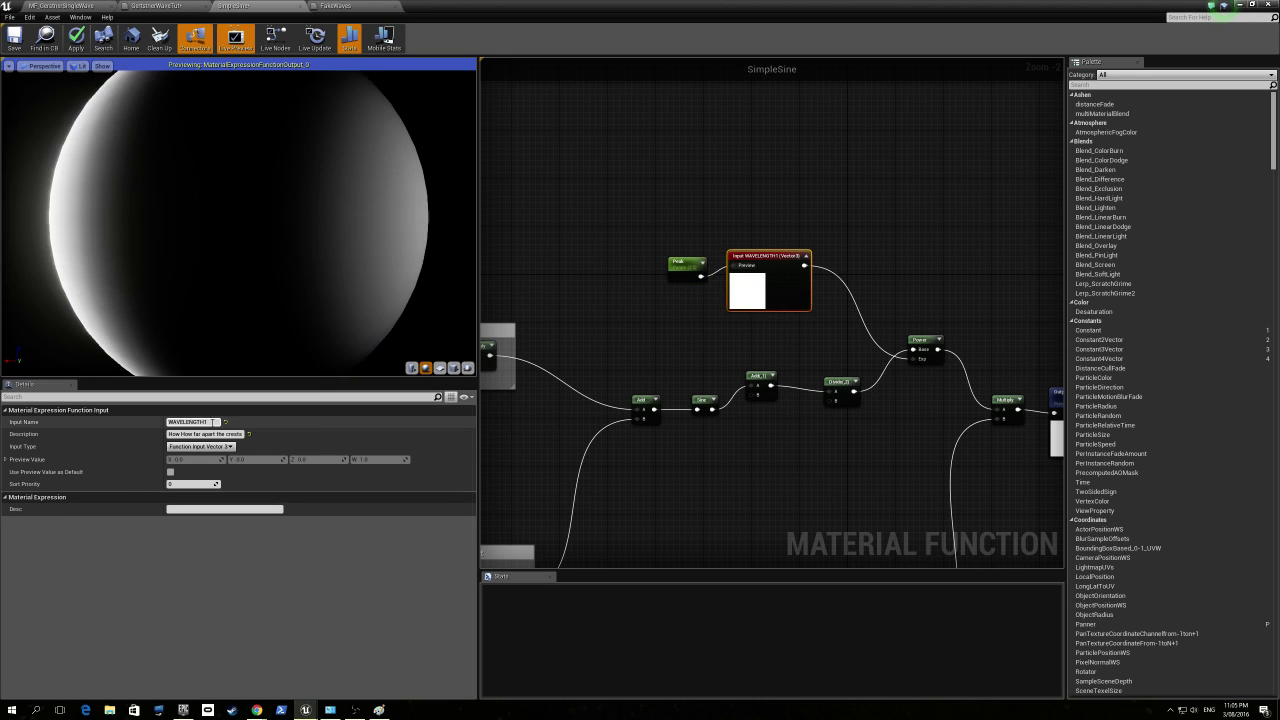
{"action": "type", "text": "PE"}
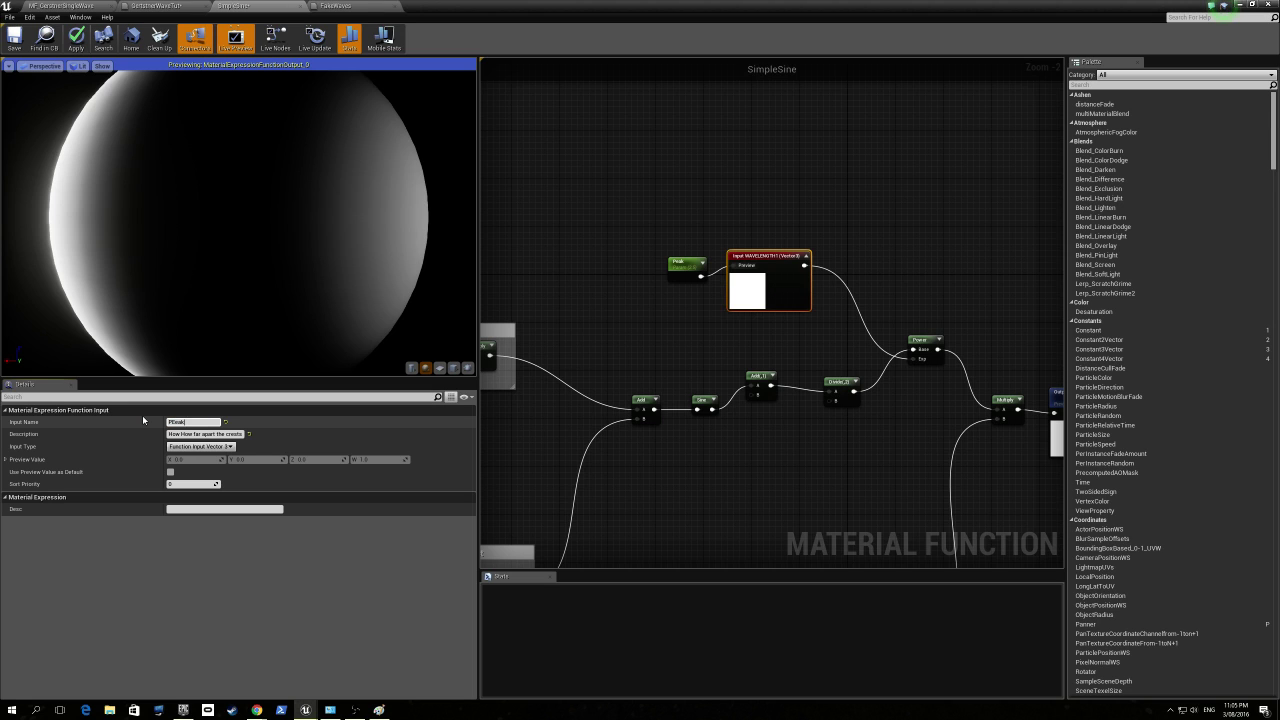
{"action": "key", "text": "BackSpace"}
{"action": "type", "text": "eak"}
{"action": "key", "text": "Return"}
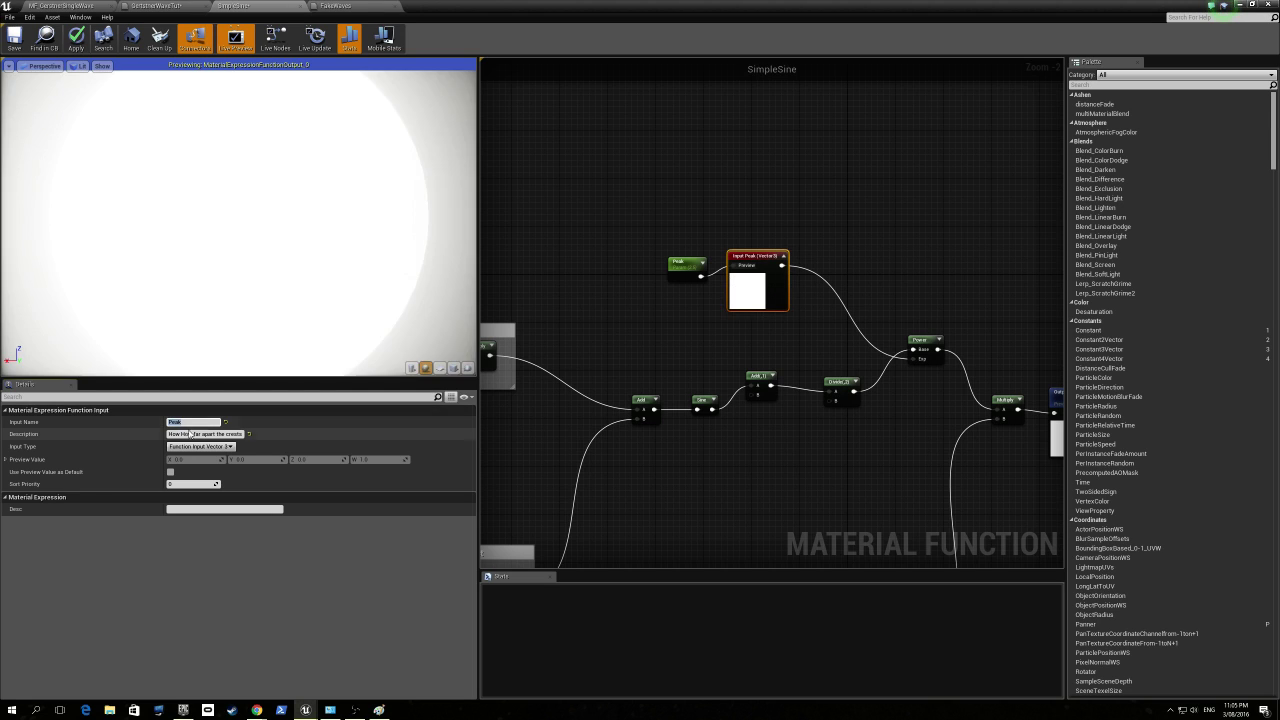
{"action": "left_click", "coordinate": [196, 434]}
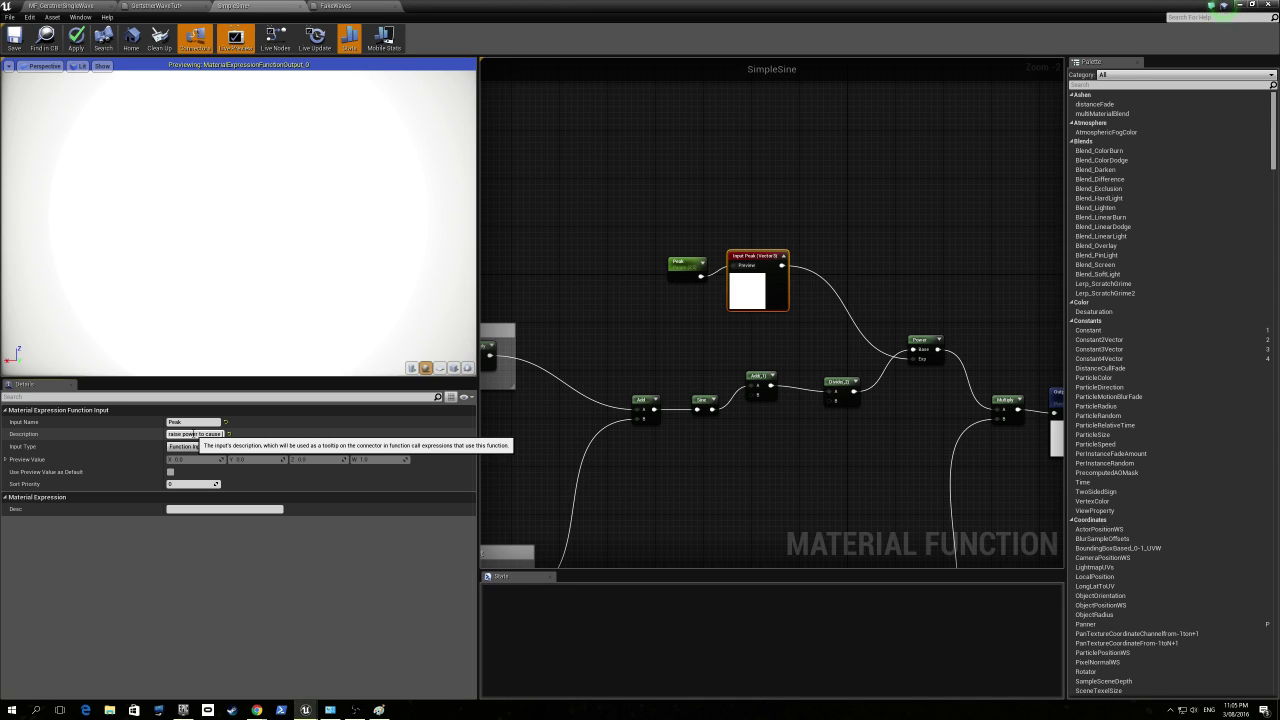
Apply the SimpleSine function changes and reposition the first SimpleSine node in the GertstnerWaveTut material
{"action": "left_click", "coordinate": [684, 264]}
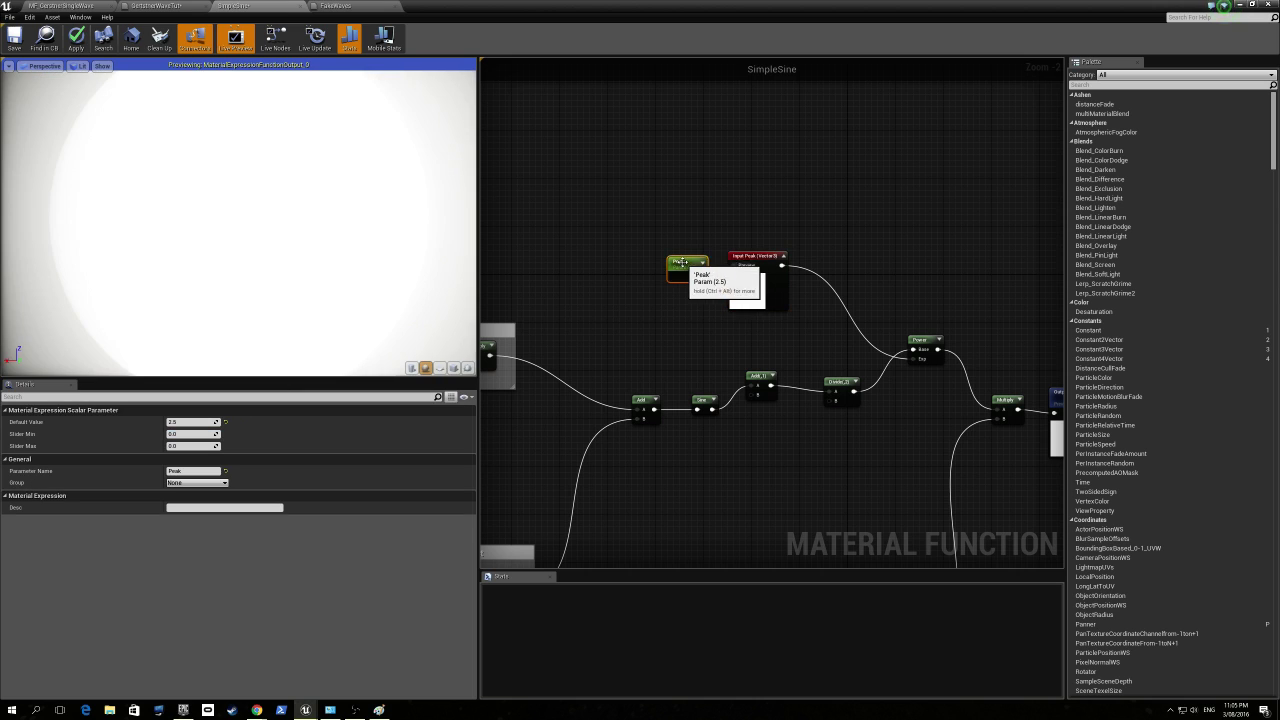
{"action": "left_click", "coordinate": [77, 40]}
{"action": "left_click", "coordinate": [157, 6]}
{"action": "left_click_drag", "start_coordinate": [519, 291], "coordinate": [551, 283]}
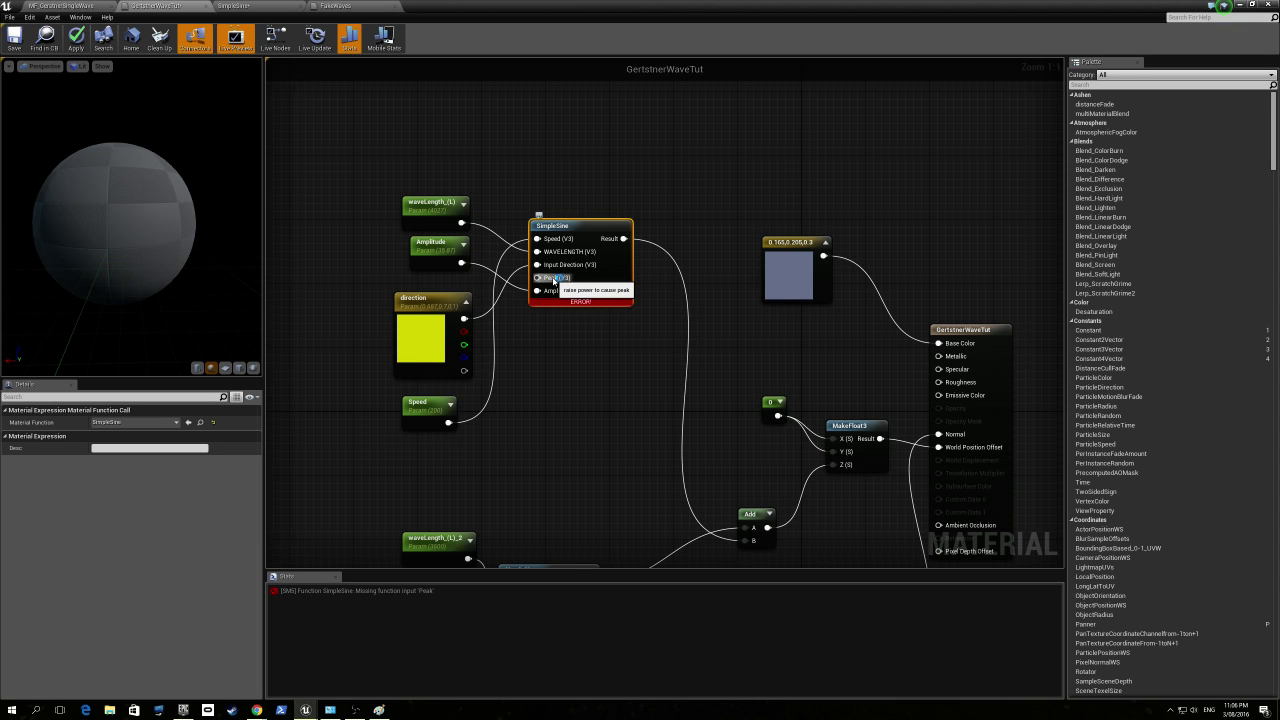
Copy the Peak parameter from SimpleSine into GertstnerWaveTut, connect it to the first SimpleSine's Peak input, and try to apply the material
{"action": "left_click", "coordinate": [234, 6]}
{"action": "key", "text": "ctrl+c"}
{"action": "left_click", "coordinate": [157, 6]}
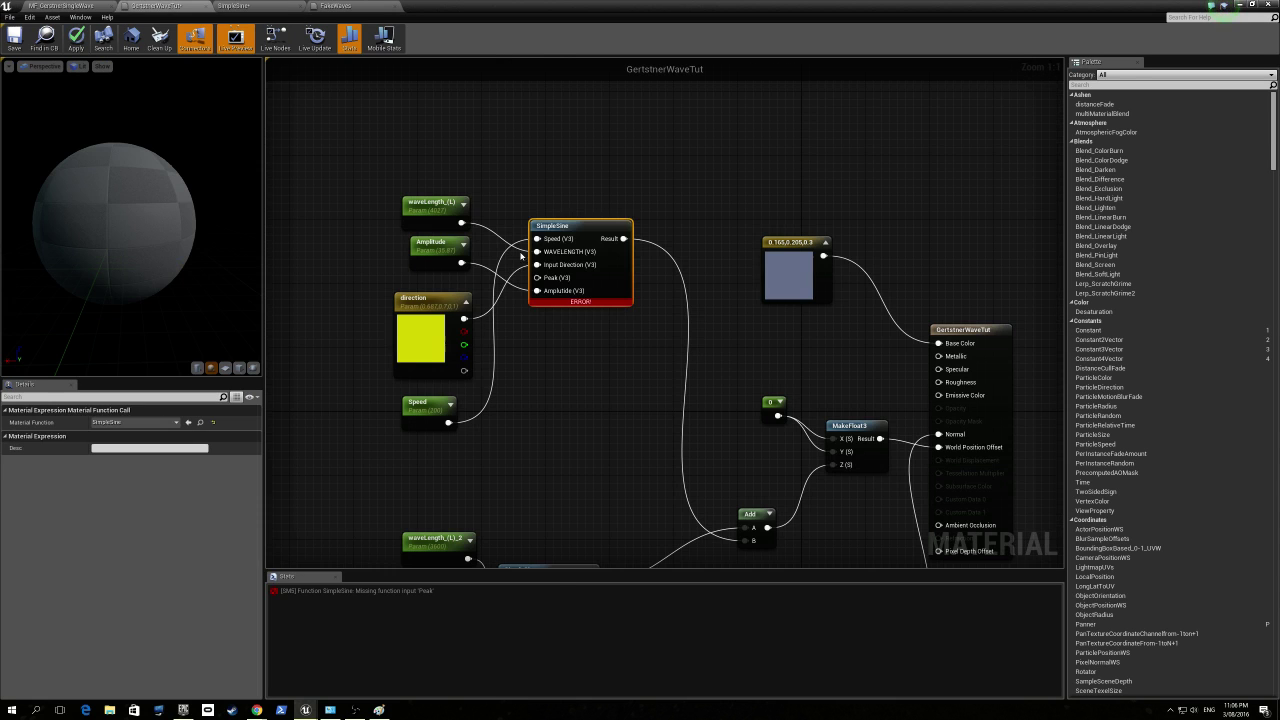
{"action": "key", "text": "ctrl+v"}
{"action": "left_click_drag", "start_coordinate": [573, 345], "coordinate": [537, 277]}
{"action": "left_click", "coordinate": [84, 44]}
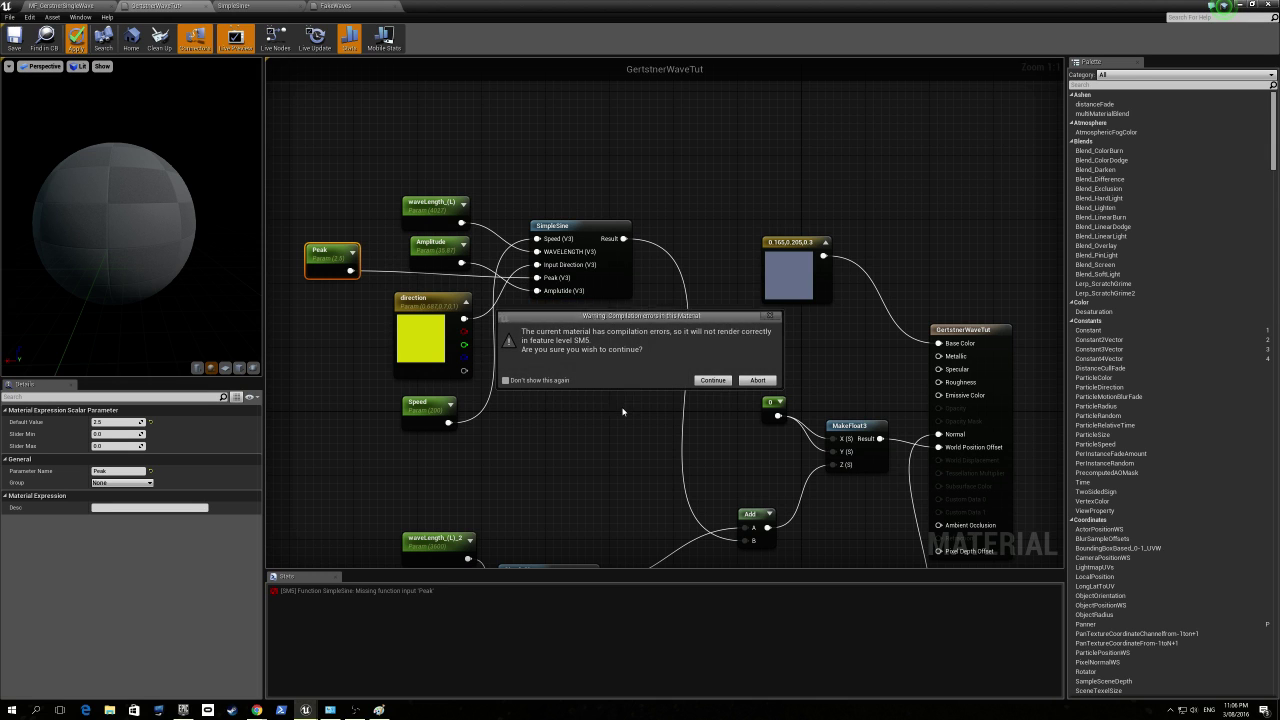
{"action": "left_click", "coordinate": [757, 381]}
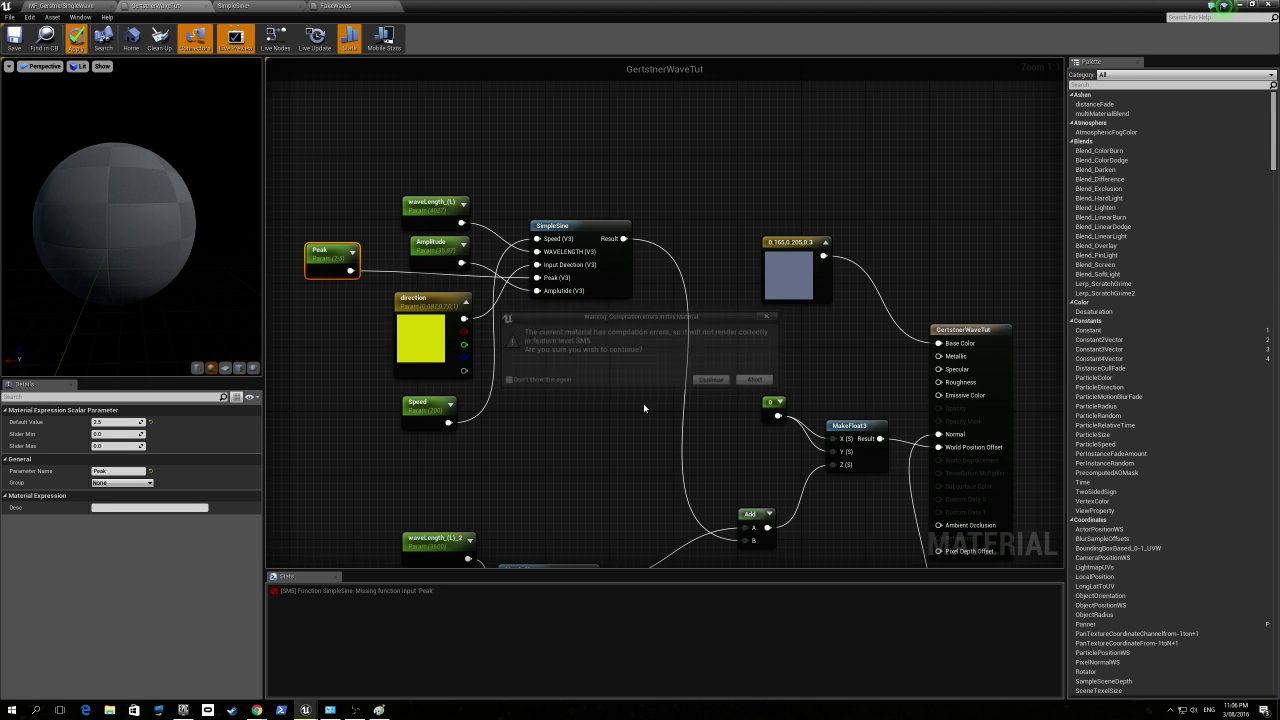
{"action": "right_click_drag", "start_coordinate": [615, 420], "coordinate": [637, 268]}
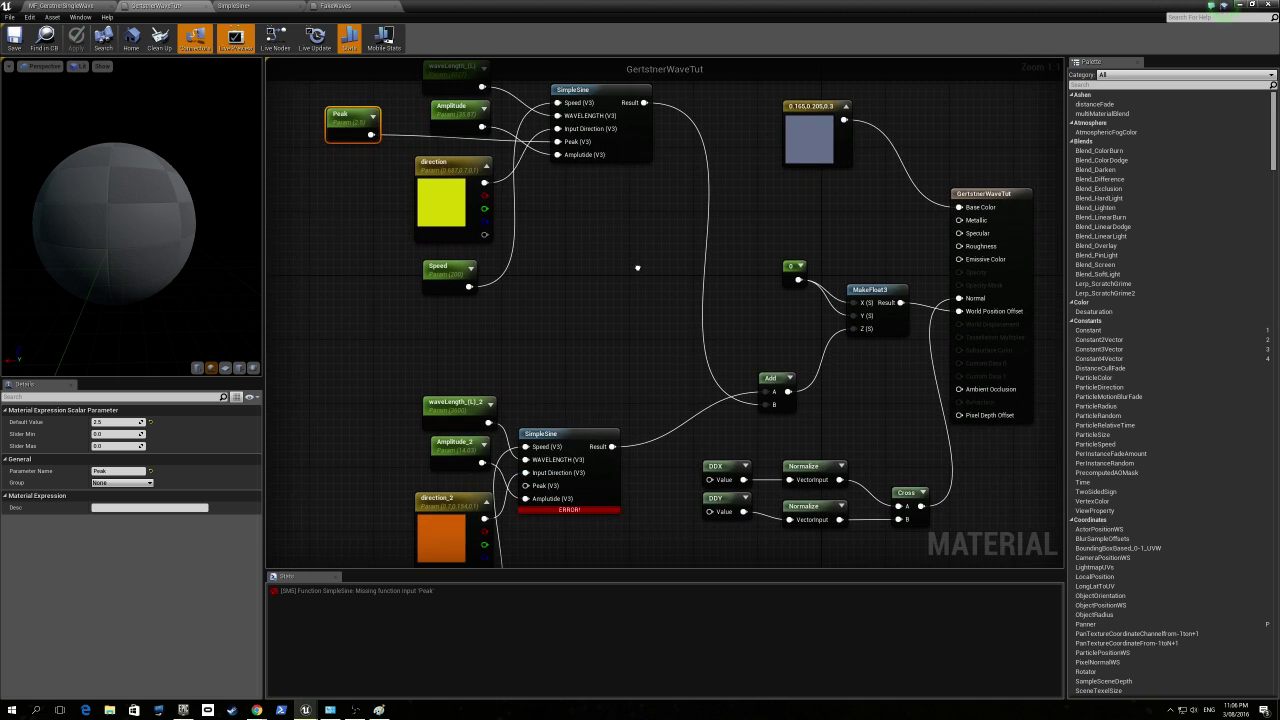
Connect the Peak parameter to the second SimpleSine node's Peak input and apply the GertstnerWaveTut material
{"action": "left_click_drag", "start_coordinate": [371, 134], "coordinate": [525, 485]}
{"action": "left_click", "coordinate": [80, 42]}
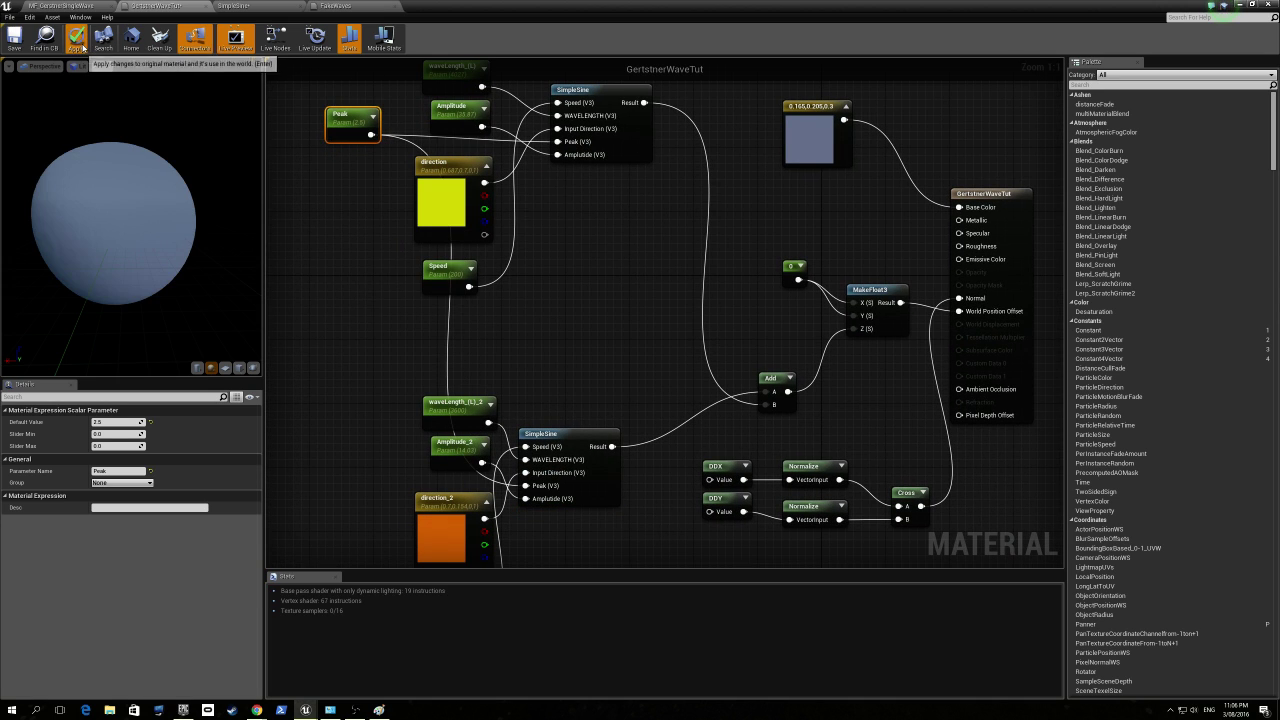
{"action": "left_click", "coordinate": [250, 6]}
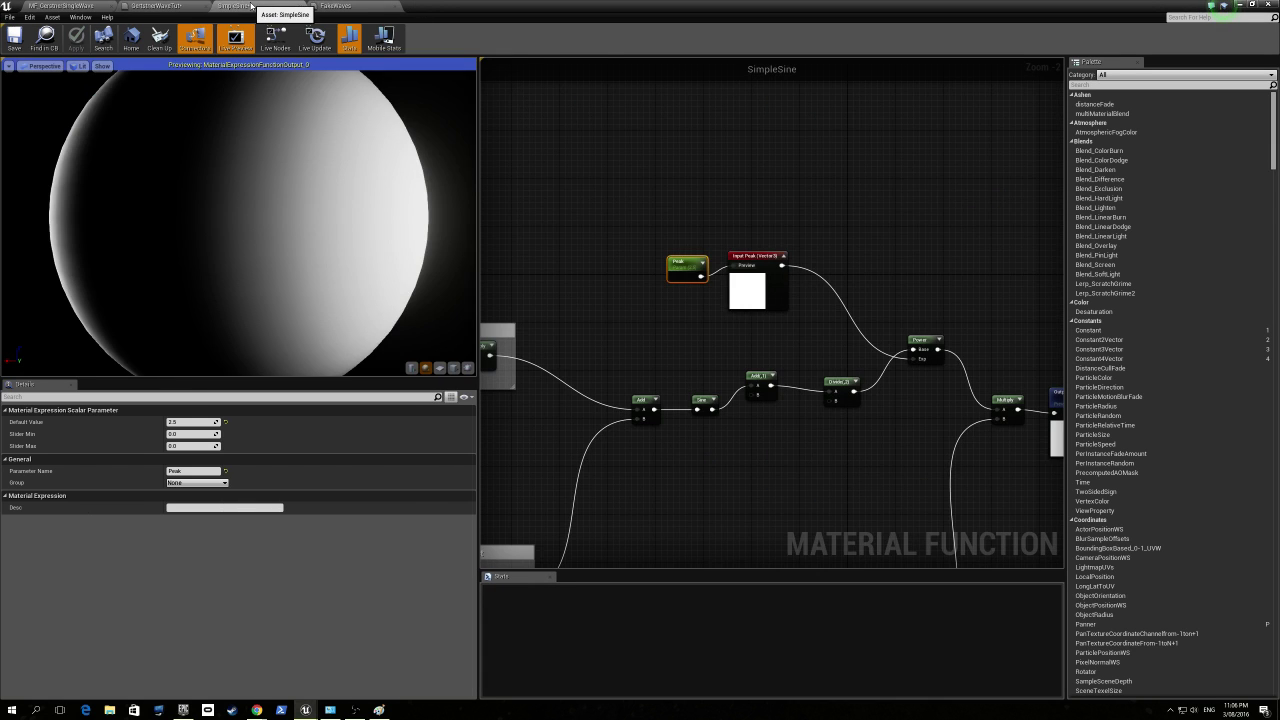
{"action": "left_click", "coordinate": [174, 6]}
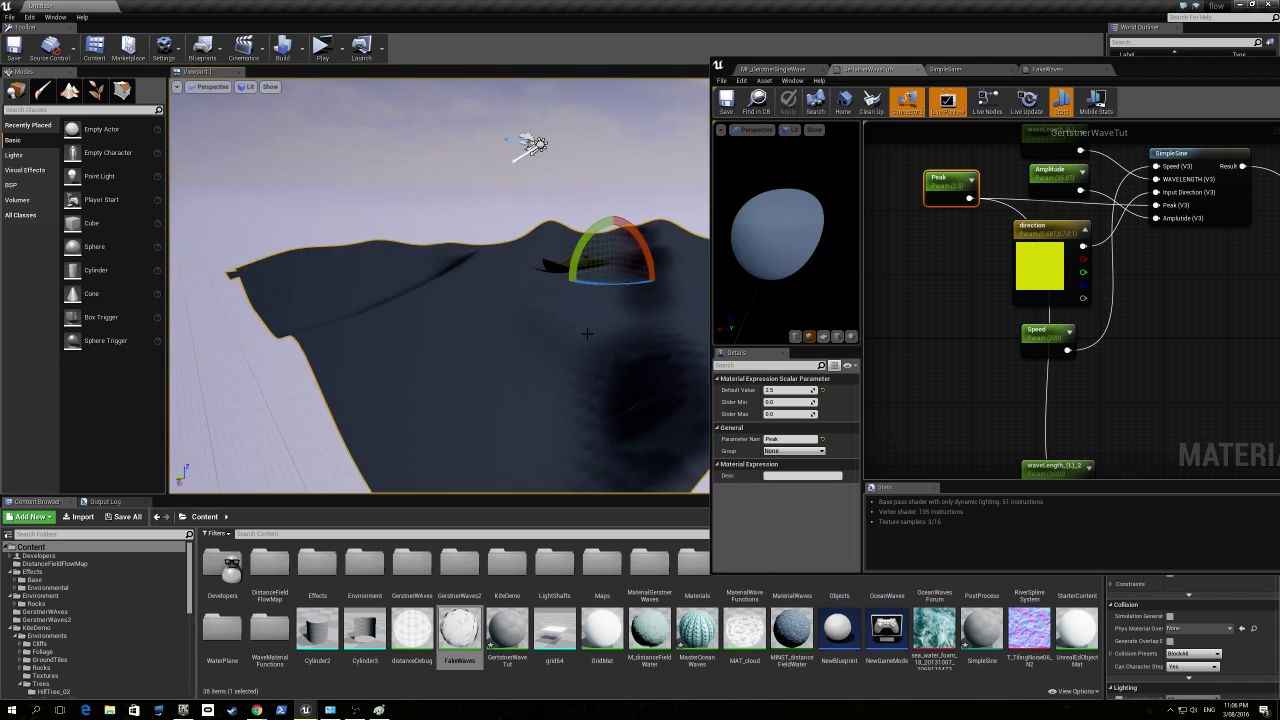
Adjust the Peak parameter's default value to about 2.75 while checking the wave shape in the level viewport
{"action": "right_click_drag", "start_coordinate": [587, 334], "coordinate": [625, 312]}
{"action": "left_click", "coordinate": [815, 265]}
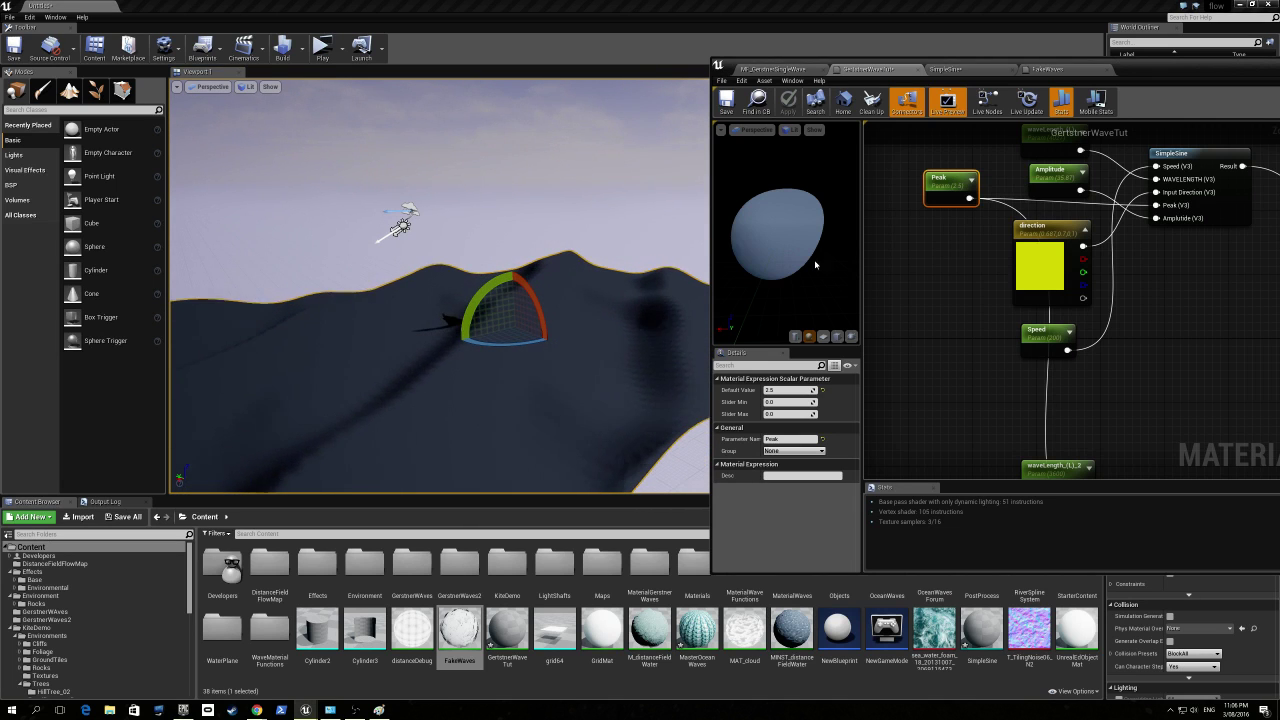
{"action": "mouse_move", "coordinate": [789, 390]}
{"action": "left_mouse_down"}
{"action": "mouse_move", "coordinate": [774, 390]}
{"action": "mouse_move", "coordinate": [786, 390]}
{"action": "left_mouse_up"}
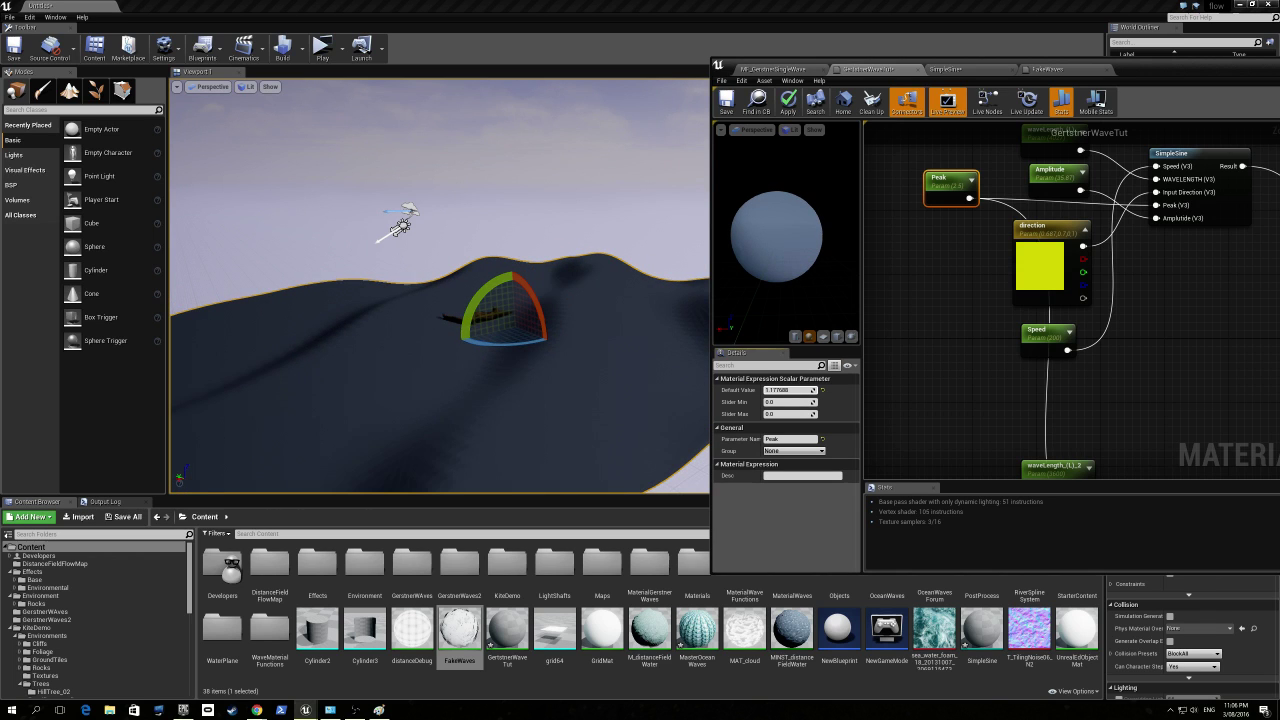
{"action": "mouse_move", "coordinate": [786, 390]}
{"action": "left_mouse_down"}
{"action": "mouse_move", "coordinate": [815, 390]}
{"action": "mouse_move", "coordinate": [797, 390]}
{"action": "left_mouse_up"}
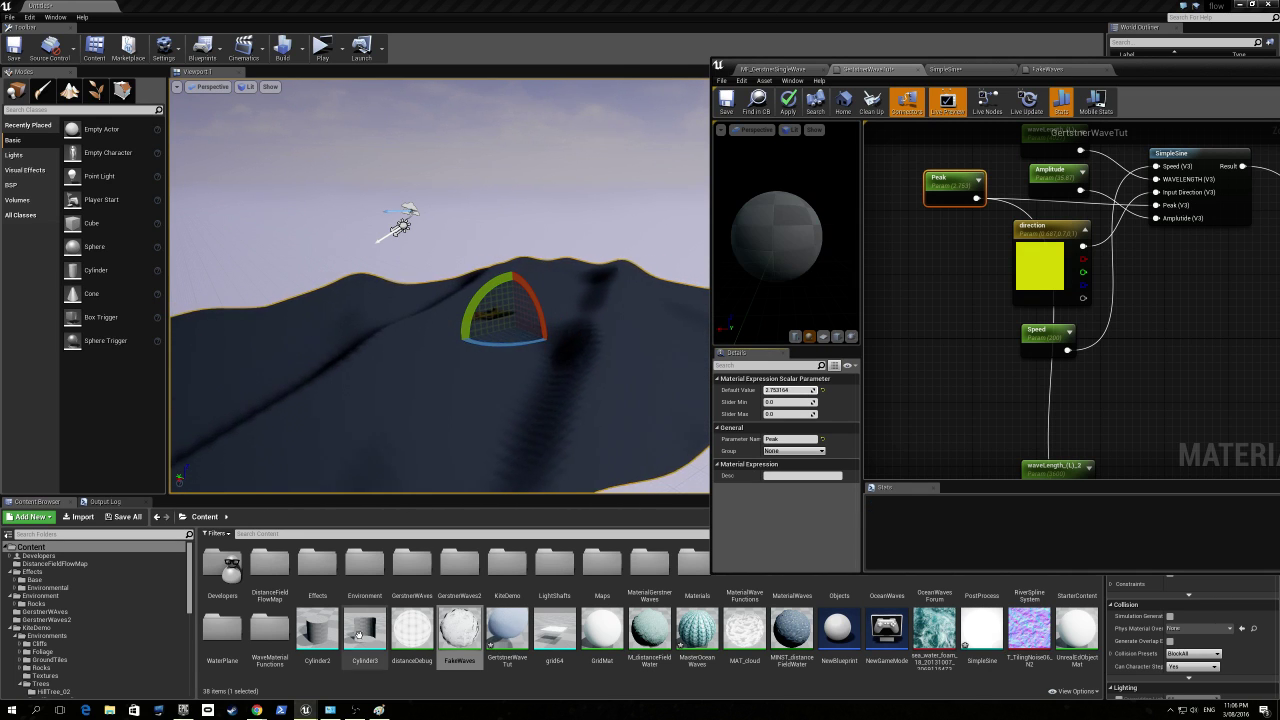
Switch to the GPU Gems page in the browser and review Equations 8a, 8b and 6b and the power-constant wave graph
{"action": "mouse_move", "coordinate": [257, 710]}
{"action": "left_click", "coordinate": [300, 662]}
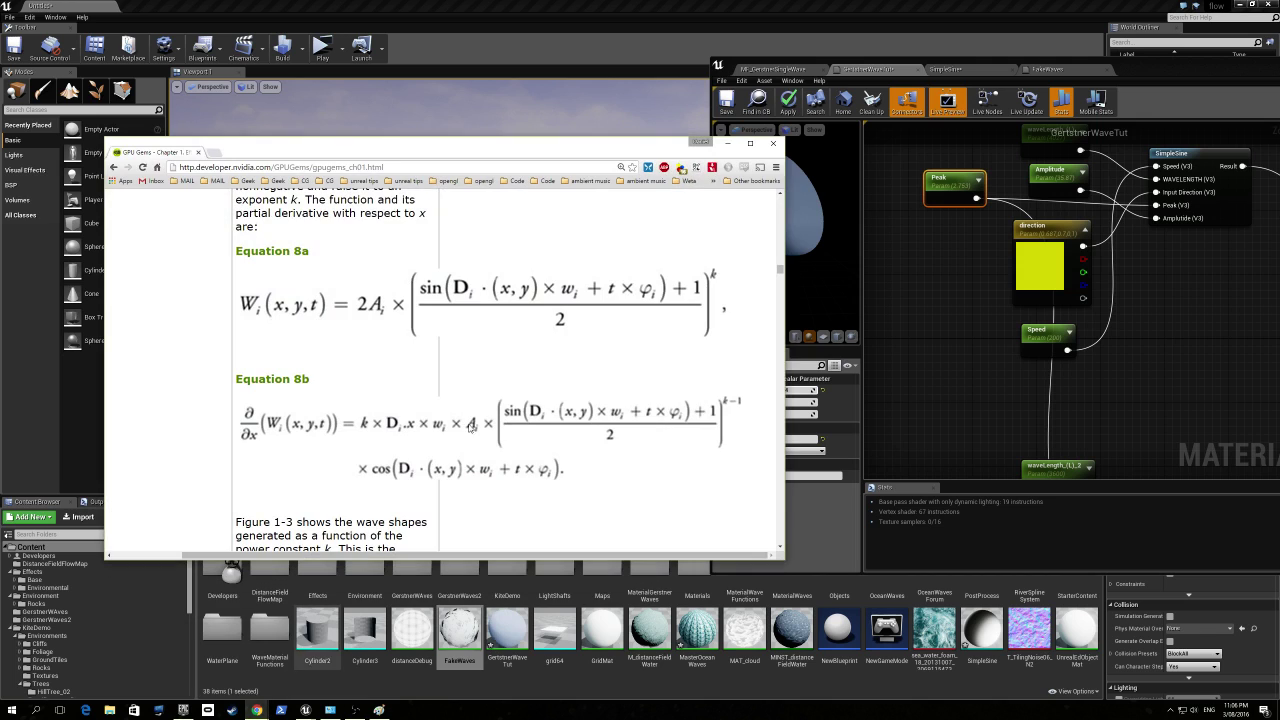
{"action": "scroll", "coordinate": [570, 393], "scroll_direction": "down", "scroll_amount": 1}
{"action": "scroll", "coordinate": [565, 370], "scroll_direction": "up", "scroll_amount": 15}
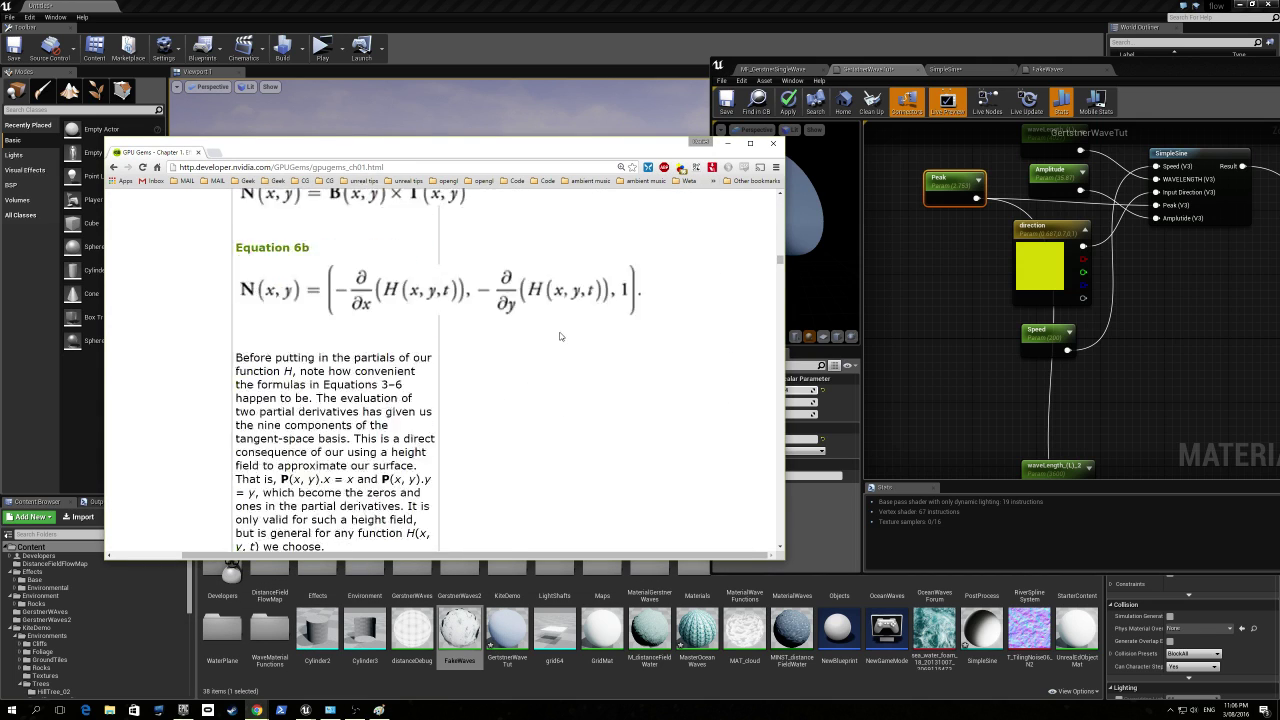
{"action": "scroll", "coordinate": [559, 340], "scroll_direction": "down", "scroll_amount": 10}
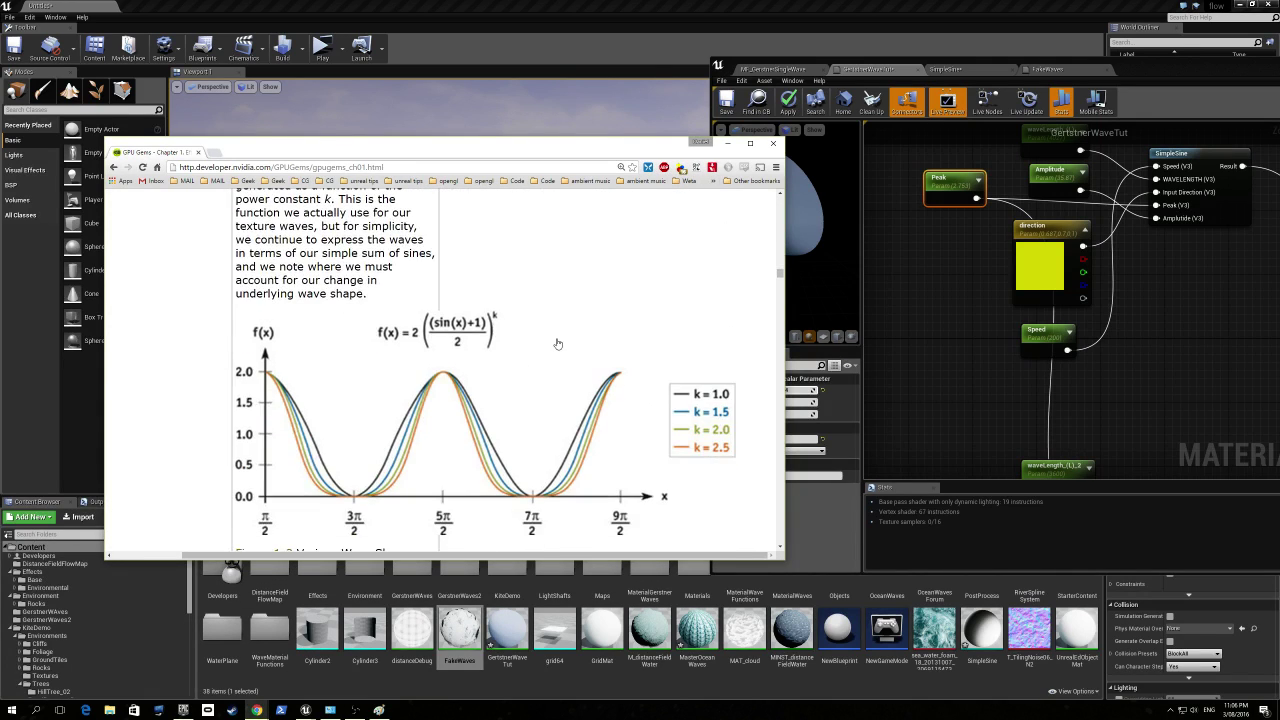
{"action": "left_click", "coordinate": [570, 125]}
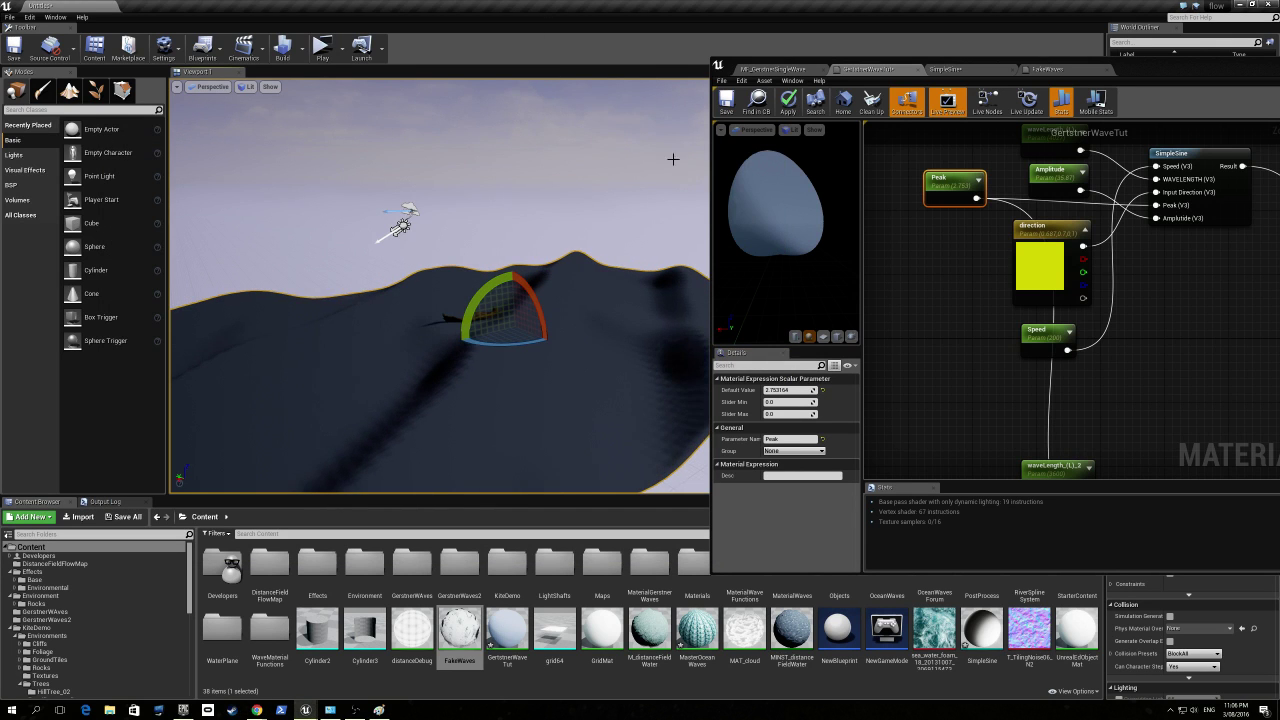
Add the sea_water_foam texture to the GertstnerWaveTut graph as a Texture Sample and place it near the base colour constant
{"action": "right_click_drag", "start_coordinate": [570, 125], "coordinate": [490, 305]}
{"action": "left_click_drag", "start_coordinate": [1189, 70], "coordinate": [906, 151]}
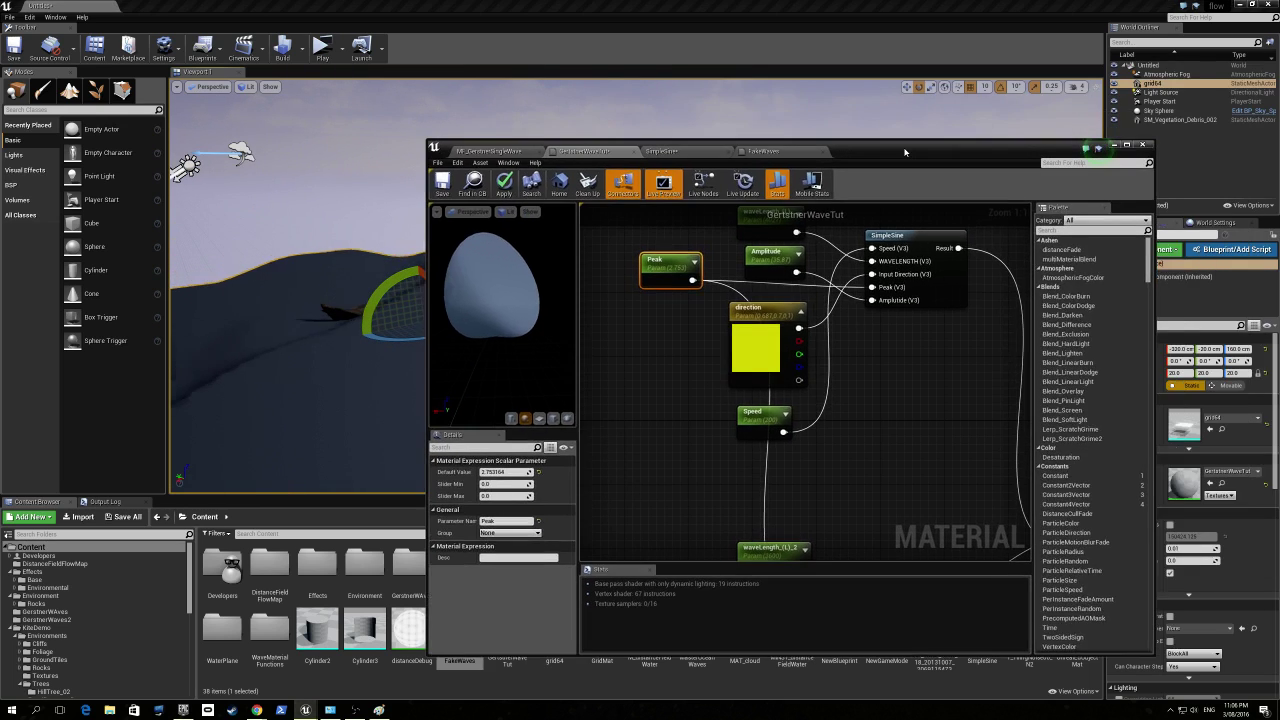
{"action": "double_click", "coordinate": [906, 151]}
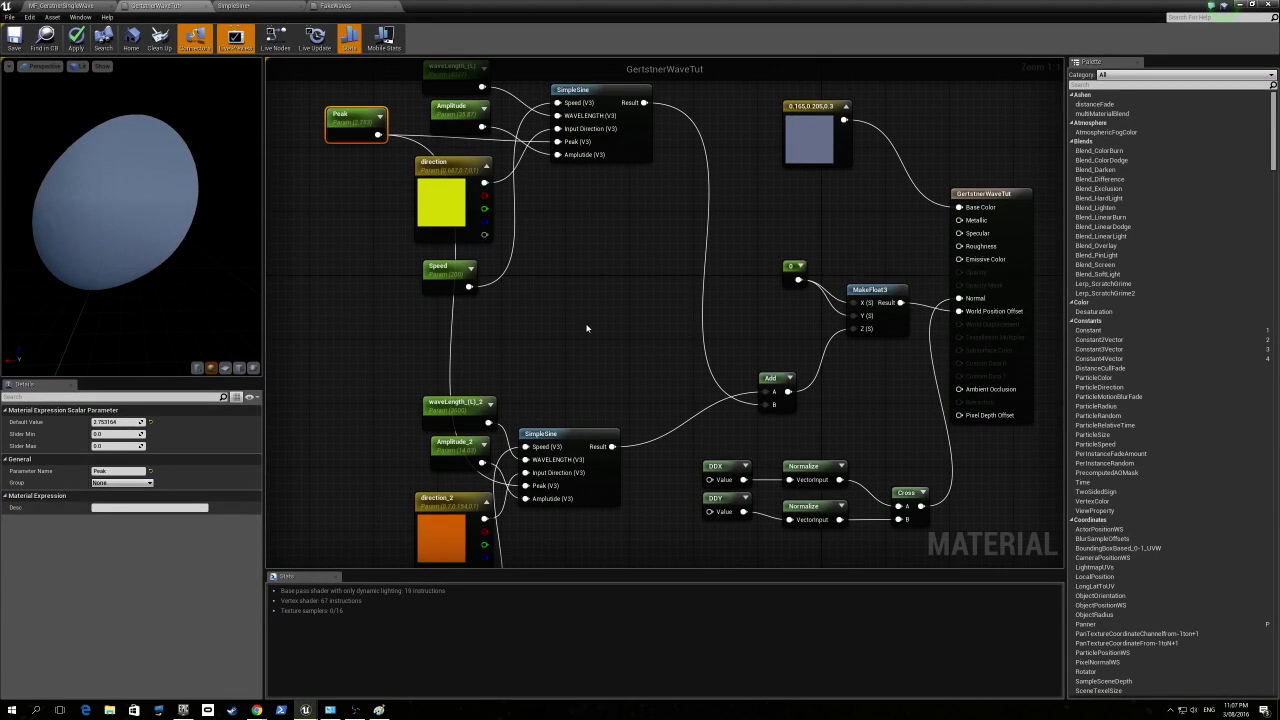
{"action": "right_click_drag", "start_coordinate": [823, 230], "coordinate": [764, 285]}
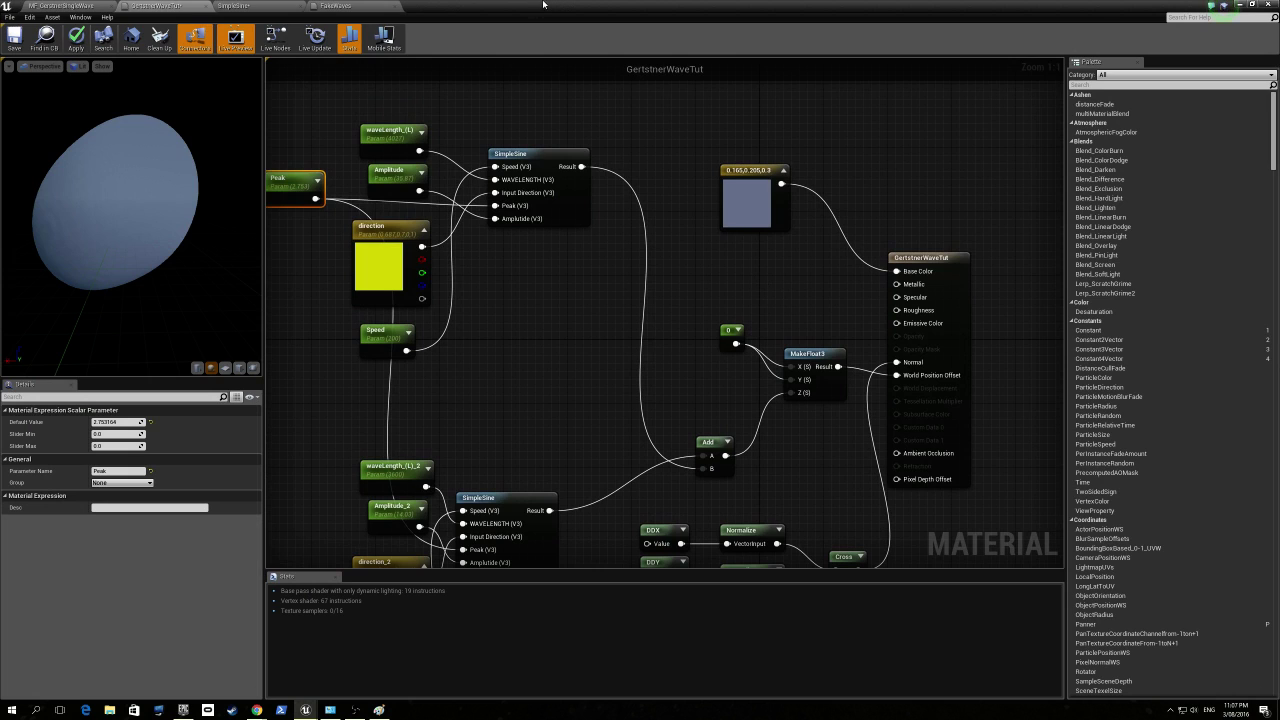
{"action": "left_click_drag", "start_coordinate": [544, 4], "coordinate": [0, 155]}
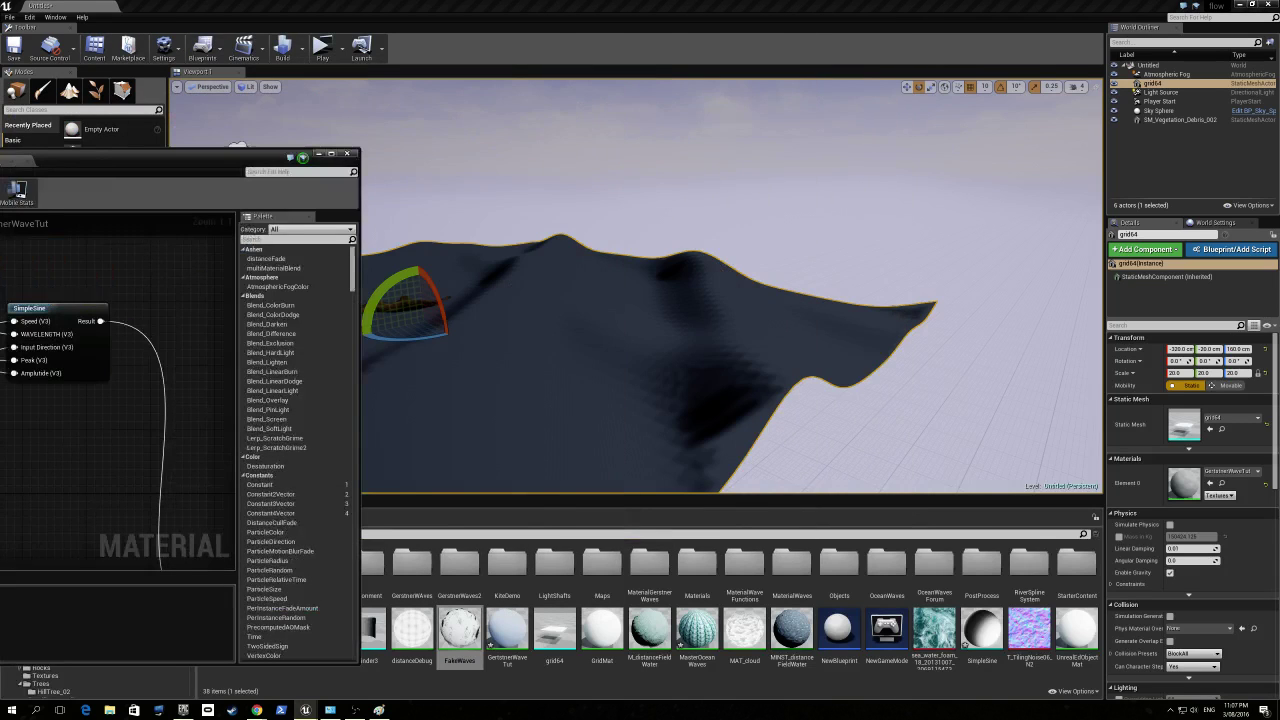
{"action": "left_click_drag", "start_coordinate": [934, 630], "coordinate": [708, 369]}
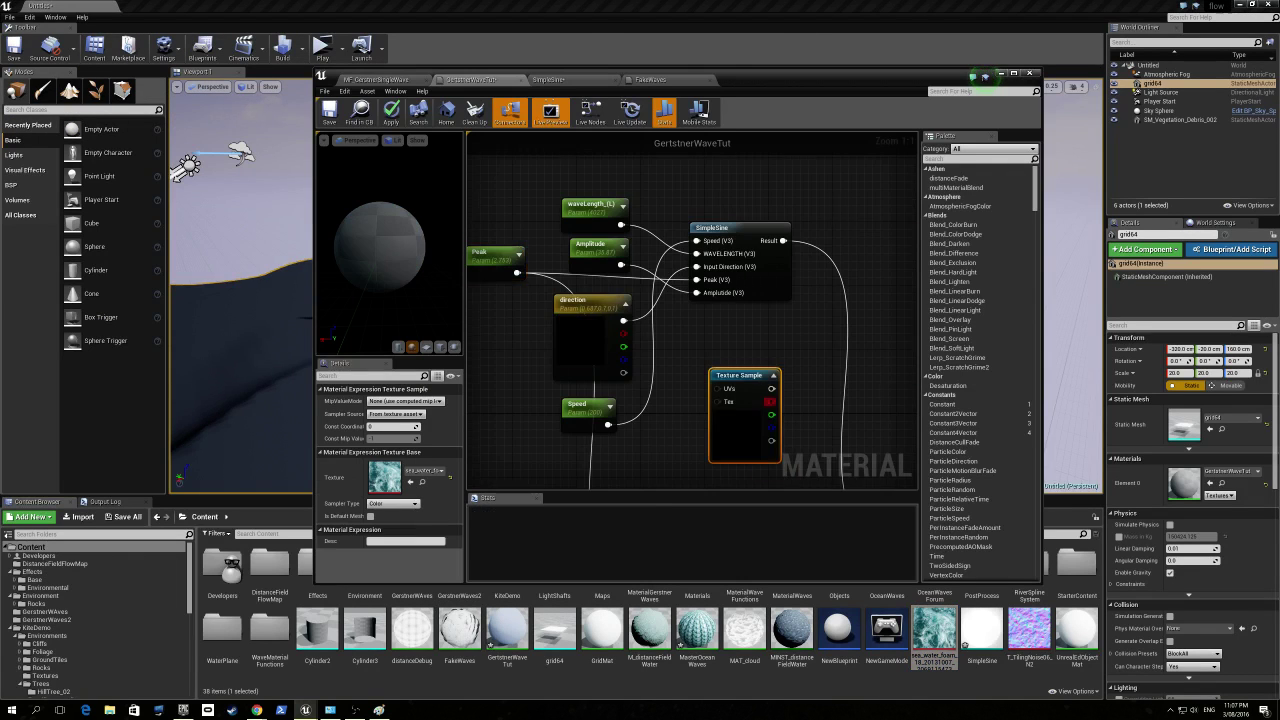
{"action": "right_click_drag", "start_coordinate": [793, 425], "coordinate": [527, 353]}
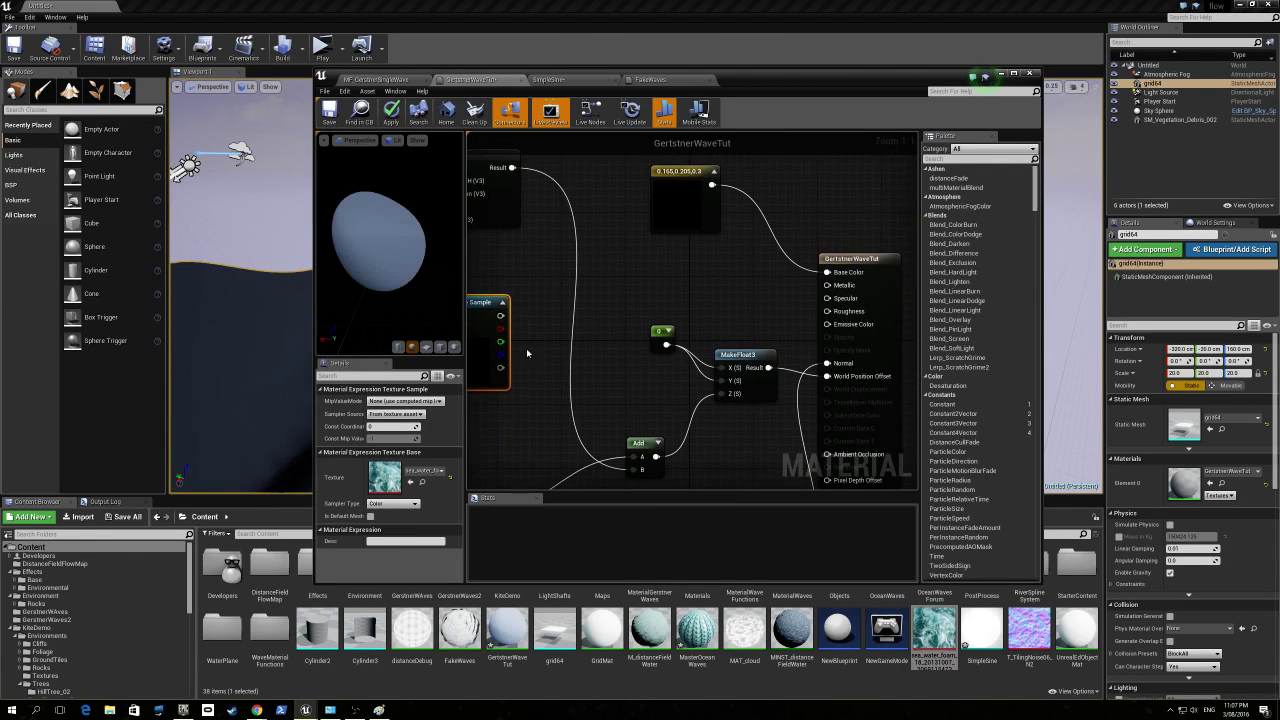
{"action": "left_click_drag", "start_coordinate": [485, 302], "coordinate": [688, 220]}
Connect the Texture Sample to Base Color in place of the colour constant, reposition the node, and apply the material
{"action": "right_click_drag", "start_coordinate": [719, 237], "coordinate": [703, 289]}
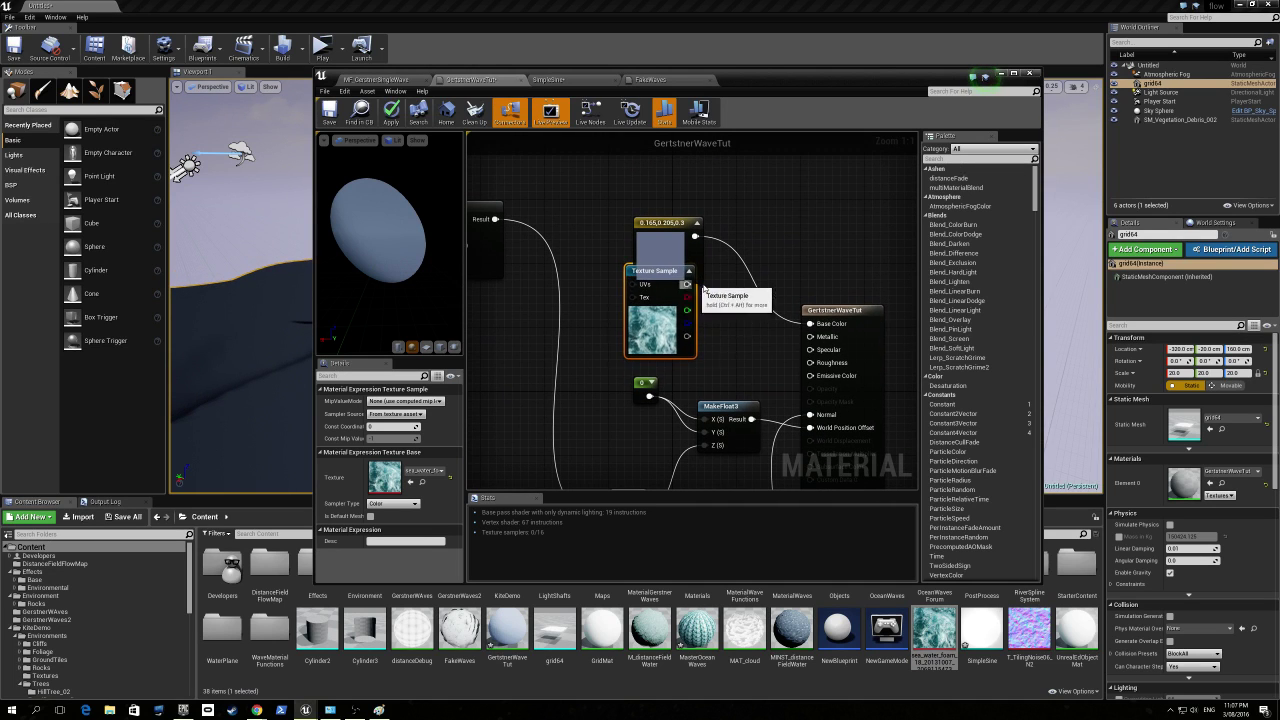
{"action": "left_click_drag", "start_coordinate": [704, 289], "coordinate": [812, 324]}
{"action": "left_click_drag", "start_coordinate": [660, 294], "coordinate": [764, 198]}
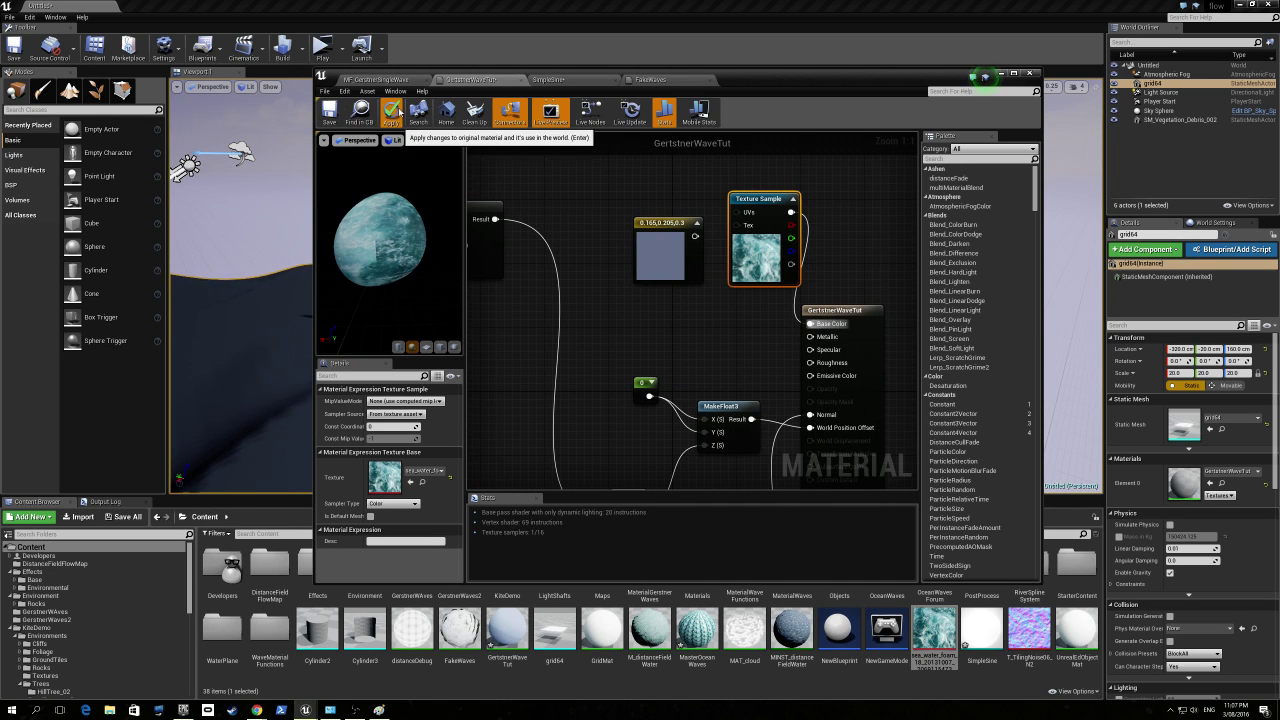
{"action": "left_click", "coordinate": [391, 113]}
{"action": "left_click_drag", "start_coordinate": [723, 250], "coordinate": [644, 211]}
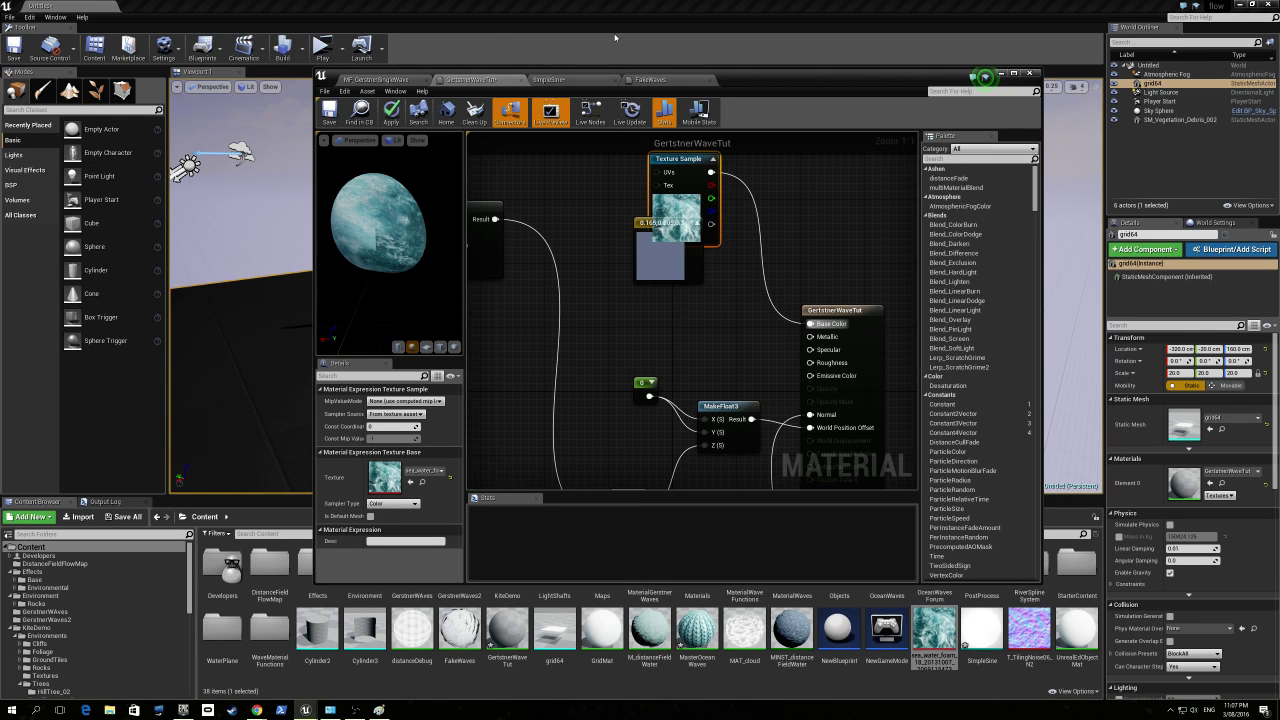
Examine the foam-textured waves in the level viewport and the Power and Multiply nodes feeding SimpleSine's output
{"action": "left_click", "coordinate": [1001, 74]}
{"action": "right_click_drag", "start_coordinate": [700, 280], "coordinate": [583, 290]}
{"action": "key", "text": "s"}
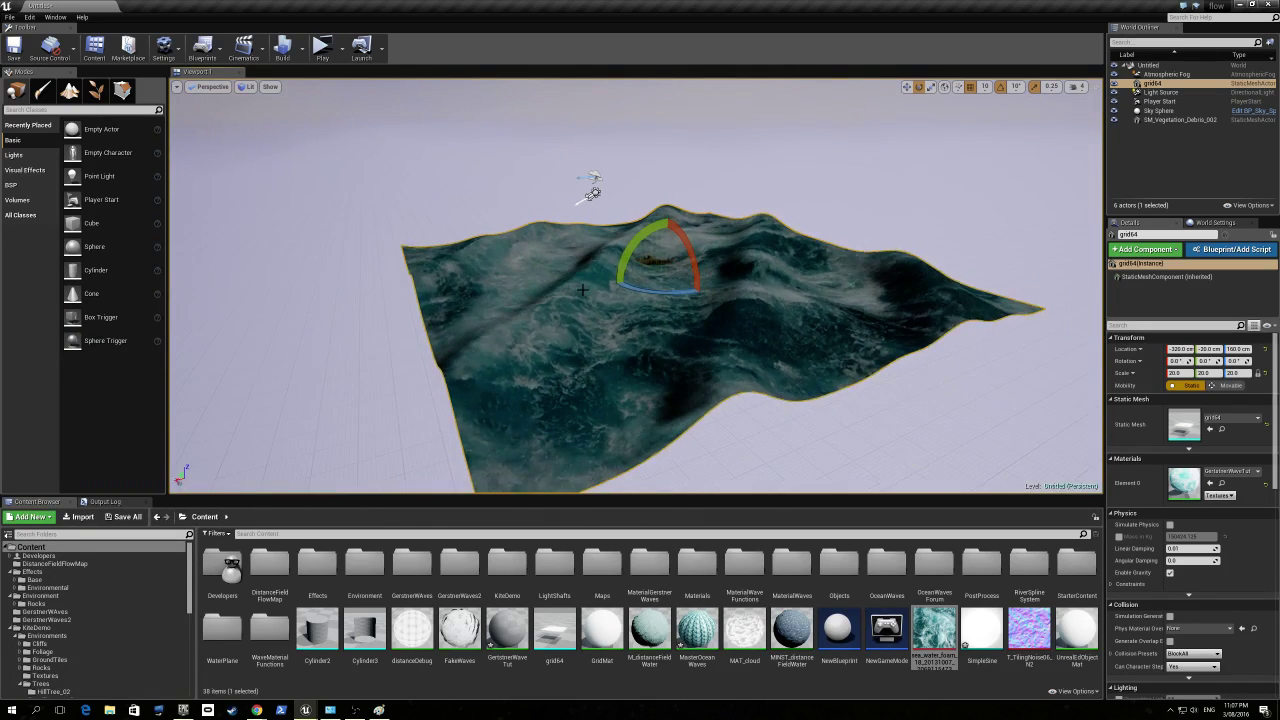
{"action": "scroll", "coordinate": [582, 290], "scroll_direction": "up", "scroll_amount": 2}
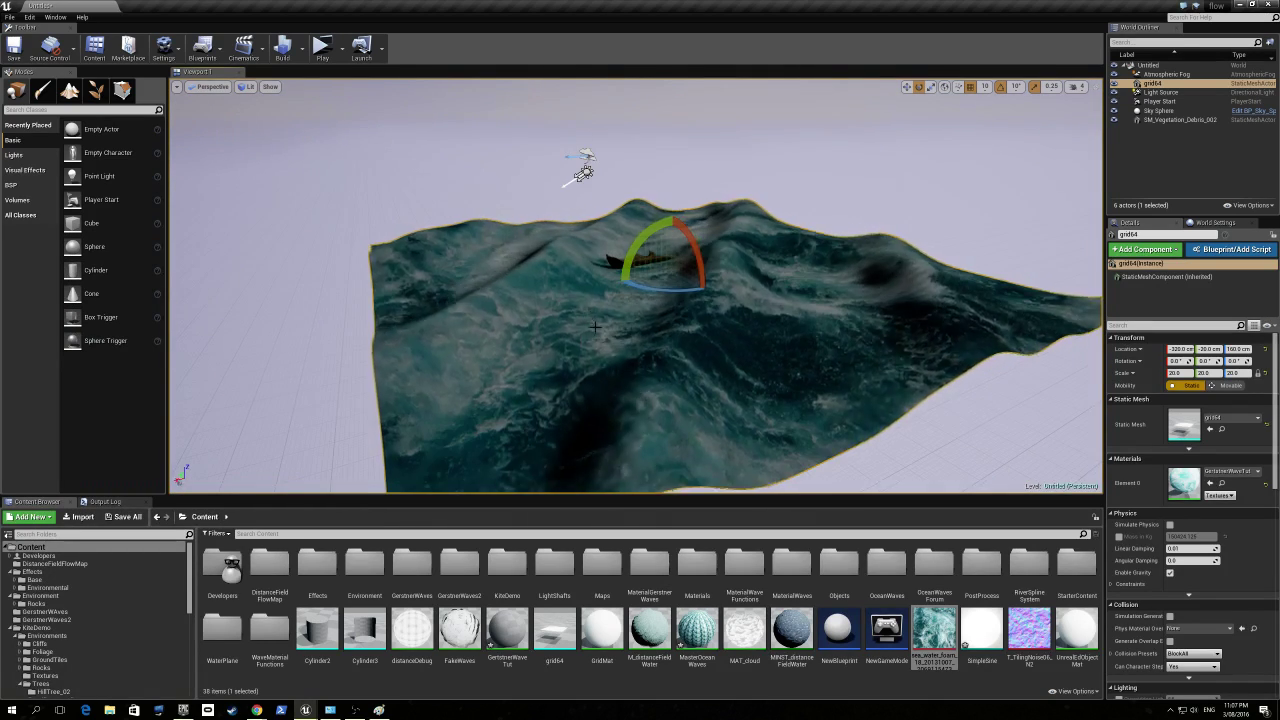
{"action": "mouse_move", "coordinate": [604, 332]}
{"action": "right_mouse_down"}
{"action": "mouse_move", "coordinate": [655, 322]}
{"action": "mouse_move", "coordinate": [604, 339]}
{"action": "right_mouse_up"}
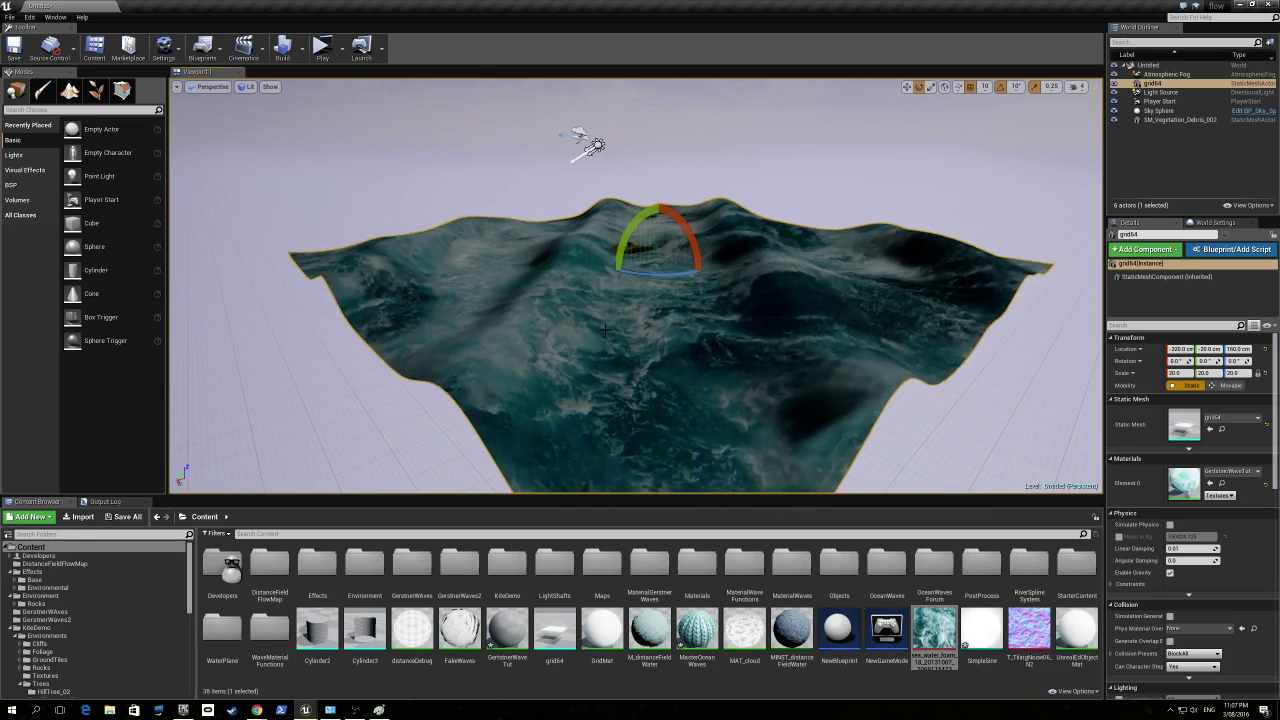
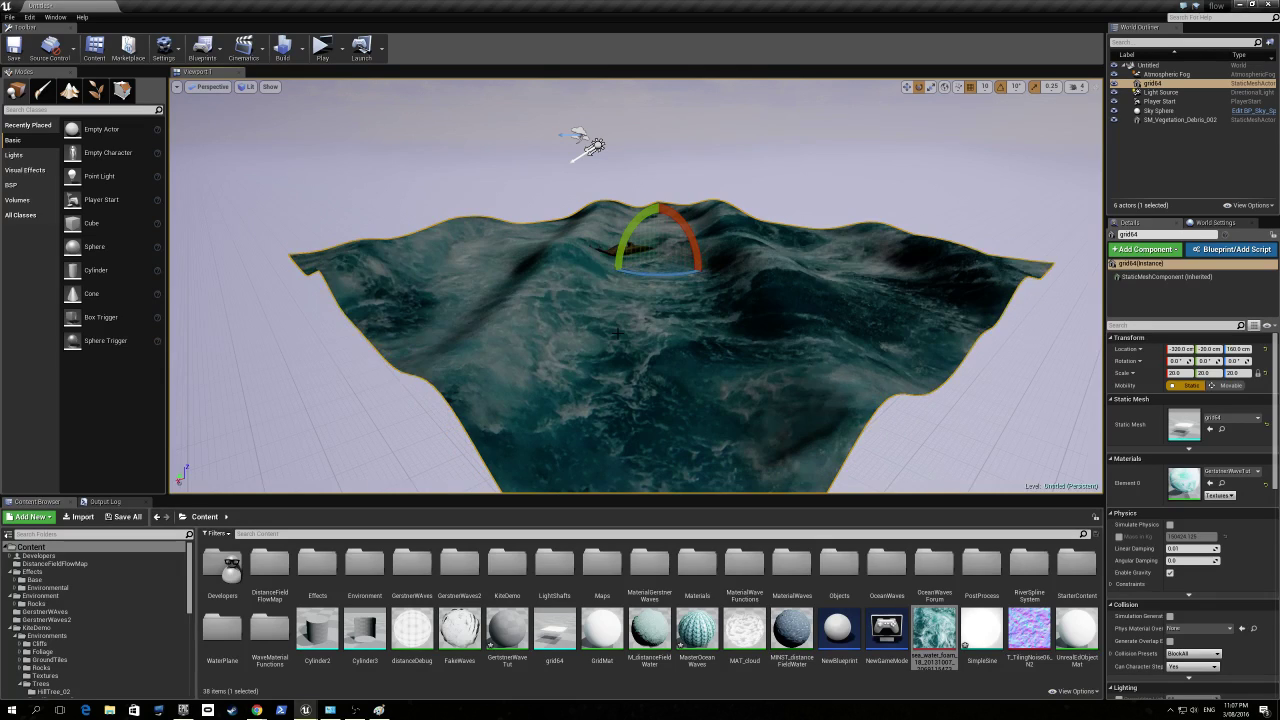
{"action": "double_click", "coordinate": [928, 620]}
{"action": "left_click", "coordinate": [575, 80]}
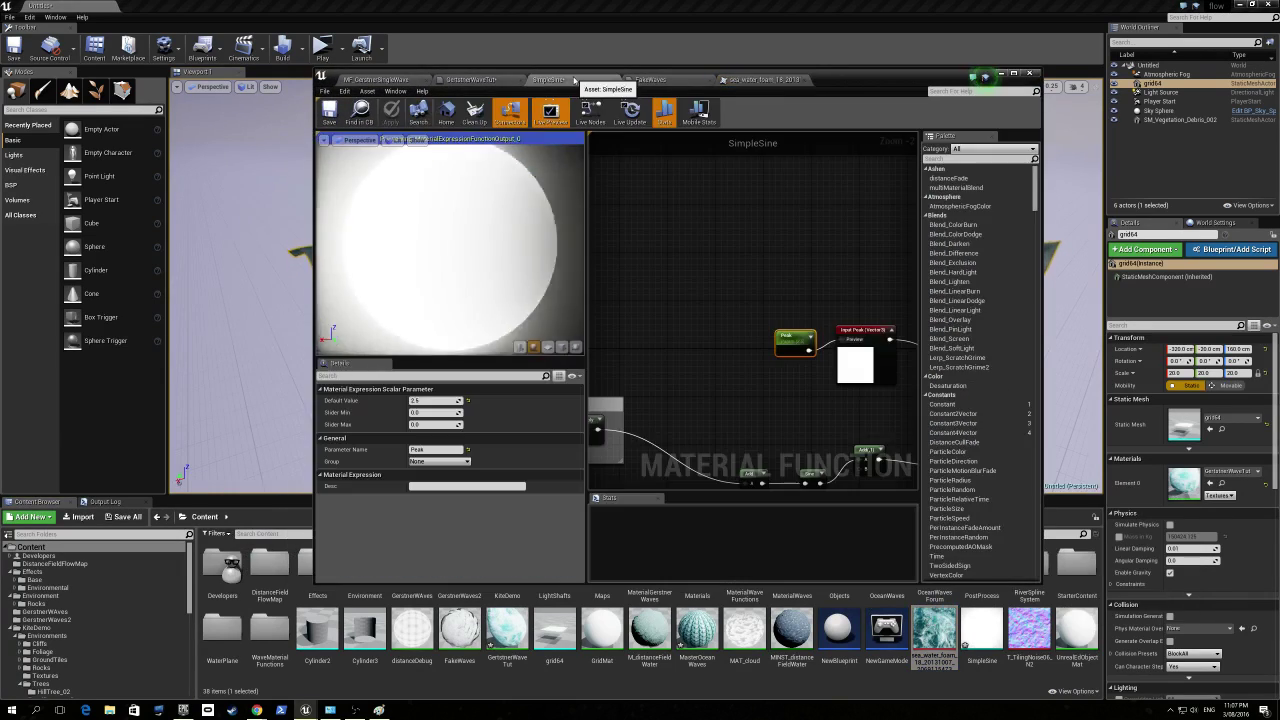
{"action": "right_click_drag", "start_coordinate": [794, 249], "coordinate": [592, 200]}
{"action": "right_click_drag", "start_coordinate": [751, 320], "coordinate": [737, 160]}
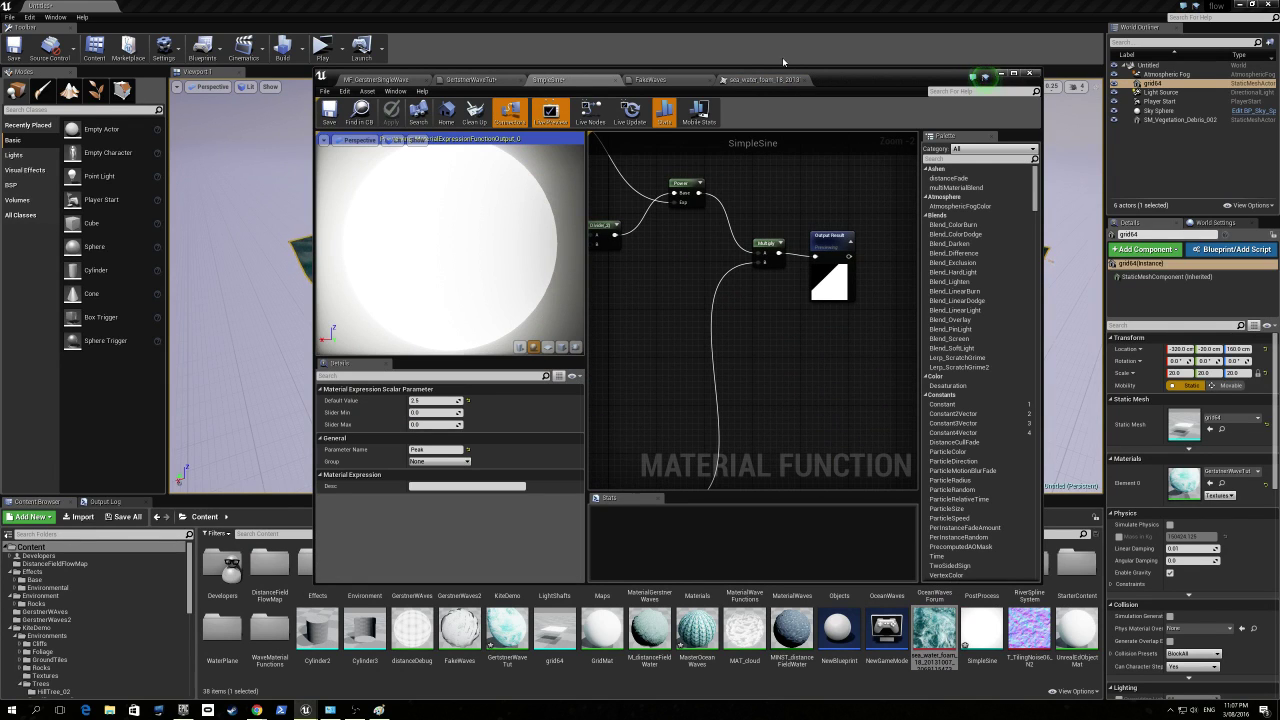
{"action": "left_click", "coordinate": [472, 80]}
Arrange the colour constant below the Texture Sample and place the material editor beside a wider view of the waves
{"action": "left_click", "coordinate": [677, 316]}
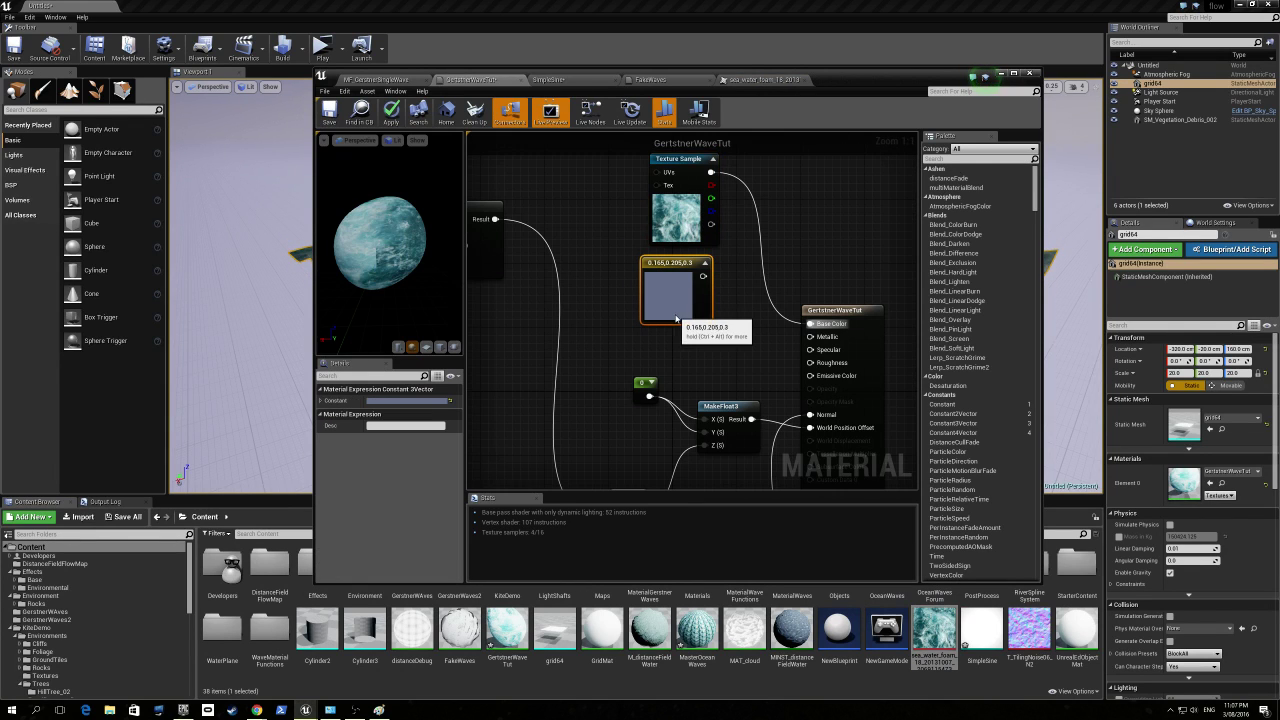
{"action": "right_click_drag", "start_coordinate": [699, 299], "coordinate": [736, 380]}
{"action": "left_click_drag", "start_coordinate": [720, 243], "coordinate": [704, 203]}
{"action": "left_click_drag", "start_coordinate": [860, 84], "coordinate": [1214, 132]}
{"action": "right_click_drag", "start_coordinate": [540, 300], "coordinate": [500, 300]}
{"action": "key", "text": "s"}
{"action": "key", "text": "s"}
{"action": "right_click_drag", "start_coordinate": [981, 508], "coordinate": [1100, 222]}
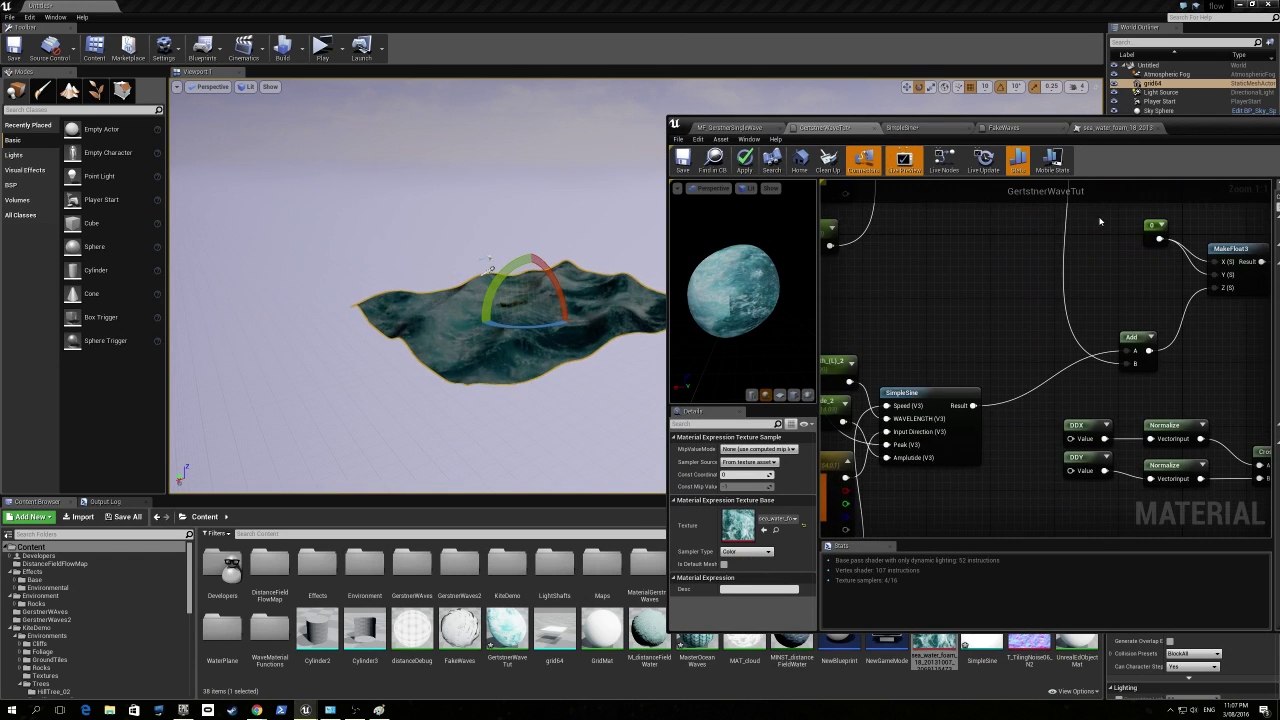
Try different colours for the direction_2 parameter and set it to R 0.7, G about 0.176, B 0
{"action": "right_click_drag", "start_coordinate": [985, 376], "coordinate": [1183, 264]}
{"action": "double_click", "coordinate": [996, 376]}
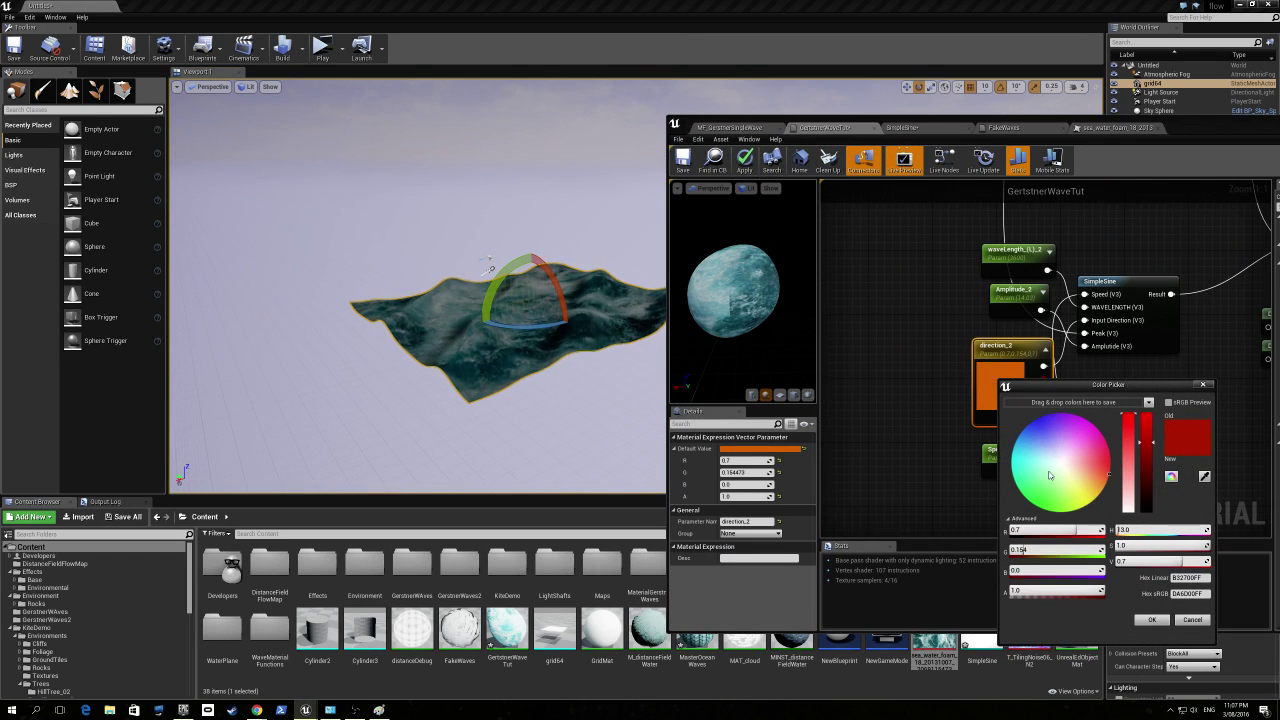
{"action": "left_click", "coordinate": [1113, 458]}
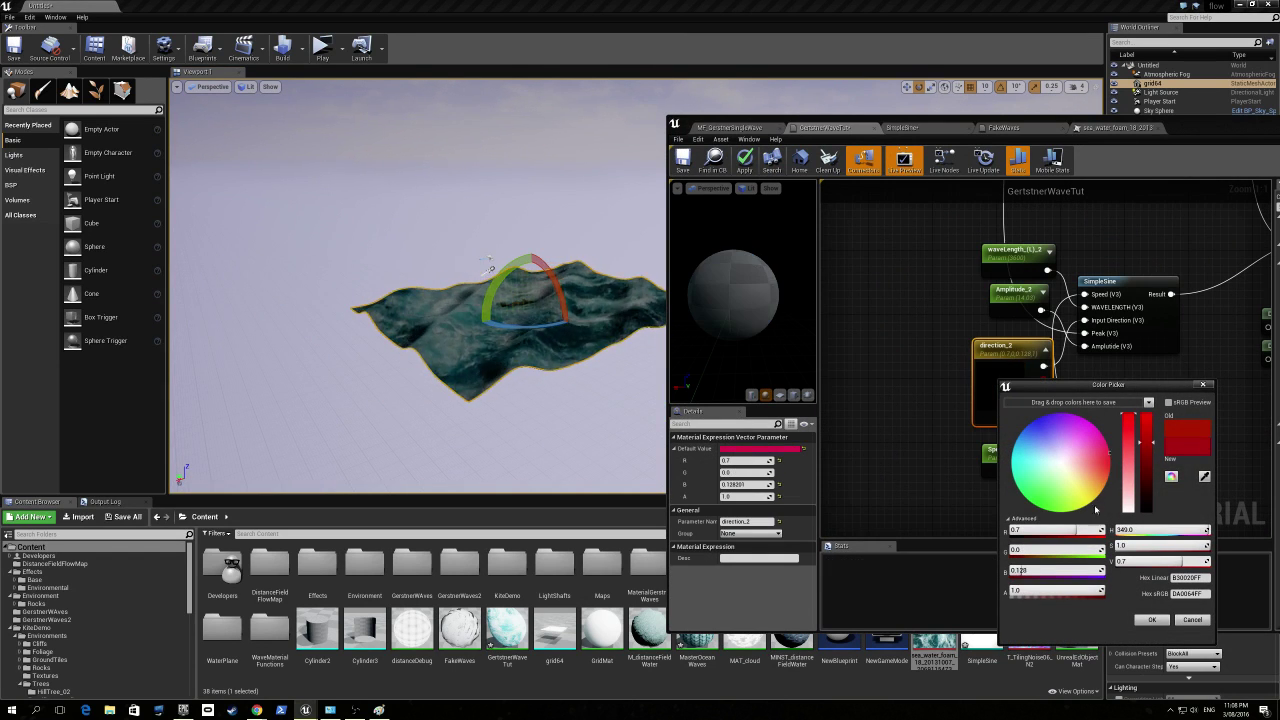
{"action": "left_click", "coordinate": [1038, 503]}
{"action": "left_click_drag", "start_coordinate": [1056, 538], "coordinate": [1051, 531]}
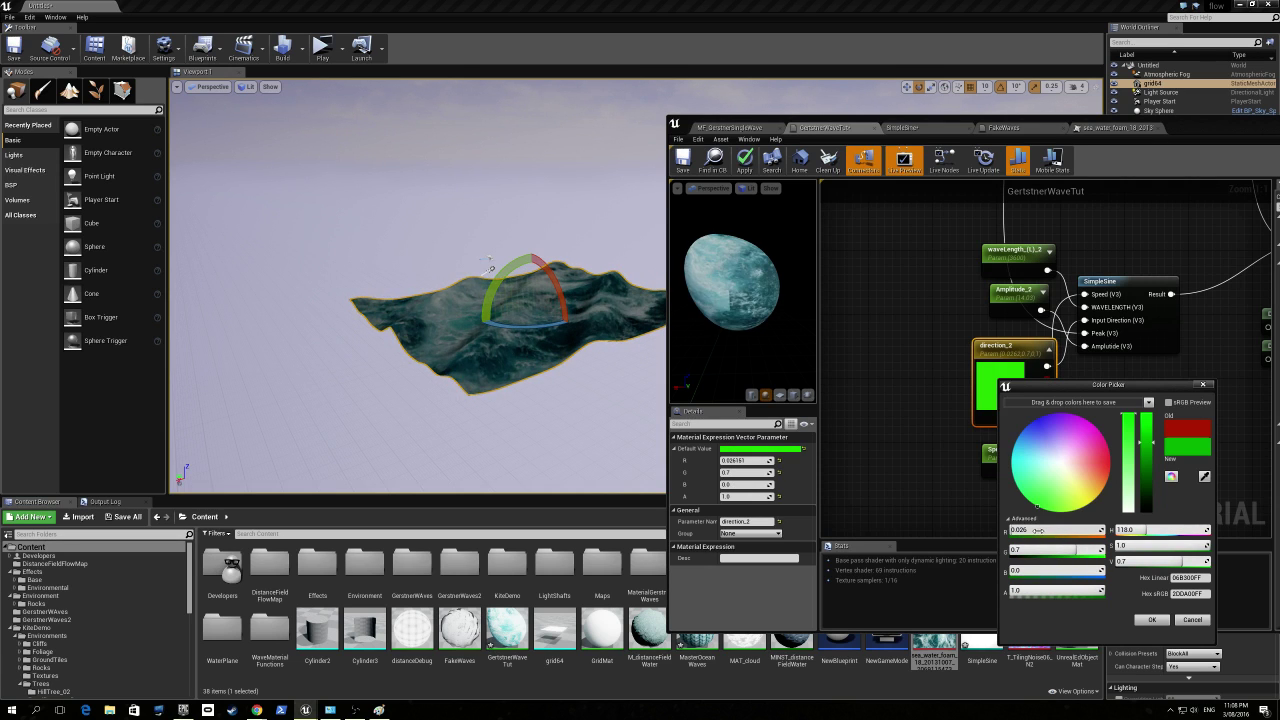
{"action": "left_click", "coordinate": [1035, 533]}
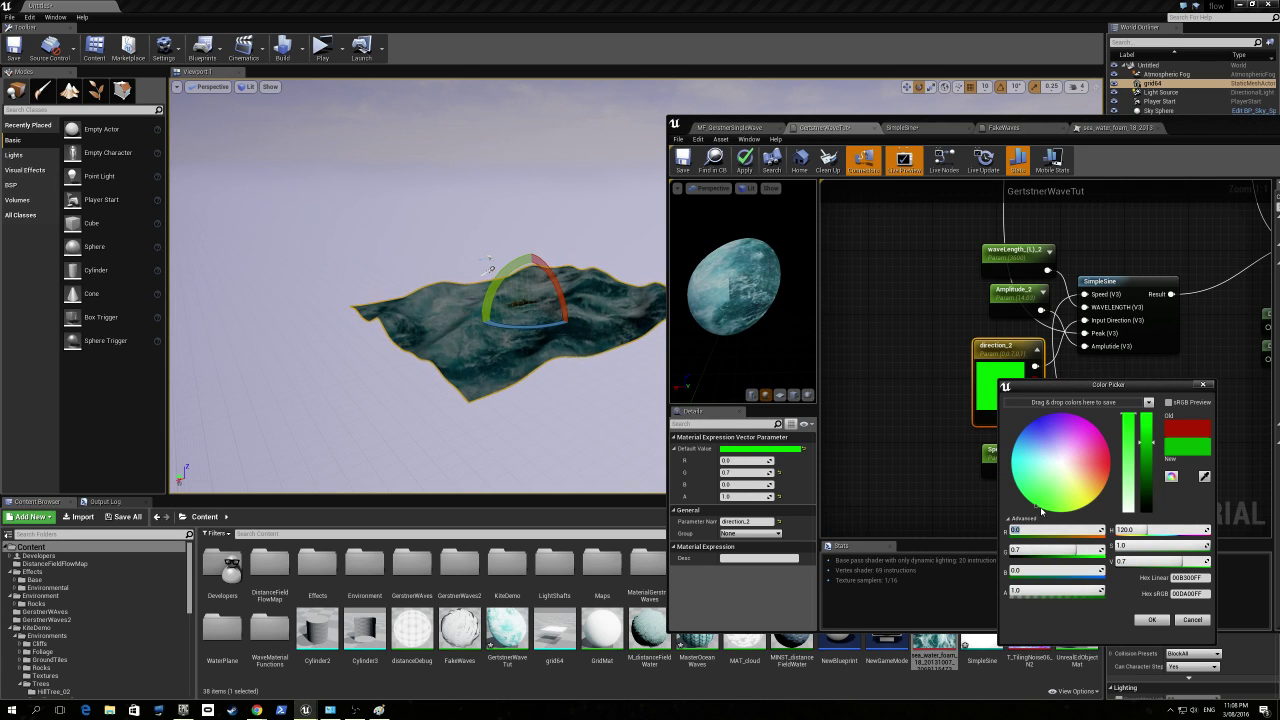
{"action": "left_click_drag", "start_coordinate": [1023, 500], "coordinate": [1015, 484]}
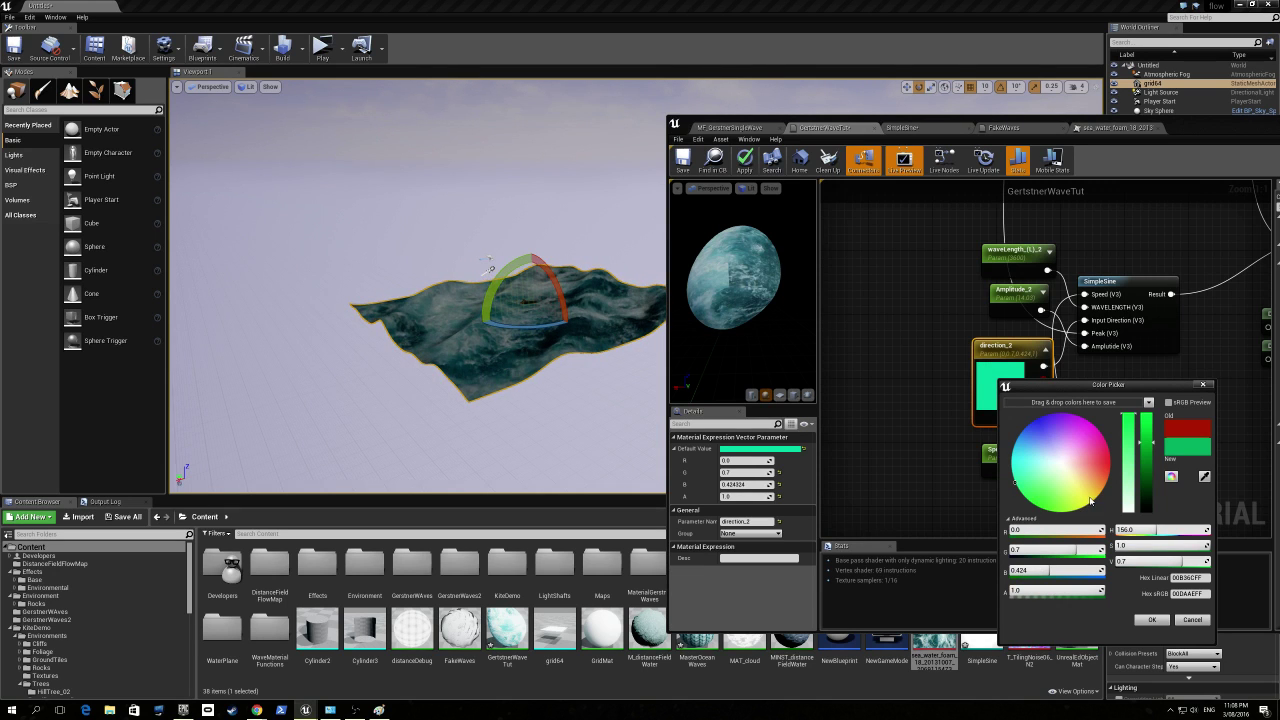
{"action": "mouse_move", "coordinate": [1091, 501]}
{"action": "left_mouse_down"}
{"action": "mouse_move", "coordinate": [1127, 449]}
{"action": "mouse_move", "coordinate": [1127, 480]}
{"action": "left_mouse_up"}
{"action": "left_click", "coordinate": [1152, 619]}
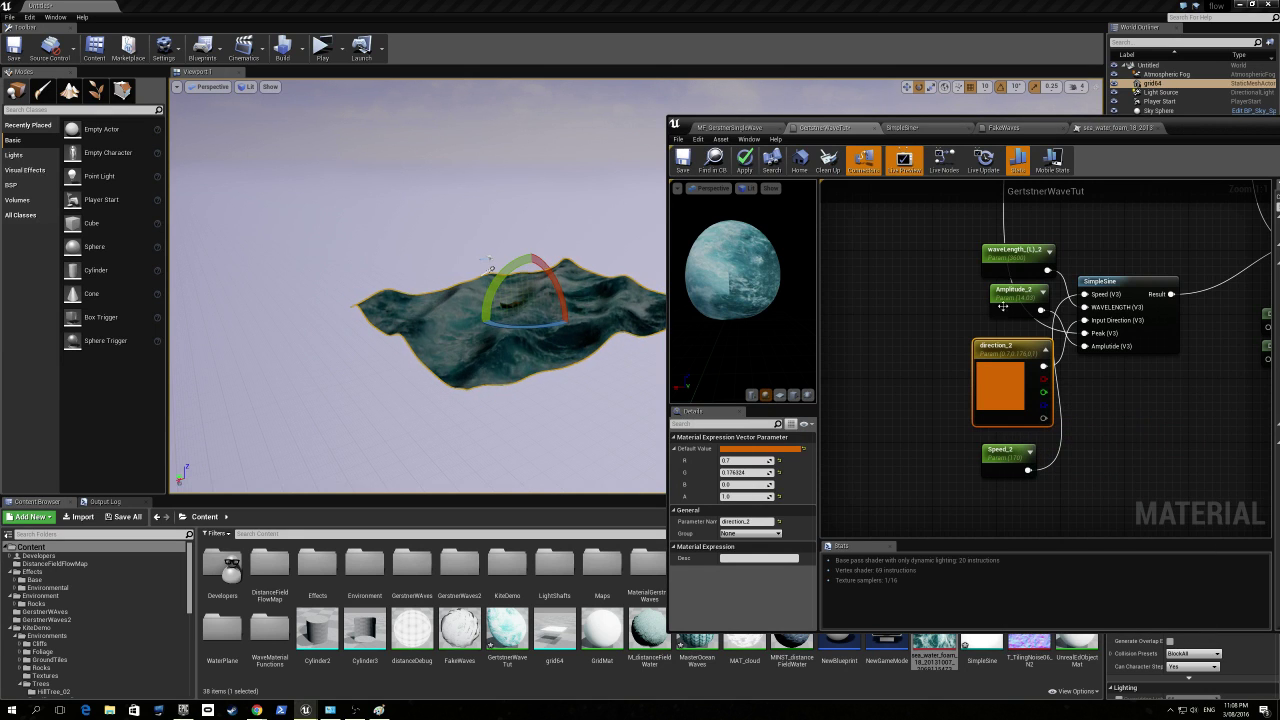
Set Amplitude_2's default value to about 23 and Amplitude's default value to about 16.2
{"action": "left_click", "coordinate": [1014, 290]}
{"action": "left_click_drag", "start_coordinate": [748, 451], "coordinate": [796, 451]}
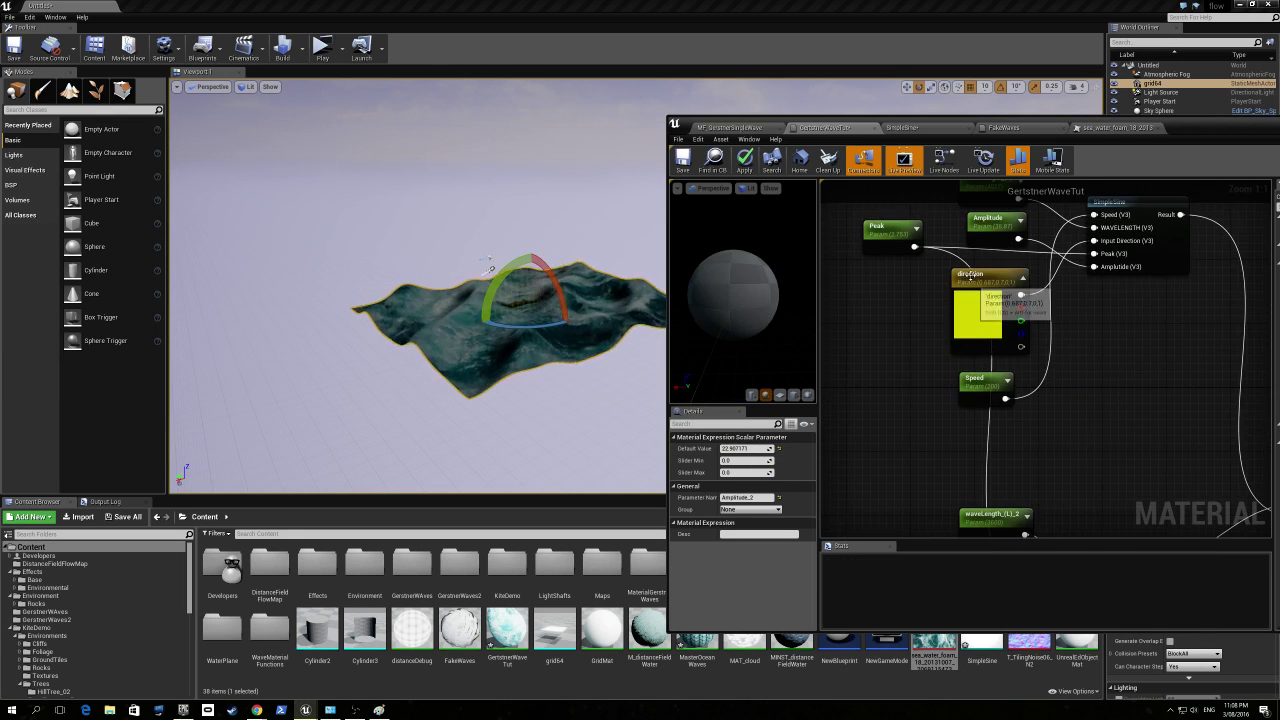
{"action": "left_click", "coordinate": [885, 228]}
{"action": "left_click", "coordinate": [995, 232]}
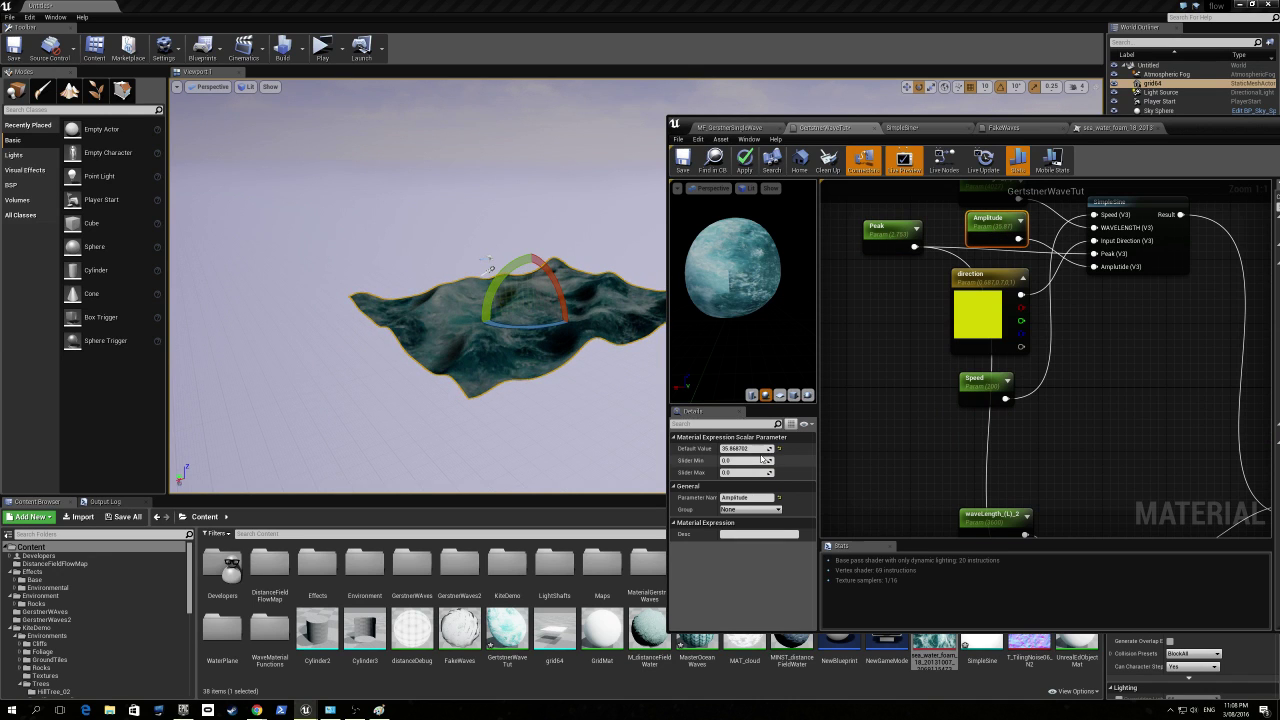
{"action": "left_click_drag", "start_coordinate": [758, 450], "coordinate": [722, 450]}
Scale up the grid64 wave mesh uniformly in the level viewport
{"action": "mouse_move", "coordinate": [436, 300]}
{"action": "right_mouse_down"}
{"action": "mouse_move", "coordinate": [500, 360]}
{"action": "mouse_move", "coordinate": [436, 300]}
{"action": "right_mouse_up"}
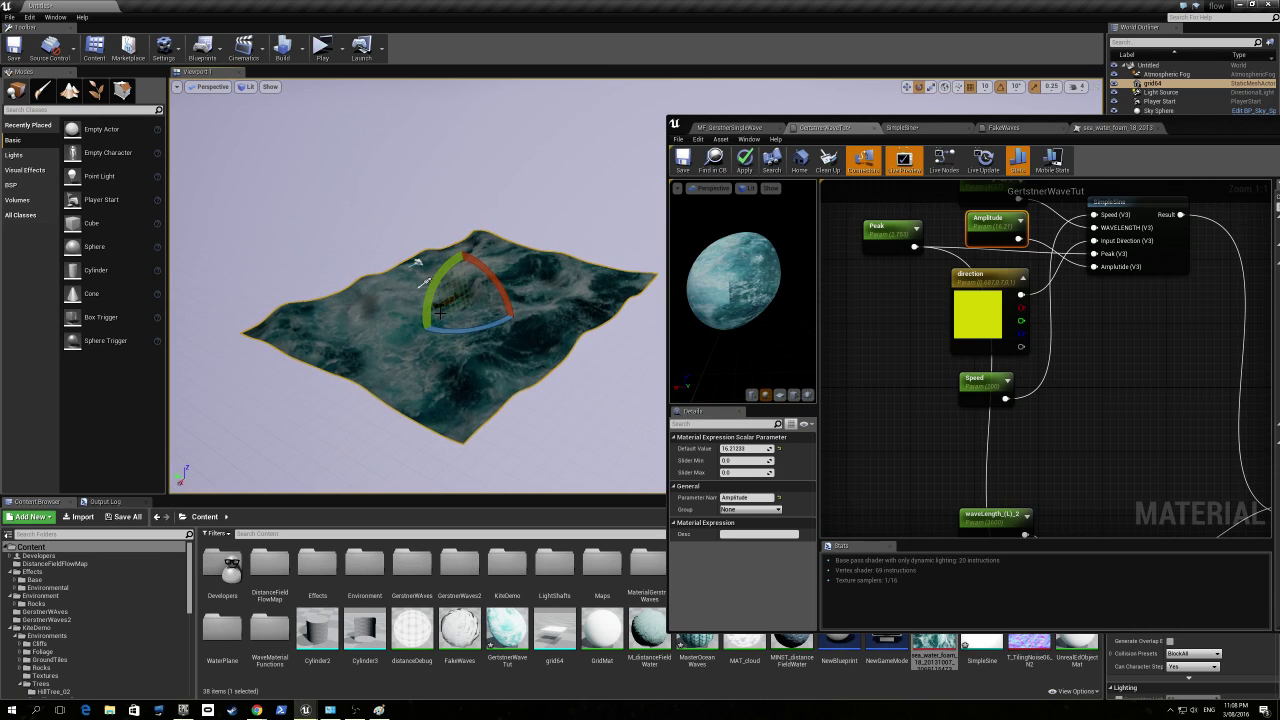
{"action": "key", "text": "r"}
{"action": "mouse_move", "coordinate": [470, 301]}
{"action": "left_mouse_down"}
{"action": "mouse_move", "coordinate": [460, 306]}
{"action": "mouse_move", "coordinate": [514, 288]}
{"action": "mouse_move", "coordinate": [418, 313]}
{"action": "mouse_move", "coordinate": [484, 293]}
{"action": "left_mouse_up"}
Beside the Texture Sample, add a TexCoord node multiplied by a new constant
{"action": "right_click_drag", "start_coordinate": [1091, 292], "coordinate": [869, 443]}
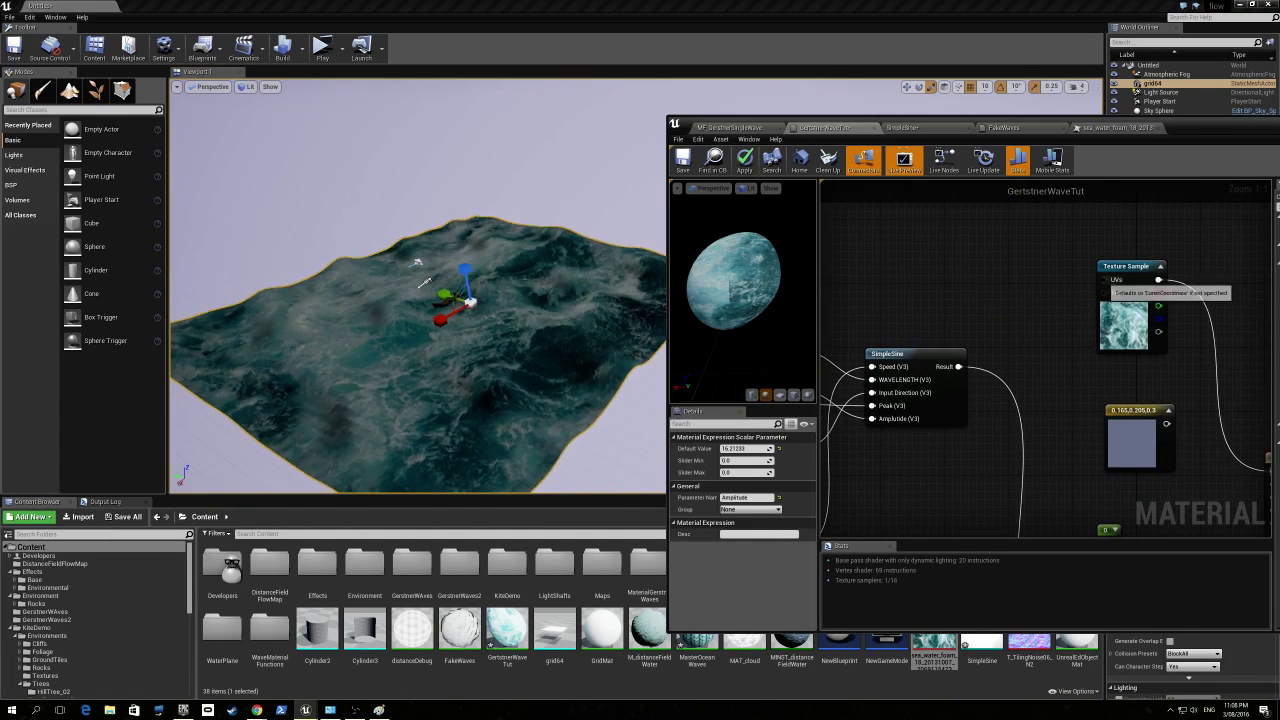
{"action": "left_click_drag", "start_coordinate": [1159, 280], "coordinate": [1021, 258]}
{"action": "type", "text": "coor"}
{"action": "left_click", "coordinate": [977, 374]}
{"action": "key", "text": "m"}
{"action": "left_click", "coordinate": [970, 260]}
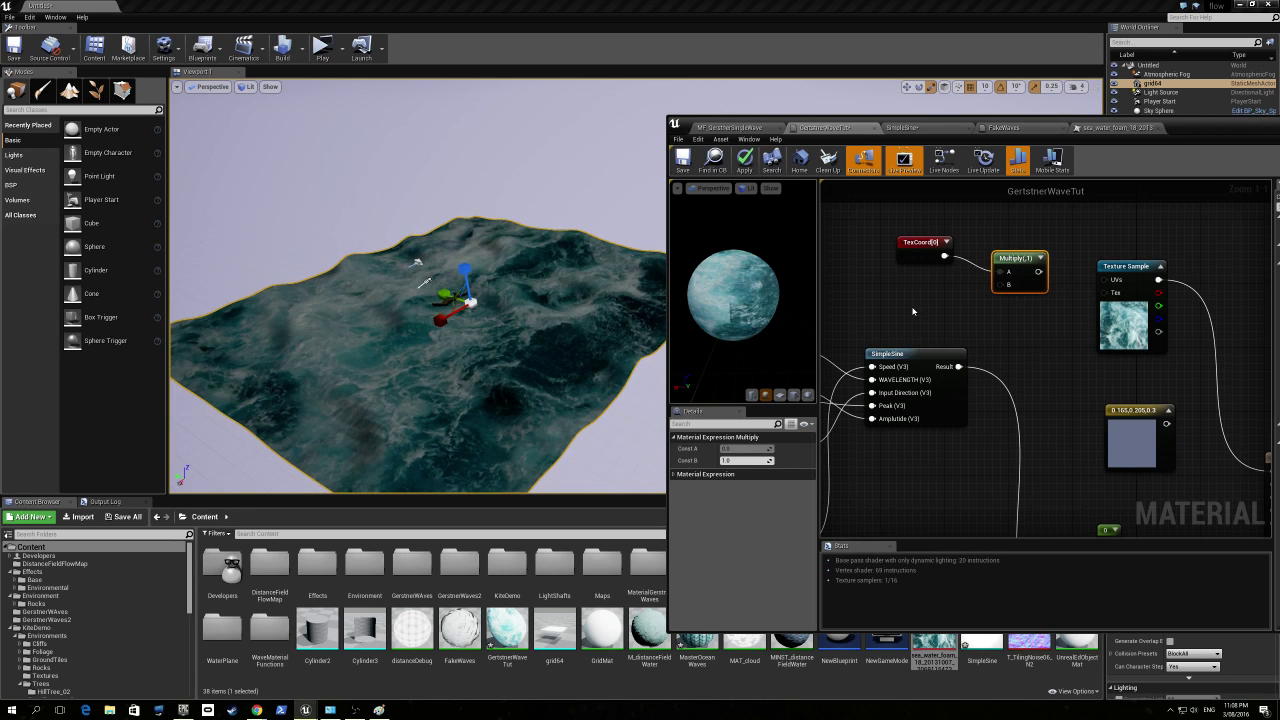
{"action": "left_click", "coordinate": [931, 287]}
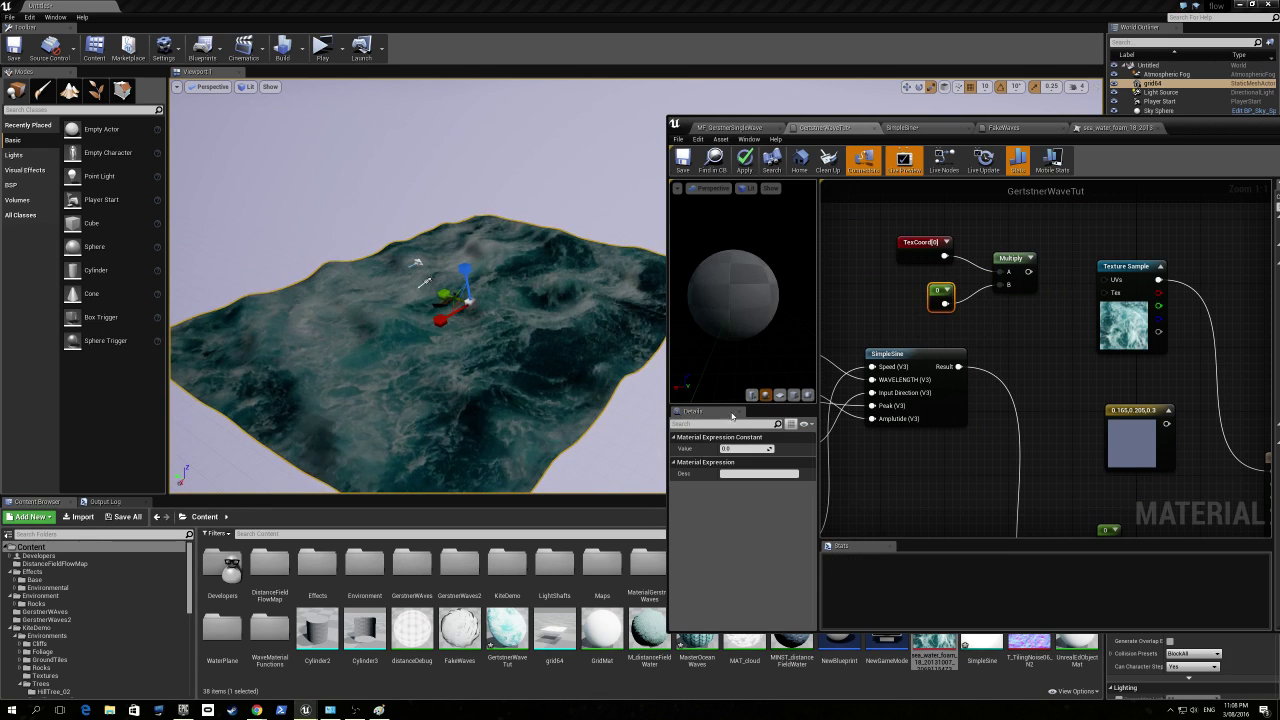
Convert the new constant to a parameter named uvMult with a default value of 2
{"action": "right_click", "coordinate": [950, 297]}
{"action": "left_click", "coordinate": [956, 294]}
{"action": "left_click", "coordinate": [760, 497]}
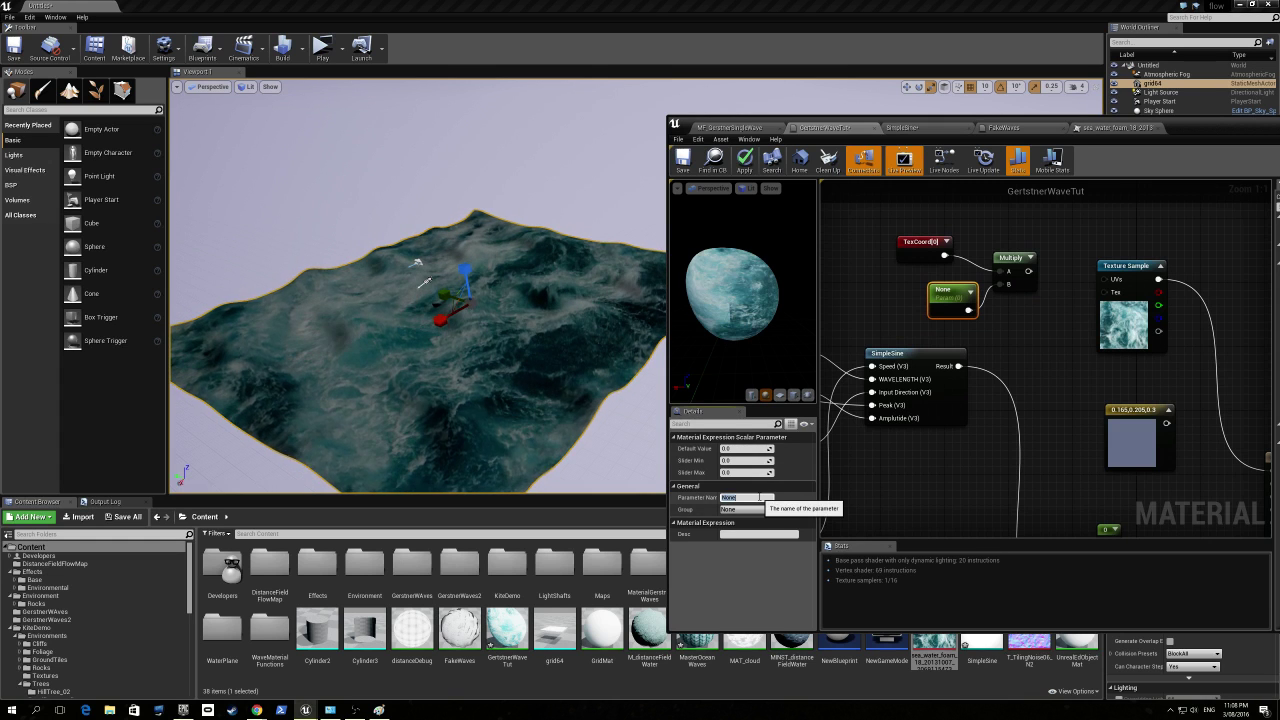
{"action": "type", "text": "uvMult"}
{"action": "key", "text": "Return"}
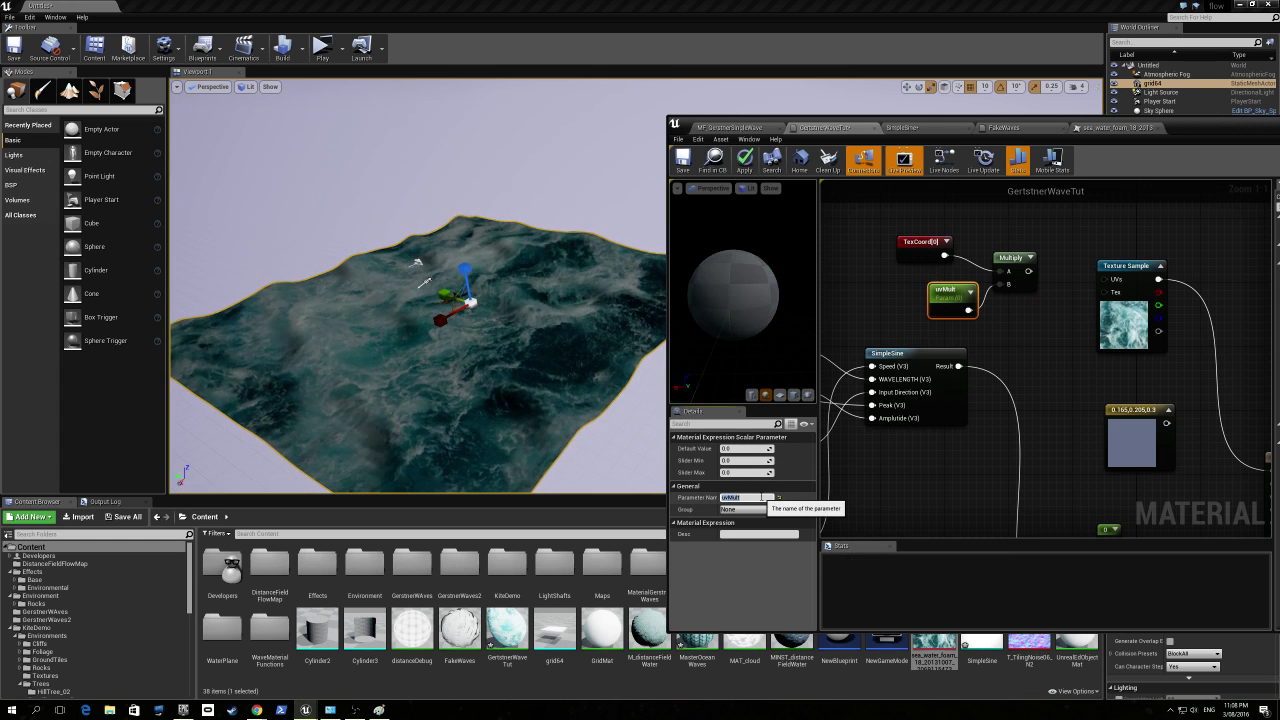
{"action": "left_click", "coordinate": [752, 448]}
{"action": "type", "text": "2"}
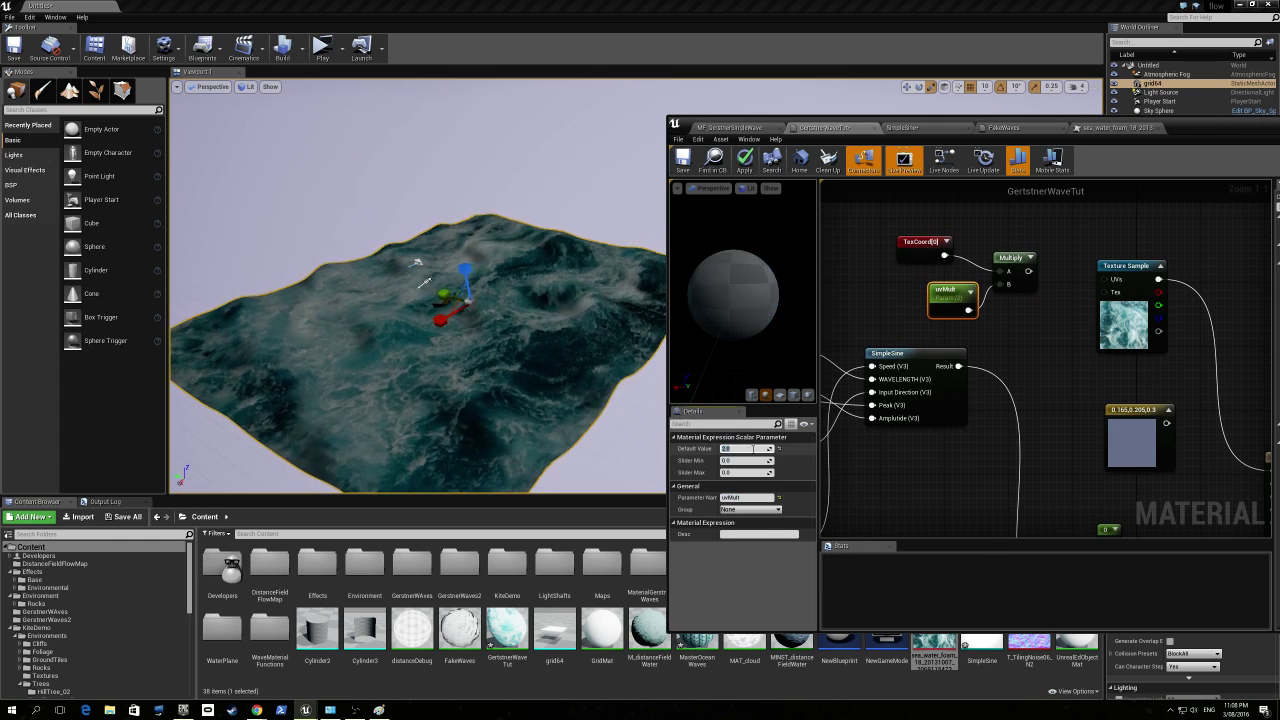
{"action": "key", "text": "Return"}
Feed the Multiply result into the Texture Sample's UVs, compare uvMult values 2 and 4, and keep 4
{"action": "left_click_drag", "start_coordinate": [1028, 270], "coordinate": [1104, 279]}
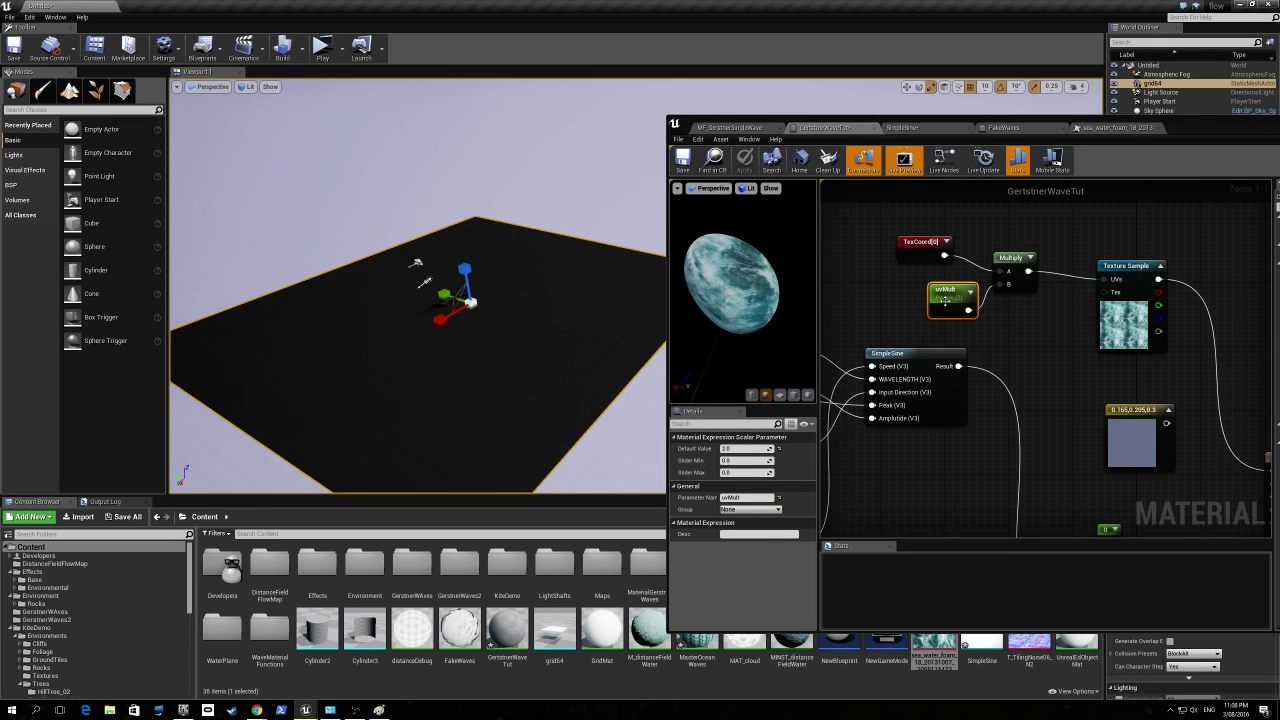
{"action": "left_click_drag", "start_coordinate": [946, 290], "coordinate": [924, 282]}
{"action": "left_click", "coordinate": [741, 450]}
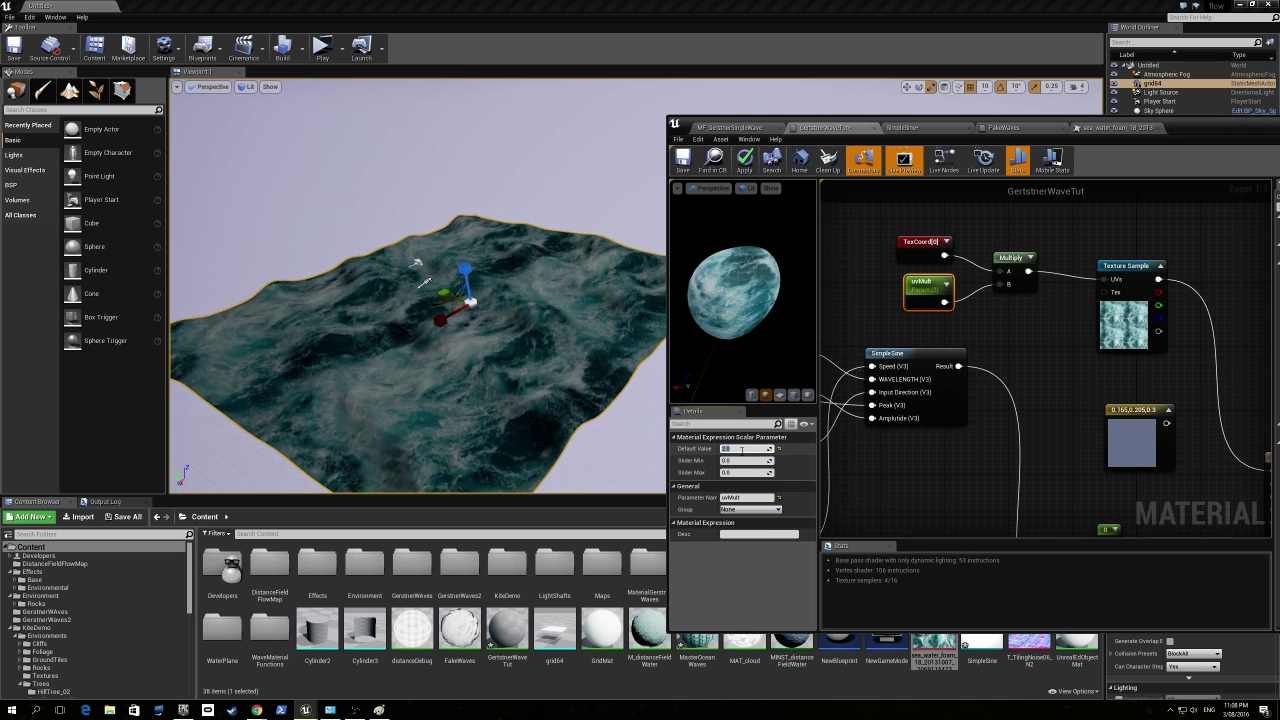
{"action": "type", "text": "4"}
{"action": "key", "text": "Return"}
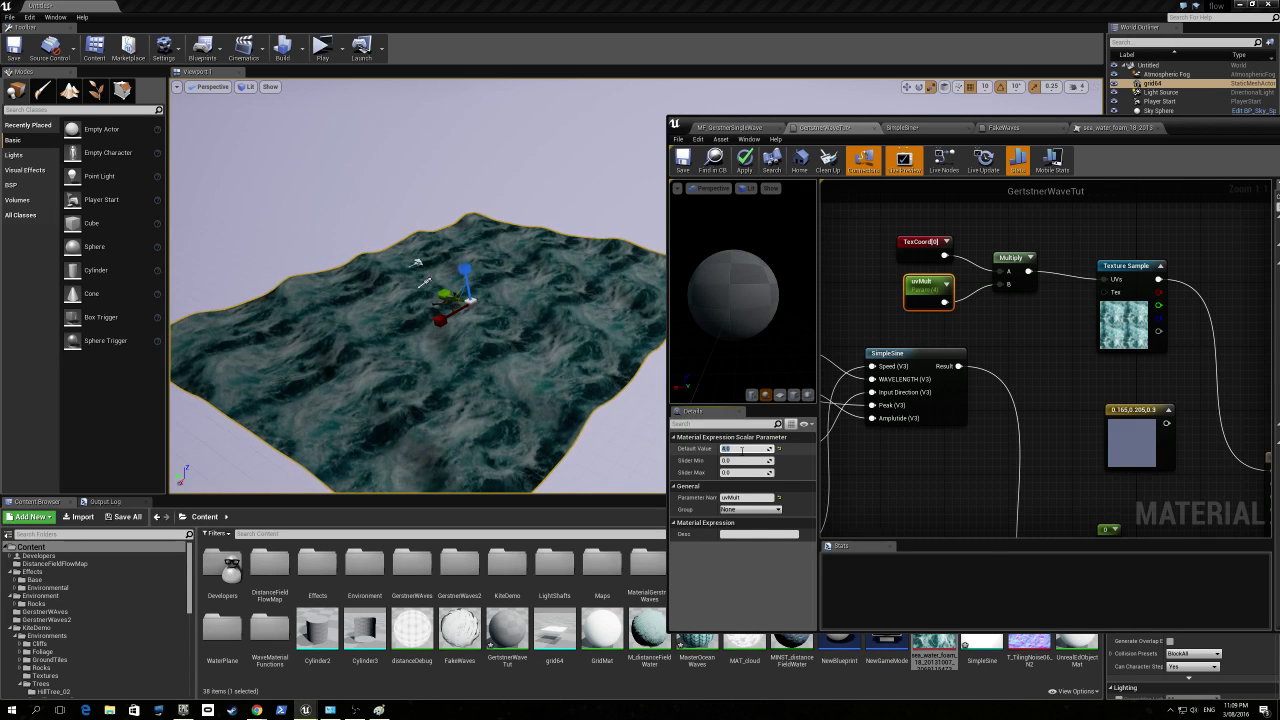
{"action": "type", "text": "2"}
{"action": "key", "text": "Return"}
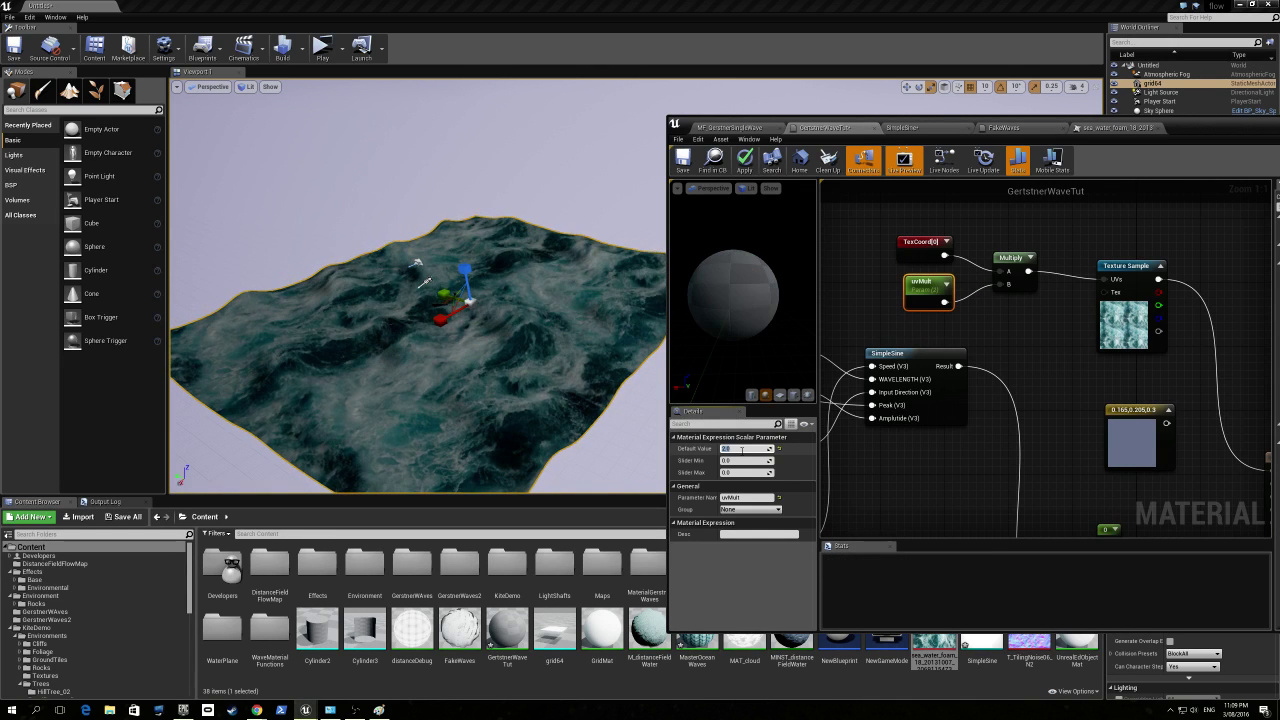
{"action": "type", "text": "4"}
{"action": "key", "text": "Return"}
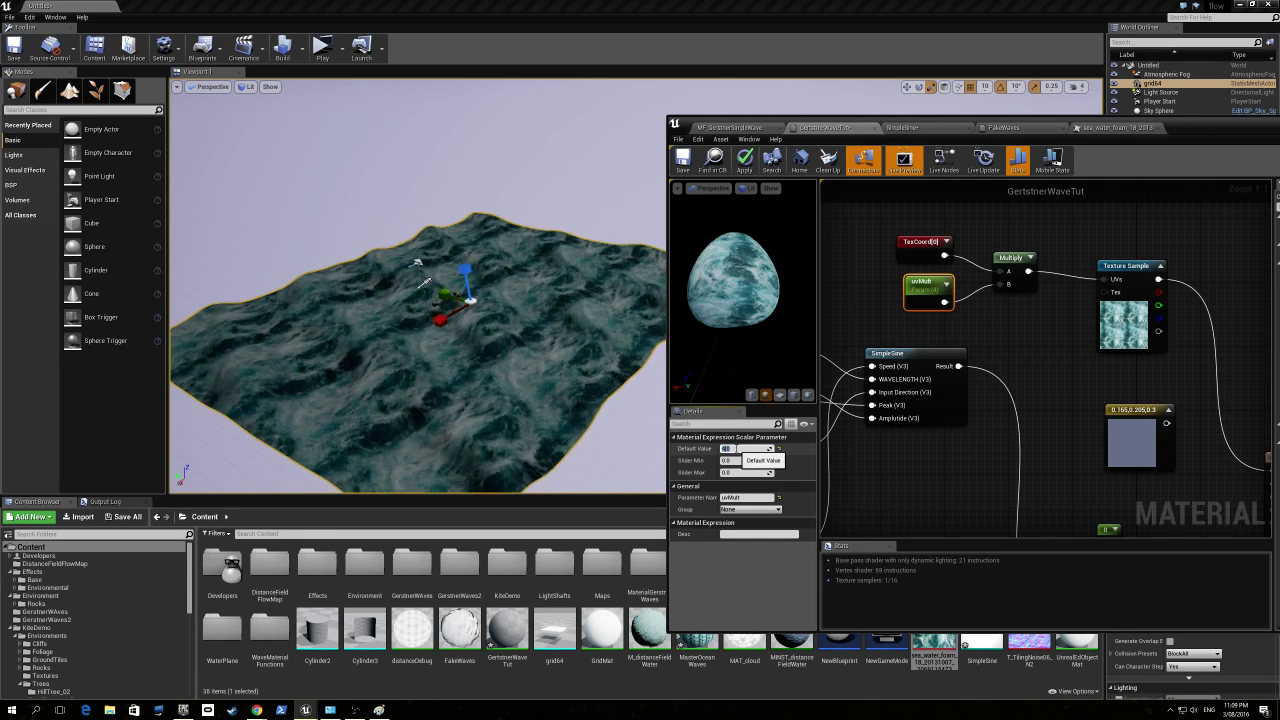
With the waves viewed from near water level, try several Peak values including 4 and 1, and settle between 2 and 3
{"action": "mouse_move", "coordinate": [418, 339]}
{"action": "right_mouse_down"}
{"action": "mouse_move", "coordinate": [386, 299]}
{"action": "mouse_move", "coordinate": [430, 368]}
{"action": "mouse_move", "coordinate": [460, 380]}
{"action": "mouse_move", "coordinate": [400, 355]}
{"action": "mouse_move", "coordinate": [418, 339]}
{"action": "right_mouse_up"}
{"action": "key", "text": "w"}
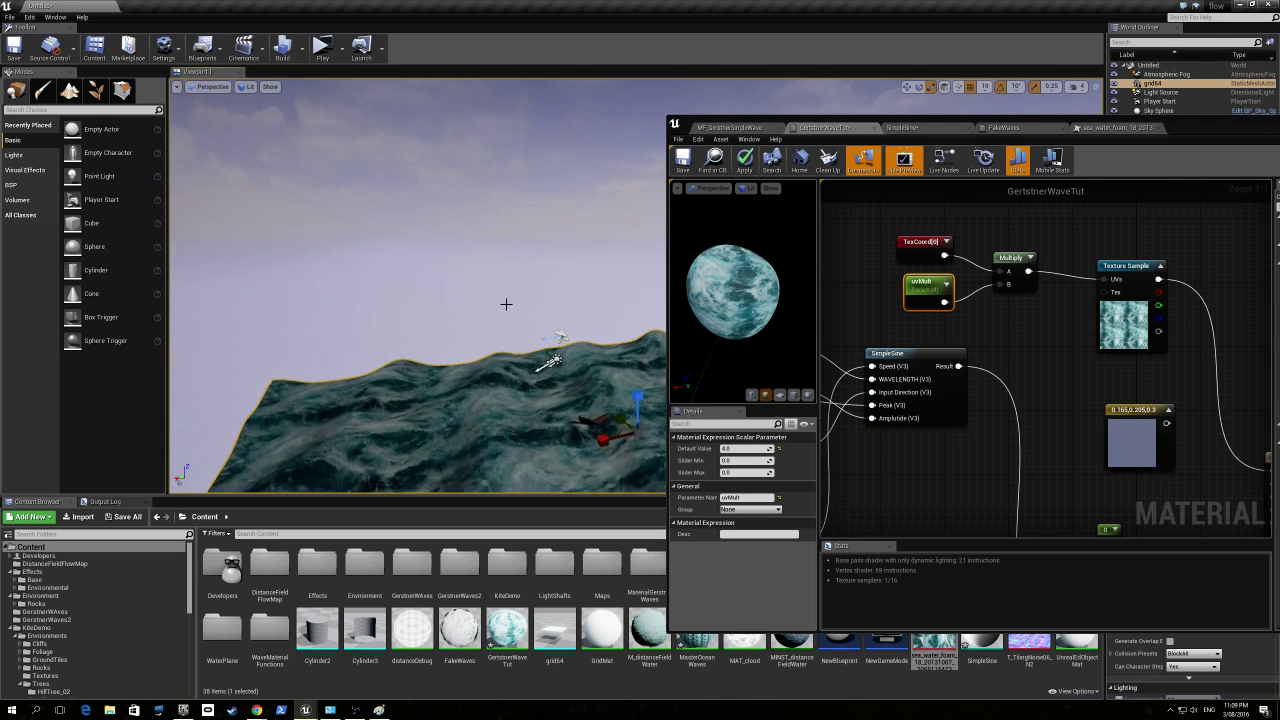
{"action": "right_click_drag", "start_coordinate": [506, 304], "coordinate": [506, 304]}
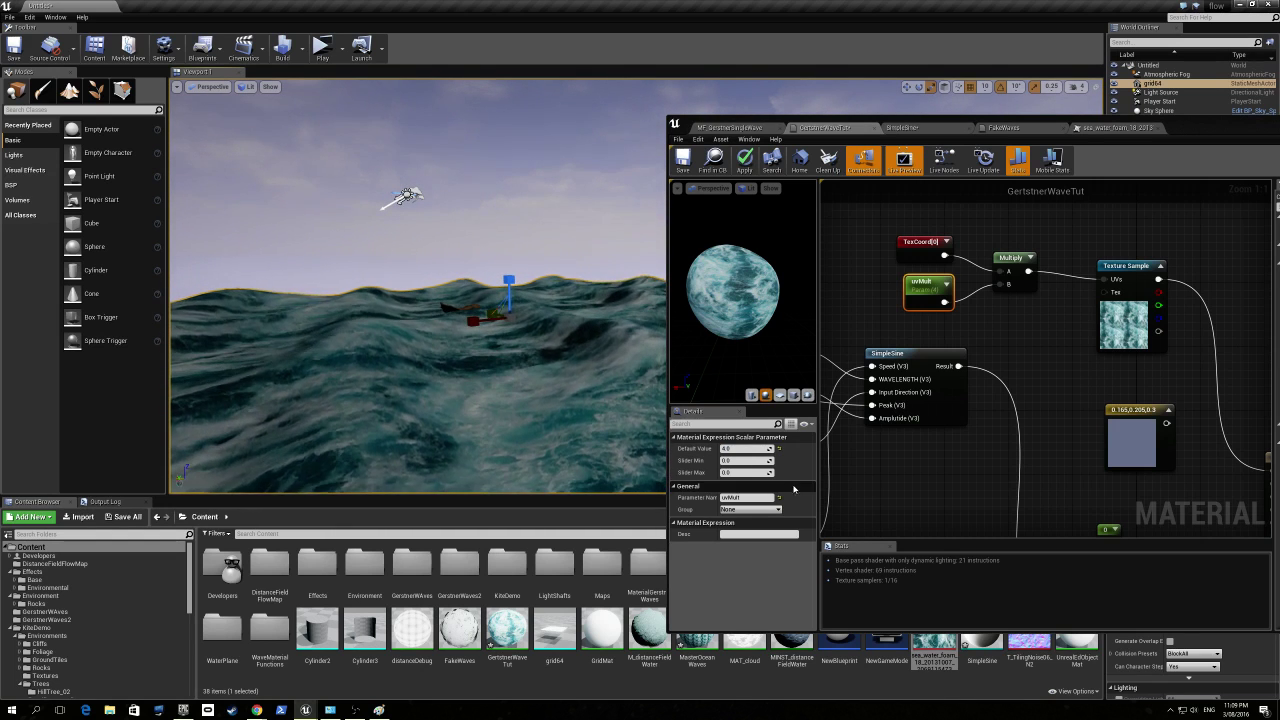
{"action": "right_click_drag", "start_coordinate": [868, 478], "coordinate": [1133, 361]}
{"action": "left_click", "coordinate": [928, 268]}
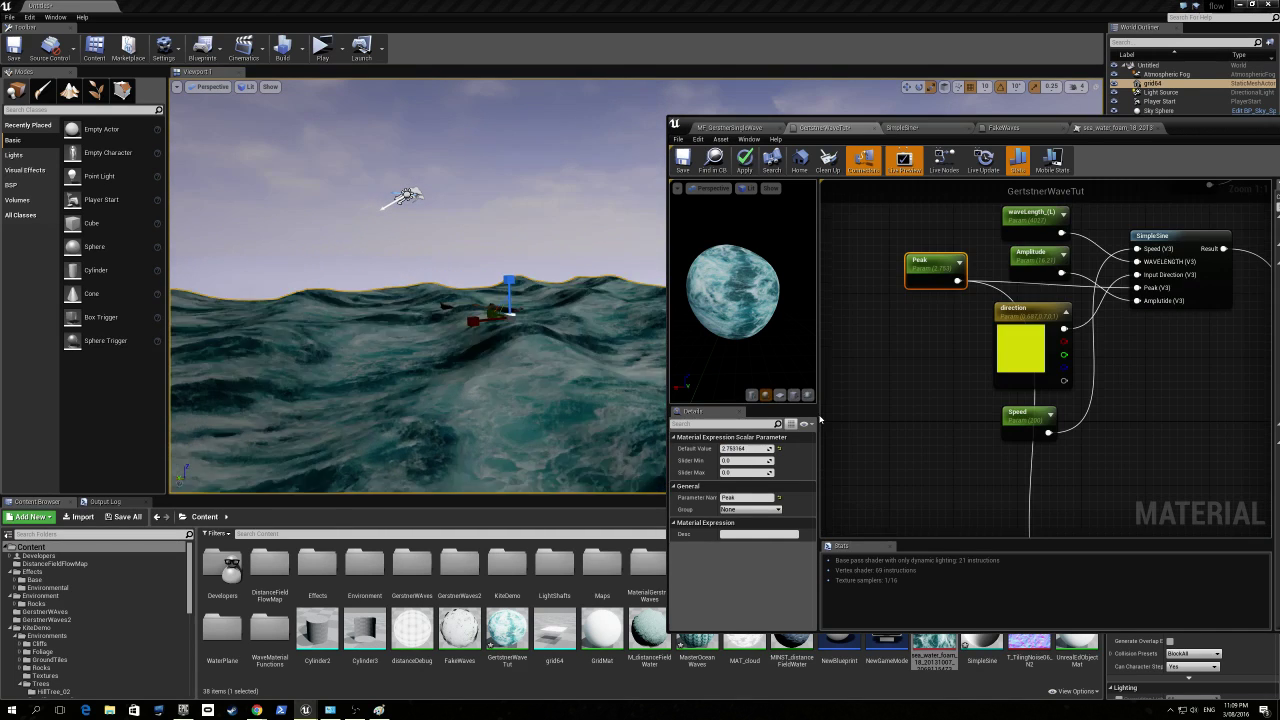
{"action": "left_click", "coordinate": [750, 449]}
{"action": "type", "text": "3"}
{"action": "key", "text": "Return"}
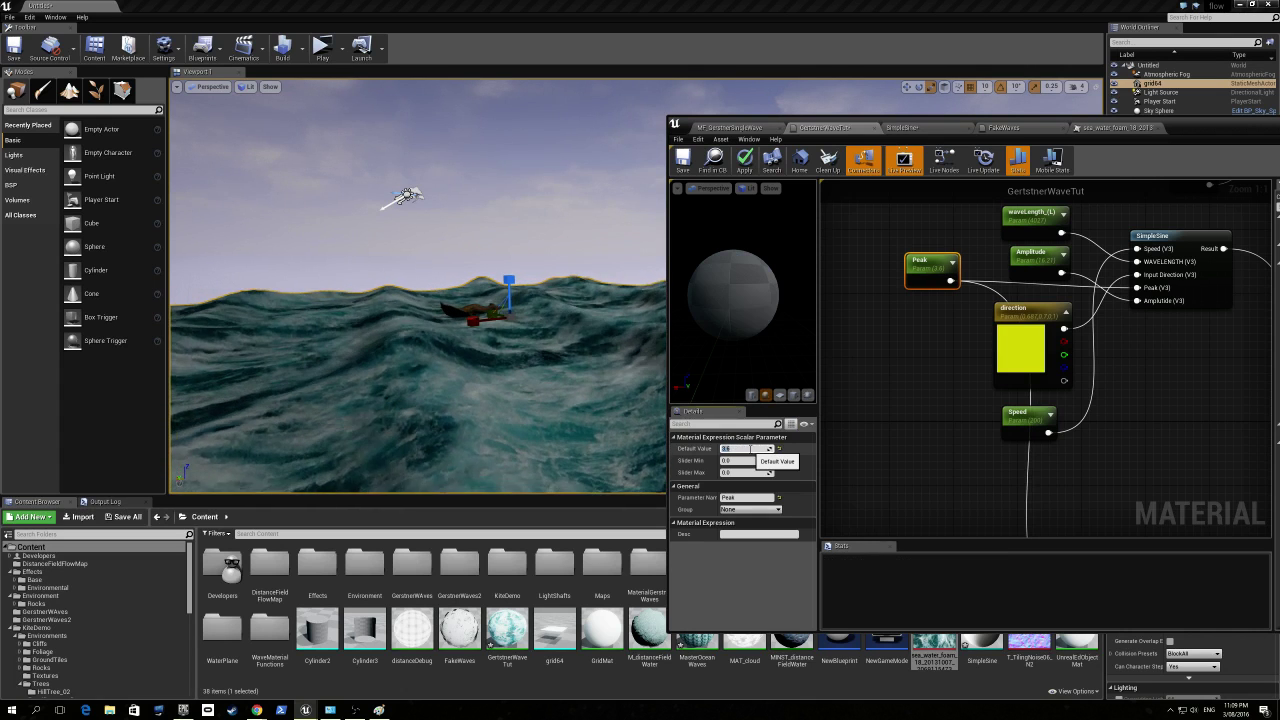
{"action": "type", "text": "4"}
{"action": "key", "text": "Return"}
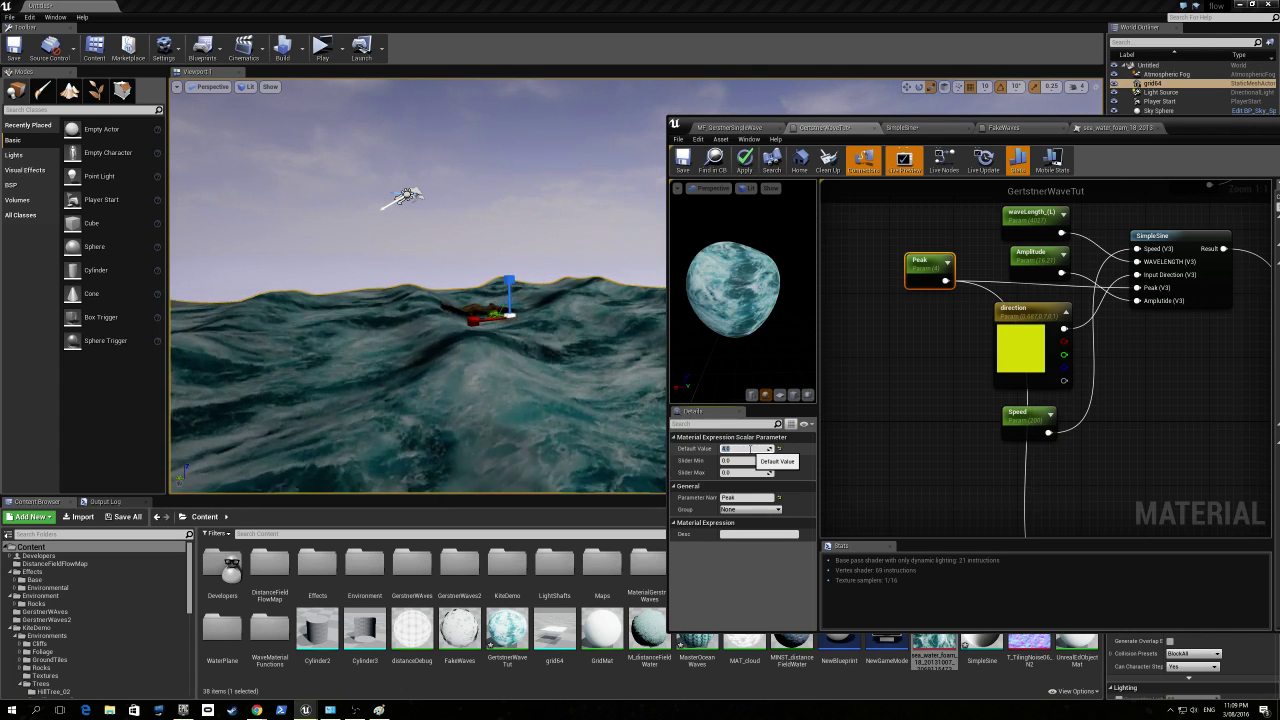
{"action": "type", "text": "1"}
{"action": "key", "text": "Return"}
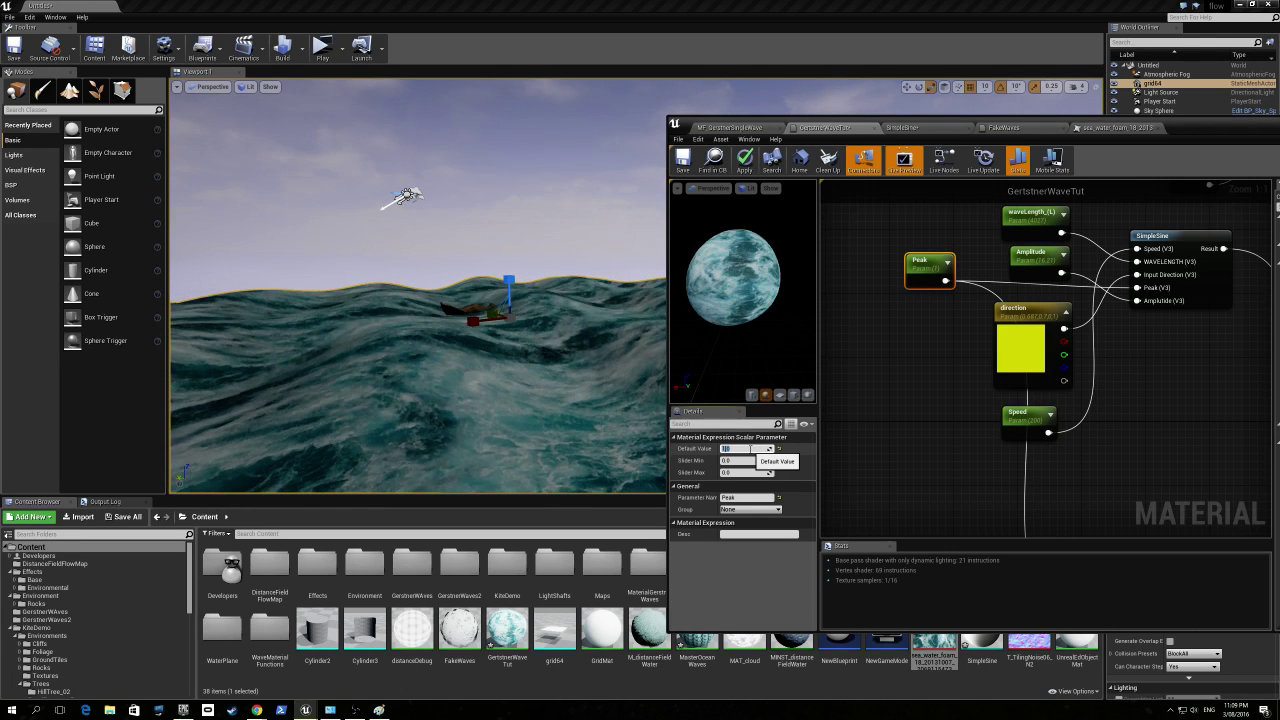
{"action": "type", "text": "2"}
{"action": "key", "text": "Return"}
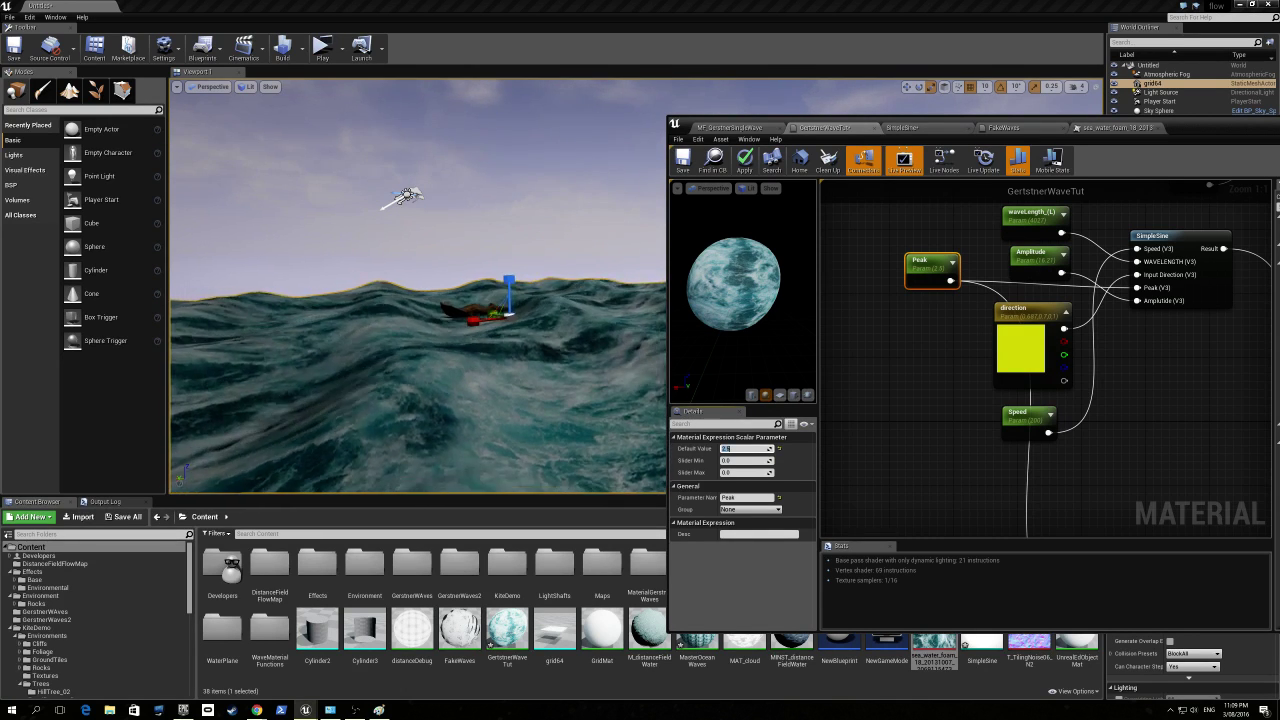
Switch to the GPU Gems chapter in Chrome, maximize it, and examine the sections on wavelength and directional or circular waves
{"action": "key", "text": "alt+Tab"}
{"action": "scroll", "coordinate": [503, 300], "scroll_direction": "down", "scroll_amount": 6}
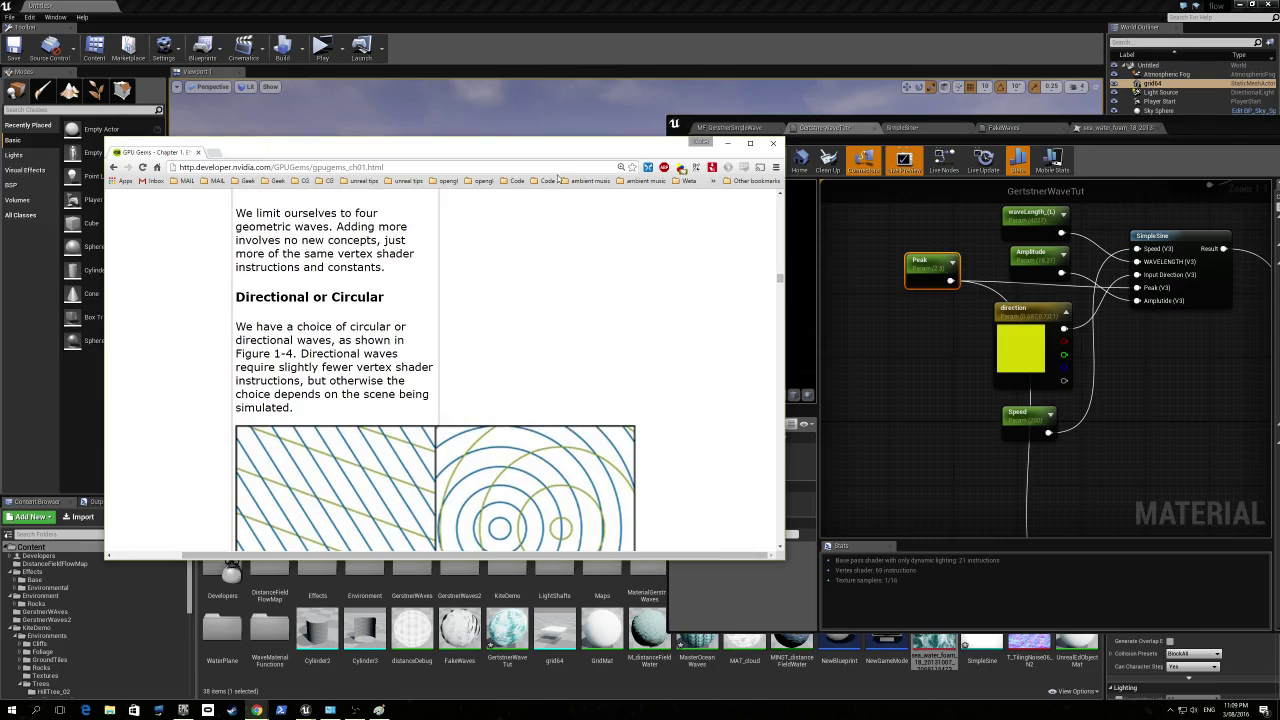
{"action": "double_click", "coordinate": [565, 158]}
{"action": "scroll", "coordinate": [531, 271], "scroll_direction": "down", "scroll_amount": 2}
{"action": "scroll", "coordinate": [529, 297], "scroll_direction": "up", "scroll_amount": 10}
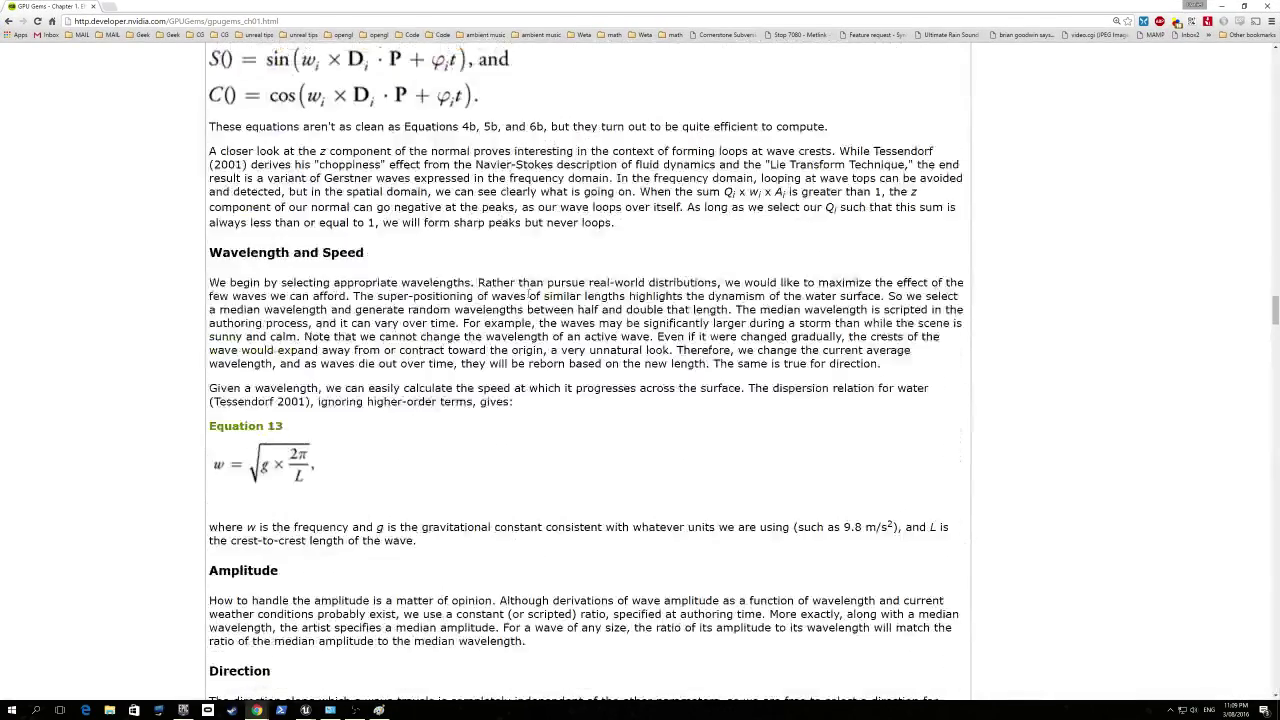
{"action": "scroll", "coordinate": [529, 297], "scroll_direction": "up", "scroll_amount": 4}
{"action": "scroll", "coordinate": [405, 266], "scroll_direction": "down", "scroll_amount": 10}
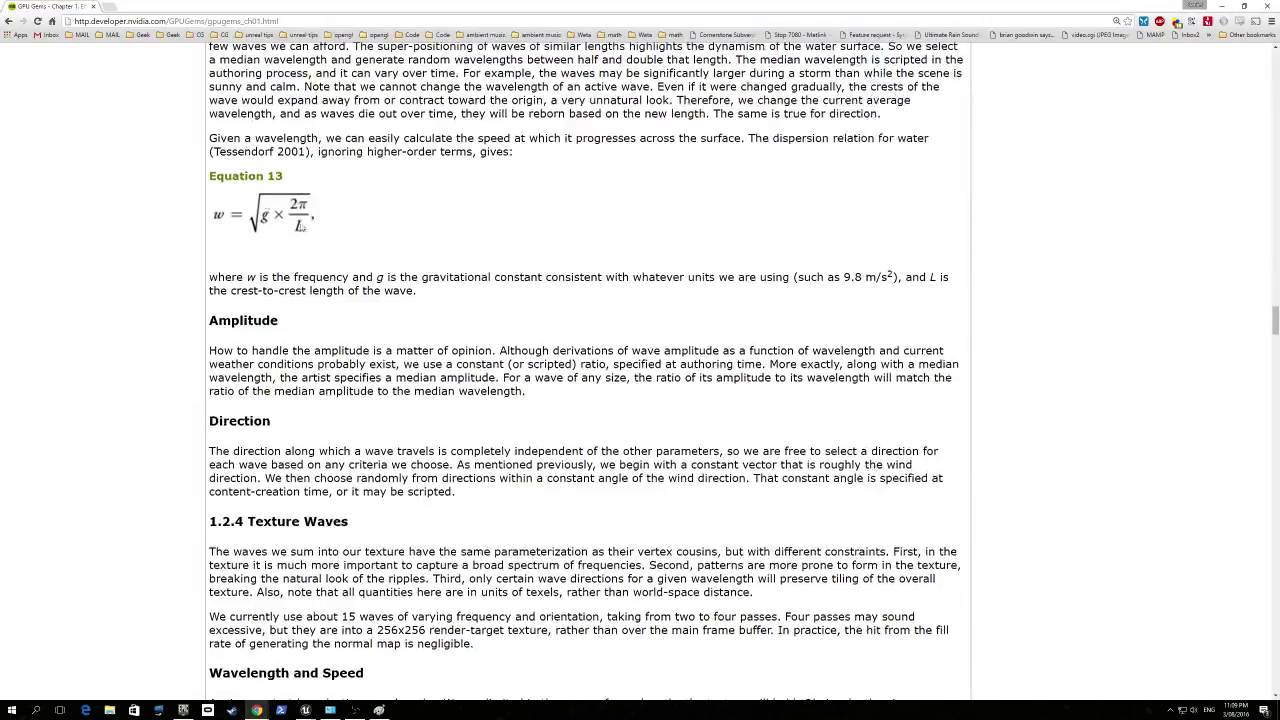
{"action": "scroll", "coordinate": [405, 266], "scroll_direction": "up", "scroll_amount": 3}
{"action": "scroll", "coordinate": [405, 266], "scroll_direction": "up", "scroll_amount": 15}
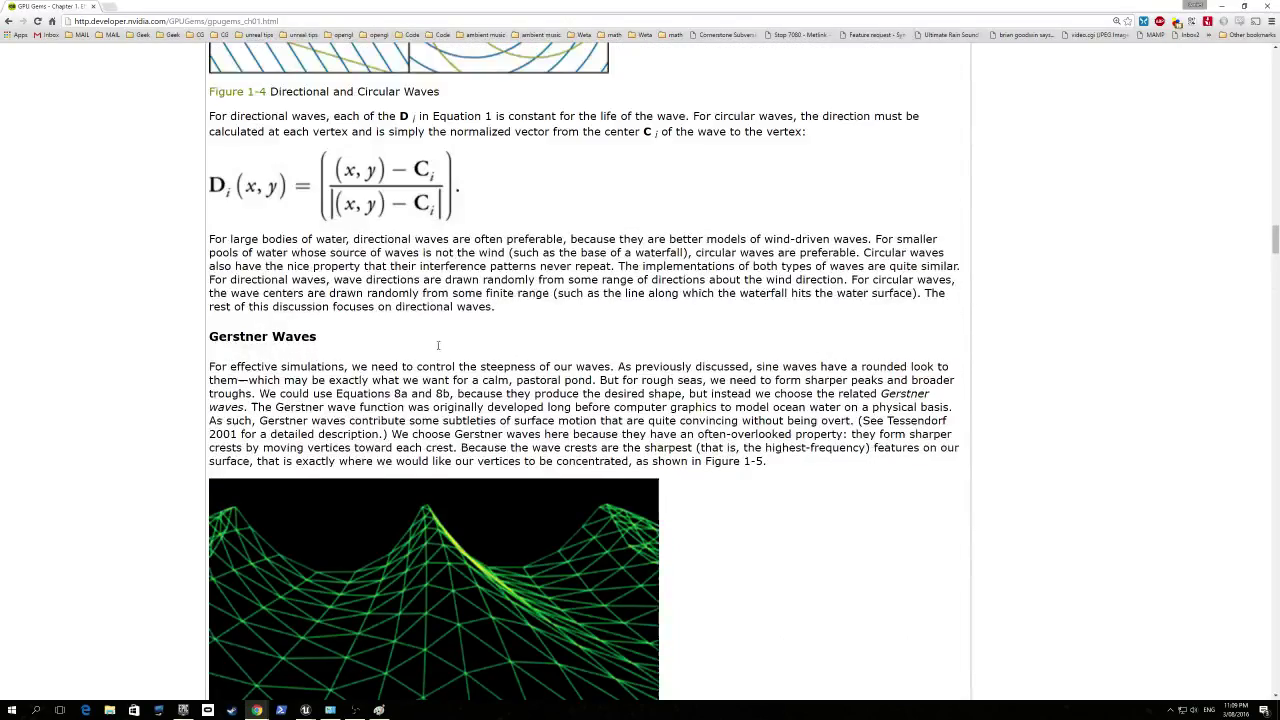
{"action": "scroll", "coordinate": [438, 345], "scroll_direction": "up", "scroll_amount": 5}
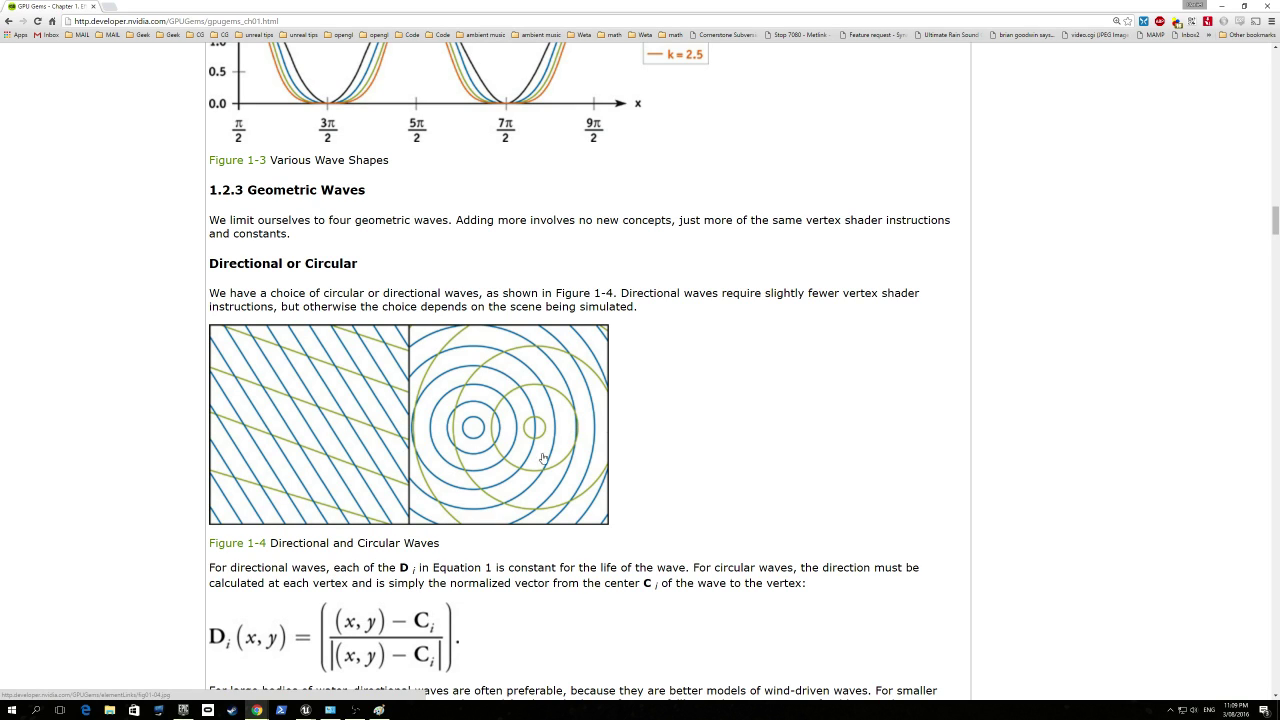
Read the Gerstner Waves section, examining Figure 1-5, Equation 9 and the explanation of the steepness parameter Q
{"action": "scroll", "coordinate": [607, 399], "scroll_direction": "down", "scroll_amount": 3}
{"action": "scroll", "coordinate": [520, 185], "scroll_direction": "down", "scroll_amount": 3}
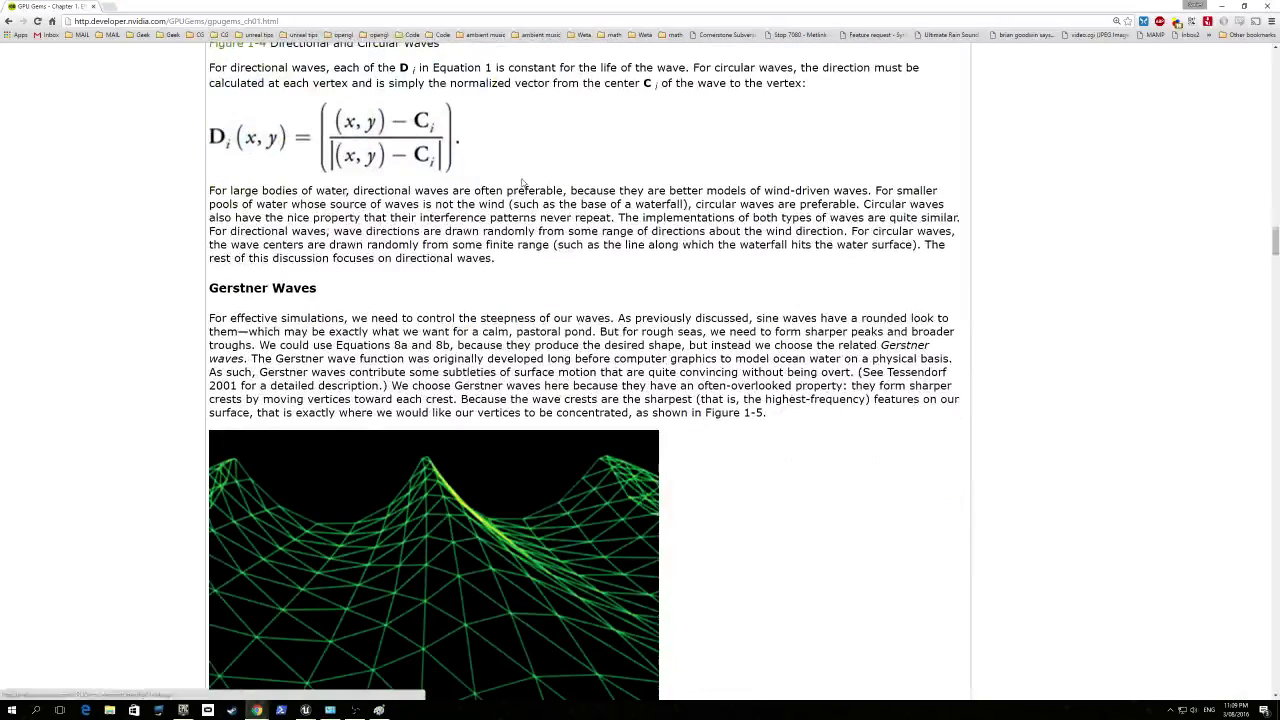
{"action": "scroll", "coordinate": [408, 329], "scroll_direction": "down", "scroll_amount": 4}
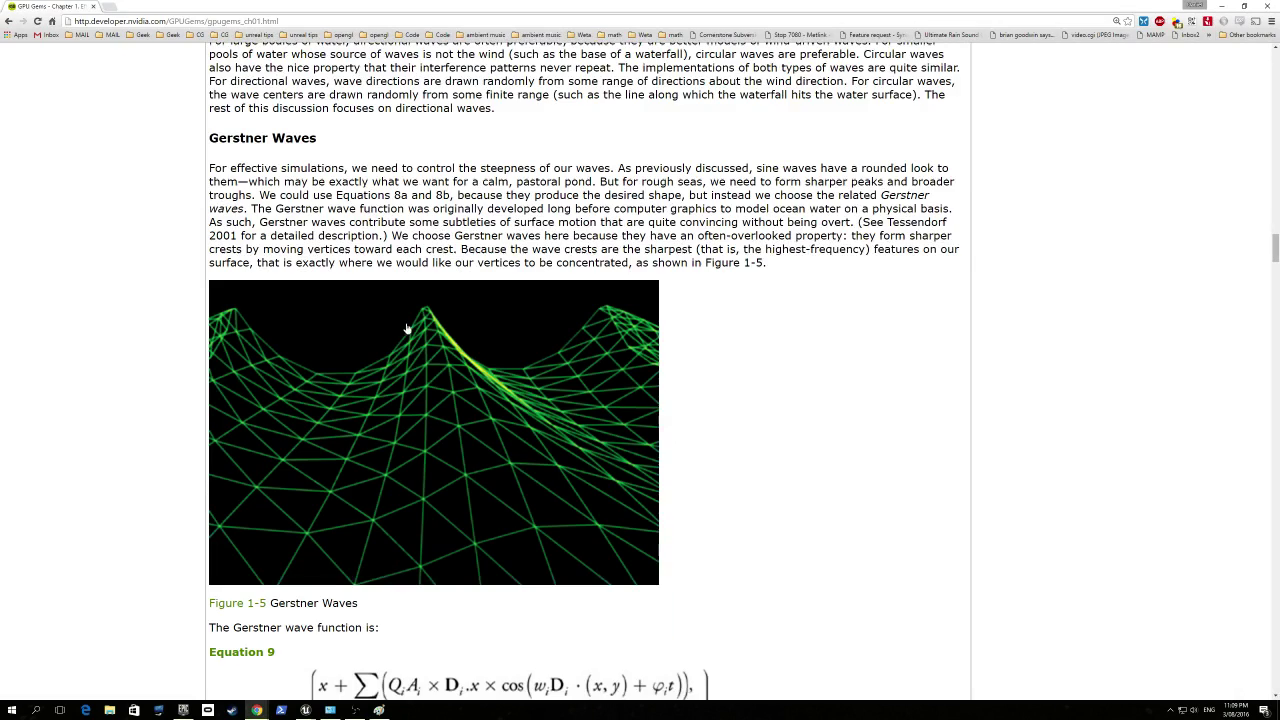
{"action": "scroll", "coordinate": [408, 329], "scroll_direction": "down", "scroll_amount": 3}
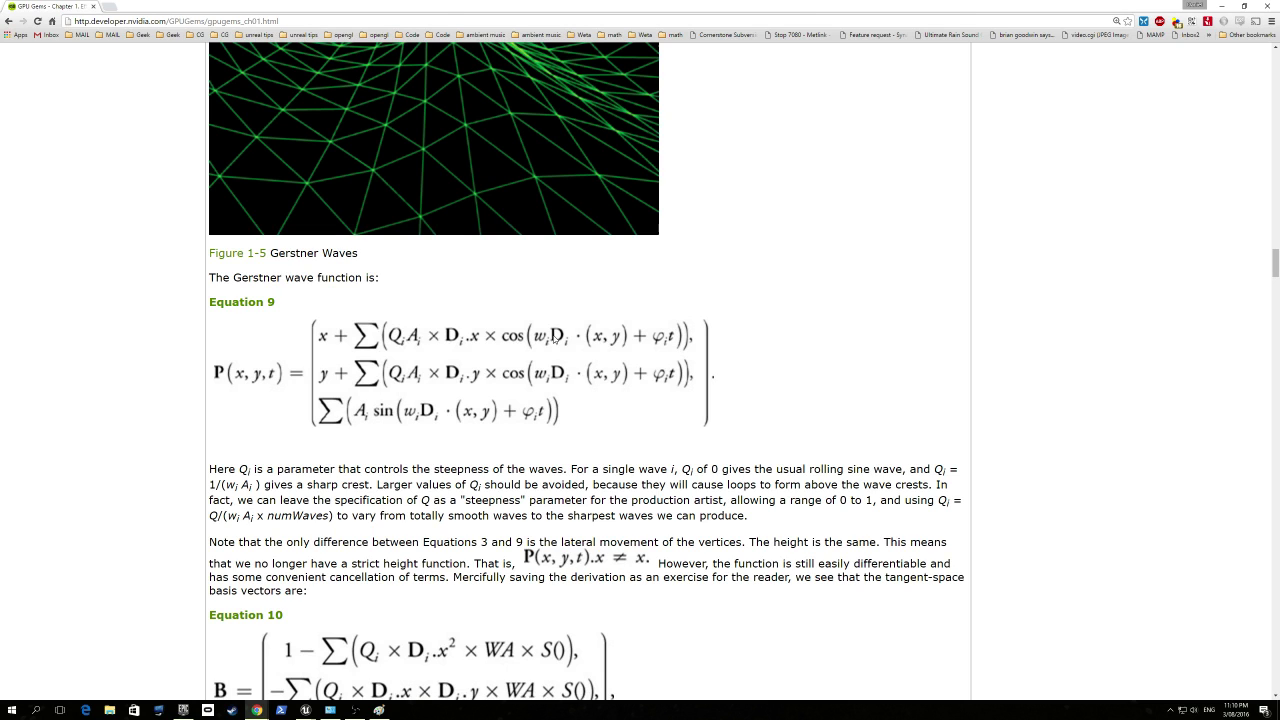
{"action": "scroll", "coordinate": [543, 360], "scroll_direction": "up", "scroll_amount": 1}
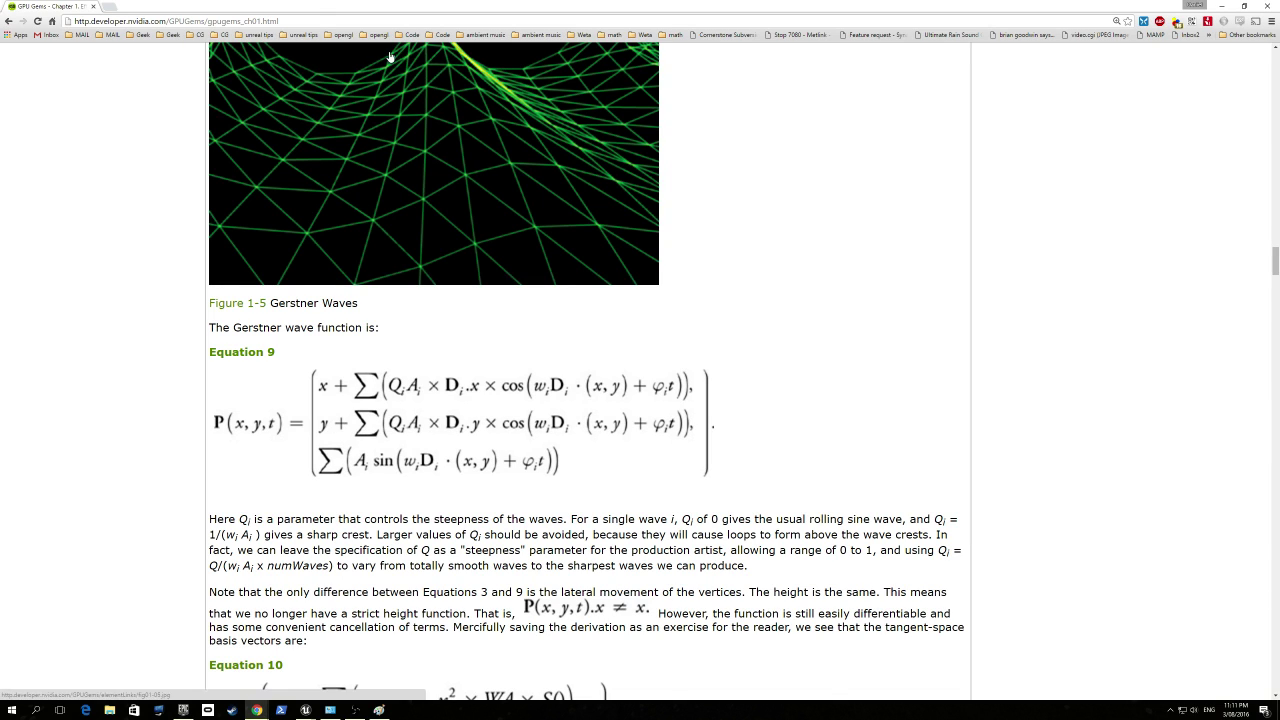
{"action": "scroll", "coordinate": [360, 110], "scroll_direction": "up", "scroll_amount": 3}
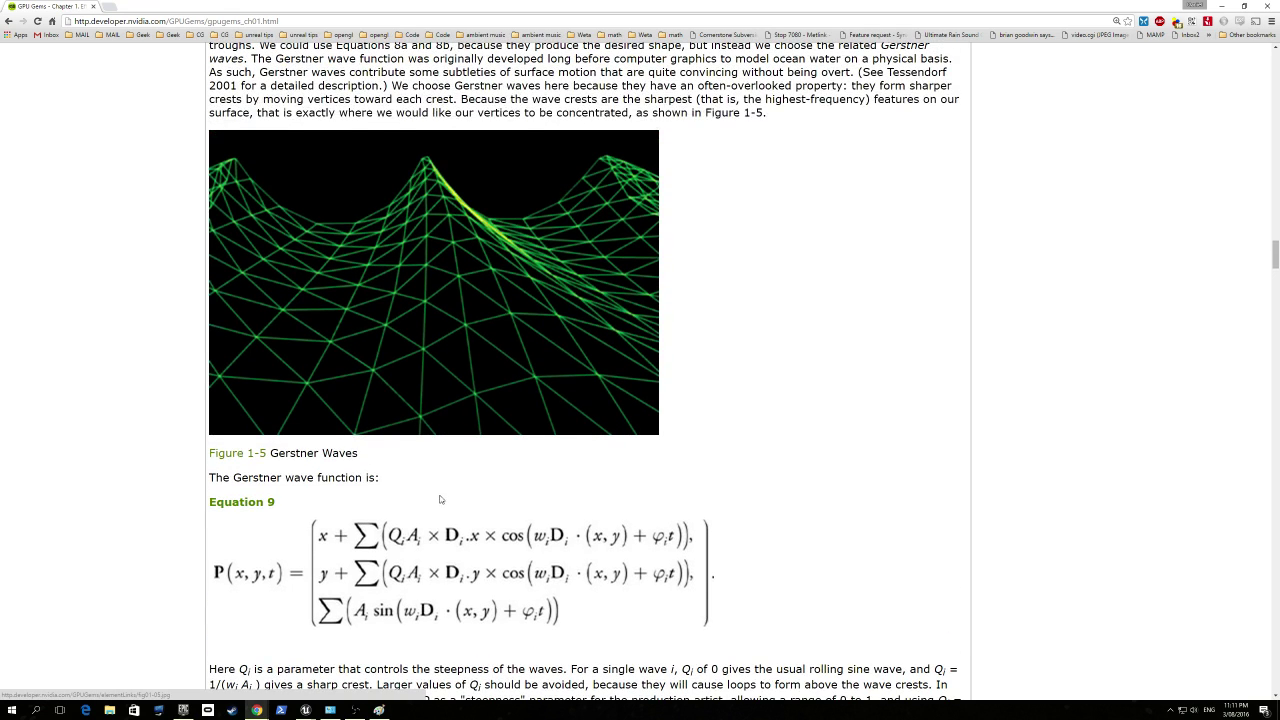
{"action": "scroll", "coordinate": [440, 499], "scroll_direction": "down", "scroll_amount": 2}
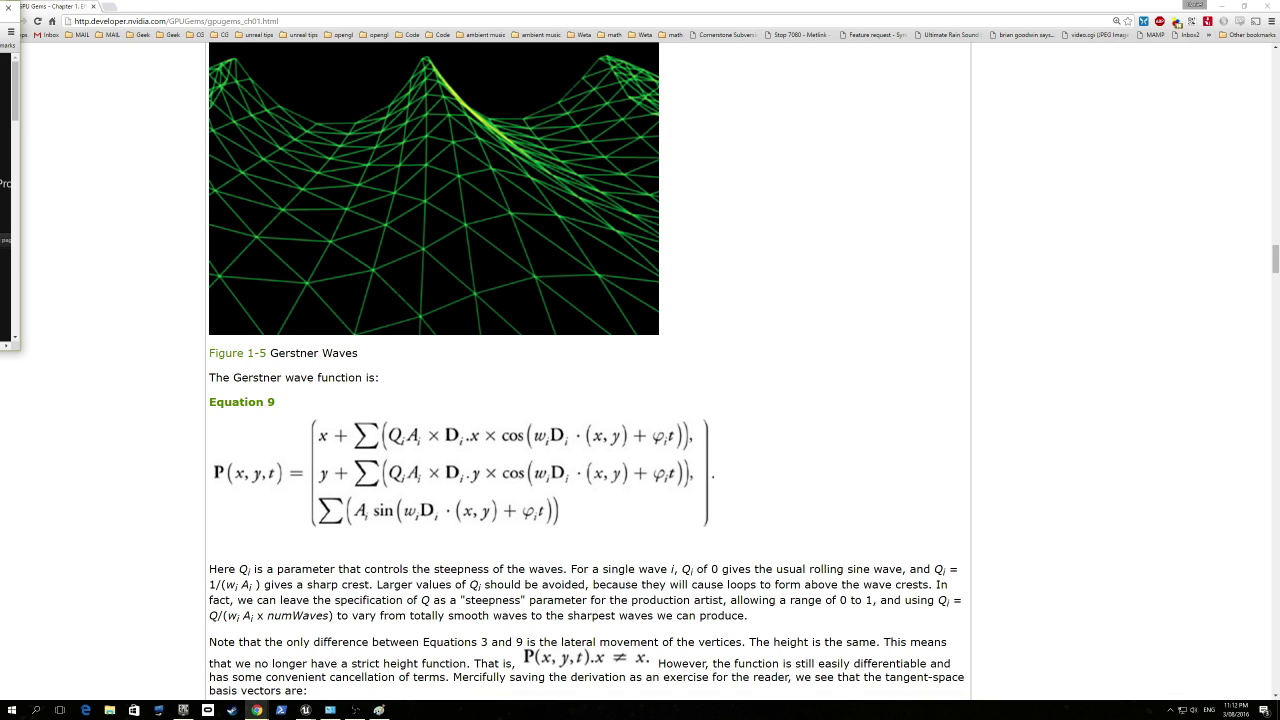
Examine the enlarged overlay graph of sin(x) and cos(x) in the image search window, and return to the Gerstner wave equations
{"action": "left_click_drag", "start_coordinate": [0, 8], "coordinate": [500, 2]}
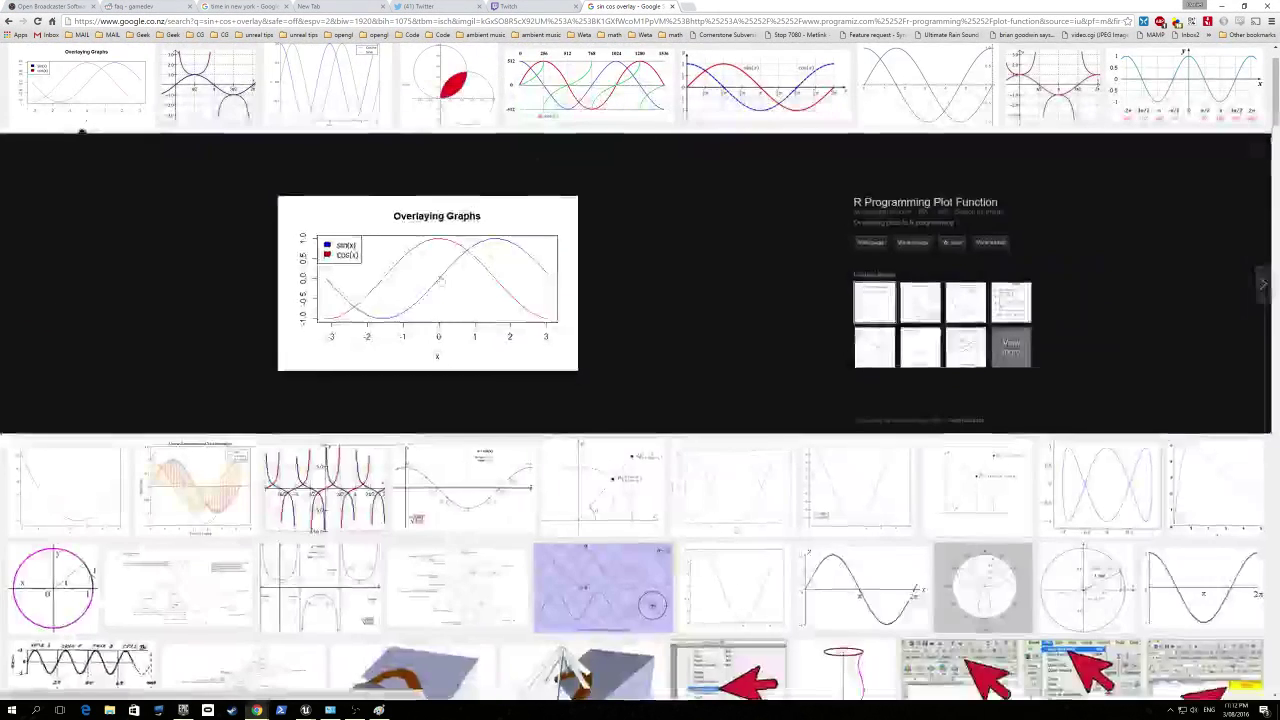
{"action": "scroll", "coordinate": [693, 379], "scroll_direction": "up", "scroll_amount": 6, "text": "ctrl"}
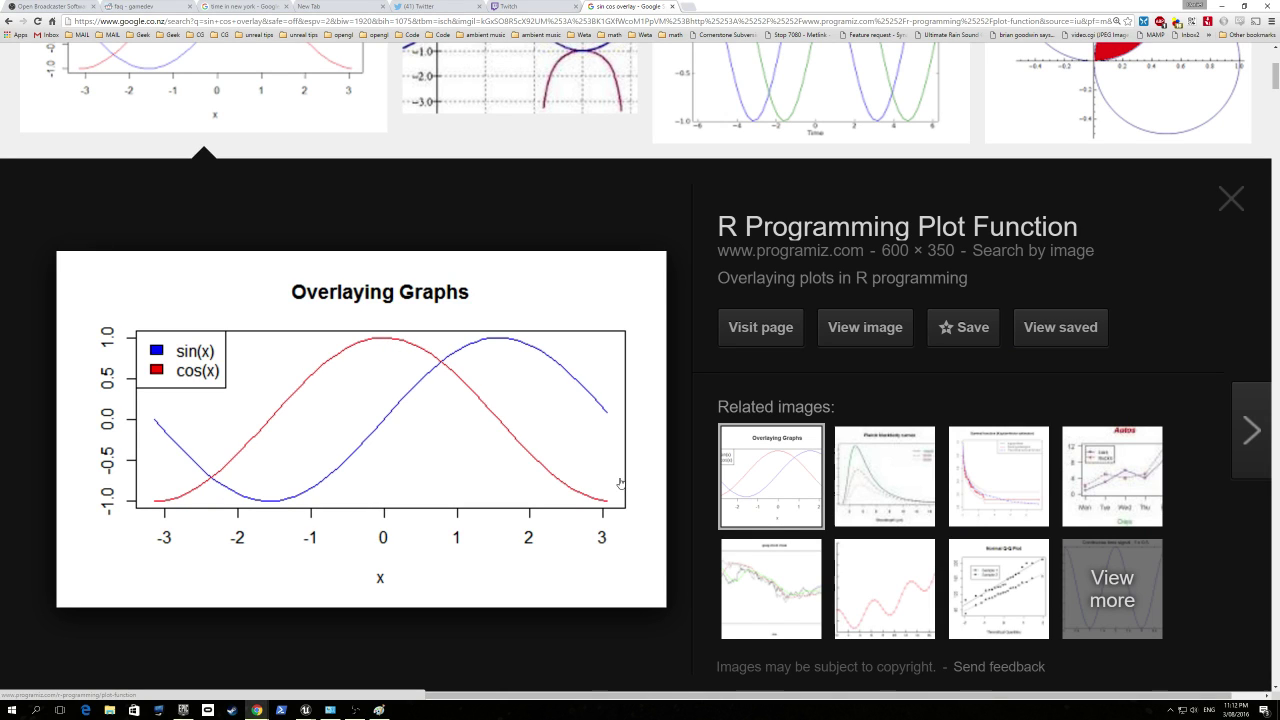
{"action": "left_click", "coordinate": [1220, 6]}
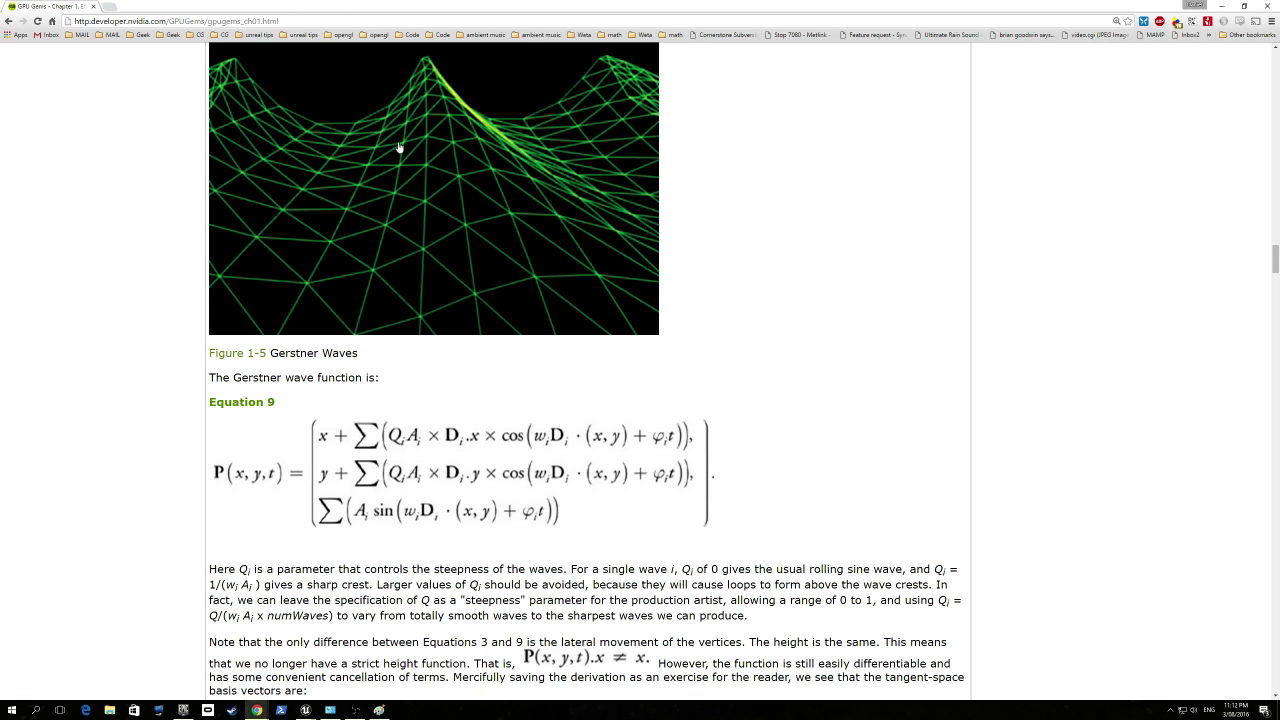
Study Equation 9 and the steepness paragraph below it, highlighting Qi and numWaves in the expression Q/(wi Ai x numWaves)
{"action": "scroll", "coordinate": [303, 292], "scroll_direction": "up", "scroll_amount": 1}
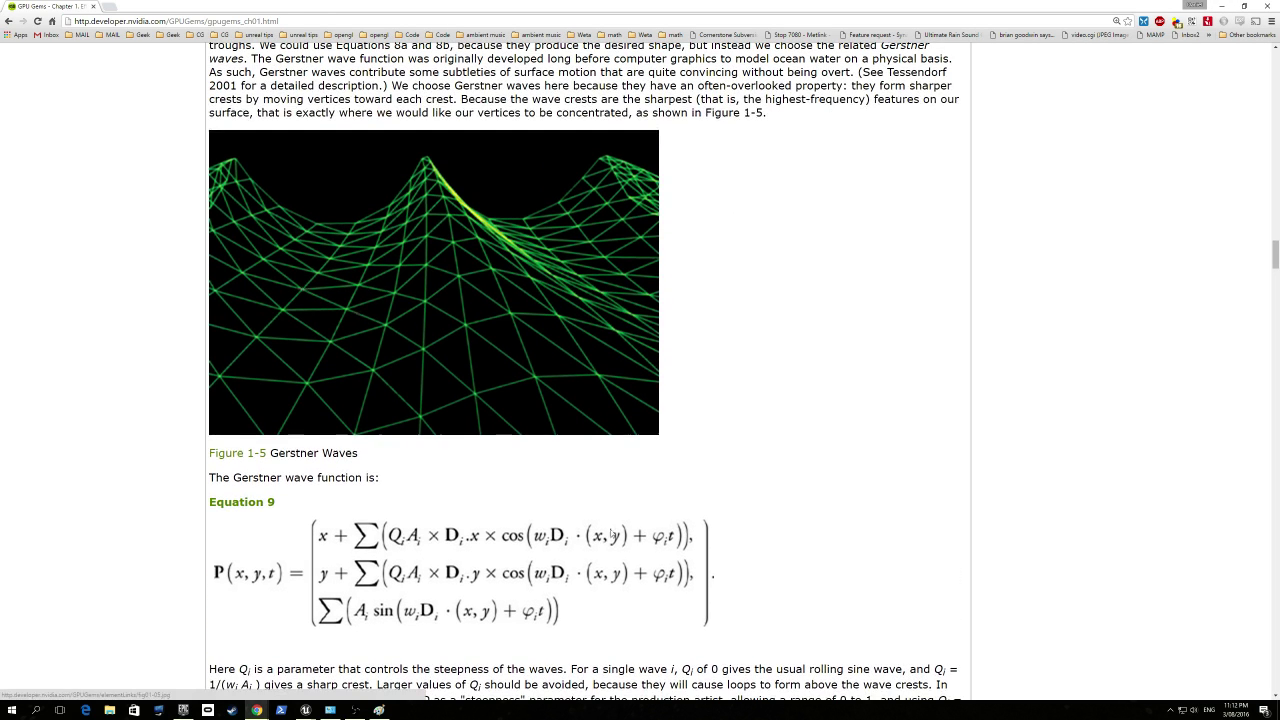
{"action": "scroll", "coordinate": [612, 535], "scroll_direction": "down", "scroll_amount": 1}
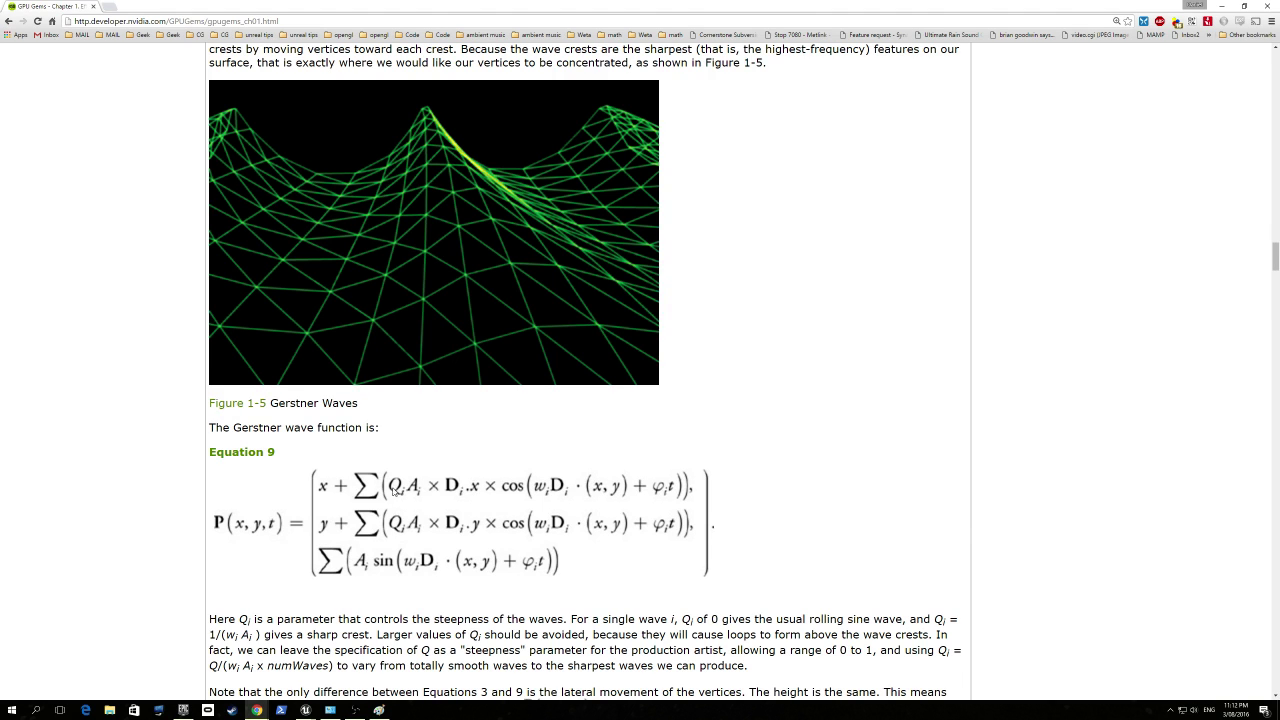
{"action": "scroll", "coordinate": [396, 492], "scroll_direction": "down", "scroll_amount": 1}
{"action": "scroll", "coordinate": [396, 491], "scroll_direction": "down", "scroll_amount": 1}
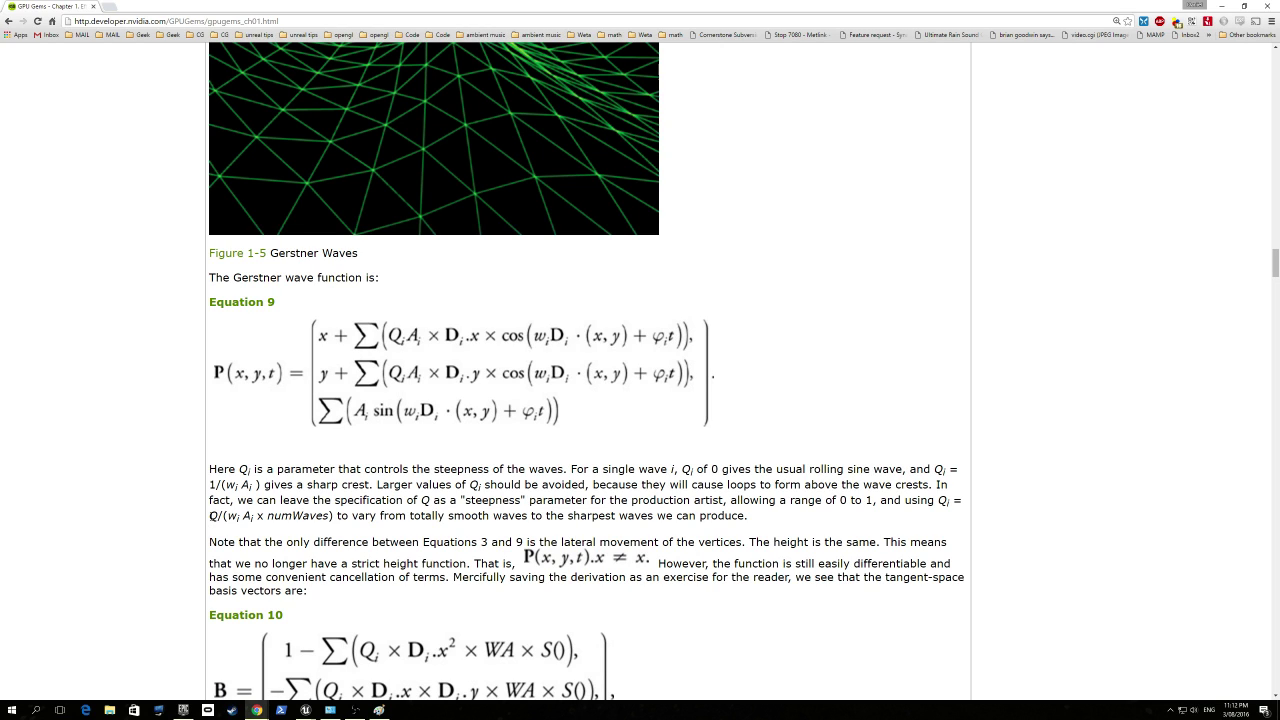
{"action": "left_click_drag", "start_coordinate": [951, 500], "coordinate": [934, 500]}
{"action": "left_click_drag", "start_coordinate": [209, 516], "coordinate": [218, 516]}
{"action": "left_click_drag", "start_coordinate": [951, 503], "coordinate": [938, 502]}
{"action": "left_click_drag", "start_coordinate": [209, 516], "coordinate": [218, 516]}
{"action": "left_click_drag", "start_coordinate": [938, 501], "coordinate": [956, 501]}
{"action": "scroll", "coordinate": [940, 505], "scroll_direction": "down", "scroll_amount": 1}
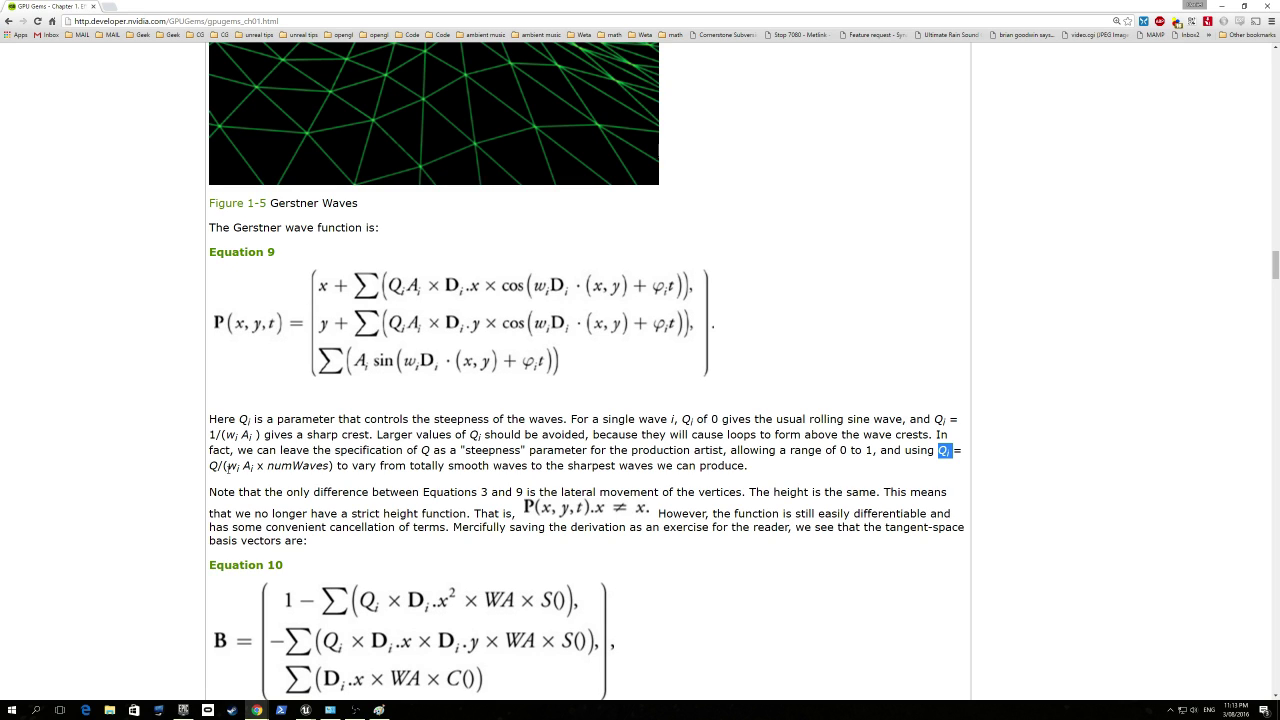
{"action": "double_click", "coordinate": [298, 466]}
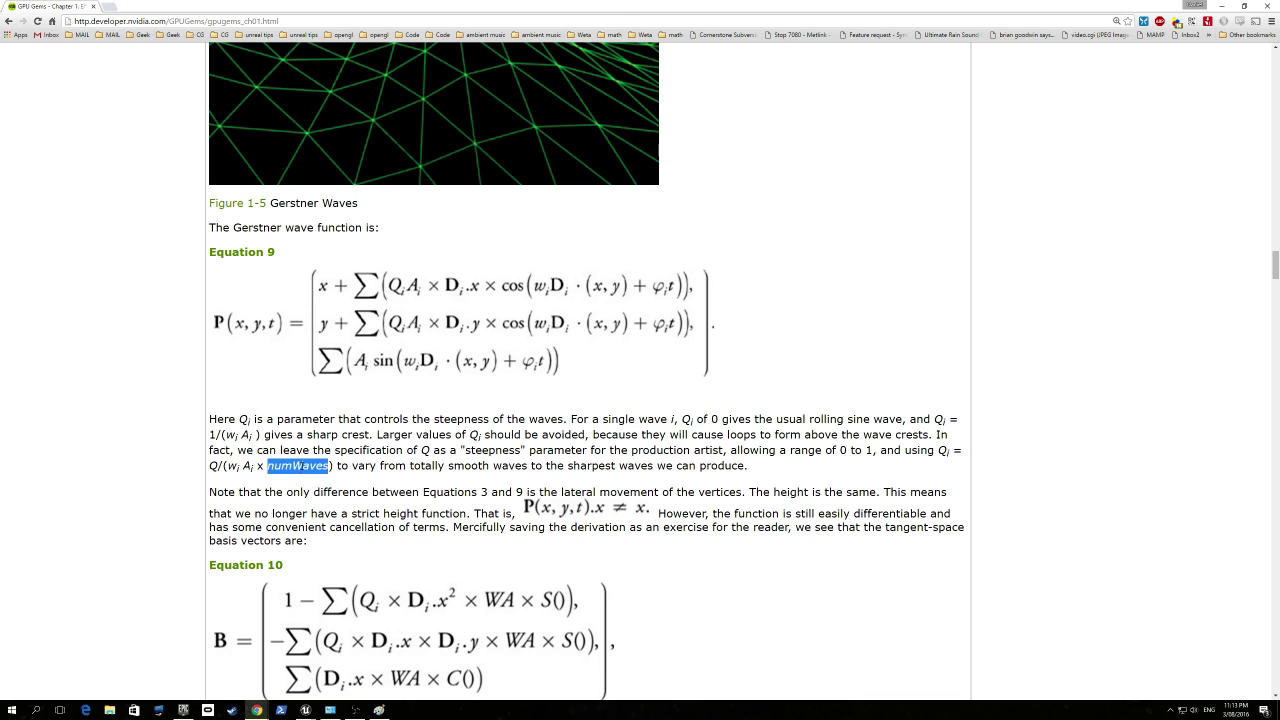
{"action": "scroll", "coordinate": [302, 467], "scroll_direction": "up", "scroll_amount": 1}
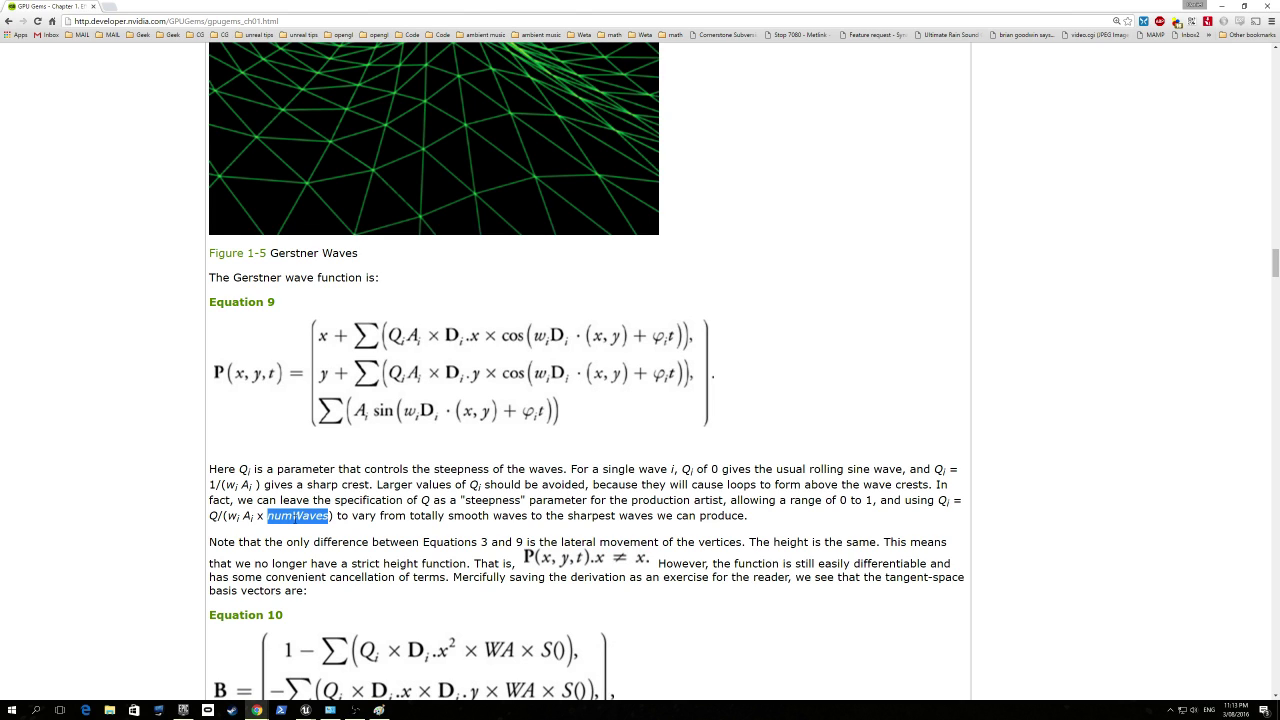
{"action": "scroll", "coordinate": [302, 515], "scroll_direction": "down", "scroll_amount": 1}
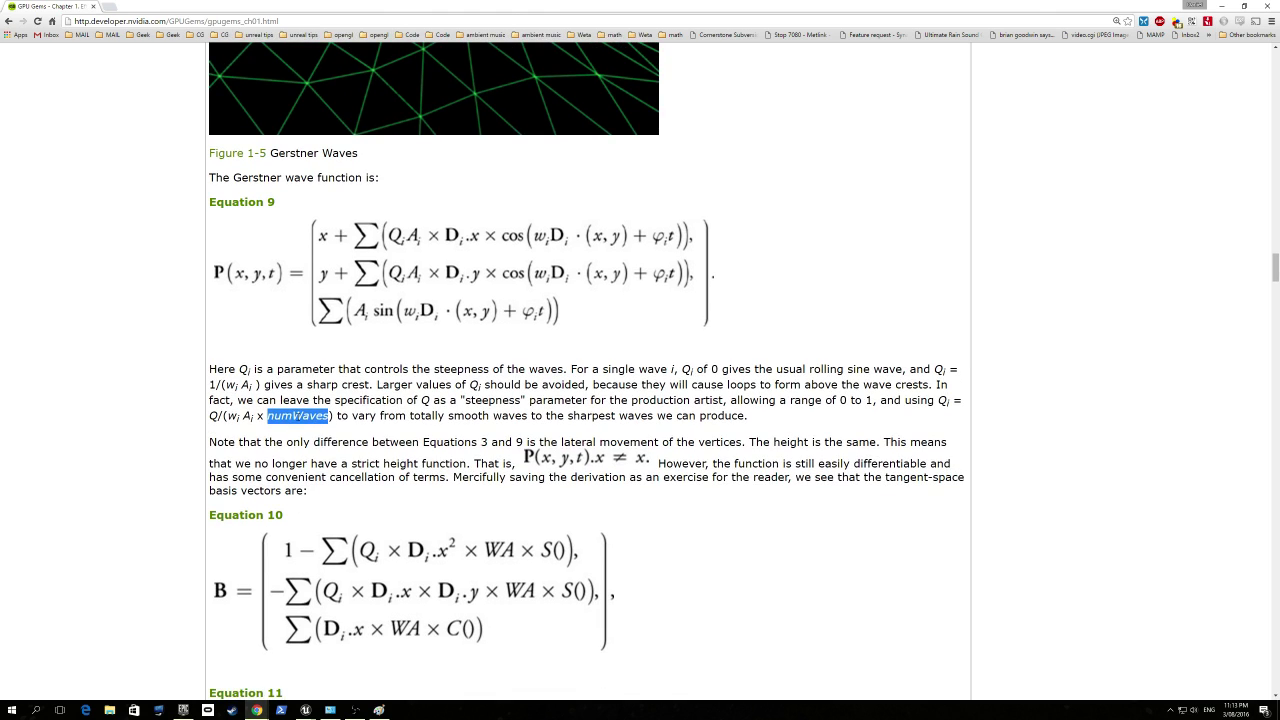
{"action": "left_click_drag", "start_coordinate": [332, 416], "coordinate": [266, 416]}
{"action": "scroll", "coordinate": [409, 243], "scroll_direction": "up", "scroll_amount": 1}
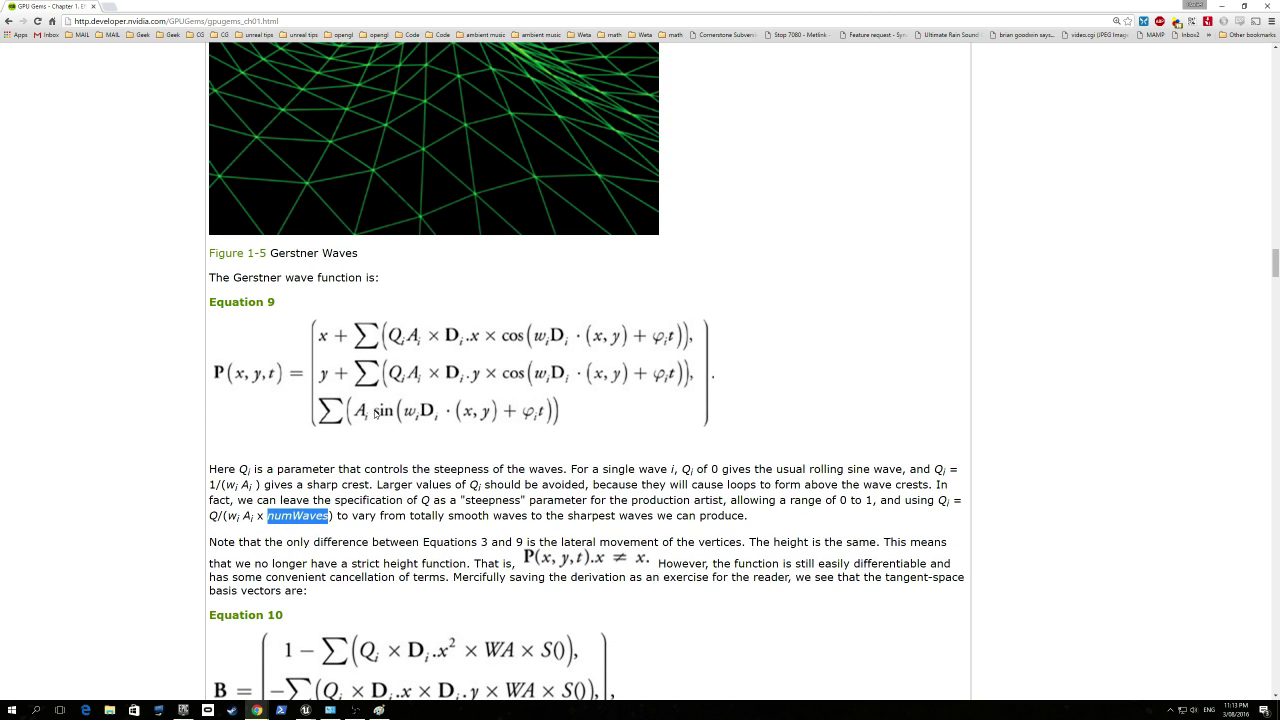
Switch to the Unreal Editor, review the SimpleSine usage in GertstnerWaveTut, and duplicate the SimpleSine material function in the Content folder
{"action": "left_click_drag", "start_coordinate": [745, 9], "coordinate": [226, 52]}
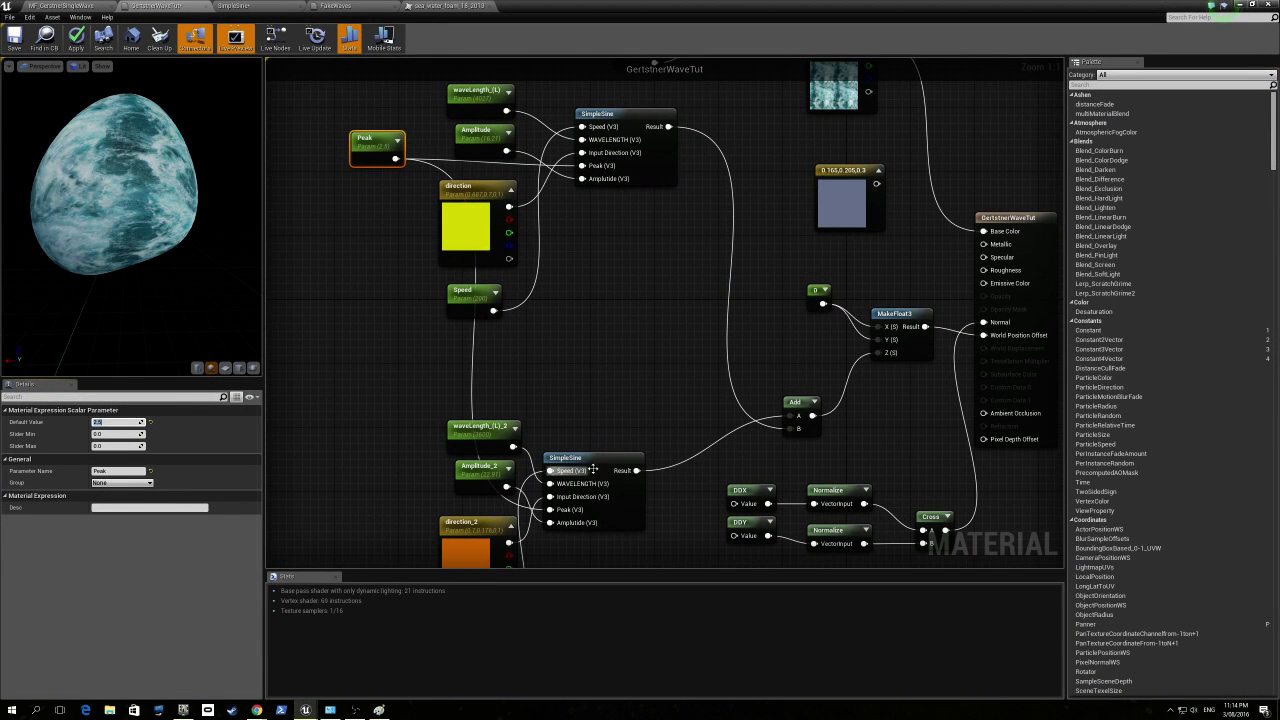
{"action": "right_click_drag", "start_coordinate": [645, 413], "coordinate": [797, 278]}
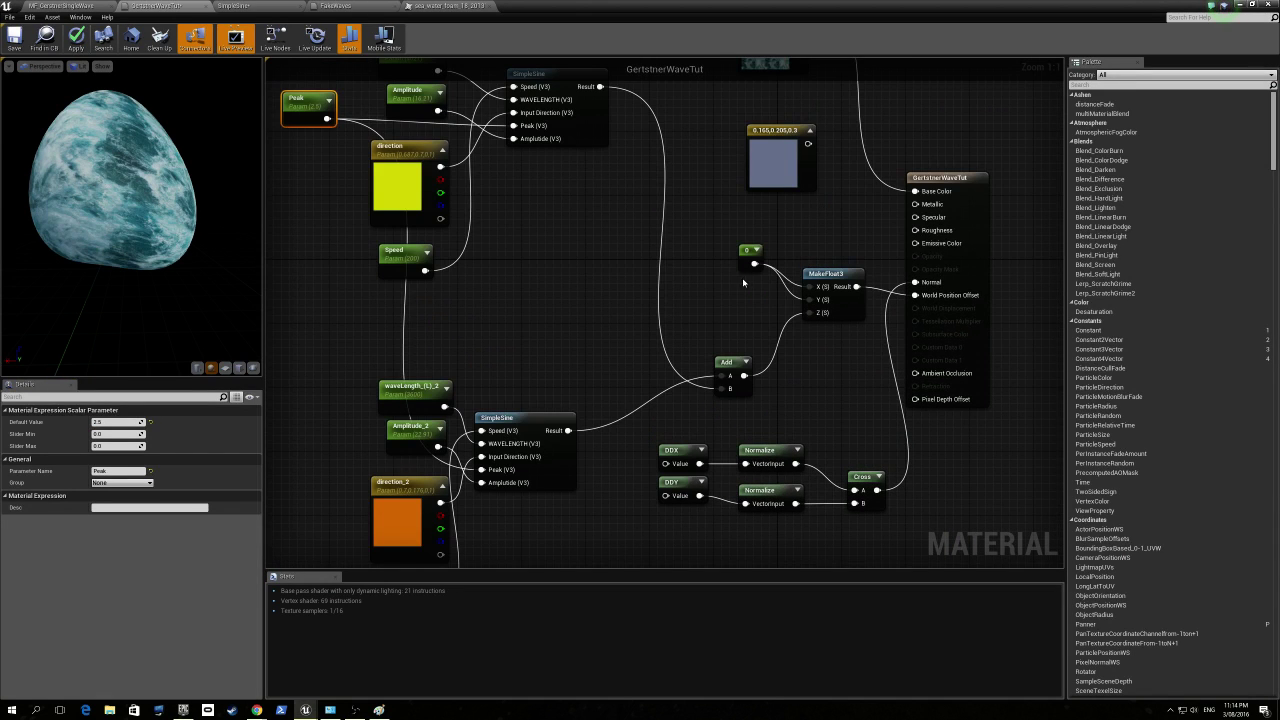
{"action": "left_click", "coordinate": [517, 416]}
{"action": "right_click_drag", "start_coordinate": [517, 416], "coordinate": [582, 317]}
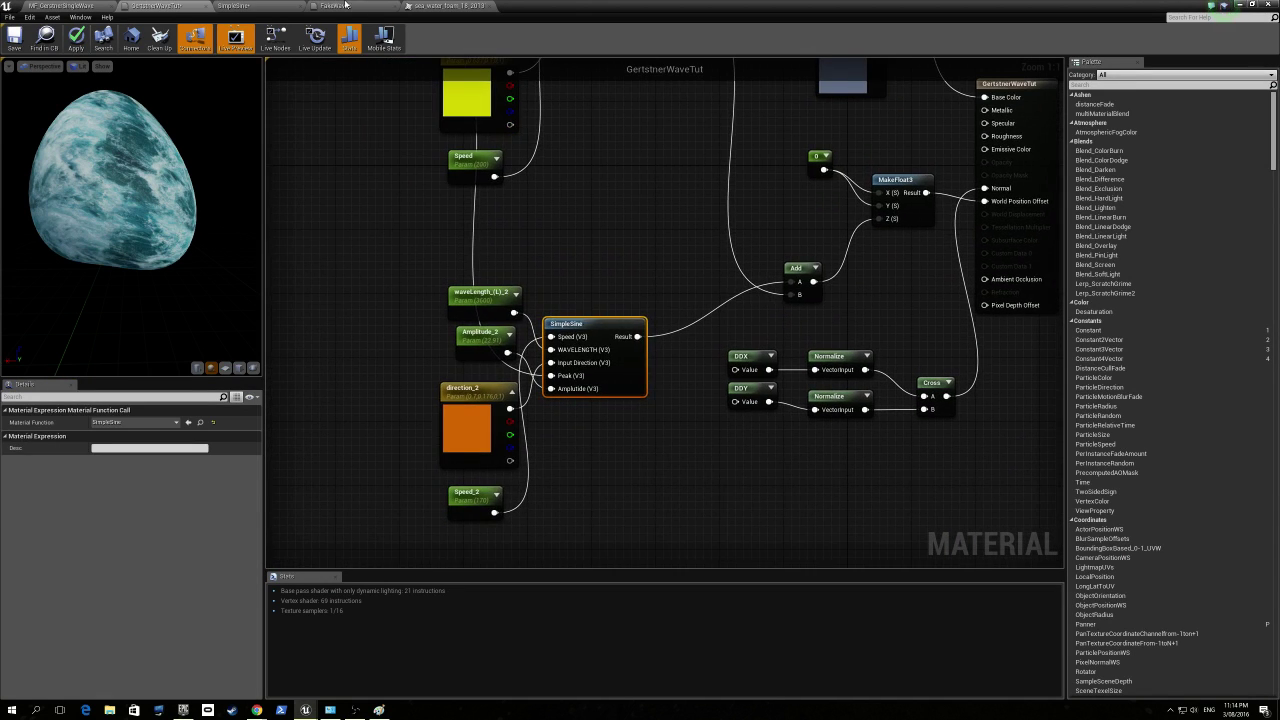
{"action": "left_click", "coordinate": [285, 5]}
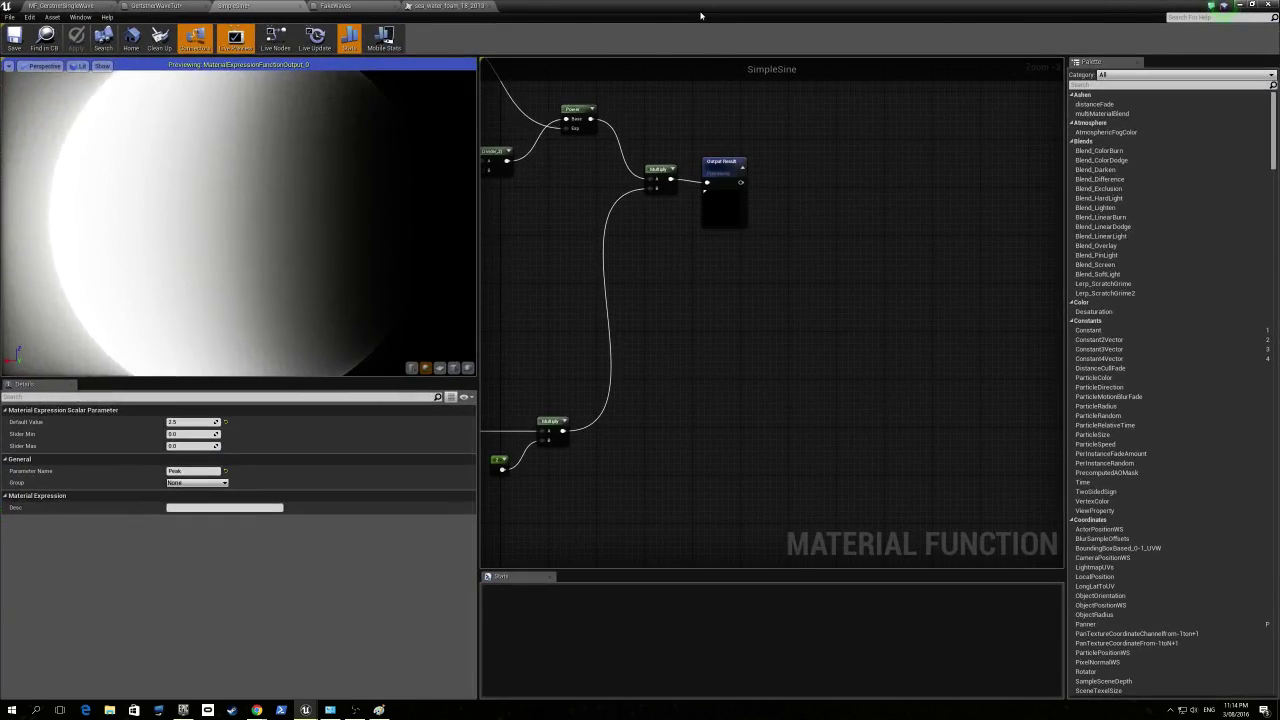
{"action": "double_click", "coordinate": [700, 15]}
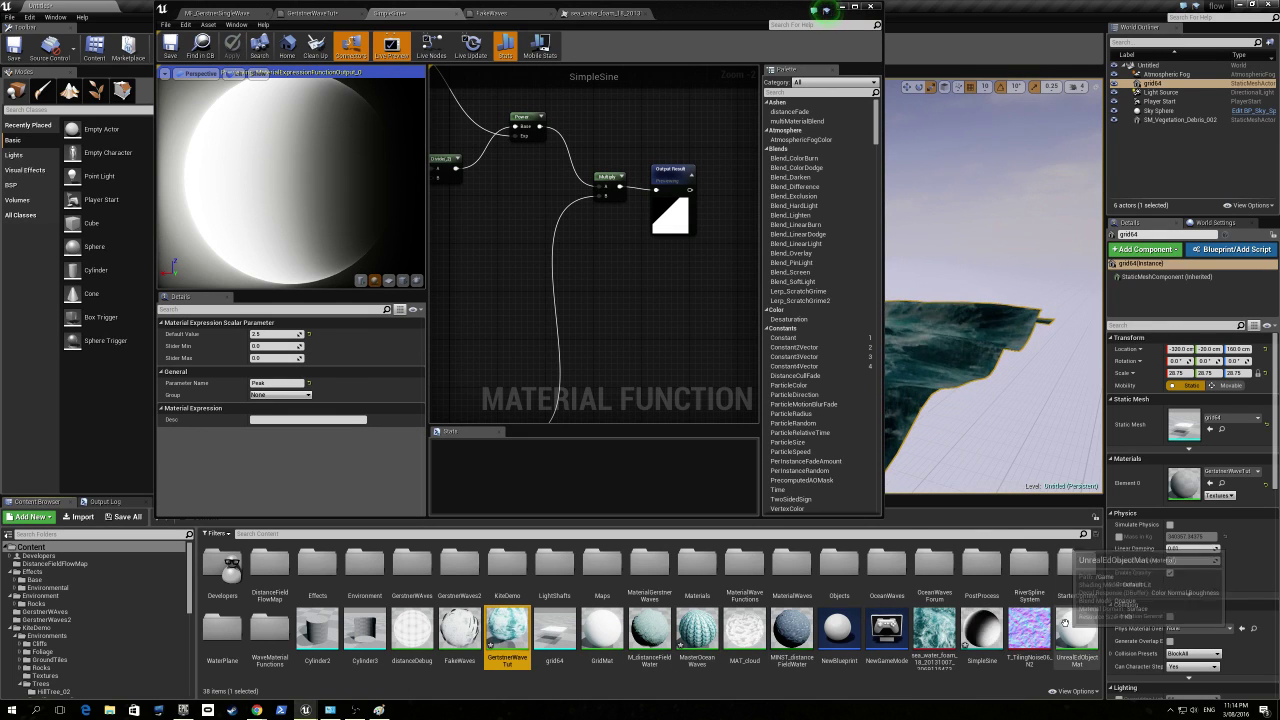
{"action": "right_click", "coordinate": [986, 633]}
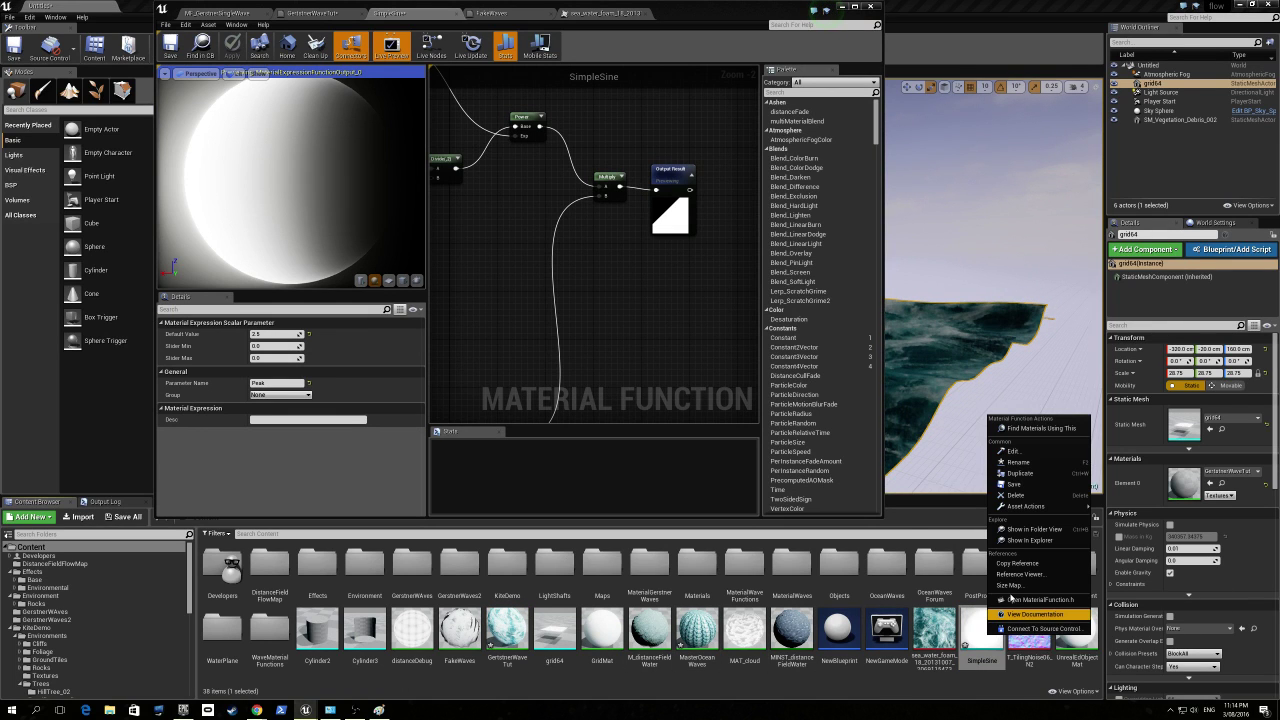
{"action": "left_click", "coordinate": [1027, 472]}
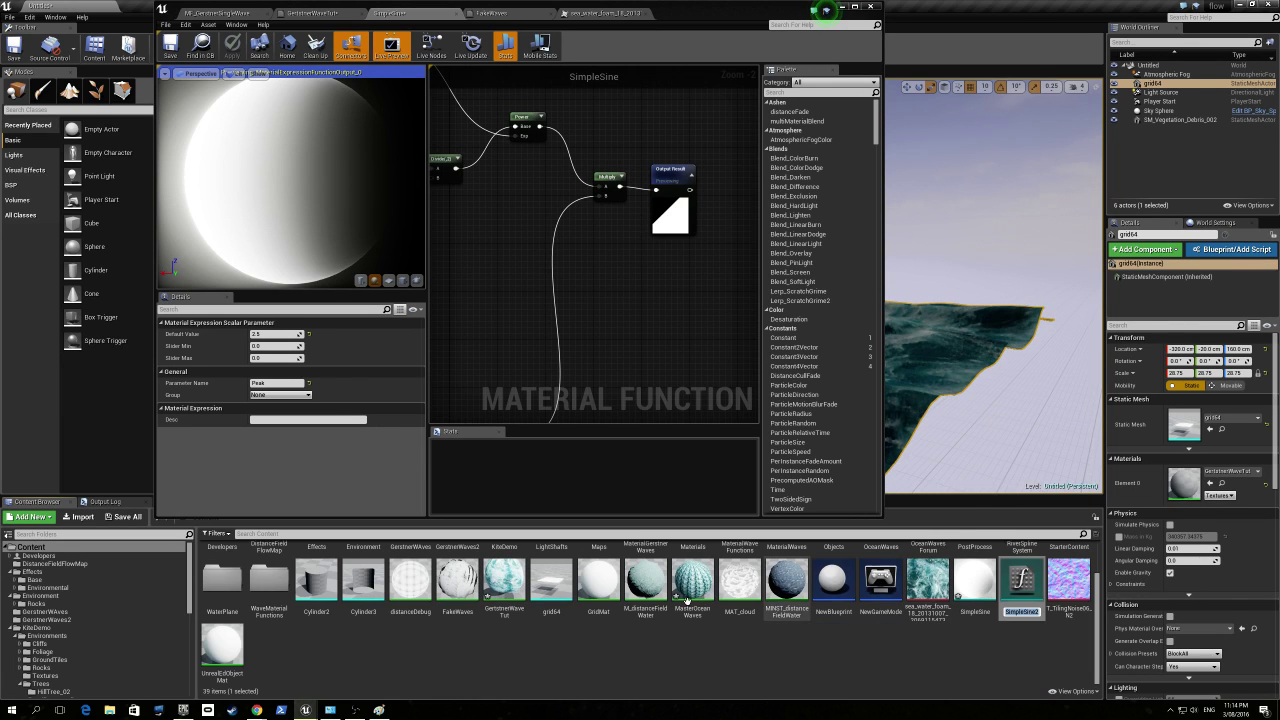
Name the duplicated material function GerstnerSimpleFunc
{"action": "key", "text": "Right"}
{"action": "key", "text": "BackSpace"}
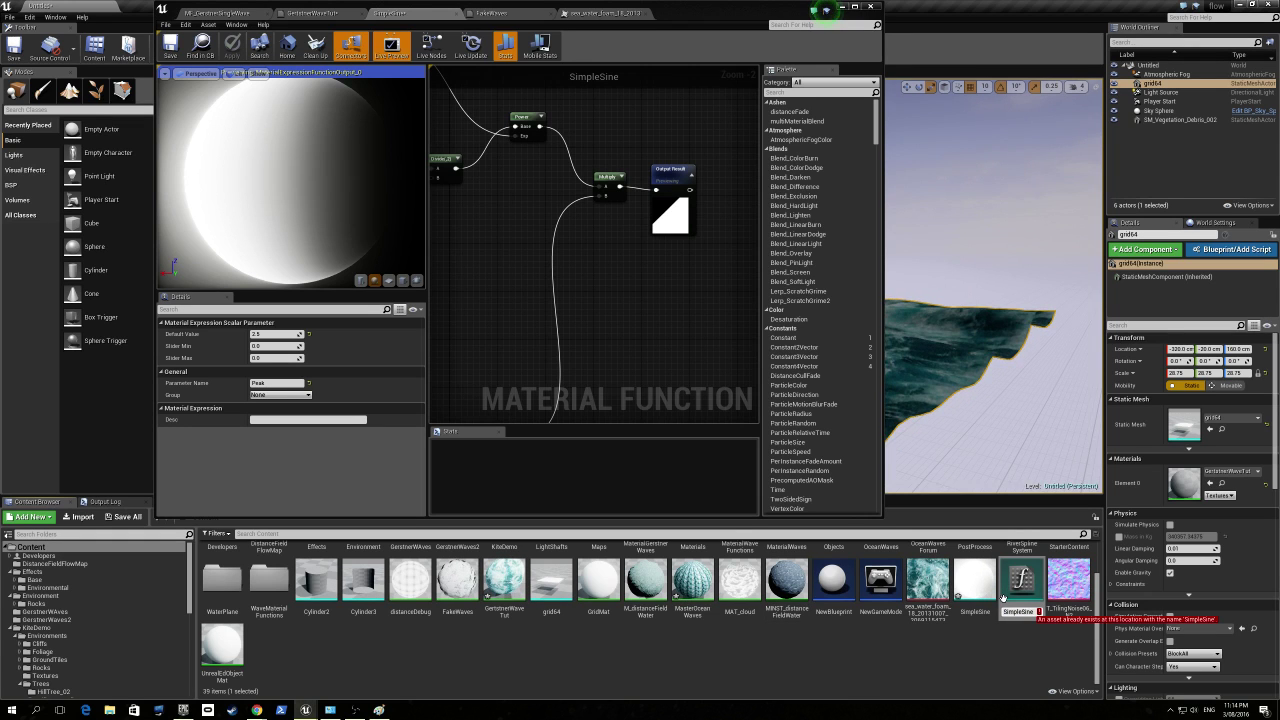
{"action": "key", "text": "Left"}
{"action": "key", "text": "Left"}
{"action": "key", "text": "Left"}
{"action": "key", "text": "Left"}
{"action": "key", "text": "BackSpace"}
{"action": "key", "text": "BackSpace"}
{"action": "key", "text": "BackSpace"}
{"action": "key", "text": "BackSpace"}
{"action": "key", "text": "BackSpace"}
{"action": "key", "text": "BackSpace"}
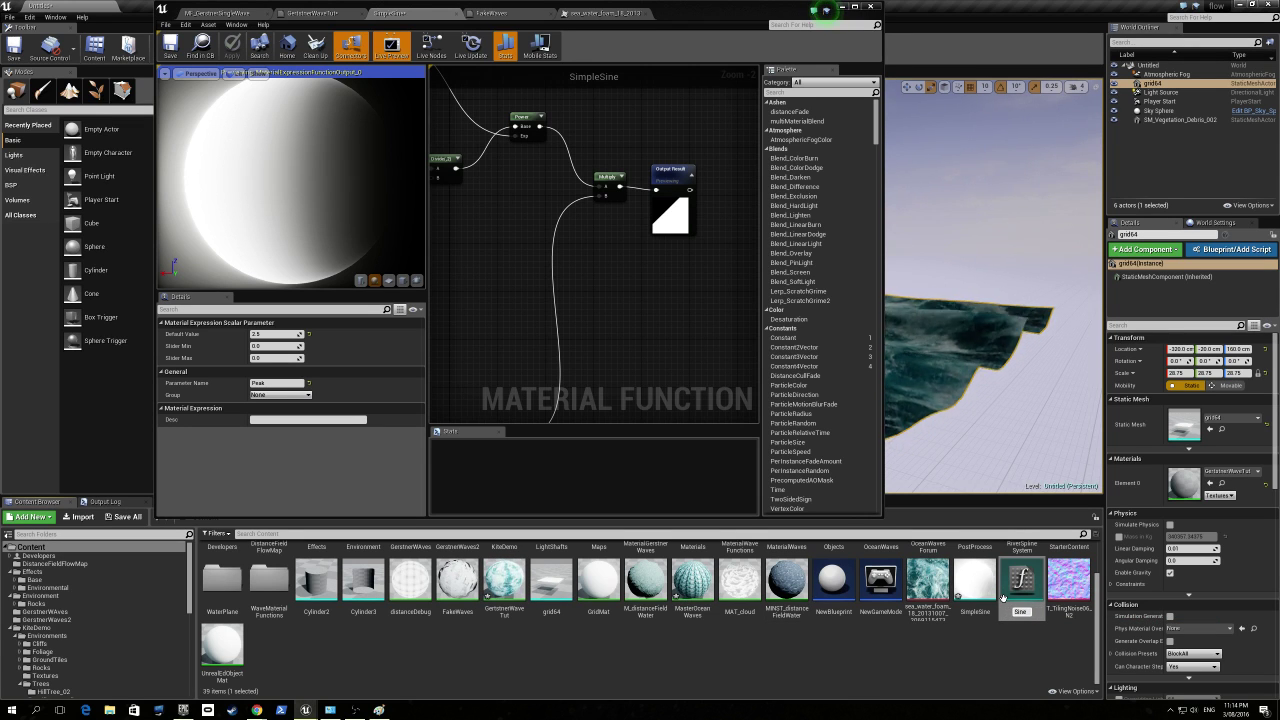
{"action": "type", "text": "Gerstner"}
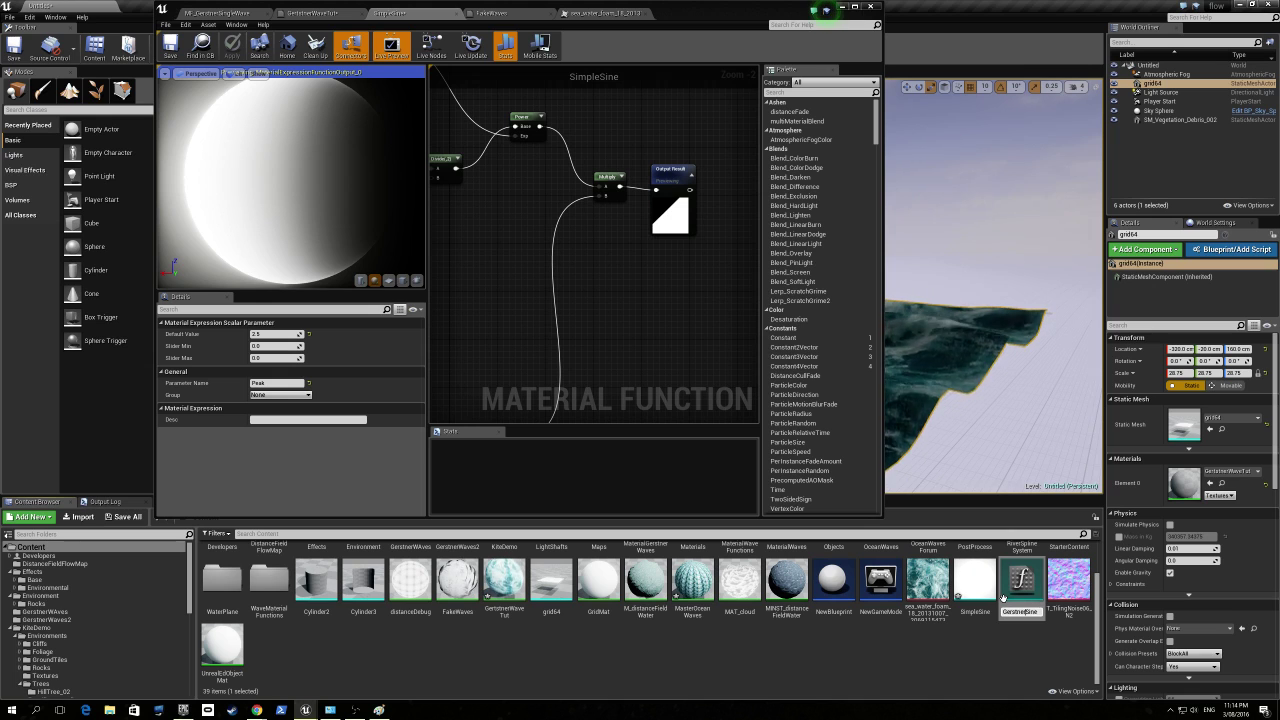
{"action": "key", "text": "Right"}
{"action": "key", "text": "BackSpace"}
{"action": "key", "text": "BackSpace"}
{"action": "key", "text": "BackSpace"}
{"action": "key", "text": "BackSpace"}
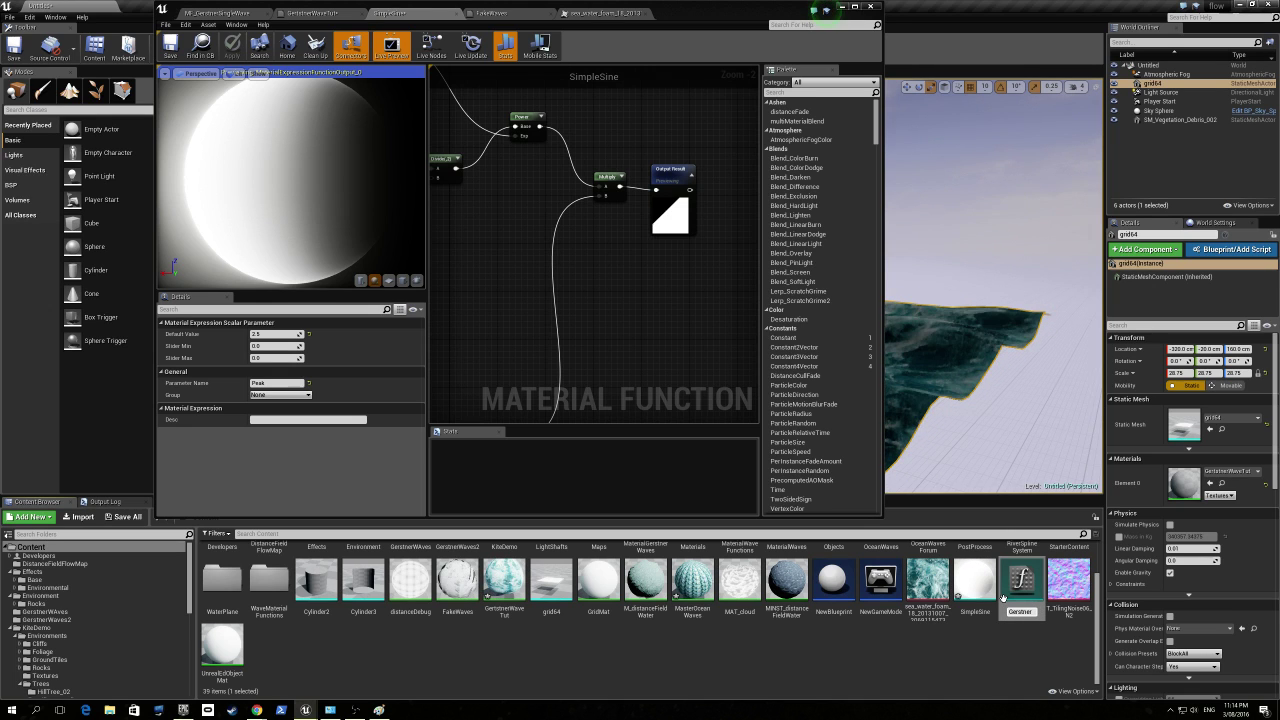
{"action": "type", "text": "SimpleFunc"}
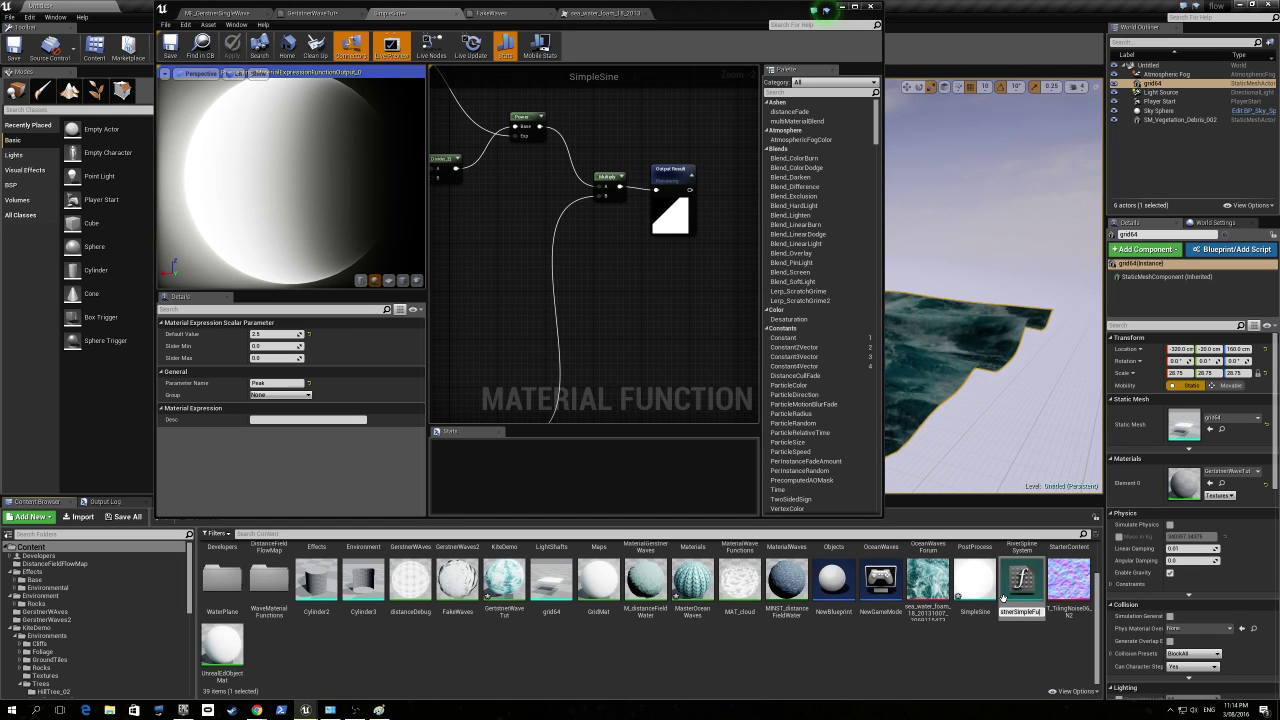
{"action": "key", "text": "BackSpace"}
{"action": "key", "text": "BackSpace"}
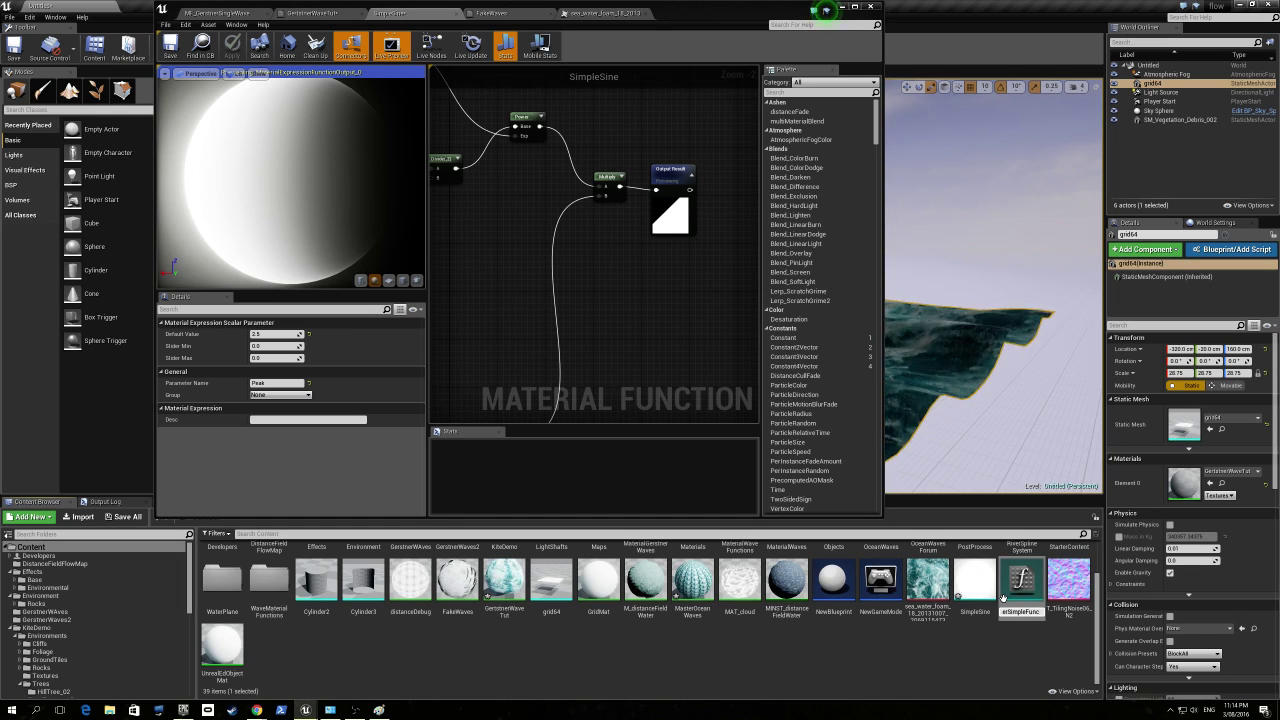
{"action": "key", "text": "Return"}
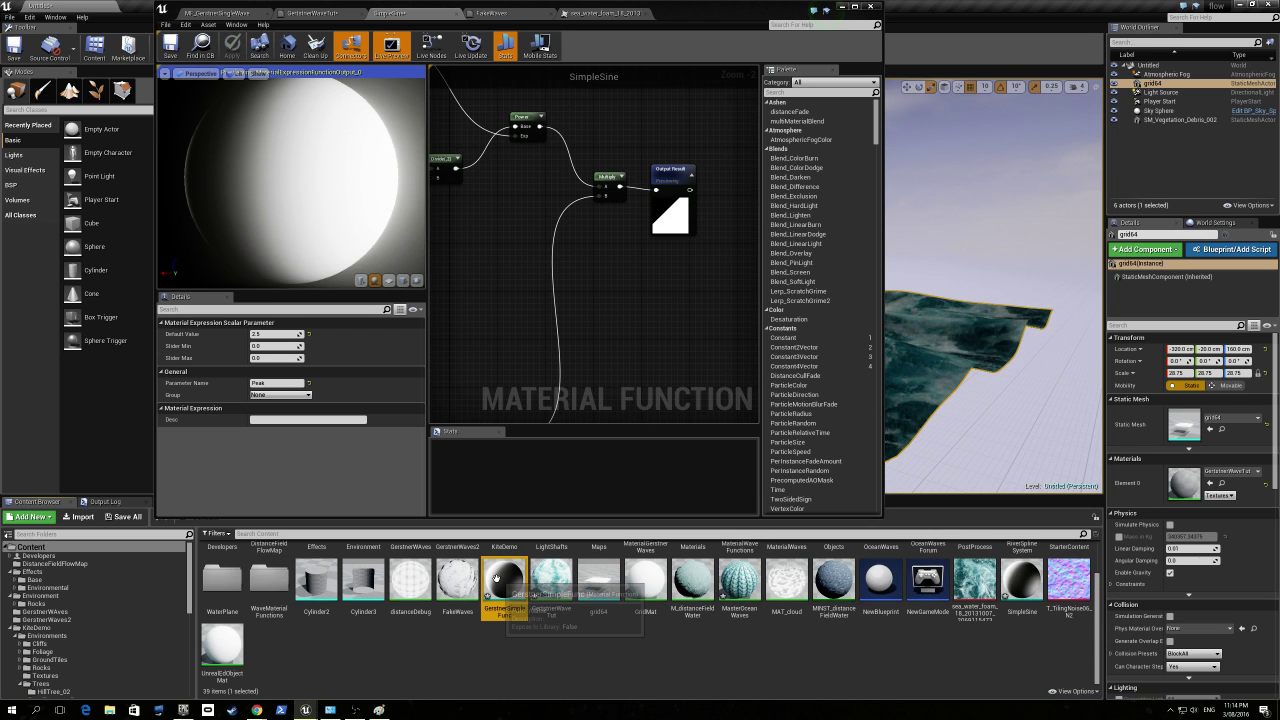
Open GerstnerSimpleFunc in the maximized editor and move its Output Result node well away from the final Multiply node
{"action": "double_click", "coordinate": [497, 578]}
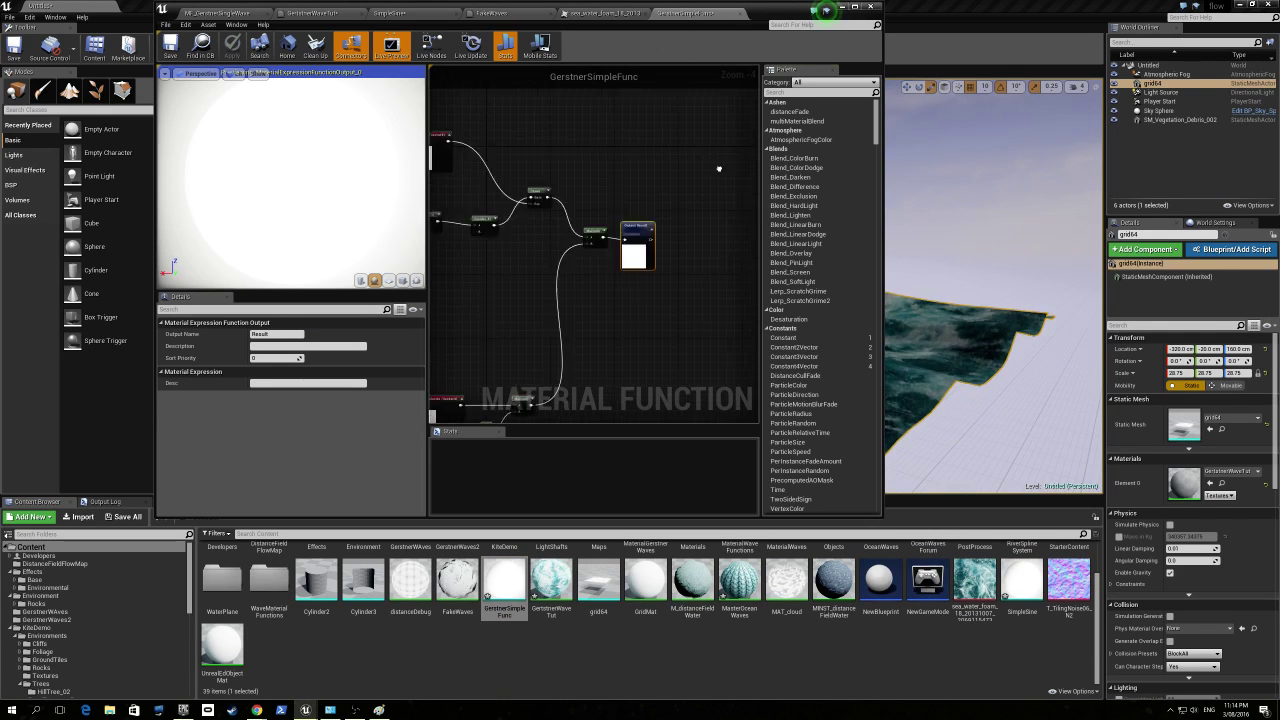
{"action": "left_click_drag", "start_coordinate": [781, 25], "coordinate": [994, 61]}
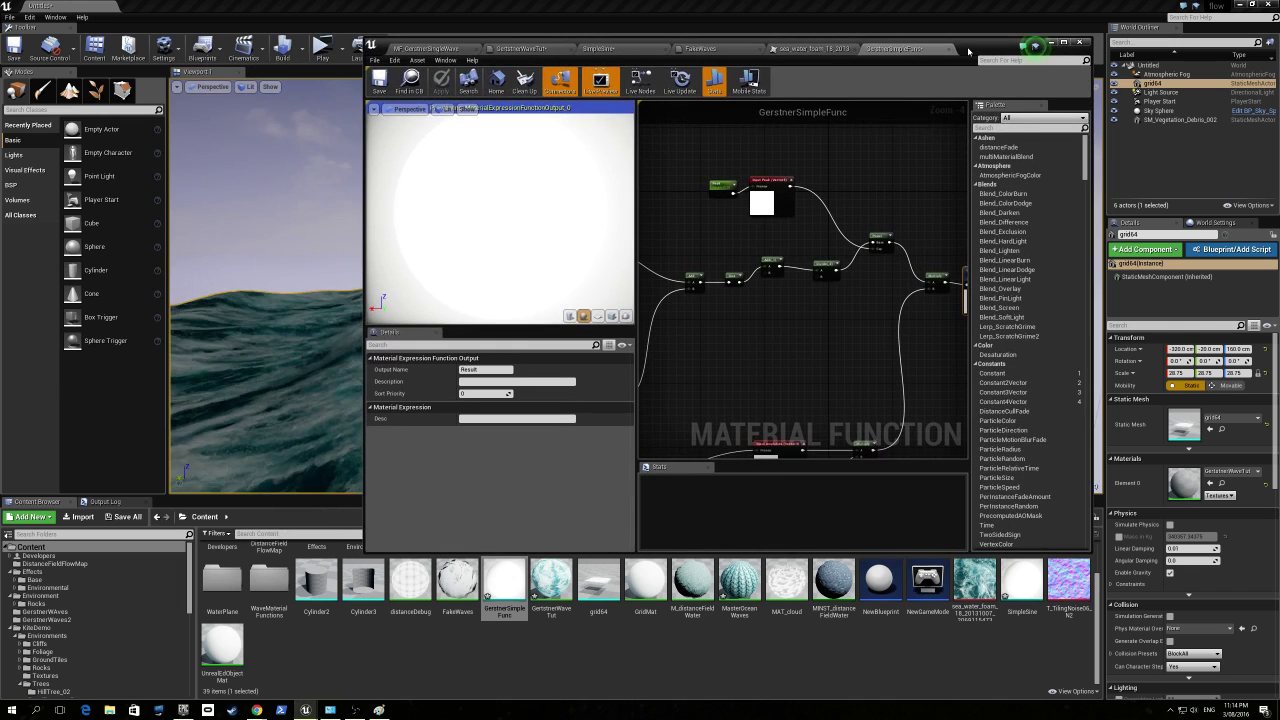
{"action": "double_click", "coordinate": [974, 48]}
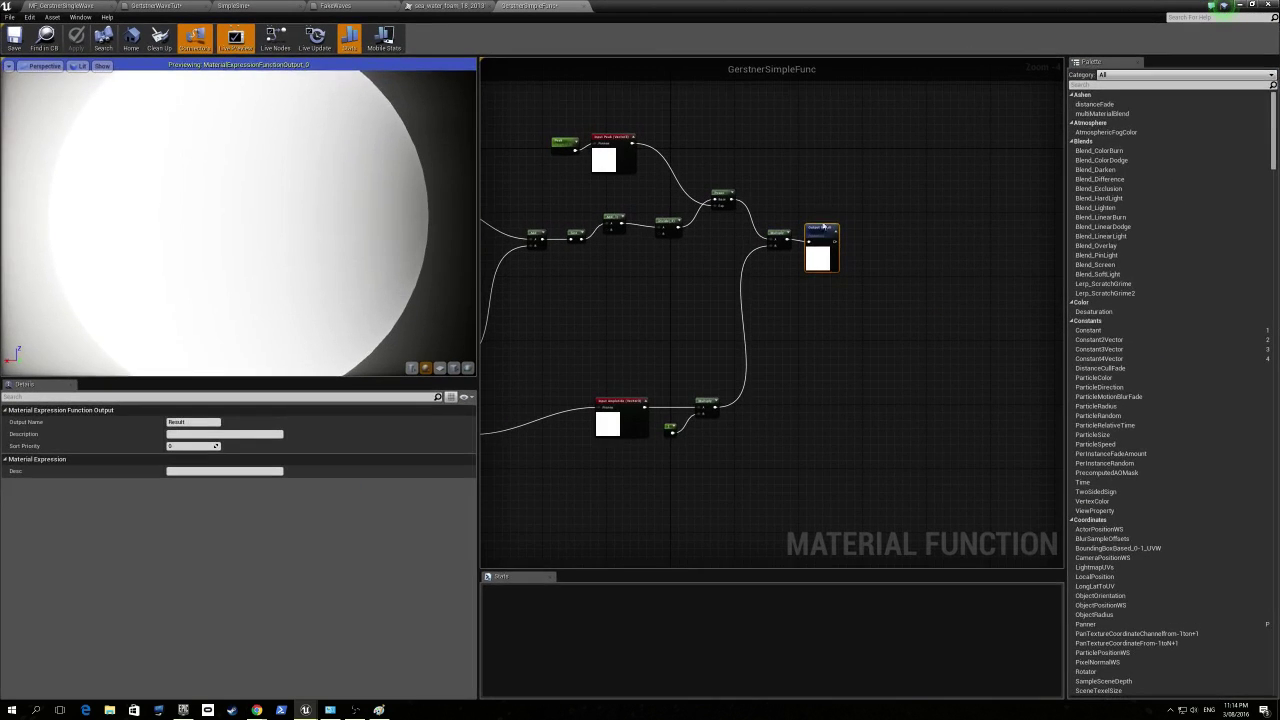
{"action": "right_click_drag", "start_coordinate": [829, 229], "coordinate": [876, 217]}
{"action": "left_click_drag", "start_coordinate": [876, 244], "coordinate": [1007, 245]}
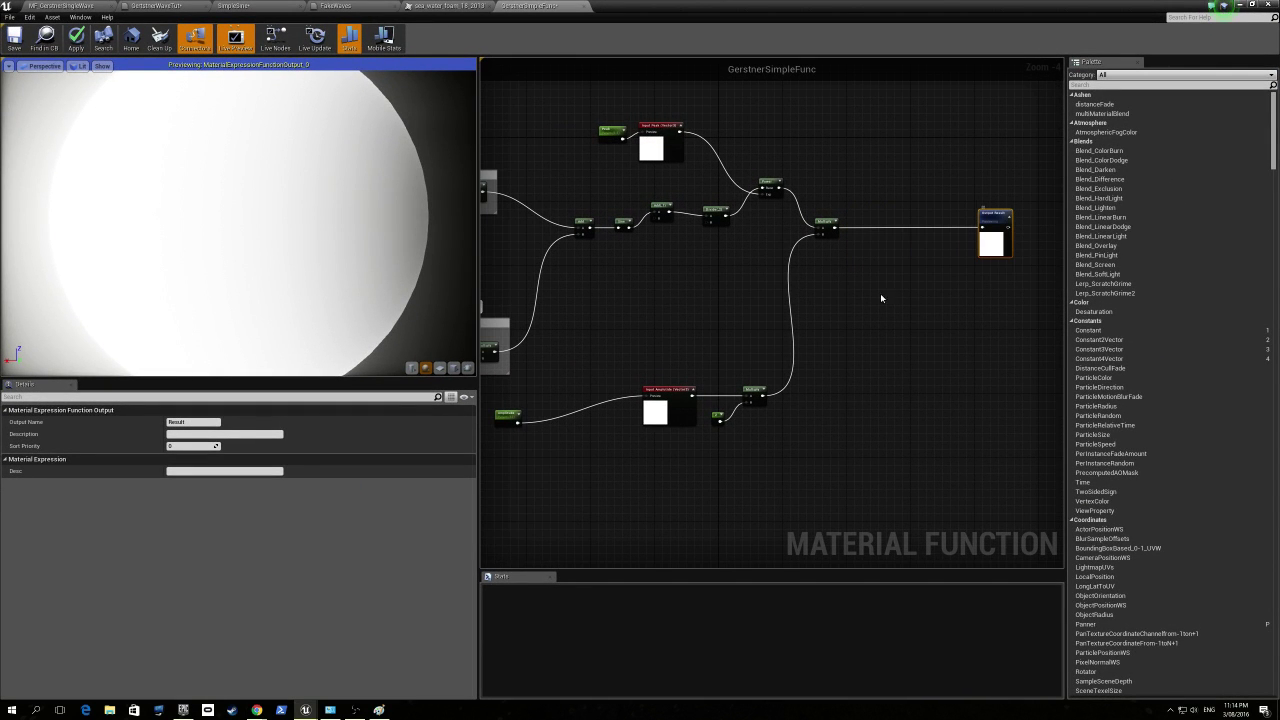
{"action": "scroll", "coordinate": [890, 278], "scroll_direction": "up", "scroll_amount": 4}
In the GertstnerWaveTut material graph, select the 0 constant and MakeFloat3 nodes for copying
{"action": "left_click_drag", "start_coordinate": [863, 11], "coordinate": [629, 79]}
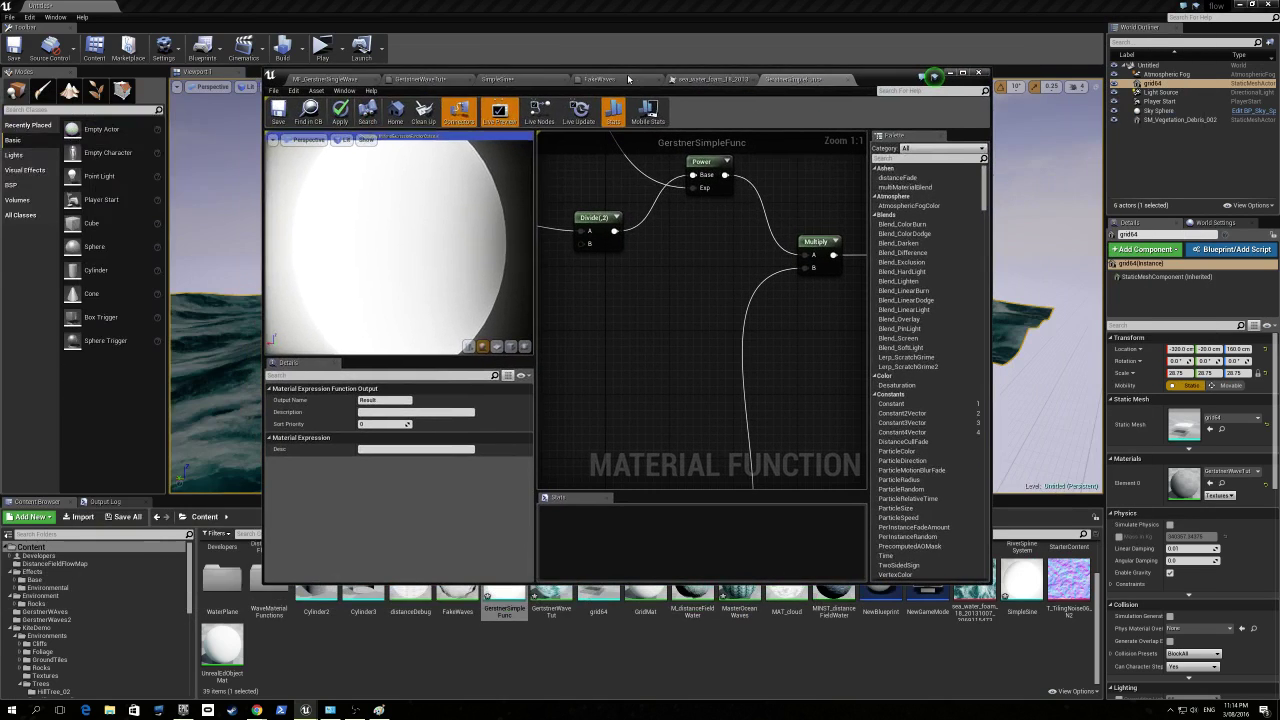
{"action": "left_click", "coordinate": [610, 78]}
{"action": "left_click", "coordinate": [420, 78]}
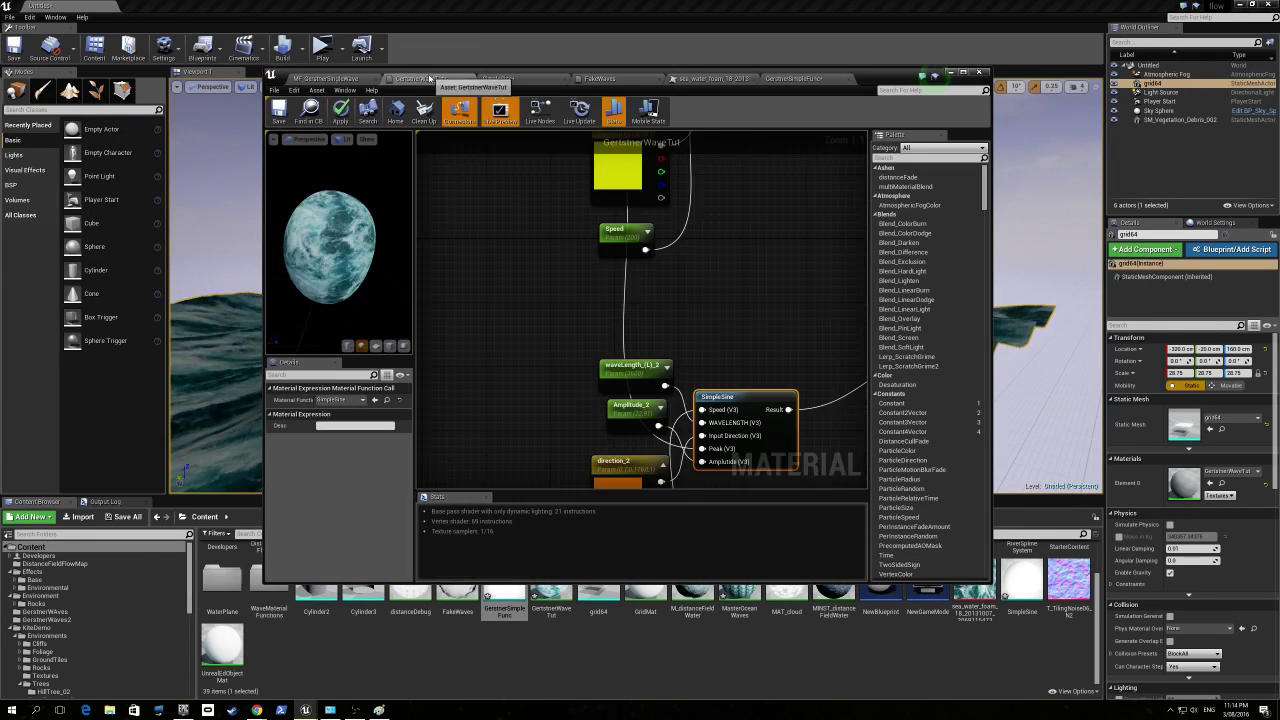
{"action": "right_click_drag", "start_coordinate": [777, 338], "coordinate": [483, 350]}
{"action": "scroll", "coordinate": [550, 262], "scroll_direction": "down", "scroll_amount": 2}
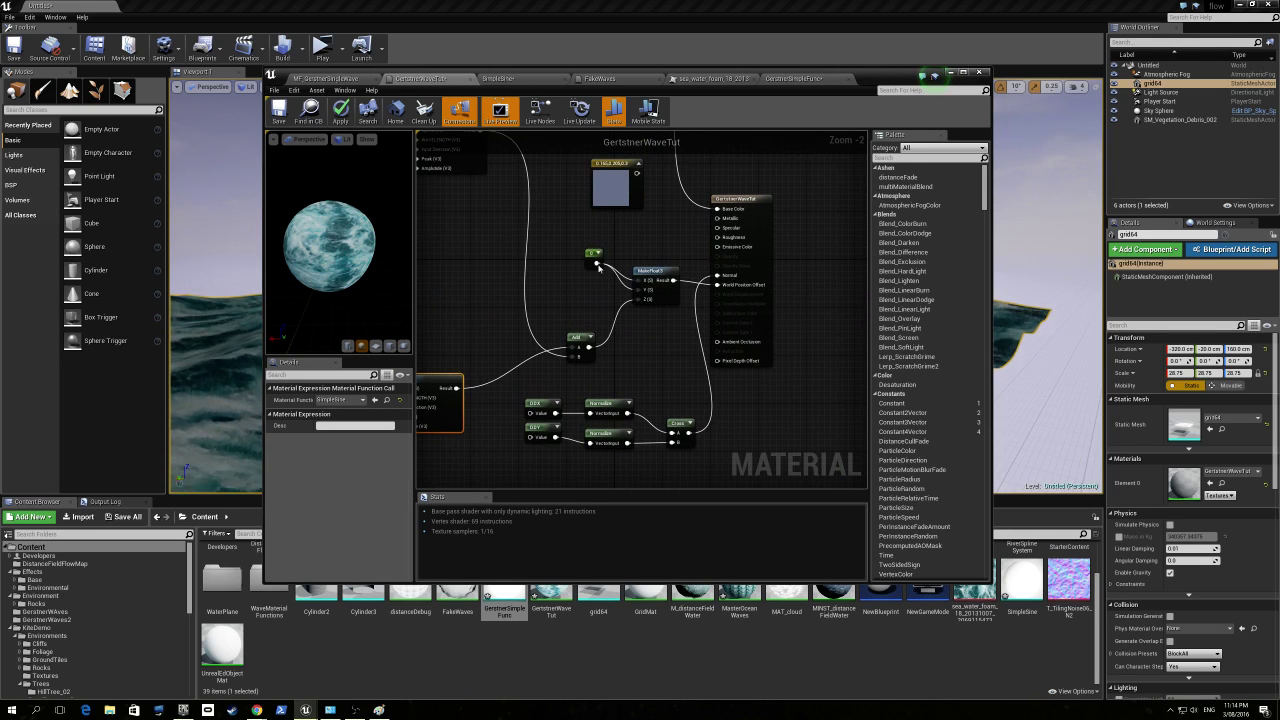
{"action": "left_click_drag", "start_coordinate": [570, 242], "coordinate": [645, 301]}
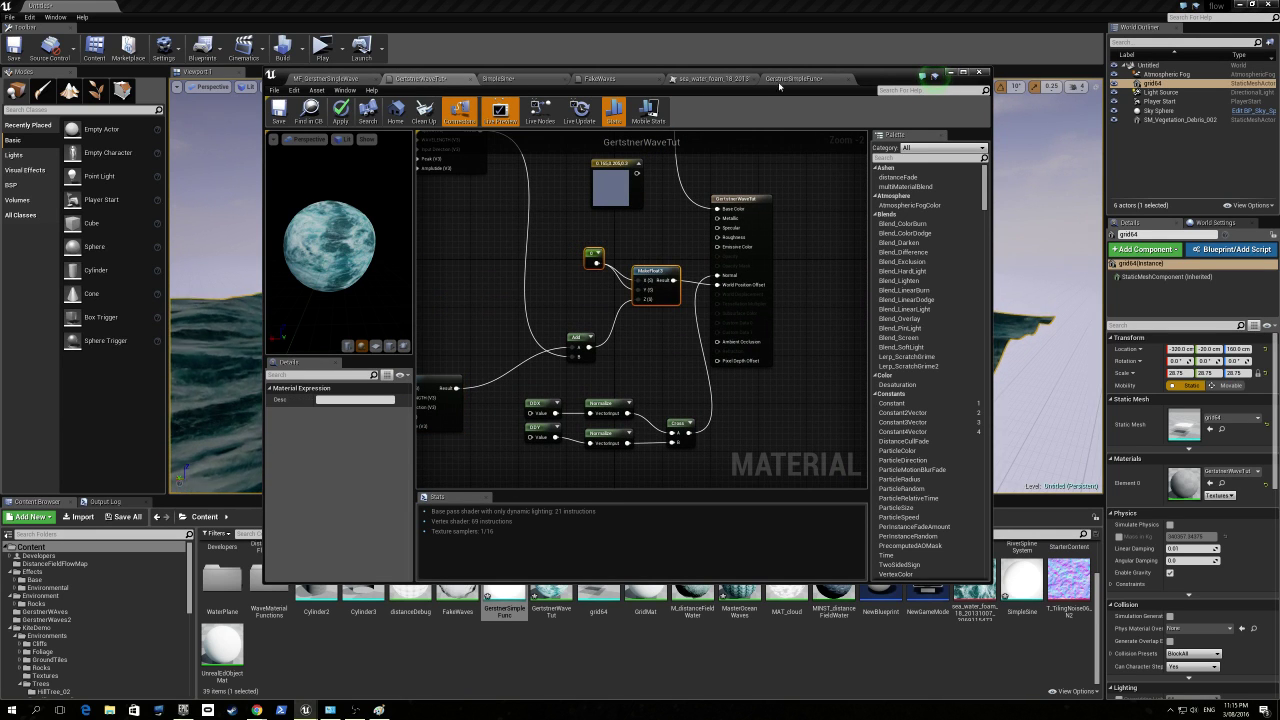
Paste the nodes into GerstnerSimpleFunc, connect the final Multiply to MakeFloat3's Z, and connect its Result to Output Result
{"action": "left_click", "coordinate": [793, 78]}
{"action": "double_click", "coordinate": [866, 83]}
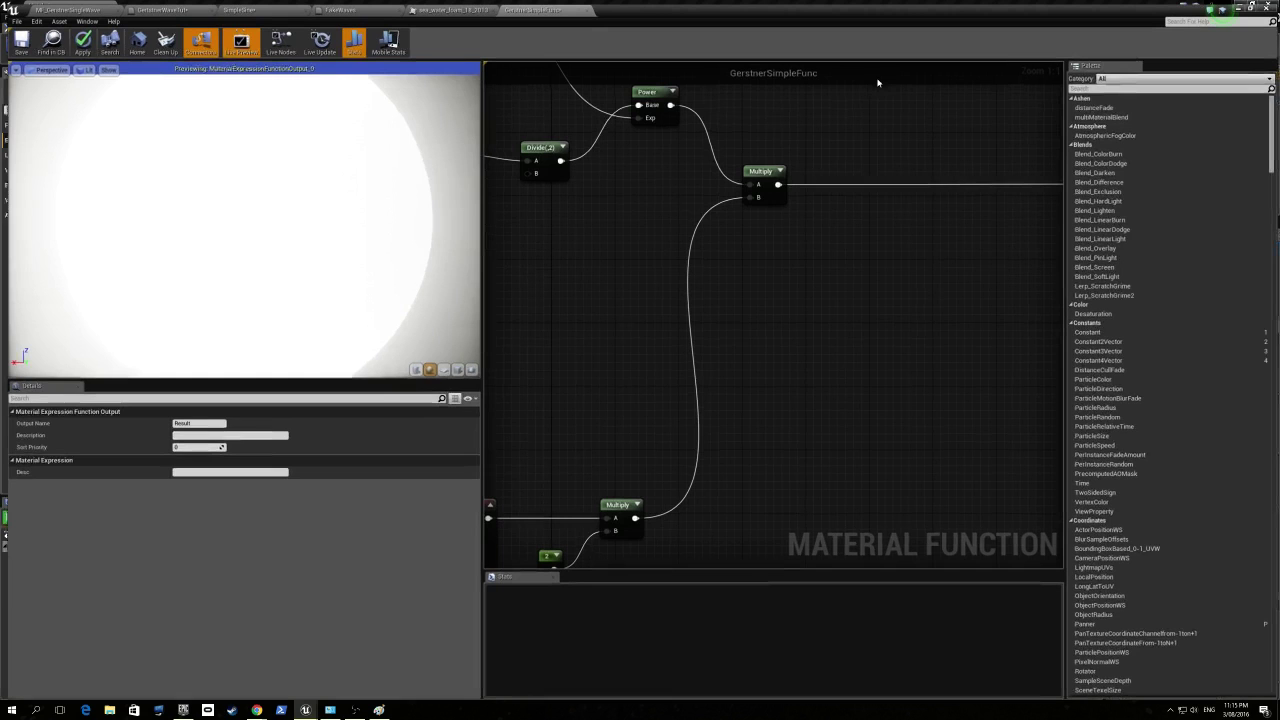
{"action": "right_click_drag", "start_coordinate": [855, 152], "coordinate": [692, 210]}
{"action": "key", "text": "ctrl+v"}
{"action": "left_click_drag", "start_coordinate": [745, 232], "coordinate": [913, 243]}
{"action": "right_click_drag", "start_coordinate": [711, 256], "coordinate": [786, 357]}
{"action": "left_click_drag", "start_coordinate": [688, 342], "coordinate": [812, 311]}
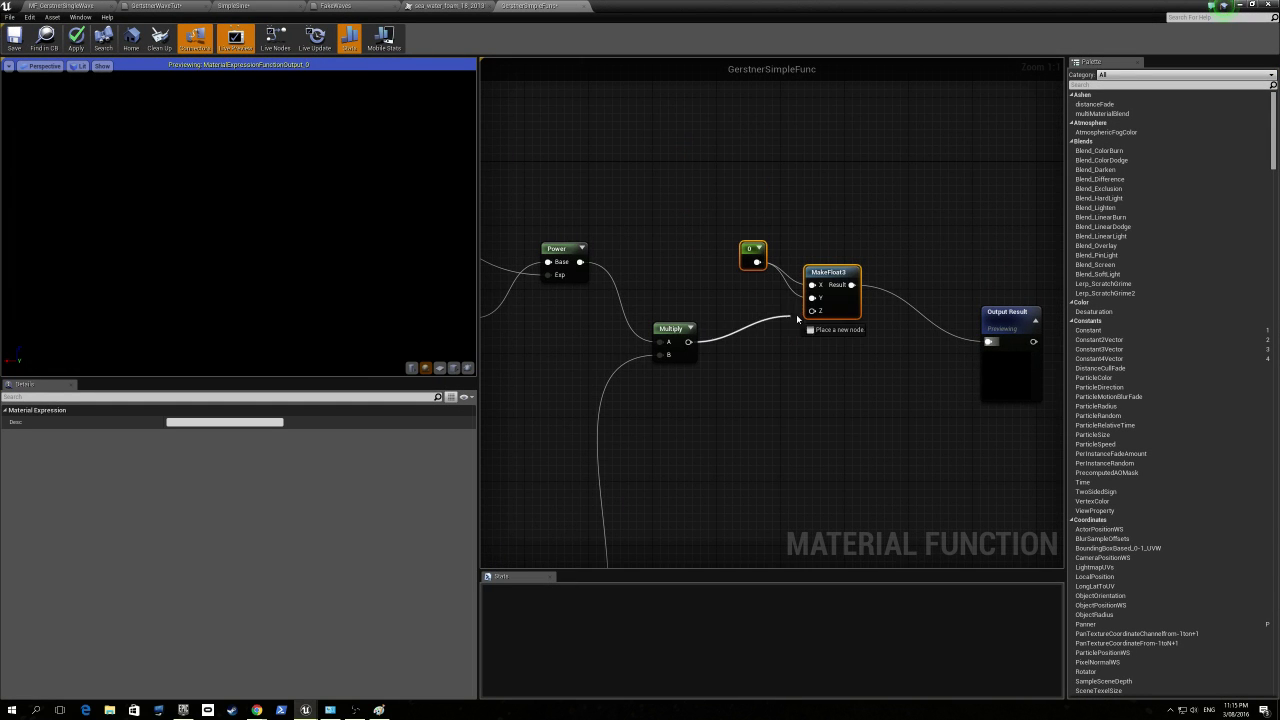
Delete the pasted 0 constant and move MakeFloat3 up closer to the Output Result node
{"action": "left_click", "coordinate": [752, 250]}
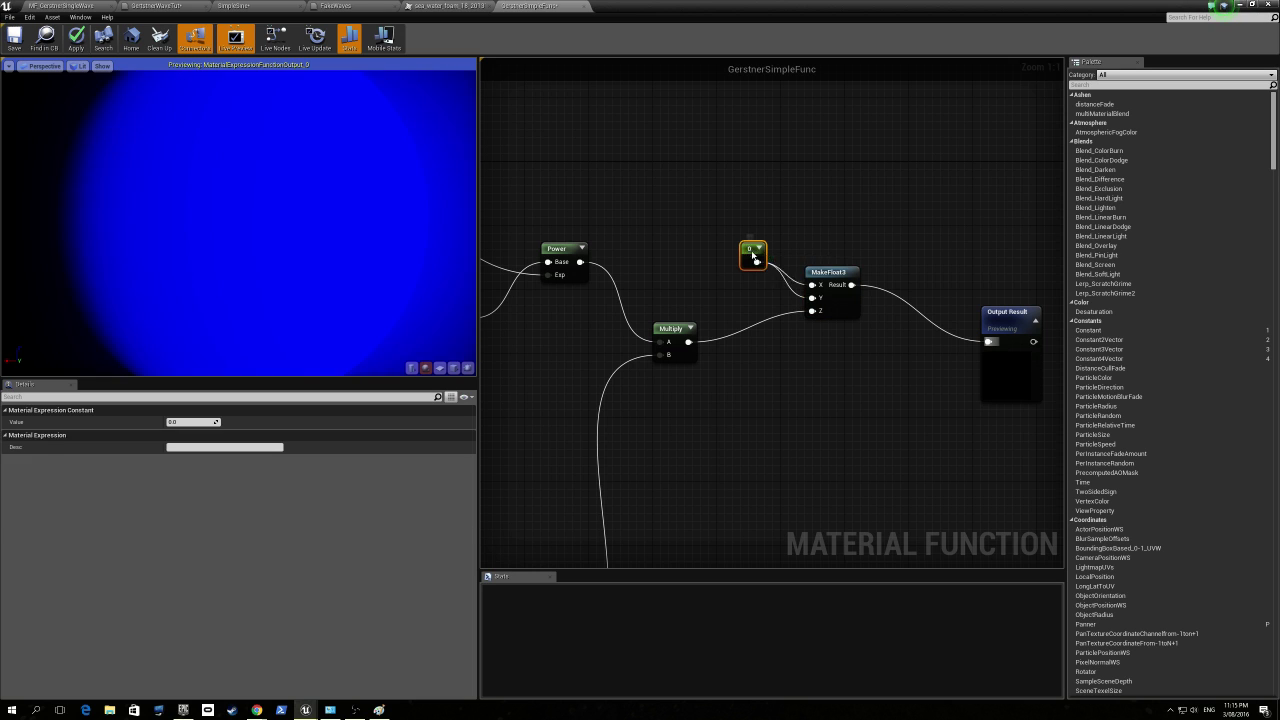
{"action": "key", "text": "Delete"}
{"action": "left_click_drag", "start_coordinate": [829, 275], "coordinate": [901, 219]}
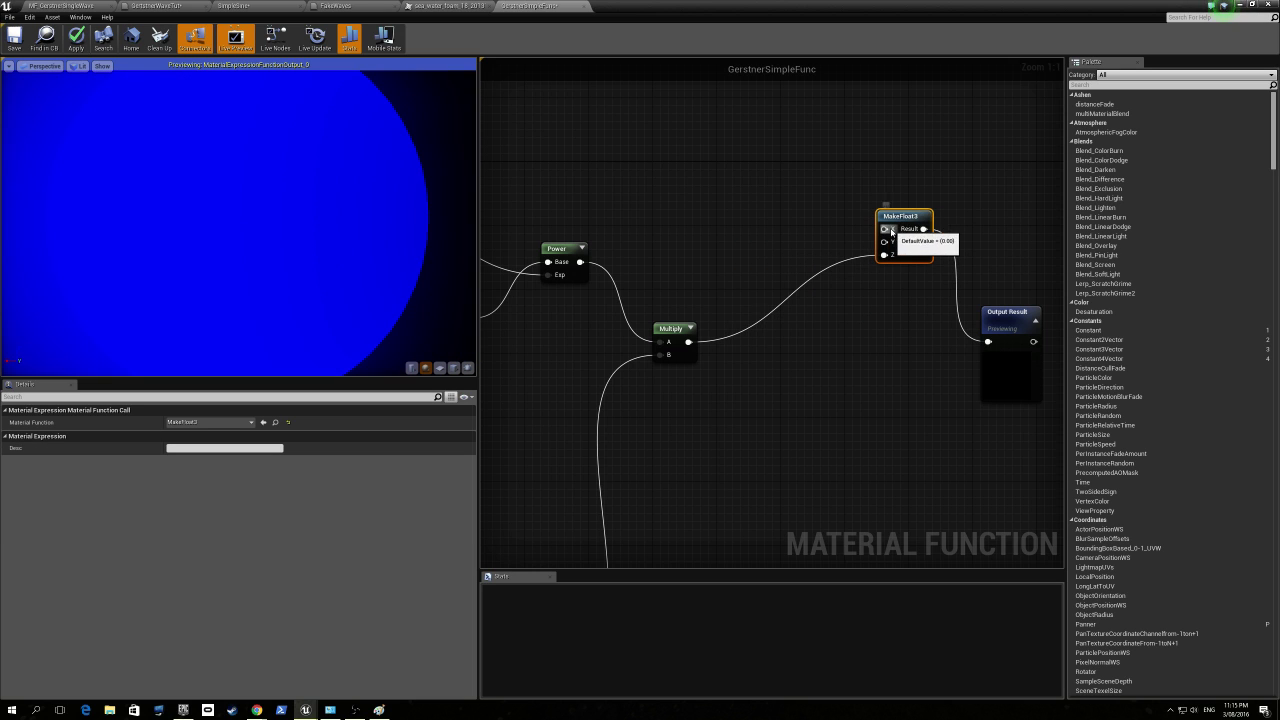
{"action": "left_click", "coordinate": [726, 183]}
{"action": "scroll", "coordinate": [826, 209], "scroll_direction": "down", "scroll_amount": 6}
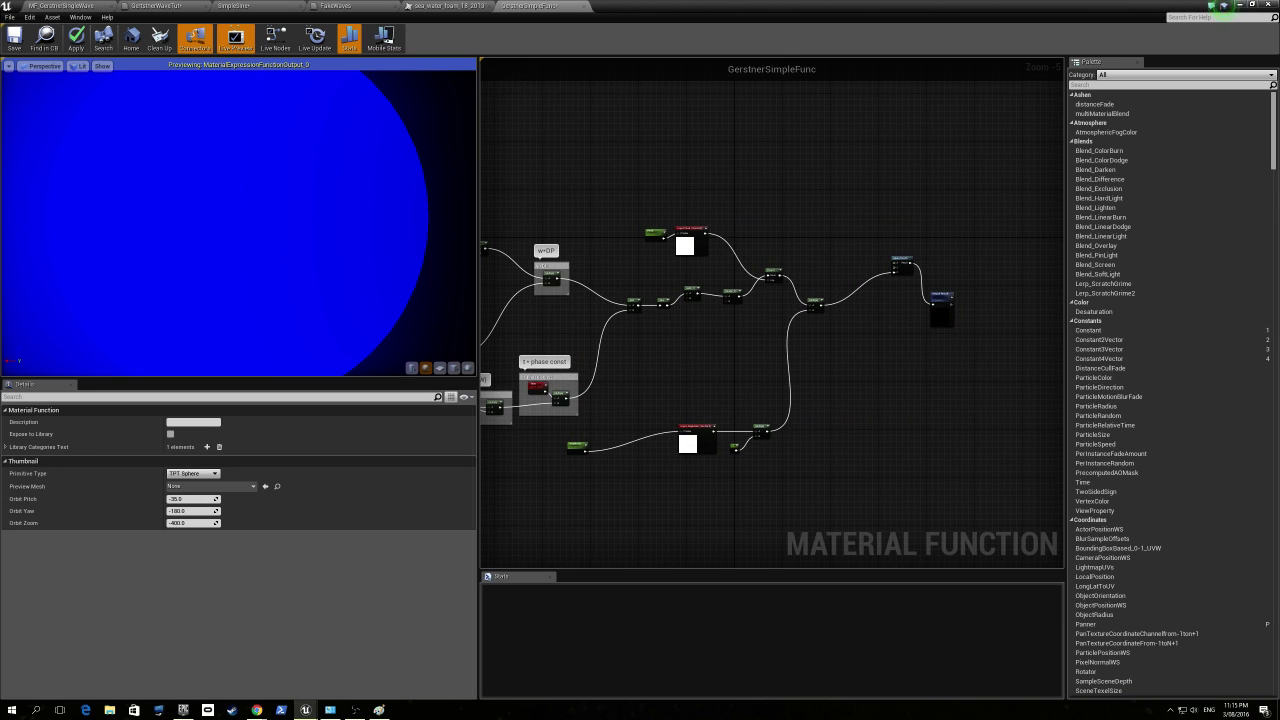
Compare the cosine and sine terms of Equation 9 on the GPU Gems page with the GerstnerSimpleFunc node graph
{"action": "left_click_drag", "start_coordinate": [0, 94], "coordinate": [715, 94]}
{"action": "double_click", "coordinate": [717, 93]}
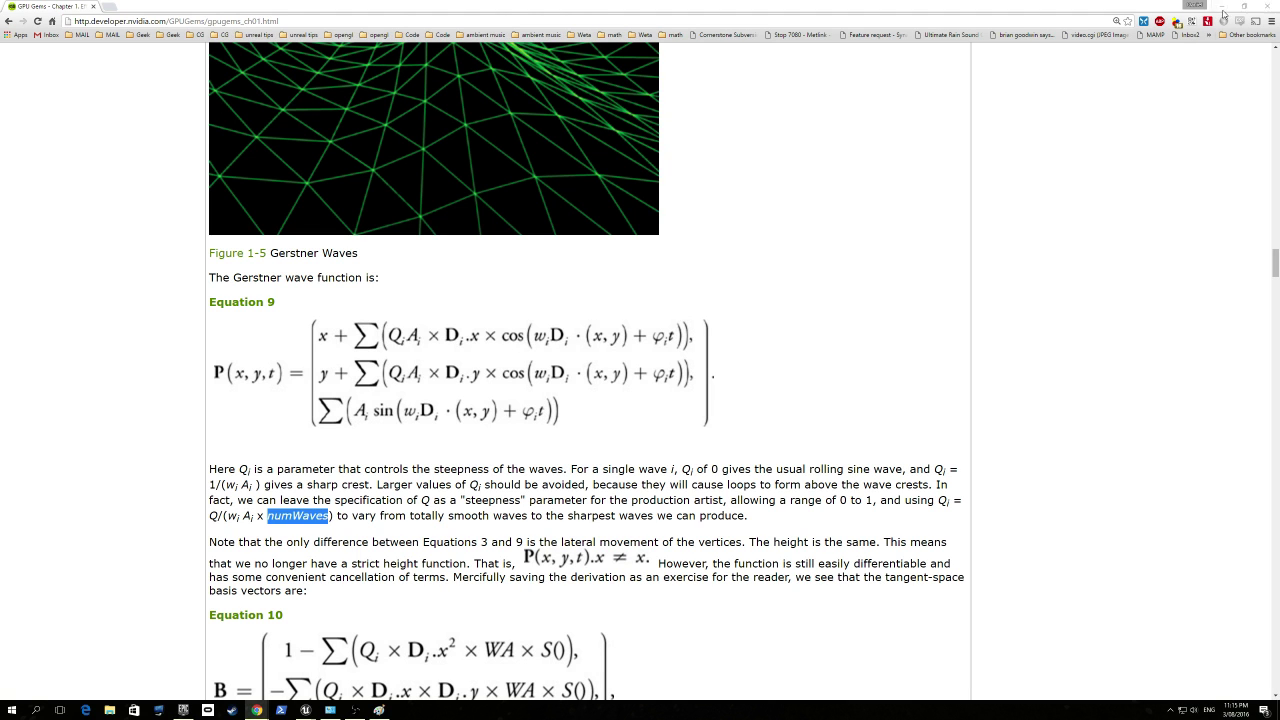
{"action": "key", "text": "alt+Tab"}
{"action": "right_click_drag", "start_coordinate": [707, 396], "coordinate": [960, 320]}
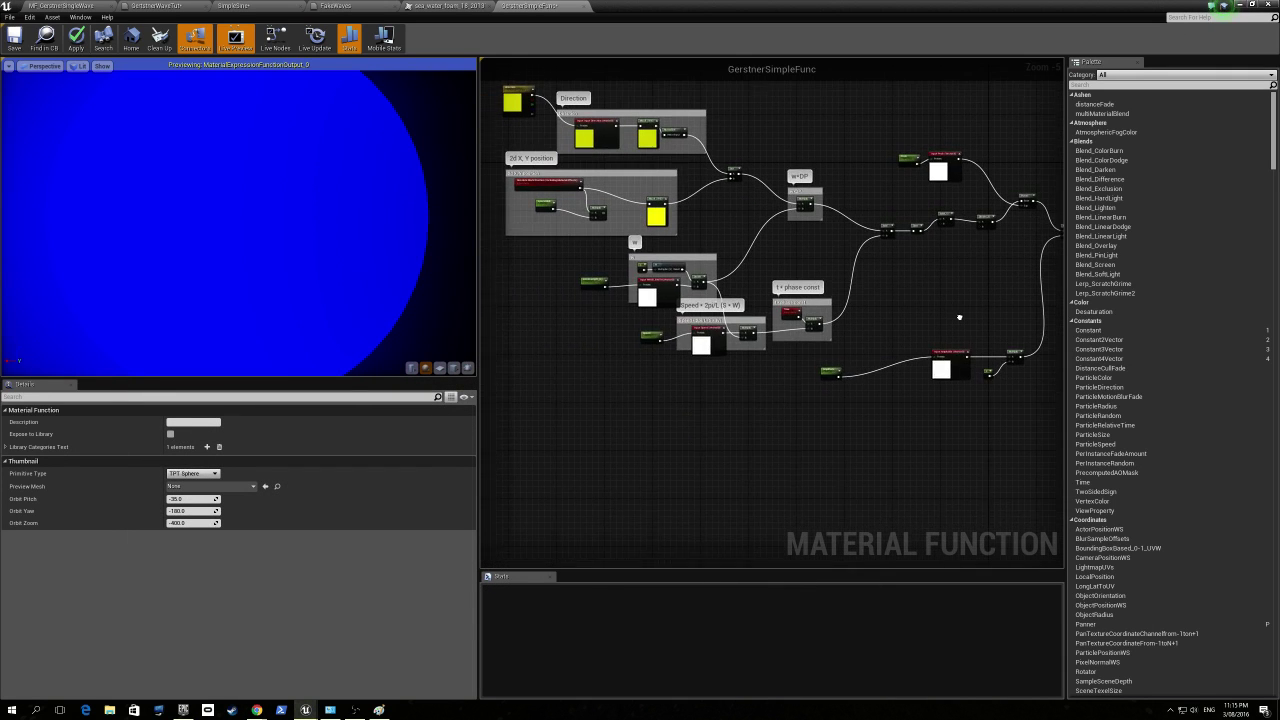
{"action": "left_click", "coordinate": [257, 710]}
{"action": "left_click", "coordinate": [369, 645]}
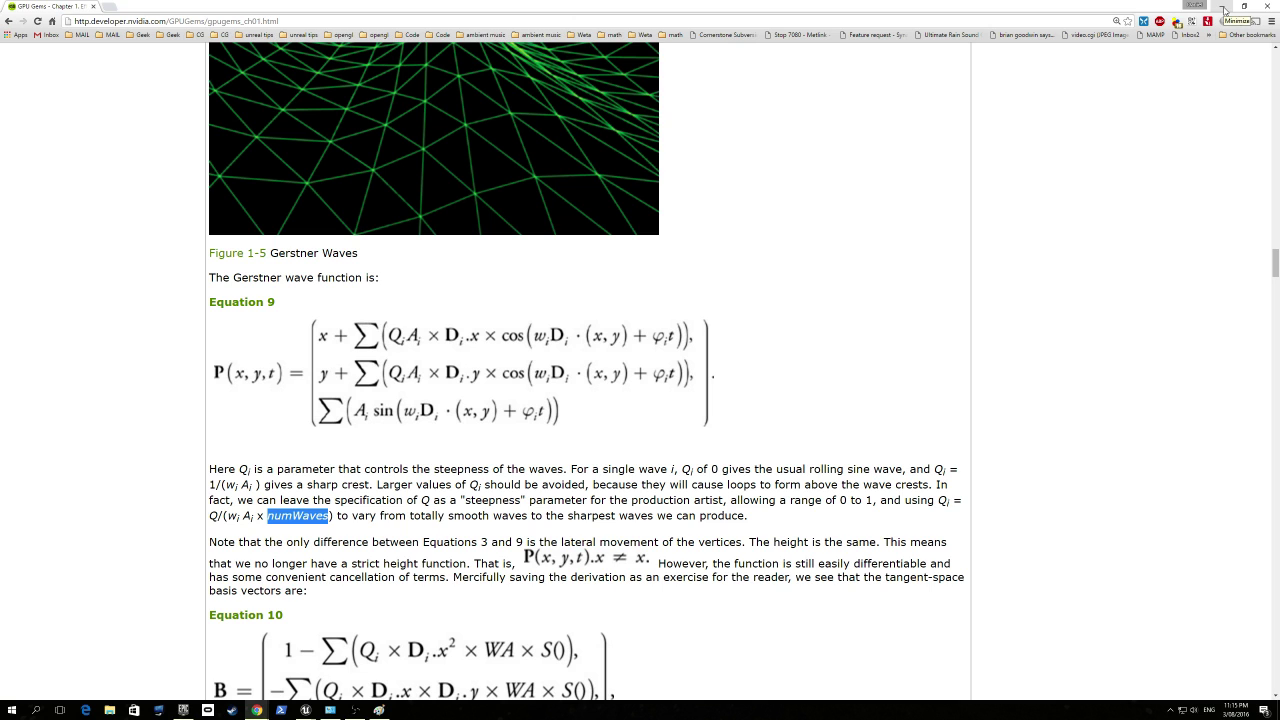
{"action": "left_click", "coordinate": [1224, 10]}
Extend the comment around the w*DP Multiply node with the text "(inner function)"
{"action": "scroll", "coordinate": [743, 320], "scroll_direction": "up", "scroll_amount": 2}
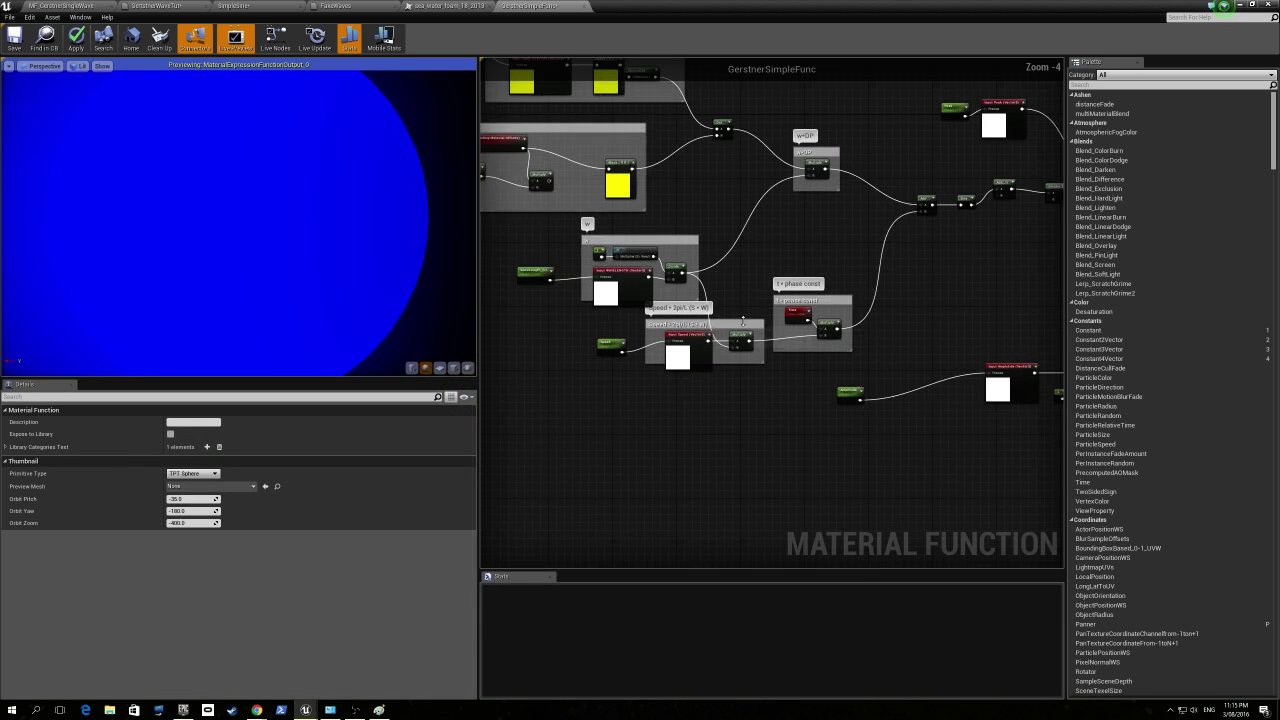
{"action": "scroll", "coordinate": [743, 321], "scroll_direction": "up", "scroll_amount": 2}
{"action": "right_click_drag", "start_coordinate": [743, 321], "coordinate": [637, 453]}
{"action": "left_click_drag", "start_coordinate": [760, 224], "coordinate": [846, 126]}
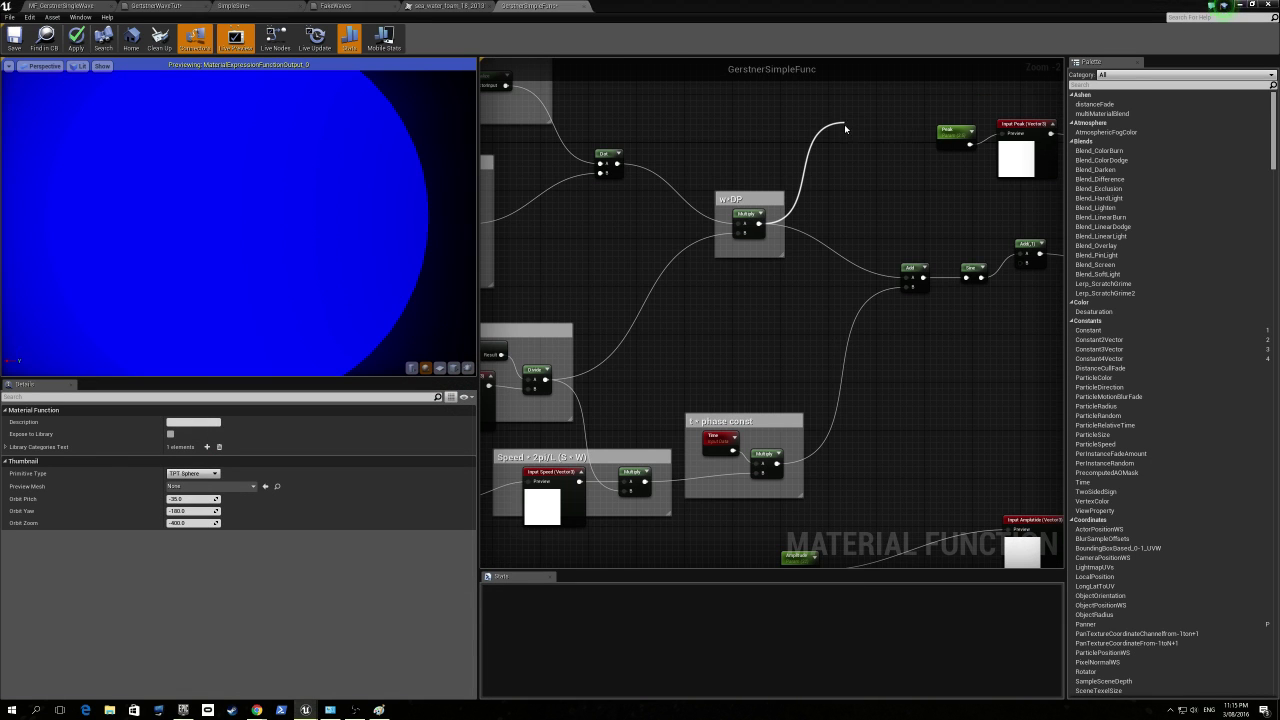
{"action": "left_click", "coordinate": [759, 144]}
{"action": "right_click_drag", "start_coordinate": [758, 145], "coordinate": [722, 215]}
{"action": "double_click", "coordinate": [695, 269]}
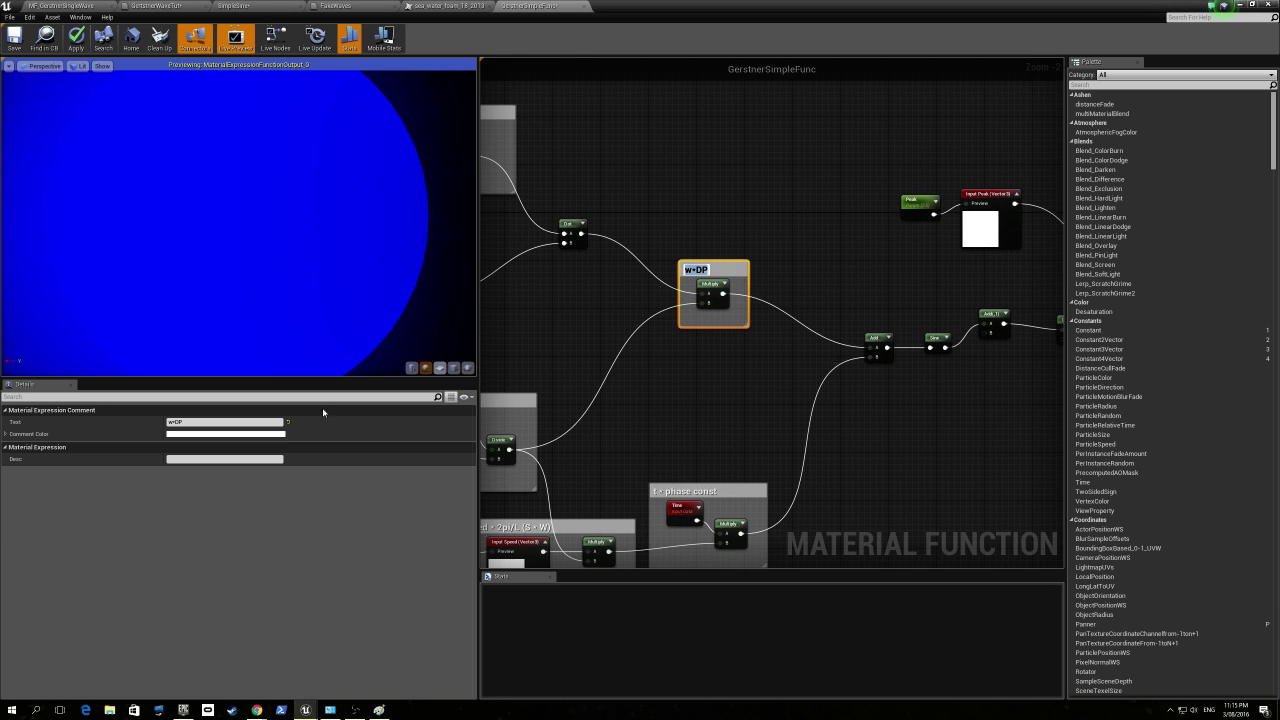
{"action": "left_click", "coordinate": [554, 340]}
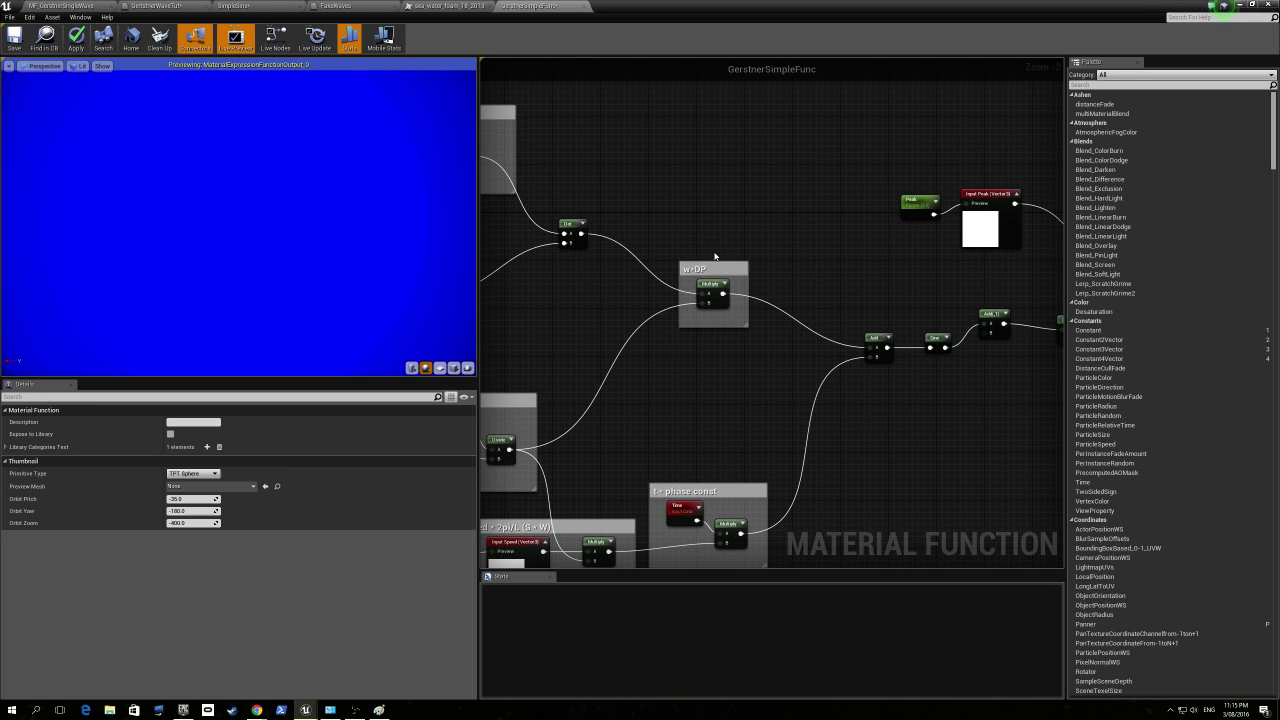
{"action": "left_click", "coordinate": [697, 277]}
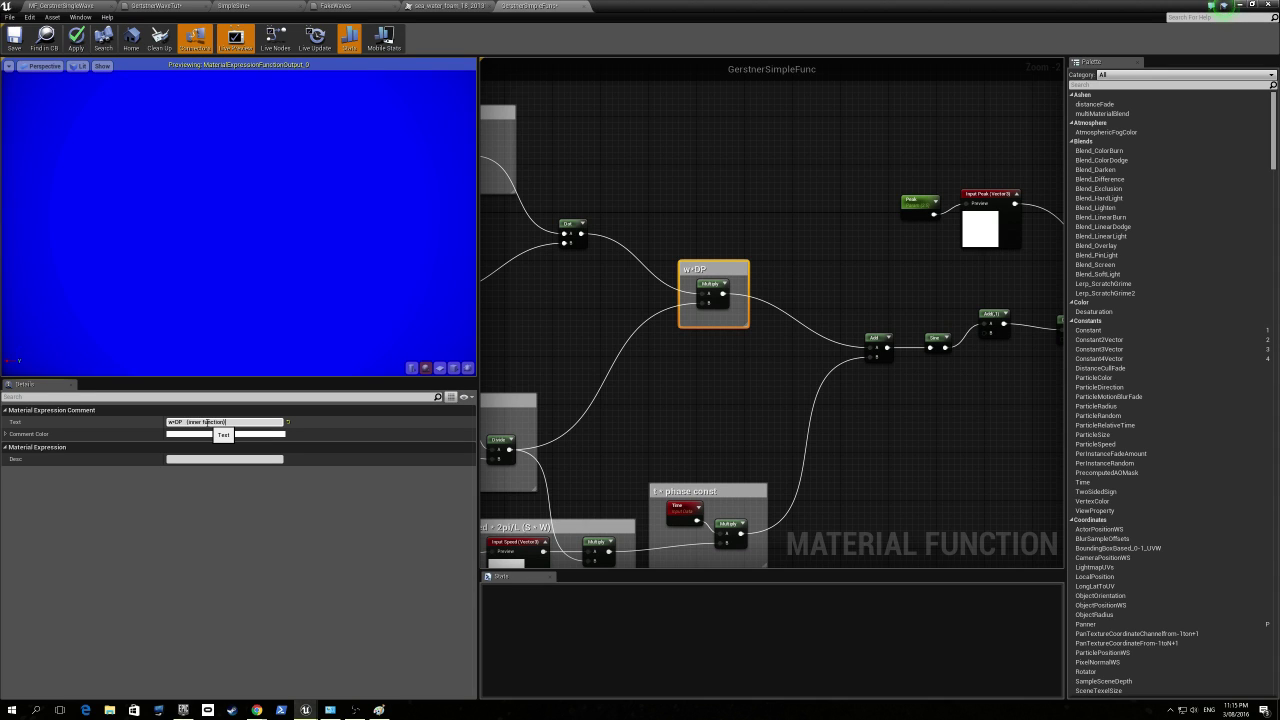
{"action": "key", "text": "Return"}
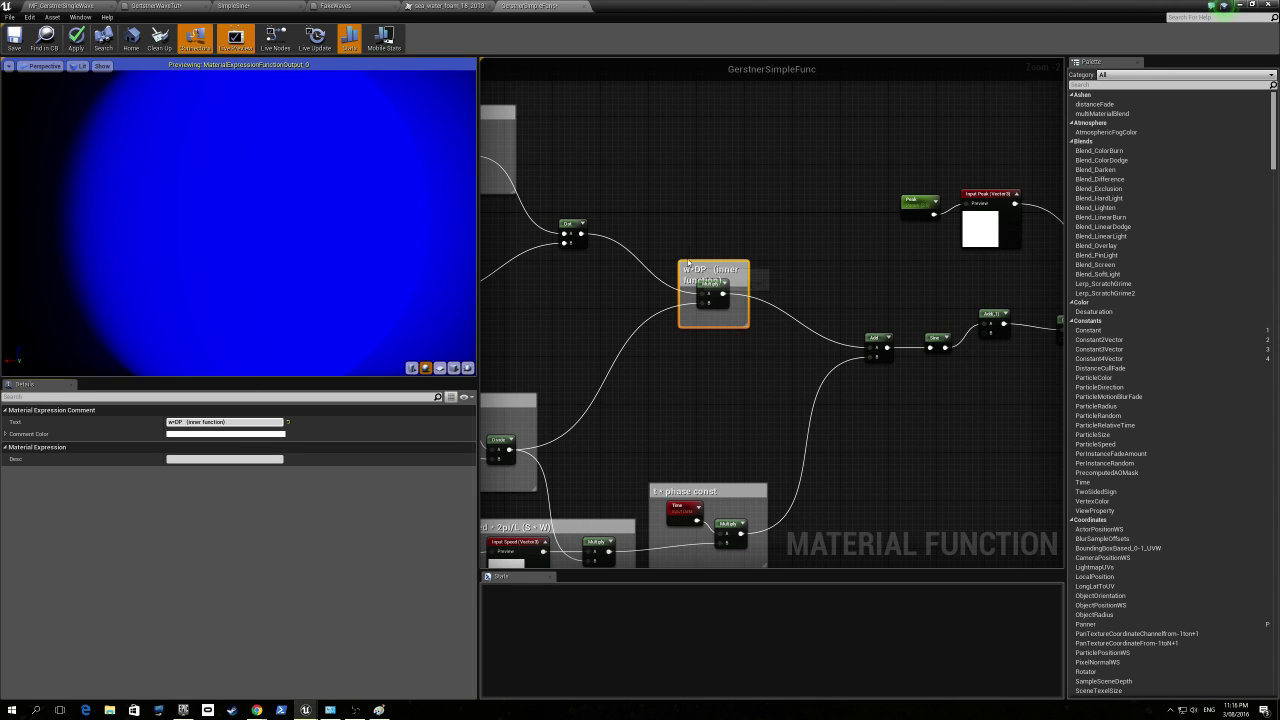
Move the Add node closer to the w*DP comment and try enlarging the comment box to enclose it
{"action": "right_click_drag", "start_coordinate": [688, 263], "coordinate": [632, 320]}
{"action": "left_click_drag", "start_coordinate": [681, 337], "coordinate": [675, 325]}
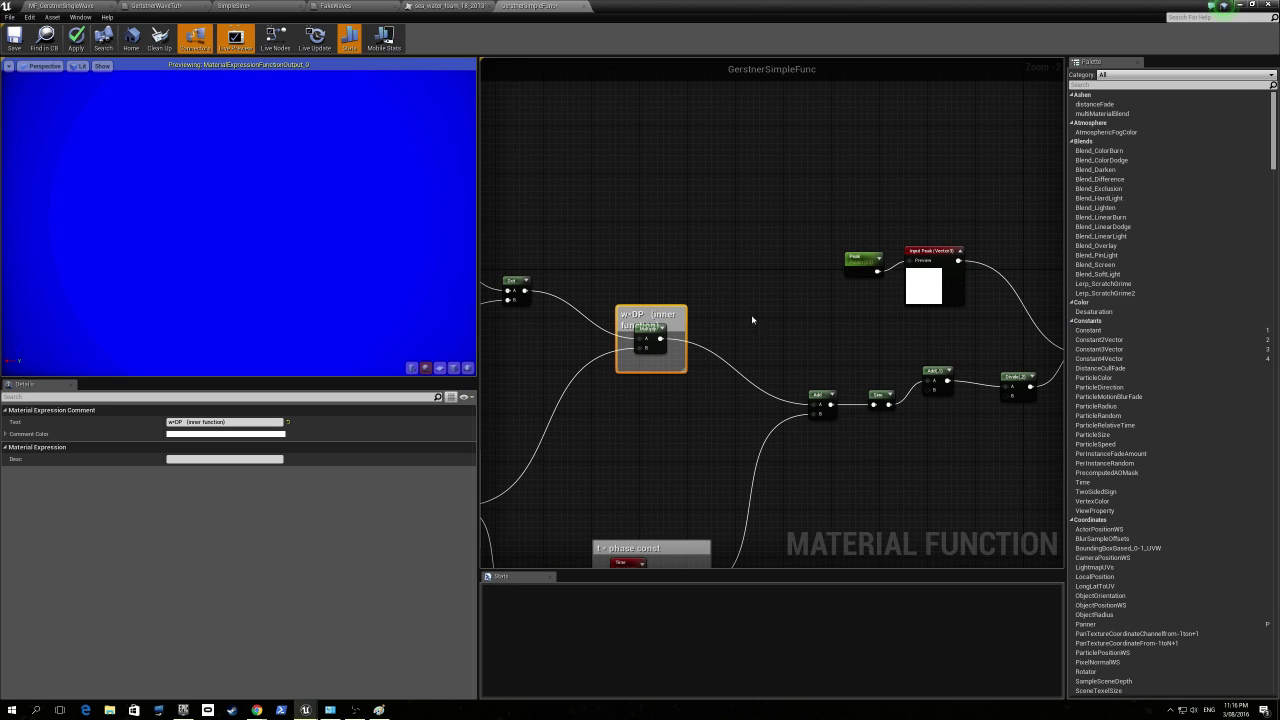
{"action": "right_click_drag", "start_coordinate": [752, 320], "coordinate": [666, 378]}
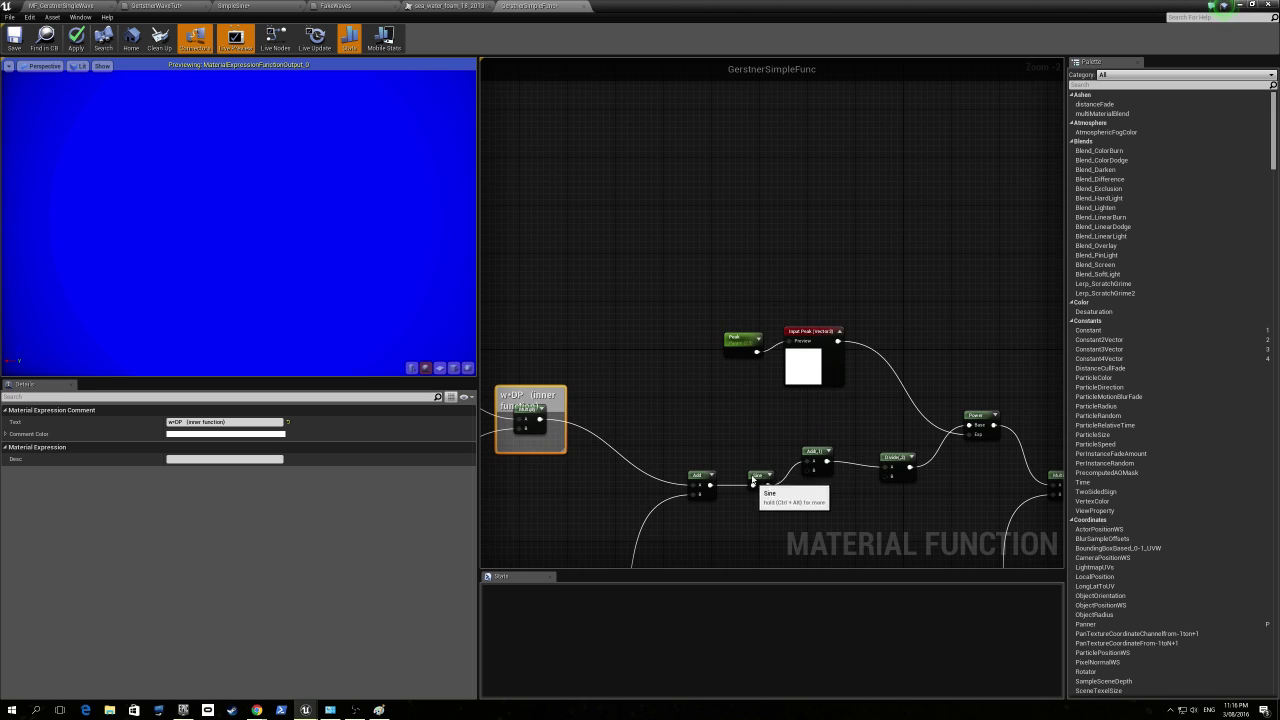
{"action": "right_click_drag", "start_coordinate": [758, 481], "coordinate": [833, 245]}
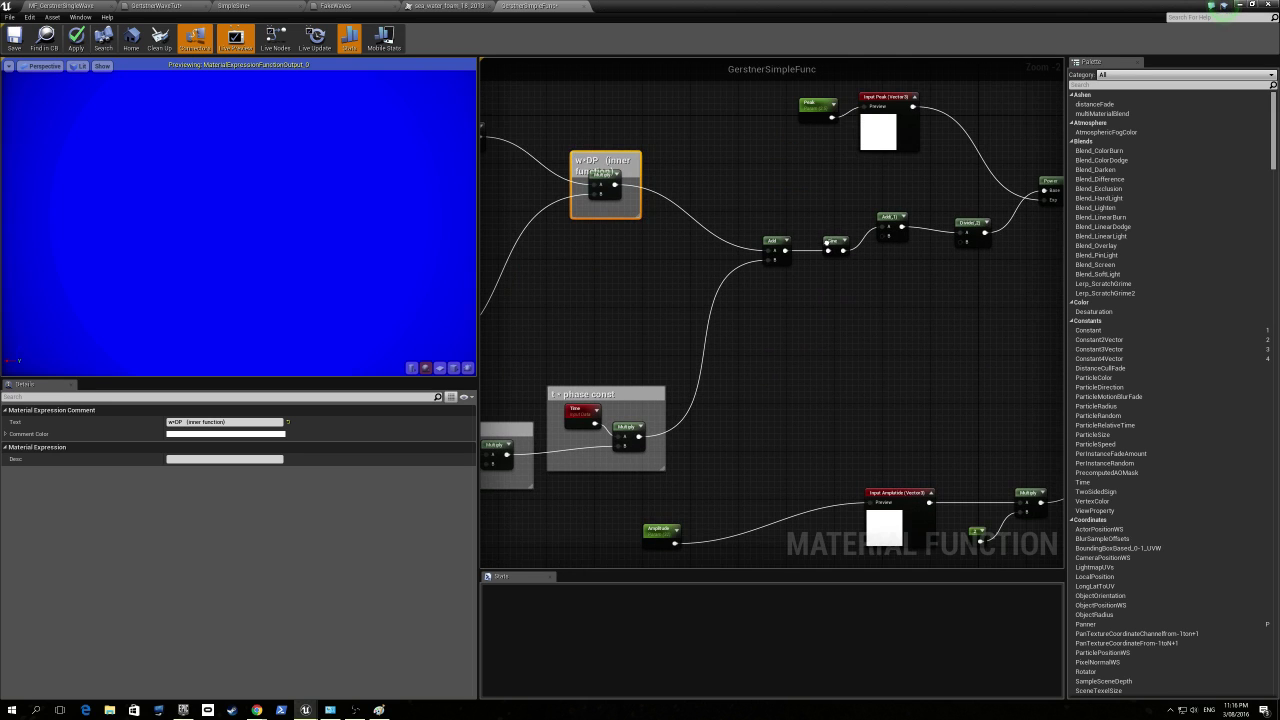
{"action": "right_click_drag", "start_coordinate": [600, 320], "coordinate": [565, 439]}
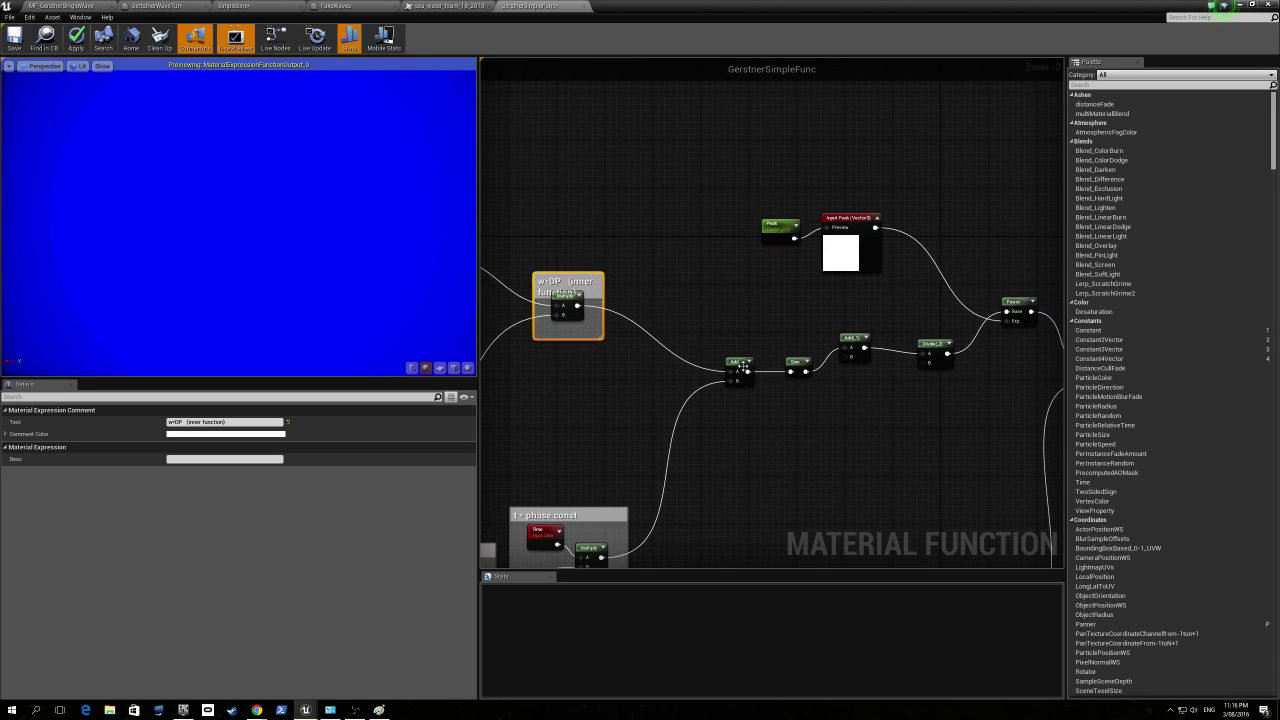
{"action": "left_click_drag", "start_coordinate": [741, 366], "coordinate": [679, 353]}
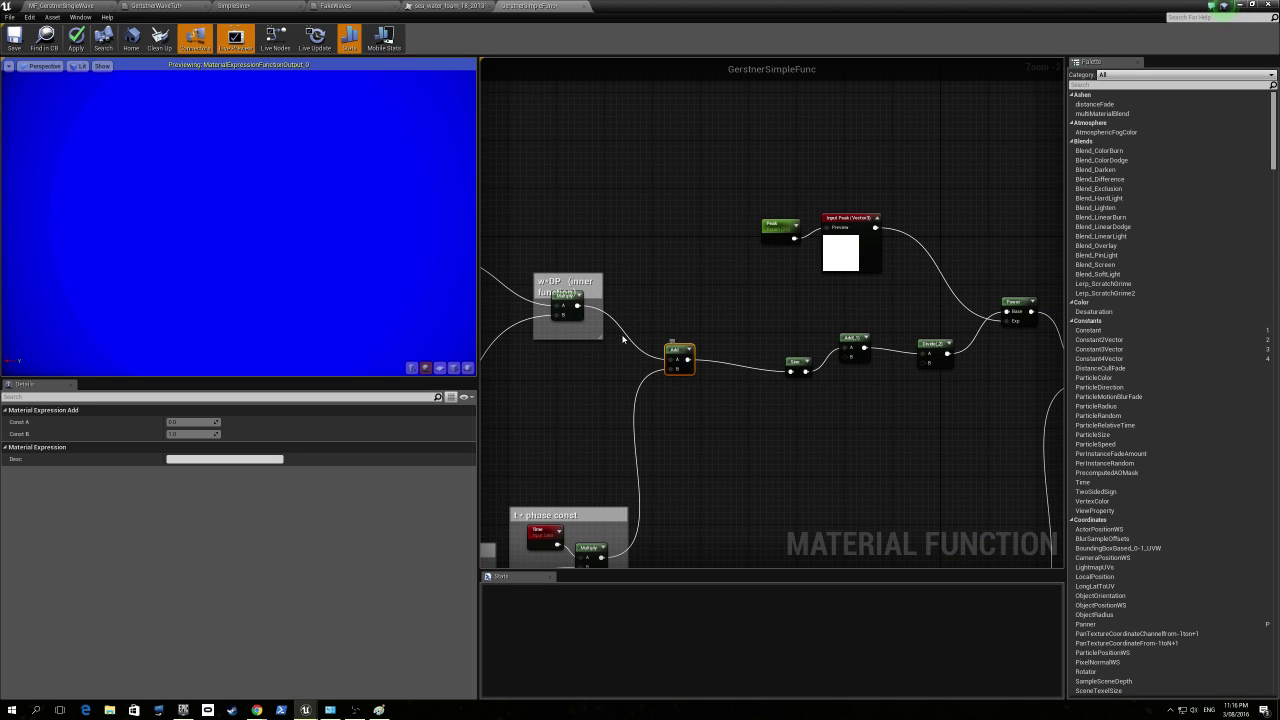
{"action": "left_click_drag", "start_coordinate": [601, 338], "coordinate": [721, 395]}
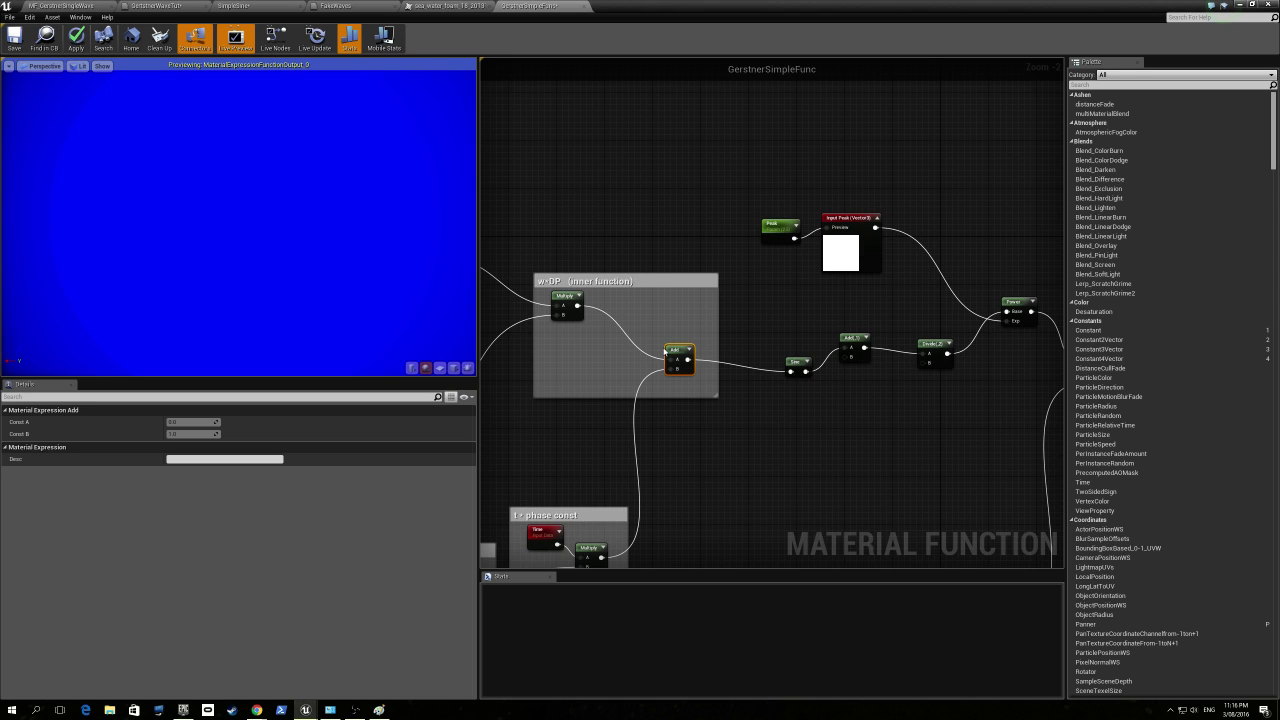
{"action": "left_click_drag", "start_coordinate": [717, 396], "coordinate": [622, 337]}
Copy the "(inner function)" text from the w*DP comment and remove it there, leaving only w*DP
{"action": "left_click", "coordinate": [602, 288]}
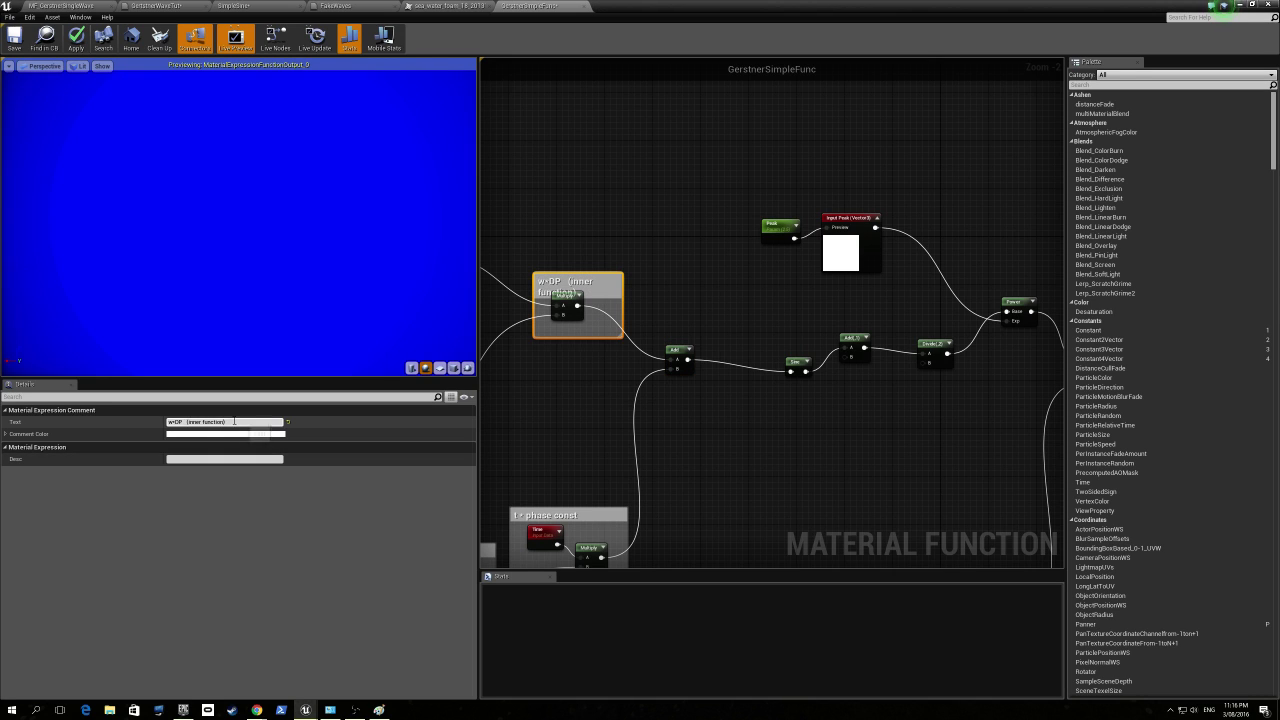
{"action": "left_click_drag", "start_coordinate": [234, 421], "coordinate": [182, 422]}
{"action": "key", "text": "ctrl+c"}
{"action": "key", "text": "BackSpace"}
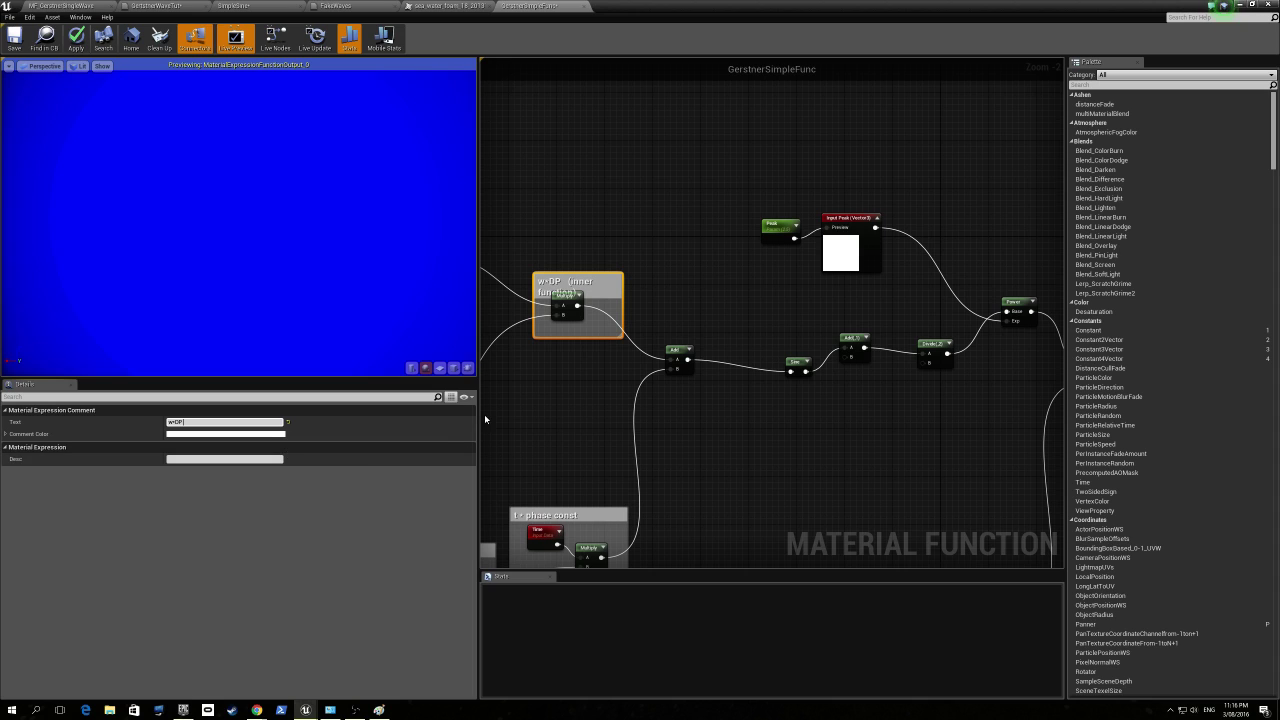
{"action": "key", "text": "Return"}
Wrap the Add node that follows w*DP in its own comment reading "(inner function)"
{"action": "left_click_drag", "start_coordinate": [650, 318], "coordinate": [703, 380]}
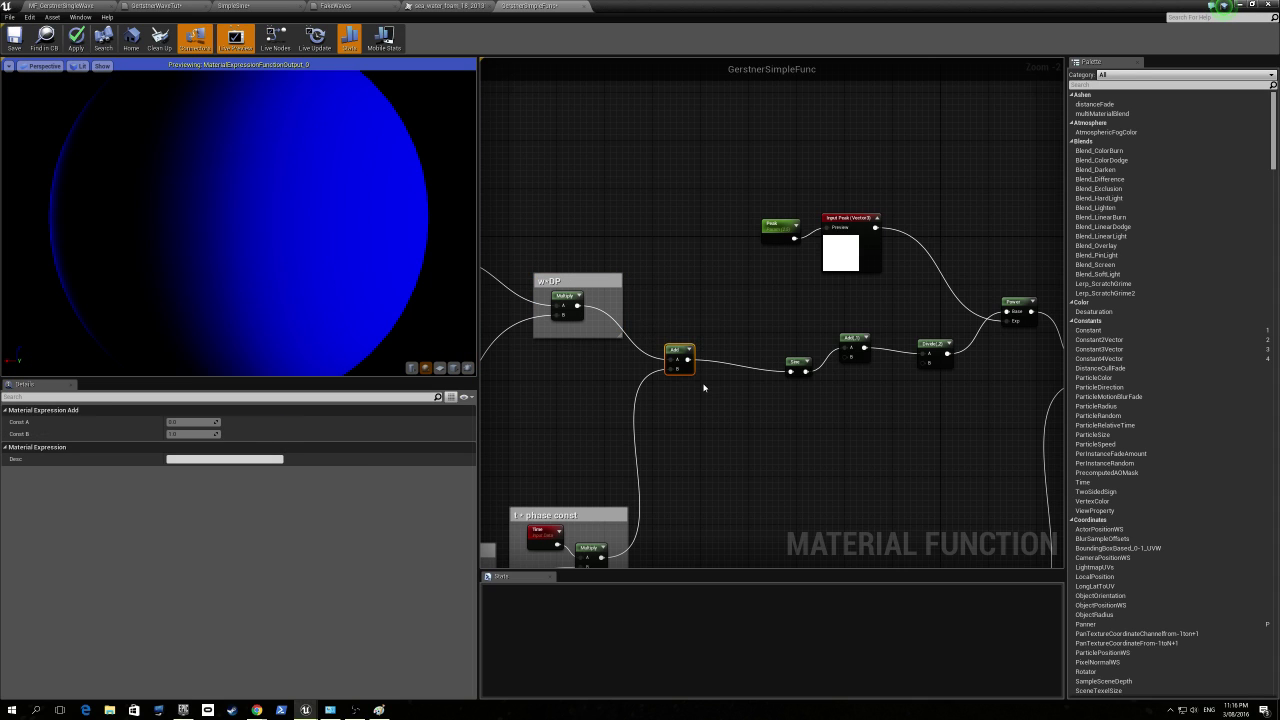
{"action": "key", "text": "c"}
{"action": "key", "text": "ctrl+v"}
{"action": "key", "text": "Return"}
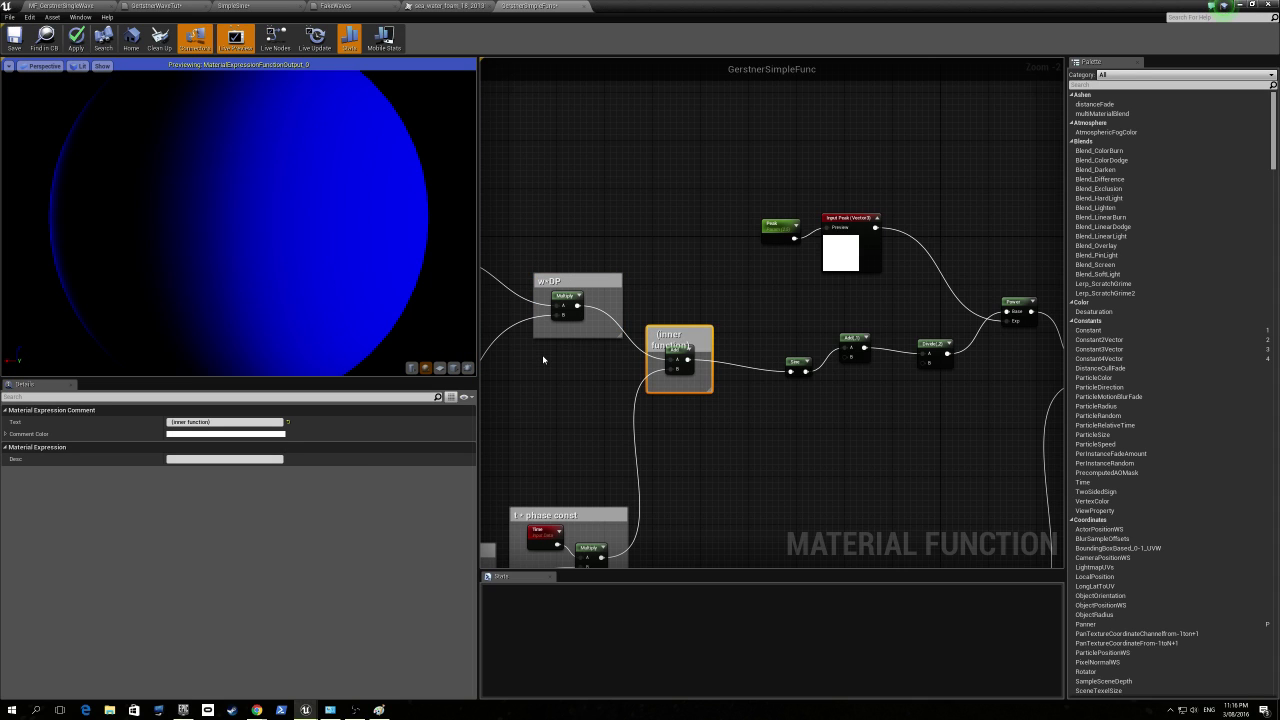
{"action": "left_click", "coordinate": [716, 393]}
Check Equation 9's cosine term and add a Cosine node above the Peak nodes, fed by the inner function's Add output
{"action": "left_click", "coordinate": [257, 710]}
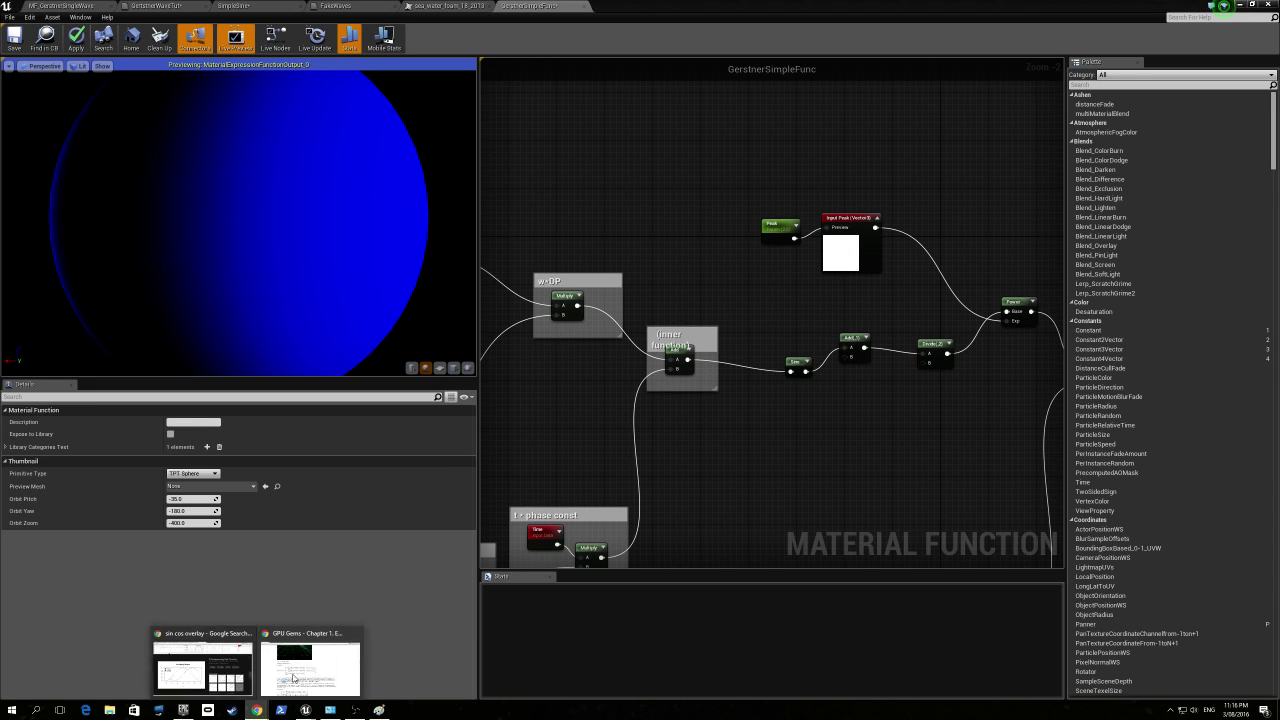
{"action": "left_click", "coordinate": [310, 672]}
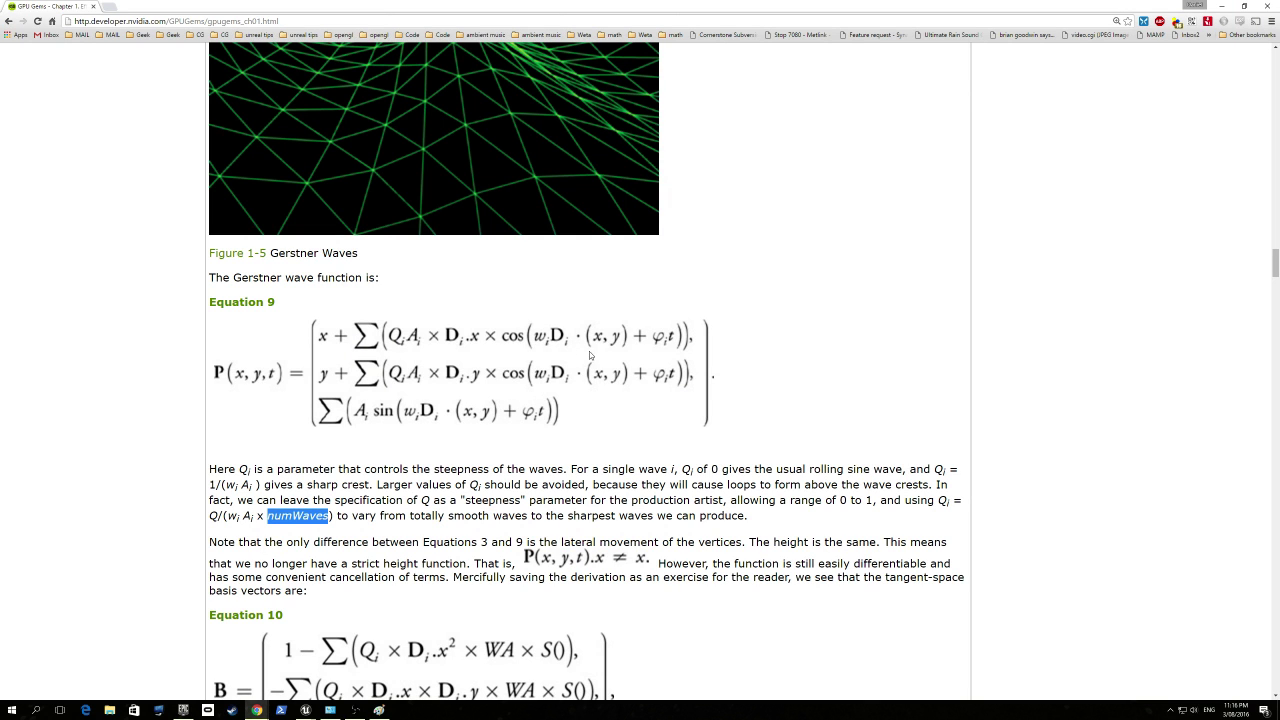
{"action": "left_click", "coordinate": [1221, 6]}
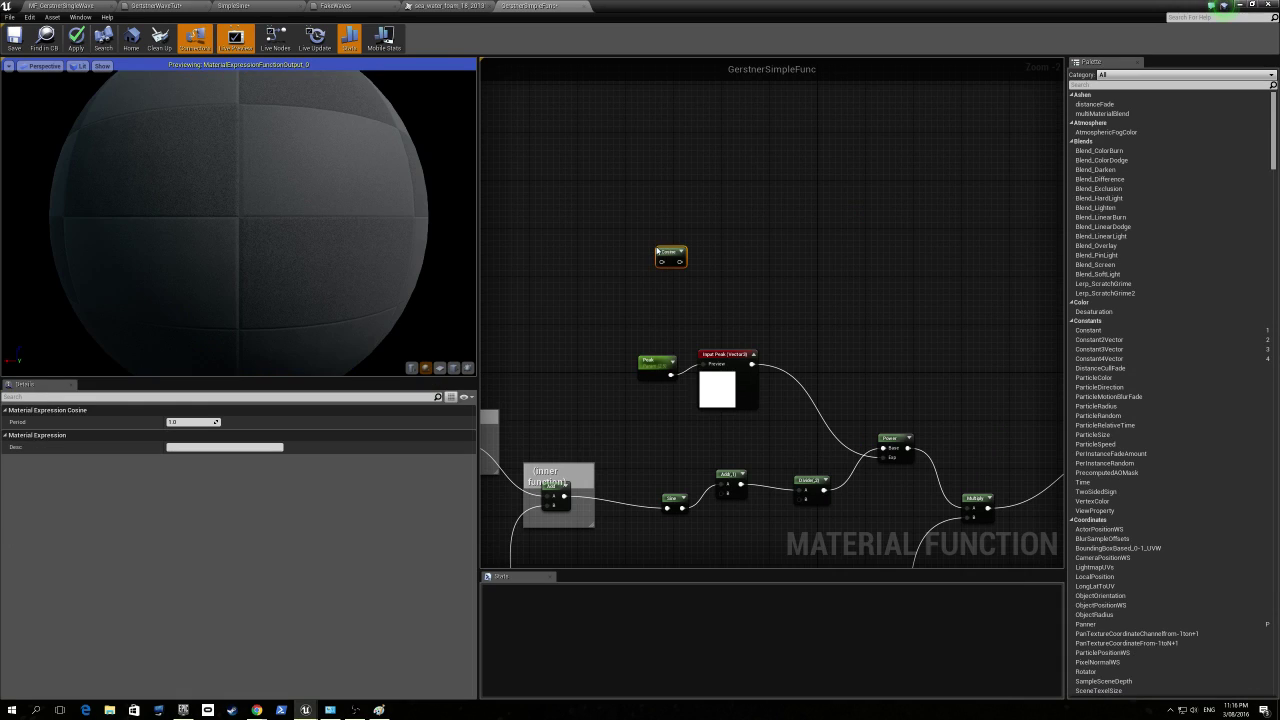
{"action": "left_click_drag", "start_coordinate": [564, 496], "coordinate": [661, 262]}
{"action": "right_click_drag", "start_coordinate": [657, 281], "coordinate": [683, 198]}
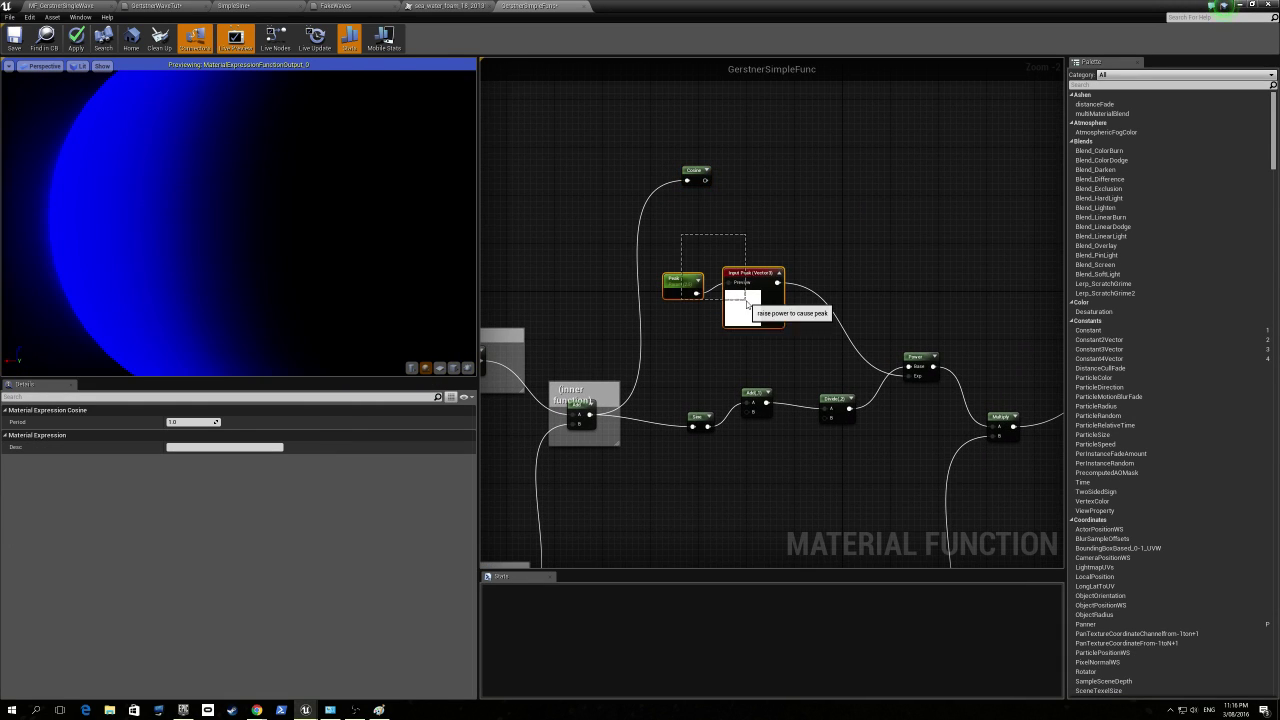
Move the Peak parameter and its function input closer to the Power chain, and place the Sine node below that chain
{"action": "left_click", "coordinate": [745, 300]}
{"action": "right_click_drag", "start_coordinate": [756, 350], "coordinate": [678, 305]}
{"action": "left_click_drag", "start_coordinate": [671, 257], "coordinate": [706, 278]}
{"action": "right_click_drag", "start_coordinate": [622, 343], "coordinate": [651, 279]}
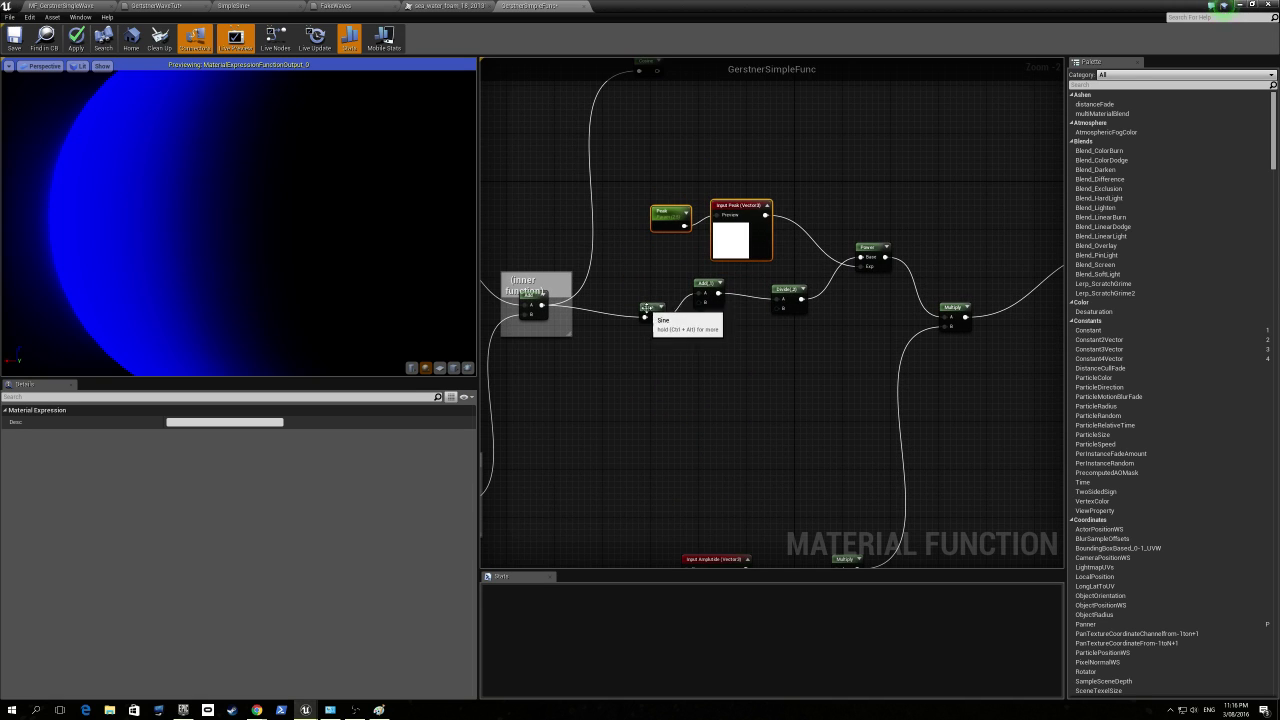
{"action": "left_click_drag", "start_coordinate": [647, 318], "coordinate": [648, 398]}
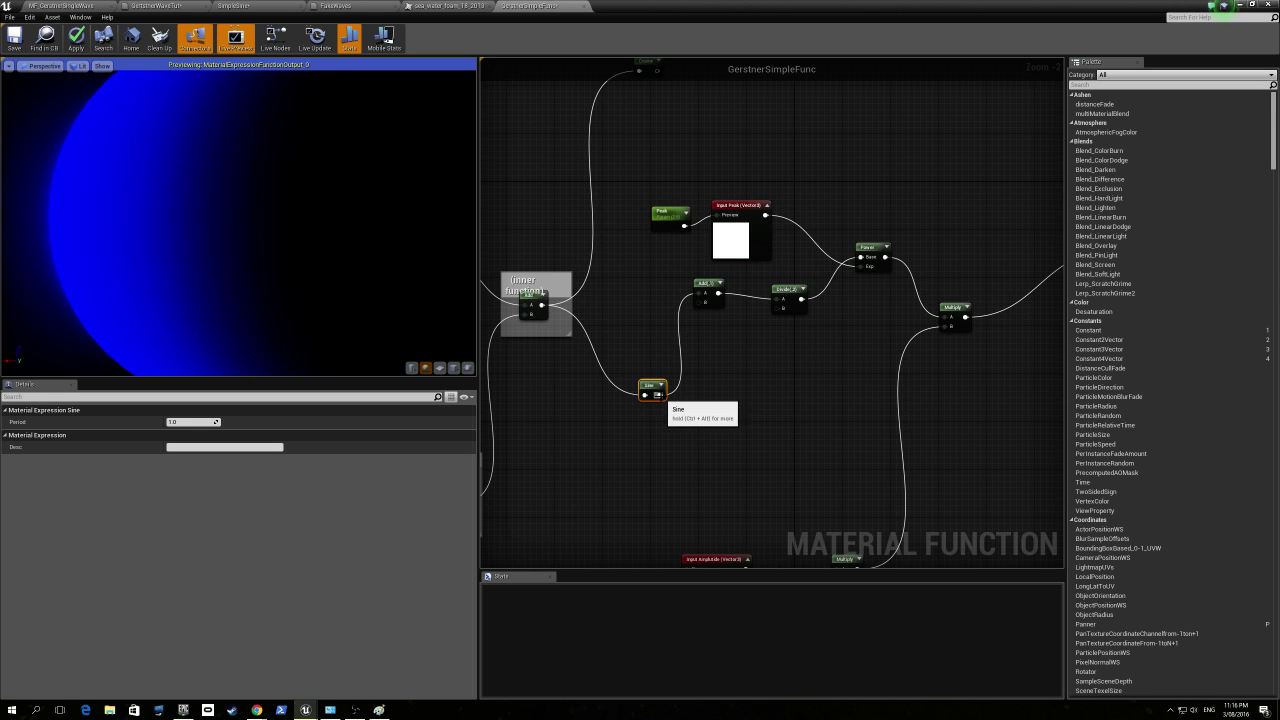
{"action": "mouse_move", "coordinate": [686, 399]}
{"action": "right_mouse_down"}
{"action": "mouse_move", "coordinate": [636, 400]}
{"action": "mouse_move", "coordinate": [679, 375]}
{"action": "right_mouse_up"}
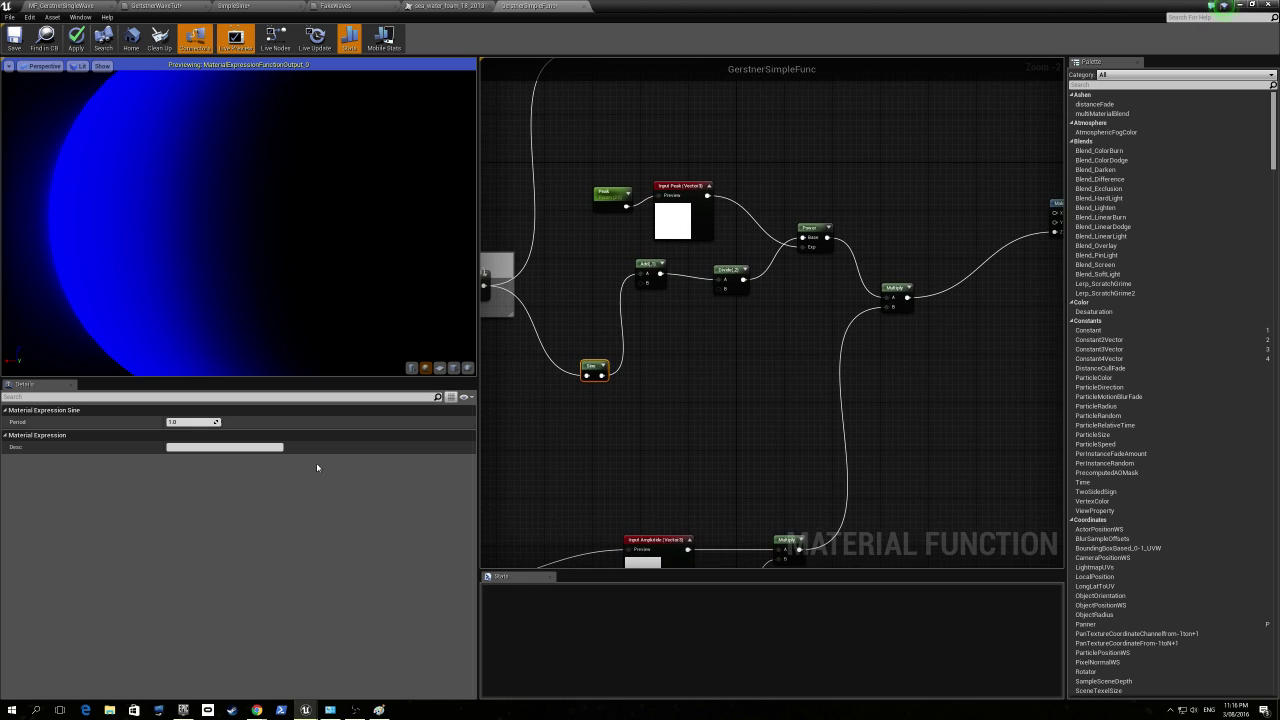
Review the sine-based height term in Equation 9 on the GPU Gems page
{"action": "mouse_move", "coordinate": [257, 710]}
{"action": "left_click", "coordinate": [294, 690]}
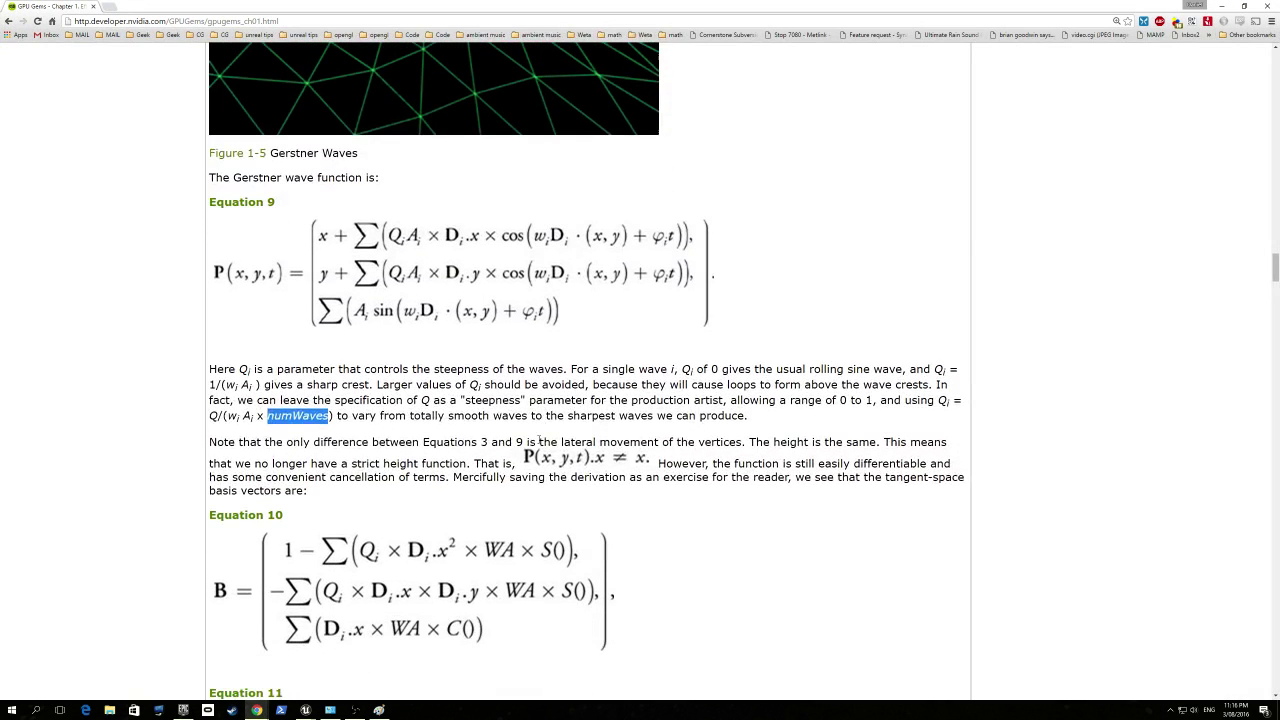
{"action": "scroll", "coordinate": [431, 295], "scroll_direction": "up", "scroll_amount": 1}
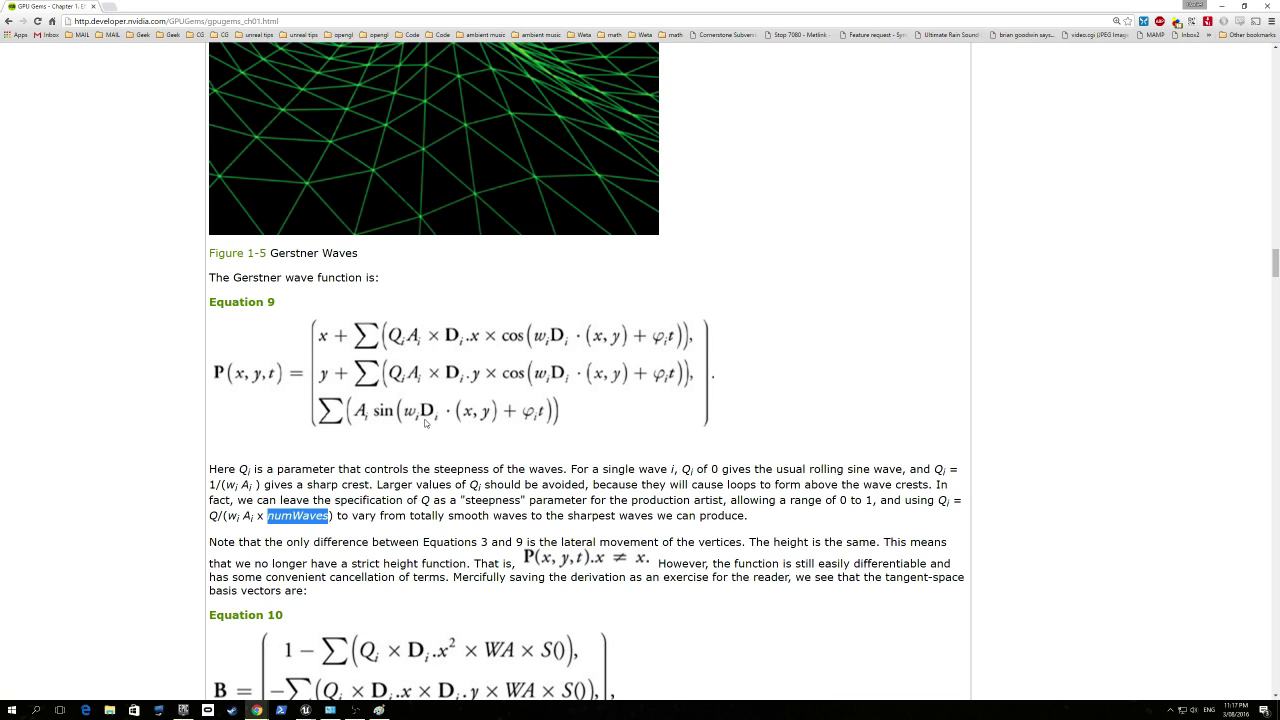
{"action": "left_click", "coordinate": [1226, 6]}
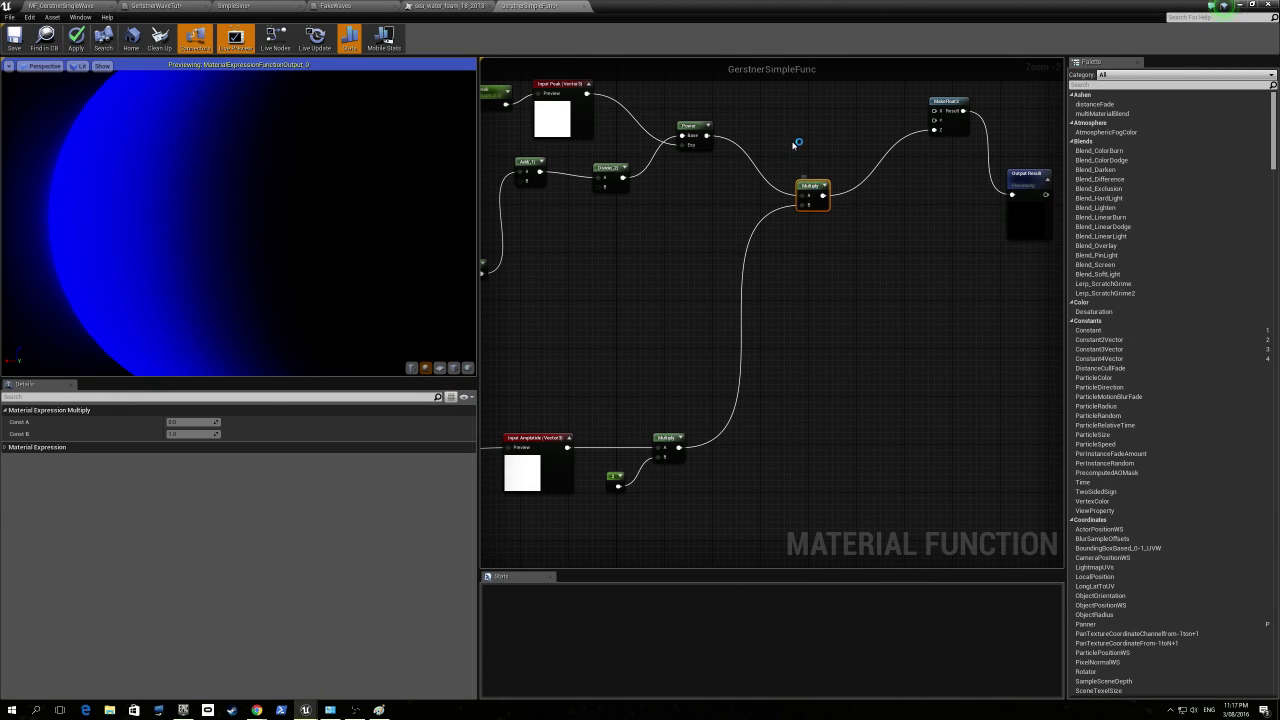
Move the Amplitude parameter close to its Input Amplitude node, below the wave chain
{"action": "right_click_drag", "start_coordinate": [794, 139], "coordinate": [779, 263]}
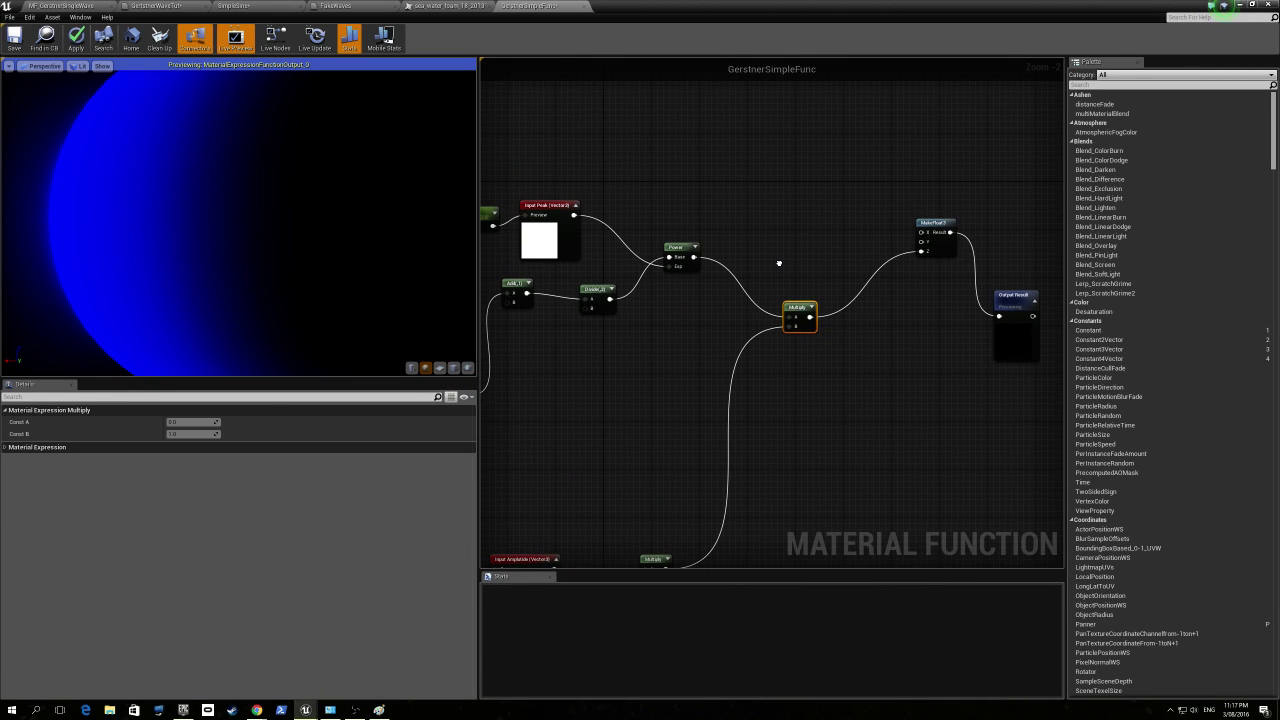
{"action": "left_click_drag", "start_coordinate": [793, 305], "coordinate": [805, 311]}
{"action": "right_click_drag", "start_coordinate": [765, 408], "coordinate": [851, 333]}
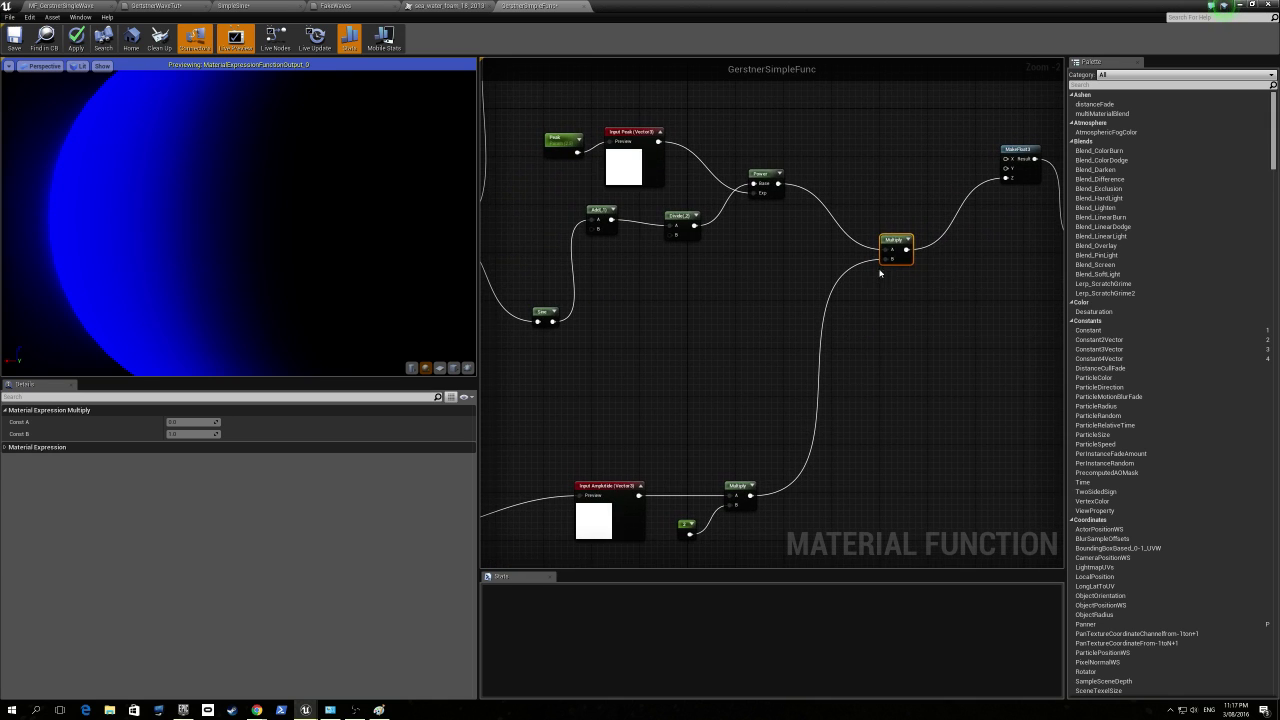
{"action": "right_click_drag", "start_coordinate": [767, 458], "coordinate": [824, 354]}
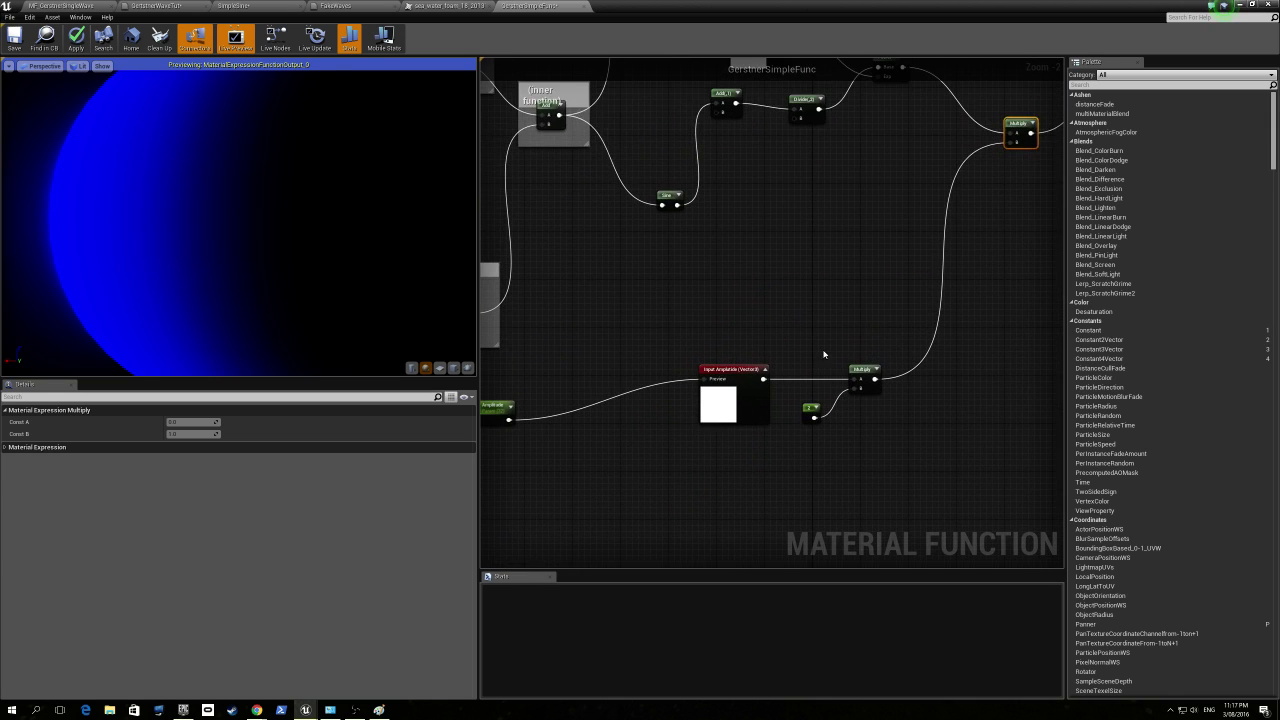
{"action": "left_click_drag", "start_coordinate": [509, 410], "coordinate": [655, 378]}
{"action": "right_click_drag", "start_coordinate": [655, 378], "coordinate": [804, 298]}
Connect Sine directly to the final Multiply's A input, break its link to Add(,1), and move Sine closer to the Multiply
{"action": "left_click_drag", "start_coordinate": [643, 357], "coordinate": [977, 285]}
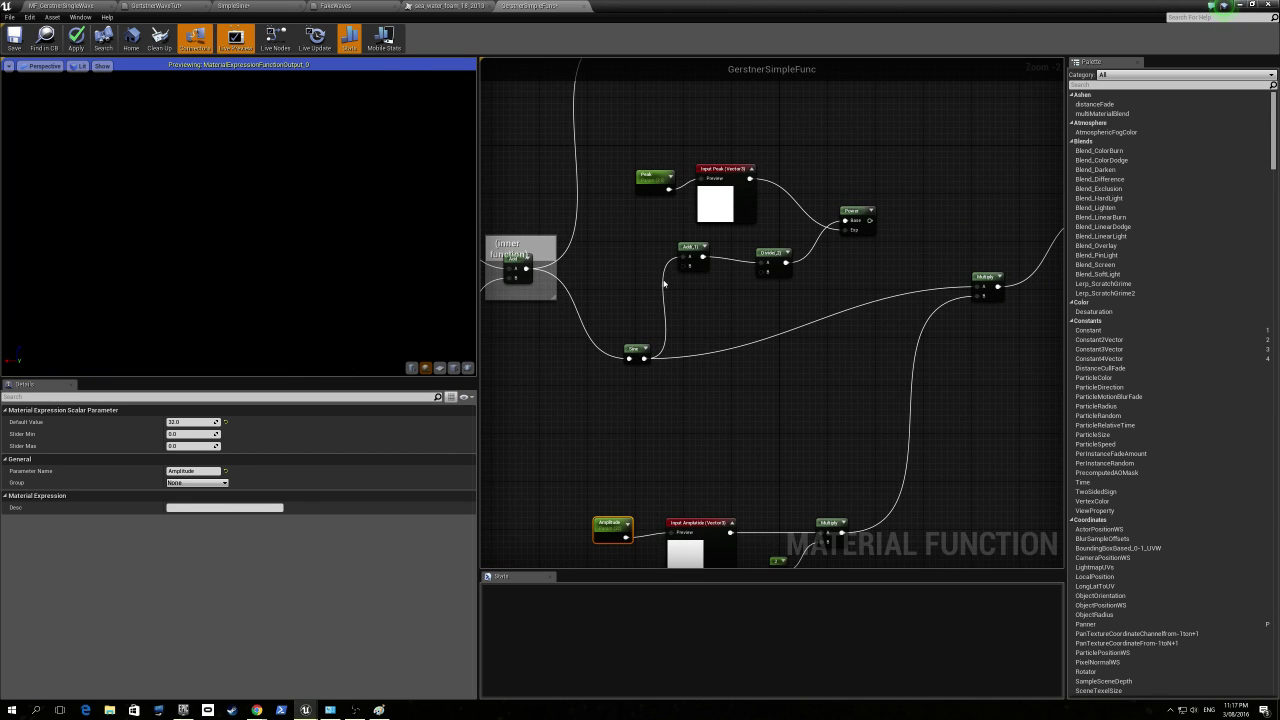
{"action": "left_click", "coordinate": [685, 259], "text": "alt"}
{"action": "left_click_drag", "start_coordinate": [633, 349], "coordinate": [741, 315]}
Move the Peak, Input Peak, Add(,1), Divide(,2) and Power nodes together down below the Sine-to-Multiply connection
{"action": "left_click_drag", "start_coordinate": [646, 137], "coordinate": [908, 274]}
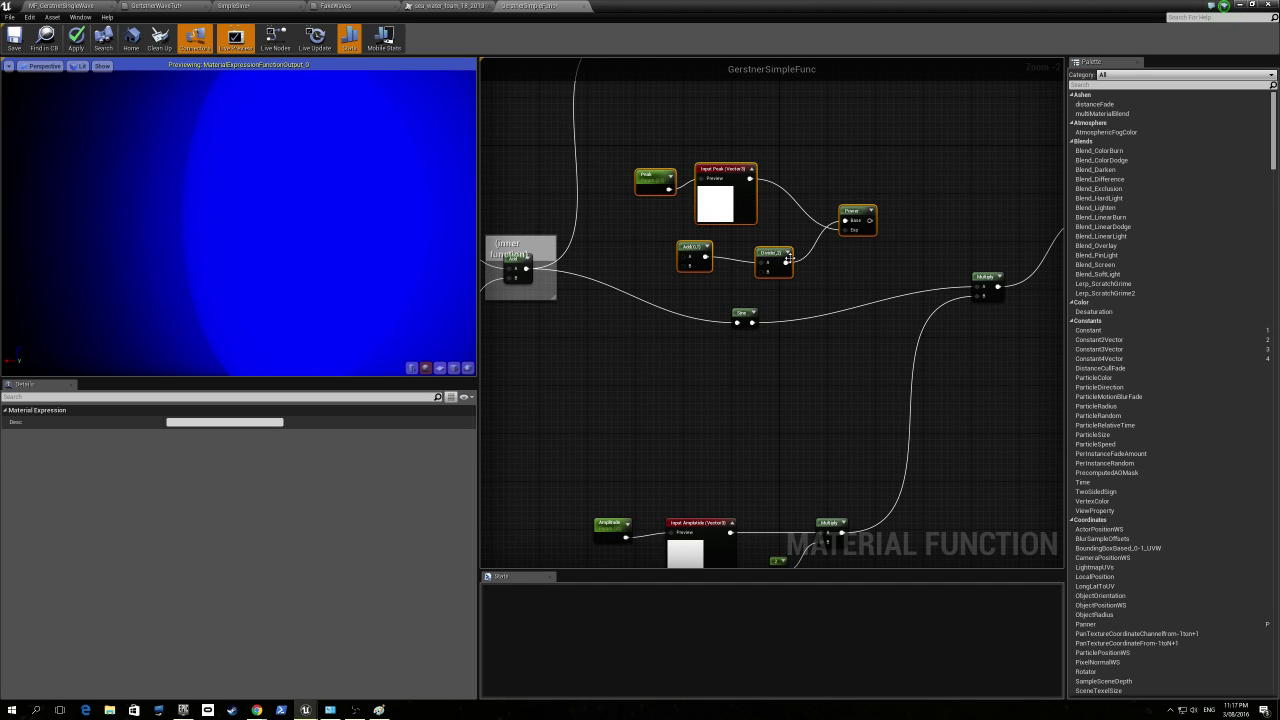
{"action": "left_click_drag", "start_coordinate": [789, 259], "coordinate": [793, 376]}
{"action": "right_click_drag", "start_coordinate": [800, 200], "coordinate": [734, 486]}
{"action": "right_click_drag", "start_coordinate": [745, 138], "coordinate": [731, 431]}
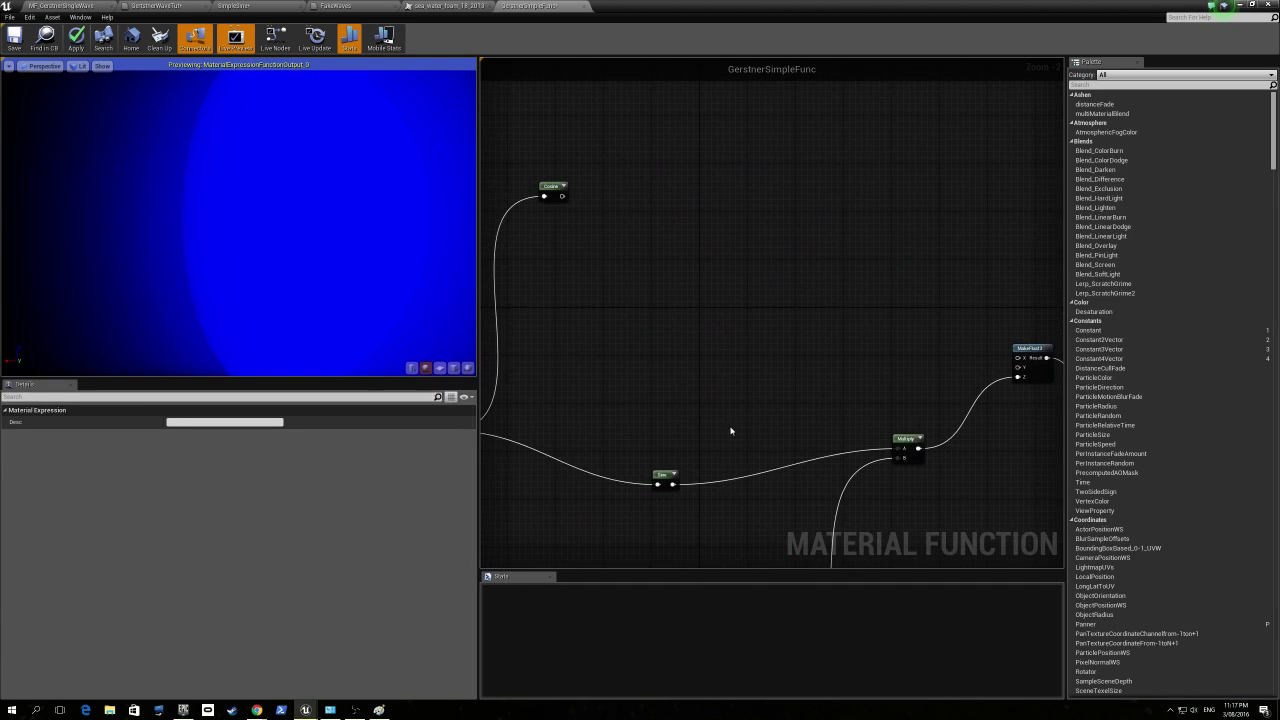
Move Sine slightly closer to the height Multiply and place the Cosine node above it
{"action": "left_click_drag", "start_coordinate": [663, 477], "coordinate": [672, 460]}
{"action": "left_click_drag", "start_coordinate": [552, 188], "coordinate": [672, 276]}
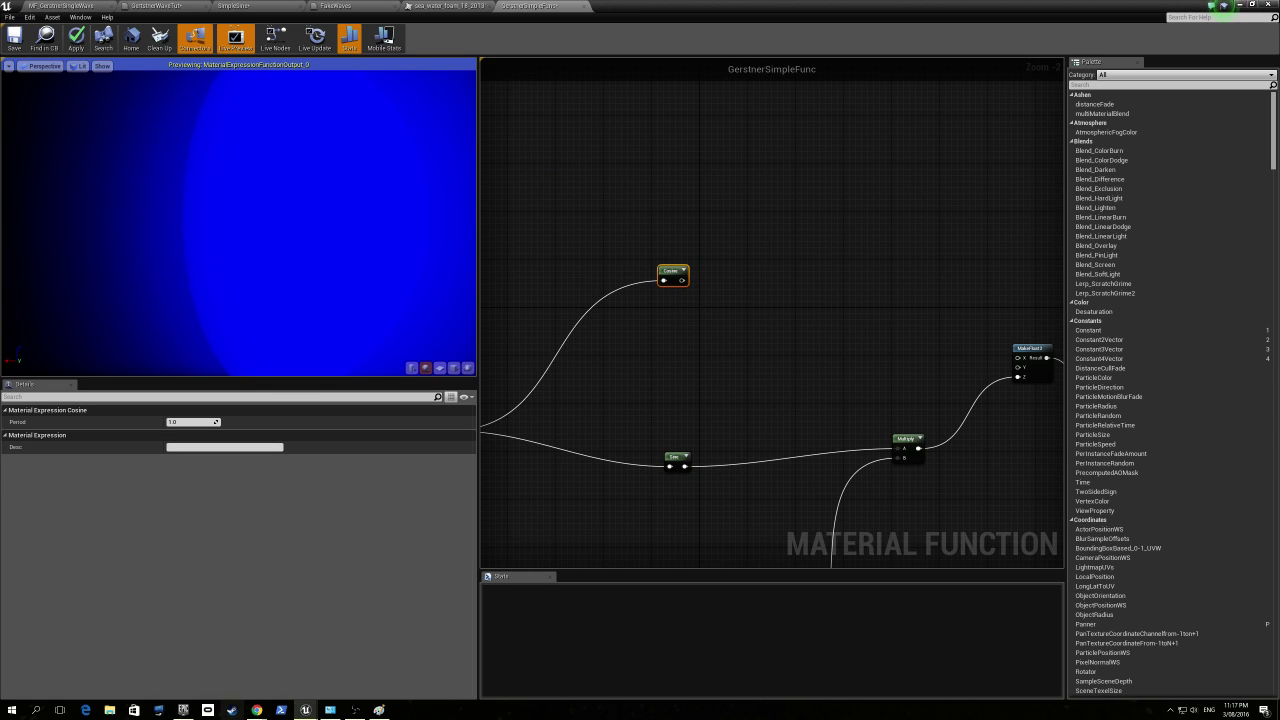
Review the x component of Equation 9 on the GPU Gems page, focusing on the direction and cosine factors
{"action": "left_click", "coordinate": [259, 711]}
{"action": "left_click", "coordinate": [317, 664]}
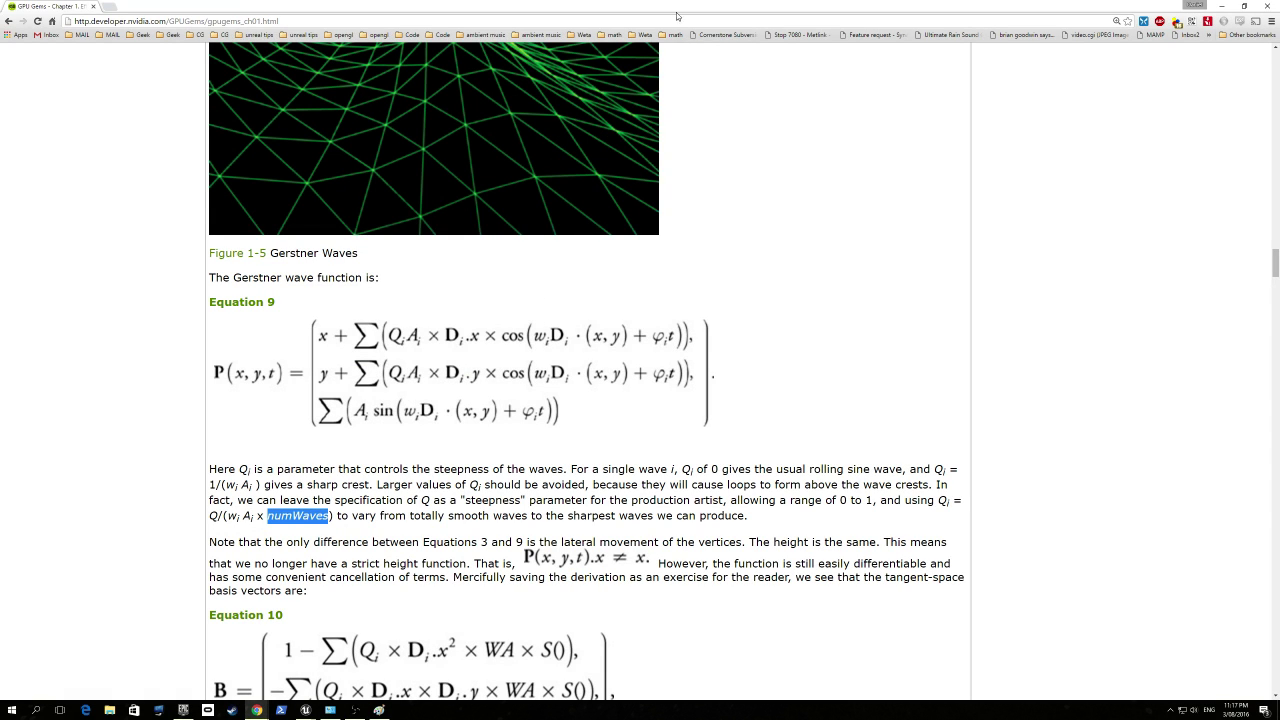
{"action": "left_click_drag", "start_coordinate": [670, 8], "coordinate": [262, 93]}
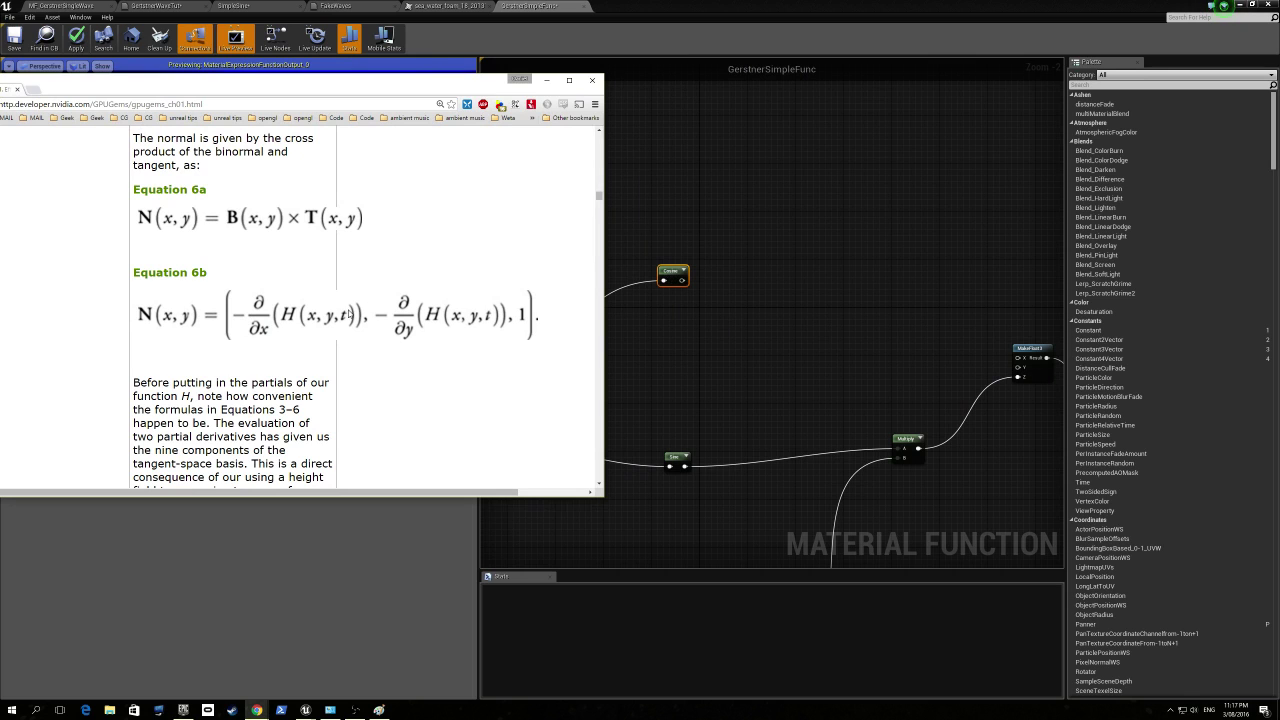
{"action": "double_click", "coordinate": [398, 88]}
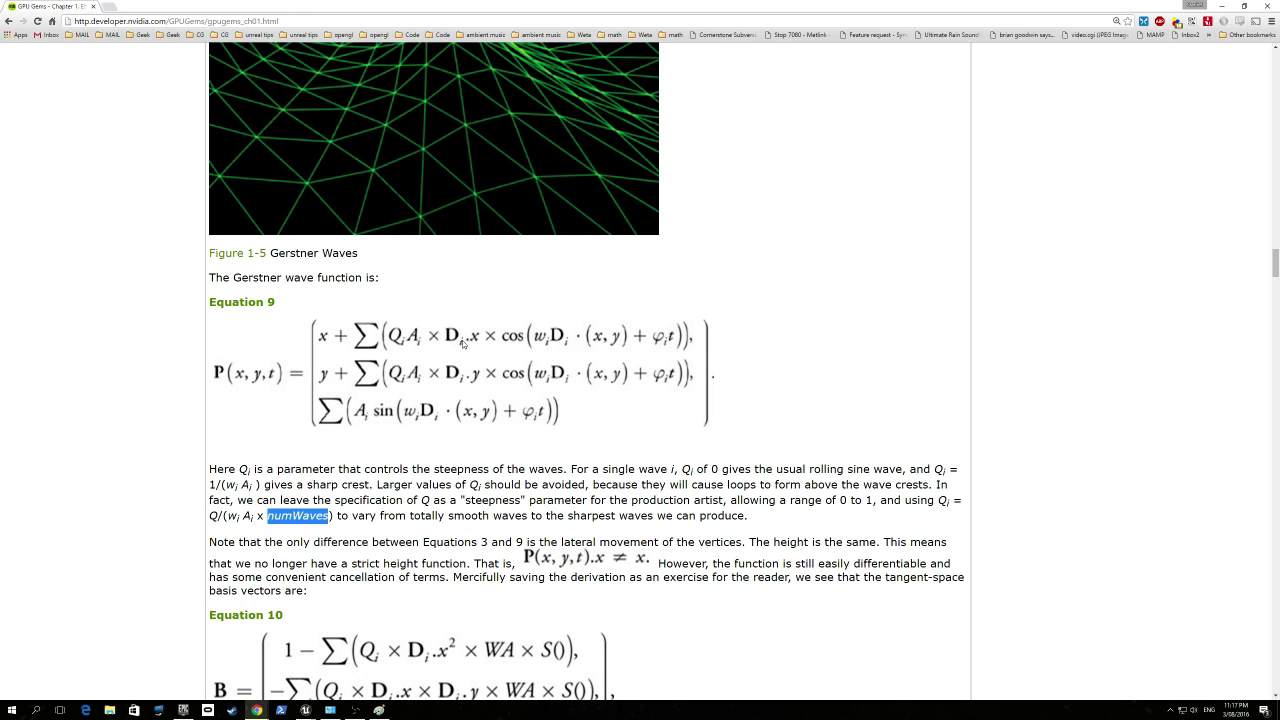
{"action": "left_click", "coordinate": [1224, 8]}
Move the Mask (R G) node in the Direction group slightly closer to the Input Direction node
{"action": "scroll", "coordinate": [640, 257], "scroll_direction": "up", "scroll_amount": 5}
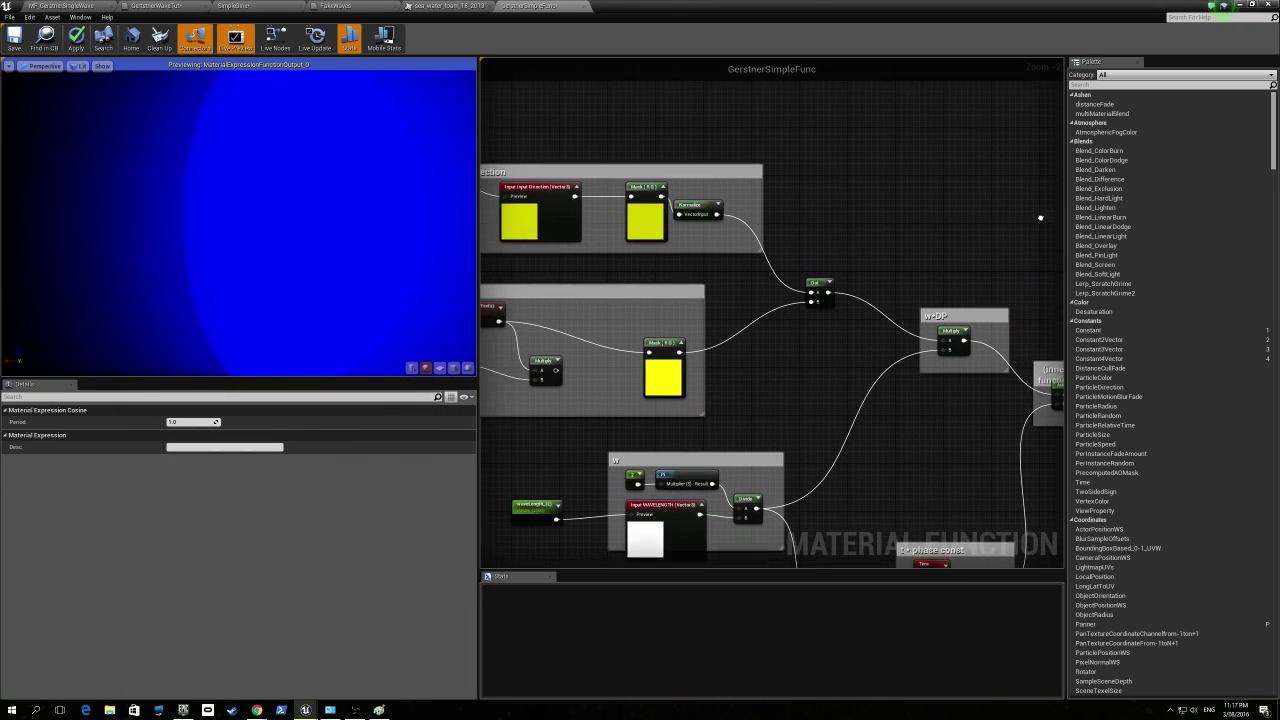
{"action": "right_click_drag", "start_coordinate": [894, 186], "coordinate": [952, 192]}
{"action": "left_click", "coordinate": [758, 212]}
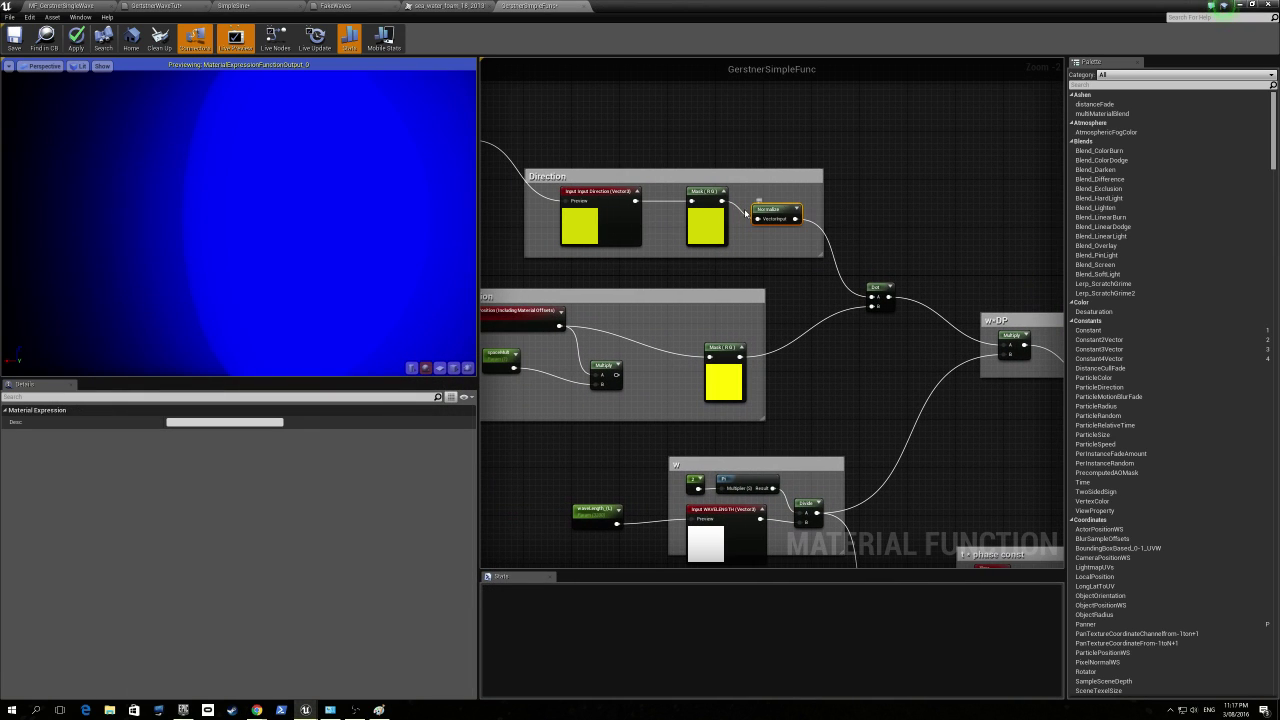
{"action": "left_click_drag", "start_coordinate": [704, 224], "coordinate": [692, 224]}
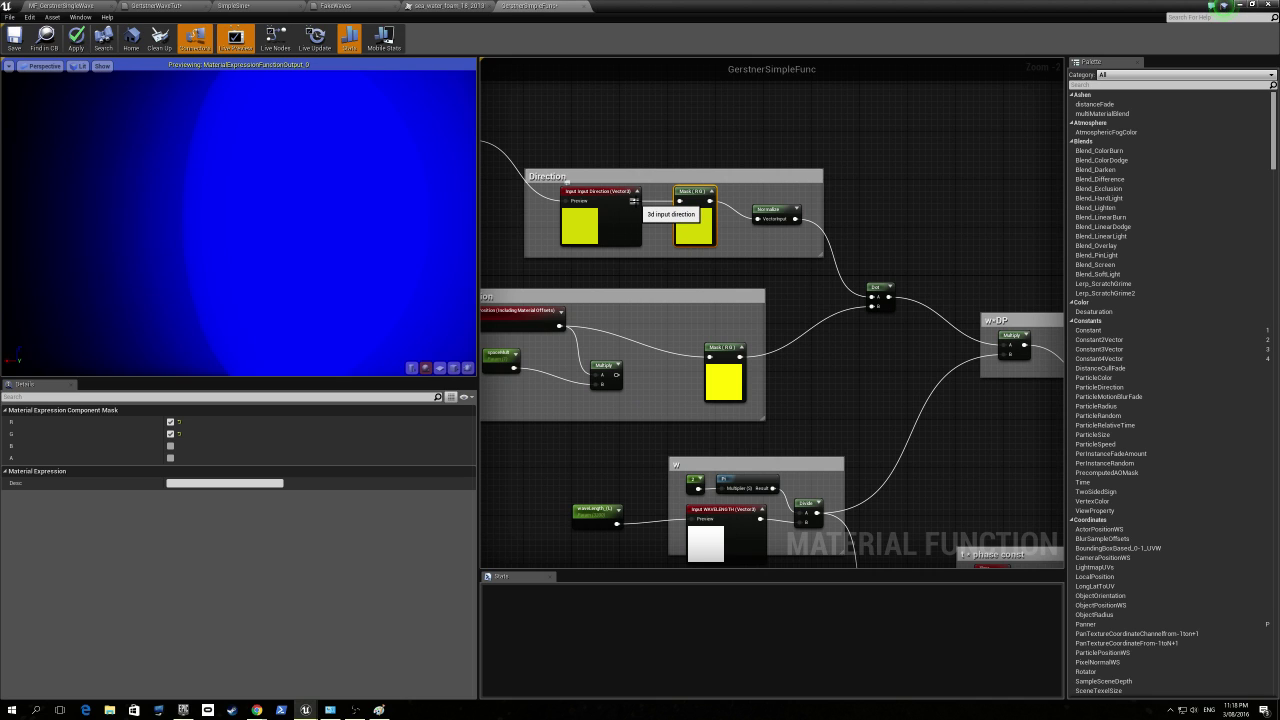
Add a ComponentMask fed by Input Direction, place it above Cosine, and limit it to the R channel
{"action": "right_click", "coordinate": [727, 117]}
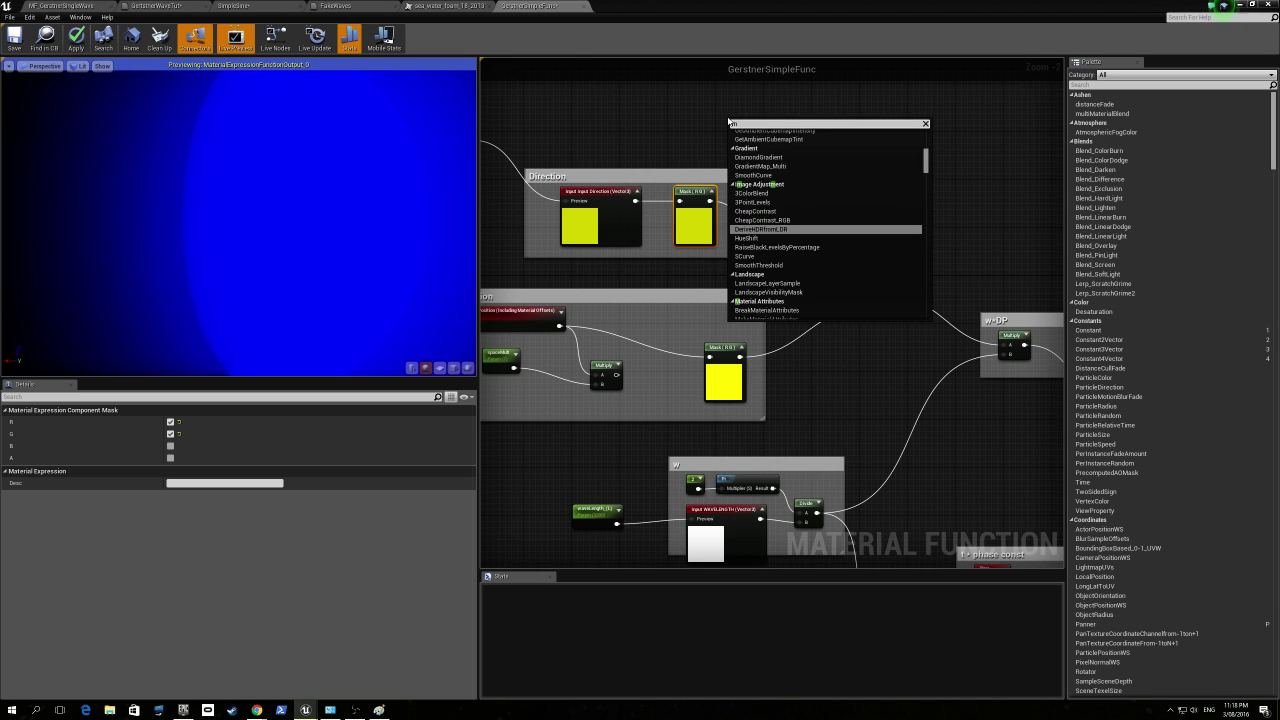
{"action": "type", "text": "mas"}
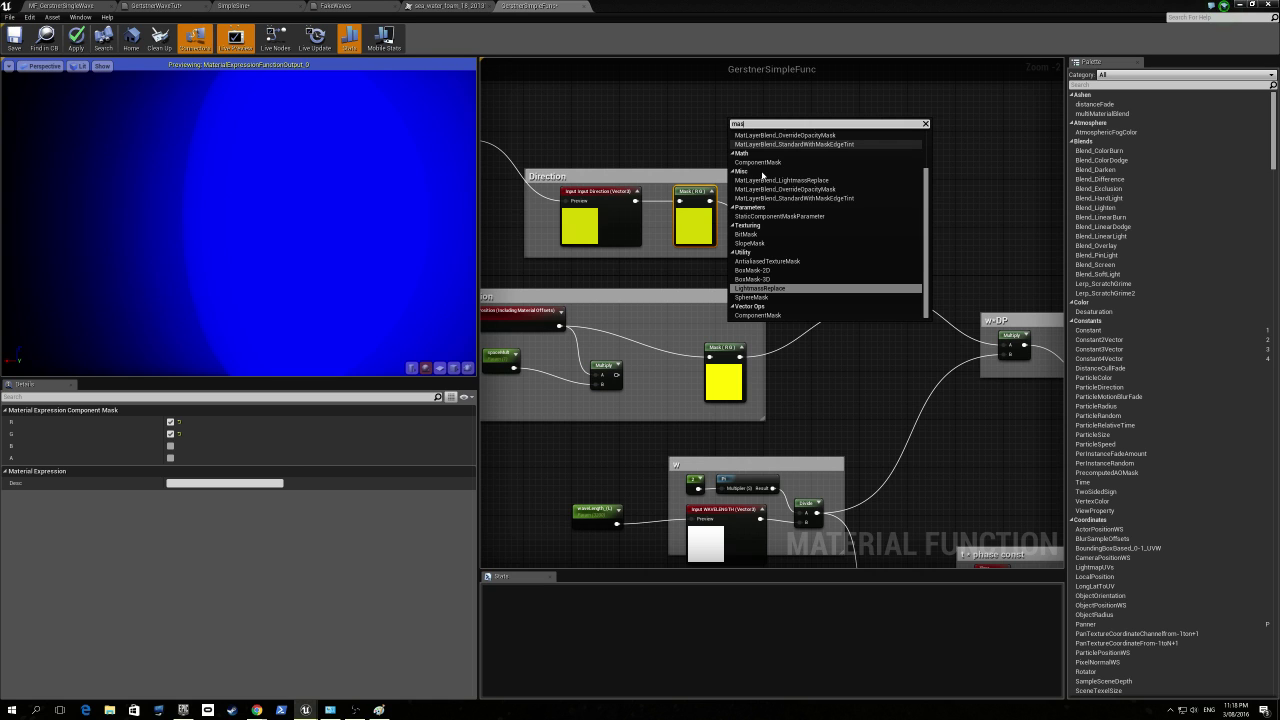
{"action": "left_click", "coordinate": [760, 163]}
{"action": "left_click_drag", "start_coordinate": [752, 131], "coordinate": [1056, 128]}
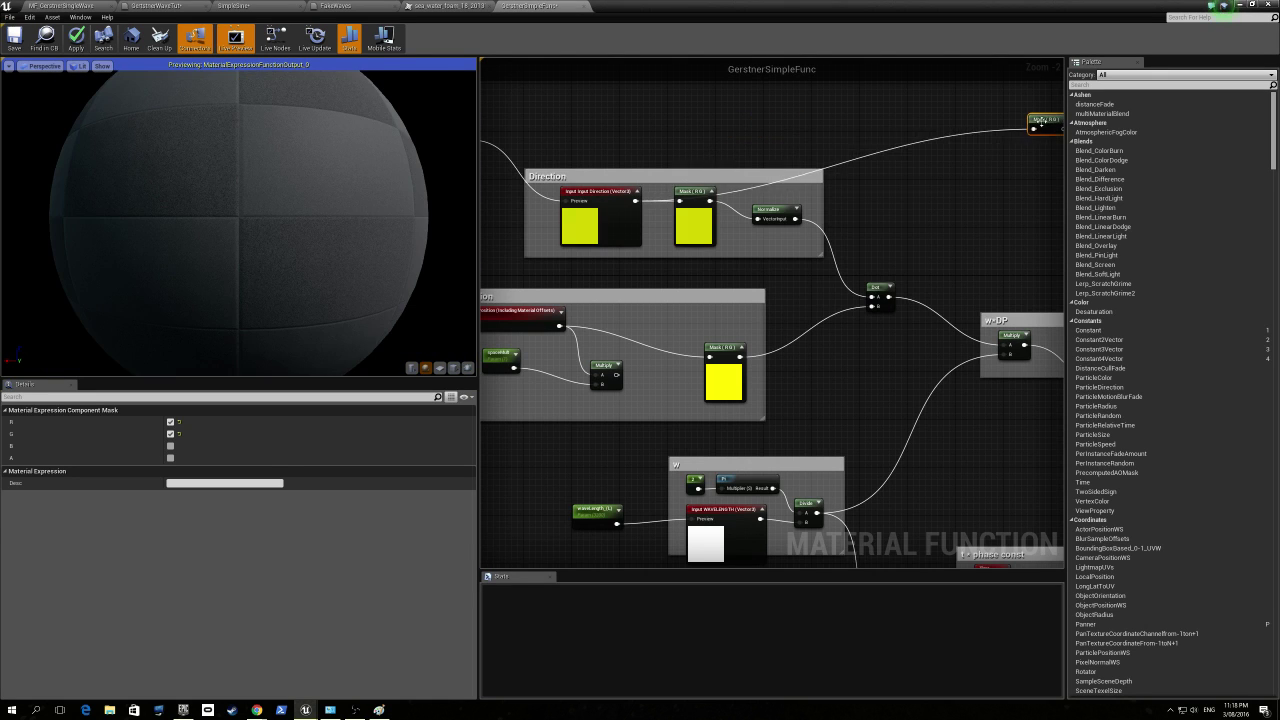
{"action": "right_click_drag", "start_coordinate": [1062, 130], "coordinate": [638, 183]}
{"action": "left_click_drag", "start_coordinate": [638, 183], "coordinate": [950, 237]}
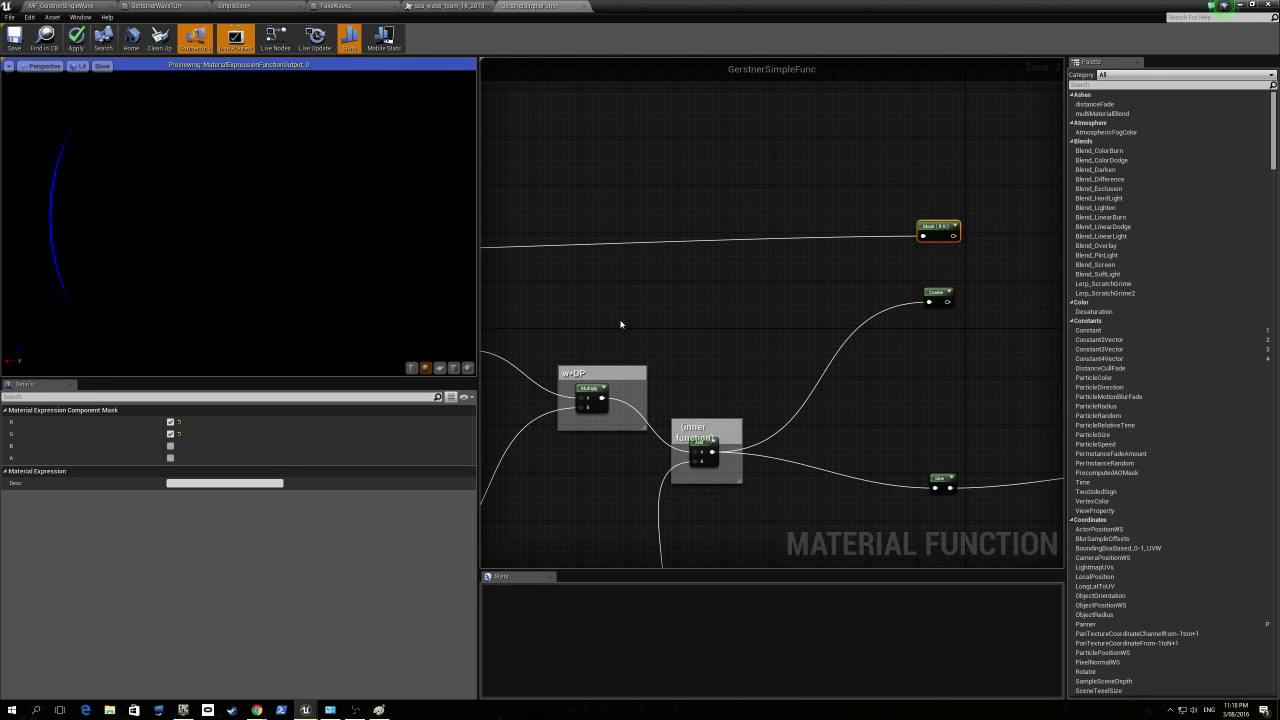
{"action": "left_click", "coordinate": [170, 433]}
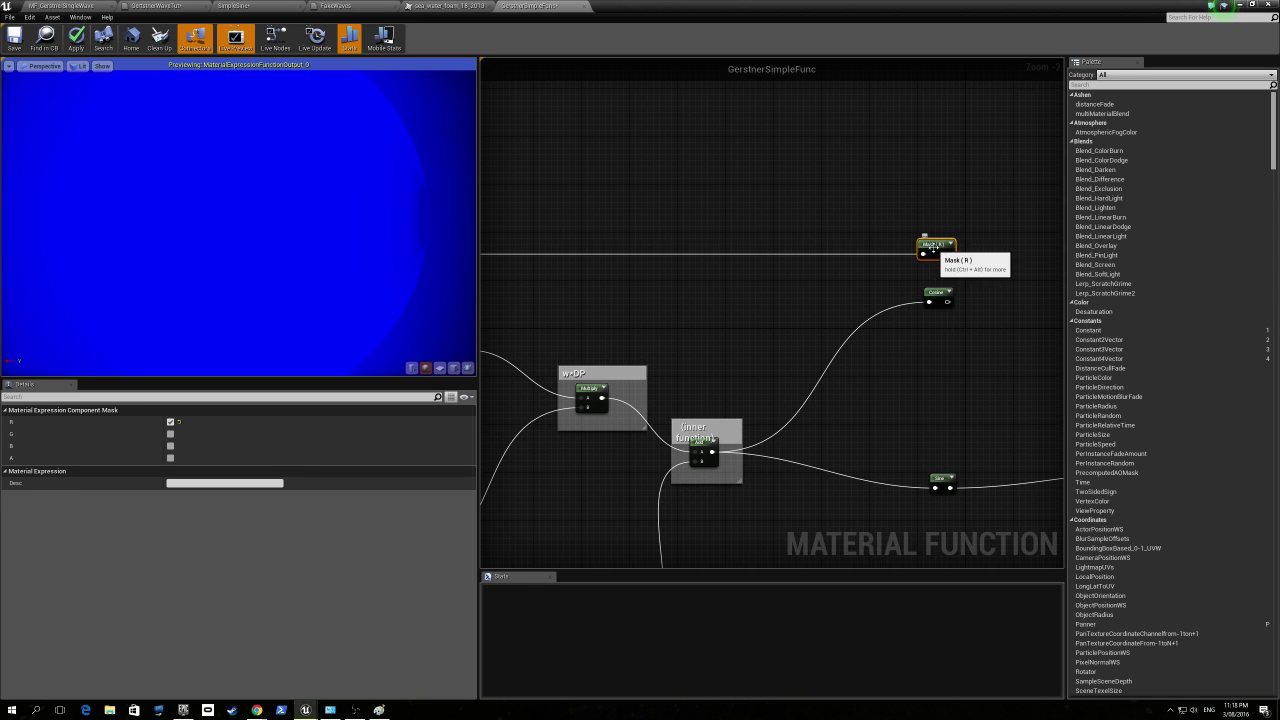
Wrap the Mask (R) node in a comment reading "x component of Wind Direction"
{"action": "type", "text": "c"}
{"action": "type", "text": "x"}
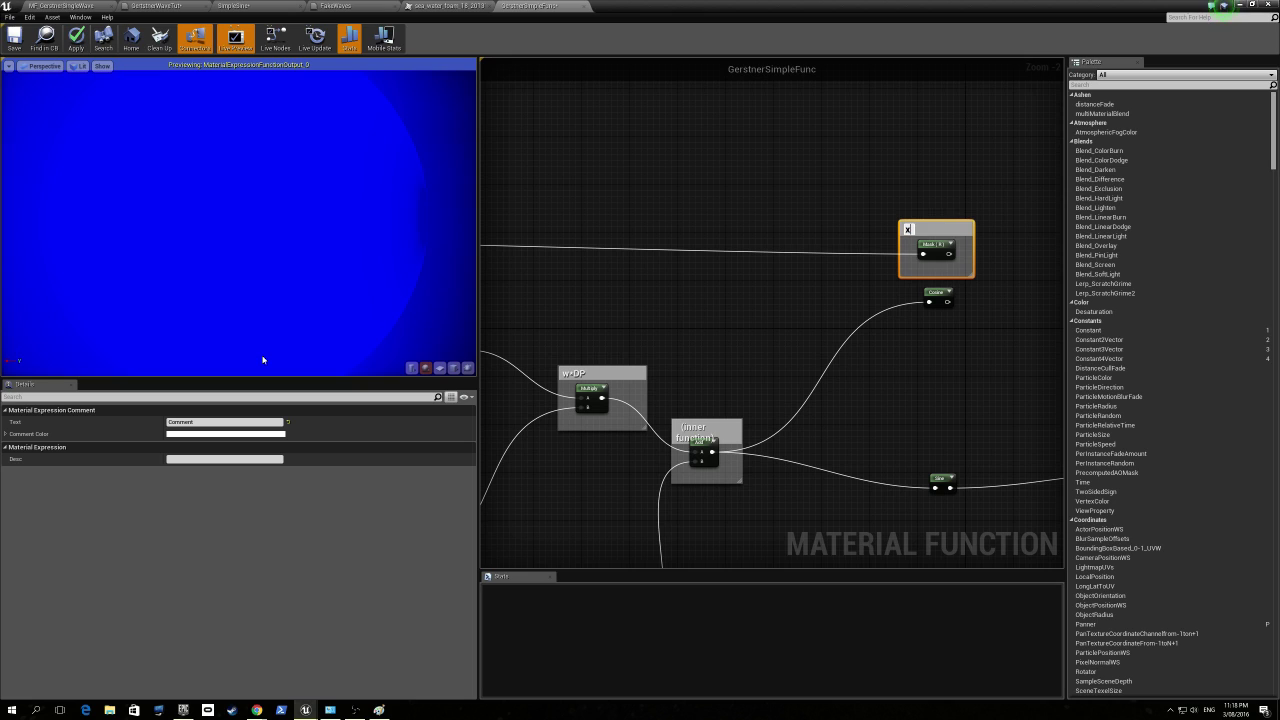
{"action": "type", "text": " component of"}
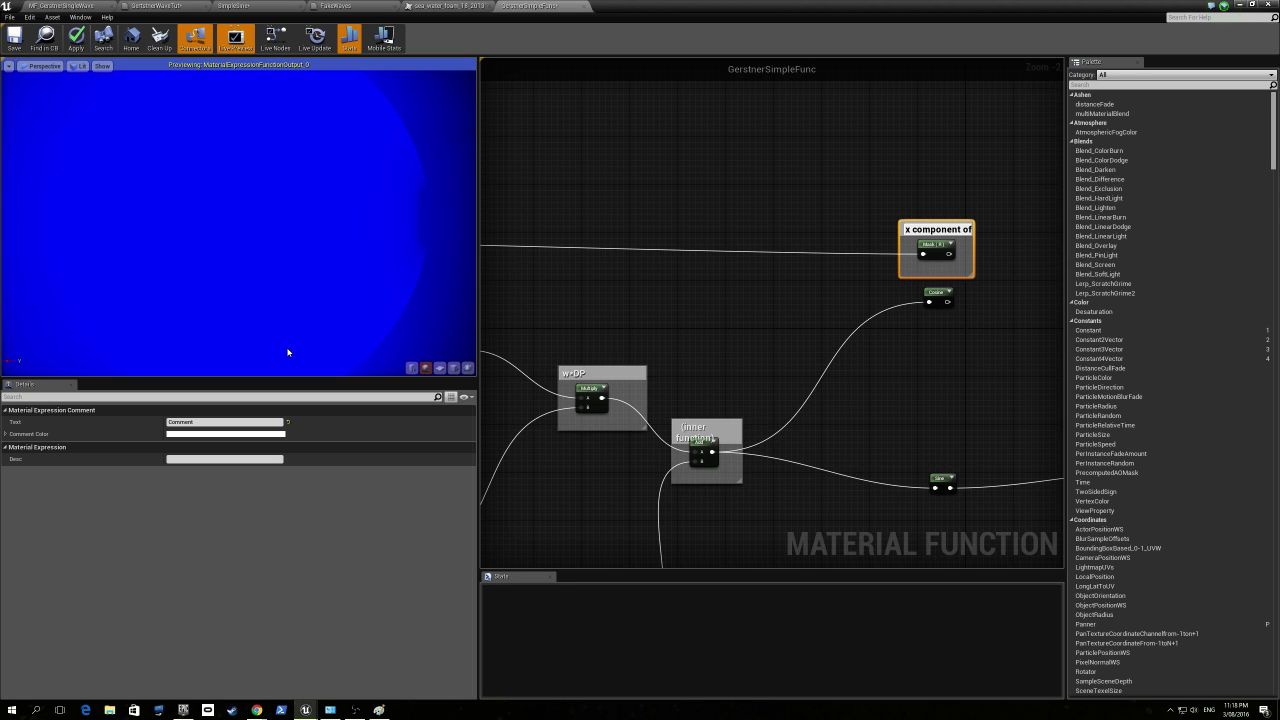
{"action": "left_click", "coordinate": [211, 422]}
{"action": "type", "text": "Win"}
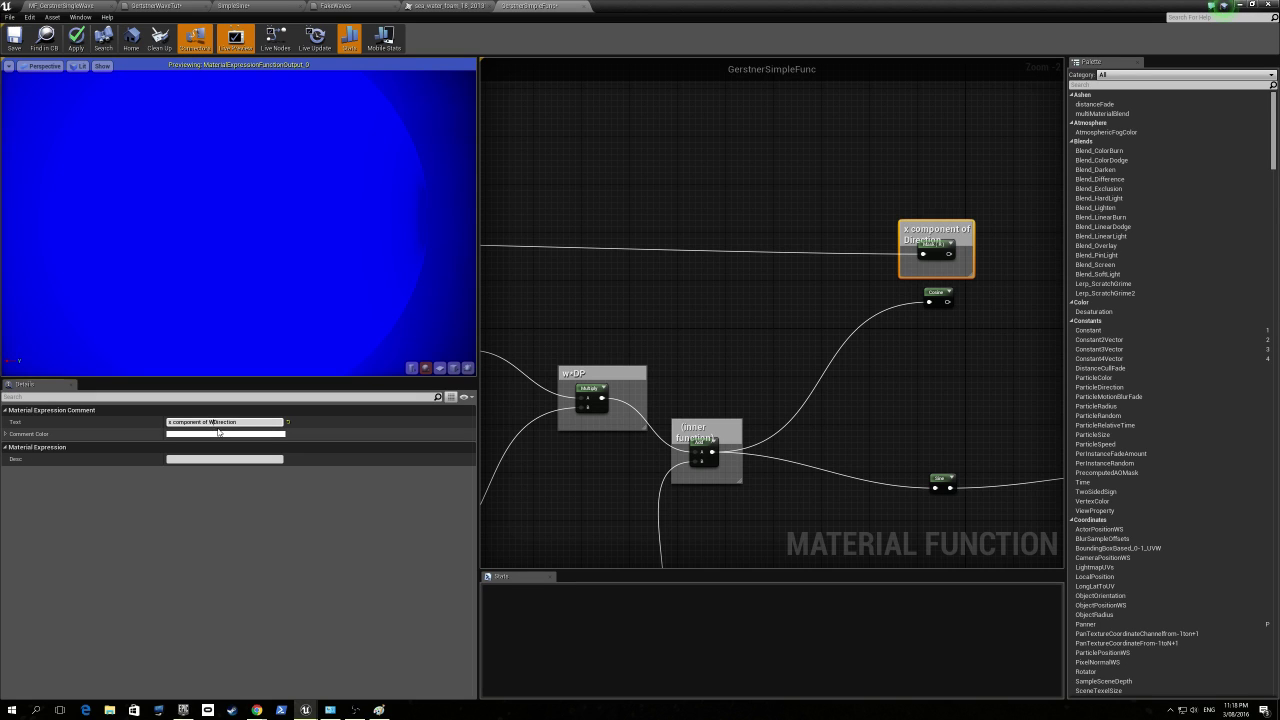
{"action": "type", "text": "d"}
{"action": "key", "text": "Return"}
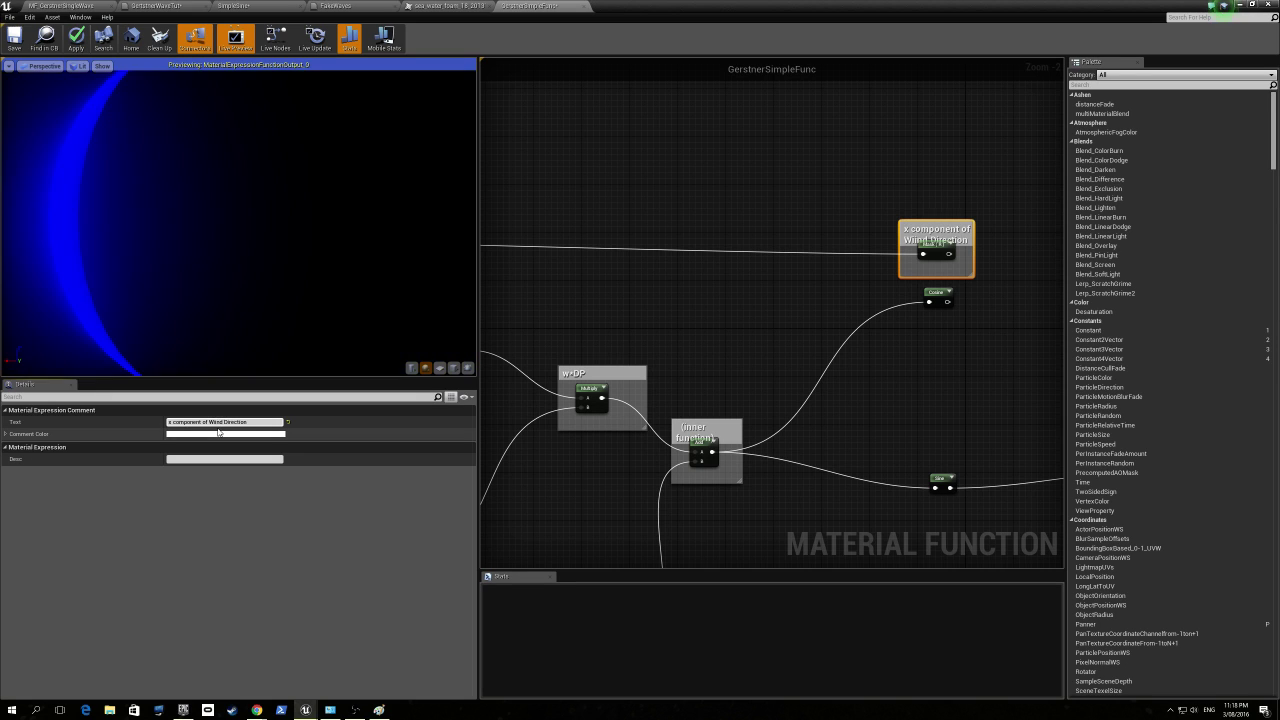
Add a Multiply node beside the Cosine node with Mask (R) as A and Cosine as B
{"action": "right_click_drag", "start_coordinate": [597, 286], "coordinate": [695, 302]}
{"action": "left_click_drag", "start_coordinate": [721, 301], "coordinate": [727, 302]}
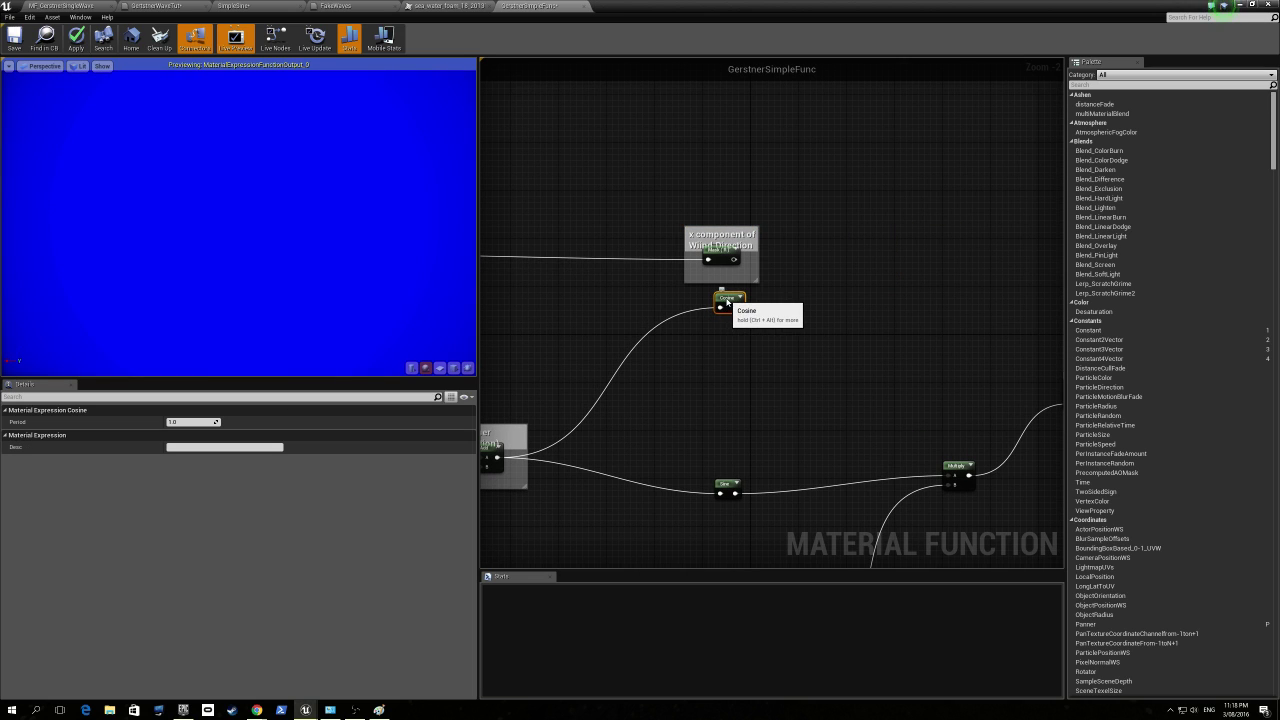
{"action": "left_click", "coordinate": [814, 257]}
{"action": "left_click_drag", "start_coordinate": [735, 259], "coordinate": [819, 268]}
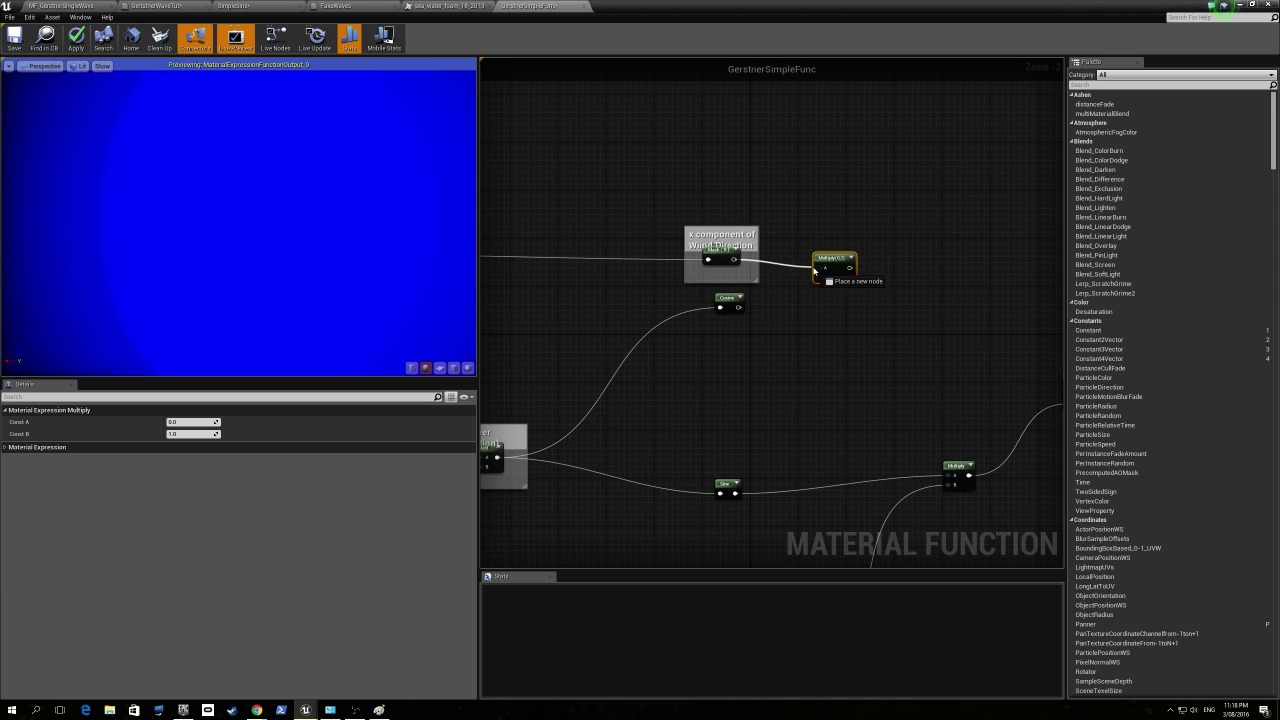
{"action": "left_click_drag", "start_coordinate": [739, 307], "coordinate": [821, 277]}
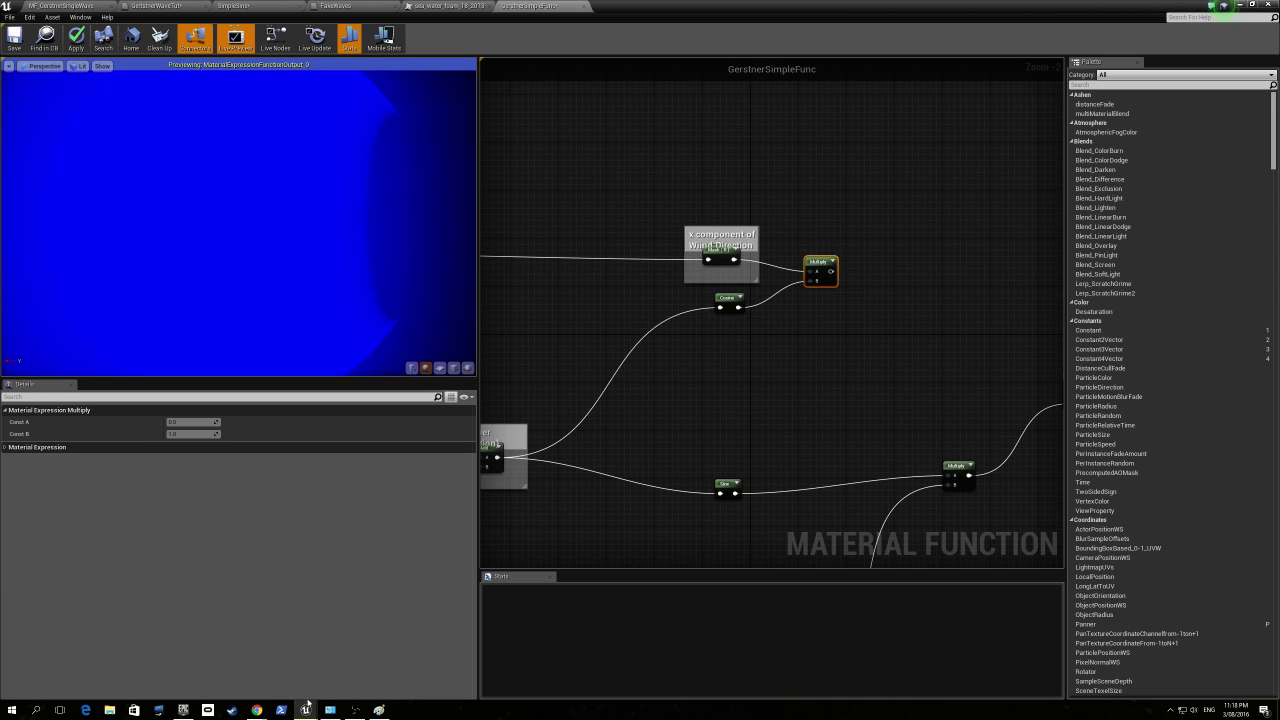
Check the QA factor in Equation 9, then add a second Multiply fed by the direction-times-cosine Multiply
{"action": "left_click", "coordinate": [296, 676]}
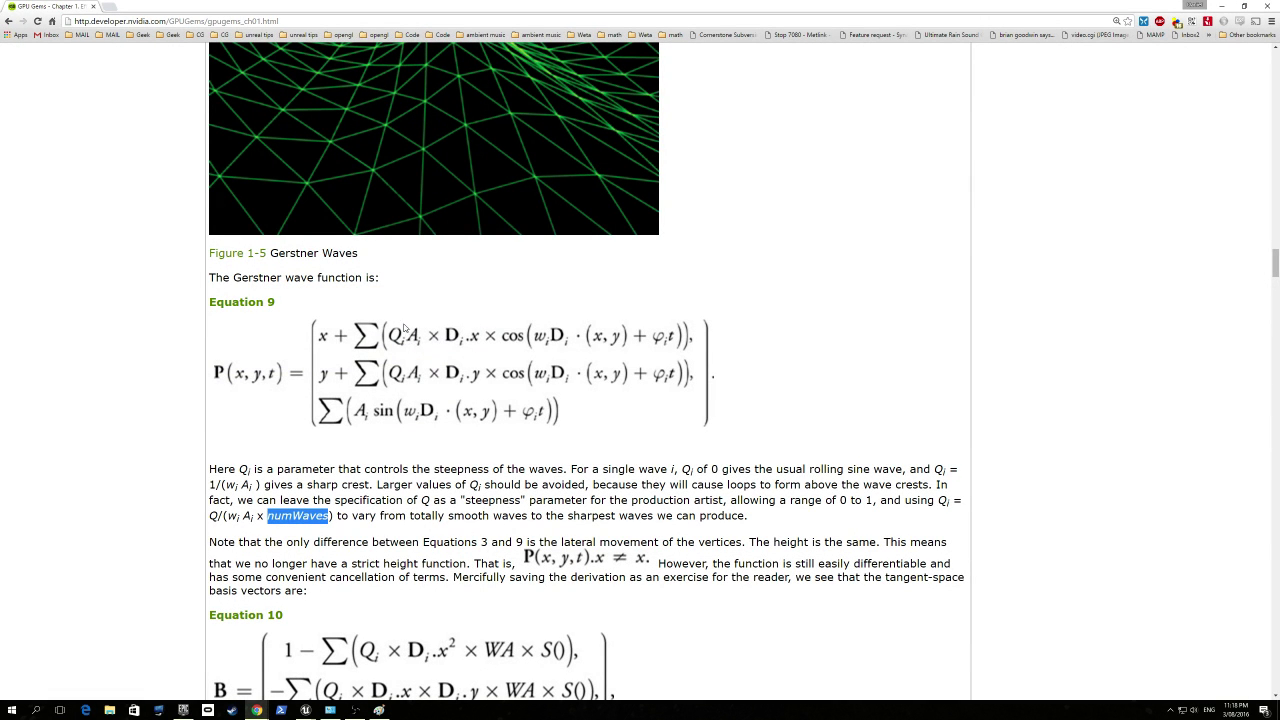
{"action": "left_click", "coordinate": [1221, 8]}
{"action": "right_click_drag", "start_coordinate": [854, 272], "coordinate": [800, 232]}
{"action": "left_click_drag", "start_coordinate": [778, 231], "coordinate": [816, 244]}
{"action": "type", "text": "m"}
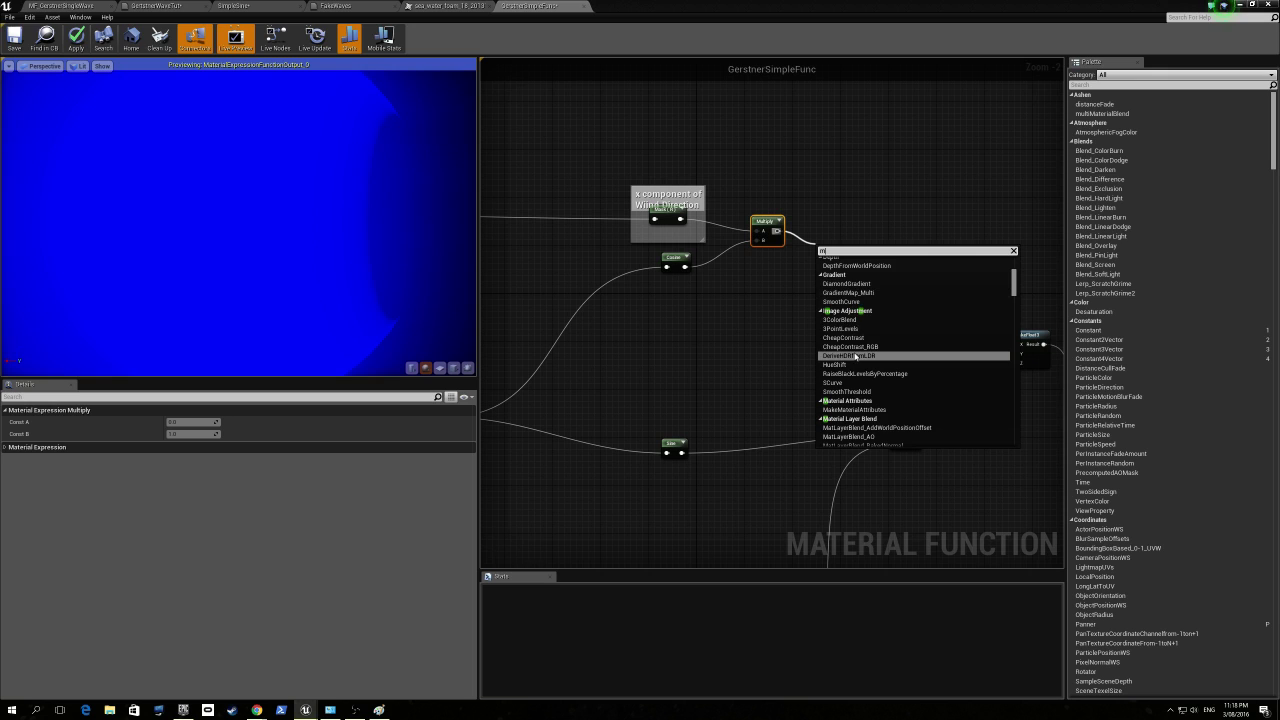
{"action": "left_click", "coordinate": [848, 217]}
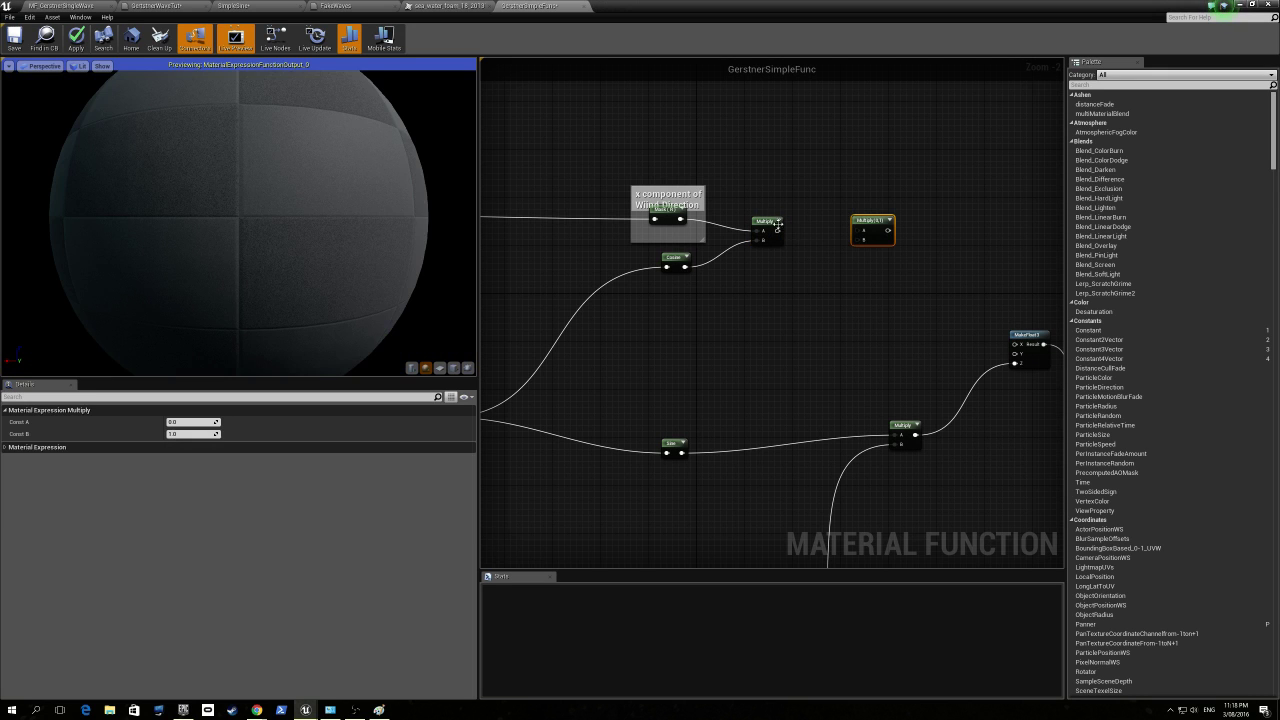
{"action": "left_click_drag", "start_coordinate": [778, 231], "coordinate": [875, 226]}
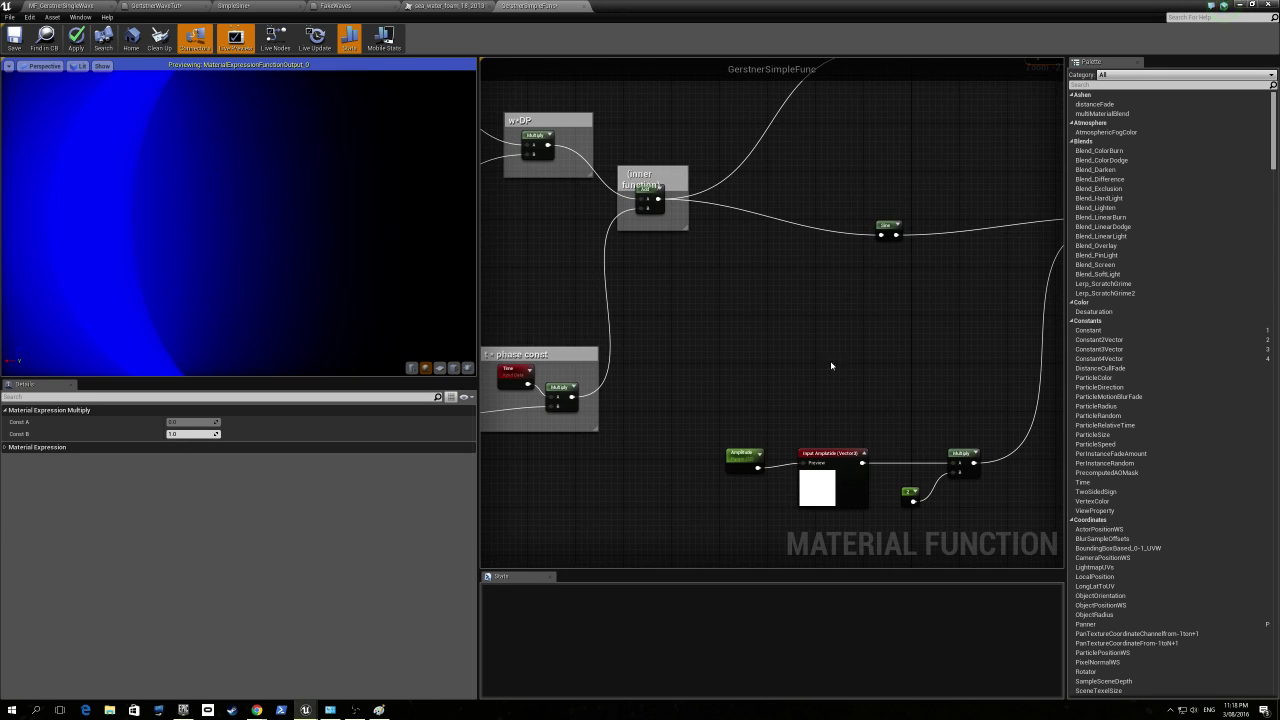
Connect the amplitude input to the second Multiply's B and move that node closer to the first Multiply
{"action": "right_click_drag", "start_coordinate": [831, 363], "coordinate": [718, 360]}
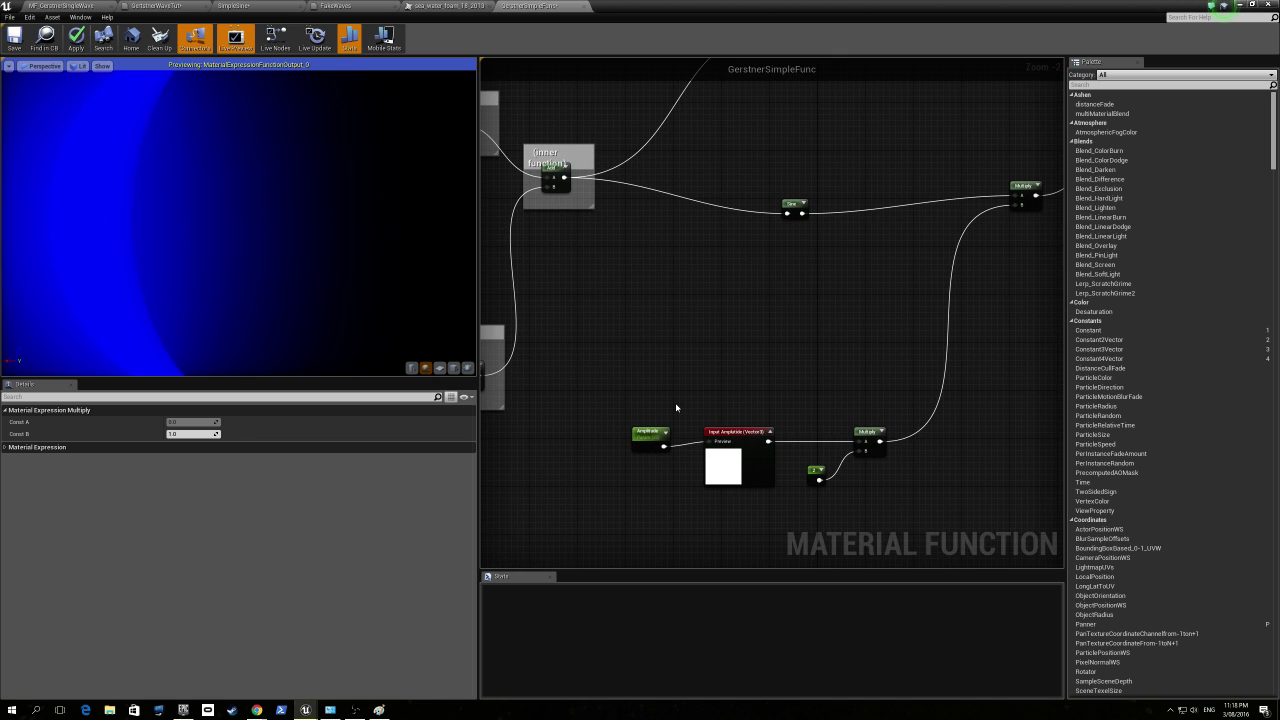
{"action": "left_click", "coordinate": [648, 433]}
{"action": "left_click_drag", "start_coordinate": [663, 446], "coordinate": [940, 245]}
{"action": "right_click_drag", "start_coordinate": [967, 290], "coordinate": [847, 300]}
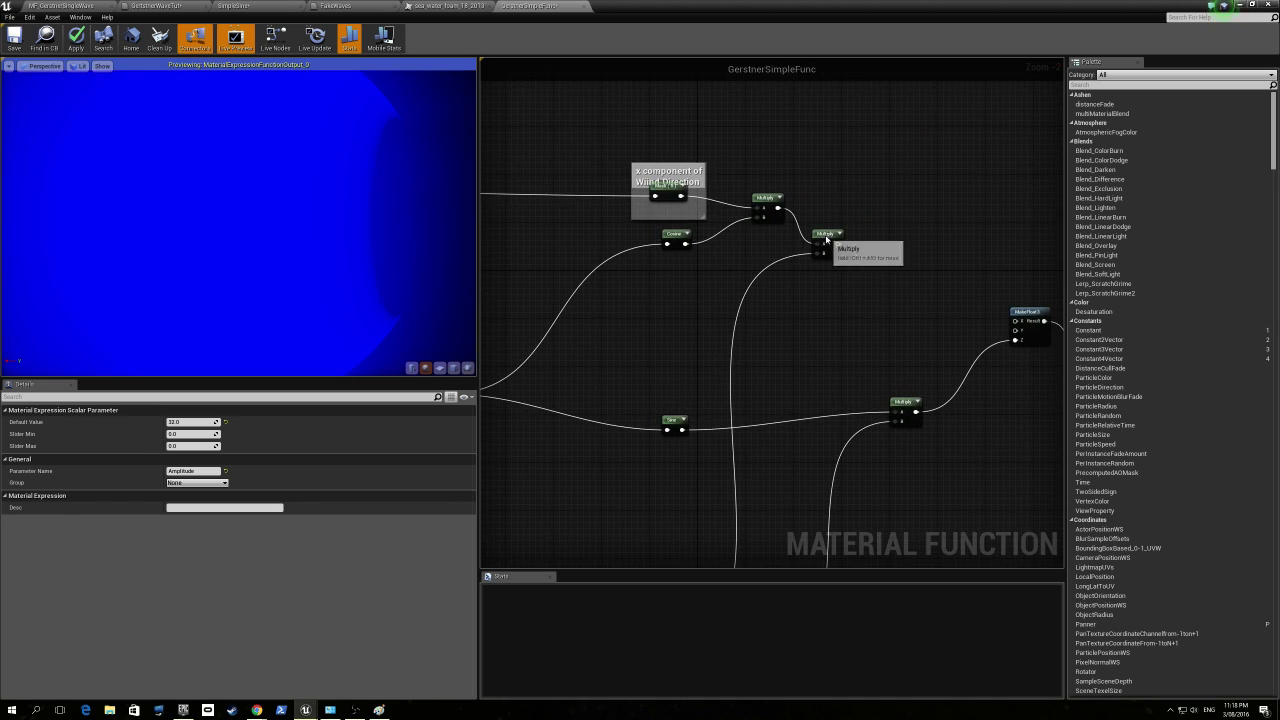
{"action": "left_click_drag", "start_coordinate": [830, 237], "coordinate": [825, 220]}
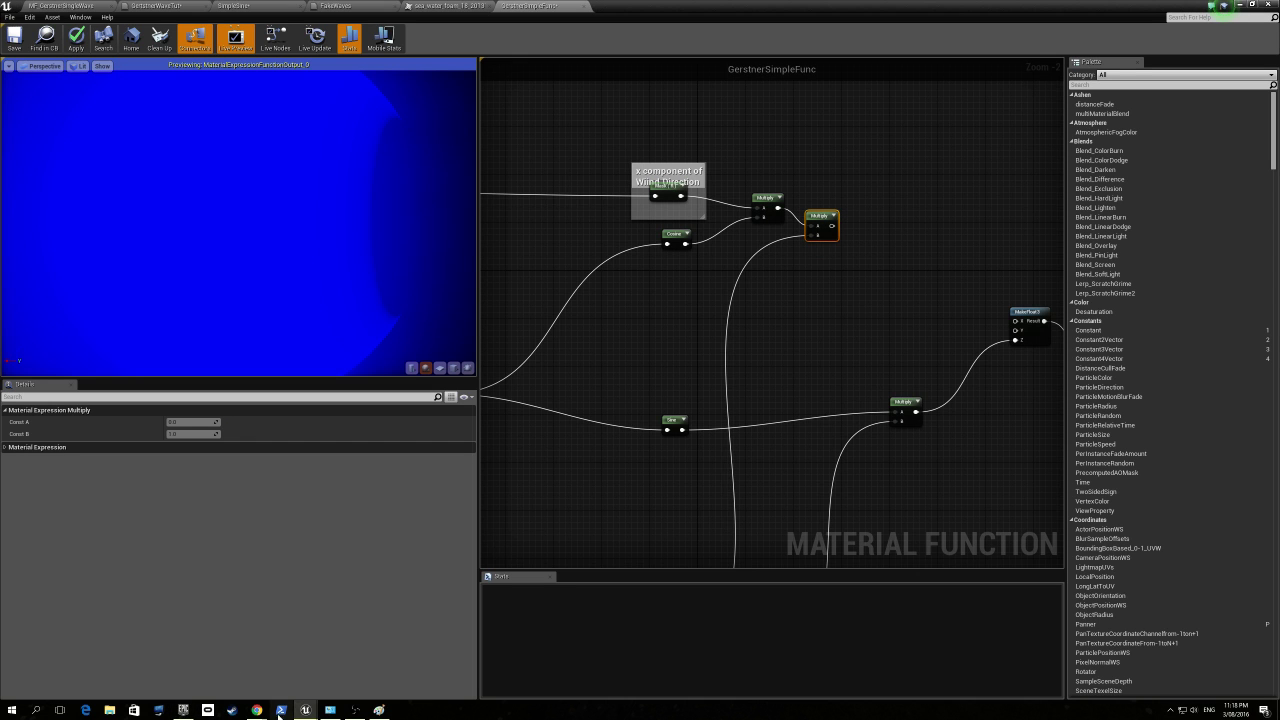
Study the steepness formula Qi = Q/(wi Ai x numWaves) below Equation 9 on the GPU Gems page
{"action": "left_click", "coordinate": [257, 710]}
{"action": "left_click", "coordinate": [325, 655]}
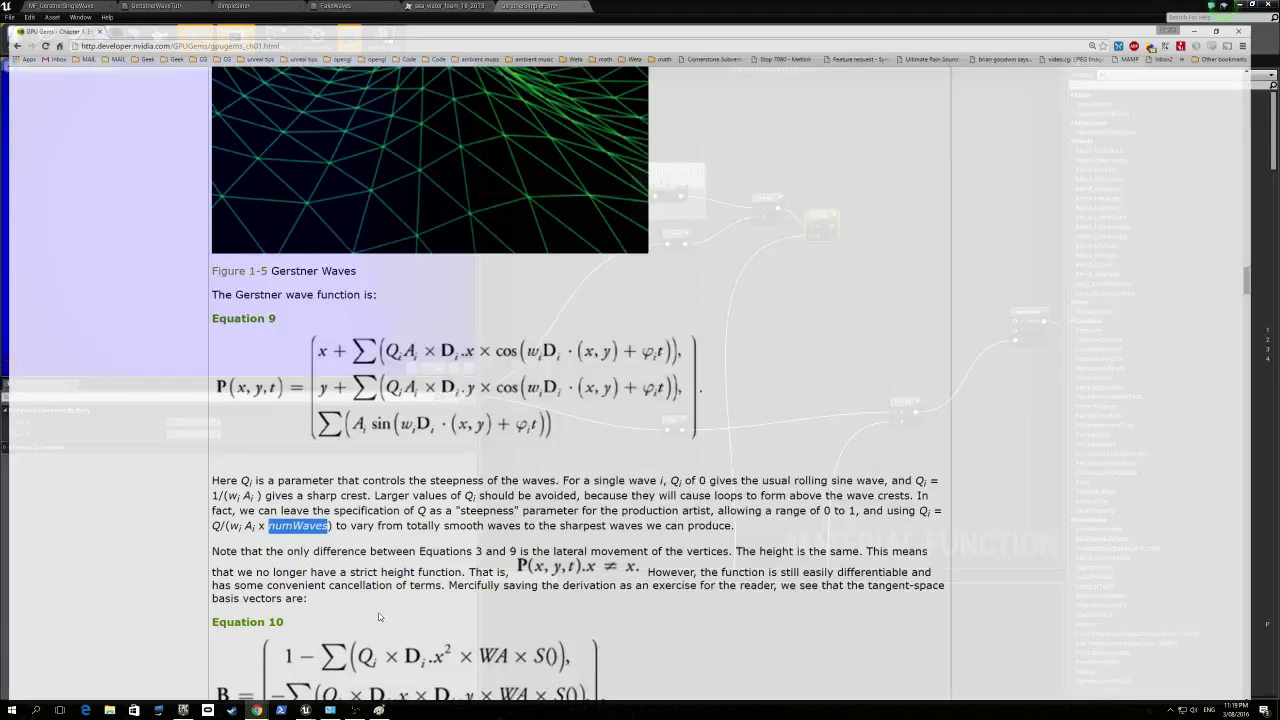
{"action": "scroll", "coordinate": [944, 458], "scroll_direction": "down", "scroll_amount": 2}
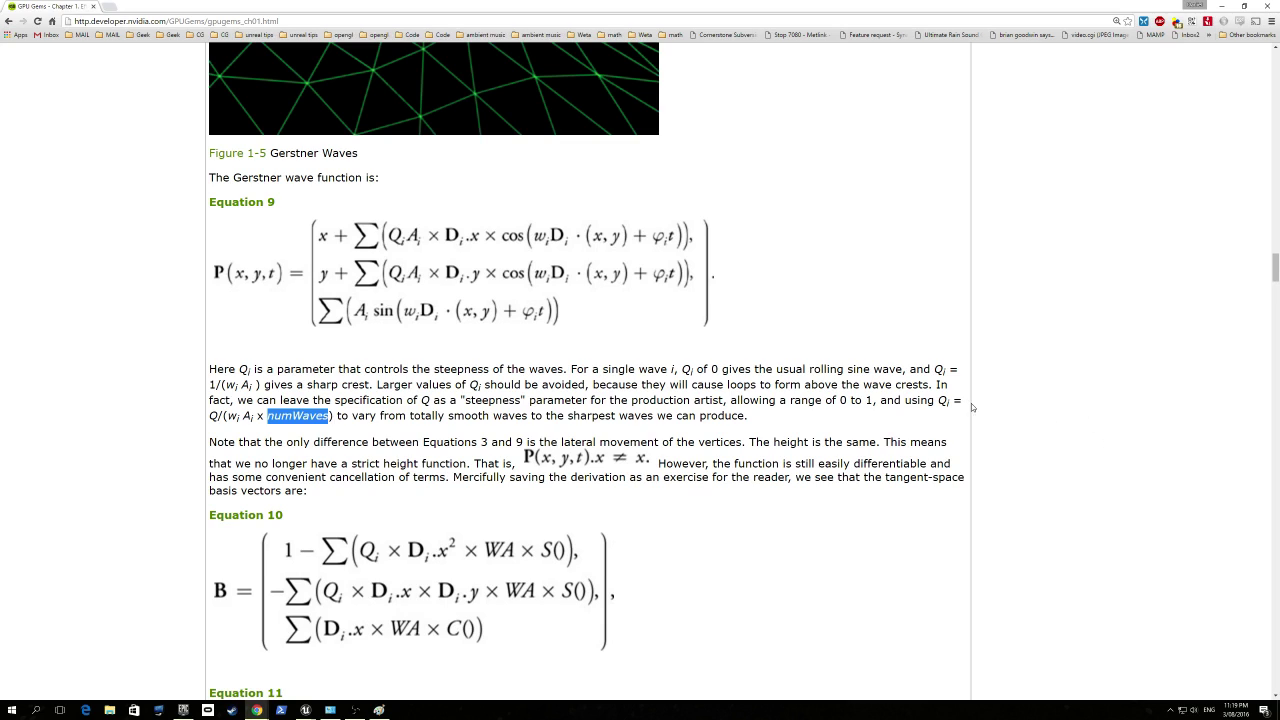
{"action": "double_click", "coordinate": [213, 415]}
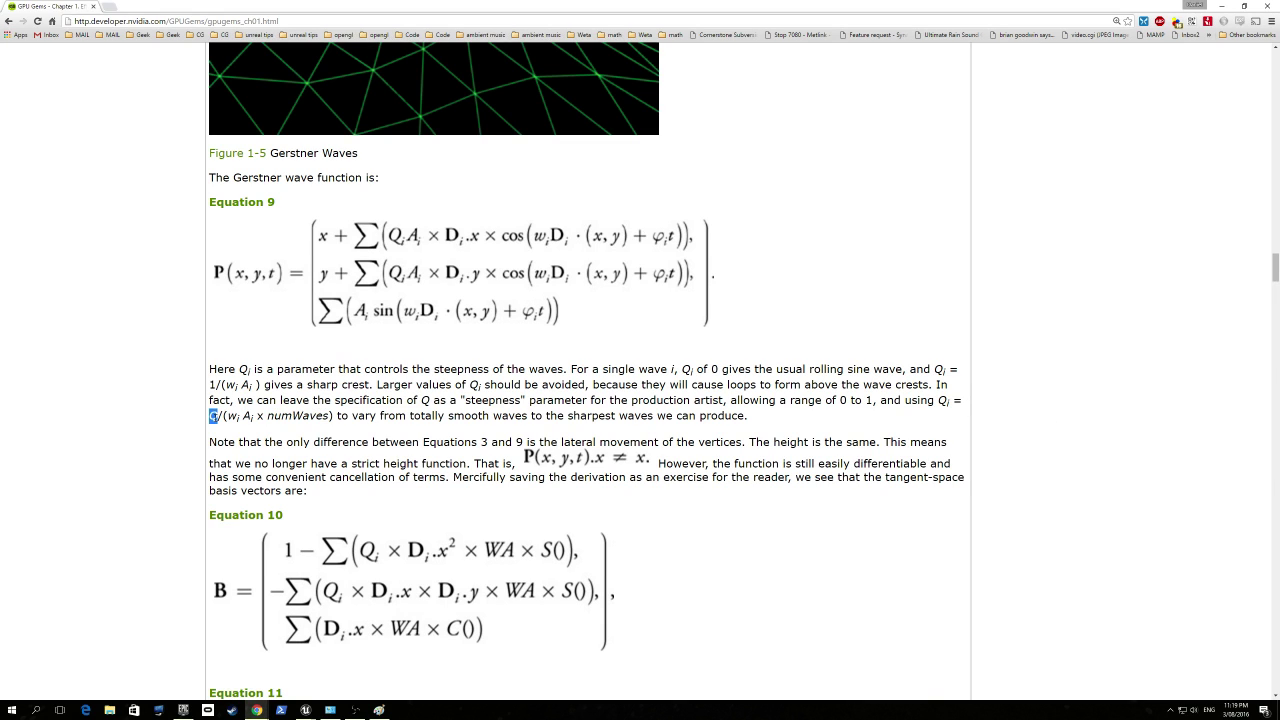
{"action": "left_click_drag", "start_coordinate": [223, 418], "coordinate": [334, 416]}
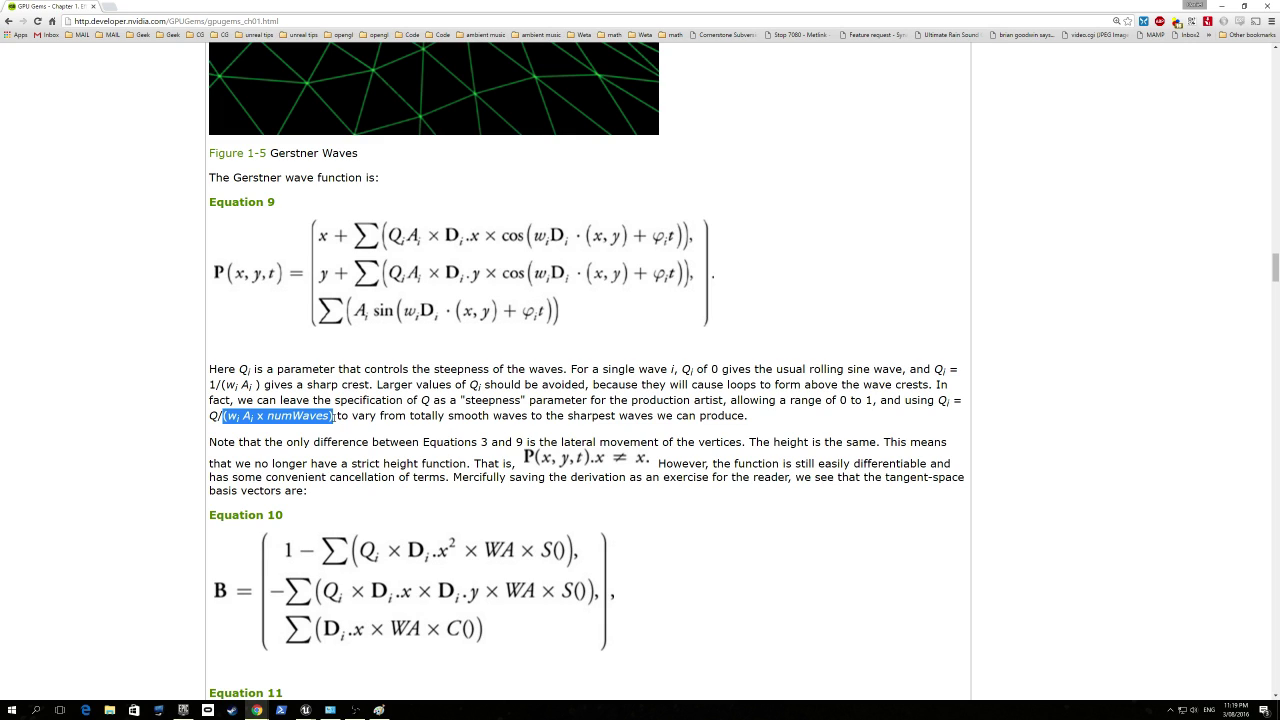
{"action": "double_click", "coordinate": [281, 418]}
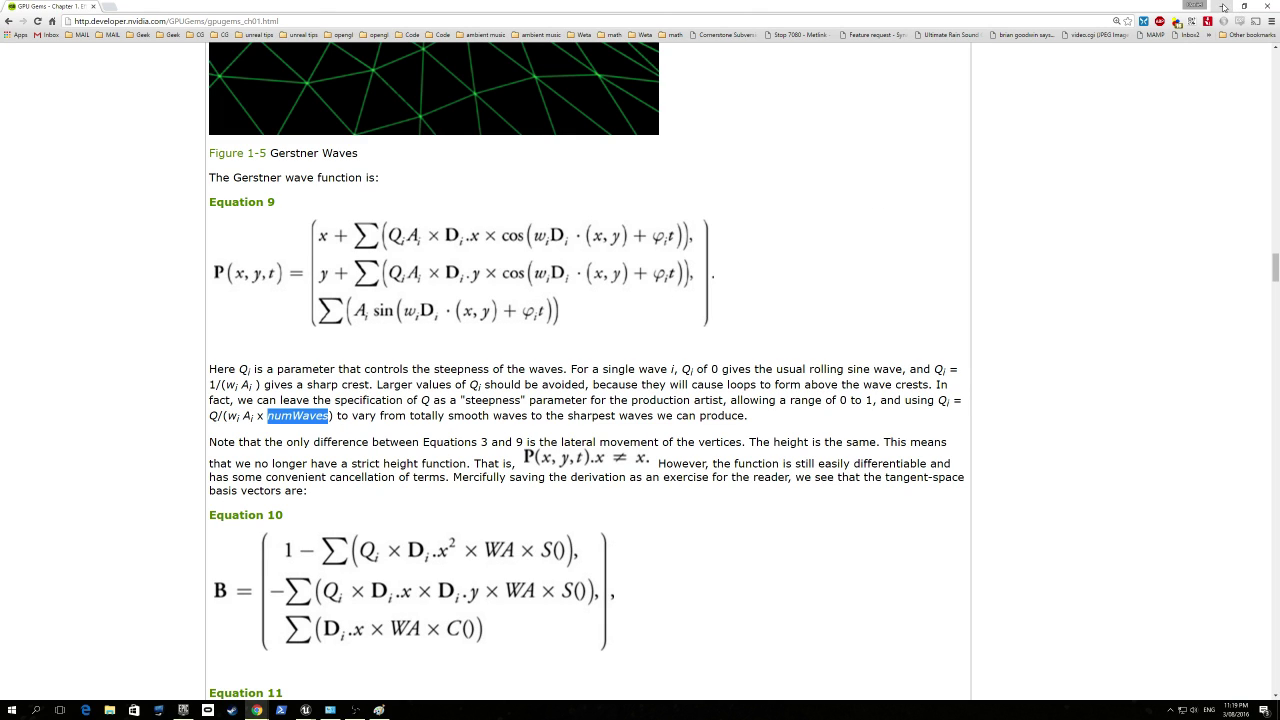
{"action": "left_click_drag", "start_coordinate": [223, 417], "coordinate": [258, 417]}
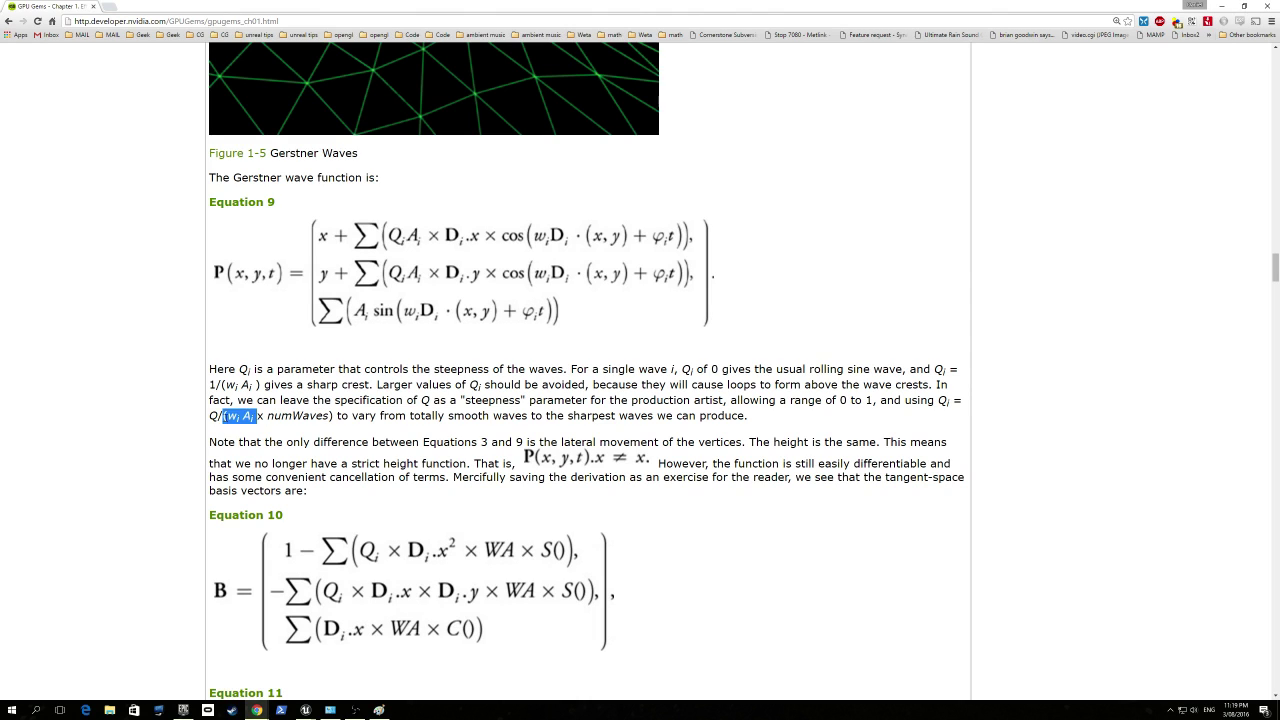
{"action": "left_click", "coordinate": [225, 420]}
{"action": "left_click_drag", "start_coordinate": [222, 416], "coordinate": [335, 418]}
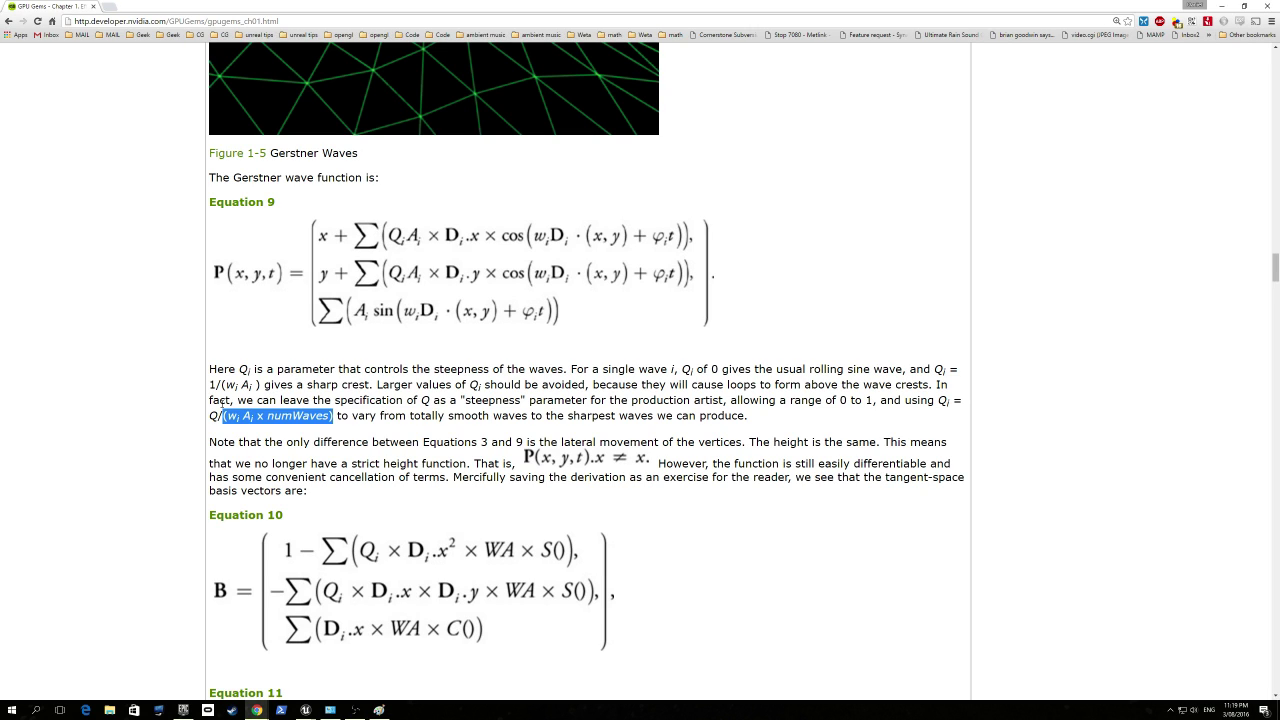
{"action": "left_click", "coordinate": [1222, 6]}
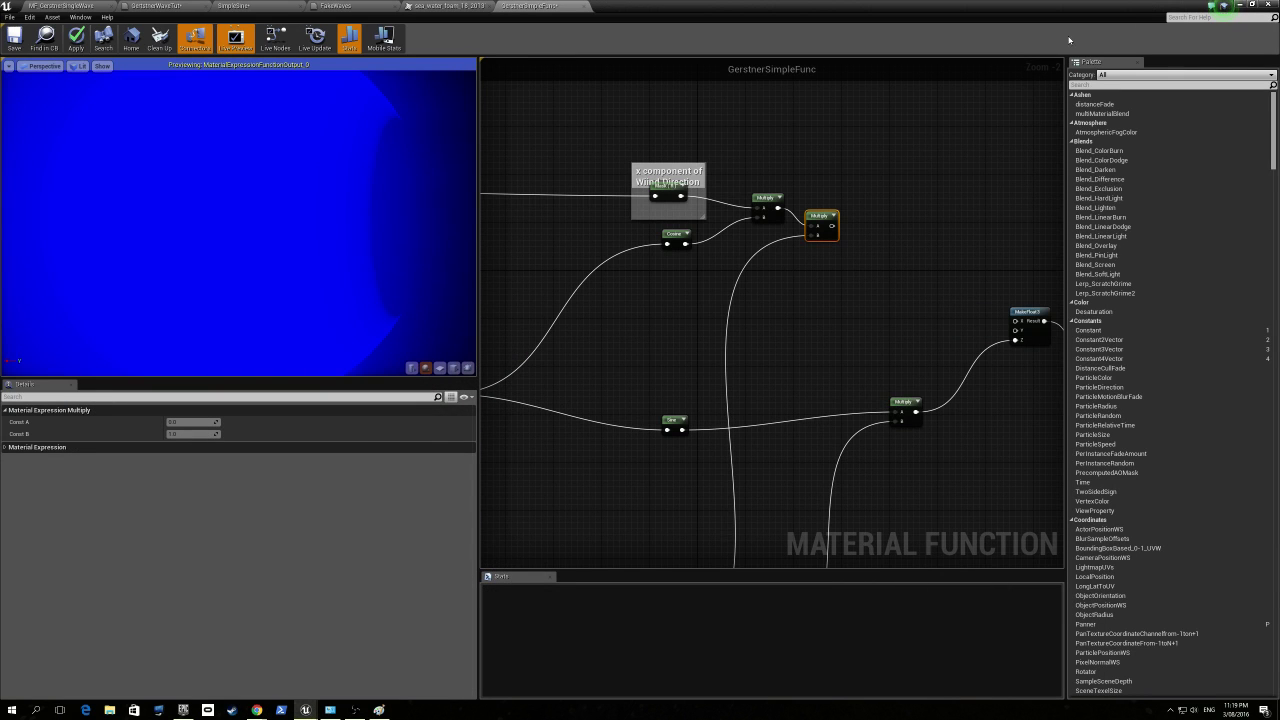
{"action": "right_click_drag", "start_coordinate": [917, 217], "coordinate": [800, 246]}
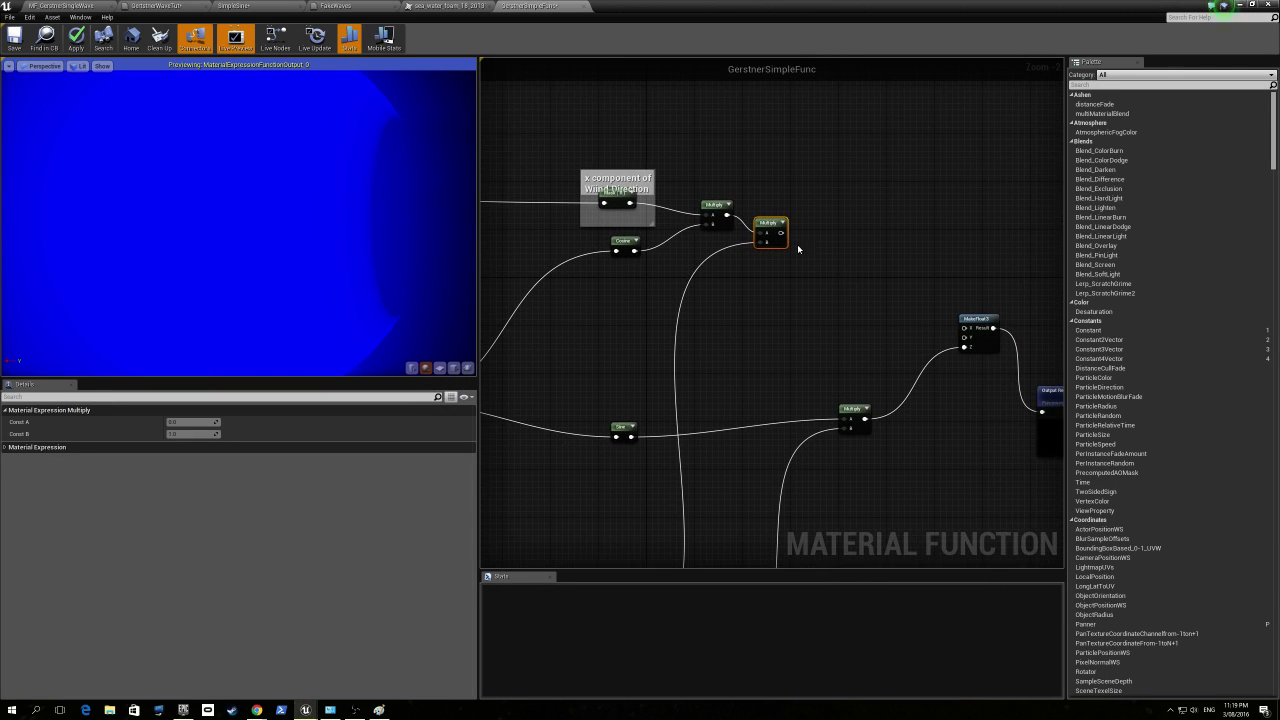
Recheck the steepness formula on the GPU Gems page and add a Constant above the wind direction comment, converted to a parameter
{"action": "left_click", "coordinate": [256, 710]}
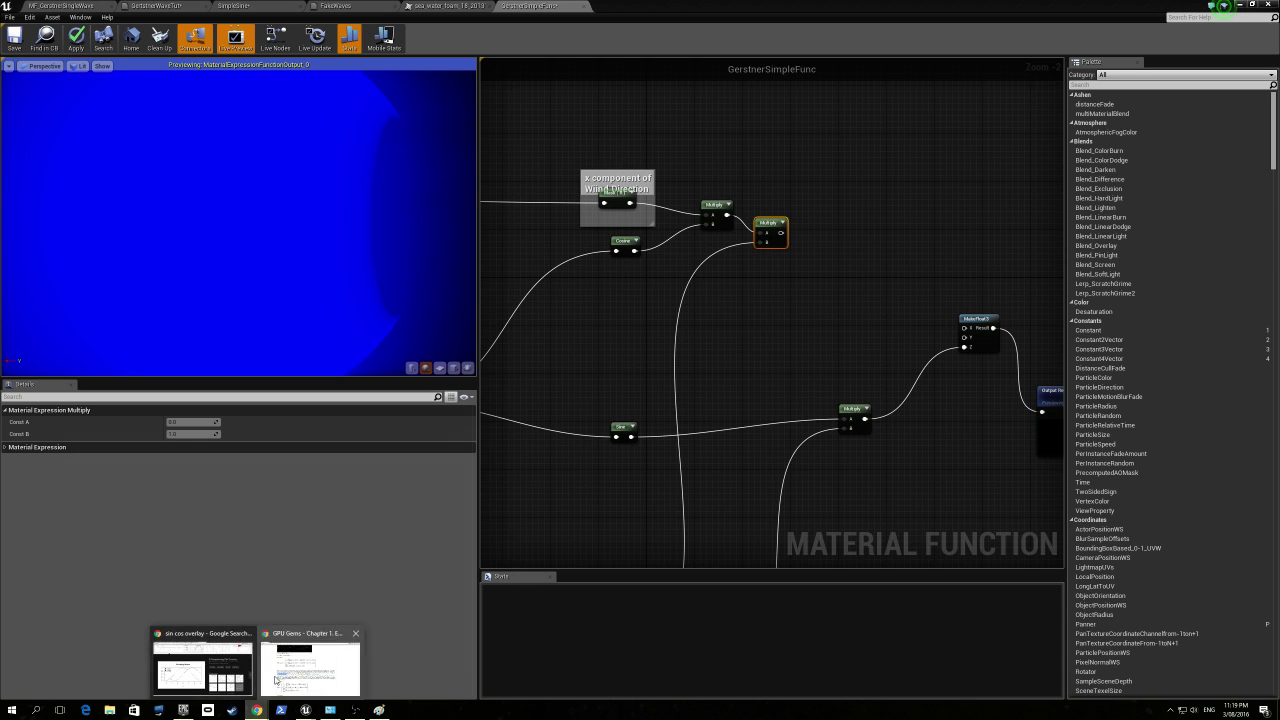
{"action": "left_click", "coordinate": [326, 642]}
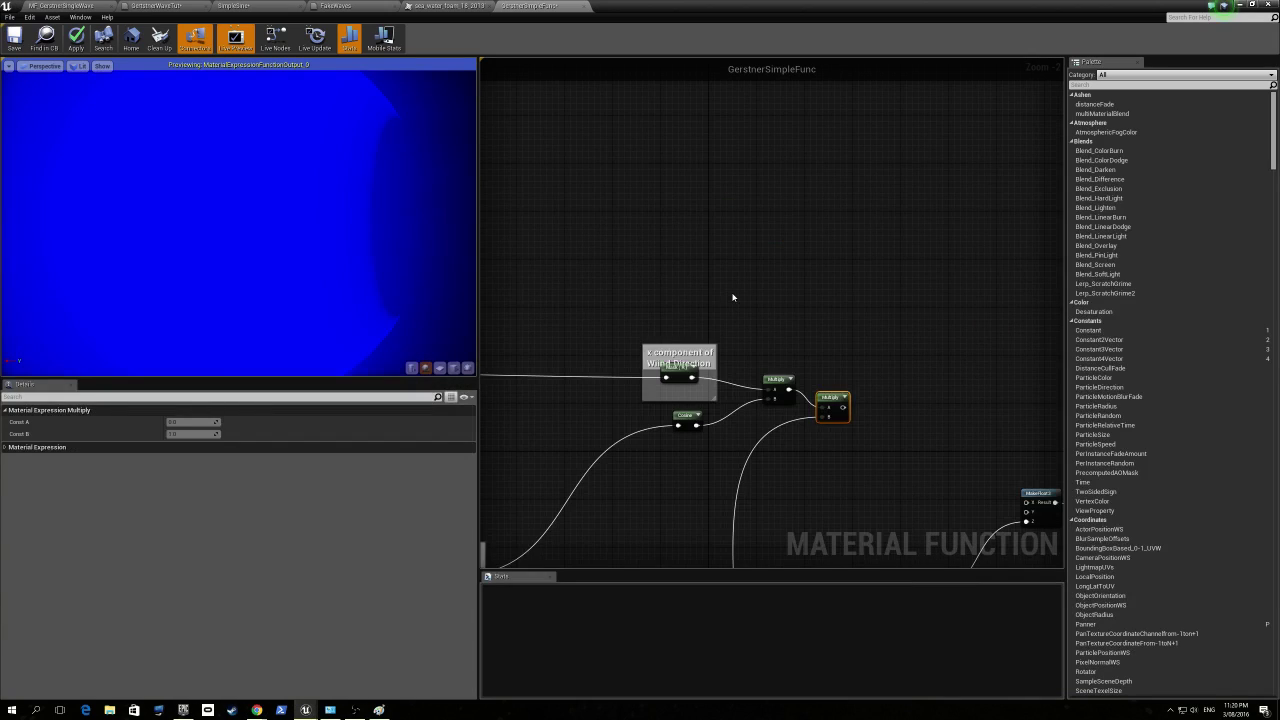
{"action": "left_click", "coordinate": [732, 297]}
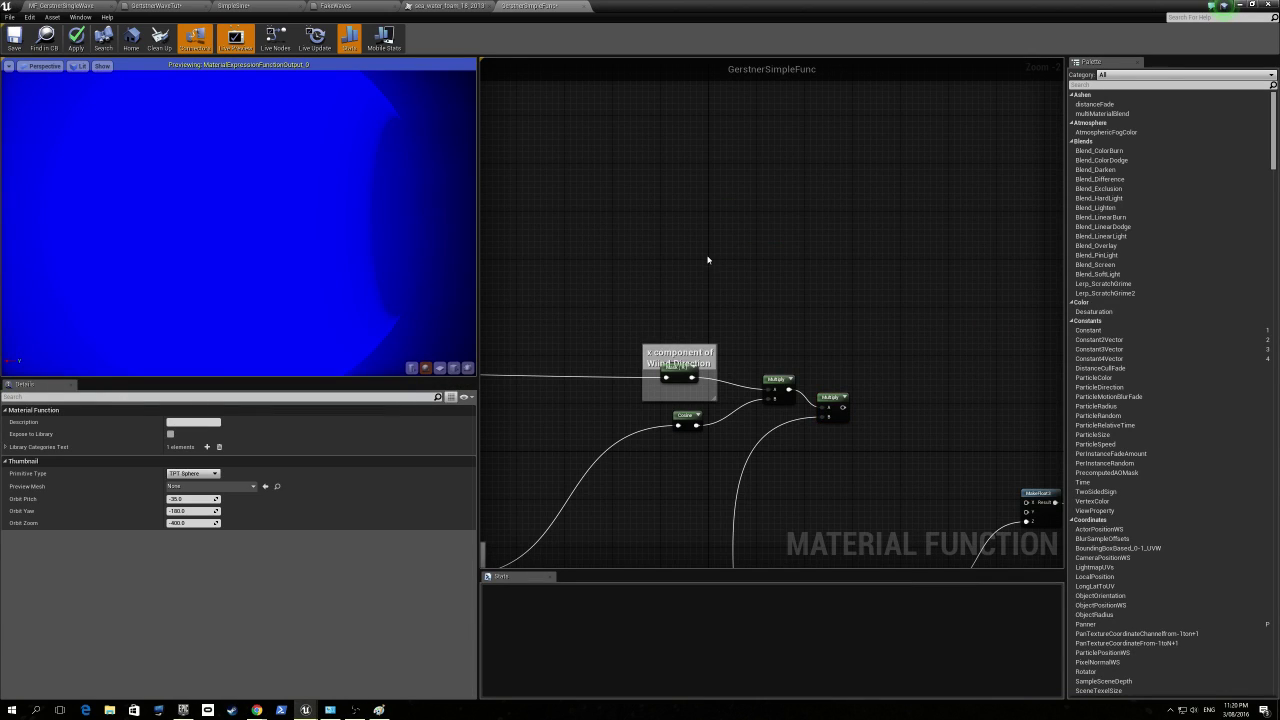
{"action": "left_click", "coordinate": [707, 259]}
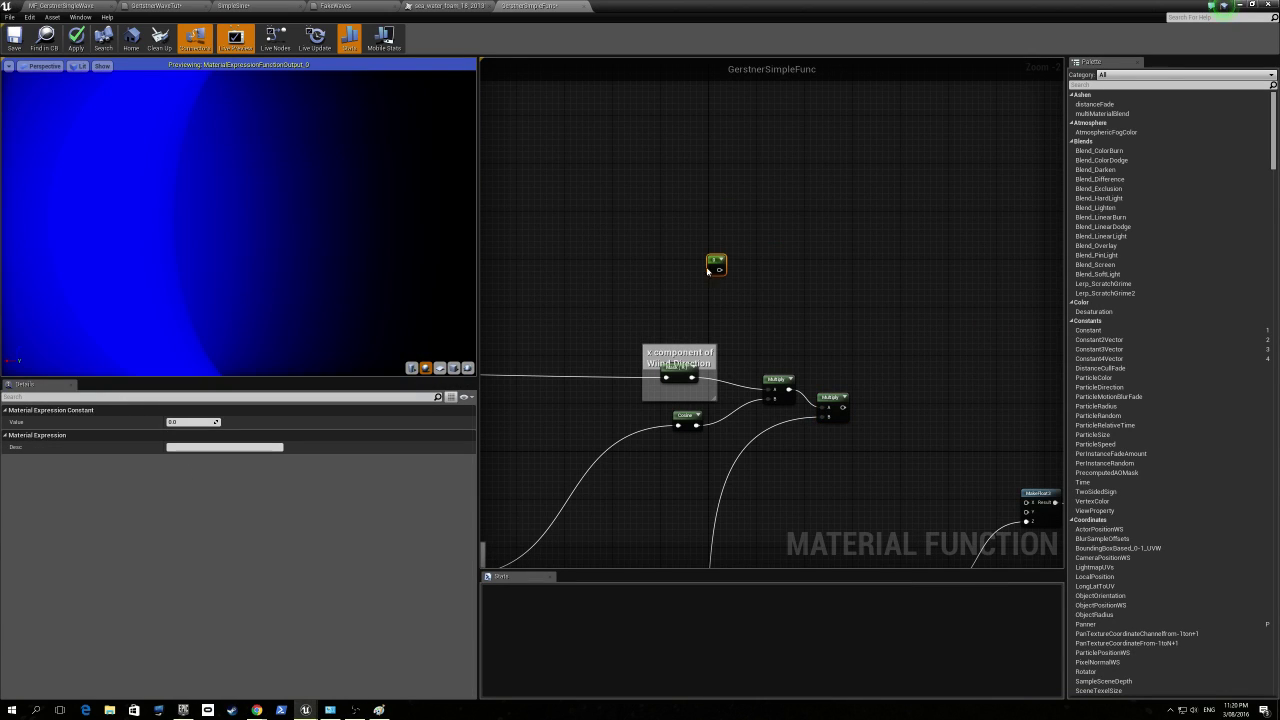
{"action": "right_click", "coordinate": [708, 265]}
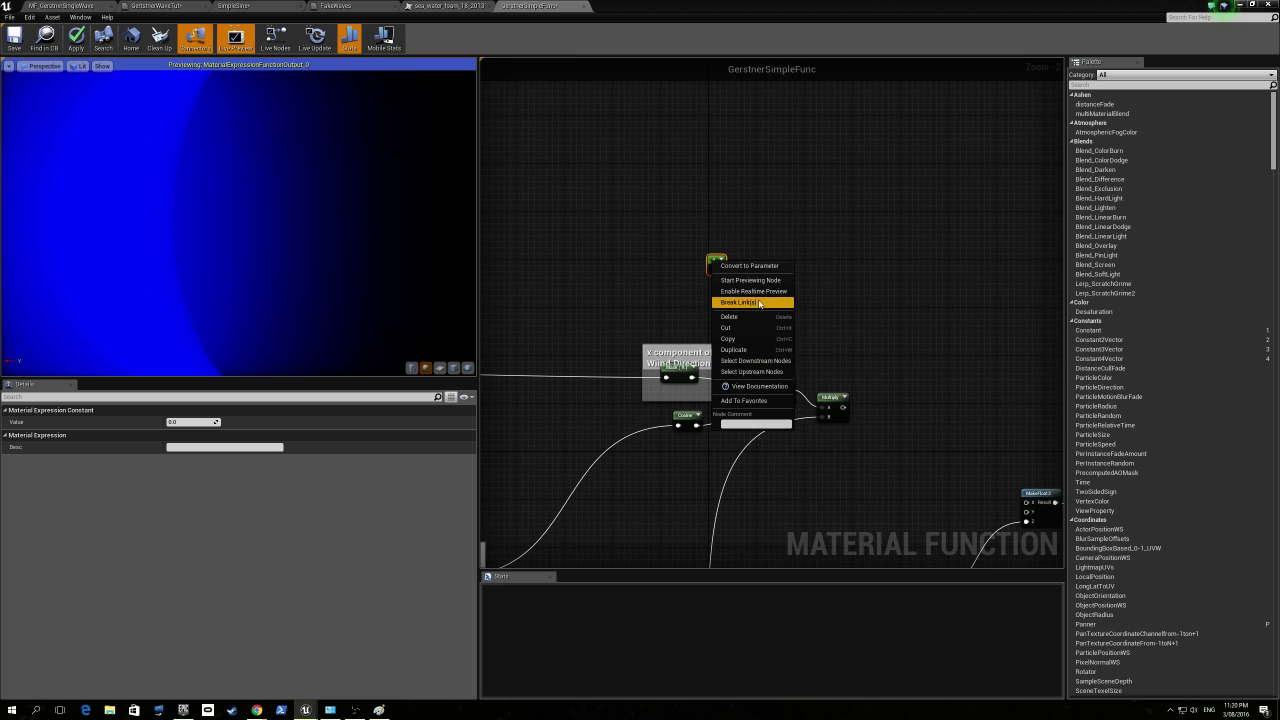
{"action": "left_click", "coordinate": [749, 265]}
Name the new scalar parameter numWaves and set its default value to 1
{"action": "left_click", "coordinate": [196, 471]}
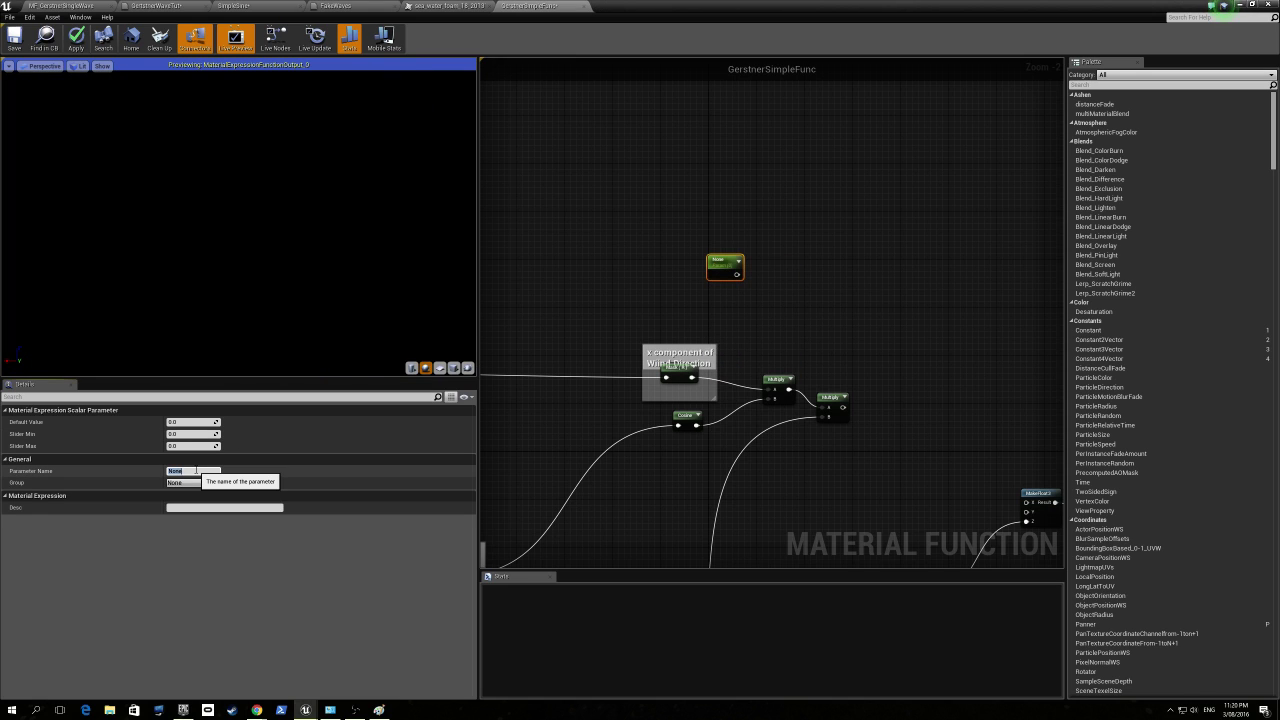
{"action": "type", "text": "m"}
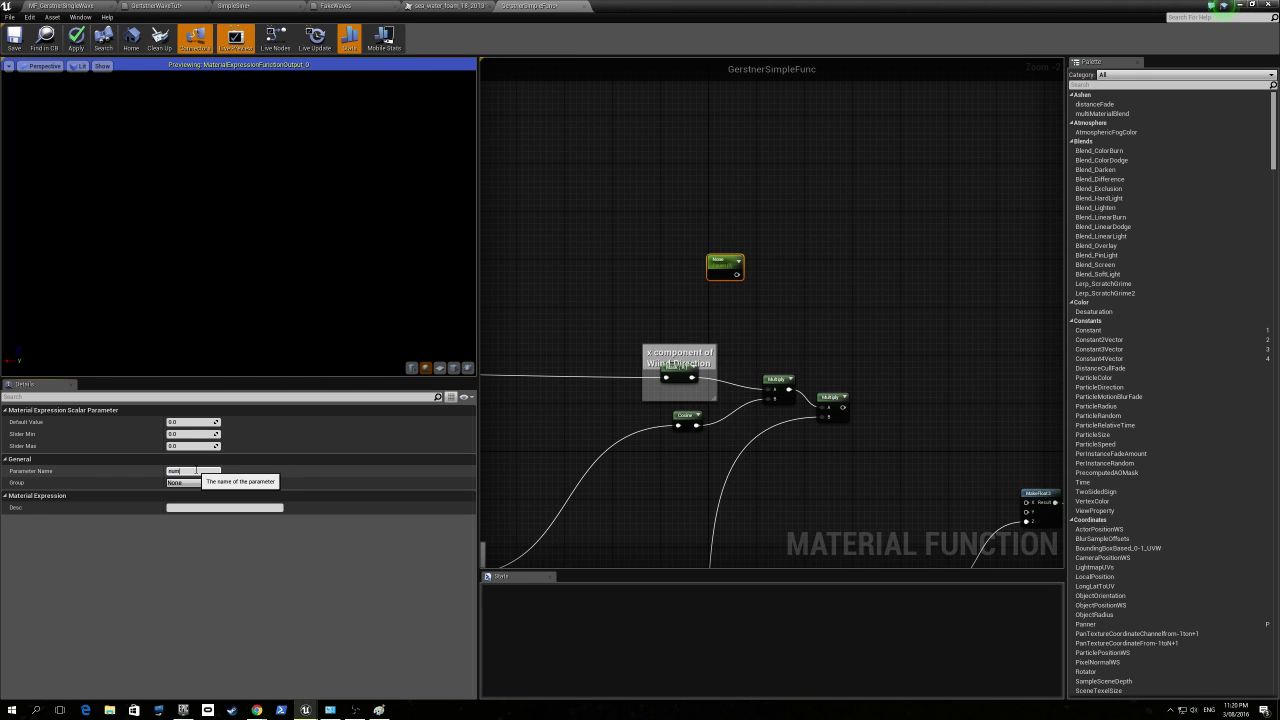
{"action": "type", "text": "umWaves"}
{"action": "key", "text": "Return"}
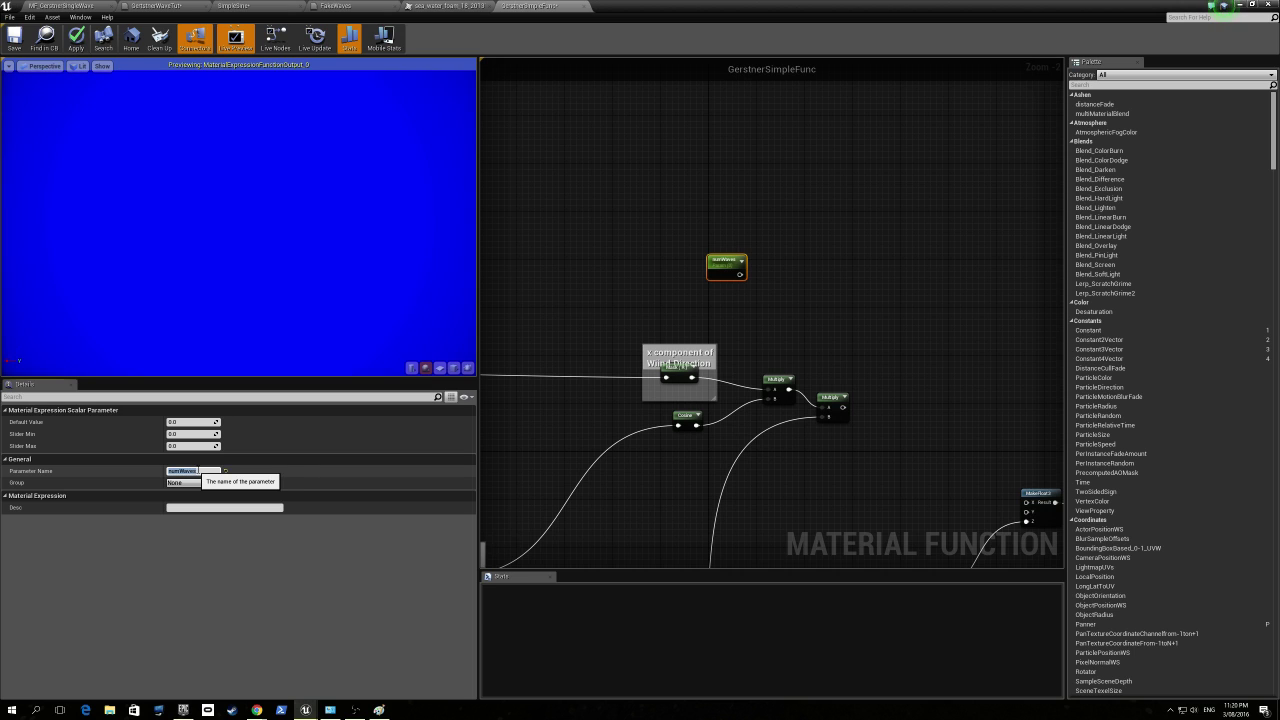
{"action": "left_click", "coordinate": [208, 509]}
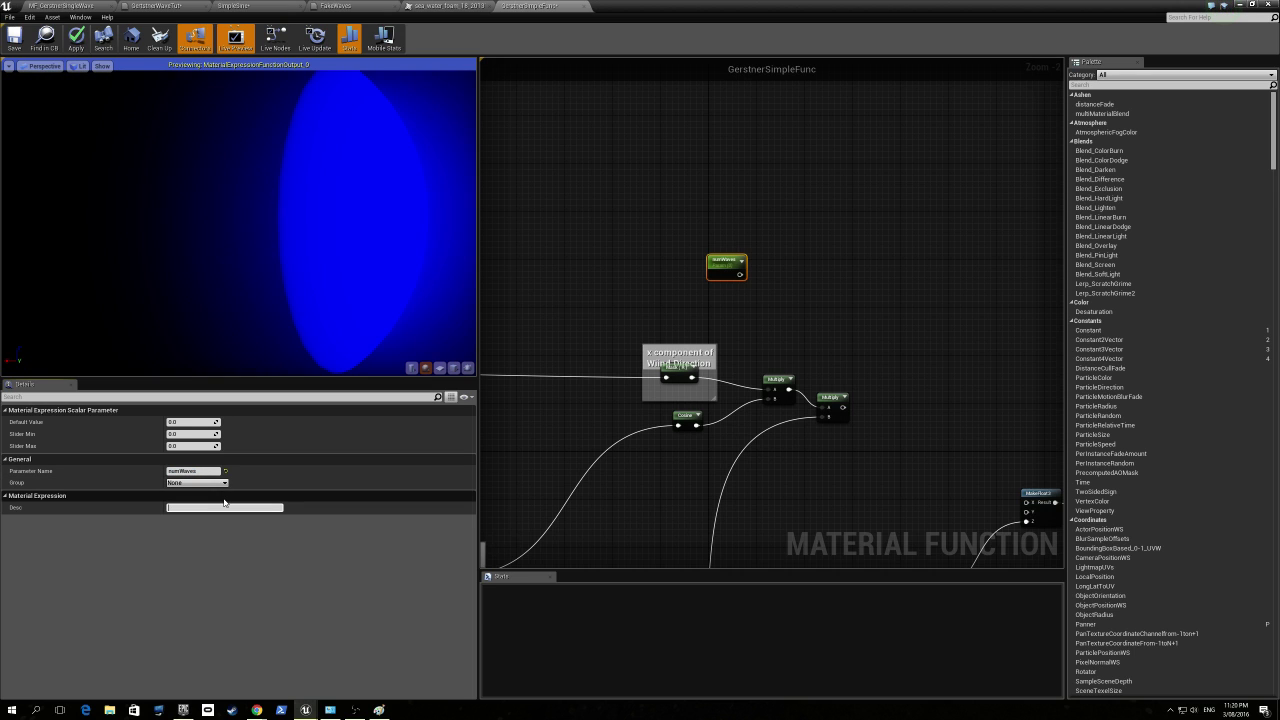
{"action": "left_click", "coordinate": [198, 422]}
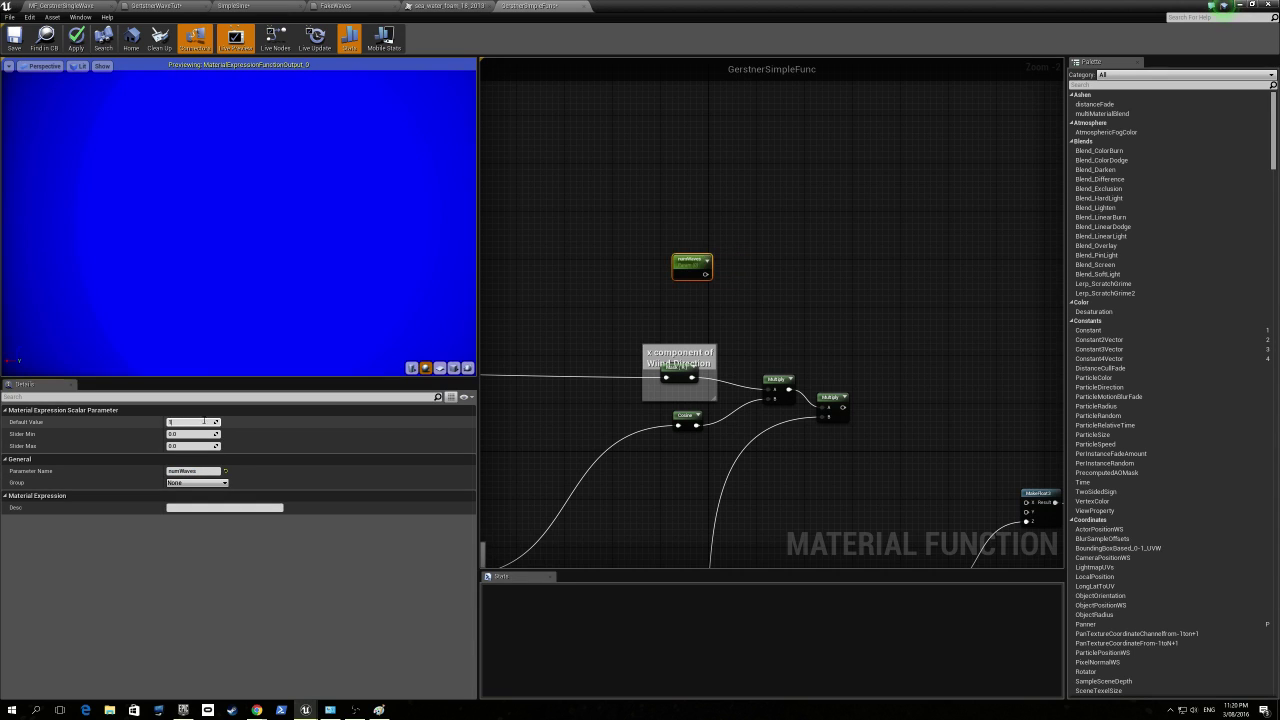
{"action": "type", "text": "1"}
{"action": "key", "text": "Return"}
Duplicate the Amplitude function input, place it beside the numWaves parameter and connect that parameter to its Preview
{"action": "right_click_drag", "start_coordinate": [741, 531], "coordinate": [820, 260]}
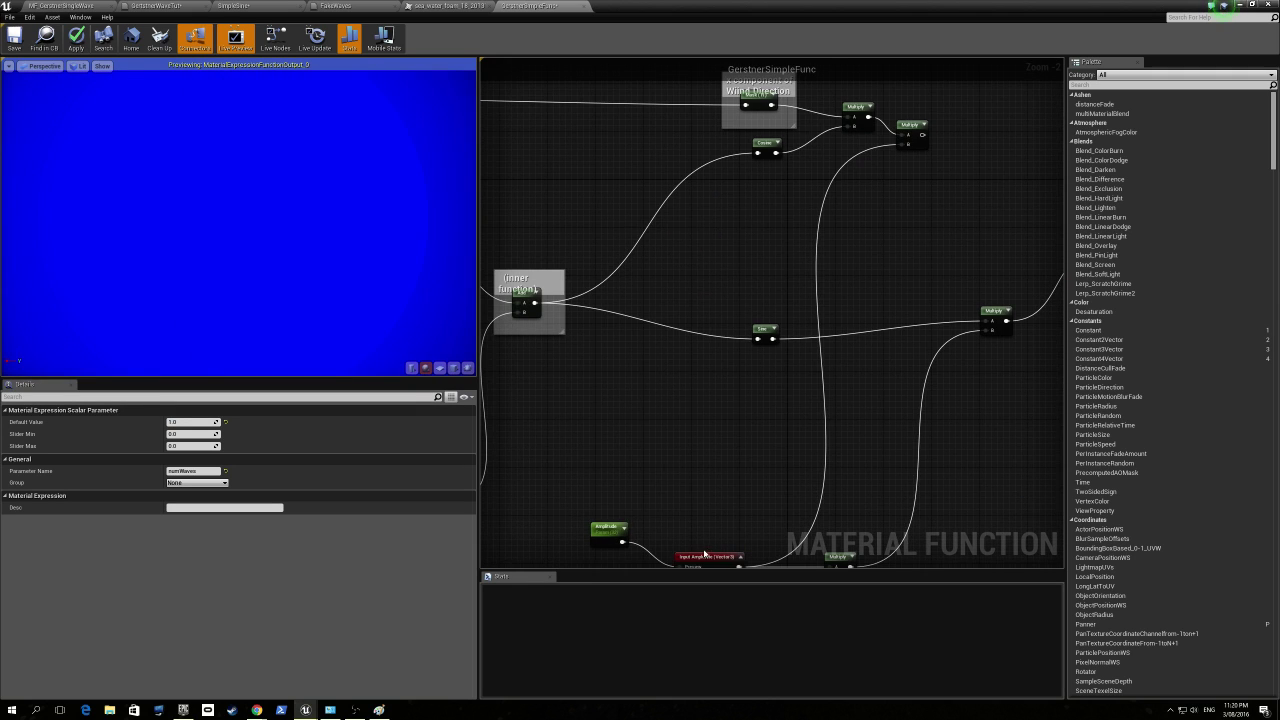
{"action": "right_click_drag", "start_coordinate": [709, 513], "coordinate": [709, 257]}
{"action": "left_click", "coordinate": [709, 327]}
{"action": "key", "text": "ctrl+c"}
{"action": "key", "text": "ctrl+v"}
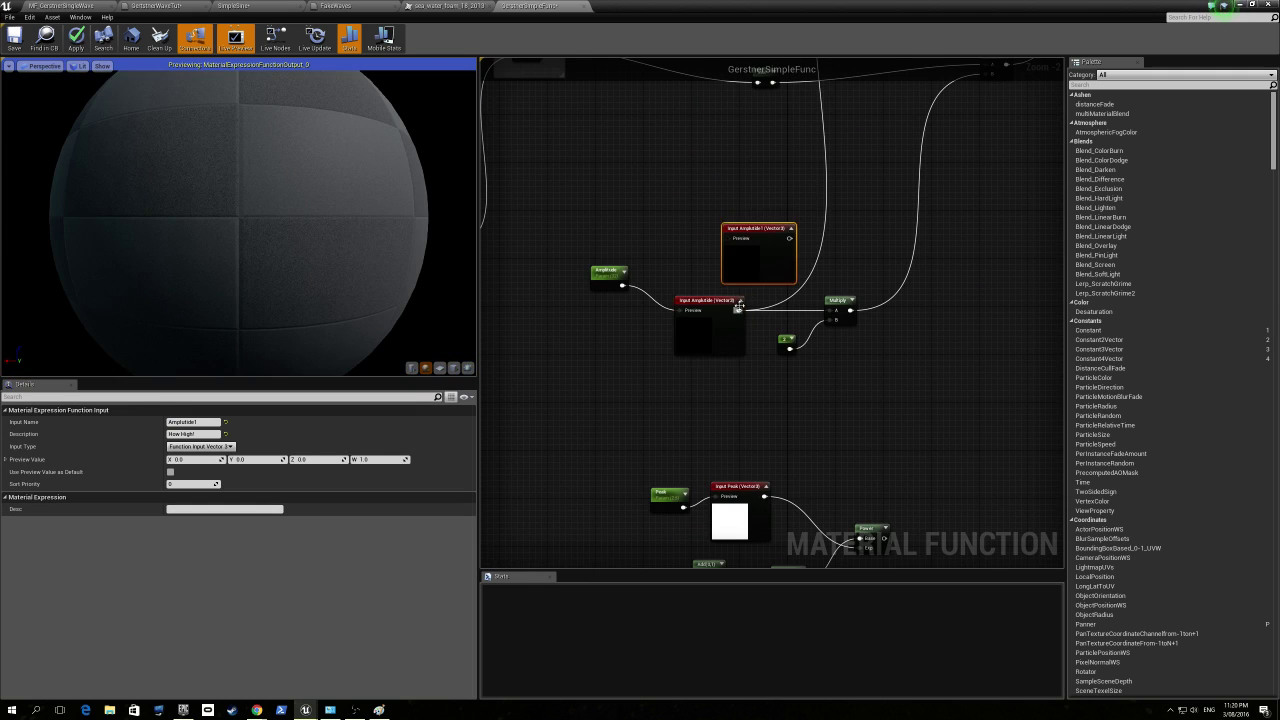
{"action": "left_click_drag", "start_coordinate": [758, 249], "coordinate": [786, 328]}
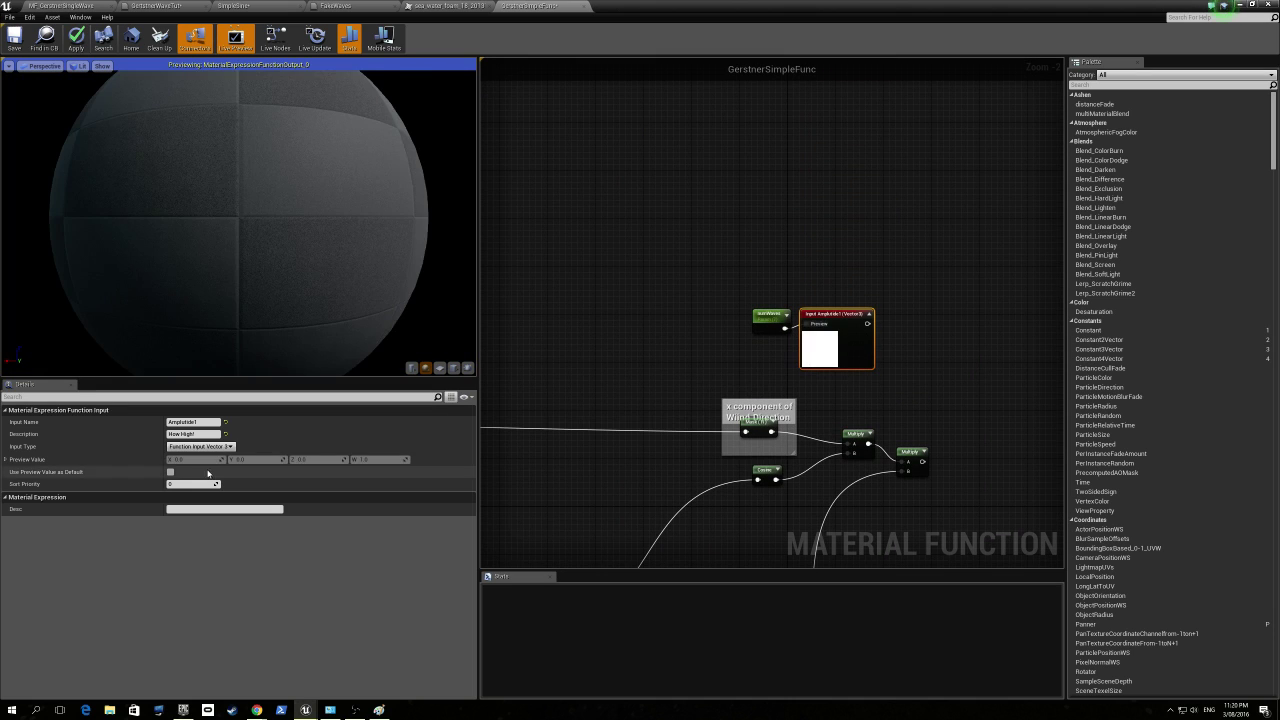
Rename the duplicated Amplitude function input as numWaves
{"action": "left_click", "coordinate": [190, 422]}
{"action": "type", "text": "s"}
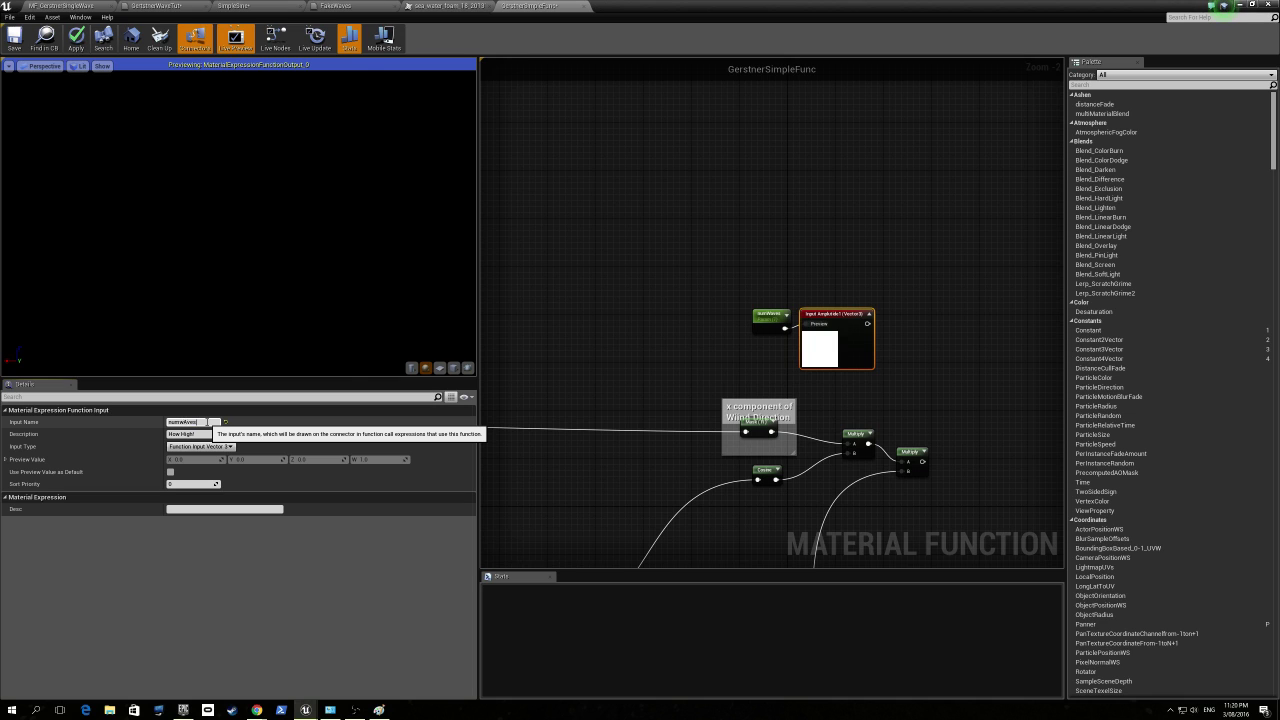
{"action": "key", "text": "Return"}
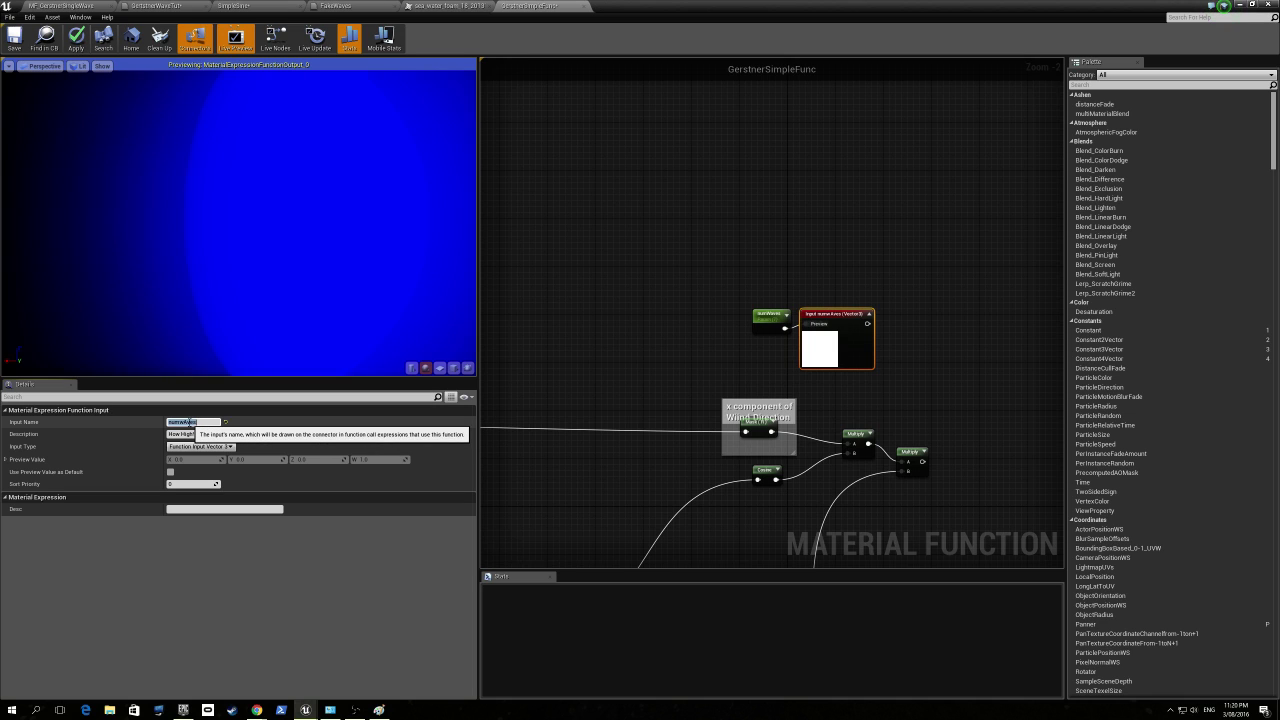
{"action": "left_click", "coordinate": [187, 422]}
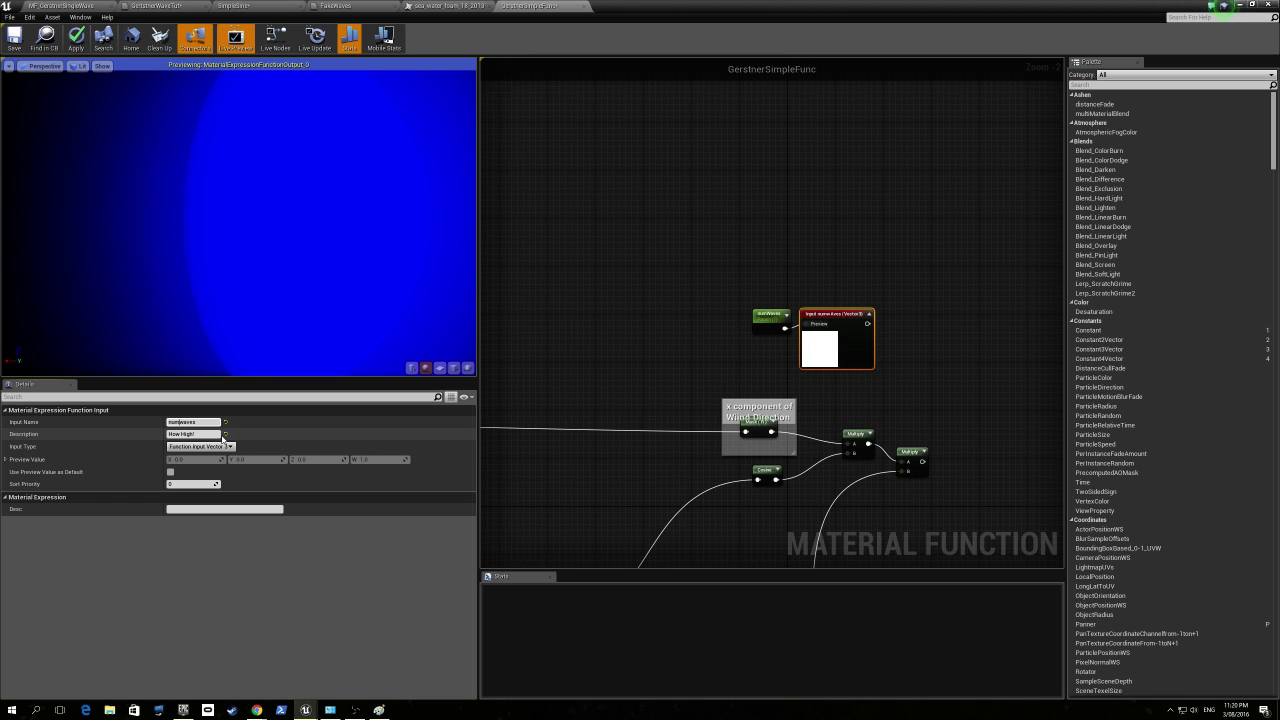
{"action": "type", "text": "W"}
{"action": "key", "text": "Return"}
Change the numWaves input's description to "How many waves we have summed" and space its parameter node further away from it
{"action": "left_click", "coordinate": [206, 435]}
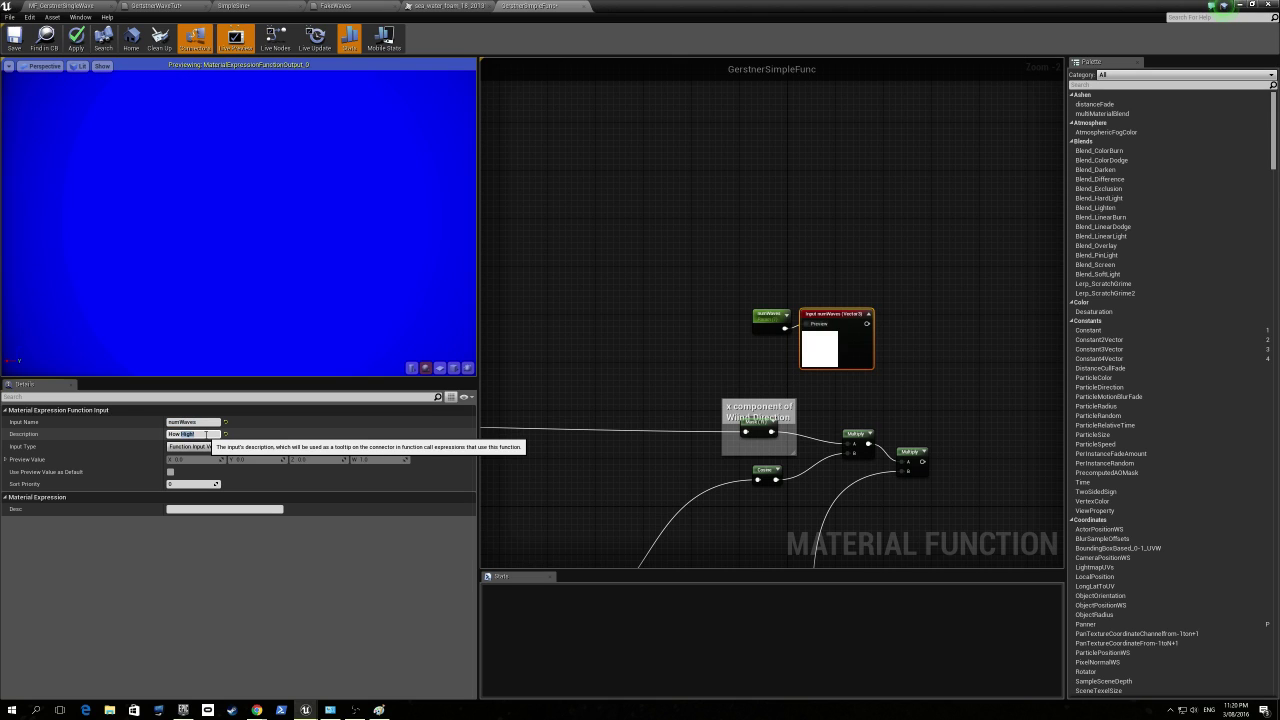
{"action": "left_click", "coordinate": [206, 435]}
{"action": "double_click", "coordinate": [206, 434]}
{"action": "type", "text": "man"}
{"action": "type", "text": "y waves will be summed"}
{"action": "key", "text": "Return"}
{"action": "left_click_drag", "start_coordinate": [777, 317], "coordinate": [759, 311]}
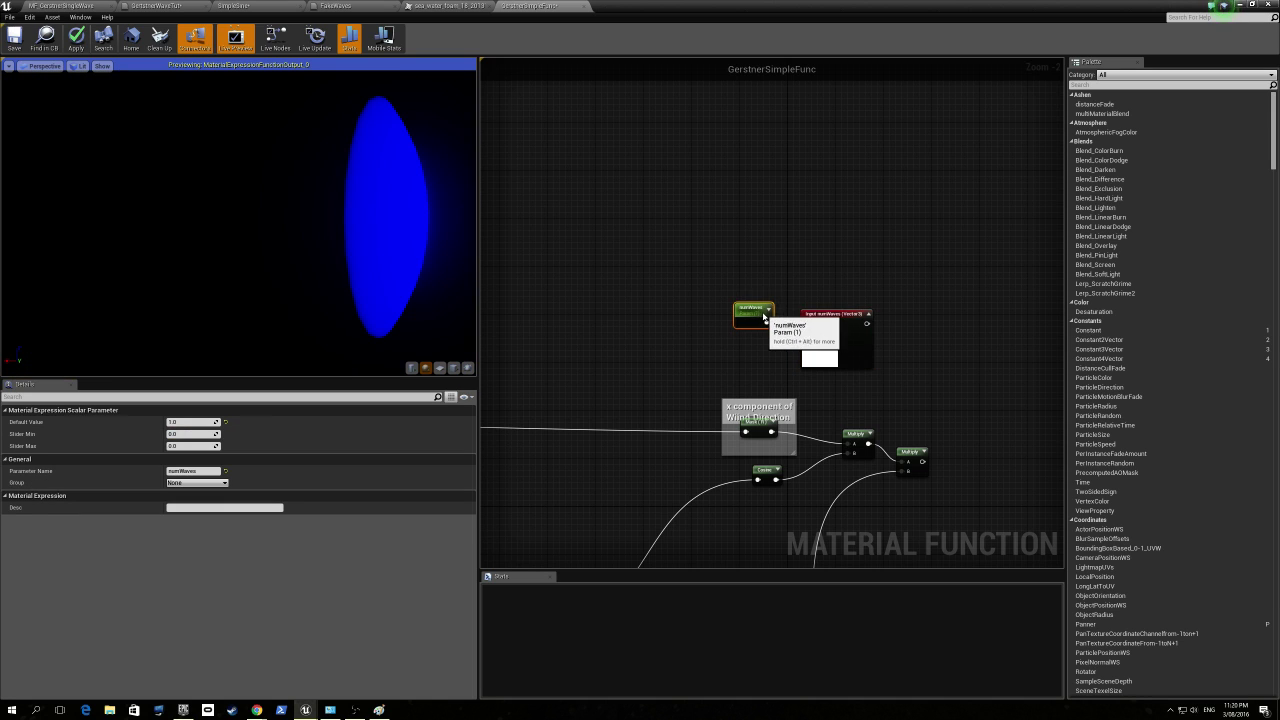
{"action": "right_click_drag", "start_coordinate": [743, 378], "coordinate": [609, 296]}
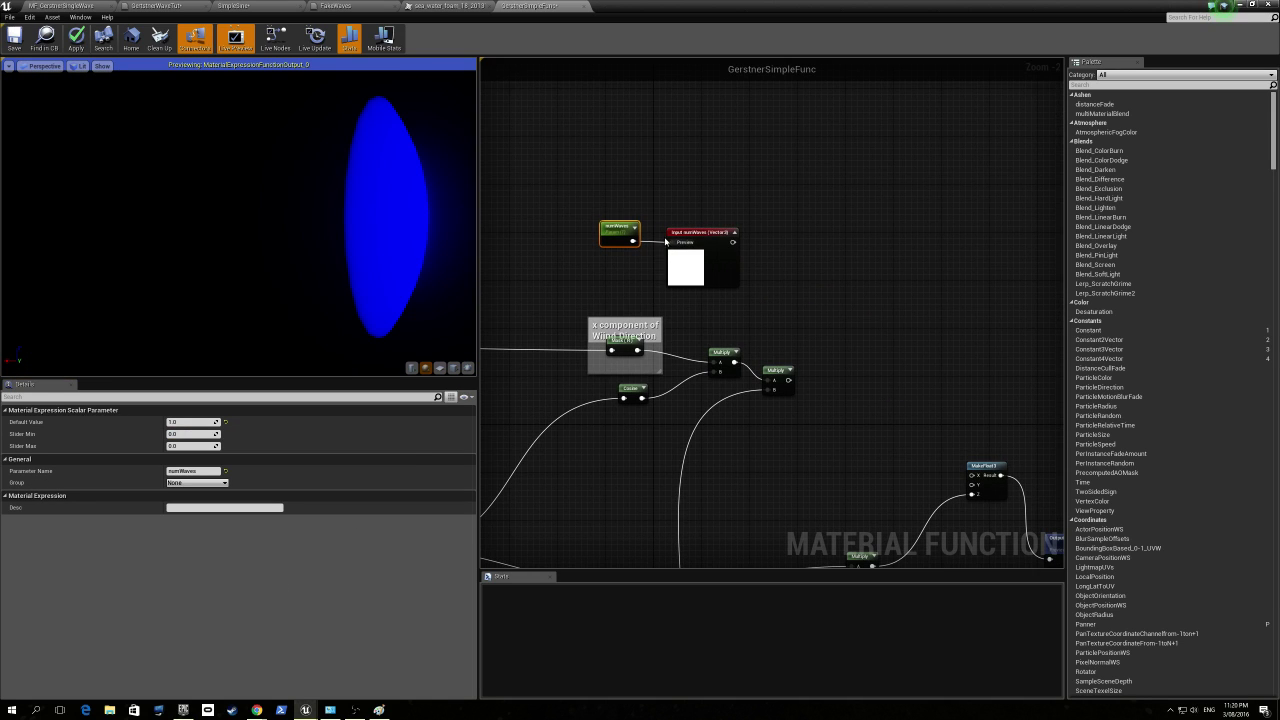
{"action": "left_click", "coordinate": [609, 224]}
{"action": "key", "text": "ctrl+c"}
{"action": "left_click", "coordinate": [640, 209]}
{"action": "key", "text": "ctrl+v"}
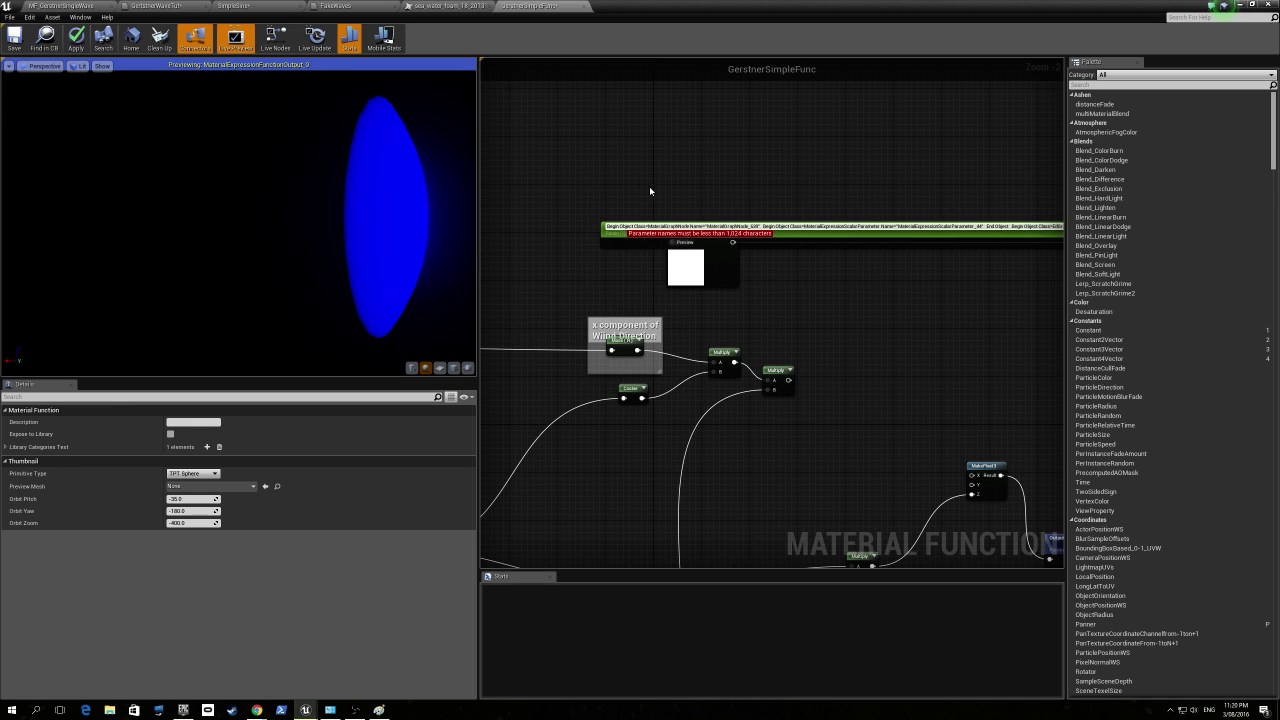
{"action": "key", "text": "Escape"}
Duplicate the numWaves parameter above the original and name the copy Q
{"action": "left_click", "coordinate": [623, 226]}
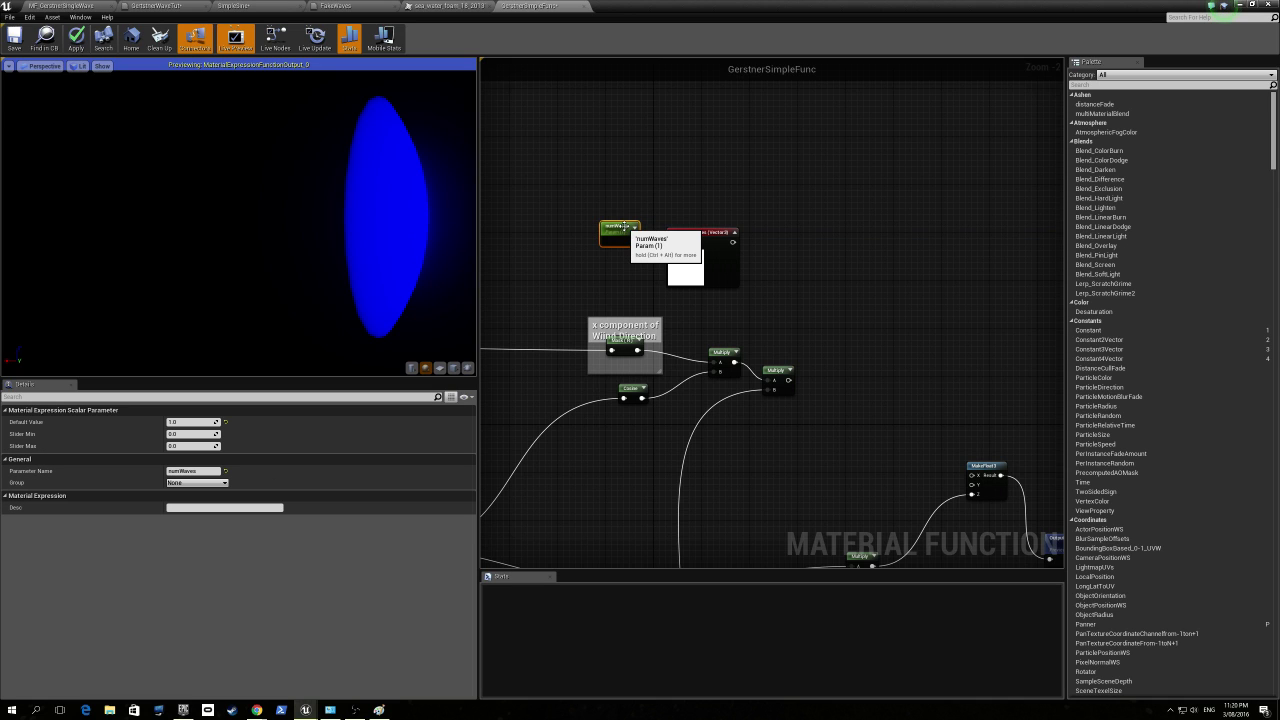
{"action": "key", "text": "ctrl+w"}
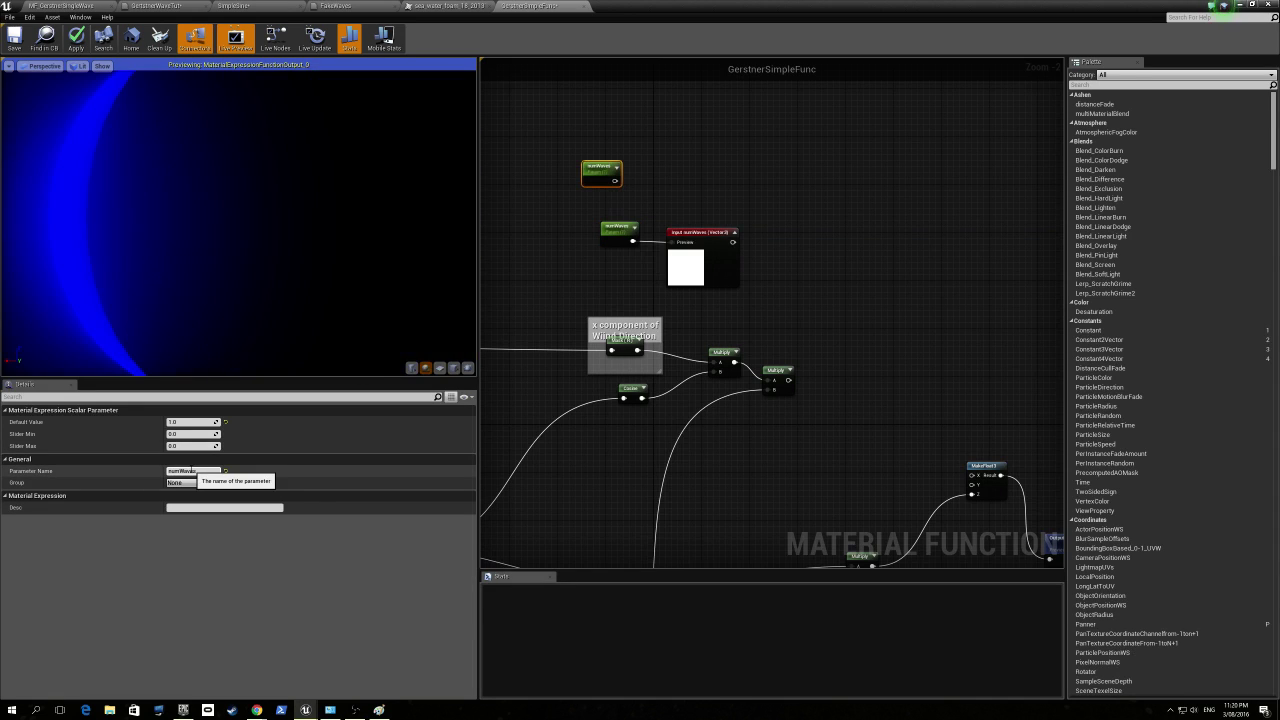
{"action": "left_click", "coordinate": [192, 471]}
{"action": "type", "text": "Q"}
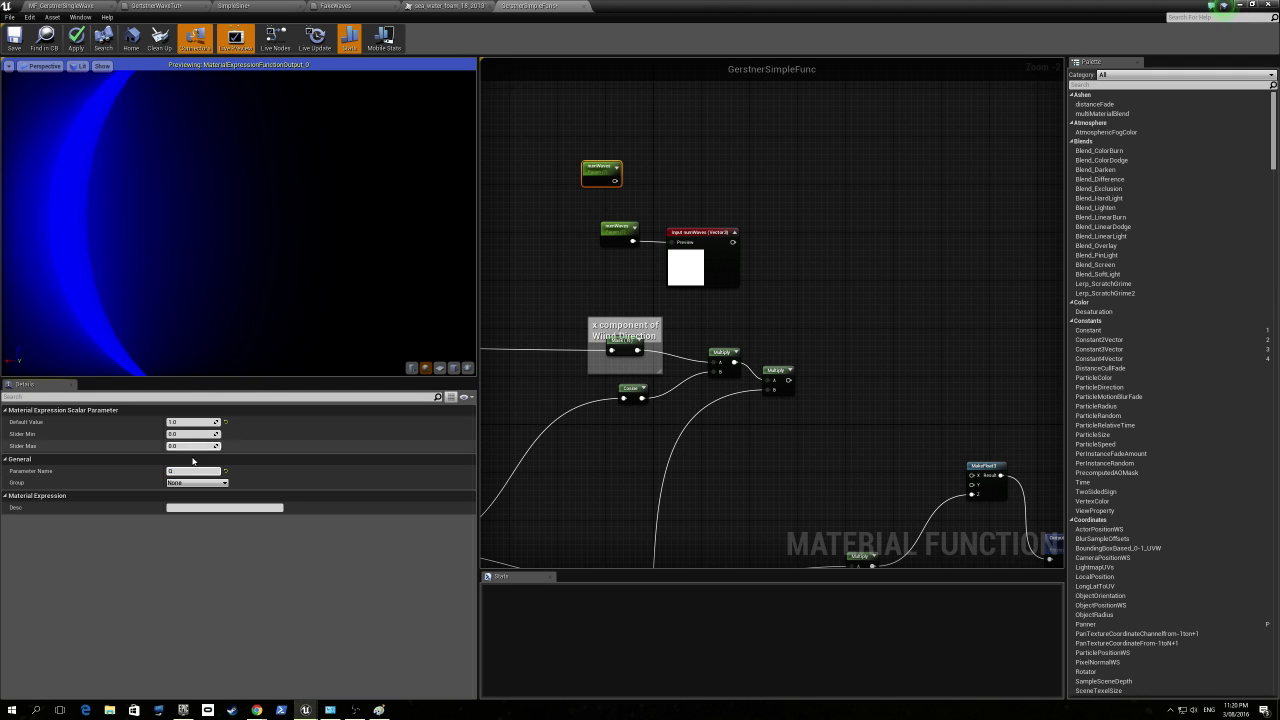
{"action": "key", "text": "Return"}
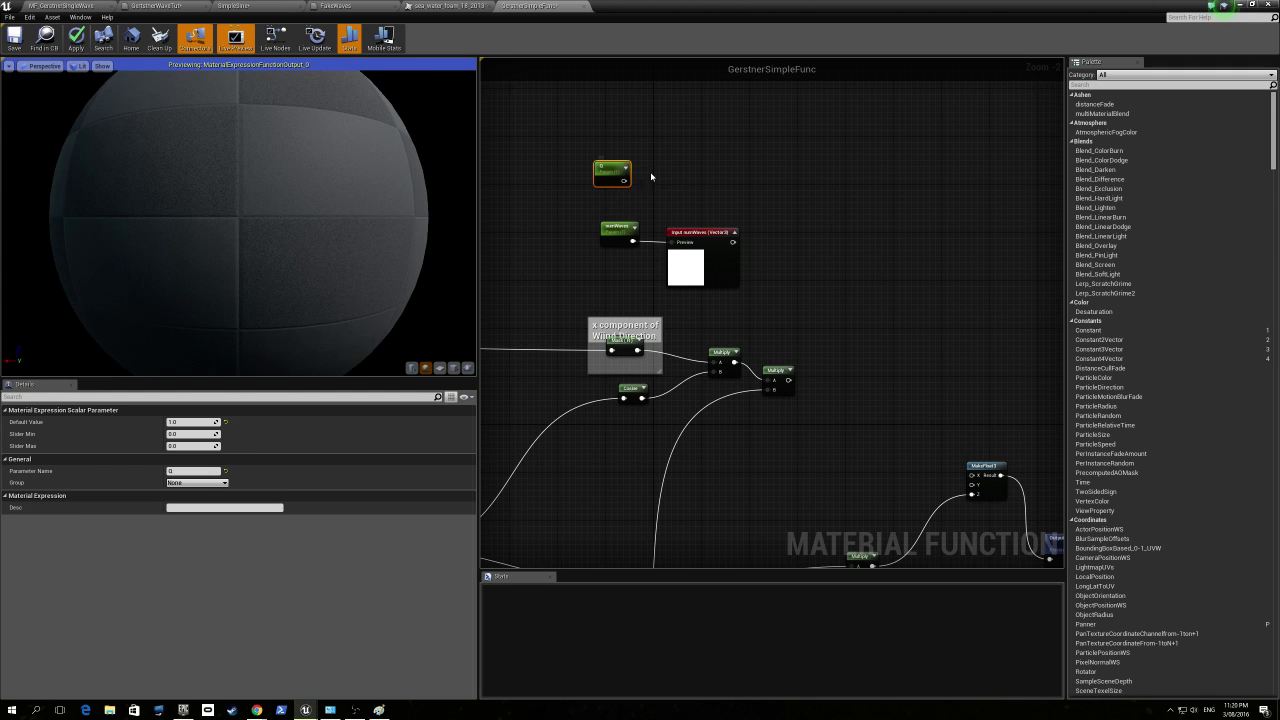
Duplicate the numWaves function input beside the Q parameter and connect Q to its Preview
{"action": "left_click", "coordinate": [700, 232]}
{"action": "key", "text": "ctrl+w"}
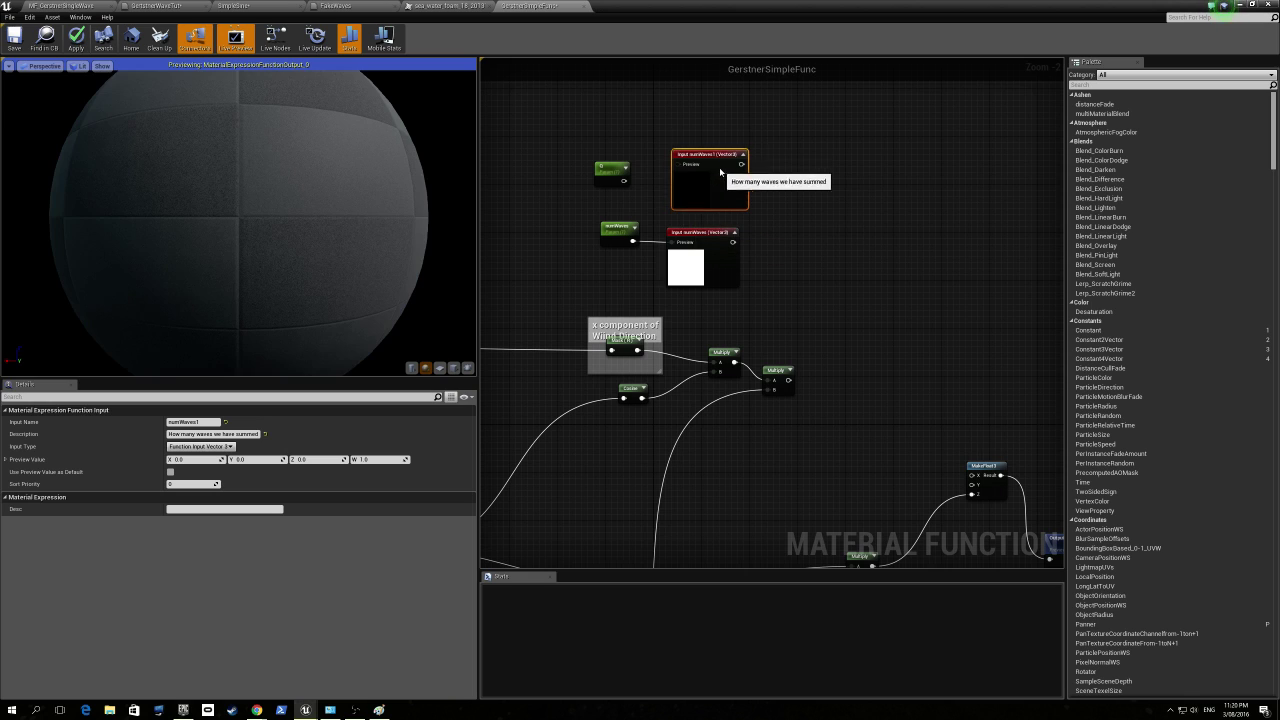
{"action": "left_click_drag", "start_coordinate": [624, 180], "coordinate": [671, 158]}
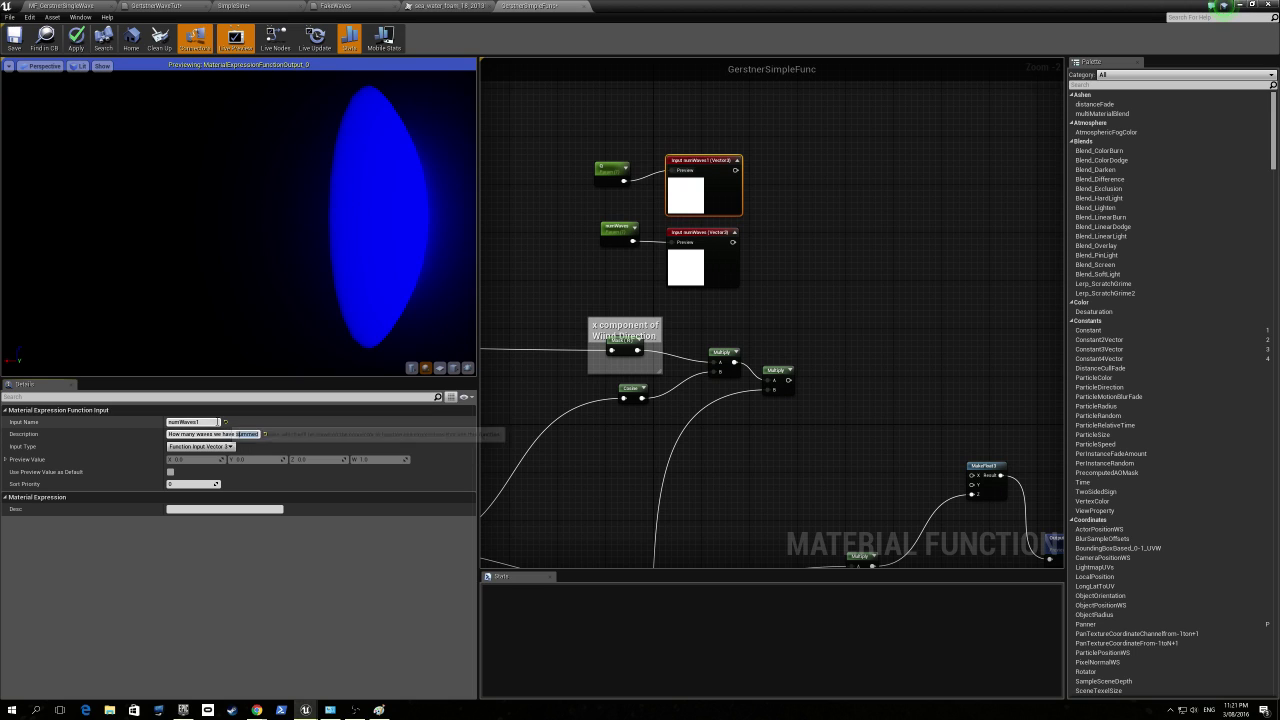
Rename the duplicated numWaves input as Q - Steepness, replace its description and align the Q parameter with it
{"action": "left_click_drag", "start_coordinate": [212, 422], "coordinate": [148, 420]}
{"action": "type", "text": "Q - Steepness"}
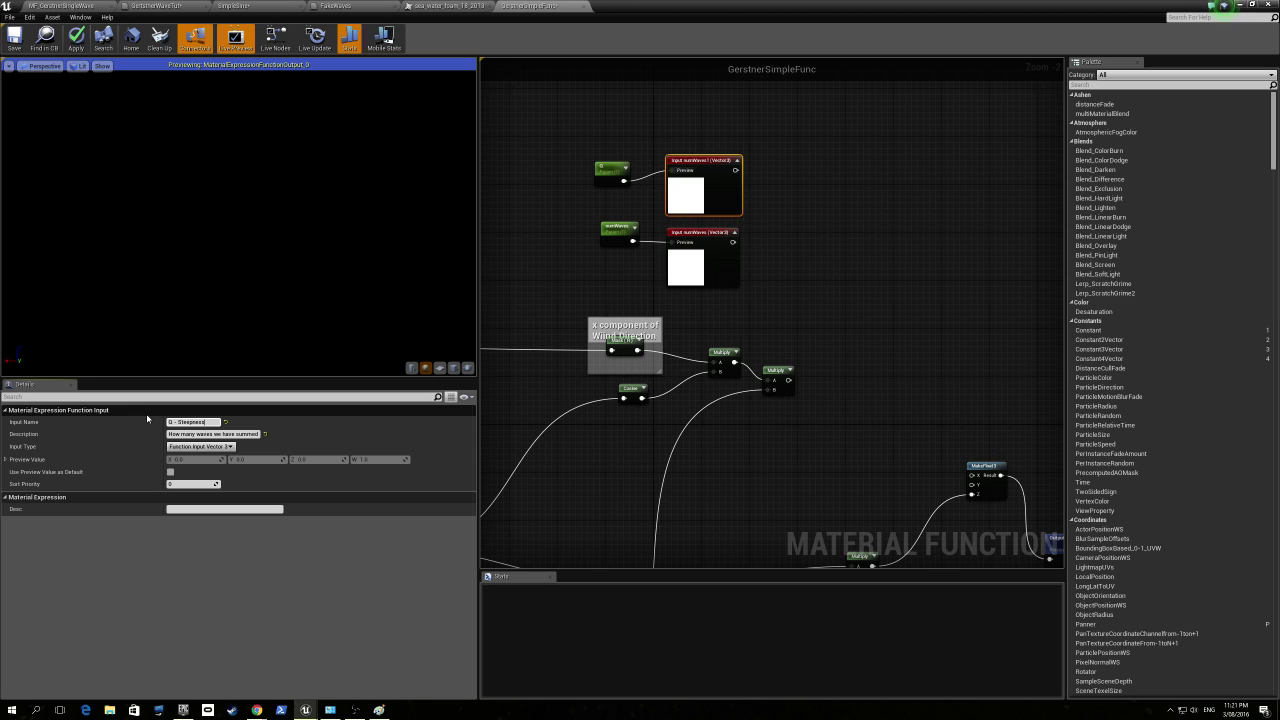
{"action": "key", "text": "Return"}
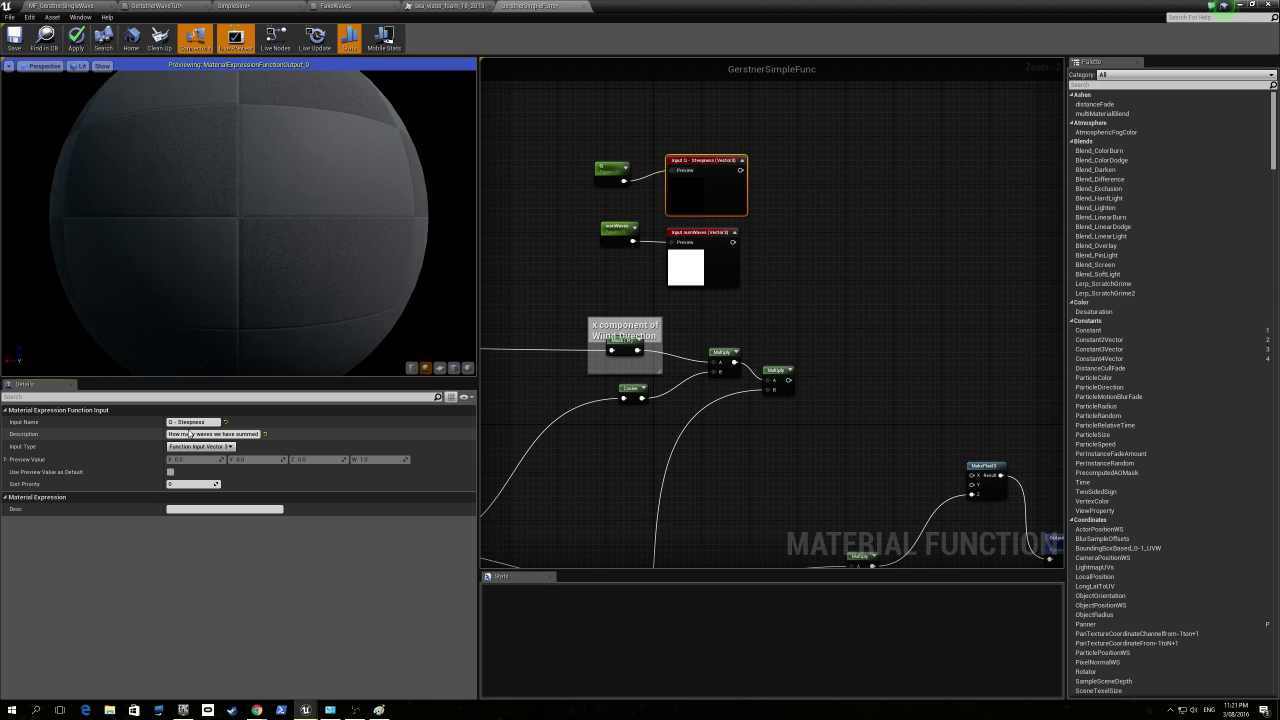
{"action": "left_click", "coordinate": [186, 434]}
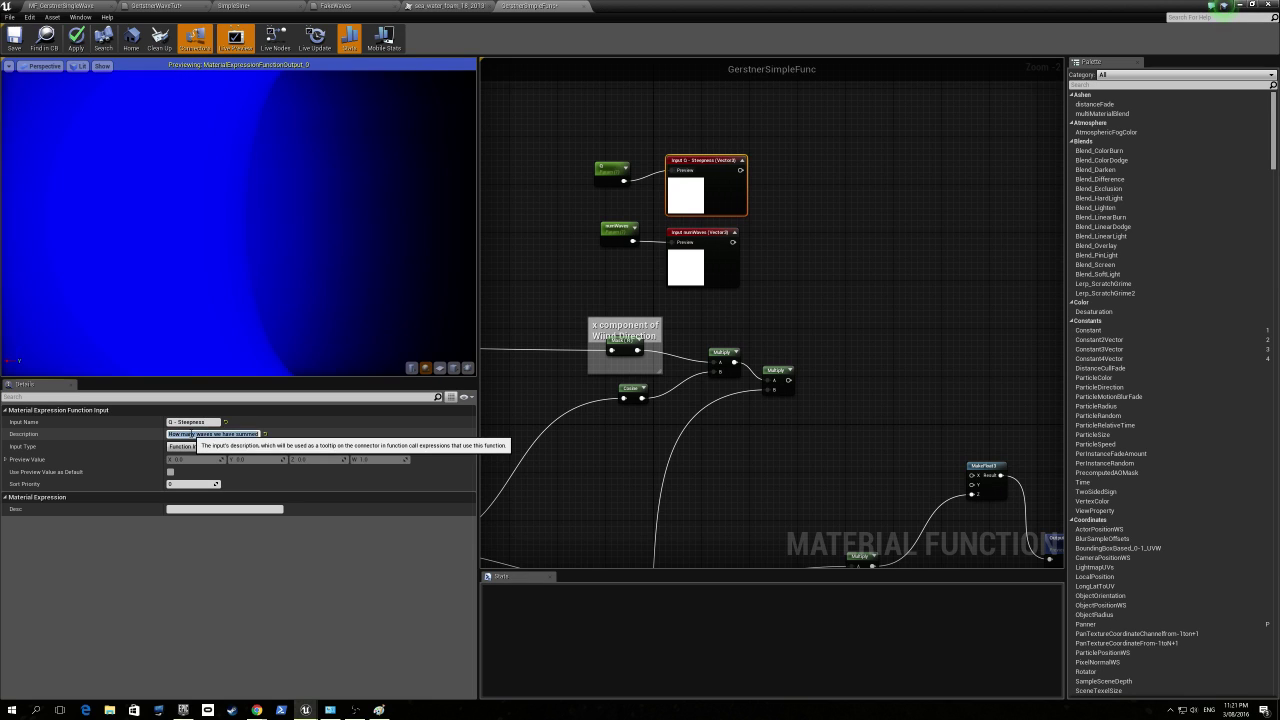
{"action": "type", "text": "d"}
{"action": "left_click", "coordinate": [609, 165]}
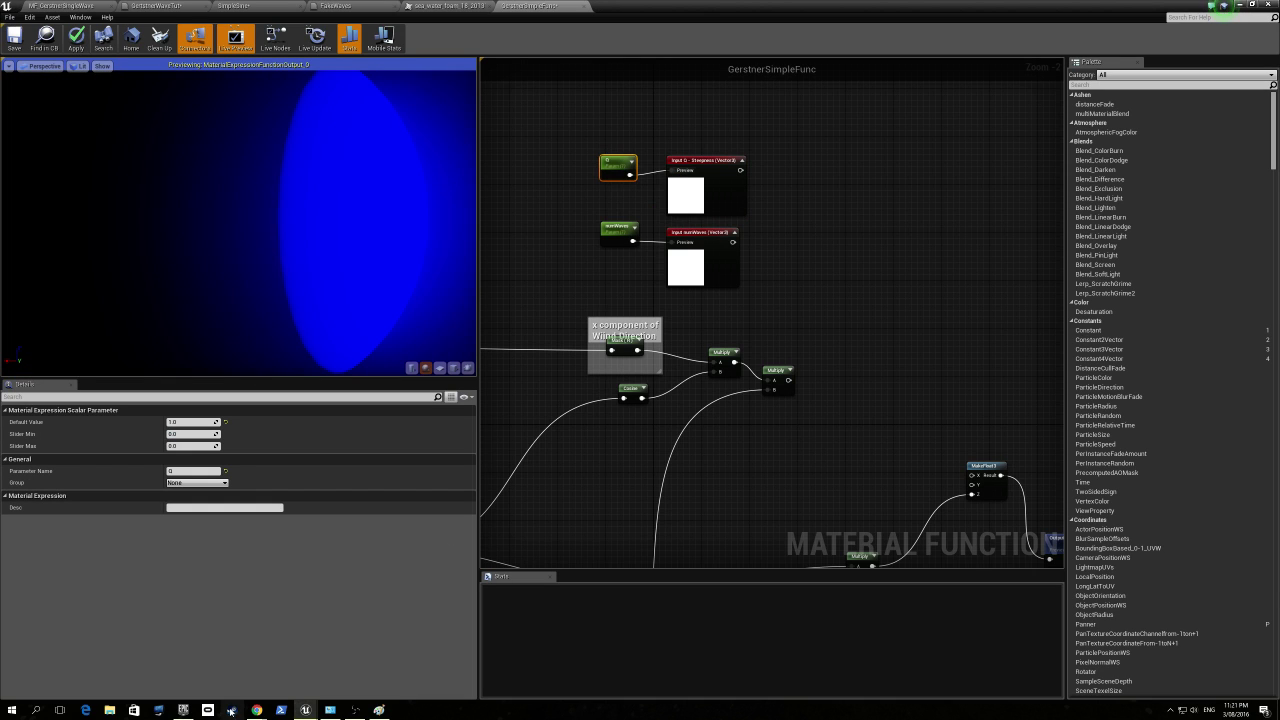
Check the denominator wi Ai x numWaves of the steepness formula on the GPU Gems page
{"action": "mouse_move", "coordinate": [256, 710]}
{"action": "left_click", "coordinate": [299, 677]}
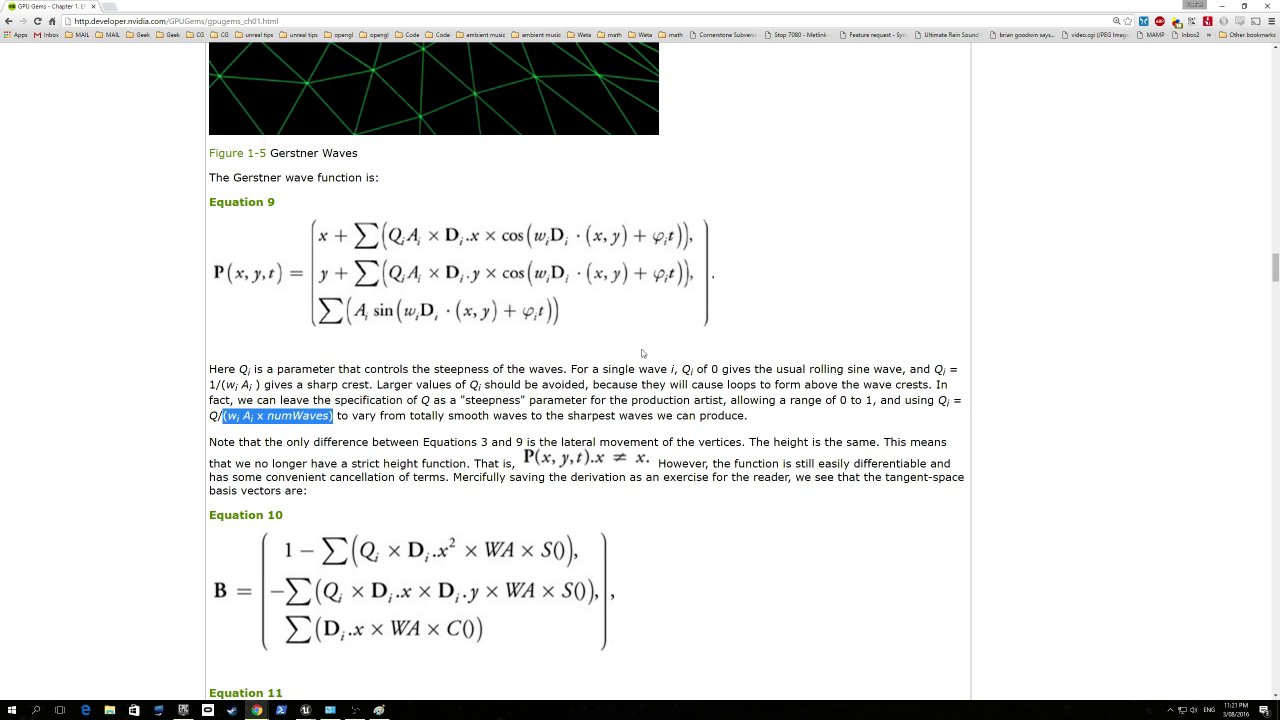
{"action": "left_click", "coordinate": [1221, 5]}
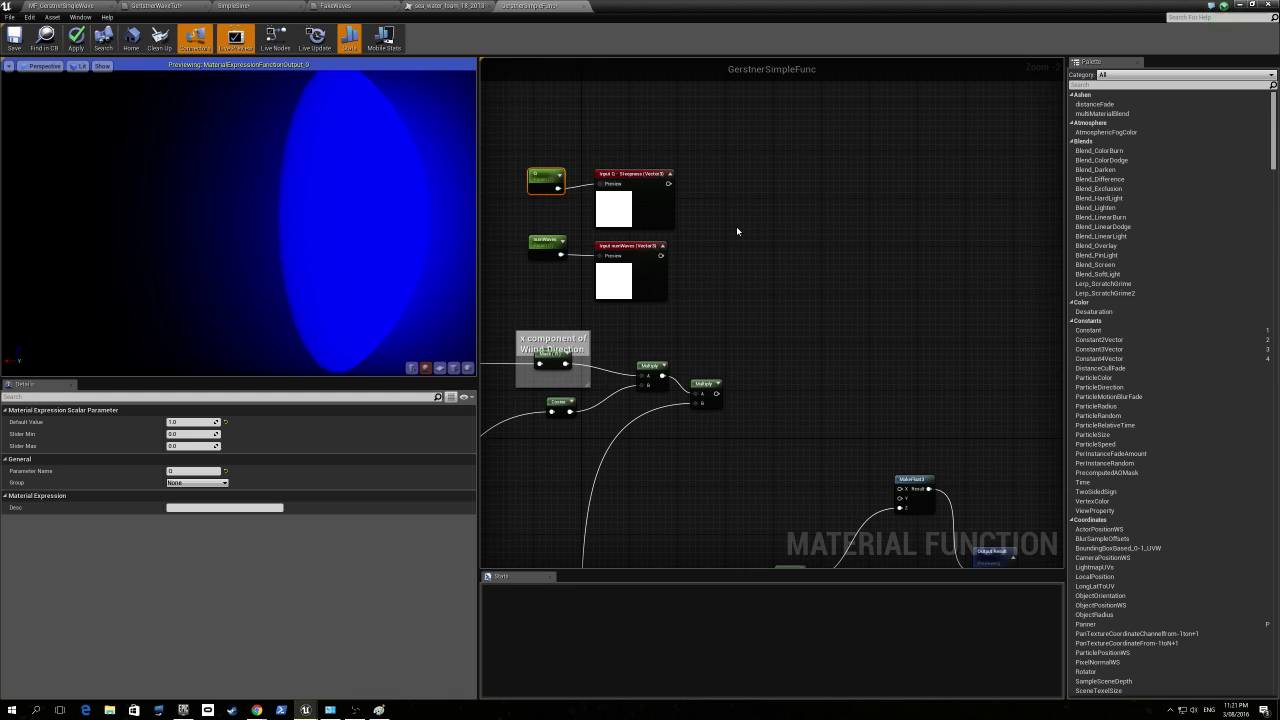
Add a Multiply node beside the steepness and numWaves inputs and connect the w group's Divide output to its A
{"action": "left_click", "coordinate": [738, 228]}
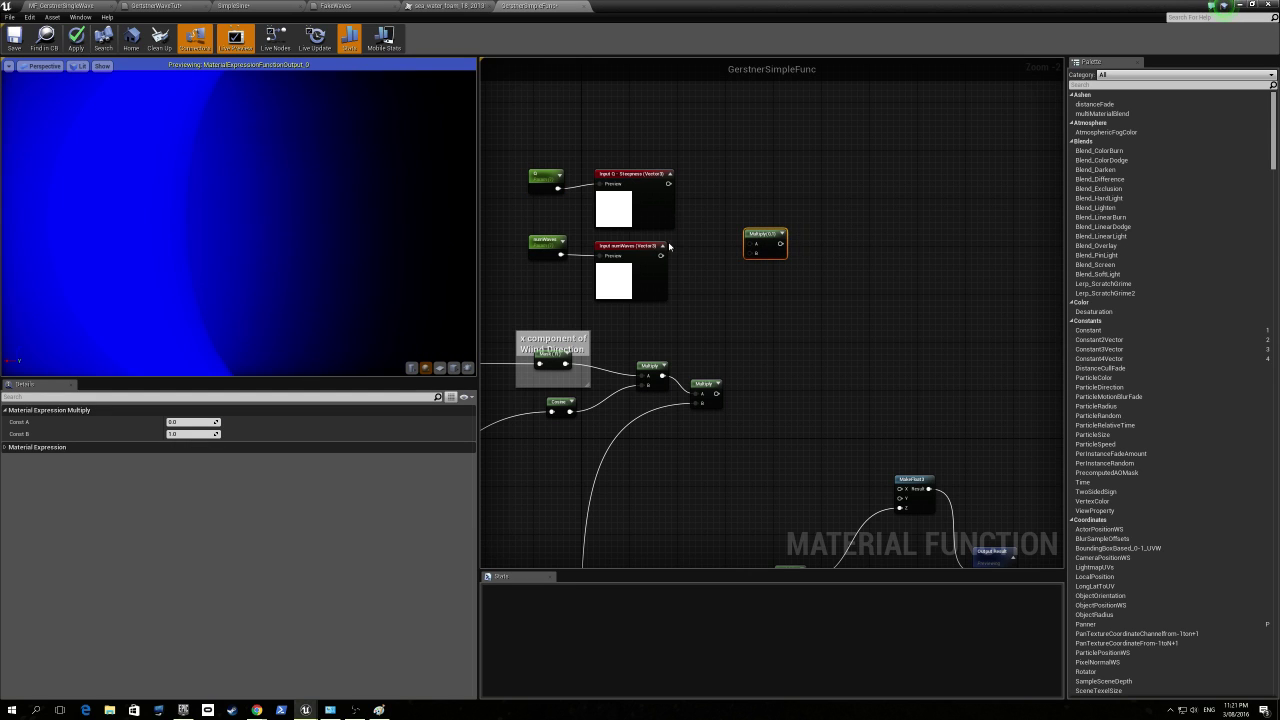
{"action": "right_click_drag", "start_coordinate": [724, 345], "coordinate": [918, 195]}
{"action": "right_click_drag", "start_coordinate": [724, 367], "coordinate": [849, 232]}
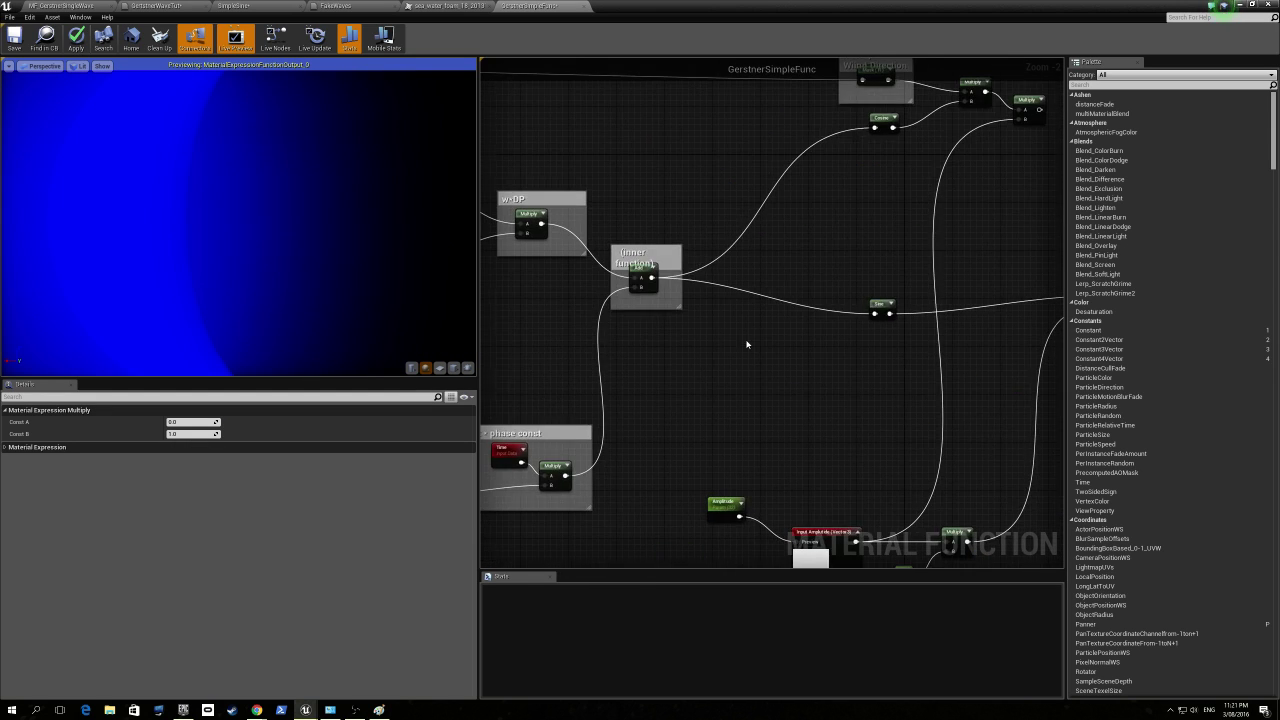
{"action": "scroll", "coordinate": [746, 344], "scroll_direction": "down", "scroll_amount": 2}
{"action": "right_click_drag", "start_coordinate": [720, 380], "coordinate": [941, 340]}
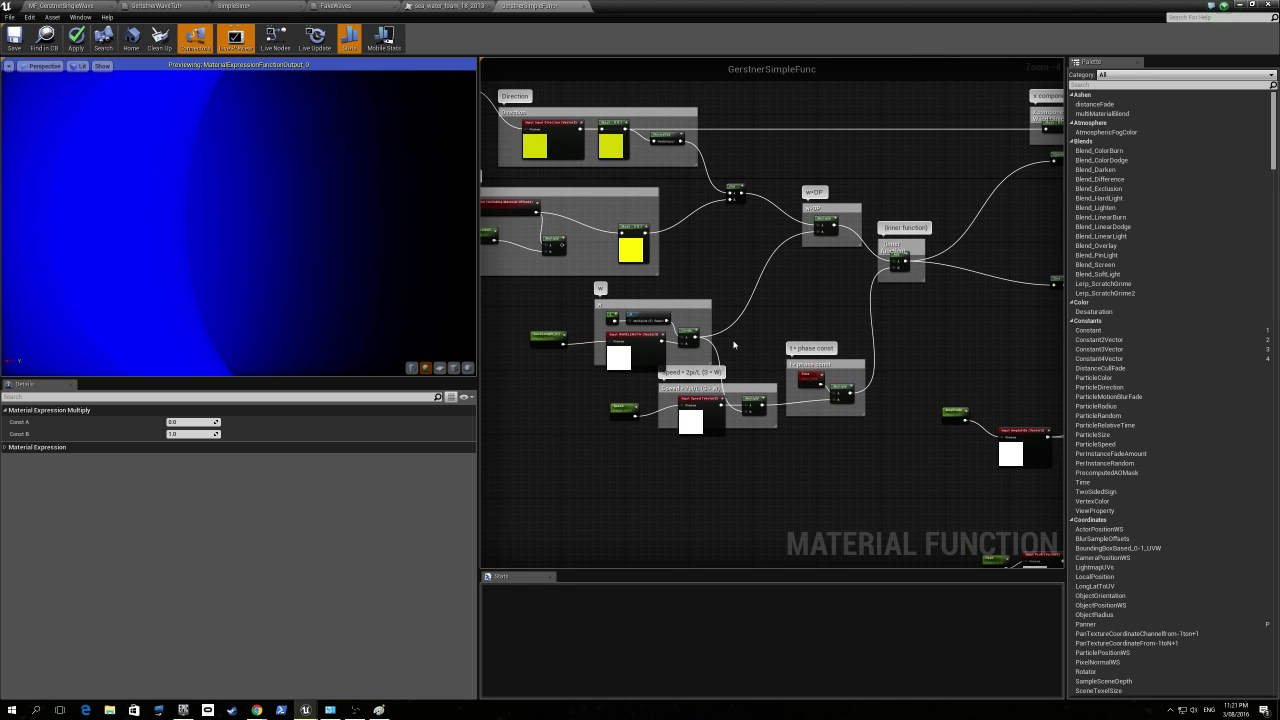
{"action": "scroll", "coordinate": [733, 345], "scroll_direction": "up", "scroll_amount": 1}
{"action": "right_click_drag", "start_coordinate": [733, 345], "coordinate": [832, 325]}
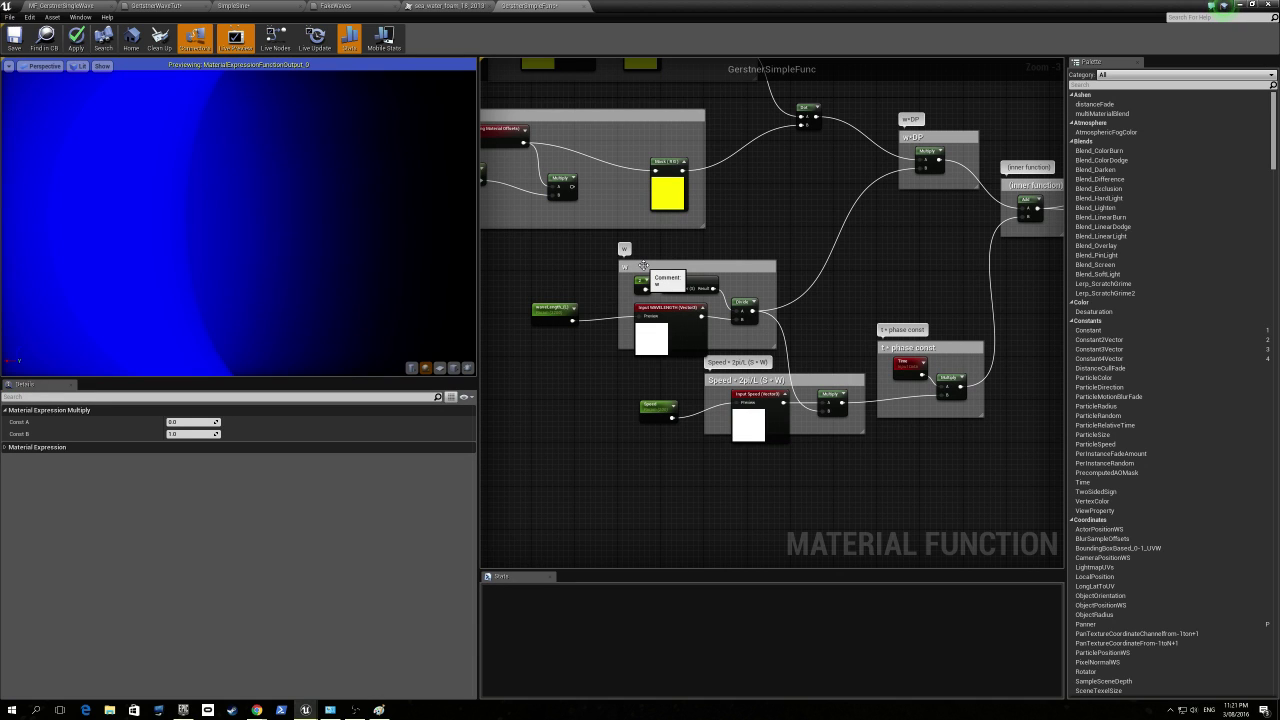
{"action": "right_click_drag", "start_coordinate": [836, 258], "coordinate": [746, 240]}
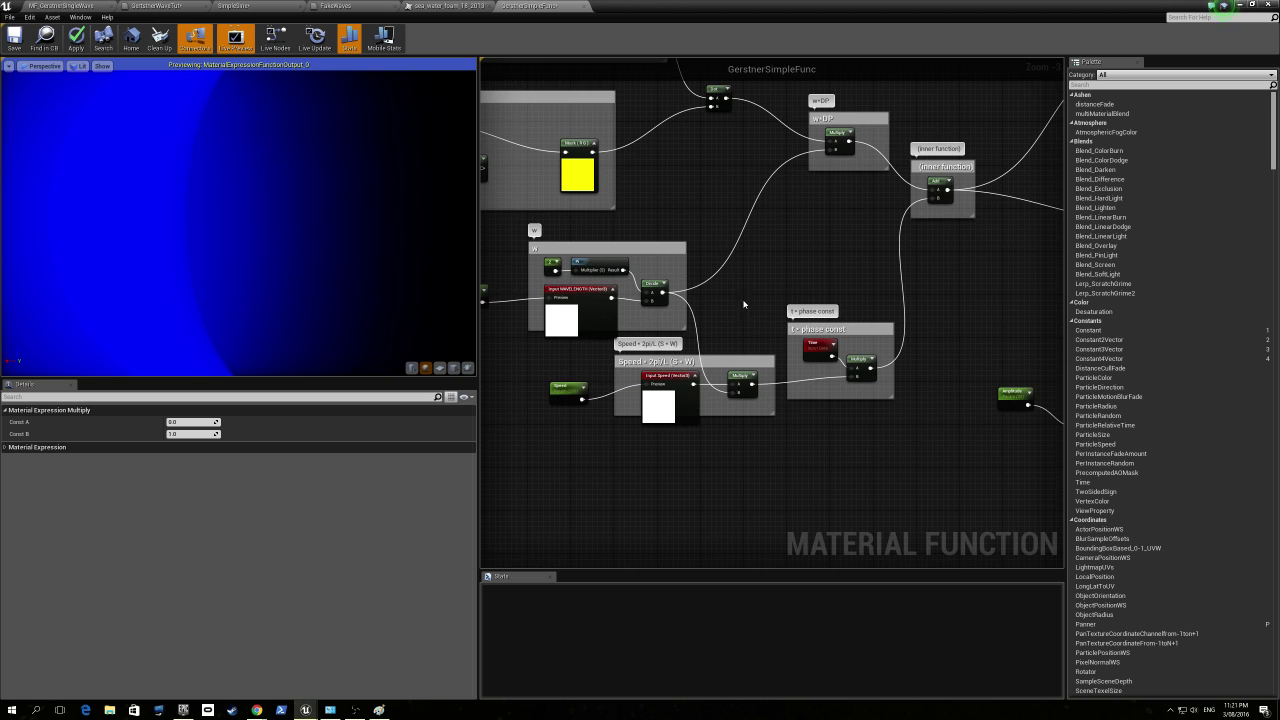
{"action": "right_click_drag", "start_coordinate": [875, 468], "coordinate": [530, 527]}
{"action": "right_click_drag", "start_coordinate": [995, 128], "coordinate": [876, 336]}
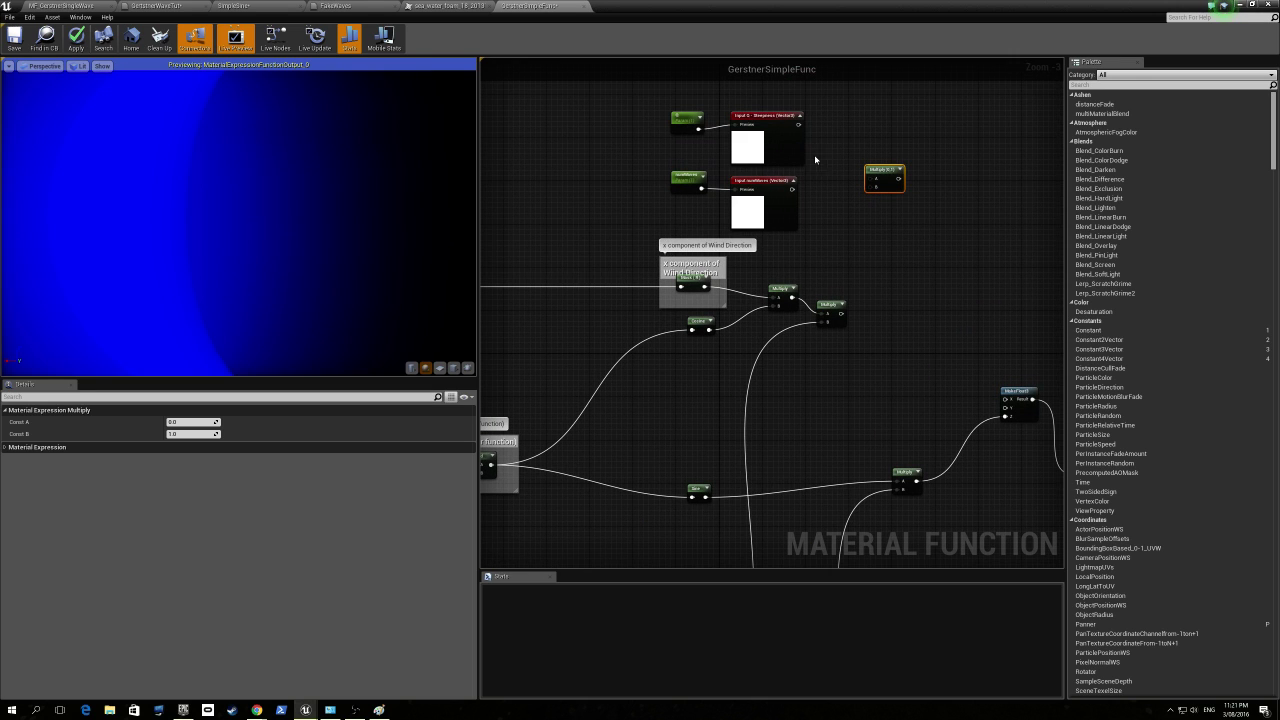
{"action": "right_click", "coordinate": [859, 237]}
{"action": "left_click", "coordinate": [806, 195]}
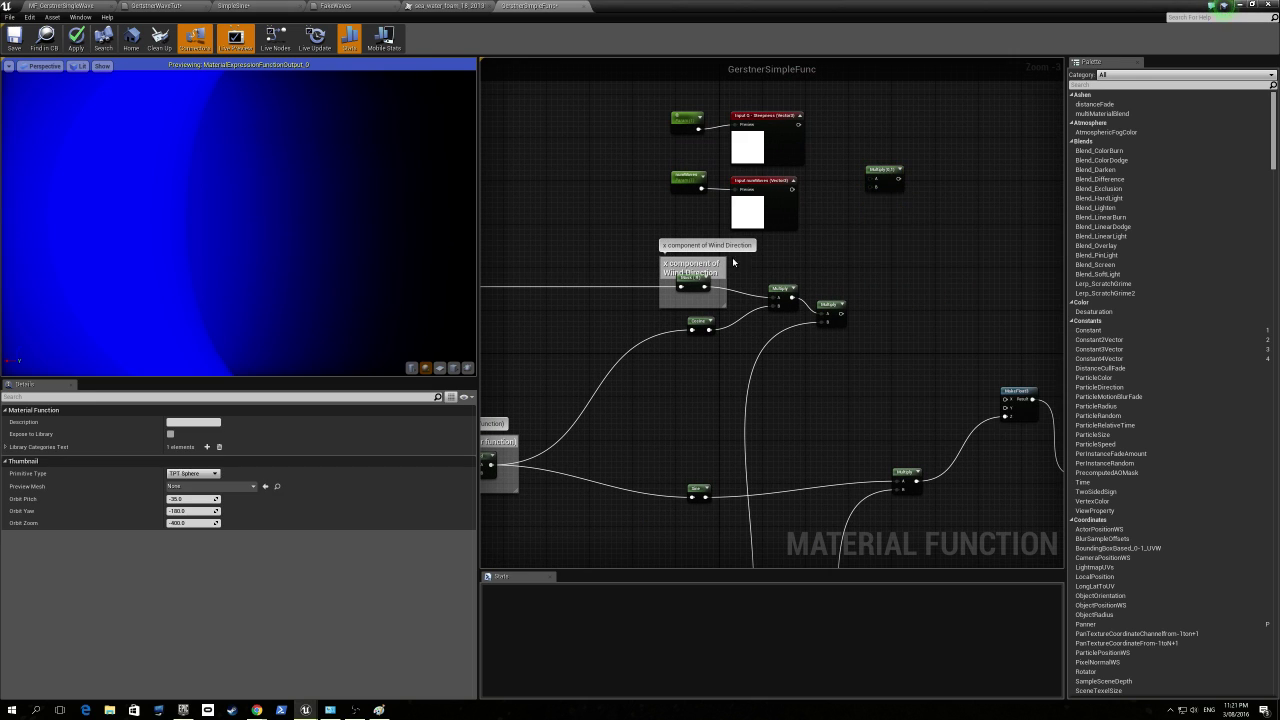
{"action": "right_click_drag", "start_coordinate": [595, 370], "coordinate": [1012, 216]}
{"action": "right_click_drag", "start_coordinate": [678, 315], "coordinate": [753, 282]}
{"action": "mouse_move", "coordinate": [699, 375]}
{"action": "left_mouse_down"}
{"action": "mouse_move", "coordinate": [773, 340]}
{"action": "mouse_move", "coordinate": [1107, 90]}
{"action": "mouse_move", "coordinate": [879, 209]}
{"action": "left_mouse_up"}
Connect the amplitude input to B of the new Multiply and enlarge the w comment box around its nodes
{"action": "right_click_drag", "start_coordinate": [795, 402], "coordinate": [900, 174]}
{"action": "right_click_drag", "start_coordinate": [766, 332], "coordinate": [923, 280]}
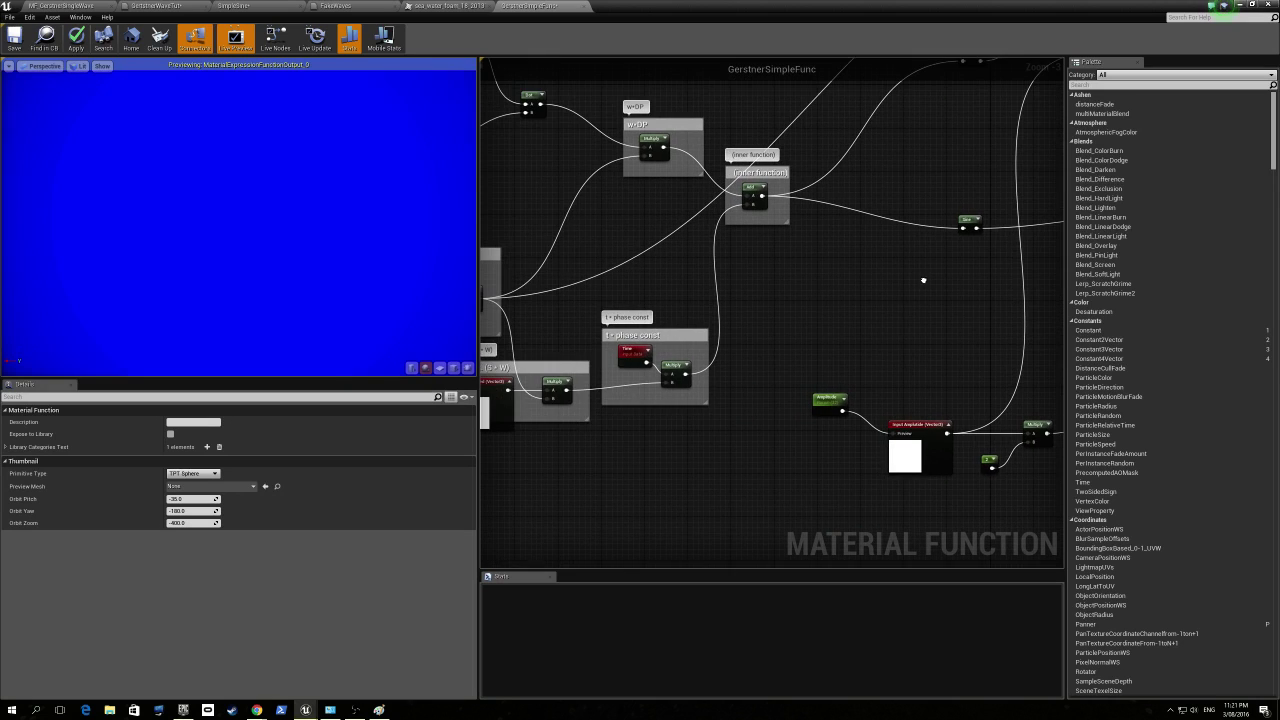
{"action": "right_click_drag", "start_coordinate": [900, 377], "coordinate": [671, 430]}
{"action": "left_click_drag", "start_coordinate": [718, 486], "coordinate": [917, 174]}
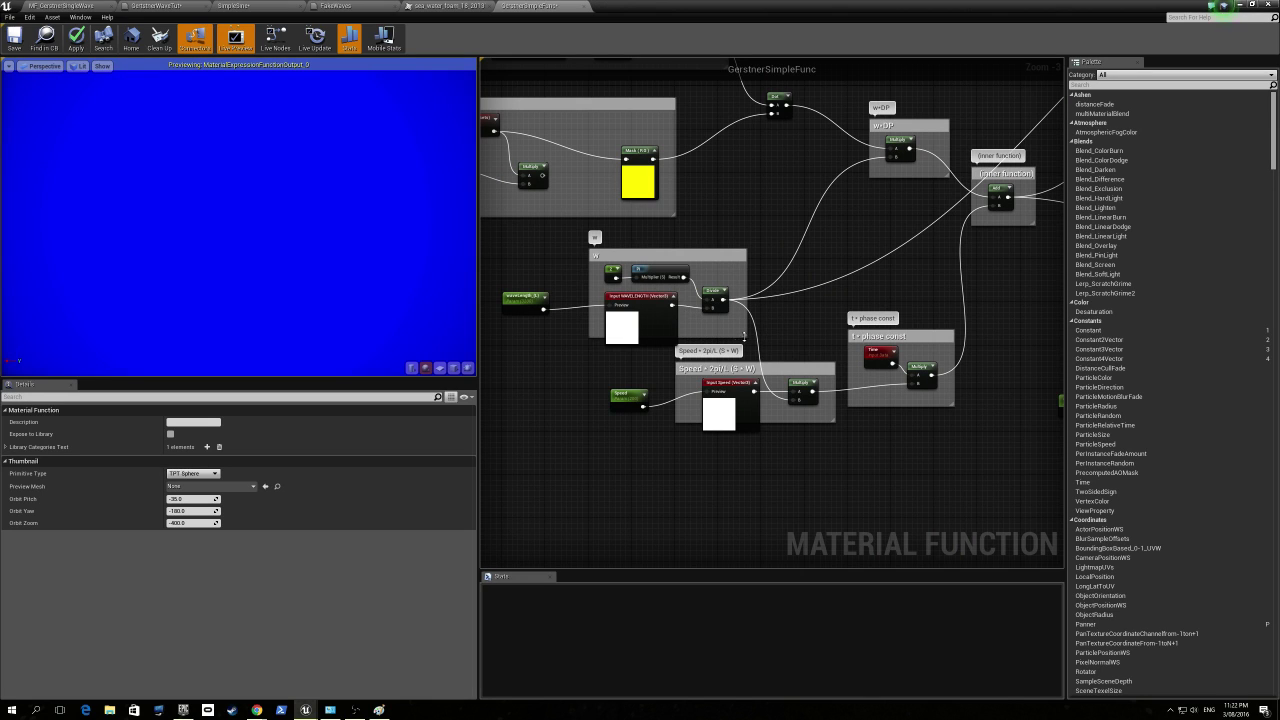
{"action": "left_click_drag", "start_coordinate": [746, 334], "coordinate": [748, 350]}
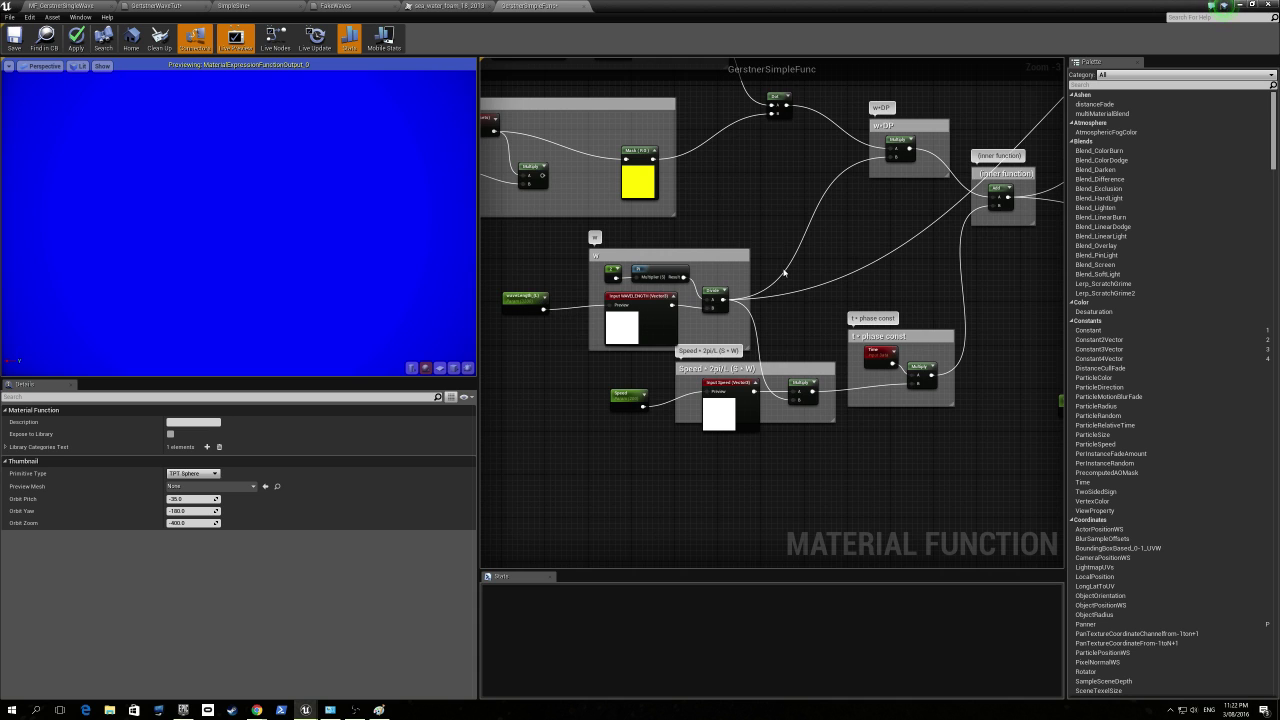
{"action": "right_click_drag", "start_coordinate": [866, 238], "coordinate": [489, 408]}
{"action": "right_click_drag", "start_coordinate": [814, 246], "coordinate": [603, 381]}
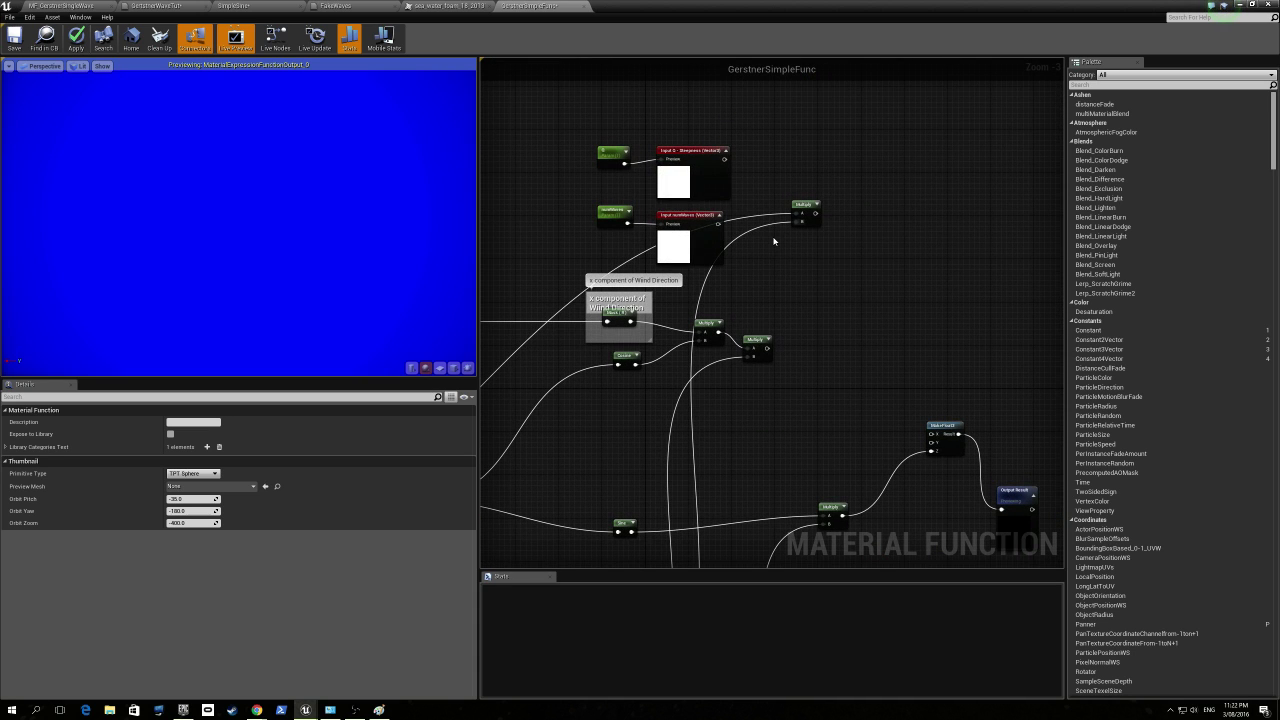
Add a second Multiply that multiplies the w-amplitude product by the numWaves input, following the steepness formula on the GPU Gems page
{"action": "key", "text": "alt+Tab"}
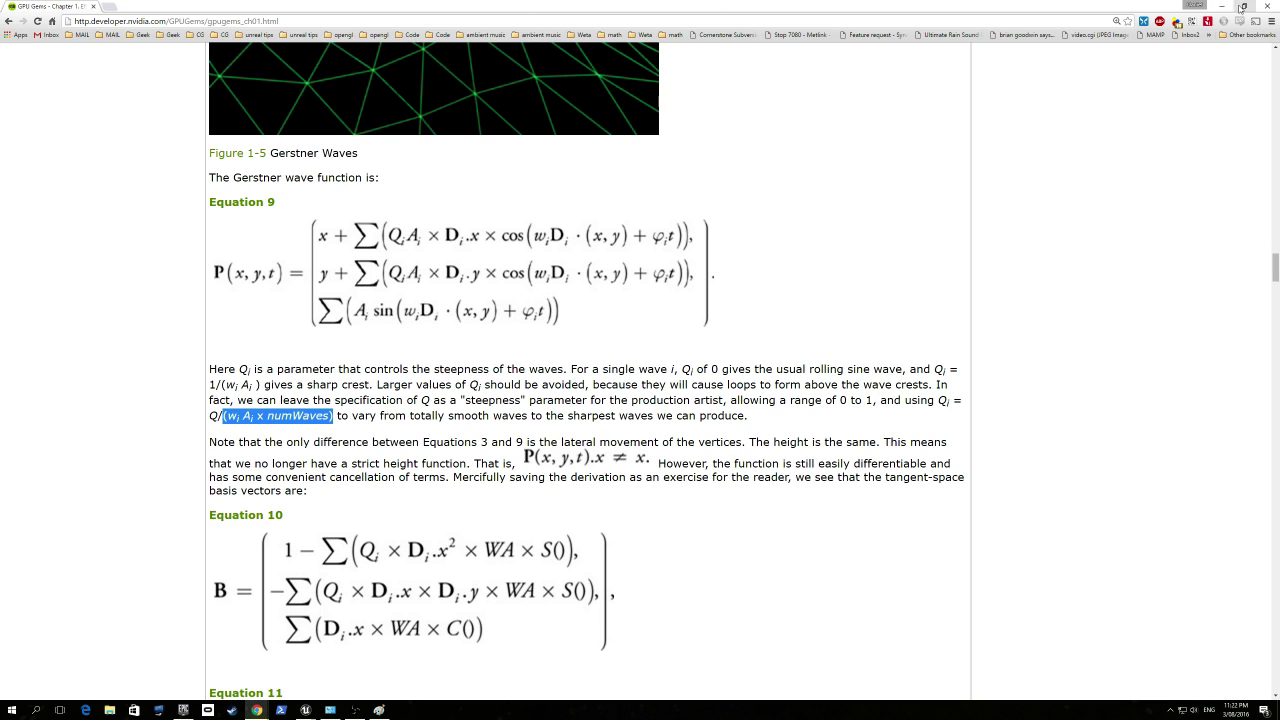
{"action": "key", "text": "alt+Tab"}
{"action": "left_click", "coordinate": [810, 208]}
{"action": "left_click_drag", "start_coordinate": [809, 211], "coordinate": [875, 230]}
{"action": "key", "text": "m"}
{"action": "left_click", "coordinate": [868, 215]}
{"action": "left_click_drag", "start_coordinate": [718, 223], "coordinate": [870, 236]}
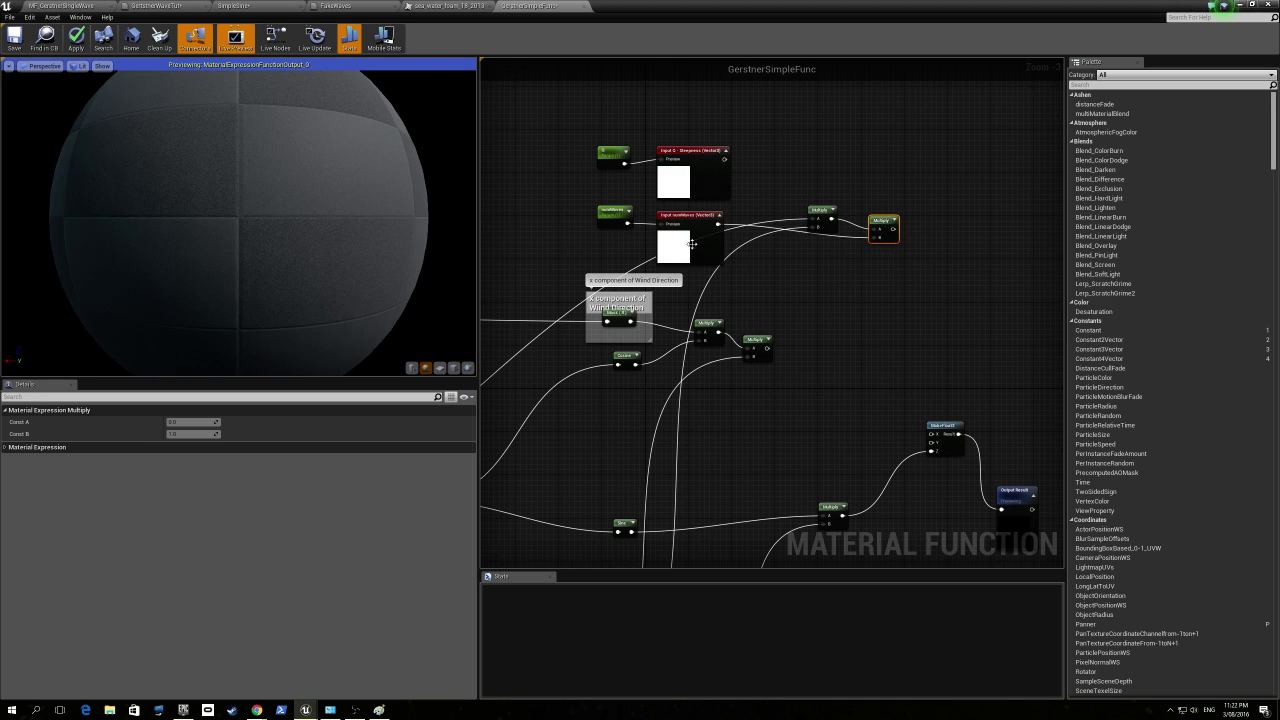
Rearrange the numWaves nodes and the two Multiply nodes into a compact cluster
{"action": "left_click_drag", "start_coordinate": [674, 232], "coordinate": [782, 271]}
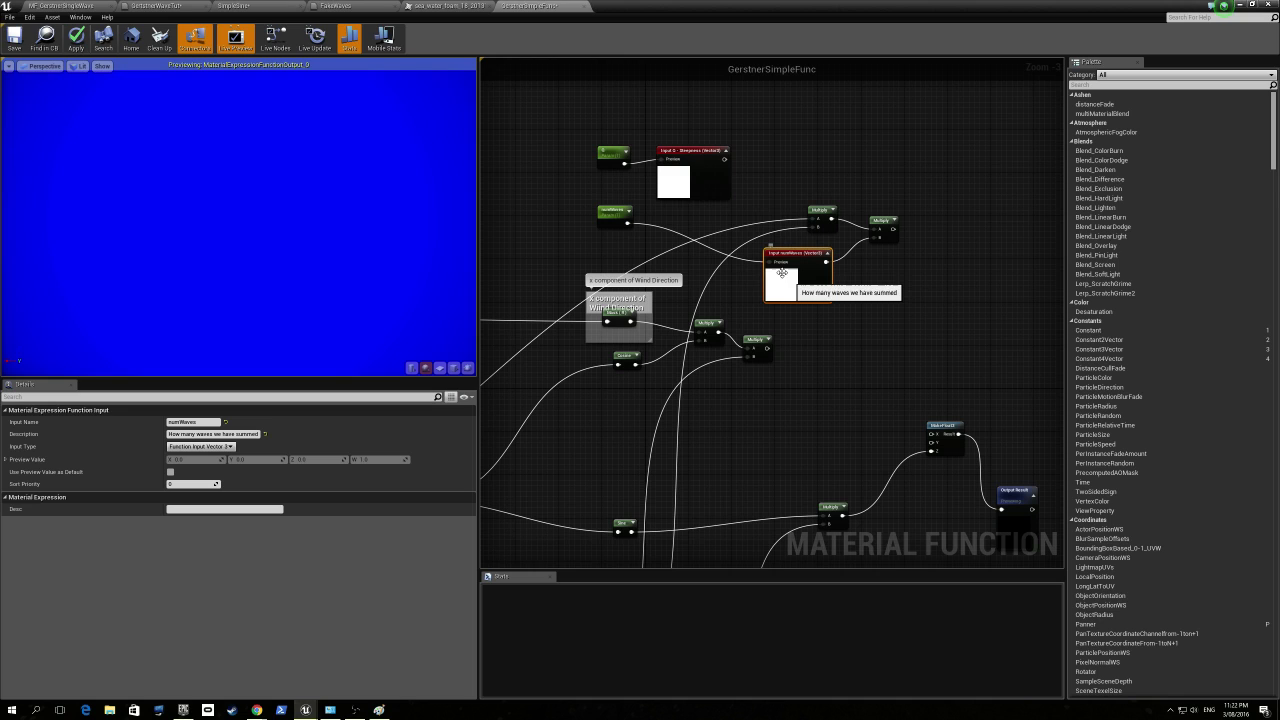
{"action": "left_click_drag", "start_coordinate": [822, 211], "coordinate": [775, 199]}
{"action": "left_click_drag", "start_coordinate": [885, 221], "coordinate": [859, 215]}
{"action": "left_click_drag", "start_coordinate": [774, 199], "coordinate": [768, 210]}
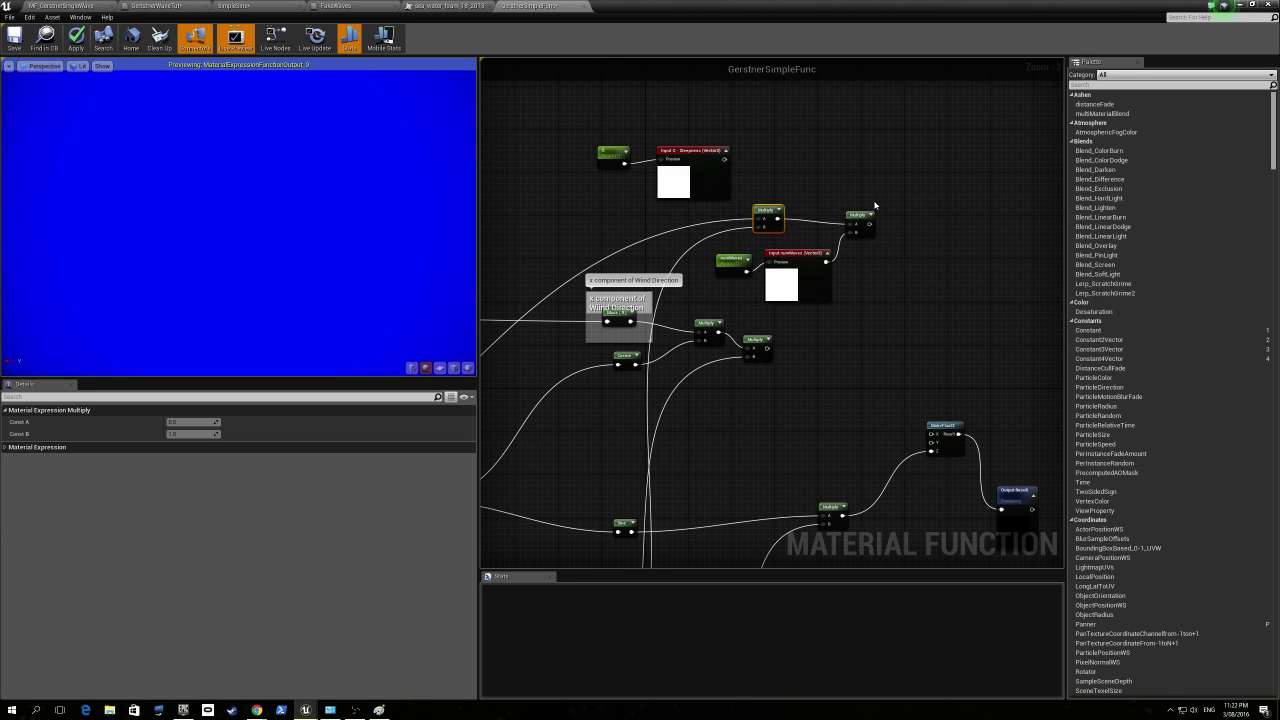
Frame the denominator nodes in a comment titled w*A*numWaves and move the Q parameter and steepness input above it
{"action": "left_click_drag", "start_coordinate": [880, 201], "coordinate": [764, 288]}
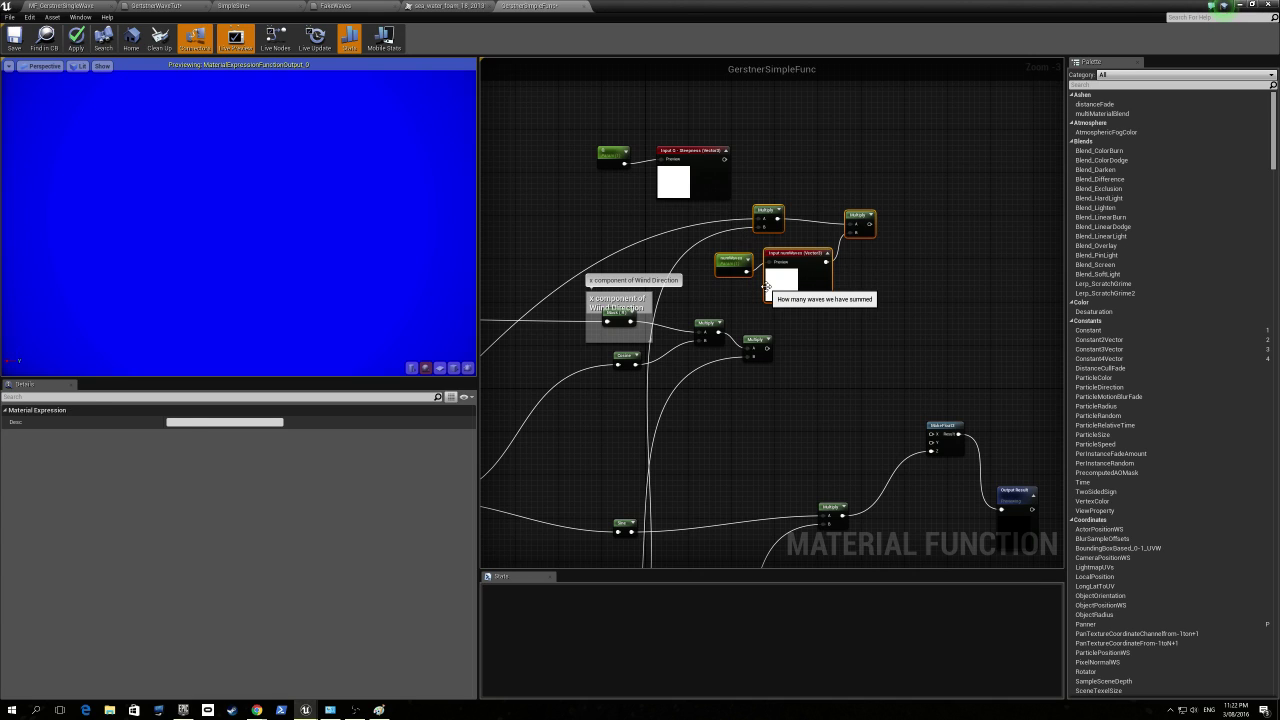
{"action": "type", "text": "c"}
{"action": "type", "text": "W"}
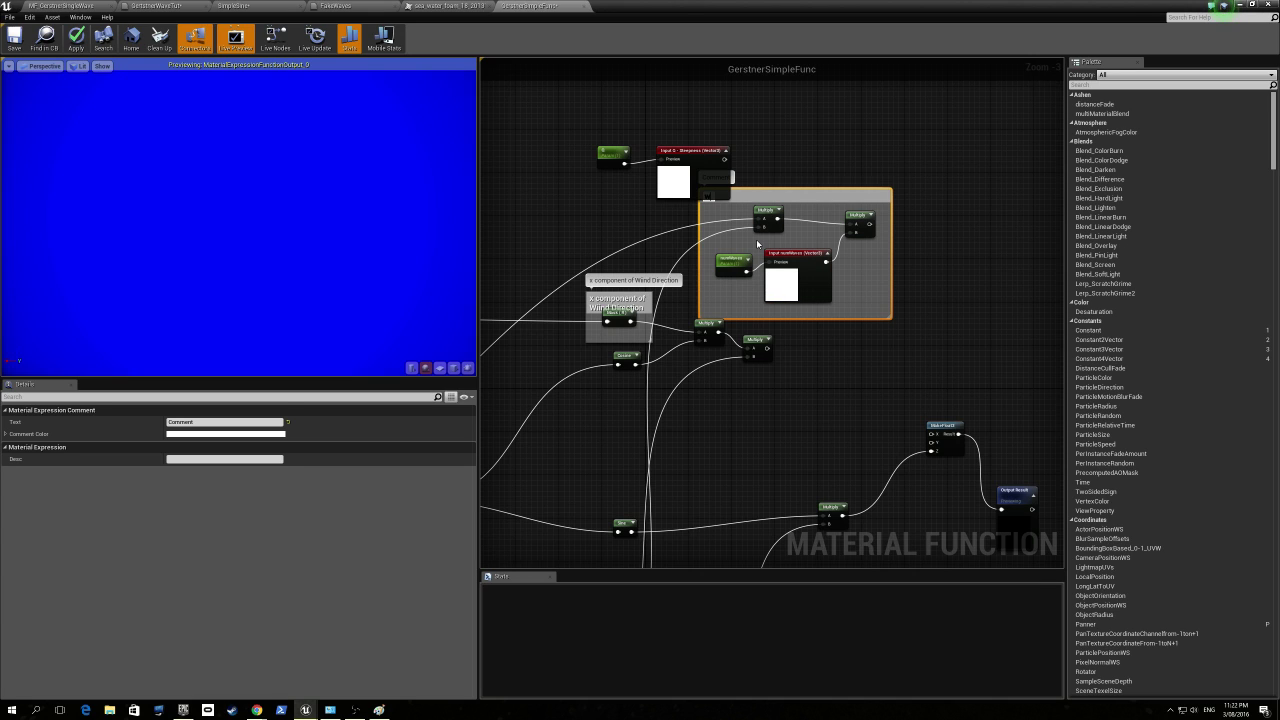
{"action": "type", "text": "w*A*numWaves"}
{"action": "key", "text": "Return"}
{"action": "left_click_drag", "start_coordinate": [576, 112], "coordinate": [690, 184]}
{"action": "left_click_drag", "start_coordinate": [683, 180], "coordinate": [768, 130]}
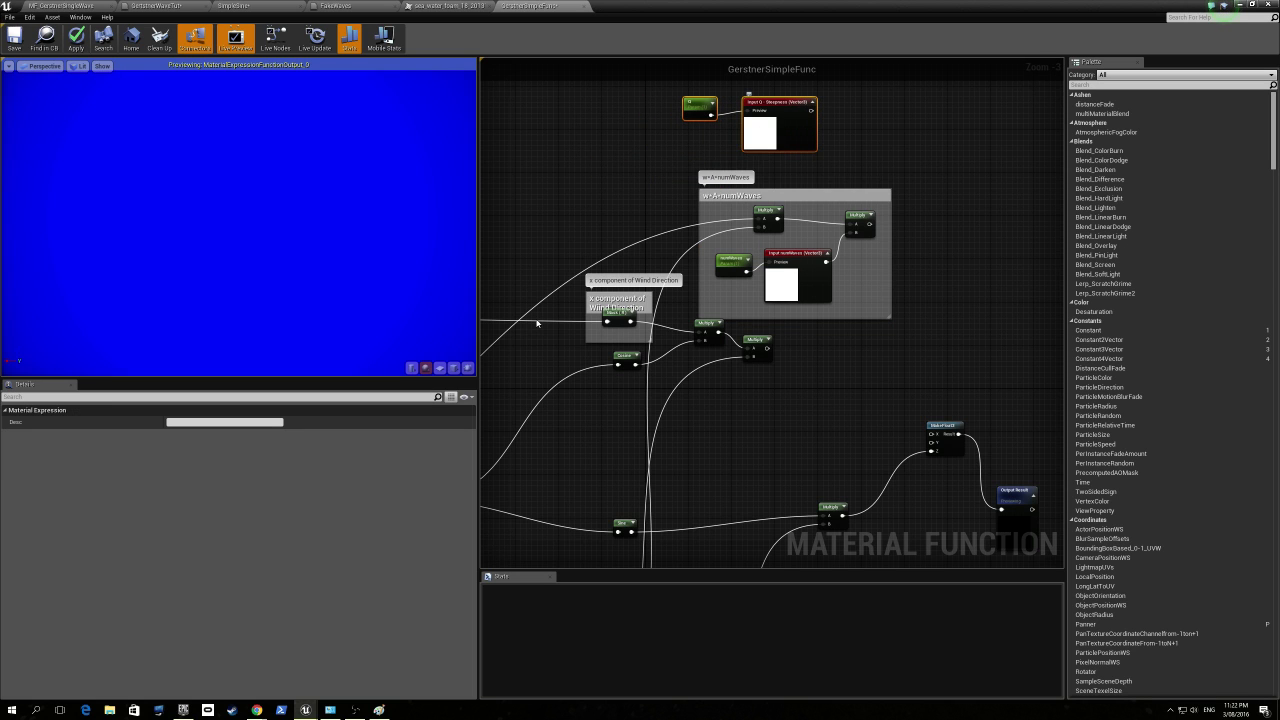
Add a Divide node that divides the Q - Steepness input by the w*A*numWaves product and align the Q parameter with its input
{"action": "key", "text": "alt+Tab"}
{"action": "left_click", "coordinate": [212, 416]}
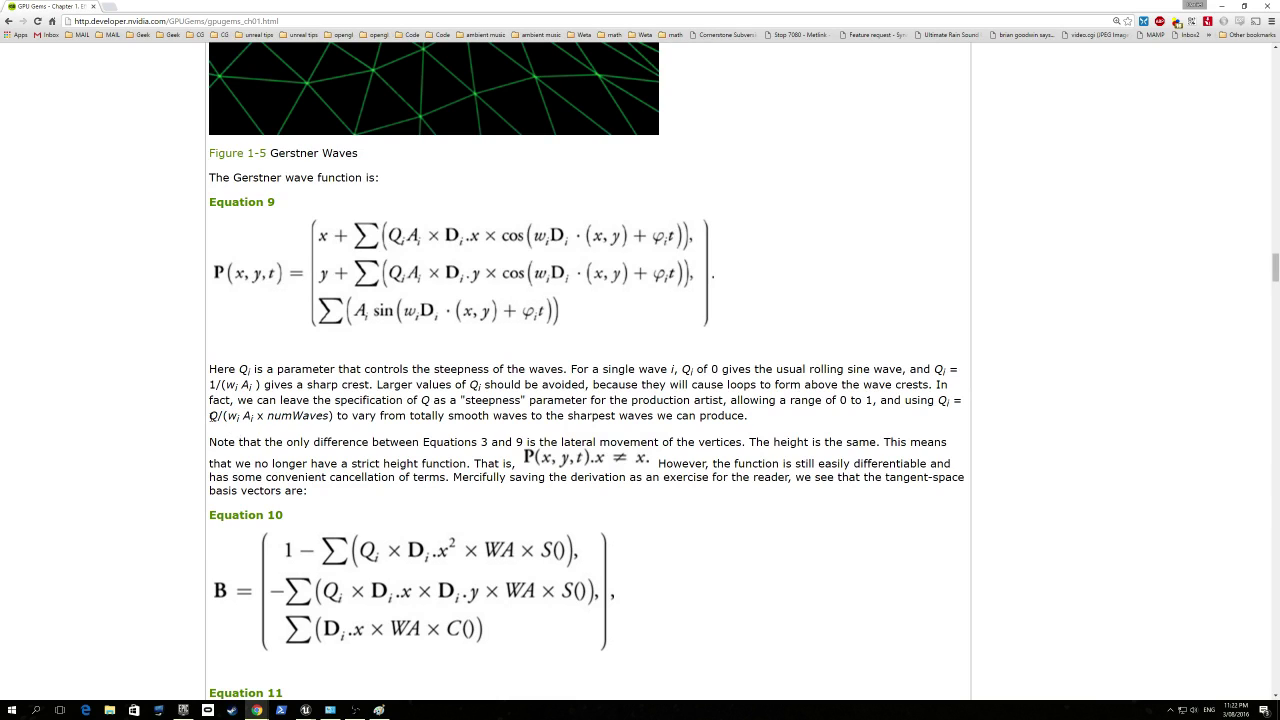
{"action": "key", "text": "alt+Tab"}
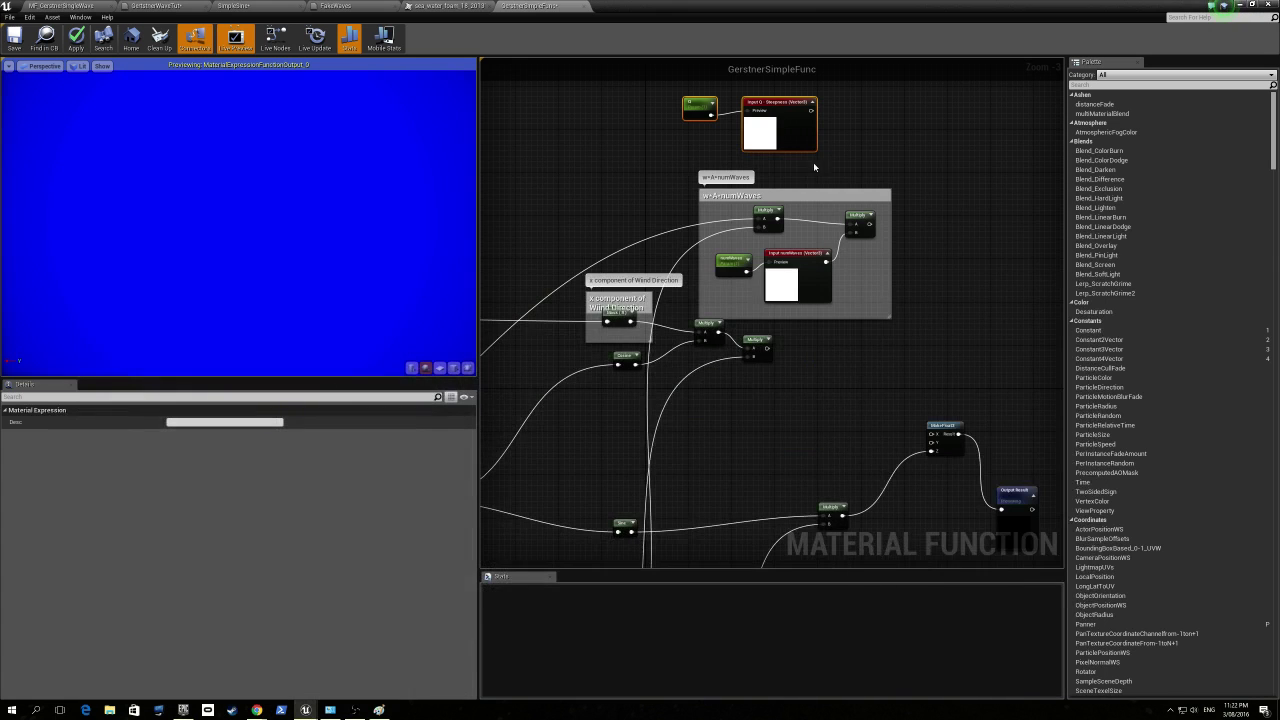
{"action": "right_click_drag", "start_coordinate": [913, 123], "coordinate": [785, 185]}
{"action": "right_click", "coordinate": [785, 185]}
{"action": "type", "text": "divide"}
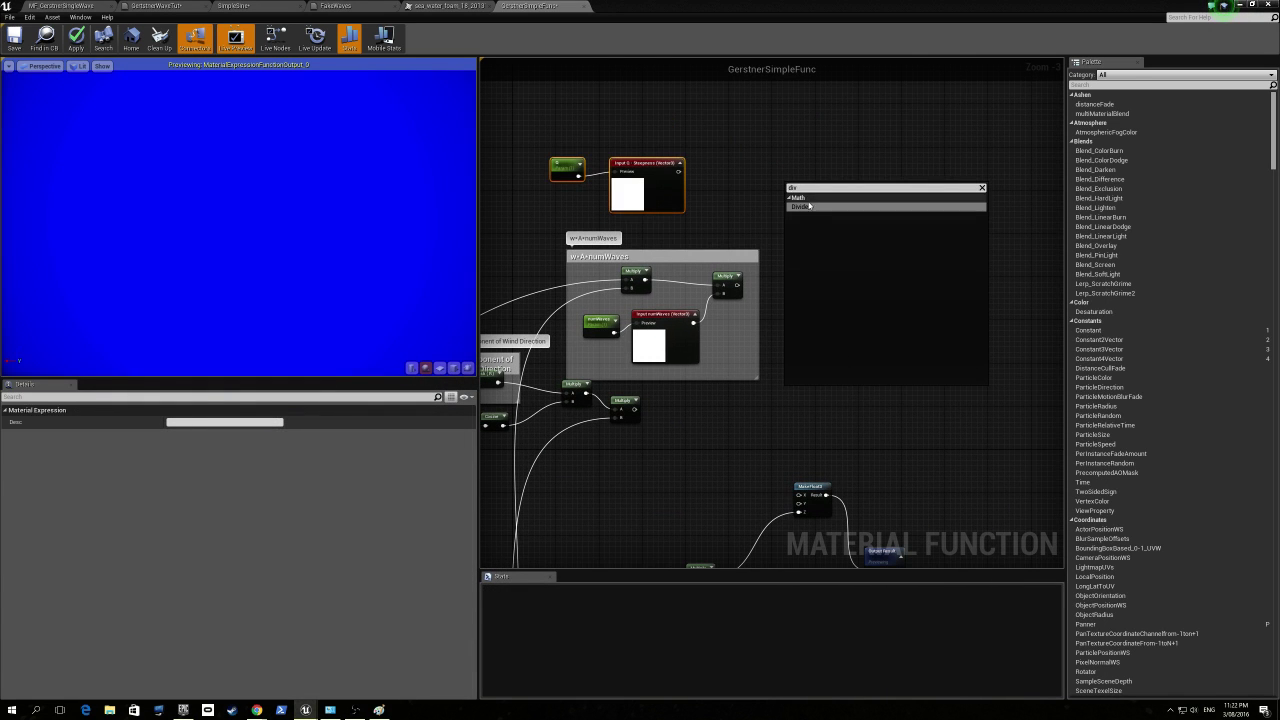
{"action": "key", "text": "Return"}
{"action": "left_click_drag", "start_coordinate": [679, 171], "coordinate": [790, 194]}
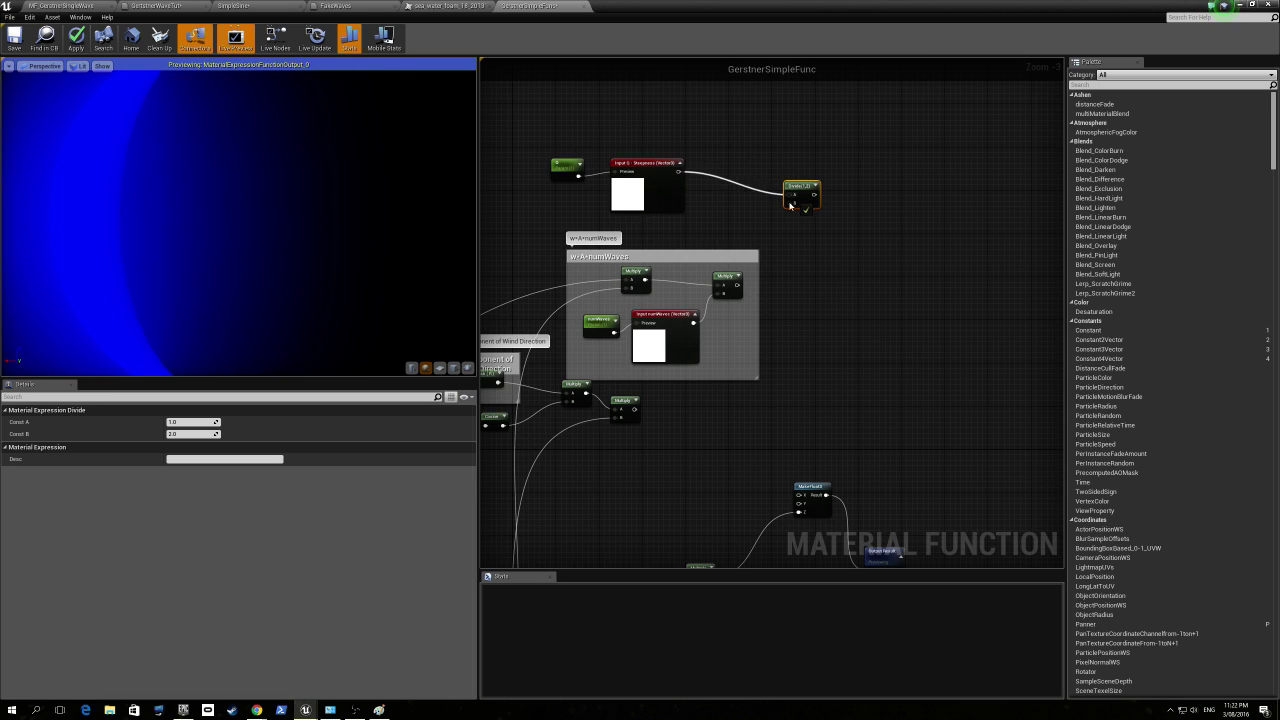
{"action": "left_click_drag", "start_coordinate": [742, 286], "coordinate": [791, 195]}
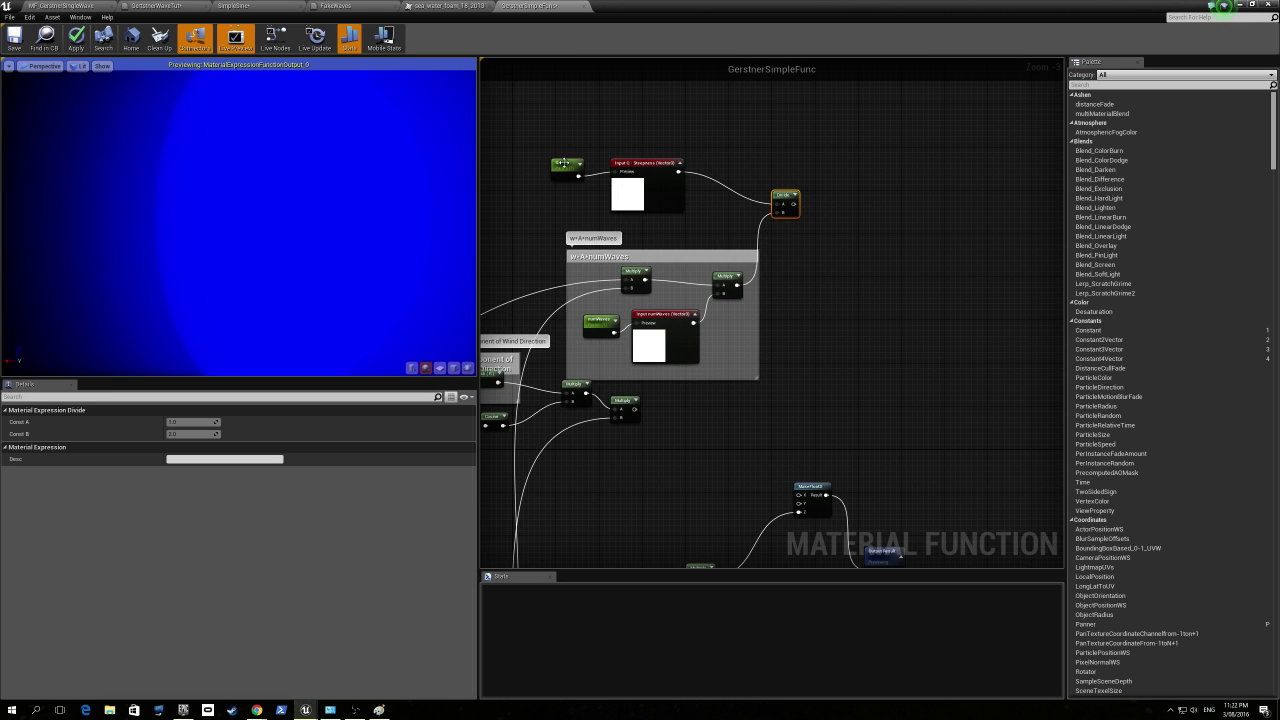
{"action": "left_click_drag", "start_coordinate": [564, 163], "coordinate": [575, 163]}
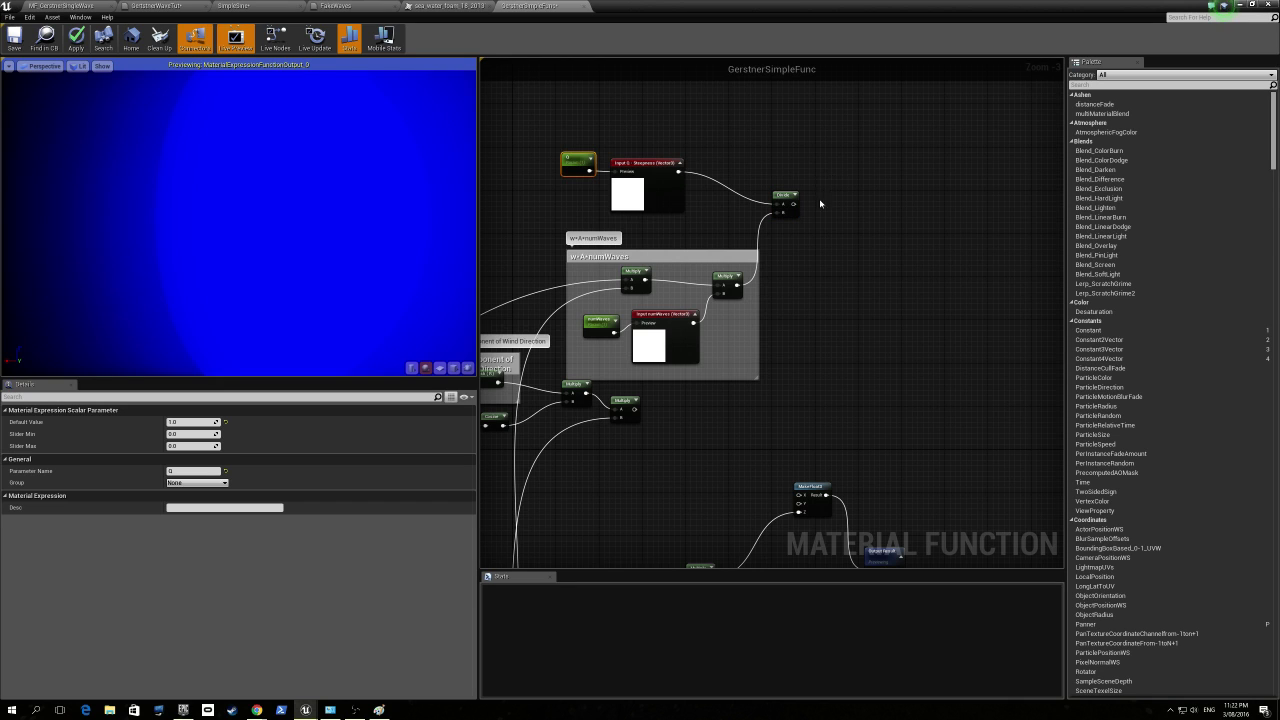
Wrap the Divide node in a comment titled Qi and shift it clear of the denominator group
{"action": "left_click", "coordinate": [784, 200]}
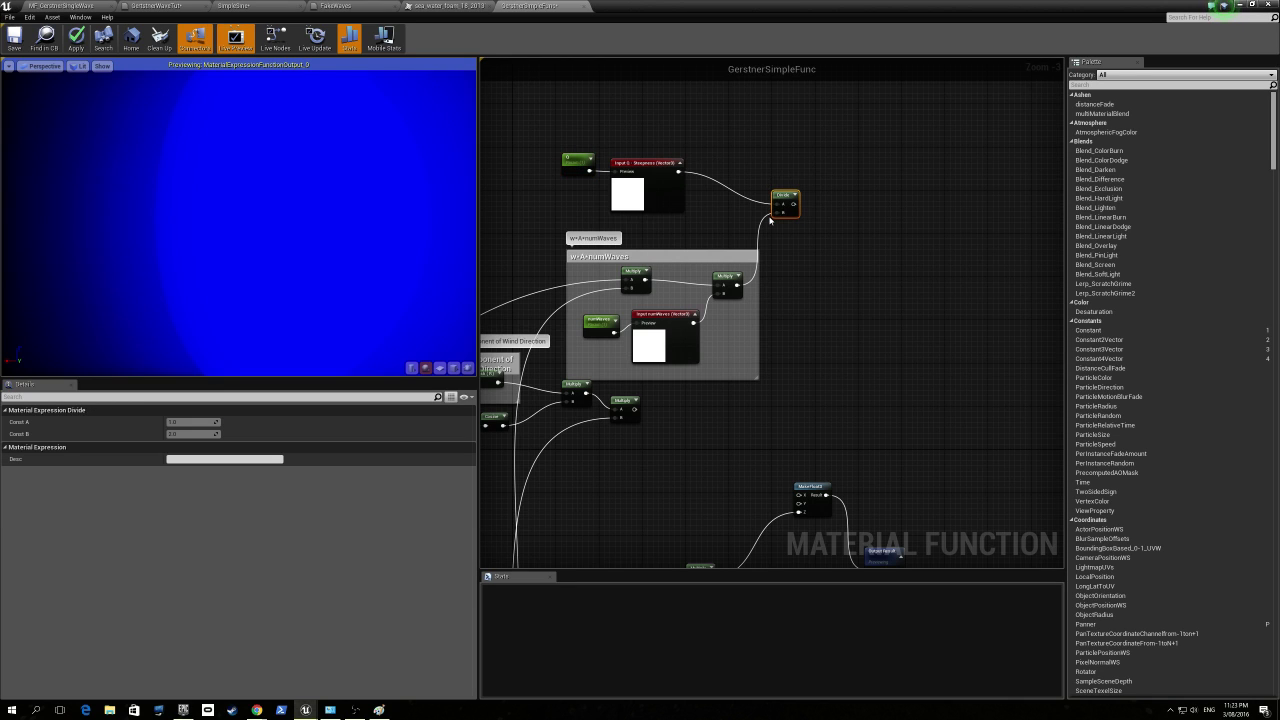
{"action": "key", "text": "c"}
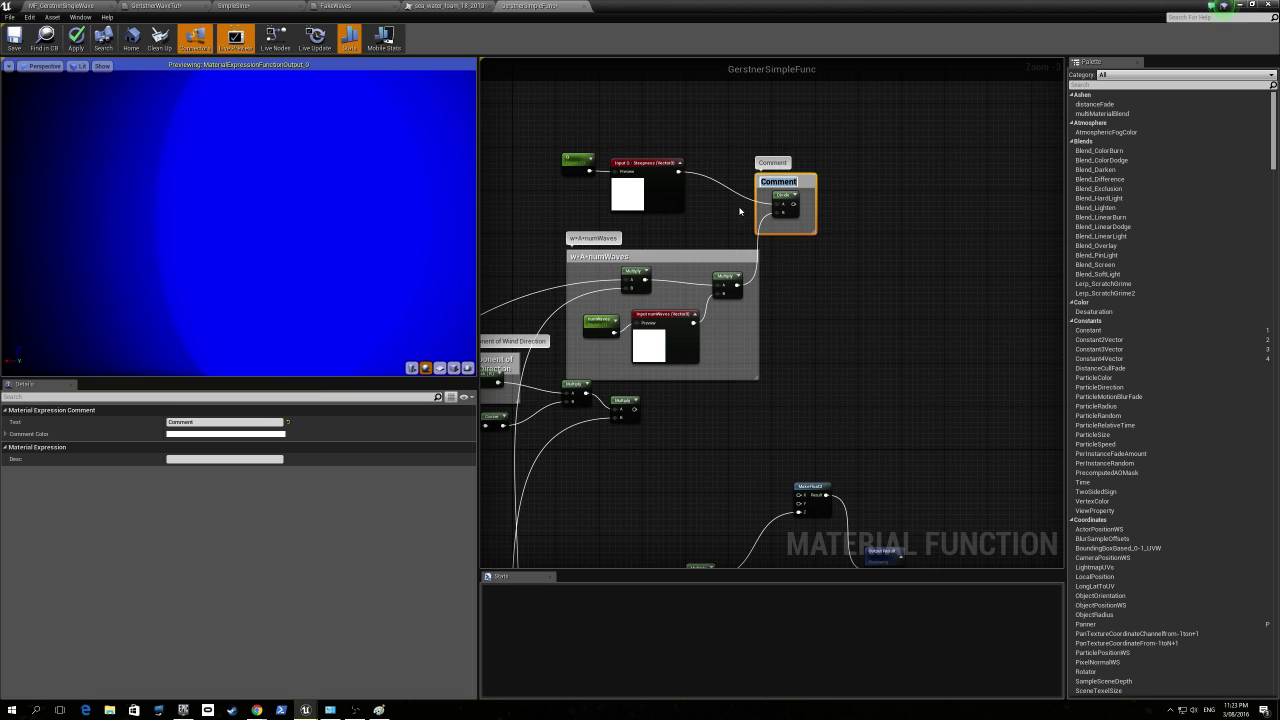
{"action": "type", "text": "Qi"}
{"action": "key", "text": "Return"}
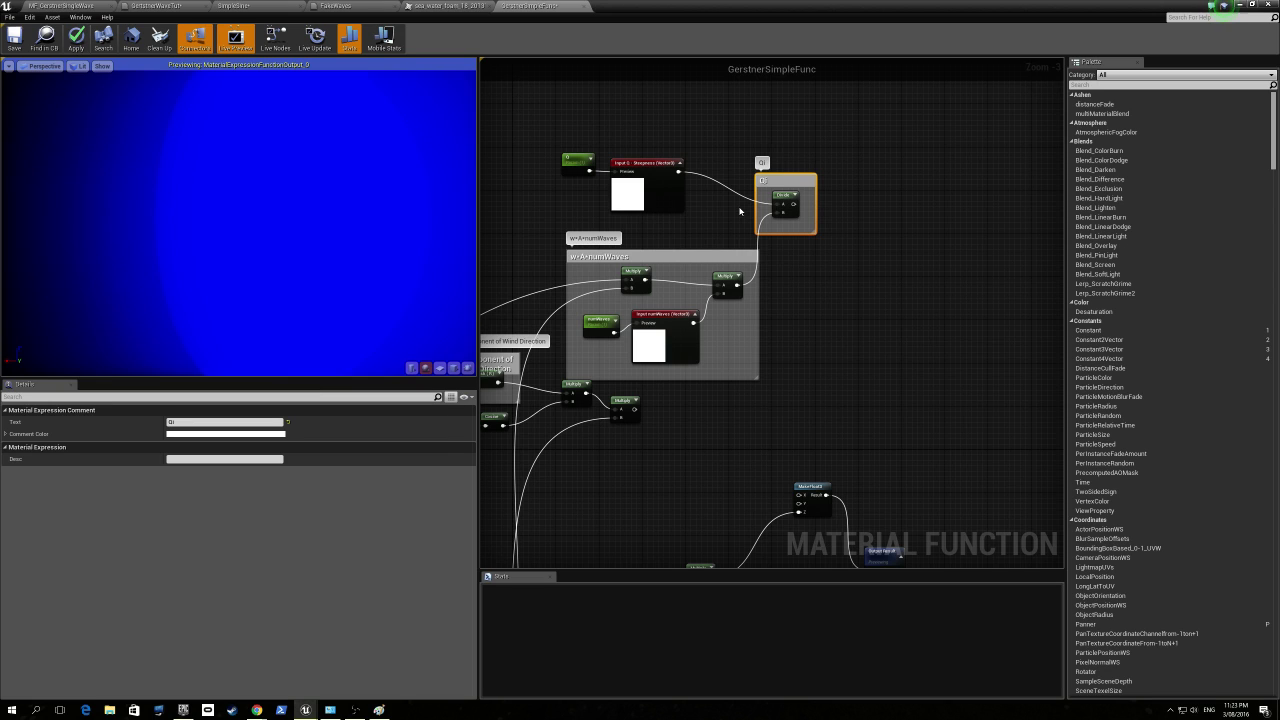
{"action": "left_click_drag", "start_coordinate": [783, 181], "coordinate": [799, 183]}
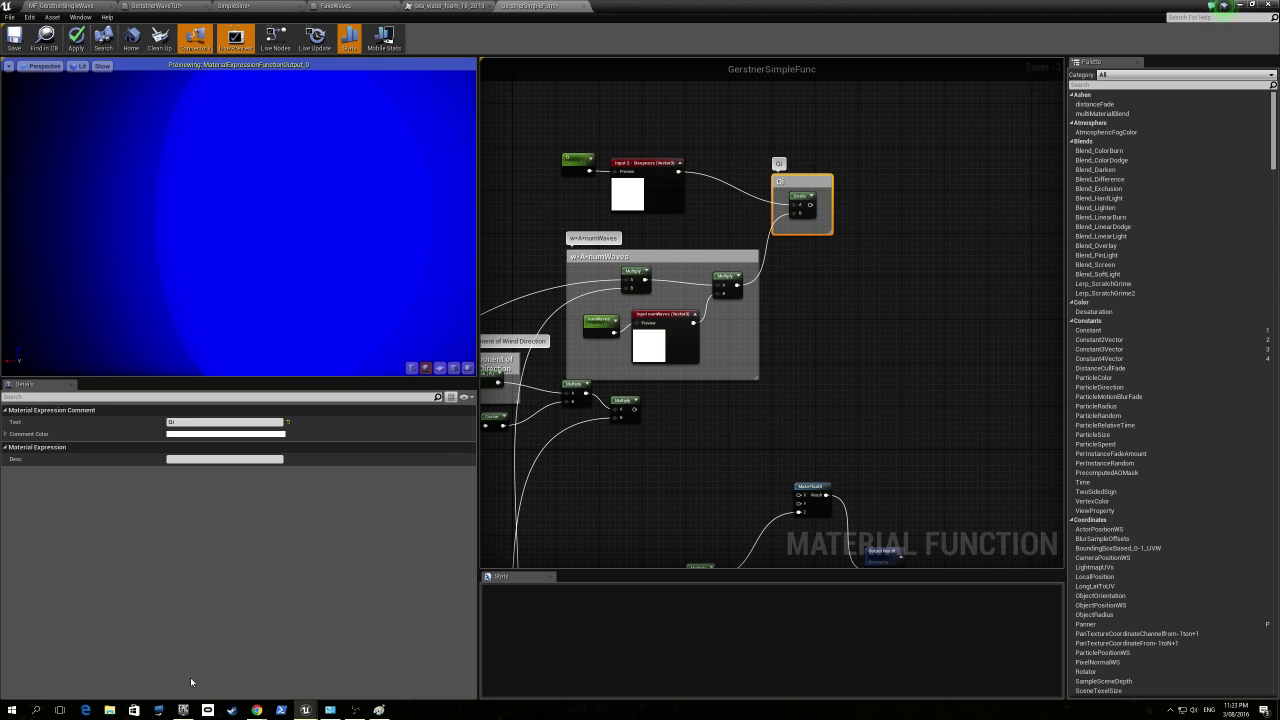
Check Equation 9 on the GPU Gems page and move the x-component Multiply that uses amplitude over below the Qi group
{"action": "mouse_move", "coordinate": [257, 711]}
{"action": "left_click", "coordinate": [312, 670]}
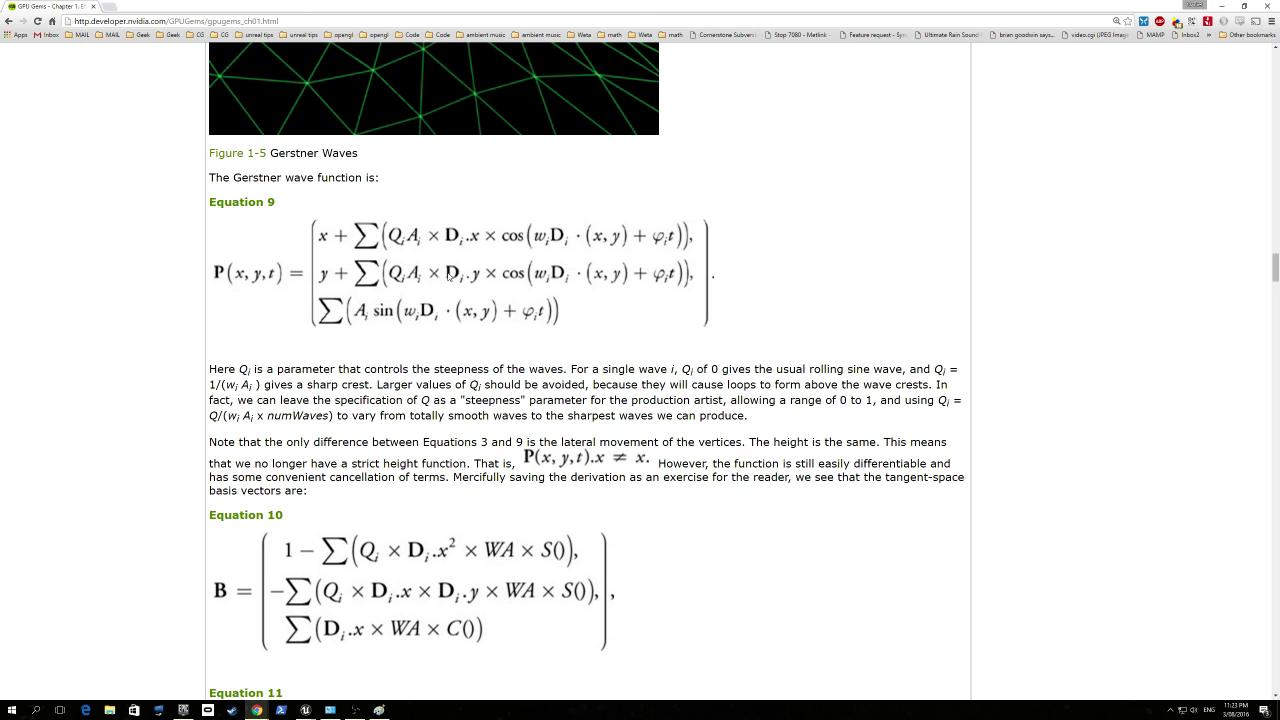
{"action": "left_click", "coordinate": [1221, 6]}
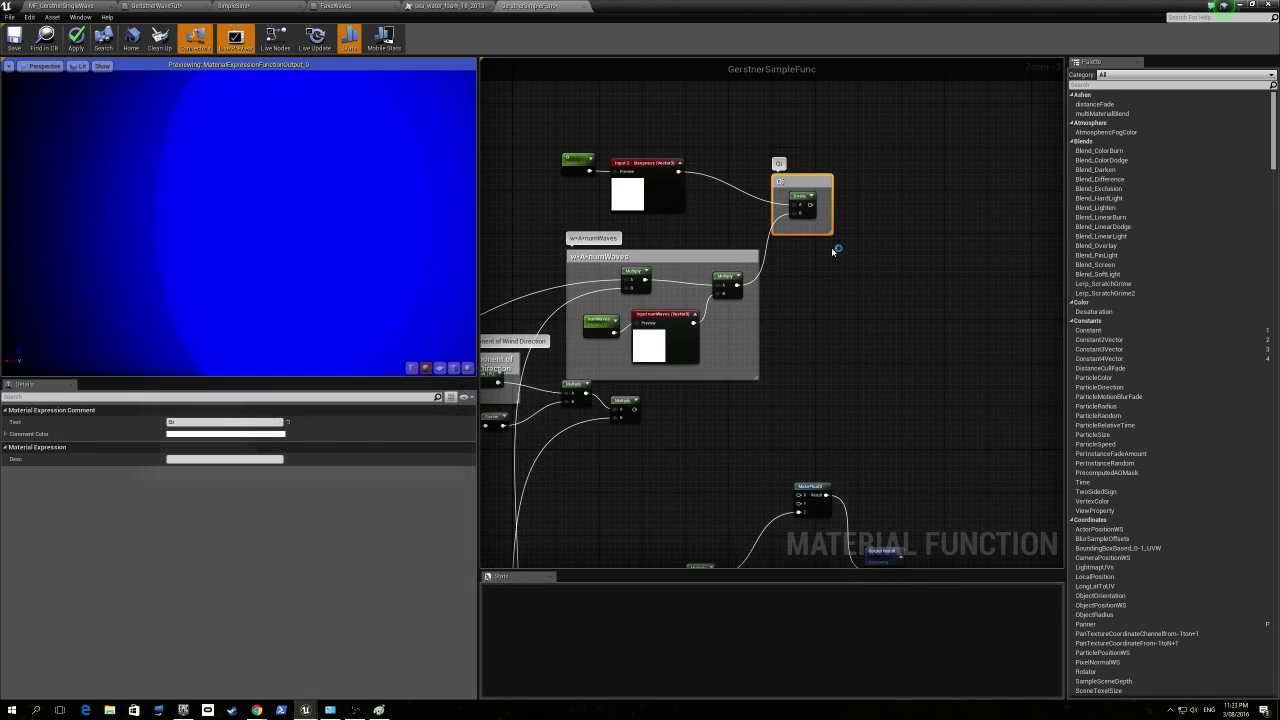
{"action": "mouse_move", "coordinate": [834, 249]}
{"action": "right_mouse_down"}
{"action": "mouse_move", "coordinate": [829, 258]}
{"action": "mouse_move", "coordinate": [845, 233]}
{"action": "right_mouse_up"}
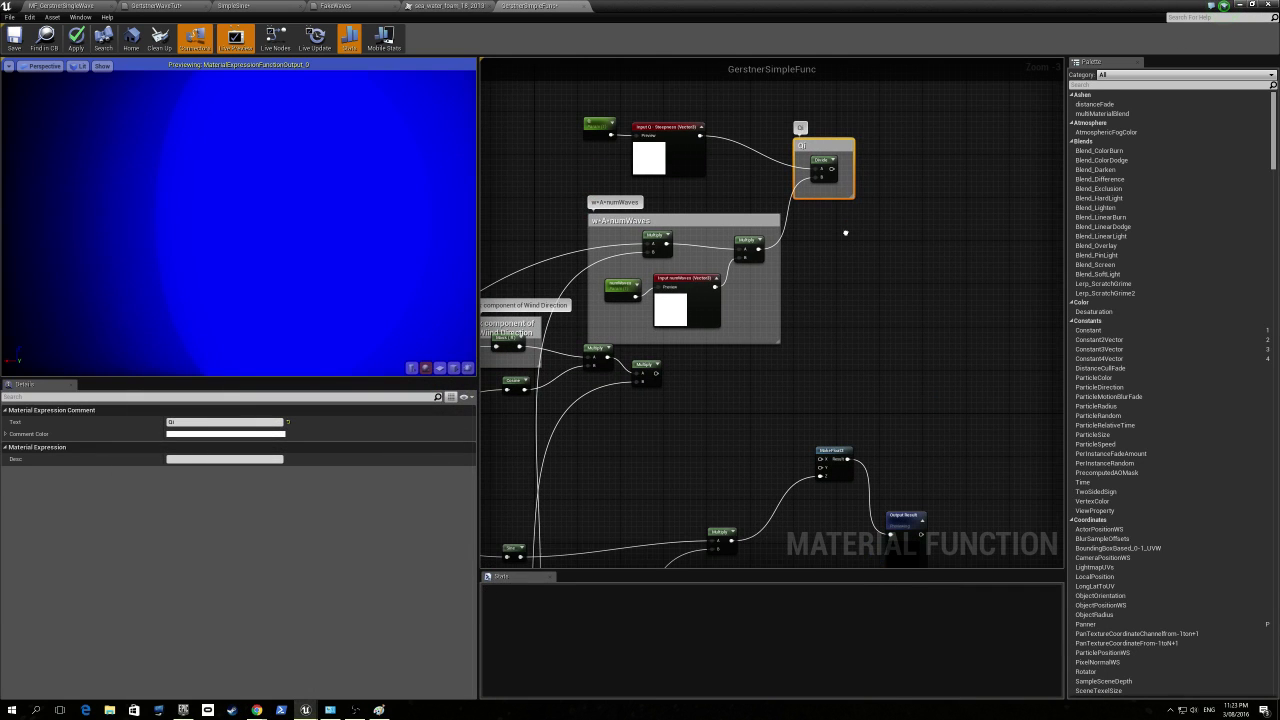
{"action": "right_click_drag", "start_coordinate": [863, 277], "coordinate": [903, 207]}
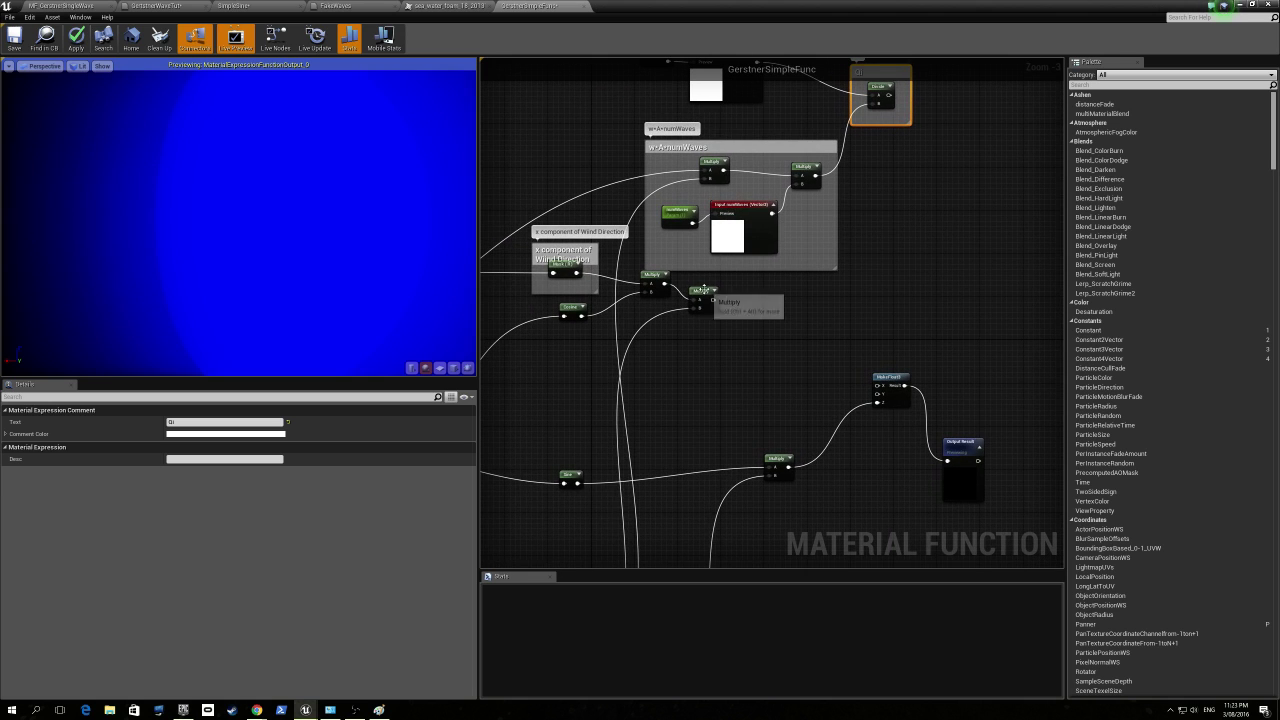
{"action": "left_click_drag", "start_coordinate": [704, 290], "coordinate": [711, 295]}
{"action": "right_click_drag", "start_coordinate": [711, 296], "coordinate": [642, 394]}
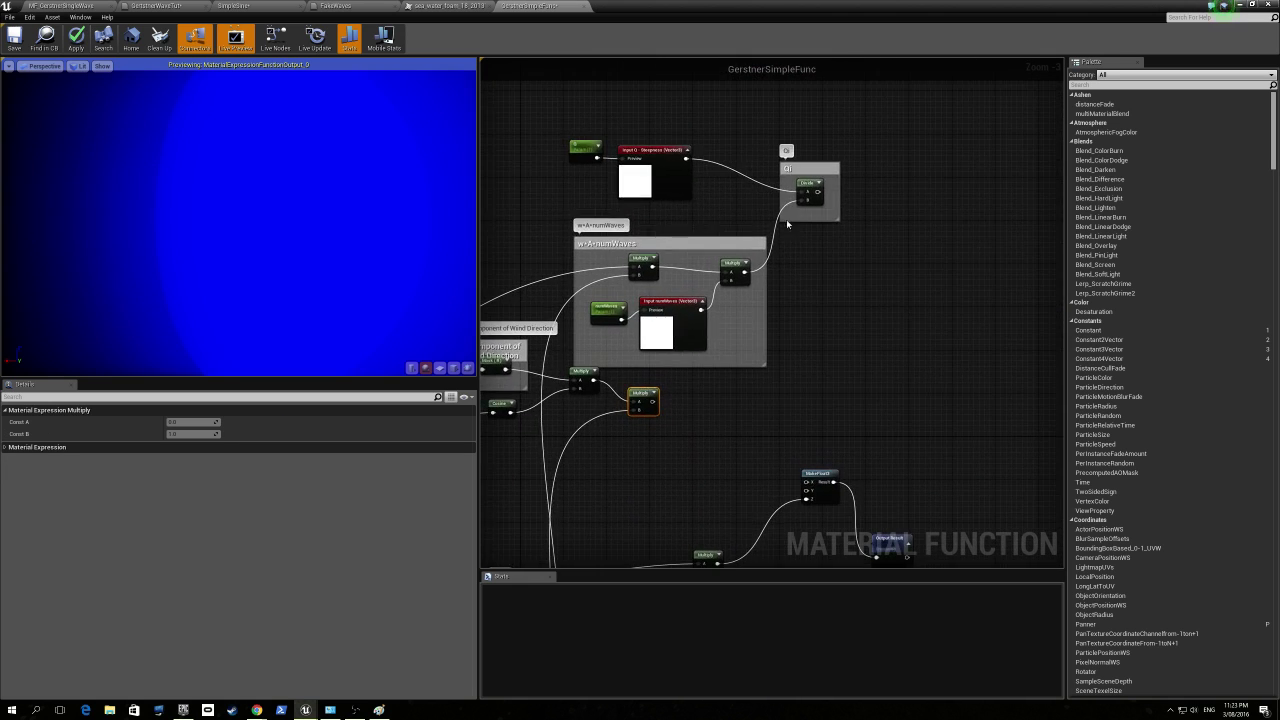
{"action": "left_click_drag", "start_coordinate": [655, 396], "coordinate": [818, 397]}
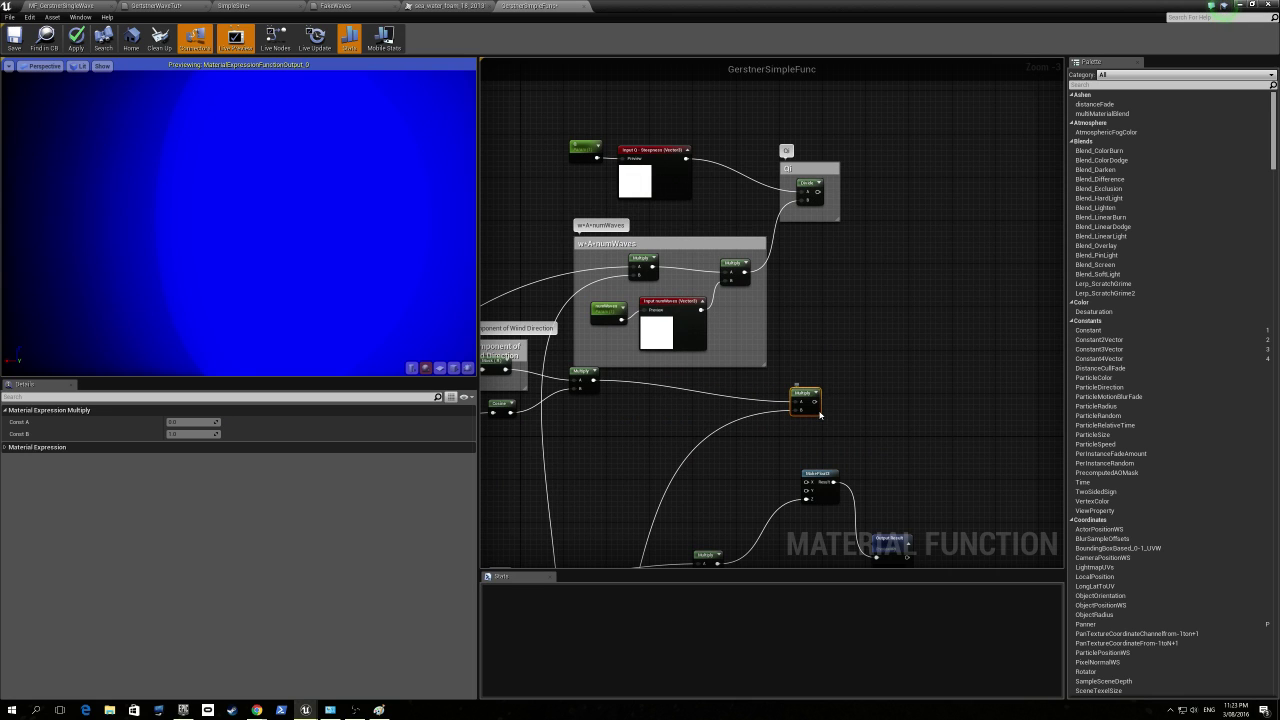
{"action": "right_click_drag", "start_coordinate": [750, 432], "coordinate": [857, 286]}
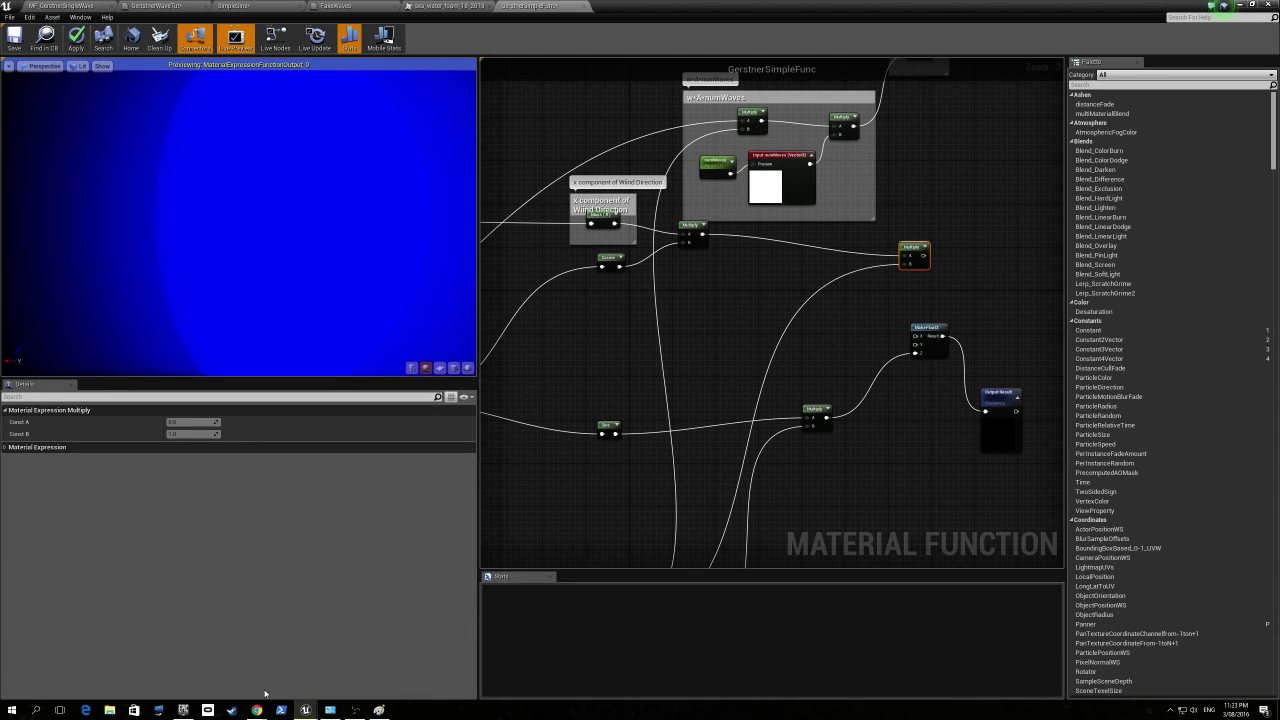
Check Equation 9 on the GPU Gems page, and add a Multiply node combining the Qi Divide result with the x-component amplitude product
{"action": "left_click", "coordinate": [300, 670]}
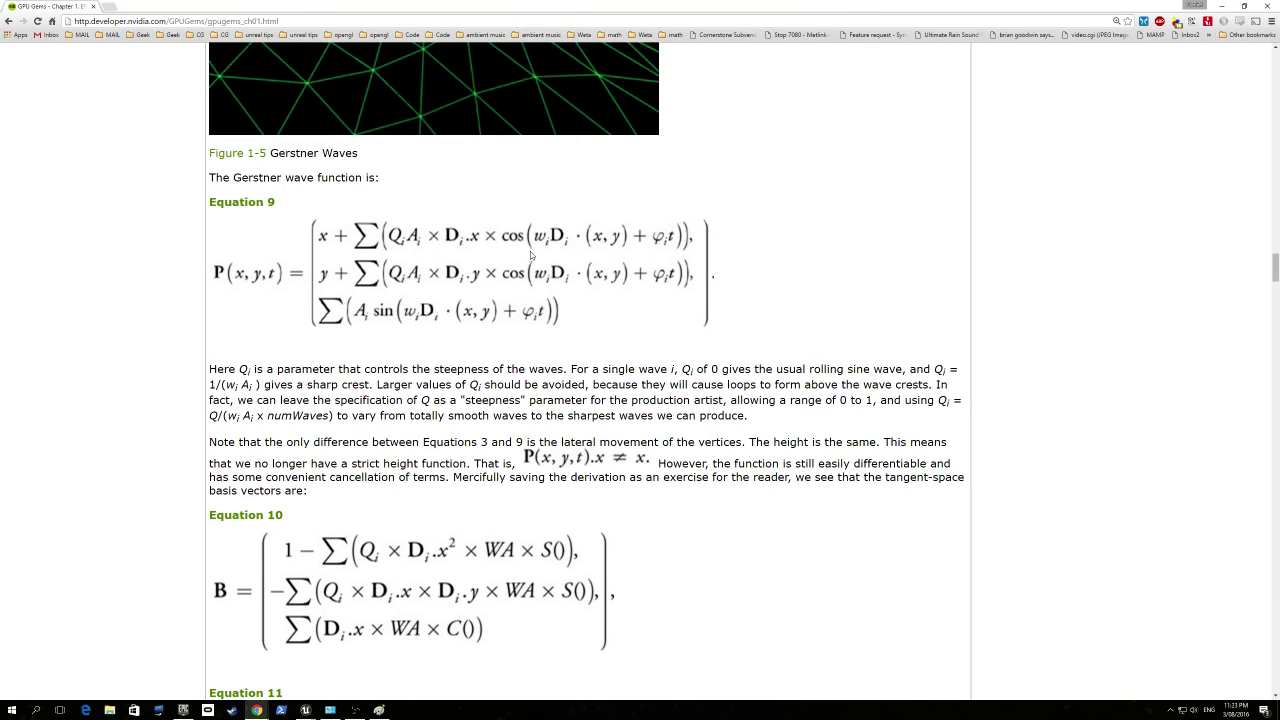
{"action": "left_click", "coordinate": [1221, 6]}
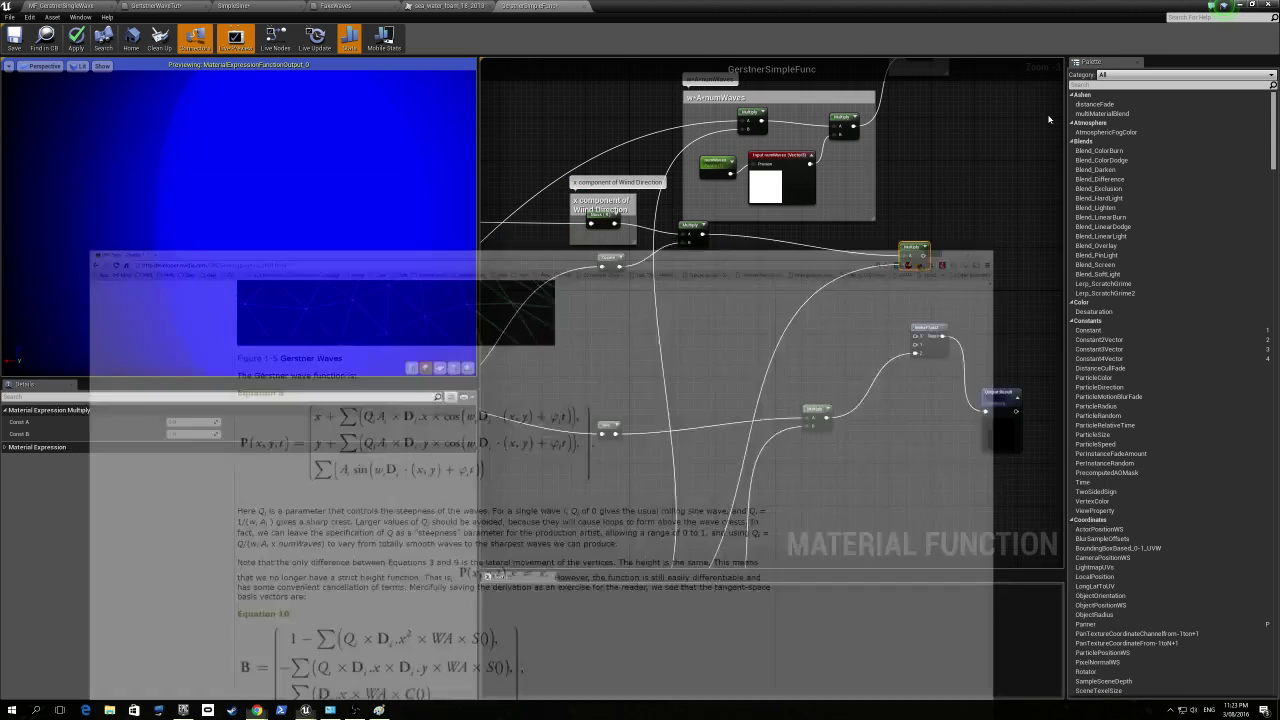
{"action": "right_click_drag", "start_coordinate": [887, 203], "coordinate": [645, 360]}
{"action": "left_click_drag", "start_coordinate": [656, 410], "coordinate": [693, 404]}
{"action": "left_click", "coordinate": [766, 311]}
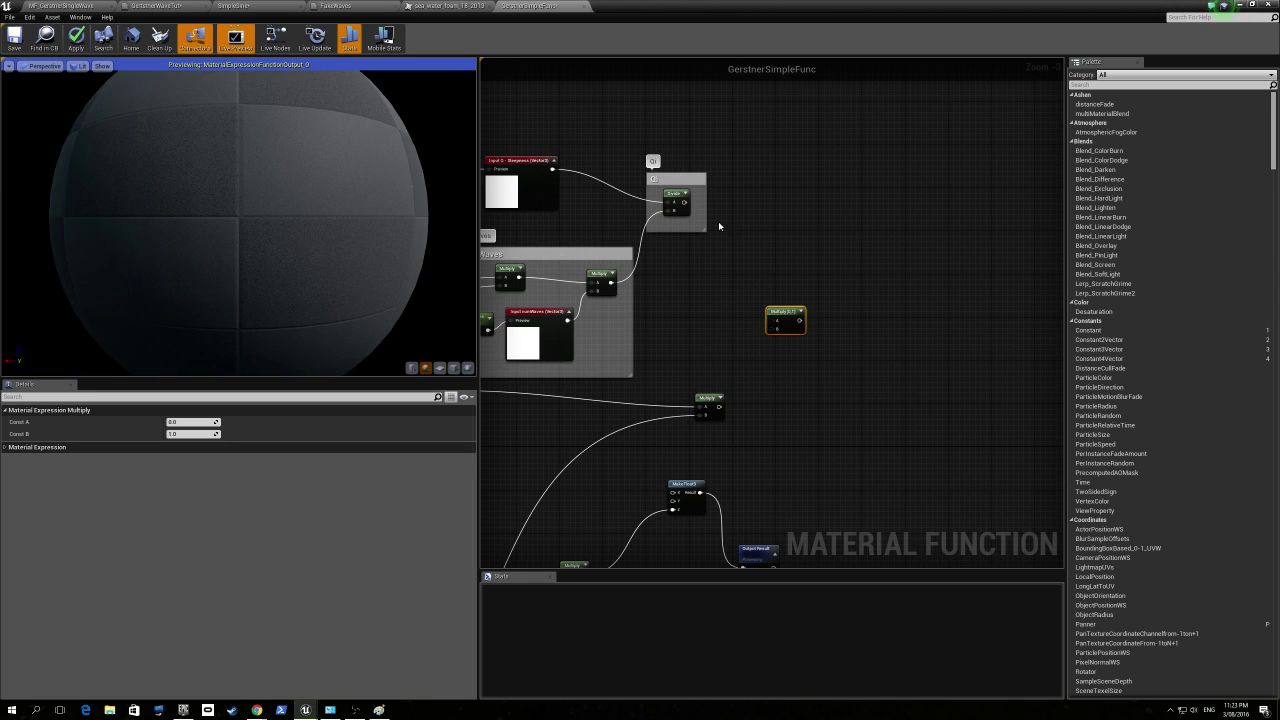
{"action": "left_click_drag", "start_coordinate": [684, 202], "coordinate": [774, 322]}
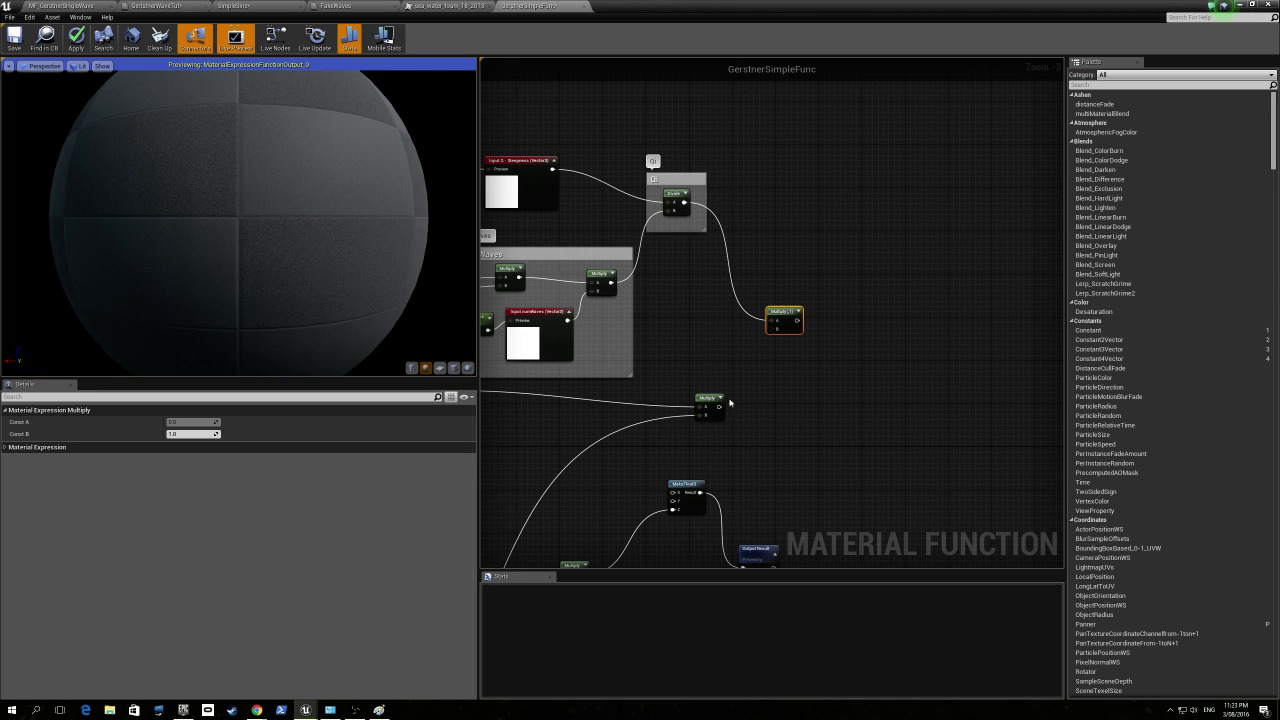
{"action": "left_click_drag", "start_coordinate": [723, 404], "coordinate": [769, 328]}
Connect the Qi Multiply result to the X input of MakeFloat3 and align the amplitude Multiply with the x-component Multiply feeding it
{"action": "right_click_drag", "start_coordinate": [772, 410], "coordinate": [799, 354]}
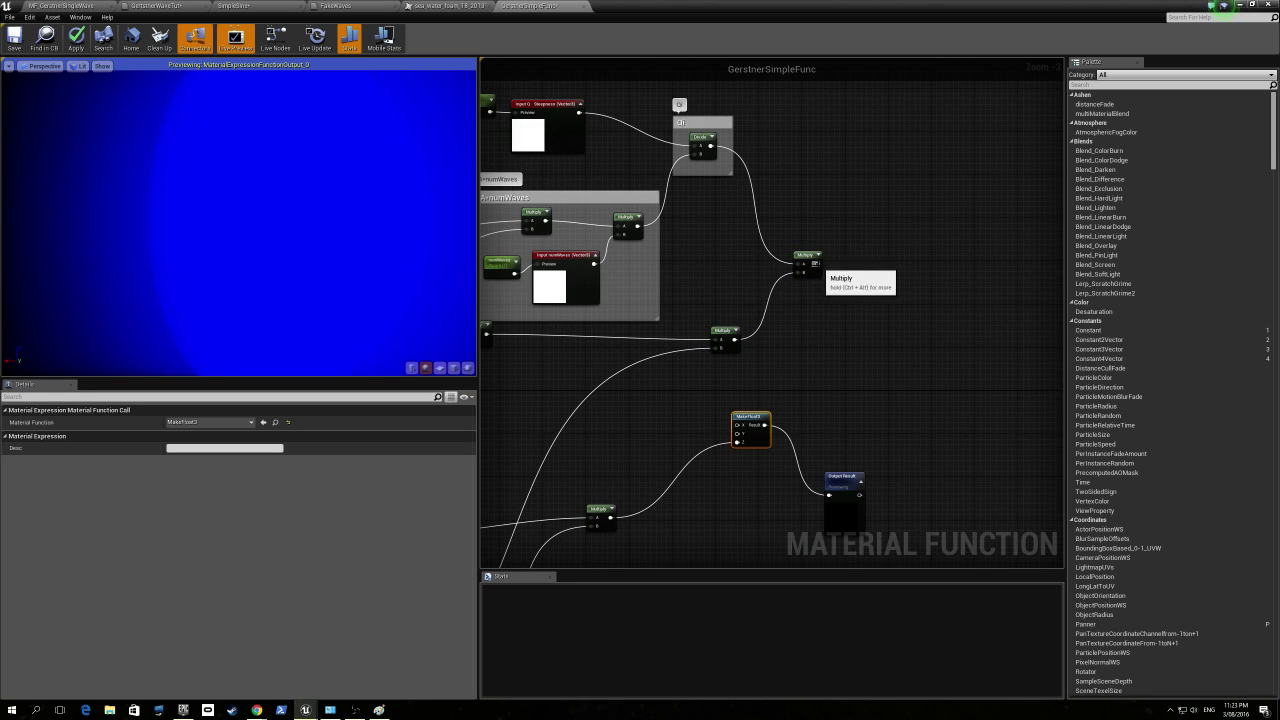
{"action": "left_click_drag", "start_coordinate": [818, 265], "coordinate": [739, 430]}
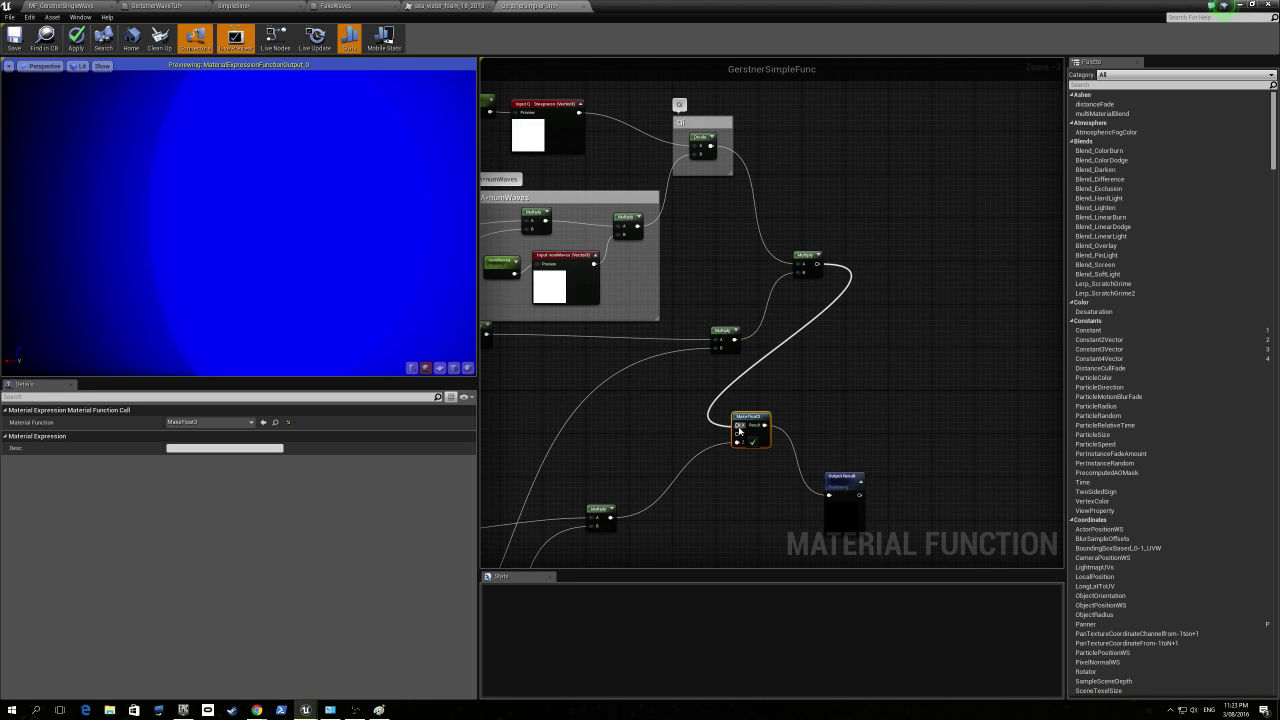
{"action": "right_click_drag", "start_coordinate": [772, 365], "coordinate": [929, 371]}
{"action": "left_click_drag", "start_coordinate": [887, 347], "coordinate": [865, 340]}
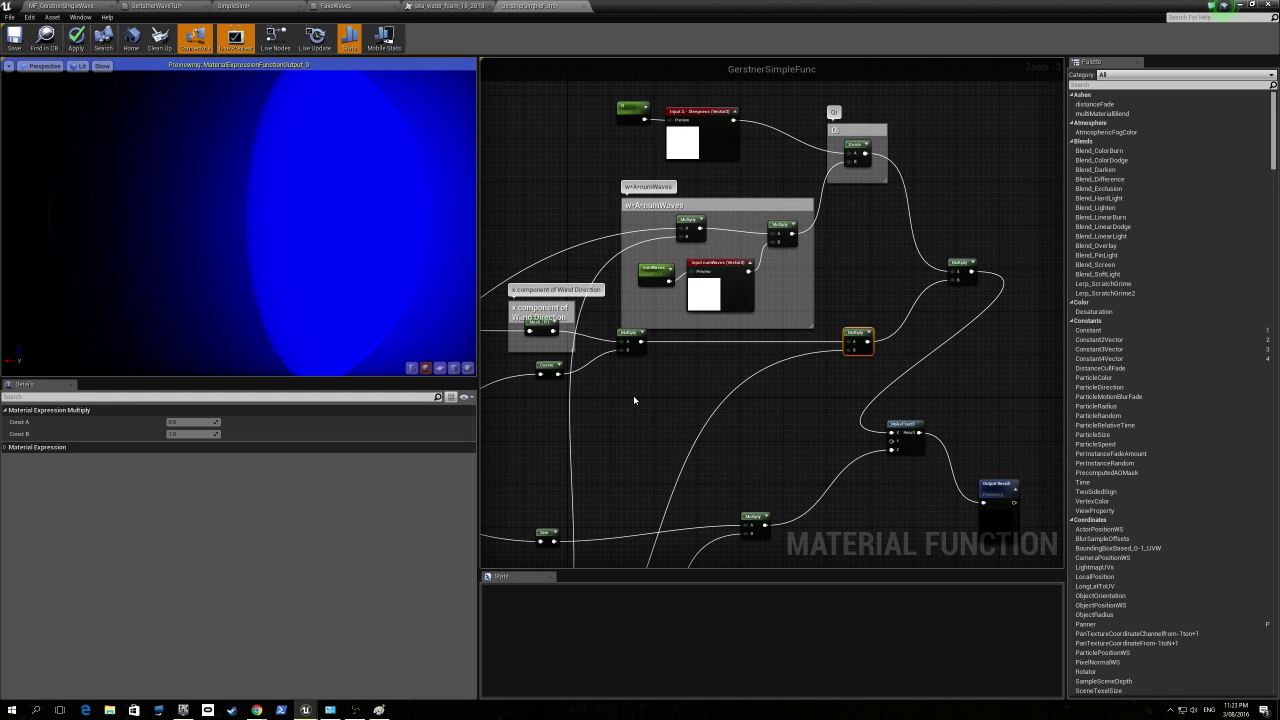
{"action": "right_click_drag", "start_coordinate": [634, 397], "coordinate": [697, 346]}
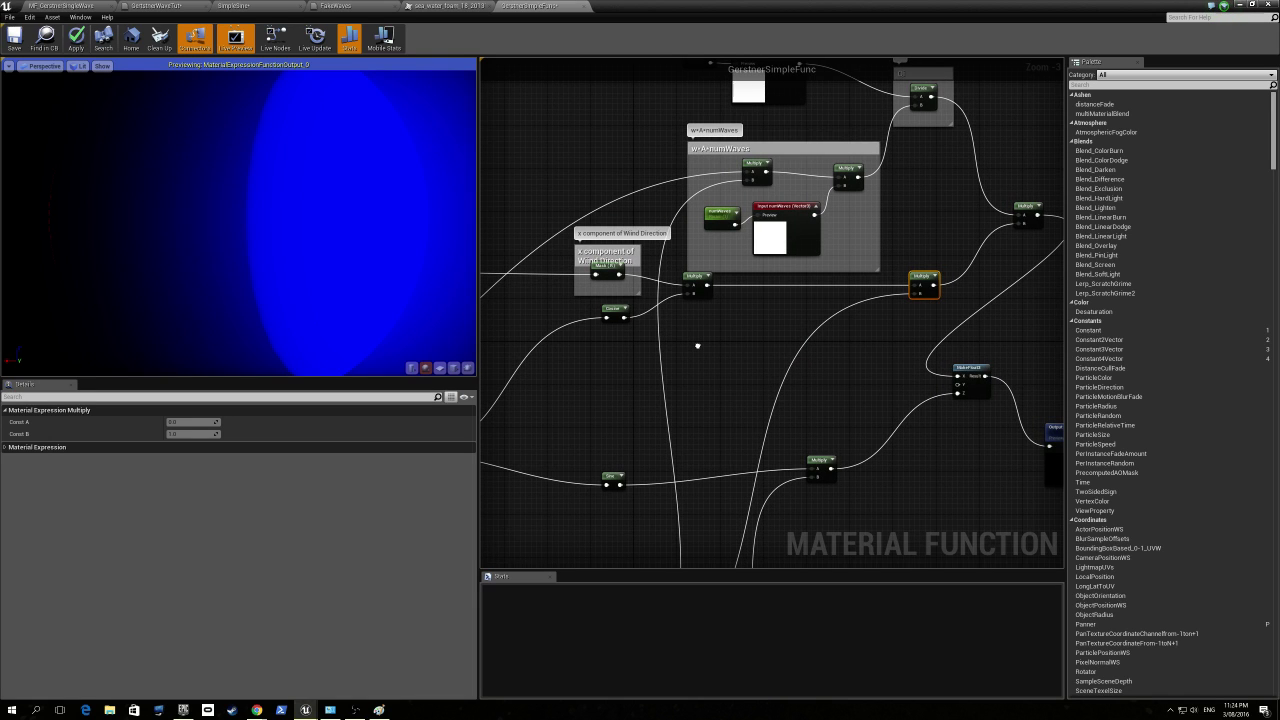
Consult the Gerstner wave function, Equation 9, on the GPU Gems page in the browser and return to the material function
{"action": "right_click_drag", "start_coordinate": [713, 345], "coordinate": [714, 414]}
{"action": "left_click", "coordinate": [257, 711]}
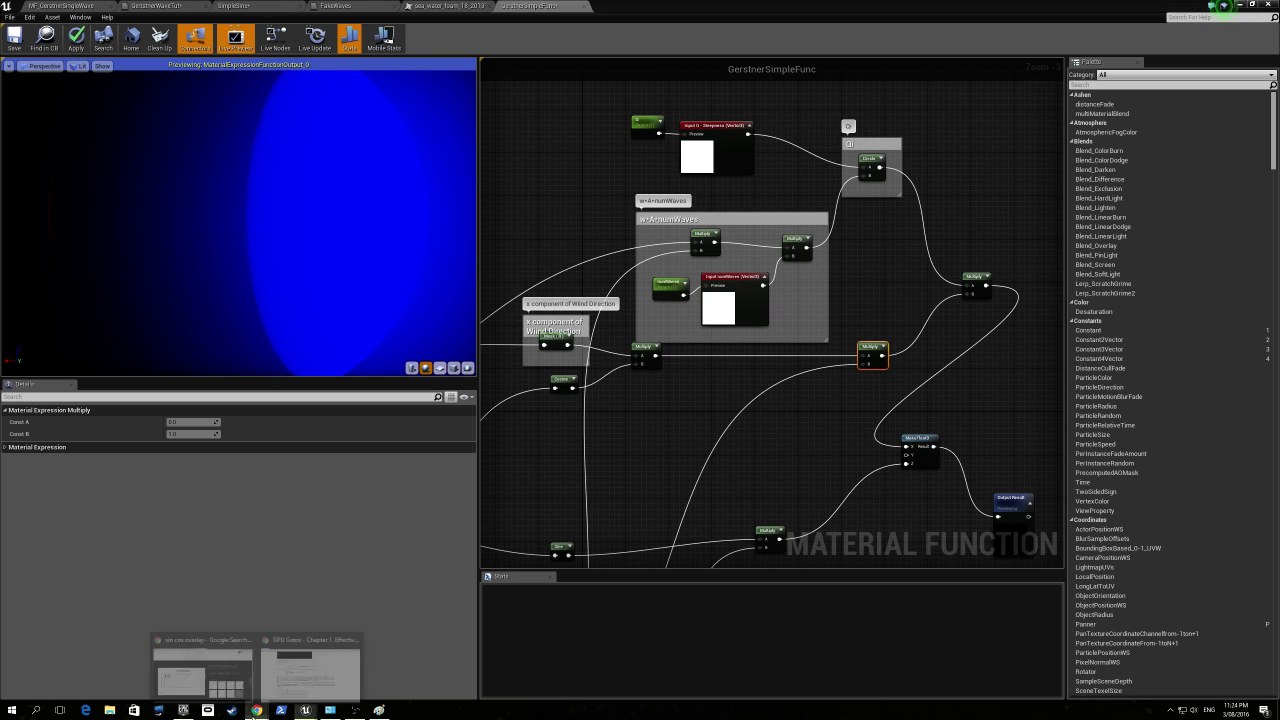
{"action": "left_click", "coordinate": [306, 668]}
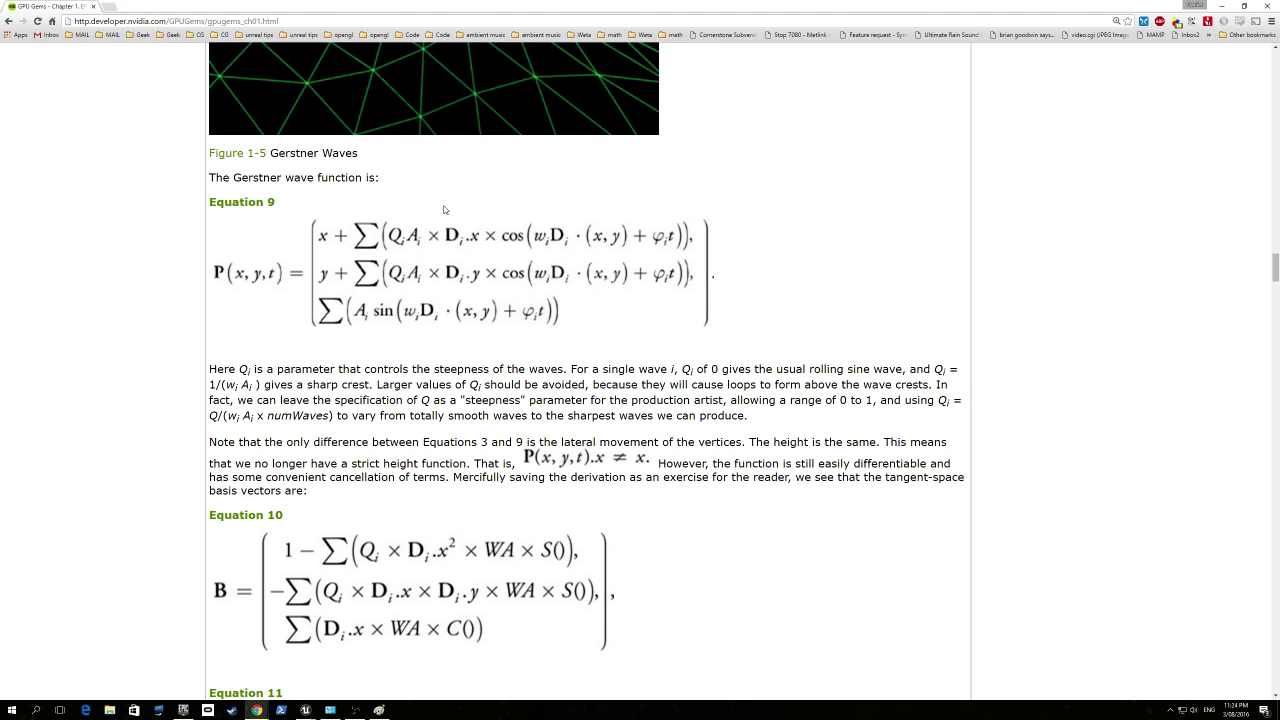
{"action": "key", "text": "alt+Tab"}
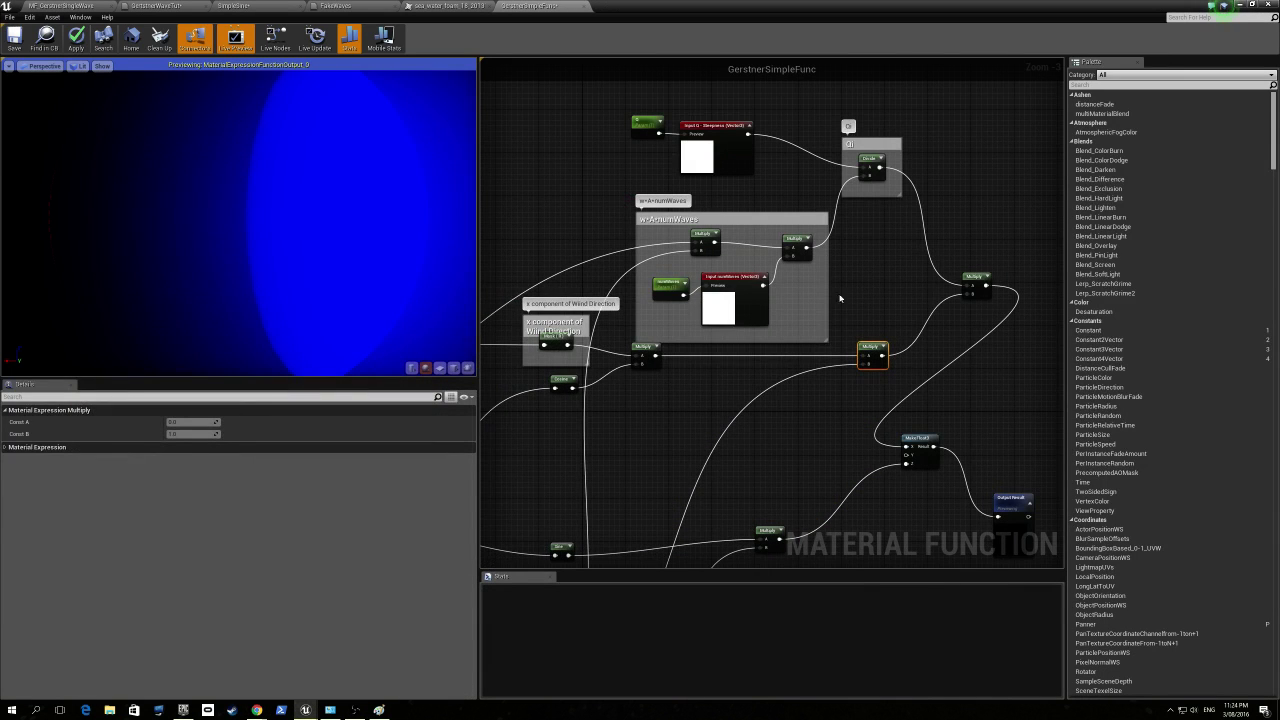
Adjust the Cosine and its Multiply node, recheck Equation 9, and disconnect the x component of Wind Direction from that Multiply
{"action": "right_click_drag", "start_coordinate": [667, 410], "coordinate": [840, 378]}
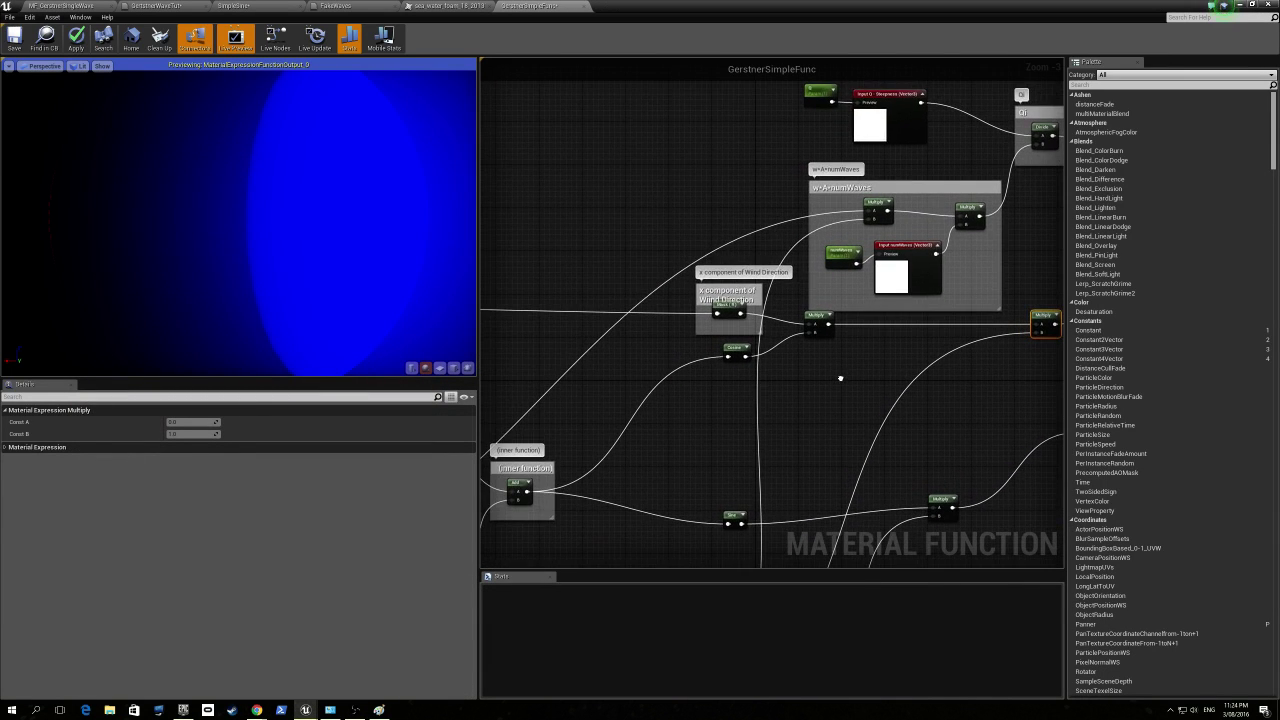
{"action": "left_click", "coordinate": [731, 355]}
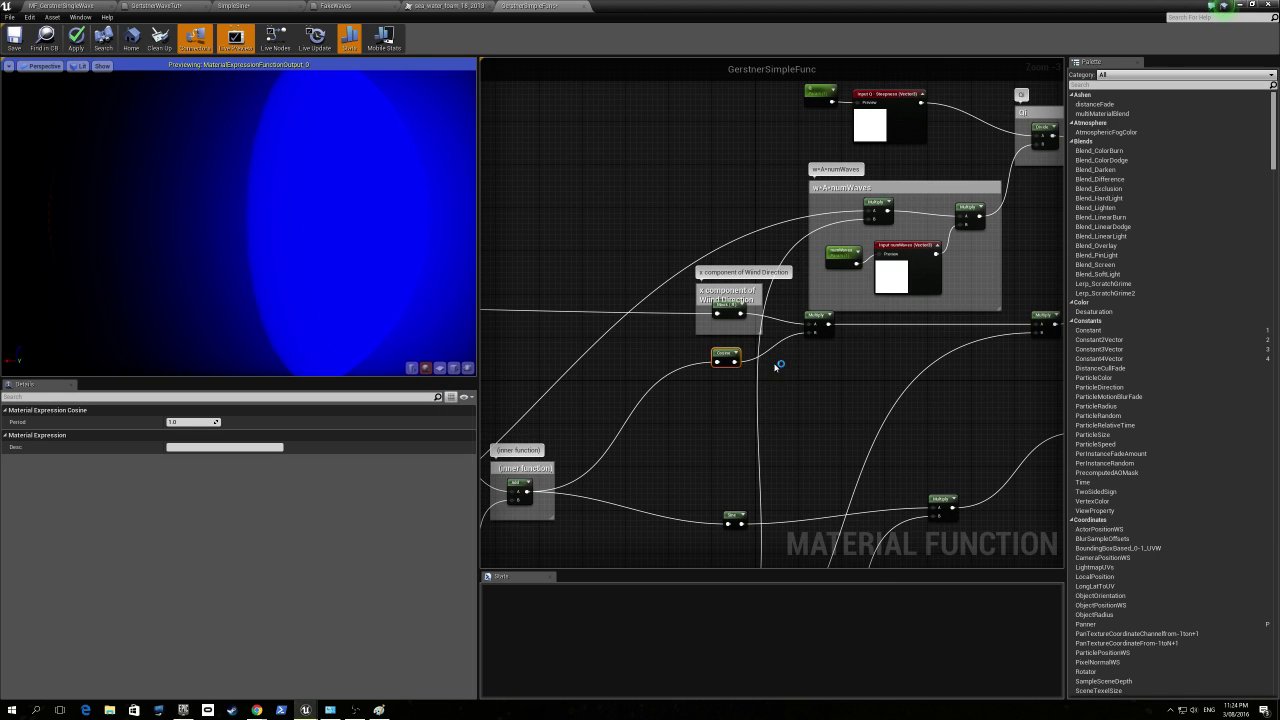
{"action": "right_click_drag", "start_coordinate": [778, 366], "coordinate": [752, 432]}
{"action": "left_click_drag", "start_coordinate": [755, 385], "coordinate": [766, 385]}
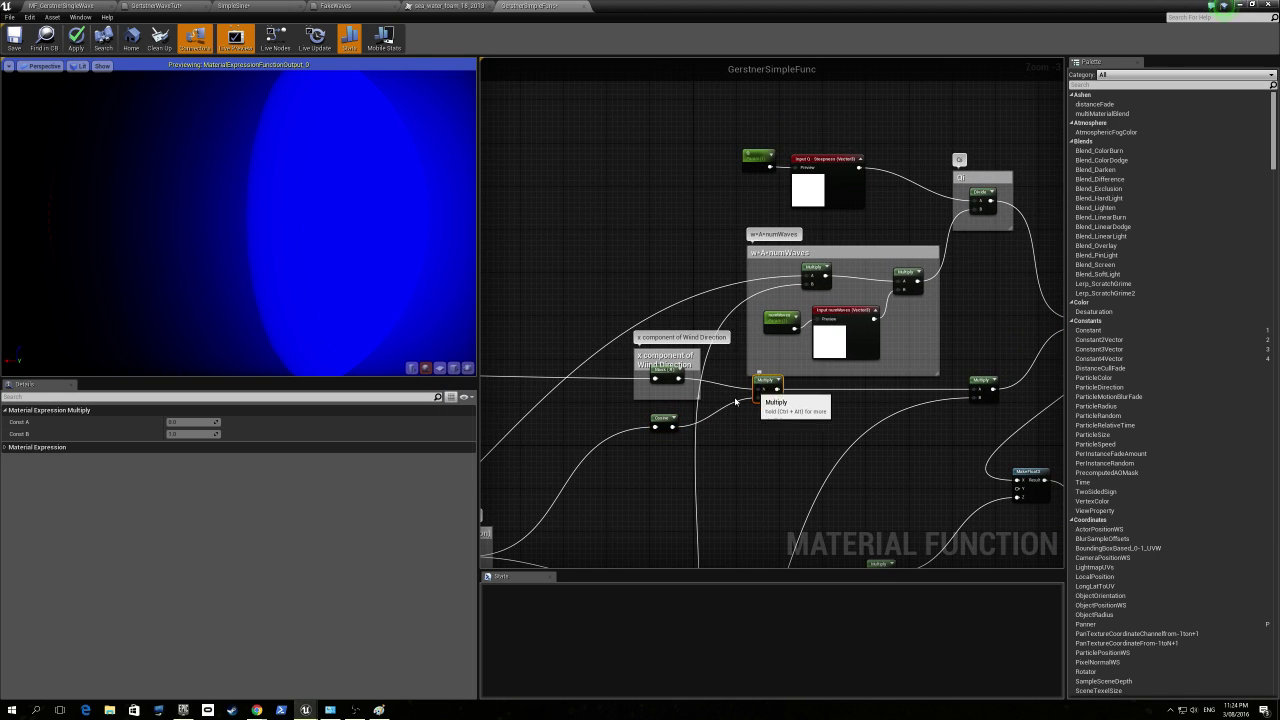
{"action": "left_click_drag", "start_coordinate": [663, 418], "coordinate": [663, 424]}
{"action": "left_click", "coordinate": [258, 709]}
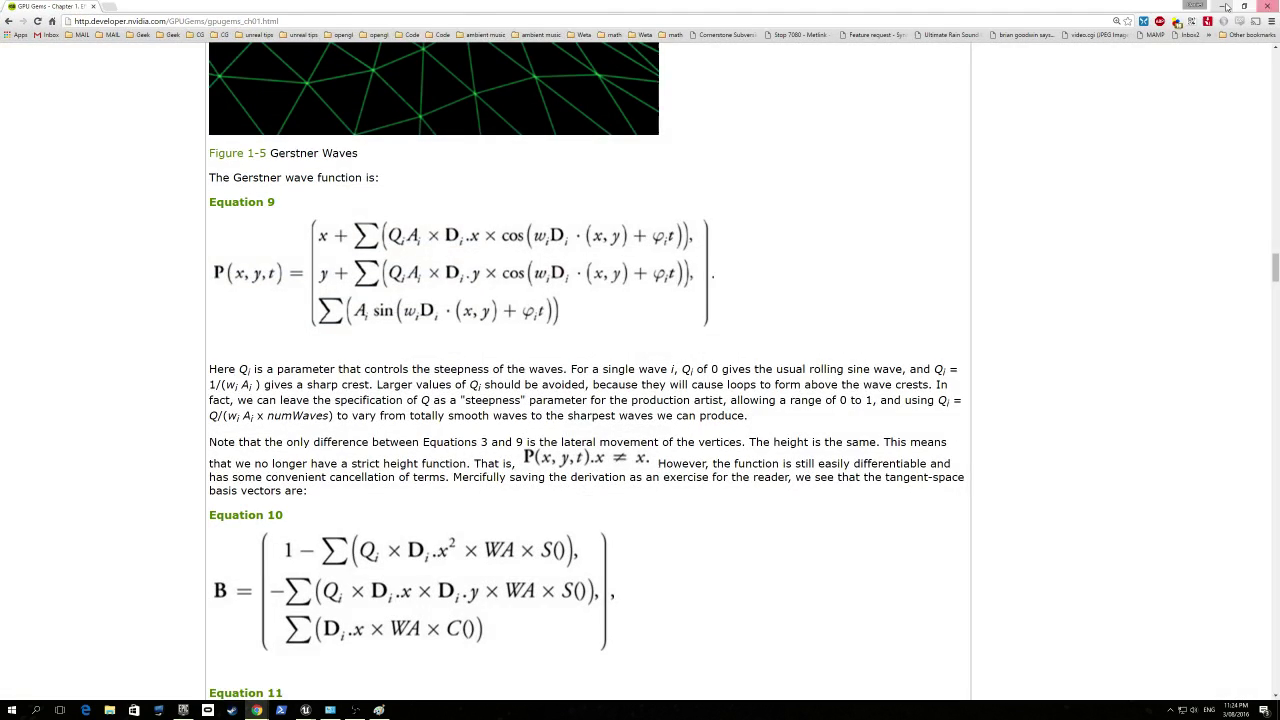
{"action": "key", "text": "alt+Tab"}
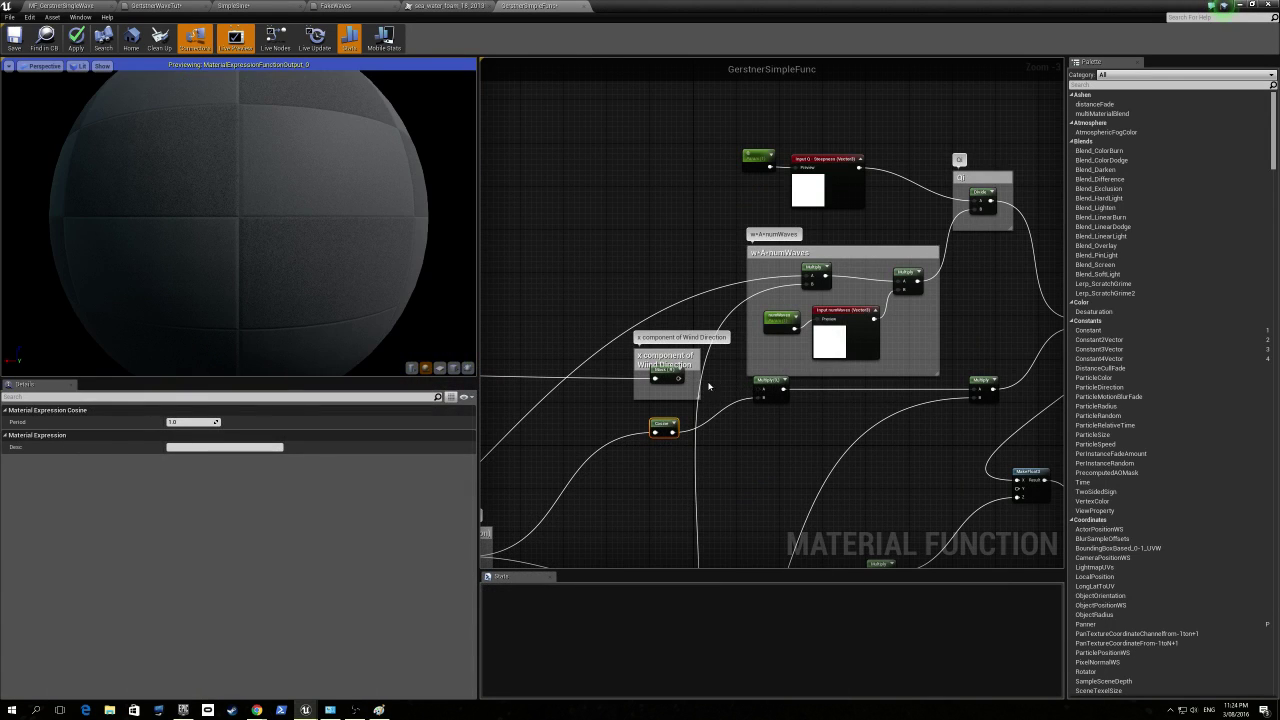
Move the x component of Wind Direction comment clear of the chain and shift the steepness, w*A*numWaves and Qi nodes leftward together
{"action": "left_click_drag", "start_coordinate": [668, 352], "coordinate": [943, 77]}
{"action": "left_click_drag", "start_coordinate": [707, 205], "coordinate": [1005, 465]}
{"action": "left_click_drag", "start_coordinate": [992, 260], "coordinate": [808, 255]}
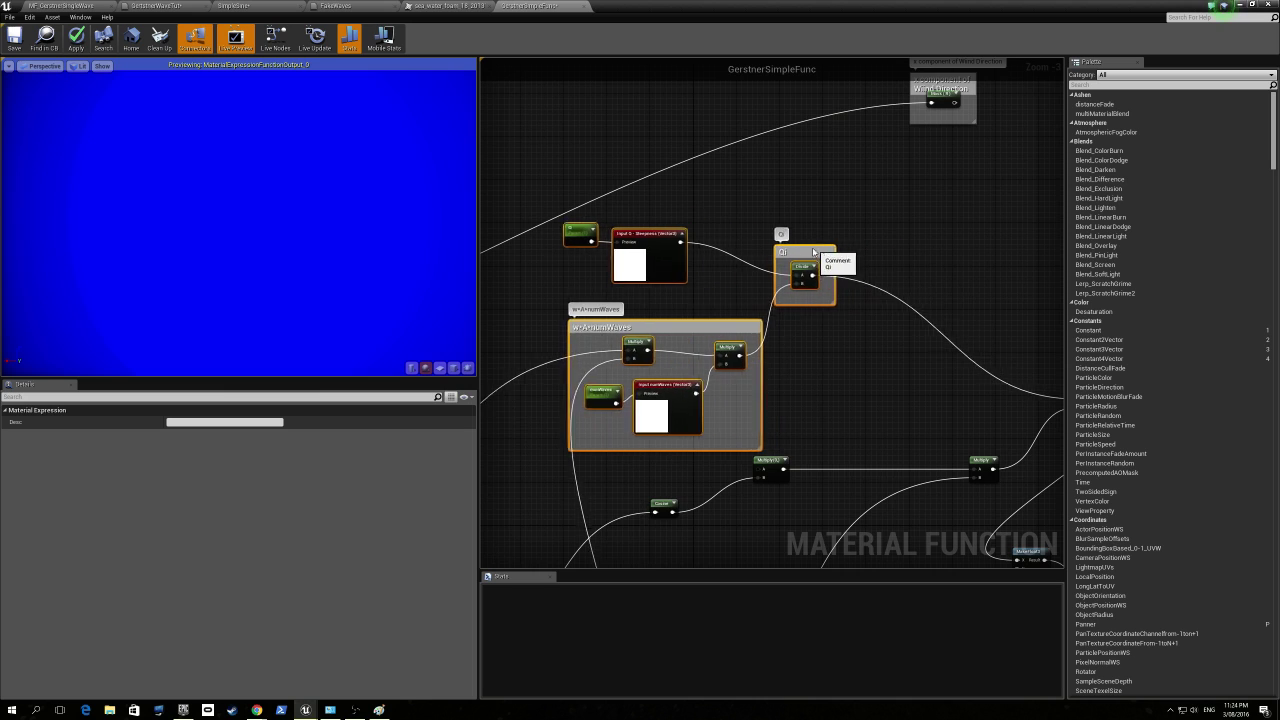
{"action": "right_click_drag", "start_coordinate": [950, 415], "coordinate": [763, 375]}
{"action": "right_click_drag", "start_coordinate": [594, 432], "coordinate": [783, 402]}
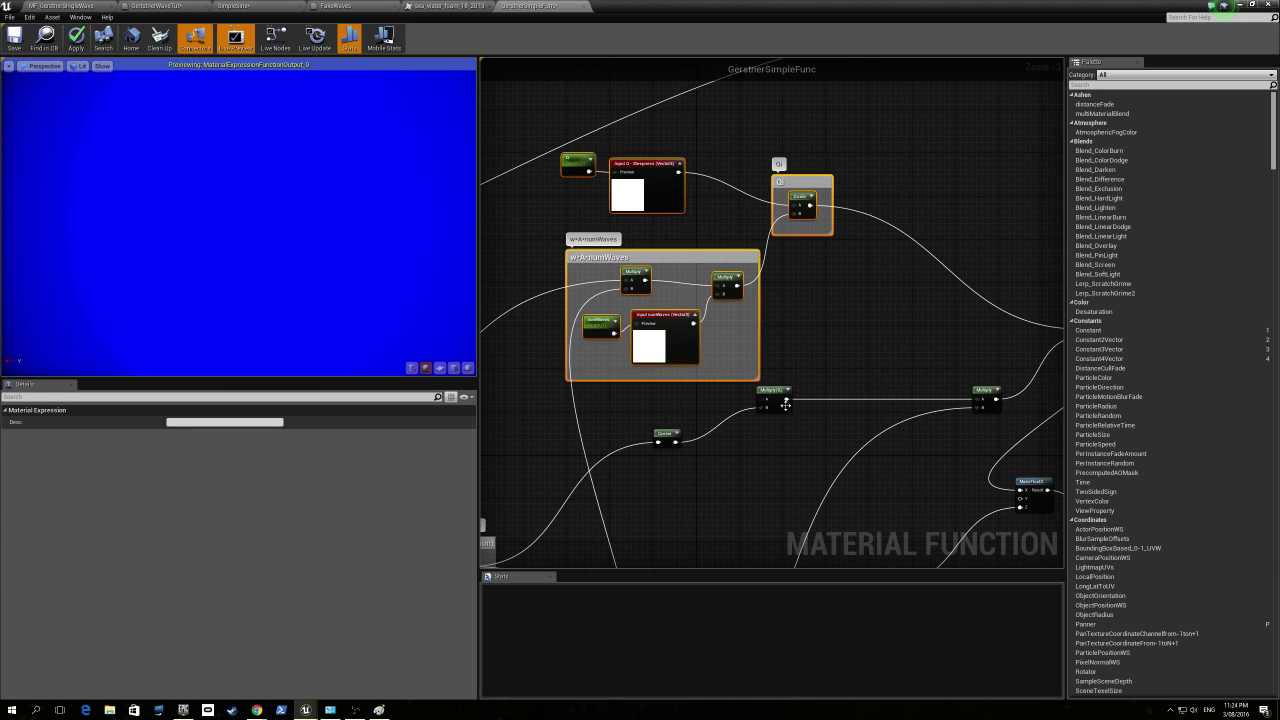
Shift the Cosine node and the Multiply it feeds rightward, closer to the final multiplications
{"action": "left_click_drag", "start_coordinate": [775, 391], "coordinate": [867, 391]}
{"action": "left_click", "coordinate": [670, 433]}
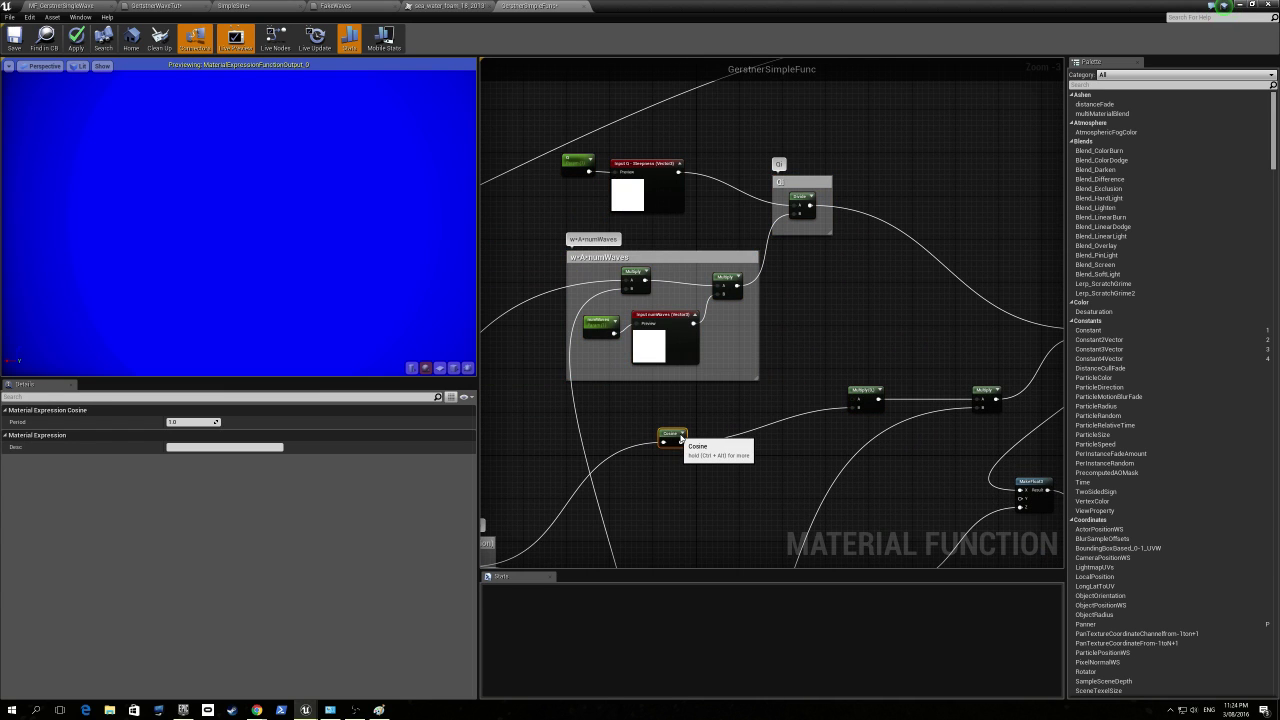
{"action": "left_click_drag", "start_coordinate": [681, 437], "coordinate": [789, 437]}
{"action": "right_click_drag", "start_coordinate": [868, 394], "coordinate": [745, 373]}
{"action": "left_click_drag", "start_coordinate": [745, 371], "coordinate": [756, 371]}
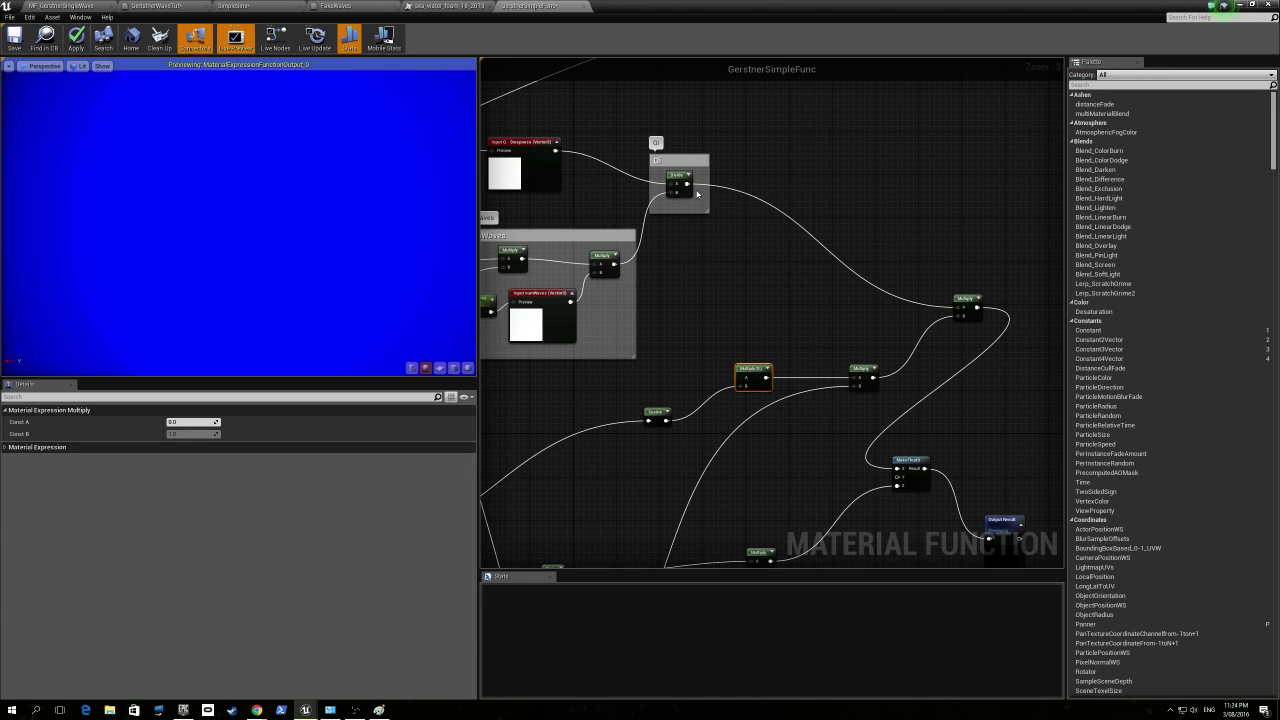
Break the link from the Cosine's Multiply to the following Multiply and both input links of the final Multiply
{"action": "left_click_drag", "start_coordinate": [686, 185], "coordinate": [699, 186]}
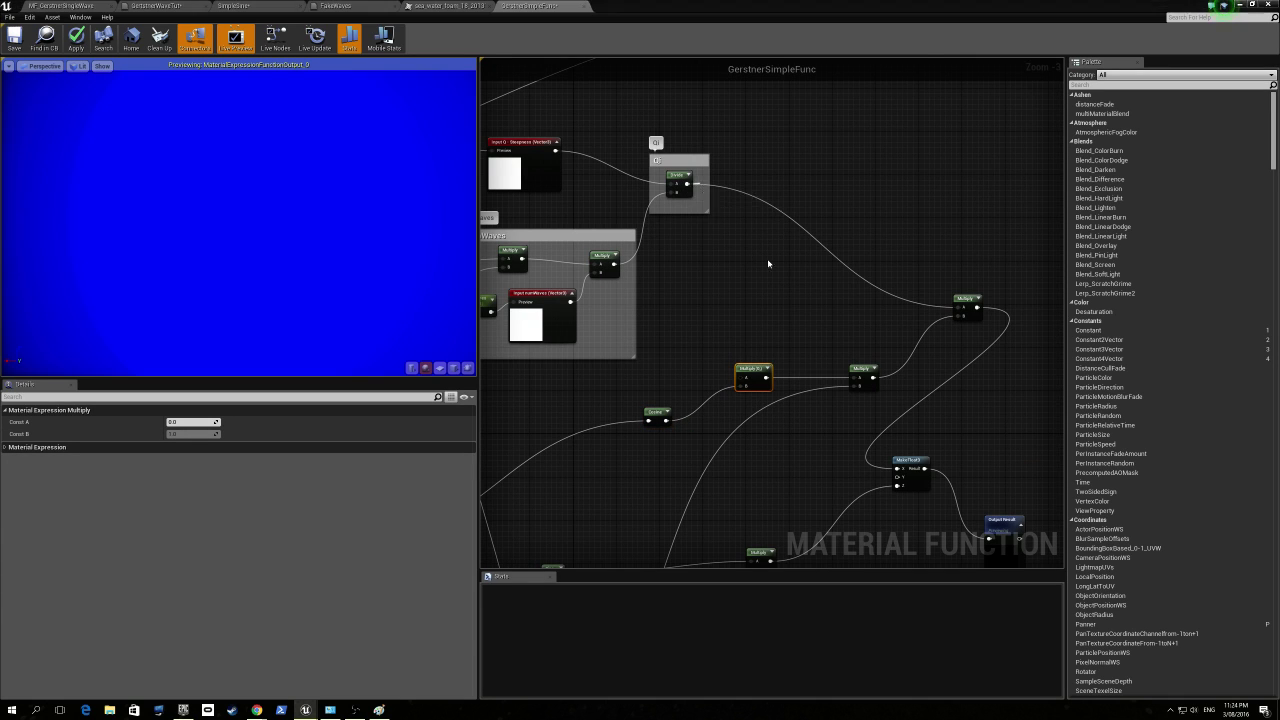
{"action": "left_click", "coordinate": [655, 295]}
{"action": "right_click_drag", "start_coordinate": [716, 333], "coordinate": [672, 312]}
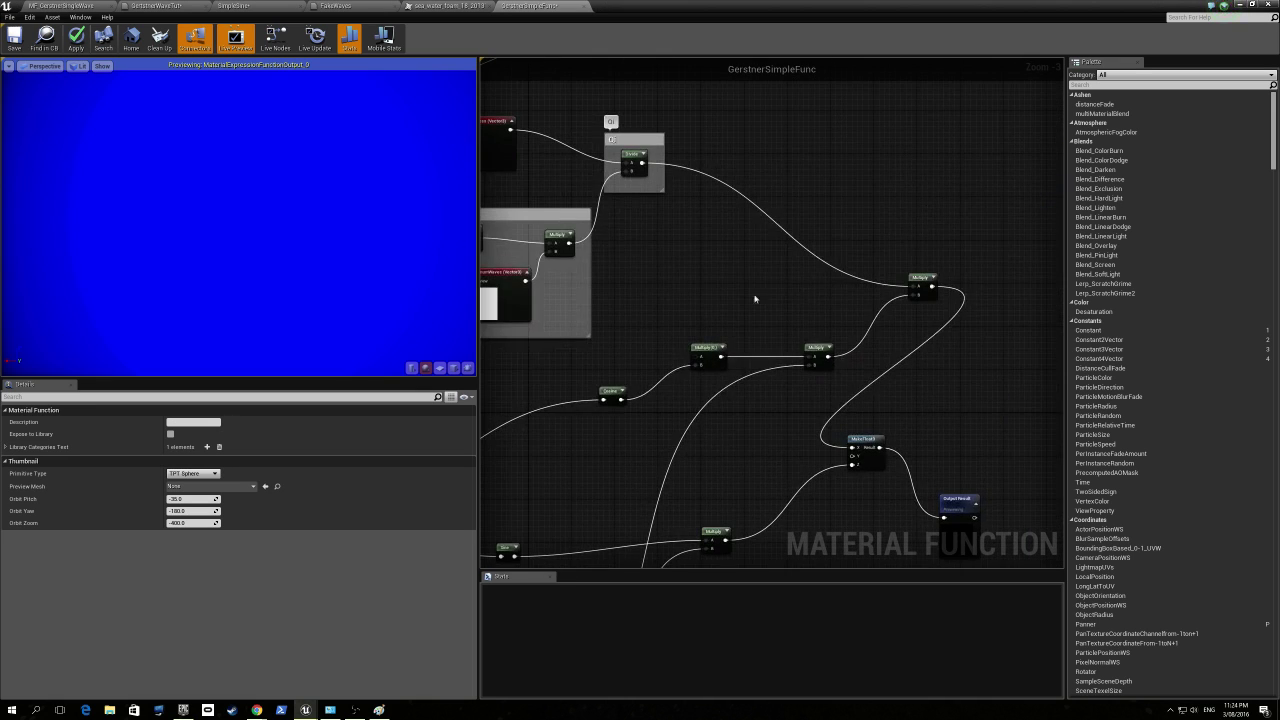
{"action": "left_click", "coordinate": [812, 358], "text": "alt"}
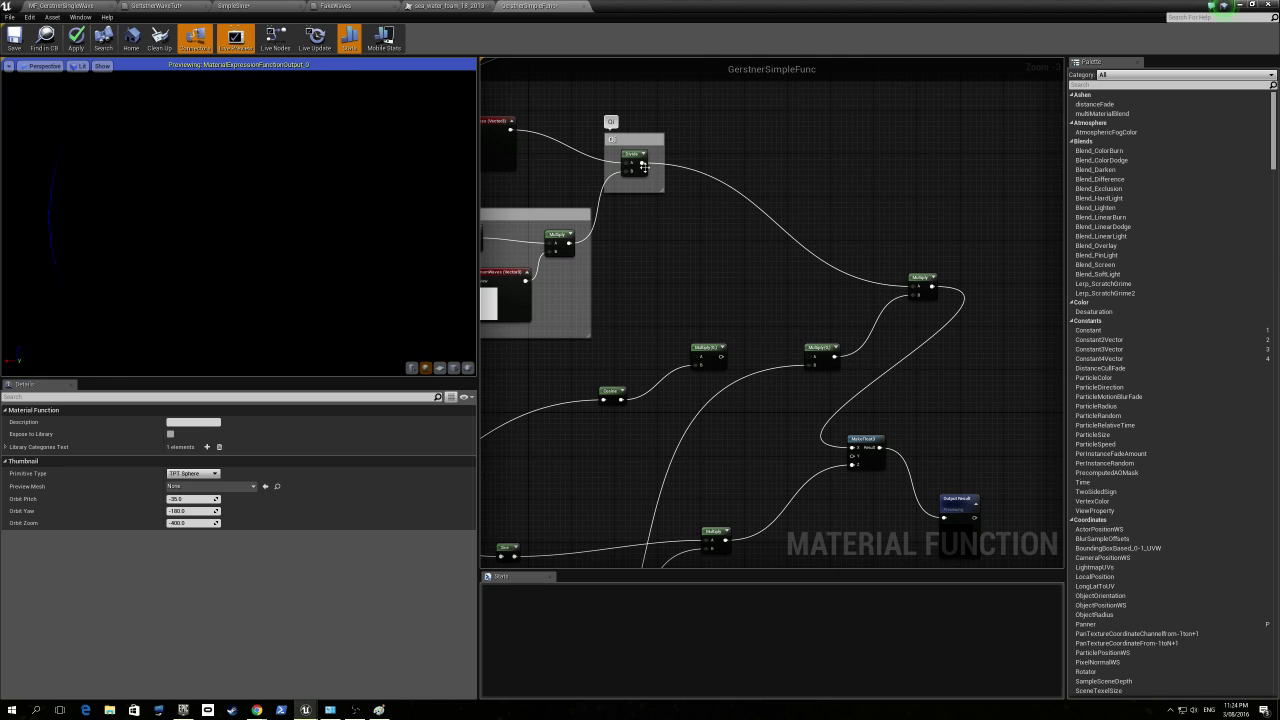
{"action": "left_click", "coordinate": [918, 288], "text": "alt"}
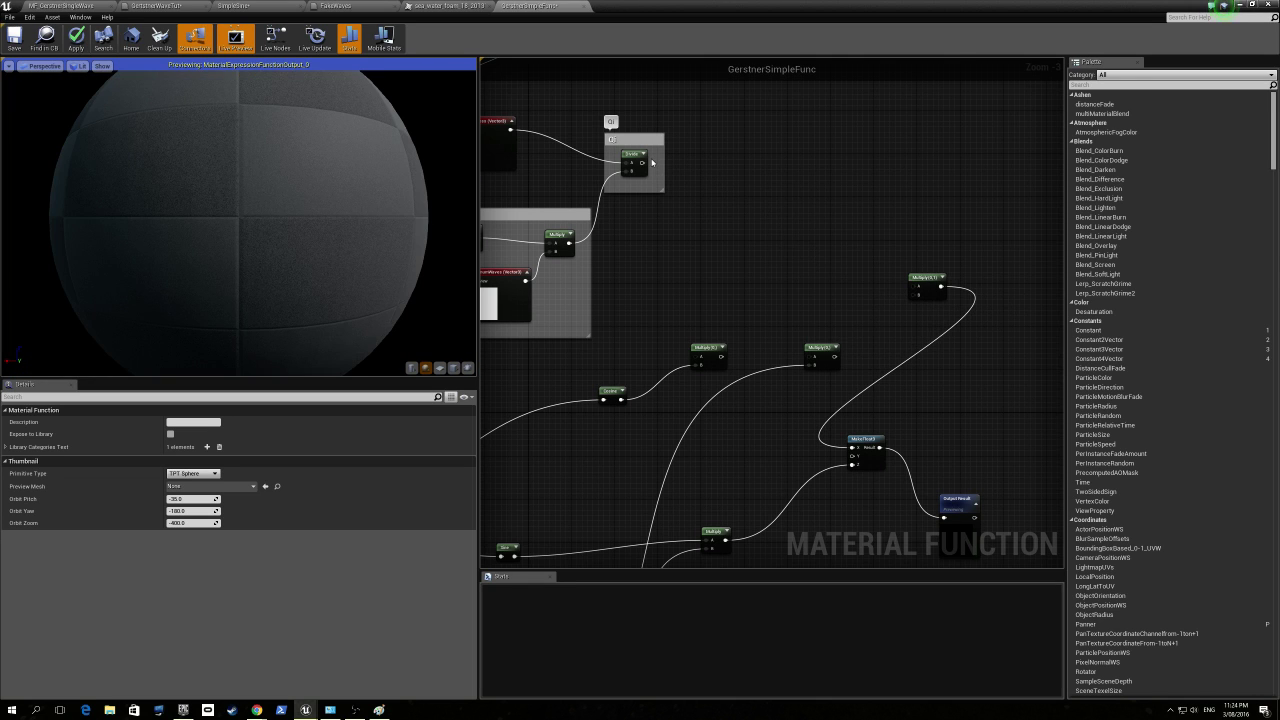
{"action": "right_click", "coordinate": [762, 250]}
{"action": "left_click", "coordinate": [750, 336]}
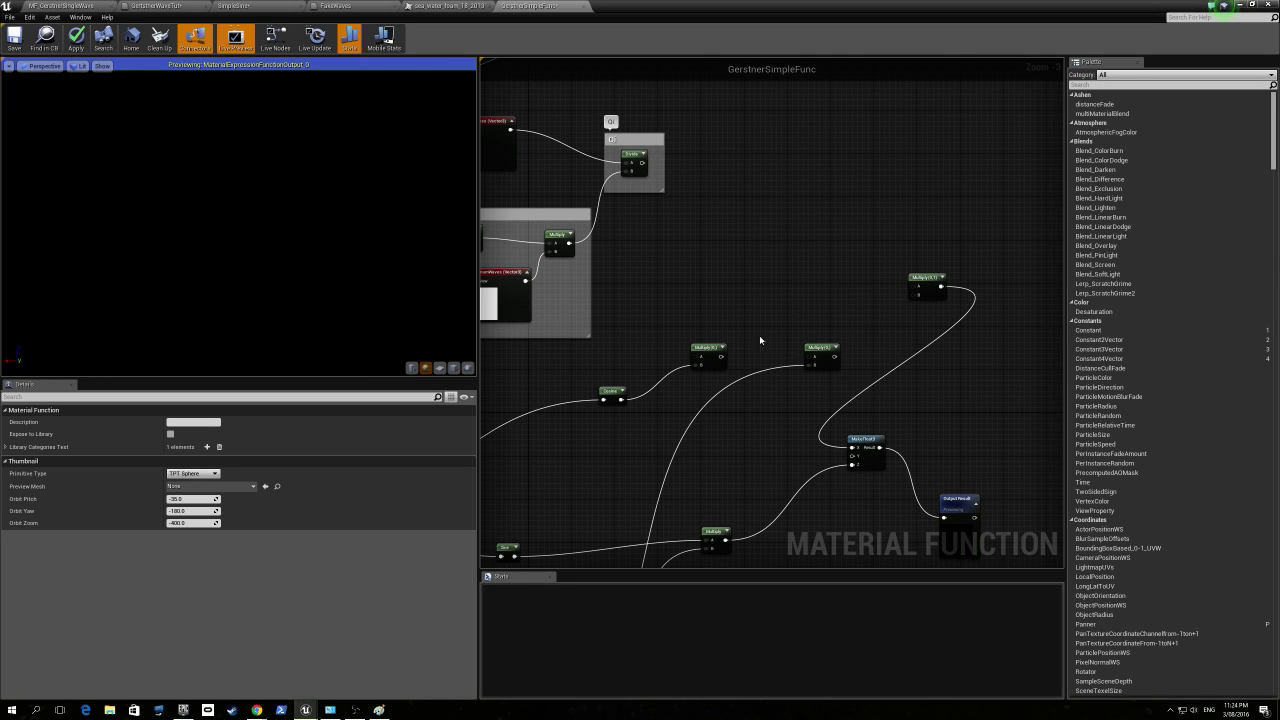
Place the amplitude Multiply beside the Qi comment and connect the Qi Divide result to its A input
{"action": "left_click_drag", "start_coordinate": [822, 350], "coordinate": [738, 162]}
{"action": "left_click_drag", "start_coordinate": [645, 163], "coordinate": [731, 177]}
{"action": "left_click", "coordinate": [734, 164]}
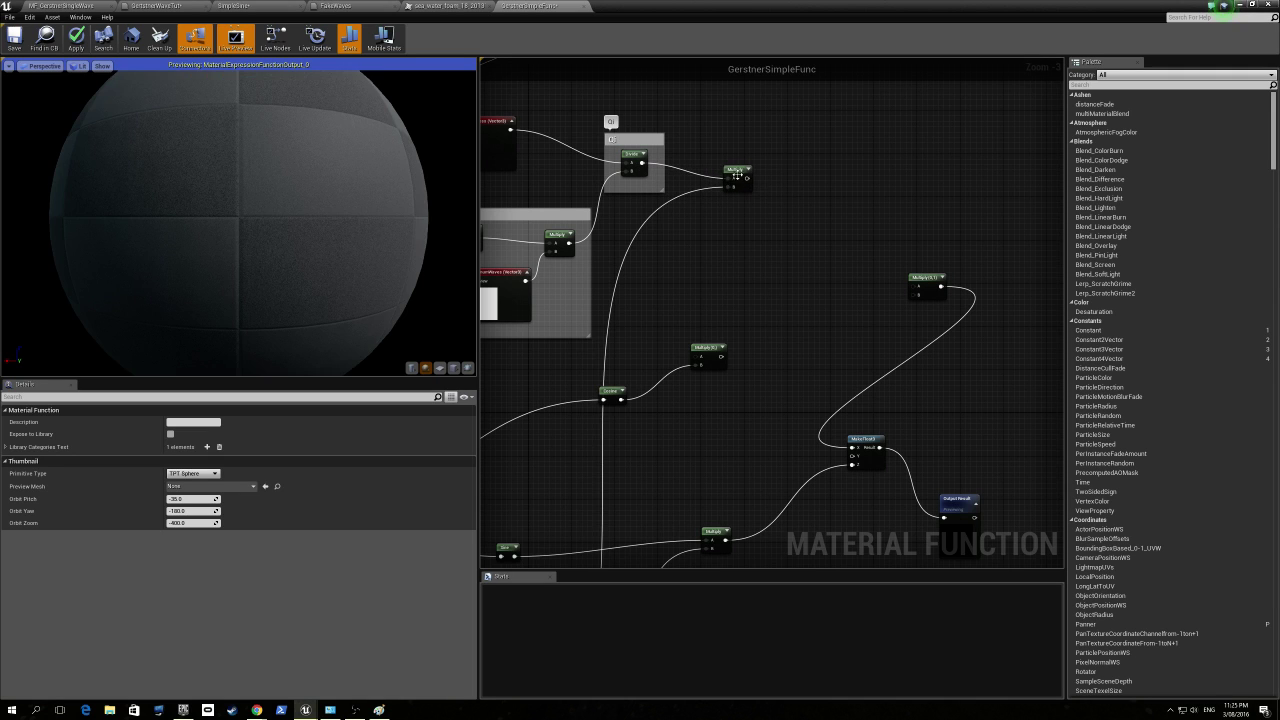
Wrap the amplitude Multiply in a comment labelled QA
{"action": "left_click", "coordinate": [740, 170]}
{"action": "key", "text": "c"}
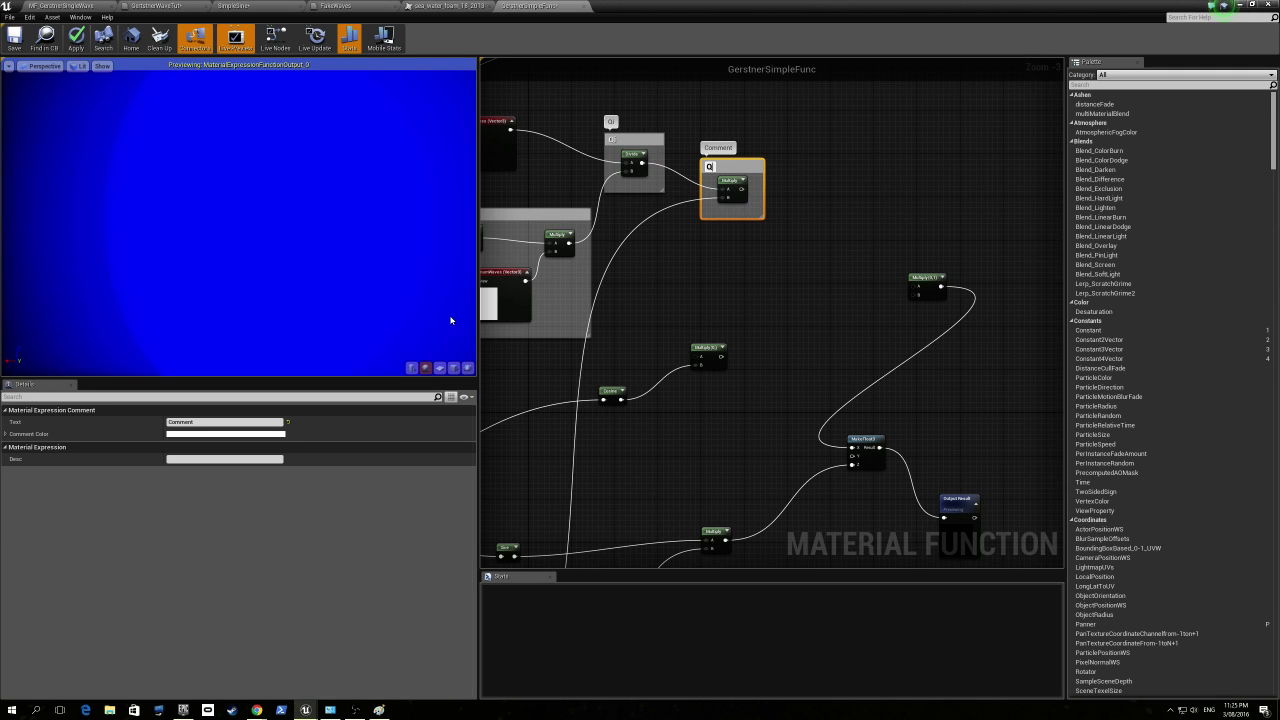
{"action": "key", "text": "Return"}
Check Equation 9 in the browser, then move the Cosine's Multiply rightward and connect the QA result to its A input
{"action": "mouse_move", "coordinate": [257, 708]}
{"action": "left_click", "coordinate": [300, 660]}
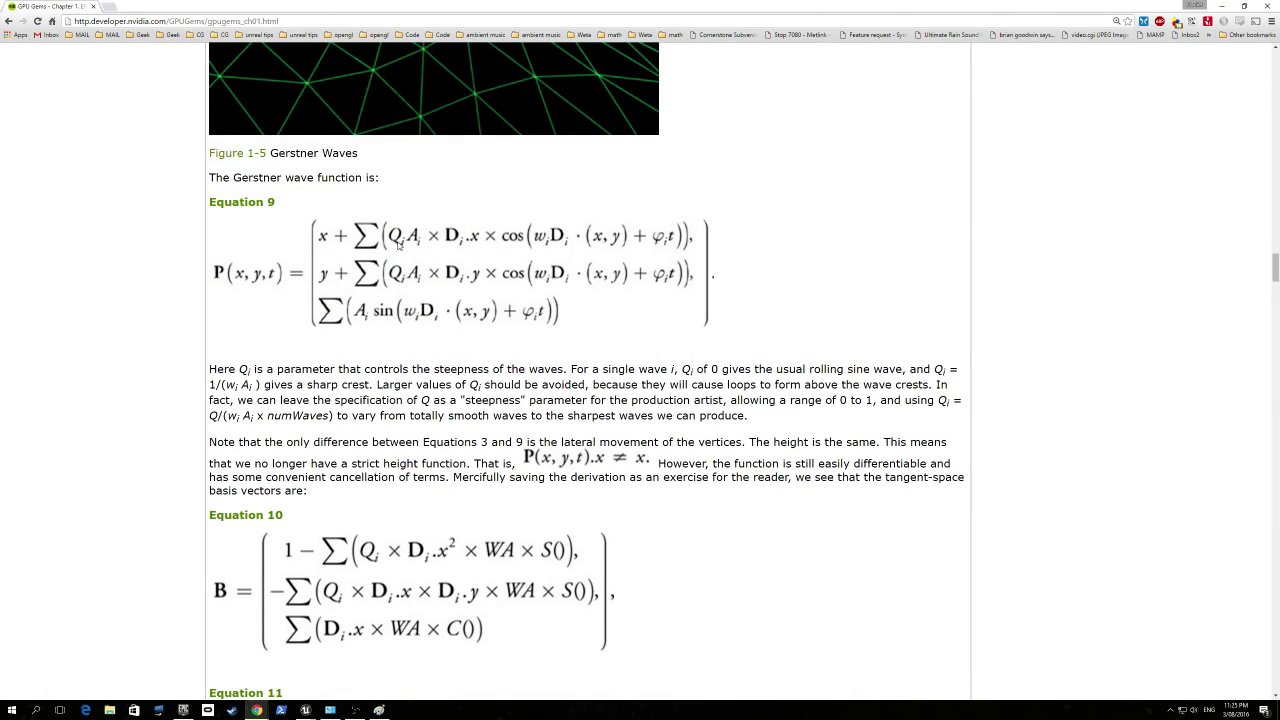
{"action": "left_click", "coordinate": [1222, 7]}
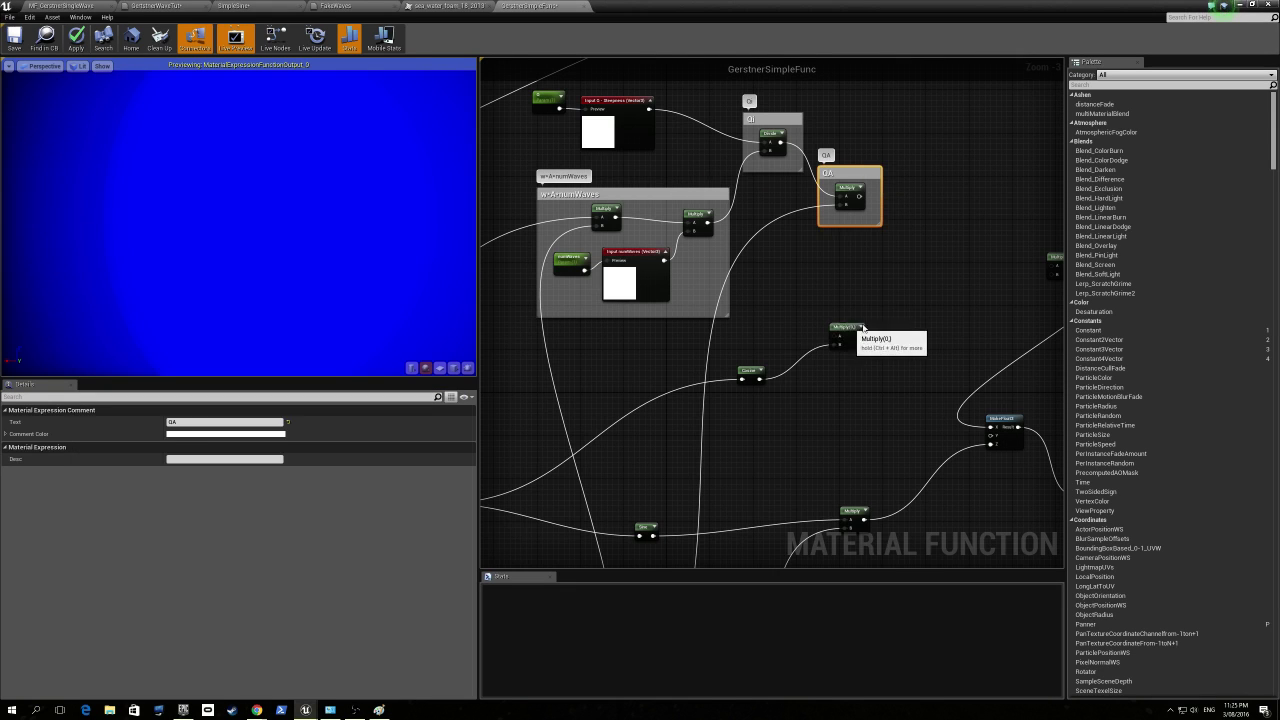
{"action": "left_click_drag", "start_coordinate": [836, 327], "coordinate": [928, 311]}
{"action": "left_click_drag", "start_coordinate": [859, 197], "coordinate": [929, 321]}
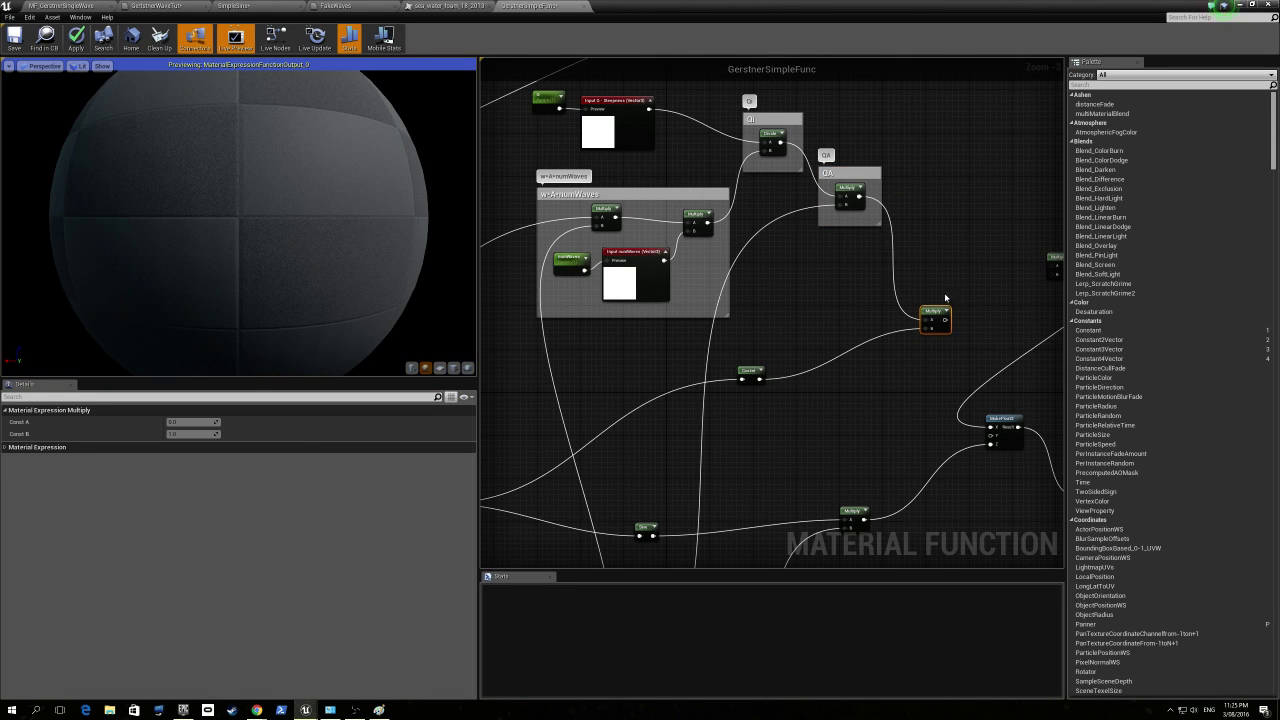
Recheck Equation 9 and move the x component of Wind Direction comment down next to the Cosine's Multiply
{"action": "right_click_drag", "start_coordinate": [946, 294], "coordinate": [834, 246]}
{"action": "left_click", "coordinate": [297, 666]}
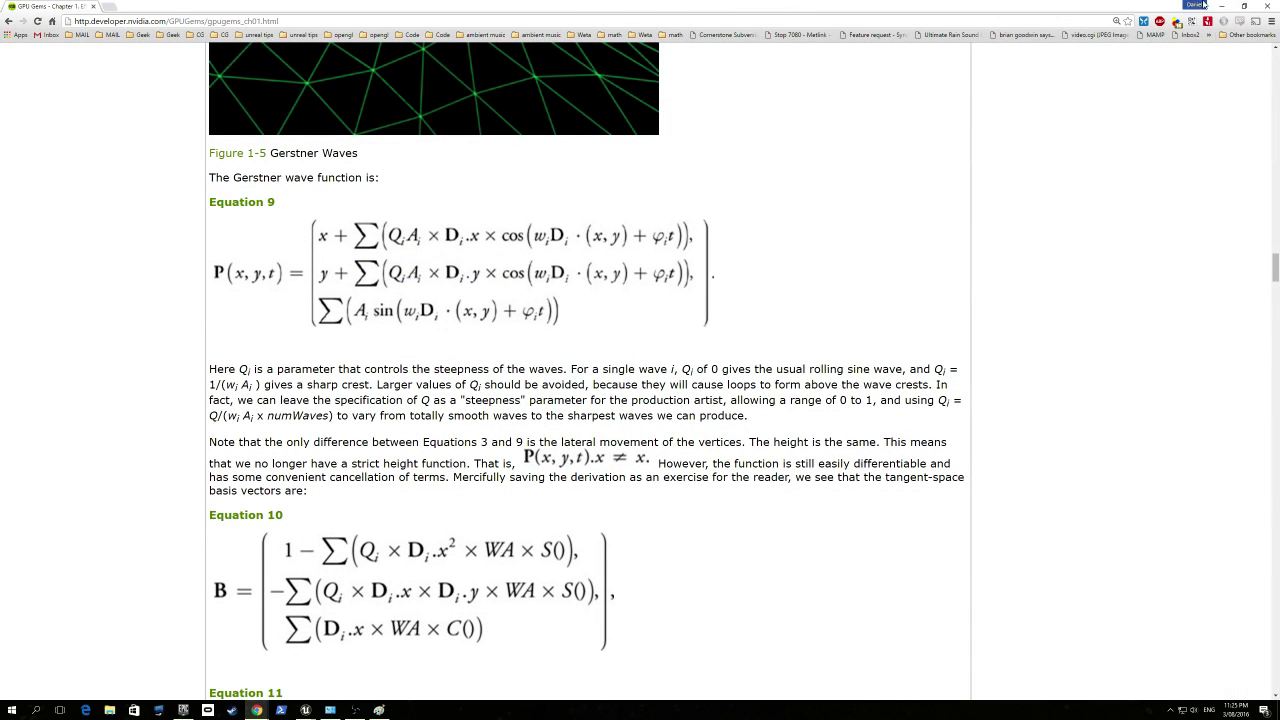
{"action": "left_click", "coordinate": [1221, 6]}
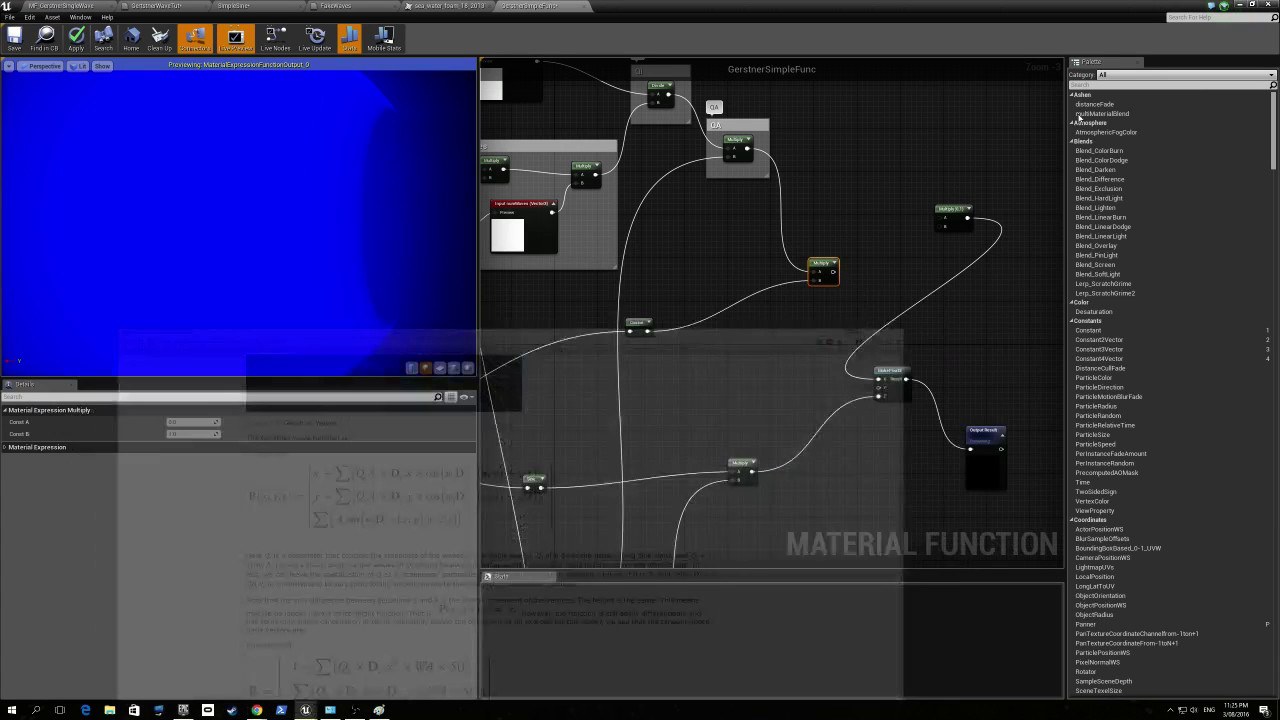
{"action": "right_click_drag", "start_coordinate": [707, 242], "coordinate": [706, 470]}
{"action": "left_click_drag", "start_coordinate": [801, 141], "coordinate": [811, 408]}
Wrap the Multiply combining QA and the Cosine in a comment labelled "everything else"
{"action": "right_click_drag", "start_coordinate": [828, 480], "coordinate": [786, 406]}
{"action": "left_click_drag", "start_coordinate": [781, 421], "coordinate": [786, 410]}
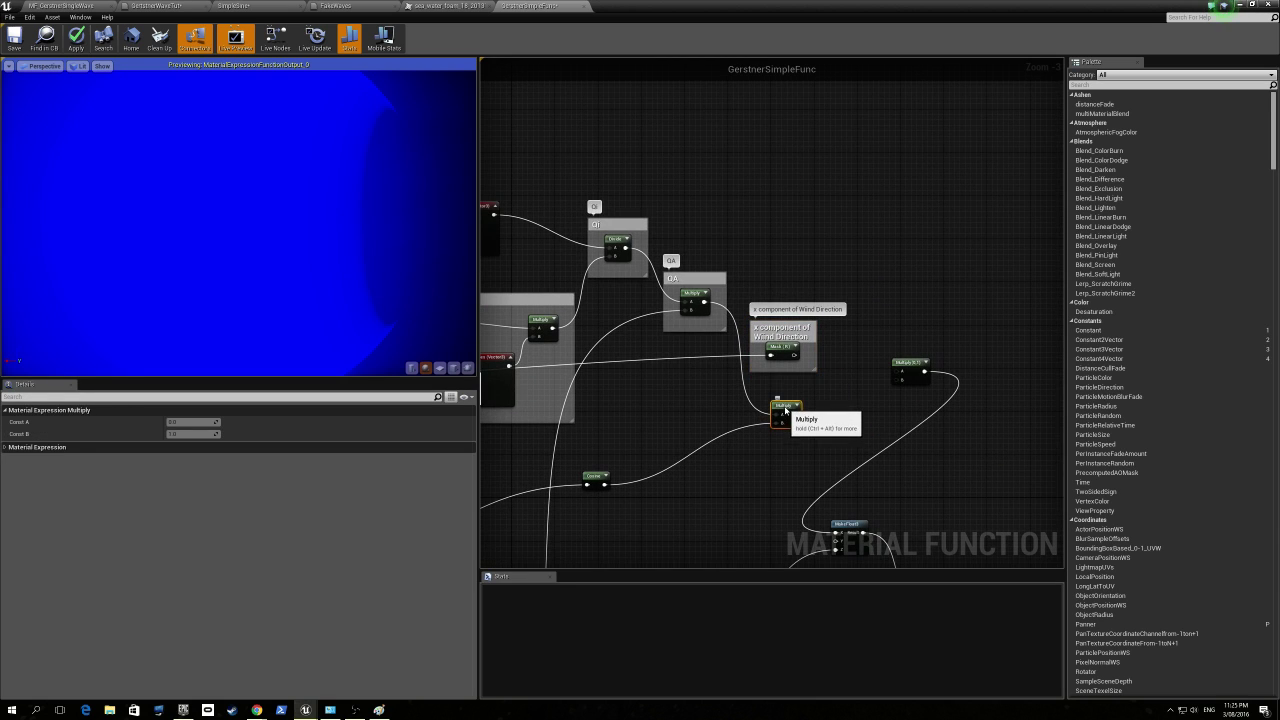
{"action": "type", "text": "c"}
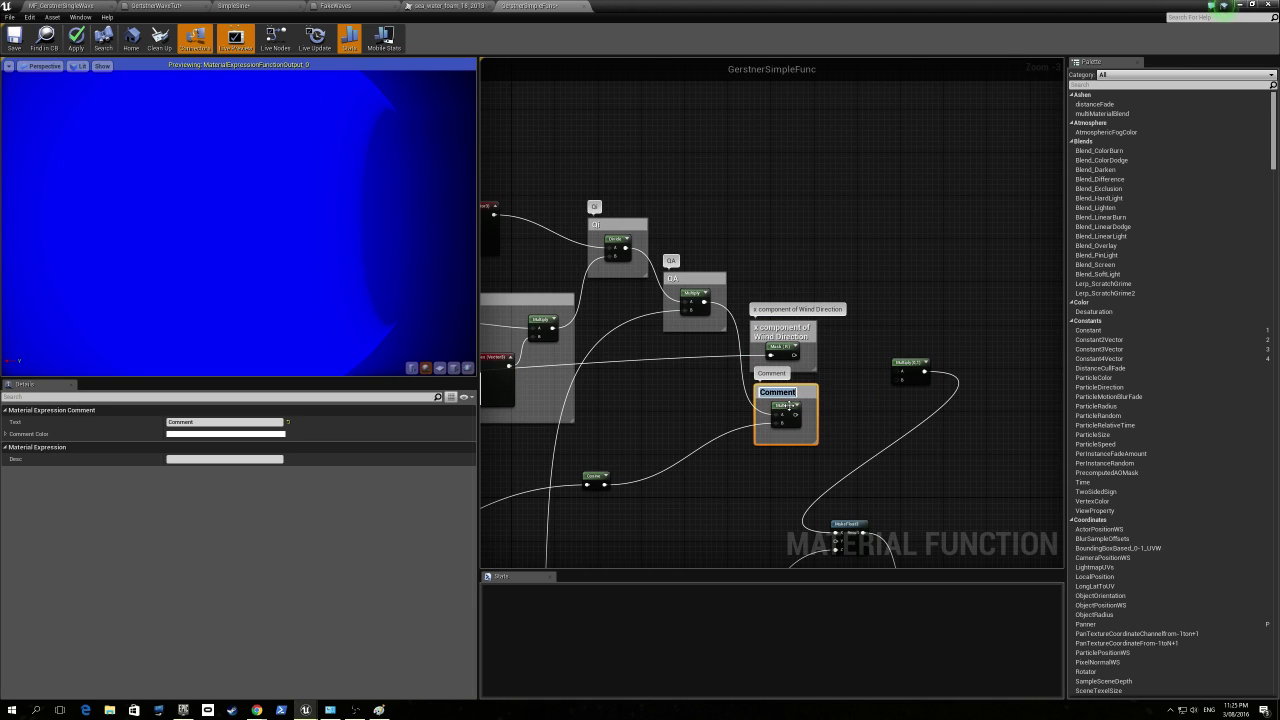
{"action": "type", "text": "ece"}
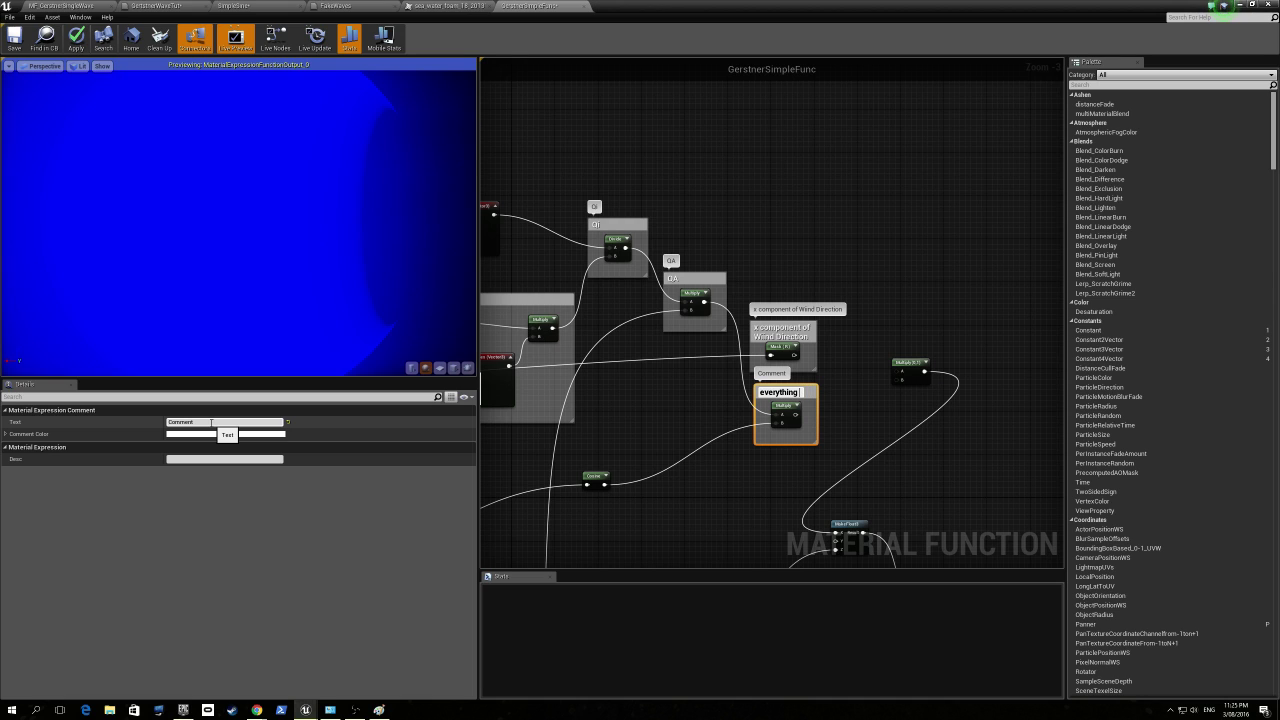
{"action": "type", "text": "els"}
{"action": "key", "text": "Return"}
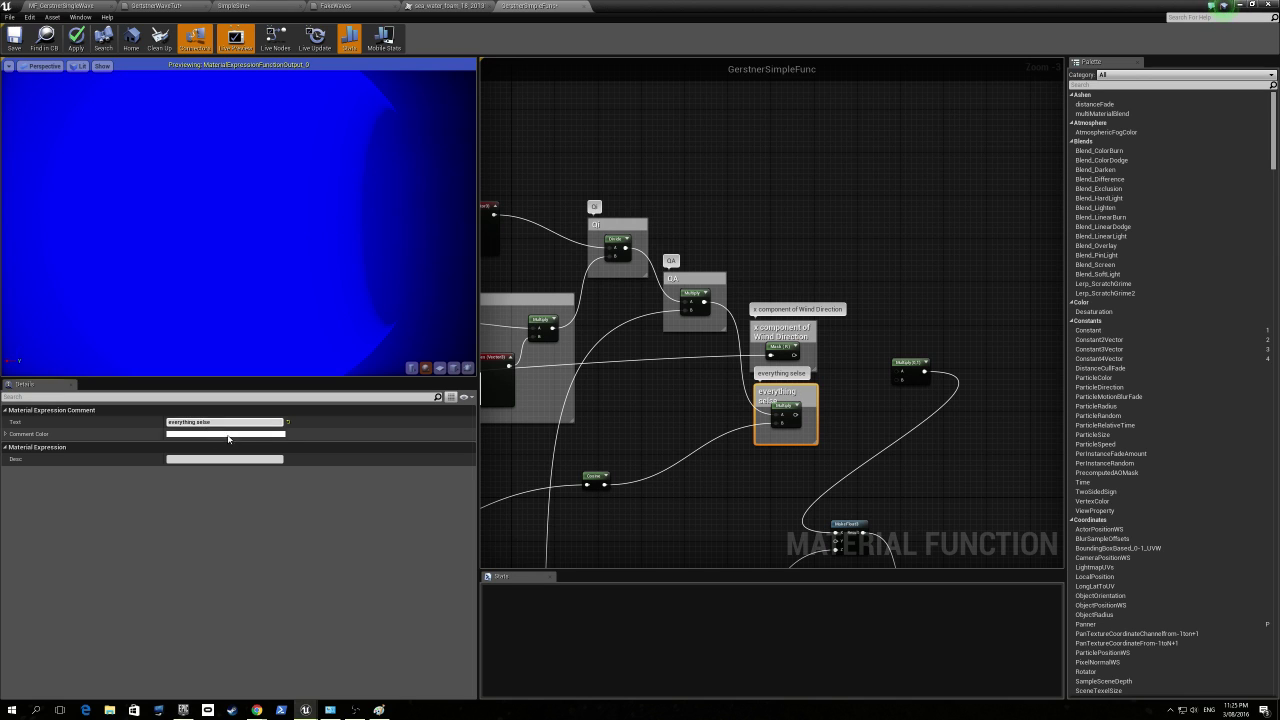
{"action": "key", "text": "BackSpace"}
{"action": "key", "text": "Return"}
Connect the wind direction x component to input A and the everything else result to input B of the final Multiply
{"action": "right_click_drag", "start_coordinate": [857, 406], "coordinate": [757, 415]}
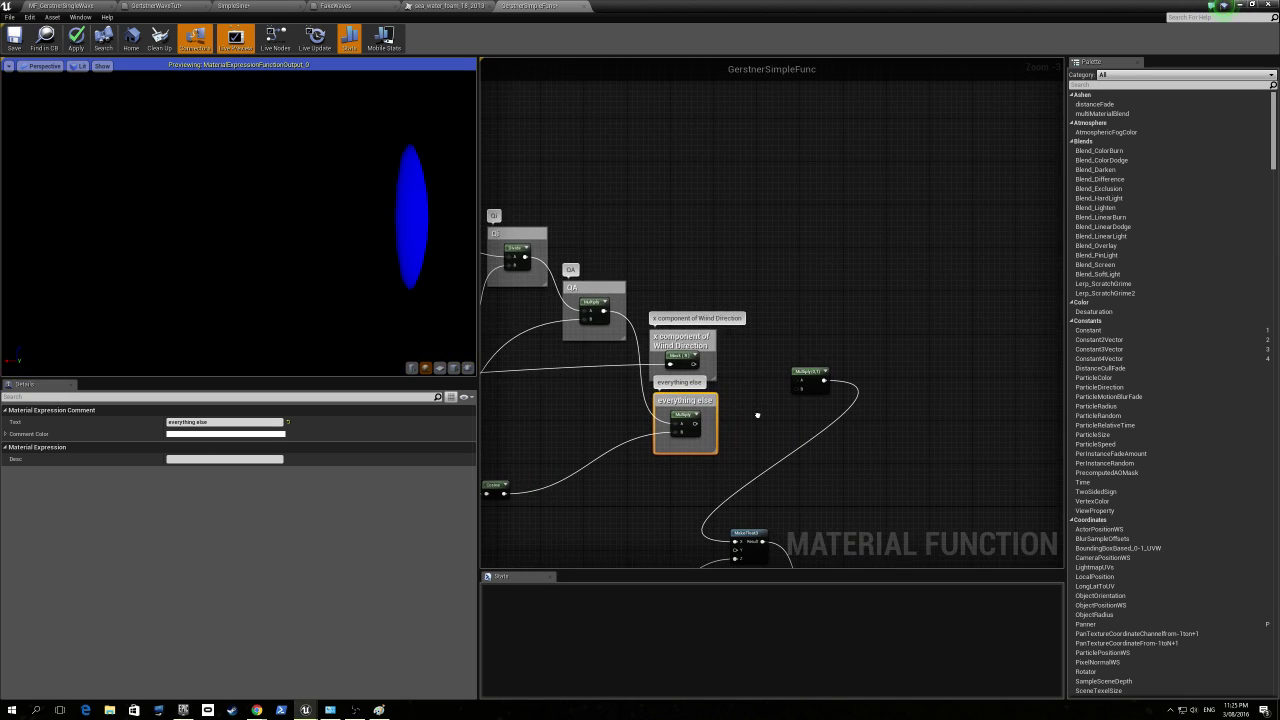
{"action": "left_click_drag", "start_coordinate": [697, 366], "coordinate": [796, 380]}
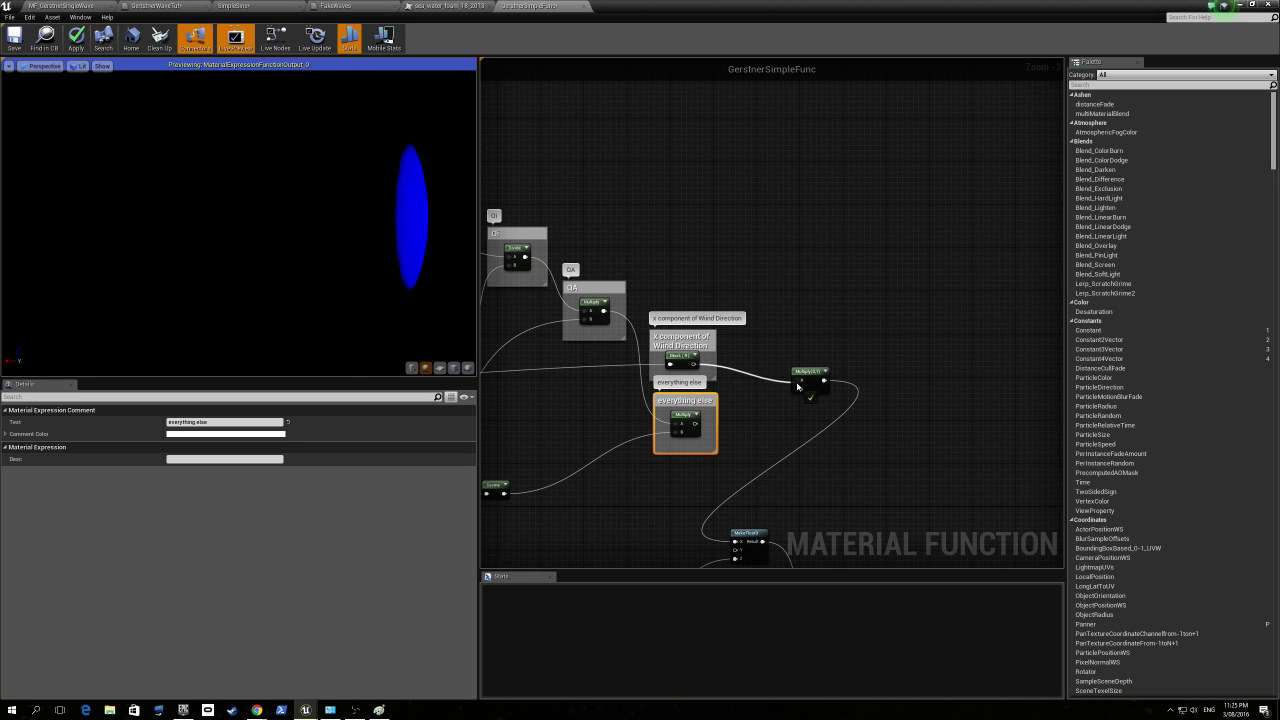
{"action": "left_click_drag", "start_coordinate": [696, 424], "coordinate": [878, 383]}
Add a Constant node with value 0 and connect it to the Y input of MakeFloat3
{"action": "right_click_drag", "start_coordinate": [845, 471], "coordinate": [977, 374]}
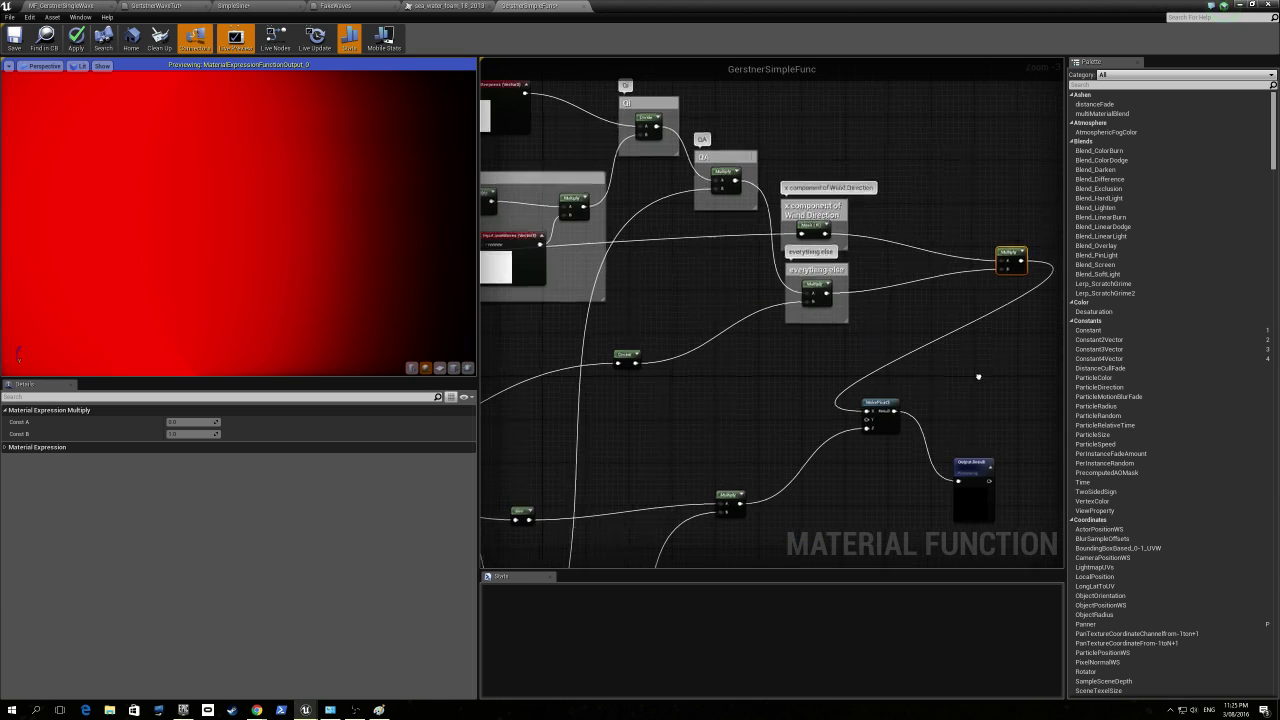
{"action": "key", "text": "1"}
{"action": "left_click", "coordinate": [798, 415]}
{"action": "left_click_drag", "start_coordinate": [808, 426], "coordinate": [864, 420]}
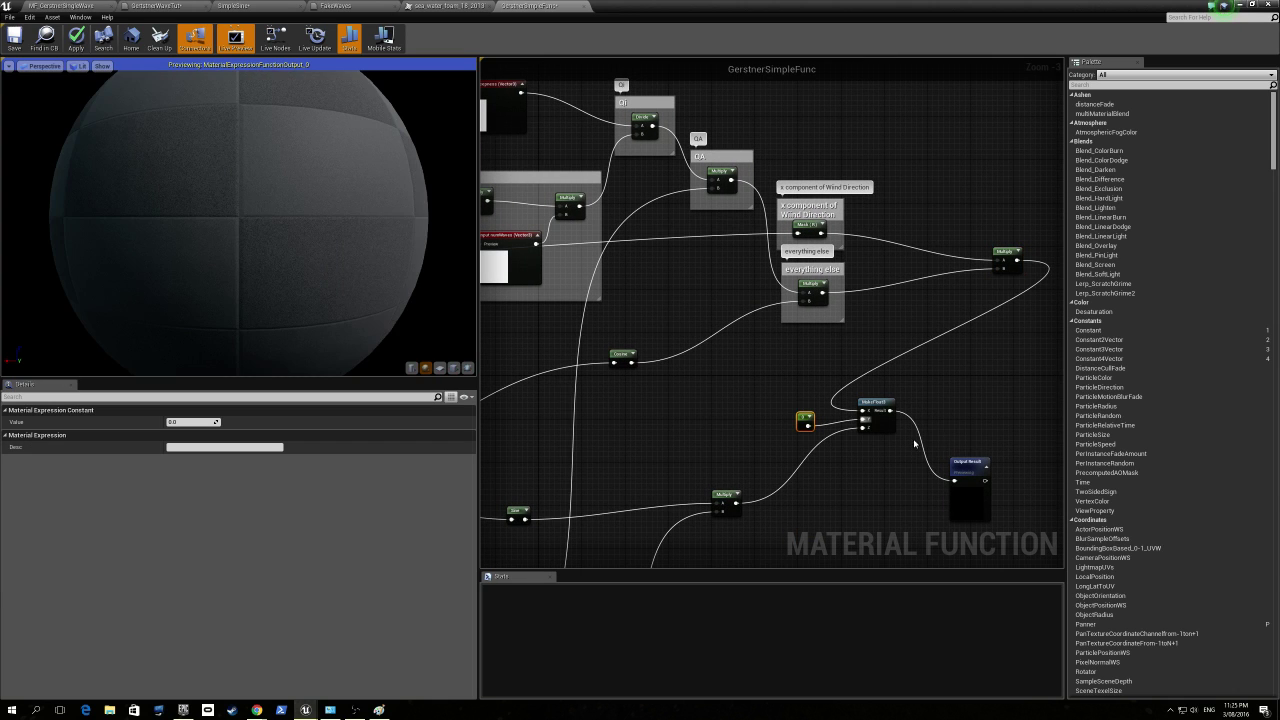
Apply the GerstnerSimpleFunc changes and open the GertstnerWaveTut material
{"action": "right_click_drag", "start_coordinate": [987, 439], "coordinate": [959, 371]}
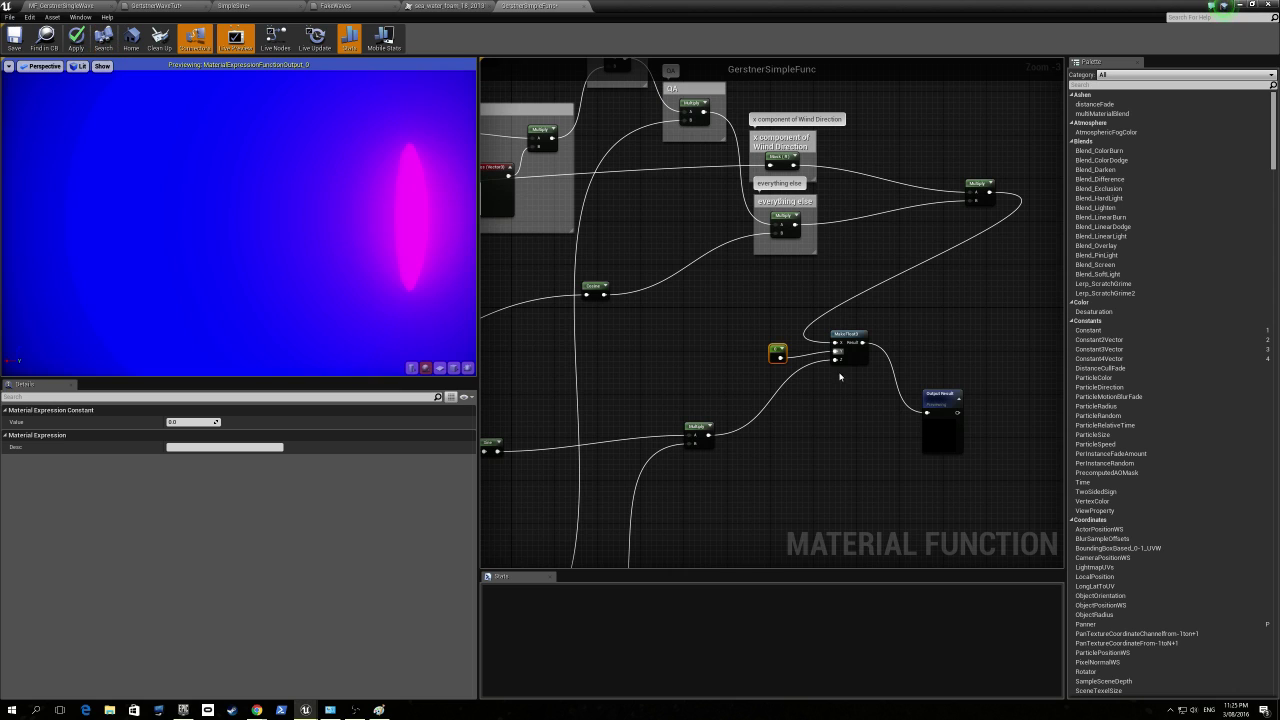
{"action": "left_click", "coordinate": [76, 40]}
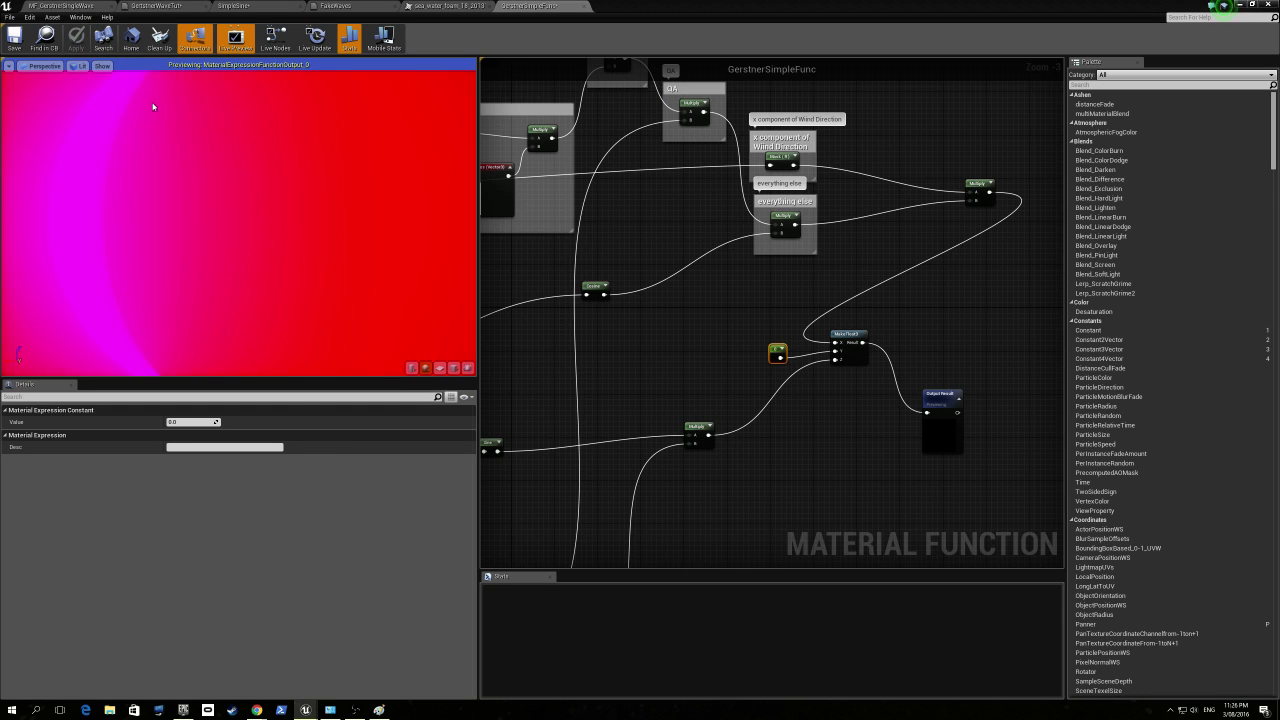
{"action": "left_click", "coordinate": [160, 6]}
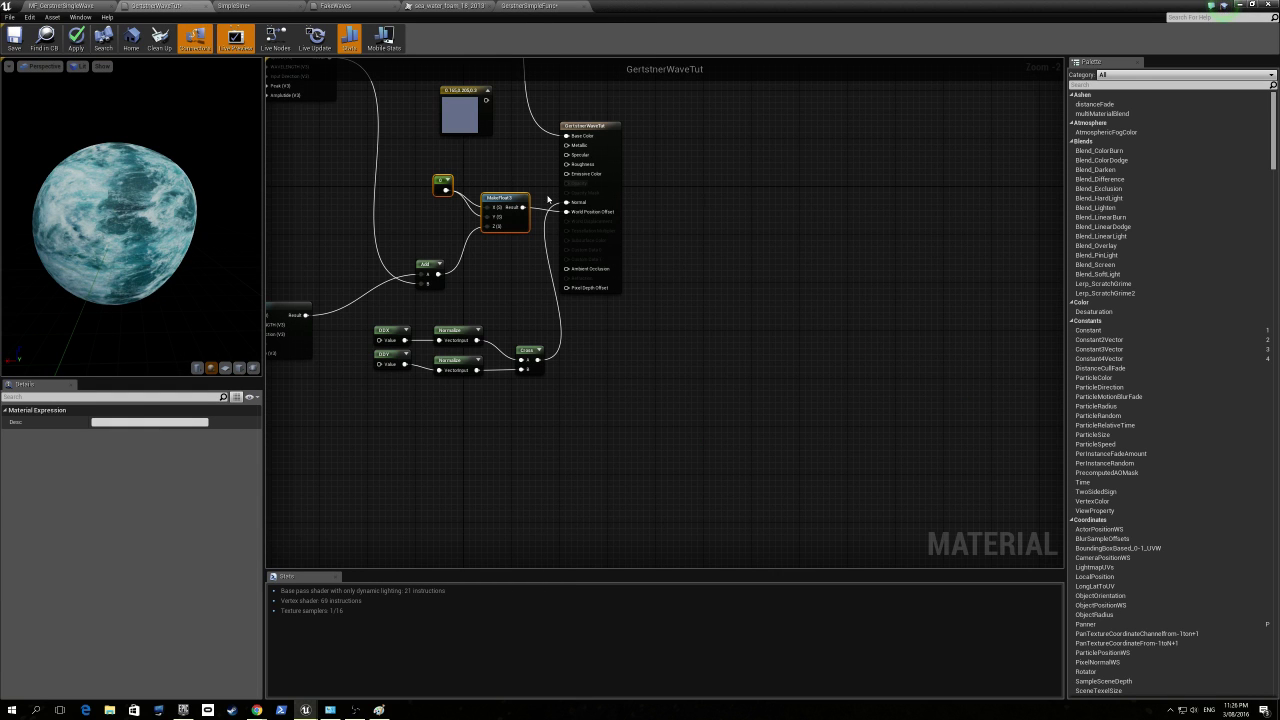
Add the GerstnerSimpleFunc material function from the project content to the GertstnerWaveTut graph, below the first SimpleSine node
{"action": "right_click_drag", "start_coordinate": [512, 169], "coordinate": [686, 299]}
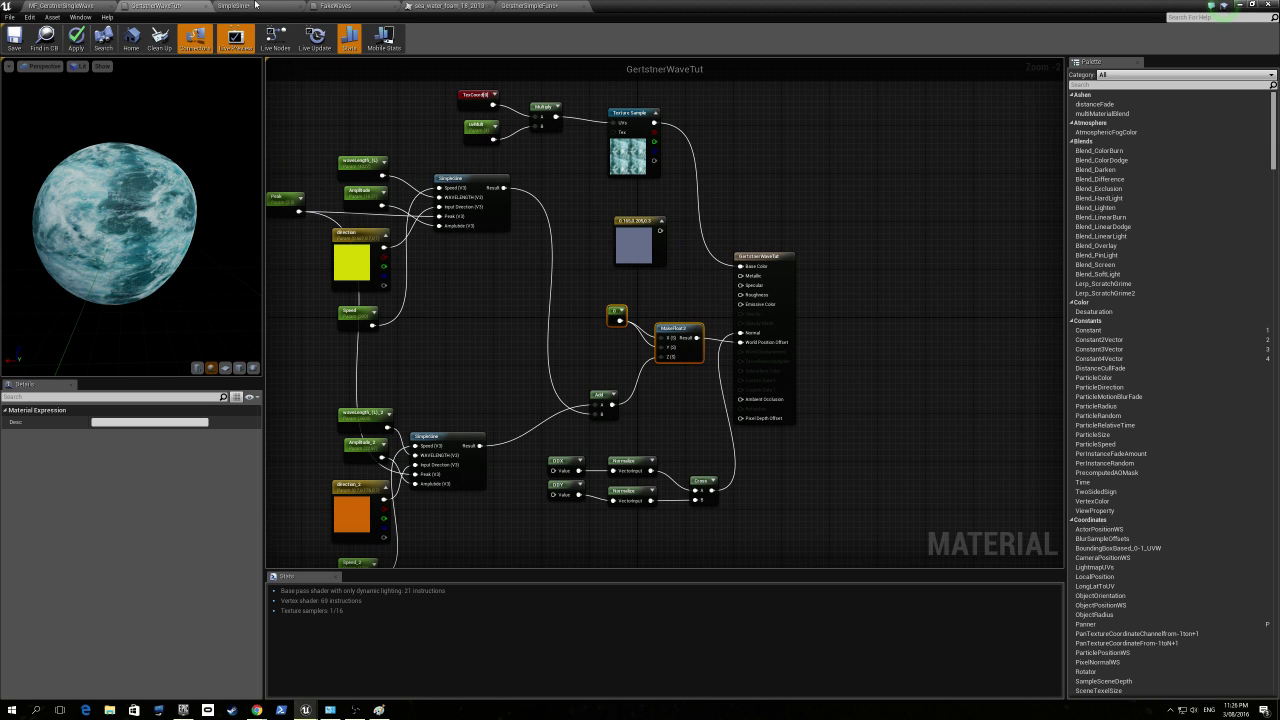
{"action": "left_click_drag", "start_coordinate": [795, 9], "coordinate": [632, 65]}
{"action": "left_click_drag", "start_coordinate": [504, 585], "coordinate": [630, 332]}
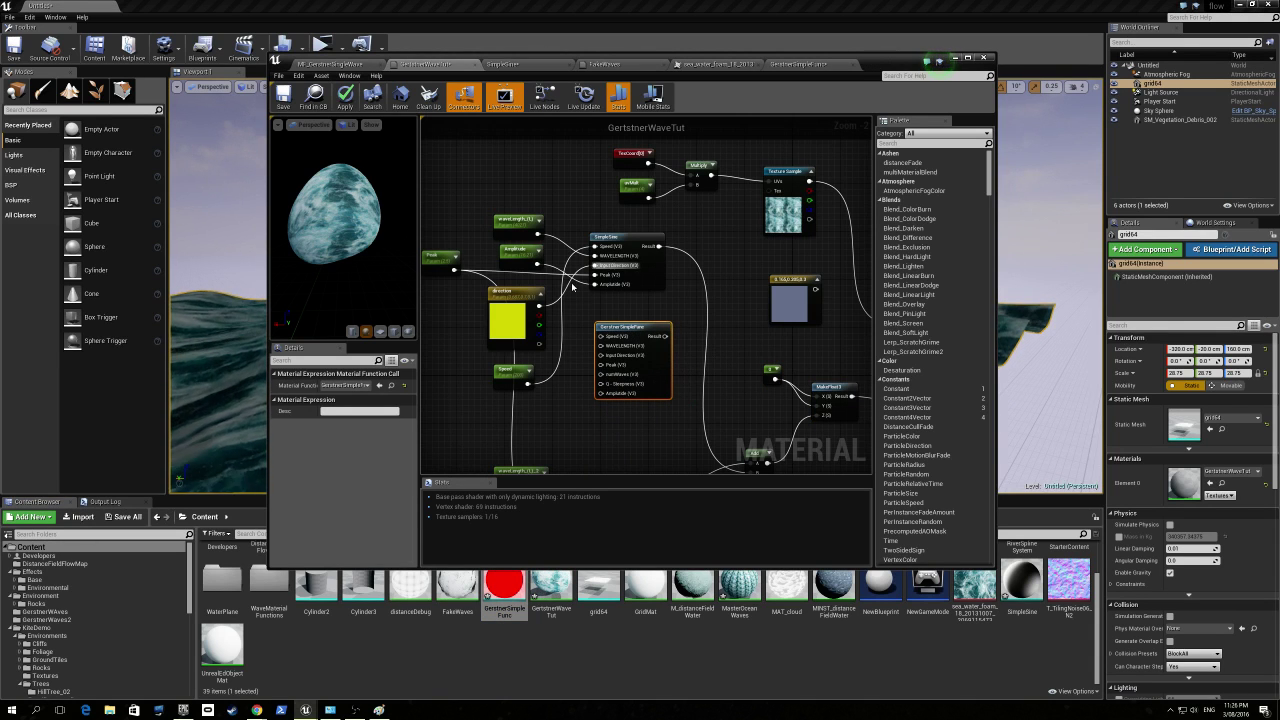
Connect the first wave's waveLength_(L) and Amplitude parameters to the WAVELENGTH and Amplutide inputs of GerstnerSimpleFunc
{"action": "right_click_drag", "start_coordinate": [538, 238], "coordinate": [603, 221]}
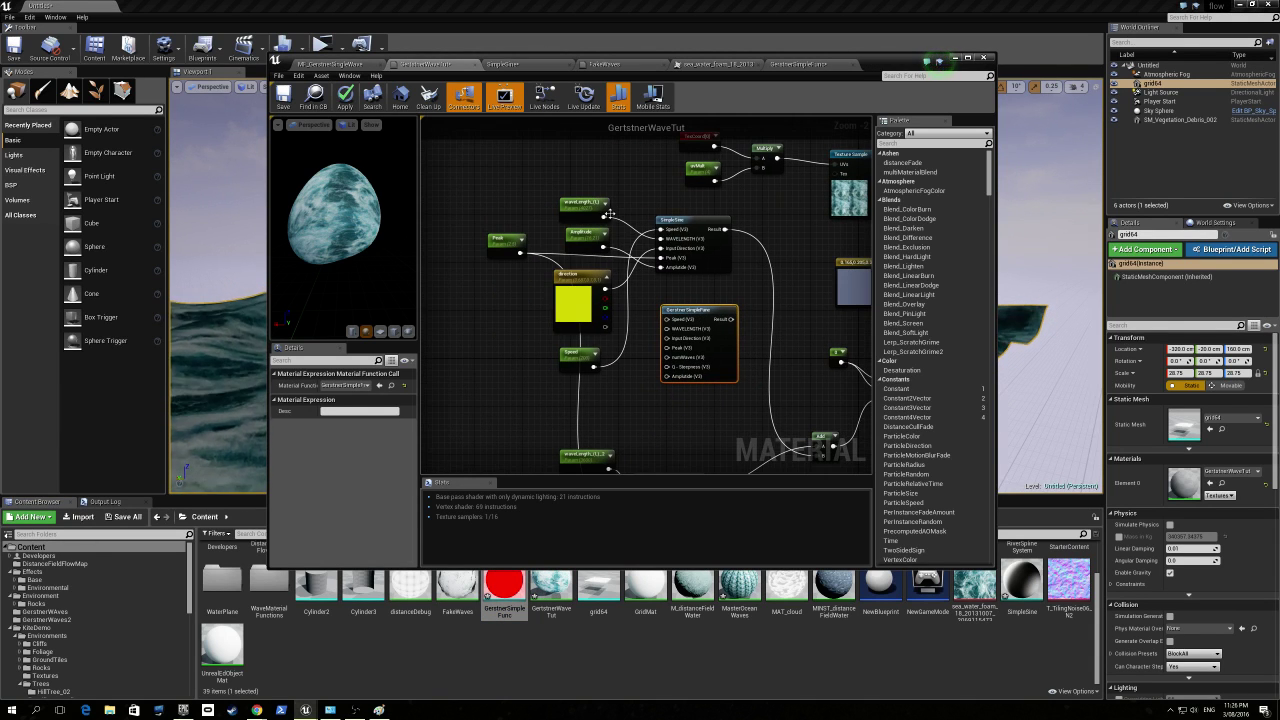
{"action": "left_click_drag", "start_coordinate": [604, 216], "coordinate": [669, 330]}
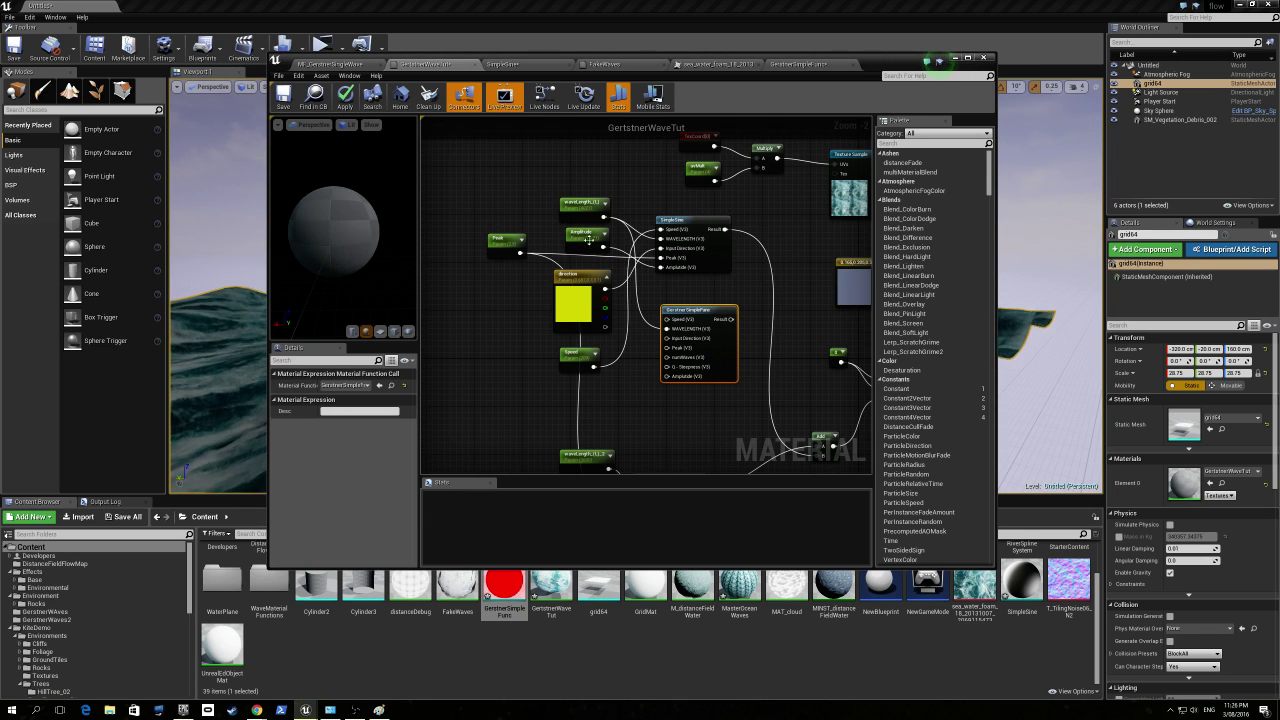
{"action": "left_click_drag", "start_coordinate": [604, 247], "coordinate": [665, 376]}
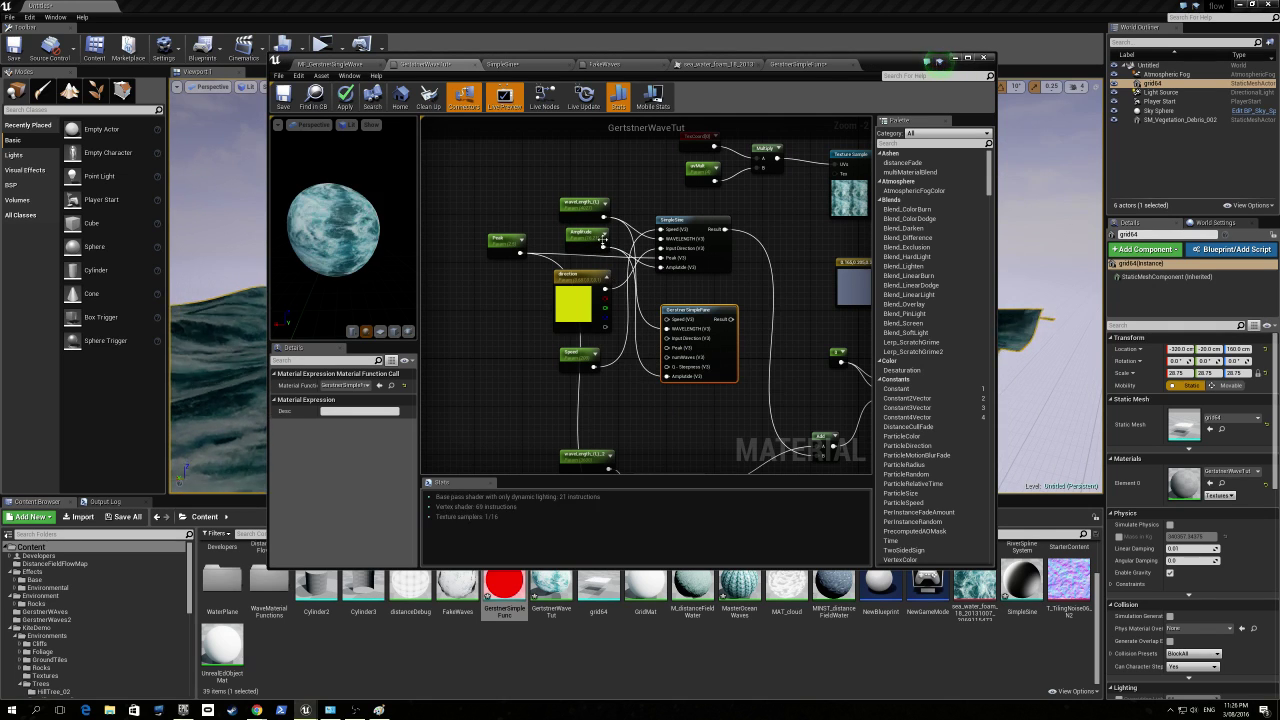
Copy the Q parameter from the GerstnerSimpleFunc graph into GertstnerWaveTut and connect it to the Q - Steepness input
{"action": "left_click", "coordinate": [715, 64]}
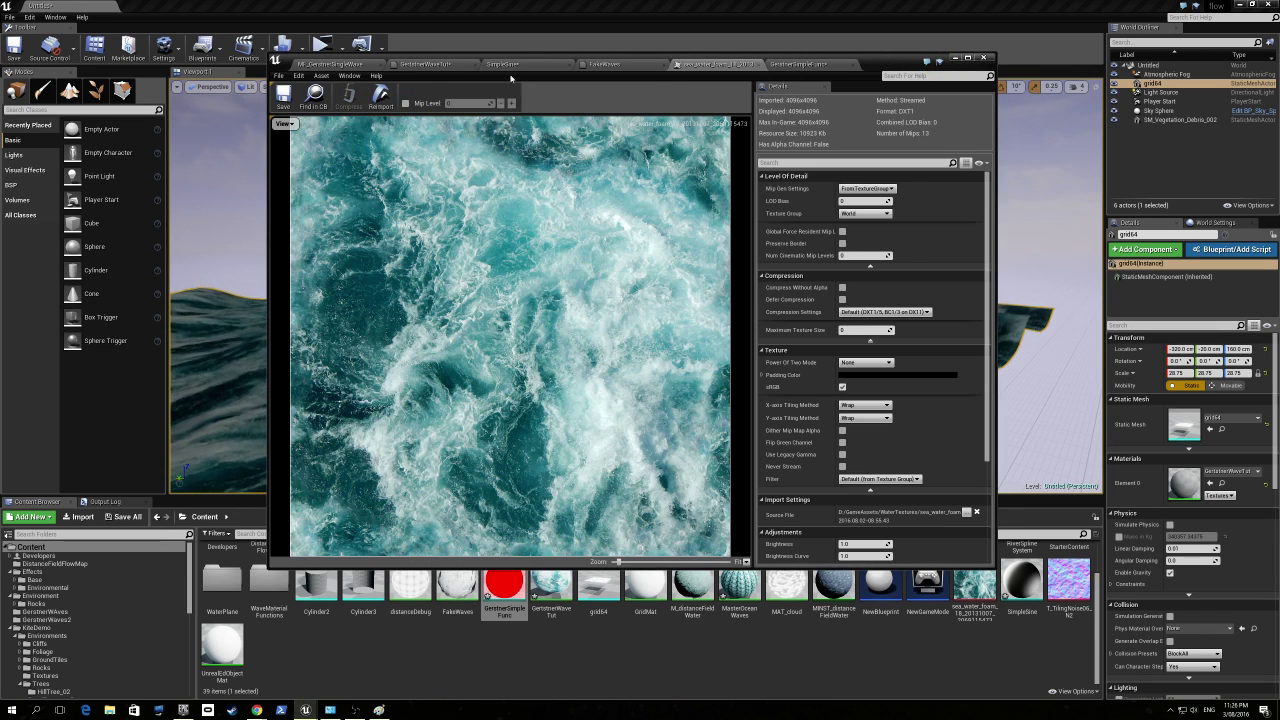
{"action": "left_click", "coordinate": [503, 64]}
{"action": "left_click", "coordinate": [787, 66]}
{"action": "right_click_drag", "start_coordinate": [682, 300], "coordinate": [831, 342]}
{"action": "left_click", "coordinate": [612, 238]}
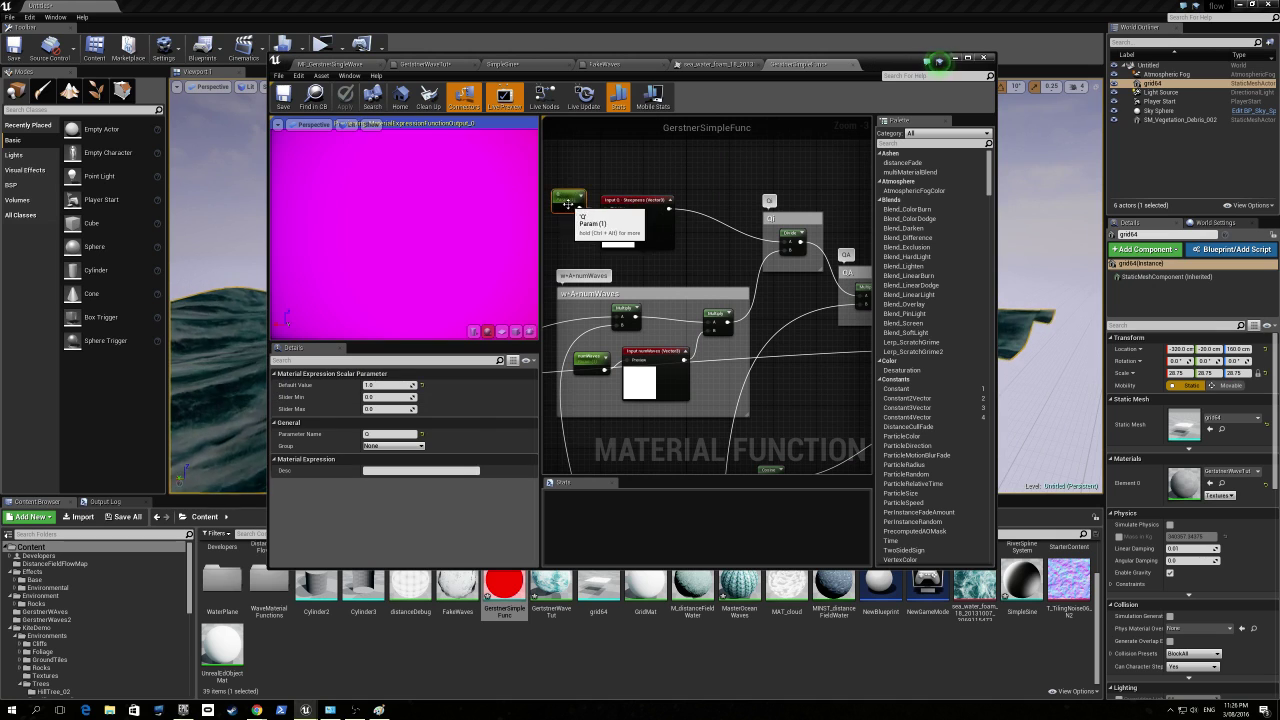
{"action": "left_click", "coordinate": [448, 65]}
{"action": "left_click", "coordinate": [550, 158]}
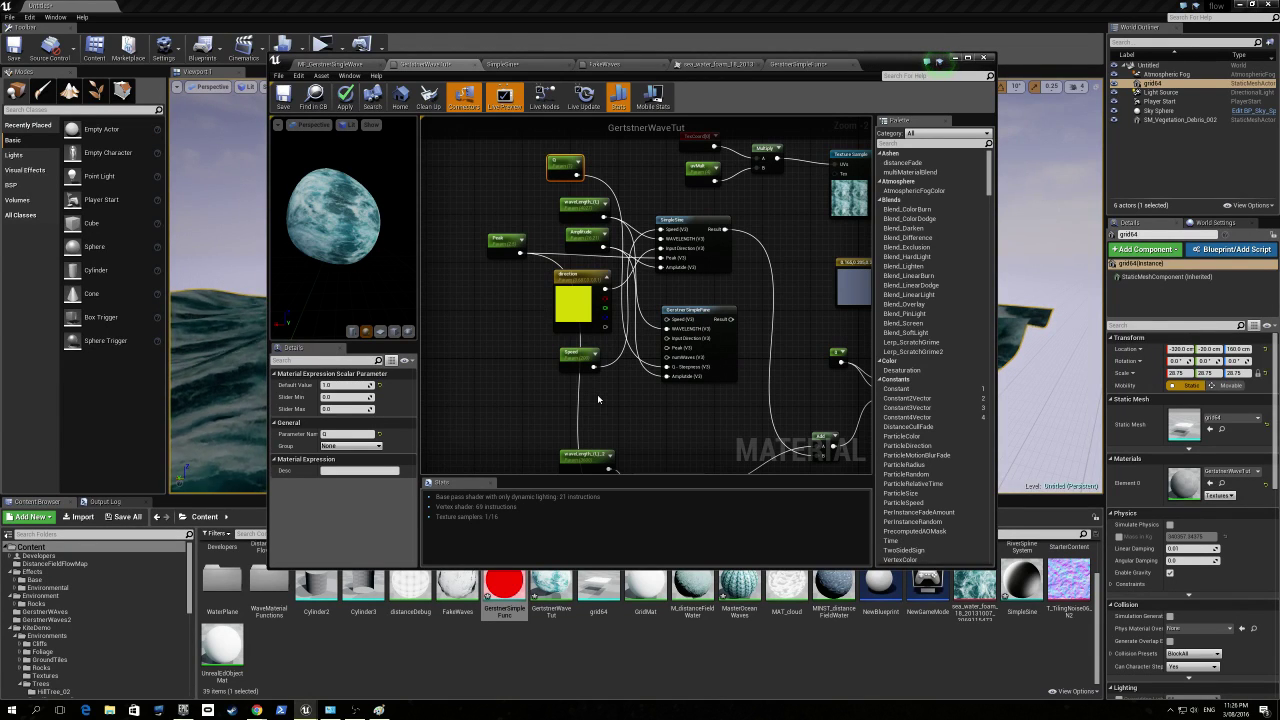
Copy the numWaves parameter from the GerstnerSimpleFunc graph into GertstnerWaveTut, above the Q parameter
{"action": "left_click", "coordinate": [790, 64]}
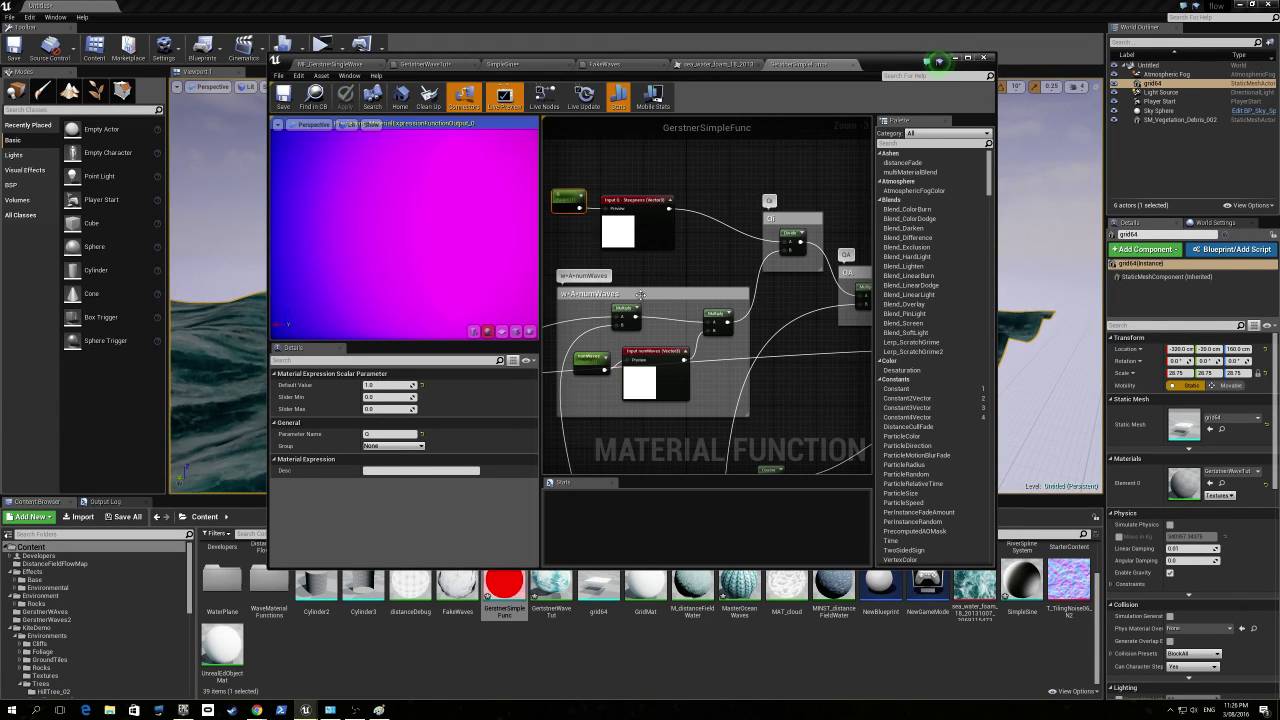
{"action": "scroll", "coordinate": [780, 282], "scroll_direction": "up", "scroll_amount": 2}
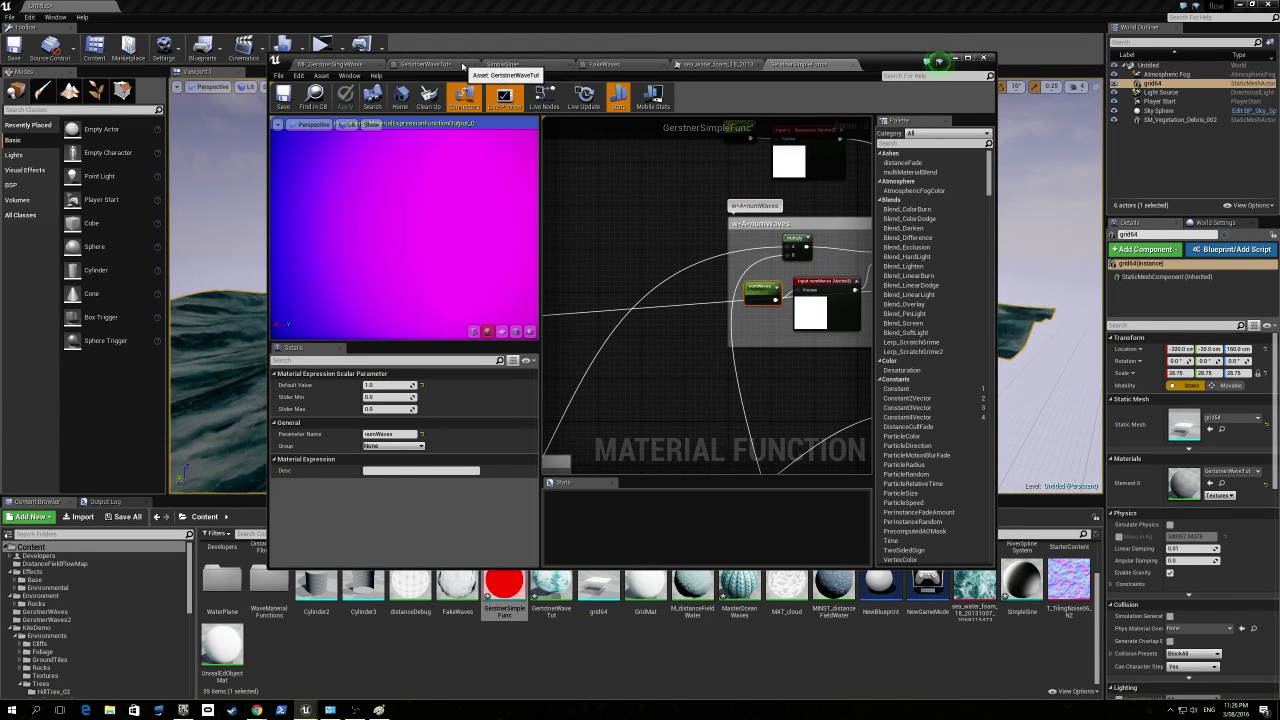
{"action": "left_click", "coordinate": [428, 64]}
{"action": "right_click_drag", "start_coordinate": [576, 156], "coordinate": [592, 232]}
{"action": "key", "text": "ctrl+v"}
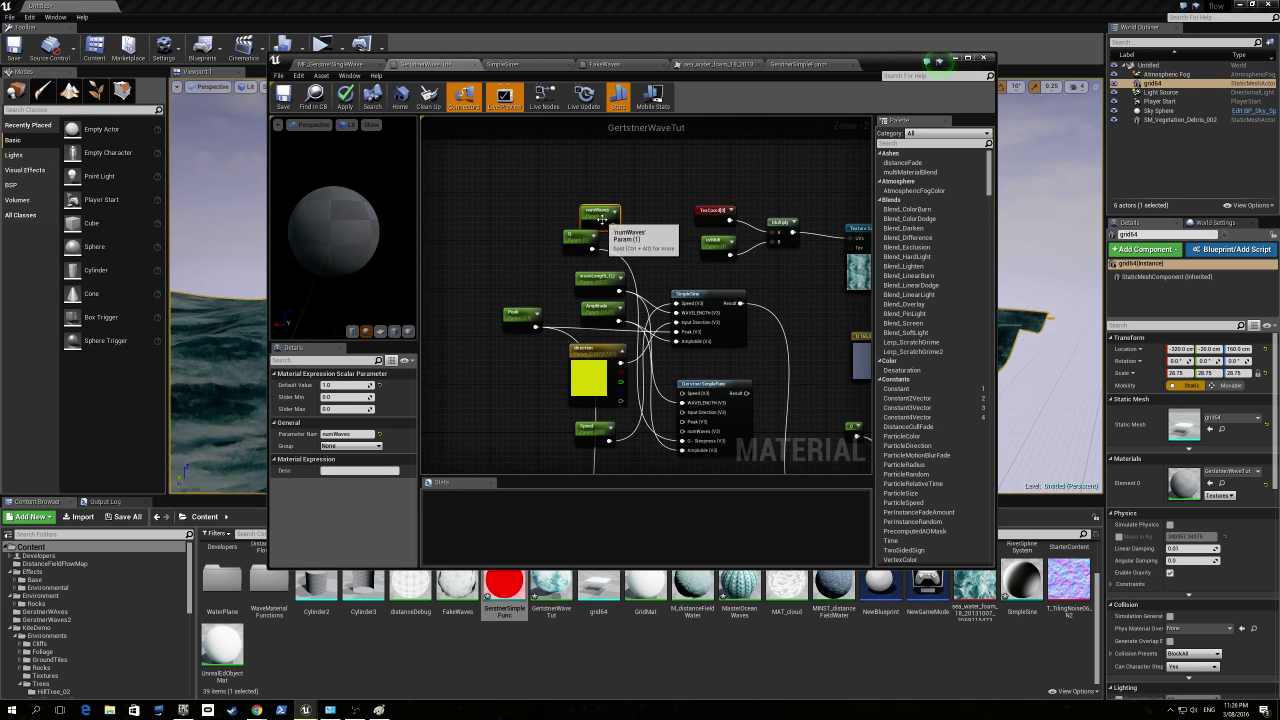
Move the first SimpleSine node below the second wave's nodes and disconnect all five of its inputs
{"action": "left_click_drag", "start_coordinate": [701, 293], "coordinate": [719, 264]}
{"action": "left_click", "coordinate": [689, 281], "text": "alt"}
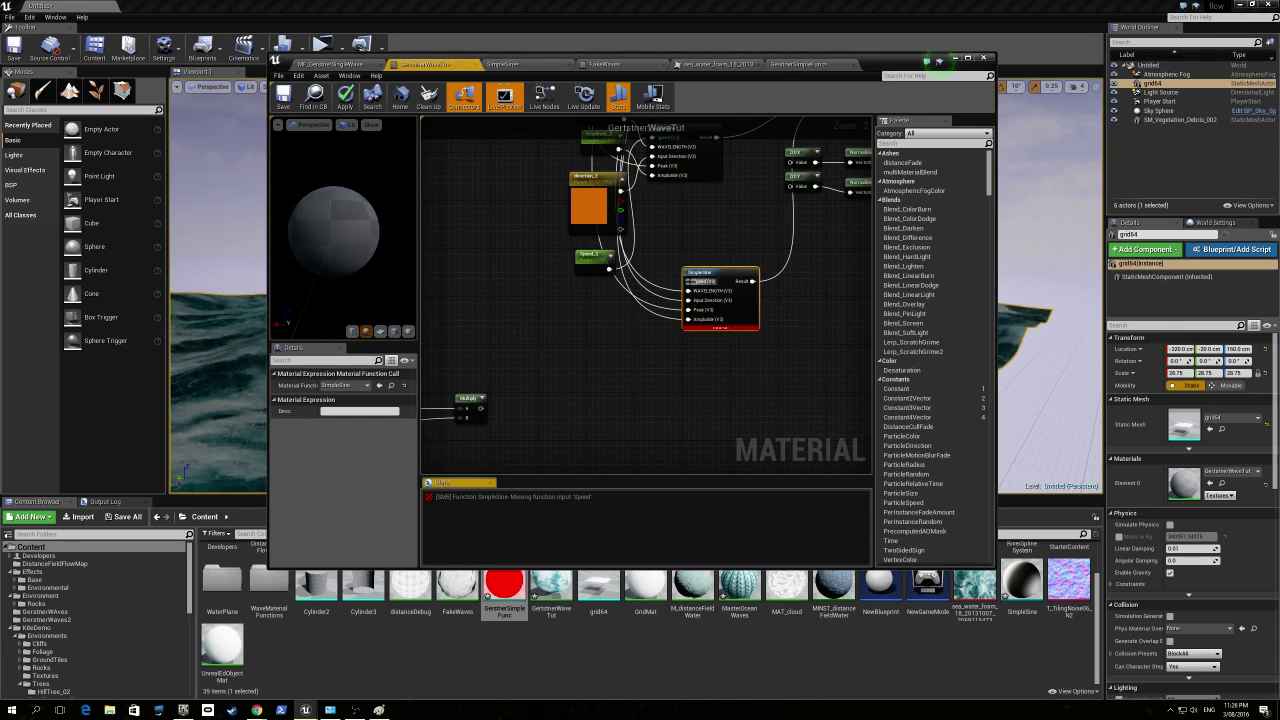
{"action": "left_click", "coordinate": [689, 291], "text": "alt"}
{"action": "left_click", "coordinate": [689, 300], "text": "alt"}
{"action": "left_click", "coordinate": [689, 310], "text": "alt"}
{"action": "left_click", "coordinate": [689, 319], "text": "alt"}
{"action": "right_click_drag", "start_coordinate": [702, 264], "coordinate": [701, 369]}
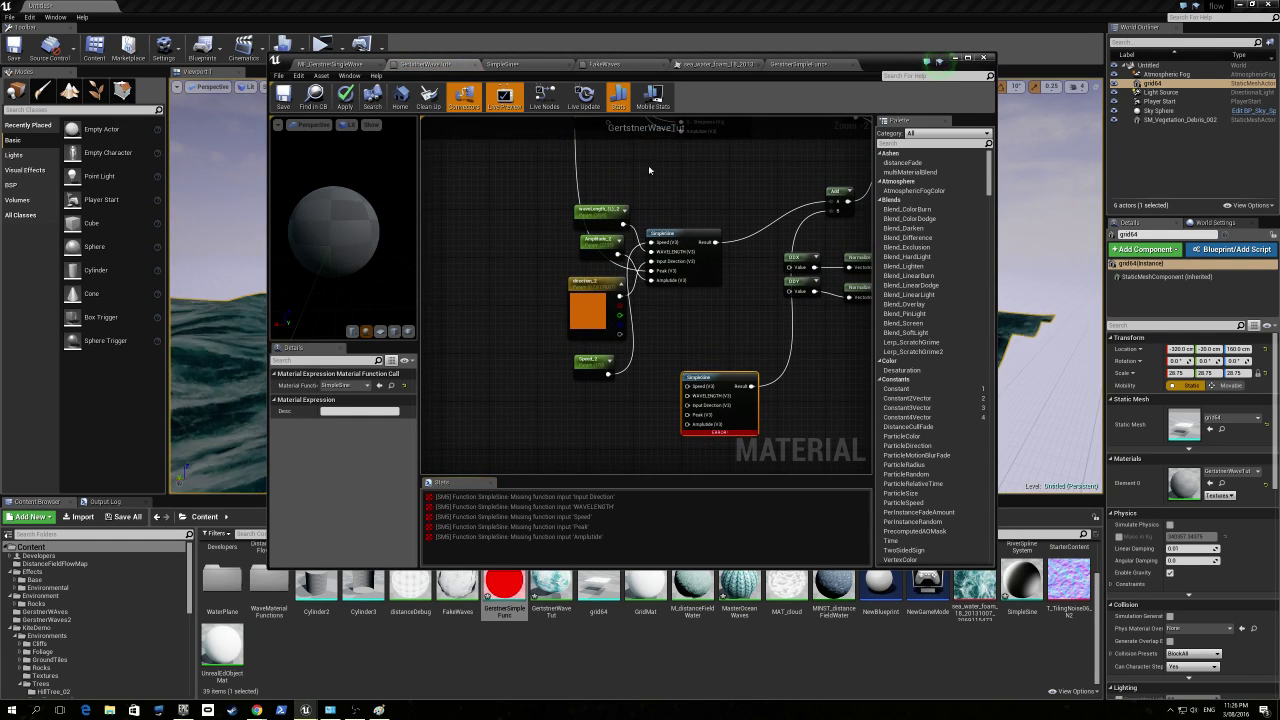
{"action": "left_click_drag", "start_coordinate": [610, 58], "coordinate": [934, 86]}
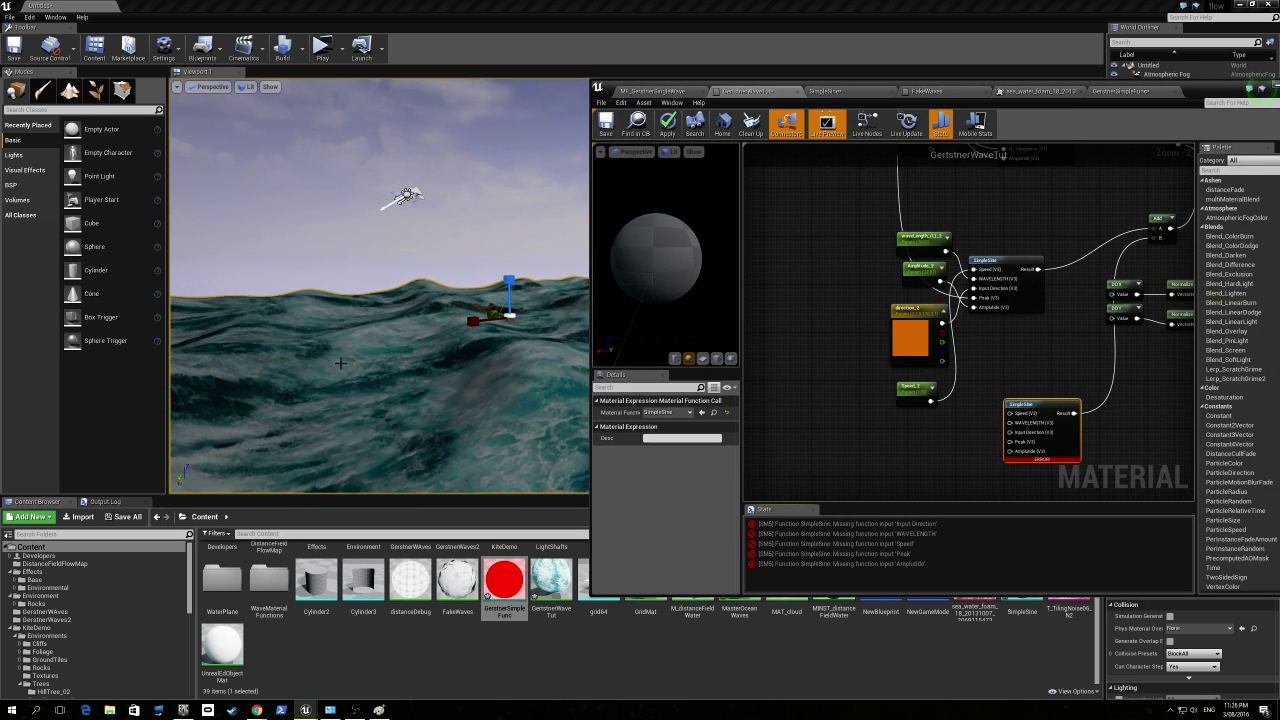
{"action": "double_click", "coordinate": [1024, 88]}
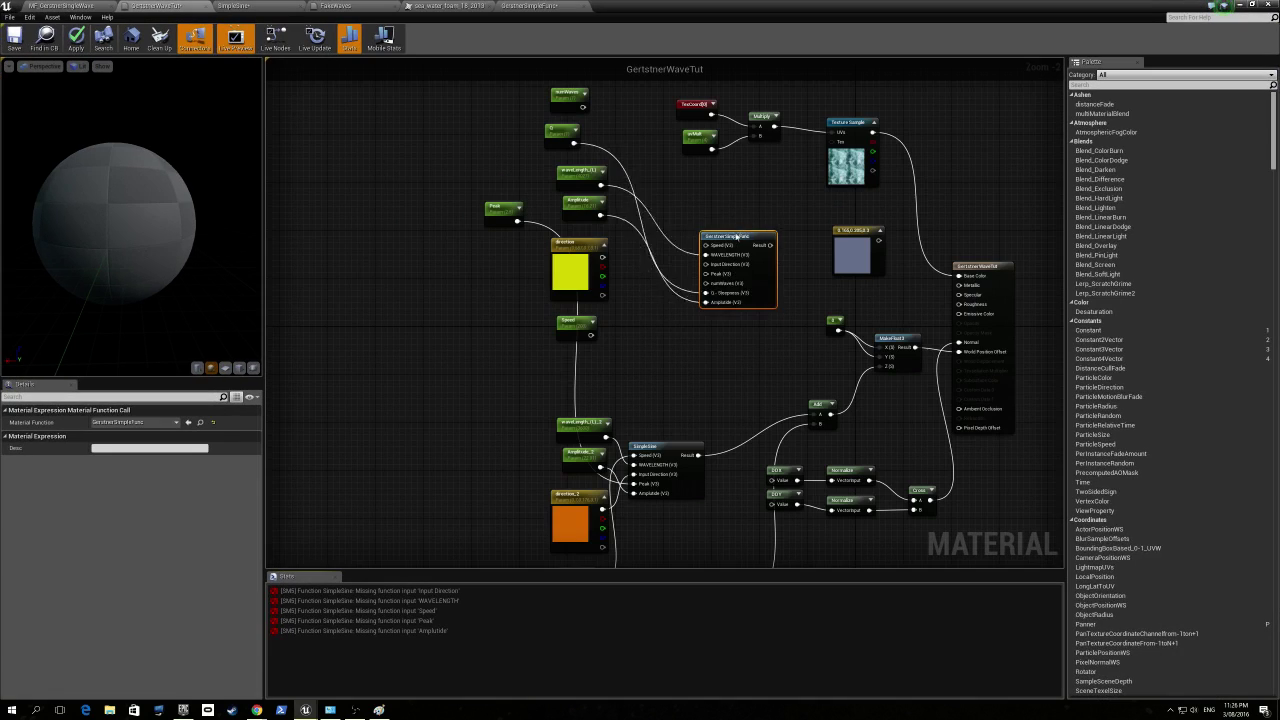
Move GerstnerSimpleFunc up beside the parameters and connect direction, Speed and Peak to its matching inputs
{"action": "left_click_drag", "start_coordinate": [736, 234], "coordinate": [736, 200]}
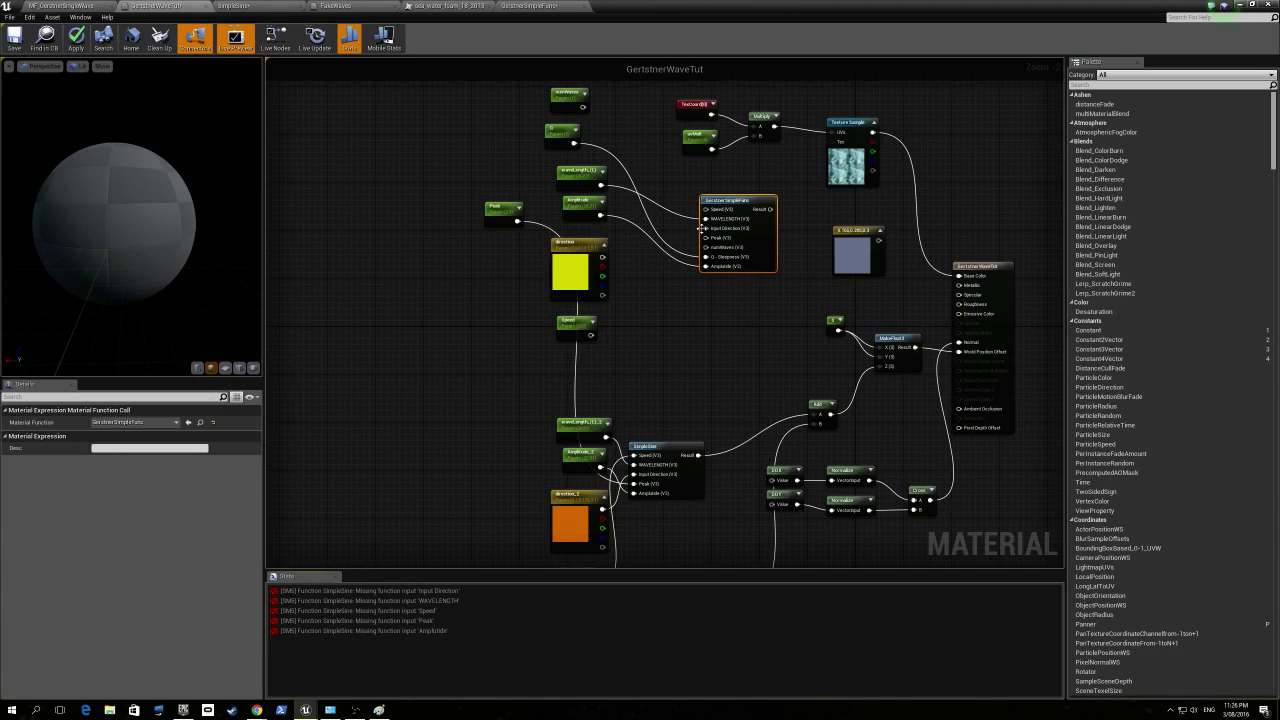
{"action": "left_click_drag", "start_coordinate": [602, 257], "coordinate": [705, 281]}
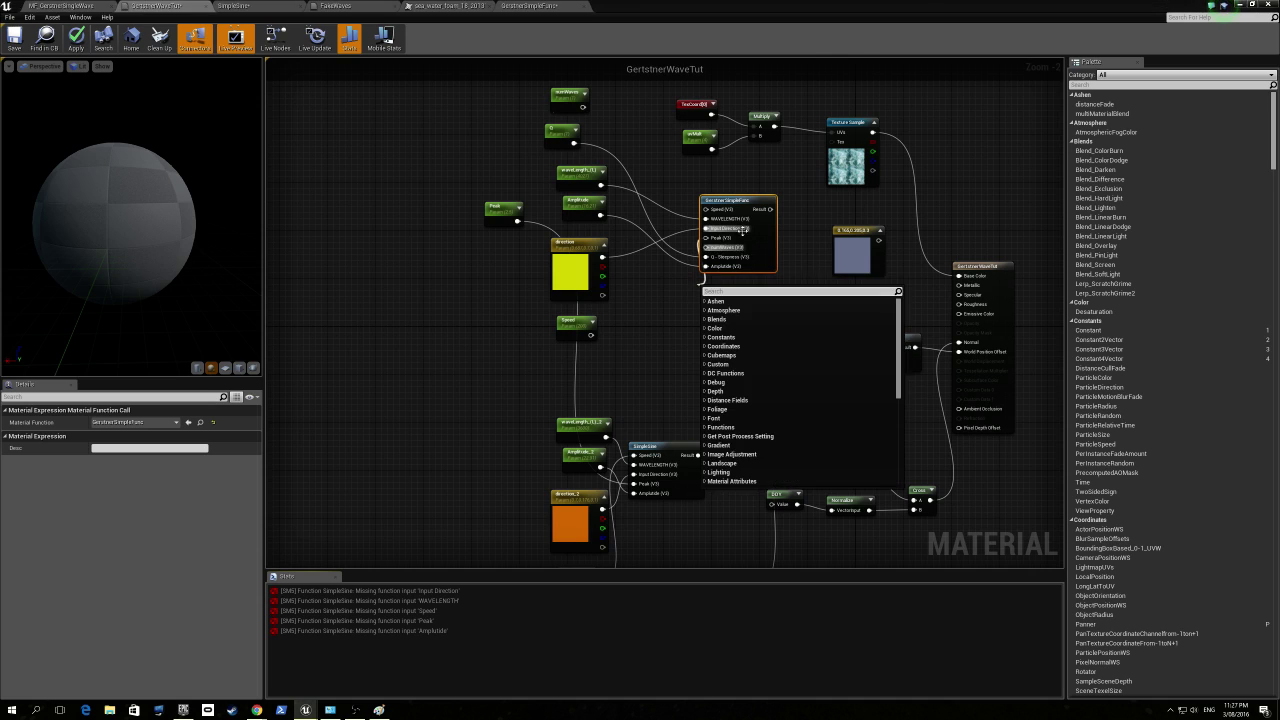
{"action": "left_click", "coordinate": [429, 5]}
{"action": "left_click", "coordinate": [248, 5]}
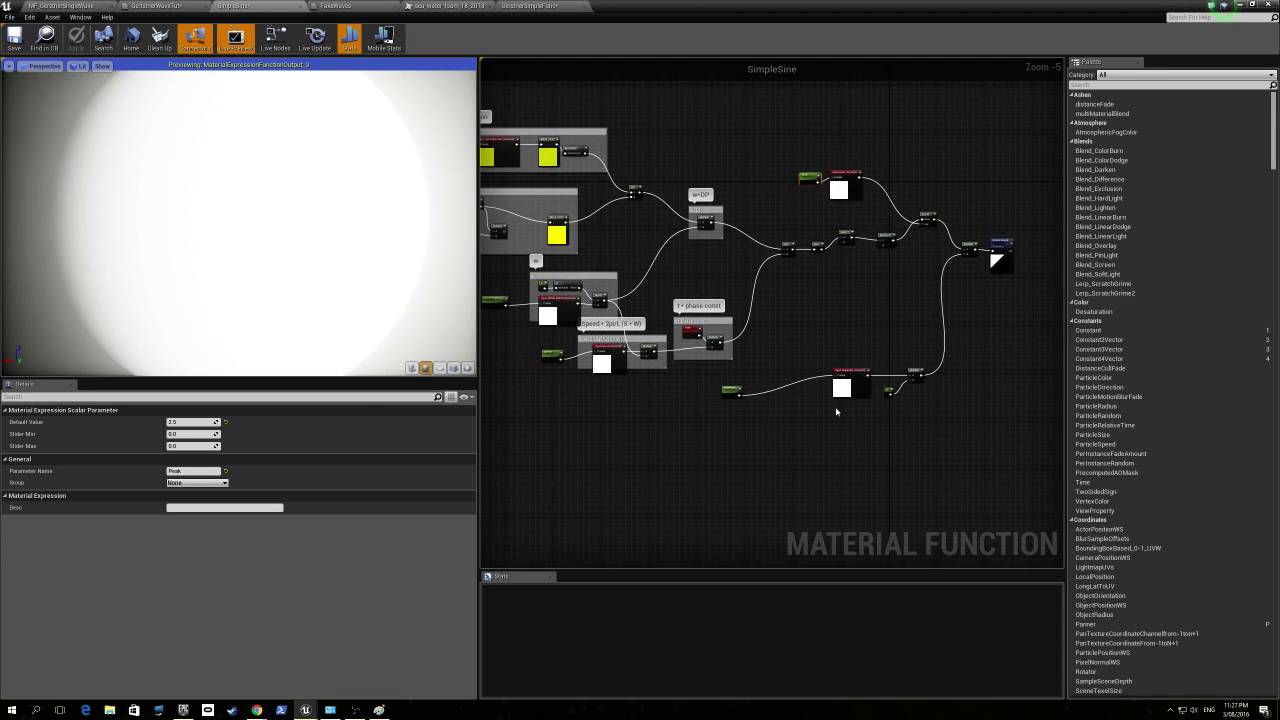
{"action": "left_click", "coordinate": [545, 5]}
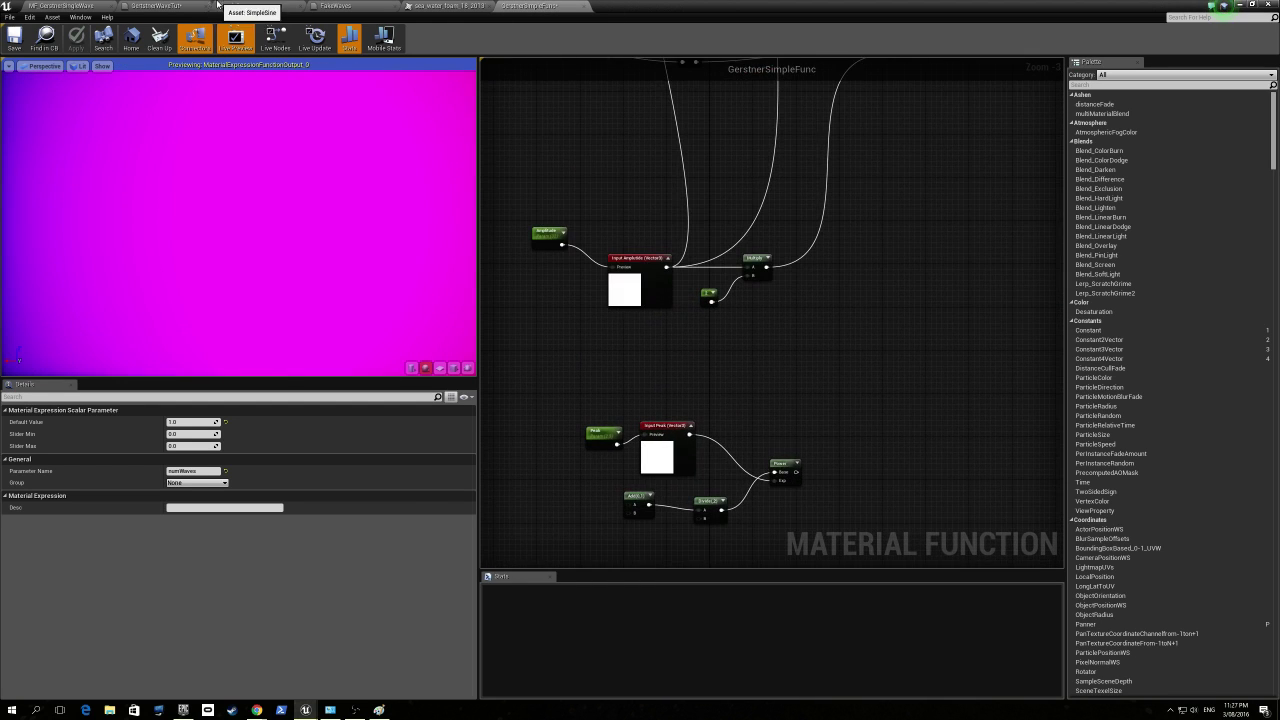
{"action": "left_click", "coordinate": [157, 5]}
{"action": "left_click_drag", "start_coordinate": [517, 222], "coordinate": [706, 238]}
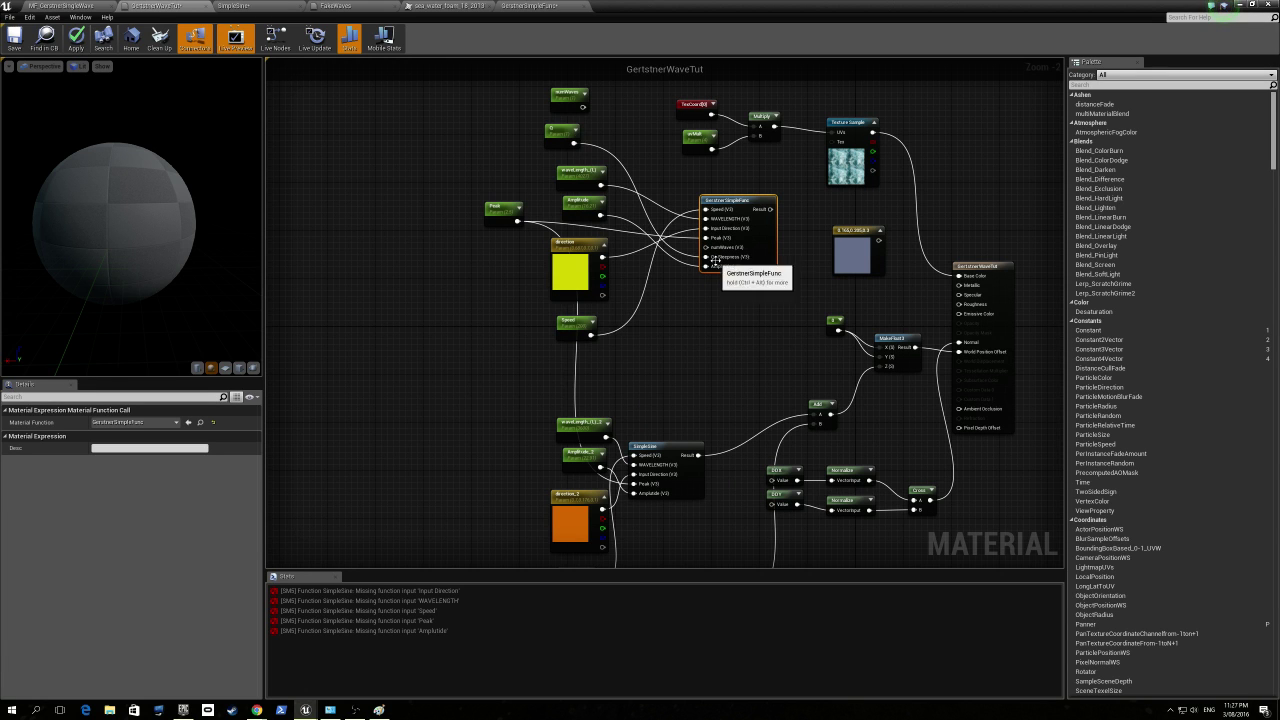
Connect numWaves to its GerstnerSimpleFunc input and the function's Result to World Position Offset in place of MakeFloat3
{"action": "scroll", "coordinate": [702, 250], "scroll_direction": "up", "scroll_amount": 2}
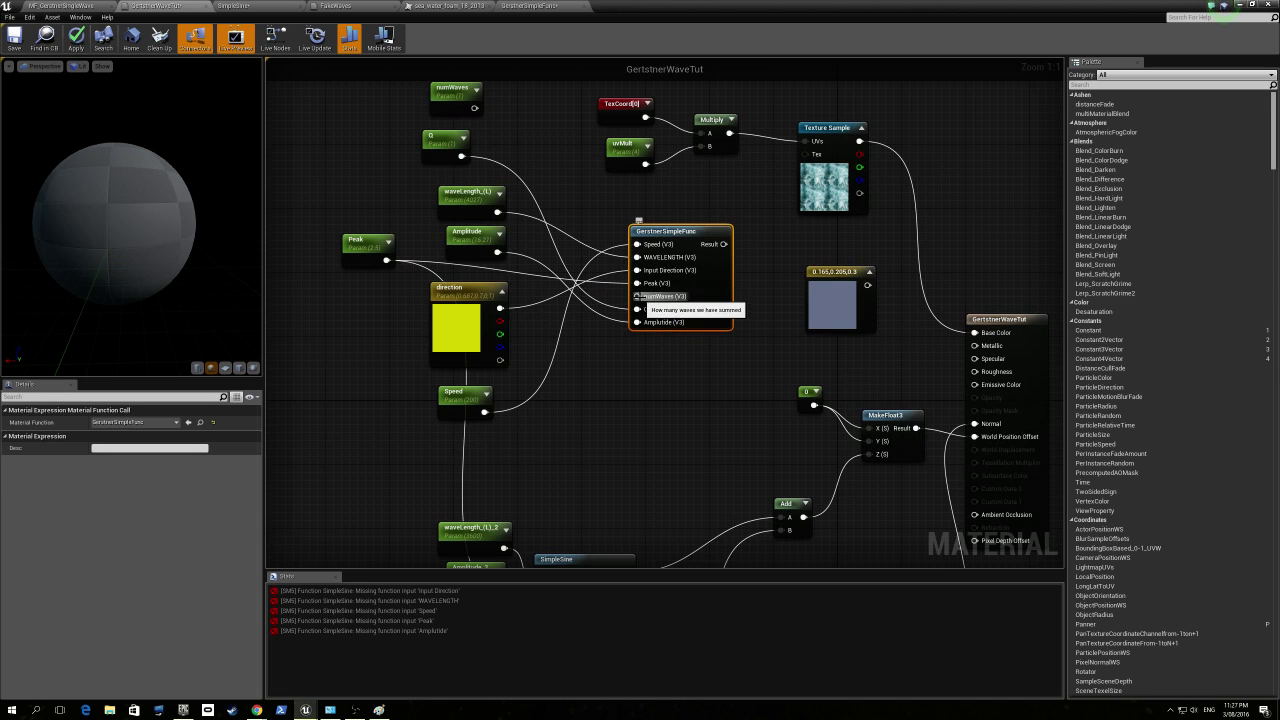
{"action": "left_click_drag", "start_coordinate": [640, 298], "coordinate": [474, 107]}
{"action": "right_click_drag", "start_coordinate": [523, 145], "coordinate": [447, 100]}
{"action": "left_click", "coordinate": [795, 371]}
{"action": "left_click_drag", "start_coordinate": [649, 200], "coordinate": [900, 392]}
{"action": "left_click_drag", "start_coordinate": [799, 371], "coordinate": [733, 356]}
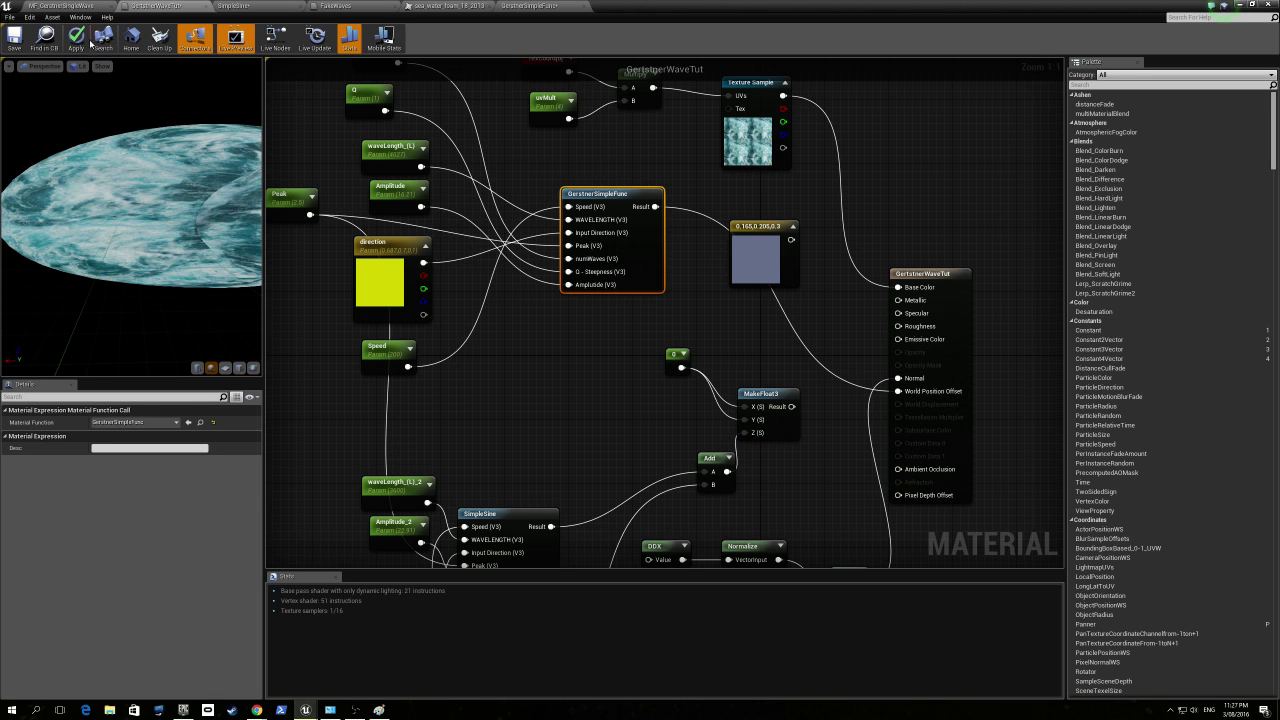
Apply the GertstnerWaveTut material and inspect the waves on the water mesh in the level viewport
{"action": "left_click_drag", "start_coordinate": [490, 7], "coordinate": [985, 77]}
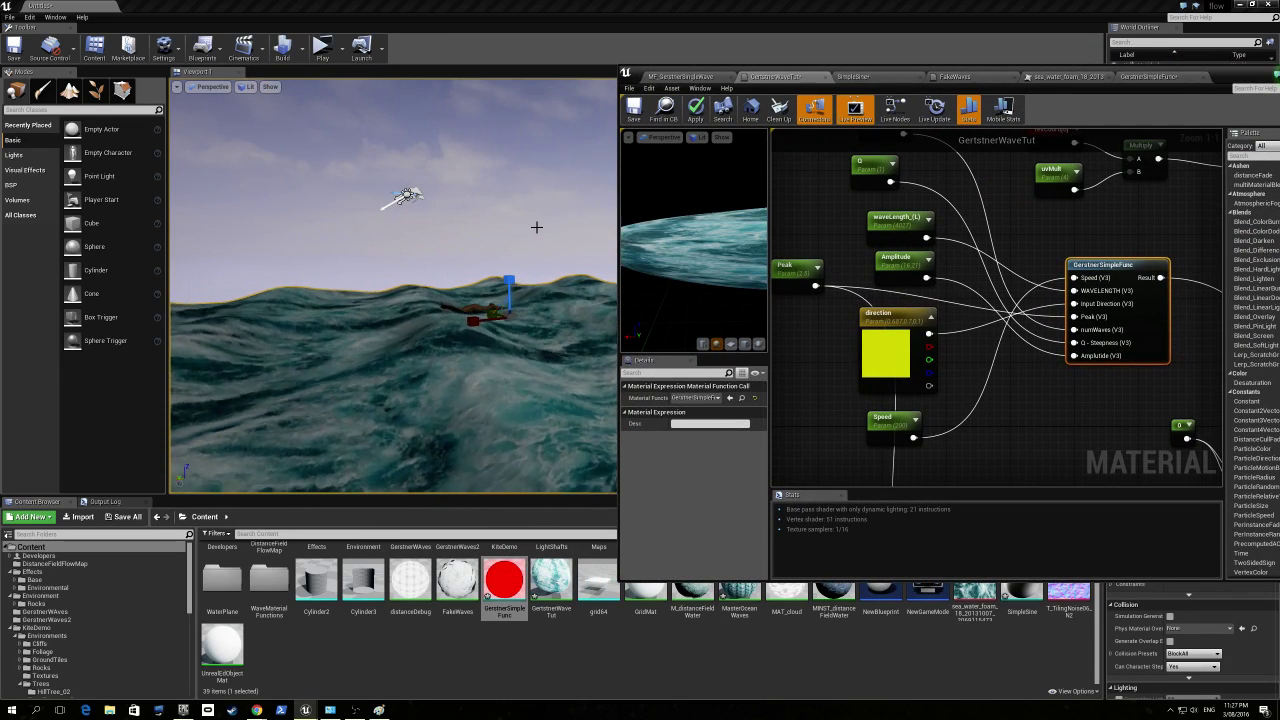
{"action": "right_click_drag", "start_coordinate": [949, 205], "coordinate": [789, 185]}
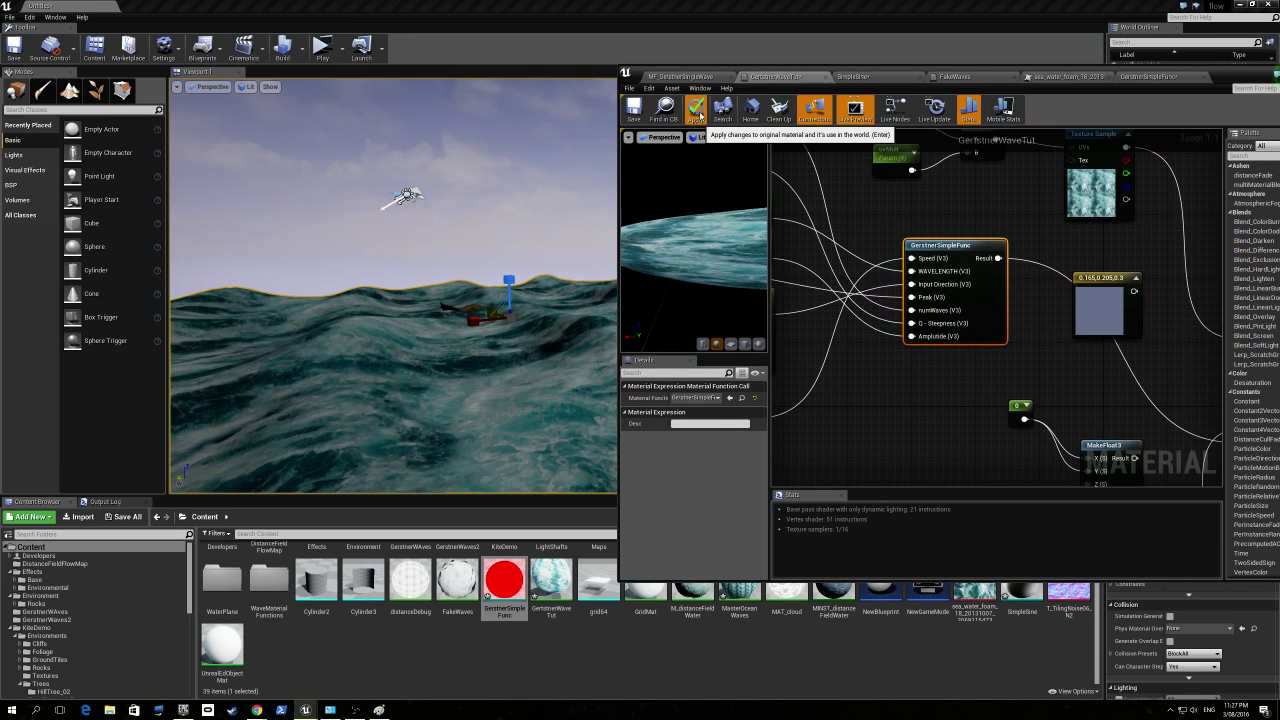
{"action": "left_click", "coordinate": [697, 112]}
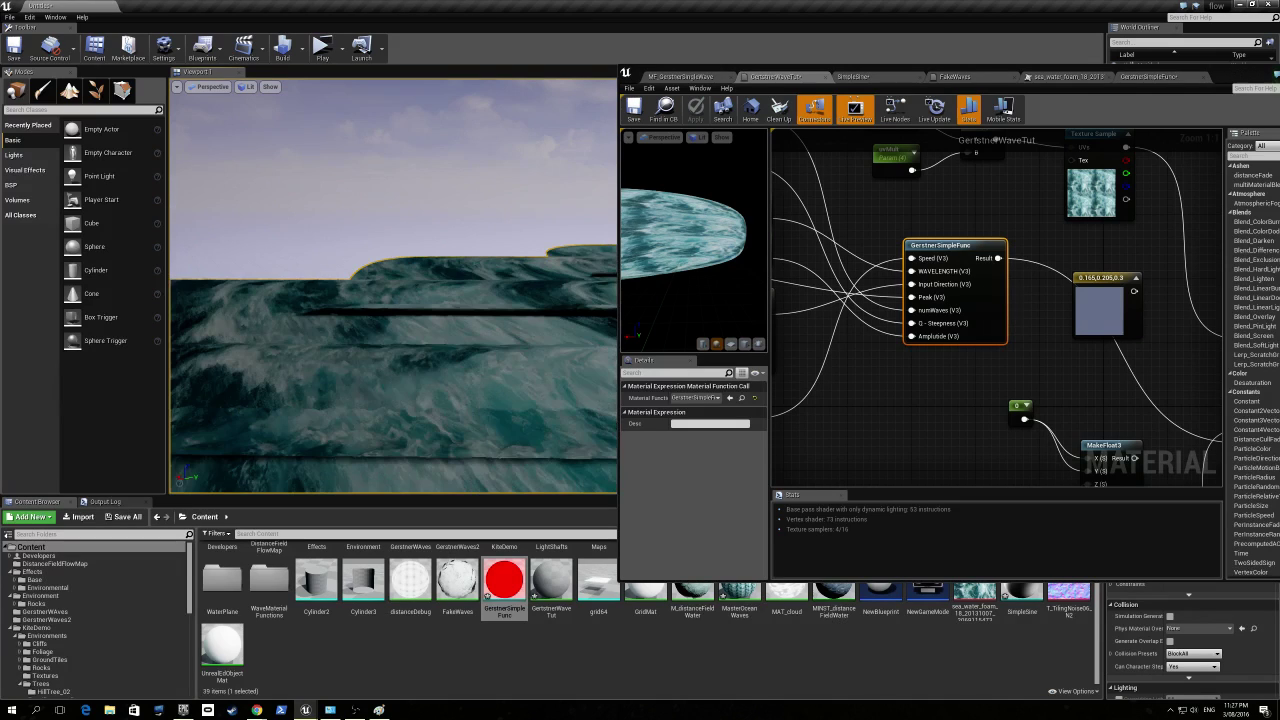
{"action": "right_click_drag", "start_coordinate": [434, 262], "coordinate": [560, 270]}
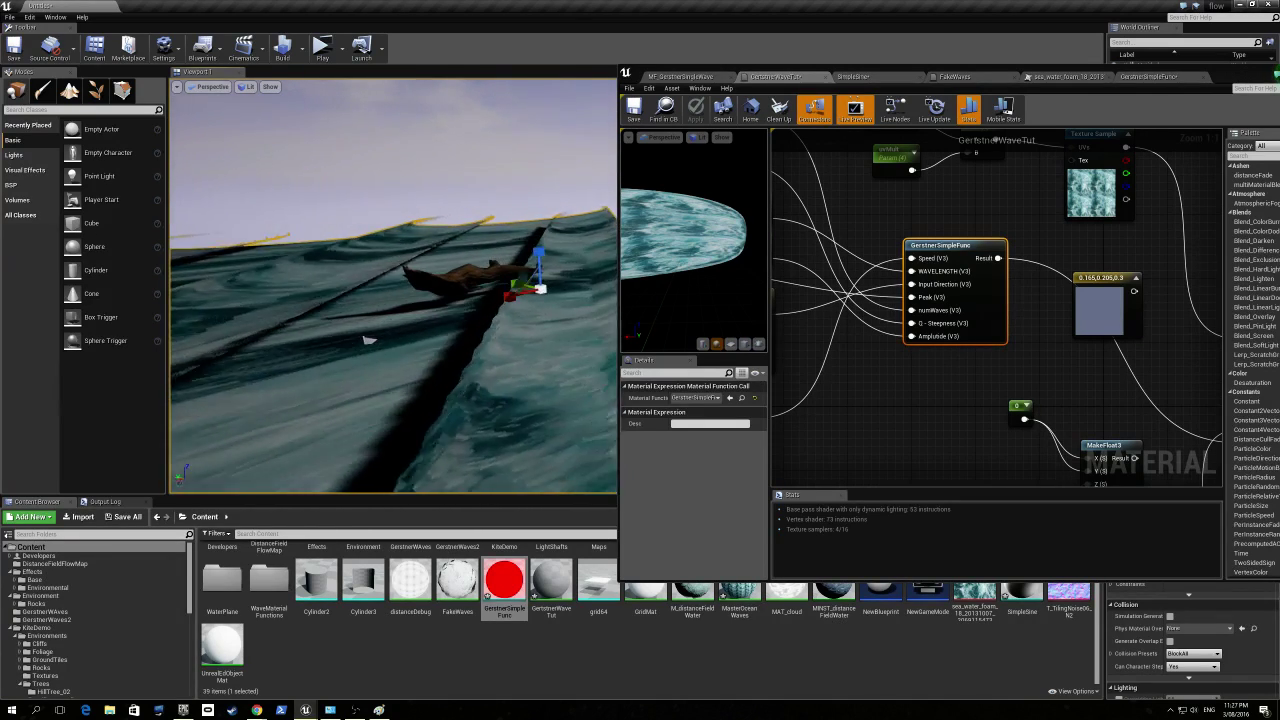
Set the Q parameter's default value to 0 and inspect the waves around the floating debris
{"action": "right_click_drag", "start_coordinate": [905, 213], "coordinate": [927, 397]}
{"action": "right_click_drag", "start_coordinate": [837, 305], "coordinate": [1115, 196]}
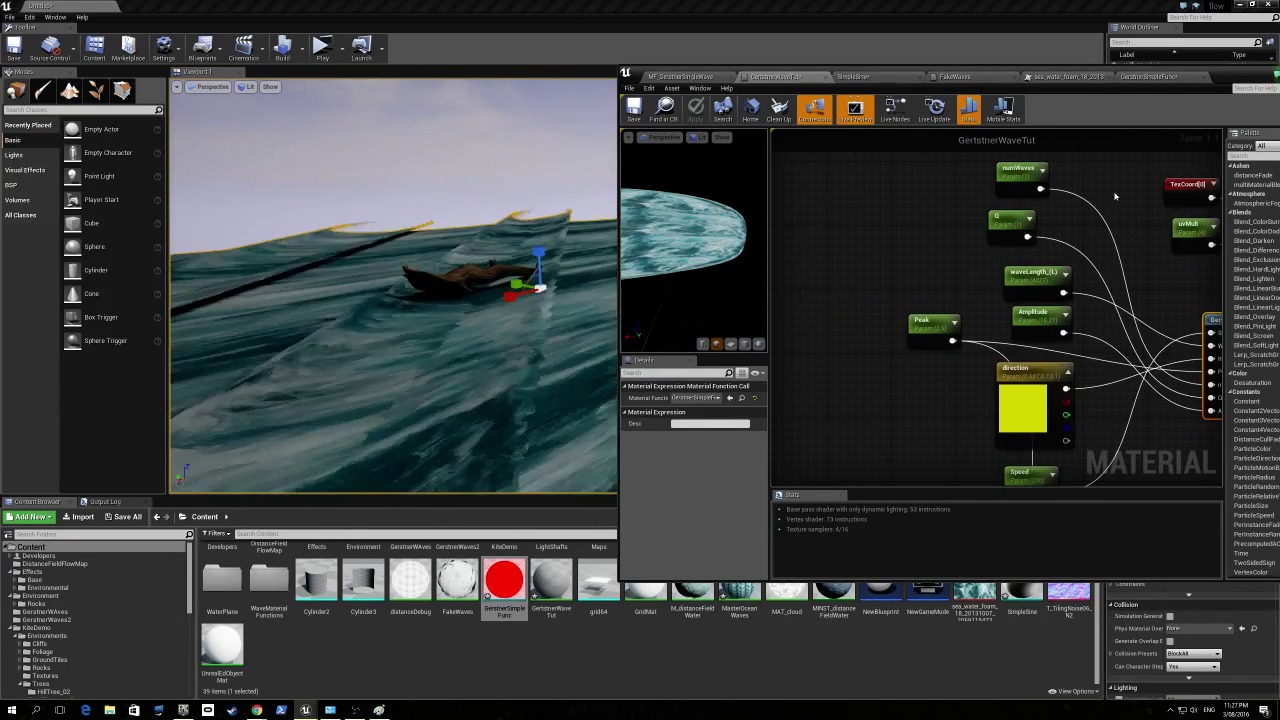
{"action": "left_click", "coordinate": [1020, 222]}
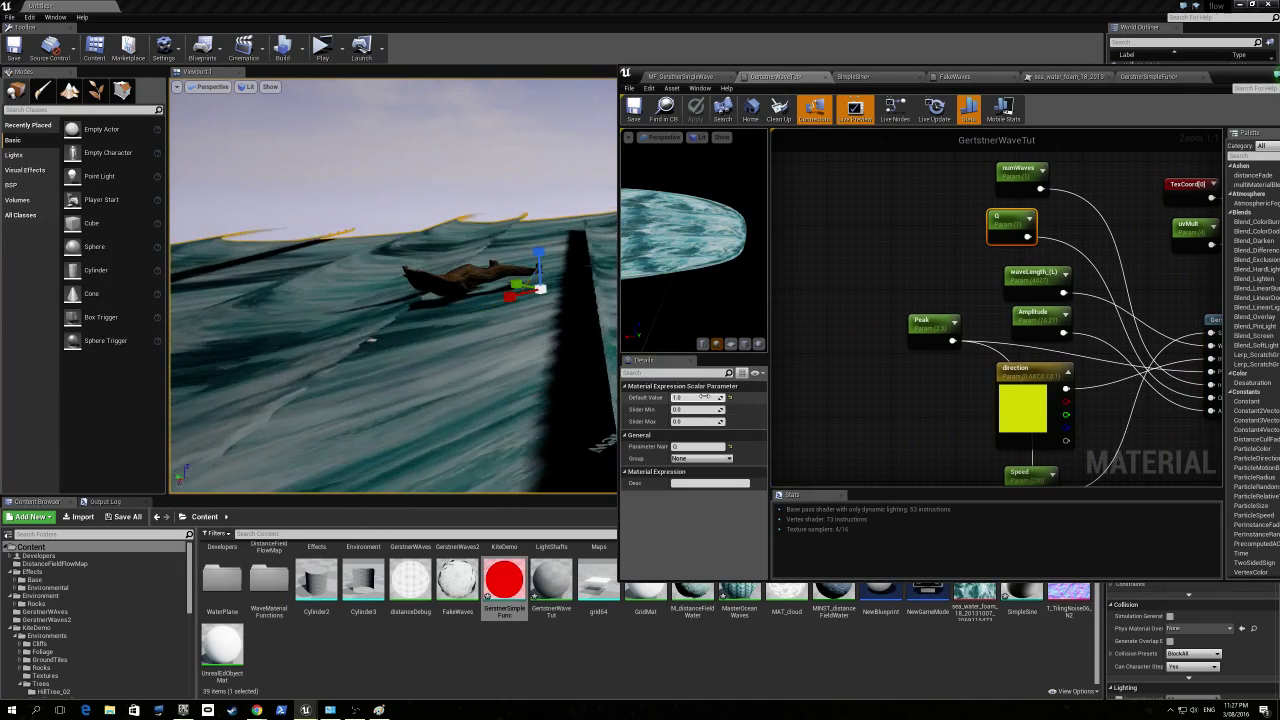
{"action": "mouse_move", "coordinate": [695, 398]}
{"action": "left_mouse_down"}
{"action": "mouse_move", "coordinate": [679, 398]}
{"action": "mouse_move", "coordinate": [704, 397]}
{"action": "left_mouse_up"}
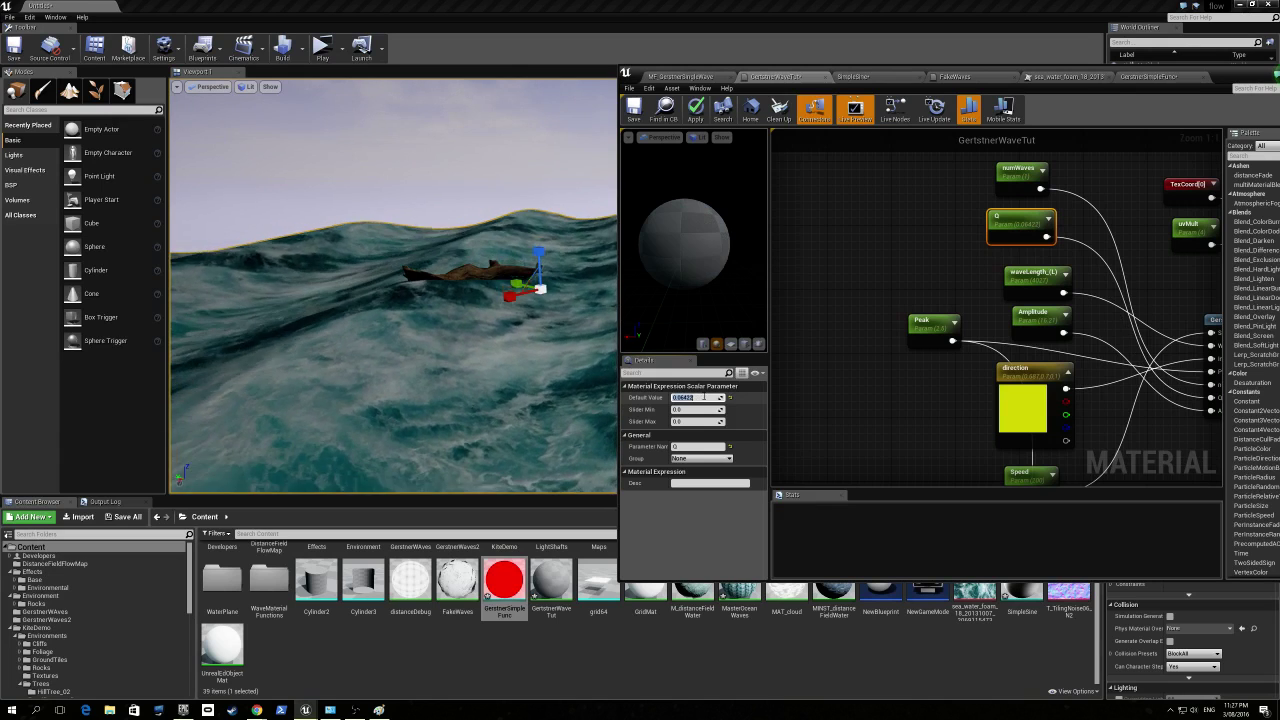
{"action": "type", "text": "0"}
{"action": "key", "text": "Return"}
{"action": "scroll", "coordinate": [472, 287], "scroll_direction": "down", "scroll_amount": 3}
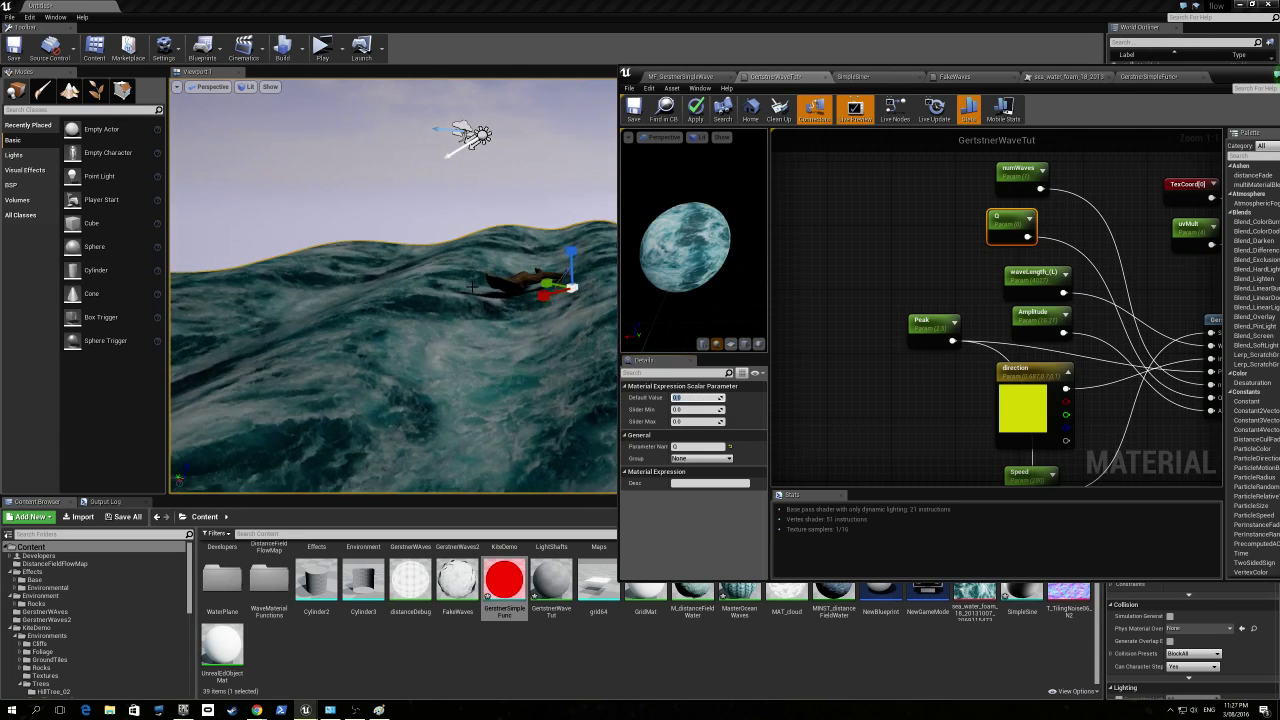
{"action": "right_click_drag", "start_coordinate": [472, 287], "coordinate": [535, 300]}
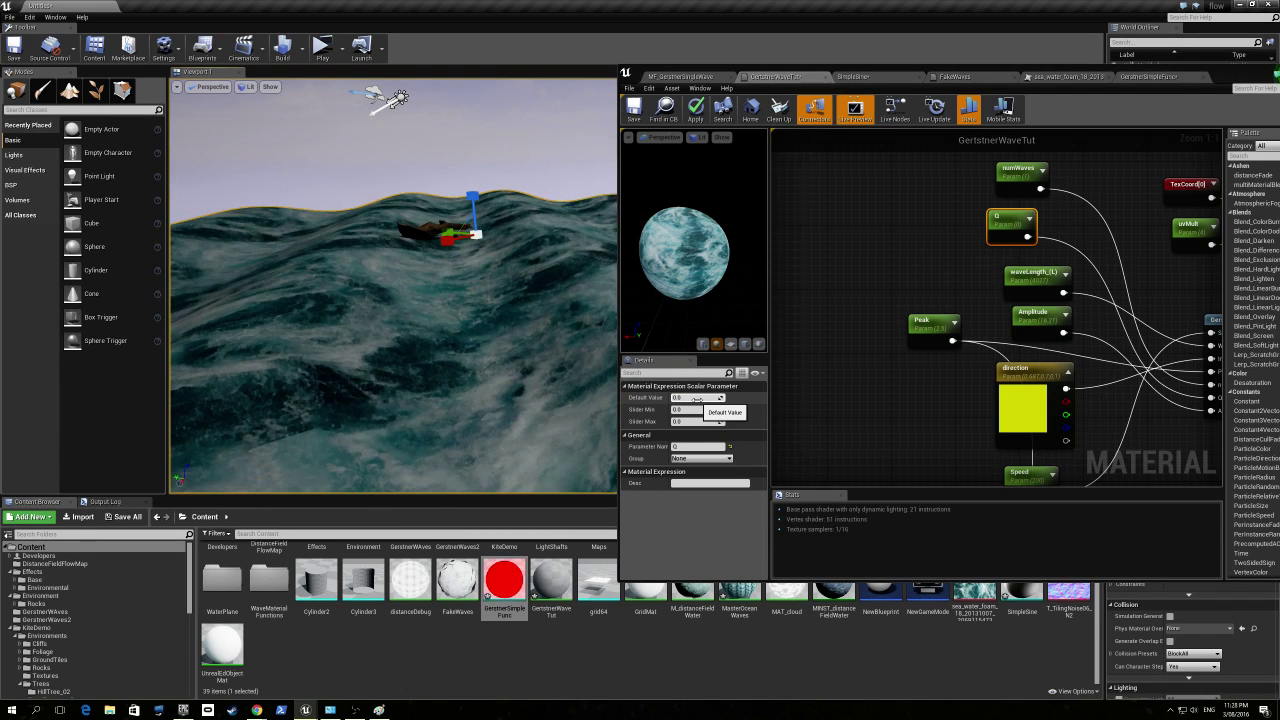
Set the Q parameter's default value to 0.1 and inspect the wave shape in the level viewport
{"action": "left_click", "coordinate": [697, 398]}
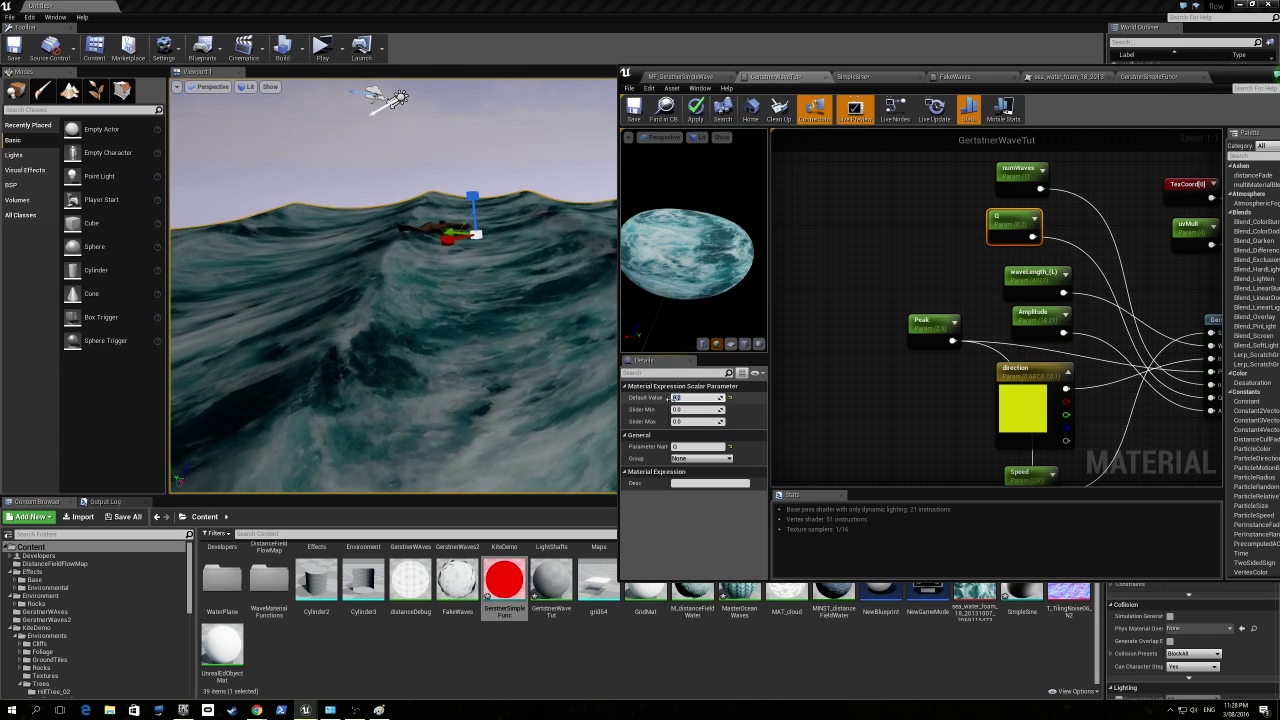
{"action": "type", "text": "0.1"}
{"action": "key", "text": "Return"}
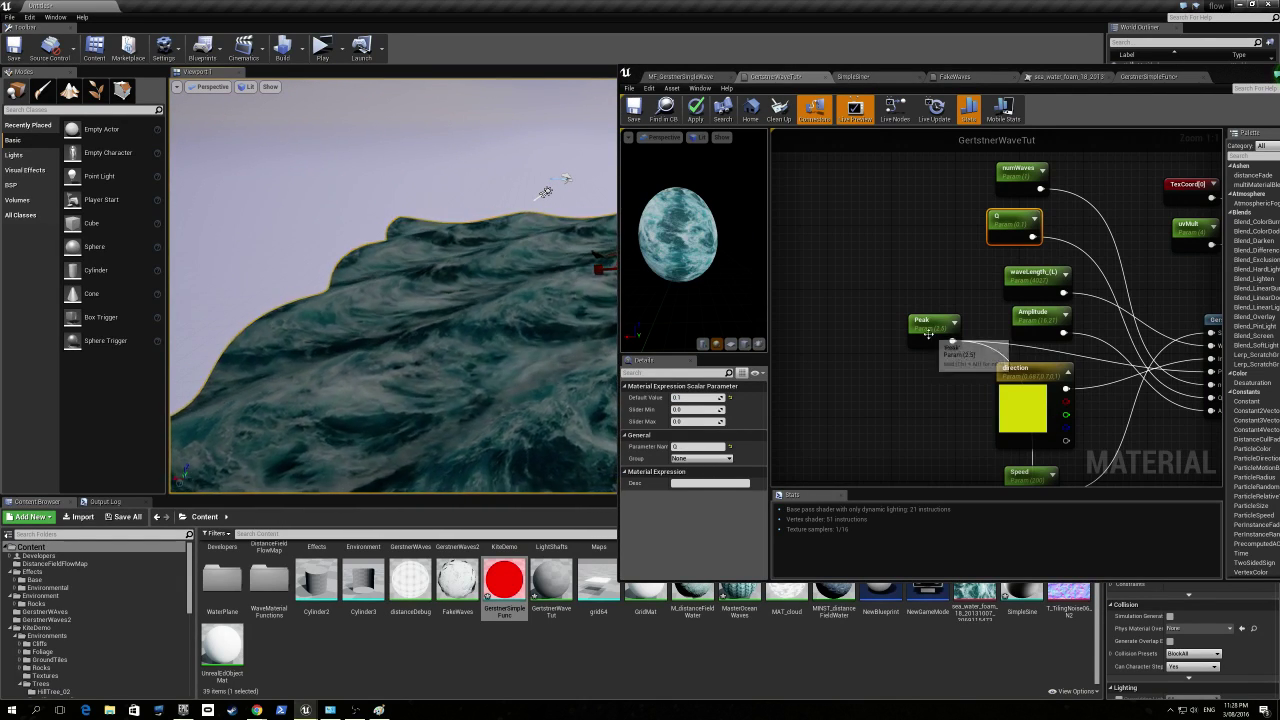
{"action": "right_click_drag", "start_coordinate": [992, 238], "coordinate": [834, 294]}
{"action": "left_click_drag", "start_coordinate": [851, 276], "coordinate": [859, 284]}
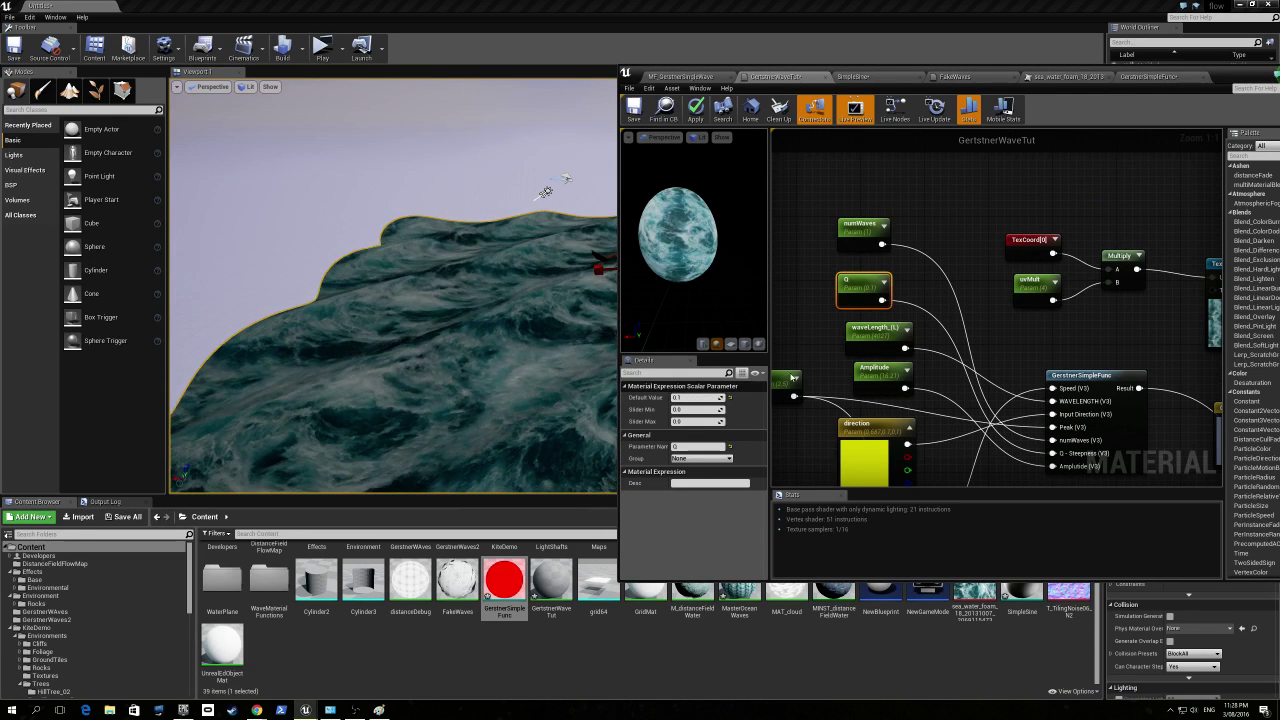
{"action": "right_click_drag", "start_coordinate": [487, 326], "coordinate": [585, 326]}
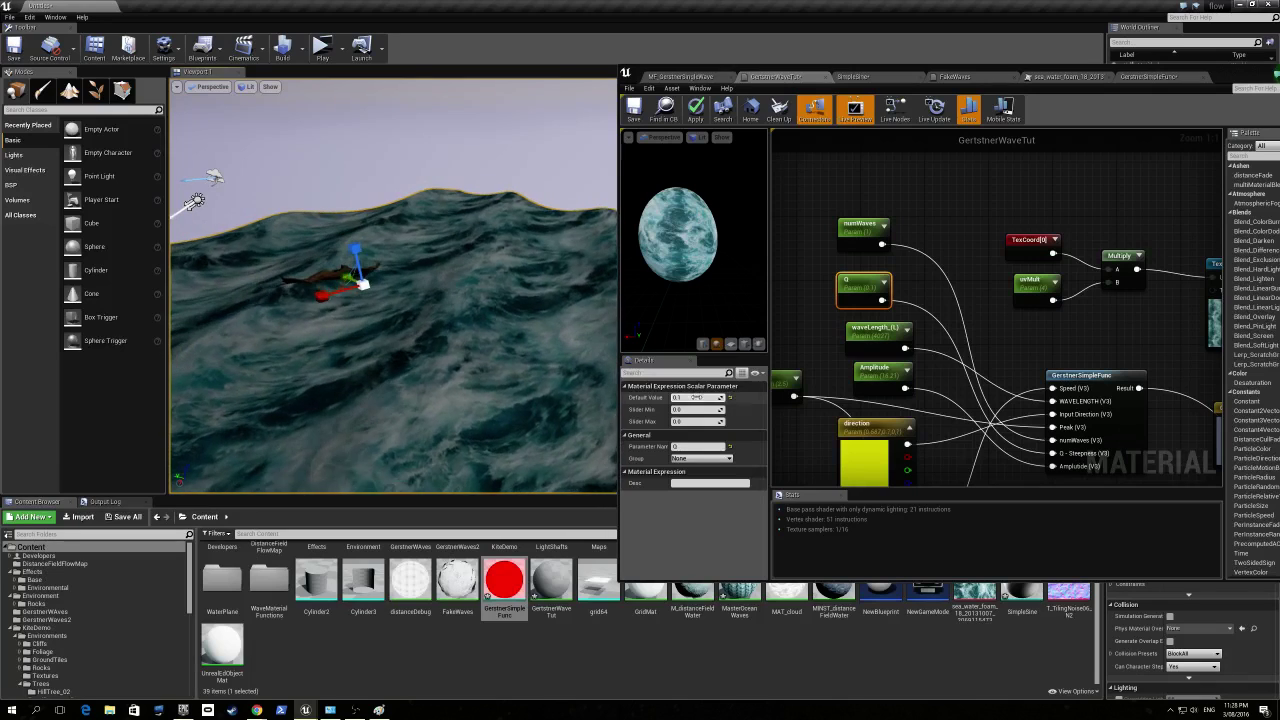
Set the Q parameter's default value to 0.118349 and inspect the waves in the level viewport
{"action": "mouse_move", "coordinate": [697, 397]}
{"action": "left_mouse_down"}
{"action": "mouse_move", "coordinate": [742, 397]}
{"action": "mouse_move", "coordinate": [683, 397]}
{"action": "mouse_move", "coordinate": [698, 397]}
{"action": "left_mouse_up"}
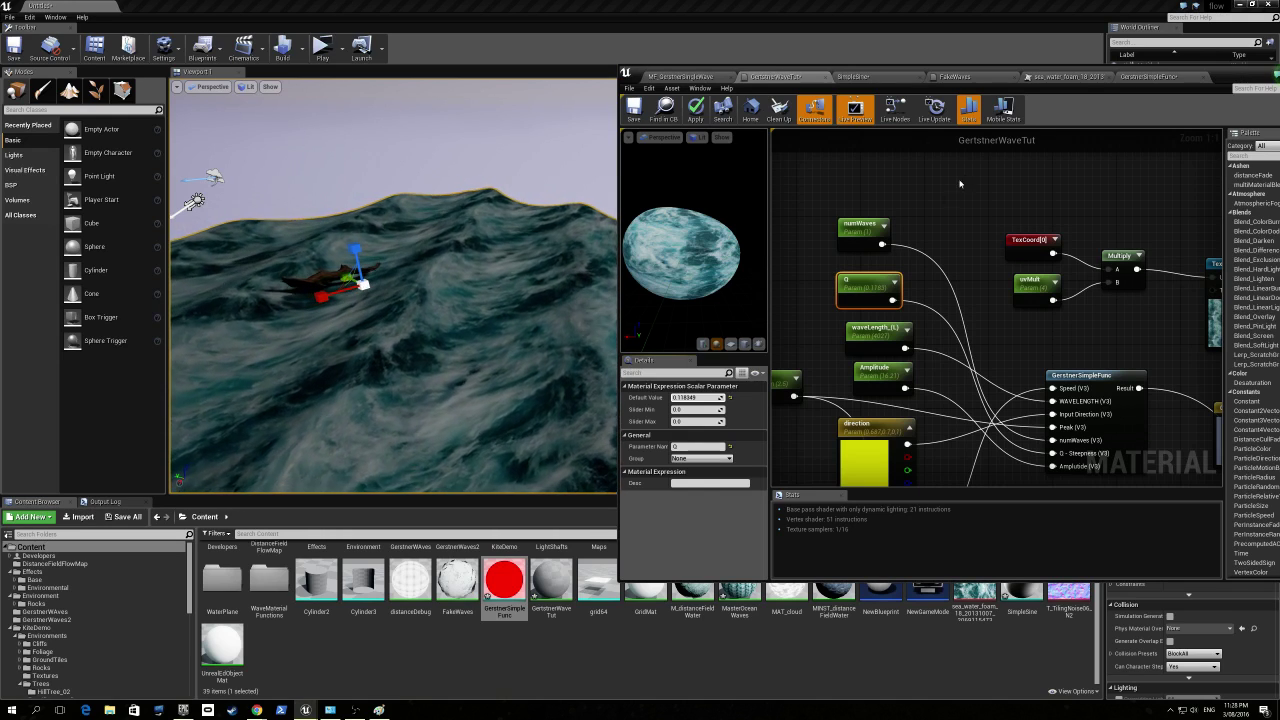
{"action": "left_click_drag", "start_coordinate": [1095, 74], "coordinate": [958, 46]}
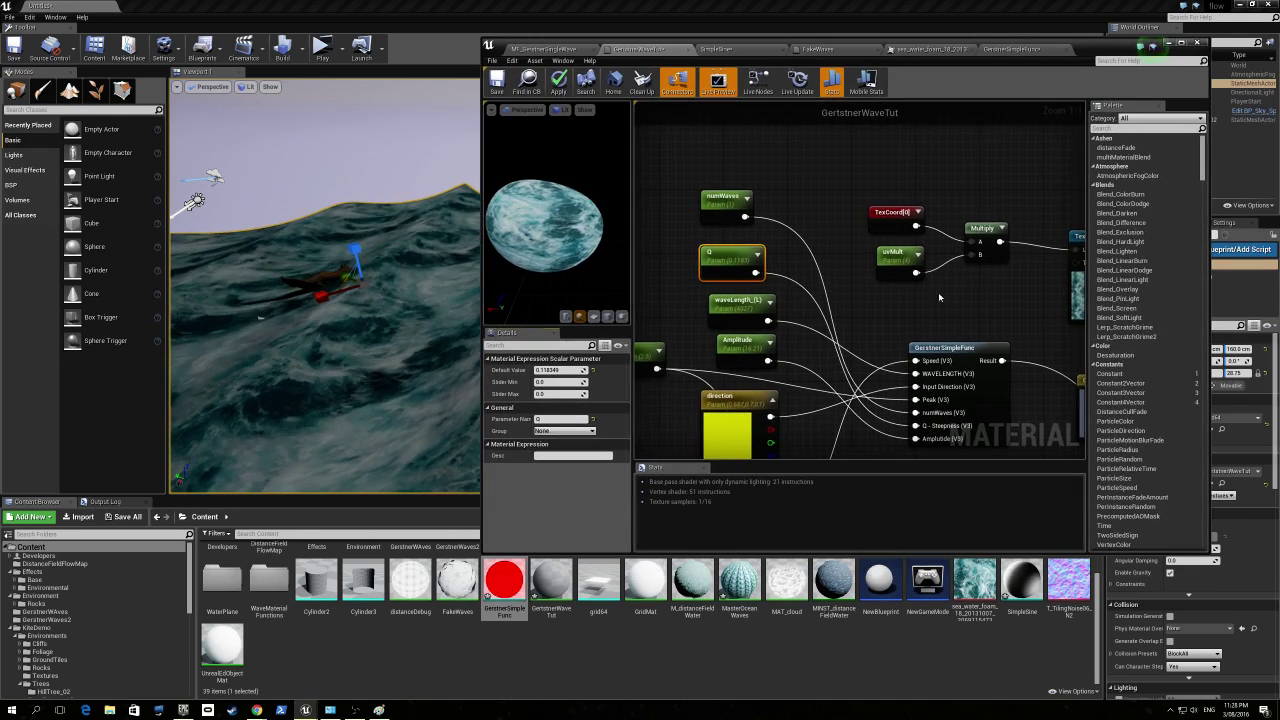
{"action": "right_click_drag", "start_coordinate": [940, 295], "coordinate": [904, 230]}
Open the GerstnerSimpleFunc graph at full size and consult Equation 9 on the GPU Gems page in the browser
{"action": "left_click", "coordinate": [1038, 50]}
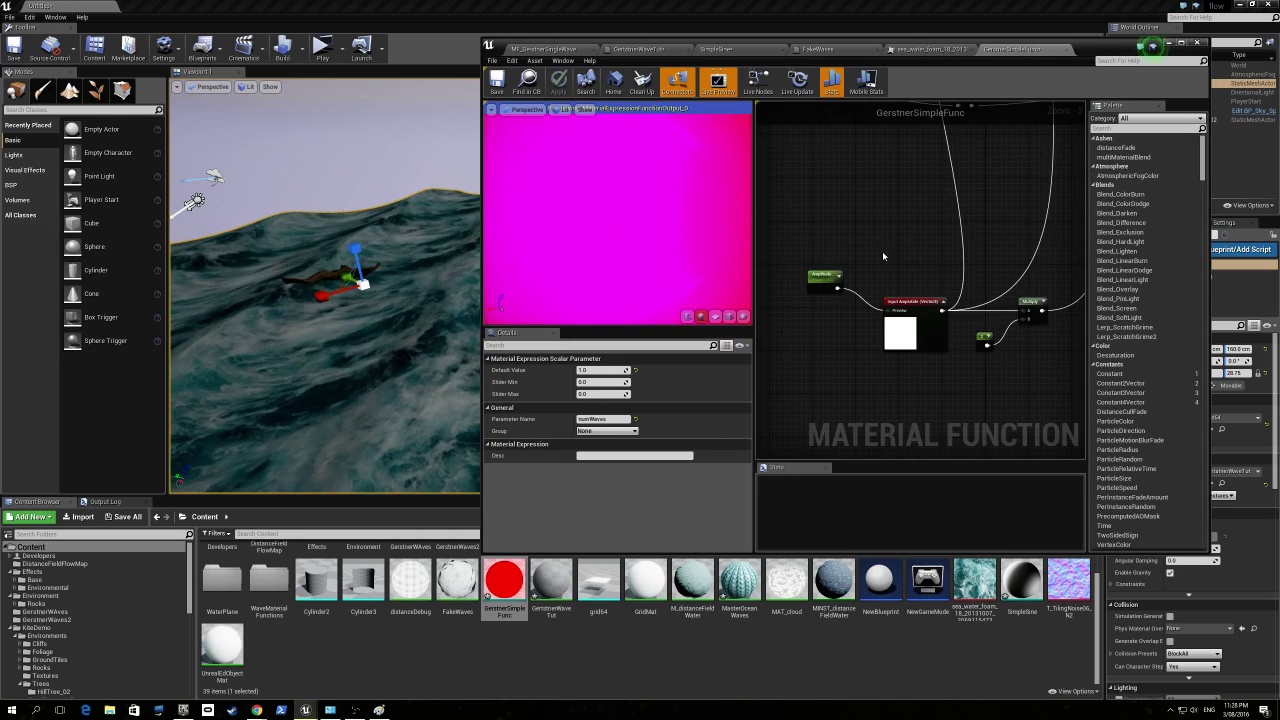
{"action": "double_click", "coordinate": [1075, 46]}
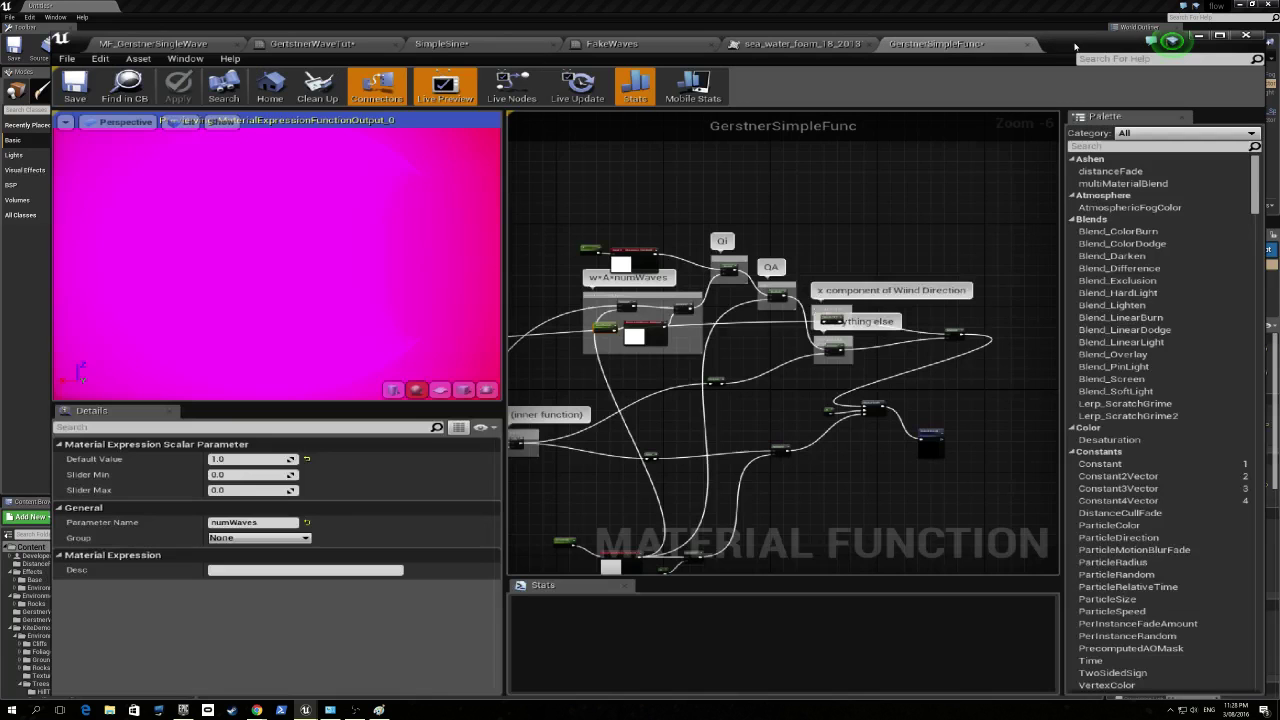
{"action": "scroll", "coordinate": [734, 297], "scroll_direction": "up", "scroll_amount": 4}
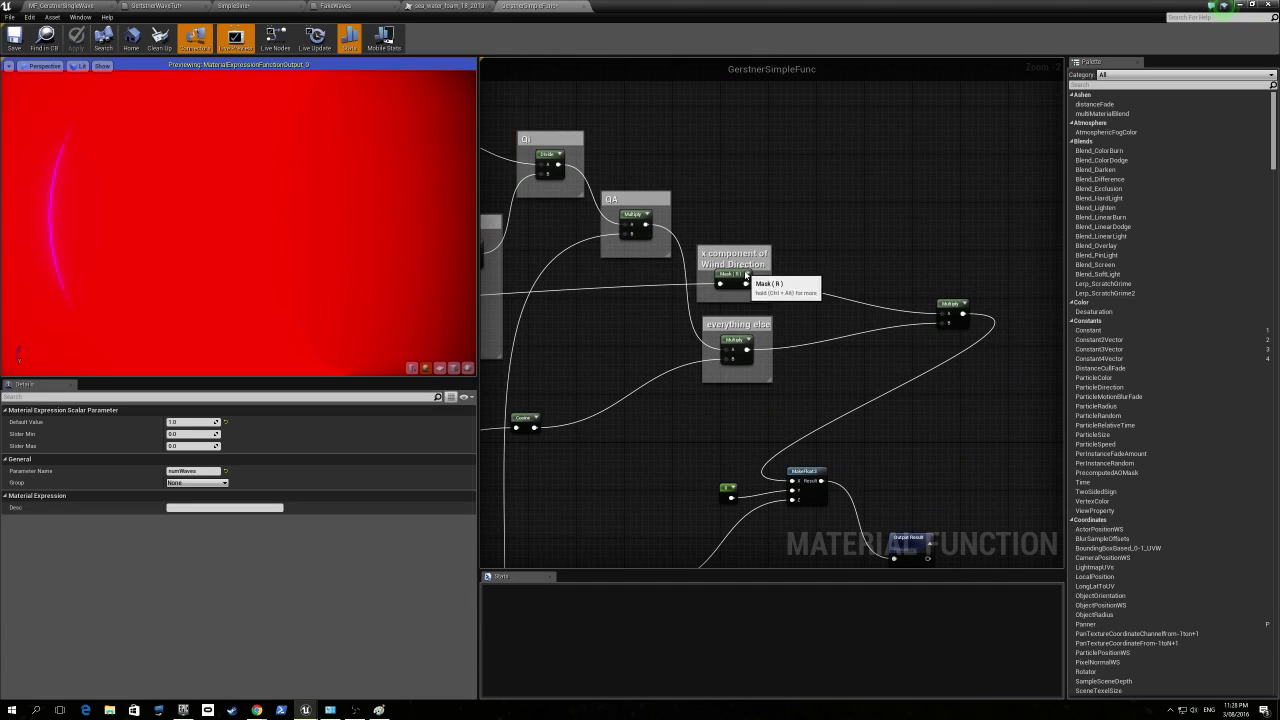
{"action": "left_click", "coordinate": [742, 327]}
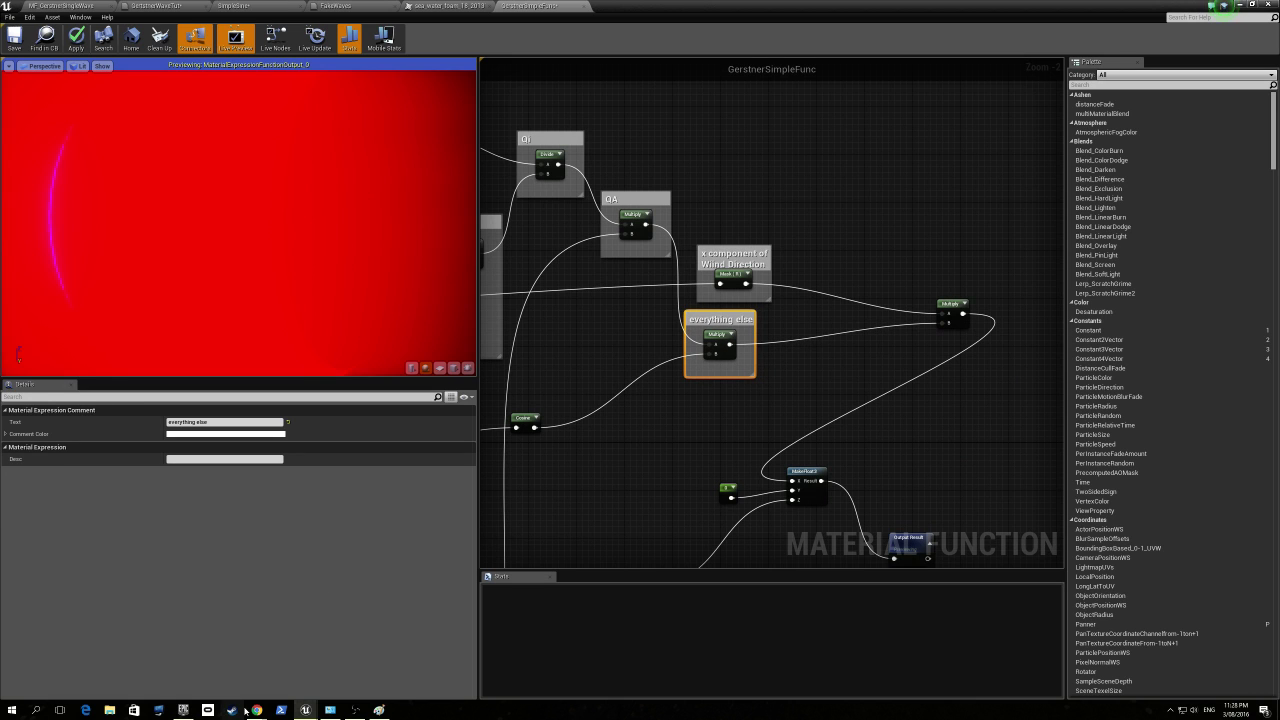
{"action": "mouse_move", "coordinate": [257, 710]}
{"action": "left_click", "coordinate": [358, 626]}
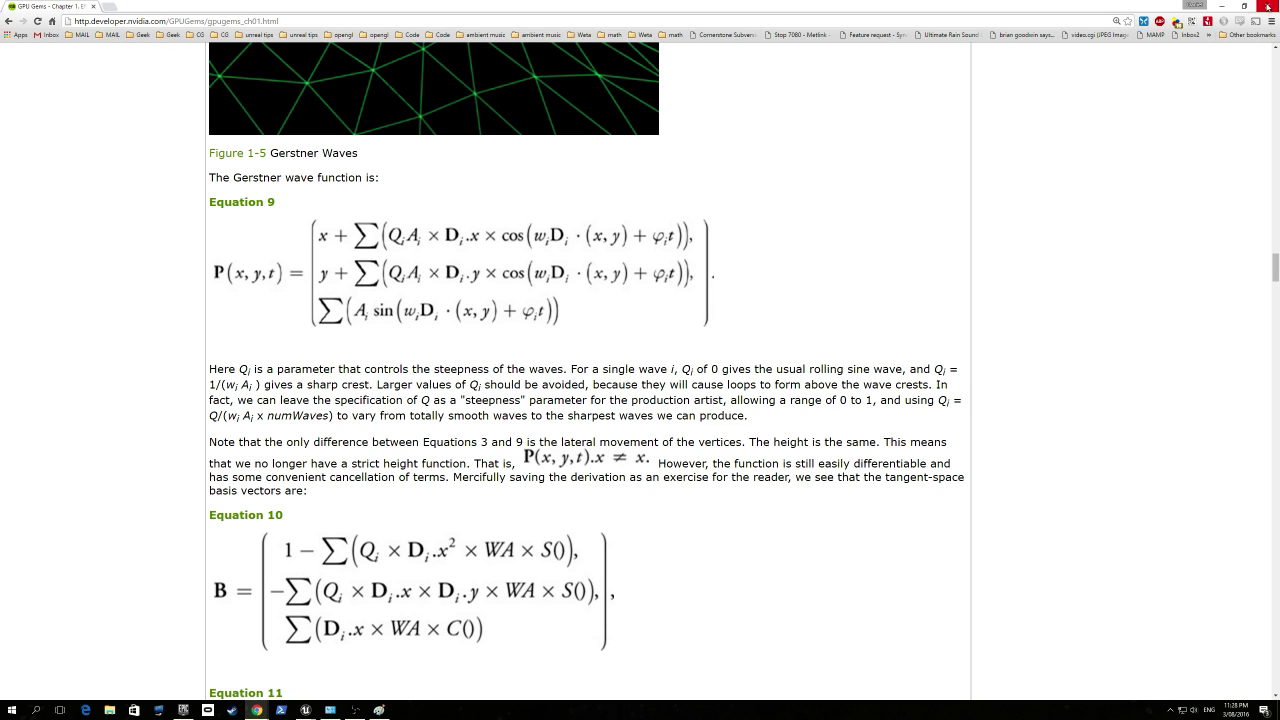
{"action": "left_click", "coordinate": [1224, 7]}
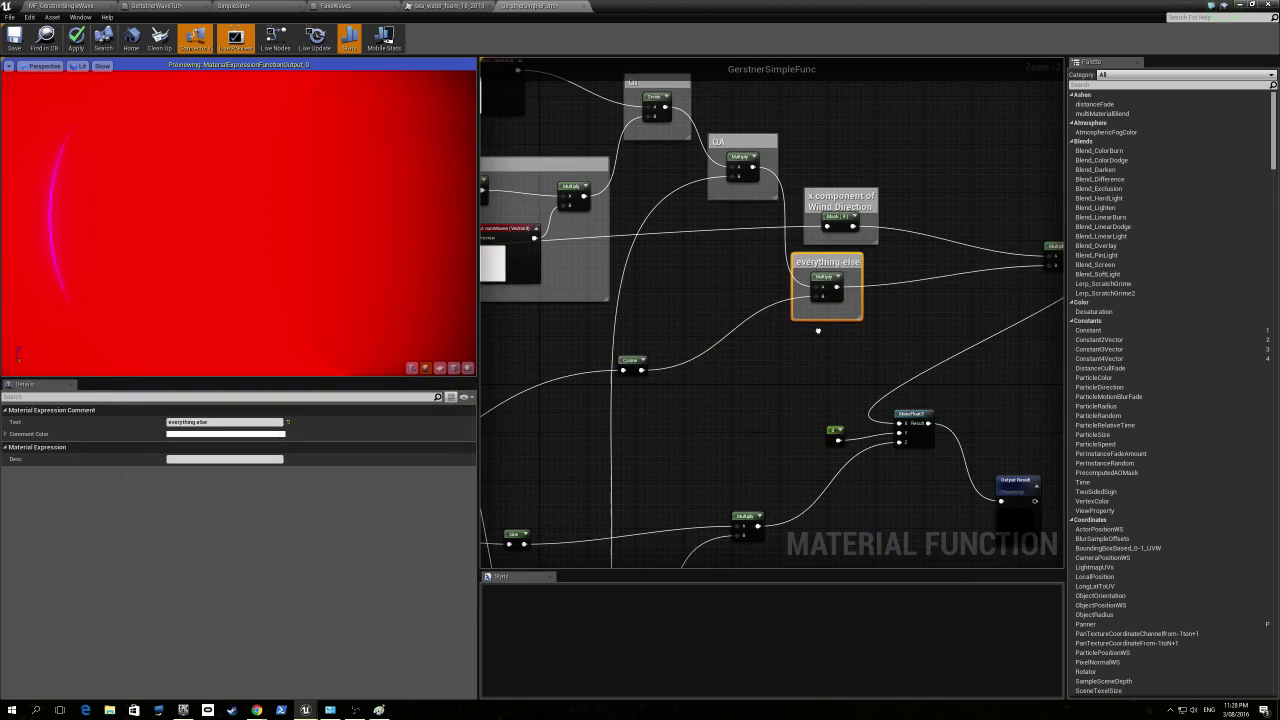
Duplicate the wind direction's x component mask, place it below the "everything else" group, and feed it from Input Direction
{"action": "right_click_drag", "start_coordinate": [818, 331], "coordinate": [842, 316]}
{"action": "left_click", "coordinate": [865, 202]}
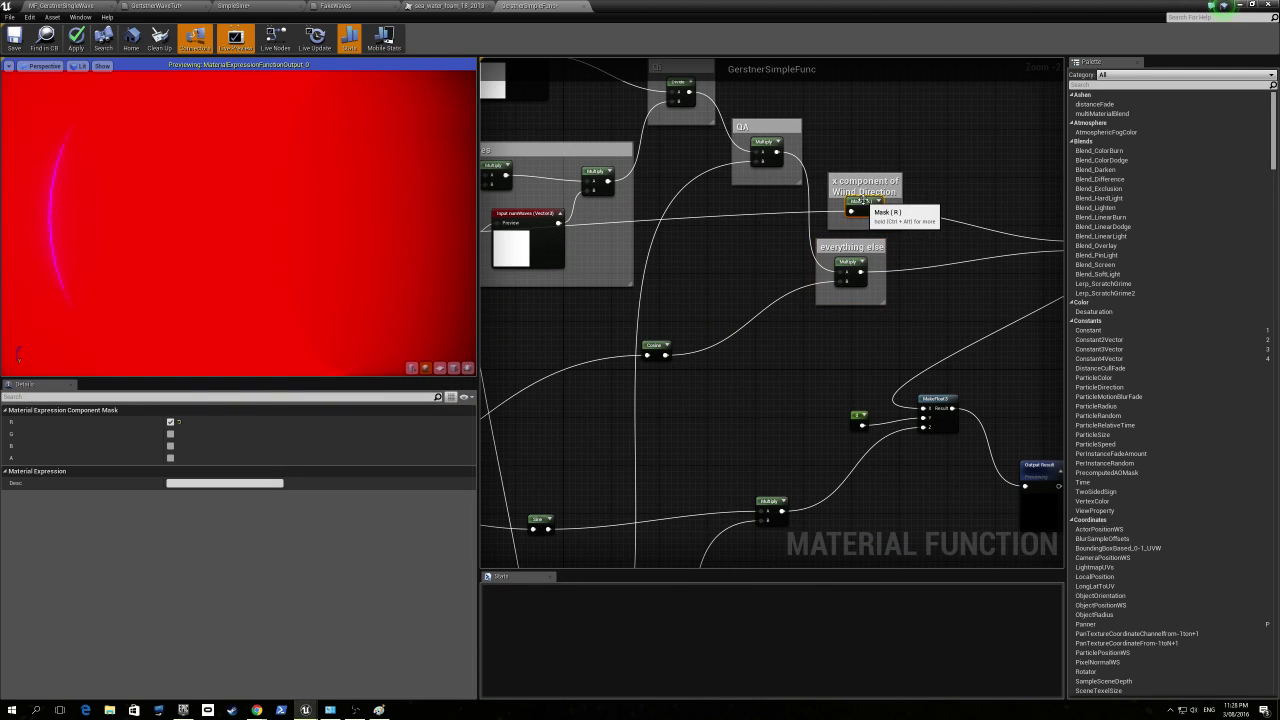
{"action": "key", "text": "ctrl+w"}
{"action": "left_click_drag", "start_coordinate": [879, 218], "coordinate": [751, 296]}
{"action": "right_click_drag", "start_coordinate": [815, 329], "coordinate": [765, 294]}
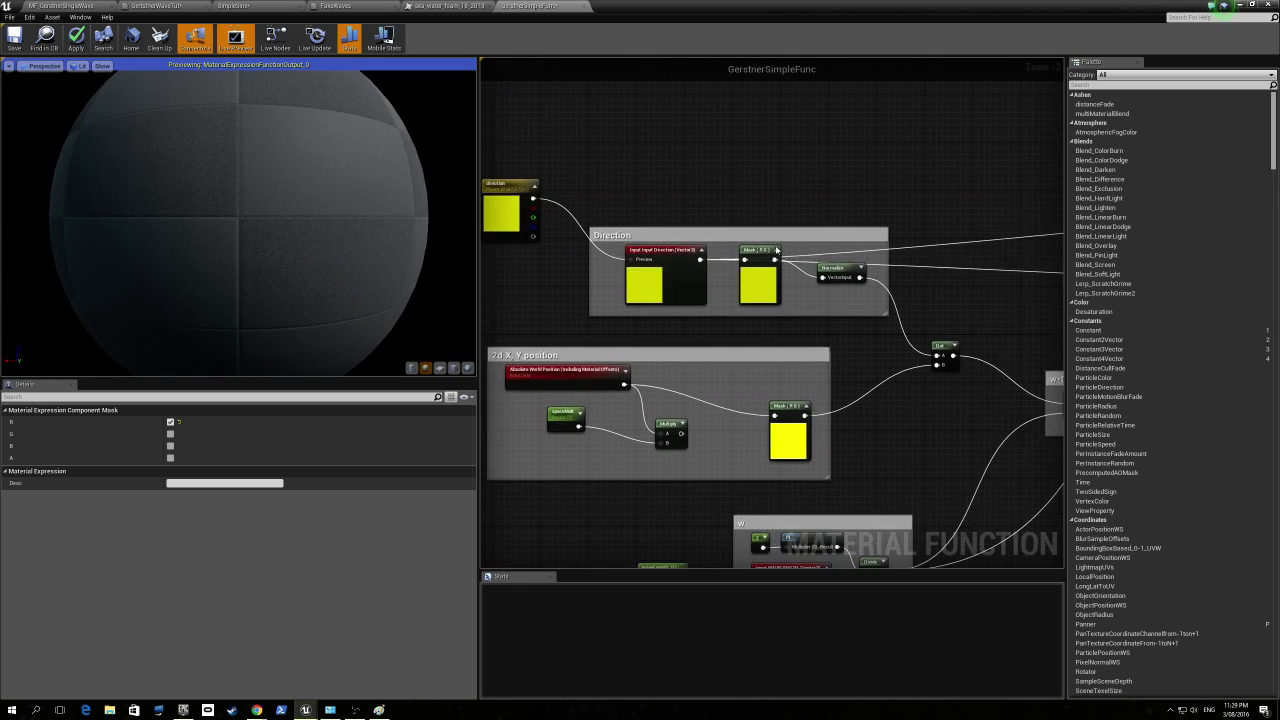
{"action": "left_click", "coordinate": [765, 294]}
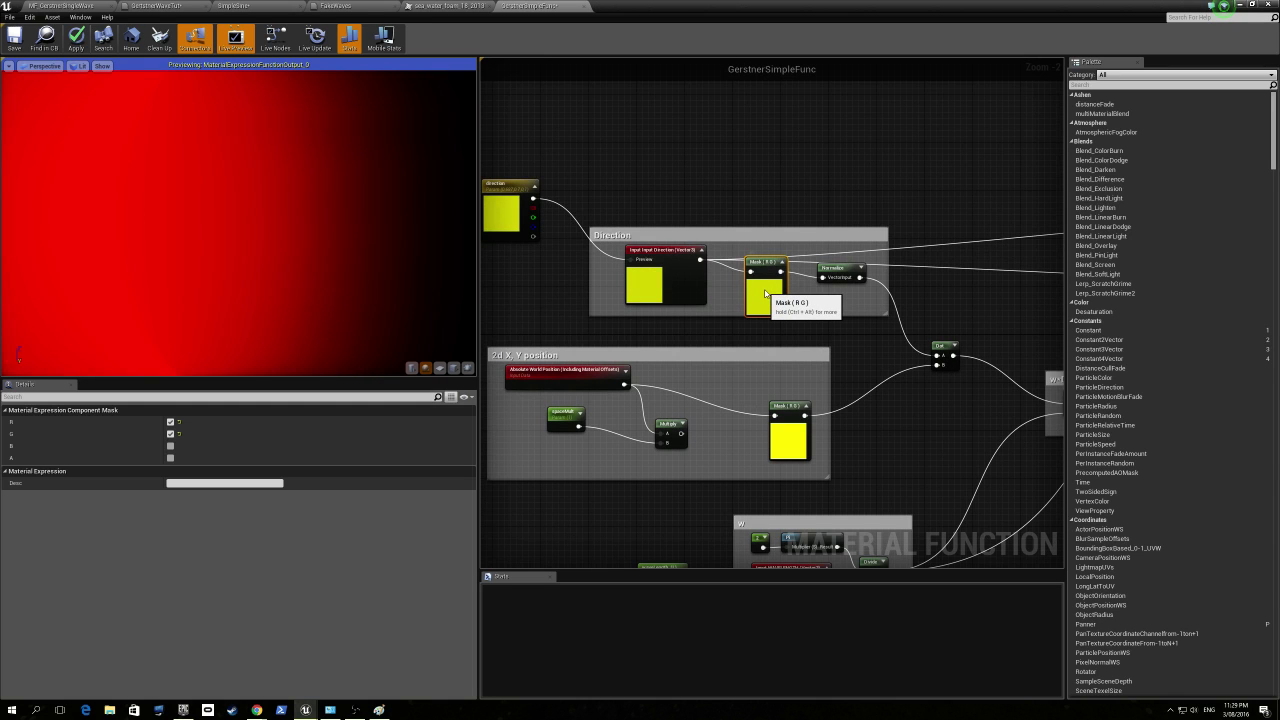
{"action": "right_click_drag", "start_coordinate": [967, 393], "coordinate": [712, 276]}
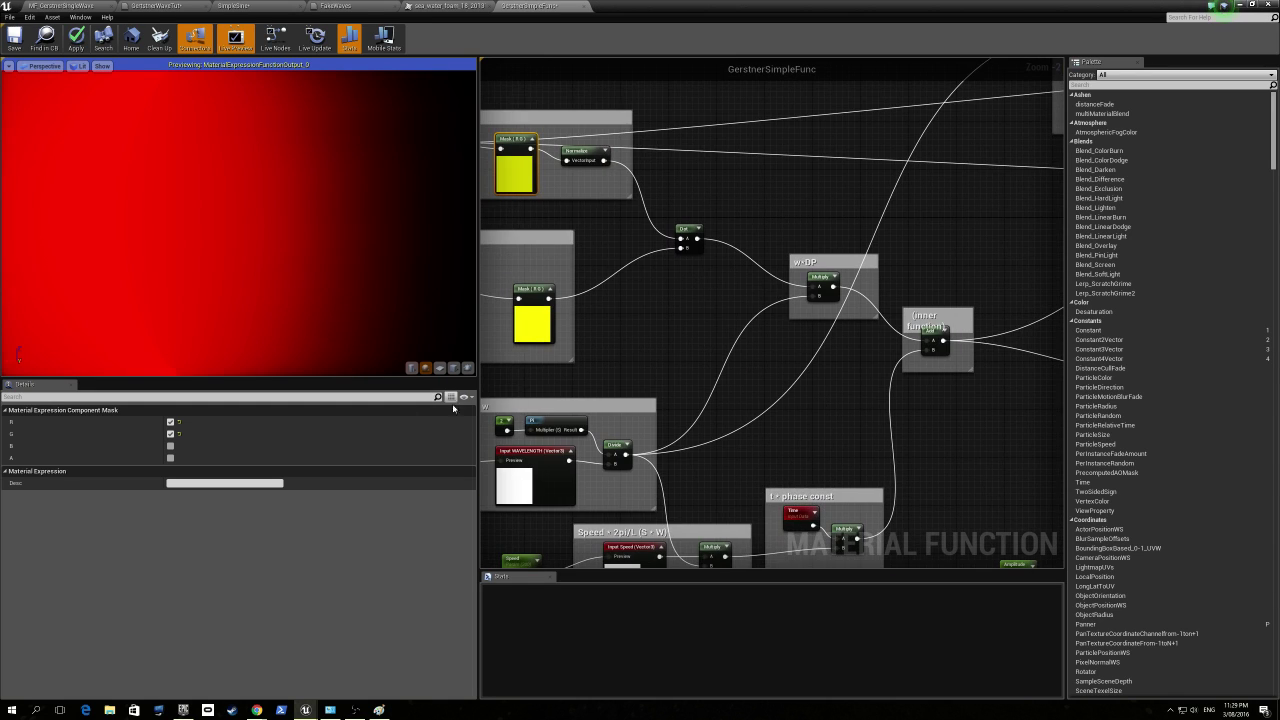
{"action": "right_click_drag", "start_coordinate": [828, 212], "coordinate": [706, 338]}
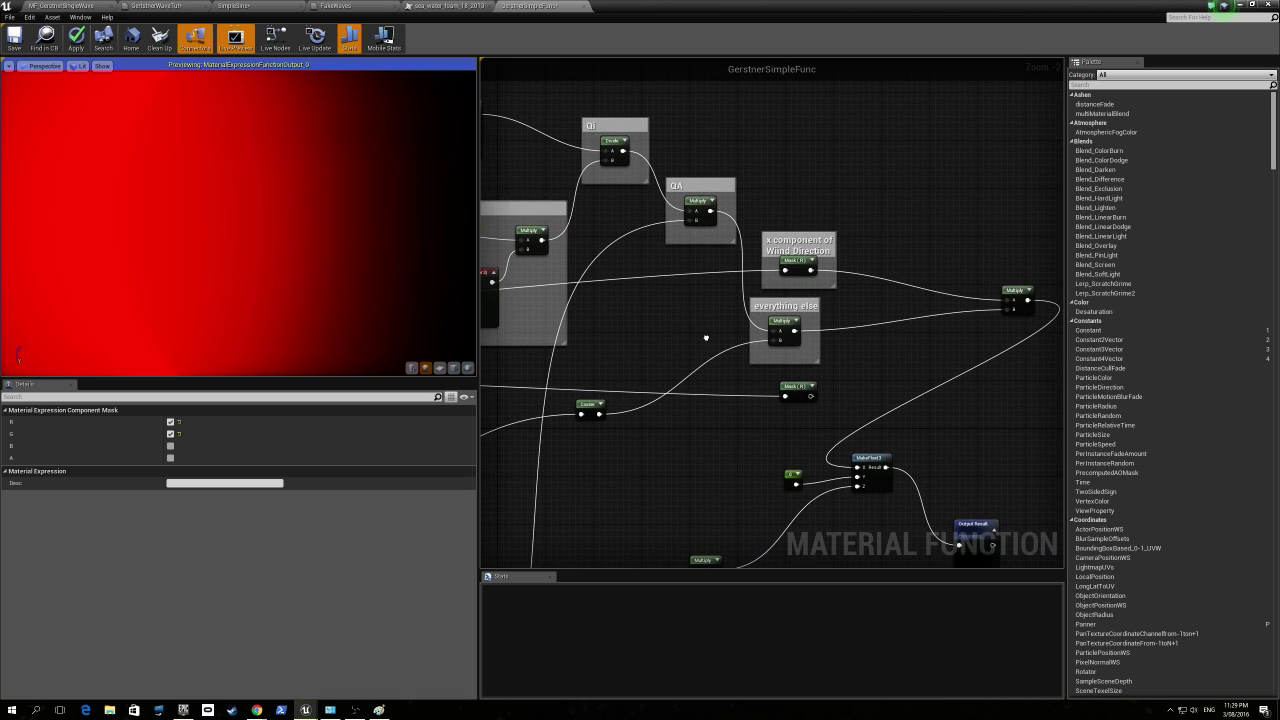
{"action": "left_click_drag", "start_coordinate": [779, 306], "coordinate": [797, 304]}
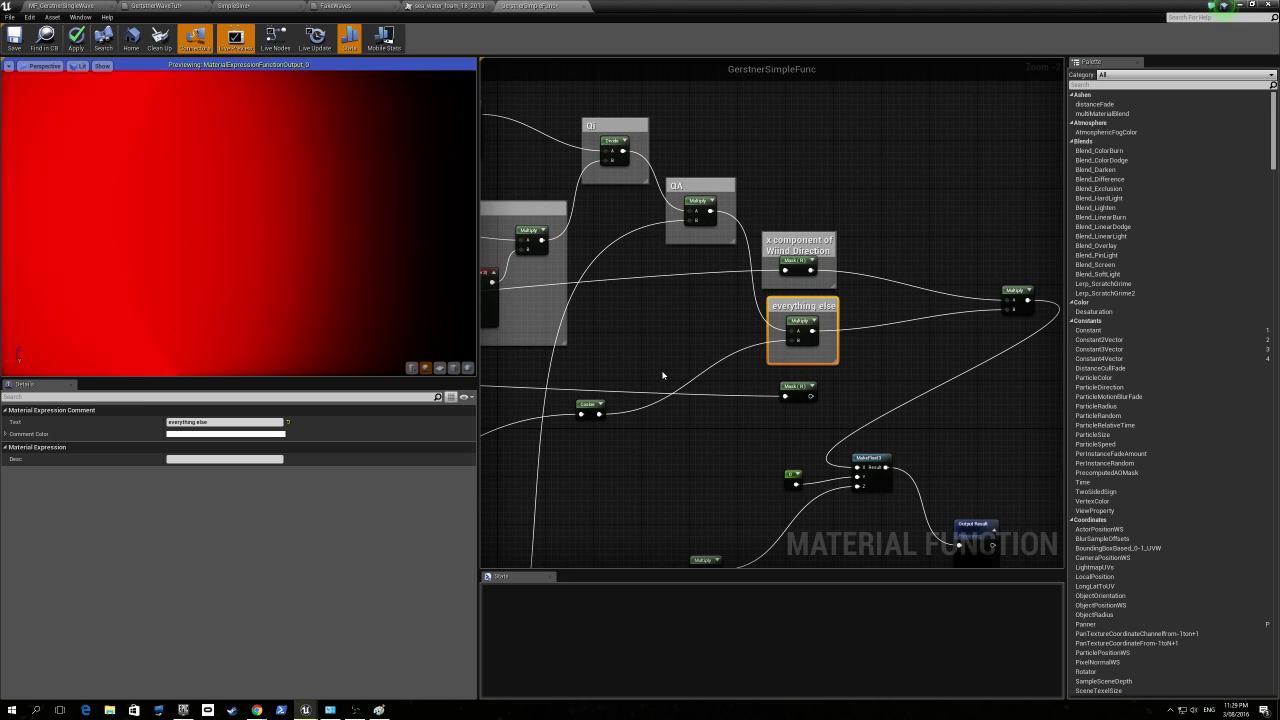
{"action": "right_click_drag", "start_coordinate": [708, 327], "coordinate": [793, 306]}
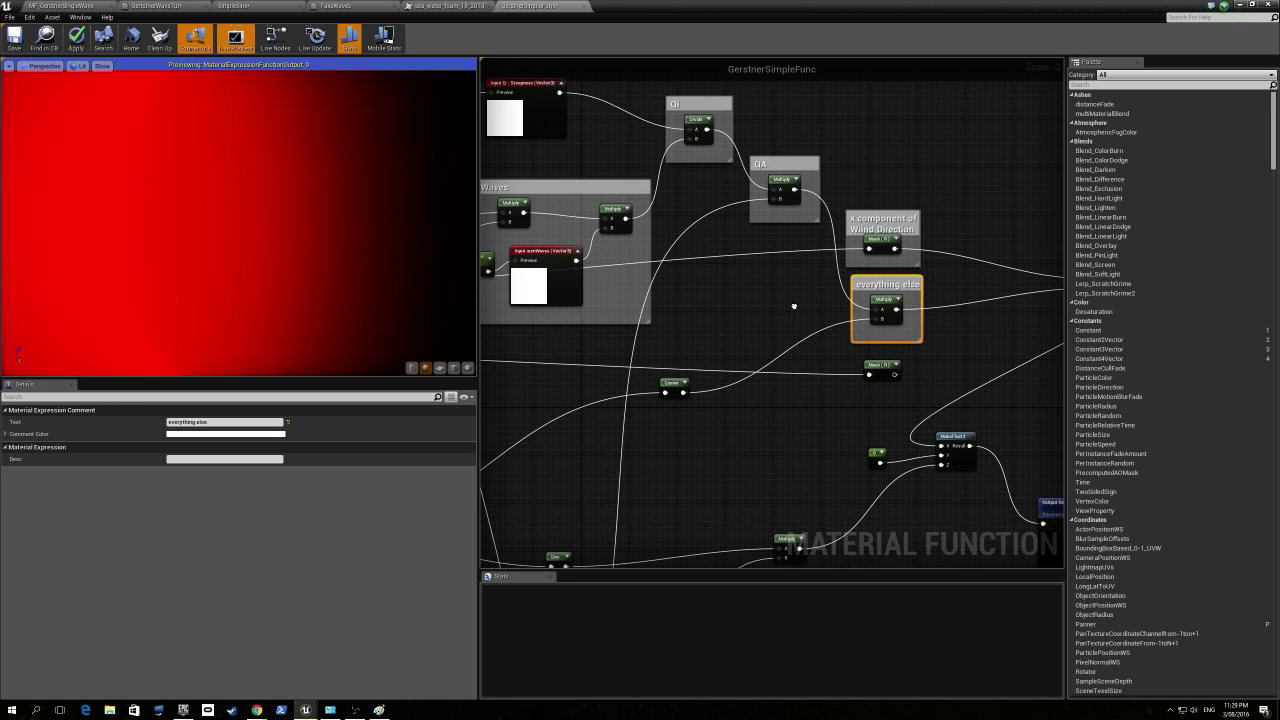
Set the duplicated component mask to output only the G channel
{"action": "left_click", "coordinate": [878, 367]}
{"action": "left_click", "coordinate": [170, 422]}
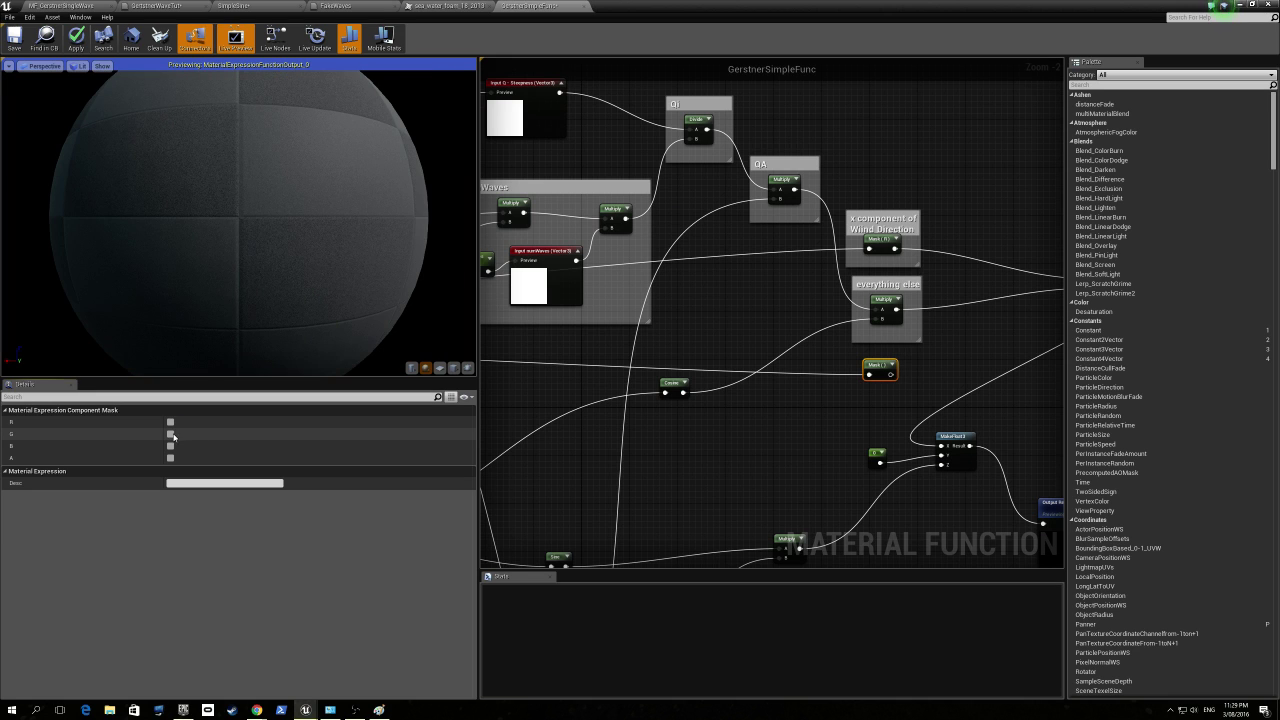
{"action": "left_click", "coordinate": [170, 434]}
Wrap the G mask in a comment titled "y component of wind direction" and place it just below the "everything else" group
{"action": "right_click_drag", "start_coordinate": [723, 423], "coordinate": [570, 427]}
{"action": "key", "text": "c"}
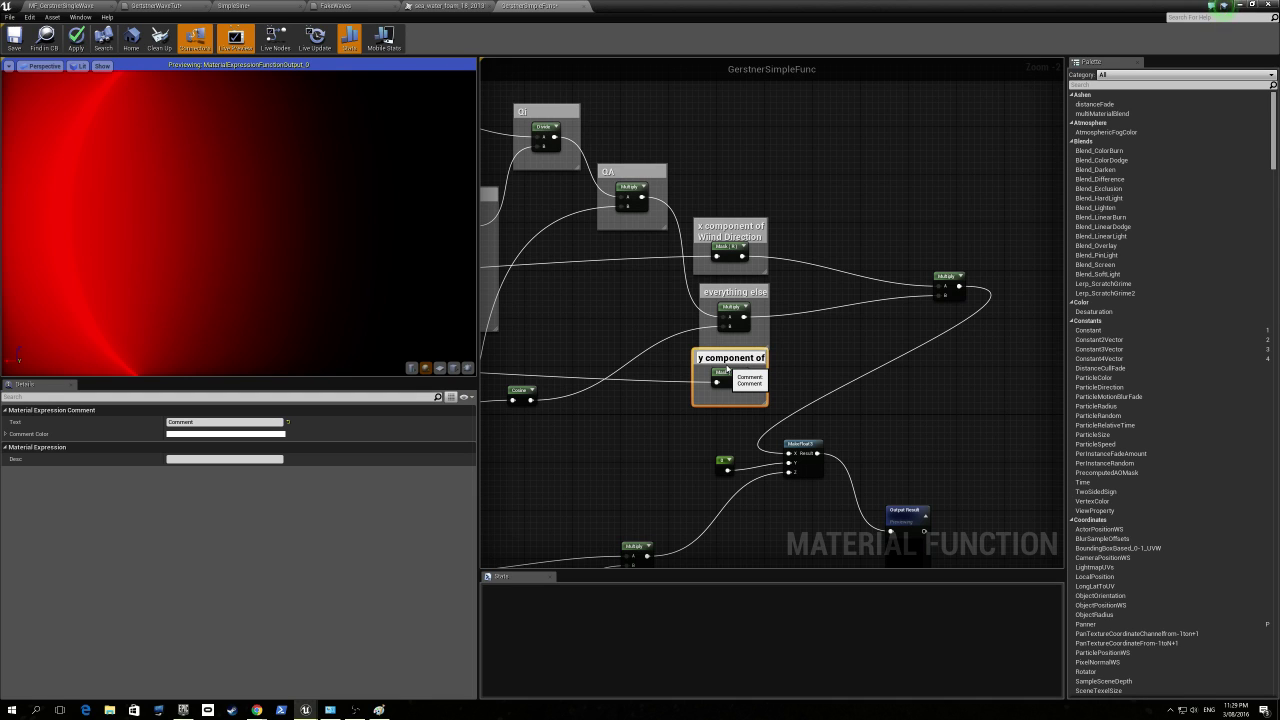
{"action": "type", "text": "wind direction"}
{"action": "key", "text": "Return"}
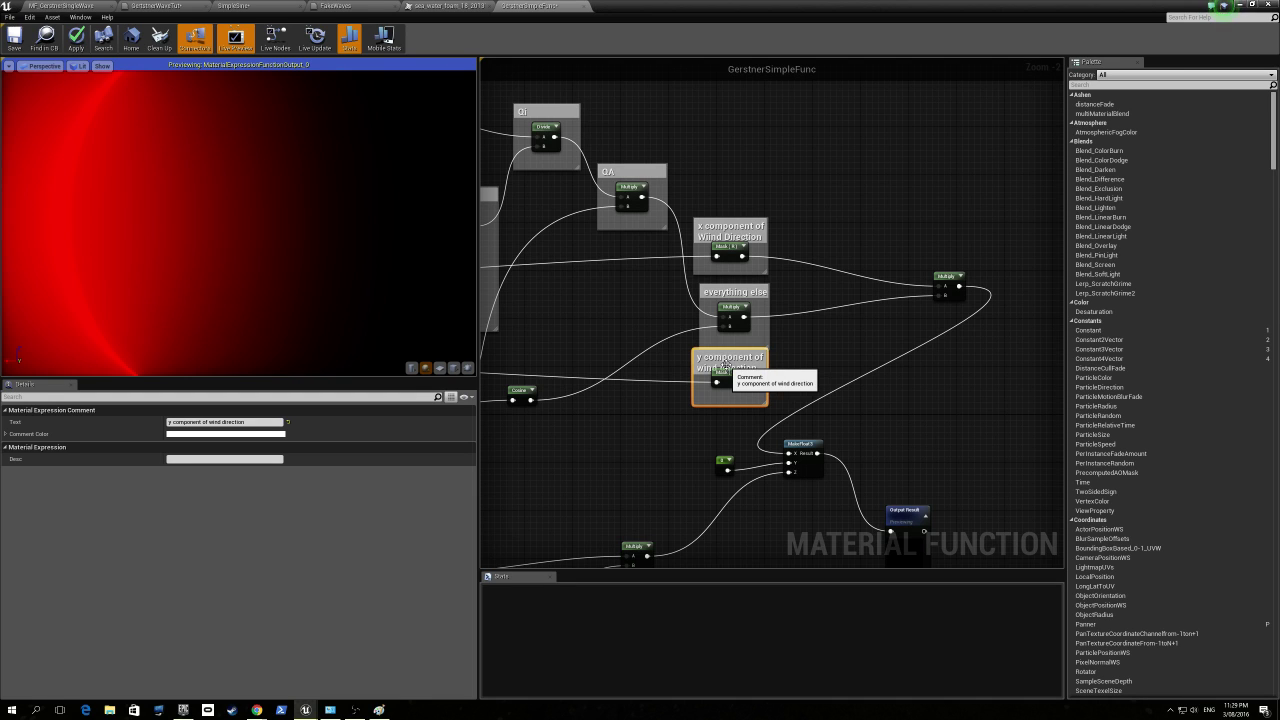
{"action": "left_click_drag", "start_coordinate": [724, 365], "coordinate": [741, 368]}
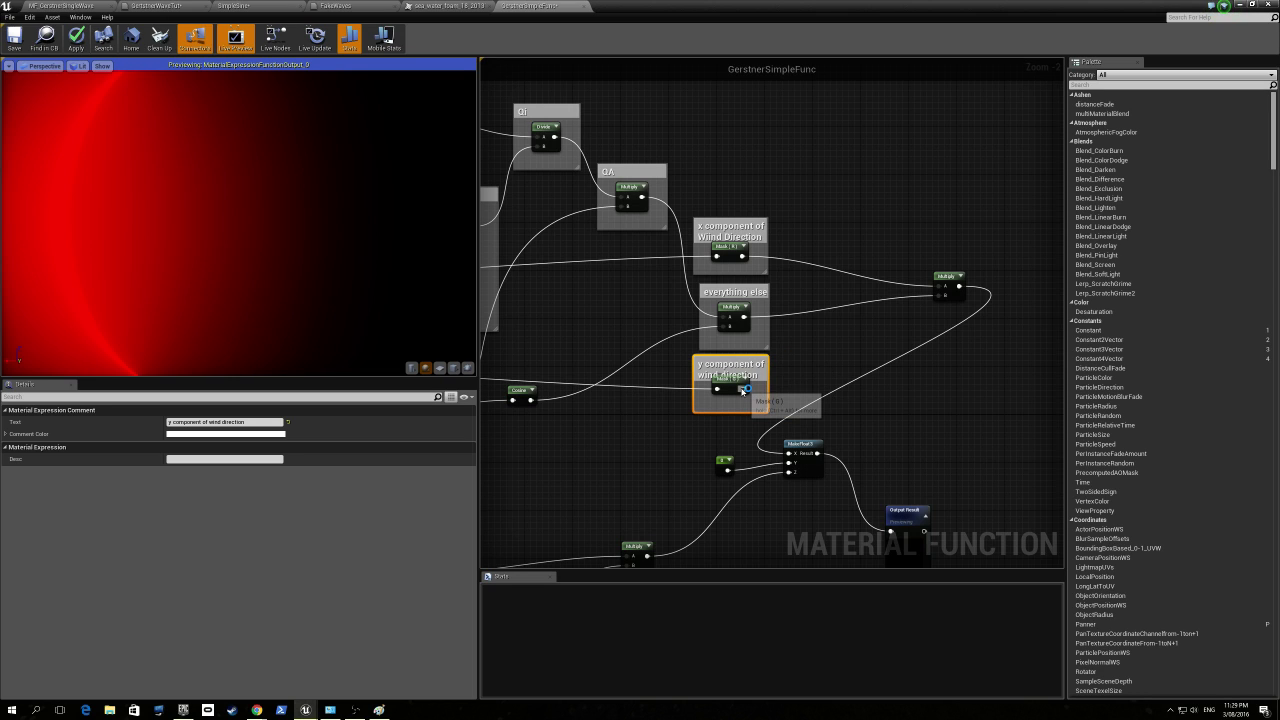
Add a Multiply node with the "everything else" result as A and the y component of the wind direction as B
{"action": "right_click_drag", "start_coordinate": [933, 363], "coordinate": [945, 330]}
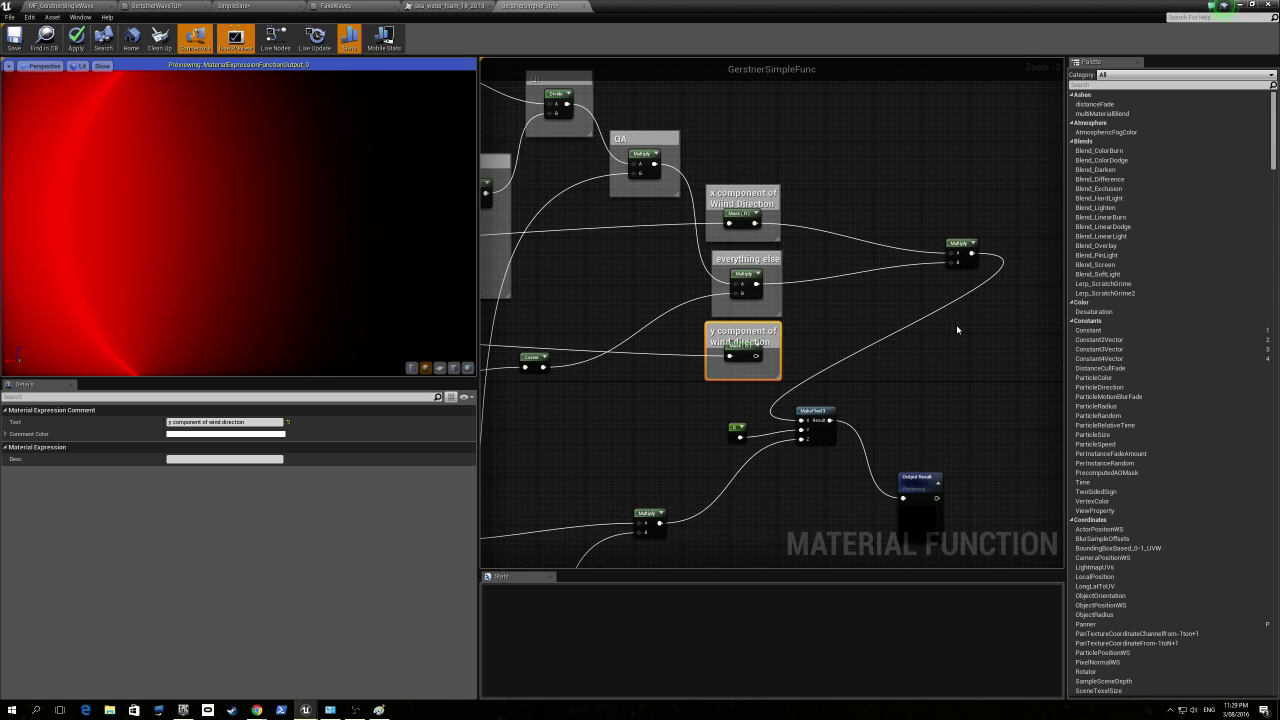
{"action": "left_click", "coordinate": [957, 329]}
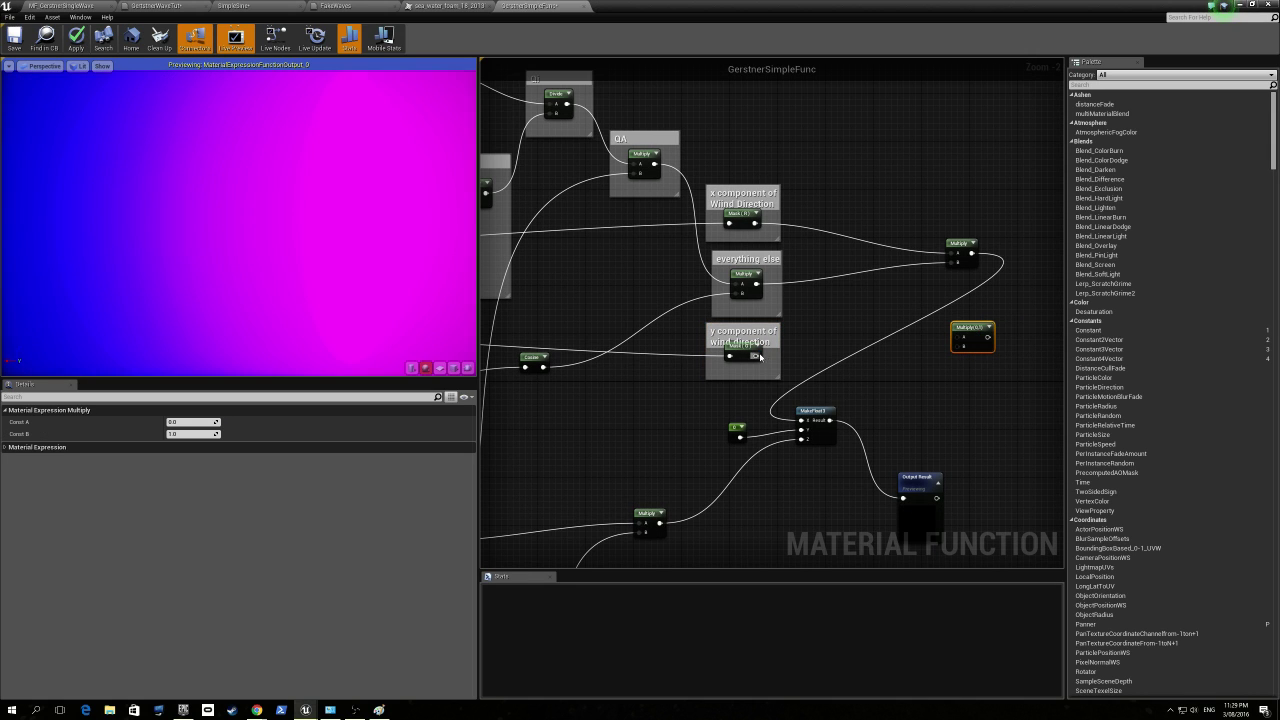
{"action": "left_click_drag", "start_coordinate": [757, 355], "coordinate": [961, 343]}
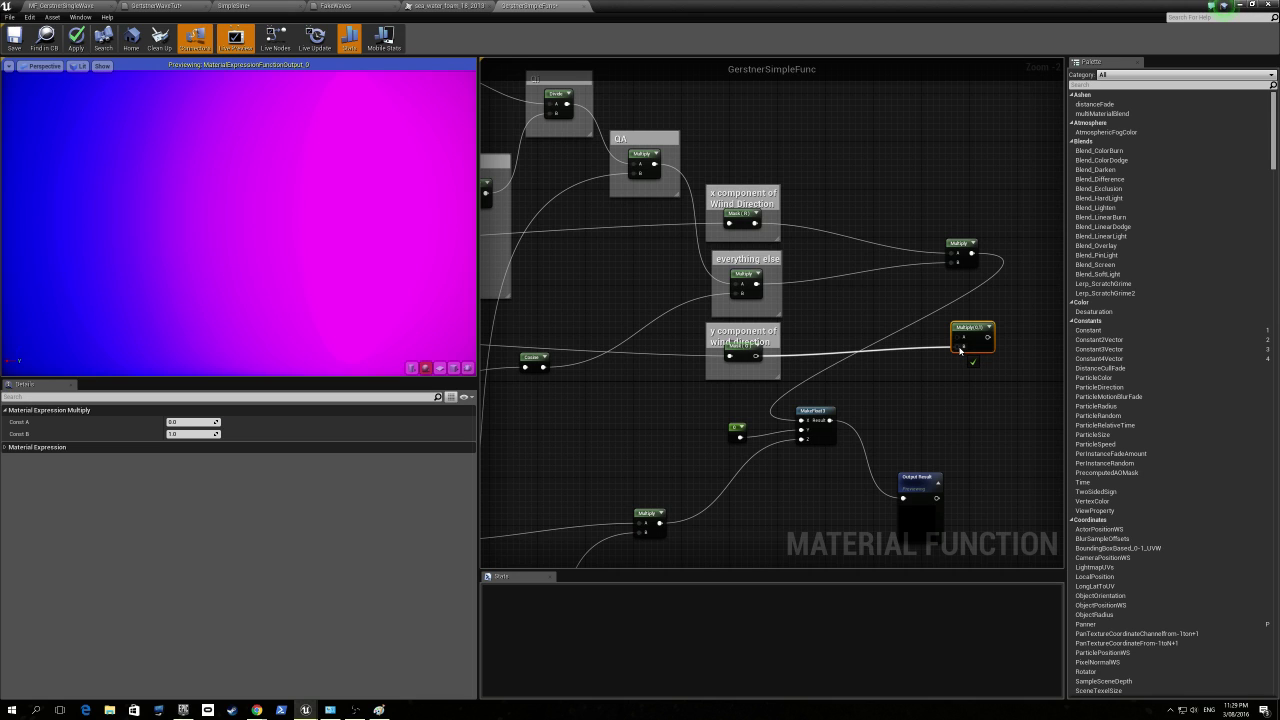
{"action": "left_click_drag", "start_coordinate": [960, 349], "coordinate": [960, 345]}
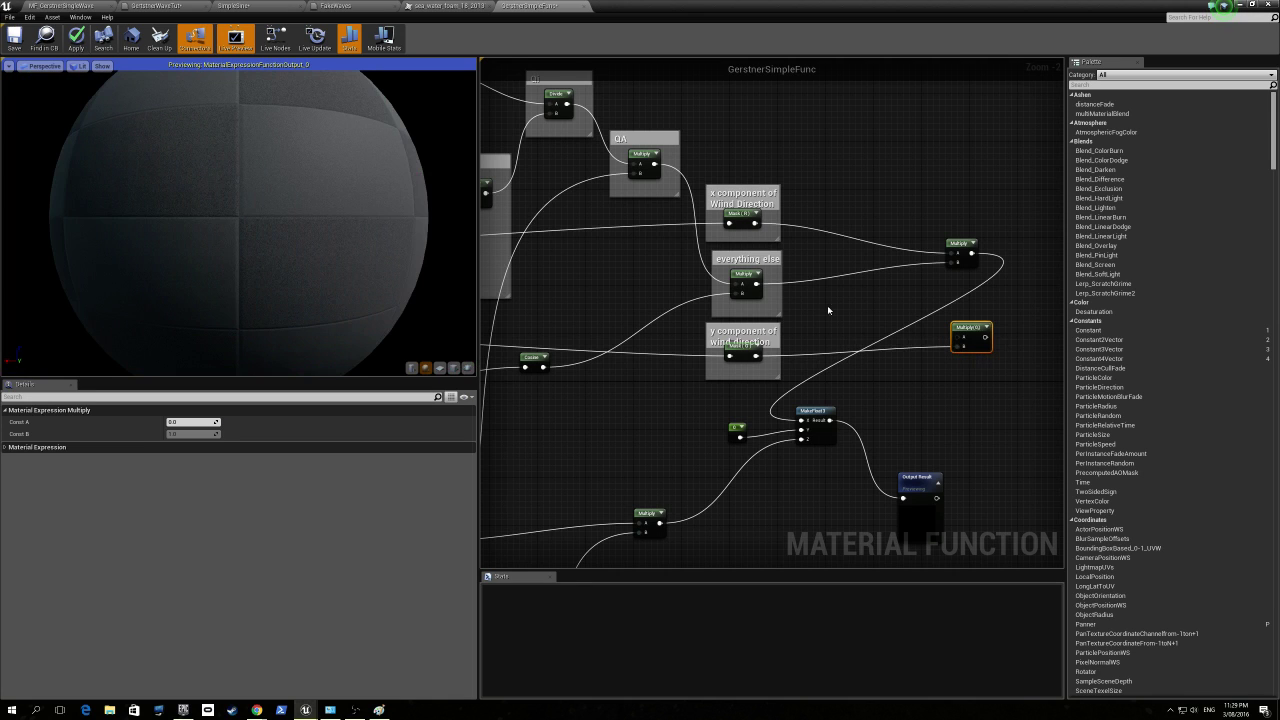
{"action": "left_click_drag", "start_coordinate": [756, 284], "coordinate": [957, 337]}
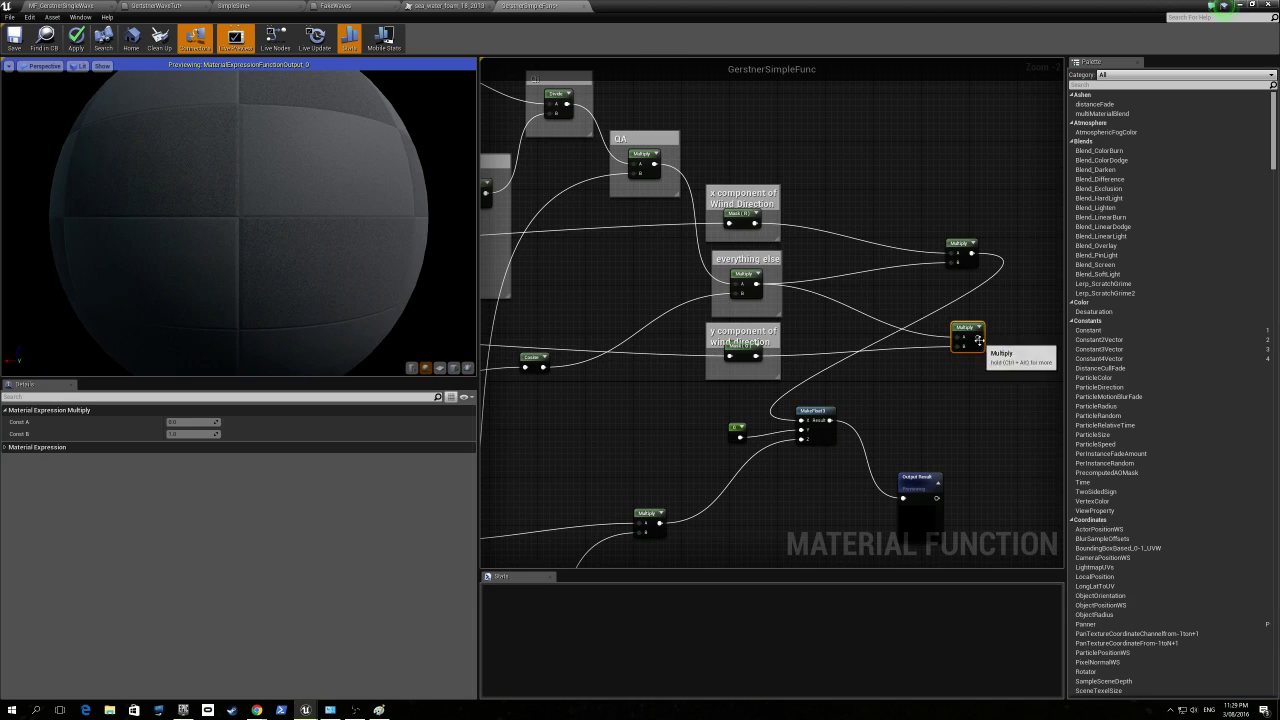
Connect the new Multiply to MakeFloat3's Y input in place of the constant and apply the function
{"action": "right_click_drag", "start_coordinate": [979, 381], "coordinate": [923, 359]}
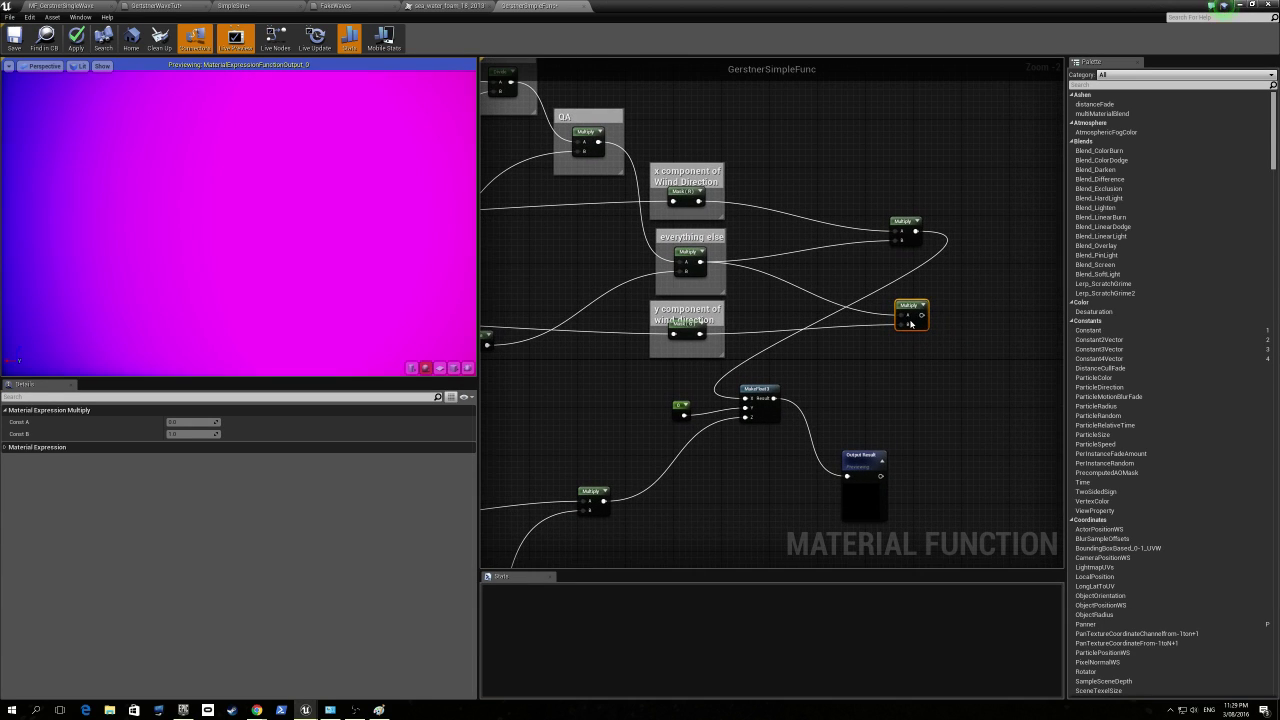
{"action": "left_click_drag", "start_coordinate": [920, 316], "coordinate": [747, 407]}
{"action": "left_click", "coordinate": [77, 41]}
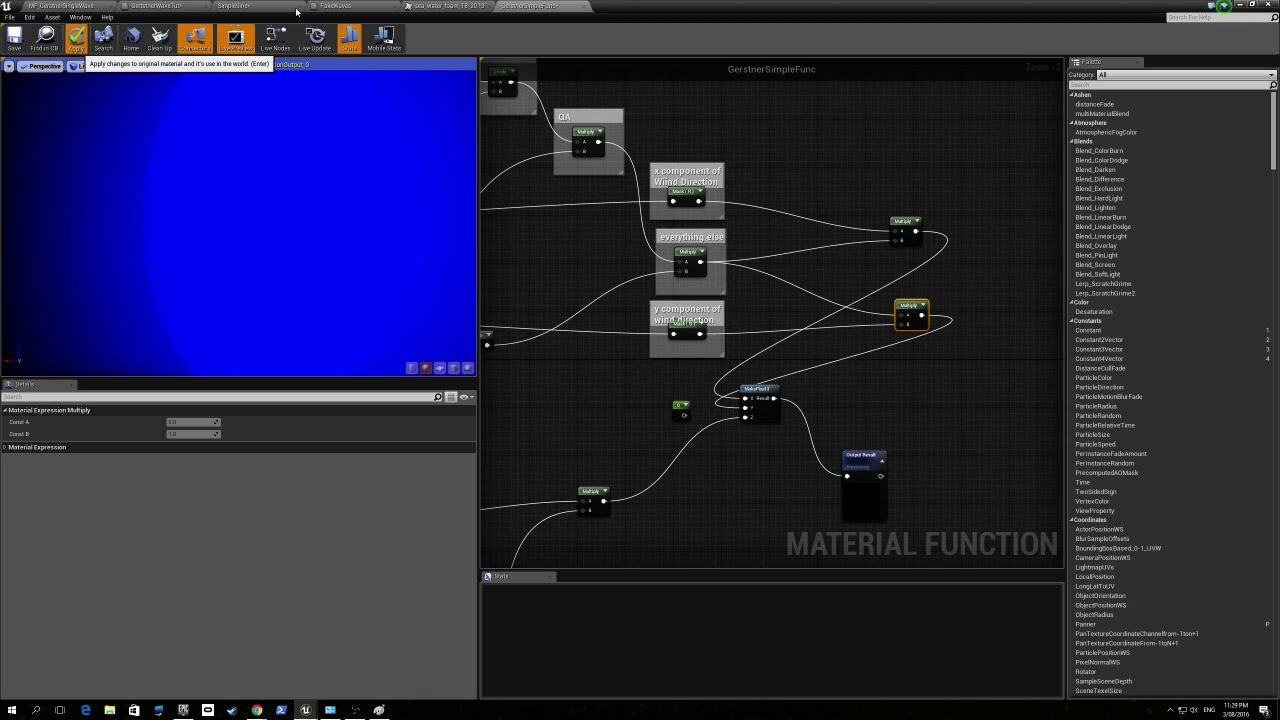
Bring the level editor to the front at full size and inspect the water mesh in the viewport
{"action": "left_click_drag", "start_coordinate": [744, 9], "coordinate": [0, 60]}
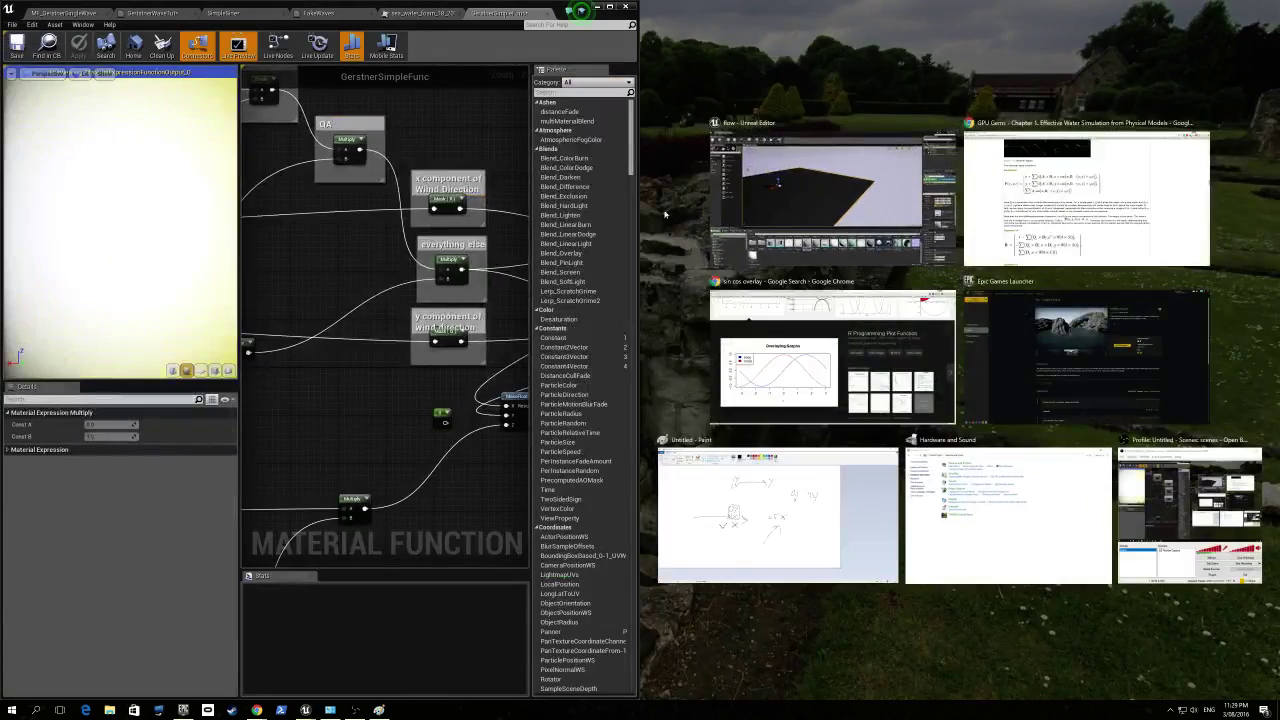
{"action": "left_click", "coordinate": [771, 194]}
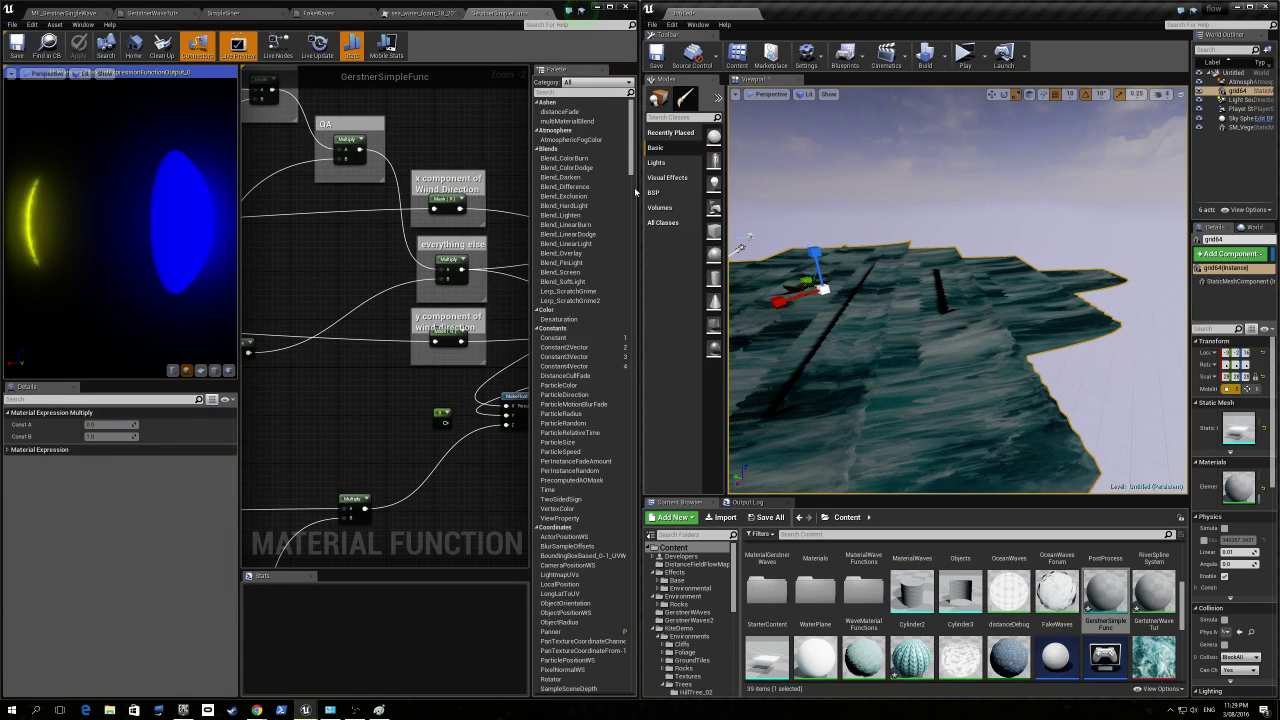
{"action": "left_click", "coordinate": [1251, 6]}
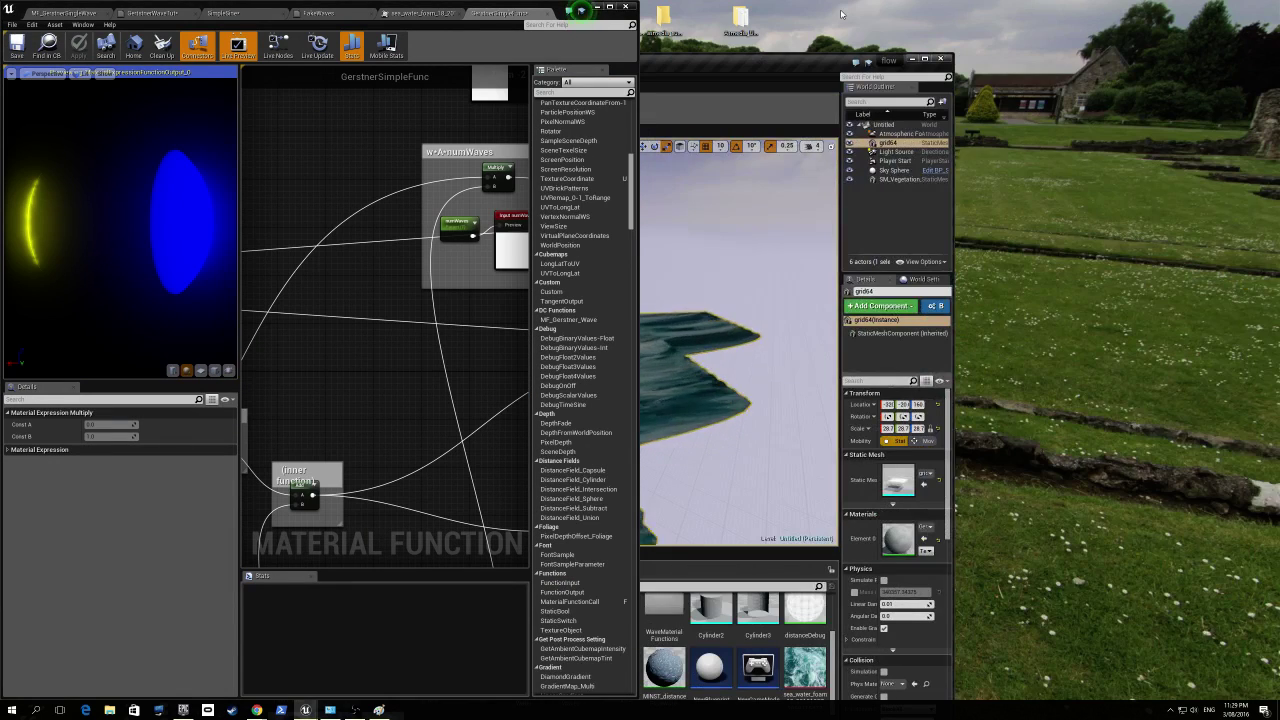
{"action": "left_click", "coordinate": [923, 59]}
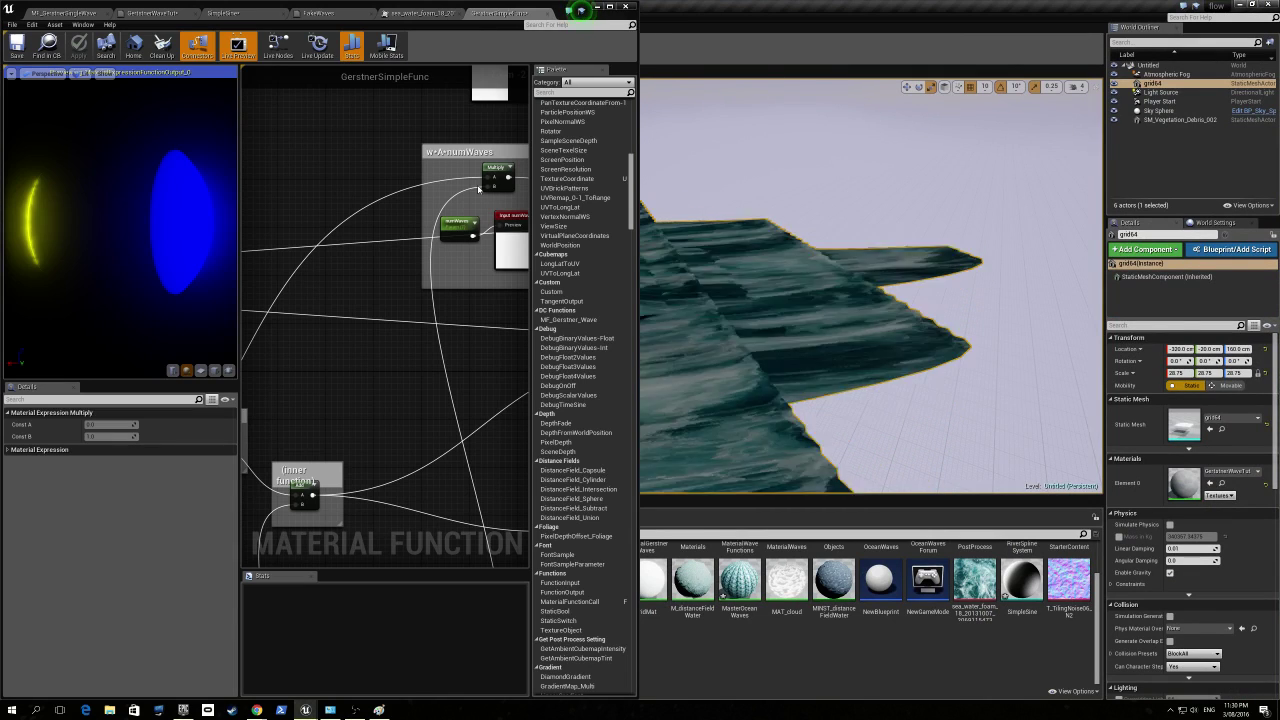
{"action": "left_click", "coordinate": [597, 6]}
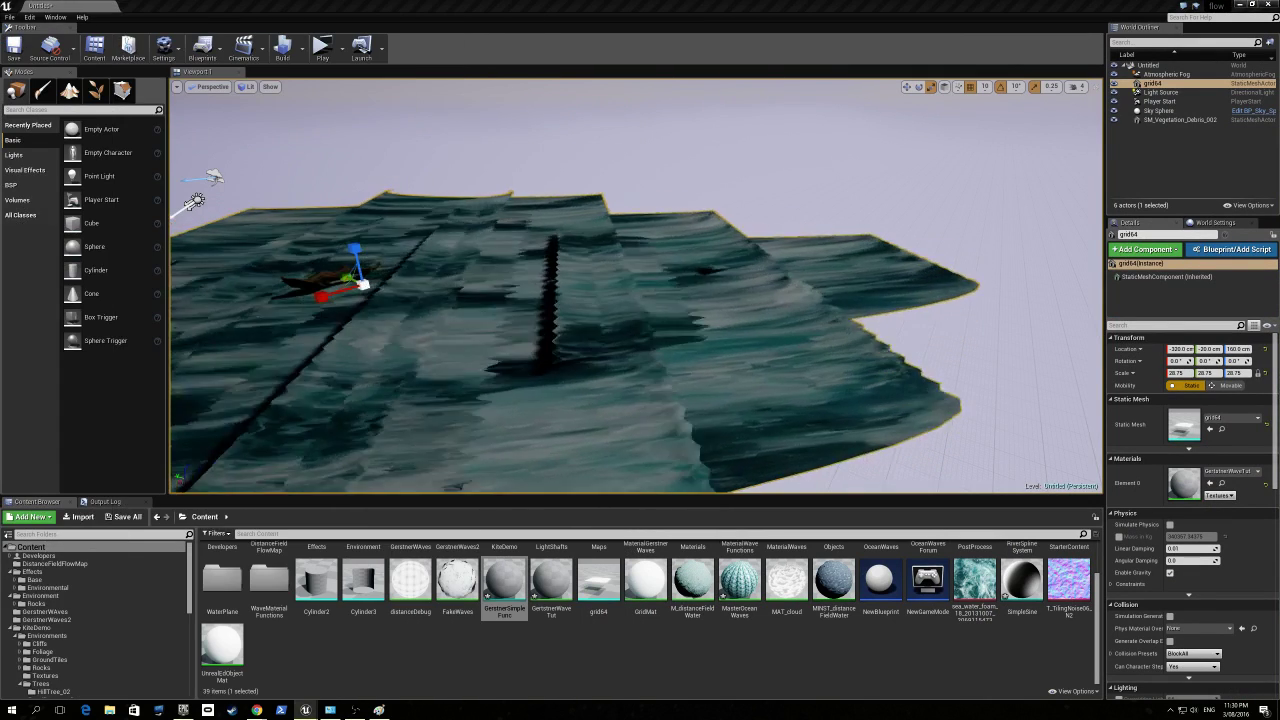
Reopen GerstnerSimpleFunc and examine its node graph and wiring around the w*A*numWaves group
{"action": "double_click", "coordinate": [504, 582]}
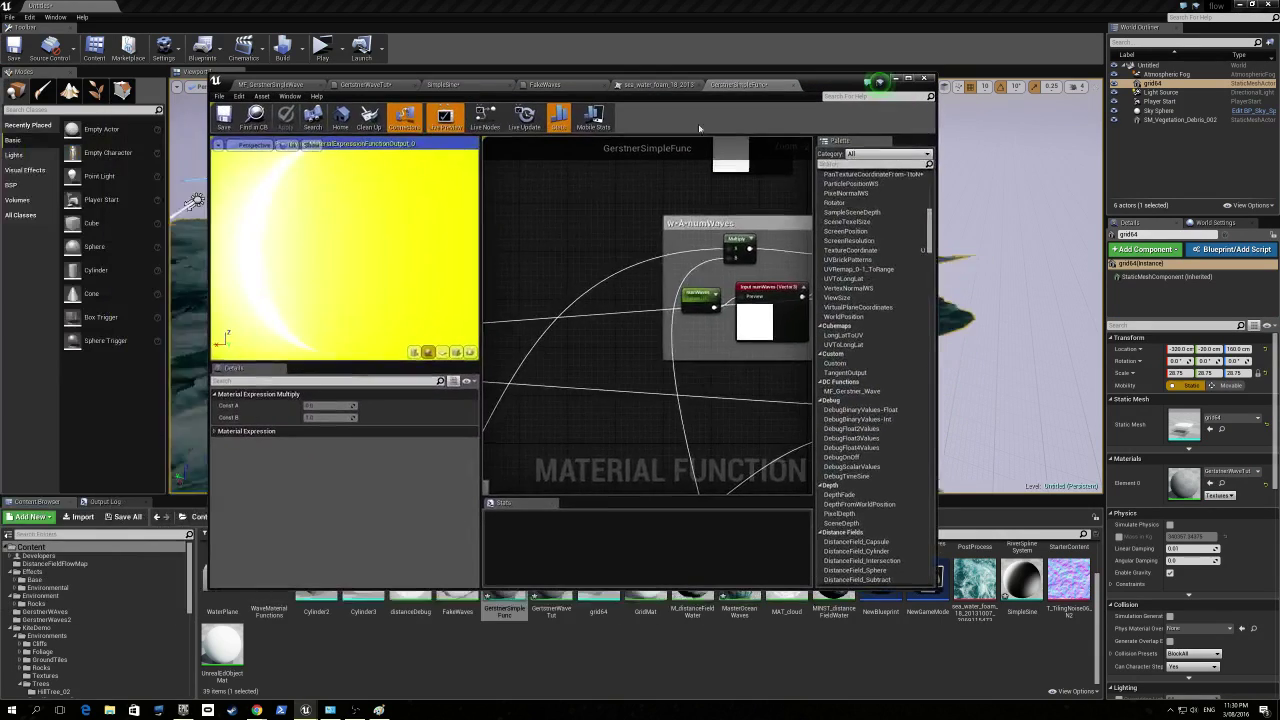
{"action": "scroll", "coordinate": [675, 245], "scroll_direction": "down", "scroll_amount": 4}
{"action": "right_click_drag", "start_coordinate": [777, 279], "coordinate": [617, 311]}
{"action": "scroll", "coordinate": [617, 311], "scroll_direction": "up", "scroll_amount": 2}
{"action": "right_click_drag", "start_coordinate": [578, 357], "coordinate": [689, 268]}
{"action": "scroll", "coordinate": [601, 345], "scroll_direction": "up", "scroll_amount": 1}
{"action": "scroll", "coordinate": [605, 346], "scroll_direction": "up", "scroll_amount": 1}
{"action": "right_click_drag", "start_coordinate": [557, 248], "coordinate": [800, 302]}
{"action": "right_click_drag", "start_coordinate": [634, 323], "coordinate": [774, 323]}
Switch to the GertstnerWaveTut material, frame its parameter nodes, and arrange its editor side by side with the level editor
{"action": "left_click", "coordinate": [365, 84]}
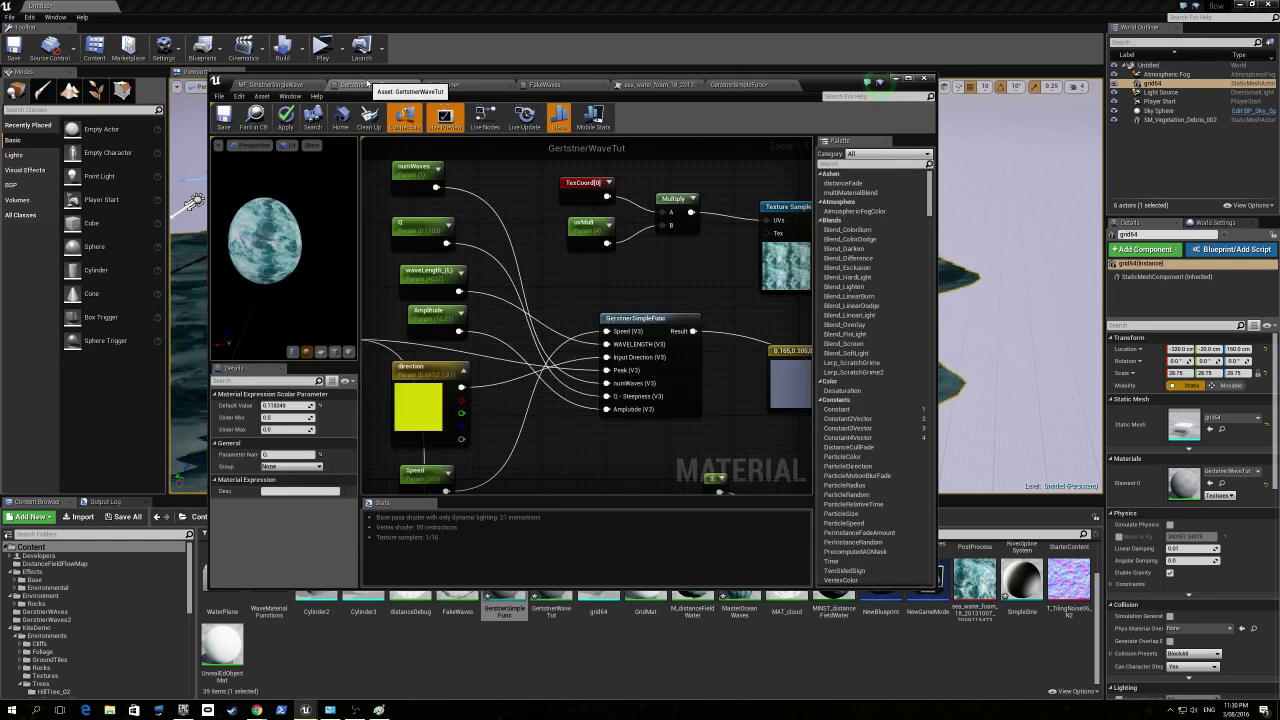
{"action": "right_click_drag", "start_coordinate": [502, 270], "coordinate": [640, 233]}
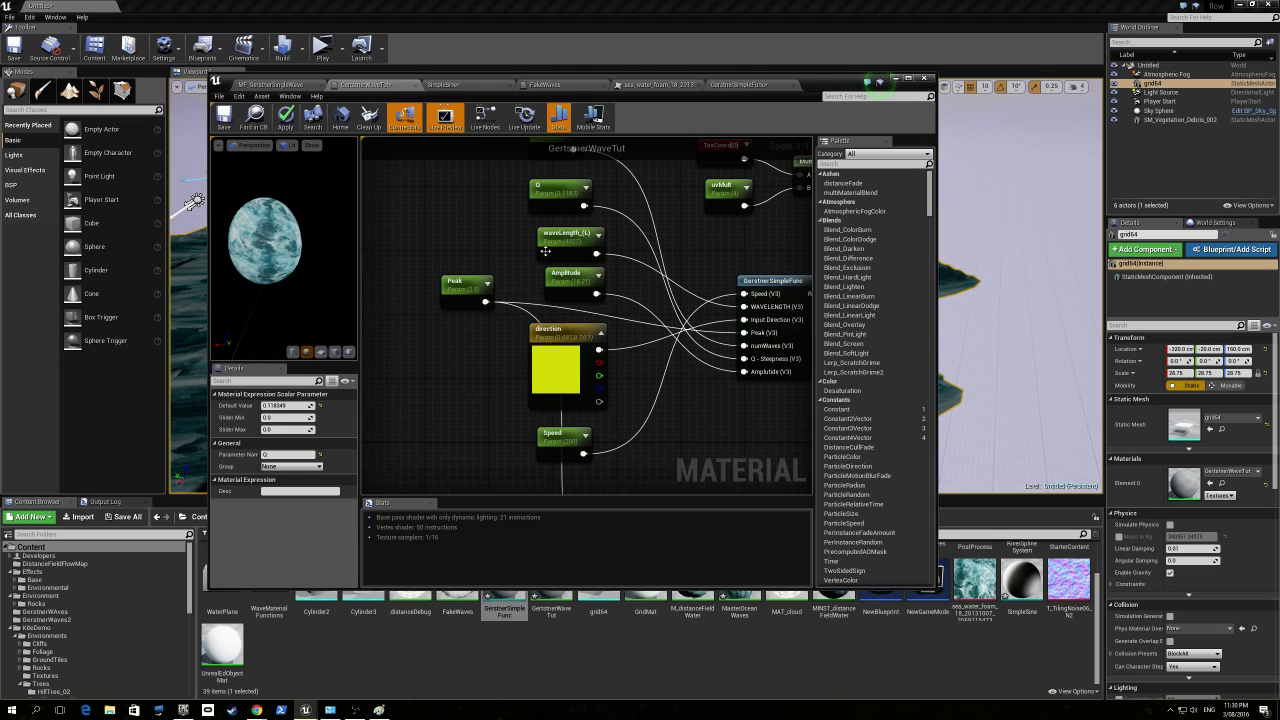
{"action": "right_click_drag", "start_coordinate": [545, 251], "coordinate": [495, 330]}
{"action": "left_click_drag", "start_coordinate": [810, 82], "coordinate": [1279, 185]}
{"action": "left_click", "coordinate": [192, 190]}
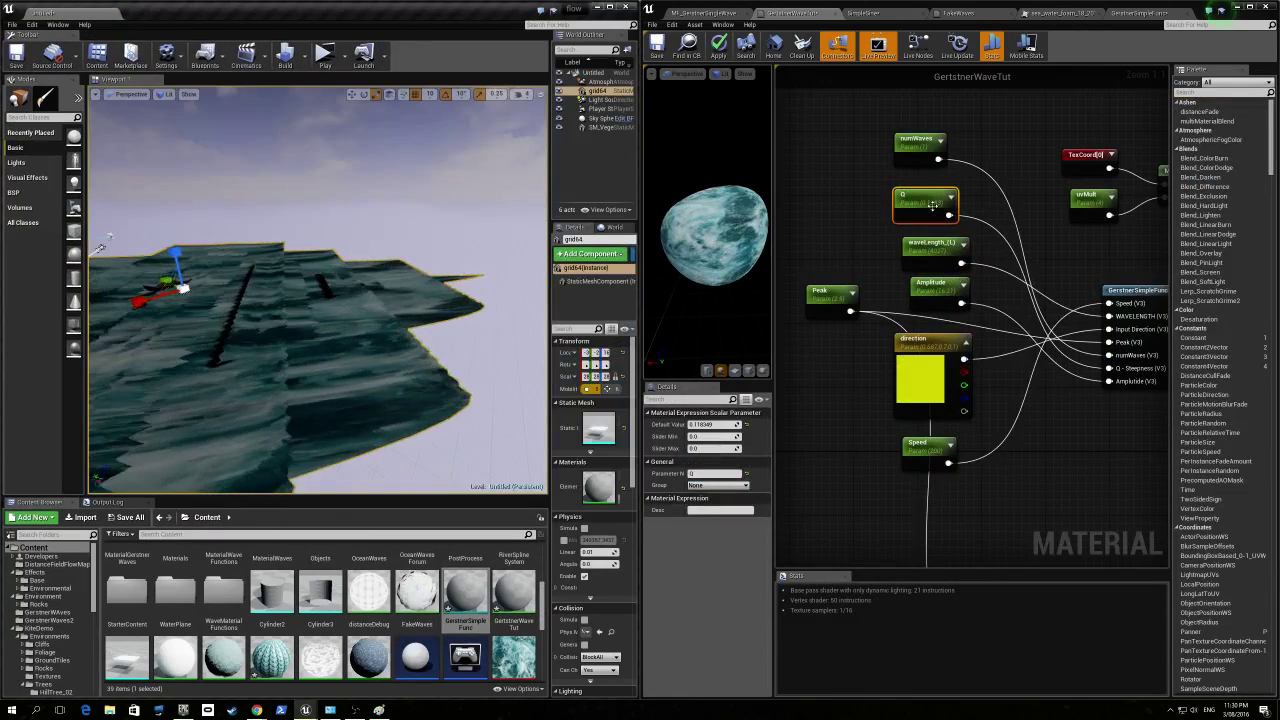
Lower the Q parameter's default value to about 0.063 and view the waves in the level viewport
{"action": "left_click_drag", "start_coordinate": [710, 425], "coordinate": [698, 425]}
{"action": "right_click_drag", "start_coordinate": [430, 330], "coordinate": [263, 124]}
{"action": "key", "text": "w"}
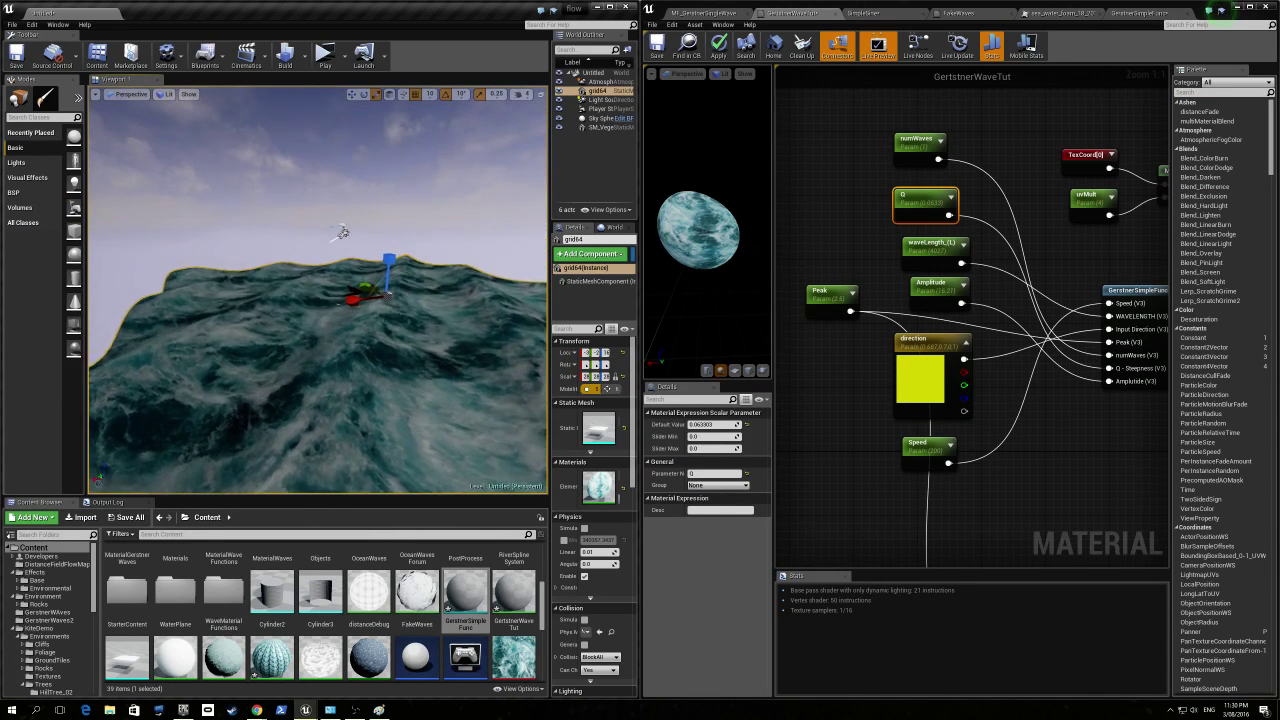
Inspect the water mesh in the level viewport's Unlit and Wireframe view modes, ending in Lit mode
{"action": "left_click", "coordinate": [161, 94]}
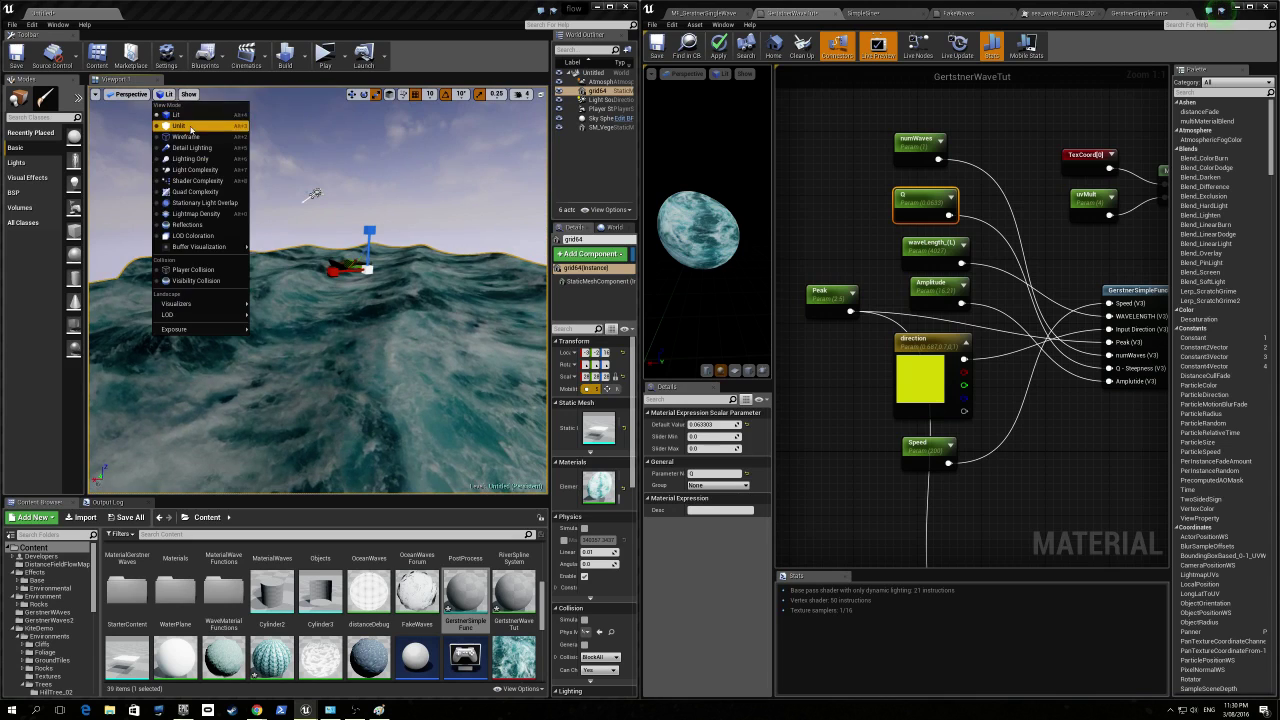
{"action": "left_click", "coordinate": [191, 127]}
{"action": "left_click", "coordinate": [161, 94]}
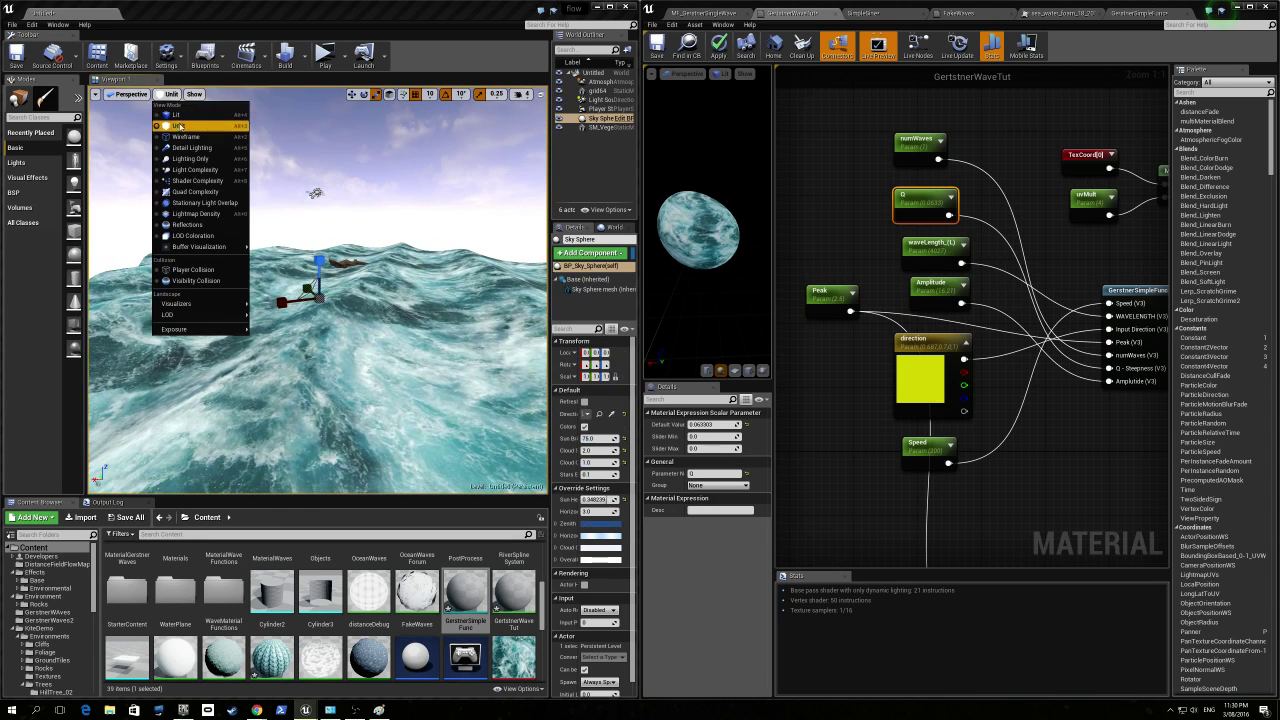
{"action": "left_click", "coordinate": [190, 140]}
{"action": "left_click", "coordinate": [313, 196]}
{"action": "left_click", "coordinate": [170, 94]}
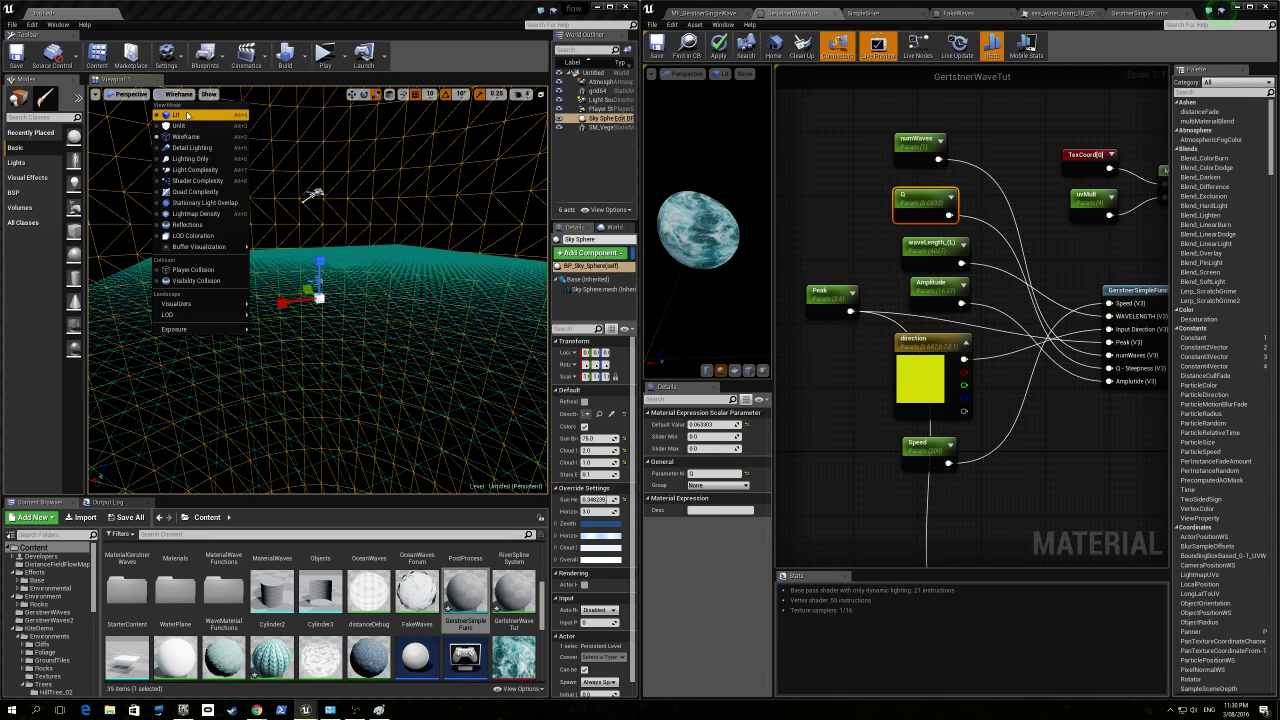
{"action": "left_click", "coordinate": [185, 116]}
{"action": "right_click_drag", "start_coordinate": [409, 325], "coordinate": [422, 333]}
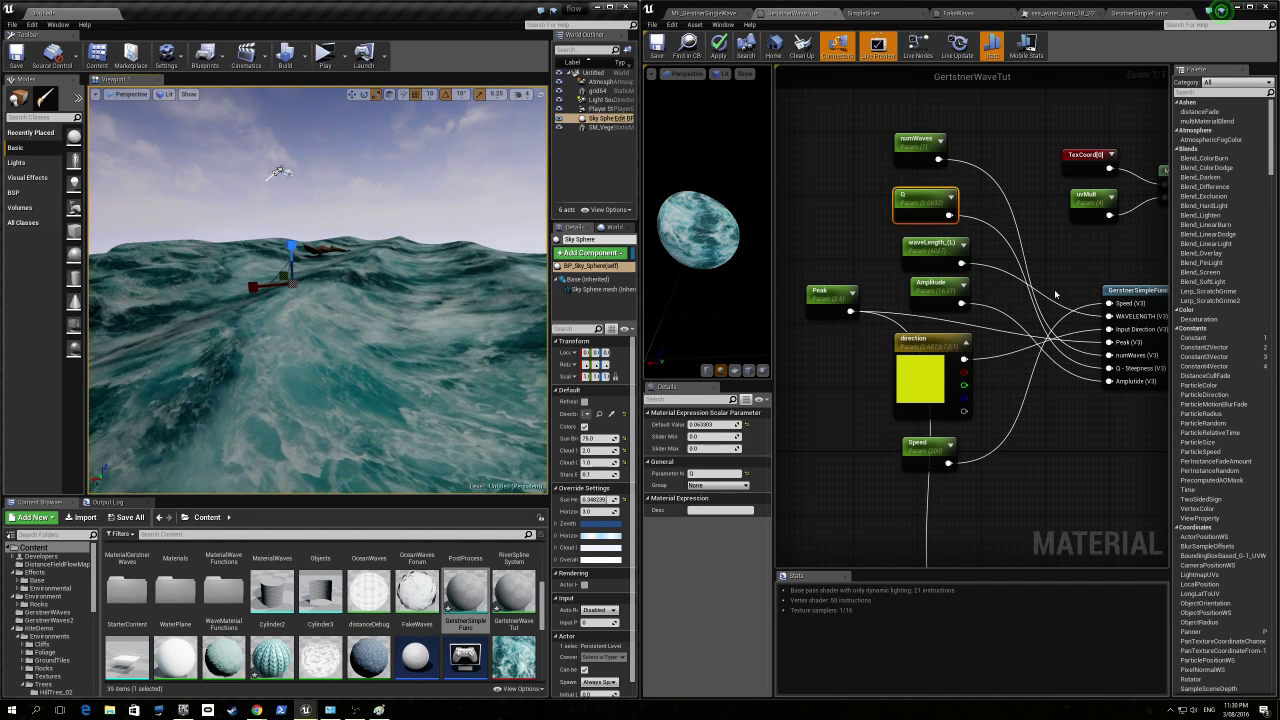
Disconnect the World Position Offset input of the GertstnerWaveTut material's output node and select that node
{"action": "right_click_drag", "start_coordinate": [1054, 289], "coordinate": [778, 245]}
{"action": "right_click_drag", "start_coordinate": [1145, 397], "coordinate": [920, 334]}
{"action": "right_click_drag", "start_coordinate": [912, 378], "coordinate": [987, 365]}
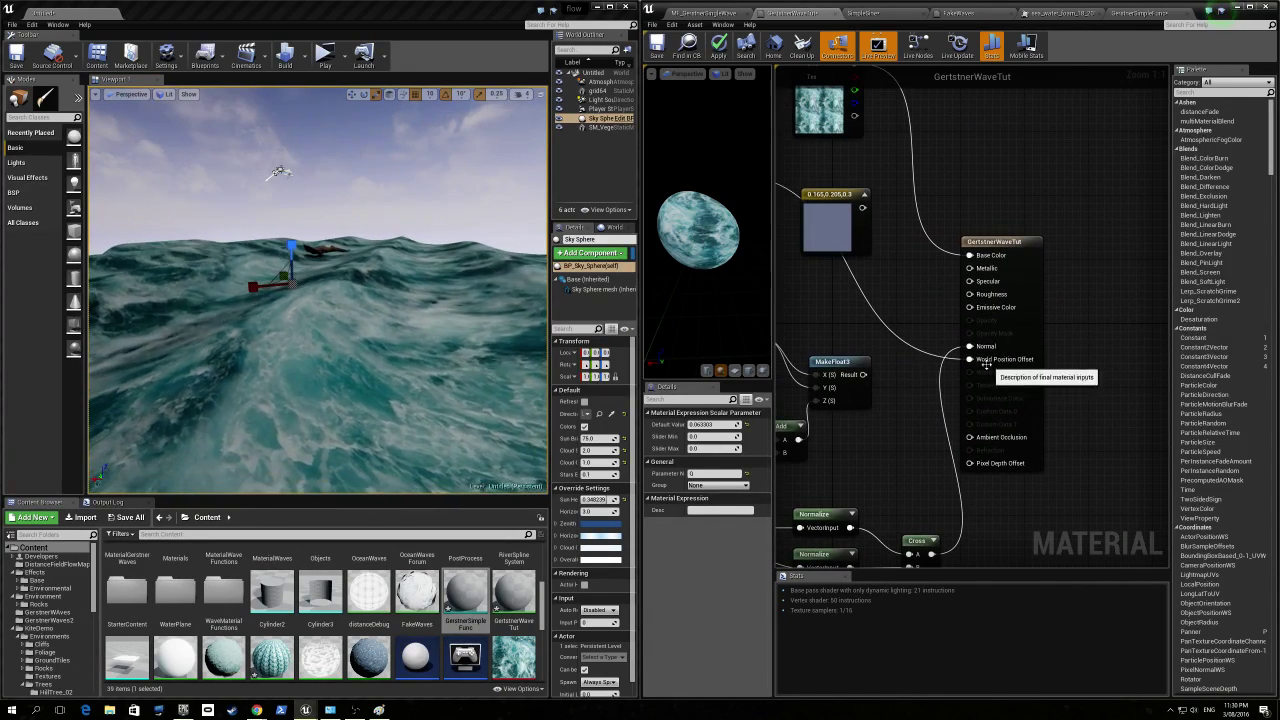
{"action": "left_click", "coordinate": [986, 366]}
Set the material's D3D11 Tessellation Mode to PN Triangles
{"action": "scroll", "coordinate": [741, 571], "scroll_direction": "down", "scroll_amount": 5}
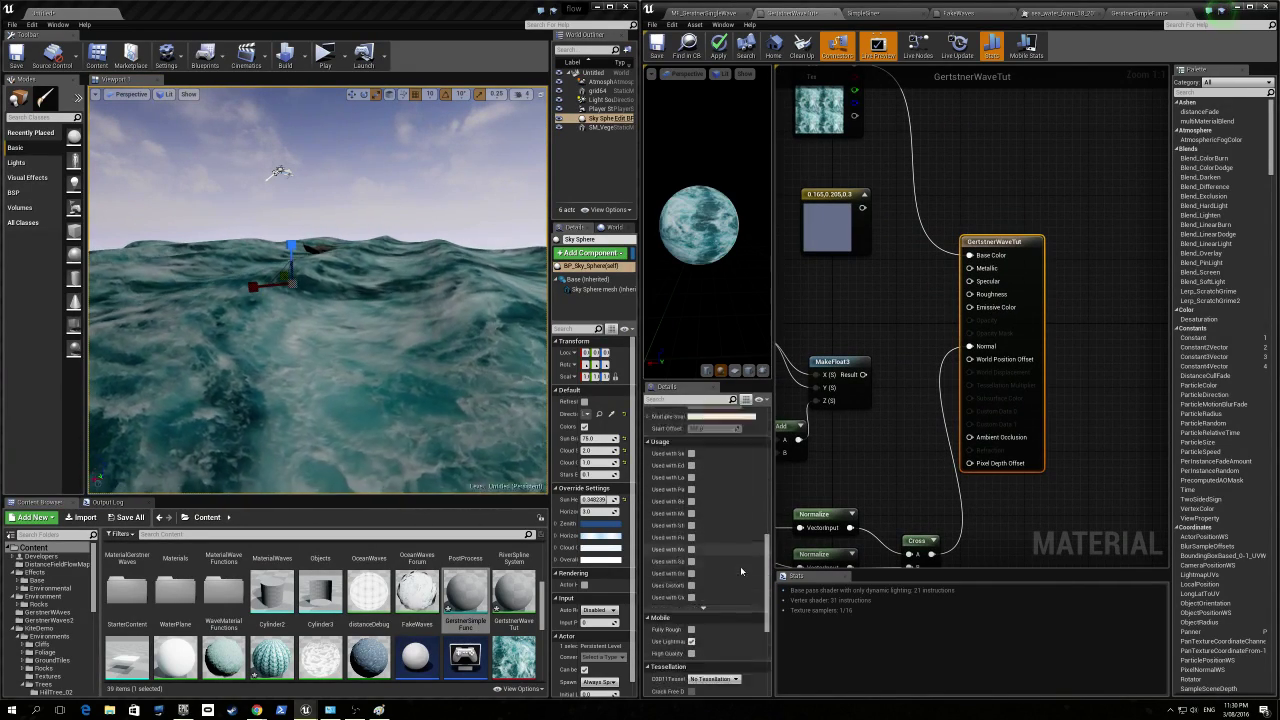
{"action": "scroll", "coordinate": [741, 575], "scroll_direction": "down", "scroll_amount": 5}
{"action": "left_click", "coordinate": [712, 488]}
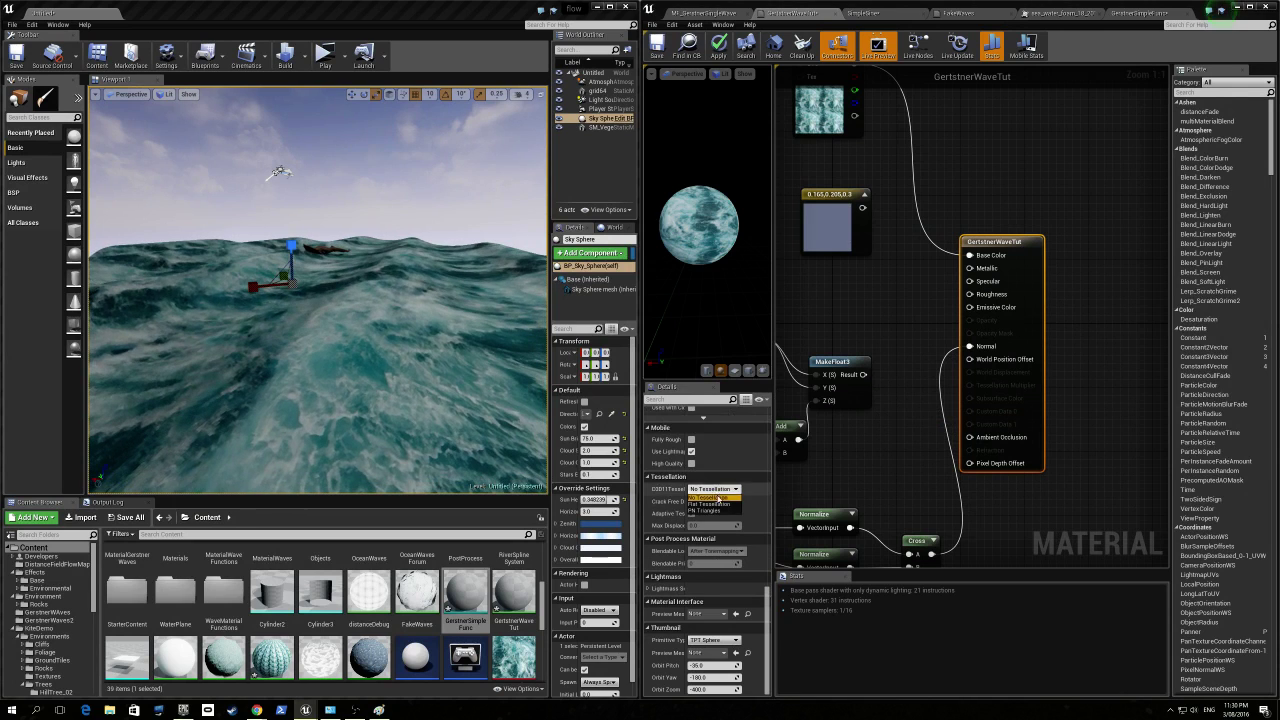
{"action": "left_click", "coordinate": [717, 511]}
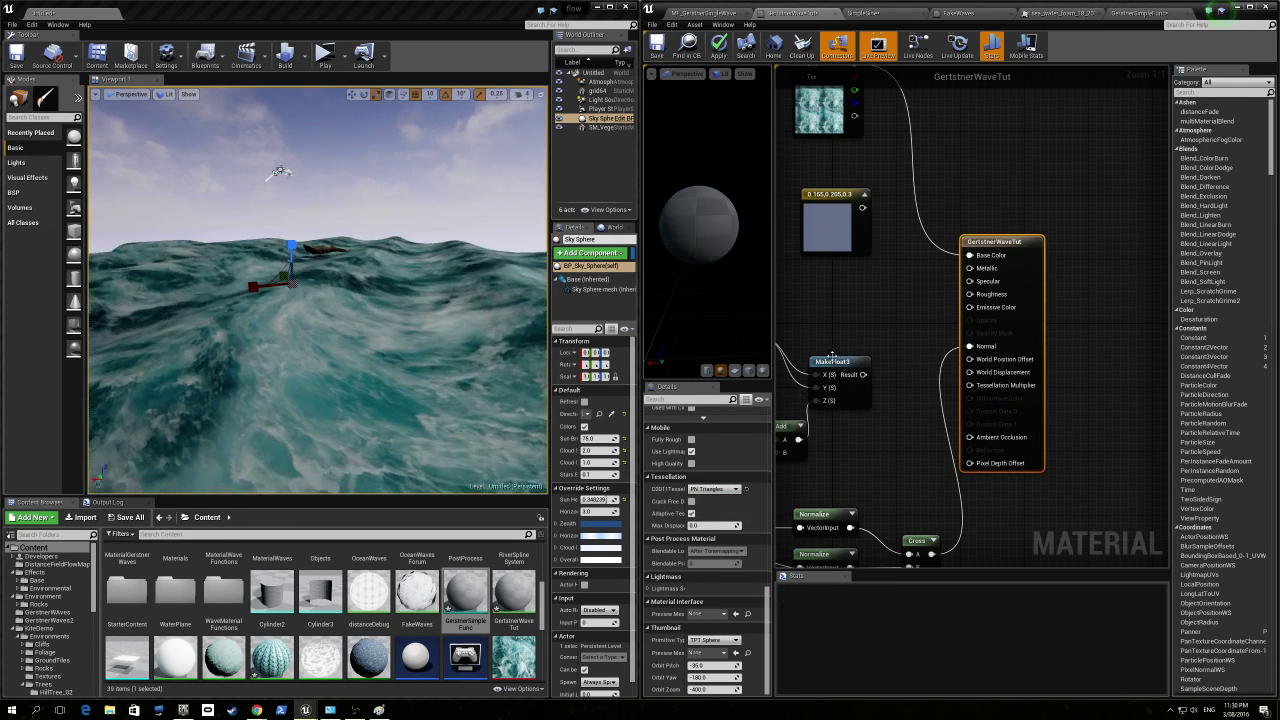
Connect GerstnerSimpleFunc's Result to the material's World Displacement input and apply the material
{"action": "right_click_drag", "start_coordinate": [851, 329], "coordinate": [942, 321]}
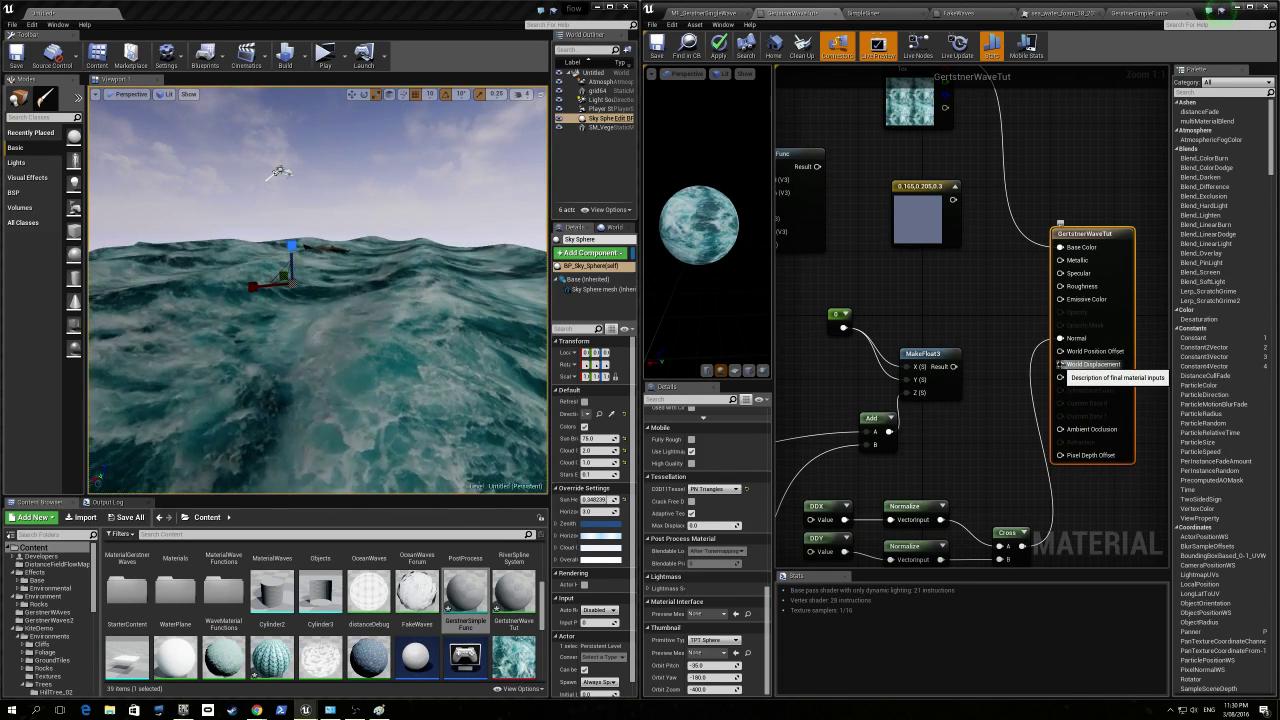
{"action": "right_click_drag", "start_coordinate": [767, 318], "coordinate": [1033, 318]}
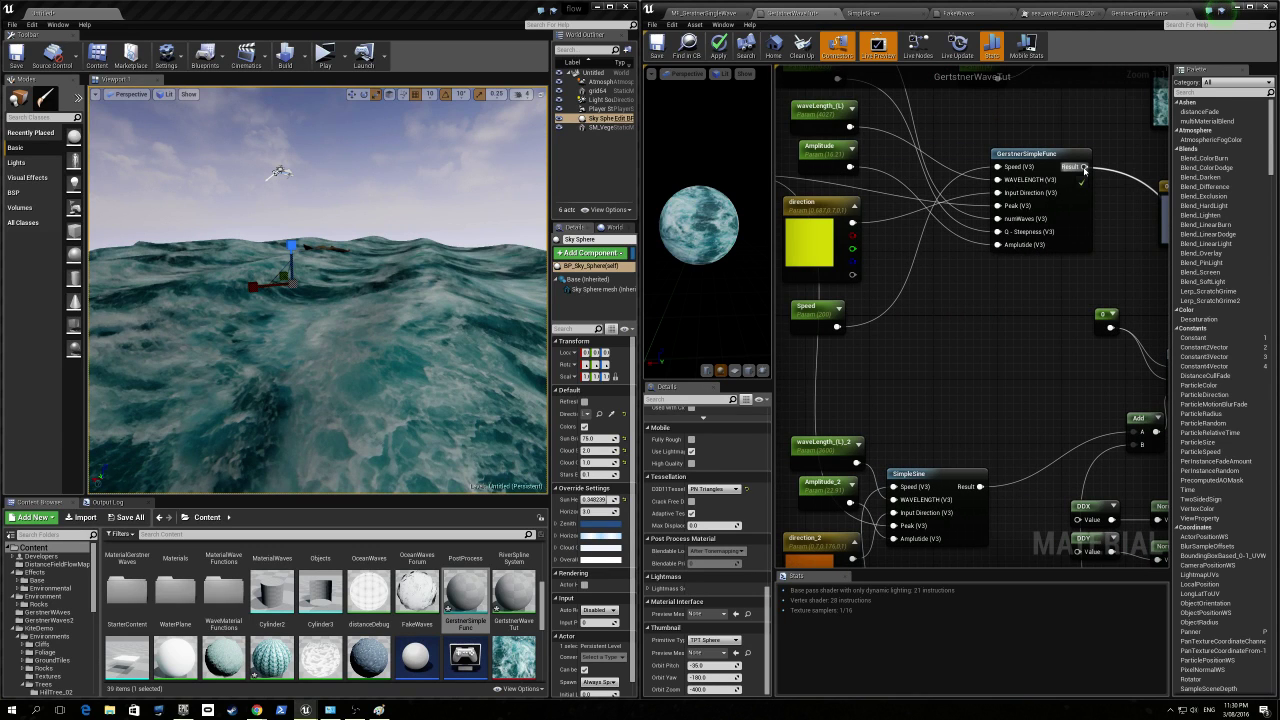
{"action": "right_click_drag", "start_coordinate": [1084, 170], "coordinate": [857, 172]}
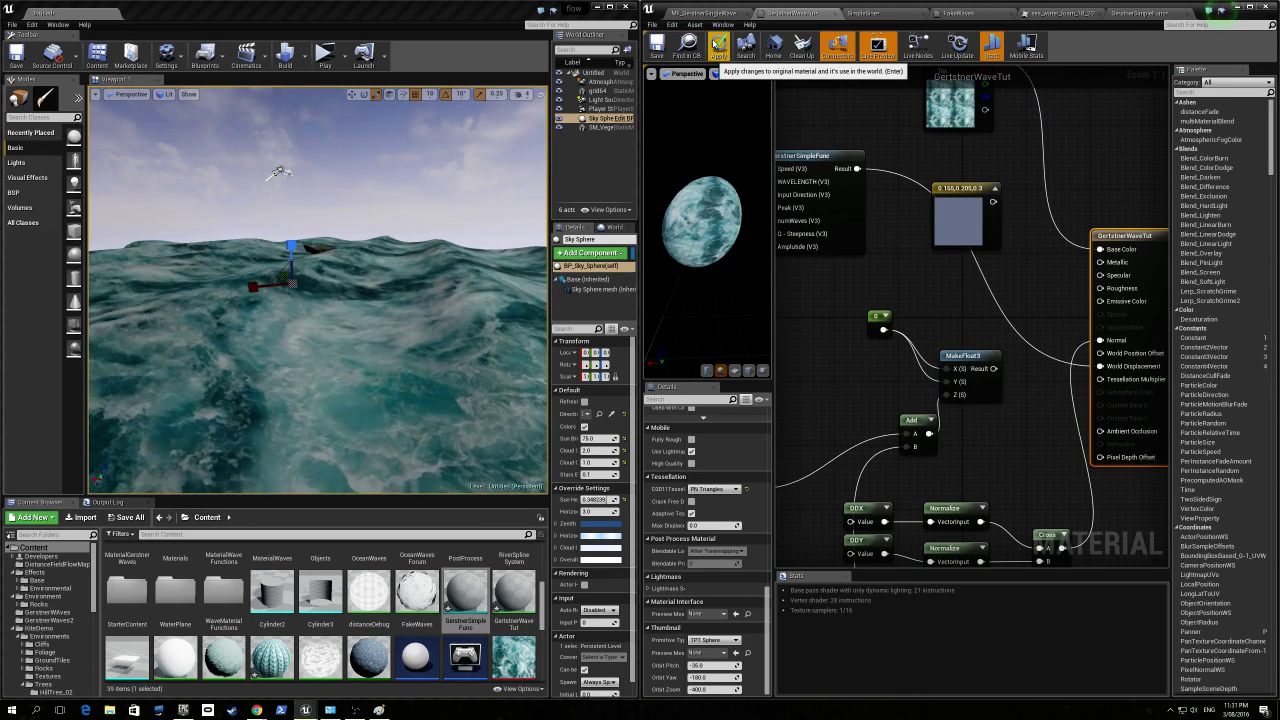
{"action": "left_click", "coordinate": [718, 45]}
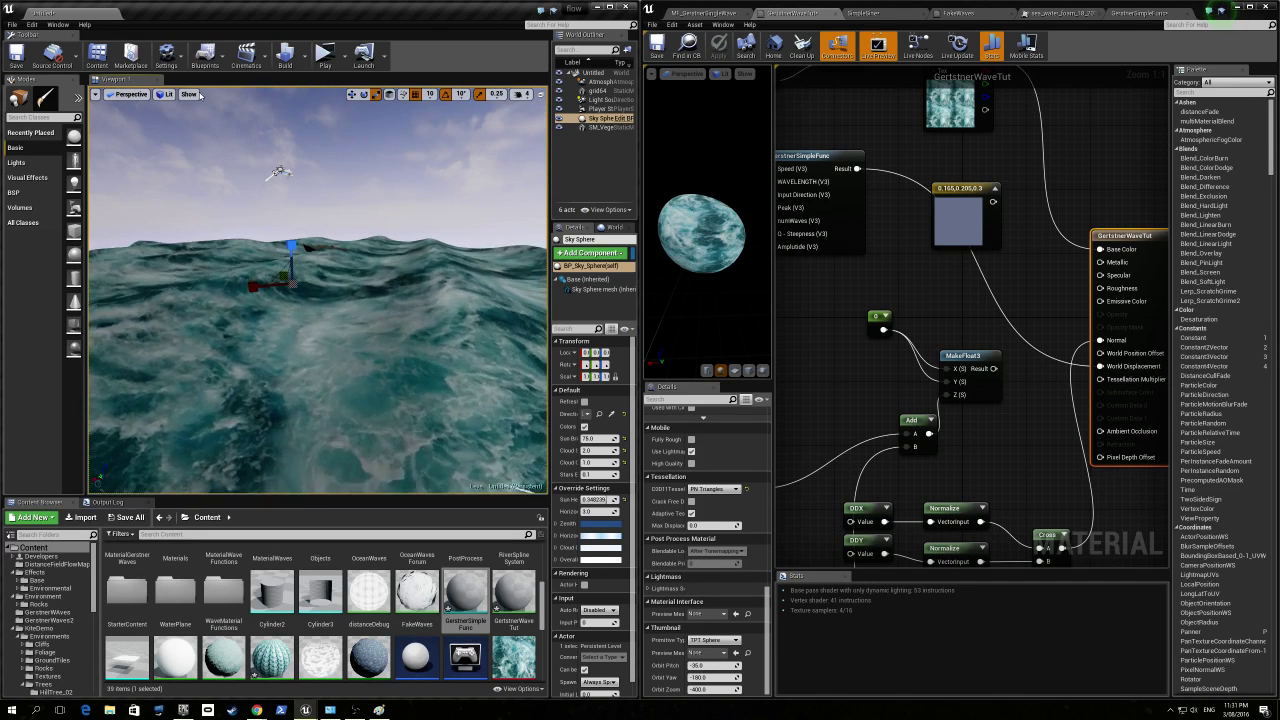
Inspect the tessellated water mesh in Wireframe and Lit view modes with the level editor at full size
{"action": "left_click", "coordinate": [166, 95]}
{"action": "left_click", "coordinate": [186, 136]}
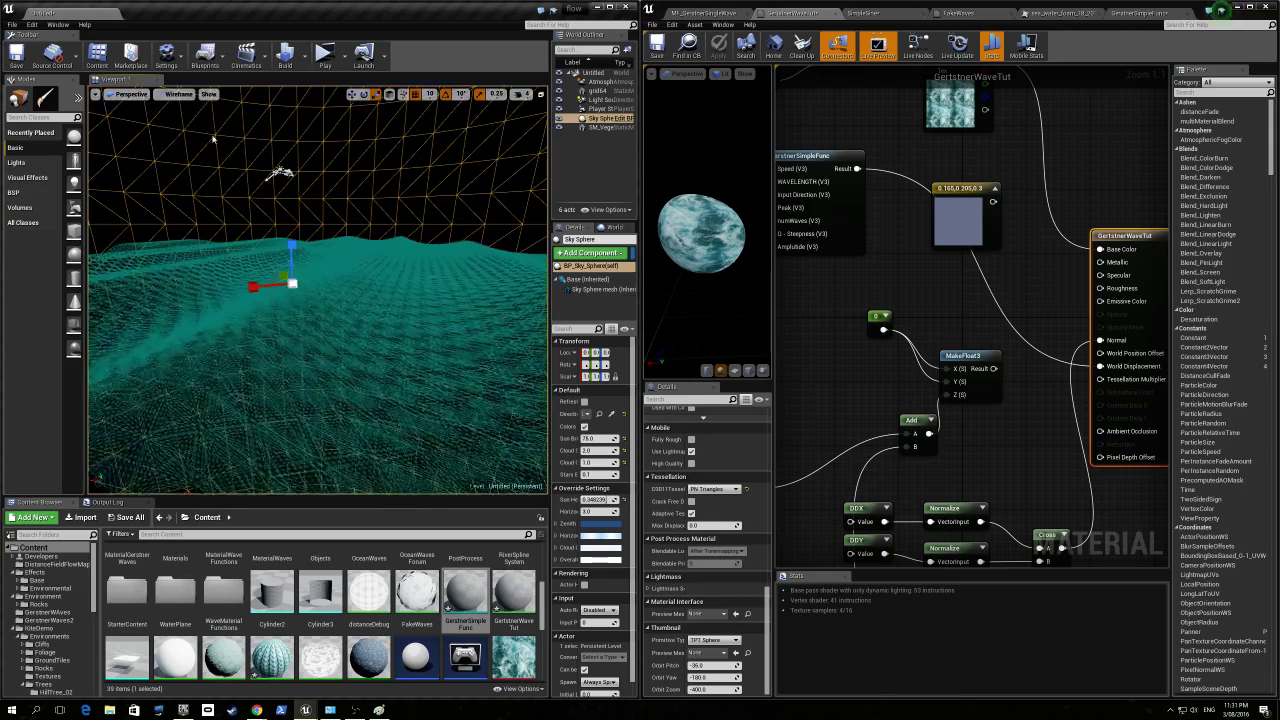
{"action": "double_click", "coordinate": [412, 16]}
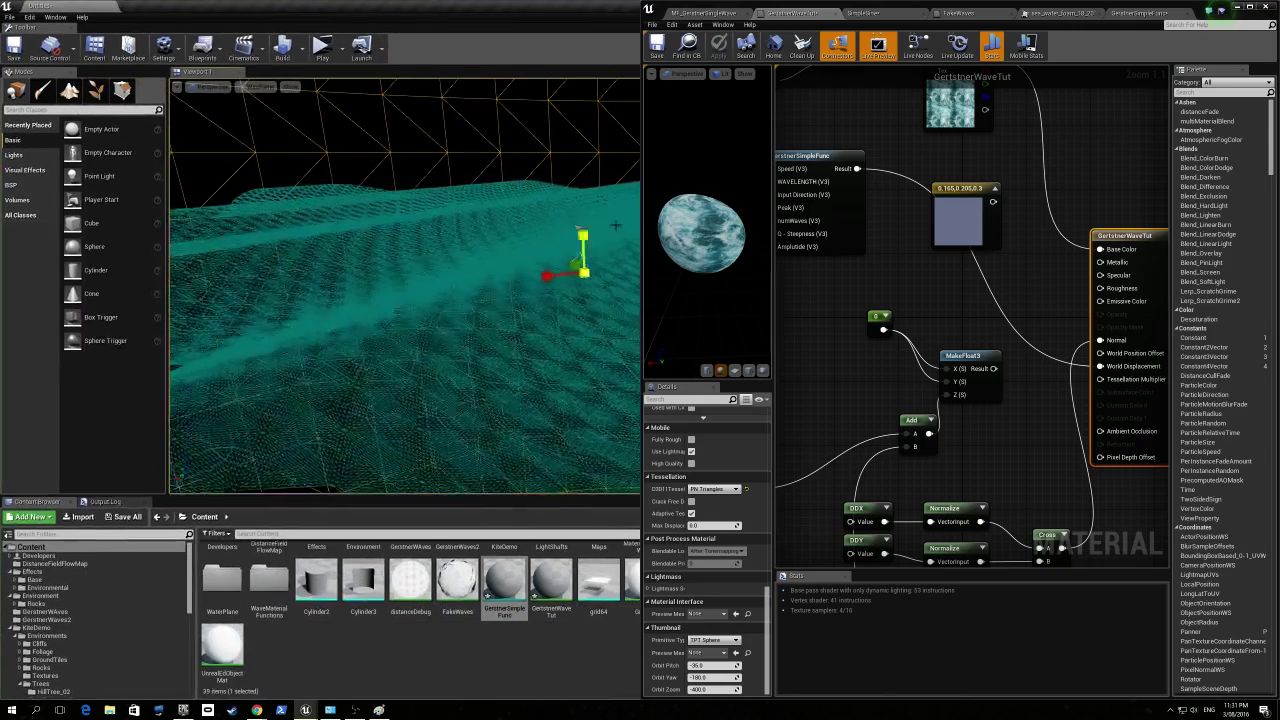
{"action": "left_click", "coordinate": [1237, 7]}
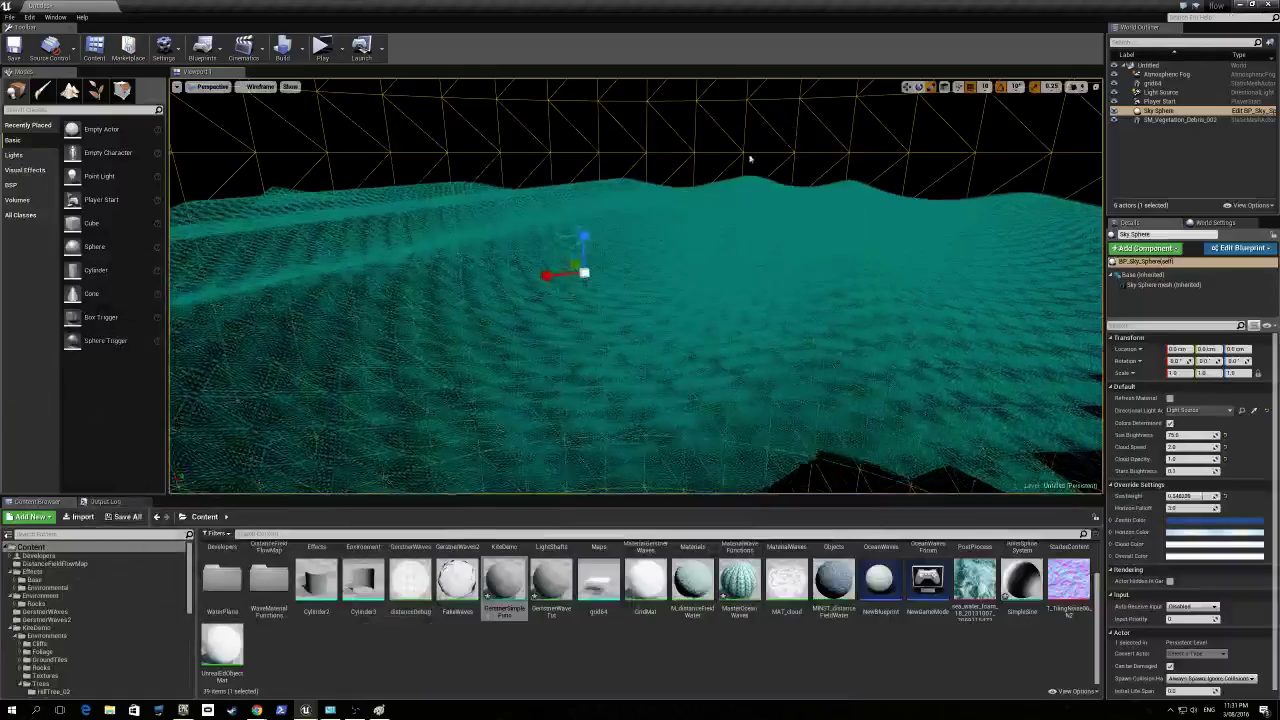
{"action": "right_click_drag", "start_coordinate": [650, 245], "coordinate": [631, 293]}
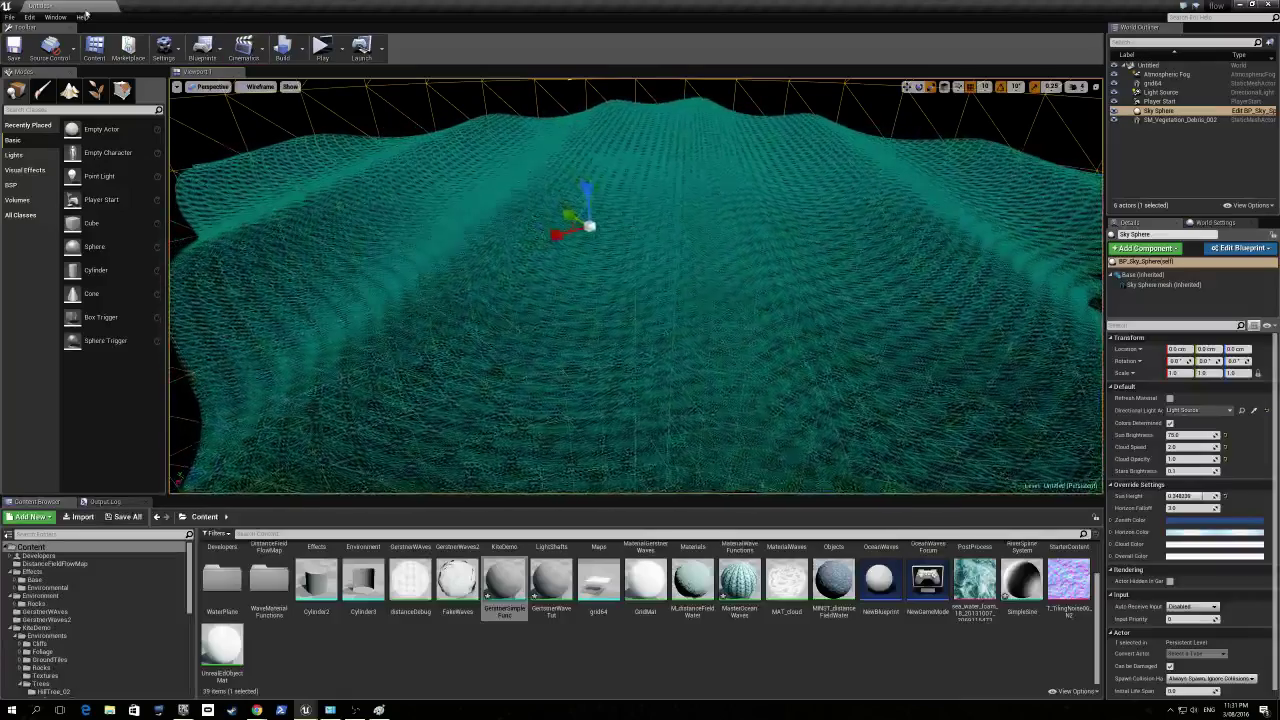
{"action": "left_click", "coordinate": [260, 86]}
{"action": "left_click", "coordinate": [265, 122]}
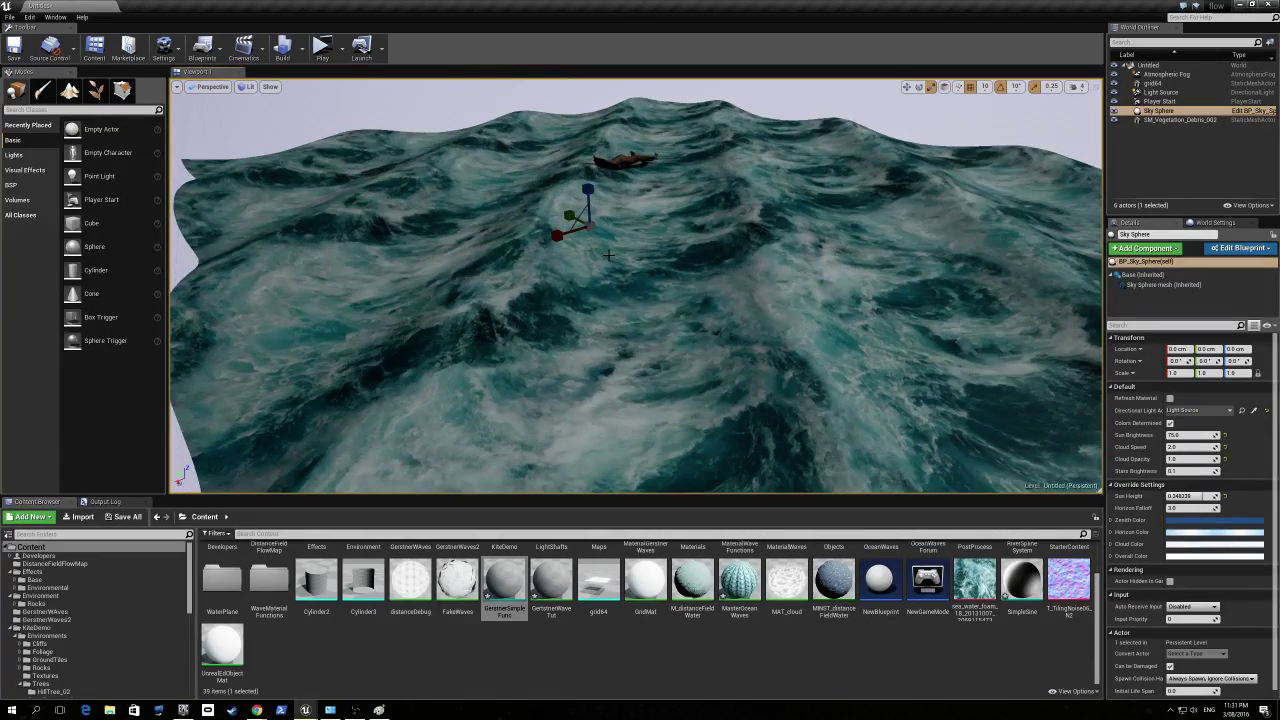
{"action": "right_click_drag", "start_coordinate": [608, 255], "coordinate": [668, 230]}
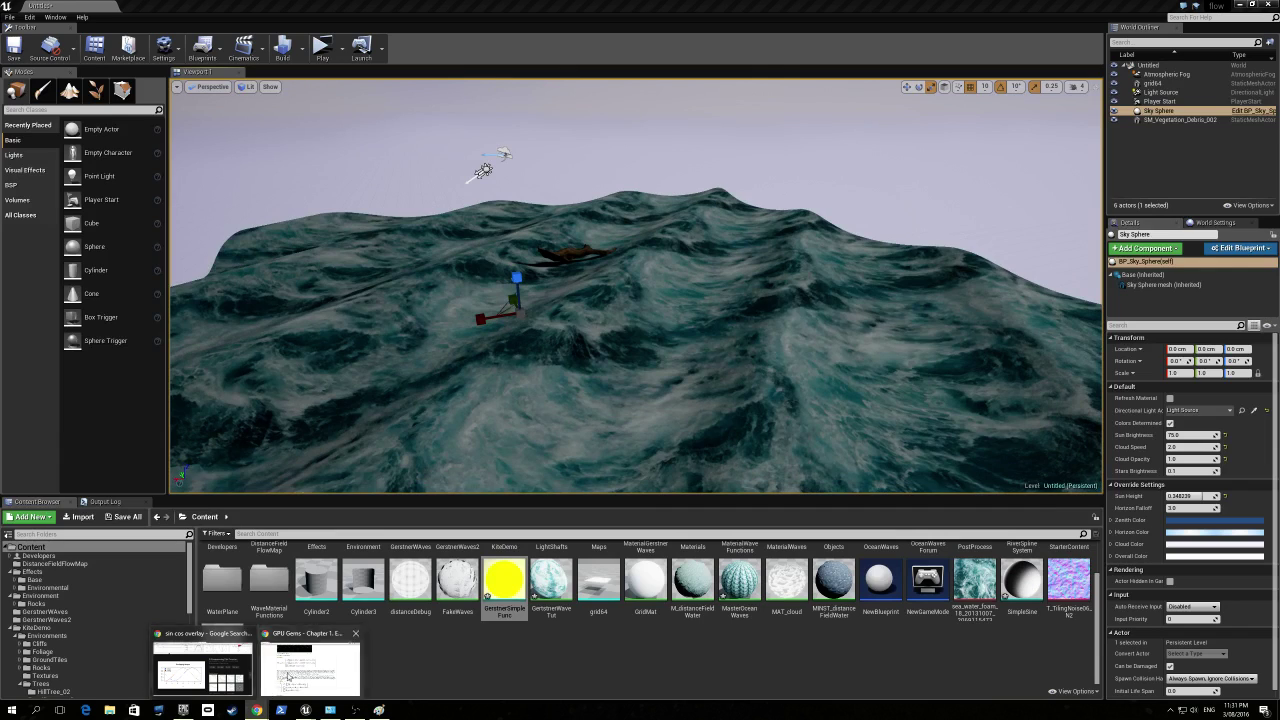
Switch to the GPU Gems page in Chrome, reread the Q steepness text under Equation 9, and return to the Unreal level editor
{"action": "left_click", "coordinate": [270, 690]}
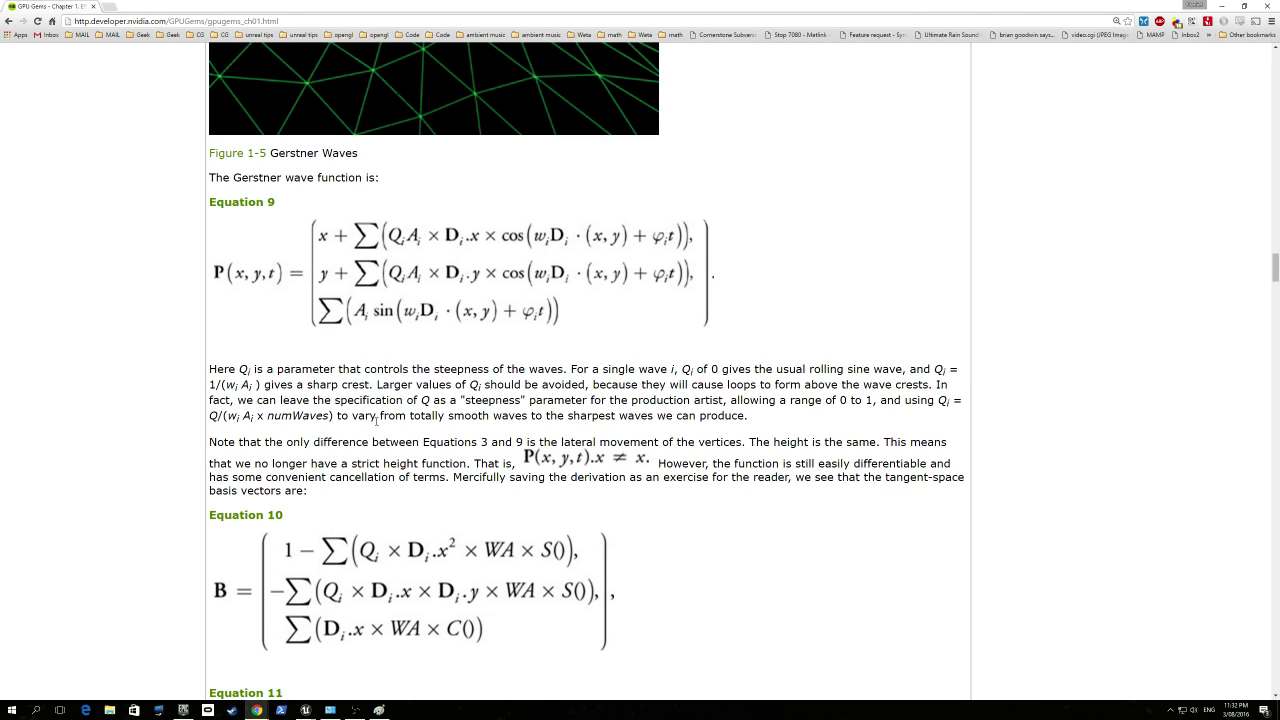
{"action": "scroll", "coordinate": [376, 420], "scroll_direction": "down", "scroll_amount": 1}
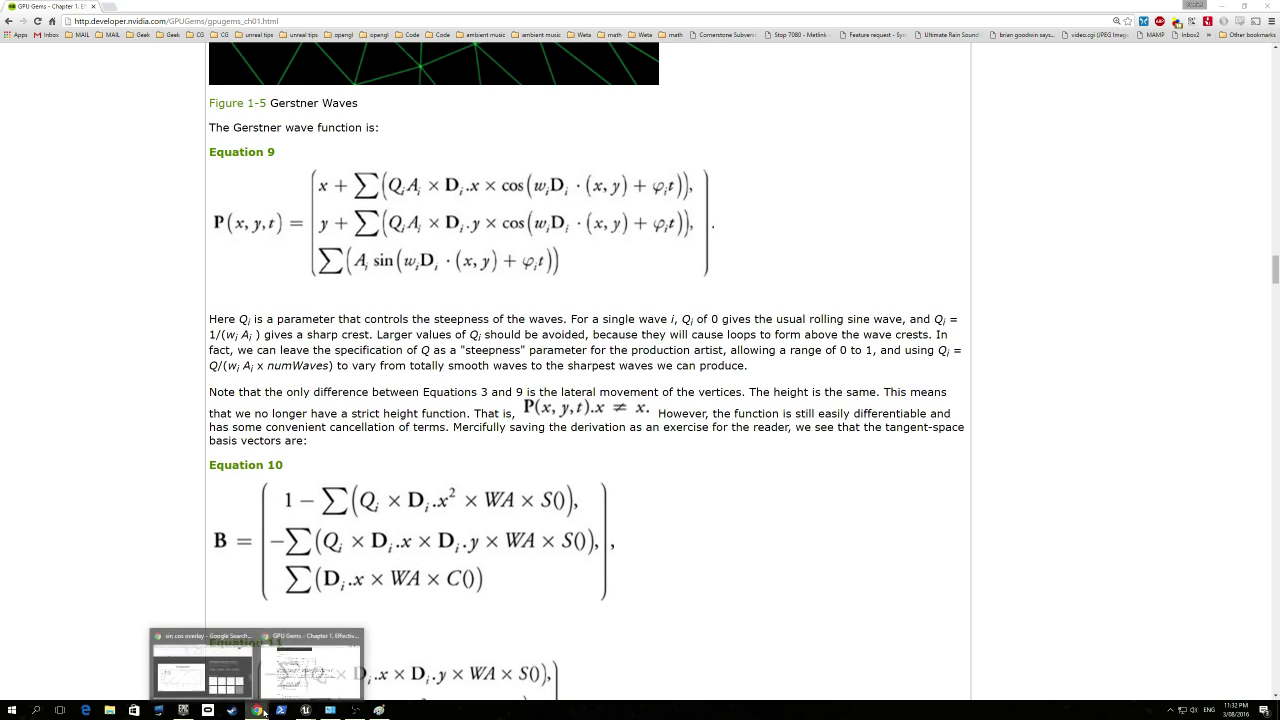
{"action": "left_click", "coordinate": [331, 710]}
{"action": "left_click", "coordinate": [307, 711]}
{"action": "left_click", "coordinate": [276, 662]}
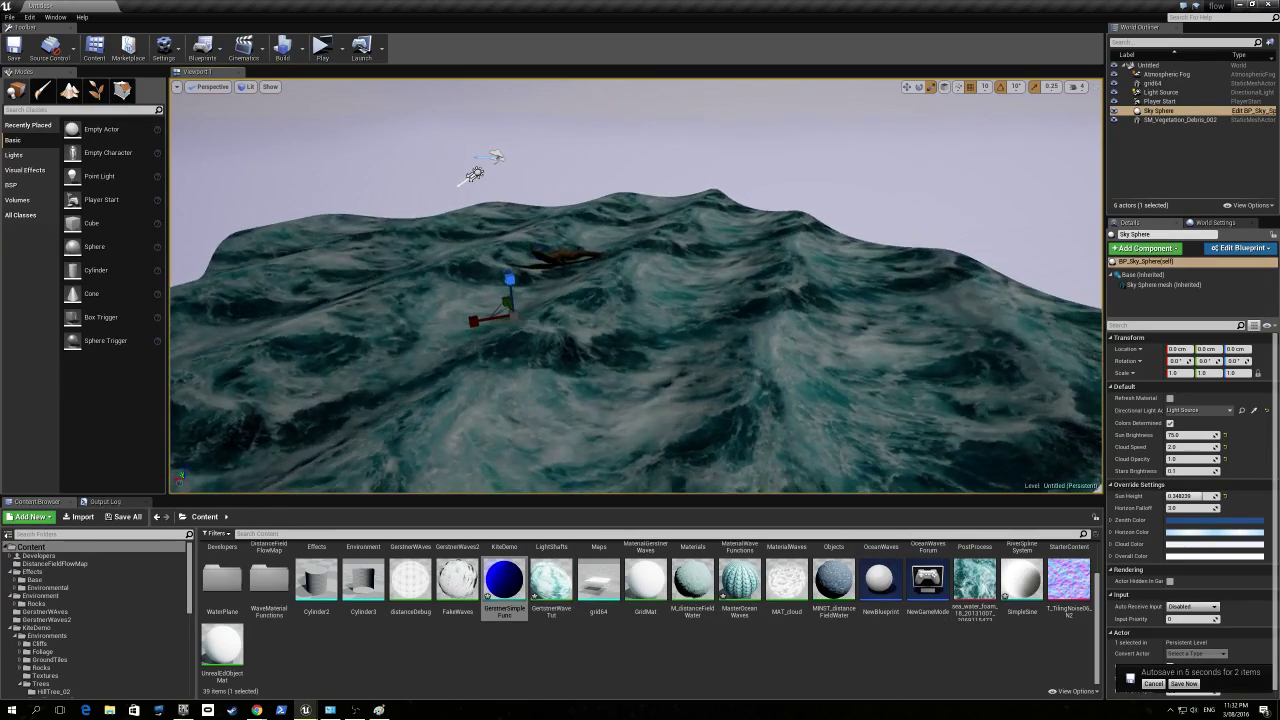
Open the FakeWaves material in a full-size editor and open its MF_GerstnerSingleWave function
{"action": "double_click", "coordinate": [457, 588]}
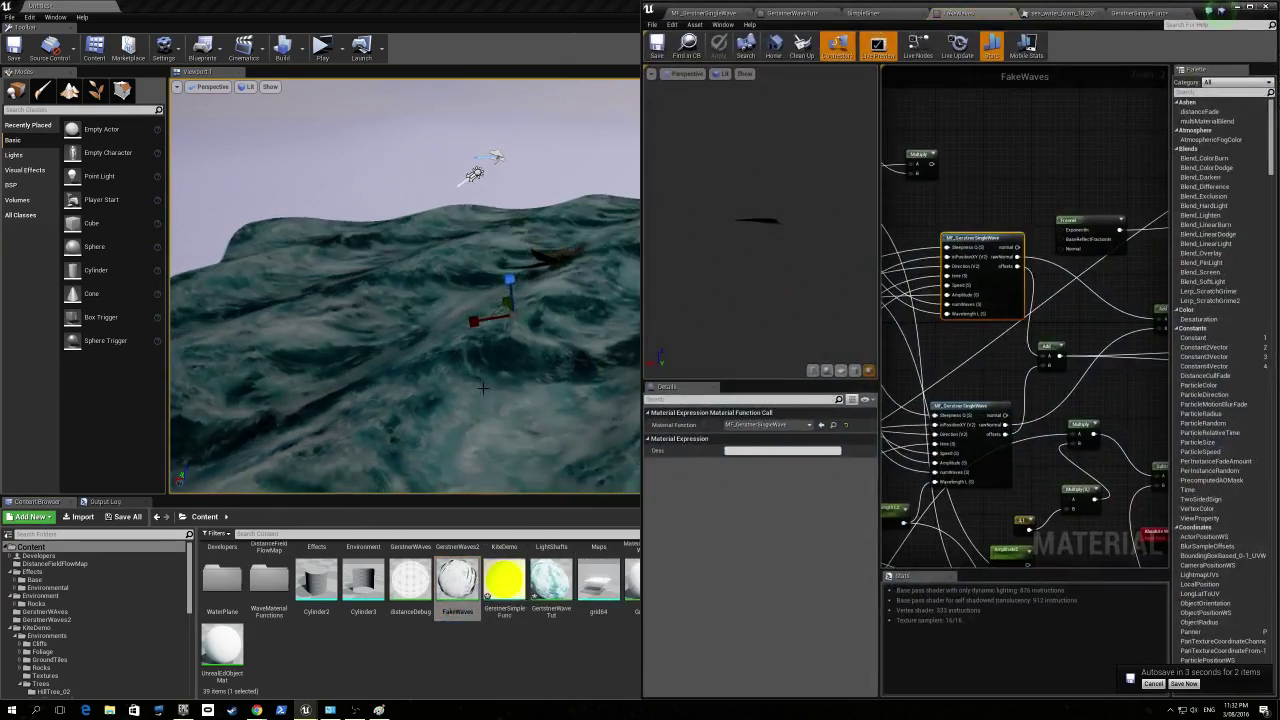
{"action": "left_click", "coordinate": [1257, 11]}
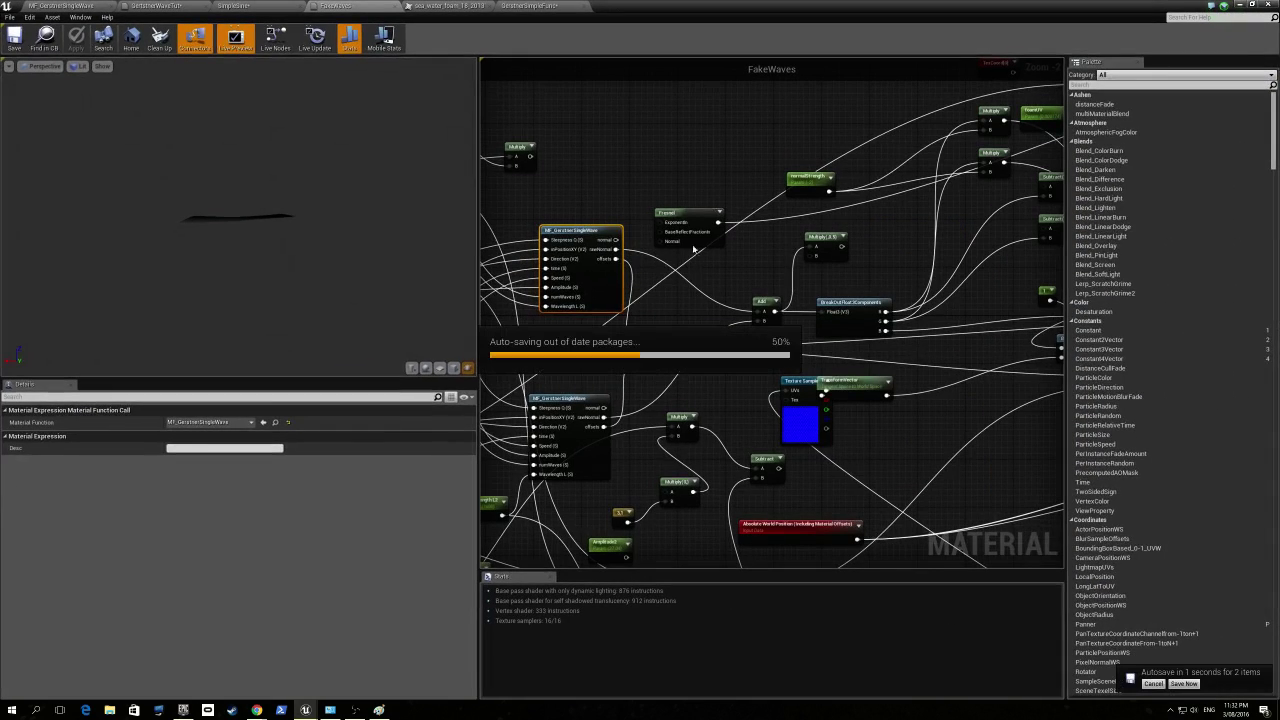
{"action": "scroll", "coordinate": [693, 248], "scroll_direction": "up", "scroll_amount": 1}
{"action": "right_click_drag", "start_coordinate": [693, 248], "coordinate": [850, 172]}
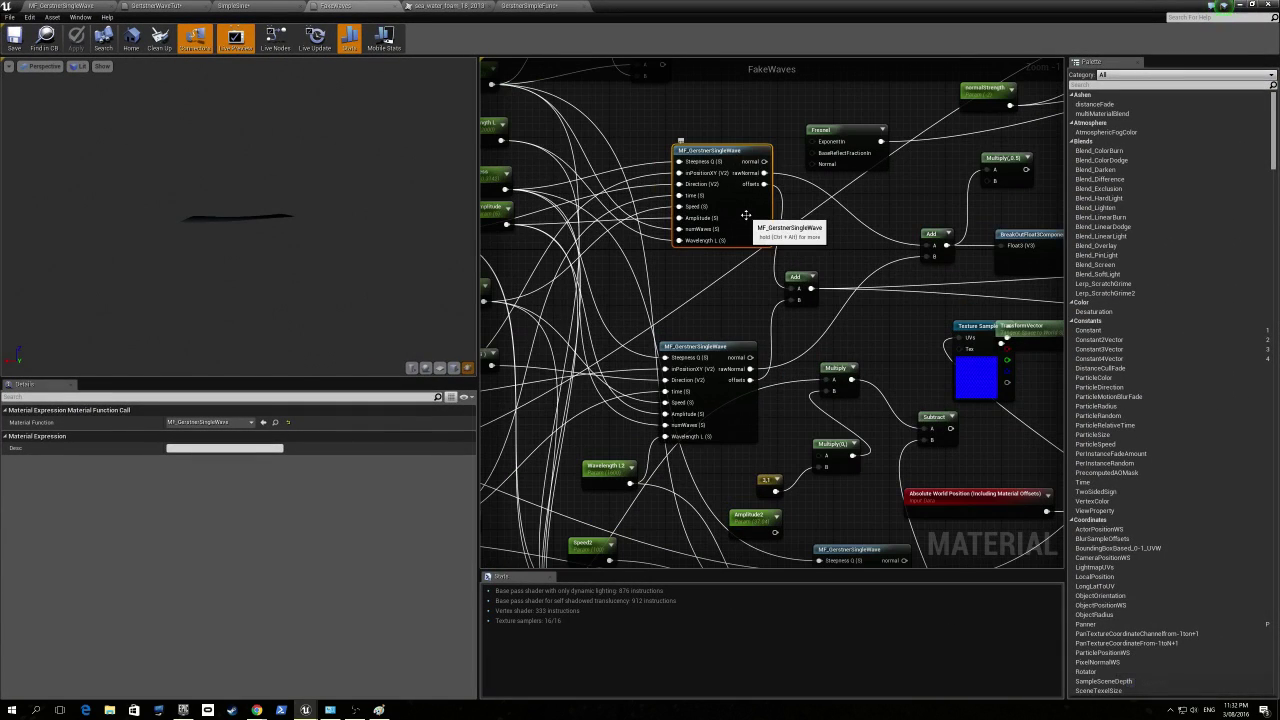
{"action": "double_click", "coordinate": [746, 215]}
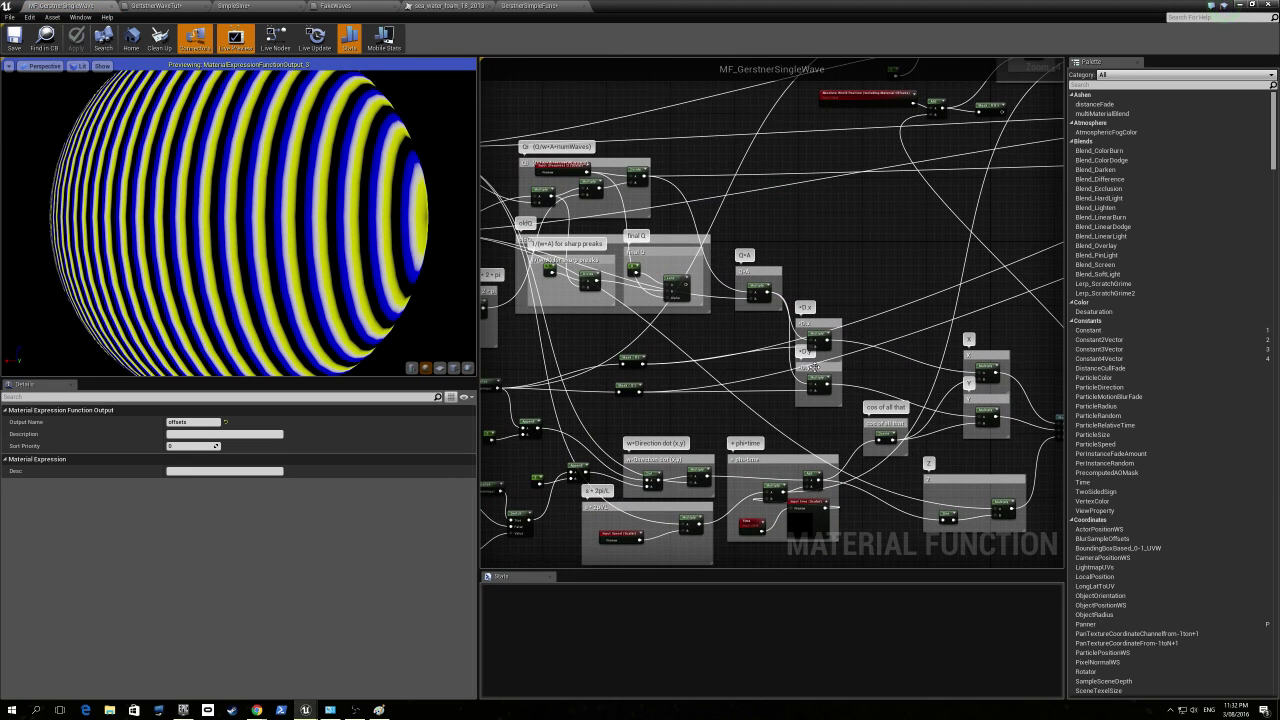
Examine MF_GerstnerSingleWave's graph from the X, Y and Z groups back to the numWaves * 2 * pi group
{"action": "right_click_drag", "start_coordinate": [813, 370], "coordinate": [646, 296]}
{"action": "scroll", "coordinate": [833, 338], "scroll_direction": "up", "scroll_amount": 1}
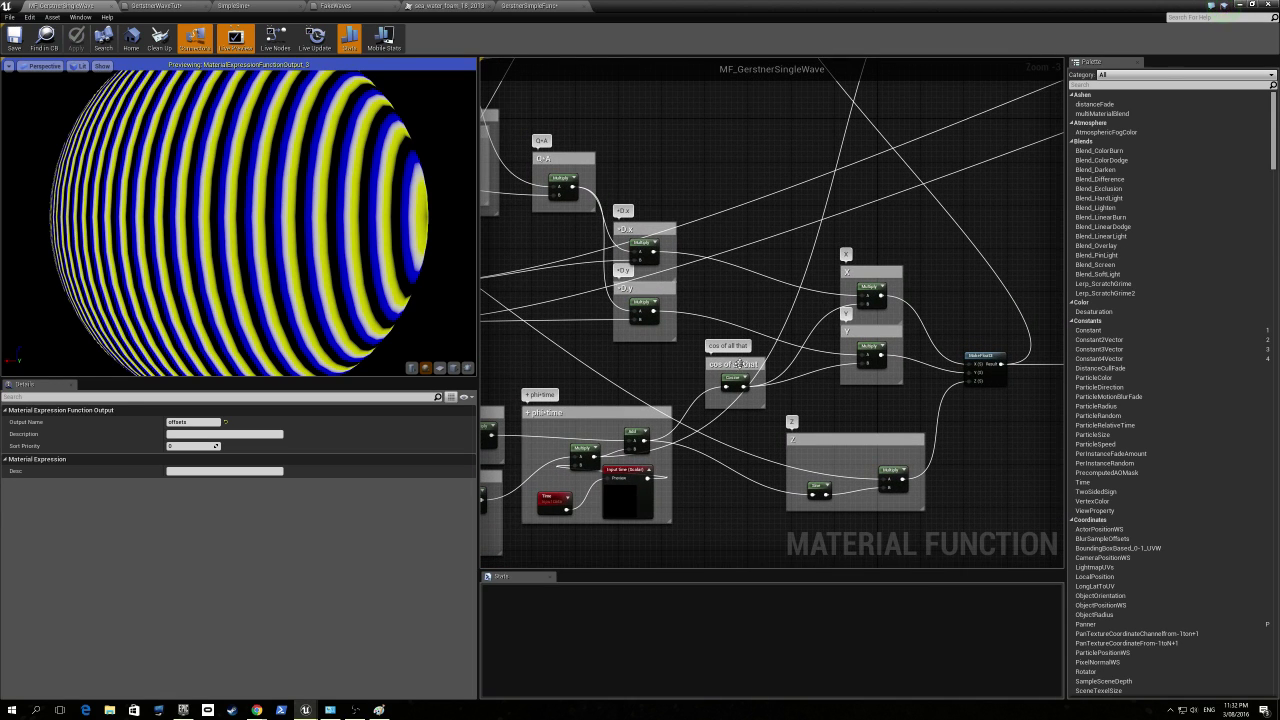
{"action": "scroll", "coordinate": [738, 364], "scroll_direction": "up", "scroll_amount": 2}
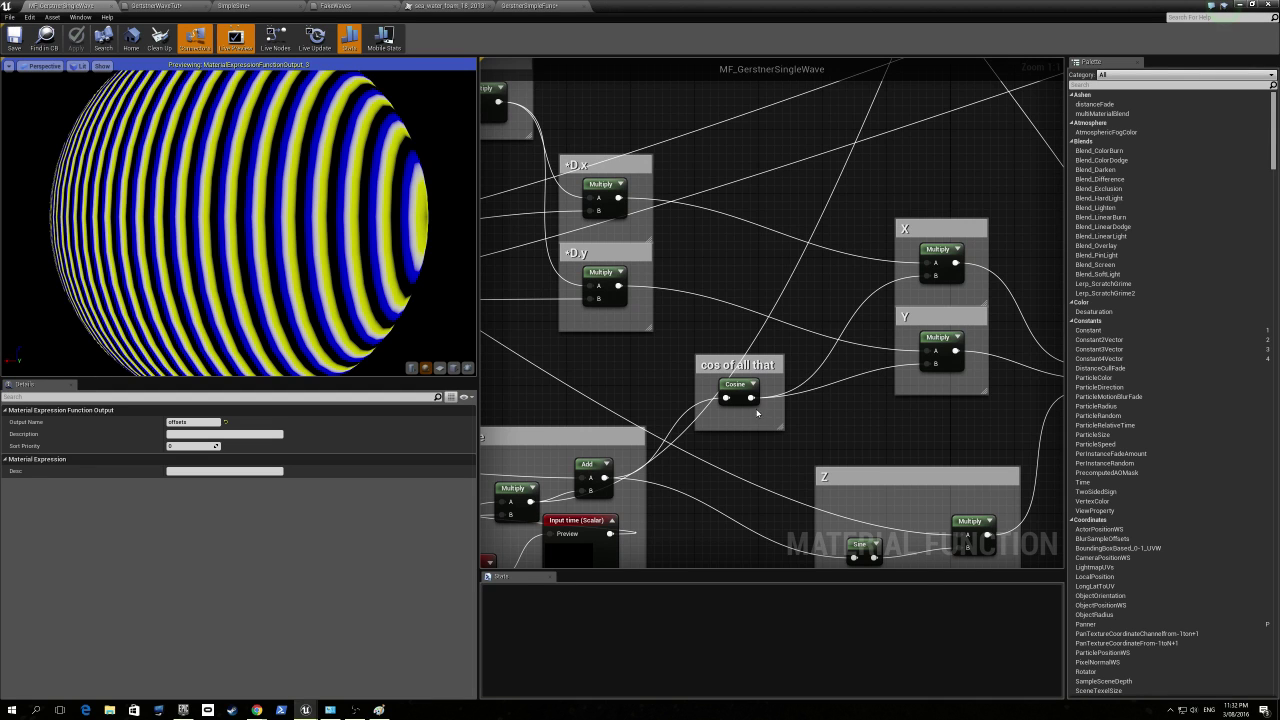
{"action": "right_click_drag", "start_coordinate": [872, 395], "coordinate": [758, 229]}
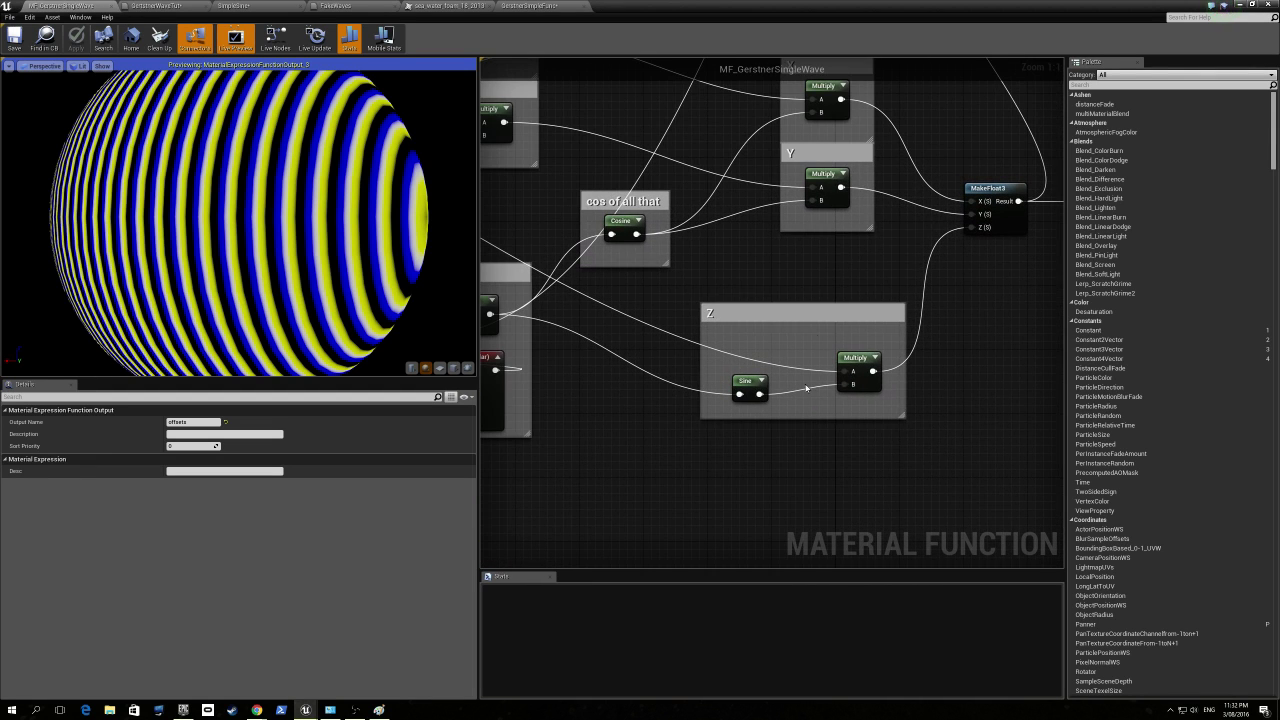
{"action": "right_click_drag", "start_coordinate": [791, 275], "coordinate": [932, 338]}
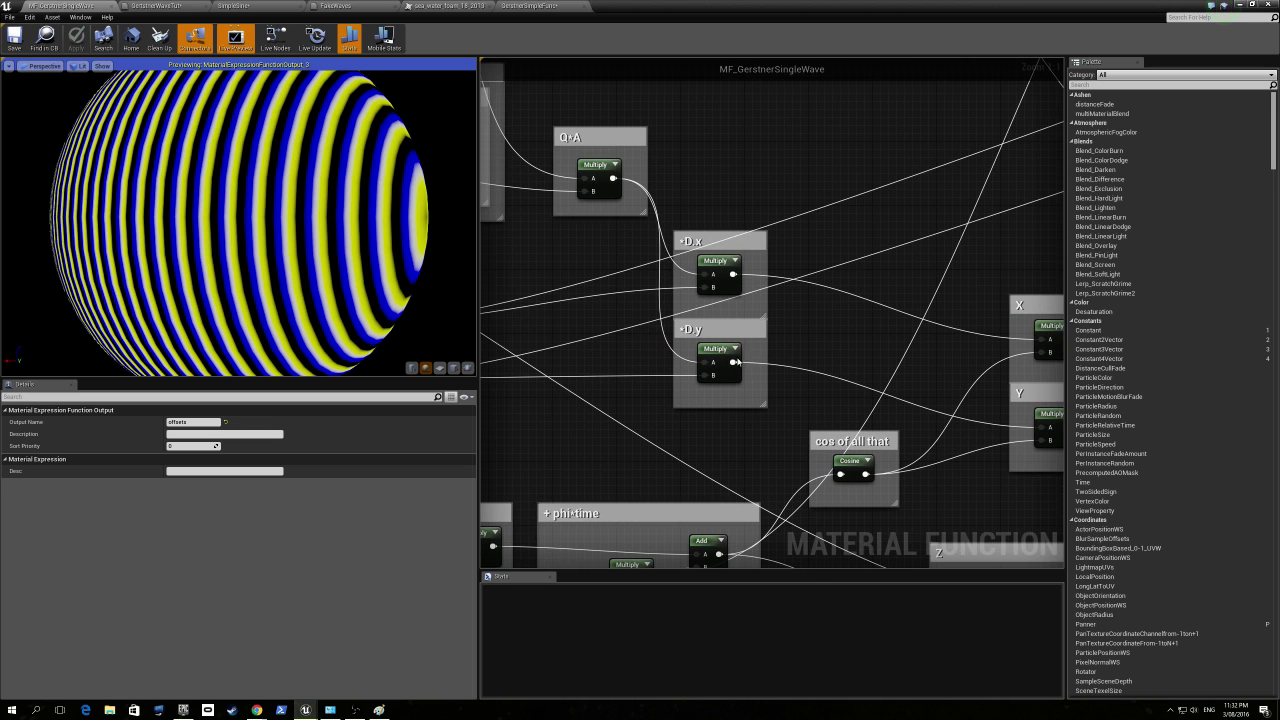
{"action": "right_click_drag", "start_coordinate": [656, 298], "coordinate": [991, 328]}
{"action": "scroll", "coordinate": [776, 345], "scroll_direction": "down", "scroll_amount": 1}
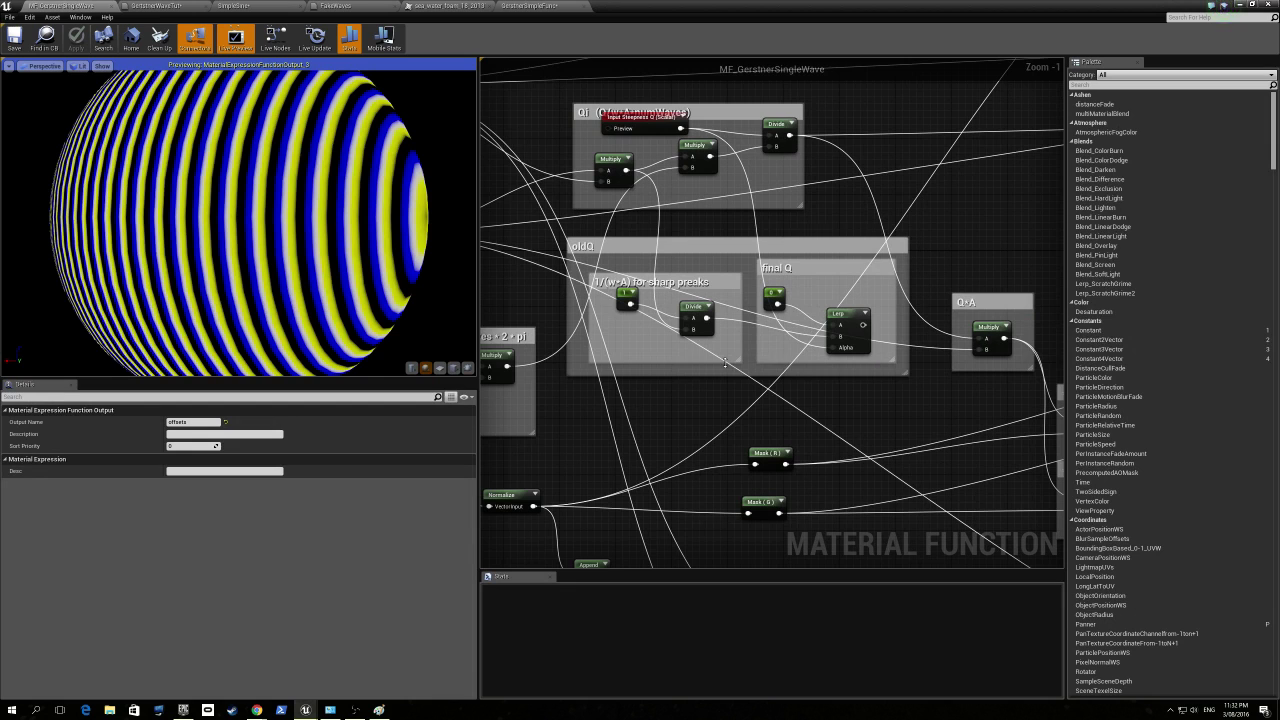
{"action": "right_click_drag", "start_coordinate": [725, 362], "coordinate": [840, 364]}
{"action": "scroll", "coordinate": [724, 297], "scroll_direction": "up", "scroll_amount": 1}
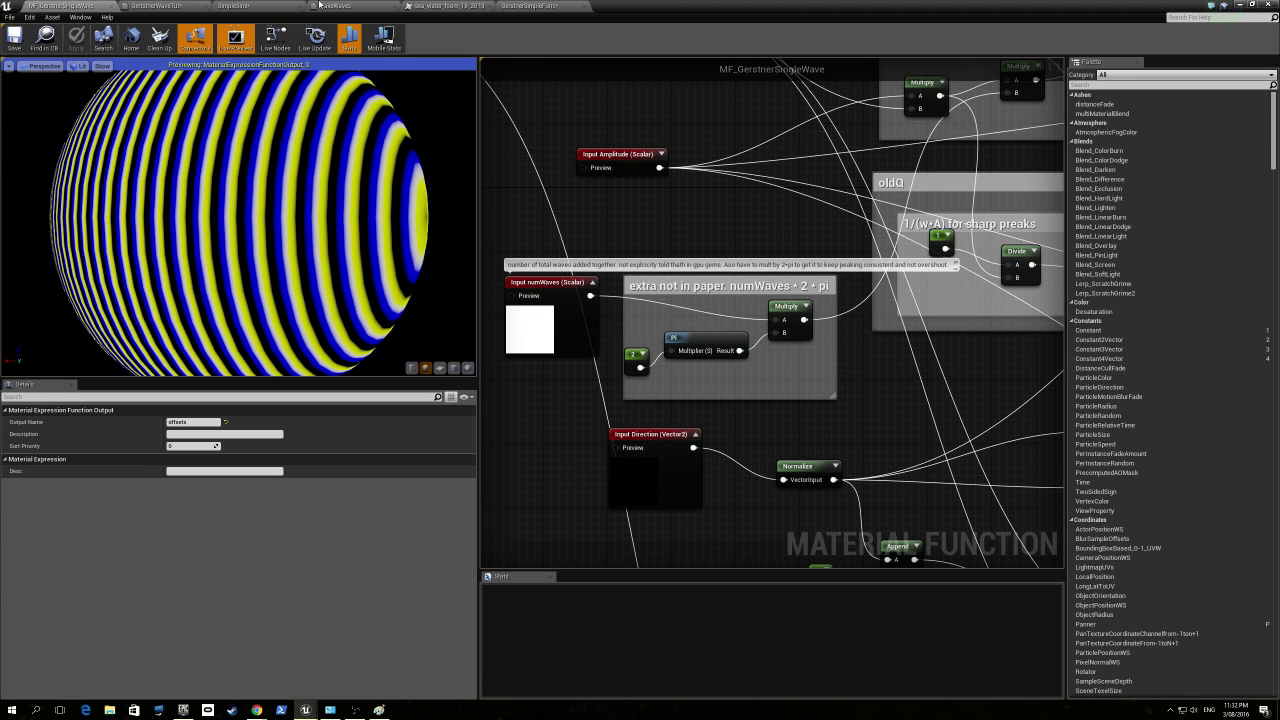
Open GerstnerSimpleFunc and shift the numWaves parameter and its function input aside in the w*A*numWaves group to free space
{"action": "left_click", "coordinate": [545, 6]}
{"action": "right_click_drag", "start_coordinate": [635, 238], "coordinate": [677, 218]}
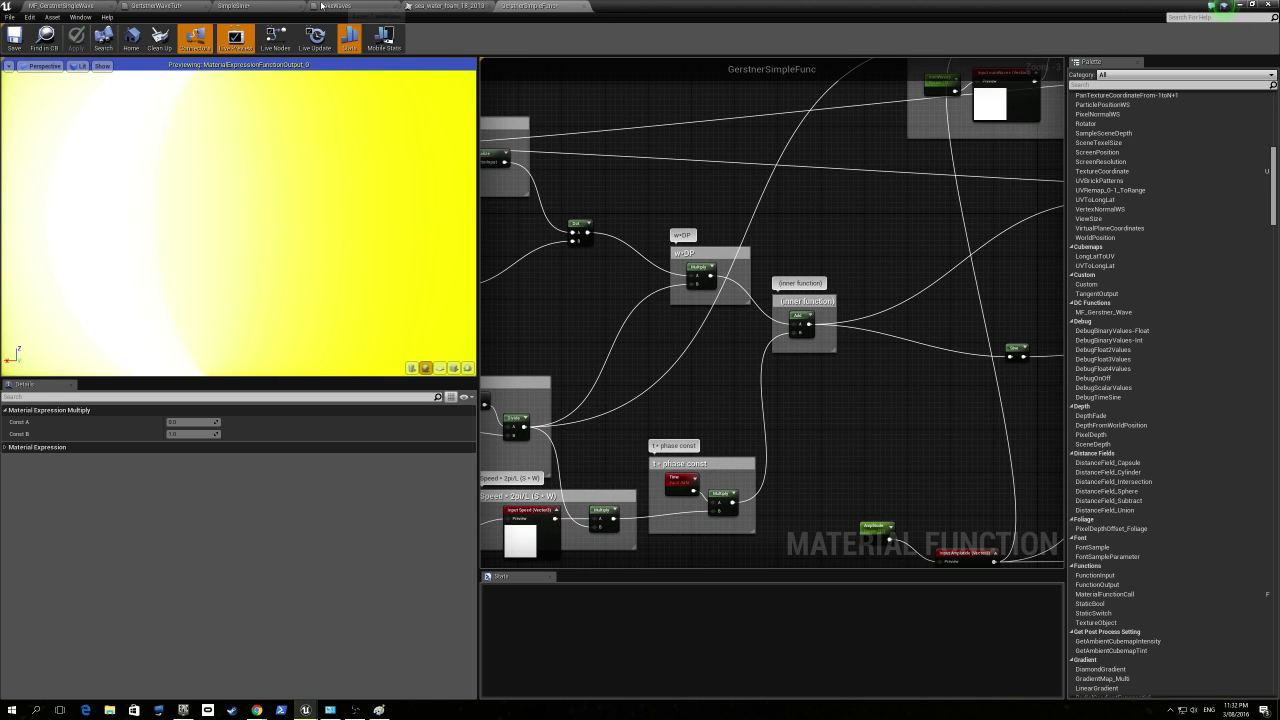
{"action": "left_click", "coordinate": [155, 6]}
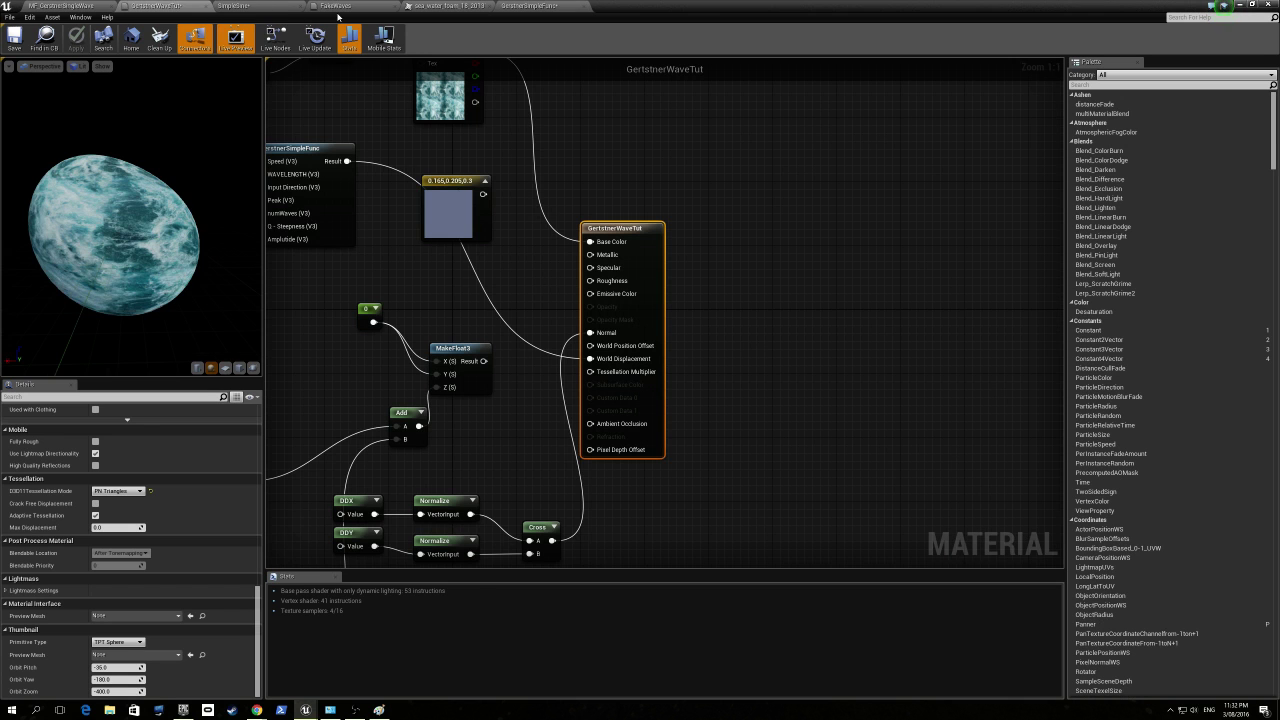
{"action": "left_click", "coordinate": [530, 6]}
{"action": "scroll", "coordinate": [656, 443], "scroll_direction": "up", "scroll_amount": 2}
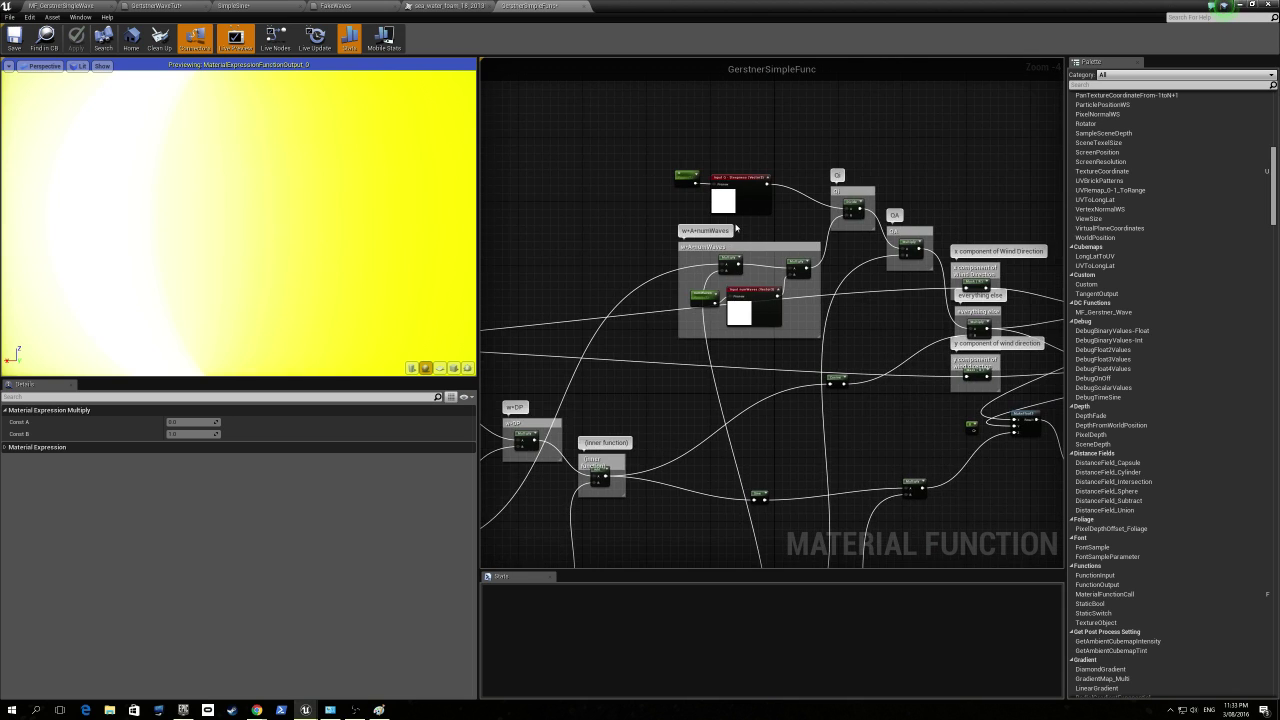
{"action": "scroll", "coordinate": [740, 235], "scroll_direction": "up", "scroll_amount": 4}
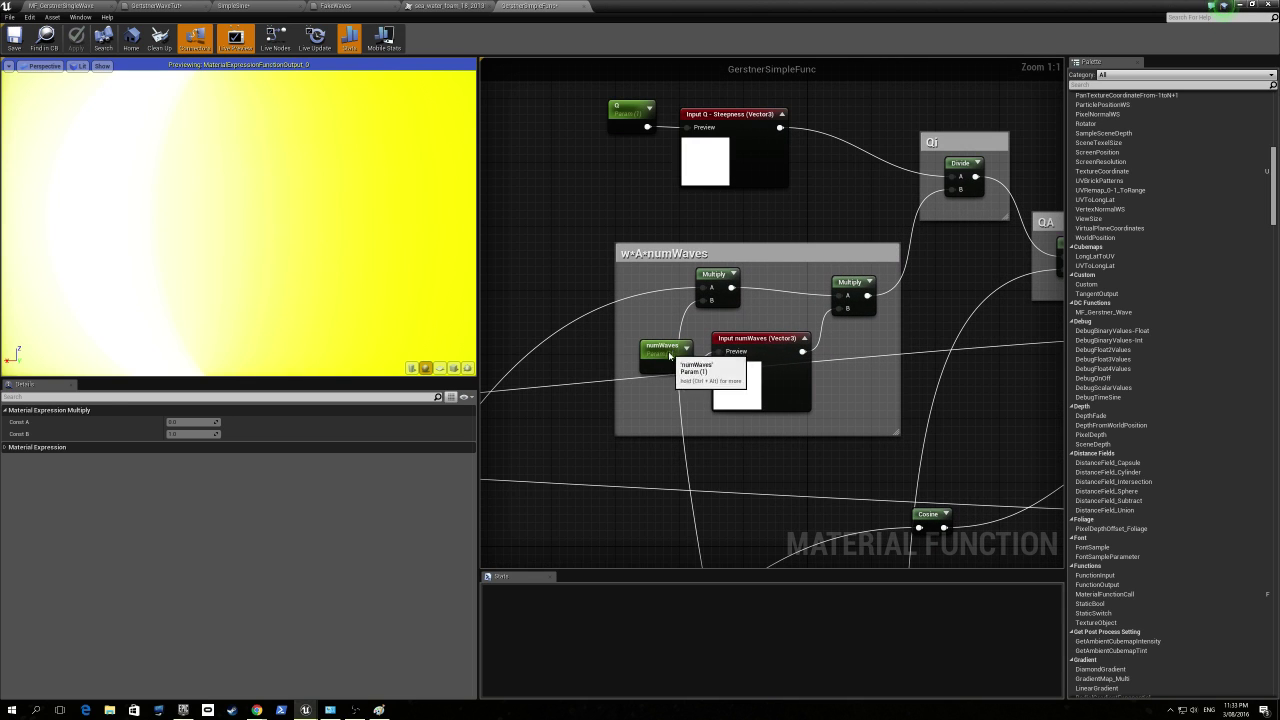
{"action": "left_click_drag", "start_coordinate": [669, 356], "coordinate": [612, 347]}
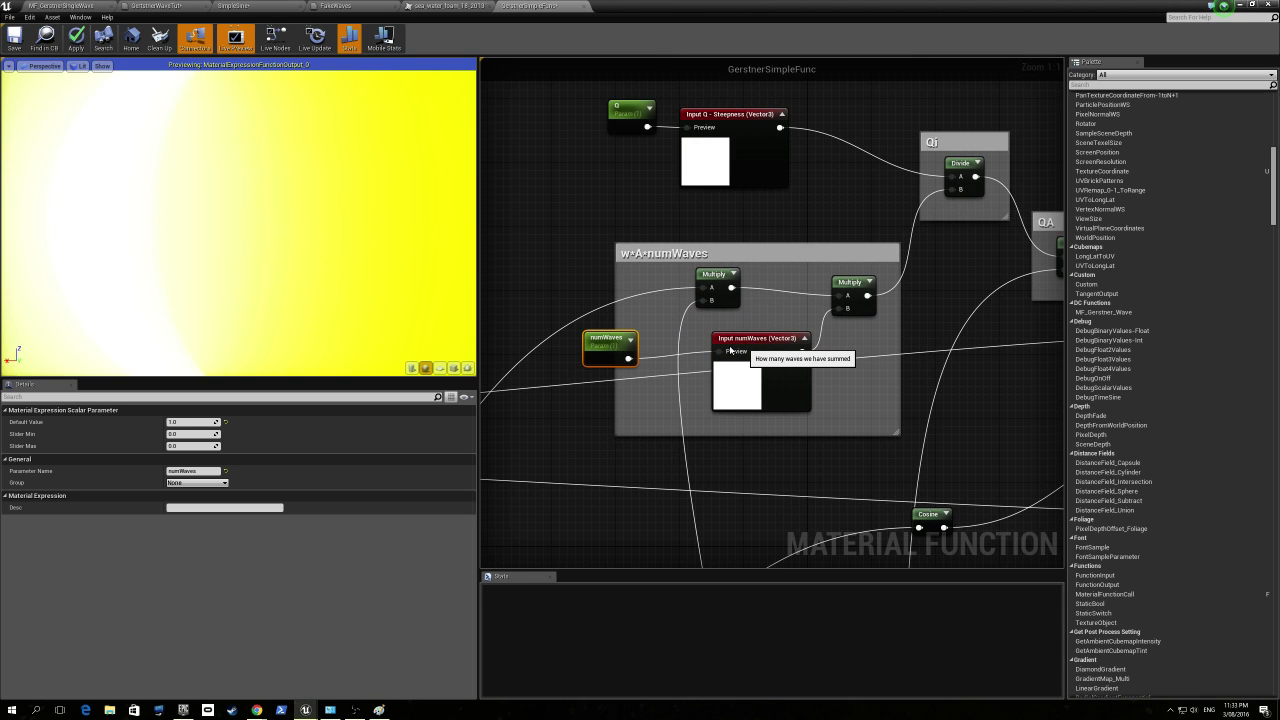
{"action": "left_click_drag", "start_coordinate": [731, 350], "coordinate": [675, 358]}
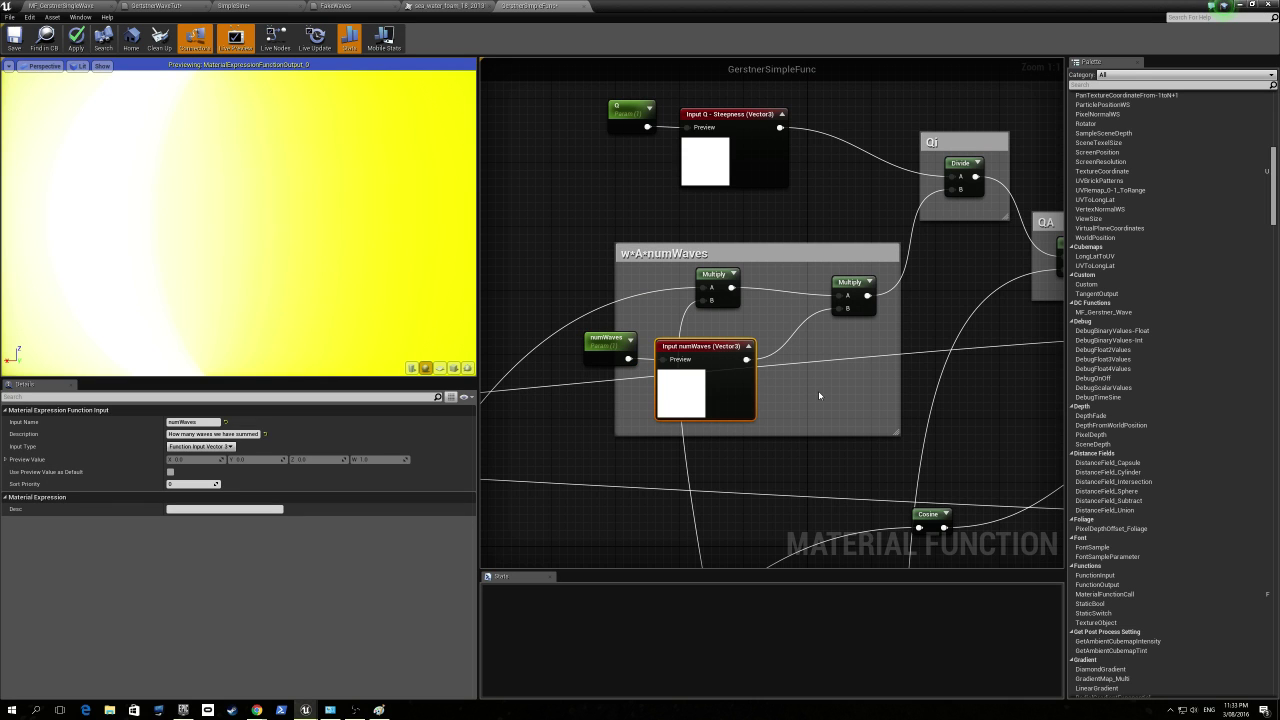
Duplicate the constant 2 and Pi nodes from the w group in GerstnerSimpleFunc
{"action": "left_click", "coordinate": [771, 463]}
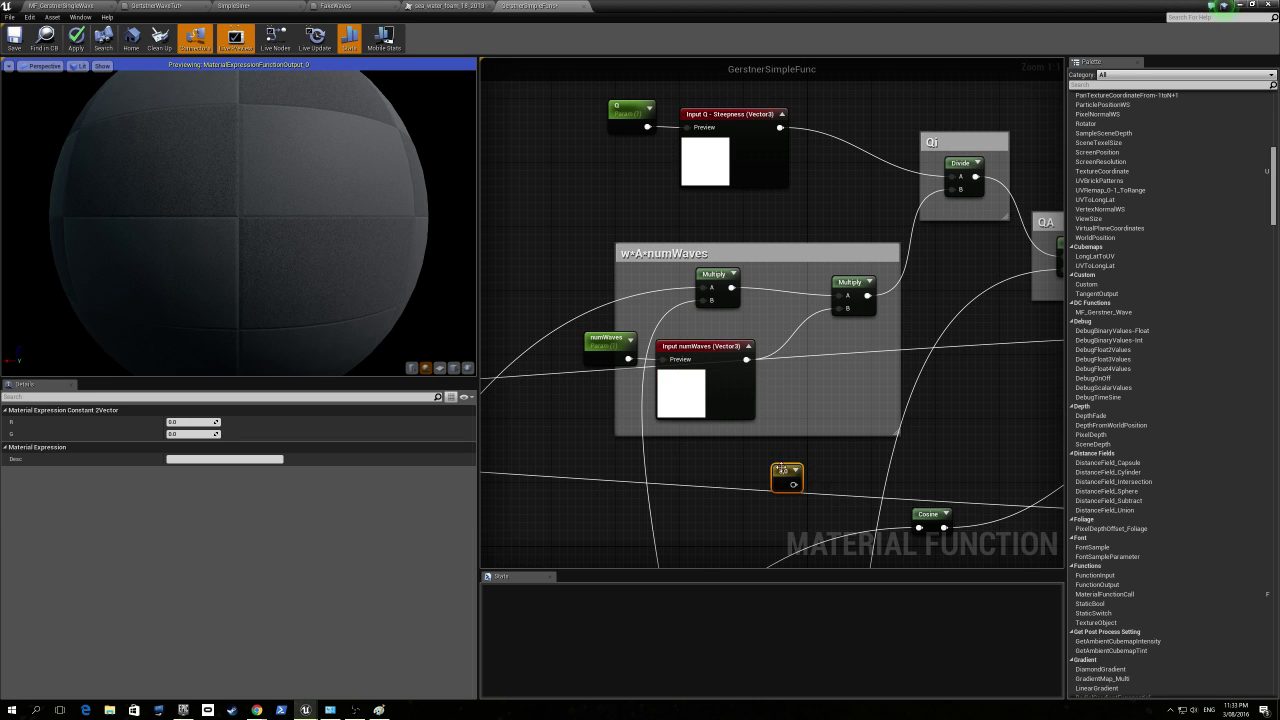
{"action": "scroll", "coordinate": [789, 473], "scroll_direction": "down", "scroll_amount": 4}
{"action": "scroll", "coordinate": [789, 473], "scroll_direction": "down", "scroll_amount": 2}
{"action": "right_click_drag", "start_coordinate": [789, 473], "coordinate": [932, 201]}
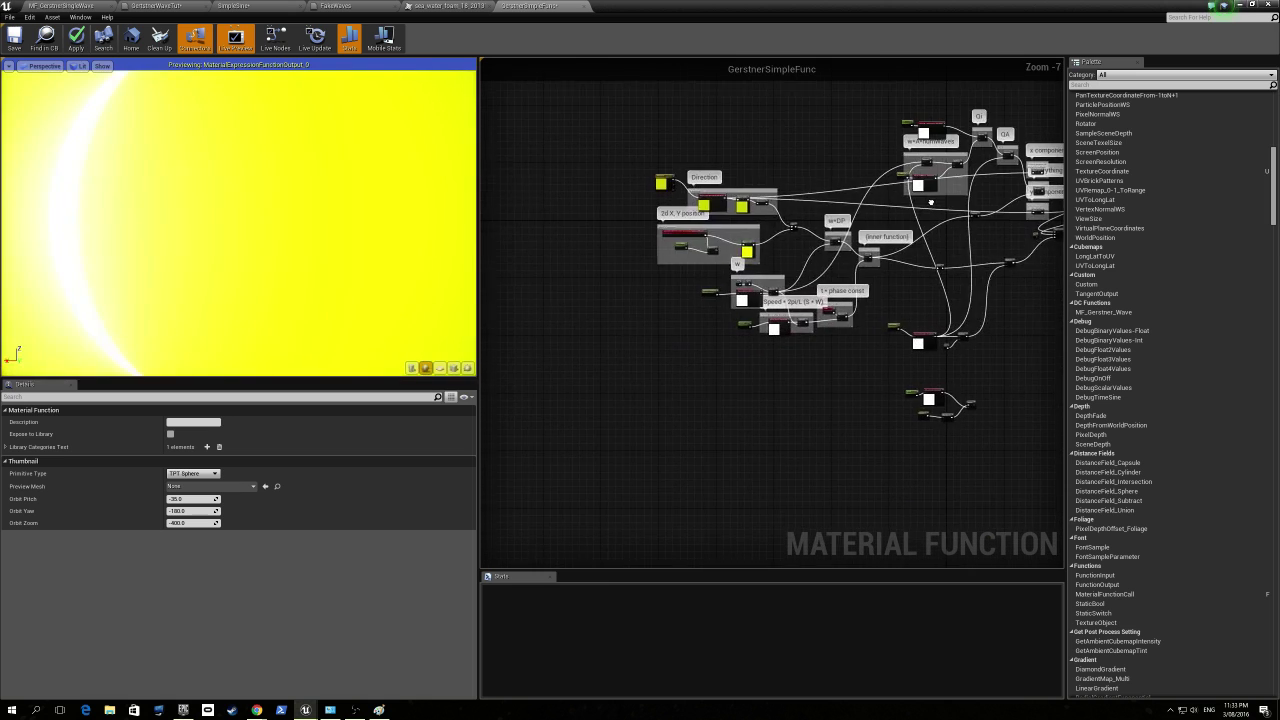
{"action": "scroll", "coordinate": [753, 248], "scroll_direction": "up", "scroll_amount": 2}
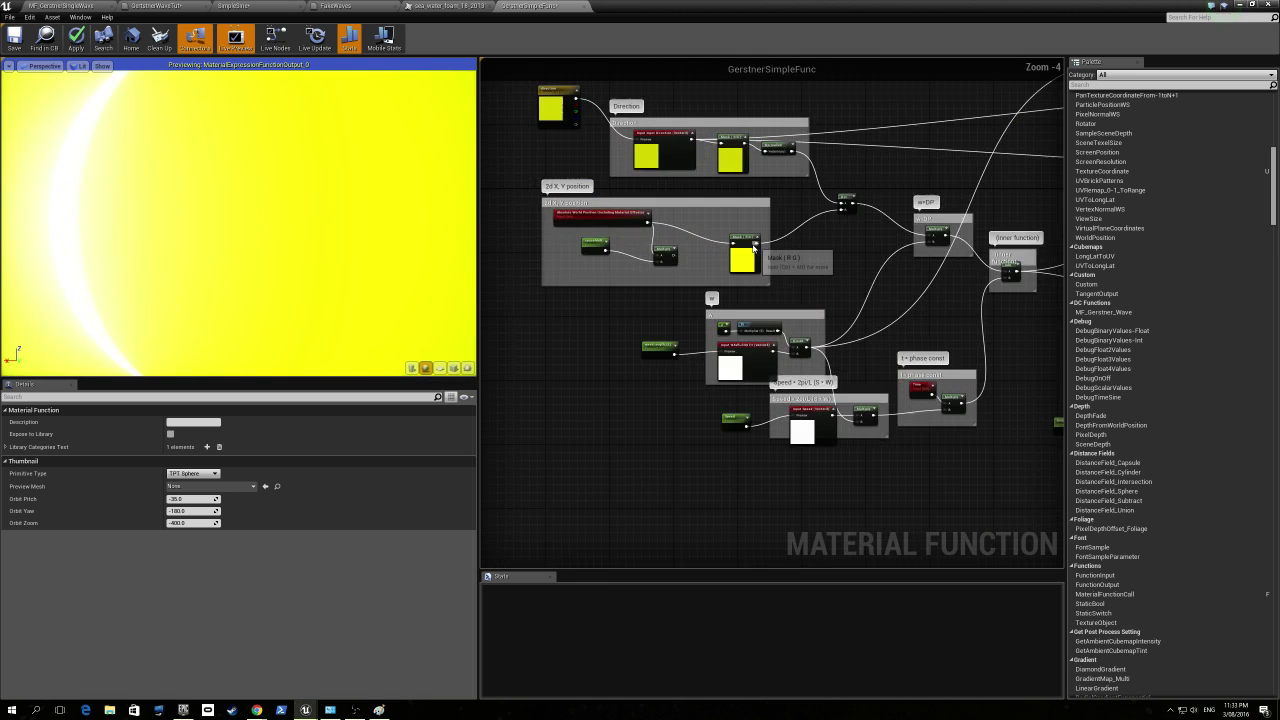
{"action": "scroll", "coordinate": [752, 294], "scroll_direction": "up", "scroll_amount": 4}
{"action": "left_click_drag", "start_coordinate": [672, 340], "coordinate": [674, 424]}
{"action": "key", "text": "ctrl+c"}
{"action": "key", "text": "ctrl+v"}
{"action": "scroll", "coordinate": [674, 424], "scroll_direction": "down", "scroll_amount": 2}
{"action": "right_click_drag", "start_coordinate": [674, 424], "coordinate": [1047, 230]}
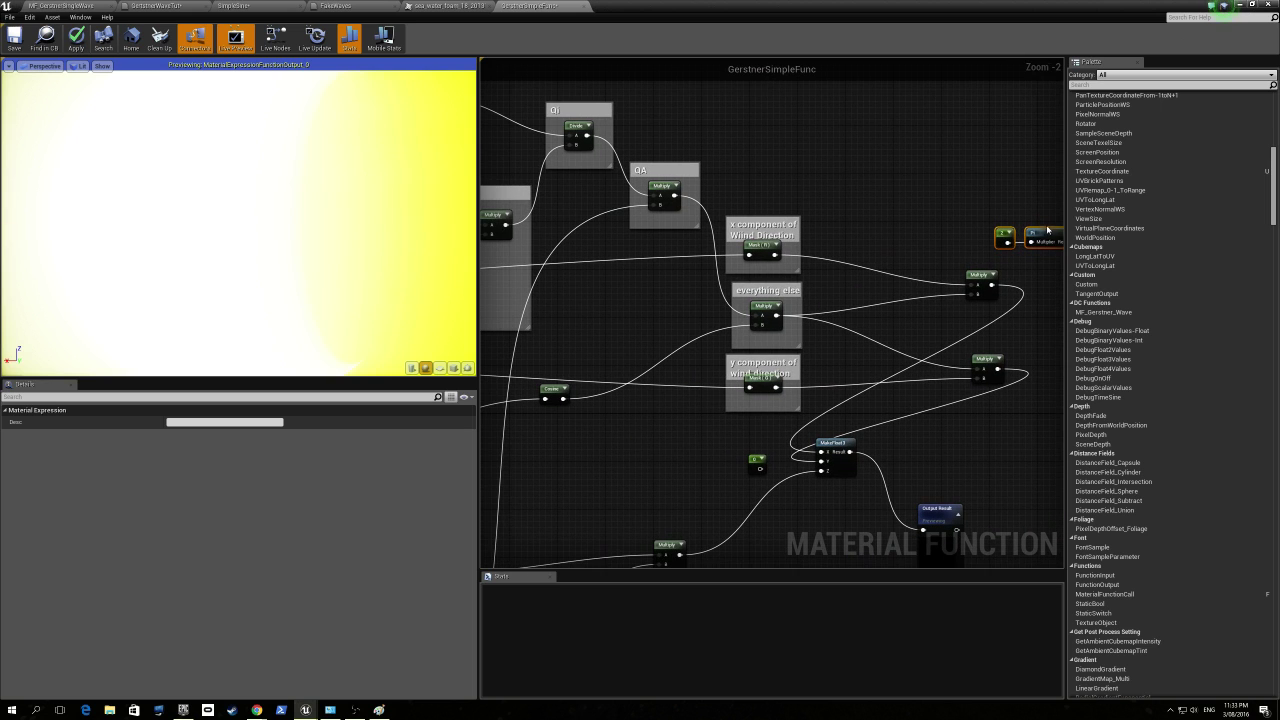
Place the duplicated 2 and Pi nodes inside the w*A*numWaves group, beneath the raised numWaves input
{"action": "left_click_drag", "start_coordinate": [1047, 232], "coordinate": [520, 305]}
{"action": "right_click_drag", "start_coordinate": [570, 307], "coordinate": [865, 312]}
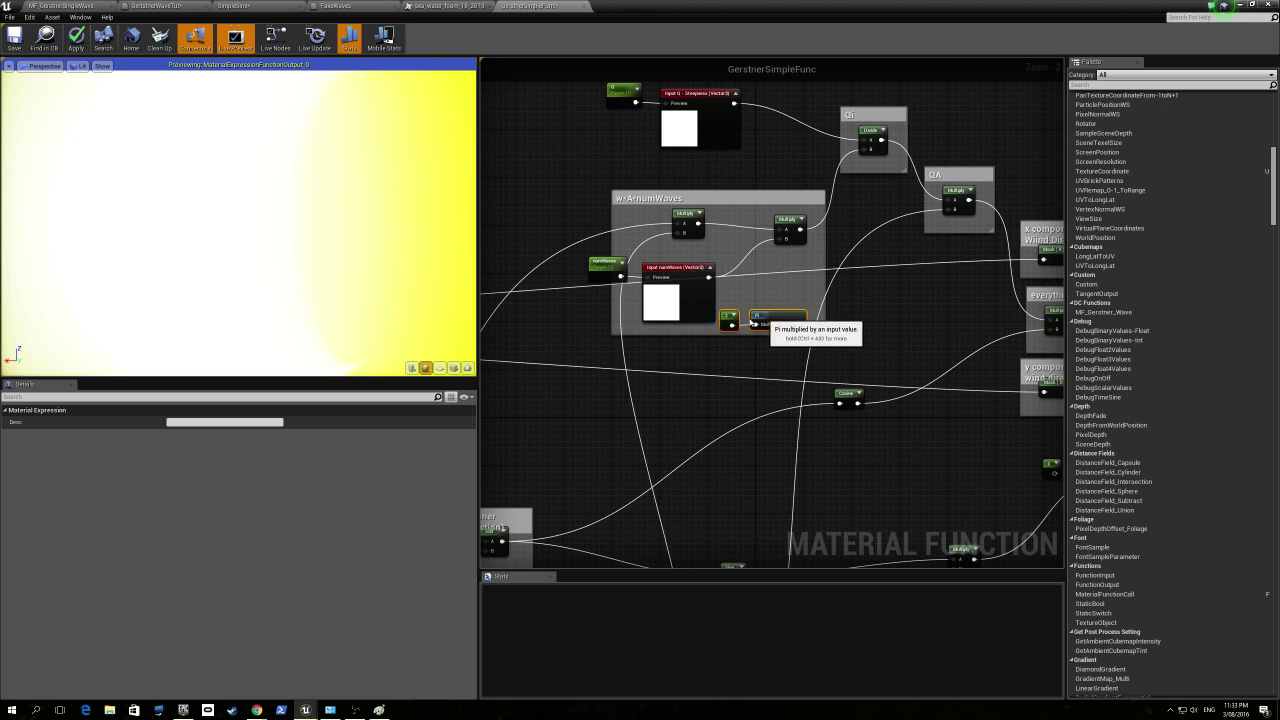
{"action": "left_click_drag", "start_coordinate": [751, 321], "coordinate": [667, 339]}
{"action": "left_click_drag", "start_coordinate": [684, 270], "coordinate": [684, 252]}
{"action": "left_click_drag", "start_coordinate": [684, 334], "coordinate": [647, 321]}
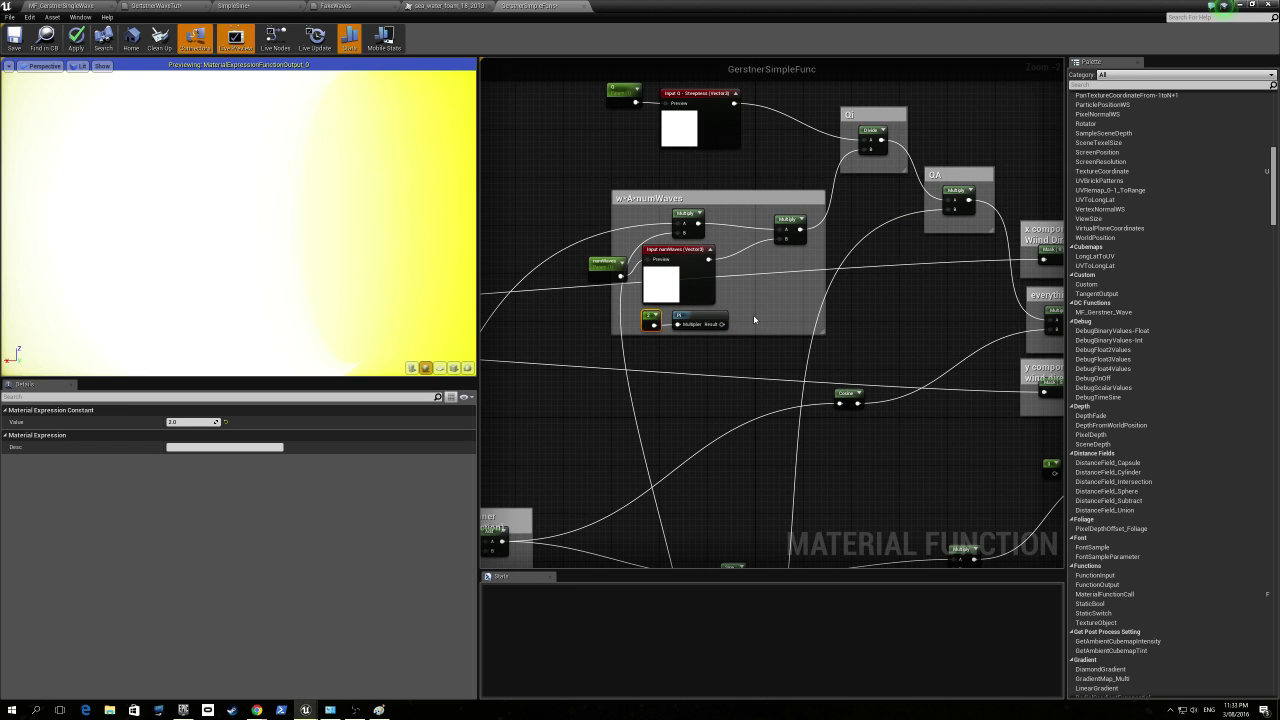
Multiply numWaves by the Pi result with a new Multiply node, feed it into the group's final Multiply, and apply the function
{"action": "right_click", "coordinate": [757, 302]}
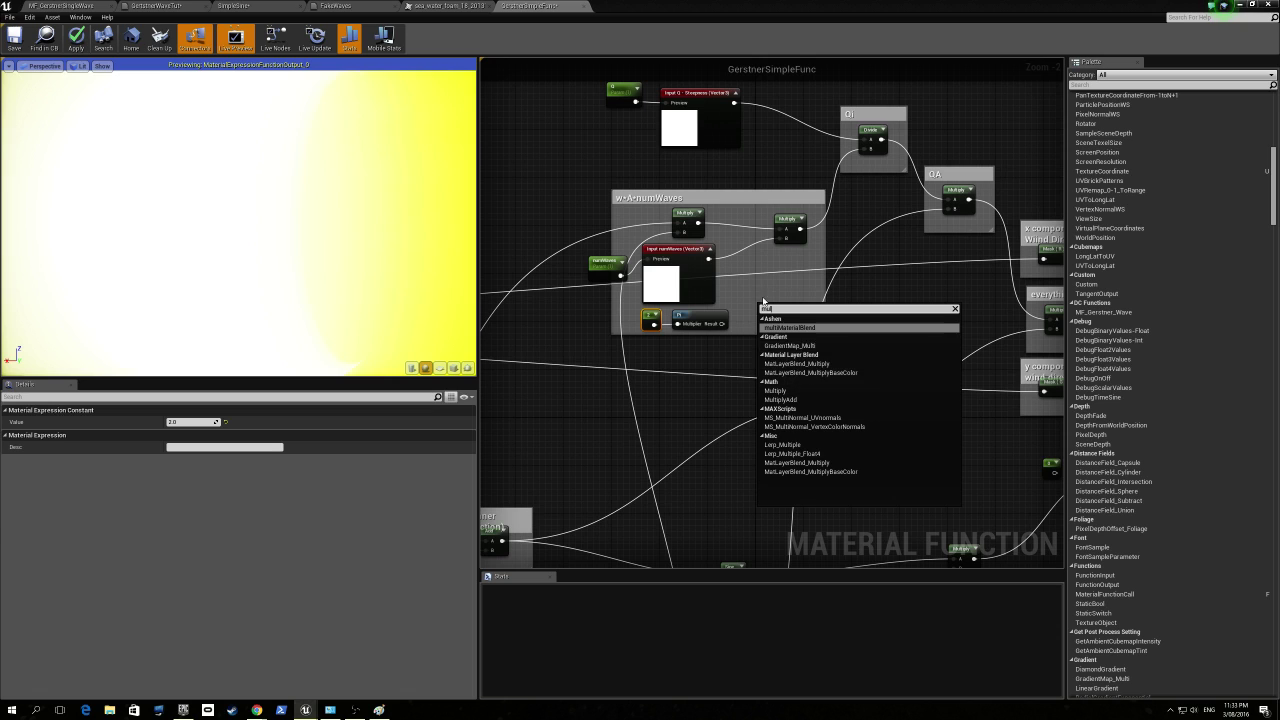
{"action": "left_click", "coordinate": [766, 291]}
{"action": "key", "text": "m"}
{"action": "left_click", "coordinate": [762, 353]}
{"action": "left_click_drag", "start_coordinate": [768, 352], "coordinate": [768, 311]}
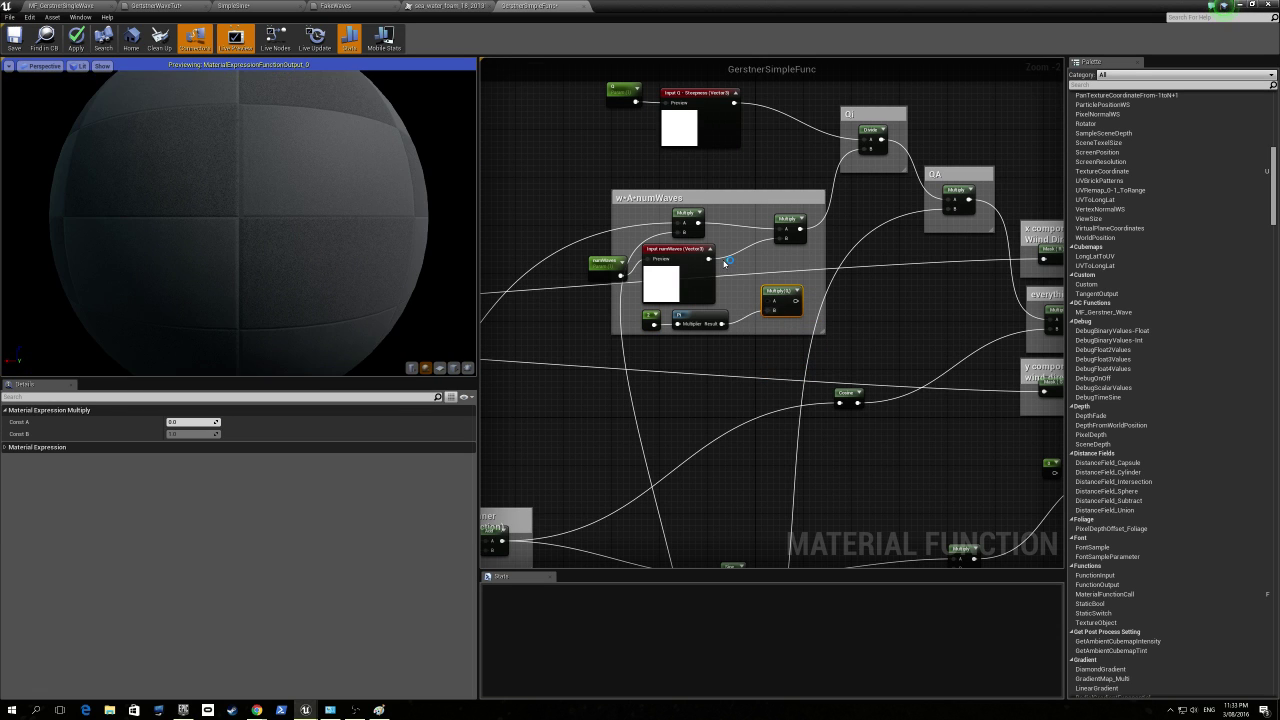
{"action": "left_click_drag", "start_coordinate": [710, 260], "coordinate": [777, 238]}
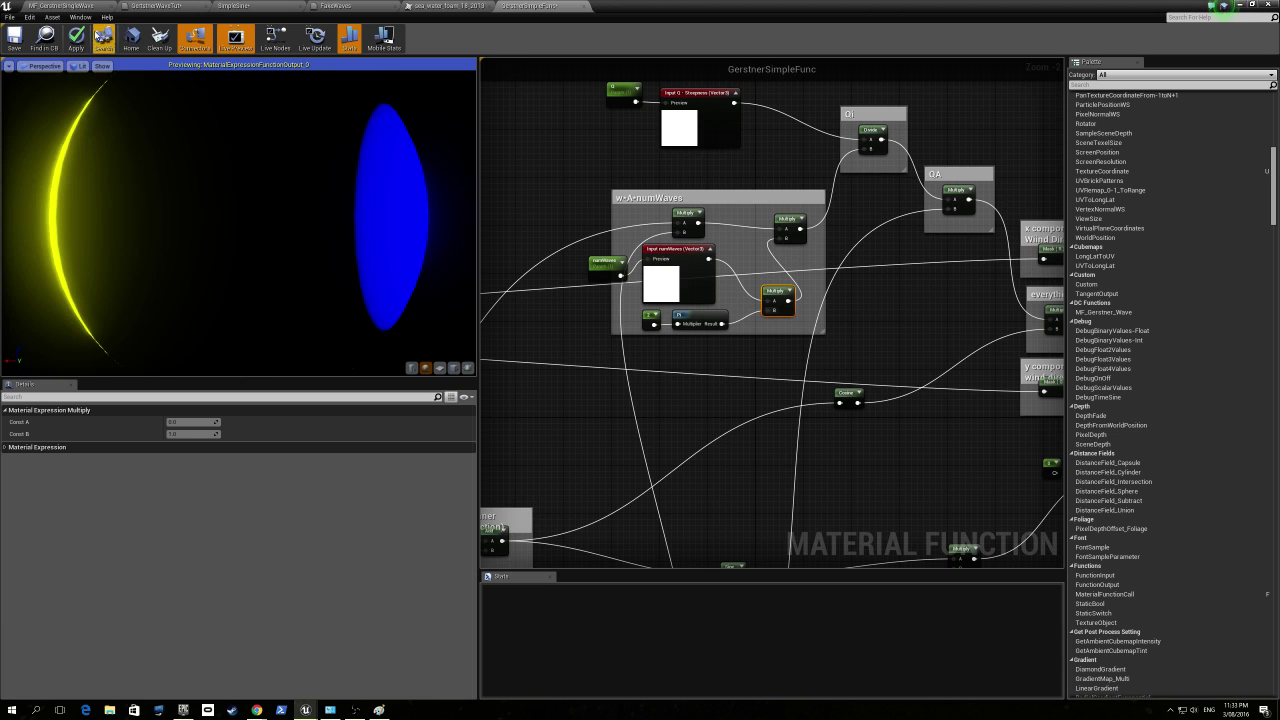
{"action": "left_click", "coordinate": [76, 40]}
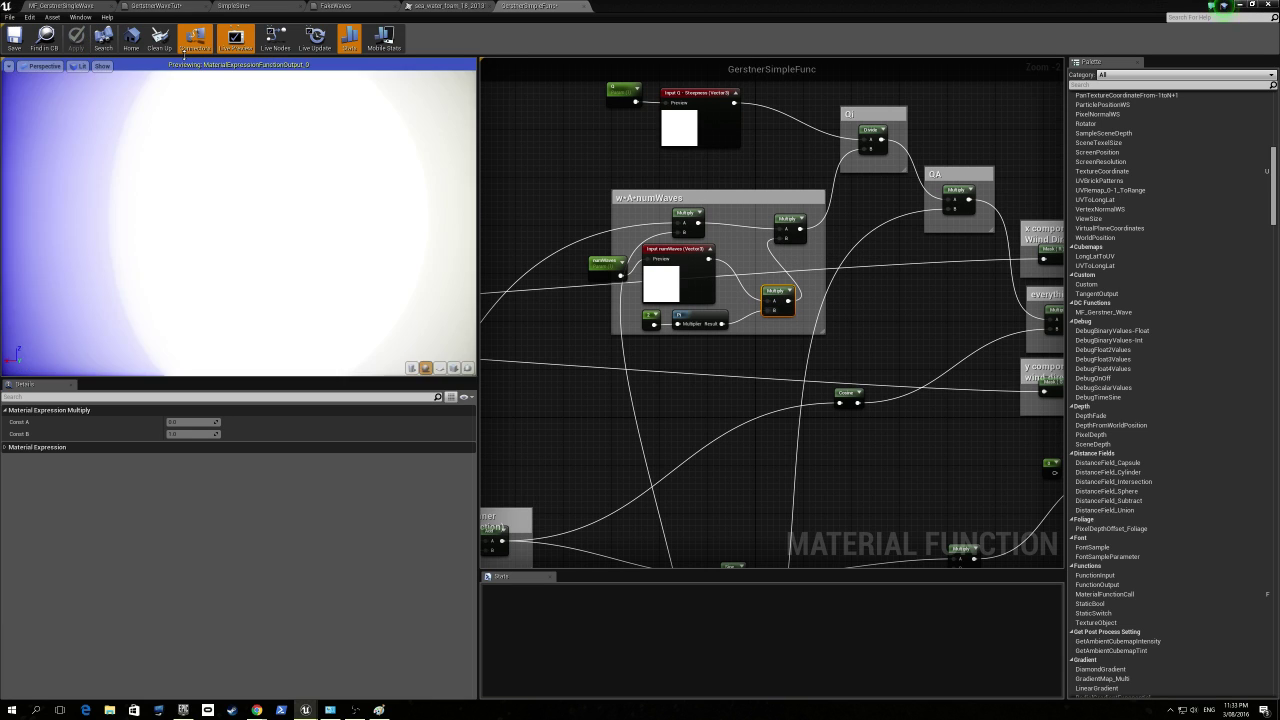
Place the material editor beside the level viewport, open GertstnerWaveTut and raise the Q parameter's default value to about 0.91
{"action": "left_click_drag", "start_coordinate": [737, 9], "coordinate": [1022, 166]}
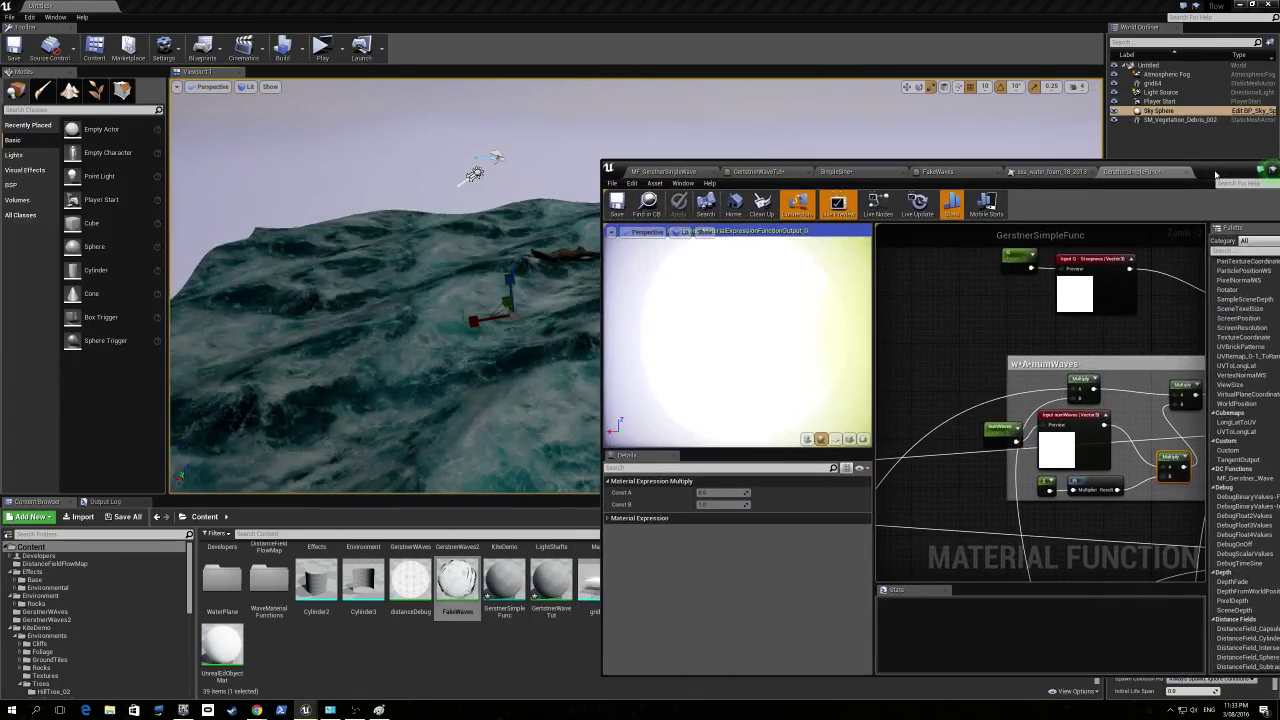
{"action": "right_click_drag", "start_coordinate": [1000, 428], "coordinate": [970, 401]}
{"action": "left_click", "coordinate": [1025, 340]}
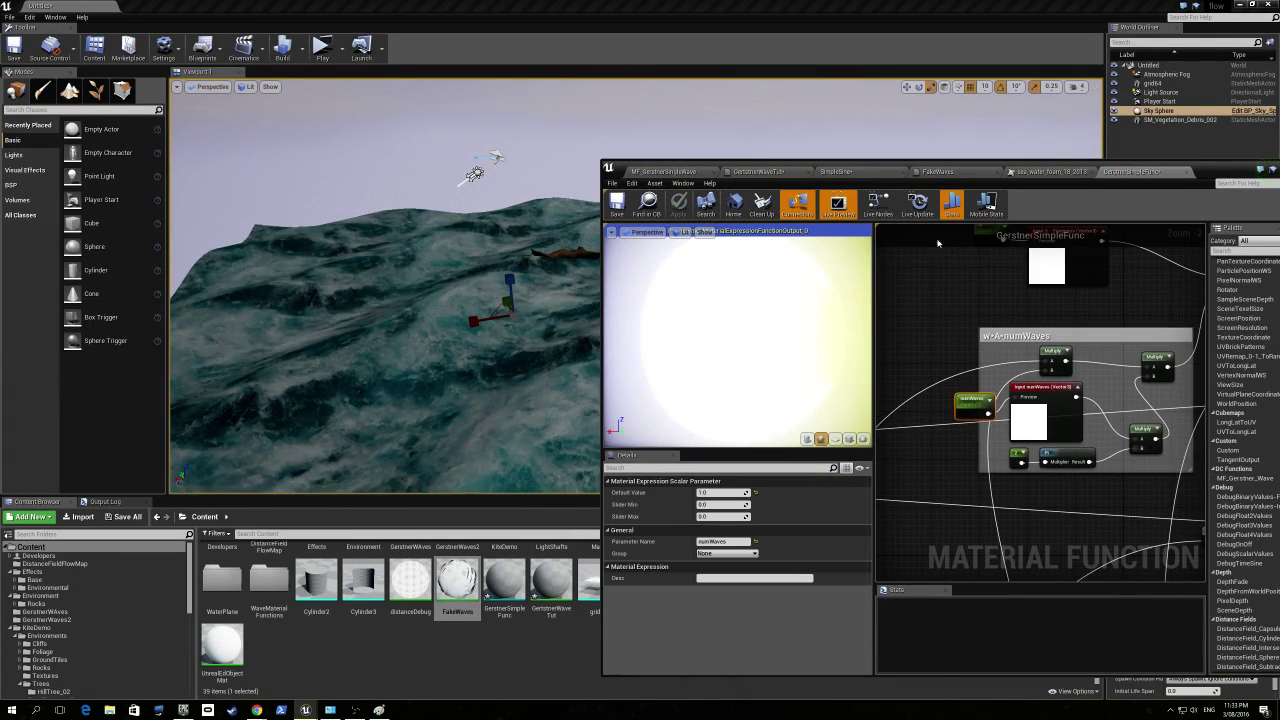
{"action": "left_click", "coordinate": [784, 172]}
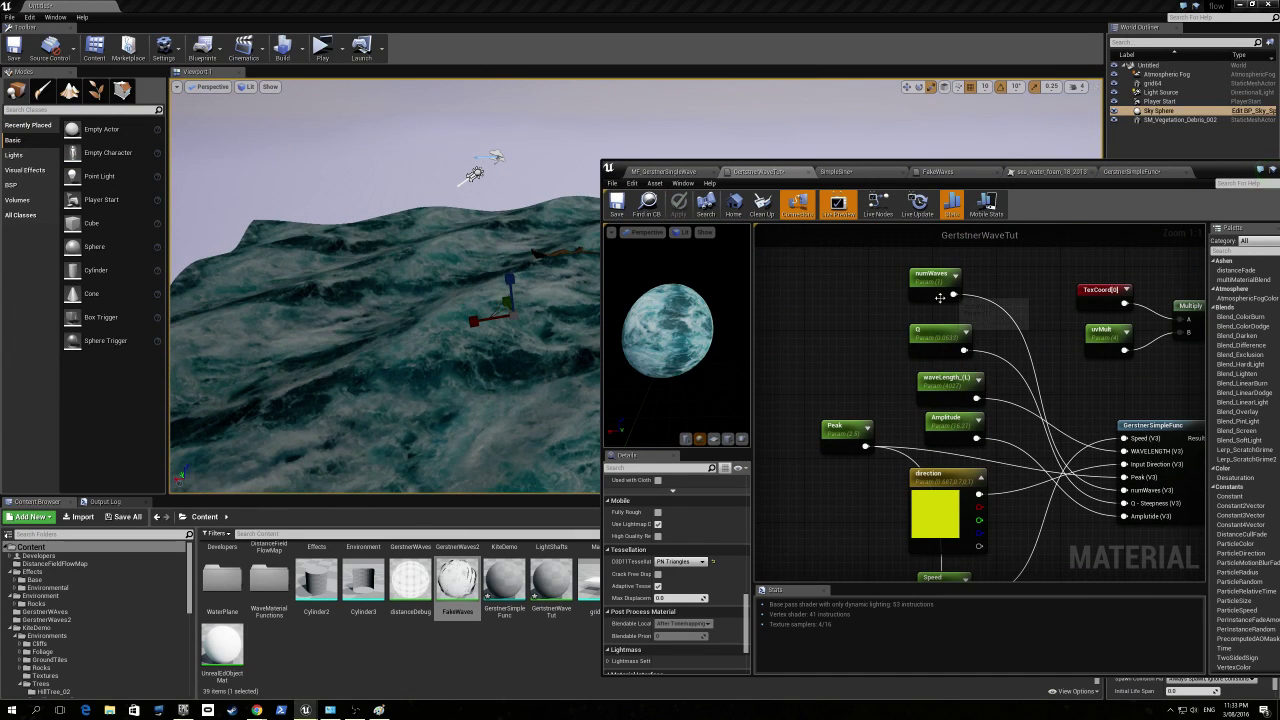
{"action": "left_click", "coordinate": [937, 334]}
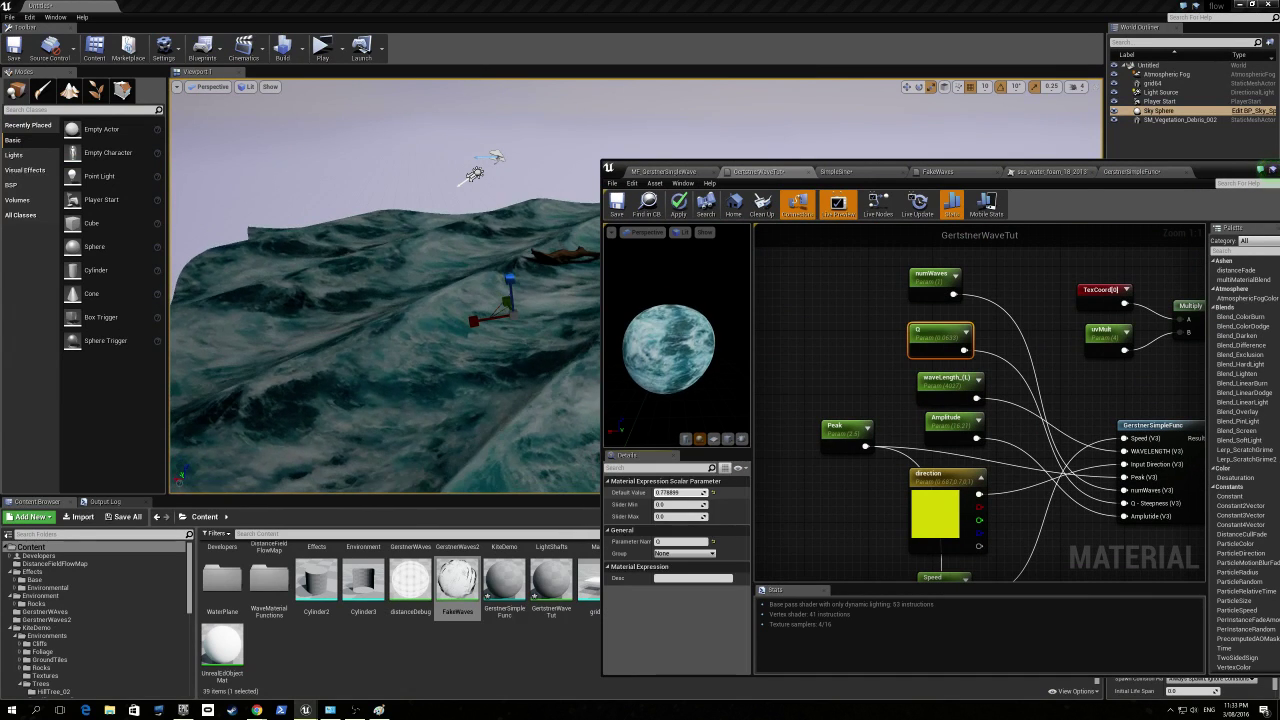
{"action": "left_click_drag", "start_coordinate": [680, 492], "coordinate": [686, 492]}
{"action": "right_click_drag", "start_coordinate": [500, 380], "coordinate": [595, 360]}
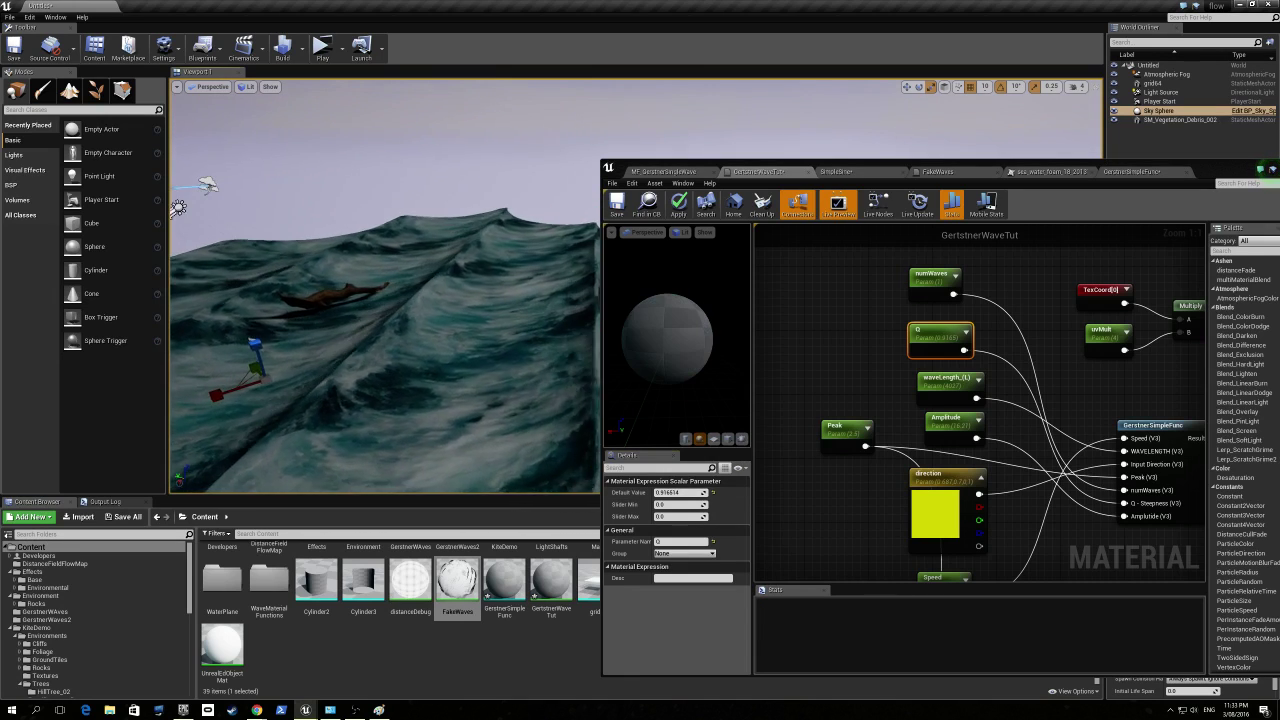
Set the Q parameter's default value to 1 in GertstnerWaveTut
{"action": "left_click", "coordinate": [668, 493]}
{"action": "type", "text": "1"}
{"action": "key", "text": "Return"}
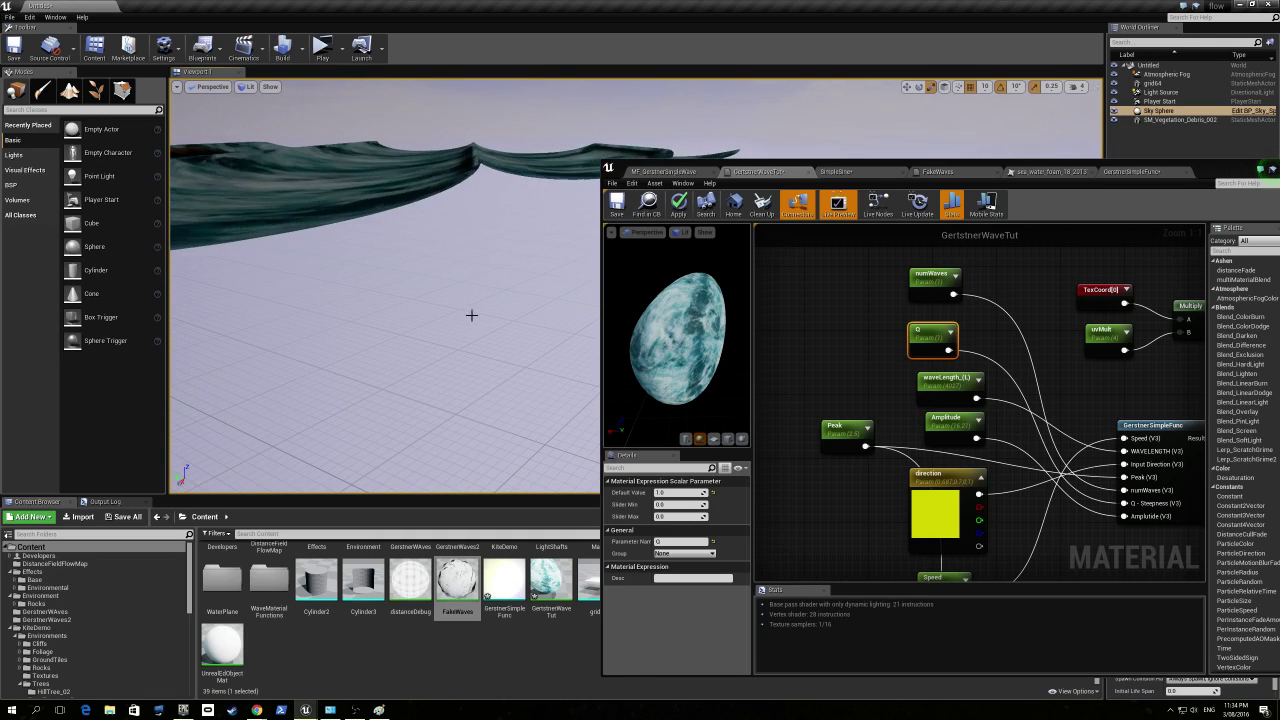
Try a Q default value of 1.5 and reposition the material editor to check the waves in the viewport
{"action": "left_click", "coordinate": [678, 493]}
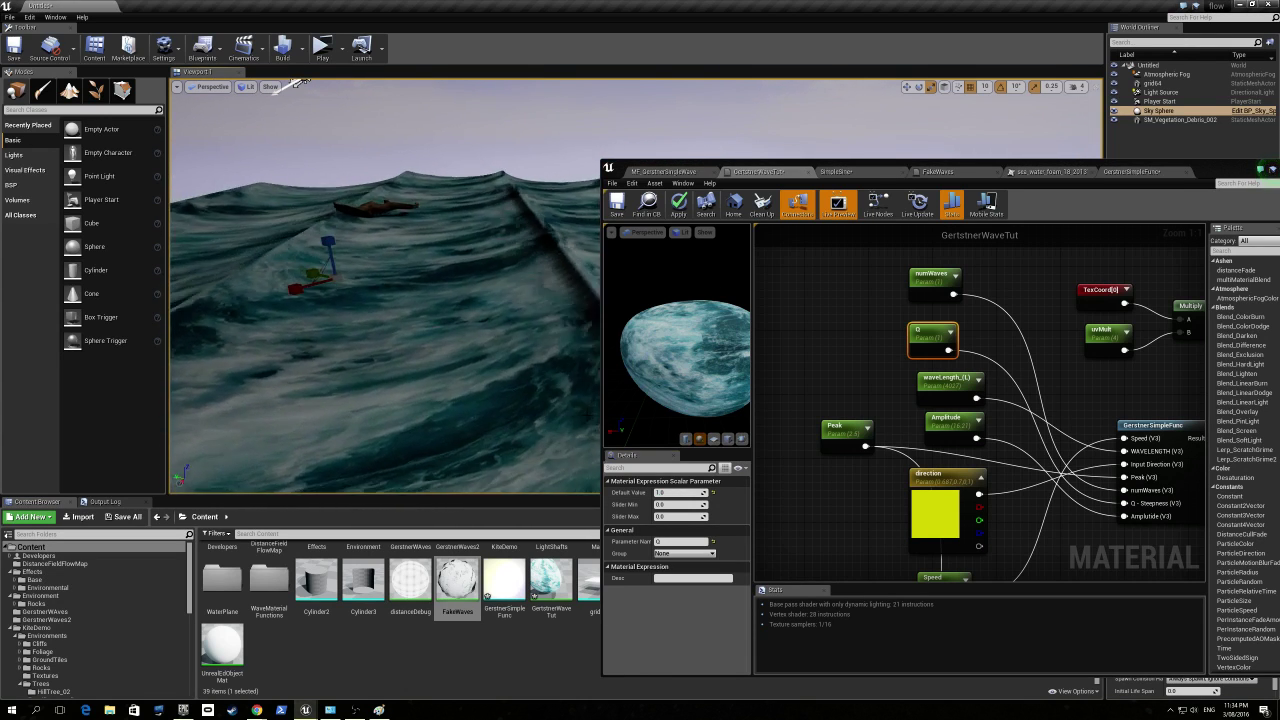
{"action": "left_click", "coordinate": [670, 493]}
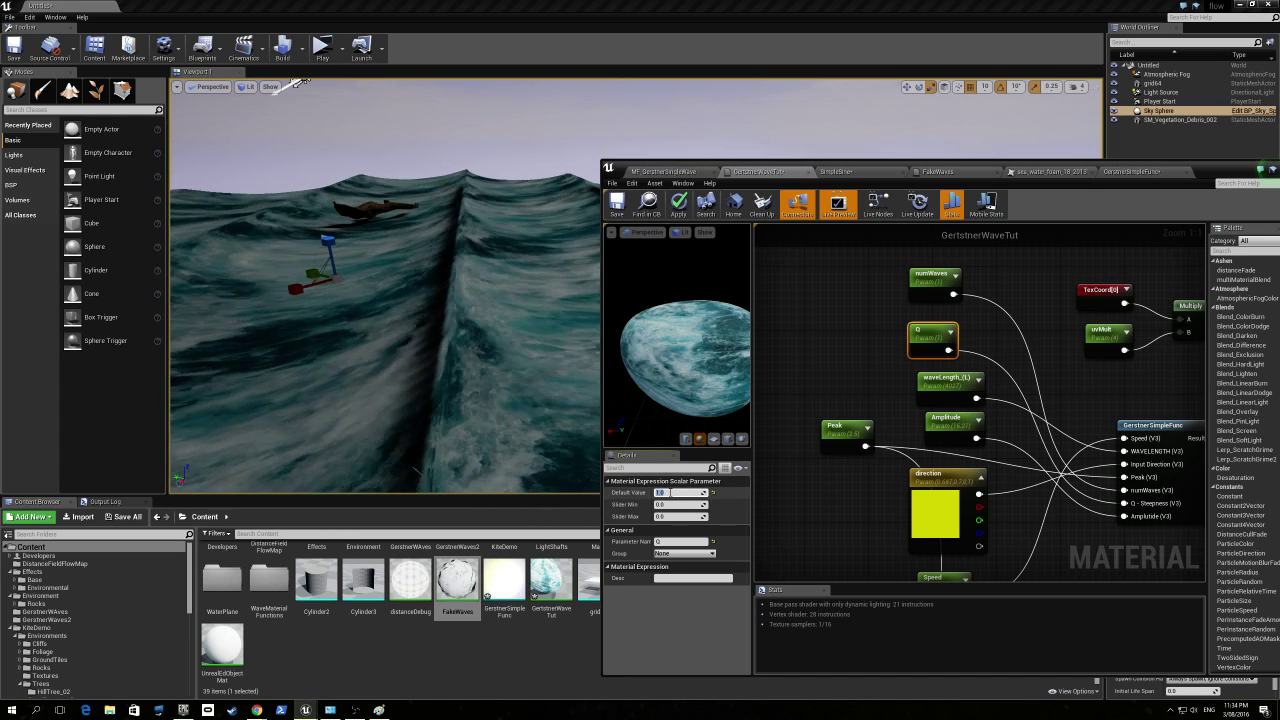
{"action": "type", "text": "1"}
{"action": "key", "text": "Return"}
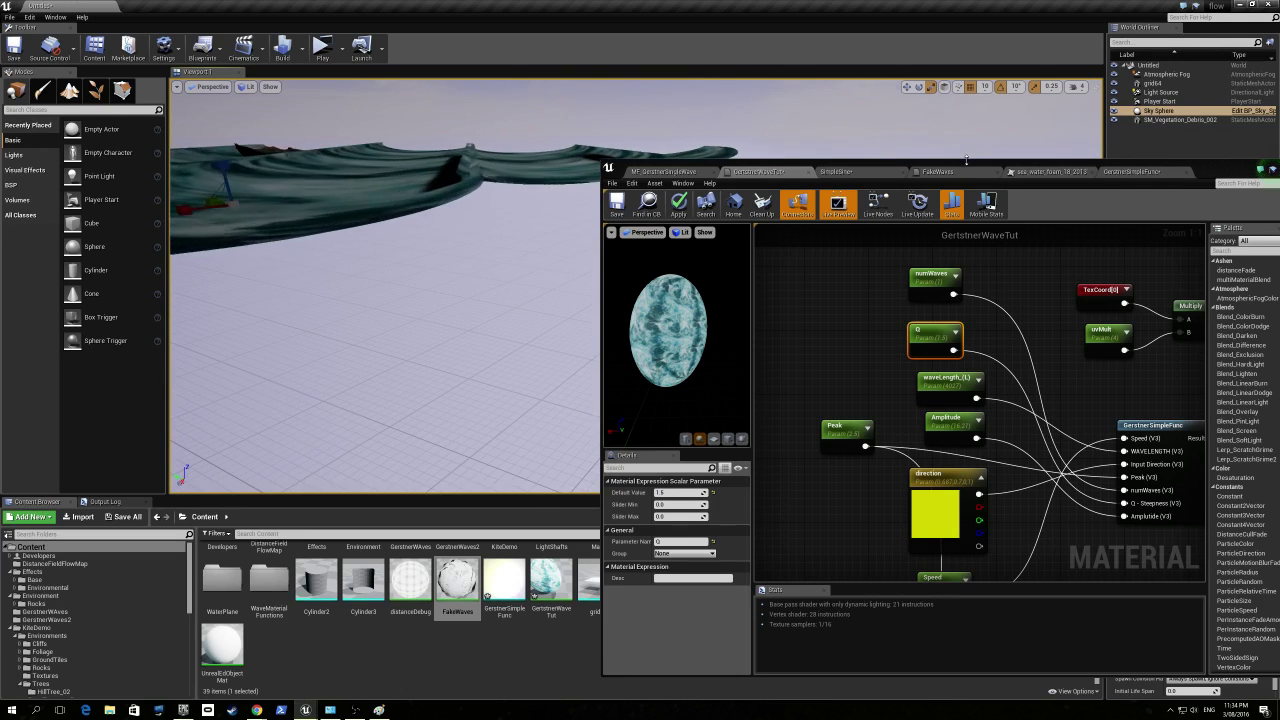
{"action": "left_click_drag", "start_coordinate": [966, 162], "coordinate": [1135, 228]}
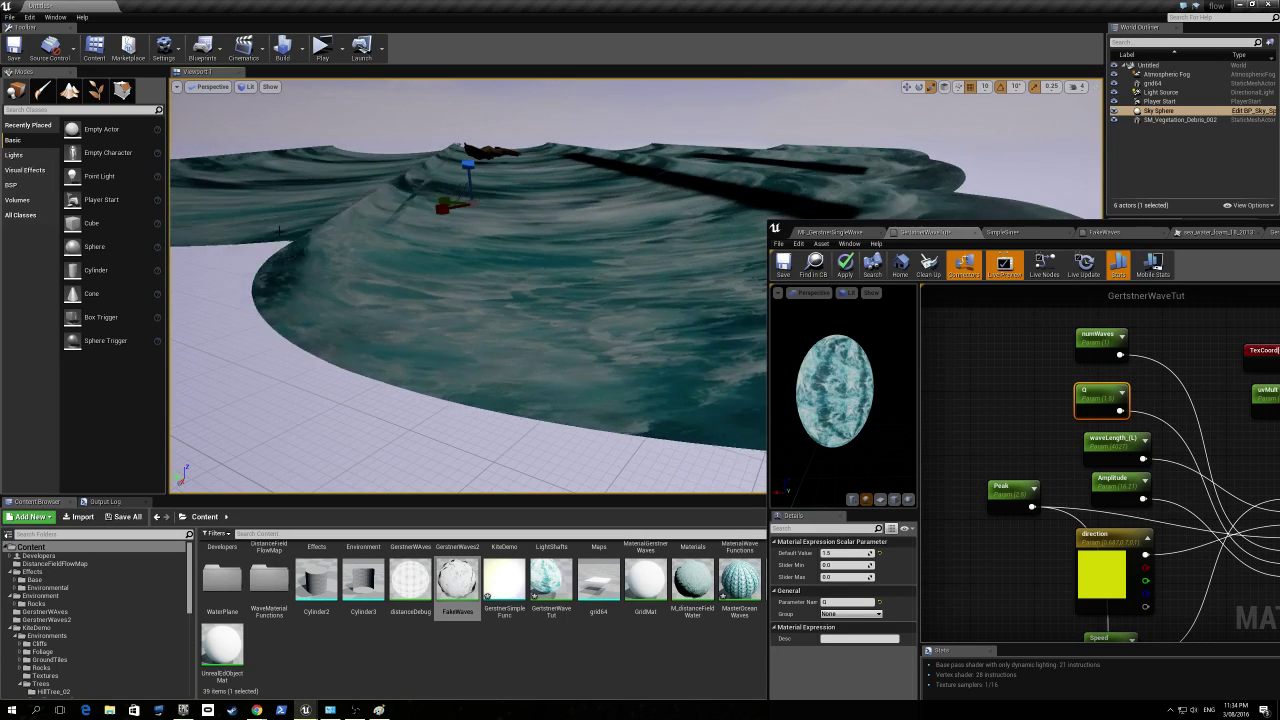
{"action": "left_click_drag", "start_coordinate": [944, 226], "coordinate": [614, 109]}
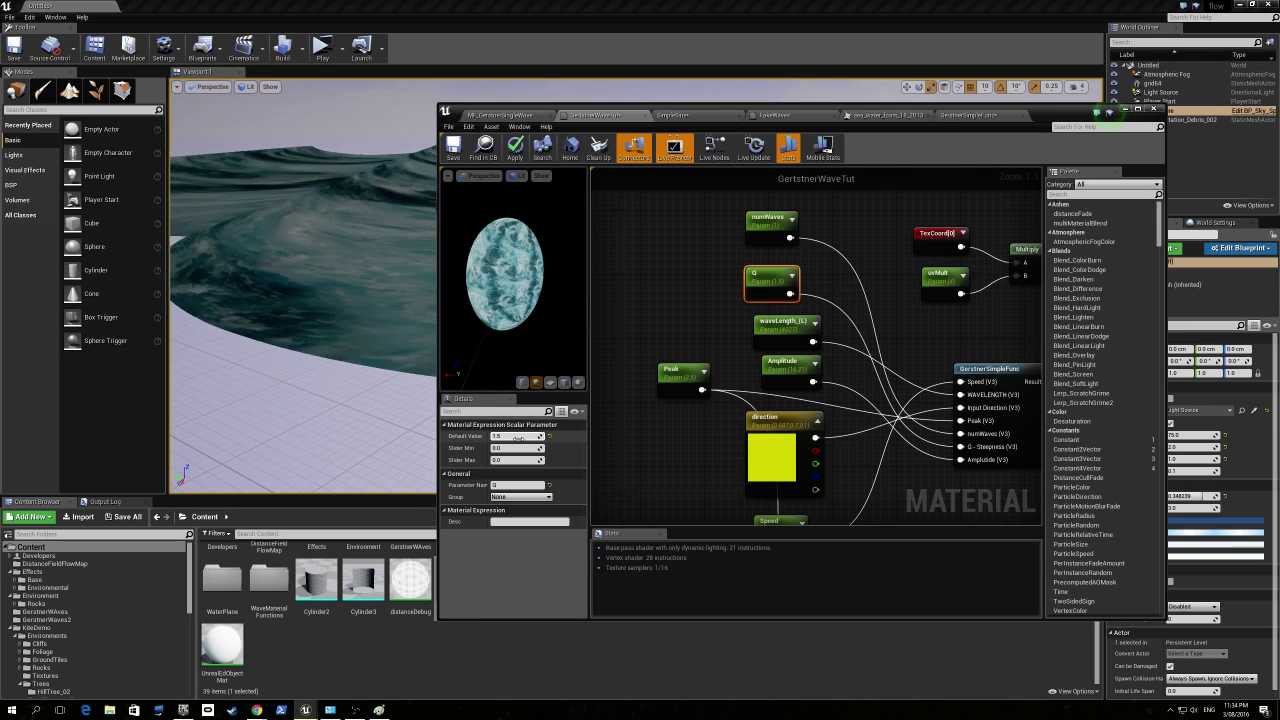
Return Q's default value to 1 and move the material editor clear of the water surface
{"action": "type", "text": "1"}
{"action": "key", "text": "Return"}
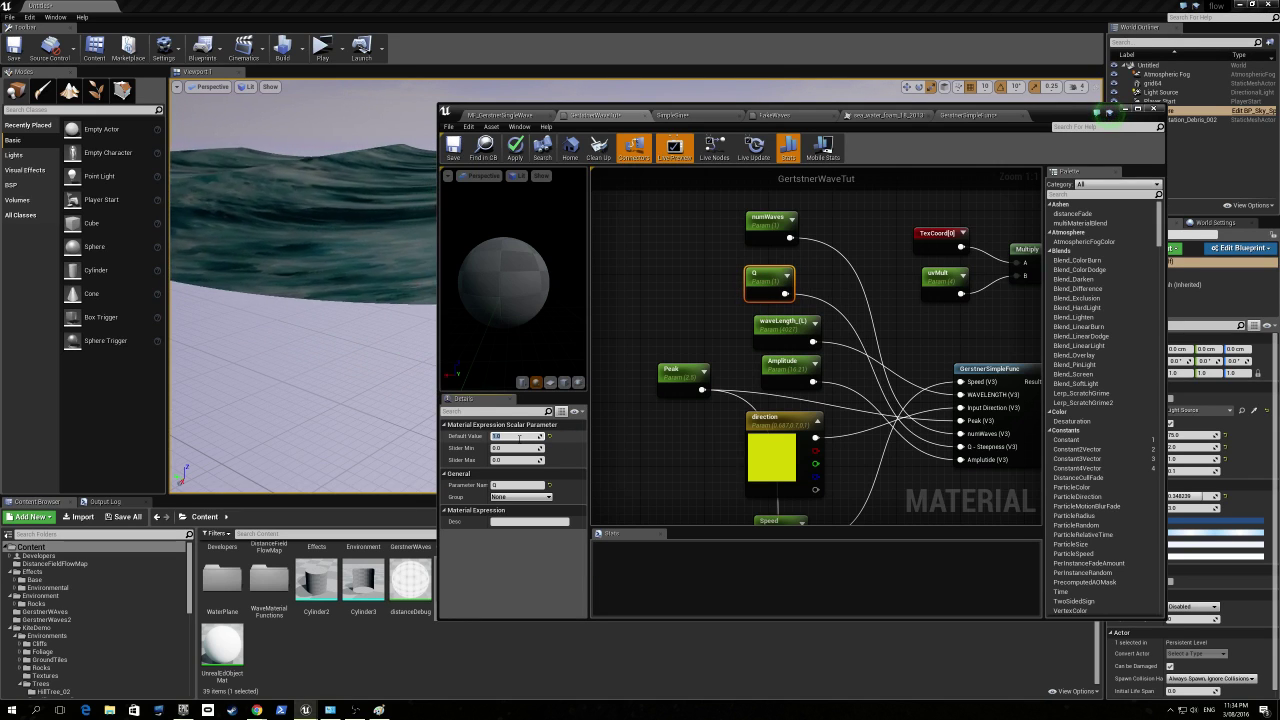
{"action": "left_click_drag", "start_coordinate": [540, 108], "coordinate": [888, 147]}
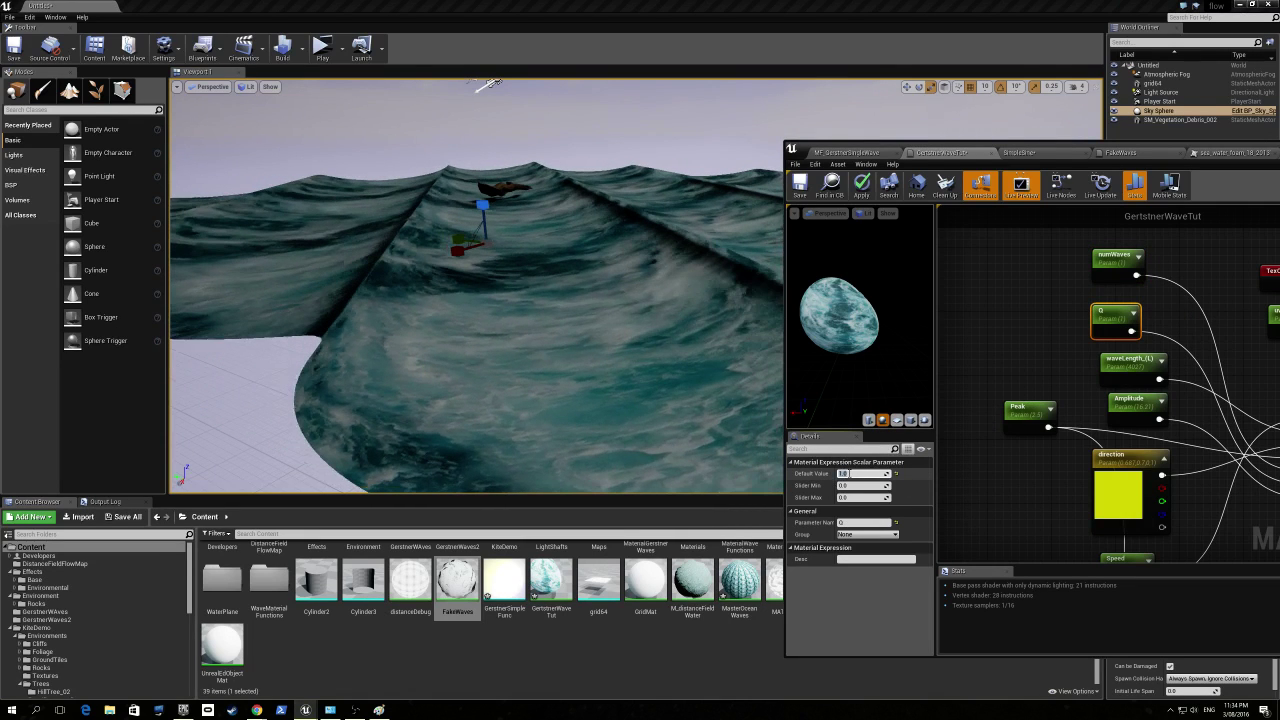
Set Q's default value to 0.6 and inspect the softened wave peaks around the debris mesh
{"action": "type", "text": "0.6"}
{"action": "key", "text": "Return"}
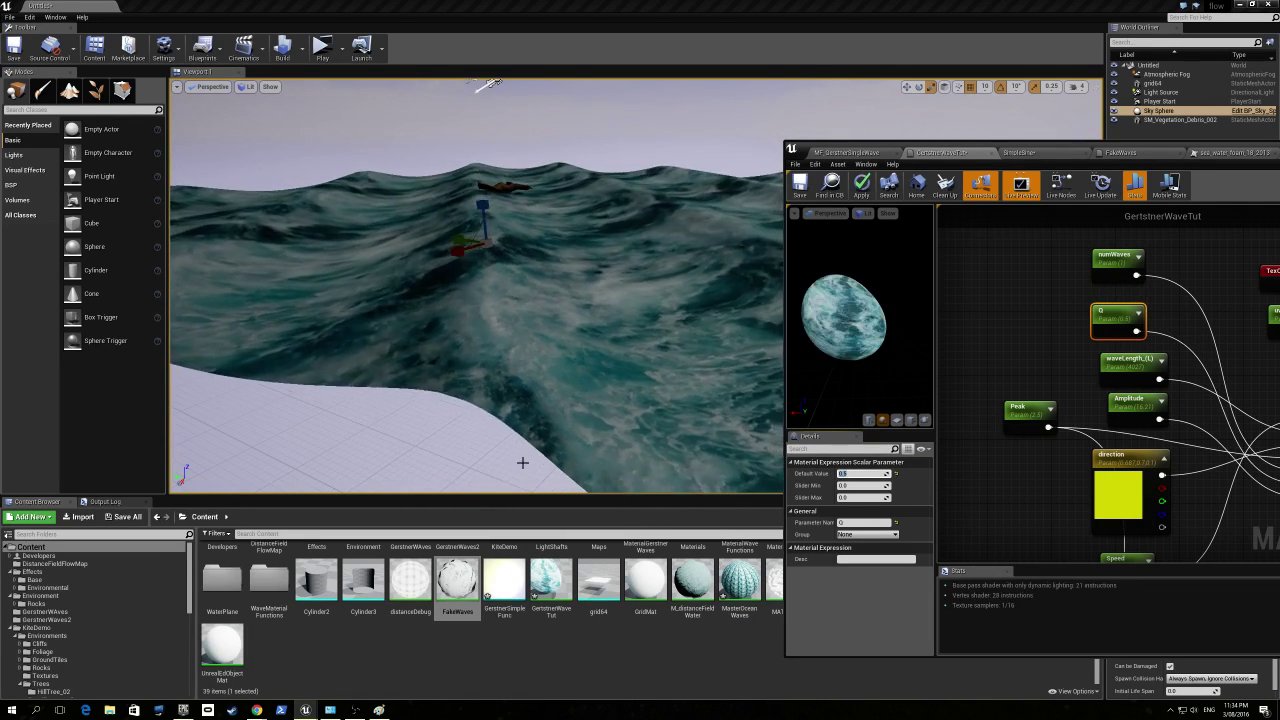
{"action": "mouse_move", "coordinate": [377, 366]}
{"action": "right_mouse_down"}
{"action": "mouse_move", "coordinate": [430, 374]}
{"action": "mouse_move", "coordinate": [350, 390]}
{"action": "mouse_move", "coordinate": [377, 372]}
{"action": "right_mouse_up"}
{"action": "mouse_move", "coordinate": [500, 248]}
{"action": "right_mouse_down"}
{"action": "mouse_move", "coordinate": [585, 245]}
{"action": "mouse_move", "coordinate": [505, 245]}
{"action": "right_mouse_up"}
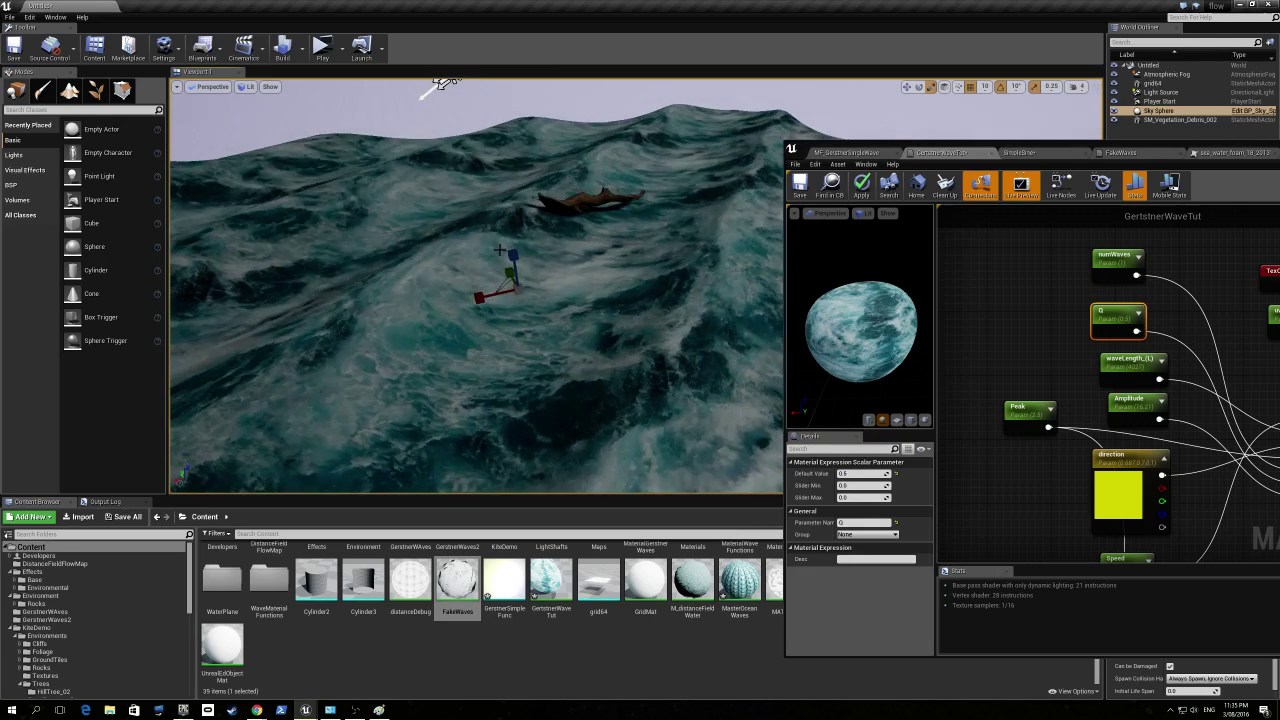
{"action": "left_click_drag", "start_coordinate": [1043, 148], "coordinate": [1045, 128]}
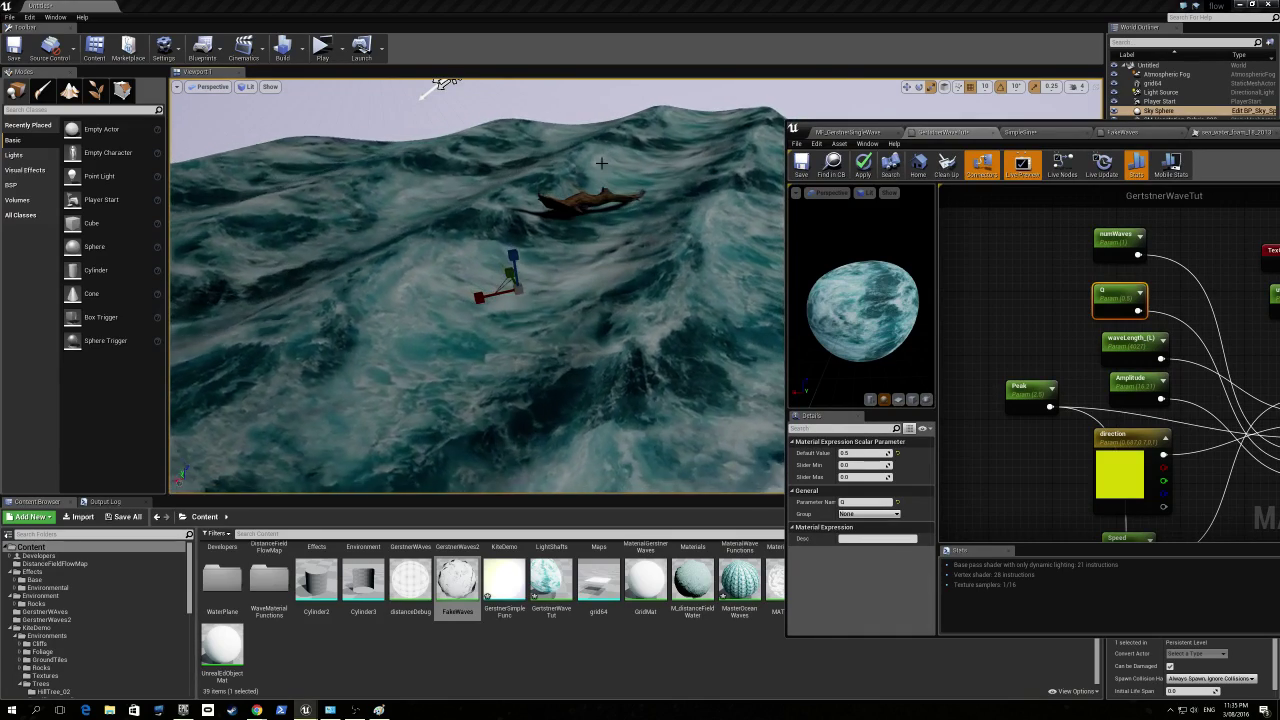
{"action": "right_click_drag", "start_coordinate": [614, 160], "coordinate": [662, 166]}
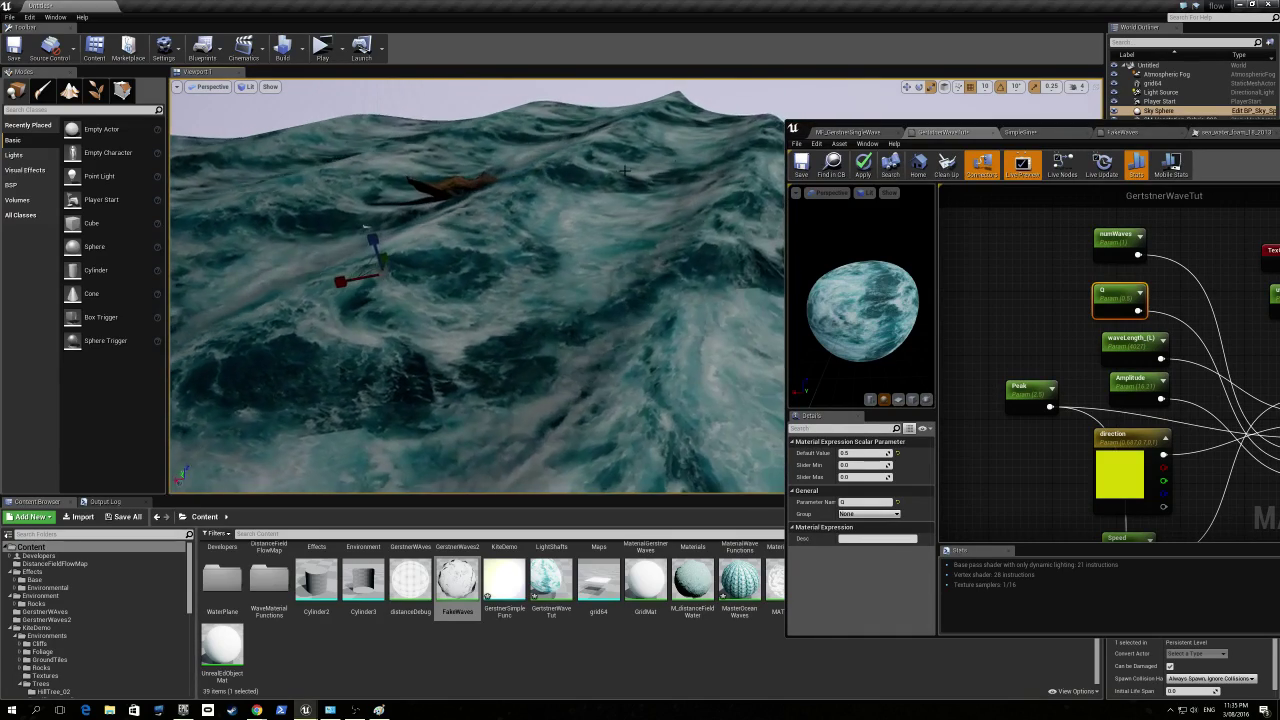
Delete the SimpleSine function node fed by the second wave's wavelength, amplitude, direction and speed parameters in GertstnerWaveTut
{"action": "left_click_drag", "start_coordinate": [1145, 124], "coordinate": [852, 78]}
{"action": "scroll", "coordinate": [916, 283], "scroll_direction": "down", "scroll_amount": 3}
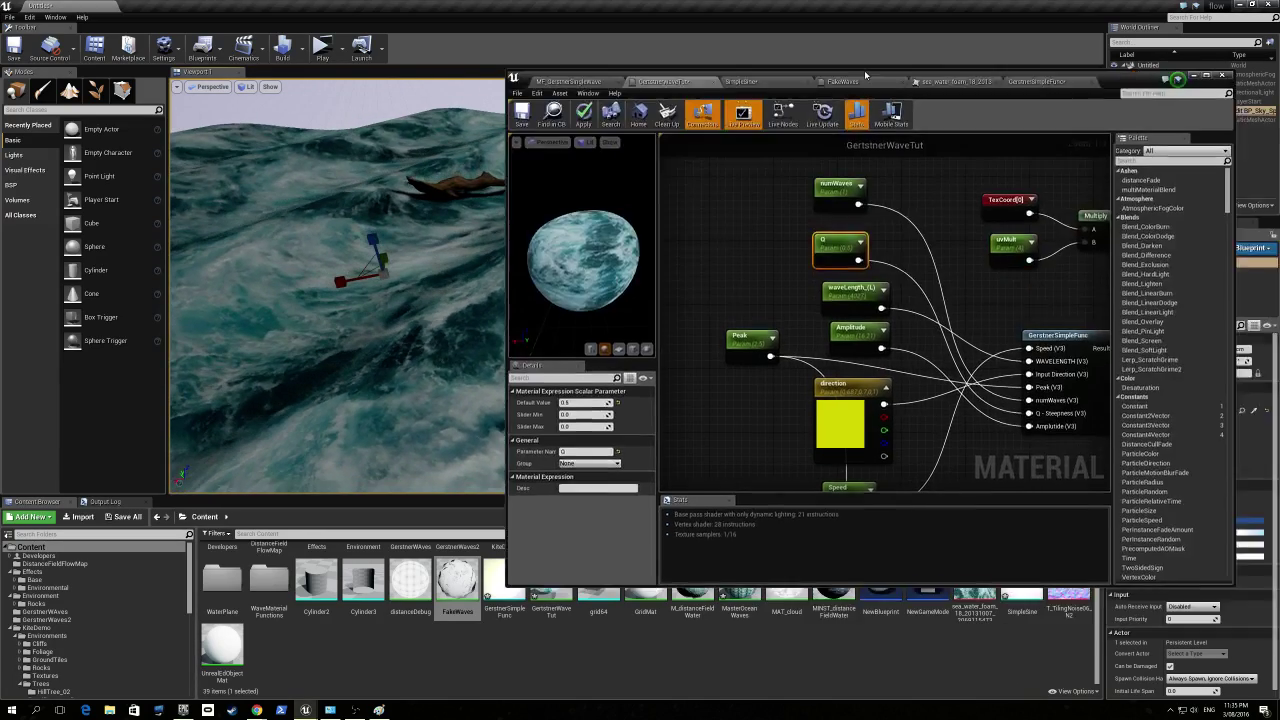
{"action": "right_click_drag", "start_coordinate": [916, 283], "coordinate": [787, 140]}
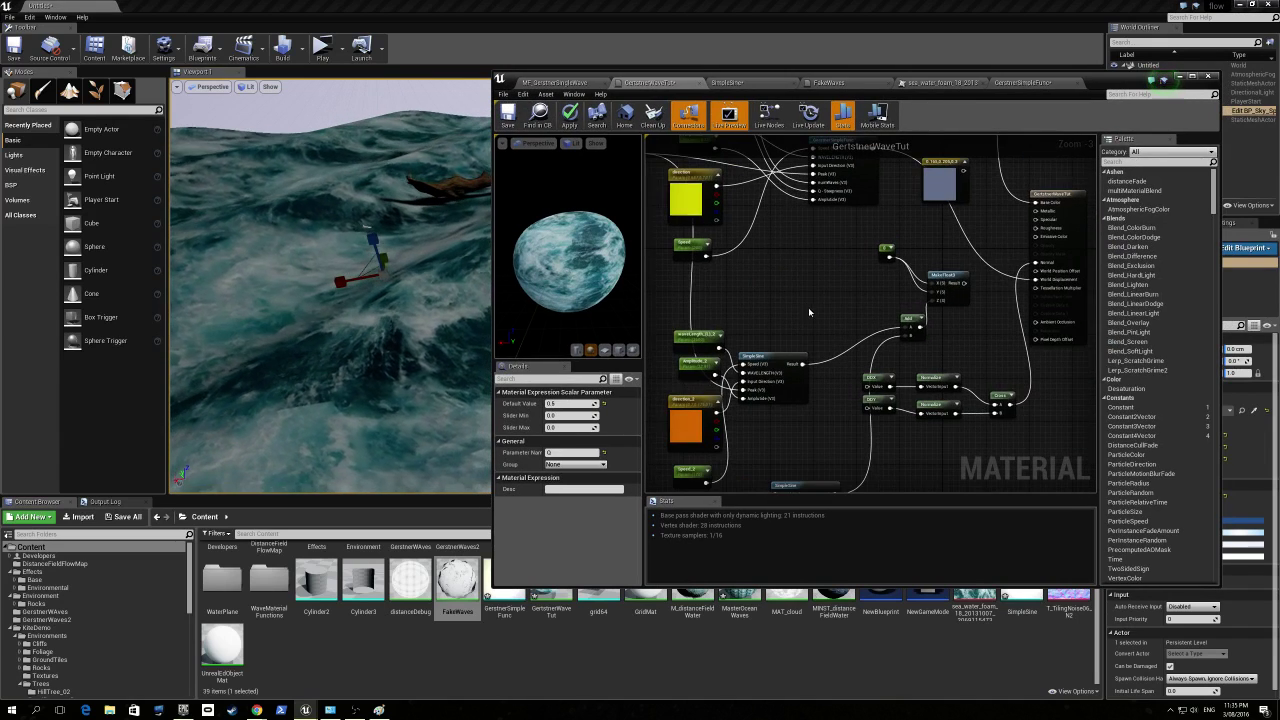
{"action": "right_click_drag", "start_coordinate": [808, 307], "coordinate": [800, 180]}
{"action": "left_click", "coordinate": [787, 268]}
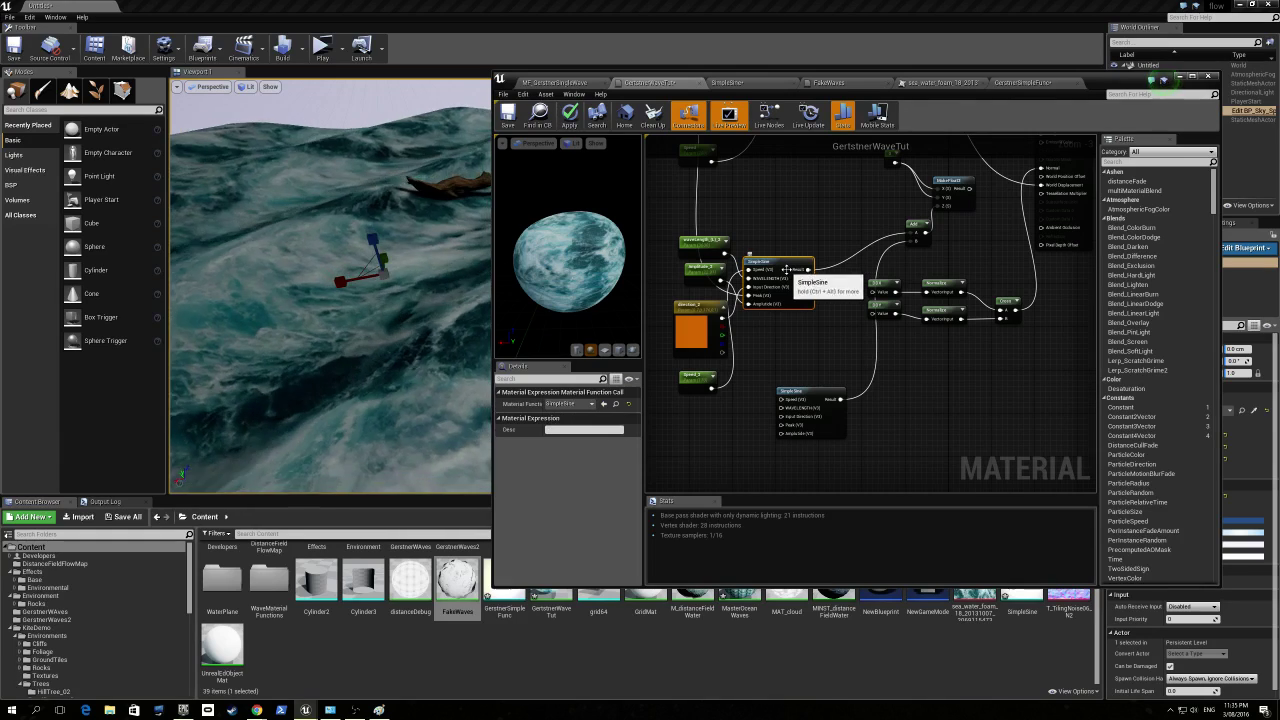
{"action": "key", "text": "Delete"}
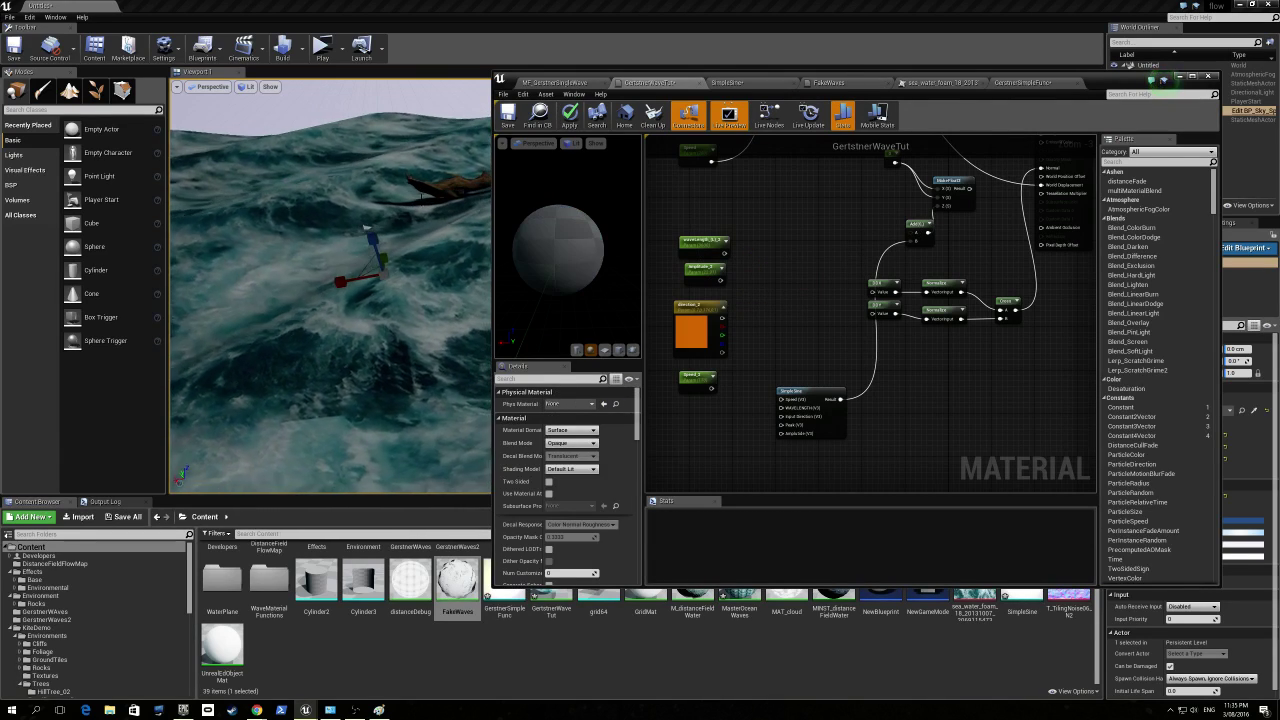
Duplicate the GerstnerSimpleFunc node and place the copy beside the second wave's parameters, keeping the editor clear of the water view
{"action": "left_click_drag", "start_coordinate": [820, 75], "coordinate": [1050, 79]}
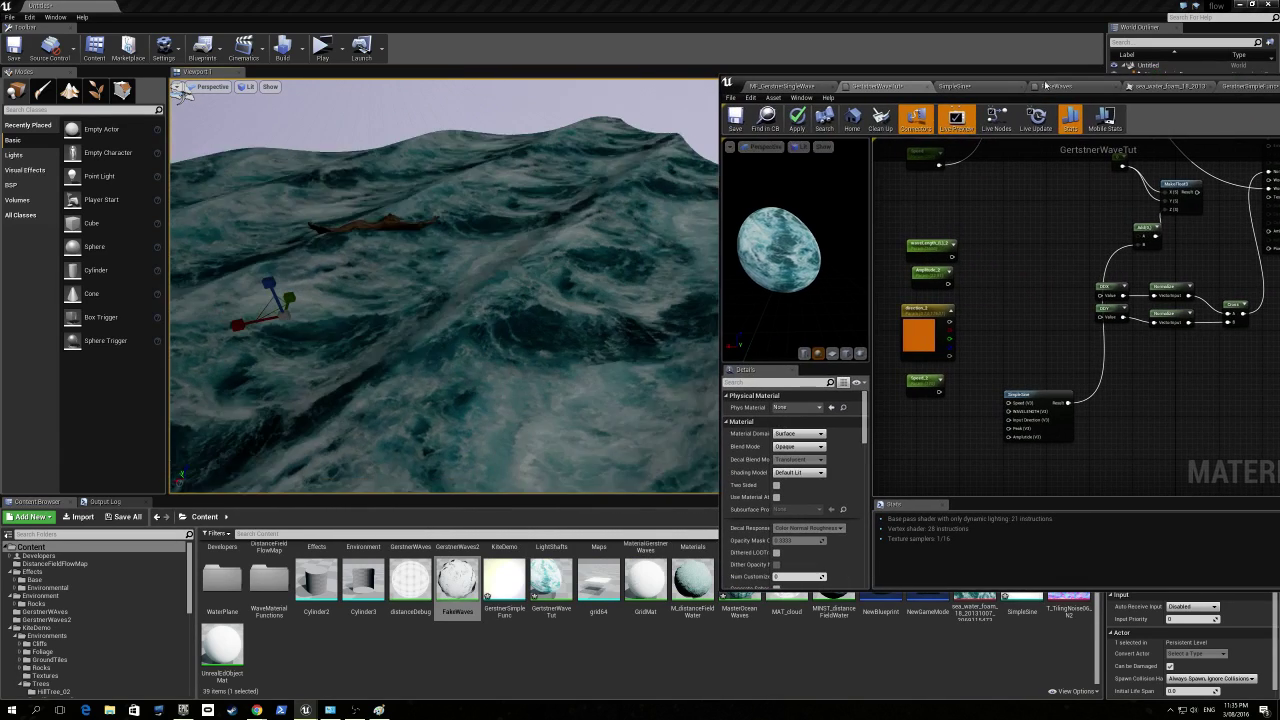
{"action": "right_click_drag", "start_coordinate": [1033, 235], "coordinate": [1003, 318]}
{"action": "scroll", "coordinate": [1003, 318], "scroll_direction": "up", "scroll_amount": 2}
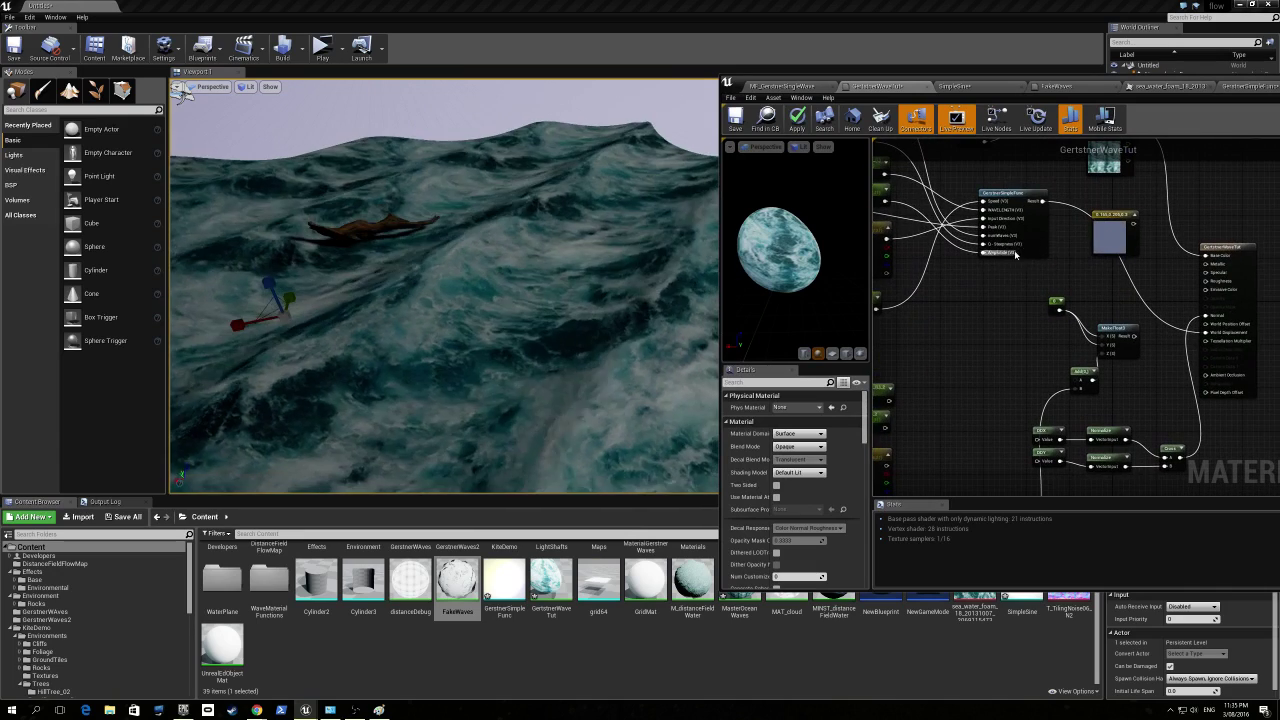
{"action": "left_click", "coordinate": [1048, 343]}
{"action": "left_click_drag", "start_coordinate": [1048, 343], "coordinate": [993, 366]}
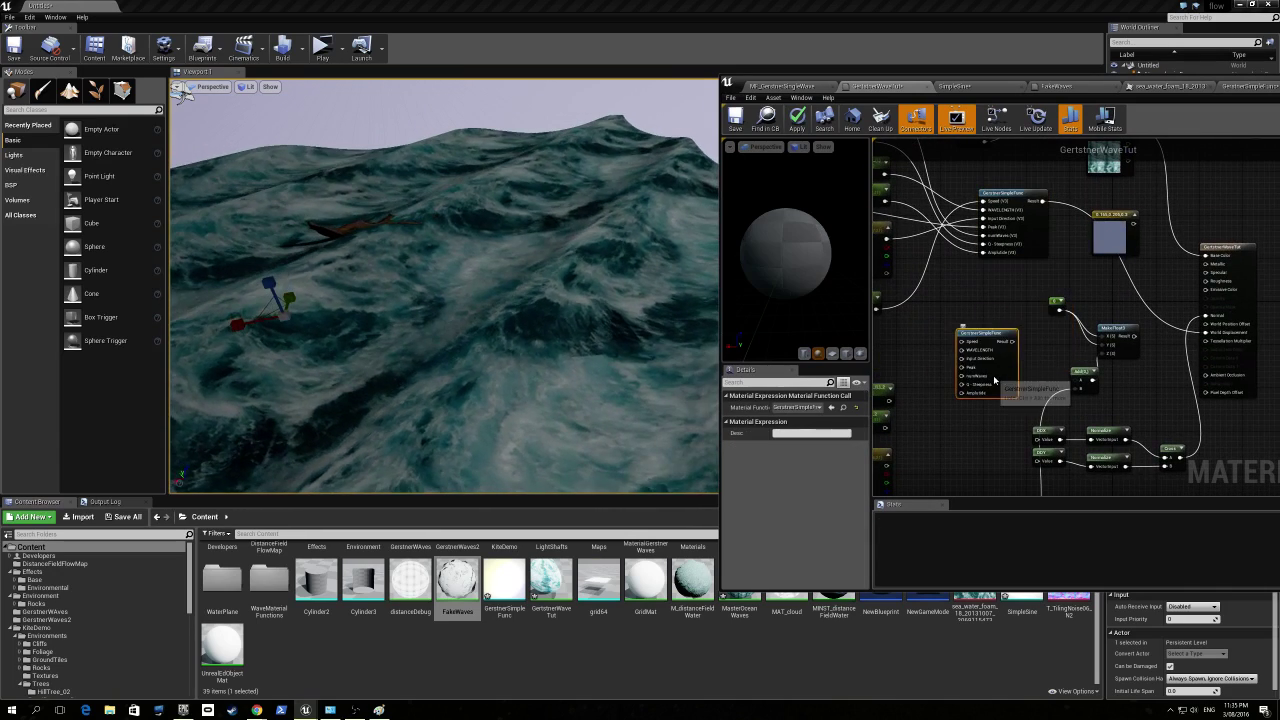
Connect waveLength_(L)_2 and Amplitude_2 to the WAVELENGTH and Amplutide inputs of the duplicated GerstnerSimpleFunc node
{"action": "right_click_drag", "start_coordinate": [931, 345], "coordinate": [1048, 306]}
{"action": "scroll", "coordinate": [1048, 306], "scroll_direction": "up", "scroll_amount": 1}
{"action": "left_click_drag", "start_coordinate": [992, 377], "coordinate": [1091, 311]}
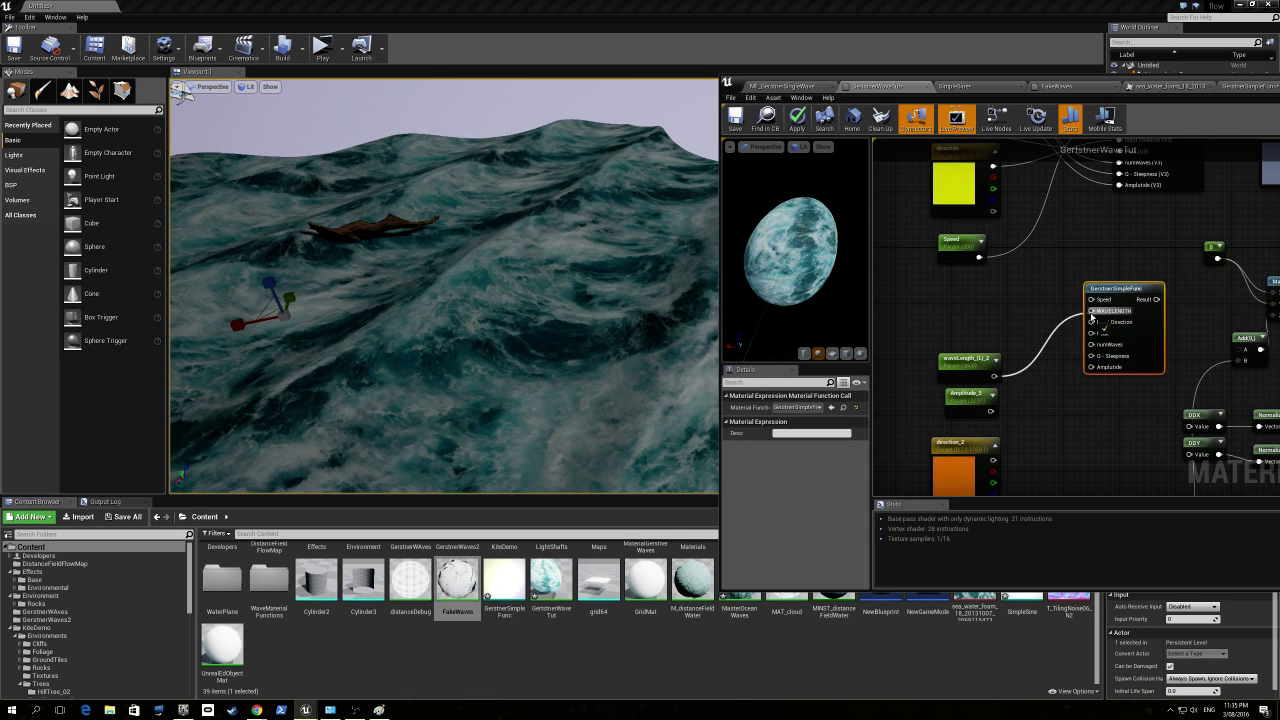
{"action": "left_click_drag", "start_coordinate": [990, 410], "coordinate": [1078, 366]}
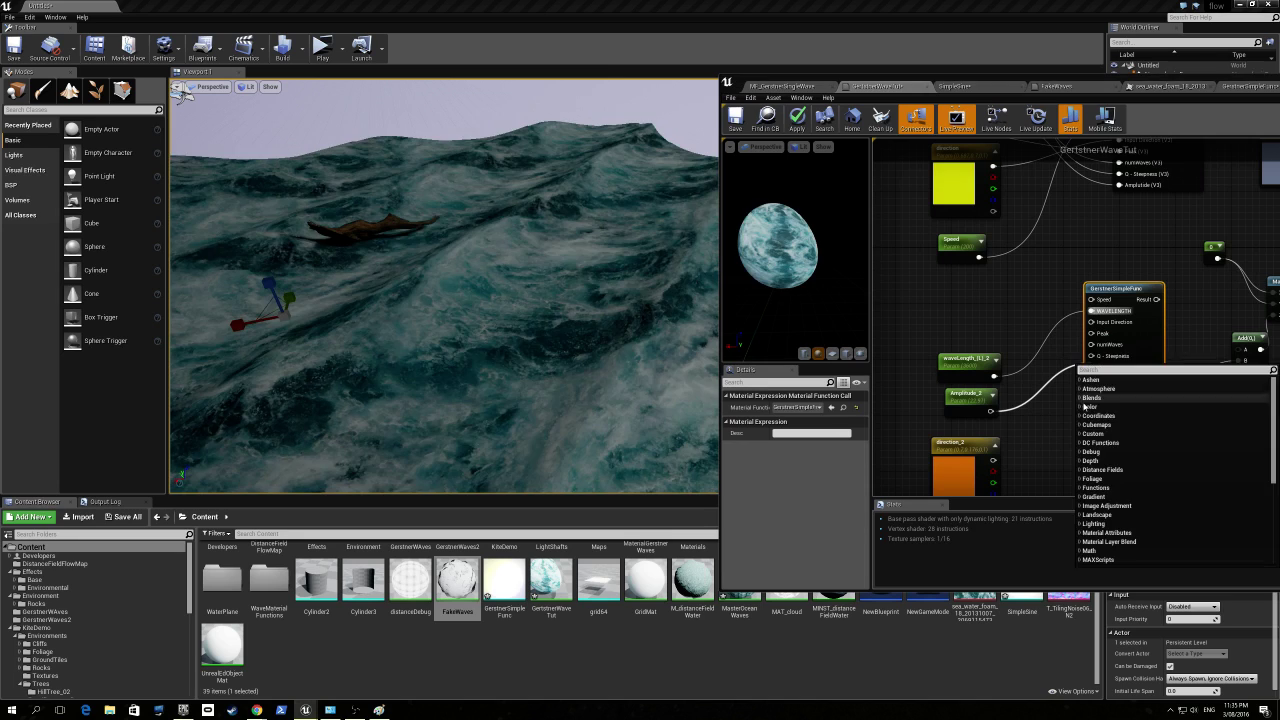
{"action": "left_click", "coordinate": [1063, 360]}
{"action": "left_click_drag", "start_coordinate": [990, 410], "coordinate": [1091, 367]}
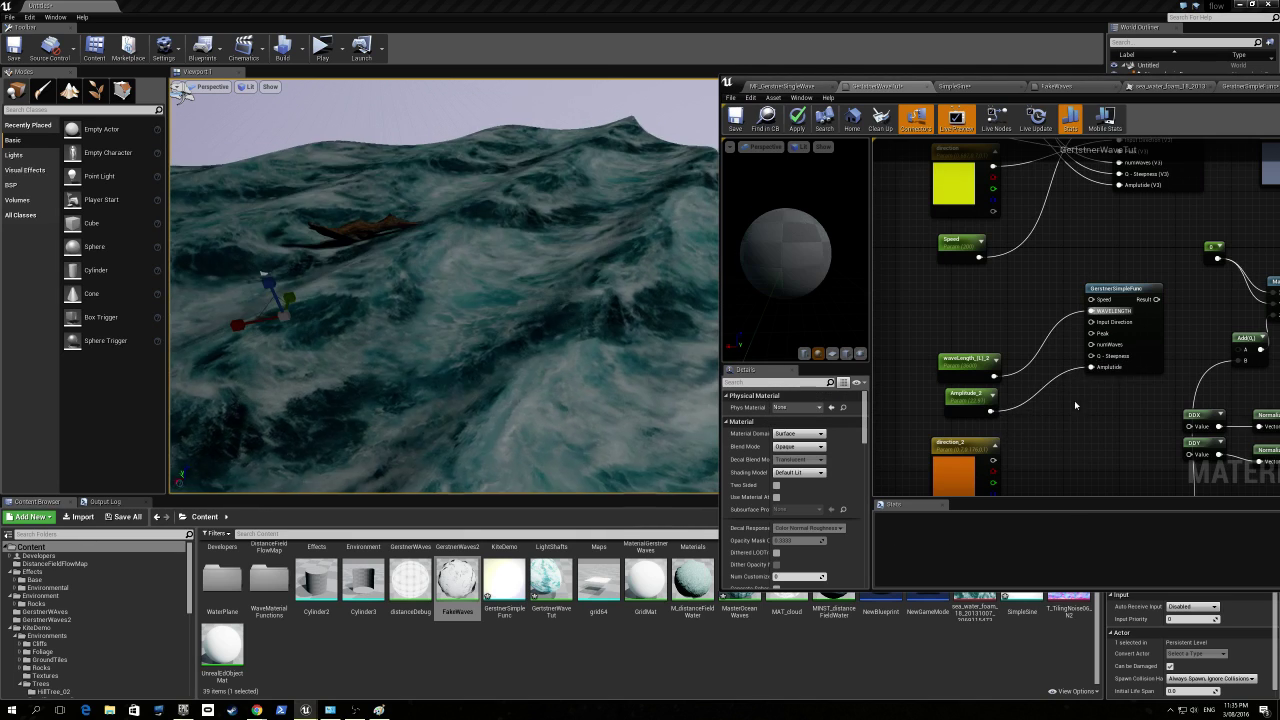
Connect direction_2 and Speed_2 to the duplicated function node's Input Direction and Speed inputs
{"action": "right_click_drag", "start_coordinate": [1080, 400], "coordinate": [1112, 270]}
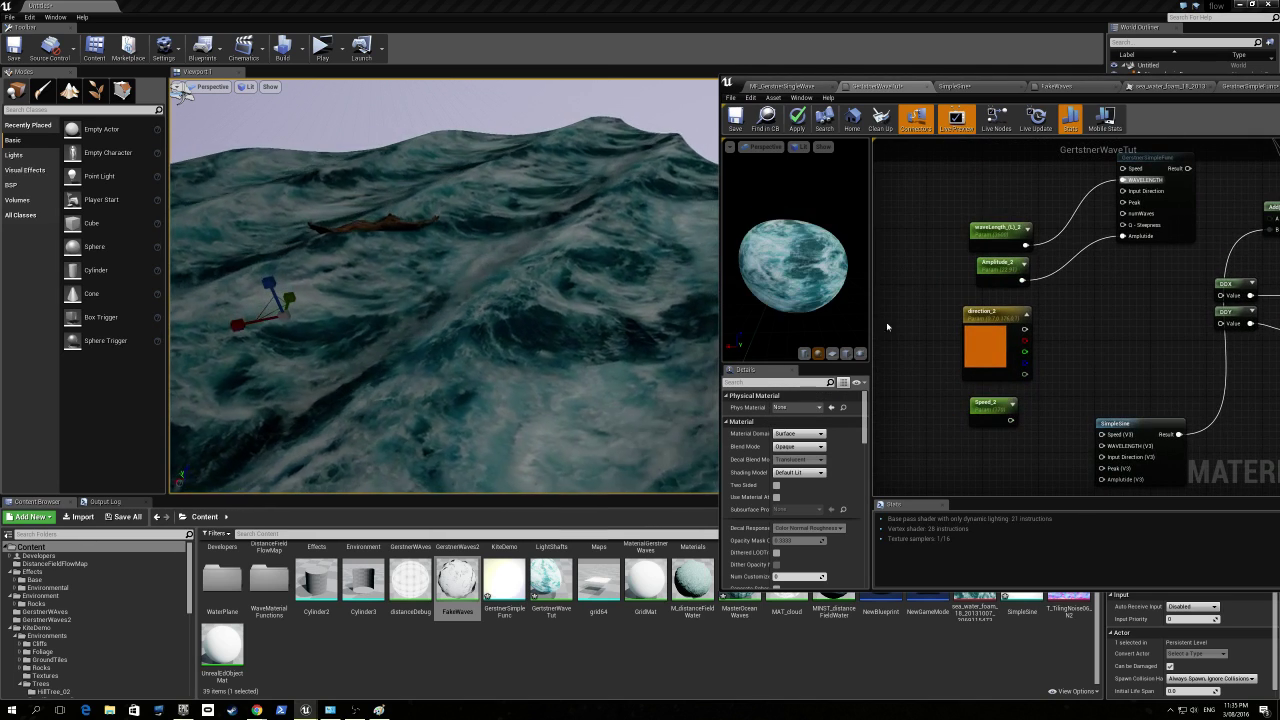
{"action": "right_click_drag", "start_coordinate": [1063, 329], "coordinate": [972, 383]}
{"action": "left_click", "coordinate": [925, 400]}
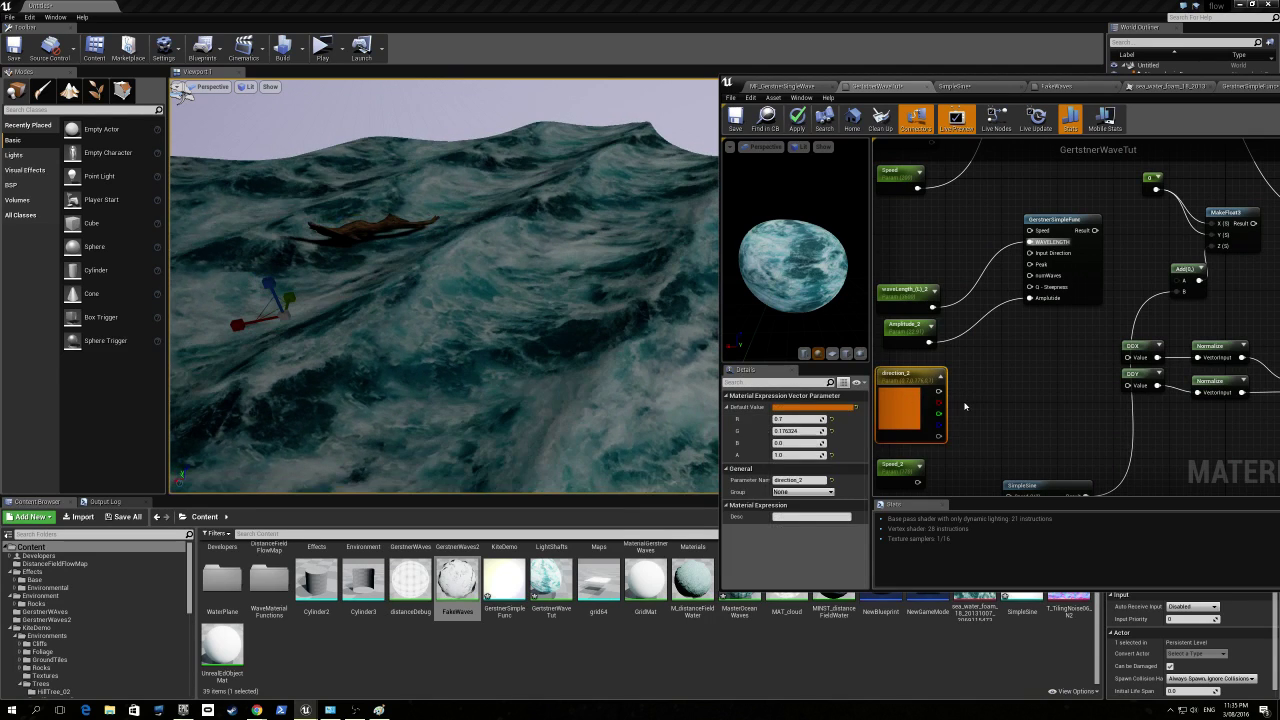
{"action": "left_click_drag", "start_coordinate": [939, 390], "coordinate": [1030, 253]}
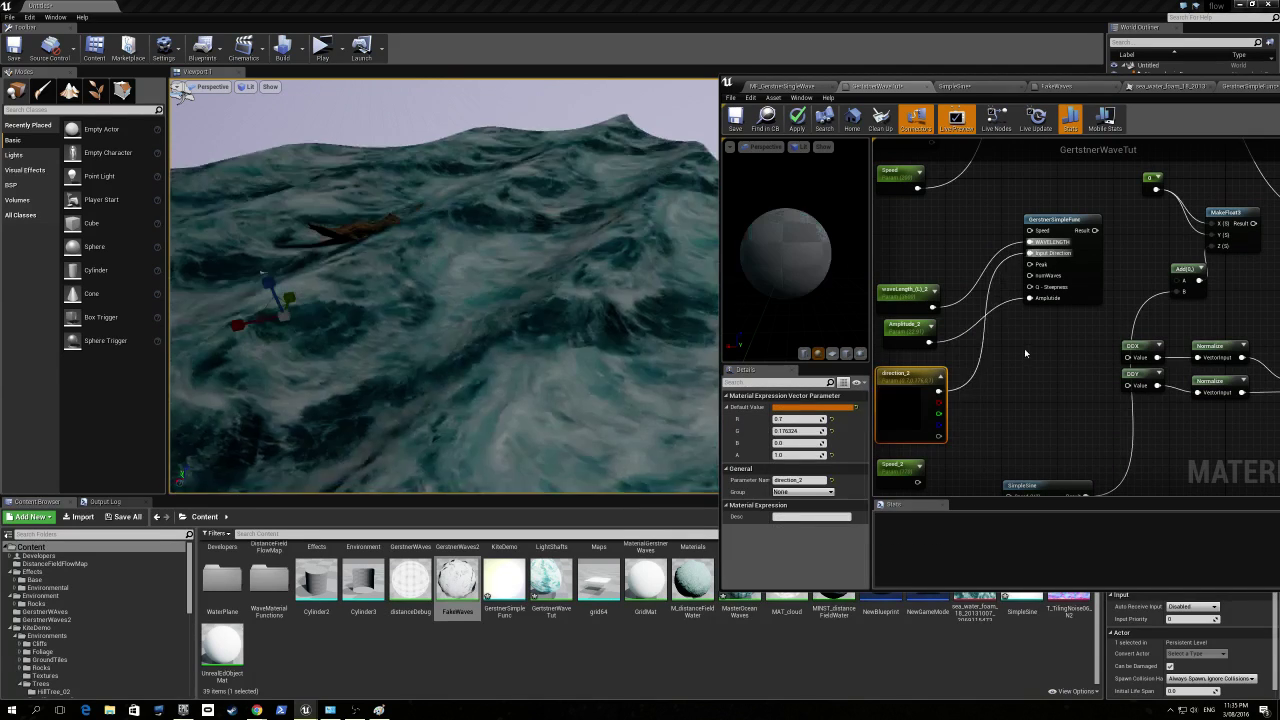
{"action": "right_click_drag", "start_coordinate": [1030, 357], "coordinate": [1065, 232]}
{"action": "left_click_drag", "start_coordinate": [951, 358], "coordinate": [1076, 425]}
{"action": "right_click_drag", "start_coordinate": [1076, 425], "coordinate": [1078, 293]}
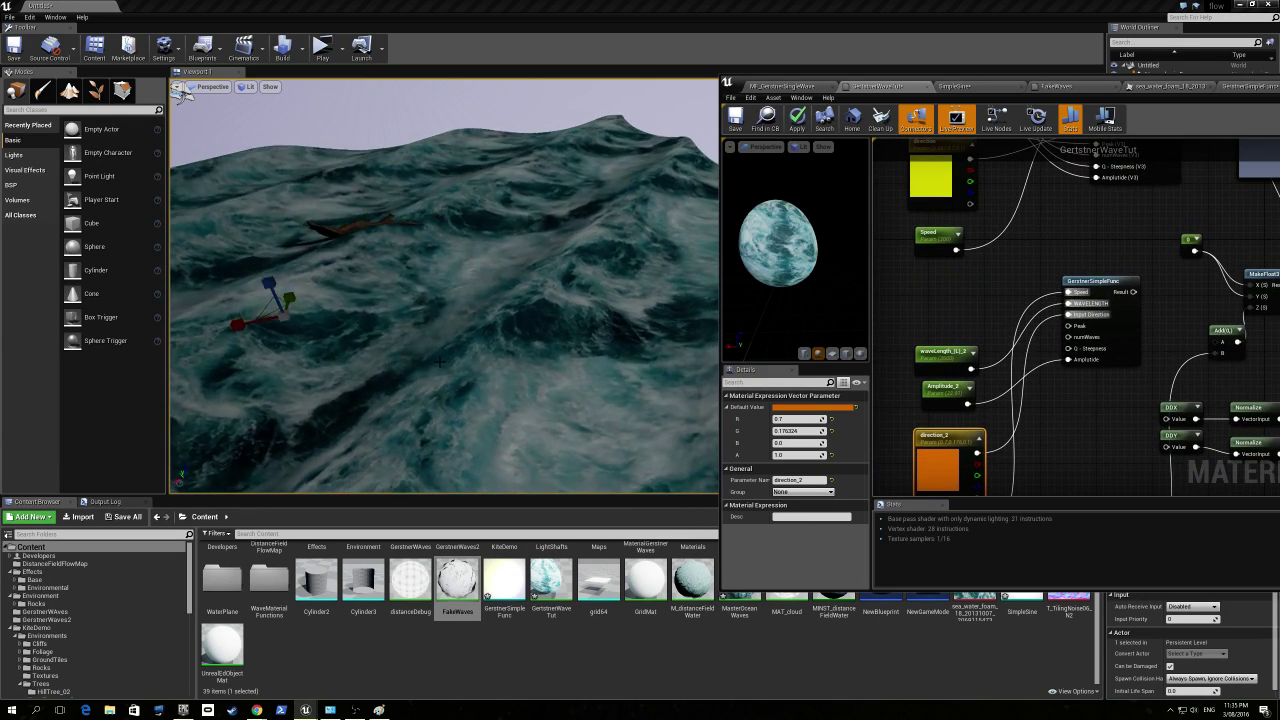
Connect the shared numWaves parameter to the numWaves input of the duplicated GerstnerSimpleFunc node
{"action": "scroll", "coordinate": [948, 301], "scroll_direction": "down", "scroll_amount": 2}
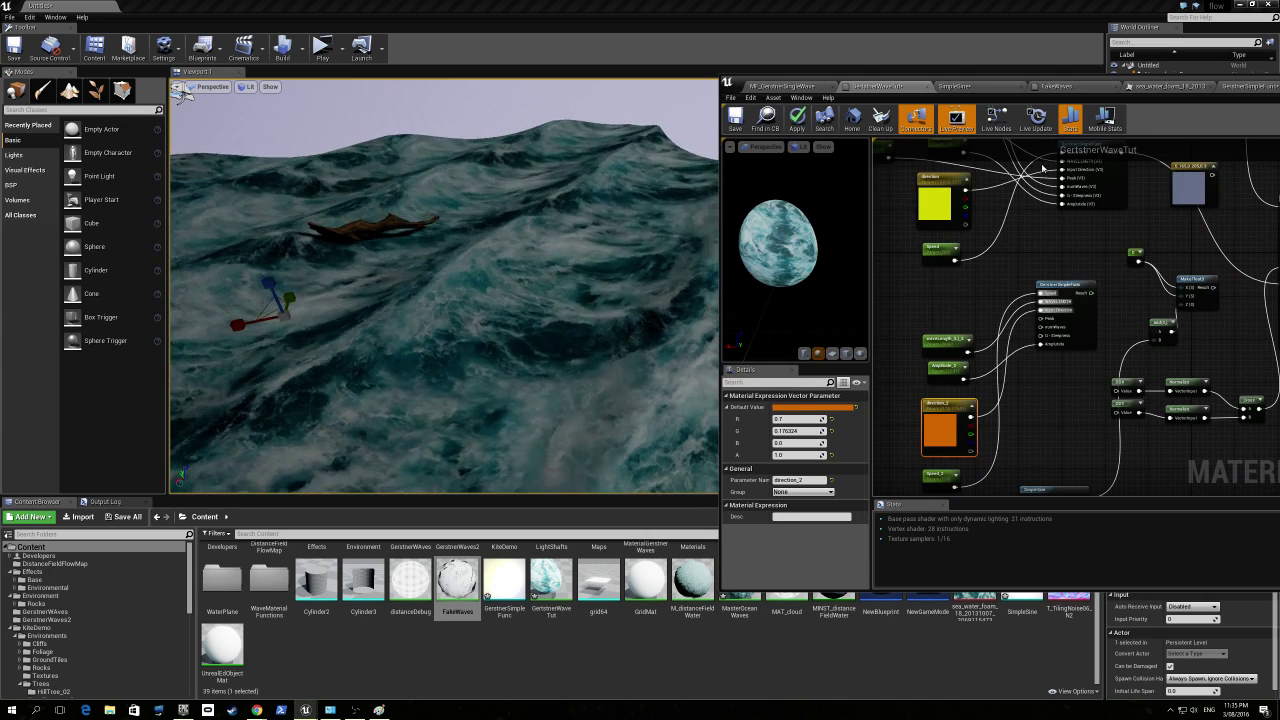
{"action": "right_click_drag", "start_coordinate": [1042, 167], "coordinate": [977, 296]}
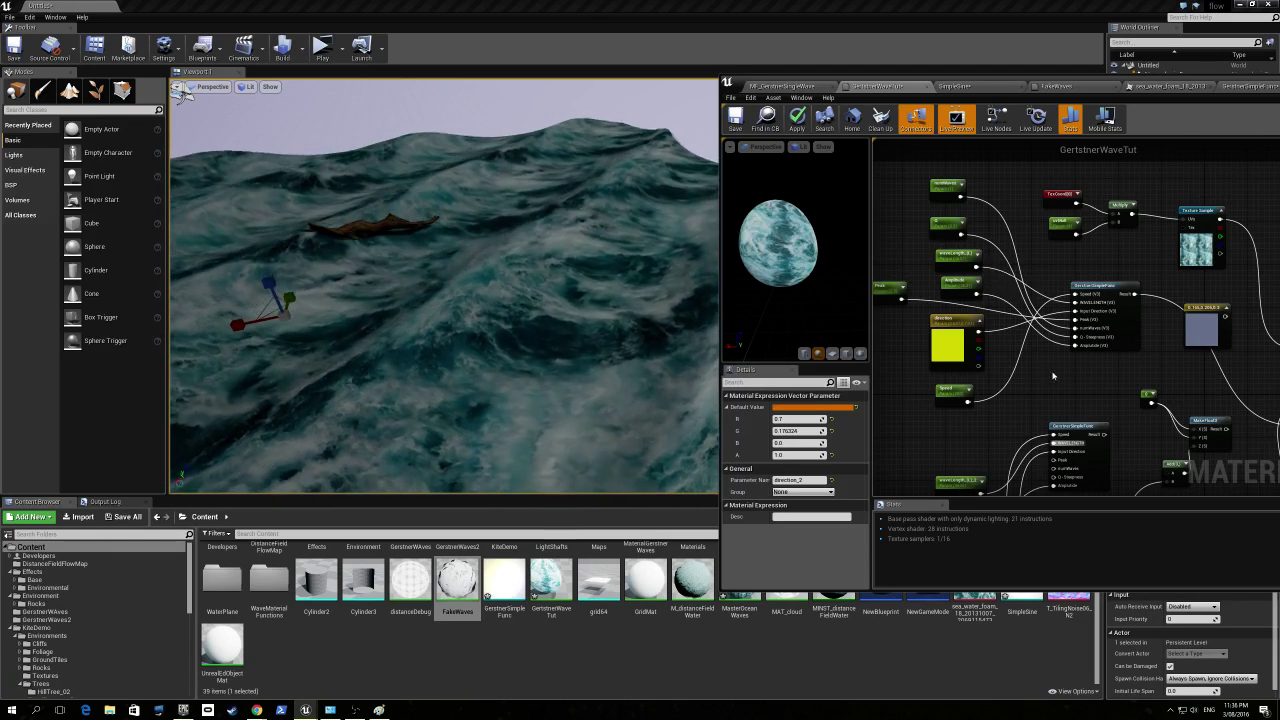
{"action": "right_click_drag", "start_coordinate": [1055, 391], "coordinate": [1069, 261]}
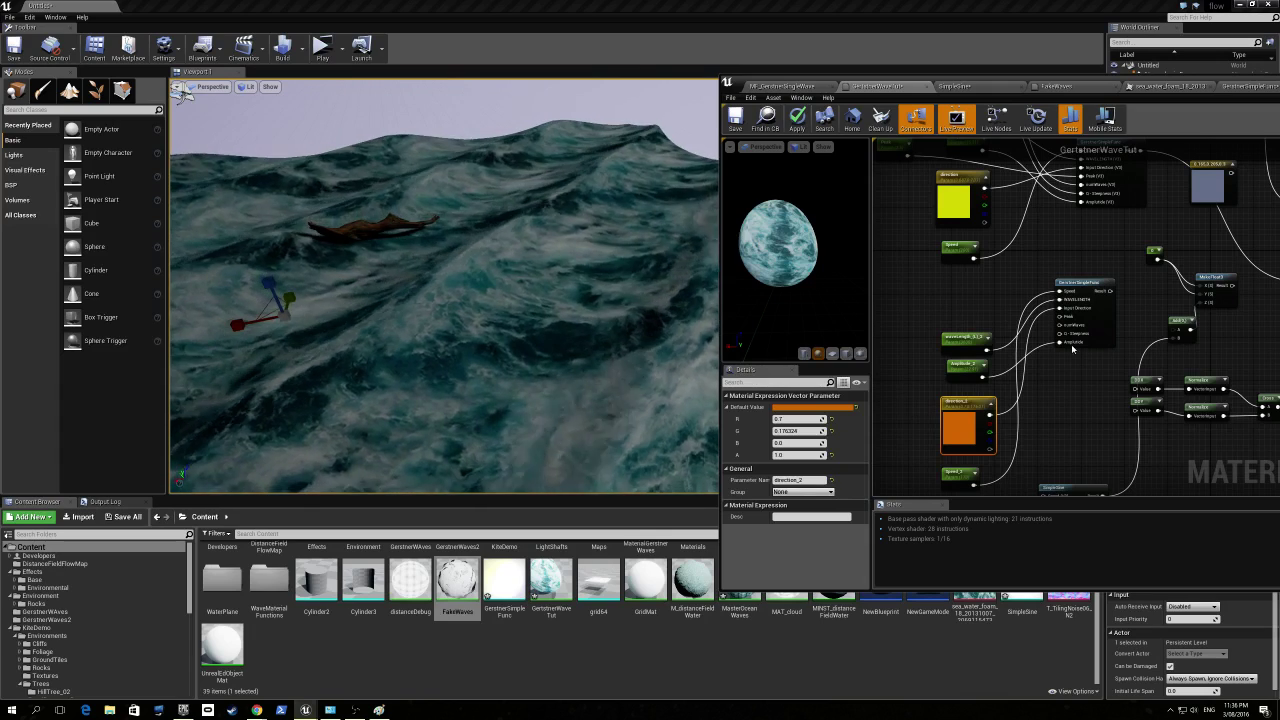
{"action": "scroll", "coordinate": [1082, 377], "scroll_direction": "up", "scroll_amount": 1}
{"action": "right_click_drag", "start_coordinate": [1057, 392], "coordinate": [1090, 522]}
{"action": "right_click_drag", "start_coordinate": [1047, 380], "coordinate": [1036, 422]}
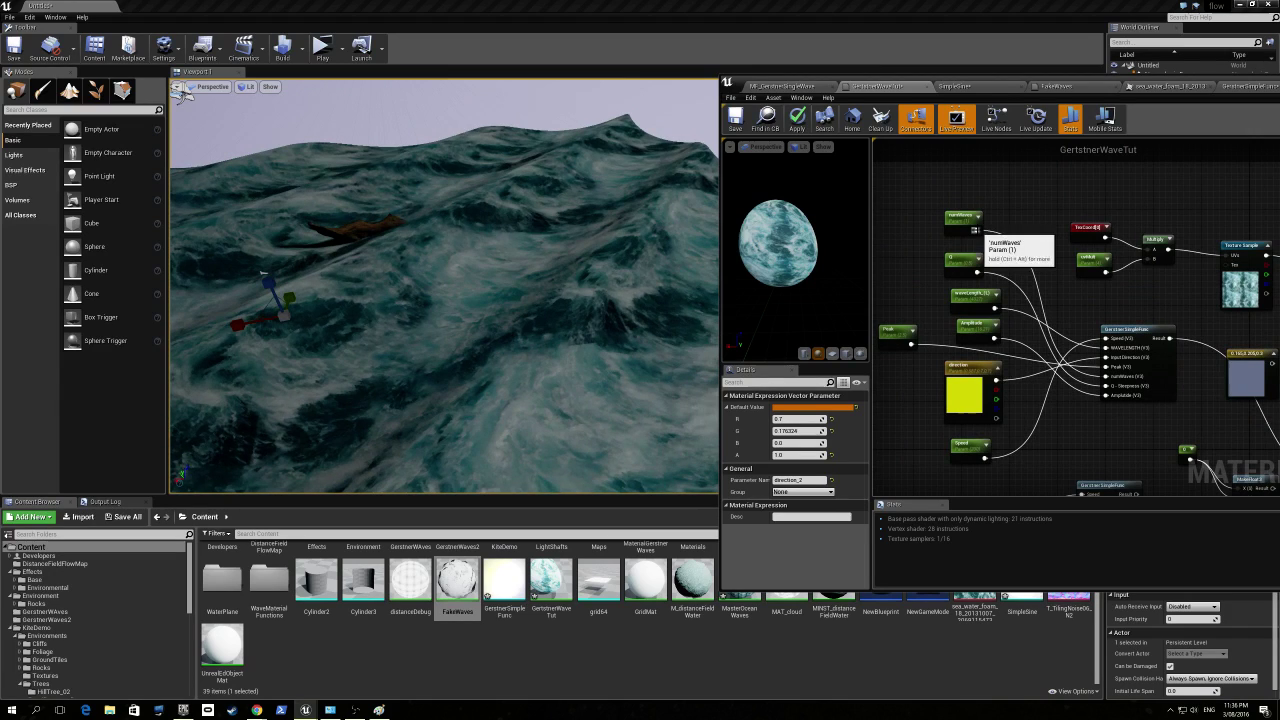
{"action": "left_click_drag", "start_coordinate": [975, 230], "coordinate": [1032, 347]}
{"action": "right_click_drag", "start_coordinate": [1048, 406], "coordinate": [1046, 434]}
Connect the shared Q parameter to the Q - Steepness input of the duplicated GerstnerSimpleFunc node
{"action": "right_click_drag", "start_coordinate": [994, 286], "coordinate": [1032, 401]}
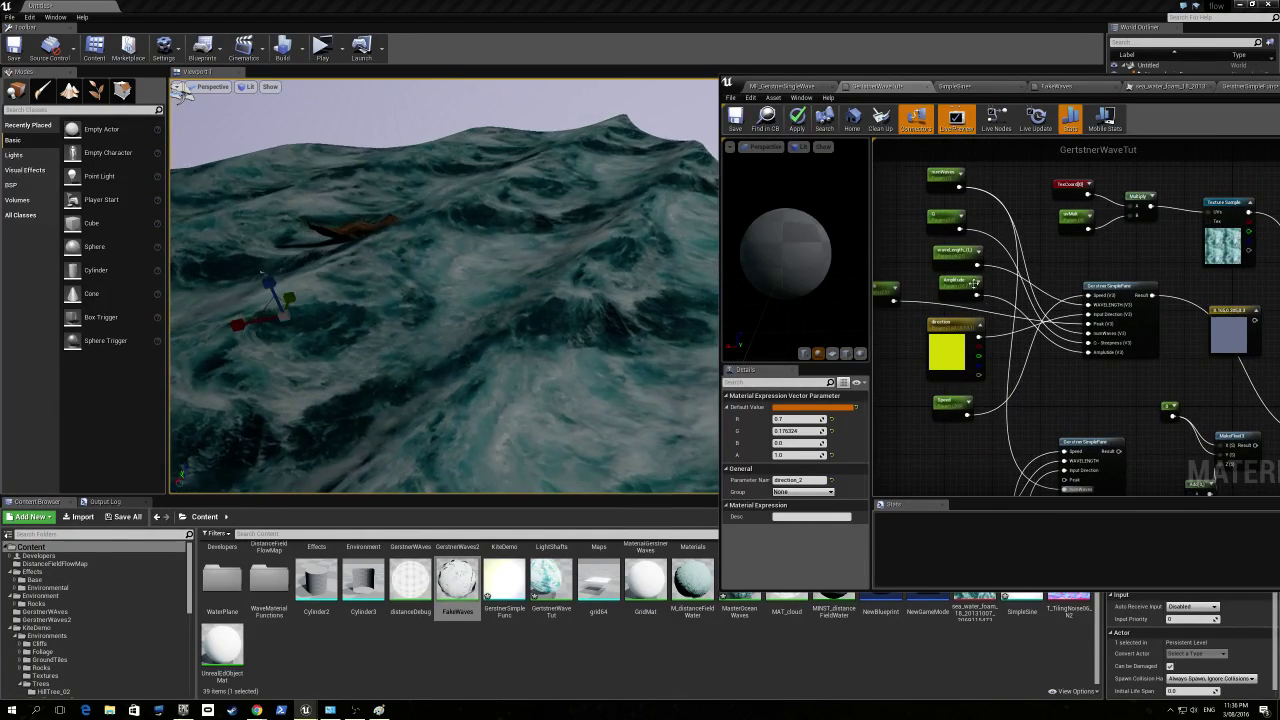
{"action": "left_click_drag", "start_coordinate": [960, 230], "coordinate": [1074, 225]}
{"action": "right_click_drag", "start_coordinate": [1089, 295], "coordinate": [1063, 494]}
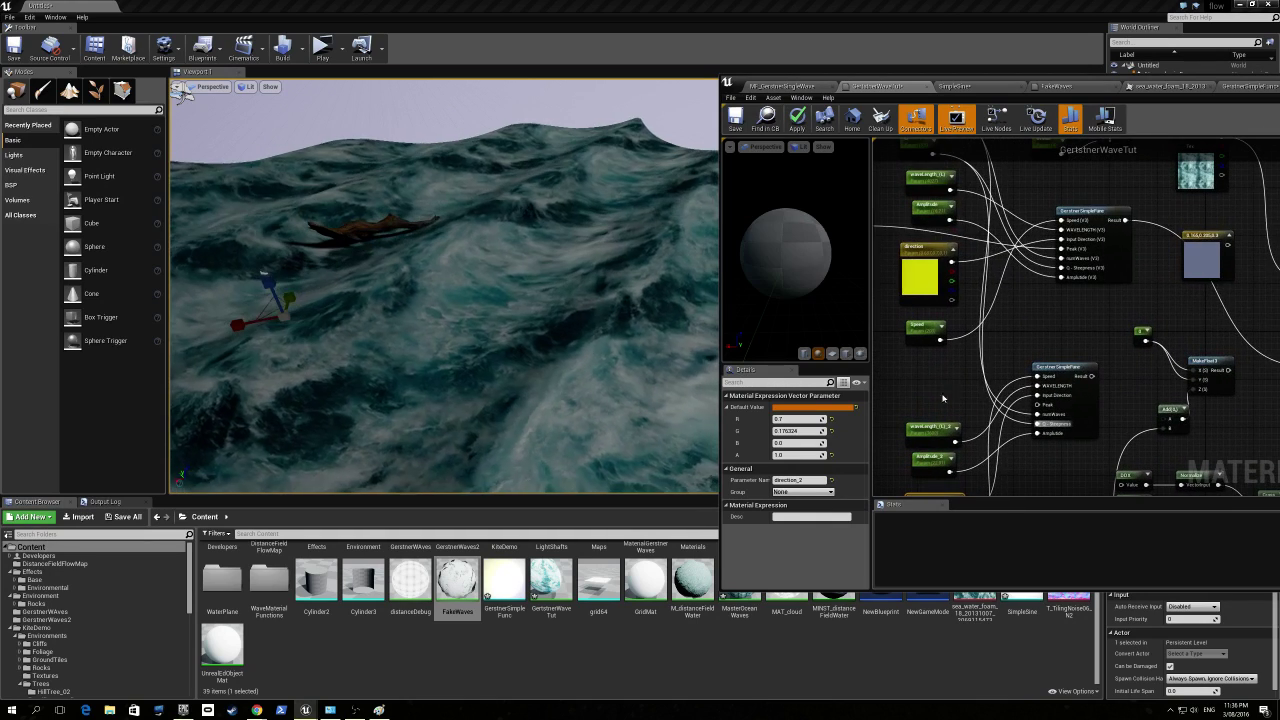
{"action": "right_click_drag", "start_coordinate": [950, 257], "coordinate": [993, 351]}
{"action": "left_click_drag", "start_coordinate": [910, 321], "coordinate": [1066, 290]}
Switch to the GerstnerSimpleFunc material function and locate its Amplutide and Peak function inputs
{"action": "left_click", "coordinate": [1002, 72]}
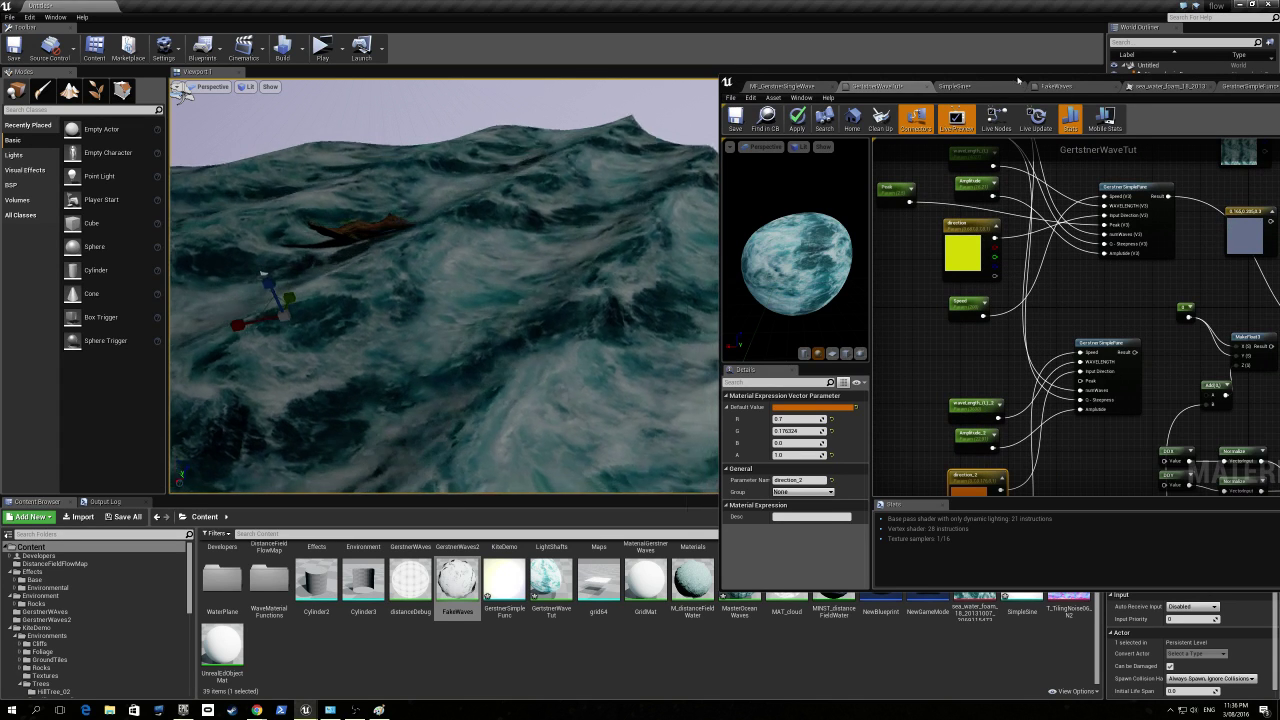
{"action": "left_click_drag", "start_coordinate": [1020, 79], "coordinate": [746, 88]}
{"action": "left_click", "coordinate": [975, 94]}
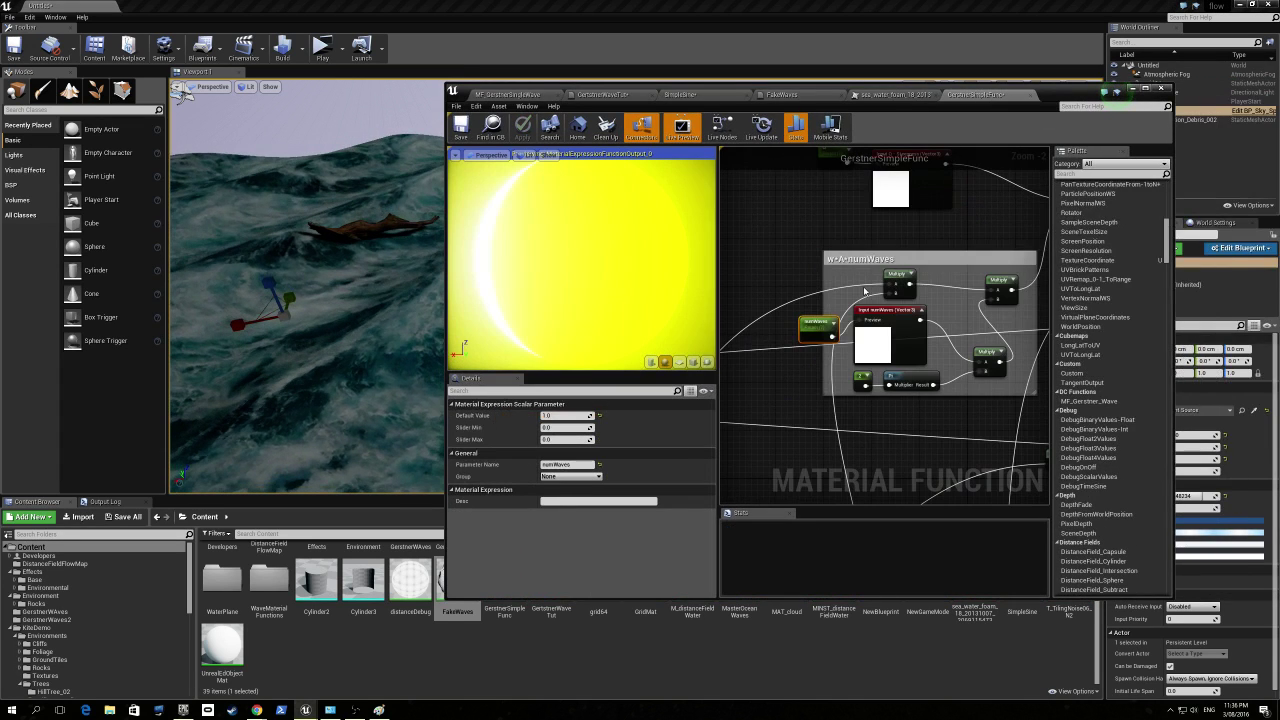
{"action": "scroll", "coordinate": [865, 291], "scroll_direction": "down", "scroll_amount": 2}
{"action": "right_click_drag", "start_coordinate": [865, 291], "coordinate": [850, 170]}
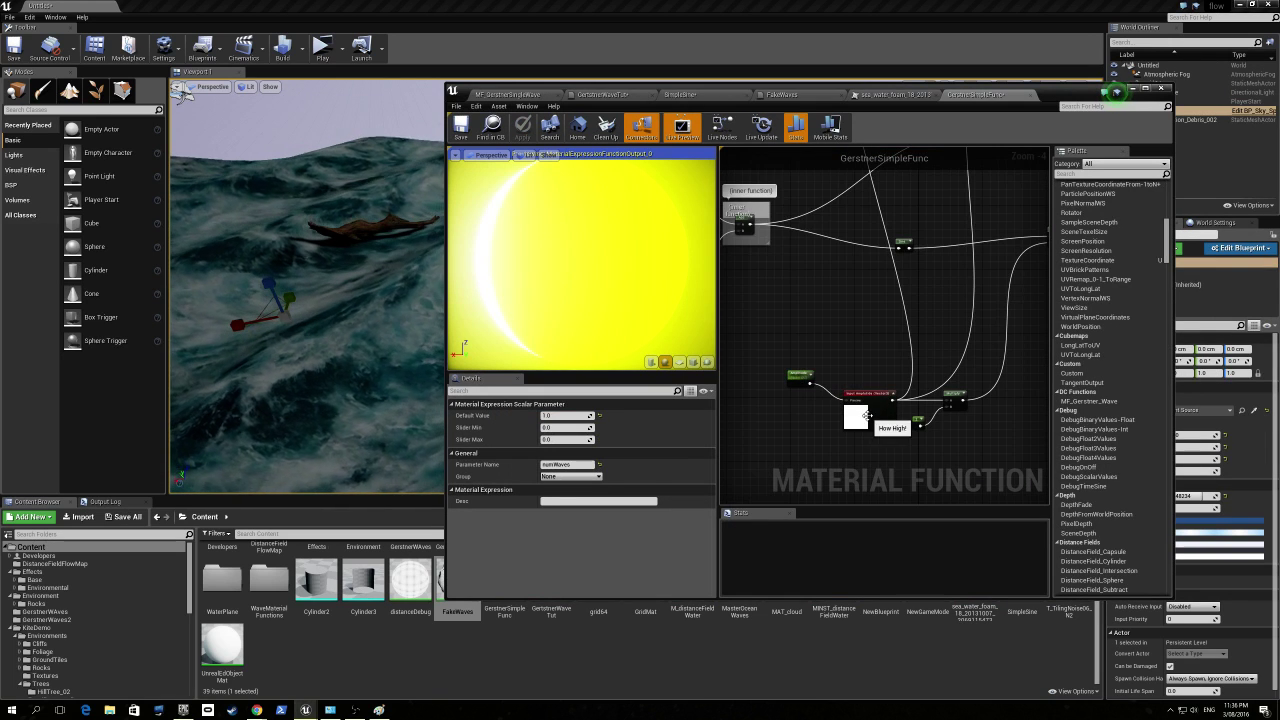
{"action": "left_click", "coordinate": [873, 420]}
{"action": "right_click_drag", "start_coordinate": [884, 487], "coordinate": [850, 259]}
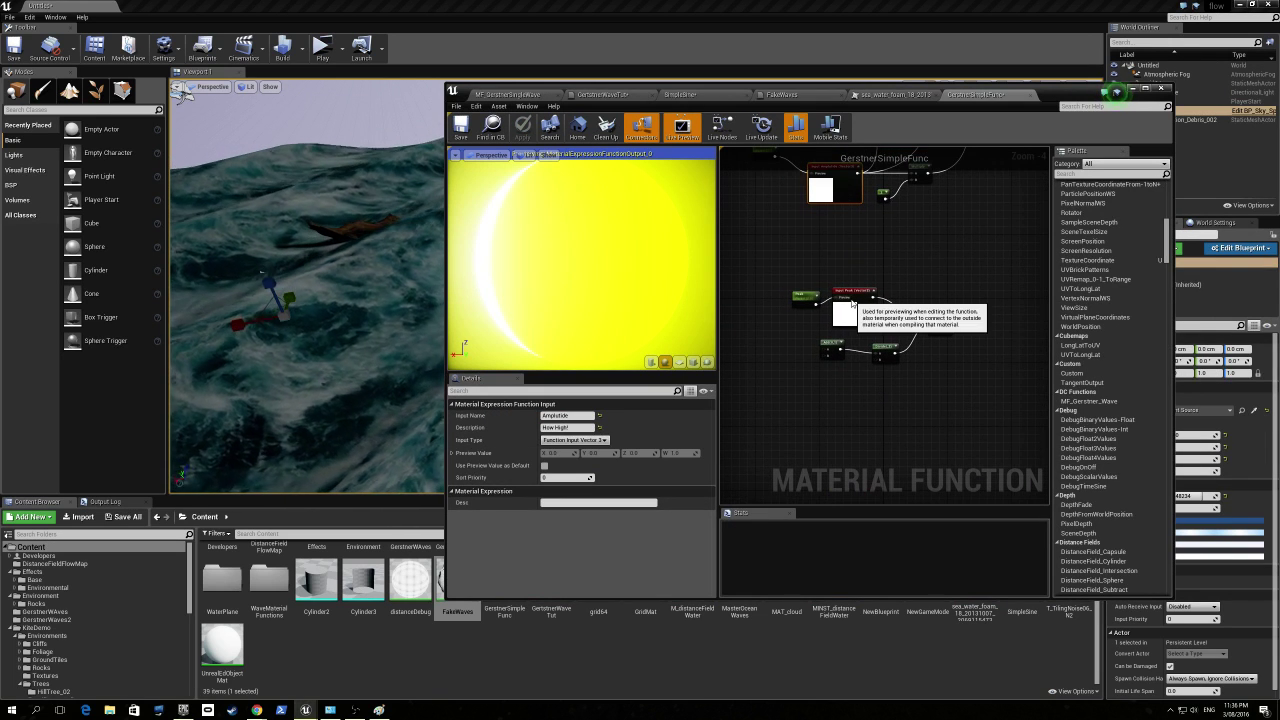
{"action": "key", "text": "Delete"}
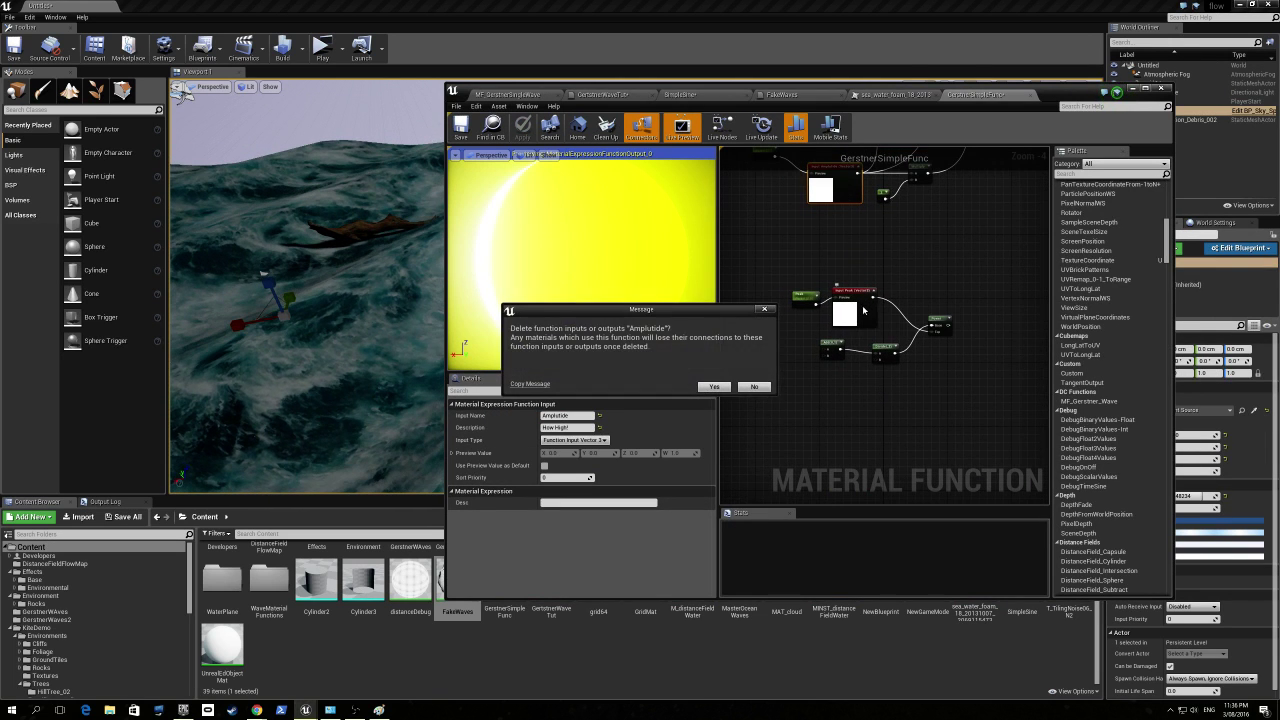
{"action": "left_click", "coordinate": [754, 387]}
Delete the Peak function input from GerstnerSimpleFunc and apply the change to the function
{"action": "left_click", "coordinate": [848, 310]}
{"action": "key", "text": "Delete"}
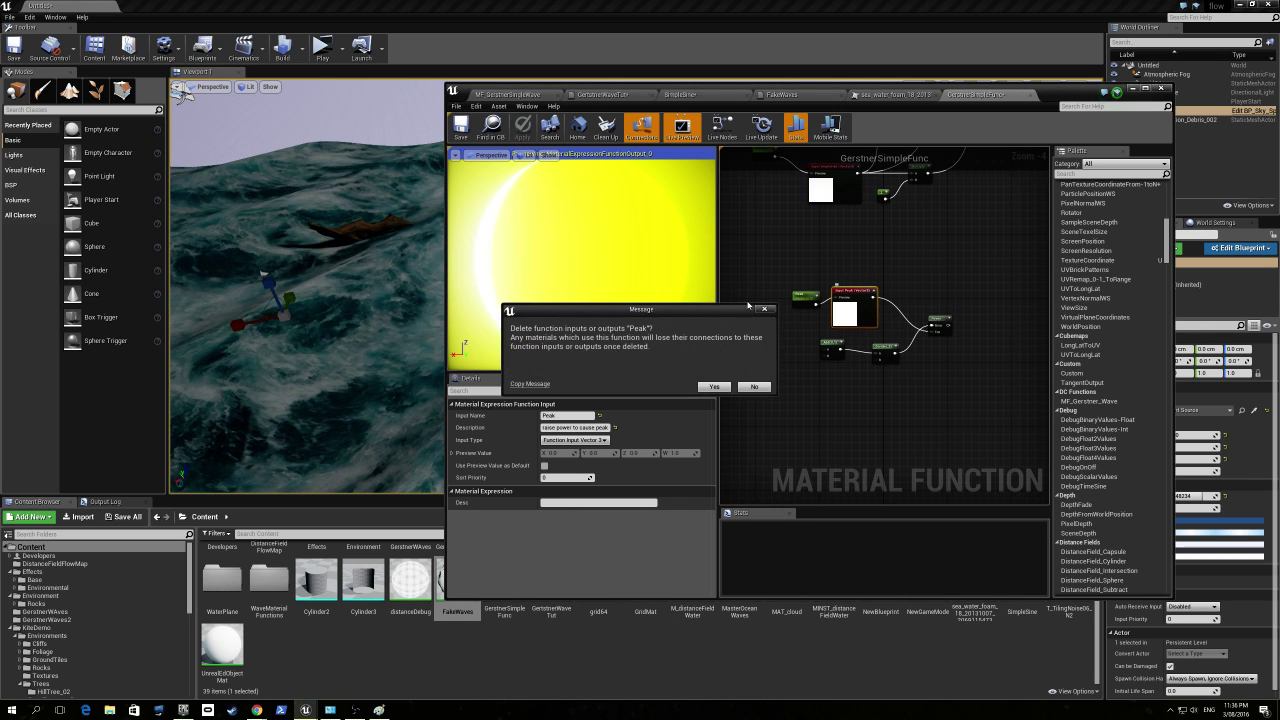
{"action": "left_click", "coordinate": [726, 391]}
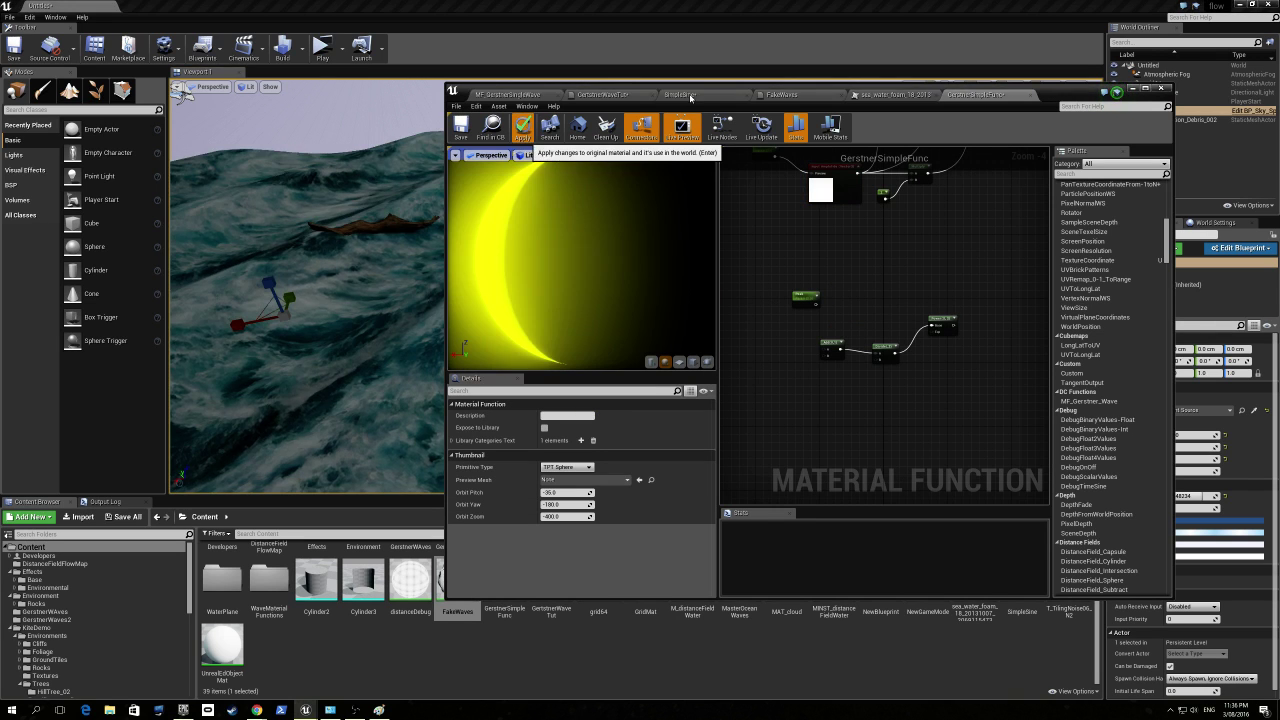
Return to GertstnerWaveTut, nudge the second GerstnerSimpleFunc node up and move the Constant3Vector node out of the way
{"action": "left_click", "coordinate": [608, 95]}
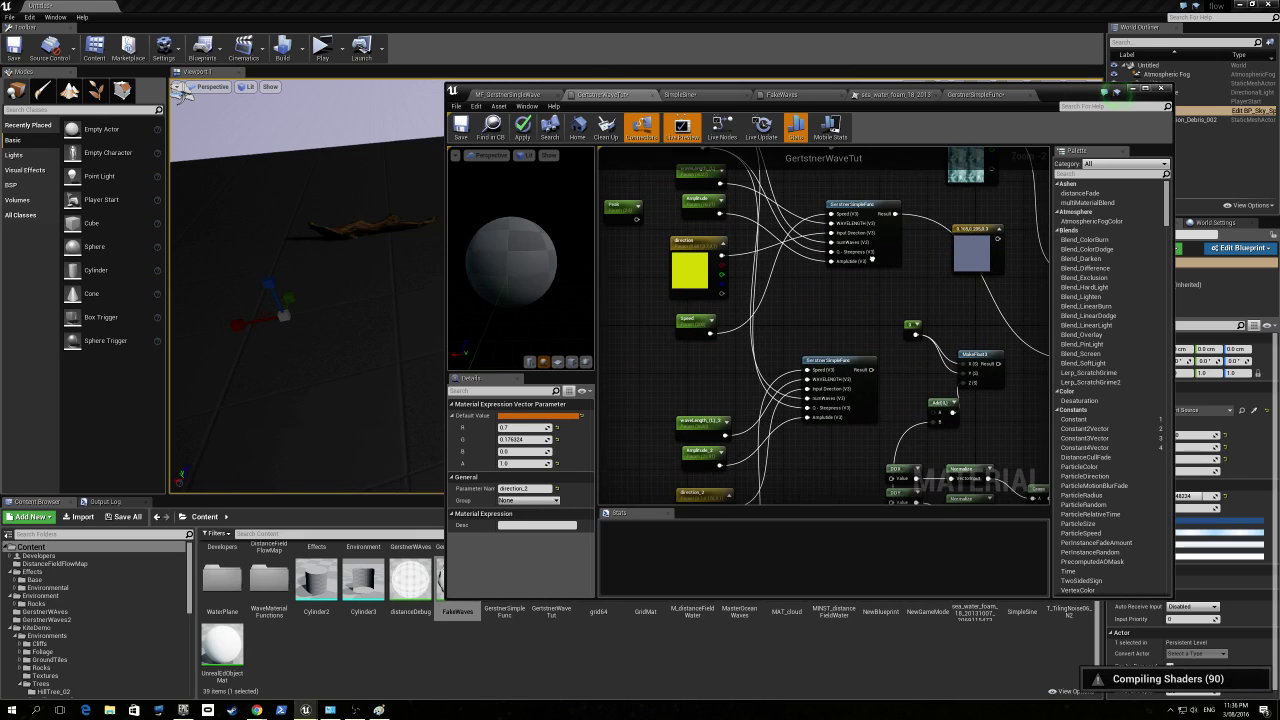
{"action": "left_click_drag", "start_coordinate": [832, 359], "coordinate": [838, 341]}
{"action": "right_click_drag", "start_coordinate": [877, 312], "coordinate": [769, 329]}
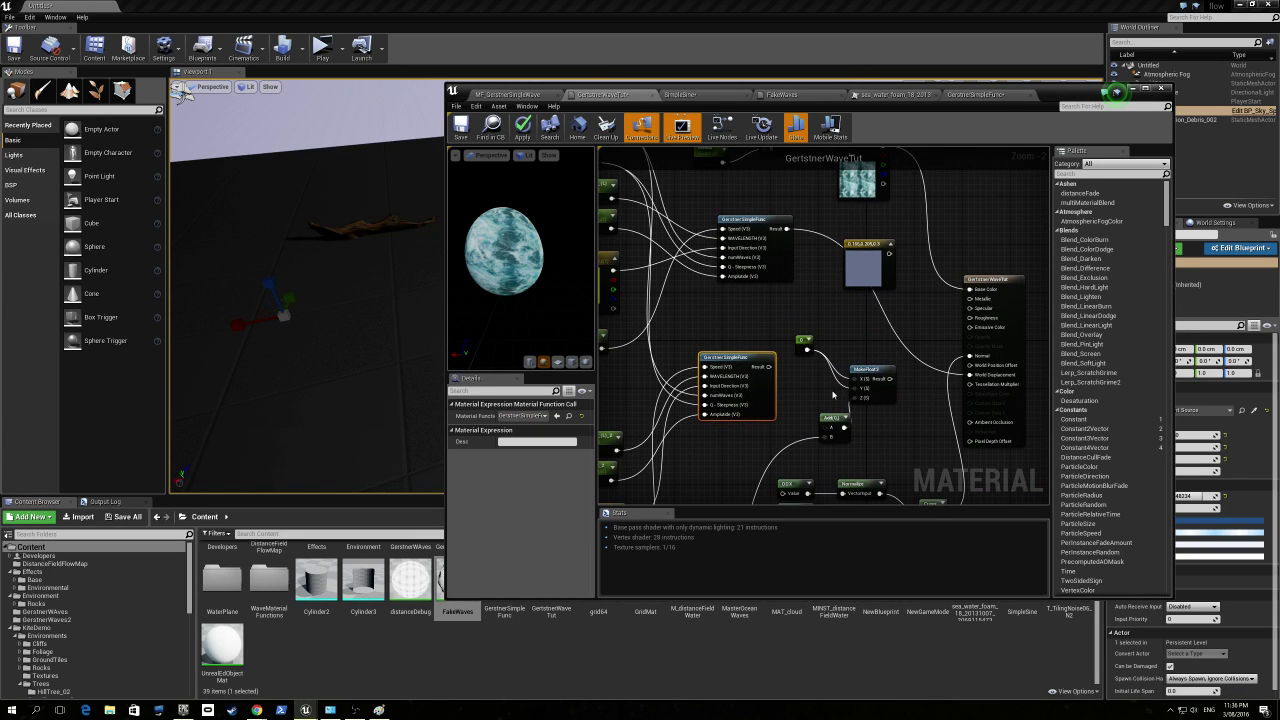
{"action": "left_click_drag", "start_coordinate": [866, 244], "coordinate": [993, 184]}
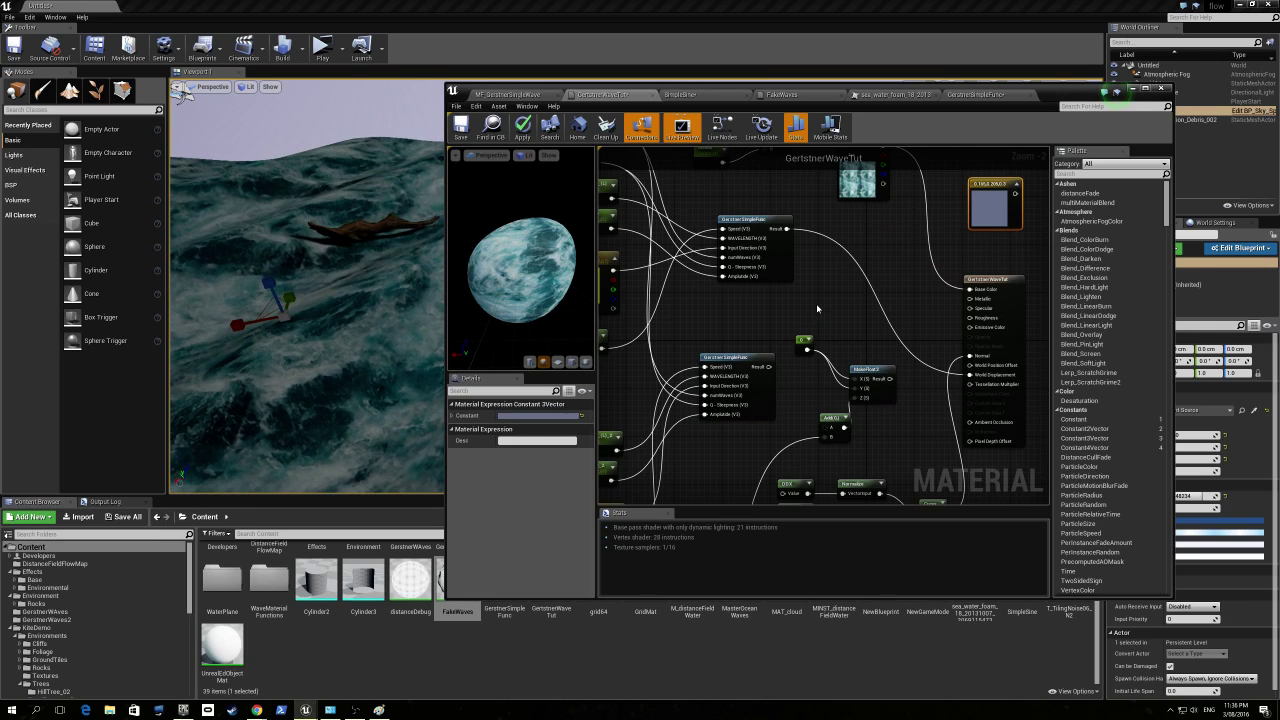
Create an Add node that sums both GerstnerSimpleFunc results and feed its output into World Displacement
{"action": "right_click", "coordinate": [818, 309]}
{"action": "type", "text": "add"}
{"action": "key", "text": "Return"}
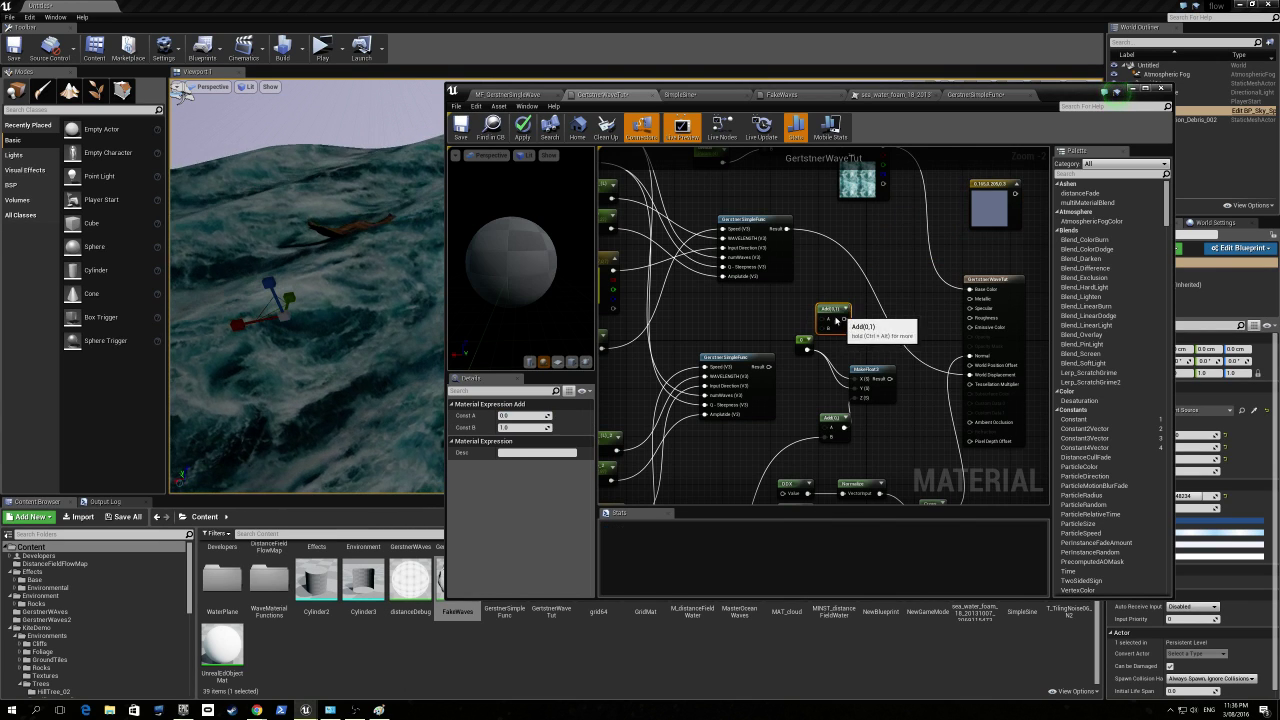
{"action": "left_click_drag", "start_coordinate": [834, 307], "coordinate": [842, 285]}
{"action": "left_click_drag", "start_coordinate": [787, 229], "coordinate": [831, 295]}
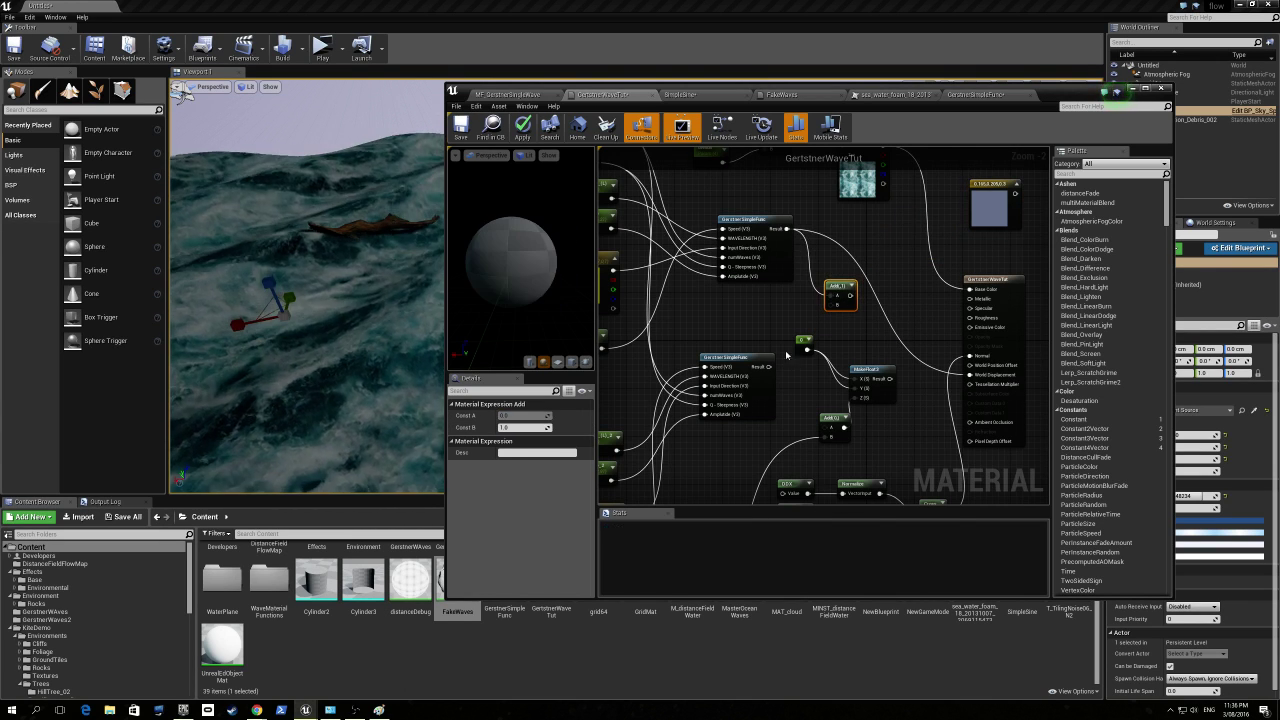
{"action": "left_click_drag", "start_coordinate": [768, 367], "coordinate": [973, 377]}
Apply the material changes and move the editor aside to check the combined waves in the viewport
{"action": "right_click_drag", "start_coordinate": [771, 339], "coordinate": [917, 310]}
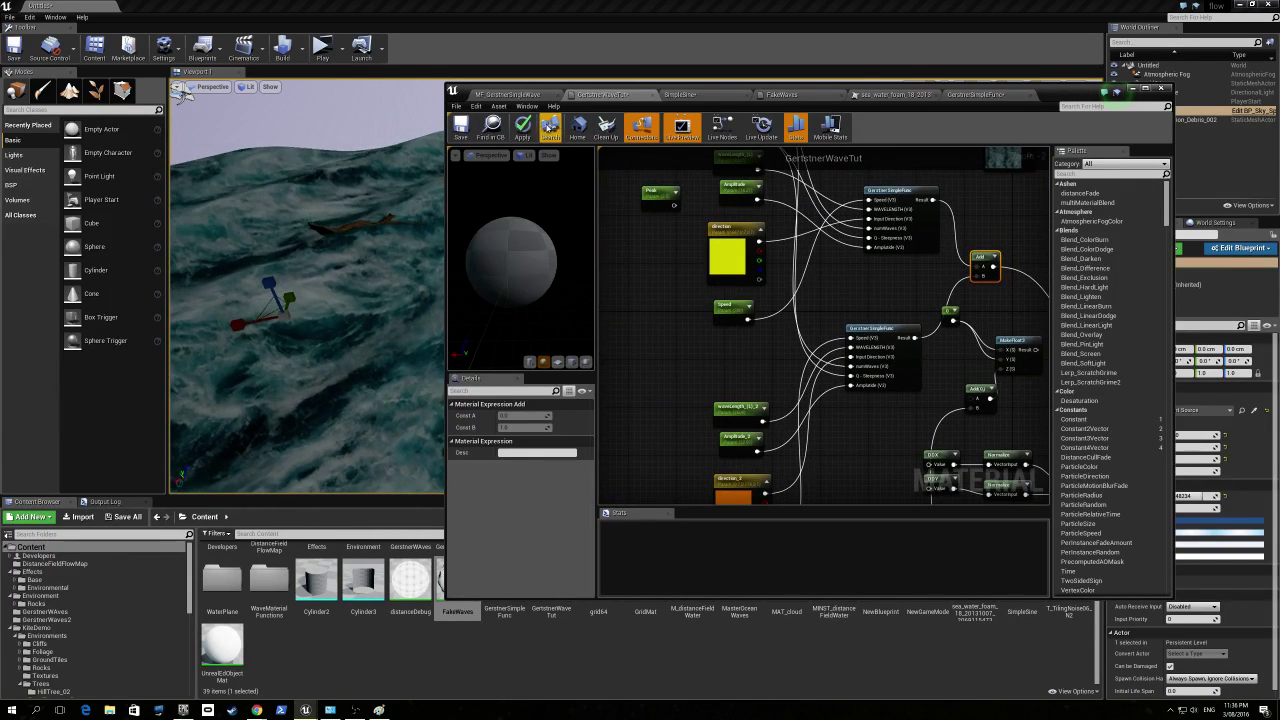
{"action": "left_click", "coordinate": [528, 133]}
{"action": "right_click_drag", "start_coordinate": [970, 235], "coordinate": [953, 207]}
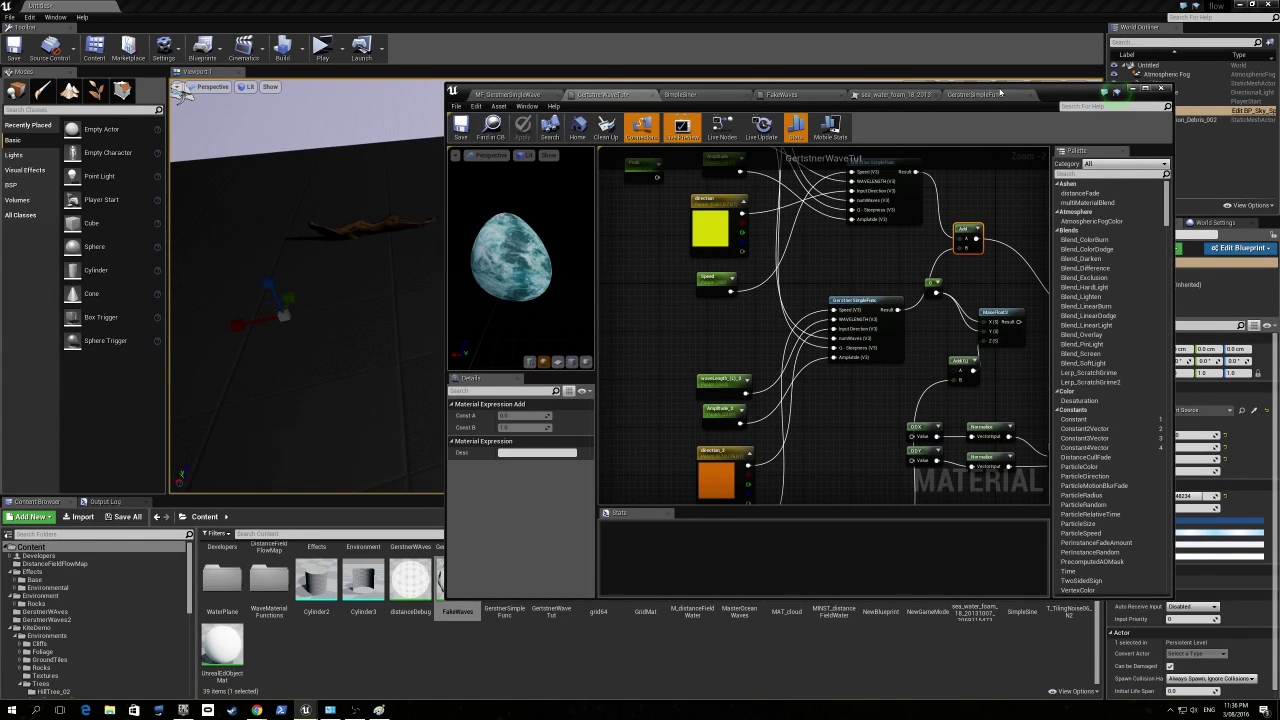
{"action": "left_click_drag", "start_coordinate": [1000, 93], "coordinate": [1206, 110]}
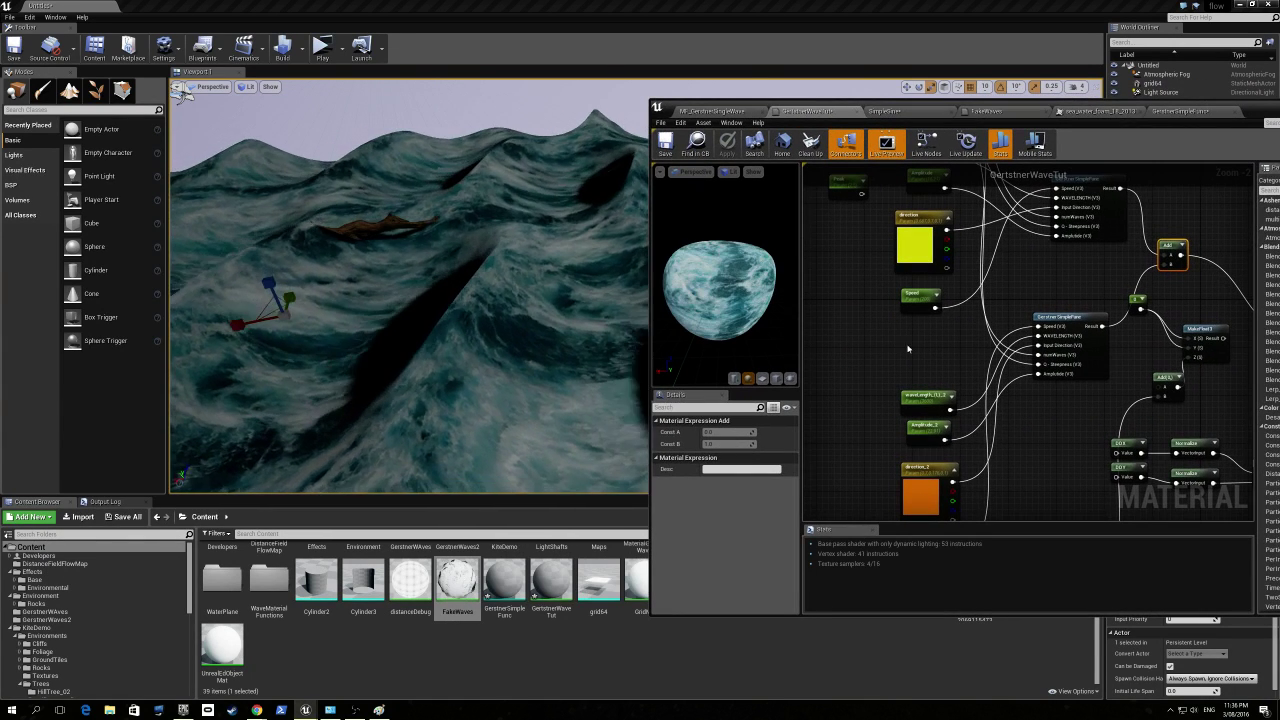
Move the material editor further aside and inspect the wave surface from several angles in the viewport
{"action": "right_click_drag", "start_coordinate": [560, 267], "coordinate": [570, 330]}
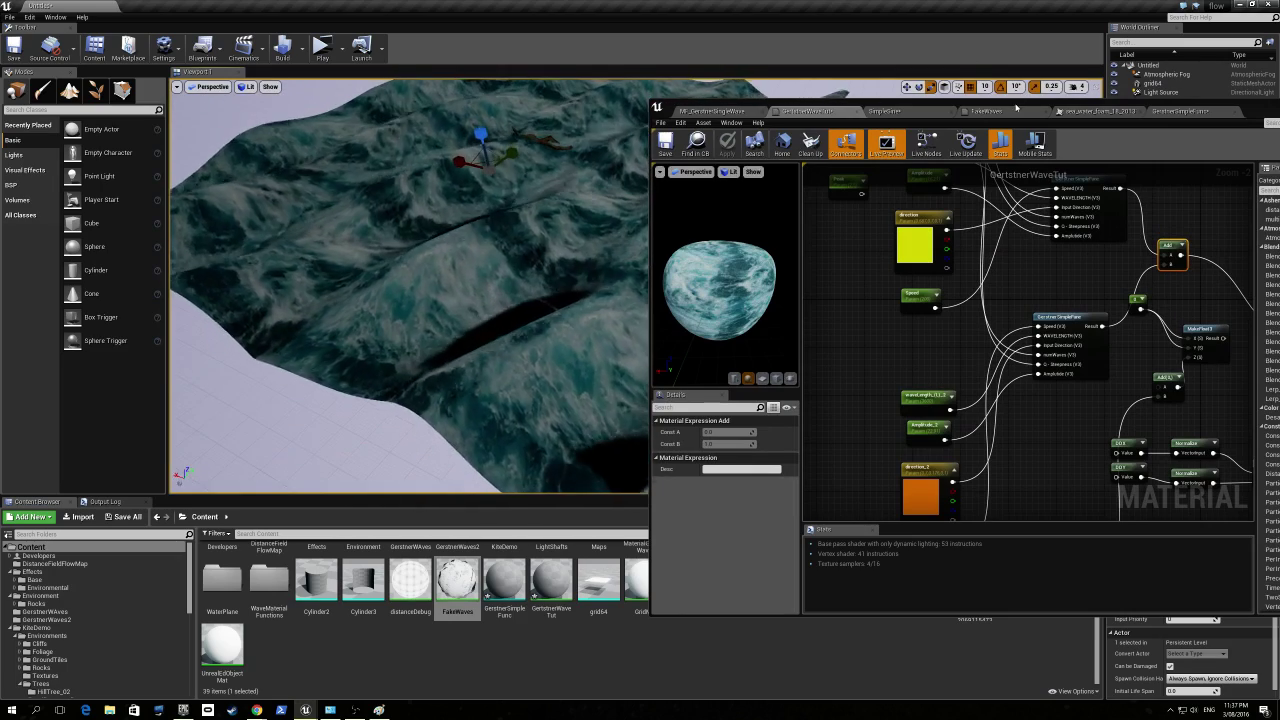
{"action": "left_click_drag", "start_coordinate": [1014, 104], "coordinate": [1188, 90]}
{"action": "right_click_drag", "start_coordinate": [640, 270], "coordinate": [665, 295]}
{"action": "right_click_drag", "start_coordinate": [644, 235], "coordinate": [580, 208]}
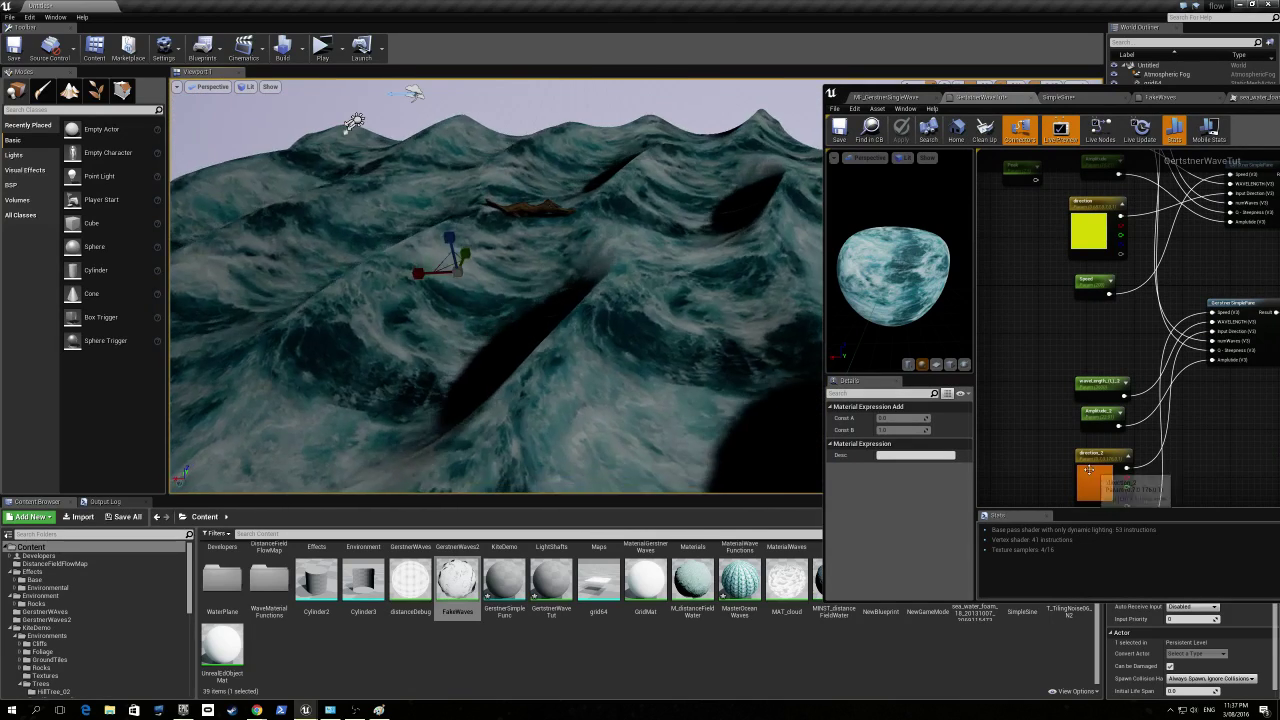
Try a yellow-green default colour for direction_2, with R about 0.619, G 0.7 and B 0
{"action": "left_click", "coordinate": [1093, 461]}
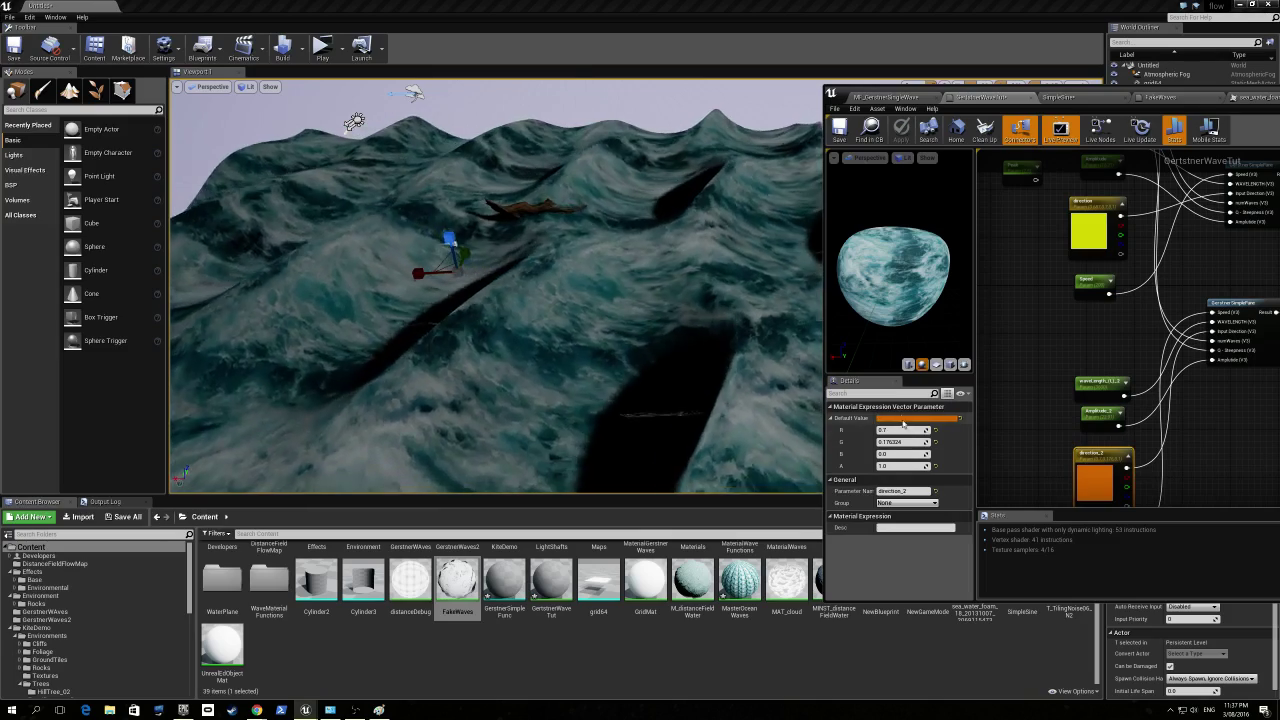
{"action": "left_click", "coordinate": [912, 418]}
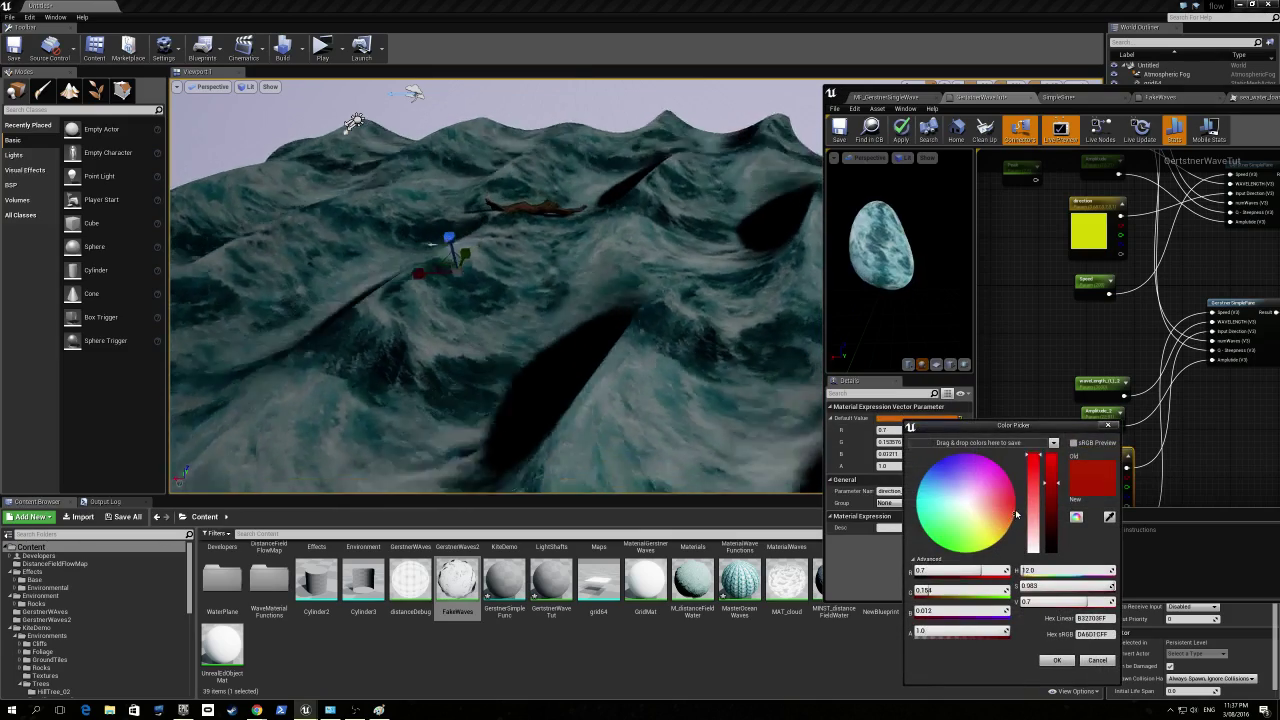
{"action": "mouse_move", "coordinate": [1008, 528]}
{"action": "left_mouse_down"}
{"action": "mouse_move", "coordinate": [977, 555]}
{"action": "mouse_move", "coordinate": [995, 548]}
{"action": "left_mouse_up"}
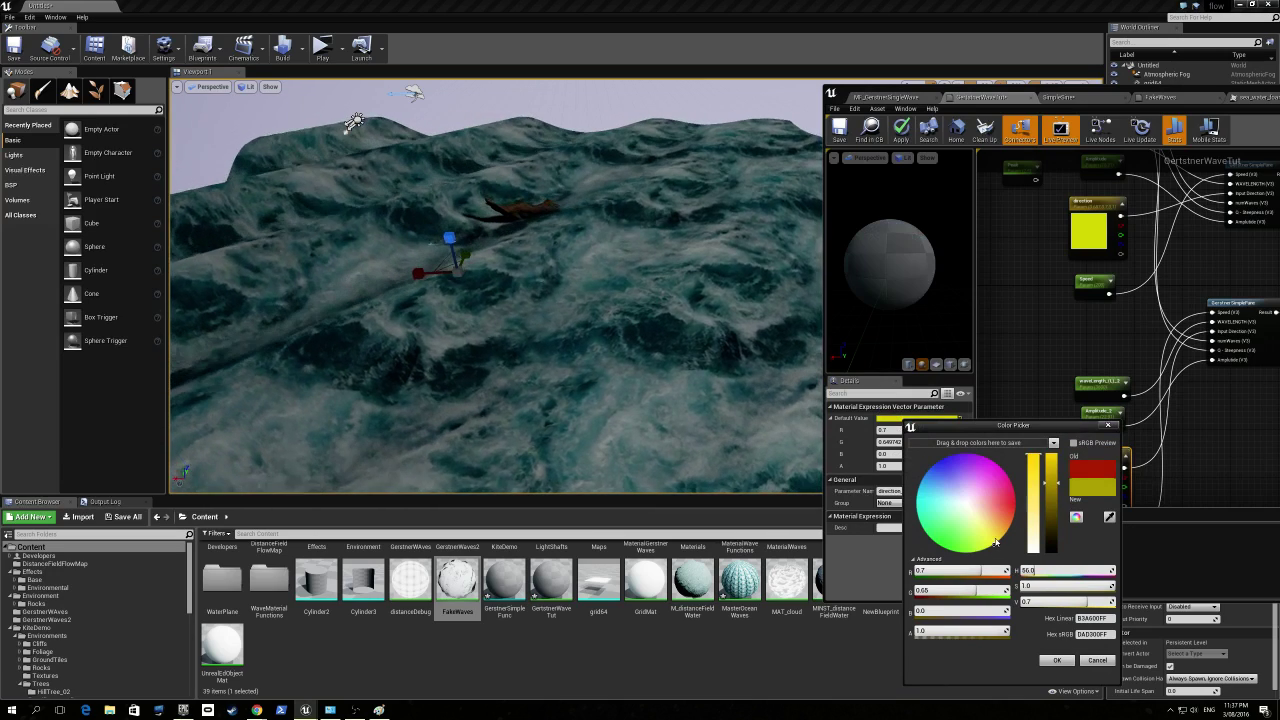
{"action": "mouse_move", "coordinate": [996, 541]}
{"action": "left_mouse_down"}
{"action": "mouse_move", "coordinate": [1010, 525]}
{"action": "mouse_move", "coordinate": [952, 565]}
{"action": "mouse_move", "coordinate": [991, 565]}
{"action": "left_mouse_up"}
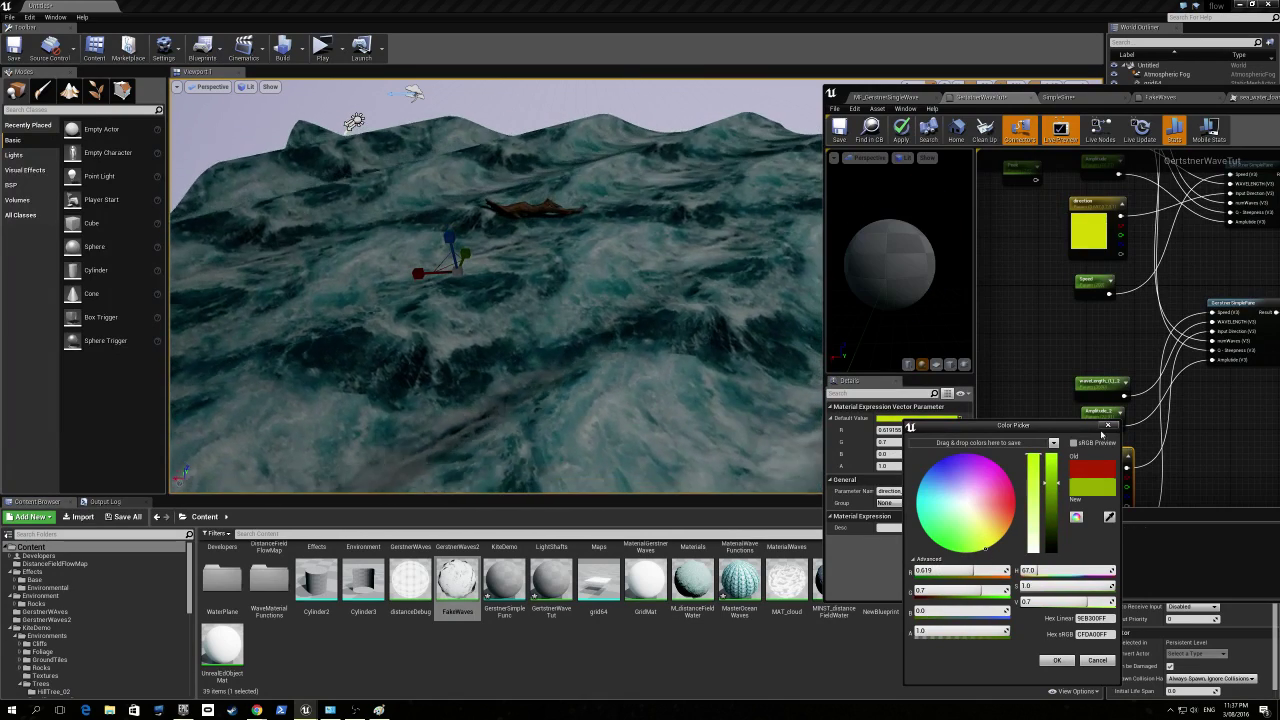
{"action": "left_click", "coordinate": [1071, 365]}
Set the default value of the Amplitude_2 parameter to about 6.194
{"action": "left_click", "coordinate": [1092, 414]}
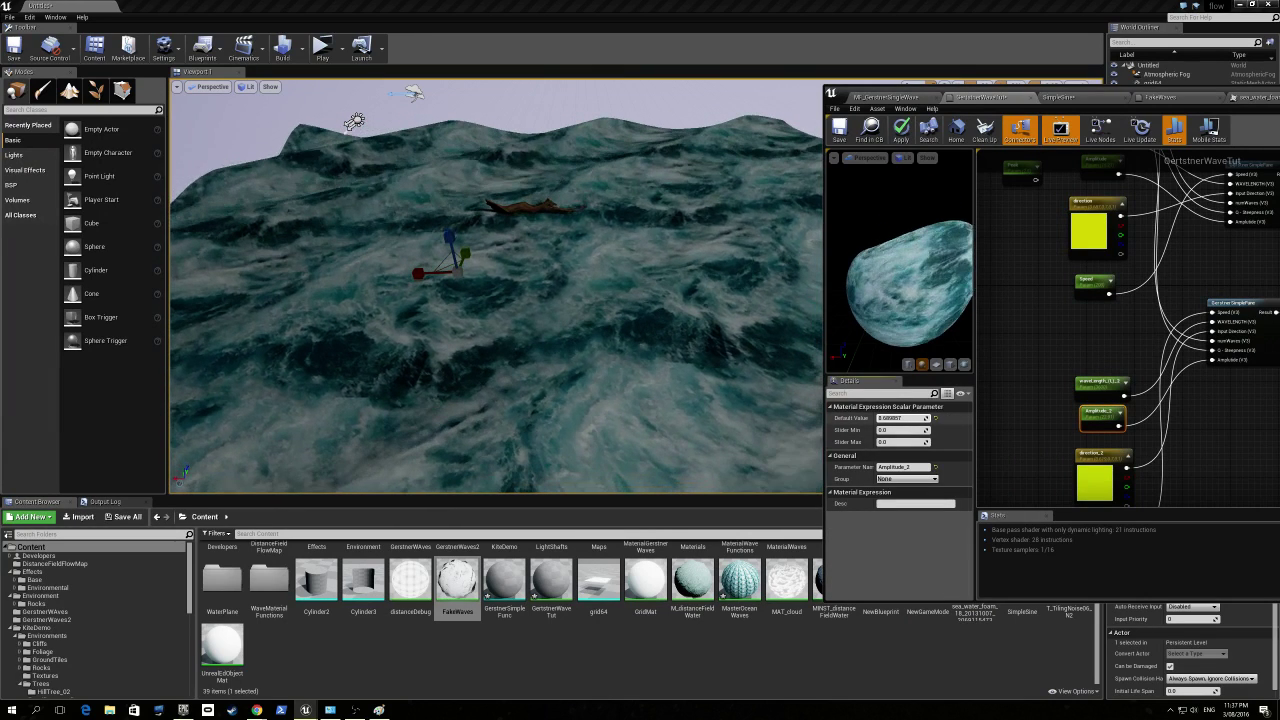
{"action": "left_click_drag", "start_coordinate": [903, 418], "coordinate": [890, 418]}
{"action": "scroll", "coordinate": [552, 301], "scroll_direction": "down", "scroll_amount": 5}
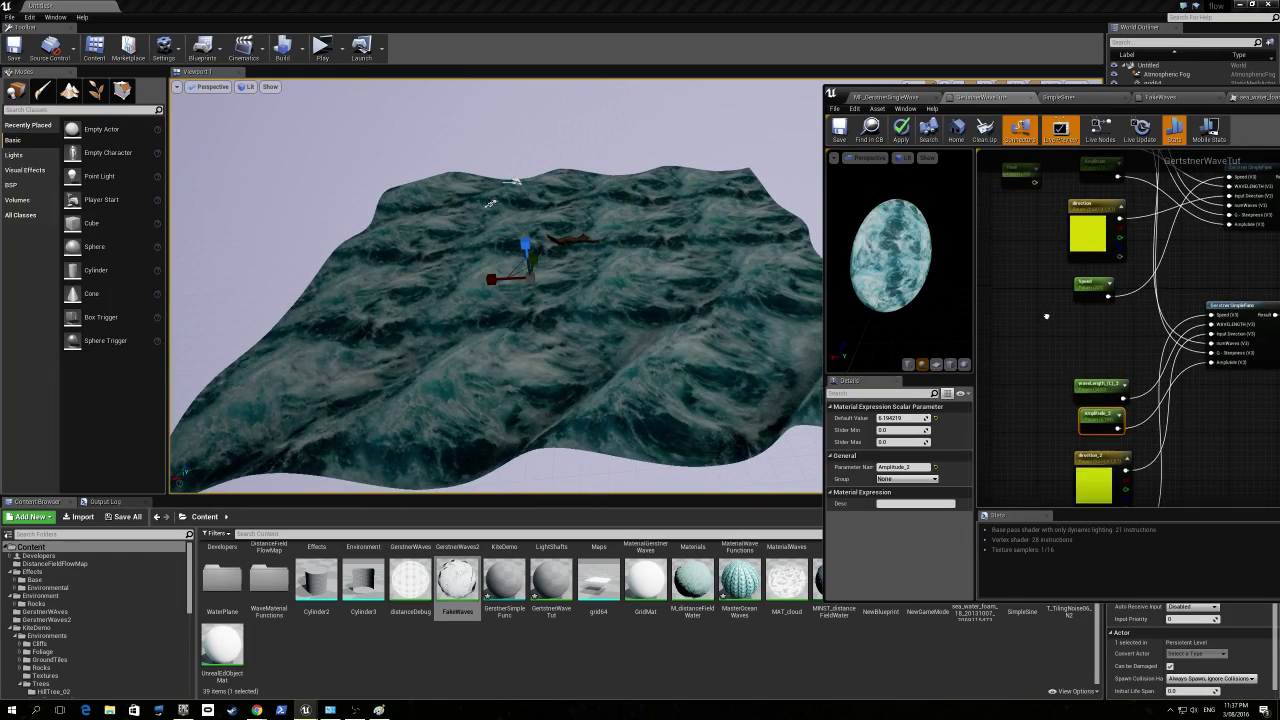
Set direction_2's default colour to crimson, with R 0.7, G 0 and B about 0.059, and check the waves from another angle
{"action": "right_click_drag", "start_coordinate": [1046, 314], "coordinate": [998, 260]}
{"action": "left_click", "coordinate": [1056, 430]}
{"action": "left_click", "coordinate": [948, 418]}
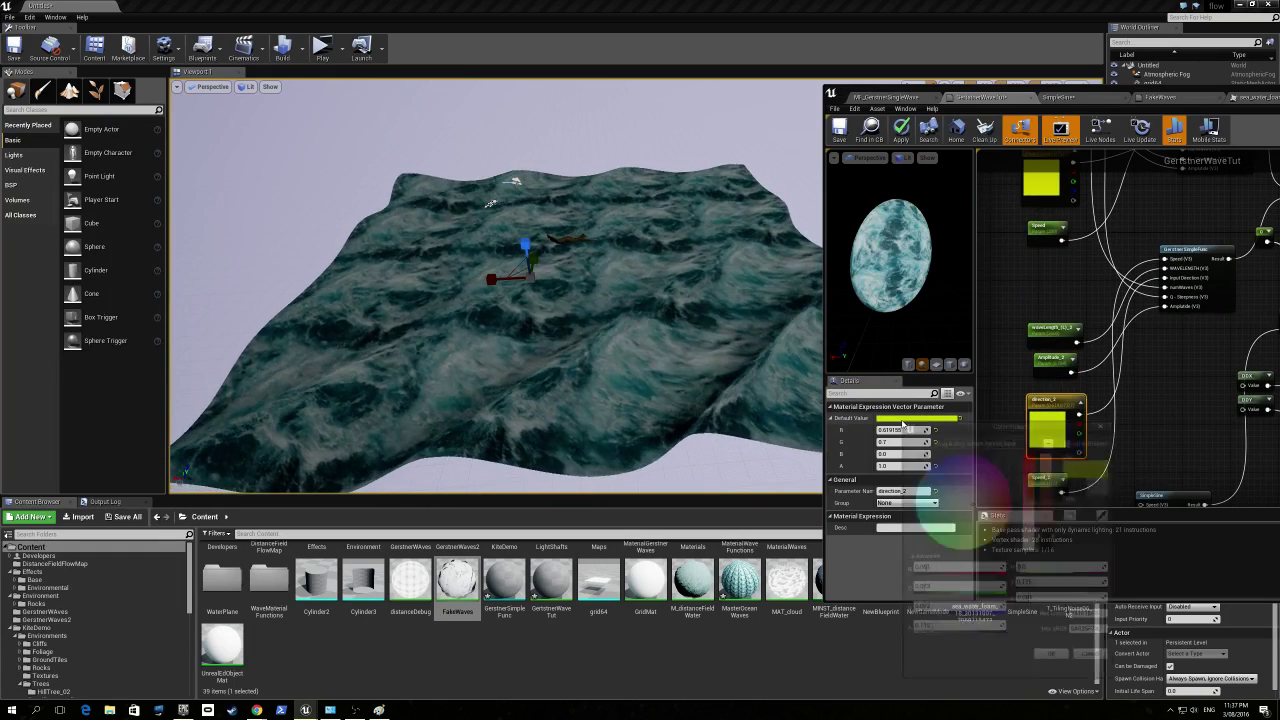
{"action": "left_click_drag", "start_coordinate": [994, 540], "coordinate": [1026, 500]}
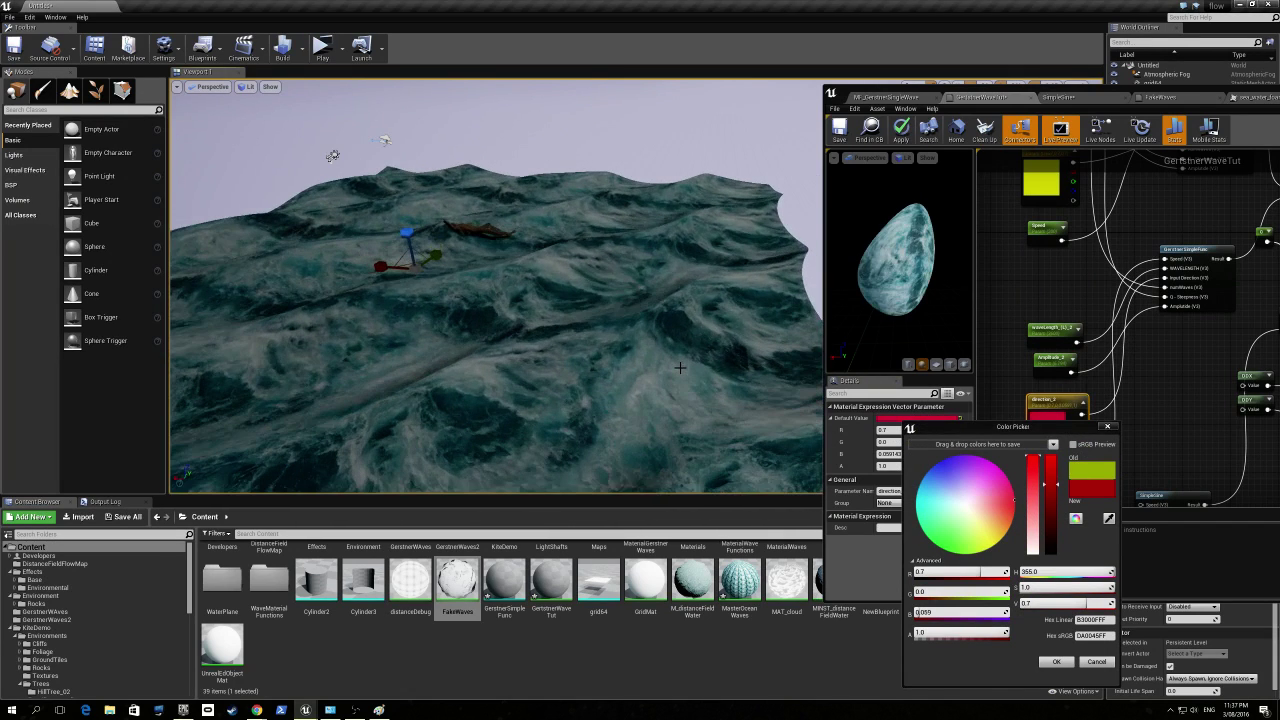
{"action": "right_click_drag", "start_coordinate": [680, 368], "coordinate": [657, 431]}
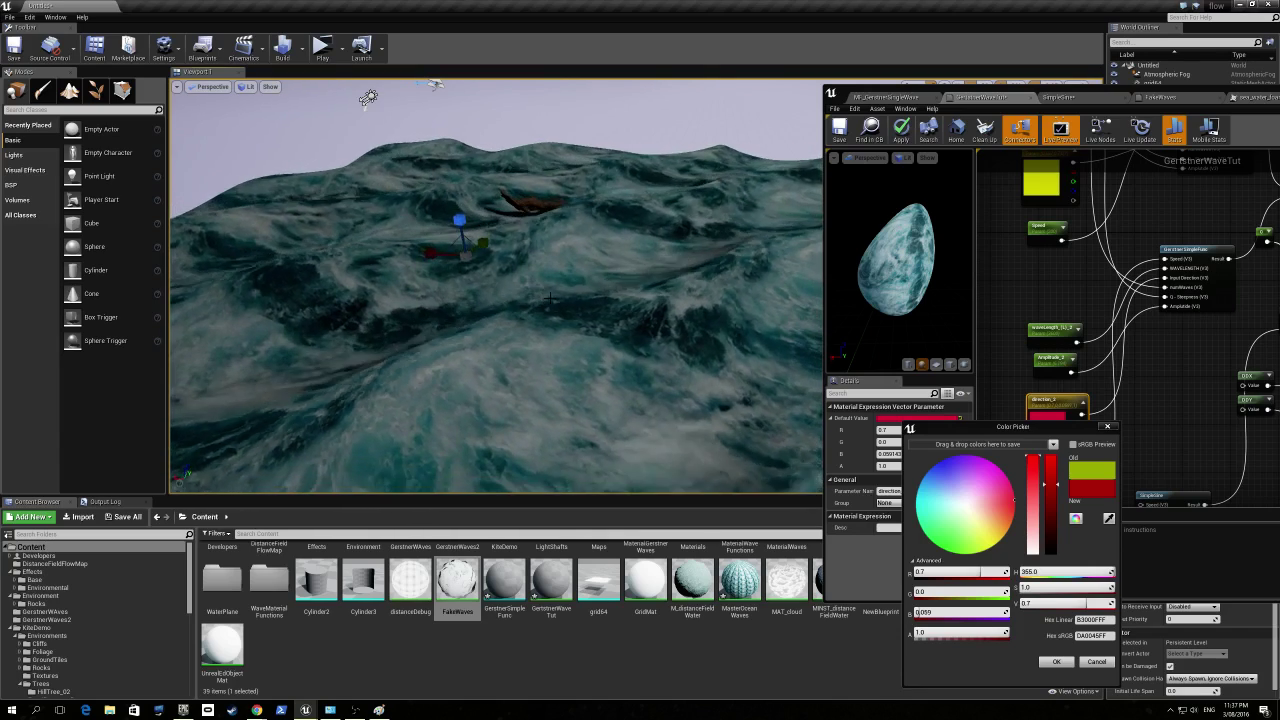
{"action": "right_click_drag", "start_coordinate": [657, 431], "coordinate": [658, 408]}
{"action": "left_click", "coordinate": [1101, 313]}
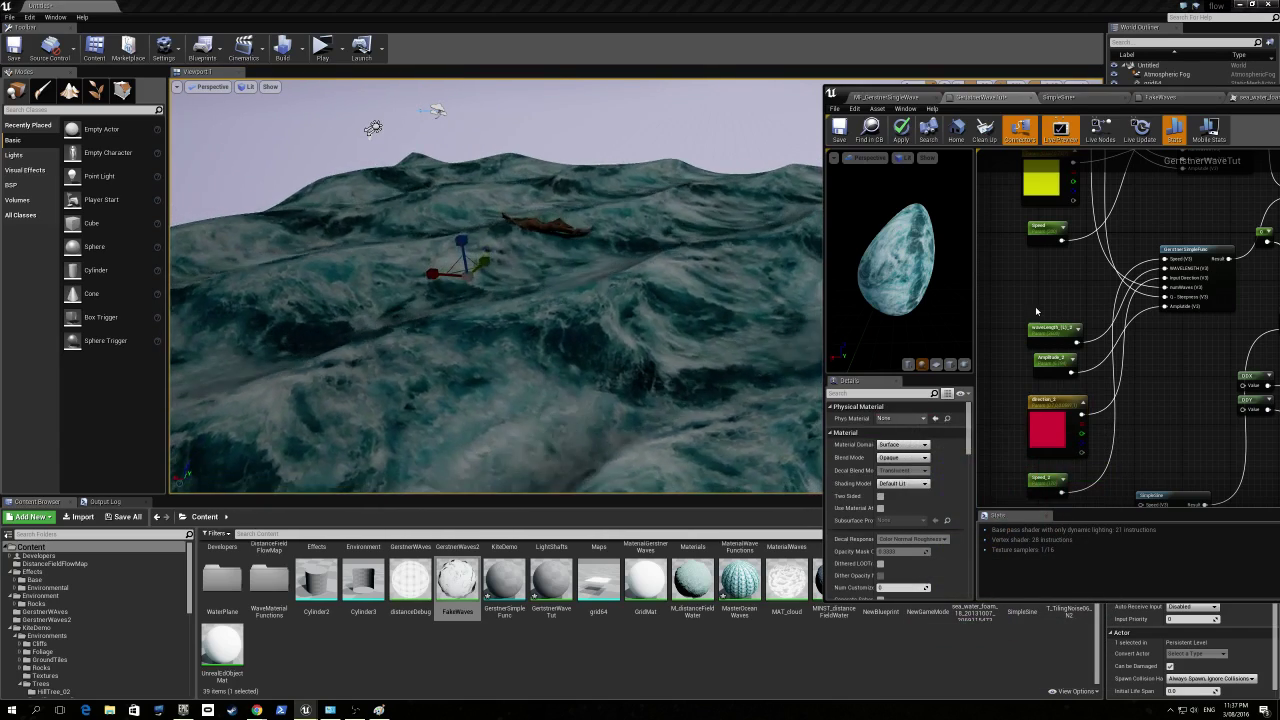
Set the default value of the Speed_2 parameter to 120
{"action": "mouse_move", "coordinate": [700, 335]}
{"action": "right_mouse_down"}
{"action": "mouse_move", "coordinate": [760, 323]}
{"action": "mouse_move", "coordinate": [720, 342]}
{"action": "right_mouse_up"}
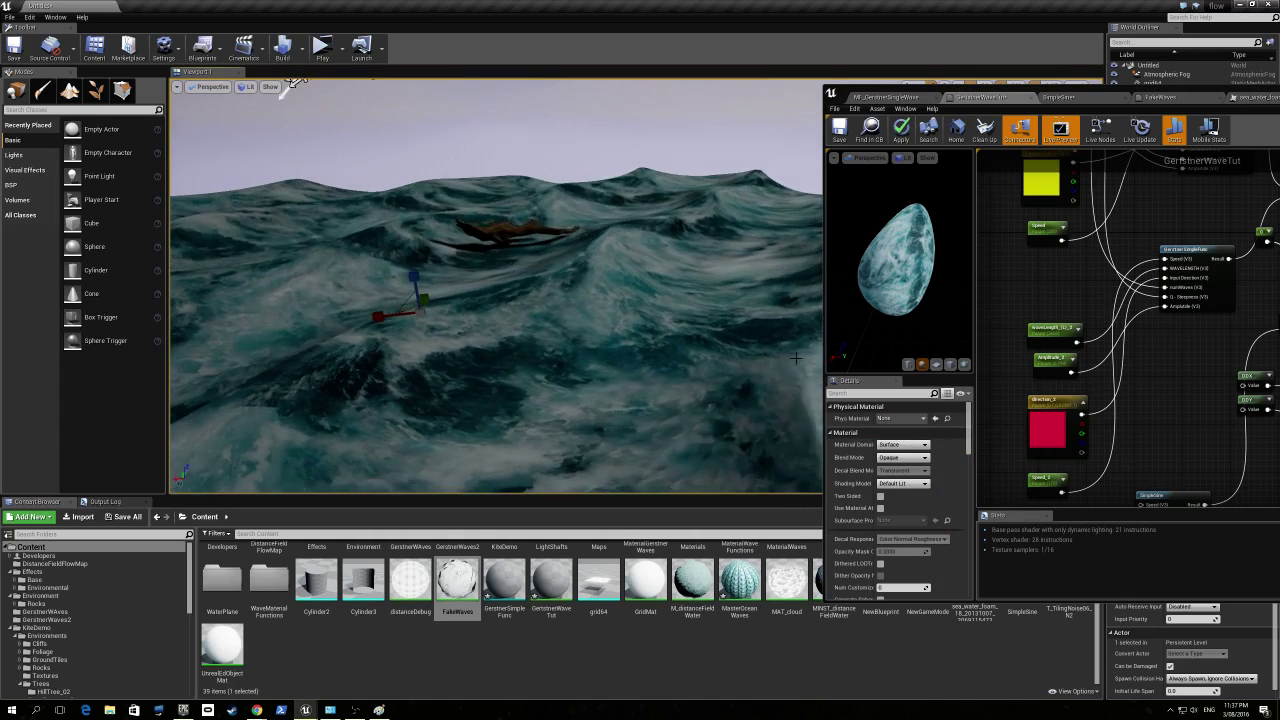
{"action": "left_click", "coordinate": [1049, 489]}
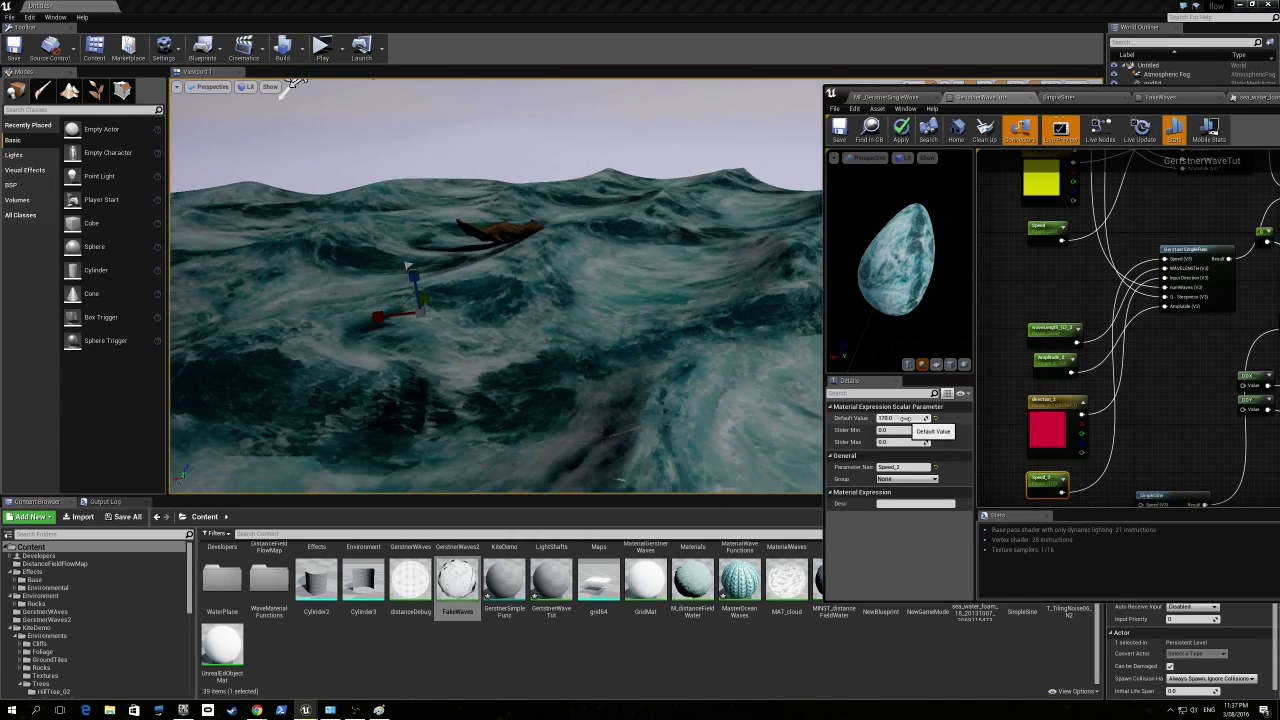
{"action": "left_click", "coordinate": [905, 418]}
Feed Speed_2 into the Speed input of the first GerstnerSimpleFunc and delete the original Speed parameter
{"action": "right_click_drag", "start_coordinate": [1051, 298], "coordinate": [1020, 263]}
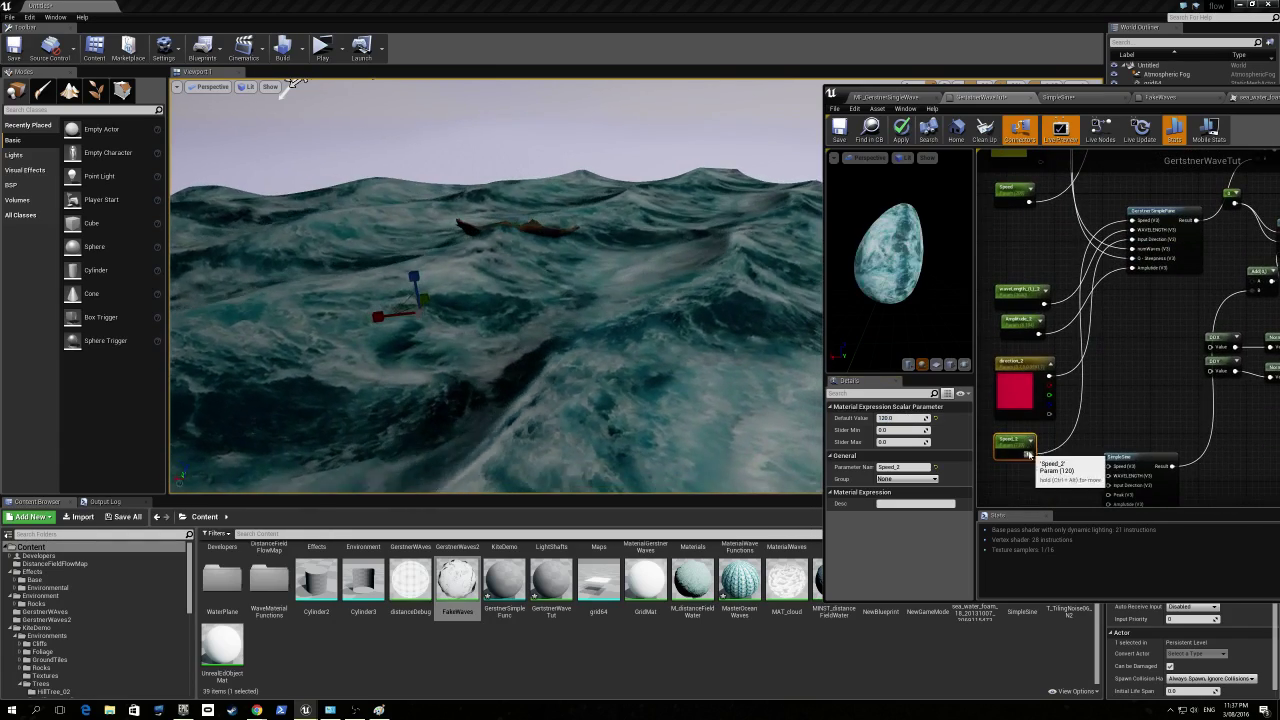
{"action": "left_click_drag", "start_coordinate": [1029, 456], "coordinate": [1160, 366]}
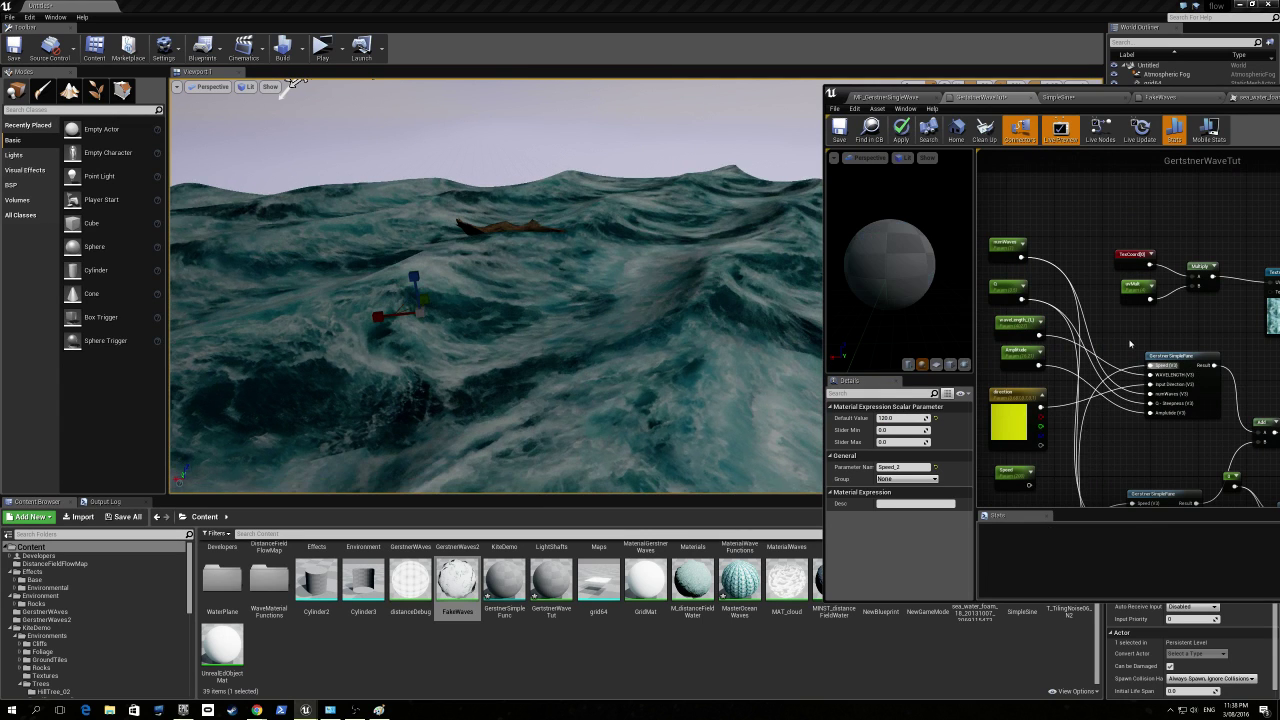
{"action": "right_click_drag", "start_coordinate": [1002, 471], "coordinate": [1078, 348]}
{"action": "left_click", "coordinate": [1078, 348]}
{"action": "key", "text": "Delete"}
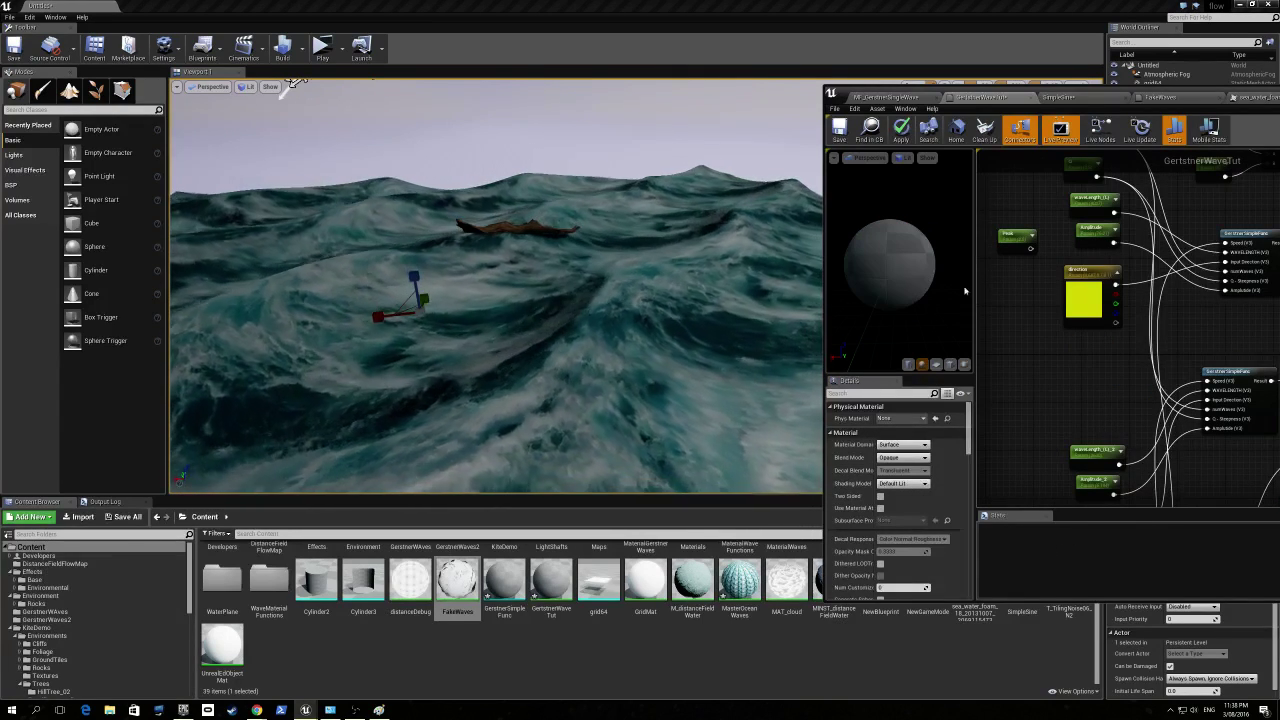
Delete the leftover SimpleSine node and rearrange the material output, Normalize group and second GerstnerSimpleFunc to tidy the graph
{"action": "scroll", "coordinate": [529, 264], "scroll_direction": "down", "scroll_amount": 3}
{"action": "right_click_drag", "start_coordinate": [529, 263], "coordinate": [530, 263]}
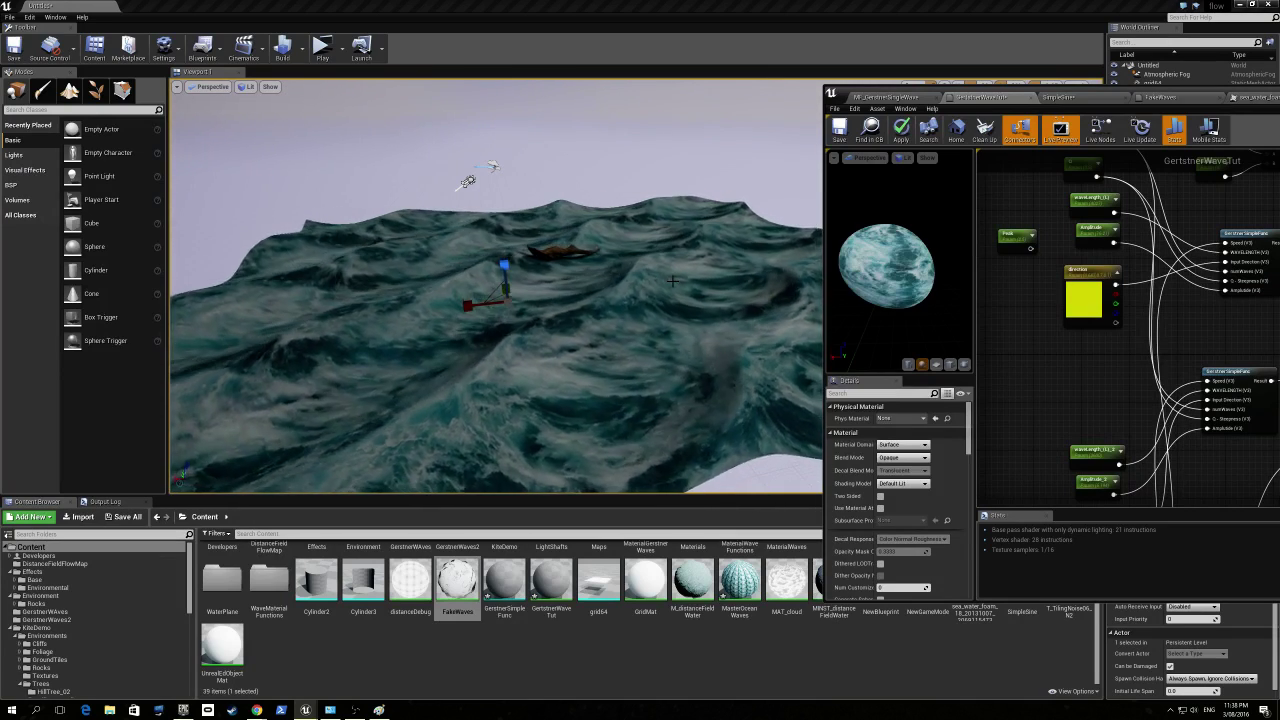
{"action": "scroll", "coordinate": [1076, 316], "scroll_direction": "down", "scroll_amount": 3}
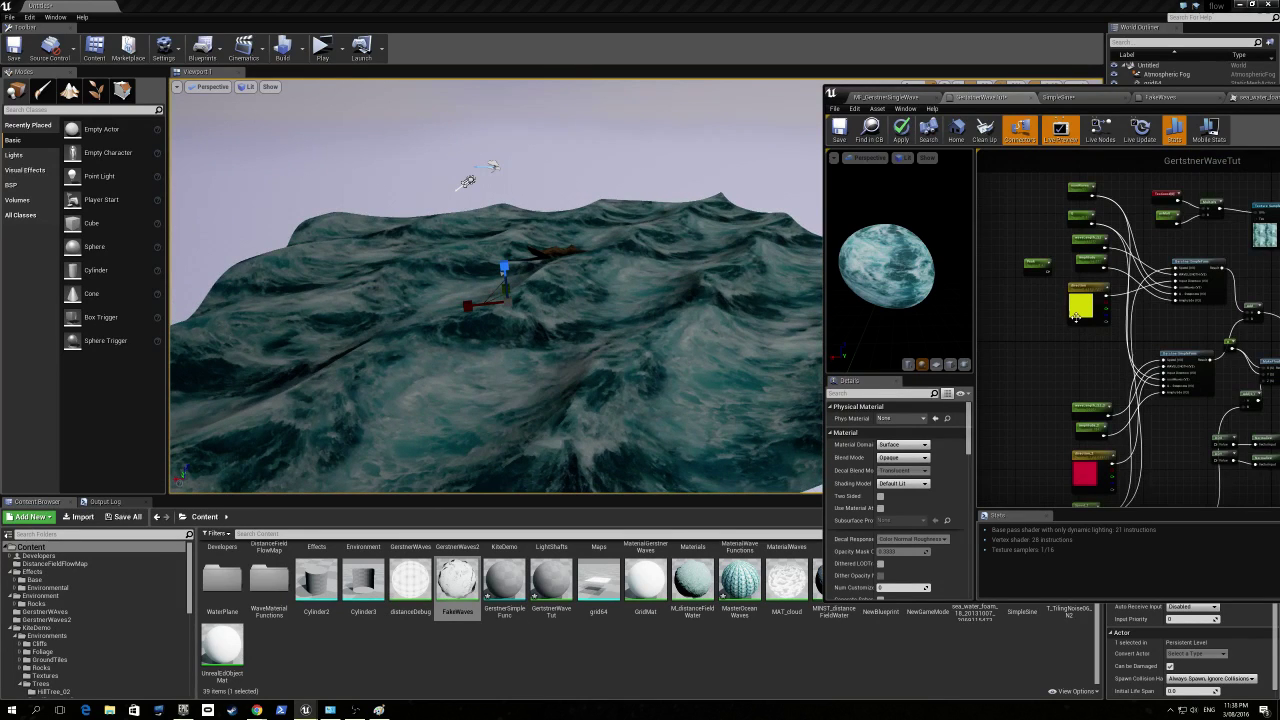
{"action": "scroll", "coordinate": [1076, 317], "scroll_direction": "down", "scroll_amount": 1}
{"action": "right_click_drag", "start_coordinate": [1076, 317], "coordinate": [989, 261]}
{"action": "right_click_drag", "start_coordinate": [640, 290], "coordinate": [641, 291]}
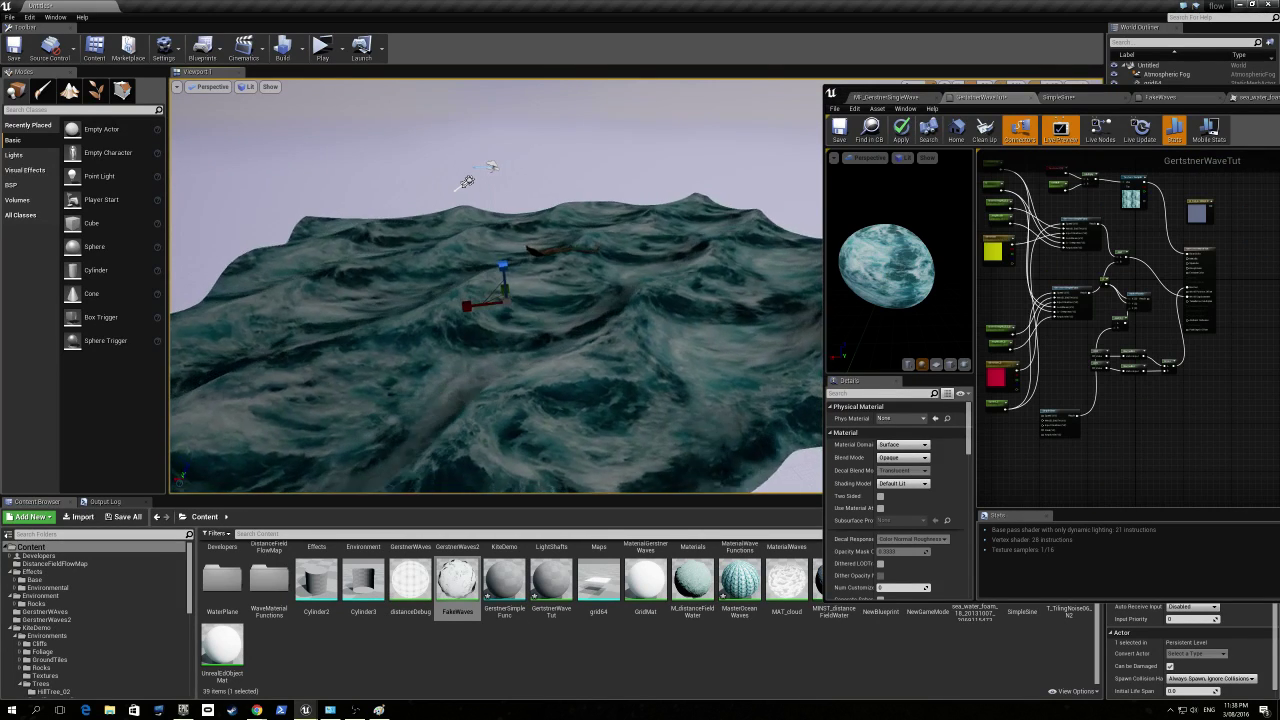
{"action": "left_click_drag", "start_coordinate": [1203, 250], "coordinate": [1245, 247]}
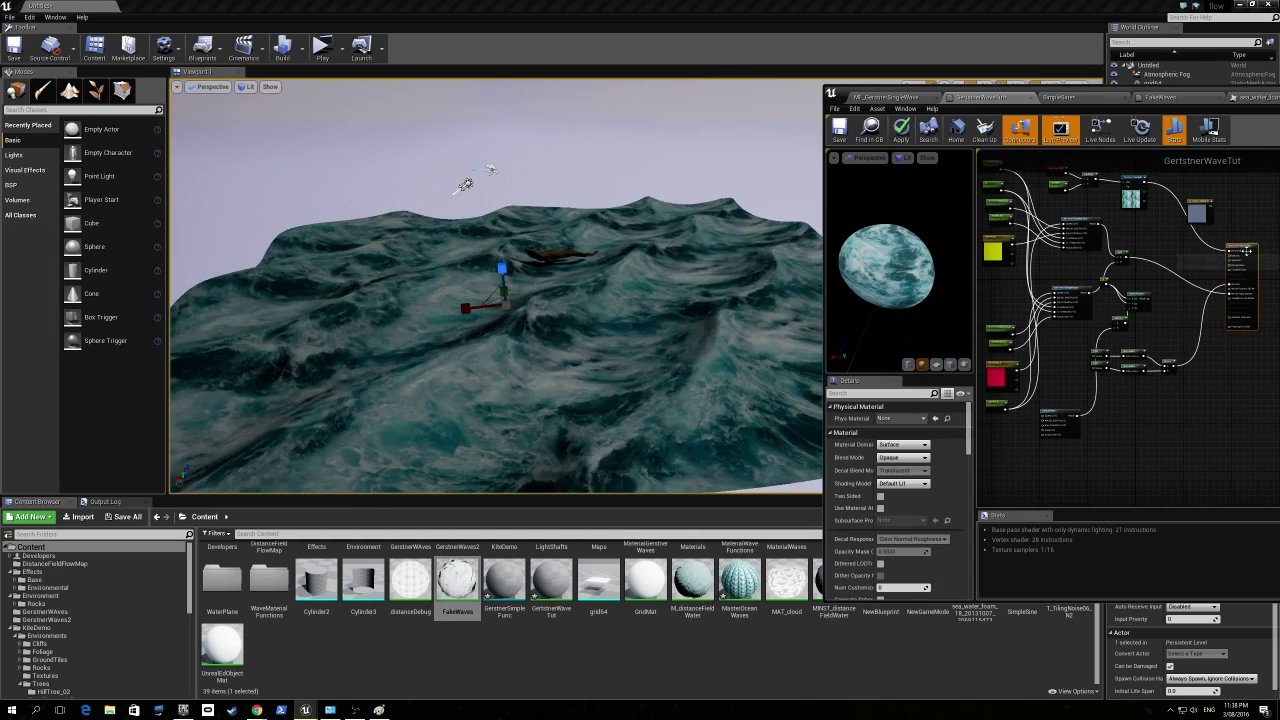
{"action": "left_click", "coordinate": [1062, 413]}
{"action": "key", "text": "Delete"}
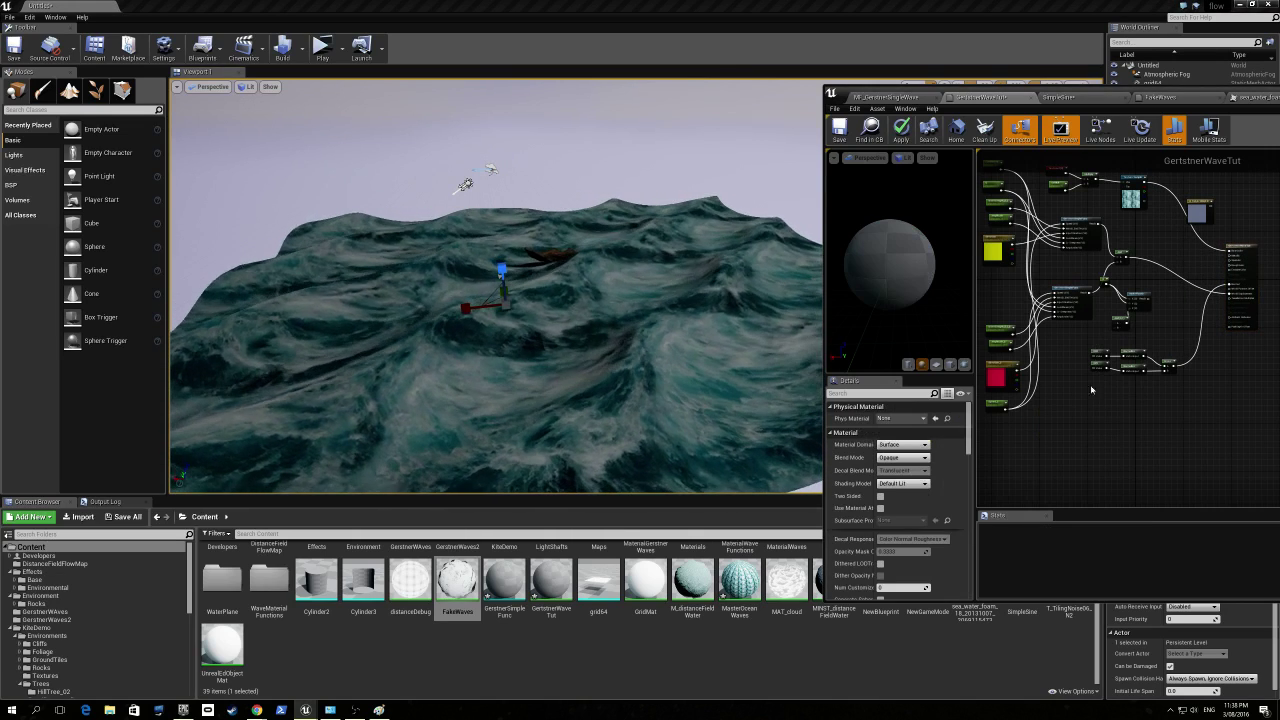
{"action": "left_click_drag", "start_coordinate": [1089, 389], "coordinate": [1198, 325]}
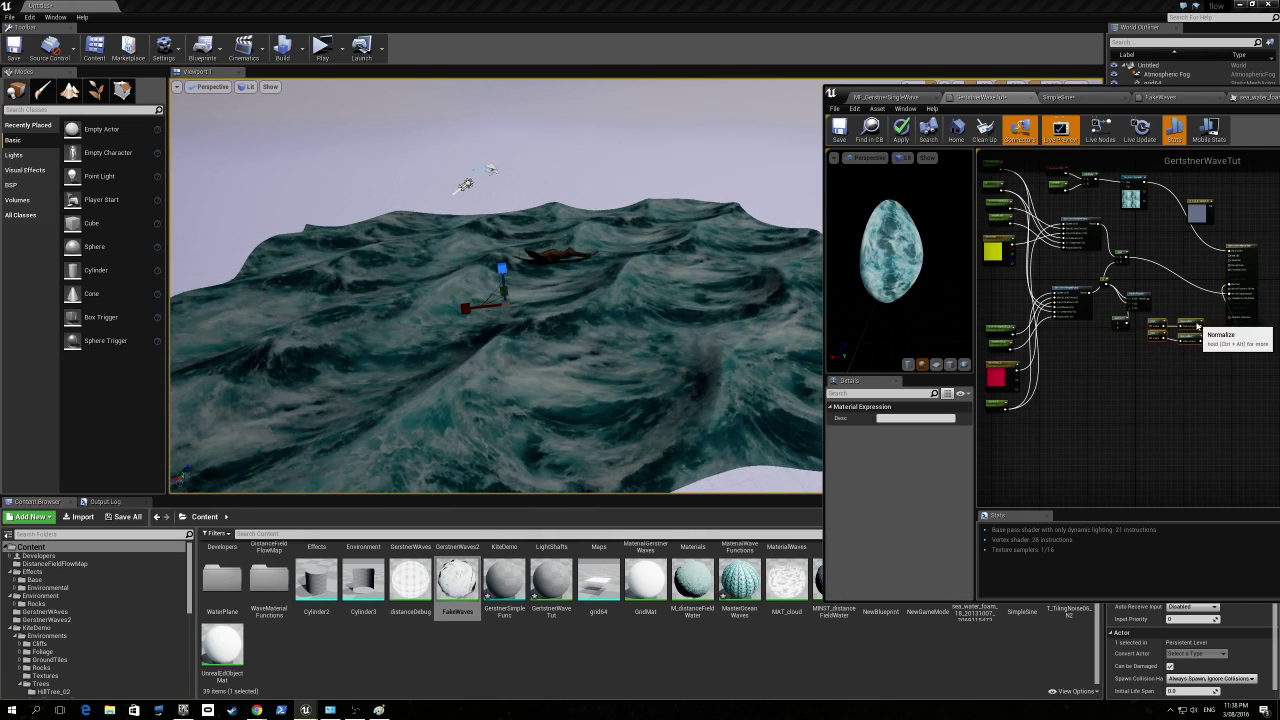
{"action": "left_click_drag", "start_coordinate": [1086, 301], "coordinate": [1095, 302]}
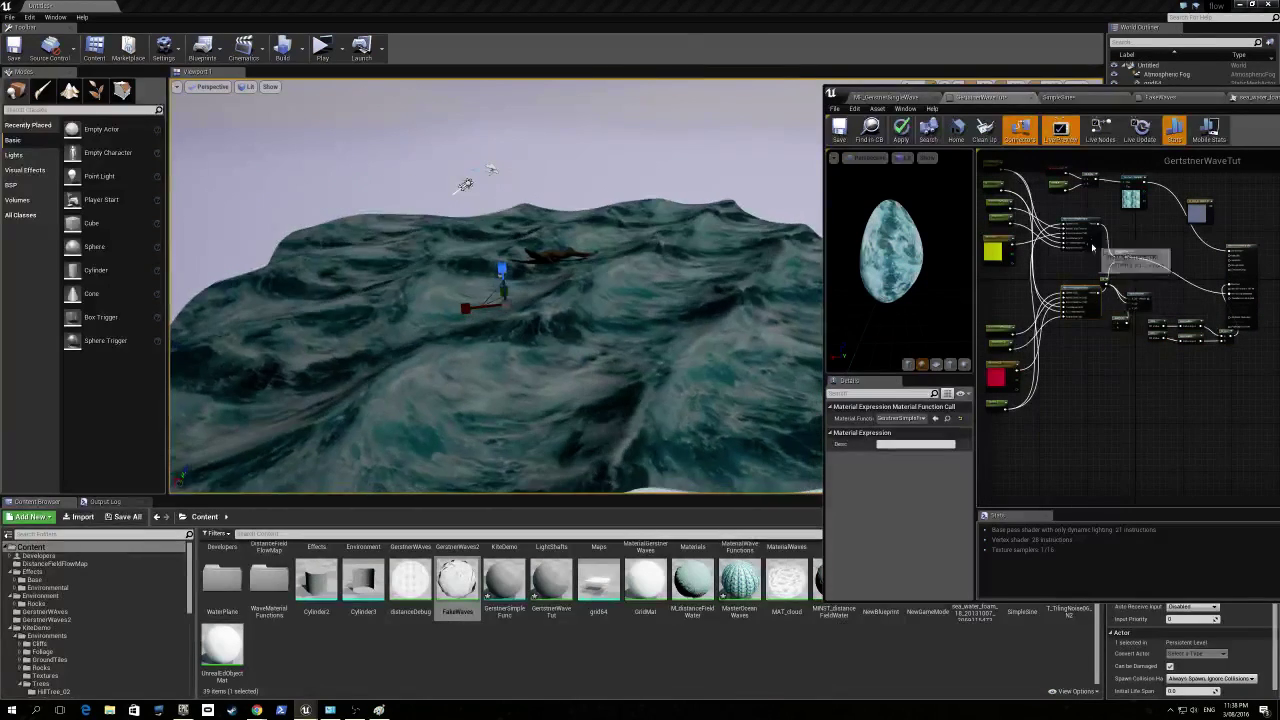
Duplicate both GerstnerSimpleFunc nodes and place the copies below the existing pair
{"action": "key", "text": "ctrl+v"}
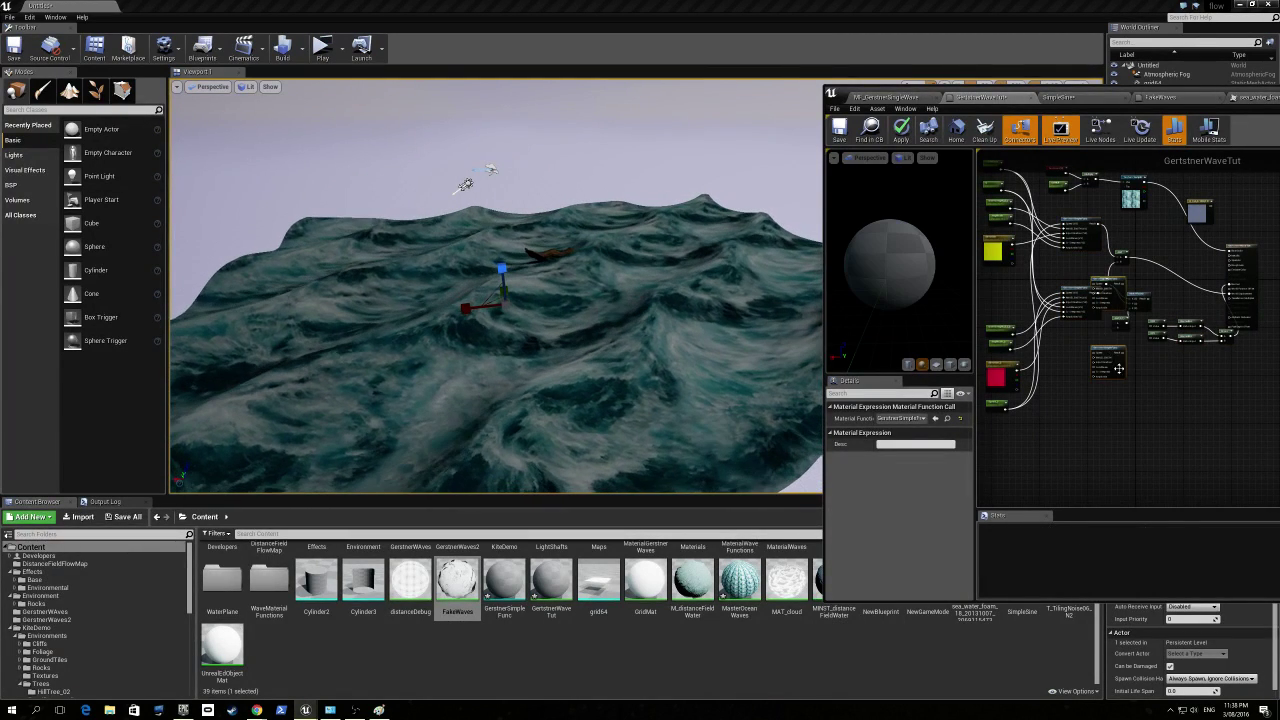
{"action": "left_click_drag", "start_coordinate": [1115, 364], "coordinate": [1088, 479]}
{"action": "right_click_drag", "start_coordinate": [983, 301], "coordinate": [1051, 297]}
{"action": "scroll", "coordinate": [1122, 319], "scroll_direction": "up", "scroll_amount": 4}
{"action": "scroll", "coordinate": [1054, 299], "scroll_direction": "down", "scroll_amount": 3}
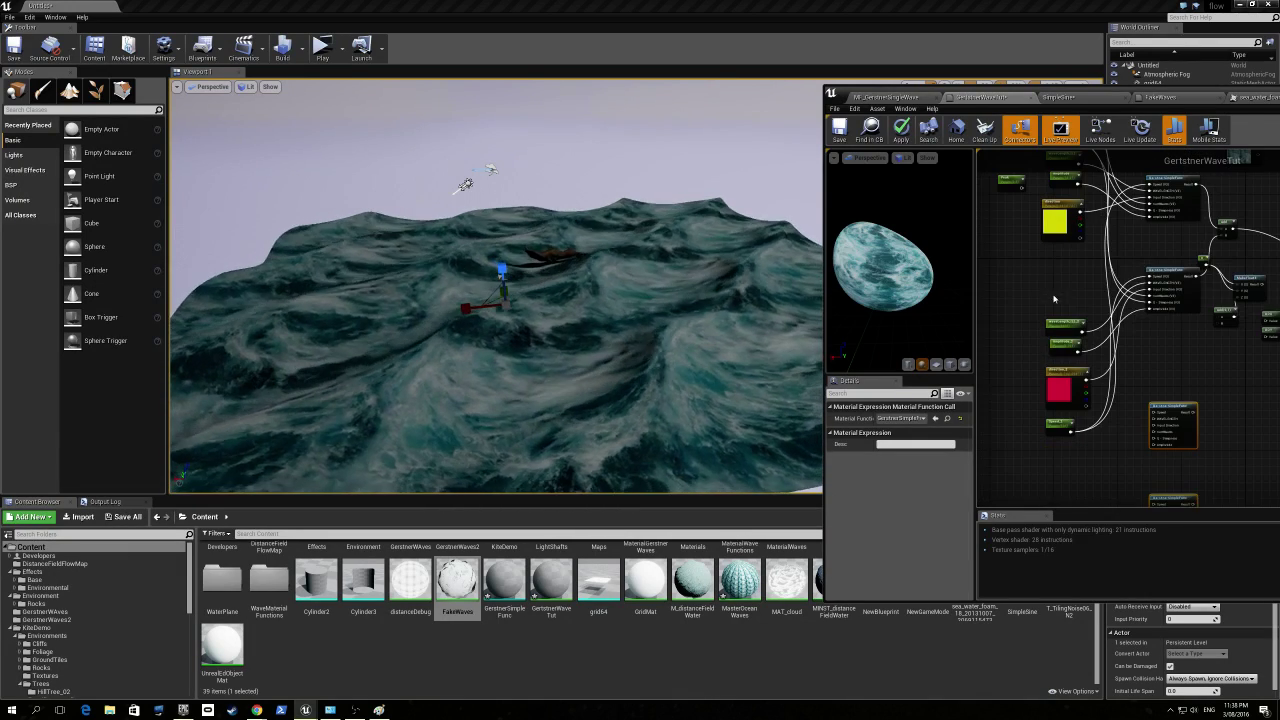
Duplicate the second wave's wavelength, Amplitude_2, direction_2 and Speed_2 parameters and place the copies beside the new GerstnerSimpleFunc nodes
{"action": "left_click_drag", "start_coordinate": [1023, 291], "coordinate": [1078, 470]}
{"action": "key", "text": "ctrl+v"}
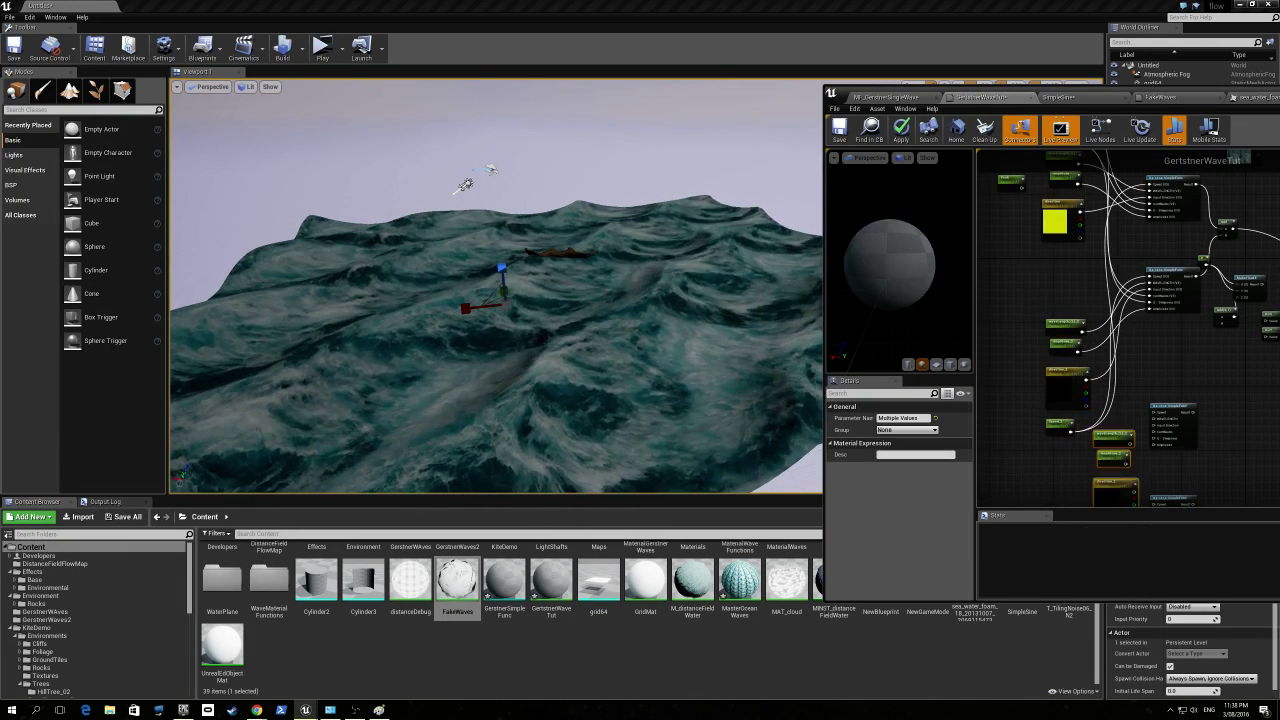
{"action": "right_click_drag", "start_coordinate": [1093, 476], "coordinate": [1071, 304]}
{"action": "left_click_drag", "start_coordinate": [1090, 260], "coordinate": [1031, 312]}
{"action": "left_click", "coordinate": [1068, 282]}
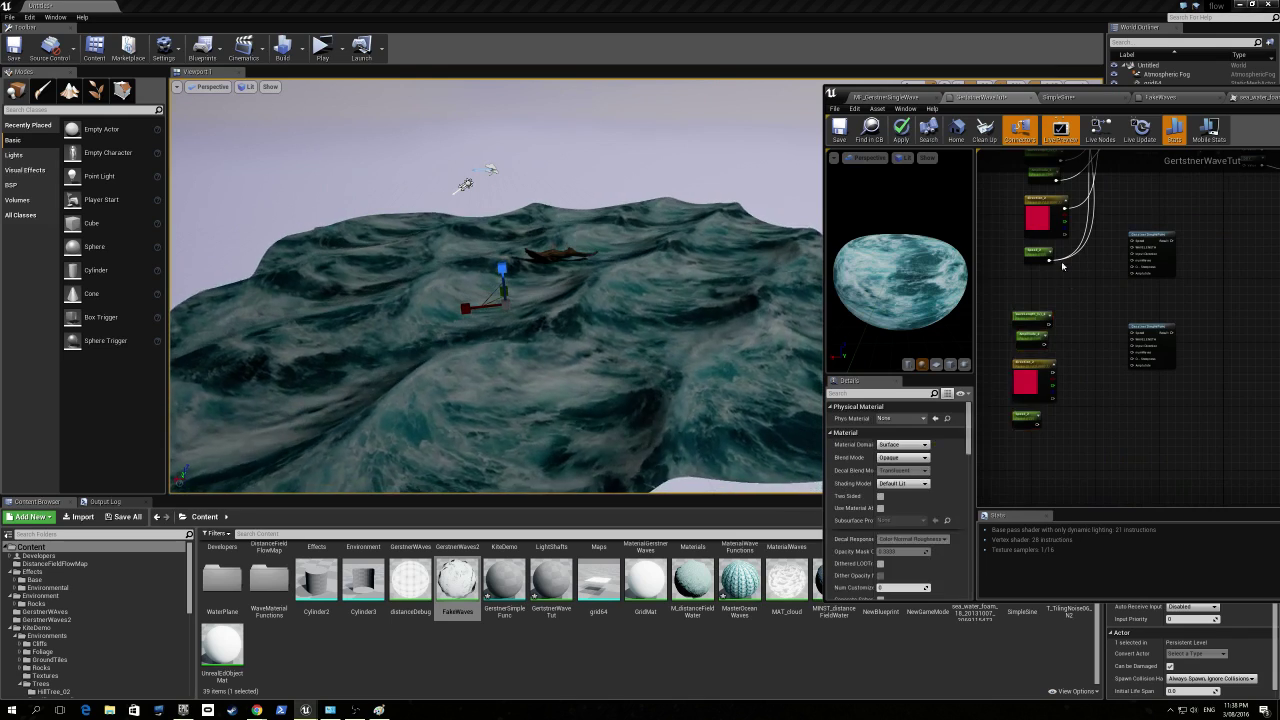
Move the original second-wave parameters up beside their function, and shift the copied set up level with the new functions
{"action": "right_click_drag", "start_coordinate": [1063, 266], "coordinate": [1081, 386]}
{"action": "left_click_drag", "start_coordinate": [1026, 252], "coordinate": [1032, 308]}
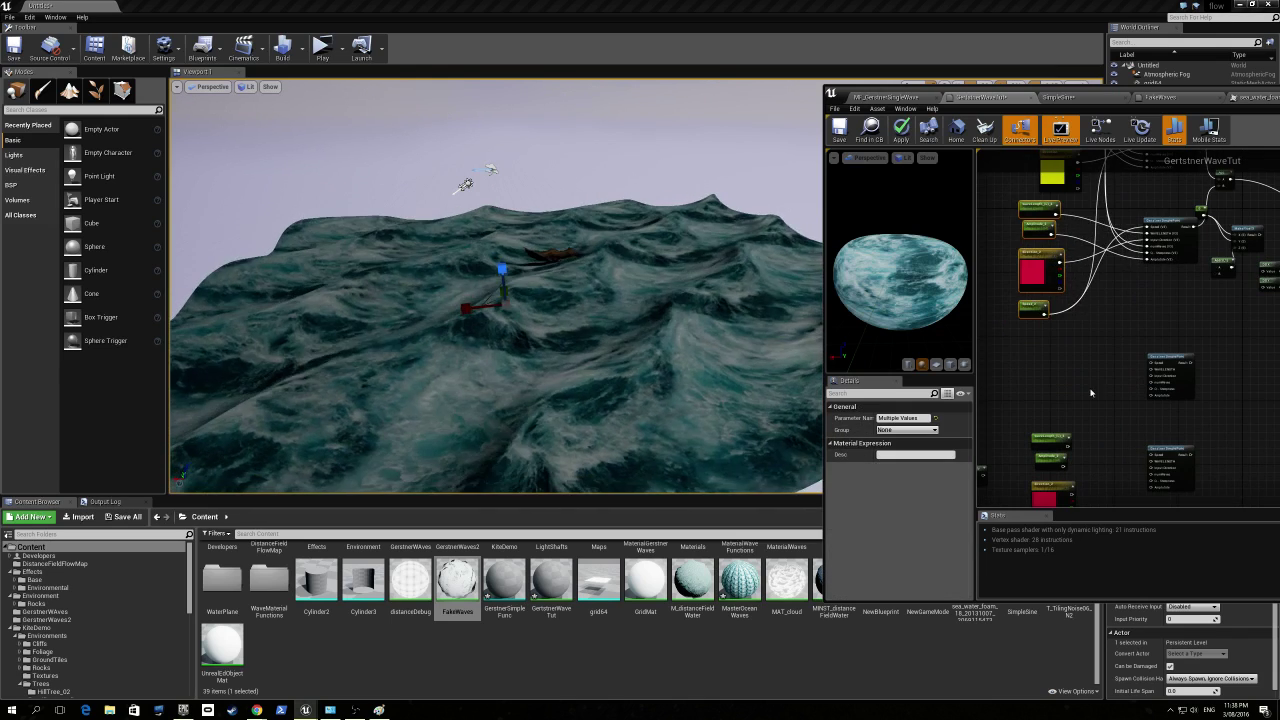
{"action": "right_click_drag", "start_coordinate": [1091, 391], "coordinate": [1074, 269]}
{"action": "left_click_drag", "start_coordinate": [1014, 278], "coordinate": [1055, 473]}
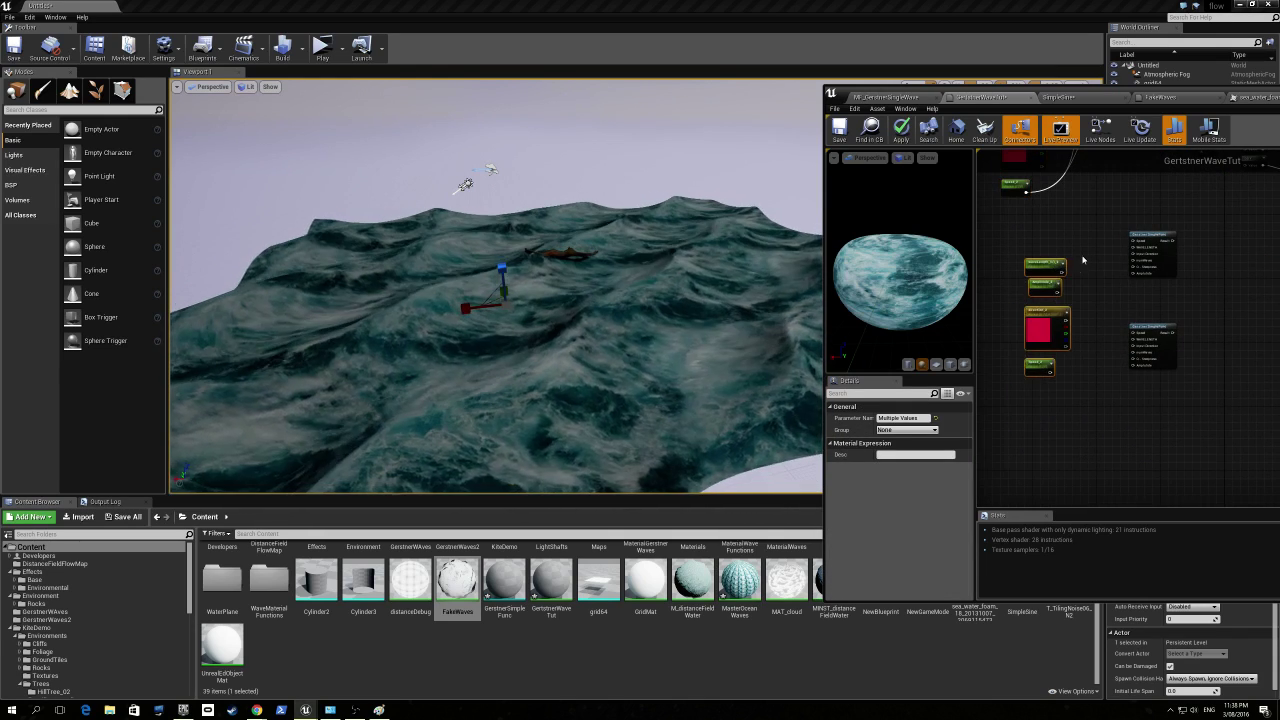
Delete the copied Speed_2, wavelength and Amplitude_2 parameters and move the remaining direction_2 copy up beside the new functions
{"action": "scroll", "coordinate": [1120, 290], "scroll_direction": "up", "scroll_amount": 2}
{"action": "left_click", "coordinate": [1172, 298]}
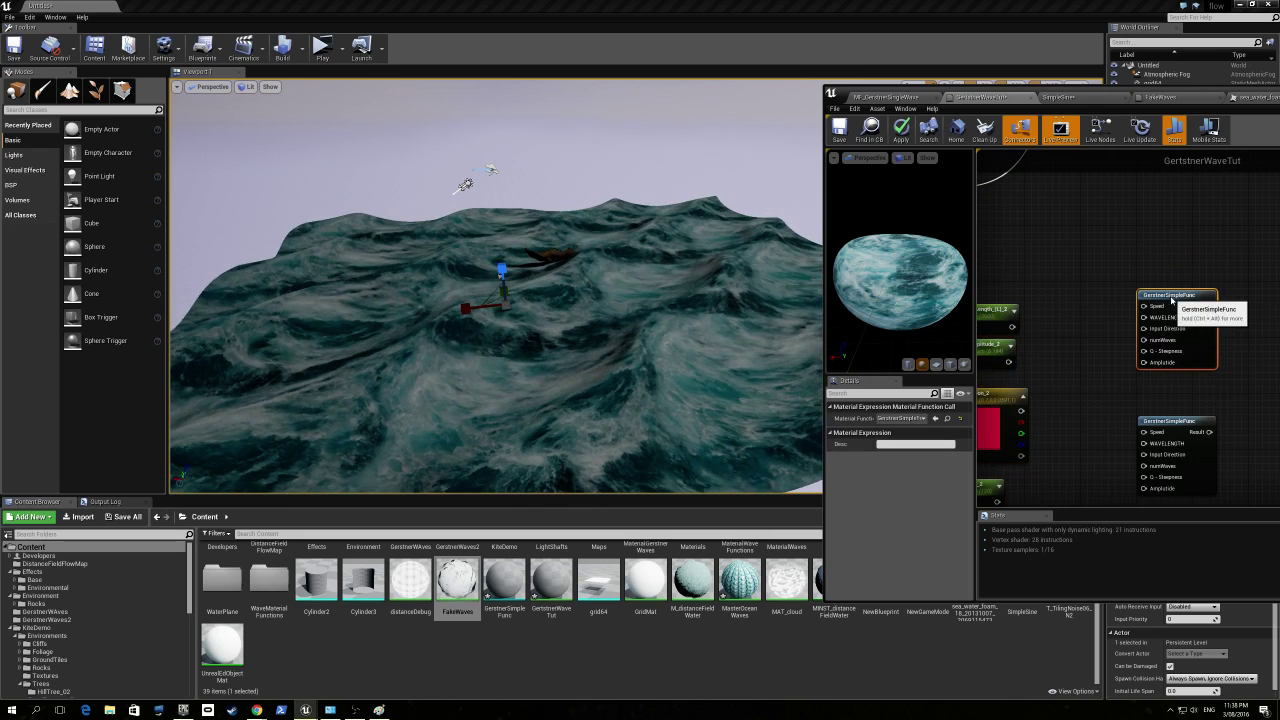
{"action": "right_click_drag", "start_coordinate": [1172, 300], "coordinate": [1204, 260]}
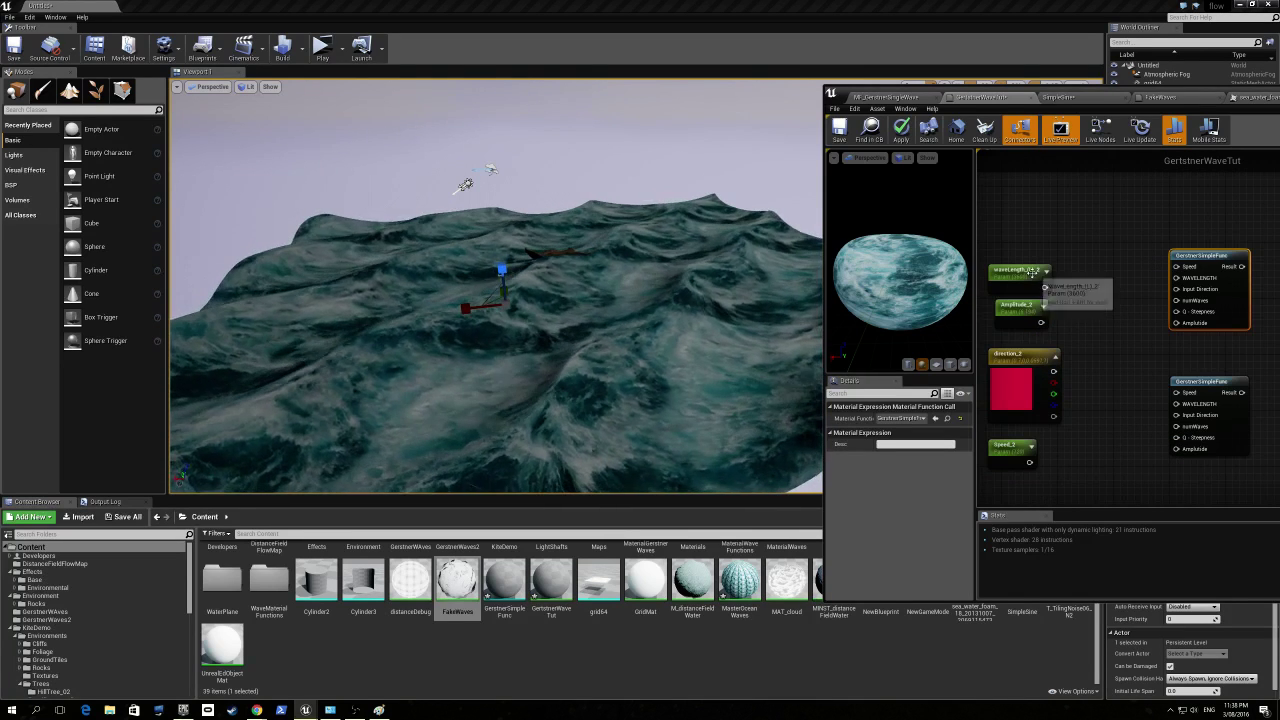
{"action": "left_click", "coordinate": [1030, 271]}
{"action": "left_click", "coordinate": [1012, 446]}
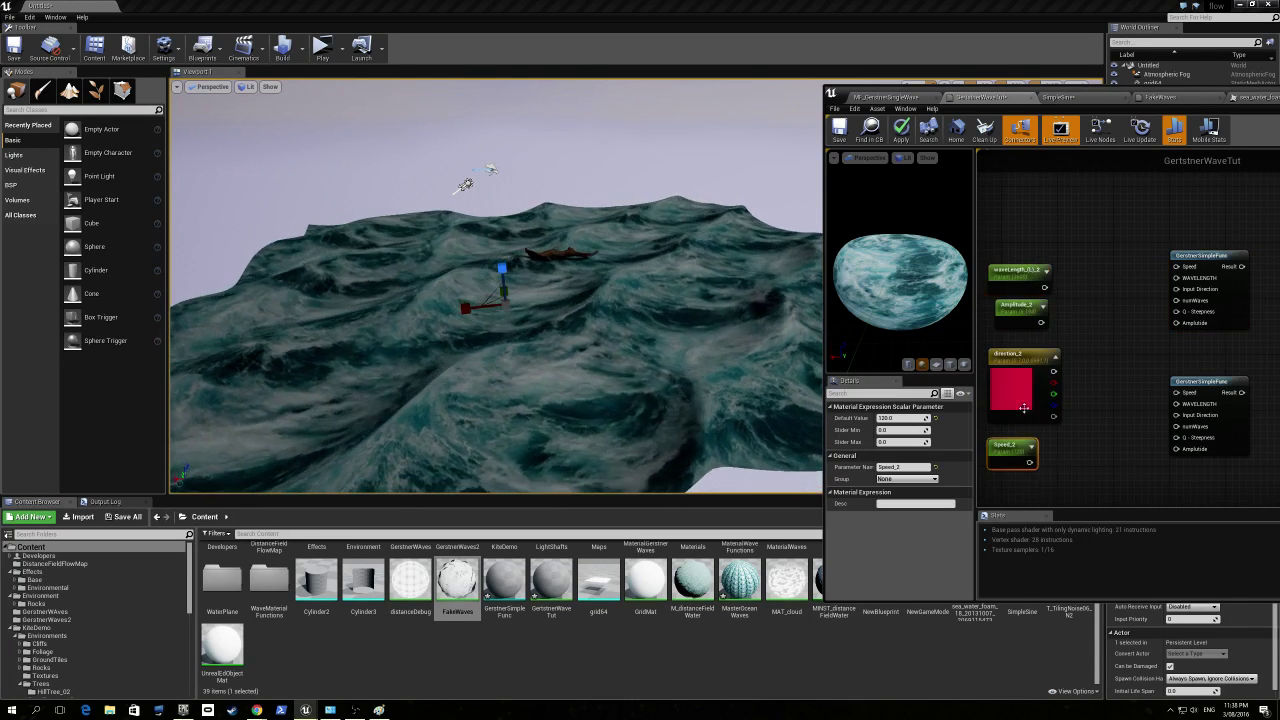
{"action": "key", "text": "Delete"}
{"action": "left_click", "coordinate": [1026, 277]}
{"action": "key", "text": "Delete"}
{"action": "left_click", "coordinate": [1024, 304]}
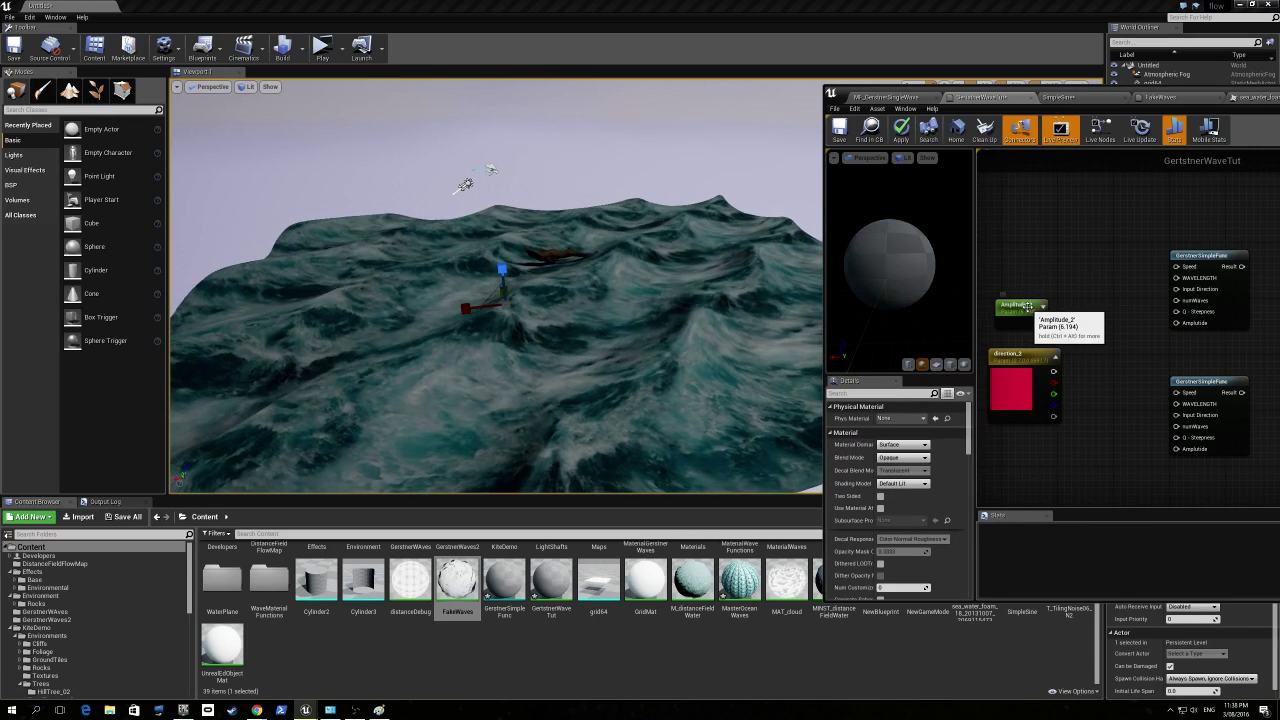
{"action": "key", "text": "Delete"}
{"action": "left_click_drag", "start_coordinate": [1022, 352], "coordinate": [1010, 302]}
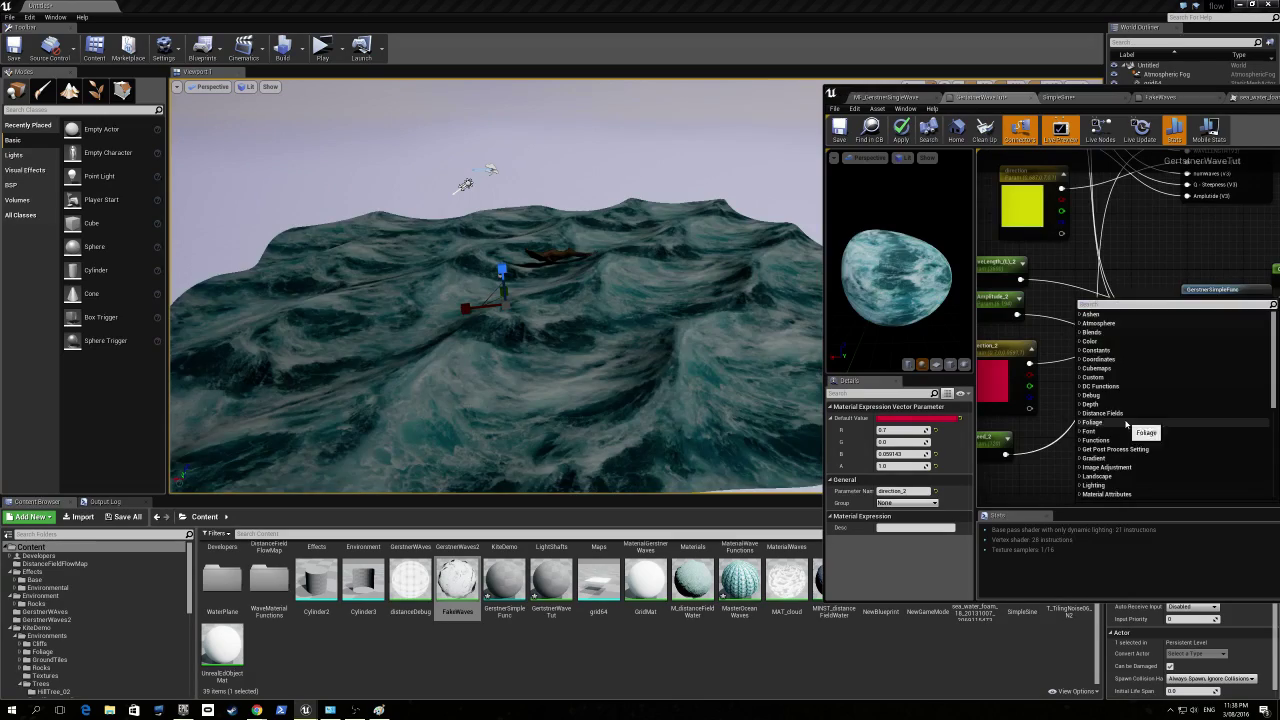
Connect the first wave's waveLength_(L) parameter to the second GerstnerSimpleFunc's WAVELENGTH input and delete waveLength_(L)_2
{"action": "scroll", "coordinate": [1128, 424], "scroll_direction": "down", "scroll_amount": 1}
{"action": "left_click", "coordinate": [1109, 90]}
{"action": "left_click_drag", "start_coordinate": [1109, 90], "coordinate": [860, 1]}
{"action": "right_click_drag", "start_coordinate": [640, 317], "coordinate": [960, 260]}
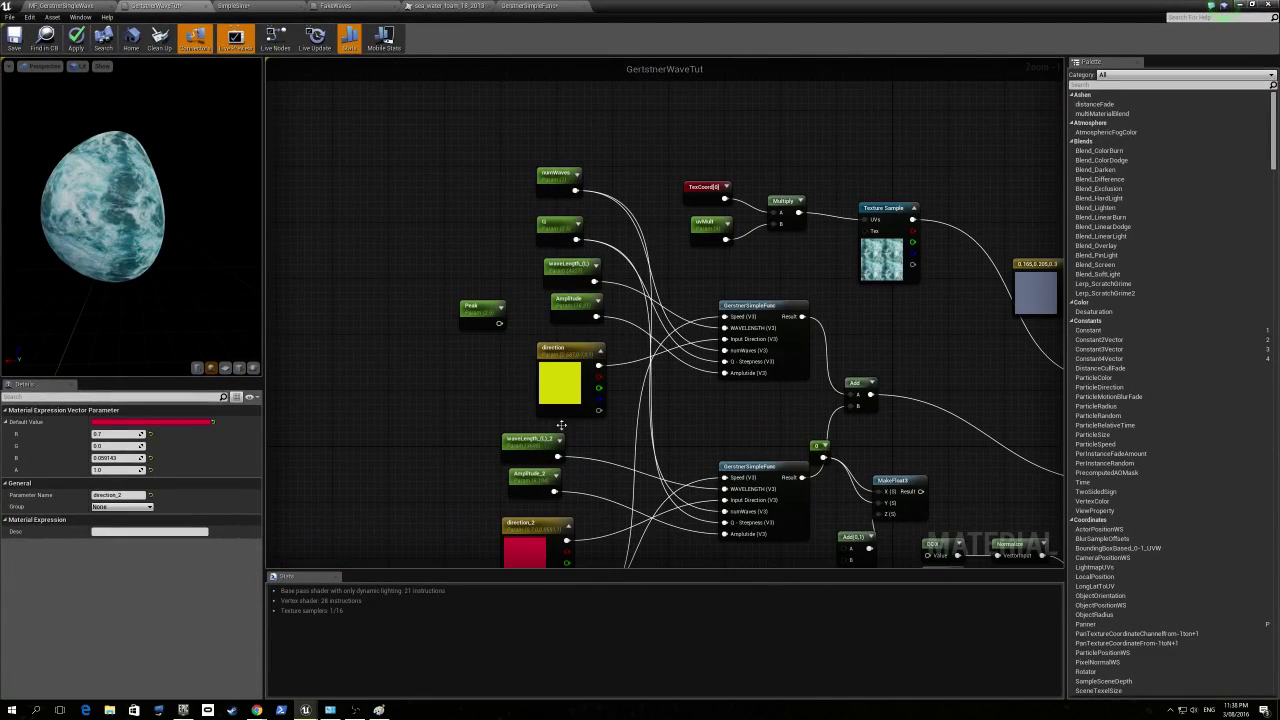
{"action": "right_click_drag", "start_coordinate": [584, 446], "coordinate": [569, 377]}
{"action": "left_click_drag", "start_coordinate": [579, 213], "coordinate": [710, 421]}
{"action": "left_click", "coordinate": [516, 373]}
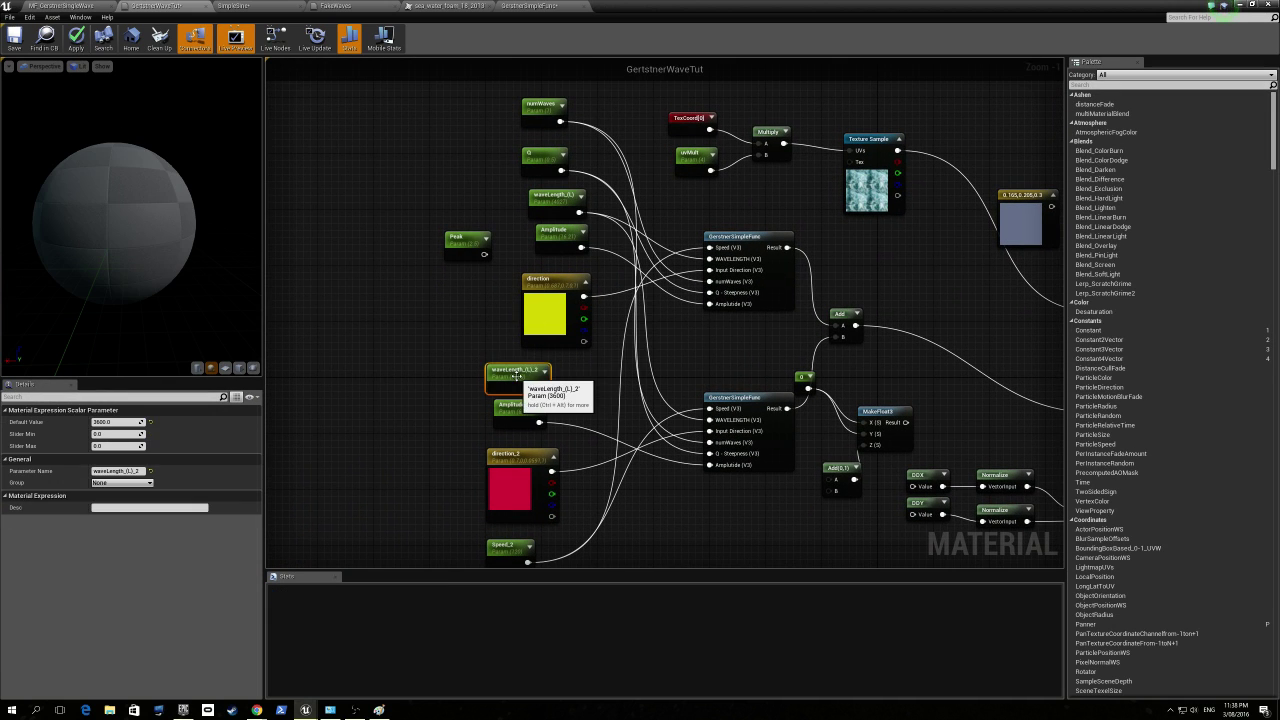
{"action": "key", "text": "Delete"}
Delete Amplitude_2 and connect the first Amplitude parameter to the second GerstnerSimpleFunc's amplitude input
{"action": "left_click", "coordinate": [520, 410]}
{"action": "key", "text": "Delete"}
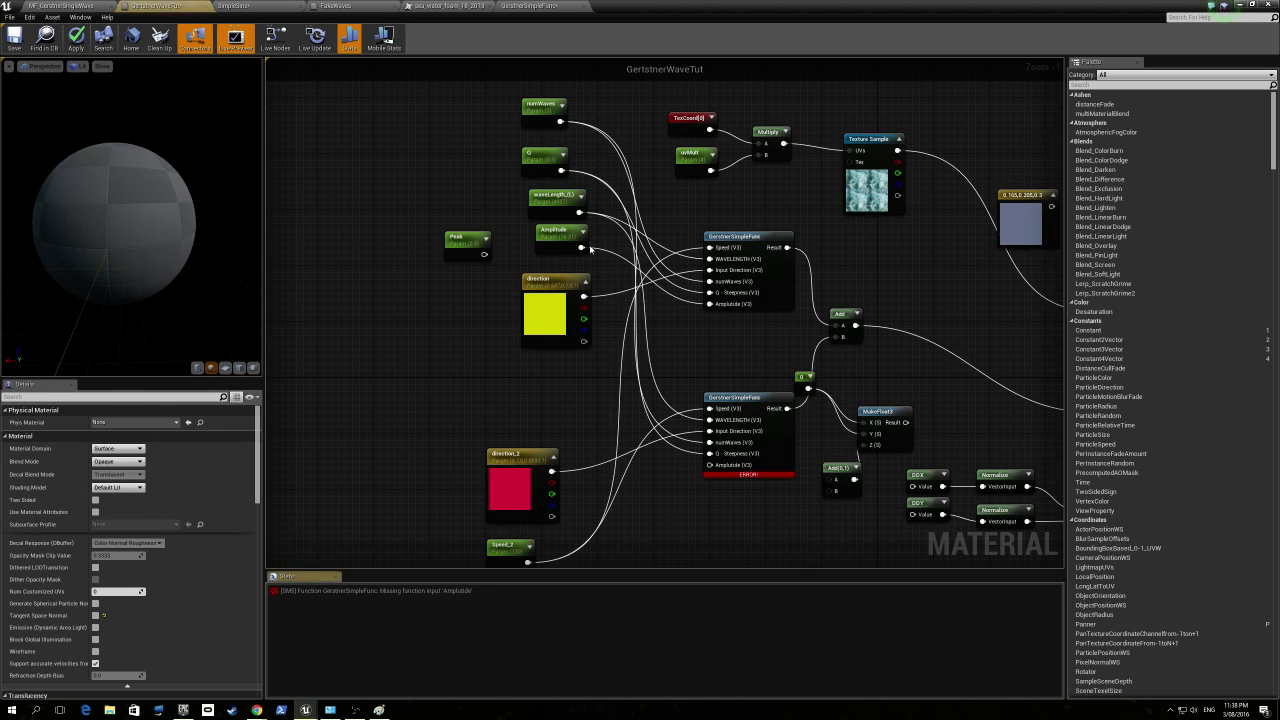
{"action": "left_click_drag", "start_coordinate": [580, 248], "coordinate": [704, 463]}
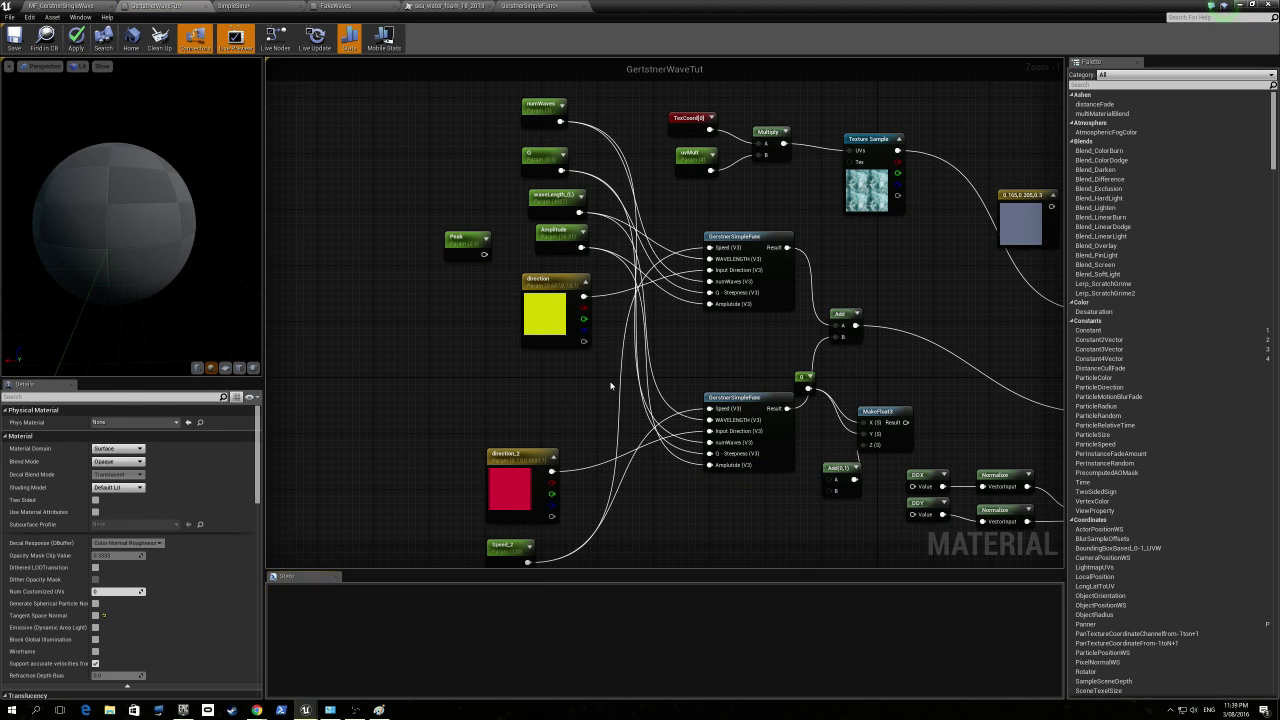
Place Speed_2 below Amplitude, stack direction and direction_2 beneath it, and apply the material changes
{"action": "left_click_drag", "start_coordinate": [553, 313], "coordinate": [517, 339]}
{"action": "right_click_drag", "start_coordinate": [524, 384], "coordinate": [534, 320]}
{"action": "left_click_drag", "start_coordinate": [522, 482], "coordinate": [570, 194]}
{"action": "right_click_drag", "start_coordinate": [567, 243], "coordinate": [565, 317]}
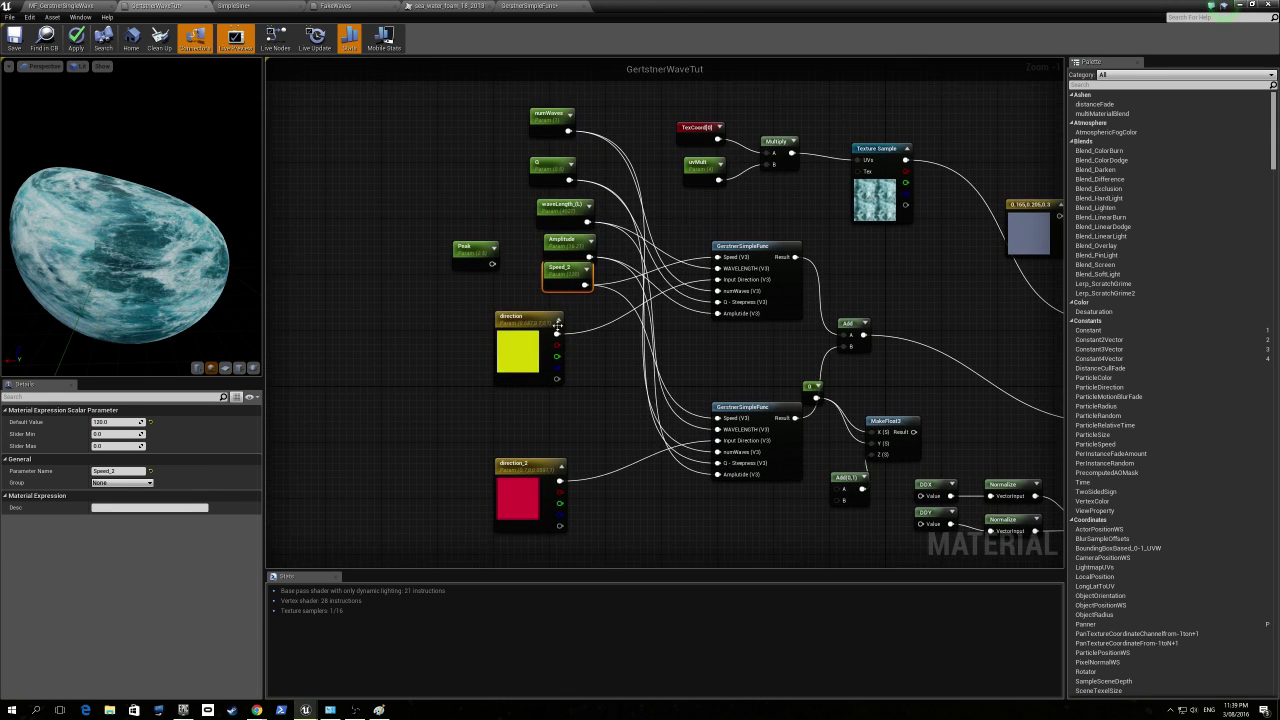
{"action": "left_click_drag", "start_coordinate": [526, 350], "coordinate": [553, 356]}
{"action": "left_click_drag", "start_coordinate": [535, 494], "coordinate": [555, 437]}
{"action": "right_click_drag", "start_coordinate": [606, 474], "coordinate": [594, 193]}
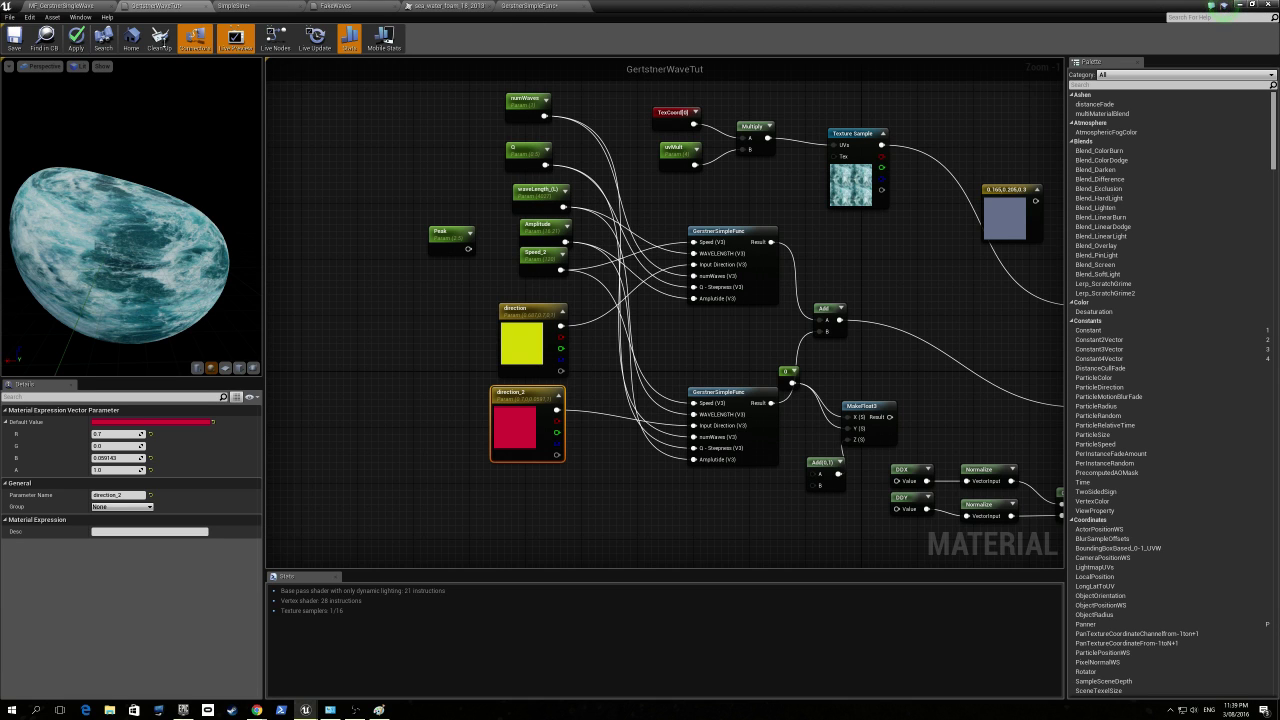
{"action": "left_click", "coordinate": [77, 42]}
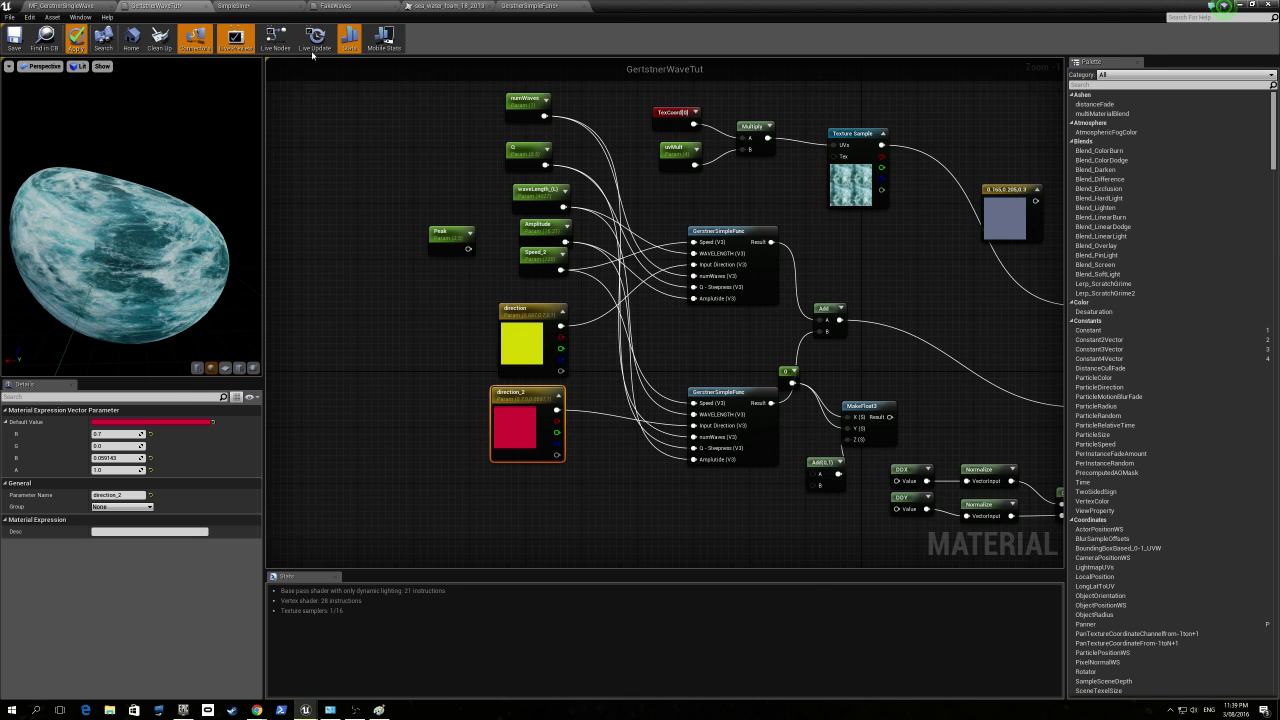
Shrink the material editor beside the level viewport and set Speed_2's default value to about 218.9
{"action": "left_click_drag", "start_coordinate": [628, 6], "coordinate": [1152, 72]}
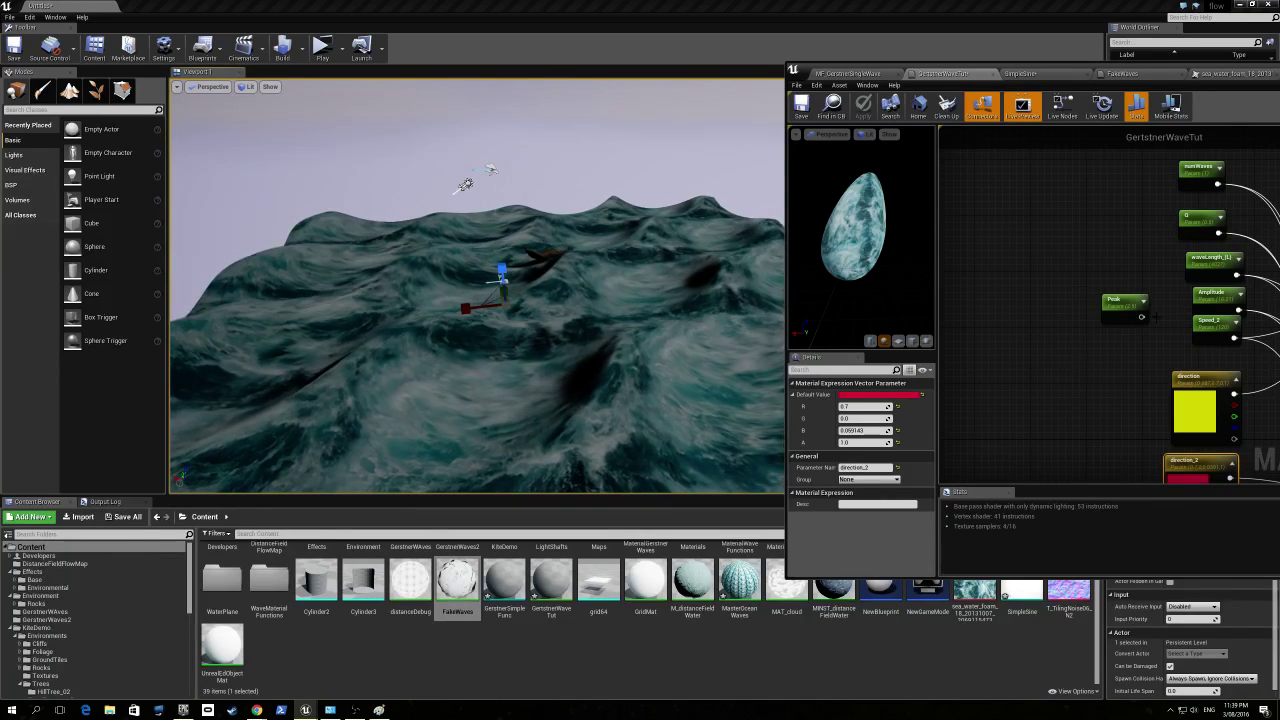
{"action": "left_click", "coordinate": [1215, 322]}
{"action": "left_click_drag", "start_coordinate": [857, 395], "coordinate": [885, 395]}
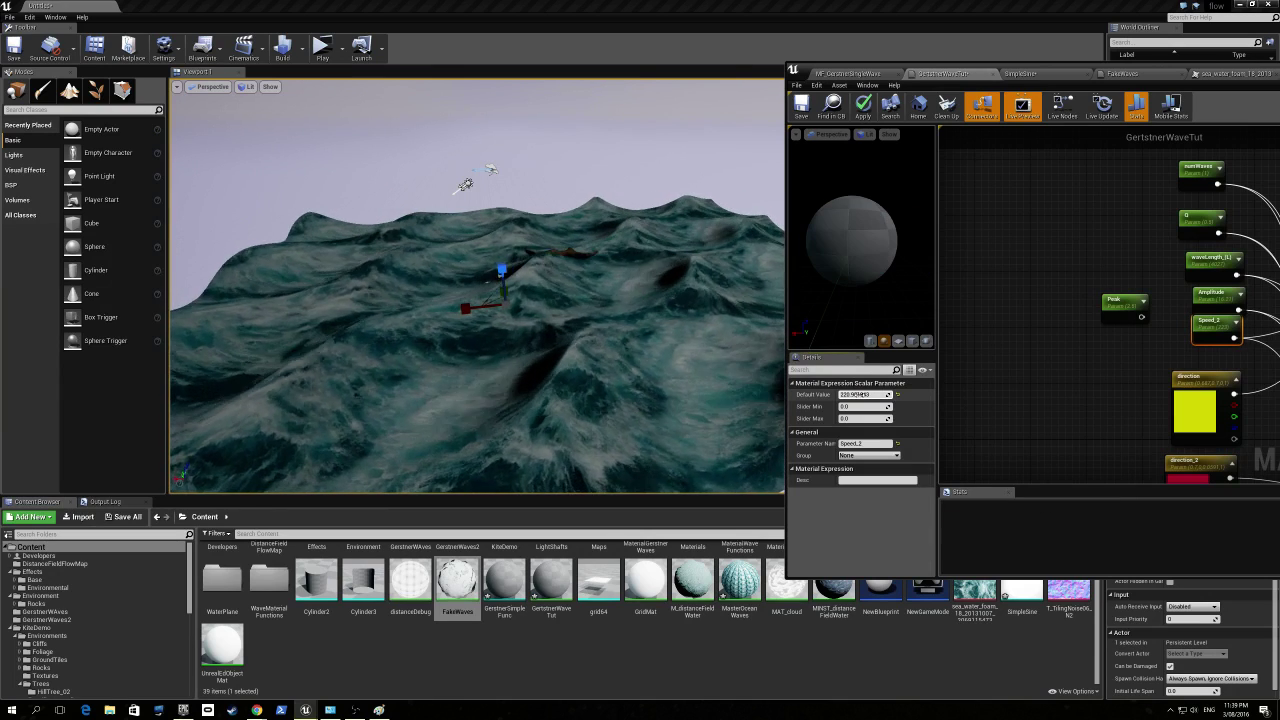
{"action": "left_click_drag", "start_coordinate": [862, 394], "coordinate": [863, 395]}
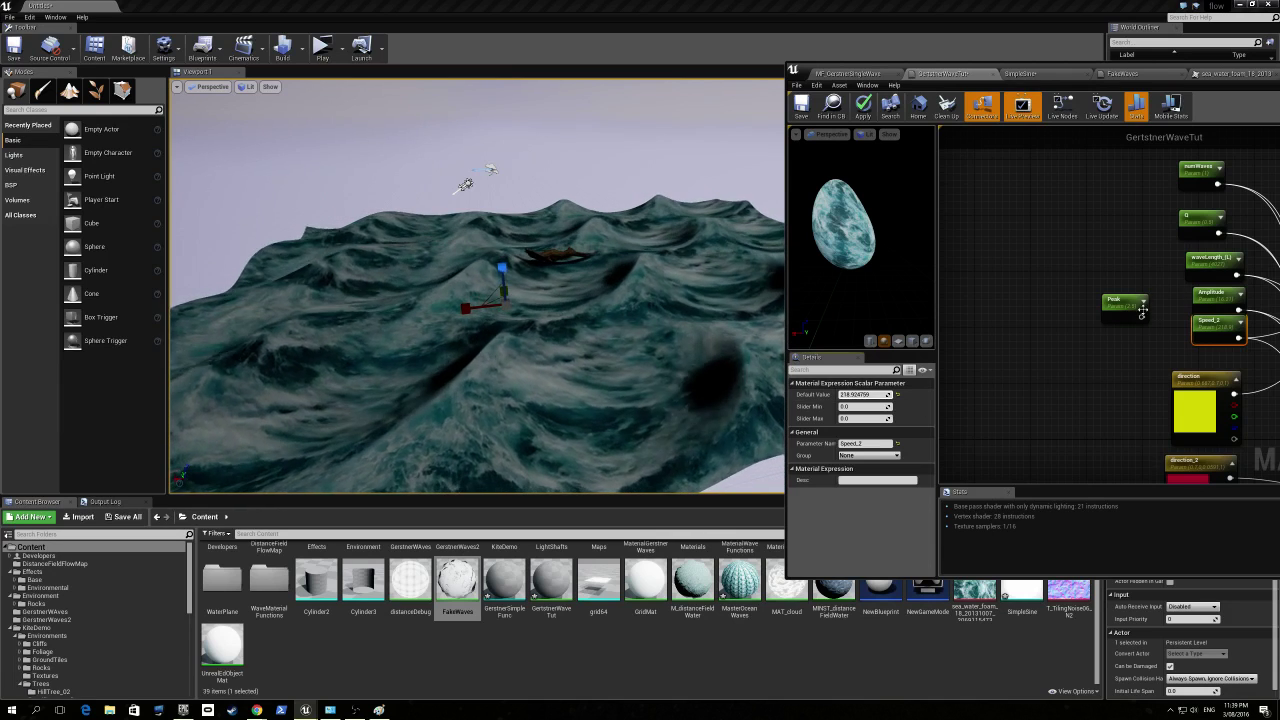
Try Q default values of 0 and 0.5 and compare the wave steepness in the level
{"action": "right_click_drag", "start_coordinate": [1185, 217], "coordinate": [1090, 207]}
{"action": "left_click", "coordinate": [1090, 207]}
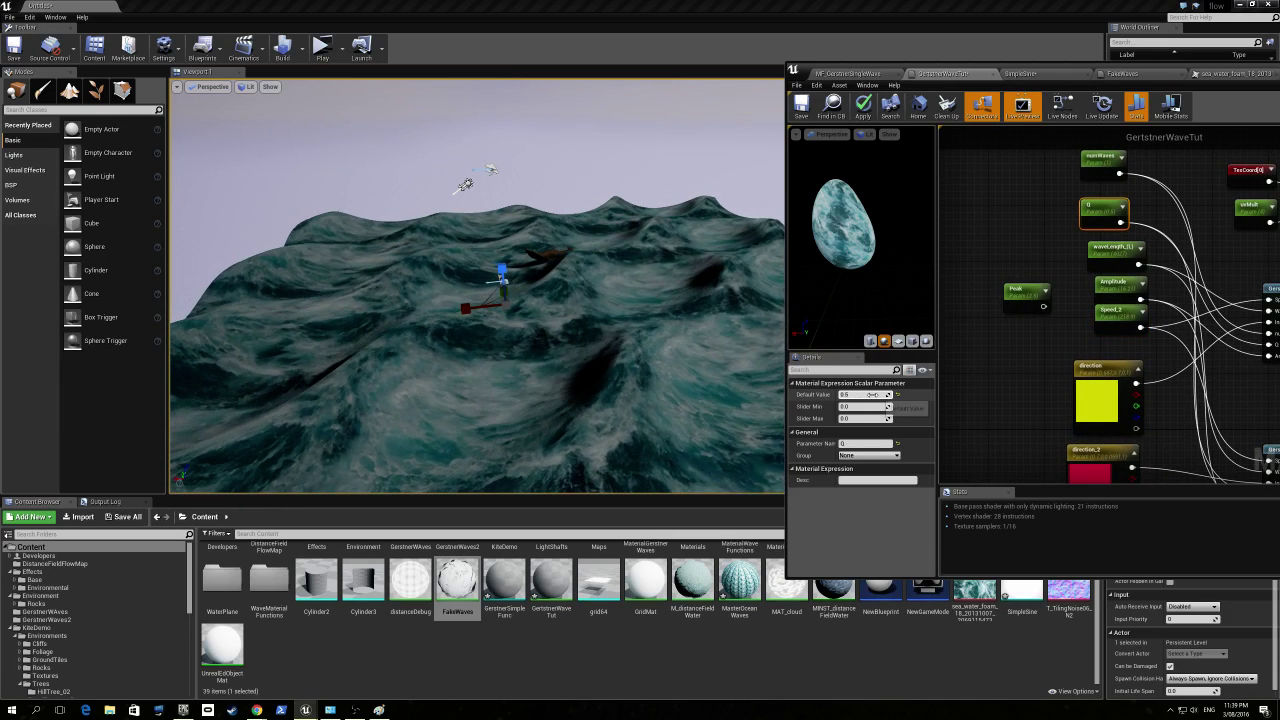
{"action": "mouse_move", "coordinate": [873, 394]}
{"action": "left_mouse_down"}
{"action": "mouse_move", "coordinate": [860, 394]}
{"action": "mouse_move", "coordinate": [880, 394]}
{"action": "left_mouse_up"}
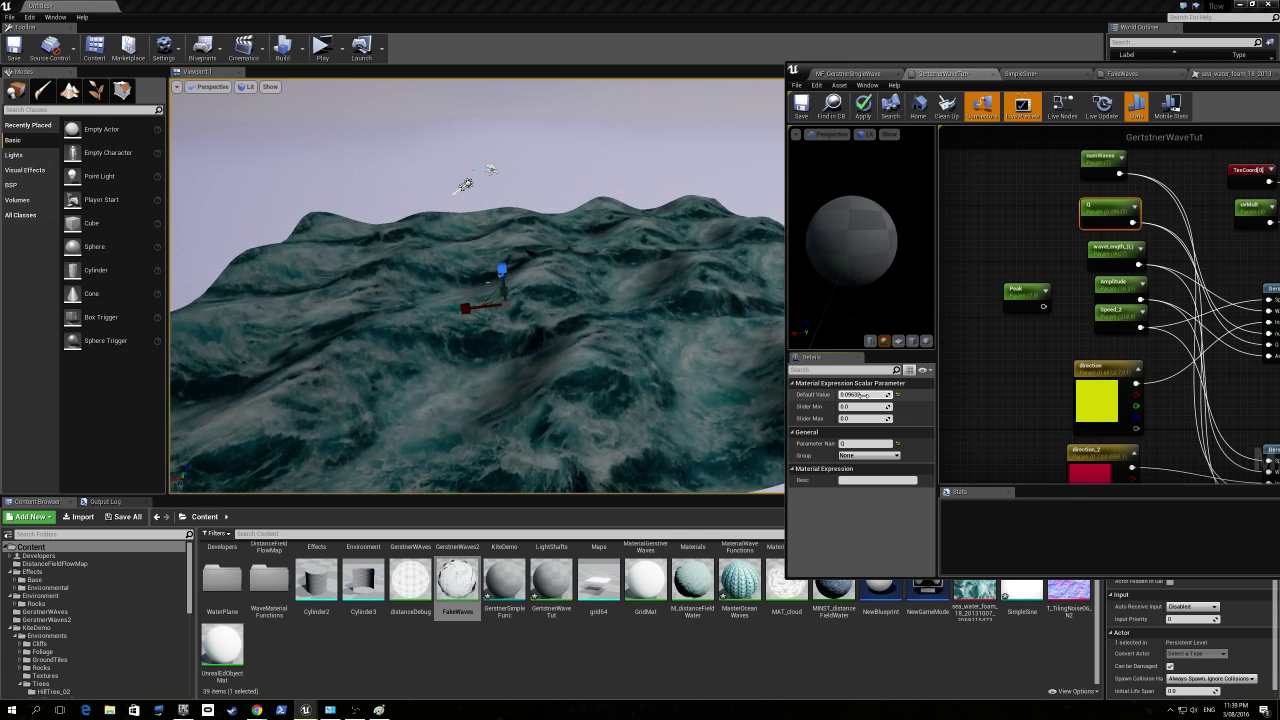
{"action": "left_click", "coordinate": [862, 395]}
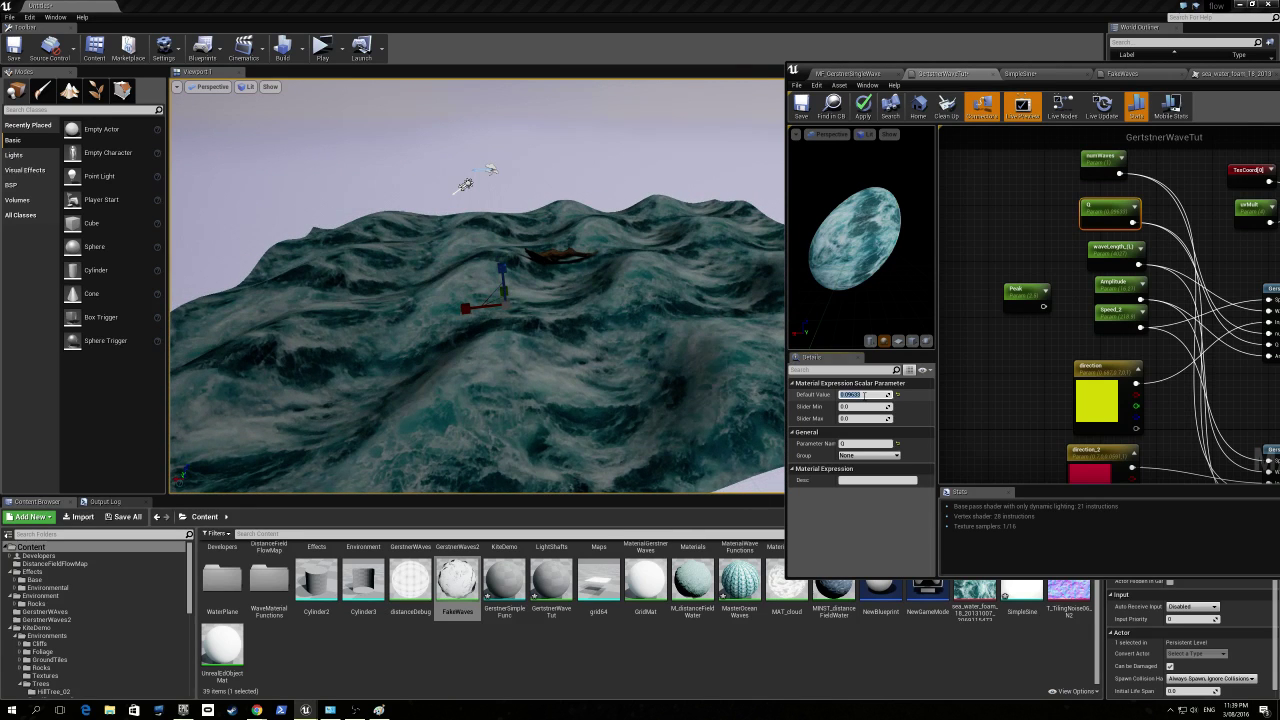
{"action": "type", "text": "0"}
{"action": "key", "text": "Return"}
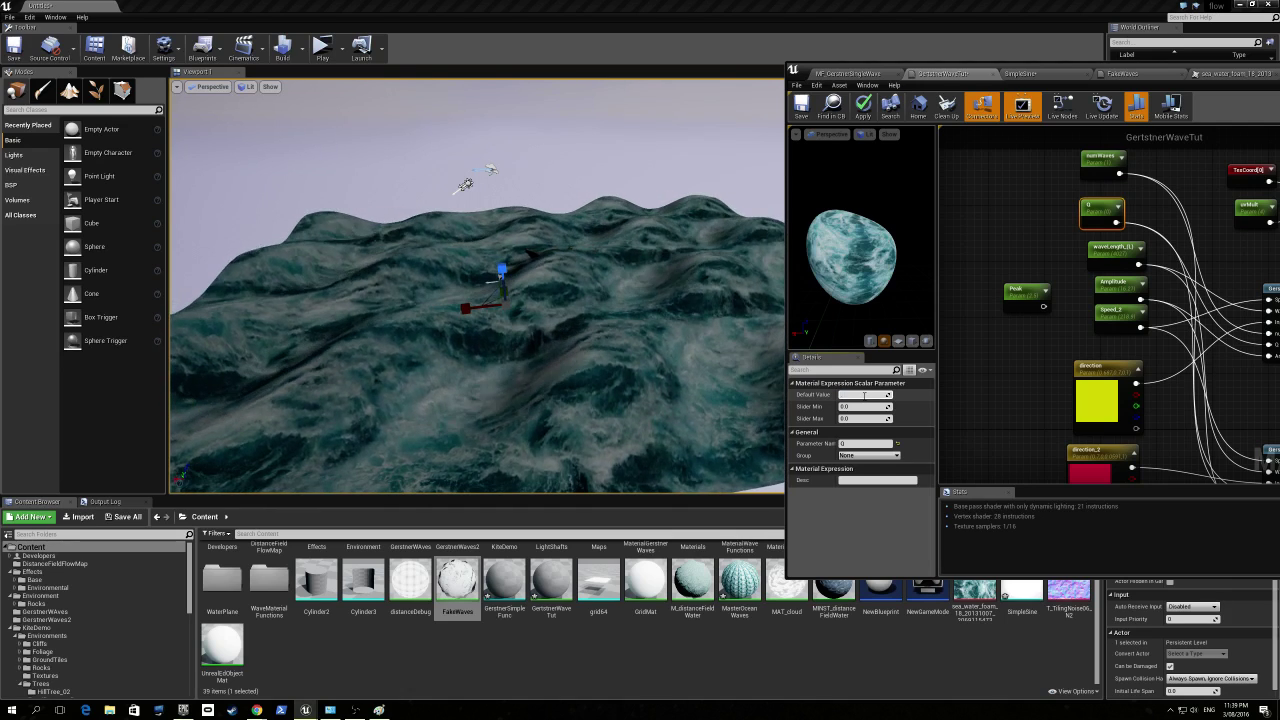
{"action": "type", "text": "0.8"}
{"action": "key", "text": "Return"}
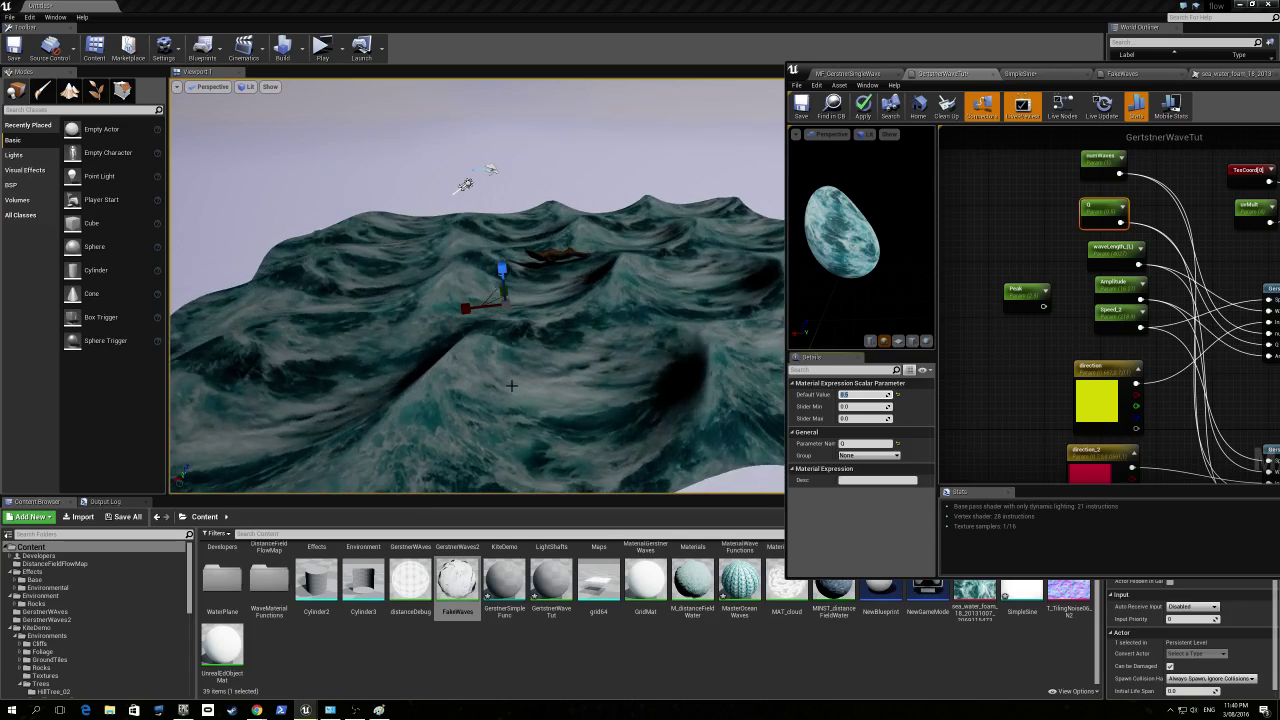
{"action": "right_click_drag", "start_coordinate": [462, 374], "coordinate": [480, 371]}
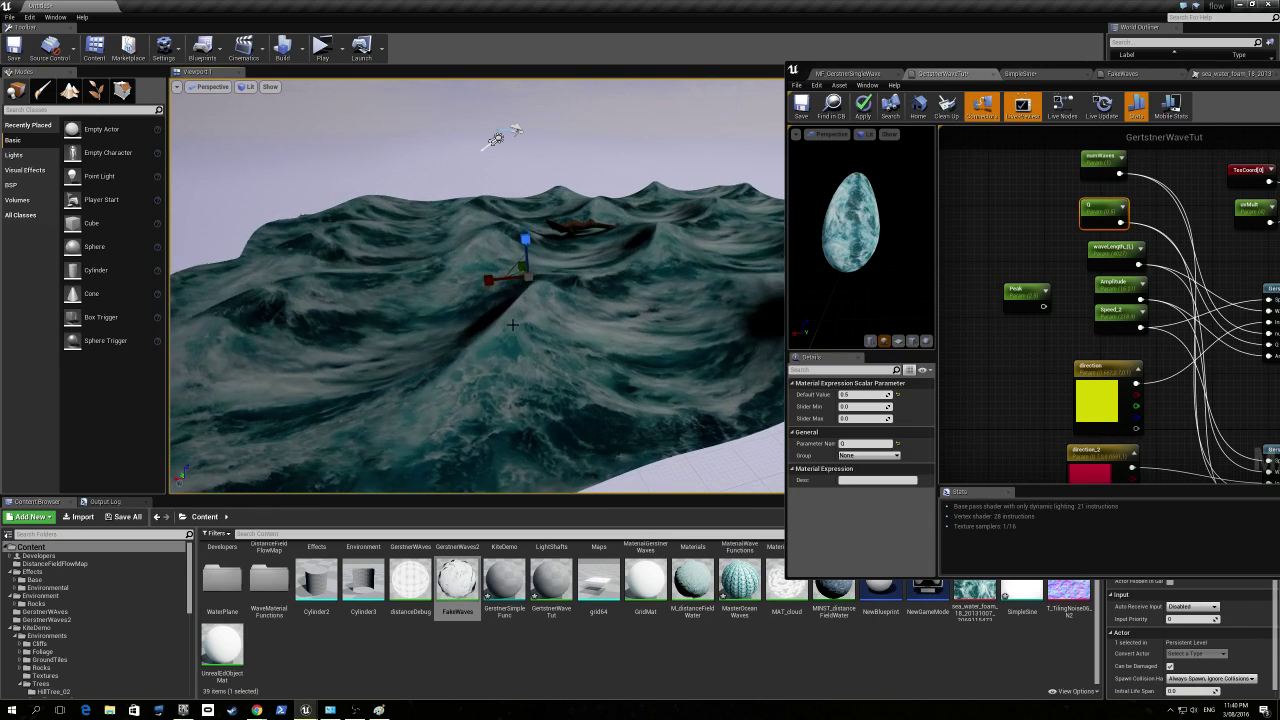
Set the Q parameter's default value to 0.25
{"action": "left_click", "coordinate": [1026, 307]}
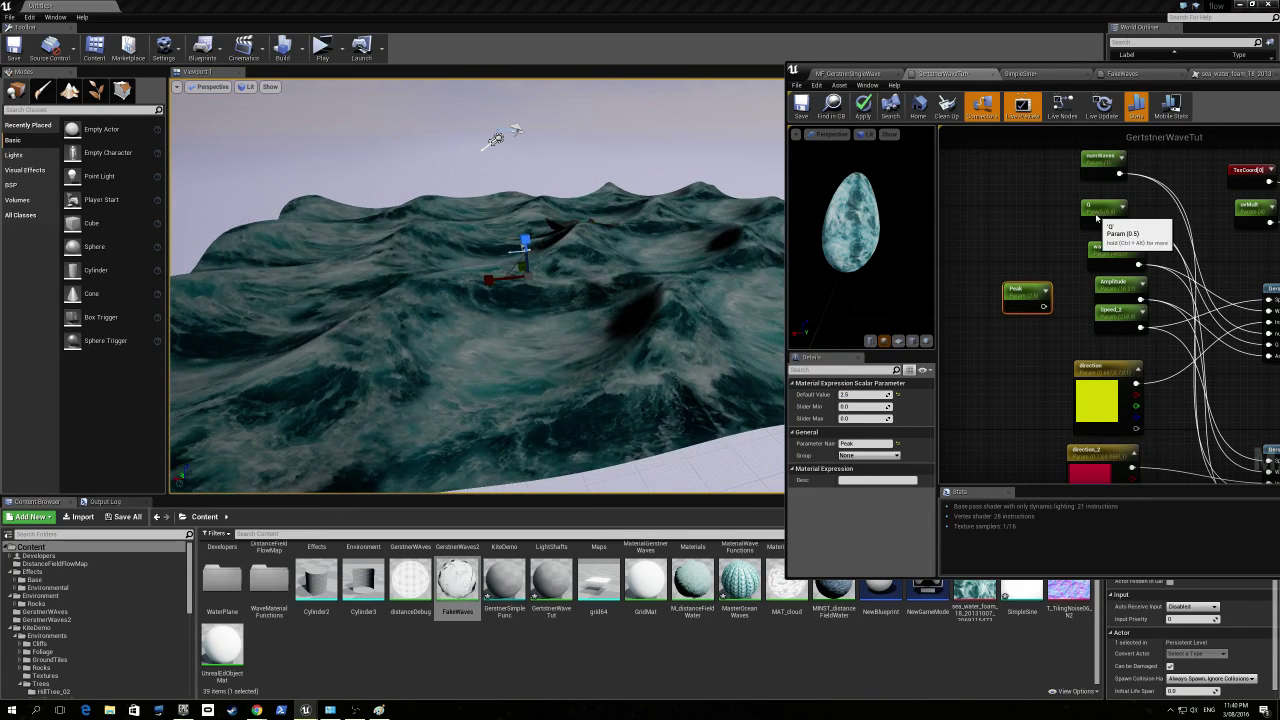
{"action": "left_click", "coordinate": [1097, 216]}
{"action": "left_click", "coordinate": [862, 395]}
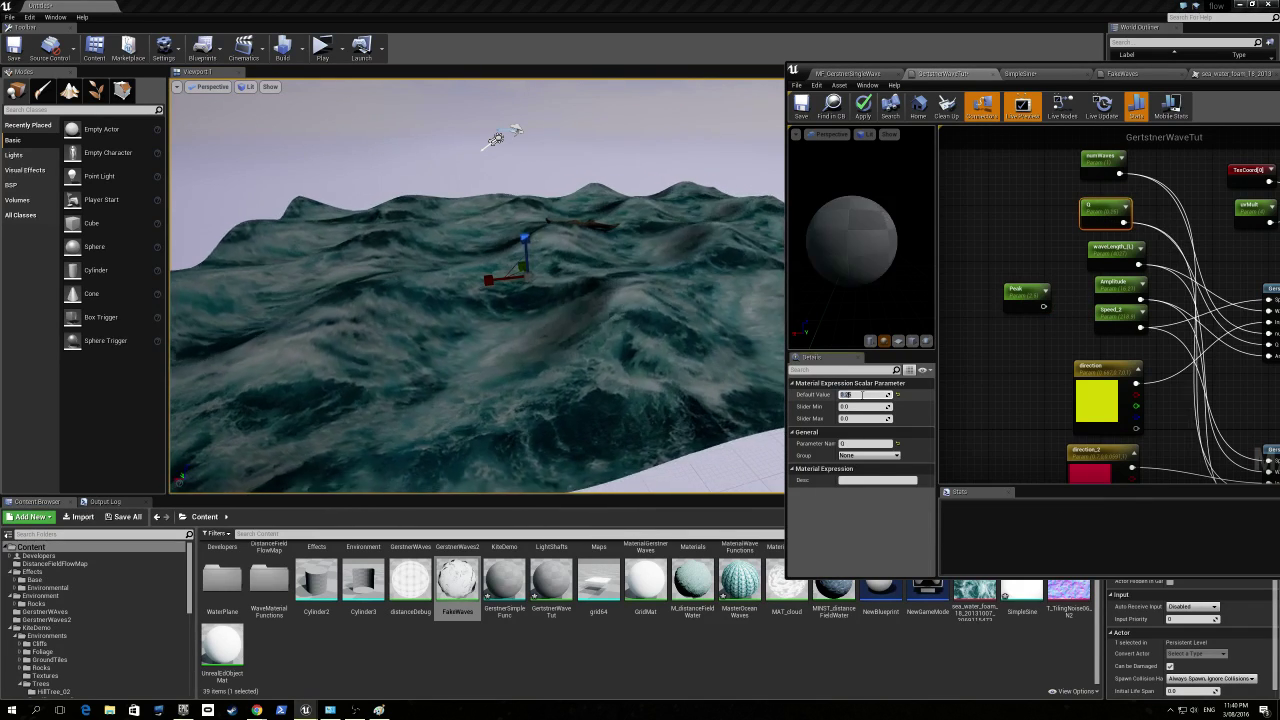
{"action": "type", "text": "0.25"}
{"action": "key", "text": "Return"}
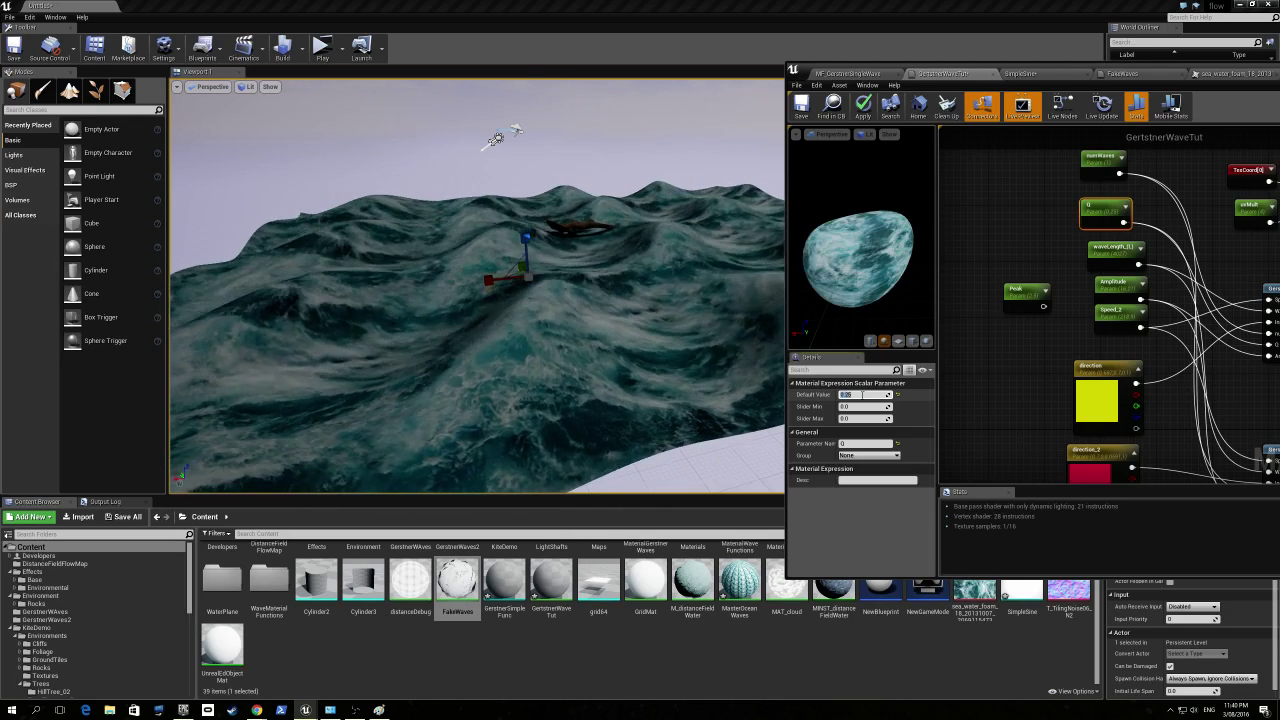
Add a Multiply node above the two unconnected GerstnerSimpleFunc copies and connect Amplitude to its A input
{"action": "right_click_drag", "start_coordinate": [1034, 388], "coordinate": [1001, 110]}
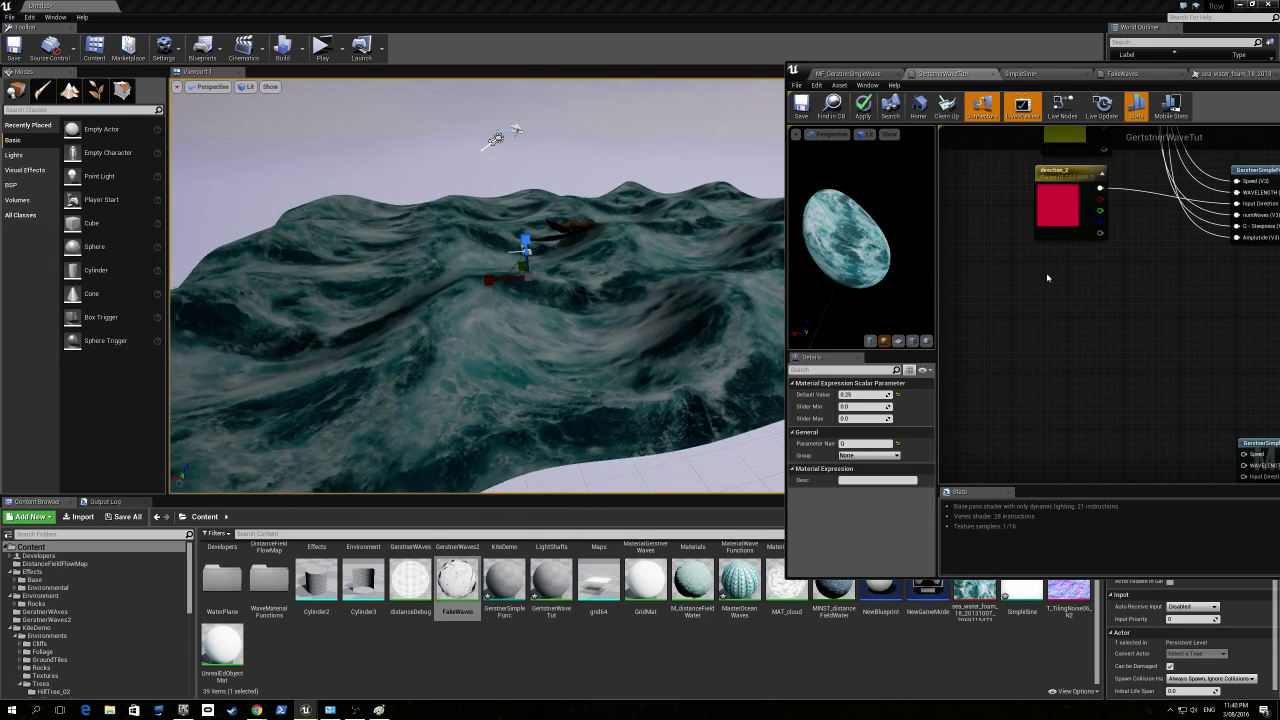
{"action": "right_click_drag", "start_coordinate": [1078, 308], "coordinate": [996, 307]}
{"action": "key", "text": "m"}
{"action": "left_click", "coordinate": [1046, 338]}
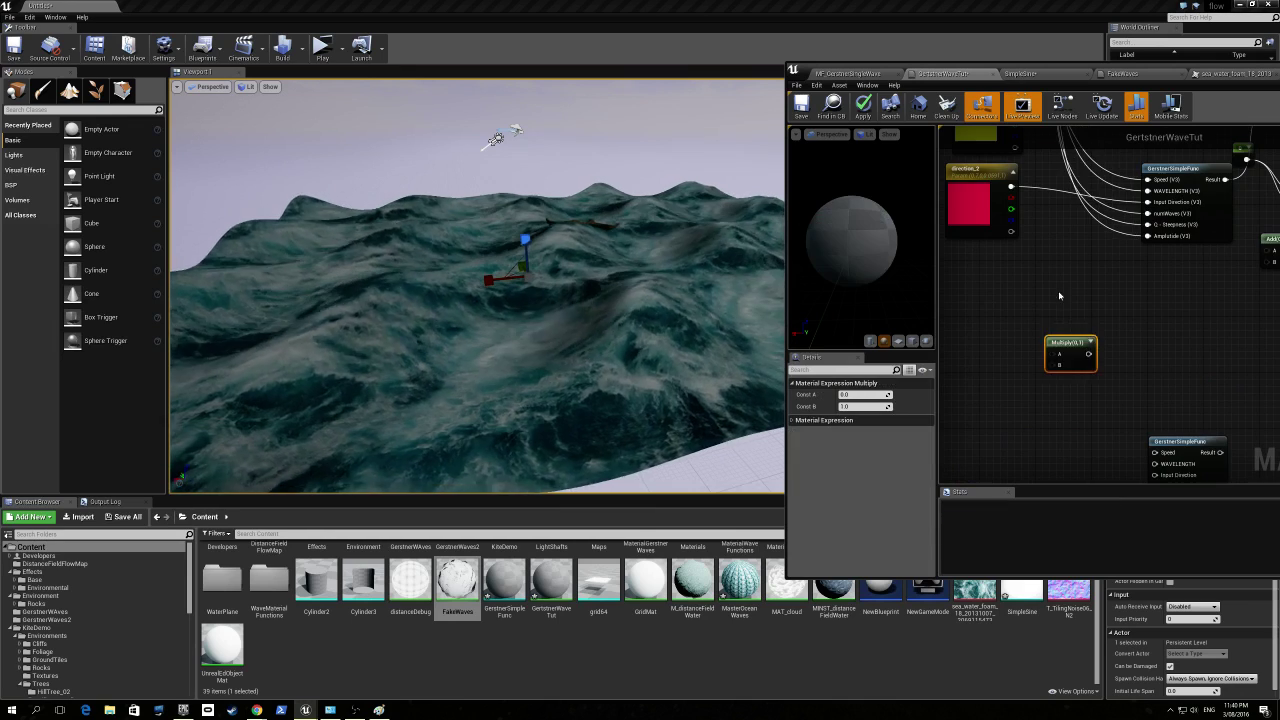
{"action": "right_click_drag", "start_coordinate": [1056, 234], "coordinate": [1064, 418]}
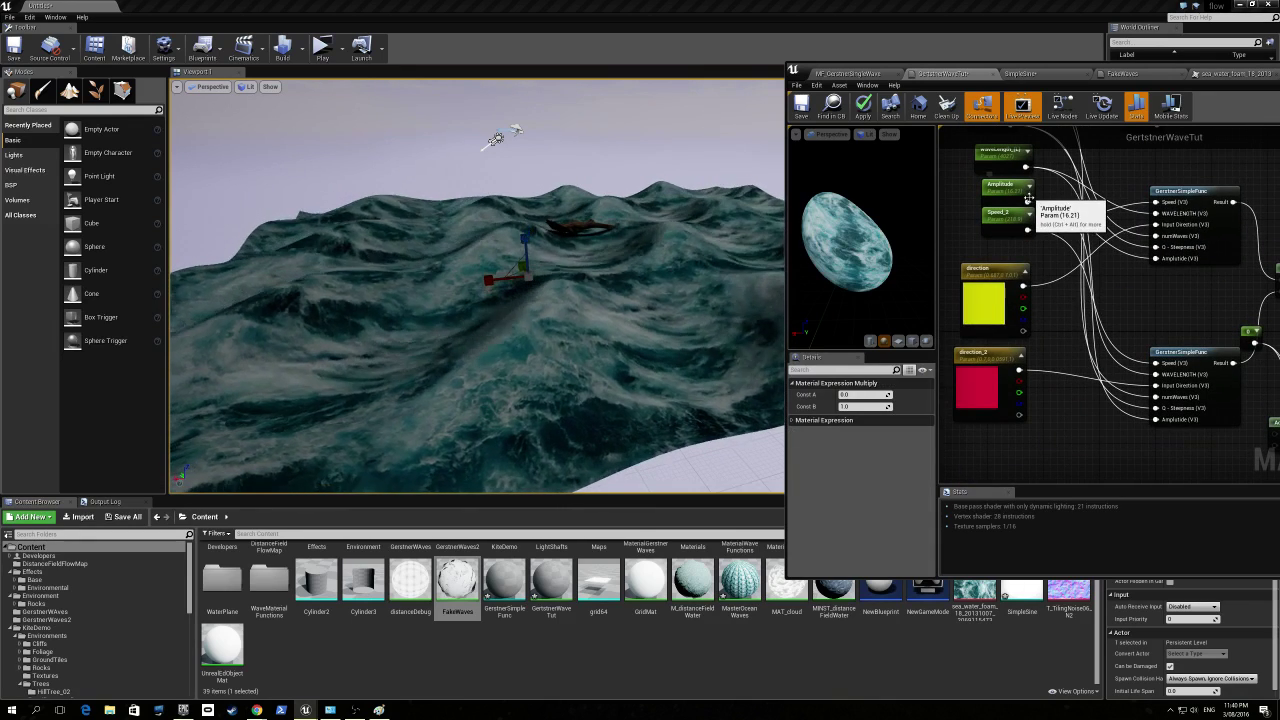
{"action": "left_click_drag", "start_coordinate": [1028, 202], "coordinate": [1063, 328]}
{"action": "left_click_drag", "start_coordinate": [1078, 318], "coordinate": [1097, 306]}
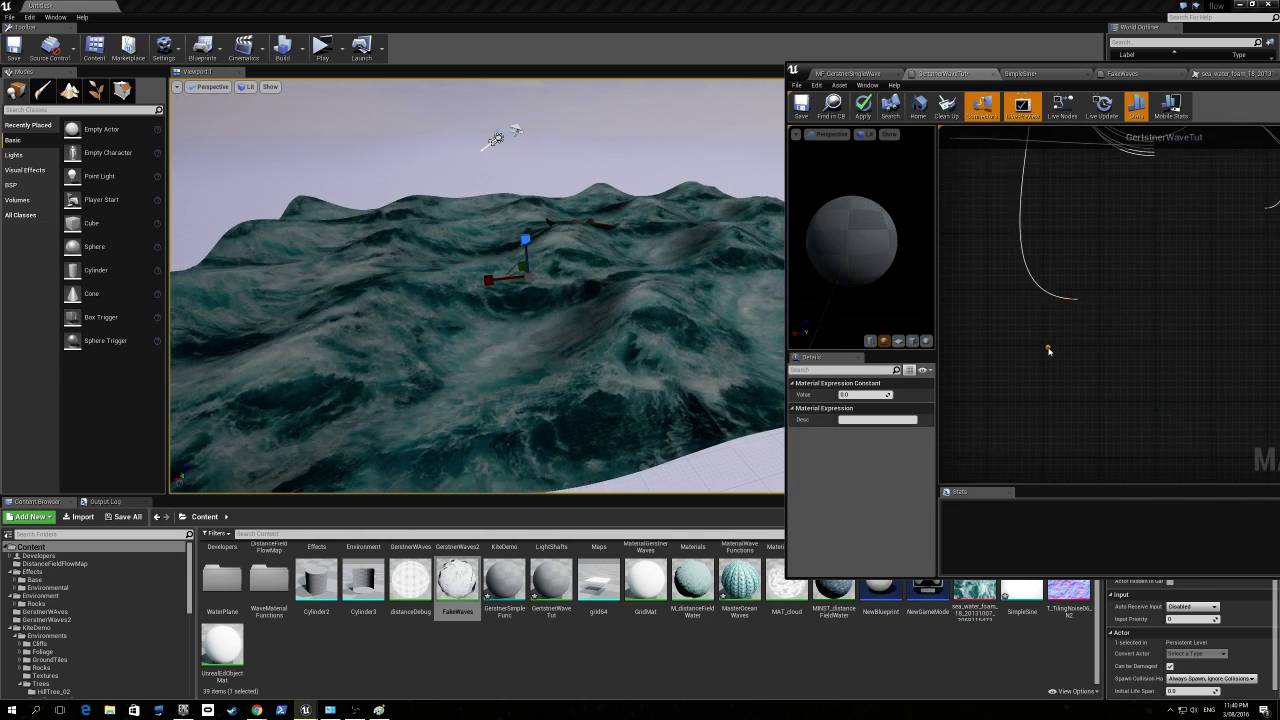
Add a constant of 0.5, connect it to the Multiply node's B input, and move it away from that node
{"action": "left_click", "coordinate": [1049, 352]}
{"action": "left_click", "coordinate": [858, 396]}
{"action": "type", "text": ".5"}
{"action": "key", "text": "Return"}
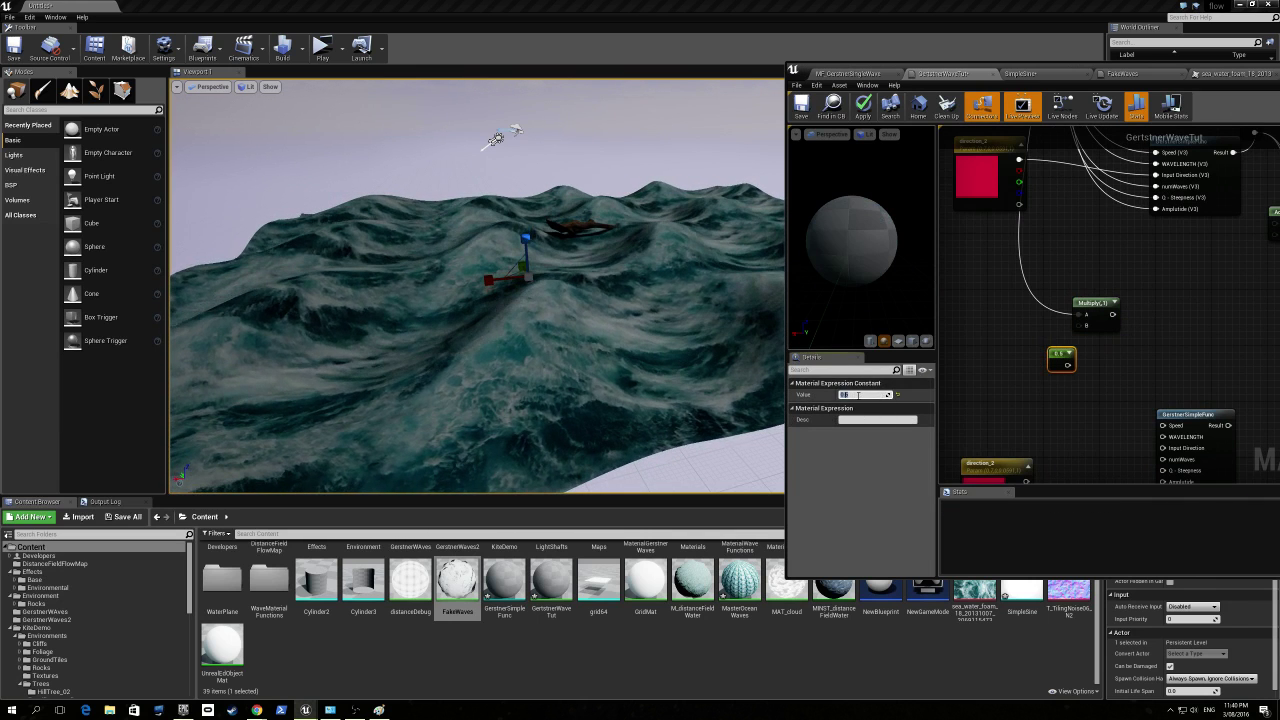
{"action": "left_click_drag", "start_coordinate": [1068, 365], "coordinate": [1033, 333]}
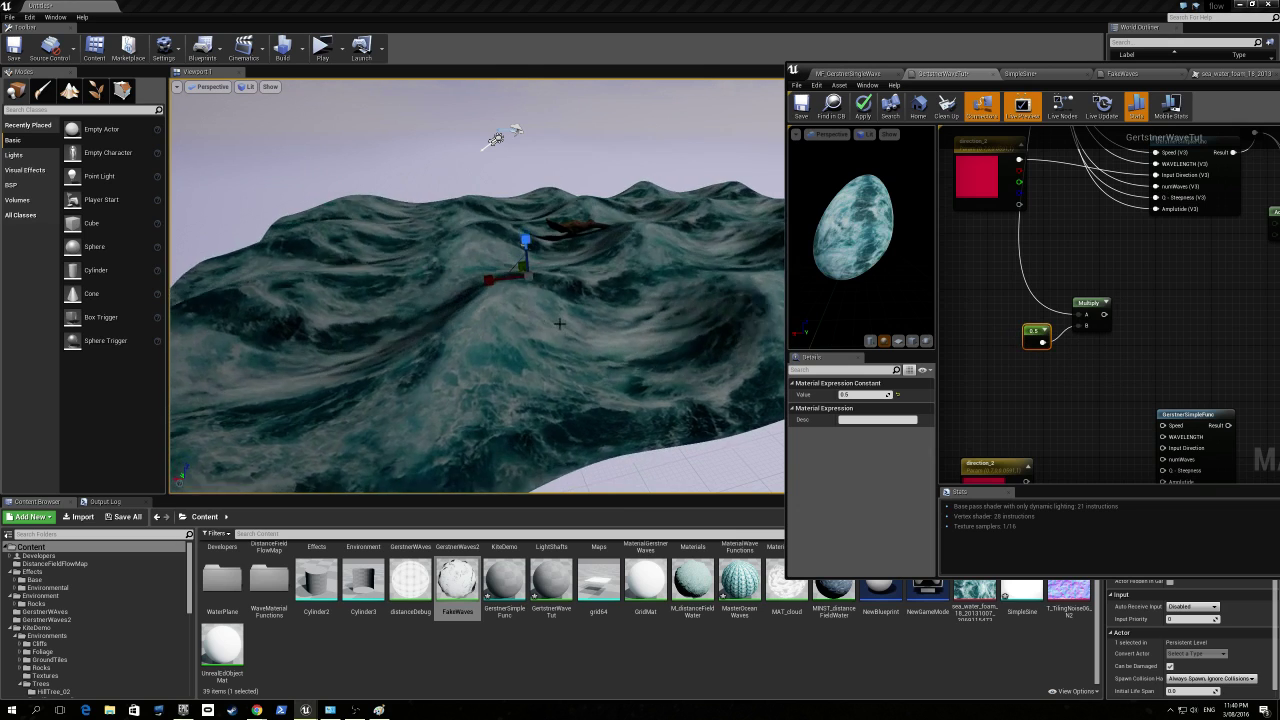
{"action": "left_click_drag", "start_coordinate": [1041, 342], "coordinate": [1000, 348]}
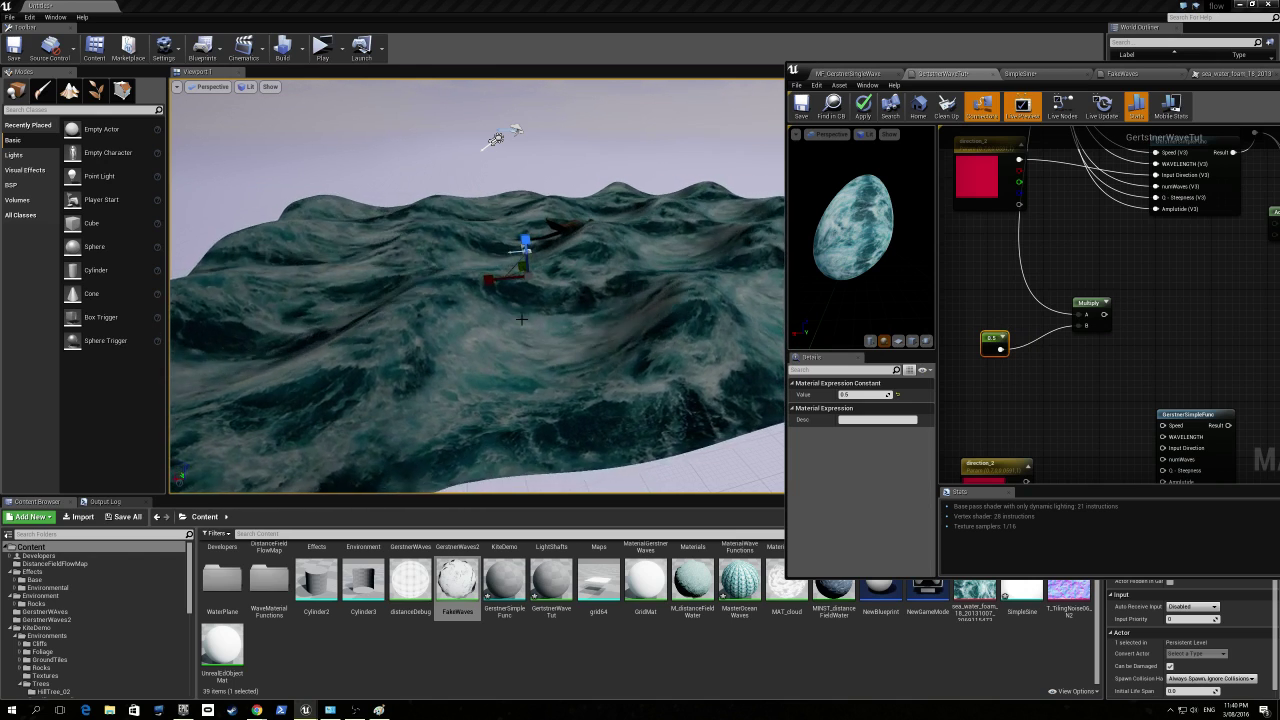
Reposition the amplitude Multiply node below the second GerstnerSimpleFunc to leave room underneath it
{"action": "right_click_drag", "start_coordinate": [521, 319], "coordinate": [596, 279]}
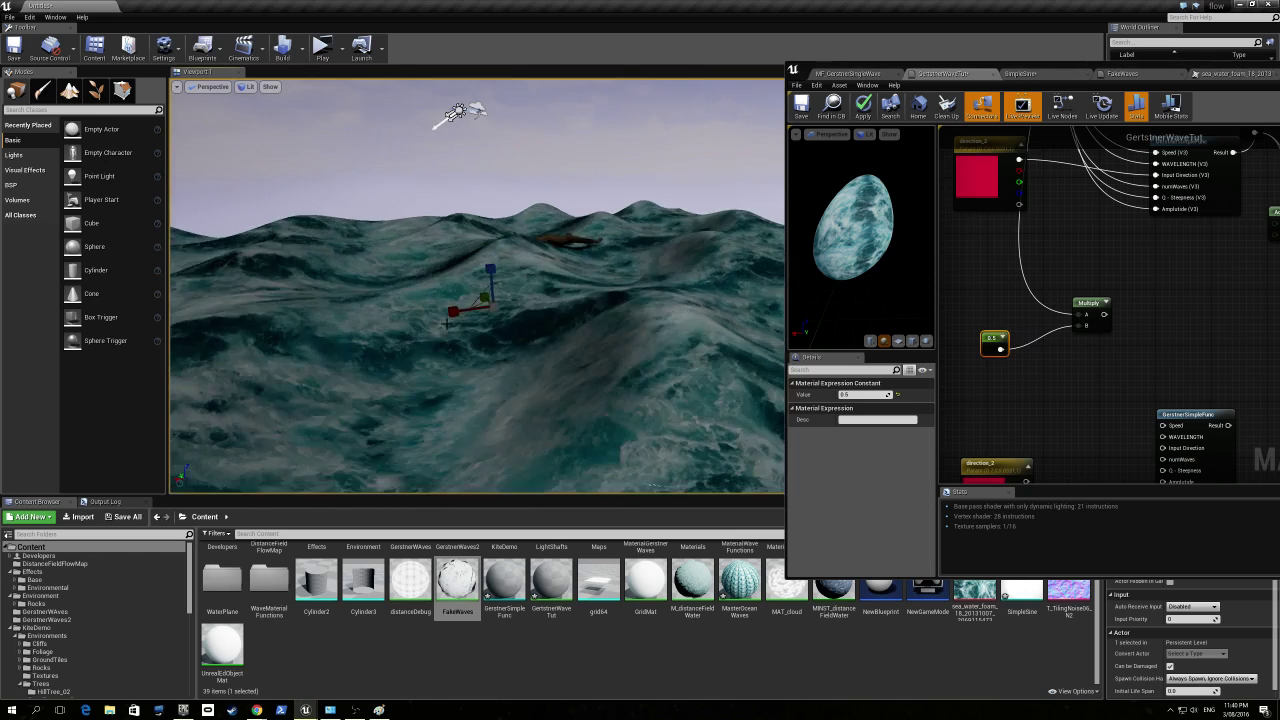
{"action": "right_click_drag", "start_coordinate": [447, 323], "coordinate": [512, 388]}
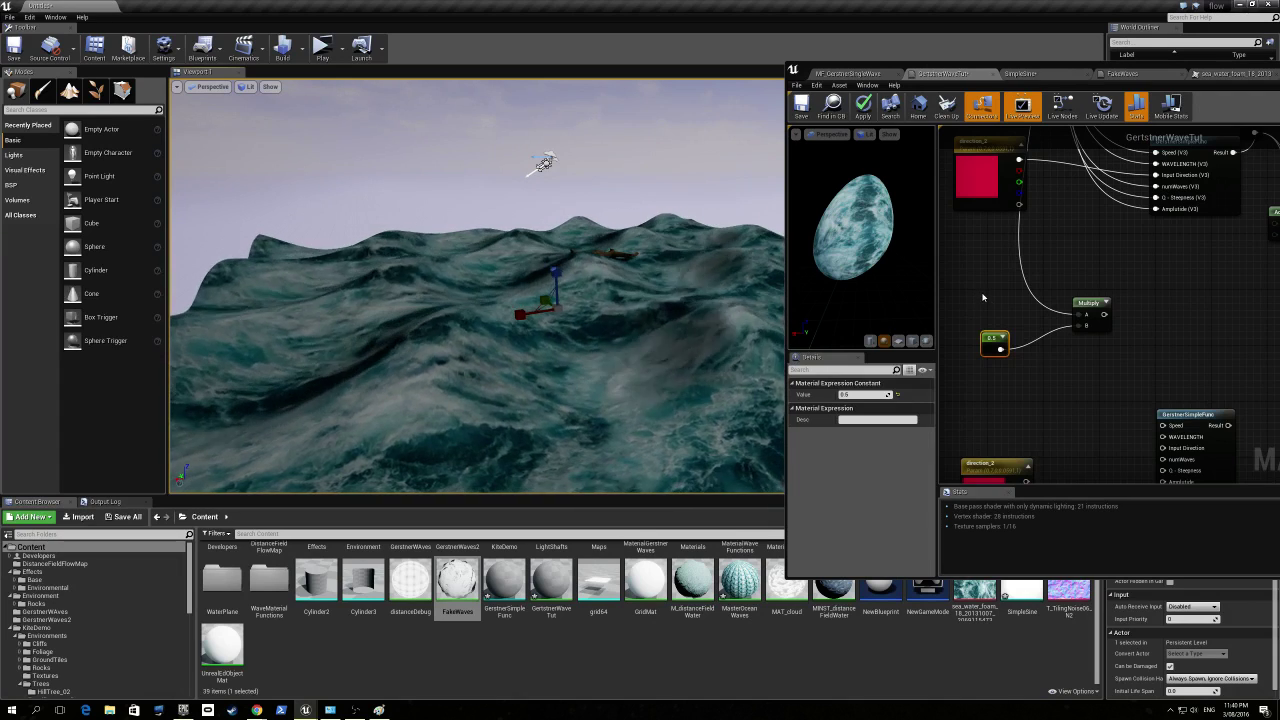
{"action": "right_click_drag", "start_coordinate": [993, 281], "coordinate": [988, 478]}
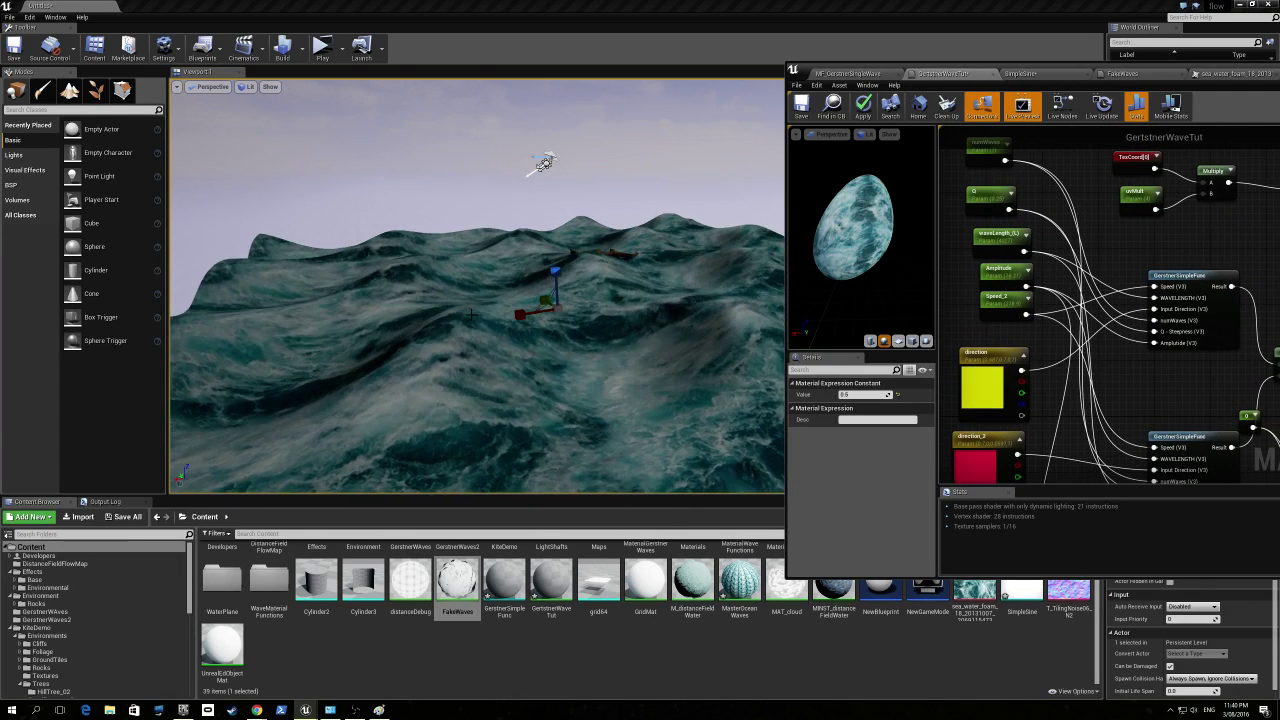
{"action": "right_click_drag", "start_coordinate": [1013, 343], "coordinate": [992, 148]}
{"action": "right_click_drag", "start_coordinate": [957, 391], "coordinate": [1007, 369]}
{"action": "left_click_drag", "start_coordinate": [1096, 380], "coordinate": [1138, 373]}
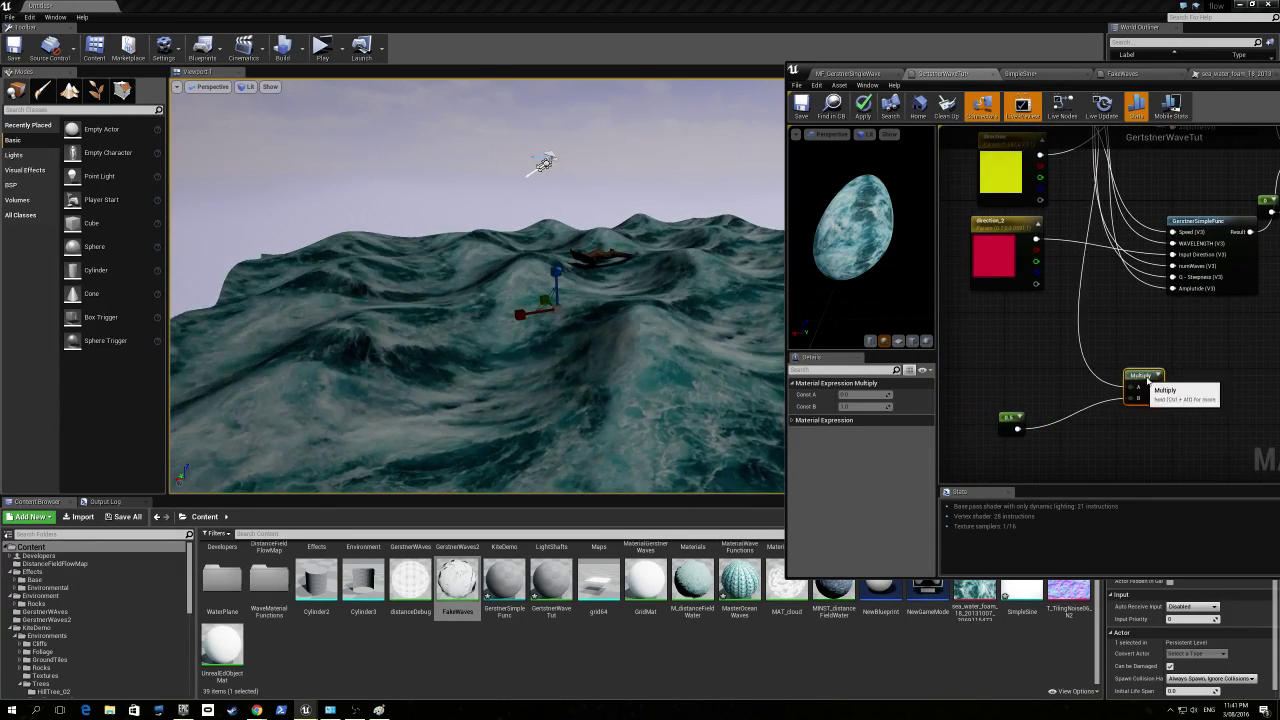
{"action": "right_click_drag", "start_coordinate": [1150, 378], "coordinate": [1093, 378]}
{"action": "left_click_drag", "start_coordinate": [1091, 376], "coordinate": [1049, 348]}
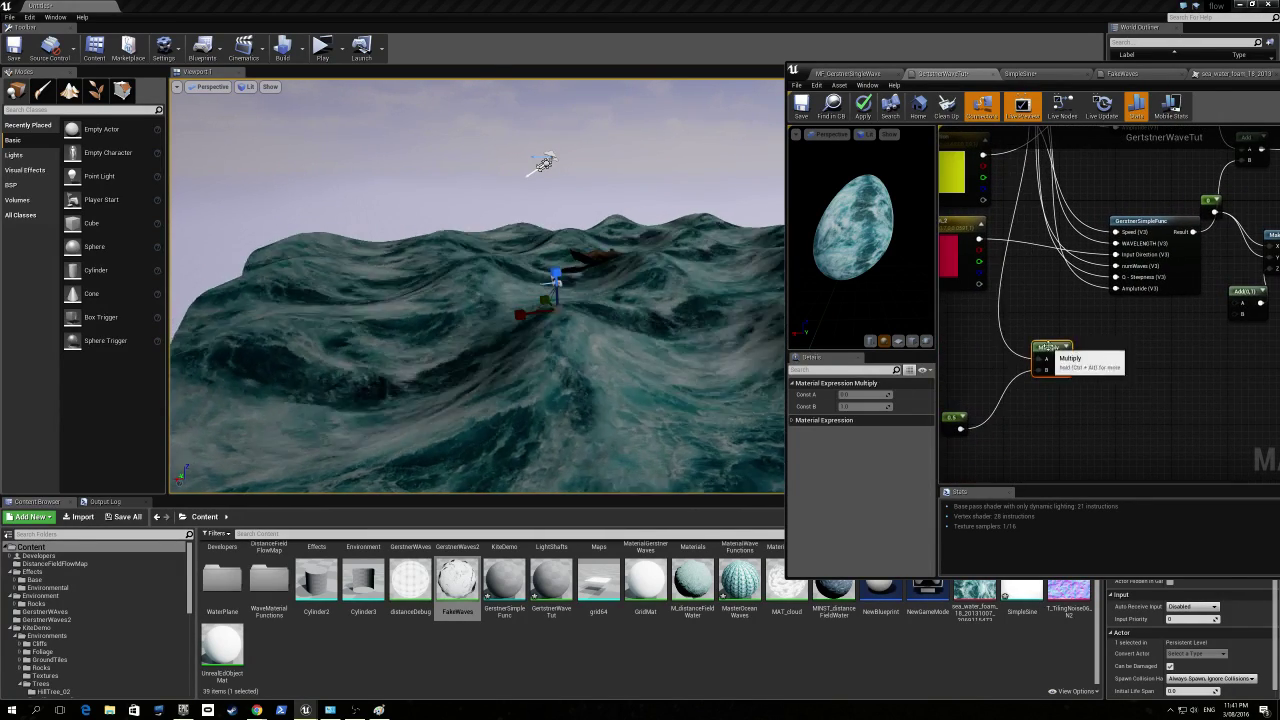
Add two more Multiply nodes below the first and connect the 0.5 constant to both of their B inputs
{"action": "key", "text": "m"}
{"action": "left_click", "coordinate": [1054, 416]}
{"action": "left_click_drag", "start_coordinate": [1066, 418], "coordinate": [1047, 395]}
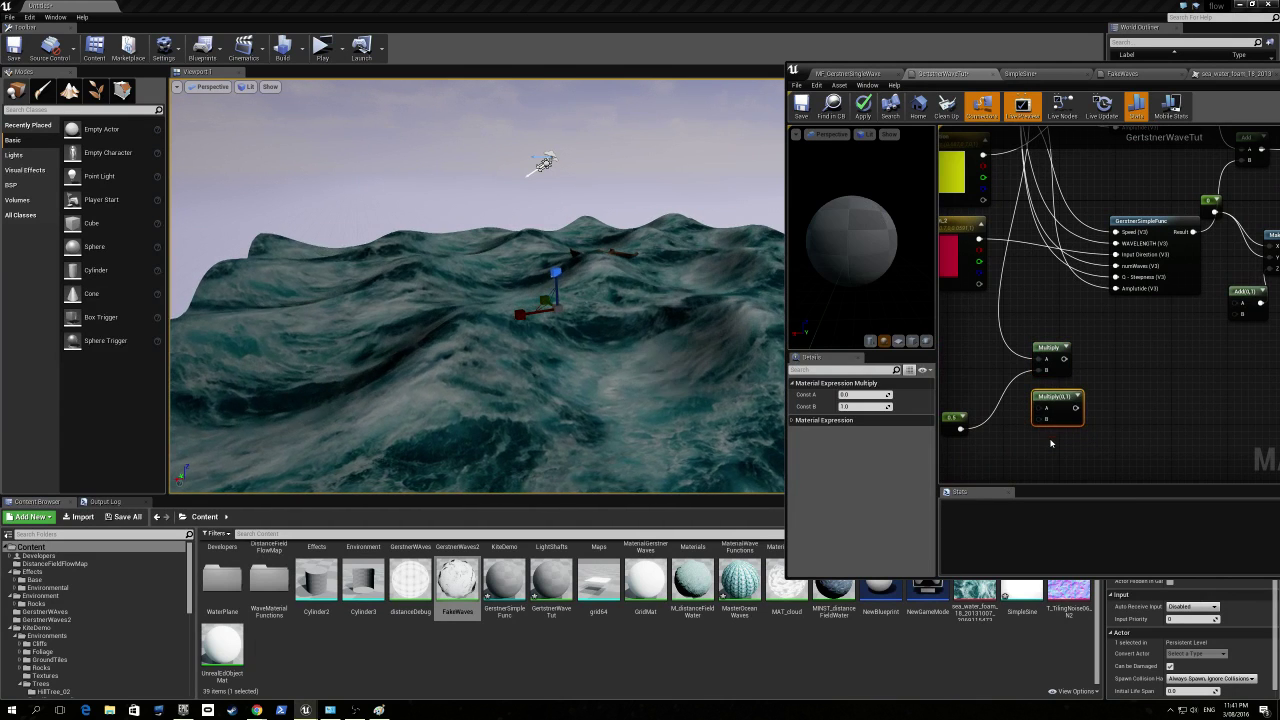
{"action": "key", "text": "m"}
{"action": "left_click", "coordinate": [1051, 441]}
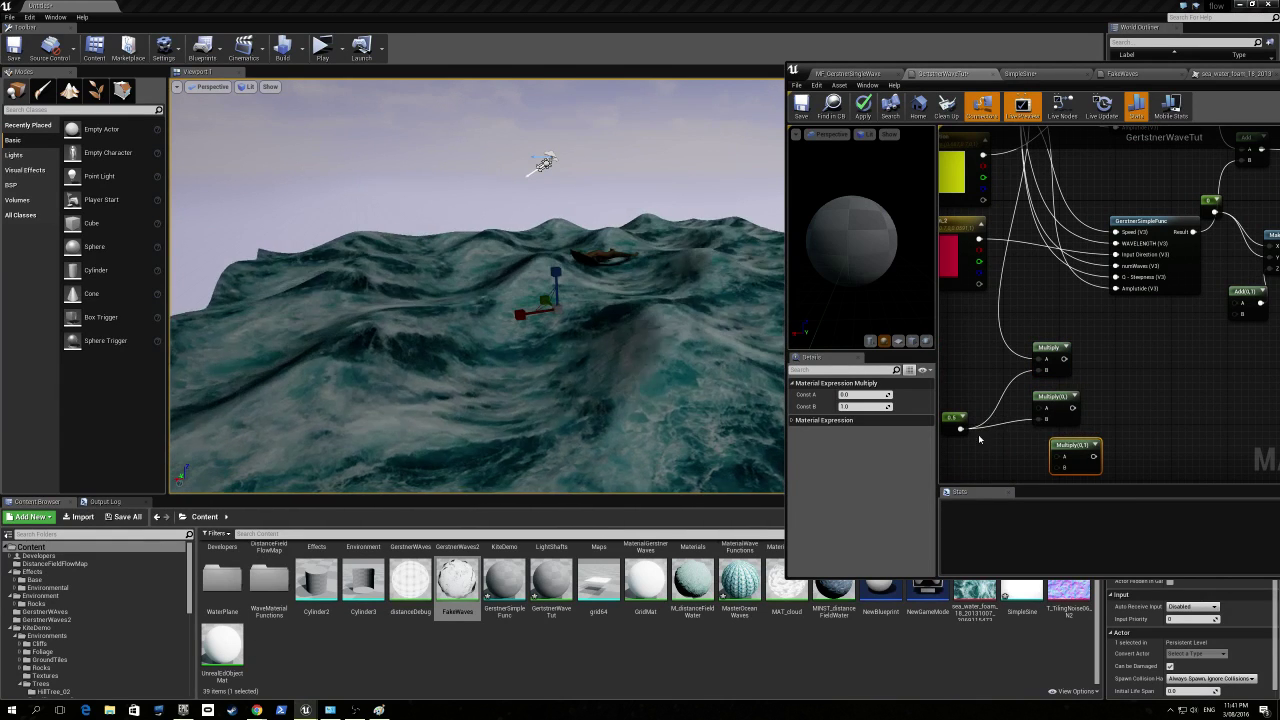
{"action": "left_click_drag", "start_coordinate": [962, 430], "coordinate": [1062, 467]}
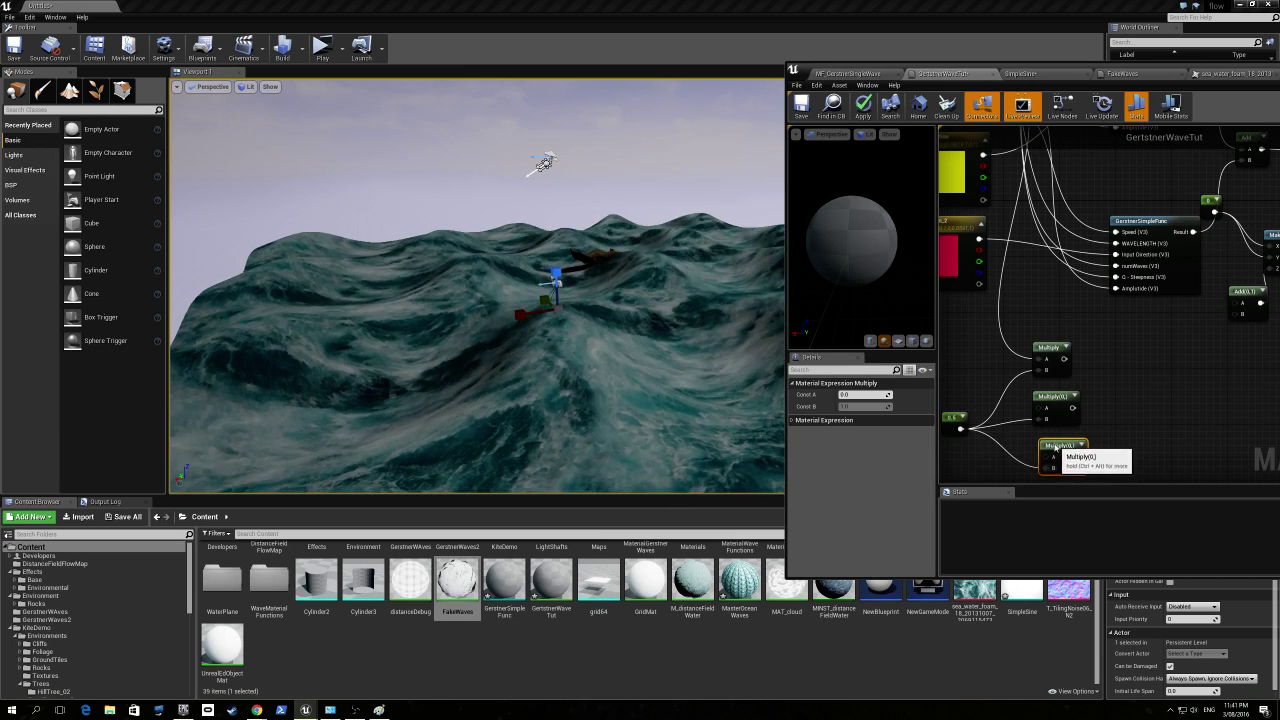
Connect the remaining wavelength and Speed_2 parameters to the open A inputs of the three 0.5 Multiply nodes
{"action": "right_click_drag", "start_coordinate": [1039, 311], "coordinate": [1077, 484]}
{"action": "left_click_drag", "start_coordinate": [1043, 290], "coordinate": [1091, 390]}
{"action": "right_click_drag", "start_coordinate": [1064, 255], "coordinate": [1066, 473]}
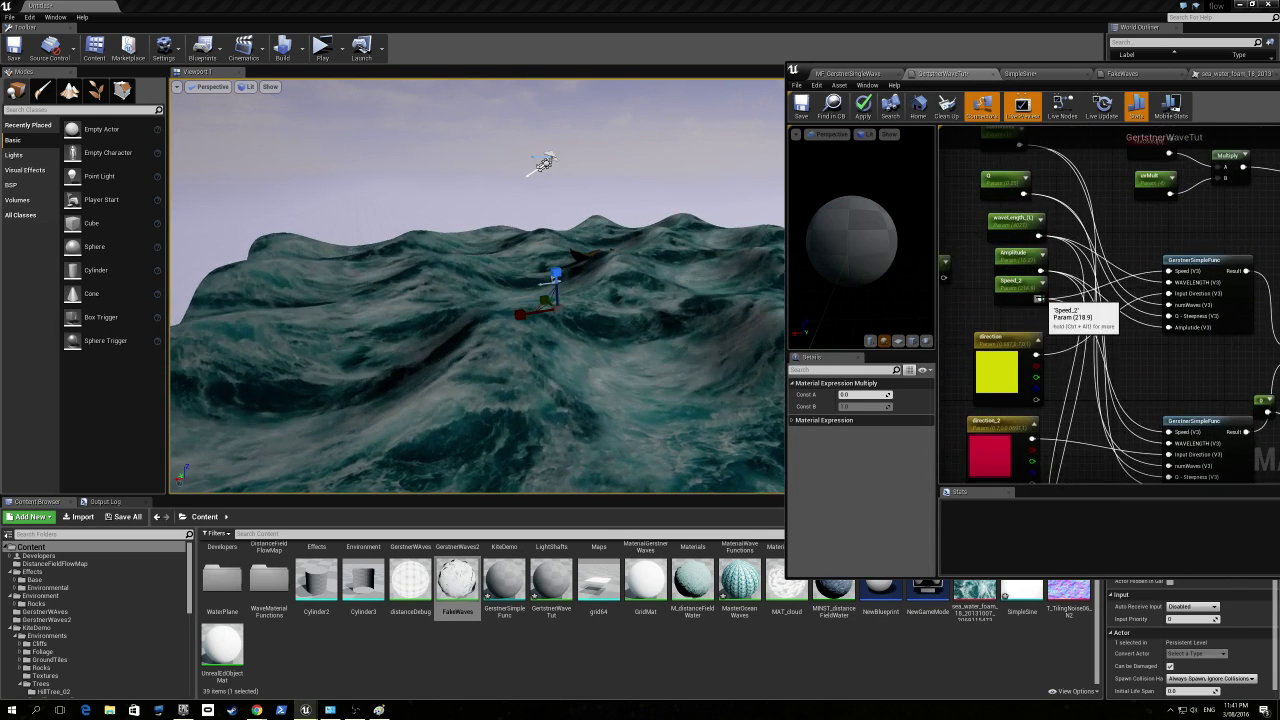
{"action": "left_click_drag", "start_coordinate": [1039, 299], "coordinate": [1041, 205]}
{"action": "left_click", "coordinate": [1162, 249]}
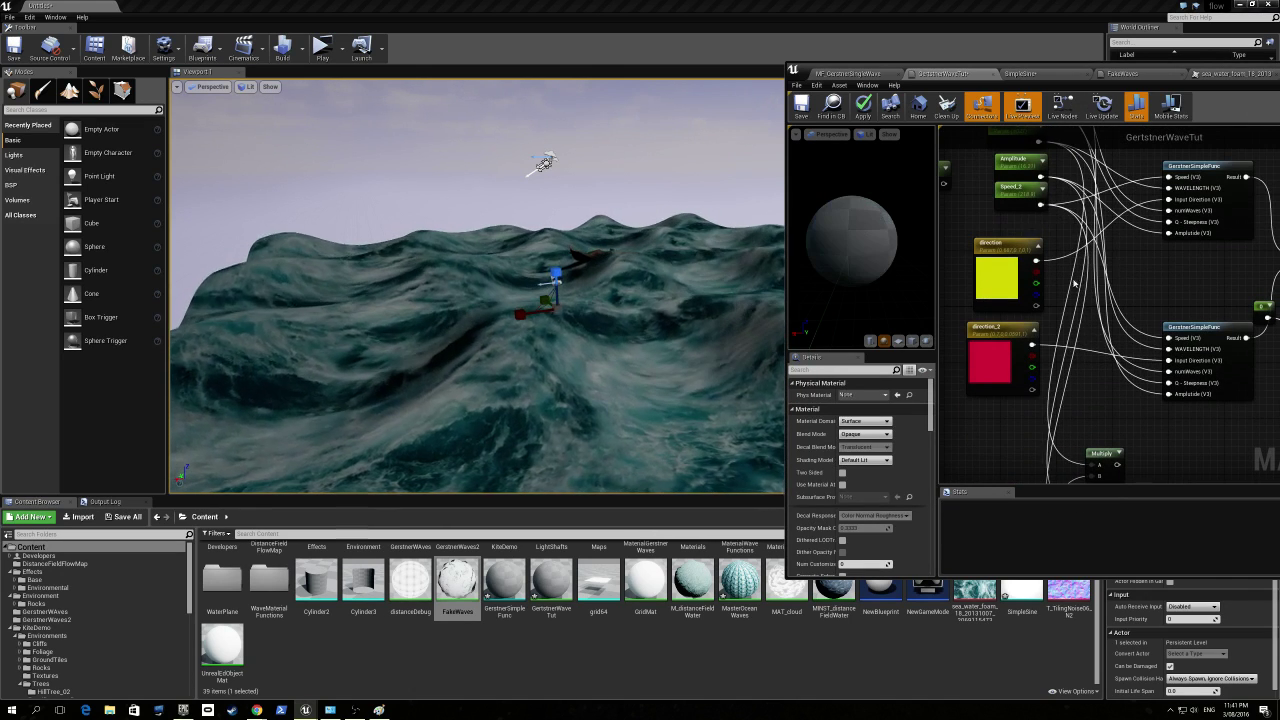
Move both unconnected GerstnerSimpleFunc copies up beside the Multiply nodes and nudge the uppermost Multiply node
{"action": "right_click_drag", "start_coordinate": [1074, 283], "coordinate": [996, 130]}
{"action": "left_click_drag", "start_coordinate": [1175, 292], "coordinate": [1130, 445]}
{"action": "left_click_drag", "start_coordinate": [1149, 313], "coordinate": [1168, 243]}
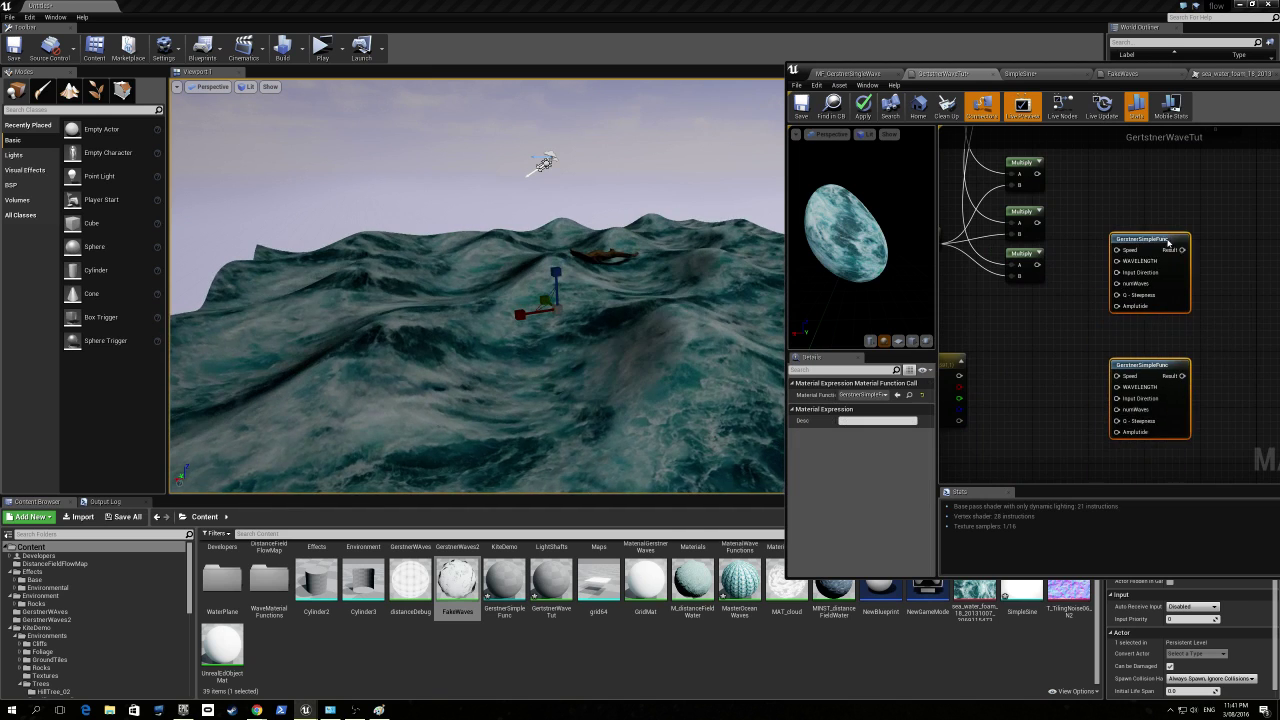
{"action": "right_click_drag", "start_coordinate": [1062, 204], "coordinate": [1089, 428]}
{"action": "left_click_drag", "start_coordinate": [1078, 411], "coordinate": [1086, 417]}
{"action": "right_click_drag", "start_coordinate": [1086, 417], "coordinate": [1067, 532]}
{"action": "right_click_drag", "start_coordinate": [1098, 383], "coordinate": [1095, 230]}
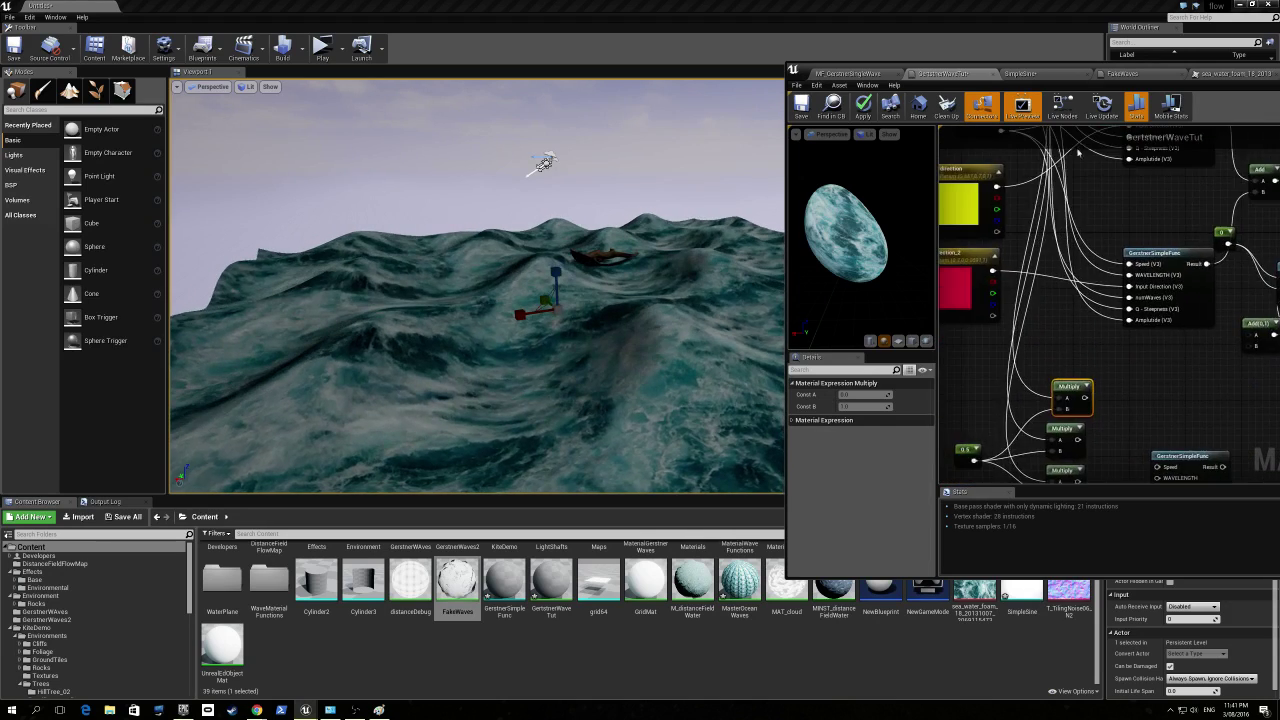
Connect the first Multiply node to WAVELENGTH and the second to Amplitude on the upper added GerstnerSimpleFunc
{"action": "scroll", "coordinate": [1095, 230], "scroll_direction": "down", "scroll_amount": 3}
{"action": "right_click_drag", "start_coordinate": [1086, 303], "coordinate": [1094, 400]}
{"action": "mouse_move", "coordinate": [1092, 420]}
{"action": "left_mouse_down"}
{"action": "mouse_move", "coordinate": [1123, 418]}
{"action": "mouse_move", "coordinate": [1108, 420]}
{"action": "left_mouse_up"}
{"action": "scroll", "coordinate": [1106, 420], "scroll_direction": "up", "scroll_amount": 4}
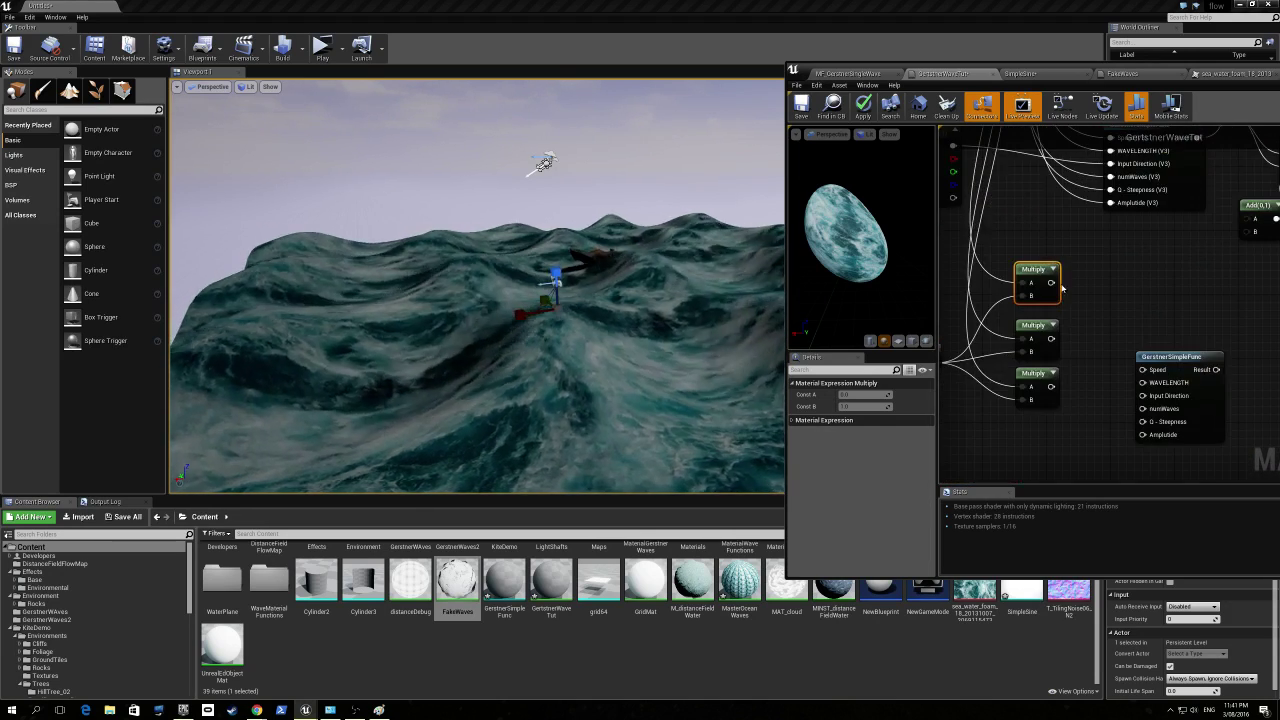
{"action": "left_click_drag", "start_coordinate": [1051, 283], "coordinate": [1142, 386]}
{"action": "scroll", "coordinate": [1142, 386], "scroll_direction": "down", "scroll_amount": 5}
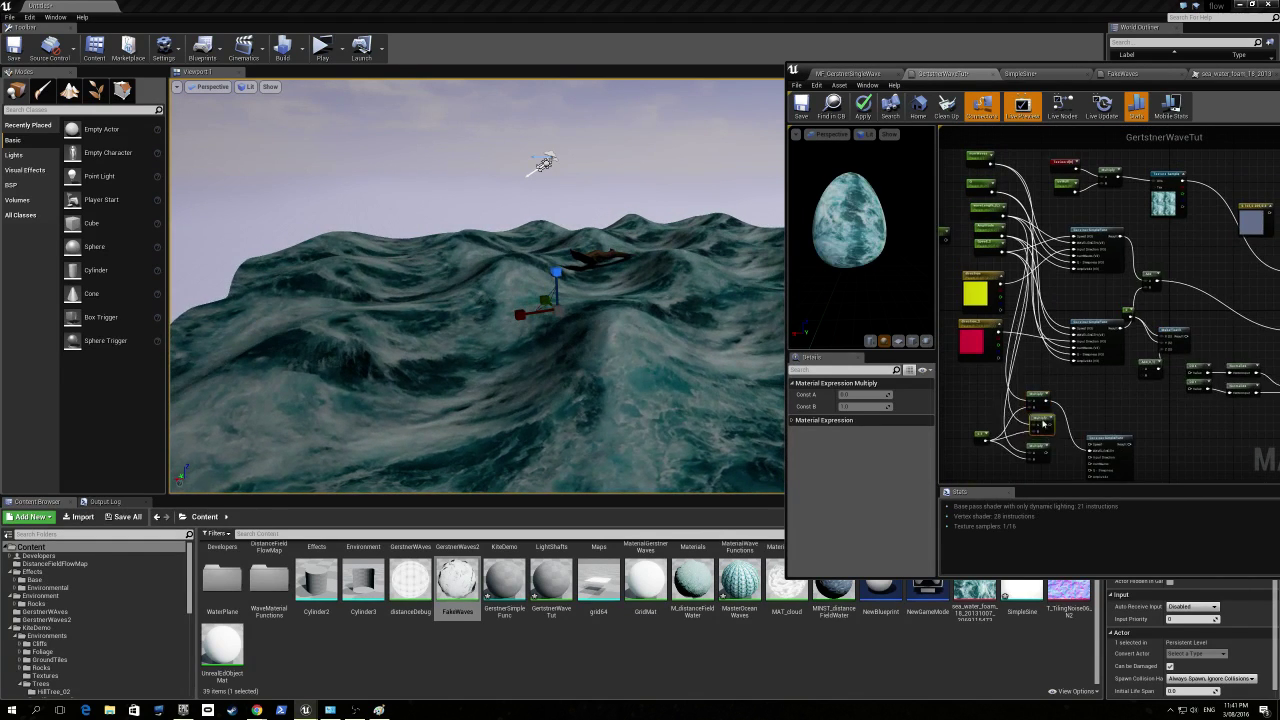
{"action": "scroll", "coordinate": [1040, 432], "scroll_direction": "up", "scroll_amount": 5}
{"action": "left_click_drag", "start_coordinate": [1013, 297], "coordinate": [1102, 394]}
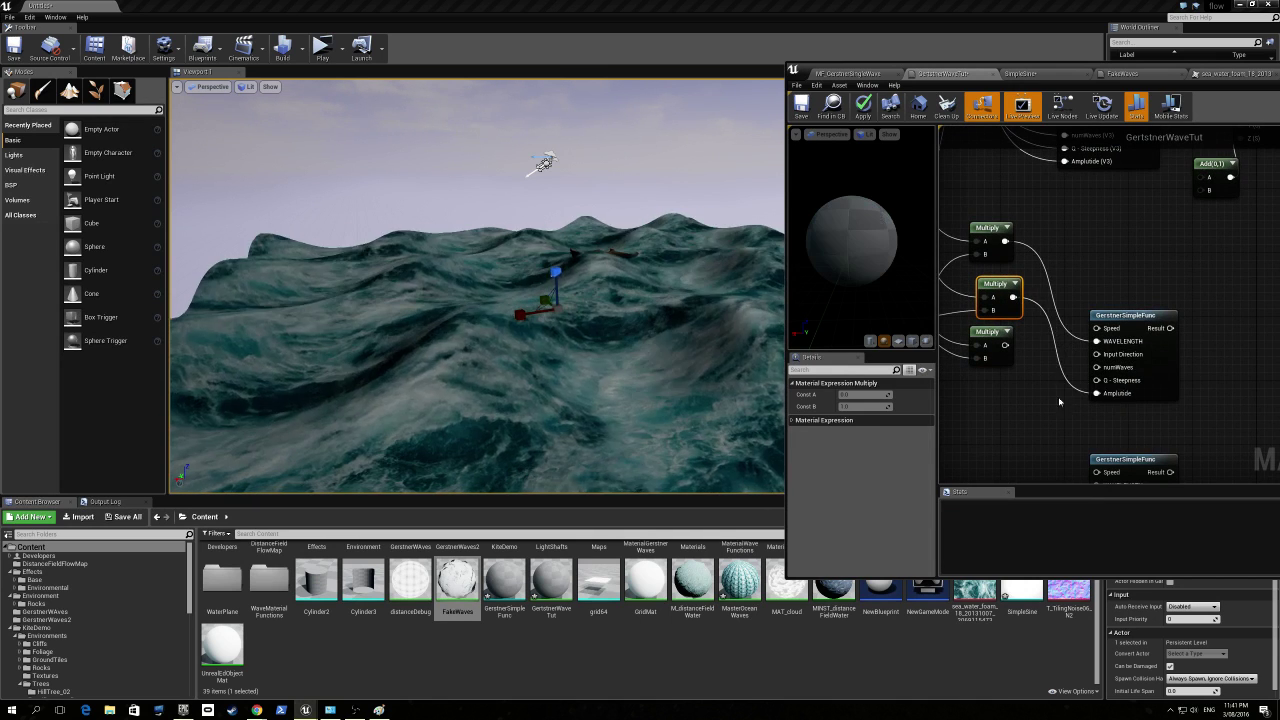
Connect the same two Multiply nodes to the Amplitude and WAVELENGTH inputs of the lower added GerstnerSimpleFunc
{"action": "right_click_drag", "start_coordinate": [1060, 403], "coordinate": [1025, 294]}
{"action": "left_click_drag", "start_coordinate": [978, 188], "coordinate": [1062, 402]}
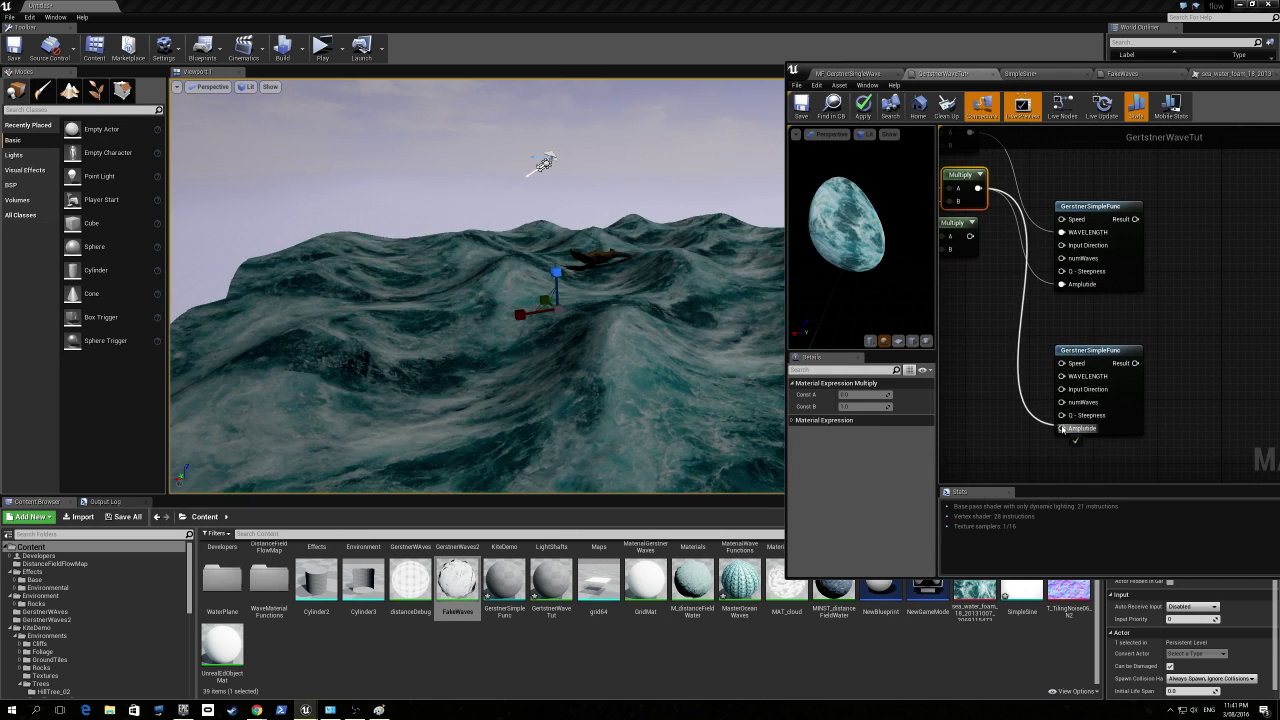
{"action": "right_click_drag", "start_coordinate": [982, 159], "coordinate": [1005, 232]}
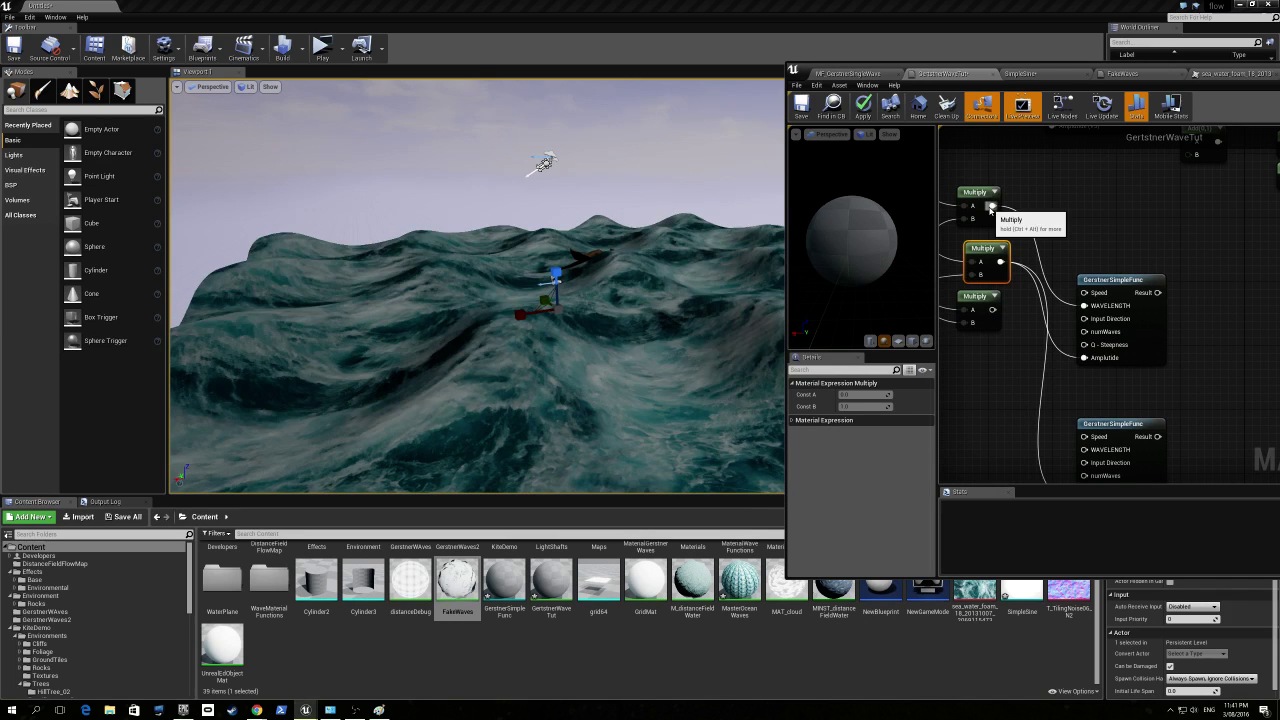
{"action": "left_click_drag", "start_coordinate": [991, 208], "coordinate": [1094, 455]}
{"action": "right_click_drag", "start_coordinate": [1090, 417], "coordinate": [1165, 365]}
Connect the third Multiply node to the Speed inputs of both added GerstnerSimpleFunc nodes
{"action": "left_click_drag", "start_coordinate": [1048, 275], "coordinate": [1077, 267]}
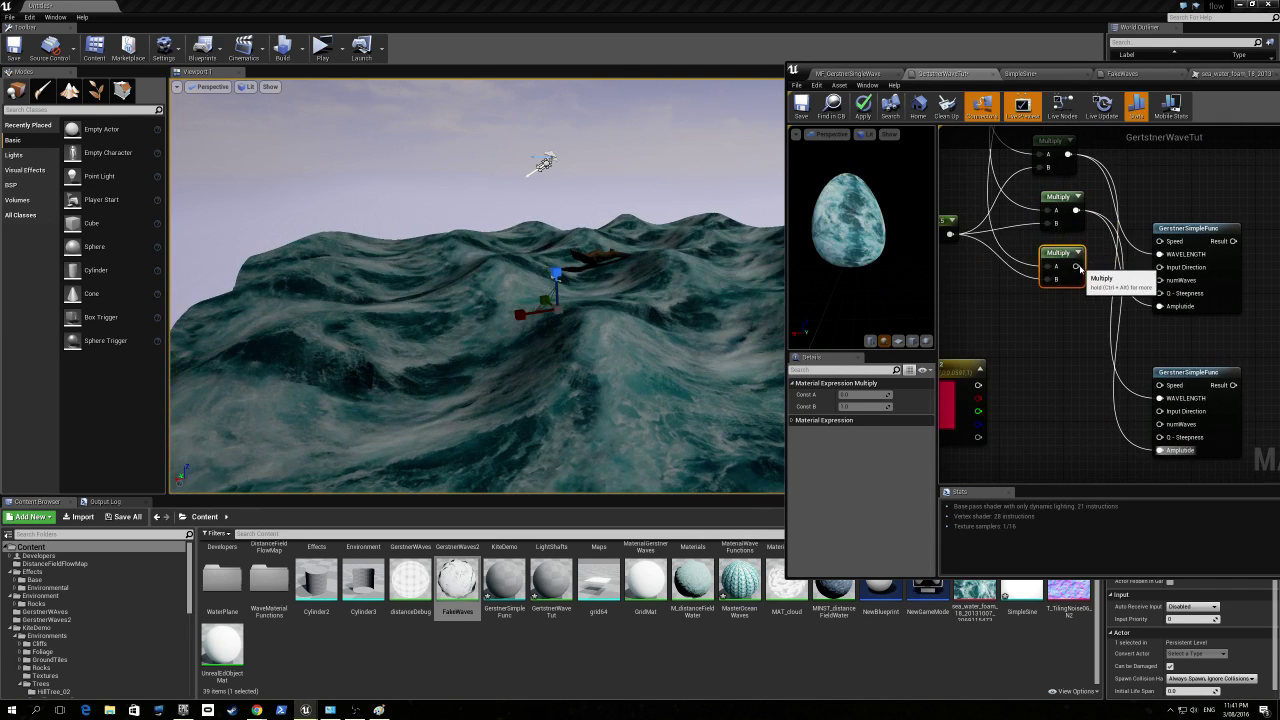
{"action": "left_click_drag", "start_coordinate": [1162, 242], "coordinate": [1162, 242]}
{"action": "left_click_drag", "start_coordinate": [1076, 266], "coordinate": [1175, 388]}
{"action": "right_click_drag", "start_coordinate": [1179, 340], "coordinate": [1156, 324]}
{"action": "left_click_drag", "start_coordinate": [1138, 264], "coordinate": [862, 200]}
{"action": "right_click_drag", "start_coordinate": [1210, 393], "coordinate": [1144, 173]}
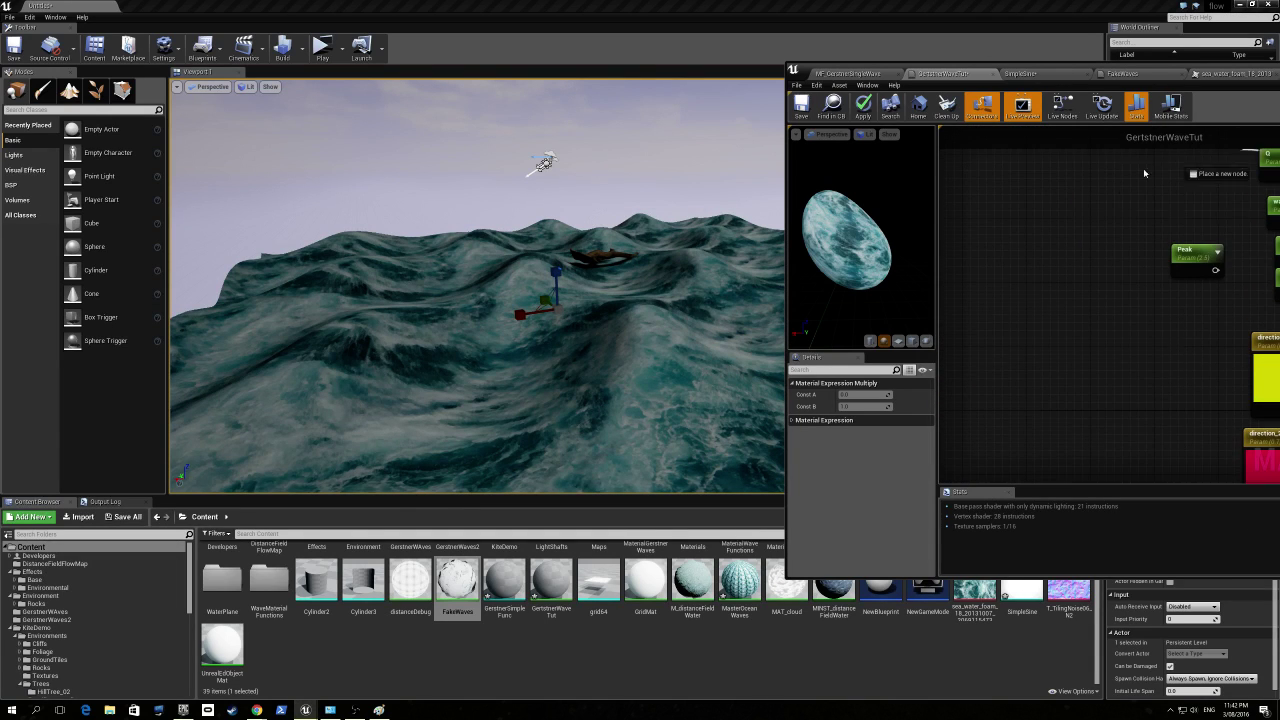
{"action": "left_click_drag", "start_coordinate": [1245, 151], "coordinate": [1076, 261]}
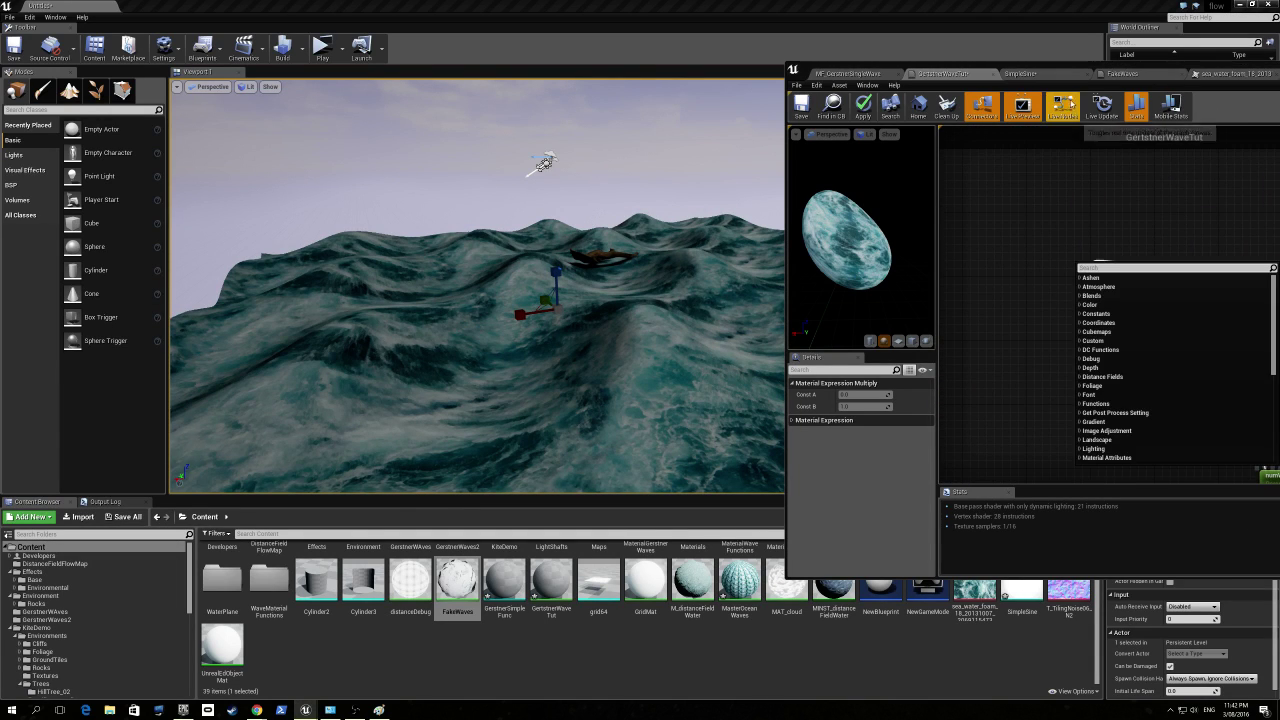
Enlarge the visible graph area by moving the editor window, and connect numWaves to the numWaves inputs of both added GerstnerSimpleFunc nodes
{"action": "left_click", "coordinate": [1071, 70]}
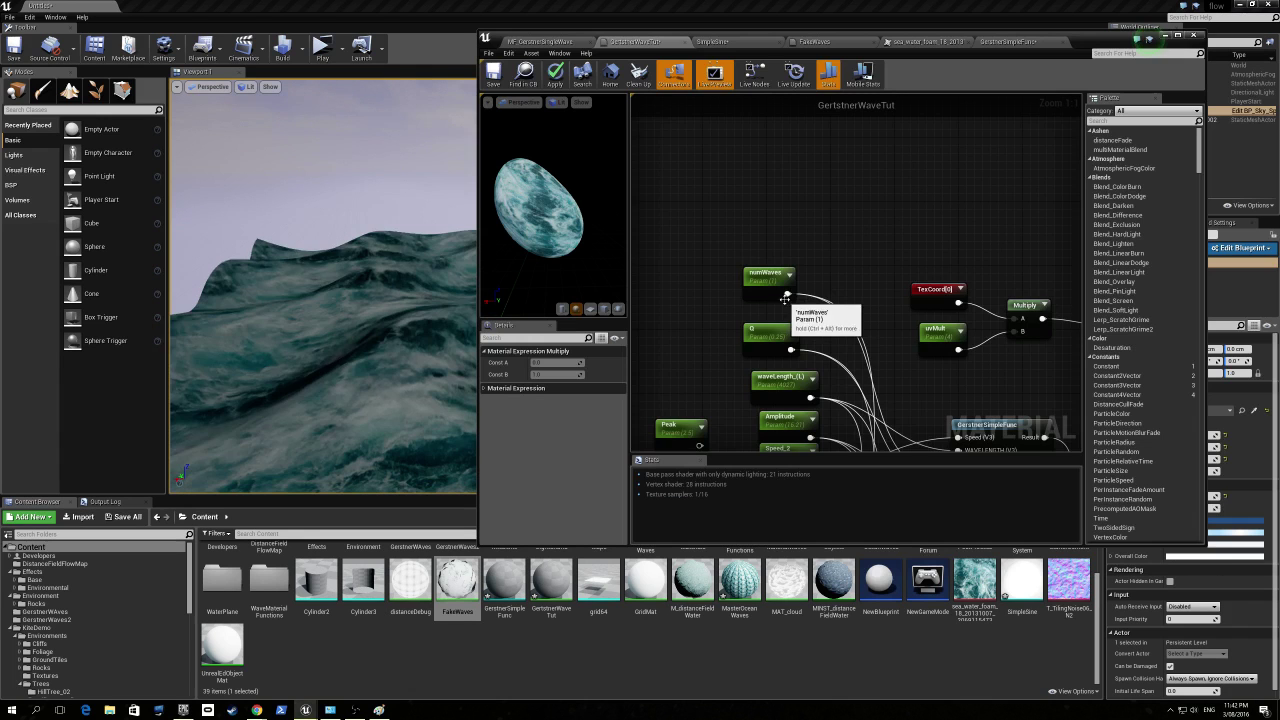
{"action": "left_click_drag", "start_coordinate": [786, 293], "coordinate": [991, 261]}
{"action": "left_click_drag", "start_coordinate": [991, 410], "coordinate": [788, 223]}
{"action": "right_click_drag", "start_coordinate": [828, 277], "coordinate": [801, 183]}
{"action": "scroll", "coordinate": [801, 183], "scroll_direction": "down", "scroll_amount": 2}
{"action": "scroll", "coordinate": [802, 182], "scroll_direction": "down", "scroll_amount": 1}
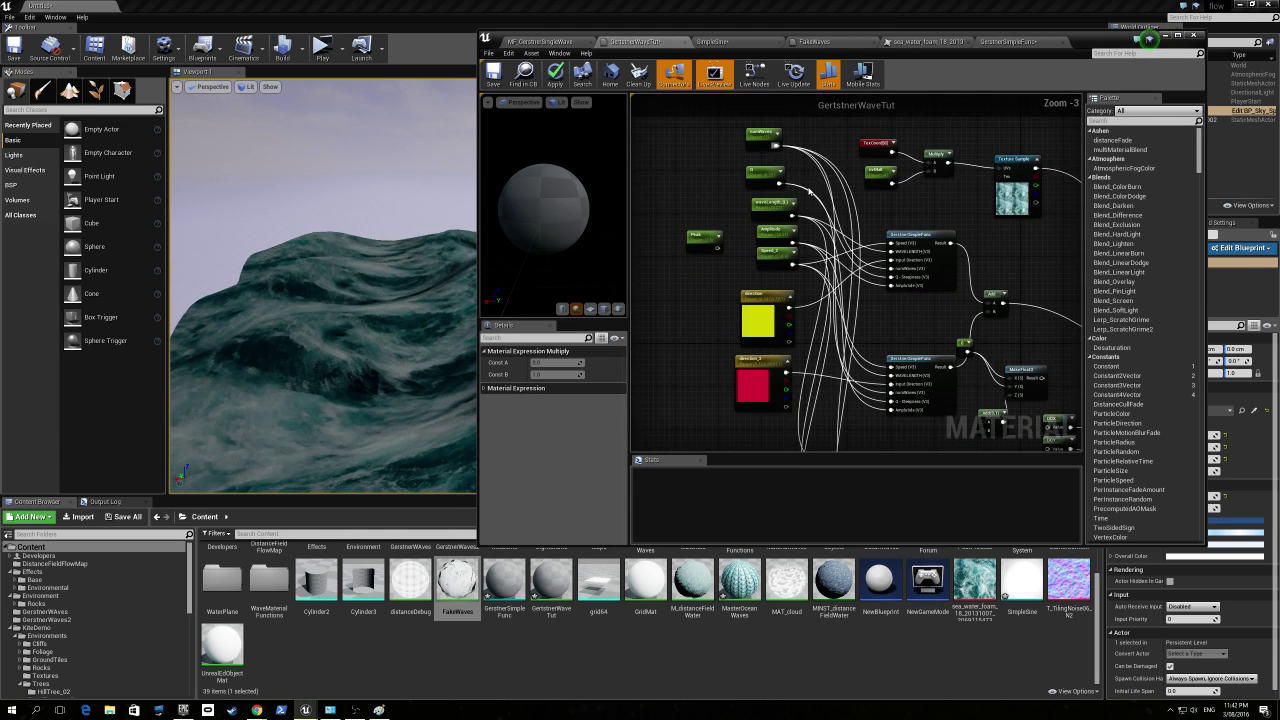
{"action": "right_click_drag", "start_coordinate": [857, 305], "coordinate": [830, 138]}
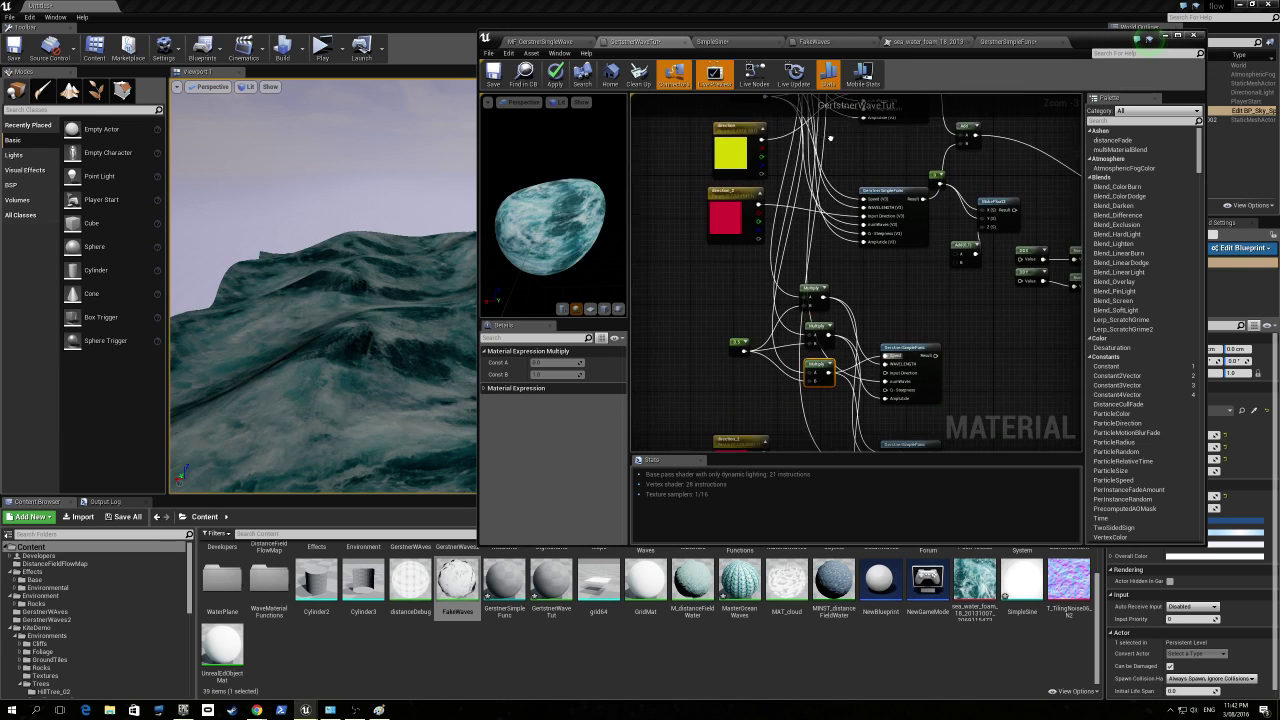
{"action": "scroll", "coordinate": [911, 246], "scroll_direction": "up", "scroll_amount": 2}
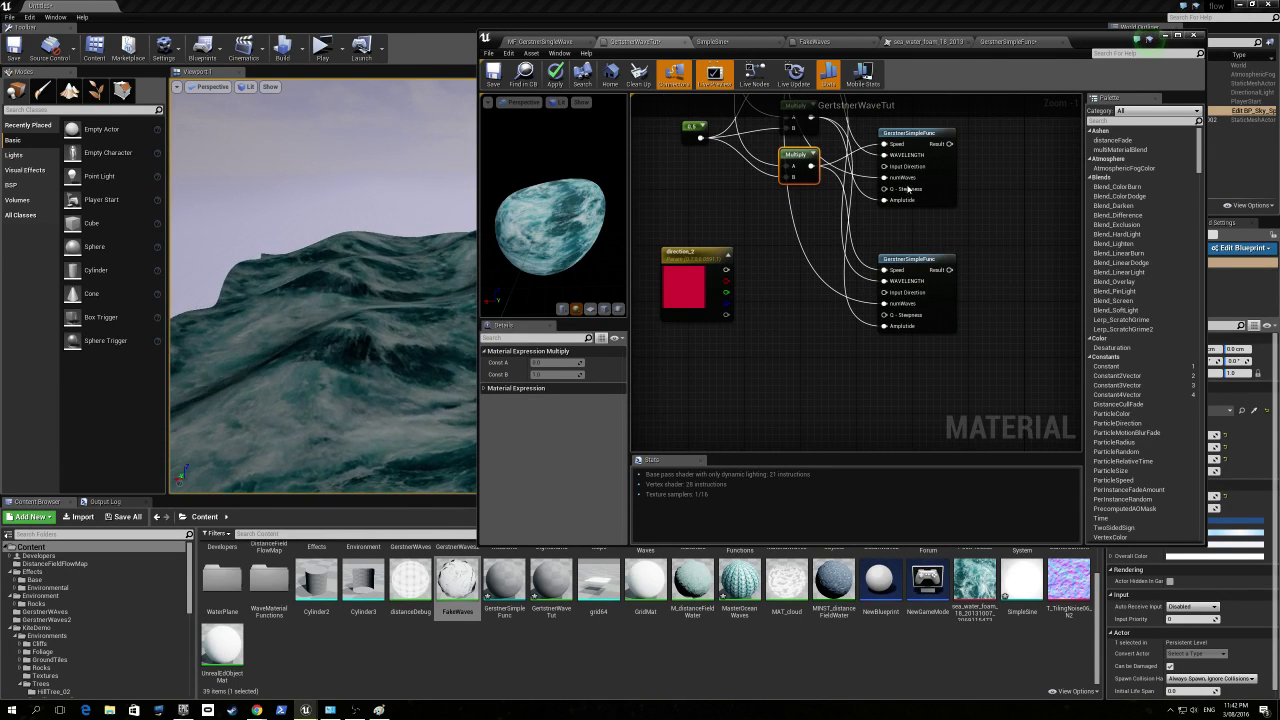
Set the numWaves parameter's default value to 2 and move the editor window clear of the ocean preview
{"action": "right_click_drag", "start_coordinate": [907, 189], "coordinate": [977, 448]}
{"action": "left_click", "coordinate": [770, 330]}
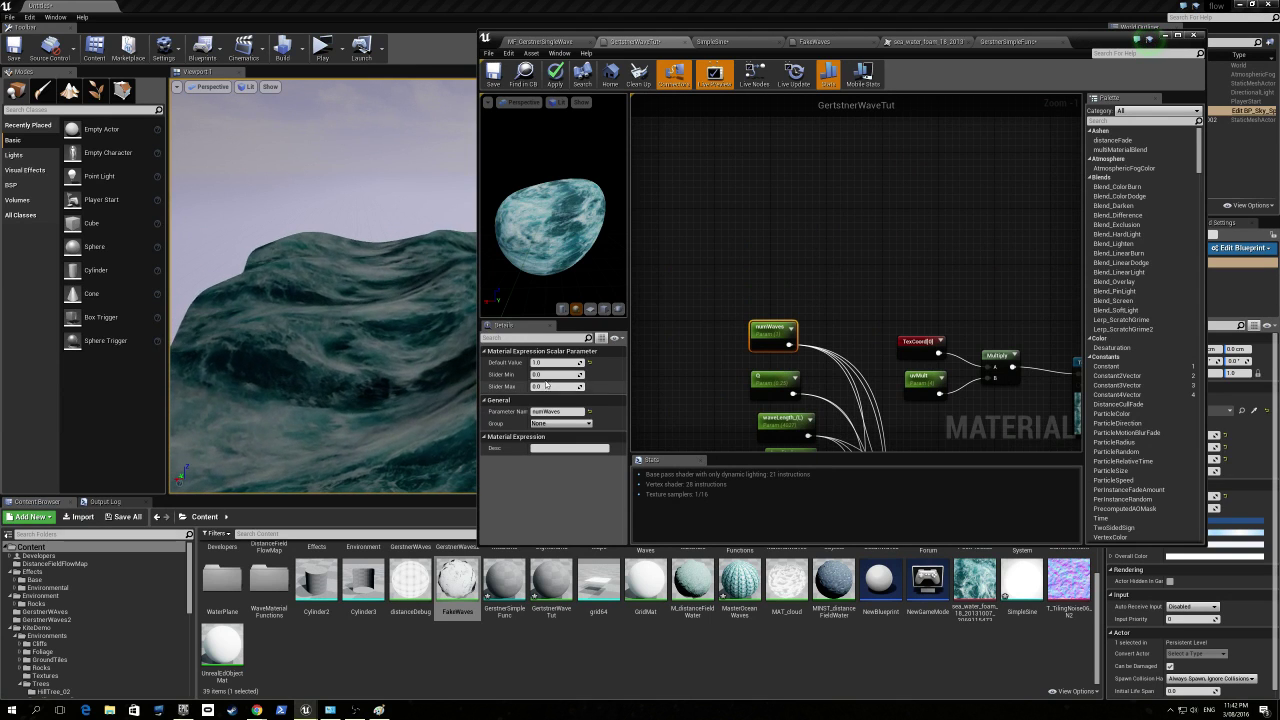
{"action": "type", "text": "2"}
{"action": "key", "text": "Return"}
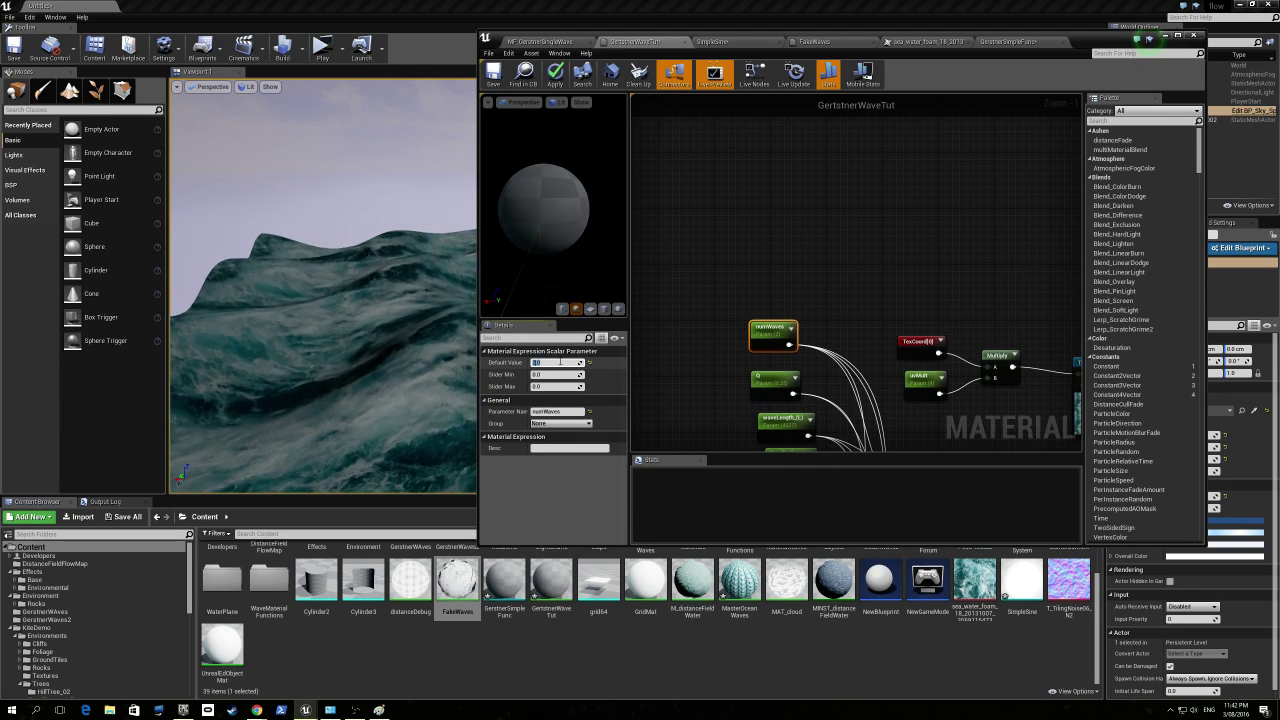
{"action": "left_click_drag", "start_coordinate": [718, 28], "coordinate": [916, 45]}
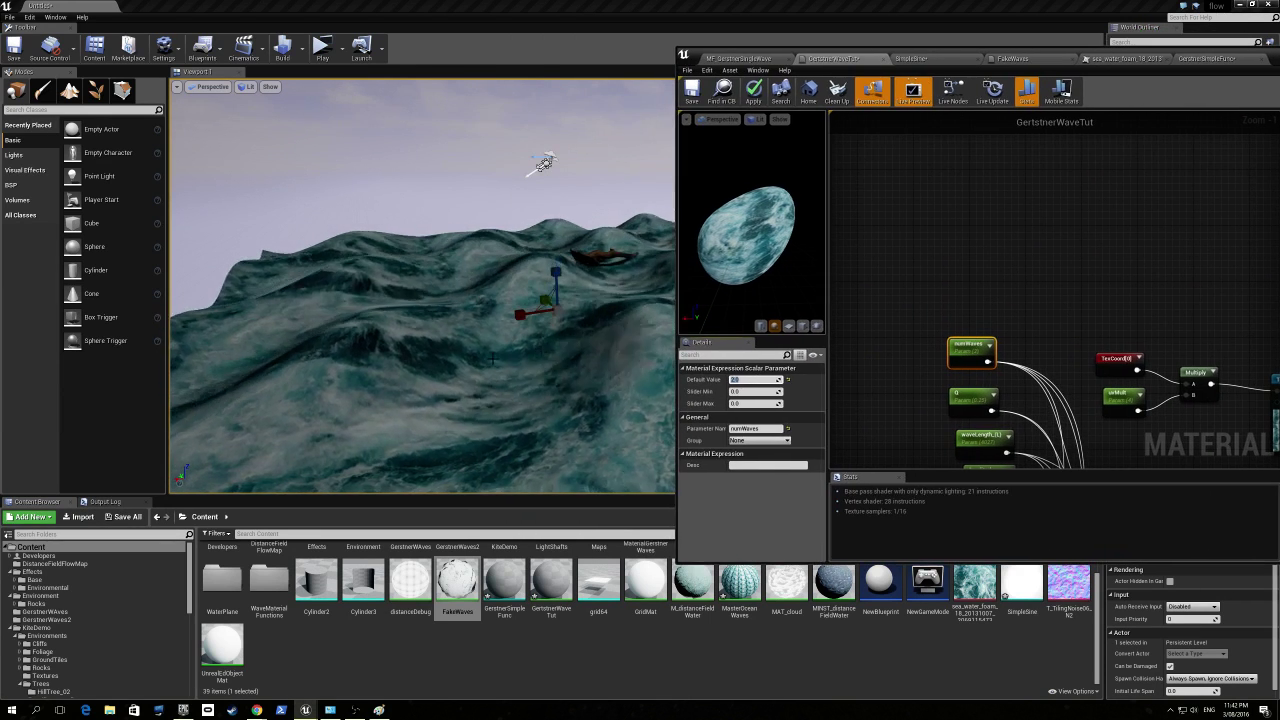
{"action": "right_click_drag", "start_coordinate": [975, 320], "coordinate": [877, 149]}
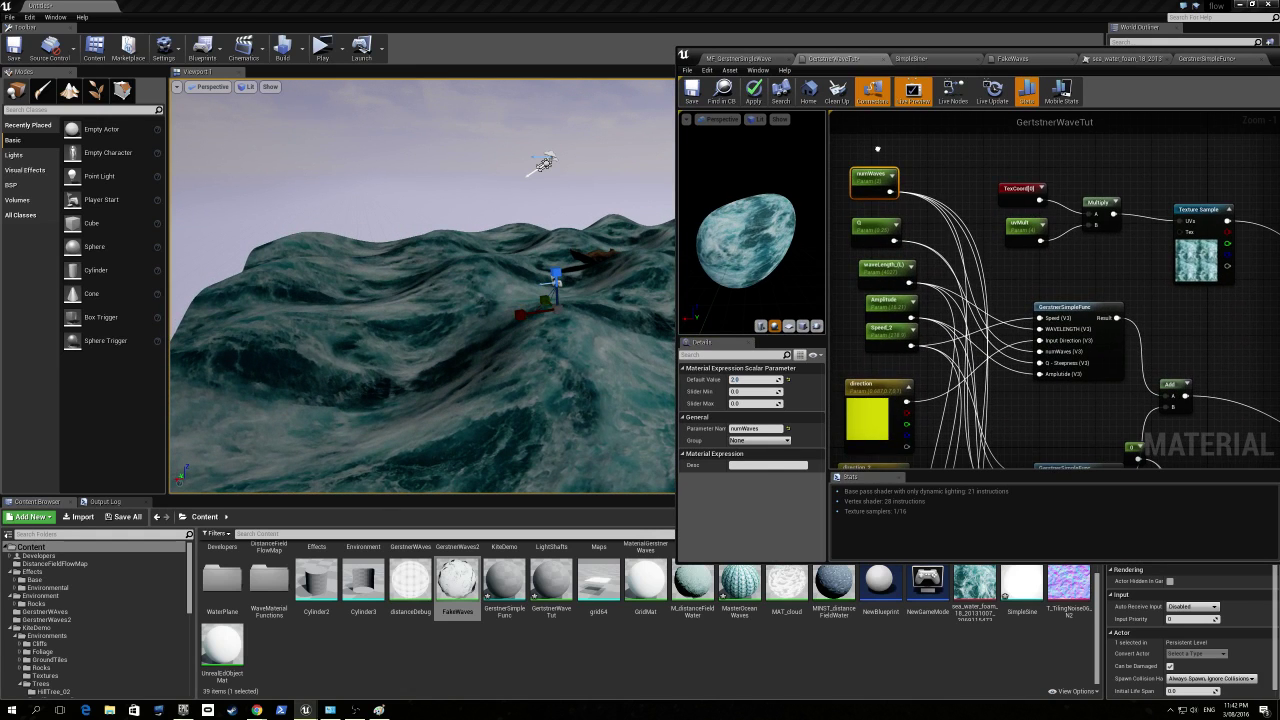
Connect the Q parameter to the Q - Steepness inputs of both added GerstnerSimpleFunc nodes
{"action": "left_click", "coordinate": [870, 226]}
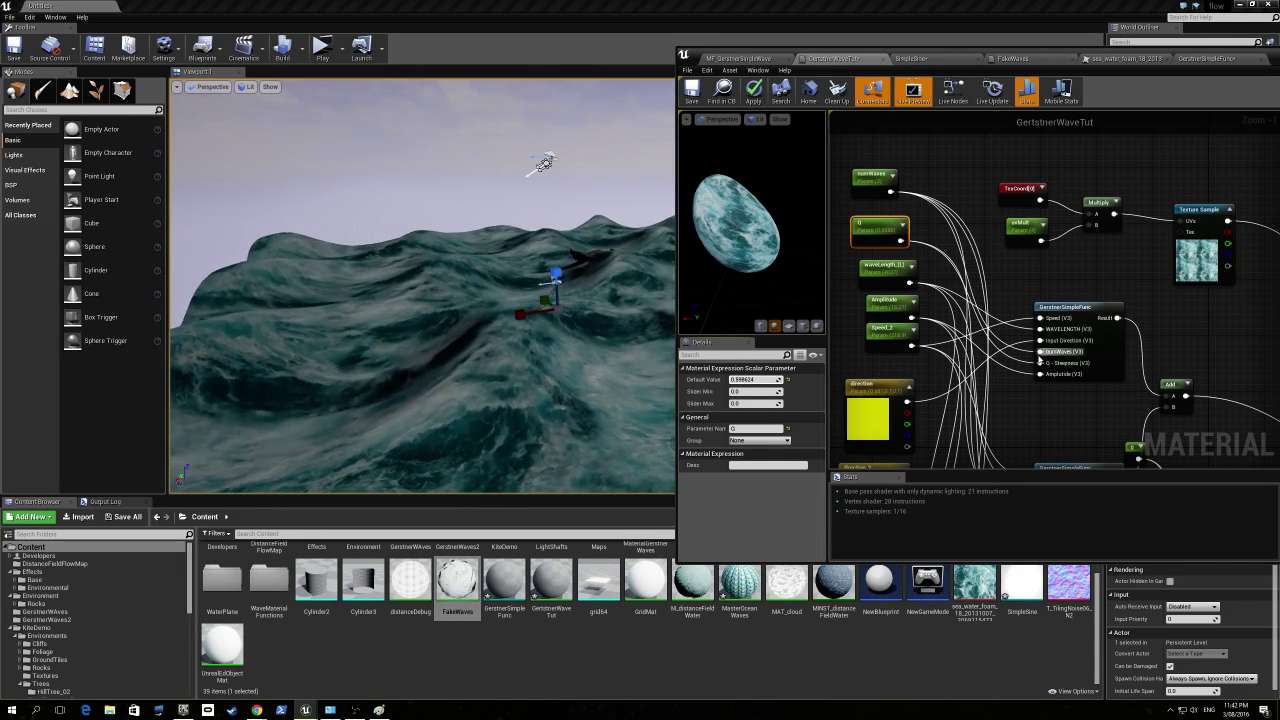
{"action": "right_click_drag", "start_coordinate": [1061, 387], "coordinate": [1120, 424]}
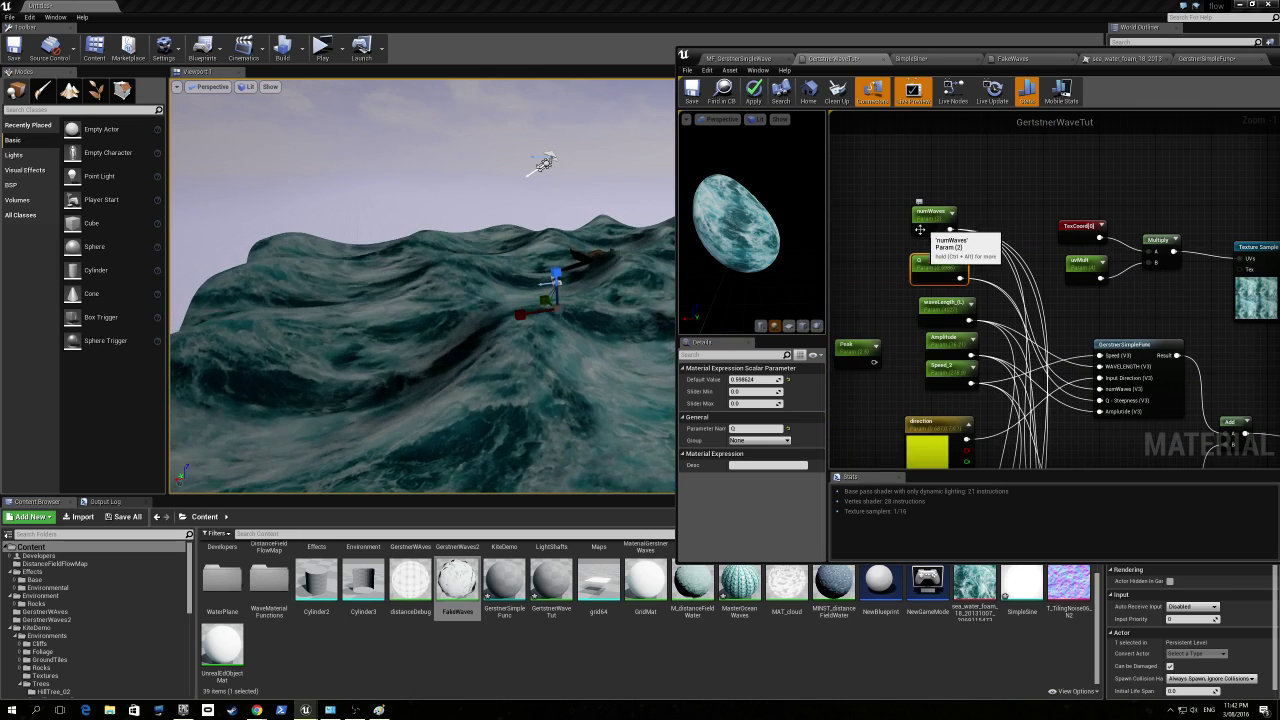
{"action": "mouse_move", "coordinate": [1095, 462]}
{"action": "right_mouse_down"}
{"action": "mouse_move", "coordinate": [1033, 320]}
{"action": "mouse_move", "coordinate": [997, 137]}
{"action": "mouse_move", "coordinate": [992, 464]}
{"action": "mouse_move", "coordinate": [1096, 466]}
{"action": "right_mouse_up"}
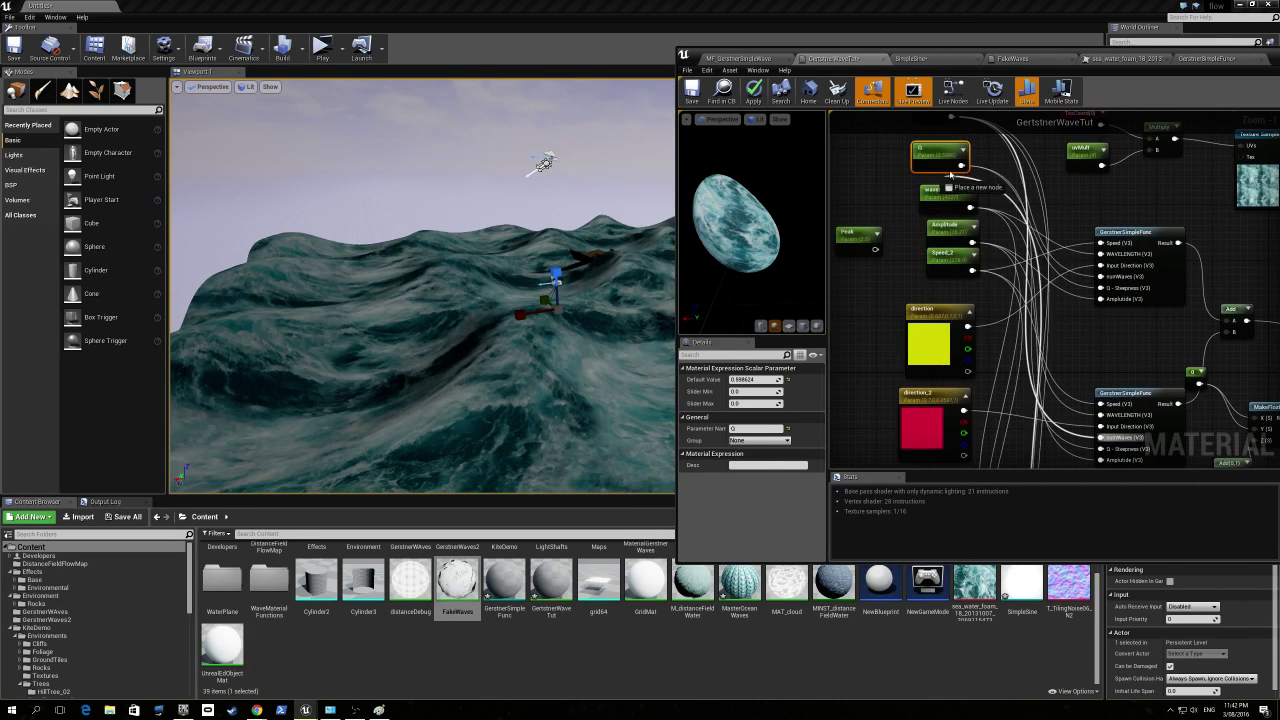
{"action": "left_click_drag", "start_coordinate": [965, 168], "coordinate": [1088, 411]}
{"action": "right_click_drag", "start_coordinate": [1172, 401], "coordinate": [1181, 362]}
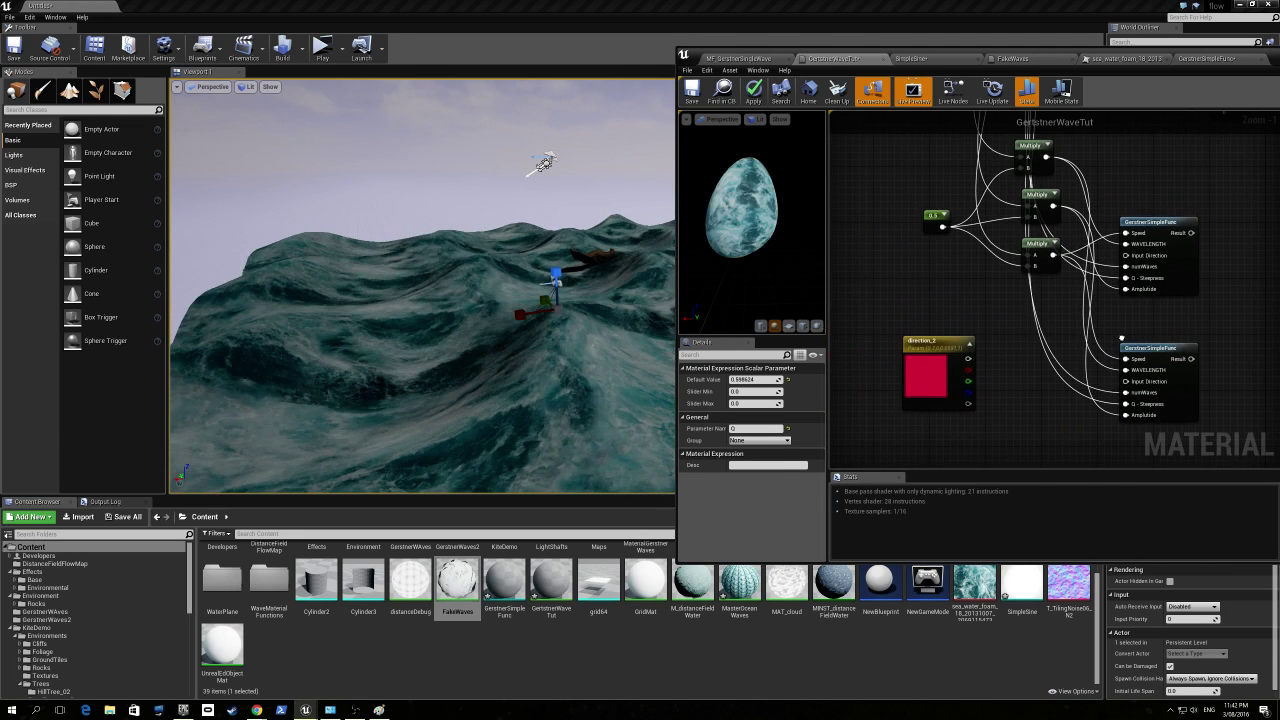
Rename the unconnected direction_2 copy as direction_3, connect it to the upper added wave's Input Direction, and move the parameter up
{"action": "left_click", "coordinate": [937, 345]}
{"action": "type", "text": "3"}
{"action": "key", "text": "Return"}
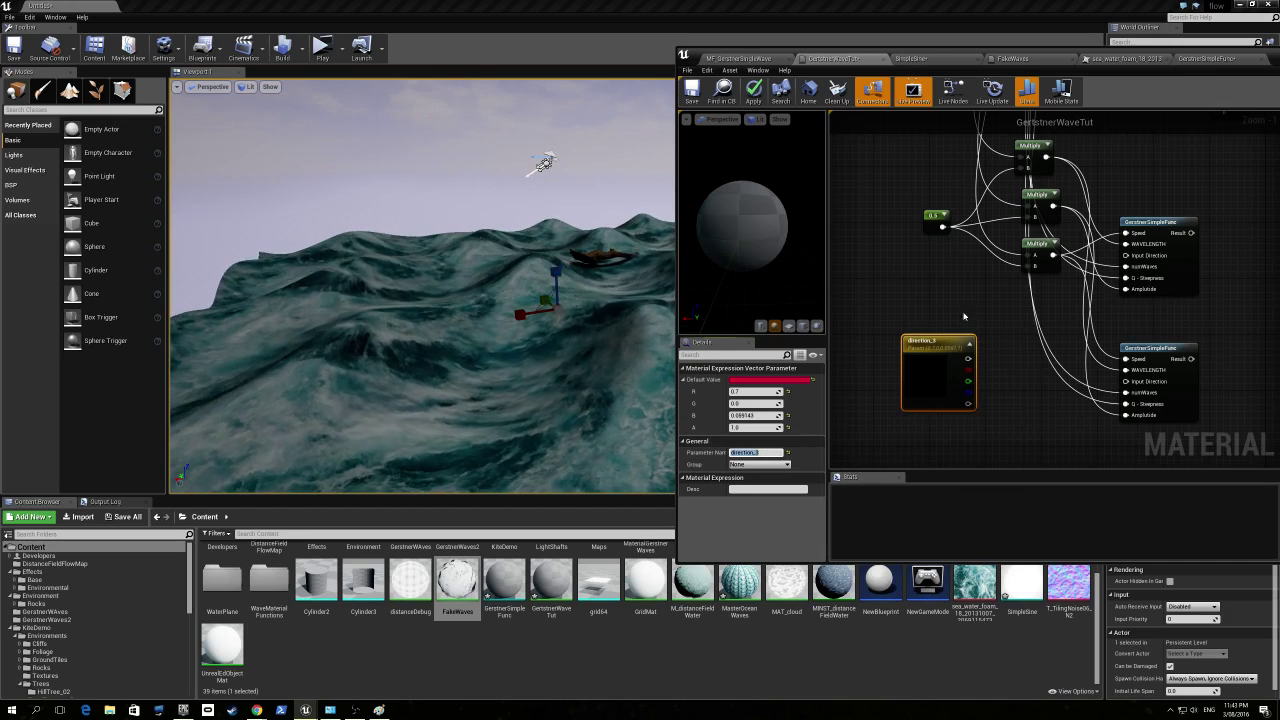
{"action": "right_click_drag", "start_coordinate": [965, 317], "coordinate": [862, 257]}
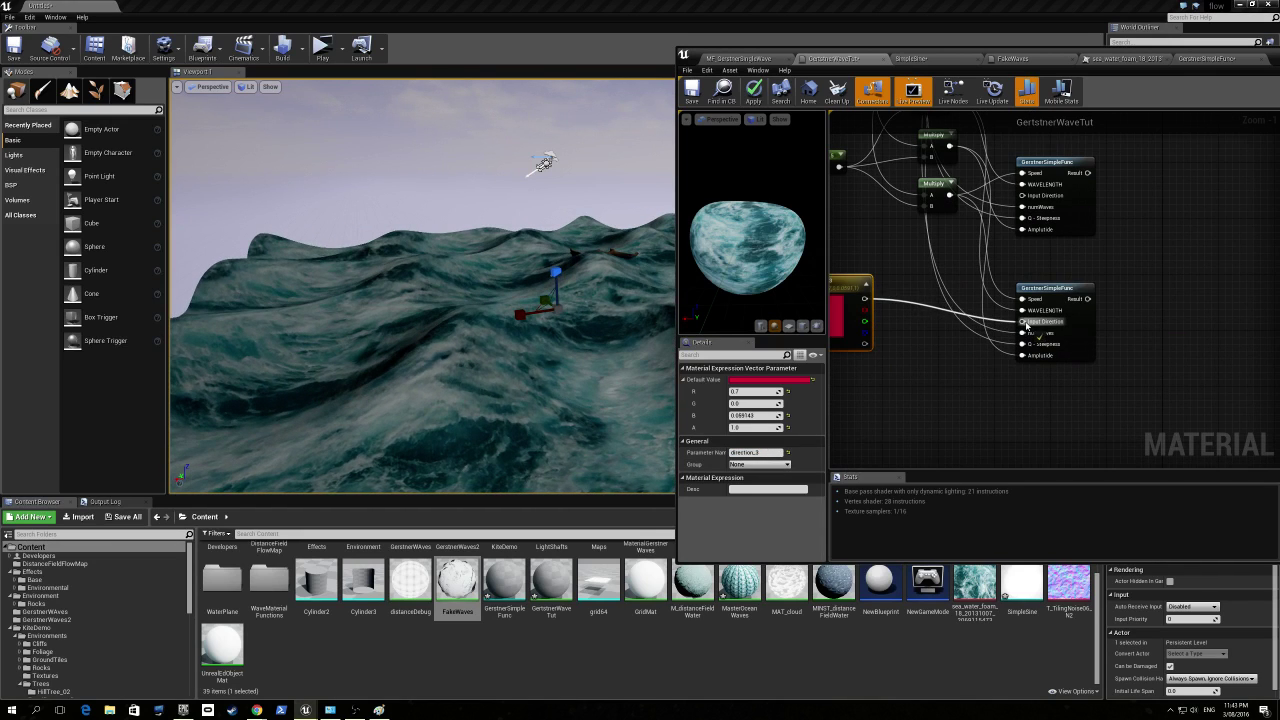
{"action": "right_click_drag", "start_coordinate": [866, 301], "coordinate": [910, 348]}
{"action": "left_click_drag", "start_coordinate": [919, 361], "coordinate": [1079, 259]}
{"action": "left_click_drag", "start_coordinate": [874, 386], "coordinate": [880, 331]}
Duplicate direction_3 below the original, rename the copy direction_4, and connect it to the lower added wave's Input Direction
{"action": "key", "text": "ctrl+c"}
{"action": "key", "text": "ctrl+v"}
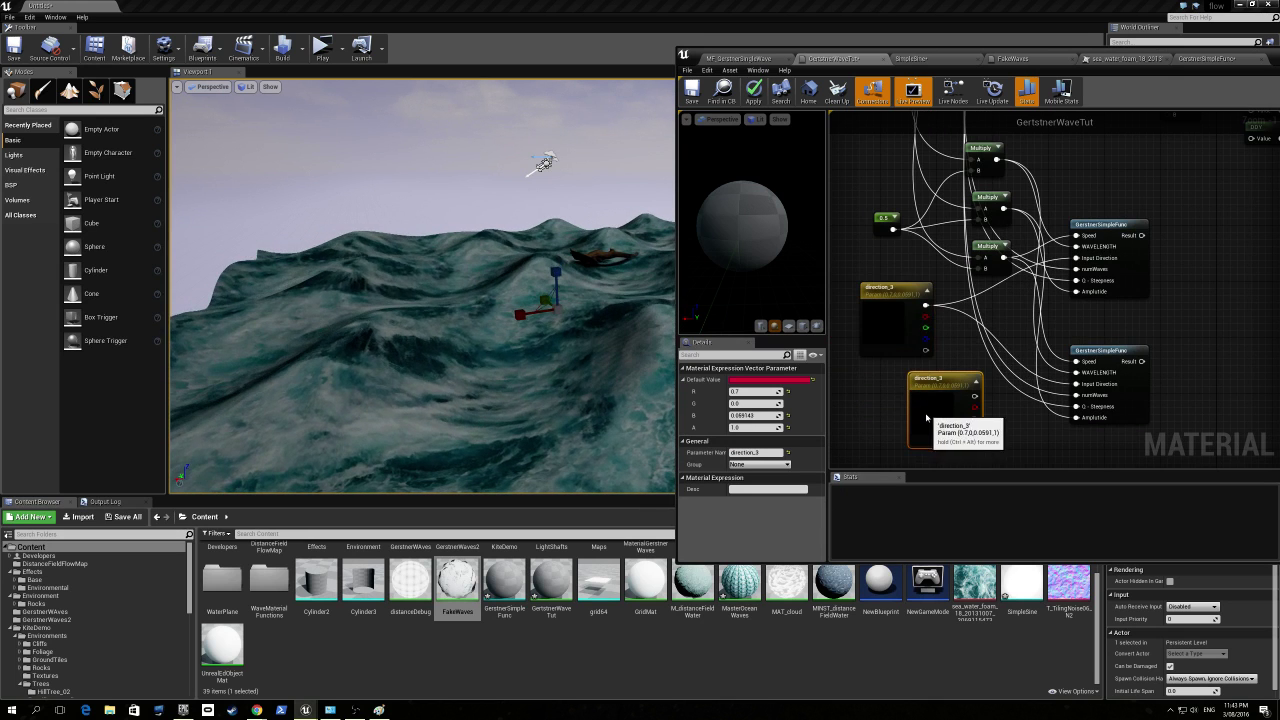
{"action": "left_click_drag", "start_coordinate": [921, 410], "coordinate": [887, 410]}
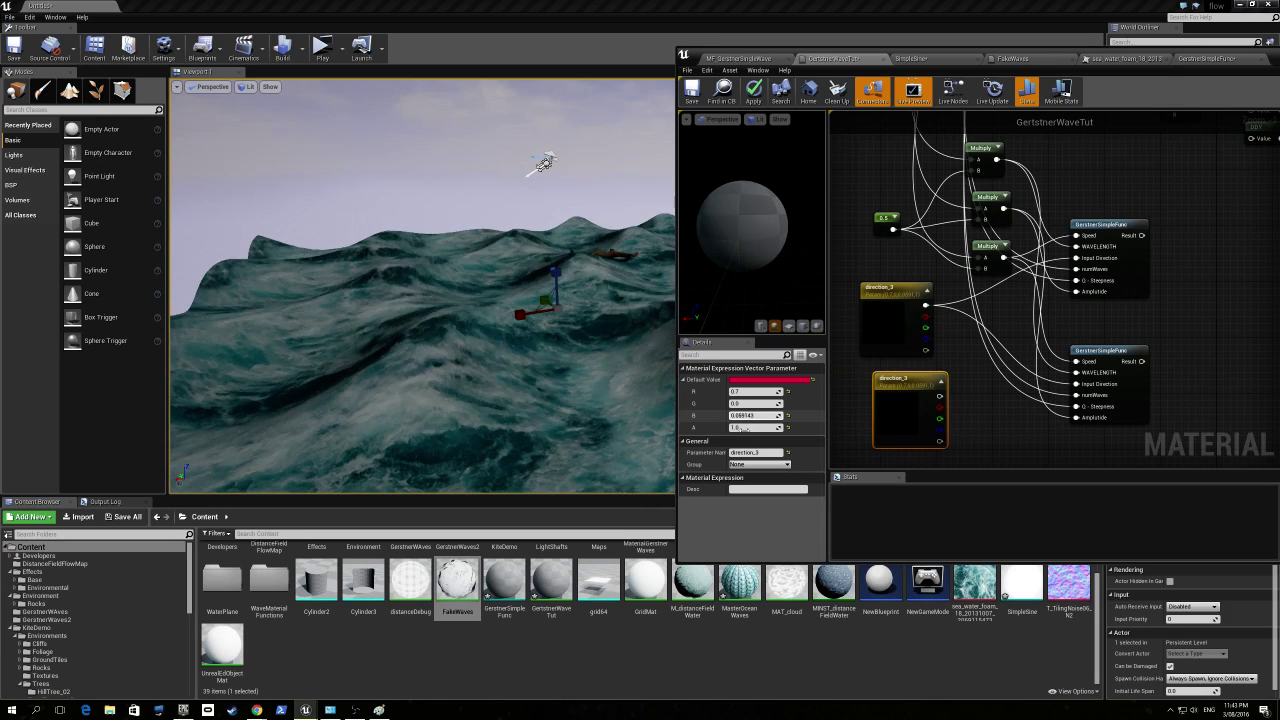
{"action": "left_click", "coordinate": [766, 452]}
{"action": "key", "text": "BackSpace"}
{"action": "type", "text": "4"}
{"action": "key", "text": "Return"}
{"action": "left_click_drag", "start_coordinate": [939, 397], "coordinate": [1076, 384]}
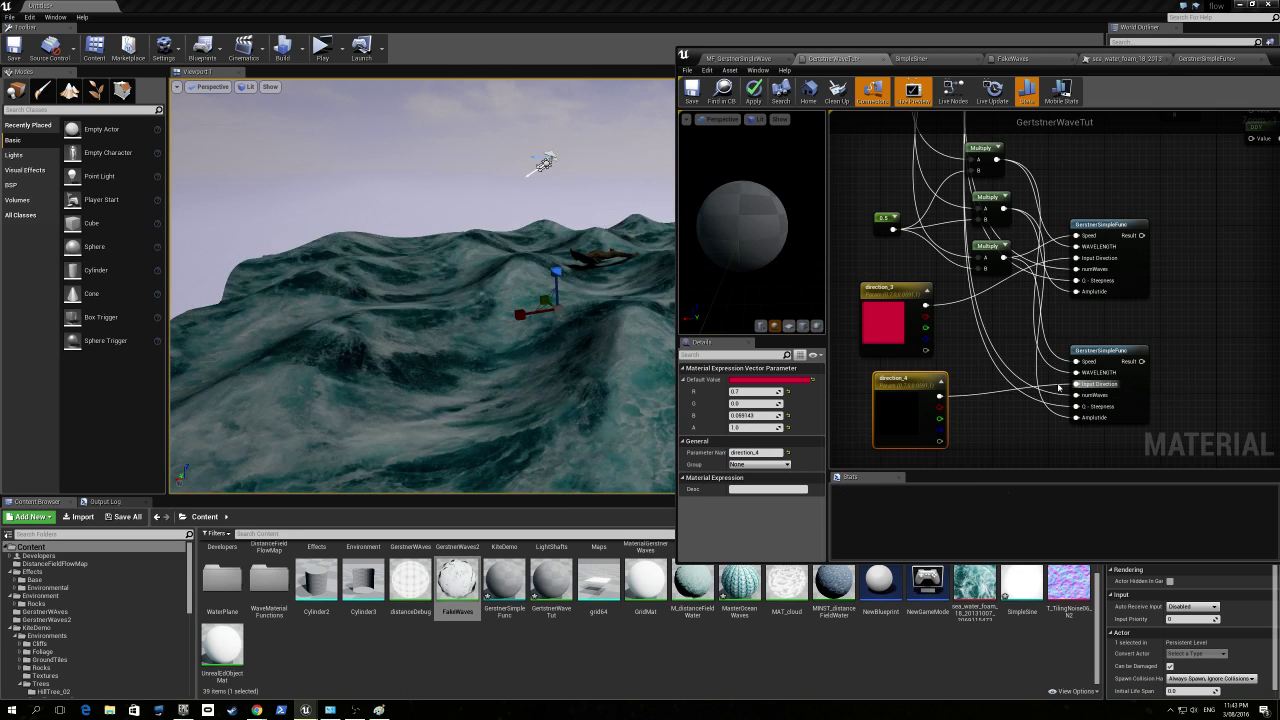
Set the direction_3 color to orange-yellow with R 0.7, G 0.475 and B 0.01
{"action": "double_click", "coordinate": [892, 322]}
{"action": "left_click", "coordinate": [1005, 436]}
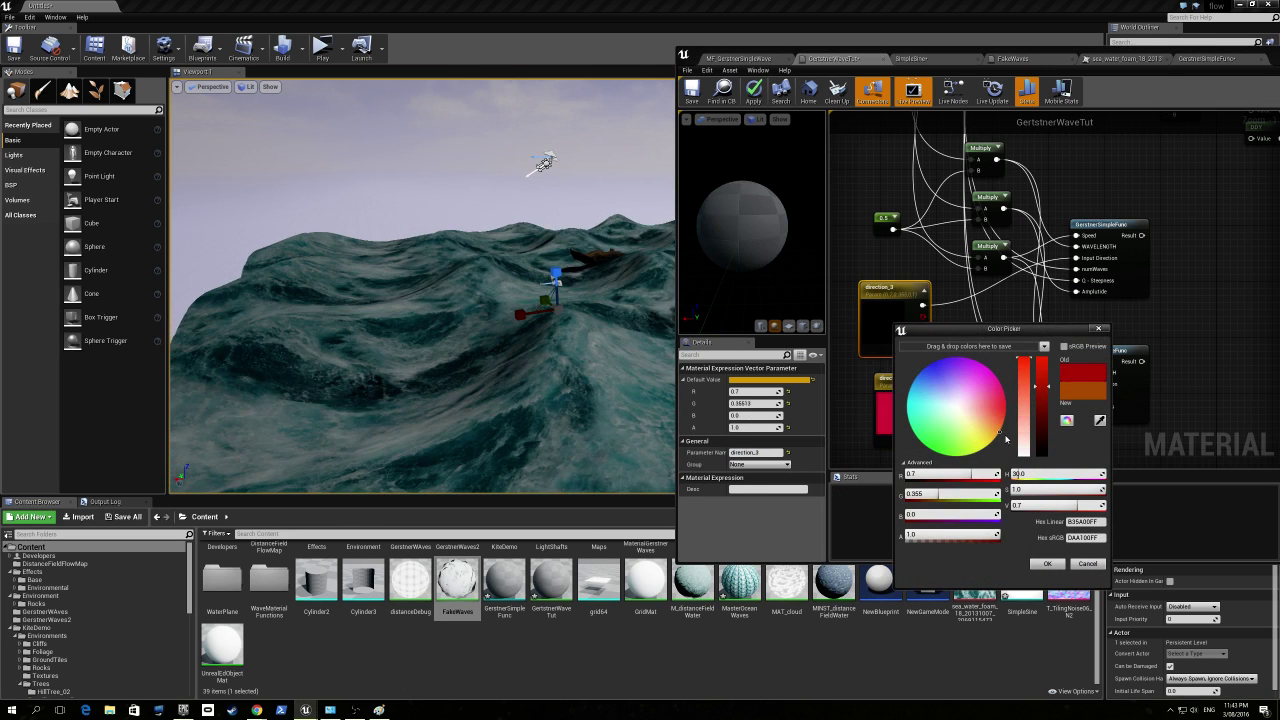
{"action": "mouse_move", "coordinate": [1007, 437]}
{"action": "left_mouse_down"}
{"action": "mouse_move", "coordinate": [1018, 425]}
{"action": "mouse_move", "coordinate": [995, 443]}
{"action": "left_mouse_up"}
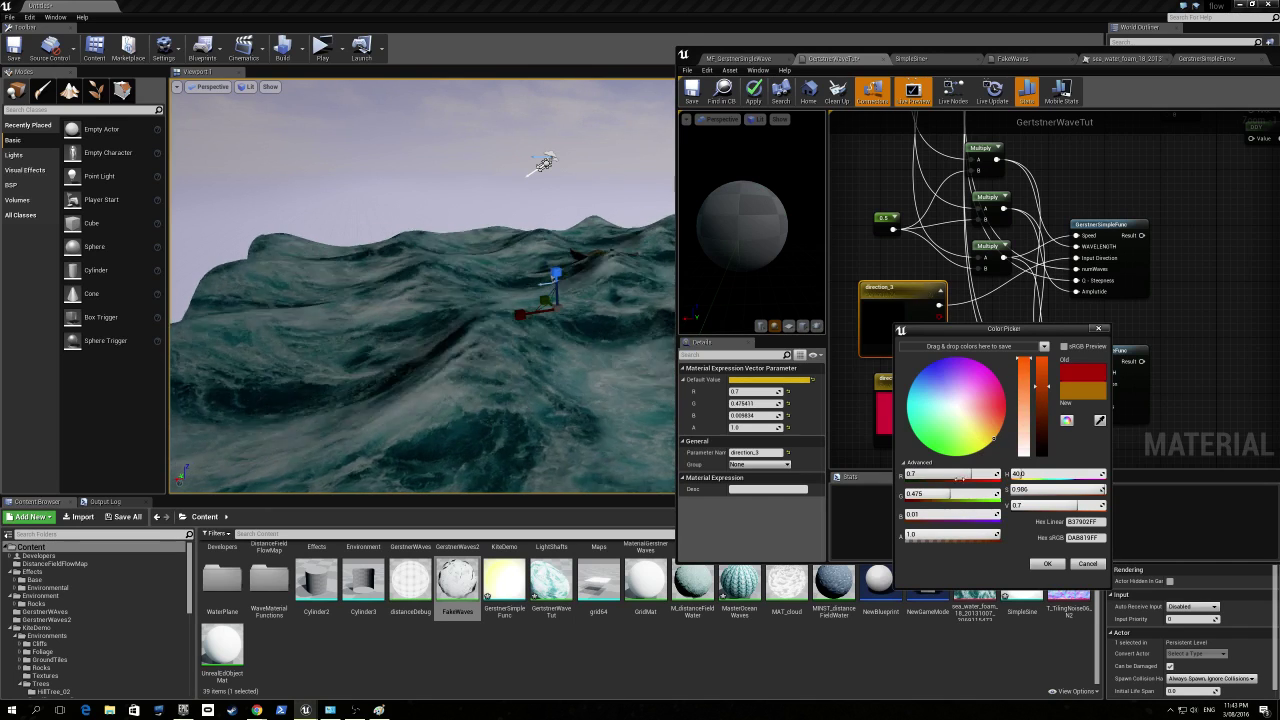
{"action": "left_click", "coordinate": [1047, 564]}
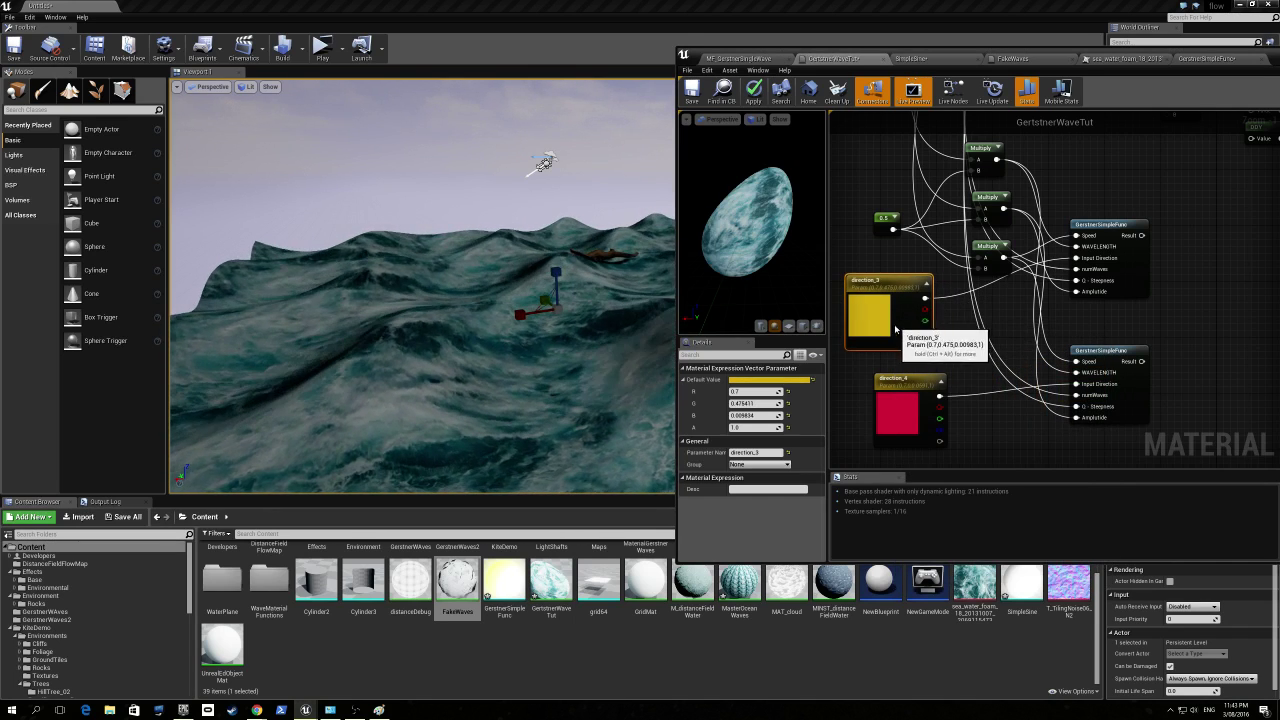
Set the direction_4 color to yellow-green with R 0.66, G 0.7 and B 0.0
{"action": "double_click", "coordinate": [903, 420]}
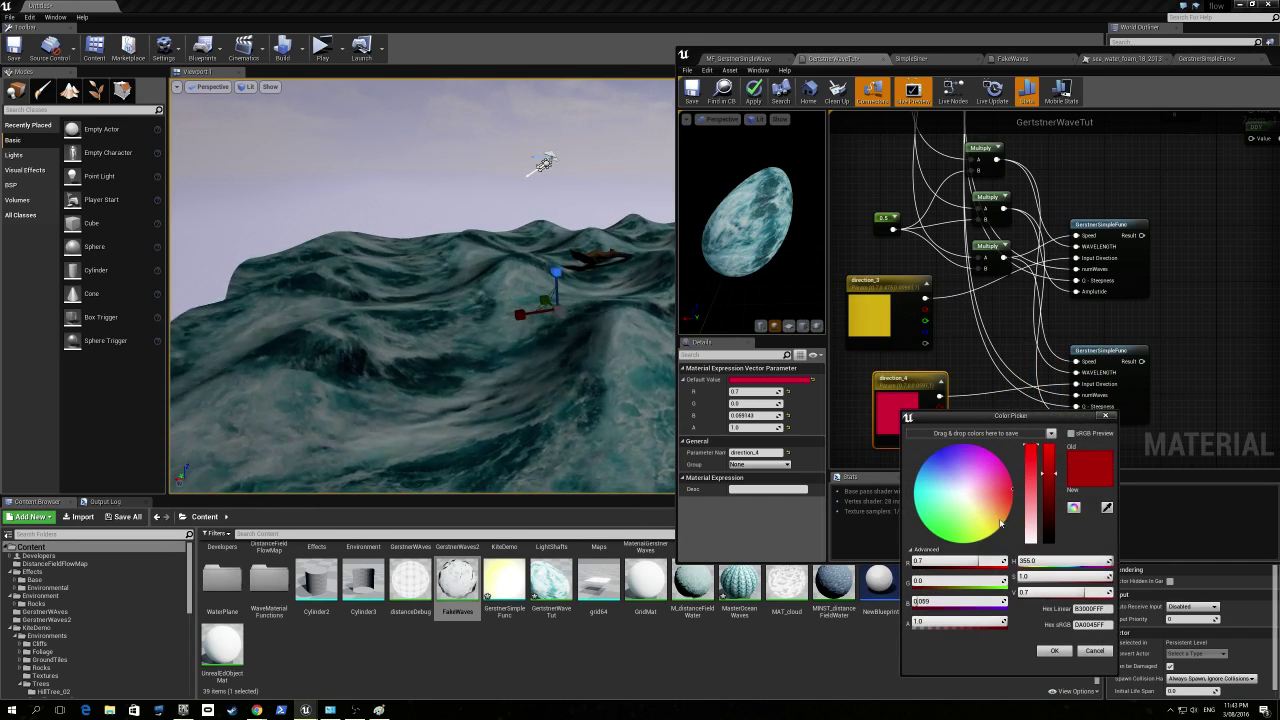
{"action": "left_click_drag", "start_coordinate": [990, 542], "coordinate": [991, 548]}
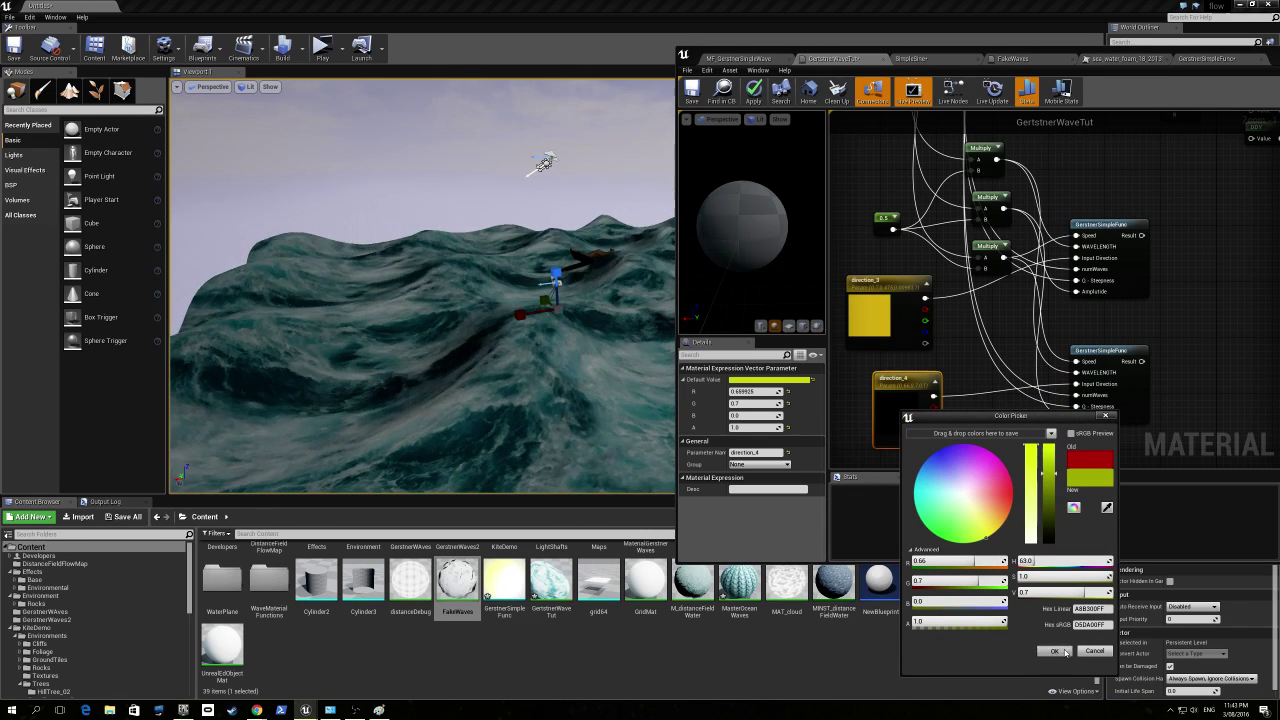
{"action": "left_click", "coordinate": [1055, 651]}
{"action": "scroll", "coordinate": [968, 375], "scroll_direction": "down", "scroll_amount": 5}
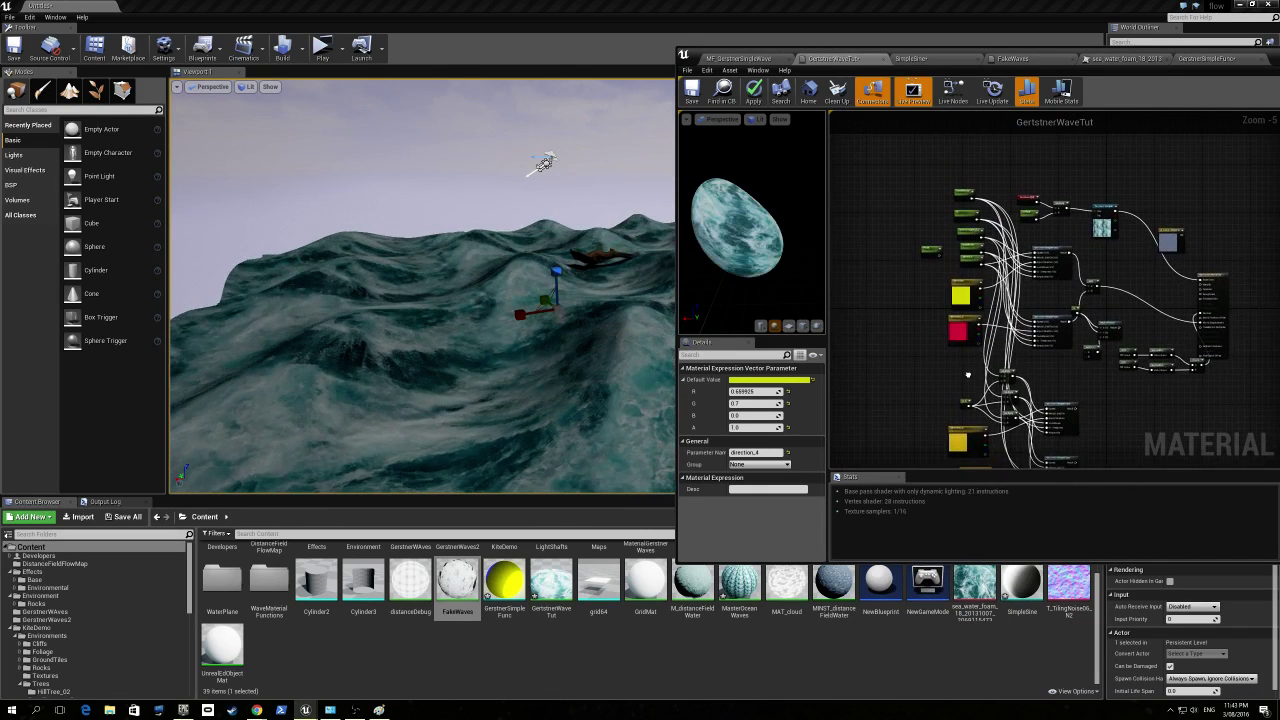
Move the direction_4 parameter directly beneath direction_3 to free space beside both nodes
{"action": "scroll", "coordinate": [968, 375], "scroll_direction": "up", "scroll_amount": 4}
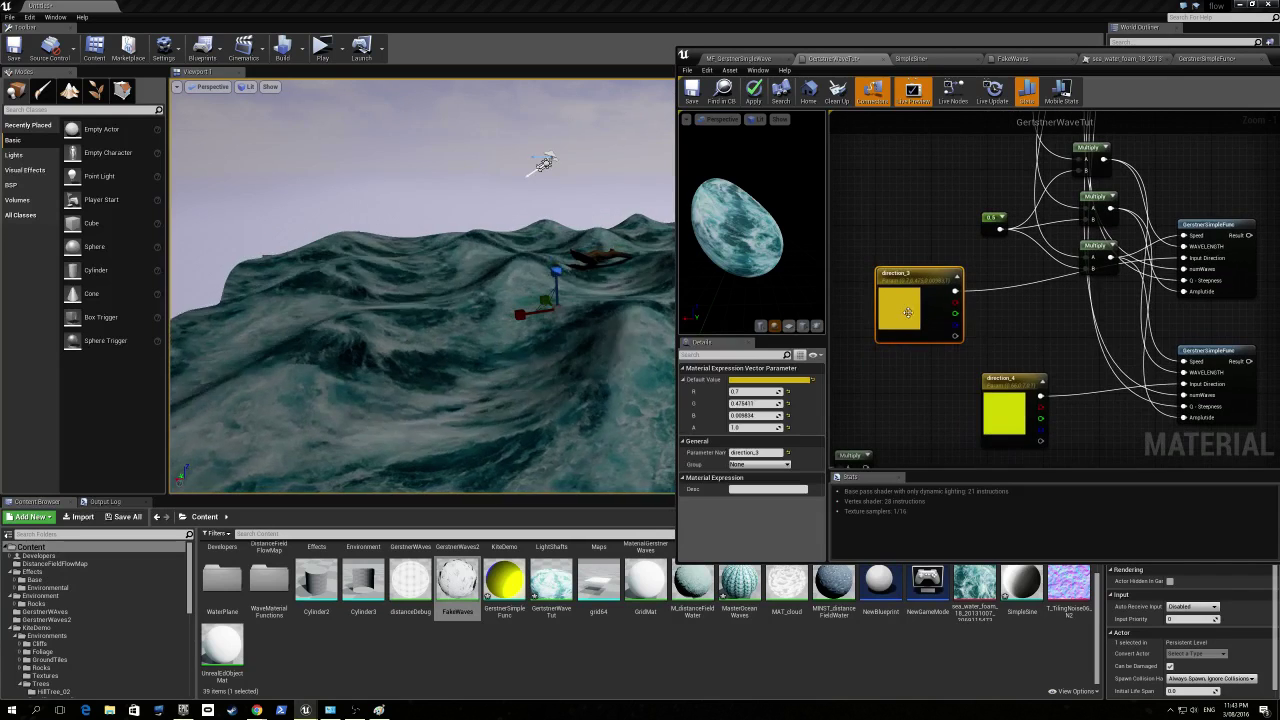
{"action": "left_click_drag", "start_coordinate": [986, 418], "coordinate": [893, 410]}
{"action": "key", "text": "2"}
{"action": "left_click", "coordinate": [981, 328]}
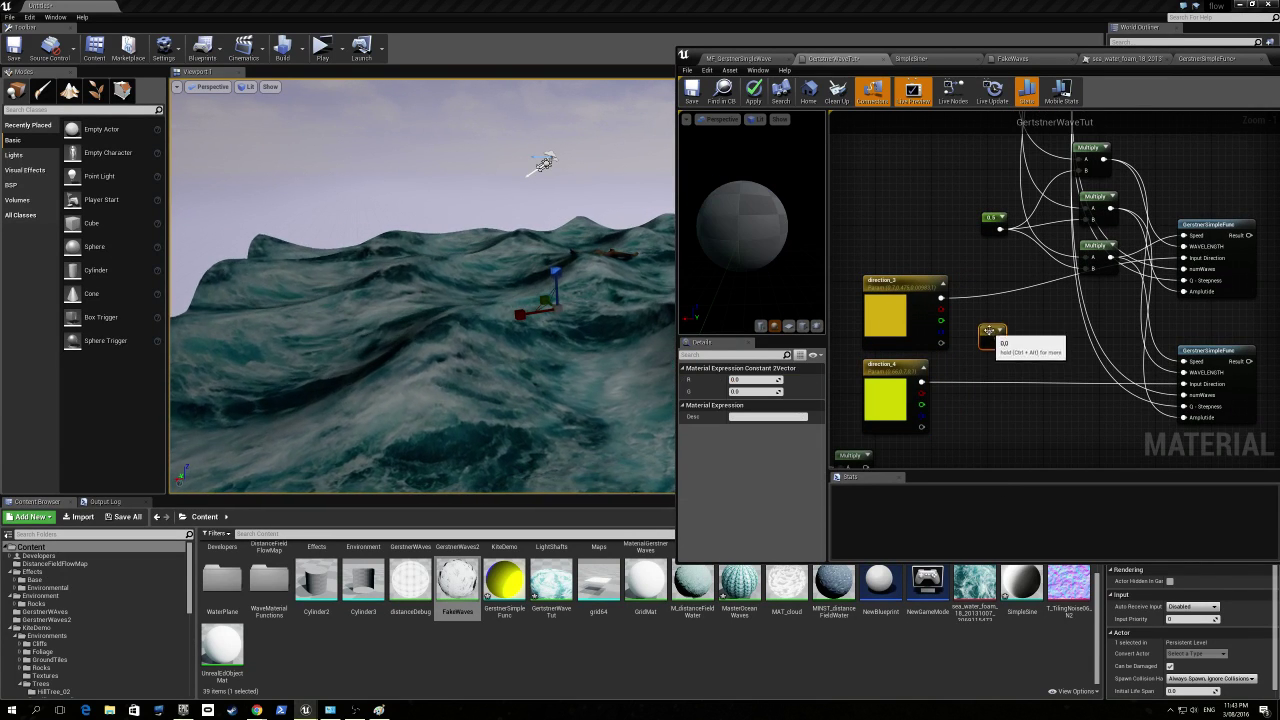
{"action": "left_click_drag", "start_coordinate": [987, 331], "coordinate": [1010, 302]}
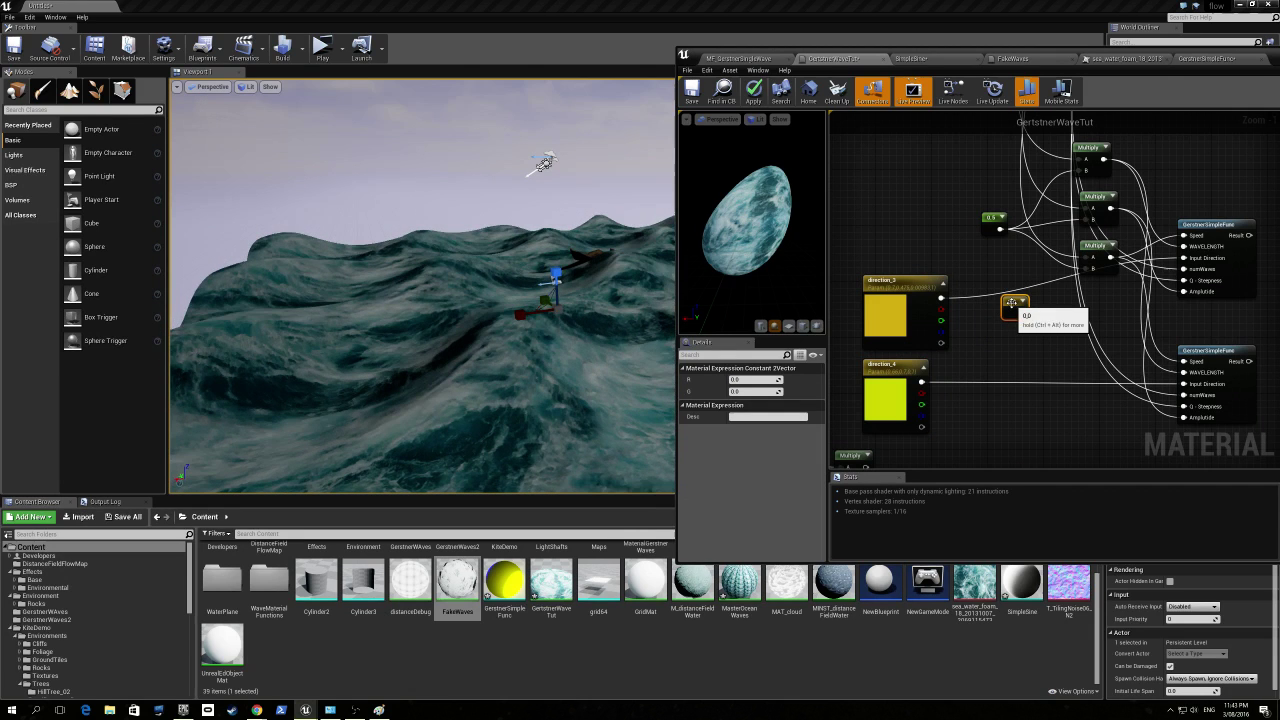
{"action": "key", "text": "Delete"}
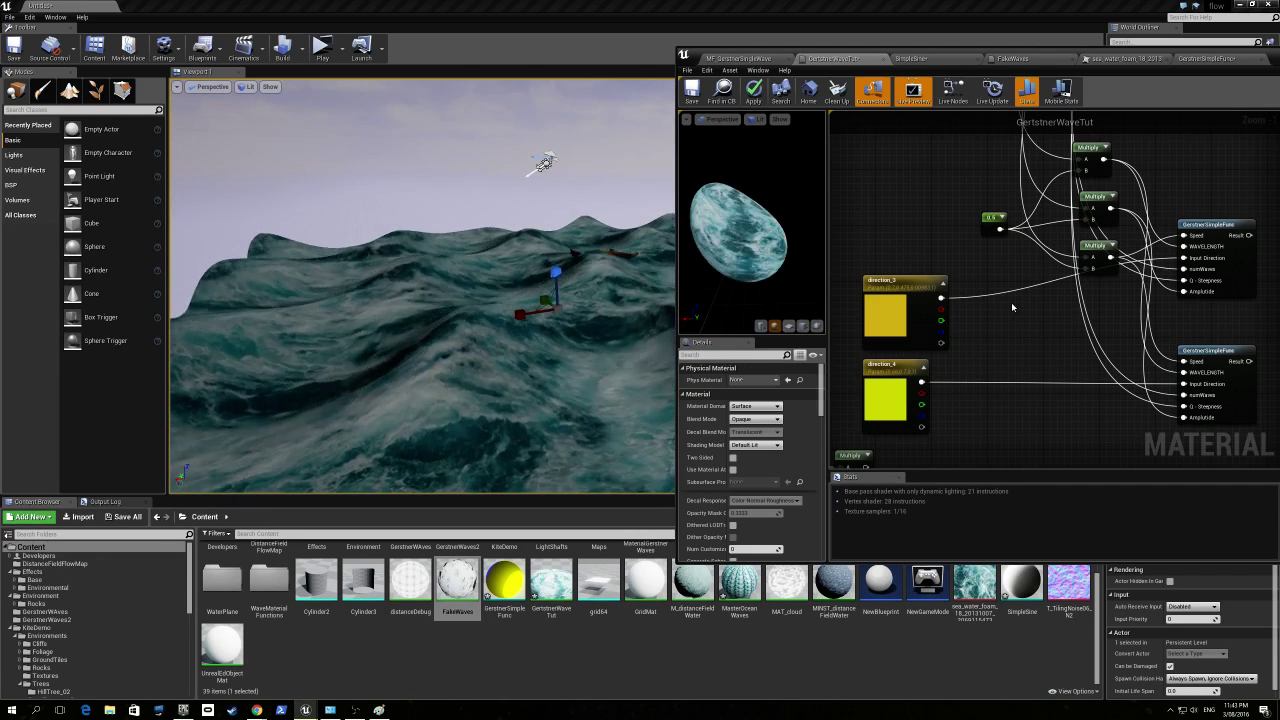
Add a Multiply node beside direction_3, feed direction_3 into its A input, and set Const B to -1
{"action": "key", "text": "m"}
{"action": "left_click", "coordinate": [1005, 305]}
{"action": "left_click_drag", "start_coordinate": [951, 299], "coordinate": [1018, 322]}
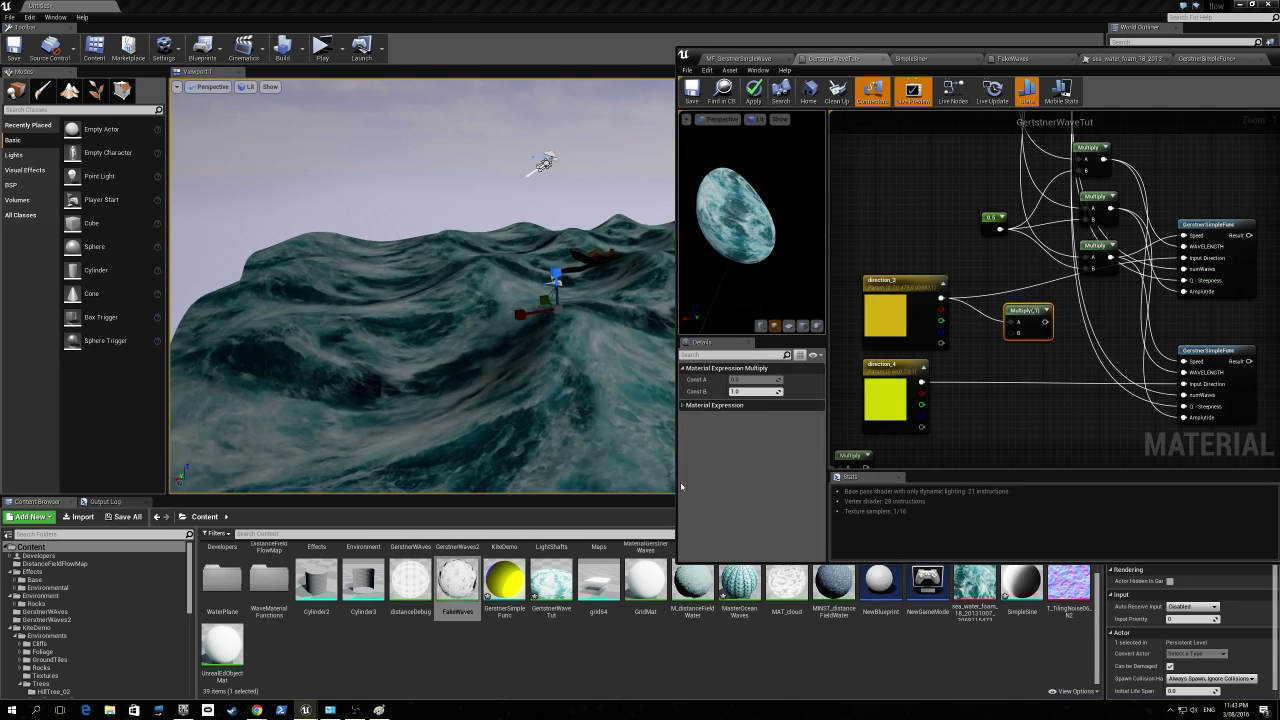
{"action": "left_click", "coordinate": [757, 388]}
{"action": "type", "text": "-1"}
{"action": "key", "text": "Return"}
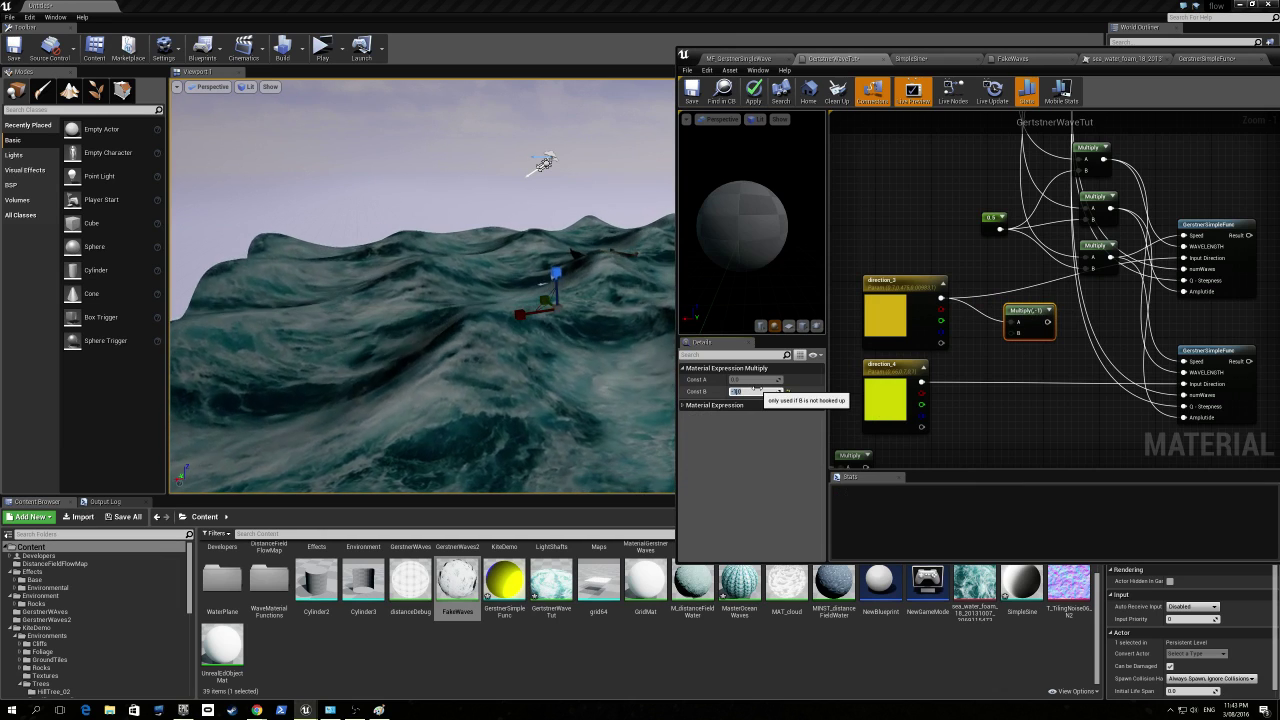
{"action": "left_click", "coordinate": [1047, 311]}
{"action": "left_click_drag", "start_coordinate": [1032, 309], "coordinate": [1023, 293]}
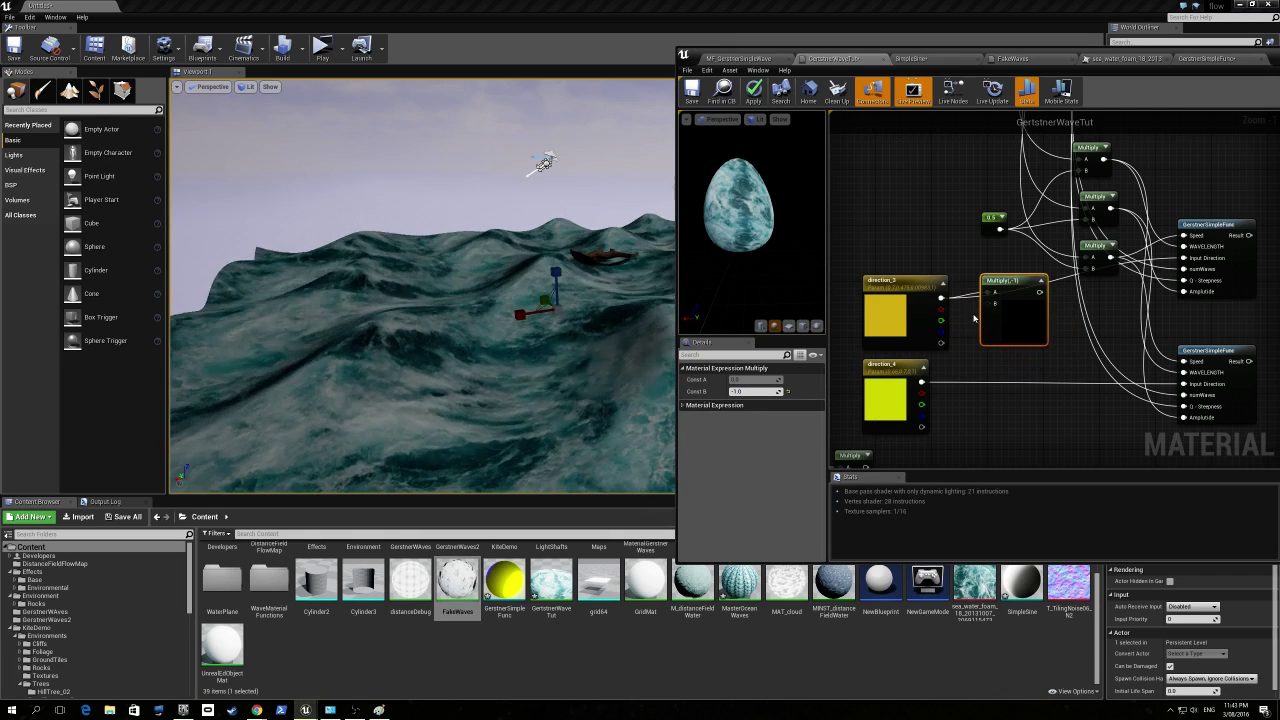
Set the direction_3 color to yellow-green with R 0.625, G 0.7 and B 0.0
{"action": "left_click", "coordinate": [906, 323]}
{"action": "double_click", "coordinate": [906, 323]}
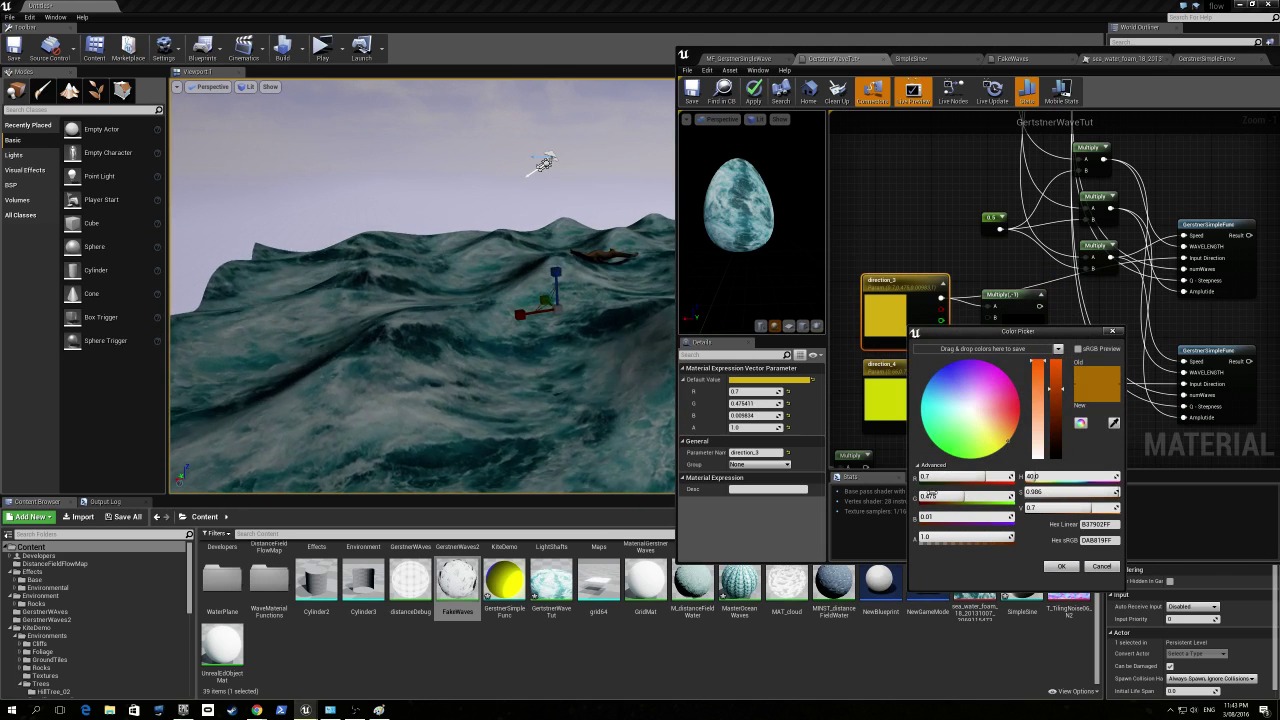
{"action": "left_click", "coordinate": [992, 458]}
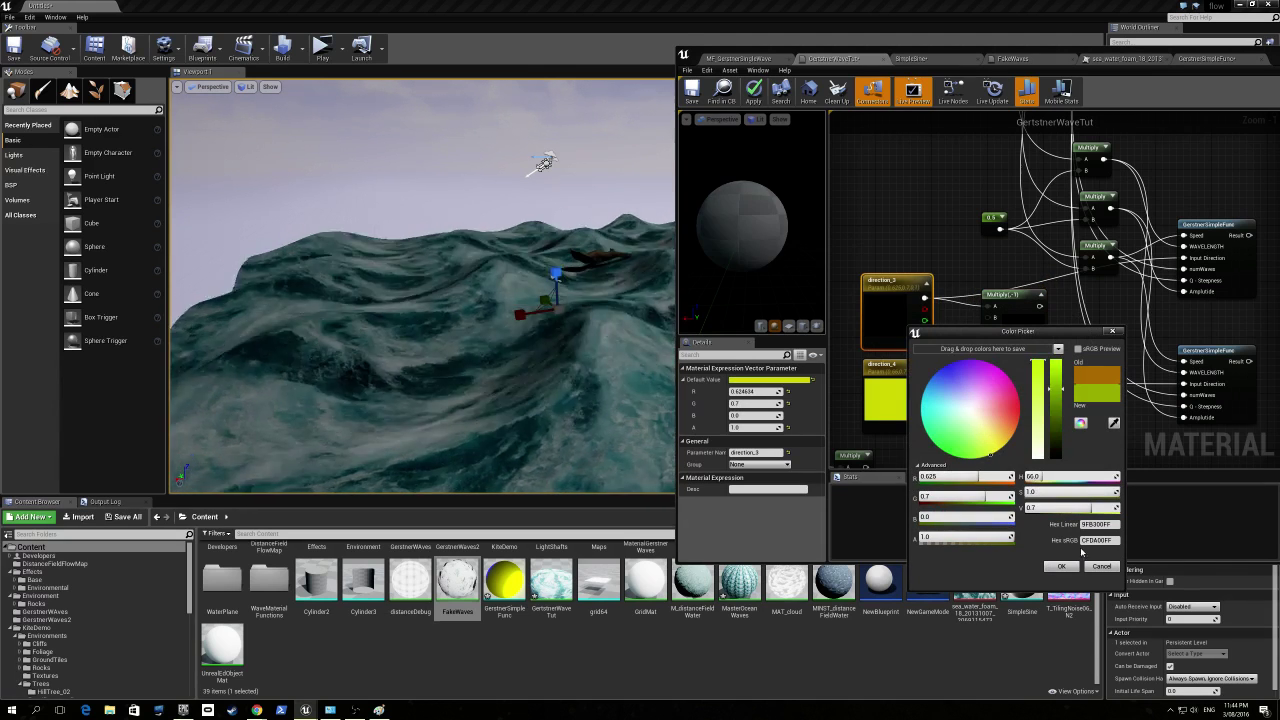
{"action": "left_click", "coordinate": [1061, 567]}
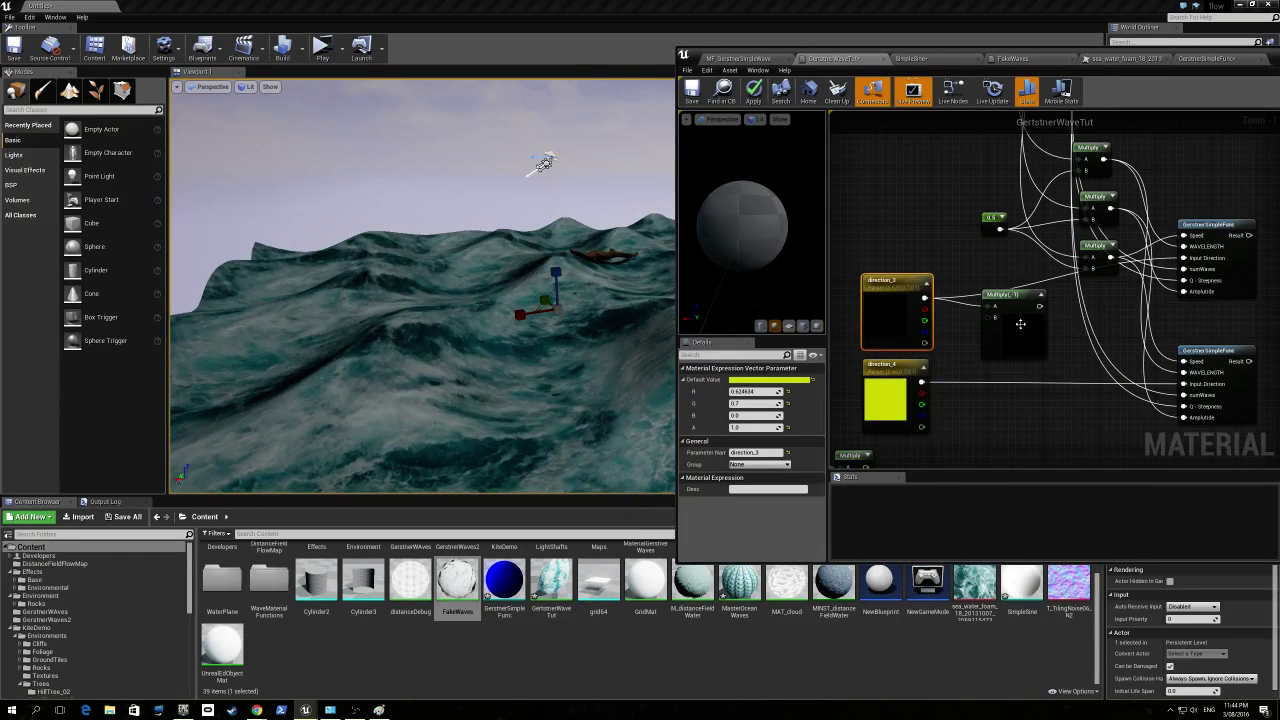
Route direction_3's Multiply into the upper added wave's Input Direction, and place a copy of that Multiply below, fed by direction_4
{"action": "left_click_drag", "start_coordinate": [1020, 323], "coordinate": [1020, 309]}
{"action": "key", "text": "ctrl+c"}
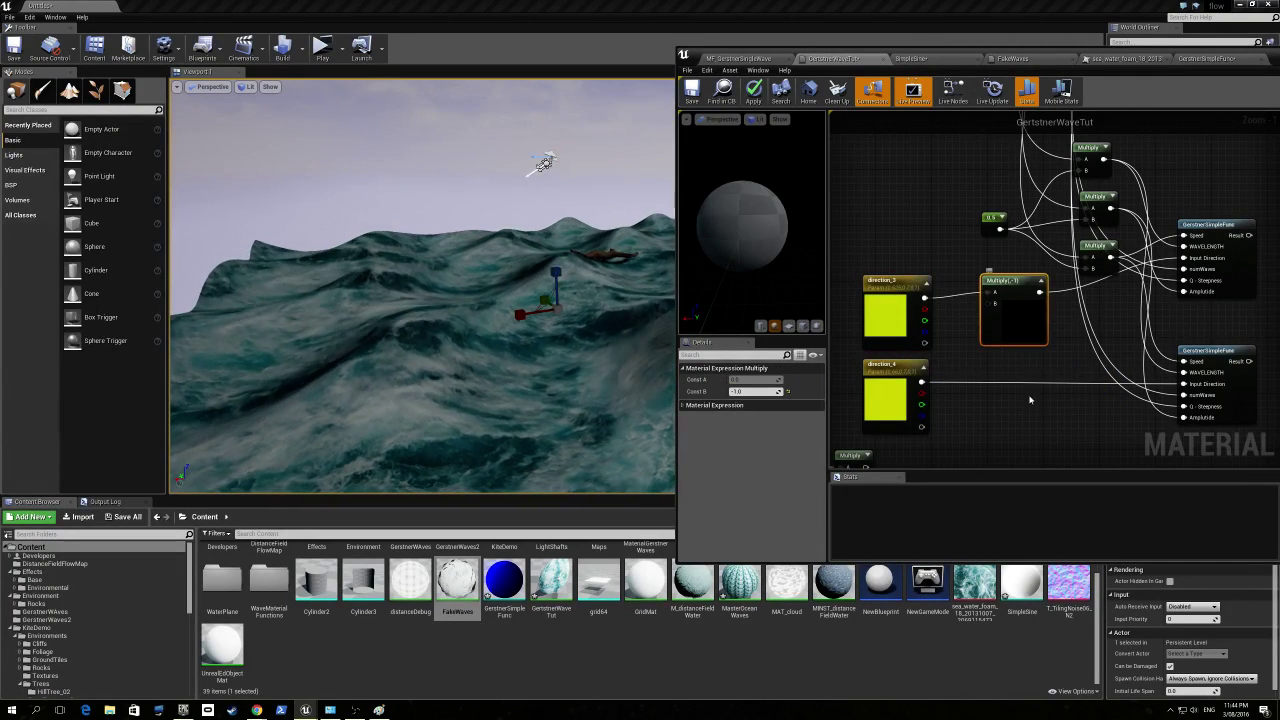
{"action": "key", "text": "ctrl+v"}
{"action": "left_click_drag", "start_coordinate": [1056, 436], "coordinate": [1035, 431]}
{"action": "left_click_drag", "start_coordinate": [923, 382], "coordinate": [998, 404]}
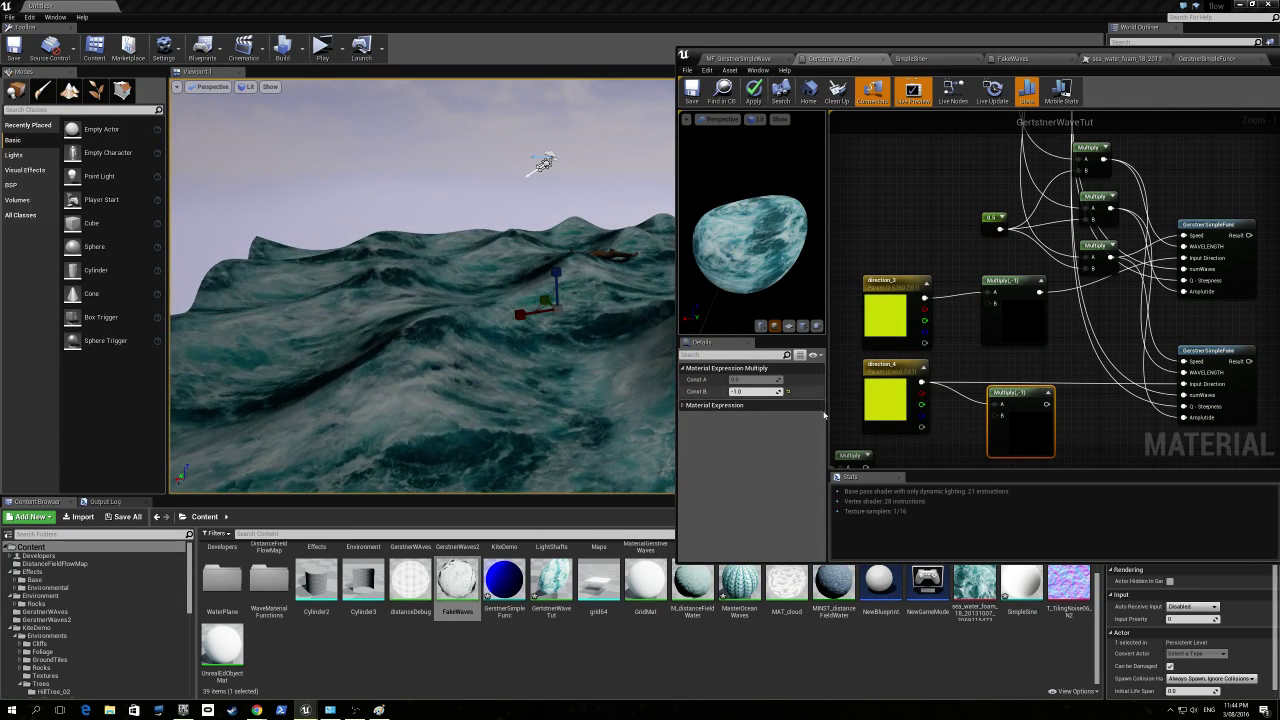
{"action": "right_click_drag", "start_coordinate": [950, 418], "coordinate": [917, 372]}
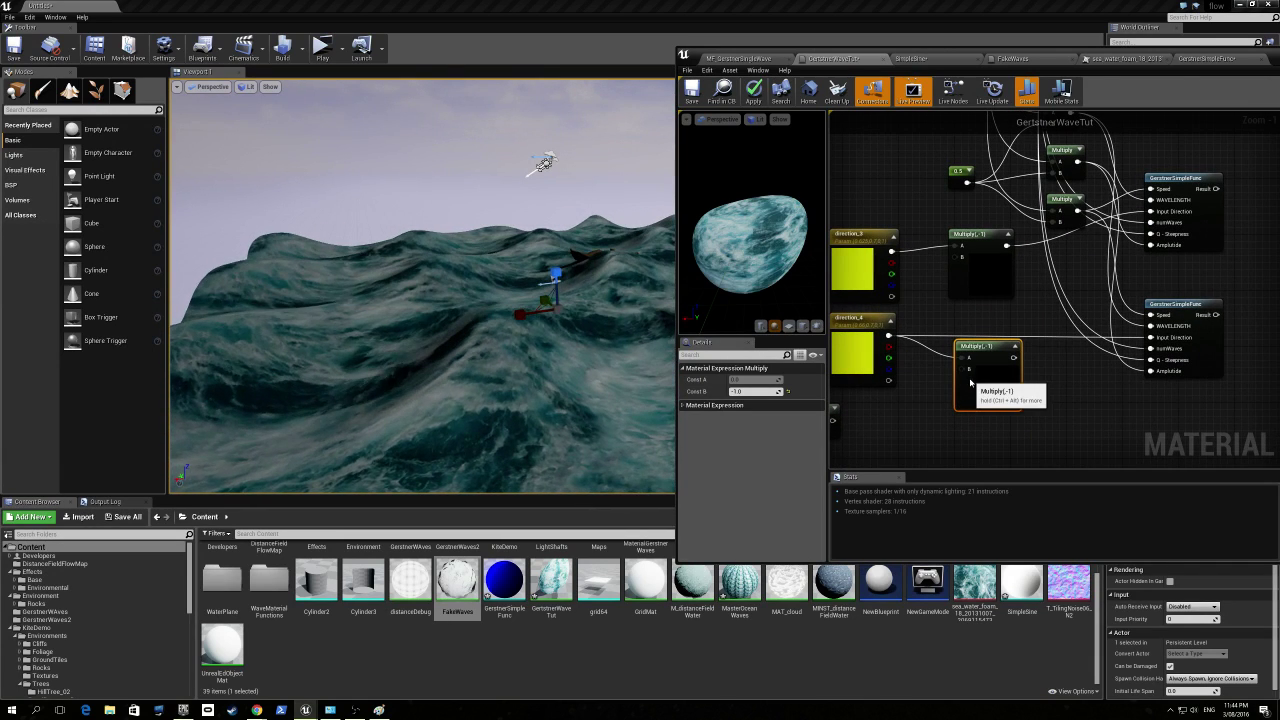
Set the direction_4 color to orange with R 0.7, G 0.382 and B 0.0, and route its Multiply into the lower wave's Input Direction
{"action": "double_click", "coordinate": [868, 354]}
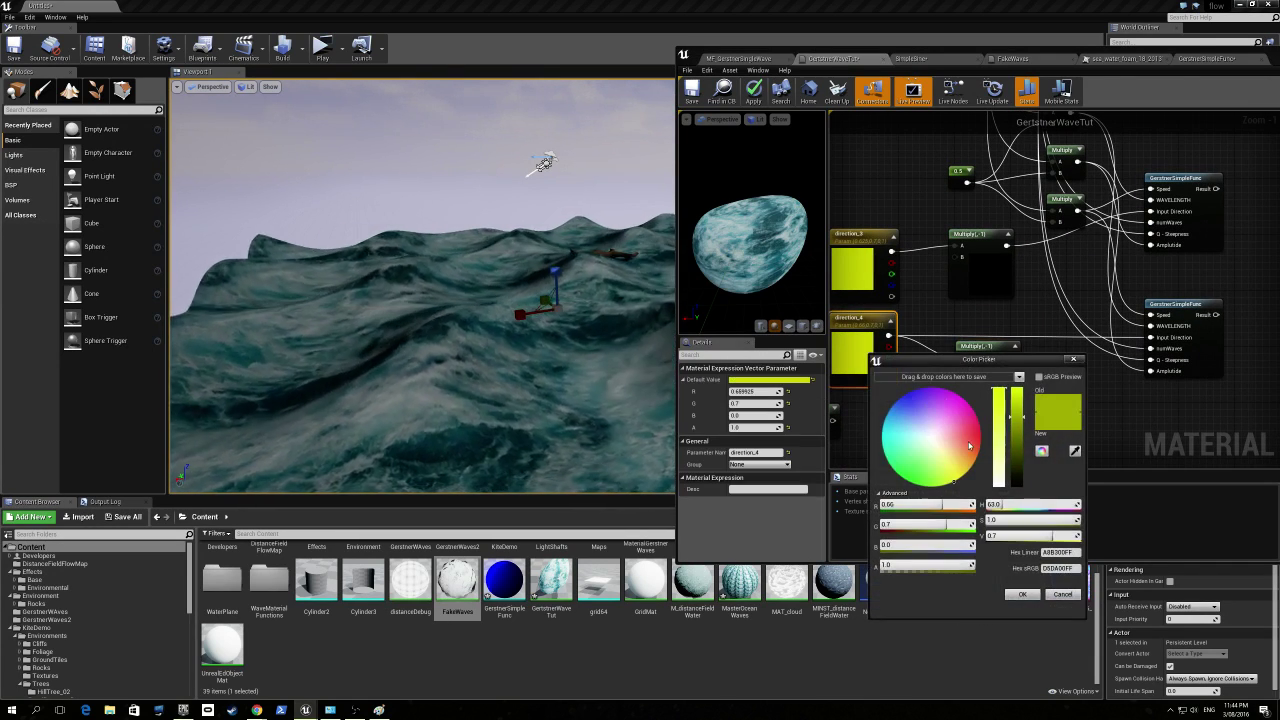
{"action": "left_click", "coordinate": [976, 466]}
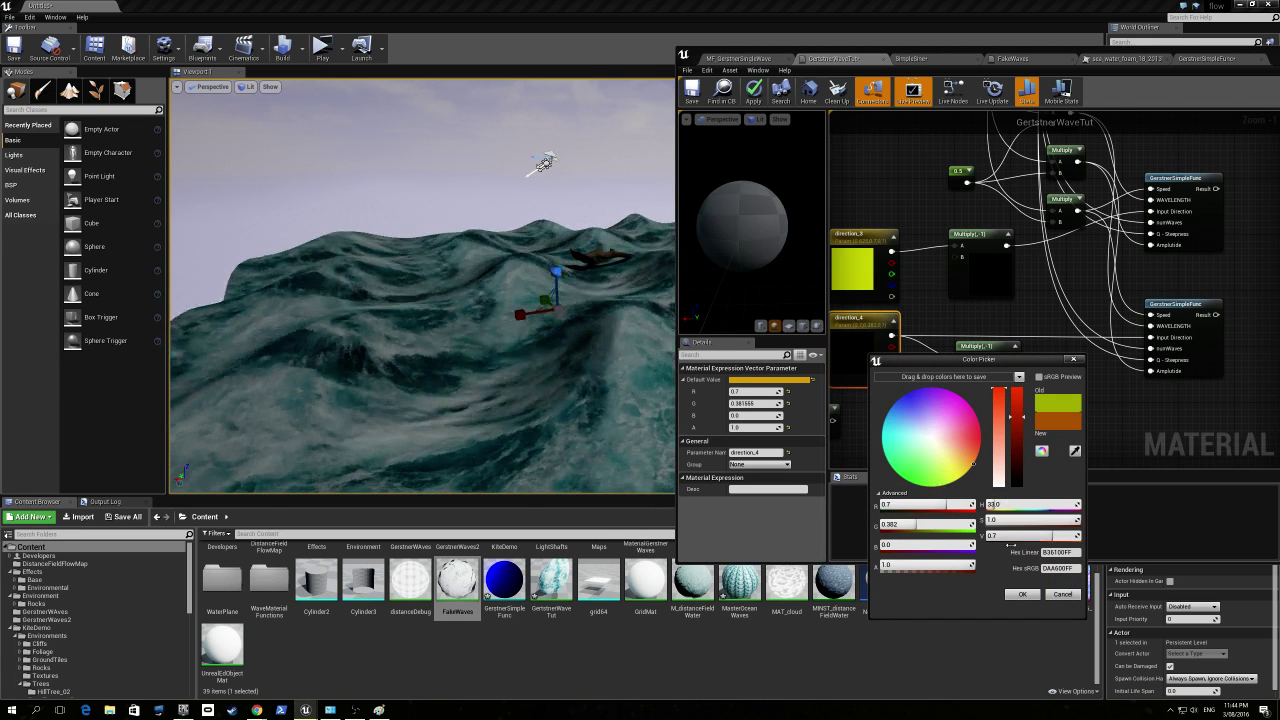
{"action": "left_click", "coordinate": [1022, 594]}
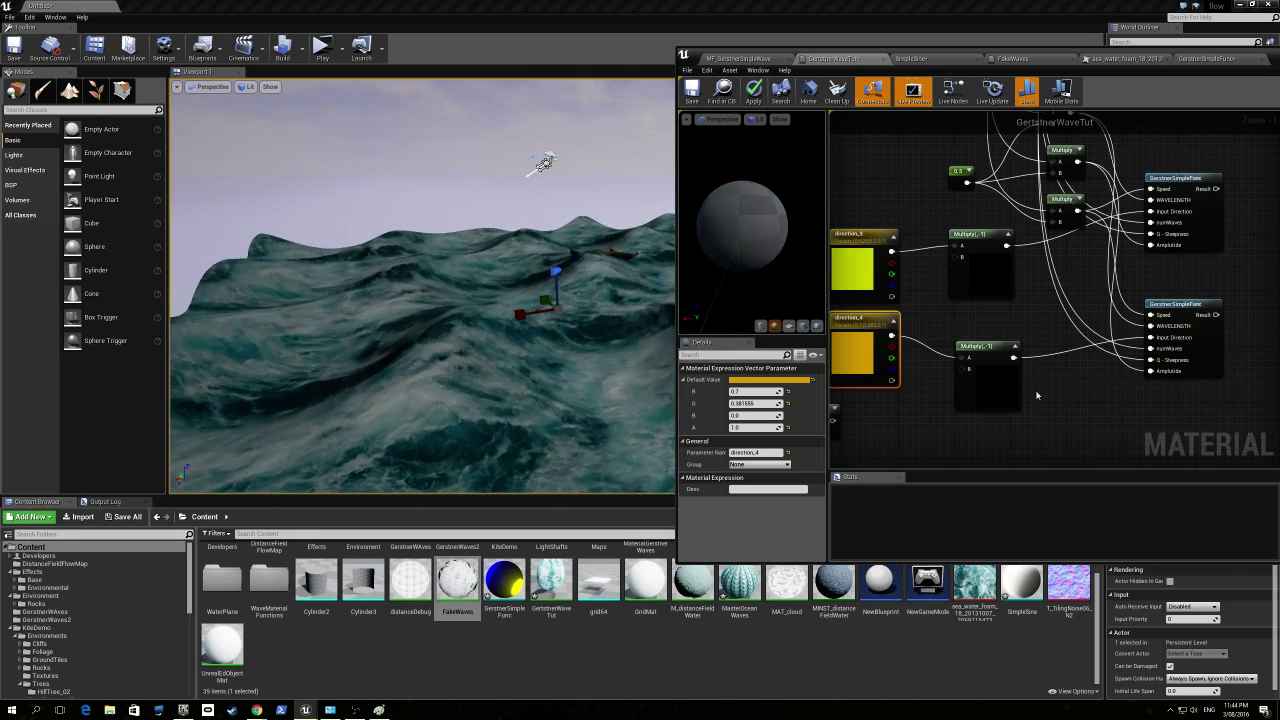
Sum the Result outputs of the two added GerstnerSimpleFunc waves in a new Add node
{"action": "scroll", "coordinate": [968, 390], "scroll_direction": "down", "scroll_amount": 2}
{"action": "right_click_drag", "start_coordinate": [970, 388], "coordinate": [870, 431]}
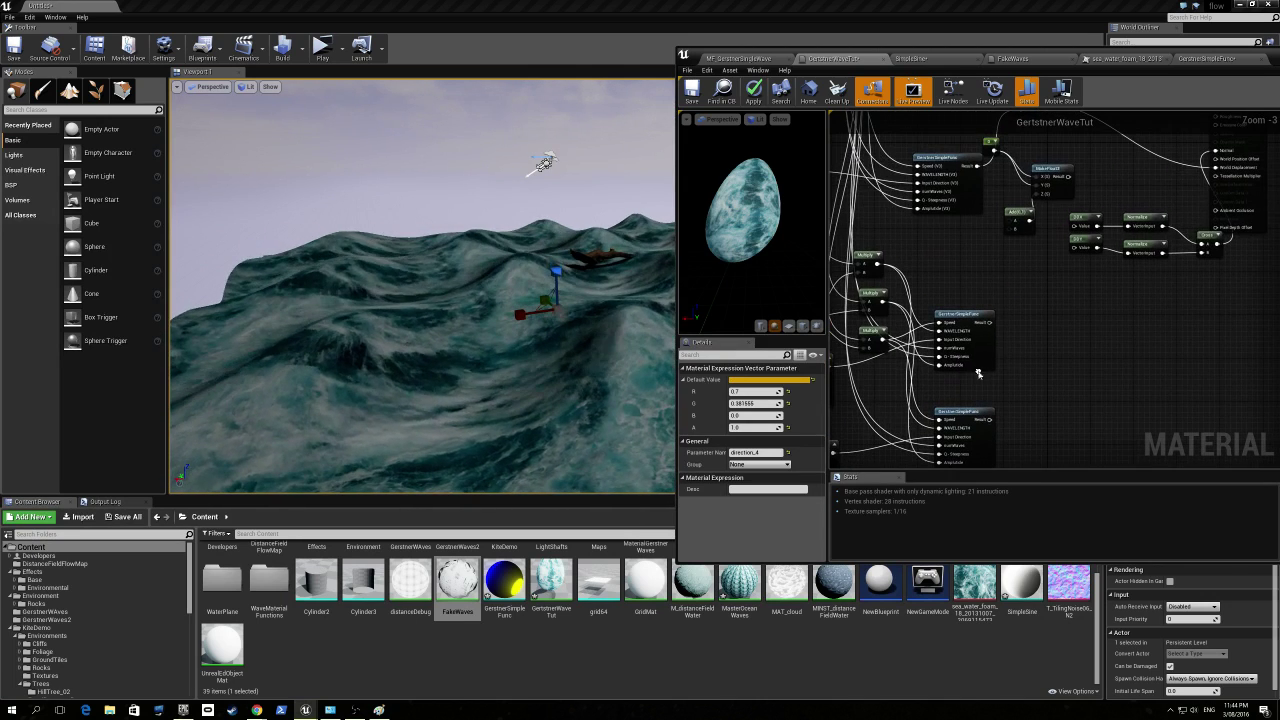
{"action": "right_click", "coordinate": [1038, 308]}
{"action": "type", "text": "add"}
{"action": "left_click", "coordinate": [1050, 357]}
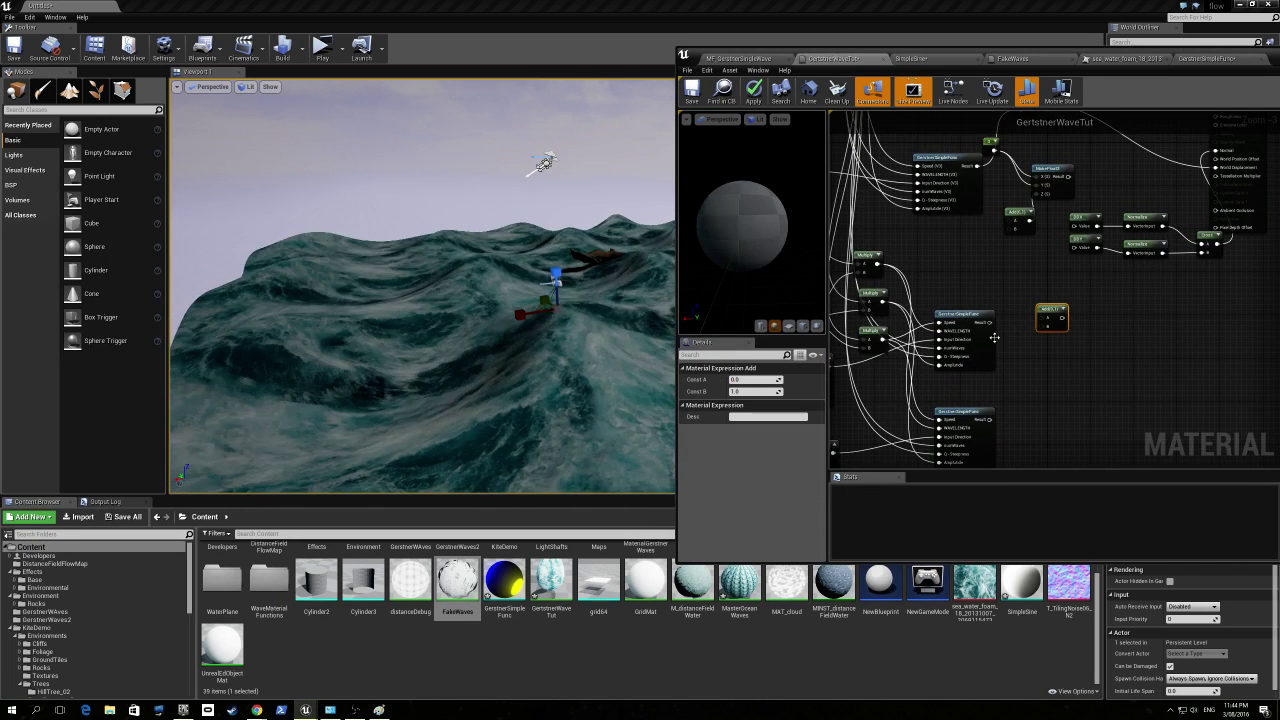
{"action": "left_click_drag", "start_coordinate": [989, 322], "coordinate": [1038, 317]}
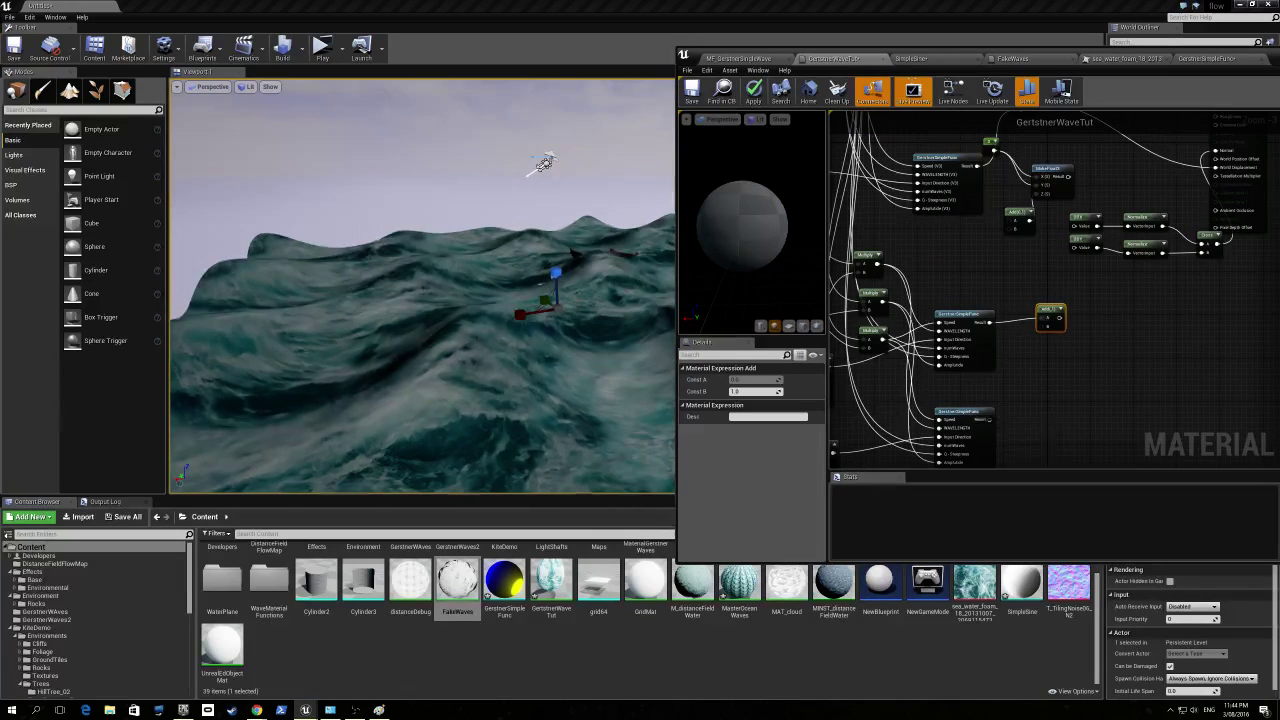
{"action": "left_click_drag", "start_coordinate": [989, 420], "coordinate": [1042, 327]}
Combine the original waves' Add and the added waves' Add in another Add node that feeds World Displacement
{"action": "right_click_drag", "start_coordinate": [1090, 331], "coordinate": [1048, 422]}
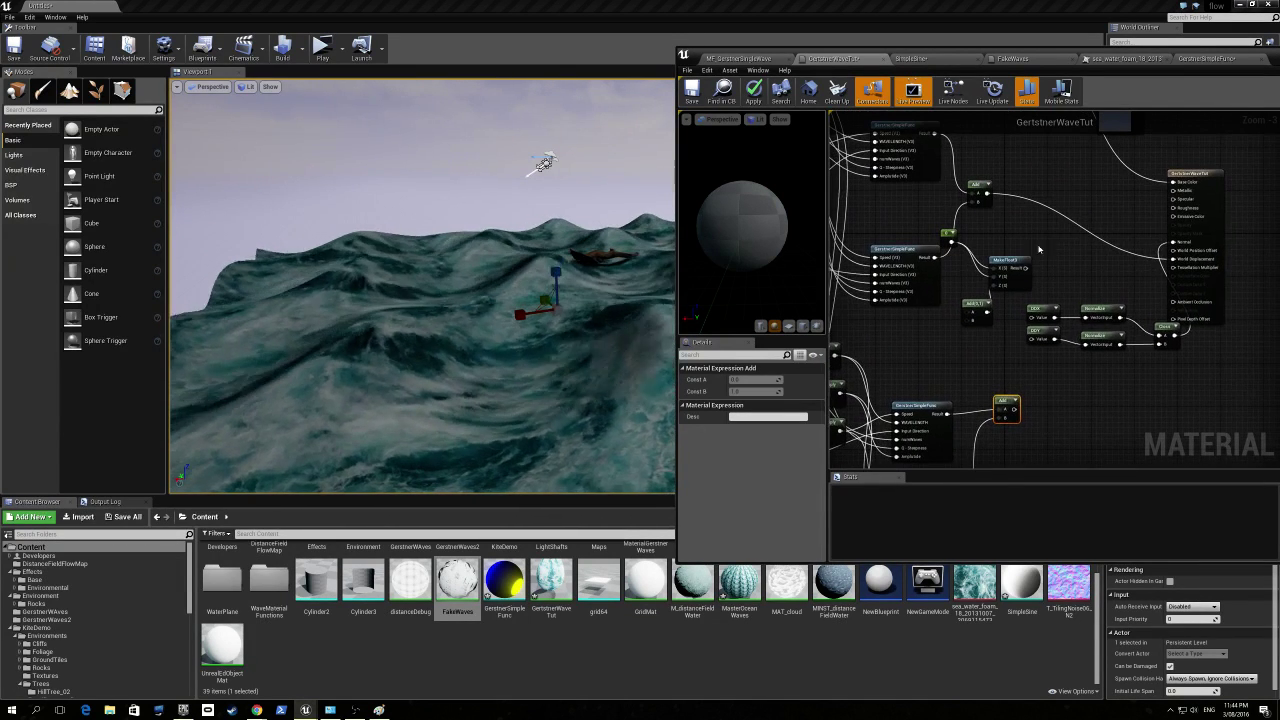
{"action": "right_click", "coordinate": [1078, 210]}
{"action": "type", "text": "add"}
{"action": "left_click", "coordinate": [1096, 260]}
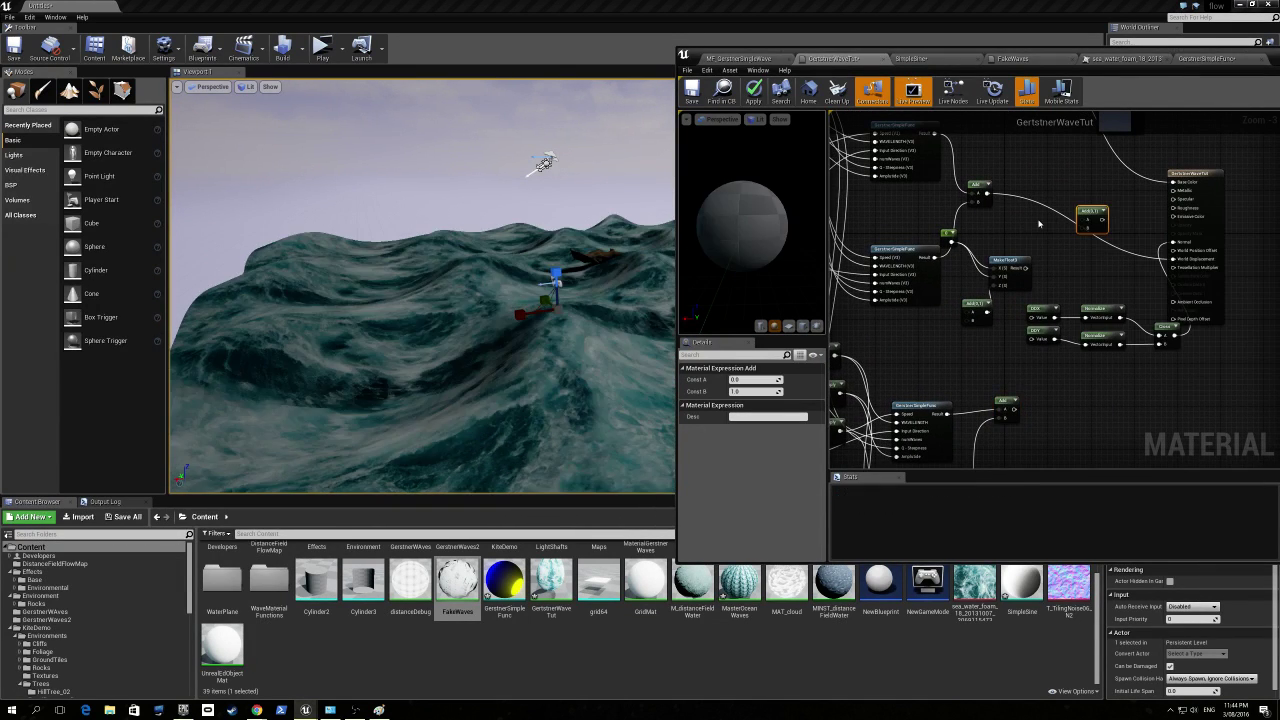
{"action": "left_click_drag", "start_coordinate": [987, 193], "coordinate": [1083, 219]}
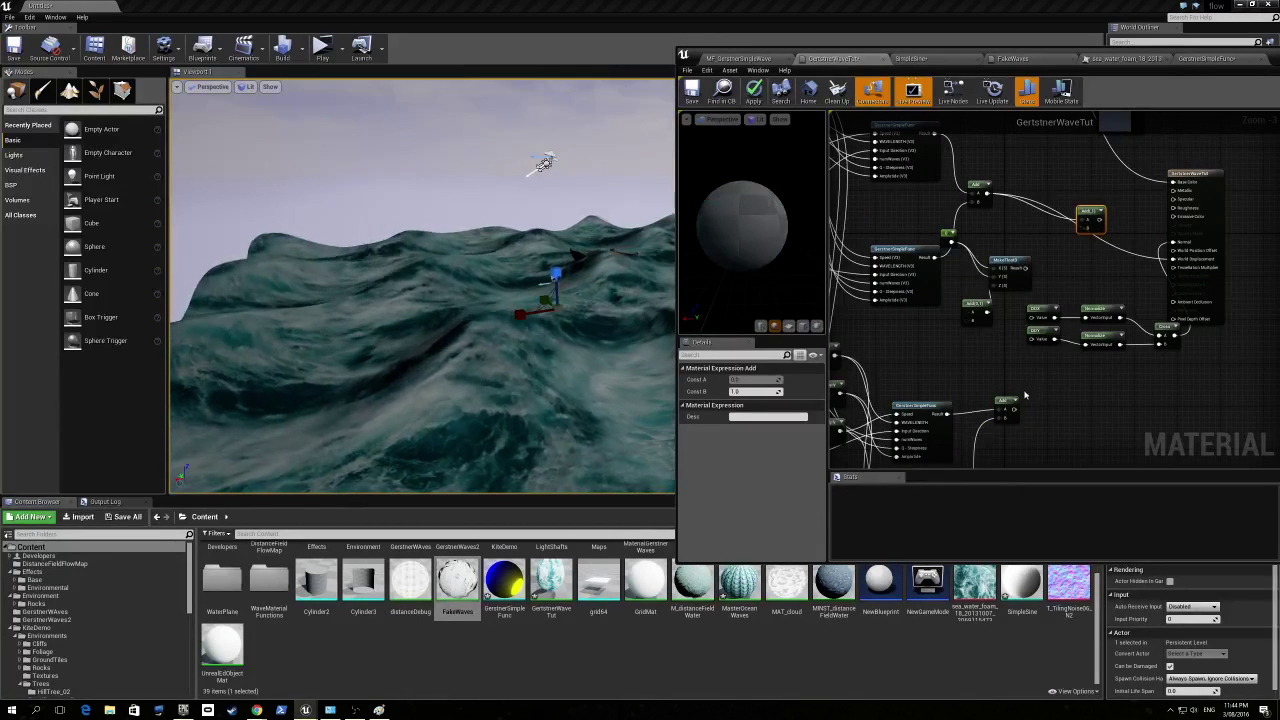
{"action": "left_click_drag", "start_coordinate": [1014, 409], "coordinate": [1102, 224]}
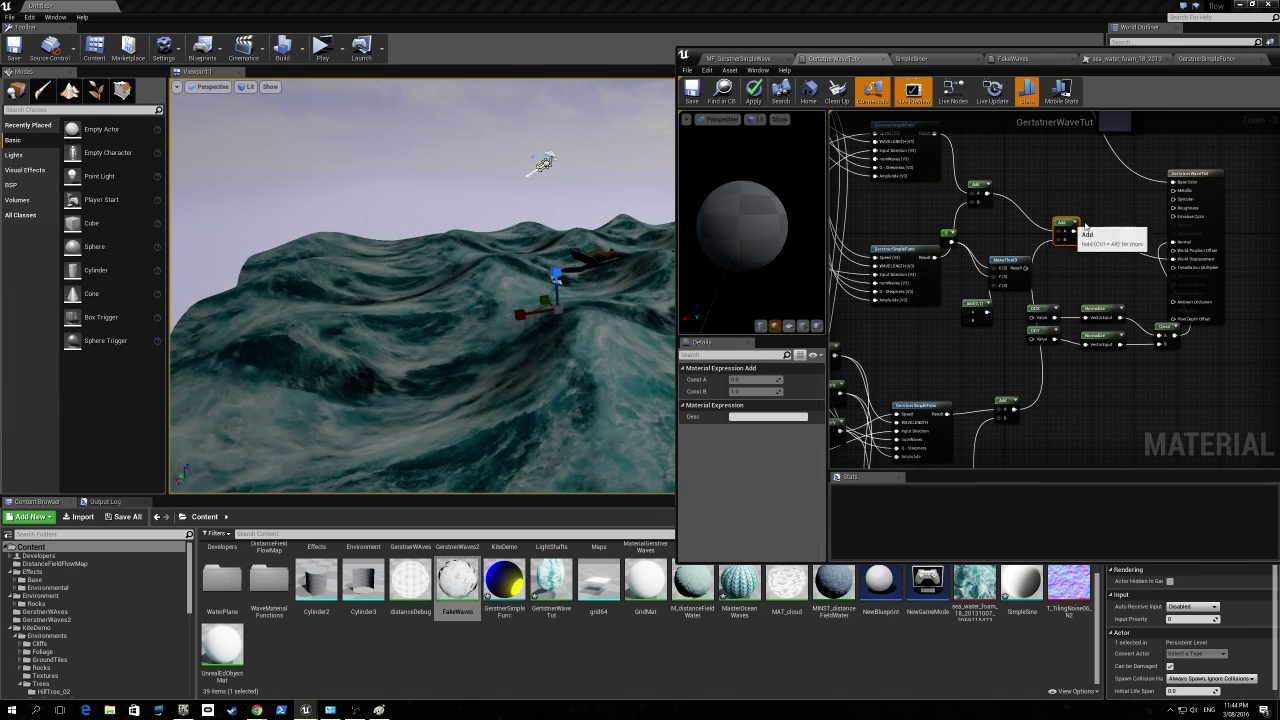
Apply the material changes and move the material editor window aside to expose more of the level viewport
{"action": "left_click", "coordinate": [753, 93]}
{"action": "left_click", "coordinate": [753, 93]}
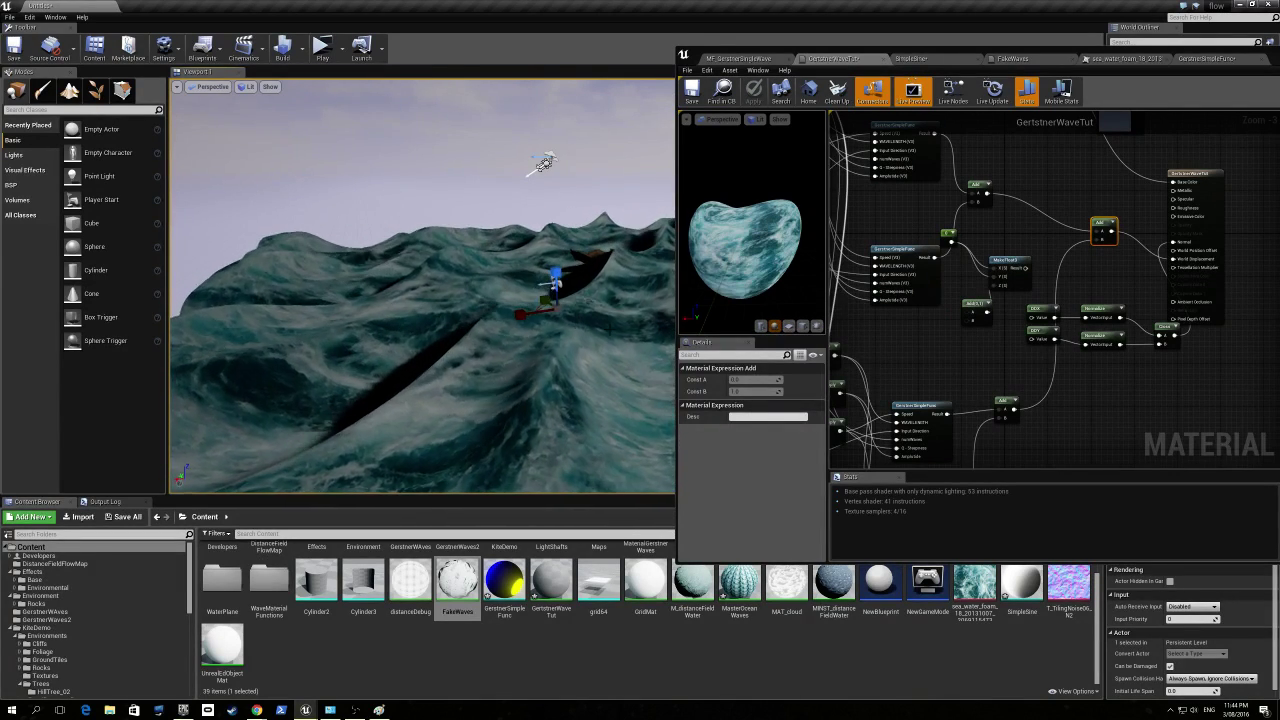
{"action": "right_click_drag", "start_coordinate": [933, 360], "coordinate": [1162, 300]}
{"action": "left_click", "coordinate": [974, 347]}
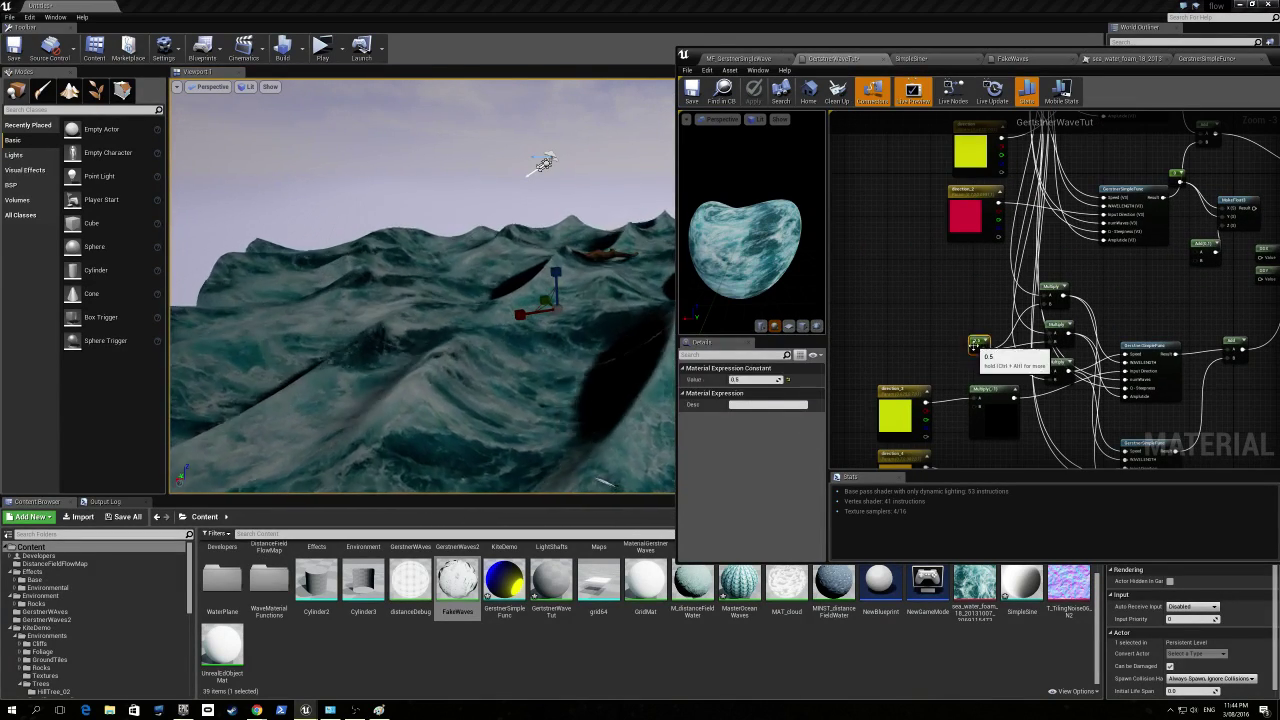
{"action": "right_click_drag", "start_coordinate": [975, 344], "coordinate": [947, 287]}
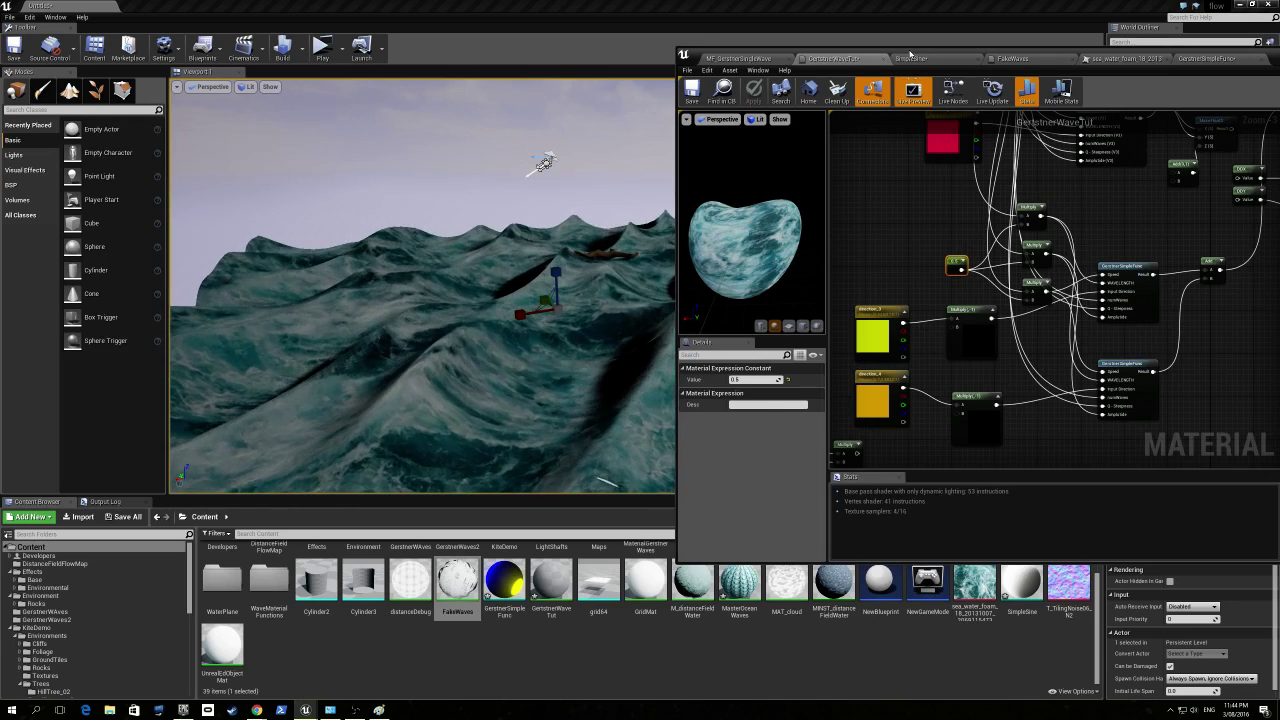
{"action": "left_click_drag", "start_coordinate": [910, 53], "coordinate": [1030, 57]}
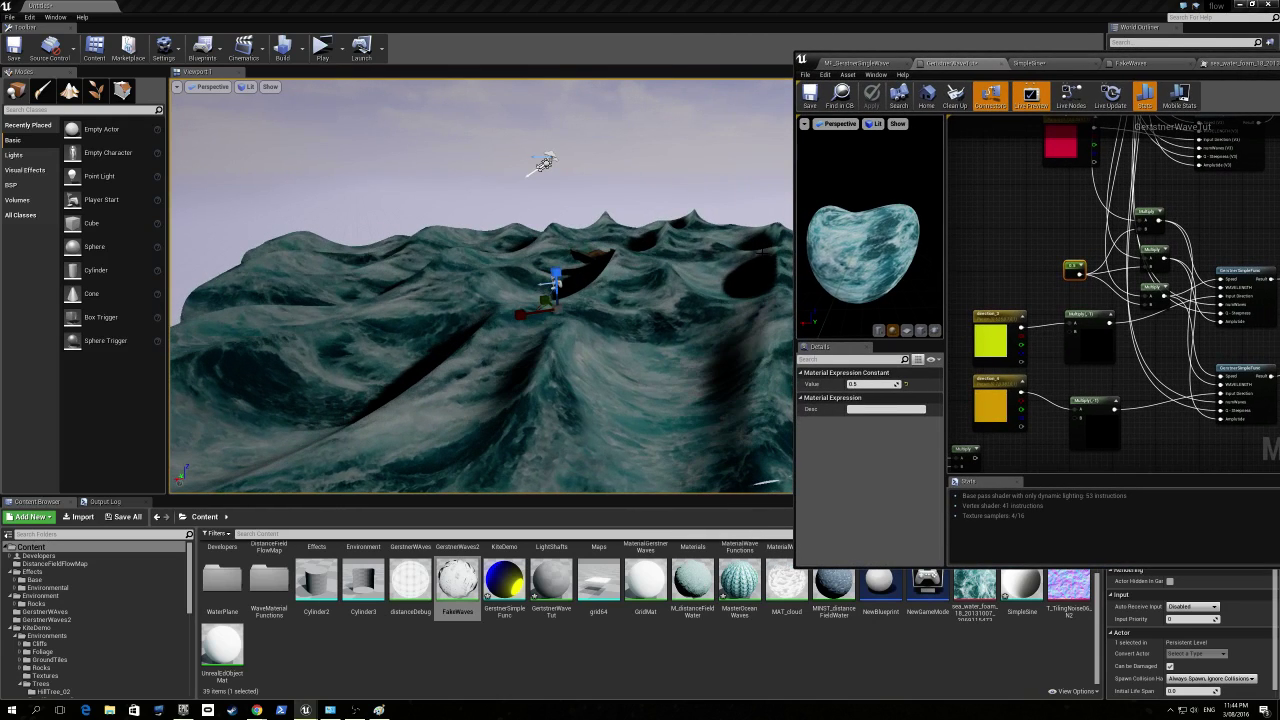
Lower the Amplitude parameter's default value to about 9.23
{"action": "left_click", "coordinate": [1087, 340]}
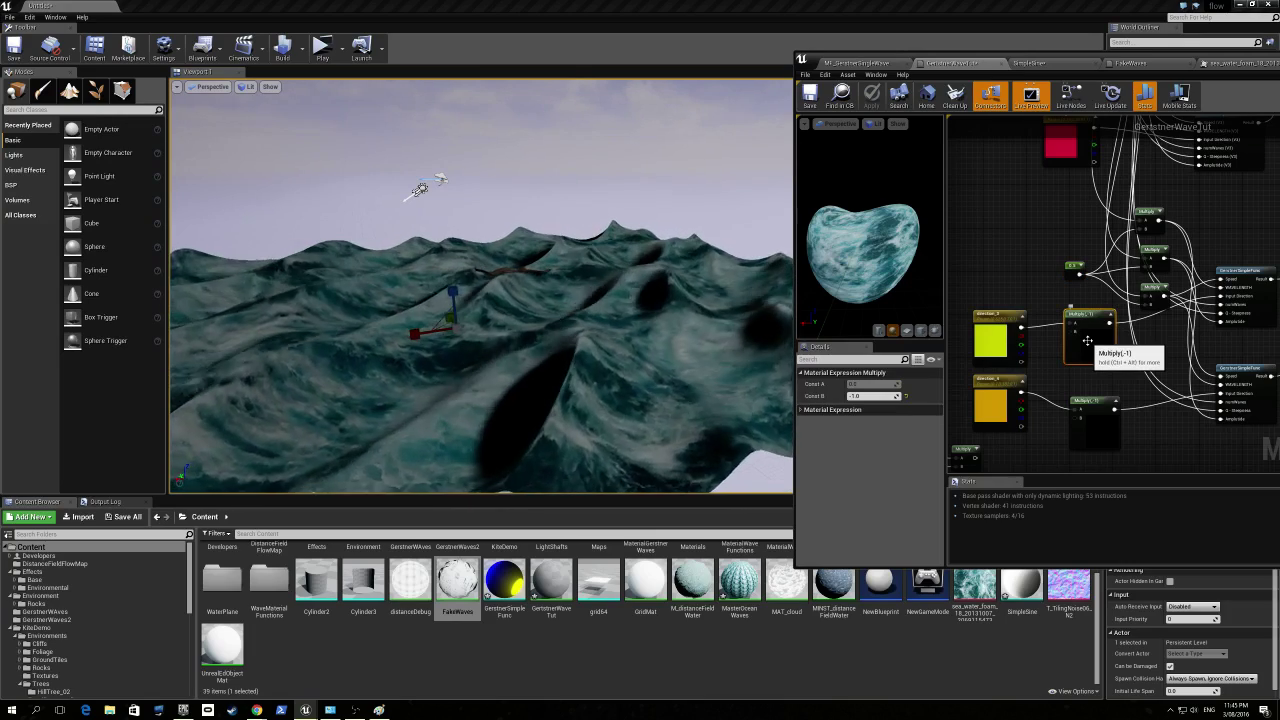
{"action": "right_click_drag", "start_coordinate": [1058, 237], "coordinate": [1049, 431]}
{"action": "right_click_drag", "start_coordinate": [1039, 185], "coordinate": [1072, 310]}
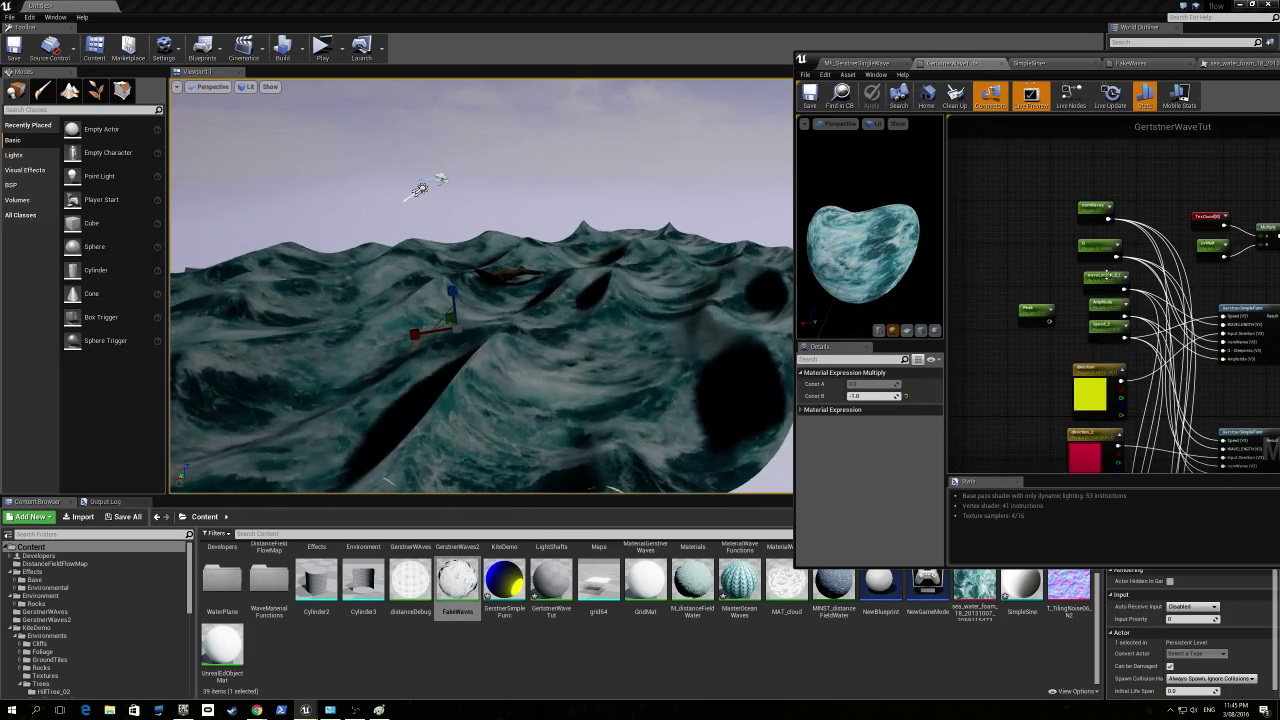
{"action": "left_click", "coordinate": [1104, 302]}
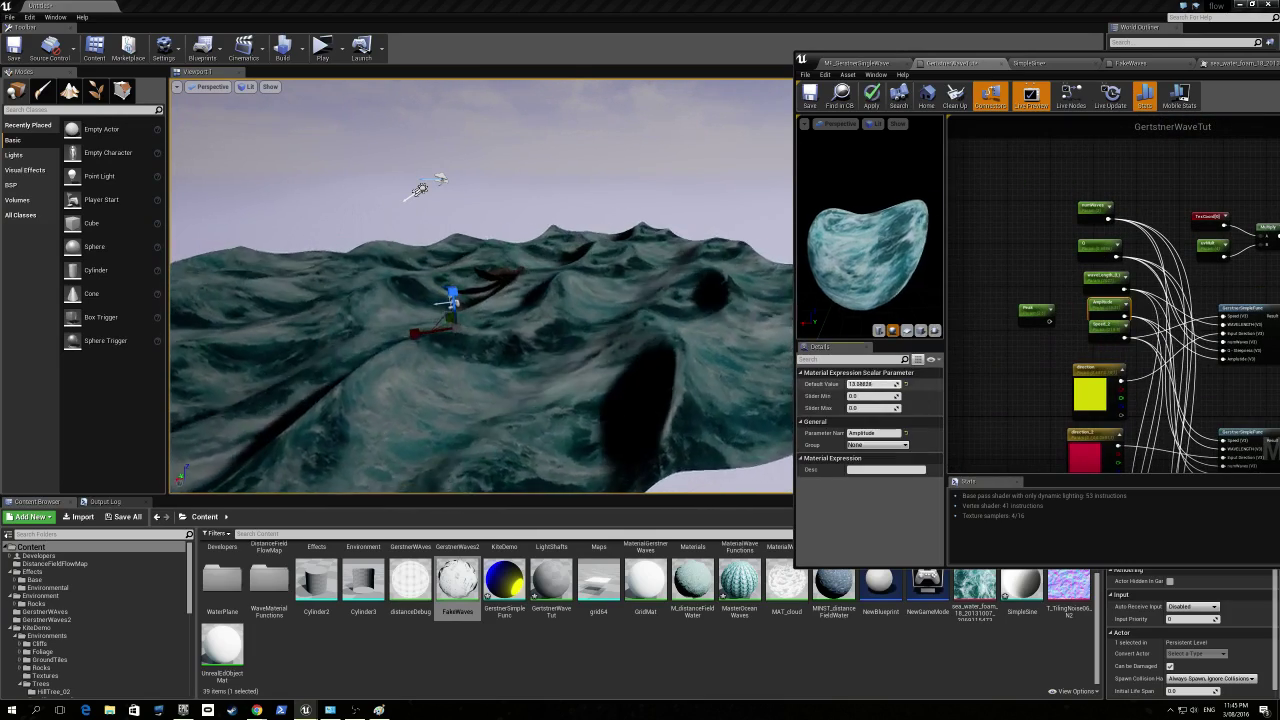
{"action": "left_click_drag", "start_coordinate": [873, 384], "coordinate": [855, 384]}
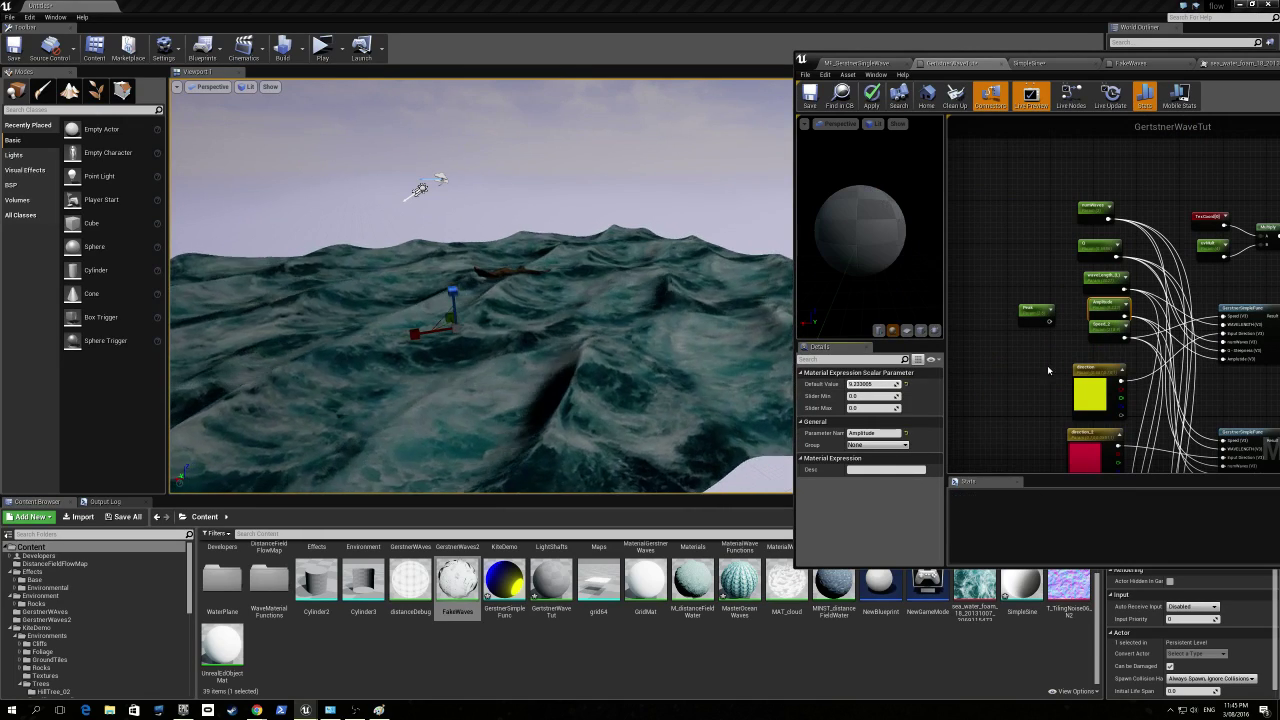
Try the values 1 and 2 for the constant scaling the added waves, and return it to 0.5
{"action": "right_click_drag", "start_coordinate": [1047, 370], "coordinate": [1027, 278]}
{"action": "left_click", "coordinate": [1089, 301]}
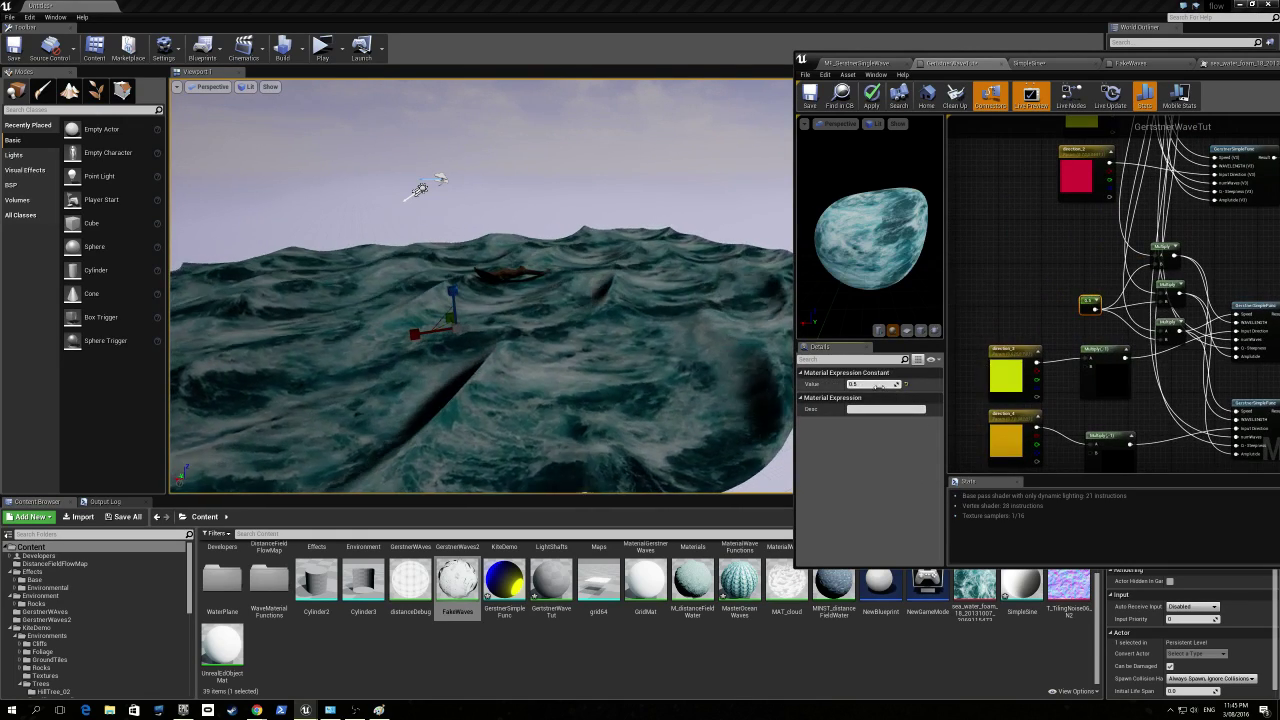
{"action": "left_click", "coordinate": [880, 386]}
{"action": "type", "text": "1"}
{"action": "key", "text": "Return"}
{"action": "type", "text": "2"}
{"action": "key", "text": "Return"}
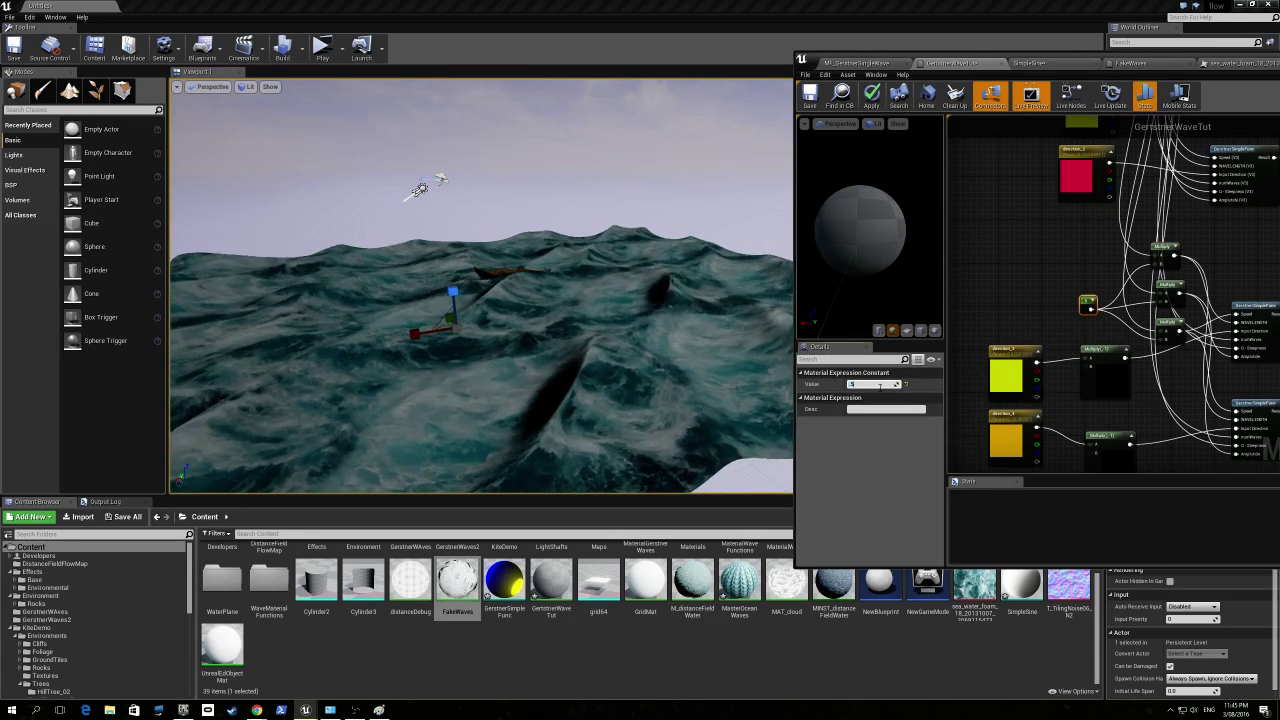
{"action": "key", "text": "Return"}
Set the numWaves parameter's default value to 4
{"action": "right_click_drag", "start_coordinate": [1032, 146], "coordinate": [1010, 375]}
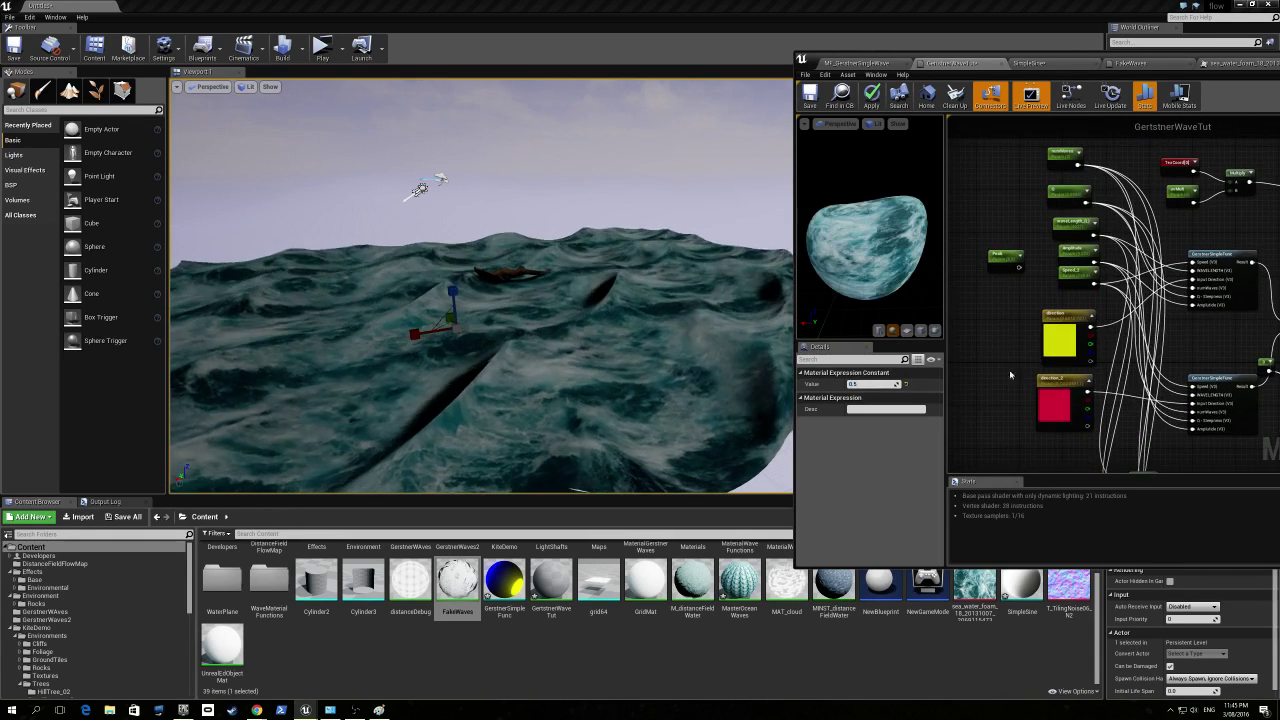
{"action": "left_click", "coordinate": [1064, 156]}
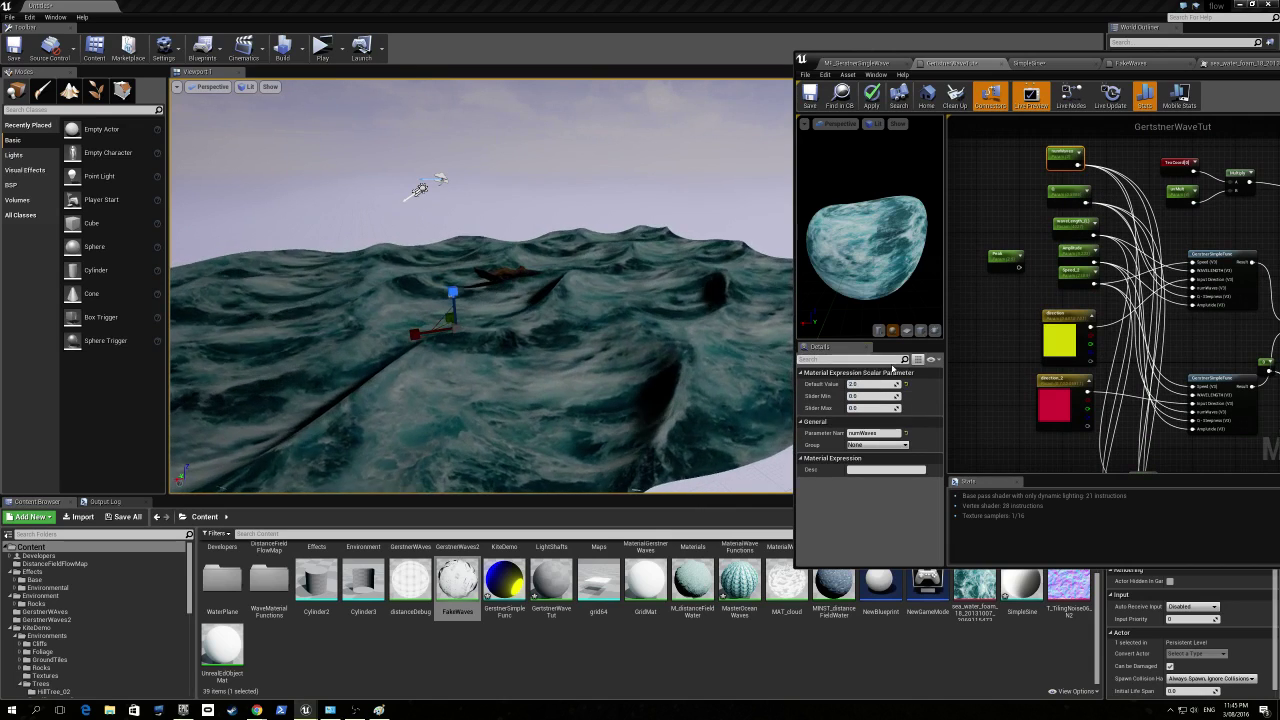
{"action": "left_click", "coordinate": [870, 385]}
{"action": "type", "text": "4"}
{"action": "key", "text": "Return"}
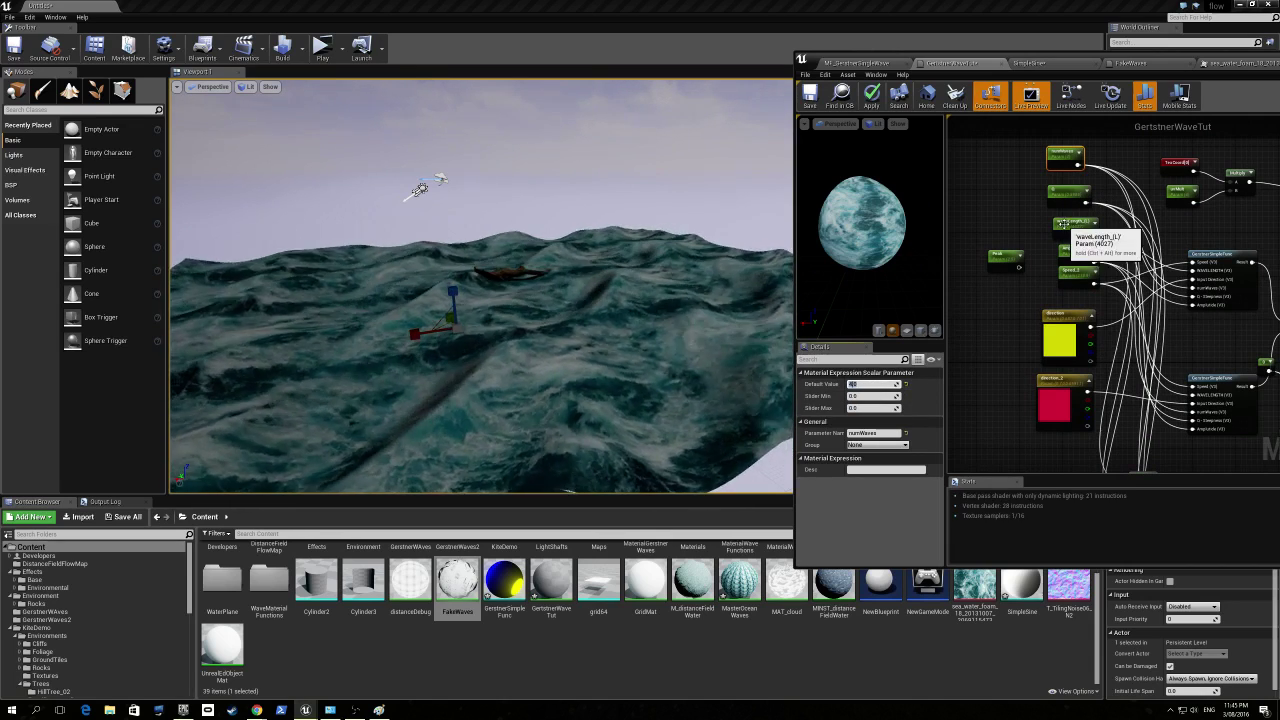
Try a default value of about 9.59 for the Amplitude parameter and about 1.06 for the Q parameter
{"action": "right_click_drag", "start_coordinate": [1008, 355], "coordinate": [994, 246]}
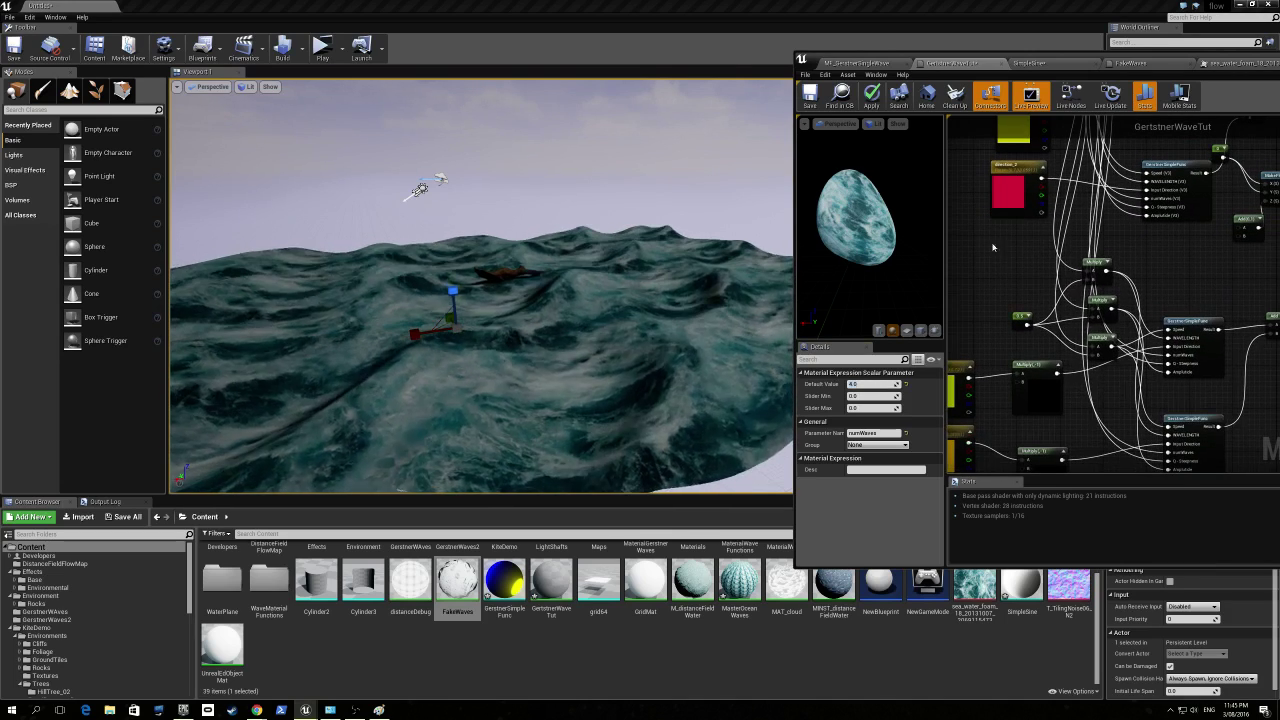
{"action": "left_click", "coordinate": [1019, 320]}
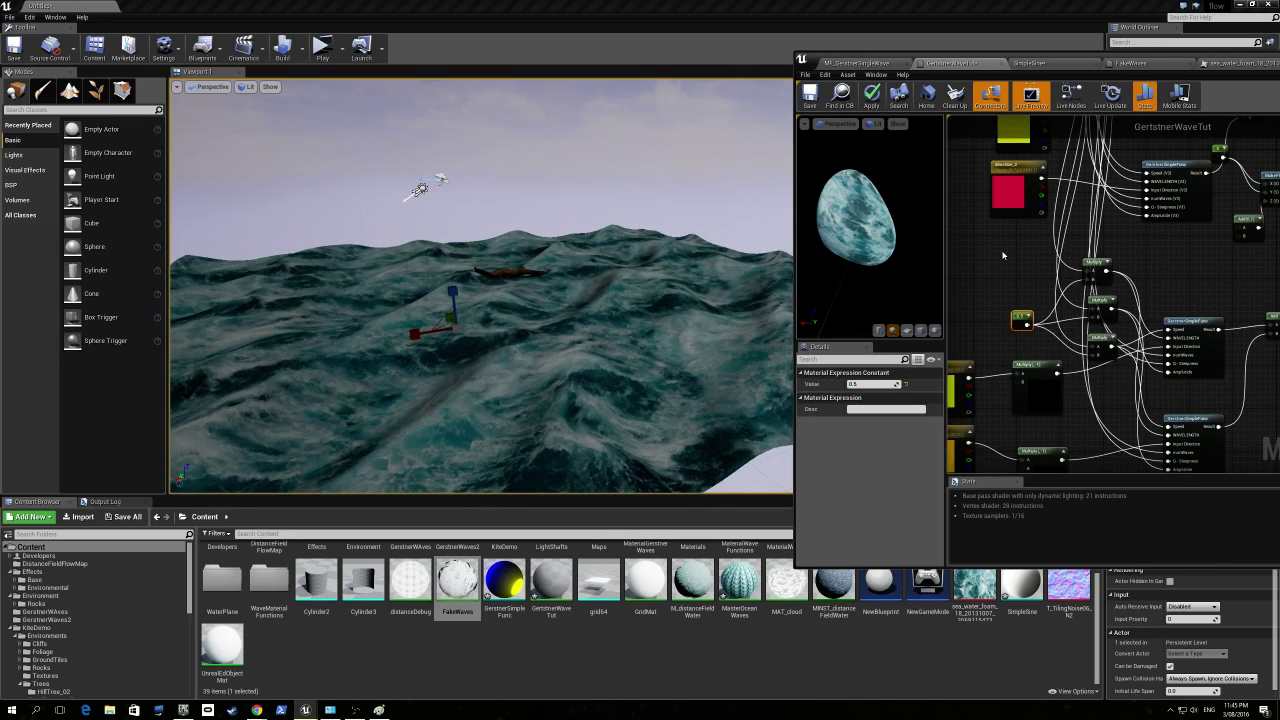
{"action": "right_click_drag", "start_coordinate": [1003, 255], "coordinate": [1134, 493]}
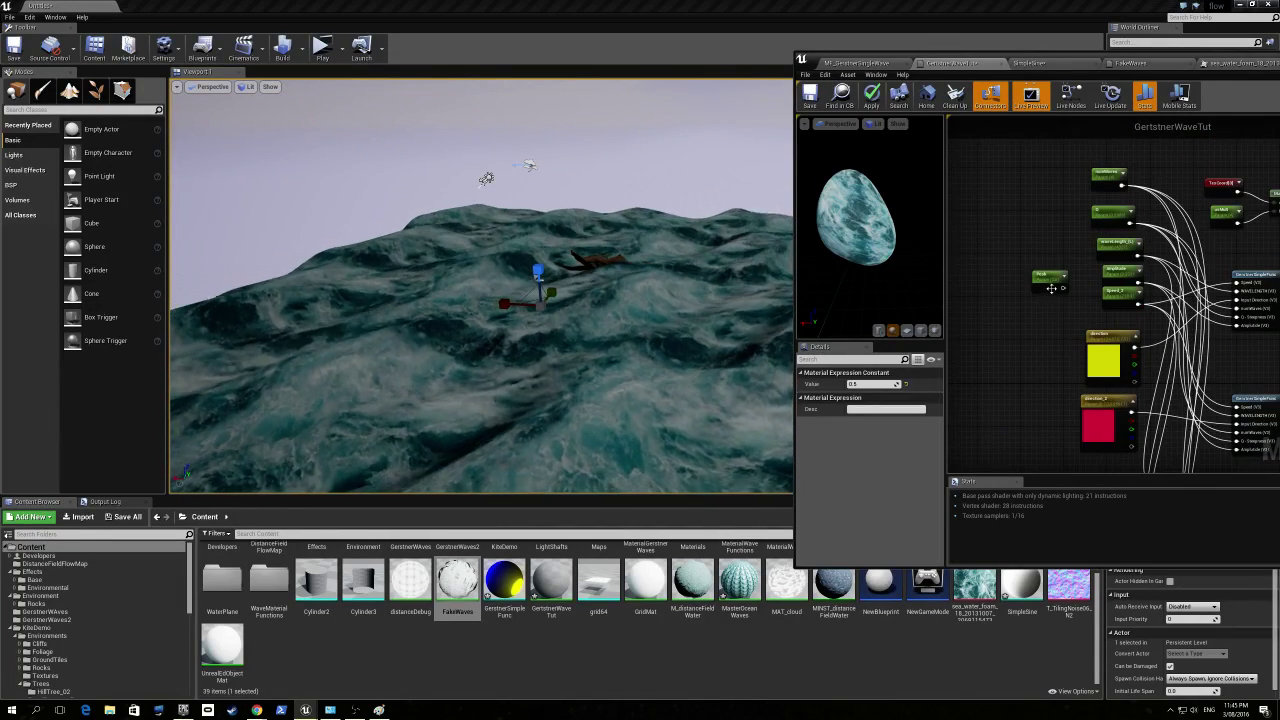
{"action": "left_click", "coordinate": [1120, 272]}
{"action": "mouse_move", "coordinate": [864, 385]}
{"action": "left_mouse_down"}
{"action": "mouse_move", "coordinate": [891, 385]}
{"action": "mouse_move", "coordinate": [866, 386]}
{"action": "left_mouse_up"}
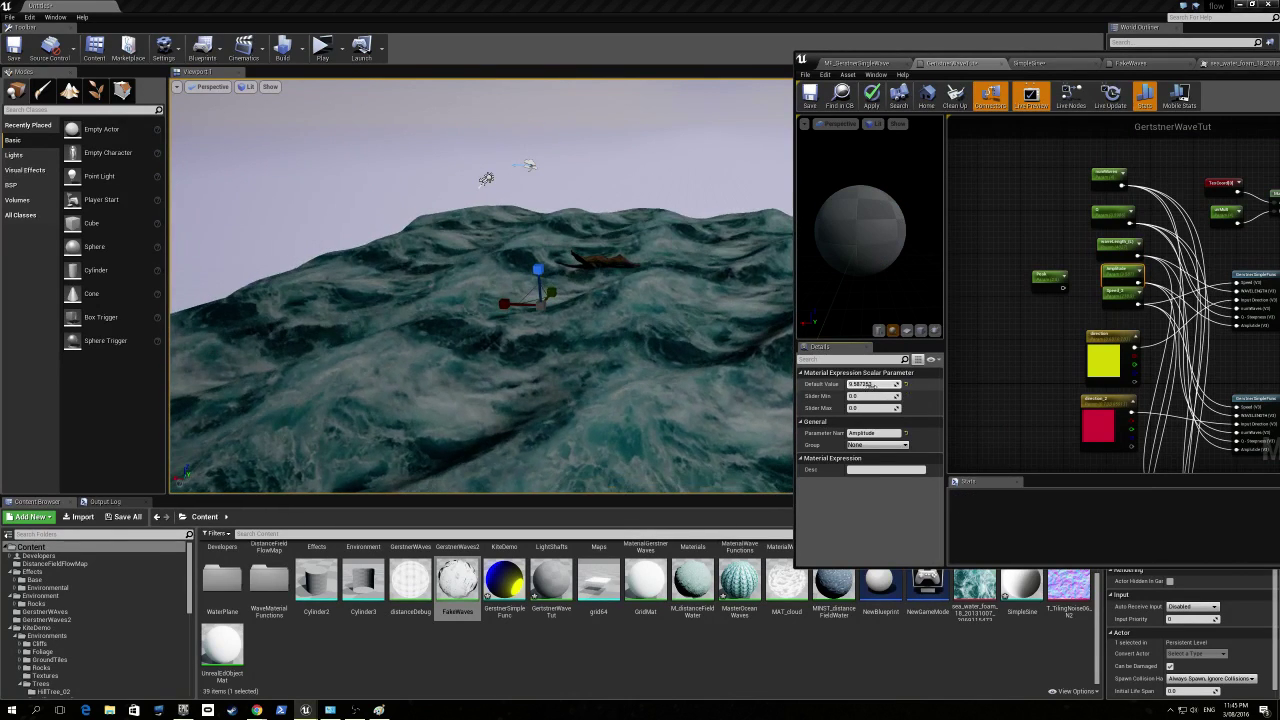
{"action": "left_click", "coordinate": [1112, 213]}
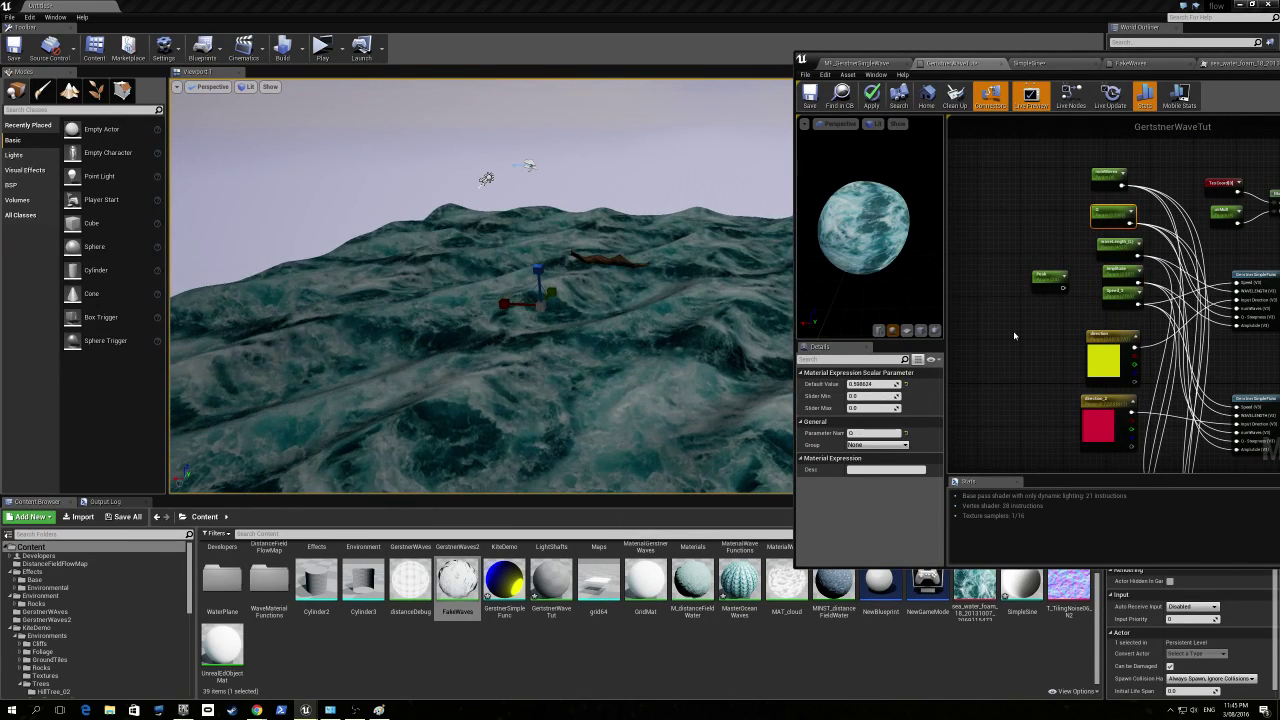
{"action": "left_click_drag", "start_coordinate": [868, 384], "coordinate": [878, 385]}
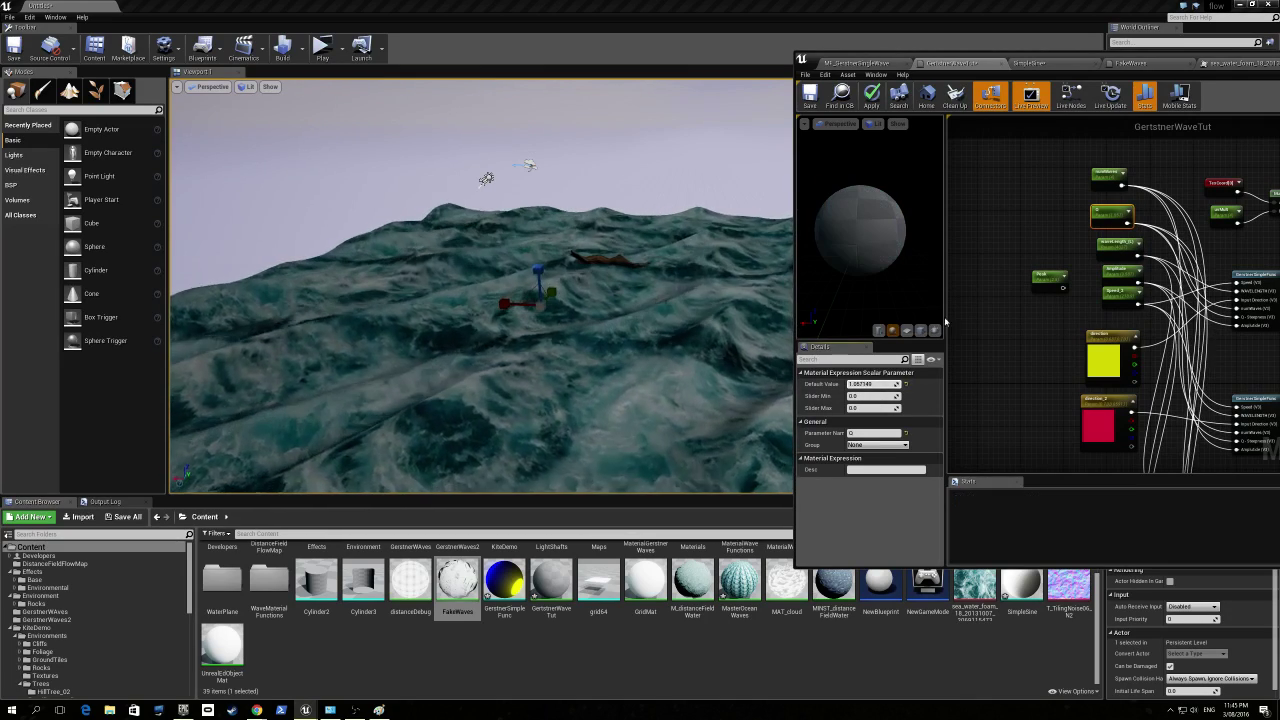
Change the direction_3 vector parameter's colour to green, with R about 0.02, G 0.7 and B 0
{"action": "right_click_drag", "start_coordinate": [1070, 425], "coordinate": [955, 243]}
{"action": "right_click_drag", "start_coordinate": [990, 440], "coordinate": [1066, 318]}
{"action": "left_click", "coordinate": [987, 321]}
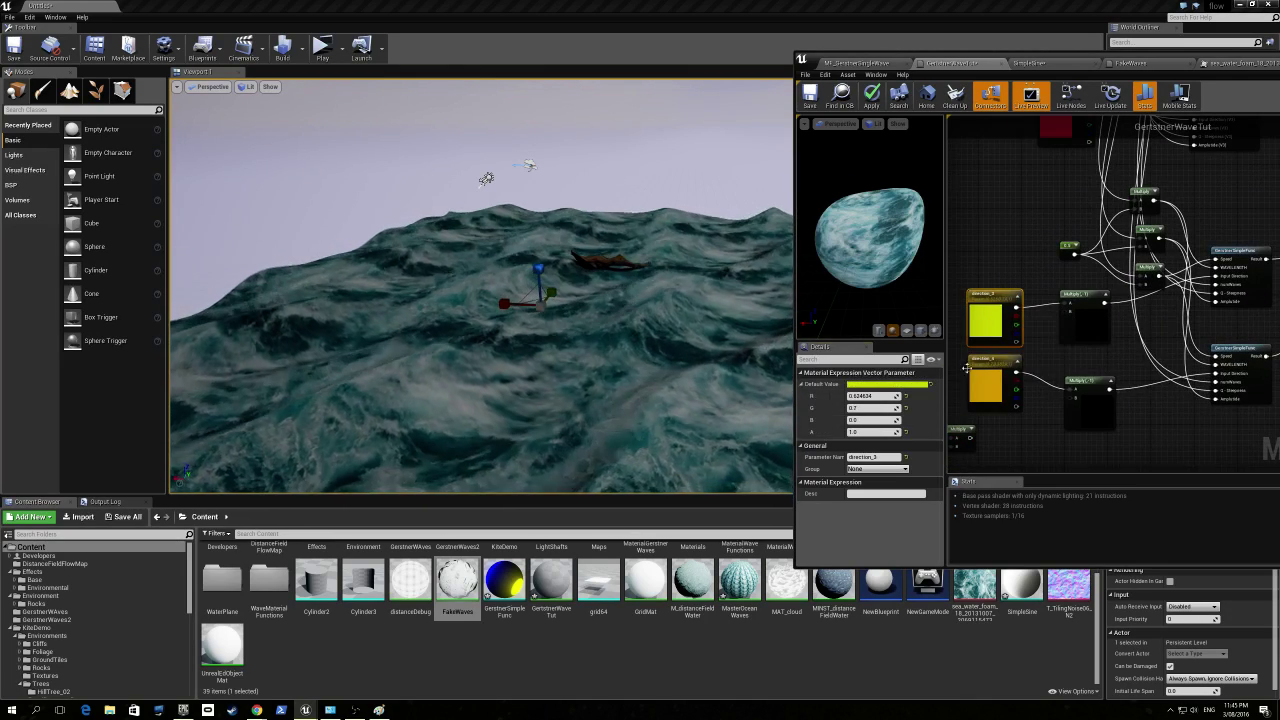
{"action": "double_click", "coordinate": [990, 325]}
{"action": "left_click", "coordinate": [1031, 463]}
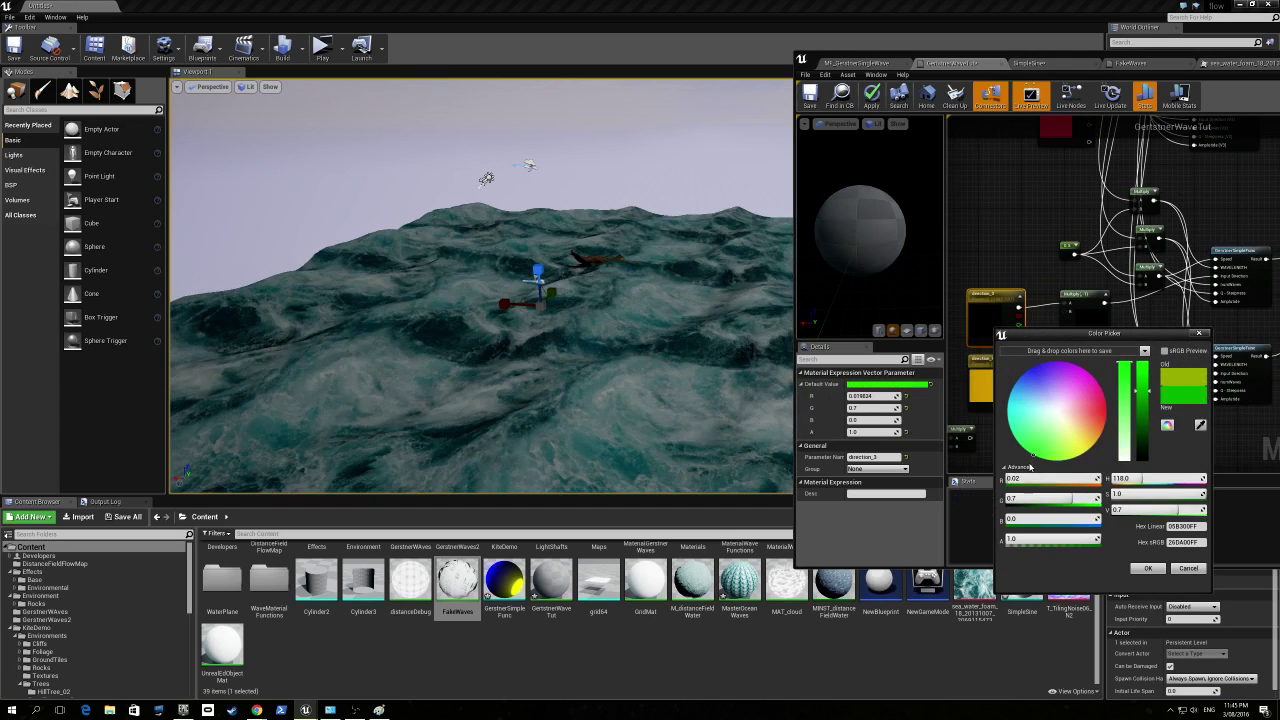
{"action": "left_click", "coordinate": [1148, 567]}
Try teal and amber for the direction_4 vector parameter, and set it to orange with R 0.7, G about 0.176 and B 0
{"action": "double_click", "coordinate": [985, 382]}
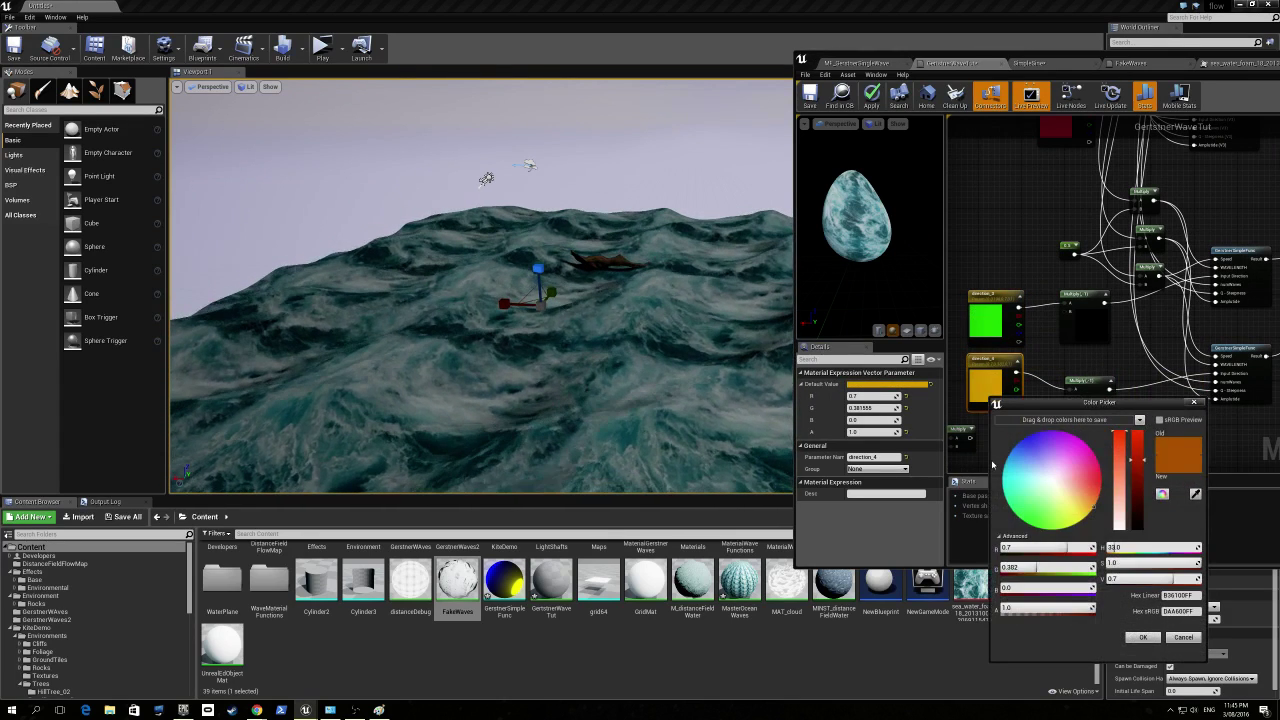
{"action": "left_click_drag", "start_coordinate": [992, 465], "coordinate": [980, 470]}
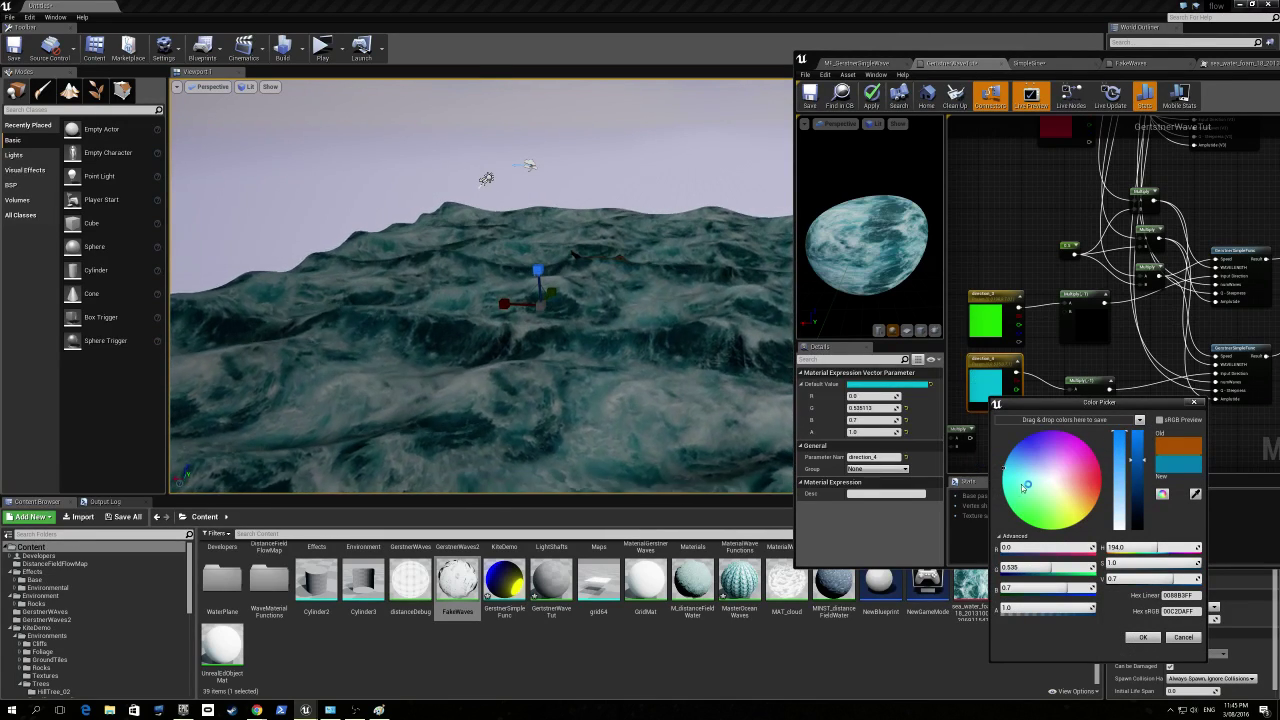
{"action": "left_click_drag", "start_coordinate": [1022, 487], "coordinate": [1000, 492]}
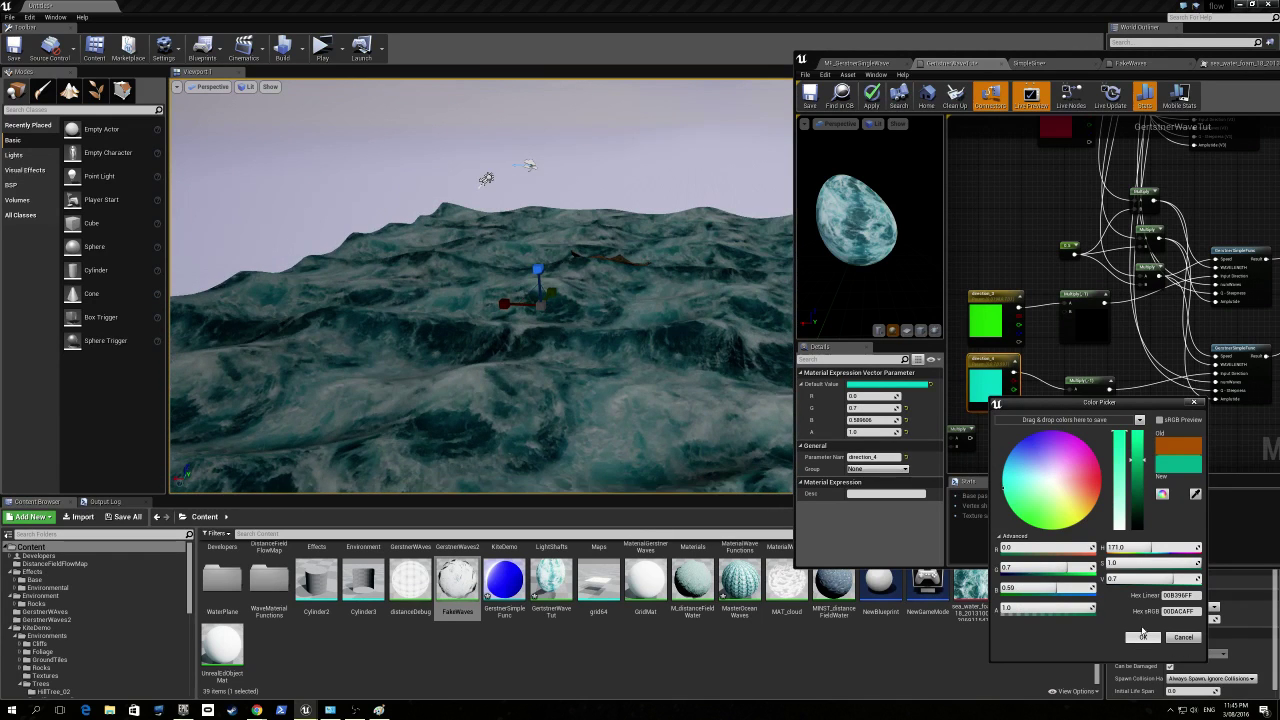
{"action": "left_click", "coordinate": [1094, 513]}
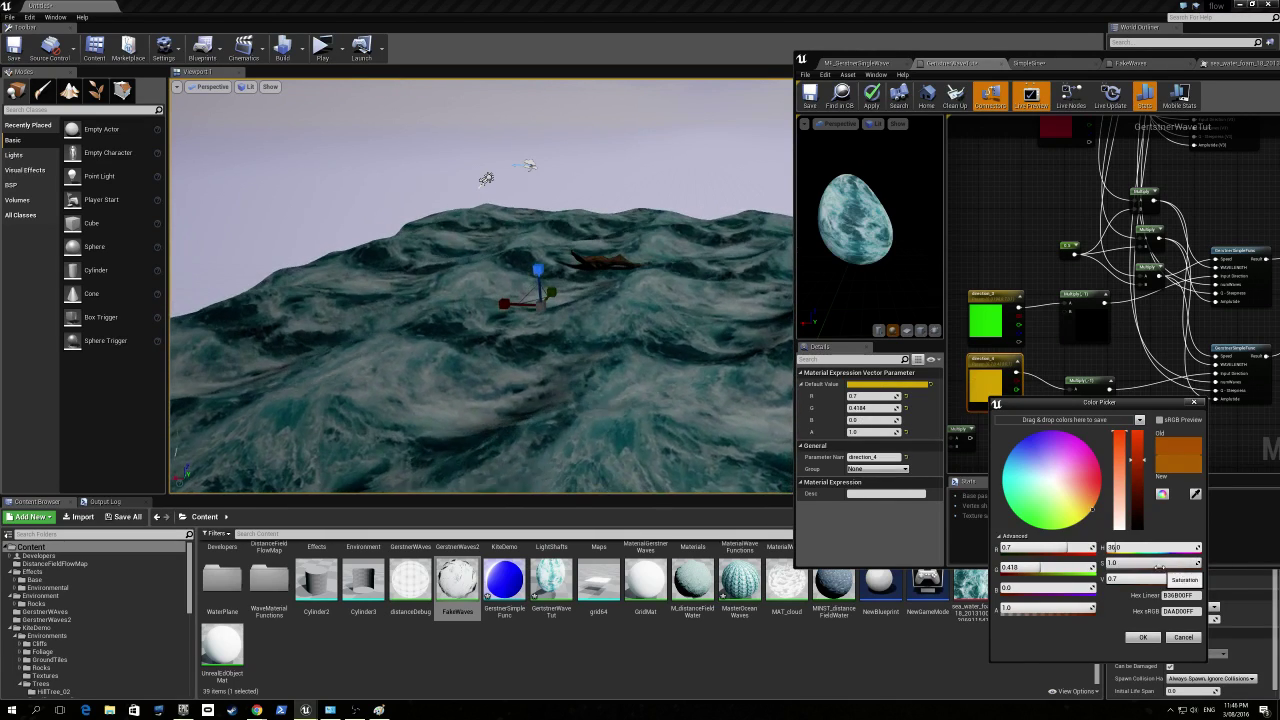
{"action": "left_click", "coordinate": [1099, 493]}
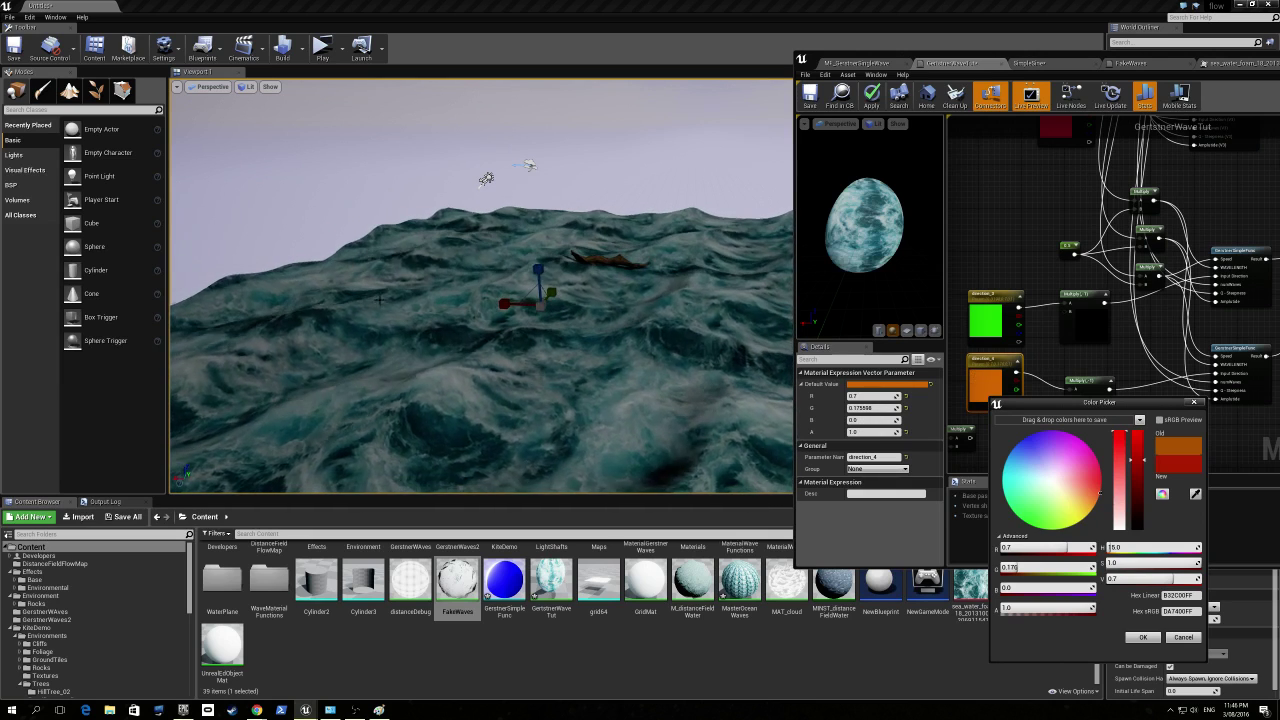
{"action": "left_click", "coordinate": [1143, 637]}
Try 120 as the Speed_2 parameter's default value, and set it to 160
{"action": "right_click_drag", "start_coordinate": [641, 314], "coordinate": [692, 345]}
{"action": "key", "text": "w"}
{"action": "right_click_drag", "start_coordinate": [960, 258], "coordinate": [1030, 516]}
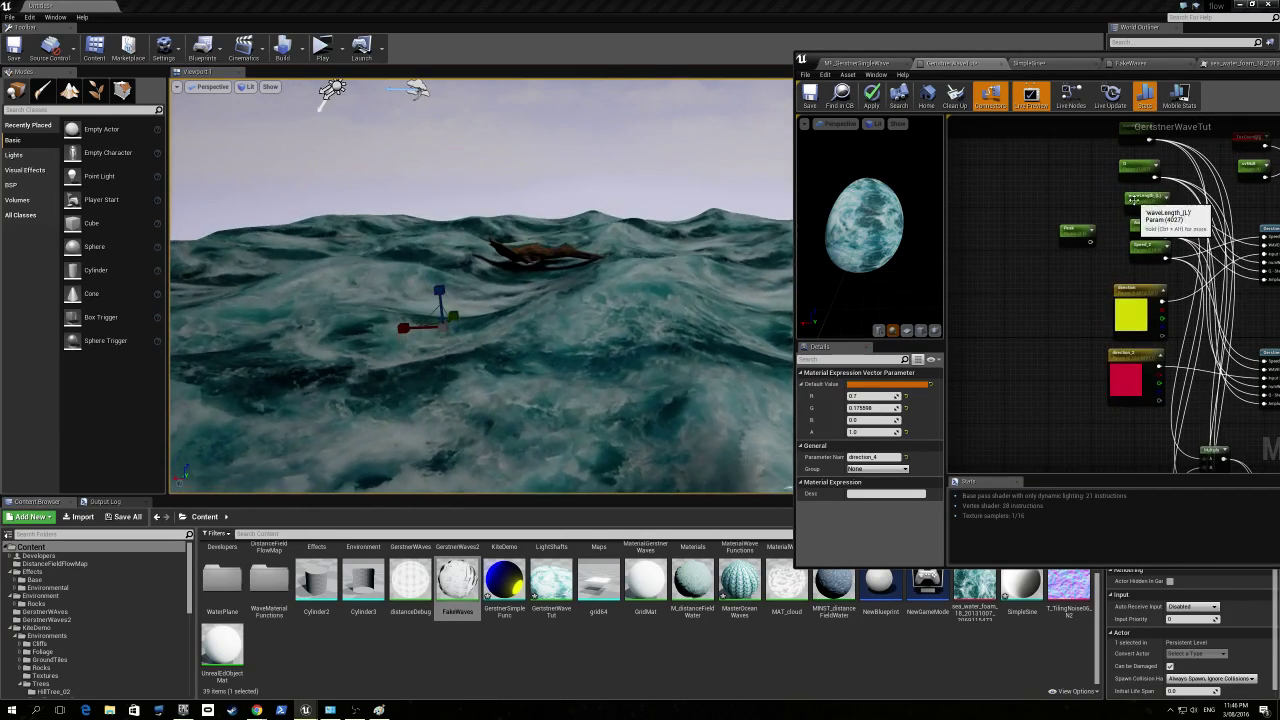
{"action": "left_click", "coordinate": [1148, 244]}
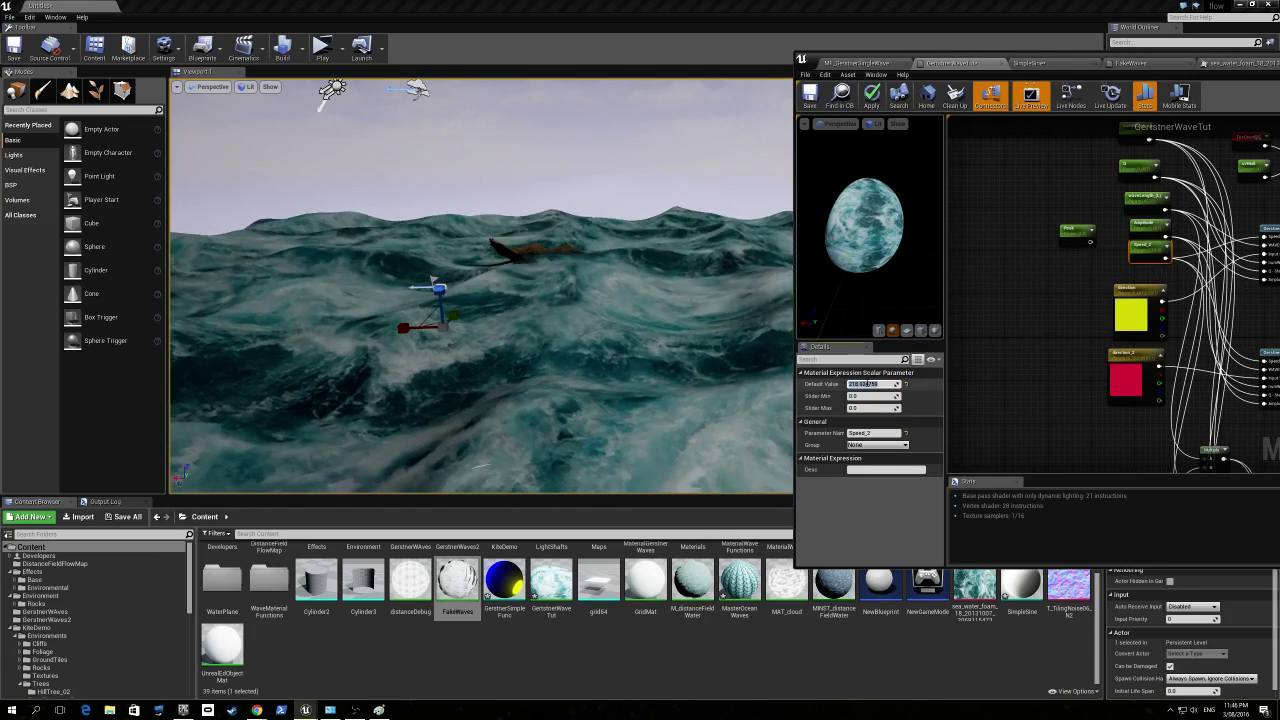
{"action": "left_click", "coordinate": [868, 384]}
{"action": "type", "text": "120"}
{"action": "key", "text": "Return"}
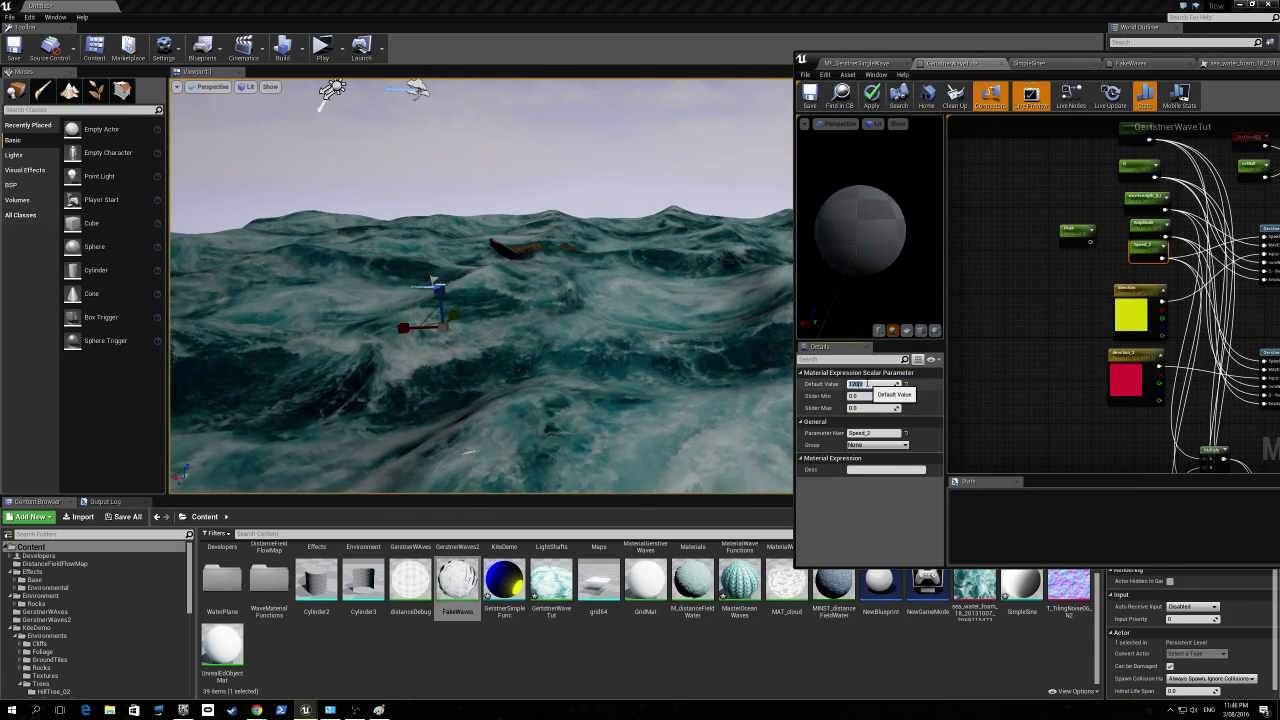
{"action": "type", "text": "0.1"}
{"action": "key", "text": "Return"}
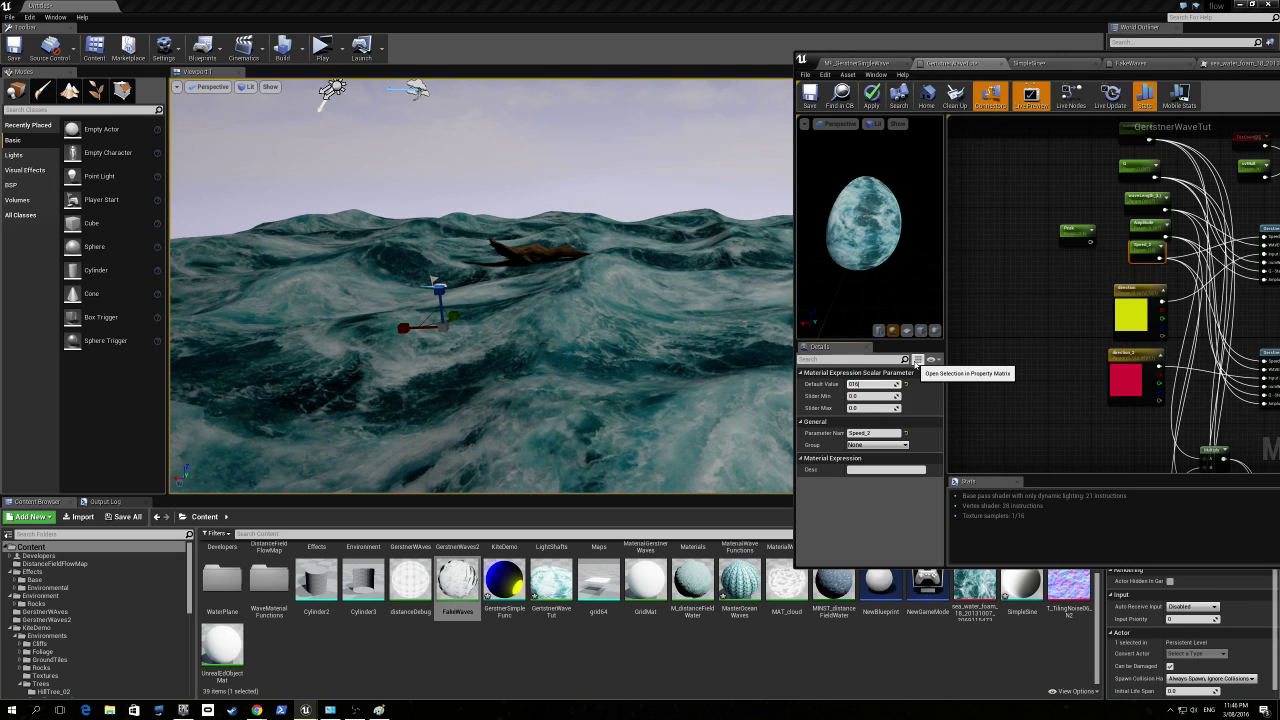
{"action": "type", "text": "0160"}
{"action": "key", "text": "Return"}
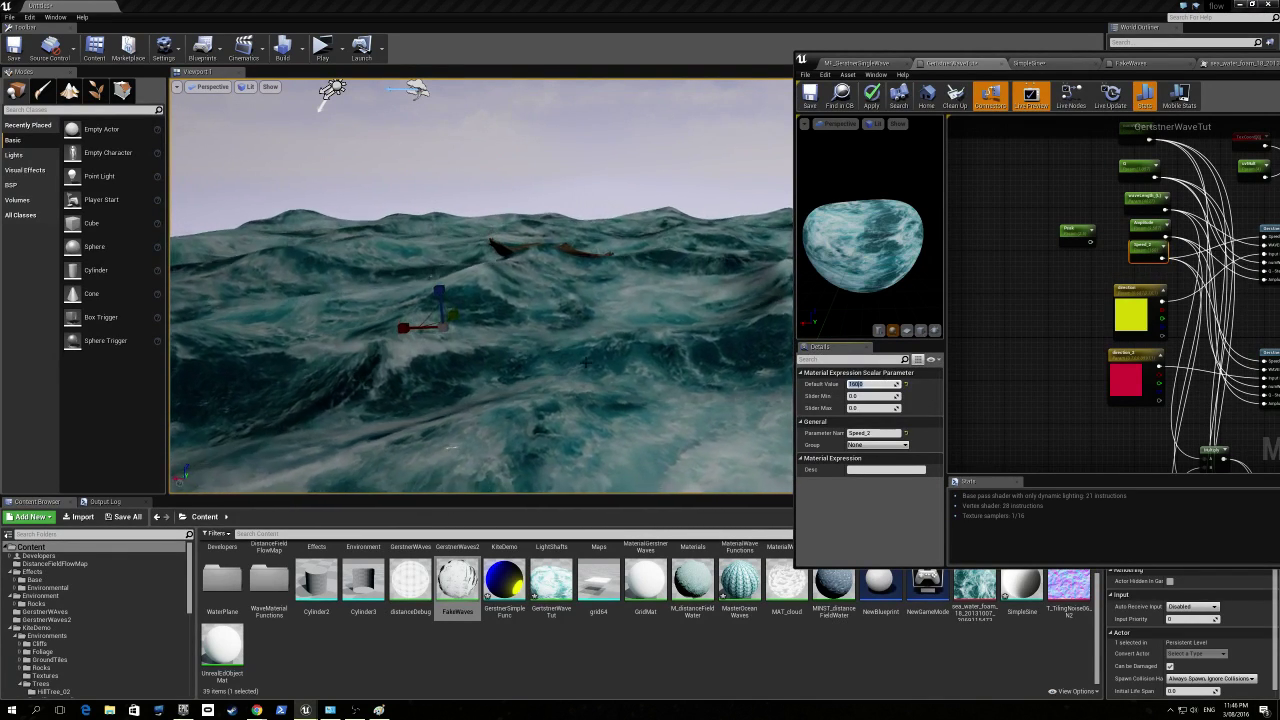
Try lowering the Amplitude parameter's default value in stages to about 4.65 while watching the waves from different angles
{"action": "right_click_drag", "start_coordinate": [452, 447], "coordinate": [358, 446]}
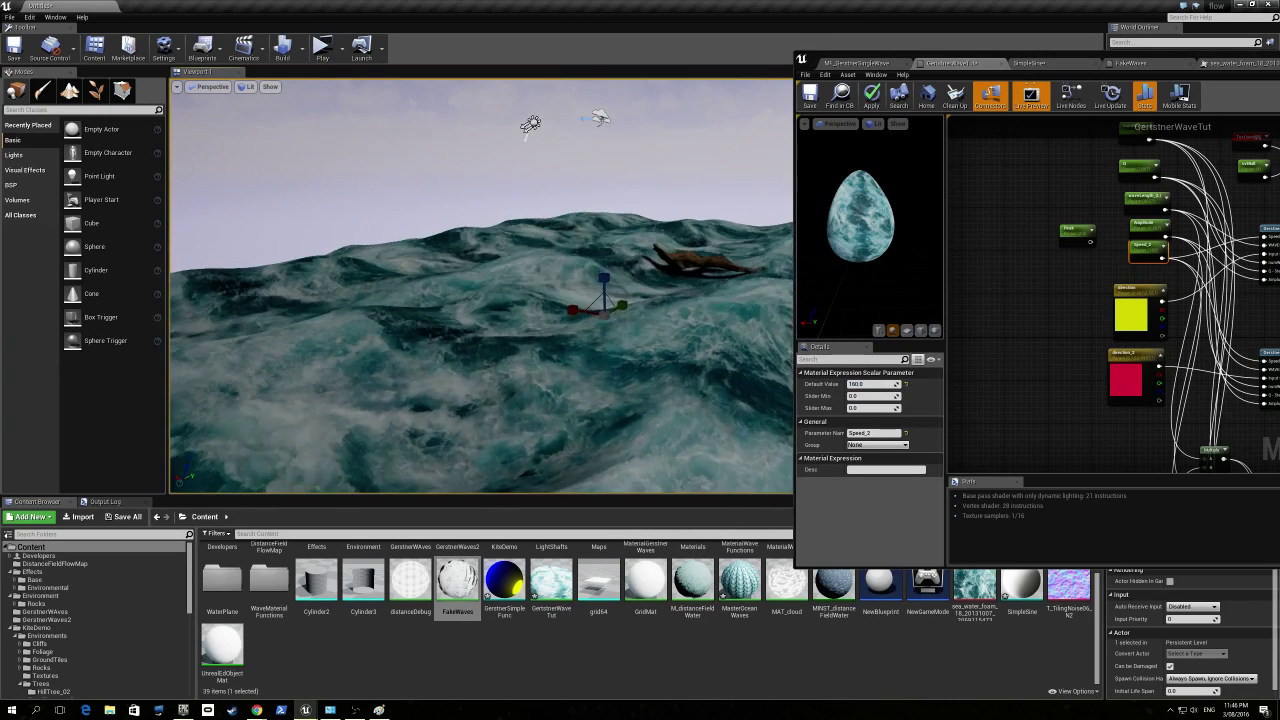
{"action": "right_click_drag", "start_coordinate": [425, 278], "coordinate": [540, 276]}
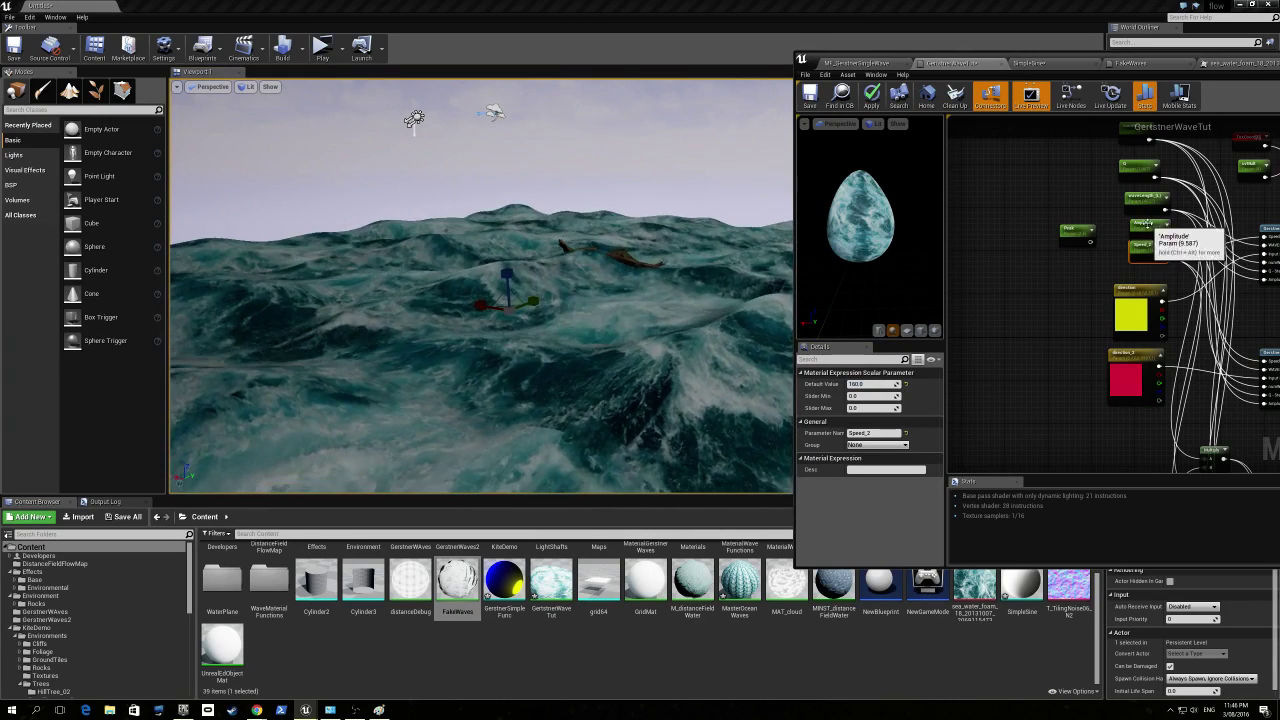
{"action": "left_click", "coordinate": [1146, 224]}
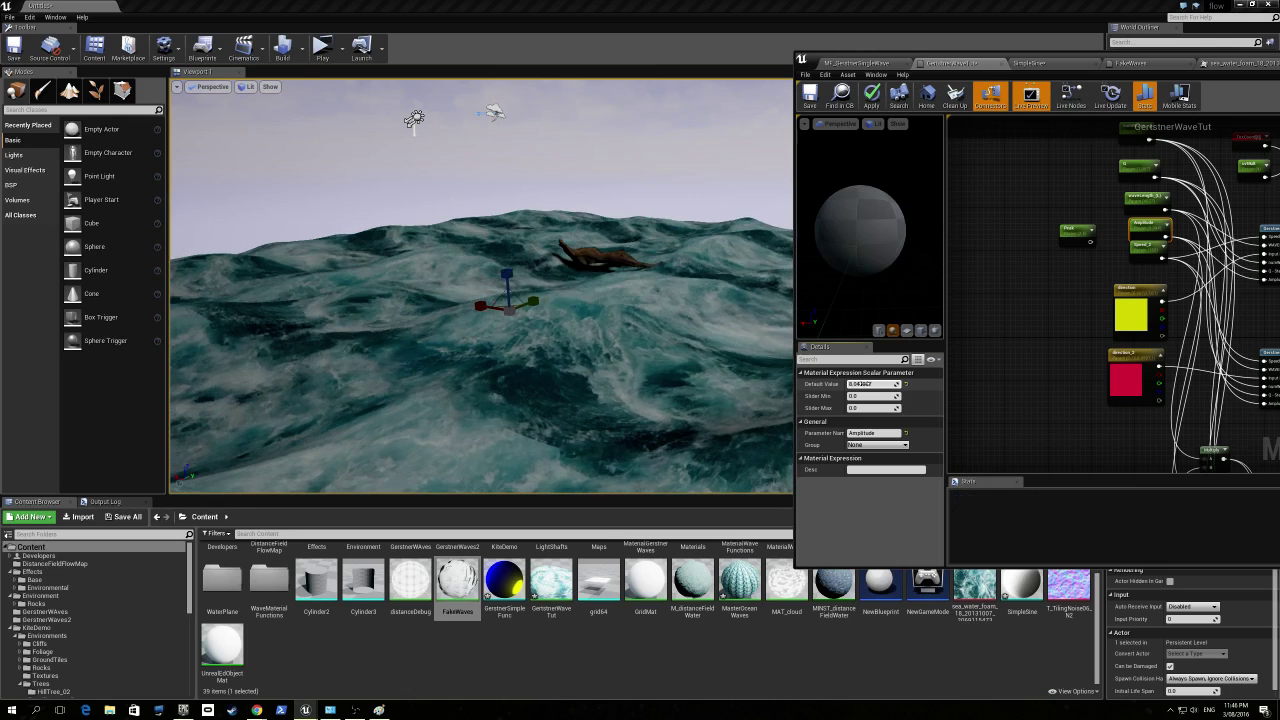
{"action": "left_click_drag", "start_coordinate": [864, 384], "coordinate": [842, 386]}
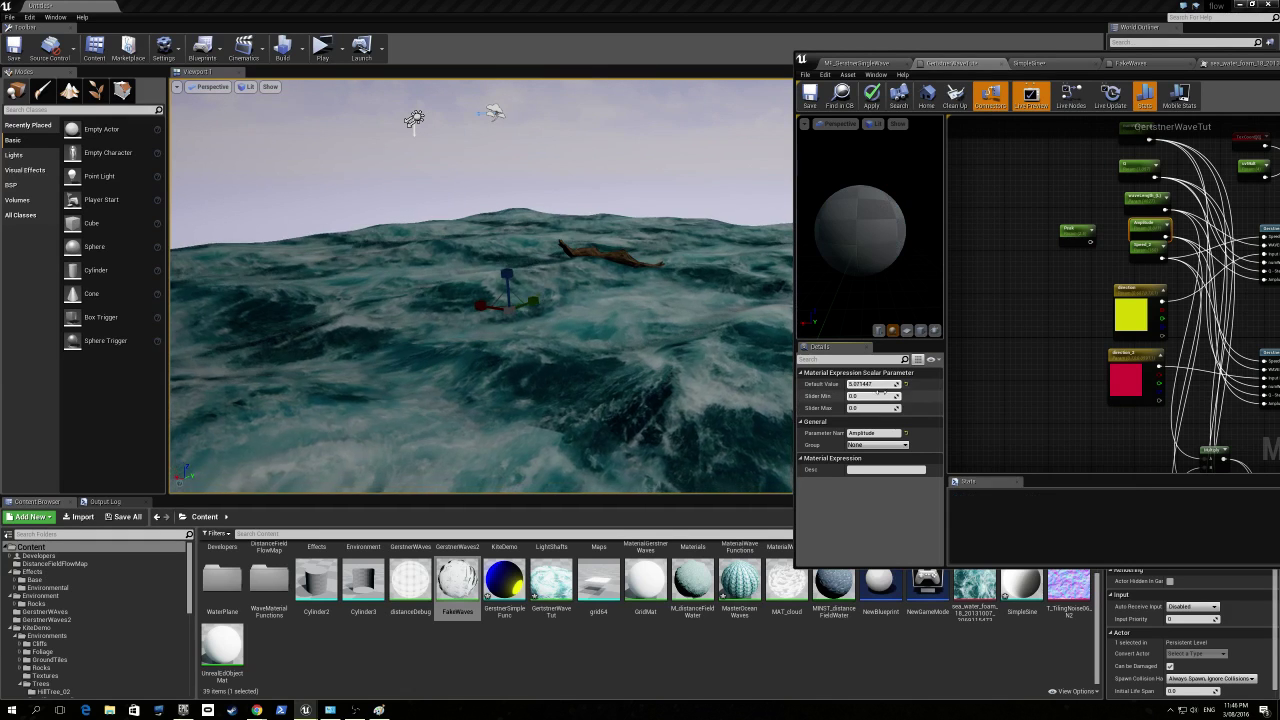
{"action": "right_click_drag", "start_coordinate": [710, 366], "coordinate": [758, 368]}
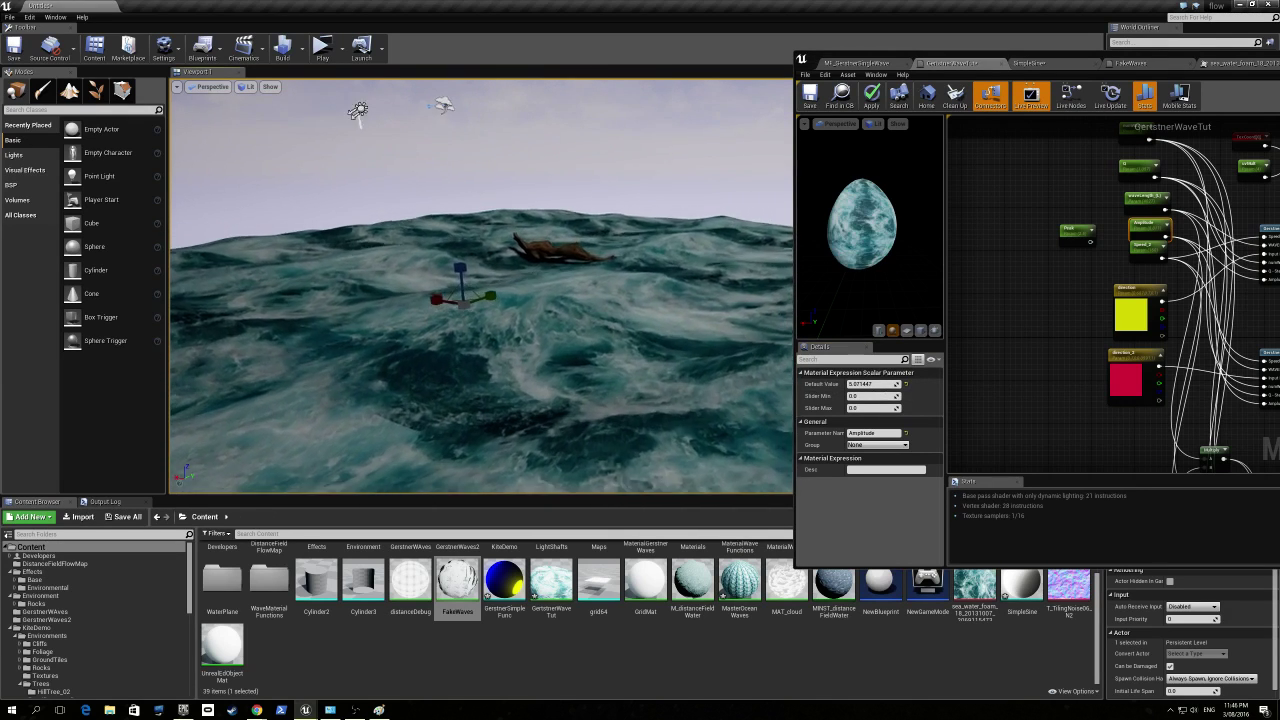
{"action": "left_click_drag", "start_coordinate": [882, 384], "coordinate": [860, 384]}
{"action": "mouse_move", "coordinate": [676, 315]}
{"action": "right_mouse_down"}
{"action": "mouse_move", "coordinate": [760, 312]}
{"action": "mouse_move", "coordinate": [688, 310]}
{"action": "right_mouse_up"}
Try about -1.25 and 0 as the Q parameter's default value, and set it to 1
{"action": "right_click_drag", "start_coordinate": [1146, 170], "coordinate": [1106, 265]}
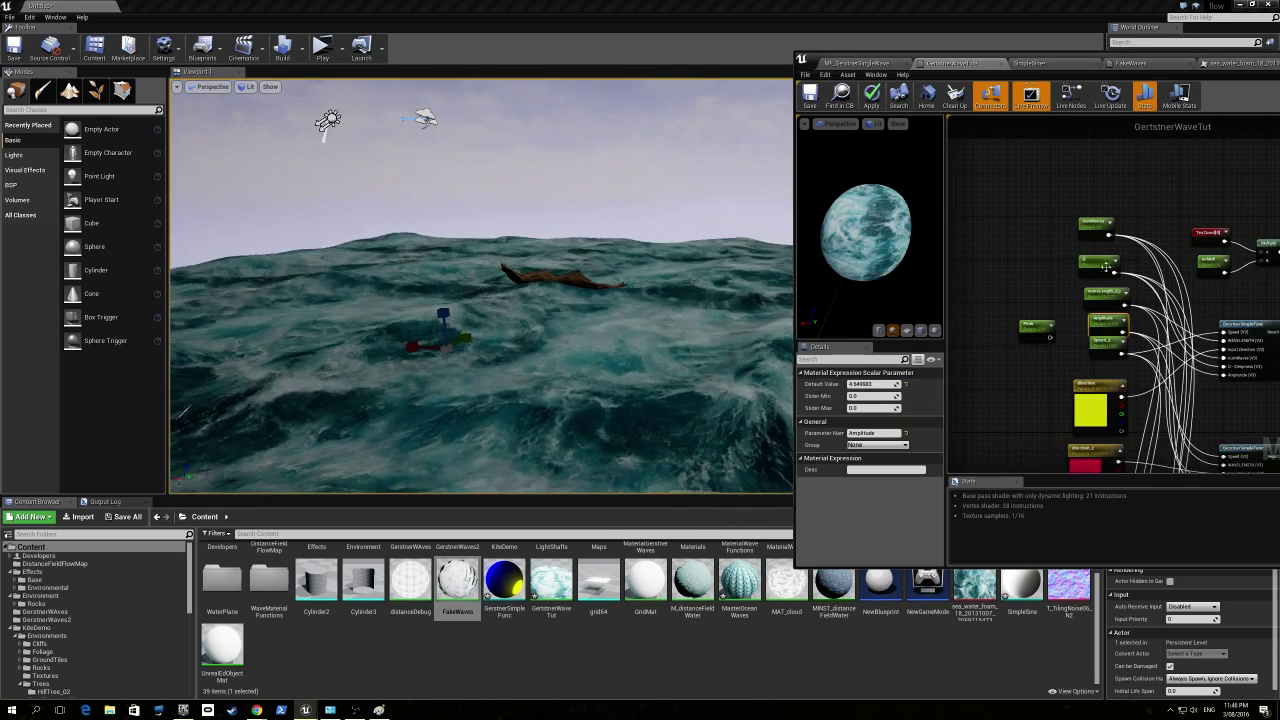
{"action": "left_click", "coordinate": [1106, 264]}
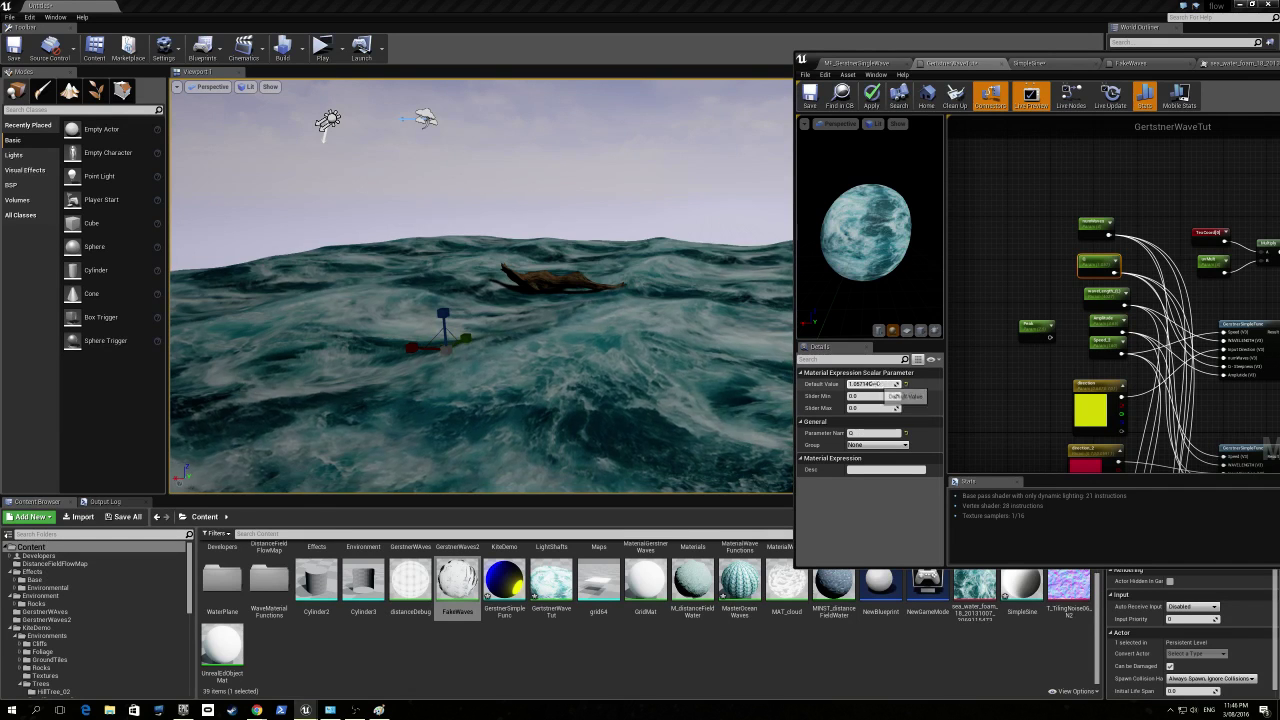
{"action": "left_click_drag", "start_coordinate": [888, 384], "coordinate": [884, 384]}
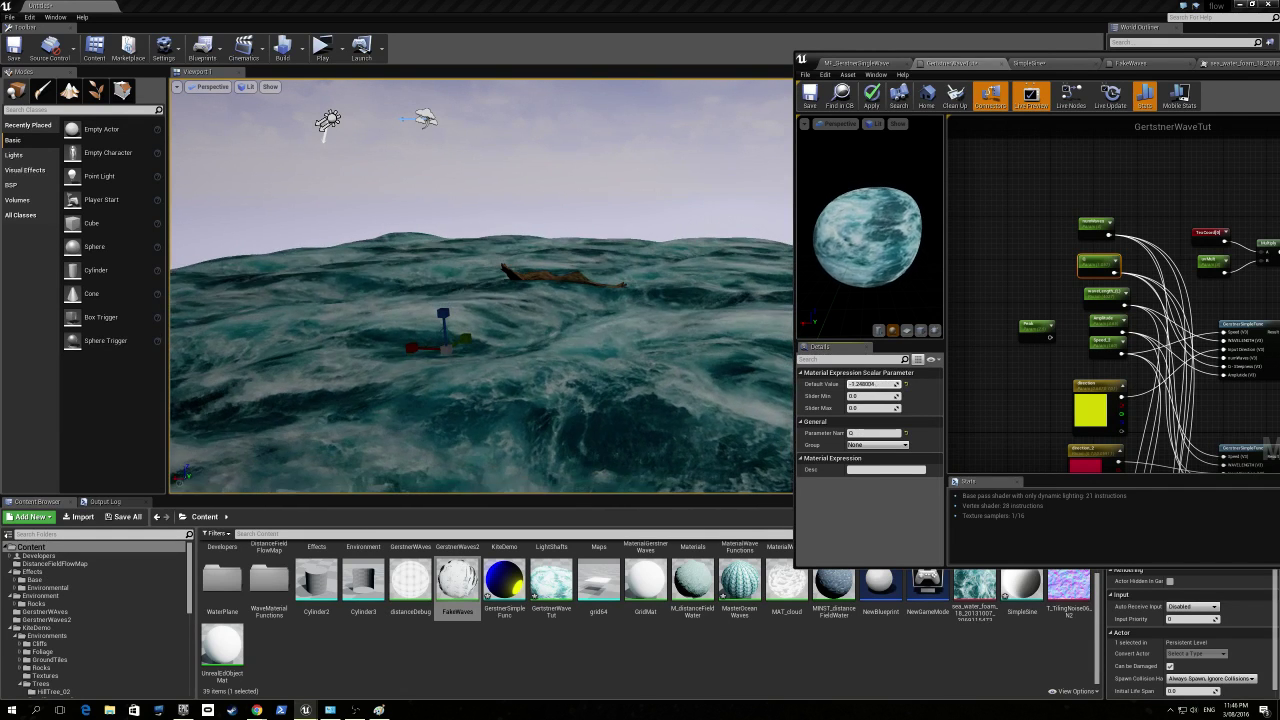
{"action": "left_click", "coordinate": [888, 384]}
{"action": "type", "text": "0"}
{"action": "key", "text": "Return"}
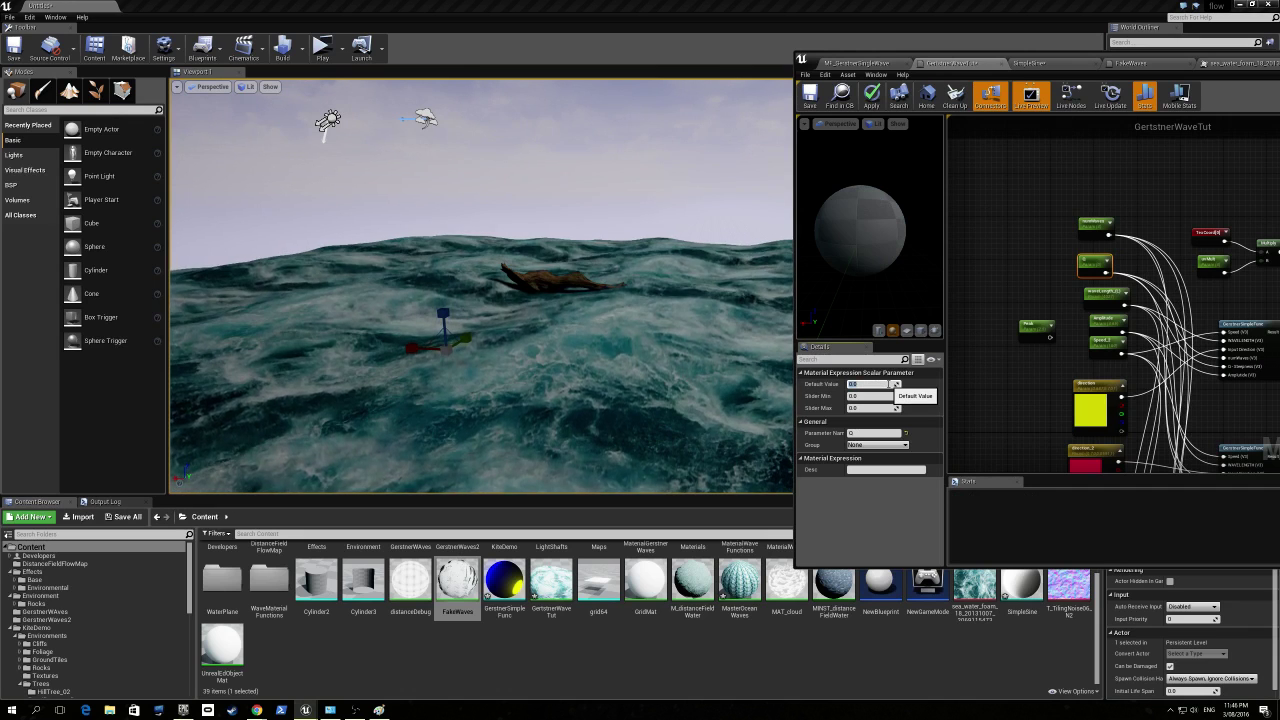
{"action": "type", "text": "1"}
{"action": "key", "text": "Return"}
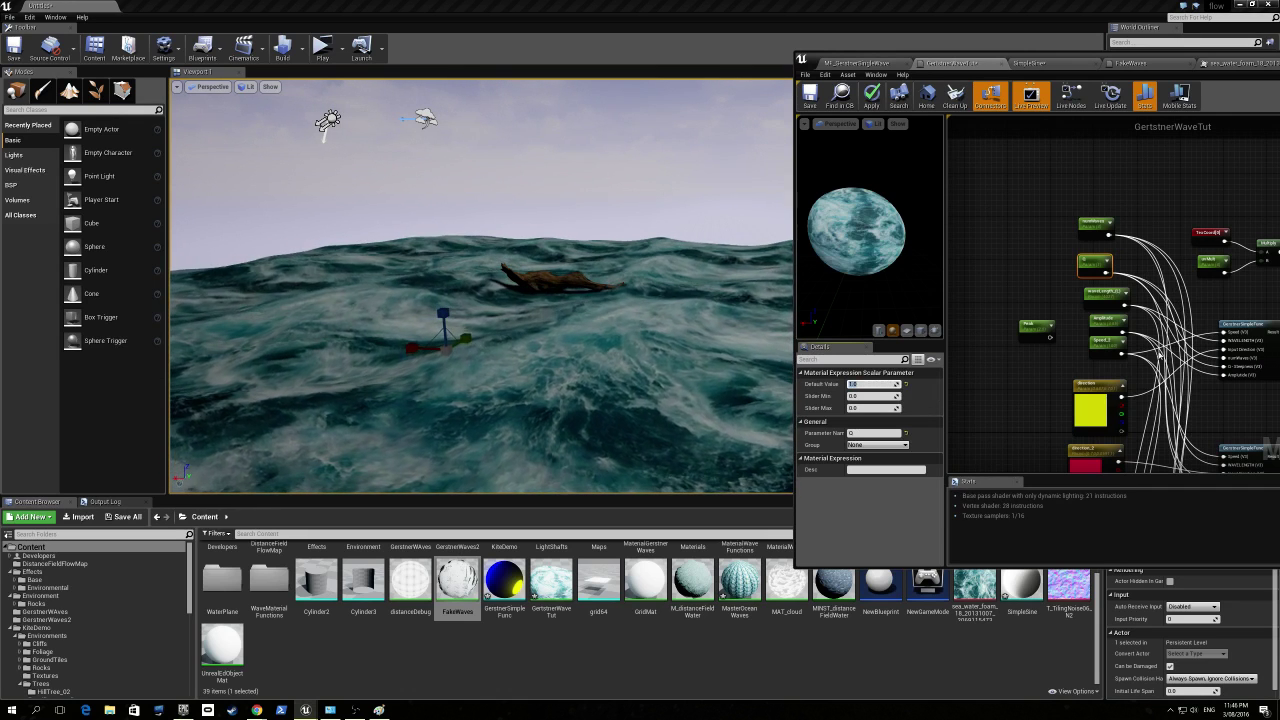
Try 0 as the Amplitude parameter's default value, set it to 0.0001, and view the water surface from above
{"action": "left_click", "coordinate": [1104, 320]}
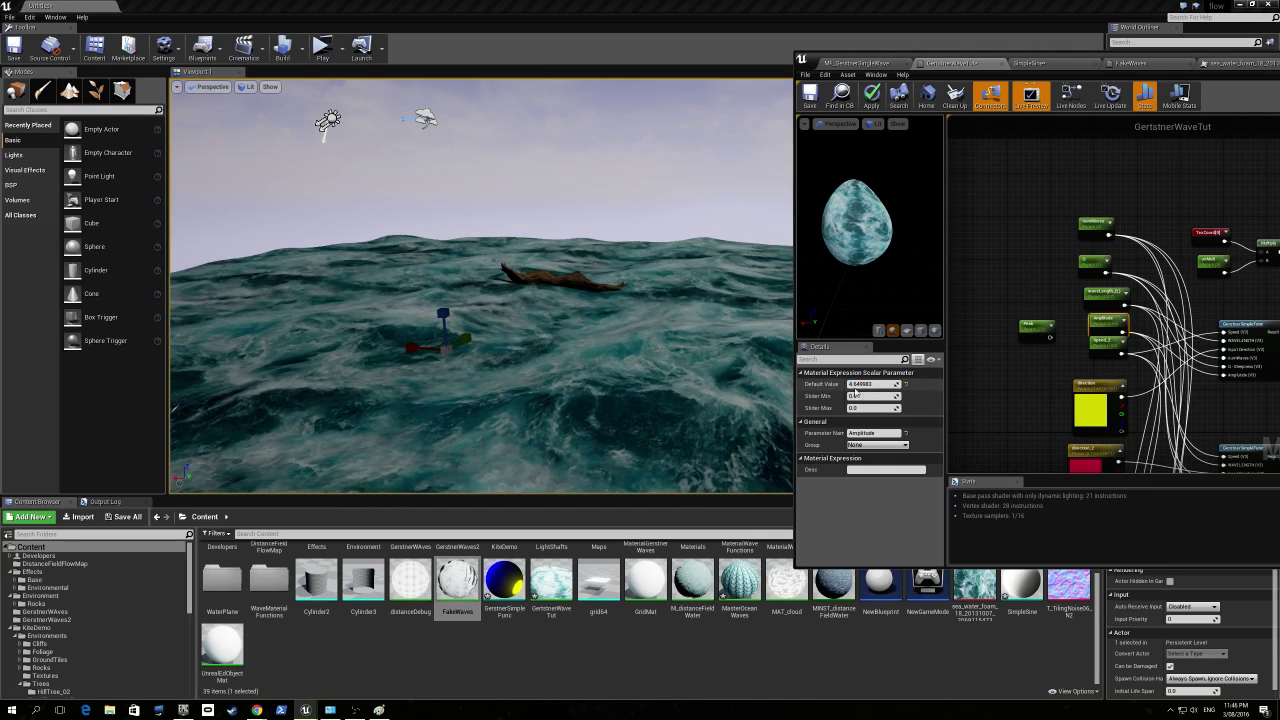
{"action": "left_click", "coordinate": [854, 387]}
{"action": "type", "text": "0"}
{"action": "key", "text": "Return"}
{"action": "type", "text": "0.0001"}
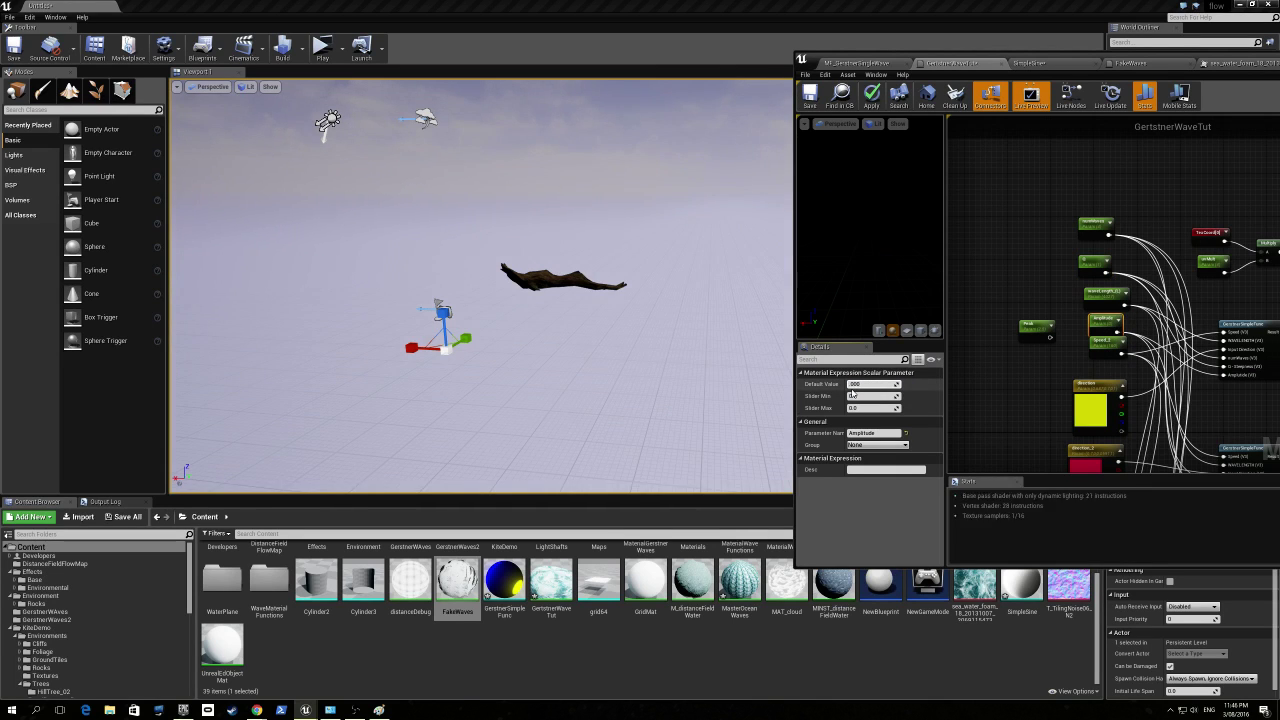
{"action": "key", "text": "Return"}
{"action": "right_click_drag", "start_coordinate": [541, 288], "coordinate": [541, 288]}
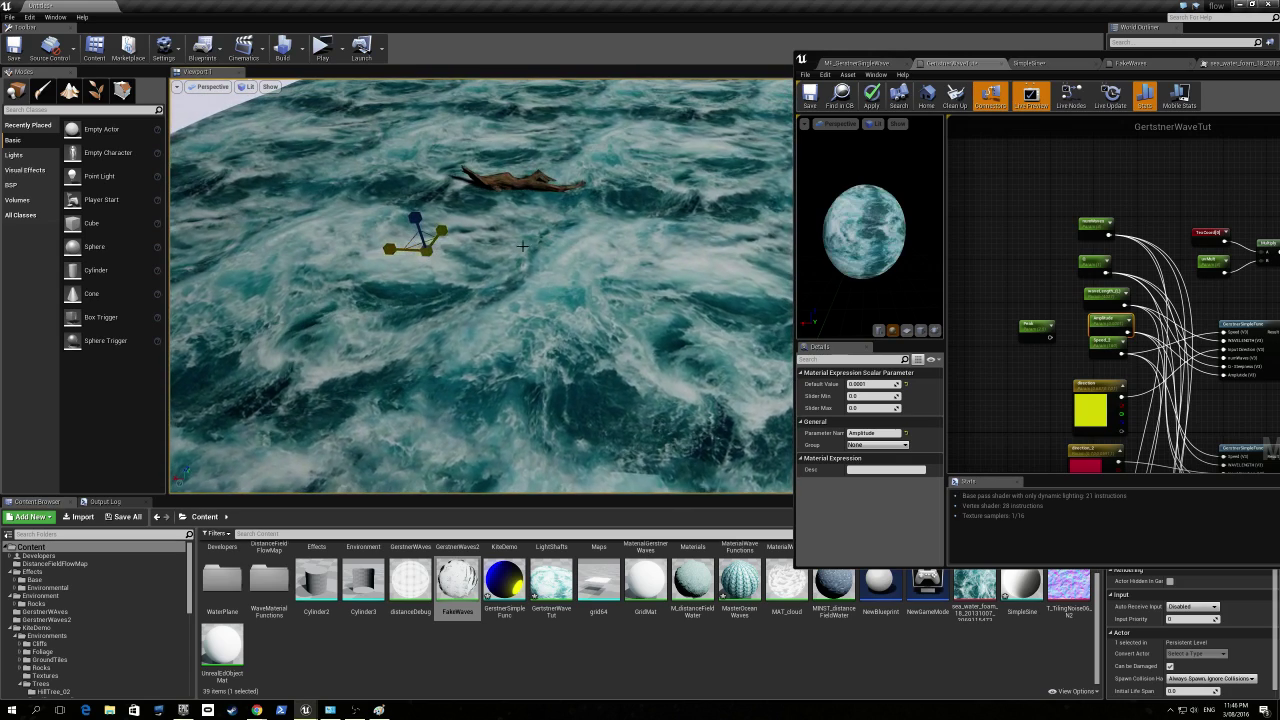
Select the Q parameter, and switch to Chrome to consult Equation 9 and the Q steepness explanation in the GPU Gems chapter
{"action": "left_click", "coordinate": [1094, 262]}
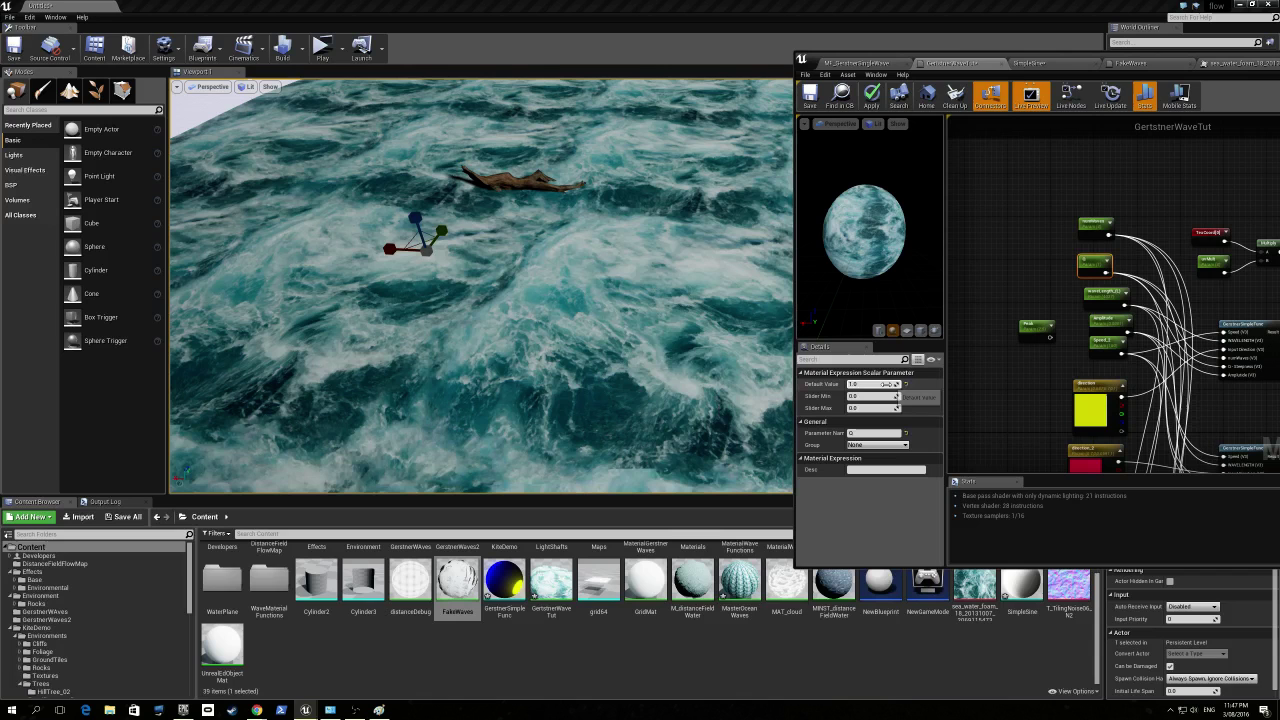
{"action": "mouse_move", "coordinate": [257, 710]}
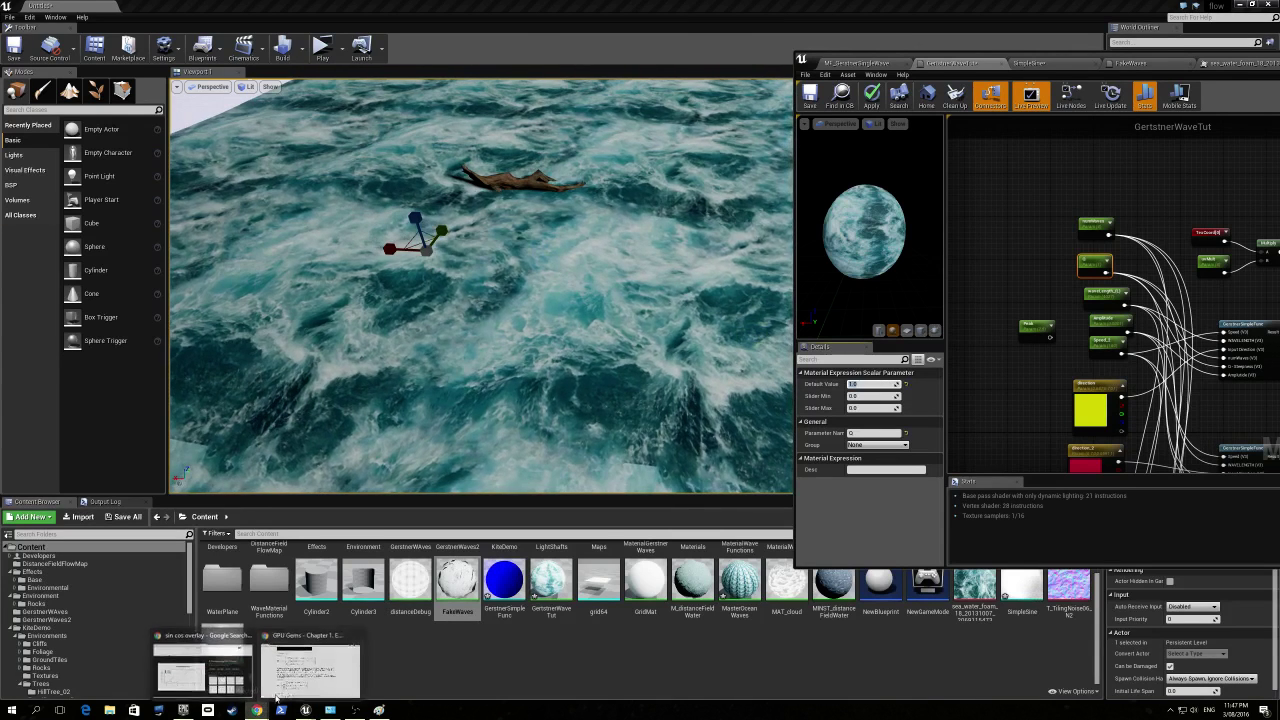
{"action": "left_click", "coordinate": [320, 662]}
{"action": "scroll", "coordinate": [400, 320], "scroll_direction": "up", "scroll_amount": 1}
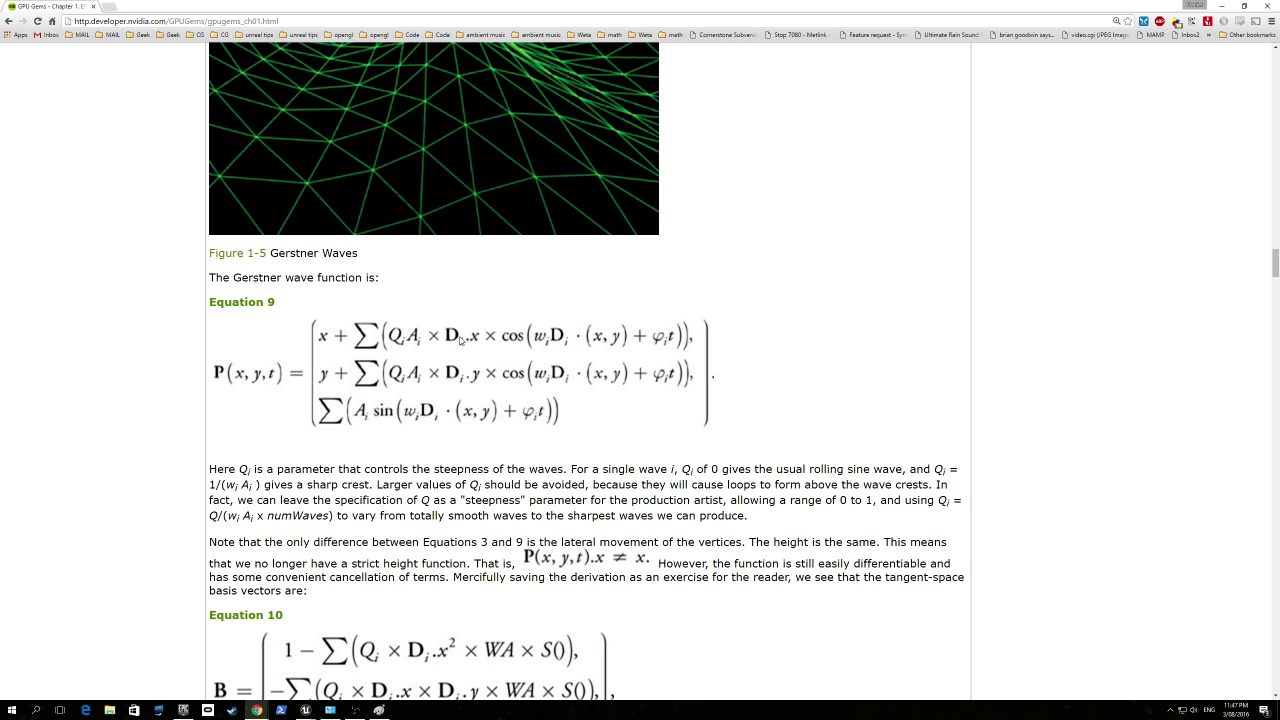
{"action": "left_click", "coordinate": [1221, 6]}
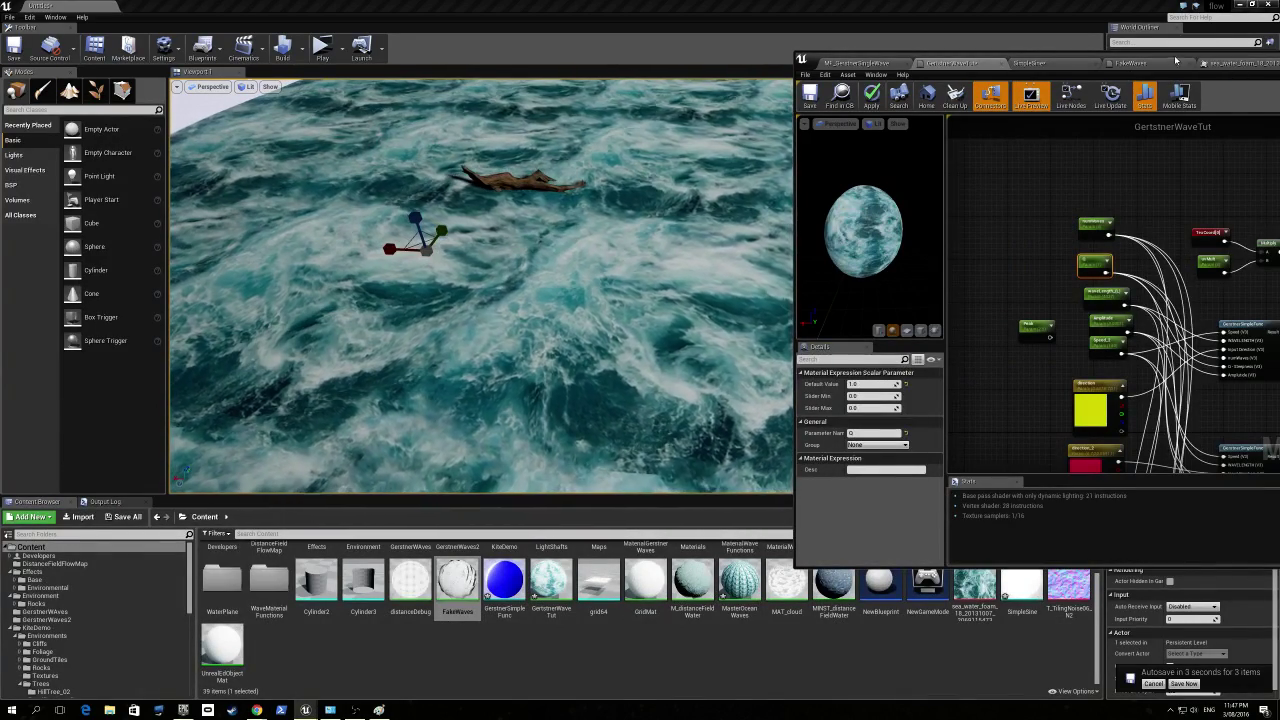
Return to the material editor window, show the GerstnerSimpleFunc function graph and maximize the window
{"action": "left_click_drag", "start_coordinate": [1180, 57], "coordinate": [785, 76]}
{"action": "left_click", "coordinate": [950, 83]}
{"action": "double_click", "coordinate": [1037, 86]}
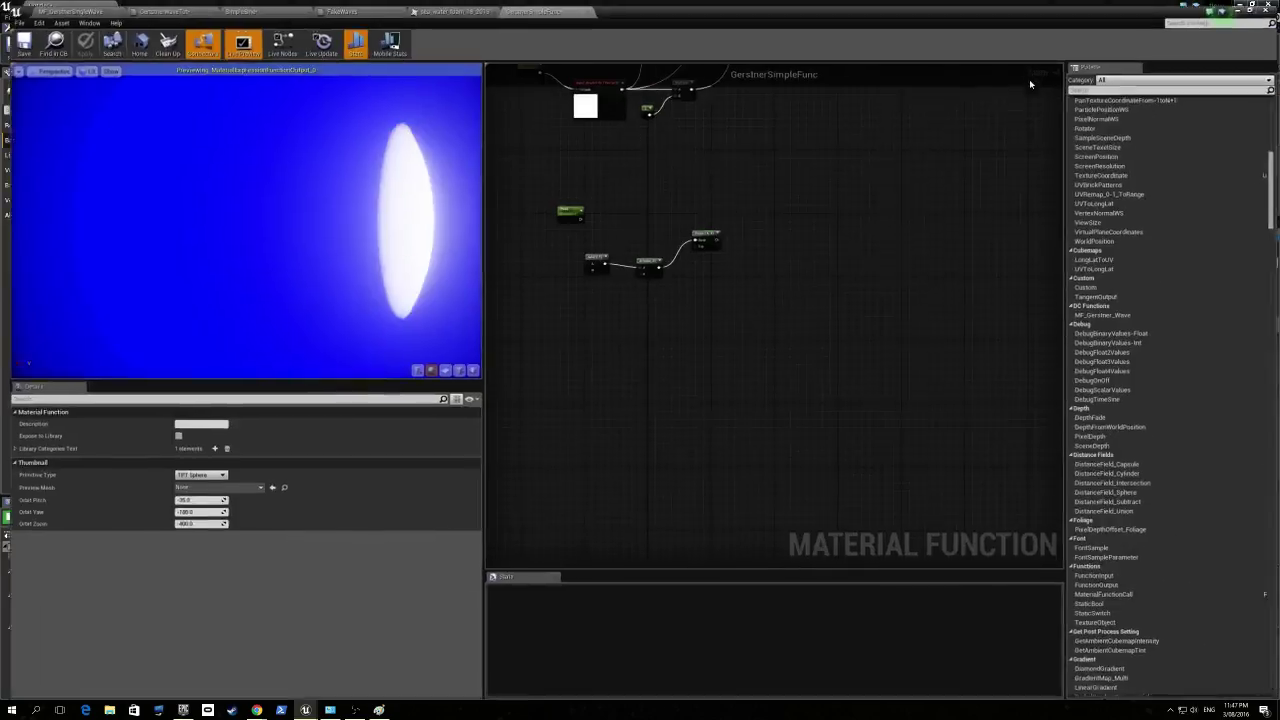
Examine the GerstnerSimpleFunc graph from the inner function through the Q, QA and wind direction nodes to the output result
{"action": "right_click_drag", "start_coordinate": [545, 139], "coordinate": [765, 371]}
{"action": "scroll", "coordinate": [765, 371], "scroll_direction": "up", "scroll_amount": 3}
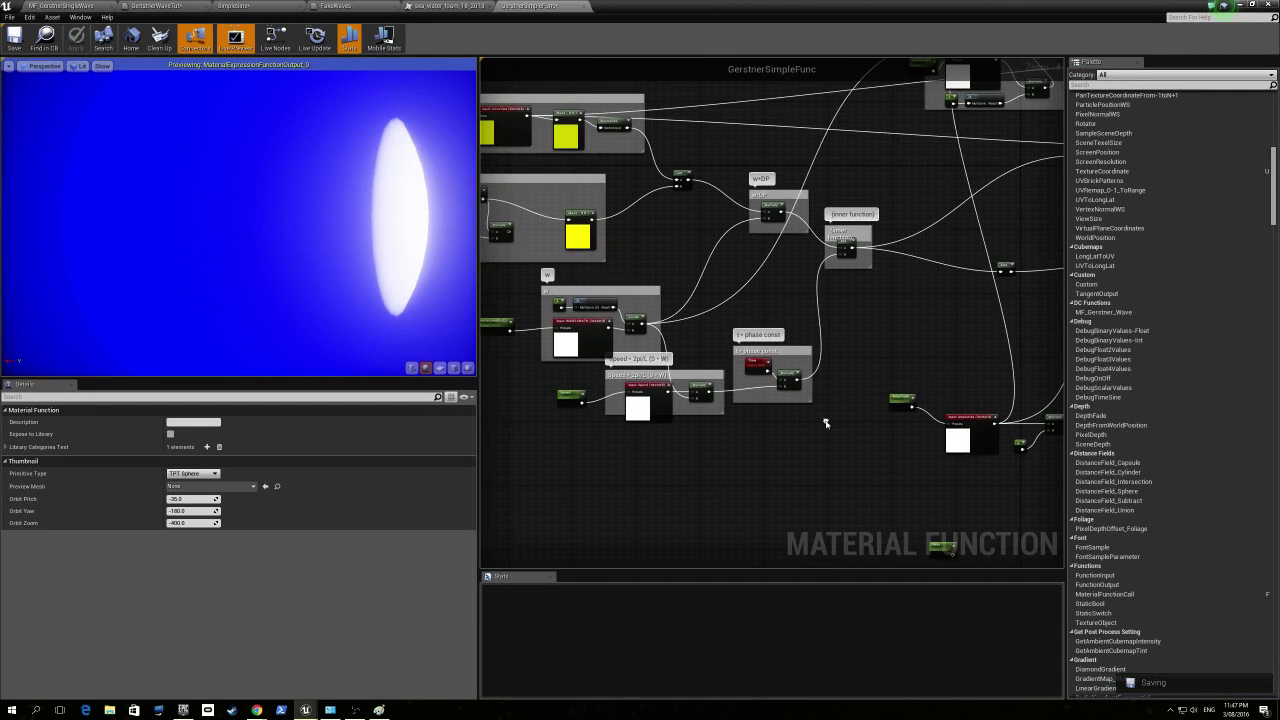
{"action": "scroll", "coordinate": [900, 442], "scroll_direction": "down", "scroll_amount": 1}
{"action": "scroll", "coordinate": [923, 443], "scroll_direction": "down", "scroll_amount": 1}
{"action": "right_click_drag", "start_coordinate": [948, 386], "coordinate": [841, 516]}
{"action": "right_click_drag", "start_coordinate": [844, 458], "coordinate": [625, 532]}
{"action": "right_click_drag", "start_coordinate": [1027, 208], "coordinate": [792, 358]}
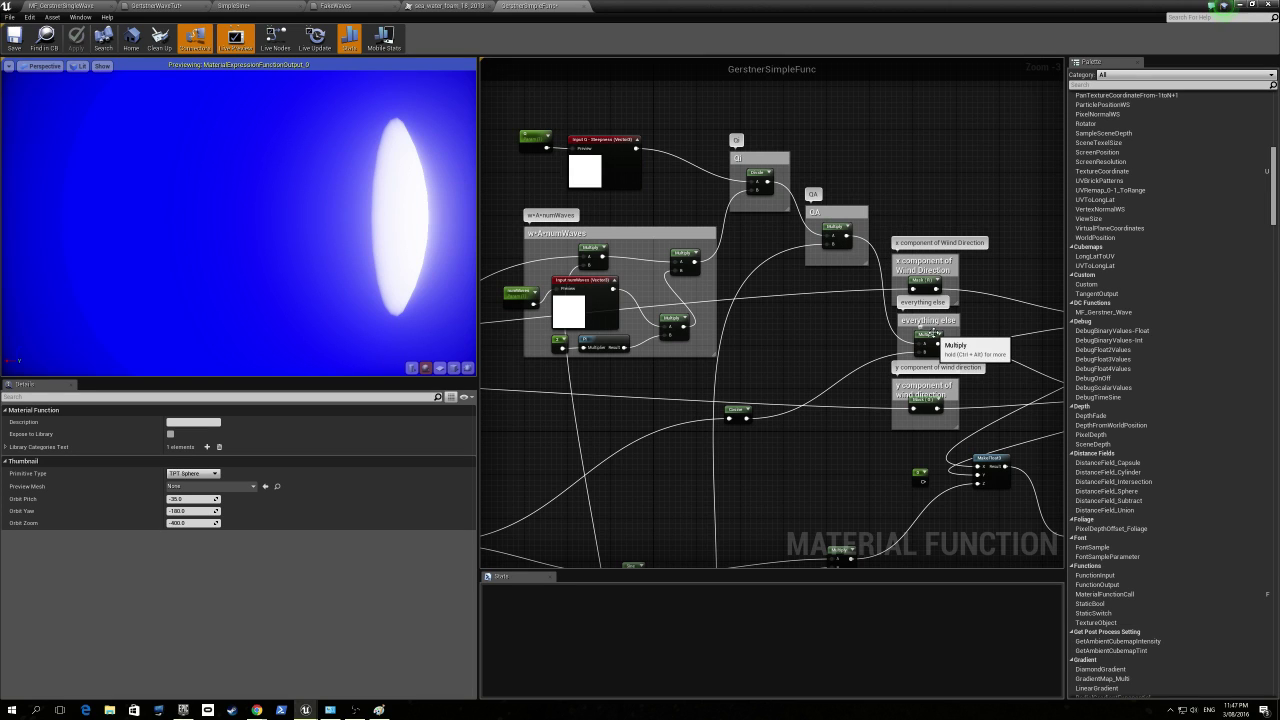
{"action": "right_click_drag", "start_coordinate": [940, 337], "coordinate": [834, 306]}
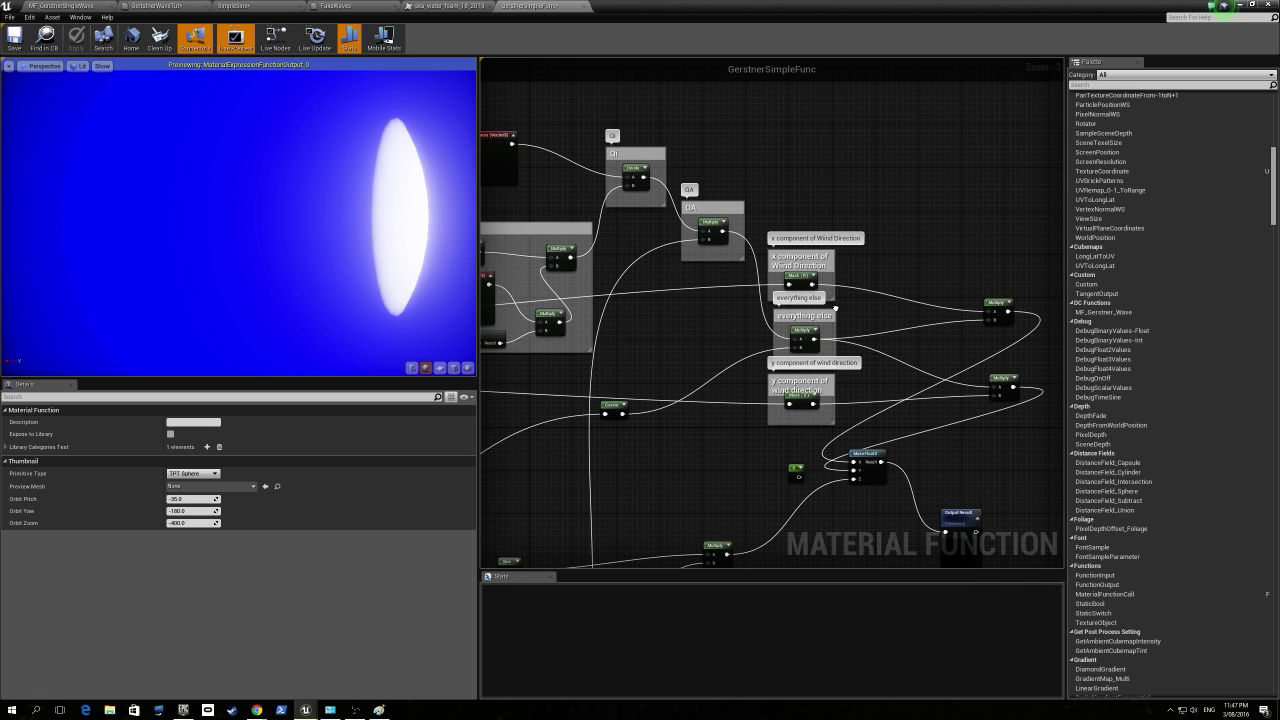
{"action": "right_click_drag", "start_coordinate": [835, 307], "coordinate": [771, 299]}
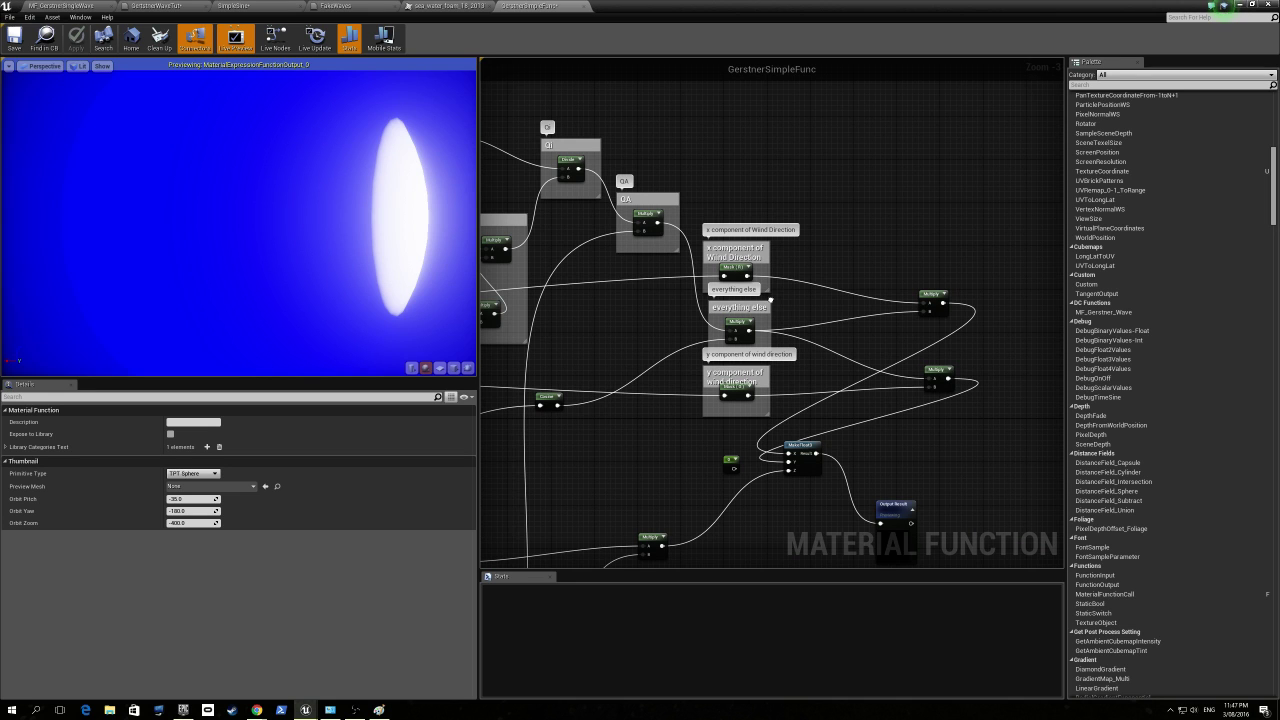
{"action": "right_click_drag", "start_coordinate": [771, 299], "coordinate": [766, 325]}
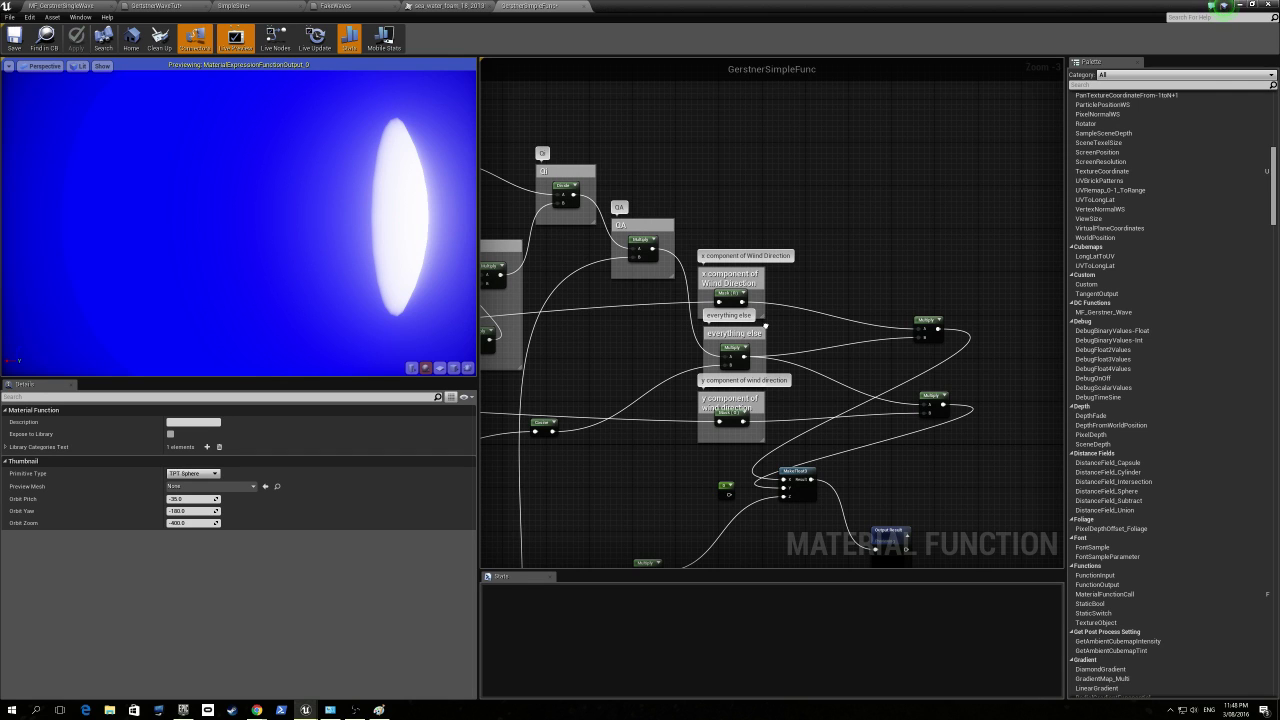
Examine how the Qi, QA and wind direction nodes are connected in the GerstnerSimpleFunc graph
{"action": "right_click_drag", "start_coordinate": [666, 323], "coordinate": [819, 328]}
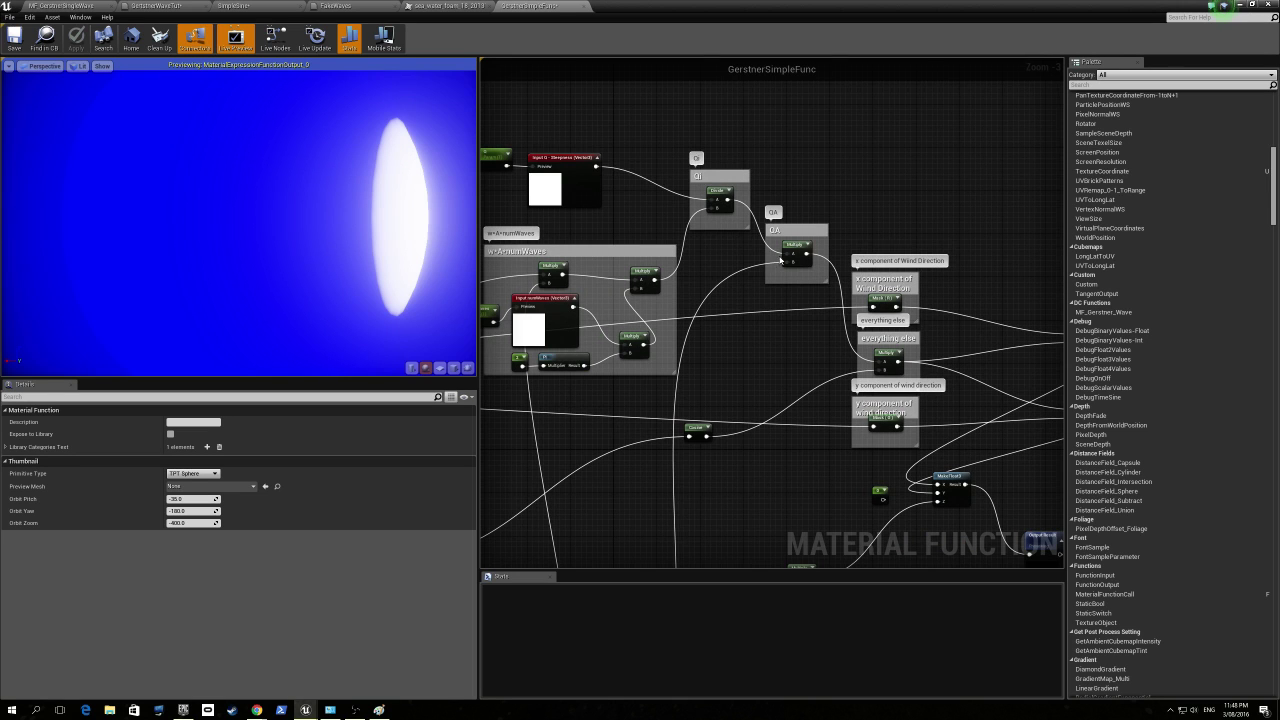
{"action": "right_click_drag", "start_coordinate": [636, 211], "coordinate": [689, 213]}
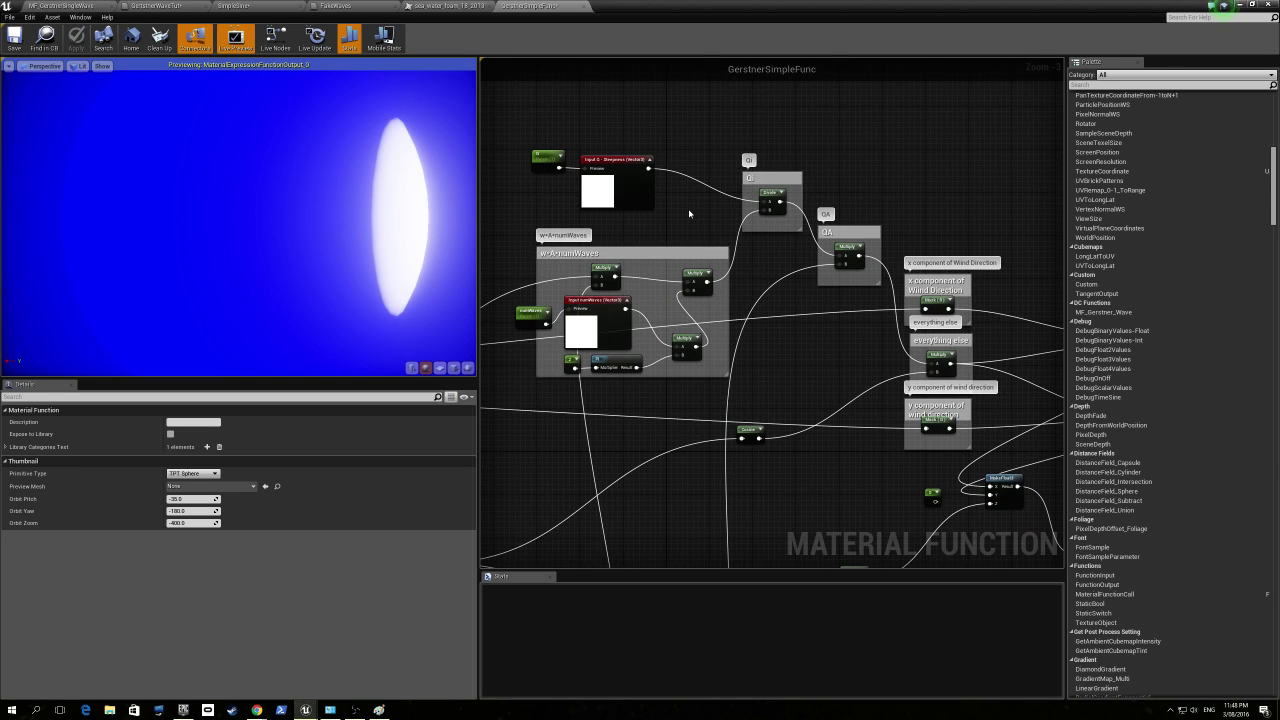
{"action": "right_click_drag", "start_coordinate": [779, 311], "coordinate": [657, 314]}
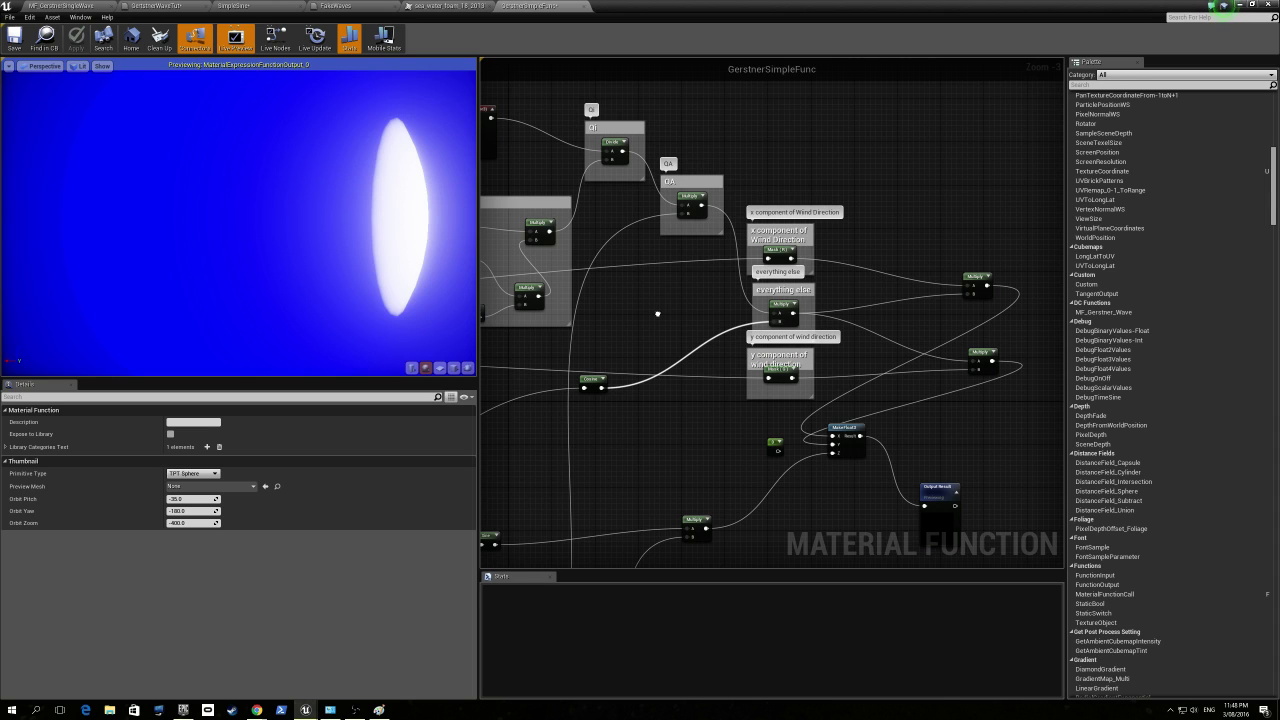
{"action": "left_click", "coordinate": [775, 183]}
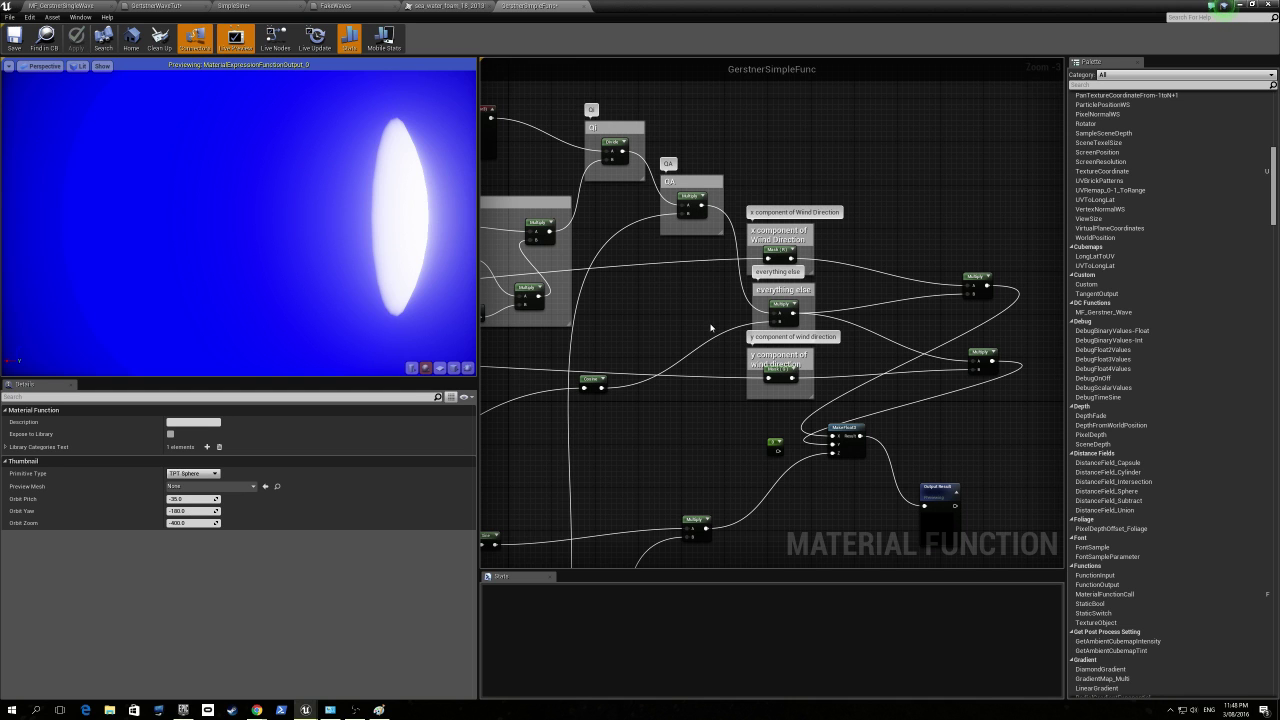
Clear the material editor window away and bring the level editor window with the water surface to the front
{"action": "left_click", "coordinate": [155, 6]}
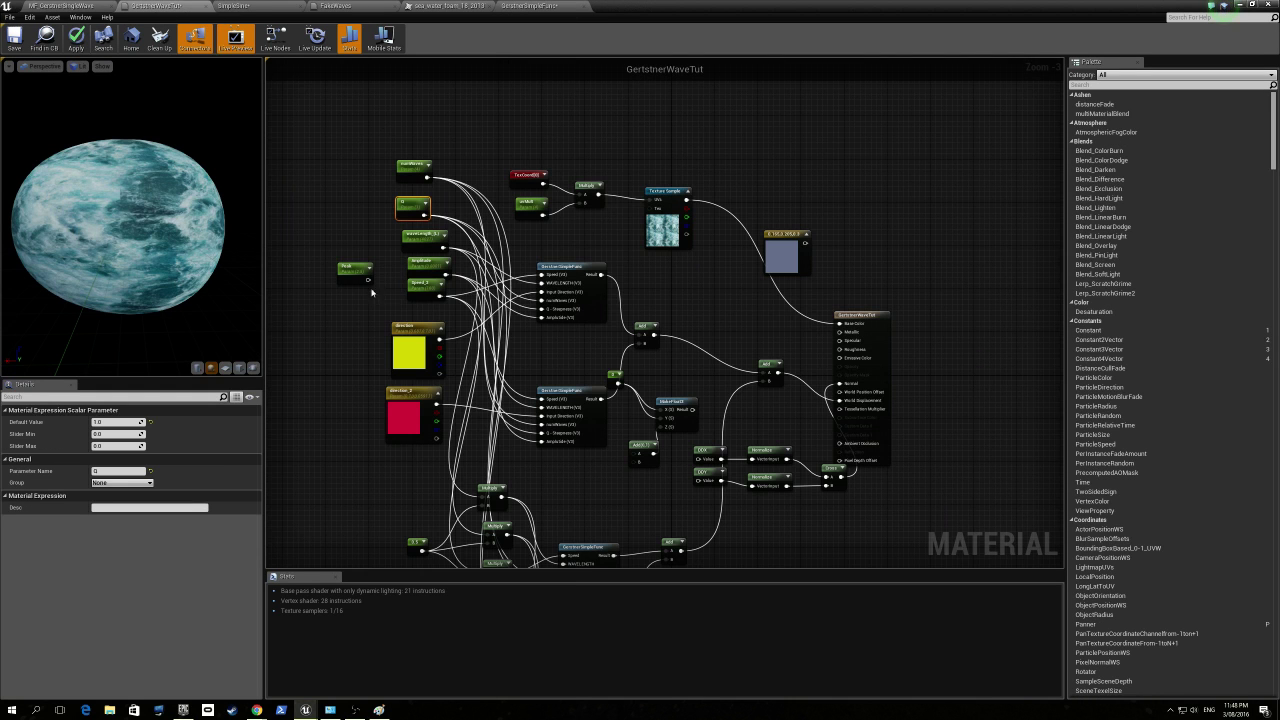
{"action": "left_click", "coordinate": [62, 6]}
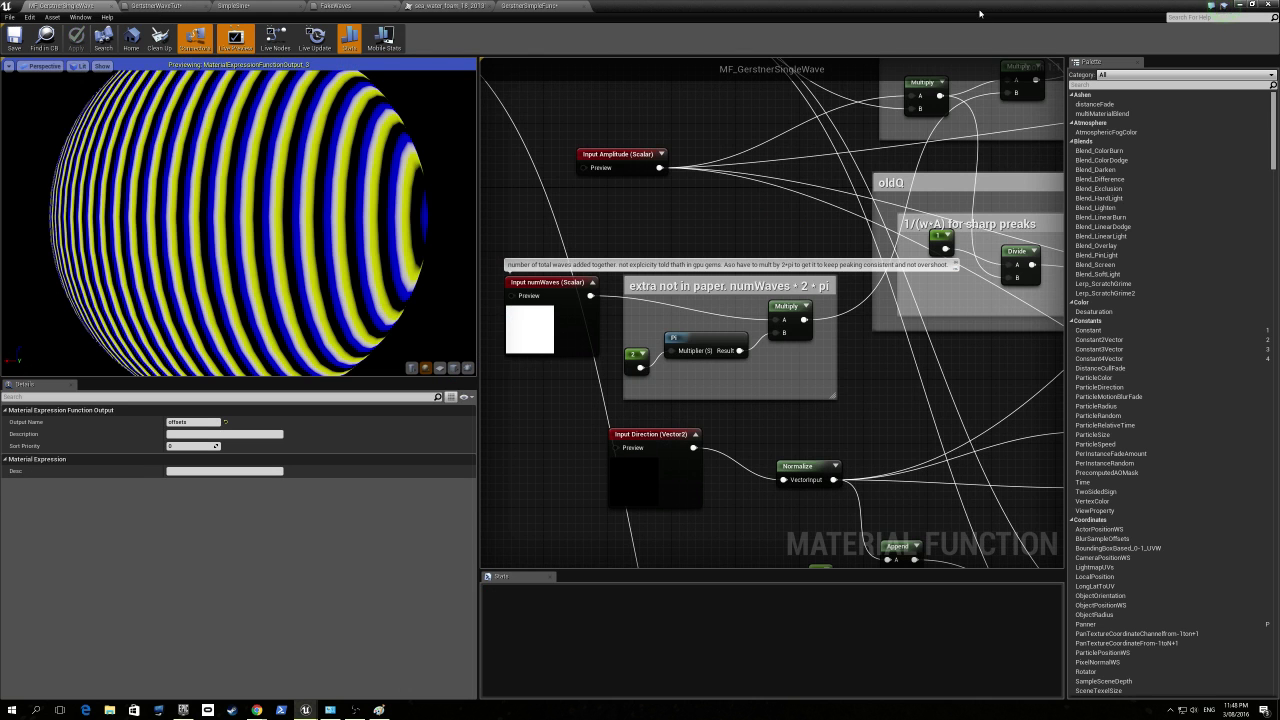
{"action": "left_click_drag", "start_coordinate": [979, 13], "coordinate": [2, 15]}
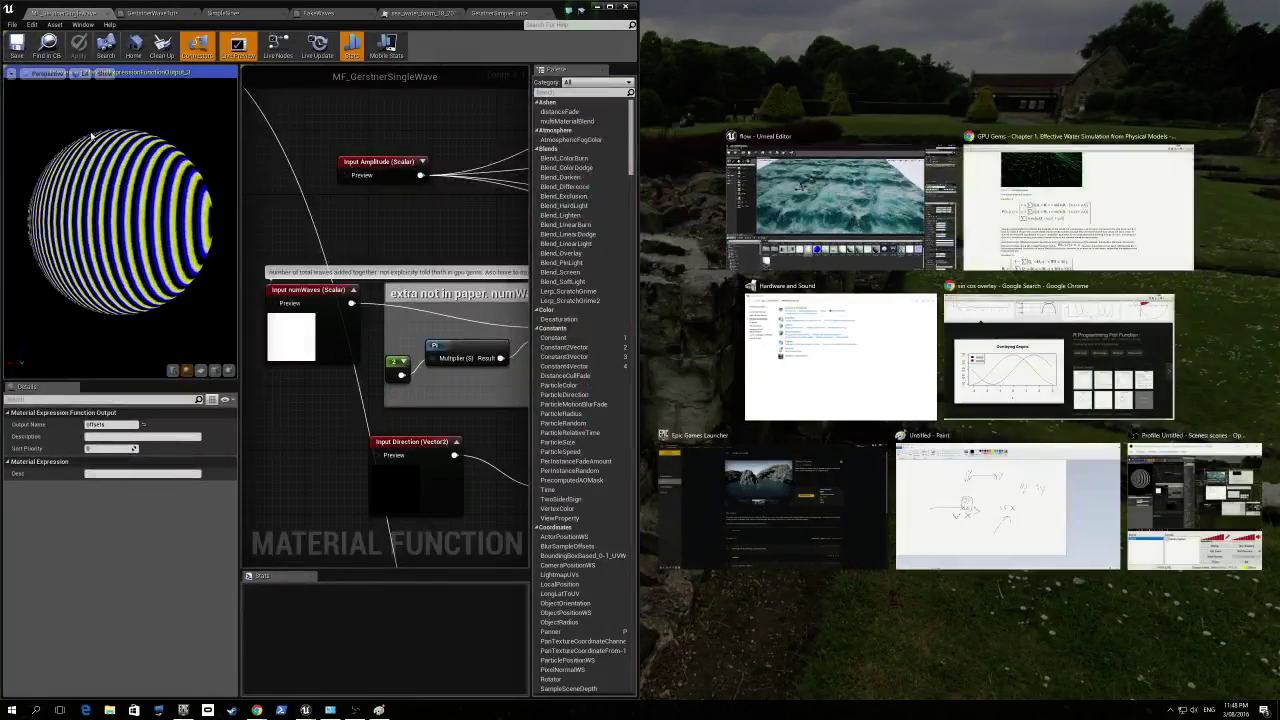
{"action": "left_click", "coordinate": [805, 200]}
{"action": "left_click", "coordinate": [597, 7]}
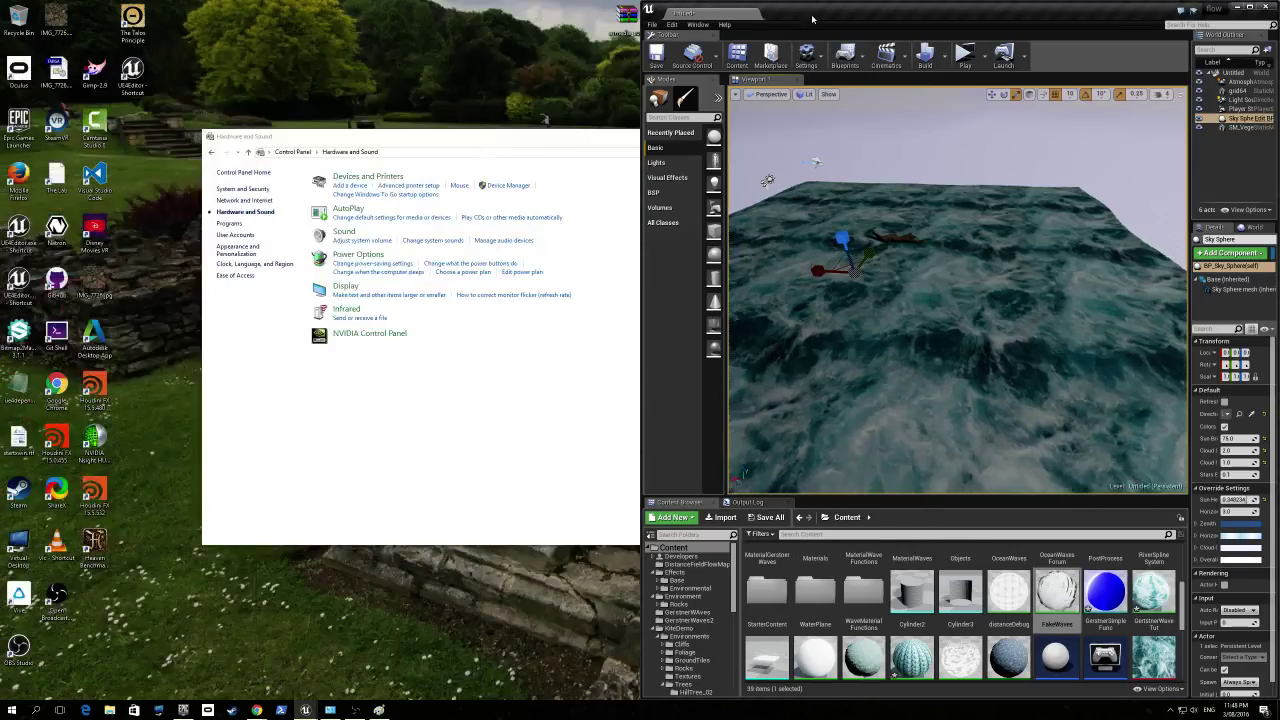
Examine the animated water surface up close and enlarge the level editor to fill the screen
{"action": "left_click_drag", "start_coordinate": [811, 17], "coordinate": [560, 66]}
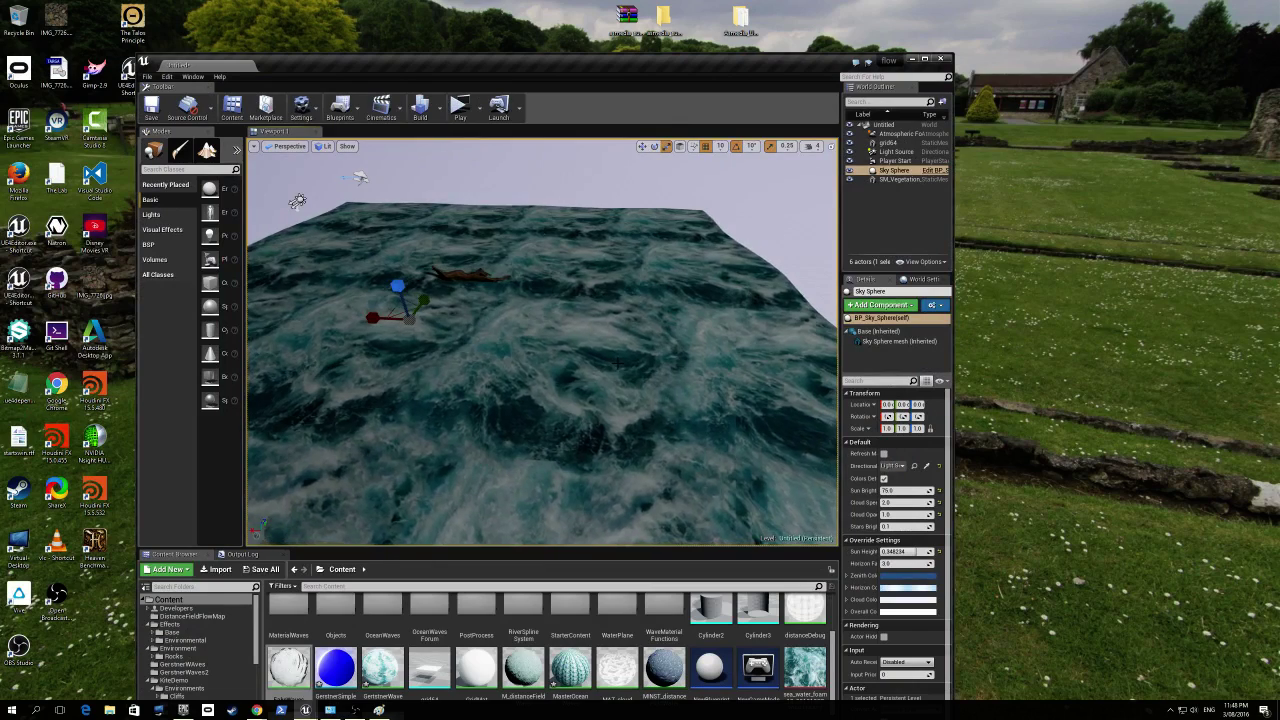
{"action": "right_click_drag", "start_coordinate": [540, 320], "coordinate": [450, 375]}
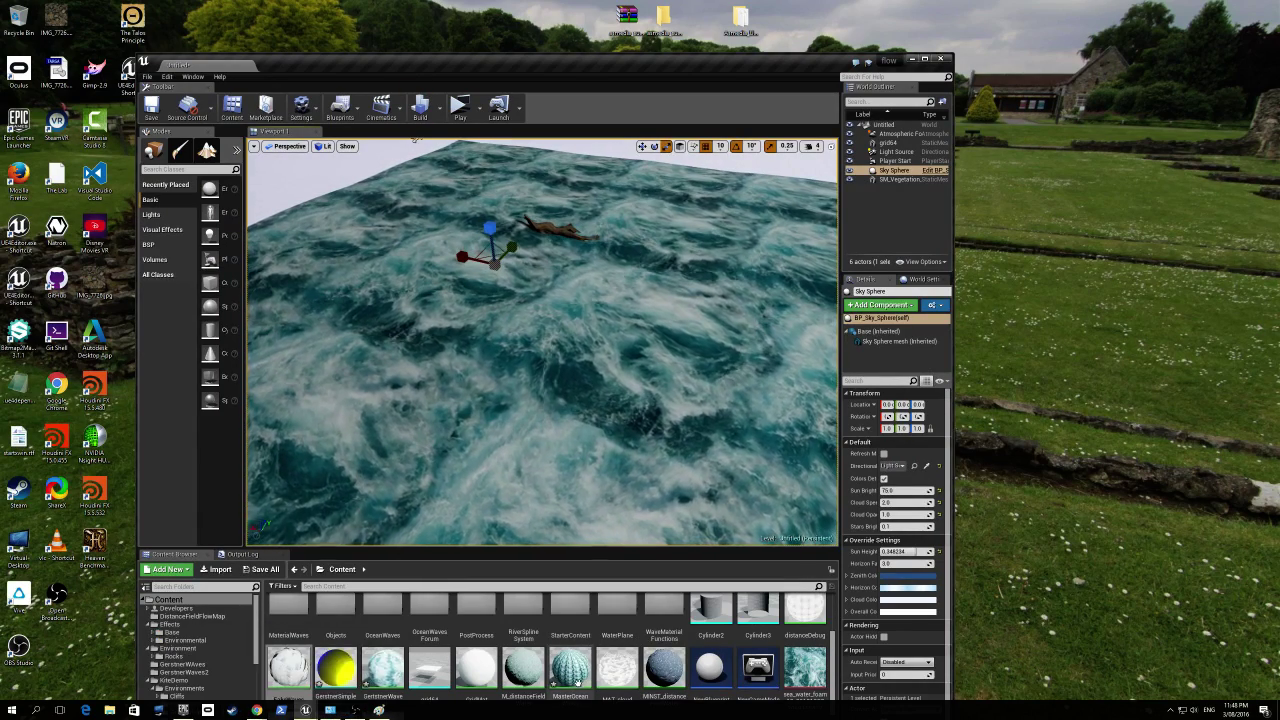
{"action": "scroll", "coordinate": [580, 685], "scroll_direction": "down", "scroll_amount": 1}
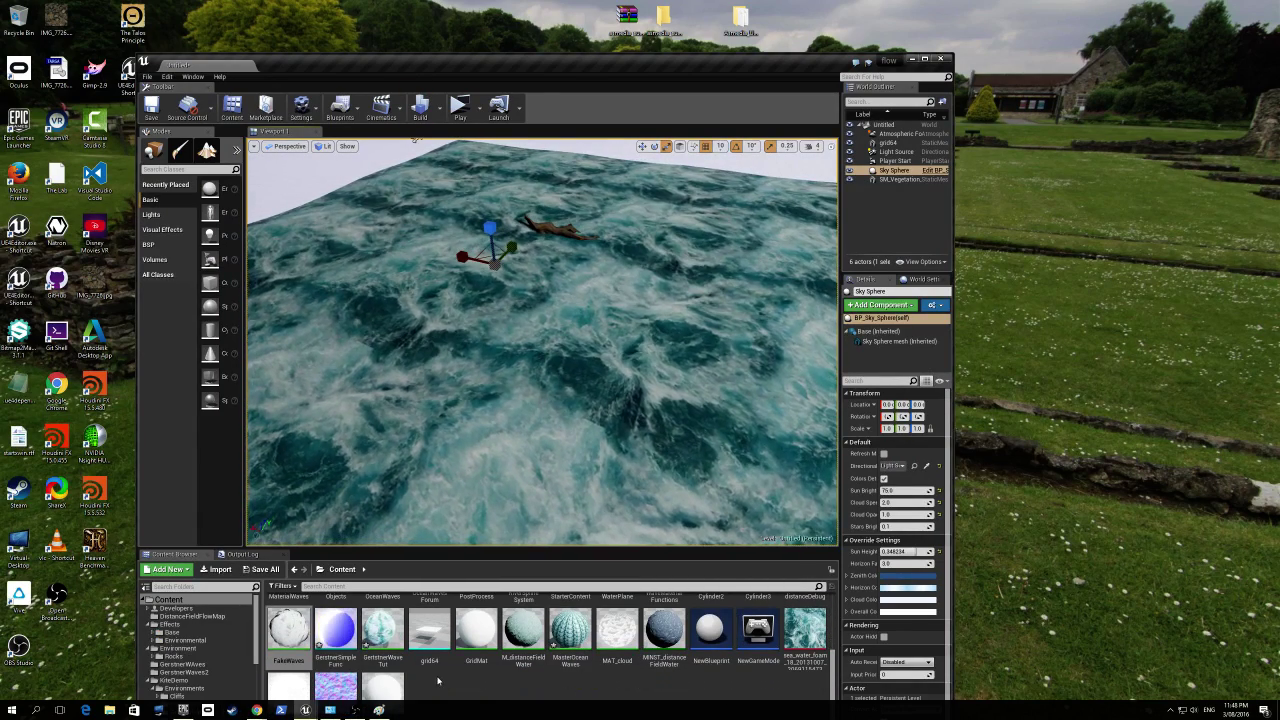
{"action": "double_click", "coordinate": [708, 62]}
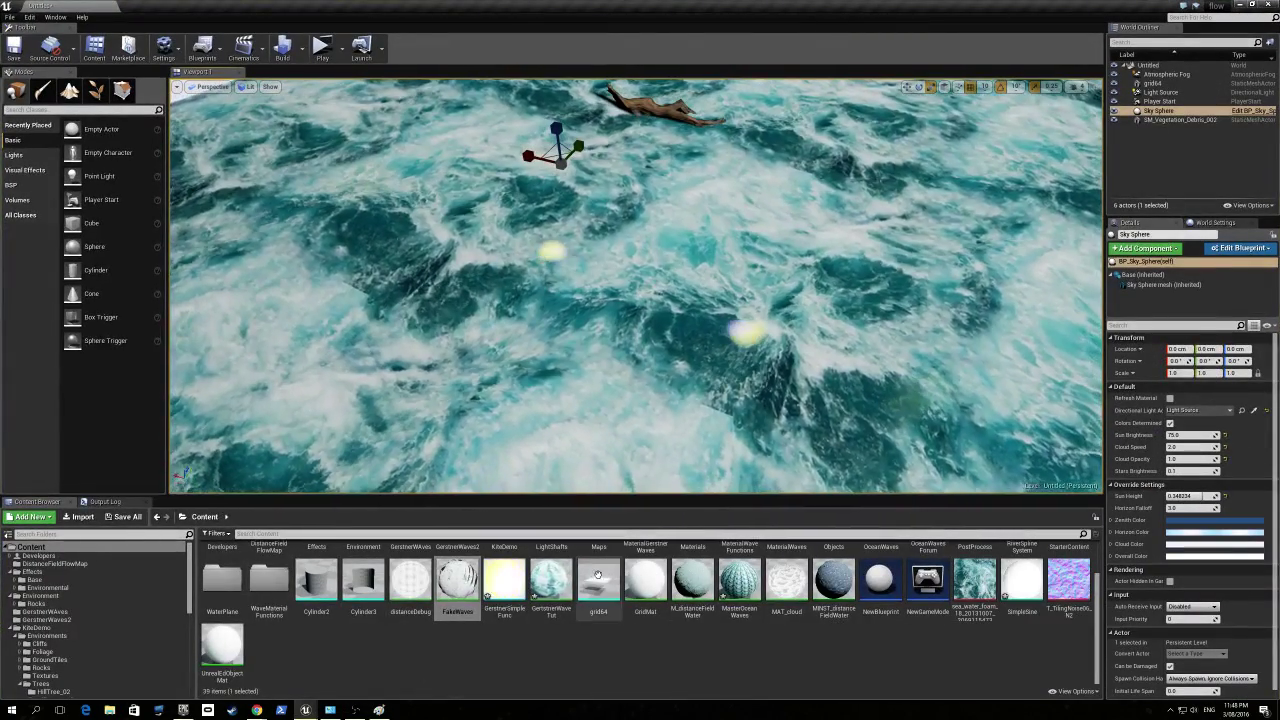
{"action": "scroll", "coordinate": [500, 580], "scroll_direction": "up", "scroll_amount": 1}
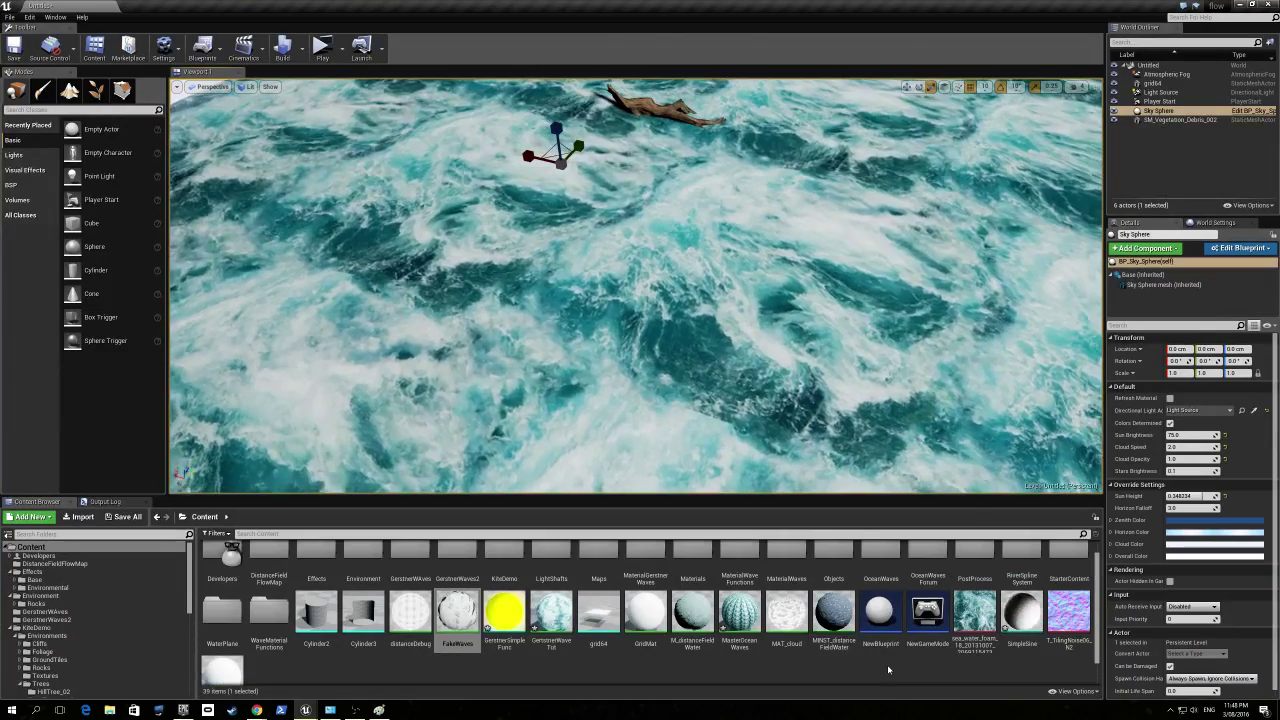
Reopen the GertsnerWaveTut material from the content folder and bring up the GerstnerSimpleFunc graph in a maximized editor
{"action": "double_click", "coordinate": [551, 612]}
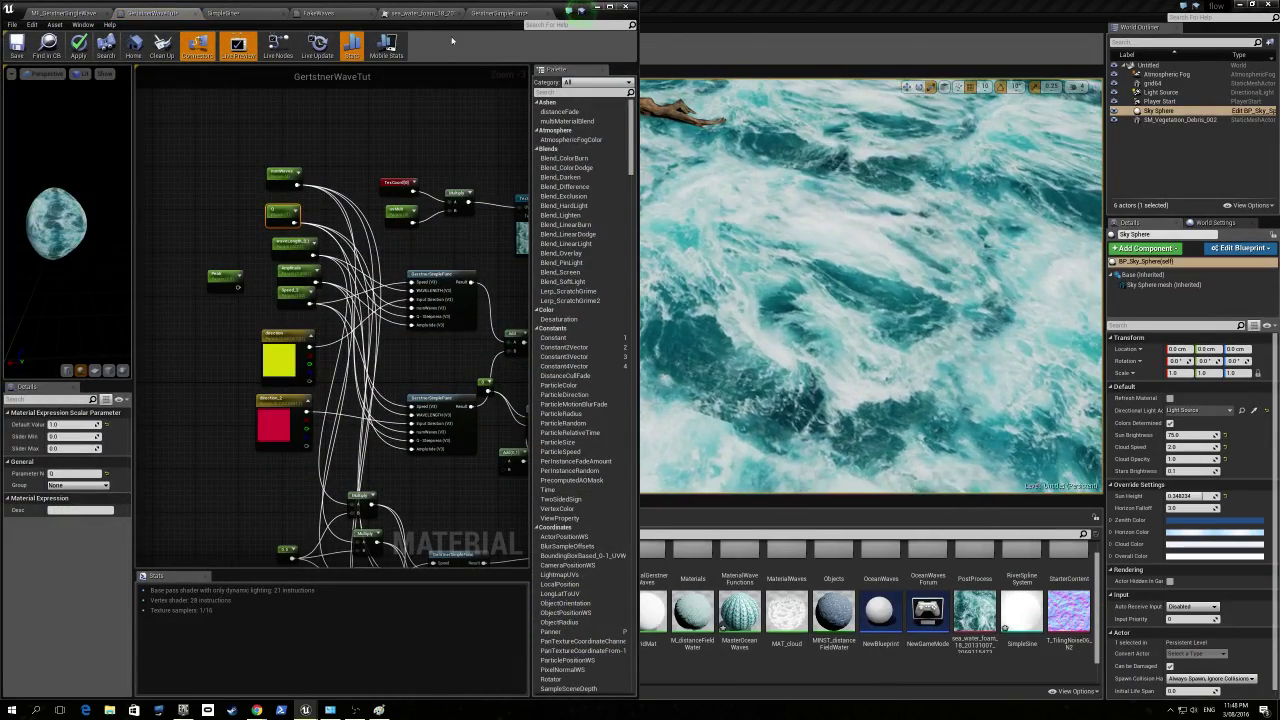
{"action": "left_click", "coordinate": [498, 14]}
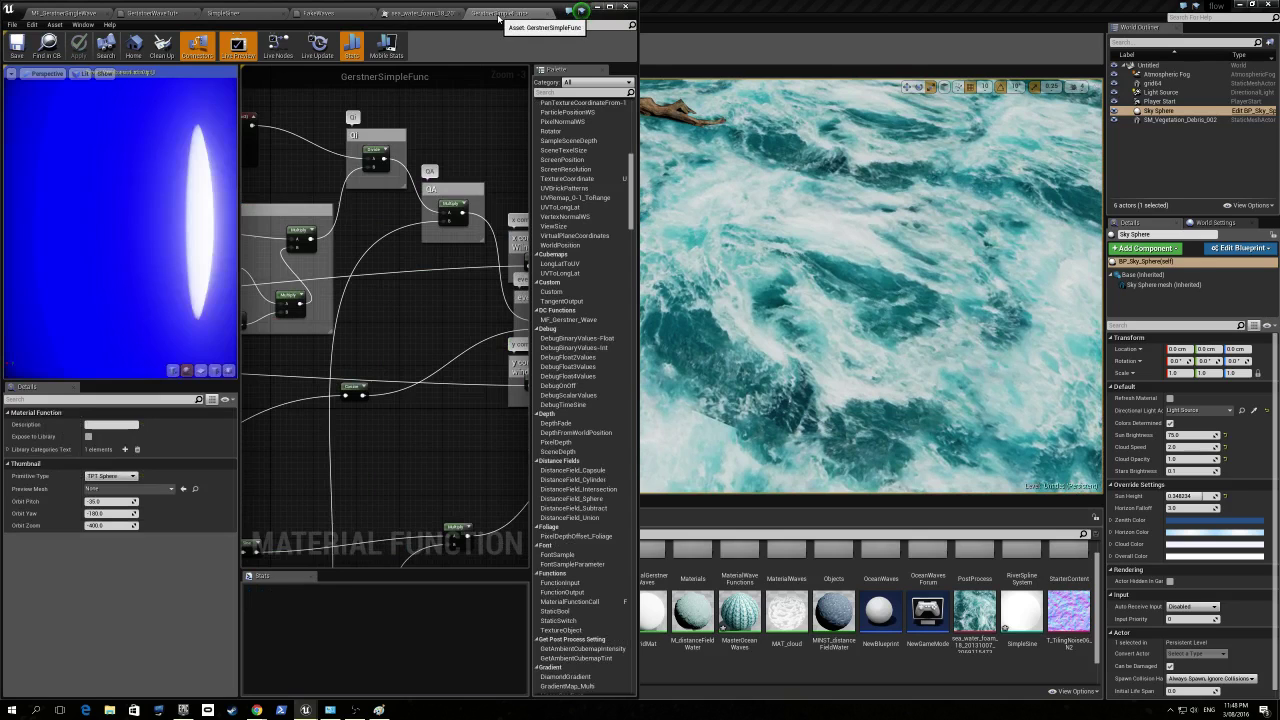
{"action": "key", "text": "super+Right"}
{"action": "key", "text": "super+Up"}
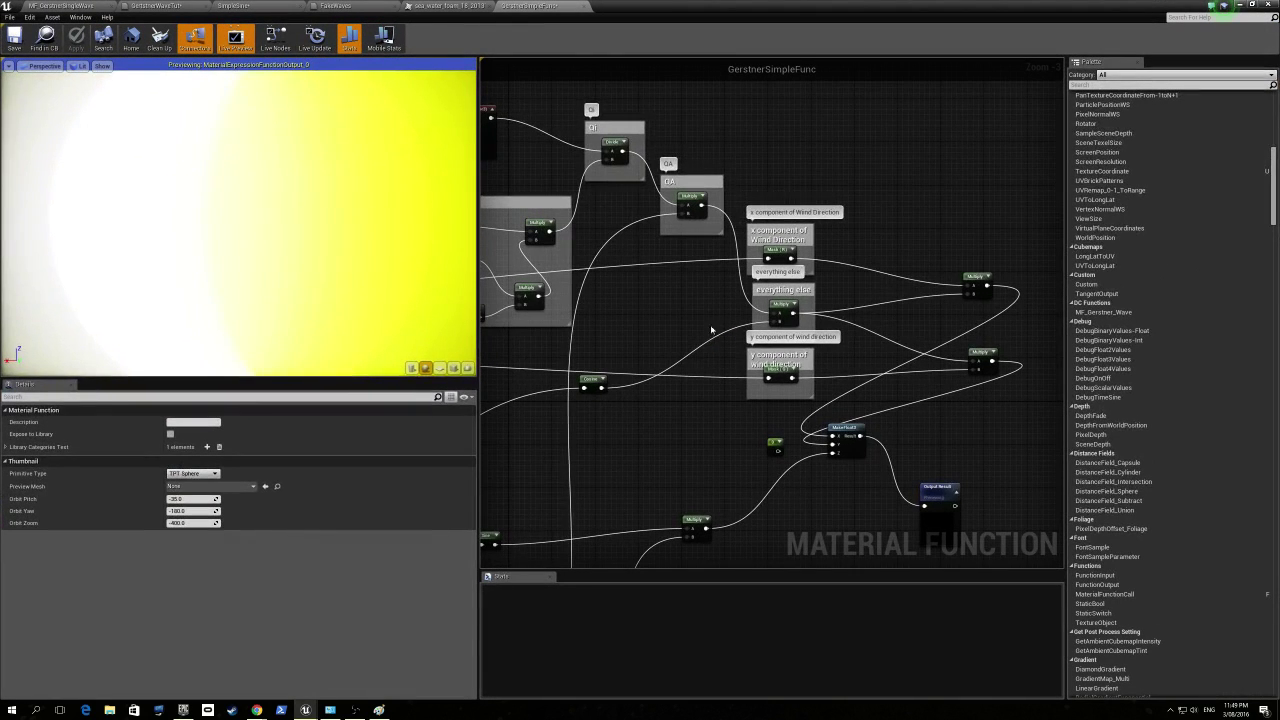
Inspect the x component mask of the wind direction and compare it with Equation 9 on the GPU Gems page in Chrome
{"action": "right_click_drag", "start_coordinate": [681, 326], "coordinate": [704, 344]}
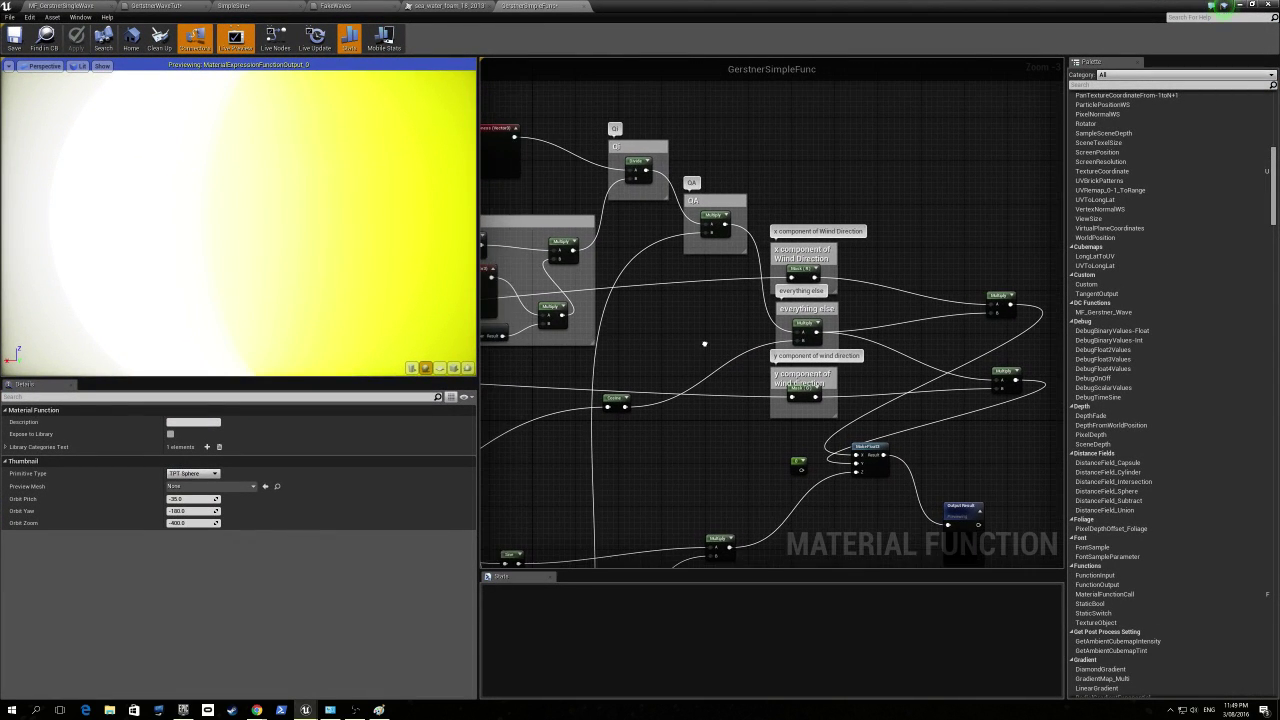
{"action": "left_click", "coordinate": [799, 278]}
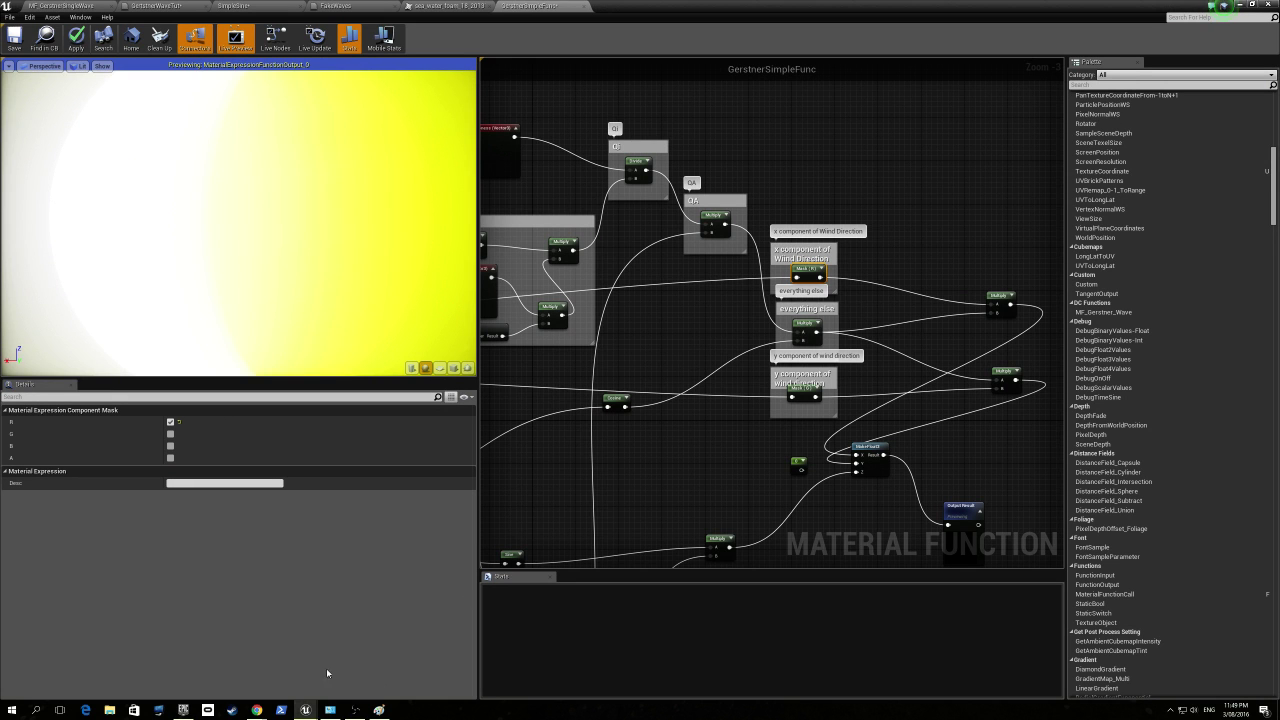
{"action": "mouse_move", "coordinate": [261, 707]}
{"action": "left_click", "coordinate": [310, 662]}
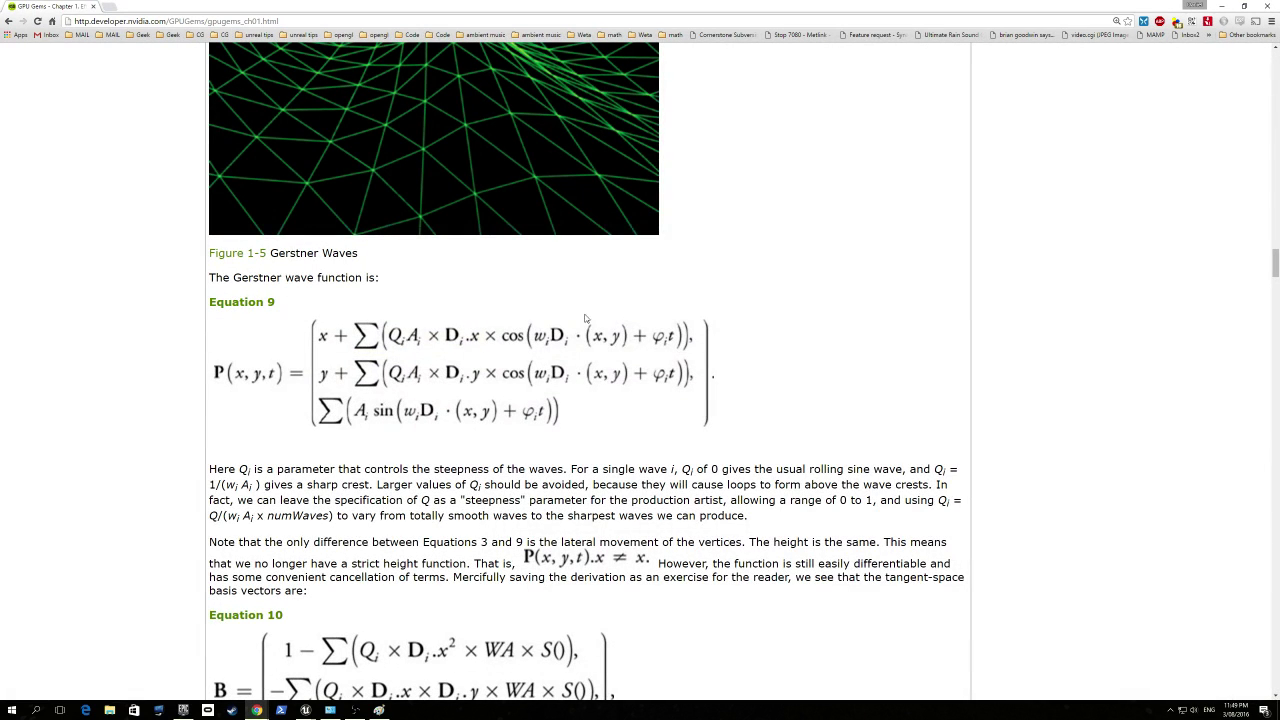
{"action": "left_click", "coordinate": [1223, 7]}
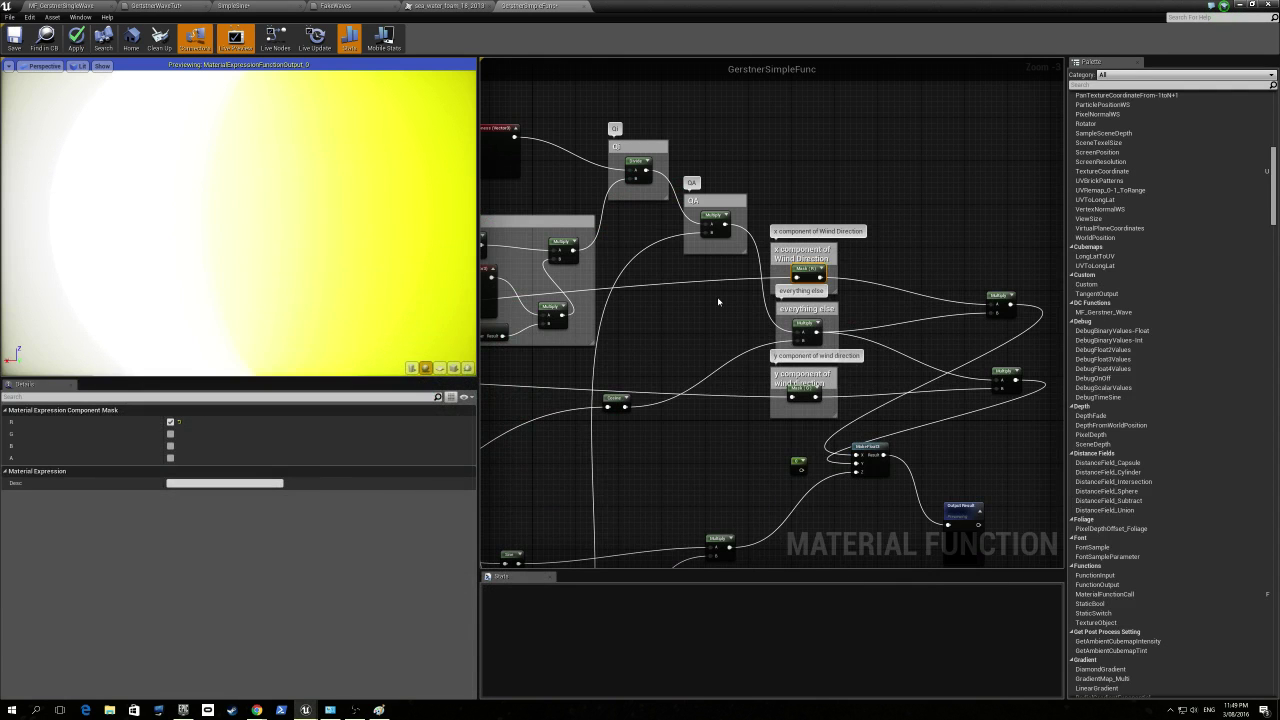
Trace the amplitude, inner function, sine, cosine and QA connections through the GerstnerSimpleFunc graph
{"action": "right_click_drag", "start_coordinate": [718, 302], "coordinate": [968, 54]}
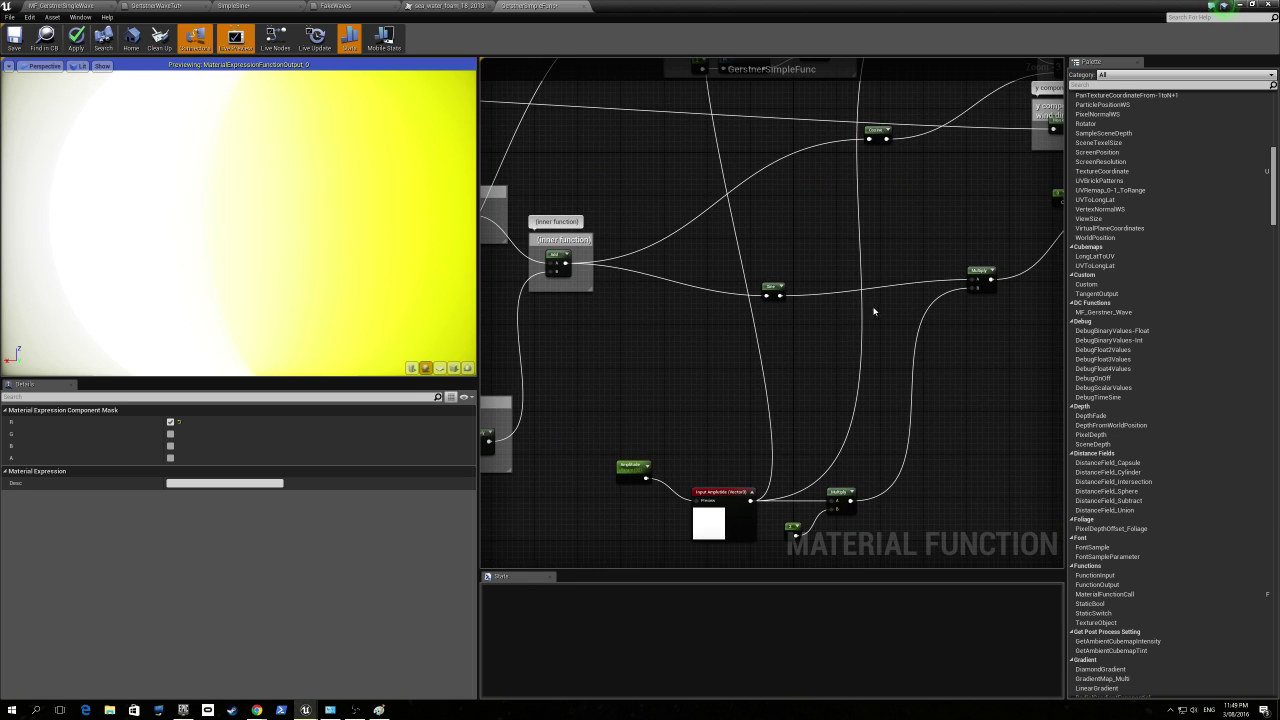
{"action": "right_click_drag", "start_coordinate": [783, 496], "coordinate": [737, 582]}
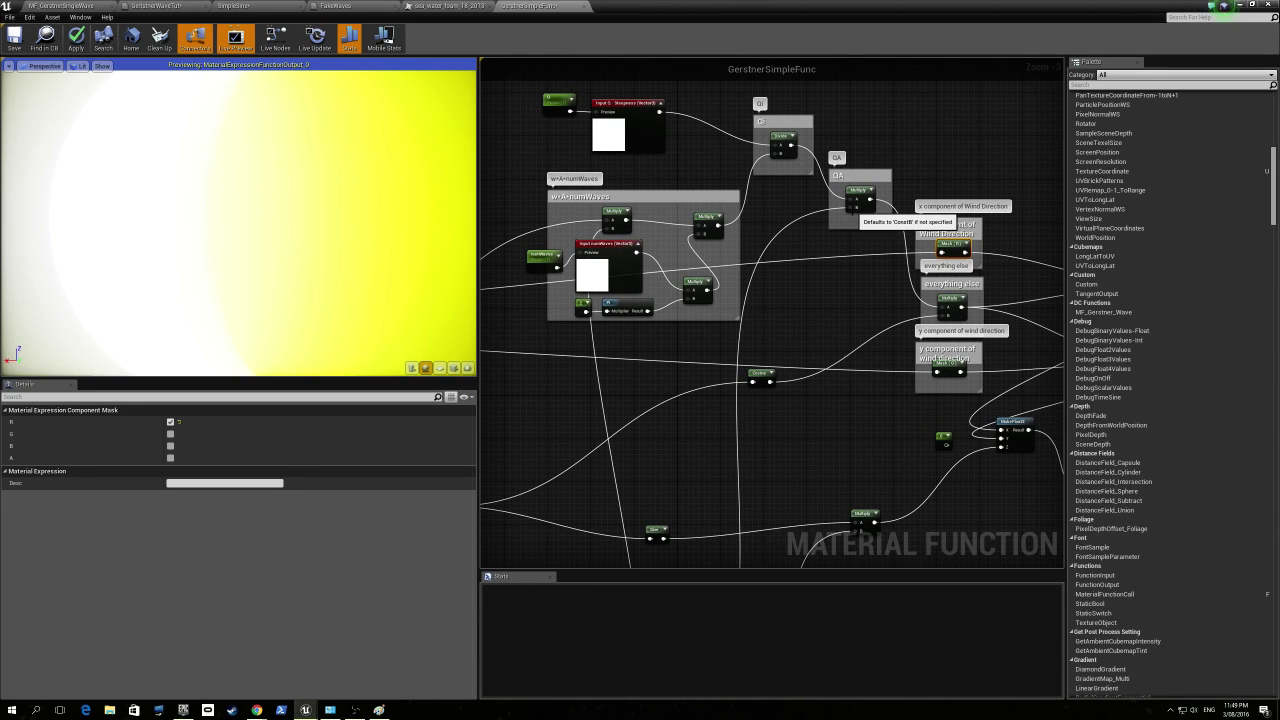
{"action": "right_click_drag", "start_coordinate": [864, 224], "coordinate": [812, 268]}
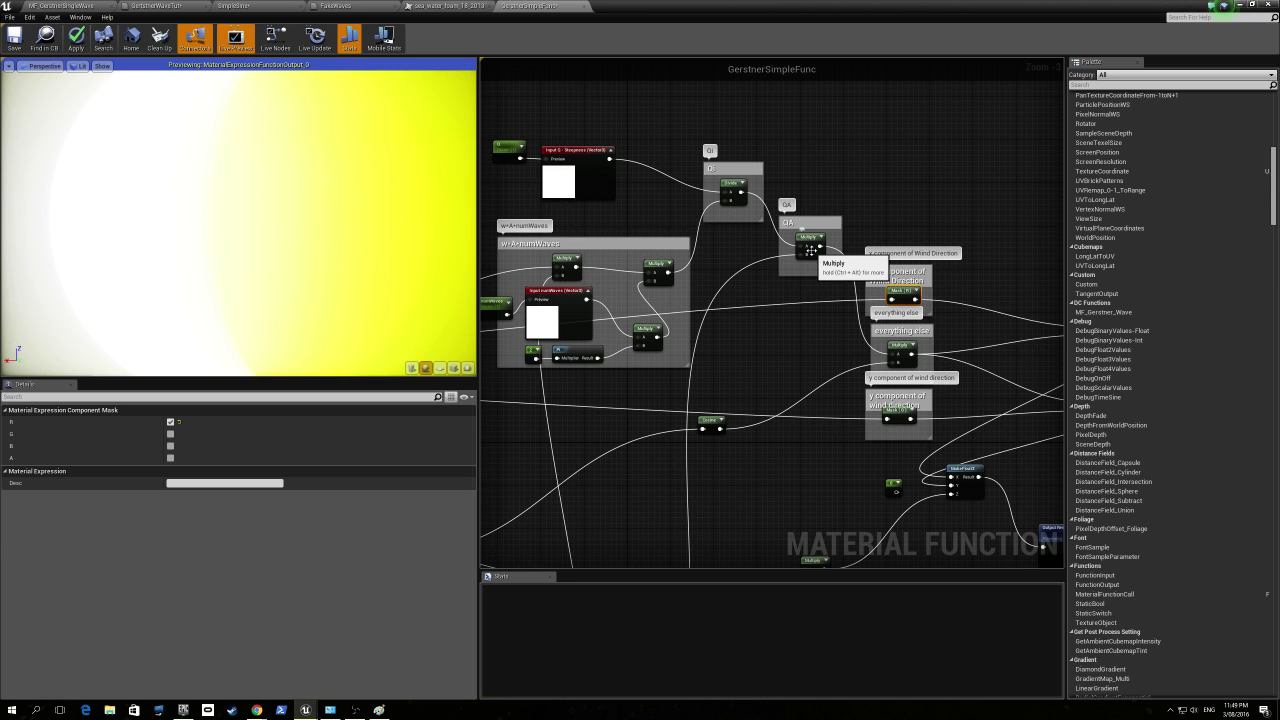
{"action": "right_click_drag", "start_coordinate": [814, 351], "coordinate": [723, 251]}
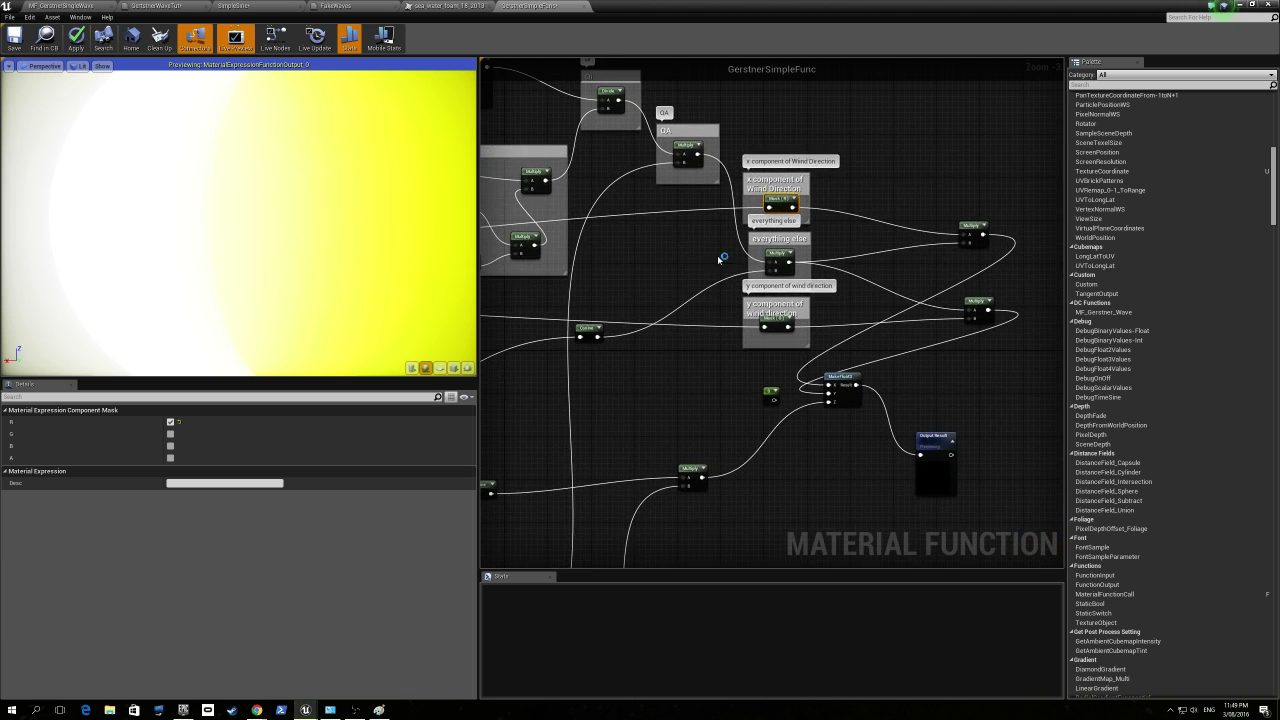
{"action": "right_click_drag", "start_coordinate": [669, 287], "coordinate": [890, 123]}
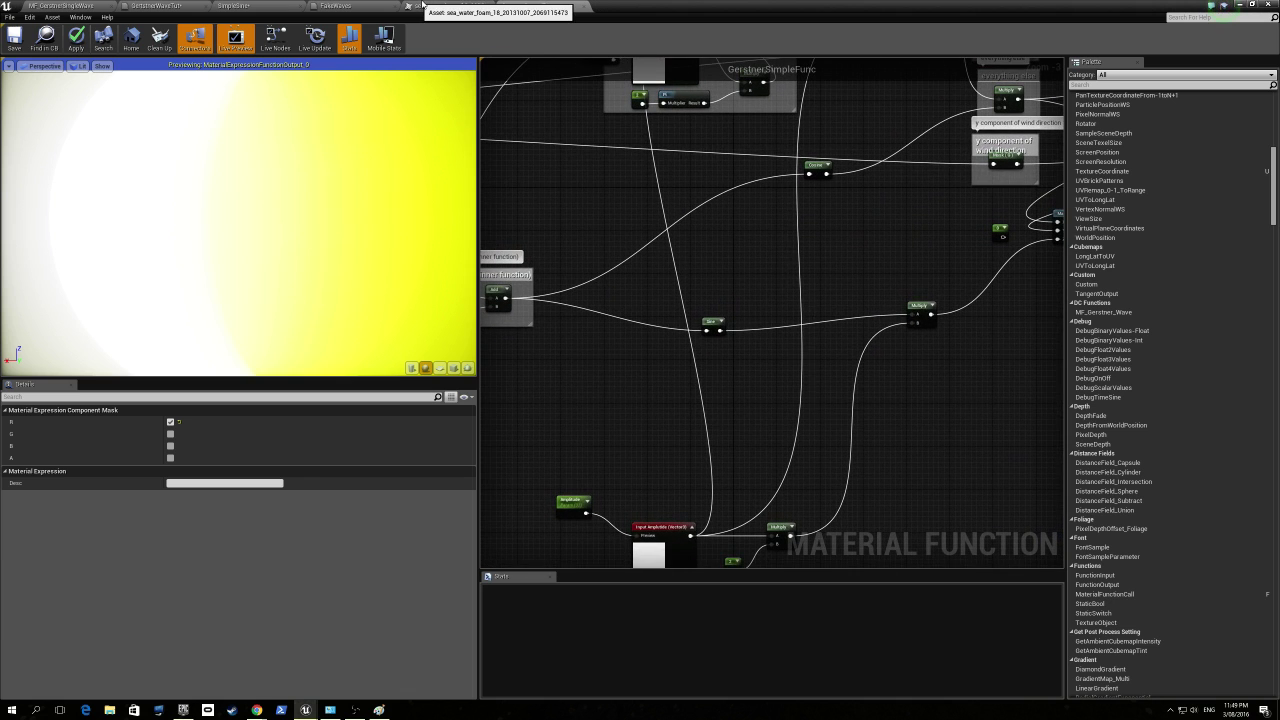
{"action": "right_click_drag", "start_coordinate": [671, 361], "coordinate": [564, 507]}
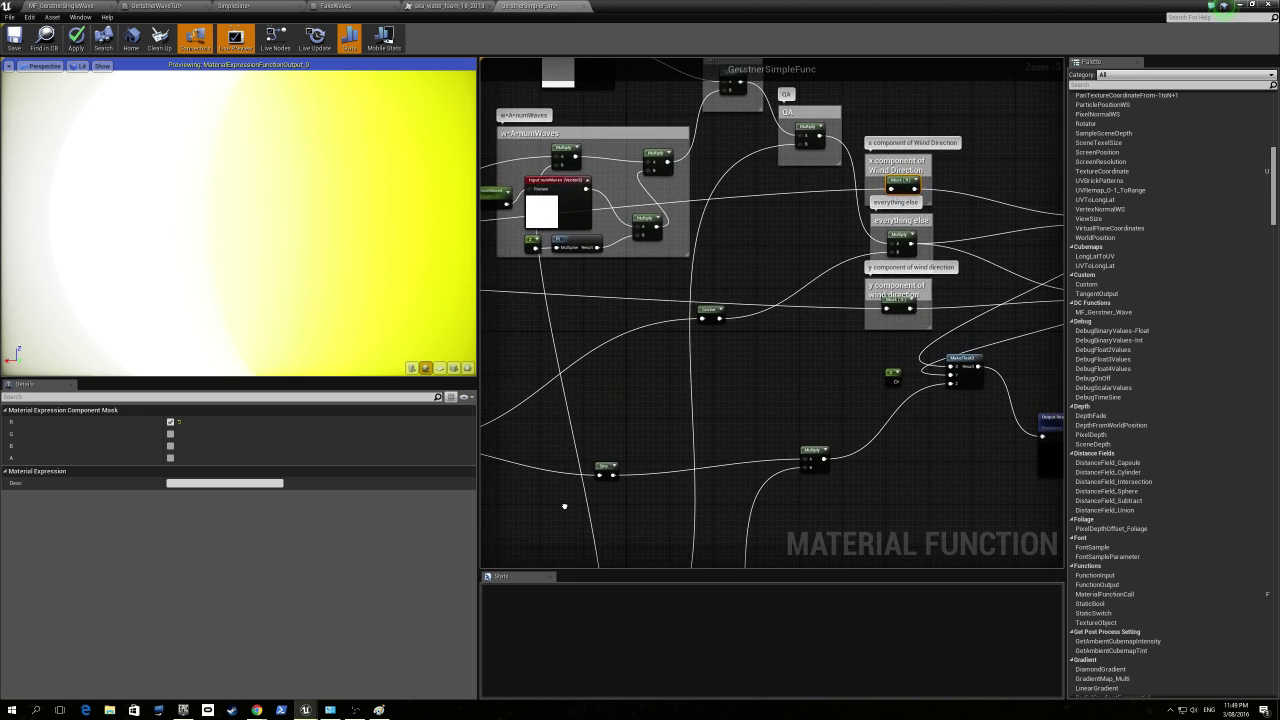
{"action": "right_click_drag", "start_coordinate": [755, 415], "coordinate": [657, 436]}
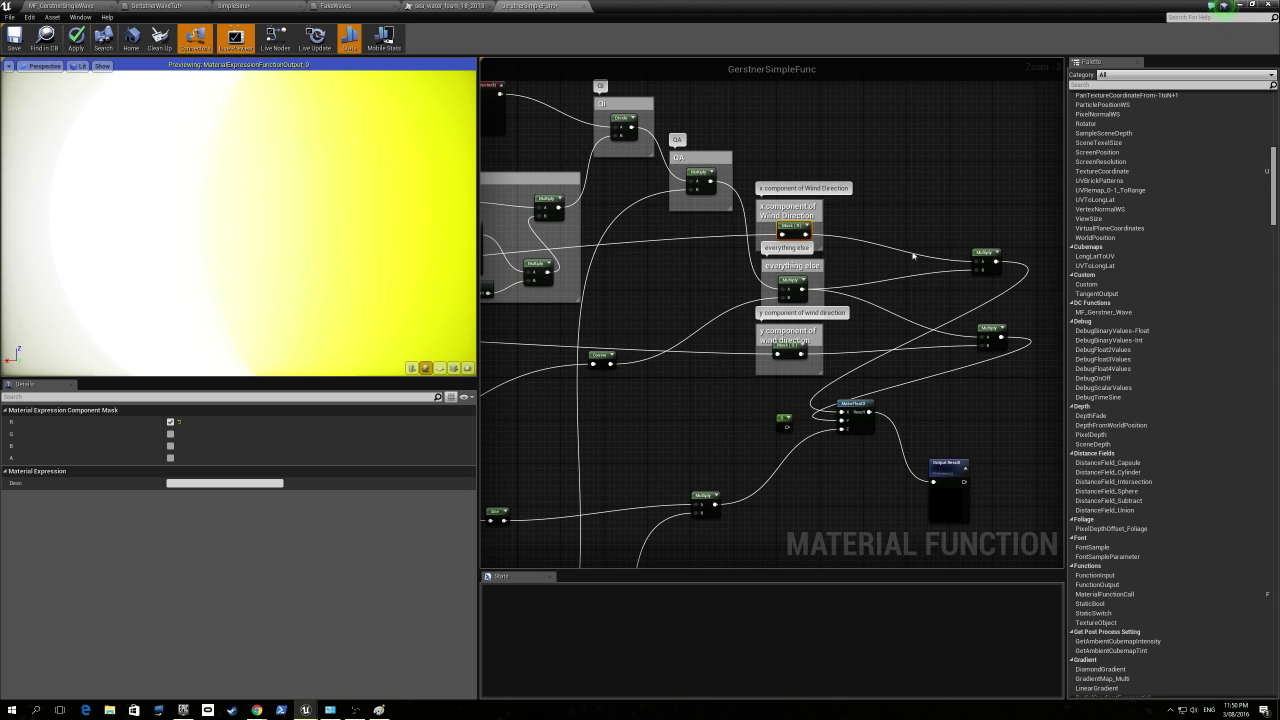
Move the two wind direction component groups, the everything else group and their two Multiply nodes together toward the QA group
{"action": "left_click_drag", "start_coordinate": [1020, 246], "coordinate": [972, 342]}
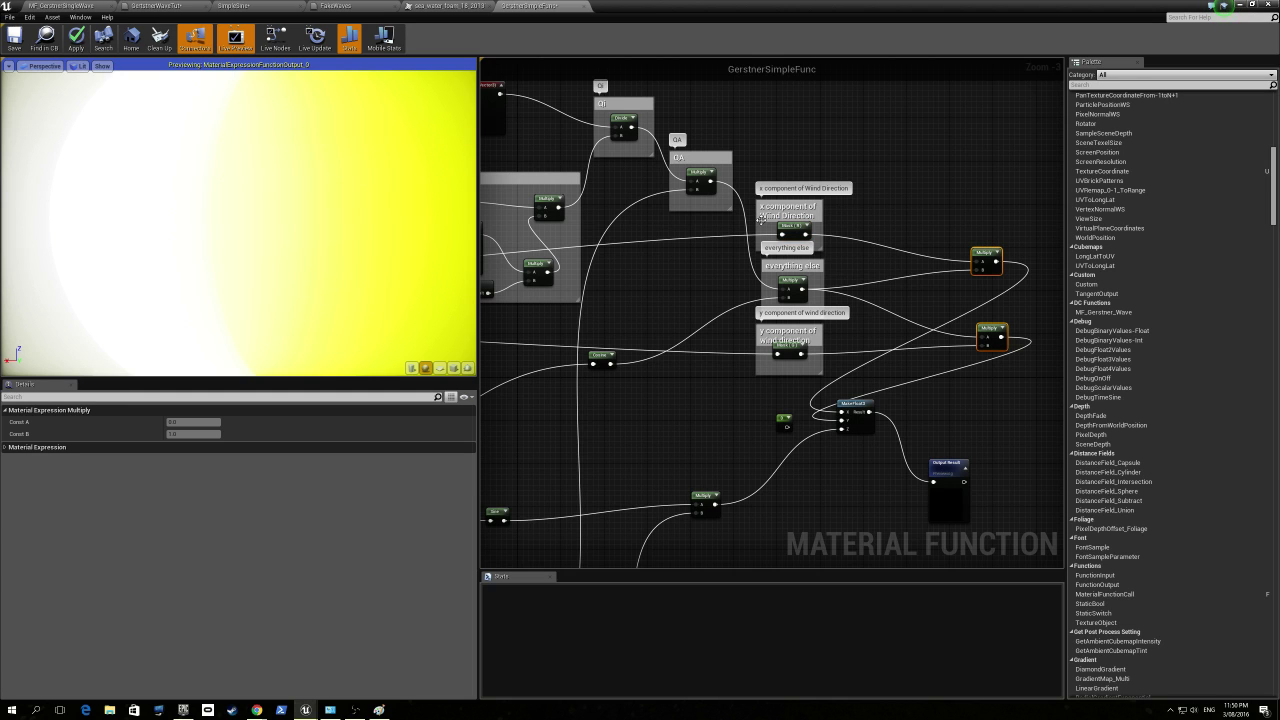
{"action": "left_click_drag", "start_coordinate": [742, 188], "coordinate": [836, 385], "text": "shift"}
{"action": "left_click_drag", "start_coordinate": [990, 252], "coordinate": [893, 284]}
Make room after the Multiply nodes by moving Output Result and MakeFloat3 farther away from them
{"action": "right_click_drag", "start_coordinate": [974, 400], "coordinate": [849, 298]}
{"action": "left_click", "coordinate": [822, 406]}
{"action": "left_click_drag", "start_coordinate": [822, 406], "coordinate": [1039, 423]}
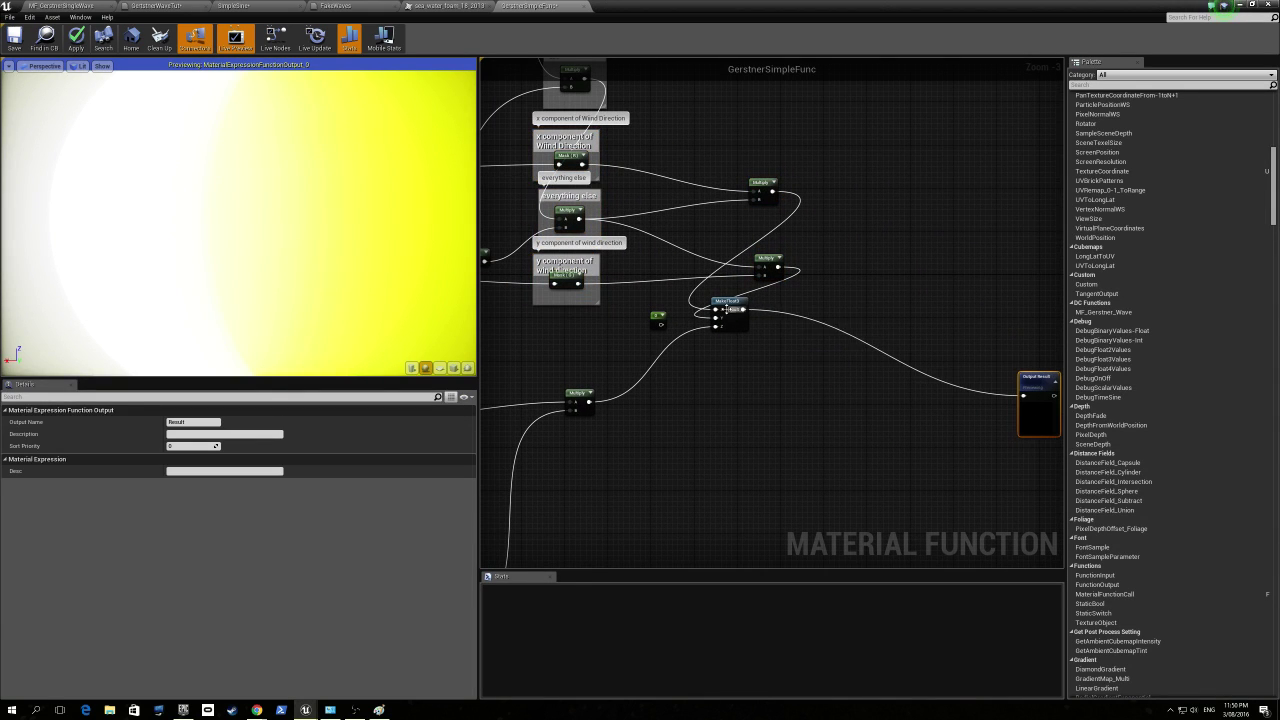
{"action": "left_click_drag", "start_coordinate": [727, 301], "coordinate": [994, 221]}
Move the QA comment group past the two wind direction Multiply nodes, into the space above MakeFloat3
{"action": "right_click_drag", "start_coordinate": [706, 212], "coordinate": [928, 311]}
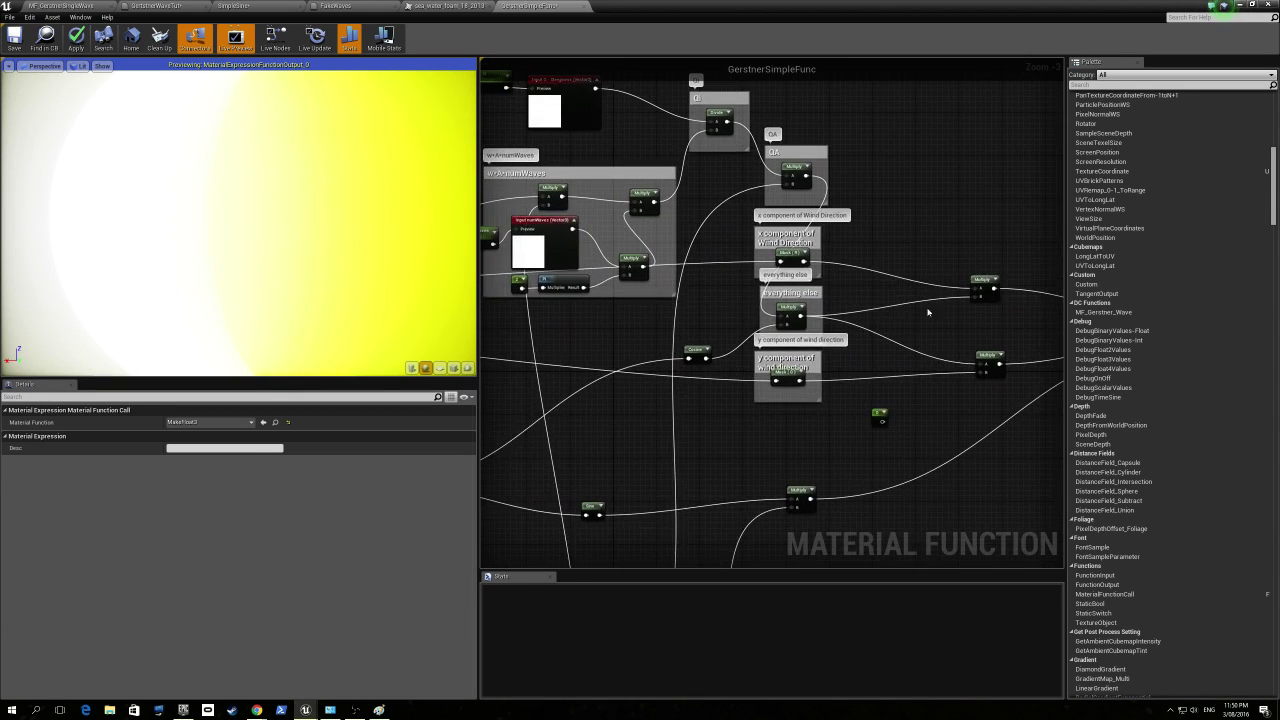
{"action": "right_click_drag", "start_coordinate": [886, 217], "coordinate": [801, 244]}
{"action": "left_click_drag", "start_coordinate": [722, 189], "coordinate": [1025, 256]}
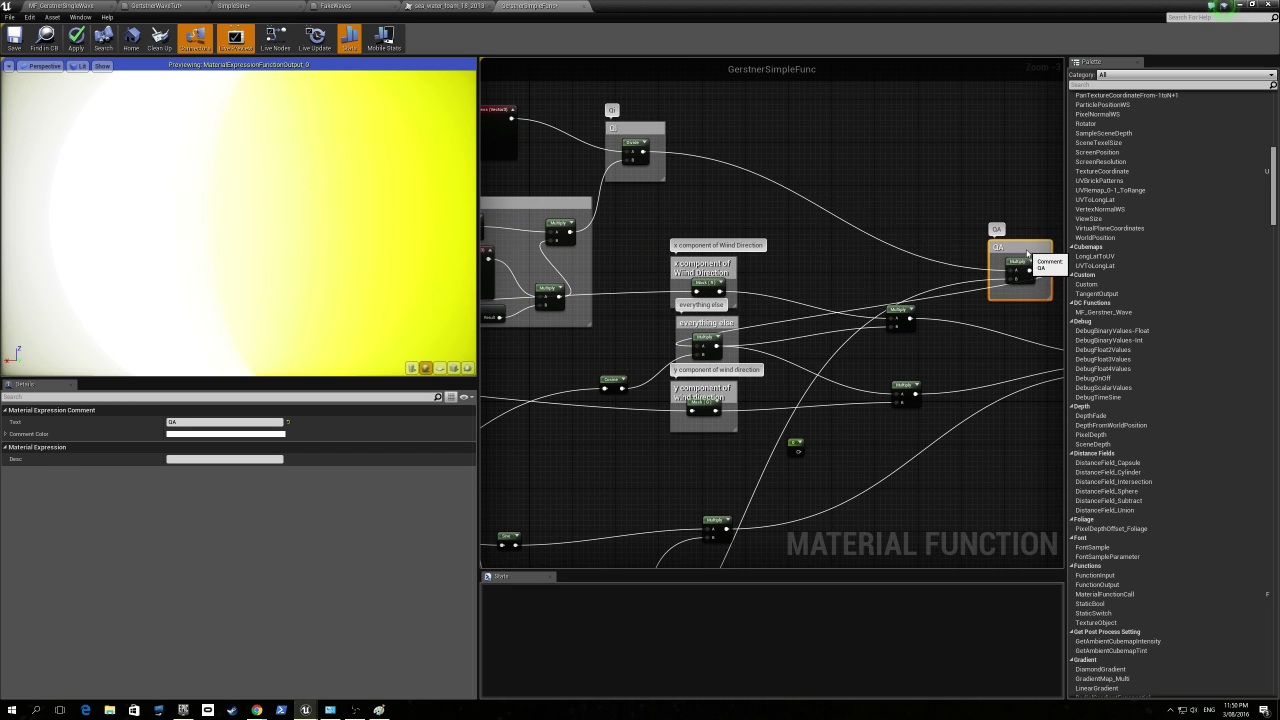
{"action": "right_click_drag", "start_coordinate": [940, 214], "coordinate": [741, 197]}
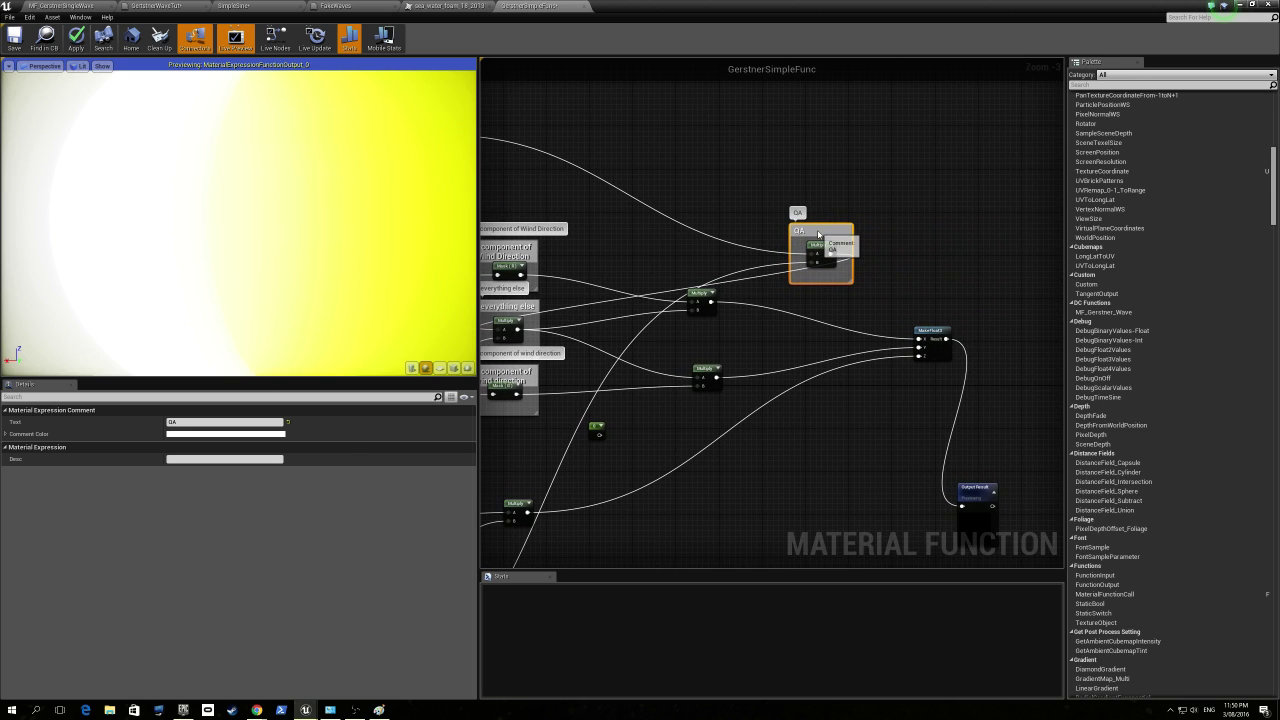
{"action": "left_click_drag", "start_coordinate": [818, 234], "coordinate": [851, 217]}
Align the x component's Multiply node with its mask, and disconnect its output and the QA Multiply output
{"action": "right_click_drag", "start_coordinate": [674, 259], "coordinate": [769, 274]}
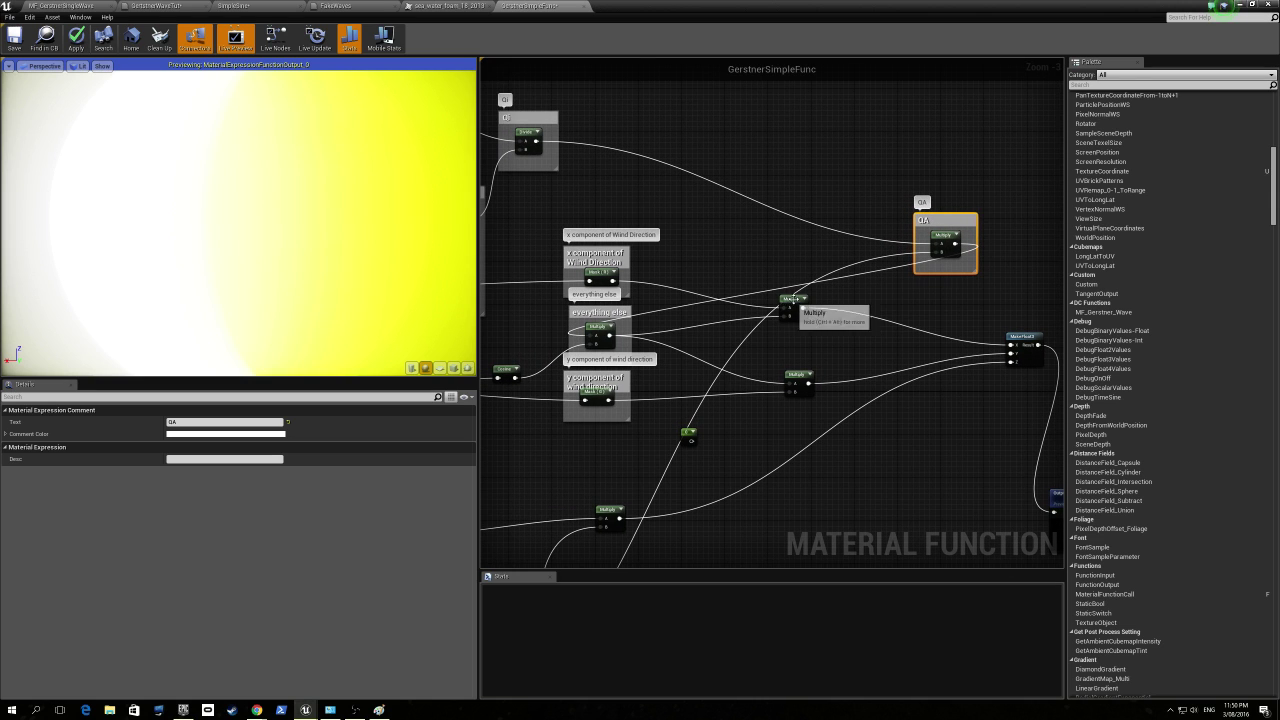
{"action": "left_click_drag", "start_coordinate": [790, 304], "coordinate": [745, 260]}
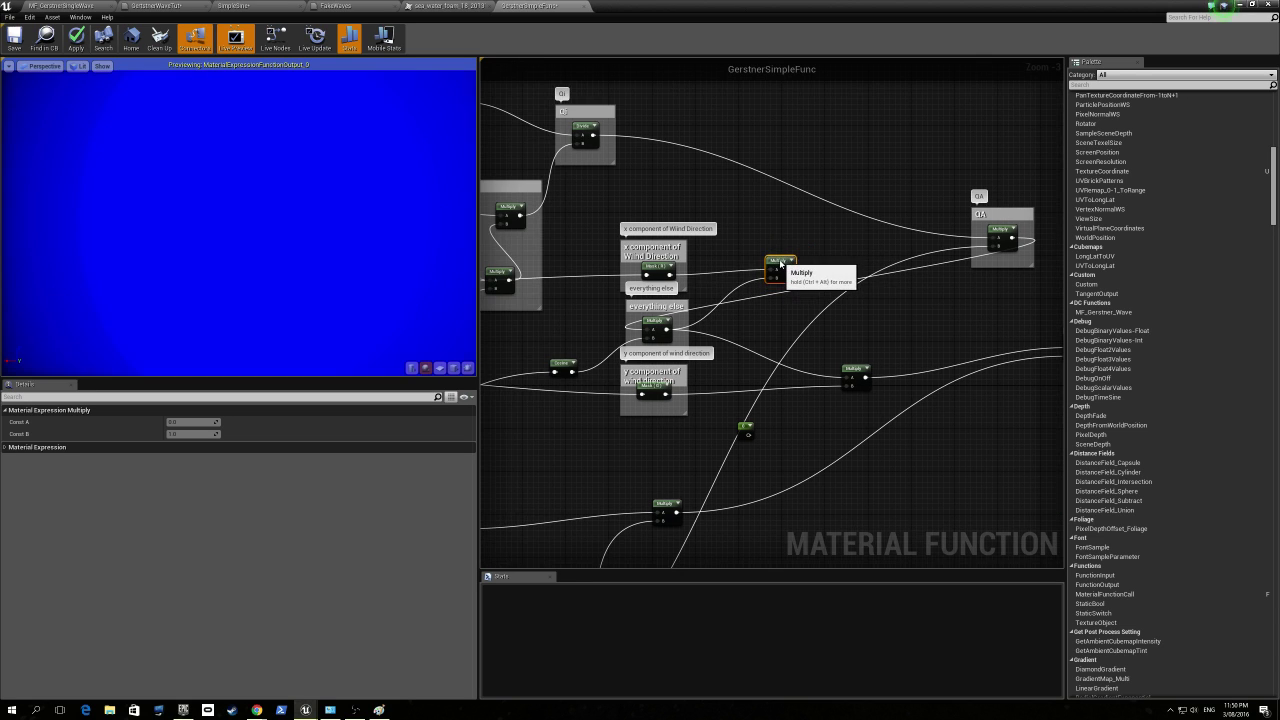
{"action": "left_click_drag", "start_coordinate": [750, 266], "coordinate": [774, 268]}
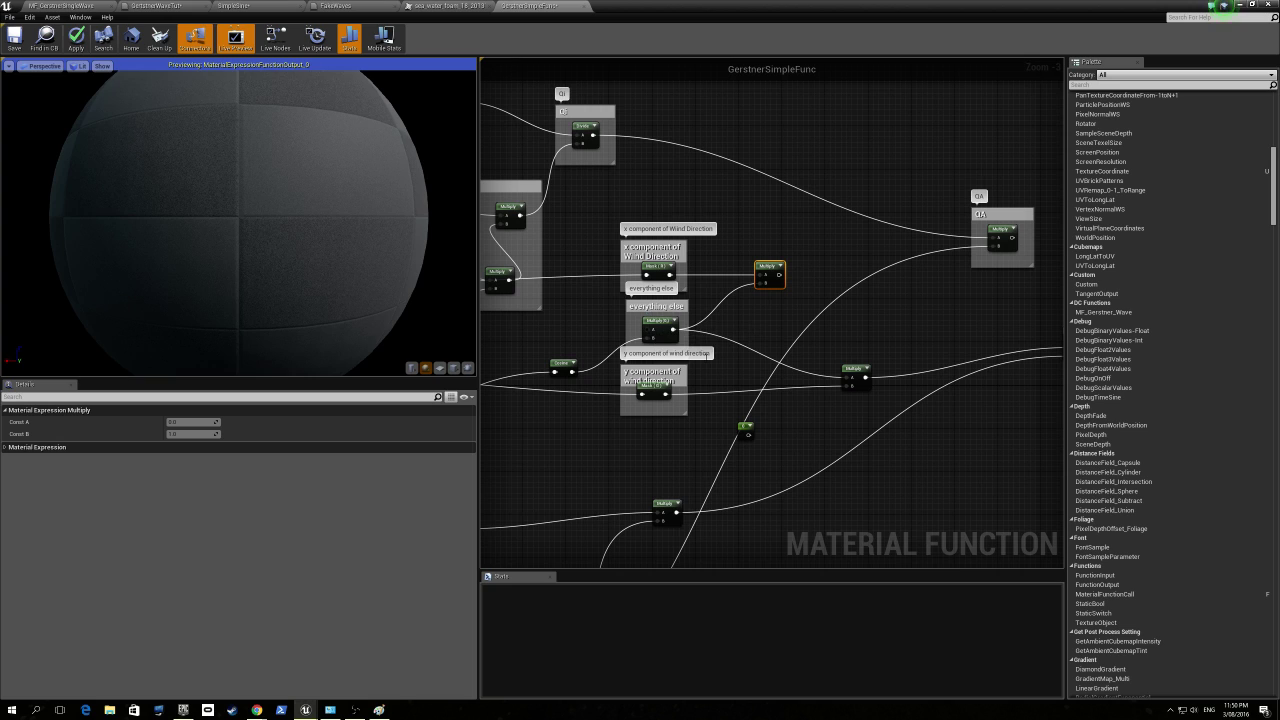
Align the y component's mask and Multiply nodes and disconnect the everything else output from that Multiply
{"action": "left_click", "coordinate": [655, 391]}
{"action": "left_click_drag", "start_coordinate": [657, 392], "coordinate": [660, 391]}
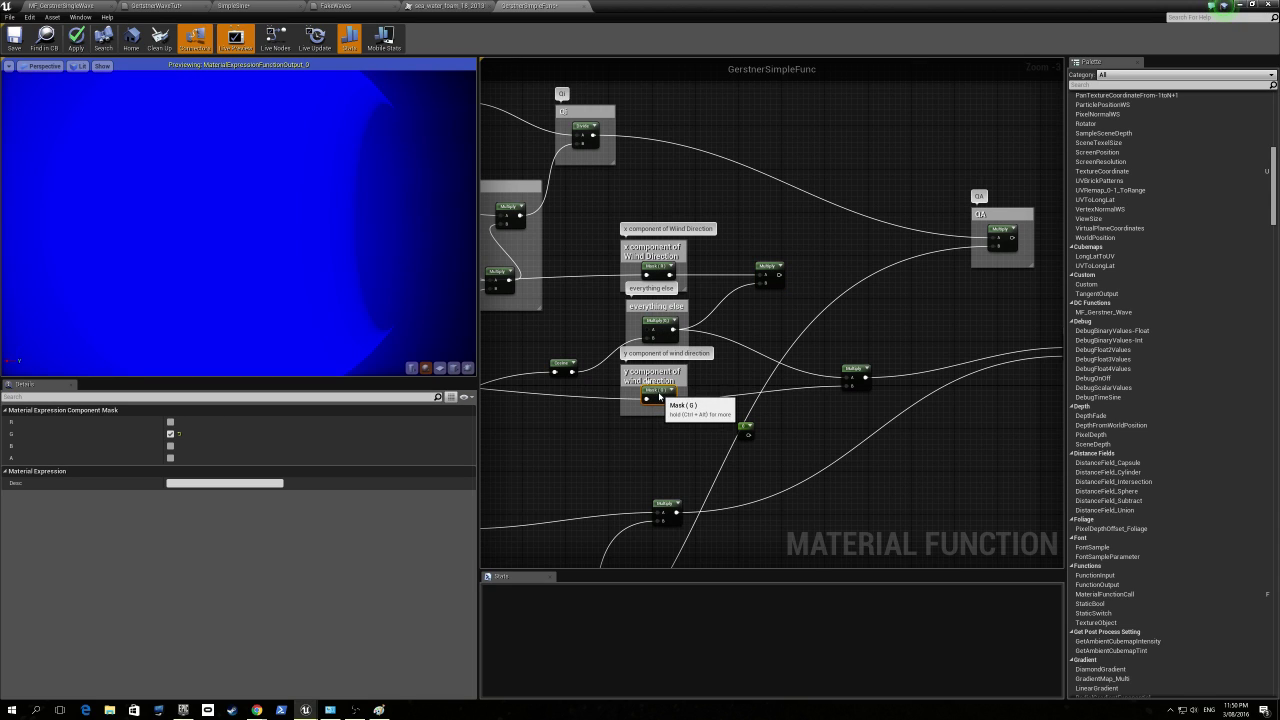
{"action": "left_click", "coordinate": [665, 321]}
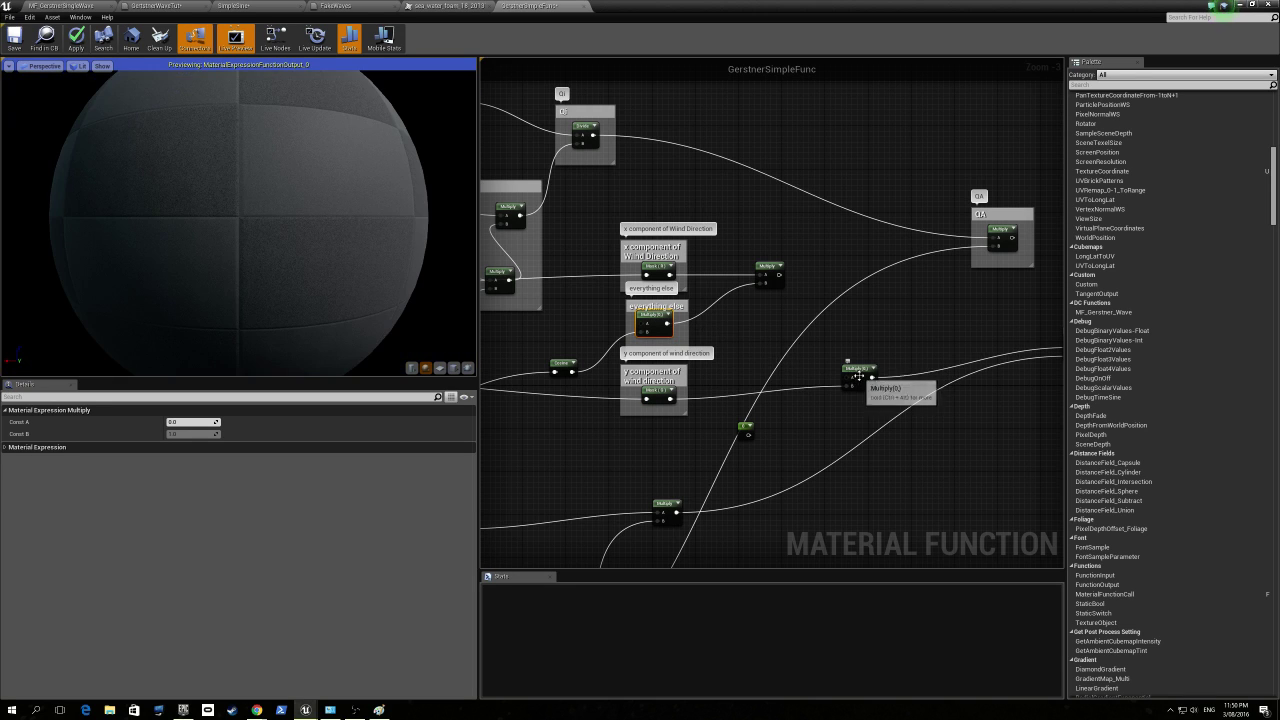
{"action": "left_click_drag", "start_coordinate": [858, 375], "coordinate": [816, 388]}
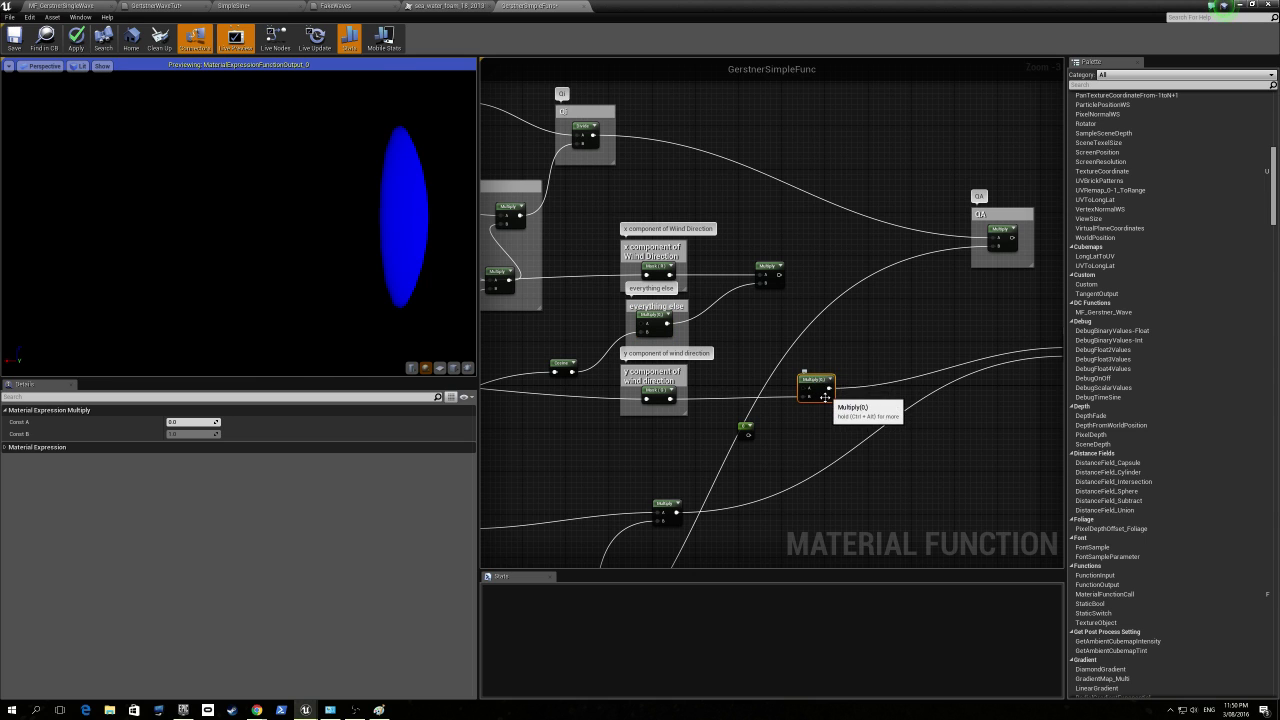
{"action": "right_click_drag", "start_coordinate": [752, 357], "coordinate": [779, 351]}
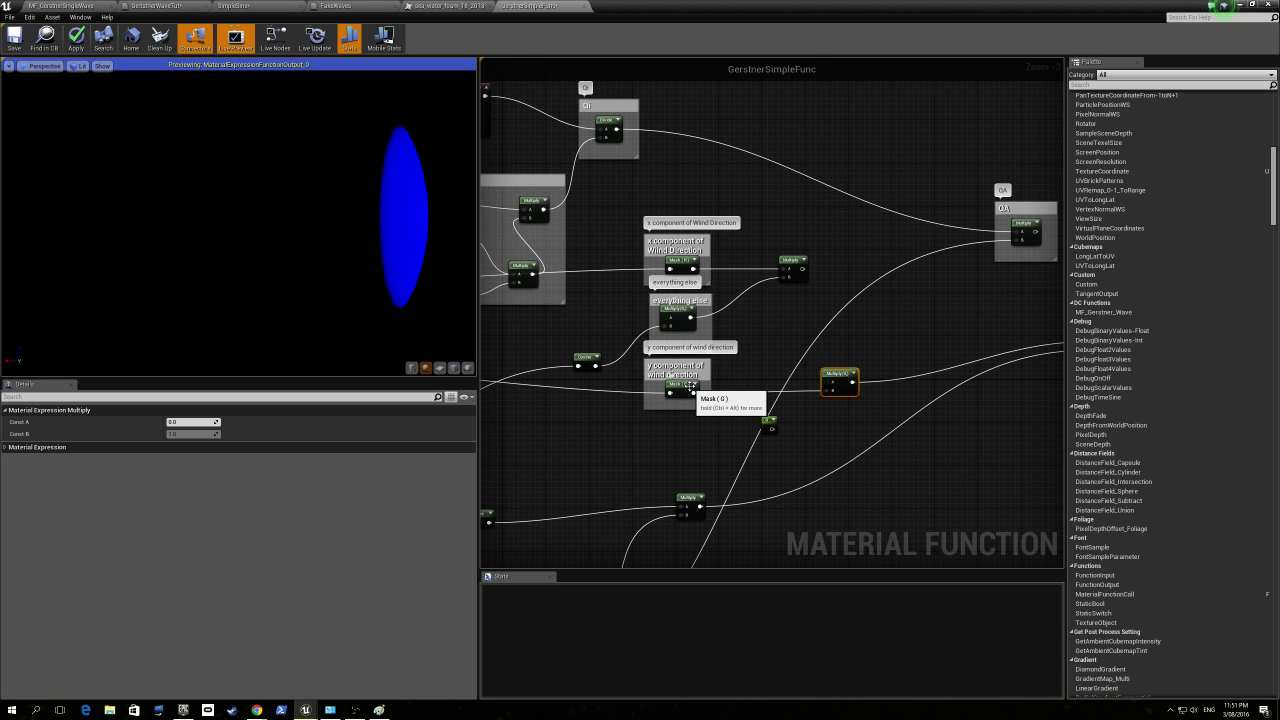
Switch to the browser to check Equation 9 of the Gerstner wave function, then return to the material function
{"action": "left_click", "coordinate": [256, 712]}
{"action": "left_click", "coordinate": [340, 655]}
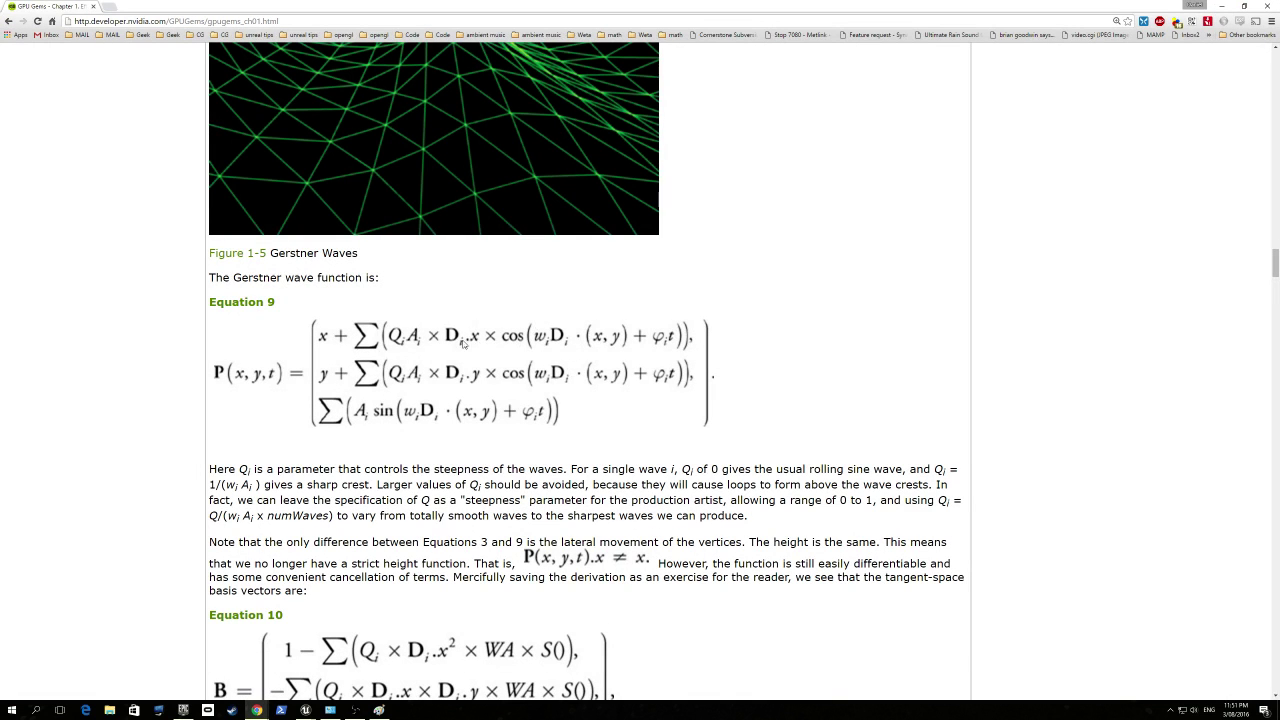
{"action": "left_click", "coordinate": [1229, 7]}
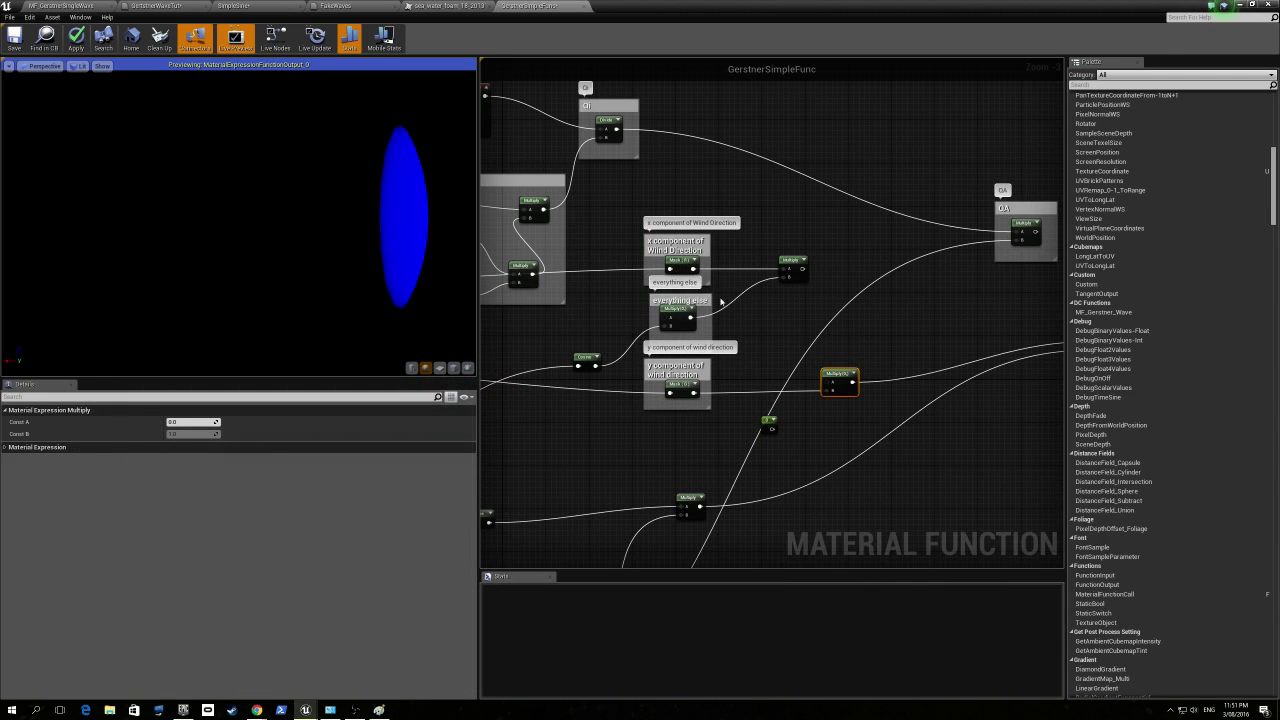
Delete the Multiply in the everything else group and connect the Cosine directly to the x component's Multiply
{"action": "left_click_drag", "start_coordinate": [696, 262], "coordinate": [652, 262]}
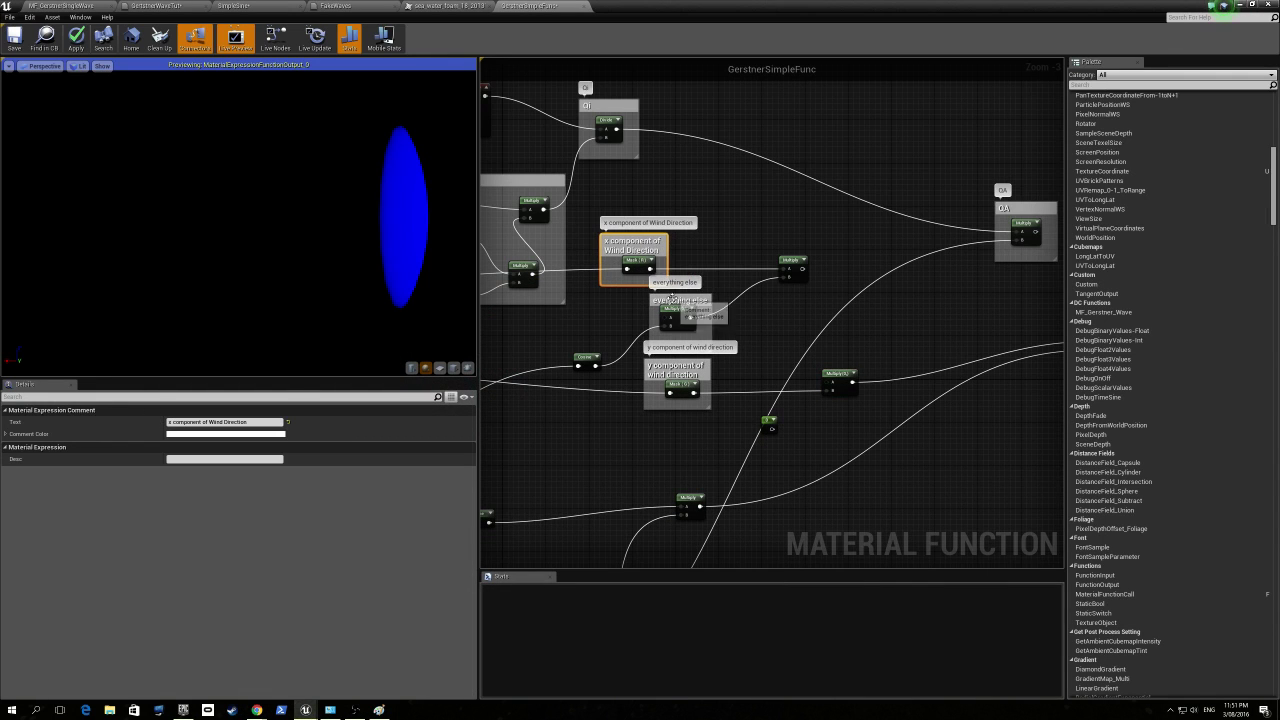
{"action": "mouse_move", "coordinate": [689, 302]}
{"action": "left_mouse_down"}
{"action": "mouse_move", "coordinate": [744, 297]}
{"action": "mouse_move", "coordinate": [695, 304]}
{"action": "left_mouse_up"}
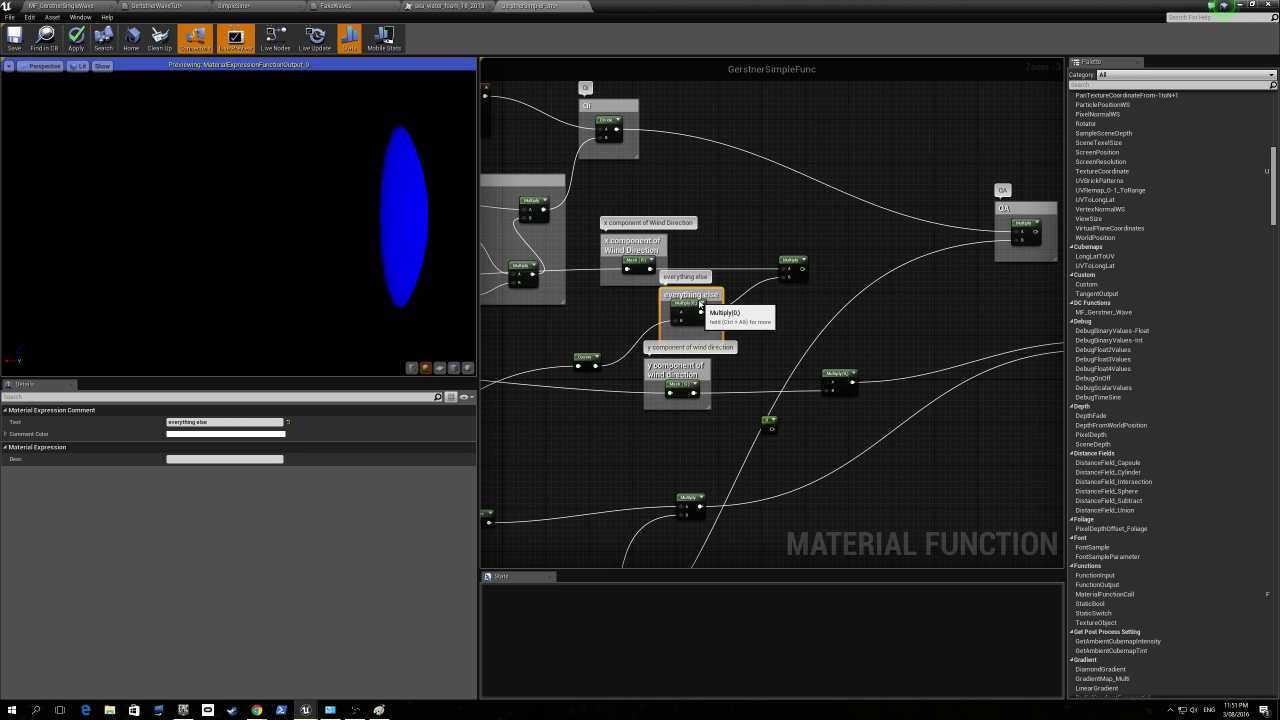
{"action": "left_click", "coordinate": [695, 315]}
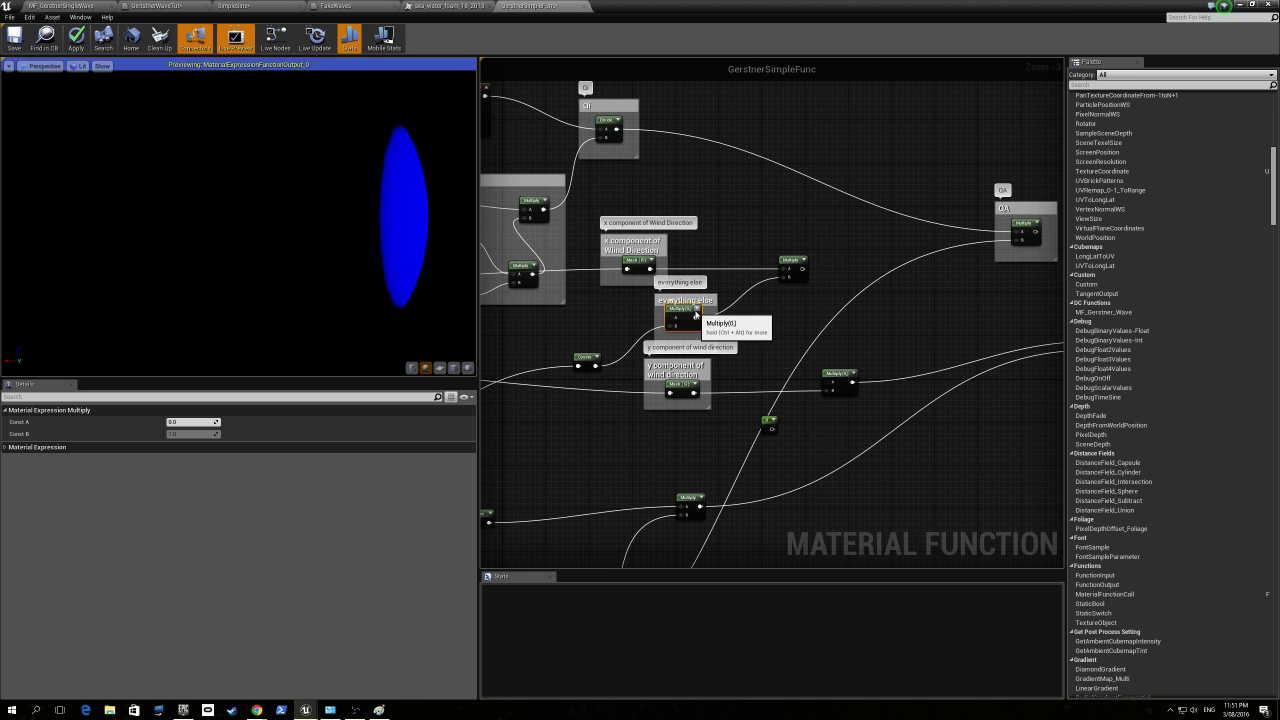
{"action": "key", "text": "Delete"}
{"action": "left_click", "coordinate": [586, 358]}
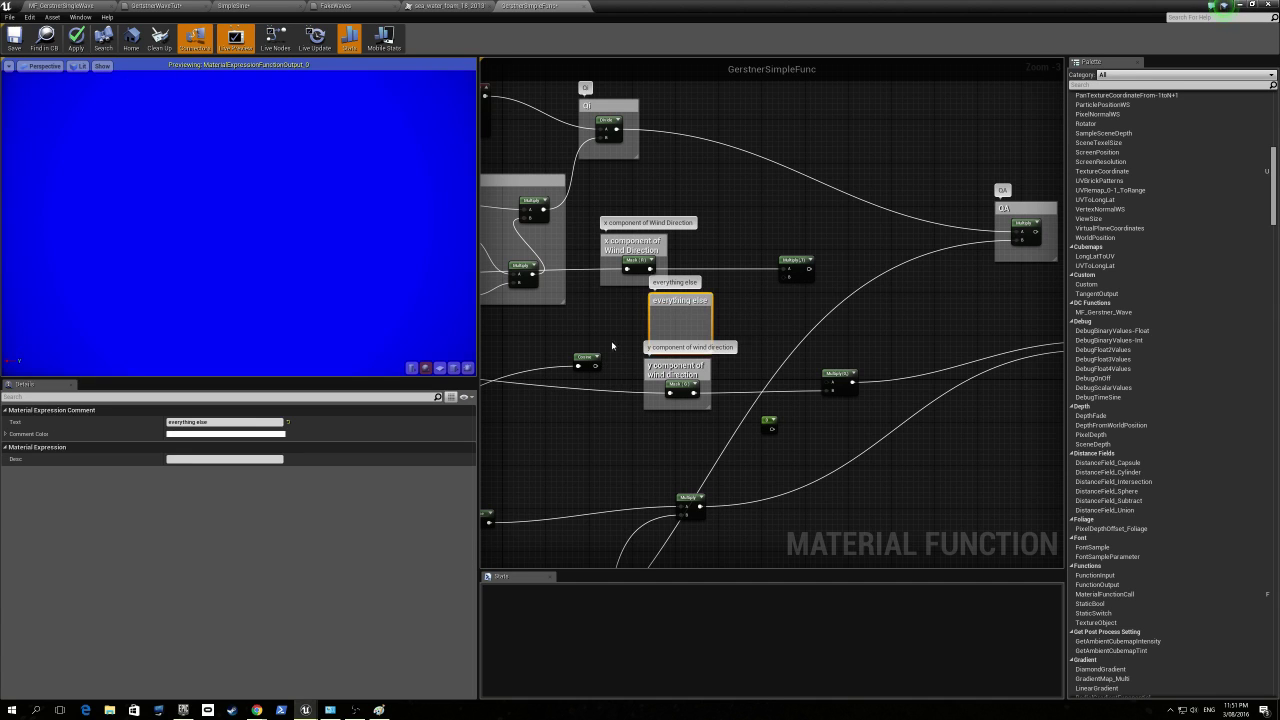
{"action": "left_click_drag", "start_coordinate": [585, 365], "coordinate": [786, 274]}
Connect the Cosine to the y component's Multiply and line up the wind direction group and Multiply nodes
{"action": "left_click_drag", "start_coordinate": [632, 244], "coordinate": [675, 228]}
{"action": "left_click_drag", "start_coordinate": [838, 372], "coordinate": [816, 368]}
{"action": "left_click_drag", "start_coordinate": [691, 327], "coordinate": [809, 378]}
{"action": "left_click_drag", "start_coordinate": [818, 370], "coordinate": [801, 376]}
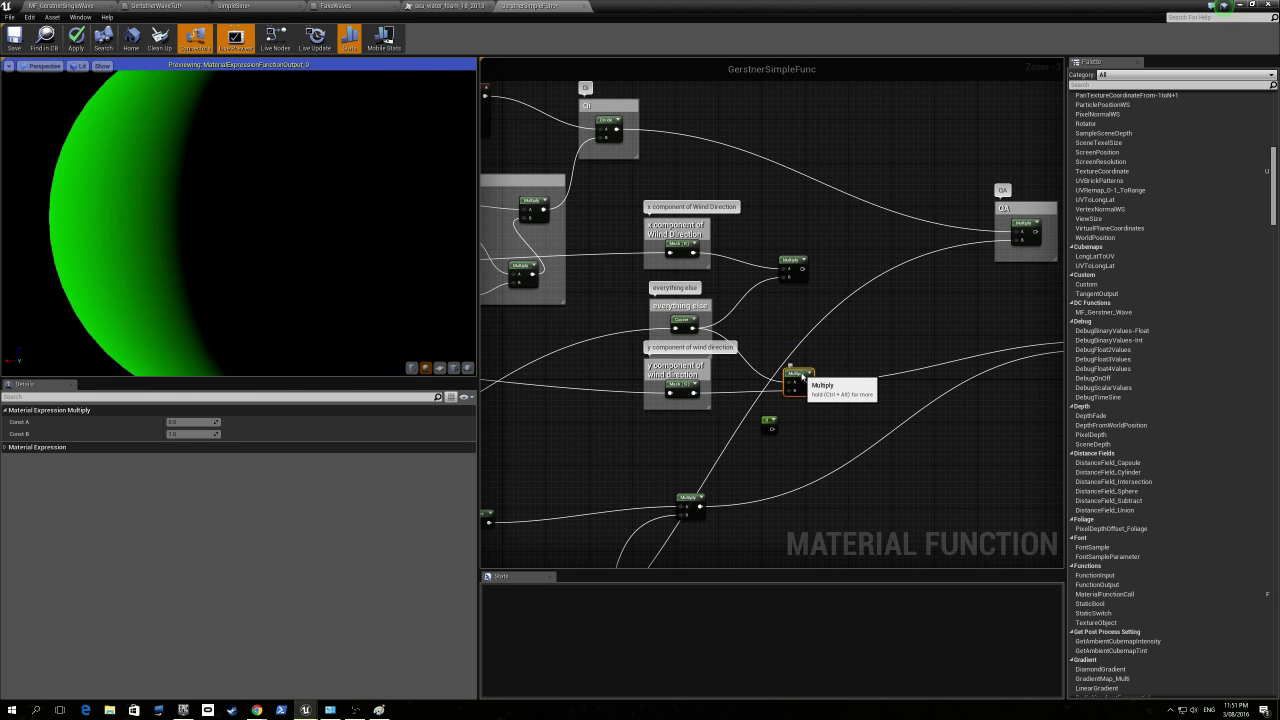
Move the QA group closer to the wind direction Multiply nodes and place a duplicate of its comment and Multiply below it
{"action": "right_click_drag", "start_coordinate": [1026, 211], "coordinate": [889, 201]}
{"action": "left_click_drag", "start_coordinate": [889, 201], "coordinate": [801, 217]}
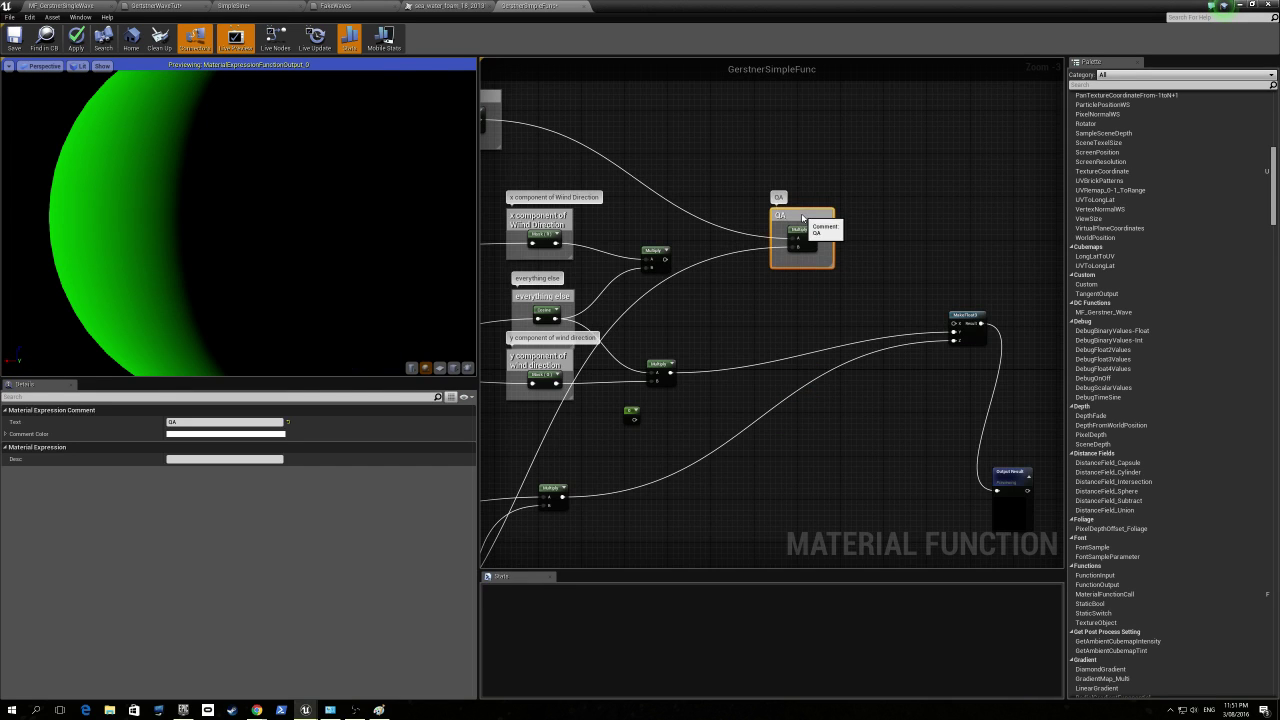
{"action": "key", "text": "ctrl+w"}
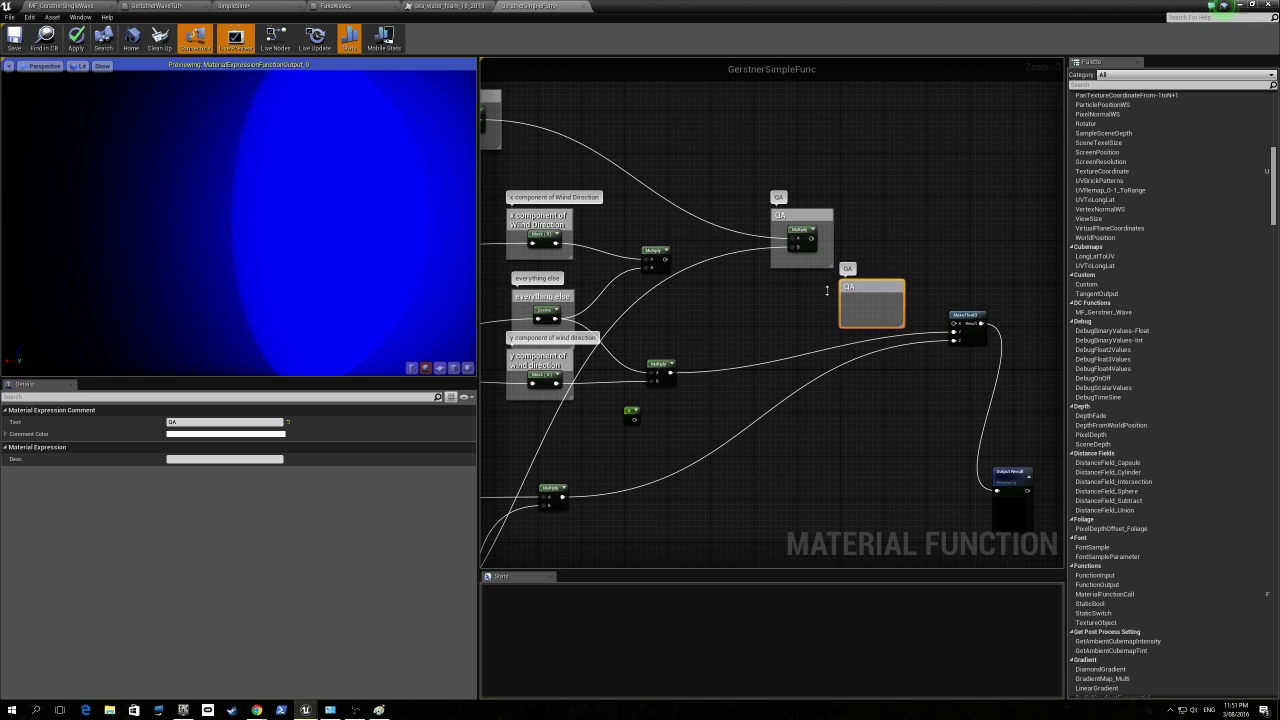
{"action": "left_click_drag", "start_coordinate": [878, 281], "coordinate": [805, 331]}
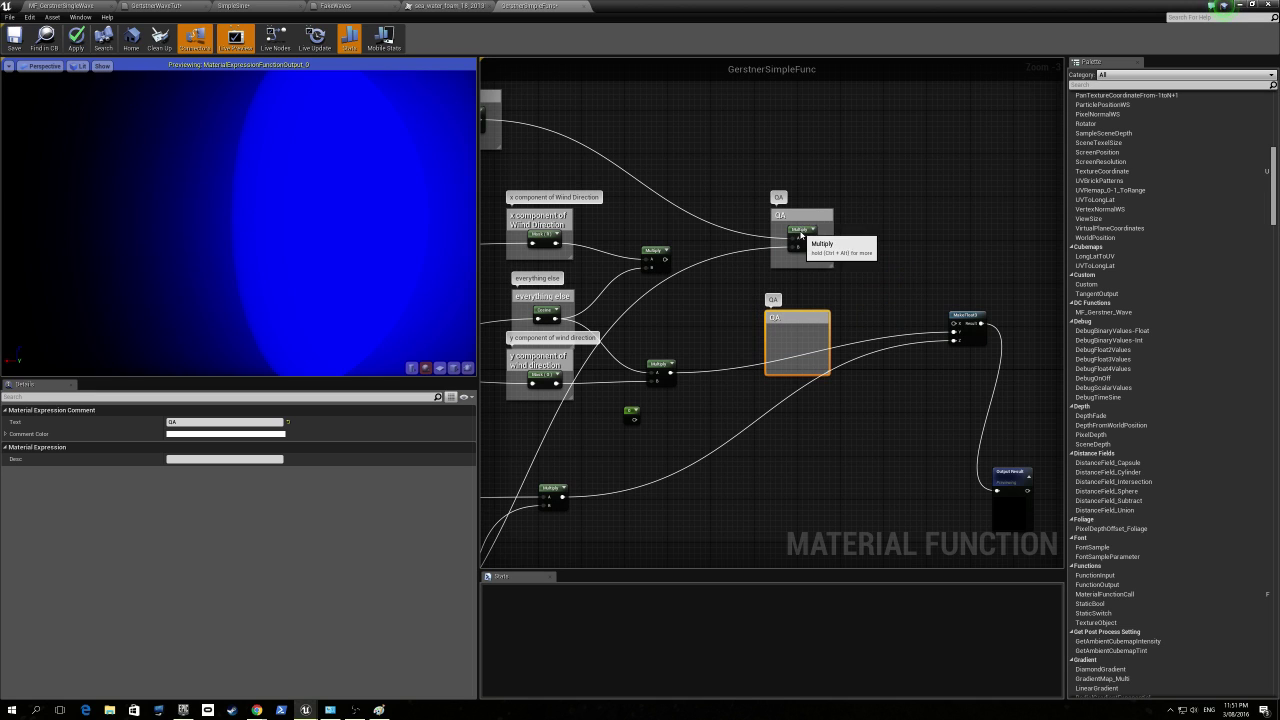
{"action": "left_click", "coordinate": [808, 243]}
{"action": "key", "text": "ctrl+w"}
{"action": "left_click_drag", "start_coordinate": [808, 250], "coordinate": [805, 344]}
Add a Multiply combining the QA output with the x component's product and connect it to MakeFloat3's X input
{"action": "left_click_drag", "start_coordinate": [668, 261], "coordinate": [677, 237]}
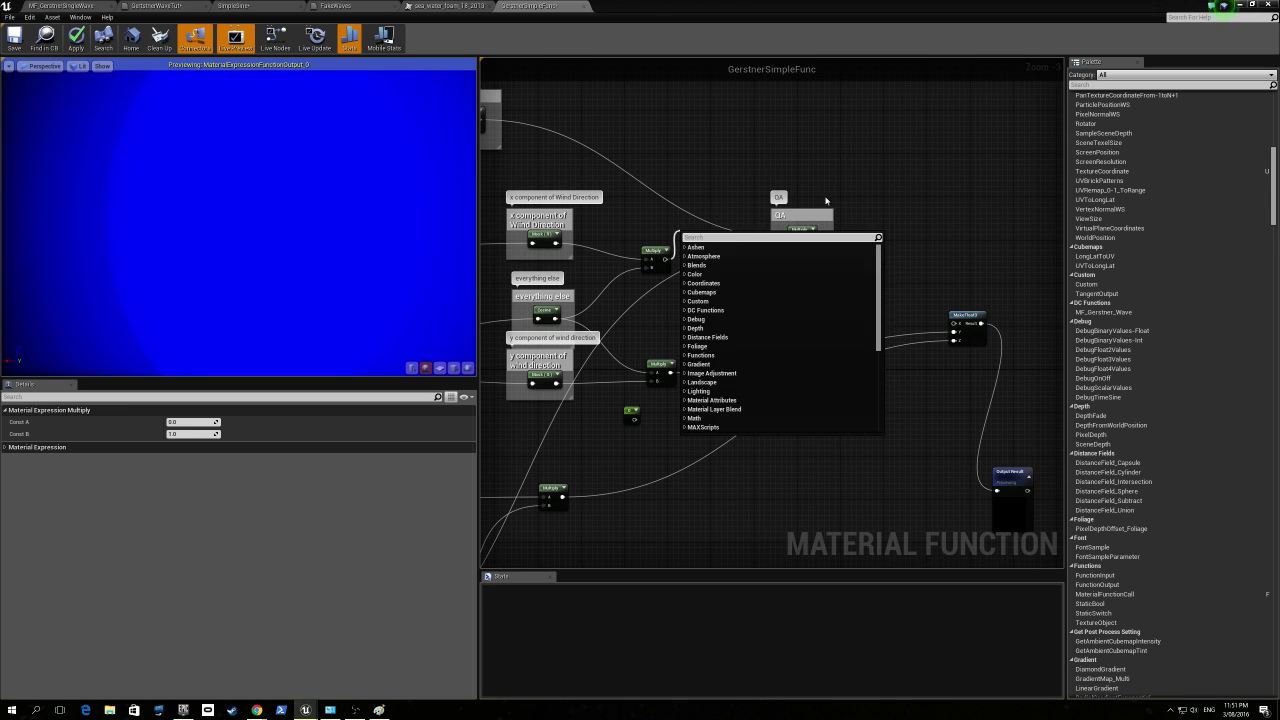
{"action": "left_click", "coordinate": [826, 201]}
{"action": "left_click_drag", "start_coordinate": [801, 229], "coordinate": [884, 261]}
{"action": "key", "text": "m"}
{"action": "left_click", "coordinate": [856, 245]}
{"action": "left_click_drag", "start_coordinate": [666, 260], "coordinate": [693, 288]}
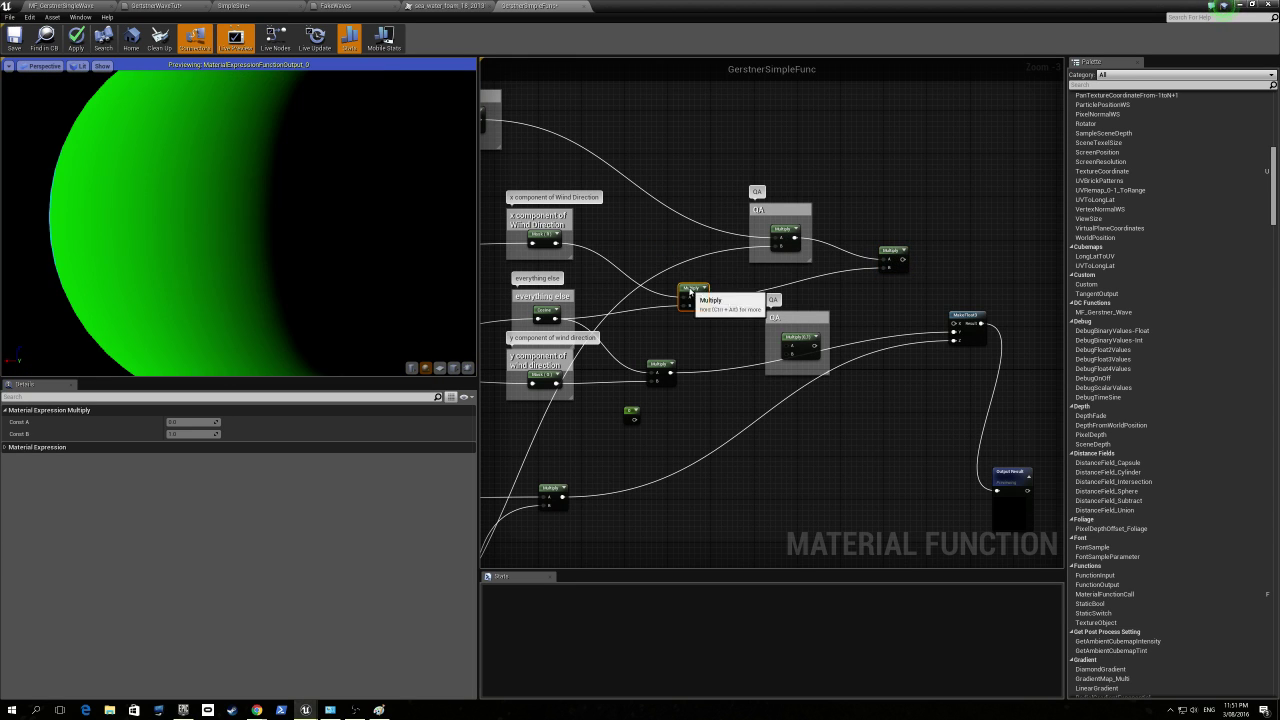
{"action": "left_click_drag", "start_coordinate": [903, 260], "coordinate": [956, 324]}
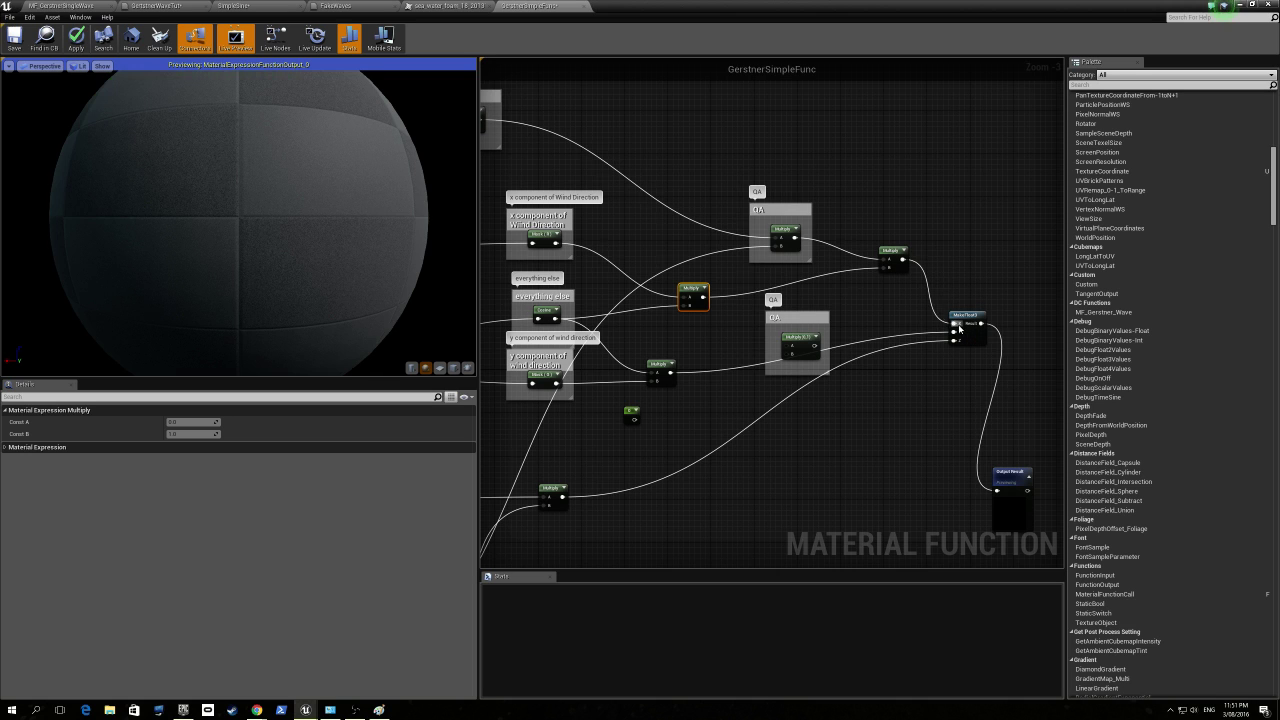
Connect the Qi group's Divide output to the Multiply in the duplicate QA group
{"action": "left_click_drag", "start_coordinate": [793, 320], "coordinate": [789, 321]}
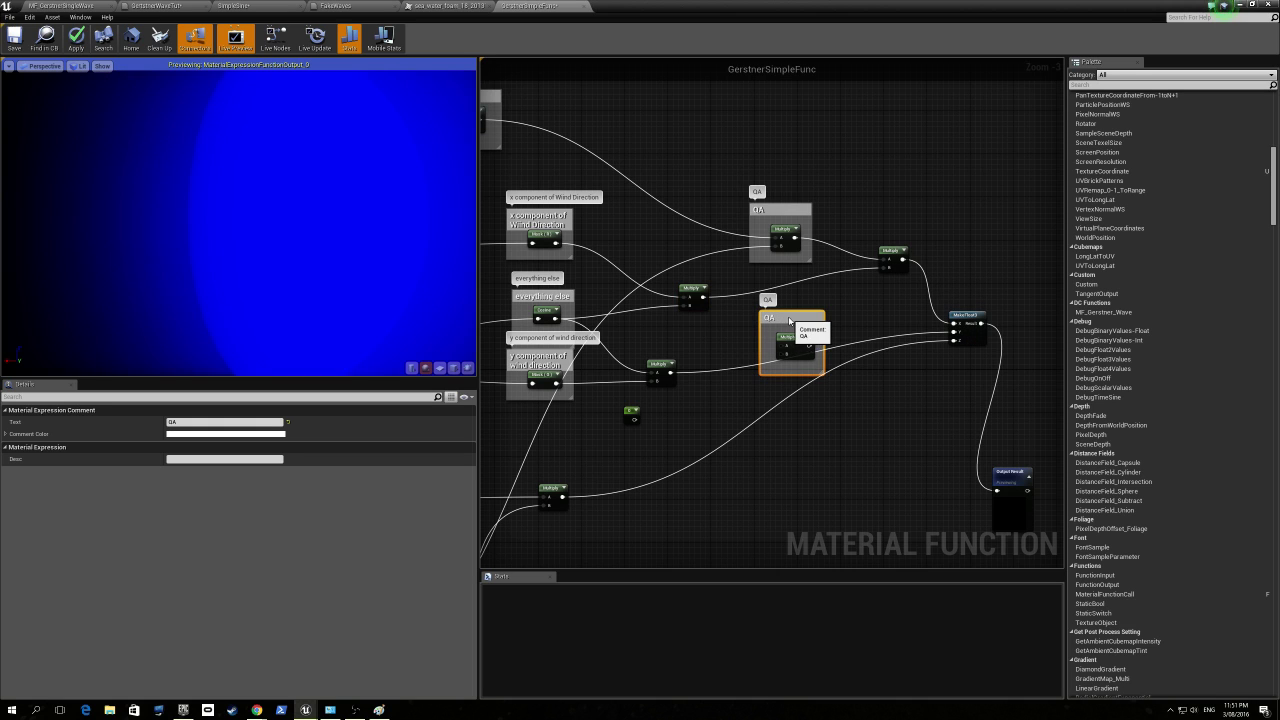
{"action": "right_click_drag", "start_coordinate": [730, 352], "coordinate": [777, 354]}
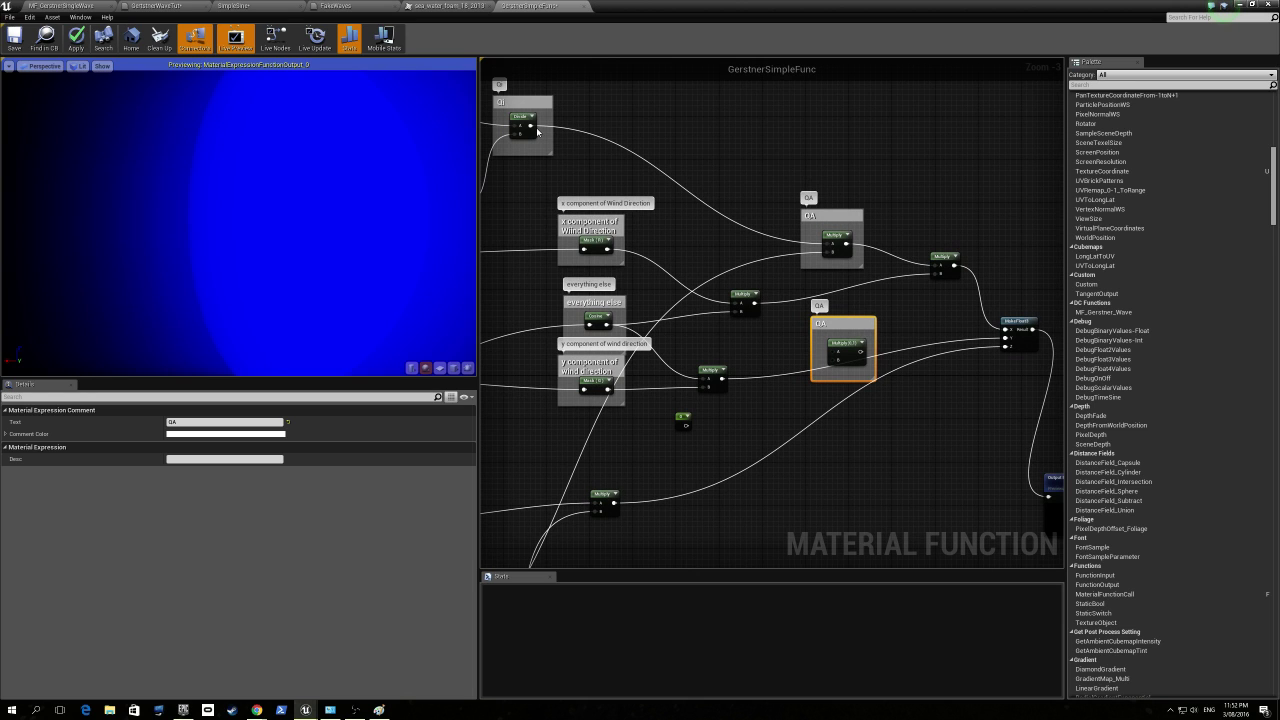
{"action": "left_click_drag", "start_coordinate": [531, 126], "coordinate": [838, 352]}
{"action": "left_click_drag", "start_coordinate": [838, 360], "coordinate": [792, 389]}
Delete the duplicate QA comment and move the original QA group down between the x and y branches
{"action": "left_click", "coordinate": [870, 321]}
{"action": "left_click", "coordinate": [851, 327]}
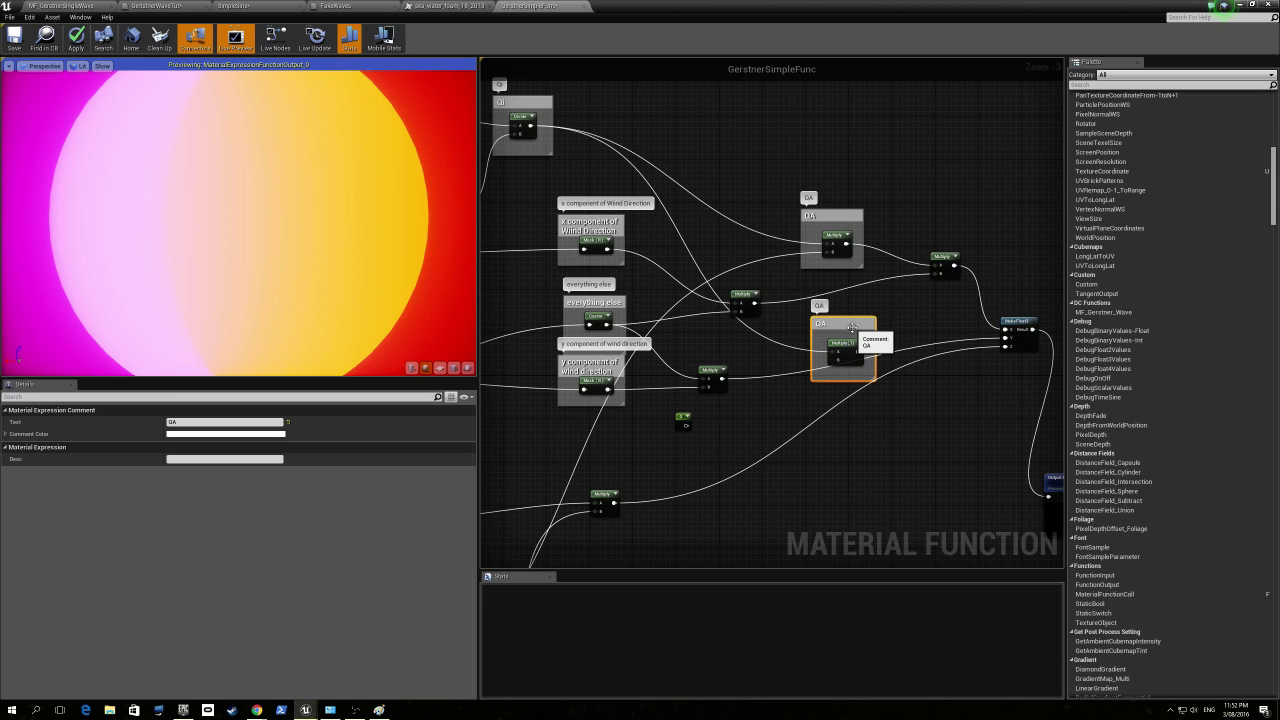
{"action": "key", "text": "Delete"}
{"action": "mouse_move", "coordinate": [838, 344]}
{"action": "left_mouse_down"}
{"action": "mouse_move", "coordinate": [836, 322]}
{"action": "mouse_move", "coordinate": [931, 307]}
{"action": "mouse_move", "coordinate": [828, 331]}
{"action": "left_mouse_up"}
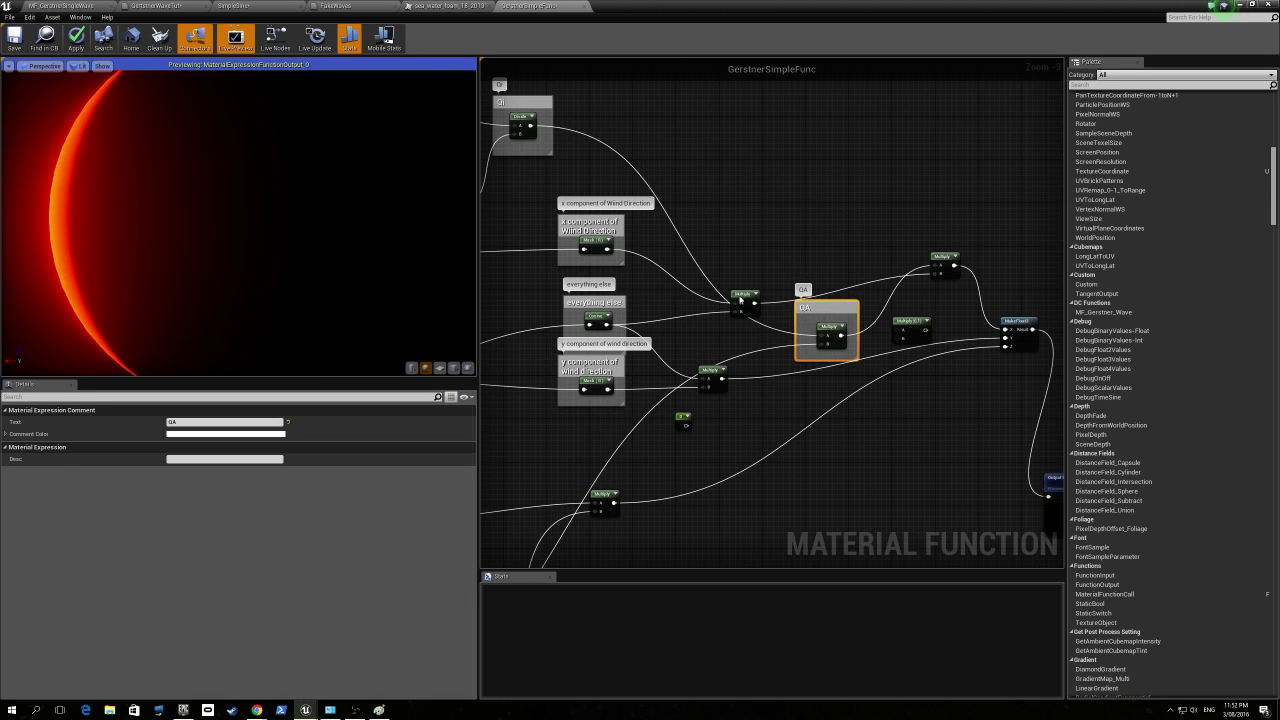
Multiply the QA output by the y component's product, connect the result to MakeFloat3's Y input, and apply the changes
{"action": "left_click_drag", "start_coordinate": [740, 300], "coordinate": [746, 251]}
{"action": "left_click_drag", "start_coordinate": [720, 380], "coordinate": [901, 332]}
{"action": "left_click_drag", "start_coordinate": [826, 308], "coordinate": [810, 287]}
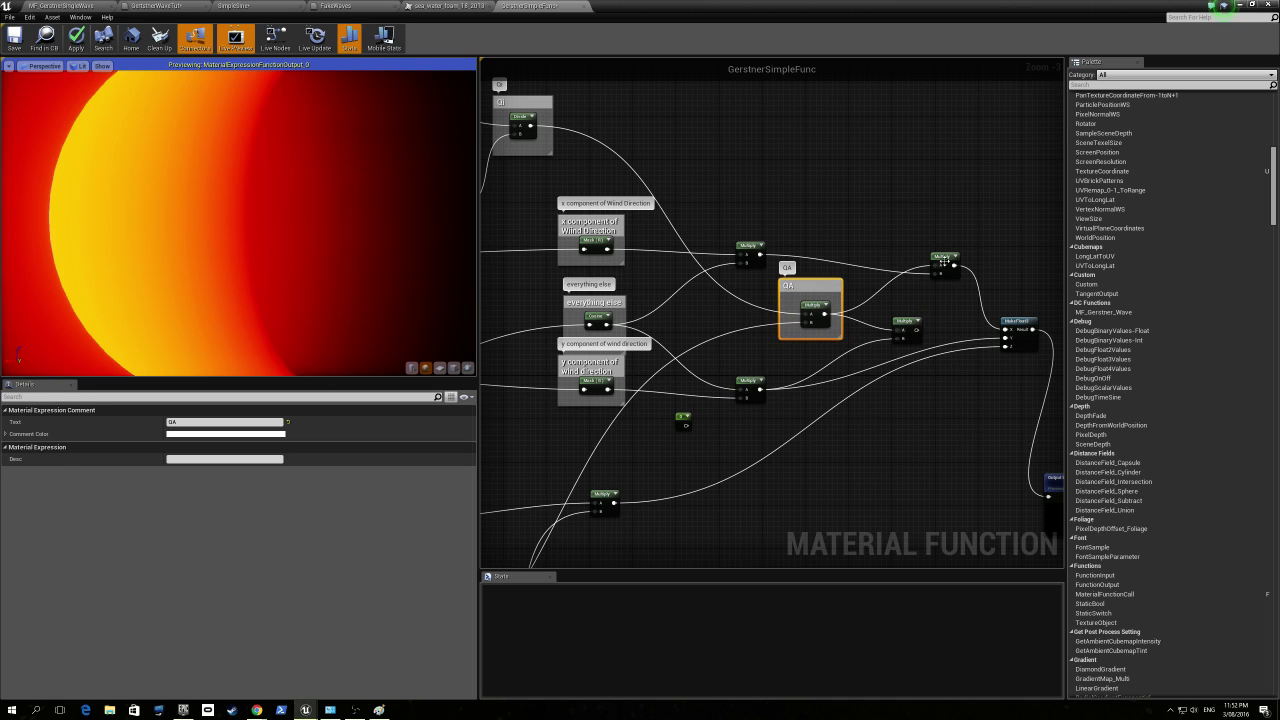
{"action": "left_click_drag", "start_coordinate": [943, 259], "coordinate": [900, 265]}
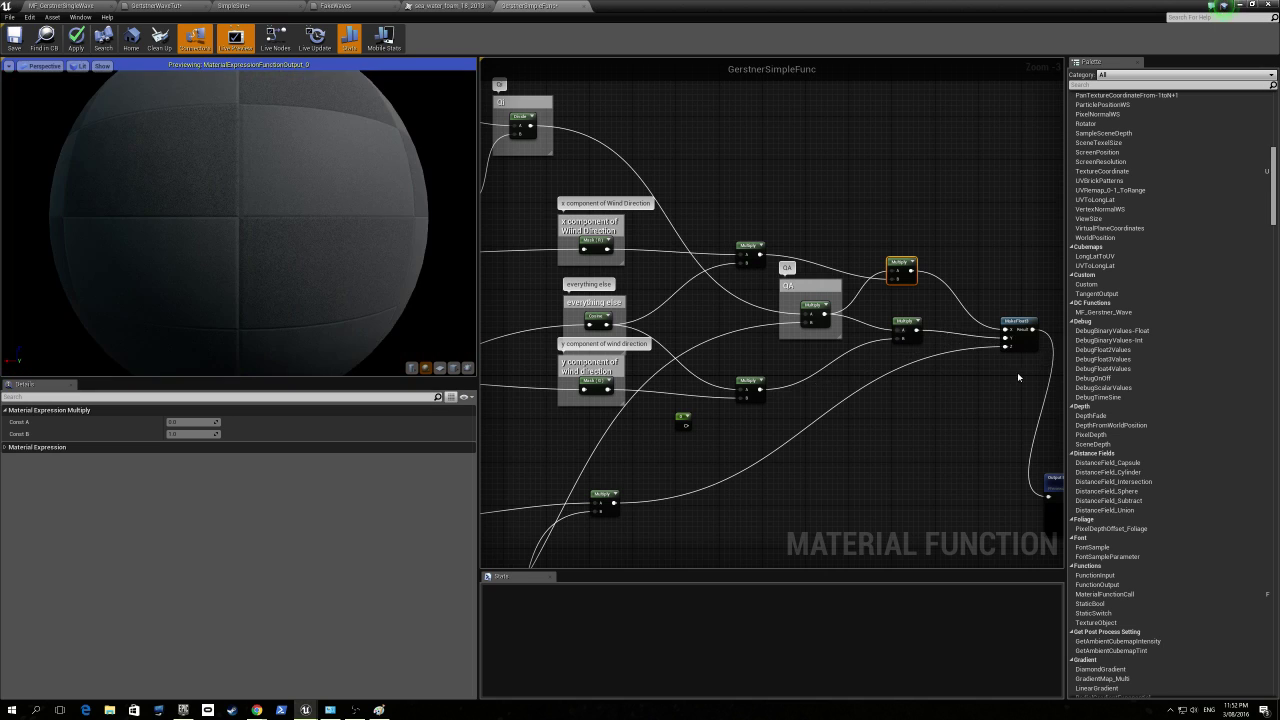
{"action": "left_click", "coordinate": [76, 38]}
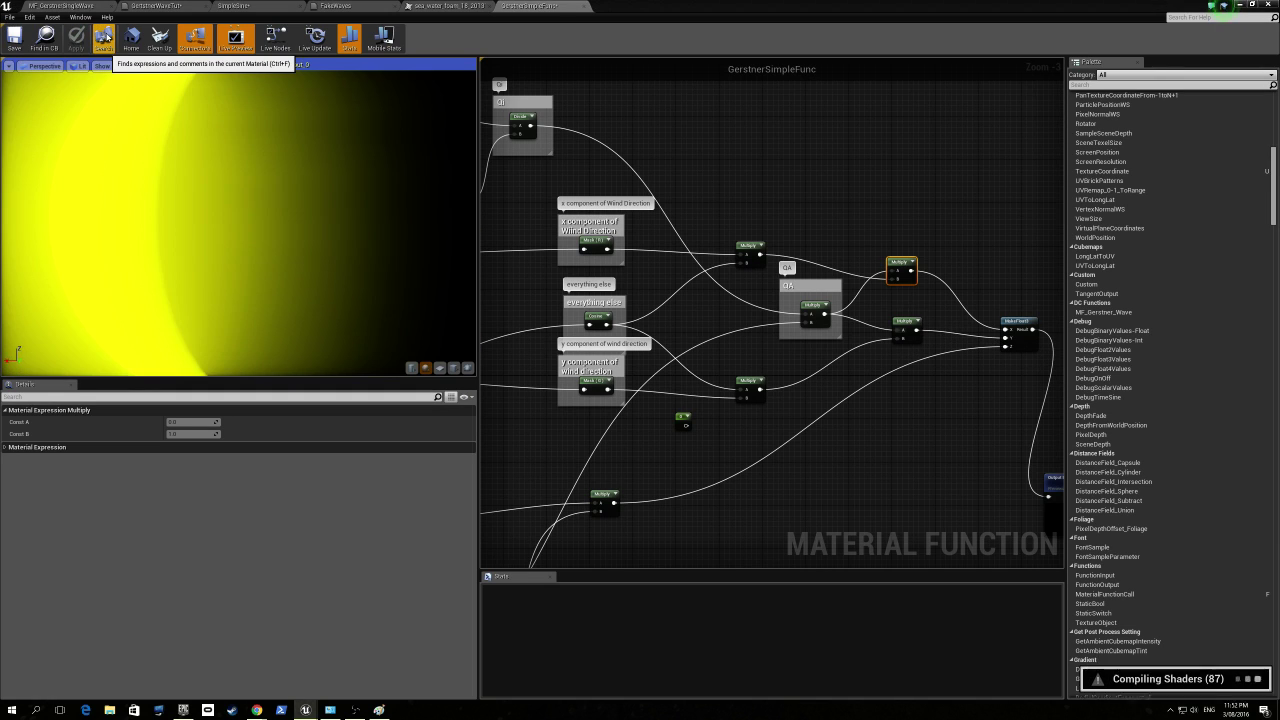
Move the material editor window aside and examine the water surface in the level viewport from several angles and in Wireframe view
{"action": "left_click", "coordinate": [440, 6]}
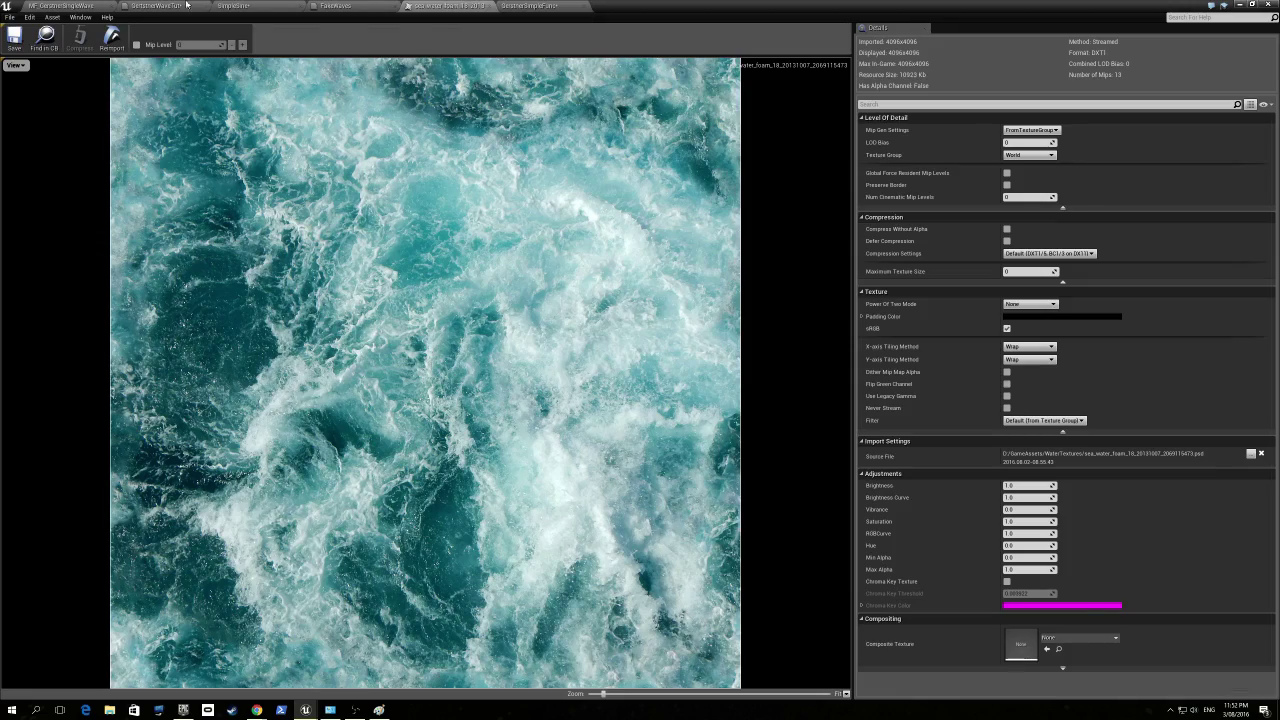
{"action": "left_click", "coordinate": [188, 6]}
{"action": "left_click_drag", "start_coordinate": [758, 11], "coordinate": [2, 74]}
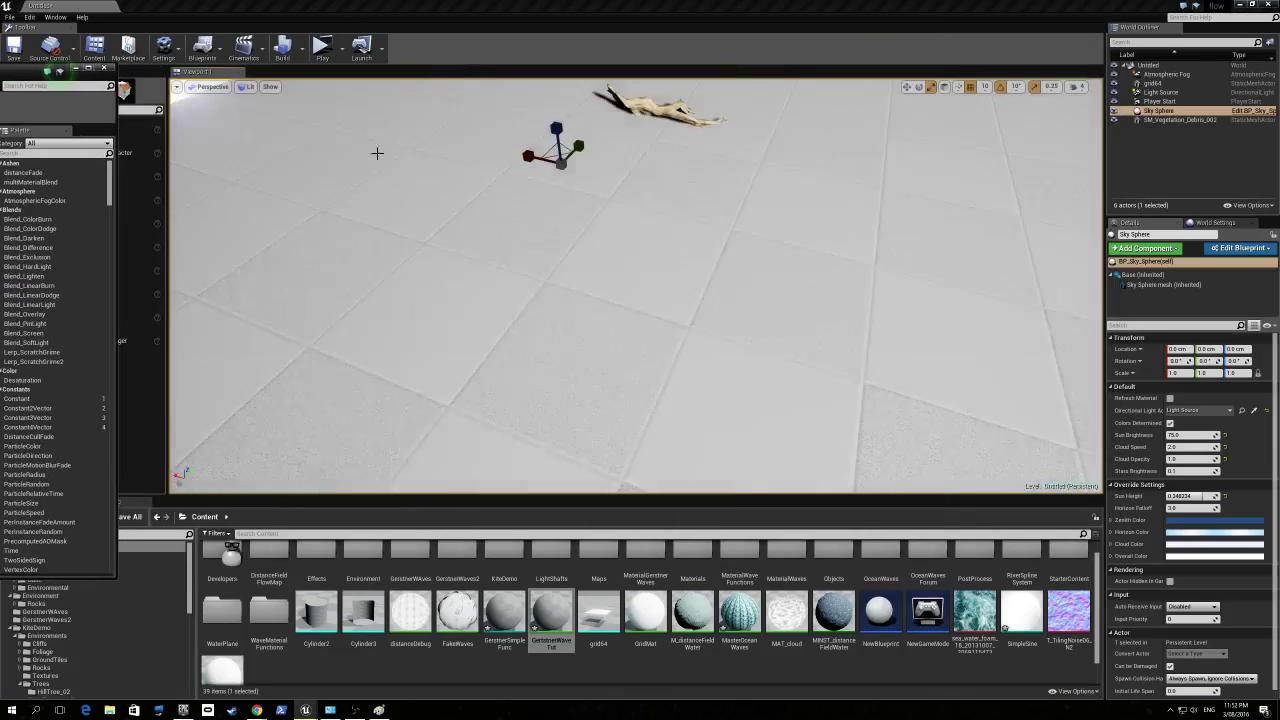
{"action": "scroll", "coordinate": [596, 216], "scroll_direction": "down", "scroll_amount": 5}
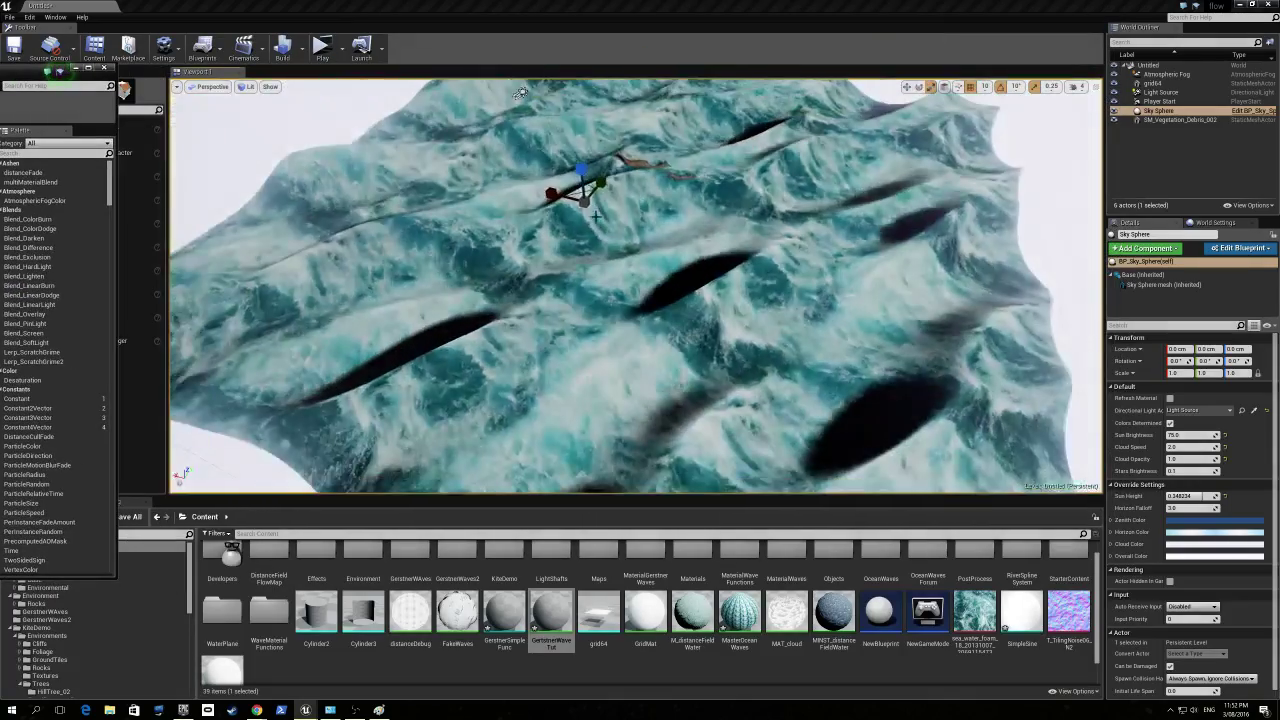
{"action": "right_click_drag", "start_coordinate": [596, 216], "coordinate": [579, 239]}
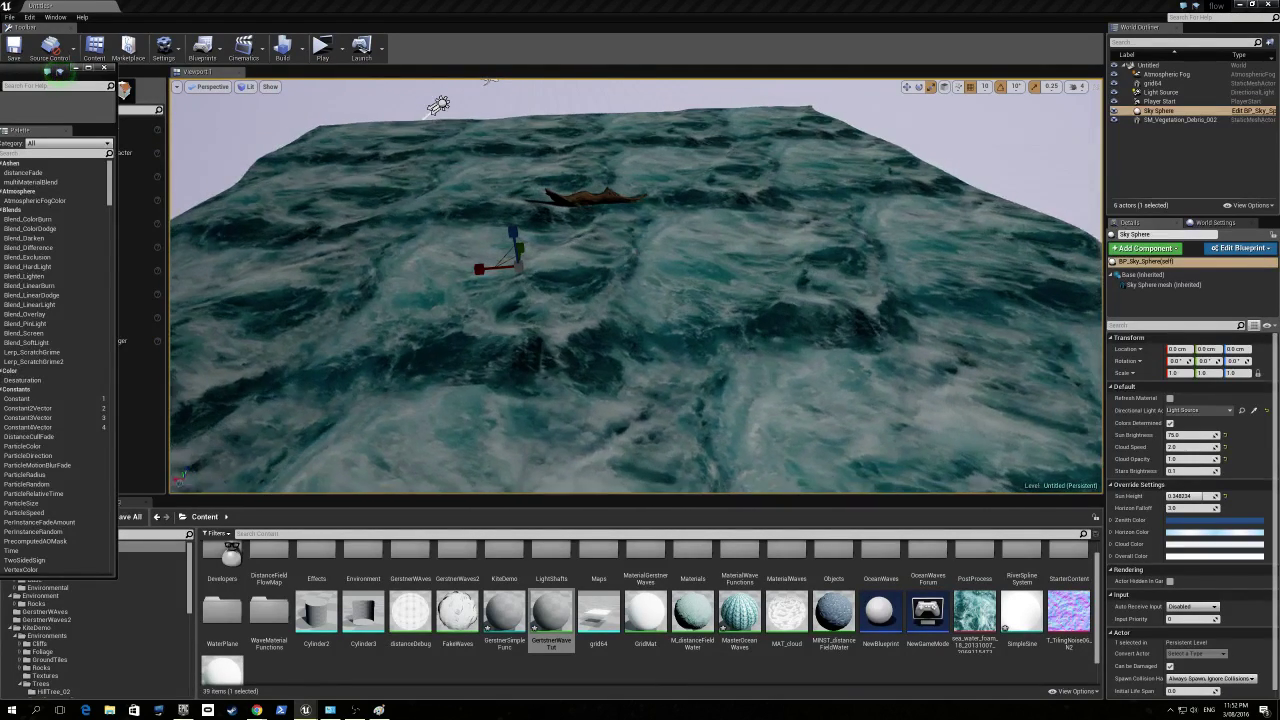
{"action": "right_click_drag", "start_coordinate": [636, 300], "coordinate": [580, 272]}
{"action": "right_click_drag", "start_coordinate": [334, 140], "coordinate": [338, 90]}
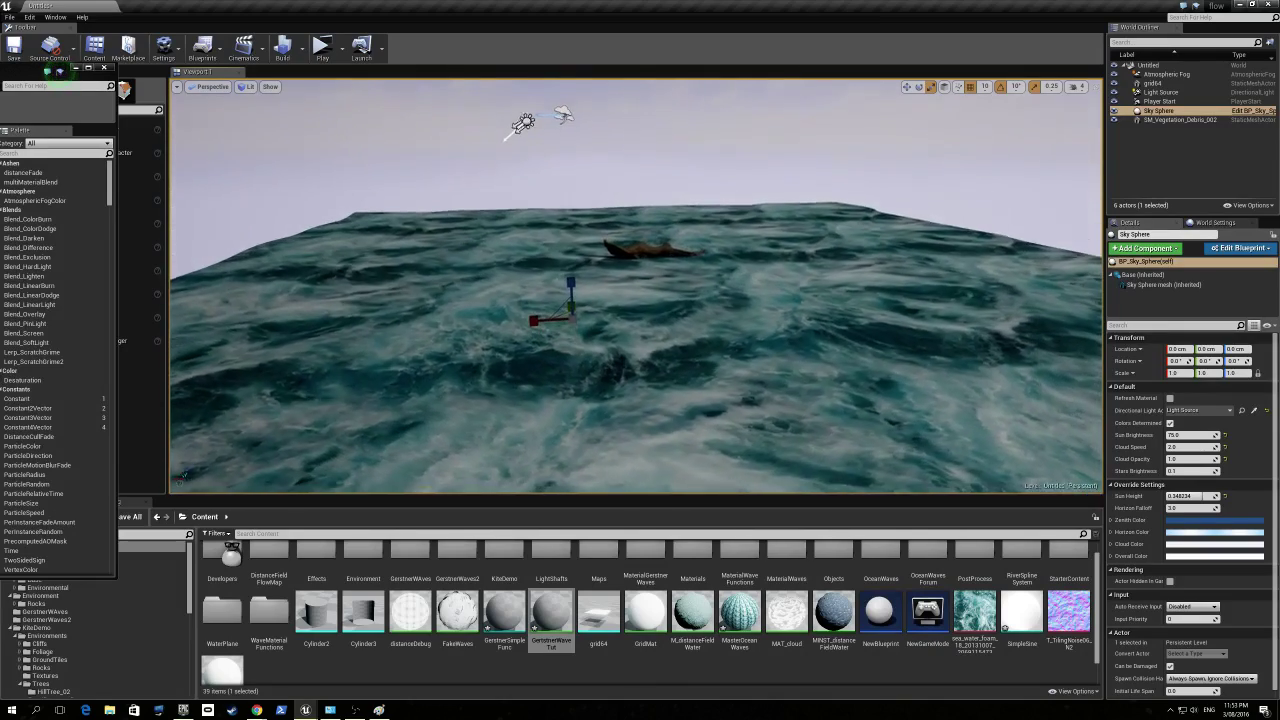
{"action": "left_click", "coordinate": [247, 86]}
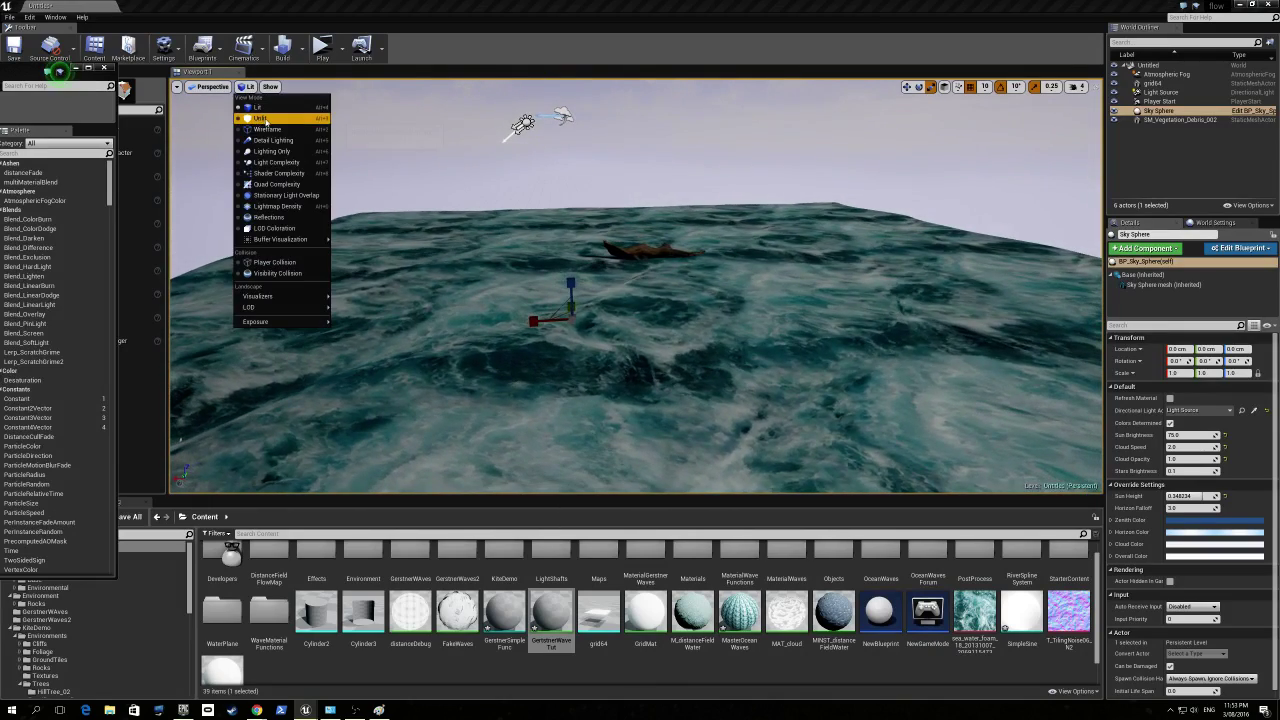
{"action": "left_click", "coordinate": [267, 129]}
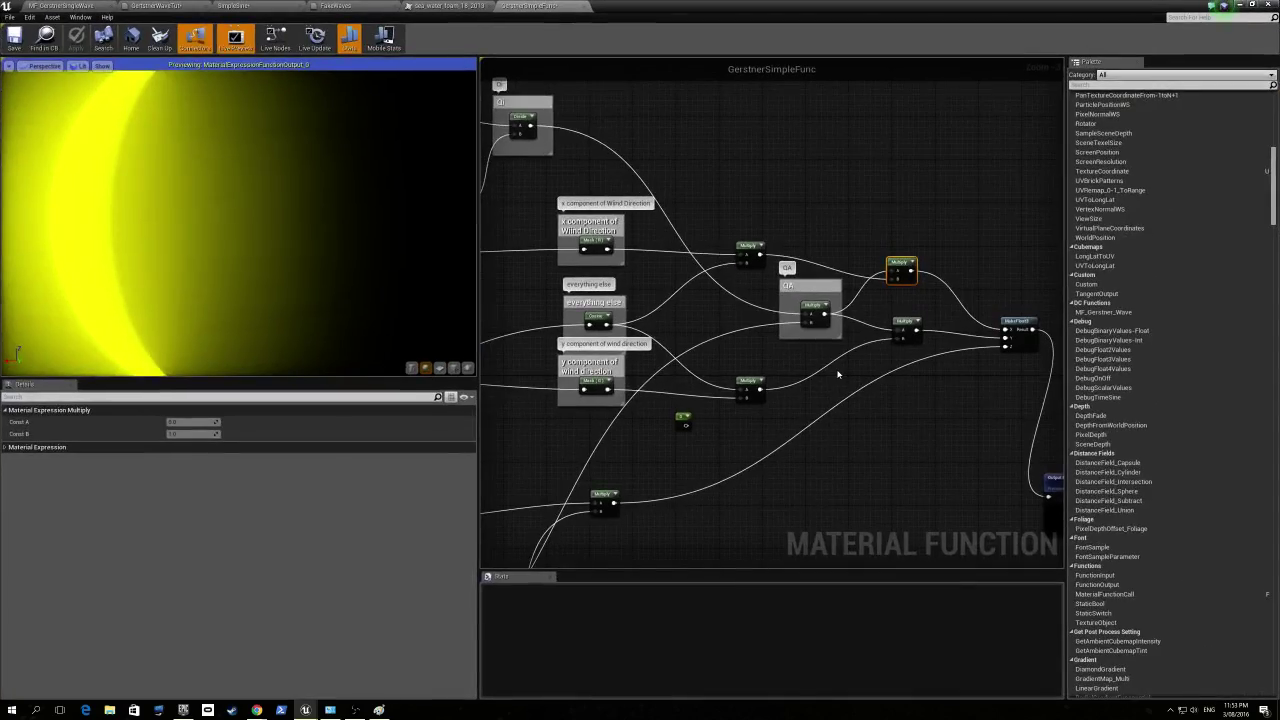
Align the two final Multiply nodes vertically between the QA group and MakeFloat3
{"action": "right_click_drag", "start_coordinate": [847, 401], "coordinate": [786, 367]}
{"action": "left_click", "coordinate": [842, 287]}
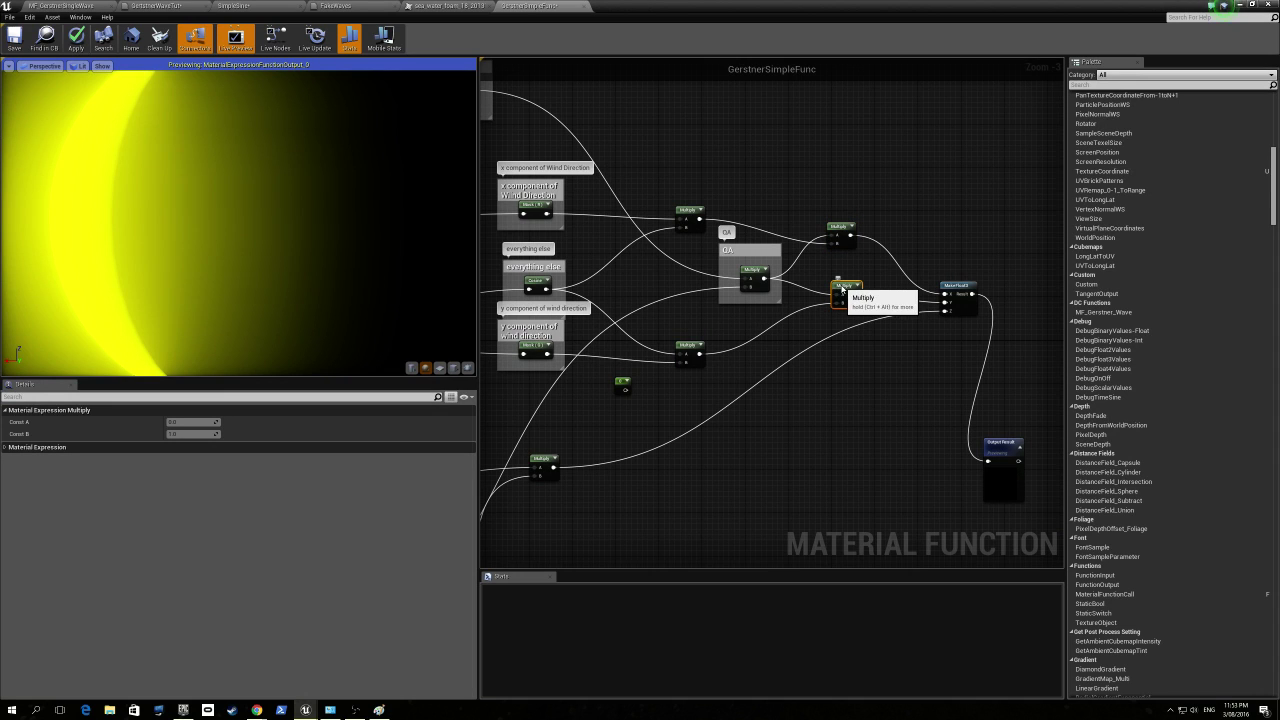
{"action": "left_click_drag", "start_coordinate": [839, 290], "coordinate": [840, 291]}
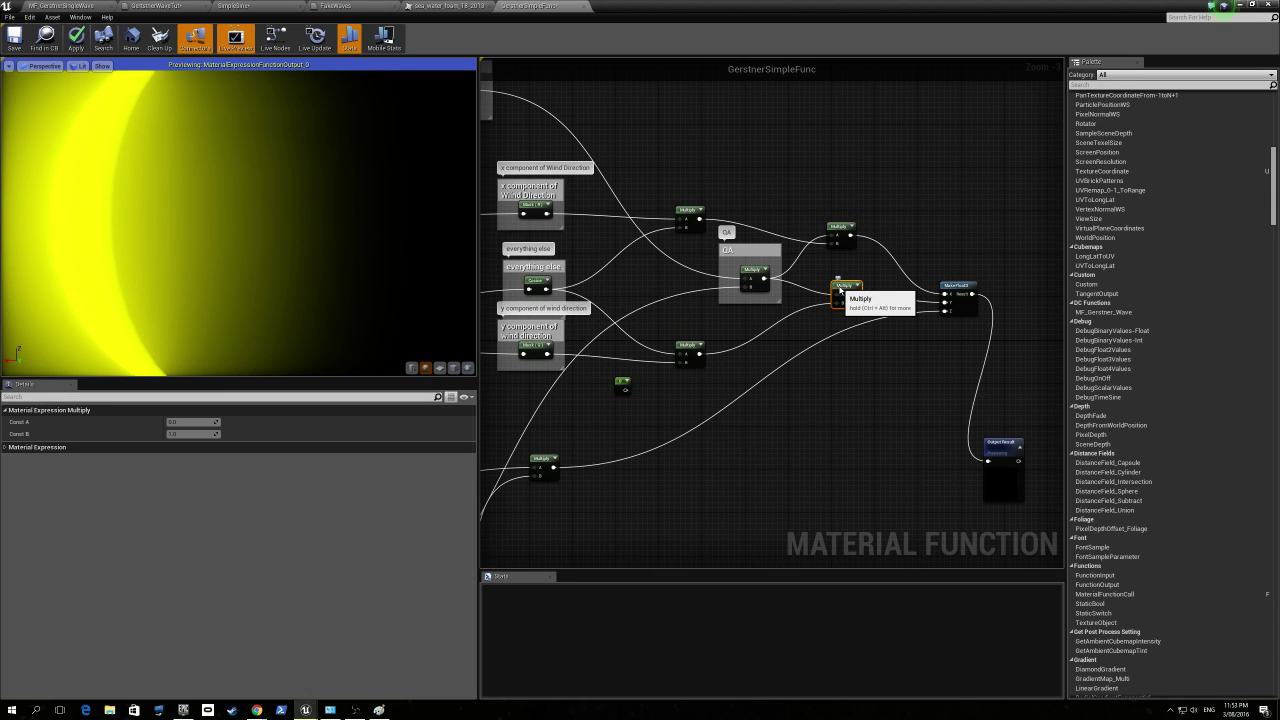
{"action": "mouse_move", "coordinate": [843, 230]}
{"action": "left_mouse_down"}
{"action": "mouse_move", "coordinate": [815, 210]}
{"action": "mouse_move", "coordinate": [851, 219]}
{"action": "left_mouse_up"}
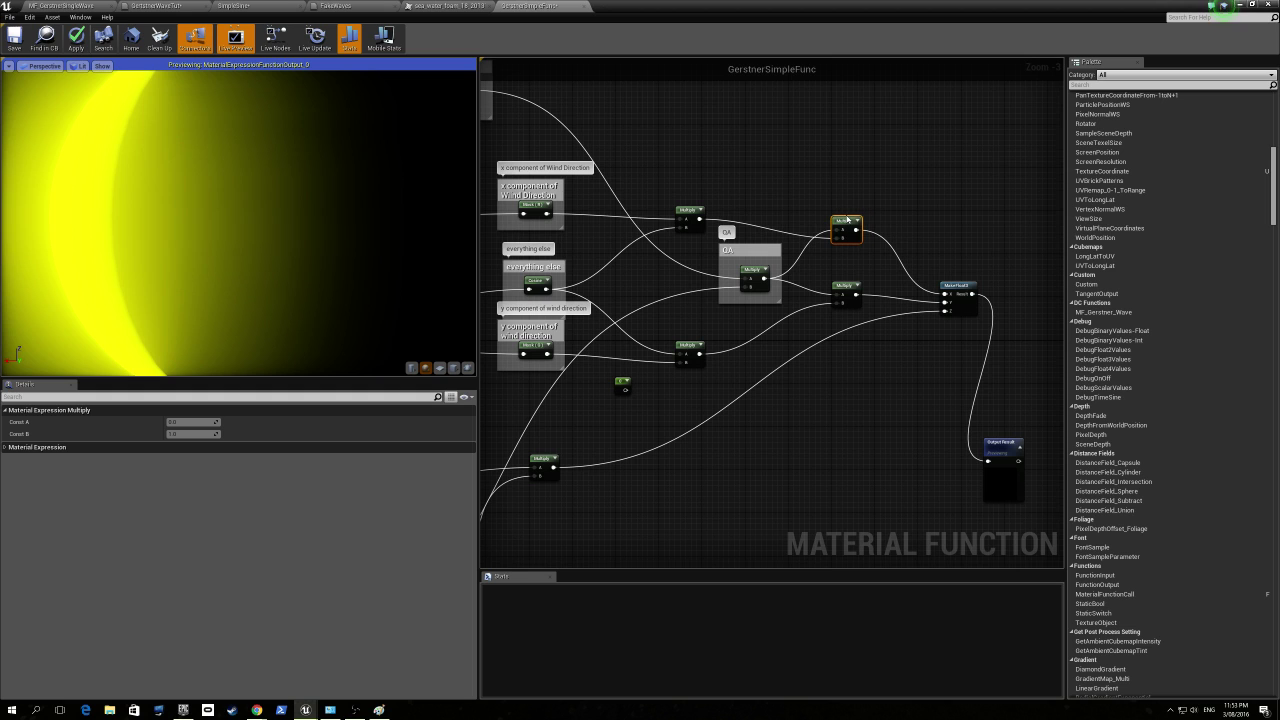
Trace the Amplitude input's connections in GerstnerSimpleFunc to the QA group and the final Multiply nodes
{"action": "right_click_drag", "start_coordinate": [782, 286], "coordinate": [964, 146]}
{"action": "right_click_drag", "start_coordinate": [658, 462], "coordinate": [717, 437]}
{"action": "right_click_drag", "start_coordinate": [567, 476], "coordinate": [586, 450]}
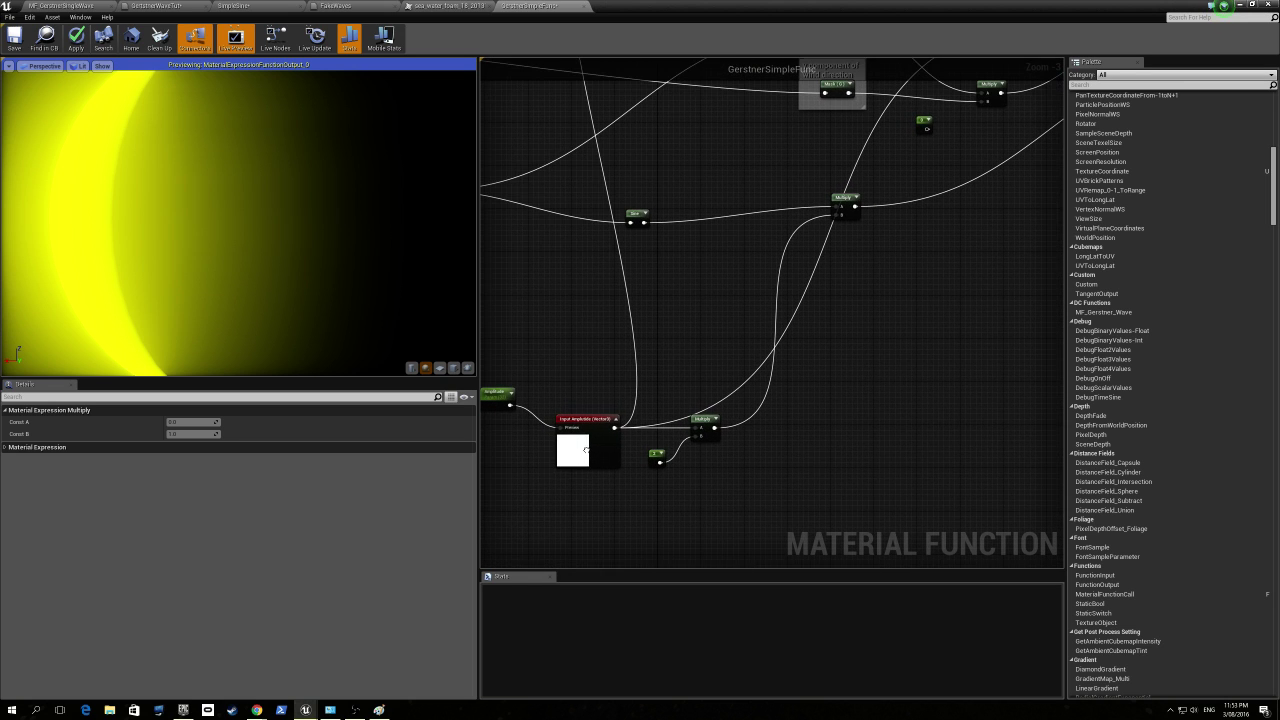
{"action": "left_click", "coordinate": [586, 450]}
{"action": "right_click_drag", "start_coordinate": [917, 100], "coordinate": [706, 379]}
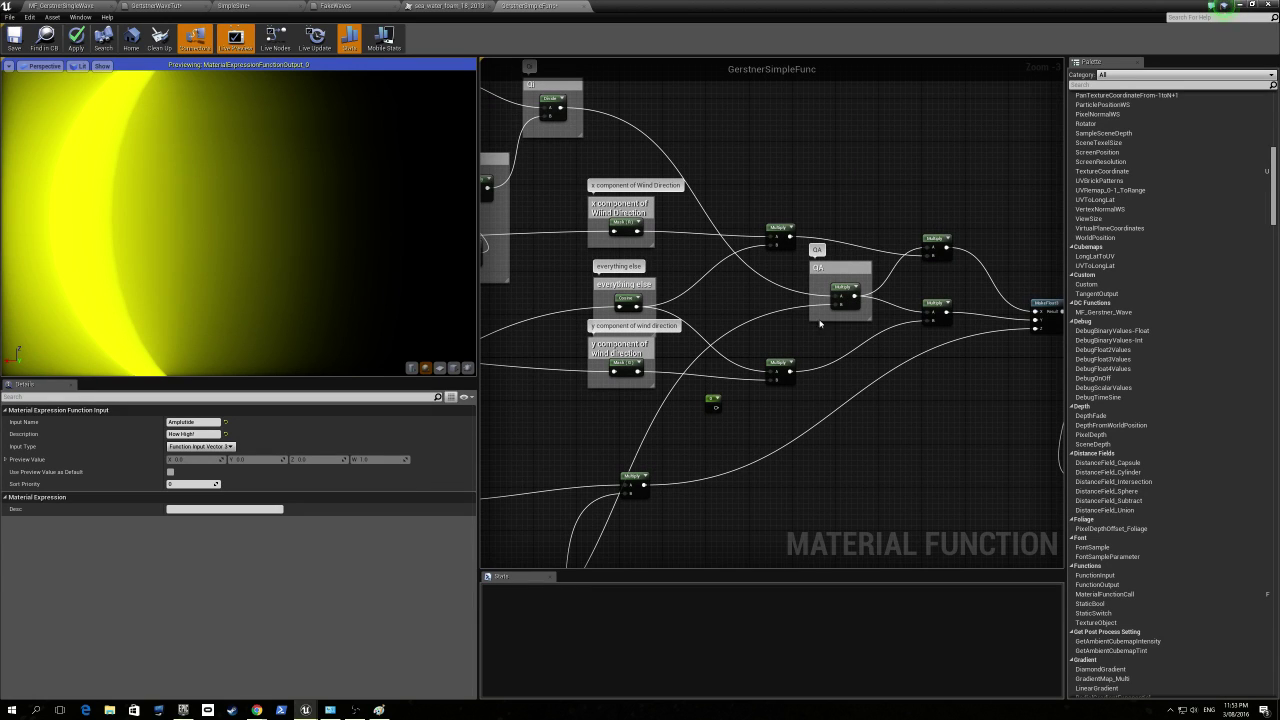
{"action": "right_click_drag", "start_coordinate": [842, 304], "coordinate": [823, 337]}
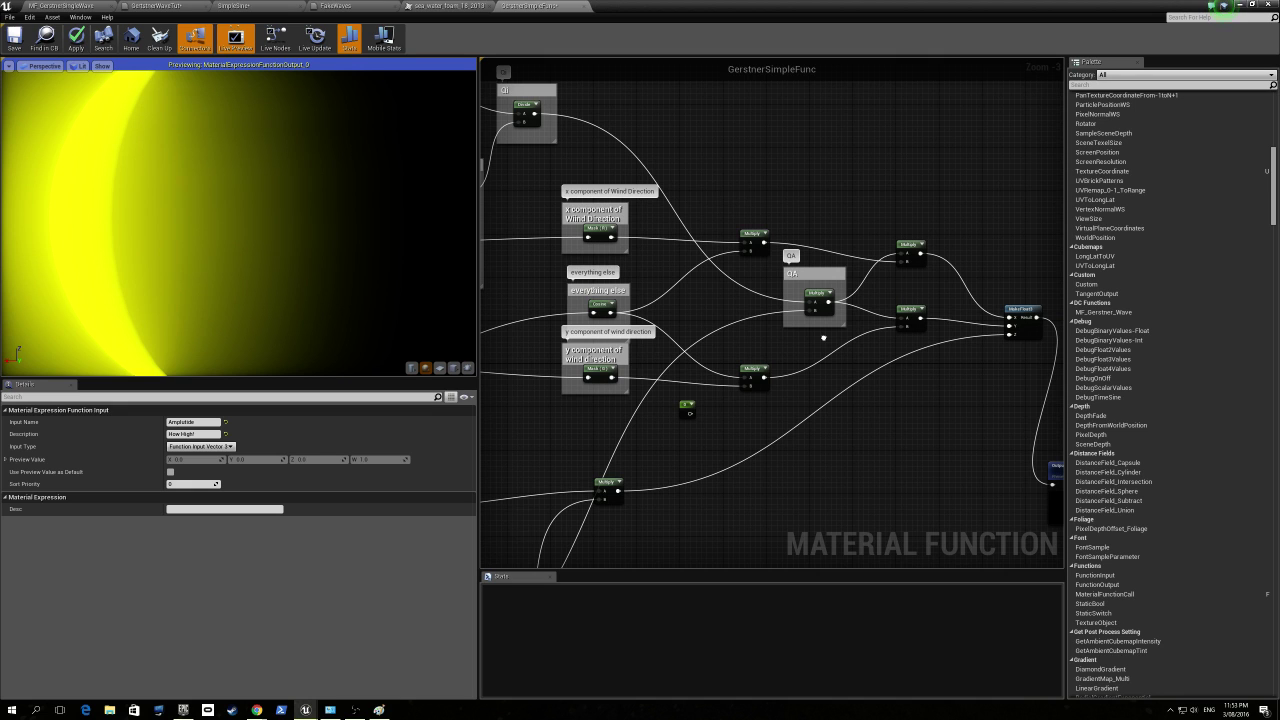
{"action": "right_click_drag", "start_coordinate": [823, 338], "coordinate": [820, 340]}
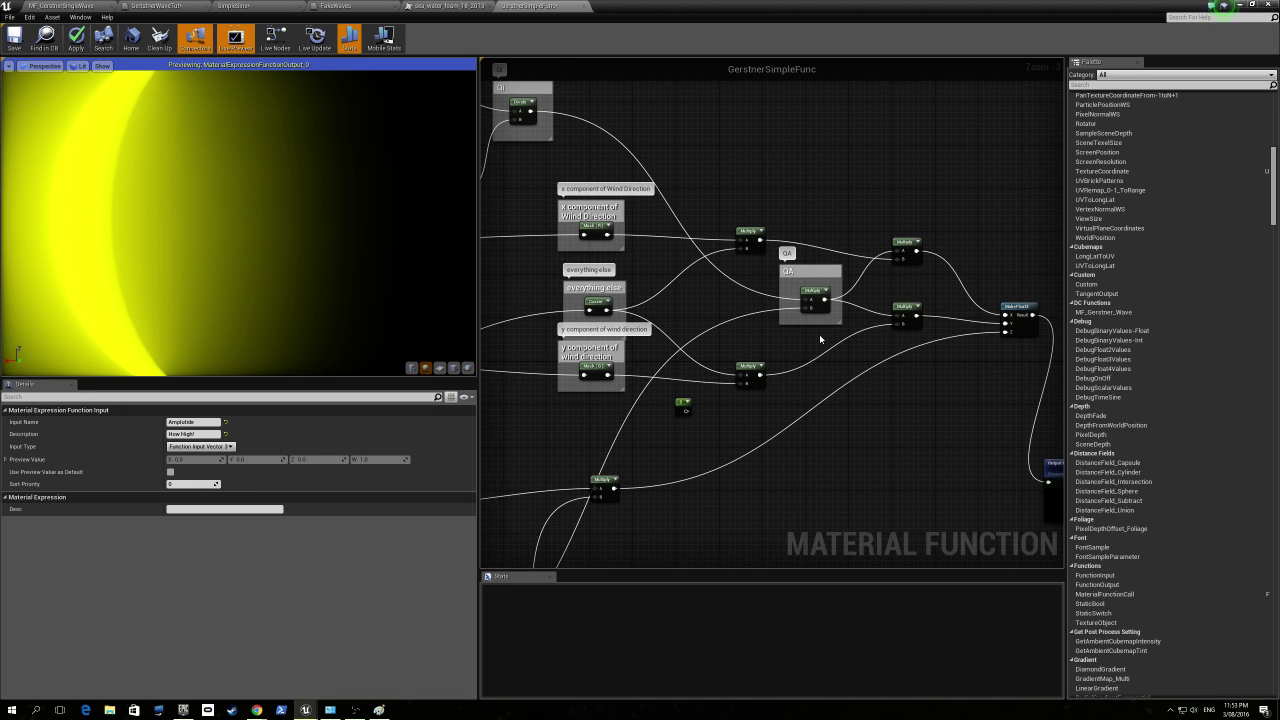
{"action": "right_click_drag", "start_coordinate": [797, 407], "coordinate": [980, 214]}
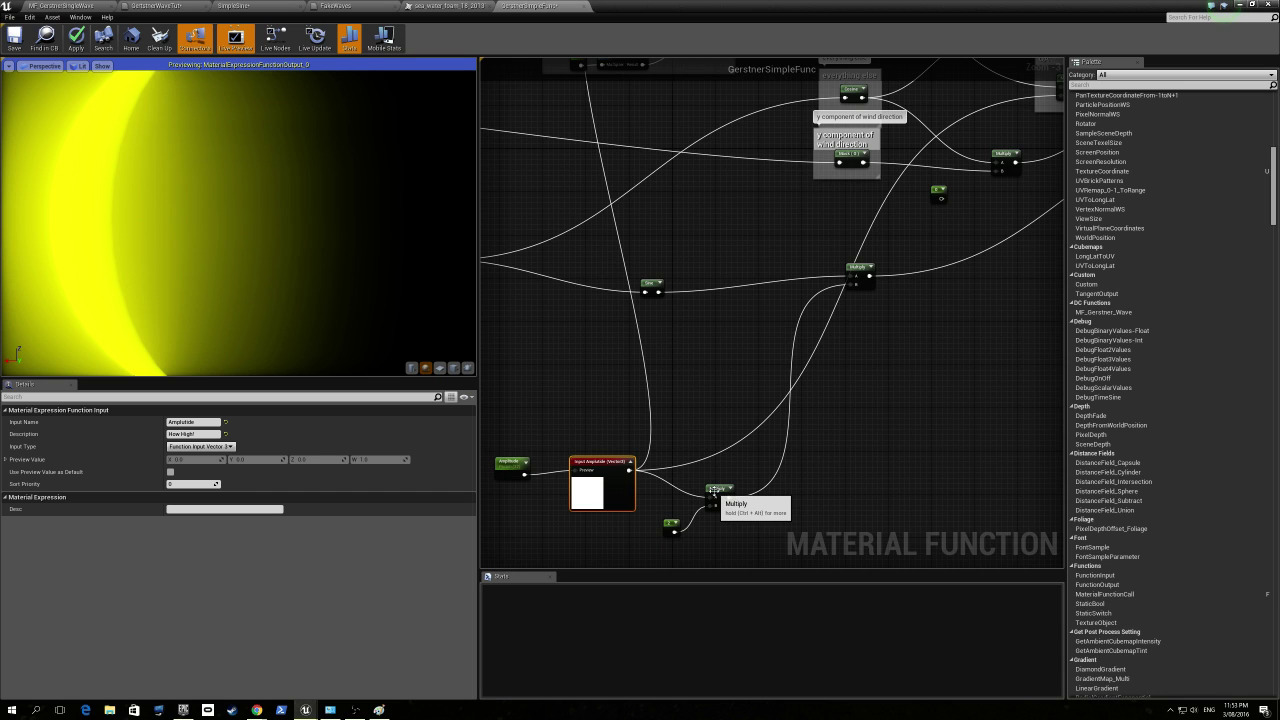
Nudge the amplitude Multiply node and the Multiply node feeding MakeFloat3's Z input into slightly new positions
{"action": "left_click_drag", "start_coordinate": [713, 492], "coordinate": [719, 482]}
{"action": "right_click_drag", "start_coordinate": [862, 270], "coordinate": [790, 334]}
{"action": "left_click_drag", "start_coordinate": [790, 334], "coordinate": [822, 355]}
Examine the Qi group's Divide node together with its steepness and w*A*numWaves inputs
{"action": "right_click_drag", "start_coordinate": [866, 319], "coordinate": [838, 523]}
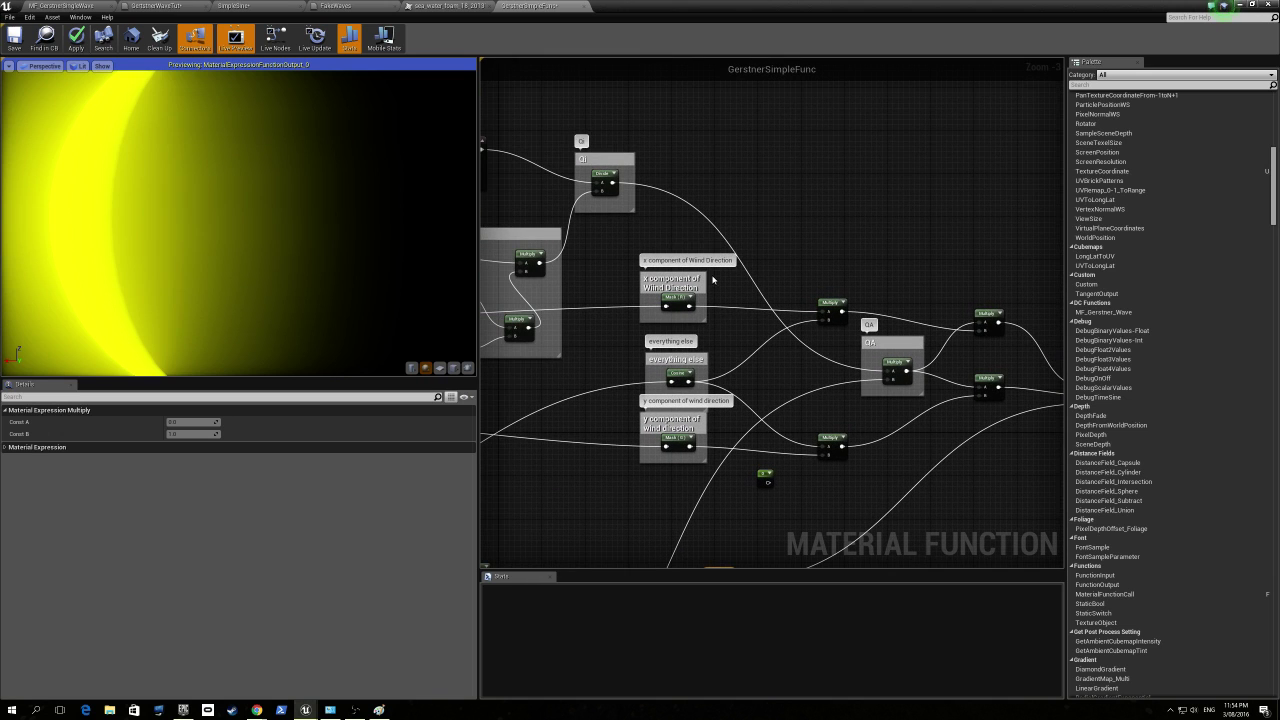
{"action": "right_click_drag", "start_coordinate": [698, 207], "coordinate": [850, 199]}
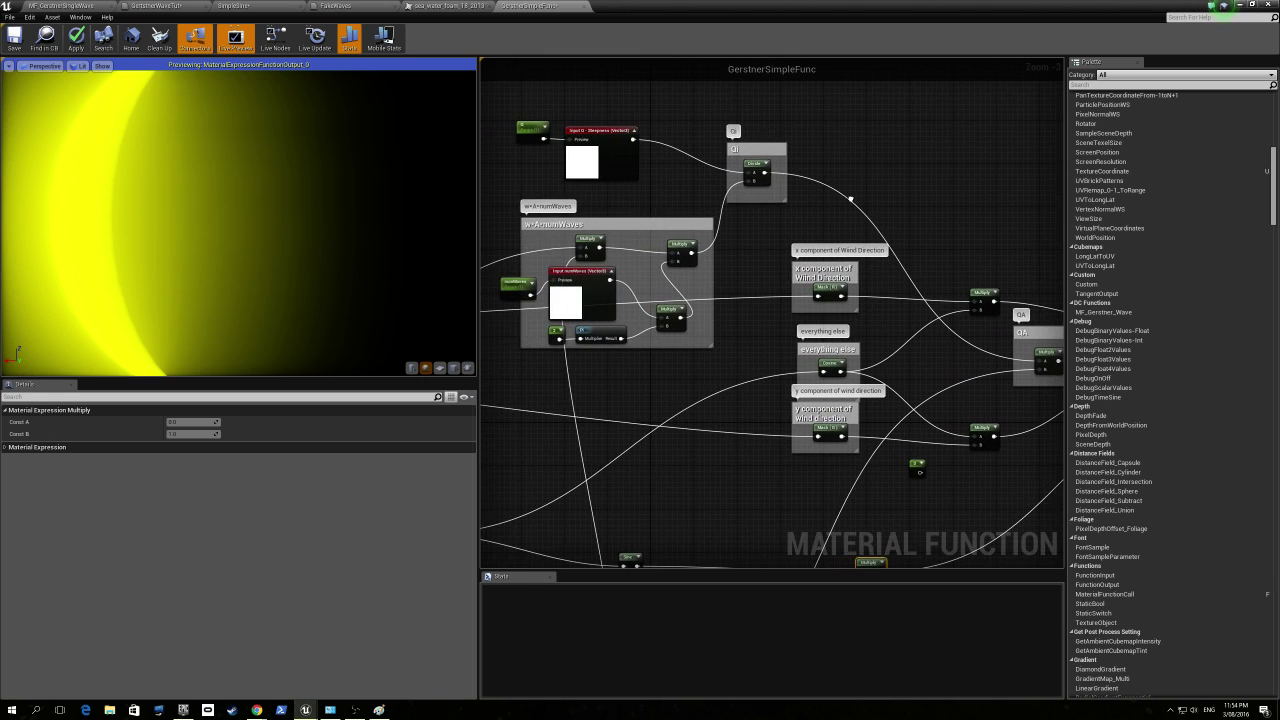
{"action": "left_click", "coordinate": [760, 166]}
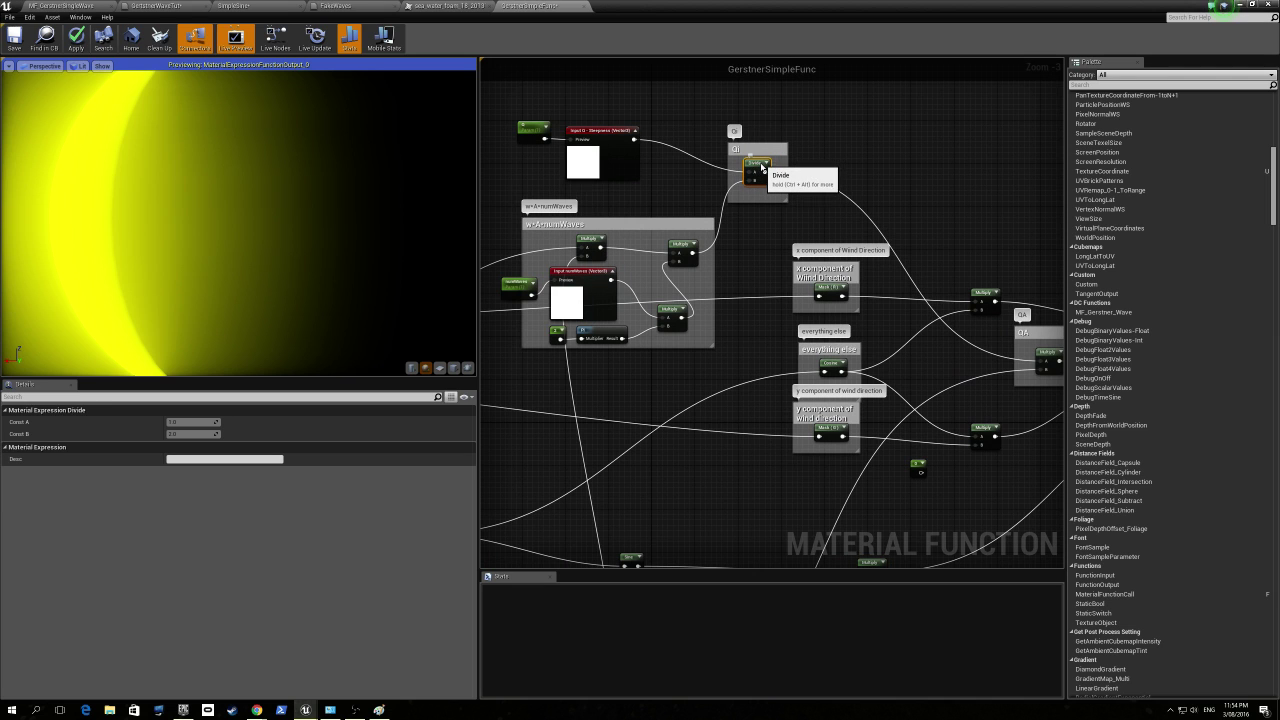
{"action": "mouse_move", "coordinate": [925, 210]}
{"action": "right_mouse_down"}
{"action": "mouse_move", "coordinate": [791, 154]}
{"action": "mouse_move", "coordinate": [927, 195]}
{"action": "right_mouse_up"}
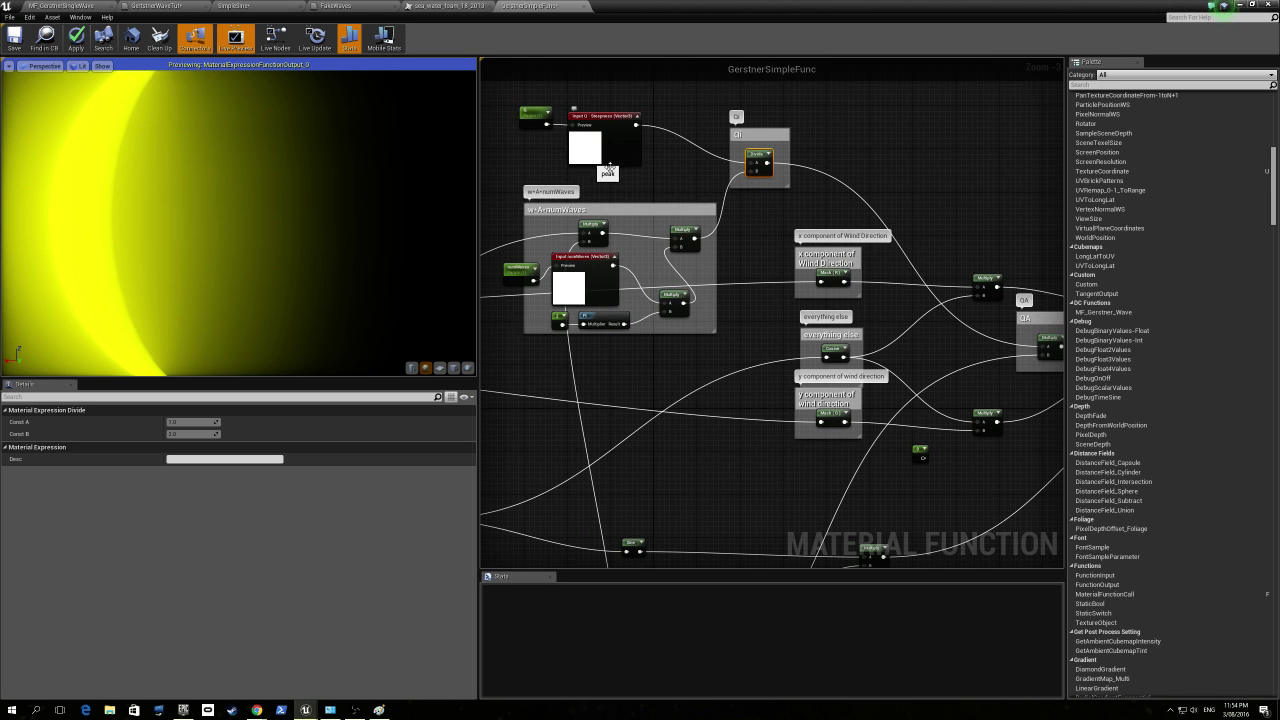
{"action": "right_click_drag", "start_coordinate": [747, 220], "coordinate": [724, 230]}
Review the Qi and Q*A groups in MF_GerstnerSingleWave for comparison and return to GerstnerSimpleFunc
{"action": "left_click", "coordinate": [166, 5]}
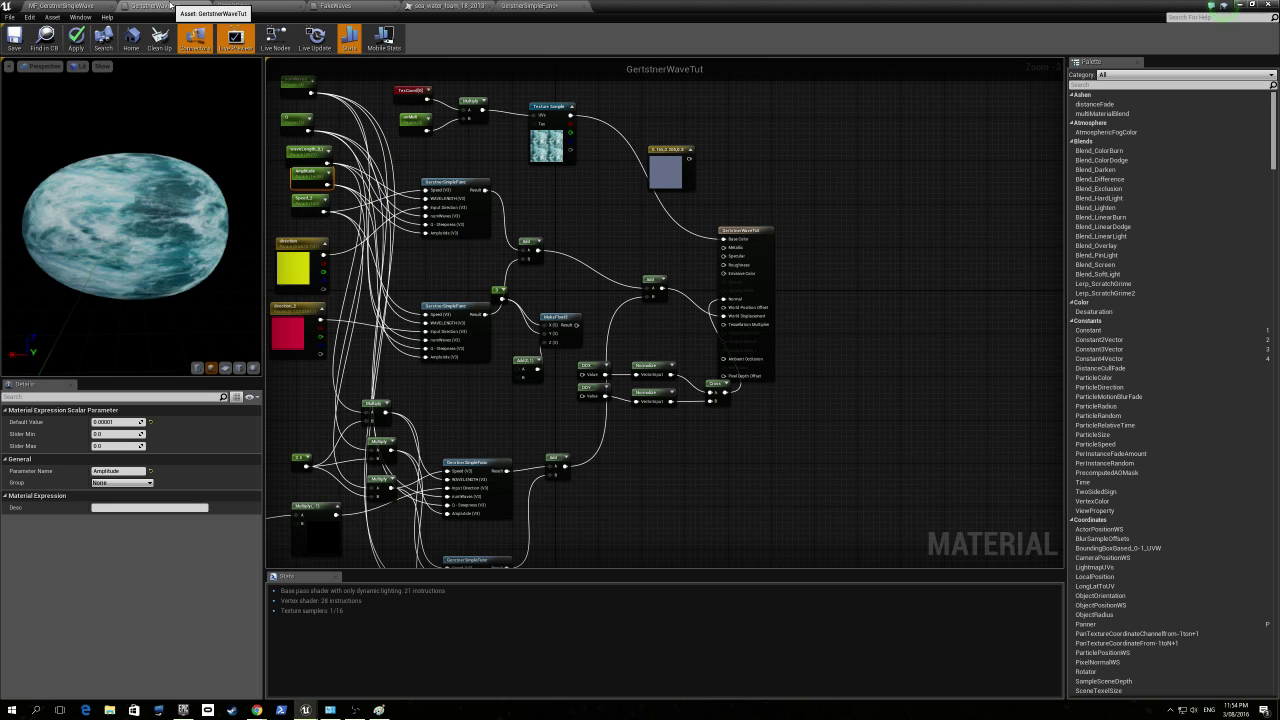
{"action": "left_click", "coordinate": [241, 5]}
{"action": "left_click", "coordinate": [95, 6]}
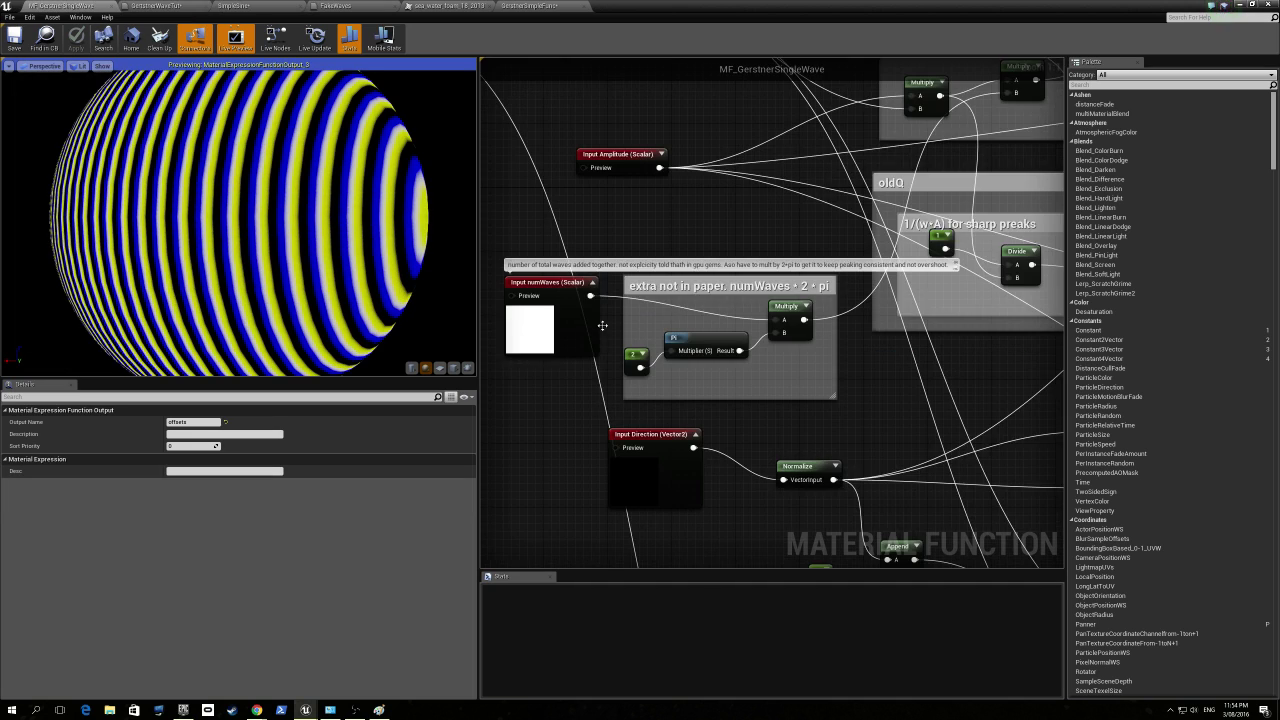
{"action": "scroll", "coordinate": [677, 347], "scroll_direction": "up", "scroll_amount": 2}
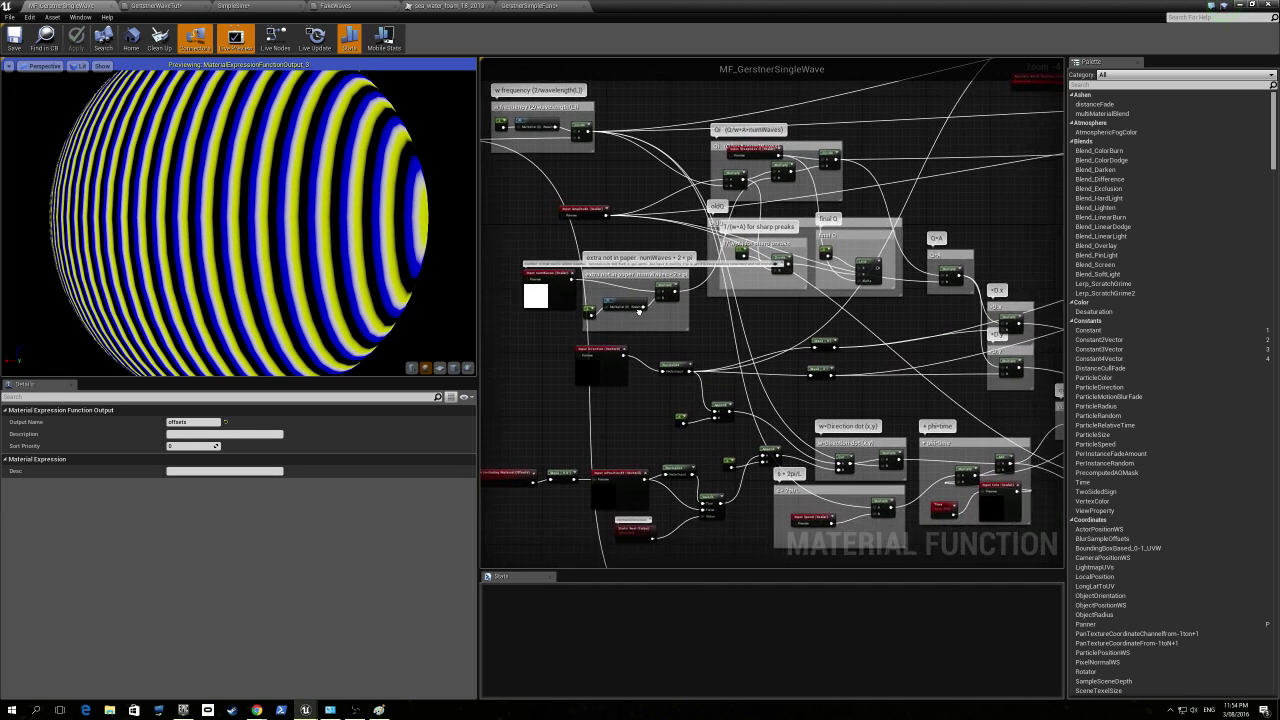
{"action": "right_click_drag", "start_coordinate": [651, 313], "coordinate": [635, 348]}
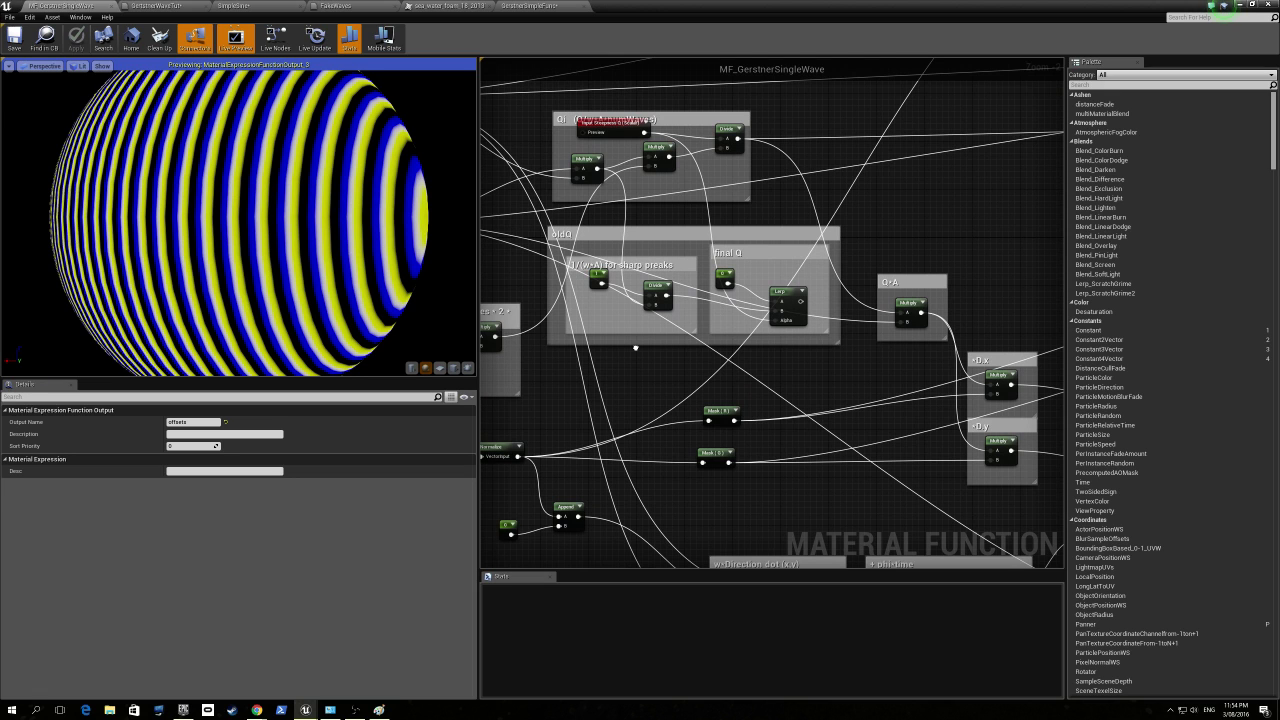
{"action": "left_click", "coordinate": [528, 6]}
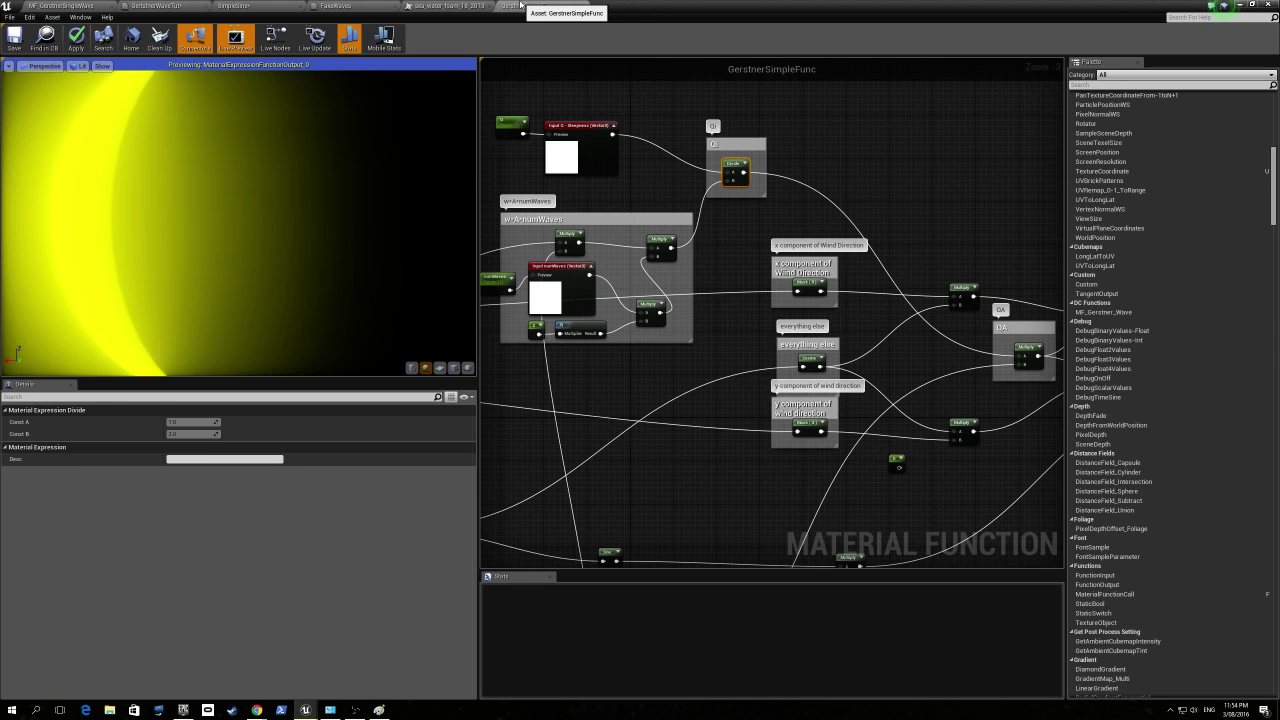
Recheck the amplitude branch through to MakeFloat3 and apply the changes to GerstnerSimpleFunc
{"action": "right_click_drag", "start_coordinate": [838, 311], "coordinate": [688, 264]}
{"action": "right_click_drag", "start_coordinate": [891, 343], "coordinate": [926, 229]}
{"action": "right_click_drag", "start_coordinate": [733, 469], "coordinate": [855, 229]}
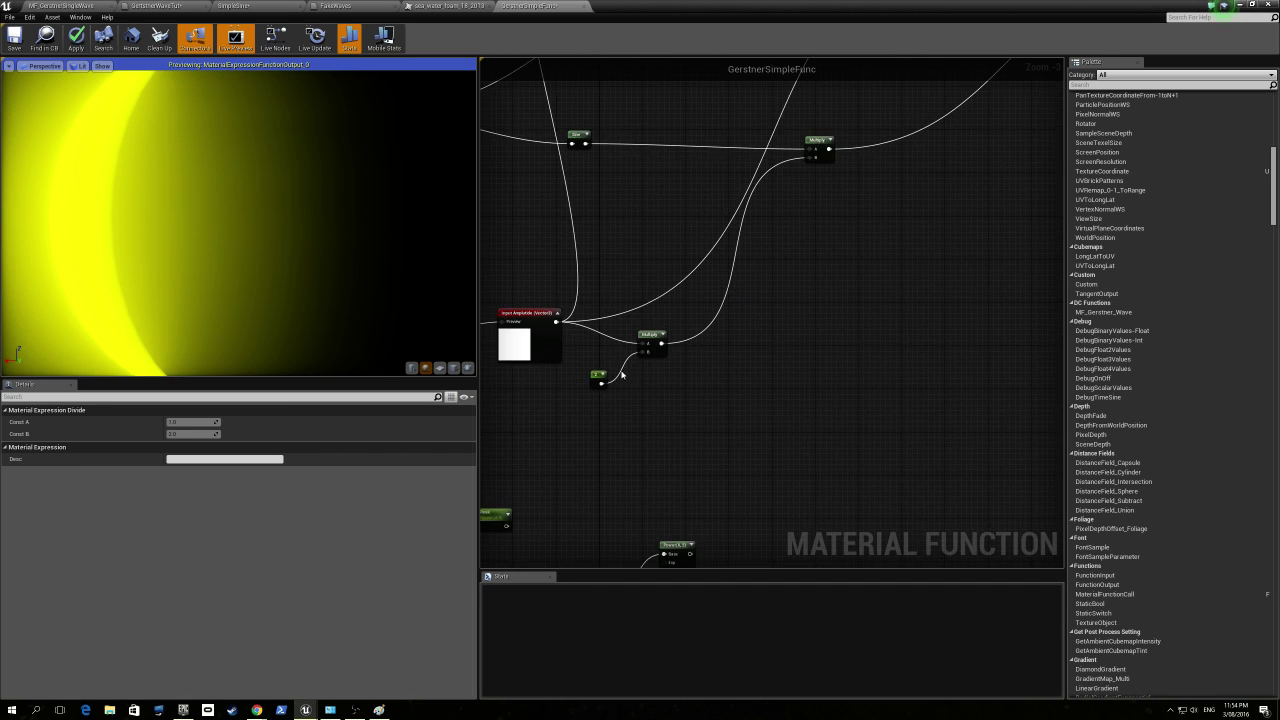
{"action": "right_click_drag", "start_coordinate": [622, 374], "coordinate": [776, 344]}
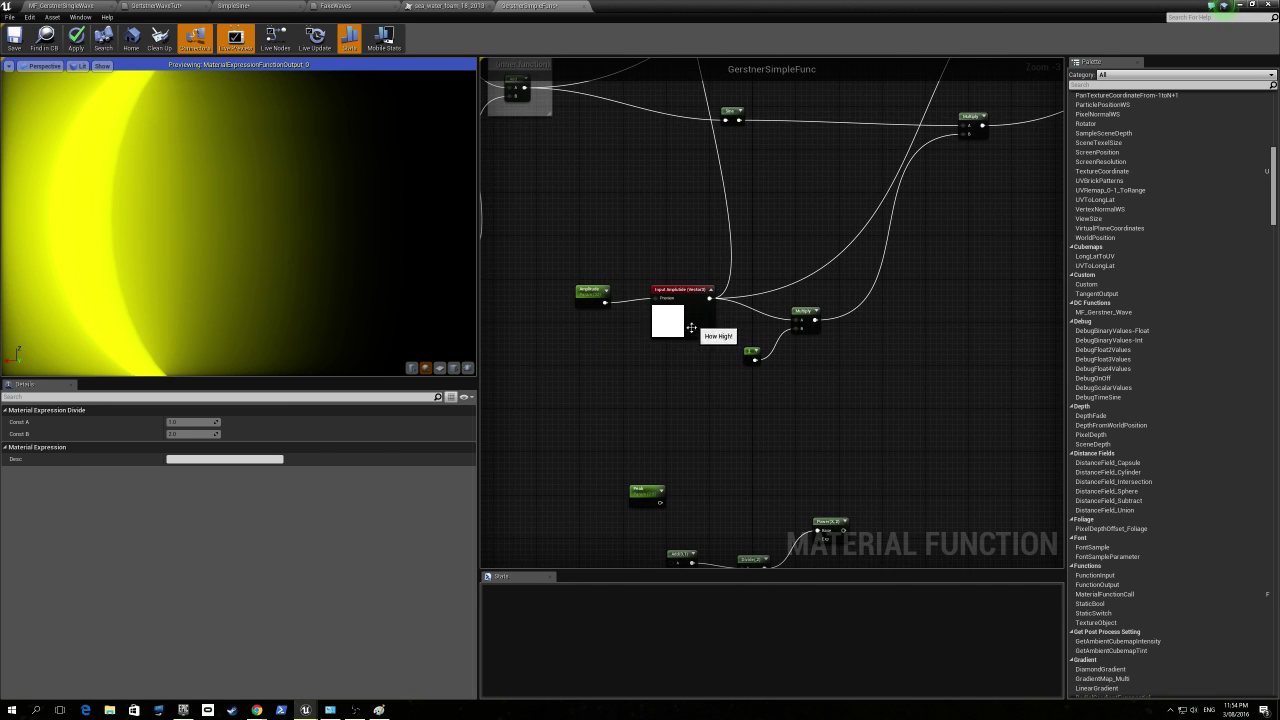
{"action": "right_click_drag", "start_coordinate": [923, 220], "coordinate": [746, 480]}
{"action": "right_click_drag", "start_coordinate": [928, 193], "coordinate": [824, 318]}
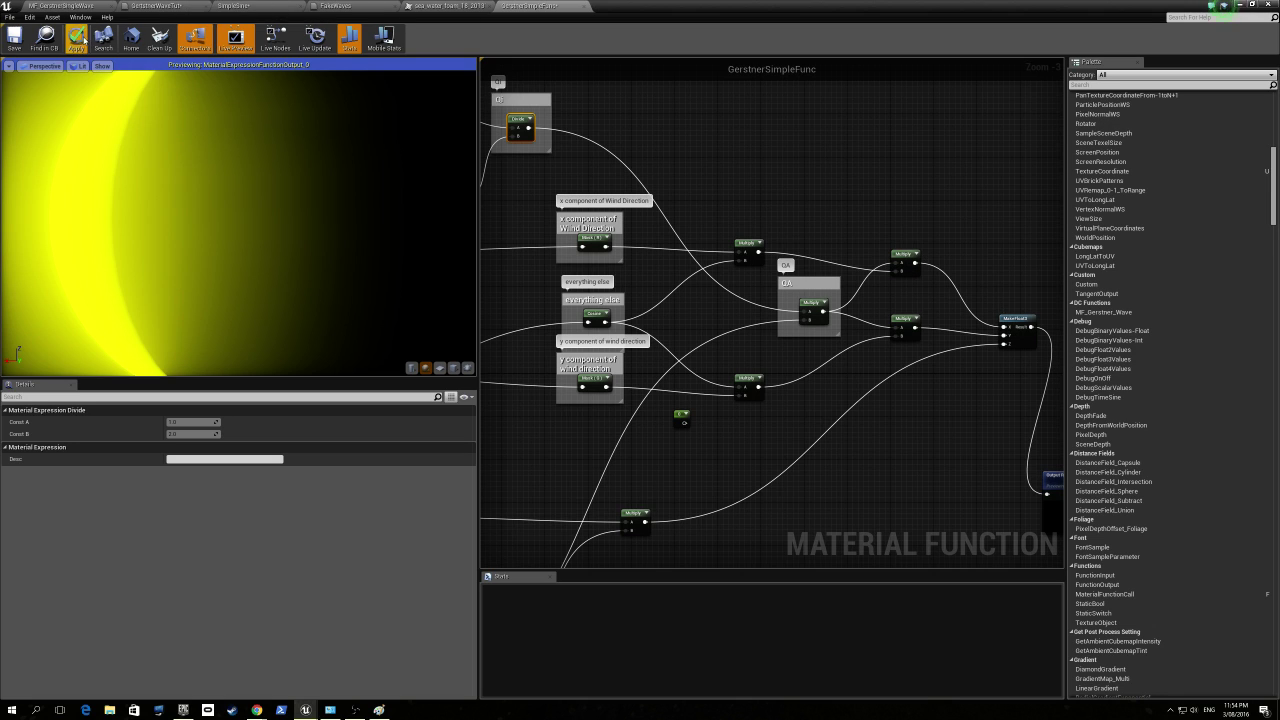
{"action": "left_click", "coordinate": [78, 40]}
Switch to the GertstnerWaveTut material, clear the material editor away, and bring the level editor to full screen
{"action": "left_click", "coordinate": [156, 5]}
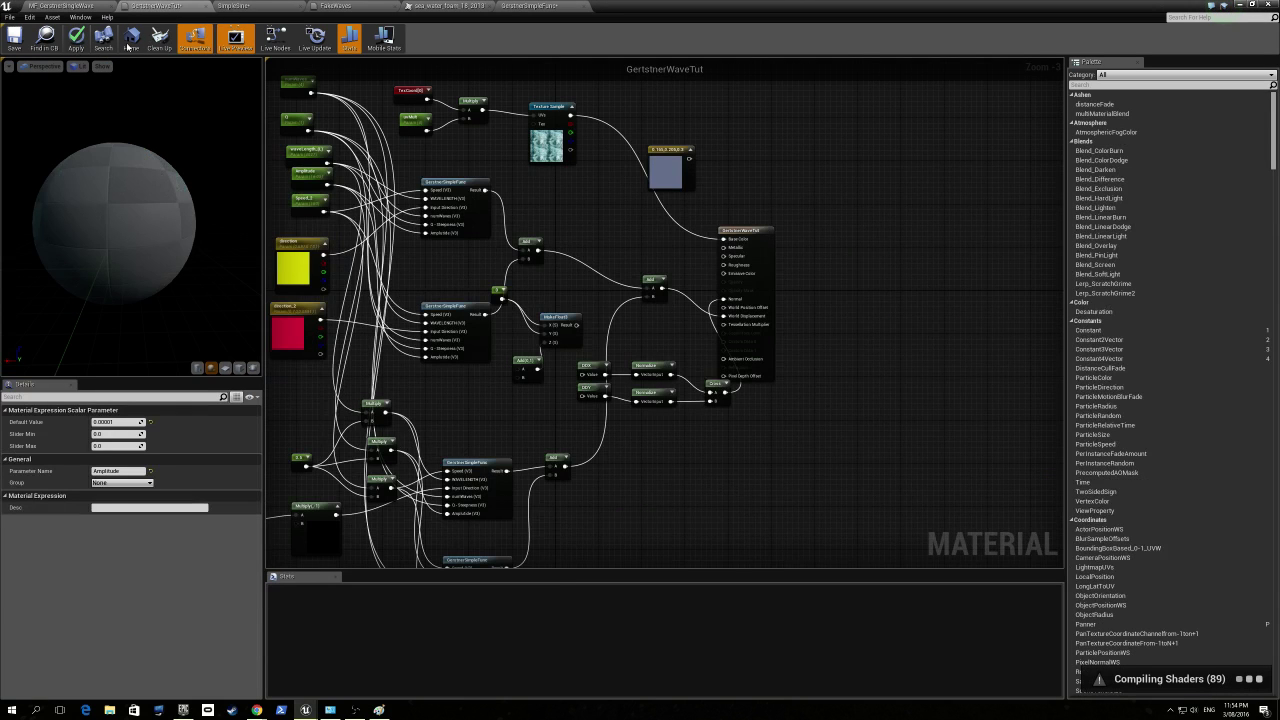
{"action": "key", "text": "super+Left"}
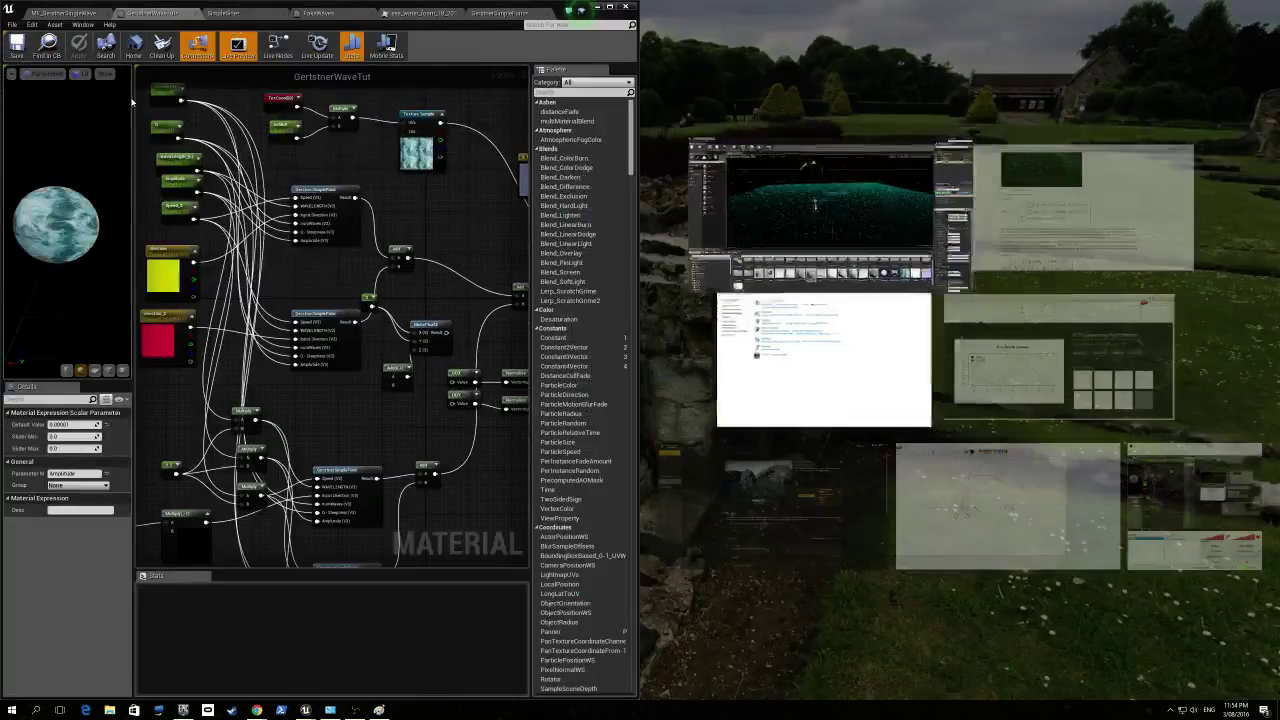
{"action": "left_click", "coordinate": [830, 210]}
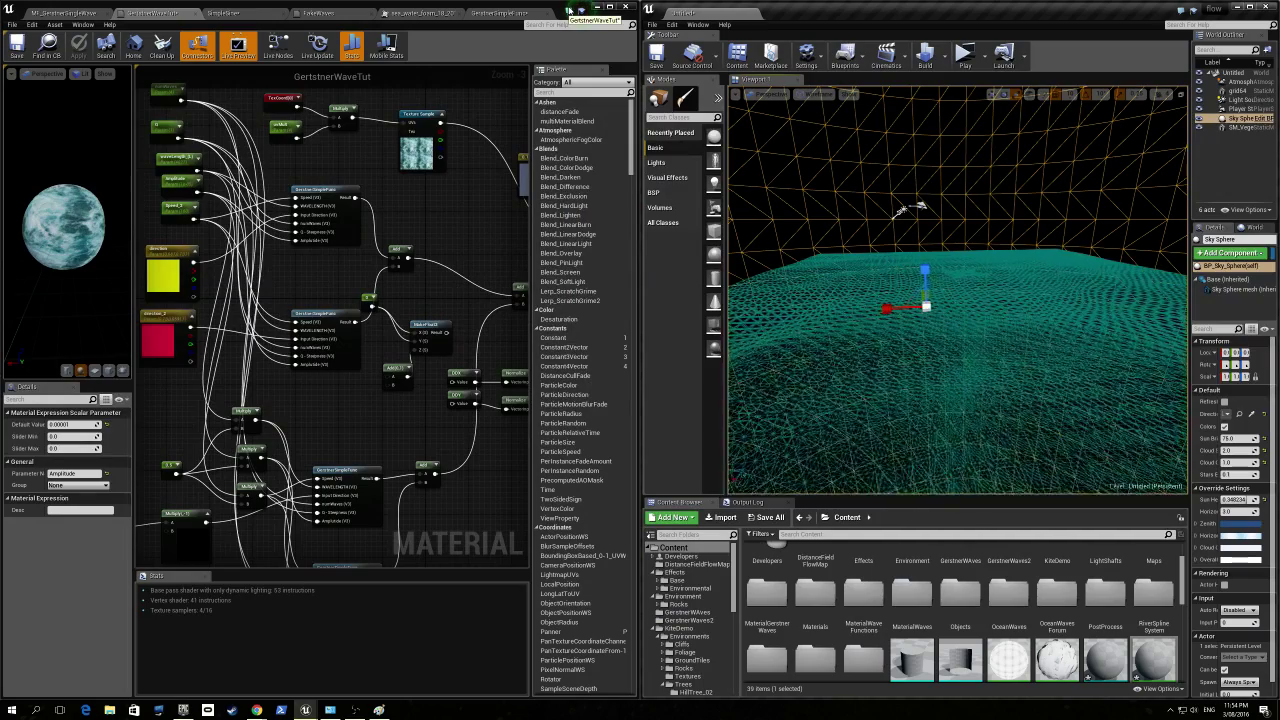
{"action": "left_click_drag", "start_coordinate": [570, 10], "coordinate": [1, 50]}
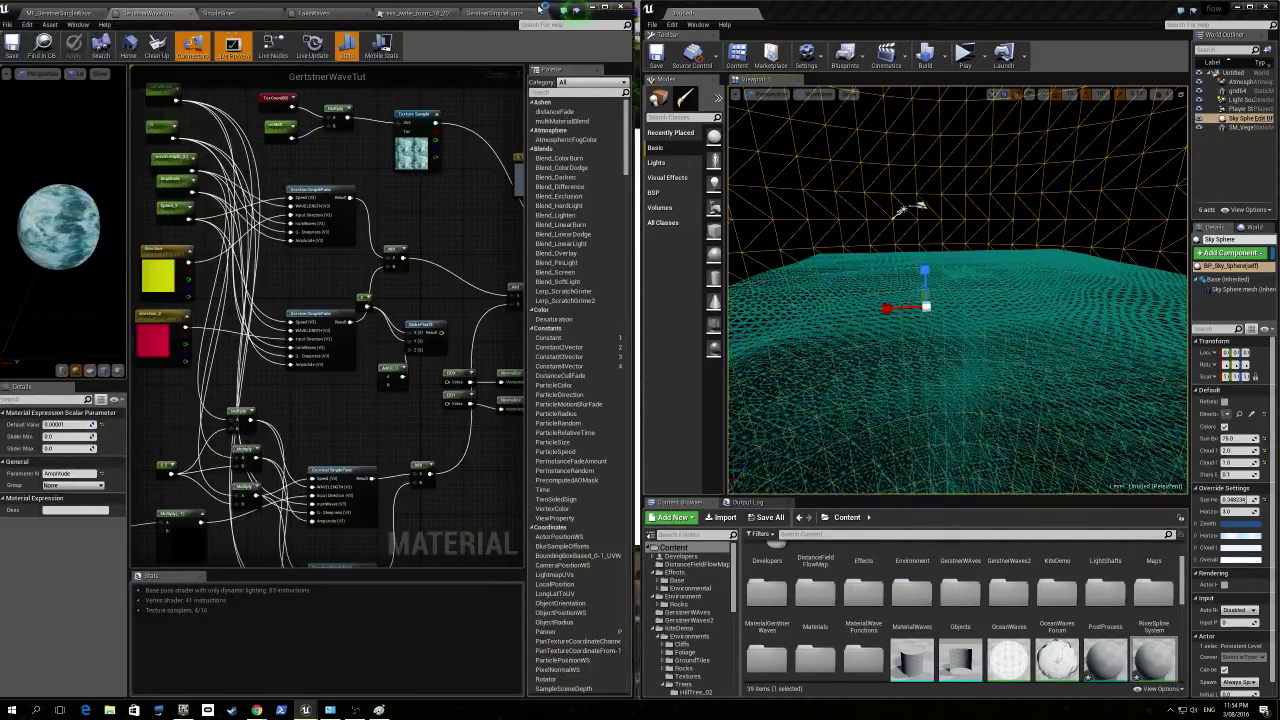
{"action": "left_click", "coordinate": [598, 8]}
{"action": "left_click", "coordinate": [1250, 8]}
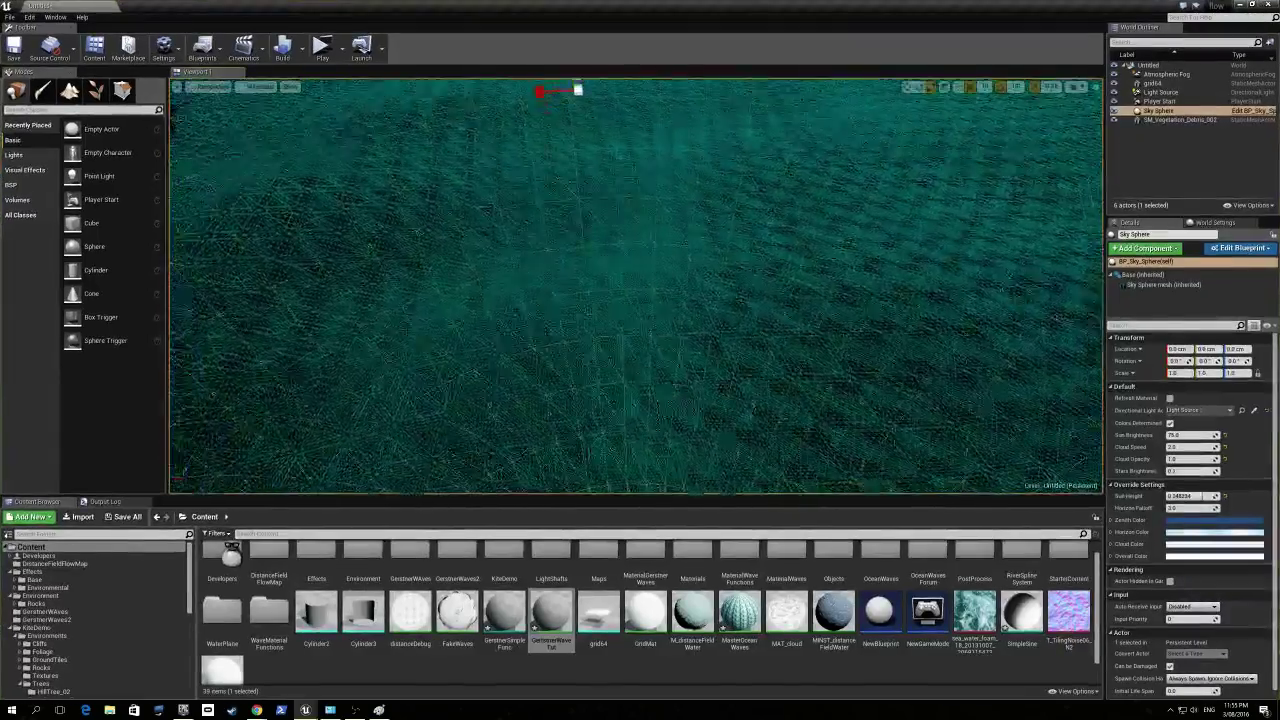
Examine the wireframe wave surface in the level viewport from a different distance and angle
{"action": "key", "text": "s"}
{"action": "right_click_drag", "start_coordinate": [777, 180], "coordinate": [832, 152]}
{"action": "key", "text": "w"}
{"action": "right_click_drag", "start_coordinate": [624, 222], "coordinate": [624, 200]}
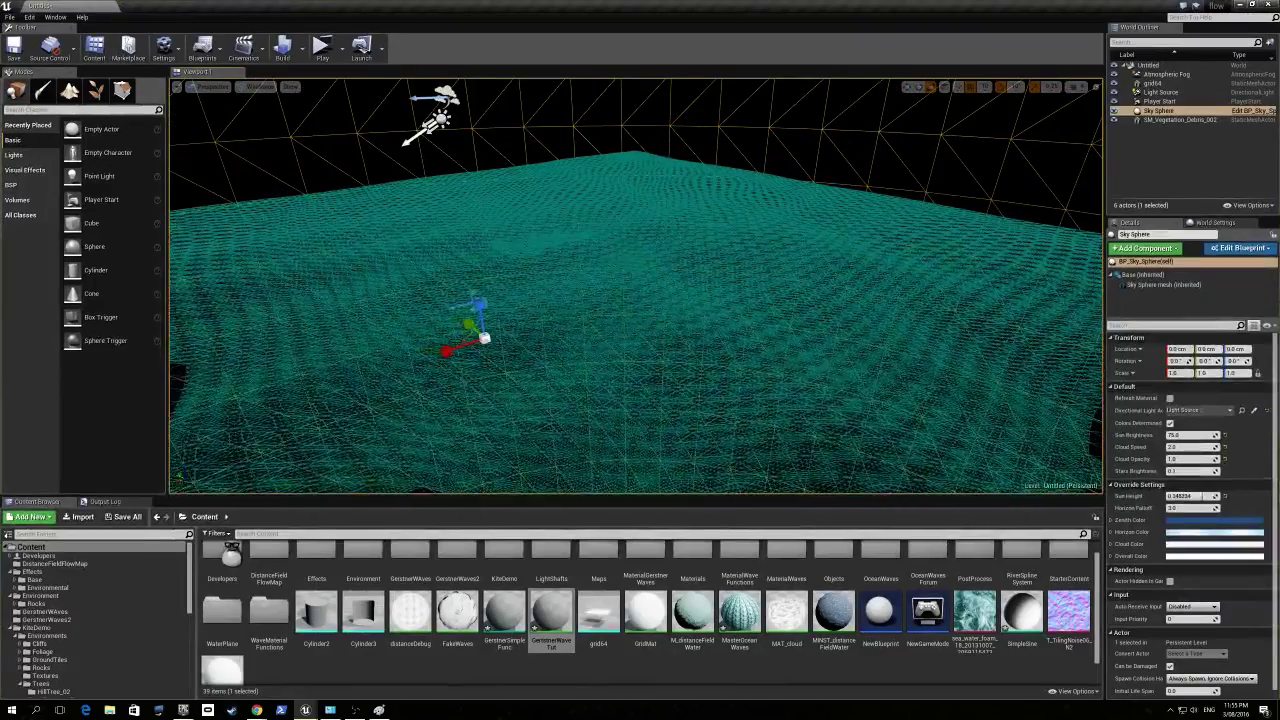
Reopen GerstnerSimpleFunc in the material editor and move the Output Result node level with MakeFloat3
{"action": "double_click", "coordinate": [551, 614]}
{"action": "left_click", "coordinate": [921, 54]}
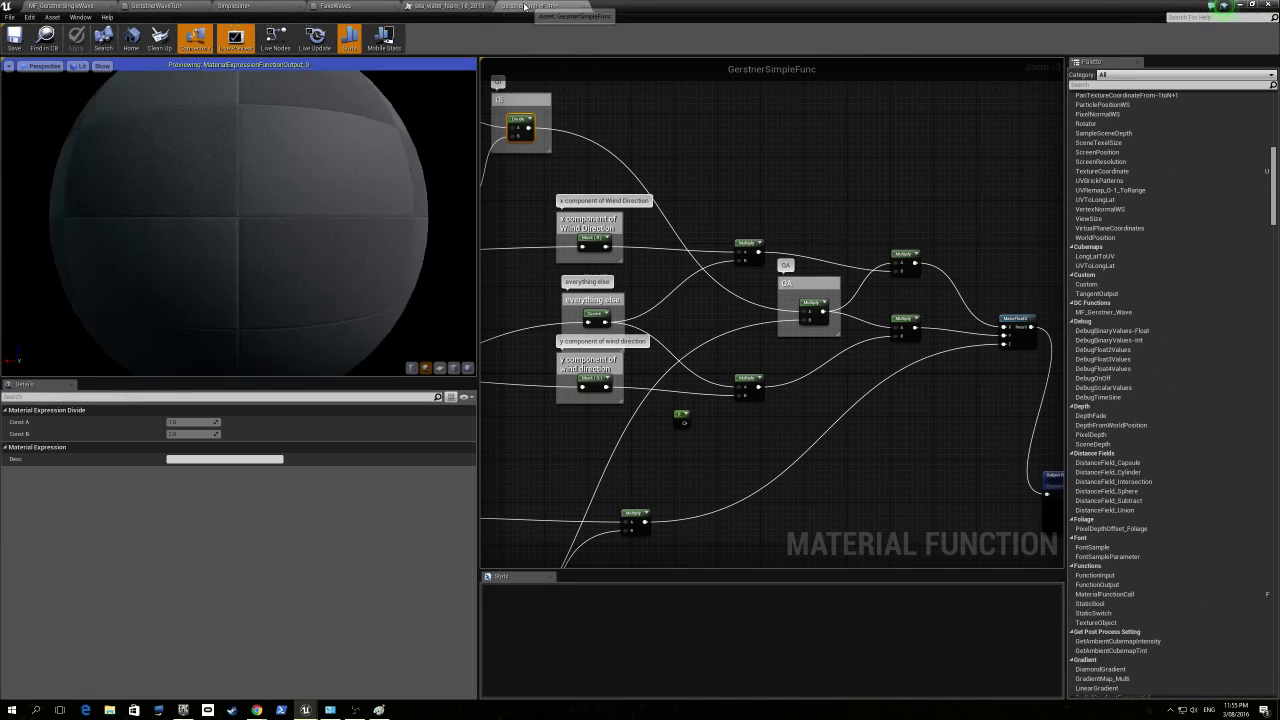
{"action": "right_click_drag", "start_coordinate": [735, 322], "coordinate": [575, 210]}
{"action": "left_click_drag", "start_coordinate": [905, 405], "coordinate": [940, 230]}
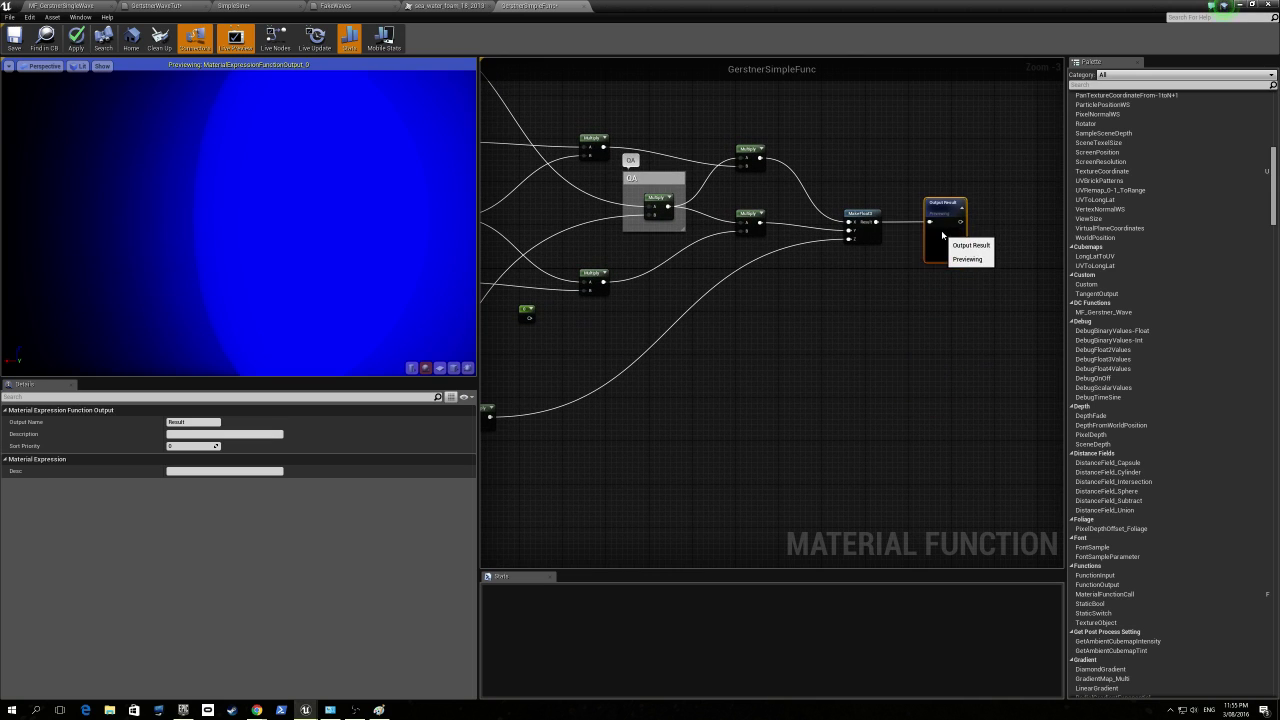
Shift the Multiply node feeding MakeFloat3's Y input slightly toward MakeFloat3
{"action": "right_click_drag", "start_coordinate": [816, 293], "coordinate": [856, 351]}
{"action": "scroll", "coordinate": [856, 351], "scroll_direction": "up", "scroll_amount": 3}
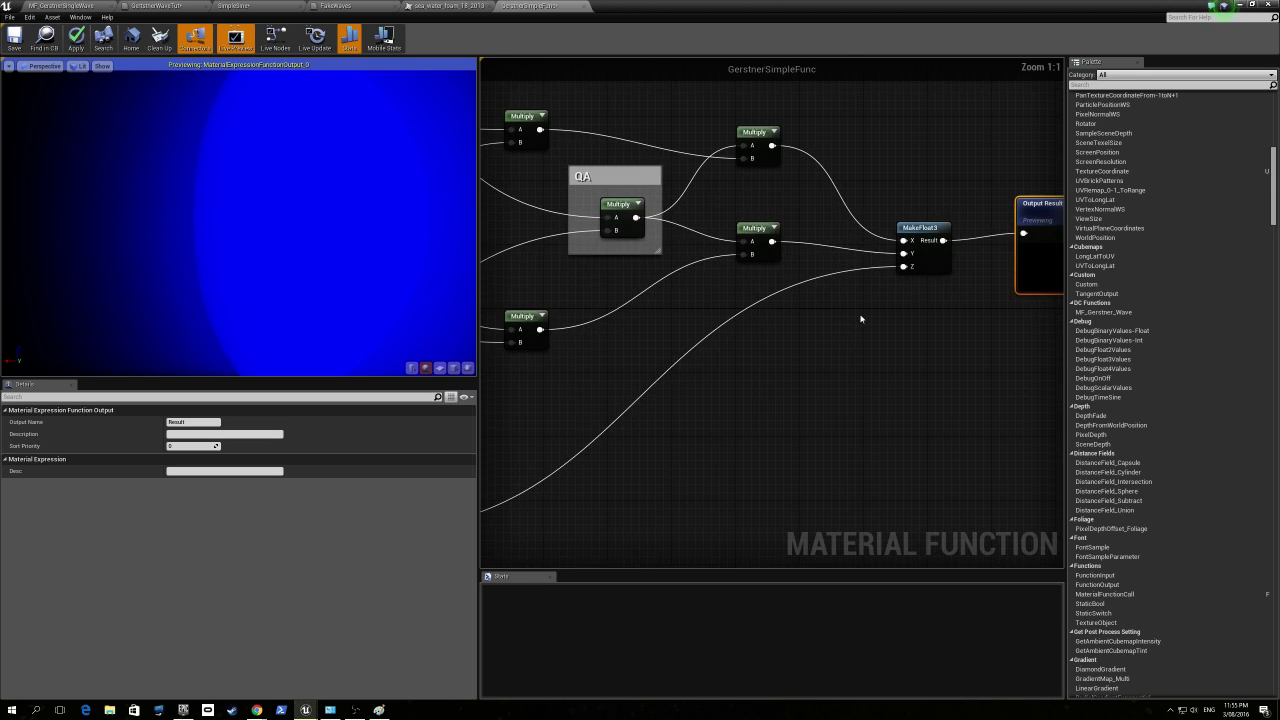
{"action": "right_click_drag", "start_coordinate": [883, 301], "coordinate": [935, 309]}
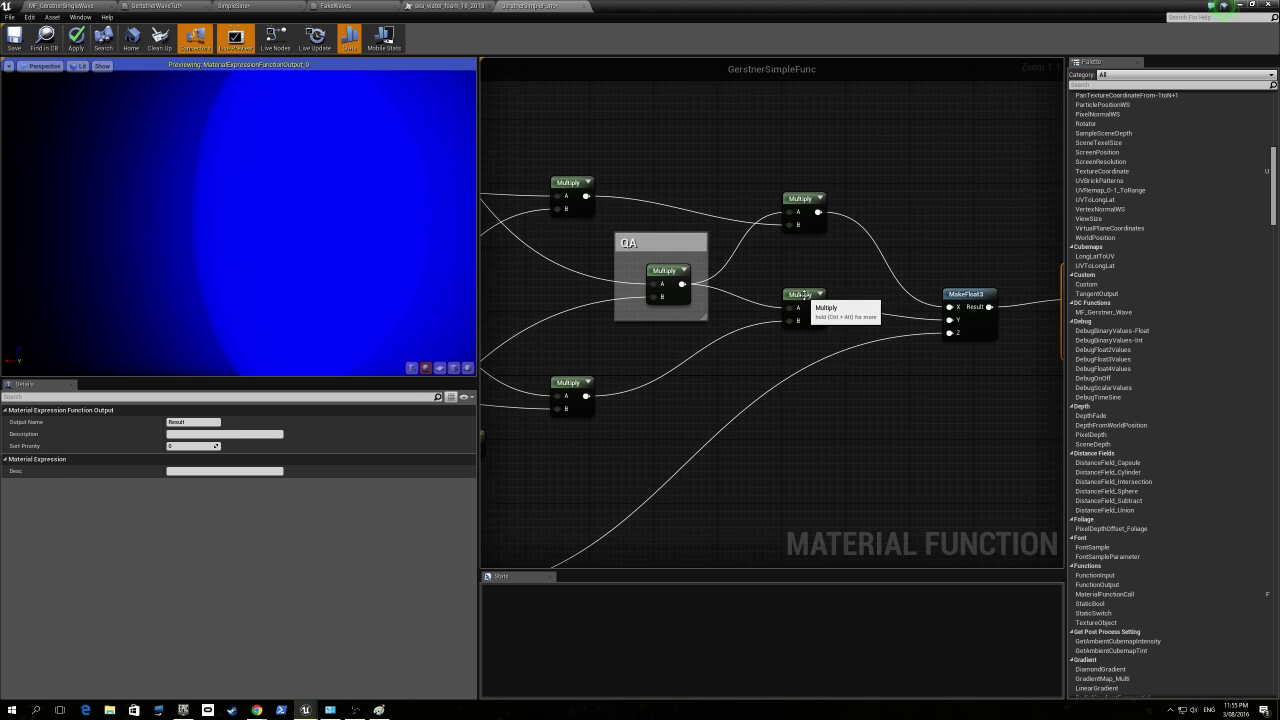
{"action": "left_click", "coordinate": [808, 300]}
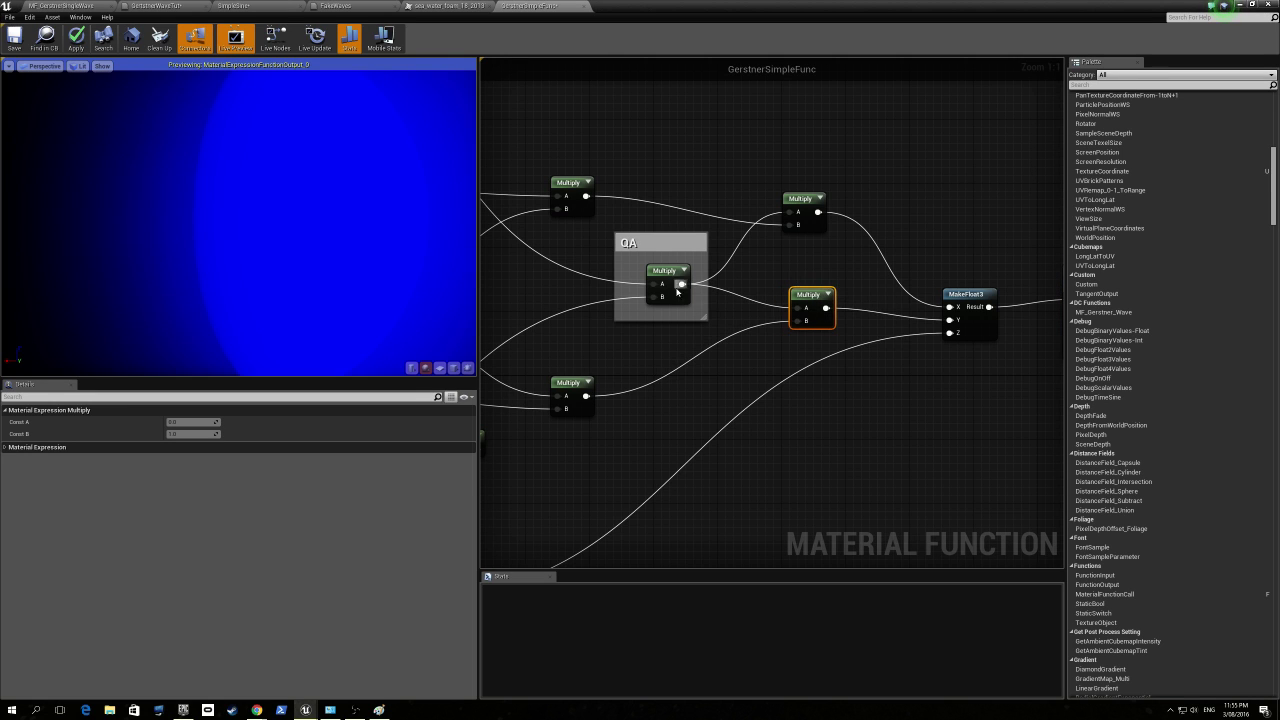
{"action": "right_click_drag", "start_coordinate": [752, 361], "coordinate": [832, 309]}
Move the material editor window aside to expose the level viewport and show GertstnerWaveTut's lower wave nodes
{"action": "left_click_drag", "start_coordinate": [1180, 6], "coordinate": [1223, 122]}
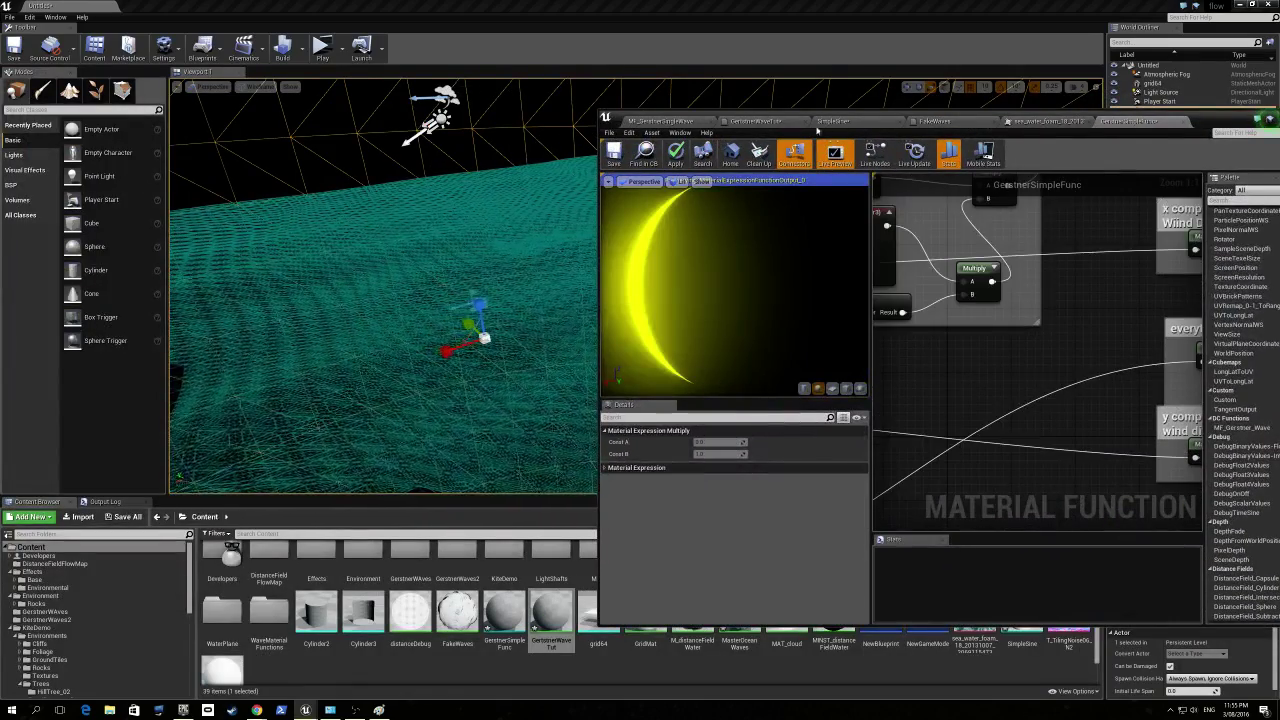
{"action": "left_click", "coordinate": [757, 121]}
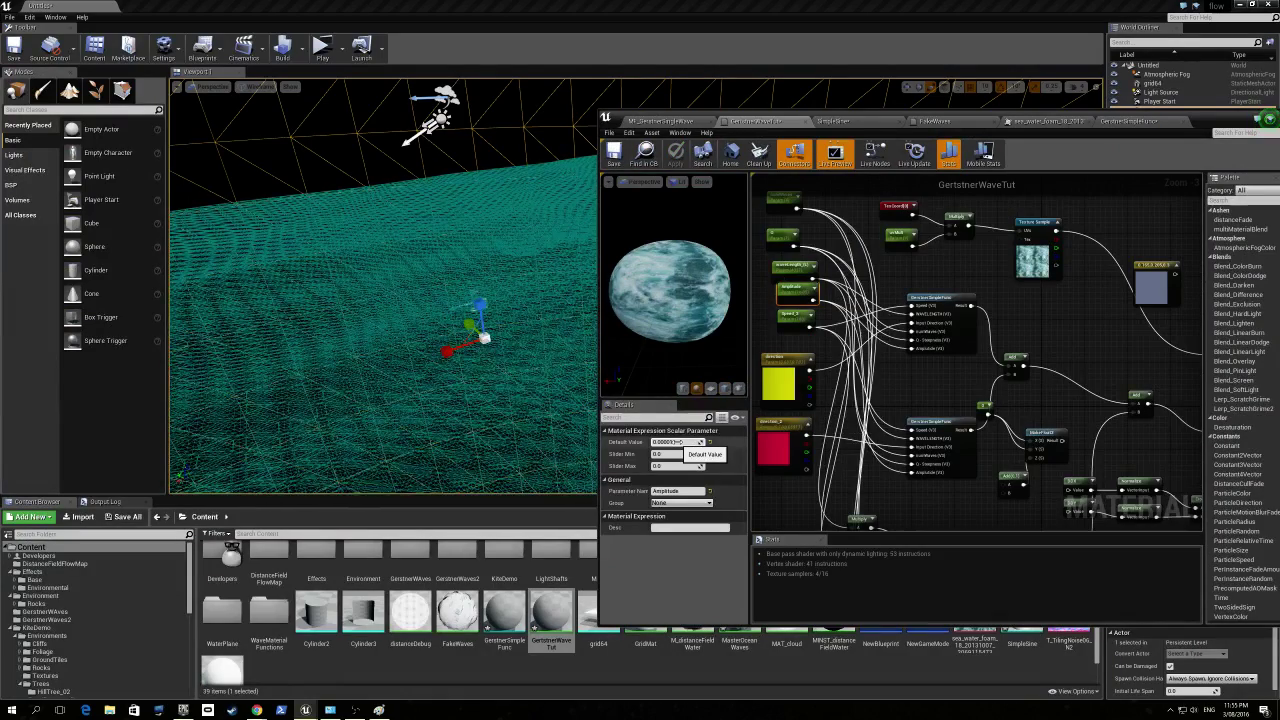
{"action": "right_click_drag", "start_coordinate": [868, 455], "coordinate": [921, 267]}
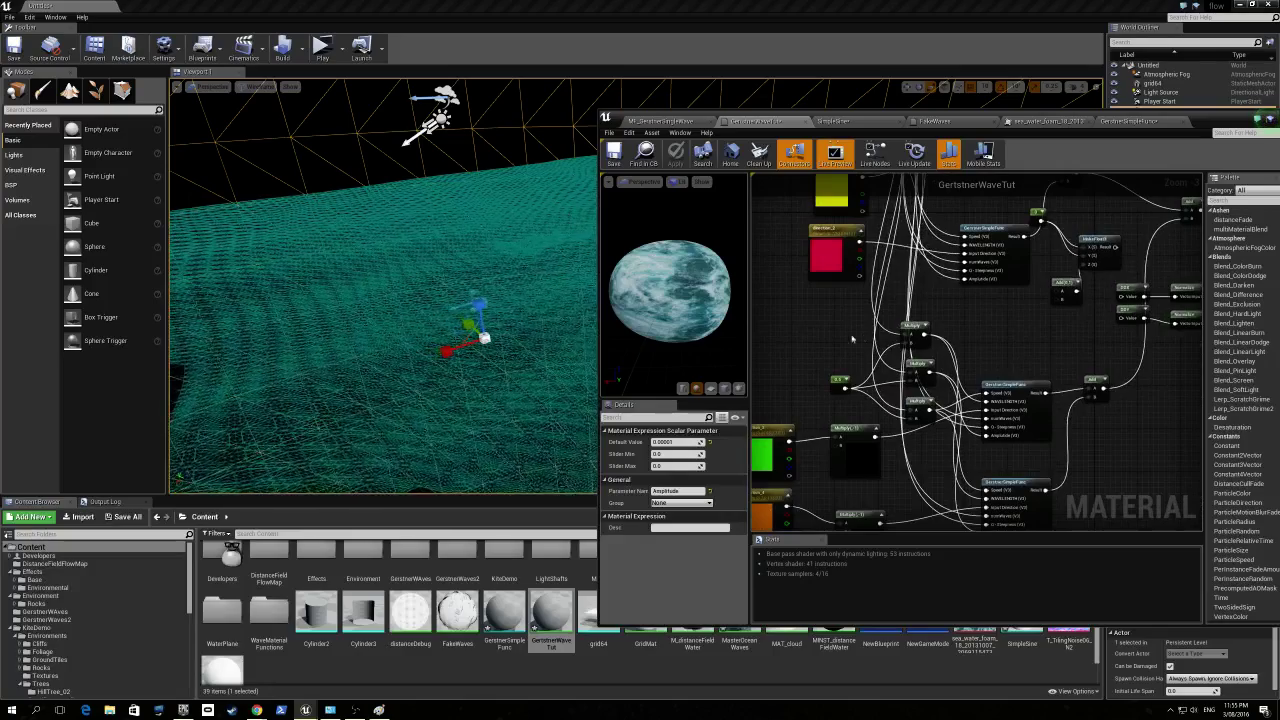
{"action": "right_click_drag", "start_coordinate": [852, 340], "coordinate": [852, 312]}
Reposition the 0.5 constant and the third GerstnerSimpleFunc node to separate them from the neighbouring Multiply nodes
{"action": "left_click_drag", "start_coordinate": [852, 314], "coordinate": [833, 299]}
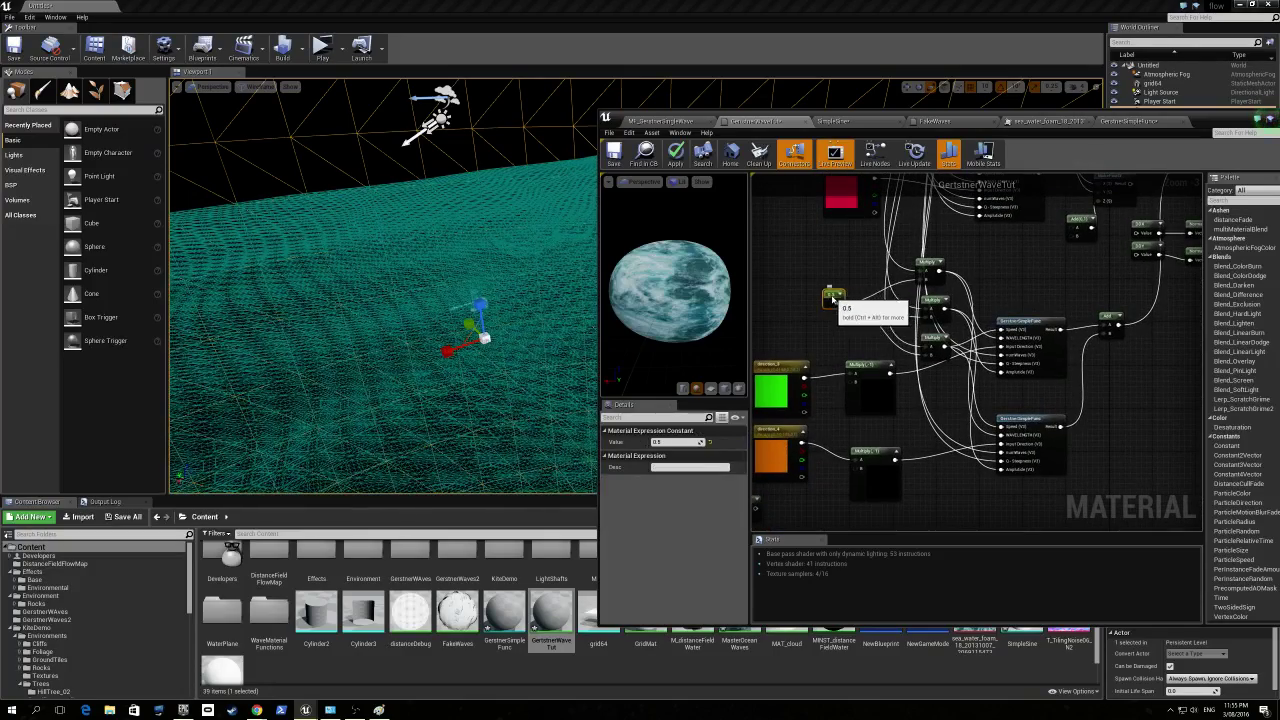
{"action": "left_click_drag", "start_coordinate": [1040, 328], "coordinate": [1082, 297]}
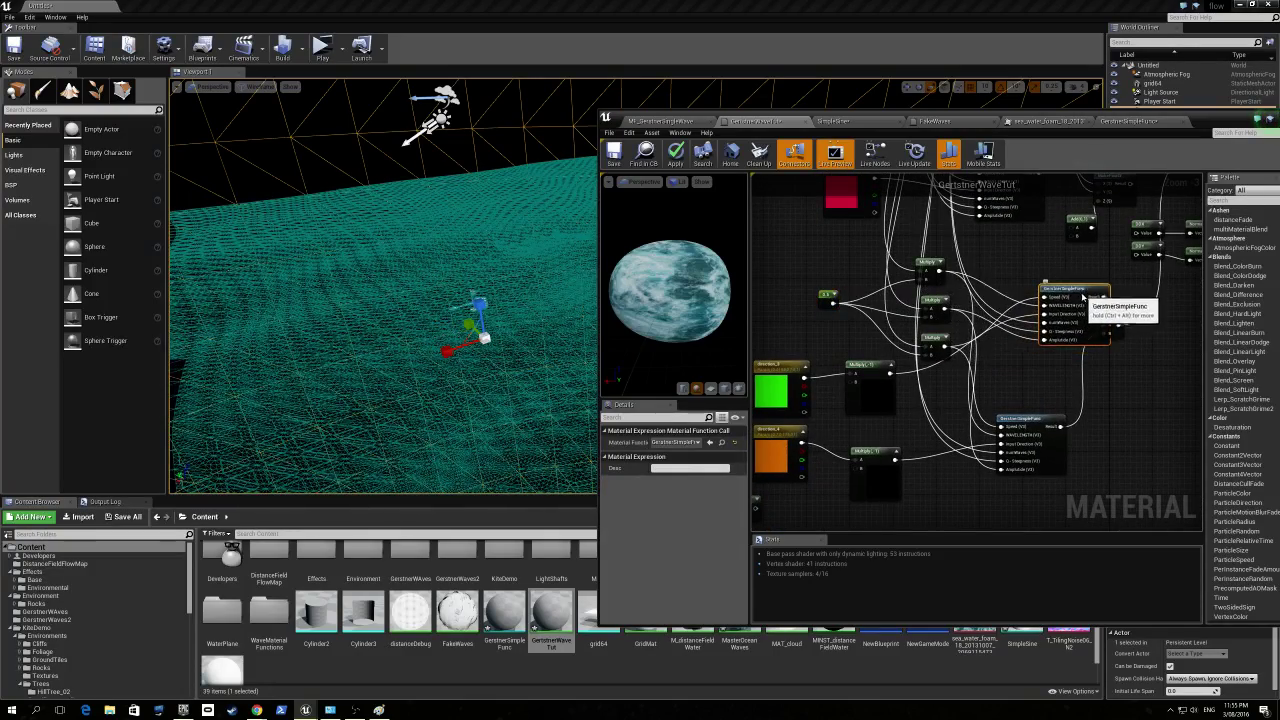
{"action": "scroll", "coordinate": [1052, 325], "scroll_direction": "up", "scroll_amount": 1}
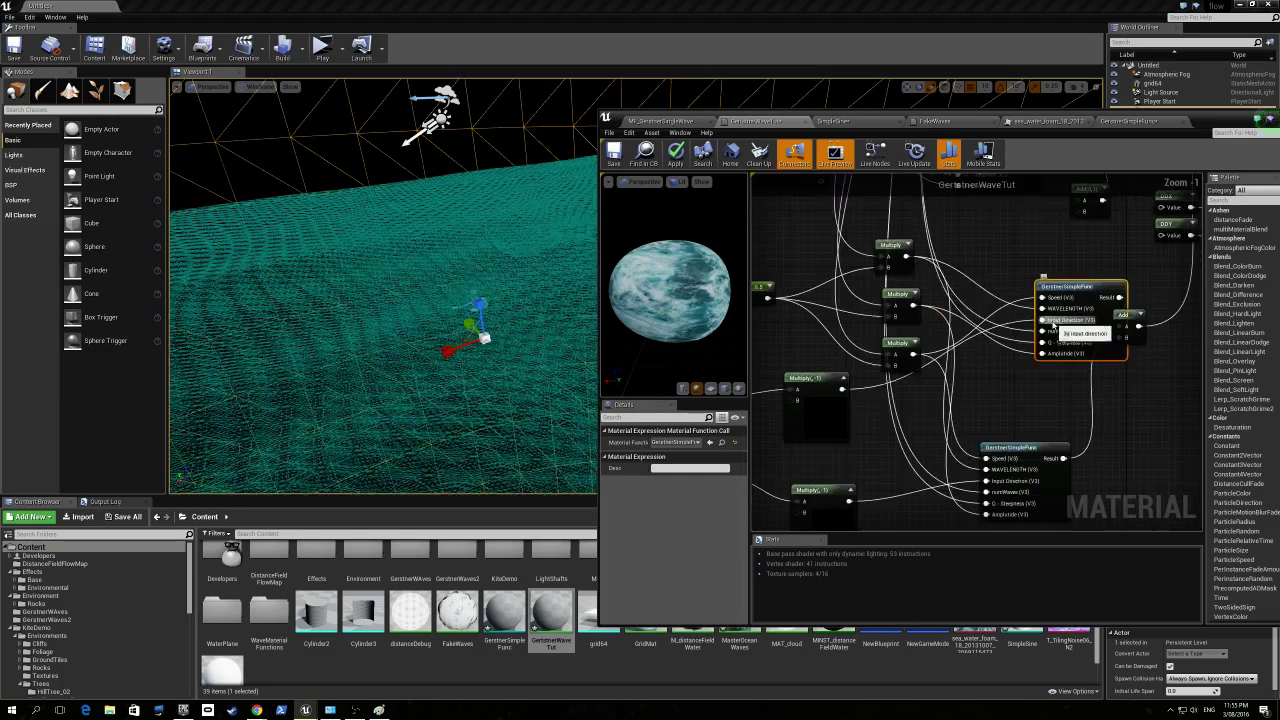
{"action": "scroll", "coordinate": [830, 315], "scroll_direction": "down", "scroll_amount": 3}
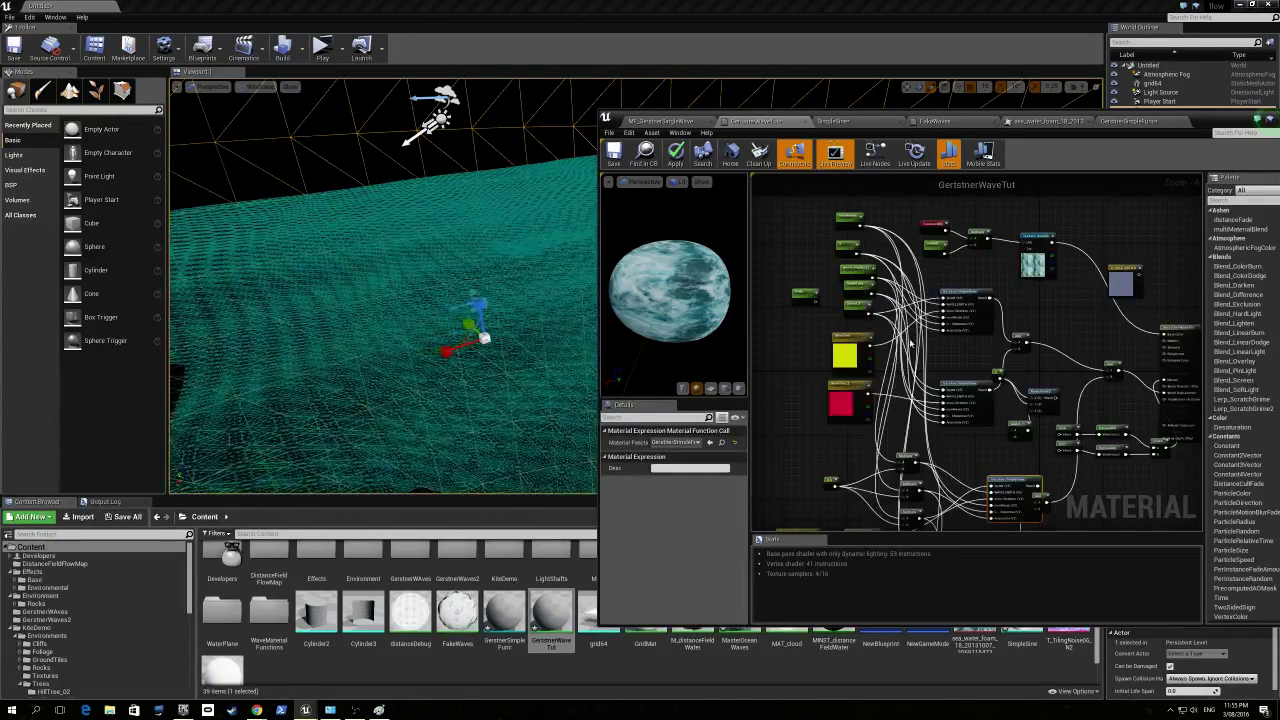
Select the Amplitude parameter in GertstnerWaveTut to check its value and view the wave mesh in the level from another angle
{"action": "left_click", "coordinate": [853, 287]}
{"action": "scroll", "coordinate": [853, 288], "scroll_direction": "up", "scroll_amount": 3}
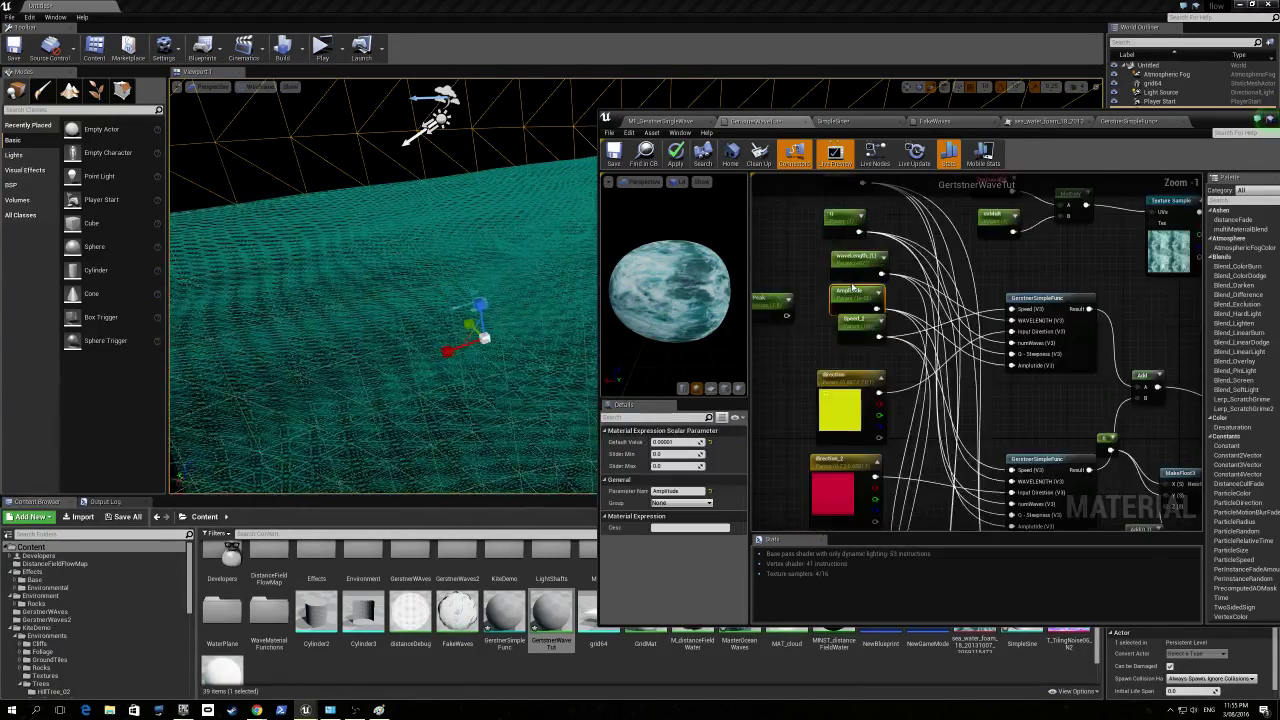
{"action": "right_click_drag", "start_coordinate": [853, 288], "coordinate": [841, 260]}
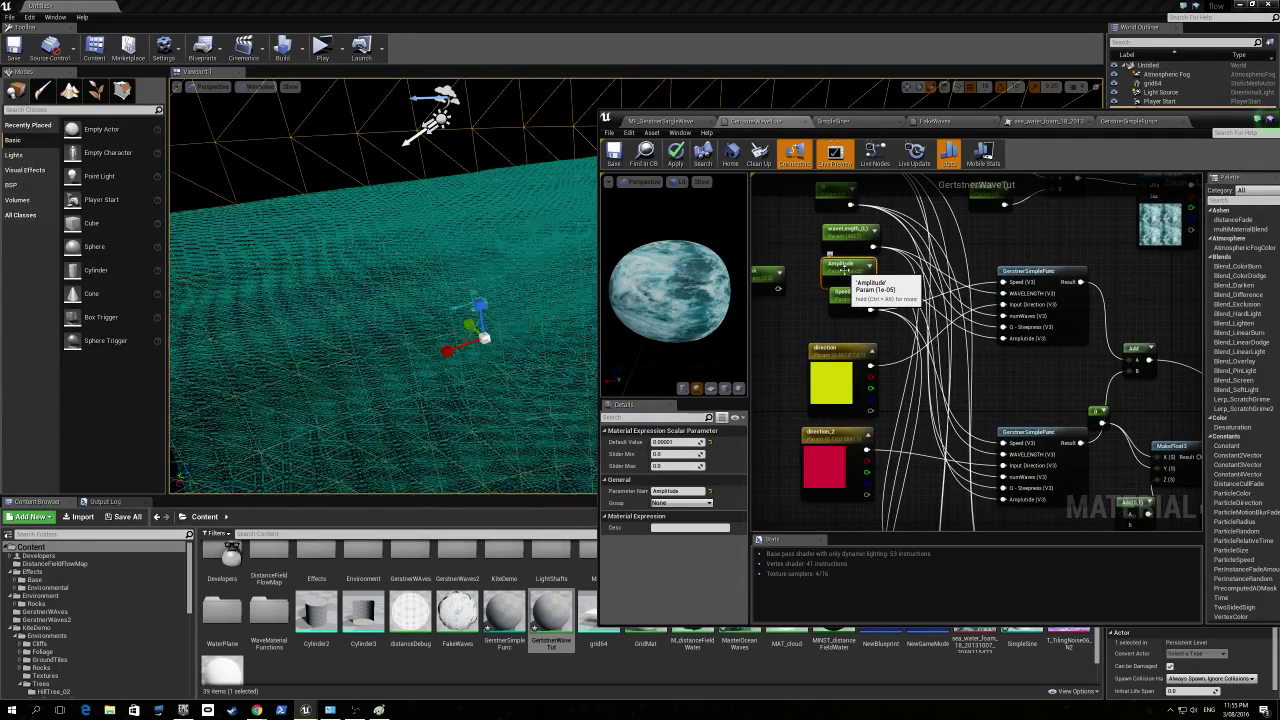
{"action": "scroll", "coordinate": [844, 270], "scroll_direction": "down", "scroll_amount": 1}
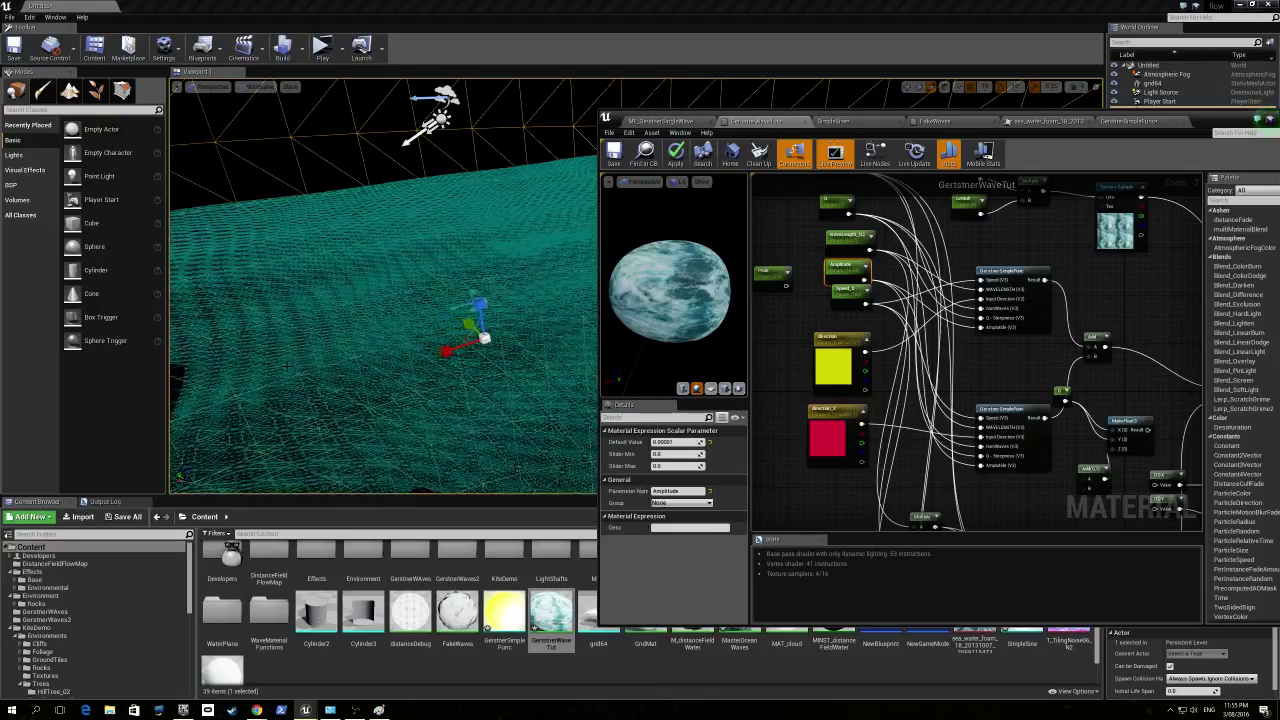
{"action": "right_click_drag", "start_coordinate": [400, 300], "coordinate": [280, 330]}
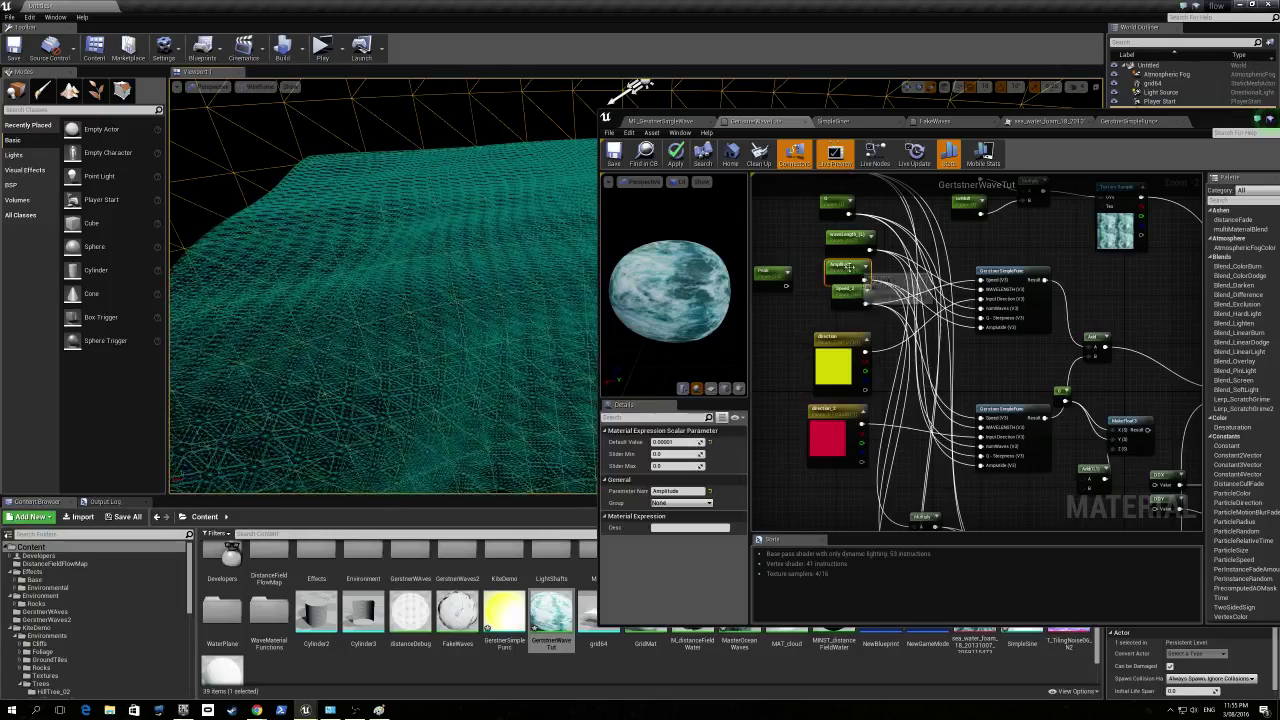
Spread out two Multiply nodes feeding the third GerstnerSimpleFunc call and move that function node closer to them
{"action": "right_click_drag", "start_coordinate": [889, 422], "coordinate": [886, 338]}
{"action": "scroll", "coordinate": [887, 338], "scroll_direction": "down", "scroll_amount": 1}
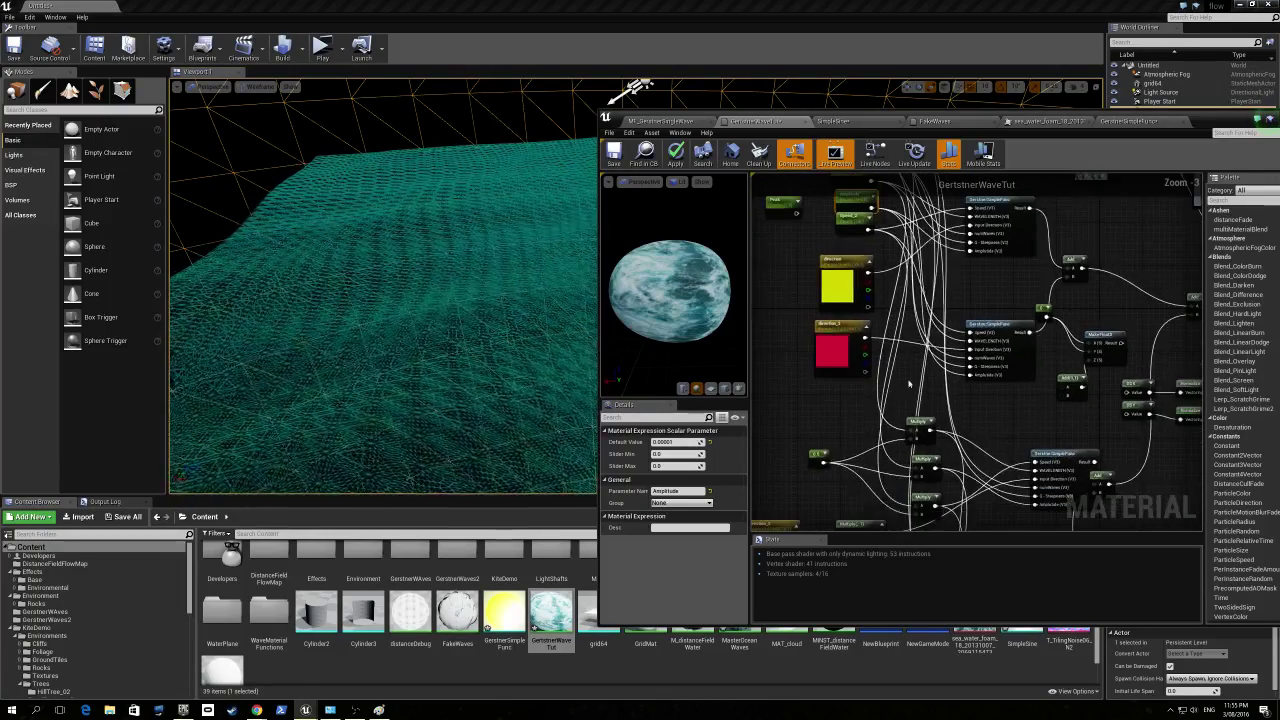
{"action": "mouse_move", "coordinate": [918, 421]}
{"action": "left_mouse_down"}
{"action": "mouse_move", "coordinate": [951, 413]}
{"action": "mouse_move", "coordinate": [939, 410]}
{"action": "left_mouse_up"}
{"action": "left_click_drag", "start_coordinate": [925, 463], "coordinate": [935, 457]}
{"action": "right_click_drag", "start_coordinate": [958, 432], "coordinate": [930, 356]}
{"action": "left_click_drag", "start_coordinate": [976, 350], "coordinate": [938, 339]}
{"action": "right_click_drag", "start_coordinate": [938, 340], "coordinate": [920, 415]}
{"action": "left_click", "coordinate": [950, 451]}
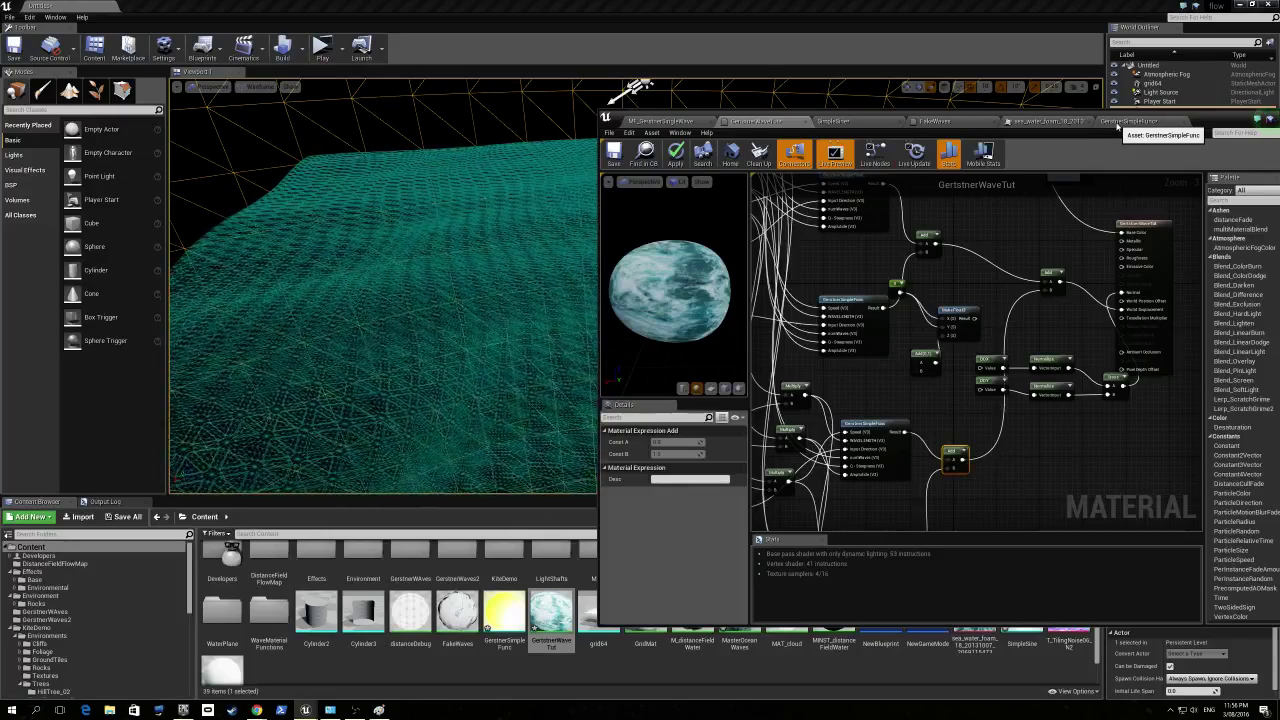
Edit the default value of the Amplitude parameter that feeds the wave functions
{"action": "right_click_drag", "start_coordinate": [845, 389], "coordinate": [996, 484]}
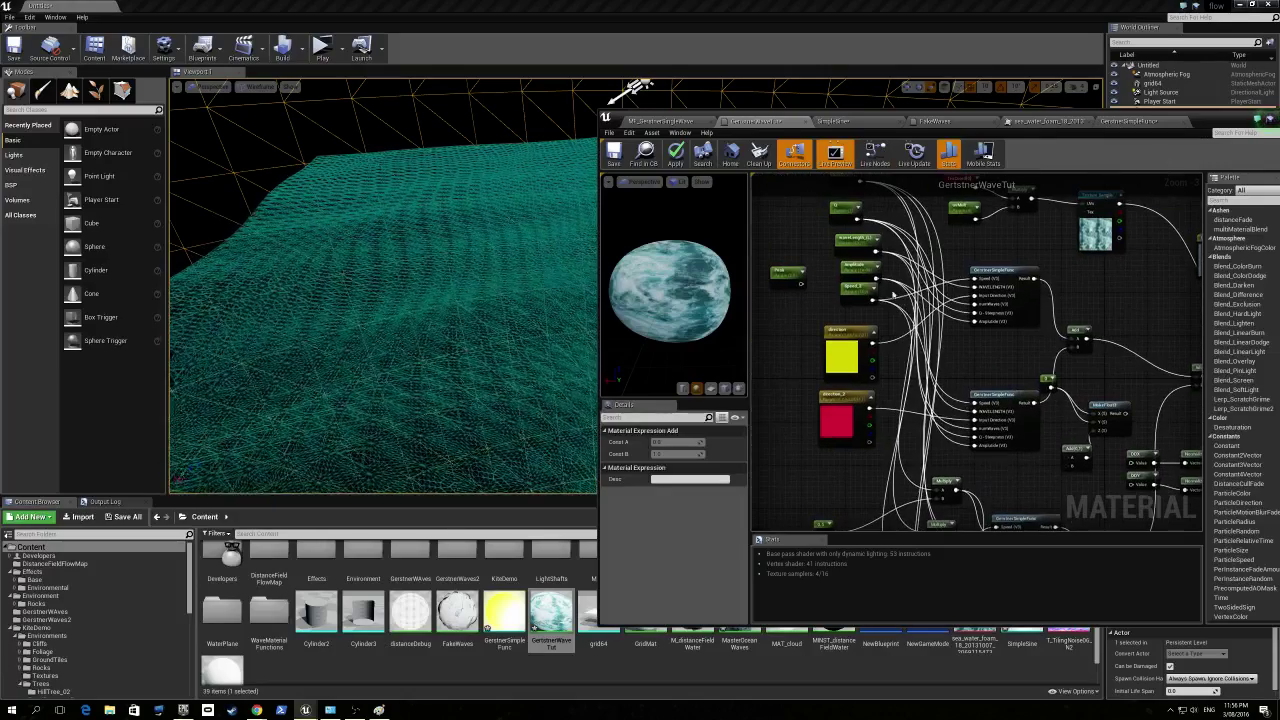
{"action": "left_click", "coordinate": [854, 266]}
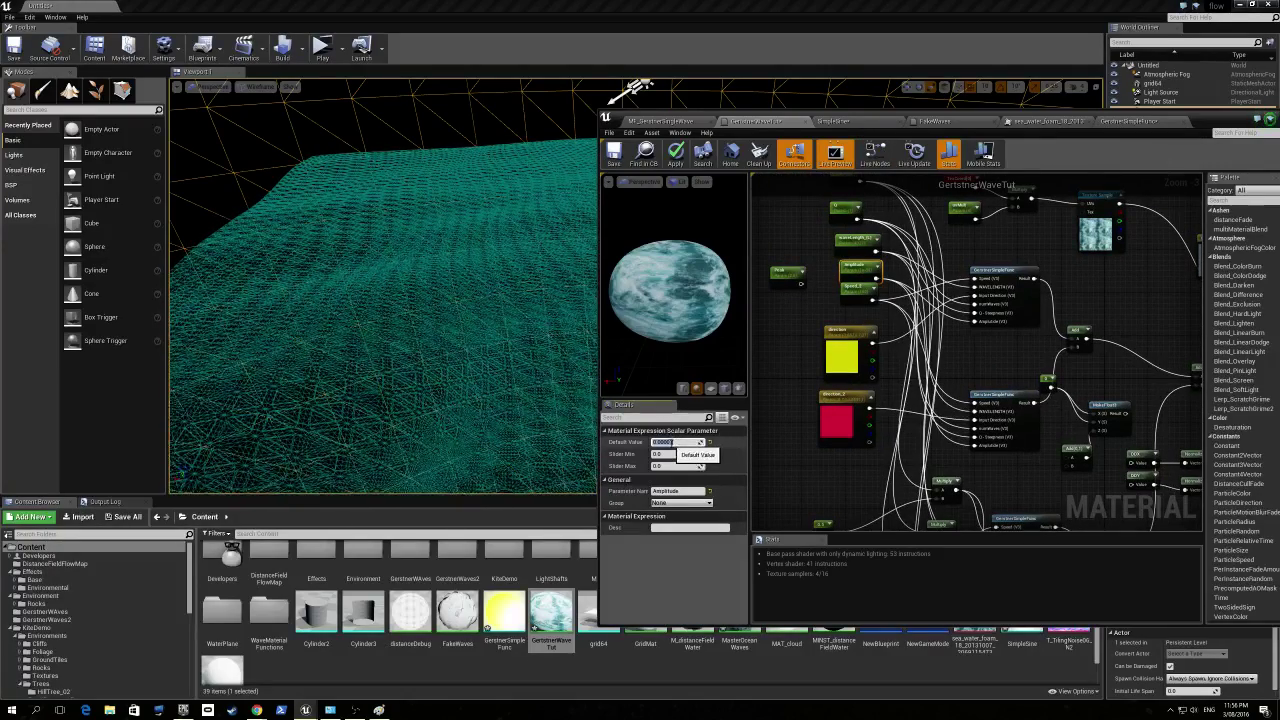
{"action": "type", "text": "0"}
{"action": "key", "text": "Return"}
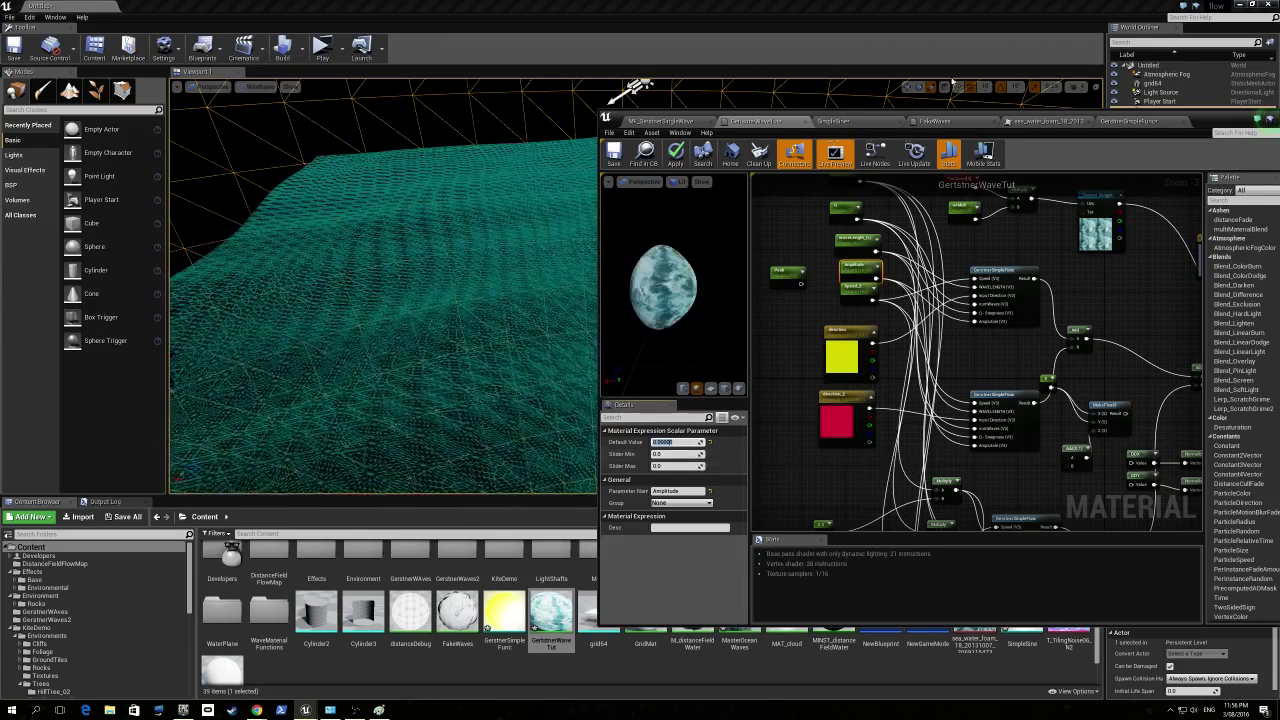
Bring up GerstnerSimpleFunc in a maximized editor and examine the QA Multiply node and its connections toward MakeFloat3
{"action": "left_click", "coordinate": [1115, 122]}
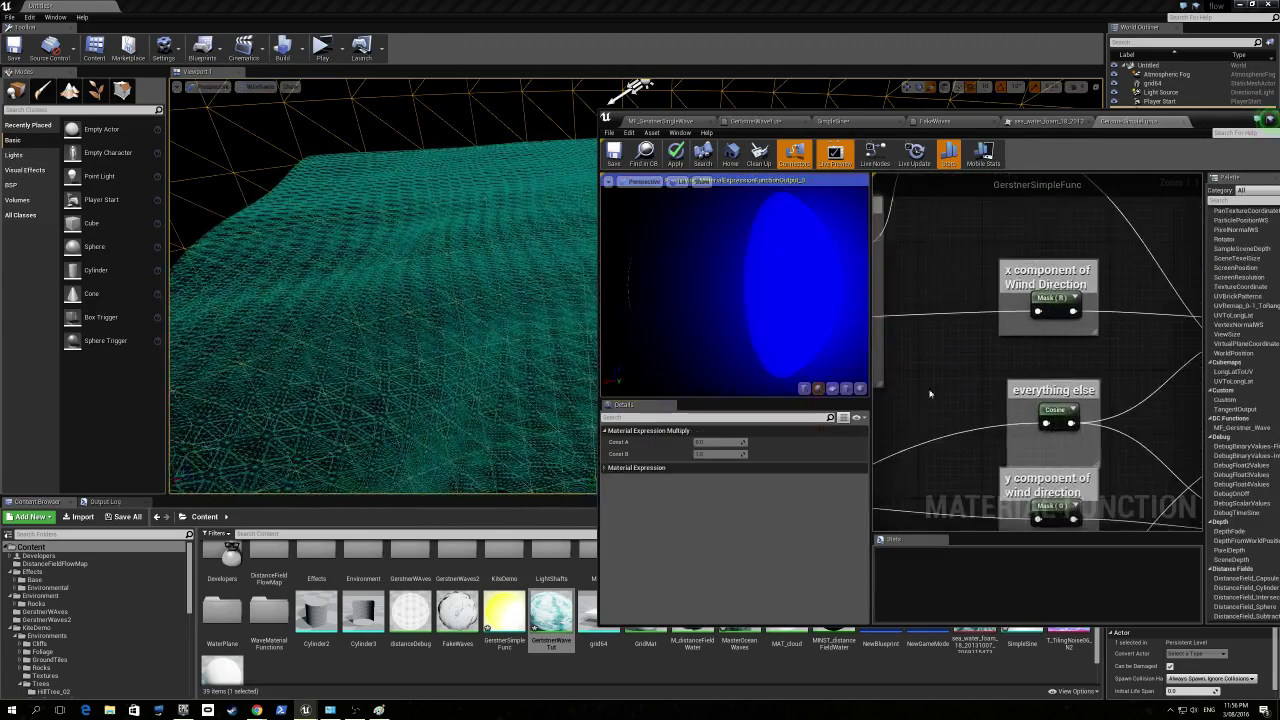
{"action": "double_click", "coordinate": [1045, 118]}
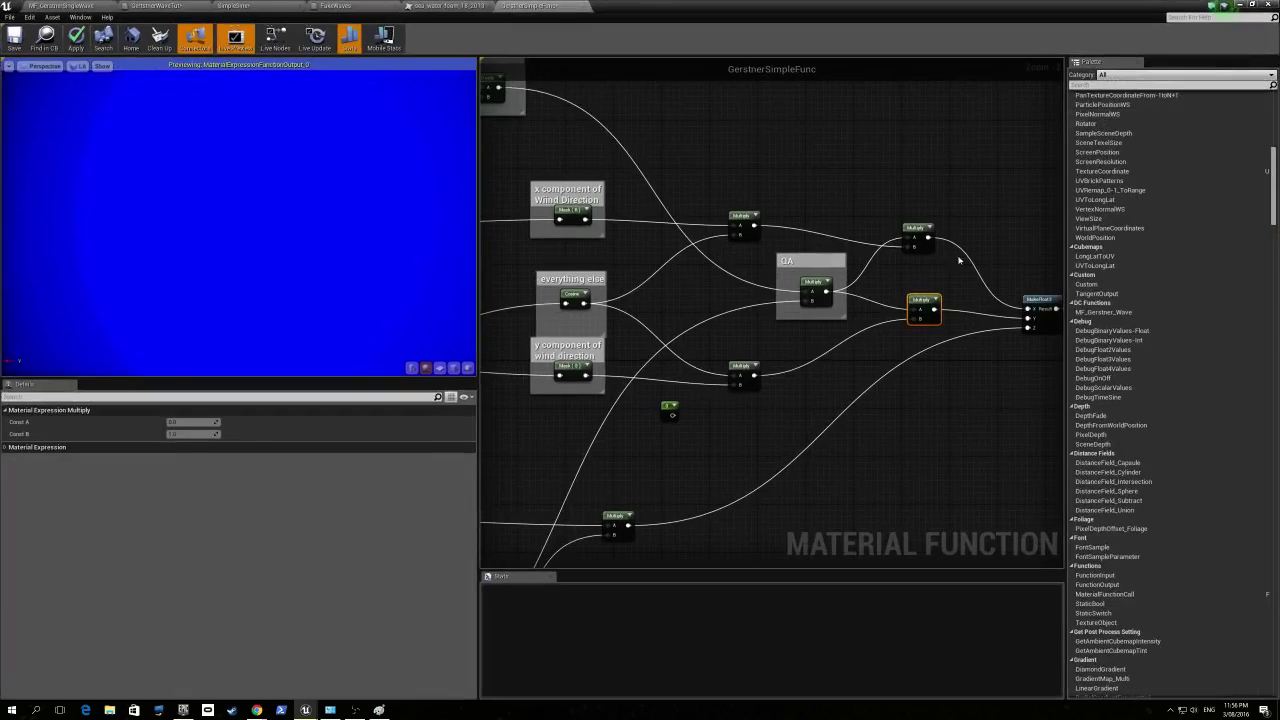
{"action": "right_click_drag", "start_coordinate": [833, 343], "coordinate": [644, 354]}
{"action": "scroll", "coordinate": [732, 376], "scroll_direction": "up", "scroll_amount": 2}
{"action": "right_click_drag", "start_coordinate": [732, 376], "coordinate": [965, 403]}
{"action": "left_click", "coordinate": [896, 325]}
{"action": "scroll", "coordinate": [720, 335], "scroll_direction": "down", "scroll_amount": 3}
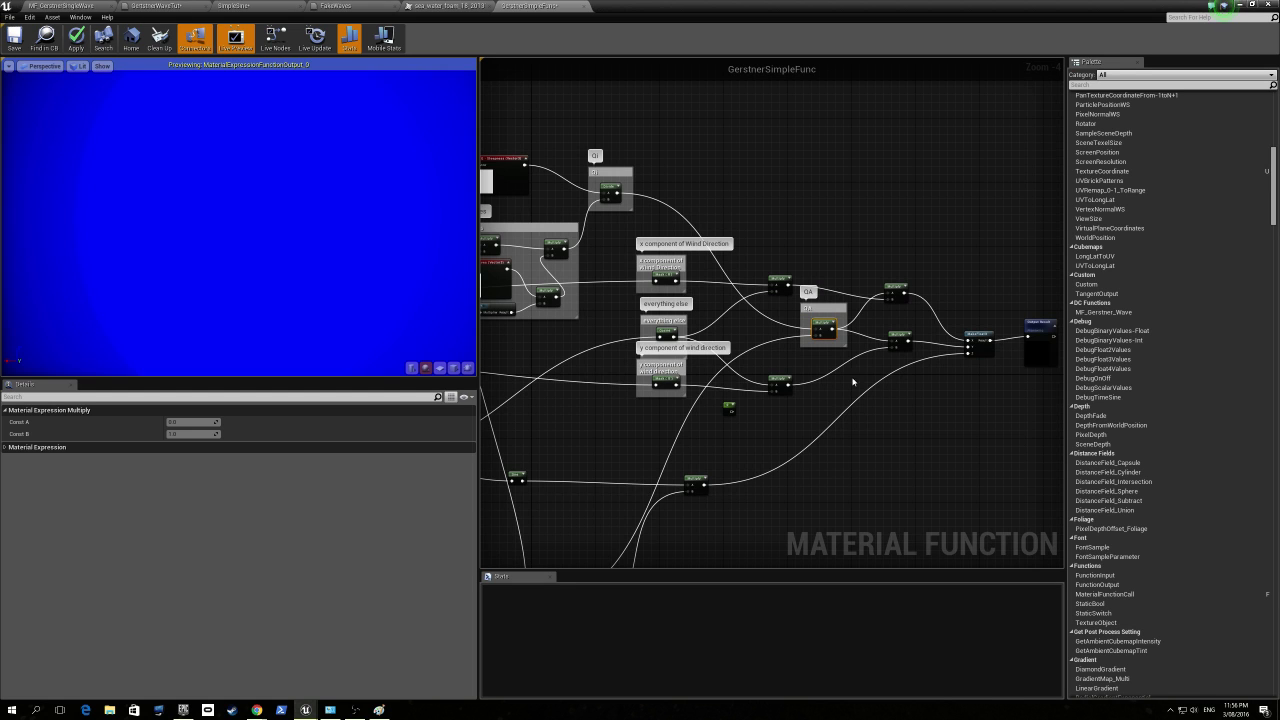
{"action": "scroll", "coordinate": [841, 371], "scroll_direction": "up", "scroll_amount": 2}
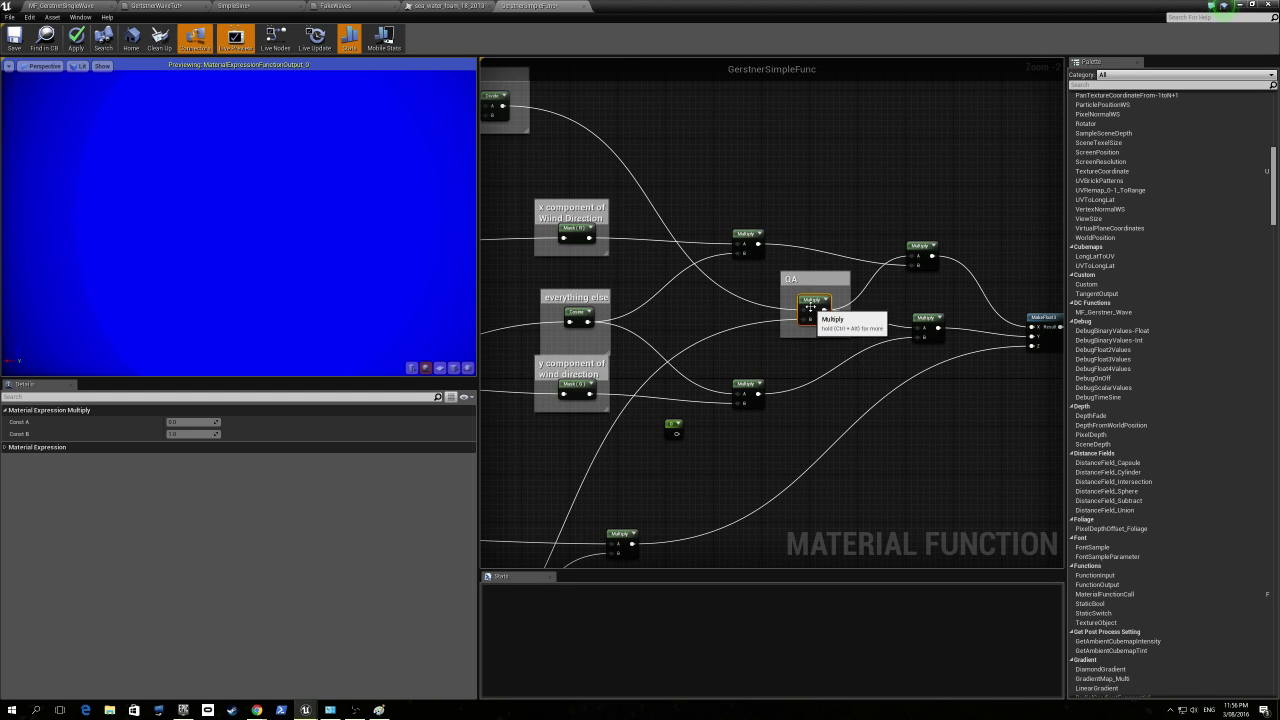
Nudge the Multiply node feeding MakeFloat3's Y input slightly upward, closer to the Multiply node above it
{"action": "right_click_drag", "start_coordinate": [722, 320], "coordinate": [633, 325]}
{"action": "right_click_drag", "start_coordinate": [817, 283], "coordinate": [751, 301]}
{"action": "left_click_drag", "start_coordinate": [771, 329], "coordinate": [768, 321]}
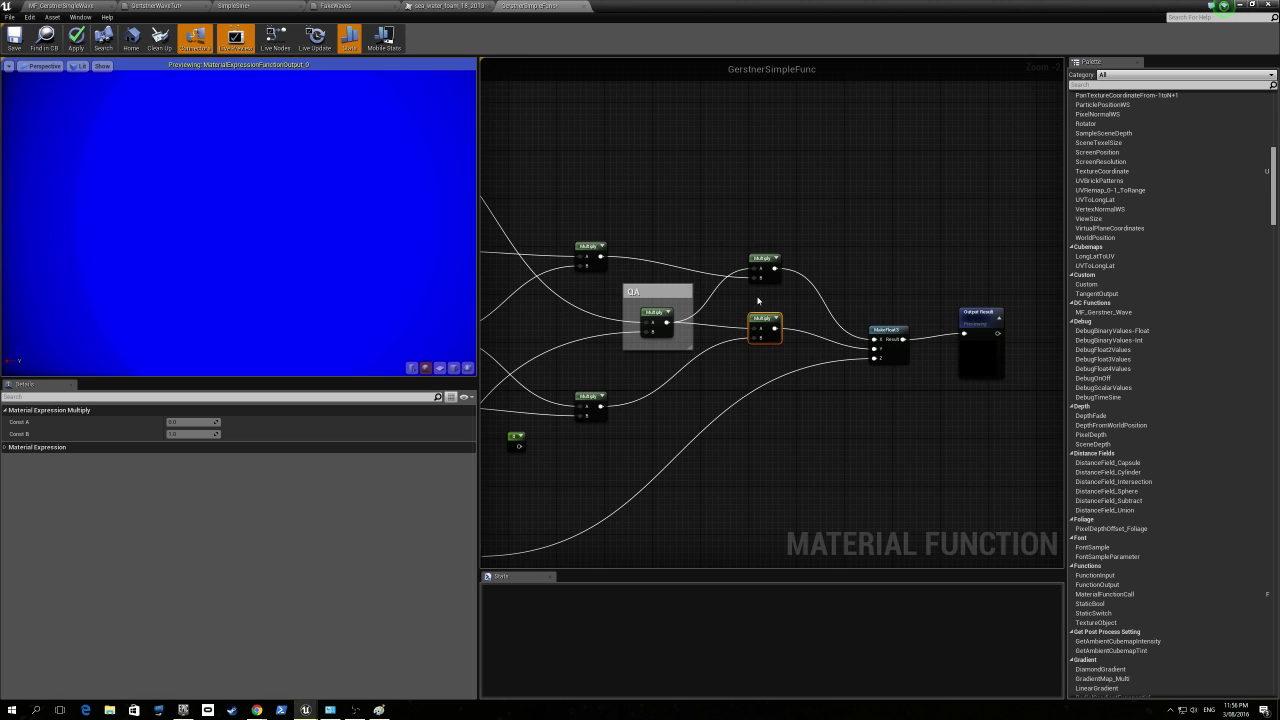
Apply the GerstnerSimpleFunc changes, switch to GertstnerWaveTut, and move the material editor window off the level viewport
{"action": "left_click", "coordinate": [82, 6]}
{"action": "left_click", "coordinate": [545, 6]}
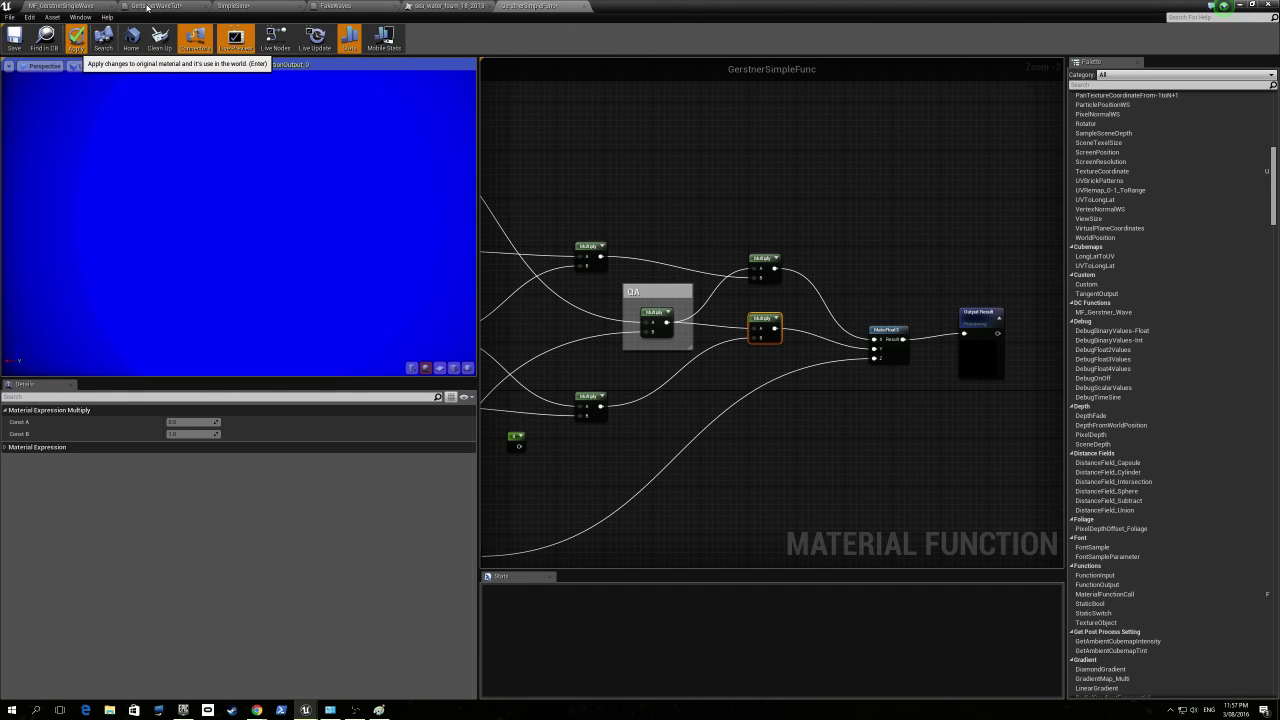
{"action": "left_click", "coordinate": [79, 37]}
{"action": "left_click", "coordinate": [155, 6]}
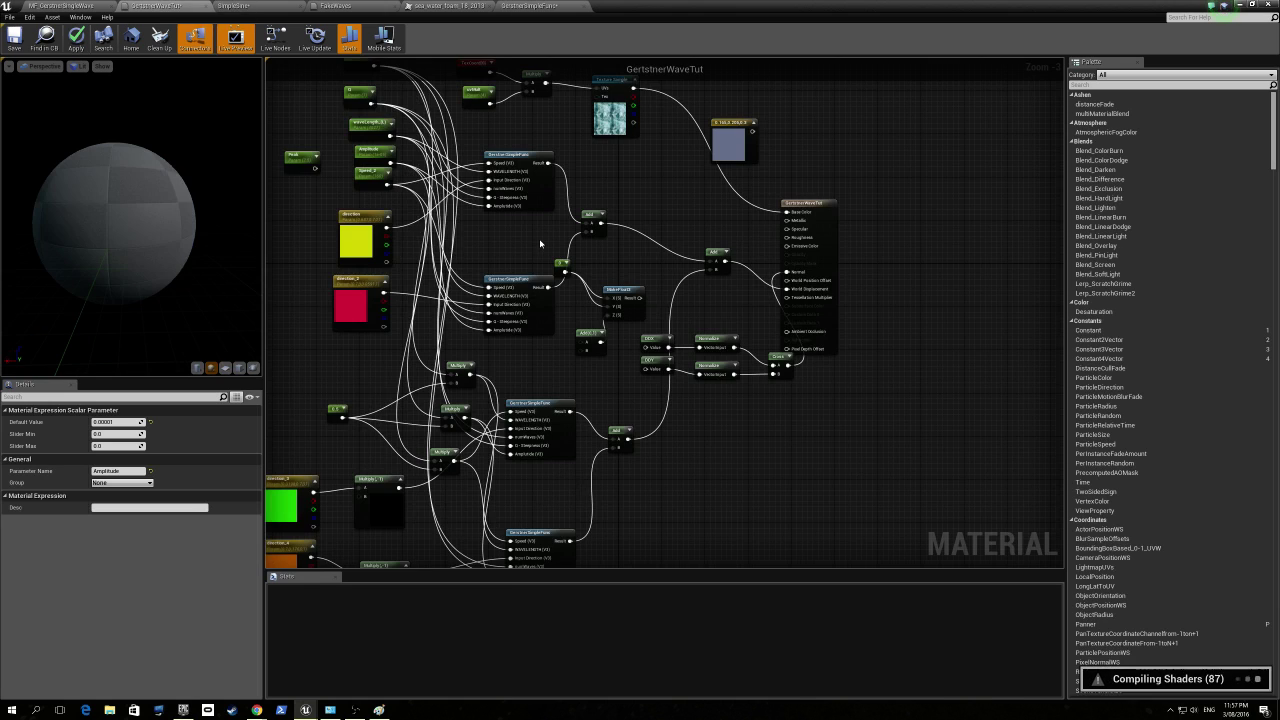
{"action": "left_click_drag", "start_coordinate": [647, 11], "coordinate": [0, 66]}
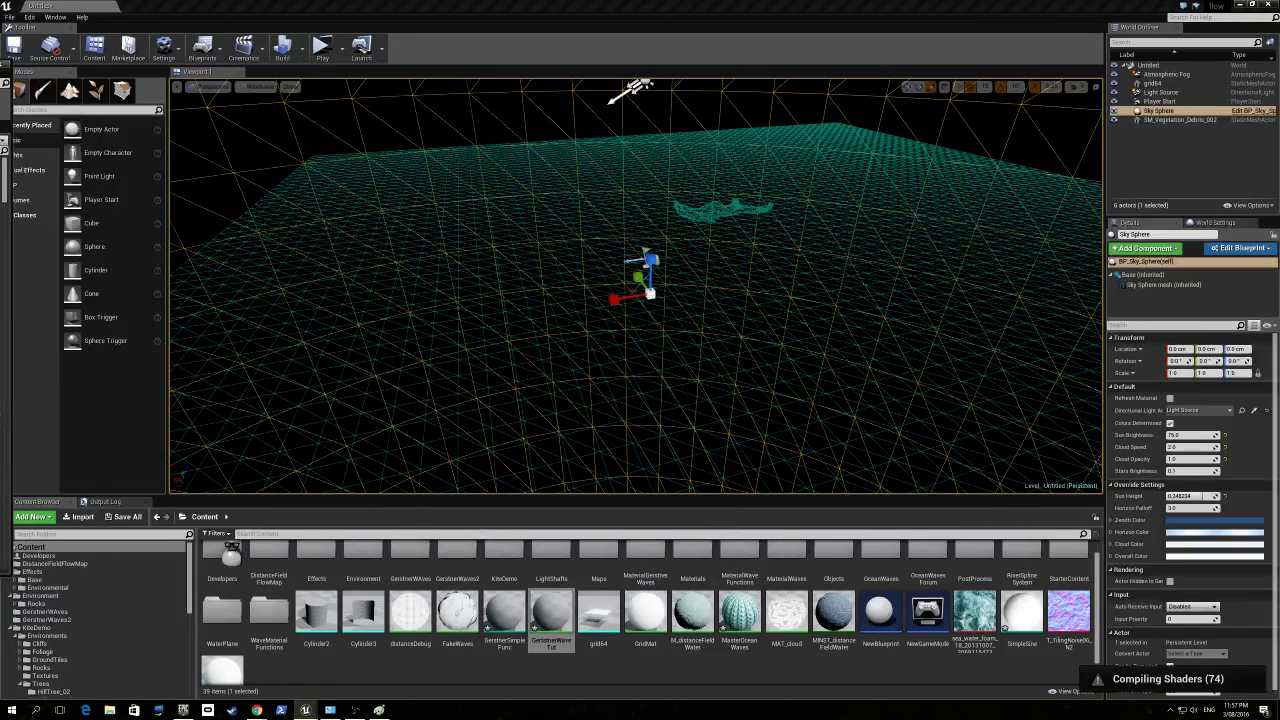
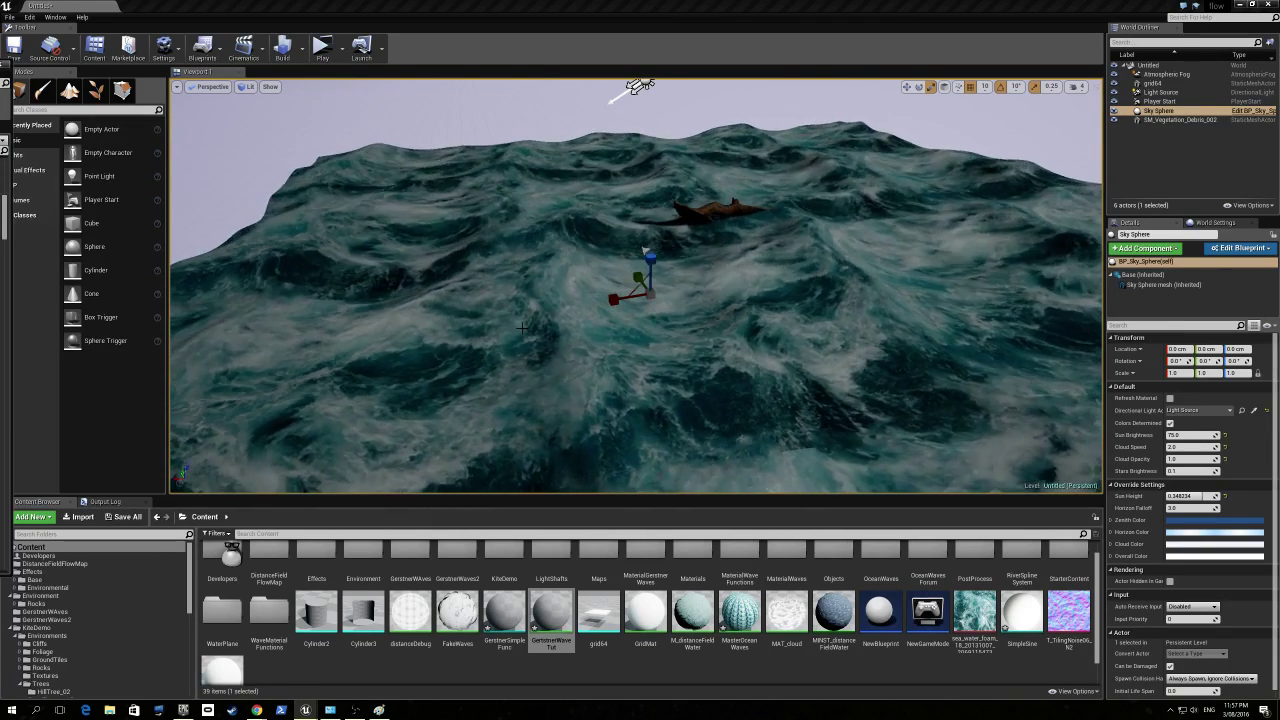
Inspect the lit Gerstner waves in the level from several angles and enlarge the content browser to find the GertstnerWaveTut material
{"action": "right_click_drag", "start_coordinate": [522, 328], "coordinate": [556, 302]}
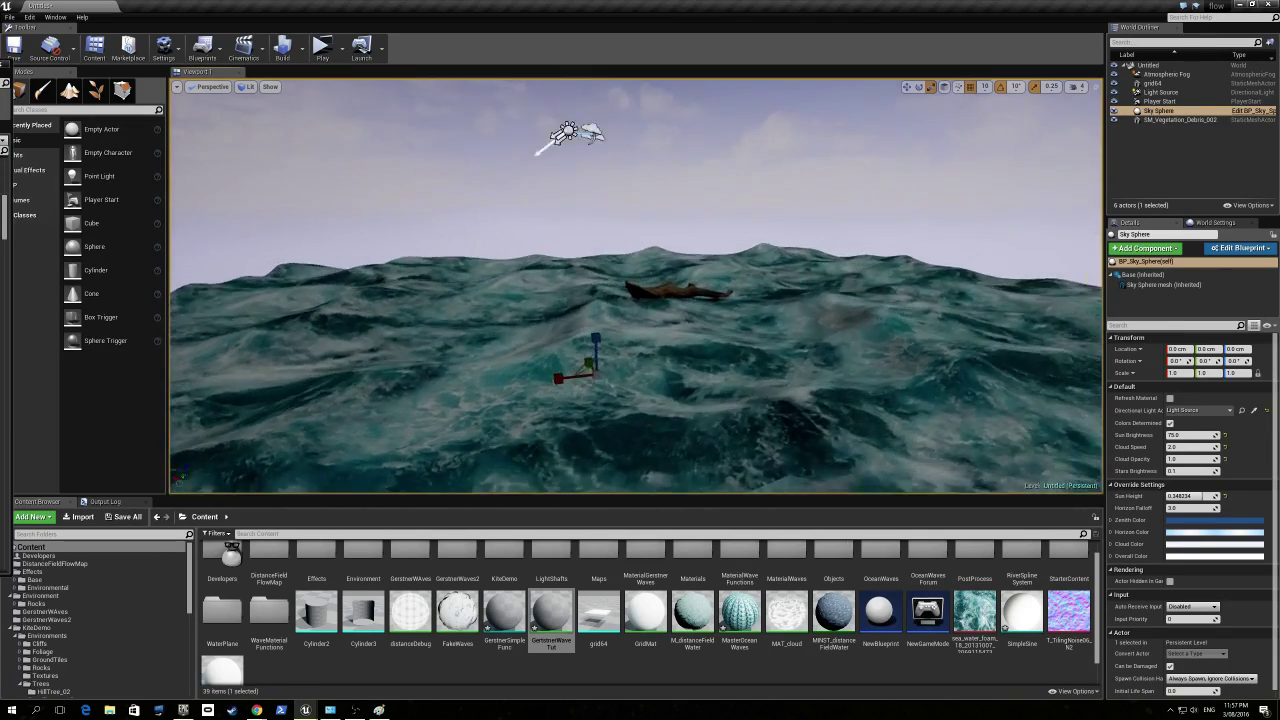
{"action": "right_click_drag", "start_coordinate": [573, 207], "coordinate": [530, 222]}
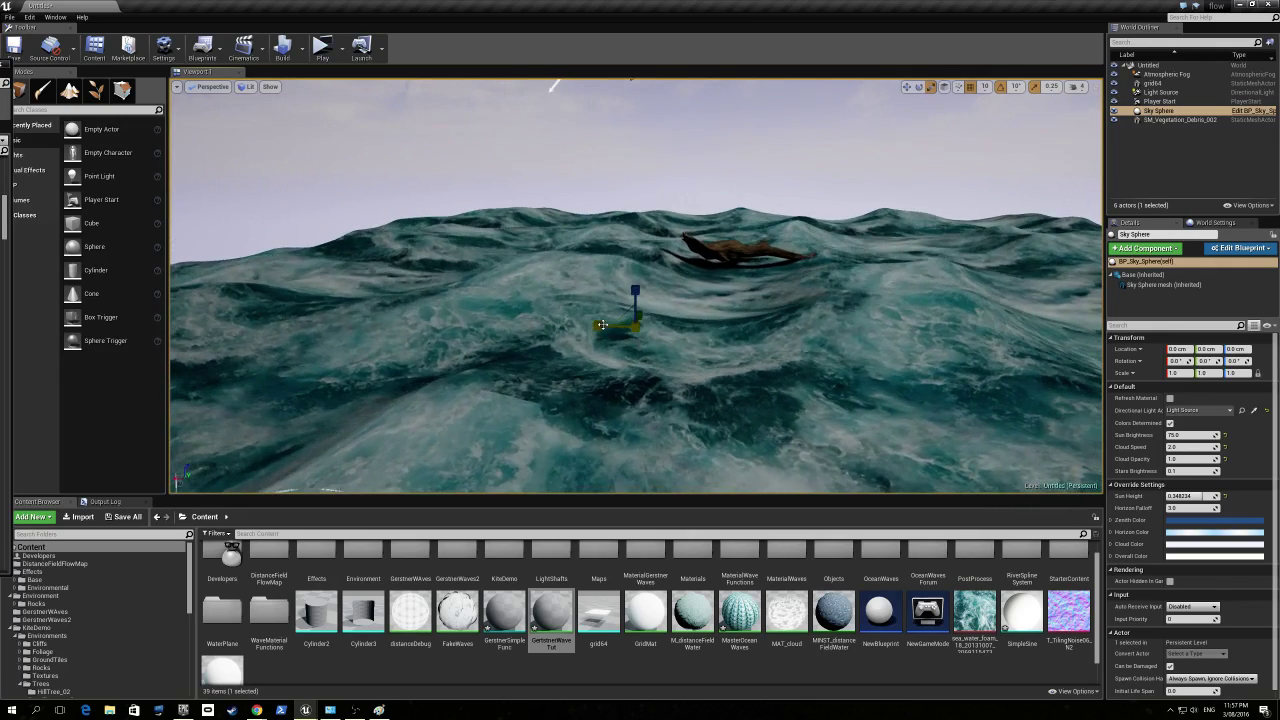
{"action": "right_click_drag", "start_coordinate": [602, 325], "coordinate": [654, 360]}
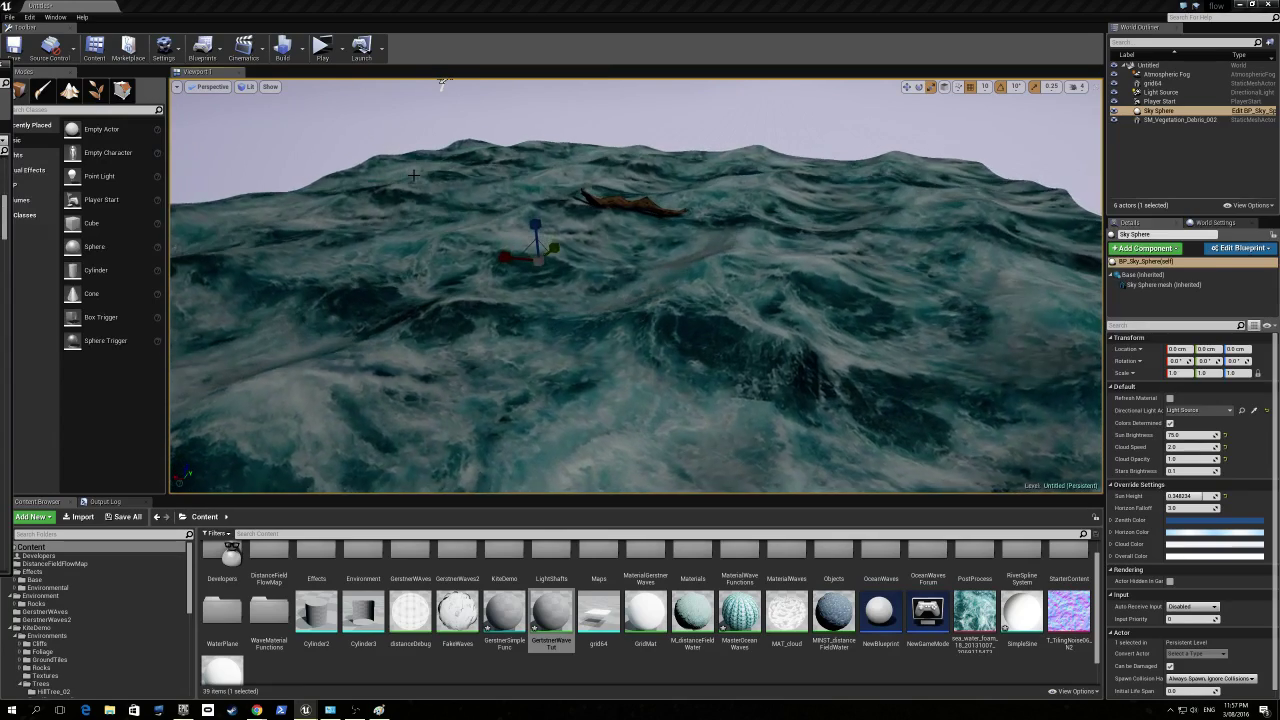
{"action": "left_click_drag", "start_coordinate": [720, 497], "coordinate": [721, 385]}
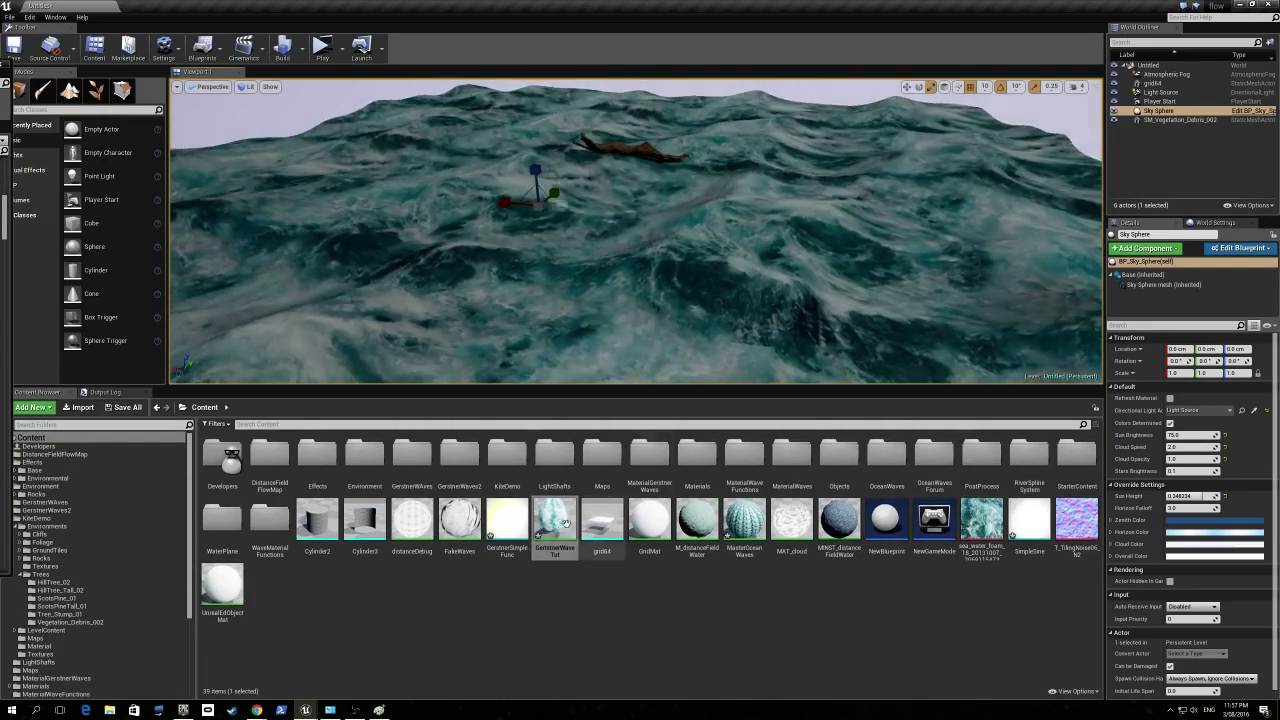
{"action": "left_click", "coordinate": [562, 526]}
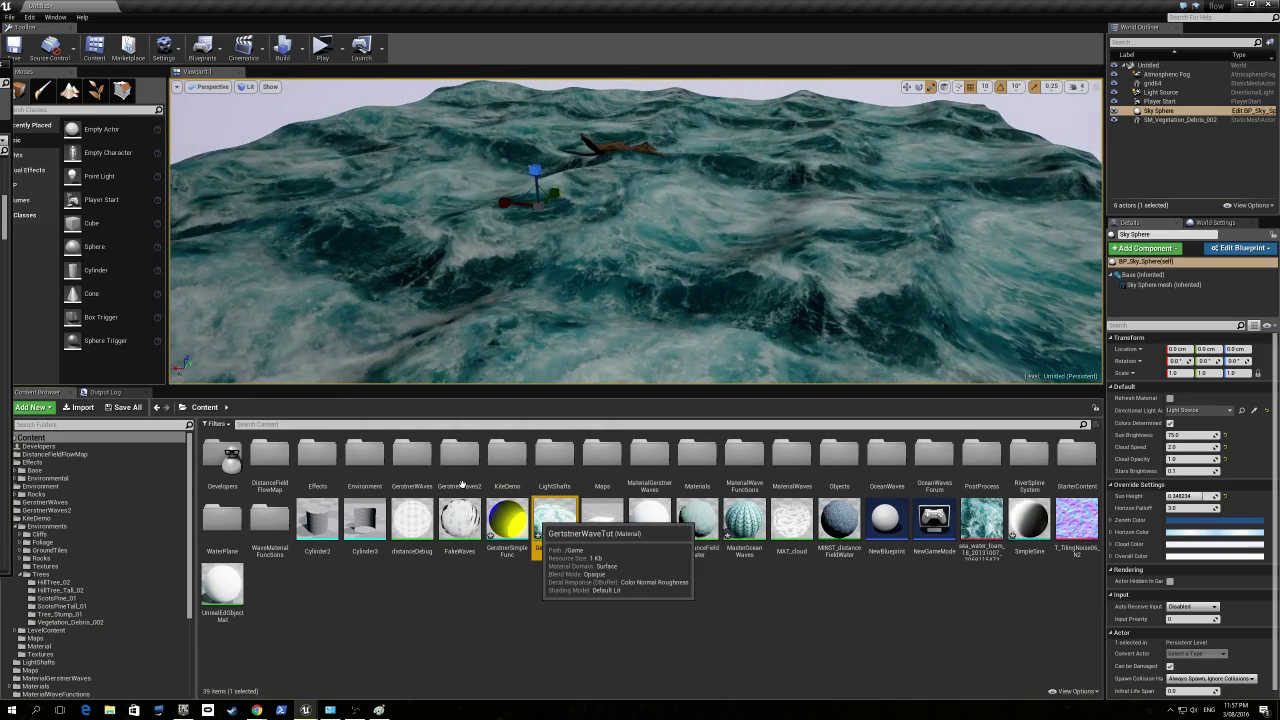
{"action": "right_click_drag", "start_coordinate": [450, 290], "coordinate": [450, 260]}
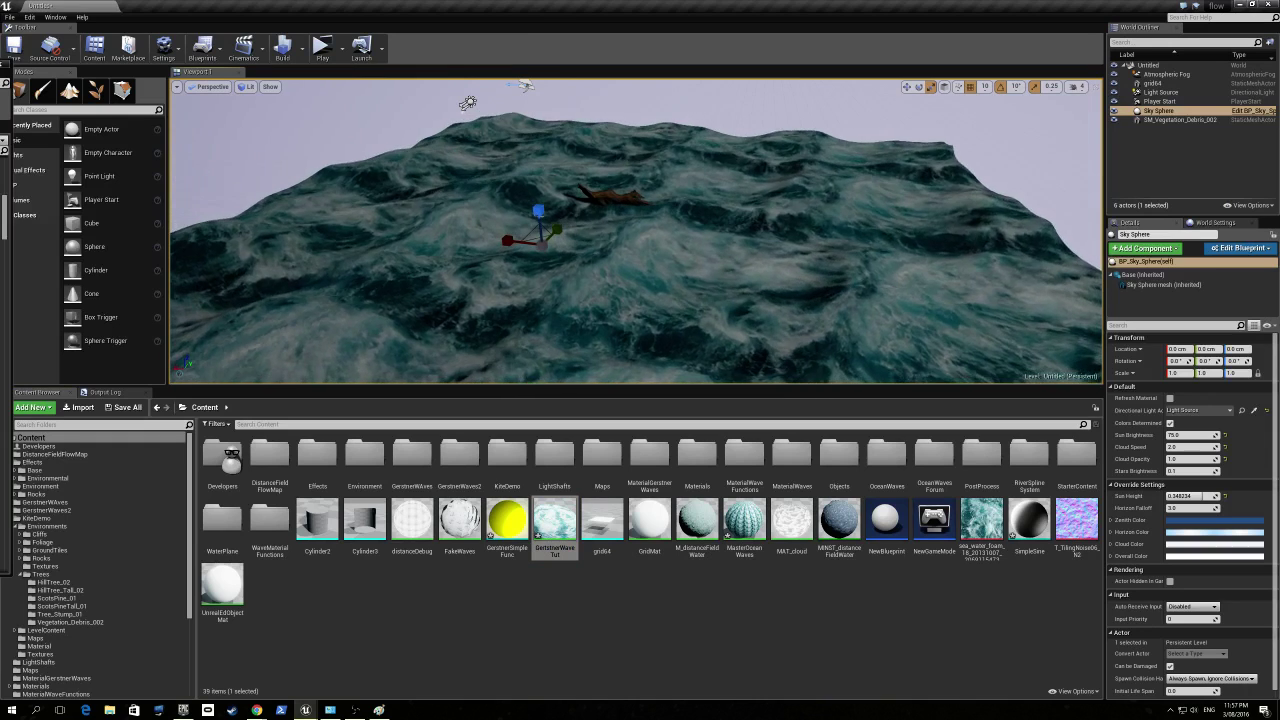
{"action": "right_click_drag", "start_coordinate": [450, 260], "coordinate": [380, 278]}
{"action": "key", "text": "w"}
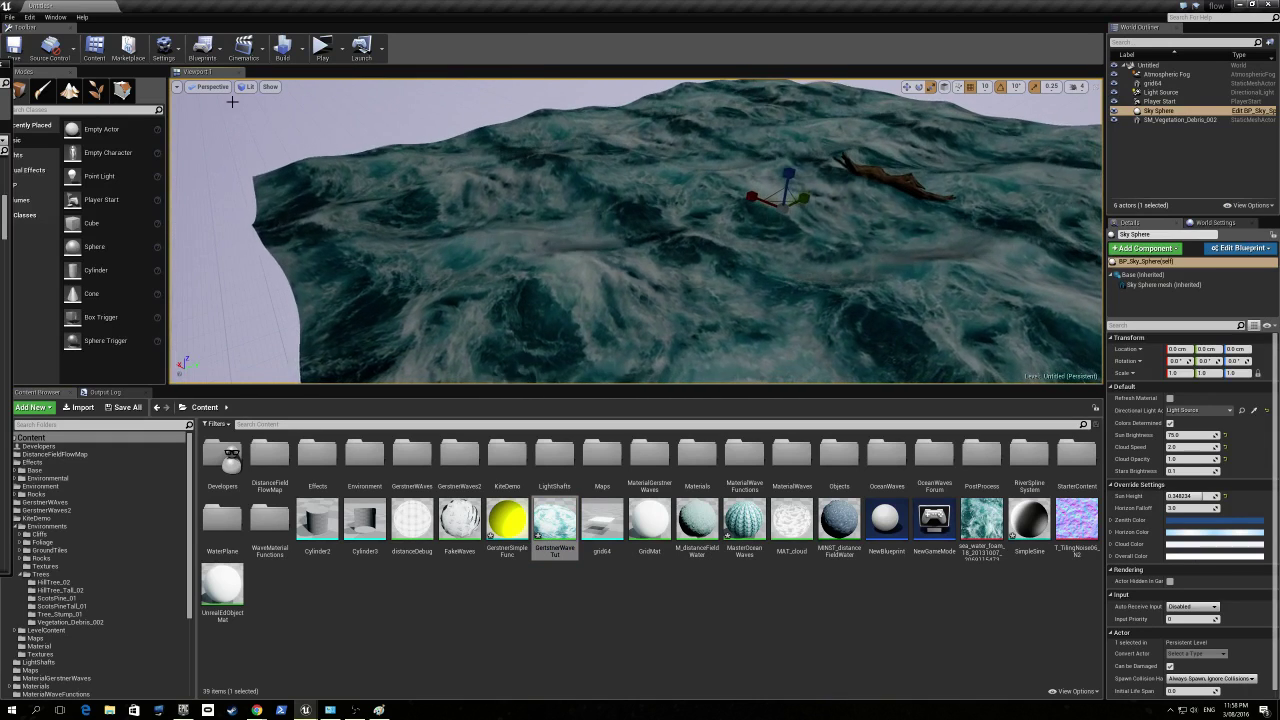
Save the current level as gerstnertest in the Maps folder
{"action": "left_click", "coordinate": [9, 17]}
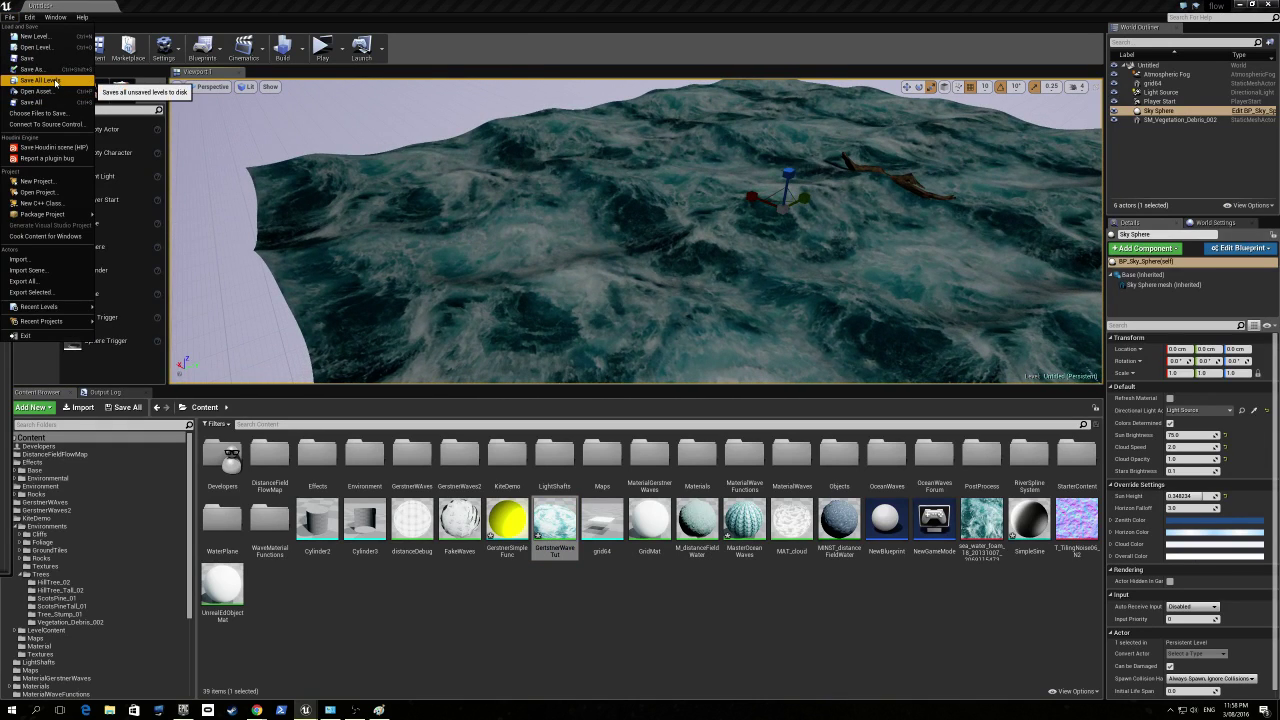
{"action": "left_click", "coordinate": [292, 180]}
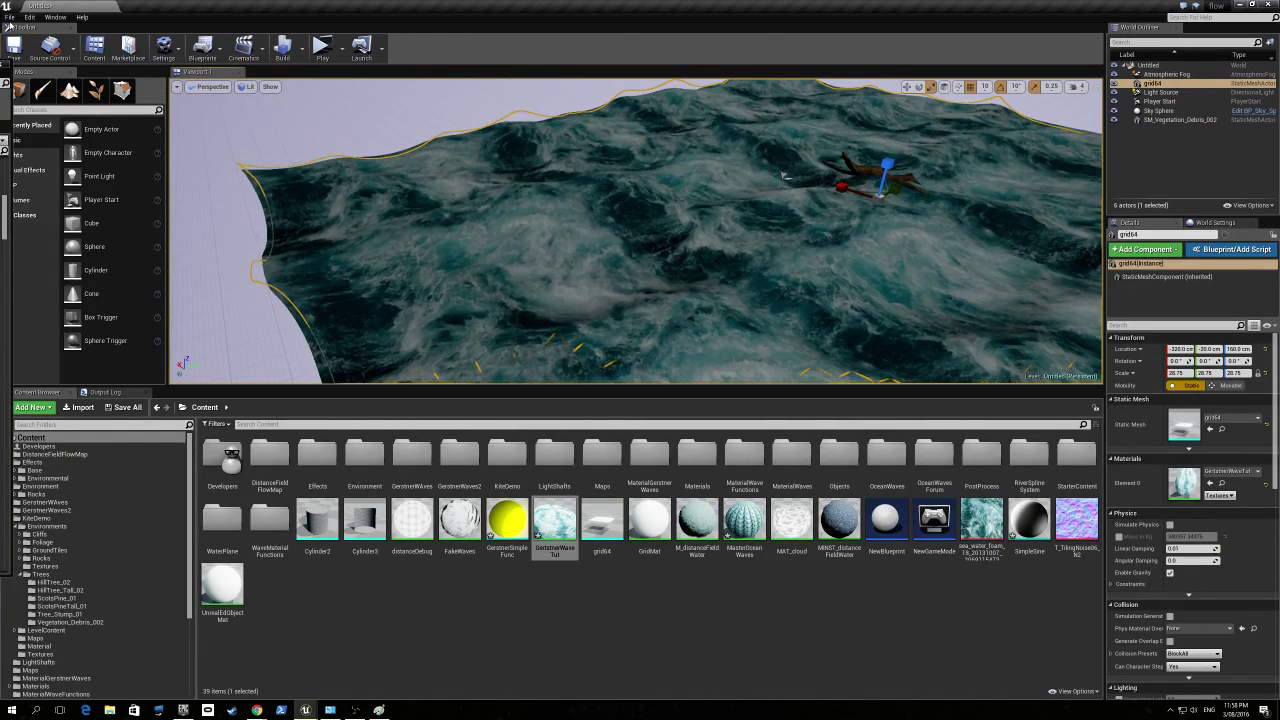
{"action": "left_click", "coordinate": [14, 47]}
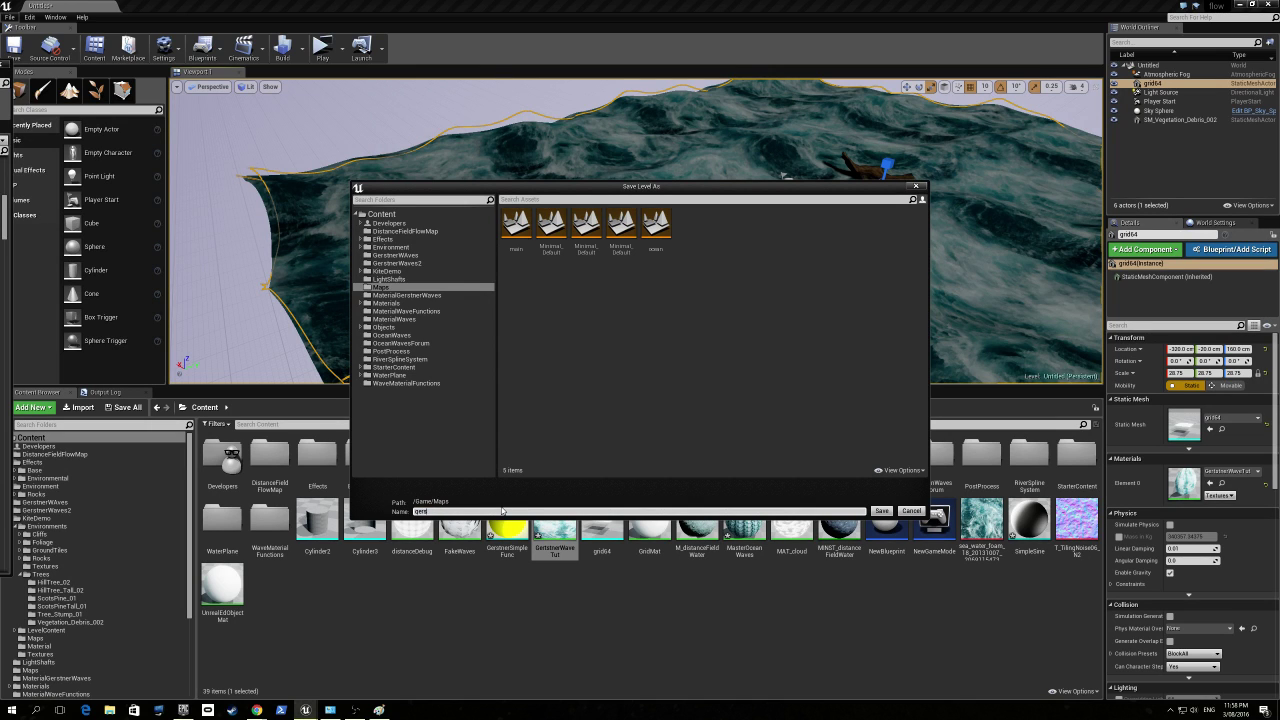
{"action": "type", "text": "gerstnertest"}
{"action": "key", "text": "Return"}
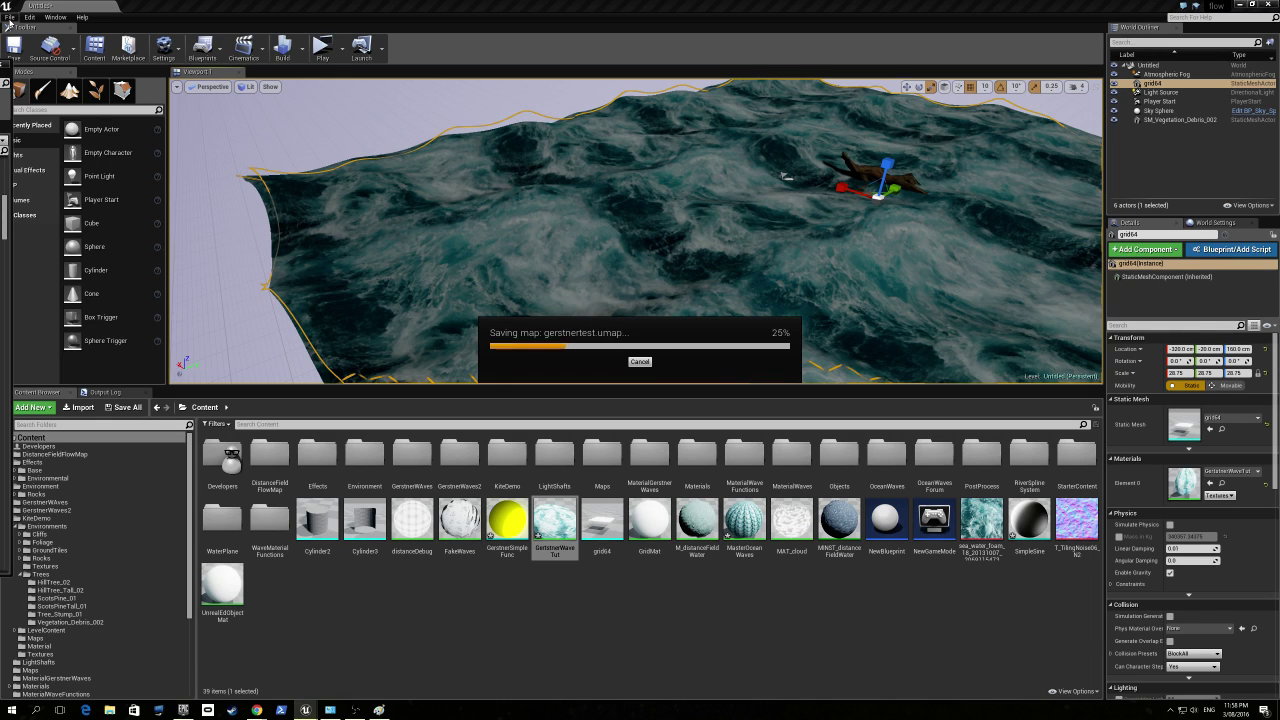
Open the existing ocean level from the Maps folder
{"action": "left_click", "coordinate": [10, 18]}
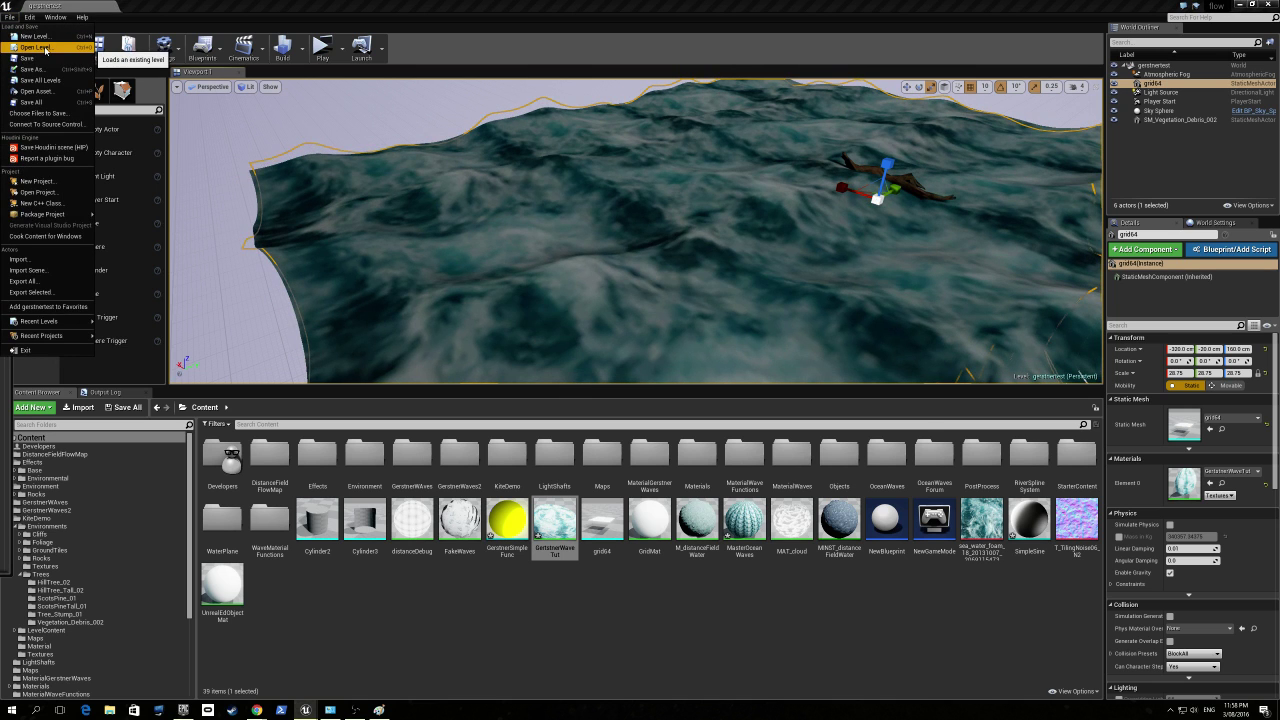
{"action": "left_click", "coordinate": [36, 47]}
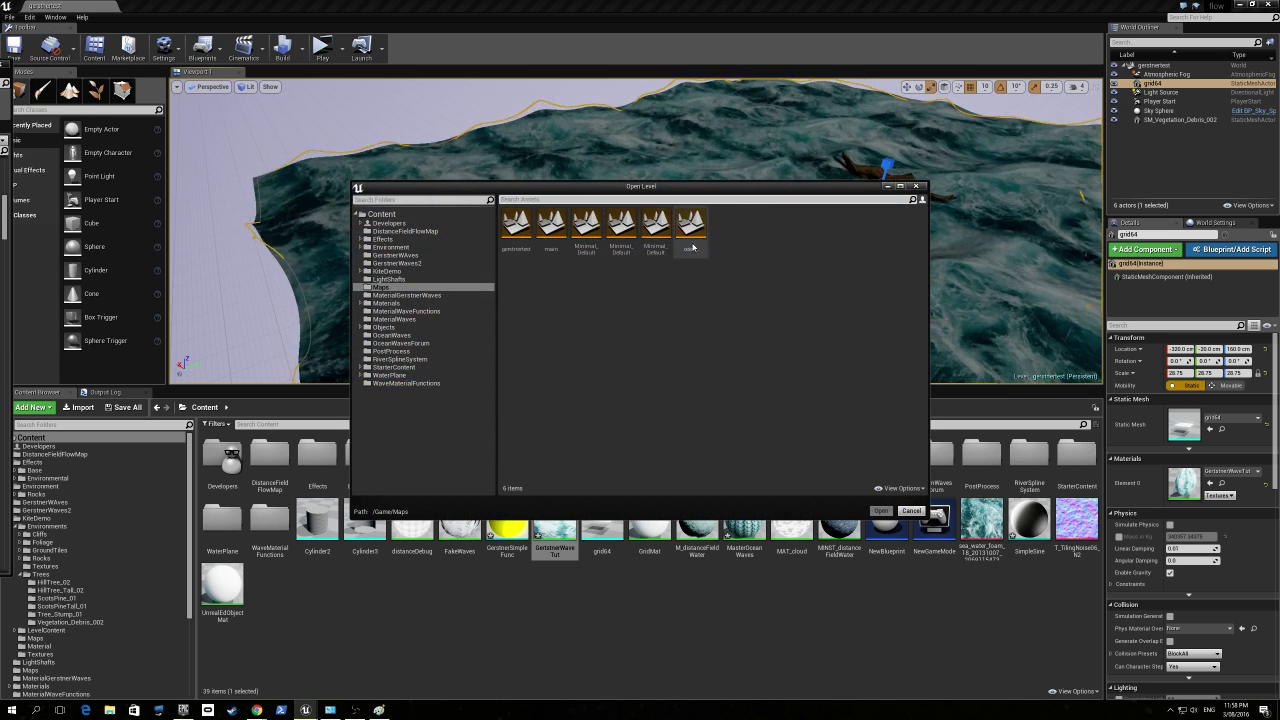
{"action": "double_click", "coordinate": [692, 247]}
{"action": "left_click", "coordinate": [687, 451]}
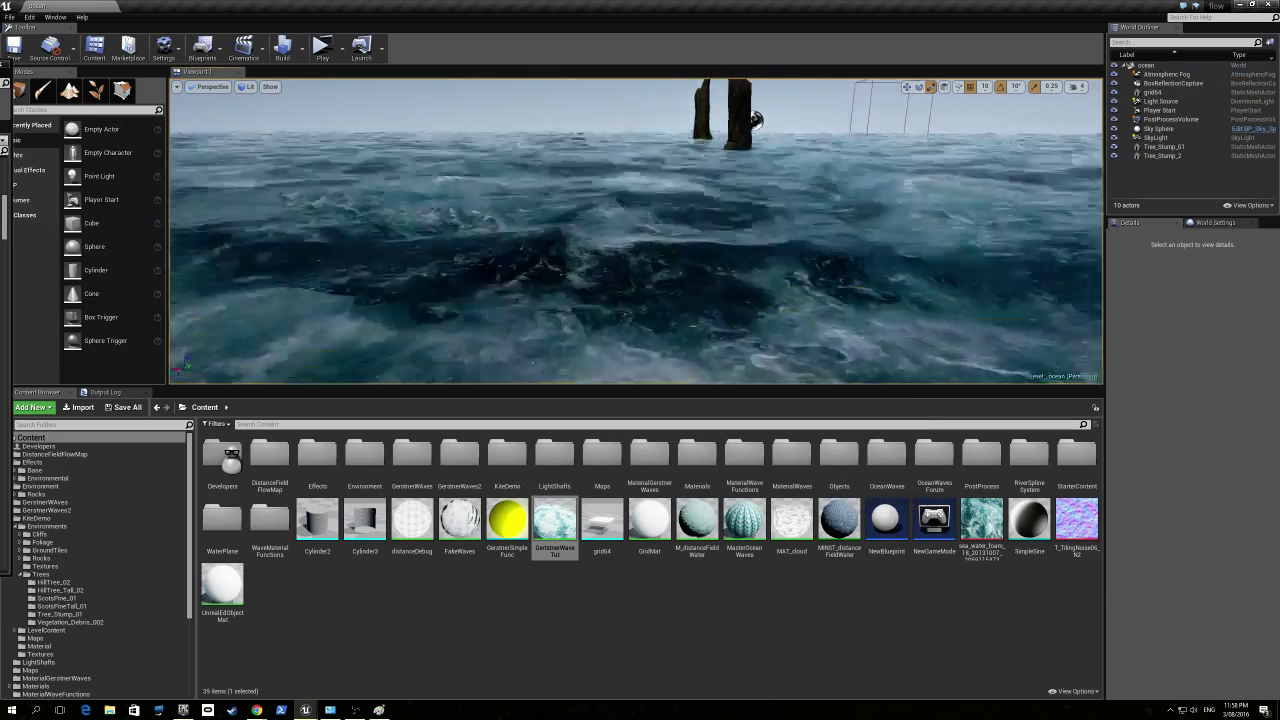
View the ocean level's waves in an immersive viewport while flying around the tree stumps, and return to the normal layout
{"action": "right_click_drag", "start_coordinate": [636, 231], "coordinate": [648, 226]}
{"action": "key", "text": "F11"}
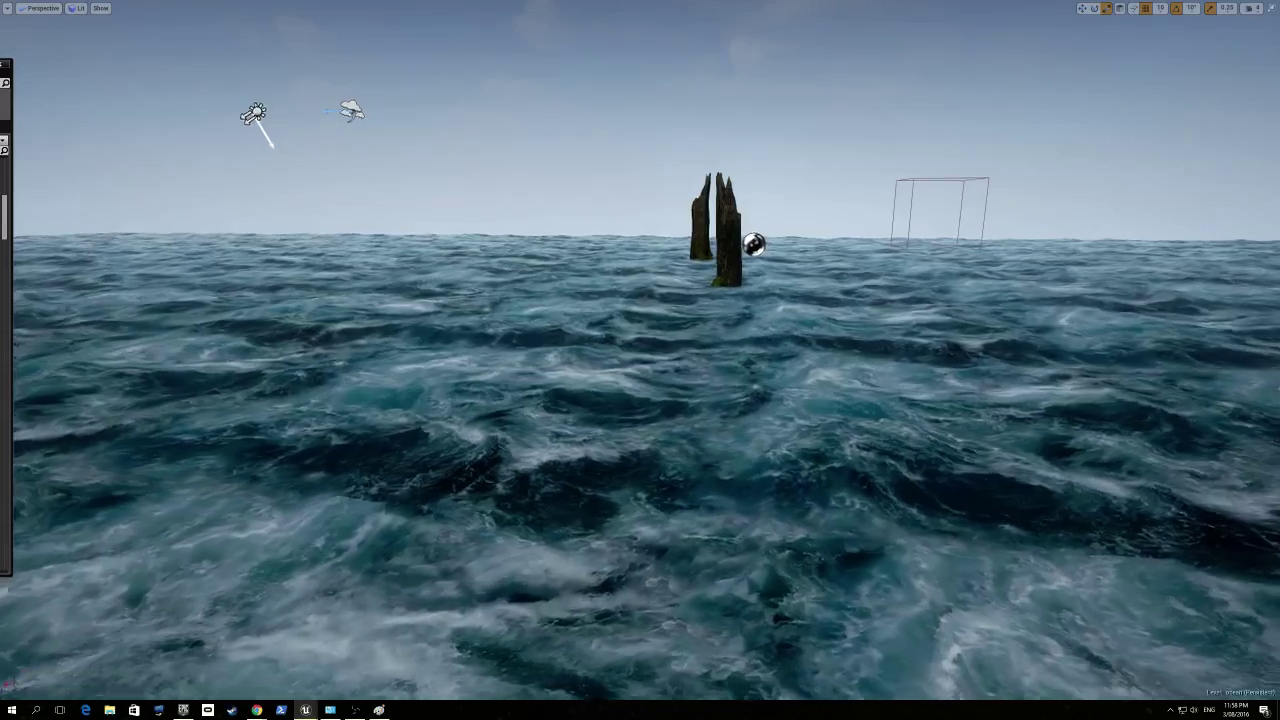
{"action": "key", "text": "d"}
{"action": "right_click_drag", "start_coordinate": [640, 360], "coordinate": [240, 328]}
{"action": "key", "text": "w"}
{"action": "key", "text": "F11"}
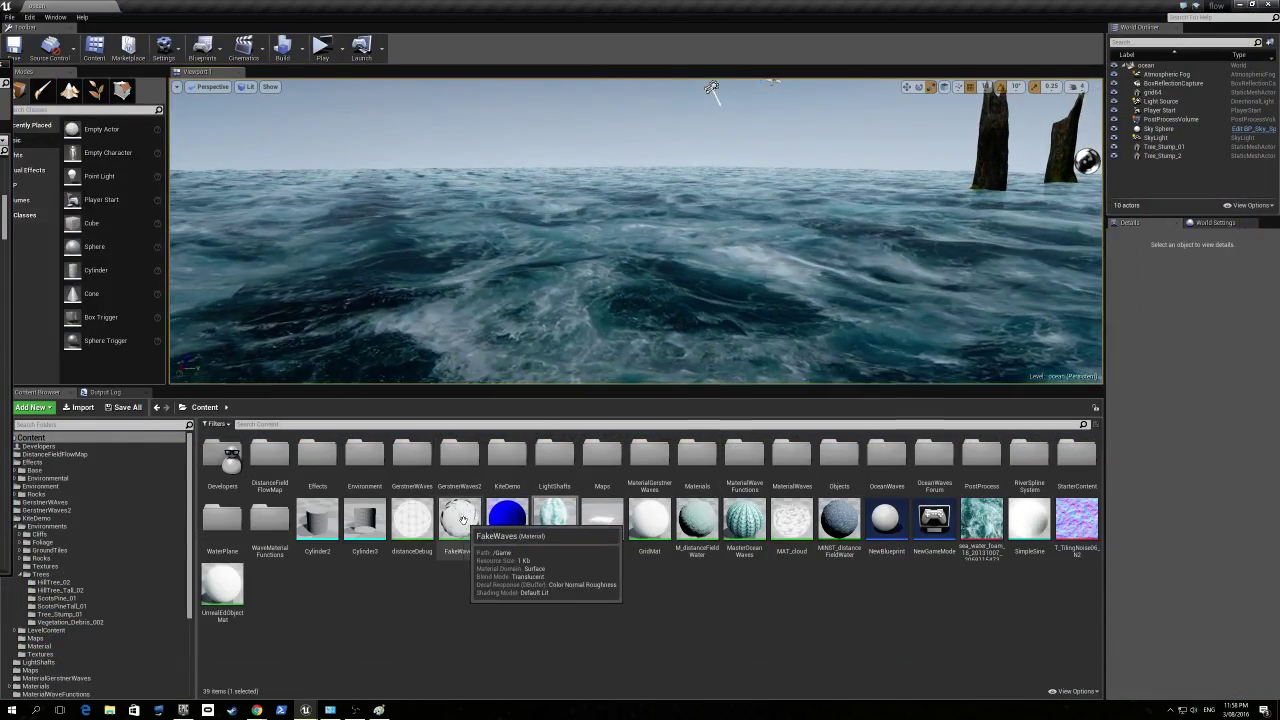
Select the grid64 water mesh in the ocean level and open its MasterOceanWaves material for editing
{"action": "left_click", "coordinate": [748, 300]}
{"action": "double_click", "coordinate": [1184, 484]}
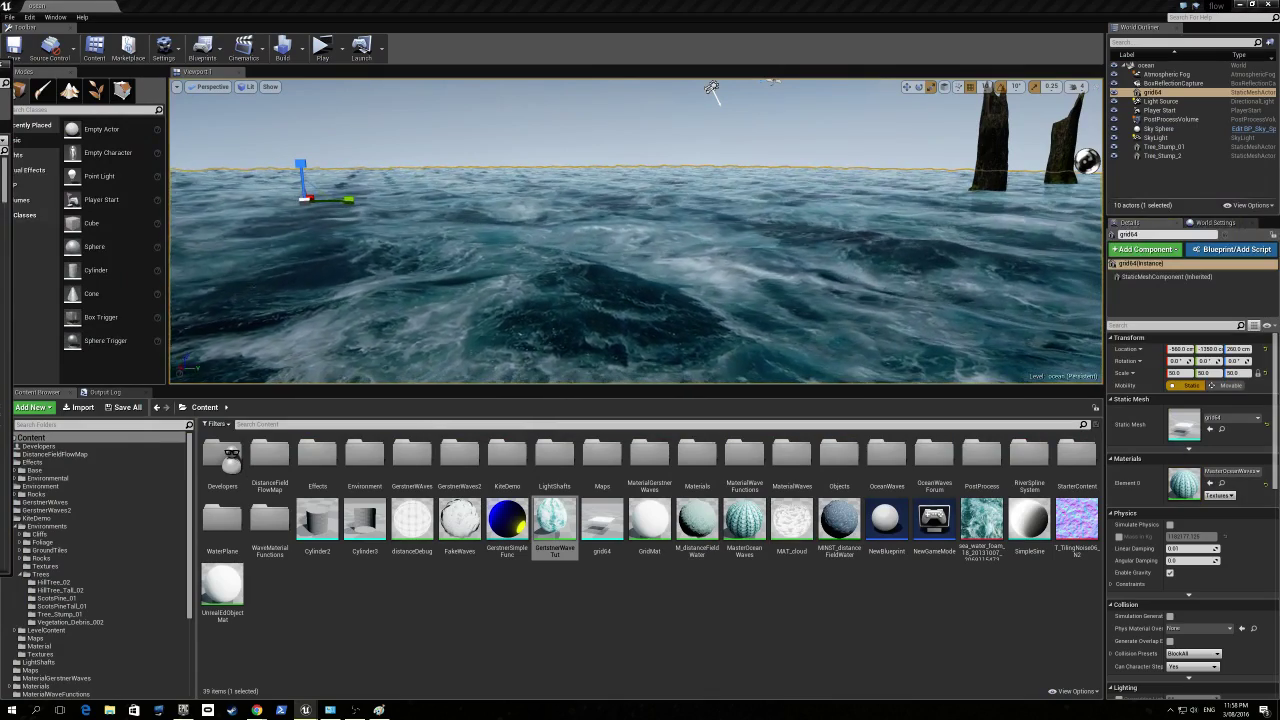
Open the MasterOceanWaves material graph and look over its MF_GerstnerSingleWave nodes and the parameters feeding them
{"action": "double_click", "coordinate": [1184, 484]}
{"action": "scroll", "coordinate": [700, 243], "scroll_direction": "down", "scroll_amount": 4}
{"action": "right_click_drag", "start_coordinate": [702, 244], "coordinate": [939, 259]}
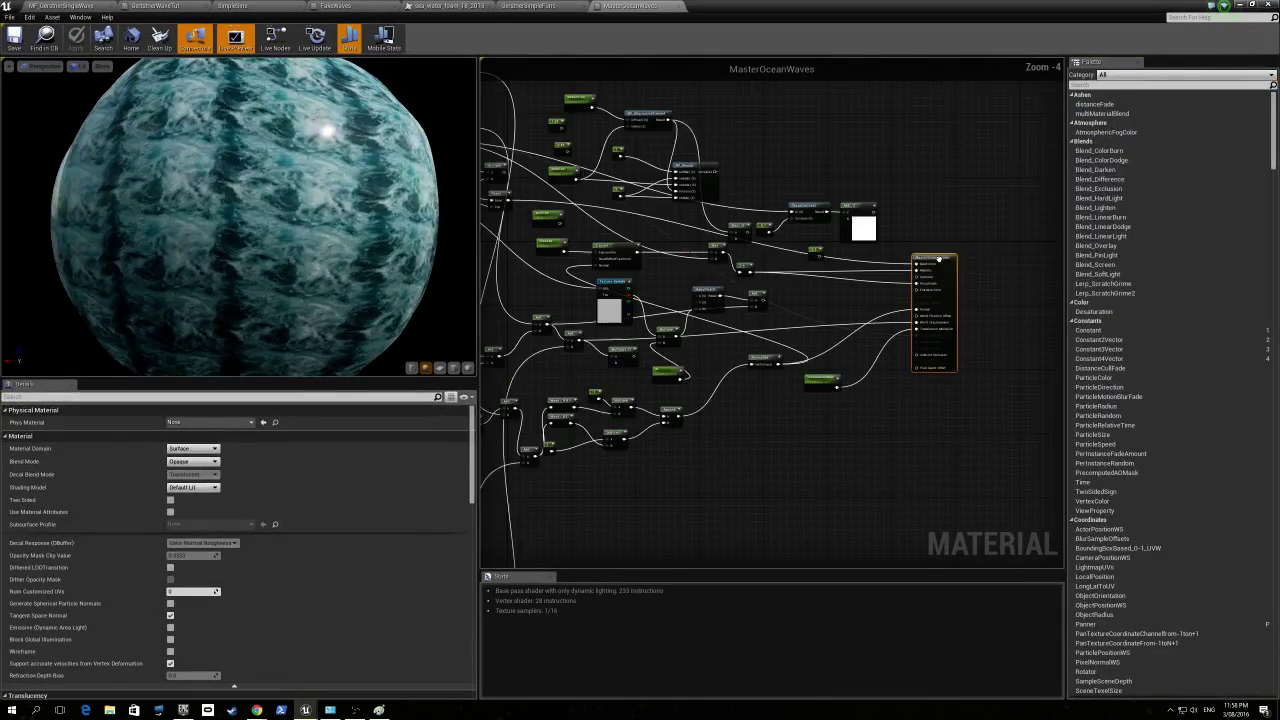
{"action": "scroll", "coordinate": [939, 259], "scroll_direction": "up", "scroll_amount": 5}
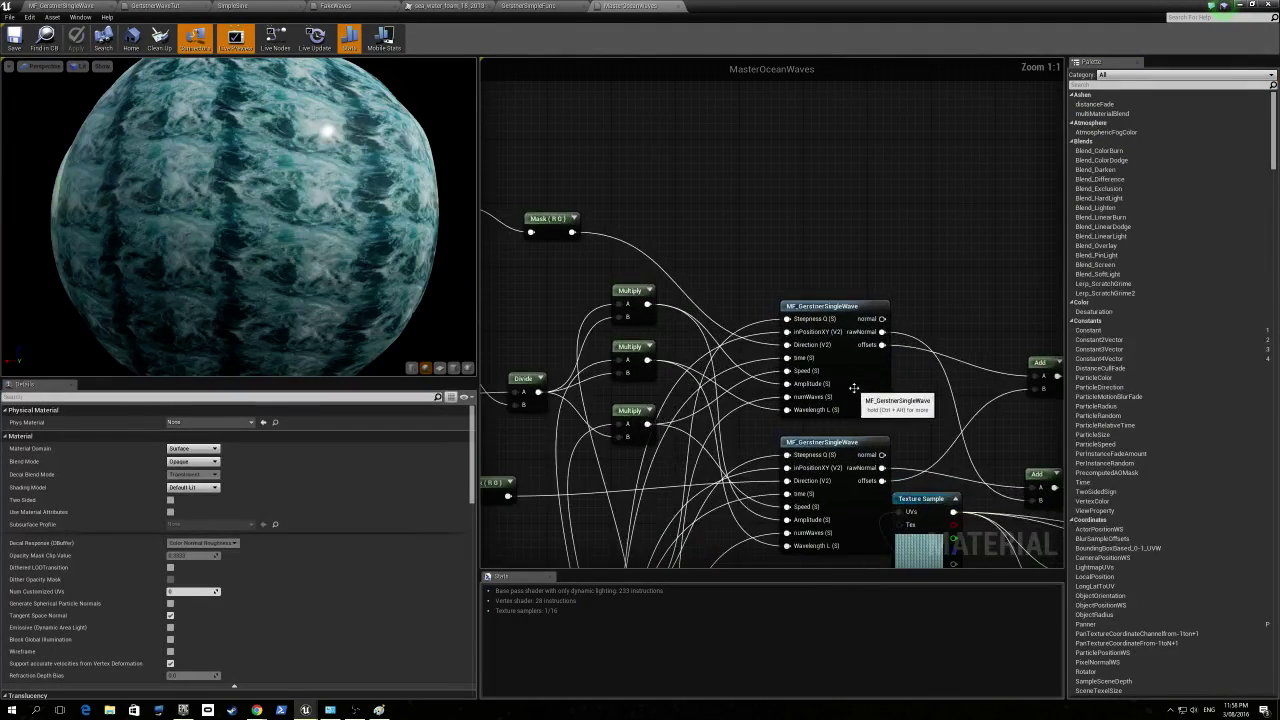
{"action": "left_click", "coordinate": [872, 396]}
{"action": "right_click_drag", "start_coordinate": [872, 396], "coordinate": [854, 177]}
{"action": "scroll", "coordinate": [825, 266], "scroll_direction": "down", "scroll_amount": 3}
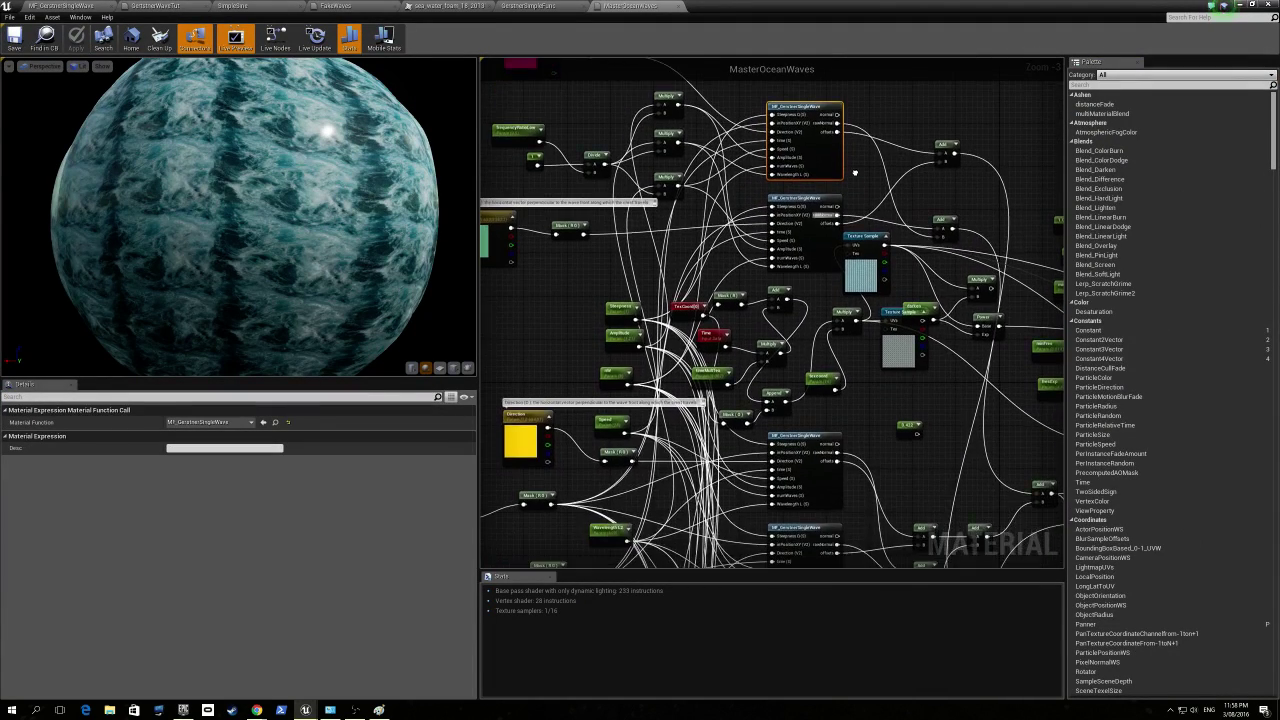
{"action": "right_click_drag", "start_coordinate": [768, 478], "coordinate": [782, 304]}
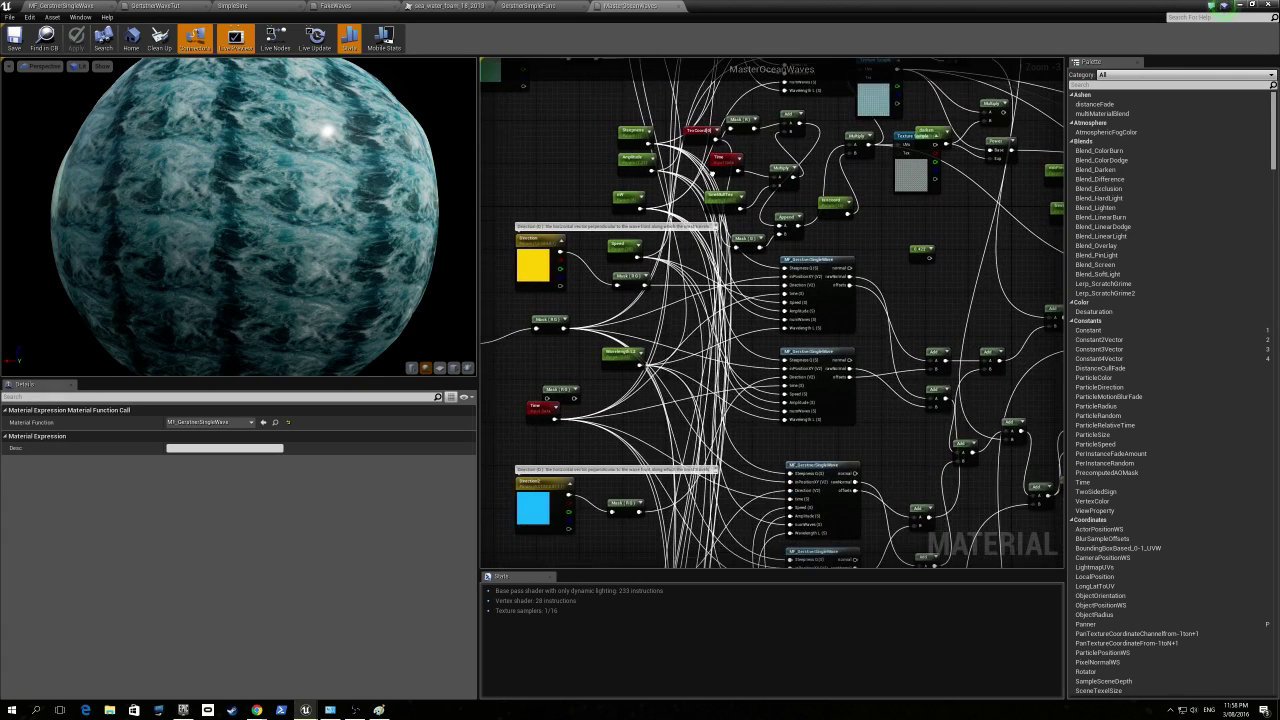
{"action": "right_click_drag", "start_coordinate": [820, 162], "coordinate": [732, 365]}
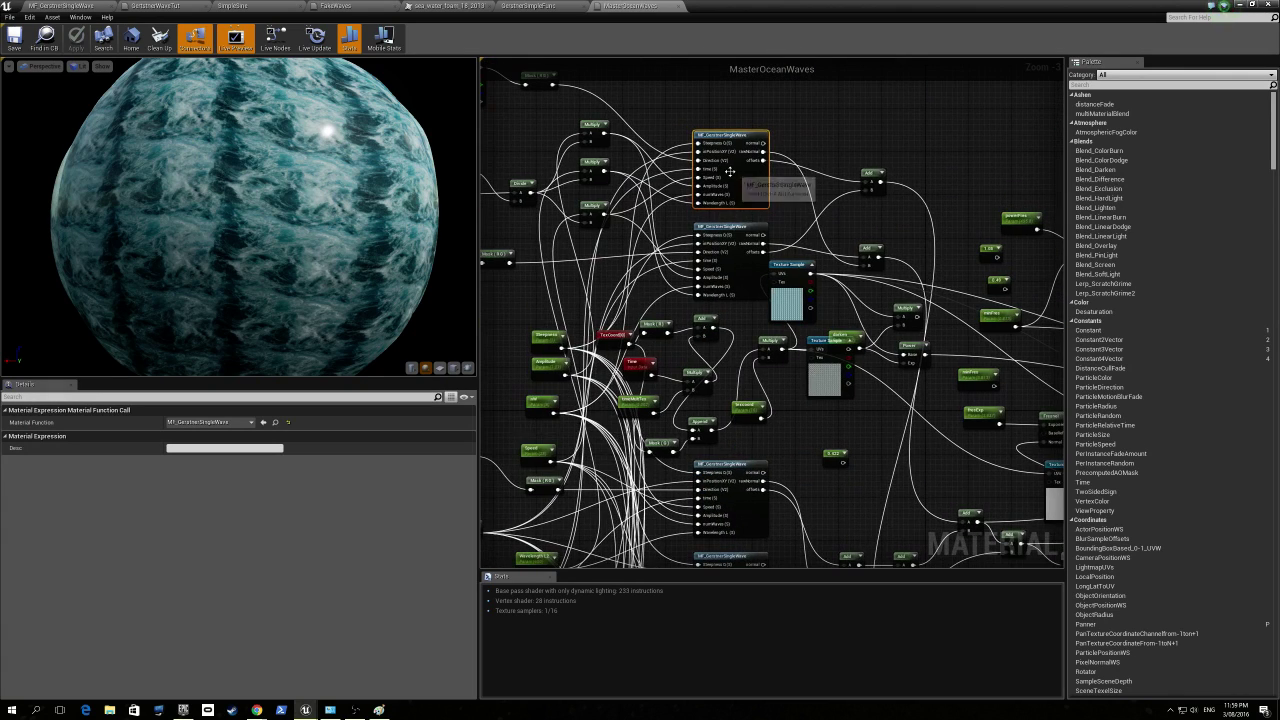
Go through the remaining MF_GerstnerSingleWave nodes one by one down to the lowest pair in the graph
{"action": "left_click", "coordinate": [748, 260]}
{"action": "right_click_drag", "start_coordinate": [752, 468], "coordinate": [761, 275]}
{"action": "left_click", "coordinate": [754, 323]}
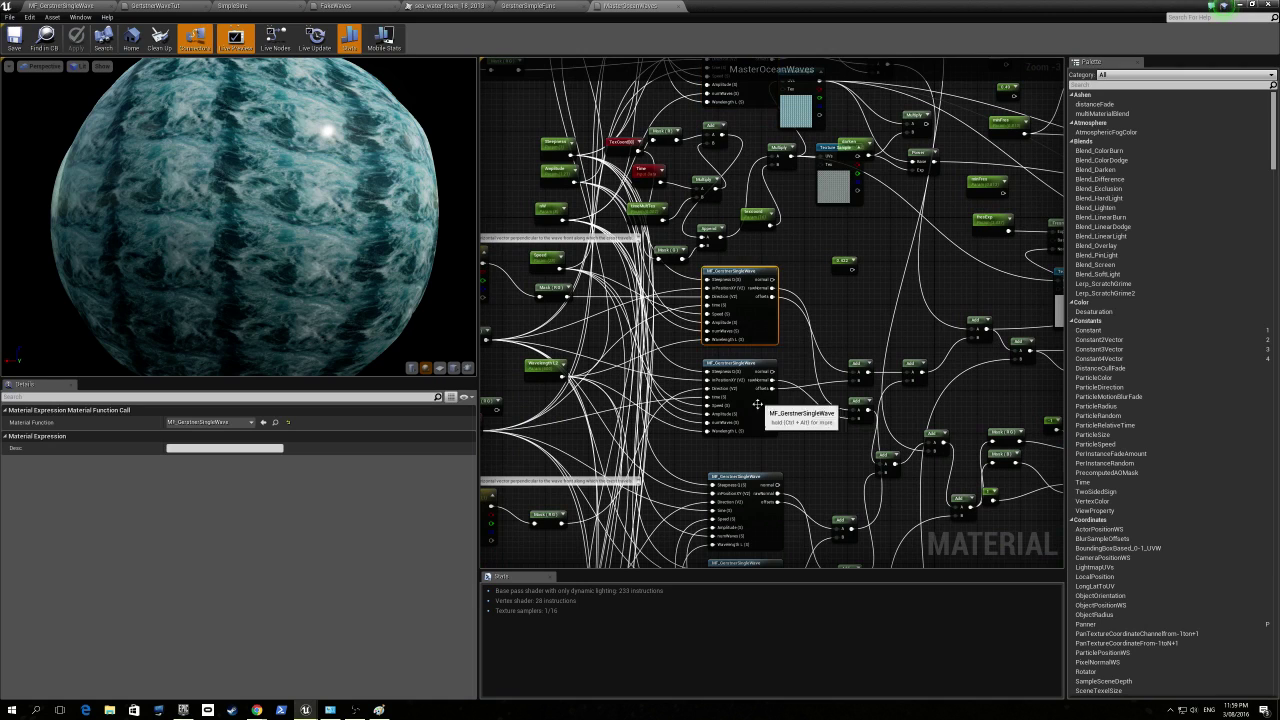
{"action": "left_click", "coordinate": [760, 396]}
{"action": "right_click_drag", "start_coordinate": [760, 396], "coordinate": [790, 134]}
{"action": "left_click", "coordinate": [790, 352]}
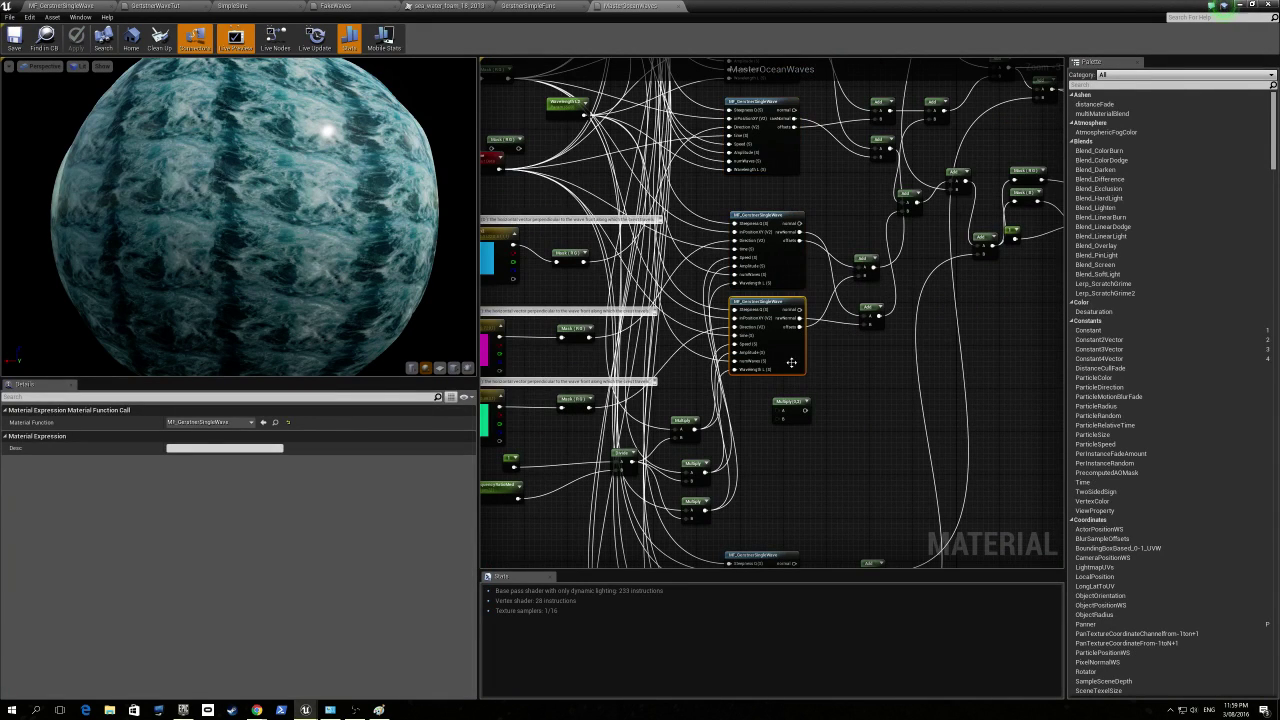
{"action": "right_click_drag", "start_coordinate": [810, 350], "coordinate": [814, 139]}
{"action": "left_click", "coordinate": [785, 408]}
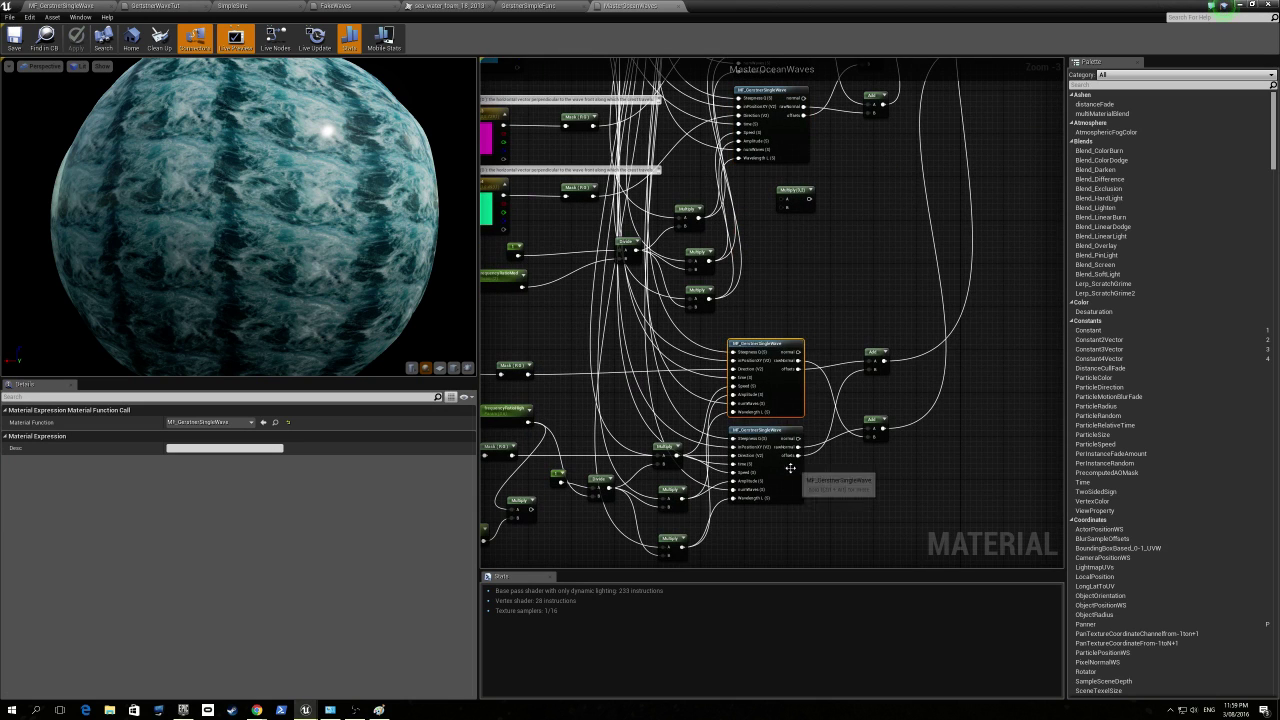
{"action": "left_click", "coordinate": [790, 468]}
{"action": "scroll", "coordinate": [672, 370], "scroll_direction": "up", "scroll_amount": 1}
Change the default value of the frequencyRatioHigh parameter that feeds the lowest pair of wave nodes
{"action": "right_click_drag", "start_coordinate": [668, 368], "coordinate": [935, 267]}
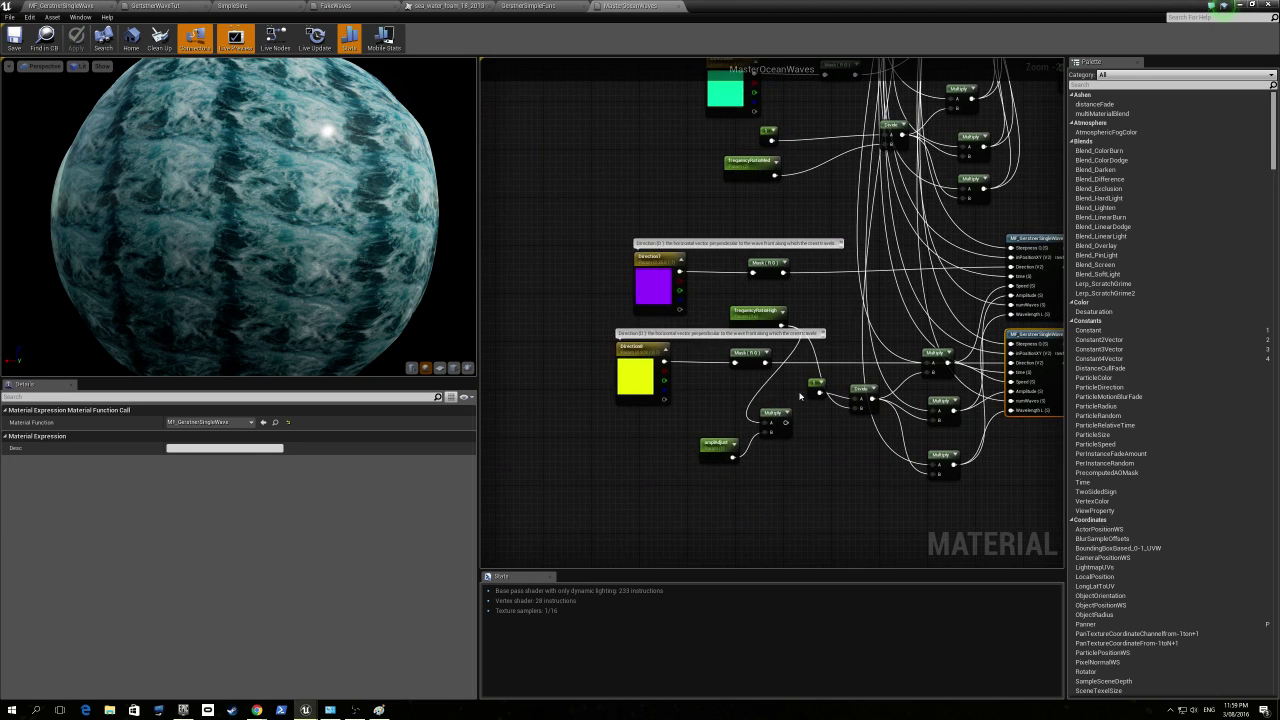
{"action": "left_click", "coordinate": [713, 450]}
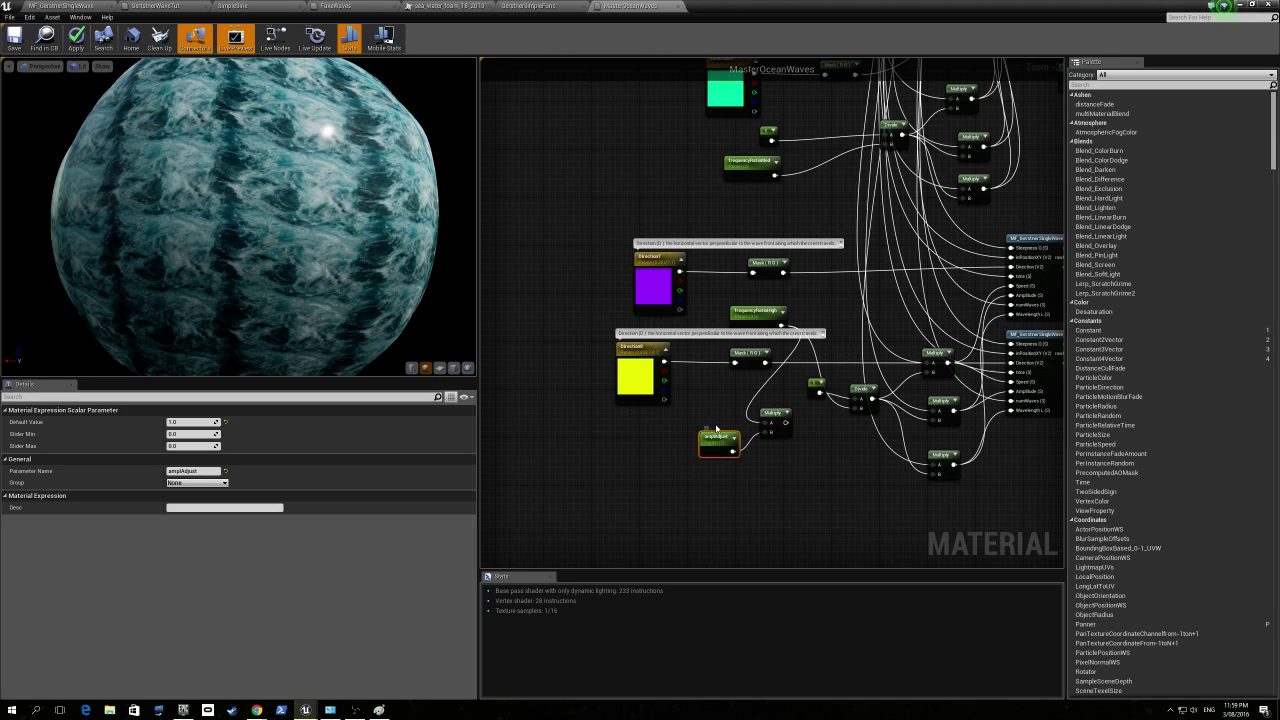
{"action": "right_click_drag", "start_coordinate": [716, 428], "coordinate": [616, 568]}
{"action": "left_click", "coordinate": [657, 452]}
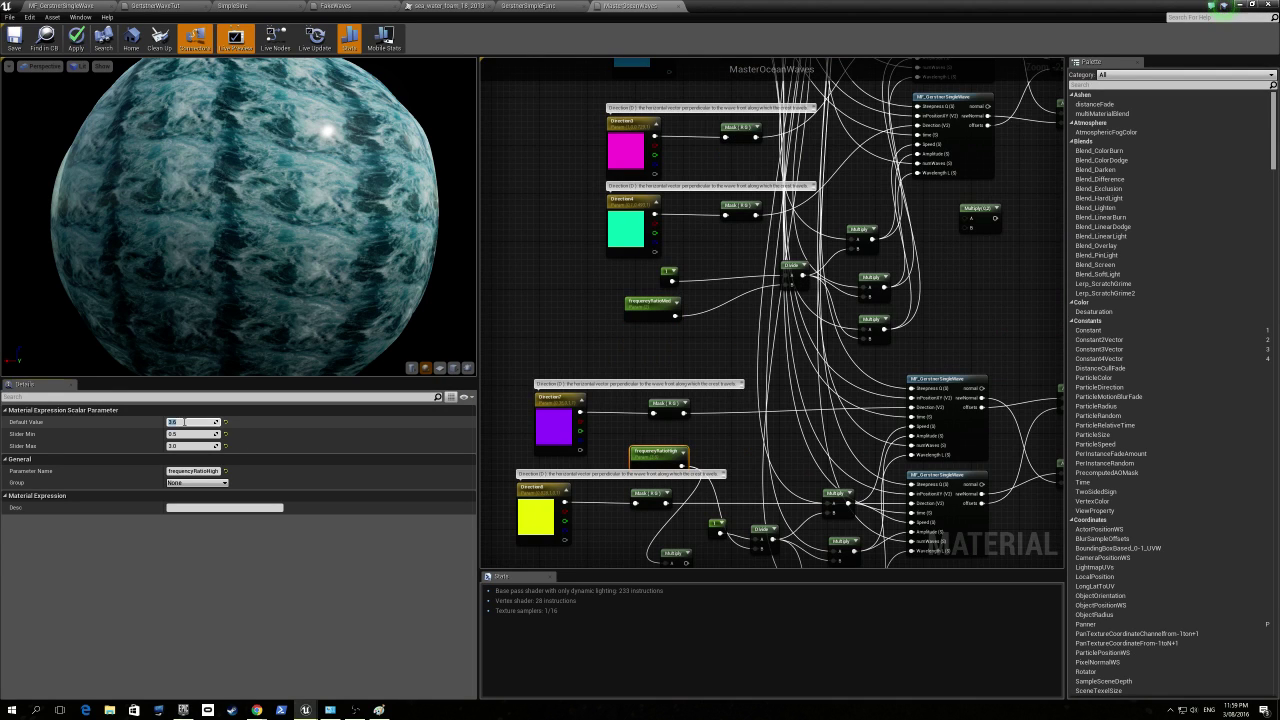
{"action": "key", "text": "Return"}
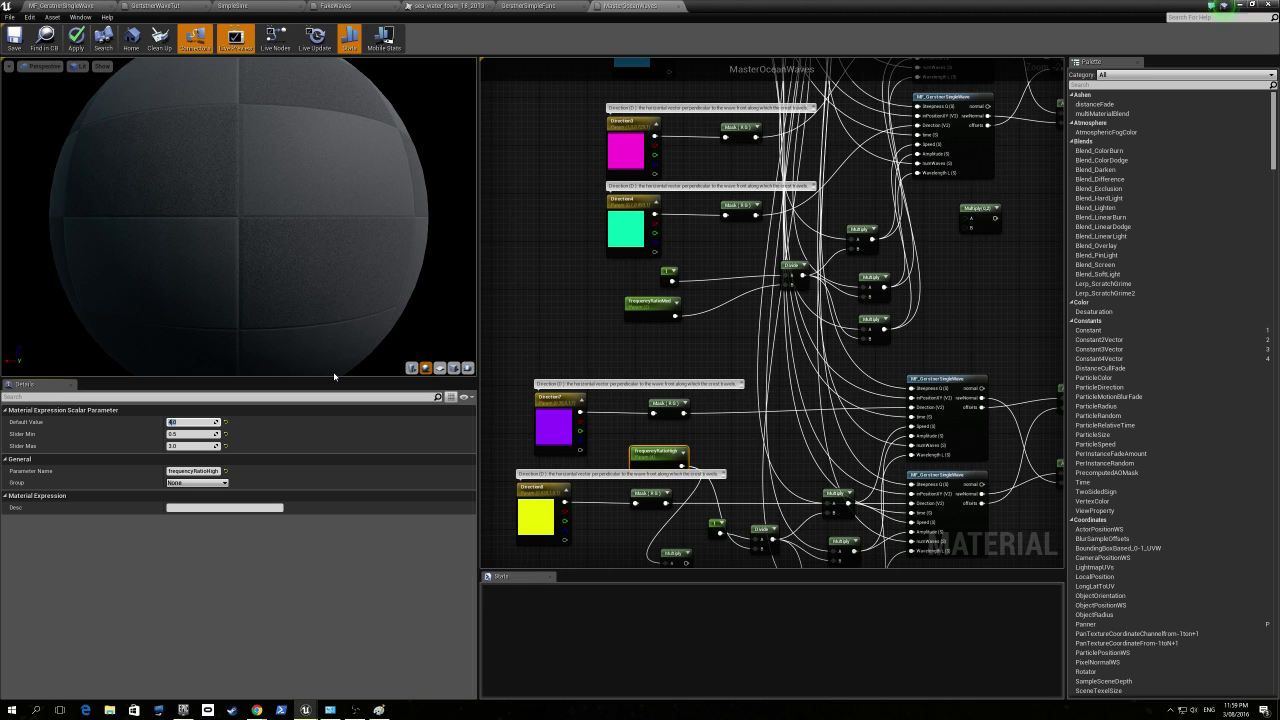
Set the default value of the frequencyRatioMed parameter to 2.1
{"action": "left_click", "coordinate": [651, 301]}
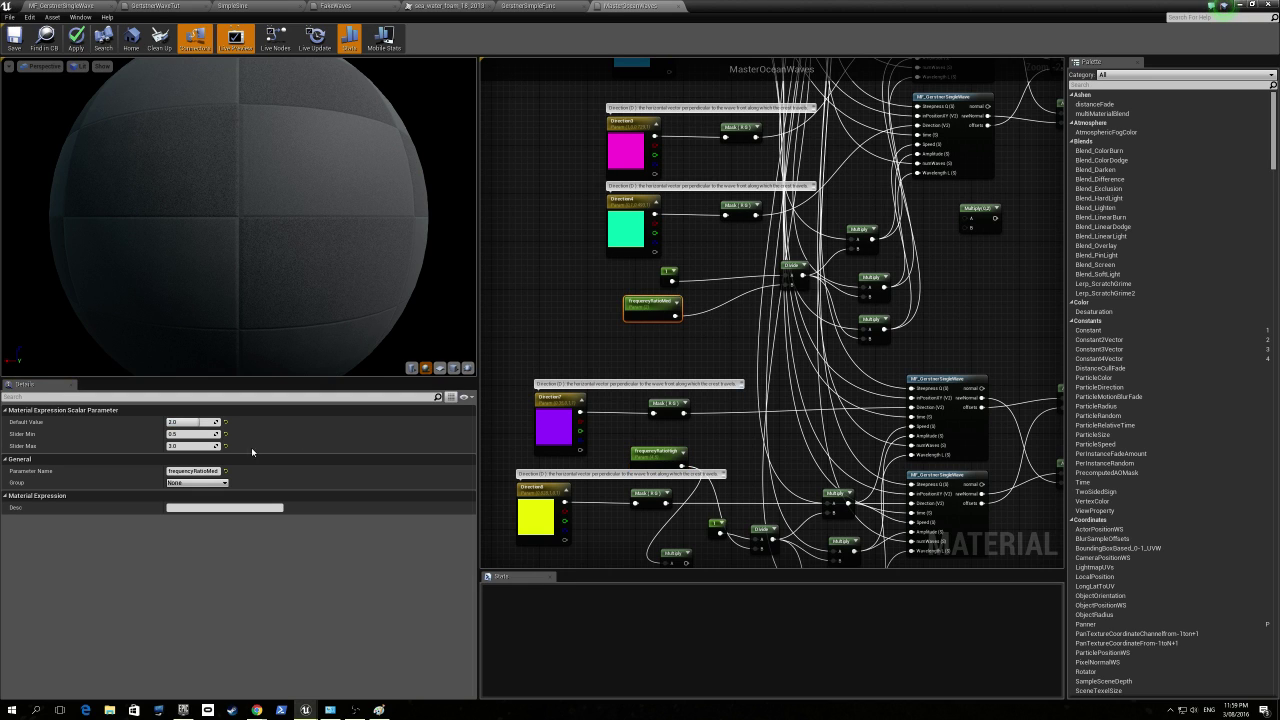
{"action": "left_click", "coordinate": [201, 421]}
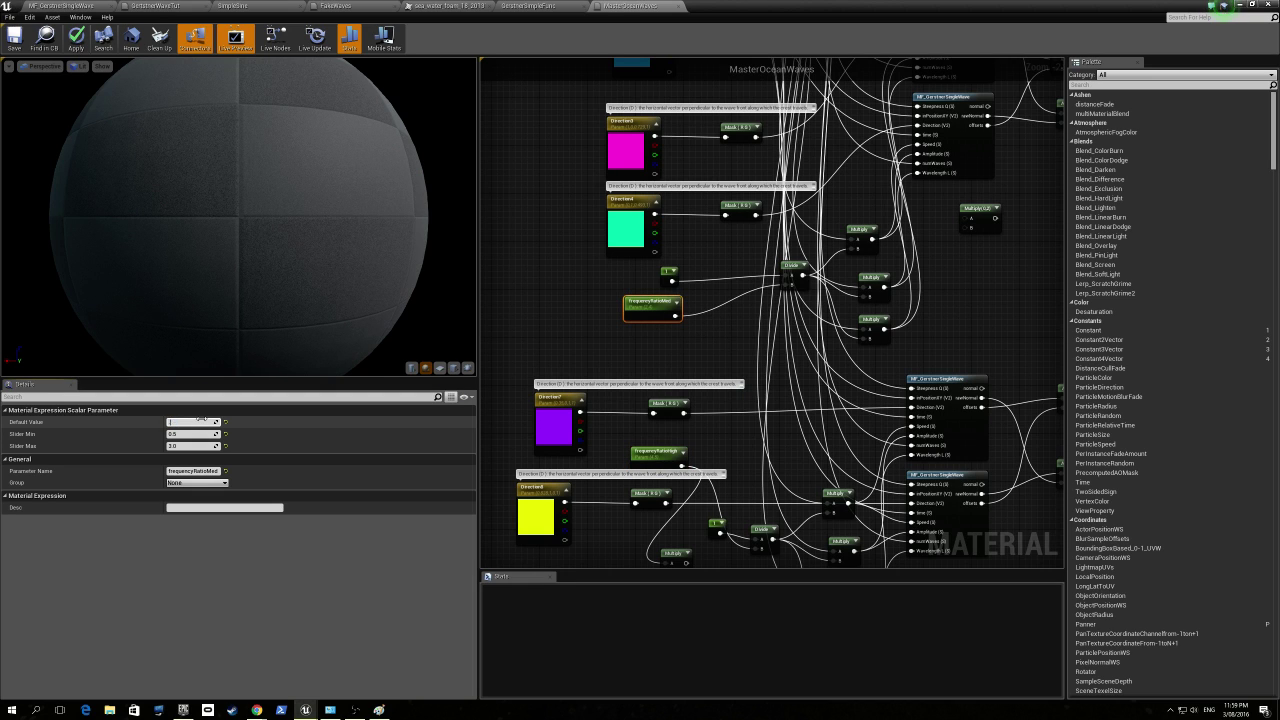
{"action": "type", "text": ".2"}
{"action": "key", "text": "BackSpace"}
{"action": "key", "text": "BackSpace"}
{"action": "type", "text": "2"}
Move the Wavelength L2 parameter node slightly further from the wave nodes and check its settings
{"action": "right_click_drag", "start_coordinate": [688, 277], "coordinate": [660, 527]}
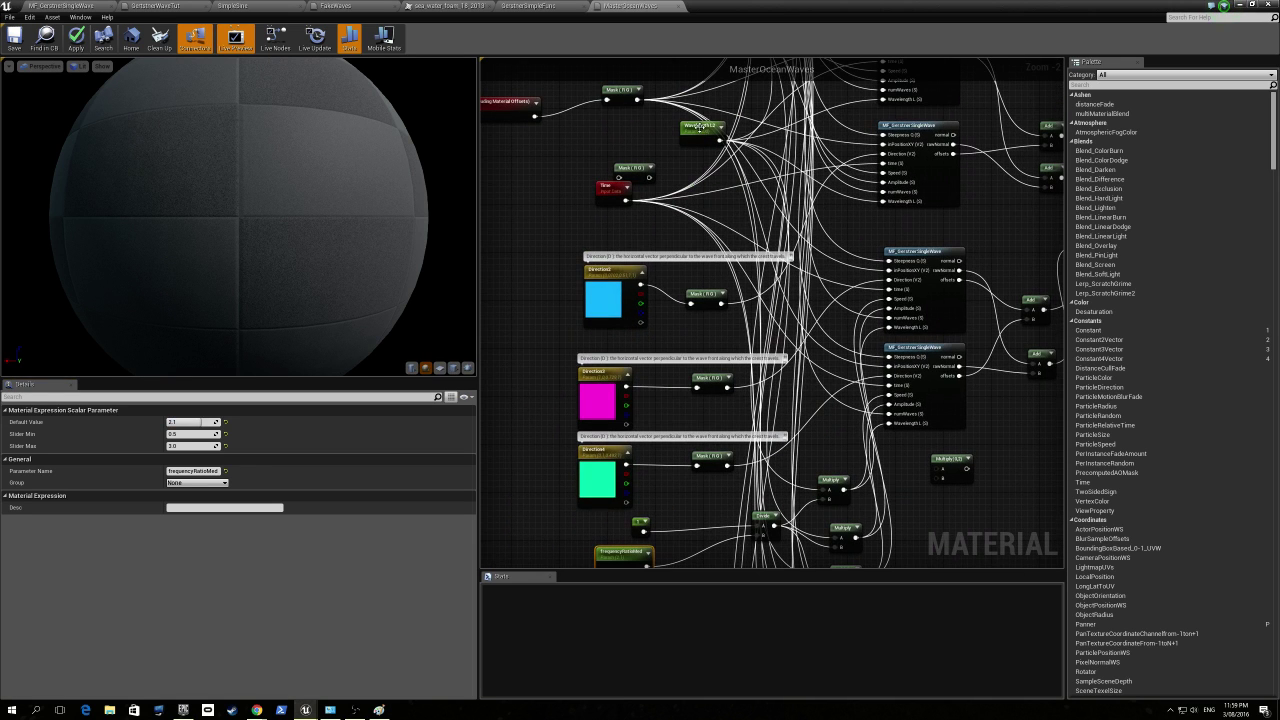
{"action": "left_click_drag", "start_coordinate": [699, 127], "coordinate": [675, 134]}
{"action": "right_click_drag", "start_coordinate": [675, 134], "coordinate": [632, 368]}
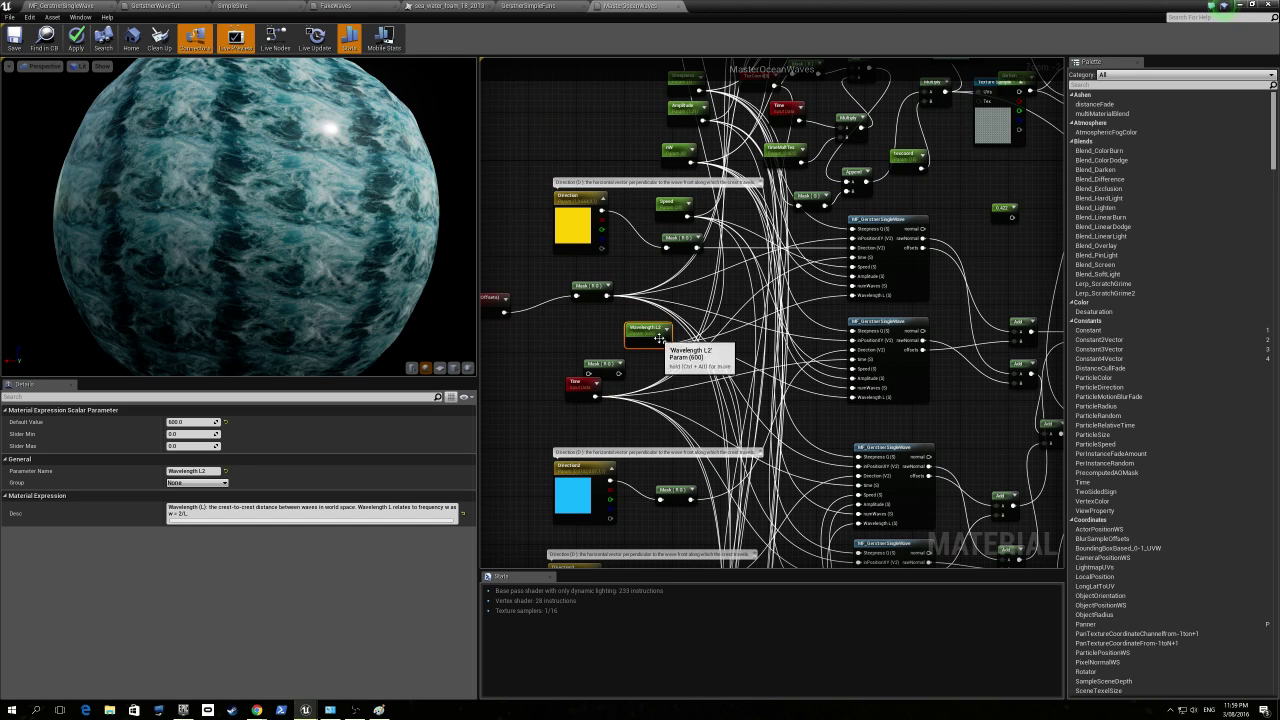
{"action": "right_click_drag", "start_coordinate": [641, 300], "coordinate": [652, 472]}
{"action": "scroll", "coordinate": [652, 472], "scroll_direction": "up", "scroll_amount": 2}
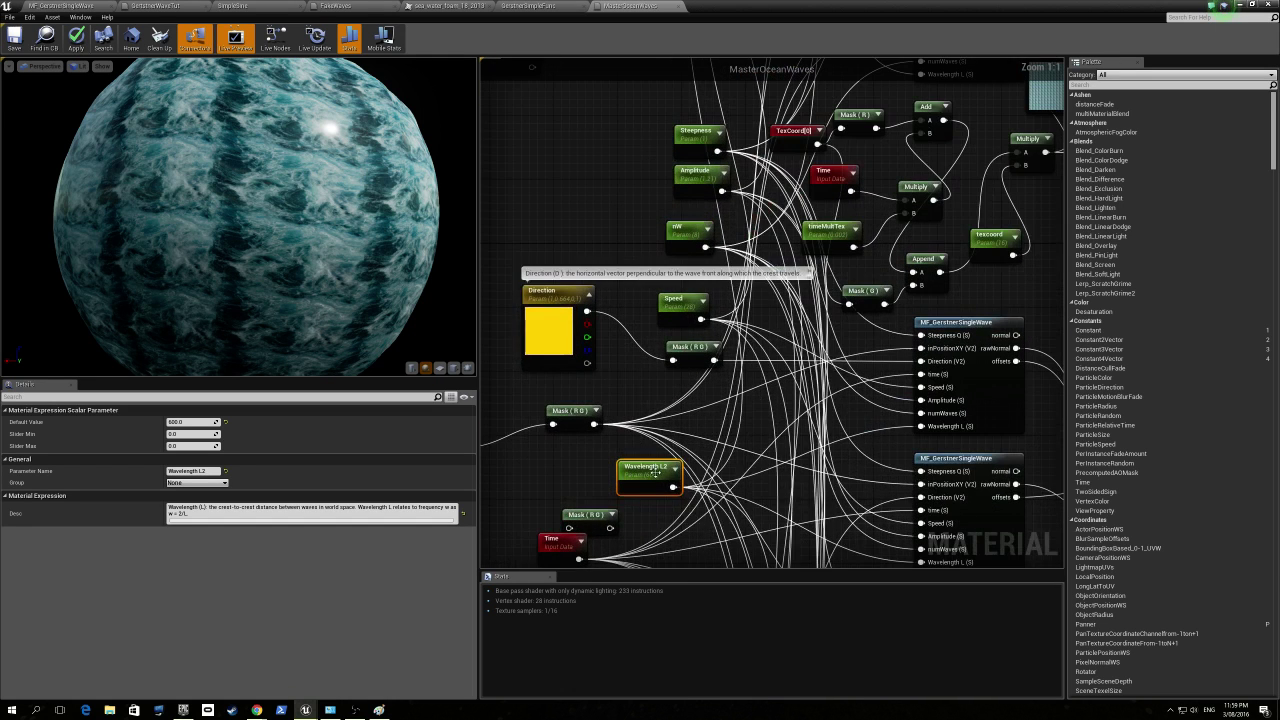
Set the default value of the frequencyRatioLow parameter to 0.6
{"action": "right_click_drag", "start_coordinate": [672, 271], "coordinate": [662, 497]}
{"action": "right_click_drag", "start_coordinate": [666, 300], "coordinate": [740, 422]}
{"action": "left_click", "coordinate": [580, 228]}
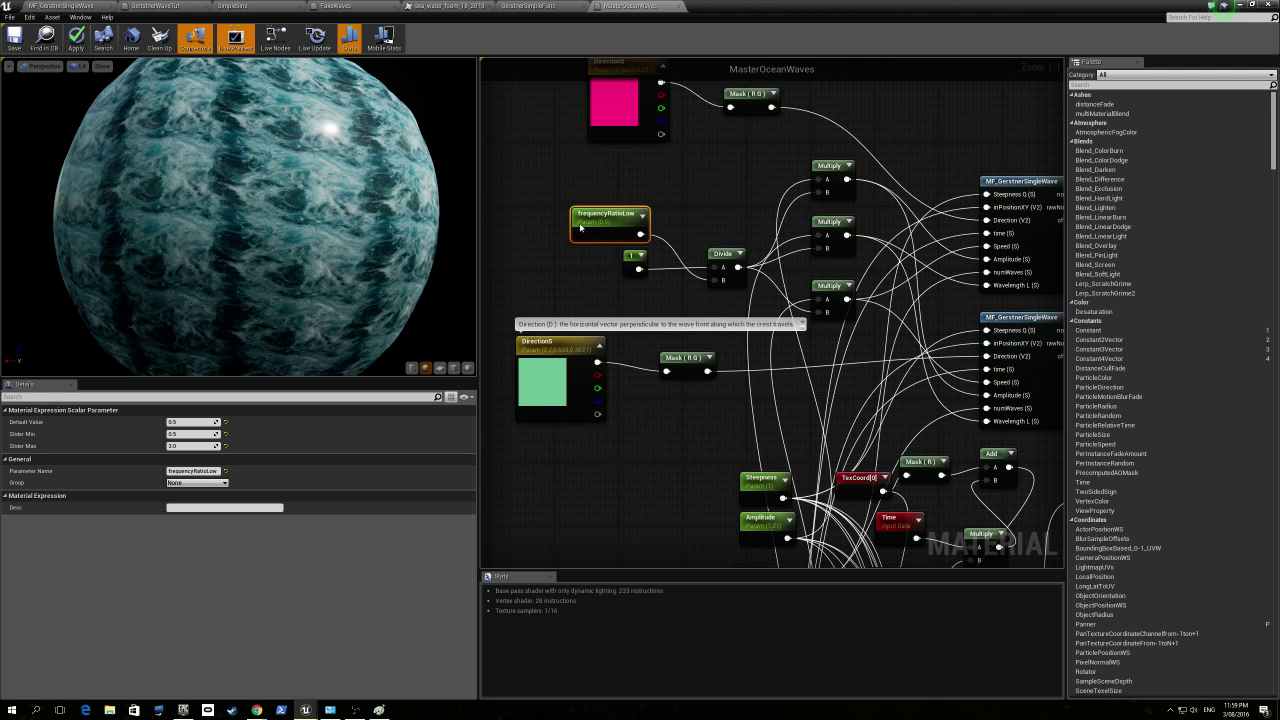
{"action": "left_click", "coordinate": [183, 422]}
{"action": "type", "text": "0.6"}
{"action": "key", "text": "Return"}
Float the material editor in a smaller window below the level viewport and set frequencyRatioLow's default value to 0.1
{"action": "double_click", "coordinate": [760, 12]}
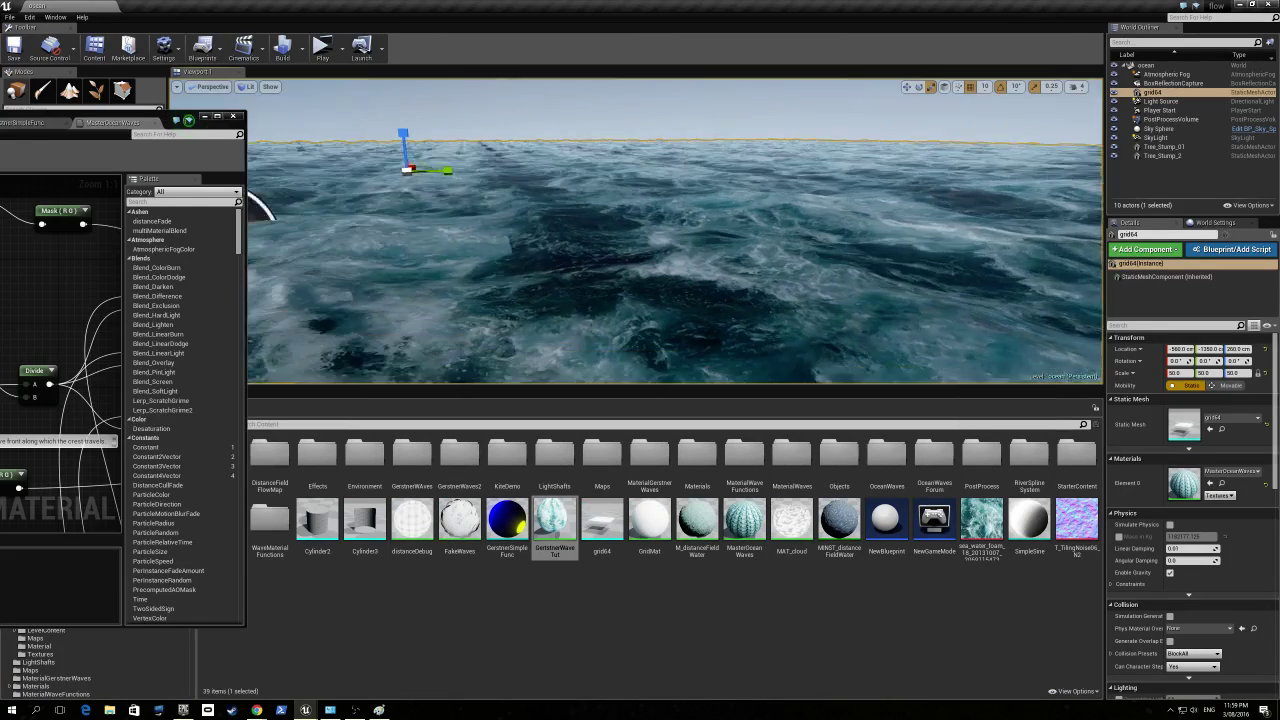
{"action": "right_click_drag", "start_coordinate": [640, 240], "coordinate": [690, 246]}
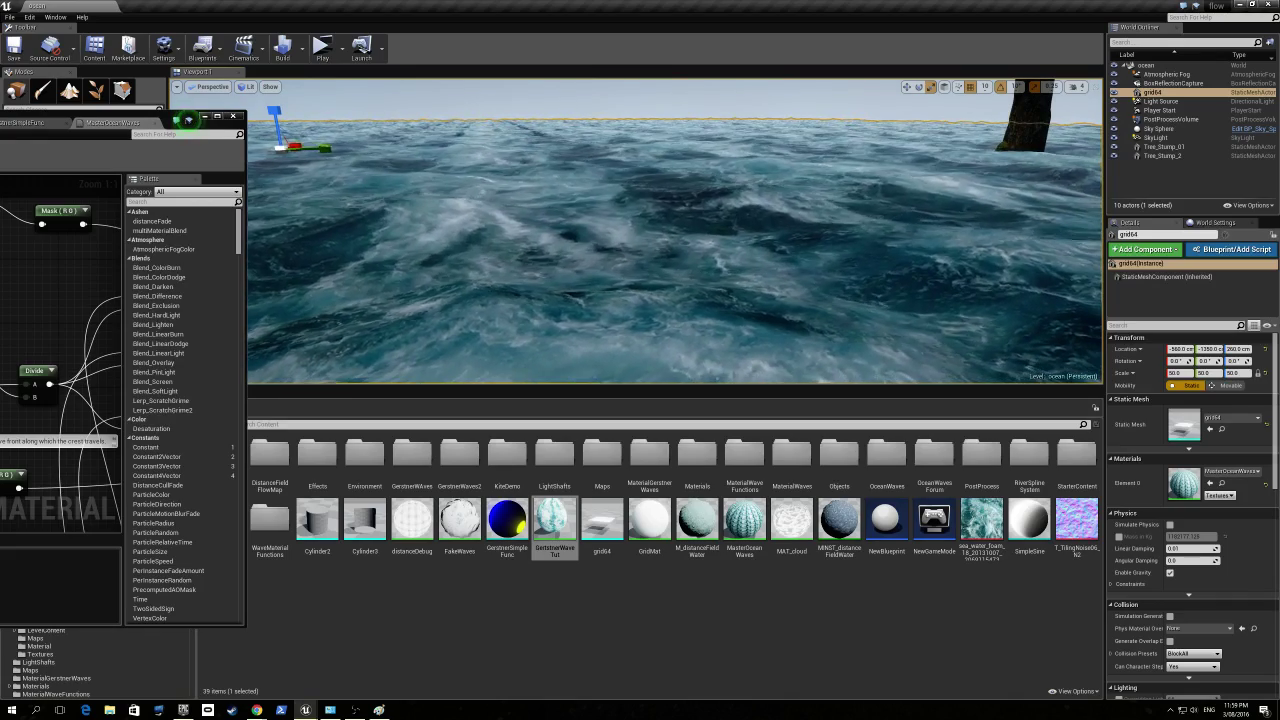
{"action": "left_click_drag", "start_coordinate": [0, 118], "coordinate": [852, 345]}
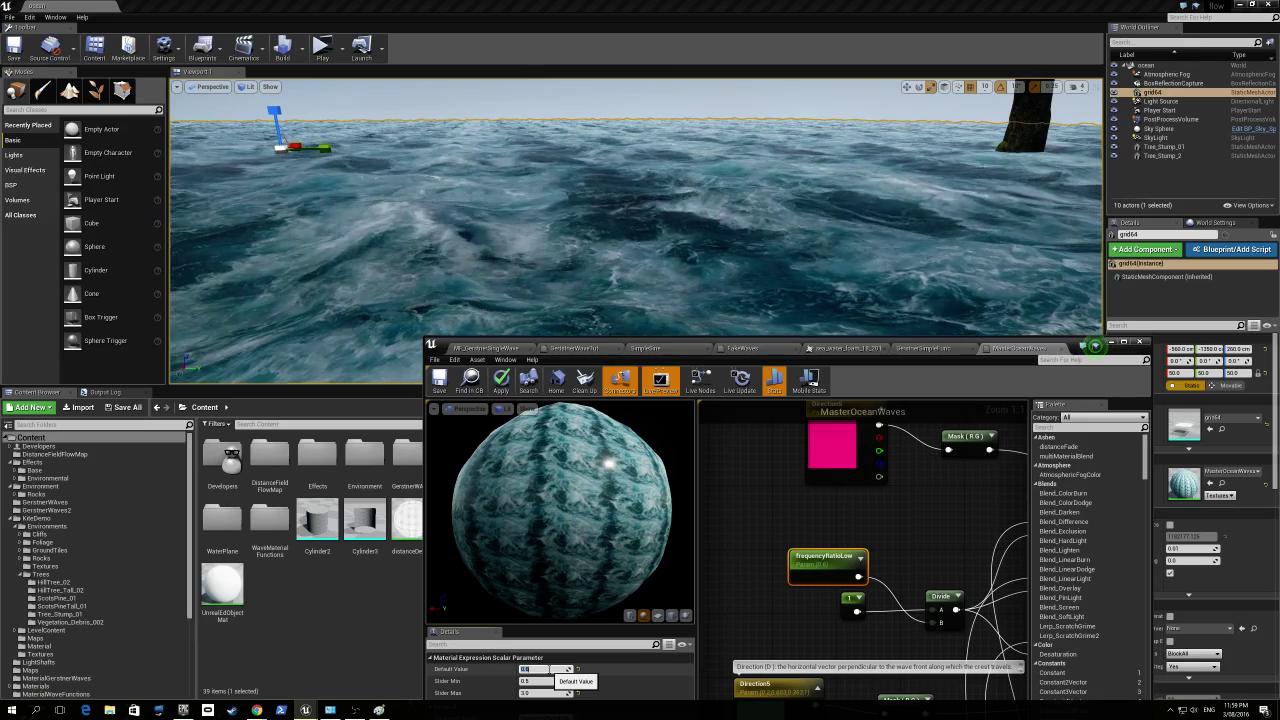
{"action": "type", "text": "0.4"}
{"action": "key", "text": "Return"}
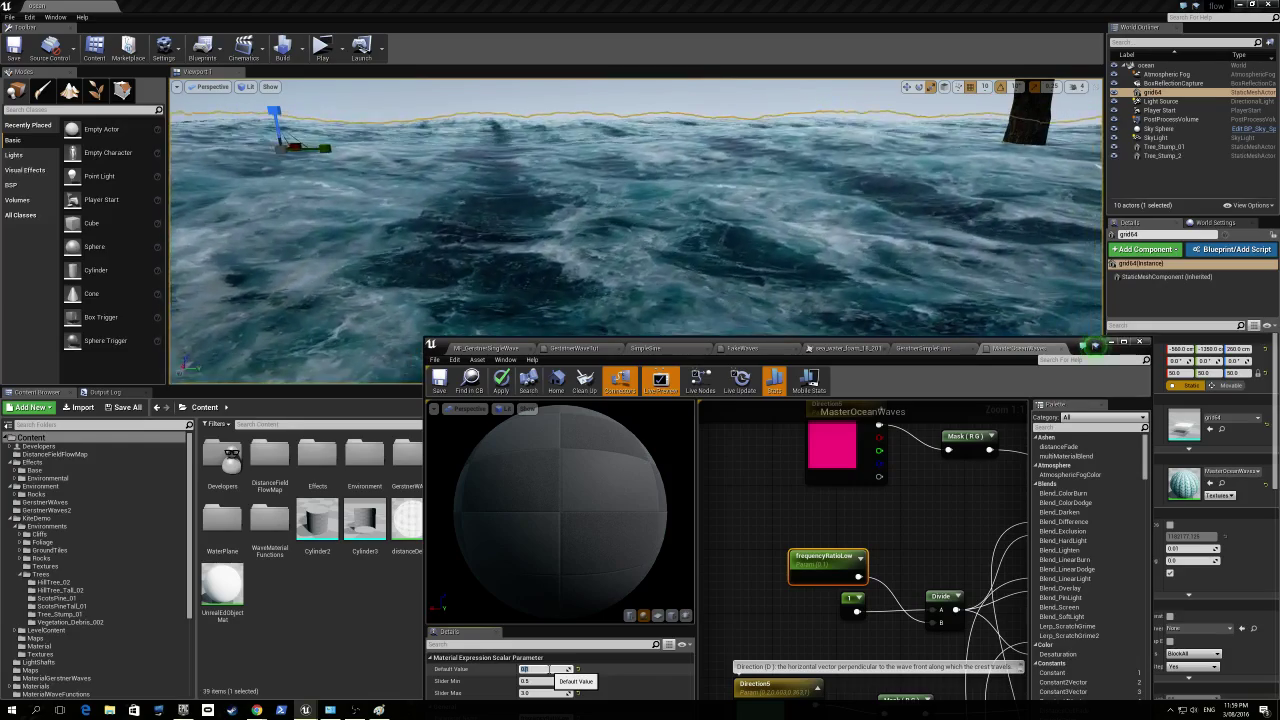
Look at the ocean waves from several directions around the tree stumps in the level viewport
{"action": "scroll", "coordinate": [601, 250], "scroll_direction": "down", "scroll_amount": 4}
{"action": "right_click_drag", "start_coordinate": [601, 253], "coordinate": [601, 280]}
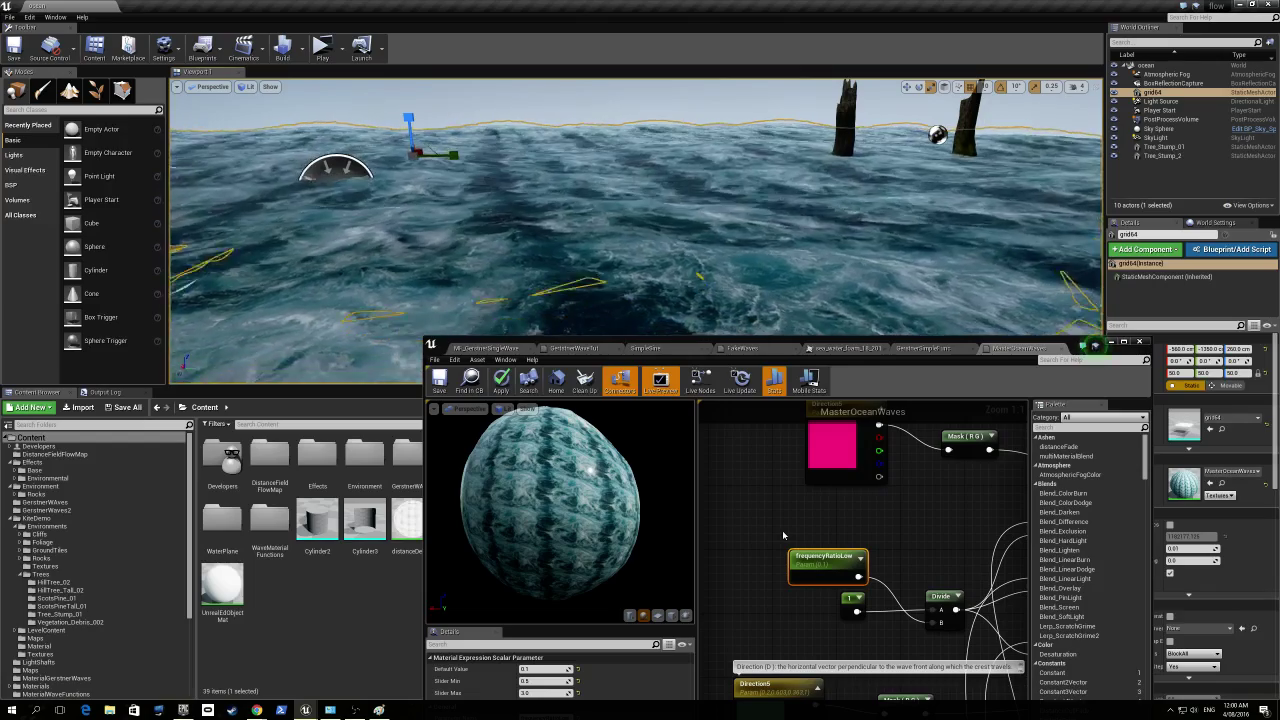
{"action": "right_click_drag", "start_coordinate": [689, 280], "coordinate": [598, 278]}
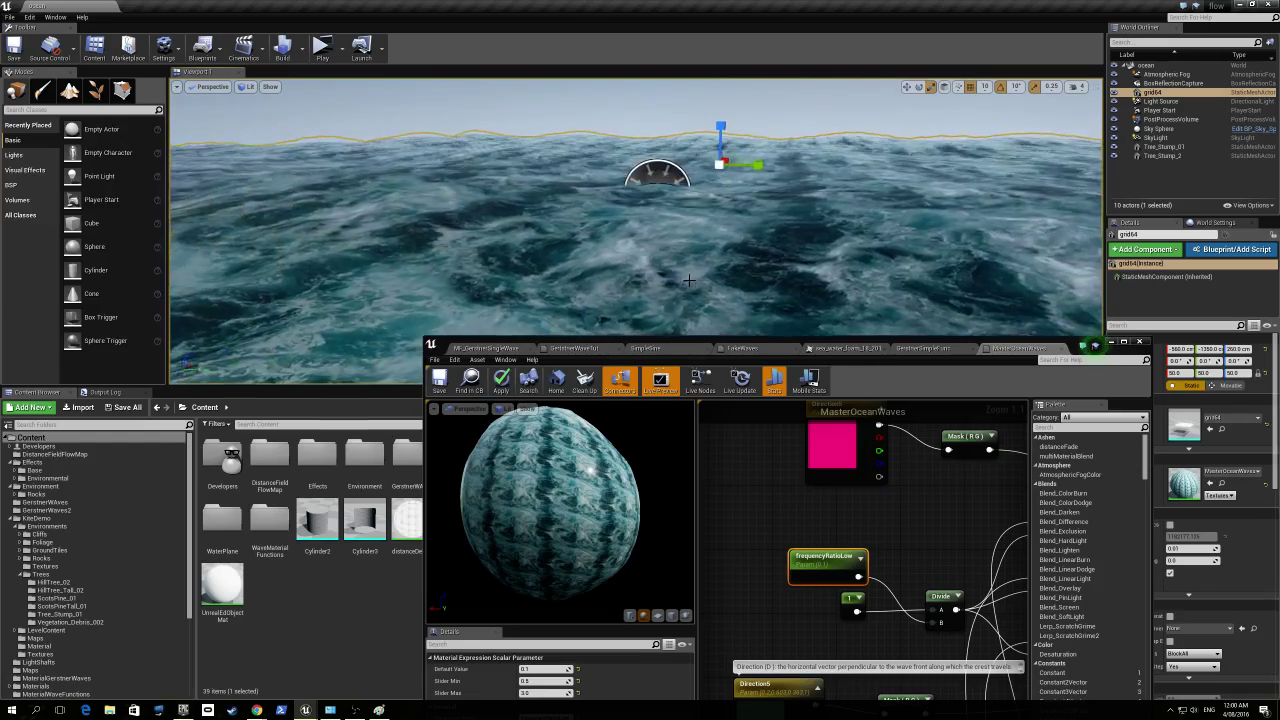
{"action": "right_click_drag", "start_coordinate": [689, 280], "coordinate": [724, 283]}
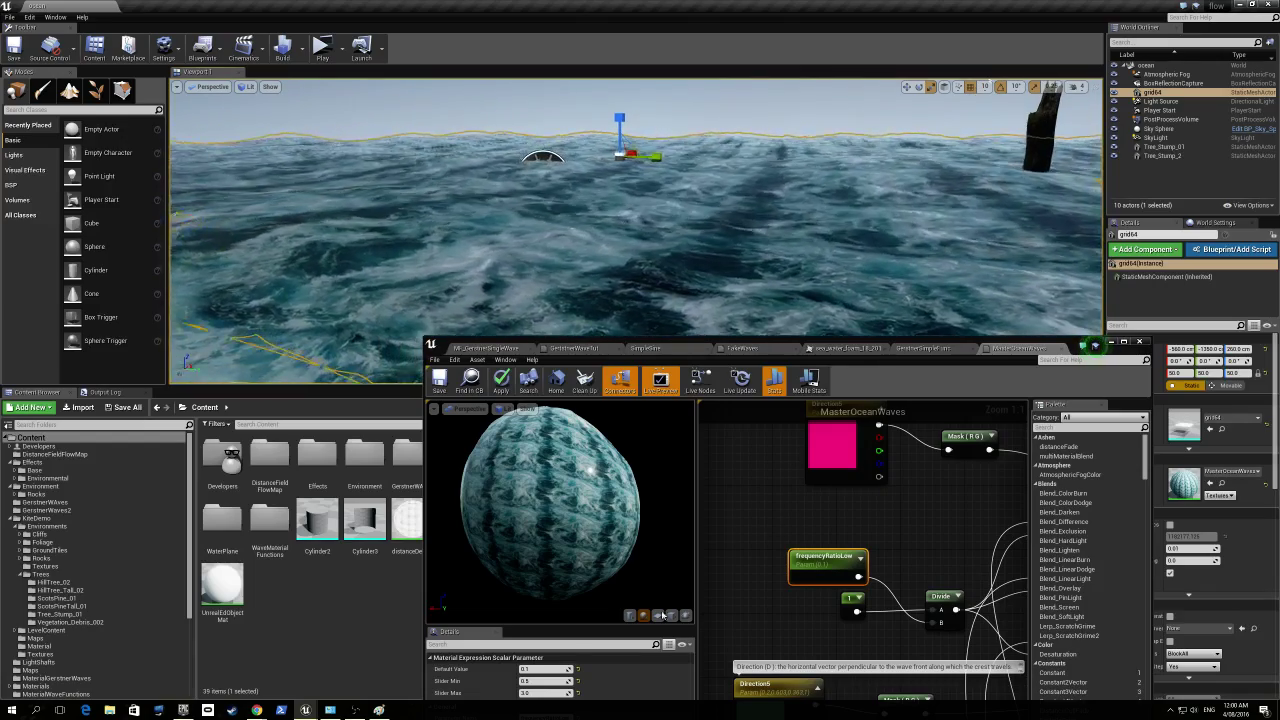
Rearrange the frequencyRatioLow node and the constant 1 node so the constant sits above the parameter beside the Divide node
{"action": "left_click", "coordinate": [535, 668]}
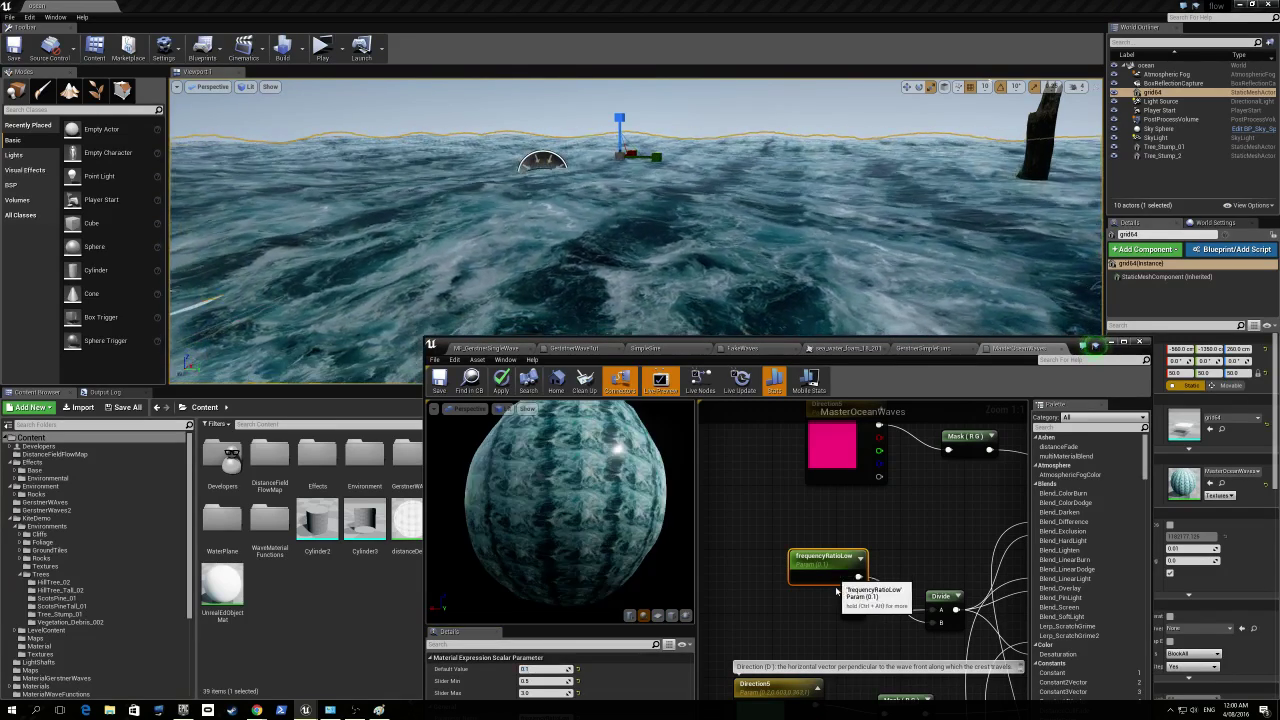
{"action": "mouse_move", "coordinate": [834, 570]}
{"action": "left_mouse_down"}
{"action": "mouse_move", "coordinate": [842, 642]}
{"action": "mouse_move", "coordinate": [845, 573]}
{"action": "left_mouse_up"}
{"action": "left_click_drag", "start_coordinate": [834, 634], "coordinate": [834, 602]}
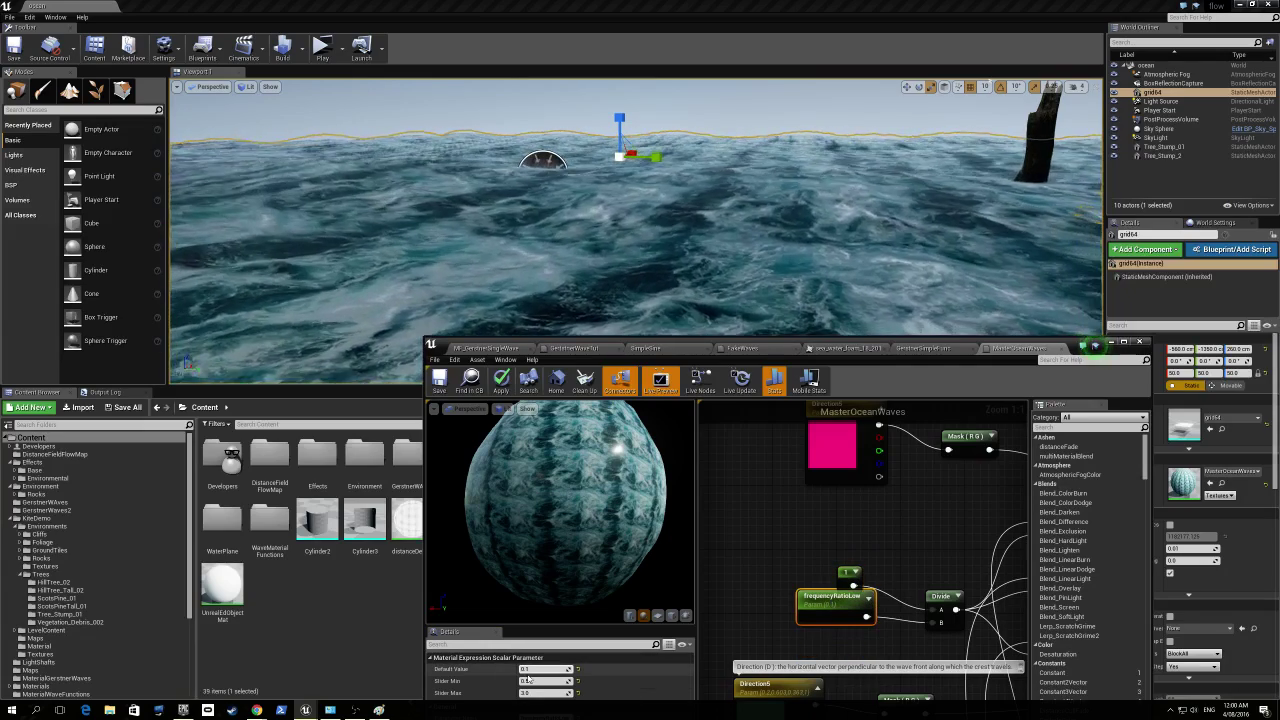
Set the default value of the frequencyRatioLow parameter to 0.4
{"action": "left_click", "coordinate": [545, 671]}
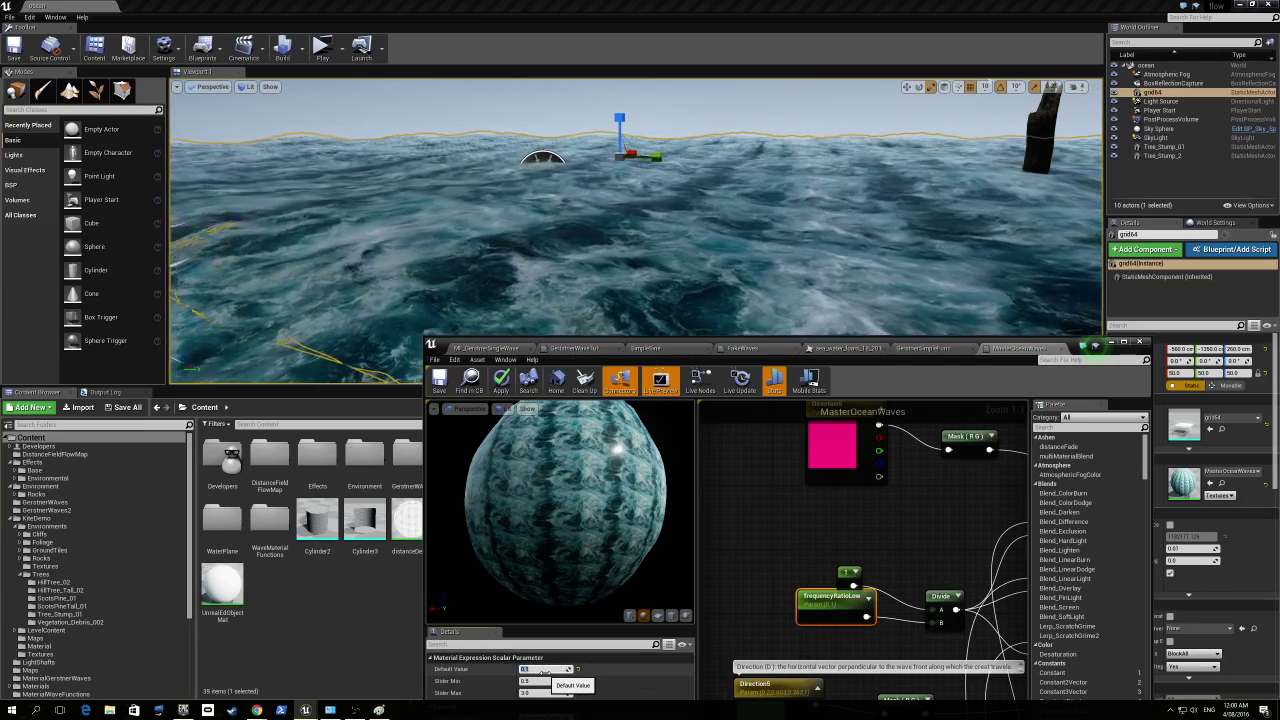
{"action": "type", "text": "0.2"}
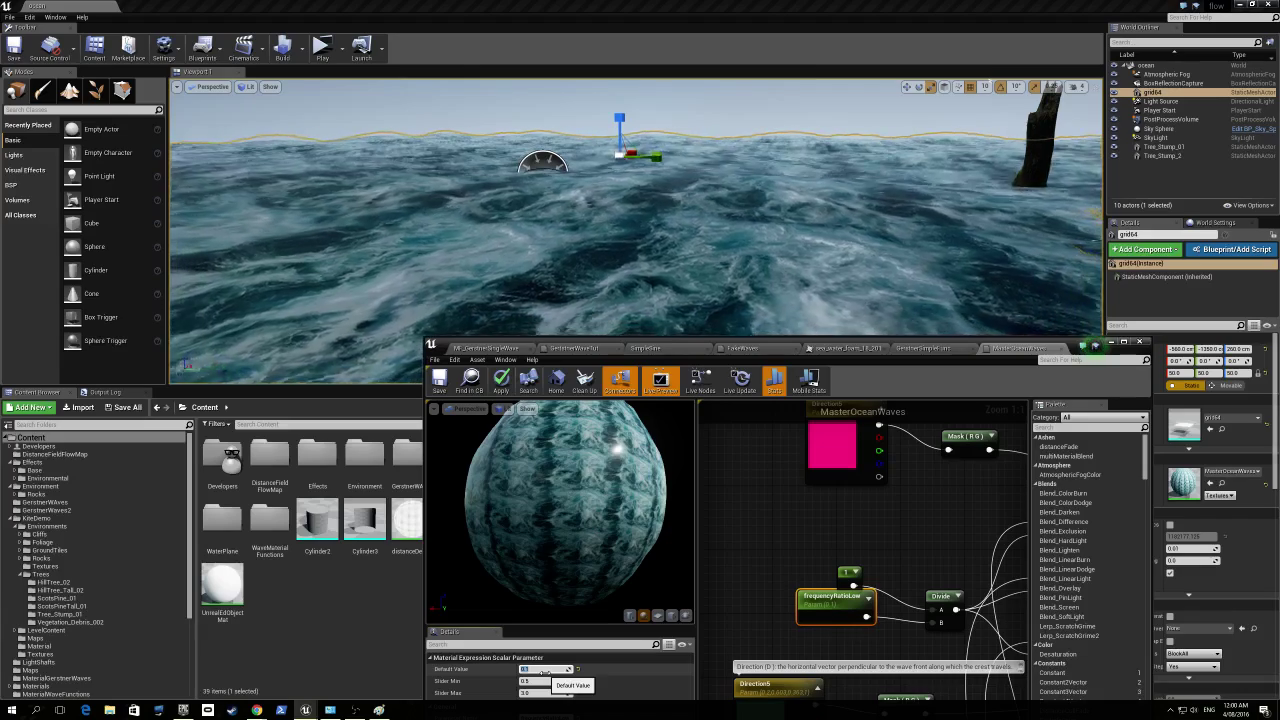
{"action": "key", "text": "Return"}
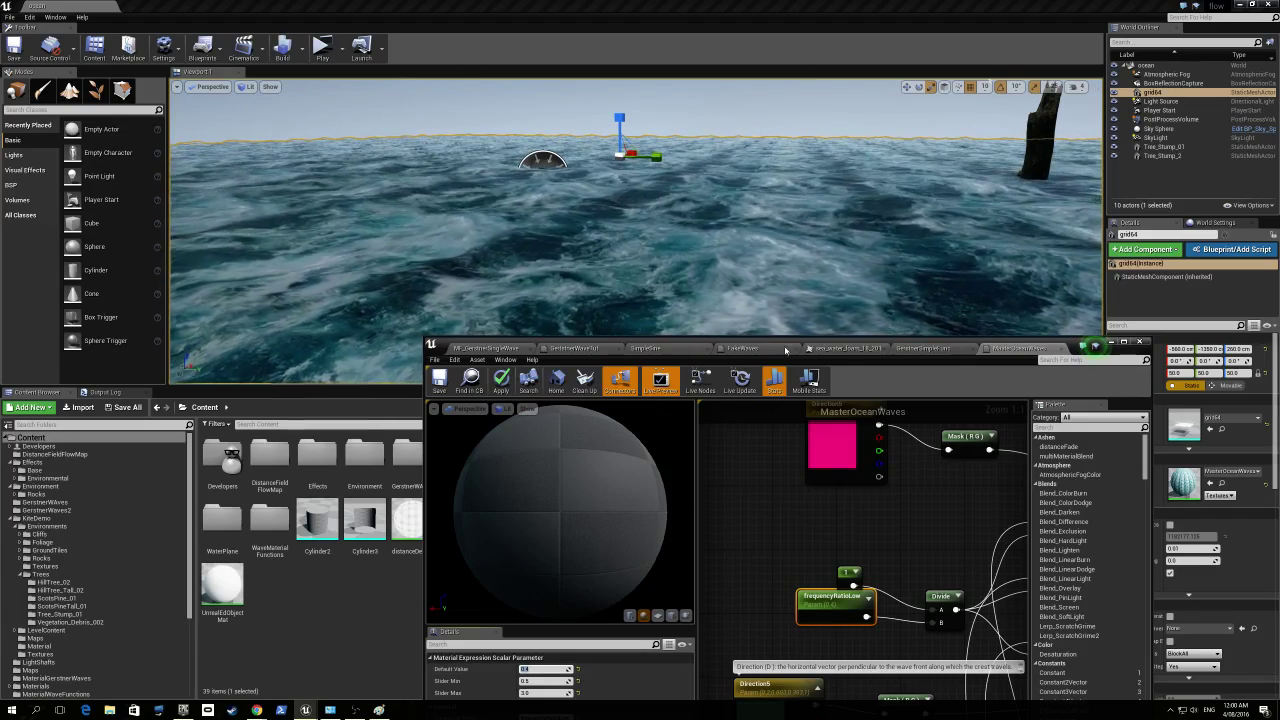
Place the material editor beside the level viewport, make the viewport taller, and narrow the editor to show more of the waves
{"action": "left_click_drag", "start_coordinate": [786, 343], "coordinate": [995, 74]}
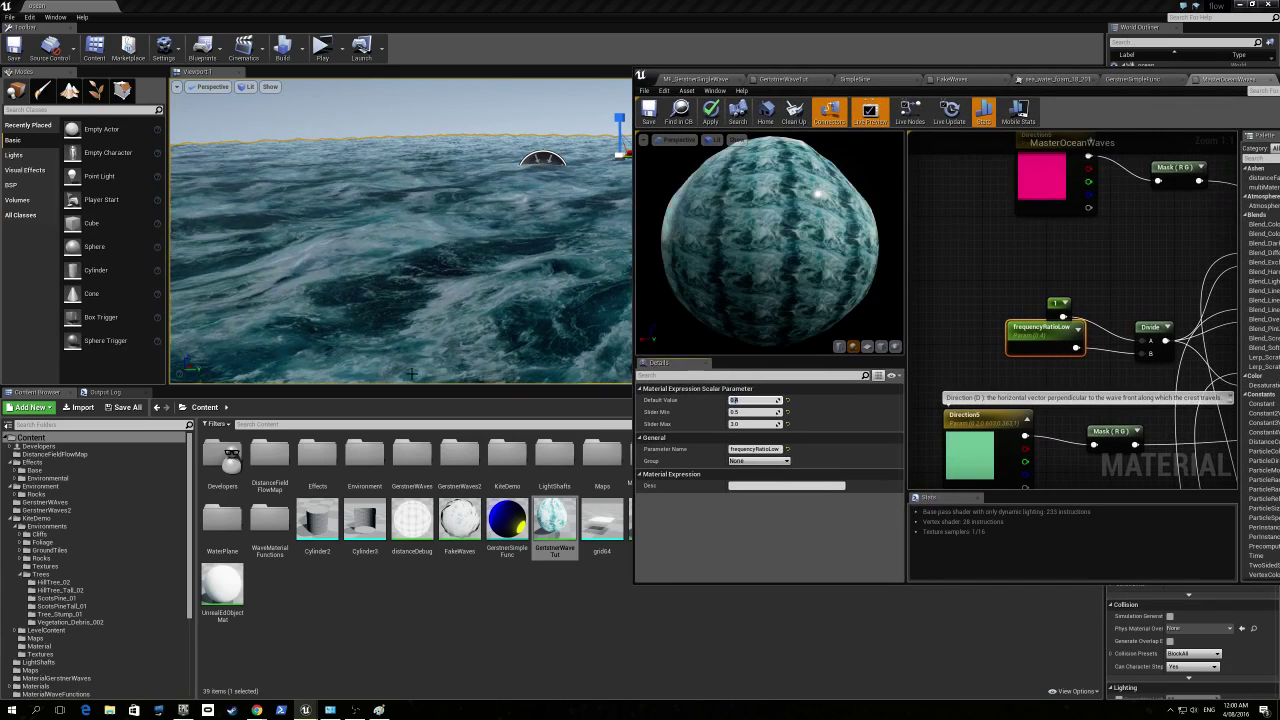
{"action": "left_click_drag", "start_coordinate": [411, 386], "coordinate": [411, 570]}
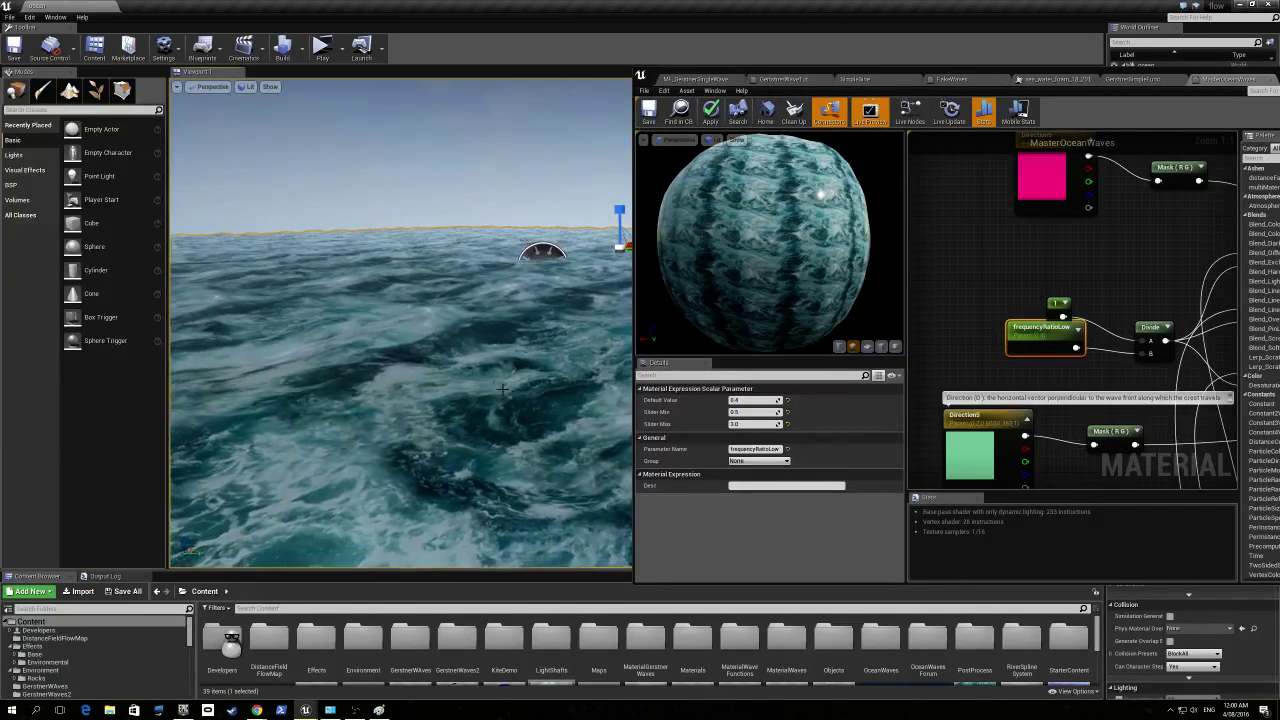
{"action": "middle_click_drag", "start_coordinate": [430, 430], "coordinate": [510, 415]}
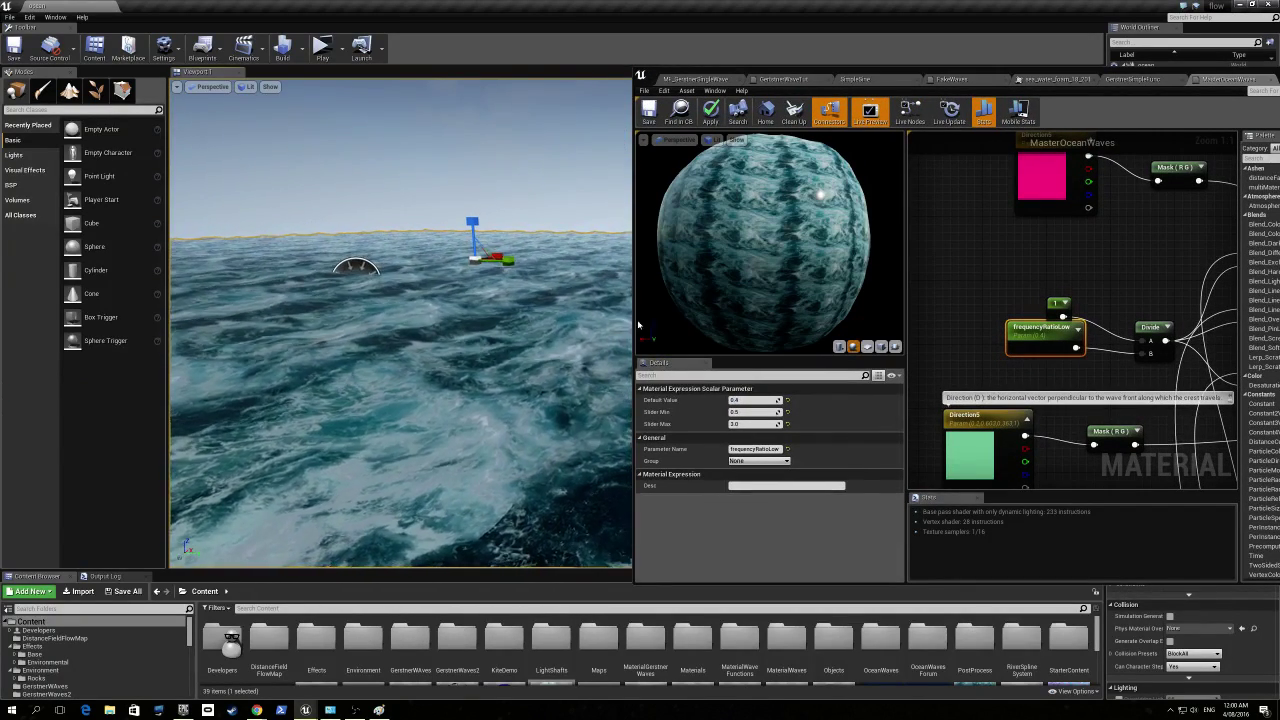
{"action": "left_click_drag", "start_coordinate": [634, 320], "coordinate": [703, 320]}
Set the default value of the Wavelength L2 parameter to 800
{"action": "right_click_drag", "start_coordinate": [991, 306], "coordinate": [1066, 300]}
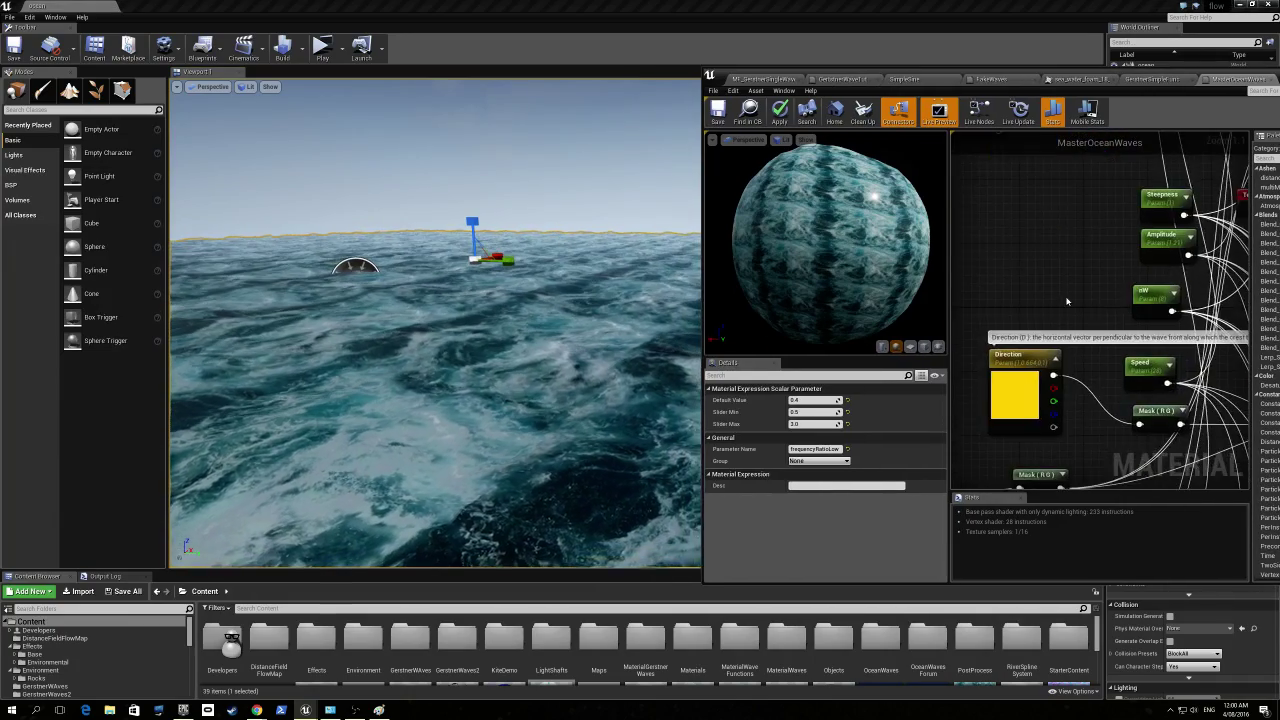
{"action": "right_click_drag", "start_coordinate": [1066, 470], "coordinate": [1027, 442]}
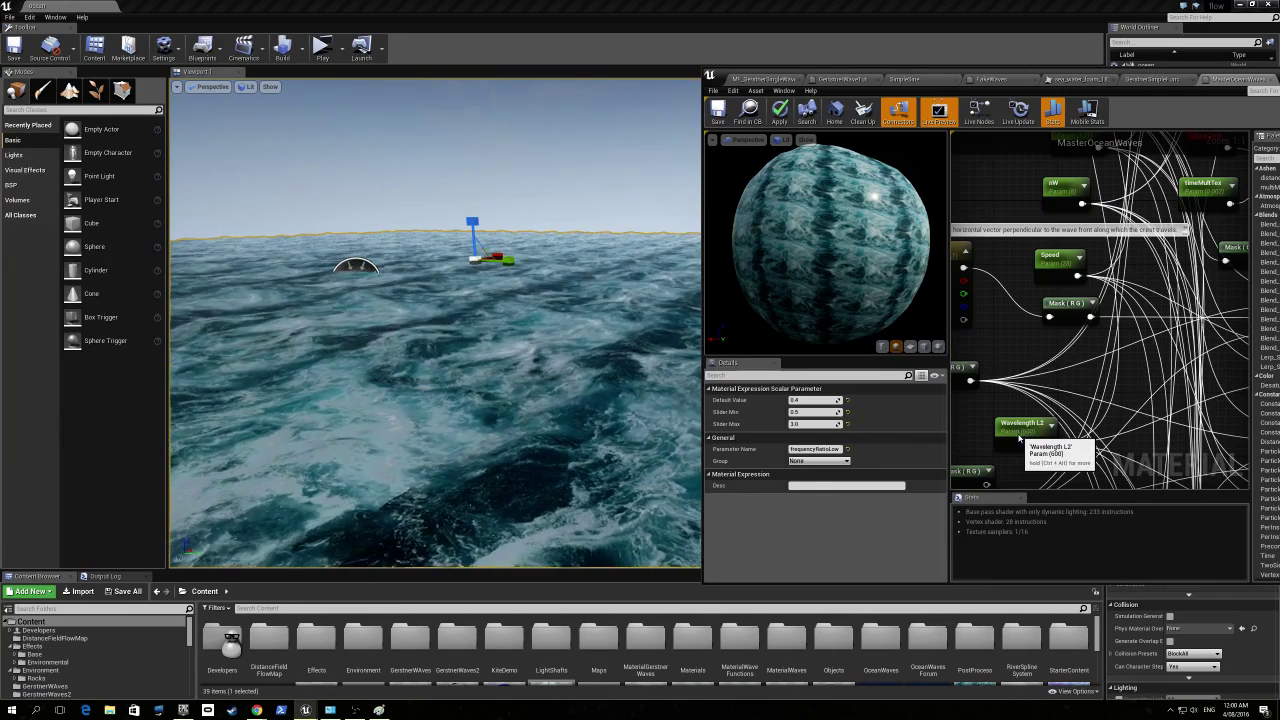
{"action": "left_click", "coordinate": [1019, 430]}
{"action": "left_click", "coordinate": [808, 400]}
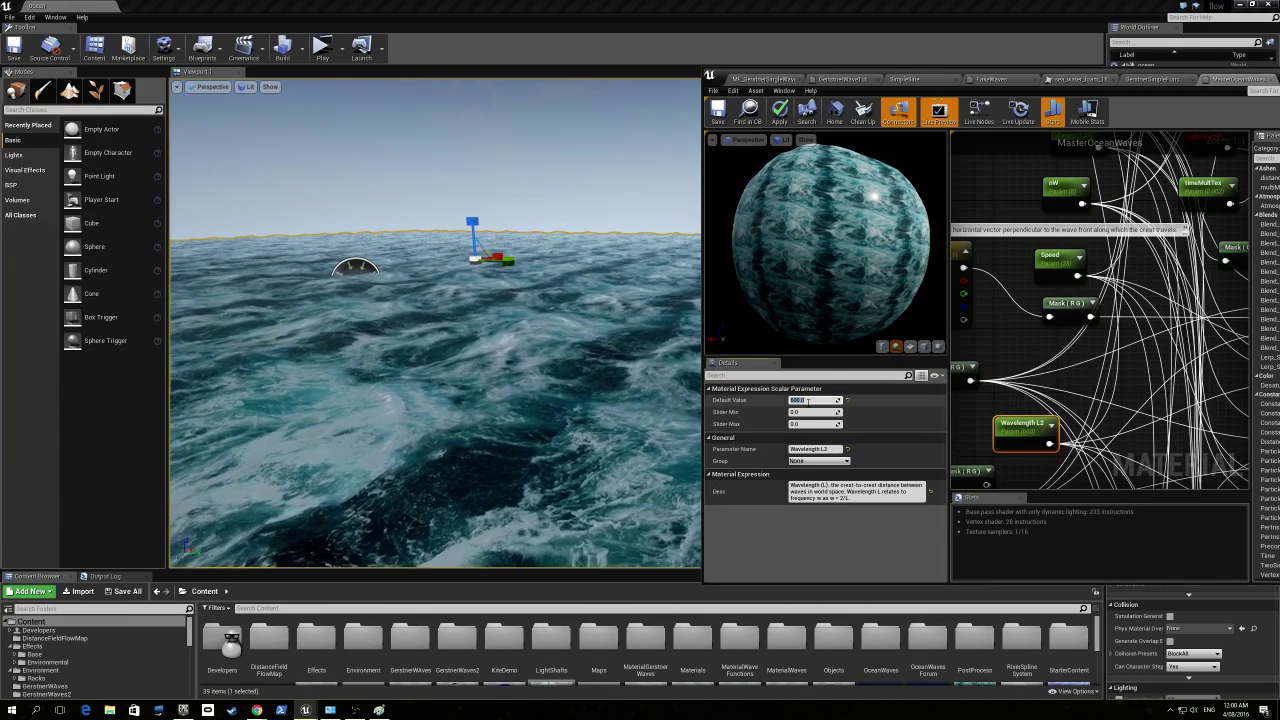
{"action": "key", "text": "Return"}
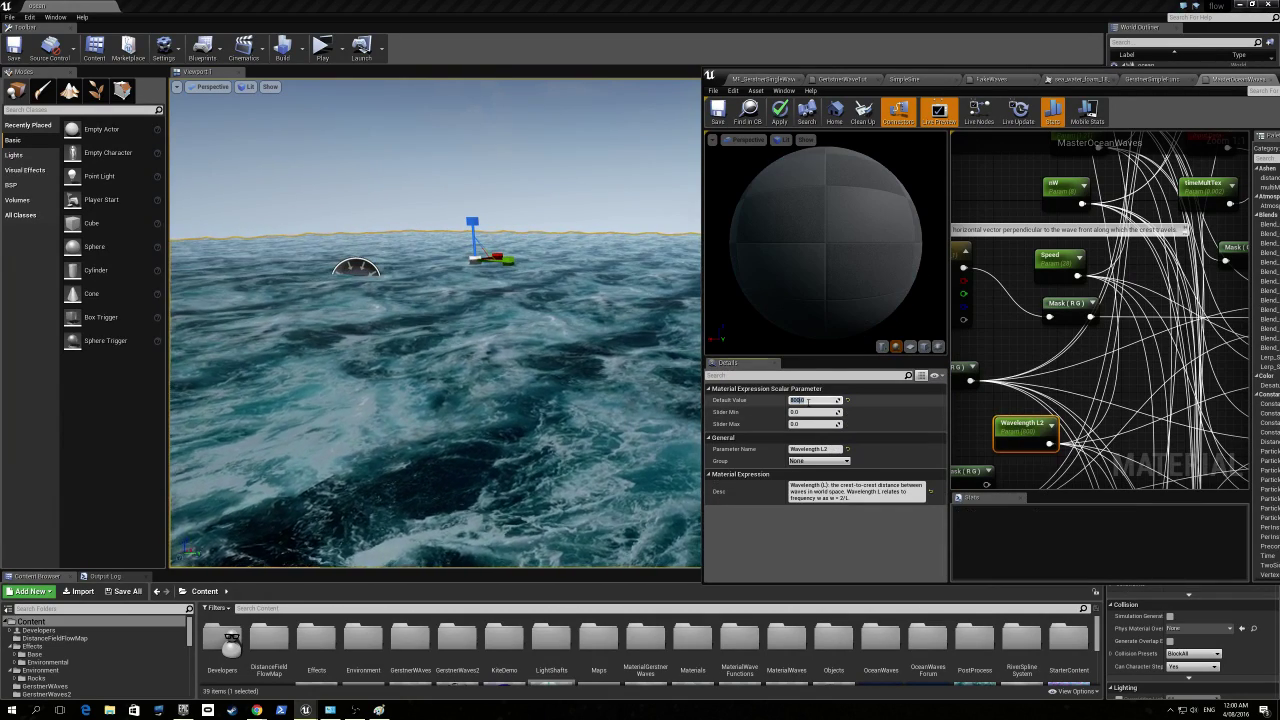
{"action": "key", "text": "Return"}
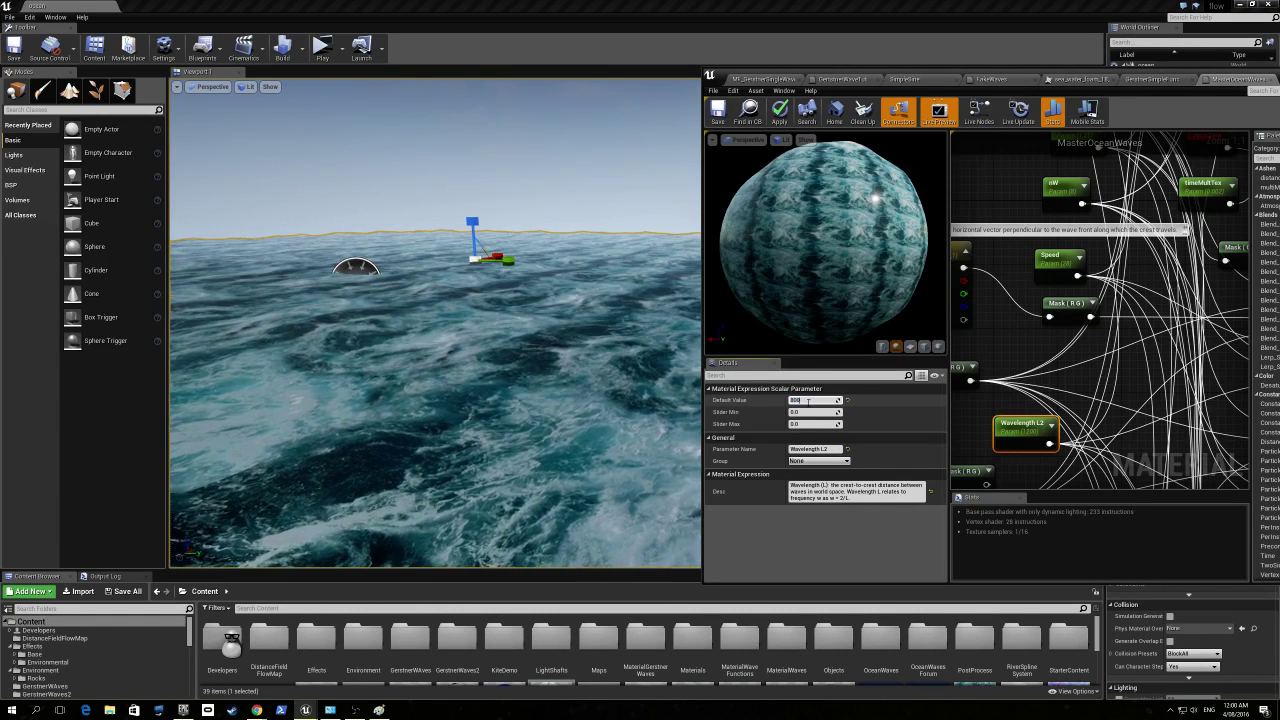
{"action": "key", "text": "Return"}
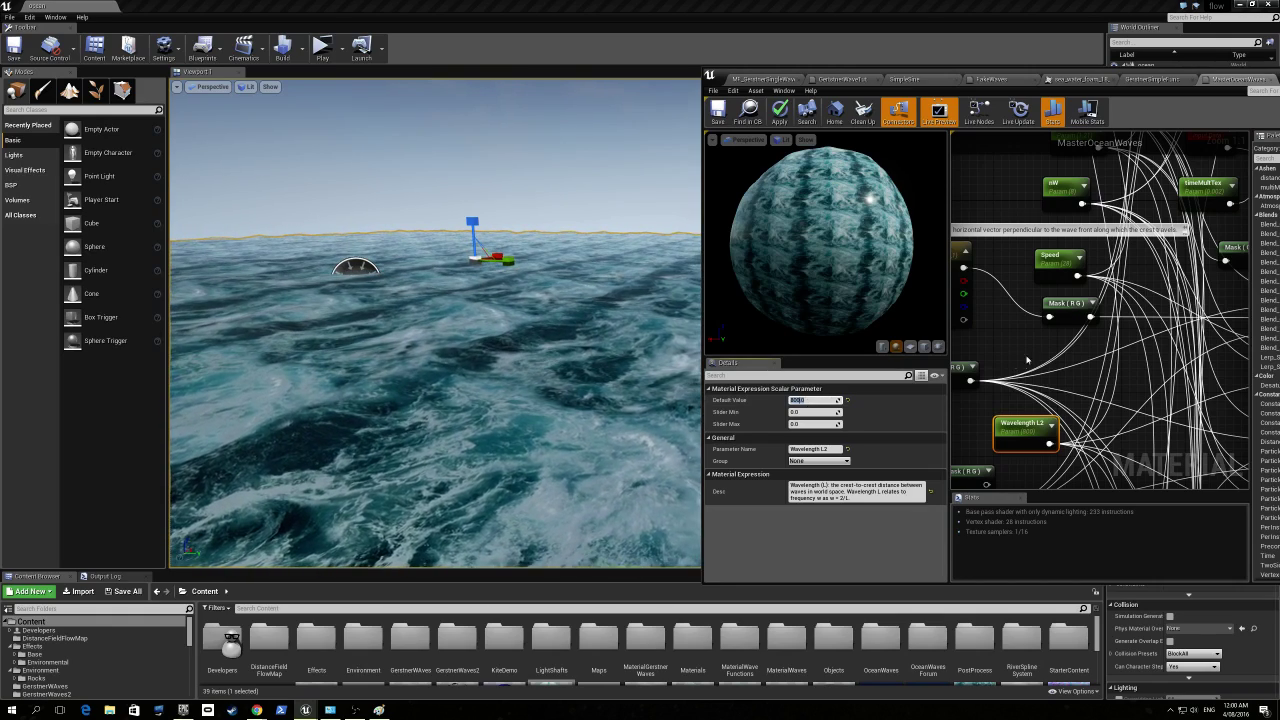
Set the default value of the frequencyRatioMed parameter to 2.4
{"action": "right_click_drag", "start_coordinate": [1027, 360], "coordinate": [1084, 260]}
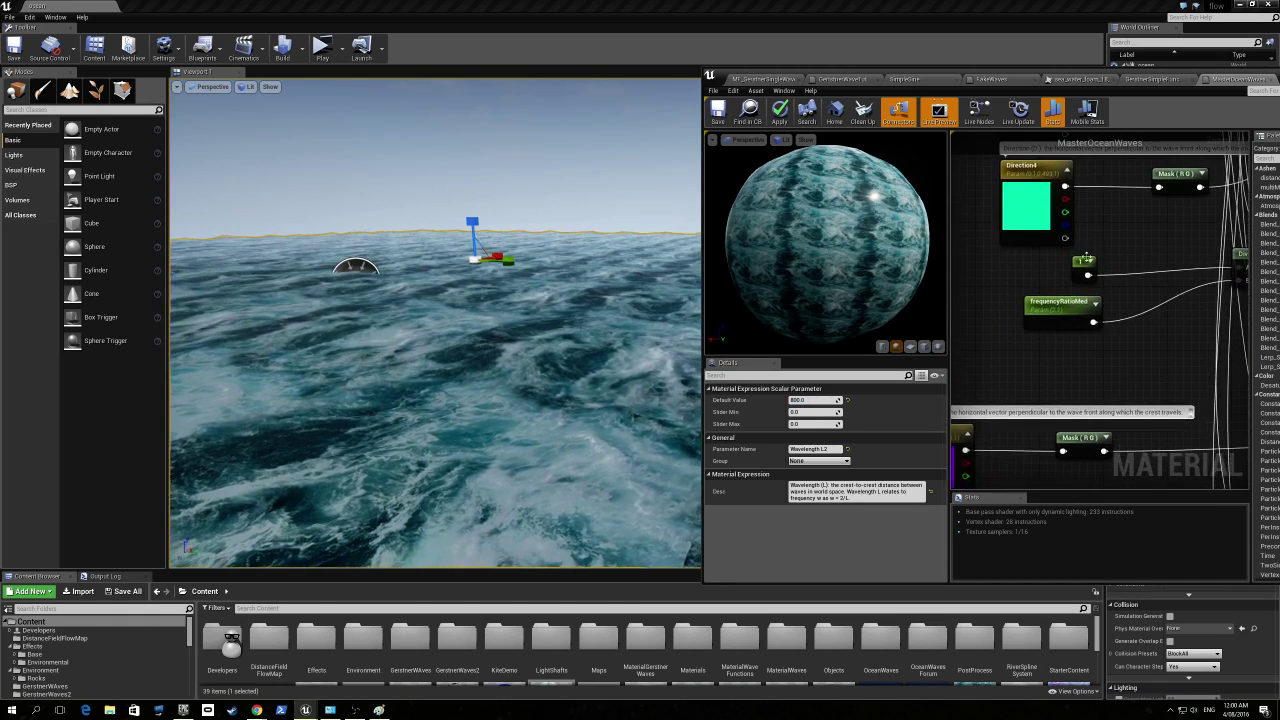
{"action": "left_click", "coordinate": [1058, 305]}
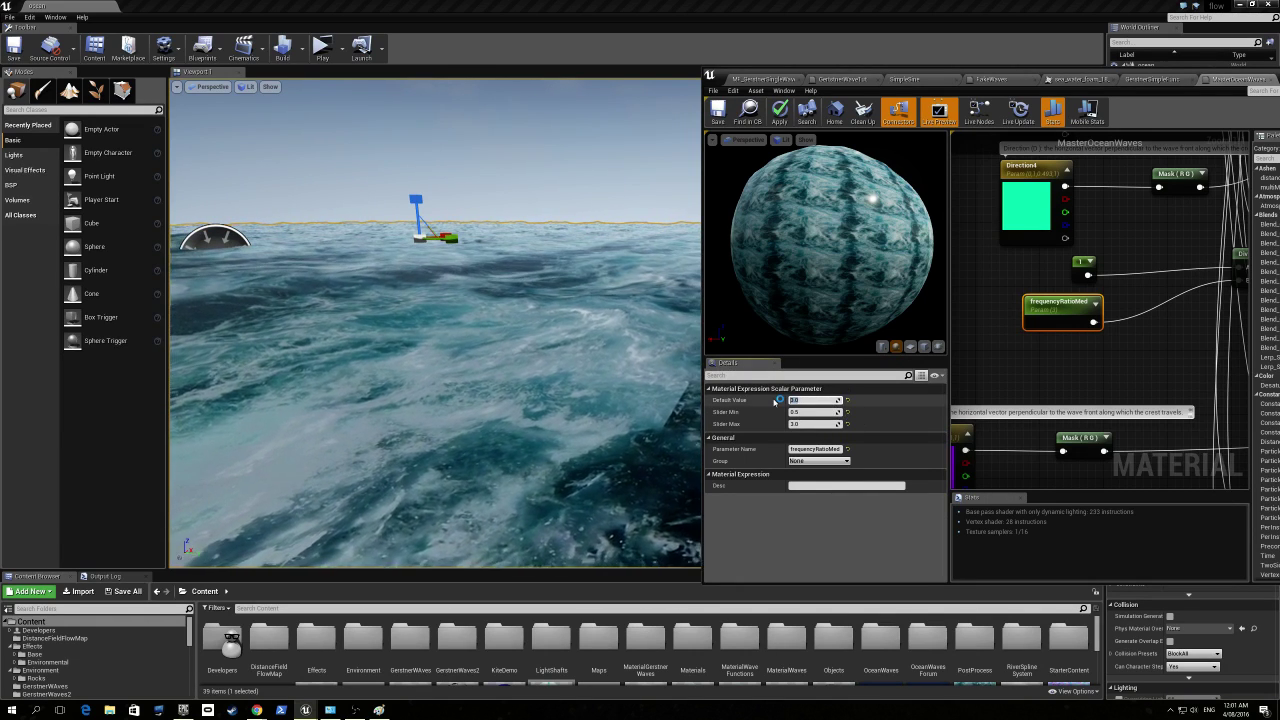
{"action": "type", "text": "2.4"}
{"action": "key", "text": "Return"}
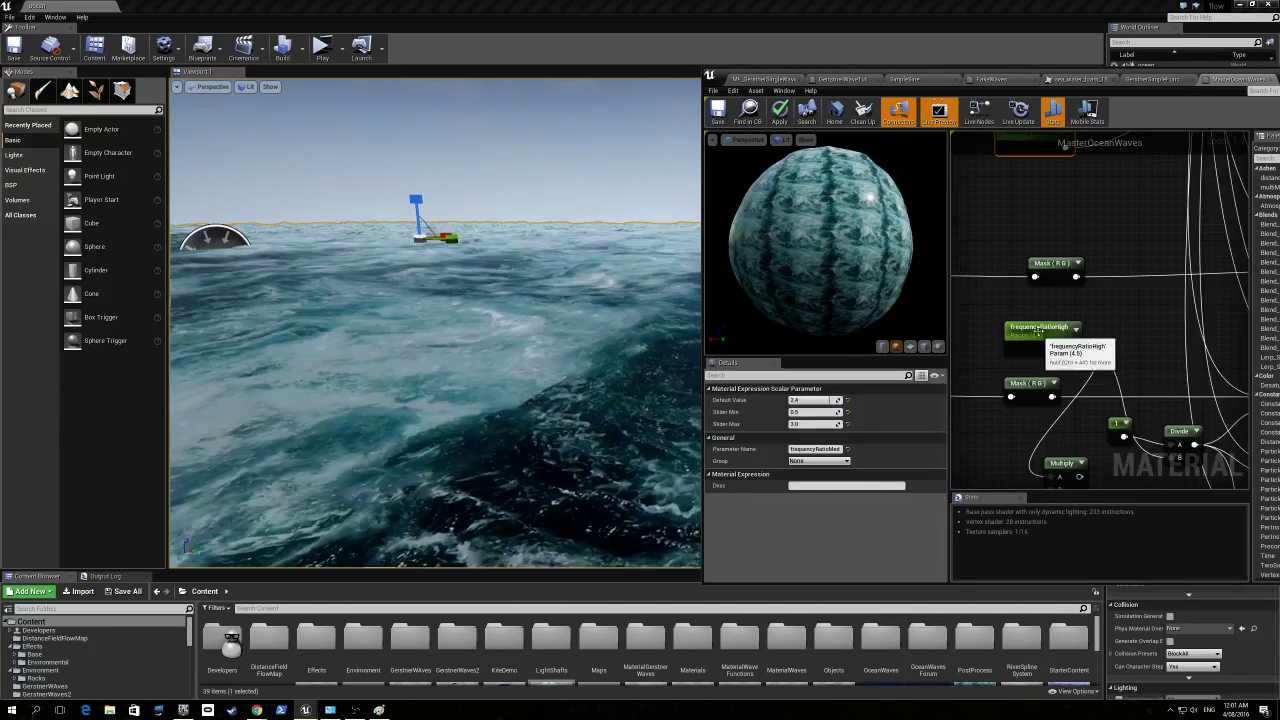
Set the default value of the frequencyRatioHigh parameter to 3.2
{"action": "left_click", "coordinate": [1041, 333]}
{"action": "left_click", "coordinate": [827, 400]}
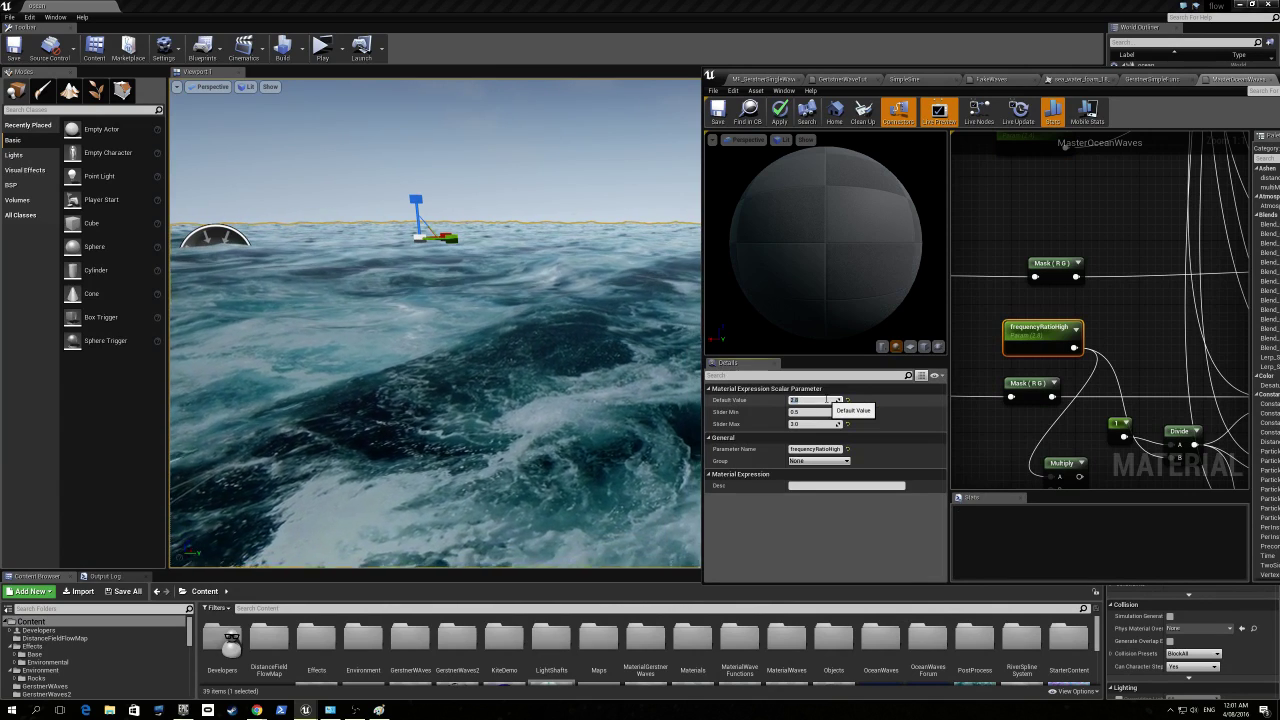
{"action": "type", "text": "4"}
{"action": "key", "text": "Return"}
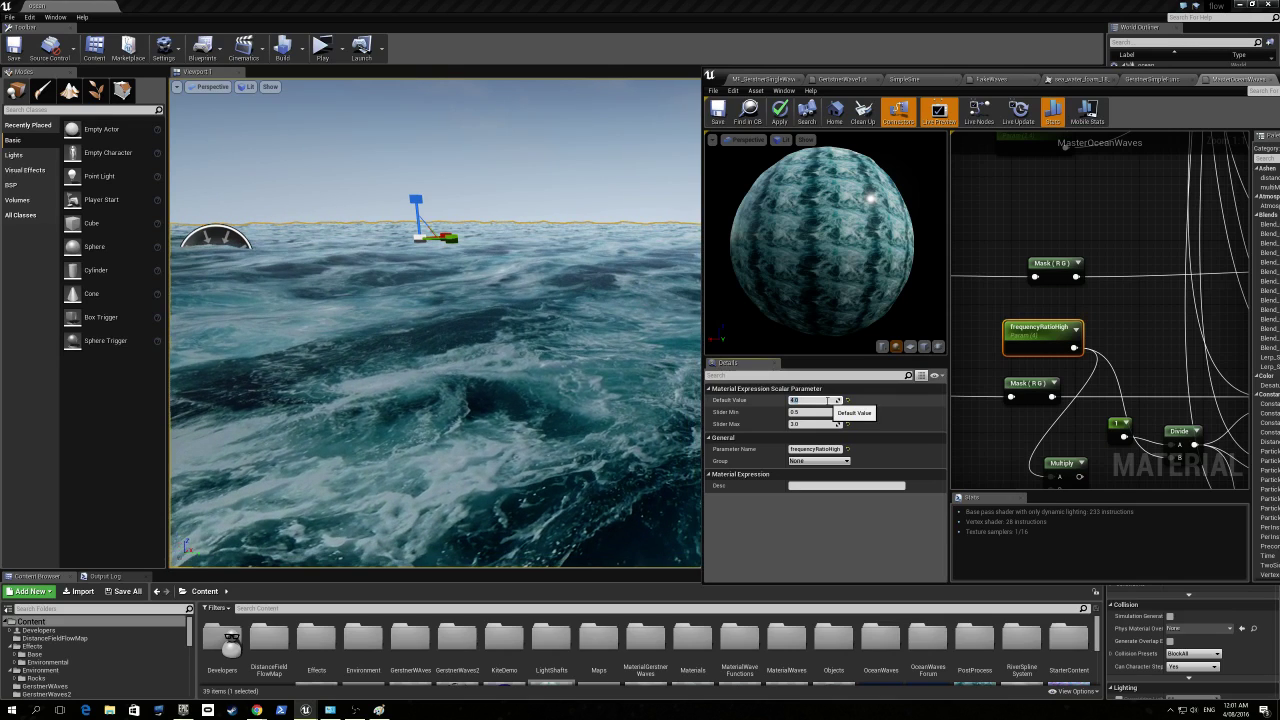
{"action": "left_click_drag", "start_coordinate": [826, 400], "coordinate": [832, 400]}
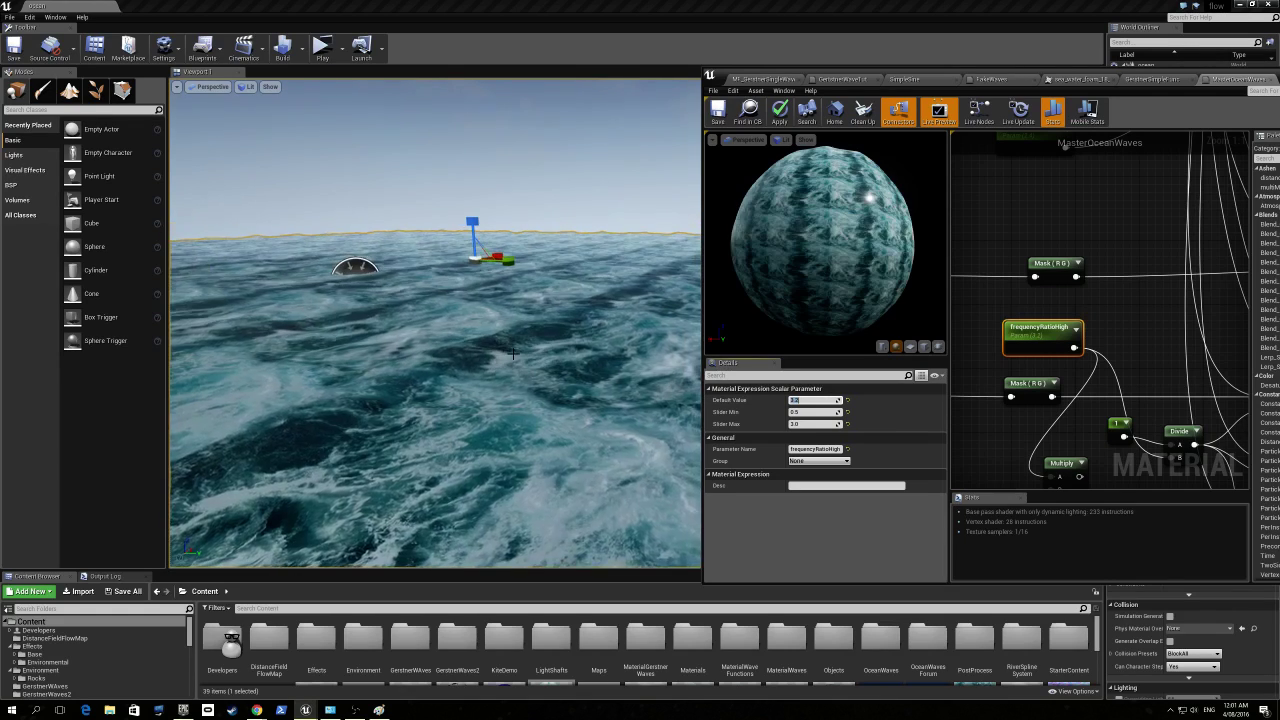
Raise the default value of the Amplitude parameter to about 4.05
{"action": "right_click_drag", "start_coordinate": [999, 290], "coordinate": [992, 484]}
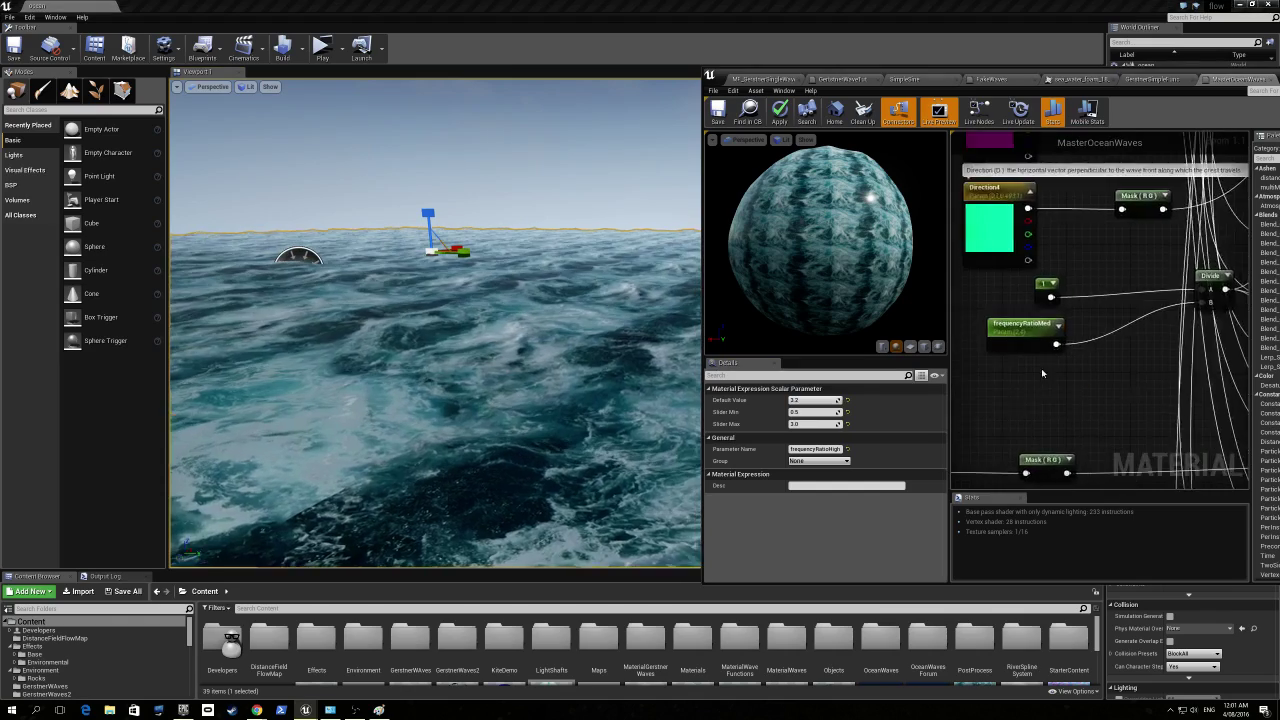
{"action": "scroll", "coordinate": [1043, 371], "scroll_direction": "down", "scroll_amount": 2}
{"action": "right_click_drag", "start_coordinate": [1043, 300], "coordinate": [1072, 479]}
{"action": "right_click_drag", "start_coordinate": [1080, 290], "coordinate": [1097, 481]}
{"action": "right_click_drag", "start_coordinate": [1097, 215], "coordinate": [1005, 423]}
{"action": "left_click", "coordinate": [1057, 271]}
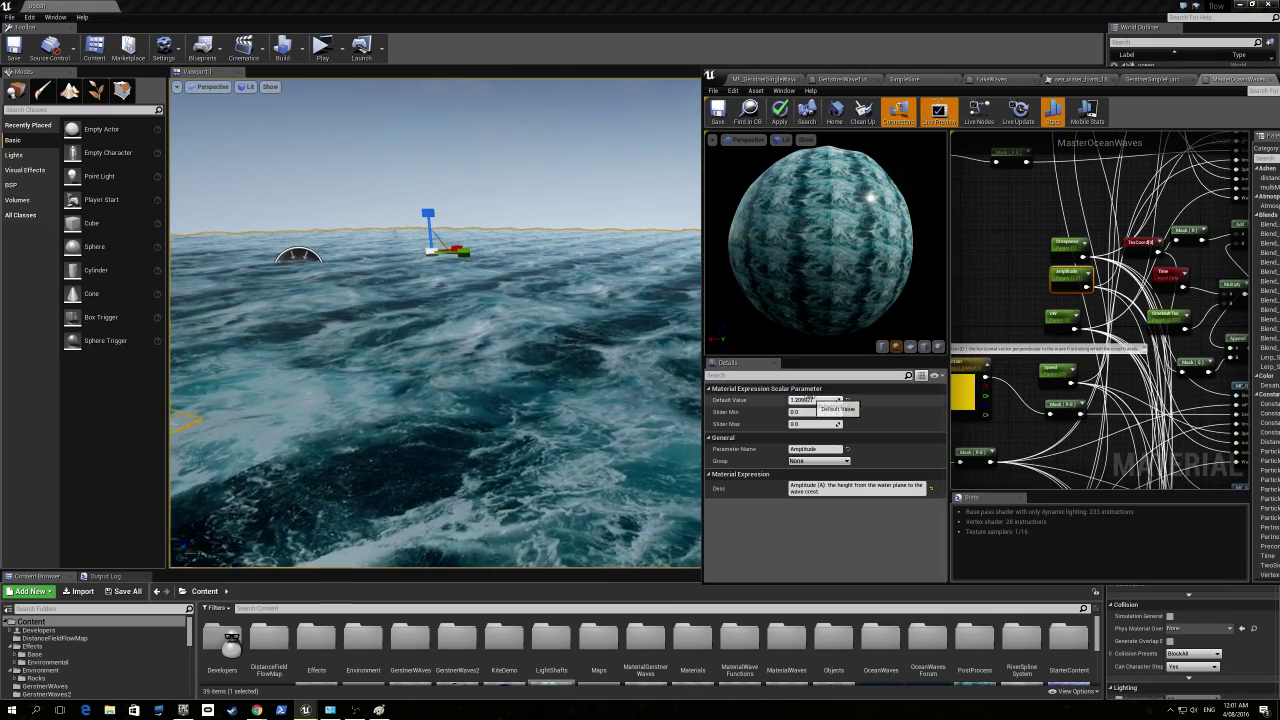
{"action": "left_click_drag", "start_coordinate": [810, 400], "coordinate": [863, 400]}
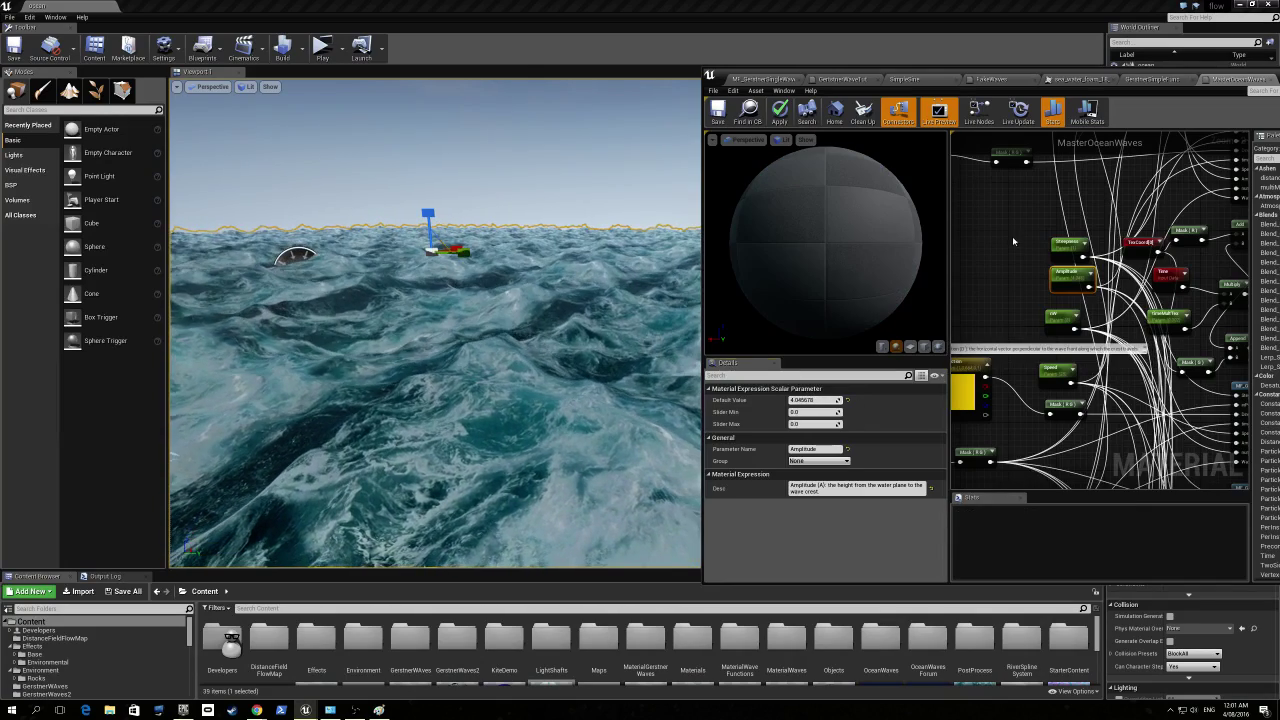
Check the Steepness parameter's settings and look at the waves around the tree stump in the level viewport
{"action": "right_click_drag", "start_coordinate": [1014, 241], "coordinate": [1012, 273]}
{"action": "left_click", "coordinate": [1057, 278]}
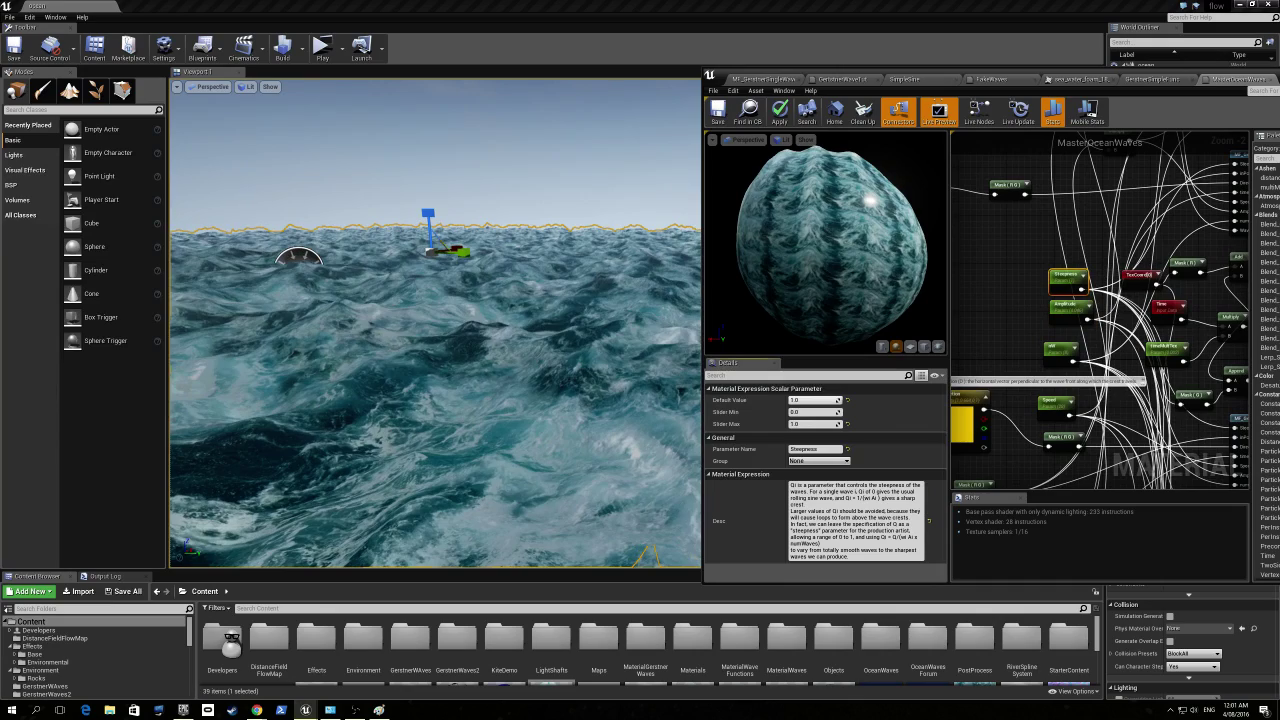
{"action": "right_click_drag", "start_coordinate": [430, 330], "coordinate": [491, 295]}
{"action": "right_click_drag", "start_coordinate": [644, 270], "coordinate": [640, 280]}
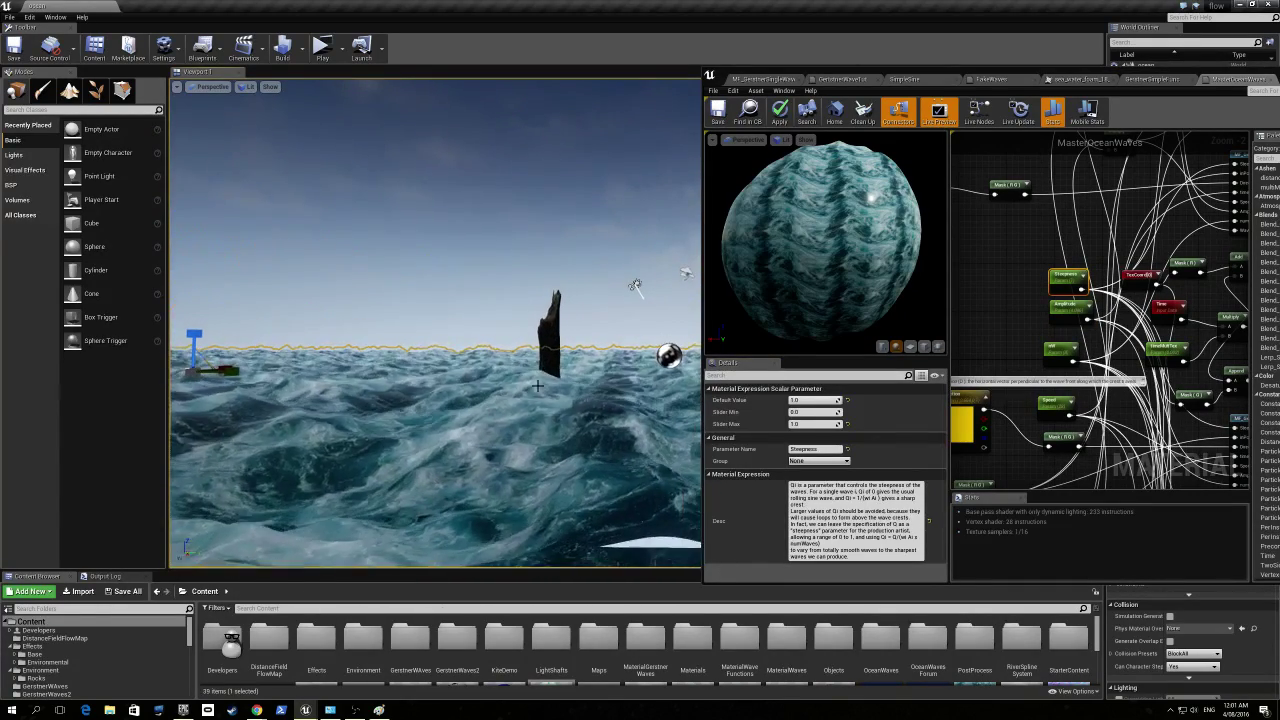
Lower the Amplitude parameter's default value to about 2.69 and shift the material editor aside to show more of the waves
{"action": "left_click", "coordinate": [1068, 304]}
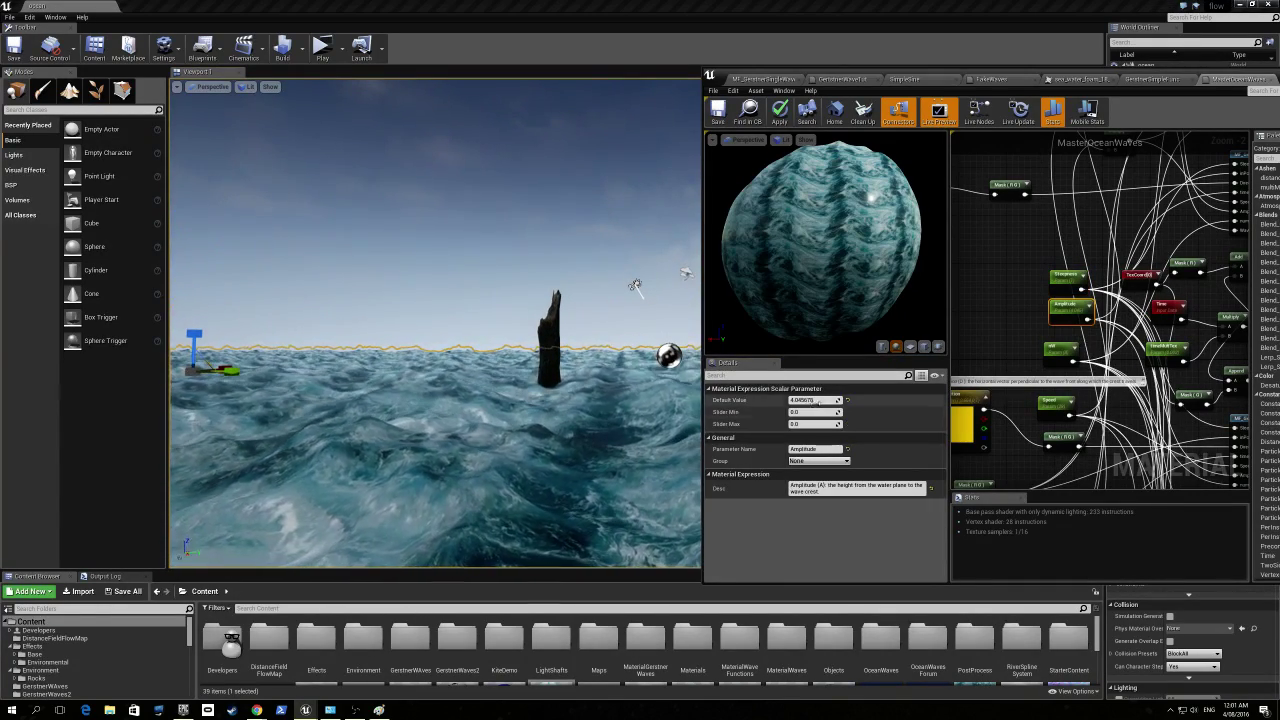
{"action": "left_click_drag", "start_coordinate": [816, 401], "coordinate": [794, 401]}
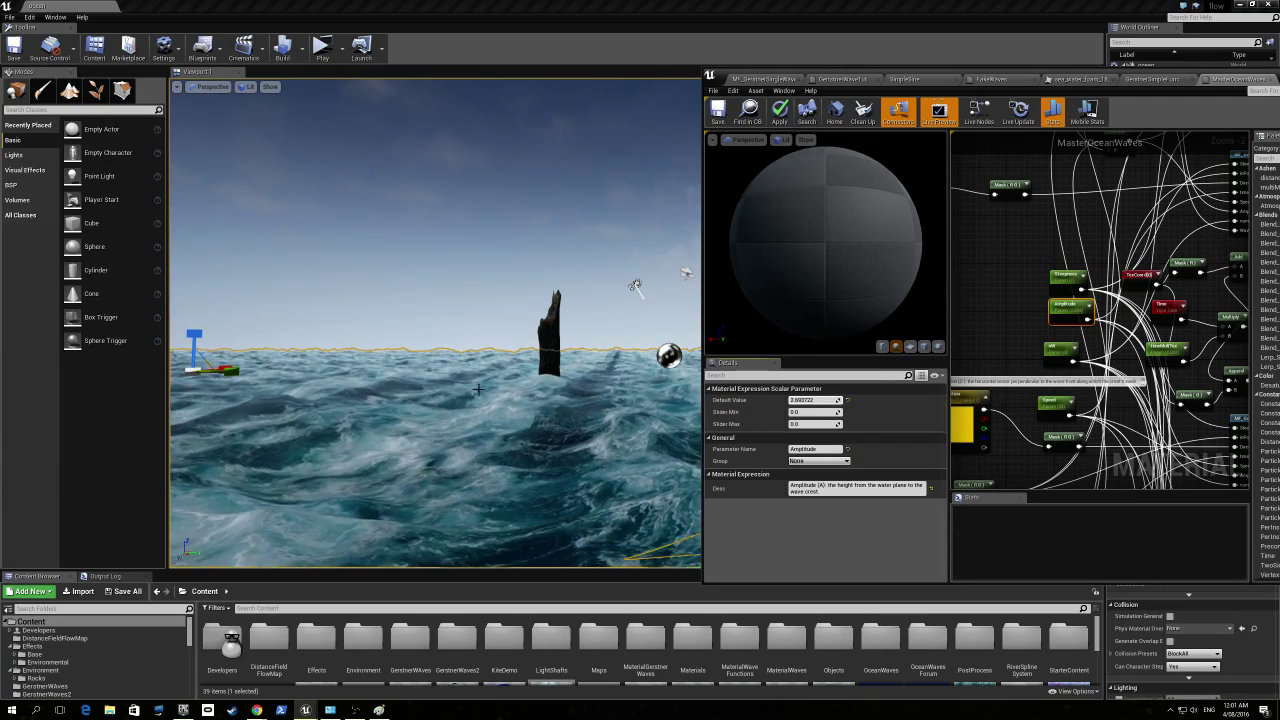
{"action": "right_click_drag", "start_coordinate": [635, 285], "coordinate": [635, 285]}
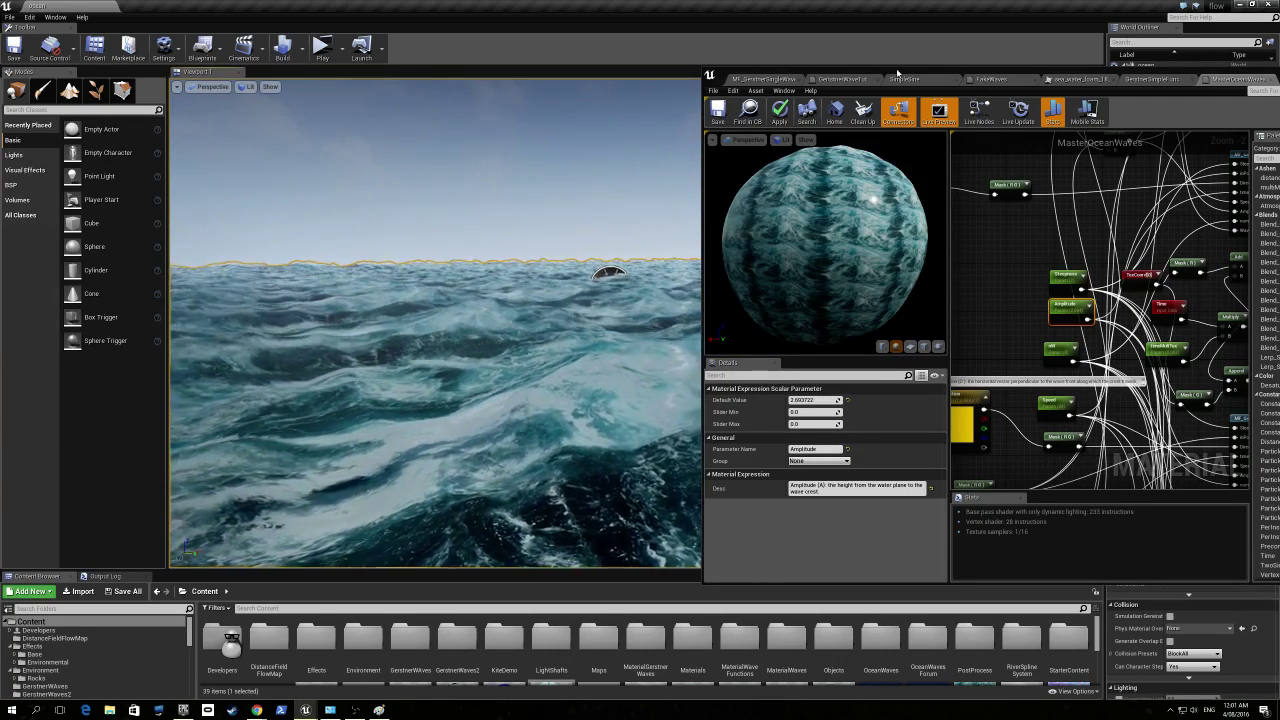
{"action": "left_click_drag", "start_coordinate": [897, 73], "coordinate": [921, 73]}
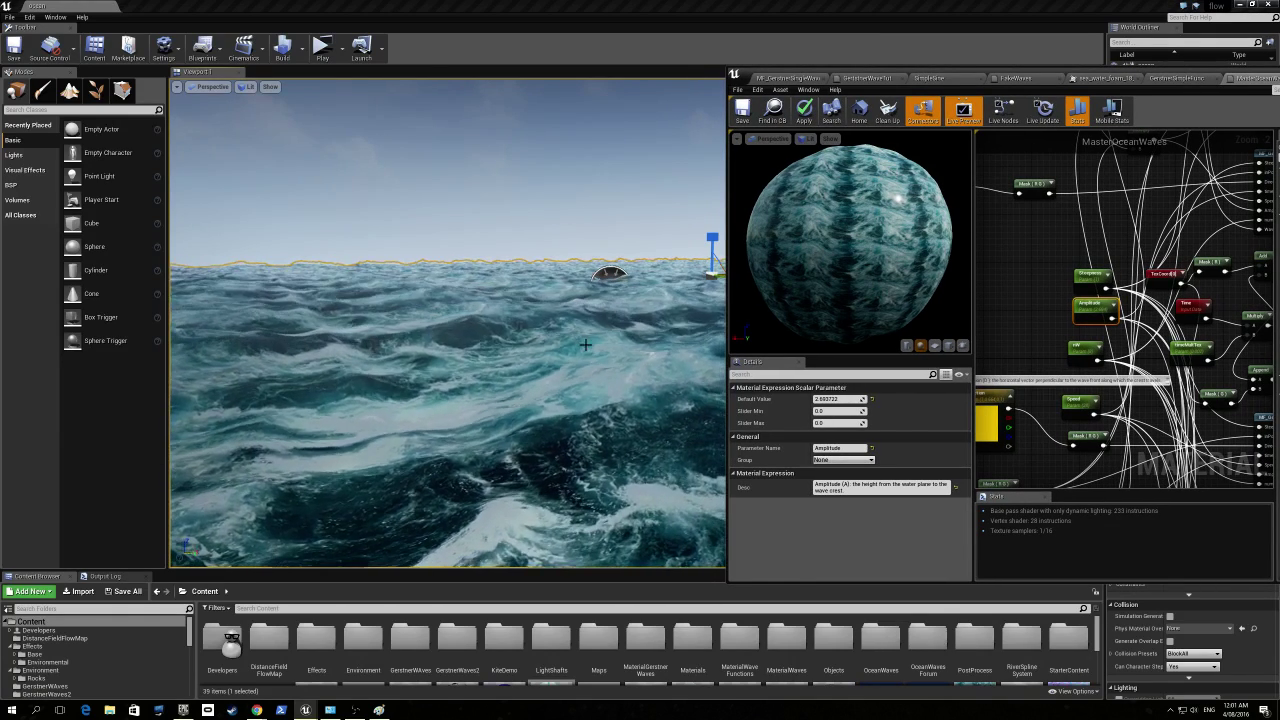
{"action": "right_click_drag", "start_coordinate": [605, 393], "coordinate": [590, 393]}
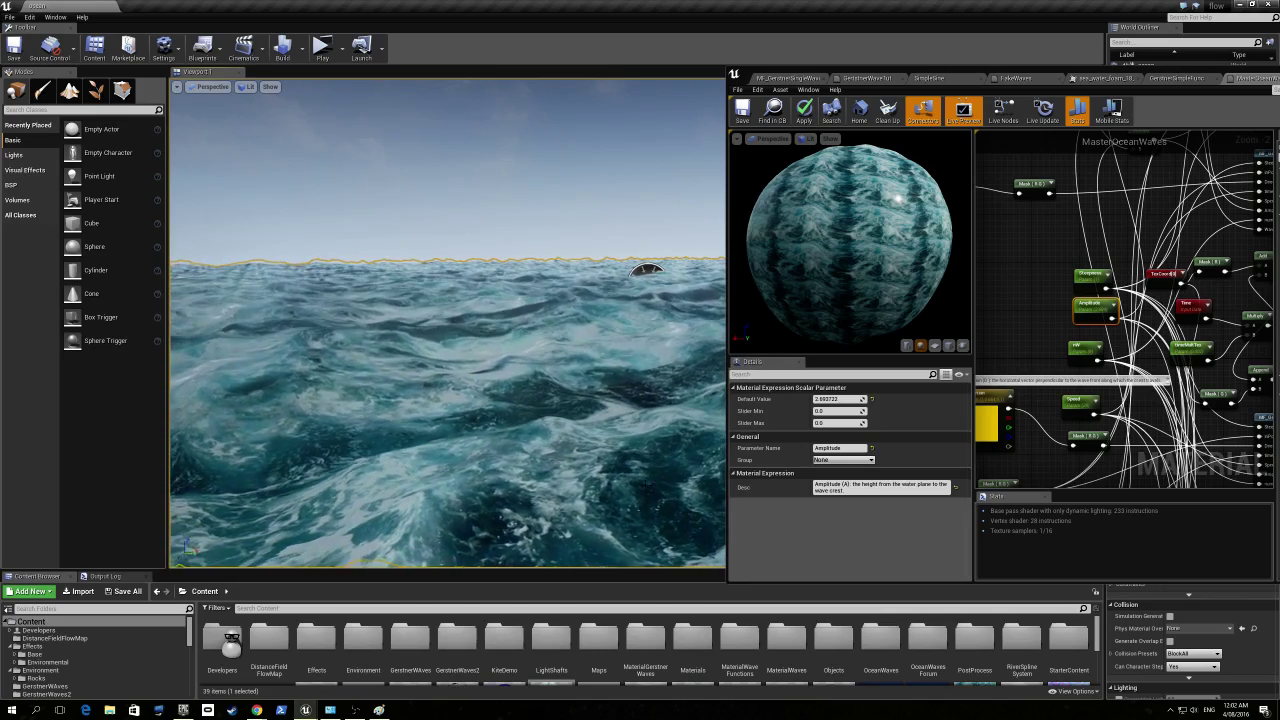
Switch to Chrome and open the Unreal Engine Forums in a new tab
{"action": "mouse_move", "coordinate": [256, 710]}
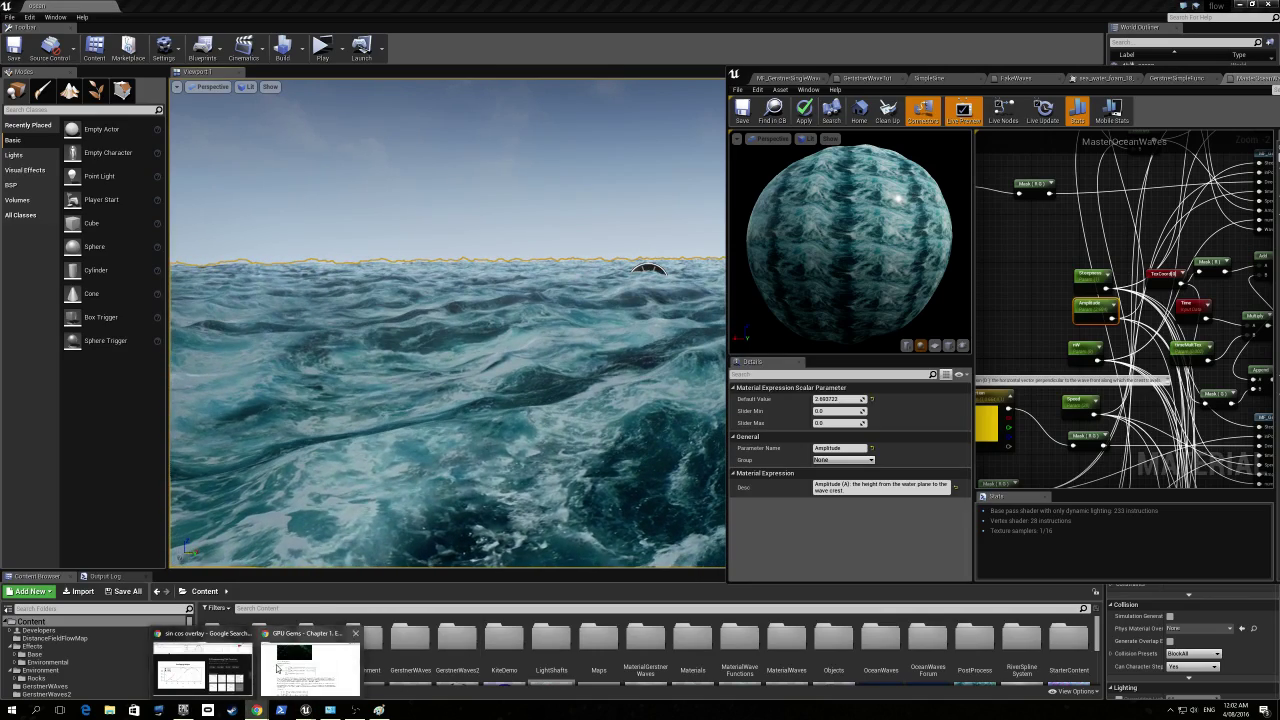
{"action": "left_click", "coordinate": [314, 665]}
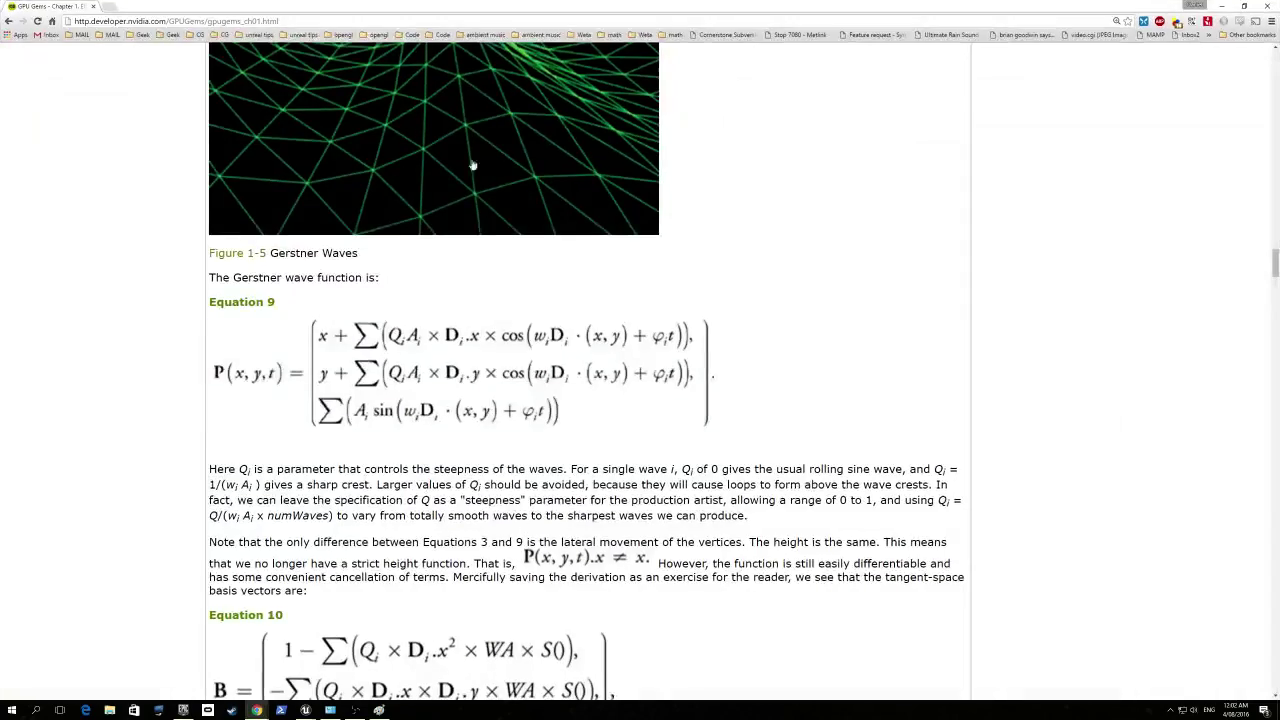
{"action": "left_click", "coordinate": [110, 8]}
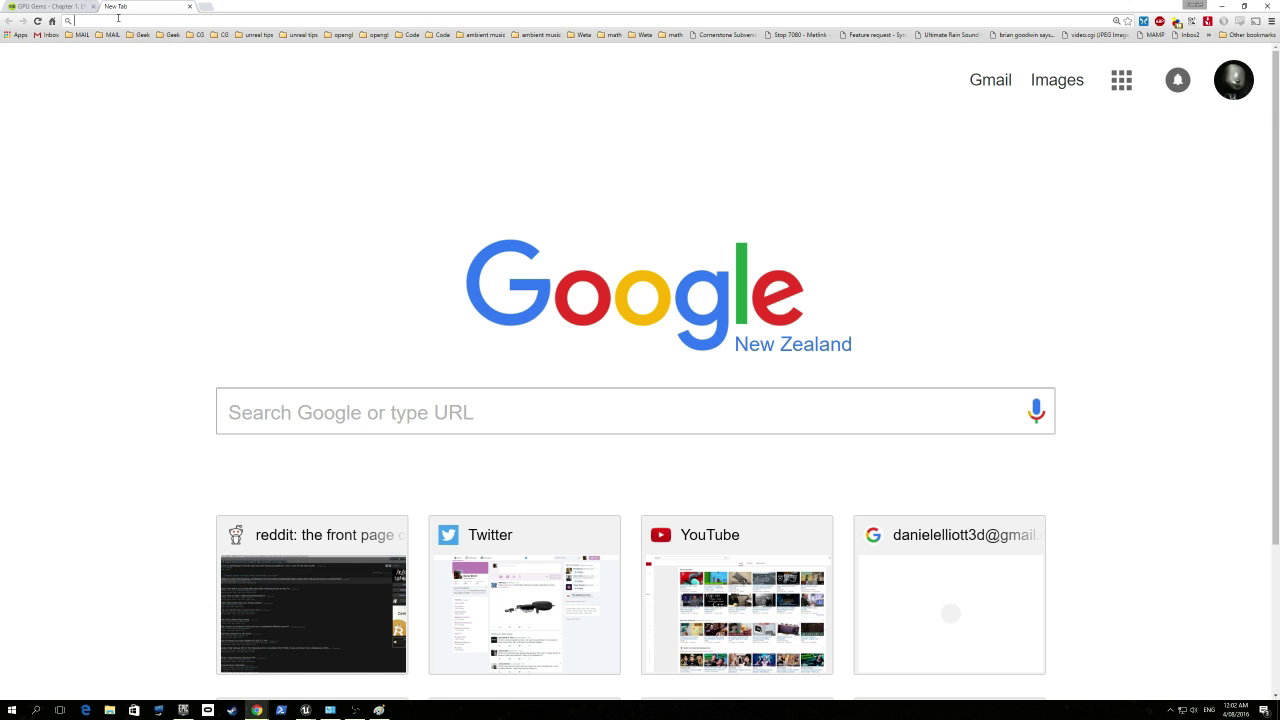
{"action": "type", "text": "unrealengine.com"}
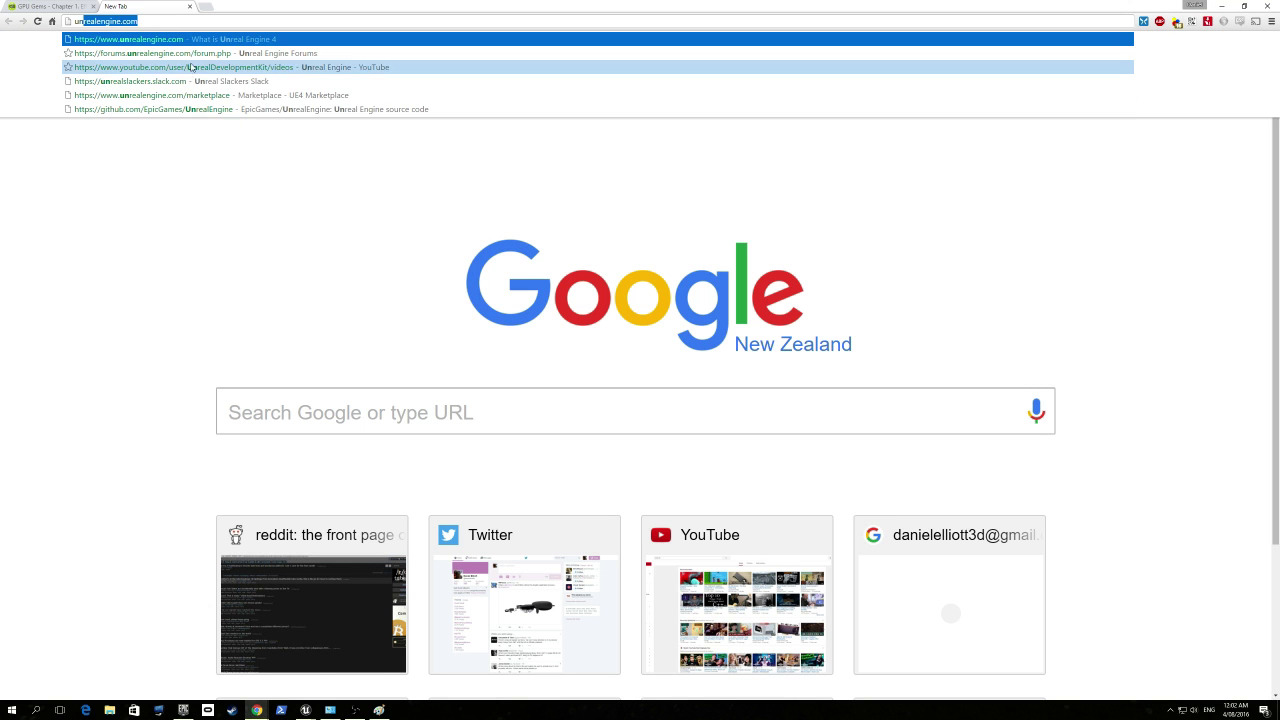
{"action": "left_click", "coordinate": [194, 54]}
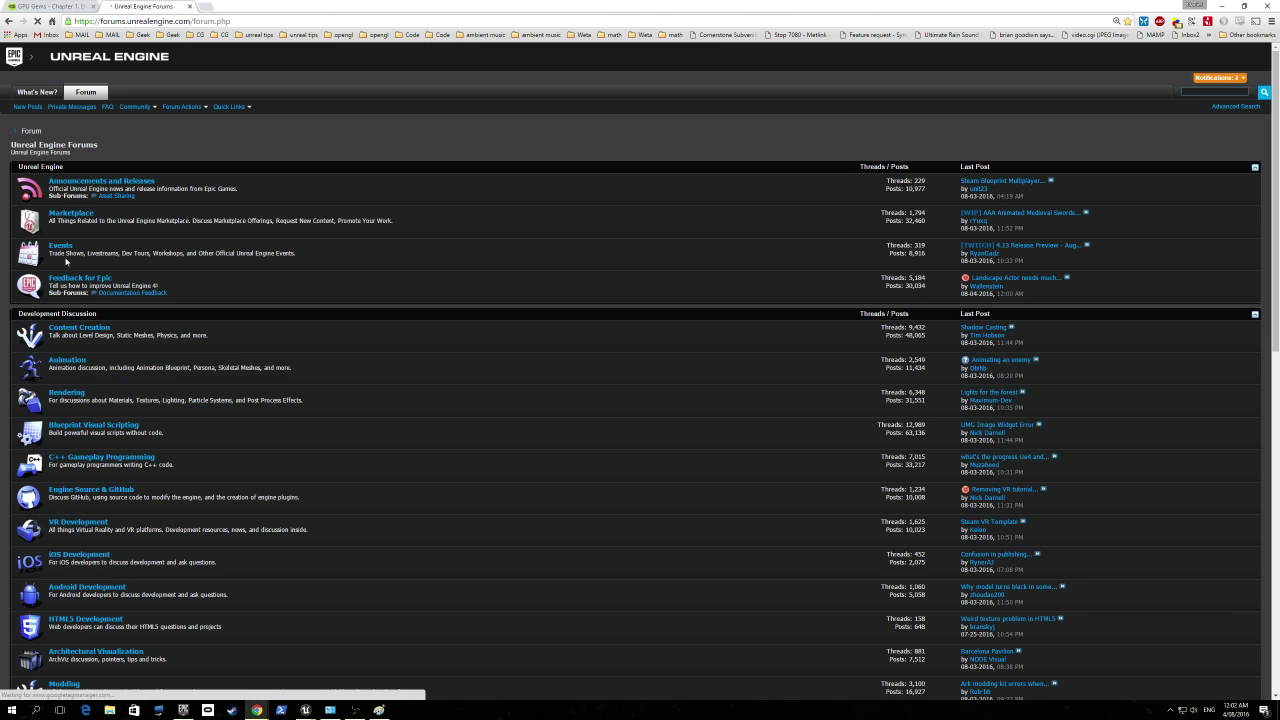
Open the forum's Community Content, Tools and Tutorials section, look over its threads, and return to Unreal Editor
{"action": "scroll", "coordinate": [245, 432], "scroll_direction": "down", "scroll_amount": 10}
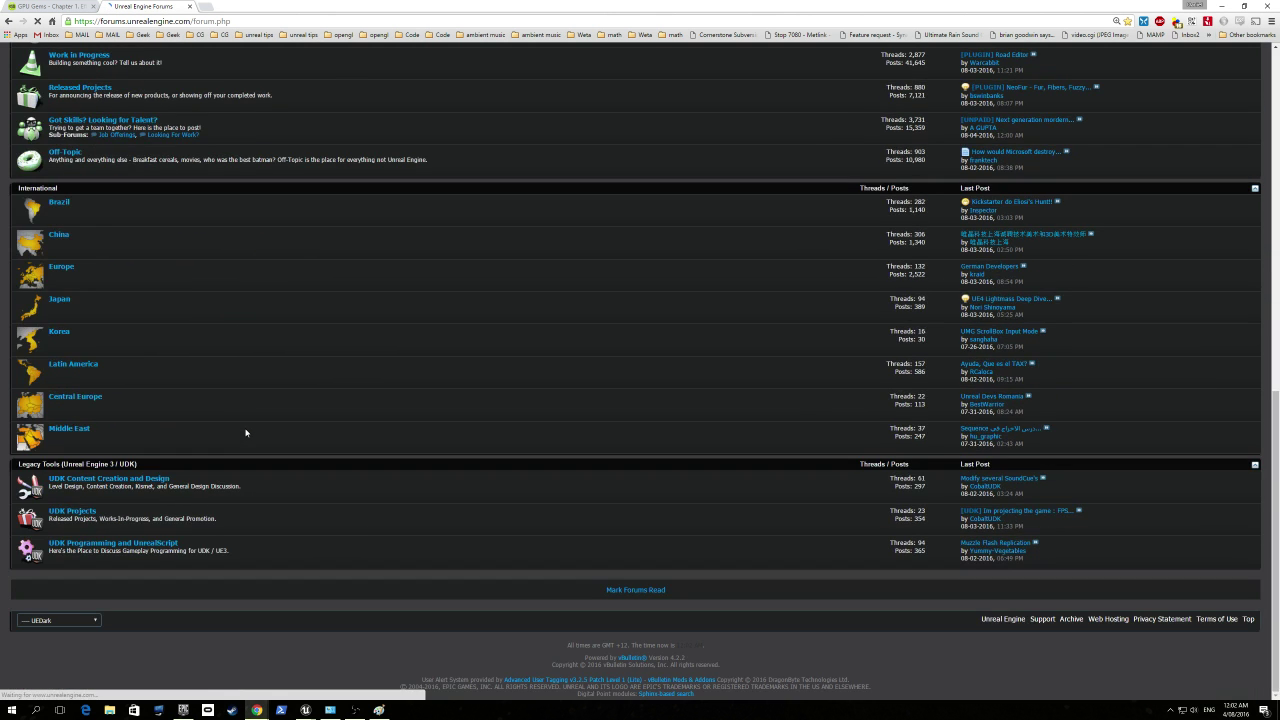
{"action": "scroll", "coordinate": [245, 432], "scroll_direction": "up", "scroll_amount": 3}
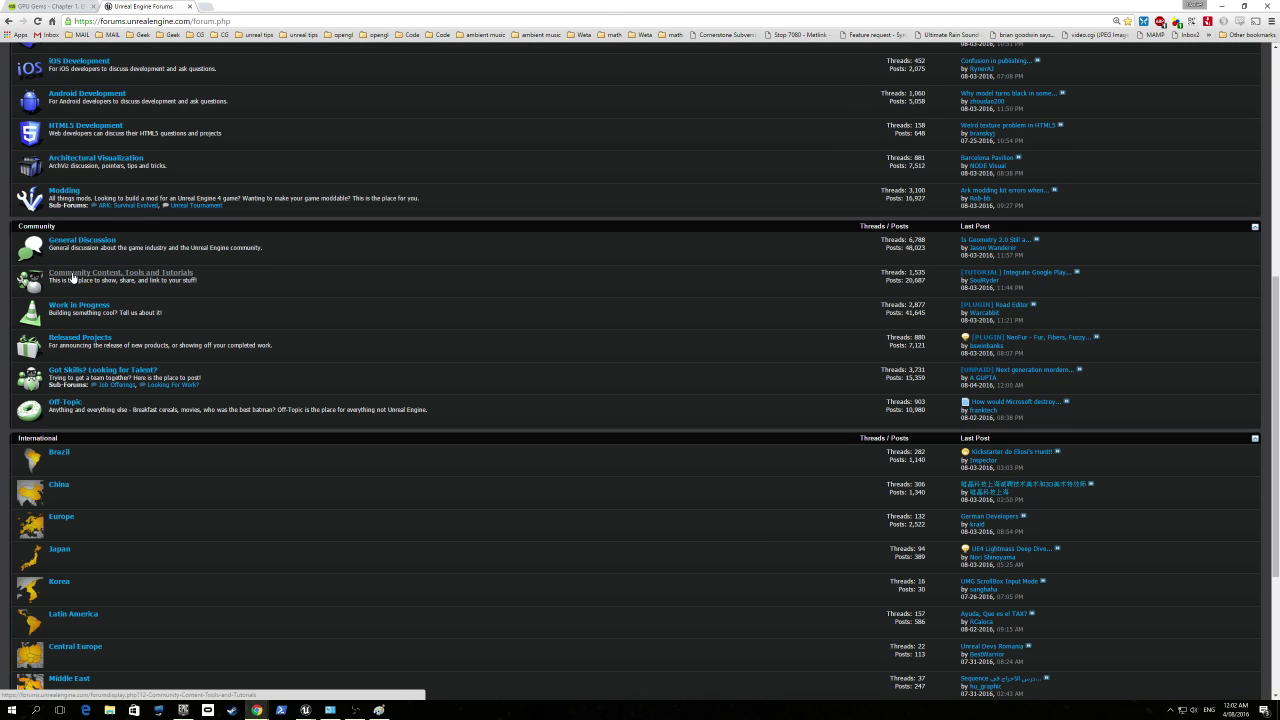
{"action": "left_click", "coordinate": [145, 277]}
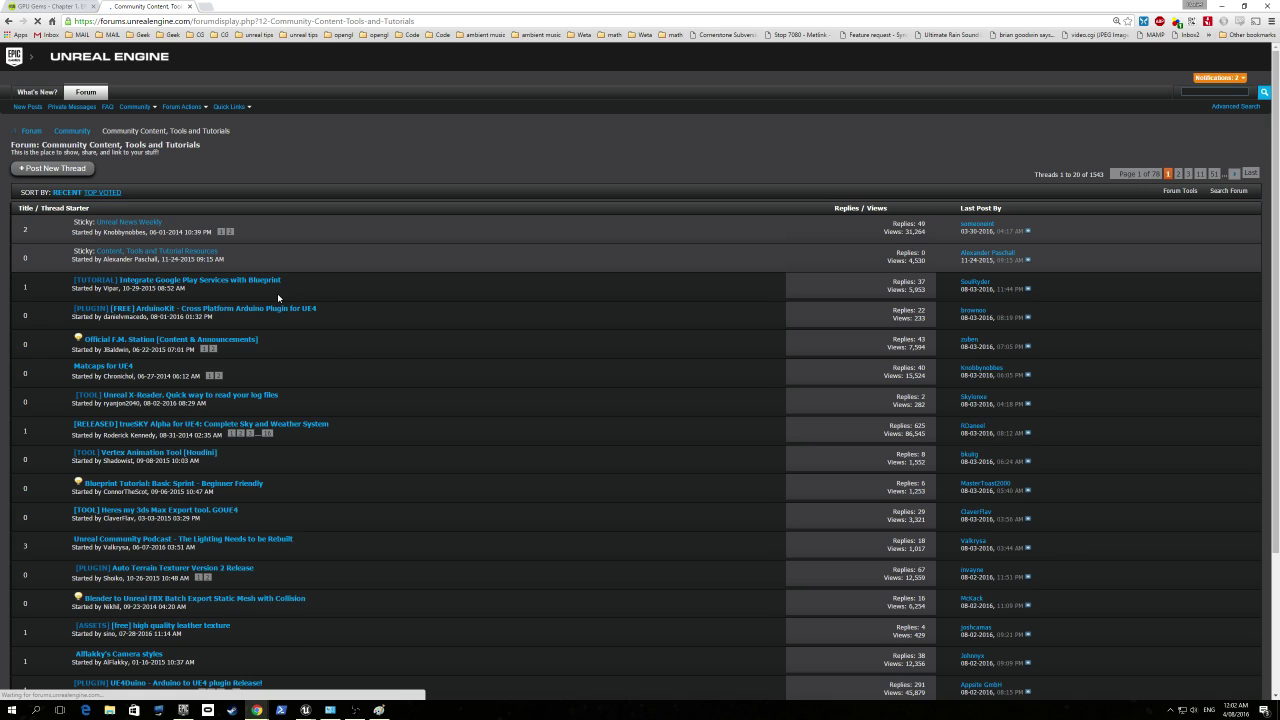
{"action": "scroll", "coordinate": [322, 376], "scroll_direction": "down", "scroll_amount": 1}
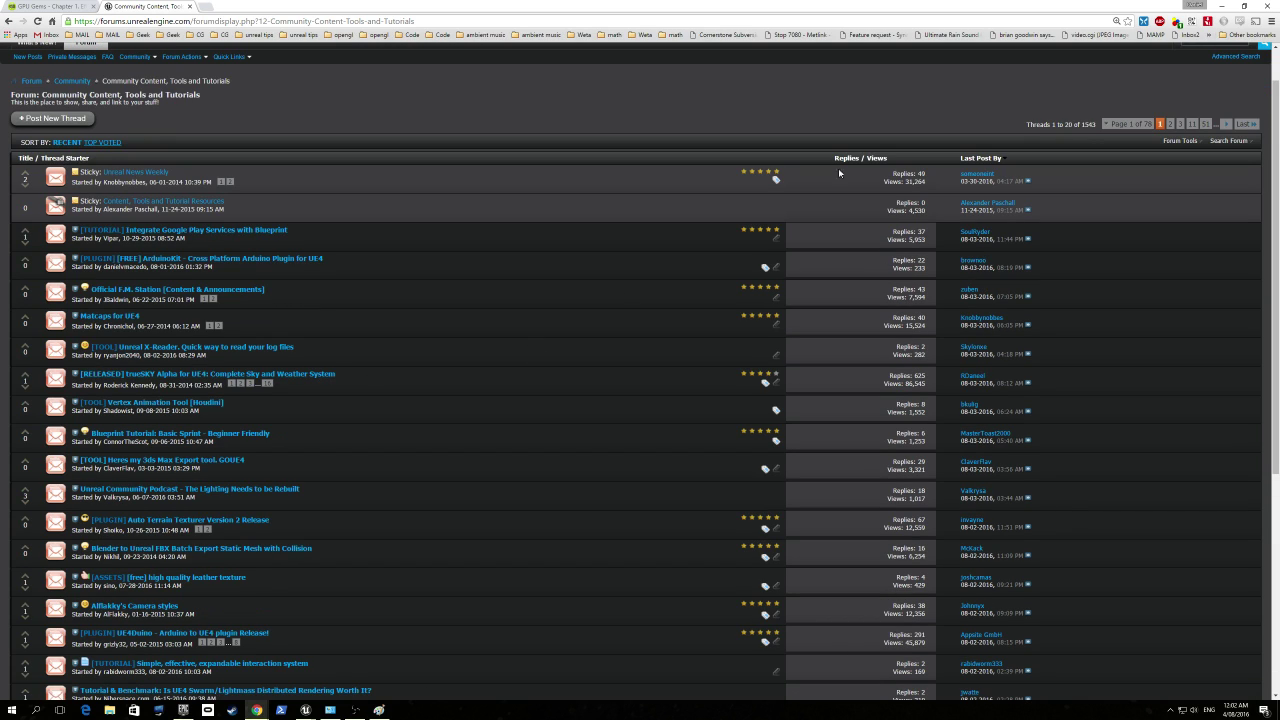
{"action": "left_click", "coordinate": [1220, 7]}
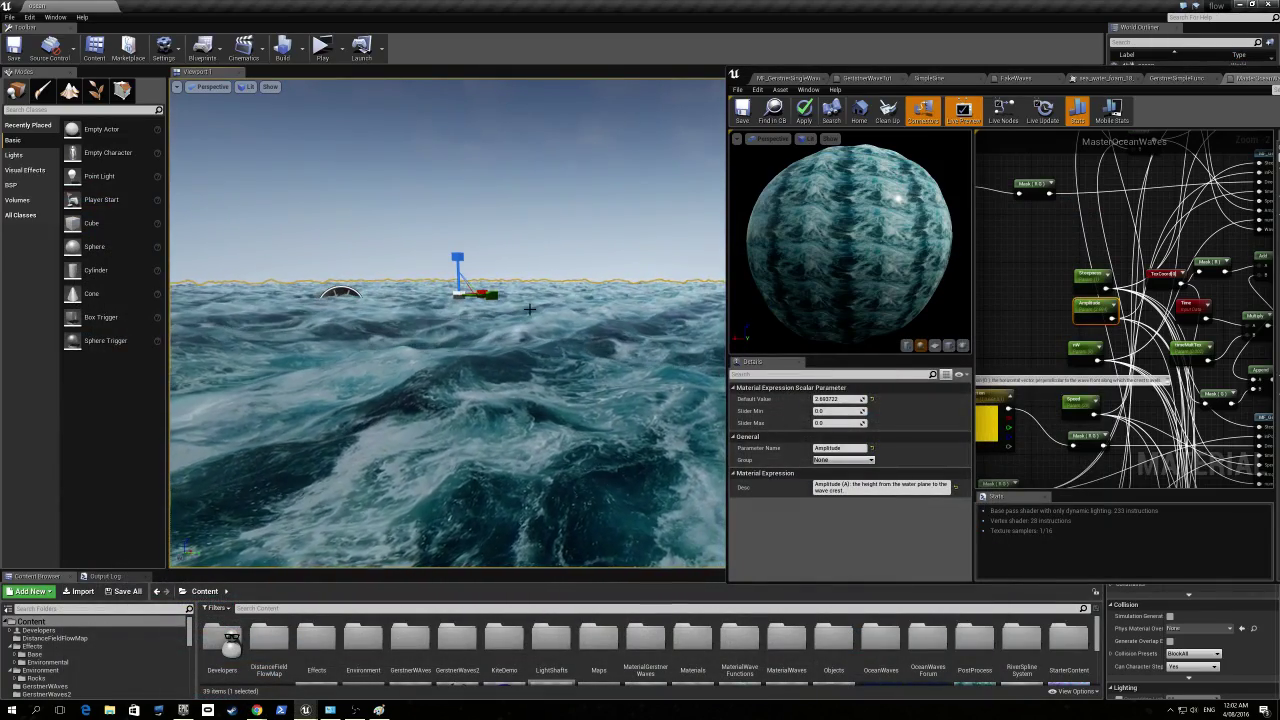
Move the material editor mostly clear of the level viewport and look across the waves toward the tree stumps
{"action": "right_click_drag", "start_coordinate": [530, 309], "coordinate": [527, 368]}
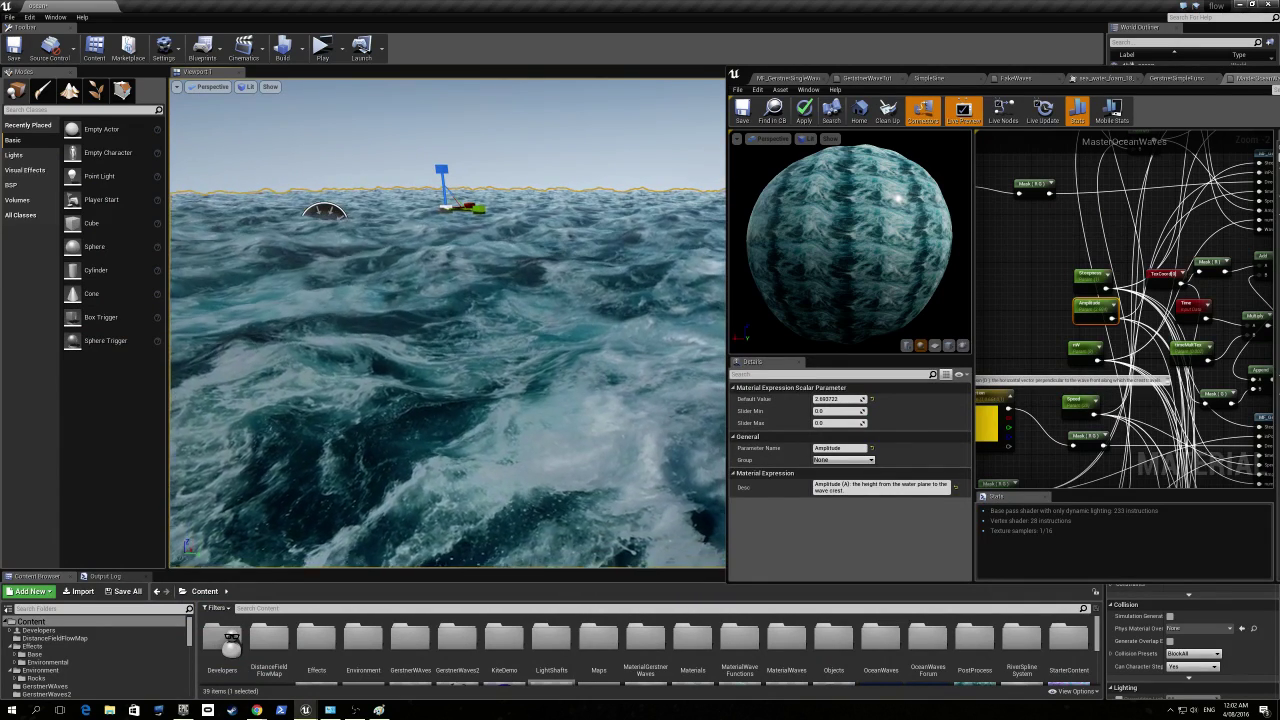
{"action": "left_click_drag", "start_coordinate": [849, 70], "coordinate": [1131, 98]}
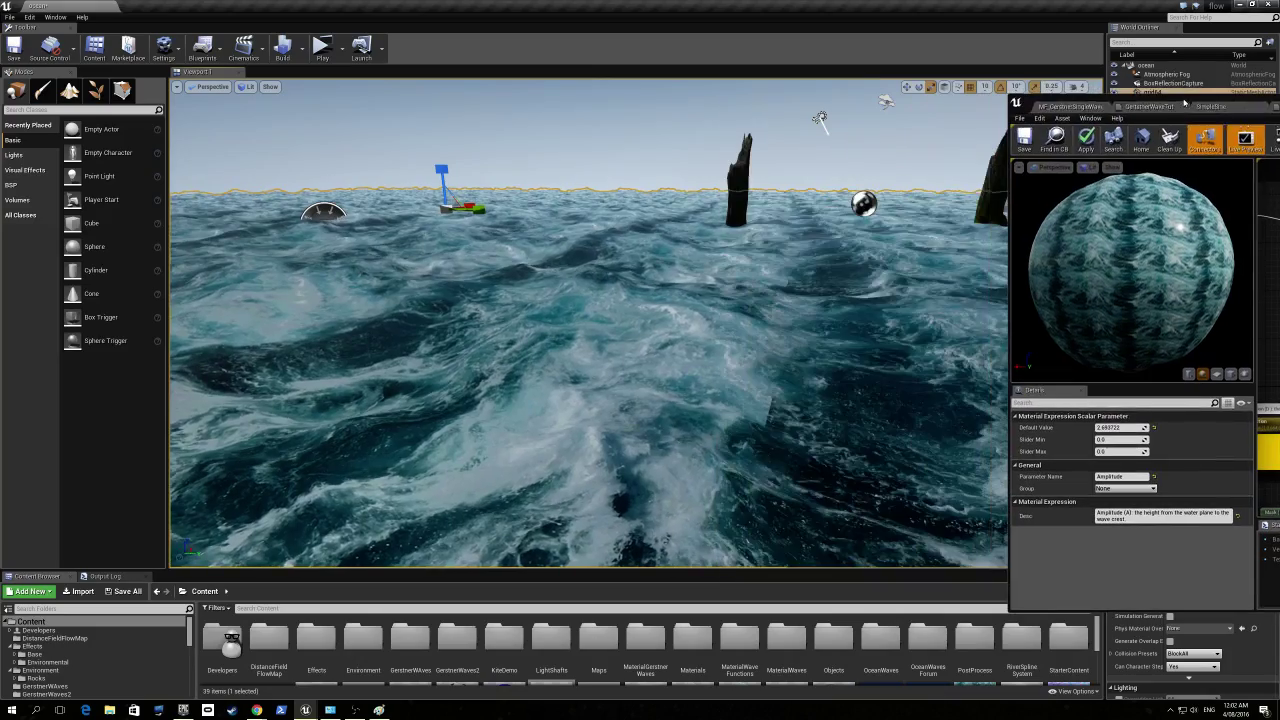
{"action": "right_click_drag", "start_coordinate": [707, 288], "coordinate": [760, 288]}
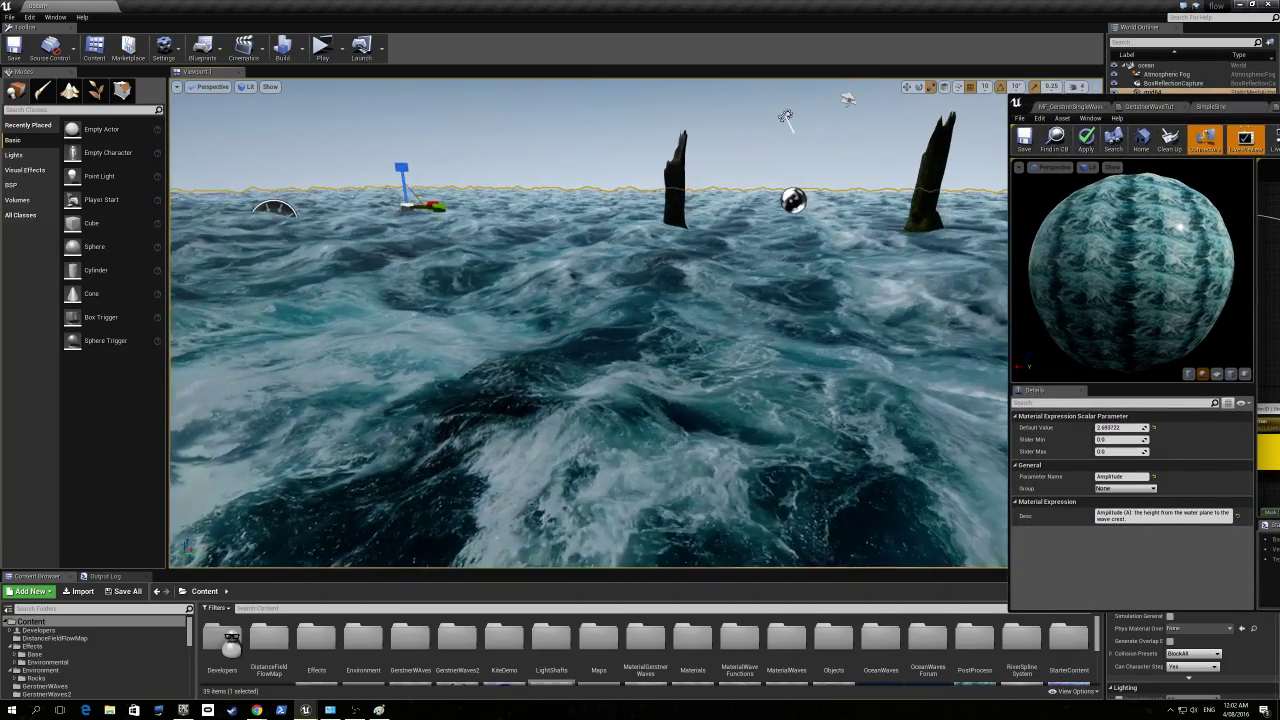
Find Adobe Photoshop CS6 (64 Bit) among the installed programs and launch it
{"action": "scroll", "coordinate": [637, 323], "scroll_direction": "down", "scroll_amount": 2}
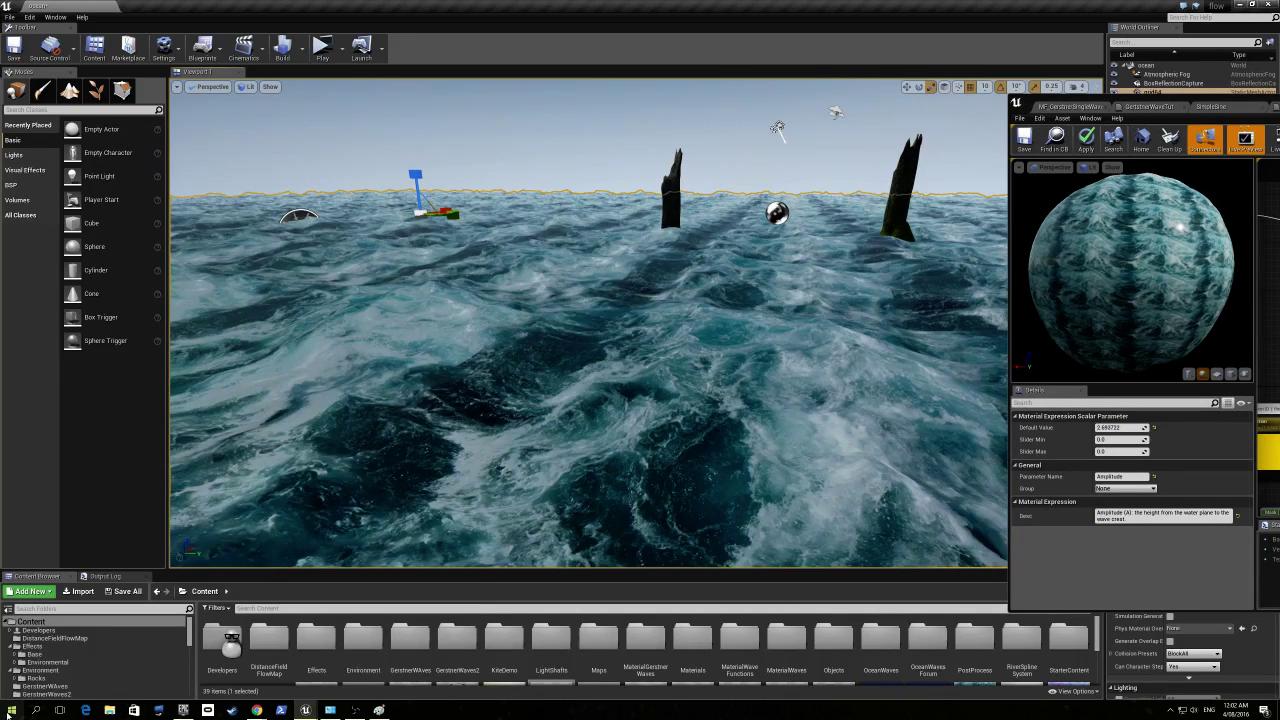
{"action": "left_click", "coordinate": [10, 712]}
{"action": "type", "text": "pho"}
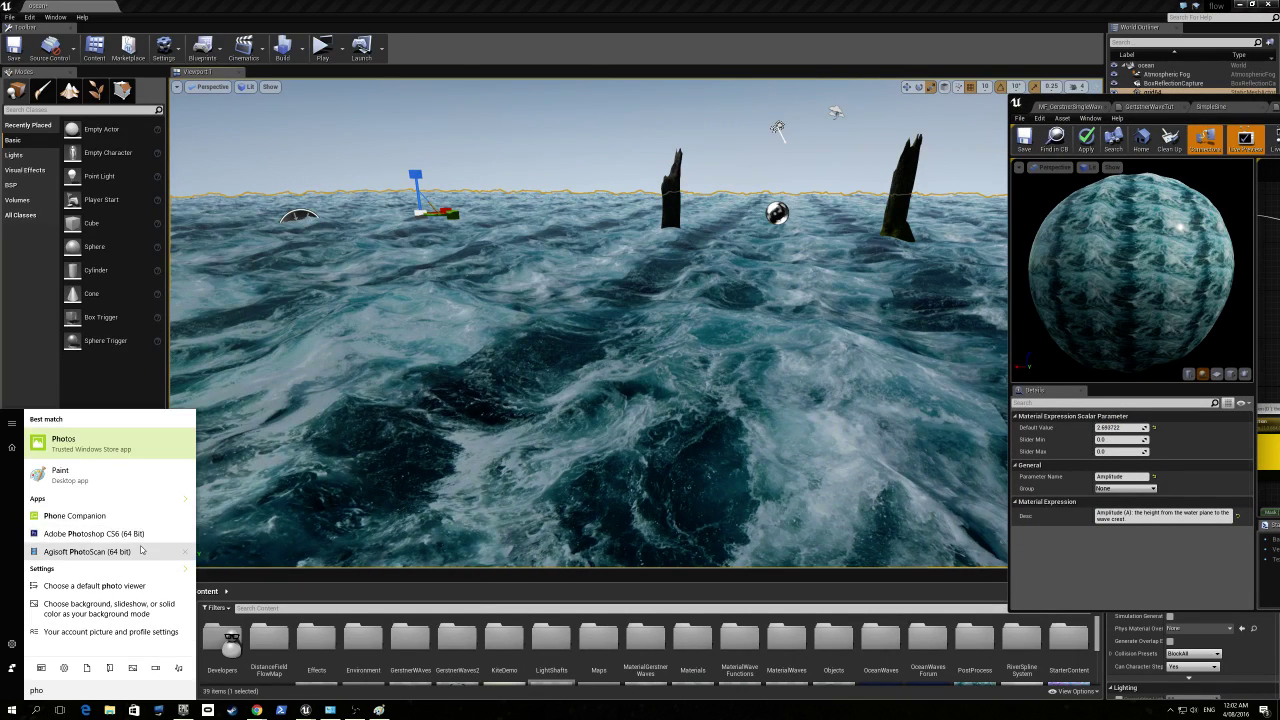
{"action": "left_click", "coordinate": [143, 537]}
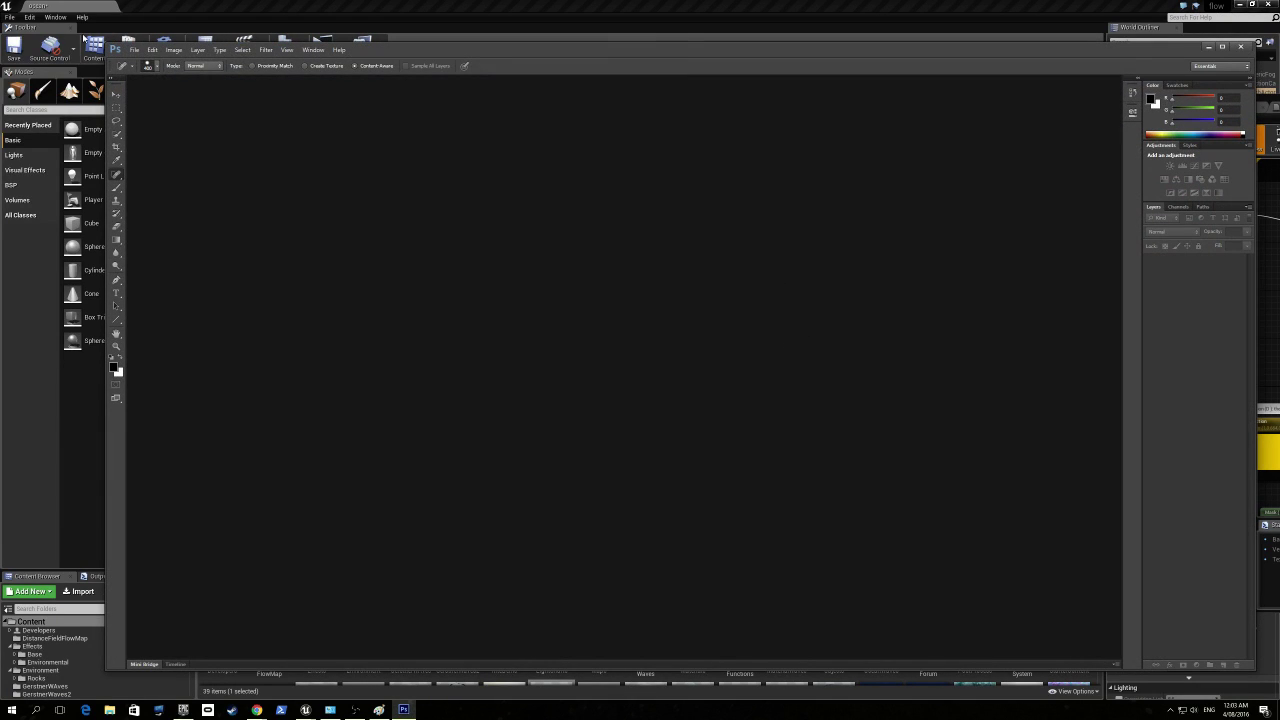
Open the sea_water_foam_18 JPG photo from the Downloads folder
{"action": "left_click", "coordinate": [133, 50]}
{"action": "left_click", "coordinate": [160, 68]}
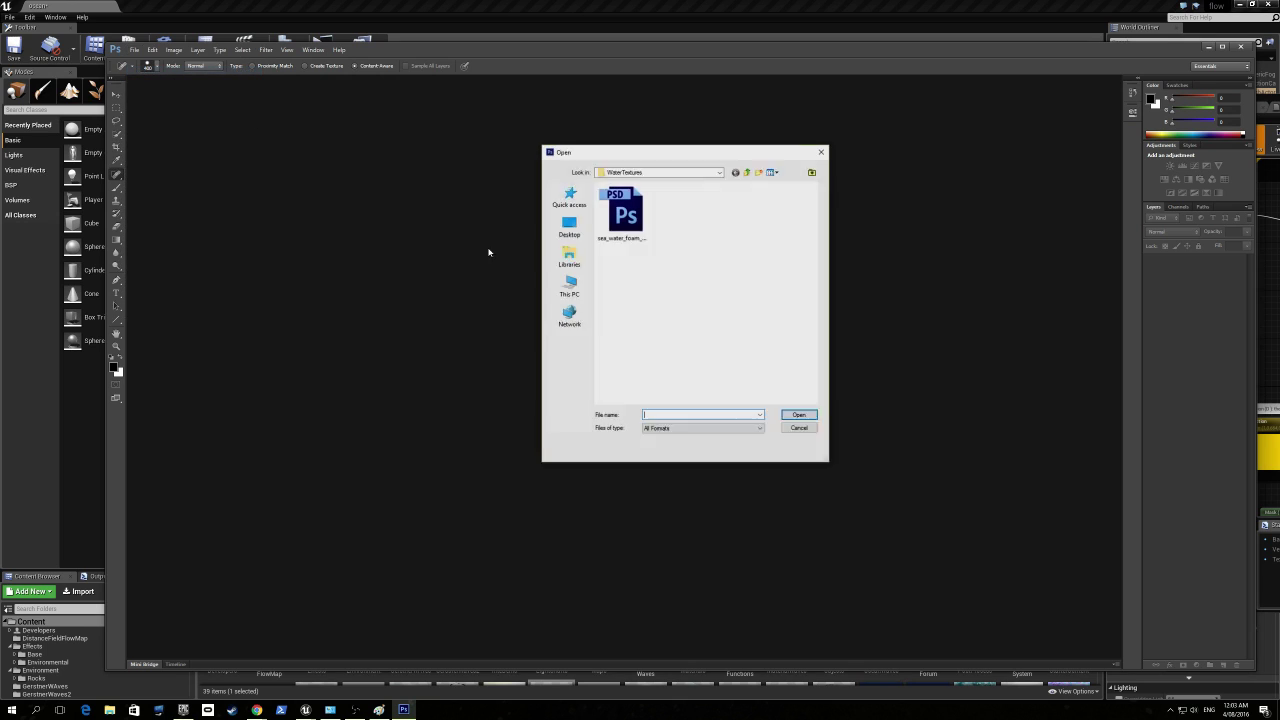
{"action": "left_click", "coordinate": [570, 258]}
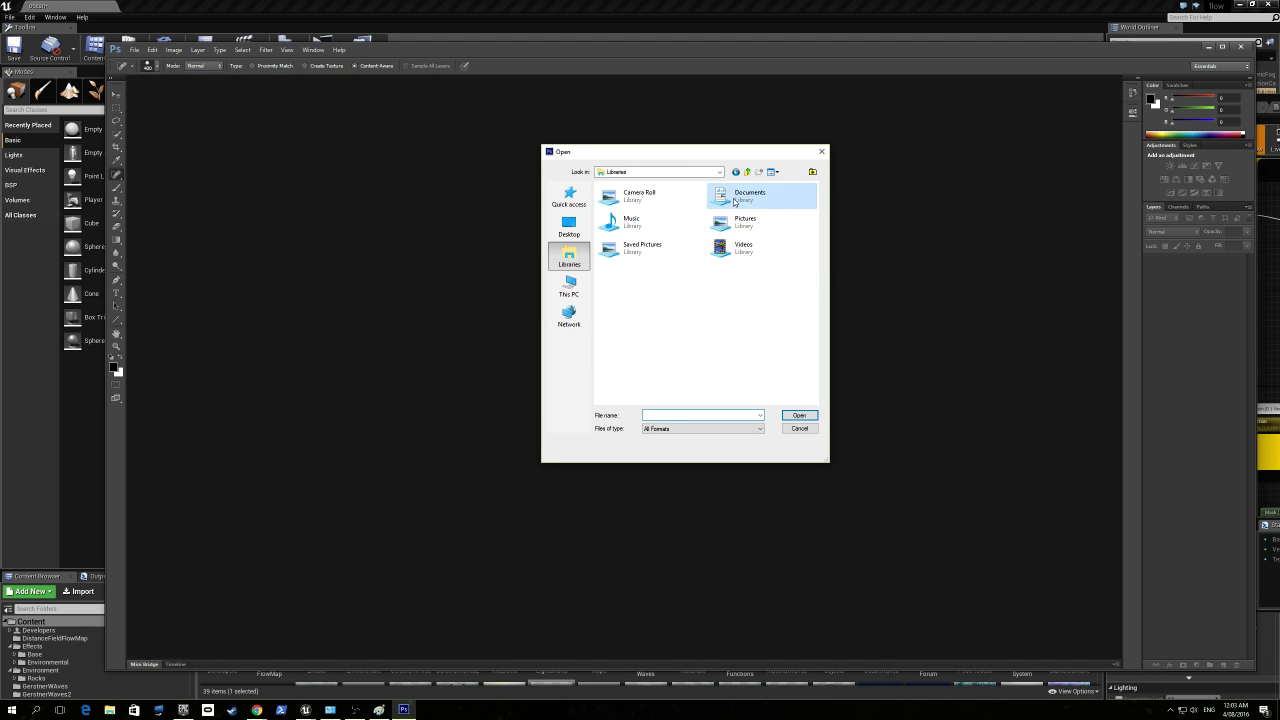
{"action": "double_click", "coordinate": [735, 195]}
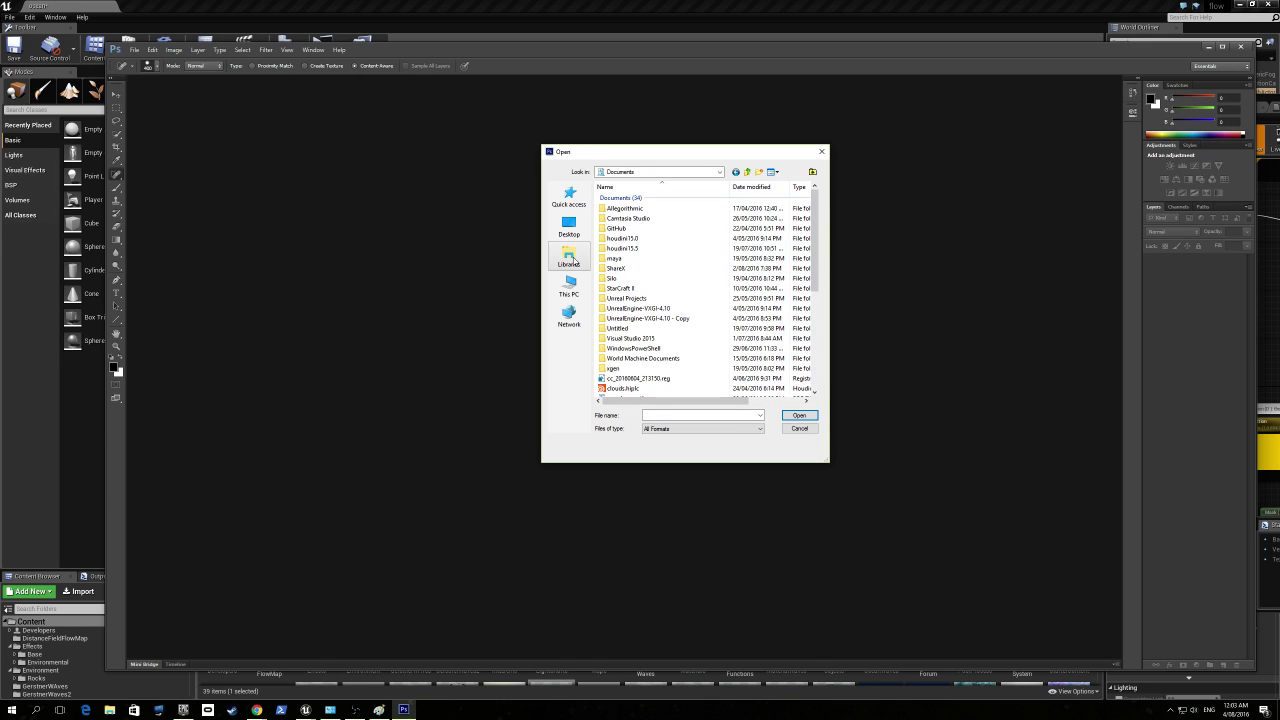
{"action": "left_click", "coordinate": [569, 225]}
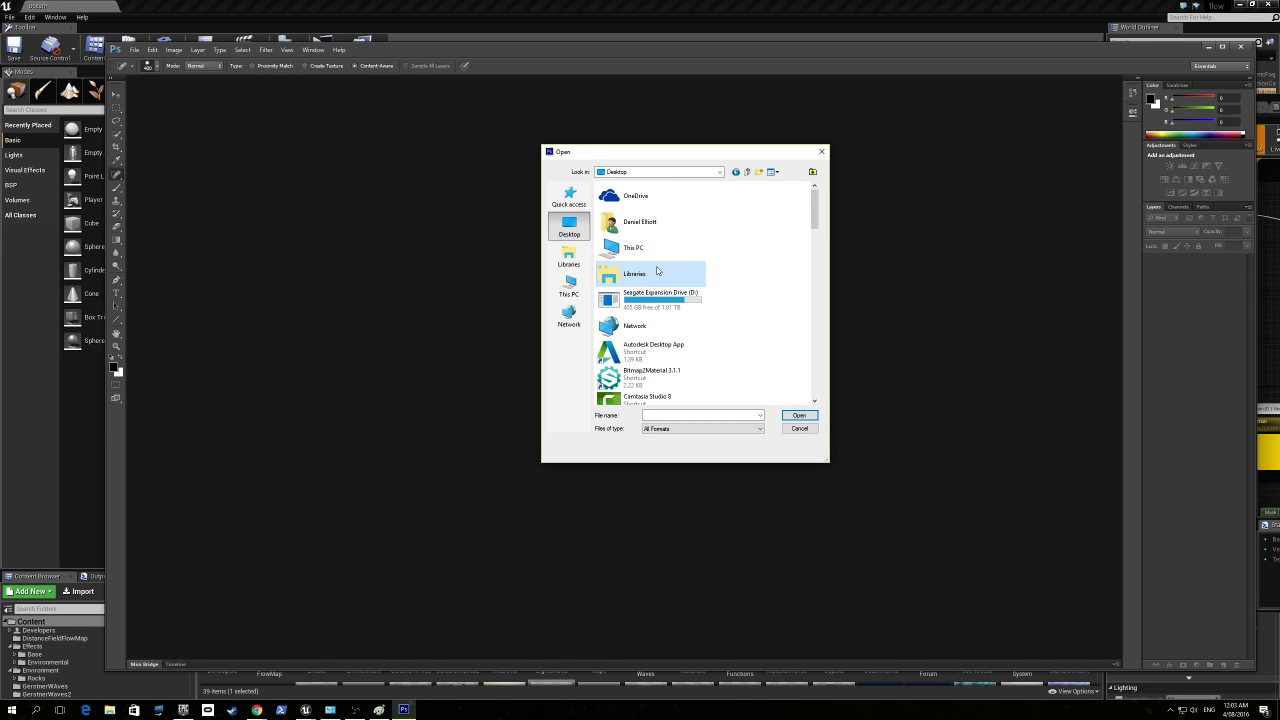
{"action": "double_click", "coordinate": [650, 224]}
{"action": "double_click", "coordinate": [662, 313]}
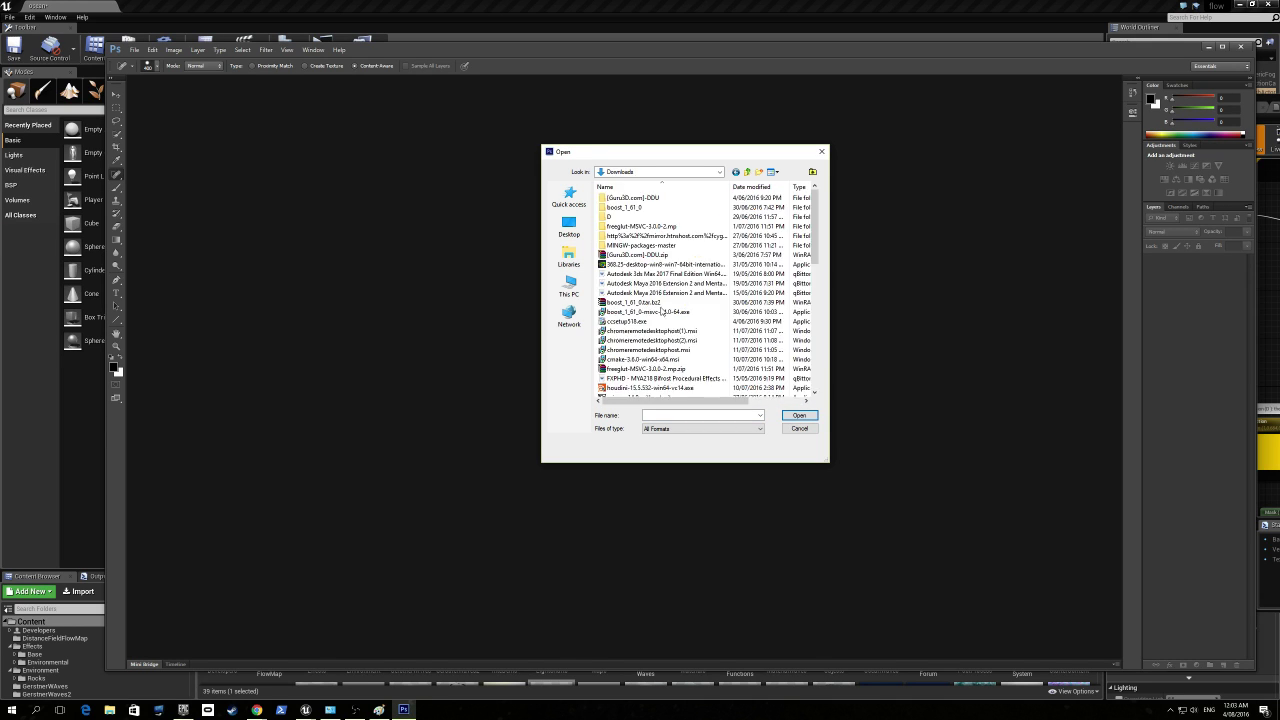
{"action": "scroll", "coordinate": [653, 364], "scroll_direction": "down", "scroll_amount": 3}
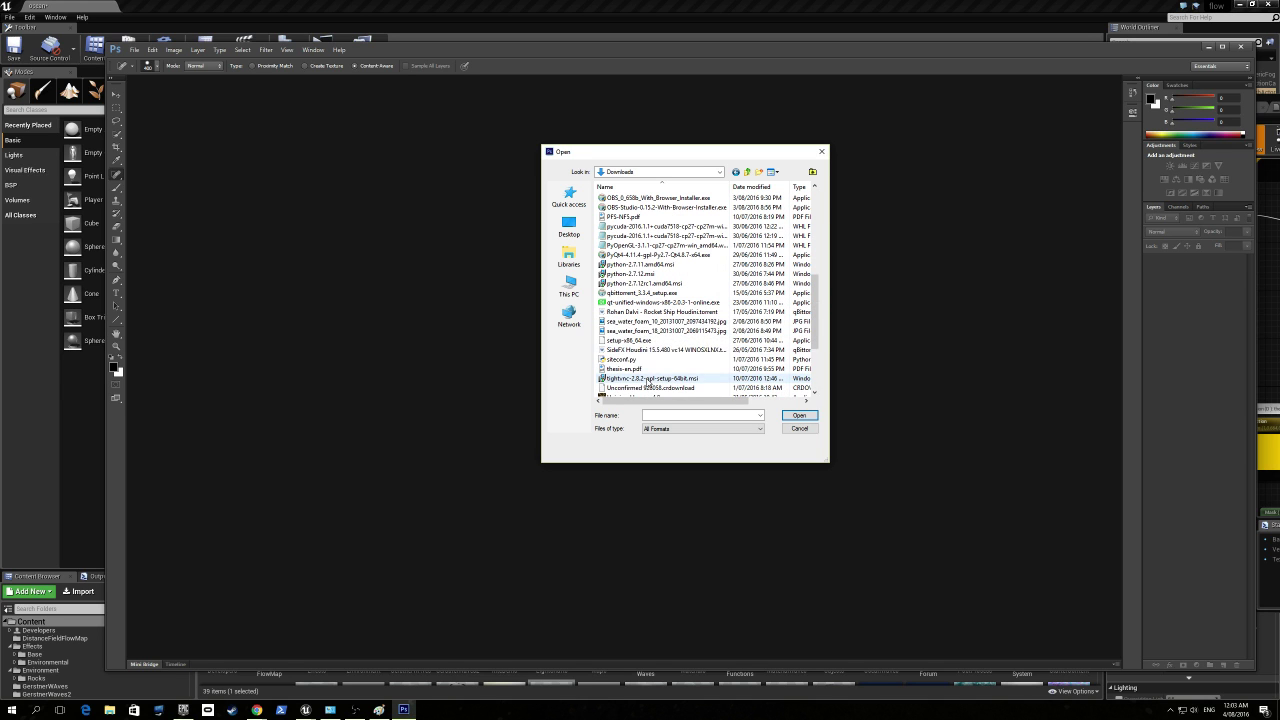
{"action": "left_click", "coordinate": [650, 331]}
{"action": "left_click", "coordinate": [799, 416]}
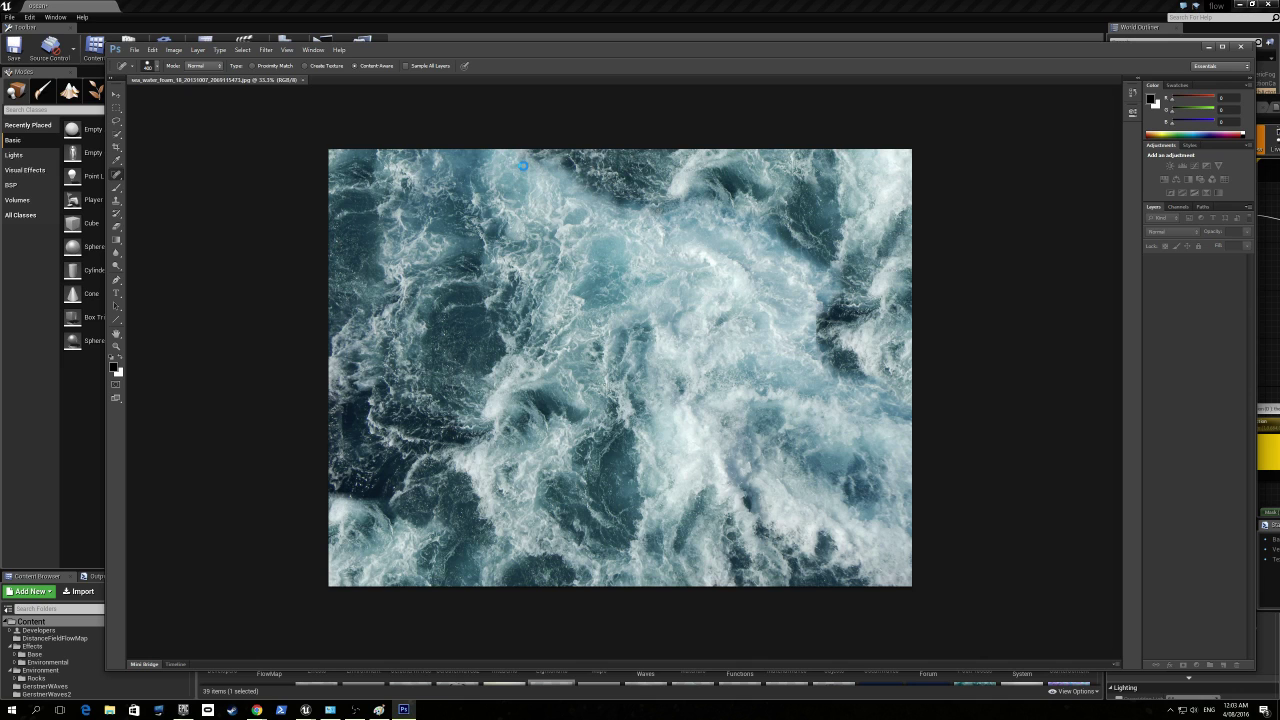
Crop the foam photo's canvas to 2048 by 2048 pixels, accepting the clipping
{"action": "left_click", "coordinate": [152, 49]}
{"action": "mouse_move", "coordinate": [174, 49]}
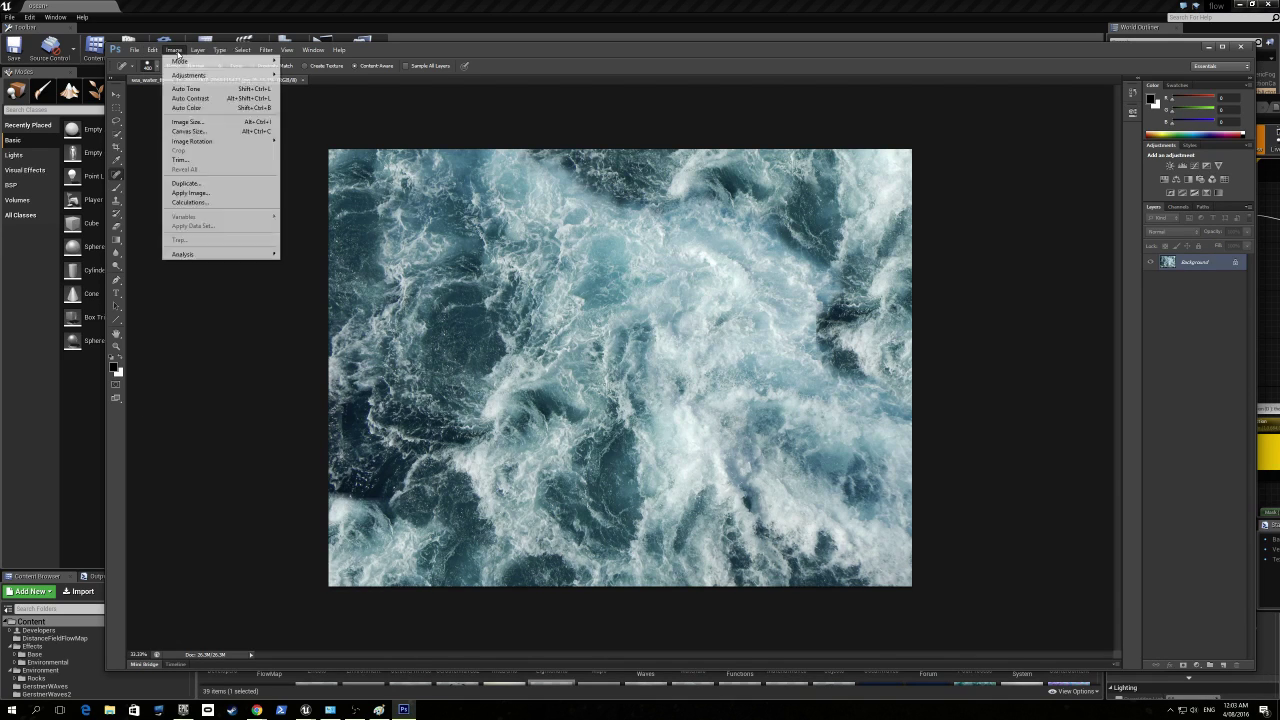
{"action": "left_click", "coordinate": [190, 131]}
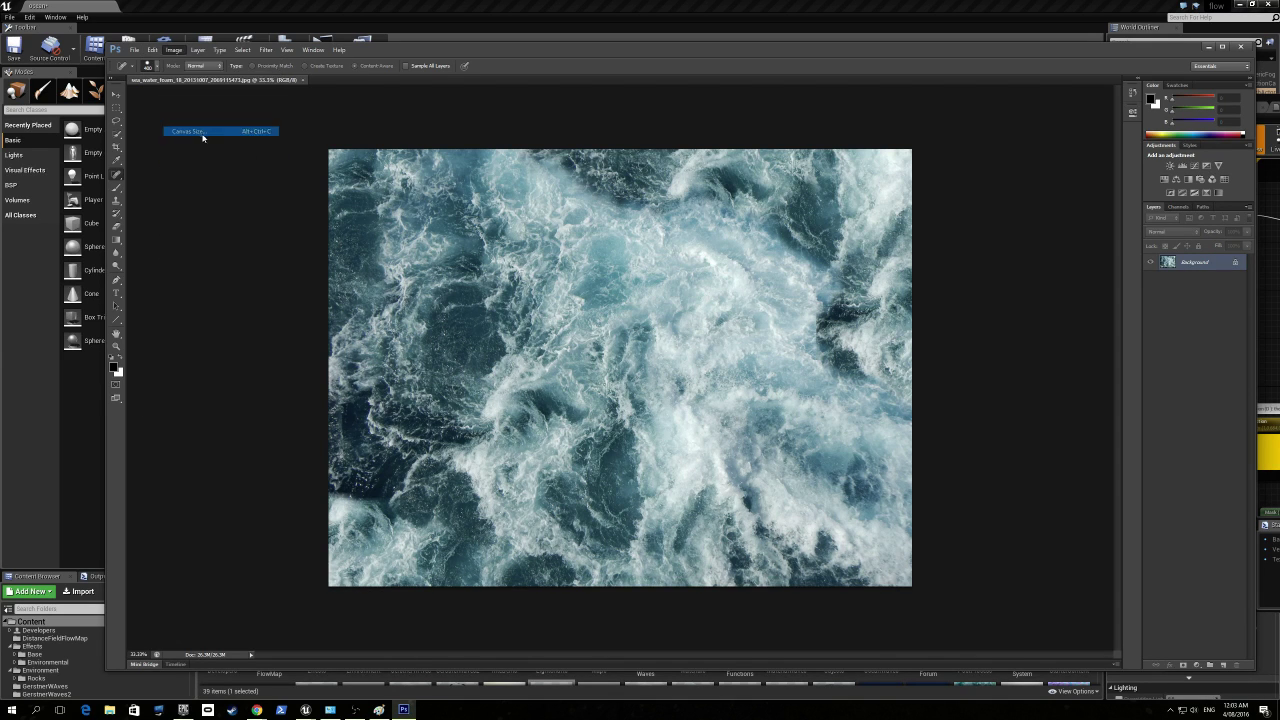
{"action": "left_click", "coordinate": [655, 246]}
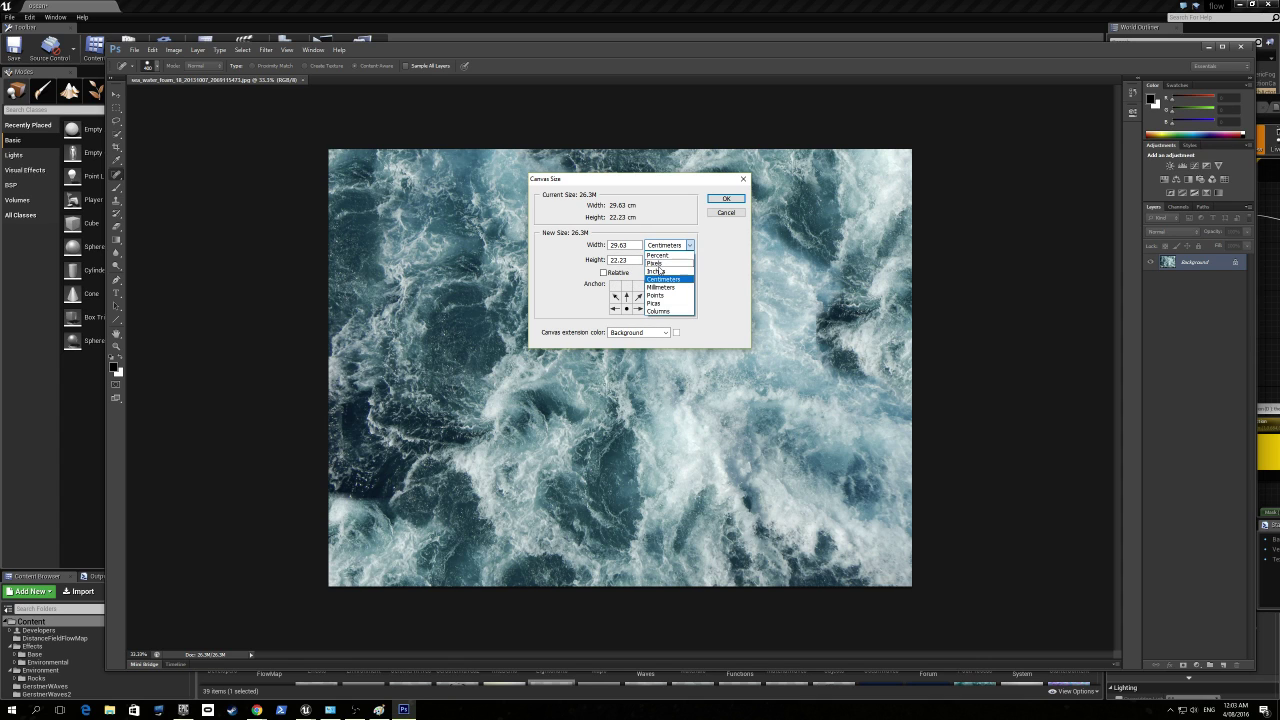
{"action": "left_click", "coordinate": [654, 263]}
{"action": "left_click", "coordinate": [590, 247]}
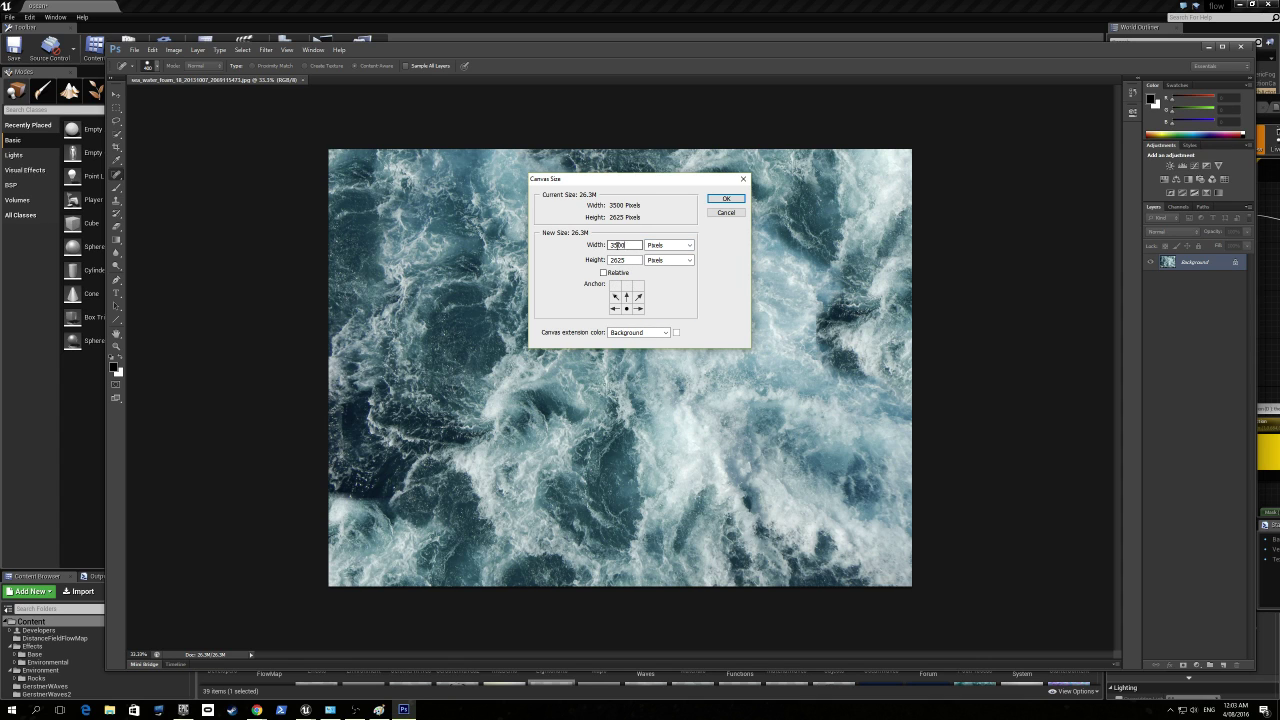
{"action": "type", "text": "2048"}
{"action": "key", "text": "Tab"}
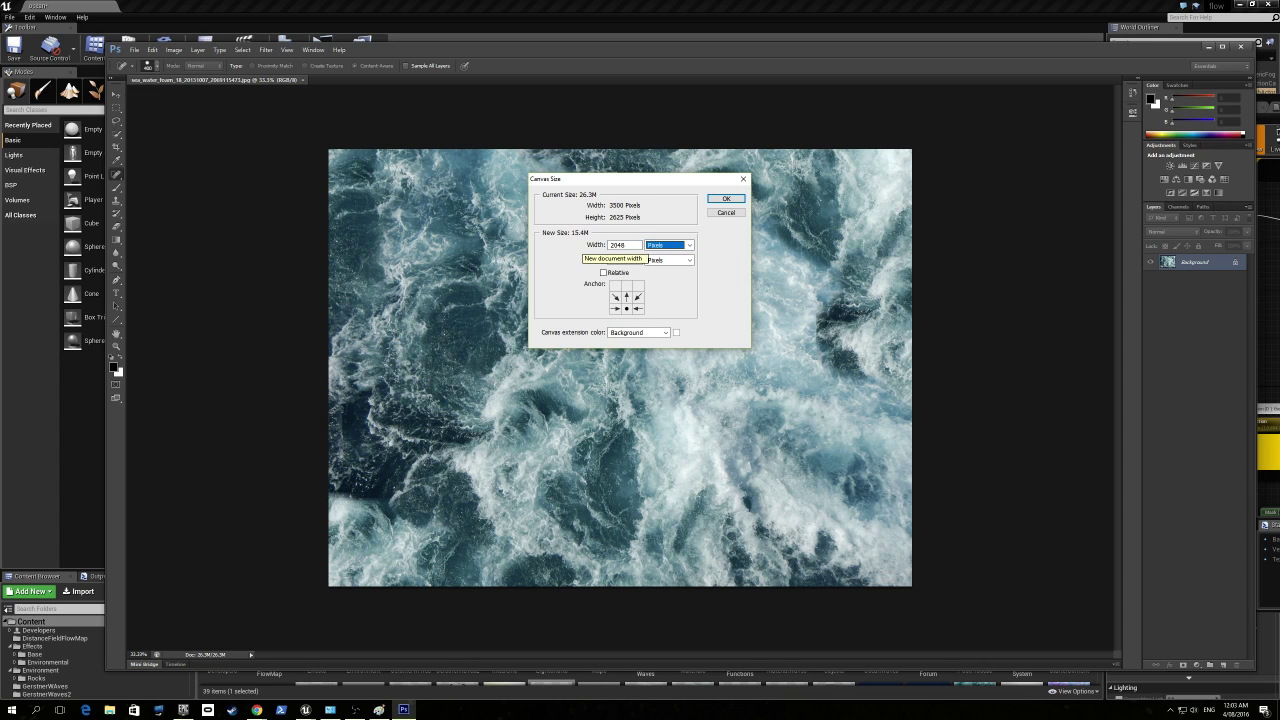
{"action": "key", "text": "Tab"}
{"action": "type", "text": "2048"}
{"action": "key", "text": "Return"}
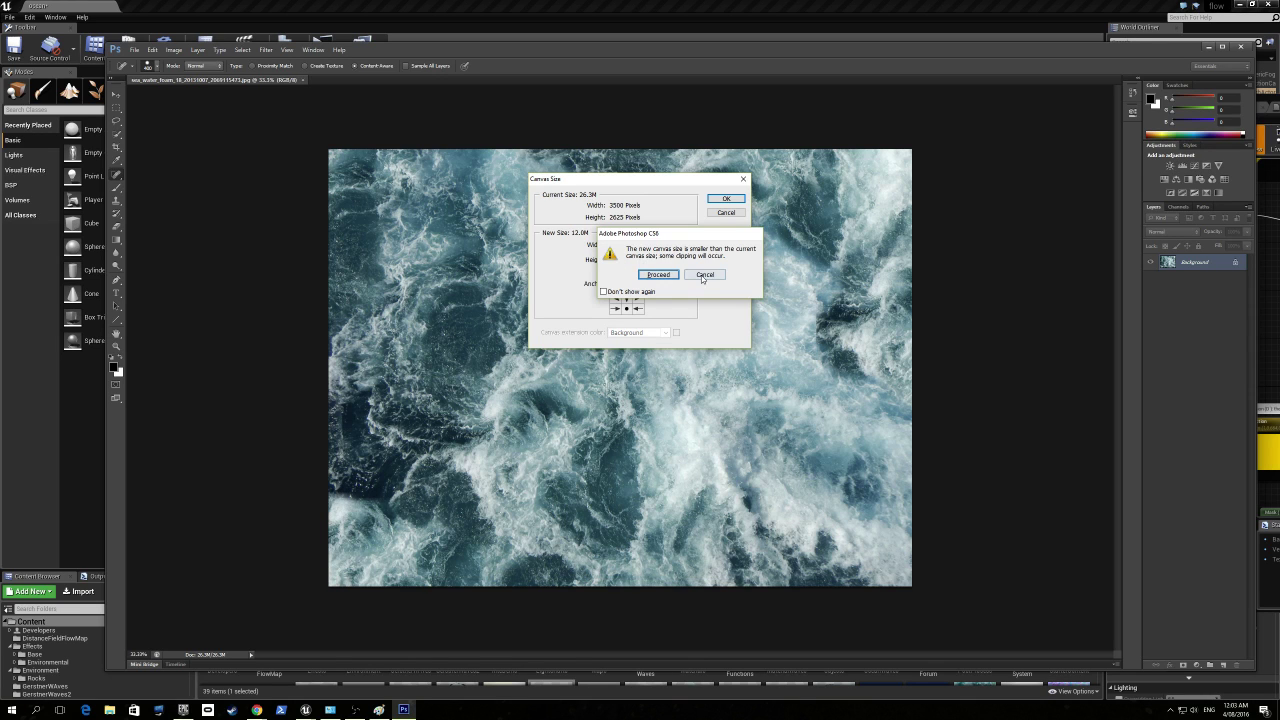
{"action": "left_click", "coordinate": [658, 275]}
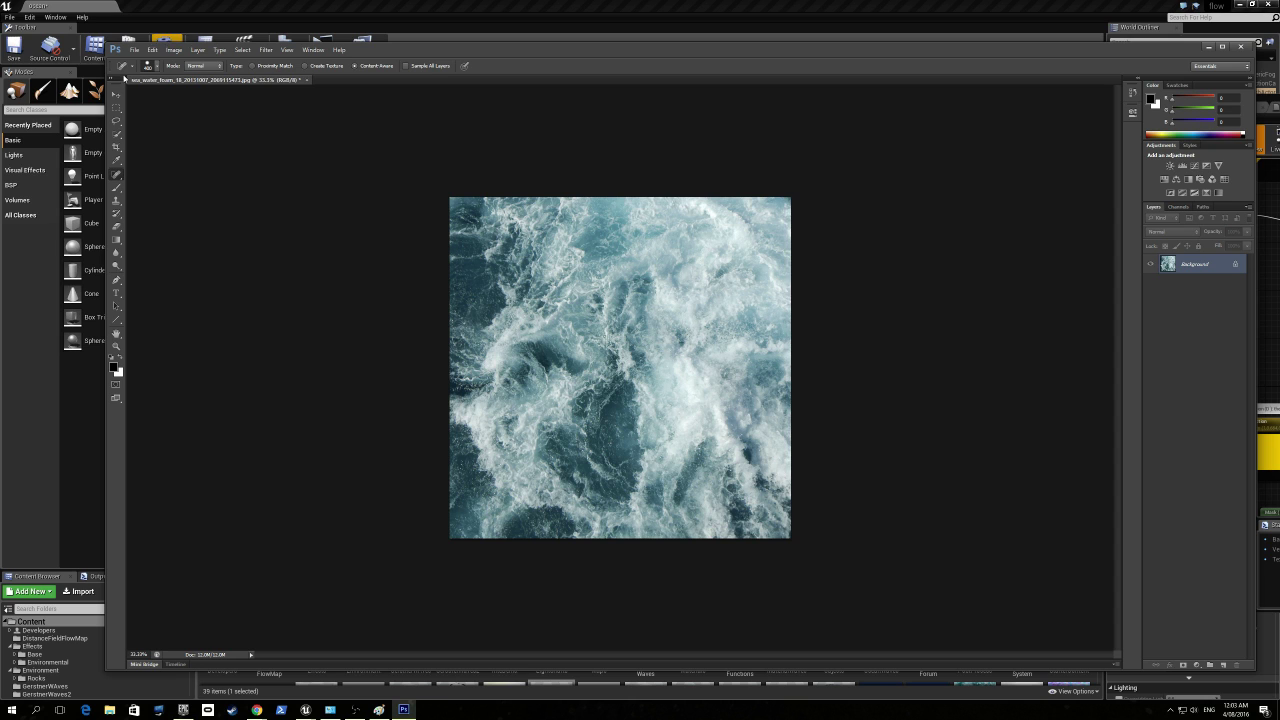
Convert the locked Background layer into a regular layer, keeping the default layer settings
{"action": "left_click", "coordinate": [116, 94]}
{"action": "double_click", "coordinate": [1199, 271]}
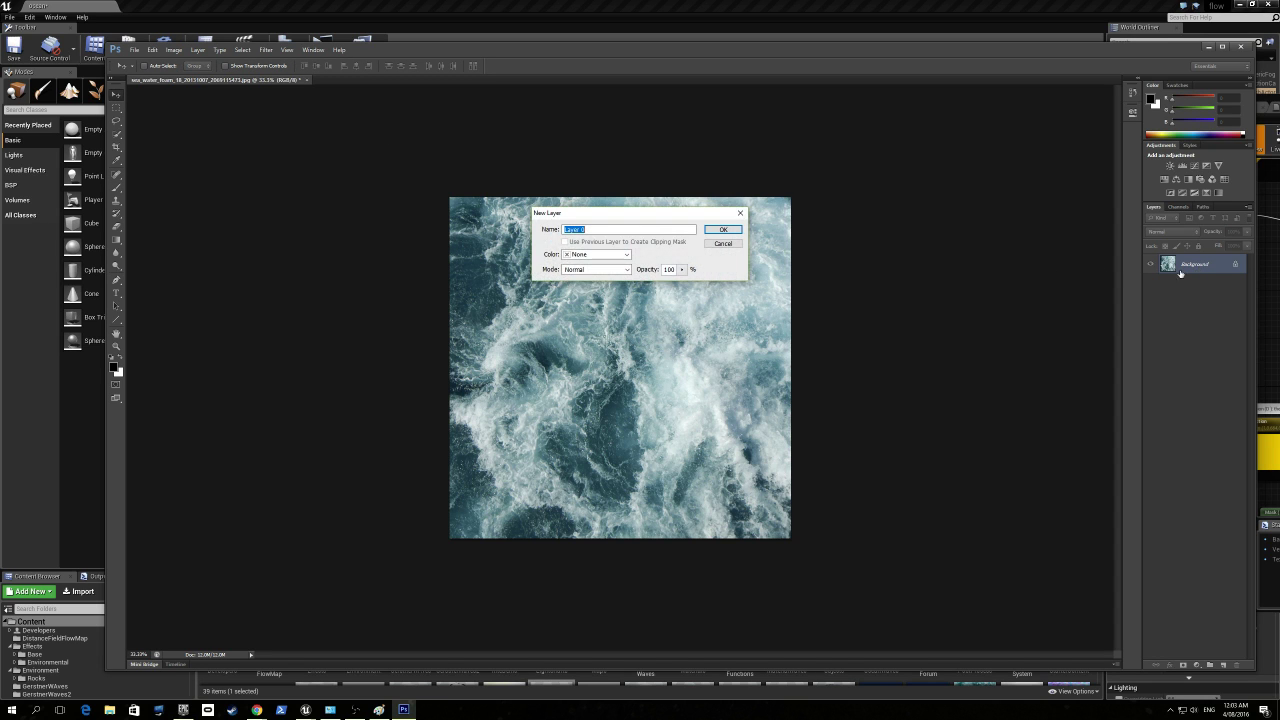
{"action": "left_click", "coordinate": [723, 228]}
{"action": "mouse_move", "coordinate": [647, 337]}
{"action": "left_mouse_down"}
{"action": "mouse_move", "coordinate": [655, 385]}
{"action": "mouse_move", "coordinate": [649, 326]}
{"action": "mouse_move", "coordinate": [668, 347]}
{"action": "left_mouse_up"}
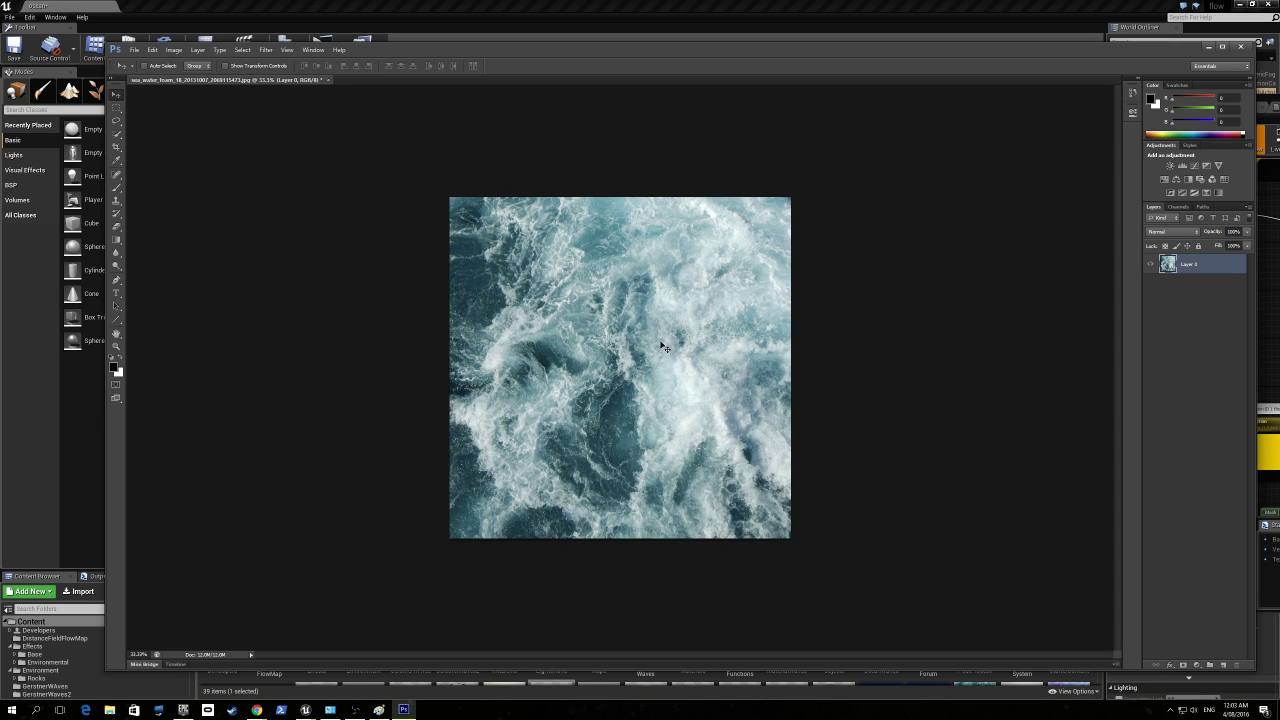
Apply the Offset filter to the foam layer with 1024 pixels horizontally and vertically, using Wrap Around
{"action": "key", "text": "ctrl+plus"}
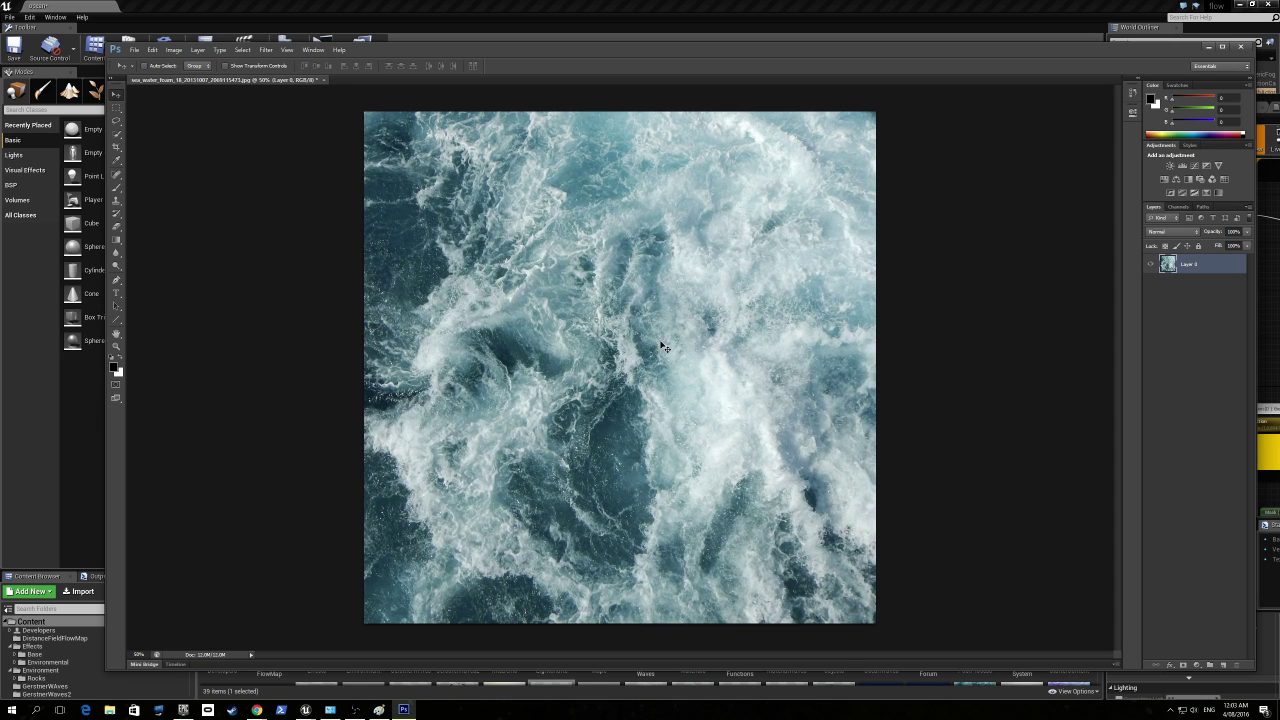
{"action": "left_click", "coordinate": [242, 49]}
{"action": "mouse_move", "coordinate": [266, 49]}
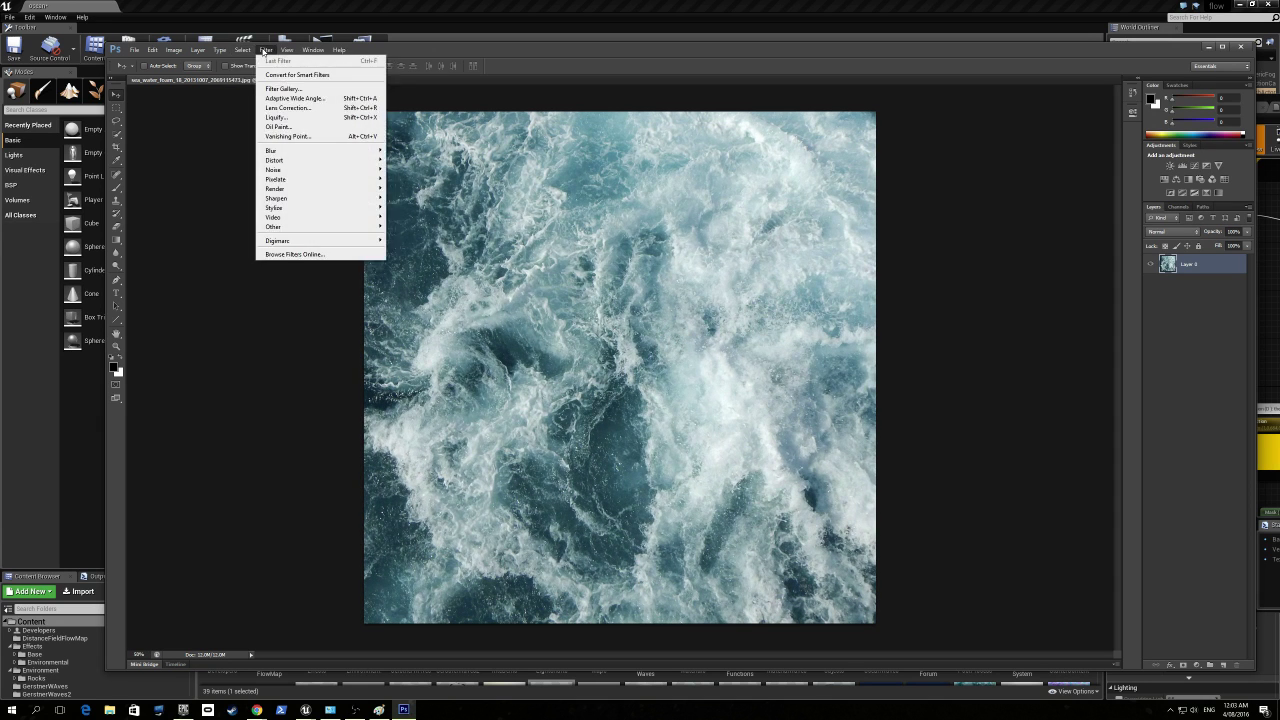
{"action": "mouse_move", "coordinate": [324, 231]}
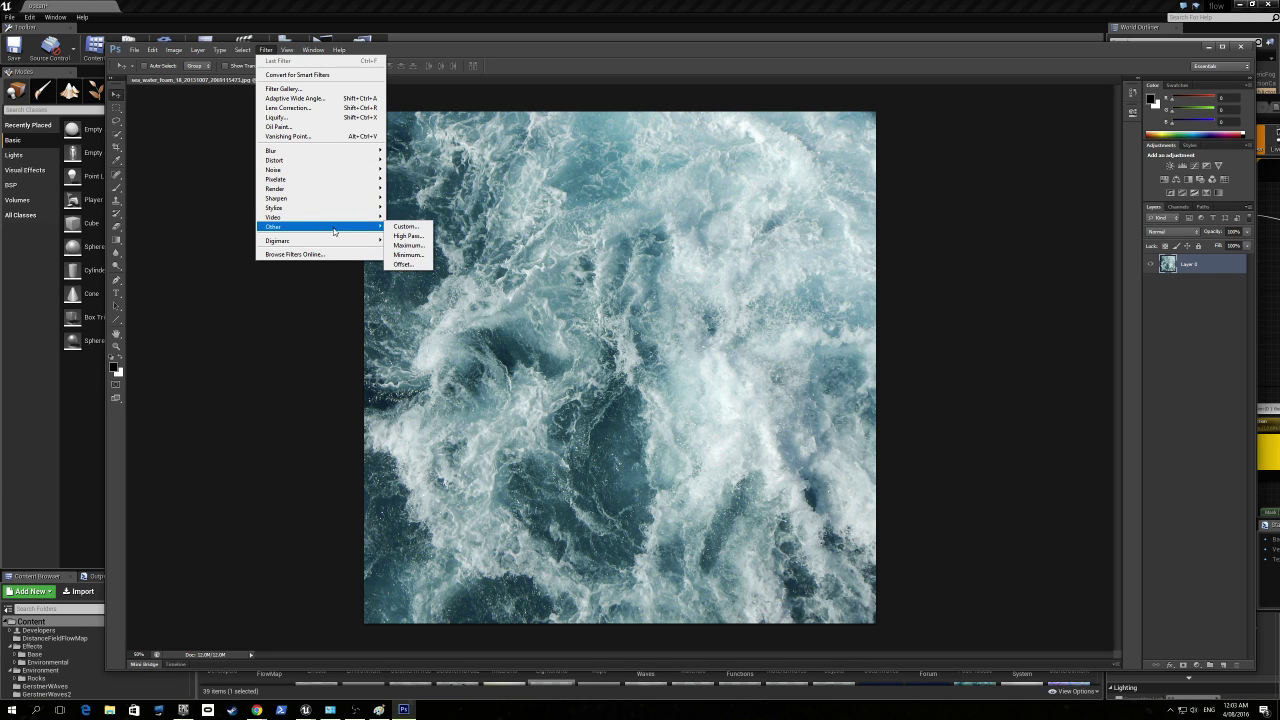
{"action": "left_click", "coordinate": [402, 264]}
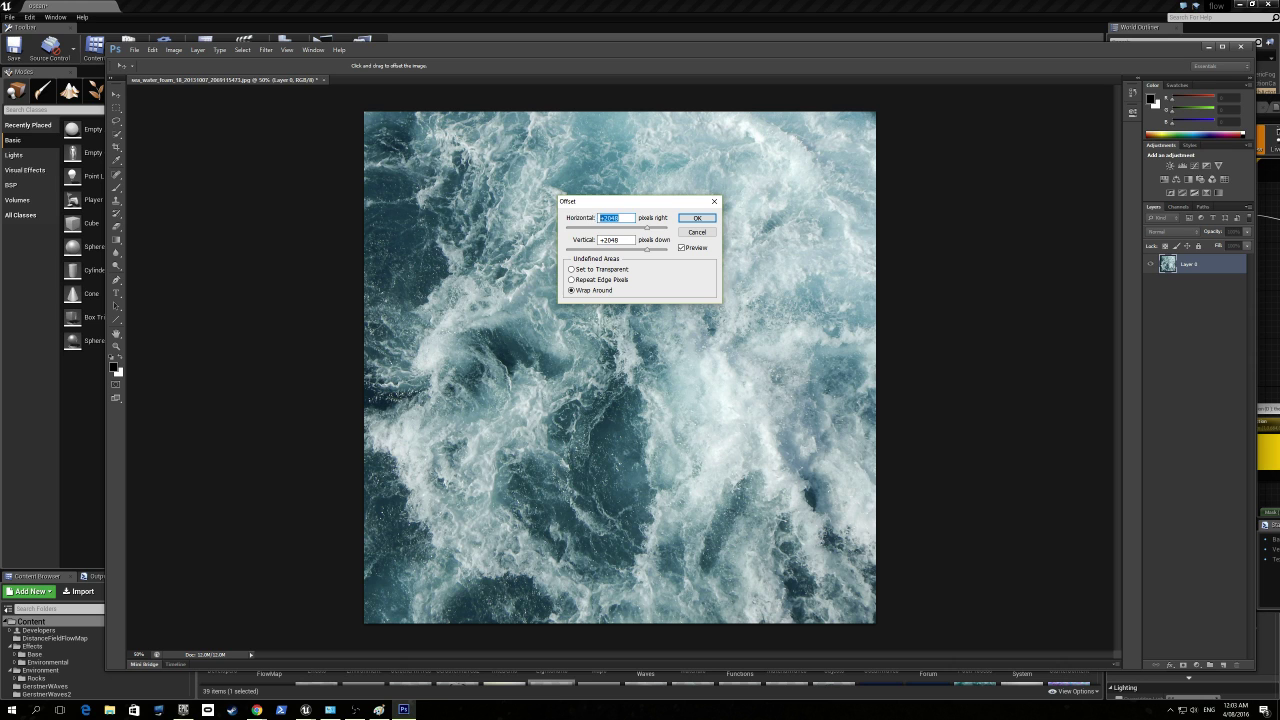
{"action": "key", "text": "Tab"}
{"action": "type", "text": "1024"}
{"action": "key", "text": "Return"}
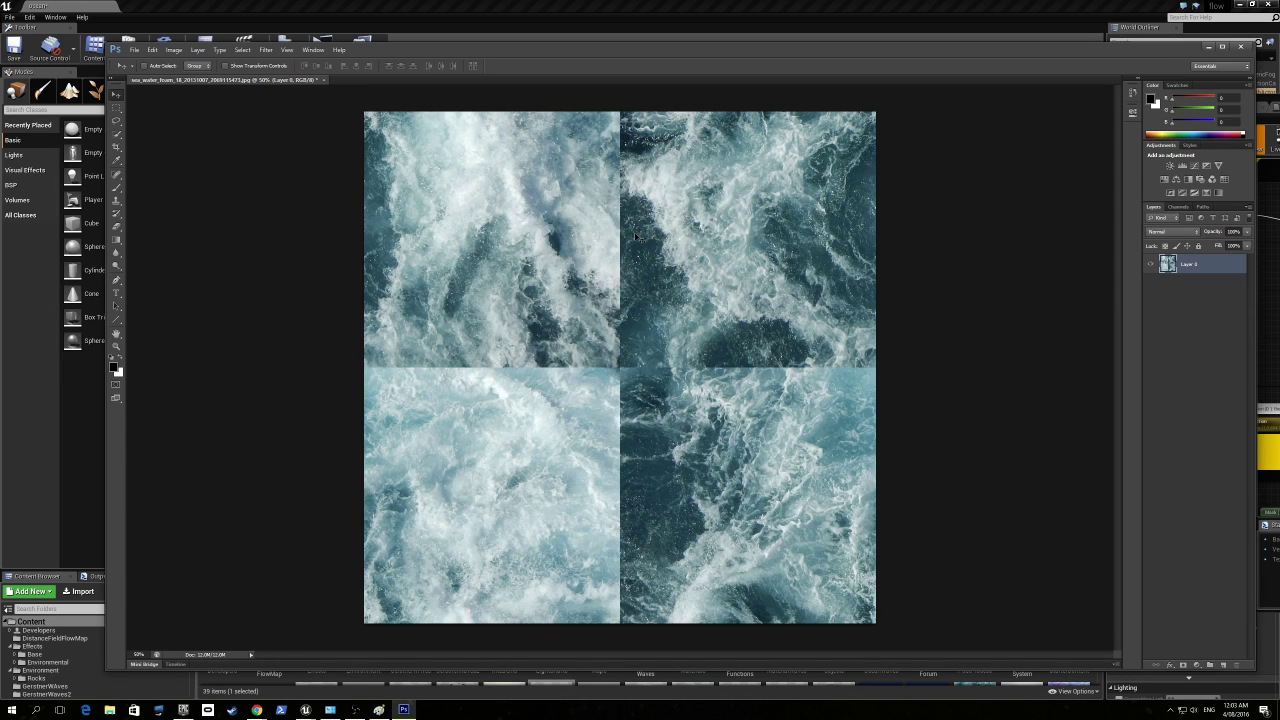
Paint out the vertical and horizontal centre seams and a diagonal patch across them with the content-aware Spot Healing Brush
{"action": "left_click", "coordinate": [116, 174]}
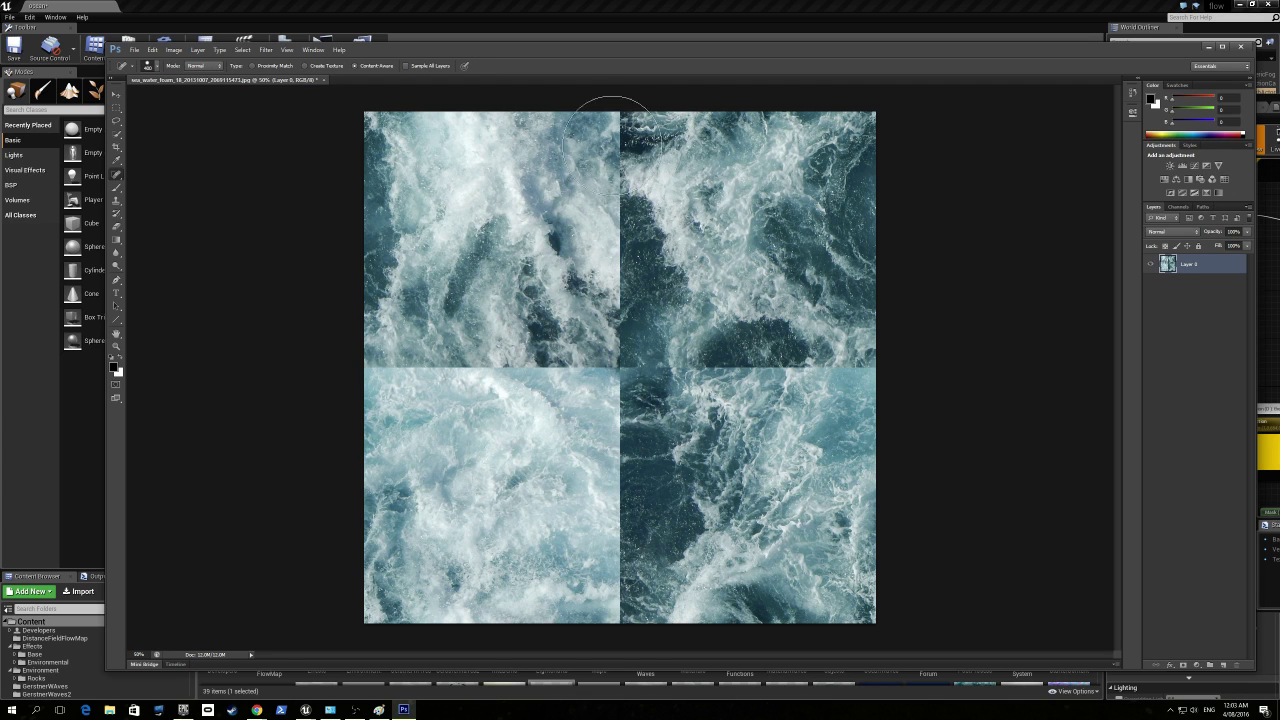
{"action": "left_click_drag", "start_coordinate": [618, 140], "coordinate": [633, 590]}
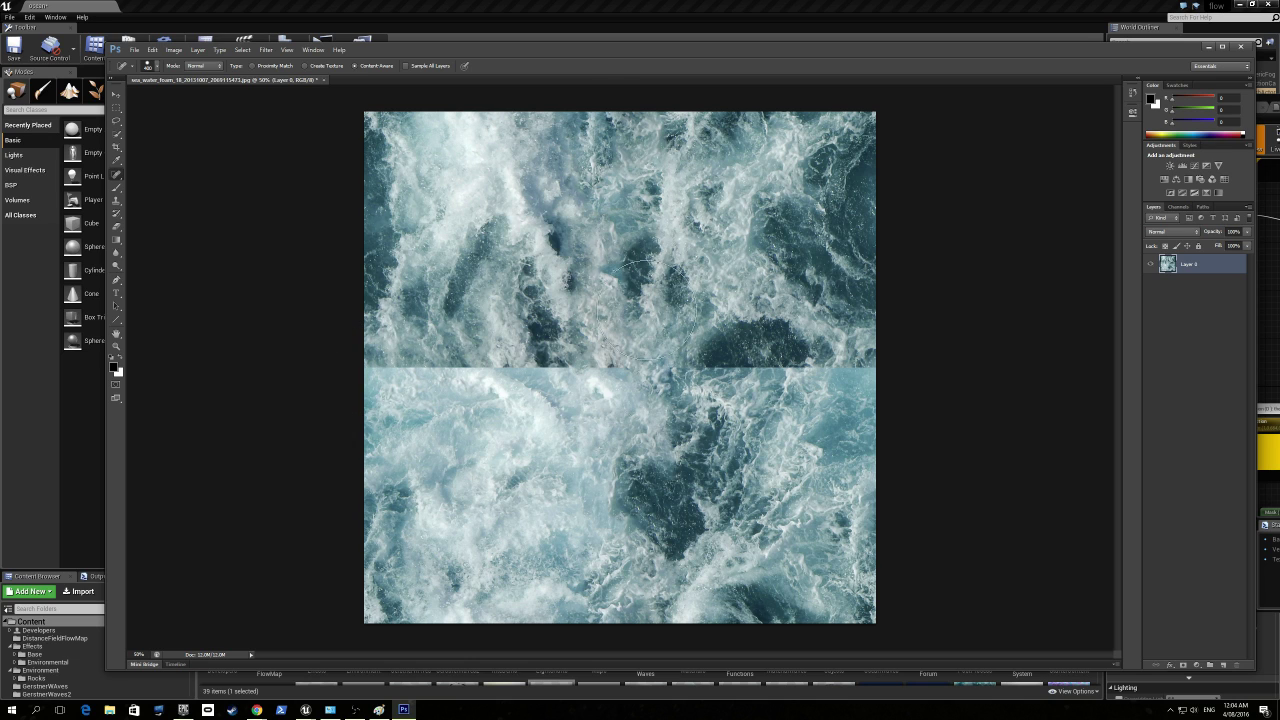
{"action": "left_click_drag", "start_coordinate": [337, 366], "coordinate": [980, 349]}
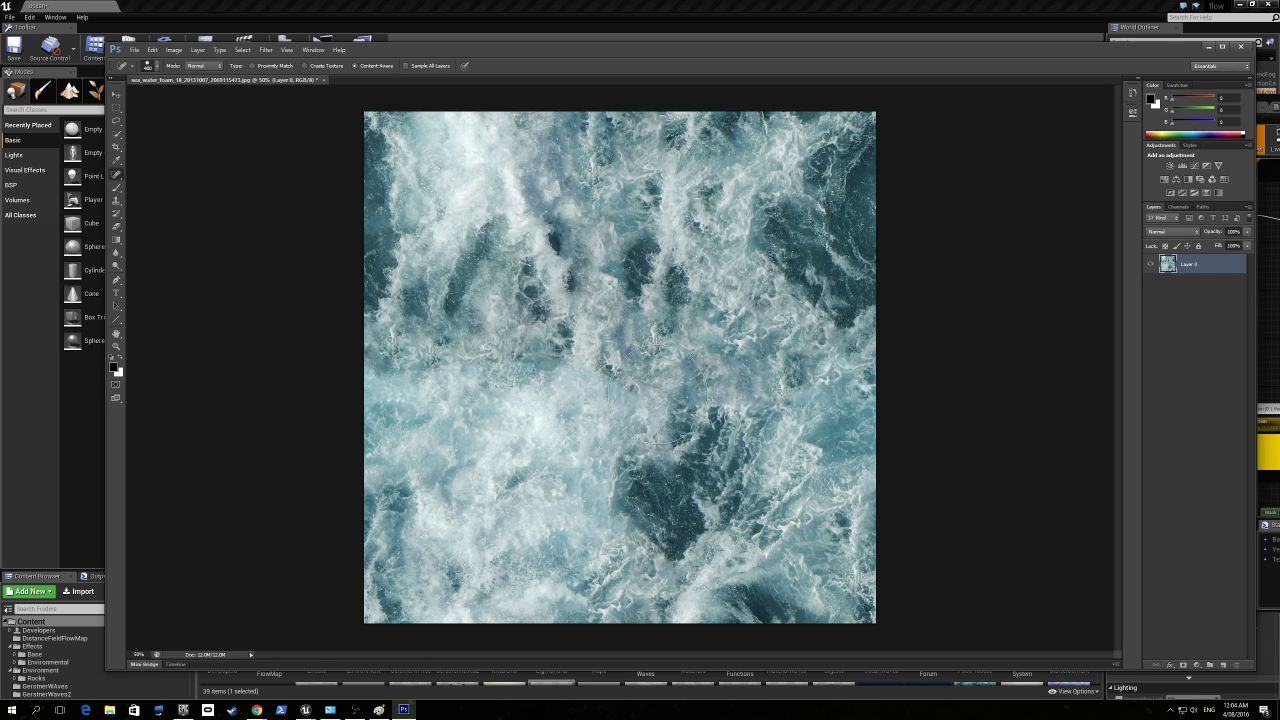
{"action": "mouse_move", "coordinate": [436, 300]}
{"action": "left_mouse_down"}
{"action": "mouse_move", "coordinate": [490, 385]}
{"action": "mouse_move", "coordinate": [722, 463]}
{"action": "left_mouse_up"}
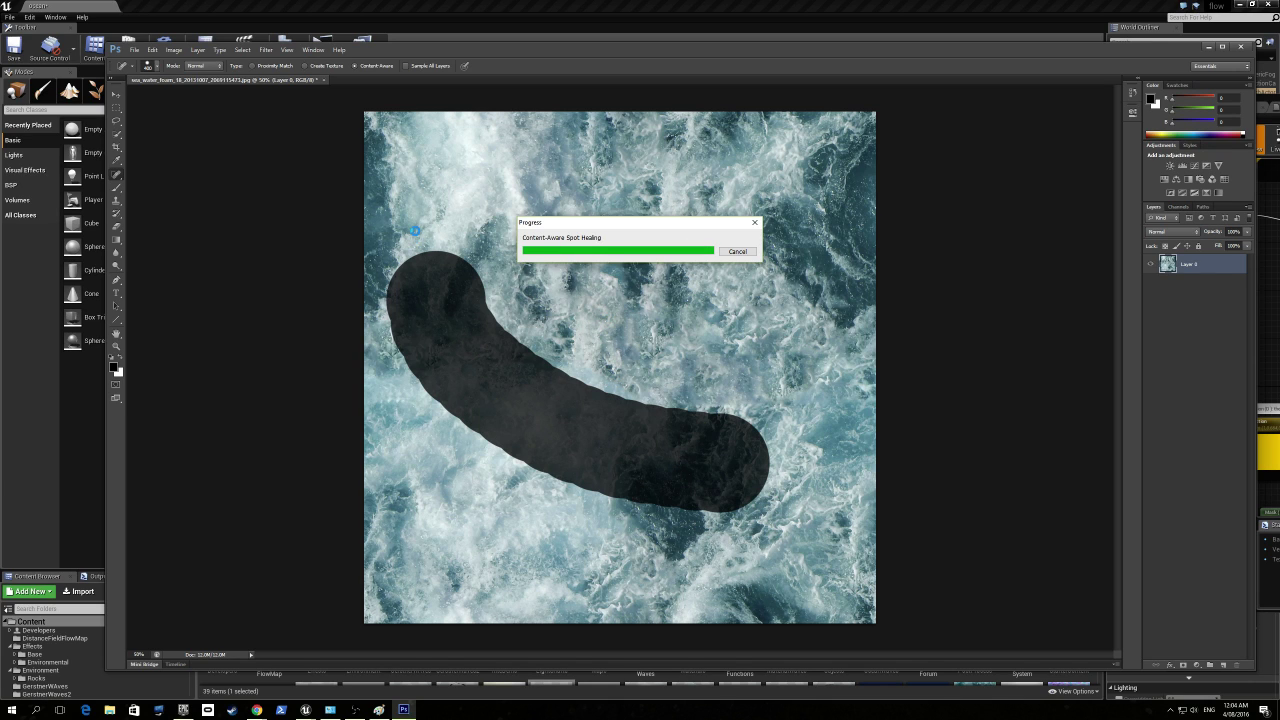
{"action": "left_click", "coordinate": [265, 49]}
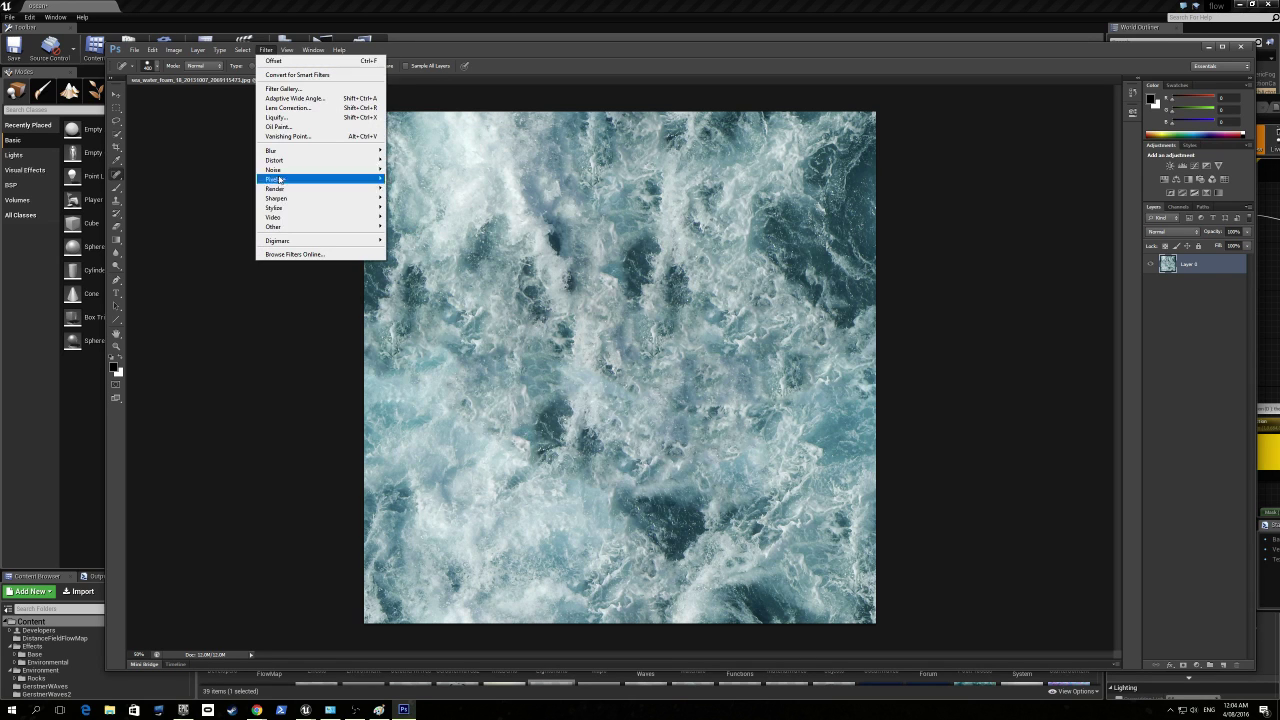
{"action": "mouse_move", "coordinate": [320, 217]}
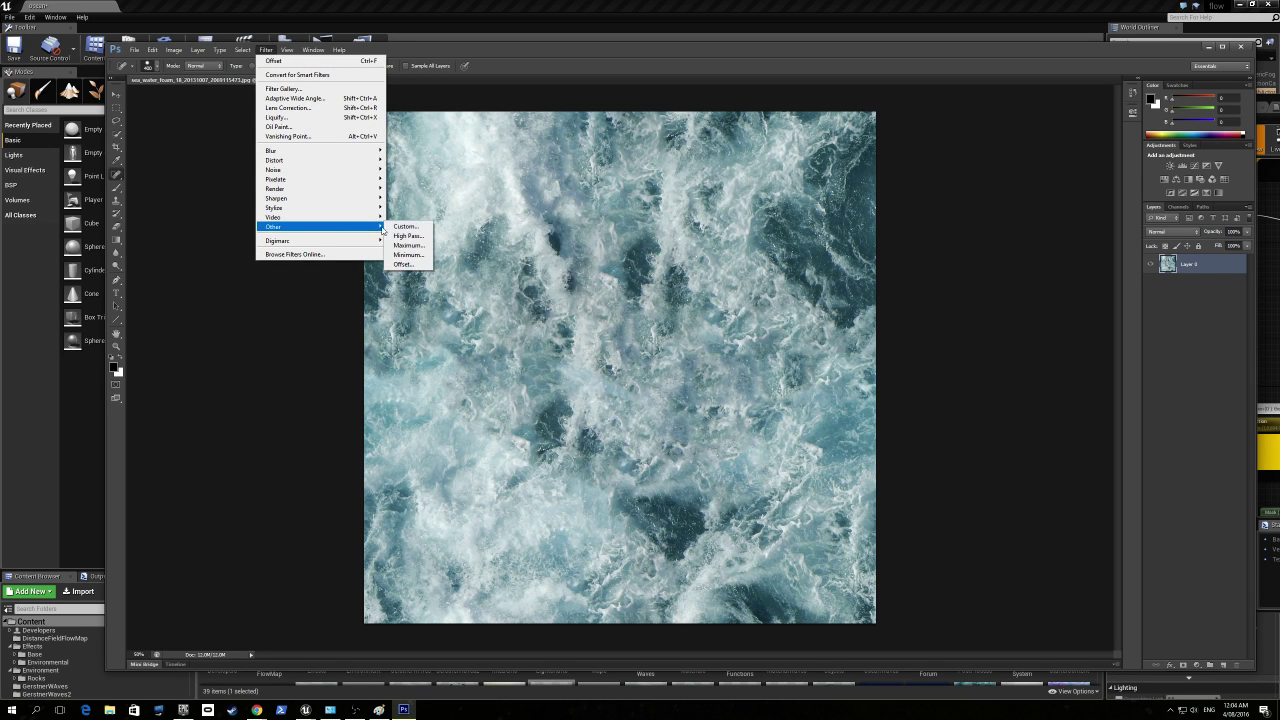
{"action": "left_click", "coordinate": [410, 226]}
{"action": "left_click", "coordinate": [778, 222]}
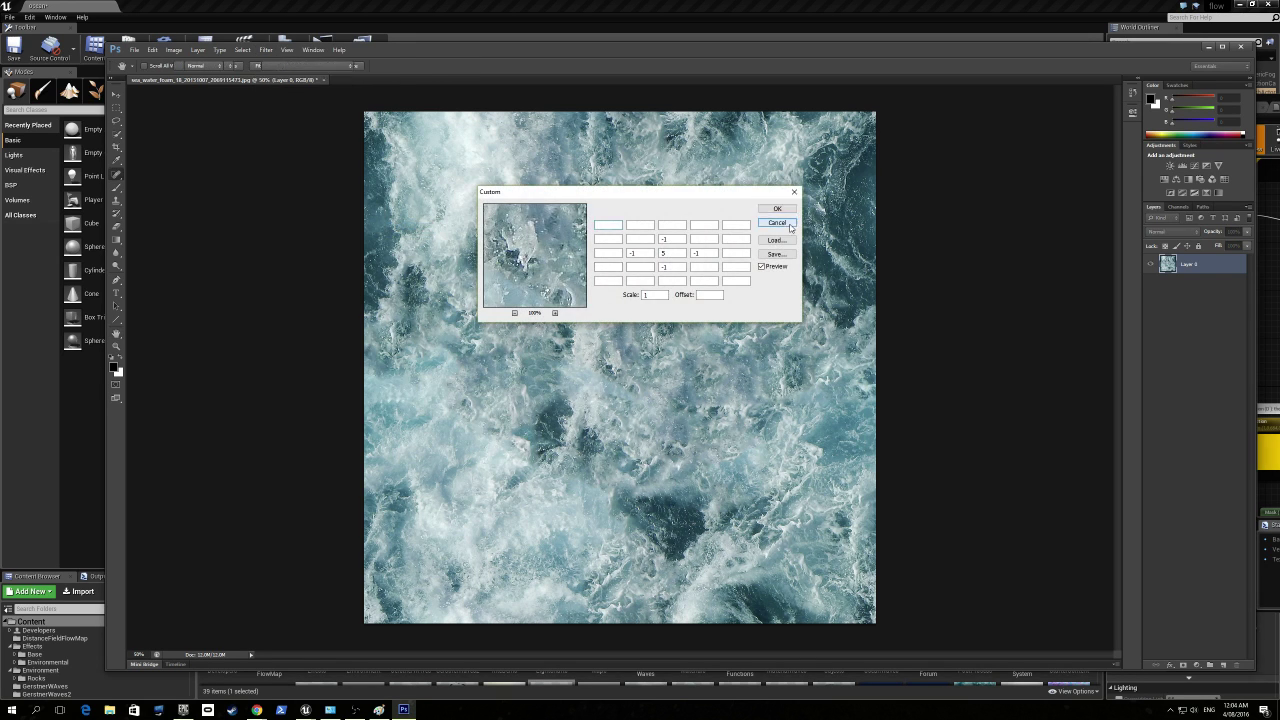
Offset the healed foam image again by 1024 pixels in both directions with Wrap Around
{"action": "left_click", "coordinate": [262, 50]}
{"action": "mouse_move", "coordinate": [330, 228]}
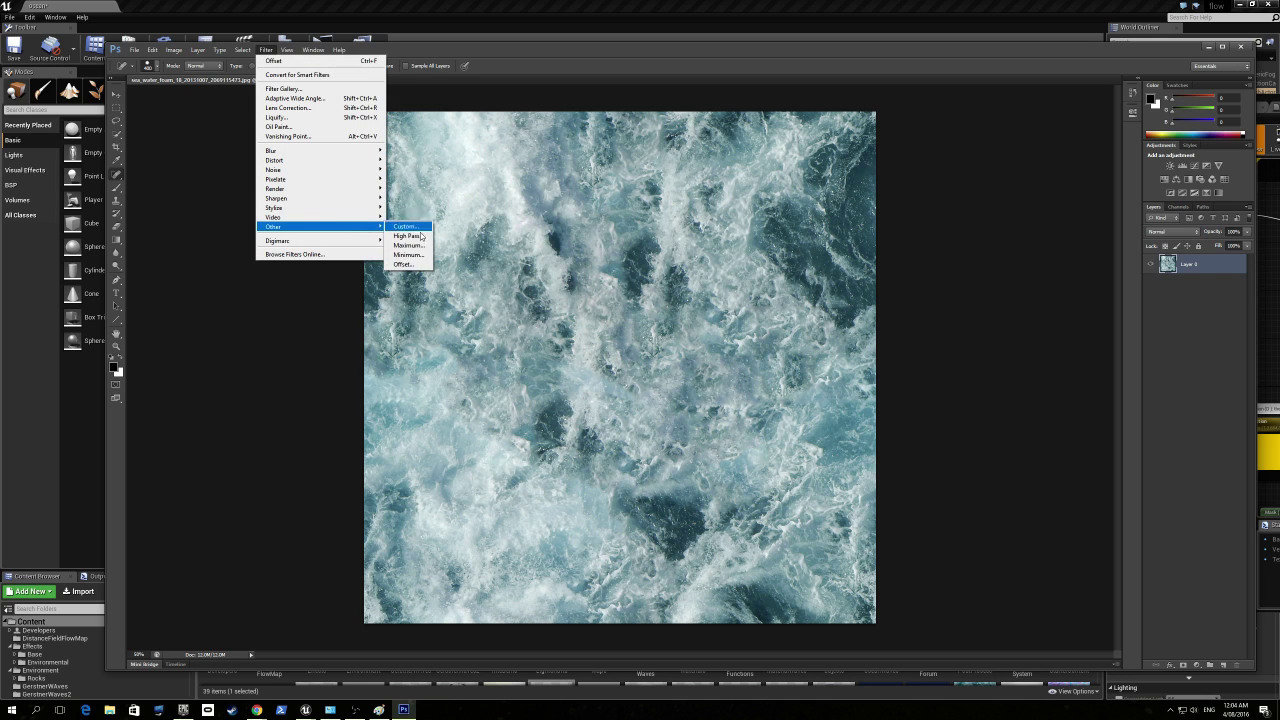
{"action": "left_click", "coordinate": [408, 265]}
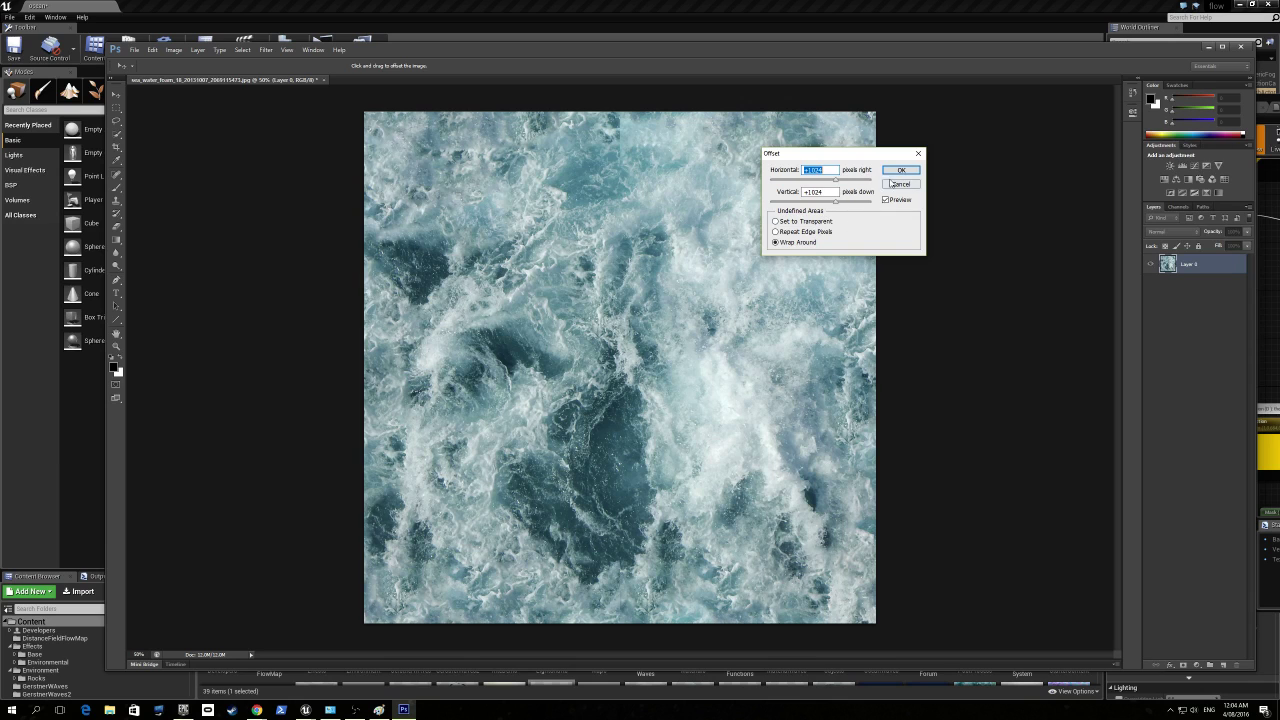
{"action": "left_click", "coordinate": [901, 170]}
Shrink the Spot Healing Brush and heal the leftover seam near the upper edge's middle
{"action": "key", "text": "bracketleft"}
{"action": "key", "text": "bracketleft"}
{"action": "key", "text": "bracketleft"}
{"action": "key", "text": "bracketleft"}
{"action": "key", "text": "bracketleft"}
{"action": "key", "text": "bracketleft"}
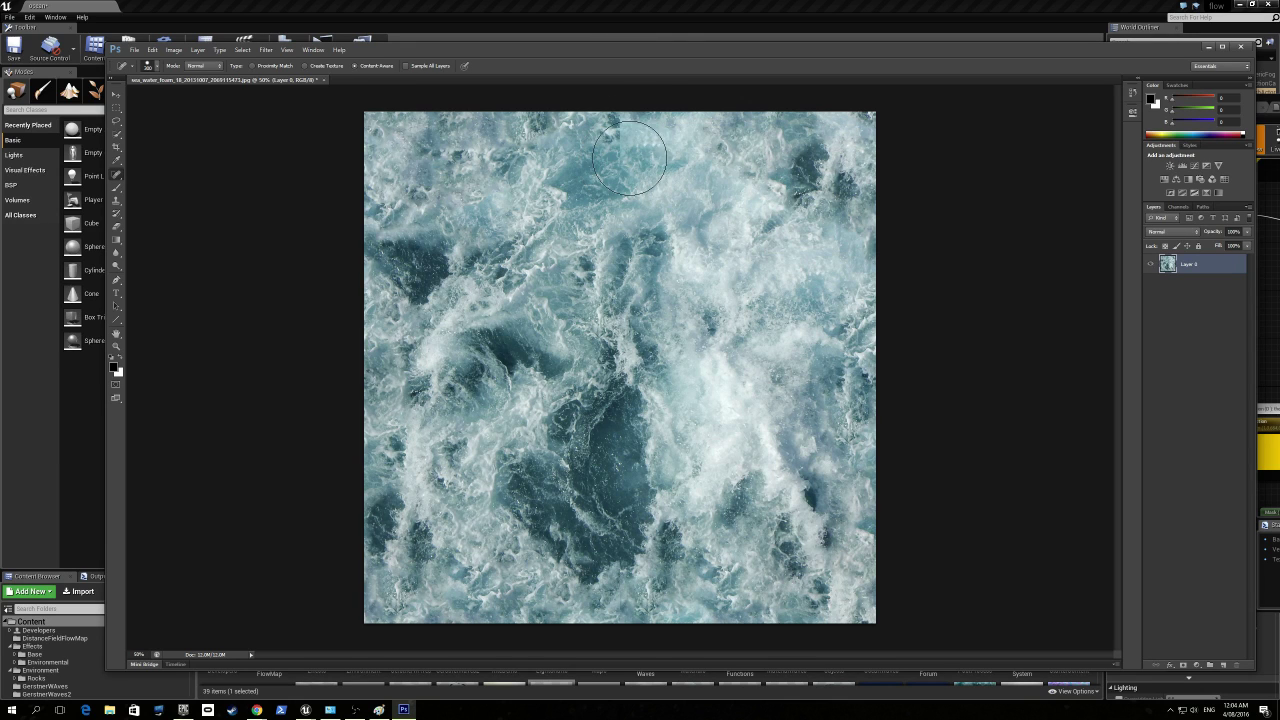
{"action": "key", "text": "bracketleft"}
{"action": "left_click_drag", "start_coordinate": [619, 126], "coordinate": [620, 166]}
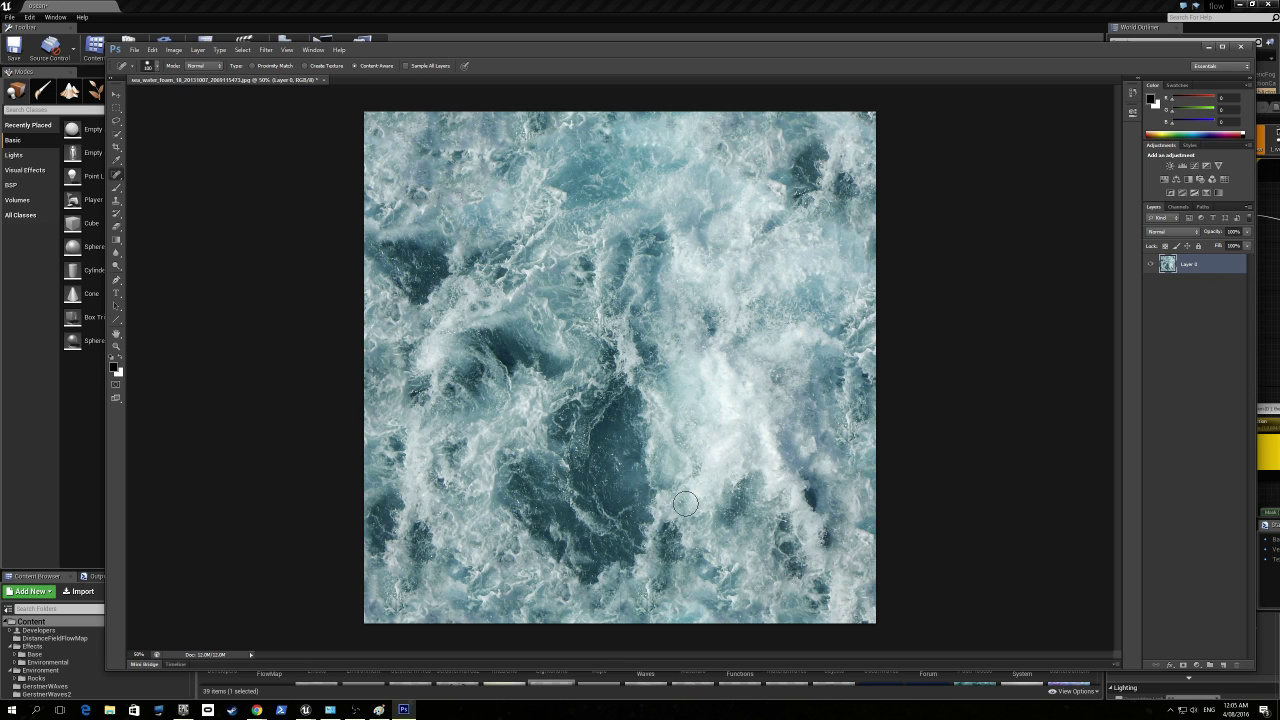
Heal the leftover seam spots near the foam image's lower-edge middle and midway along its left and right edges
{"action": "left_click_drag", "start_coordinate": [620, 570], "coordinate": [617, 592]}
{"action": "mouse_move", "coordinate": [400, 368]}
{"action": "left_mouse_down"}
{"action": "mouse_move", "coordinate": [432, 367]}
{"action": "mouse_move", "coordinate": [380, 368]}
{"action": "left_mouse_up"}
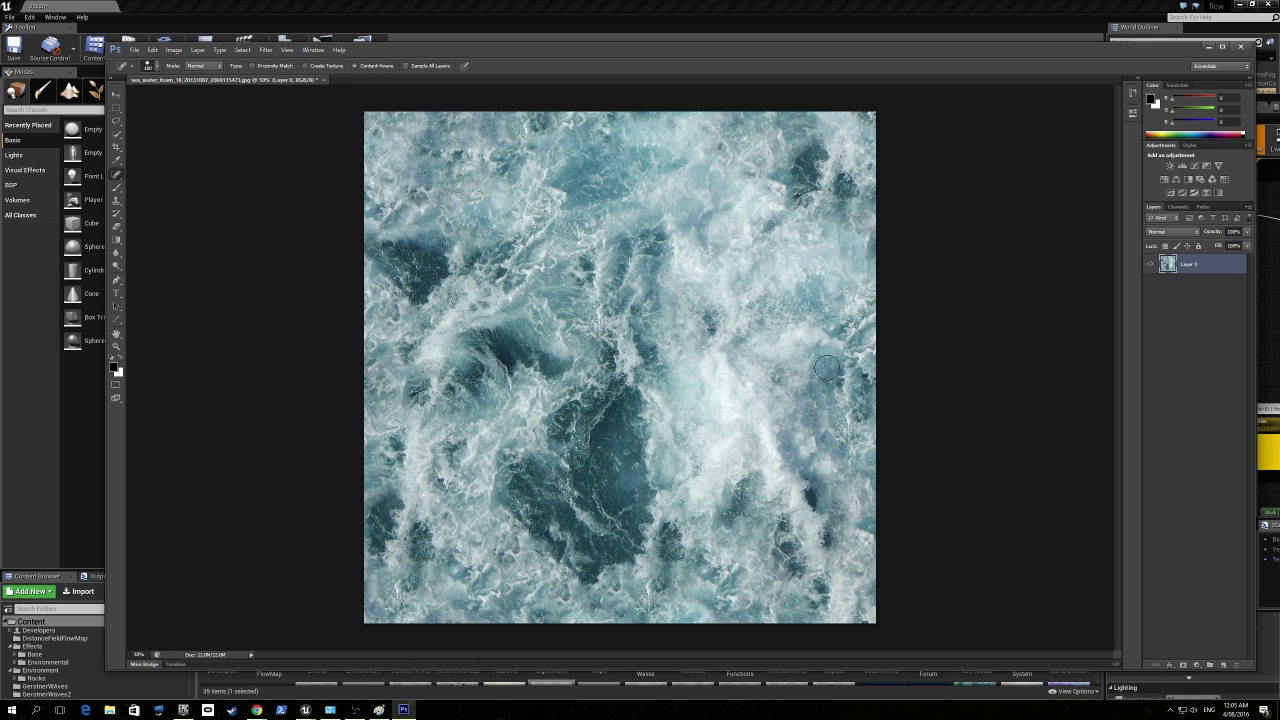
{"action": "left_click_drag", "start_coordinate": [826, 368], "coordinate": [872, 370]}
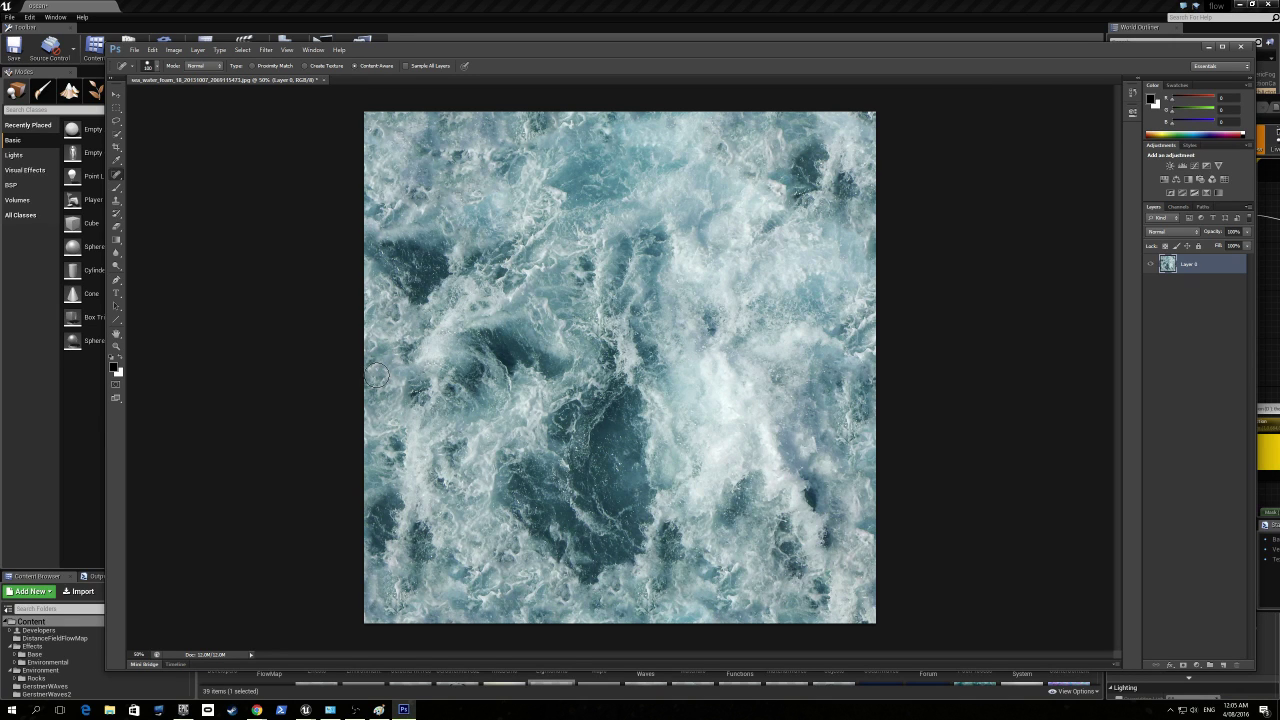
Inspect the foam image's side edges at 100% and heal a small spot halfway up the right edge with a smaller brush
{"action": "key", "text": "ctrl+plus"}
{"action": "key", "text": "ctrl+plus"}
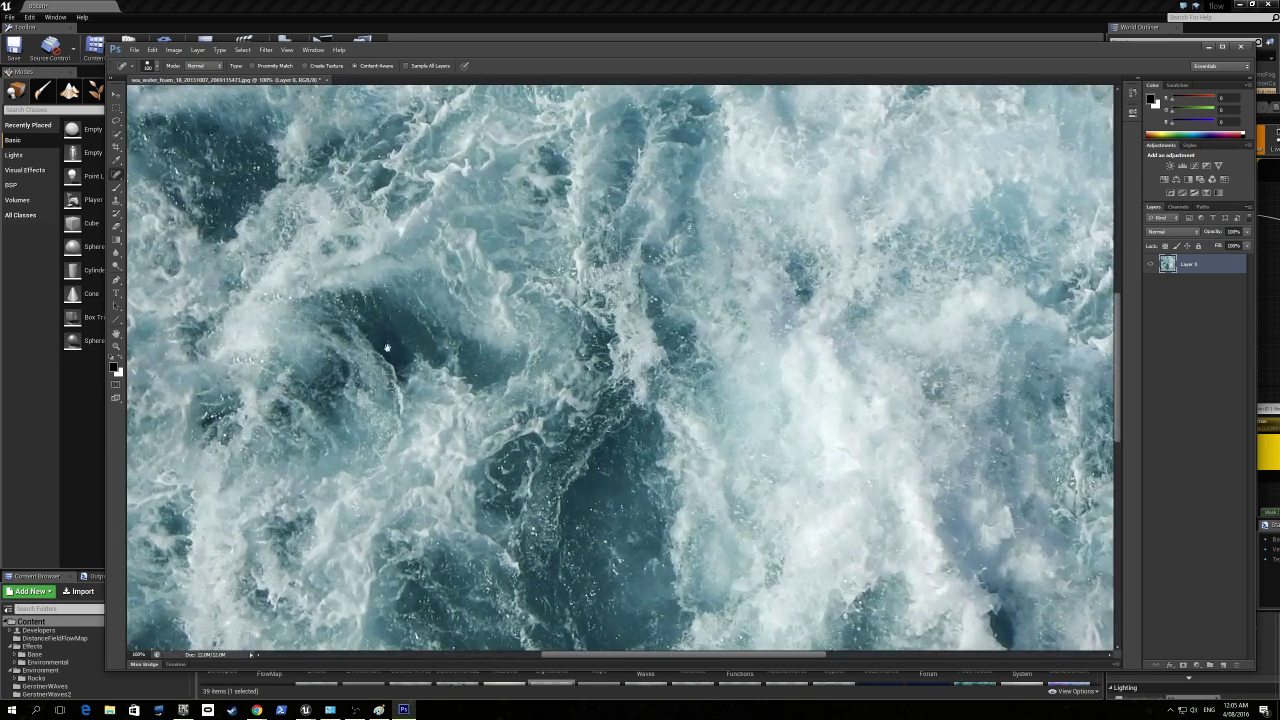
{"action": "mouse_move", "coordinate": [388, 349]}
{"action": "left_mouse_down"}
{"action": "mouse_move", "coordinate": [809, 362]}
{"action": "mouse_move", "coordinate": [800, 378]}
{"action": "mouse_move", "coordinate": [758, 380]}
{"action": "left_mouse_up"}
{"action": "left_click_drag", "start_coordinate": [898, 358], "coordinate": [240, 362]}
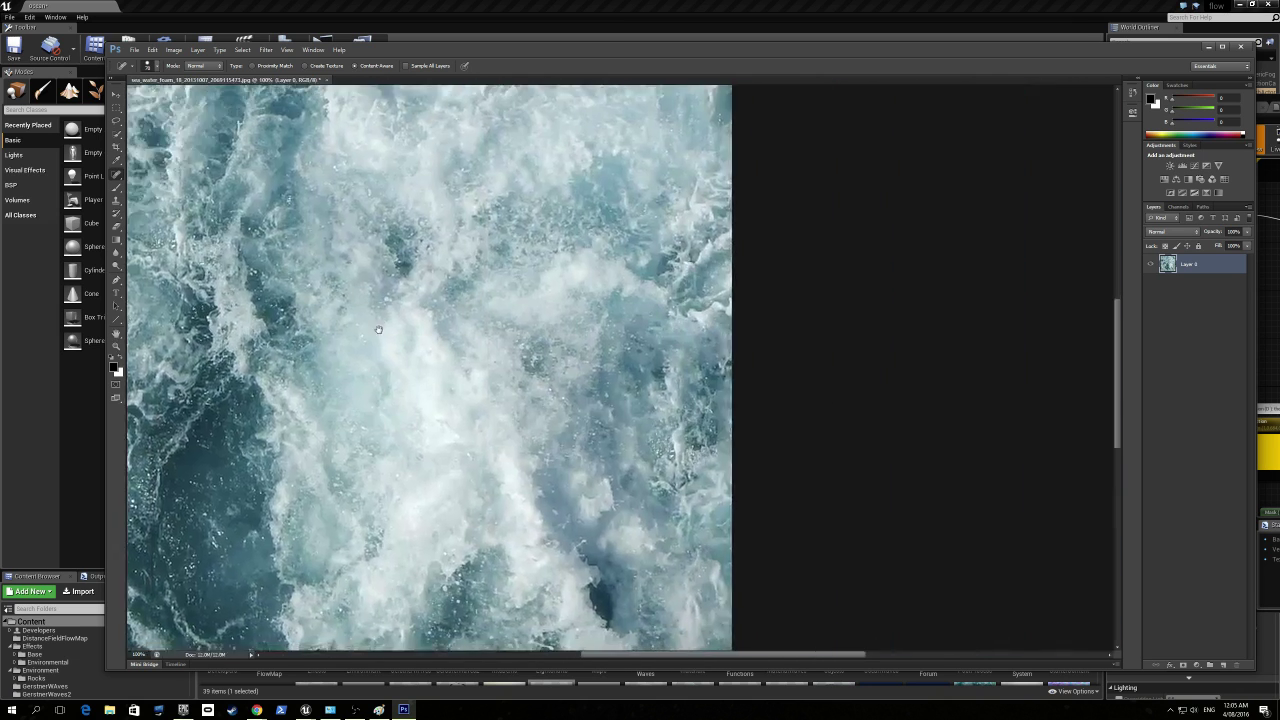
{"action": "left_click_drag", "start_coordinate": [595, 382], "coordinate": [831, 400]}
{"action": "left_click", "coordinate": [857, 400]}
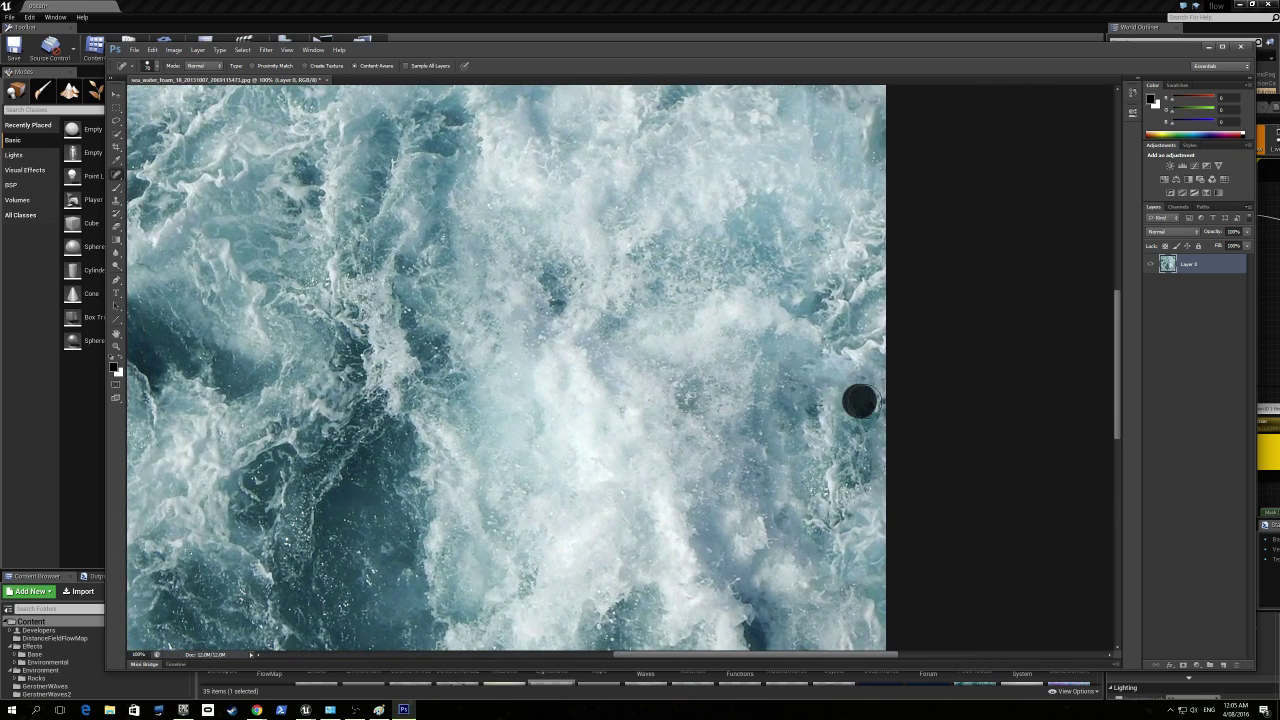
{"action": "scroll", "coordinate": [543, 276], "scroll_direction": "down", "scroll_amount": 2}
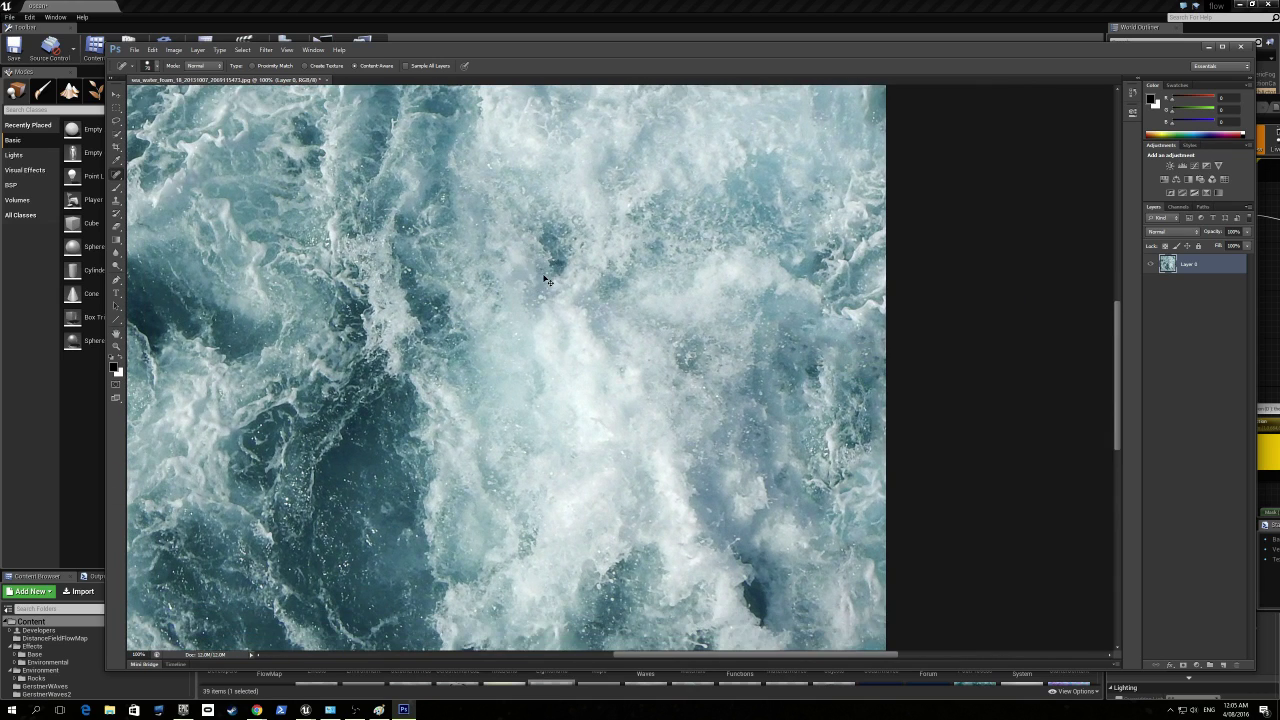
Start saving the foam image under a new name, choosing the WaterTextures folder inside GameAssets on drive D:
{"action": "key", "text": "ctrl+minus"}
{"action": "key", "text": "ctrl+minus"}
{"action": "key", "text": "ctrl+minus"}
{"action": "left_click", "coordinate": [134, 50]}
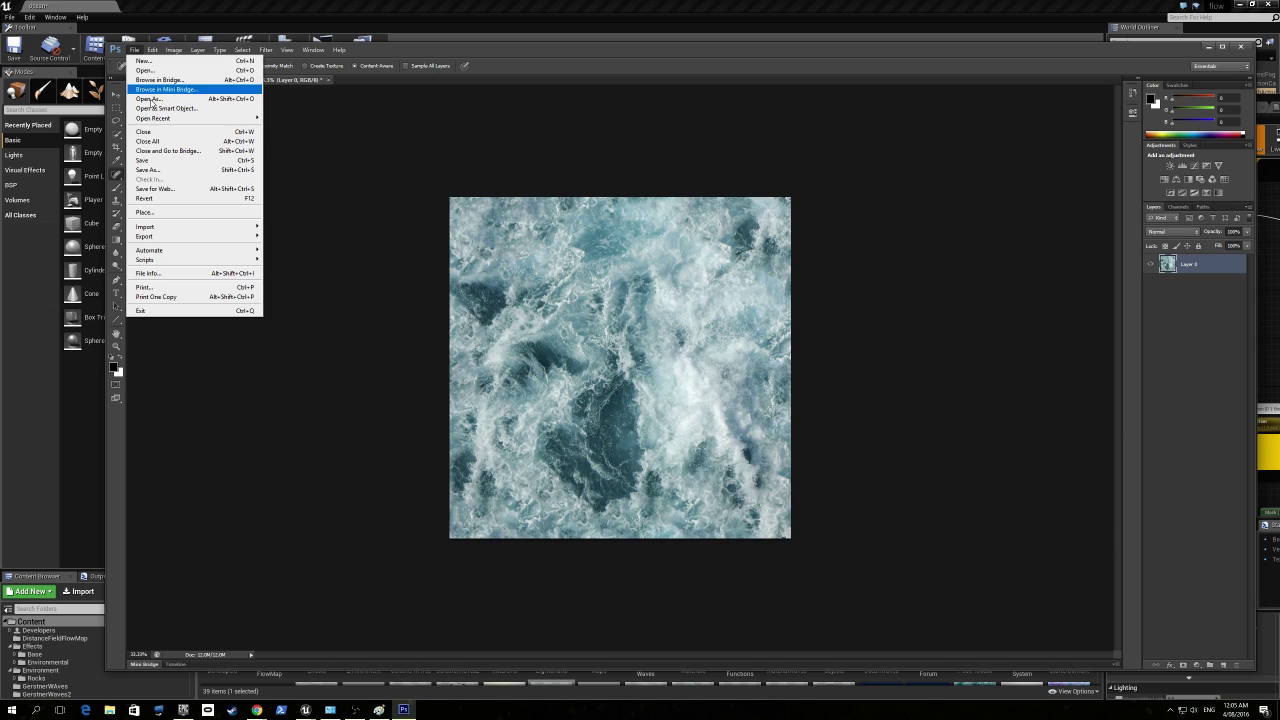
{"action": "left_click", "coordinate": [147, 169]}
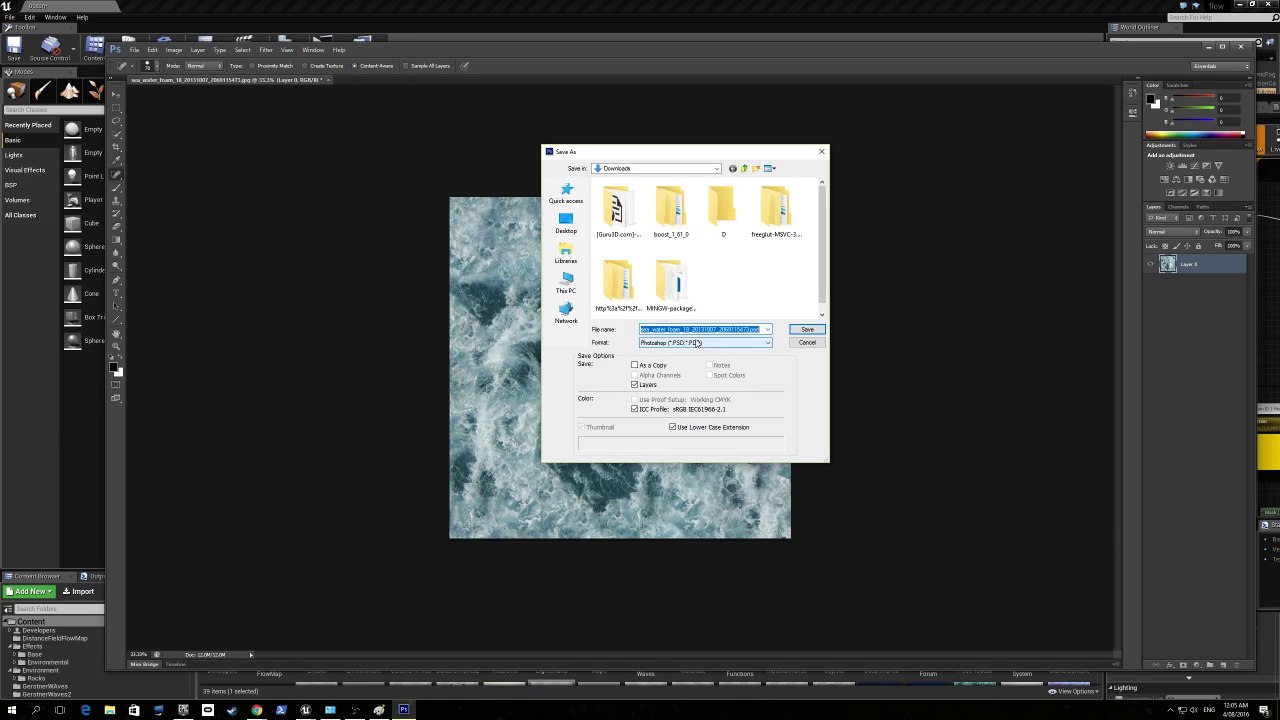
{"action": "left_click", "coordinate": [569, 284]}
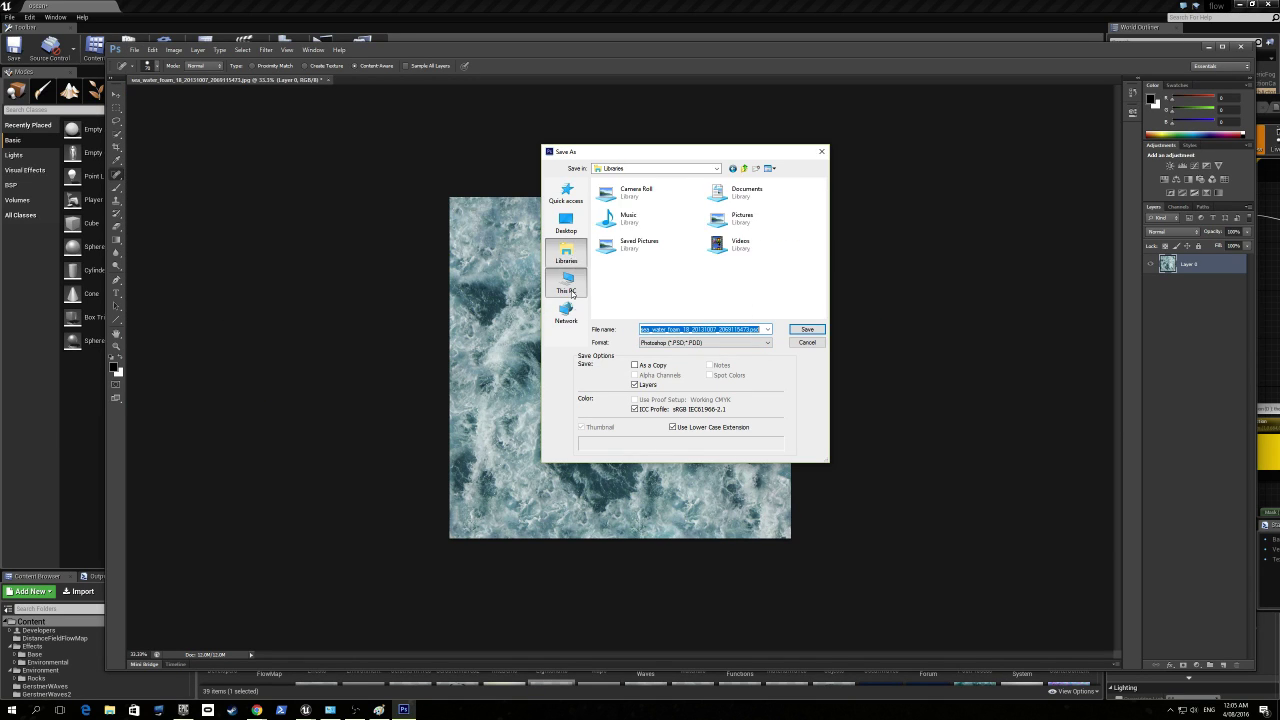
{"action": "double_click", "coordinate": [716, 295]}
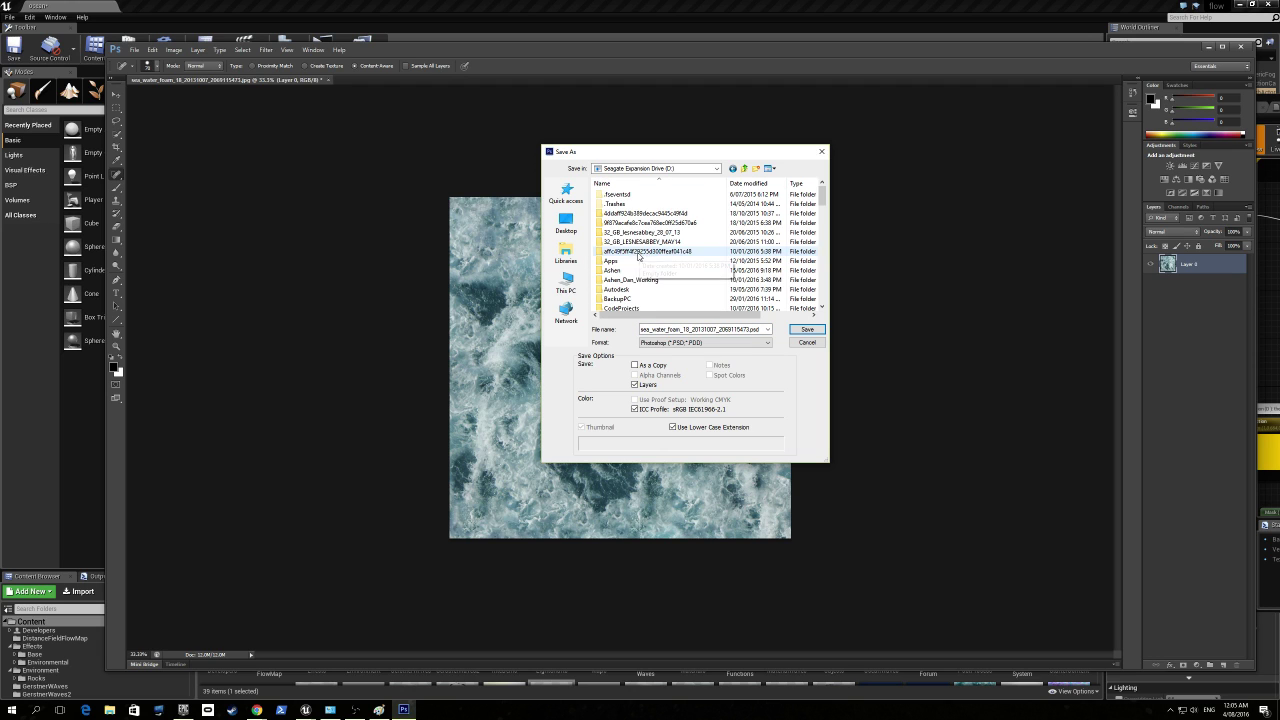
{"action": "scroll", "coordinate": [640, 262], "scroll_direction": "down", "scroll_amount": 3}
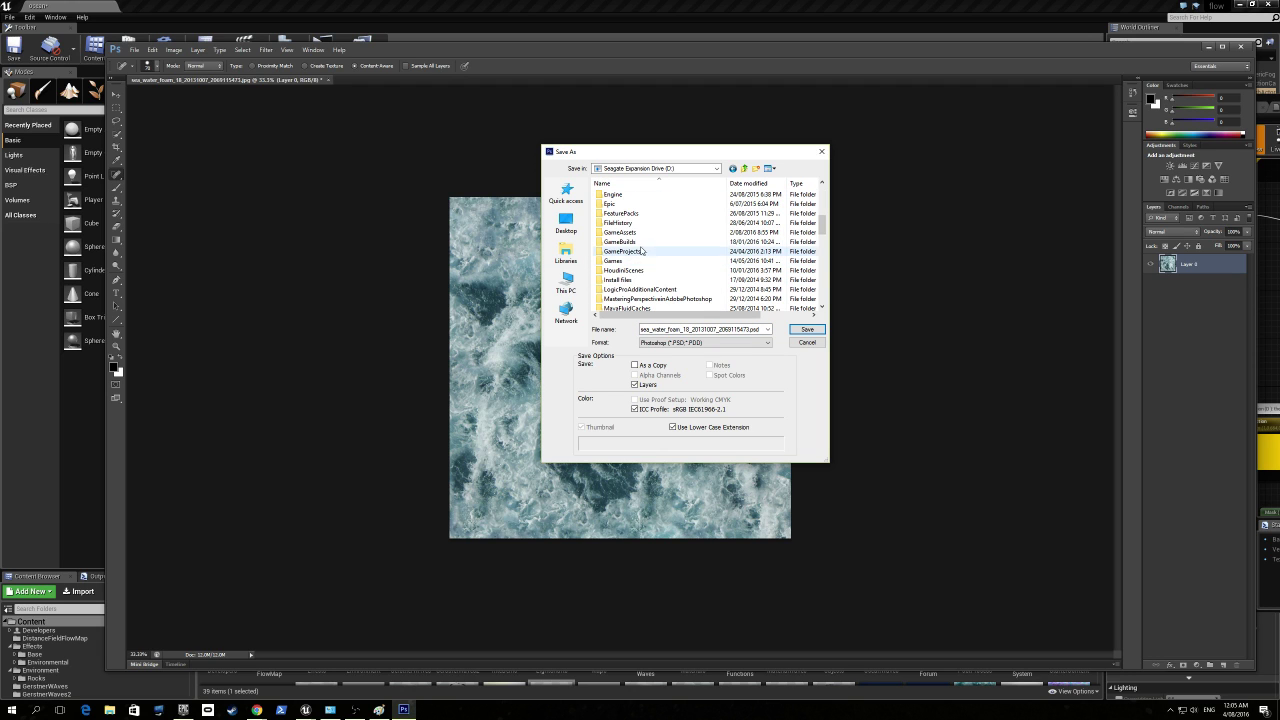
{"action": "double_click", "coordinate": [620, 232]}
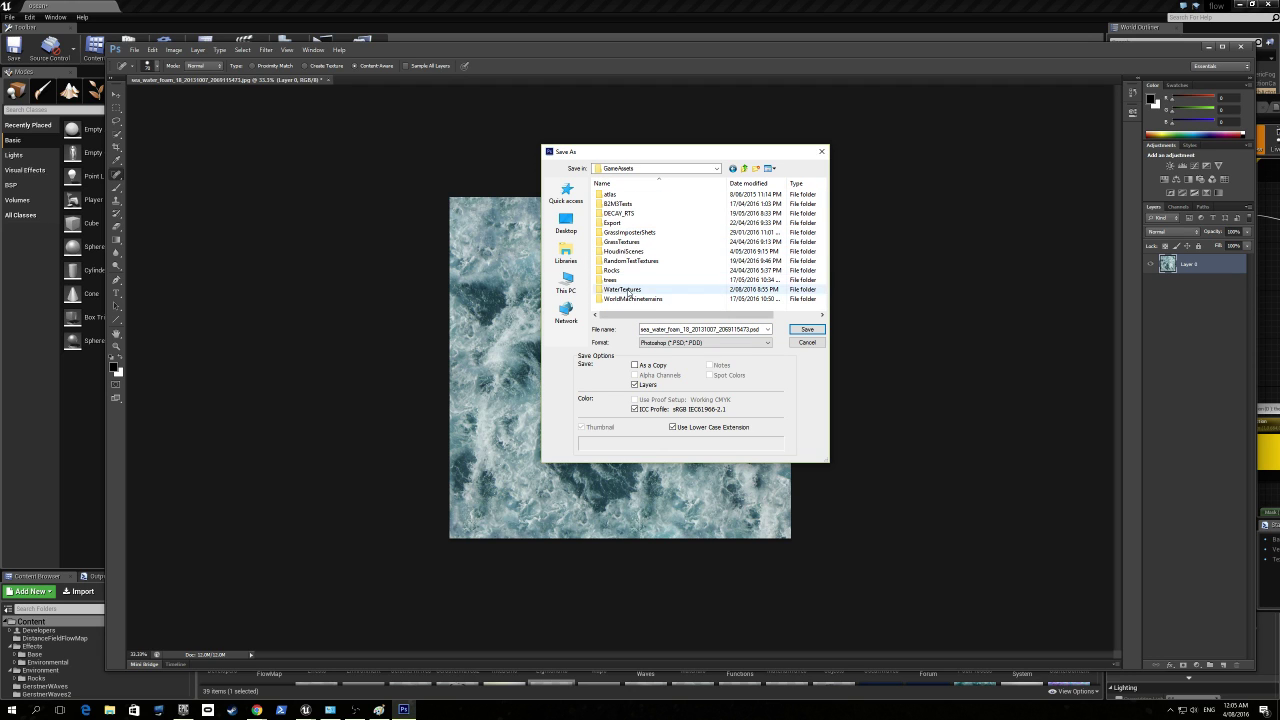
{"action": "double_click", "coordinate": [622, 289]}
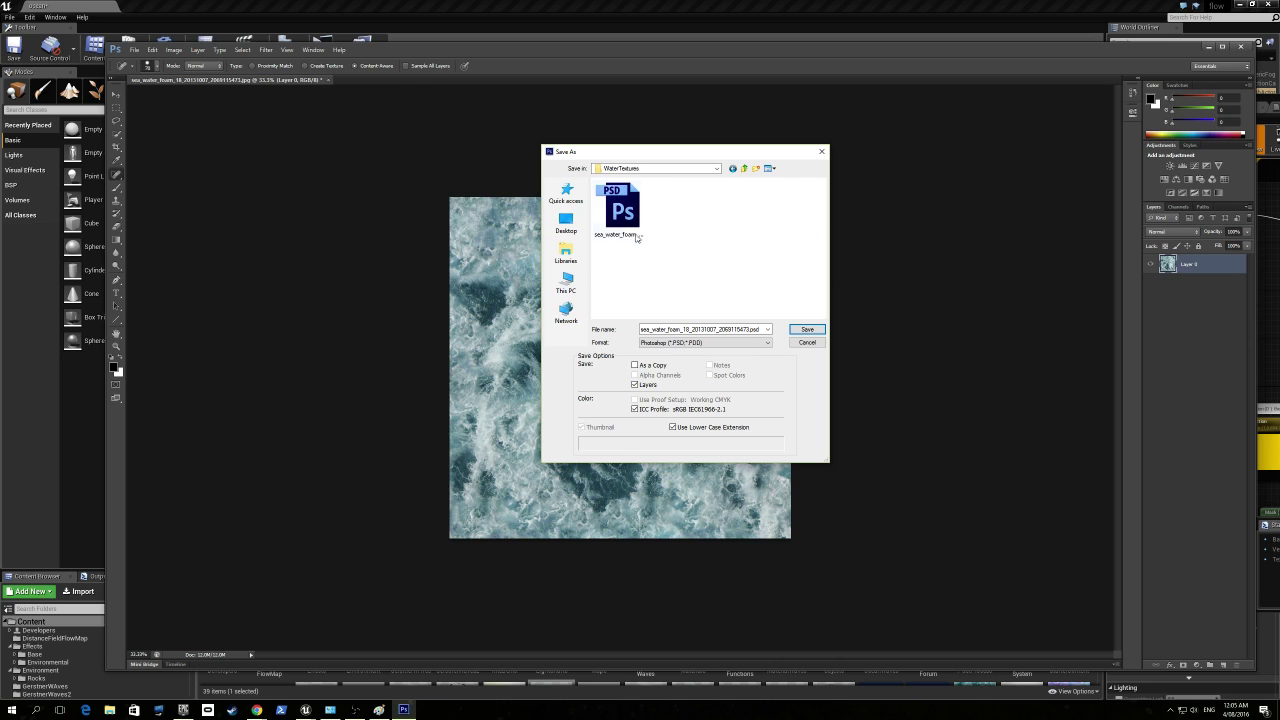
Save the image there as seafoam2 in Photoshop format with Maximize Compatibility on
{"action": "double_click", "coordinate": [741, 329]}
{"action": "type", "text": "se"}
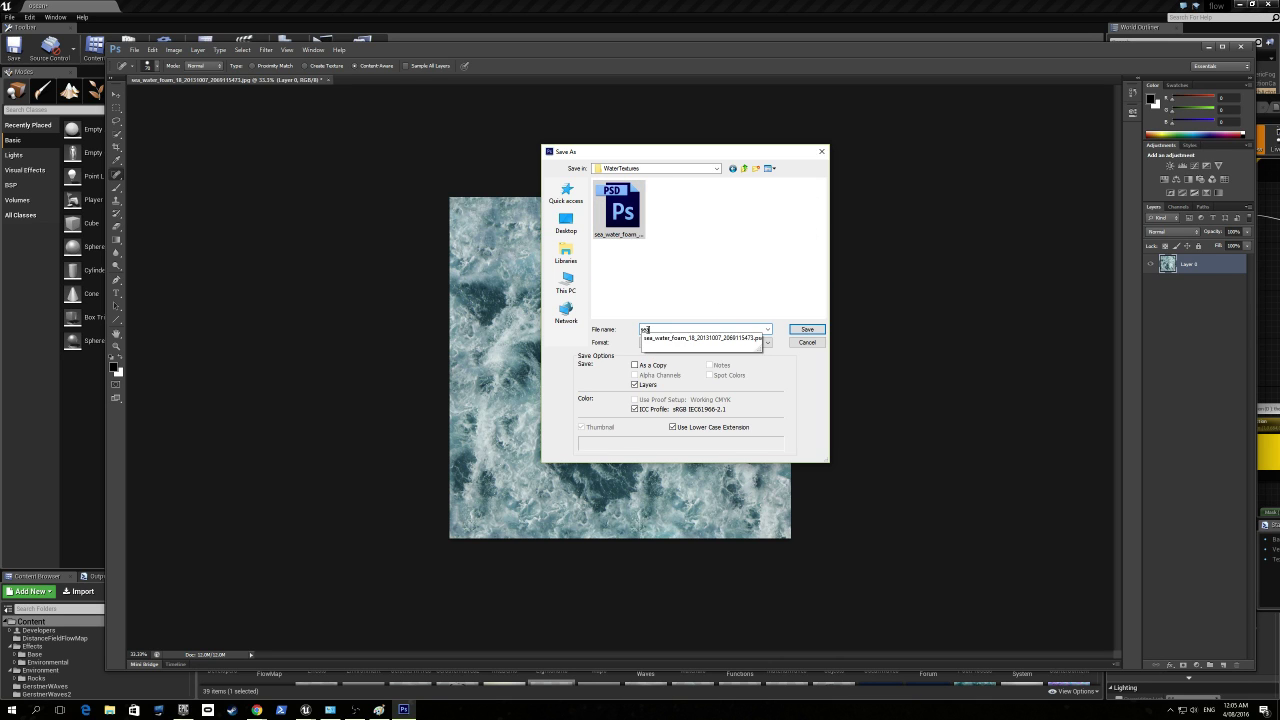
{"action": "type", "text": "afoam2"}
{"action": "key", "text": "Return"}
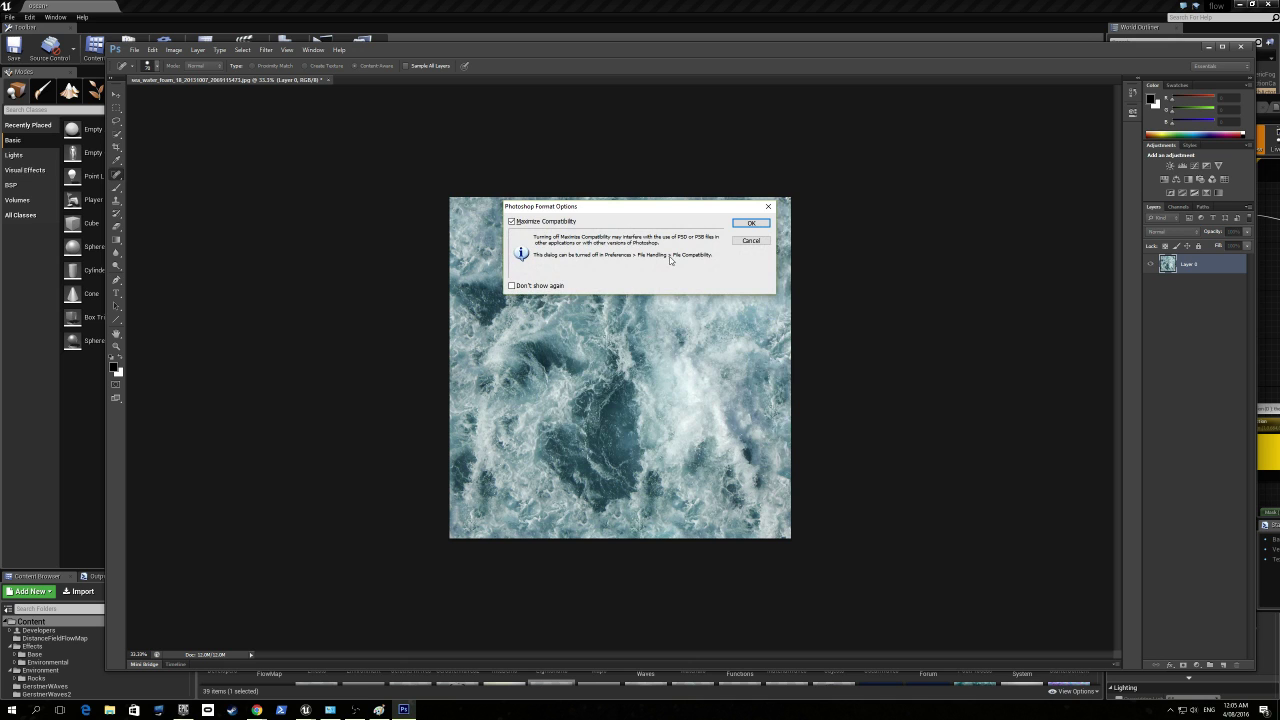
{"action": "left_click", "coordinate": [738, 226]}
Switch to the Unreal Editor, enlarge the Content Browser and import the seafoam2 texture into the Content folder
{"action": "mouse_move", "coordinate": [305, 711]}
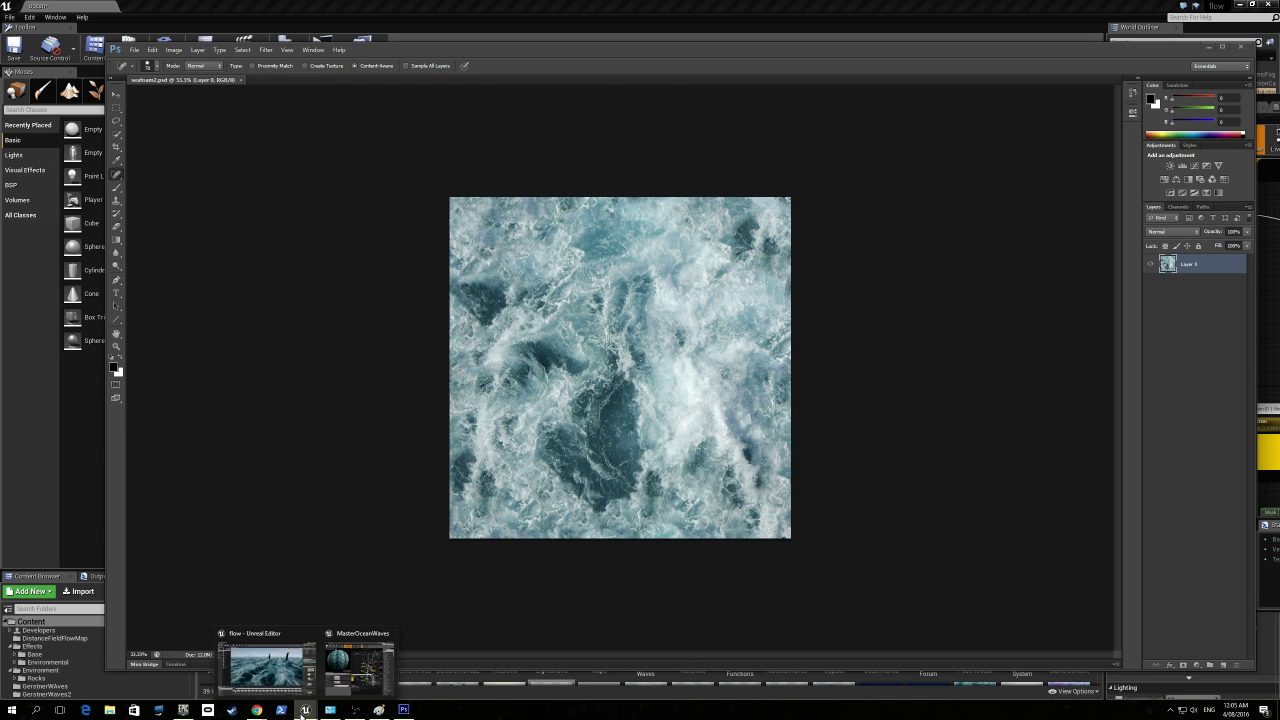
{"action": "left_click", "coordinate": [265, 665]}
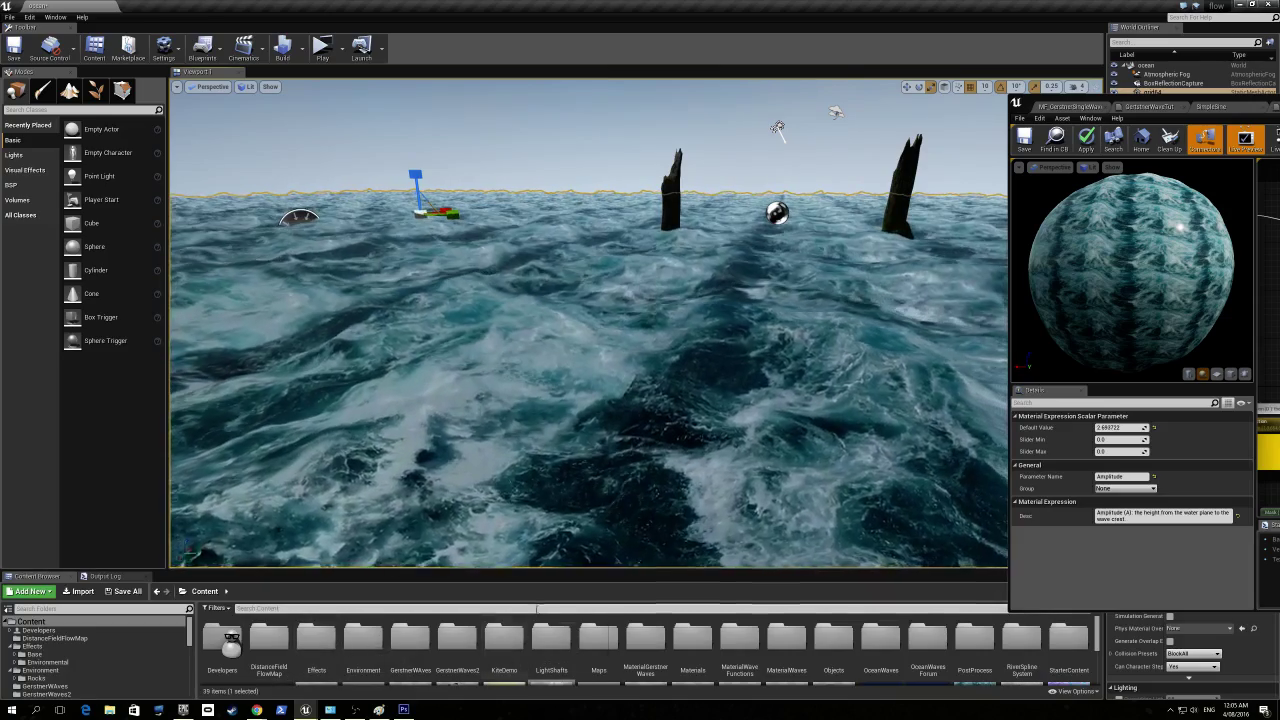
{"action": "left_click_drag", "start_coordinate": [552, 570], "coordinate": [552, 350]}
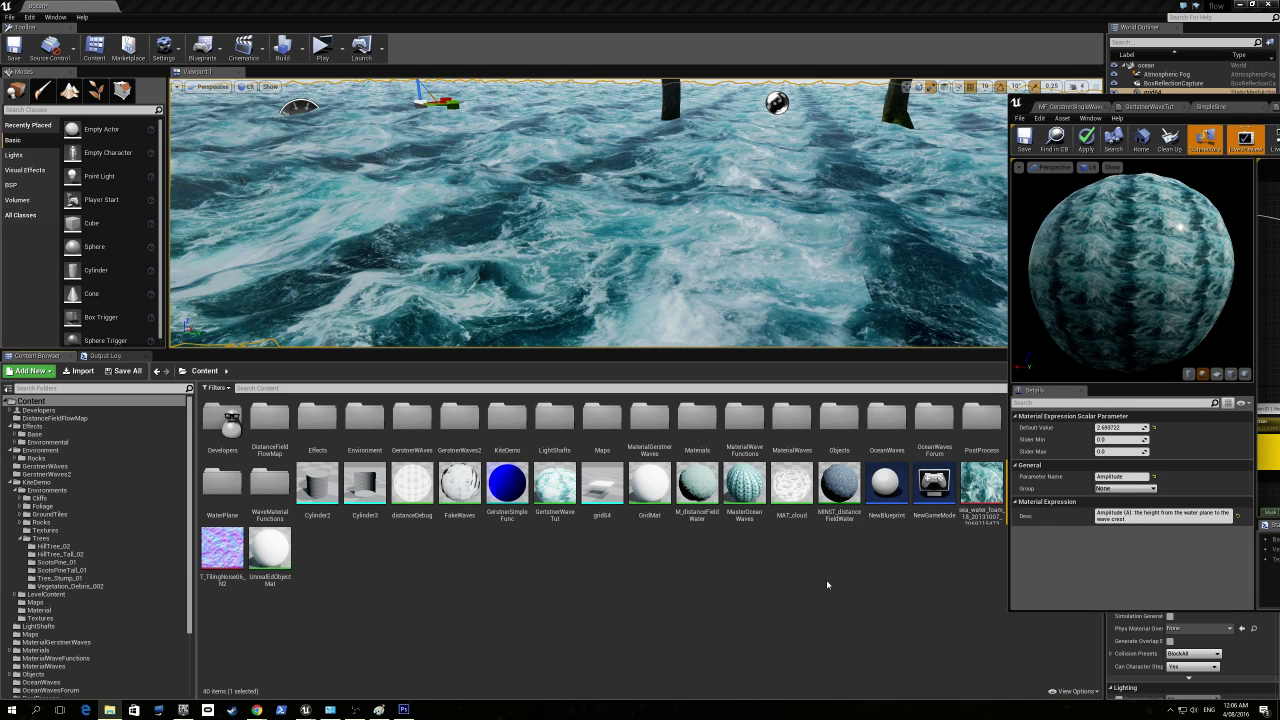
{"action": "left_click", "coordinate": [650, 549]}
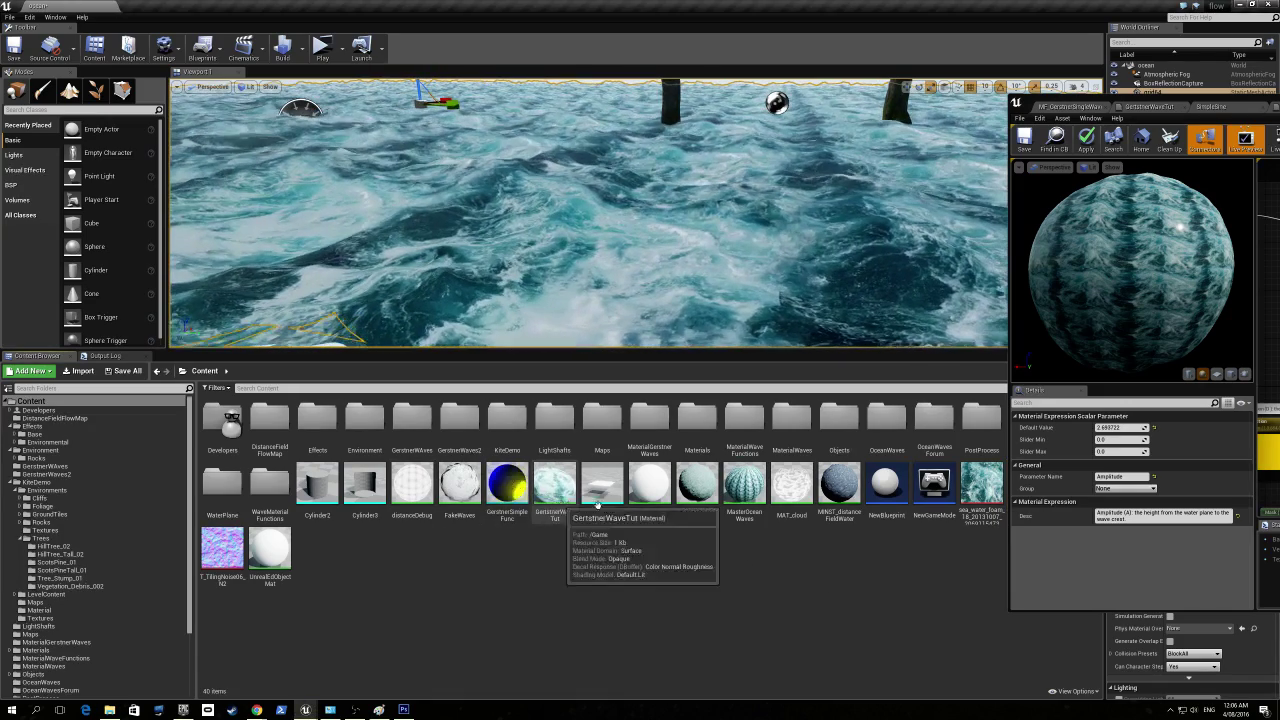
Assign seafoam2 to the foam Texture Sample node in the MasterOceanWaves material and apply the change
{"action": "left_click", "coordinate": [744, 485]}
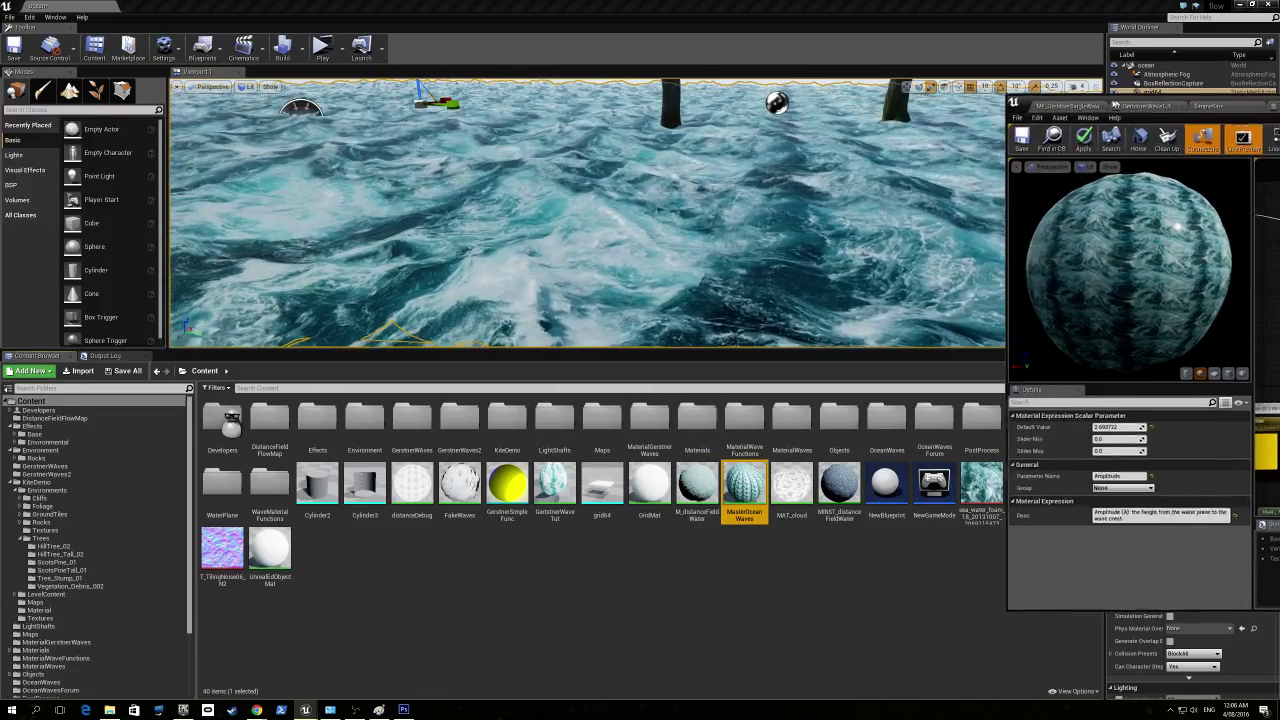
{"action": "left_click_drag", "start_coordinate": [1121, 102], "coordinate": [368, 165]}
{"action": "left_click", "coordinate": [886, 164]}
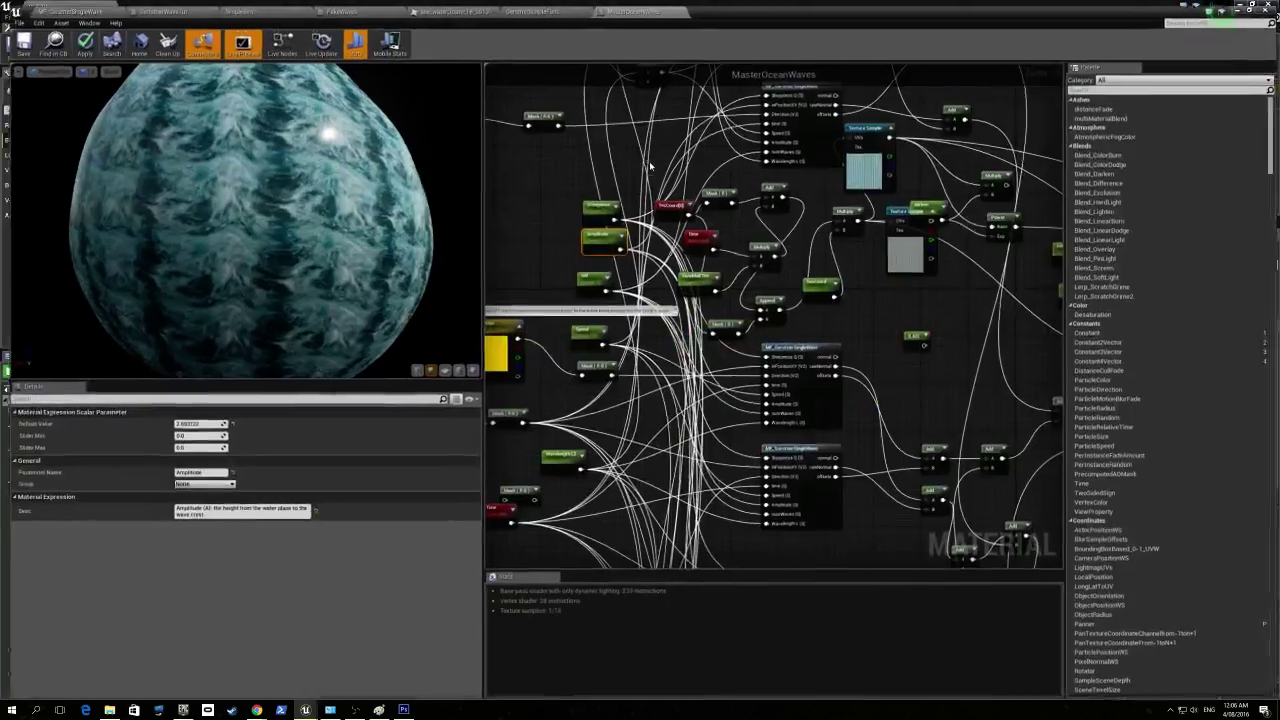
{"action": "right_click_drag", "start_coordinate": [859, 169], "coordinate": [762, 371]}
{"action": "left_click", "coordinate": [762, 371]}
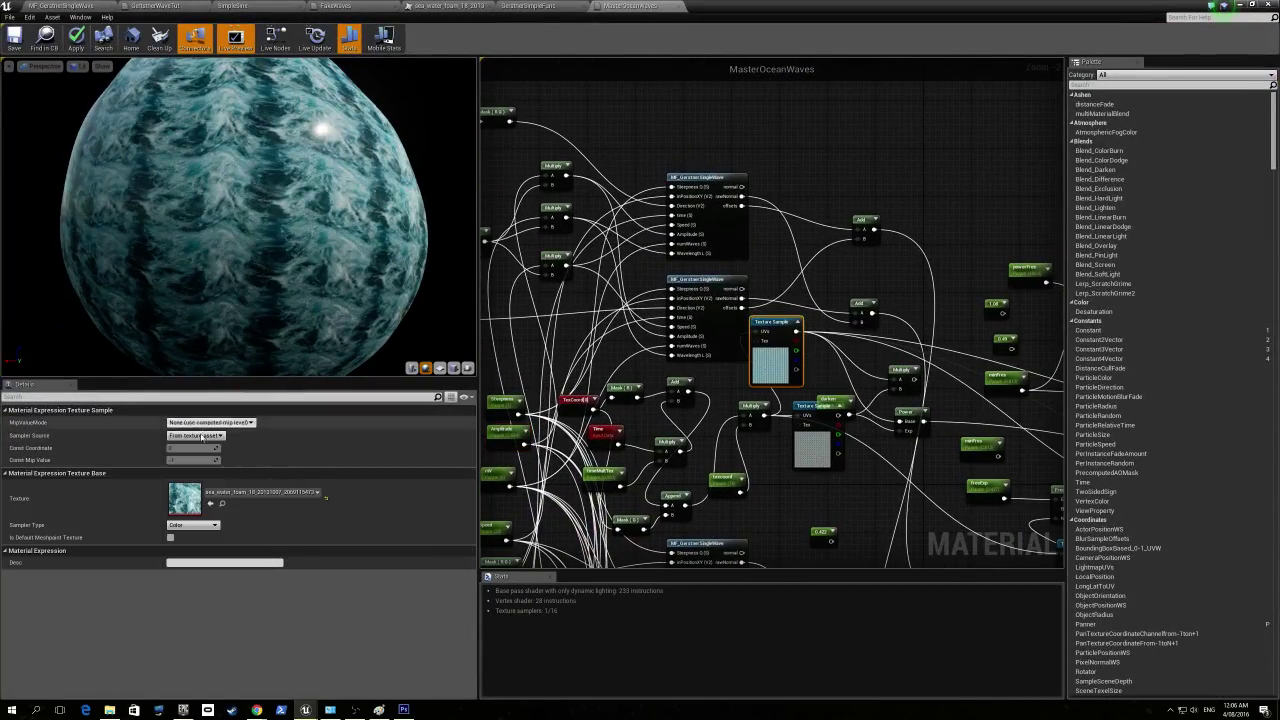
{"action": "left_click", "coordinate": [262, 492]}
{"action": "left_click", "coordinate": [240, 432]}
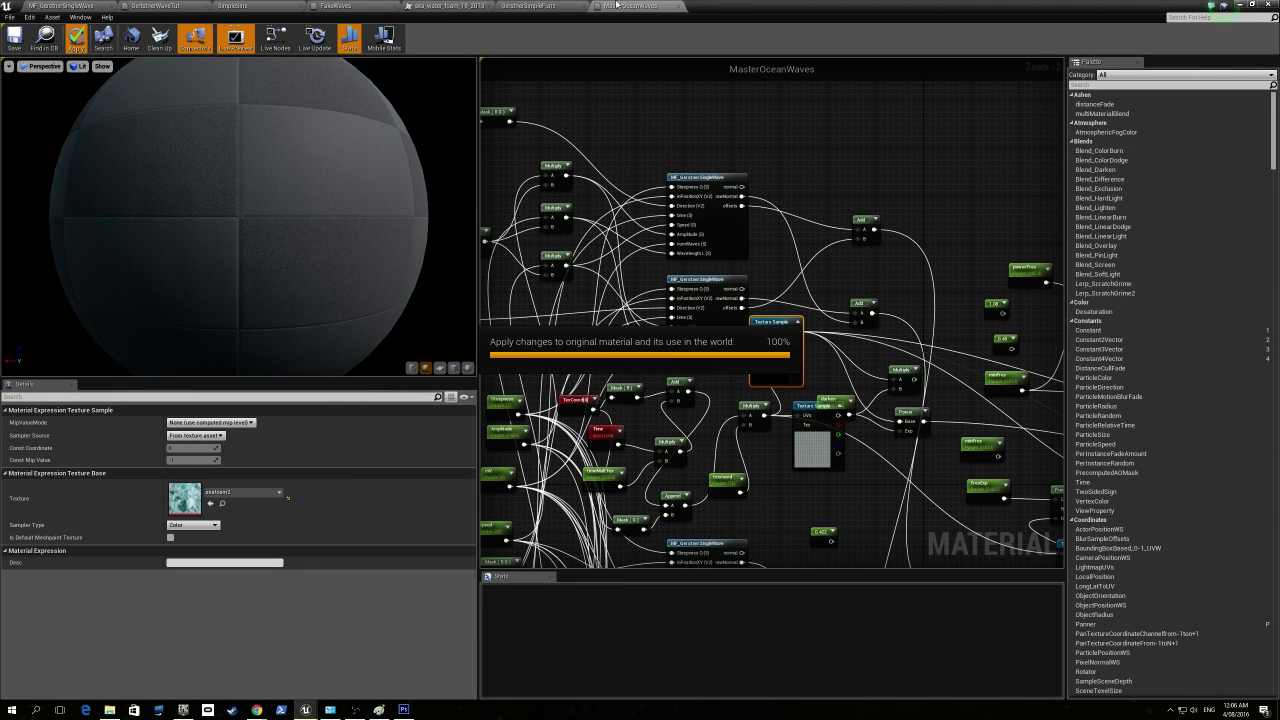
Clear the material editor from the level view, enlarge the viewport and examine the ocean's foam tiling from several distances and angles
{"action": "left_click_drag", "start_coordinate": [974, 6], "coordinate": [0, 113]}
{"action": "left_click_drag", "start_coordinate": [729, 351], "coordinate": [760, 517]}
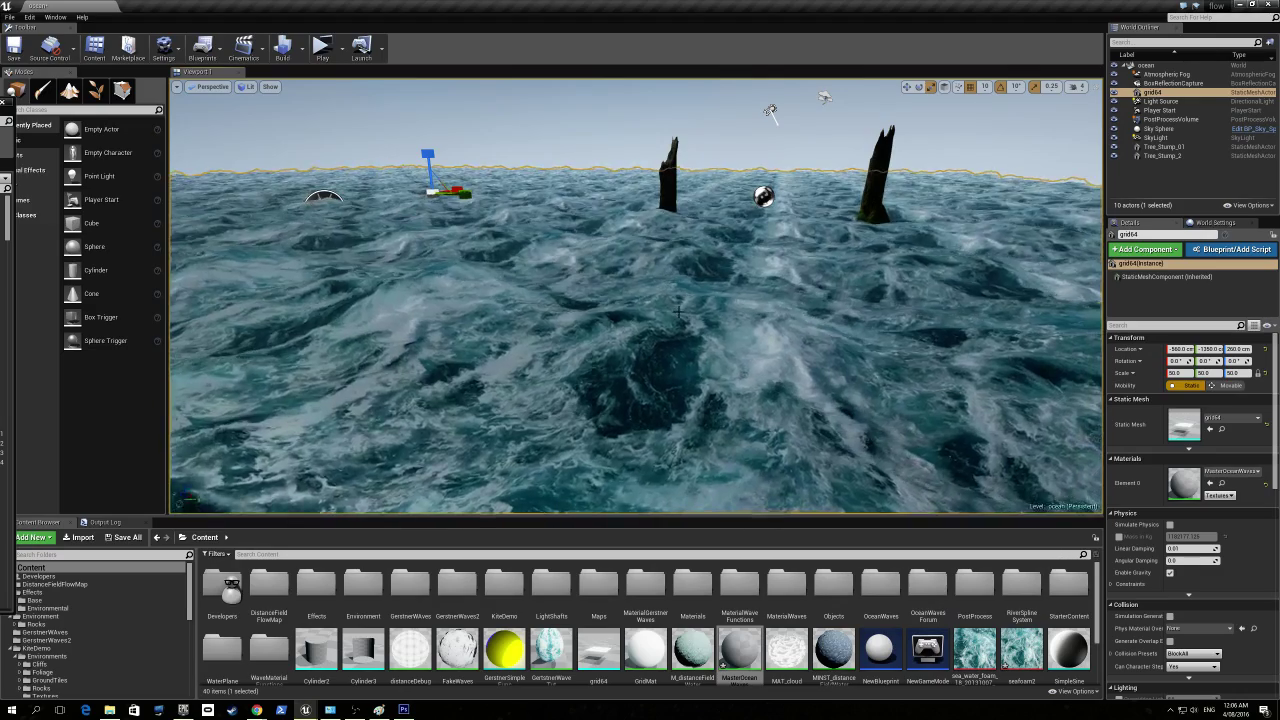
{"action": "right_click_drag", "start_coordinate": [678, 313], "coordinate": [653, 350]}
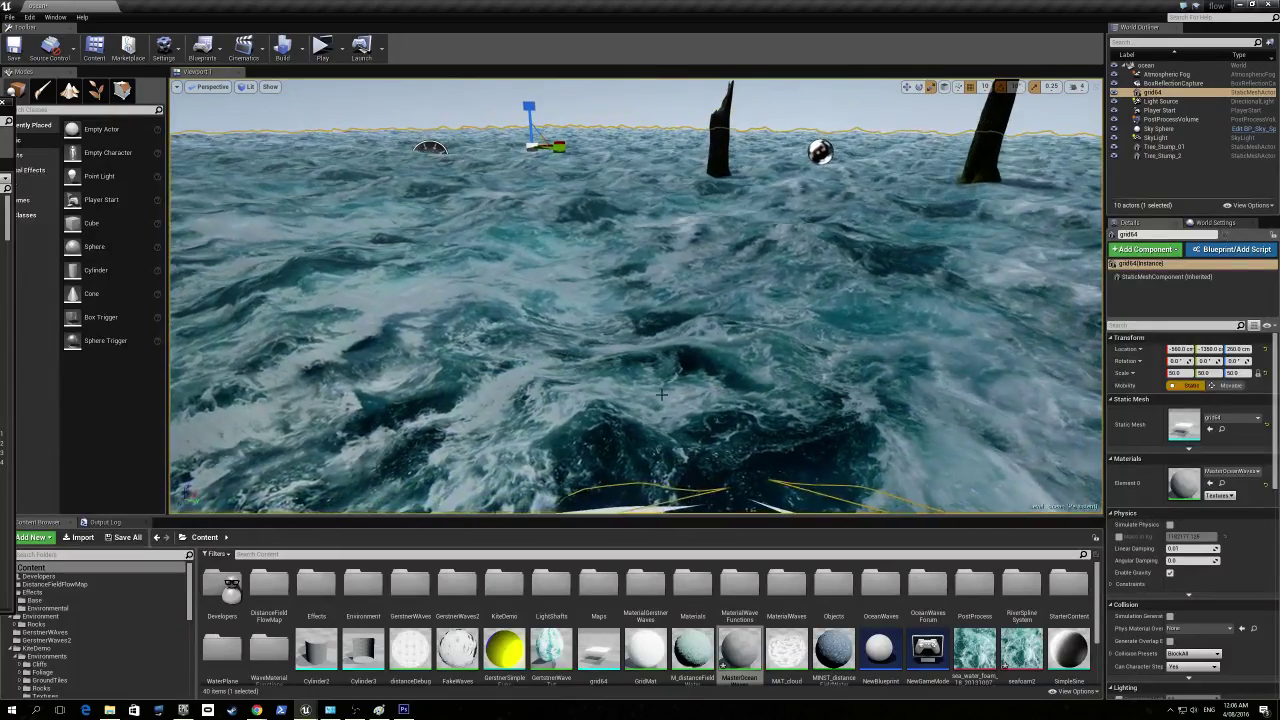
{"action": "scroll", "coordinate": [652, 352], "scroll_direction": "up", "scroll_amount": 2}
{"action": "scroll", "coordinate": [652, 352], "scroll_direction": "down", "scroll_amount": 1}
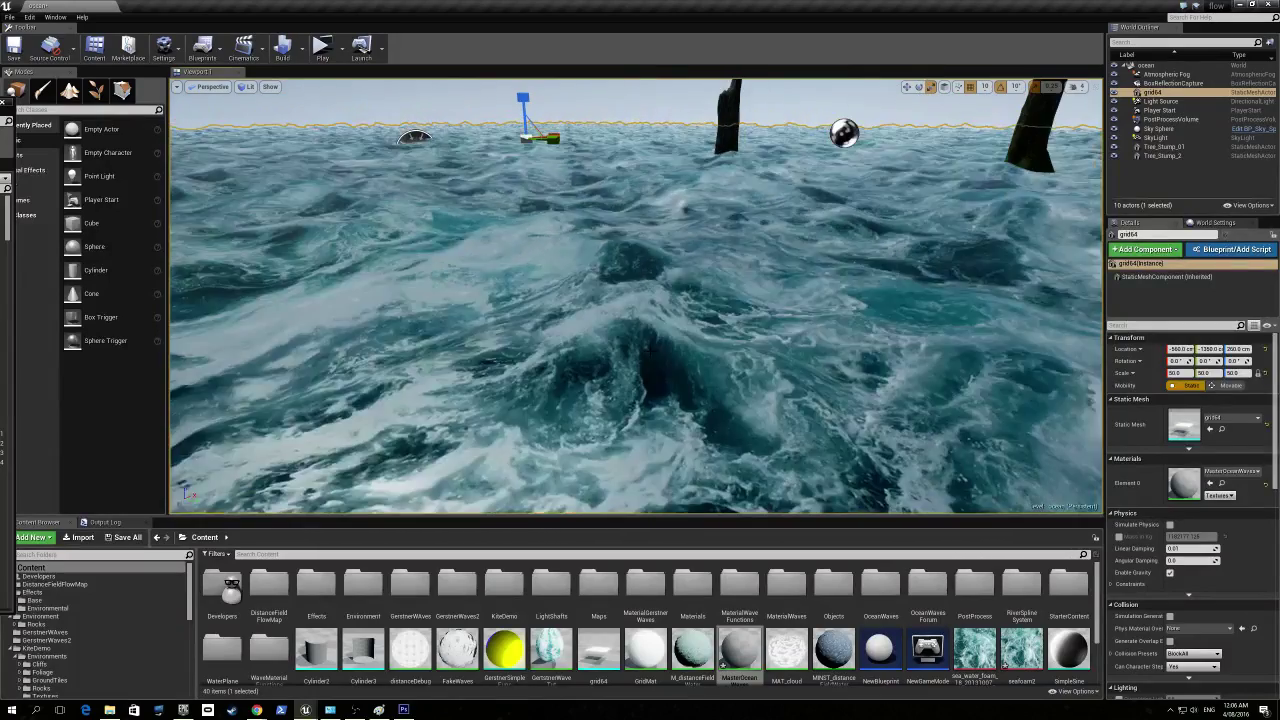
{"action": "middle_click_drag", "start_coordinate": [768, 340], "coordinate": [645, 320]}
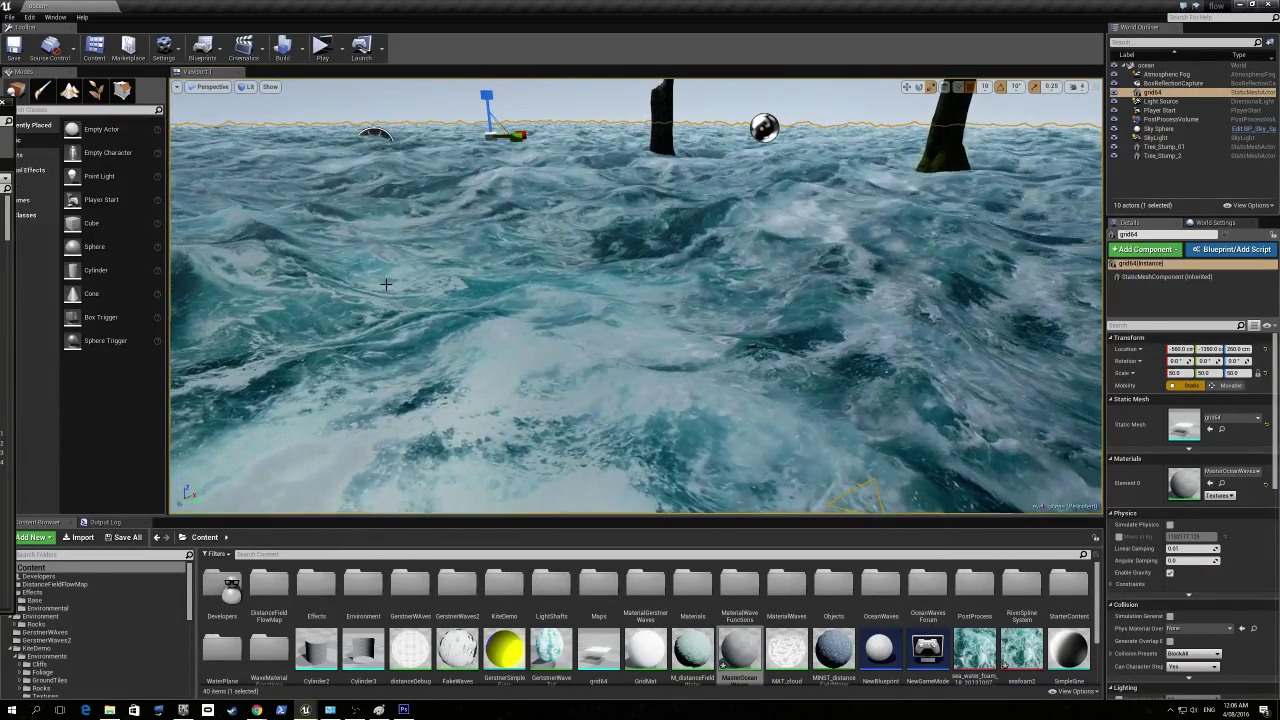
{"action": "middle_click_drag", "start_coordinate": [382, 279], "coordinate": [410, 226]}
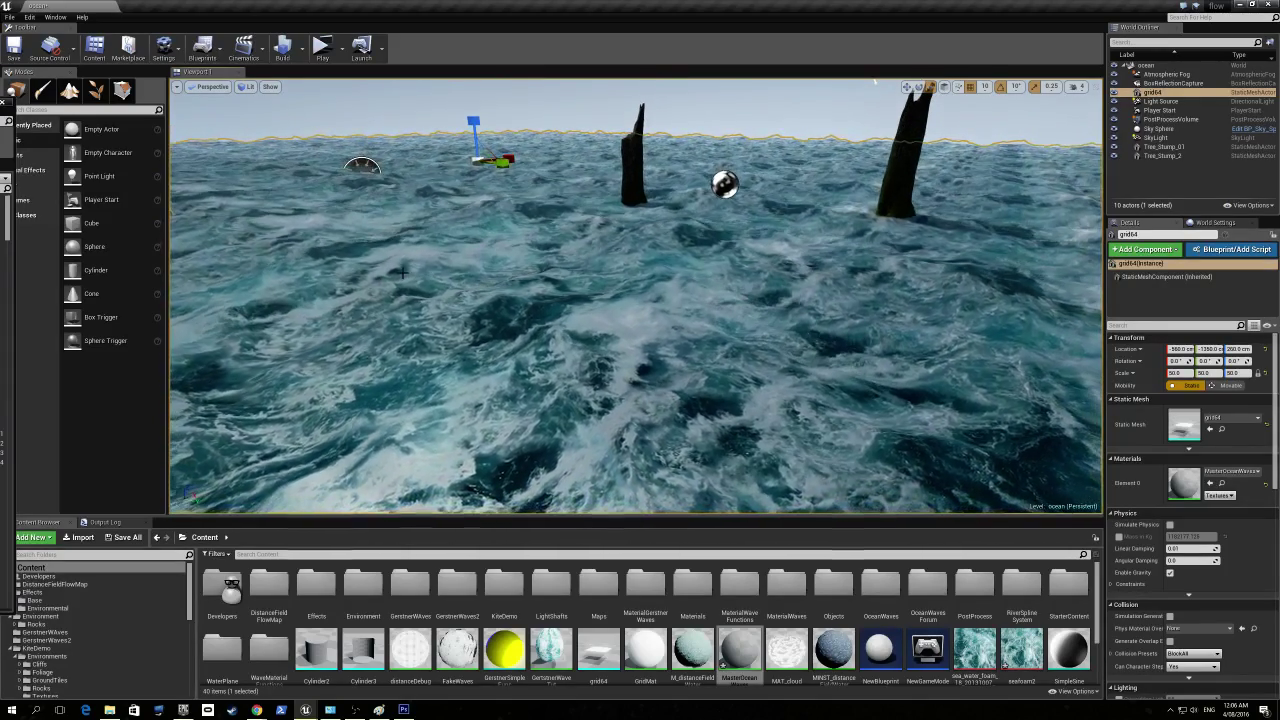
{"action": "right_click_drag", "start_coordinate": [400, 272], "coordinate": [397, 260]}
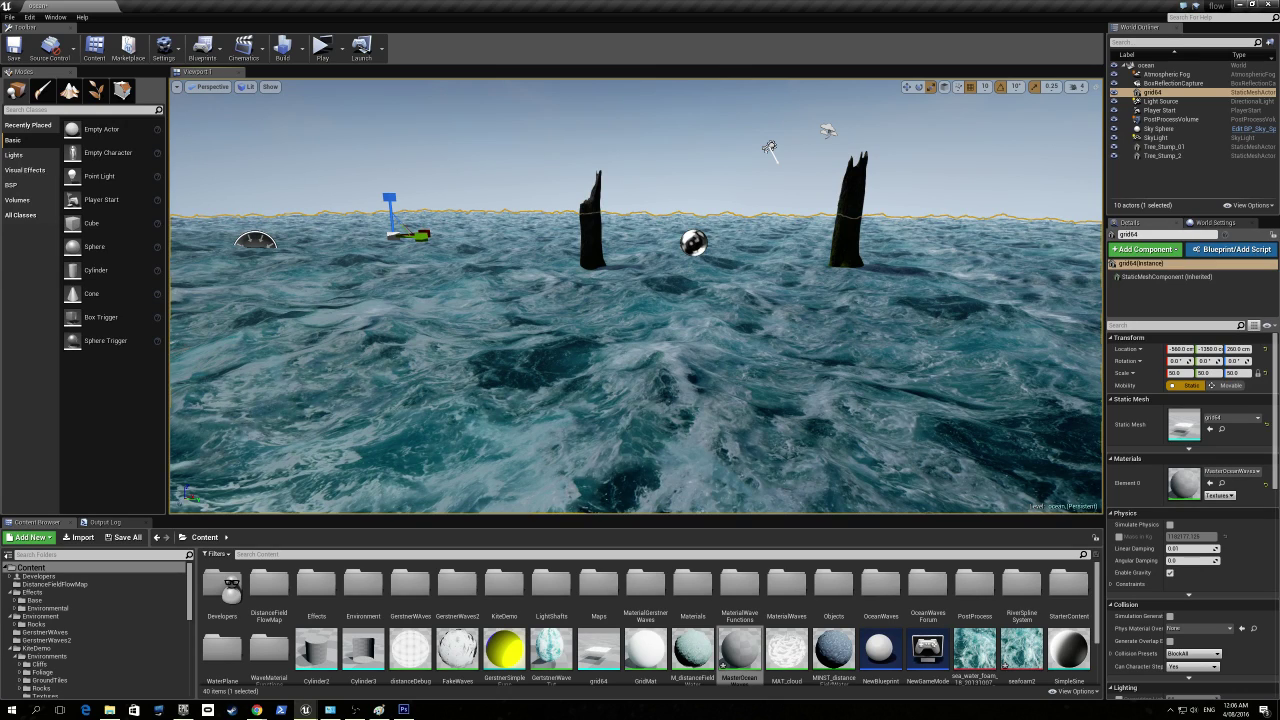
{"action": "middle_click_drag", "start_coordinate": [397, 260], "coordinate": [412, 288]}
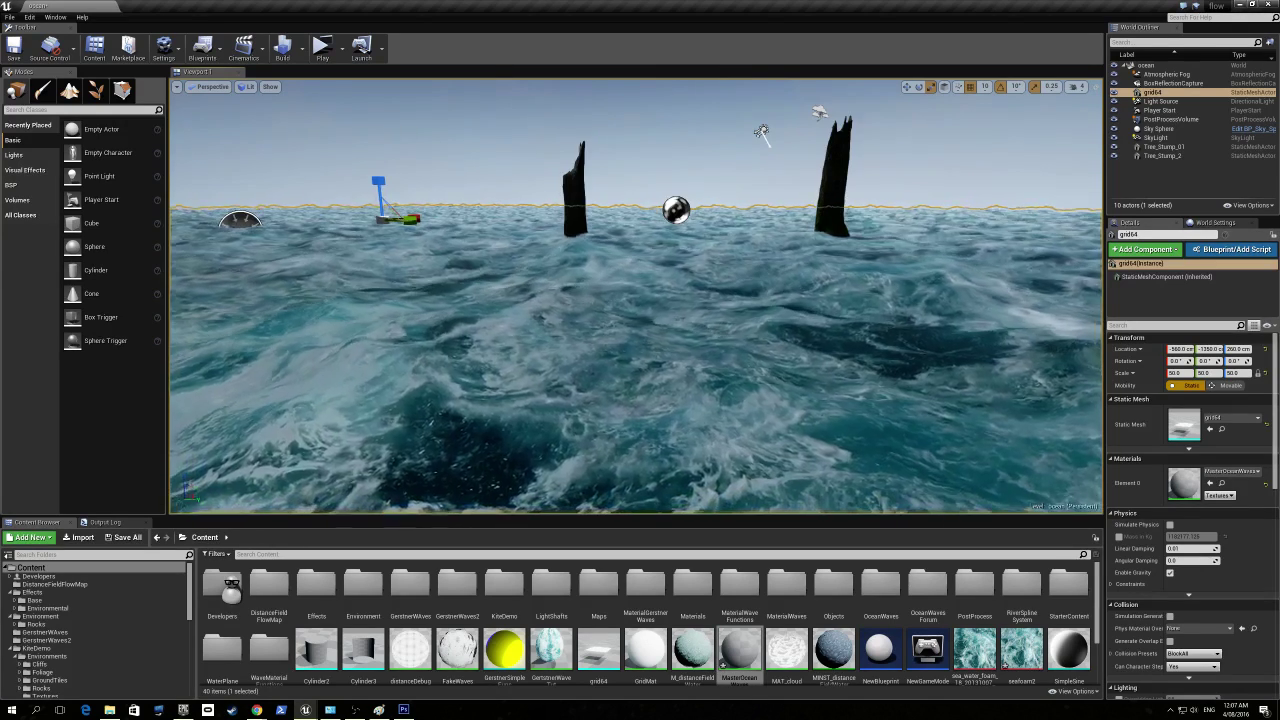
{"action": "middle_click_drag", "start_coordinate": [704, 300], "coordinate": [730, 276]}
{"action": "scroll", "coordinate": [718, 276], "scroll_direction": "up", "scroll_amount": 5}
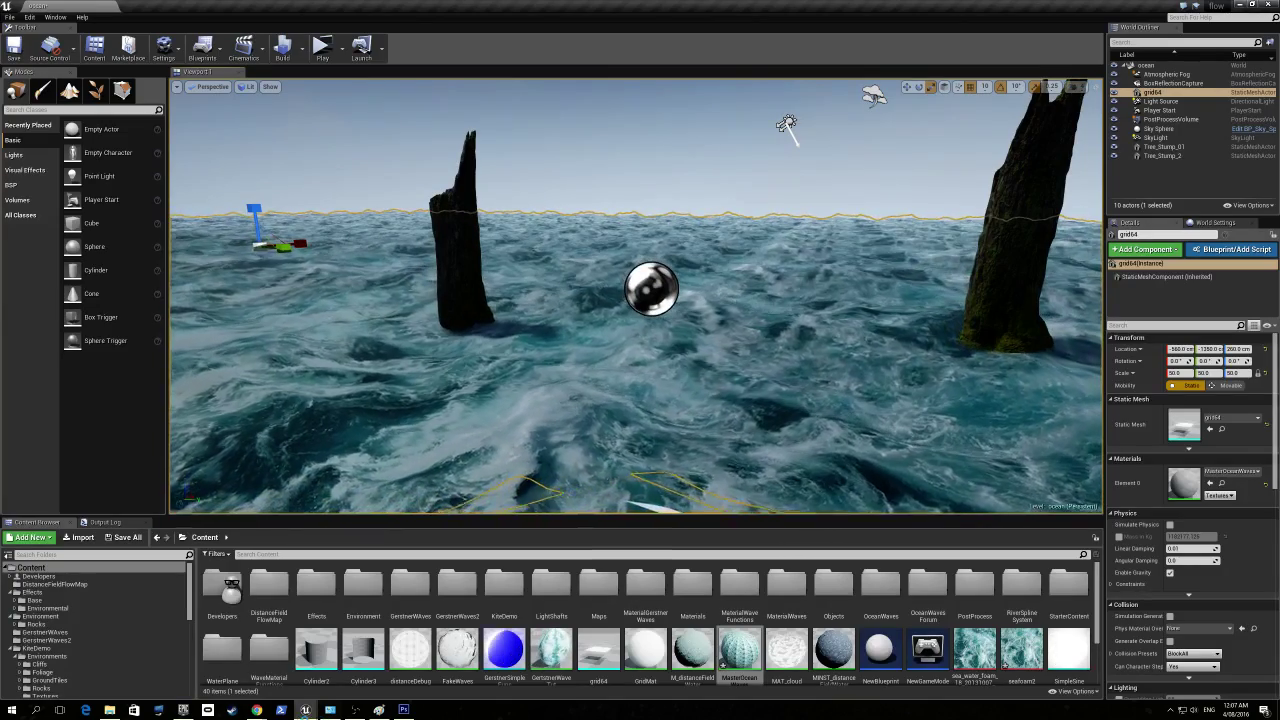
Switch to Chrome's Unreal forum page for Community Content, Tools and Tutorials and move its window off the main screen
{"action": "mouse_move", "coordinate": [260, 710]}
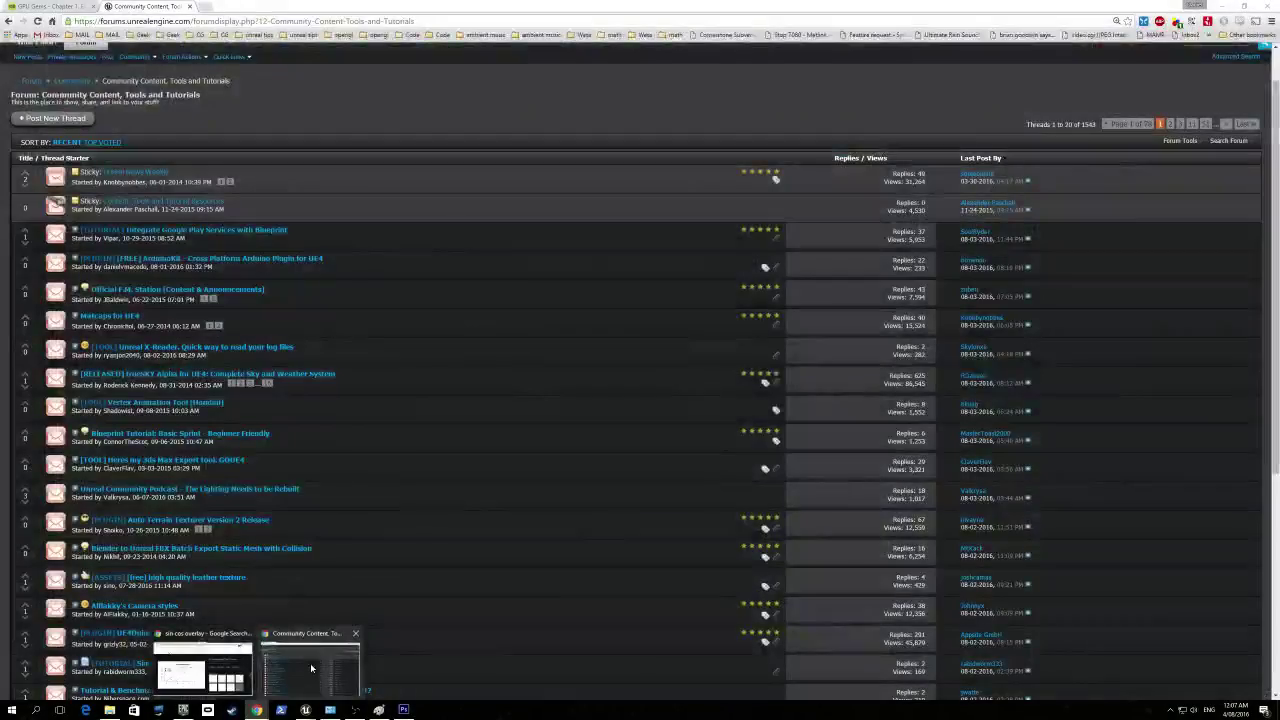
{"action": "left_click", "coordinate": [310, 666]}
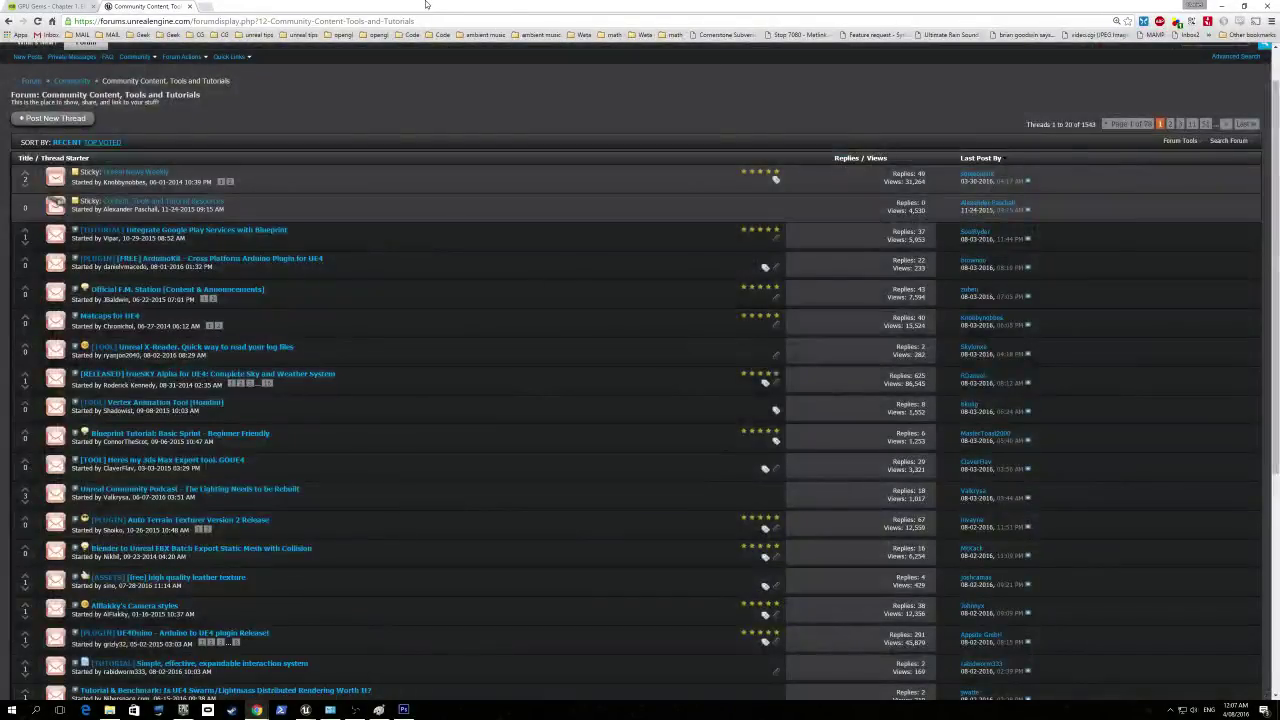
{"action": "left_click_drag", "start_coordinate": [302, 6], "coordinate": [0, 48]}
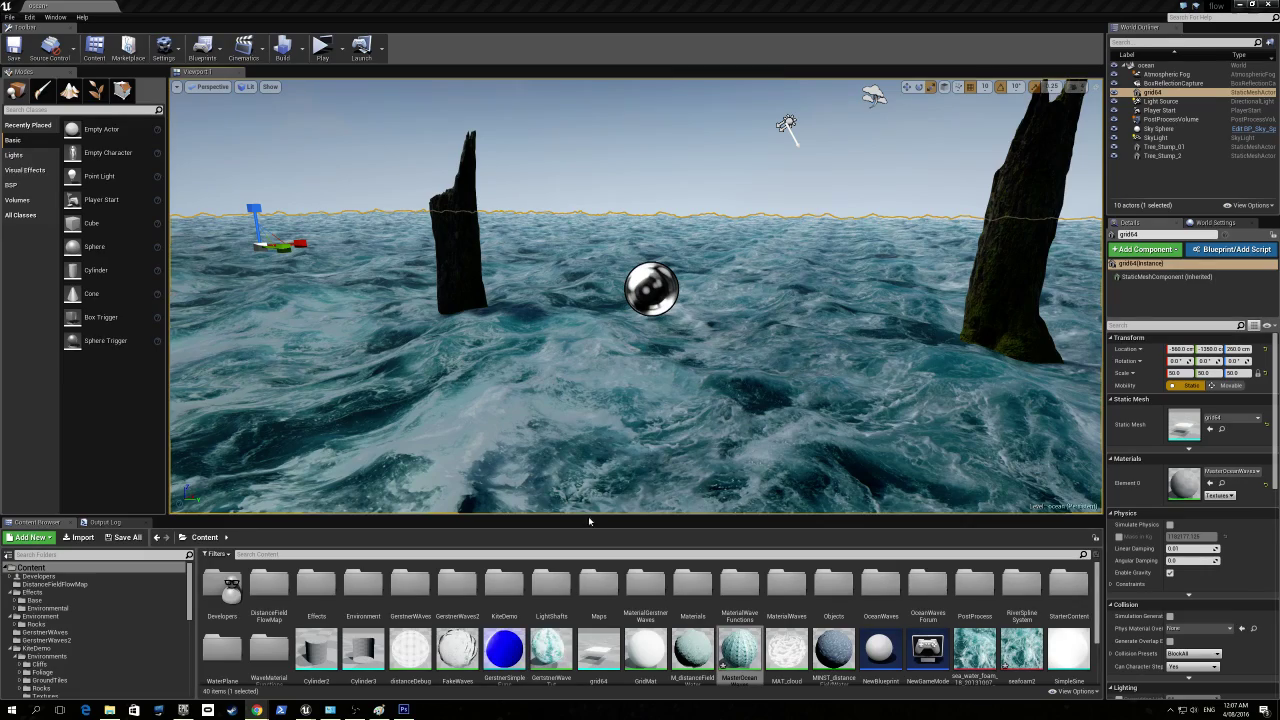
Enlarge the Content Browser and save all modified assets
{"action": "left_click_drag", "start_coordinate": [591, 518], "coordinate": [591, 369]}
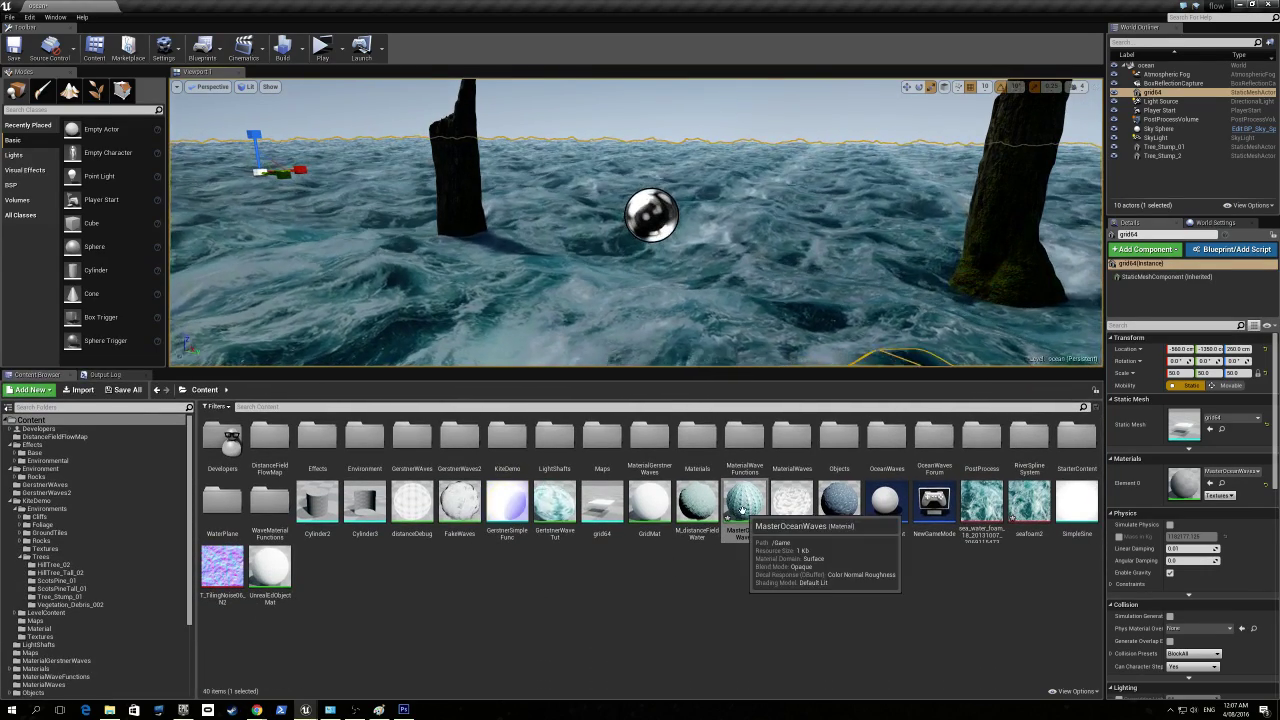
{"action": "key", "text": "ctrl+s"}
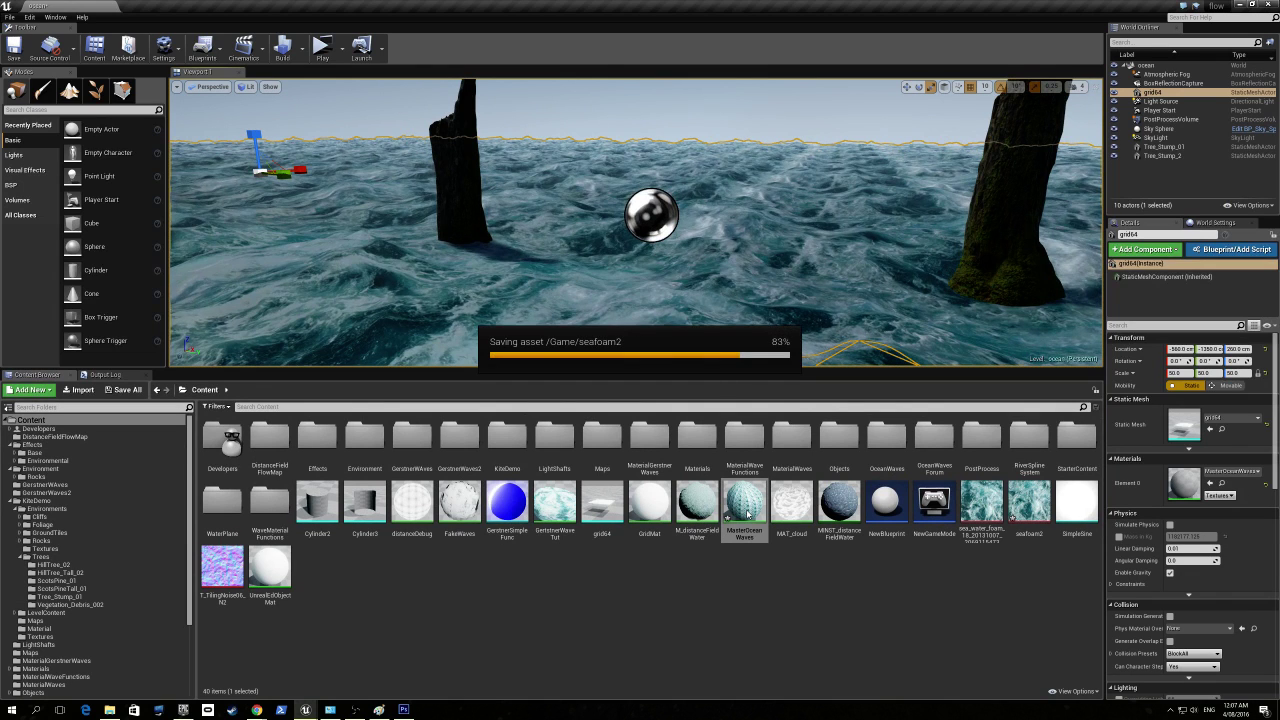
{"action": "right_click", "coordinate": [747, 513]}
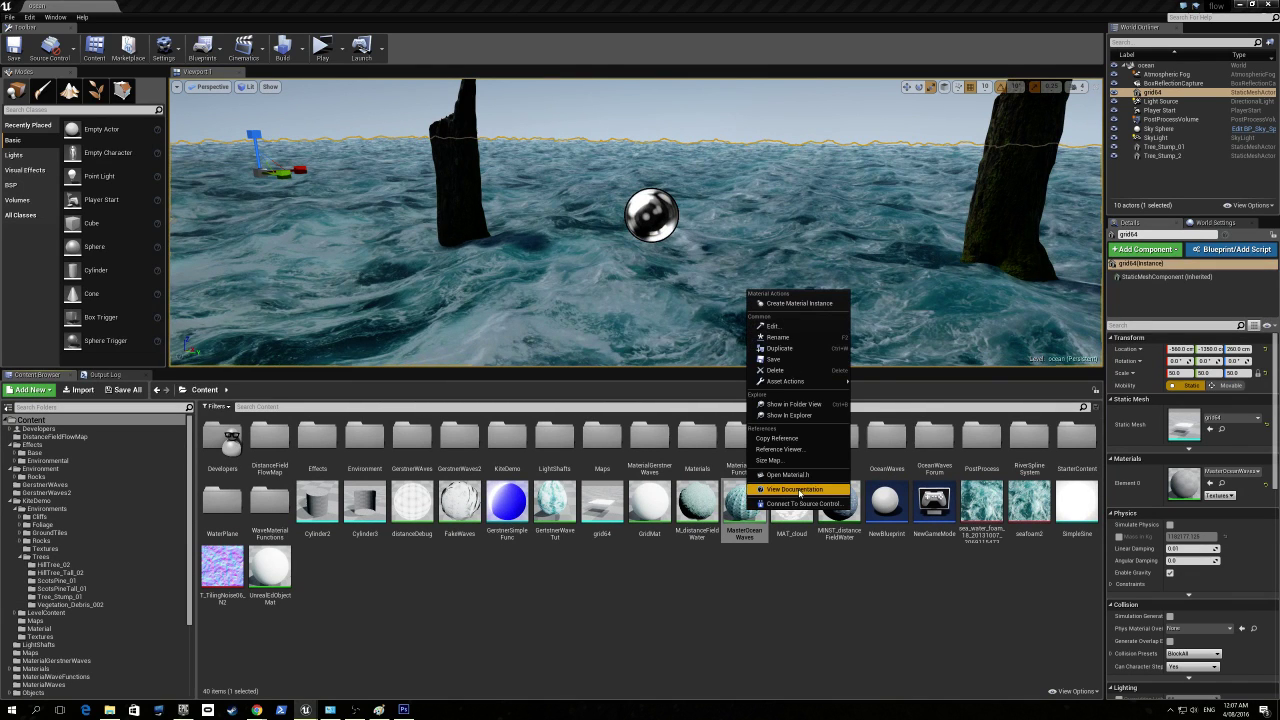
{"action": "mouse_move", "coordinate": [830, 381]}
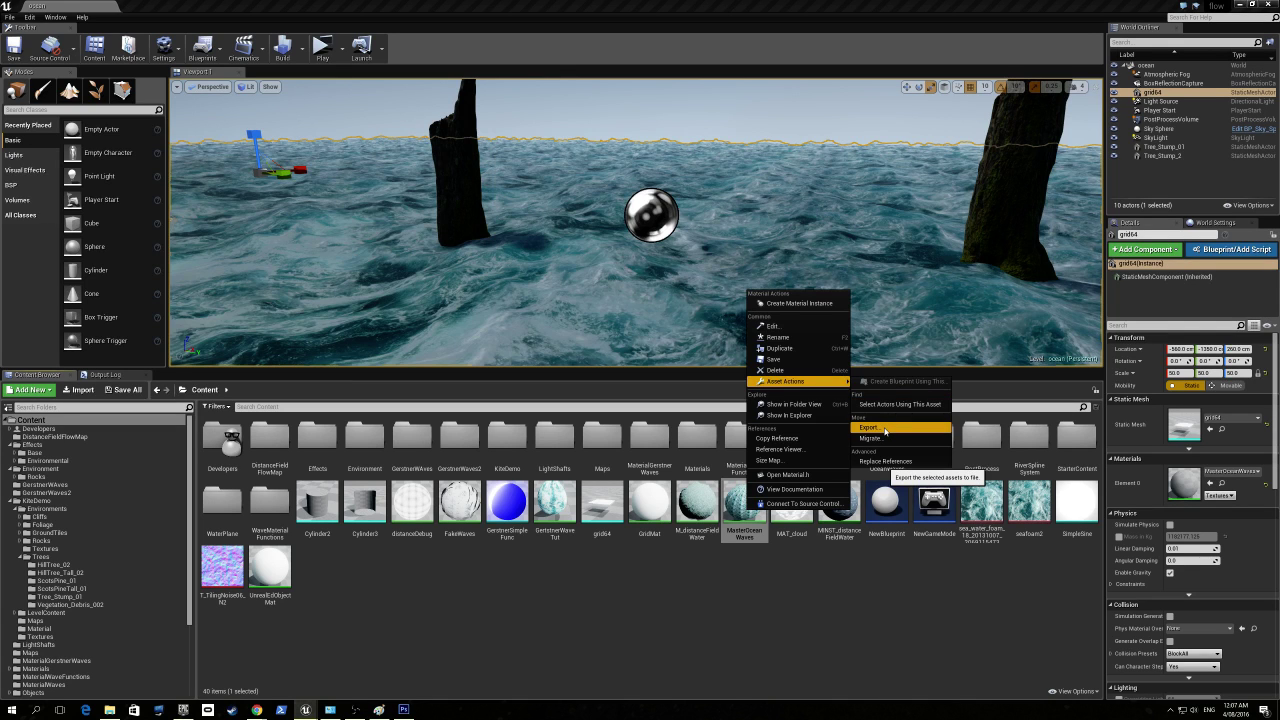
{"action": "left_click", "coordinate": [870, 427]}
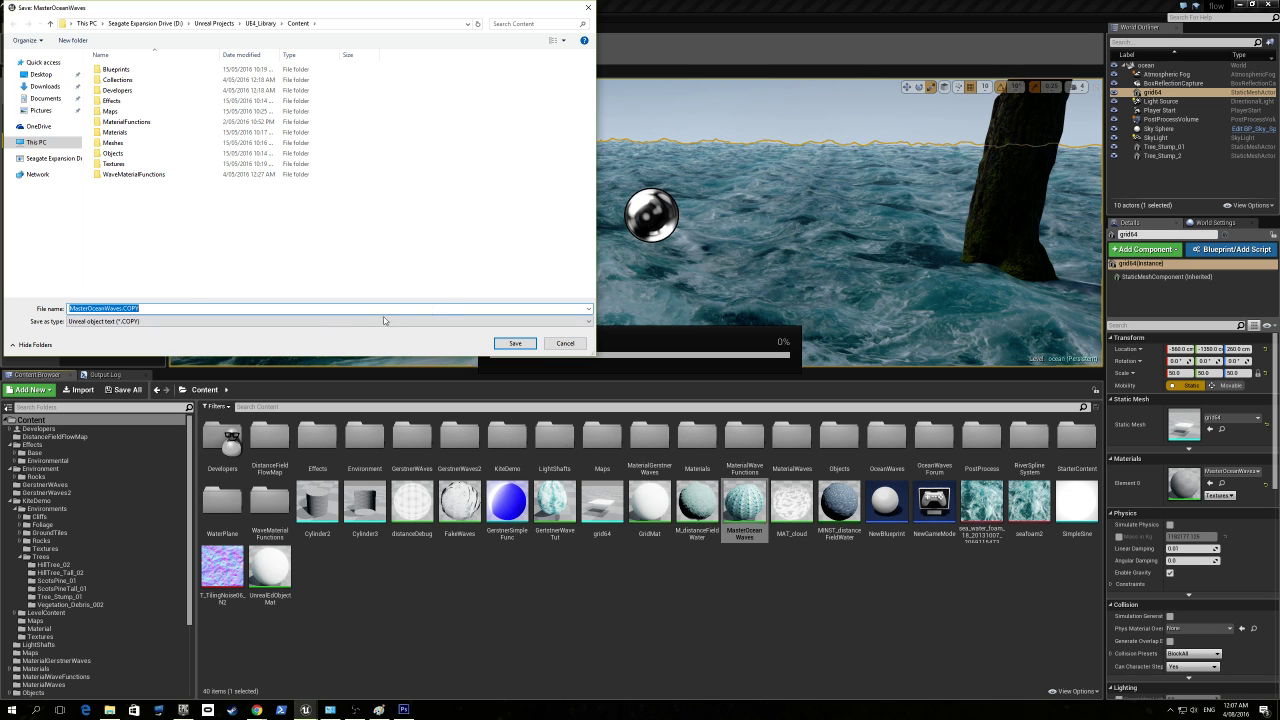
{"action": "left_click", "coordinate": [565, 343]}
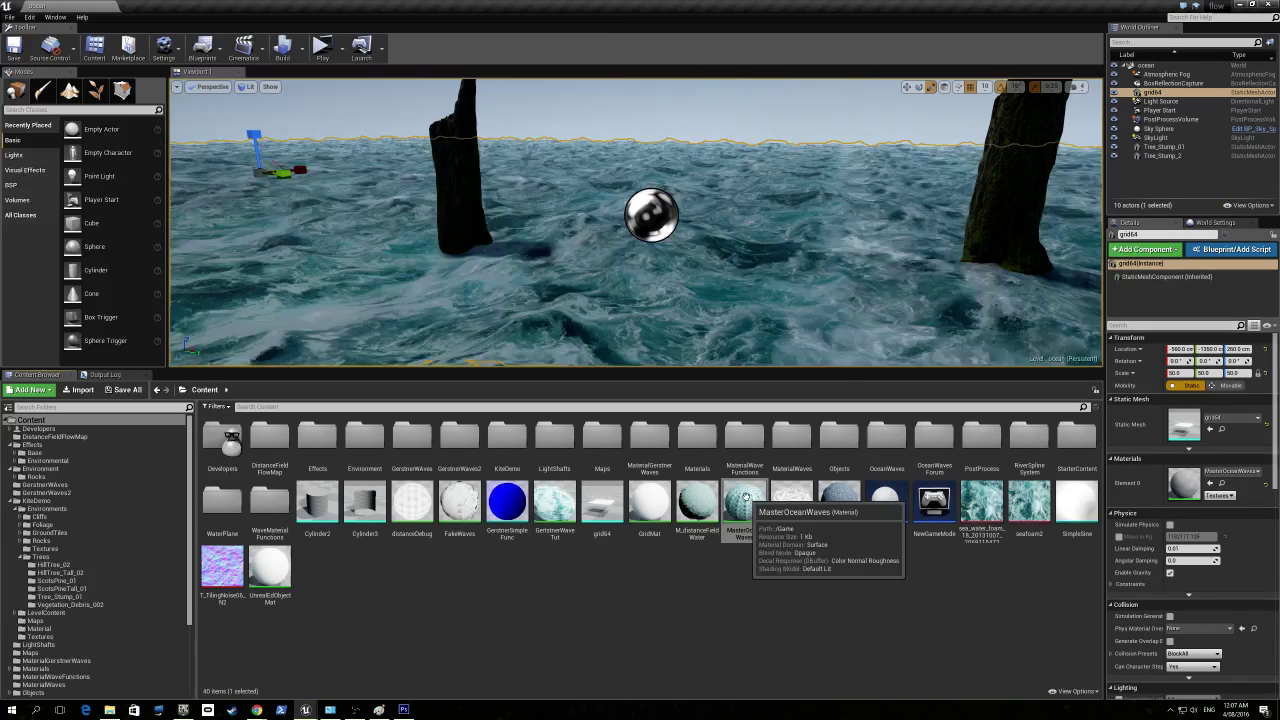
Examine the migration asset report for the MasterOceanWaves material, then cancel the migration
{"action": "right_click", "coordinate": [745, 505]}
{"action": "mouse_move", "coordinate": [808, 371]}
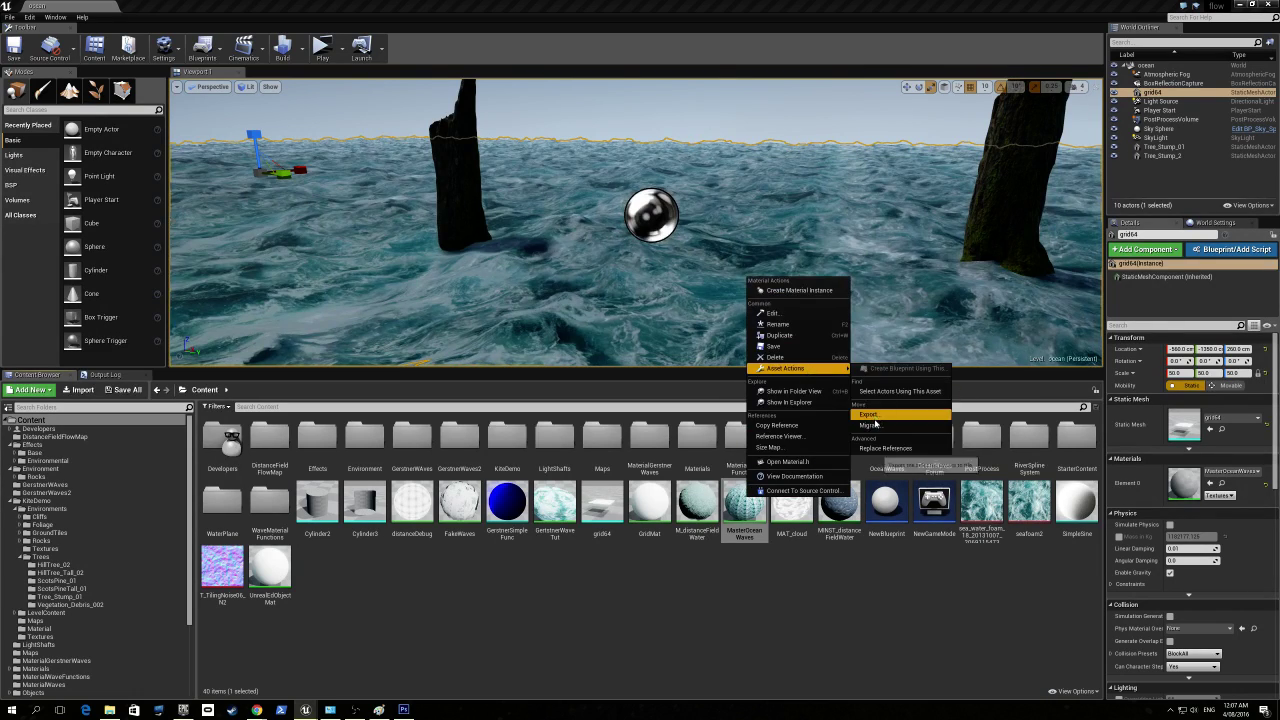
{"action": "left_click", "coordinate": [870, 425]}
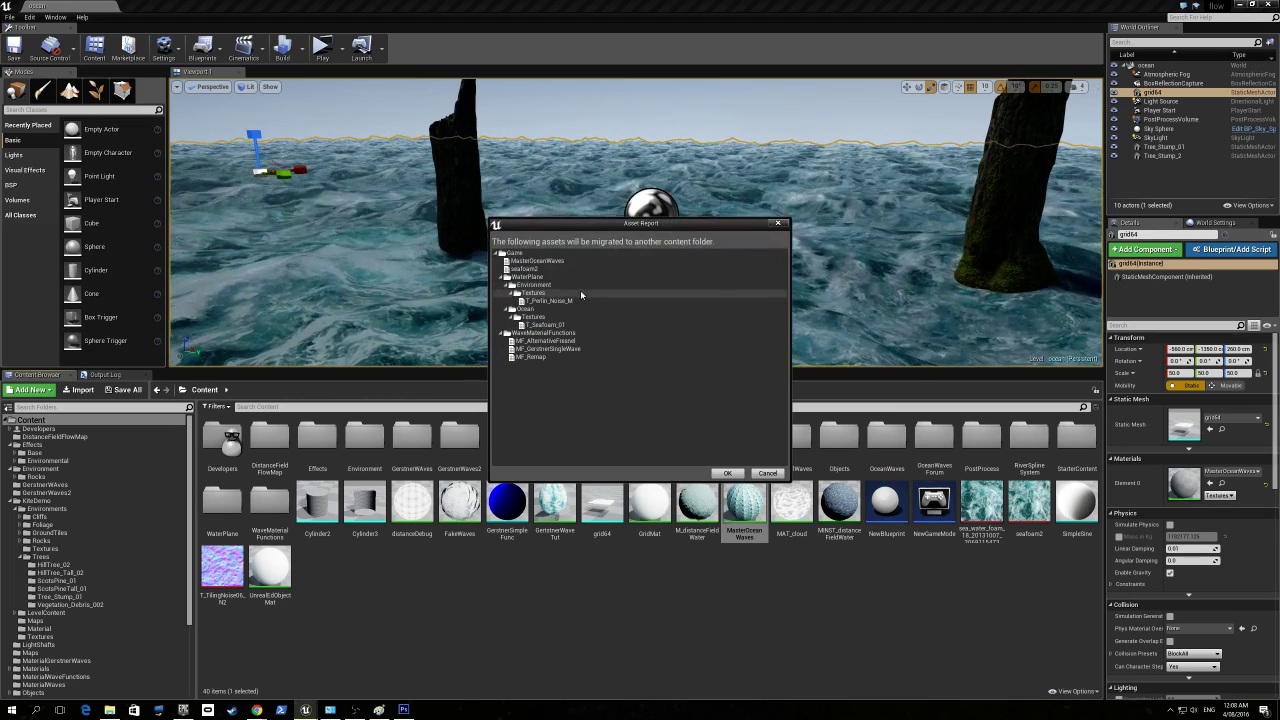
{"action": "left_click", "coordinate": [766, 472]}
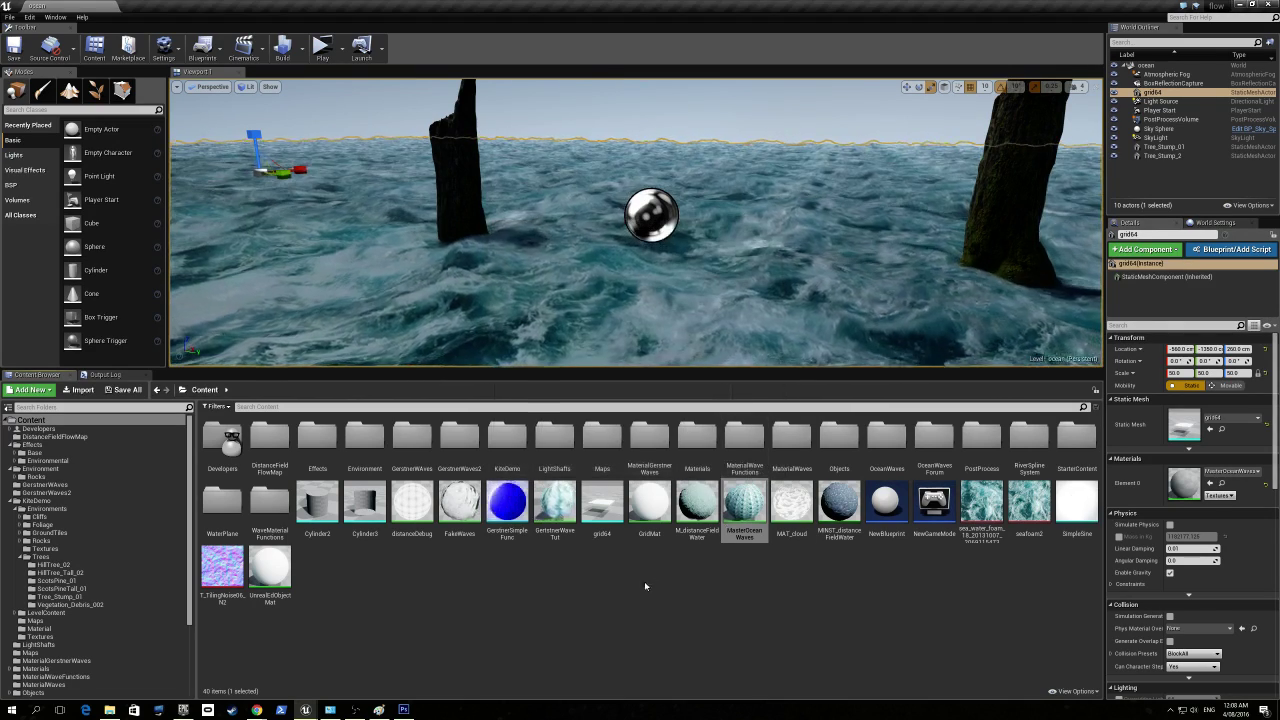
Examine which dependent assets the migration report lists for the GertstnerWaveTut material, then cancel it
{"action": "right_click", "coordinate": [534, 509]}
{"action": "mouse_move", "coordinate": [600, 372]}
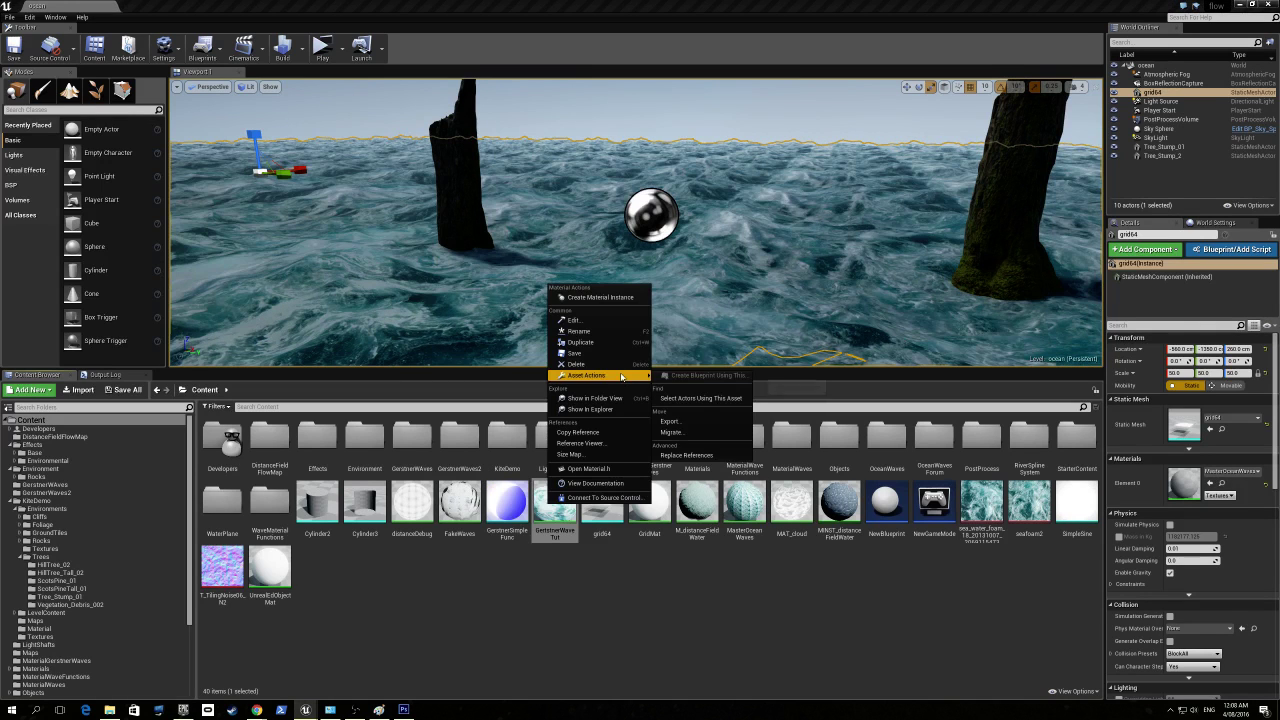
{"action": "left_click", "coordinate": [674, 437]}
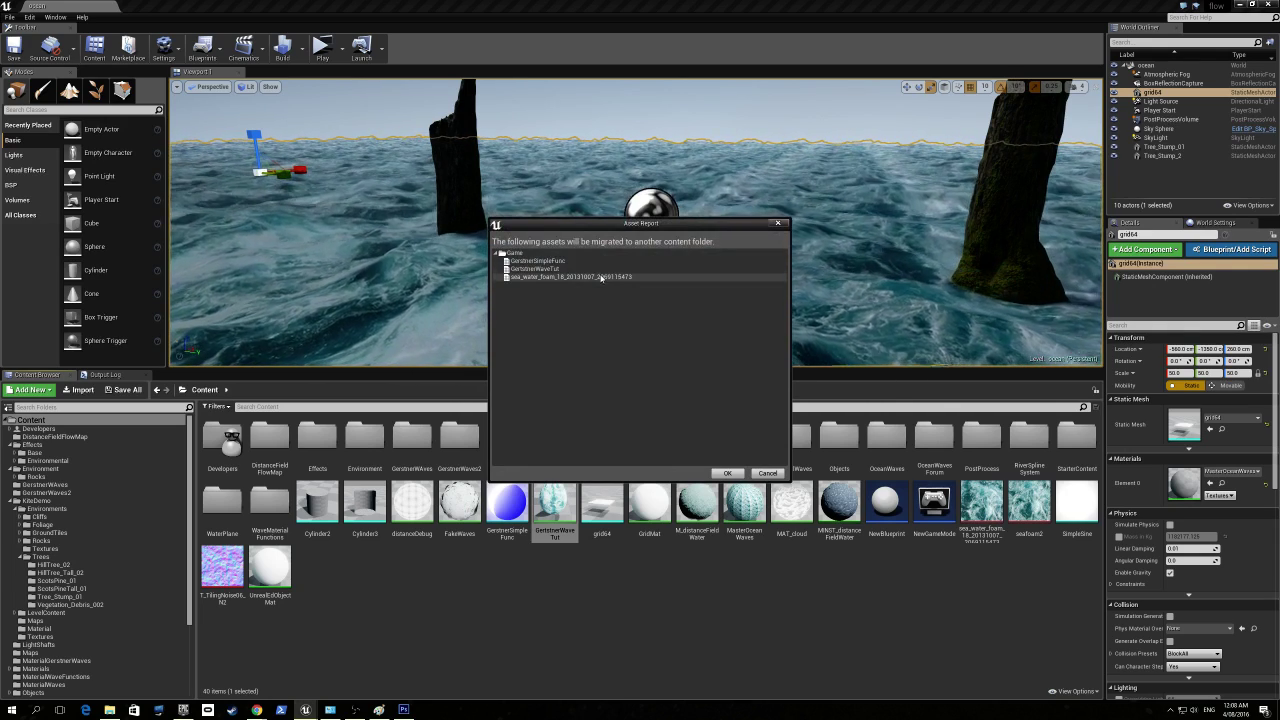
{"action": "left_click", "coordinate": [767, 473]}
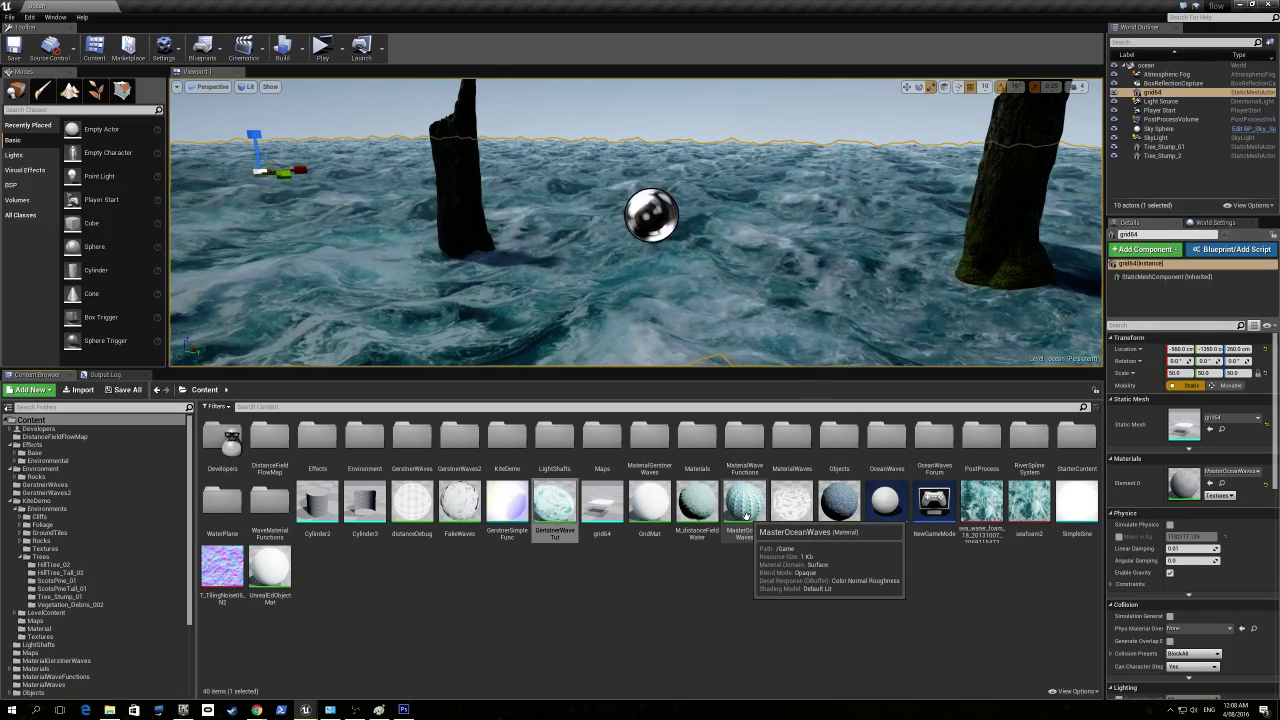
{"action": "right_click", "coordinate": [745, 516]}
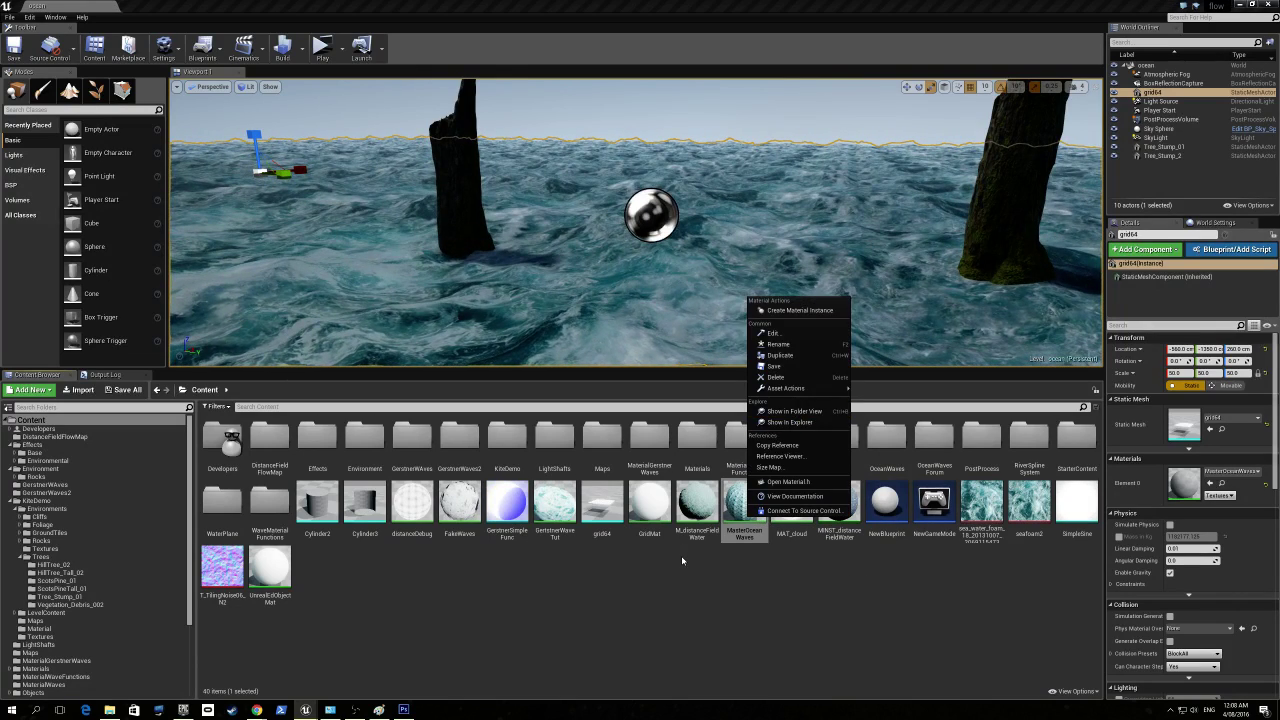
{"action": "left_click", "coordinate": [682, 561]}
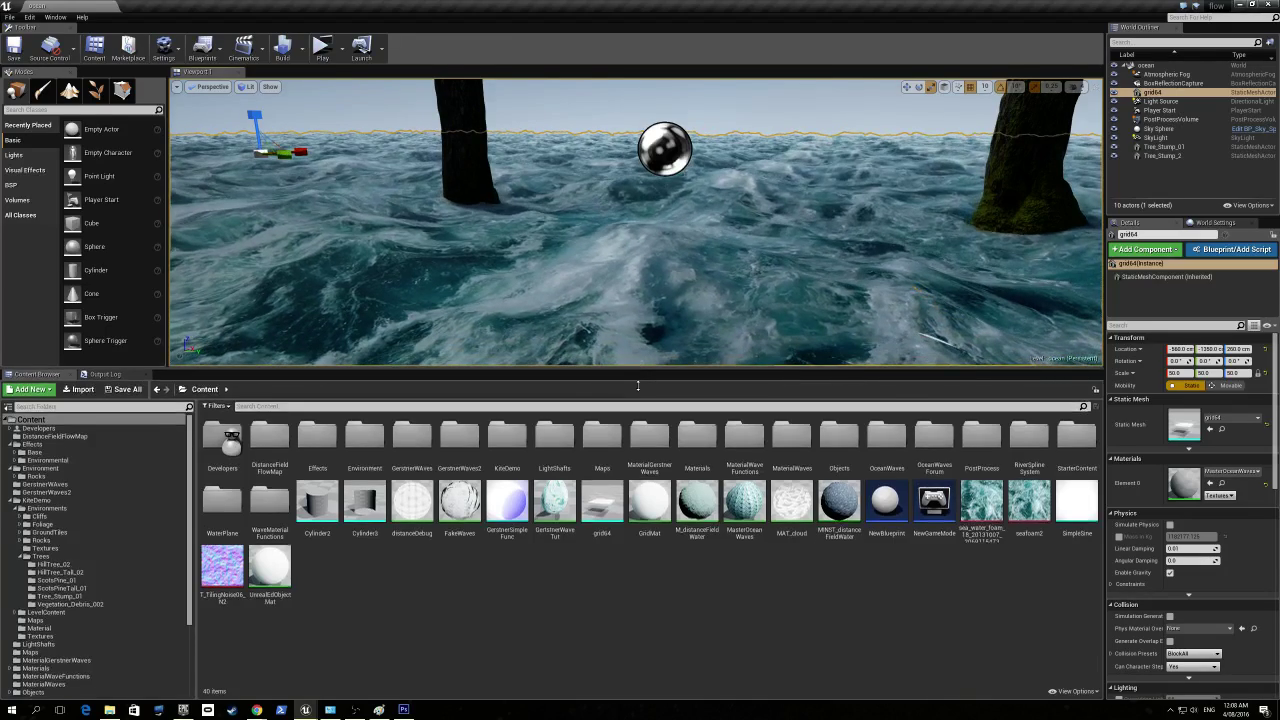
Enlarge the viewport again and migrate GertstnerWaveTut with its dependent assets into the Blank project under Unreal Projects
{"action": "left_click_drag", "start_coordinate": [638, 385], "coordinate": [638, 507]}
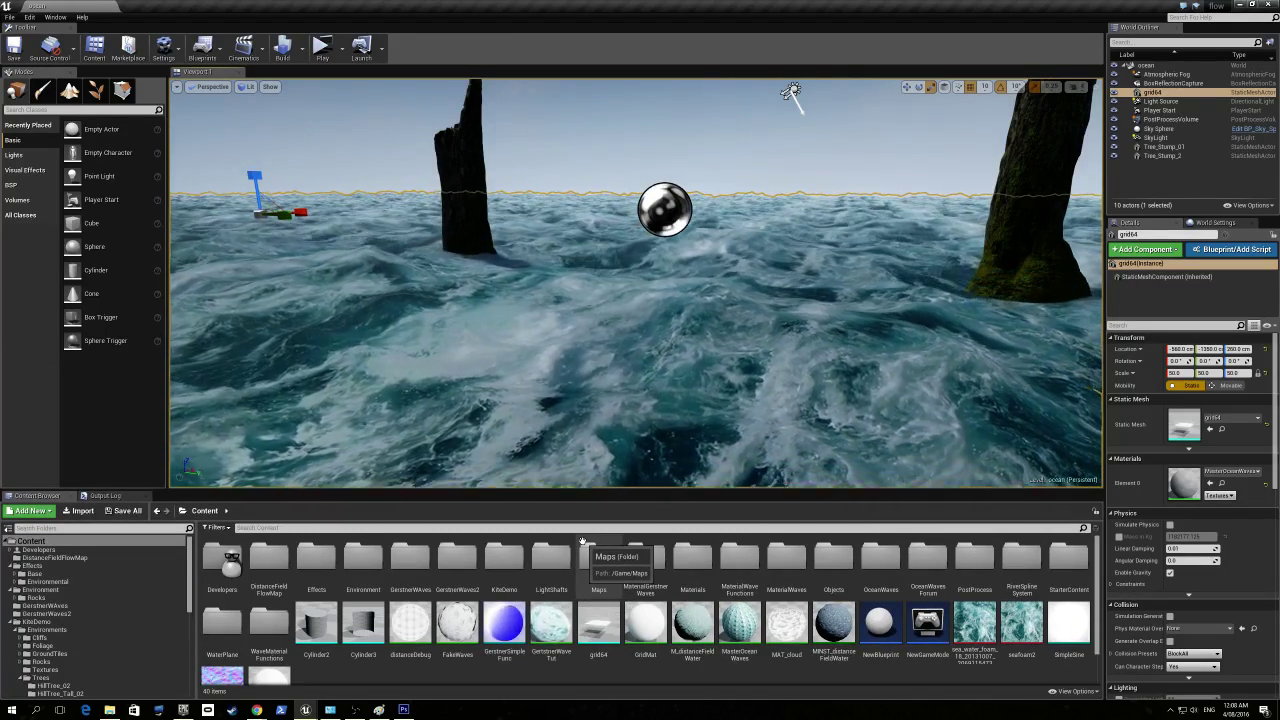
{"action": "right_click", "coordinate": [553, 624]}
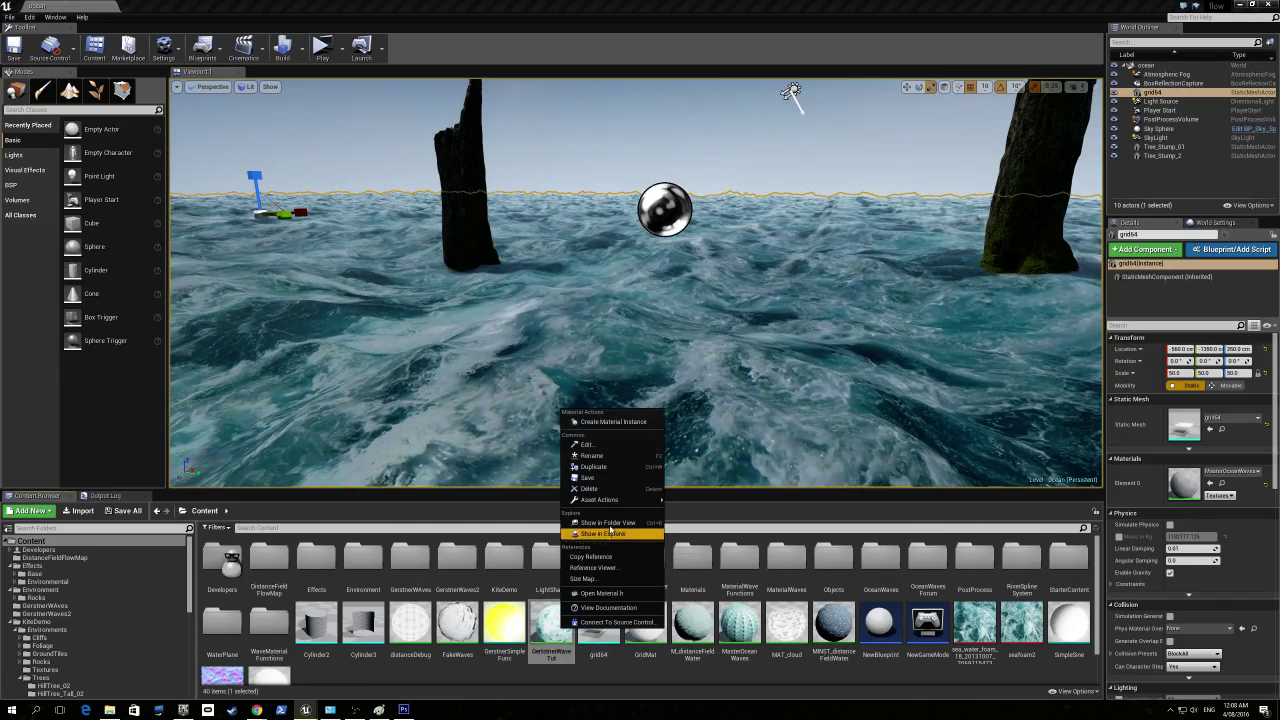
{"action": "mouse_move", "coordinate": [610, 499]}
{"action": "left_click", "coordinate": [705, 545]}
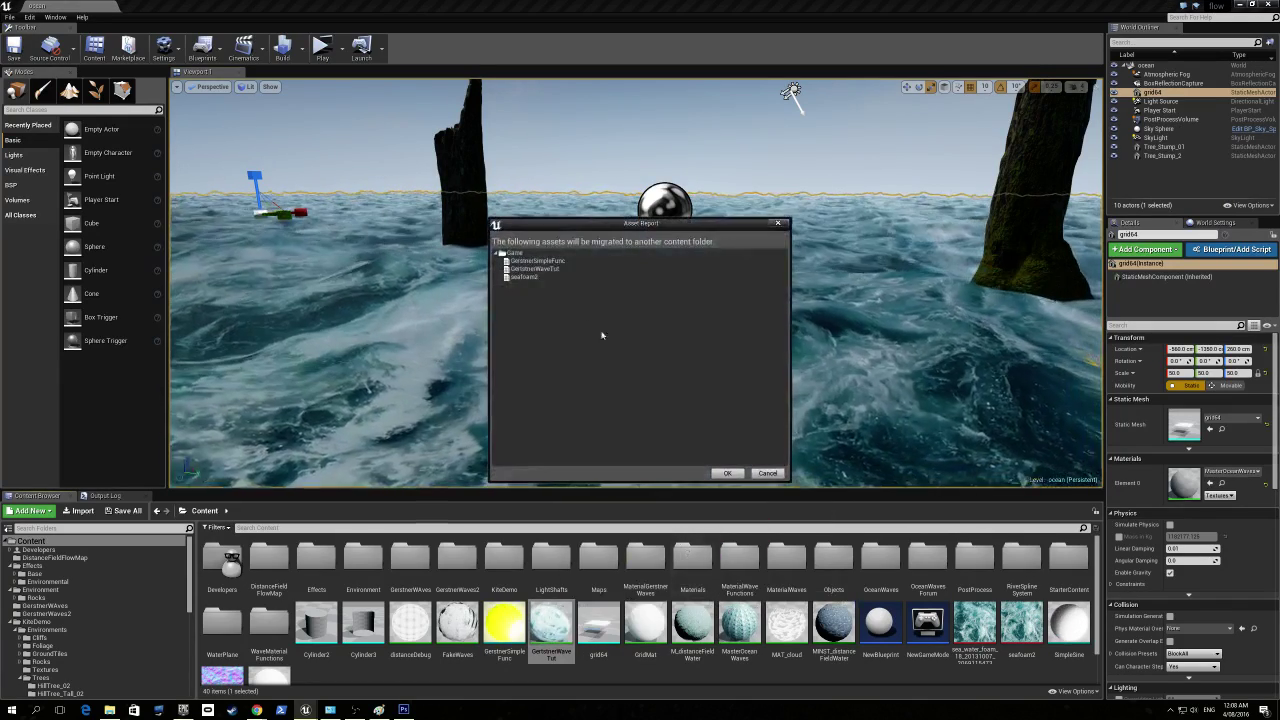
{"action": "left_click", "coordinate": [727, 473]}
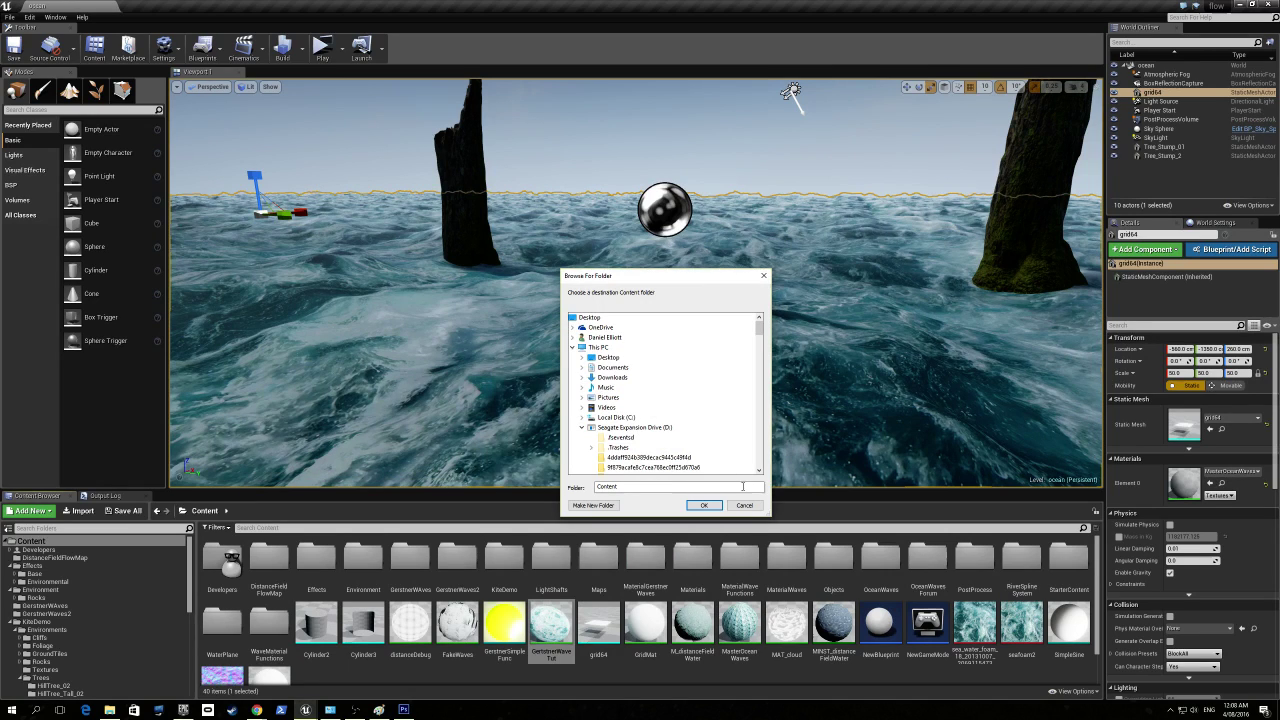
{"action": "scroll", "coordinate": [695, 430], "scroll_direction": "down", "scroll_amount": 15}
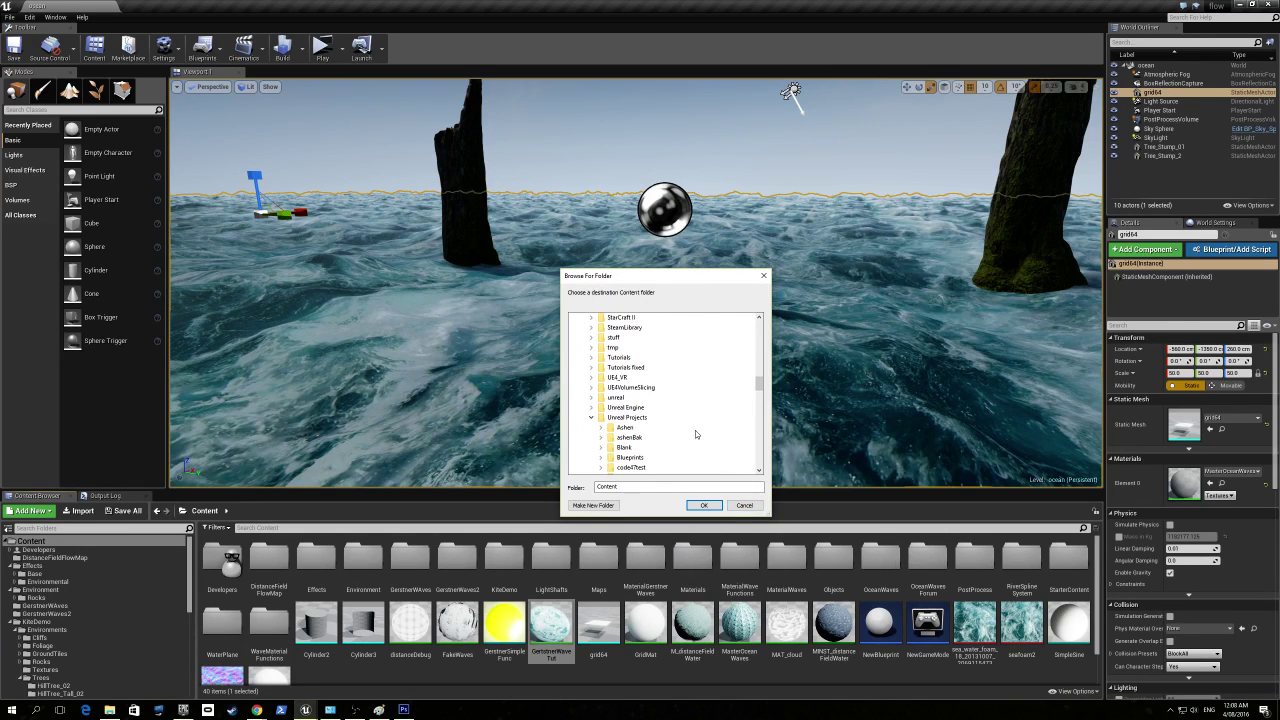
{"action": "left_click", "coordinate": [638, 420]}
{"action": "left_click", "coordinate": [639, 449]}
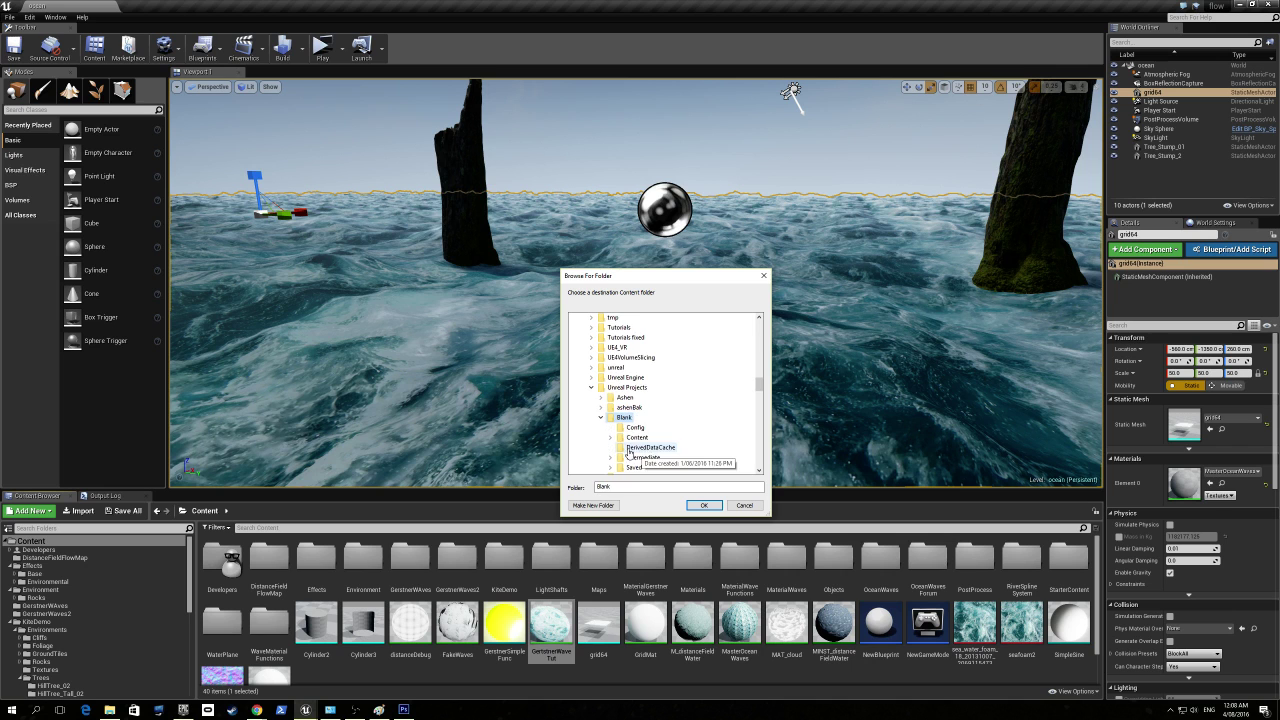
{"action": "left_click", "coordinate": [704, 505]}
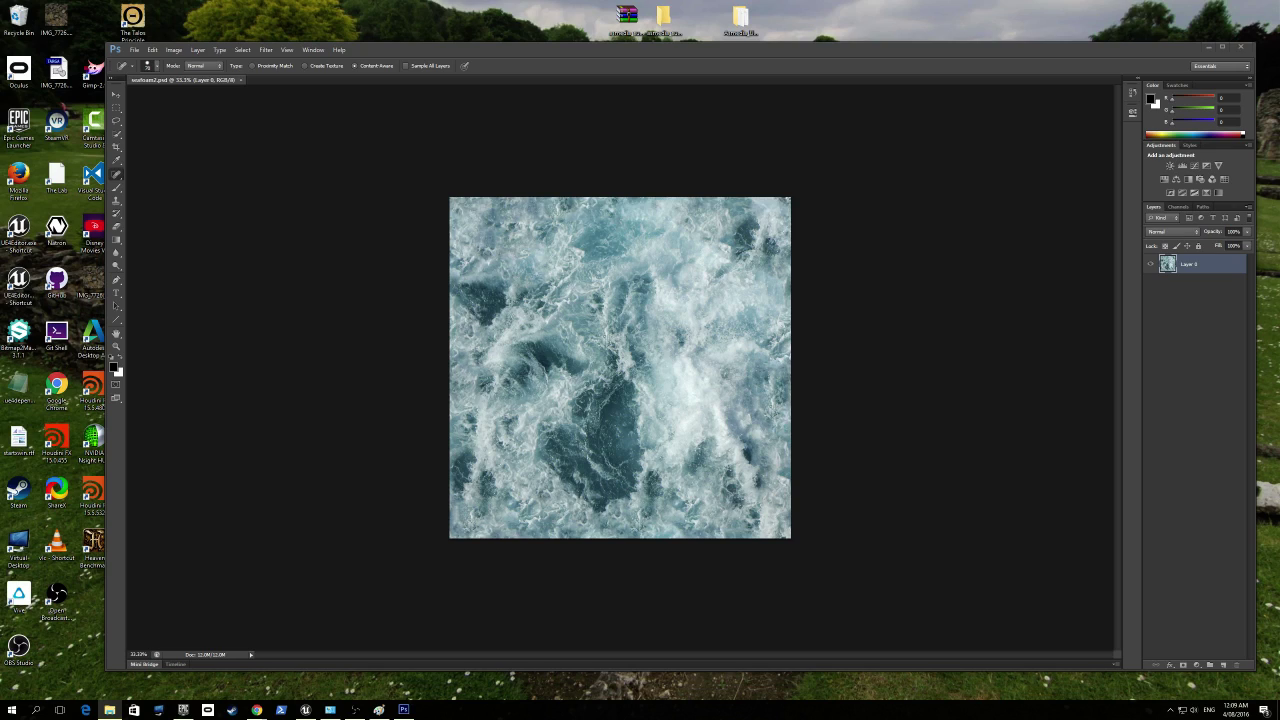
Switch back to the Unreal Editor and review the migration asset report for GertstnerWaveTut without migrating again
{"action": "left_click", "coordinate": [305, 710]}
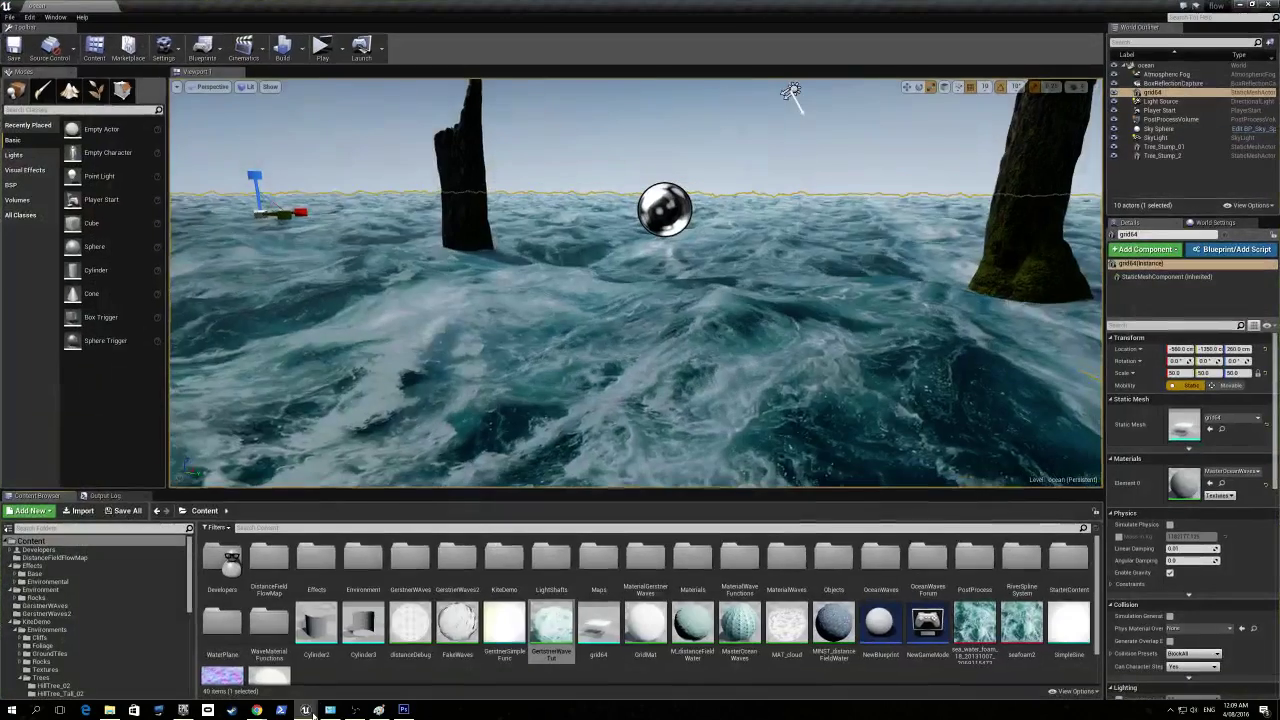
{"action": "right_click", "coordinate": [552, 626]}
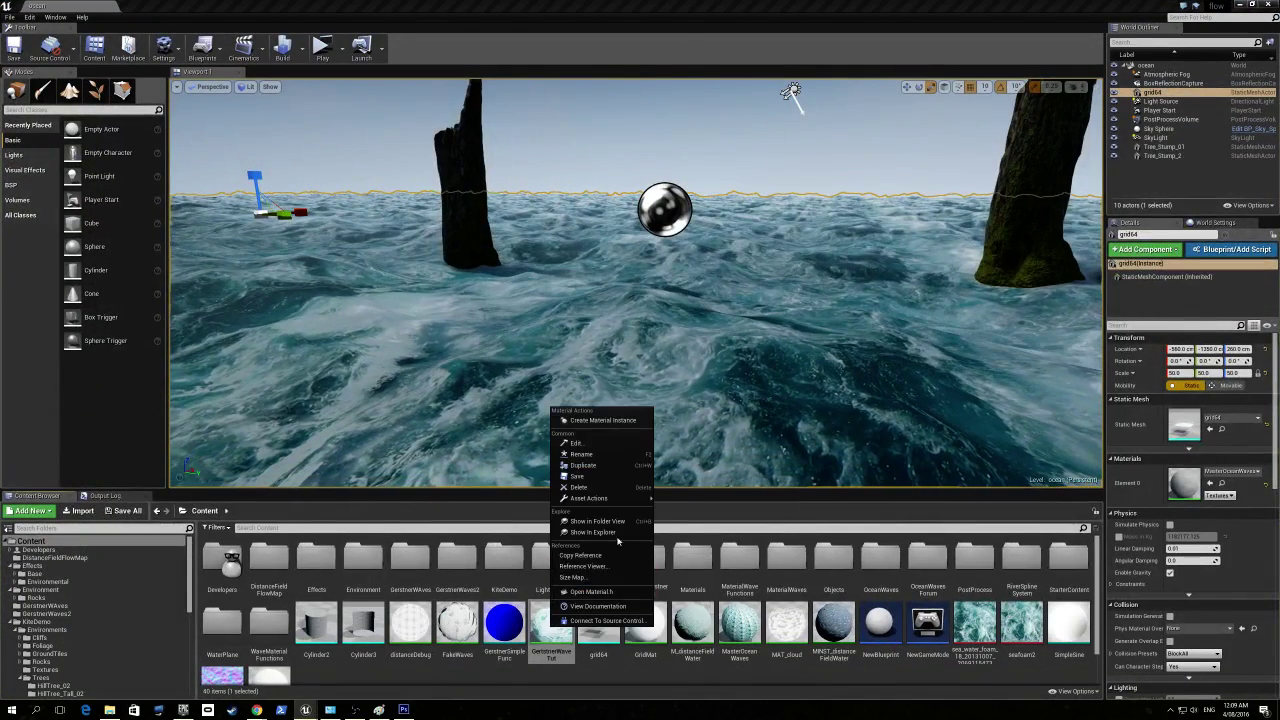
{"action": "mouse_move", "coordinate": [648, 500]}
{"action": "left_click", "coordinate": [673, 555]}
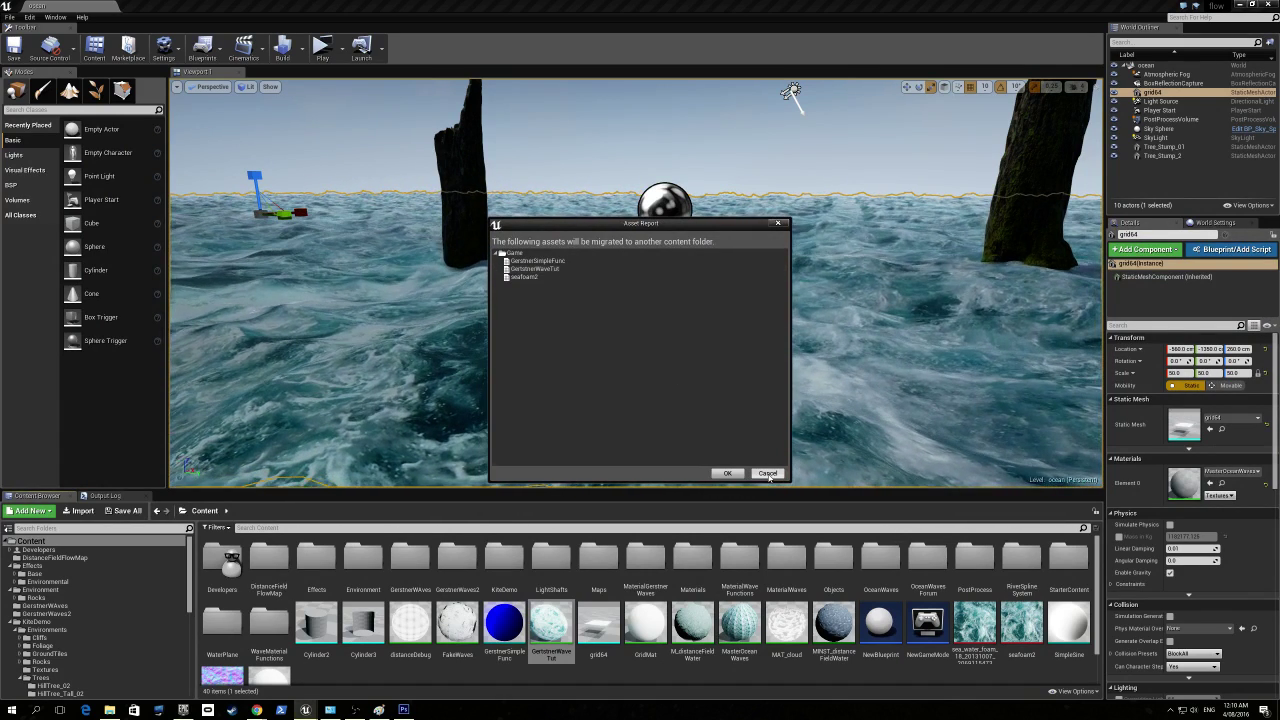
{"action": "left_click", "coordinate": [767, 473]}
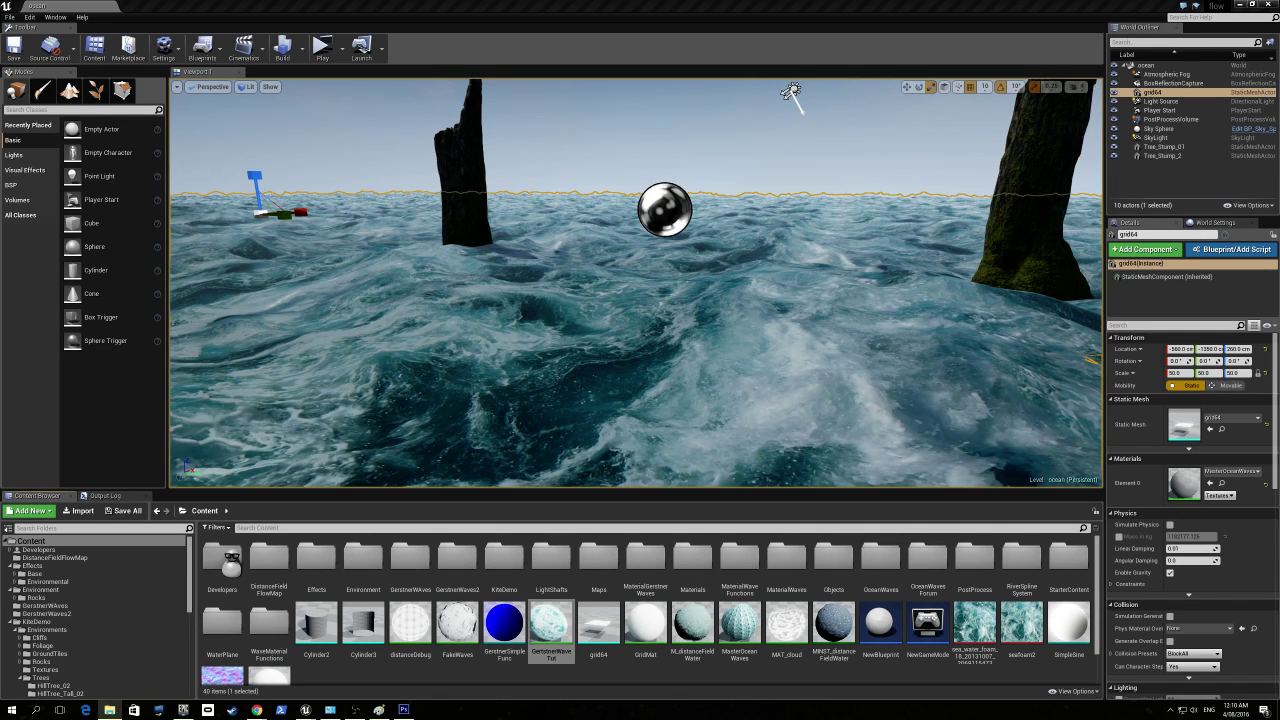
{"action": "right_click", "coordinate": [552, 622]}
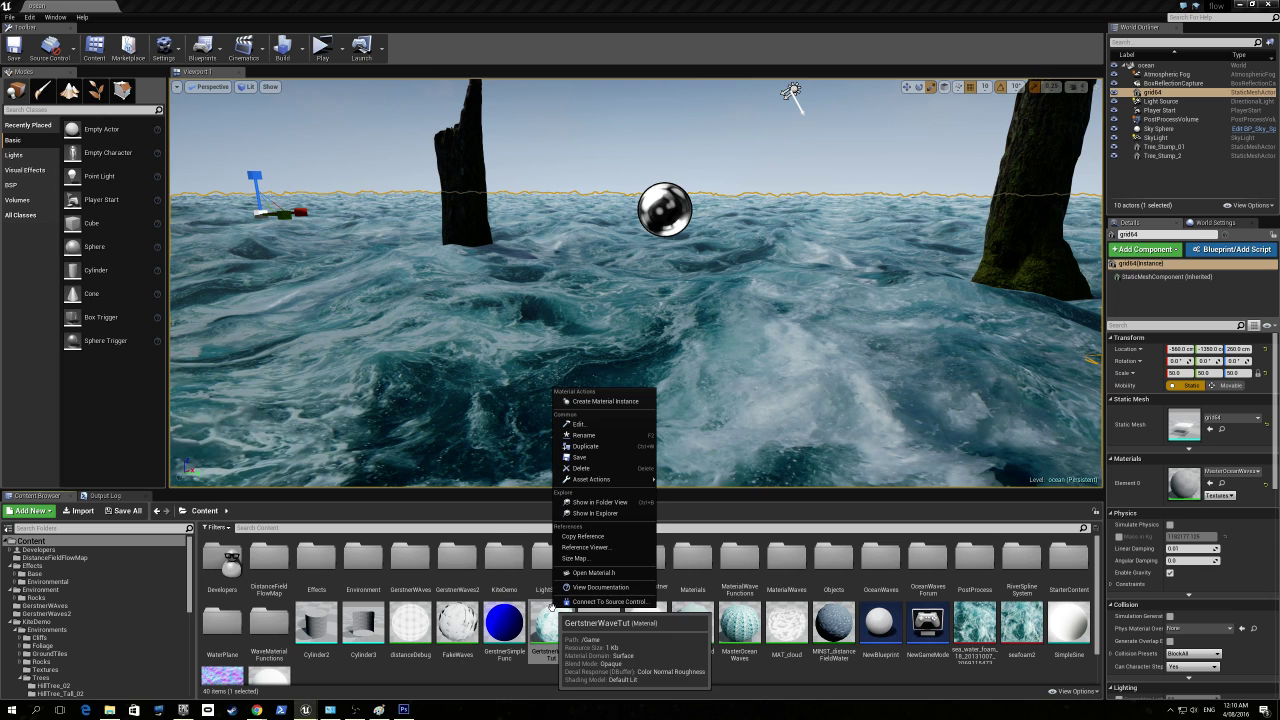
{"action": "mouse_move", "coordinate": [610, 479]}
{"action": "left_click", "coordinate": [676, 536]}
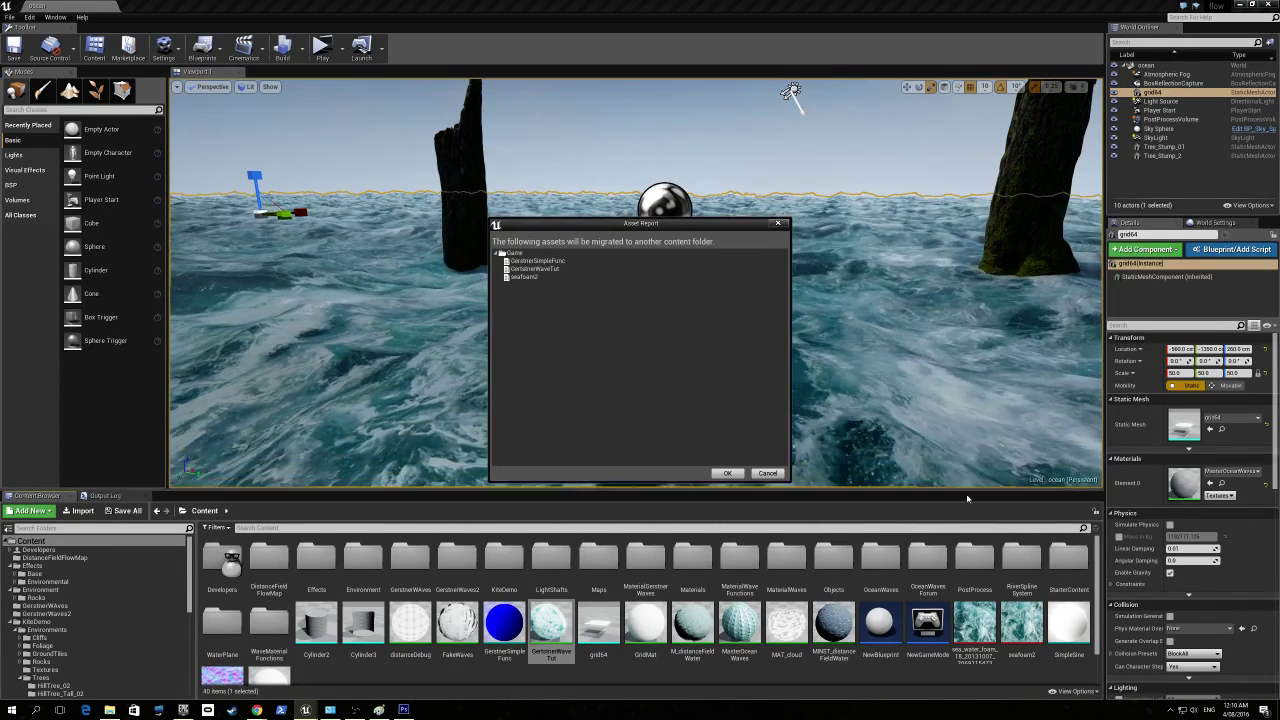
{"action": "left_click", "coordinate": [768, 473]}
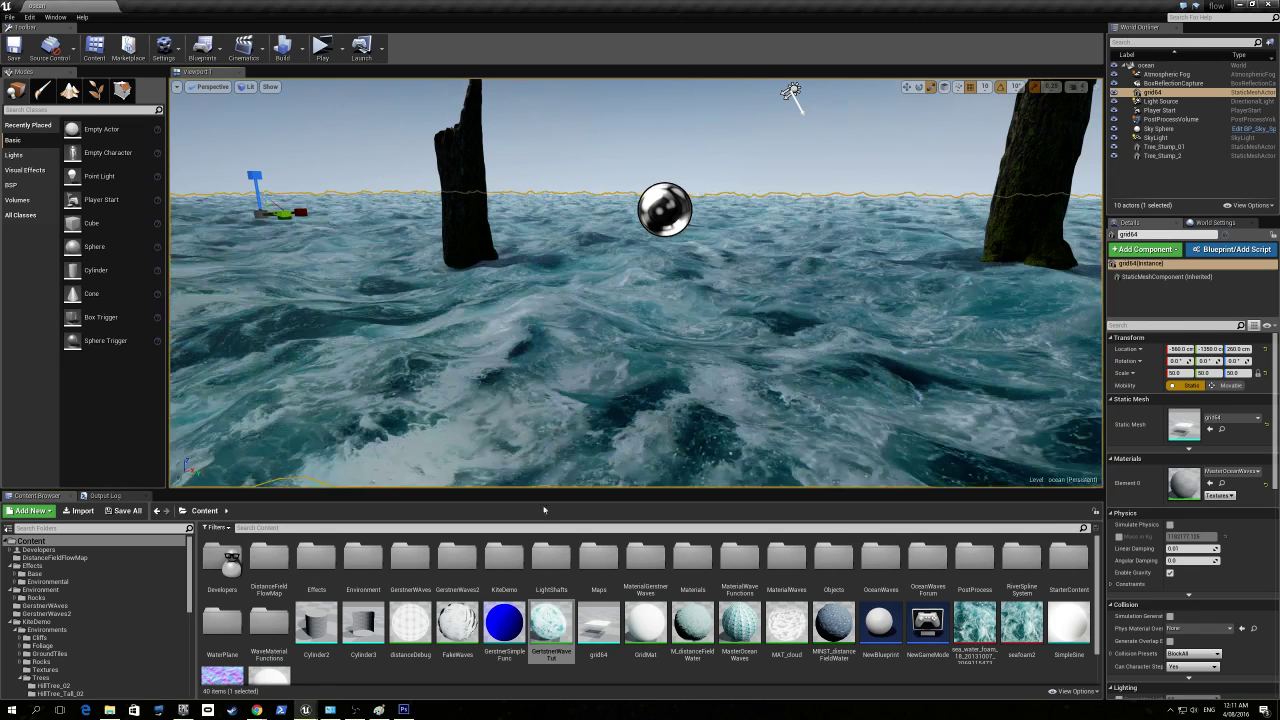
Assign the GertstnerWaveTut material to the grid64 ocean mesh and arrange the level editor beside the material editor
{"action": "left_click_drag", "start_coordinate": [551, 625], "coordinate": [1186, 484]}
{"action": "scroll", "coordinate": [684, 283], "scroll_direction": "down", "scroll_amount": 5}
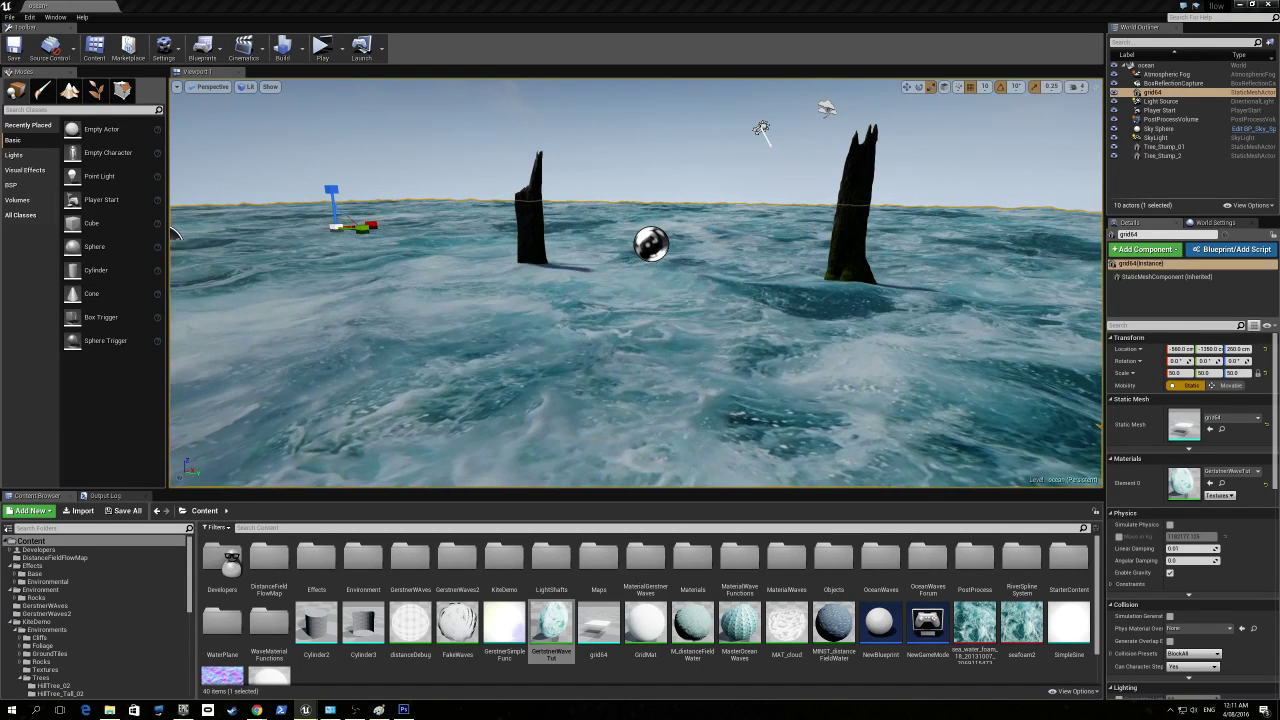
{"action": "left_click_drag", "start_coordinate": [0, 112], "coordinate": [779, 147]}
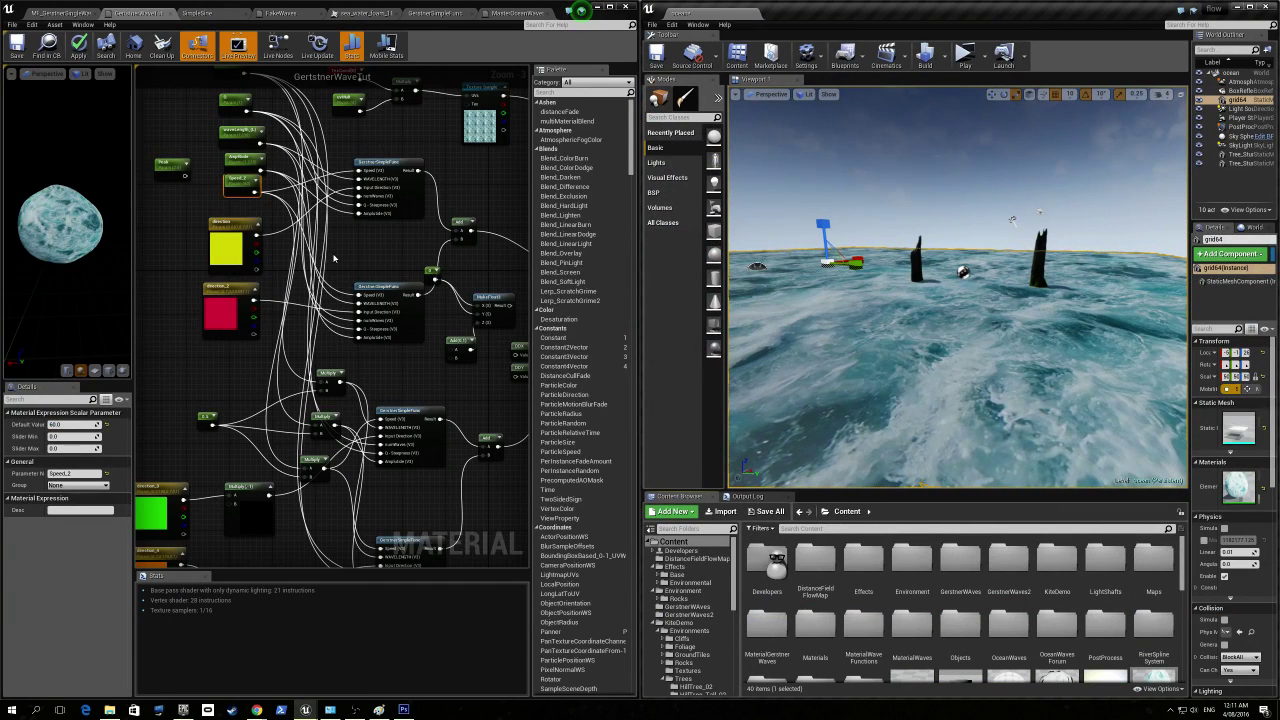
Set the Q parameter's default value to 0.64 and raise Amplitude's default value to about 2.36
{"action": "left_click", "coordinate": [236, 101]}
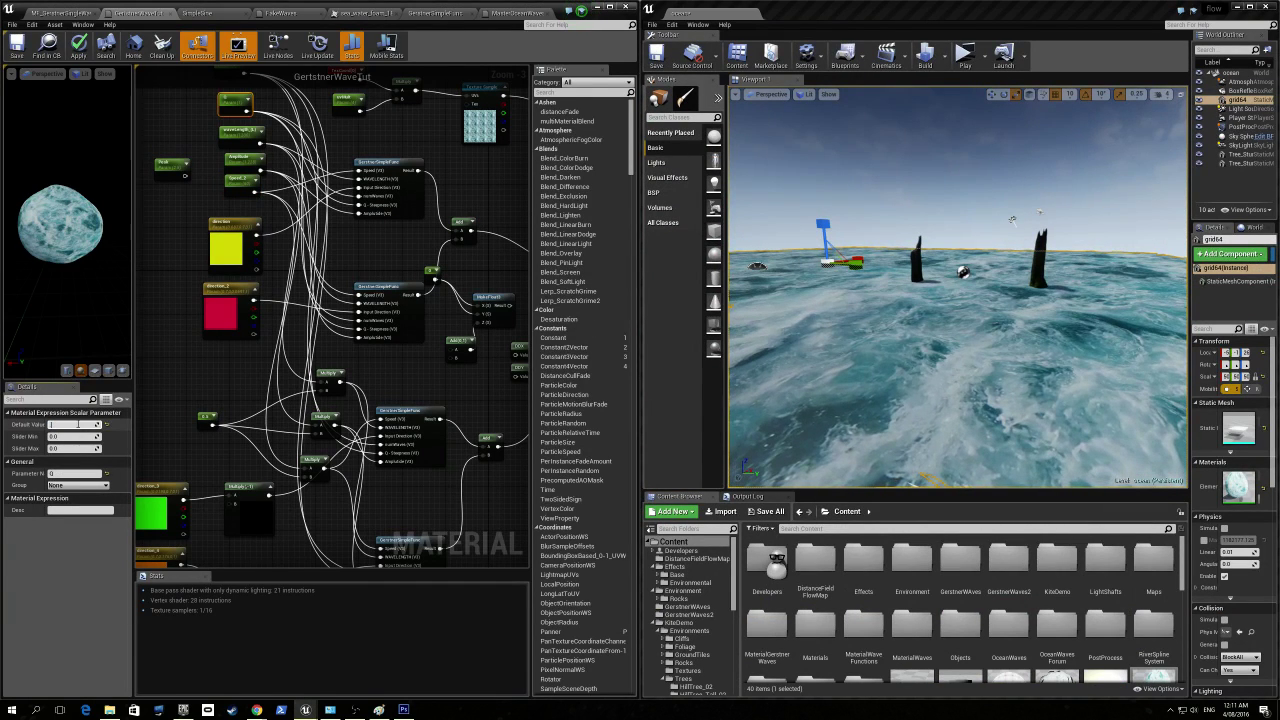
{"action": "left_click", "coordinate": [77, 424]}
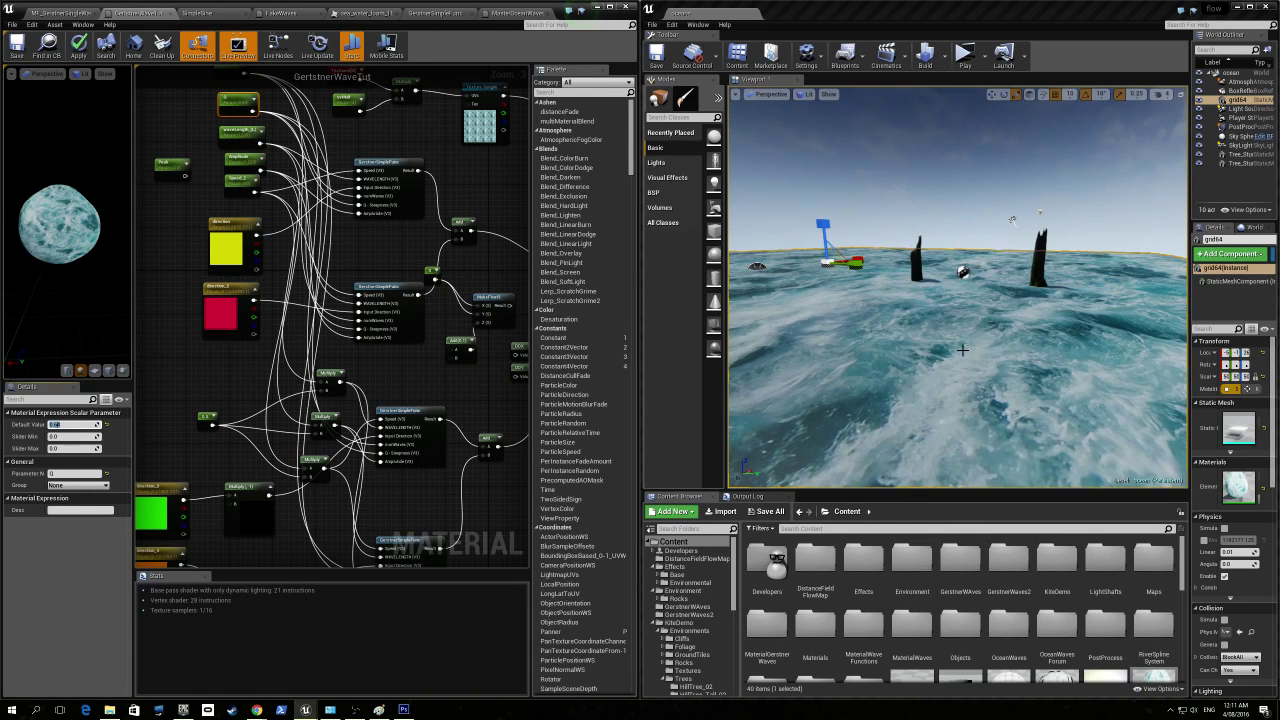
{"action": "left_click", "coordinate": [238, 158]}
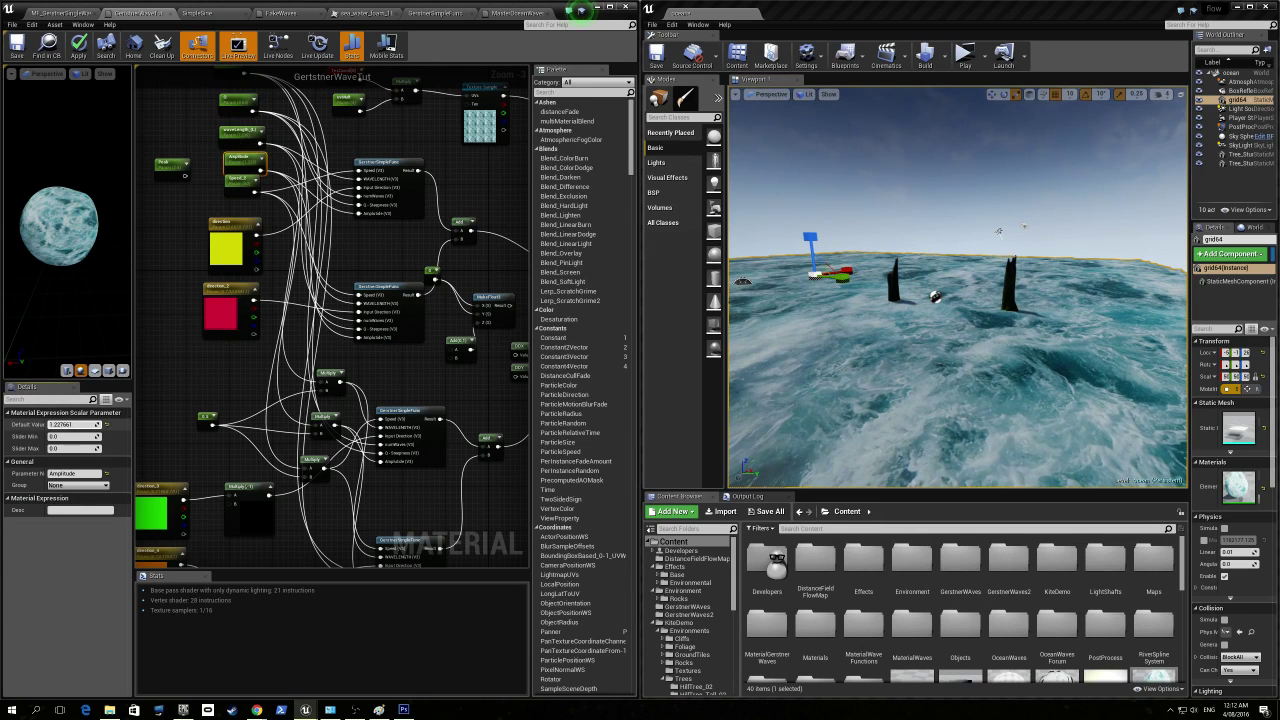
{"action": "left_click_drag", "start_coordinate": [72, 425], "coordinate": [92, 425]}
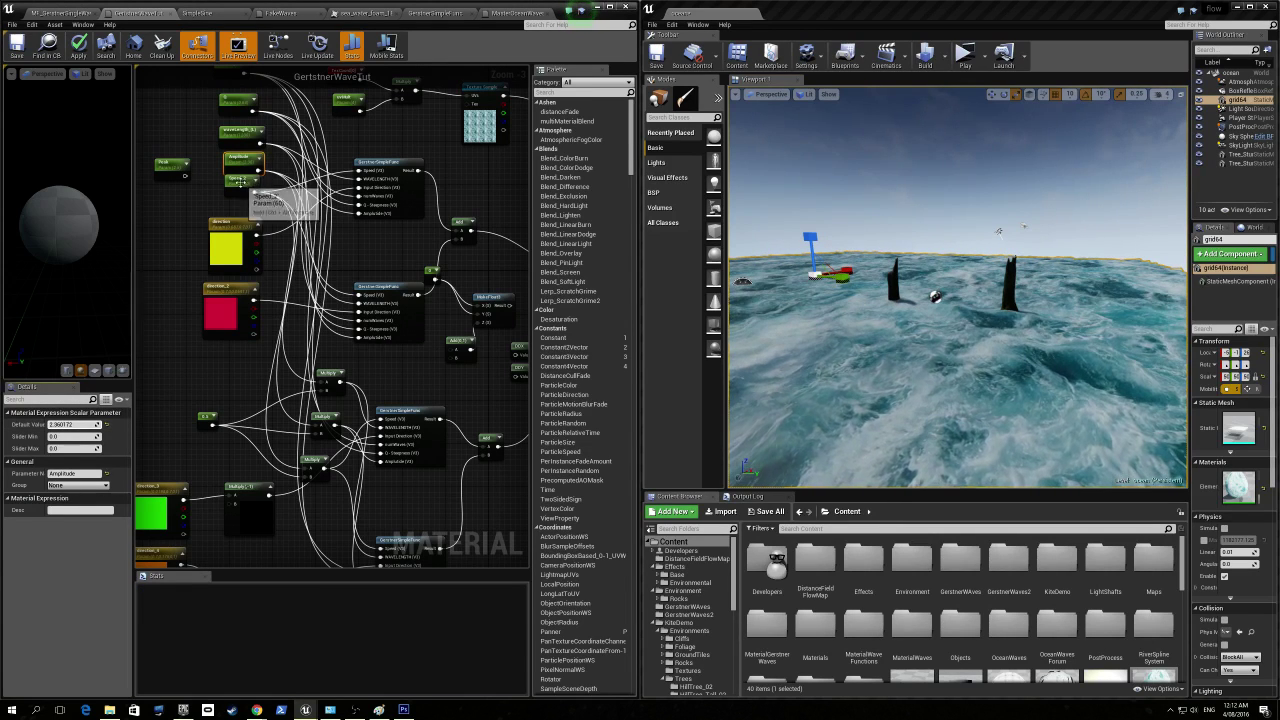
Change the default value of the waveLength_(L) parameter and inspect the waves around the tree stumps
{"action": "left_click", "coordinate": [234, 134]}
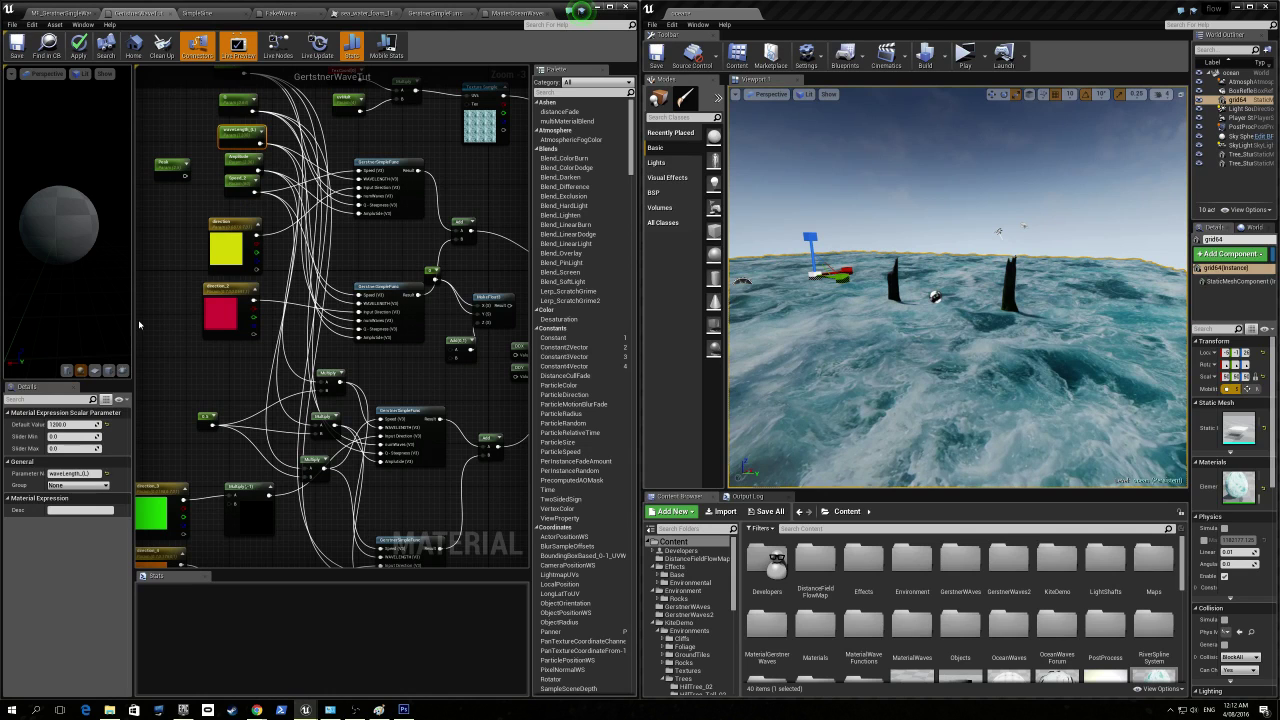
{"action": "left_click", "coordinate": [75, 425]}
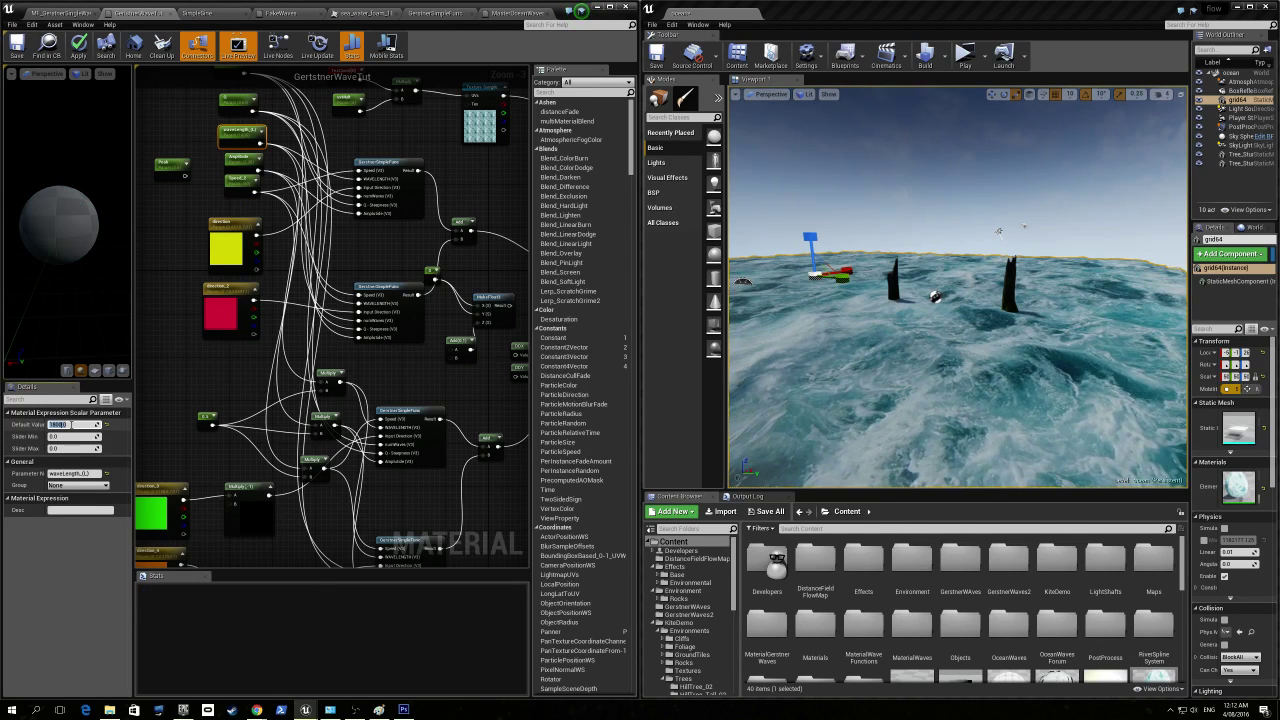
{"action": "scroll", "coordinate": [966, 371], "scroll_direction": "up", "scroll_amount": 5}
{"action": "right_click_drag", "start_coordinate": [966, 371], "coordinate": [1032, 355]}
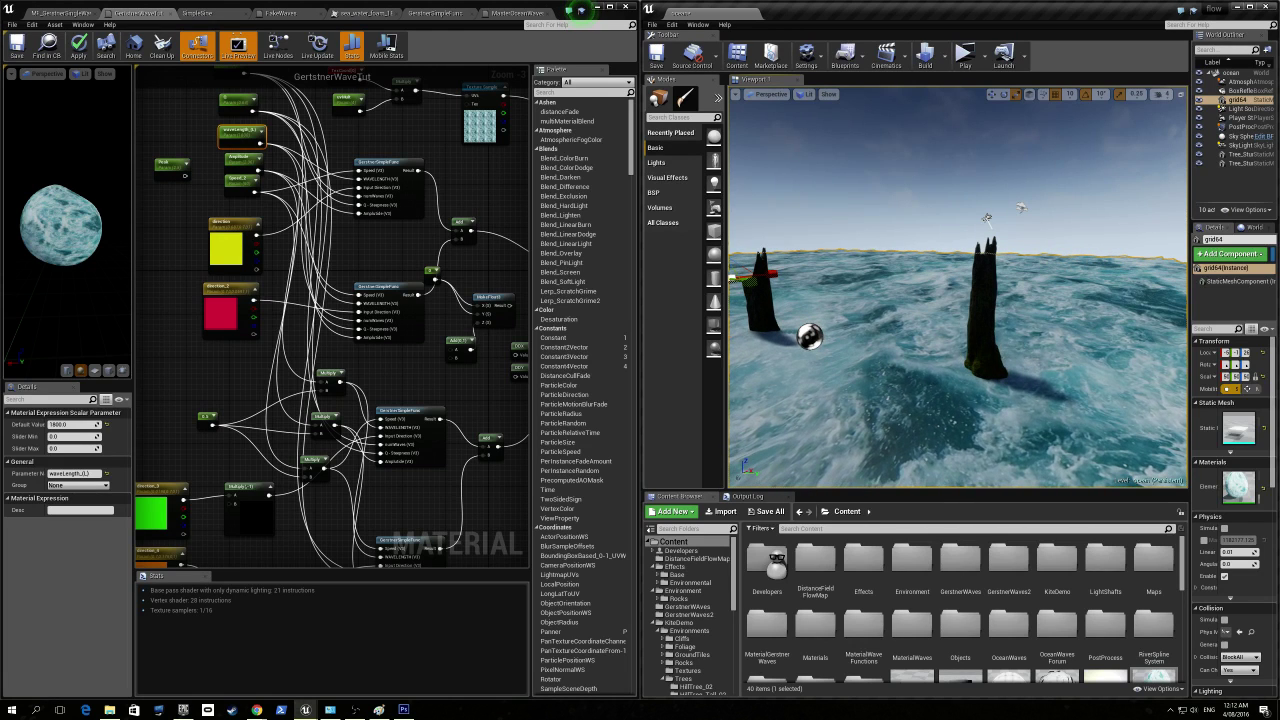
{"action": "middle_click_drag", "start_coordinate": [958, 288], "coordinate": [970, 365]}
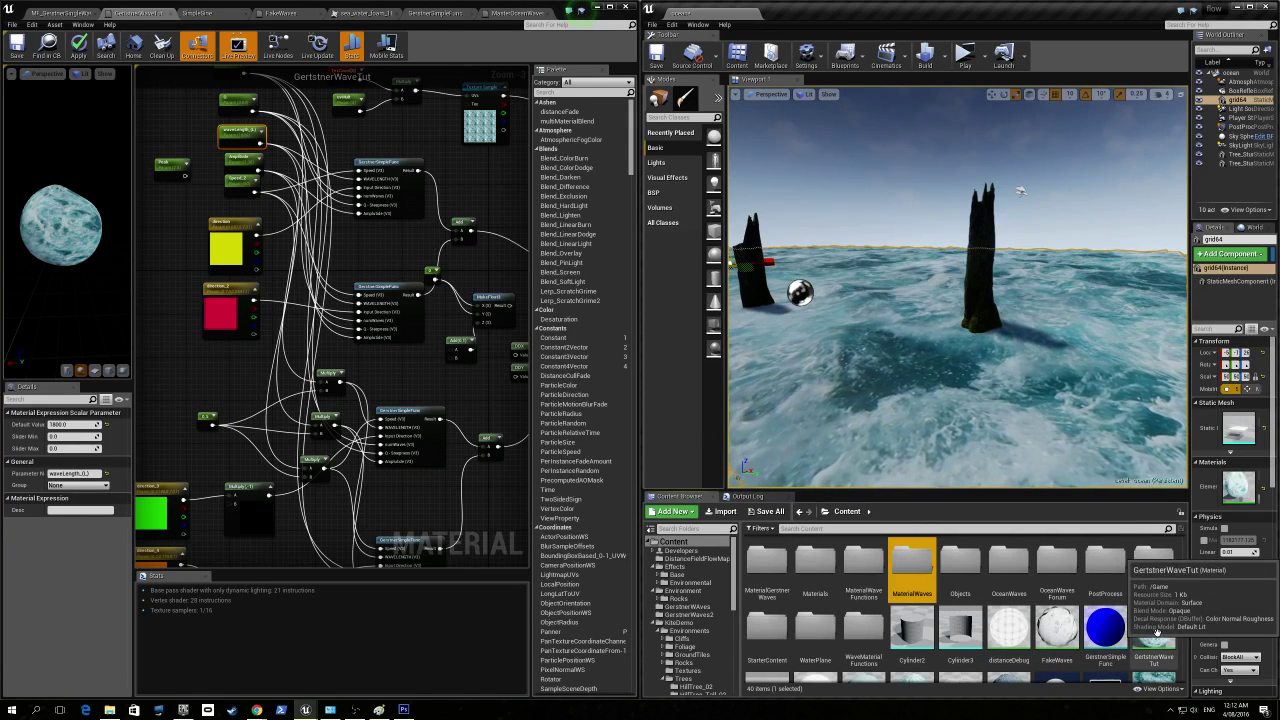
Assign the MasterOceanWaves material to the grid64 ocean mesh and inspect its waves for comparison
{"action": "scroll", "coordinate": [1000, 640], "scroll_direction": "down", "scroll_amount": 1}
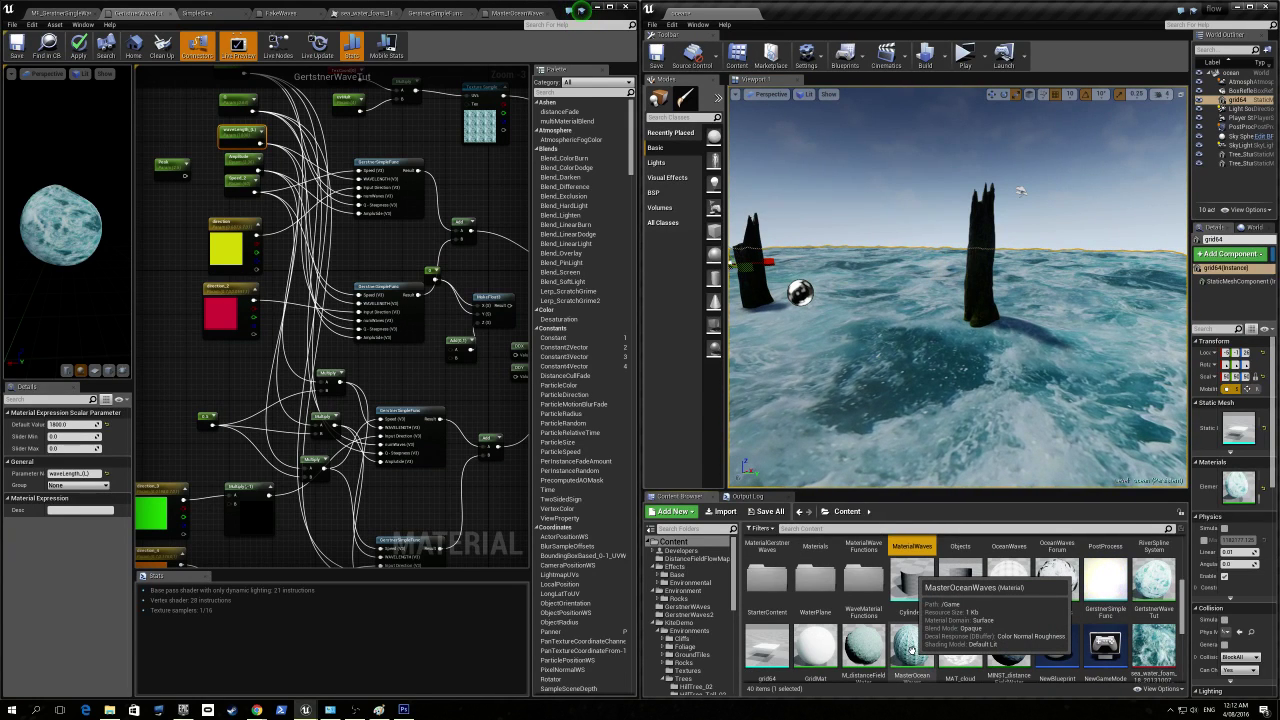
{"action": "left_click_drag", "start_coordinate": [912, 651], "coordinate": [950, 410]}
{"action": "scroll", "coordinate": [950, 400], "scroll_direction": "down", "scroll_amount": 3}
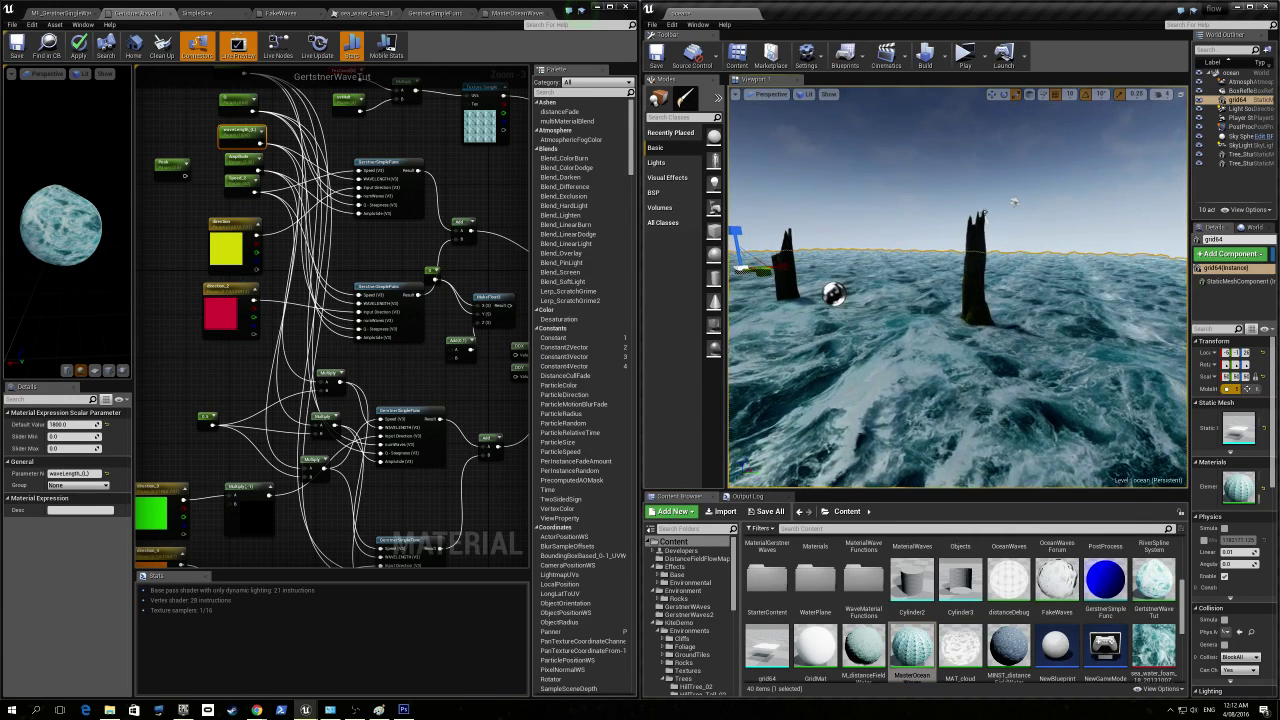
{"action": "right_click_drag", "start_coordinate": [945, 333], "coordinate": [945, 333]}
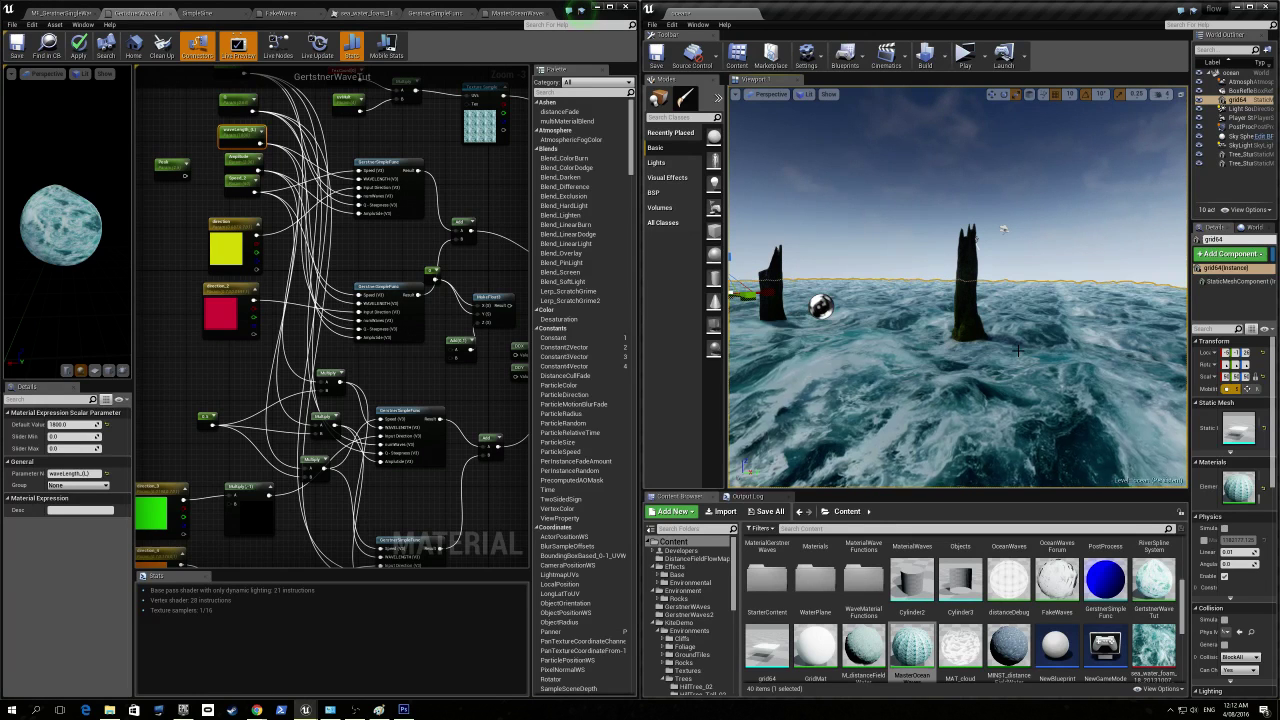
{"action": "mouse_move", "coordinate": [1000, 346]}
{"action": "right_mouse_down"}
{"action": "mouse_move", "coordinate": [765, 342]}
{"action": "mouse_move", "coordinate": [980, 346]}
{"action": "right_mouse_up"}
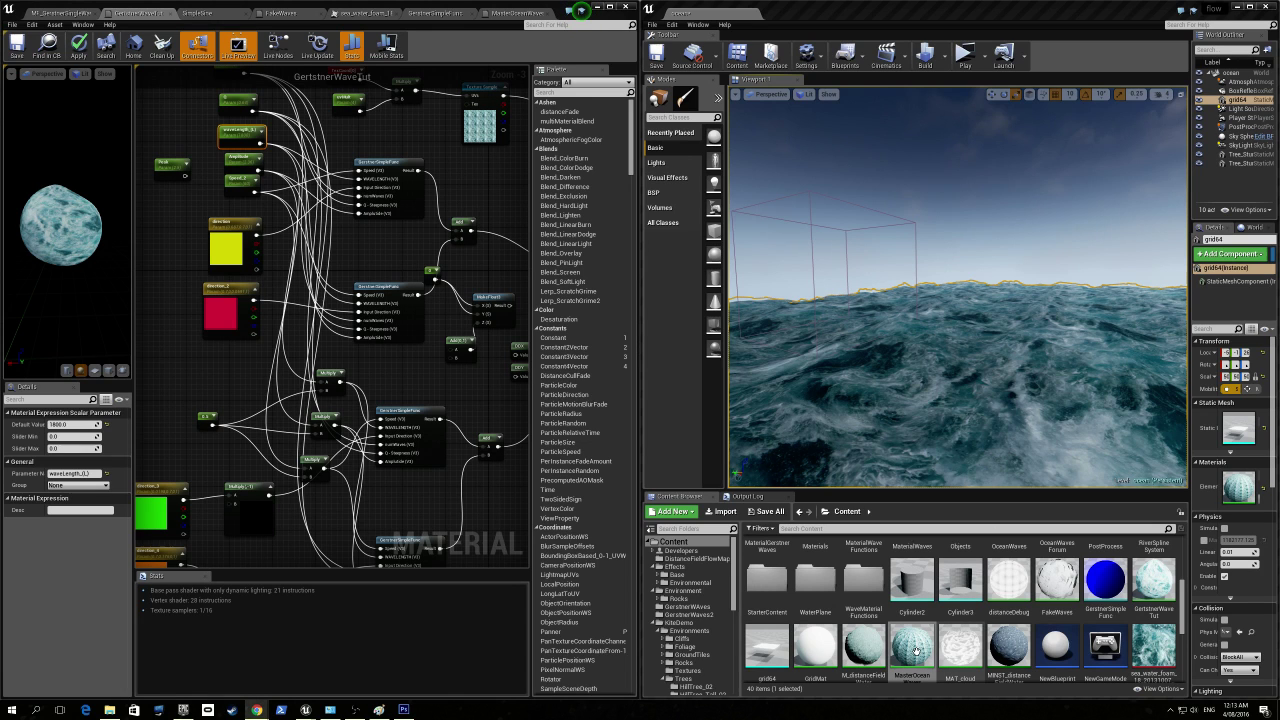
Assign the GertstnerWaveTut material back to the grid64 ocean mesh and view the ocean surface
{"action": "scroll", "coordinate": [916, 651], "scroll_direction": "down", "scroll_amount": 1}
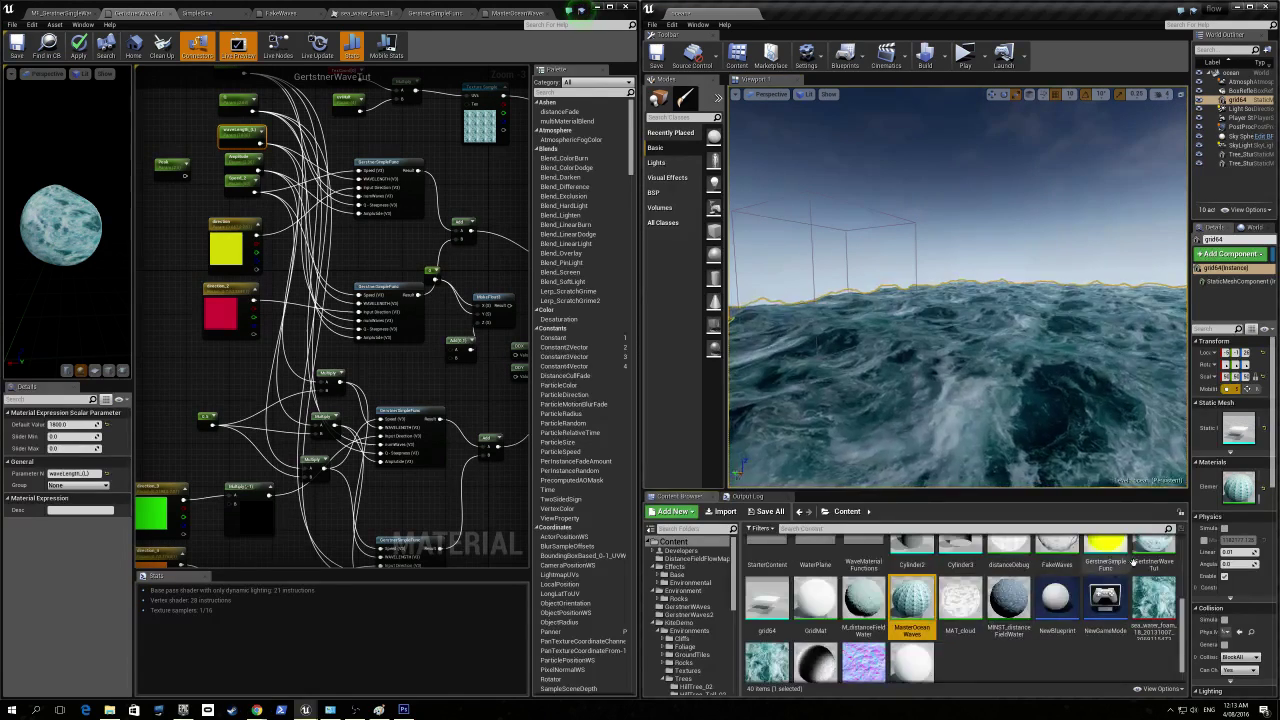
{"action": "left_click", "coordinate": [1160, 554]}
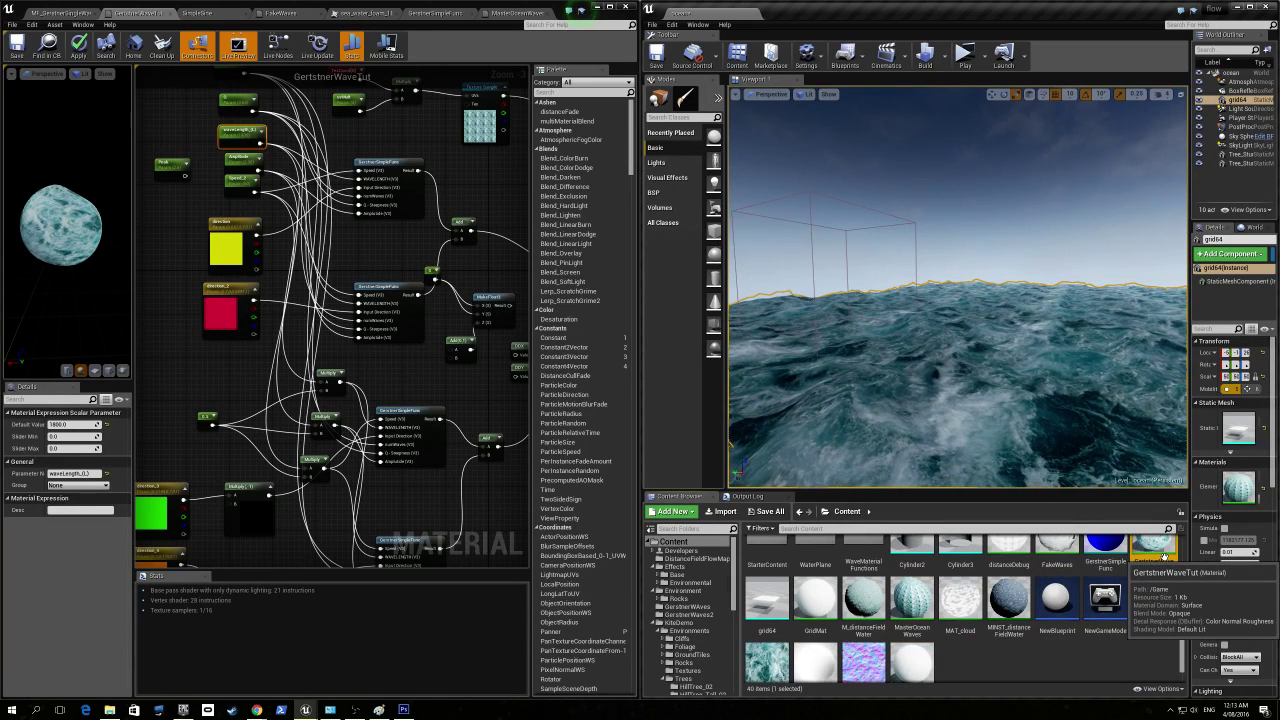
{"action": "left_click_drag", "start_coordinate": [1163, 556], "coordinate": [1242, 489]}
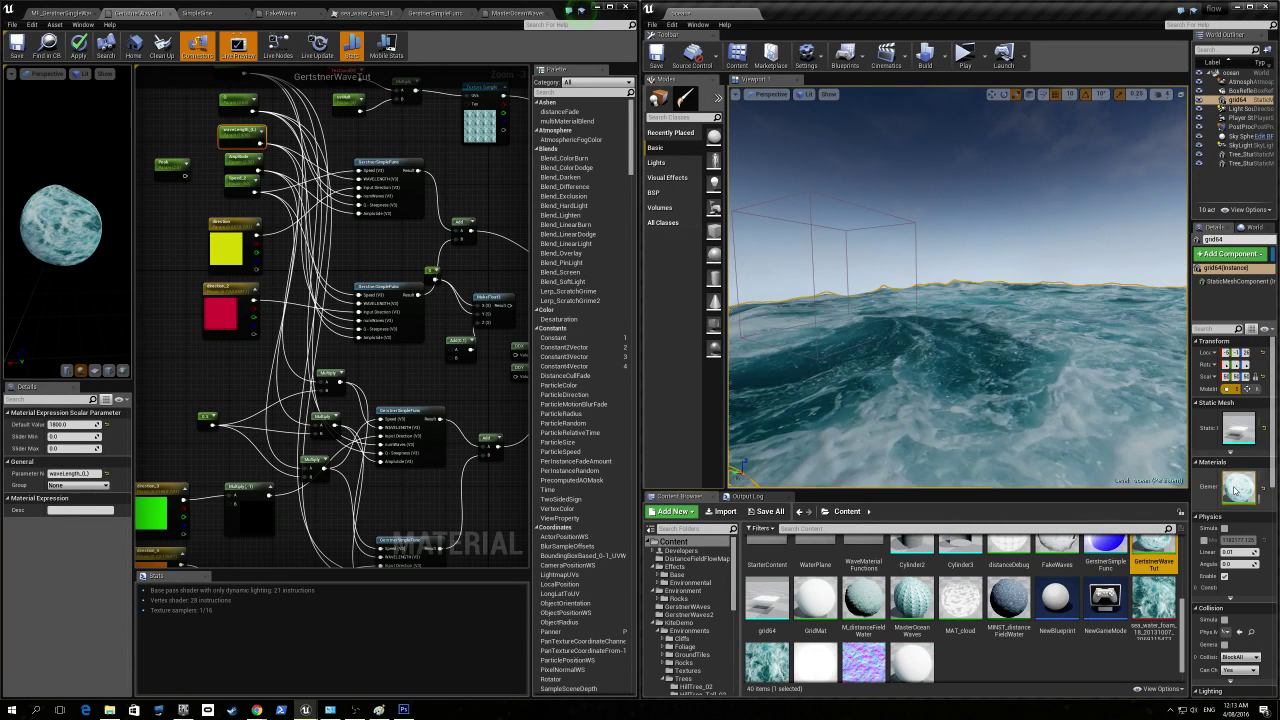
{"action": "scroll", "coordinate": [893, 342], "scroll_direction": "down", "scroll_amount": 3}
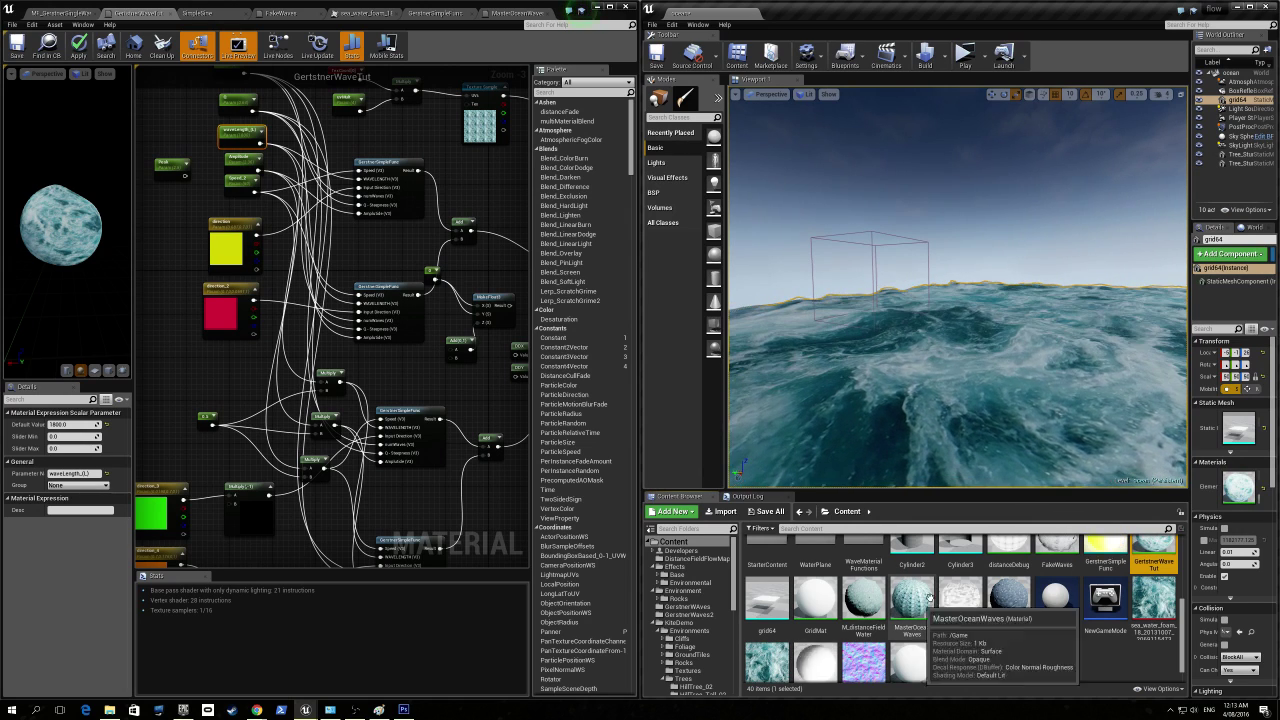
Open the MasterOceanWaves material and examine the values of its Amplitude, Speed and Wavelength L2 parameters
{"action": "right_click_drag", "start_coordinate": [370, 260], "coordinate": [378, 364]}
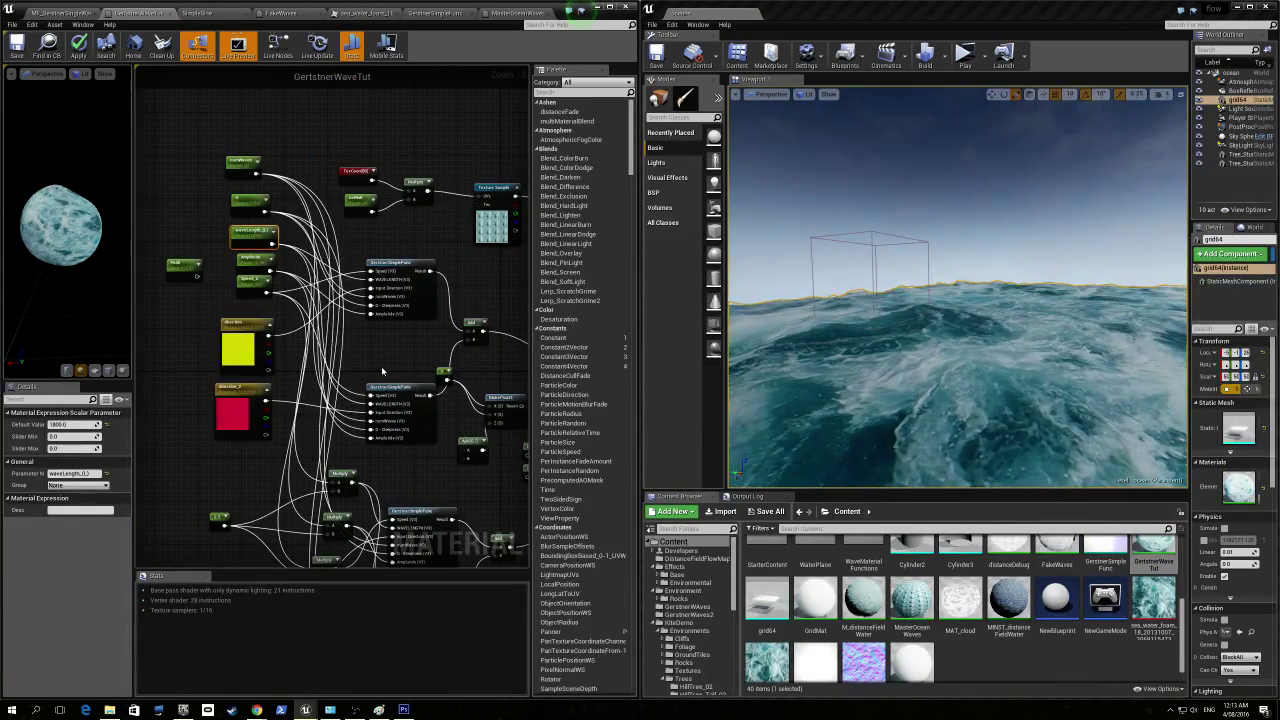
{"action": "scroll", "coordinate": [385, 361], "scroll_direction": "down", "scroll_amount": 2}
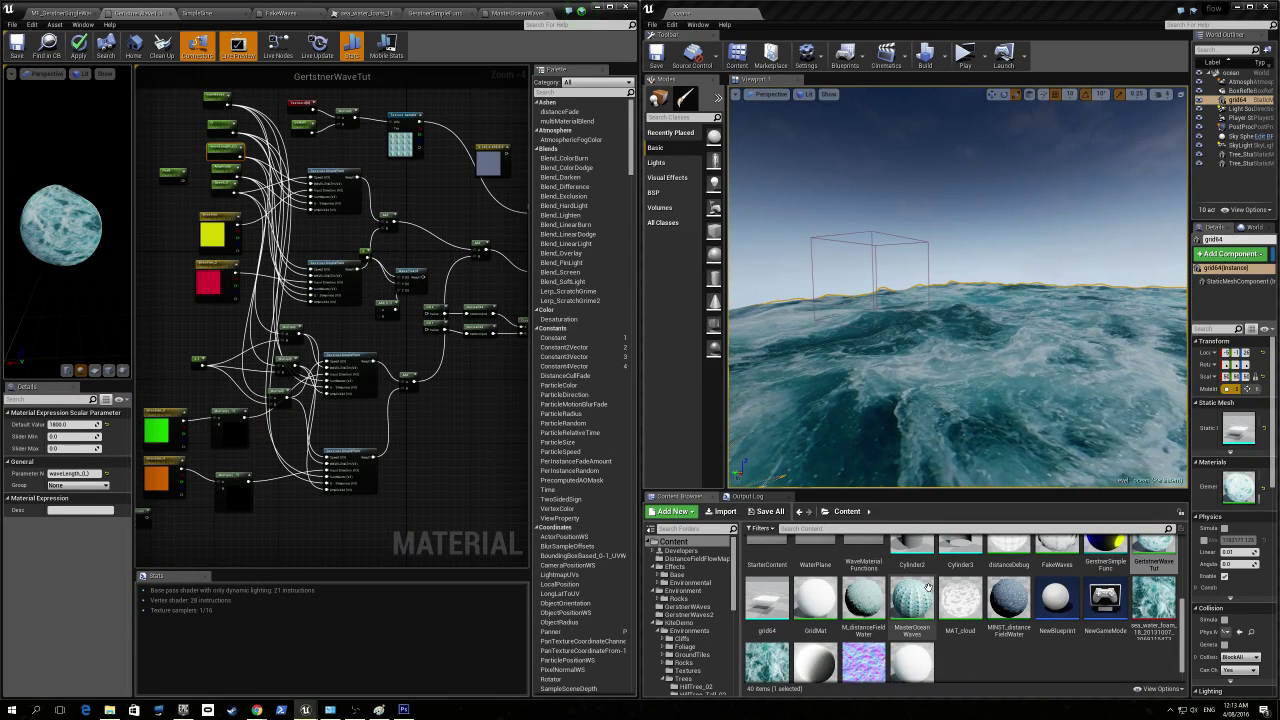
{"action": "double_click", "coordinate": [912, 598]}
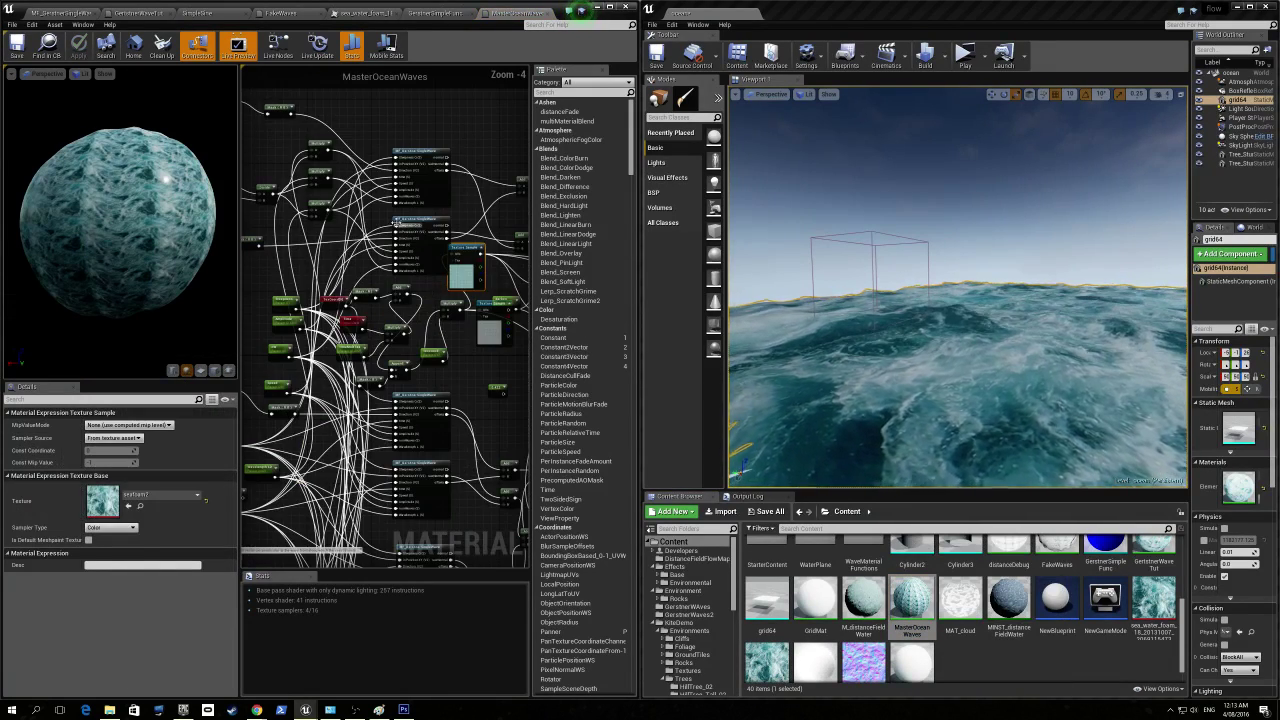
{"action": "scroll", "coordinate": [356, 308], "scroll_direction": "up", "scroll_amount": 6}
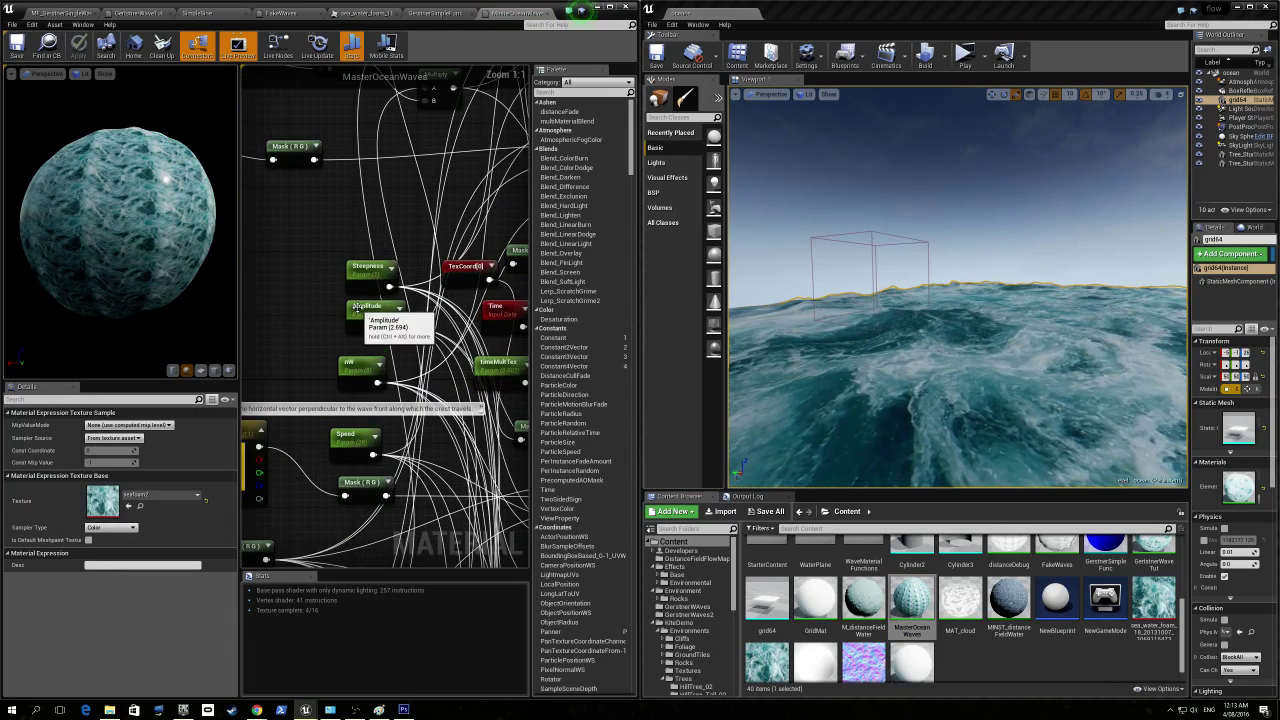
{"action": "right_click_drag", "start_coordinate": [356, 308], "coordinate": [384, 211]}
{"action": "right_click_drag", "start_coordinate": [343, 451], "coordinate": [338, 307]}
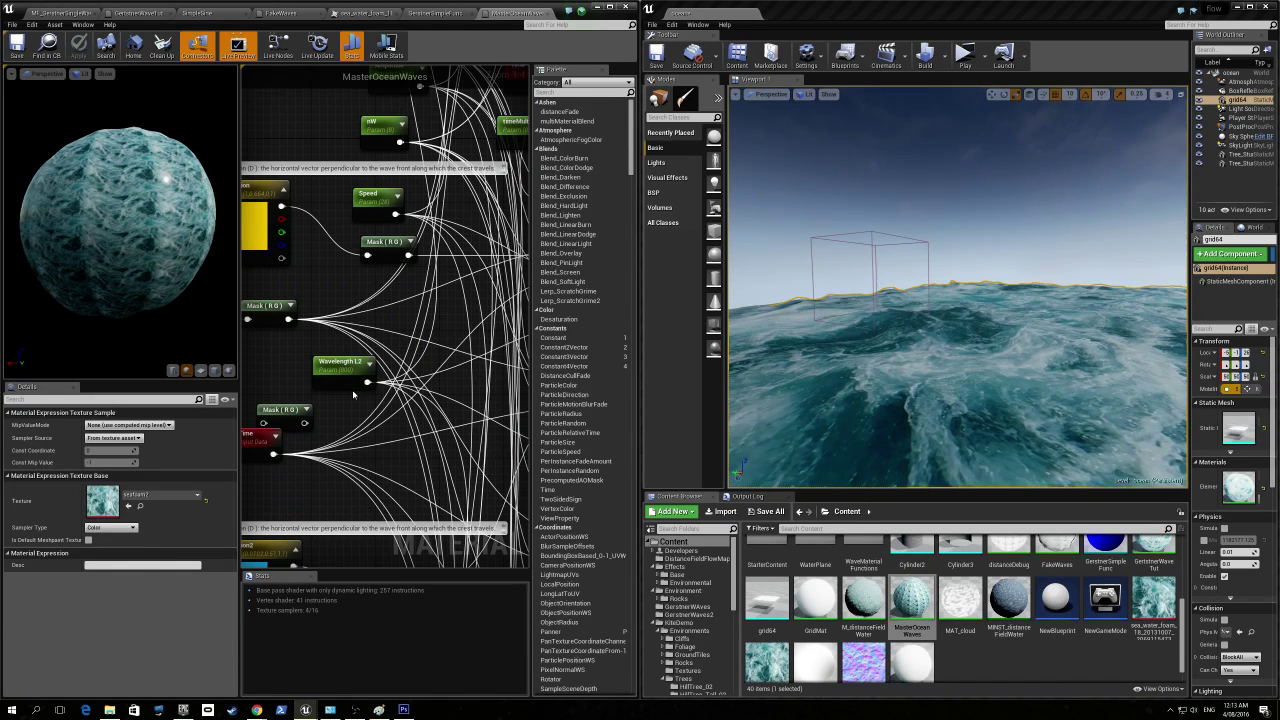
Return to the GertstnerWaveTut graph, set the waveLength_(L) default value to 800, and inspect the waves around a stump
{"action": "left_click", "coordinate": [166, 13]}
{"action": "scroll", "coordinate": [283, 319], "scroll_direction": "down", "scroll_amount": 2}
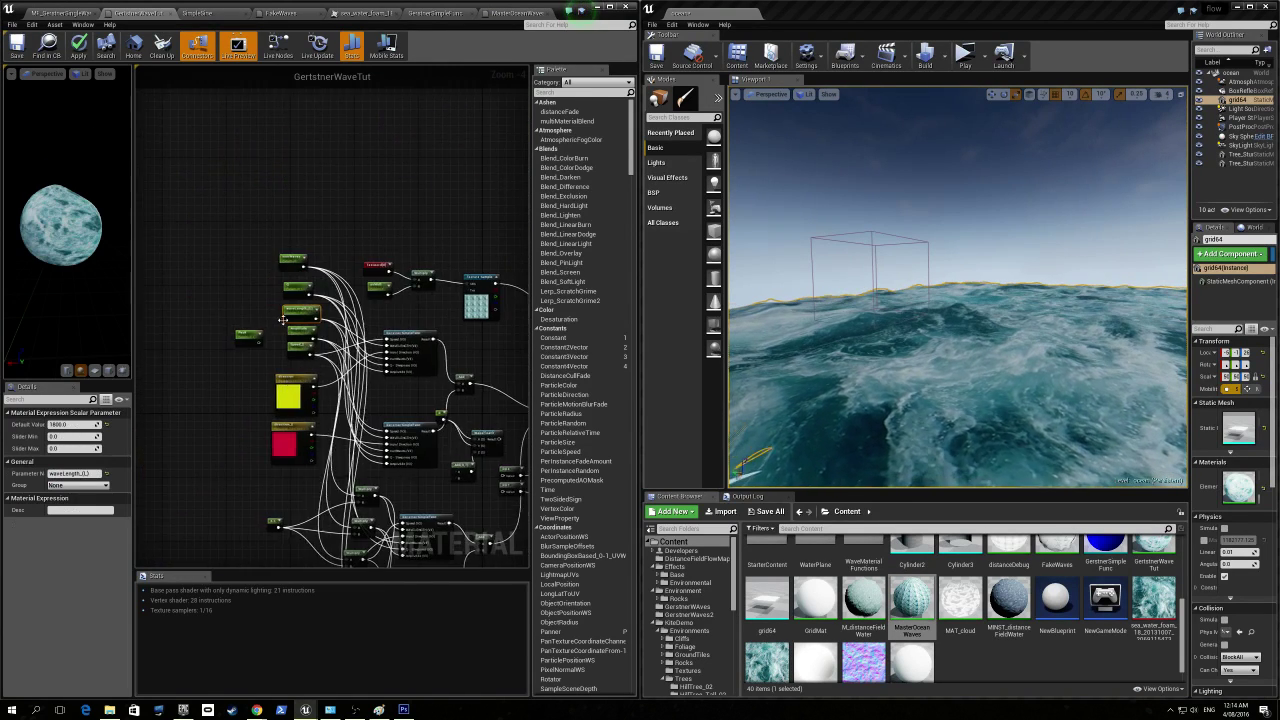
{"action": "scroll", "coordinate": [283, 319], "scroll_direction": "up", "scroll_amount": 2}
{"action": "left_click", "coordinate": [74, 426]}
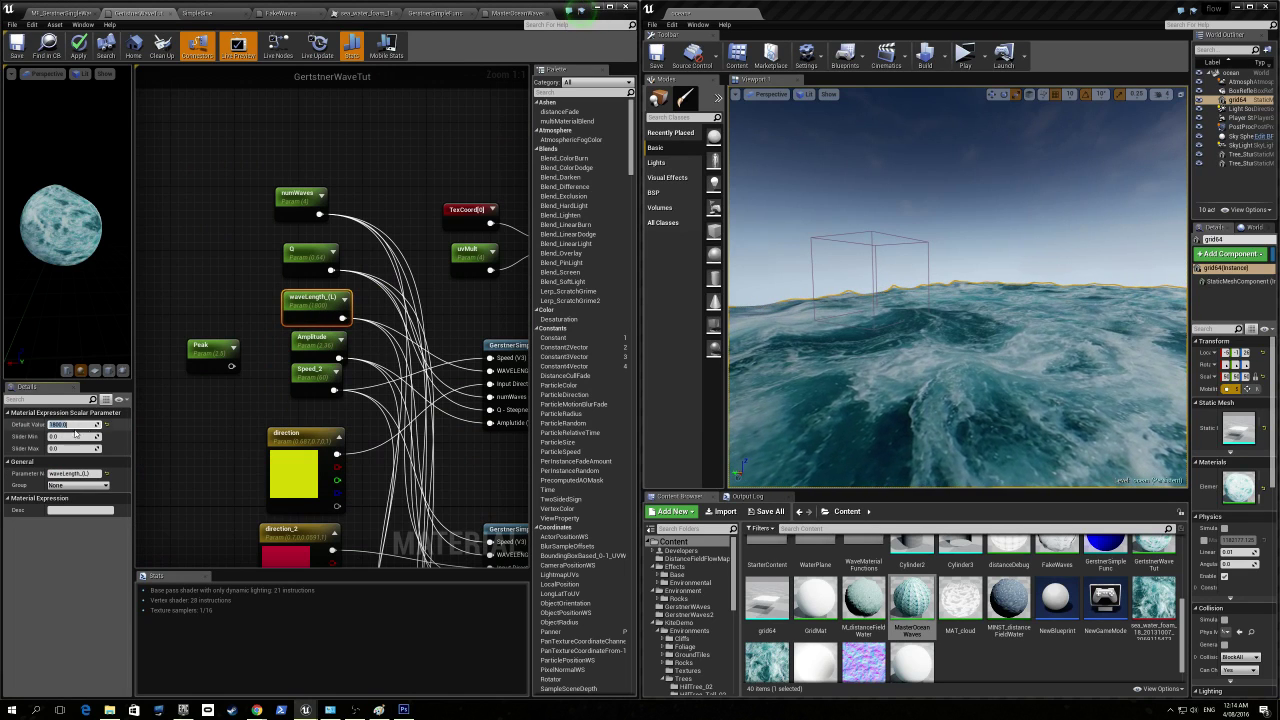
{"action": "type", "text": "800"}
{"action": "key", "text": "Return"}
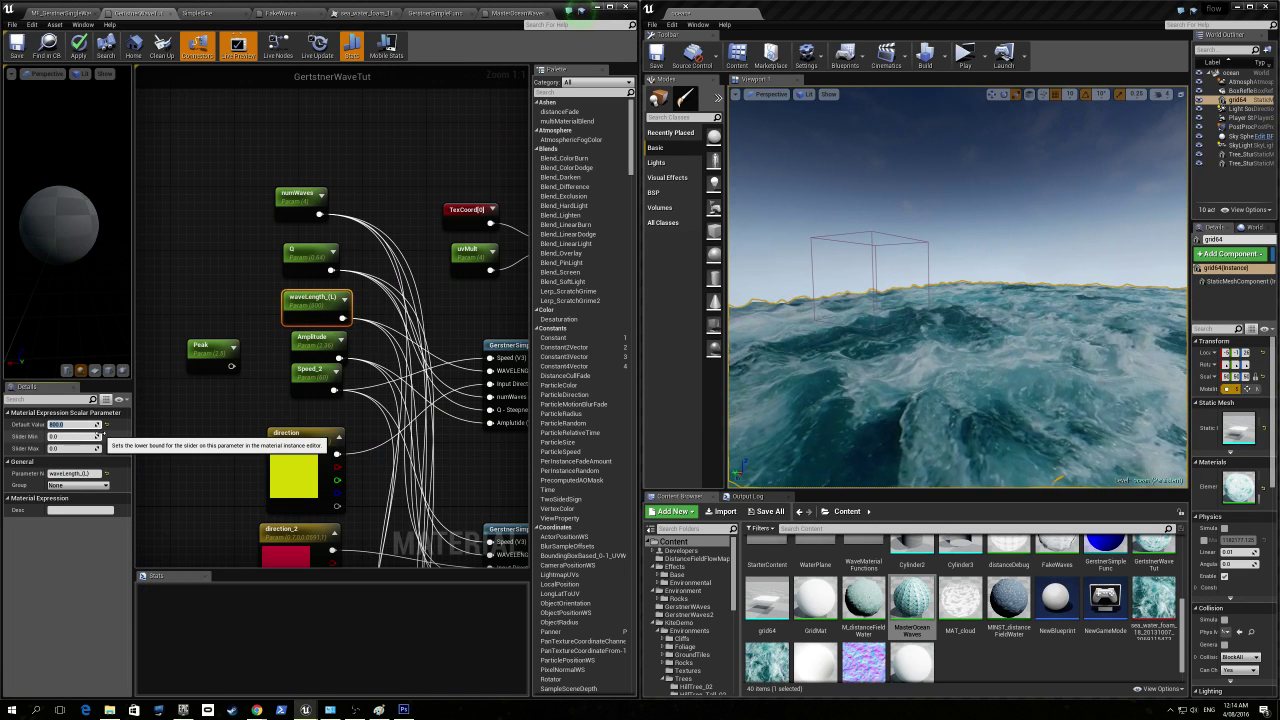
{"action": "right_click_drag", "start_coordinate": [1024, 394], "coordinate": [975, 400]}
{"action": "key", "text": "s"}
{"action": "key", "text": "s"}
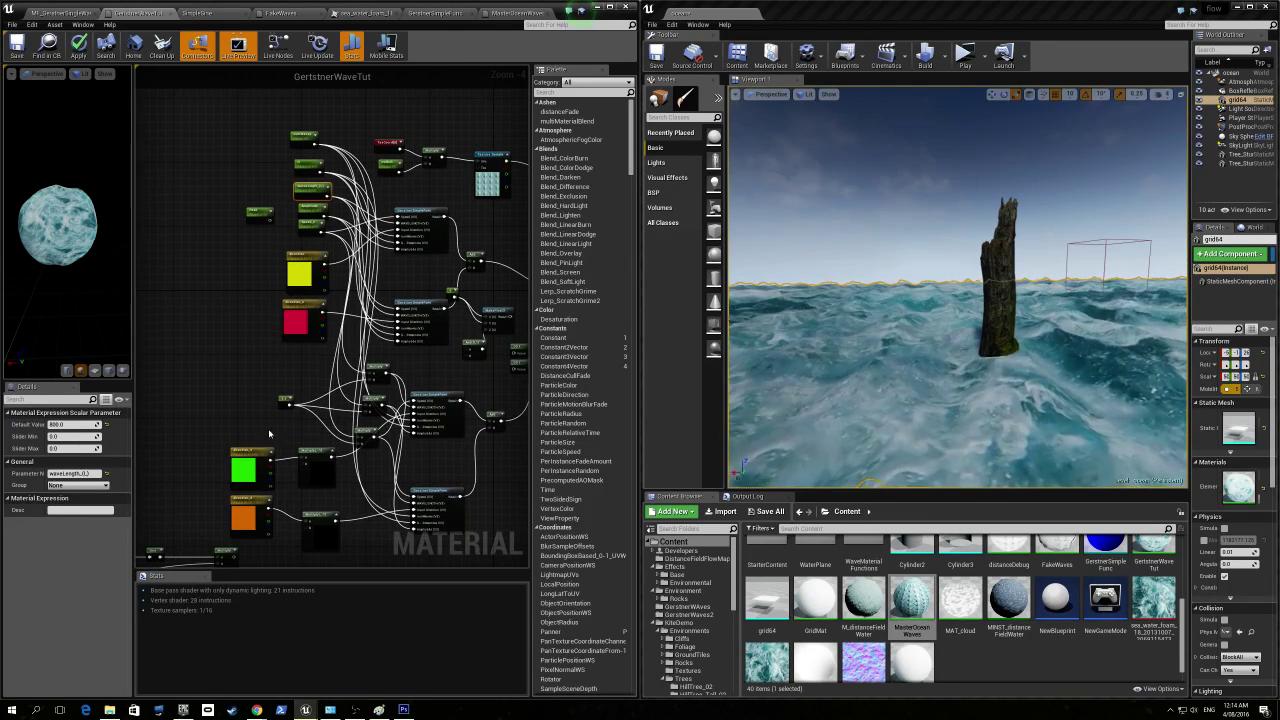
Check the Speed parameter in MasterOceanWaves and set the Speed_2 default value in GertstnerWaveTut to 20
{"action": "scroll", "coordinate": [277, 406], "scroll_direction": "up", "scroll_amount": 4}
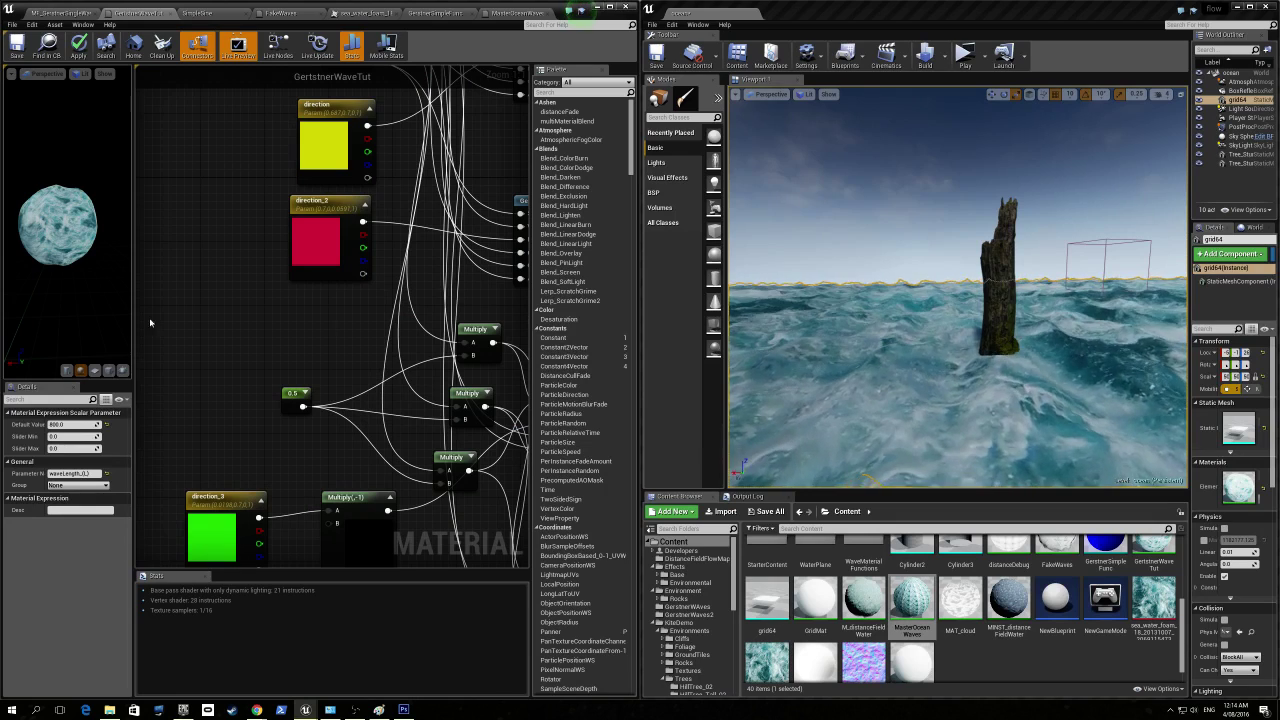
{"action": "right_click_drag", "start_coordinate": [286, 306], "coordinate": [309, 494]}
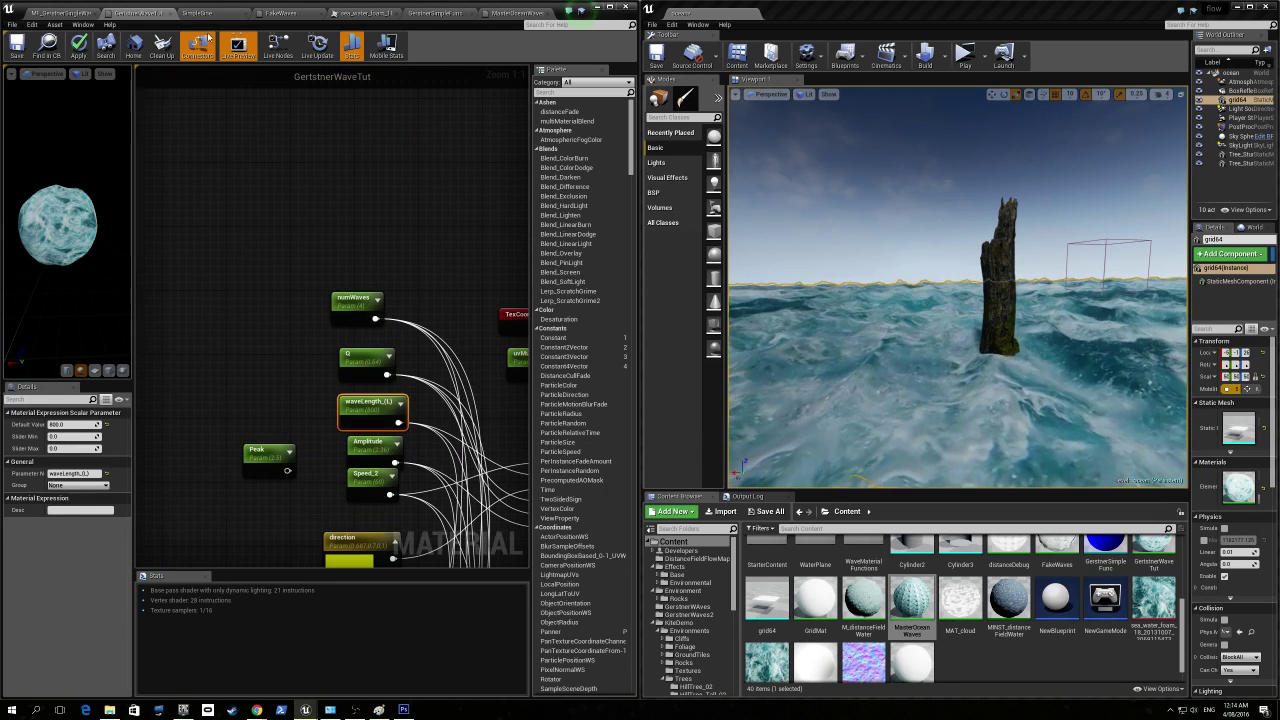
{"action": "scroll", "coordinate": [376, 430], "scroll_direction": "down", "scroll_amount": 2}
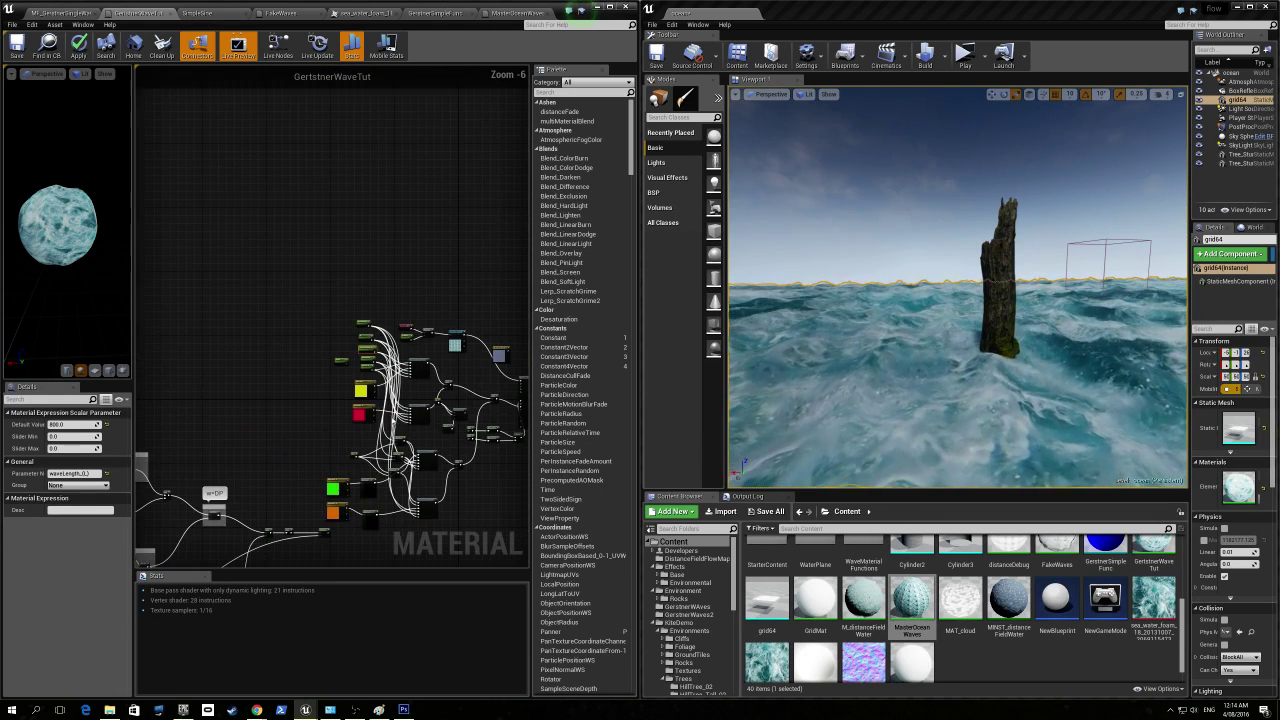
{"action": "scroll", "coordinate": [376, 430], "scroll_direction": "up", "scroll_amount": 1}
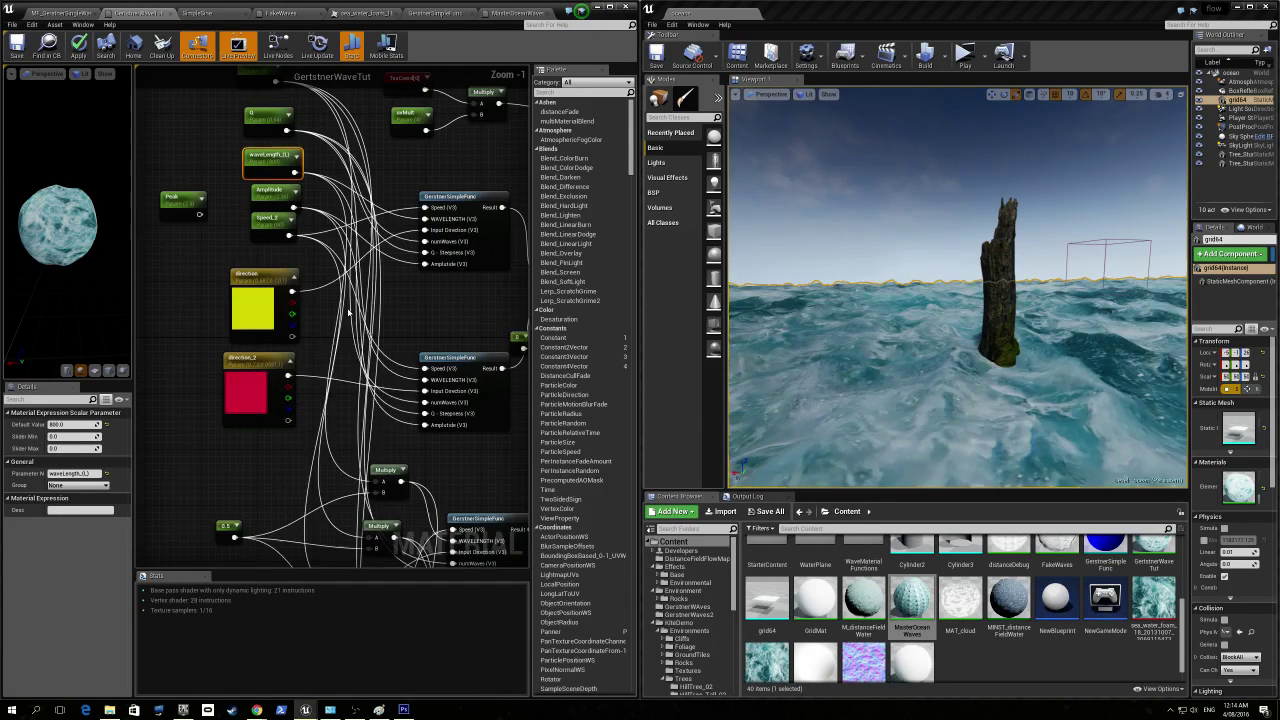
{"action": "left_click", "coordinate": [492, 14]}
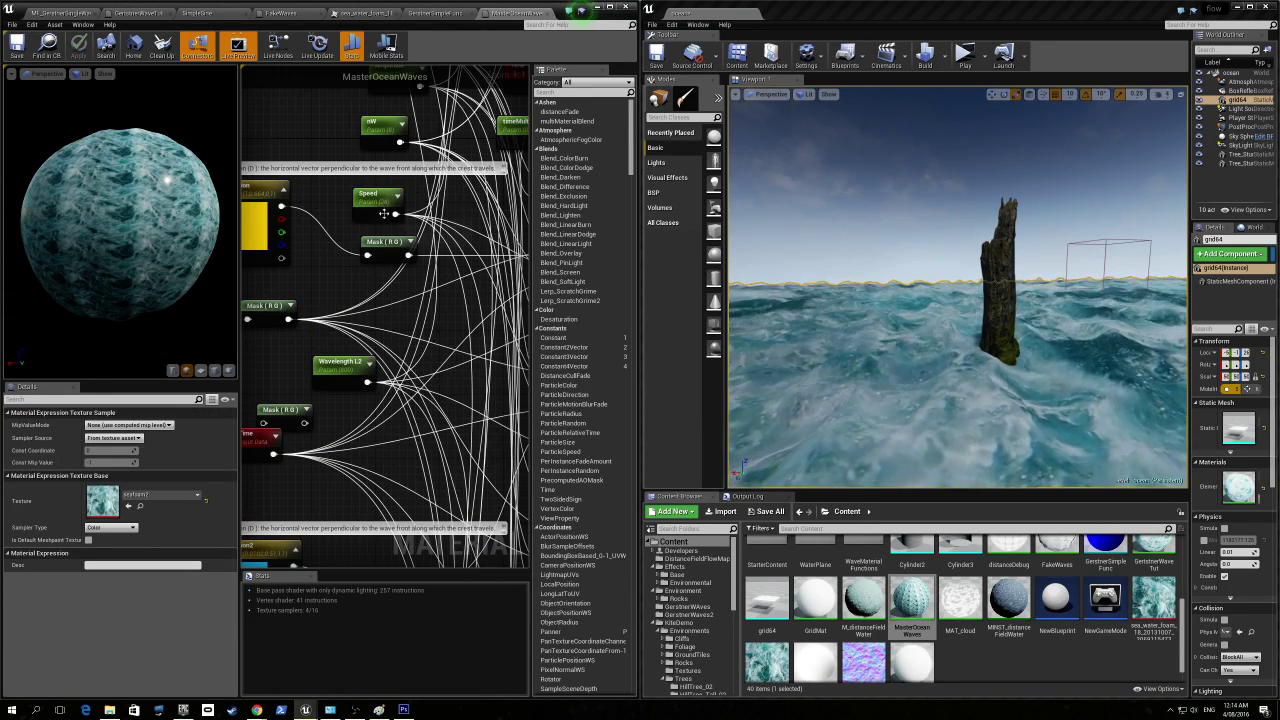
{"action": "left_click", "coordinate": [148, 17]}
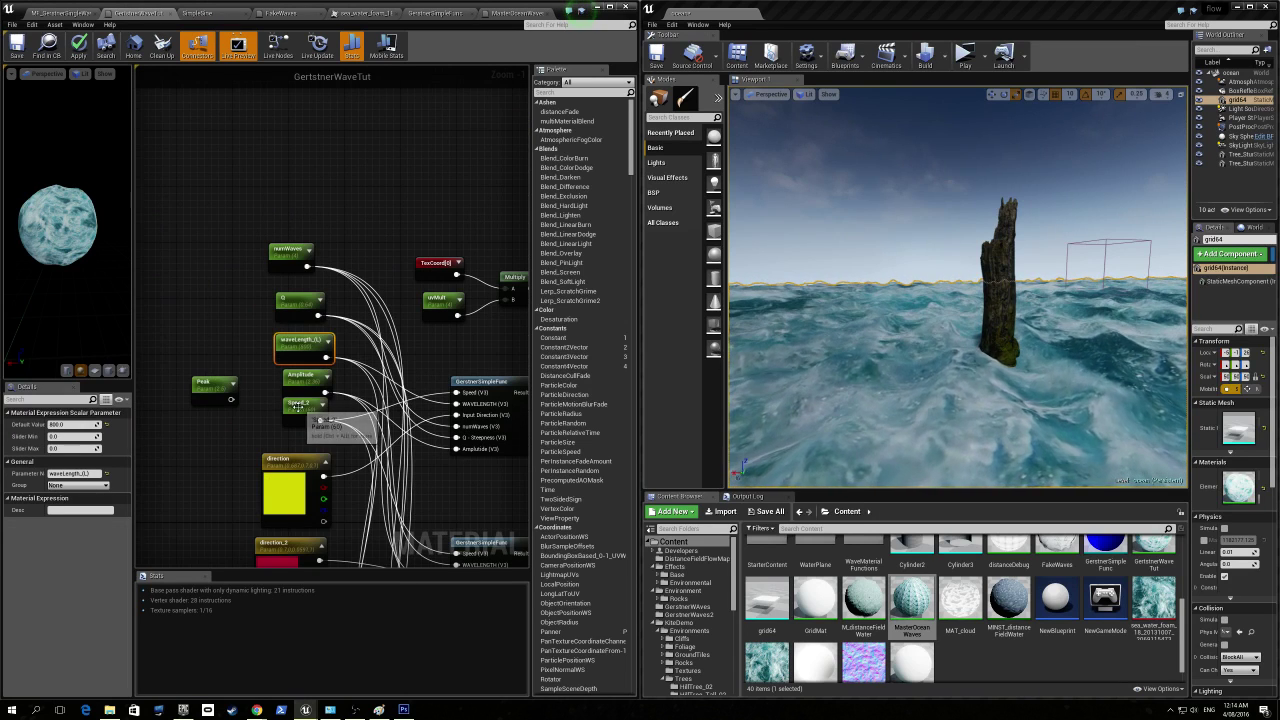
{"action": "left_click", "coordinate": [300, 404]}
{"action": "left_click", "coordinate": [75, 424]}
{"action": "type", "text": "20"}
{"action": "key", "text": "Return"}
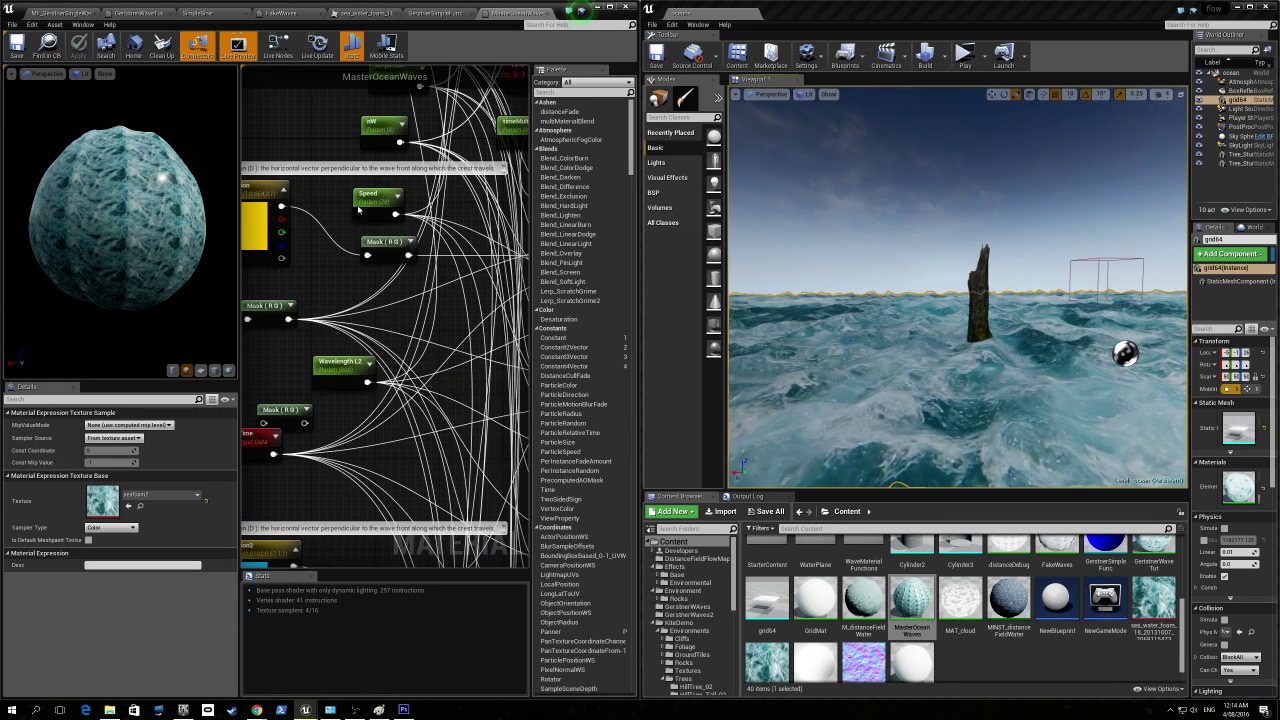
Review the MasterOceanWaves parameters again and set the Amplitude default value in GertstnerWaveTut to 2
{"action": "right_click_drag", "start_coordinate": [358, 208], "coordinate": [327, 338]}
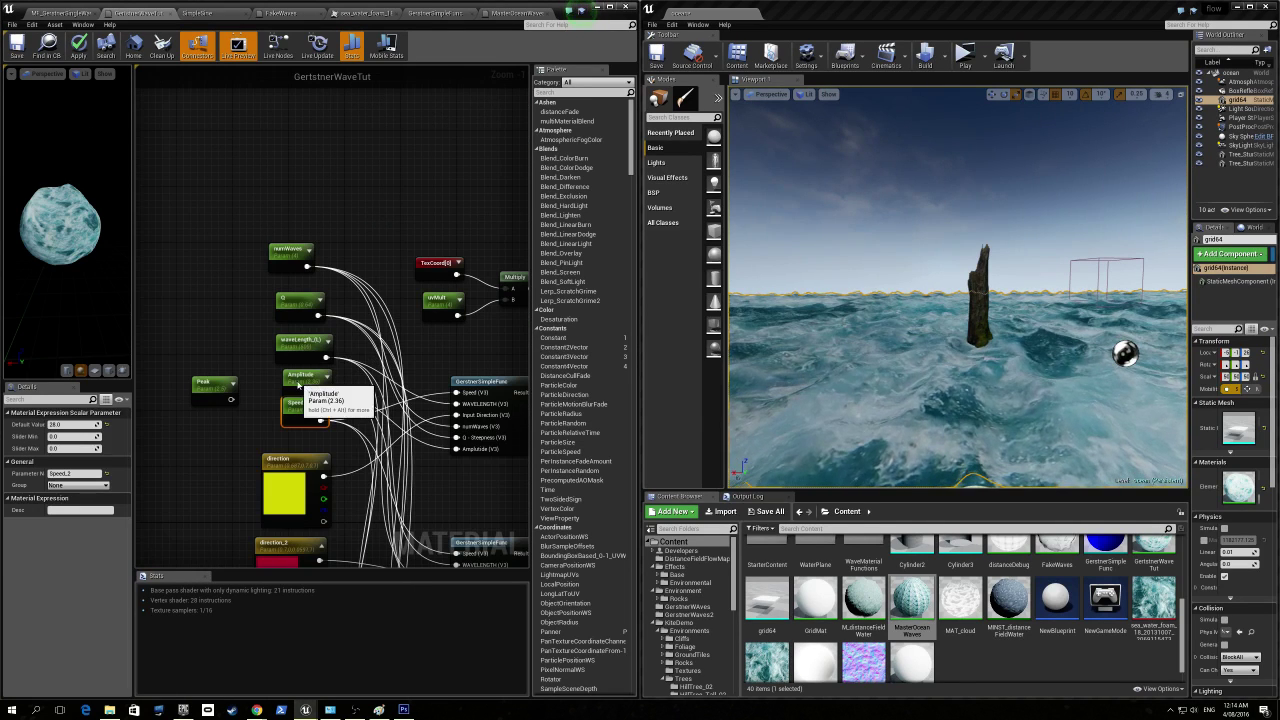
{"action": "left_click", "coordinate": [70, 424]}
{"action": "type", "text": "2"}
{"action": "key", "text": "Return"}
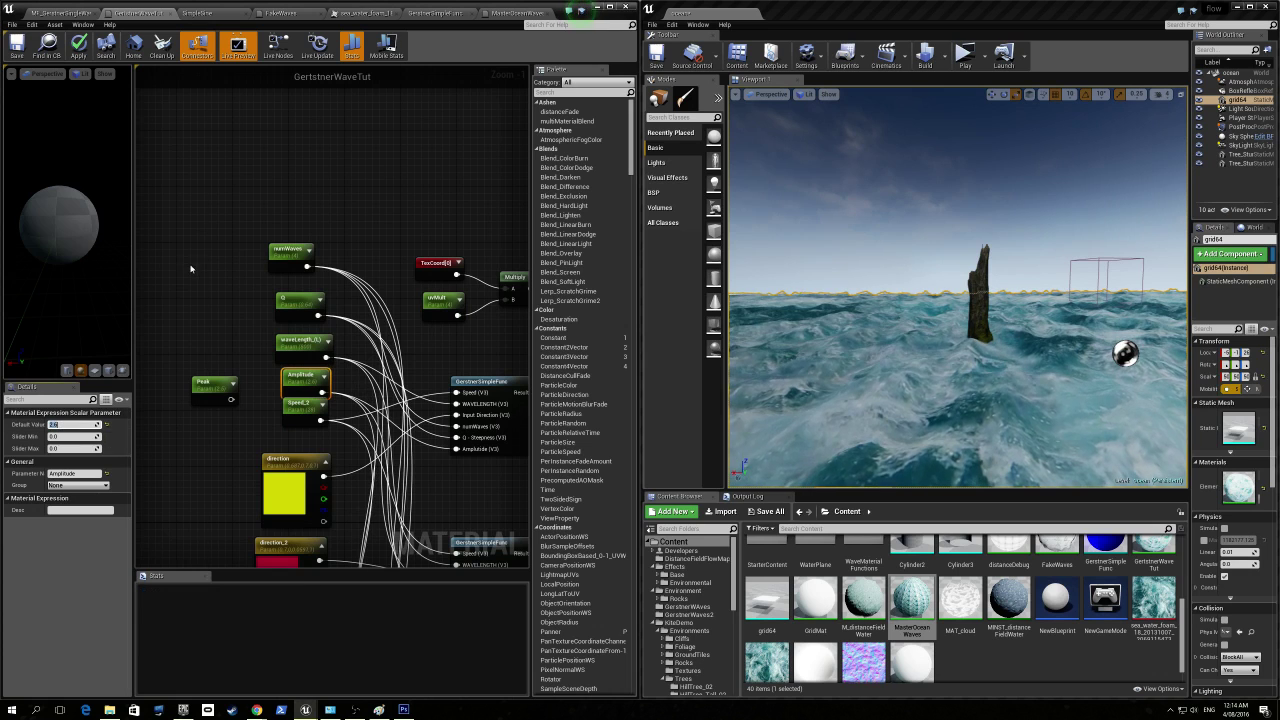
Set the Q parameter's default value in GertstnerWaveTut to 1 and check the waves around the stumps
{"action": "left_click", "coordinate": [321, 305]}
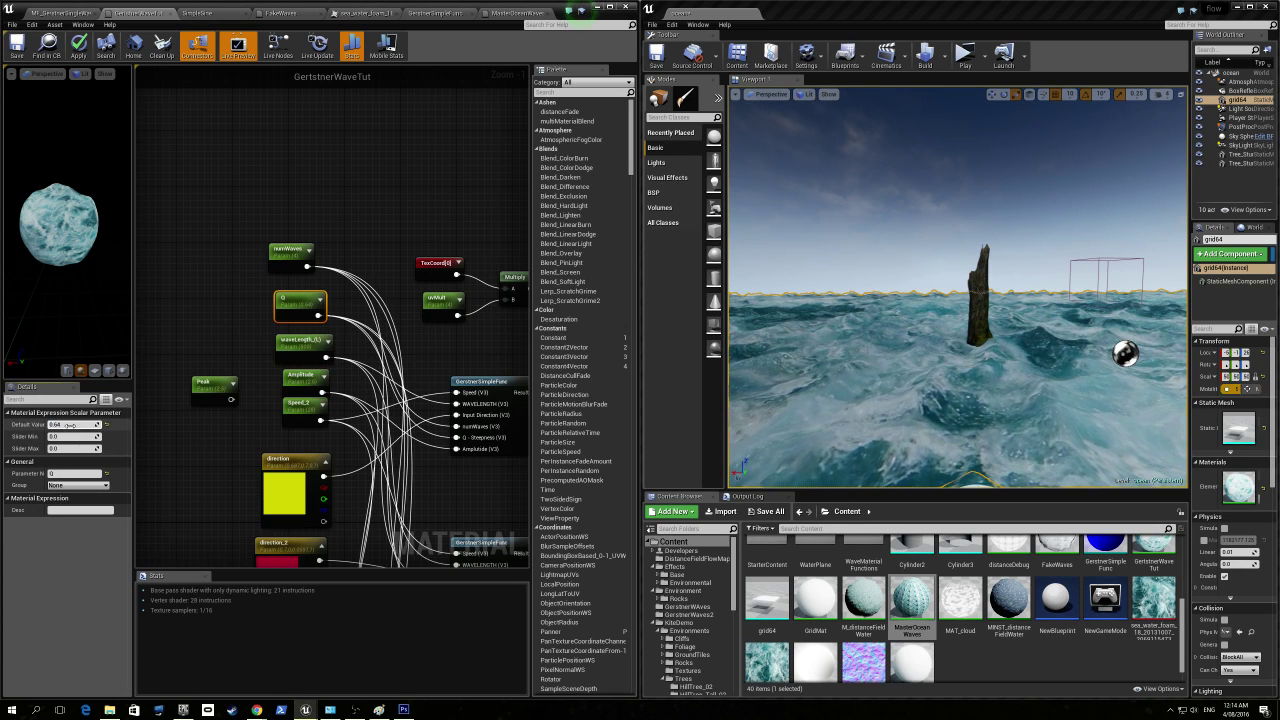
{"action": "left_click", "coordinate": [70, 424]}
{"action": "type", "text": "1"}
{"action": "key", "text": "Return"}
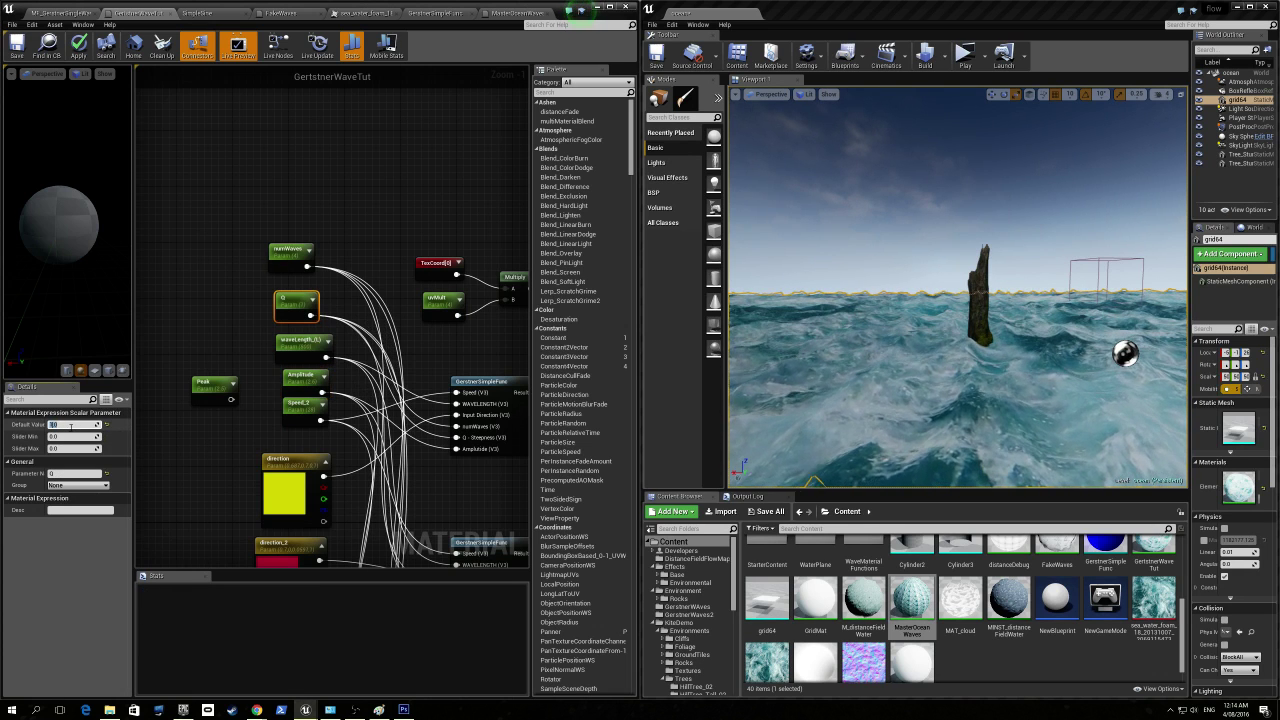
{"action": "key", "text": "w"}
{"action": "right_click_drag", "start_coordinate": [966, 315], "coordinate": [1060, 325]}
{"action": "key", "text": "a"}
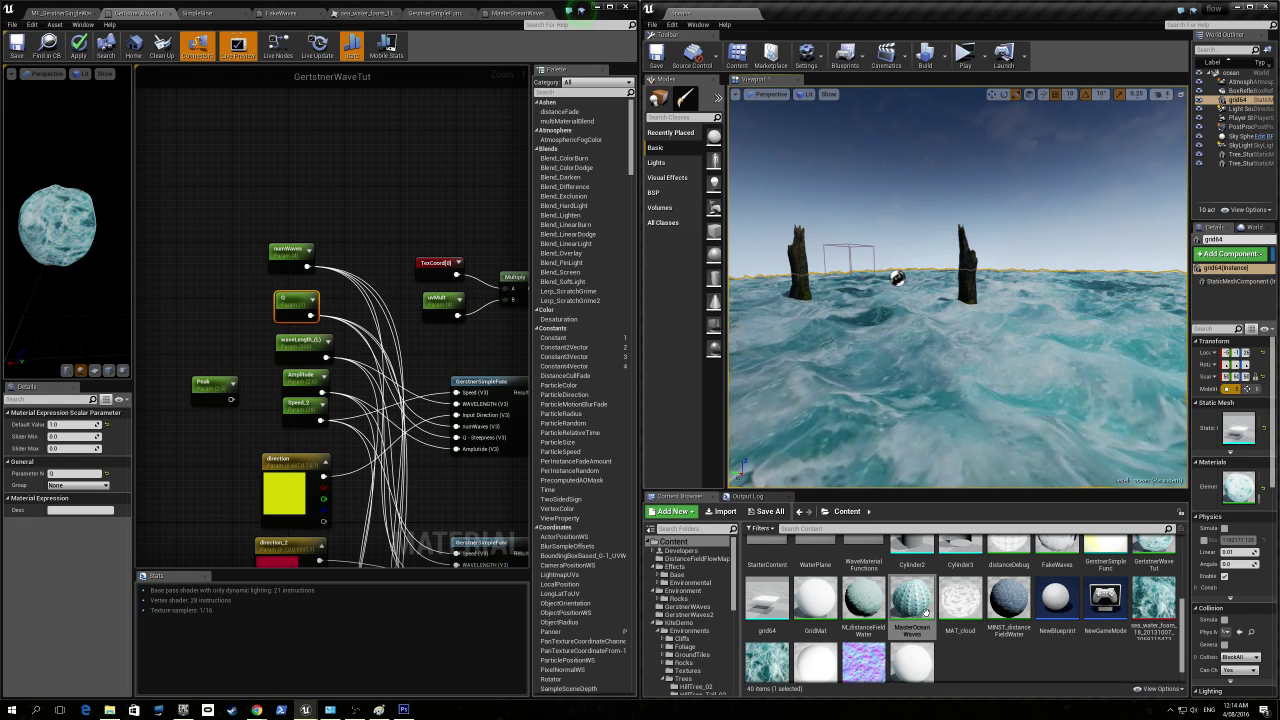
Assign MasterOceanWaves to the grid64 mesh for comparison, and restore GertstnerWaveTut as its material
{"action": "left_click_drag", "start_coordinate": [911, 600], "coordinate": [1250, 484]}
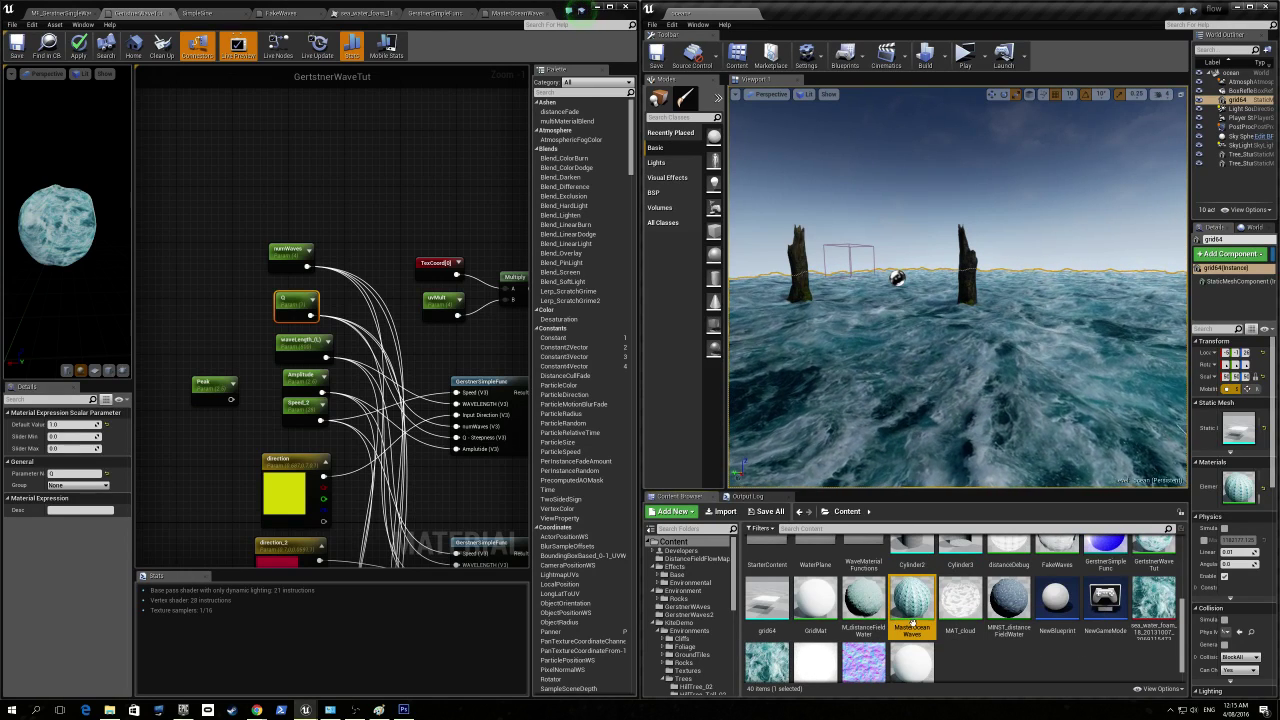
{"action": "scroll", "coordinate": [1143, 573], "scroll_direction": "up", "scroll_amount": 1}
{"action": "left_click_drag", "start_coordinate": [1143, 573], "coordinate": [1226, 508]}
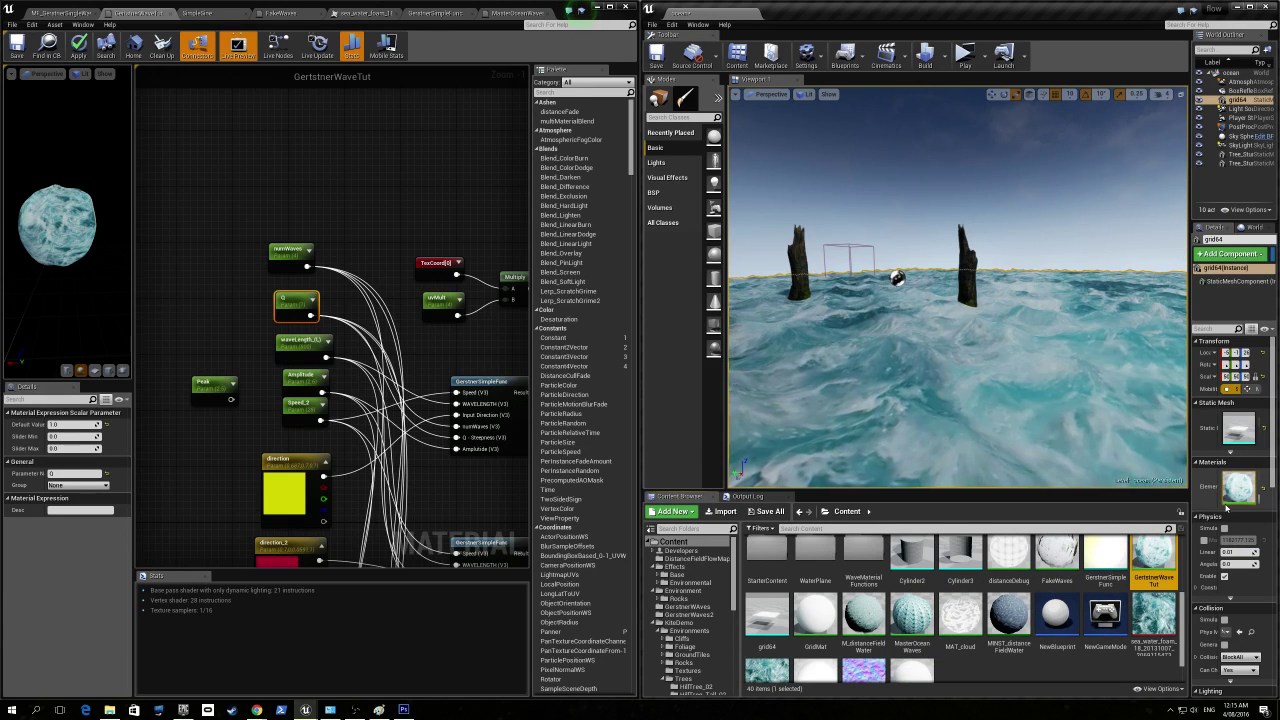
Try a waveLength_(L) default value of 600 in GertstnerWaveTut and set it to 1200
{"action": "scroll", "coordinate": [452, 354], "scroll_direction": "down", "scroll_amount": 2}
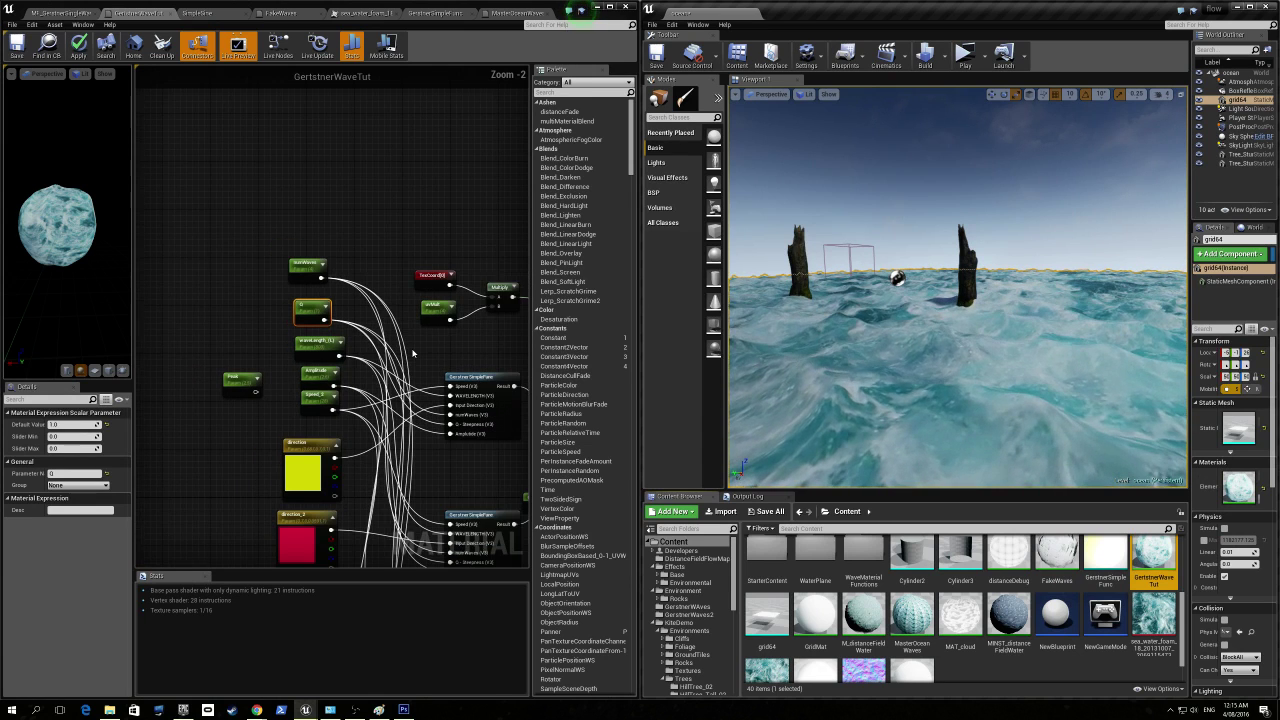
{"action": "scroll", "coordinate": [935, 330], "scroll_direction": "down", "scroll_amount": 3}
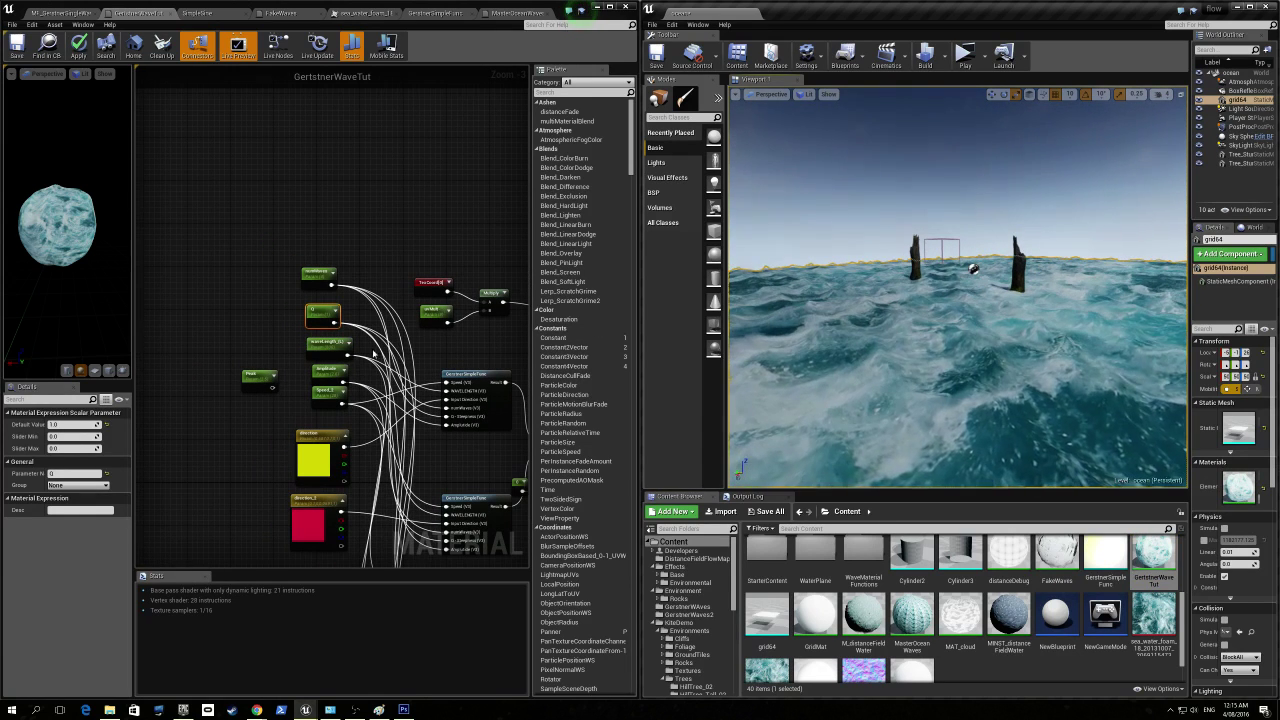
{"action": "left_click", "coordinate": [340, 346]}
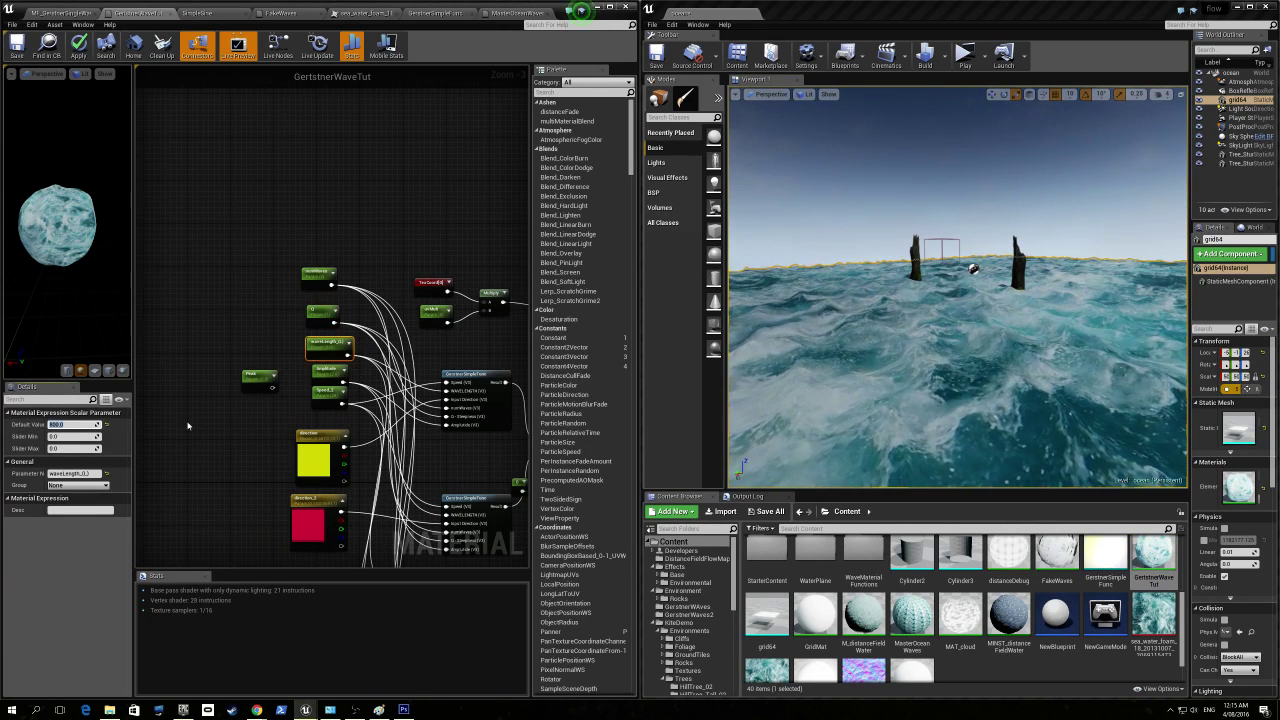
{"action": "type", "text": "600"}
{"action": "key", "text": "Return"}
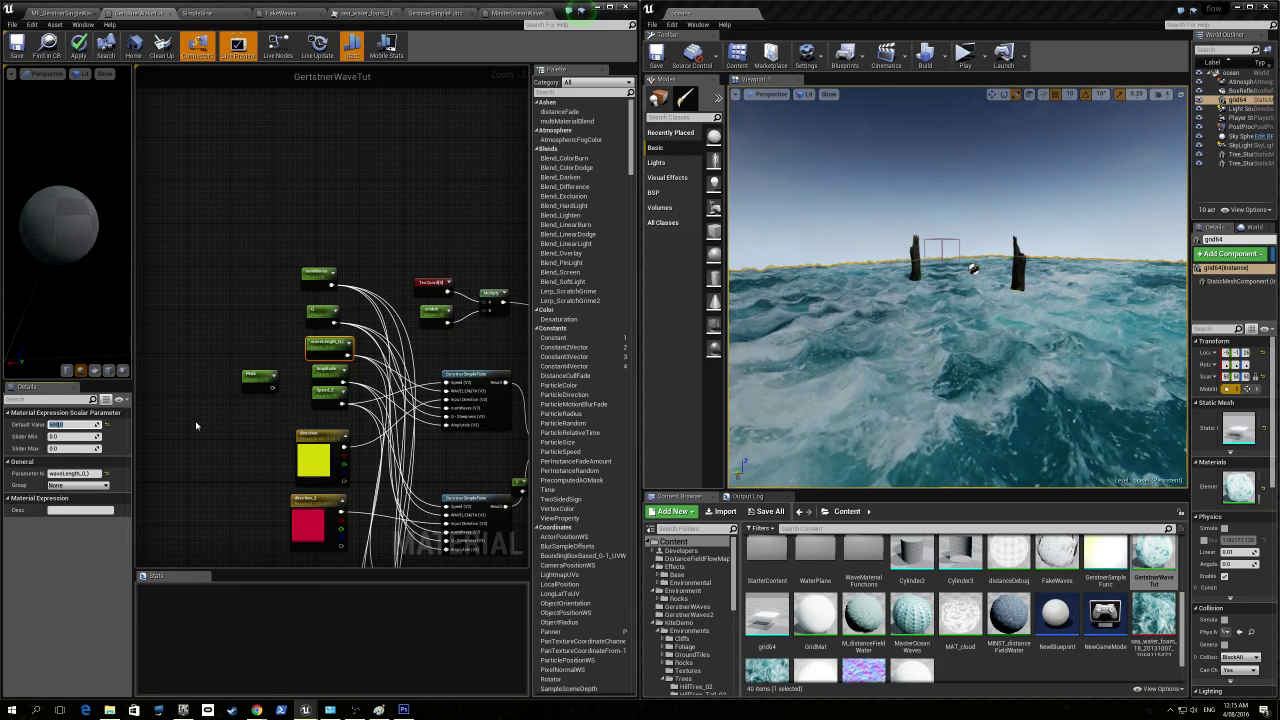
{"action": "type", "text": "1200"}
{"action": "key", "text": "Return"}
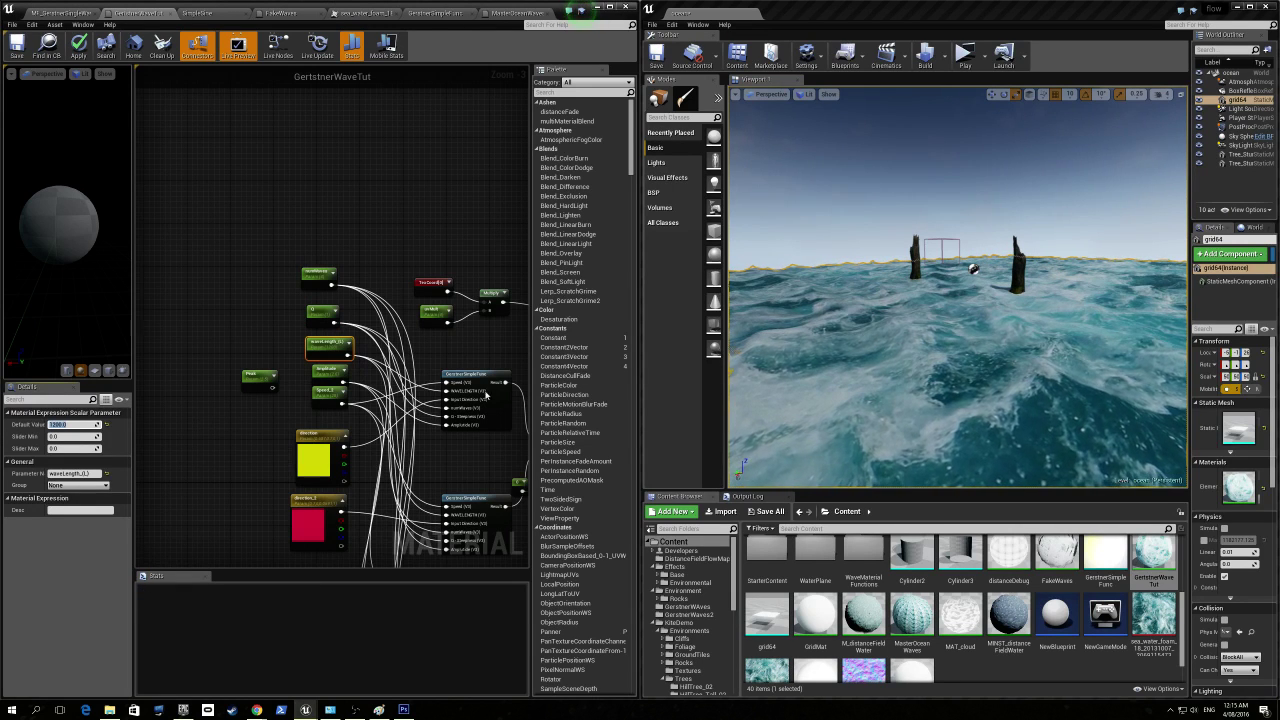
Inspect the longer waves near the stumps and set the Speed_2 default value to 36
{"action": "left_click", "coordinate": [322, 311]}
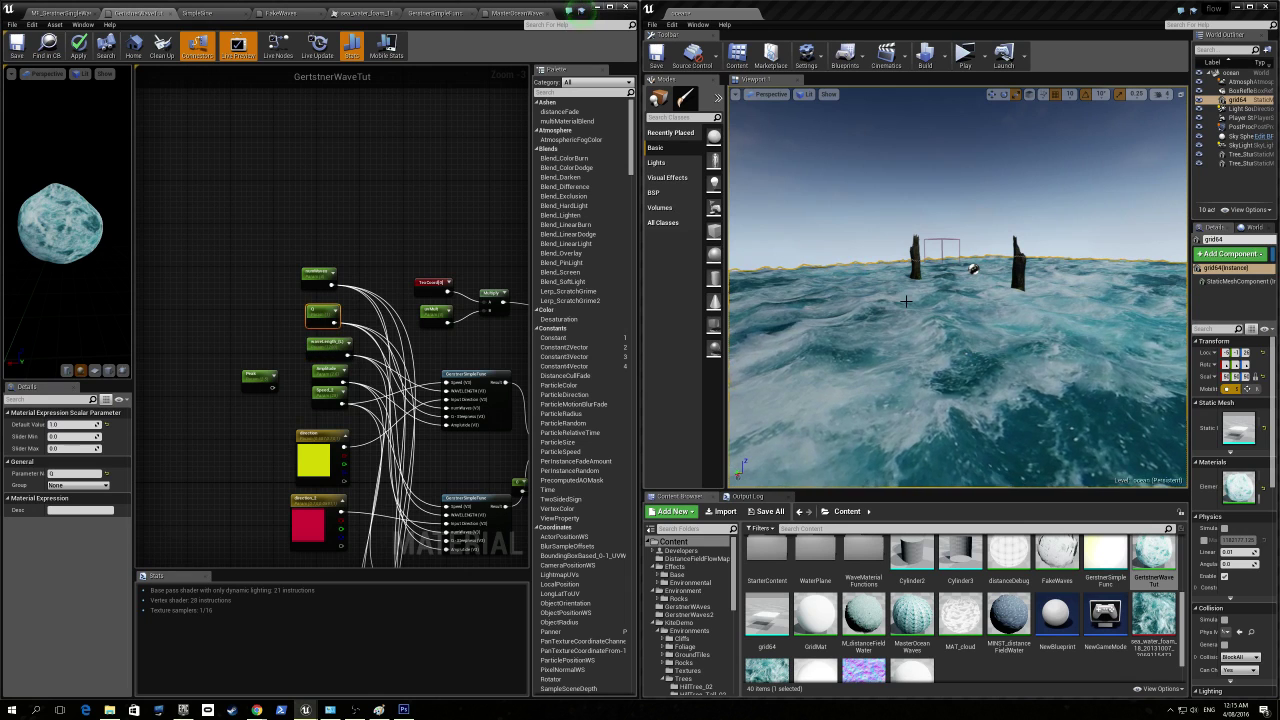
{"action": "key", "text": "w"}
{"action": "right_click_drag", "start_coordinate": [943, 300], "coordinate": [943, 300]}
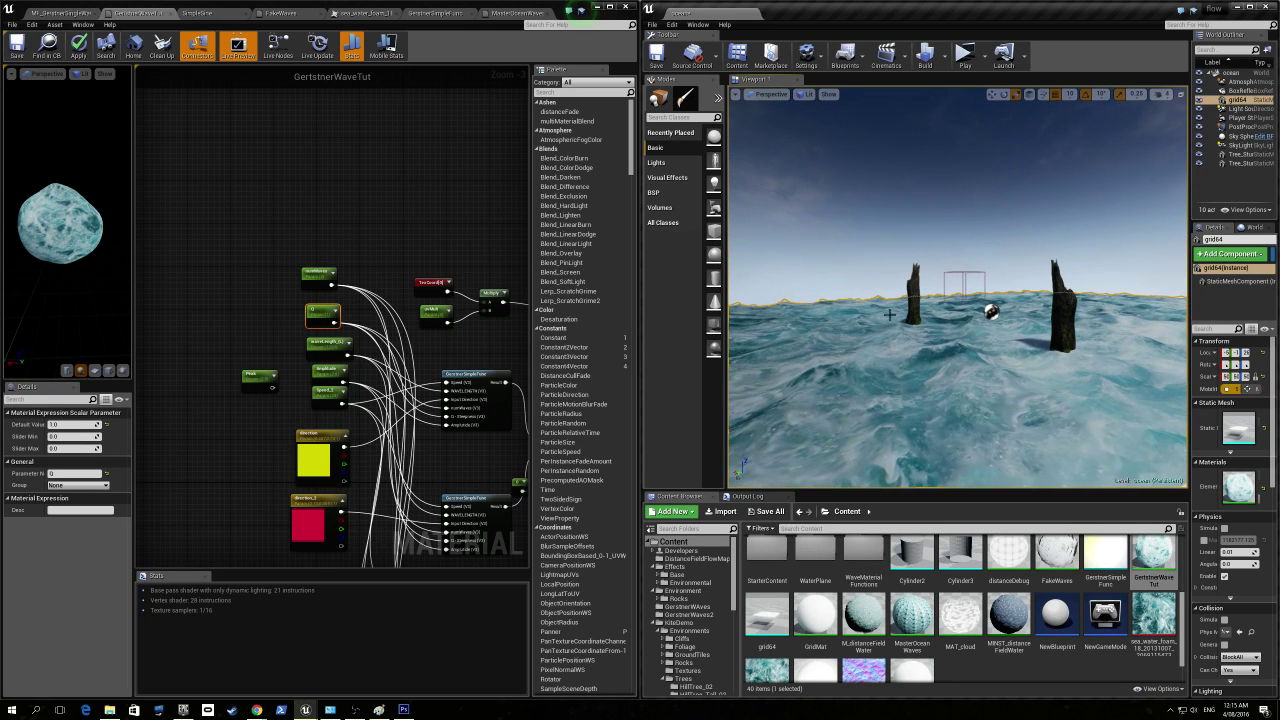
{"action": "left_click", "coordinate": [330, 392]}
{"action": "left_click", "coordinate": [70, 424]}
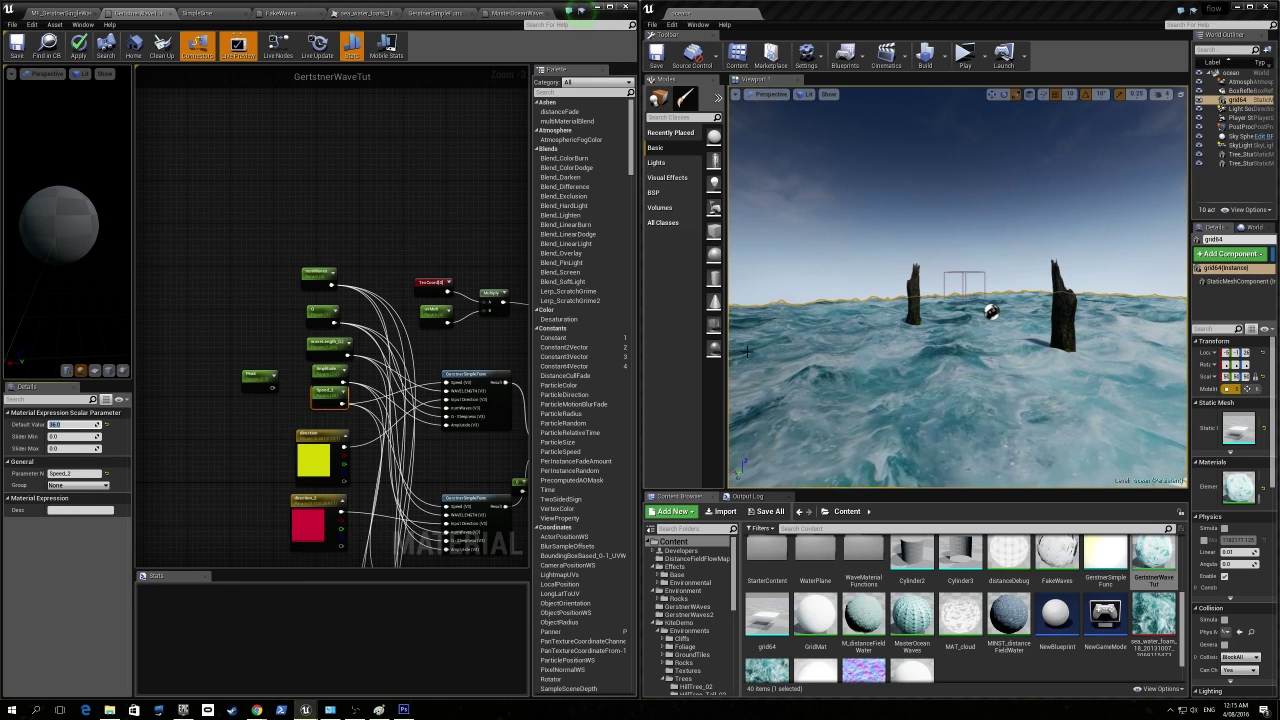
Maximize the level editor window and show it in front of the material editor
{"action": "left_click_drag", "start_coordinate": [820, 14], "coordinate": [836, 38]}
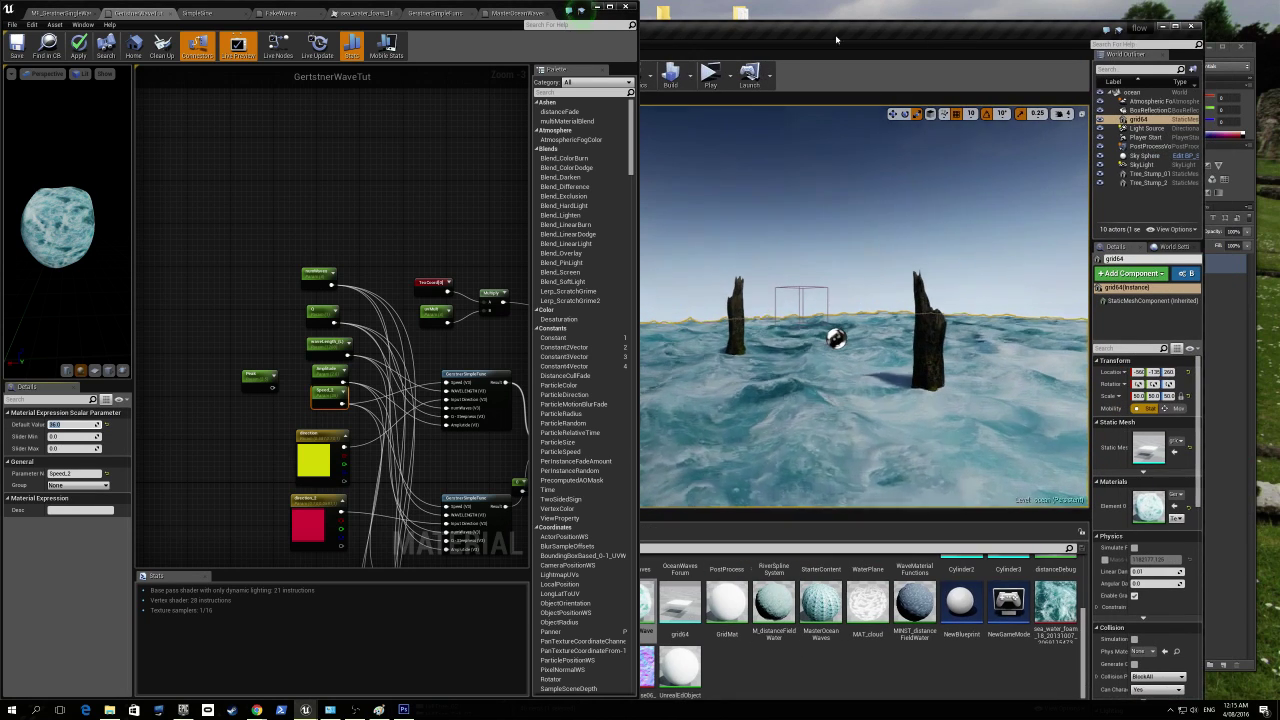
{"action": "left_click", "coordinate": [1176, 27]}
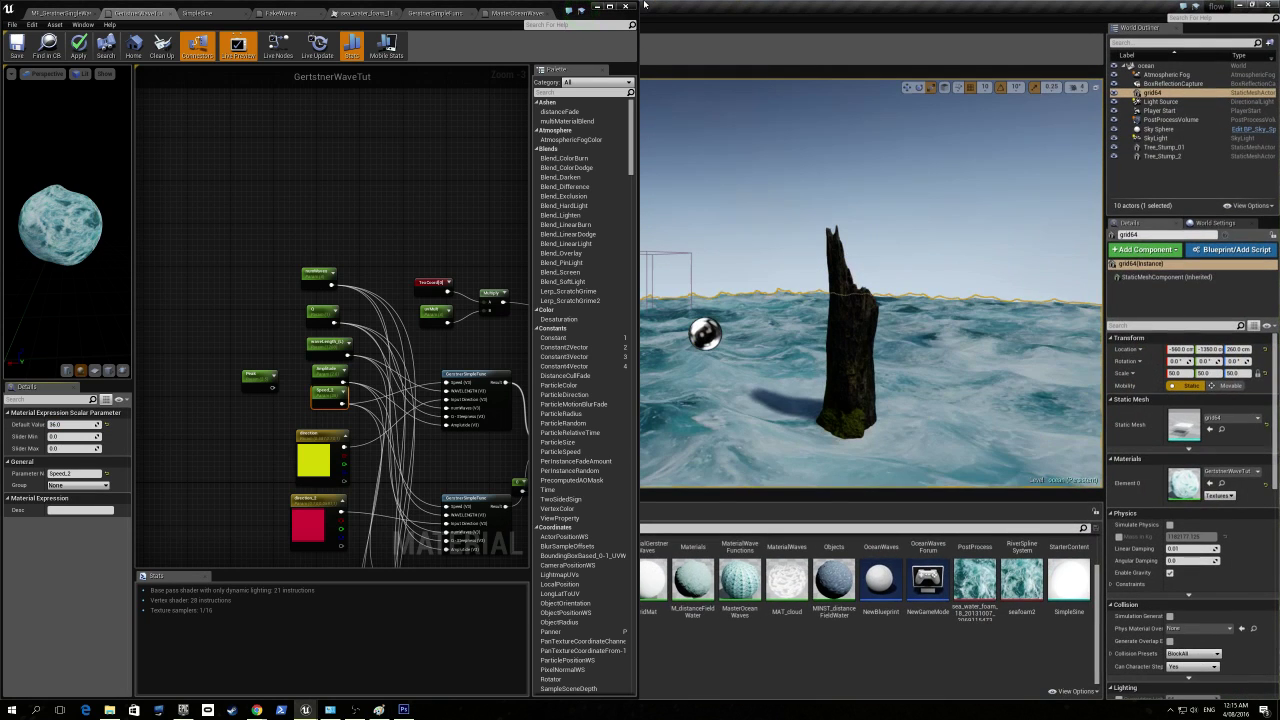
{"action": "left_click", "coordinate": [645, 5]}
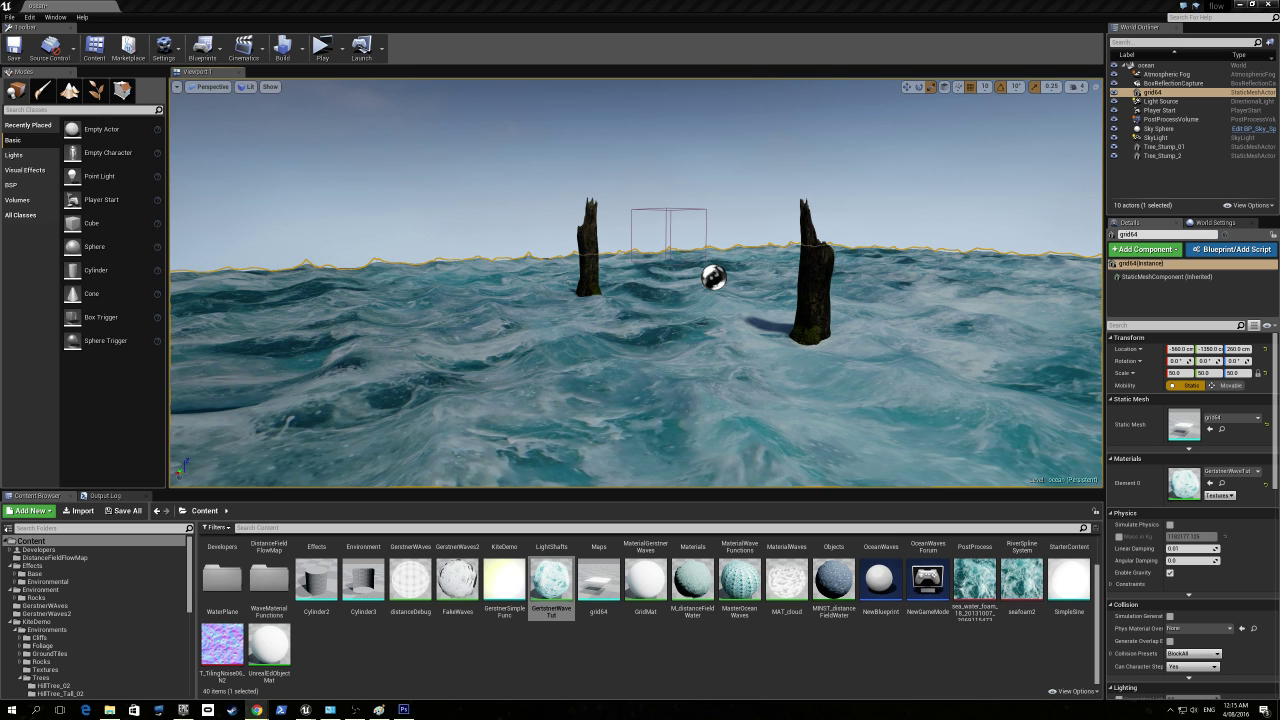
Bring the Chrome window with the Twitter profile onto this screen, read the profile enlarged, and reset the page zoom
{"action": "left_click_drag", "start_coordinate": [0, 120], "coordinate": [643, 140]}
{"action": "double_click", "coordinate": [643, 140]}
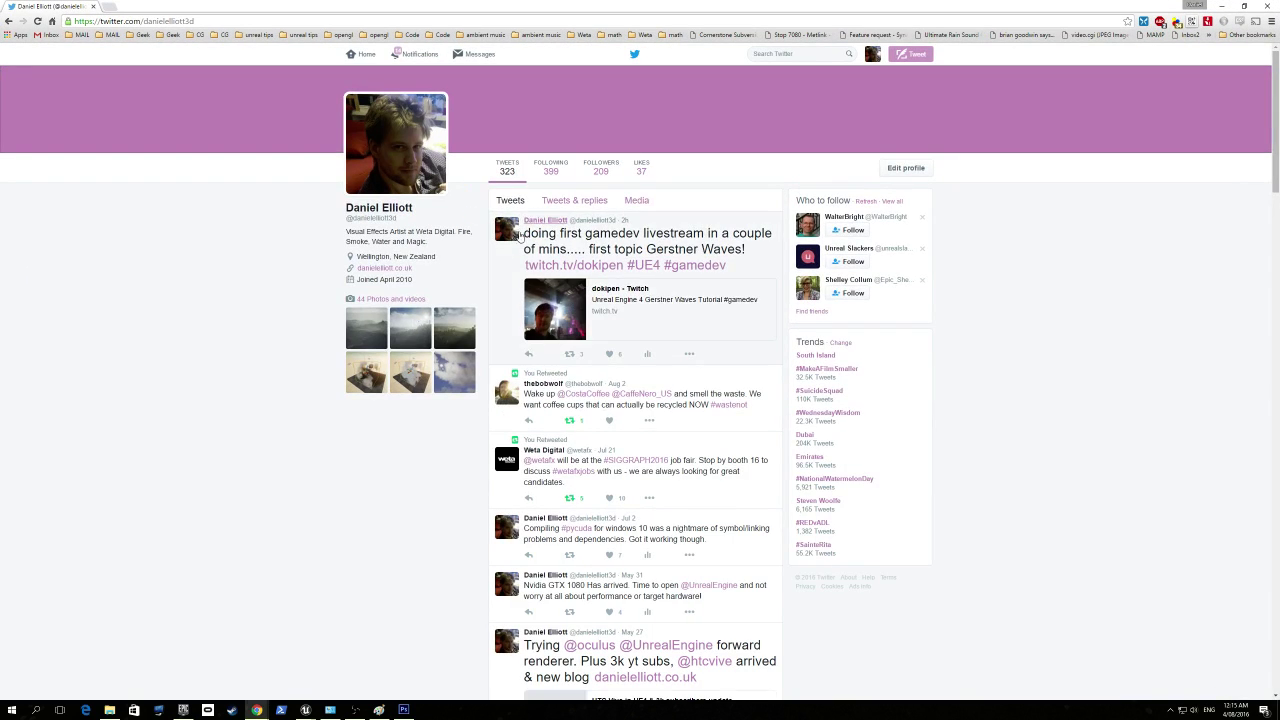
{"action": "scroll", "coordinate": [391, 227], "scroll_direction": "up", "scroll_amount": 1, "text": "ctrl"}
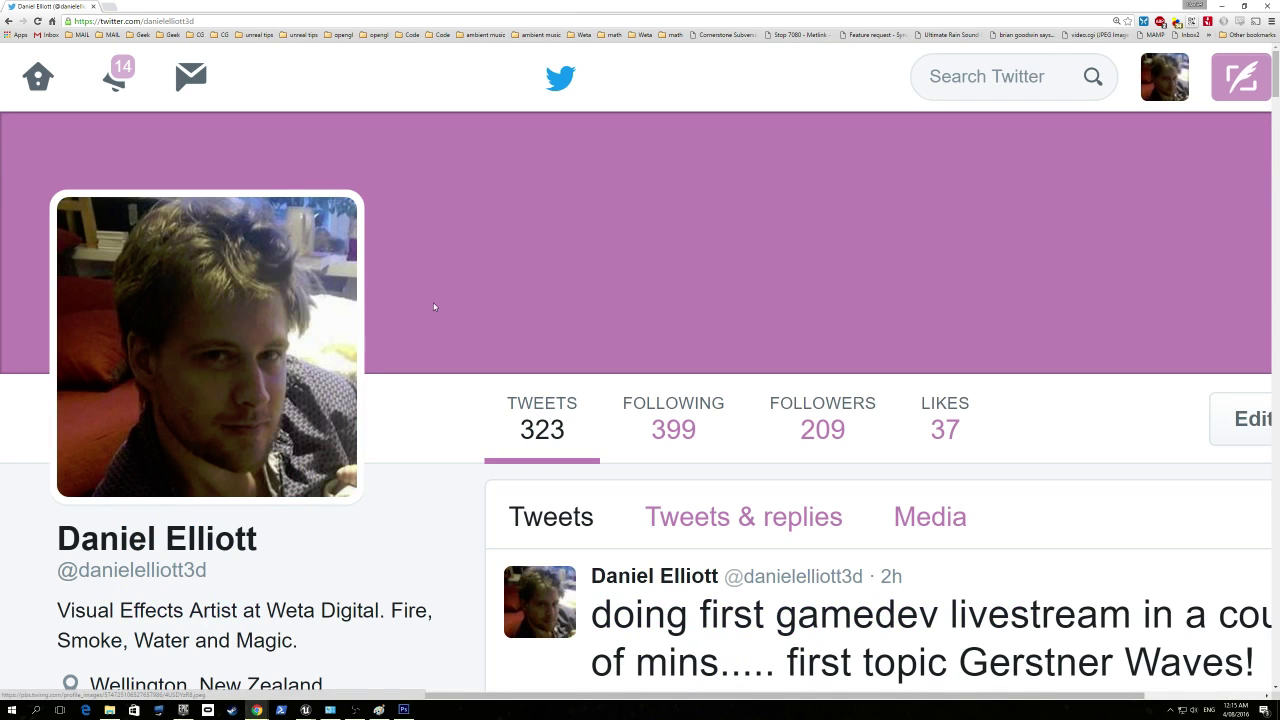
{"action": "scroll", "coordinate": [434, 306], "scroll_direction": "down", "scroll_amount": 3}
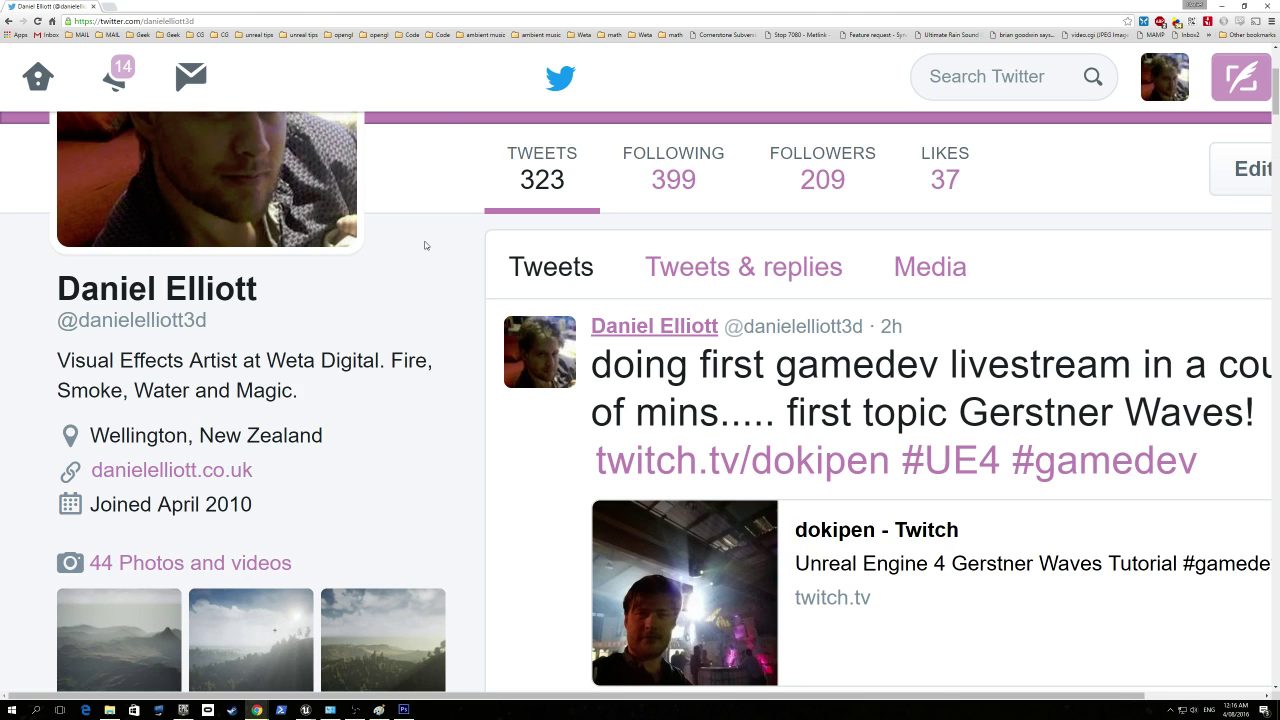
{"action": "key", "text": "ctrl+0"}
Show the DokipenTech YouTube channel in a new browser tab, look through its uploads, and return to the Unreal level editor
{"action": "left_click", "coordinate": [110, 7]}
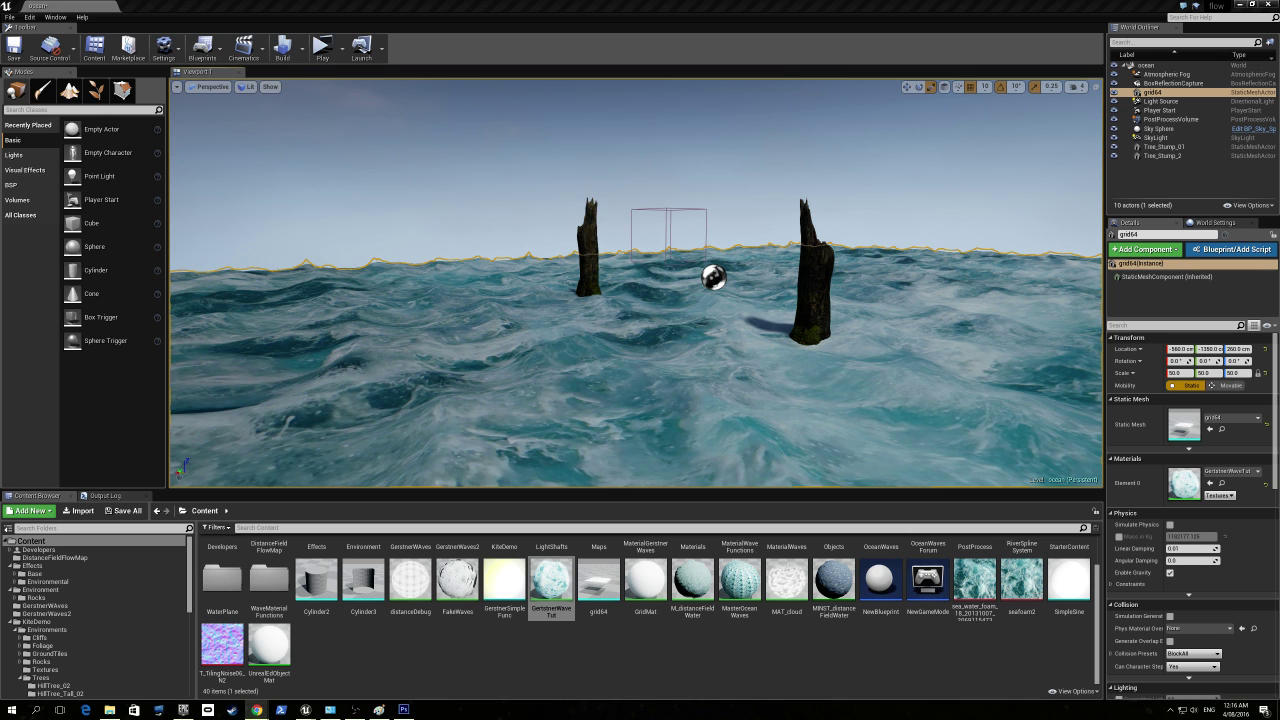
{"action": "left_click_drag", "start_coordinate": [1279, 176], "coordinate": [684, 176]}
{"action": "double_click", "coordinate": [684, 176]}
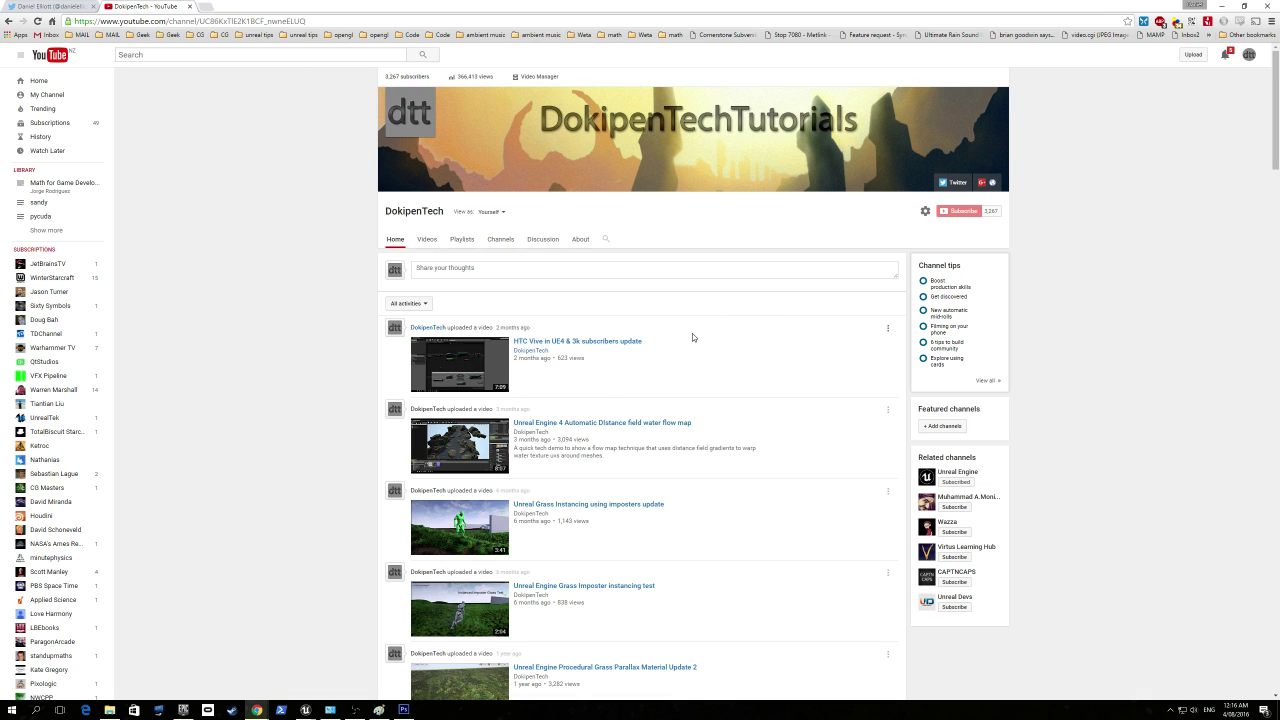
{"action": "scroll", "coordinate": [527, 442], "scroll_direction": "down", "scroll_amount": 3}
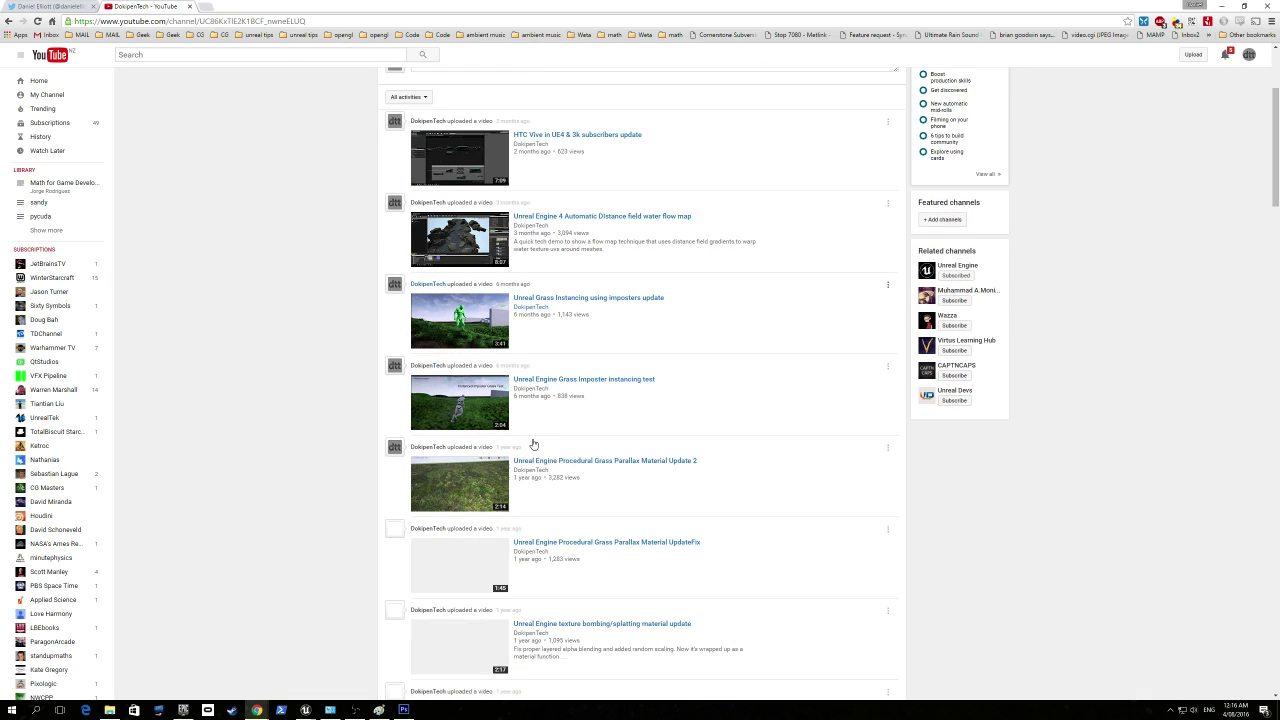
{"action": "scroll", "coordinate": [534, 444], "scroll_direction": "down", "scroll_amount": 6}
{"action": "scroll", "coordinate": [594, 474], "scroll_direction": "up", "scroll_amount": 7}
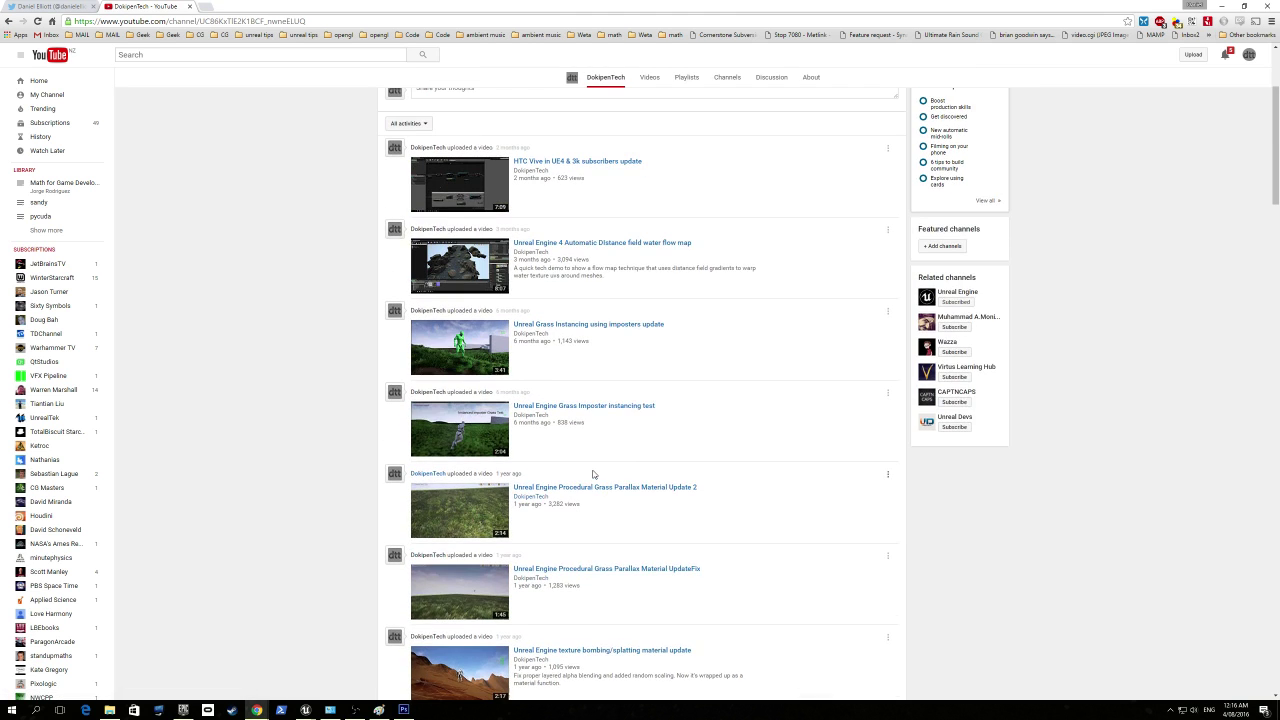
{"action": "scroll", "coordinate": [594, 474], "scroll_direction": "up", "scroll_amount": 3}
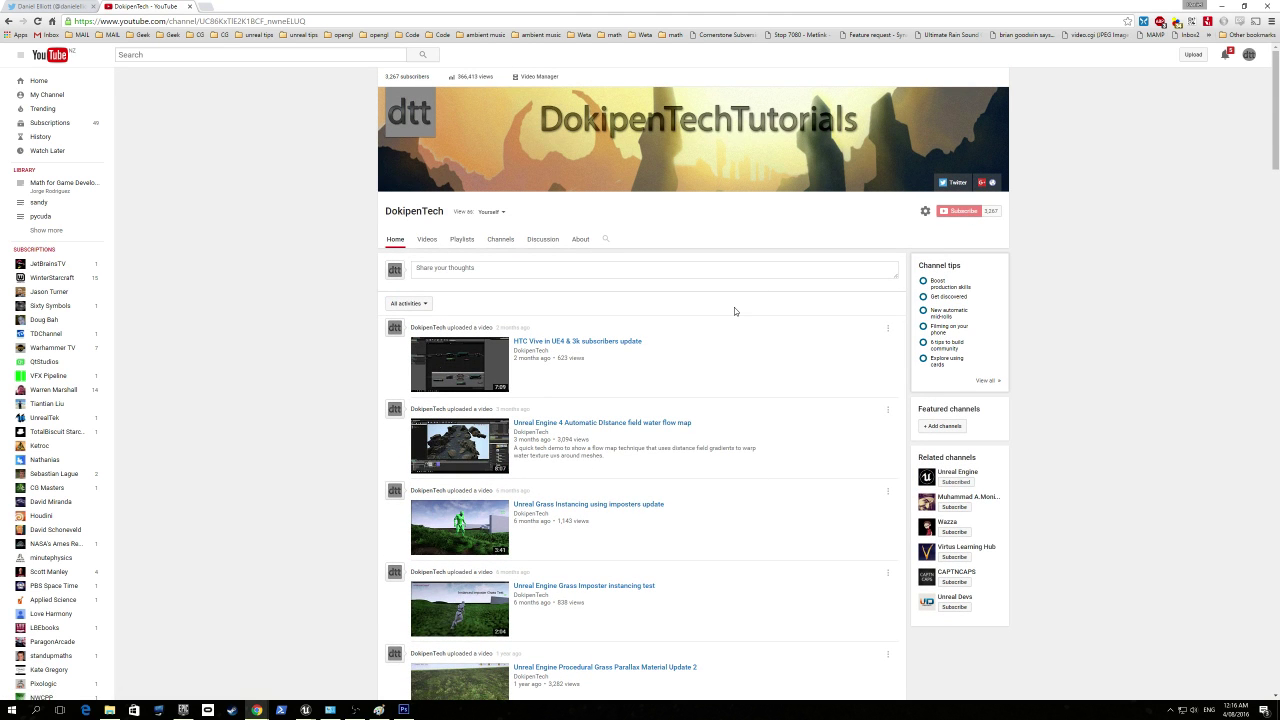
{"action": "left_click", "coordinate": [1220, 7]}
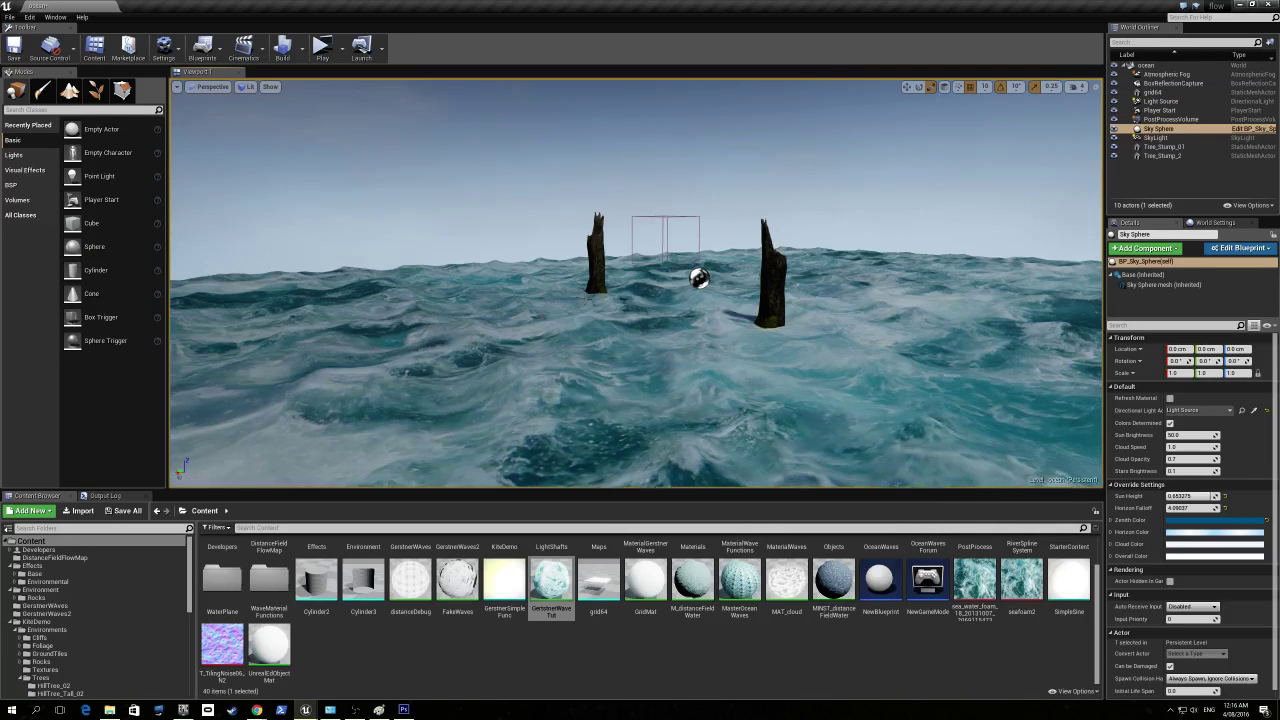
Increase the uvMult default value in GertstnerWaveTut to tile the foam texture more densely, and check the water around the stumps
{"action": "mouse_move", "coordinate": [636, 283]}
{"action": "right_mouse_down"}
{"action": "mouse_move", "coordinate": [650, 302]}
{"action": "mouse_move", "coordinate": [645, 293]}
{"action": "right_mouse_up"}
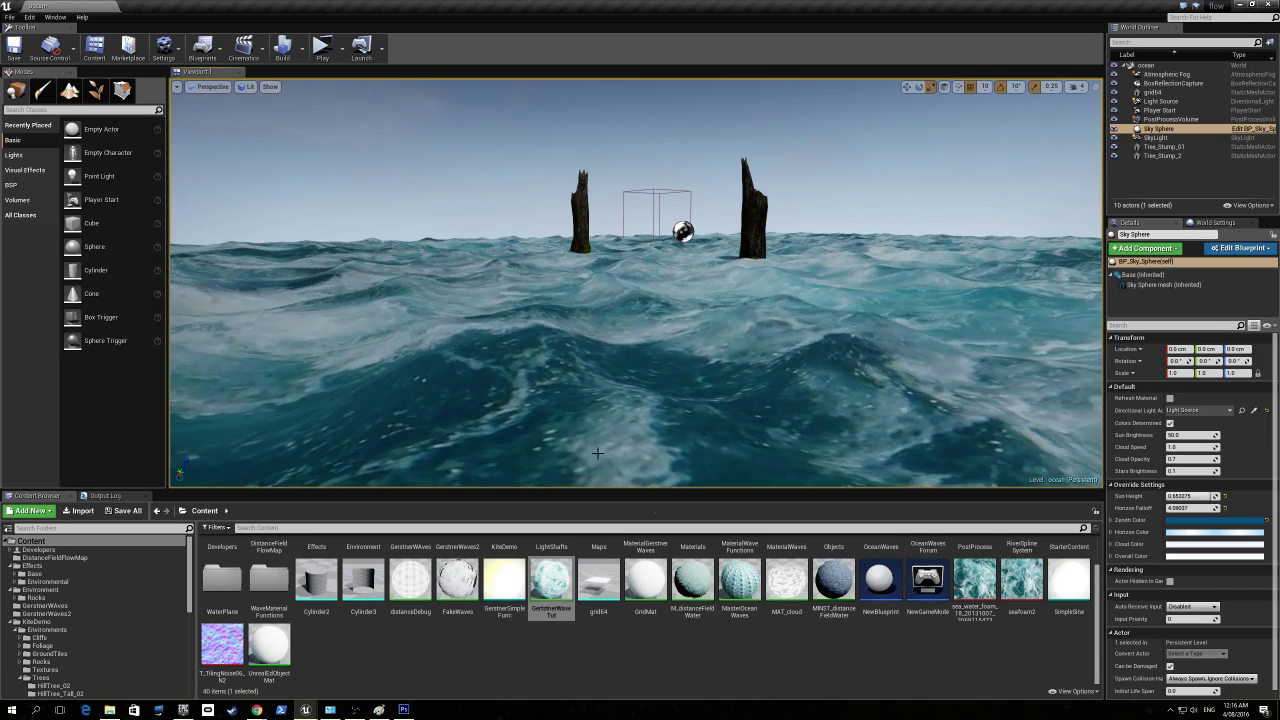
{"action": "double_click", "coordinate": [566, 584]}
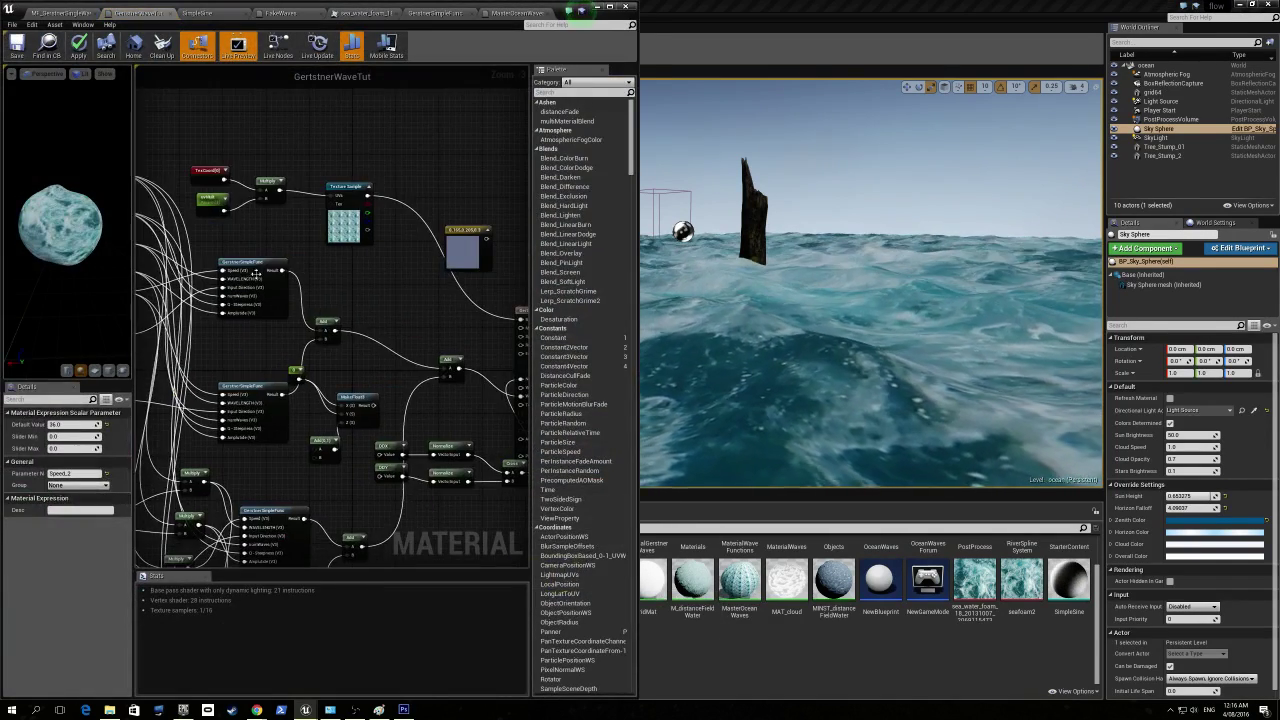
{"action": "left_click", "coordinate": [210, 199]}
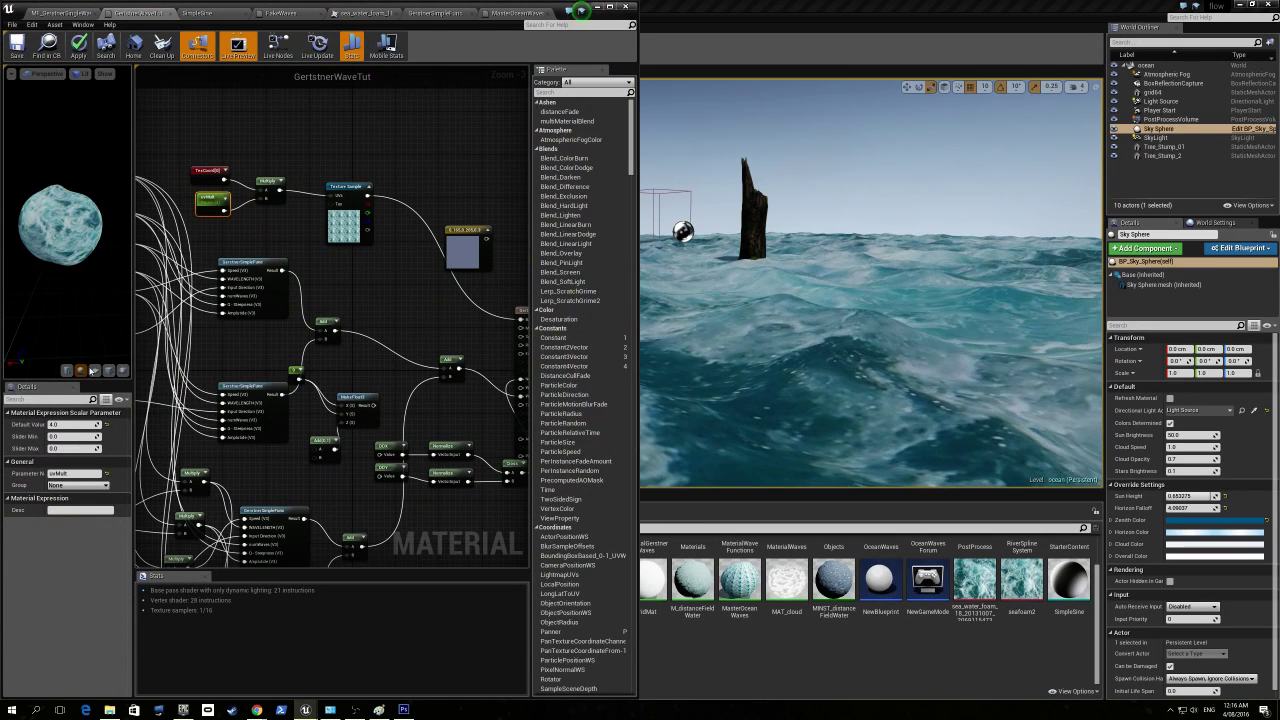
{"action": "left_click", "coordinate": [68, 424]}
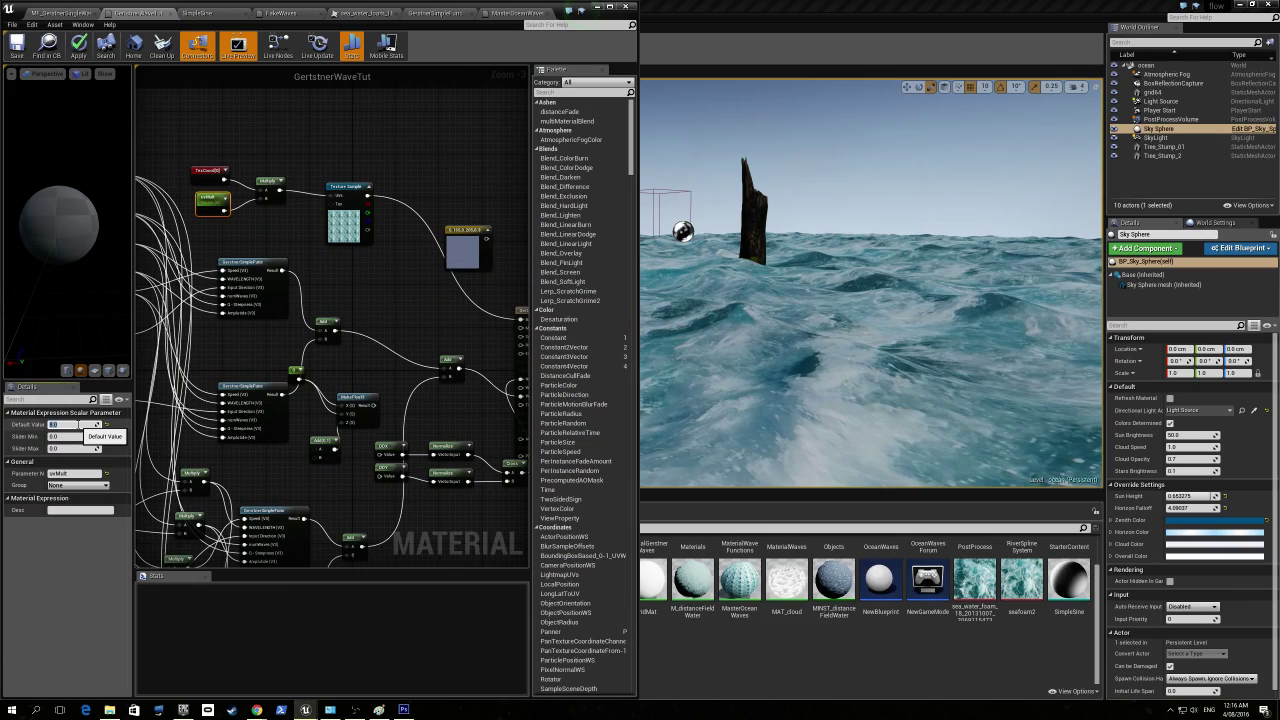
{"action": "left_click", "coordinate": [597, 7]}
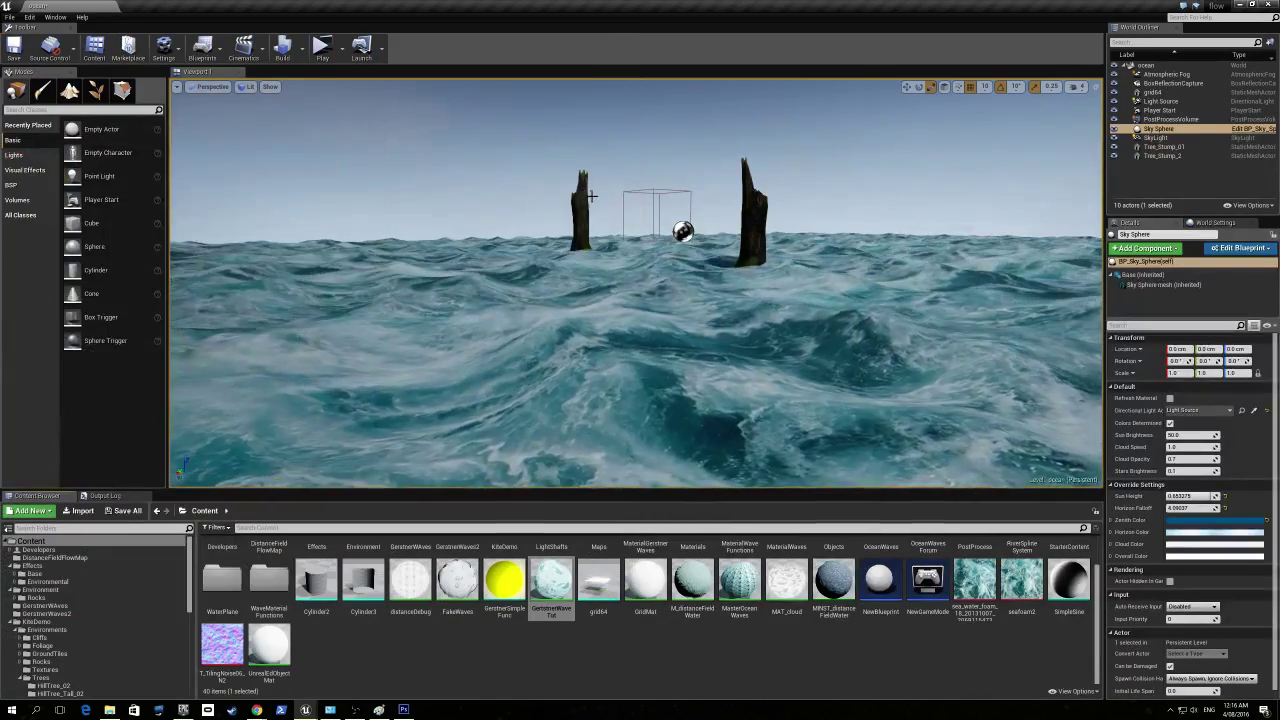
{"action": "right_click_drag", "start_coordinate": [592, 196], "coordinate": [593, 180]}
{"action": "scroll", "coordinate": [601, 215], "scroll_direction": "up", "scroll_amount": 3}
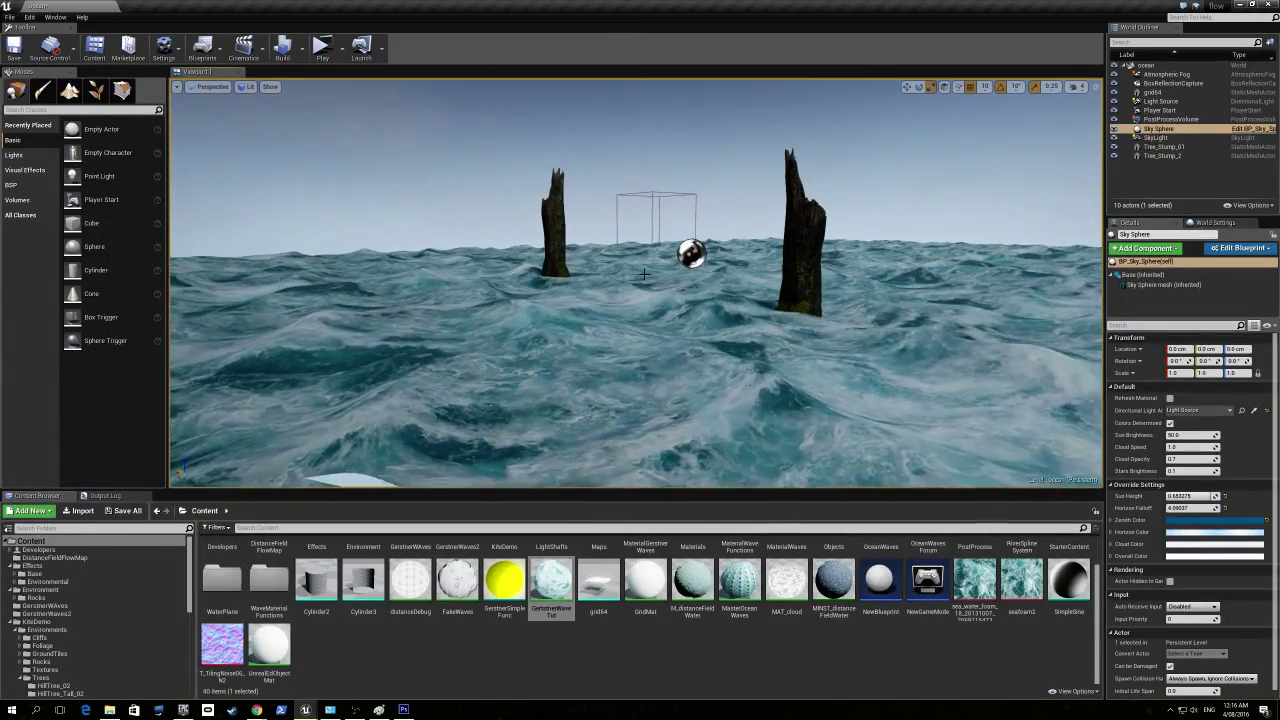
{"action": "right_click_drag", "start_coordinate": [603, 229], "coordinate": [609, 243]}
{"action": "middle_click_drag", "start_coordinate": [593, 311], "coordinate": [597, 283]}
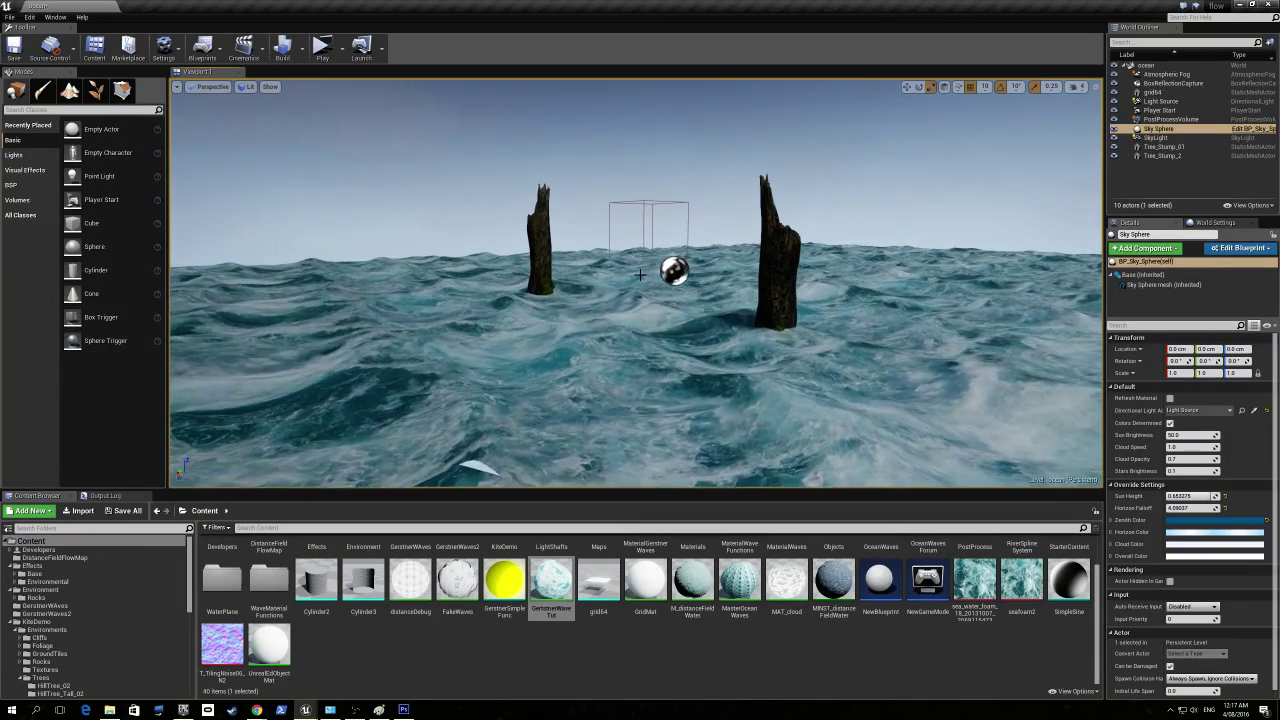
Set the grid64 mesh's scale to 25 on all axes and display the level in wireframe
{"action": "left_click", "coordinate": [593, 311]}
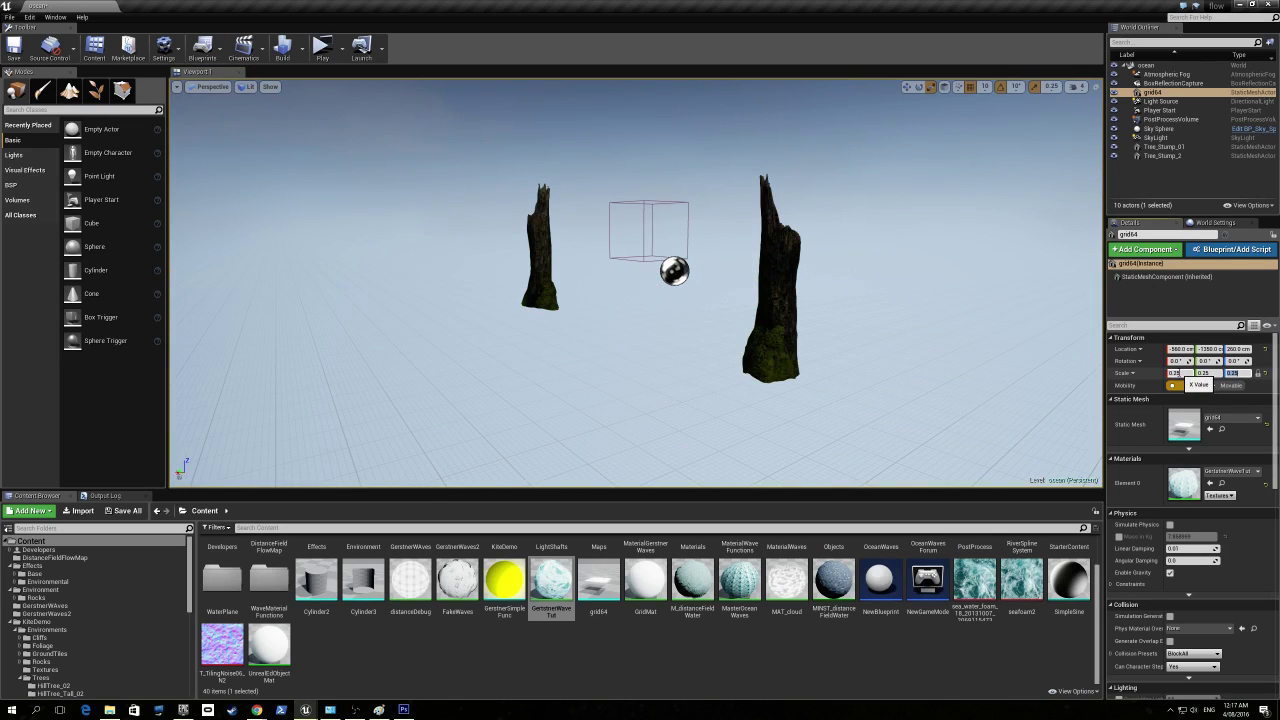
{"action": "left_click", "coordinate": [1181, 373]}
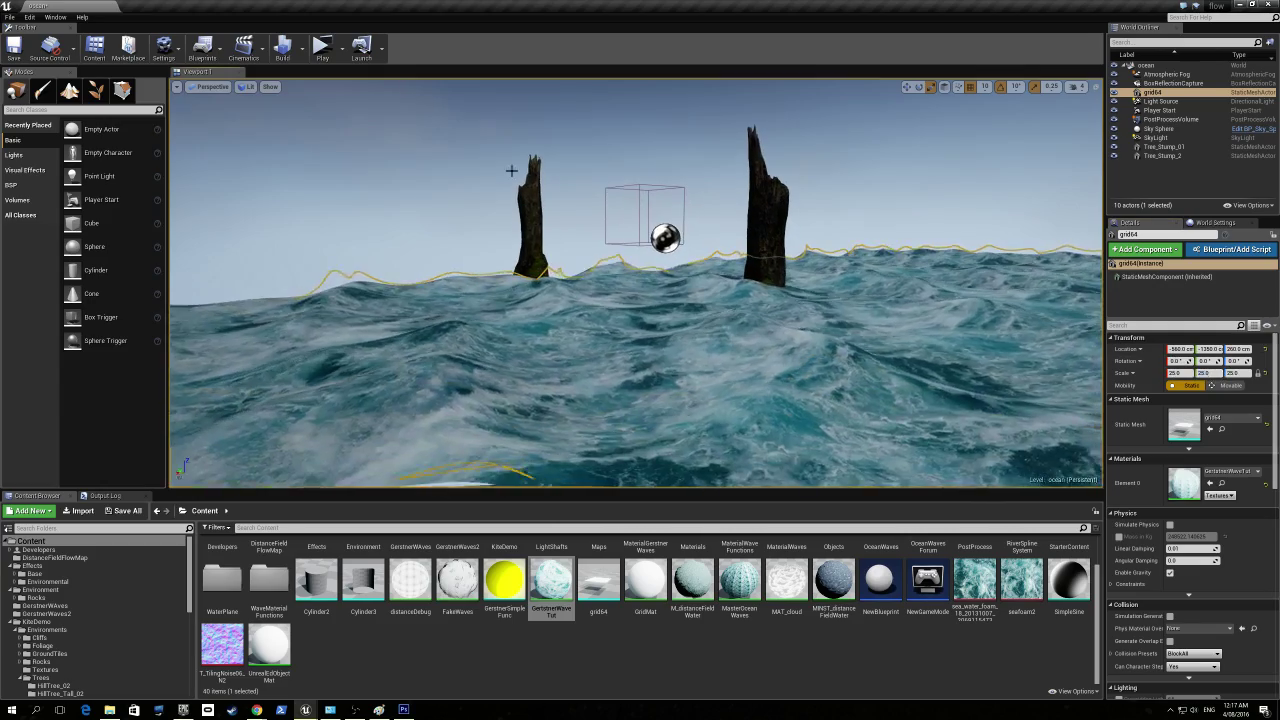
{"action": "left_click", "coordinate": [245, 86]}
{"action": "left_click", "coordinate": [262, 129]}
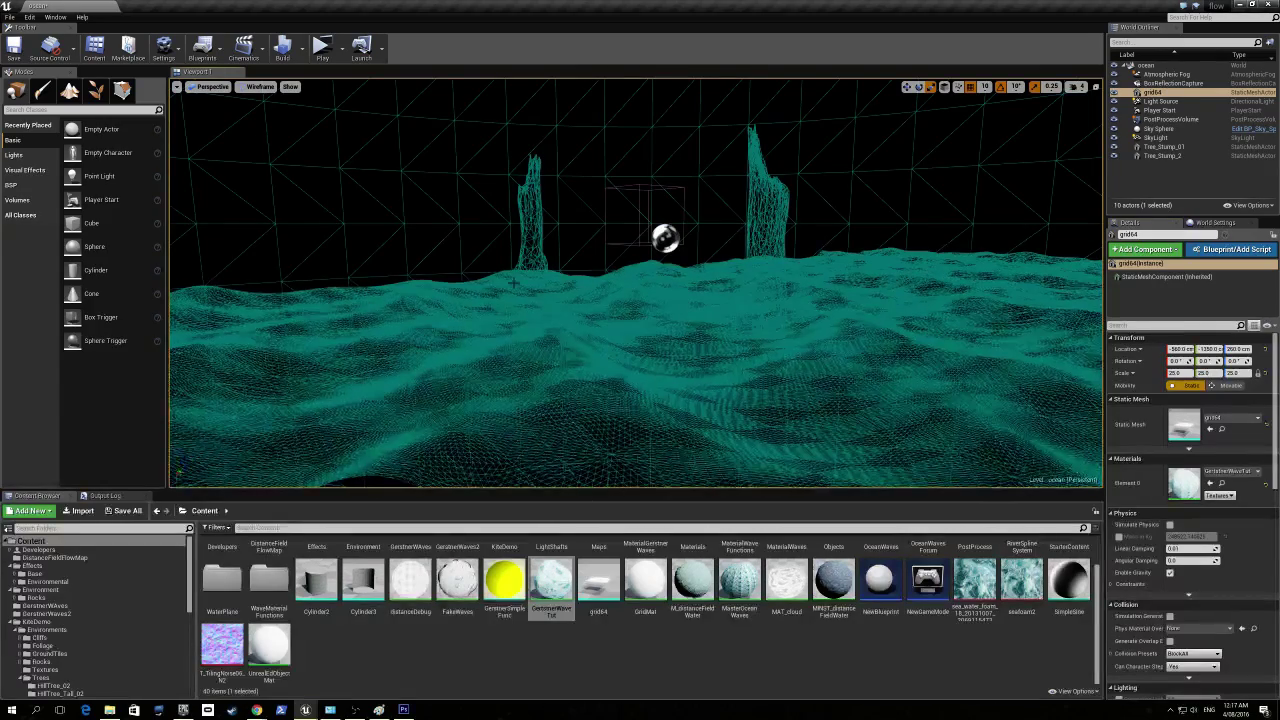
Try a scale of 500 on all axes for the grid64 mesh and return it to 25
{"action": "right_click_drag", "start_coordinate": [513, 283], "coordinate": [516, 318]}
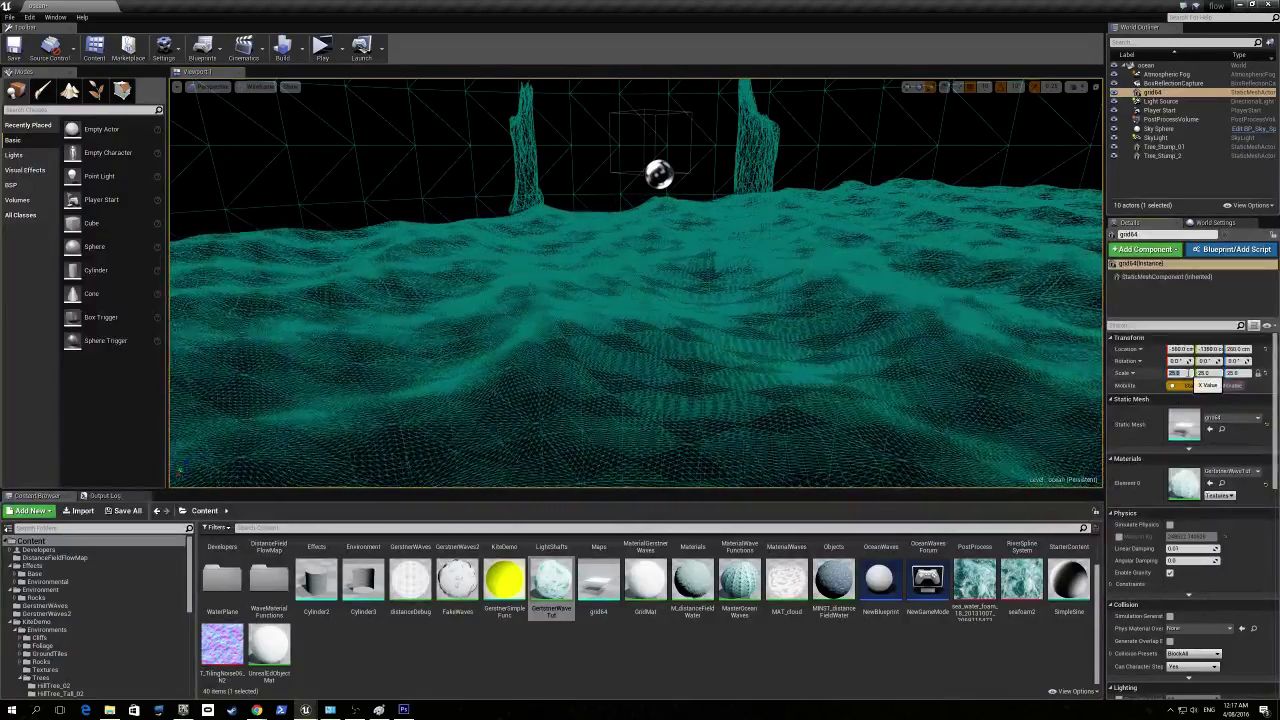
{"action": "key", "text": "Tab"}
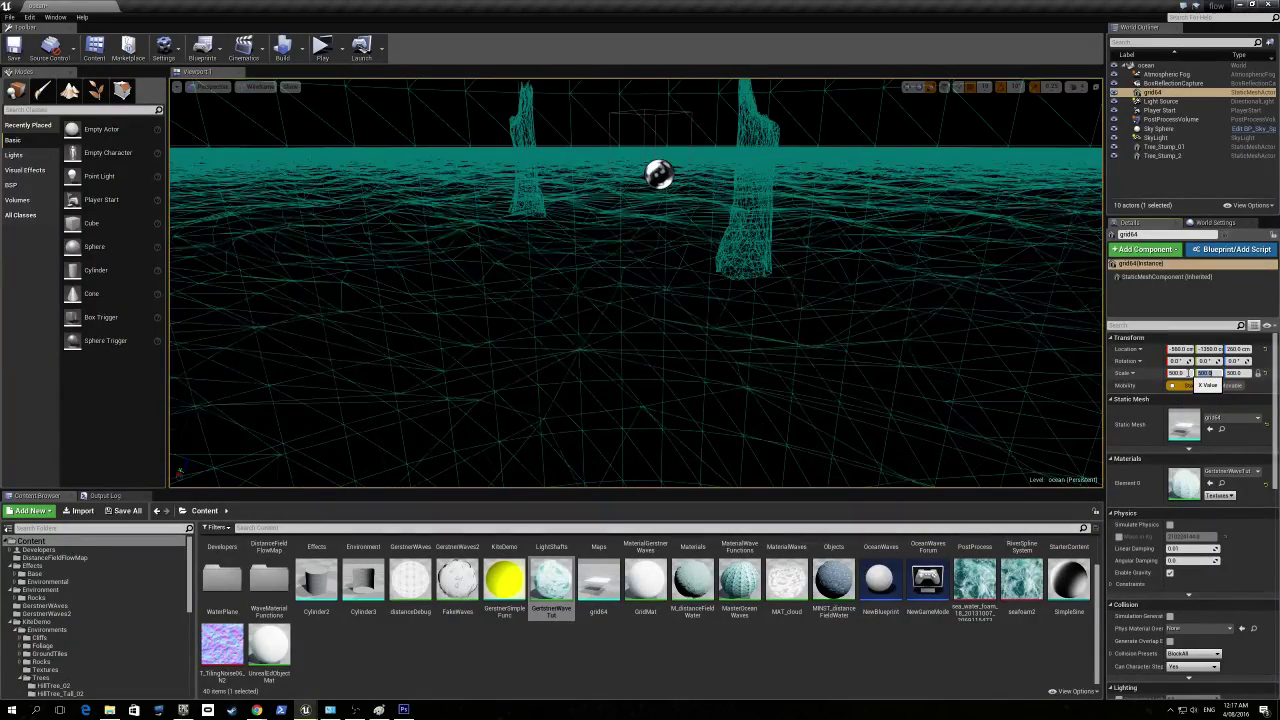
{"action": "left_click", "coordinate": [1190, 373]}
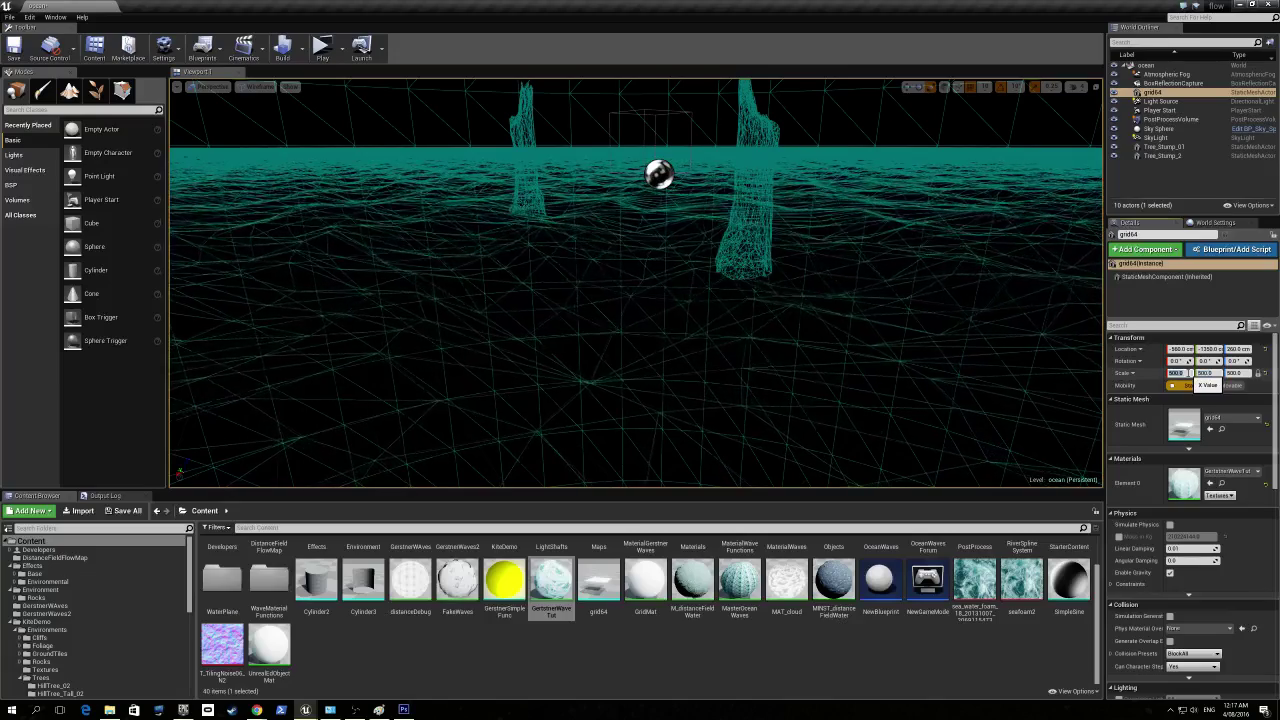
{"action": "type", "text": "25"}
{"action": "key", "text": "Tab"}
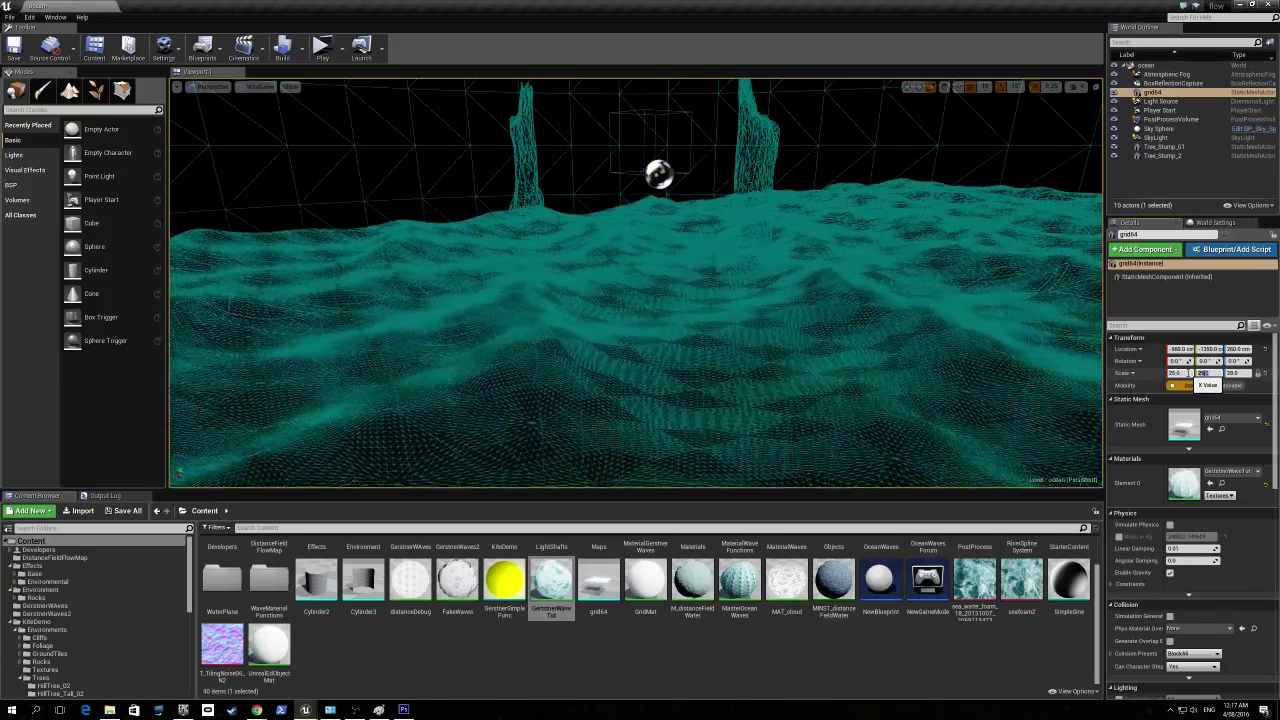
Set the grid64 mesh's scale to 50 on all axes and display the level in Lit mode
{"action": "left_click", "coordinate": [1190, 373]}
{"action": "type", "text": "50"}
{"action": "key", "text": "Tab"}
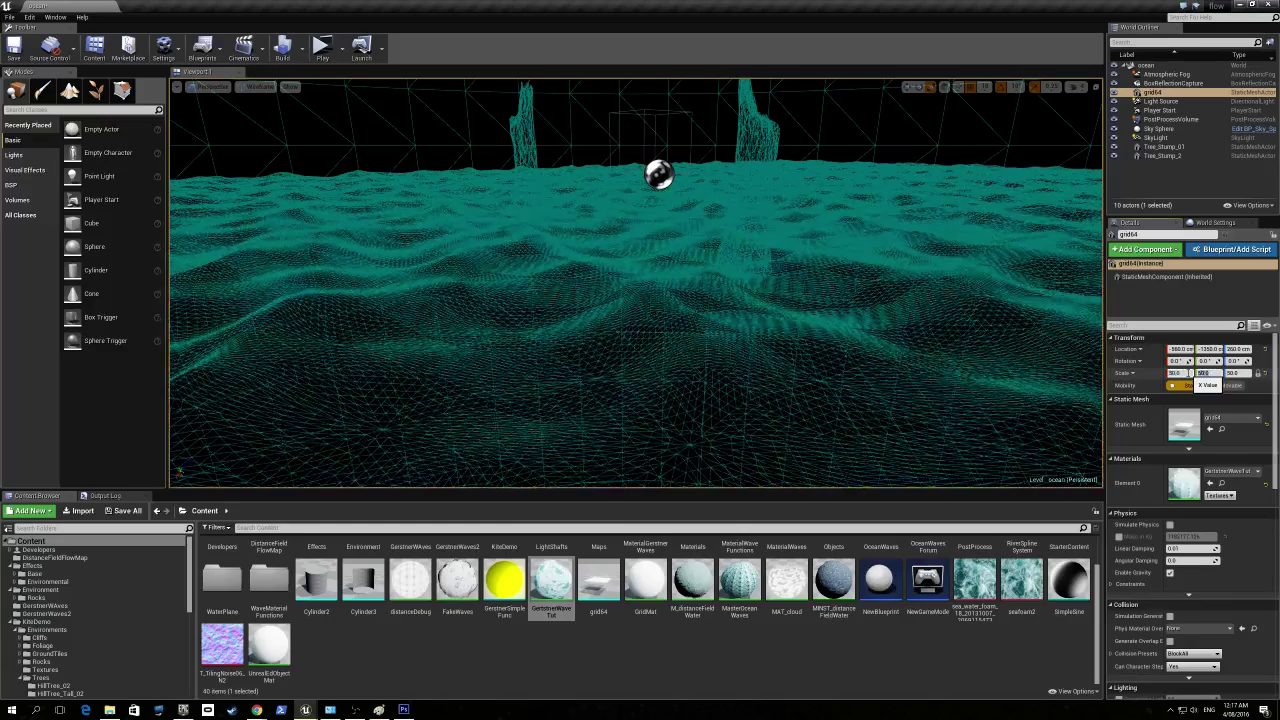
{"action": "left_click", "coordinate": [263, 109]}
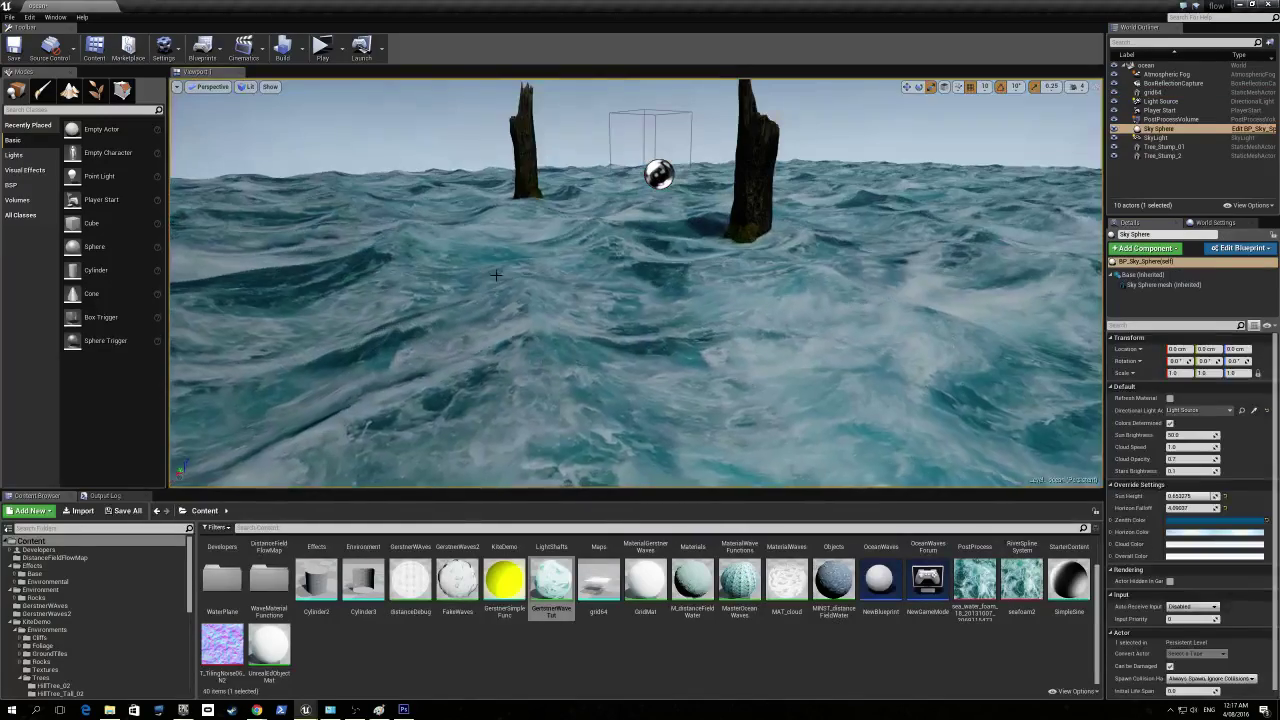
{"action": "right_click_drag", "start_coordinate": [610, 294], "coordinate": [610, 294]}
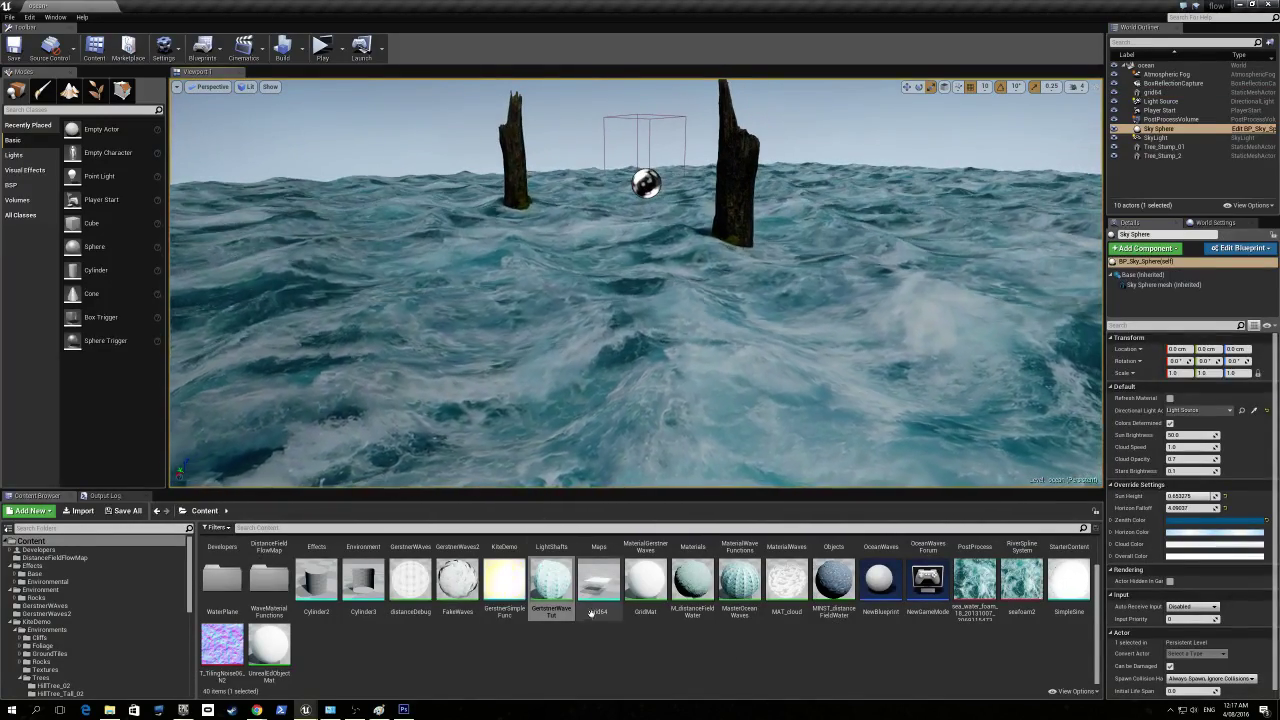
Apply the MasterOceanWaves material to the grid64 ocean surface and examine its waves around the tree stumps
{"action": "scroll", "coordinate": [600, 600], "scroll_direction": "up", "scroll_amount": 2}
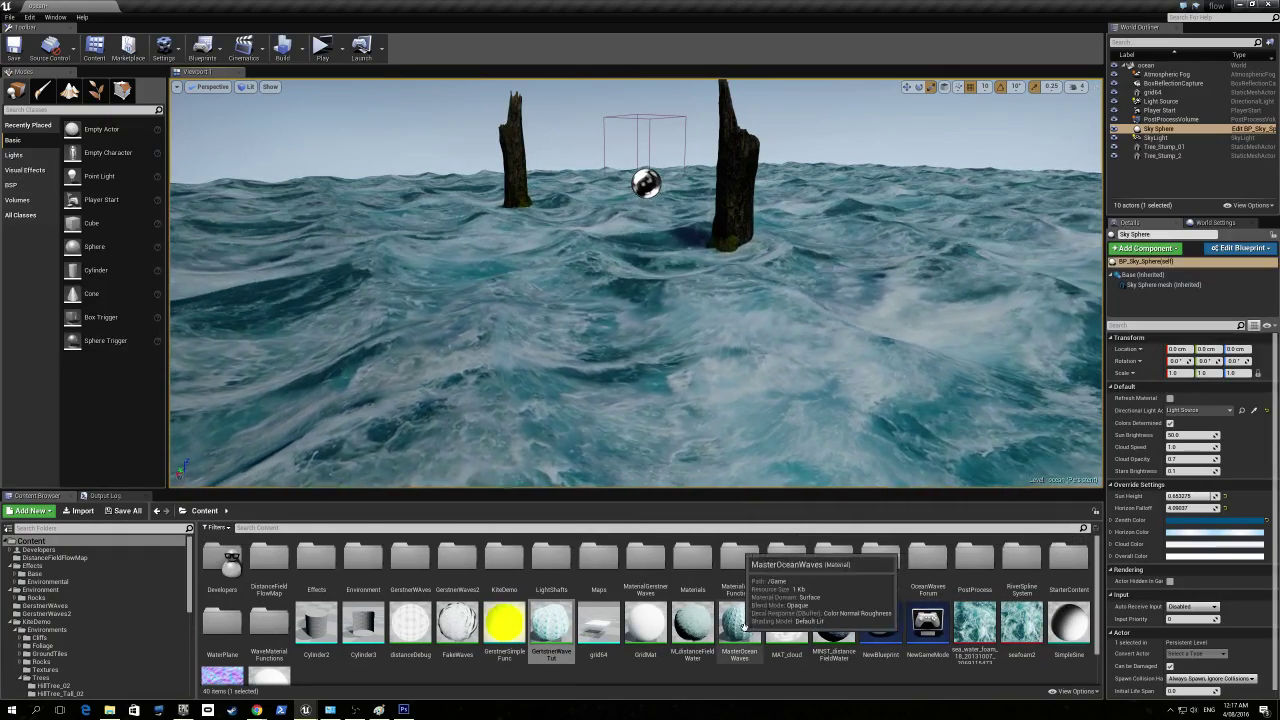
{"action": "left_click_drag", "start_coordinate": [739, 625], "coordinate": [768, 548]}
{"action": "left_click_drag", "start_coordinate": [762, 503], "coordinate": [764, 419]}
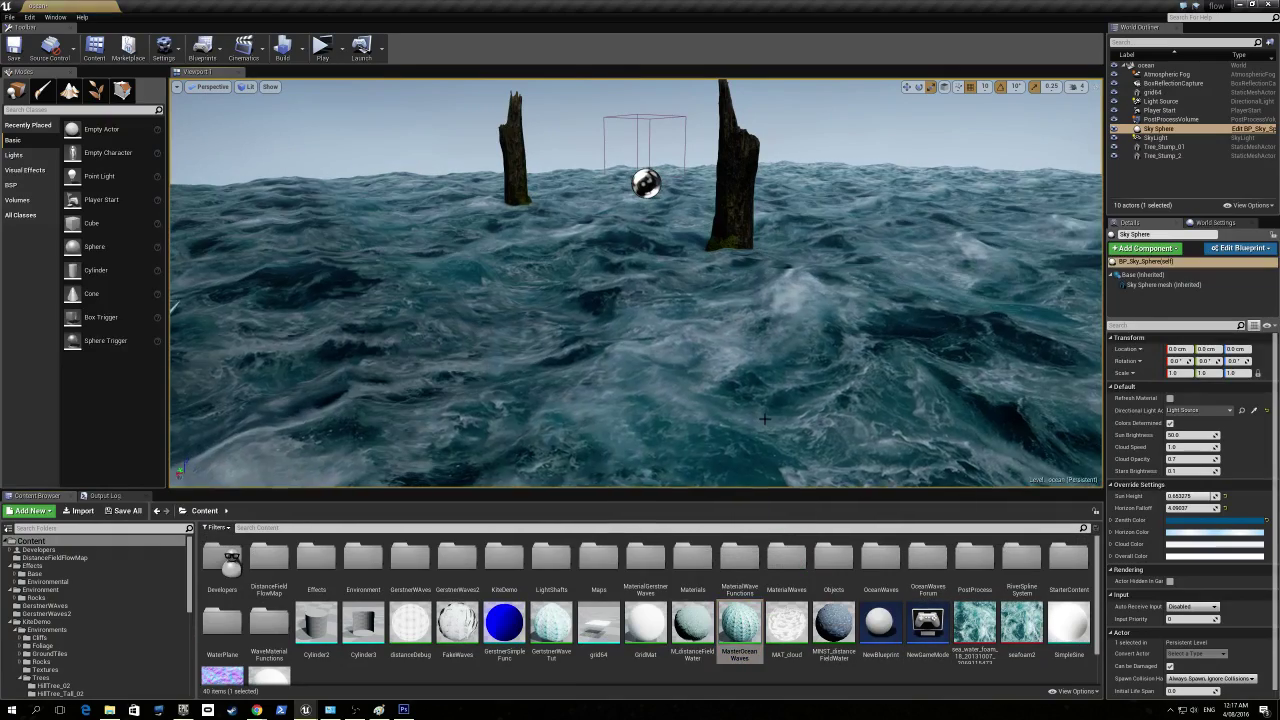
{"action": "scroll", "coordinate": [764, 419], "scroll_direction": "down", "scroll_amount": 4}
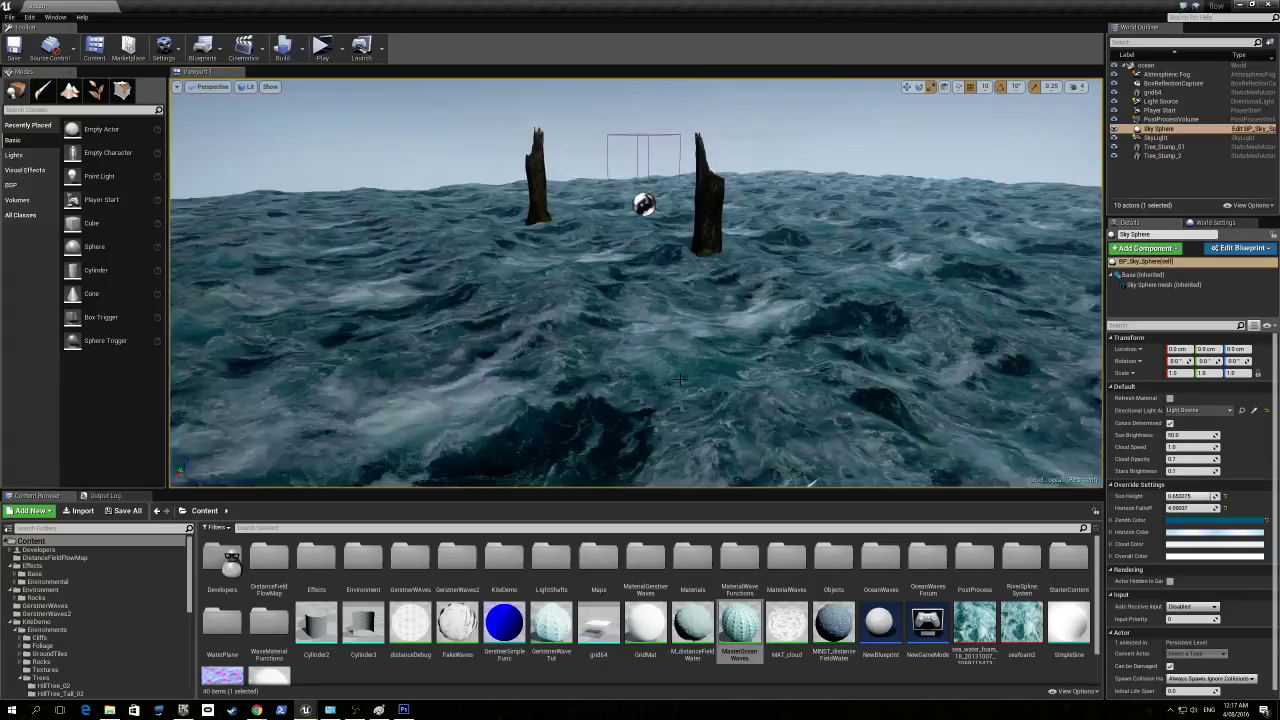
{"action": "middle_click_drag", "start_coordinate": [764, 419], "coordinate": [680, 379]}
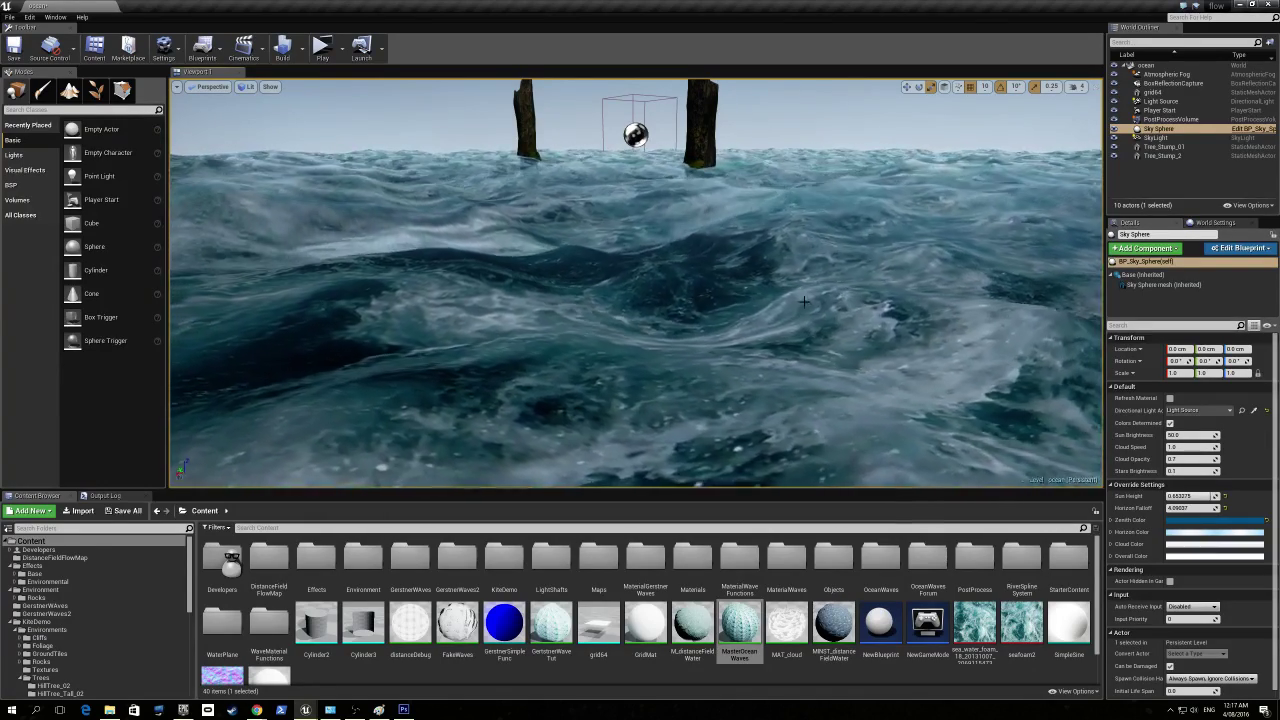
{"action": "middle_click_drag", "start_coordinate": [662, 305], "coordinate": [648, 260]}
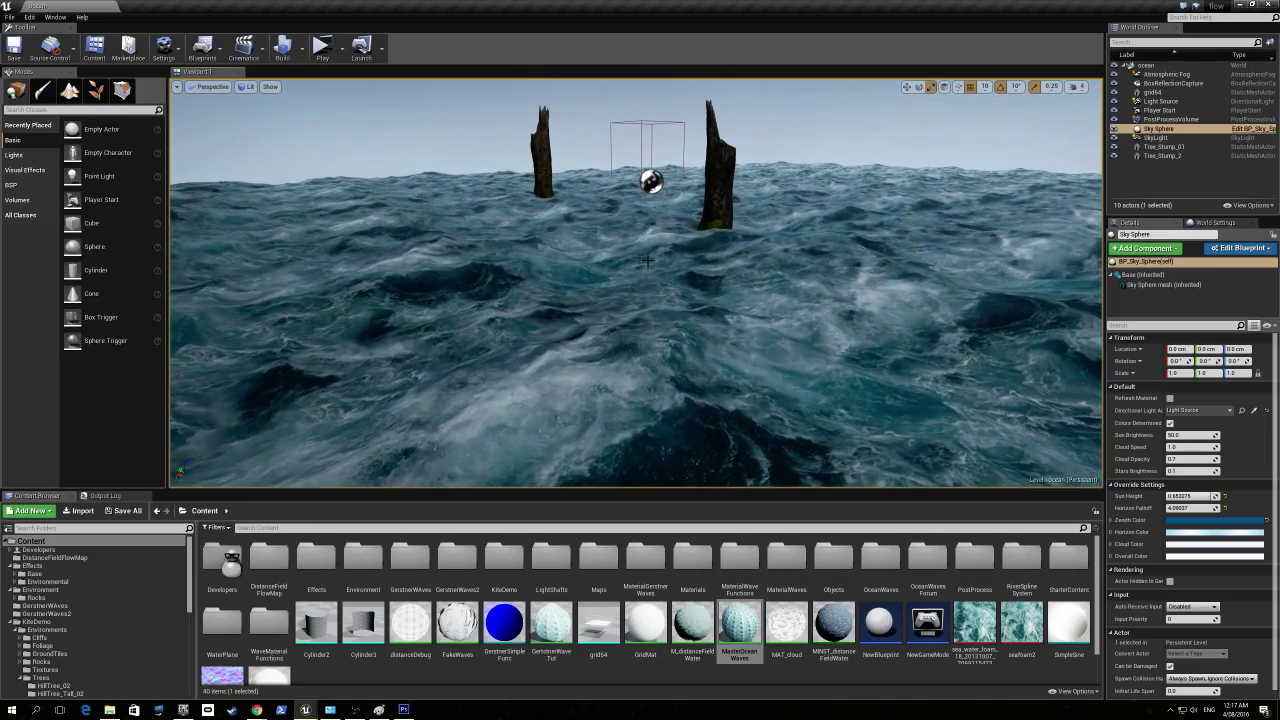